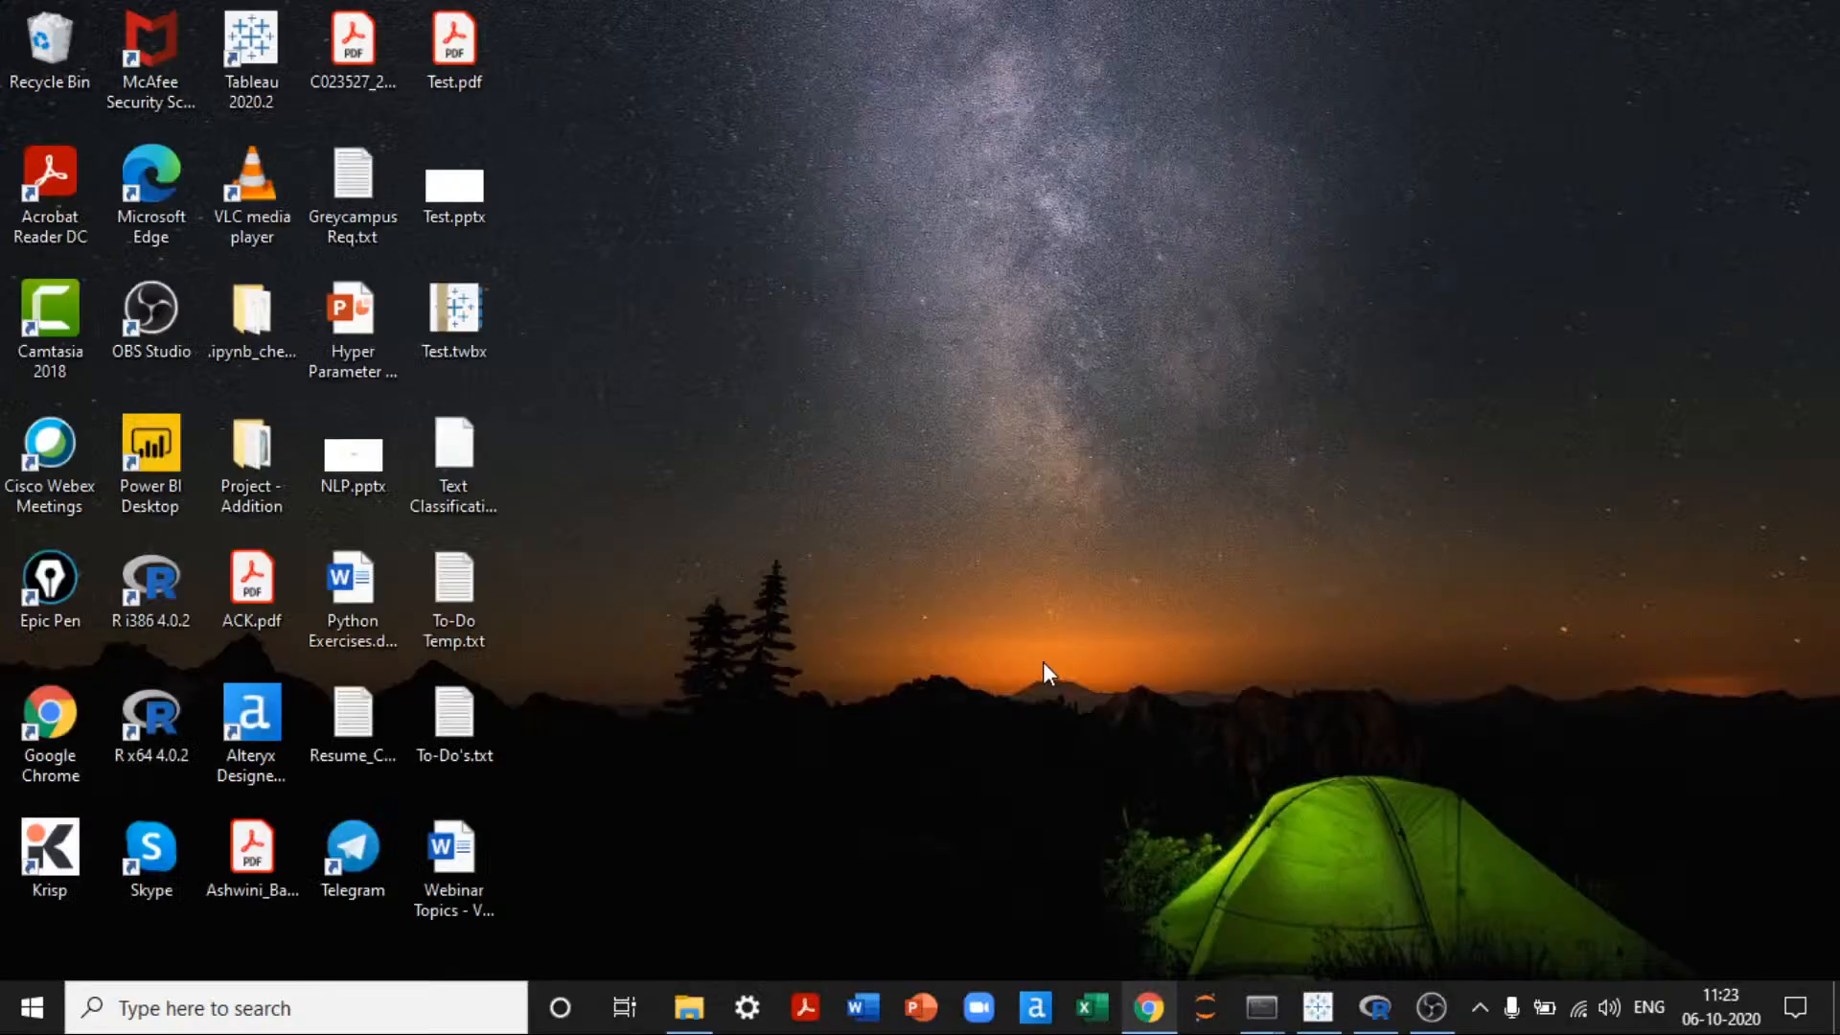
Step: Refresh the desktop and close both open Anaconda Prompt windows, including the one running tabpy
{"action": "right_click", "coordinate": [1043, 661]}
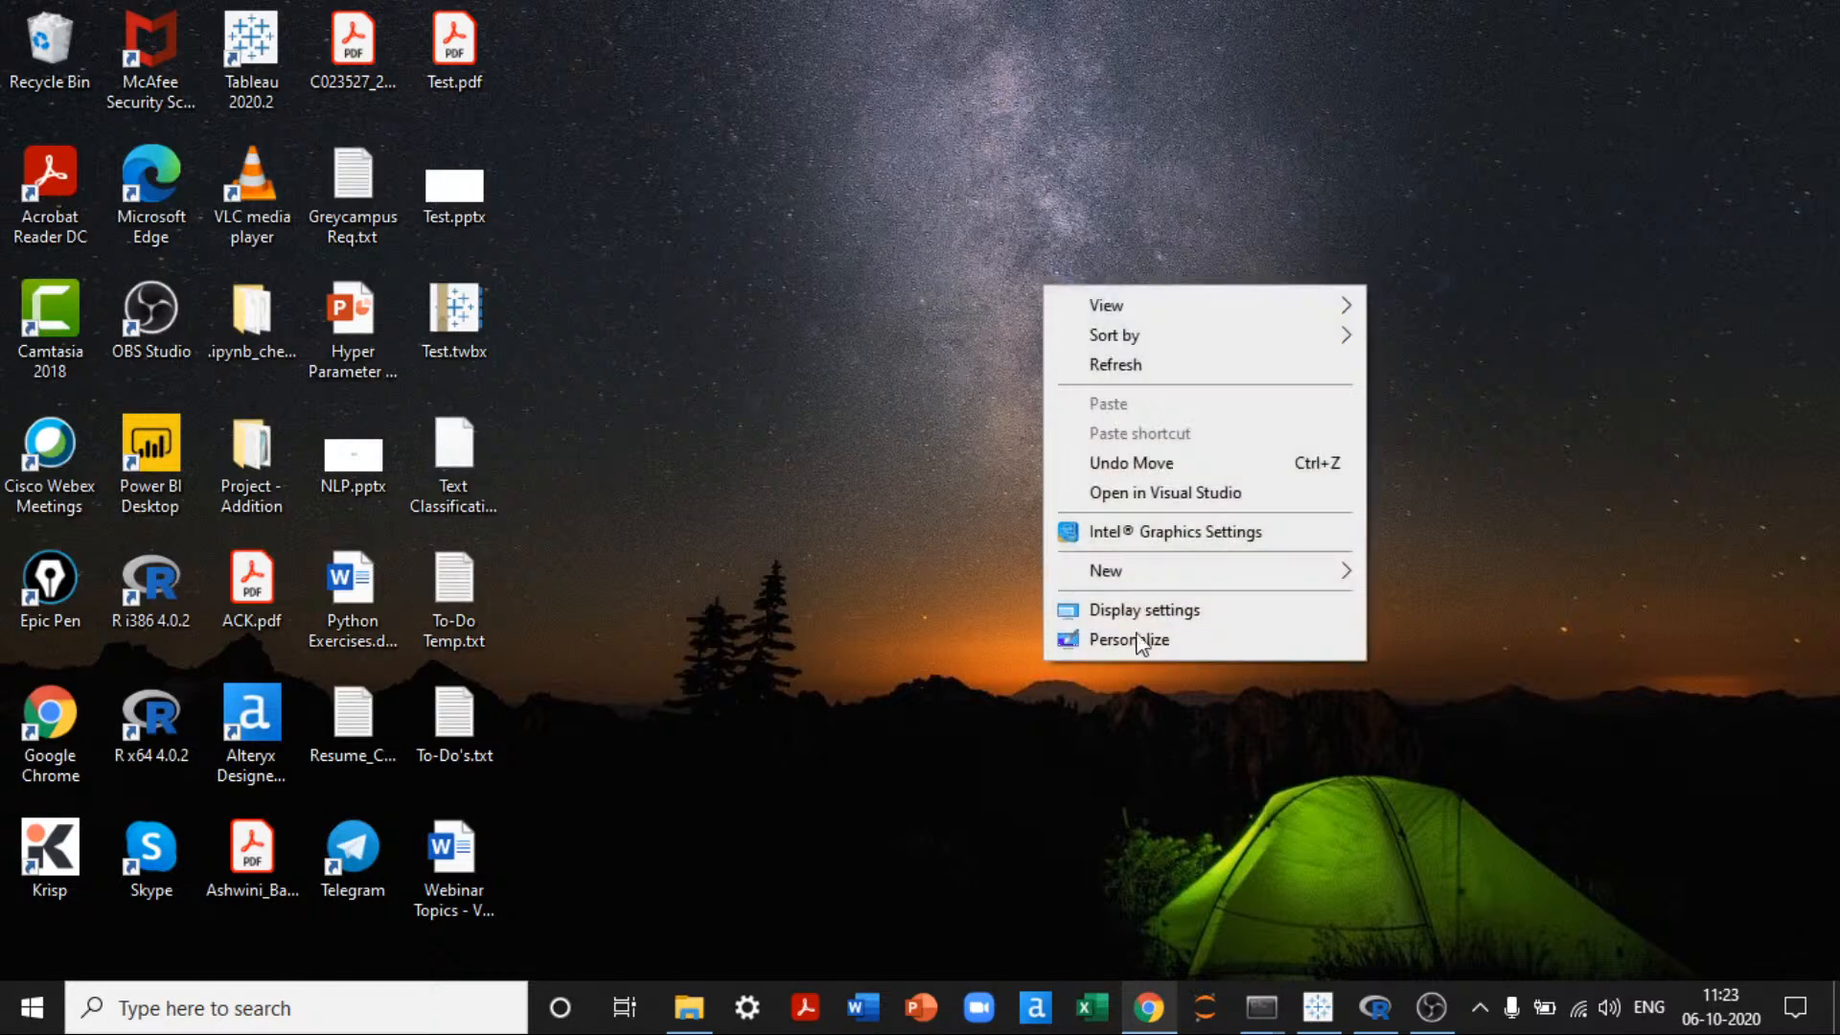
{"action": "left_click", "coordinate": [1133, 363]}
{"action": "mouse_move", "coordinate": [1261, 1007]}
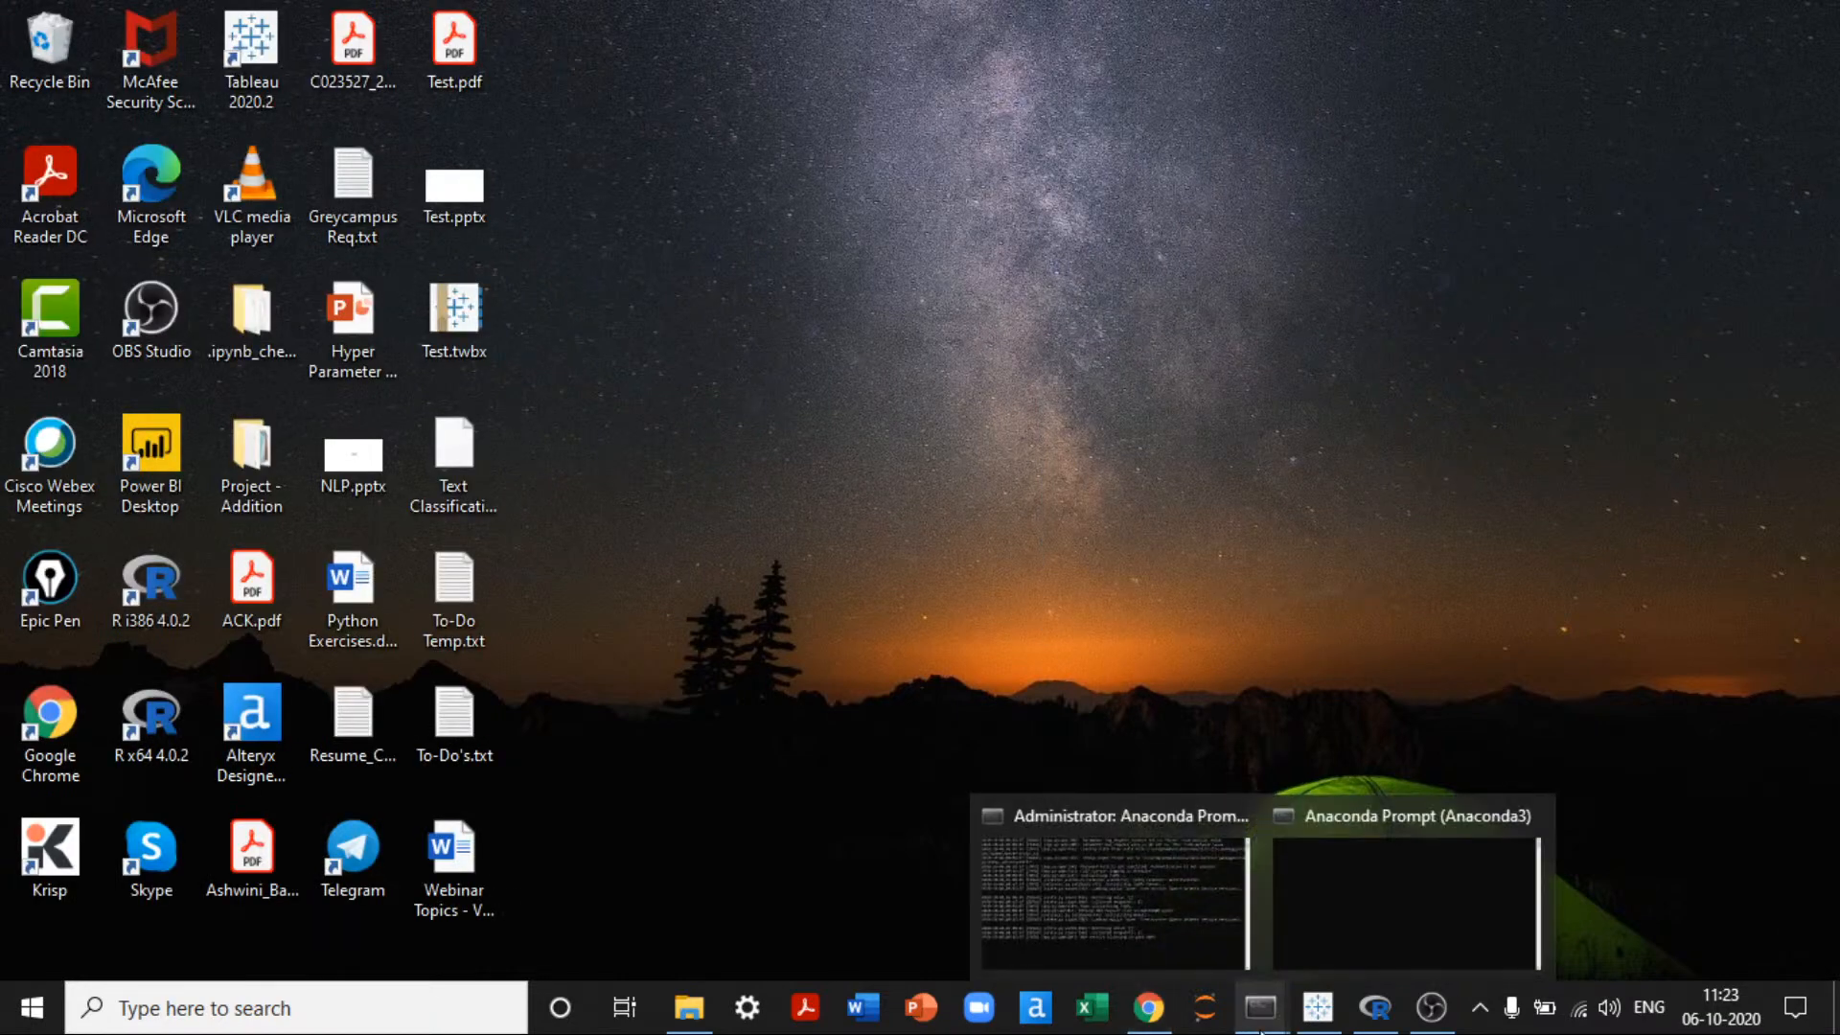
{"action": "left_click", "coordinate": [1370, 898]}
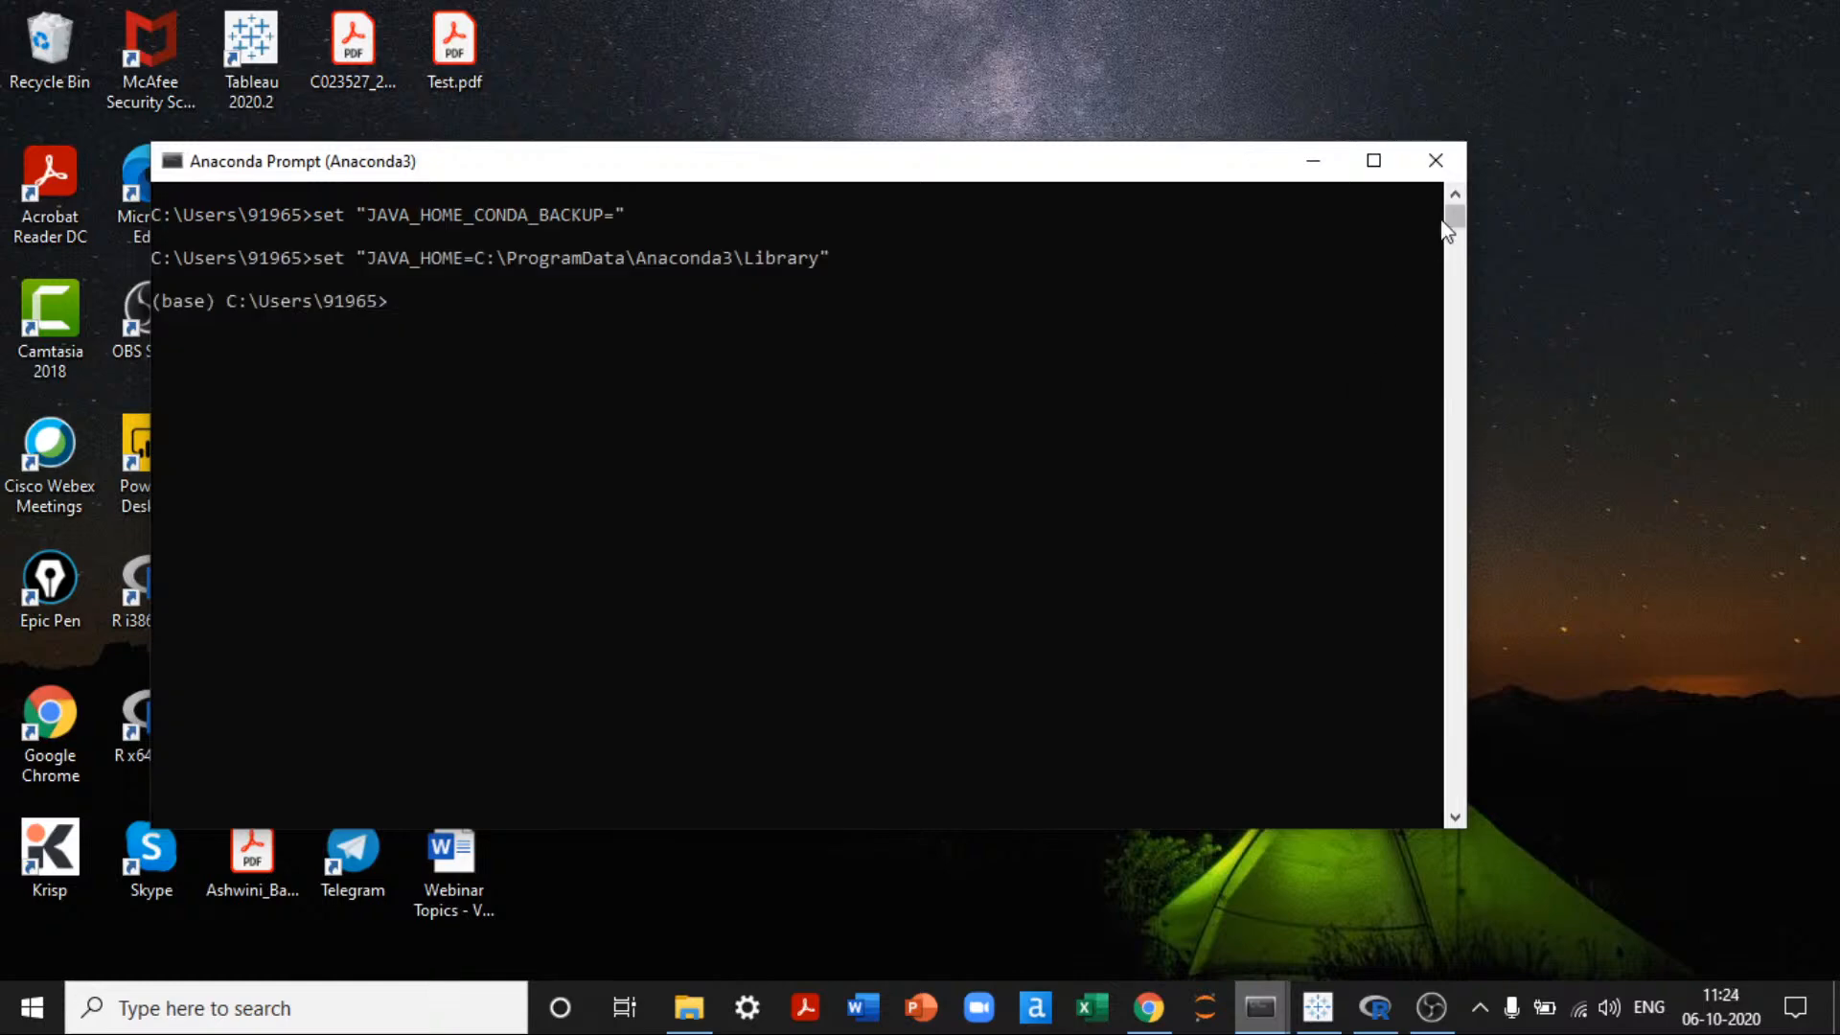
{"action": "mouse_move", "coordinate": [1261, 1008]}
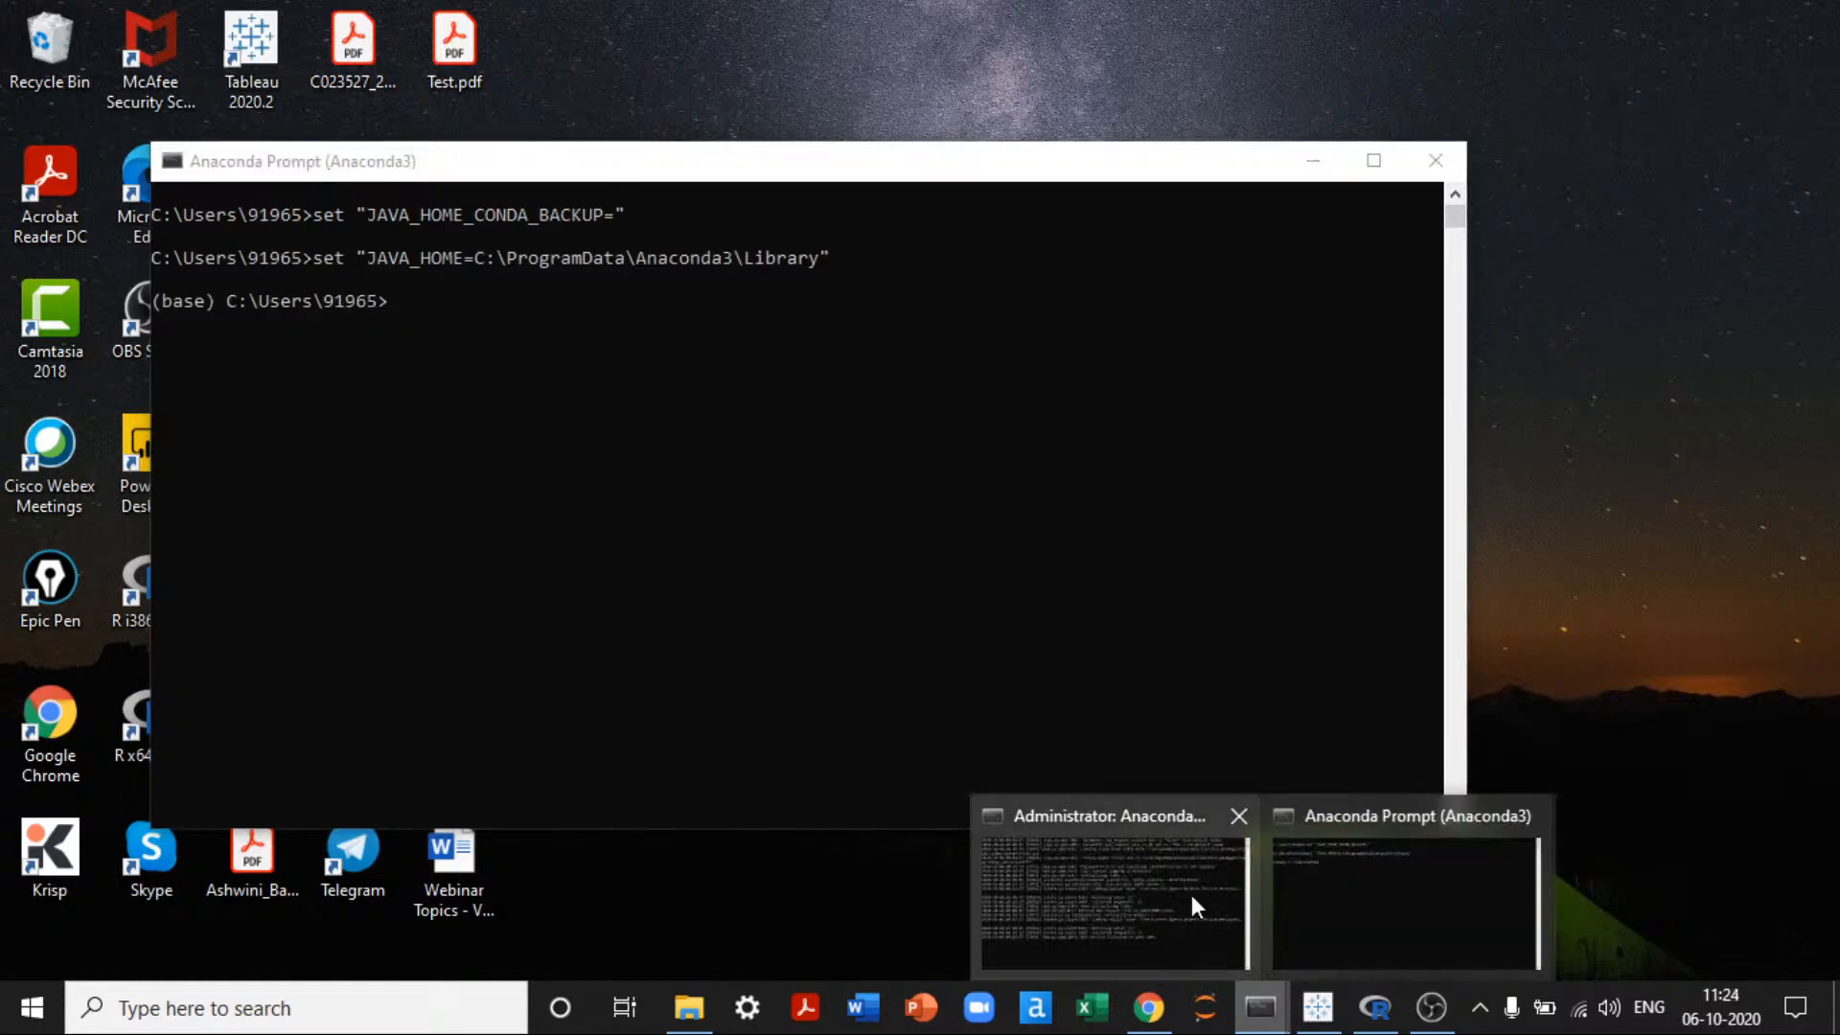
{"action": "mouse_move", "coordinate": [1192, 901]}
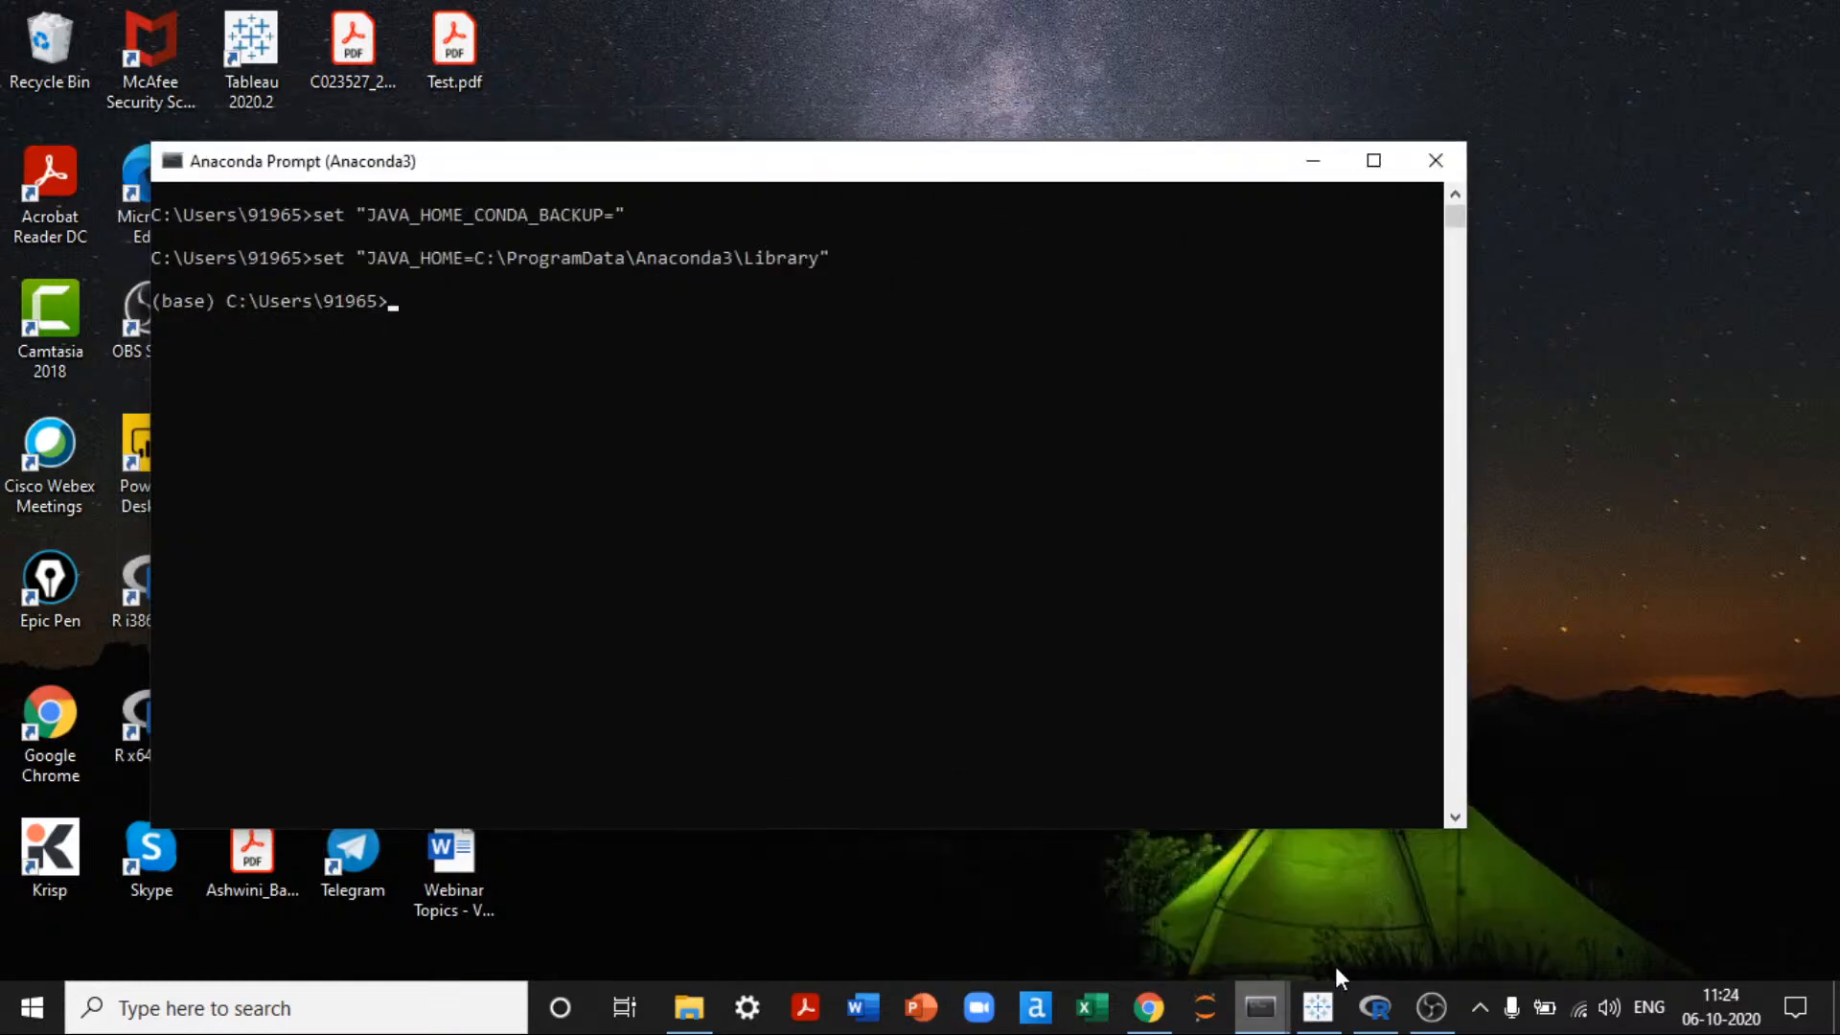
{"action": "left_click", "coordinate": [1434, 160]}
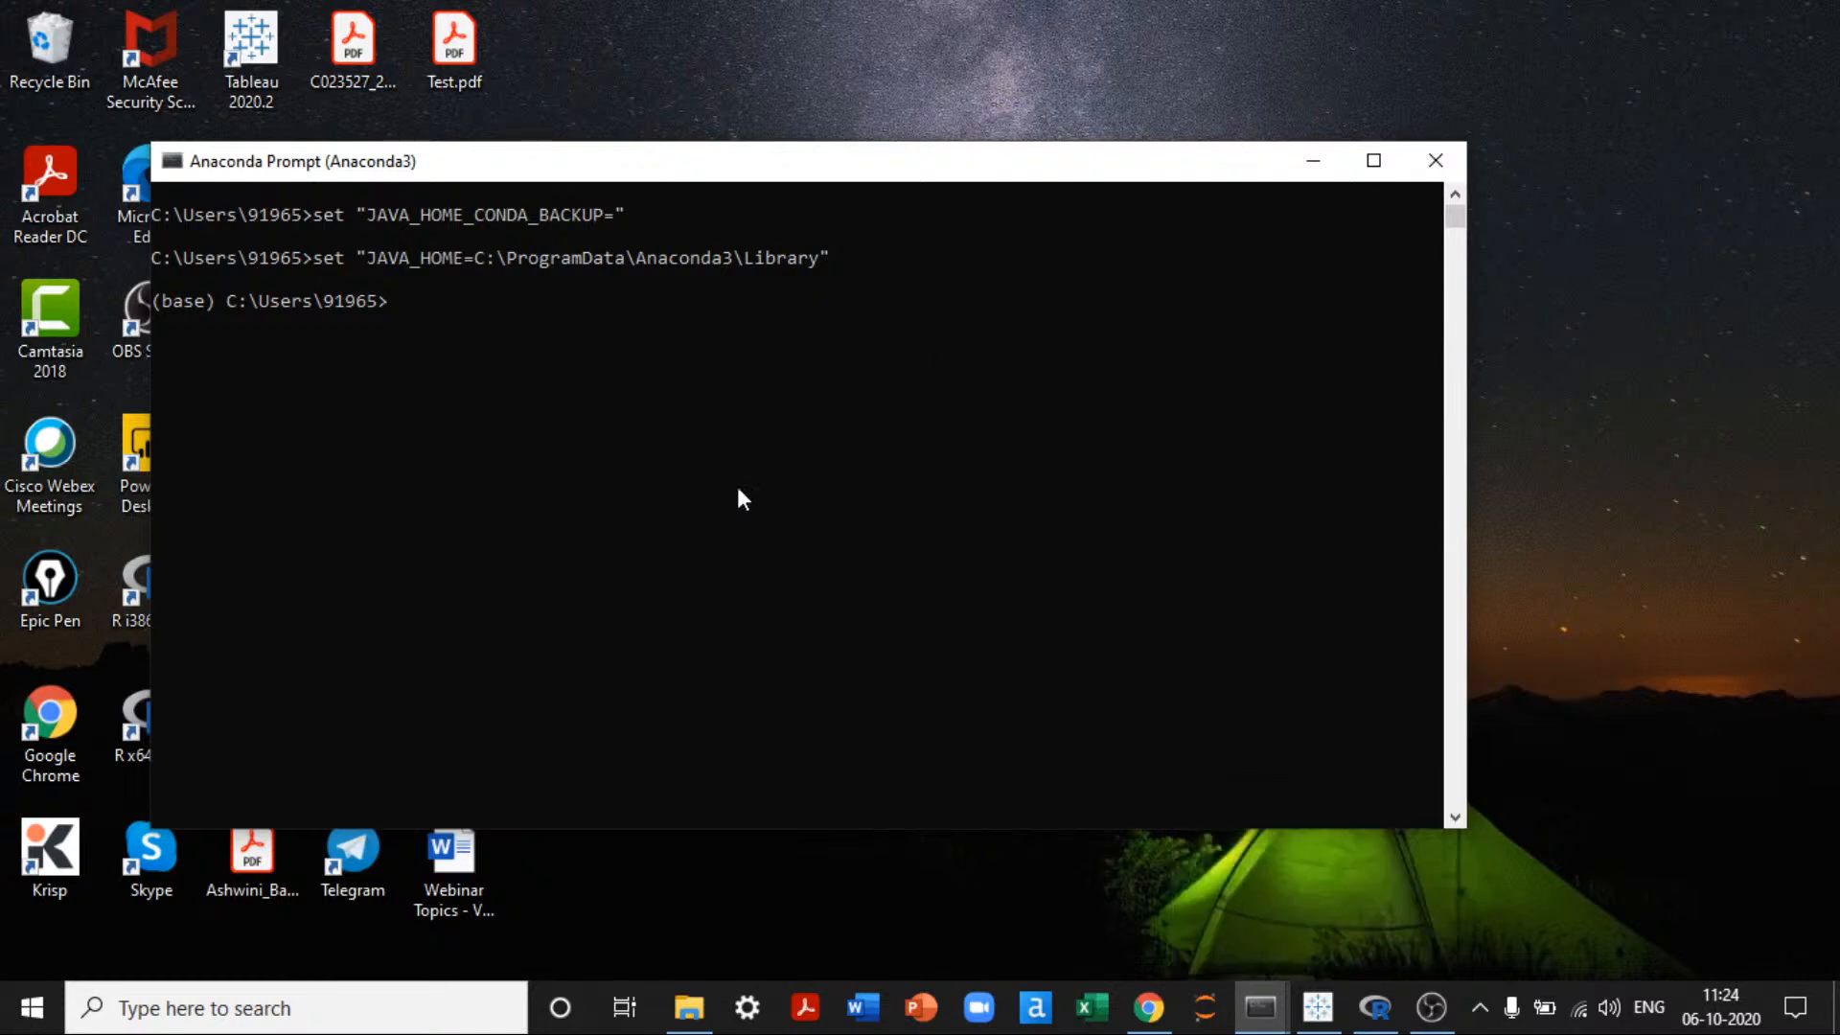
{"action": "left_click", "coordinate": [1263, 1003]}
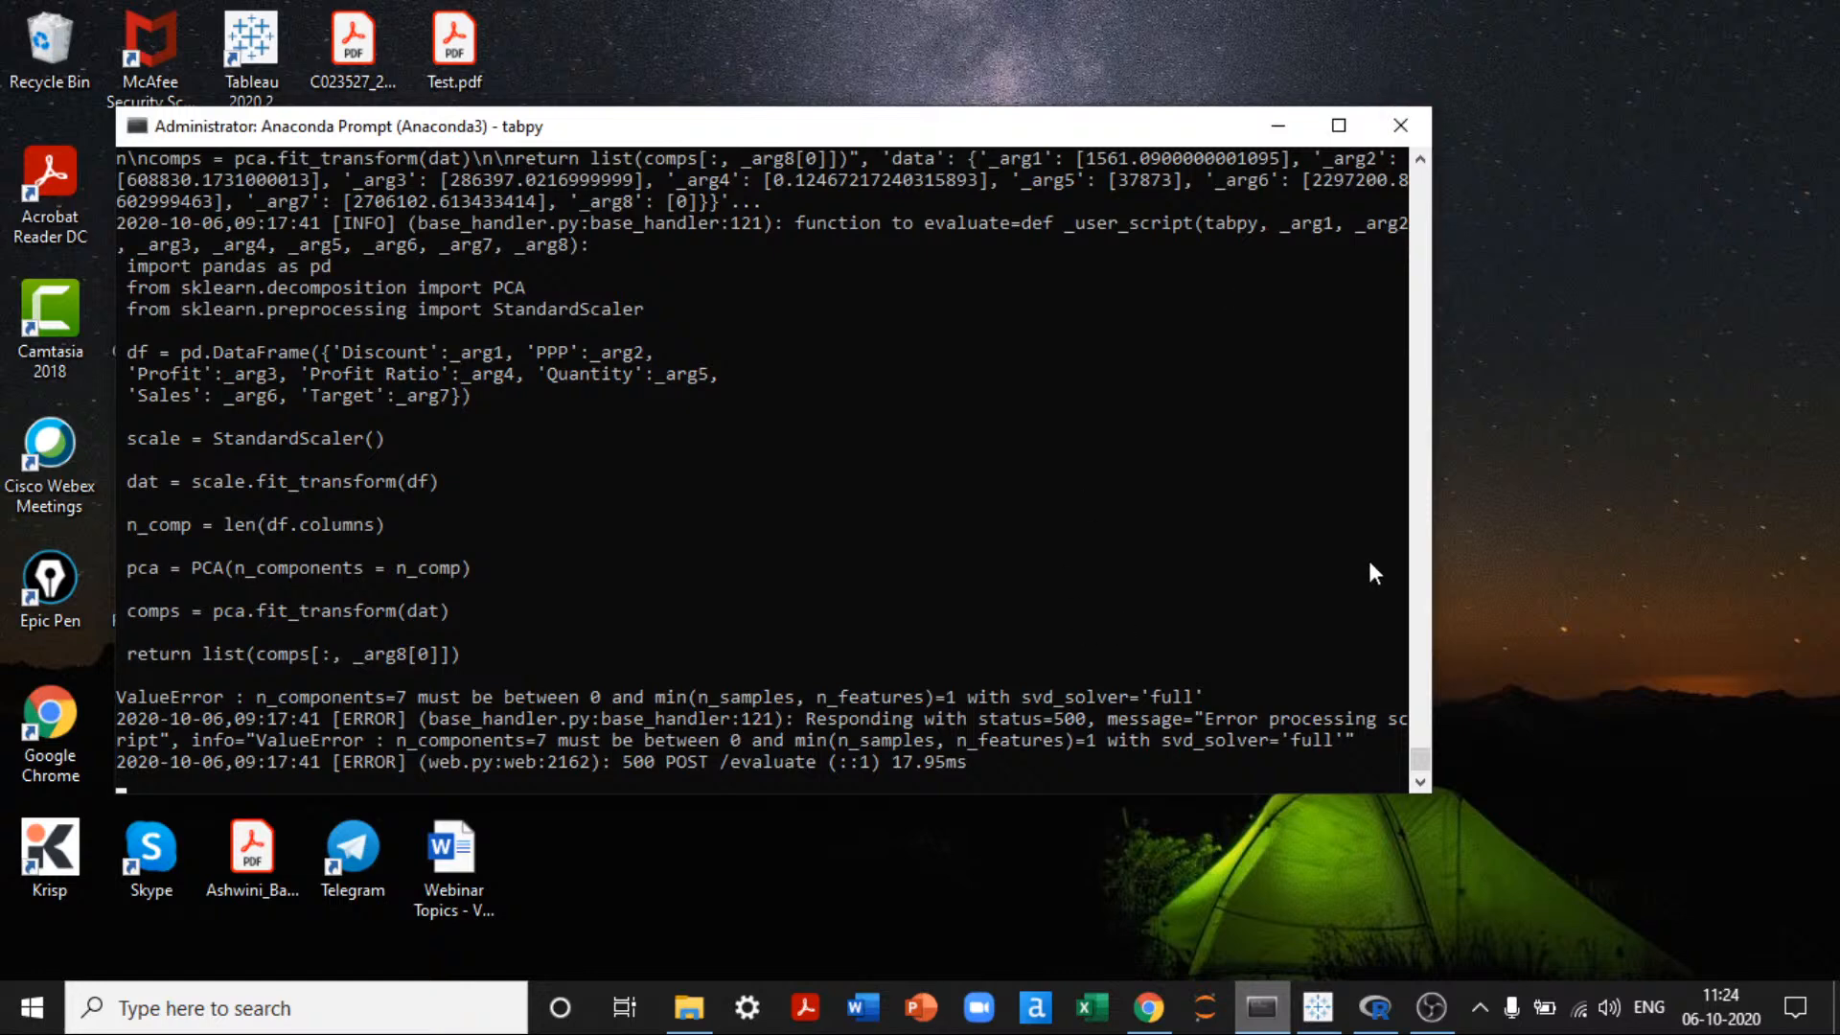
{"action": "left_click", "coordinate": [1411, 131]}
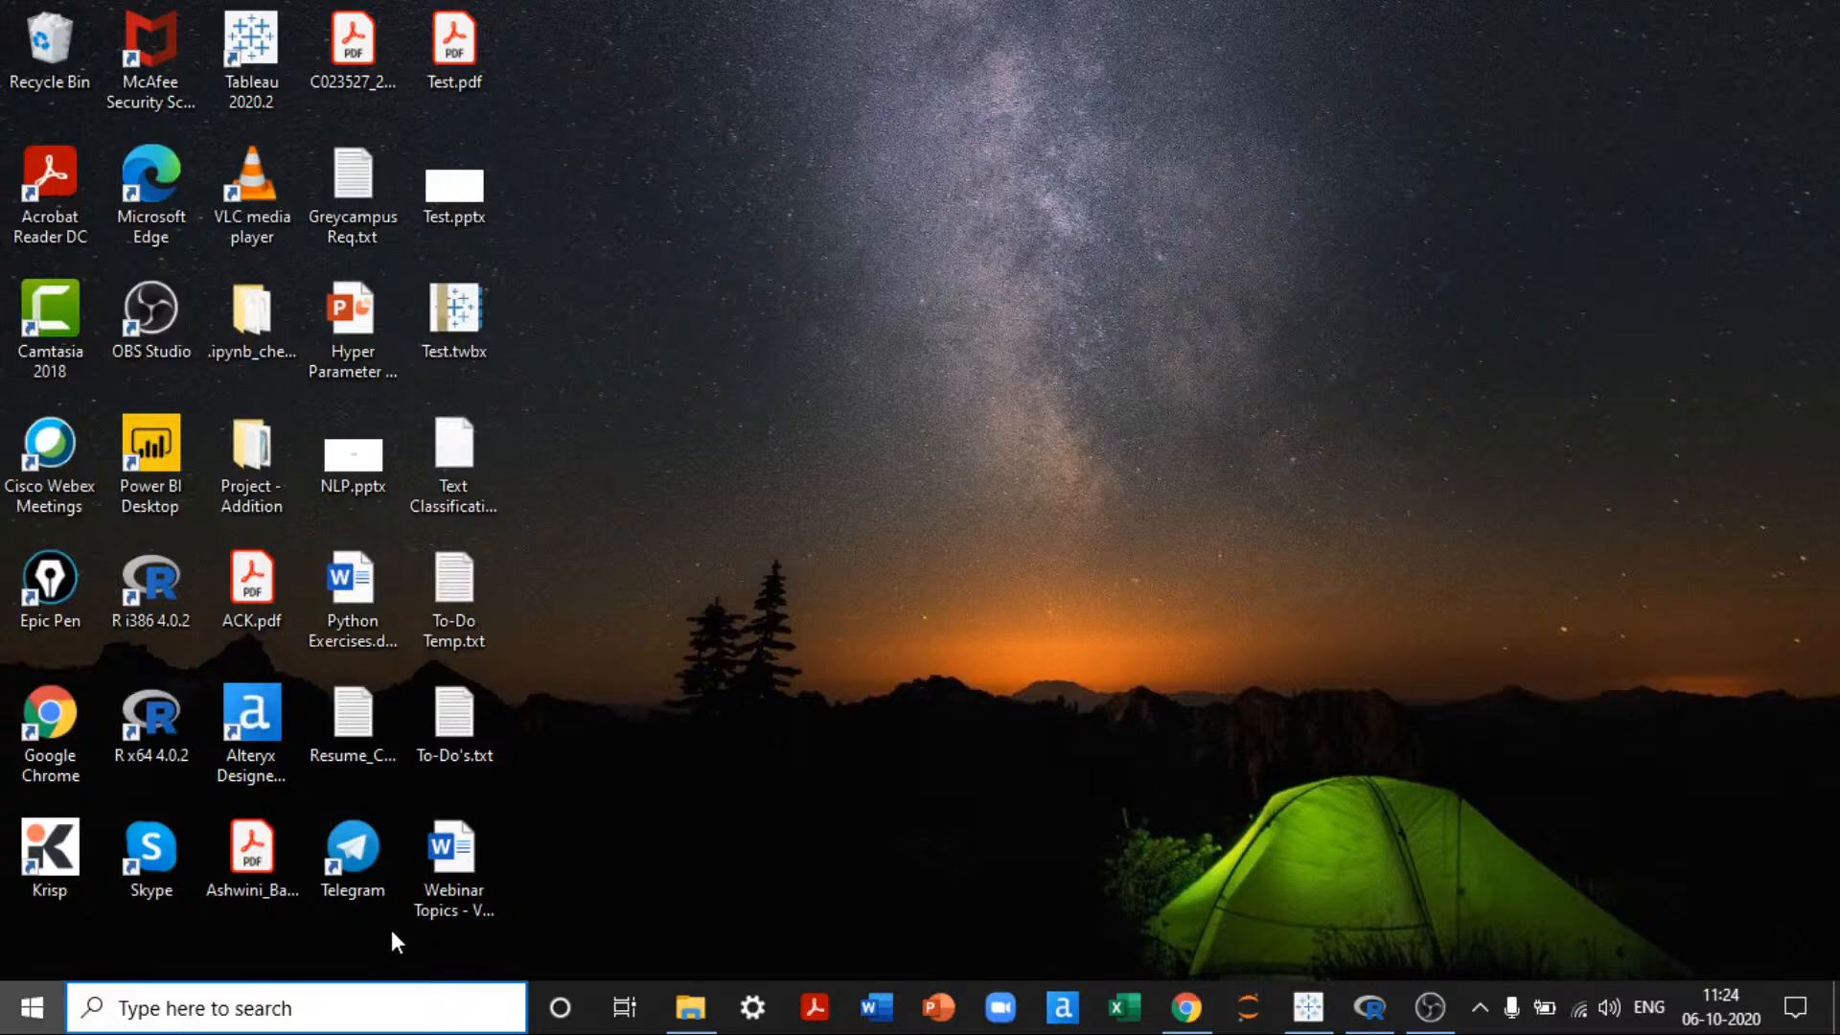
Step: Search Windows for "anaconda prompt" and launch Anaconda Prompt (Anaconda3)
{"action": "type", "text": "anaconda "}
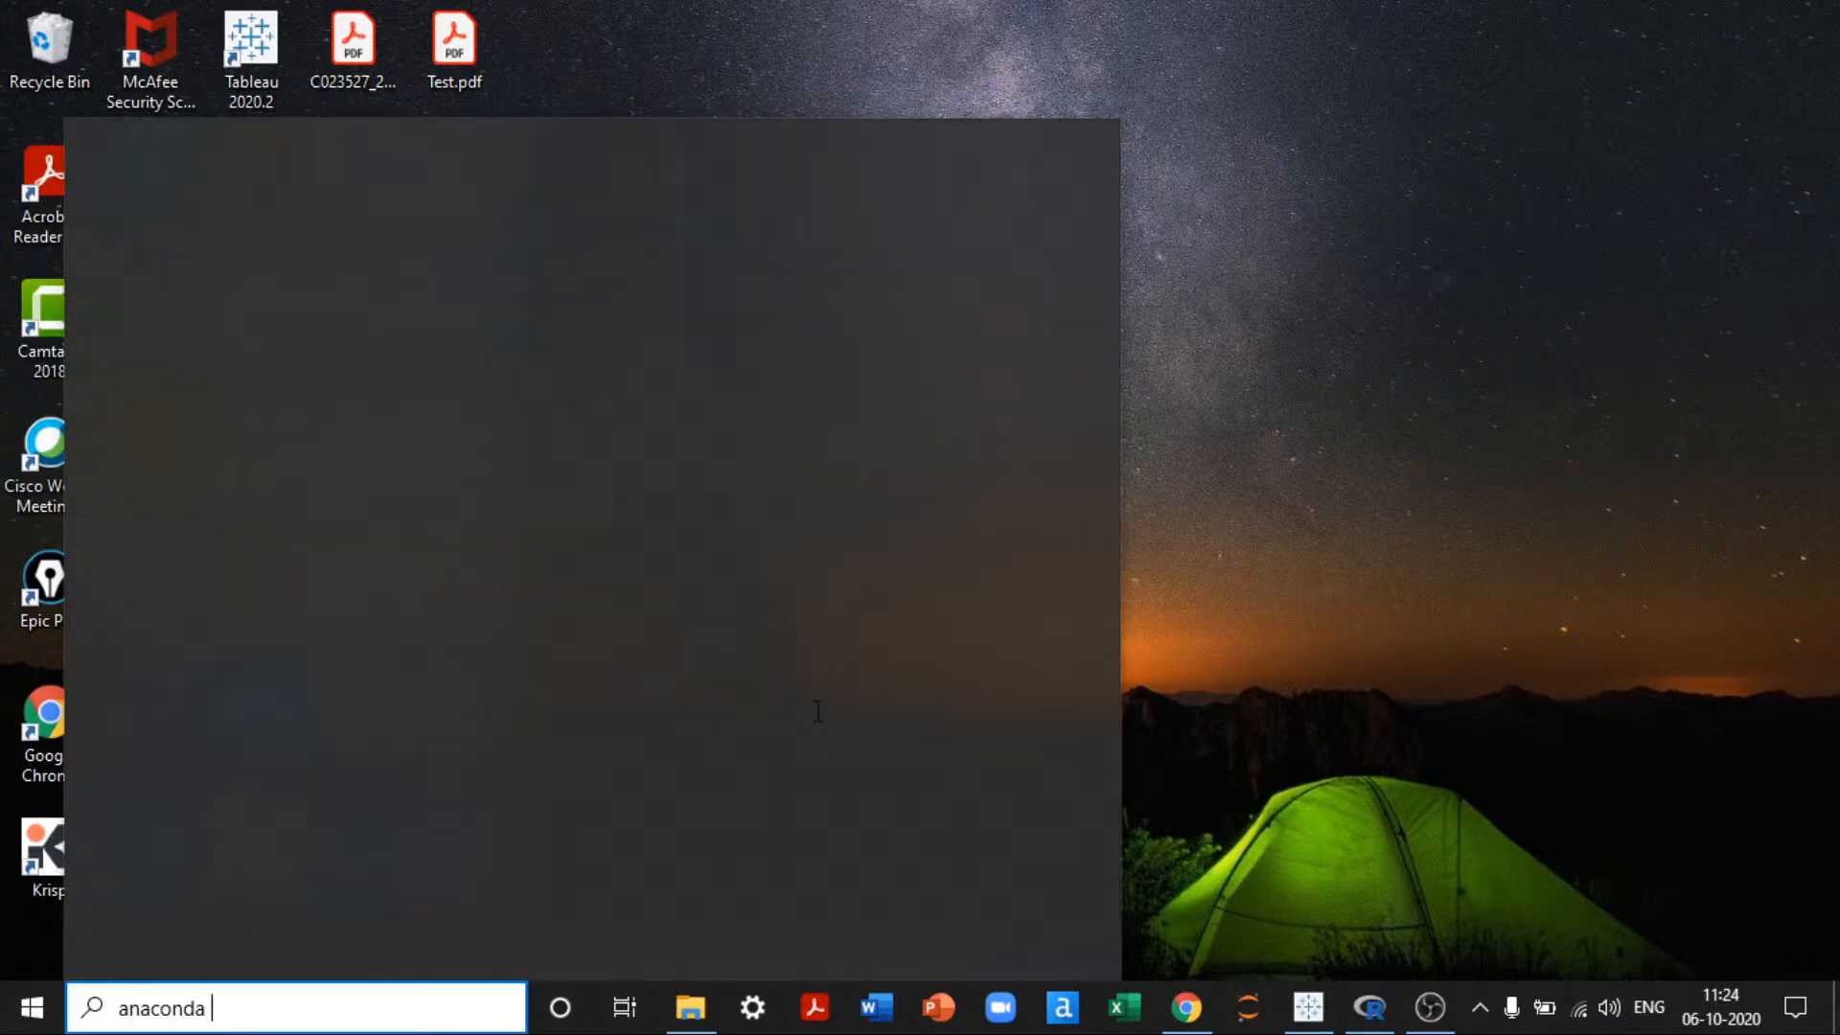
{"action": "type", "text": "prompt"}
{"action": "key", "text": "Escape"}
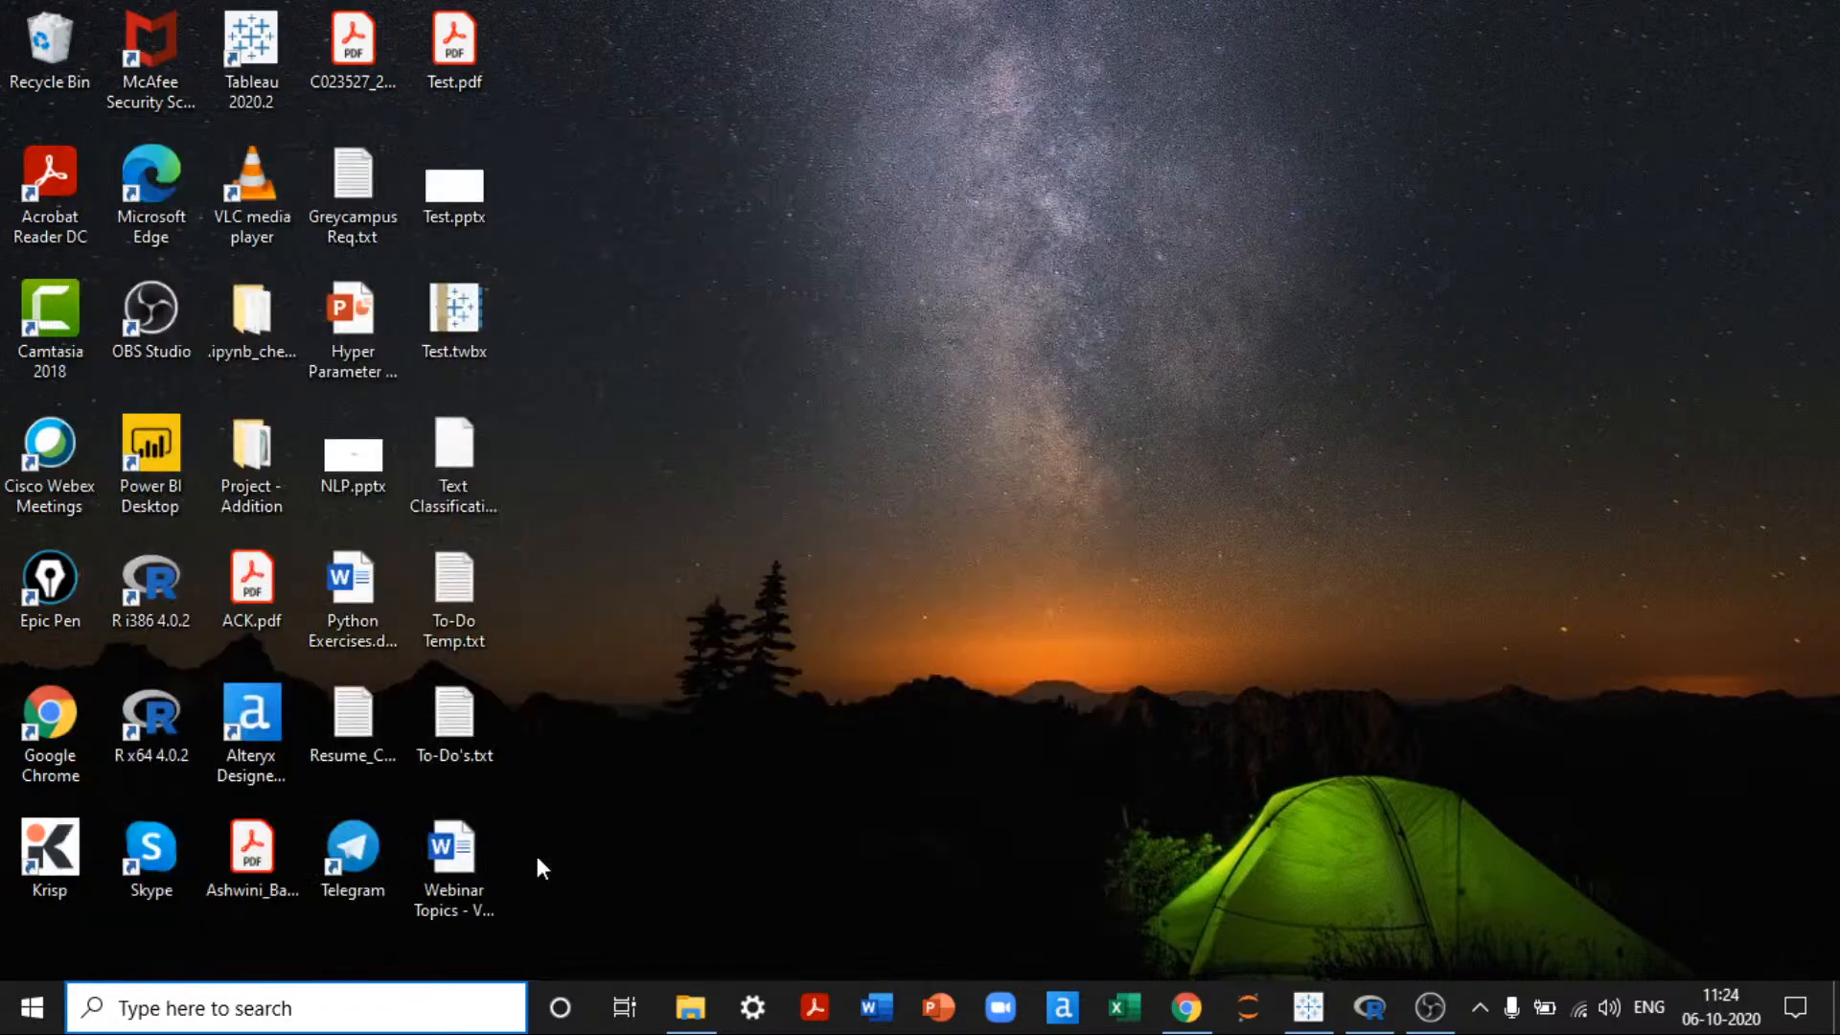
{"action": "type", "text": "ana"}
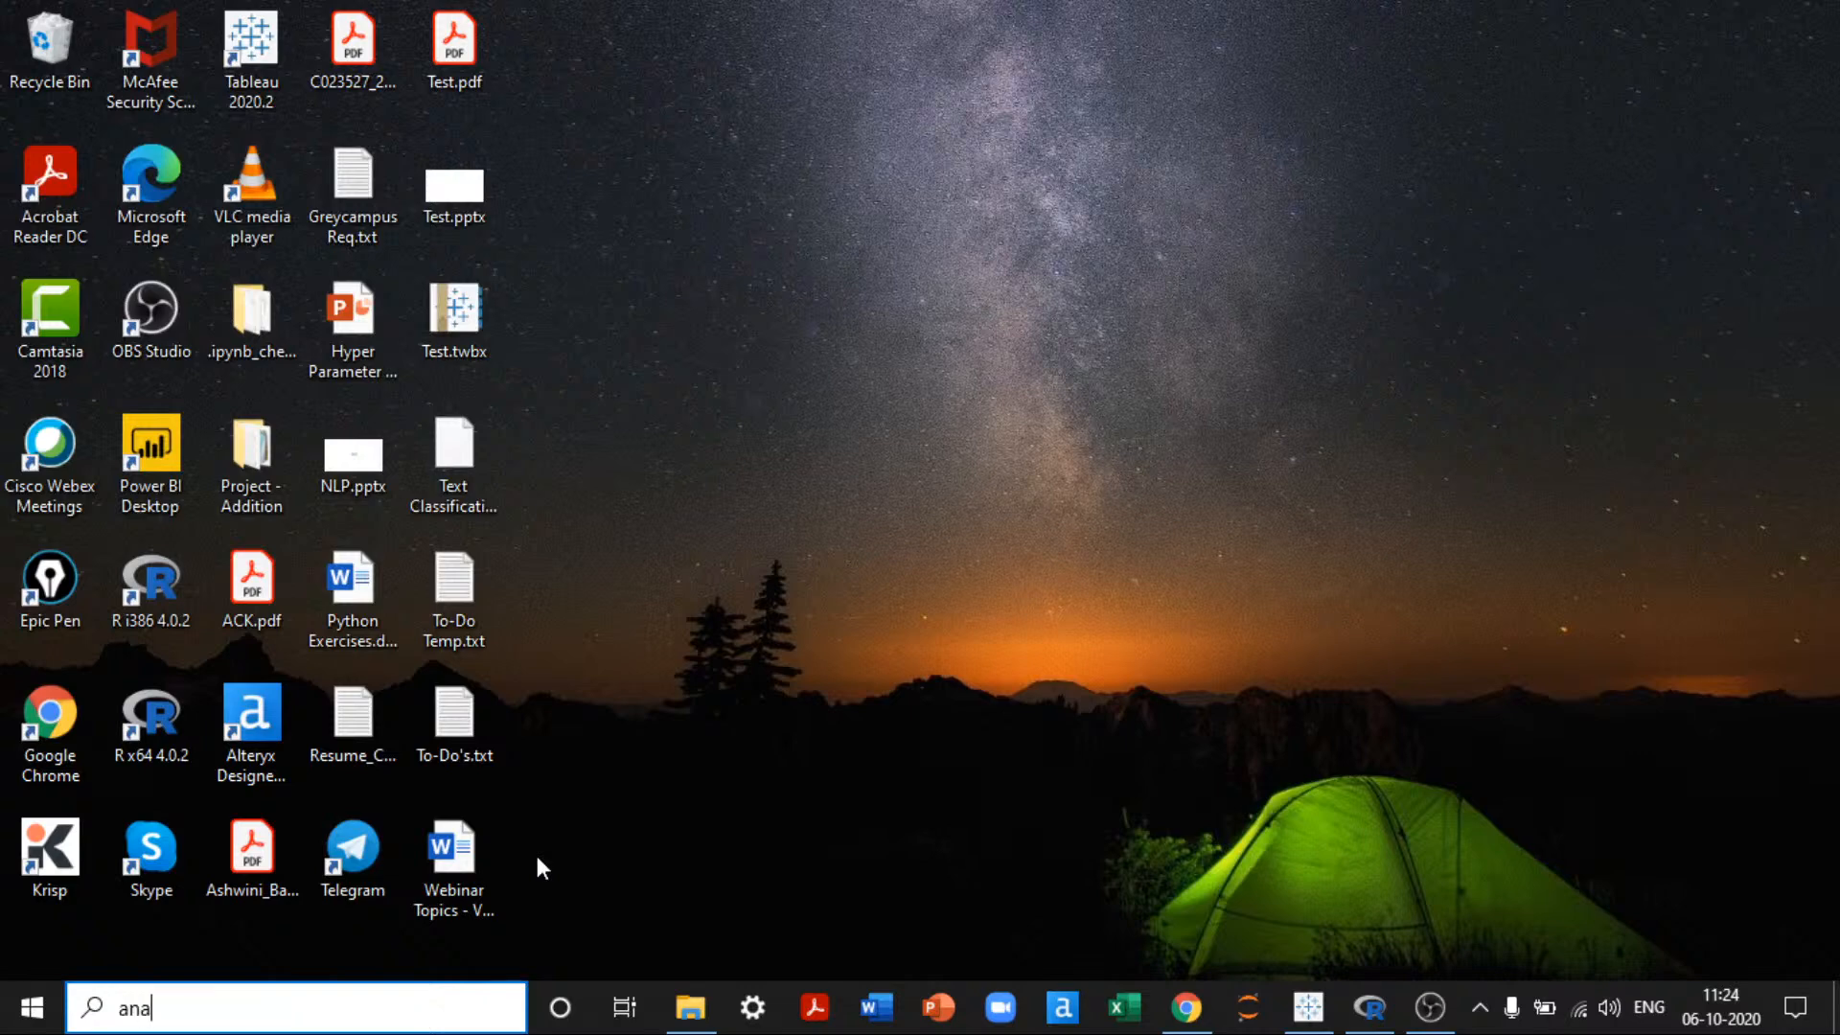
{"action": "type", "text": "conda prompt"}
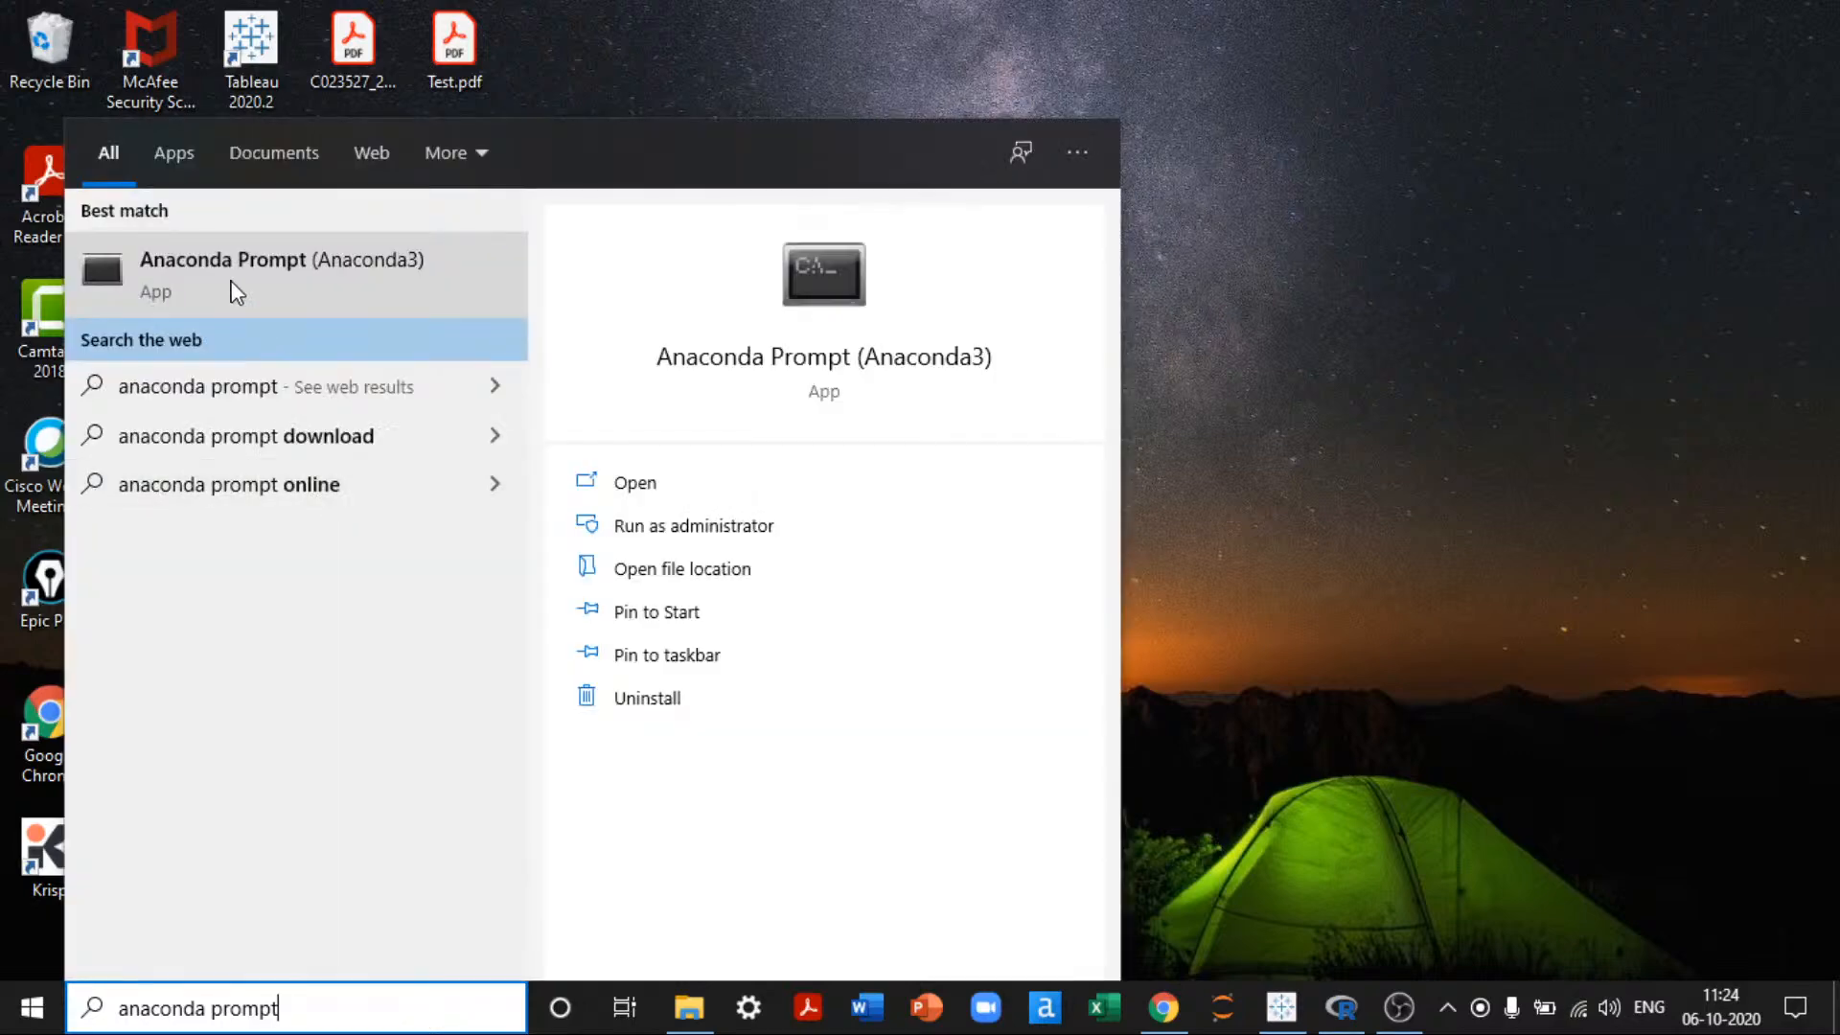
Step: Check the installed Python version with the command python --version
{"action": "left_click", "coordinate": [1215, 570]}
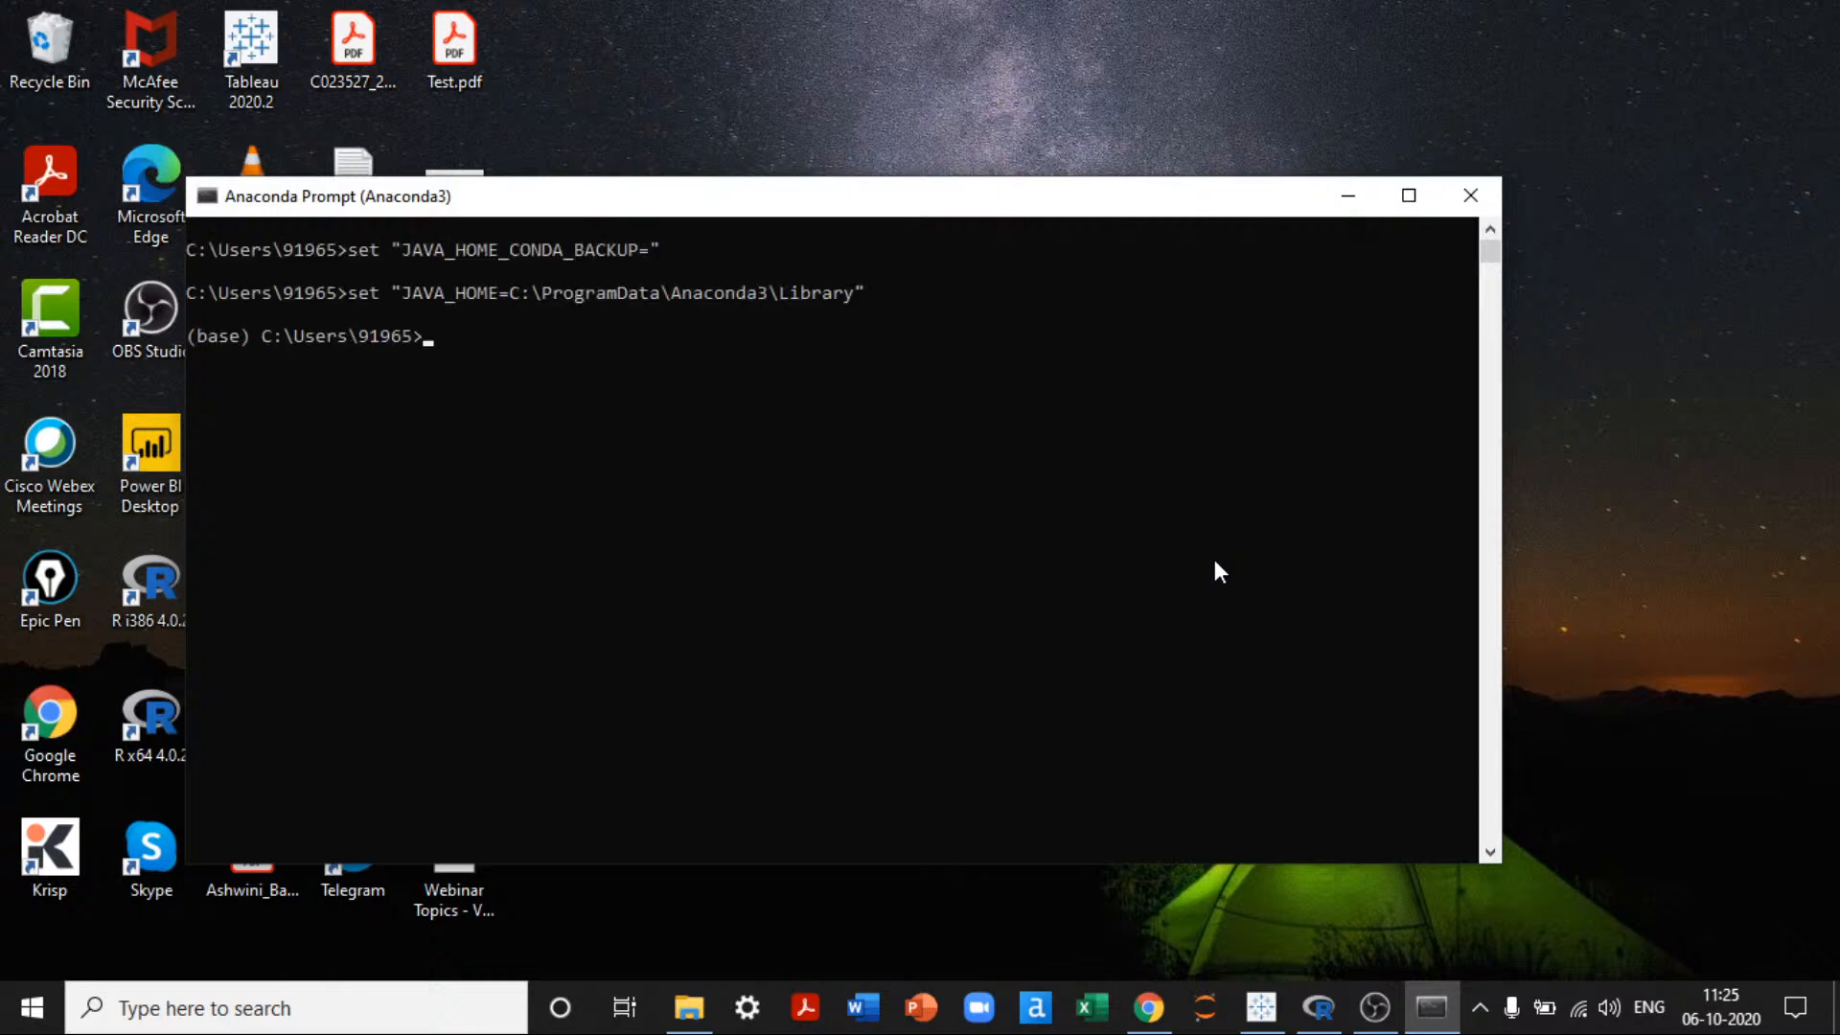
{"action": "type", "text": "python --version"}
{"action": "key", "text": "Return"}
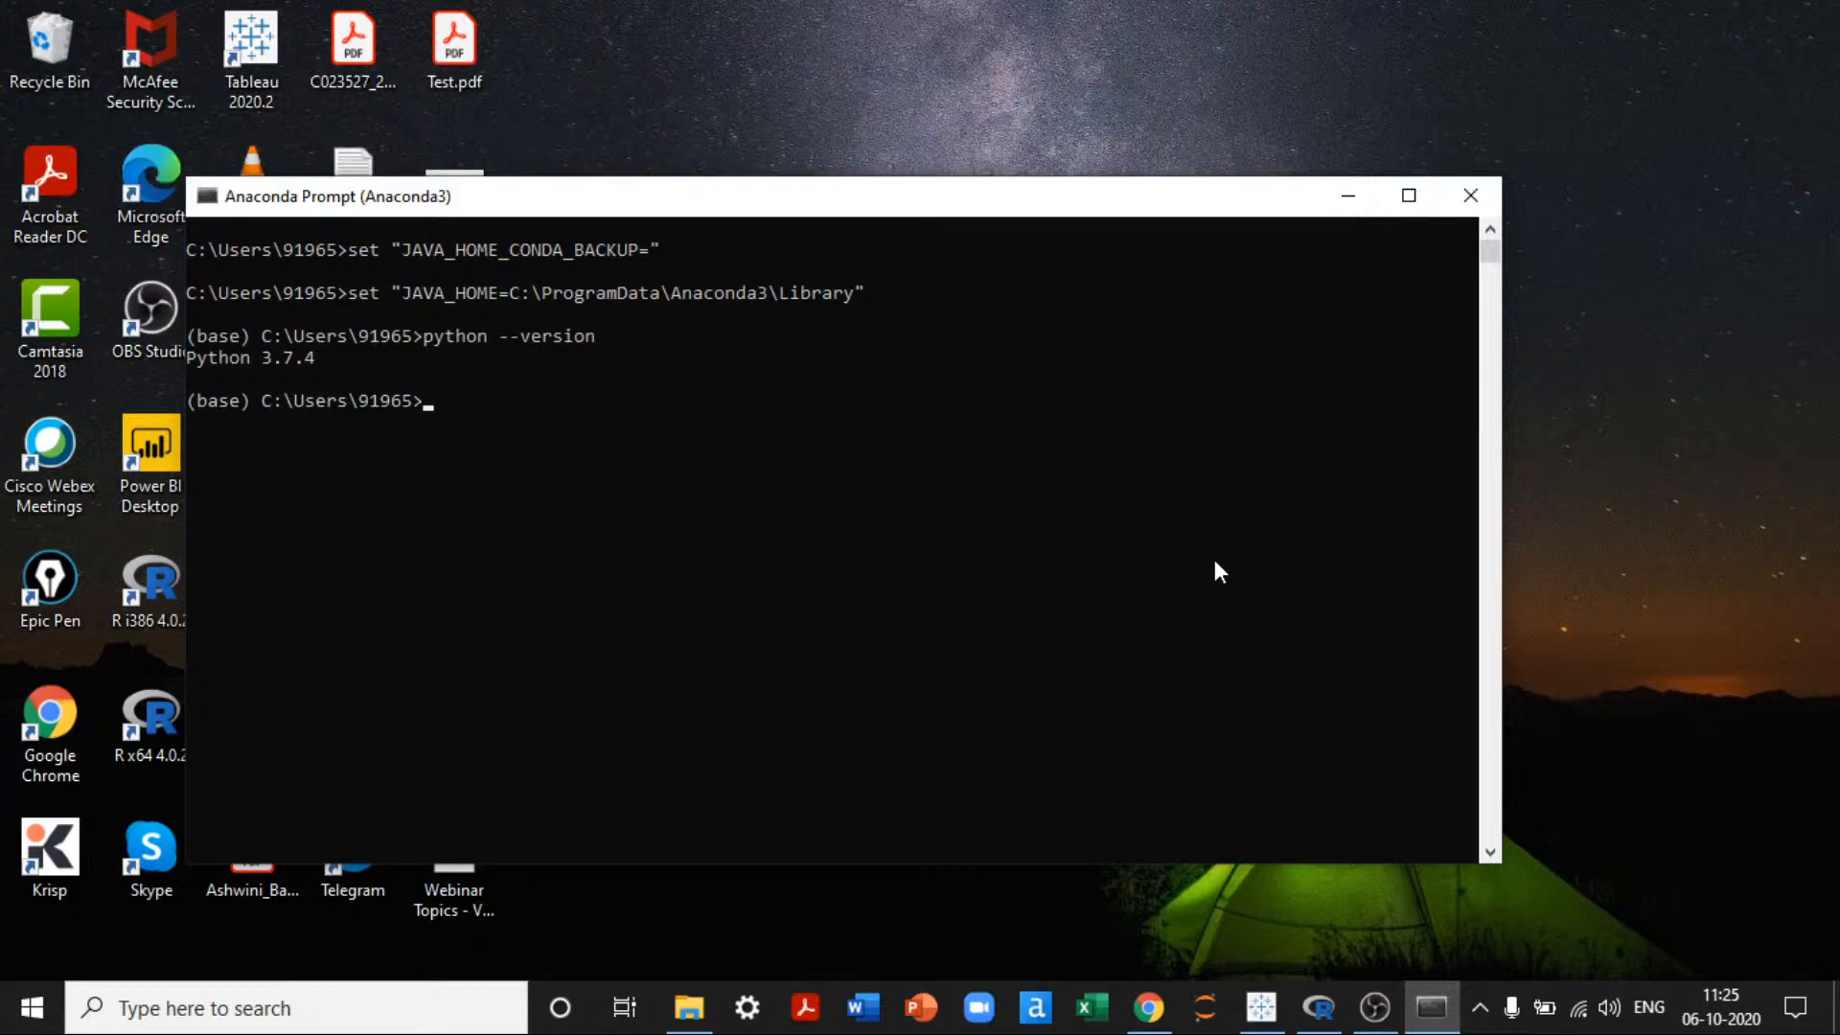
Step: Try to upgrade pip with the command pip install -m pip upgrade pip
{"action": "type", "text": "pip install -m pip upgrade pip"}
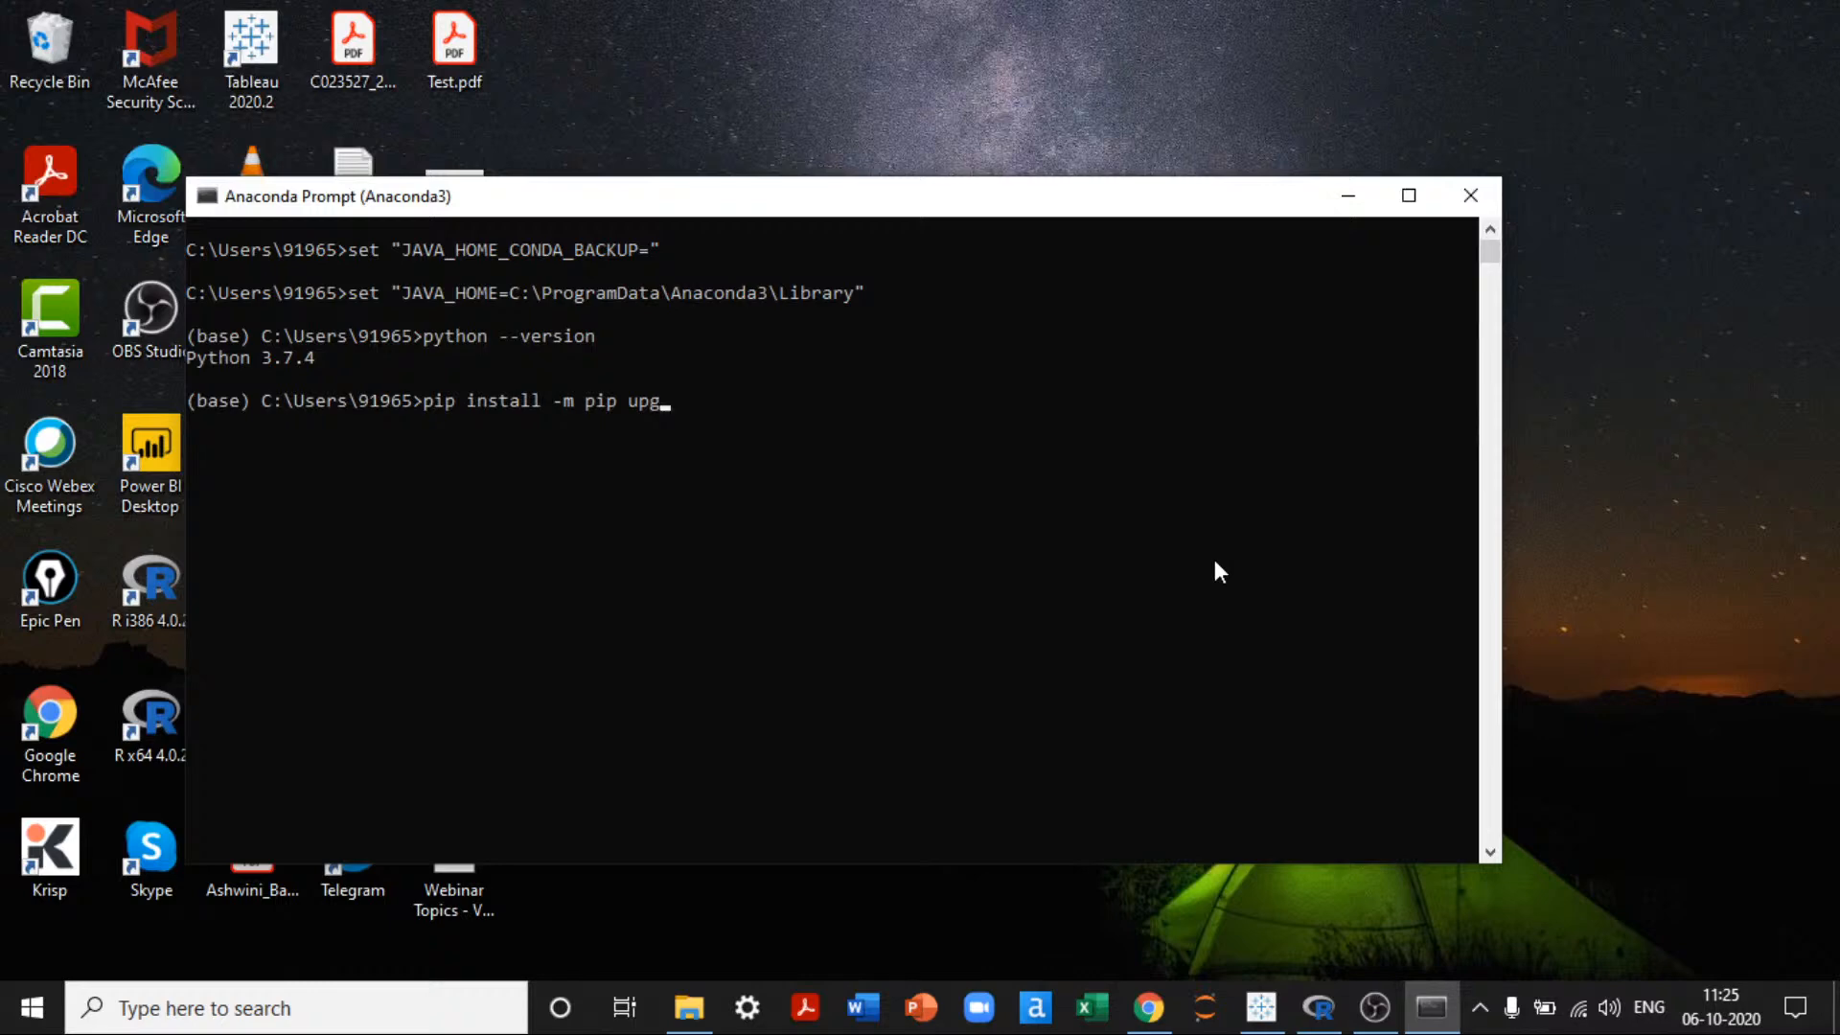
{"action": "key", "text": "Return"}
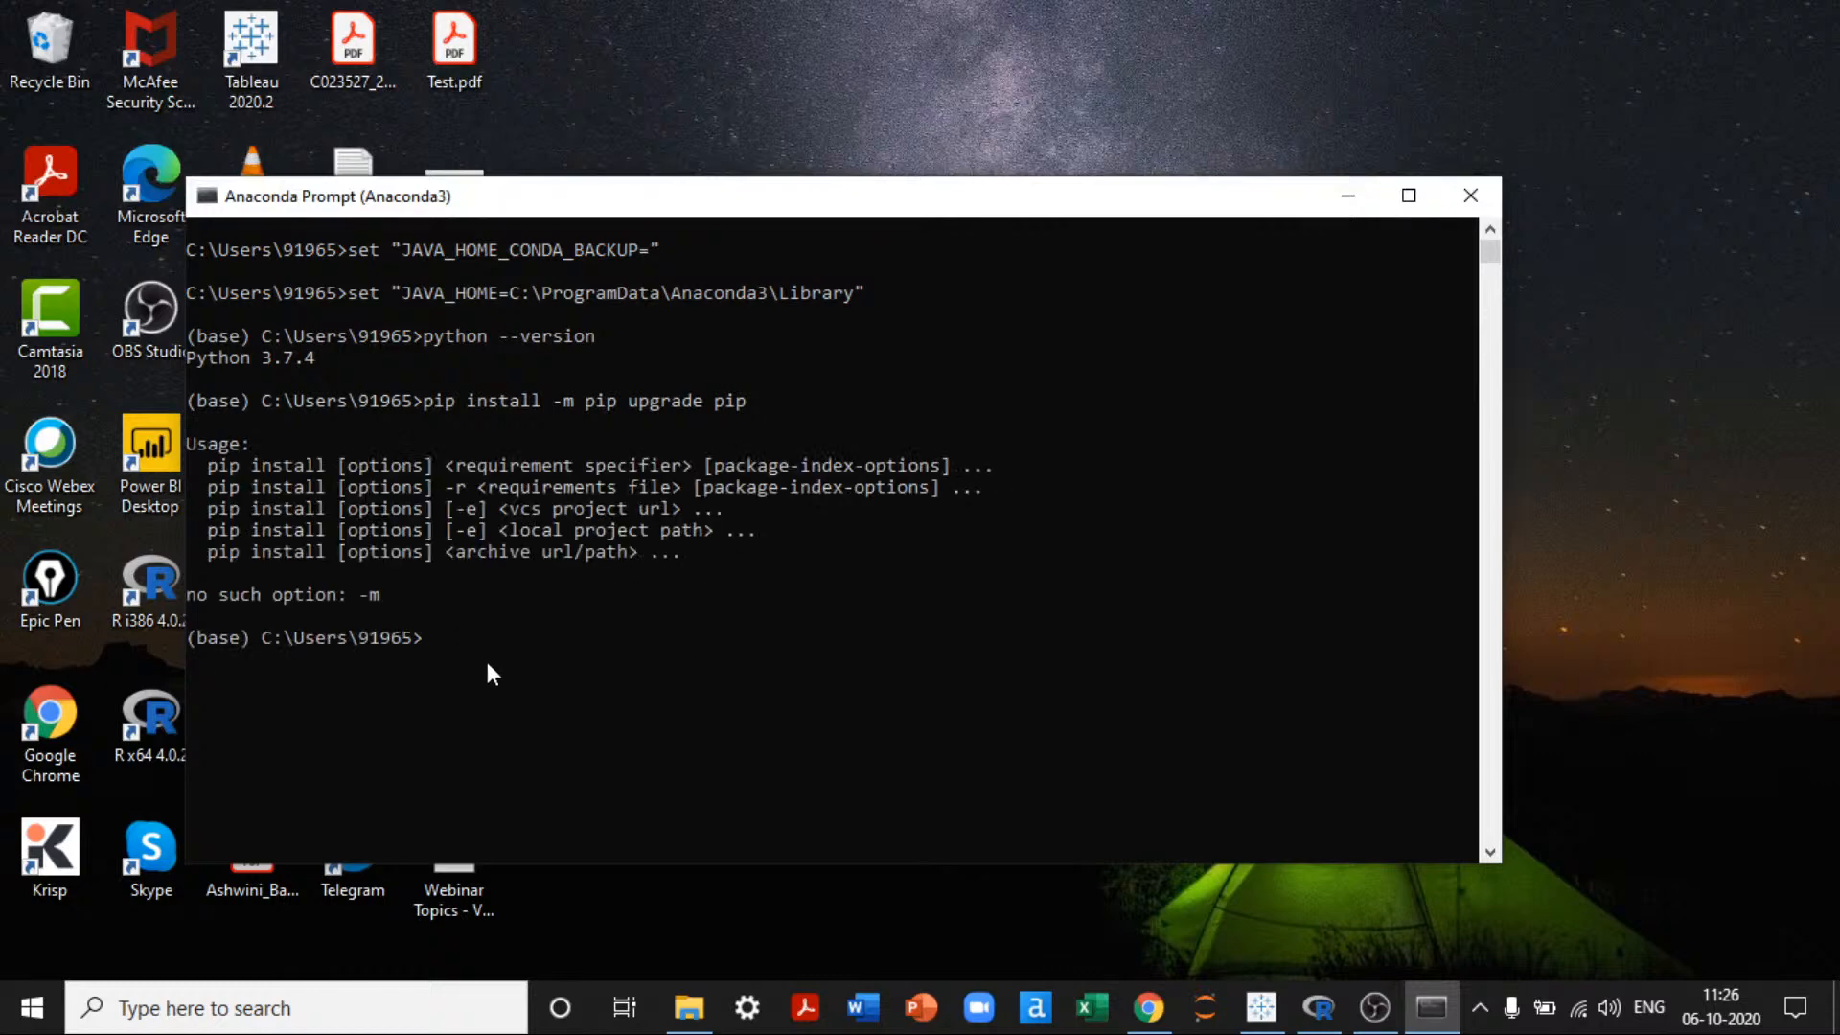
Step: Change the previous command to pip install pip and run it
{"action": "key", "text": "Up"}
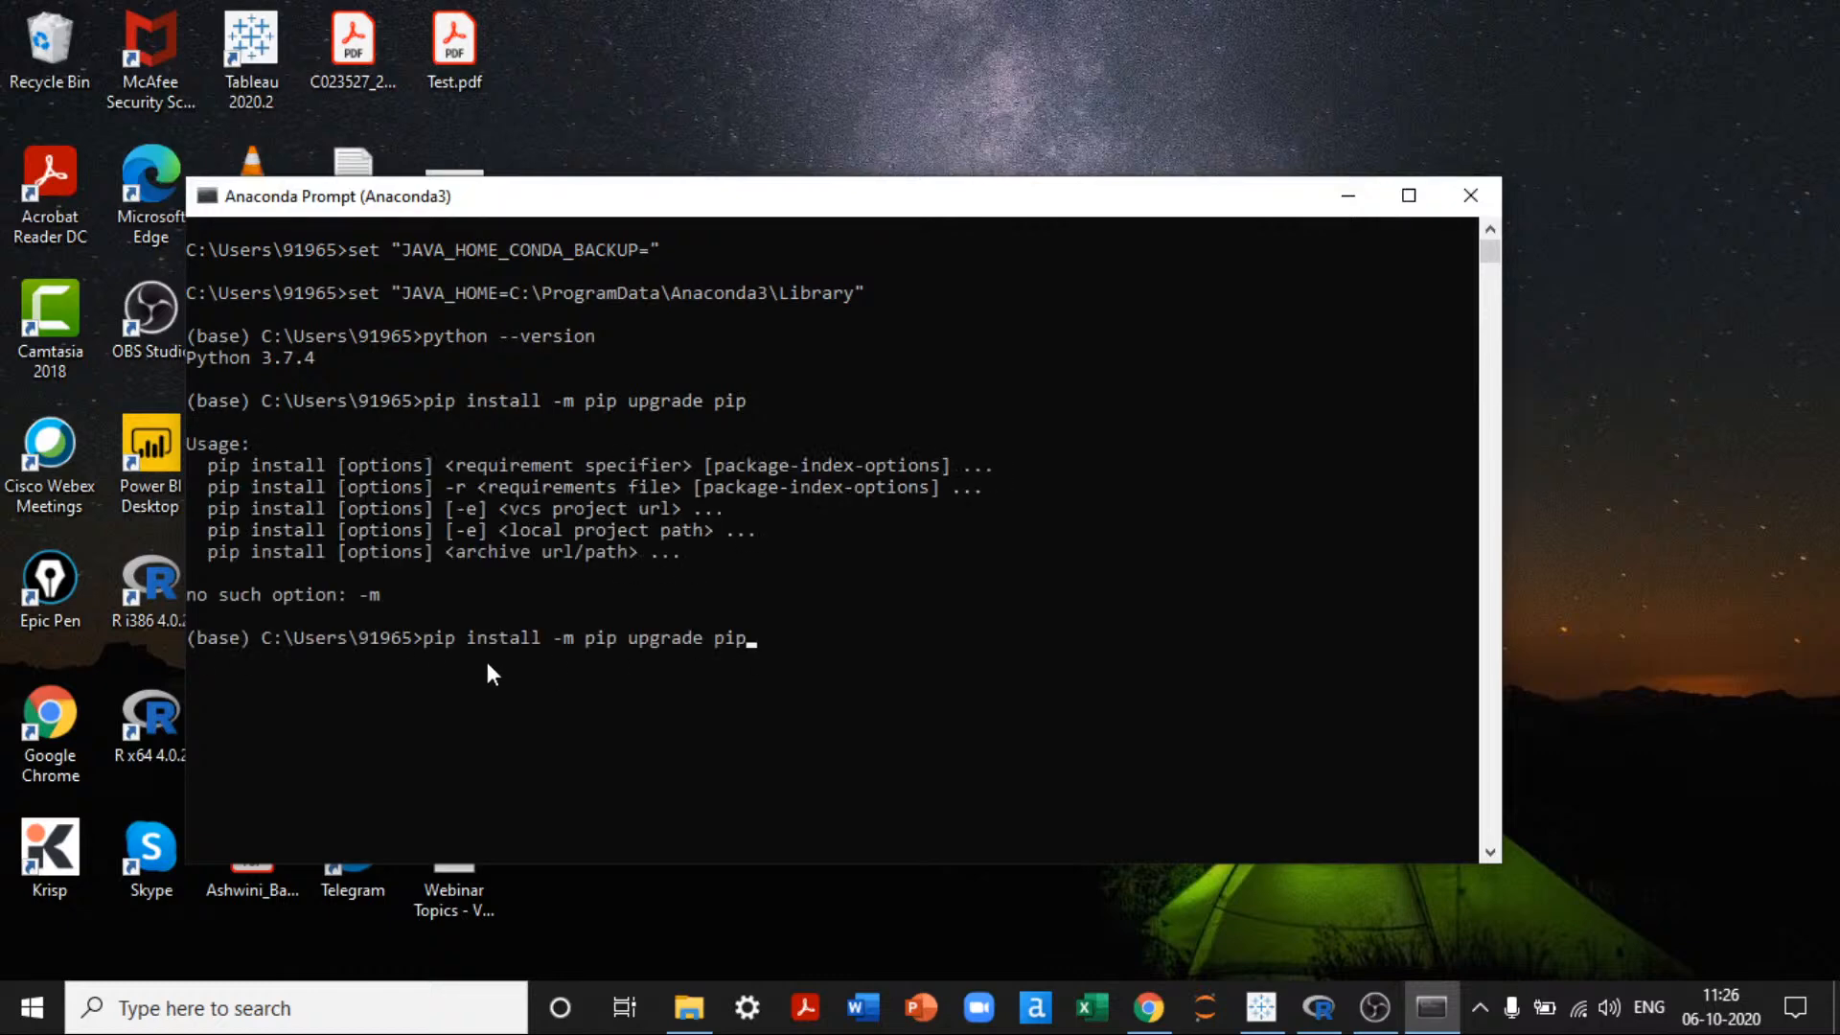
{"action": "key", "text": "BackSpace"}
{"action": "key", "text": "BackSpace"}
{"action": "key", "text": "BackSpace"}
{"action": "key", "text": "BackSpace"}
{"action": "key", "text": "BackSpace"}
{"action": "key", "text": "BackSpace"}
{"action": "key", "text": "BackSpace"}
{"action": "key", "text": "BackSpace"}
{"action": "key", "text": "BackSpace"}
{"action": "key", "text": "BackSpace"}
{"action": "key", "text": "BackSpace"}
{"action": "key", "text": "BackSpace"}
{"action": "key", "text": "BackSpace"}
{"action": "key", "text": "BackSpace"}
{"action": "key", "text": "BackSpace"}
{"action": "key", "text": "BackSpace"}
{"action": "key", "text": "BackSpace"}
{"action": "key", "text": "BackSpace"}
{"action": "key", "text": "BackSpace"}
{"action": "key", "text": "BackSpace"}
{"action": "key", "text": "BackSpace"}
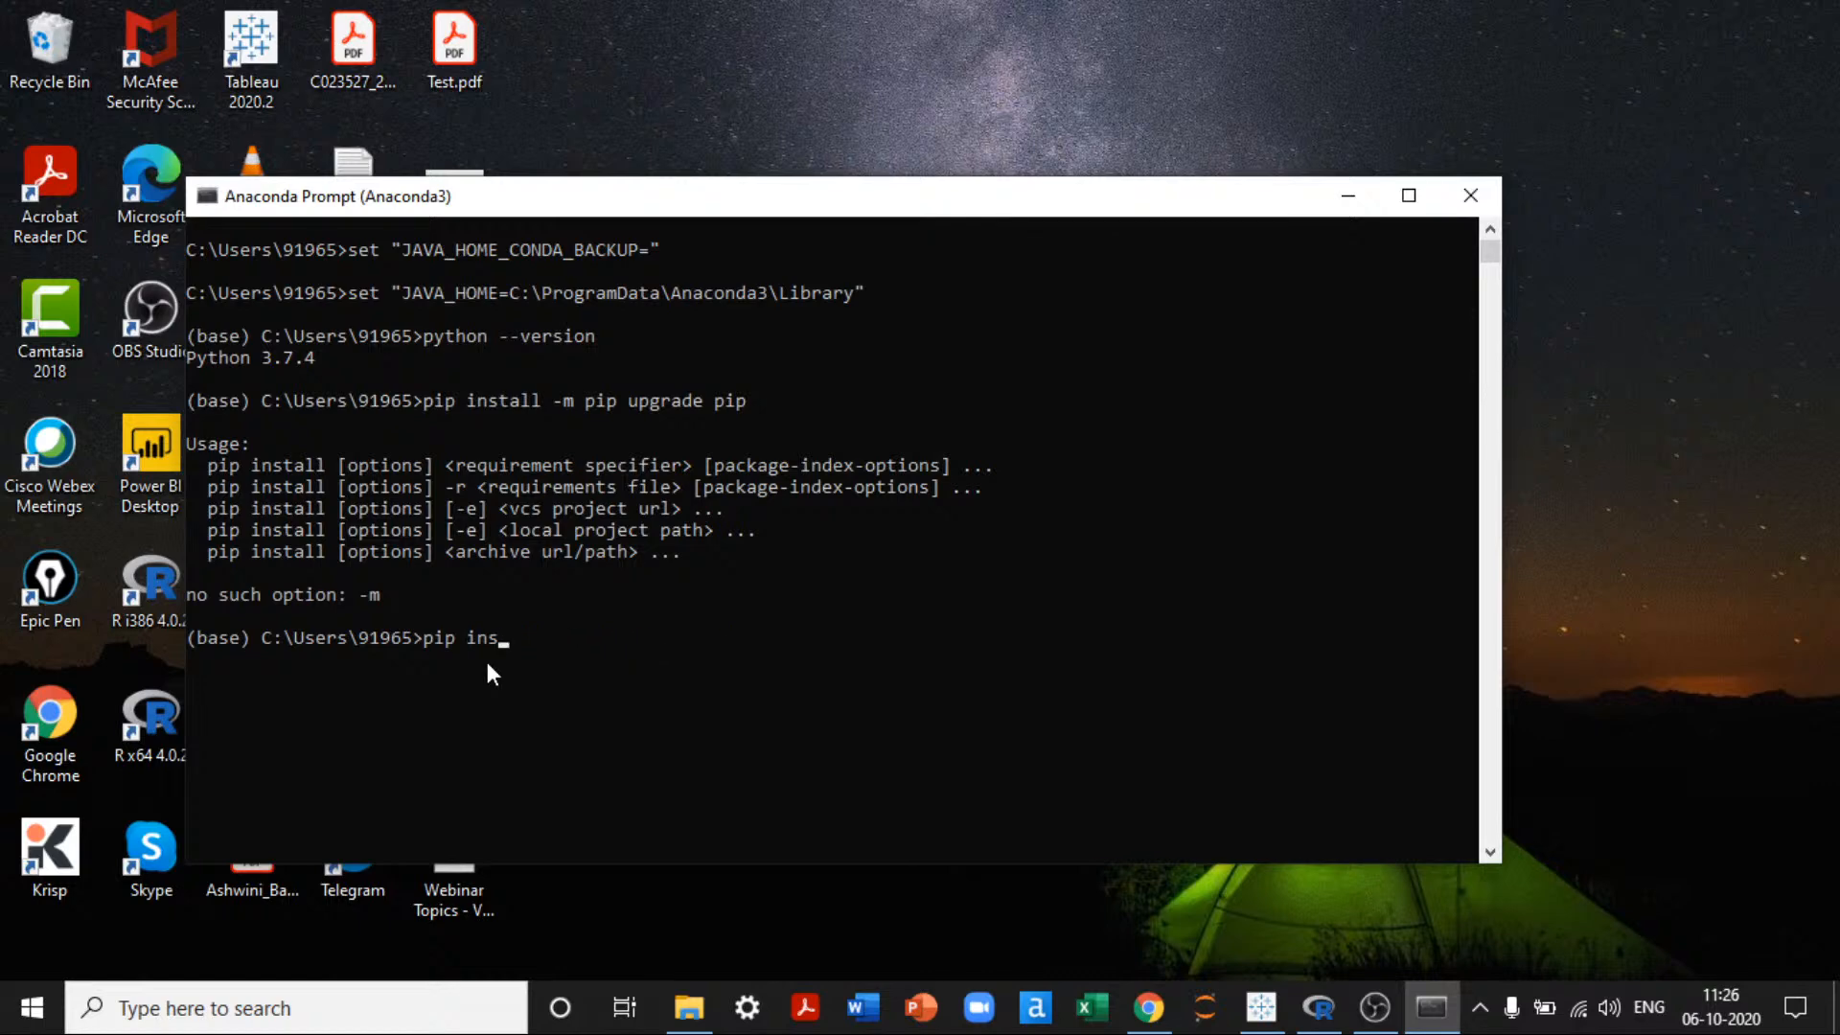
{"action": "type", "text": "tall pip"}
{"action": "key", "text": "Return"}
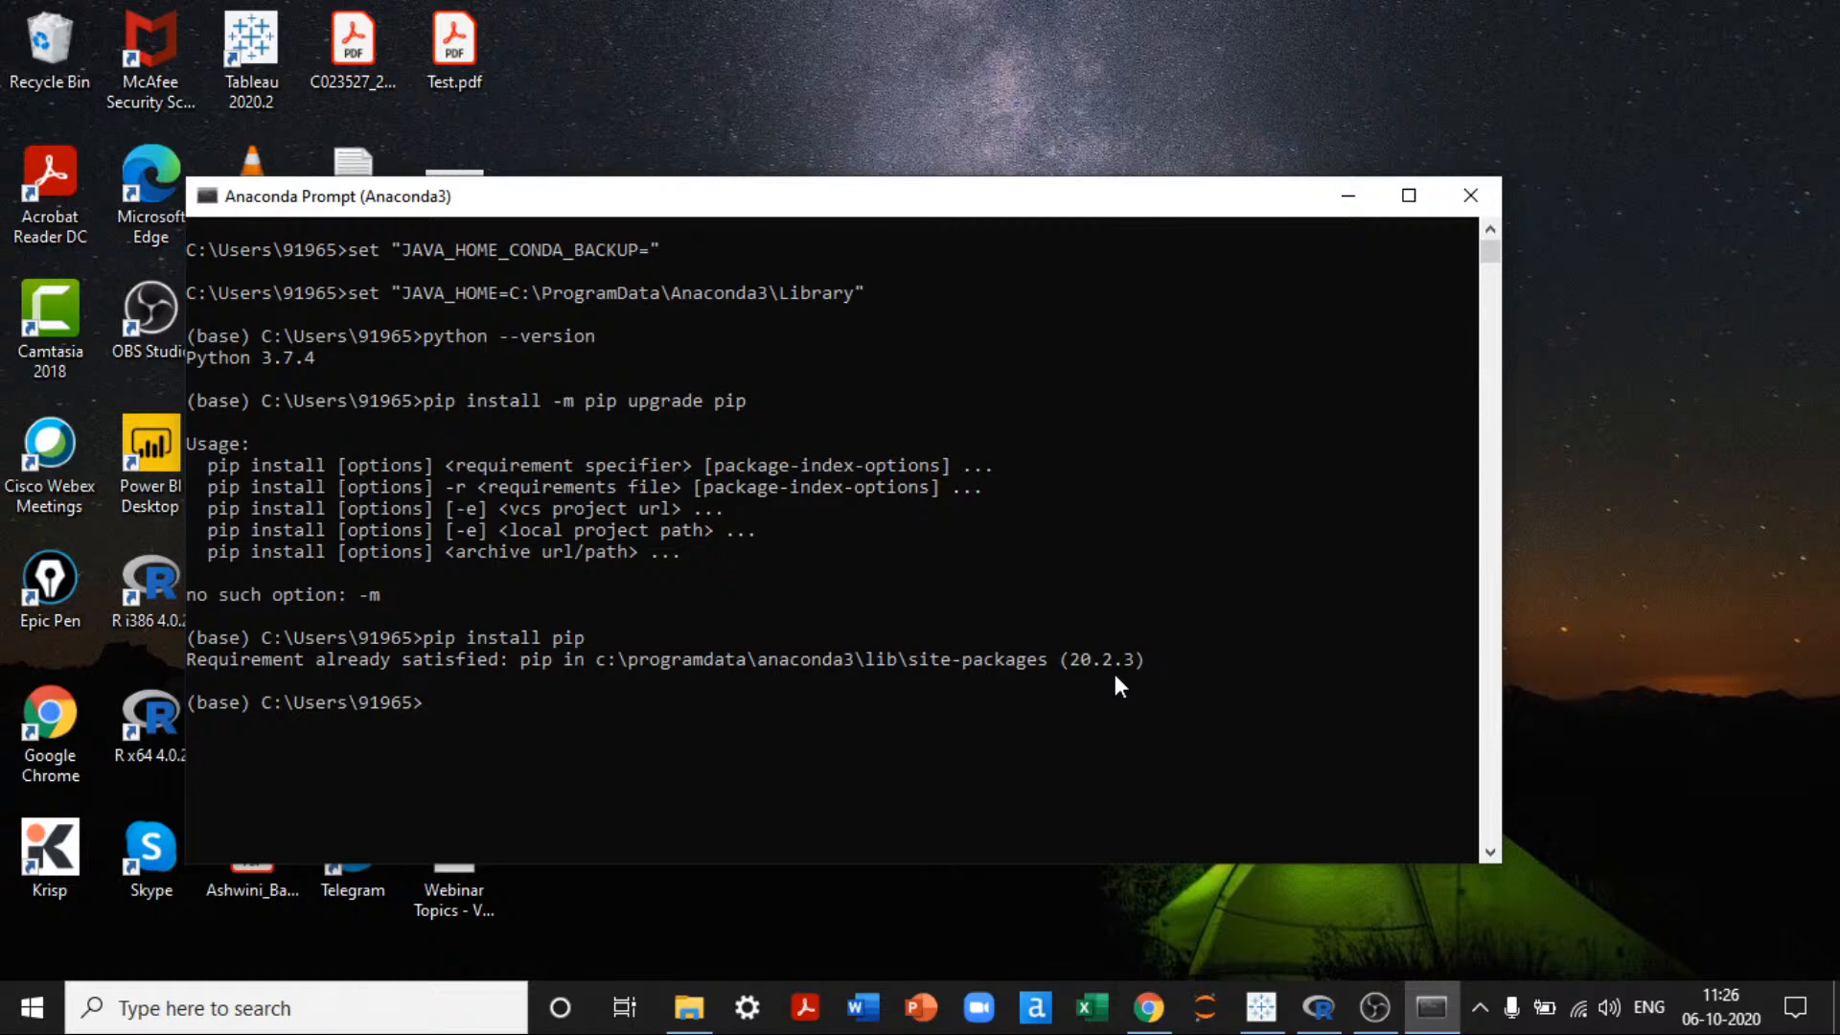
Step: Install TabPy with the command pip install tabpy and move the prompt window higher on the desktop
{"action": "type", "text": "pip install tabpy"}
{"action": "key", "text": "Return"}
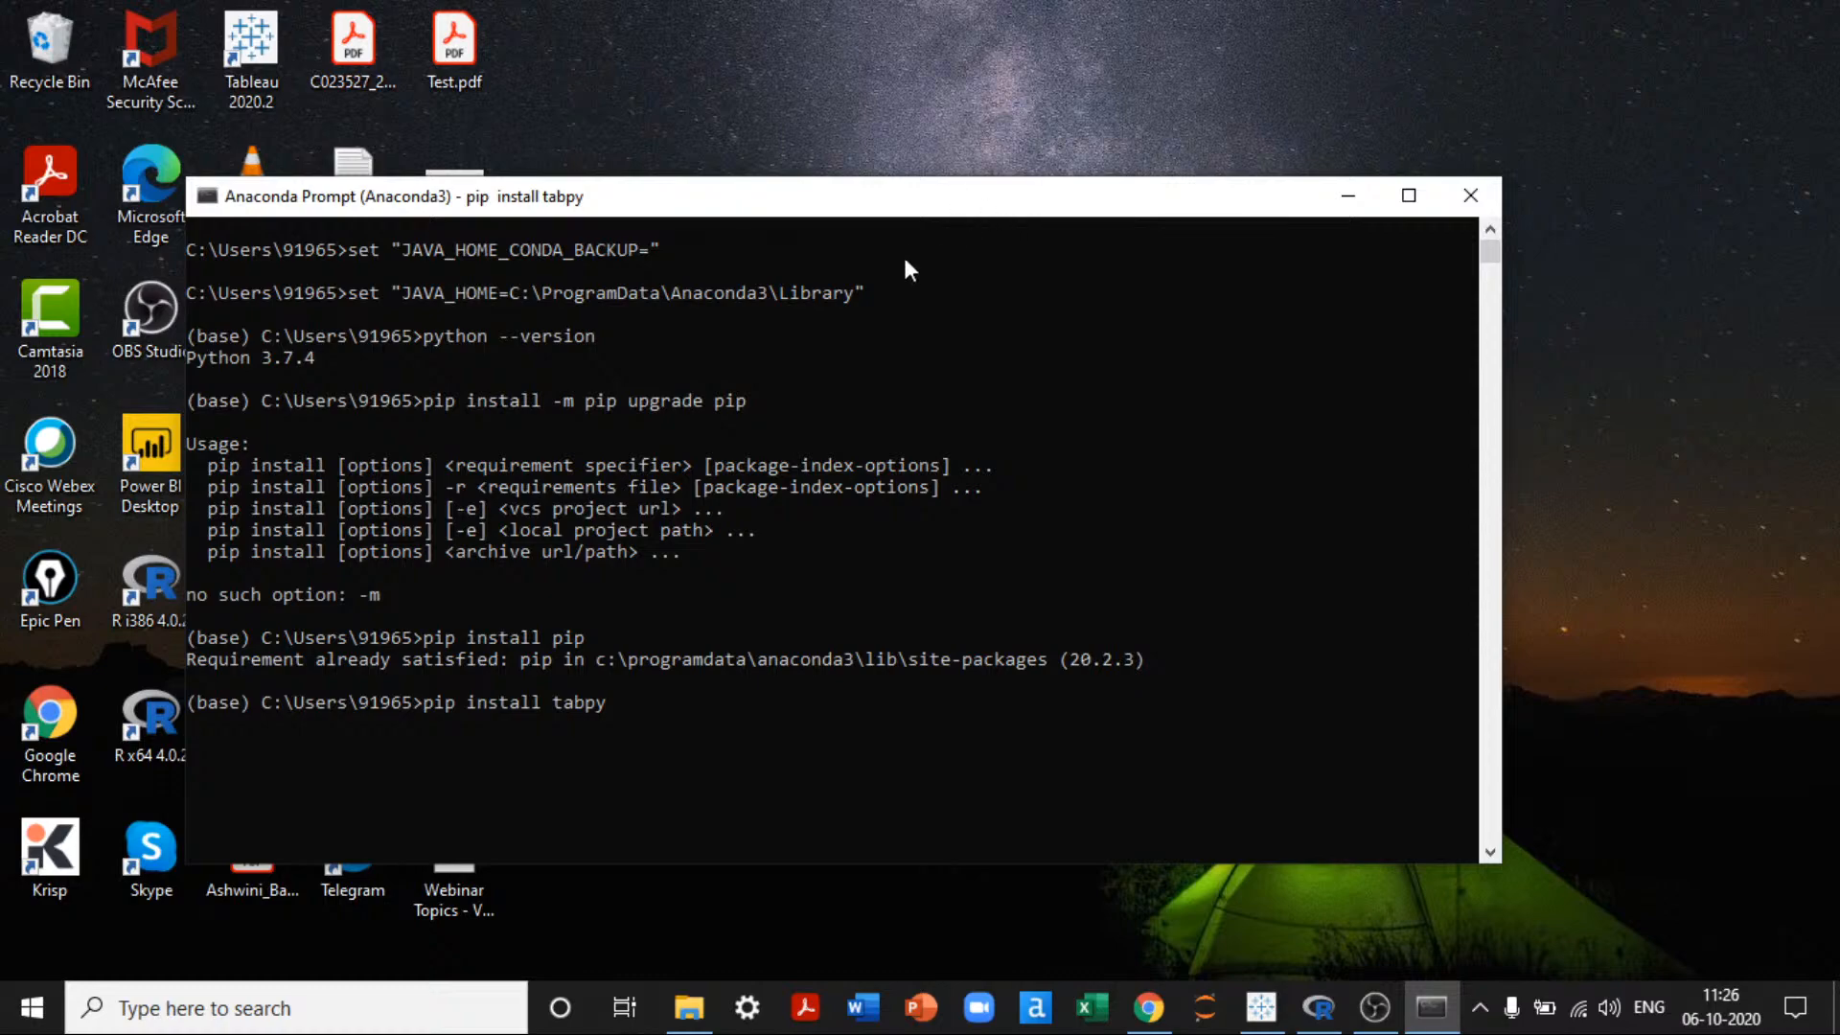
{"action": "left_click_drag", "start_coordinate": [877, 185], "coordinate": [853, 46]}
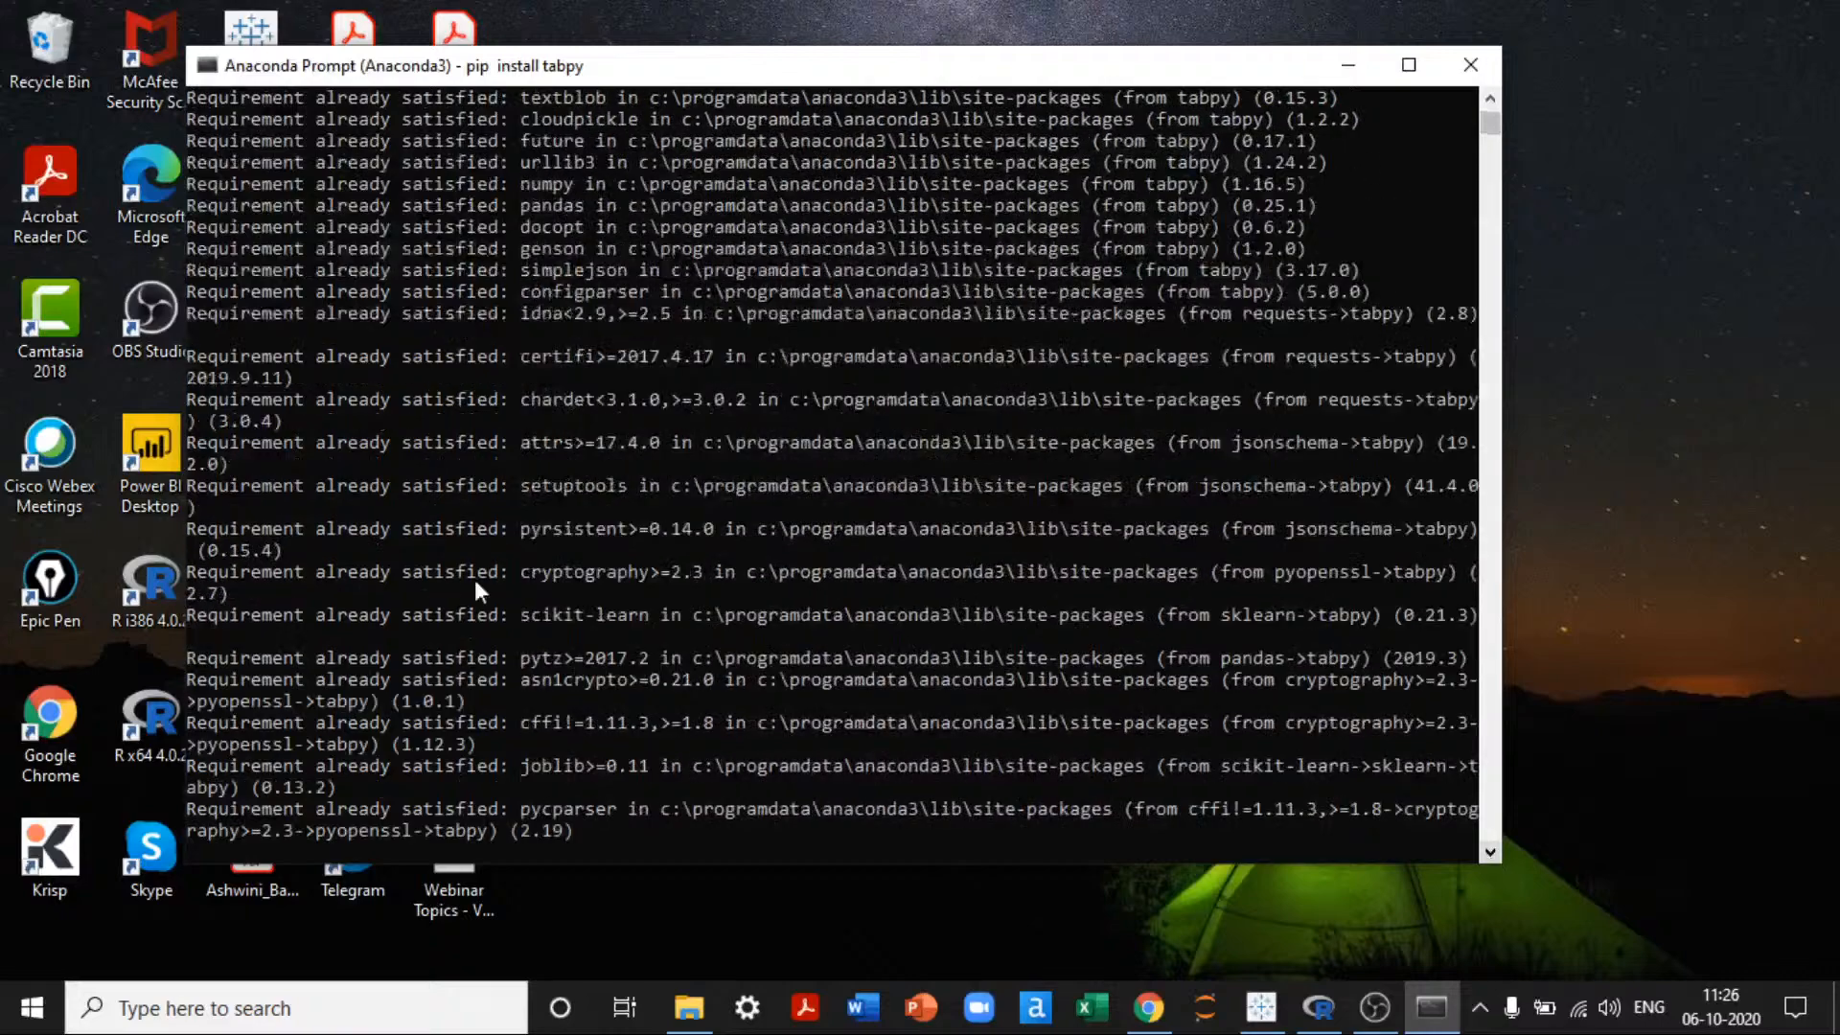
Step: Examine the tabpy installation output for the required packages, particularly the tornado version
{"action": "scroll", "coordinate": [320, 607], "scroll_direction": "down", "scroll_amount": 7}
{"action": "scroll", "coordinate": [322, 618], "scroll_direction": "up", "scroll_amount": 7}
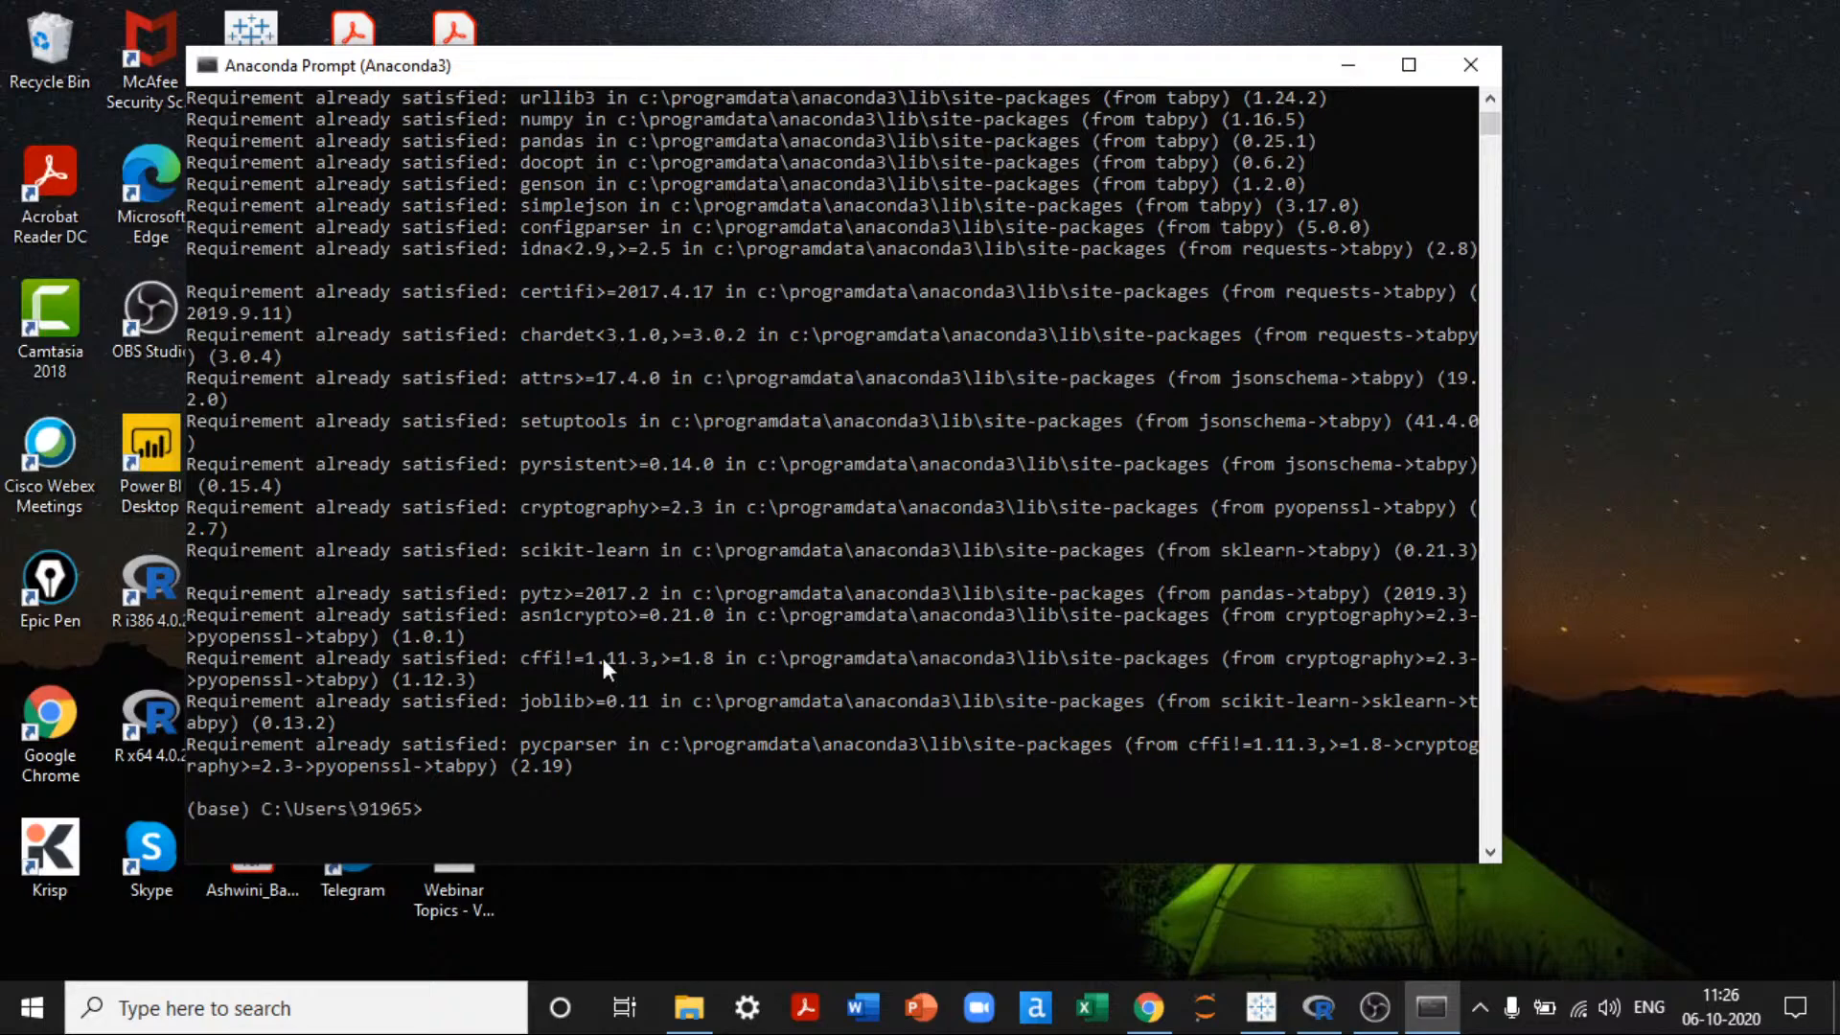
{"action": "scroll", "coordinate": [561, 502], "scroll_direction": "up", "scroll_amount": 6}
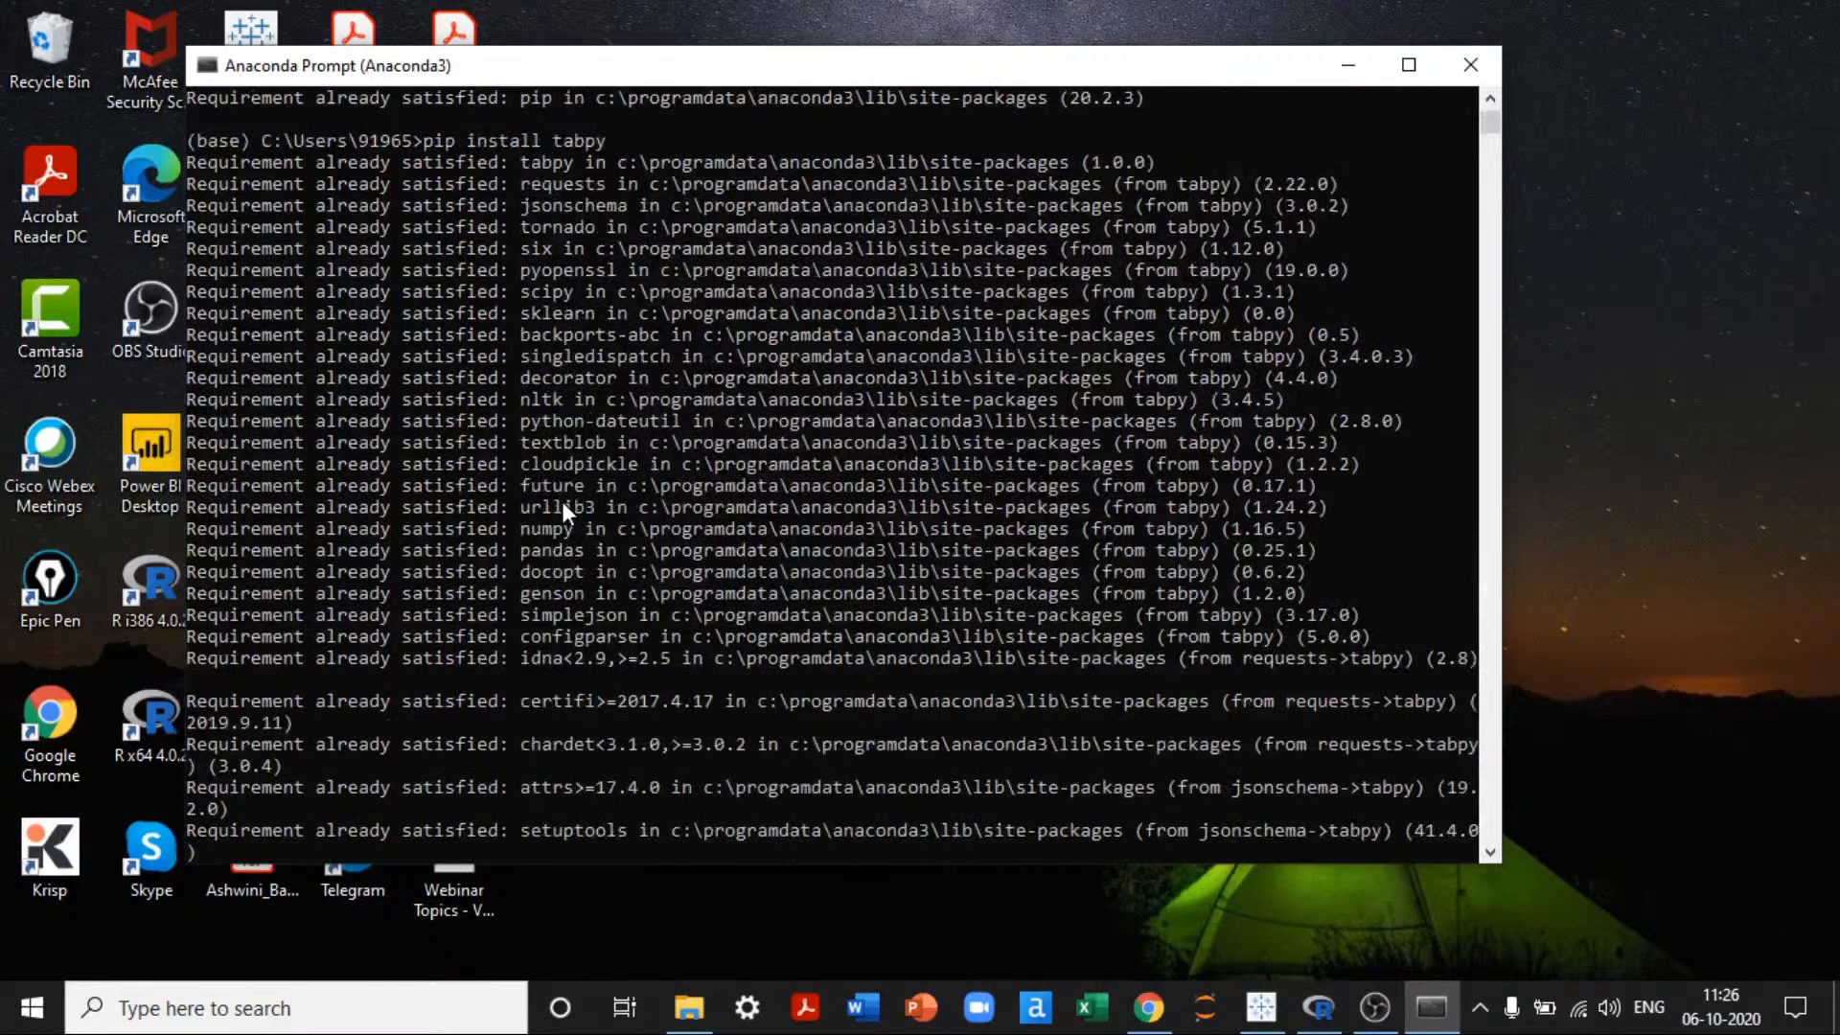
{"action": "scroll", "coordinate": [562, 502], "scroll_direction": "up", "scroll_amount": 1}
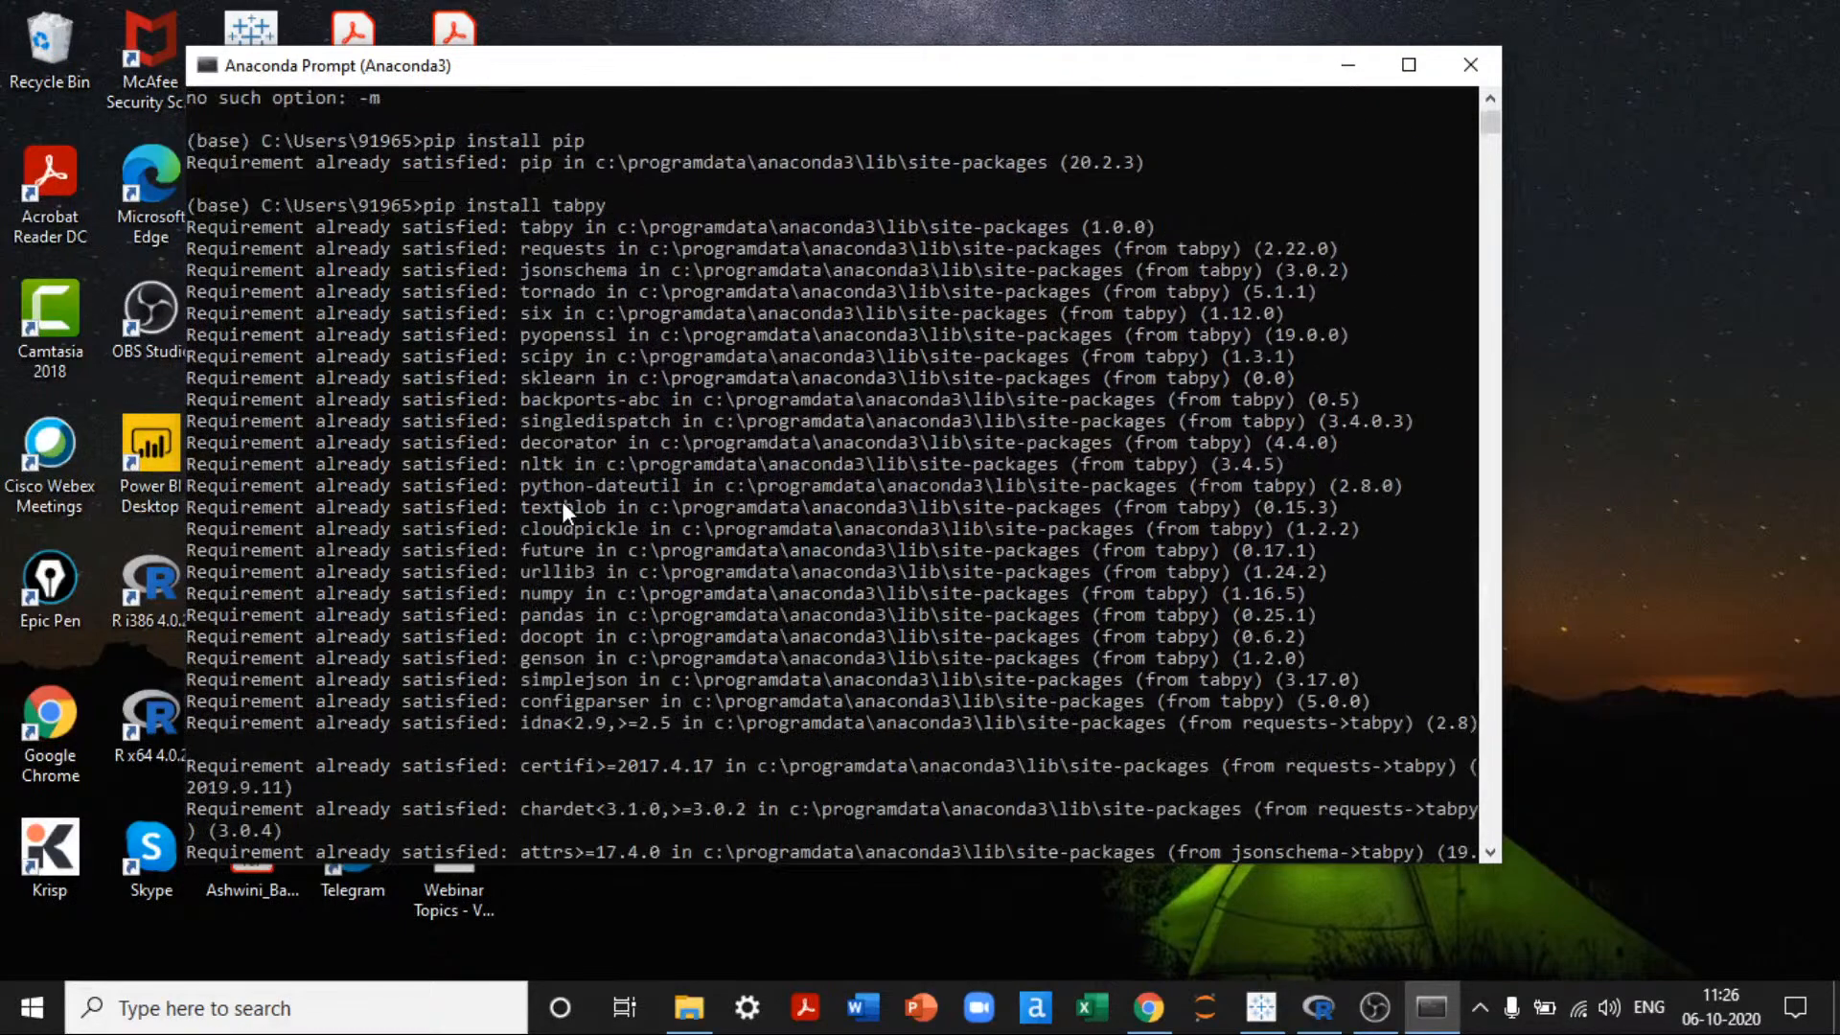
{"action": "left_click", "coordinate": [567, 302]}
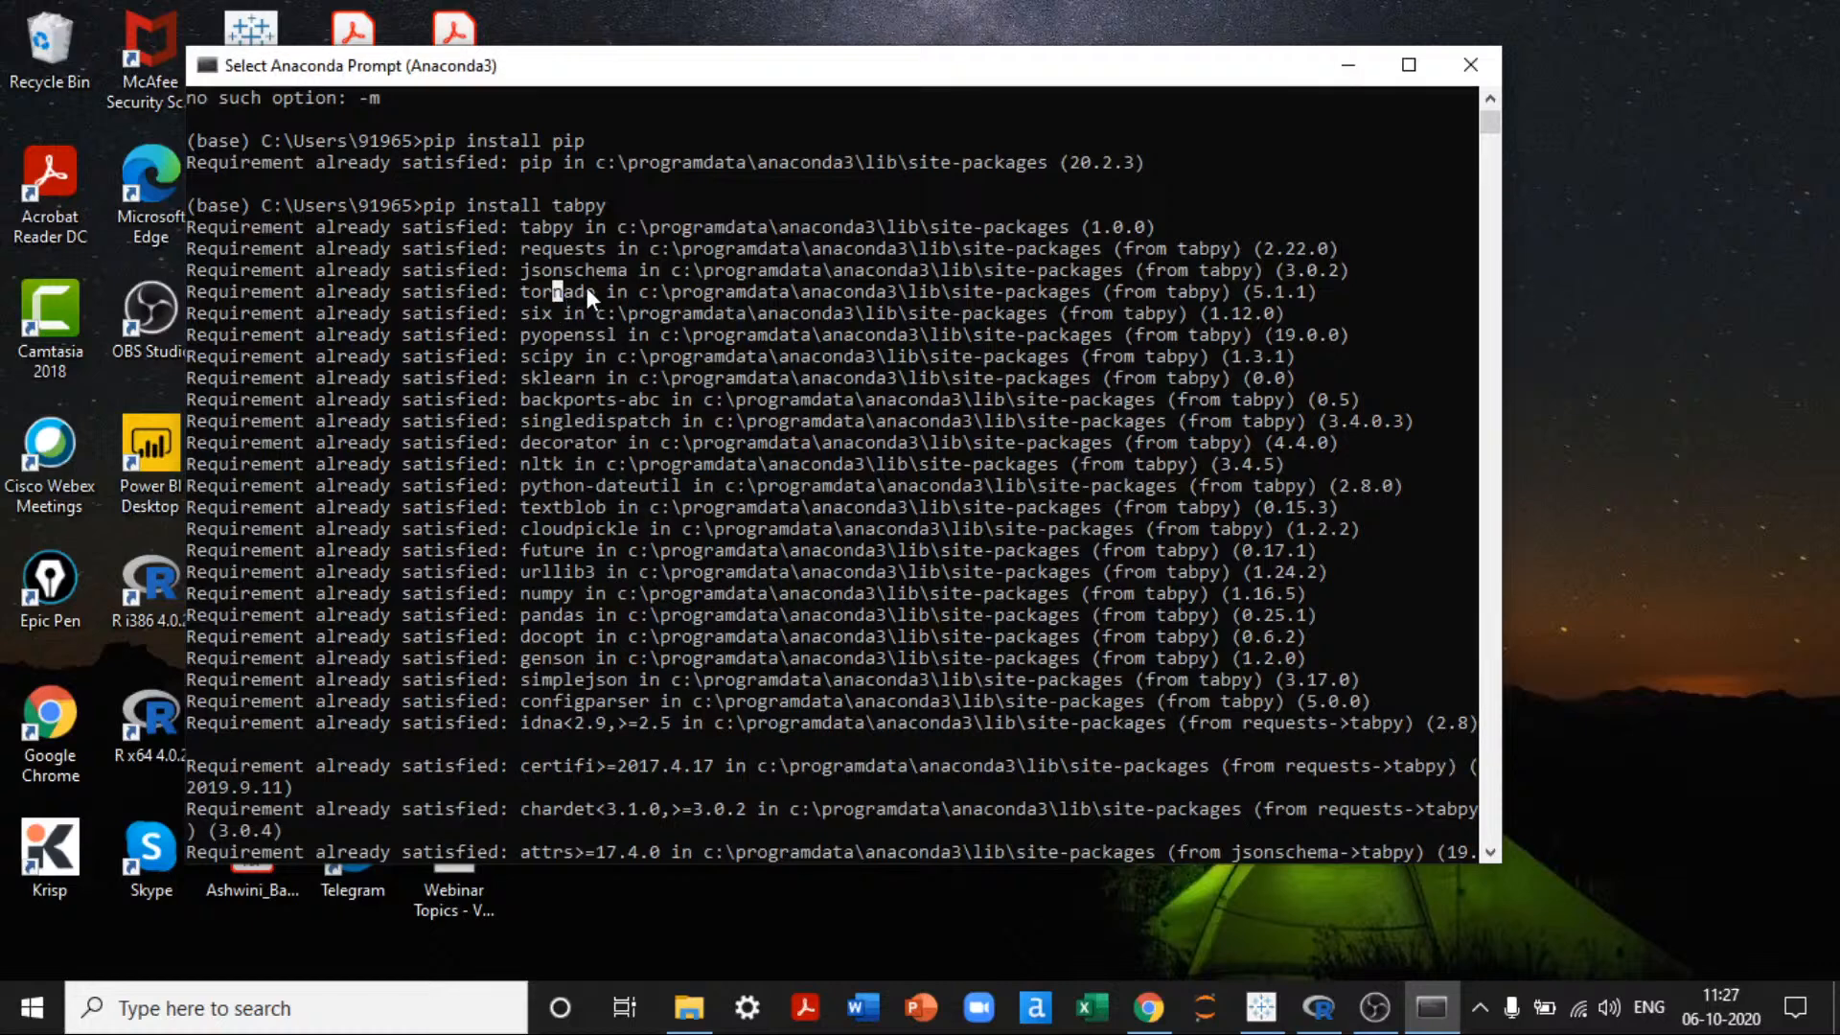
{"action": "left_click", "coordinate": [1251, 291]}
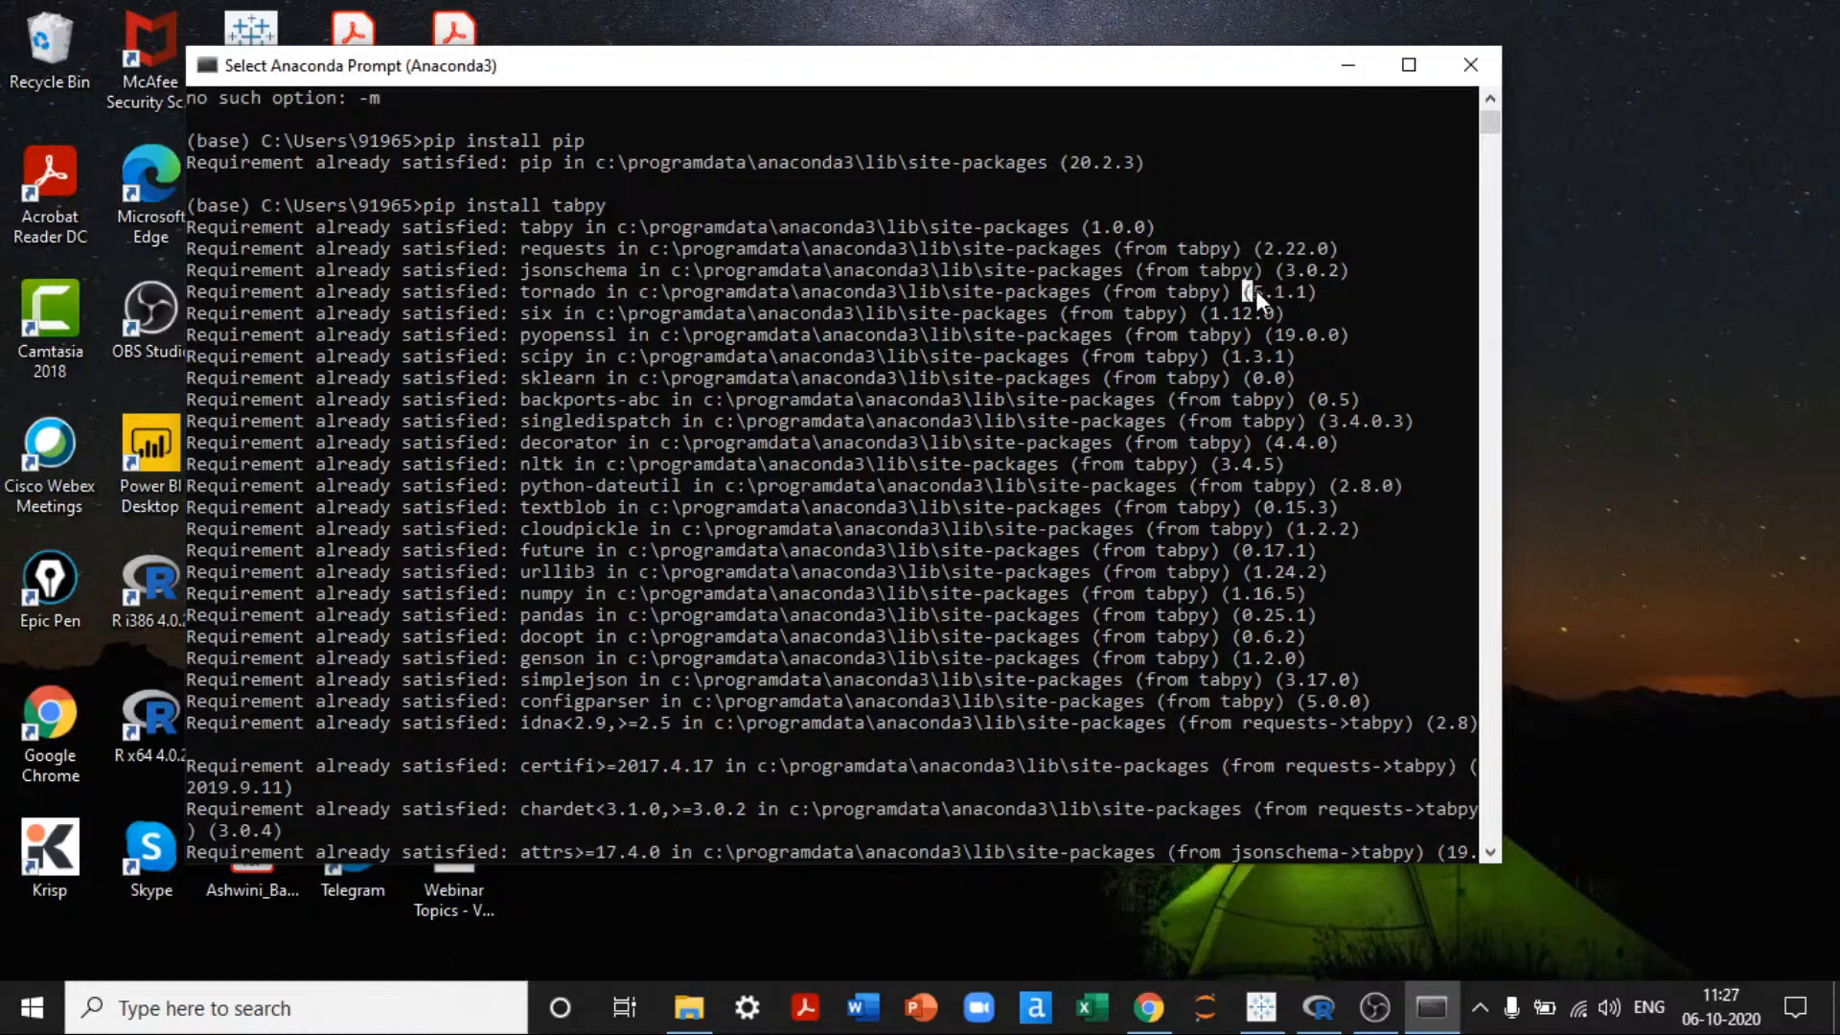
{"action": "left_click", "coordinate": [1320, 286]}
{"action": "scroll", "coordinate": [1314, 289], "scroll_direction": "down", "scroll_amount": 18}
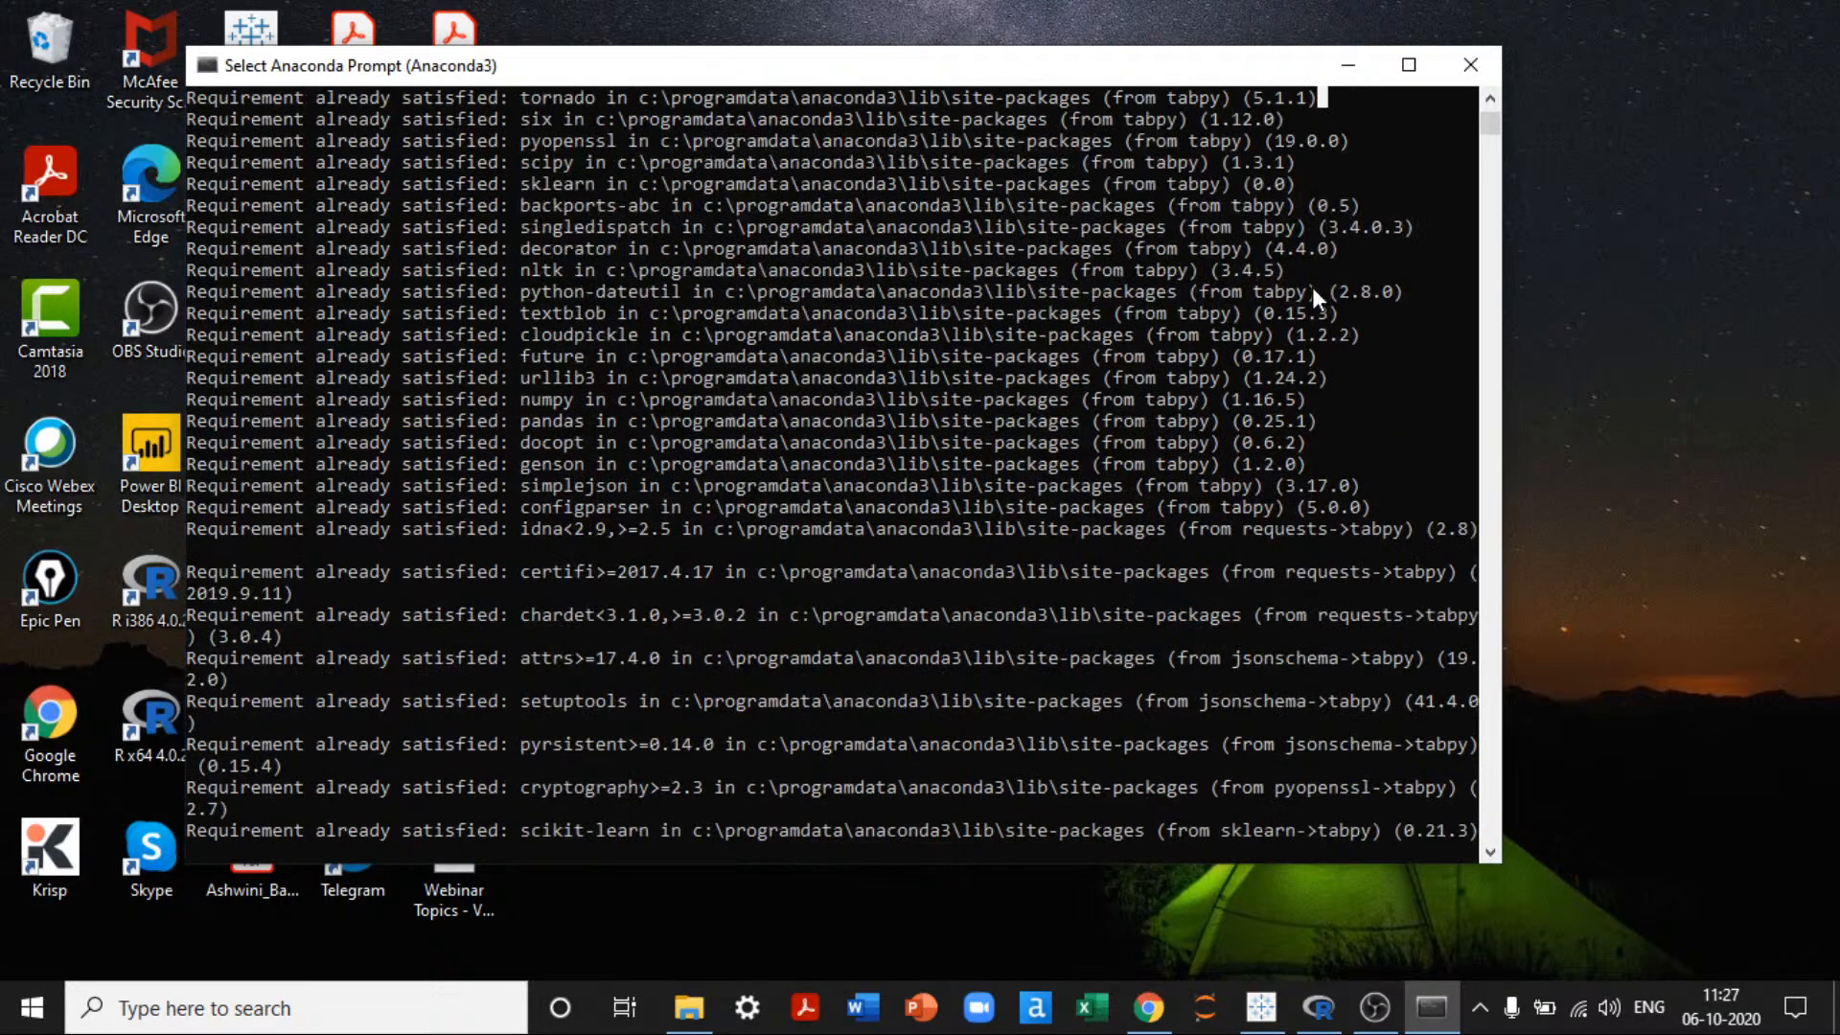
{"action": "scroll", "coordinate": [1297, 297], "scroll_direction": "up", "scroll_amount": 10}
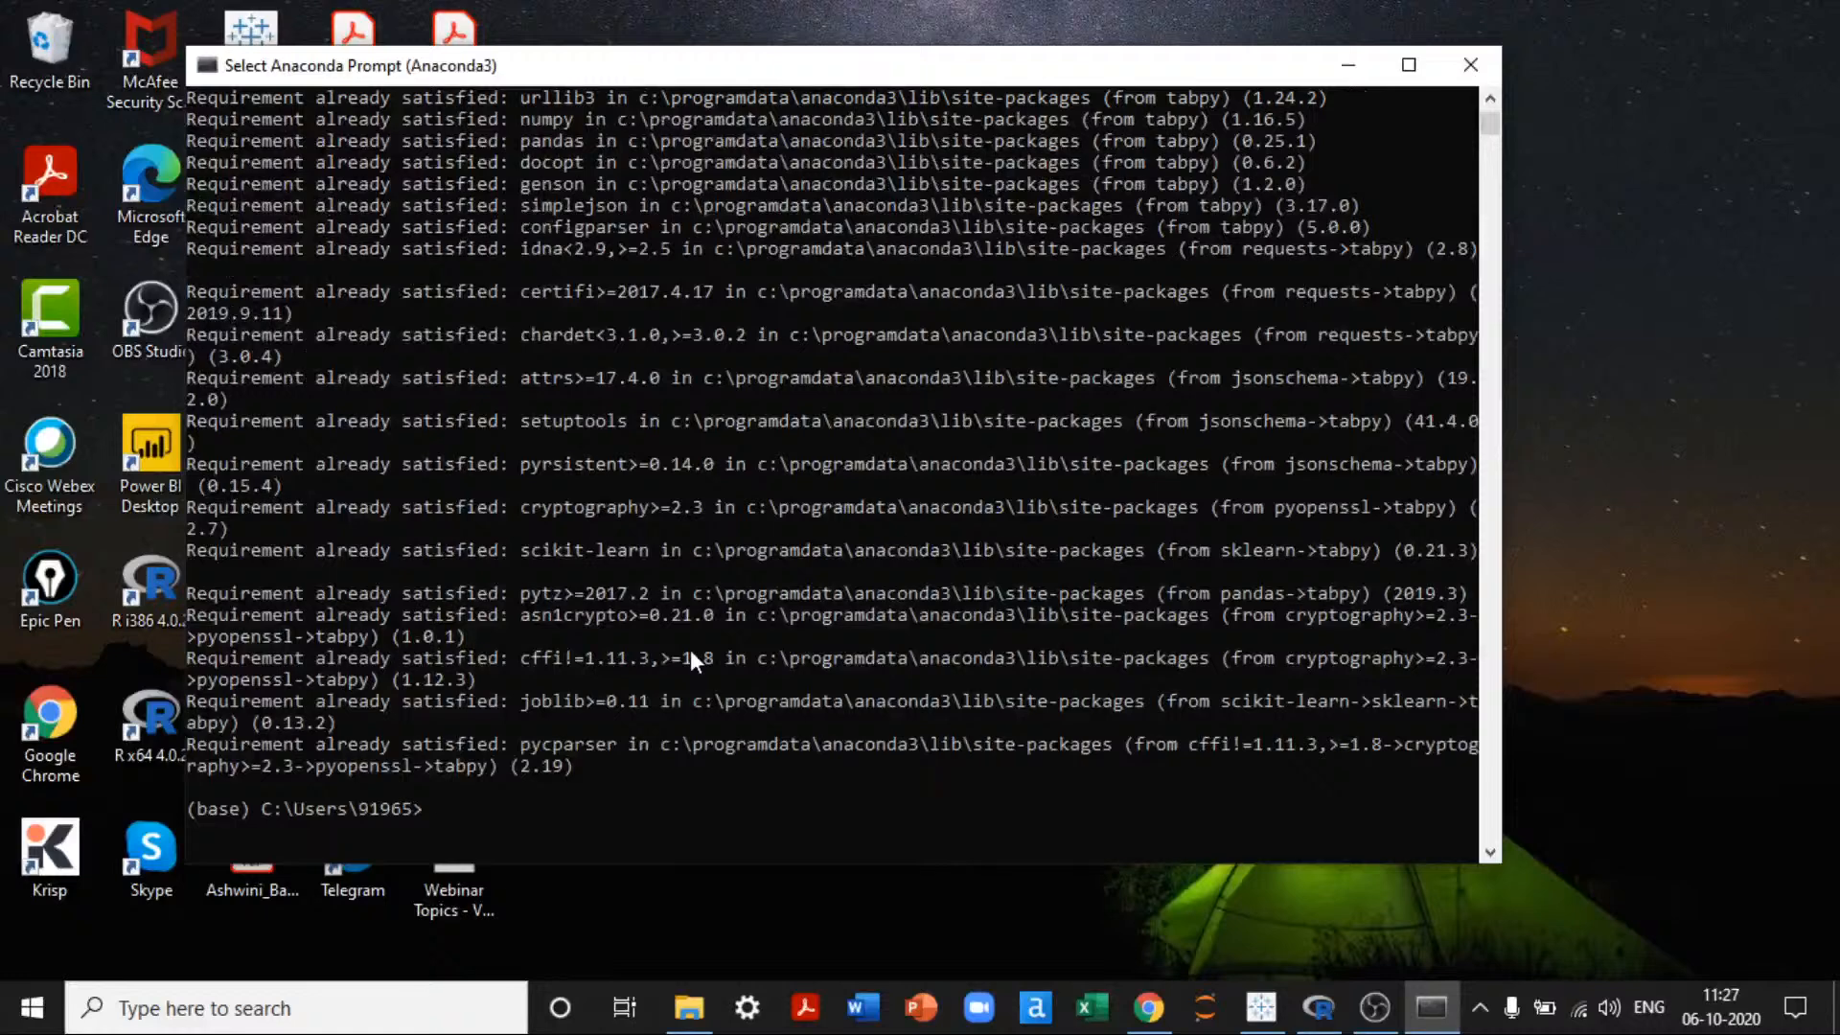
{"action": "scroll", "coordinate": [690, 651], "scroll_direction": "down", "scroll_amount": 2}
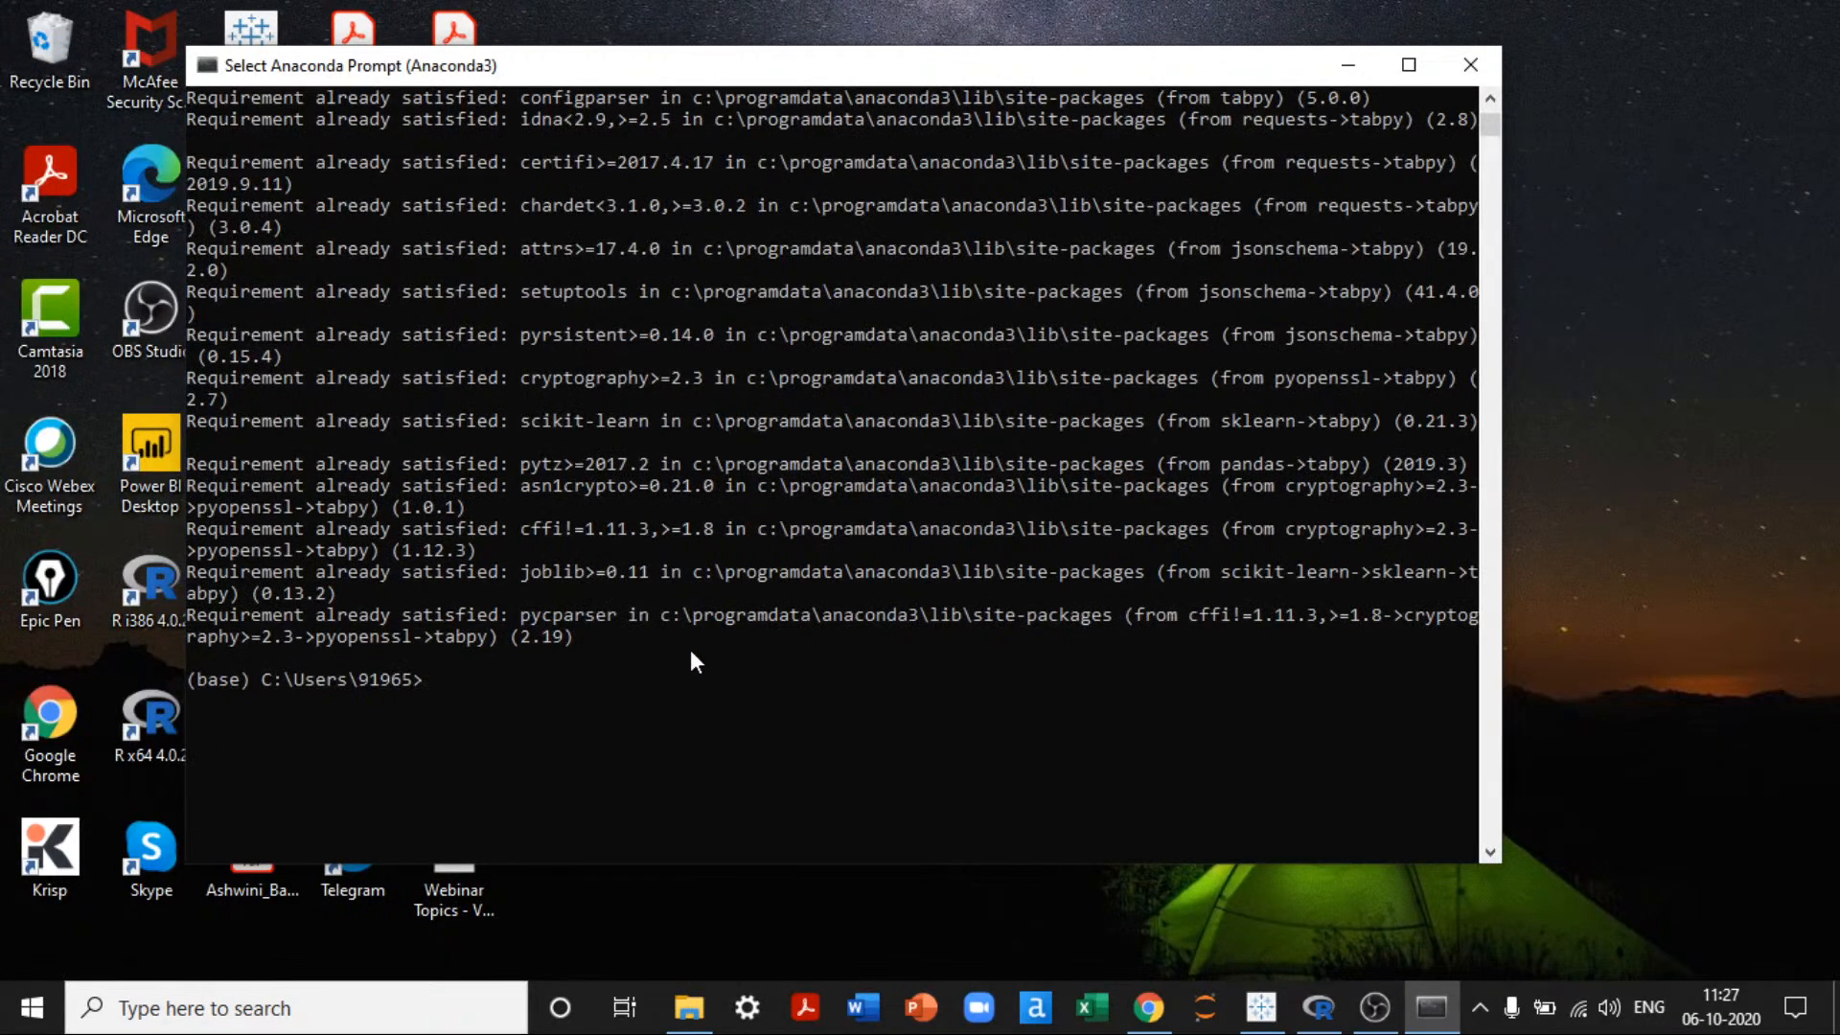
Step: In File Explorer, check the C:\Python\Python38\Lib\site-packages folder for TabPy folders
{"action": "key", "text": "super+d"}
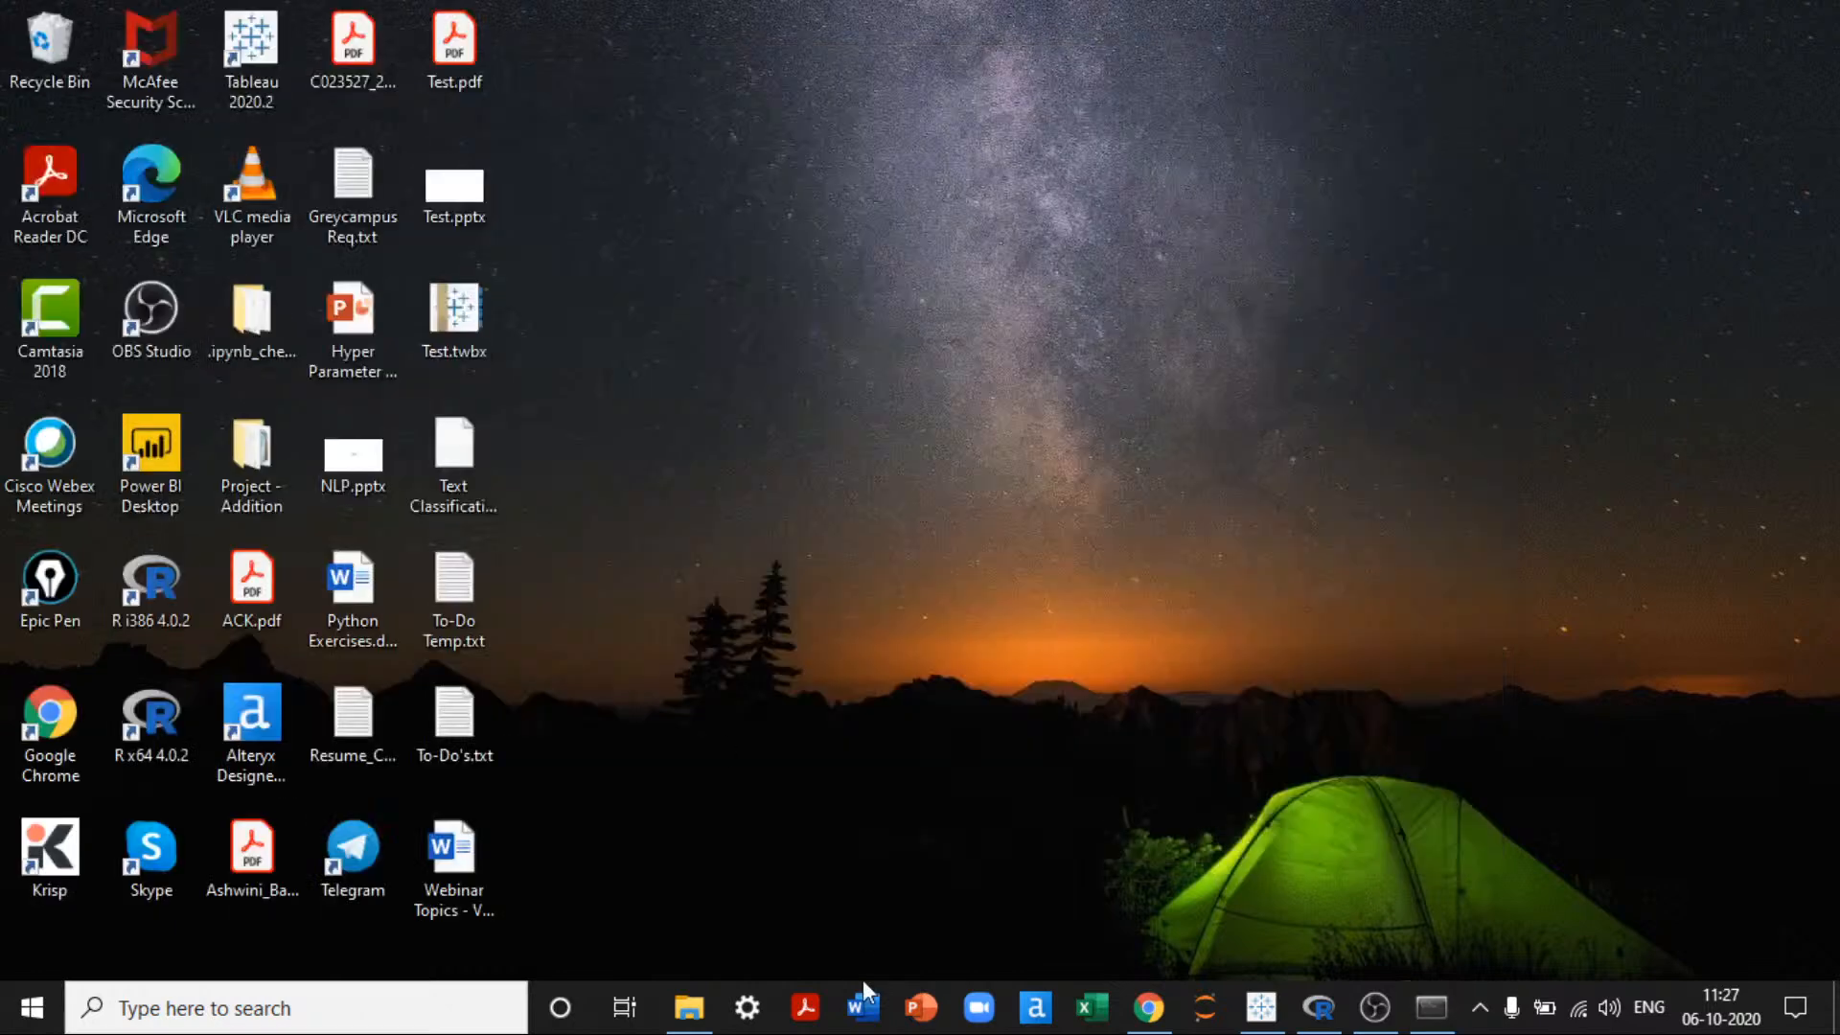
{"action": "left_click", "coordinate": [689, 1010]}
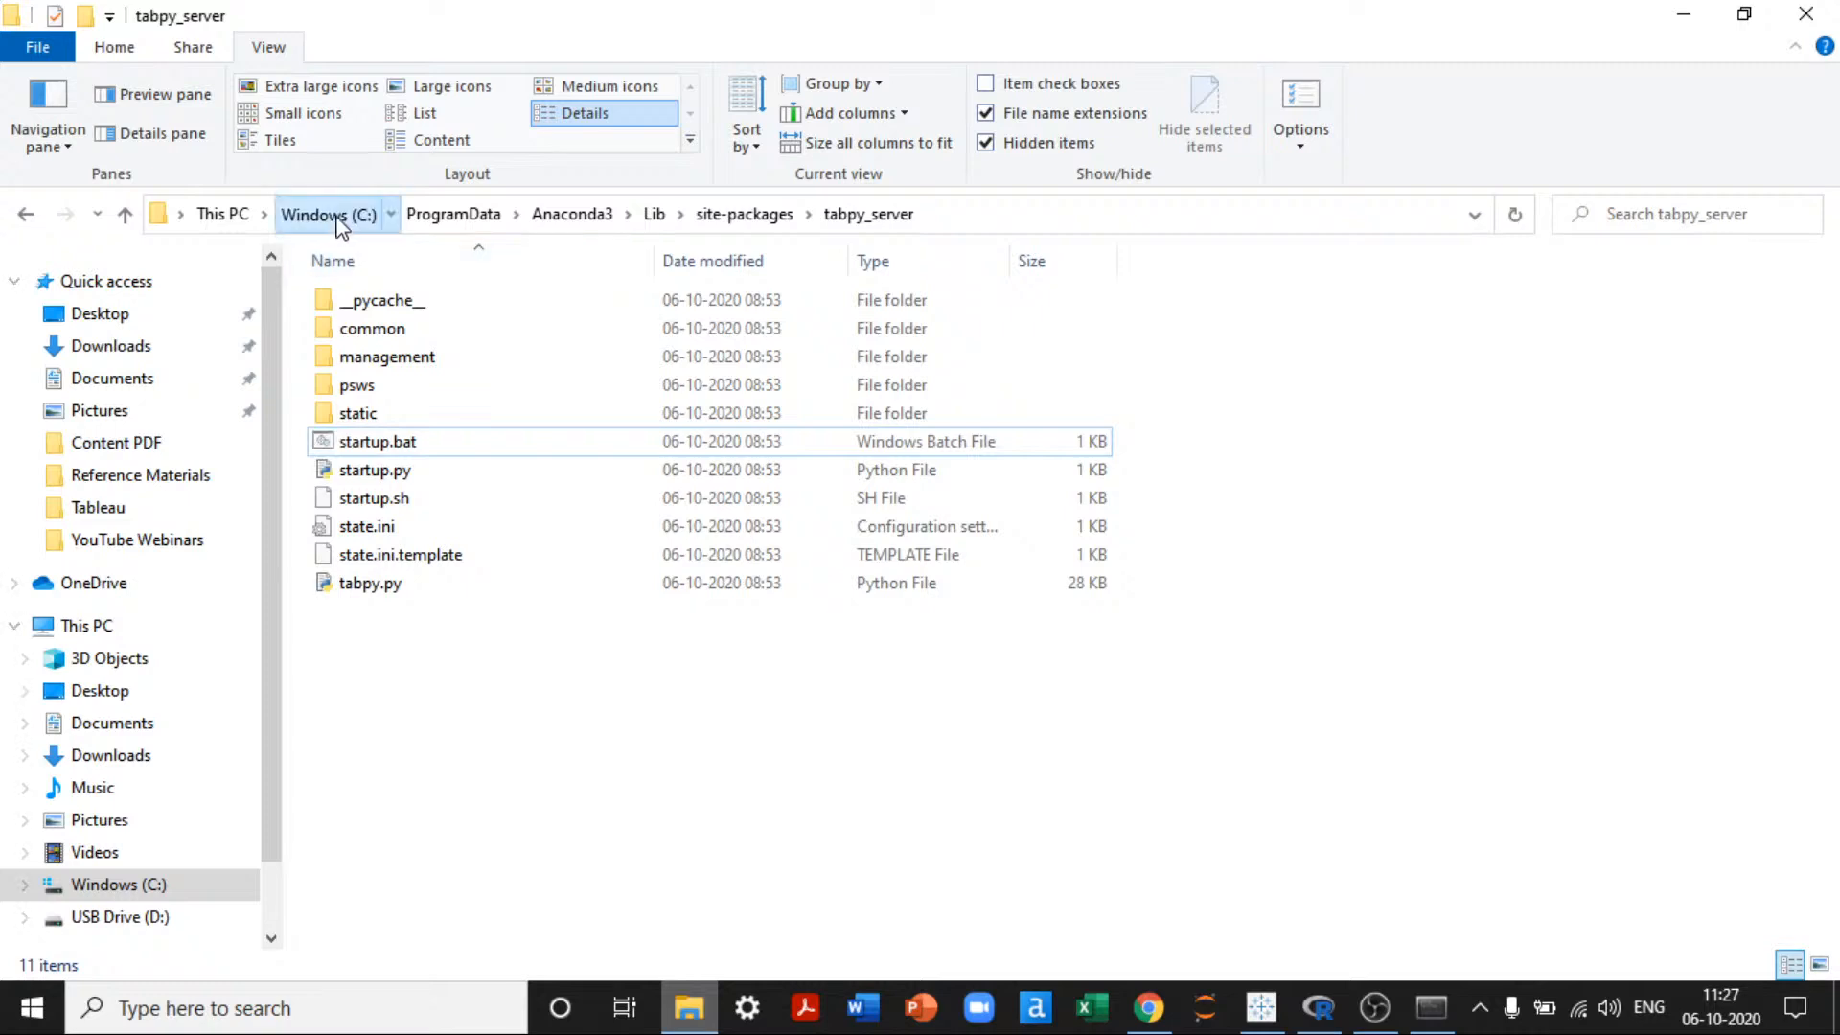
{"action": "left_click", "coordinate": [326, 214]}
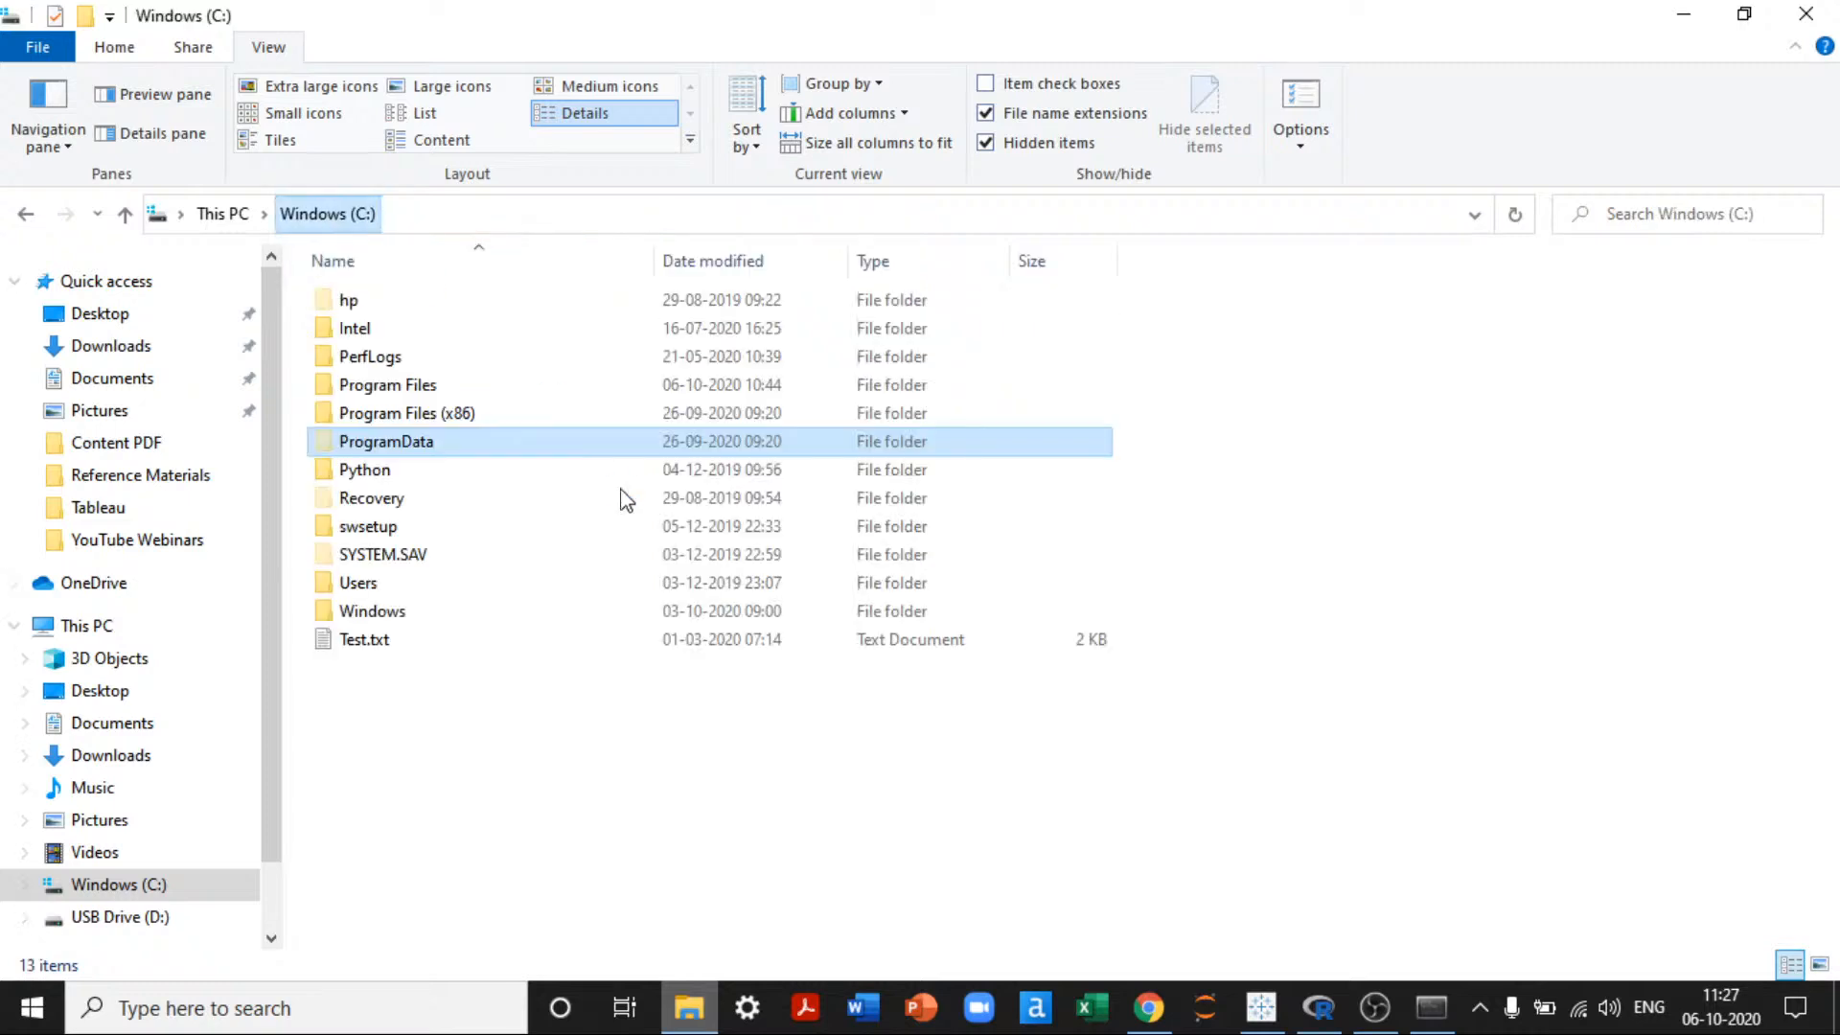
{"action": "double_click", "coordinate": [409, 470]}
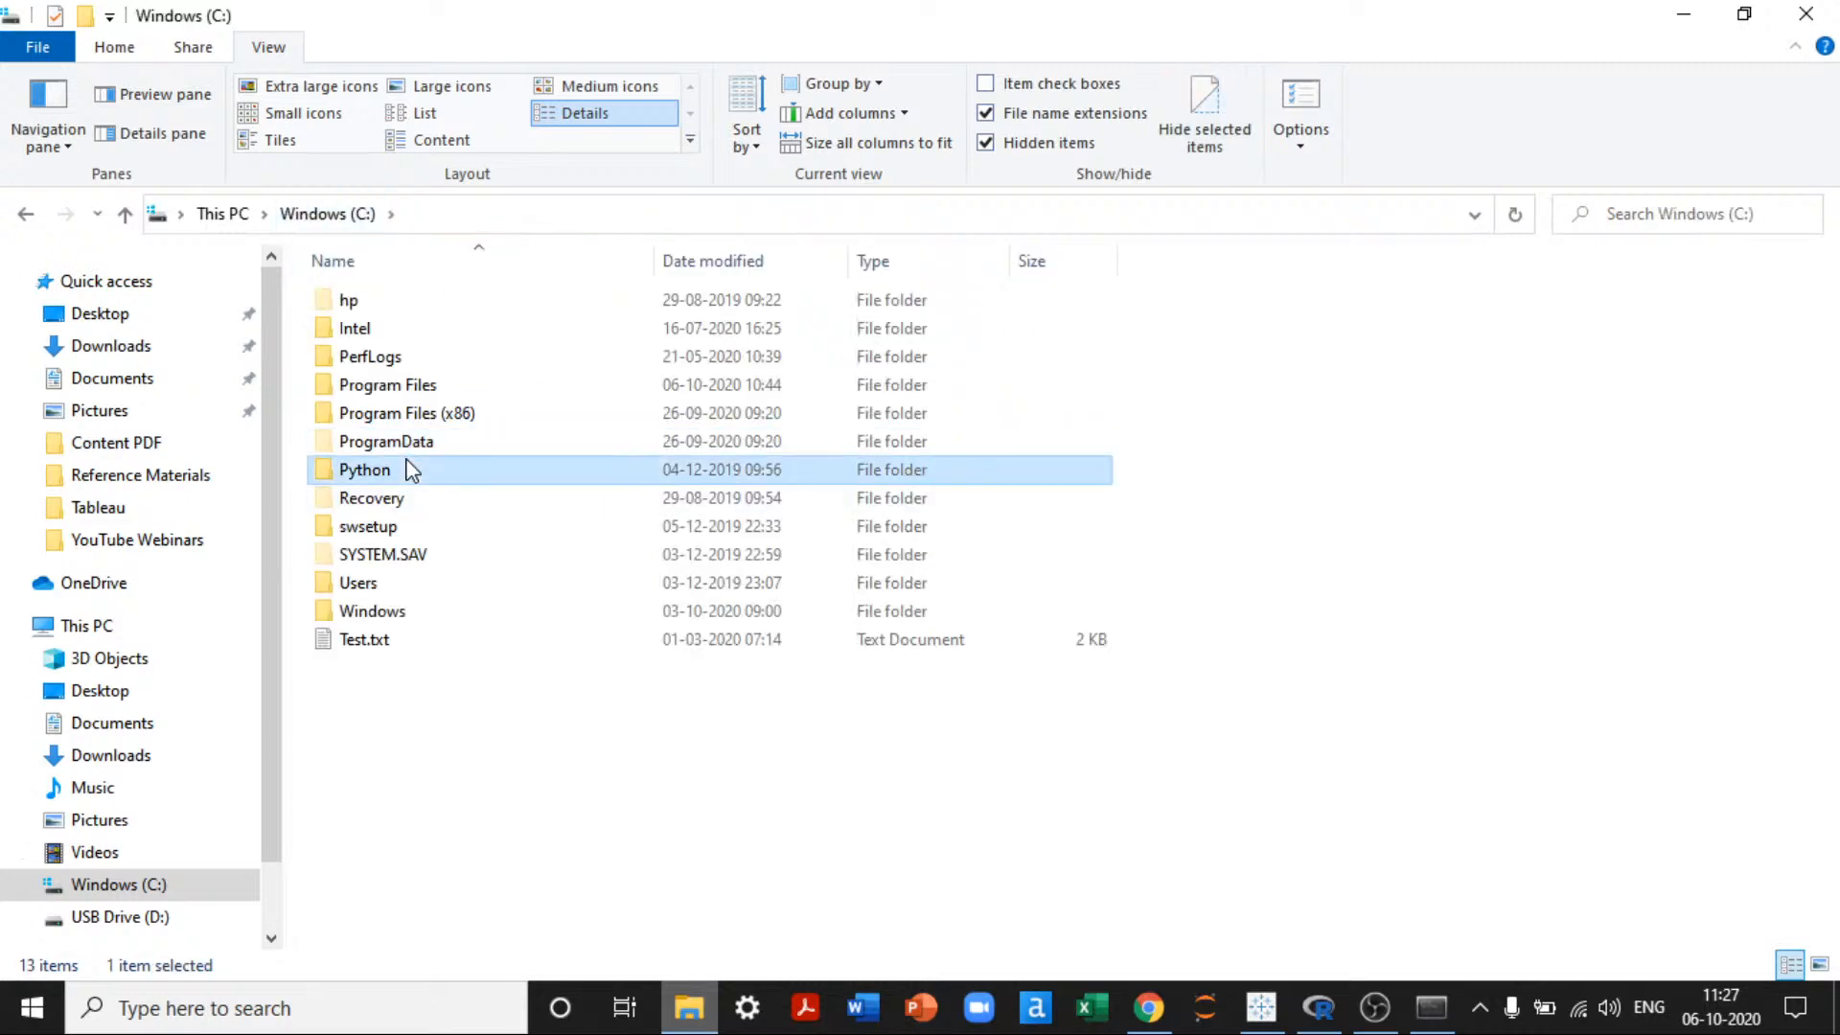
{"action": "double_click", "coordinate": [378, 299]}
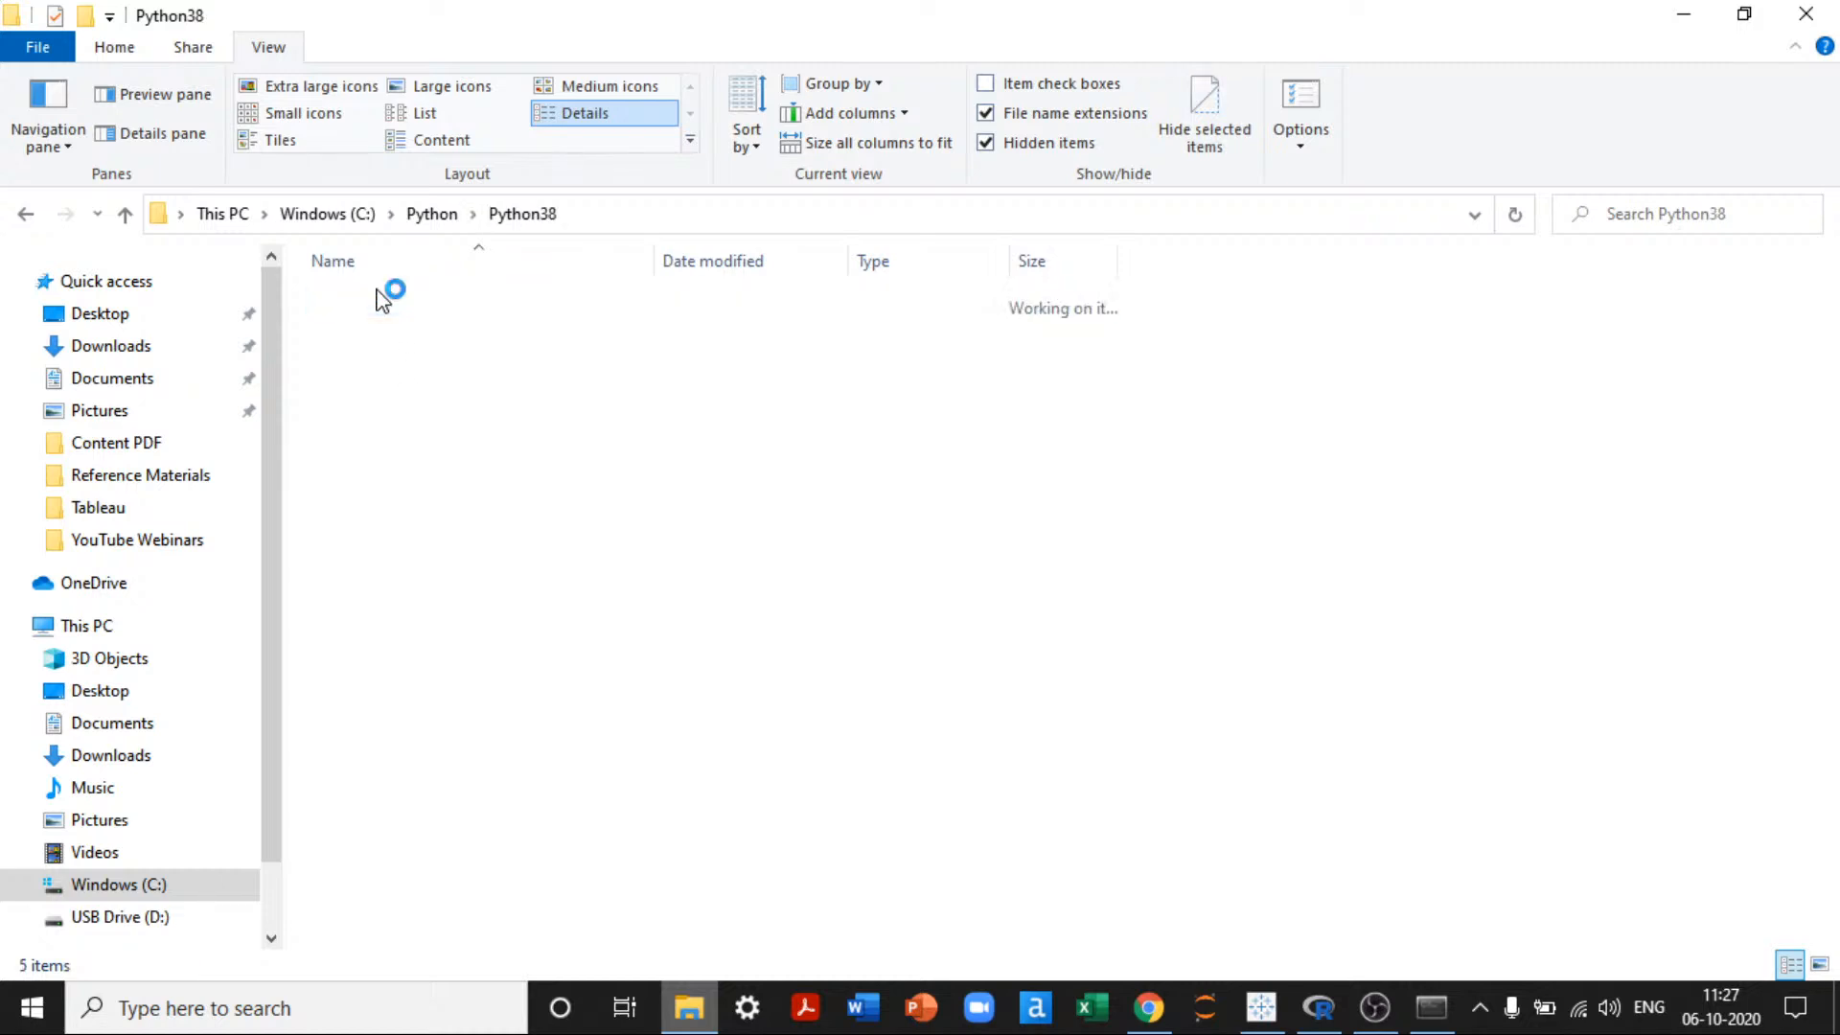
{"action": "double_click", "coordinate": [369, 329]}
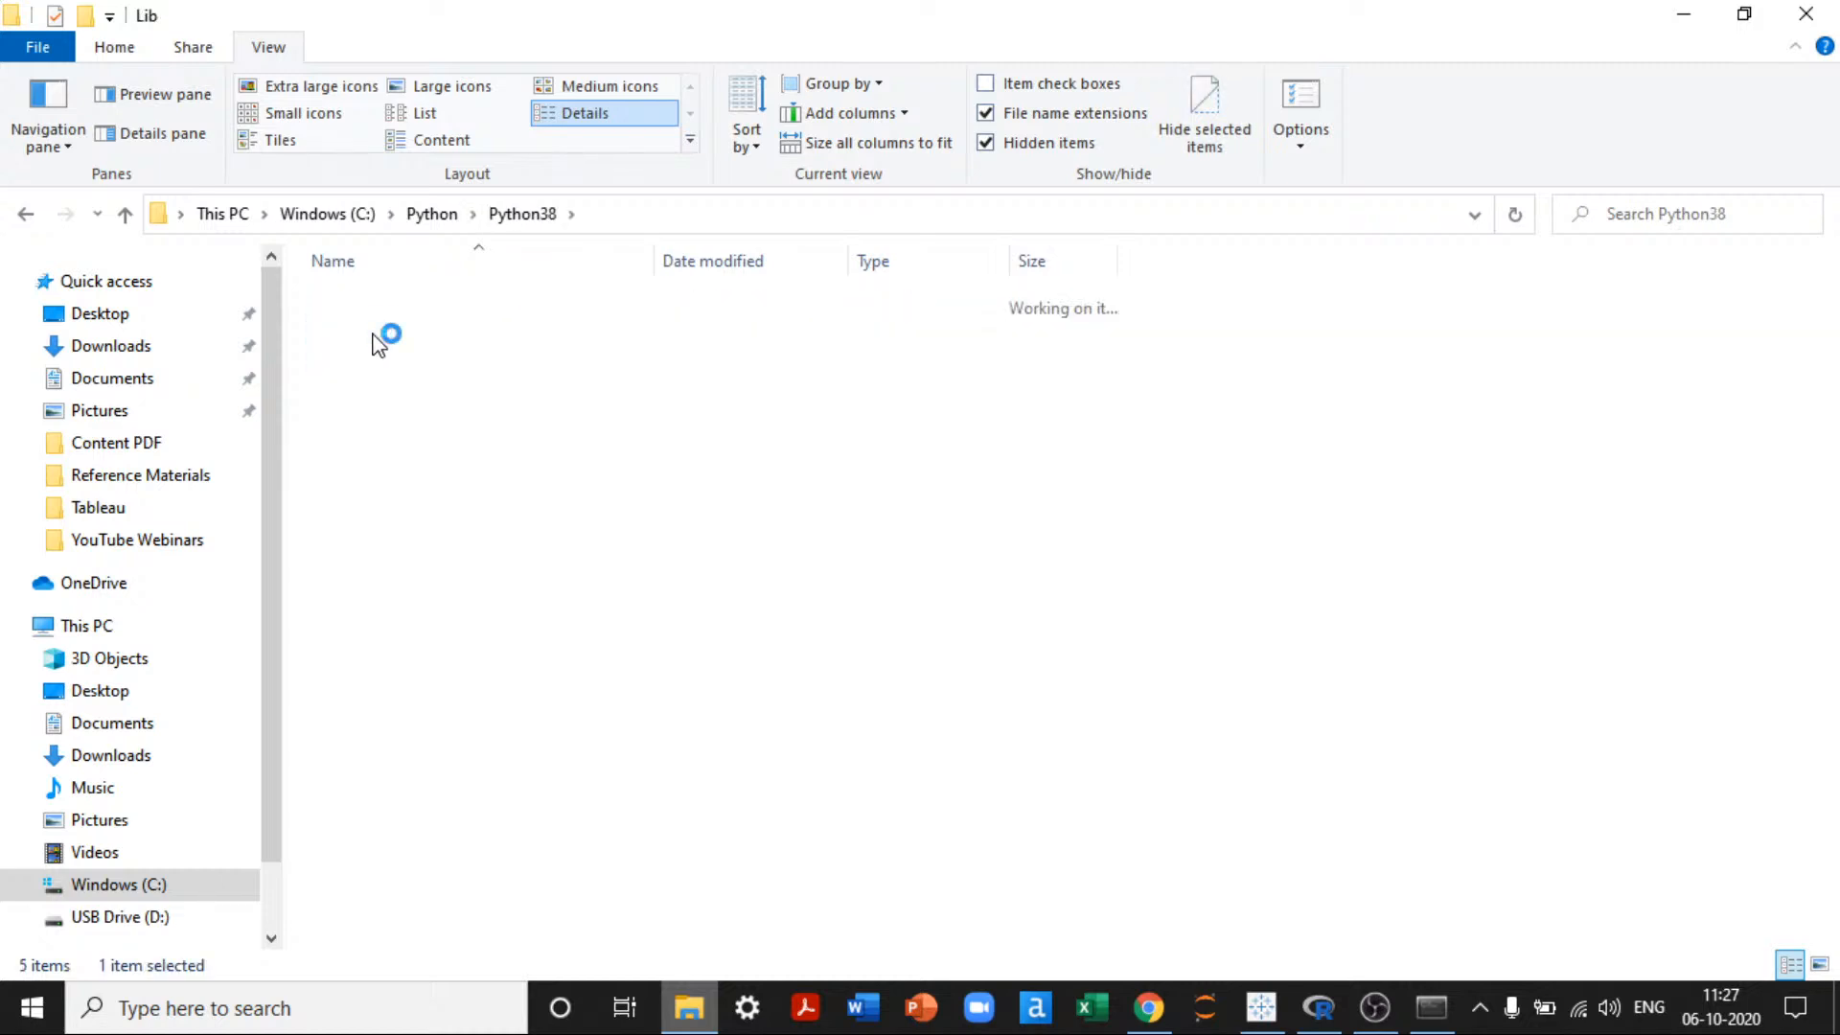
{"action": "key", "text": "Return"}
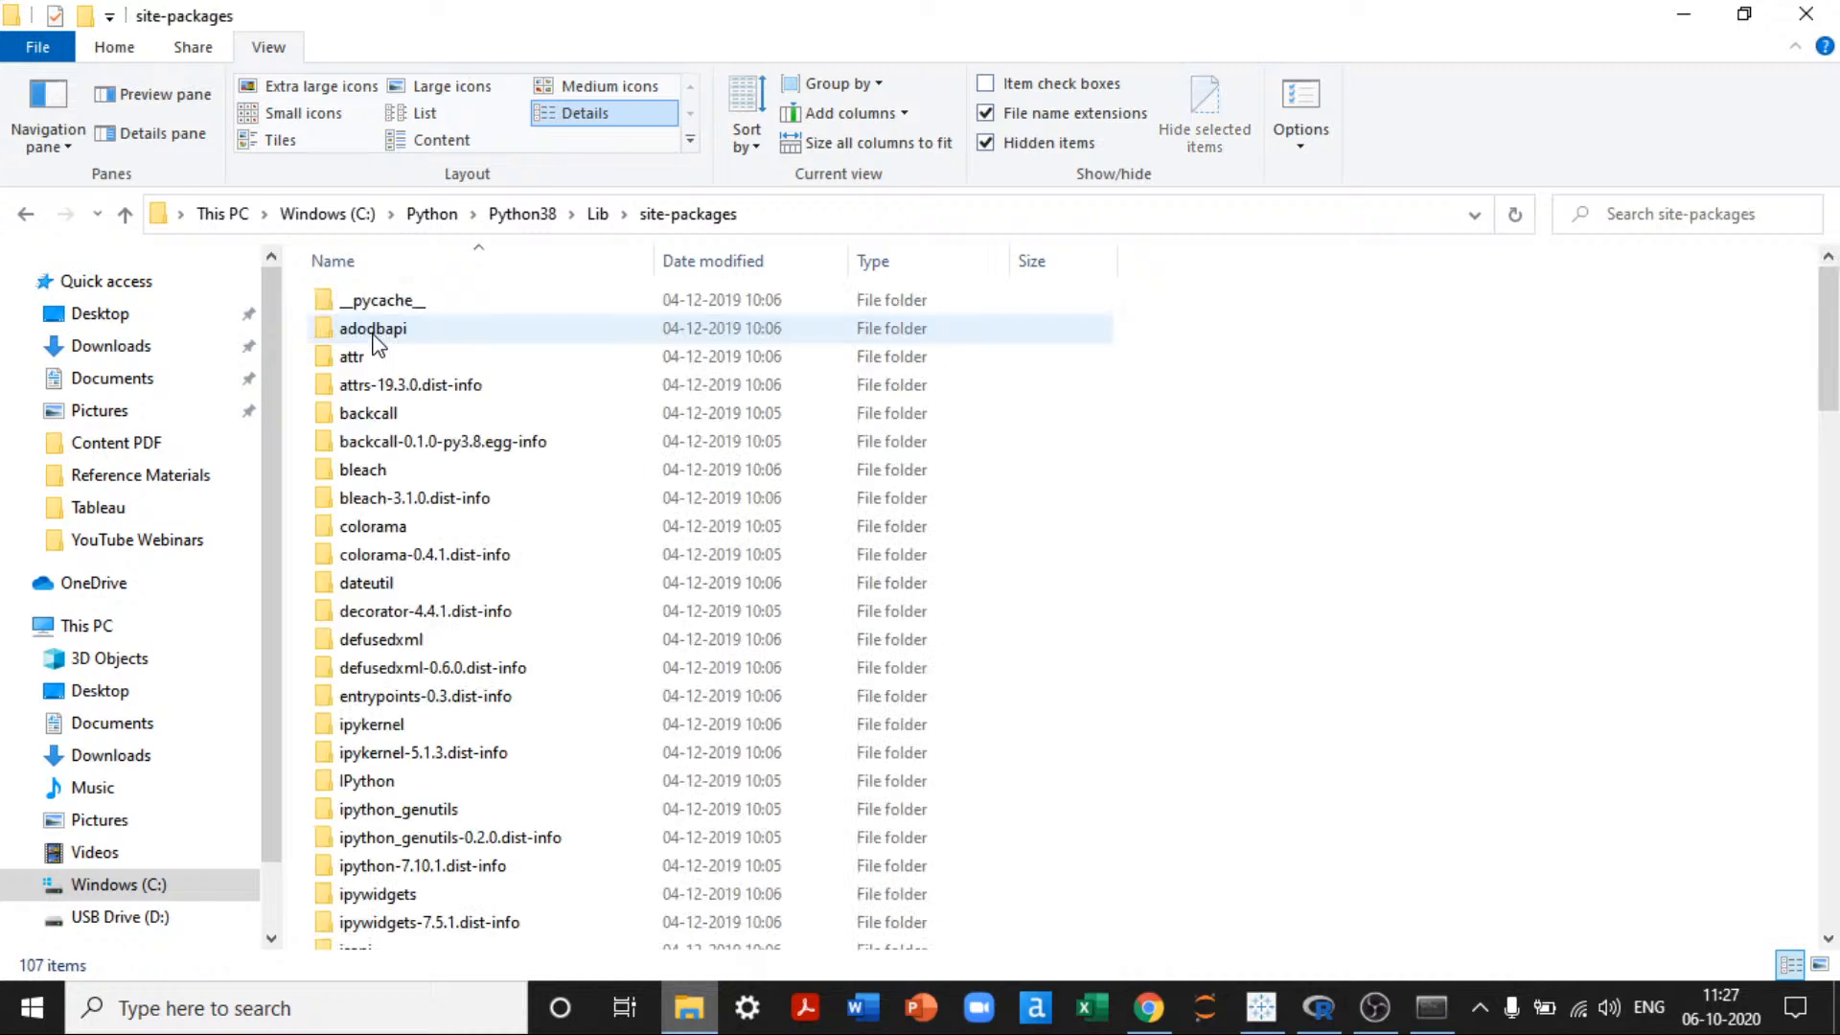
{"action": "key", "text": "t"}
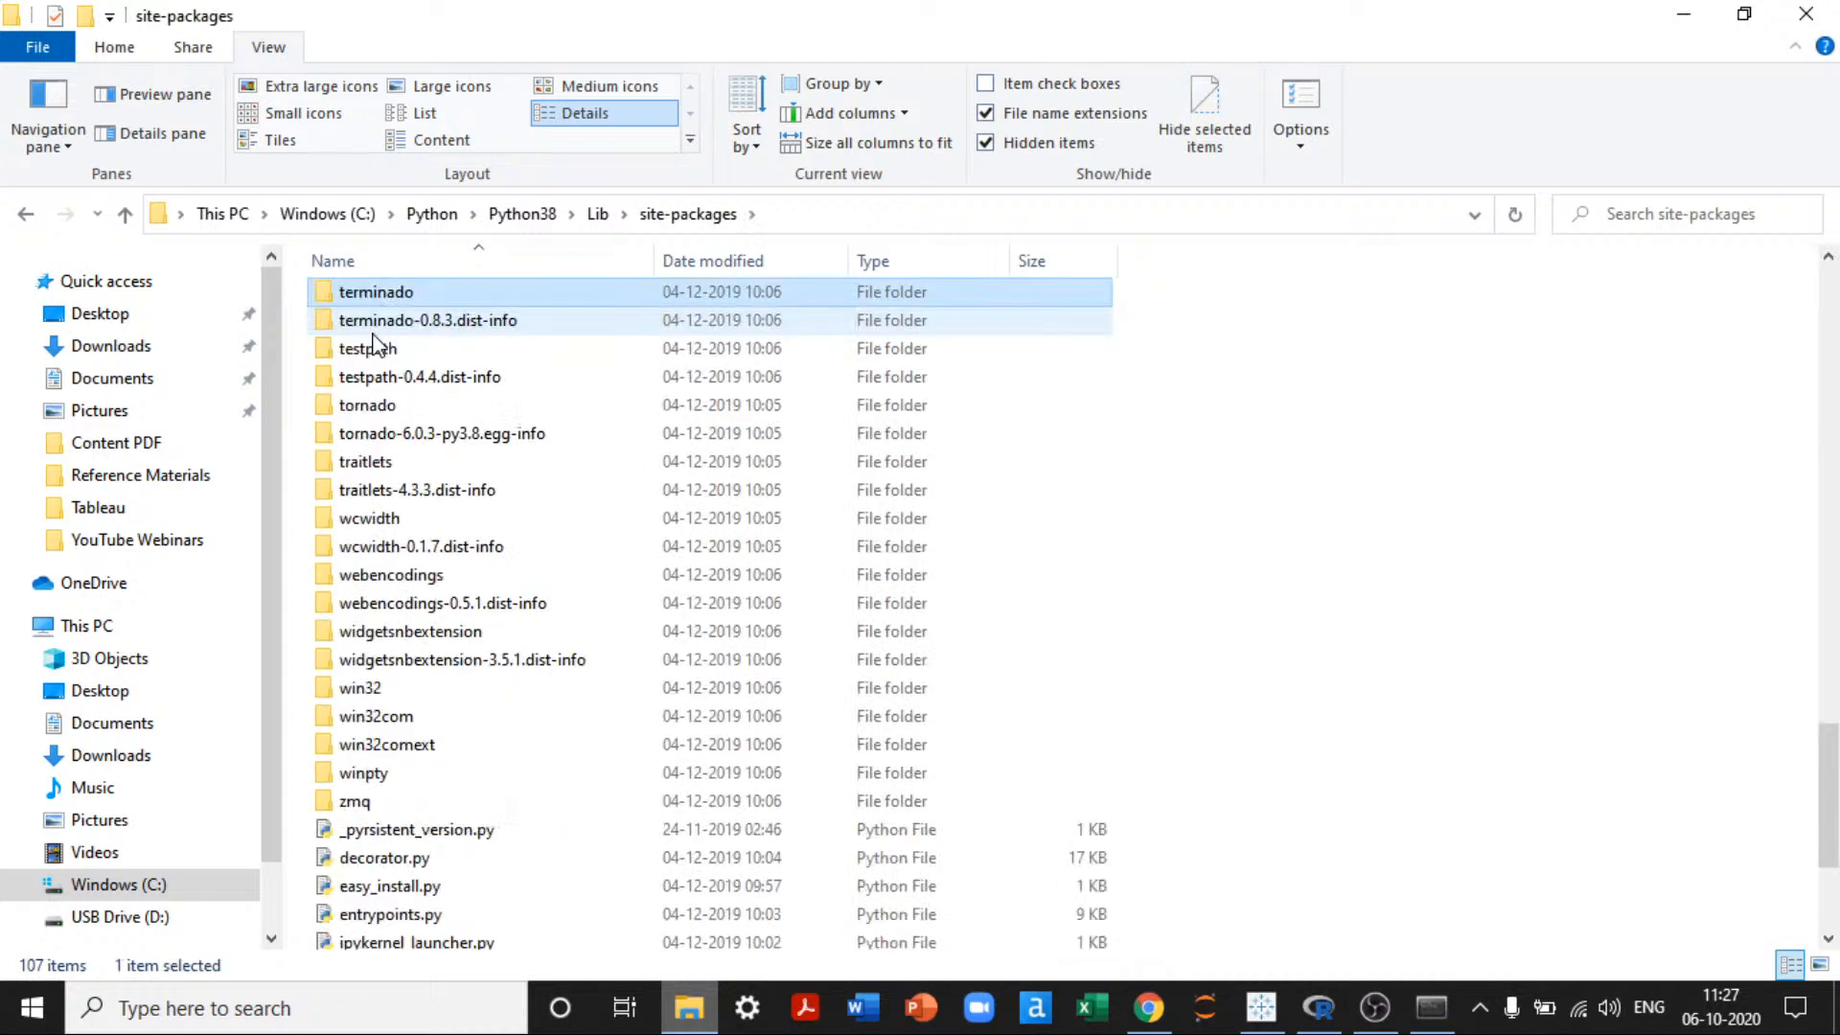
{"action": "scroll", "coordinate": [412, 464], "scroll_direction": "up", "scroll_amount": 1}
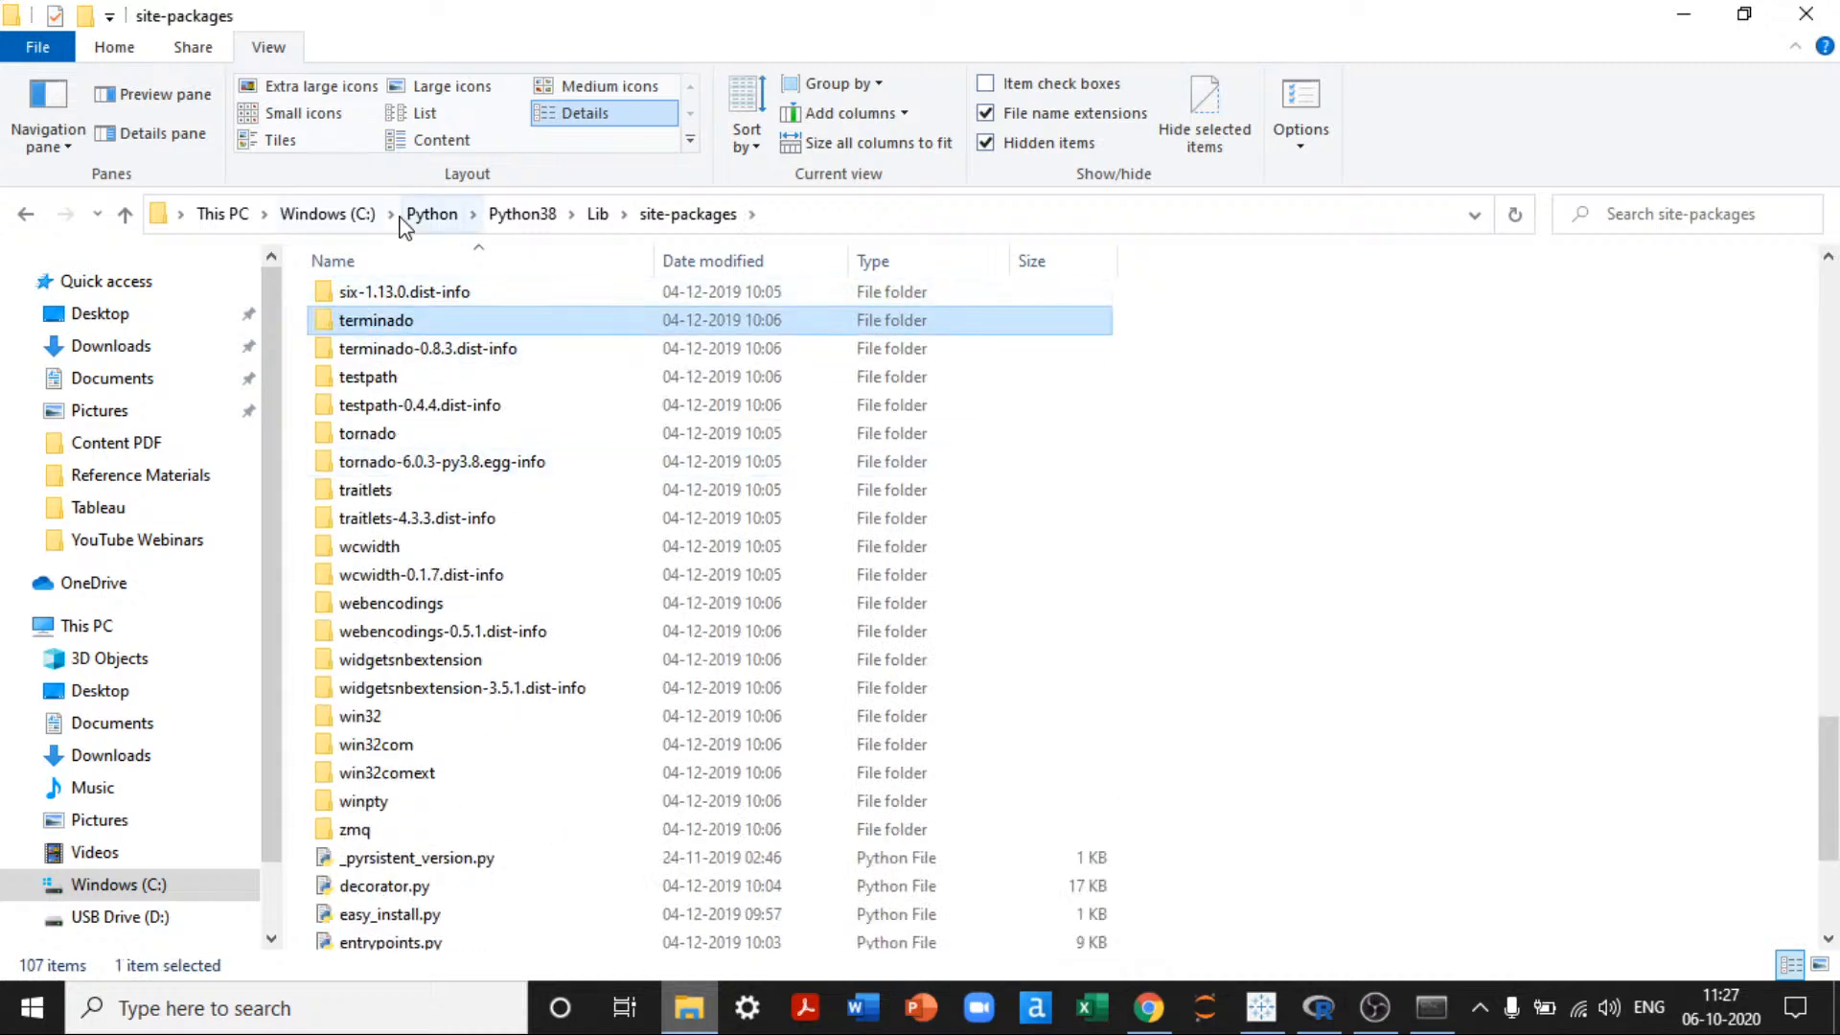
Step: Inspect the tabpy folder inside C:\ProgramData\Anaconda3\Lib\site-packages and close File Explorer
{"action": "left_click", "coordinate": [345, 214]}
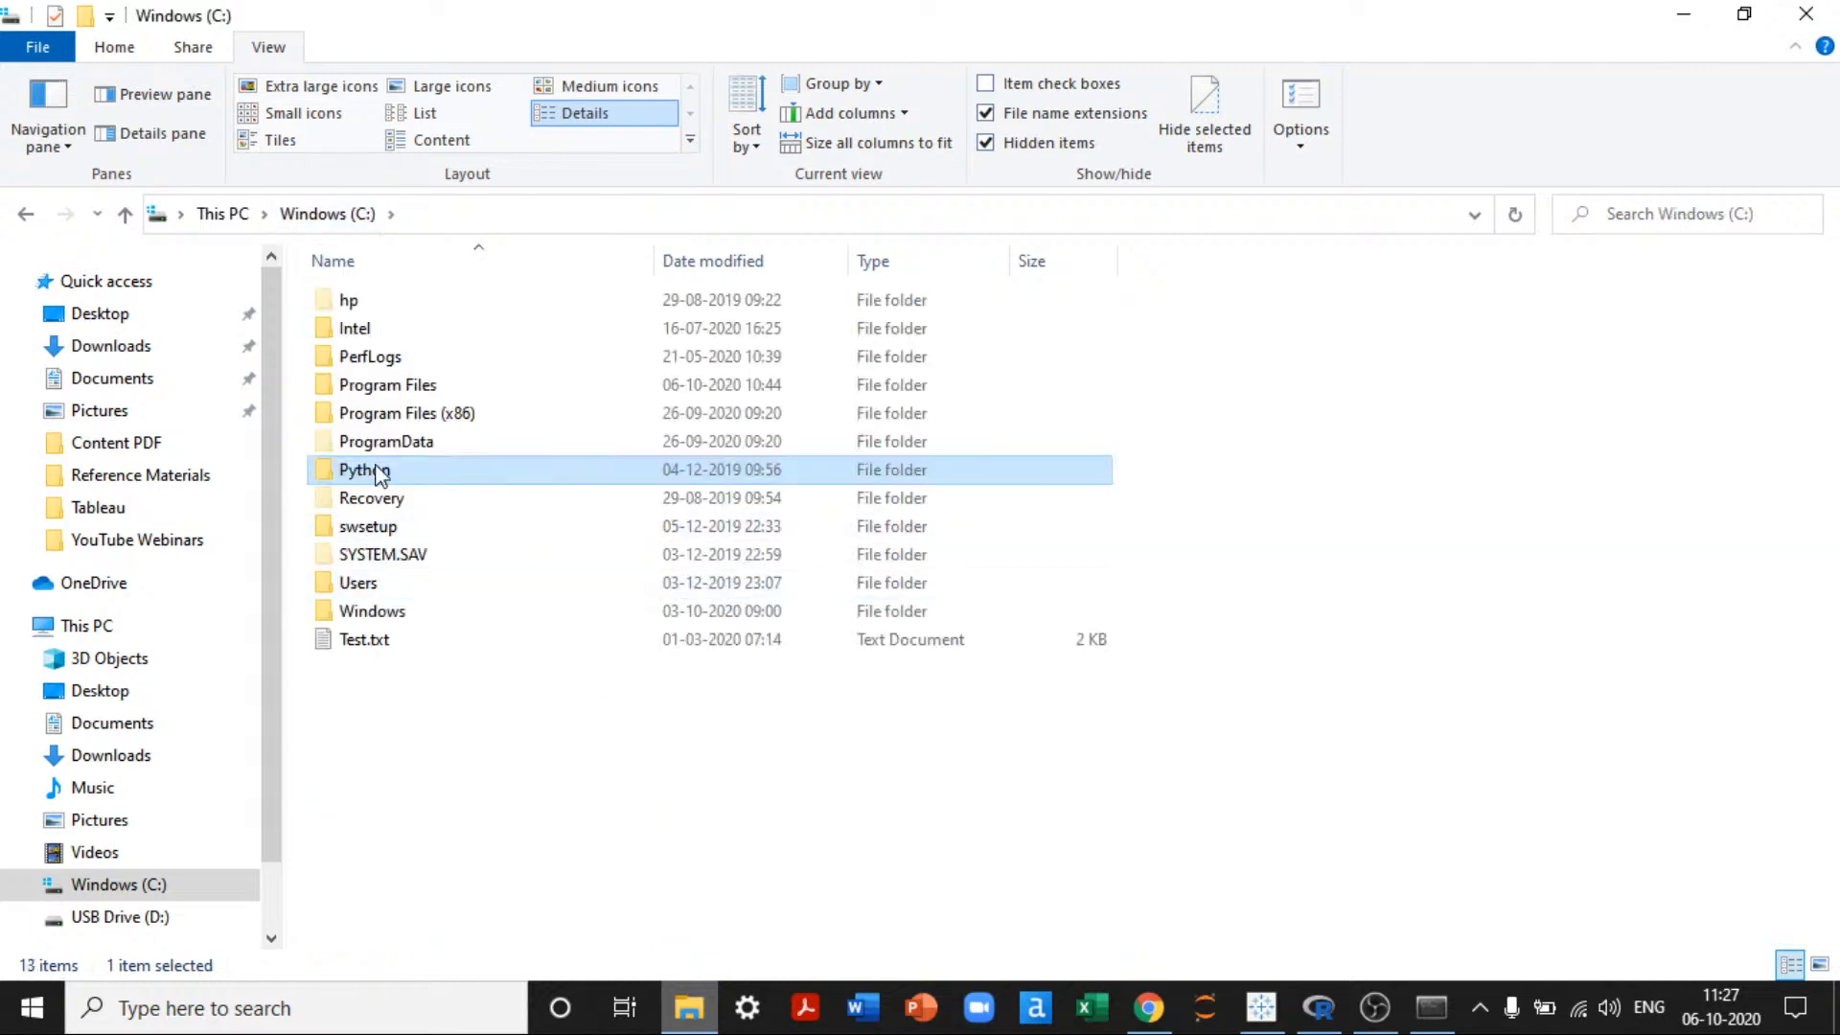
{"action": "double_click", "coordinate": [364, 442]}
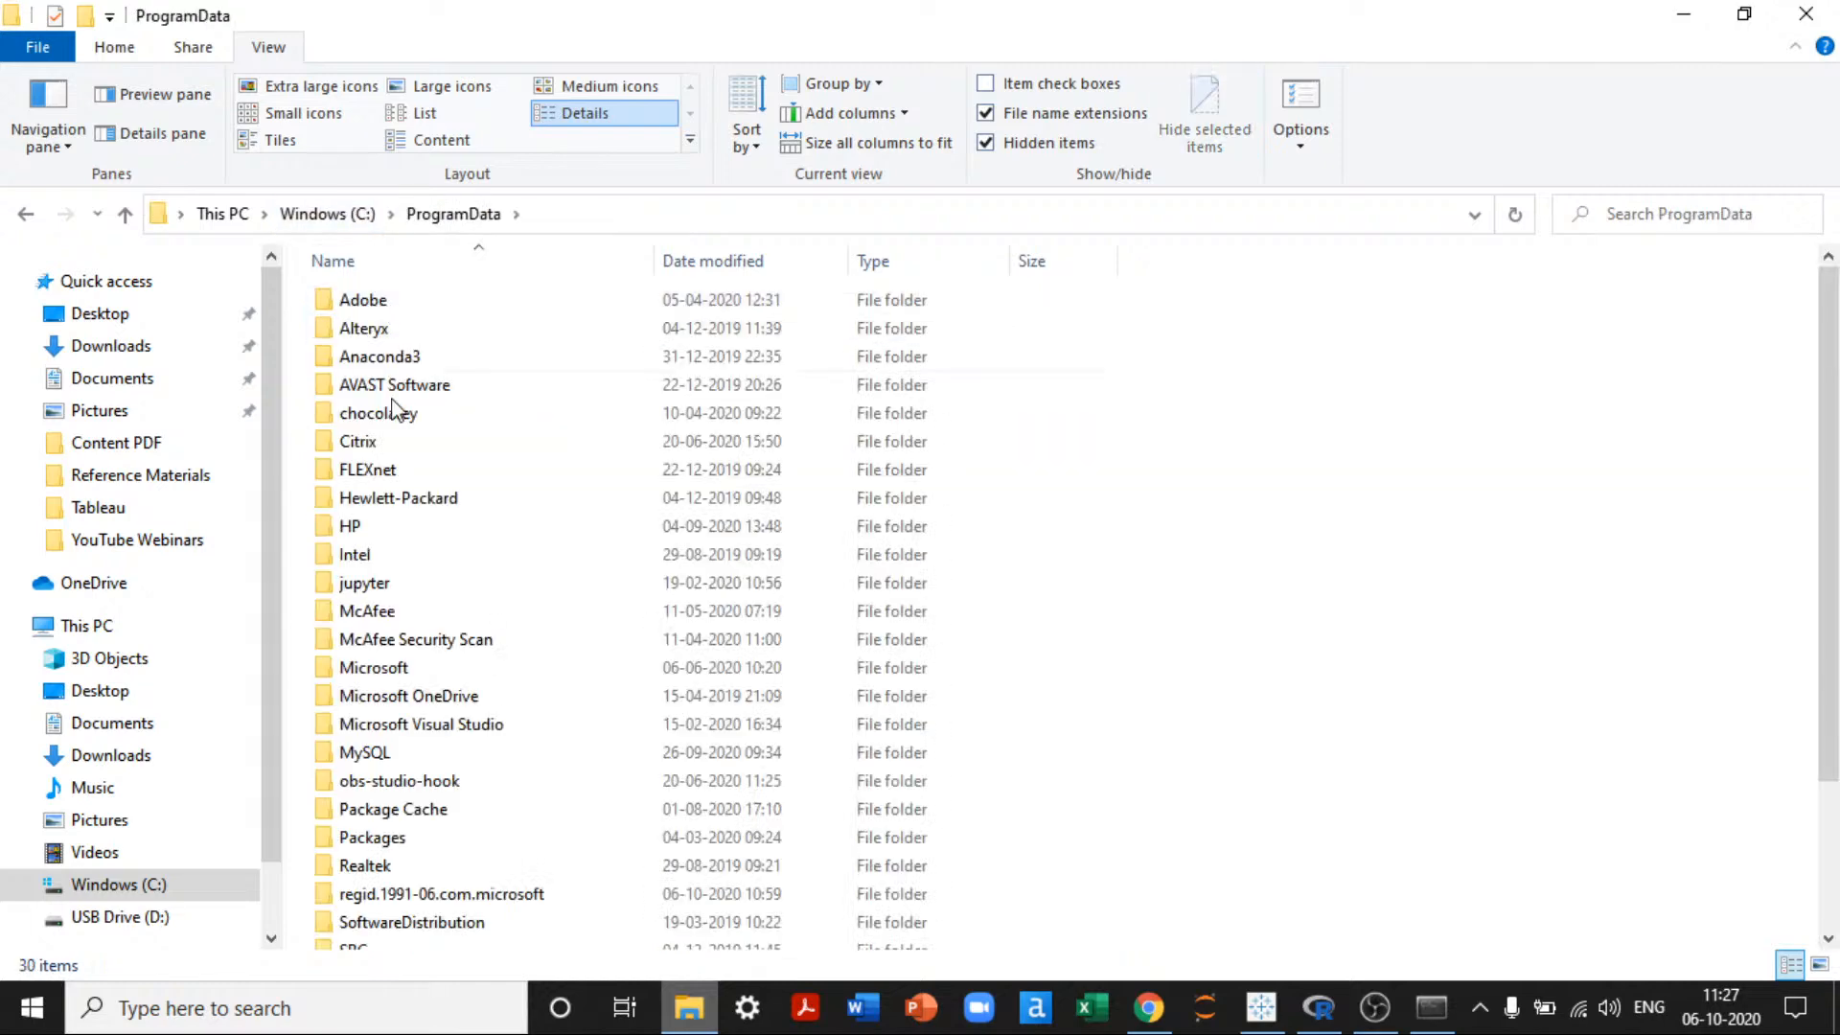
{"action": "double_click", "coordinate": [407, 359]}
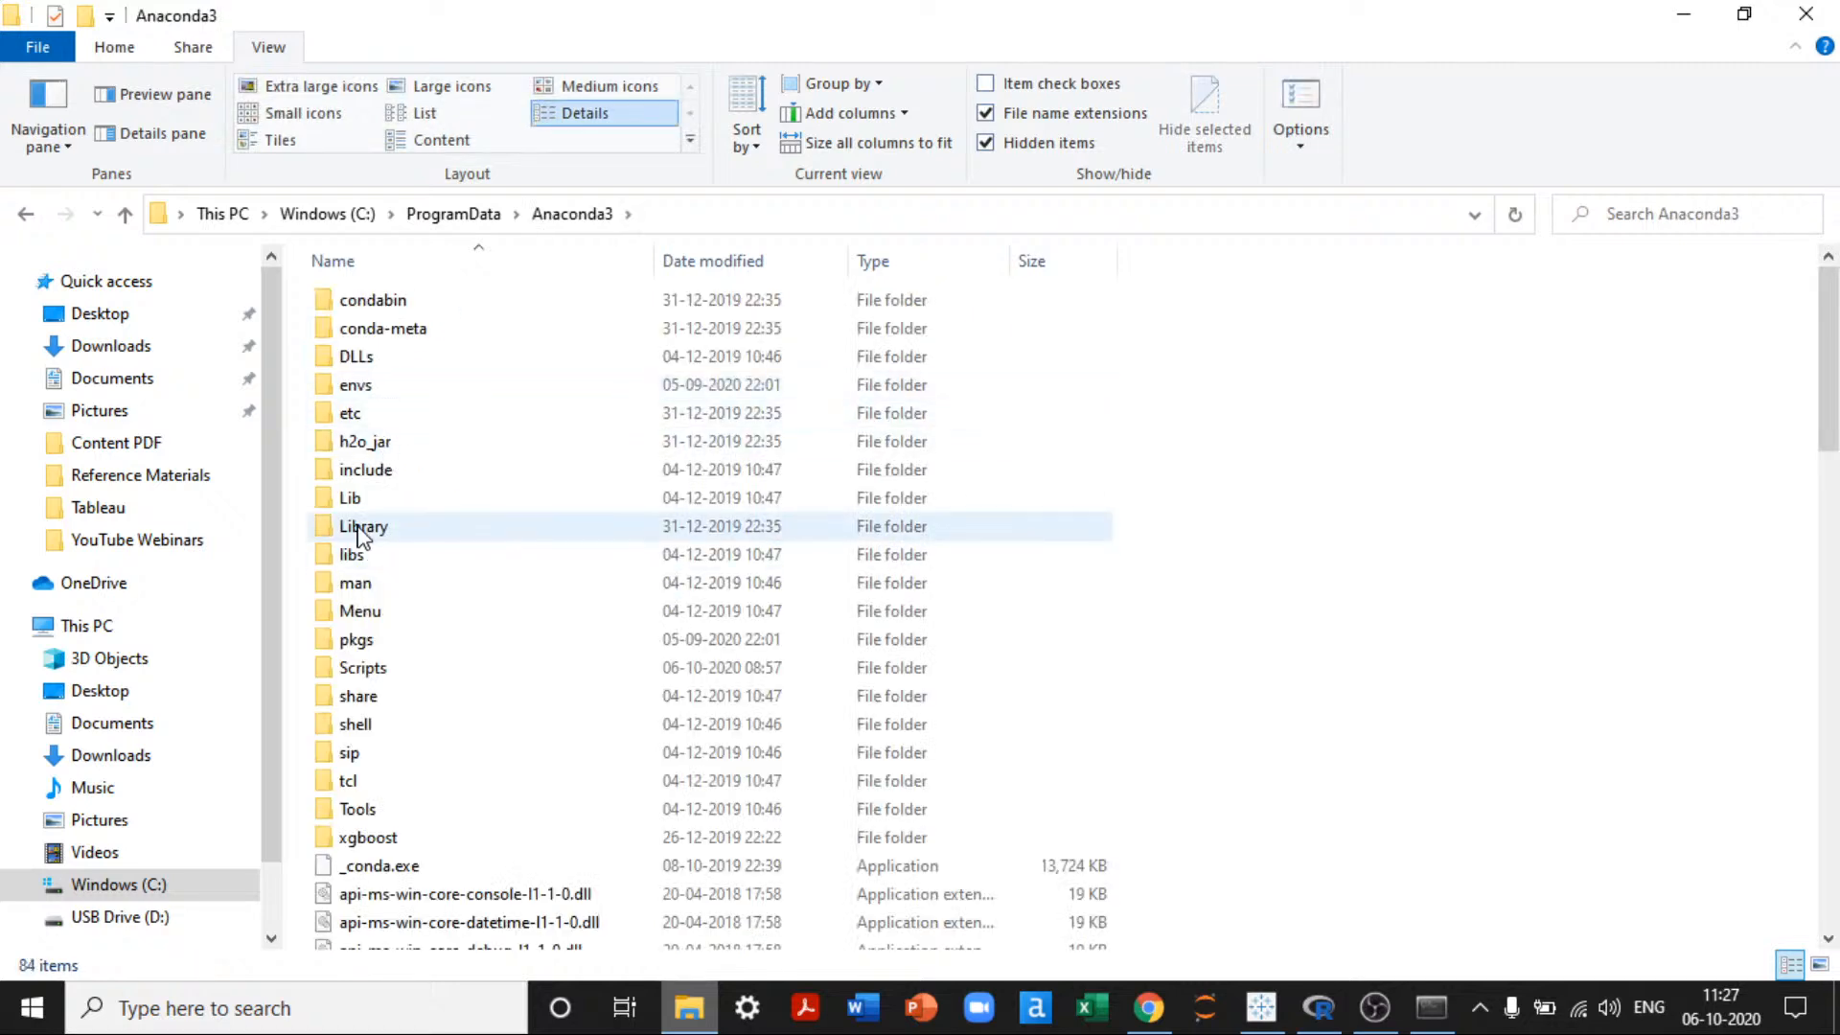
{"action": "double_click", "coordinate": [355, 500]}
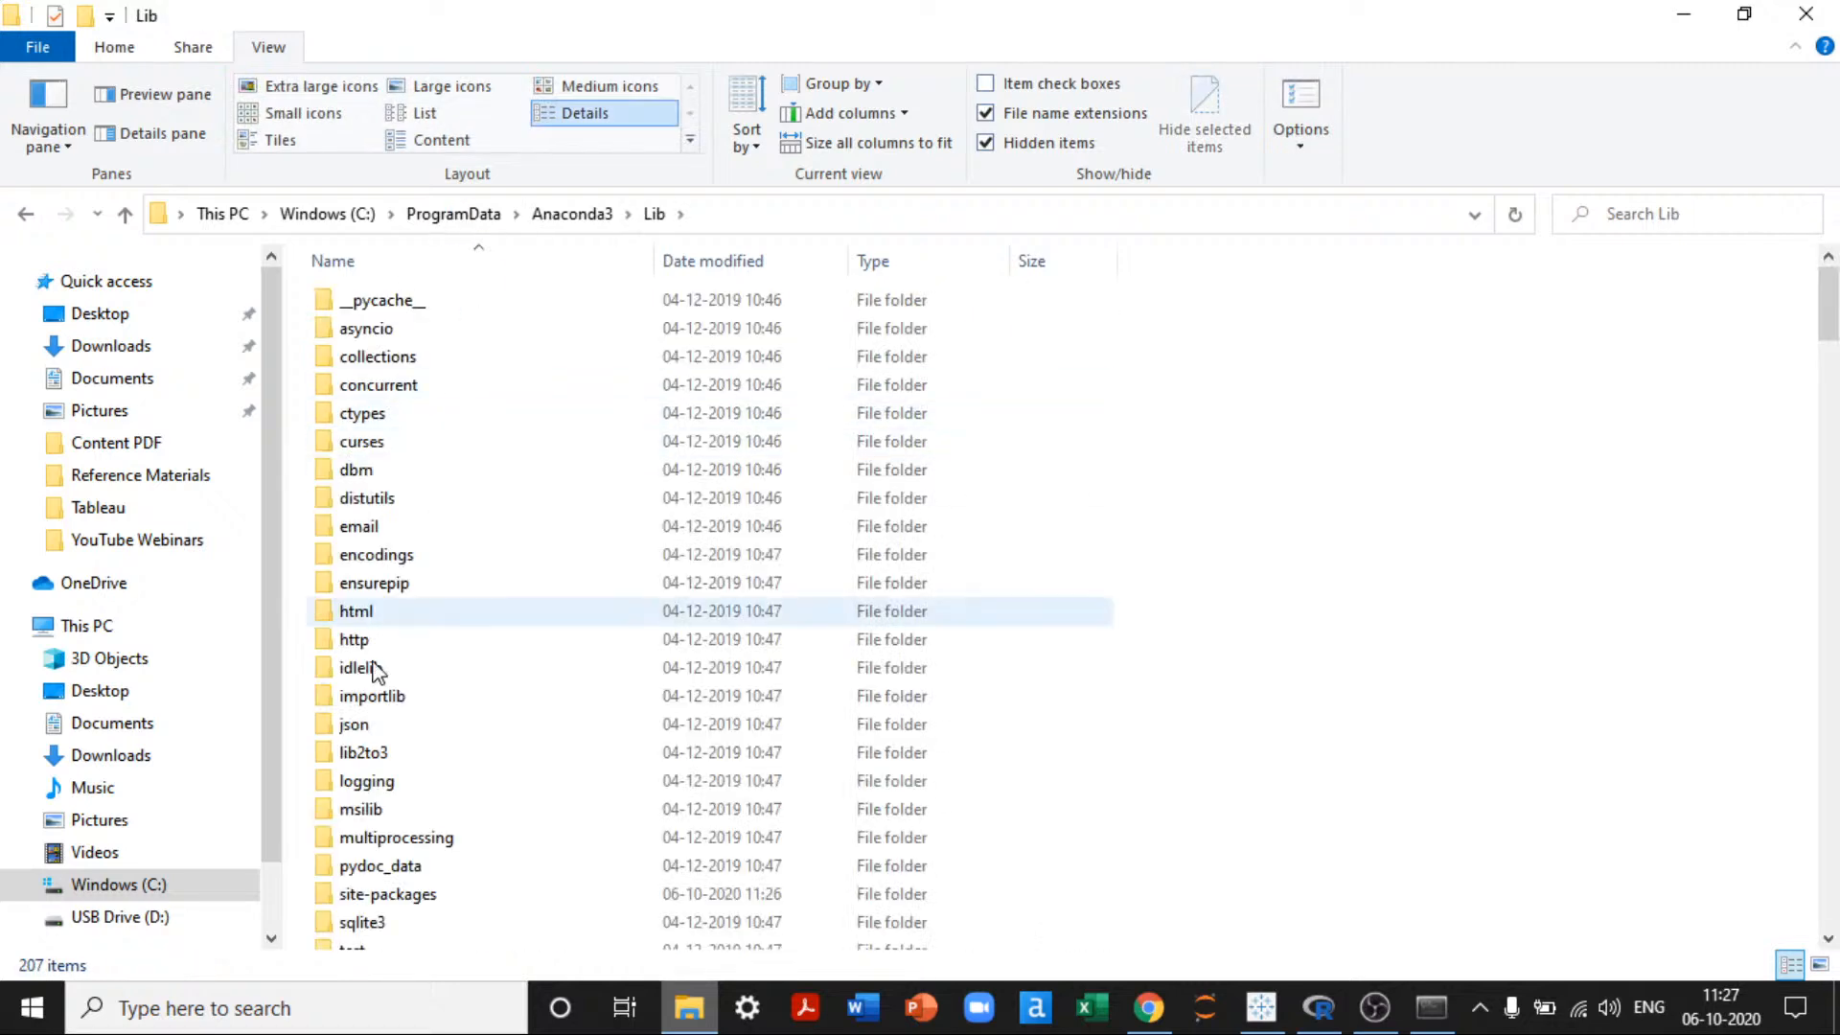
{"action": "key", "text": "s"}
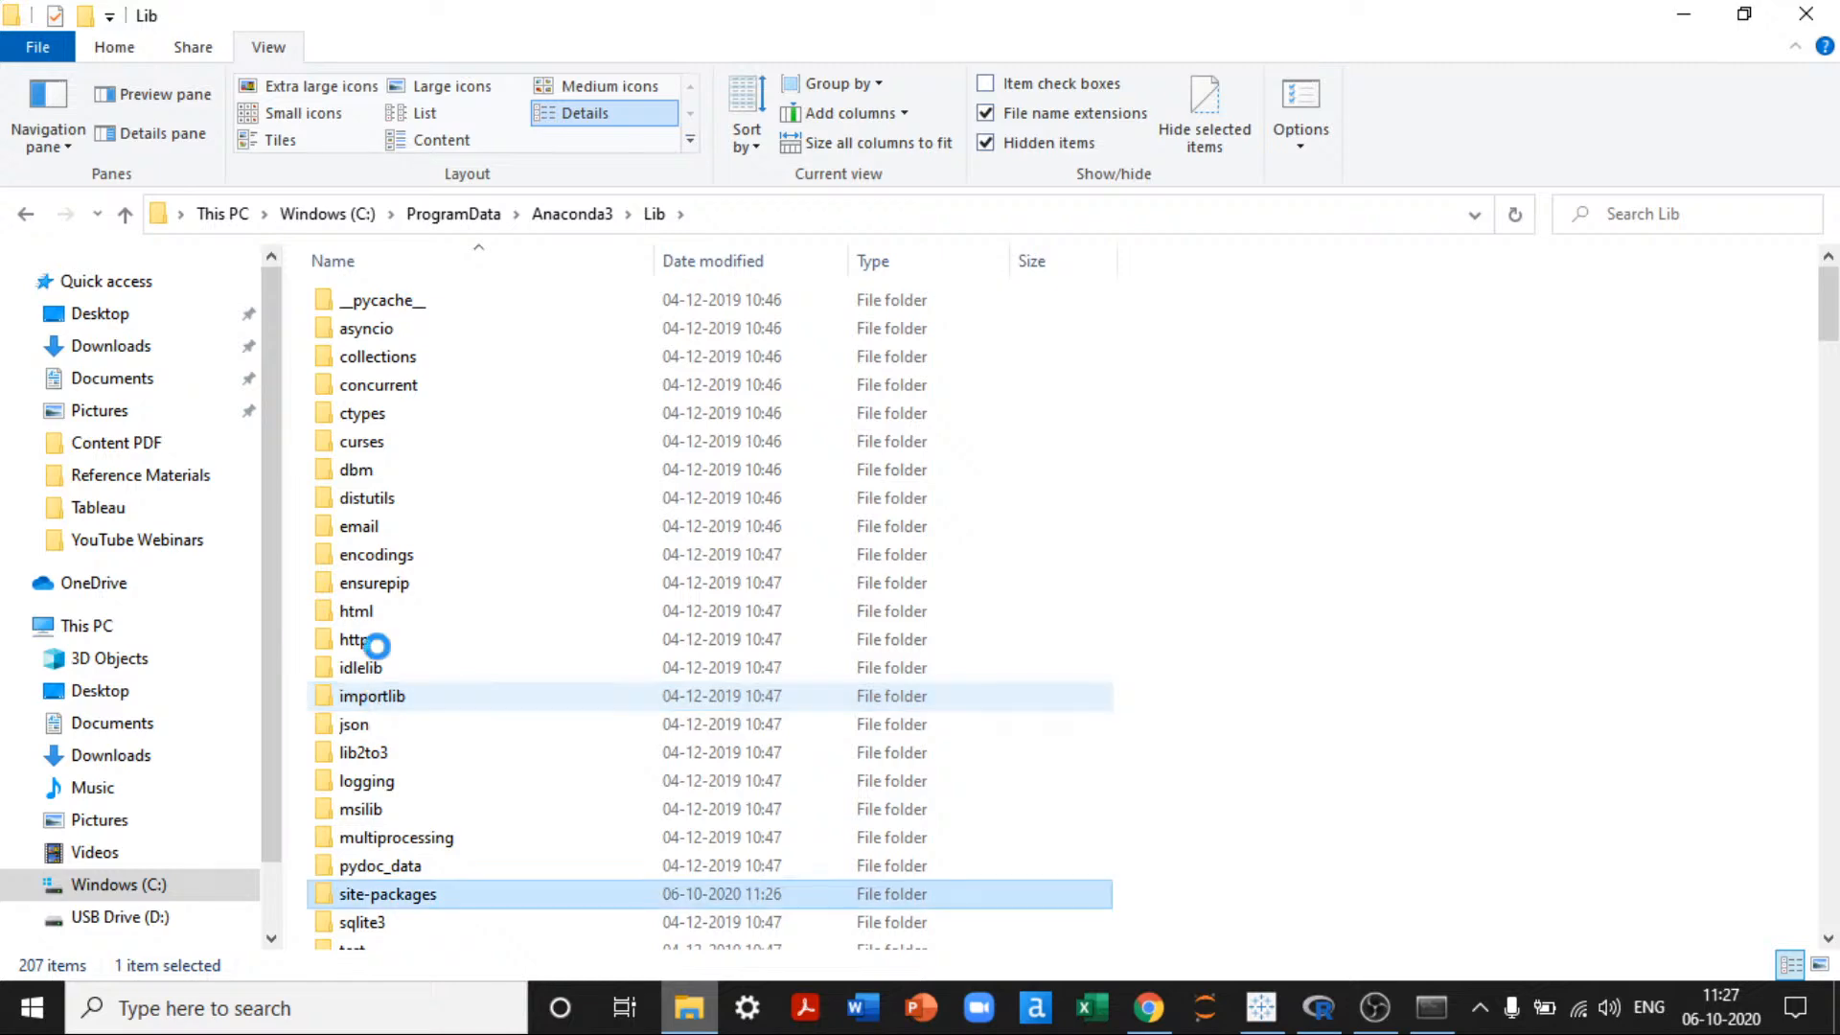
{"action": "key", "text": "Return"}
{"action": "key", "text": "t"}
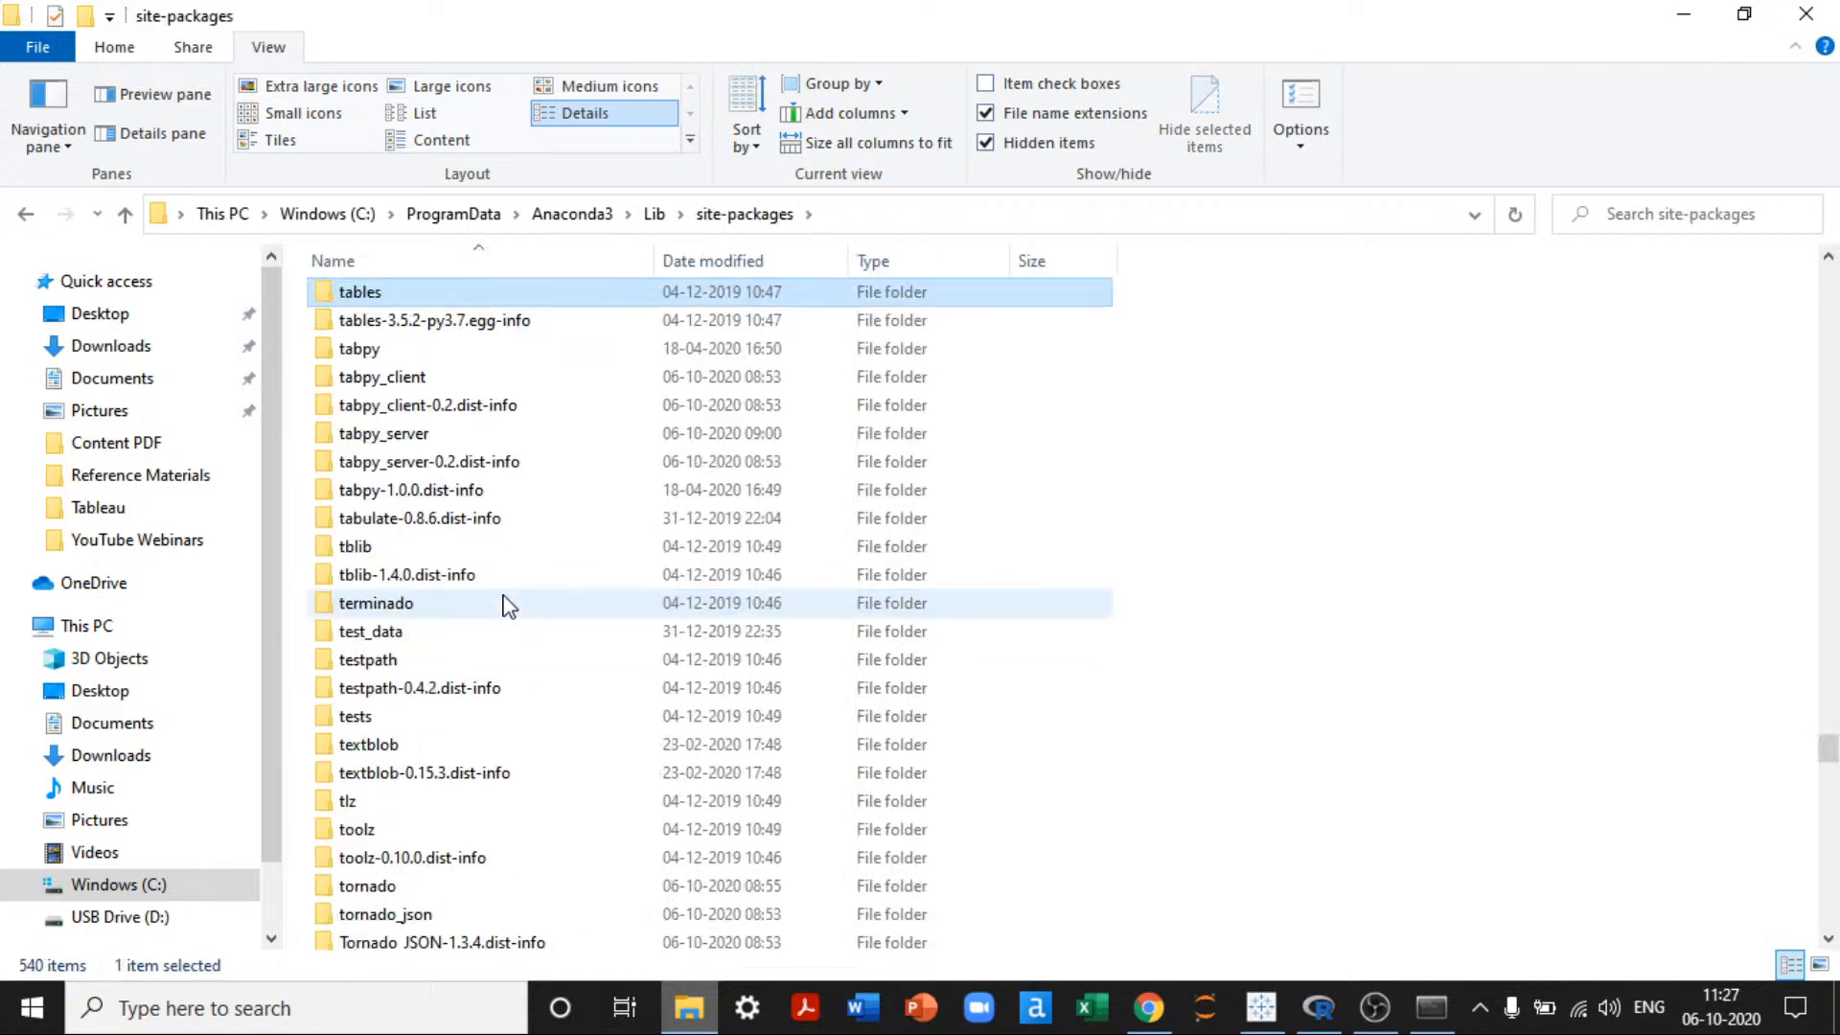
{"action": "left_click", "coordinate": [372, 351]}
{"action": "double_click", "coordinate": [372, 351]}
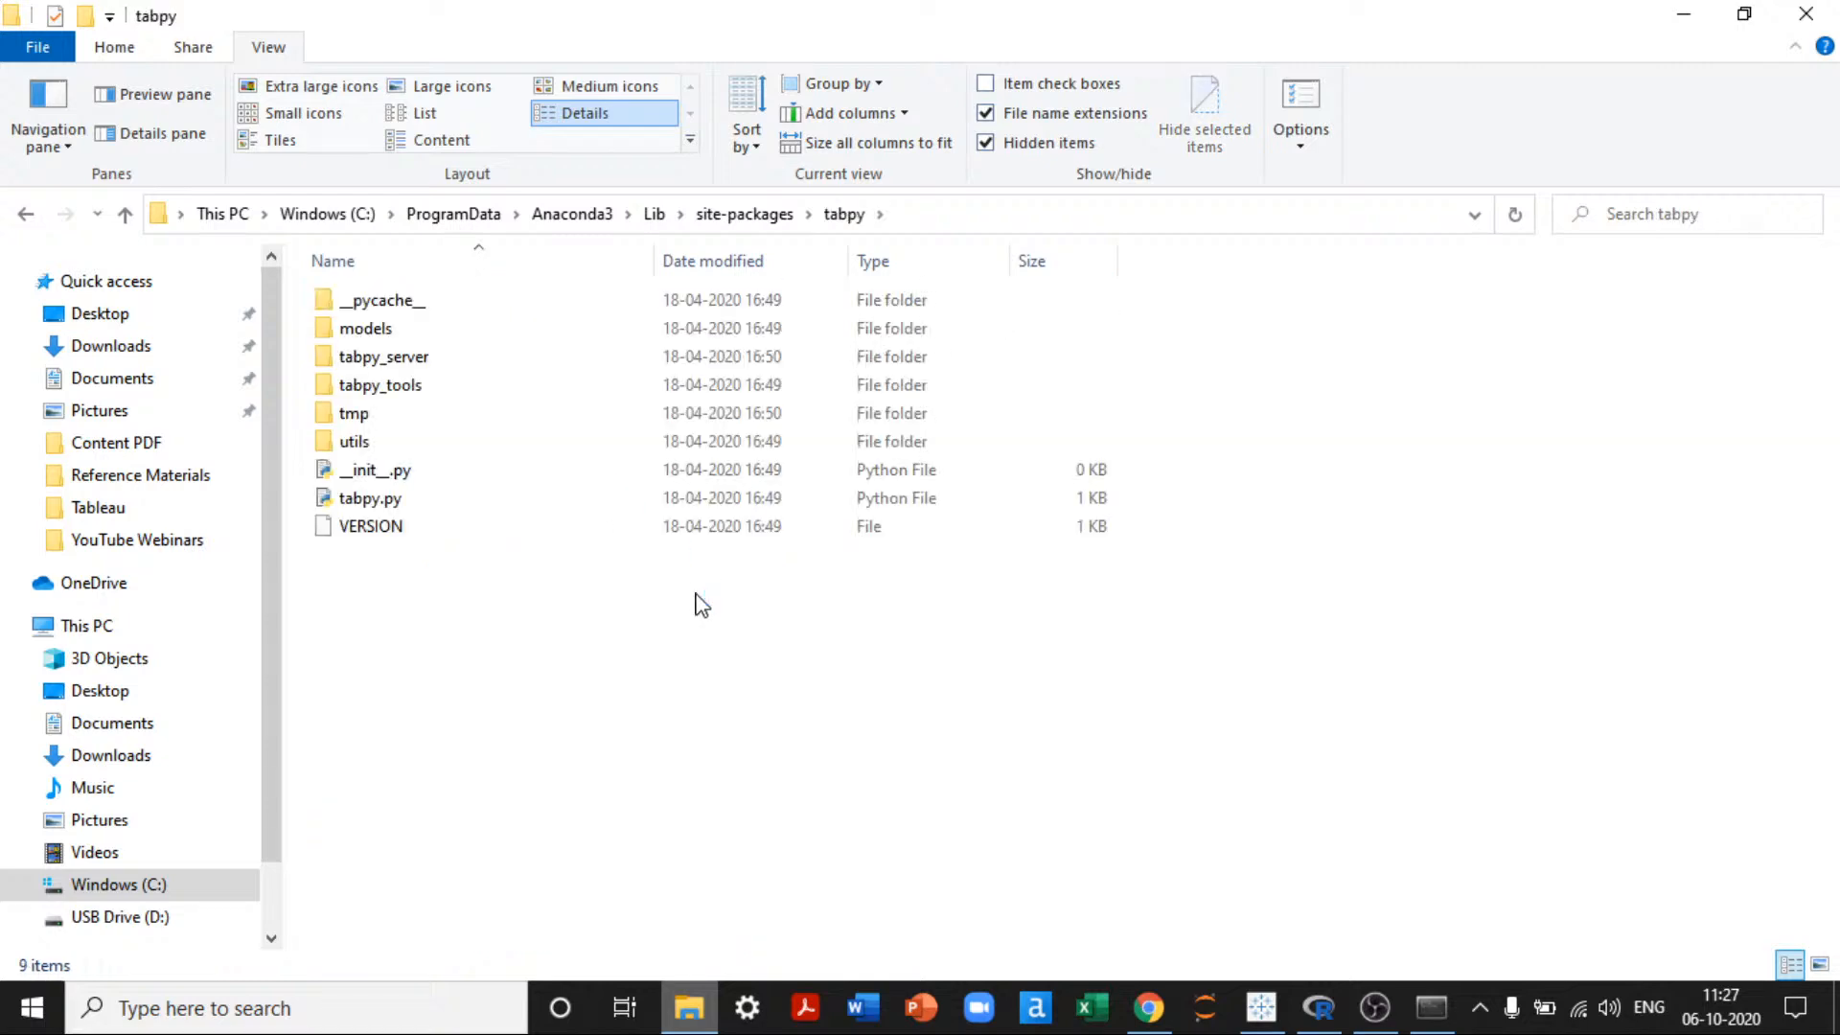
{"action": "left_click", "coordinate": [1805, 14]}
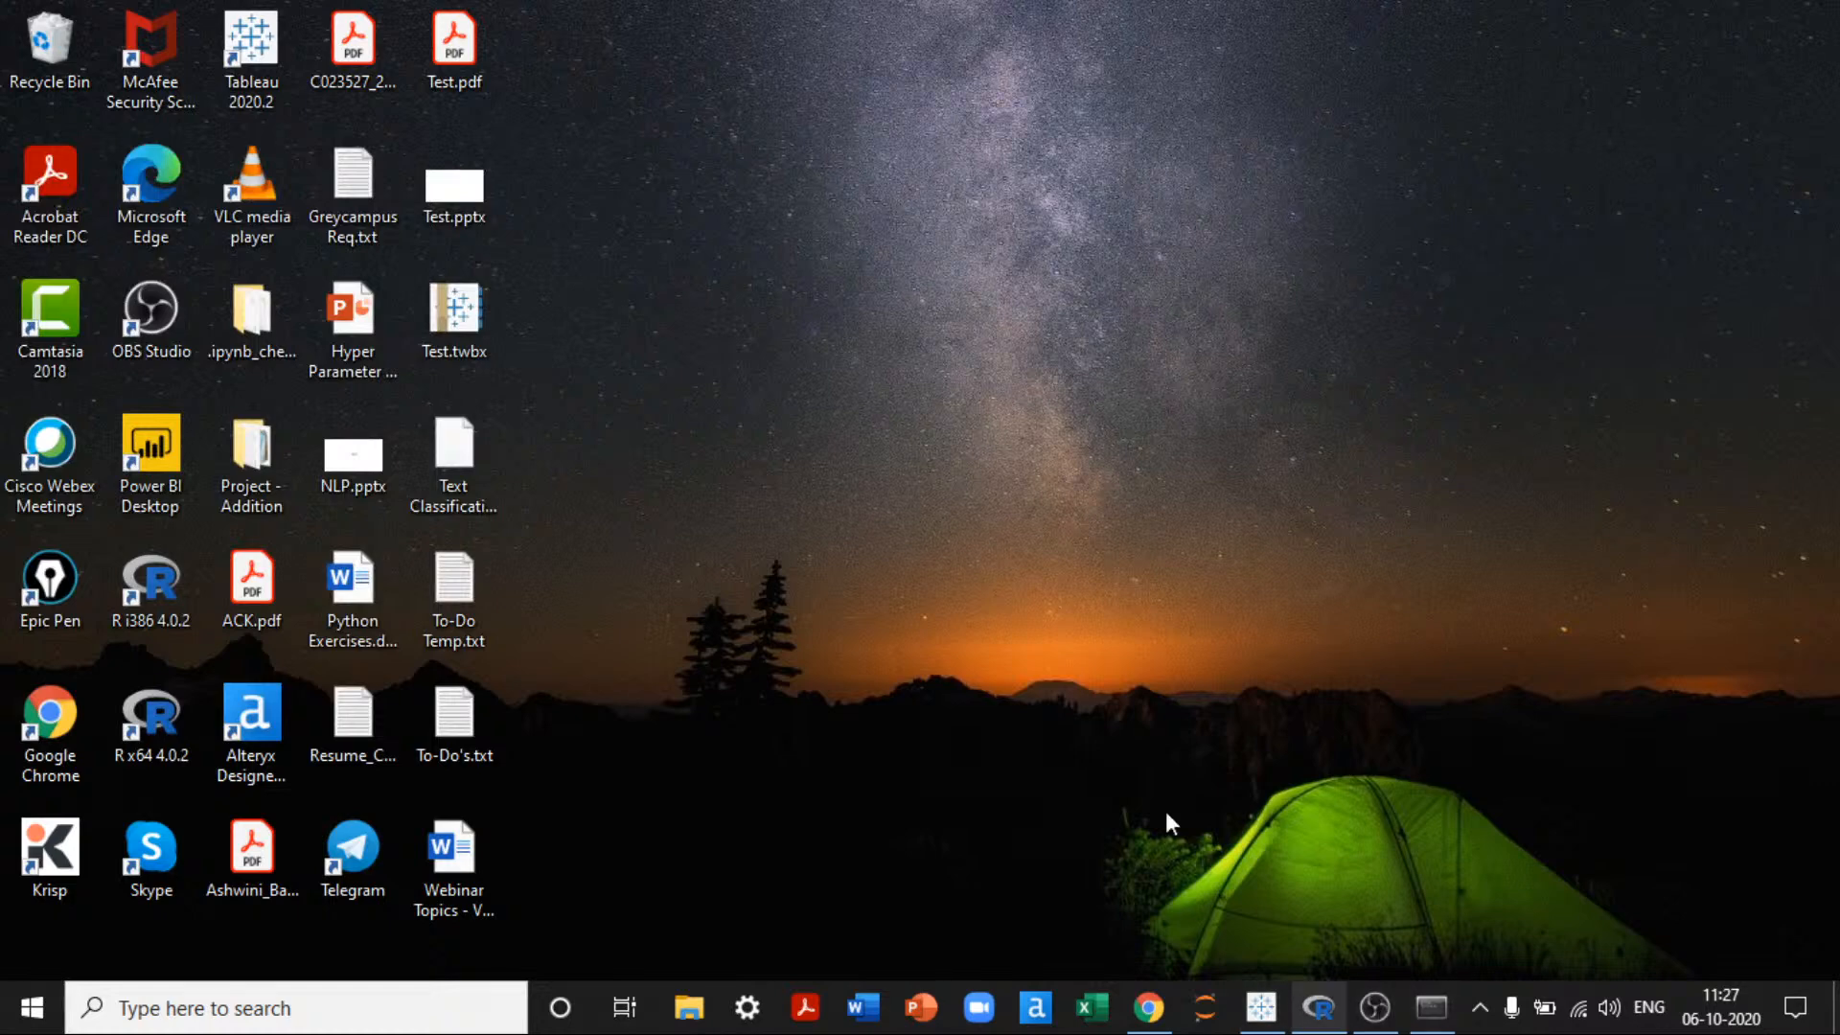
Step: Return to Anaconda Prompt and start the TabPy server with the command tabpy
{"action": "key", "text": "alt+Tab"}
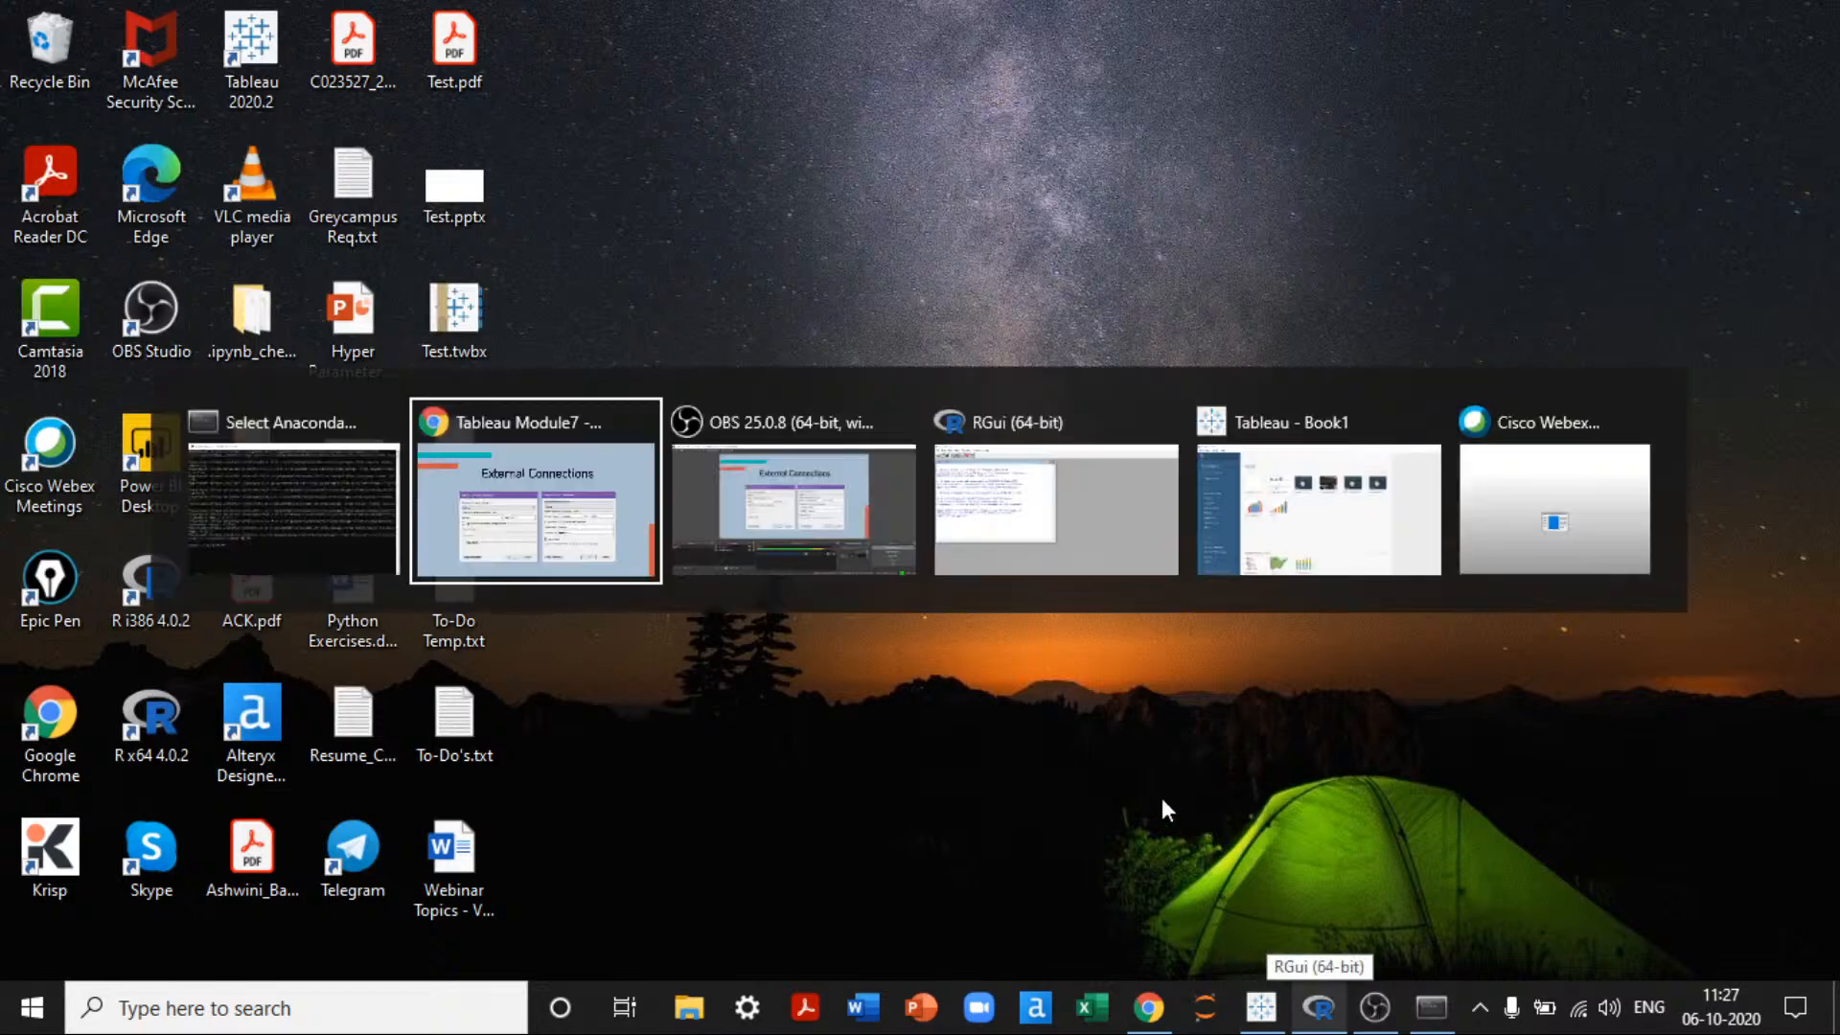
{"action": "key", "text": "alt+shift+Tab"}
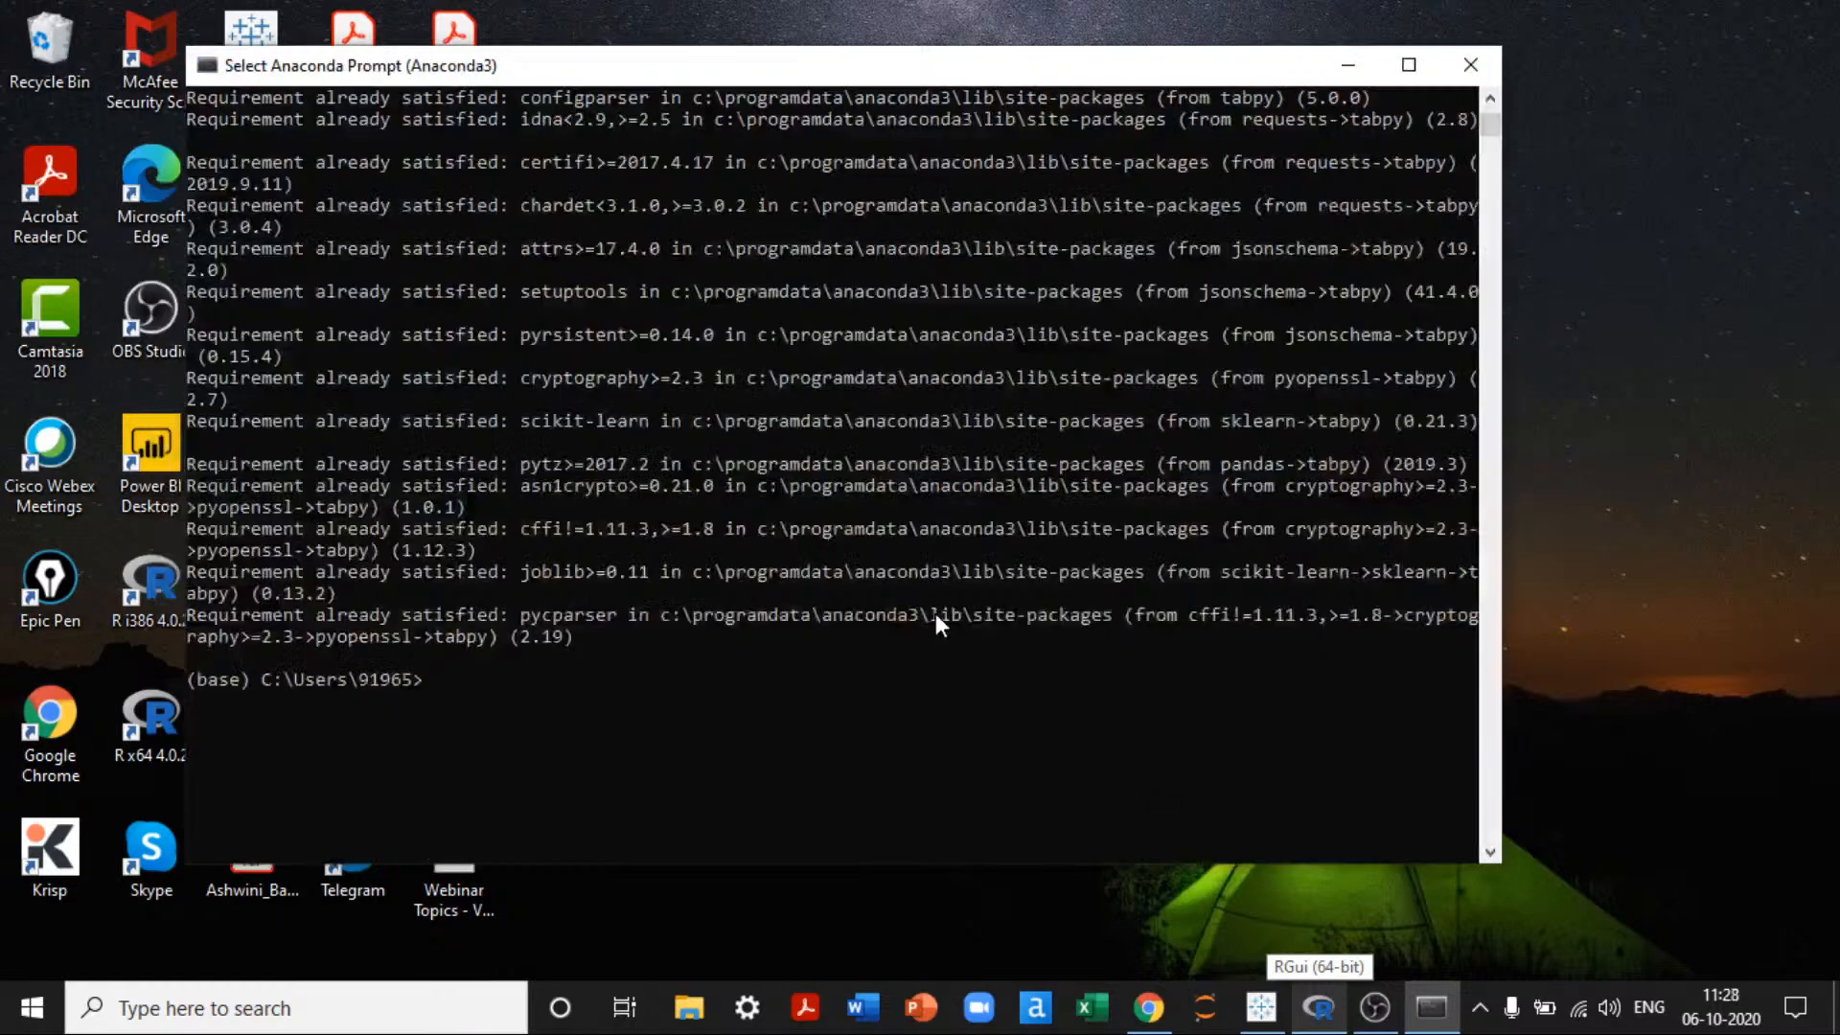
{"action": "type", "text": "tabpy"}
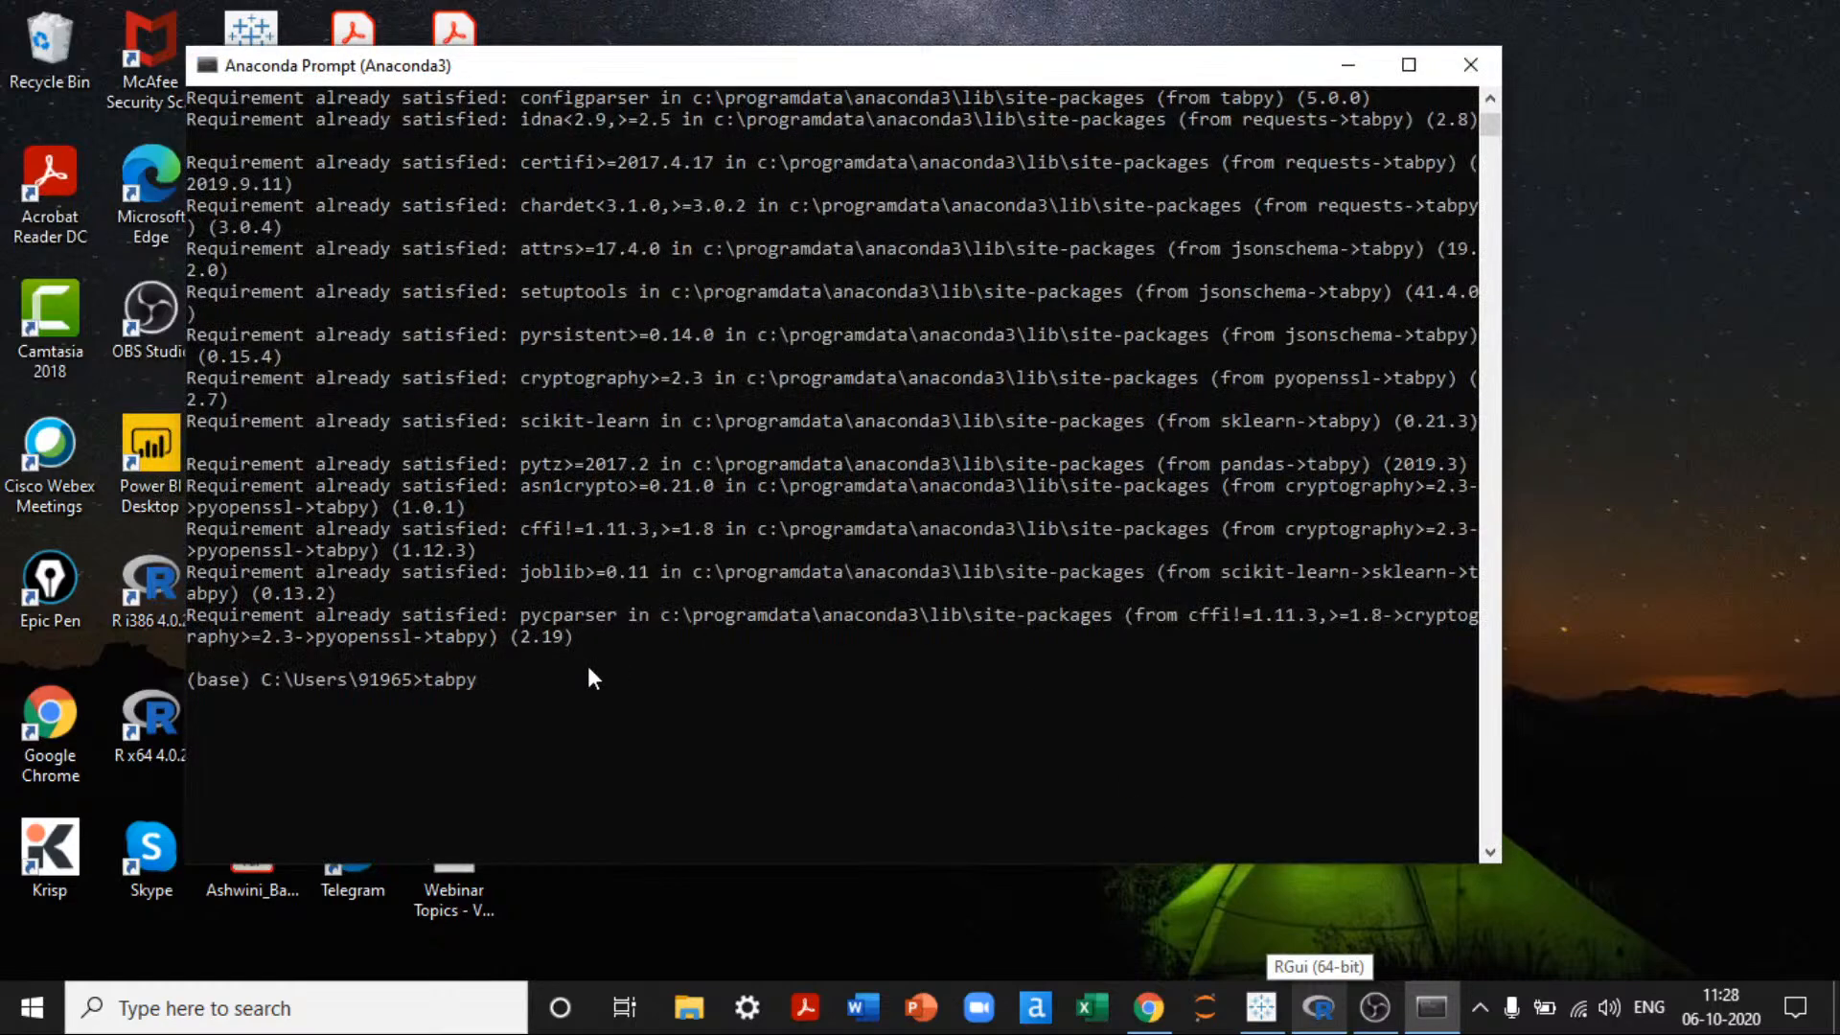
{"action": "key", "text": "Return"}
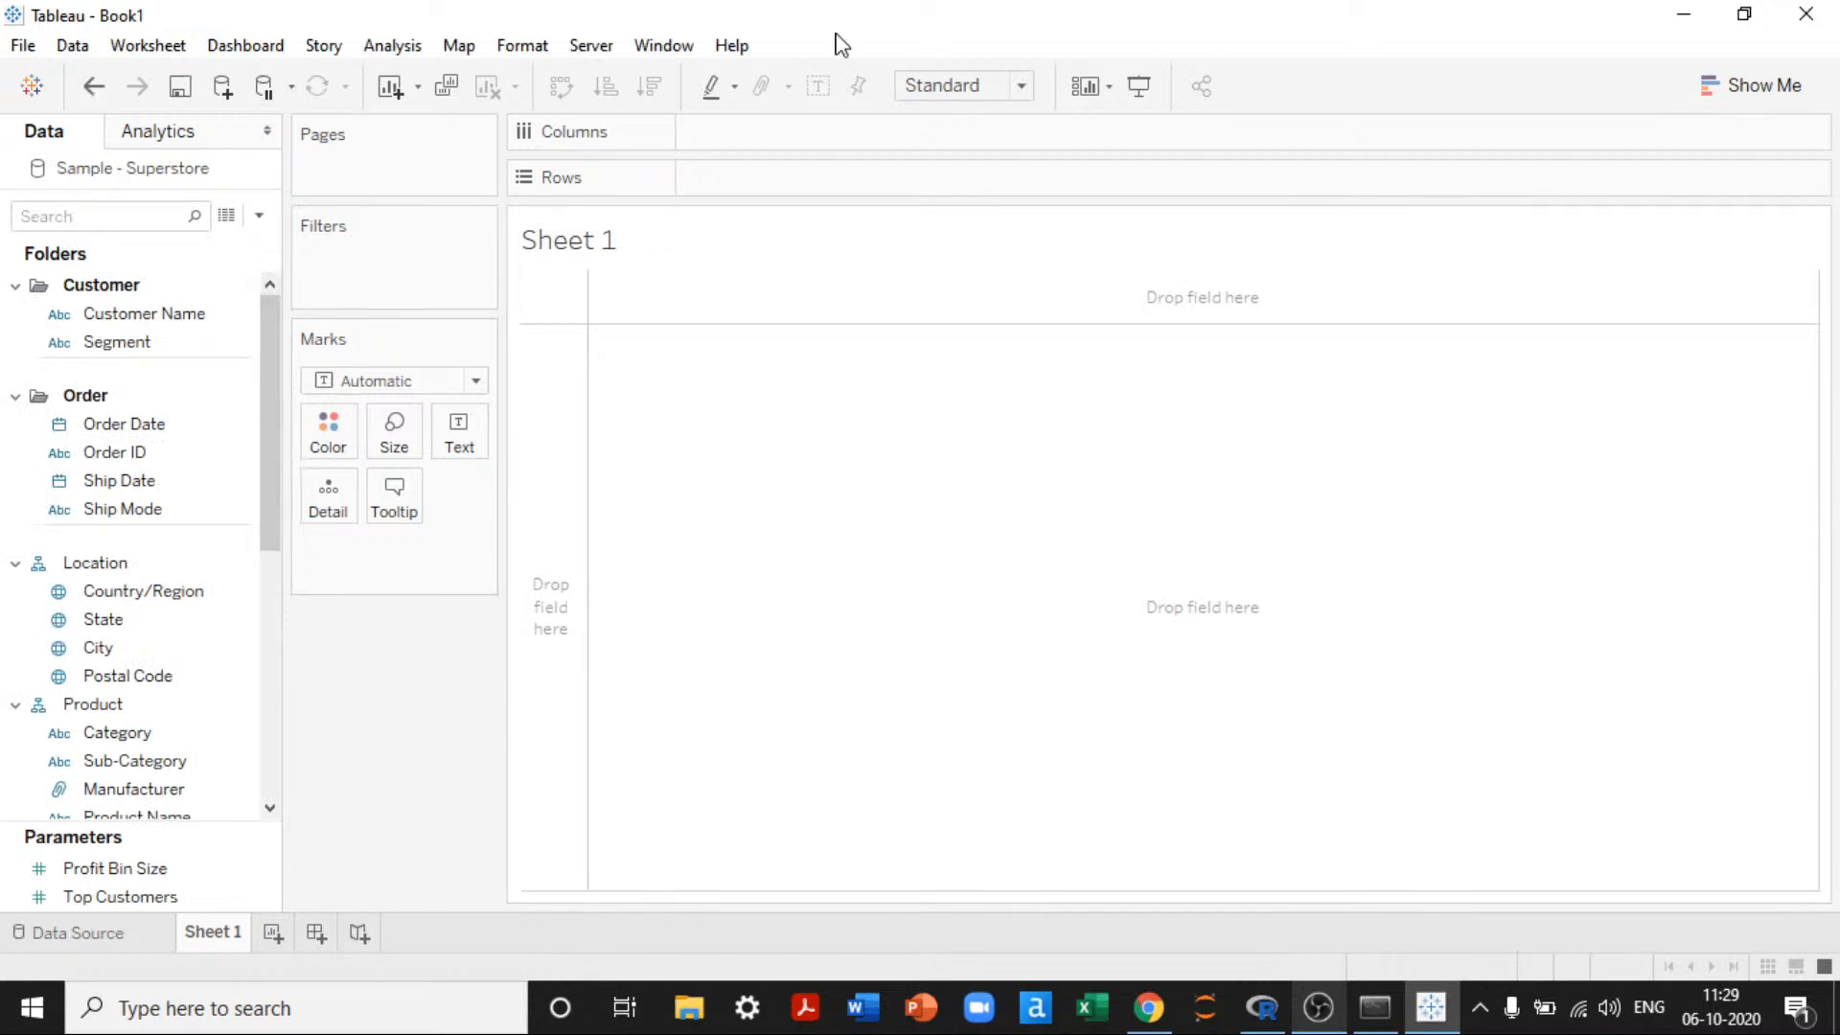
Step: In Tableau, select TabPy/External API as the analytics extension and try to test the connection to localhost on port 9004
{"action": "left_click", "coordinate": [731, 45]}
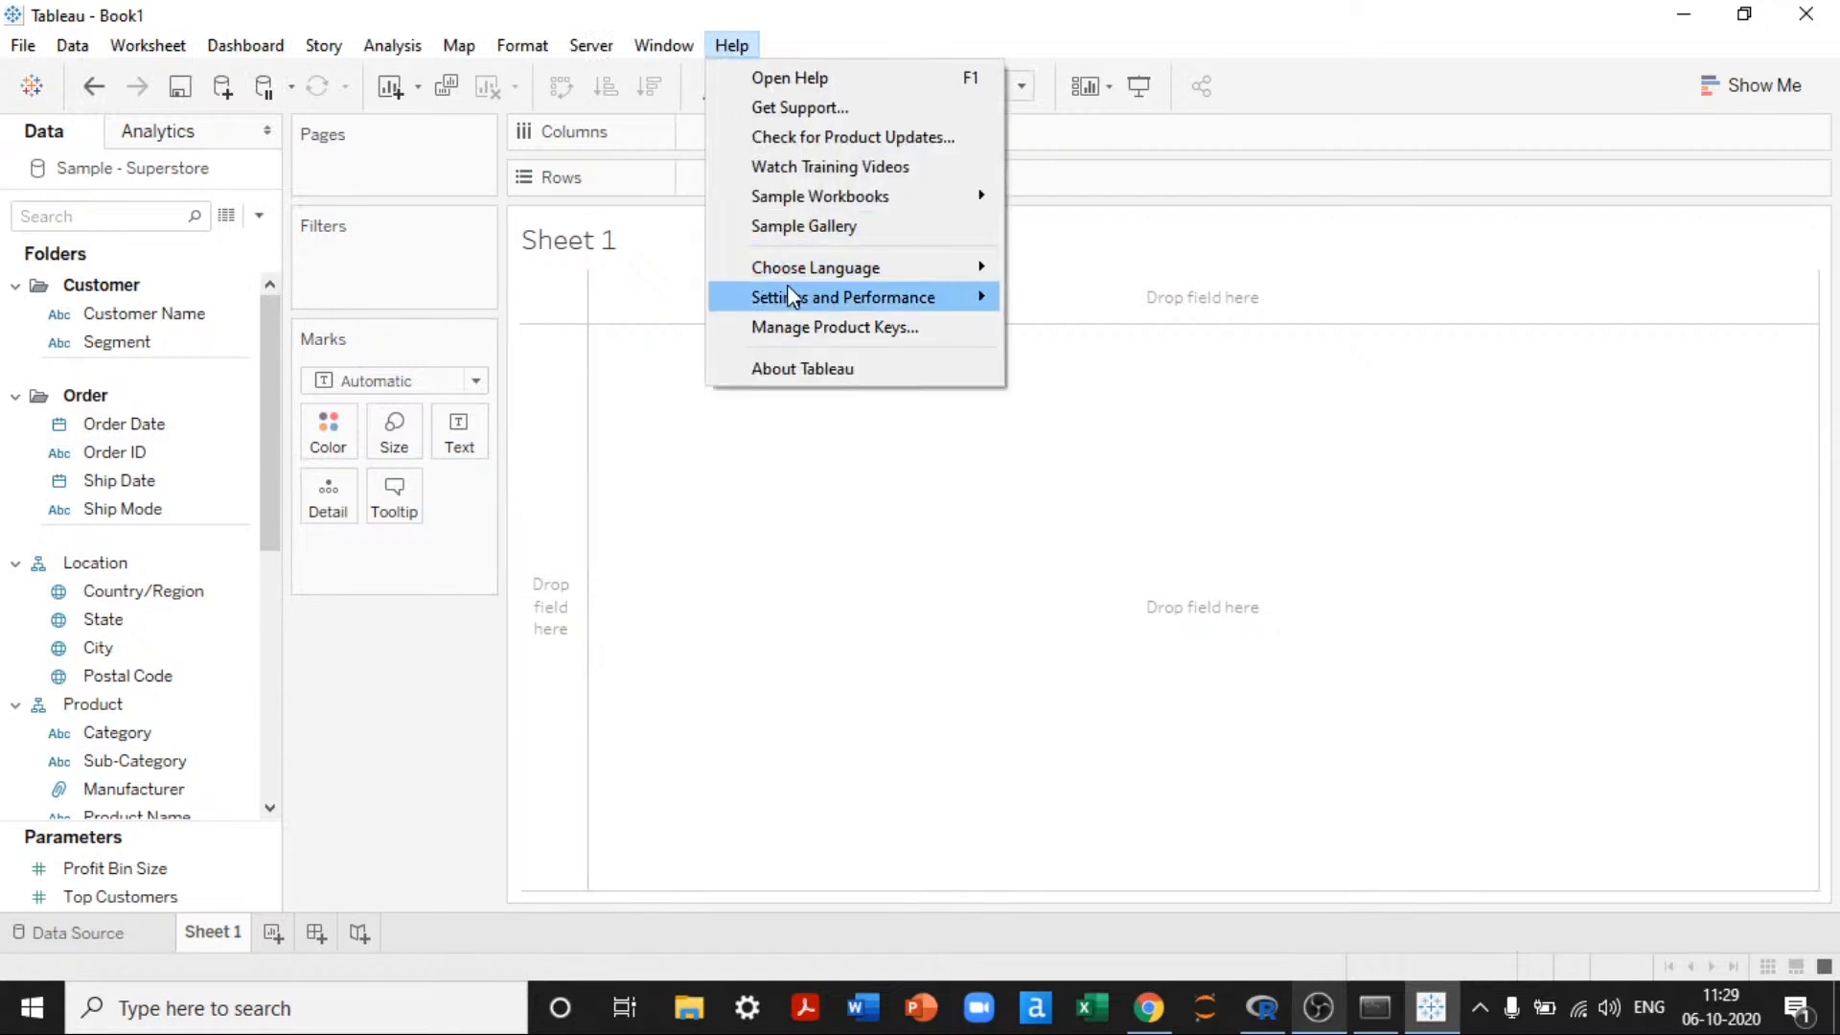
{"action": "mouse_move", "coordinate": [795, 306]}
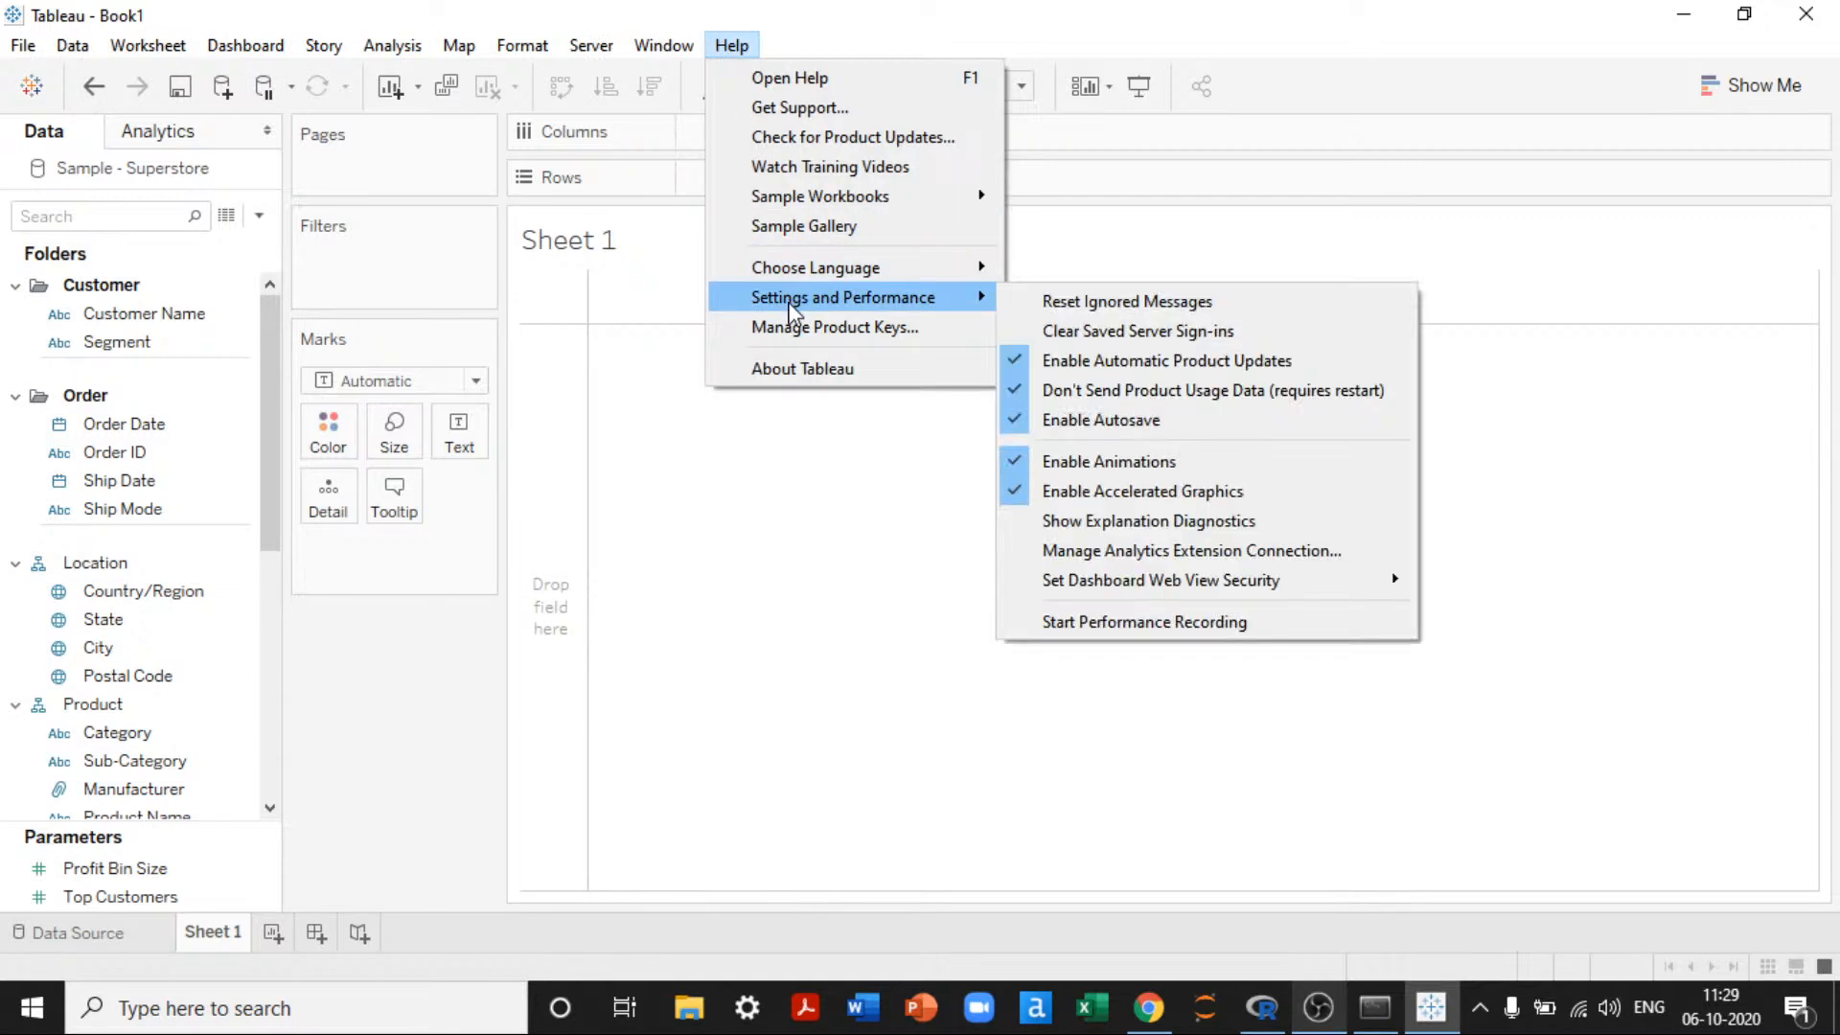
{"action": "left_click", "coordinate": [1209, 558]}
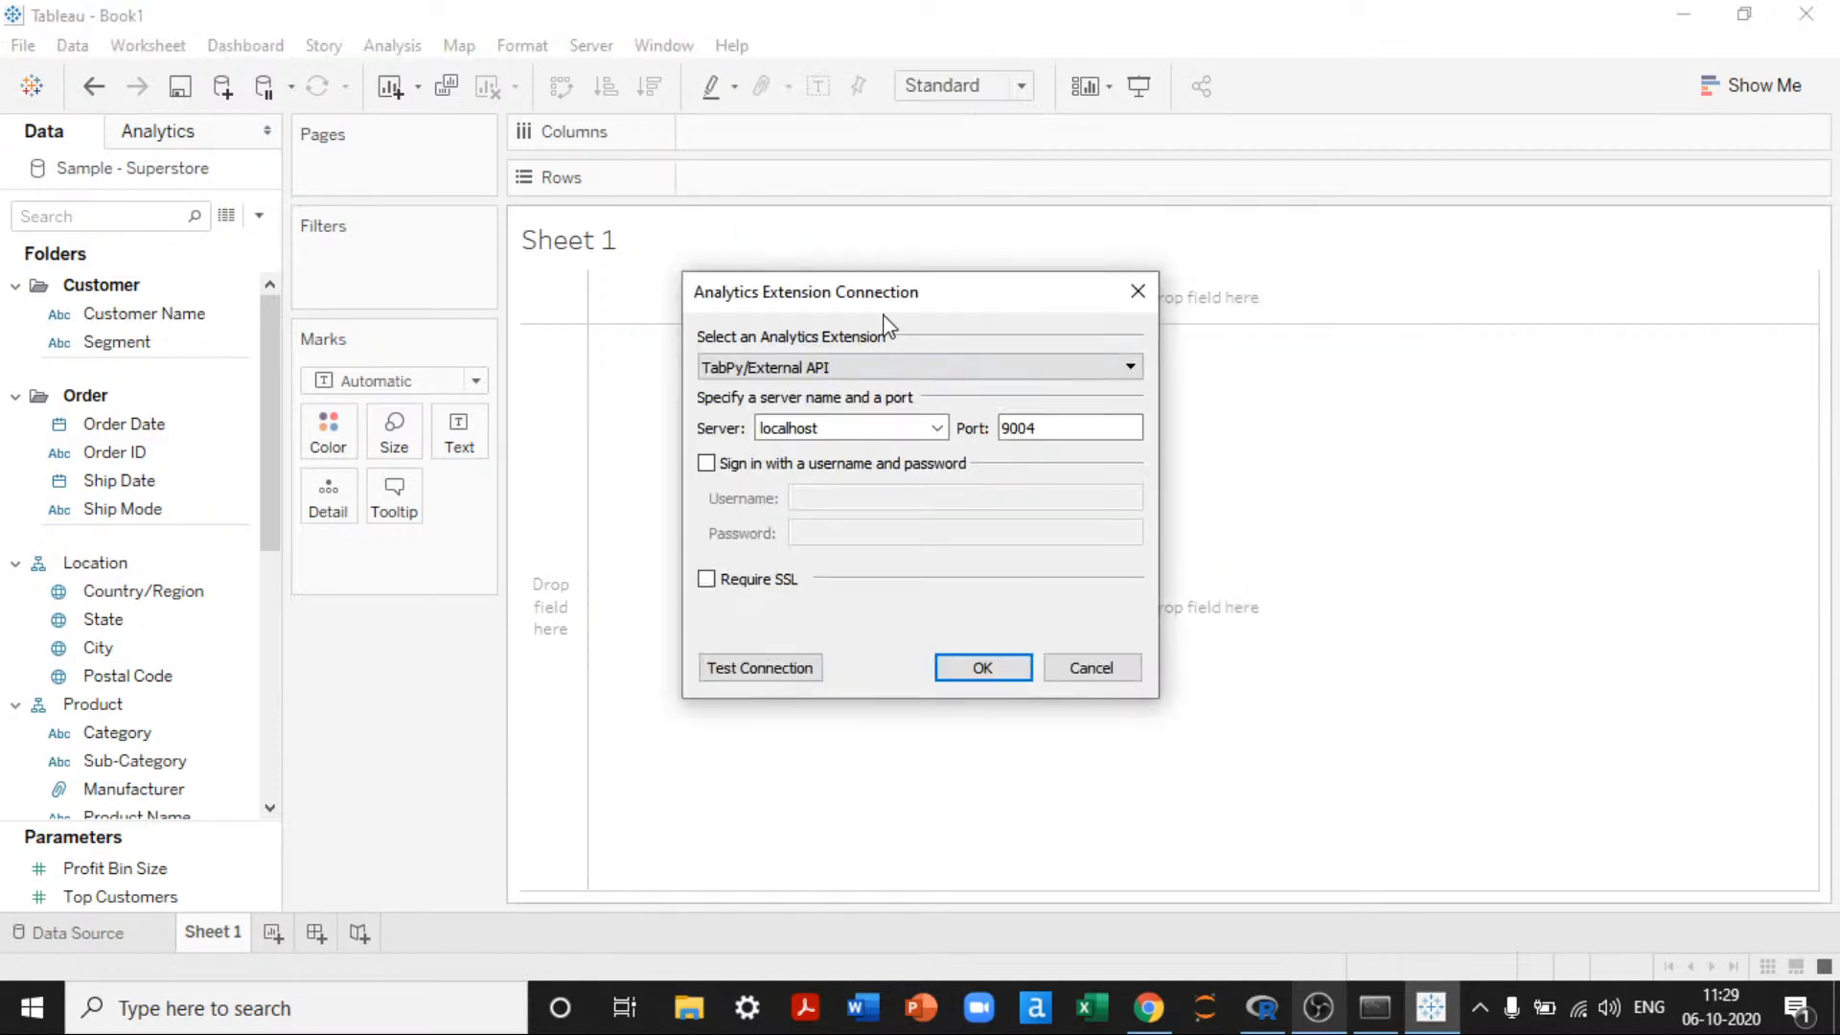
{"action": "left_click", "coordinate": [847, 371]}
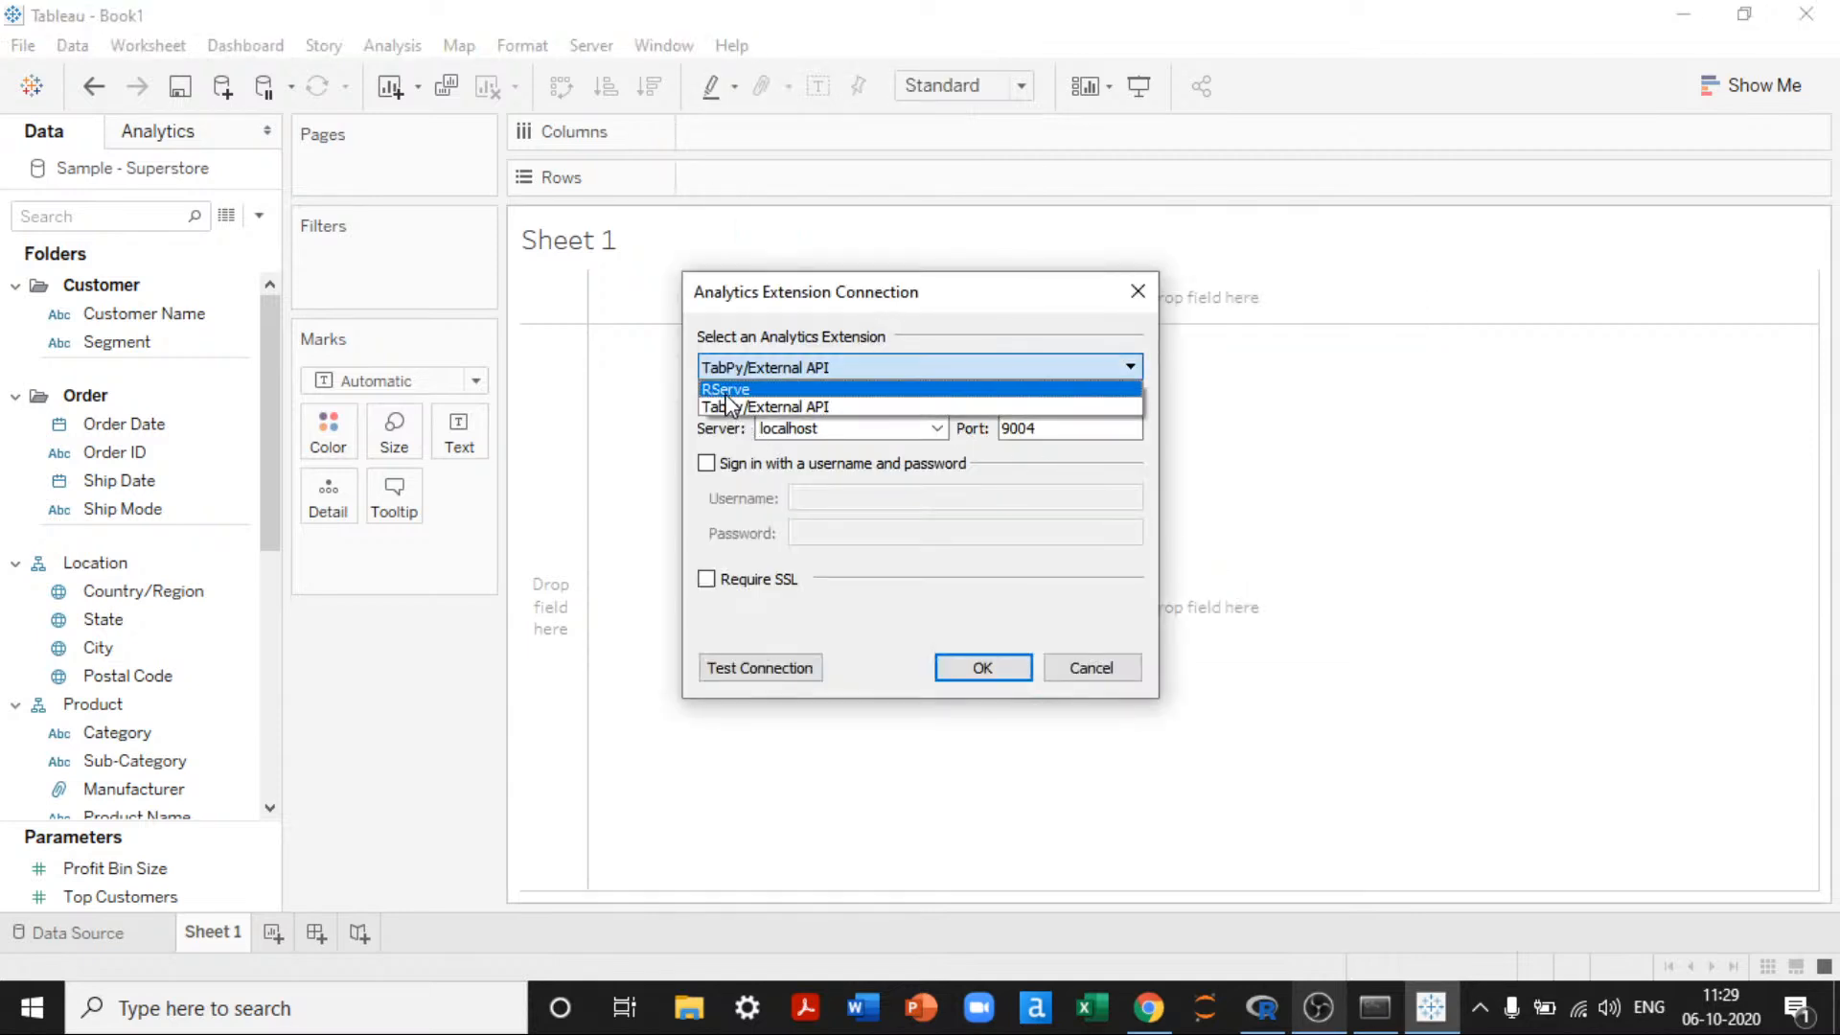
{"action": "left_click", "coordinate": [757, 389]}
{"action": "left_click", "coordinate": [767, 374]}
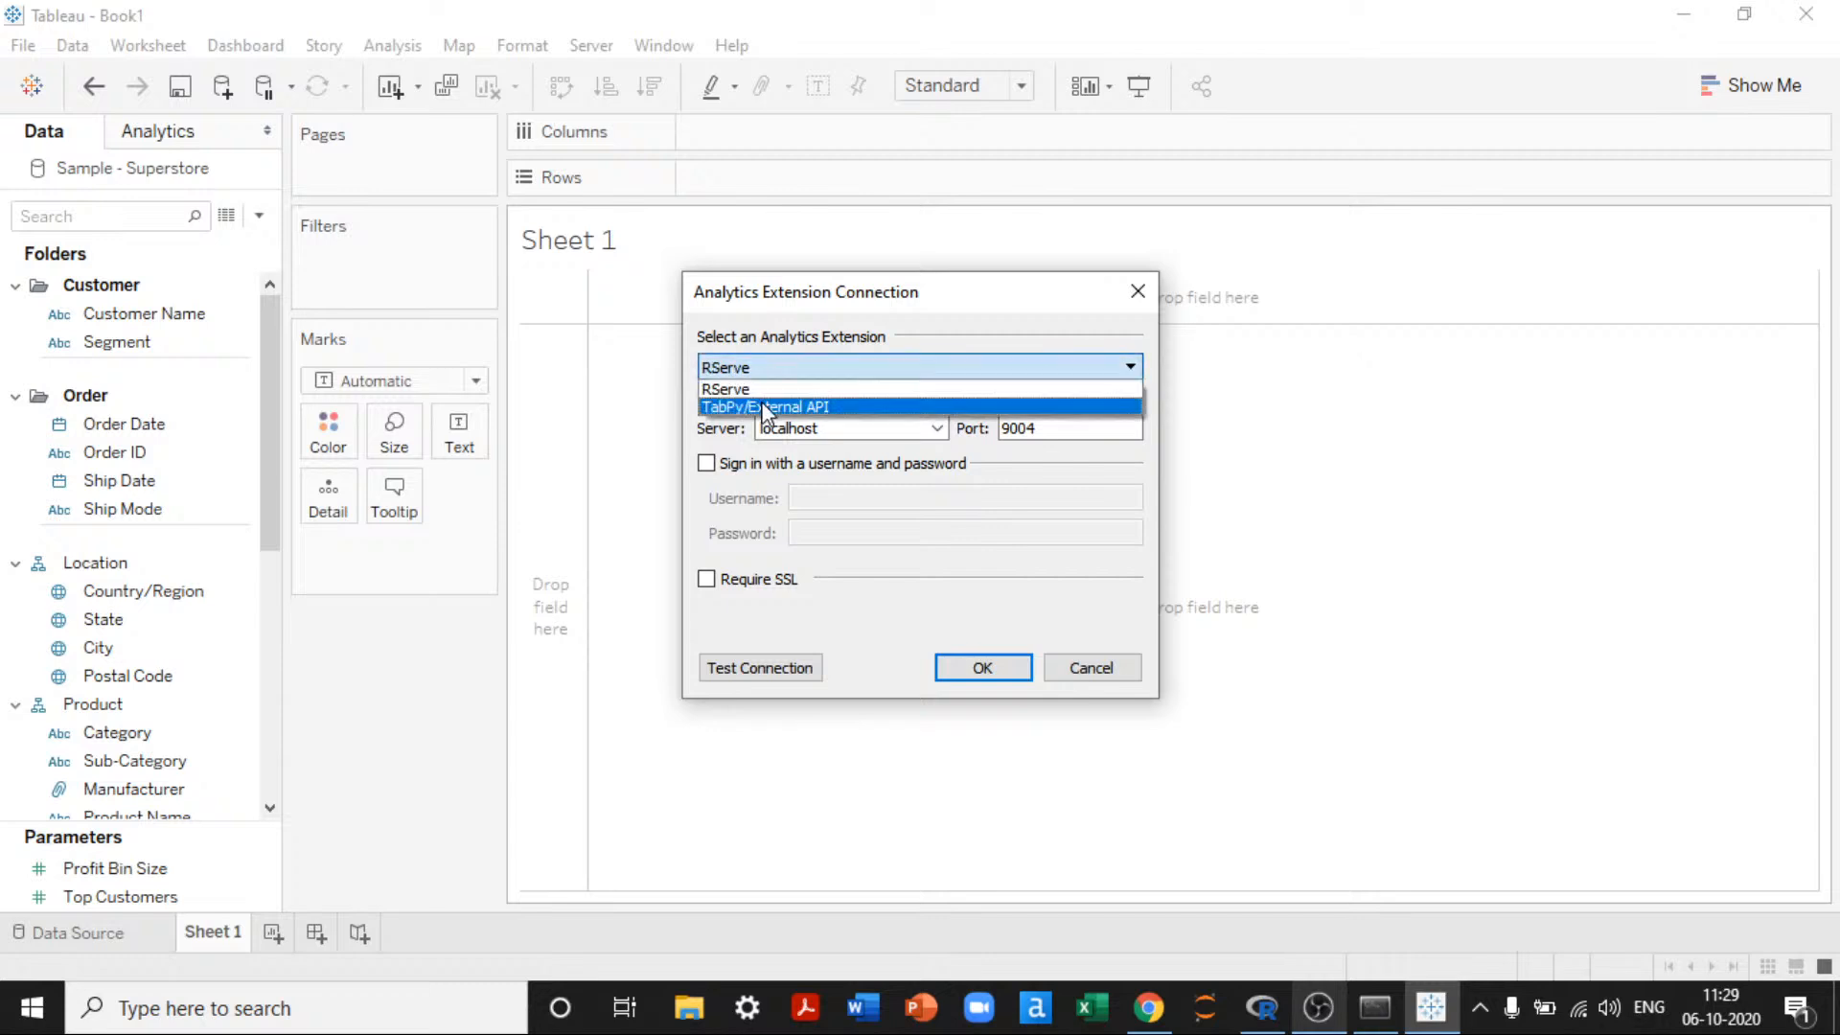
{"action": "left_click", "coordinate": [757, 406]}
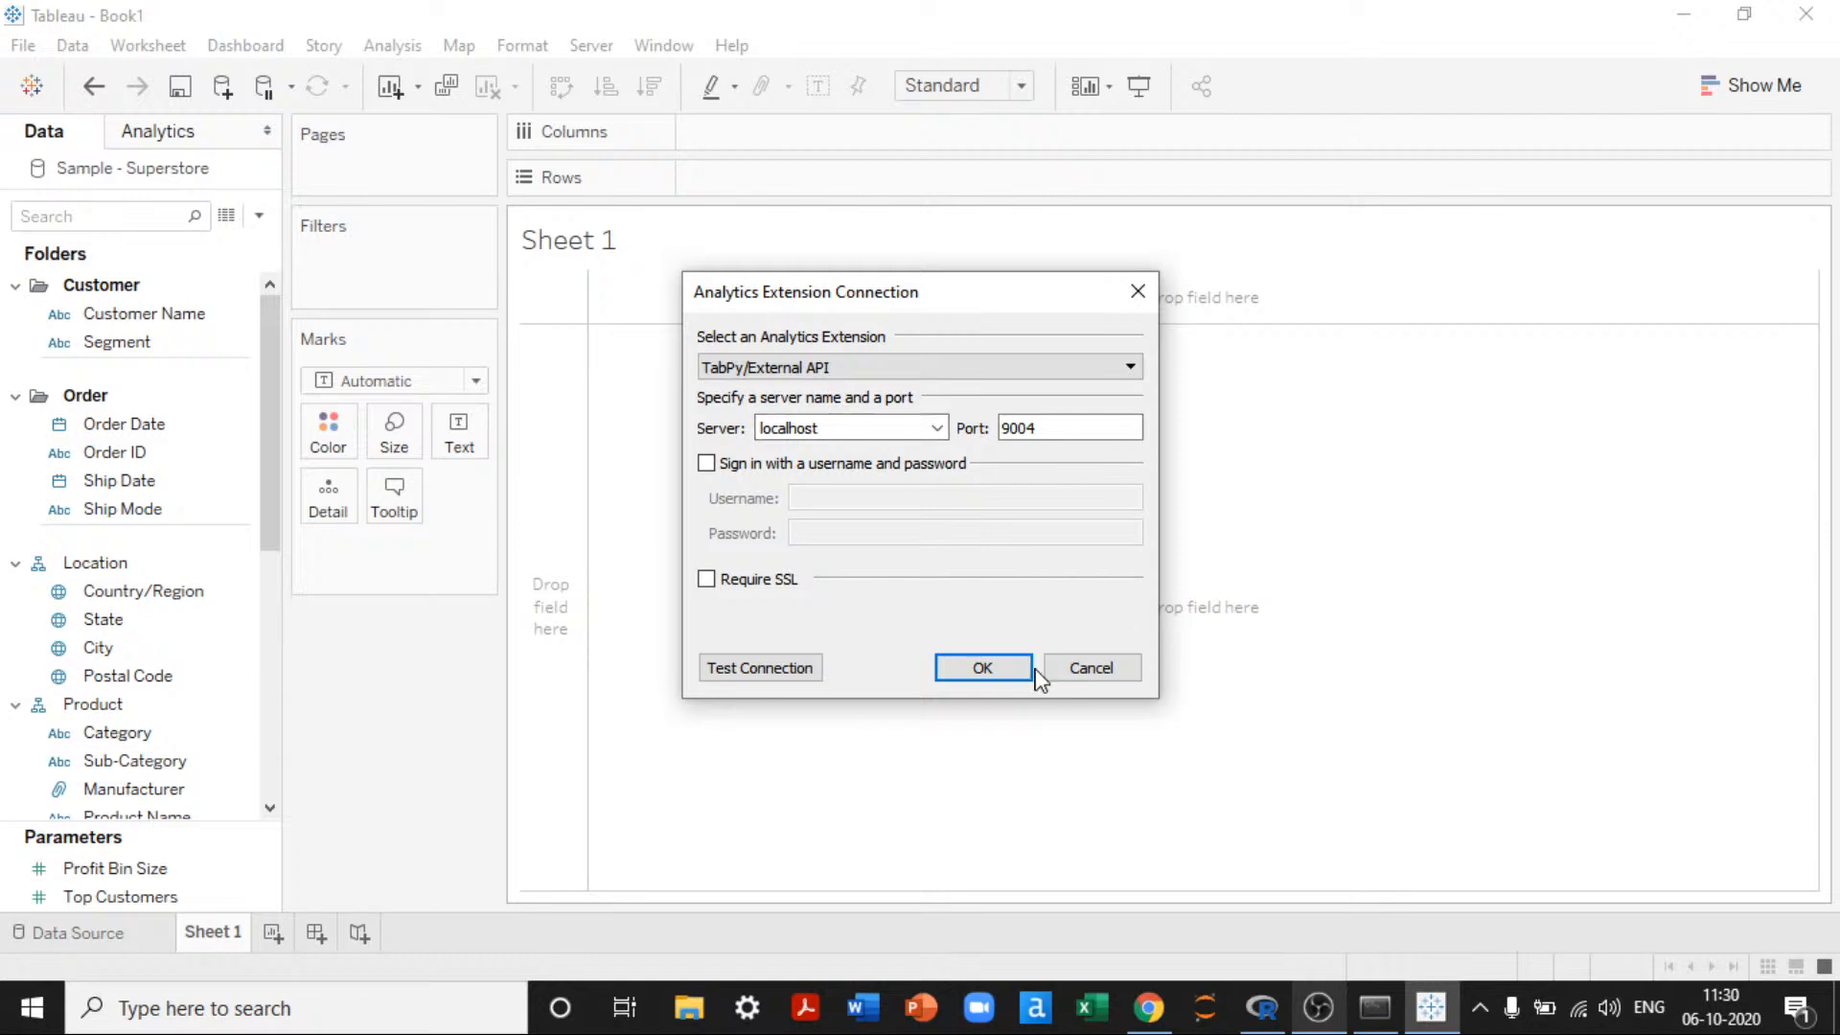
{"action": "left_click", "coordinate": [794, 673]}
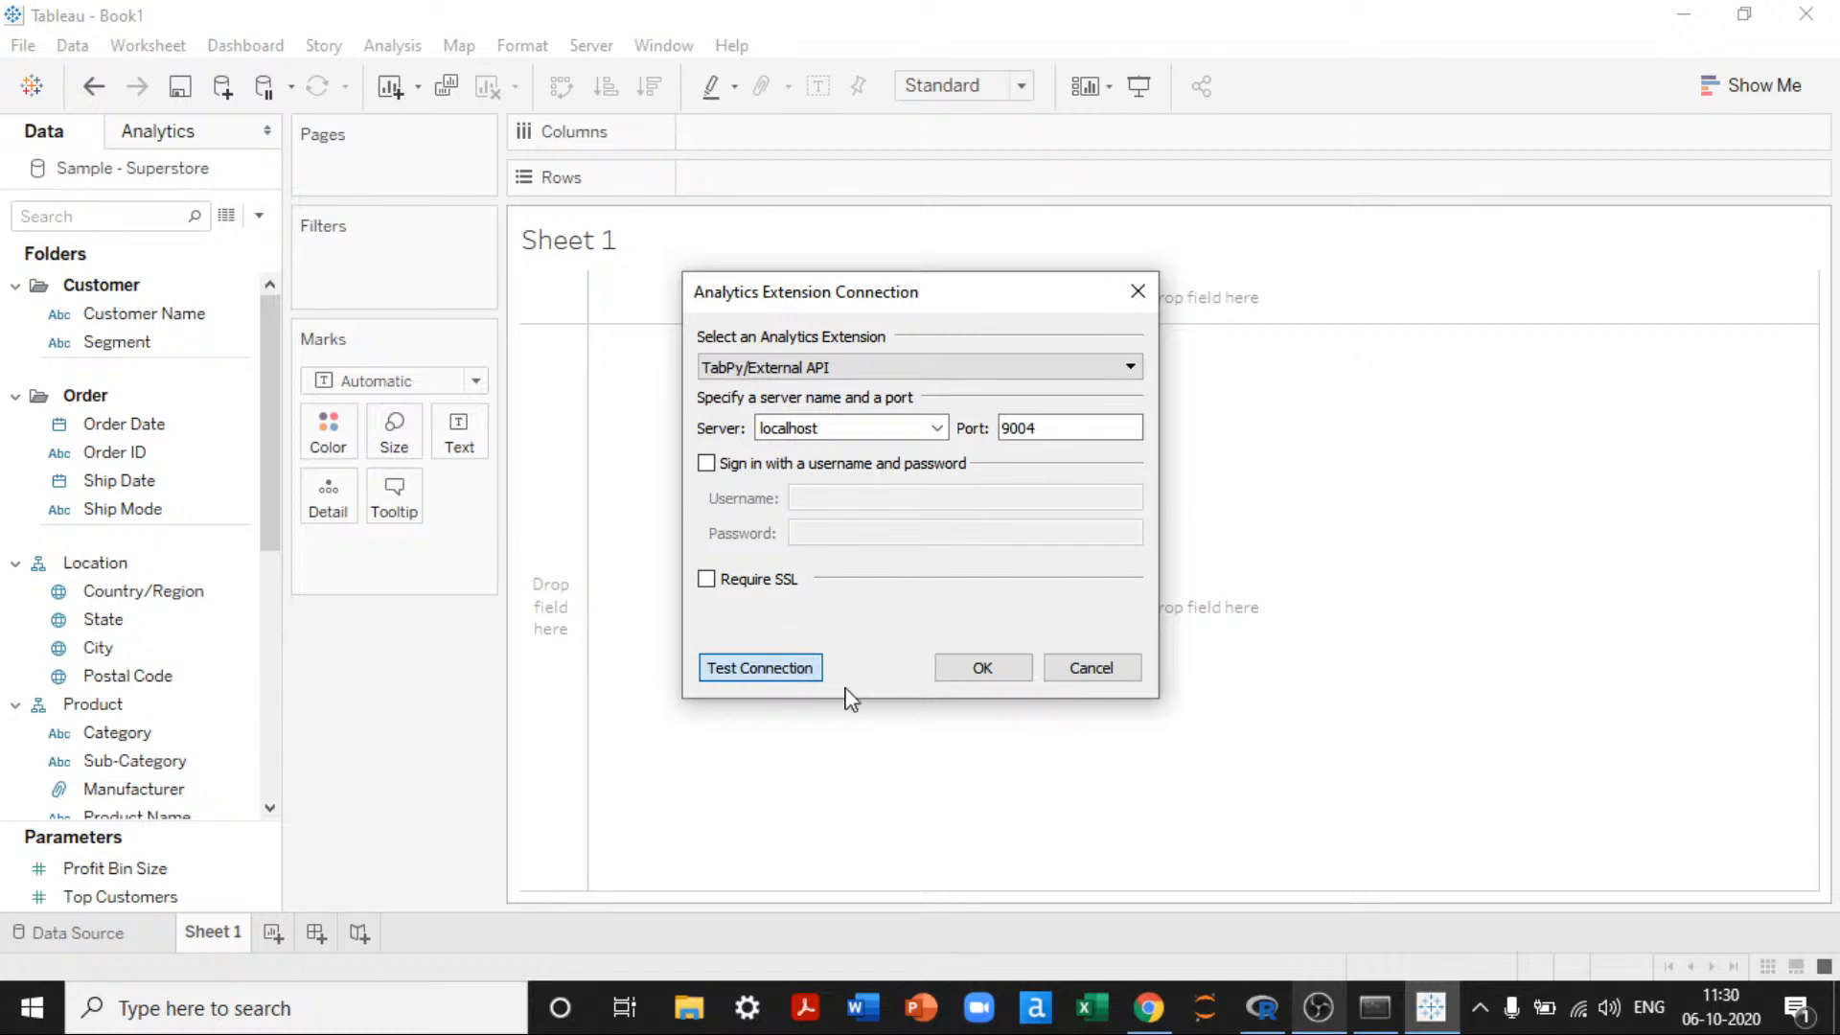
{"action": "left_click", "coordinate": [776, 671]}
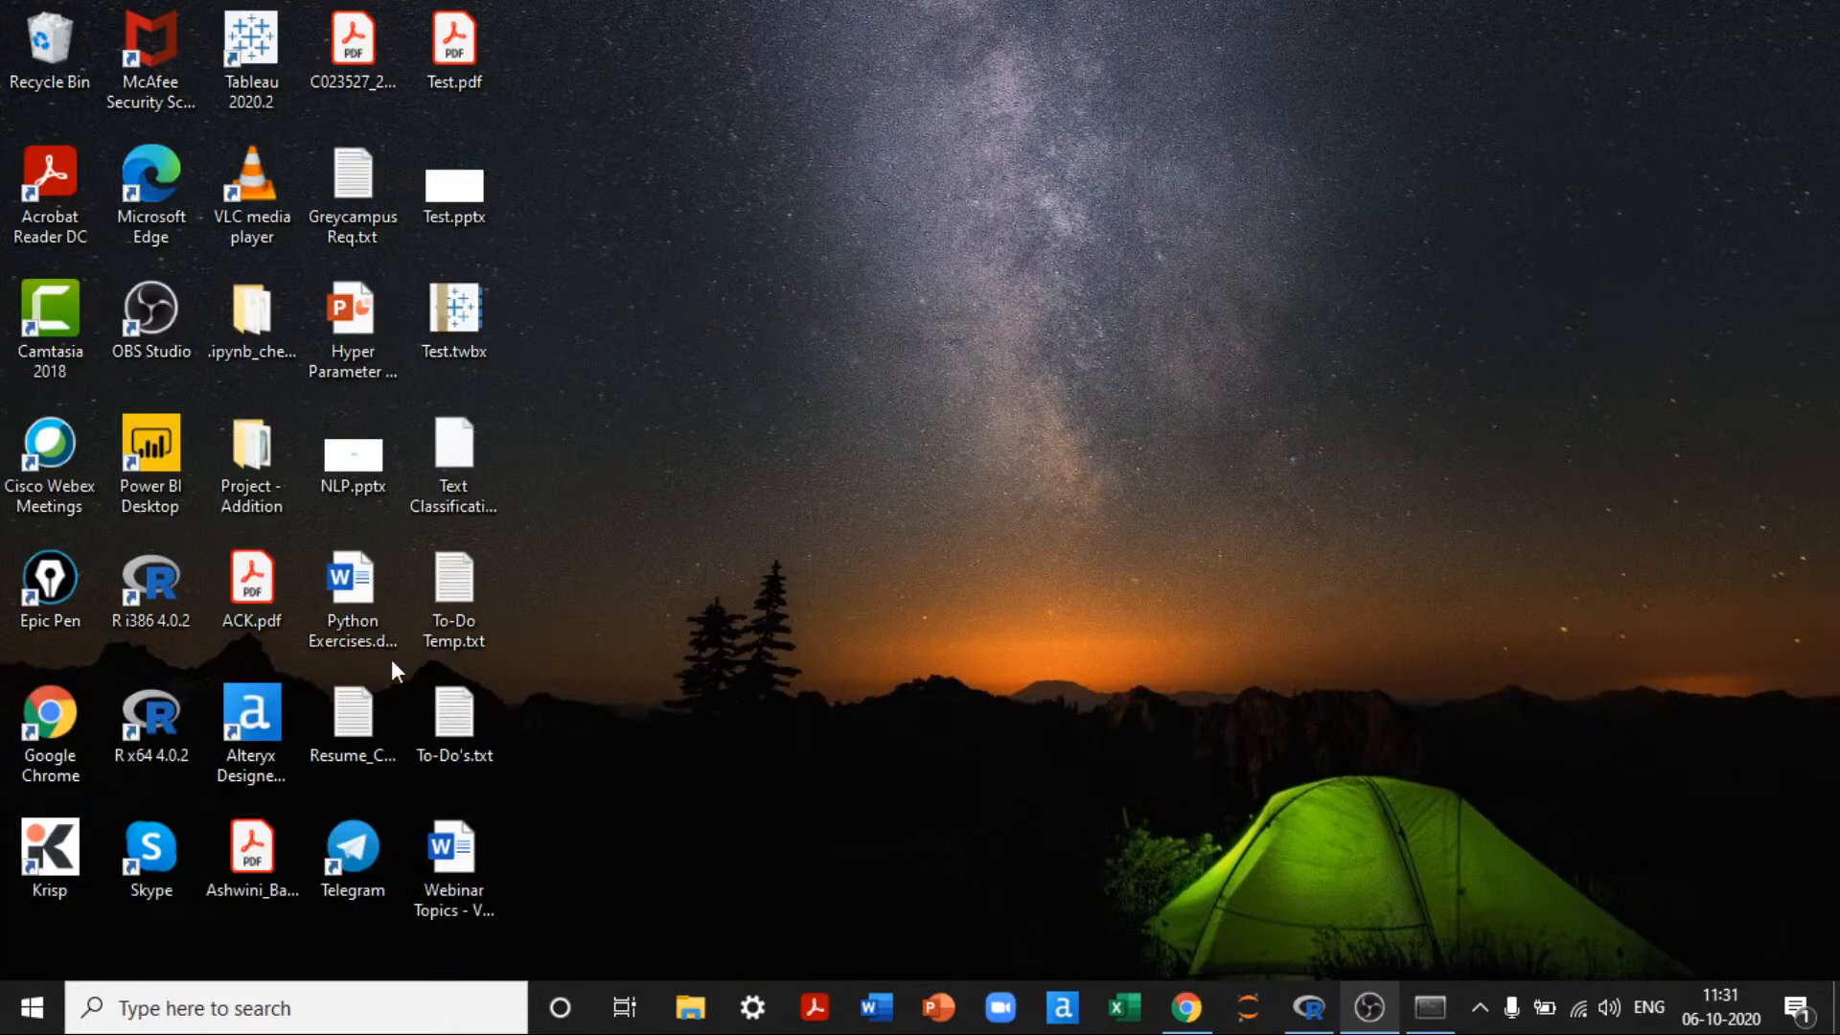
Step: Relaunch Tableau without recovering any workbook and open a sheet on the Sample - Superstore data source
{"action": "double_click", "coordinate": [239, 61]}
{"action": "right_click", "coordinate": [1196, 479]}
{"action": "left_click", "coordinate": [1259, 558]}
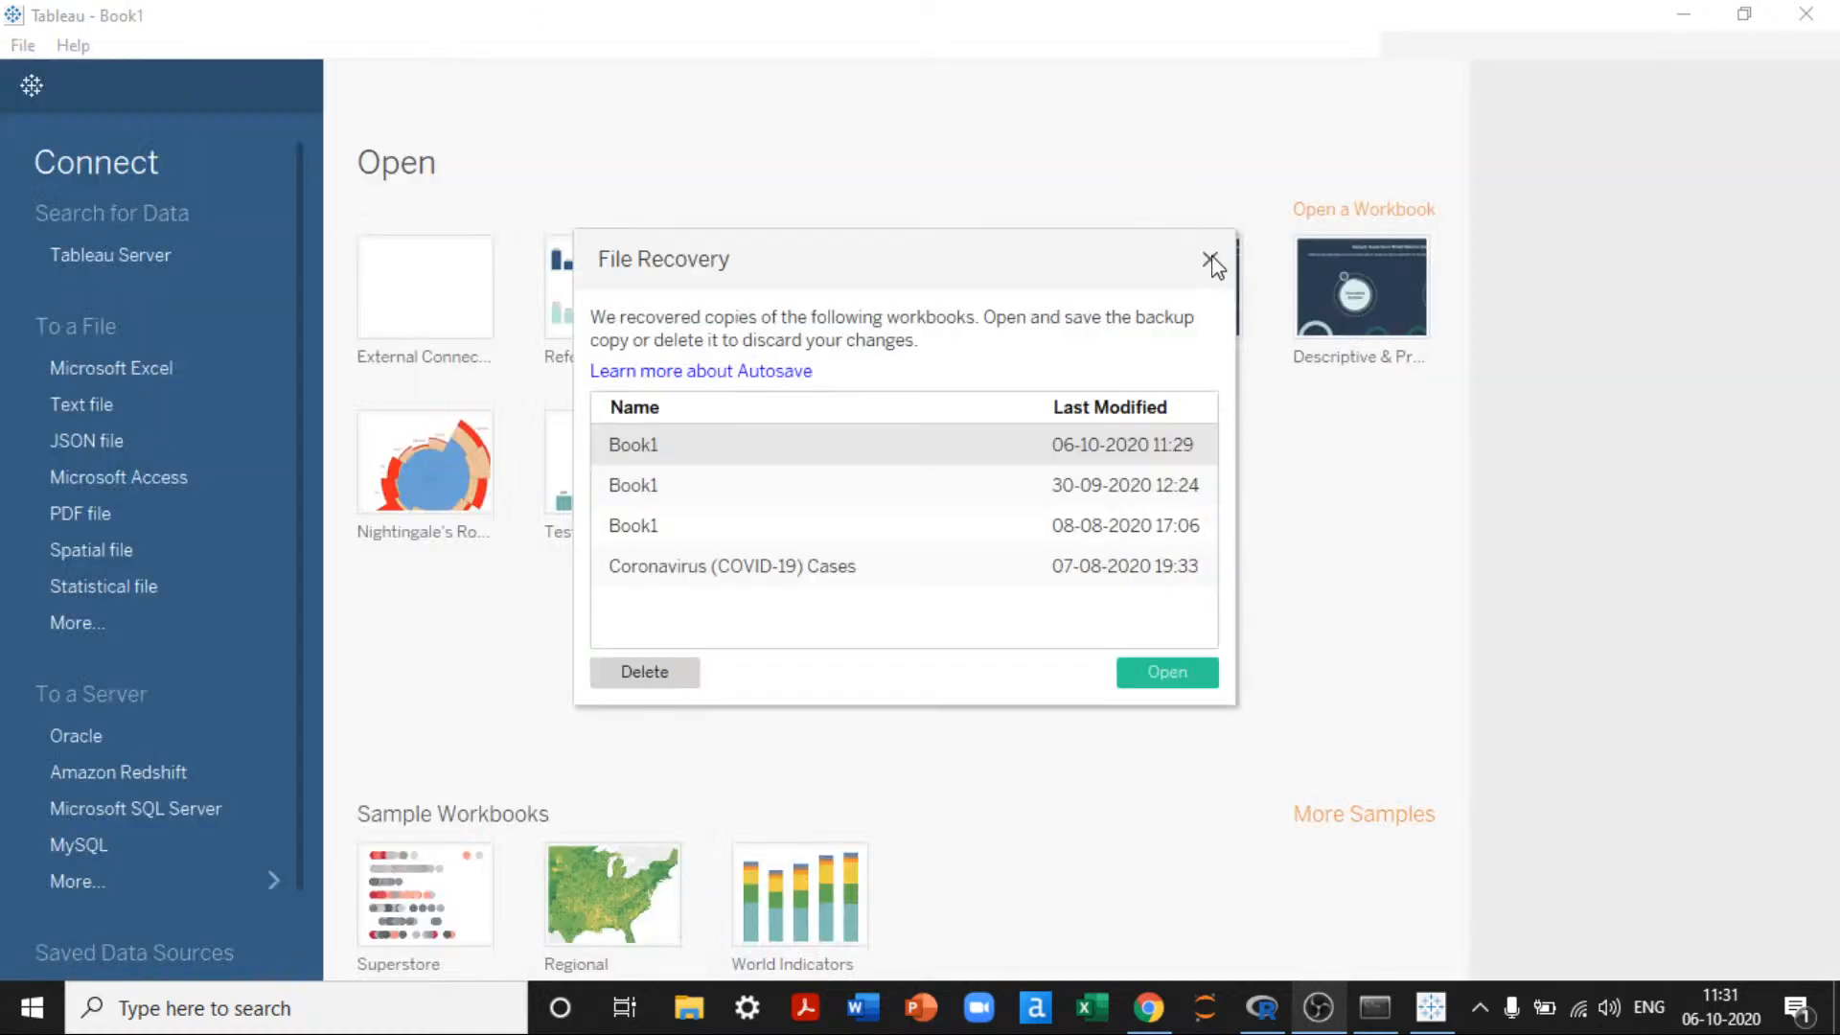
{"action": "left_click", "coordinate": [1211, 259]}
{"action": "scroll", "coordinate": [152, 865], "scroll_direction": "down", "scroll_amount": 2}
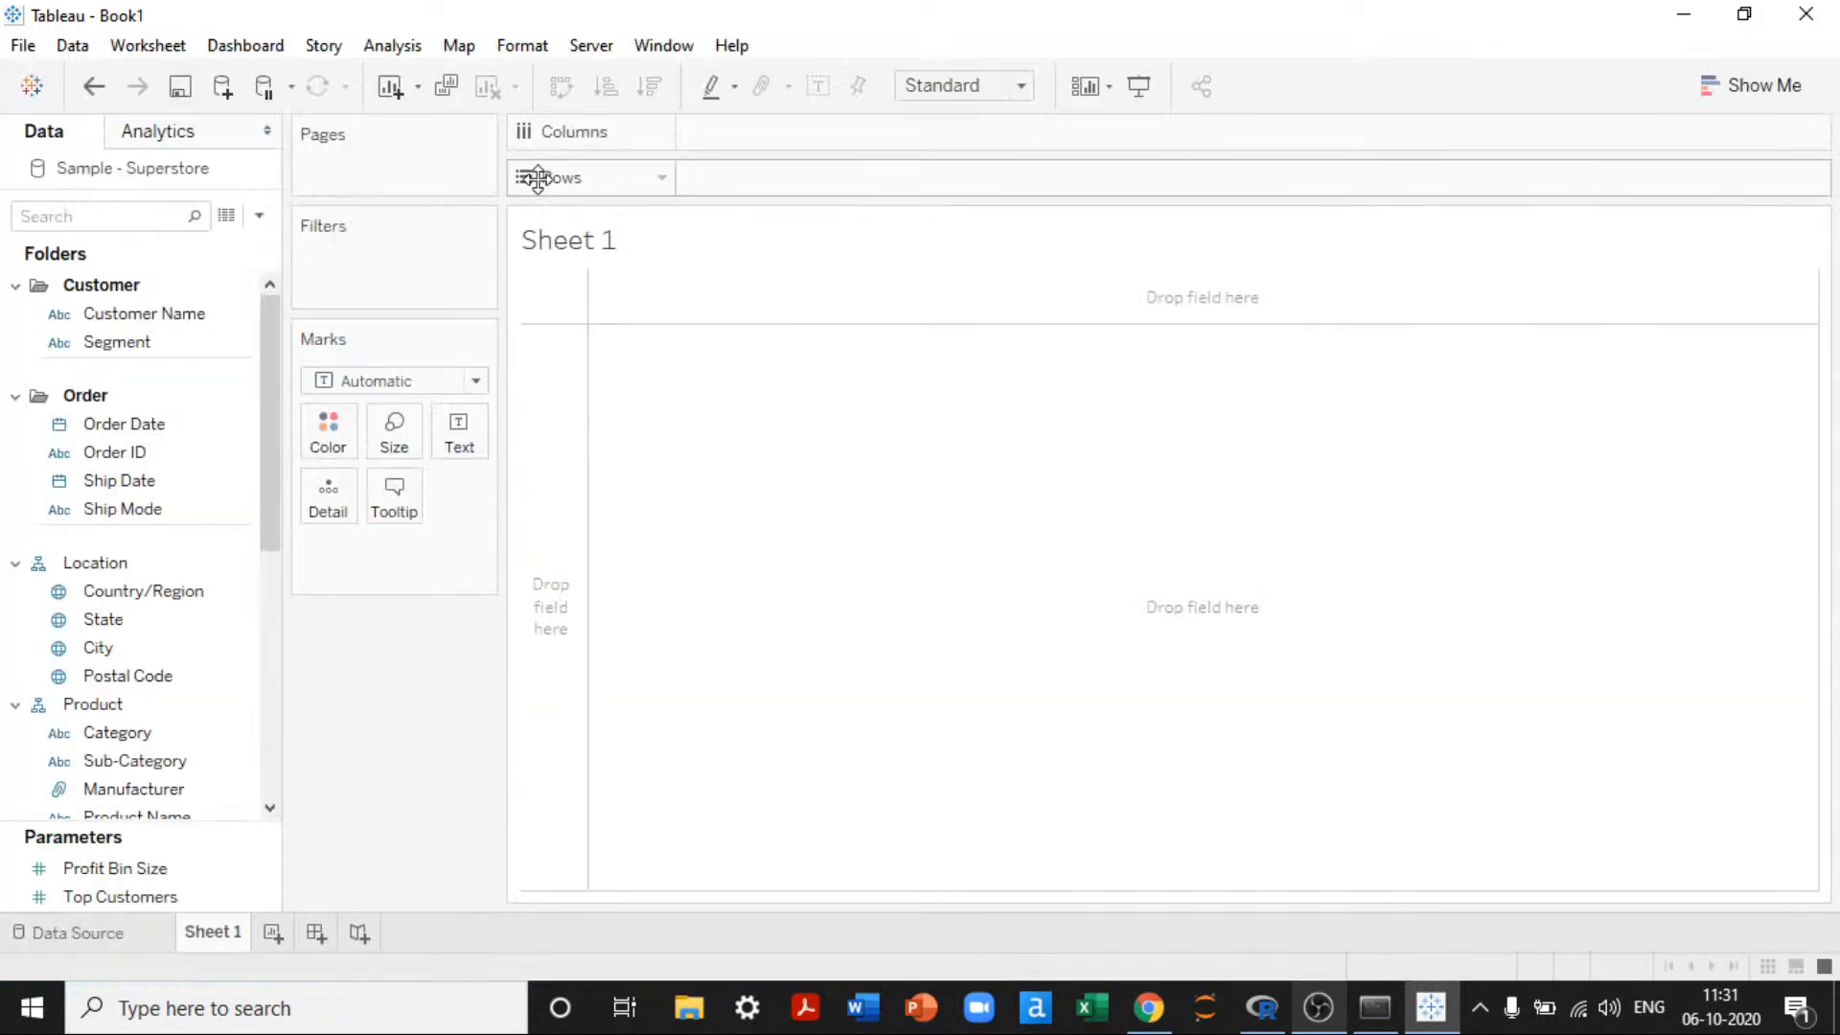
Step: Try to test the analytics extension connection with the server set to http:\\localhost on port 9004
{"action": "left_click", "coordinate": [731, 45]}
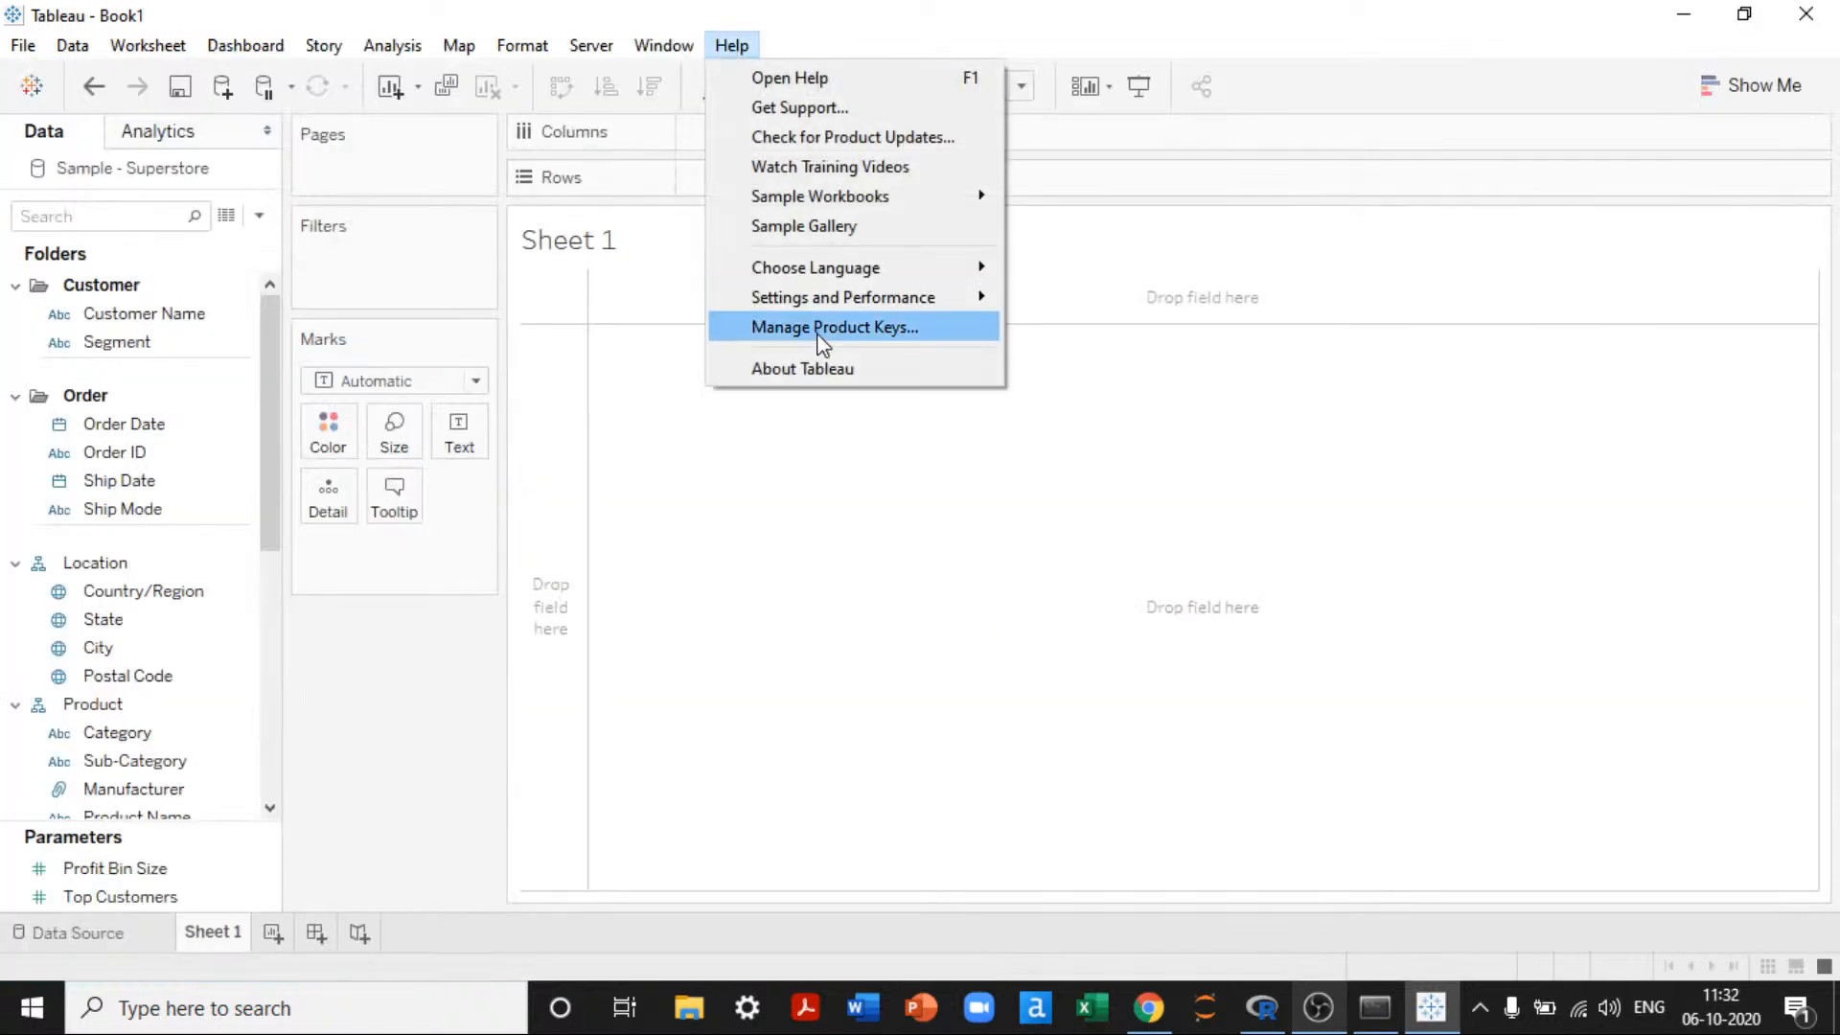
{"action": "mouse_move", "coordinate": [815, 308]}
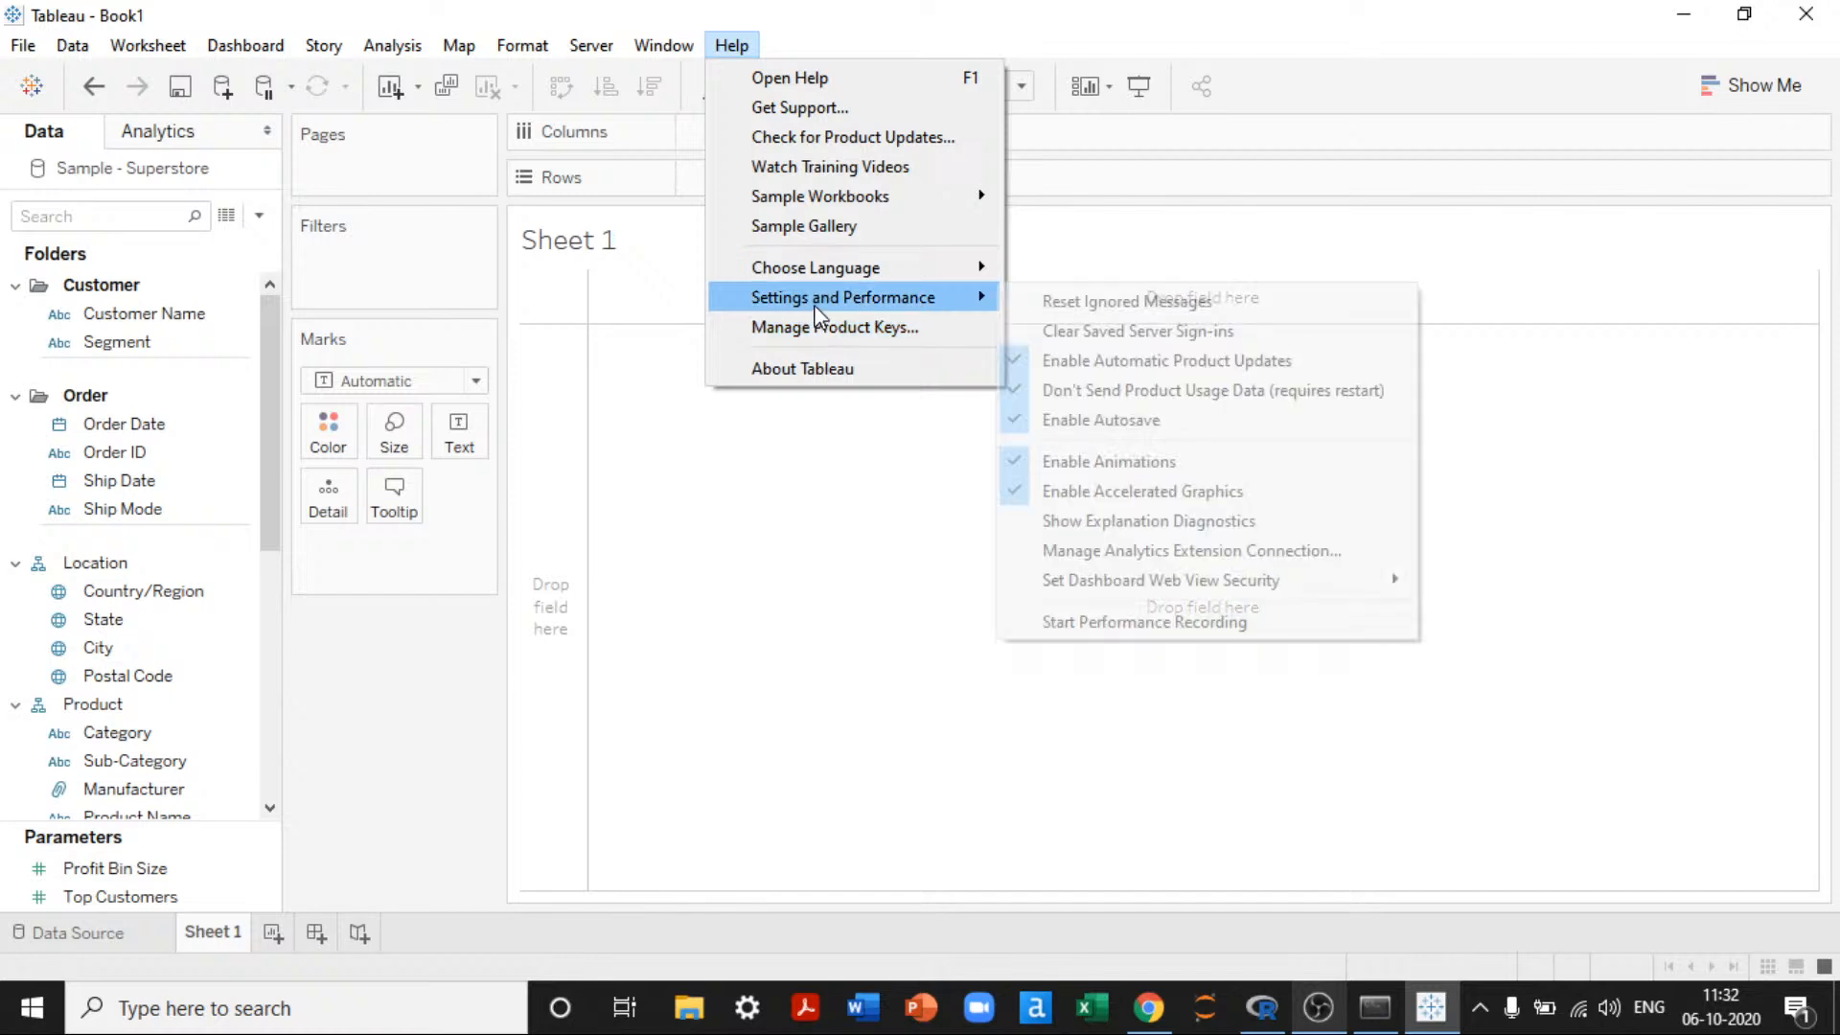
{"action": "left_click", "coordinate": [1146, 550]}
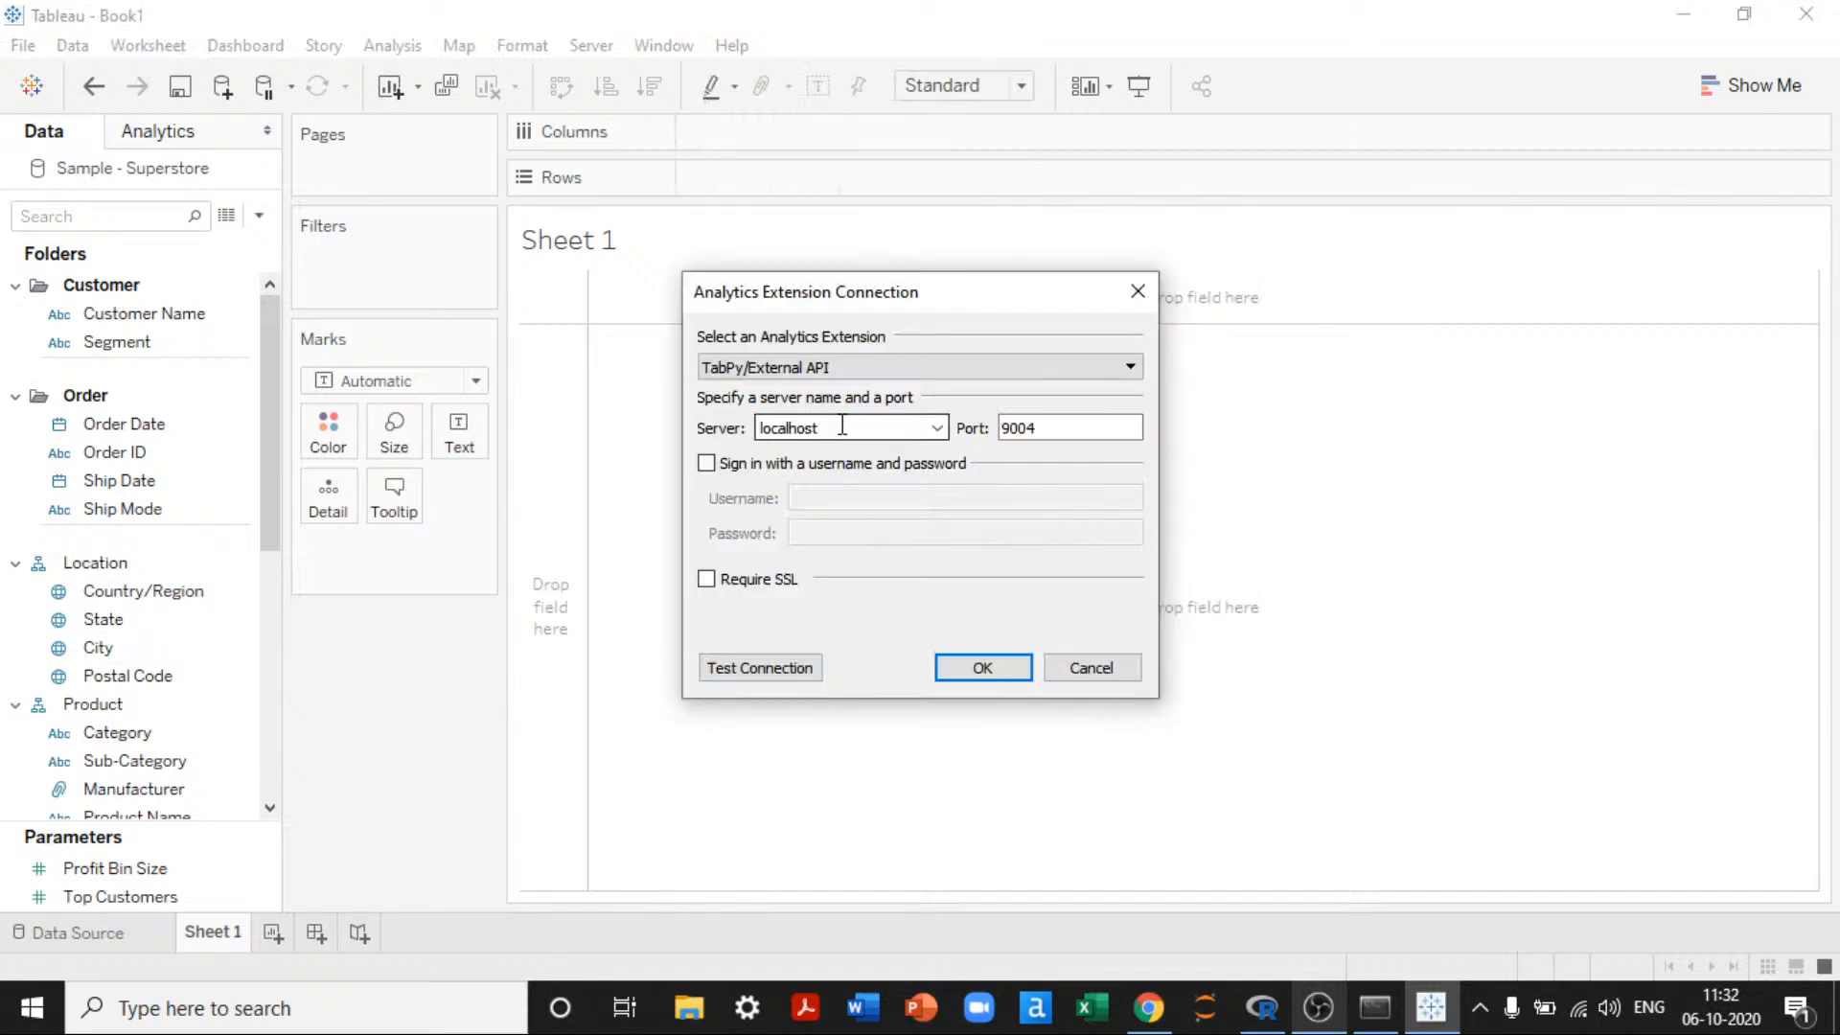
{"action": "key", "text": "Home"}
{"action": "type", "text": "https"}
{"action": "key", "text": "BackSpace"}
{"action": "type", "text": ":\\\\"}
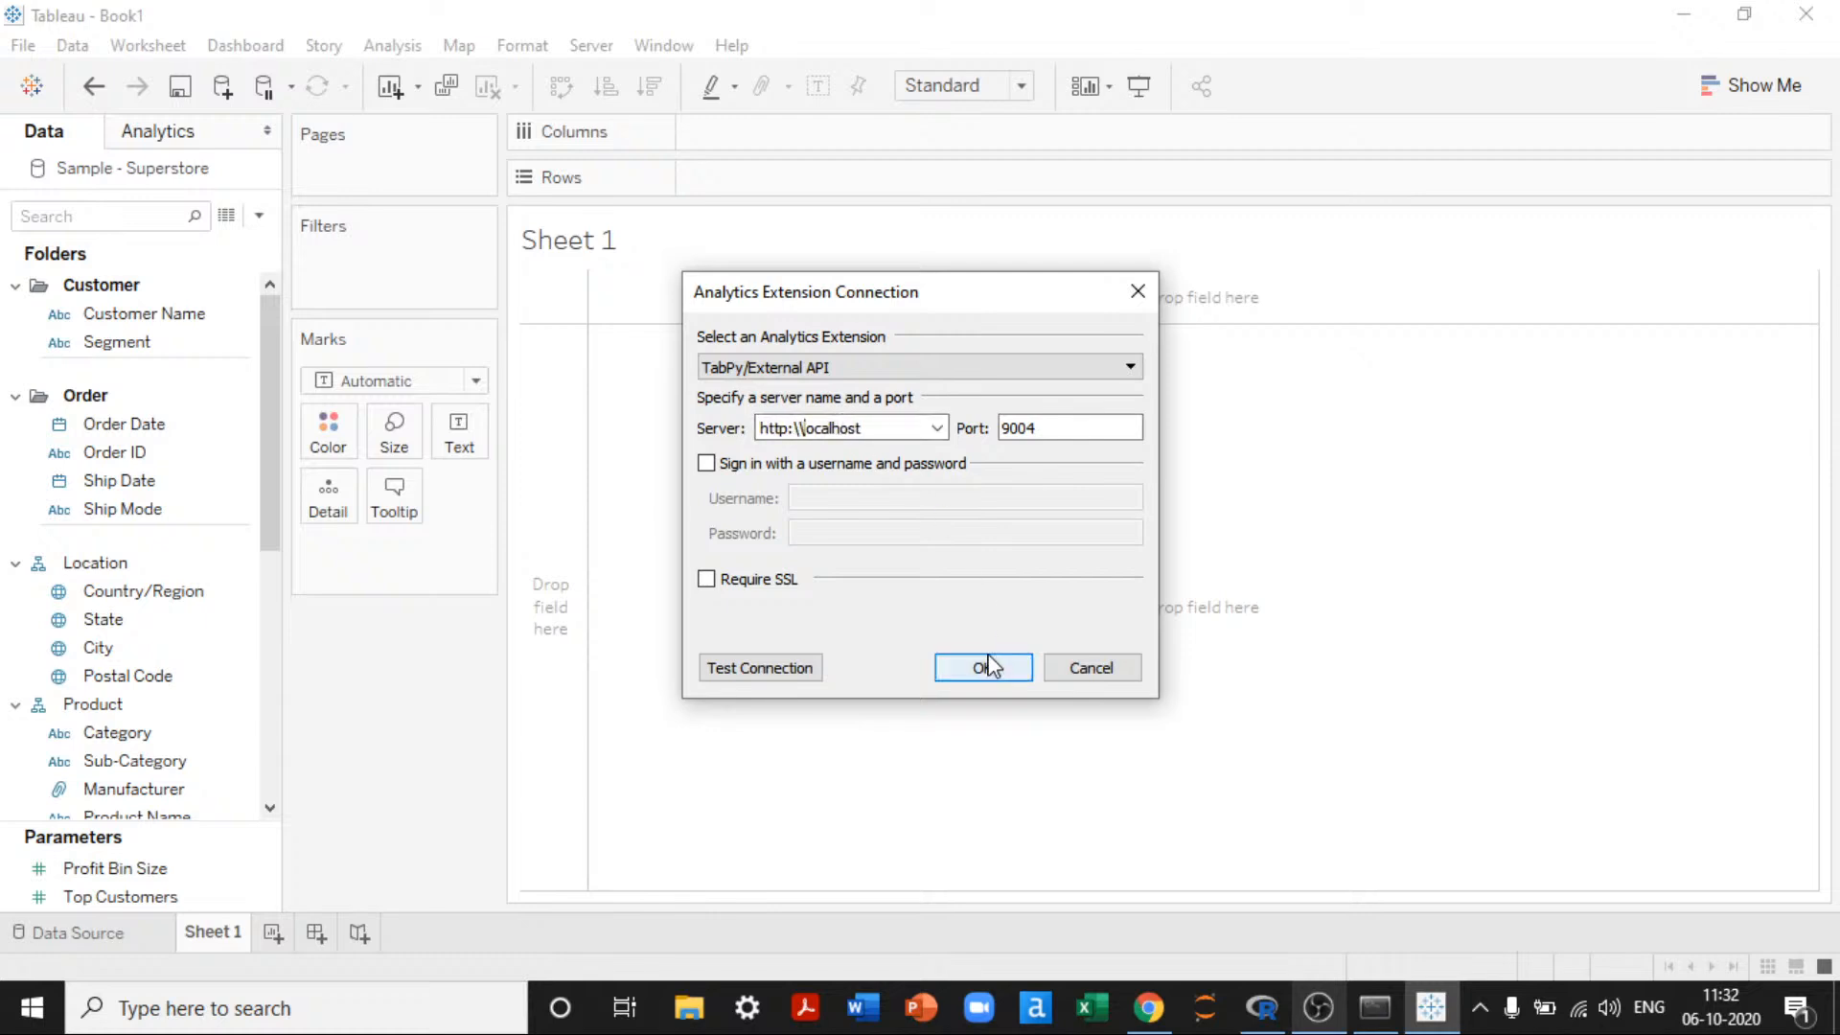
{"action": "left_click", "coordinate": [778, 671]}
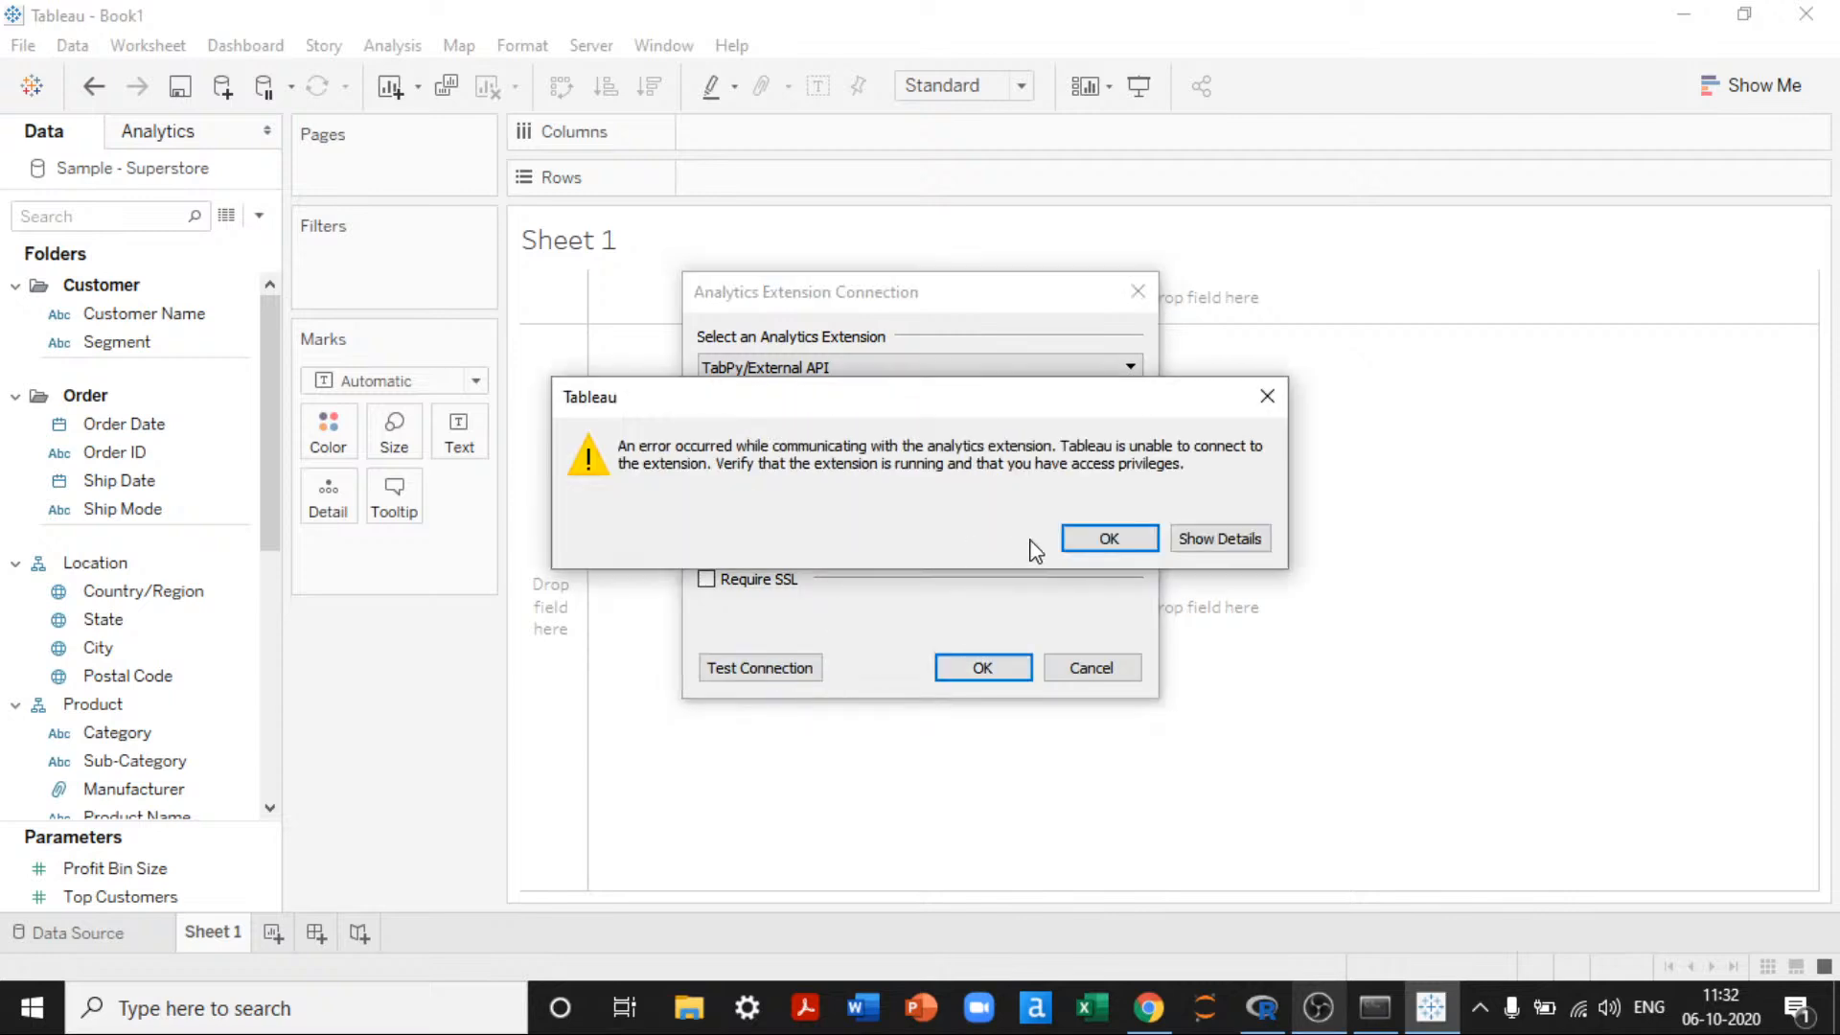
{"action": "left_click", "coordinate": [1109, 539]}
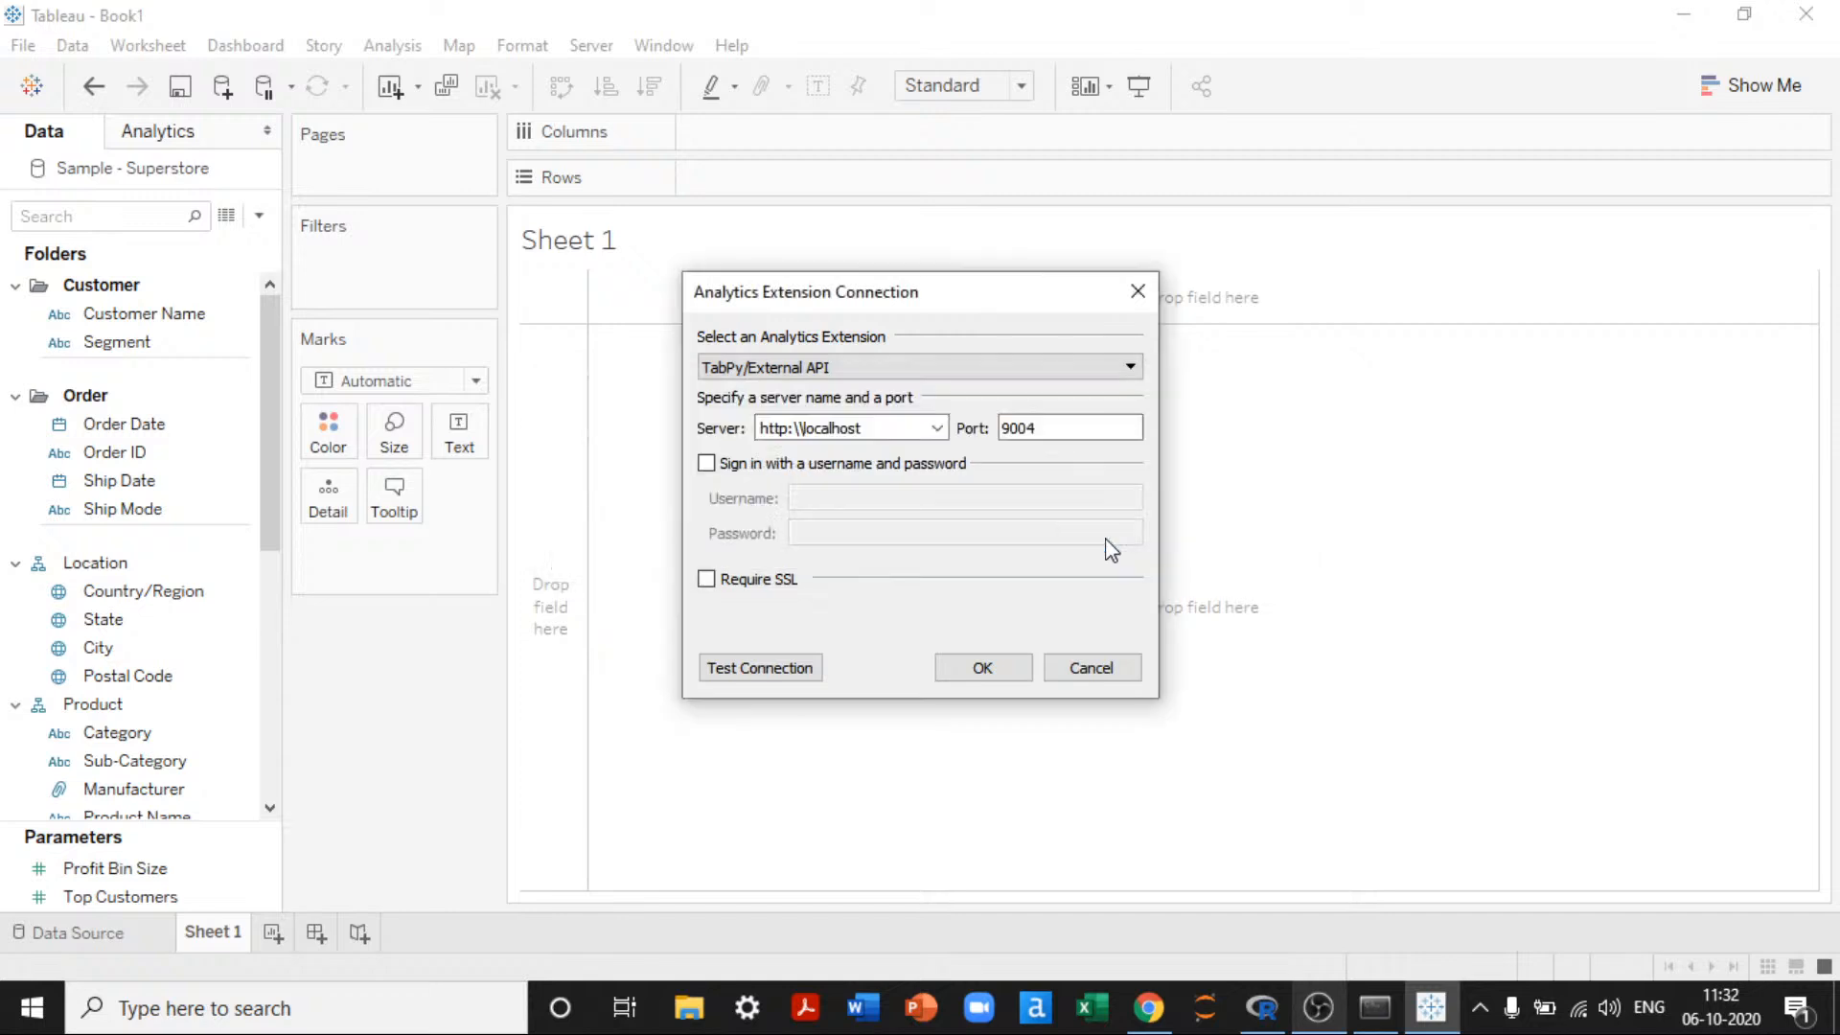
{"action": "left_click", "coordinate": [904, 427]}
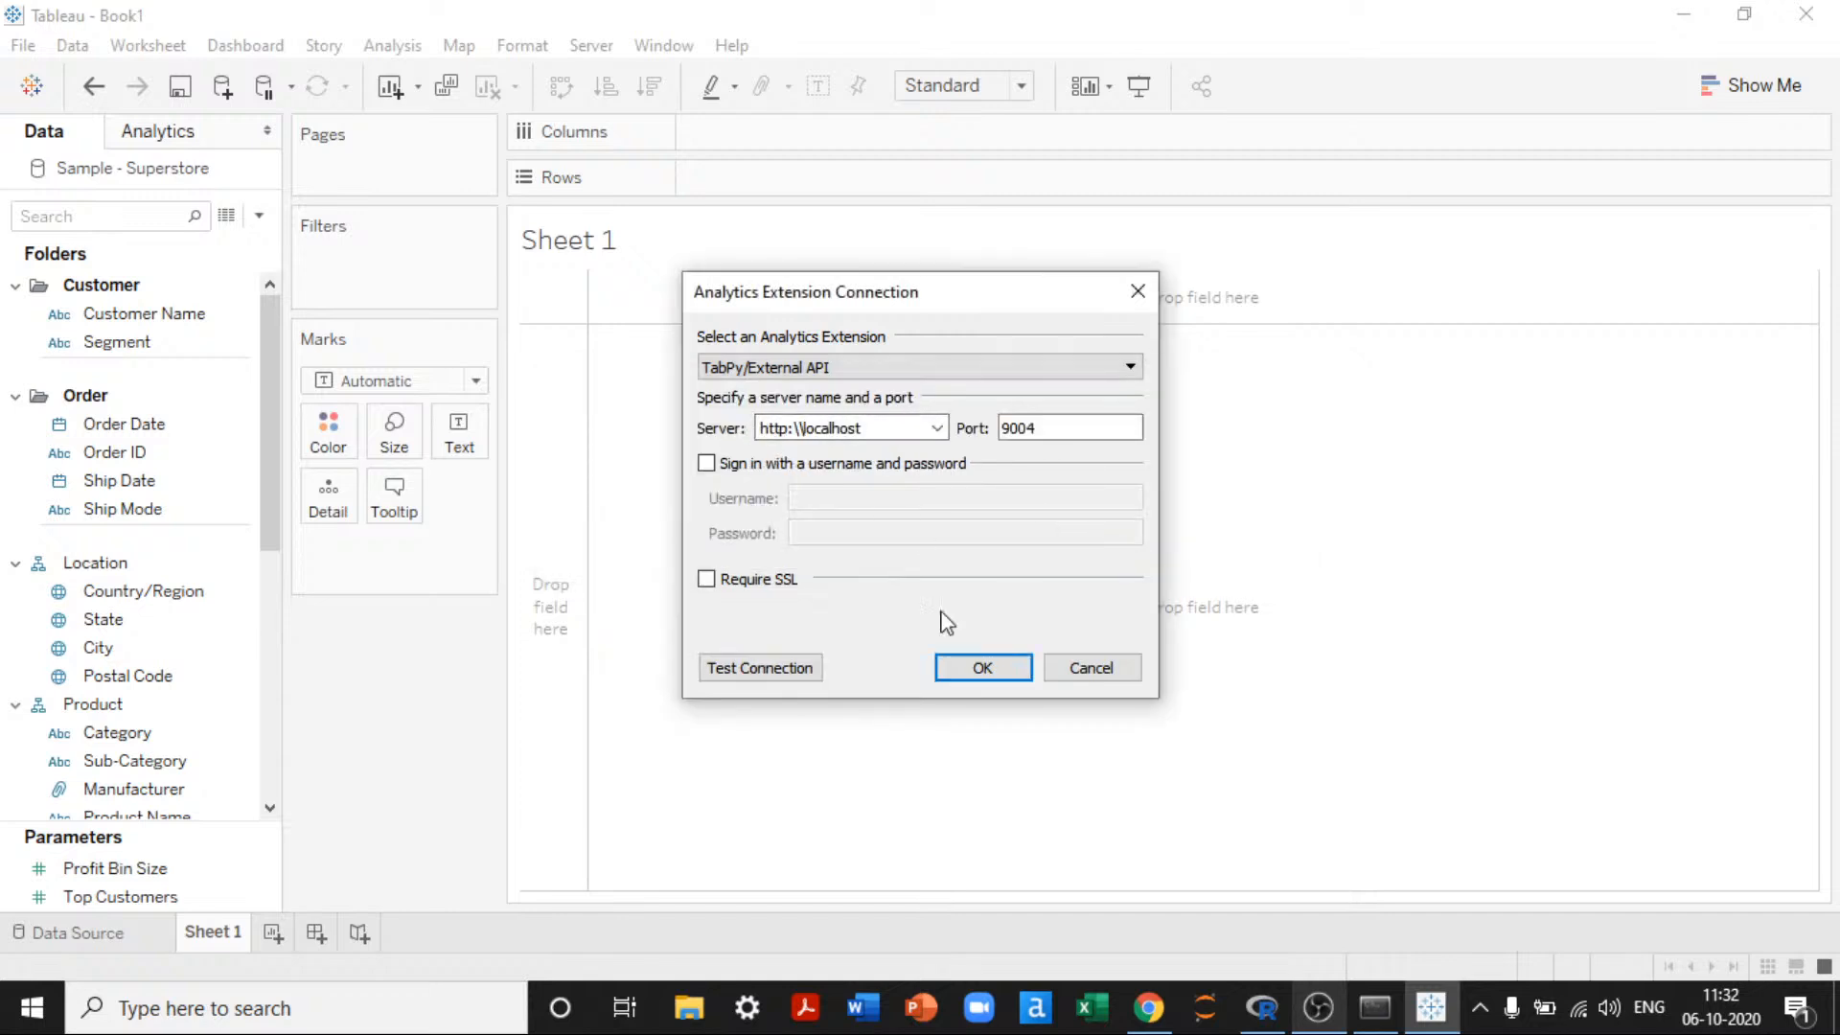
{"action": "left_click", "coordinate": [1092, 669]}
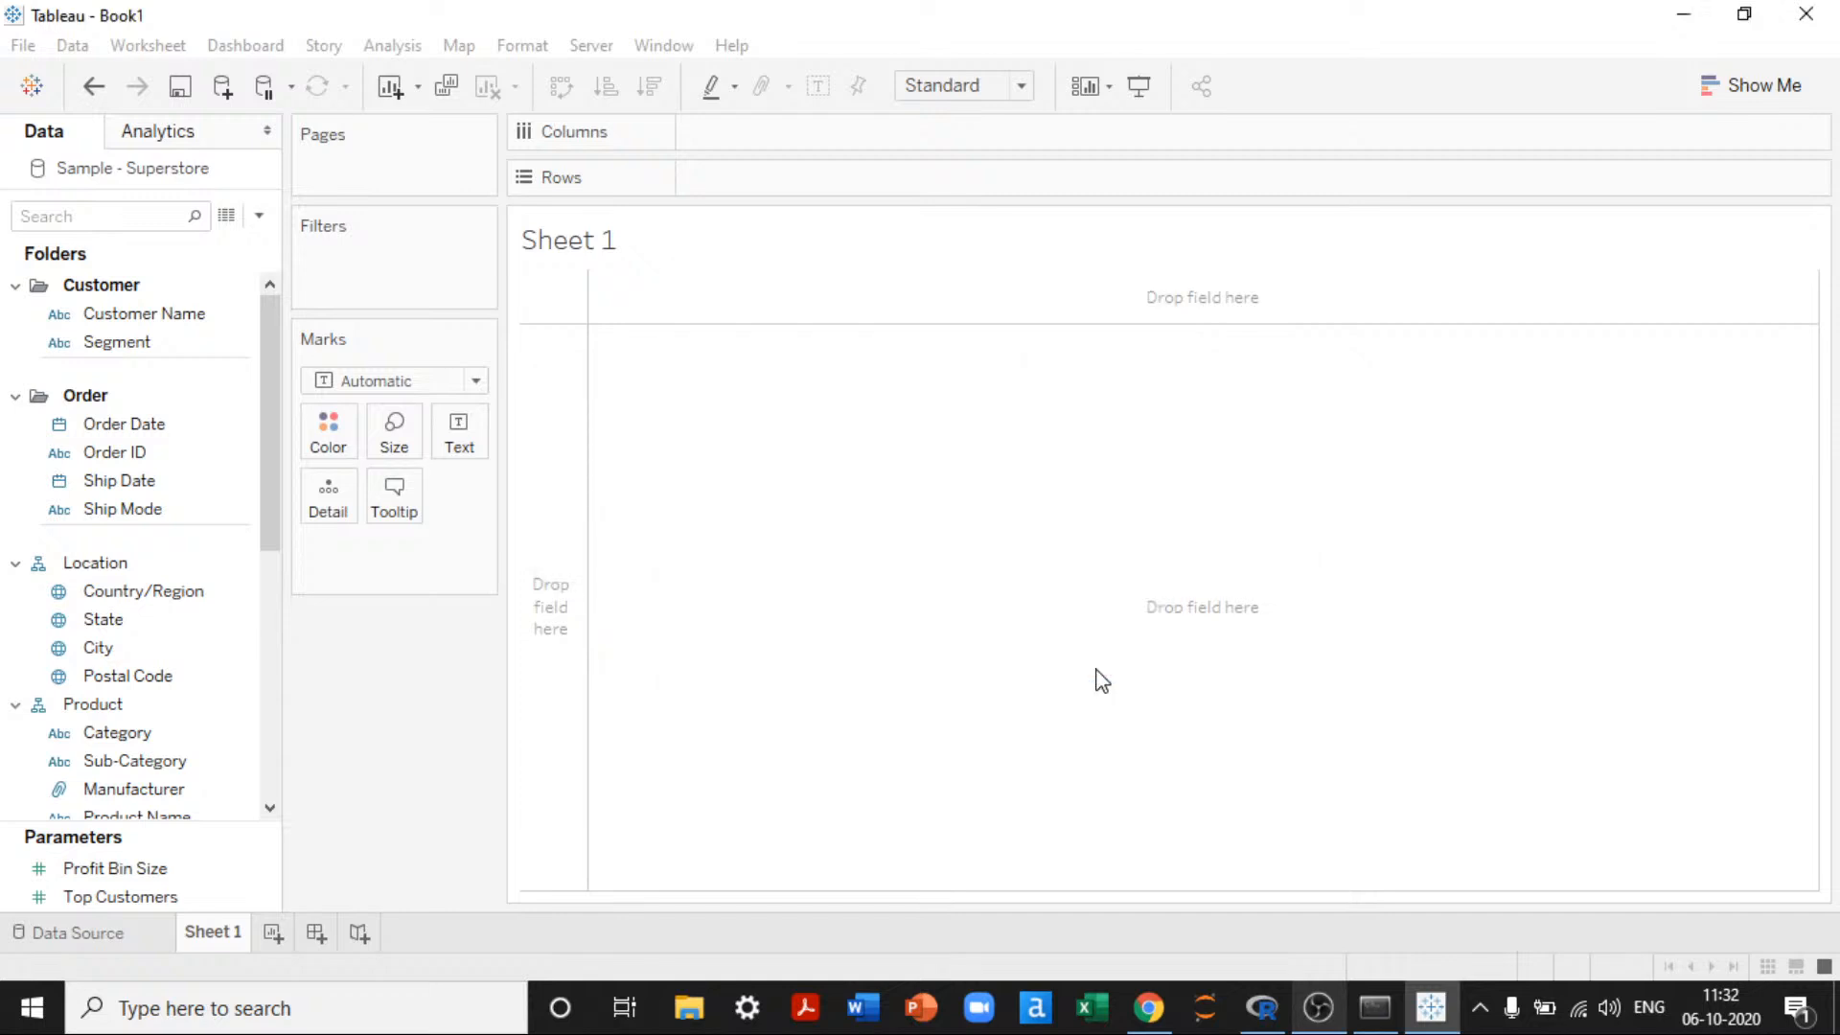
Step: Check the TabPy server log in Anaconda Prompt, and test and accept Tableau's TabPy/External API connection to localhost on port 9004
{"action": "left_click", "coordinate": [1375, 1006]}
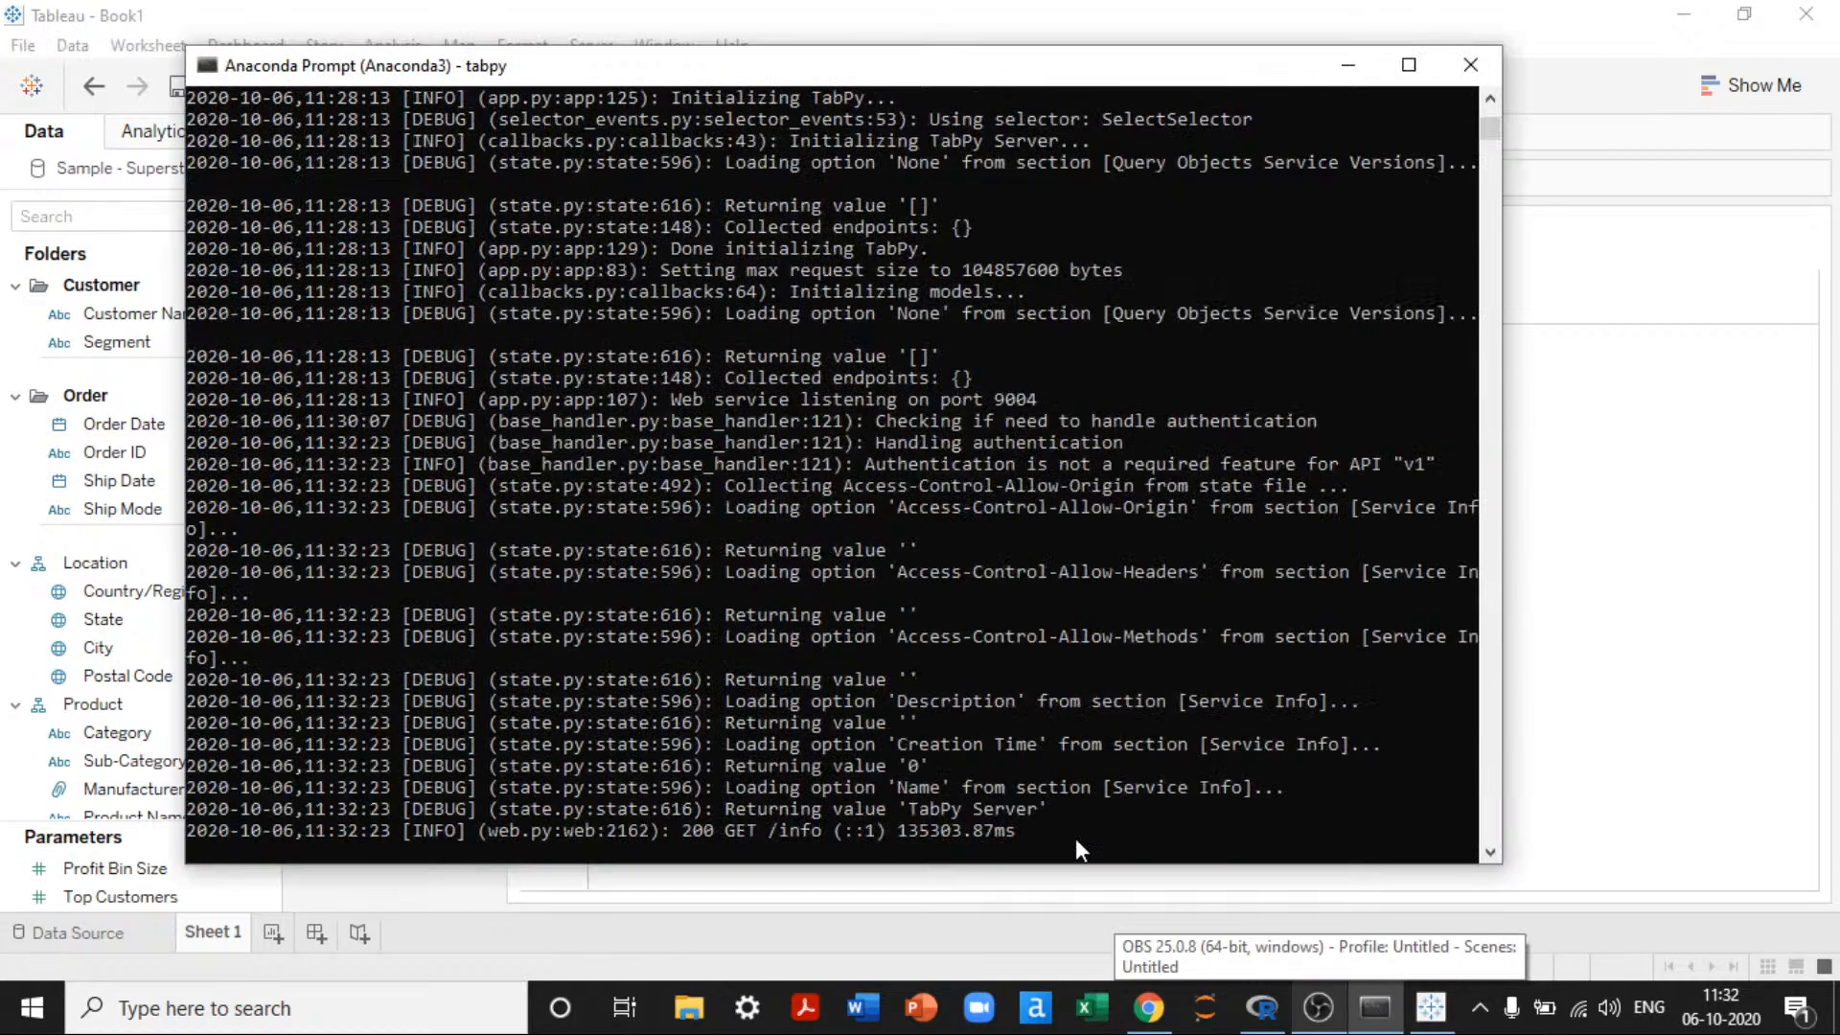
{"action": "left_click", "coordinate": [1347, 64]}
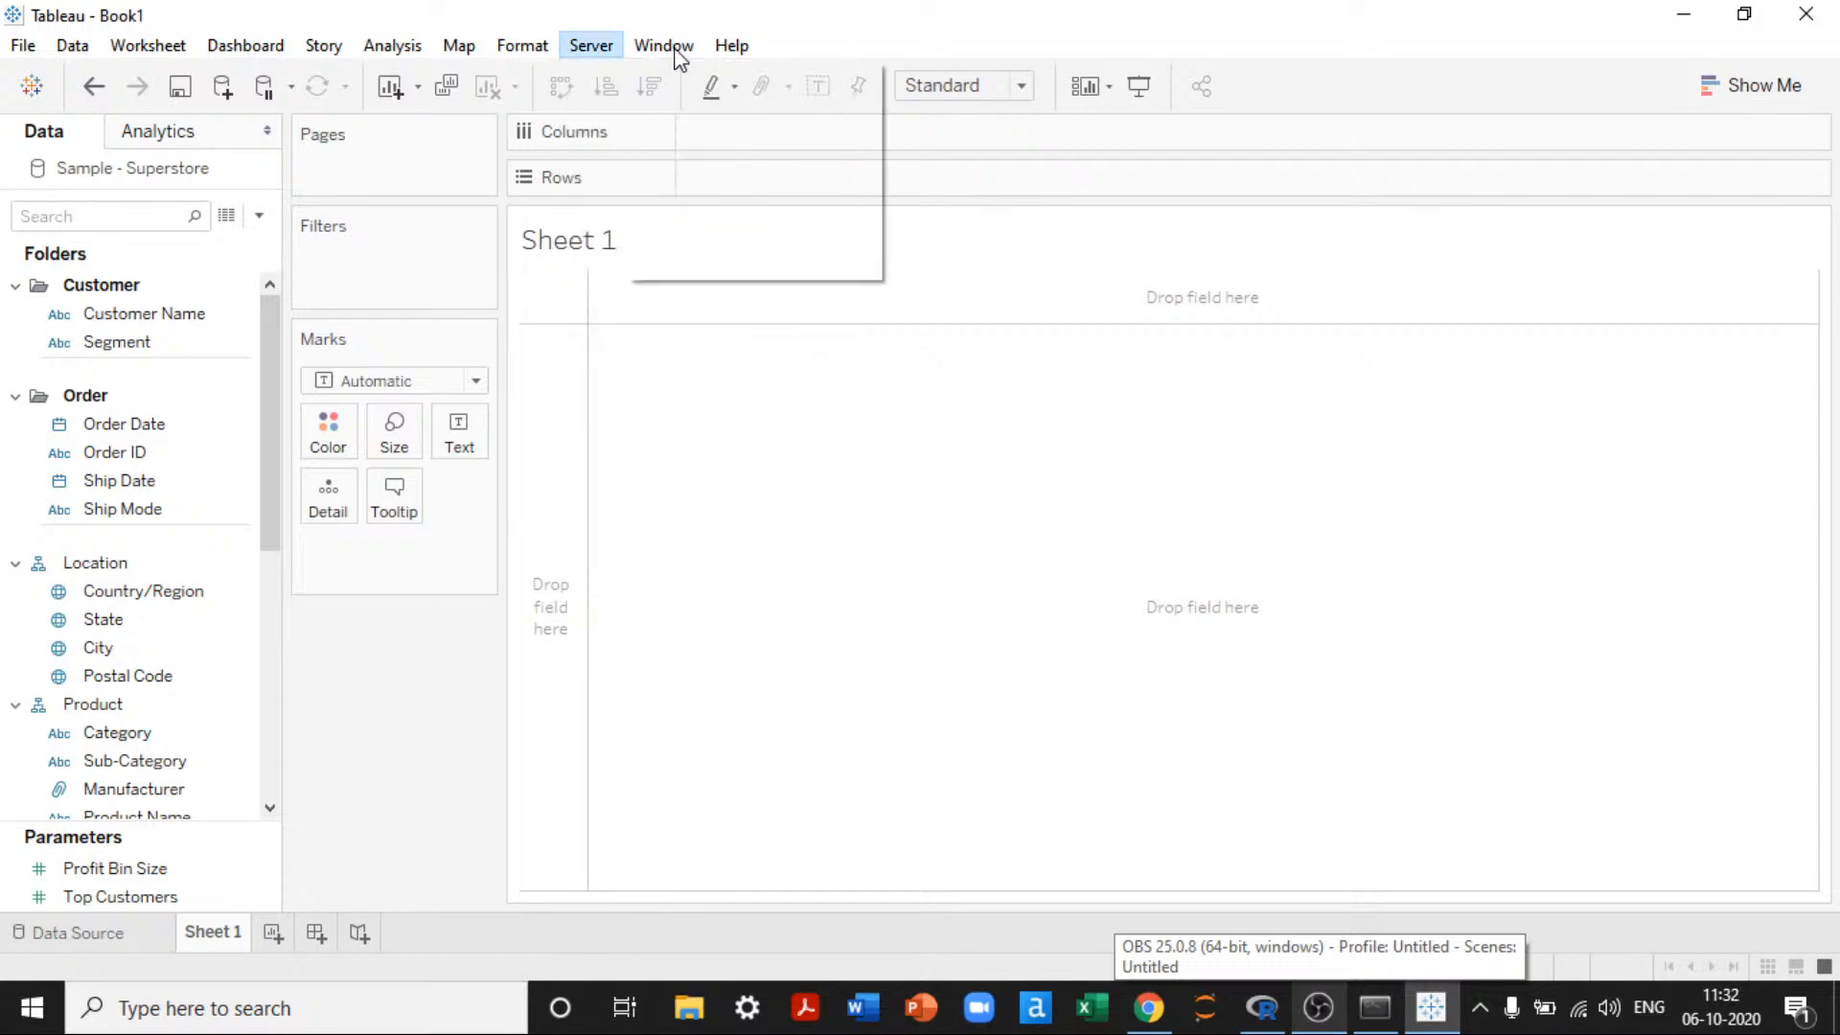
{"action": "left_click", "coordinate": [731, 45]}
{"action": "mouse_move", "coordinate": [752, 304]}
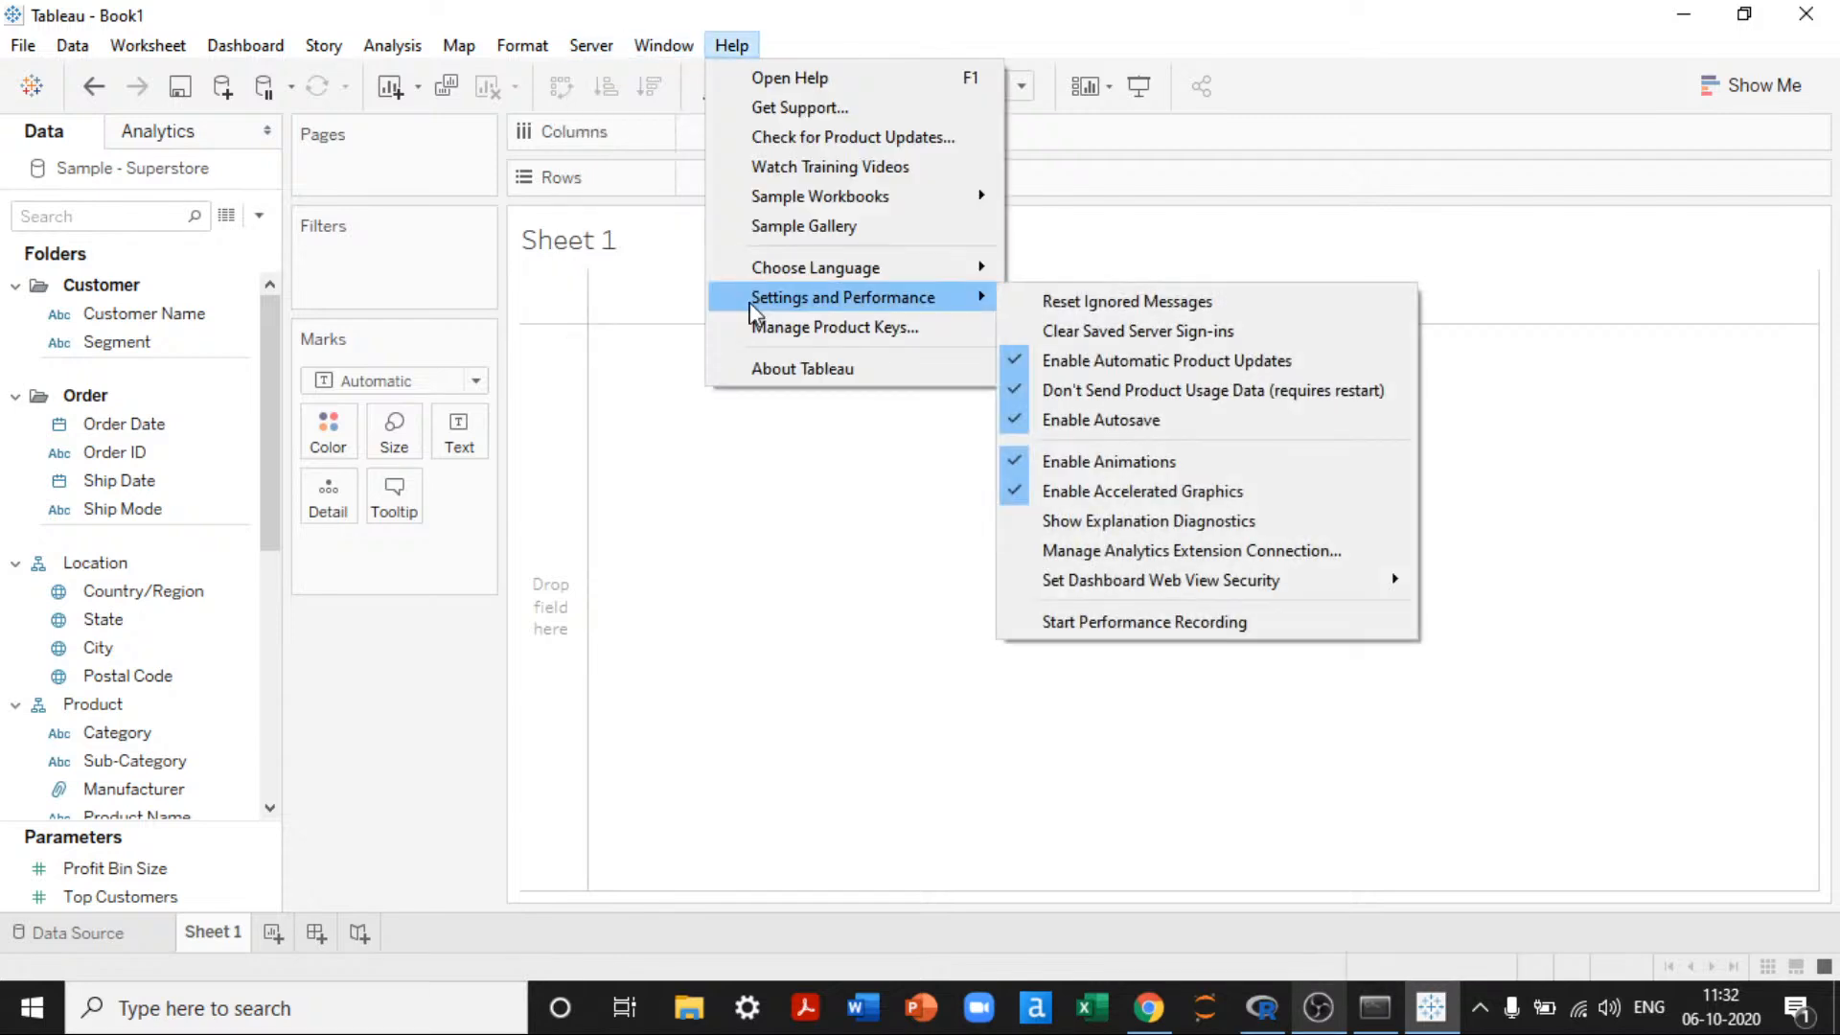
{"action": "left_click", "coordinate": [1116, 552]}
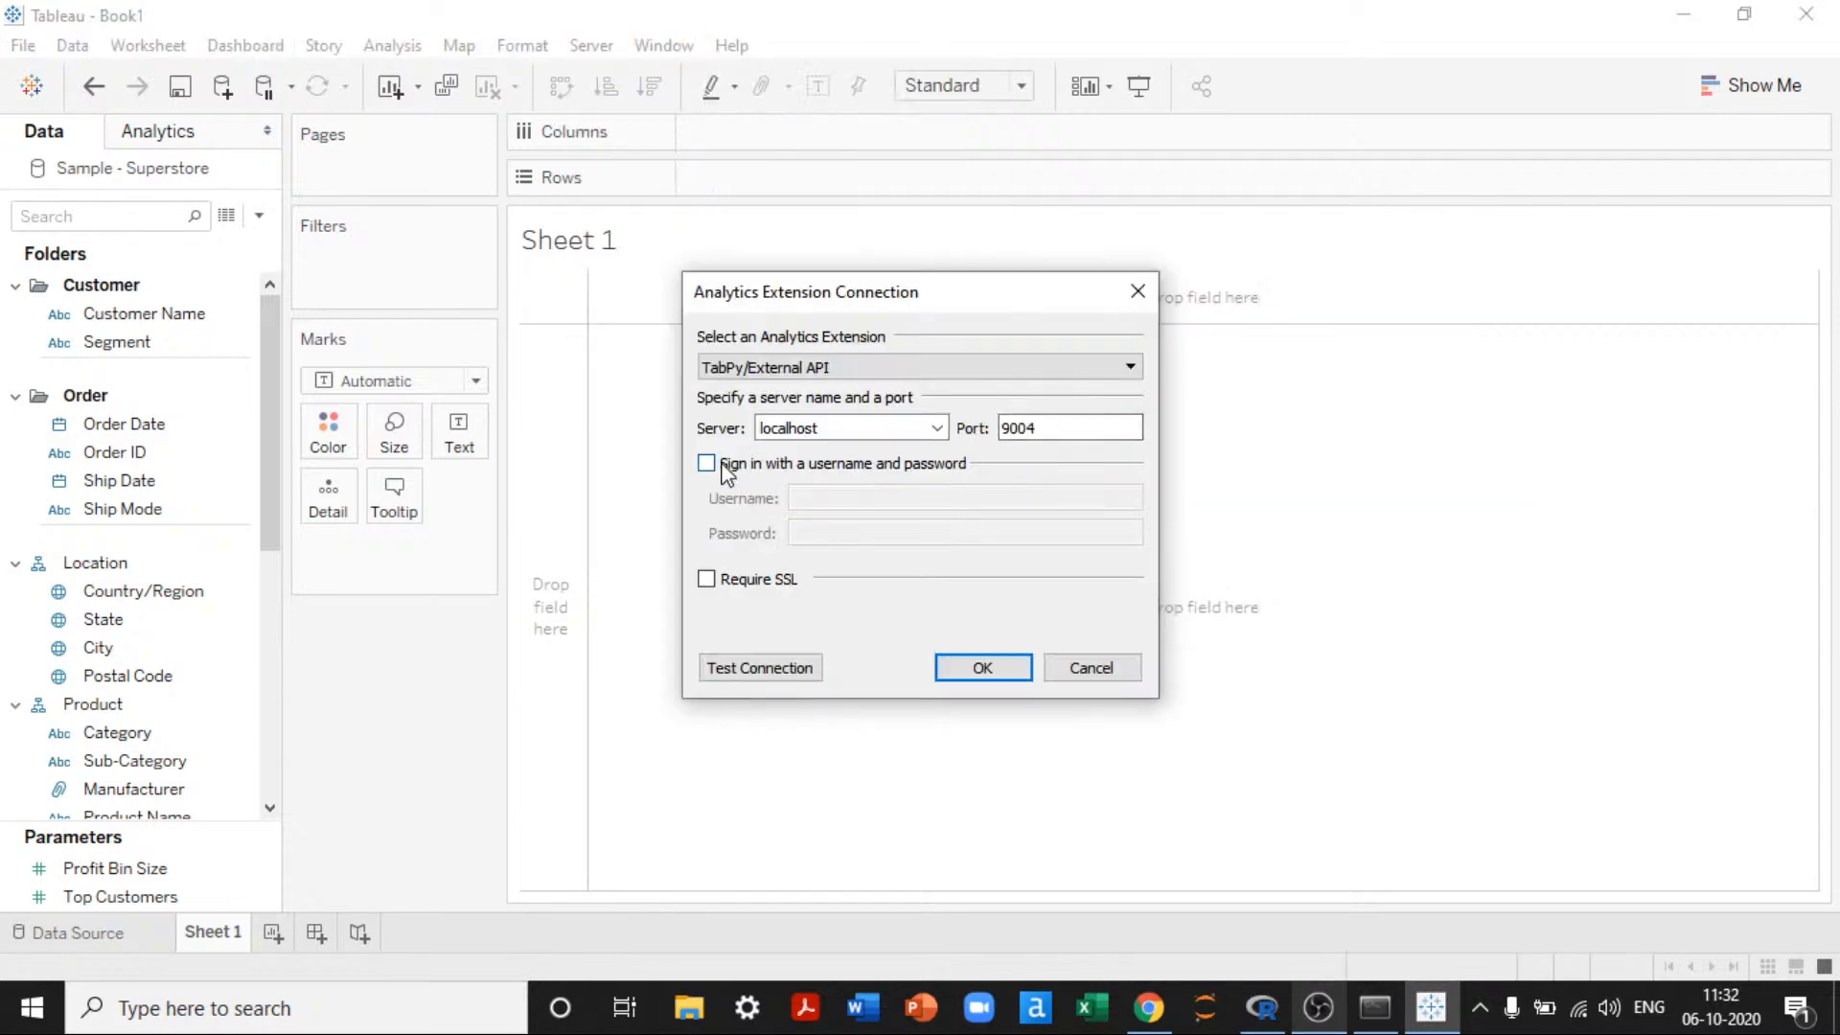
{"action": "left_click", "coordinate": [778, 671]}
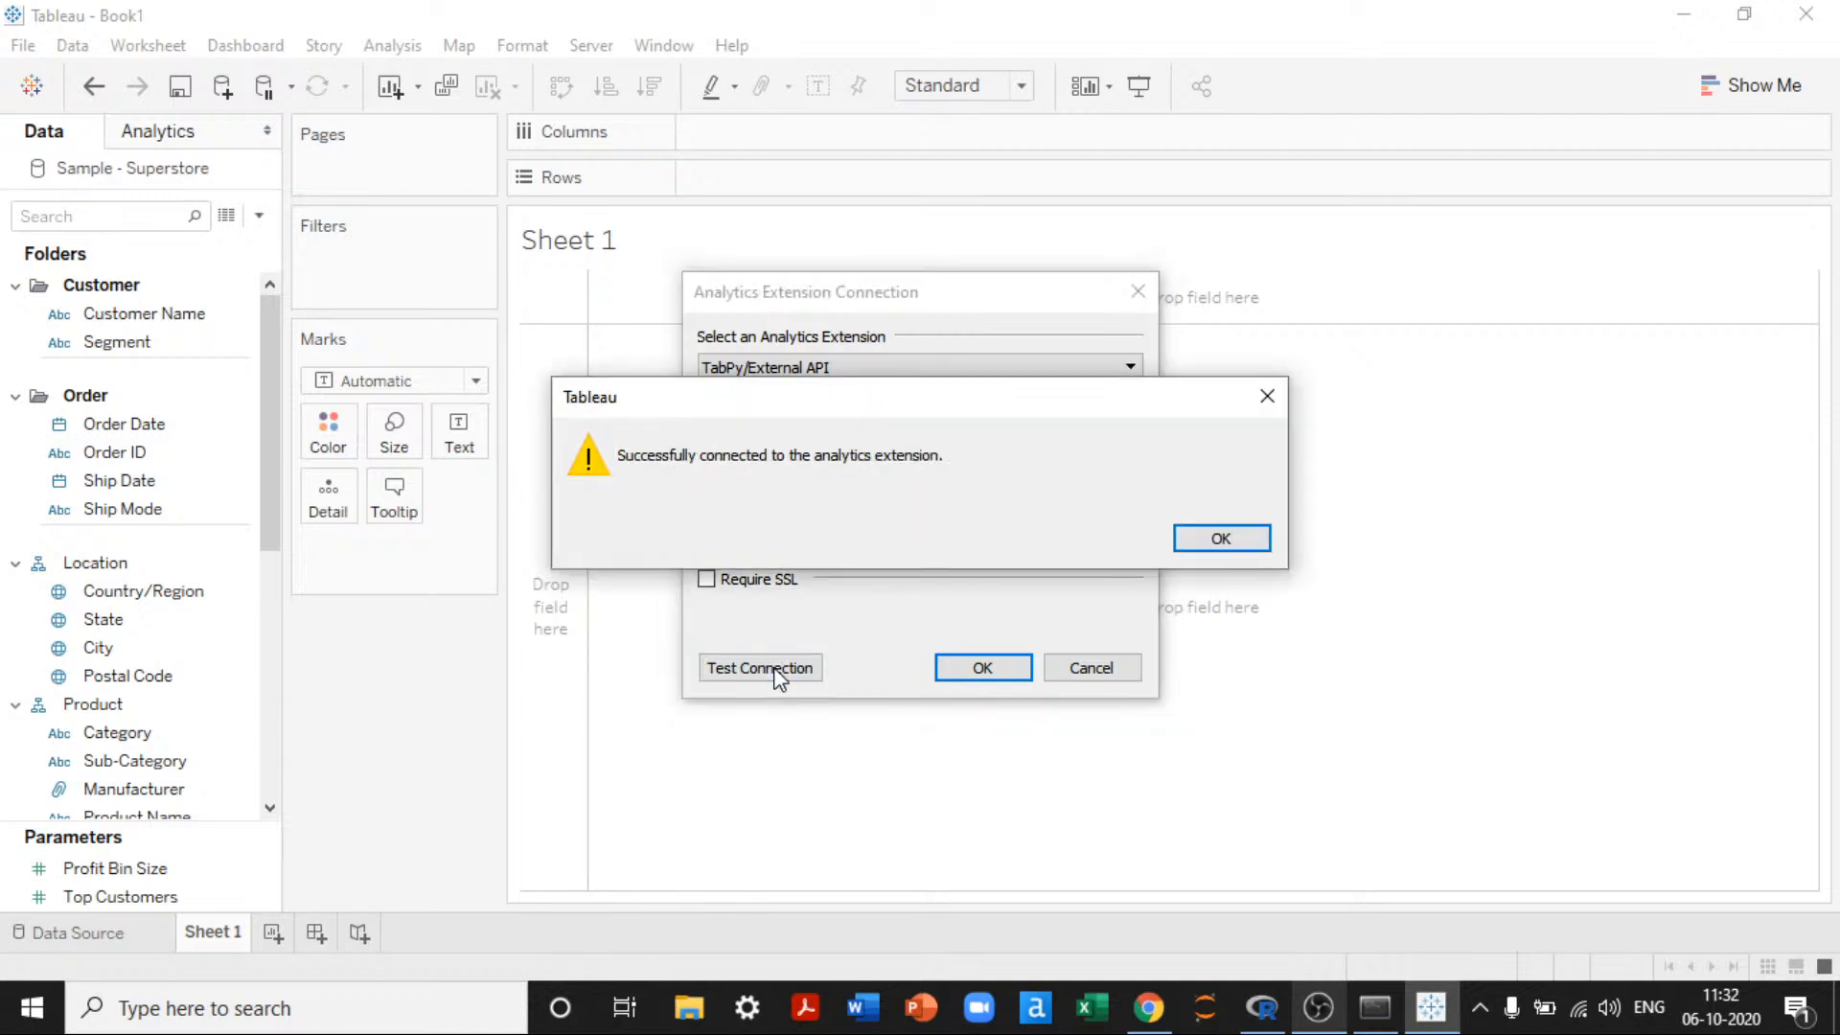
{"action": "left_click", "coordinate": [1221, 539]}
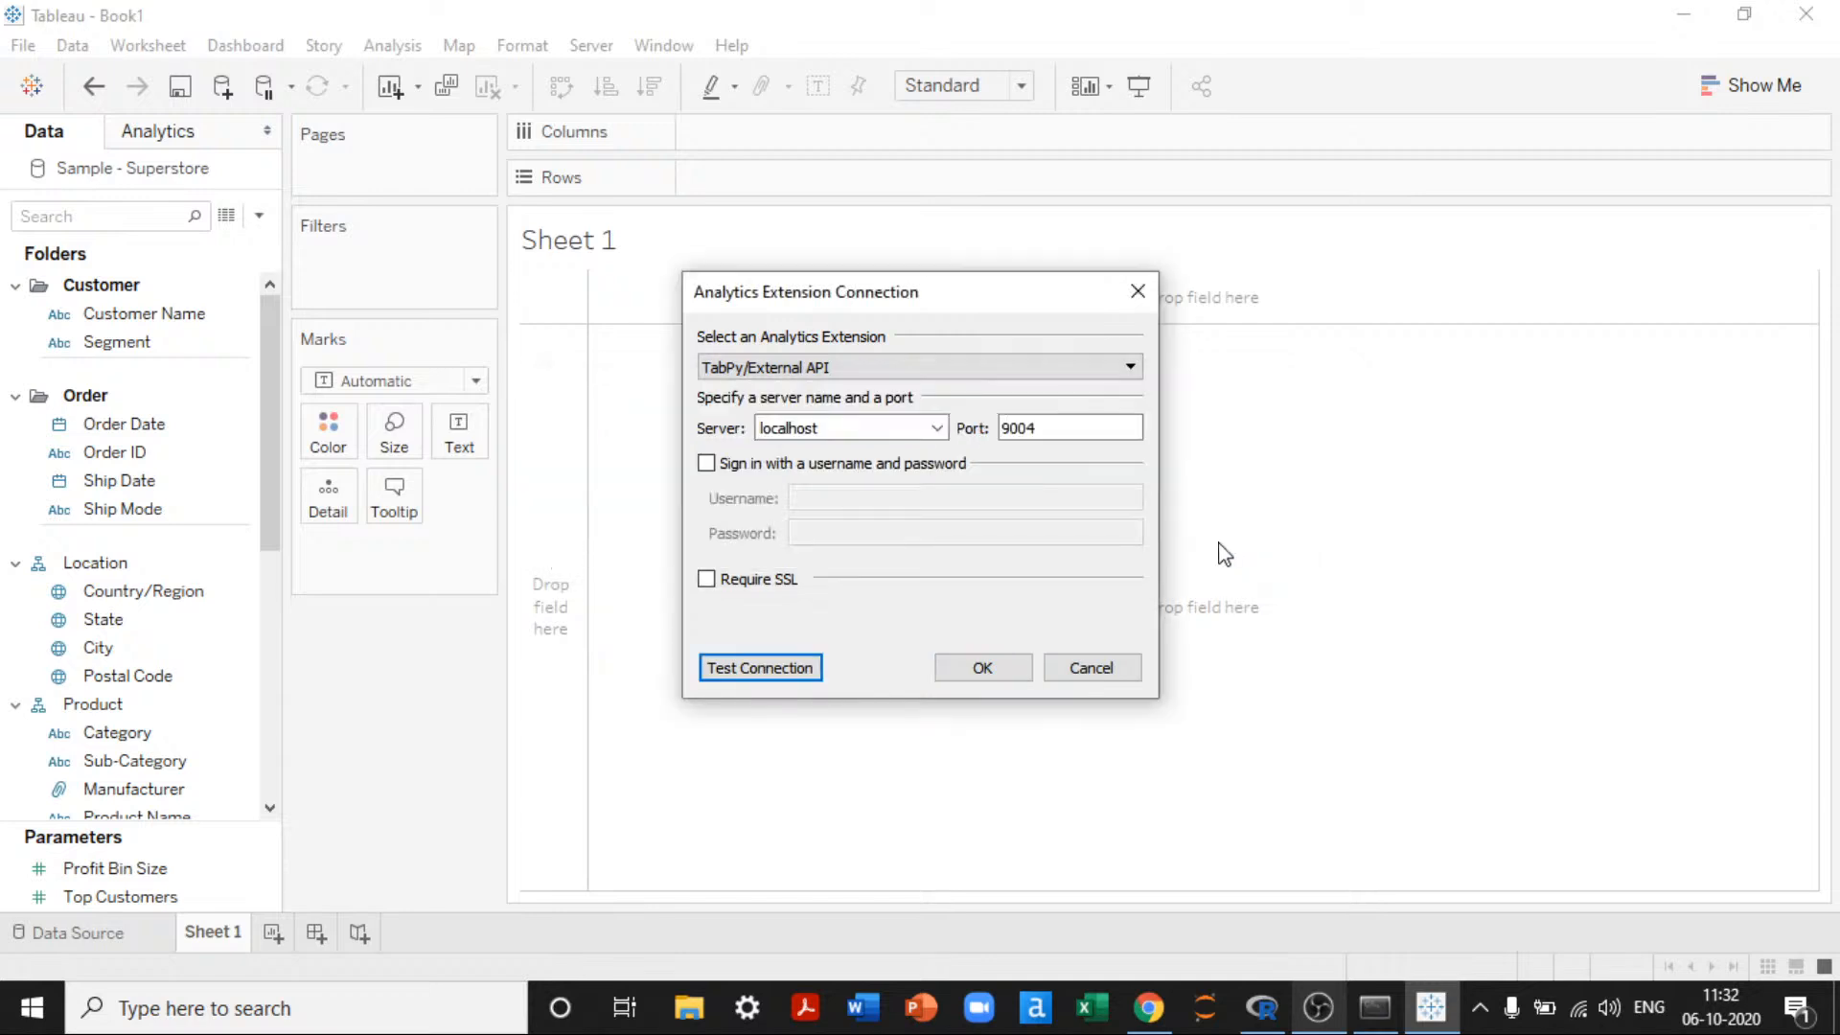
{"action": "left_click", "coordinate": [1004, 679]}
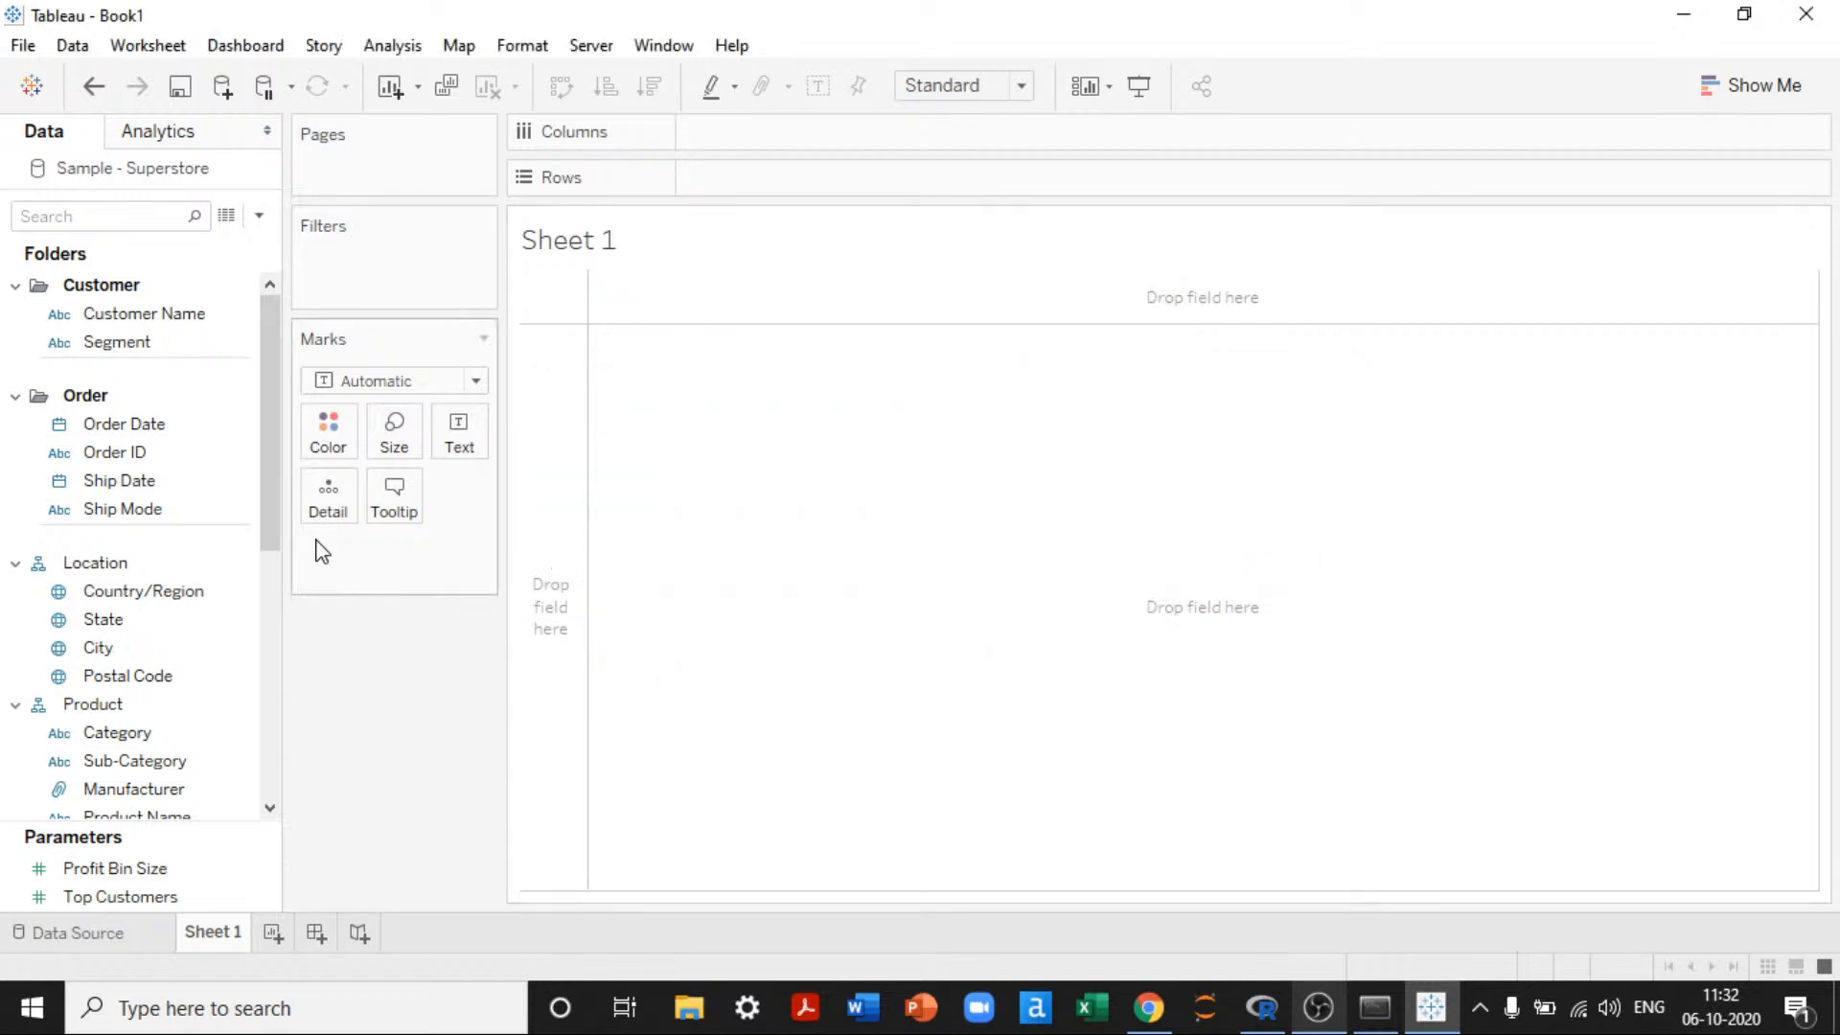
Step: Widen the data pane slightly and rename Sheet 1 as PCA
{"action": "scroll", "coordinate": [269, 522], "scroll_direction": "down", "scroll_amount": 1}
{"action": "left_click_drag", "start_coordinate": [266, 522], "coordinate": [317, 741]}
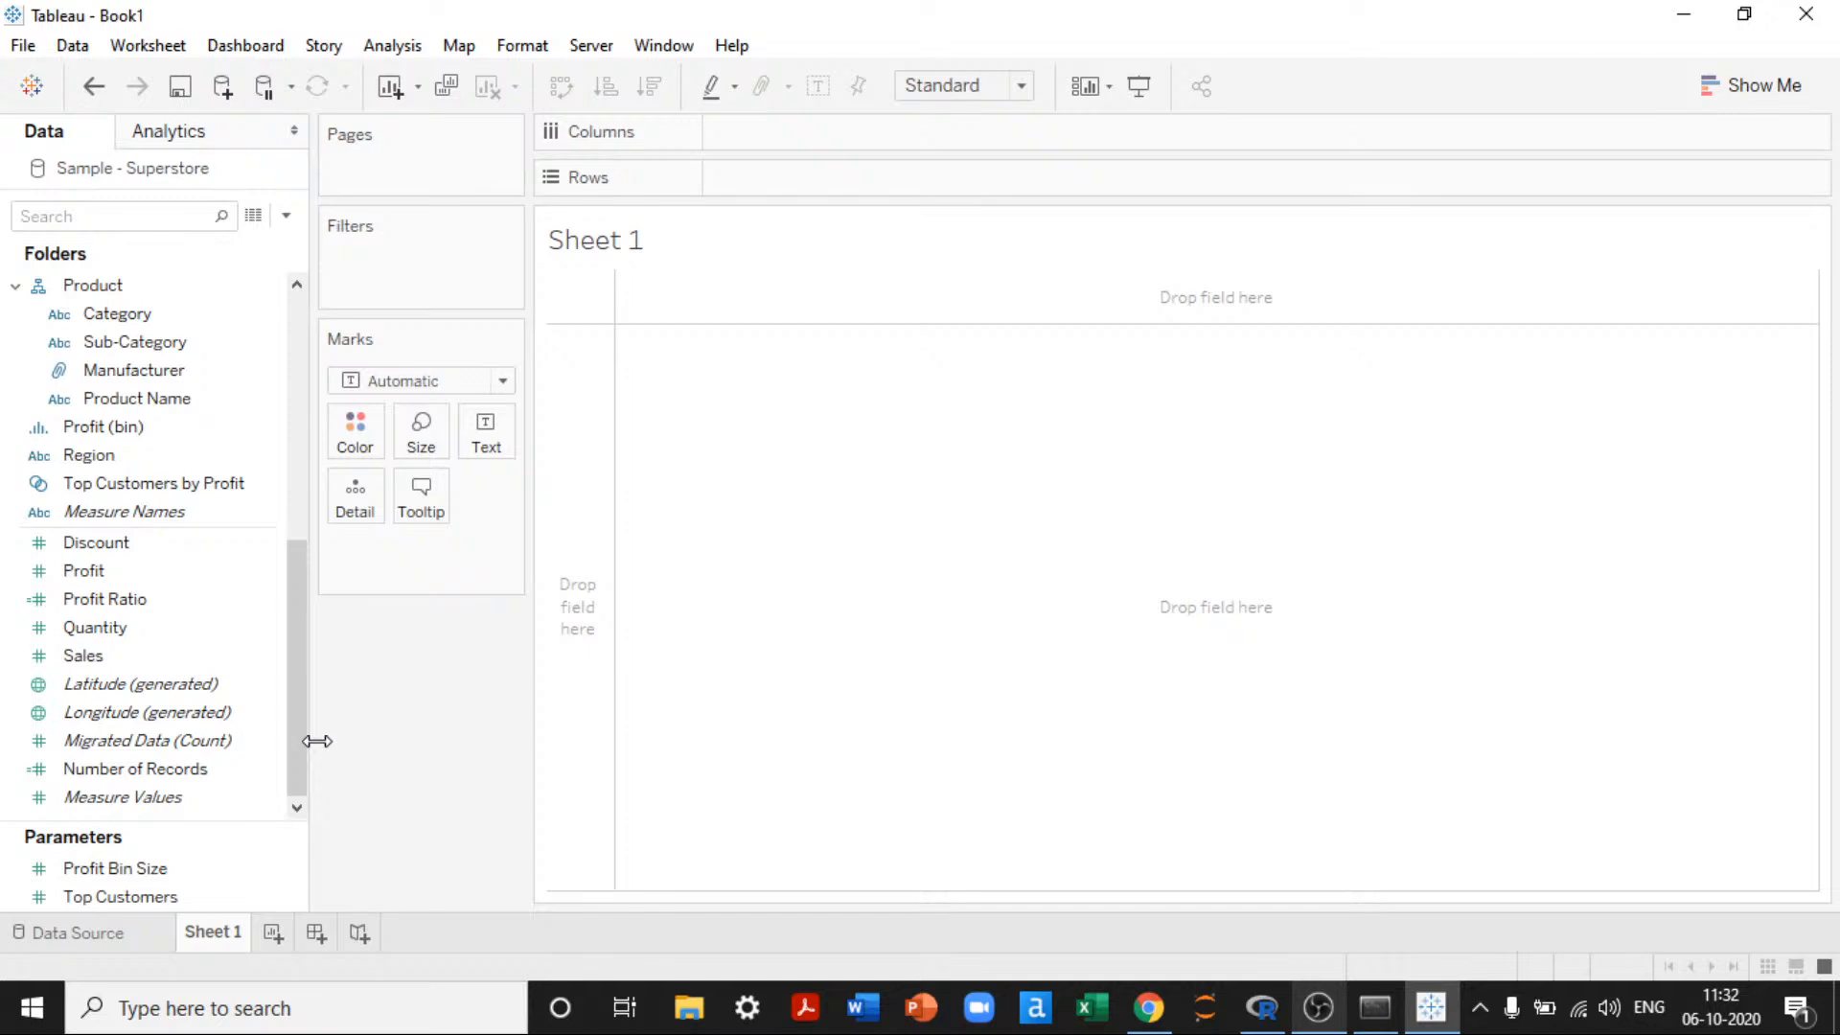
{"action": "double_click", "coordinate": [217, 928]}
{"action": "type", "text": "PCA"}
{"action": "key", "text": "Return"}
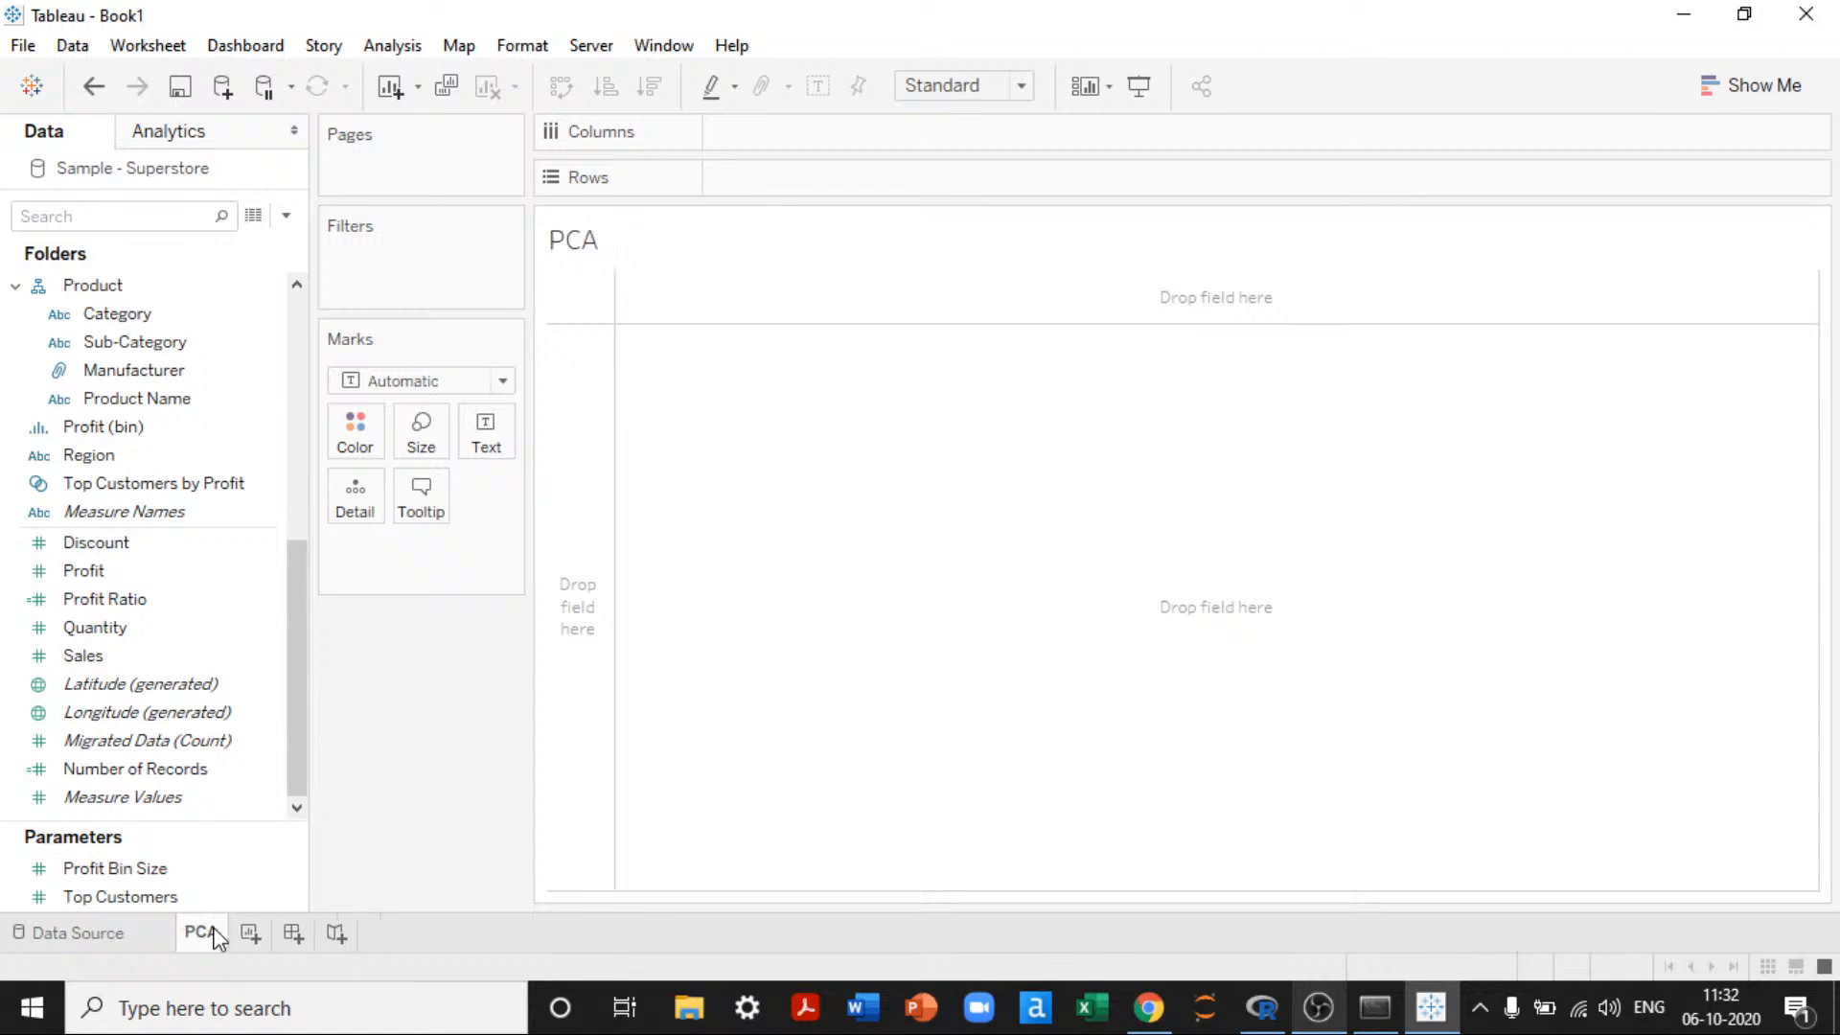
Step: Create a calculated field named PCA and reposition its editor beside the field list
{"action": "scroll", "coordinate": [164, 398], "scroll_direction": "up", "scroll_amount": 5}
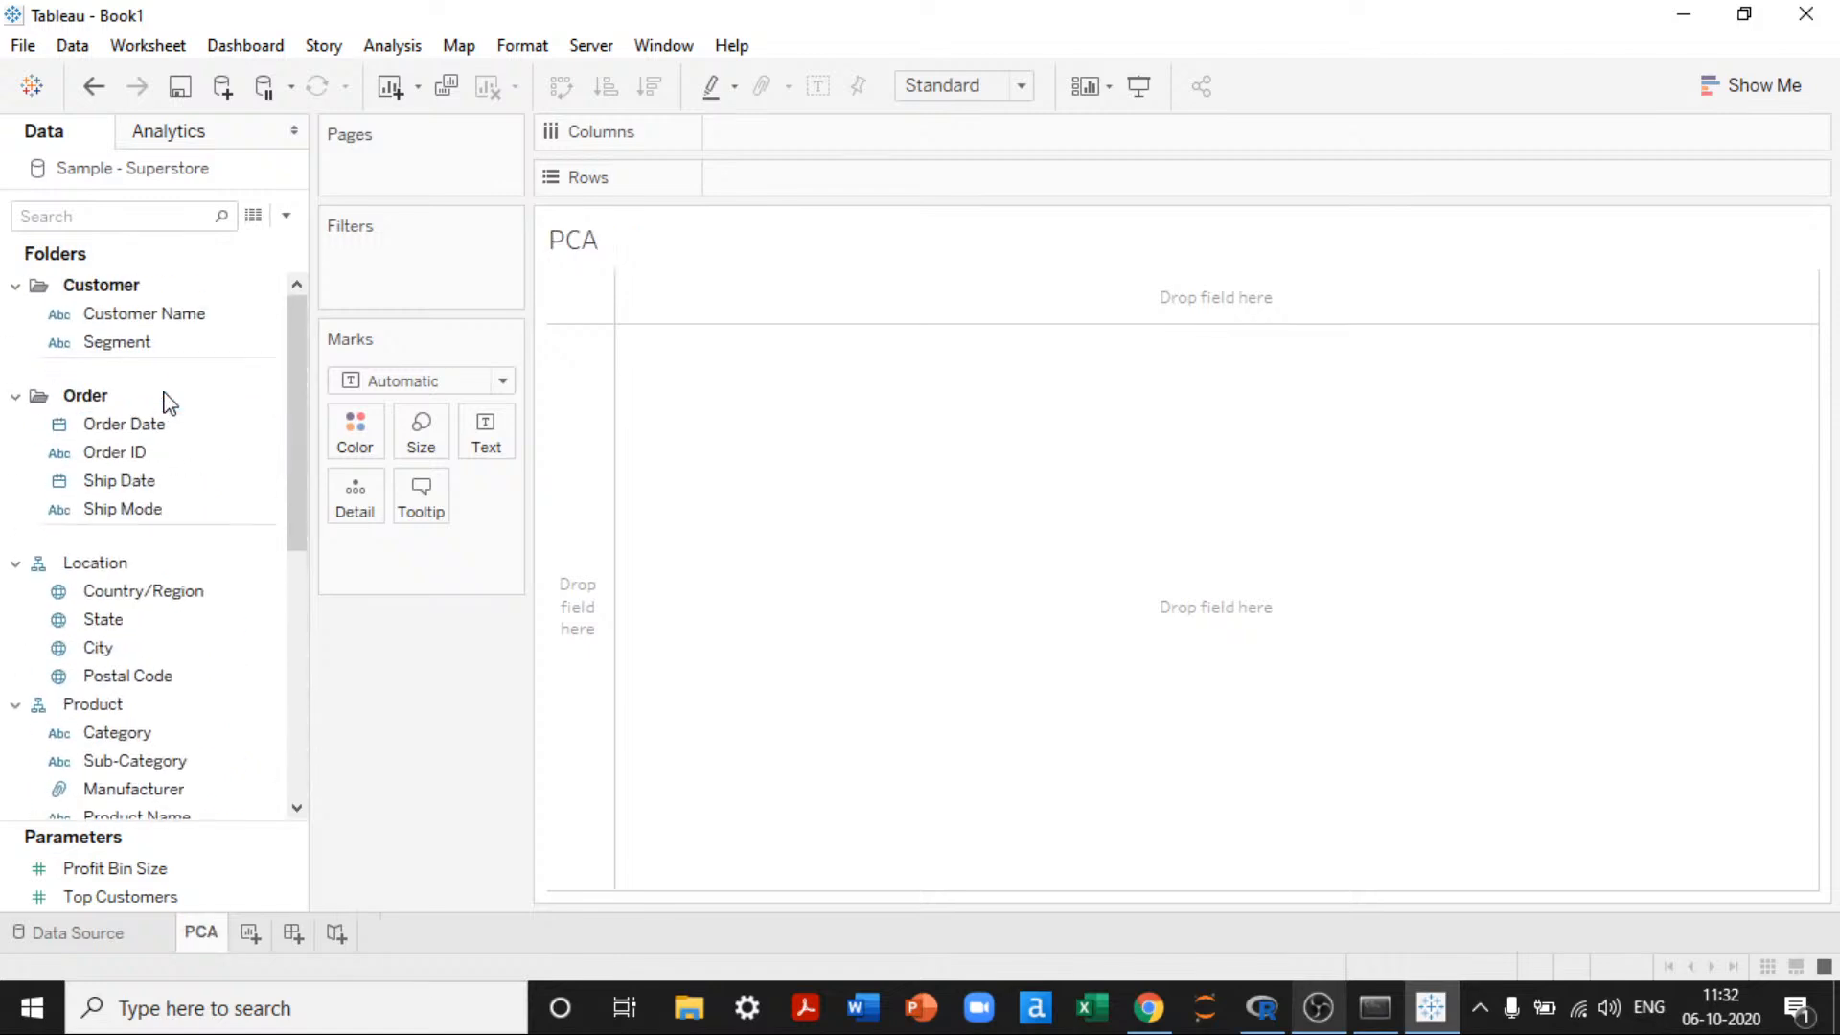
{"action": "left_click", "coordinate": [285, 219]}
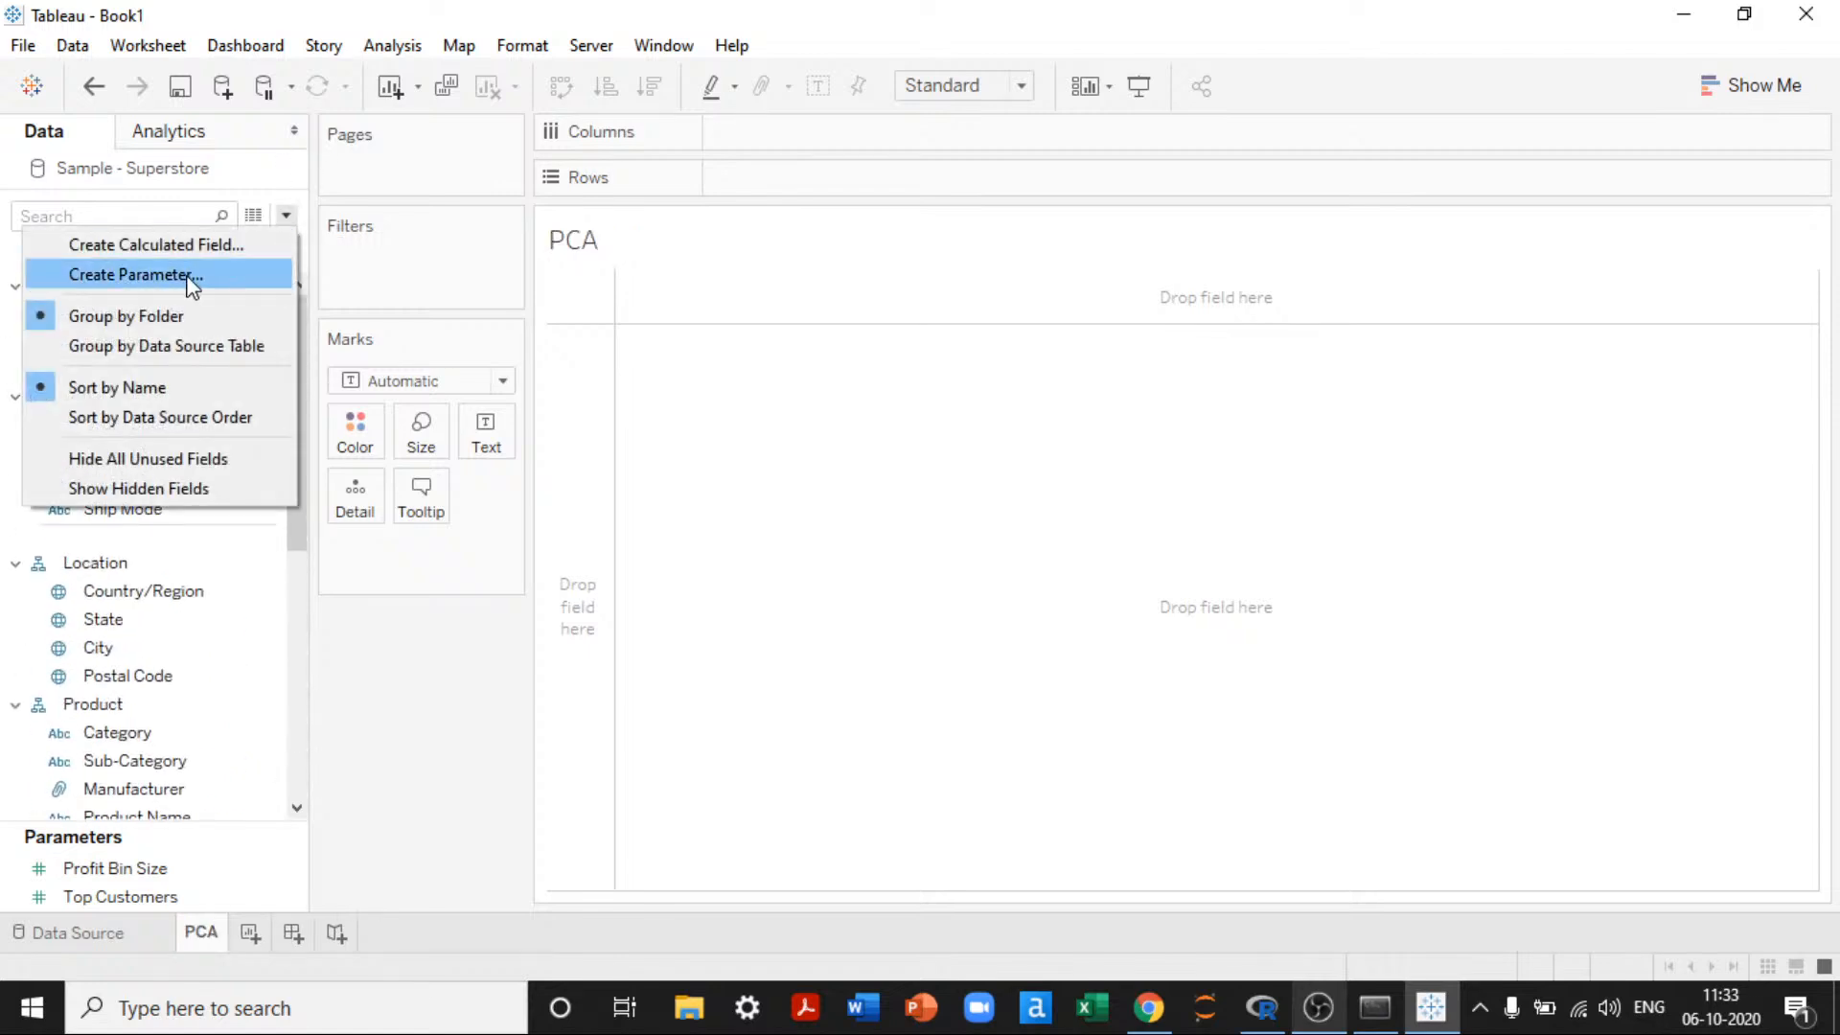
{"action": "left_click", "coordinate": [167, 254]}
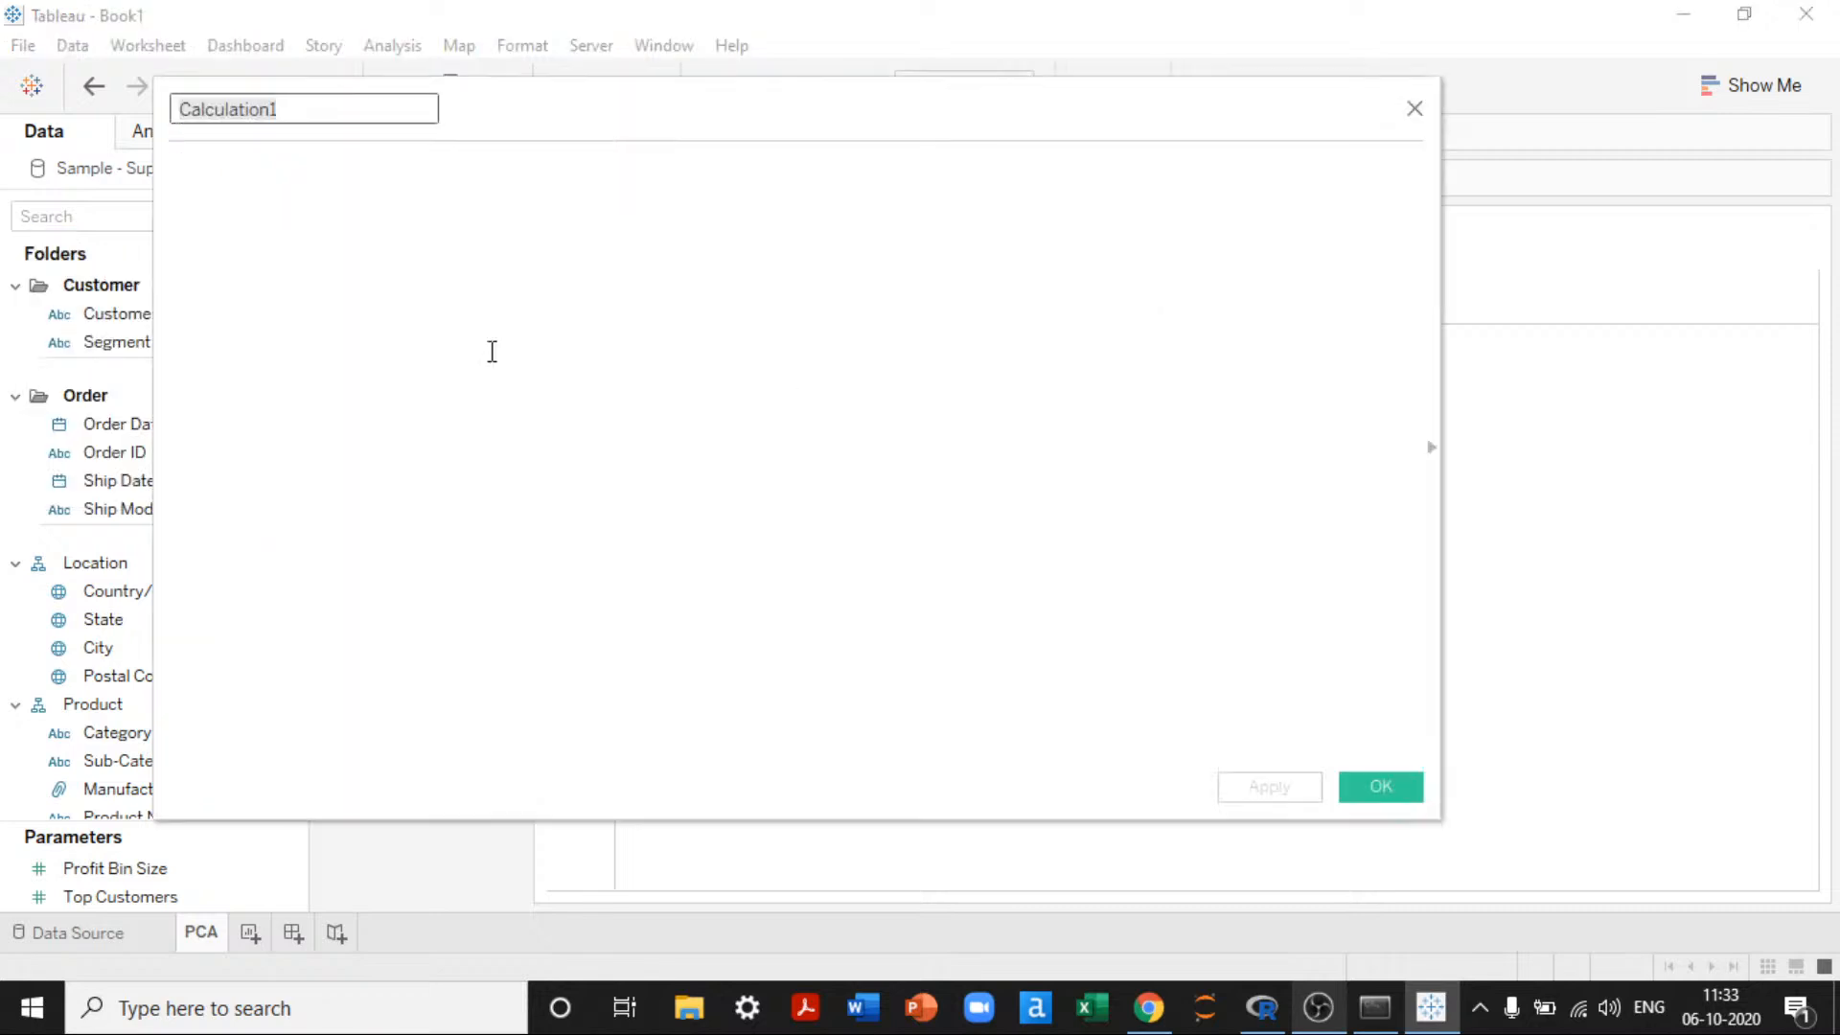
{"action": "left_click_drag", "start_coordinate": [793, 119], "coordinate": [1040, 194]}
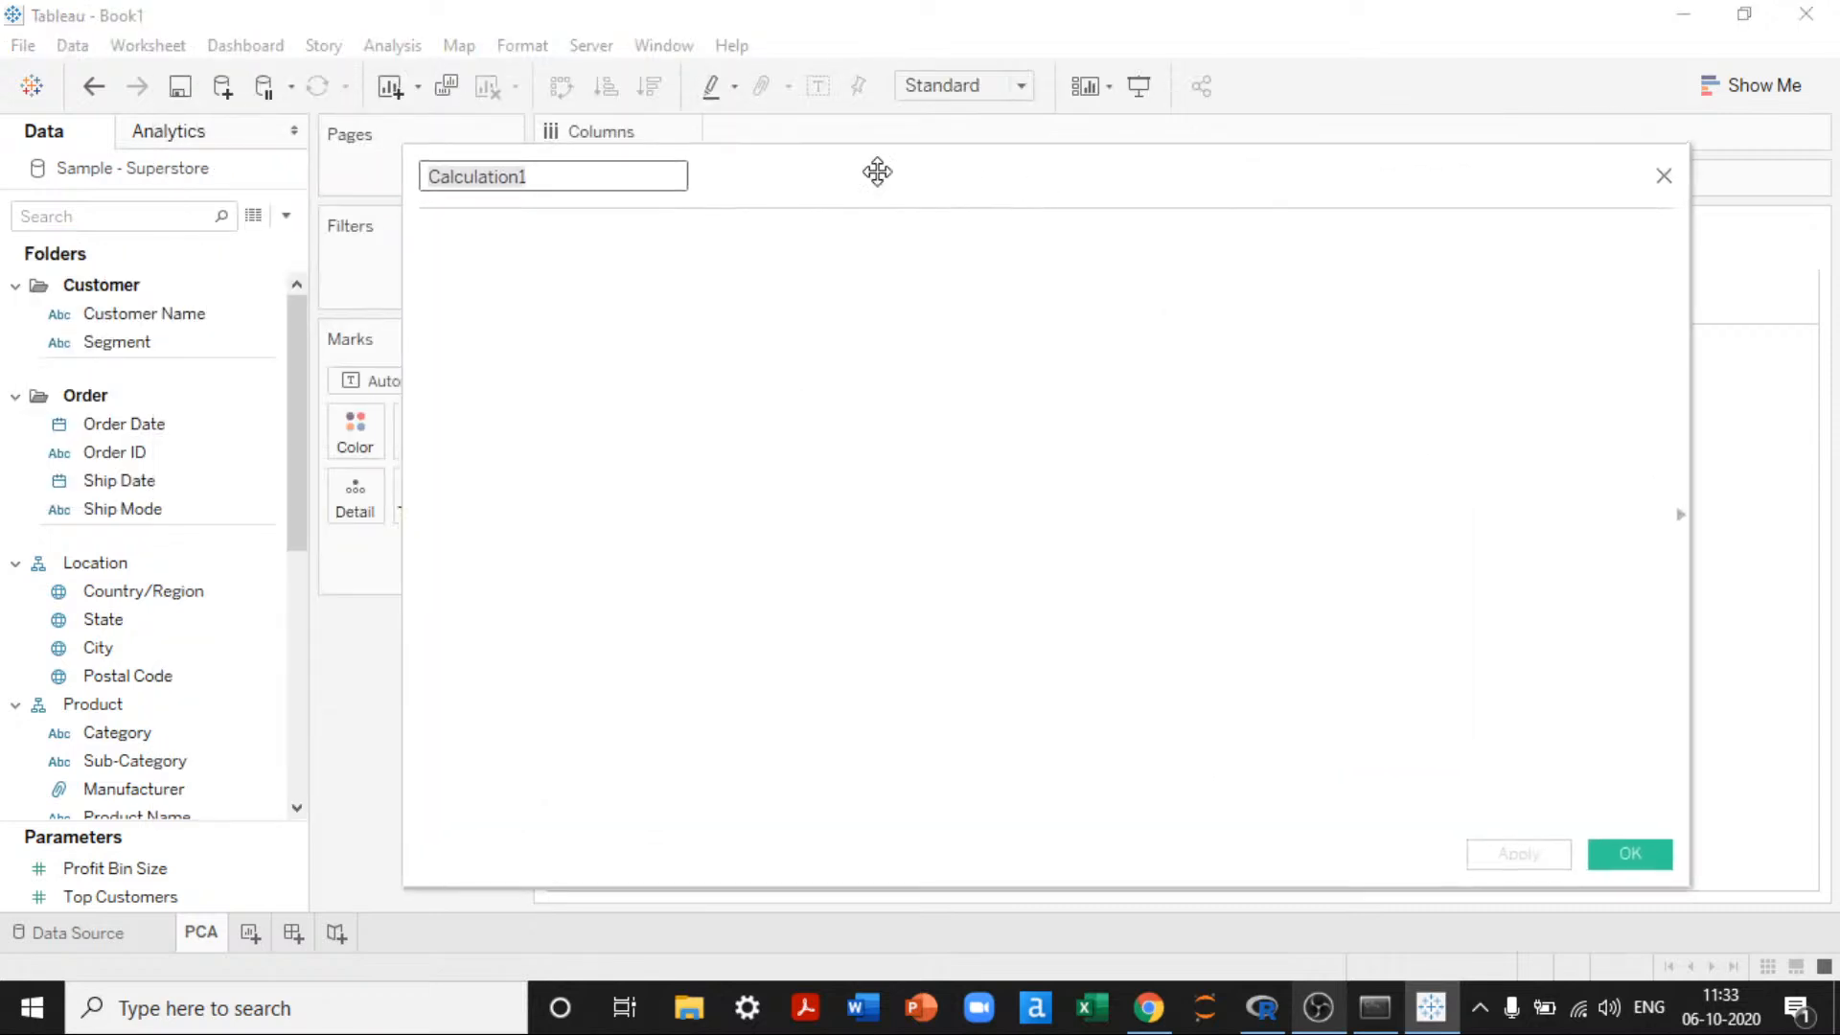
{"action": "left_click_drag", "start_coordinate": [409, 150], "coordinate": [442, 267]}
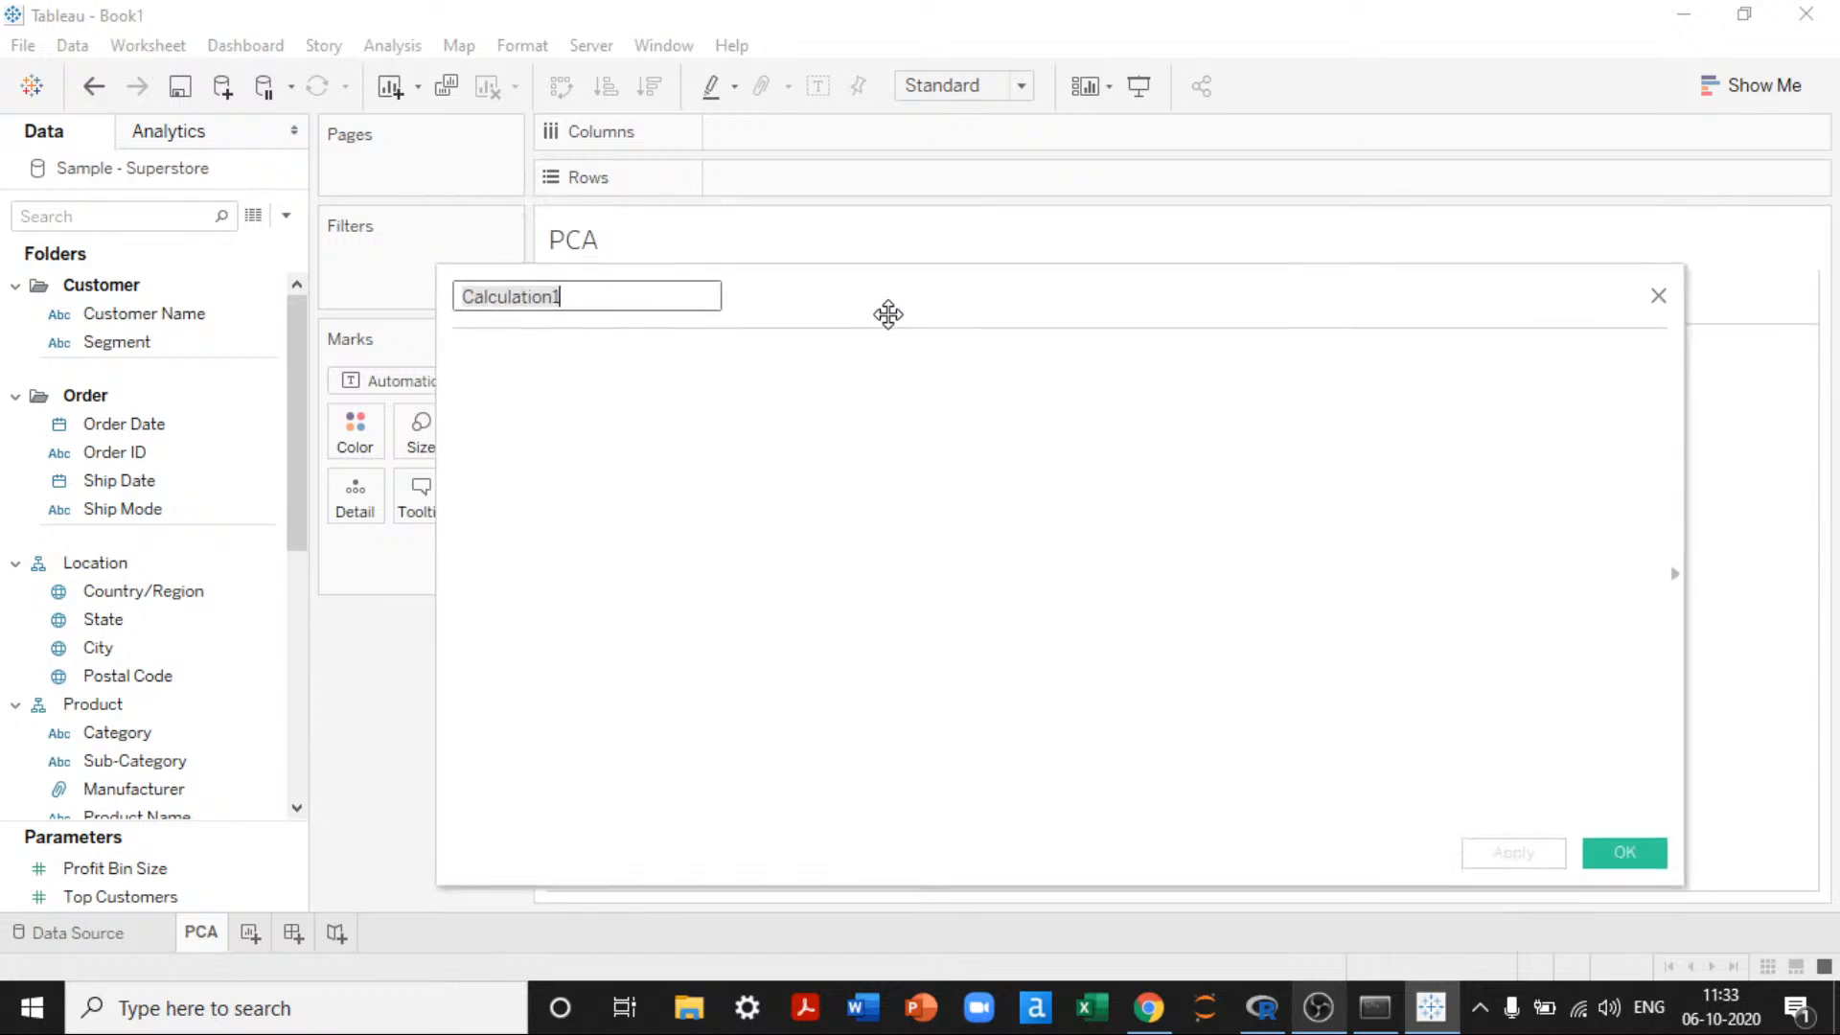
{"action": "left_click_drag", "start_coordinate": [888, 312], "coordinate": [826, 293]}
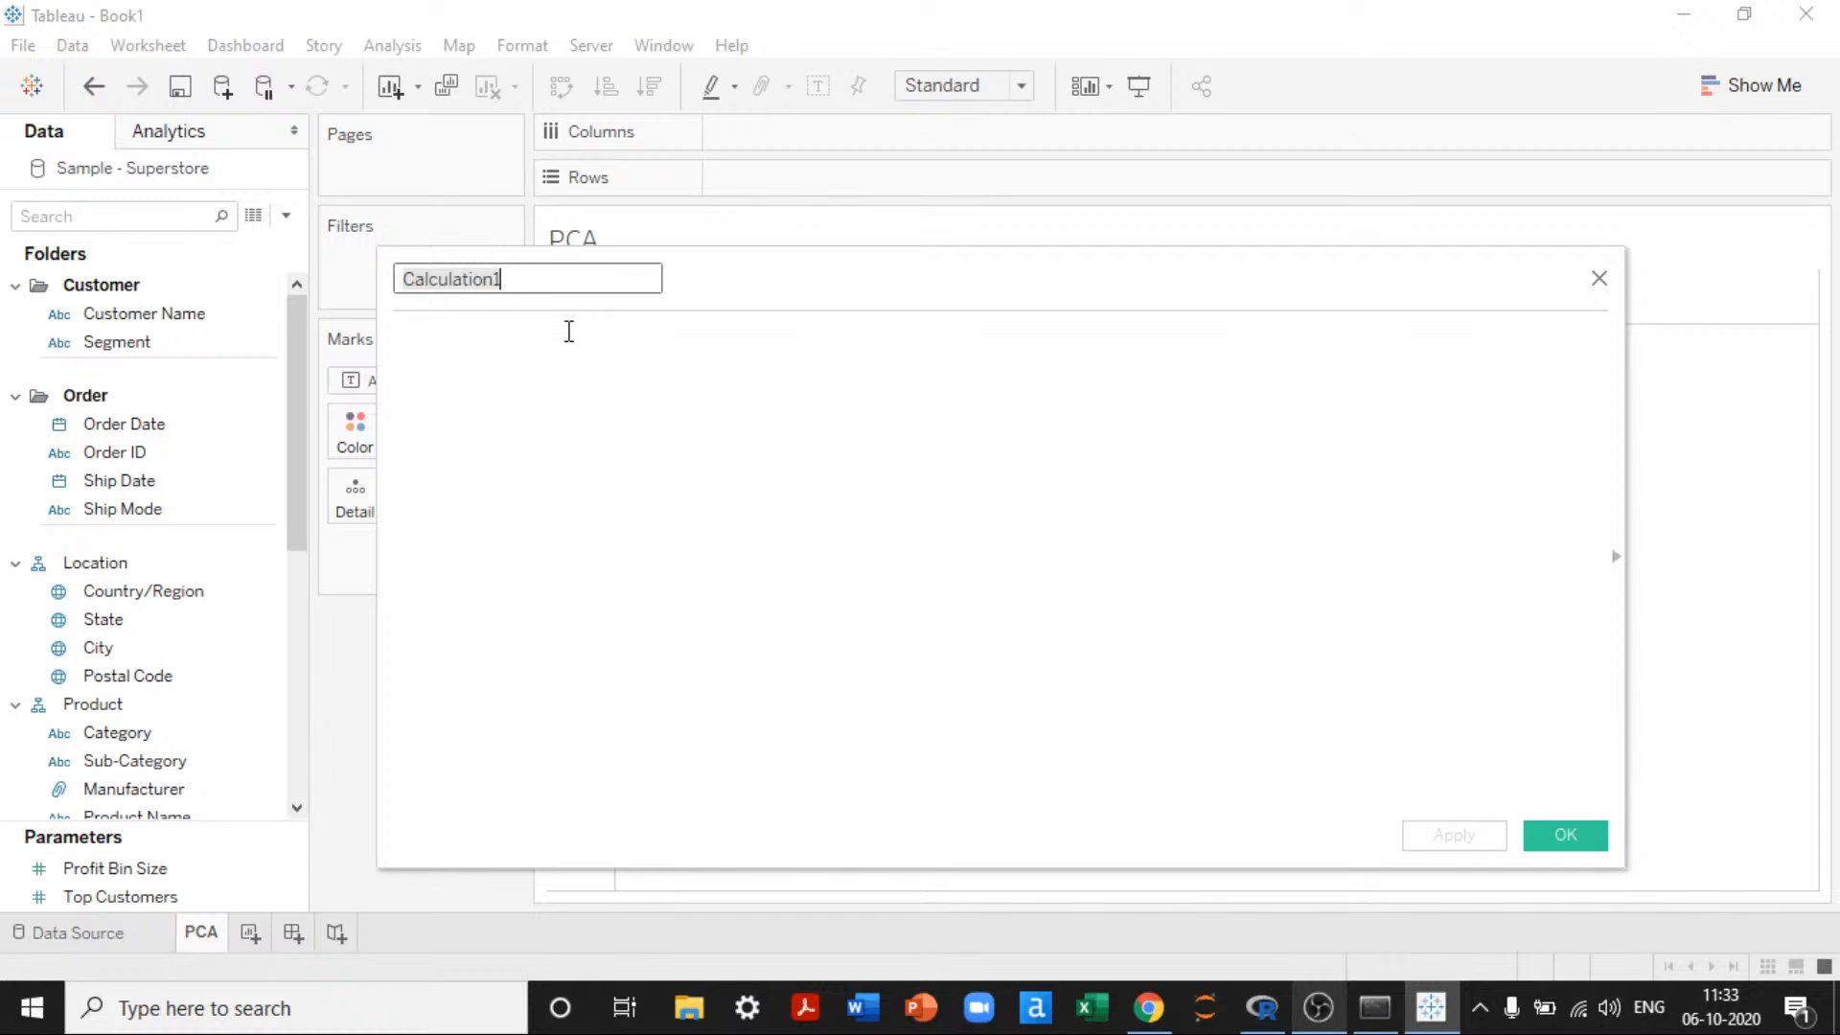
{"action": "type", "text": "PCA"}
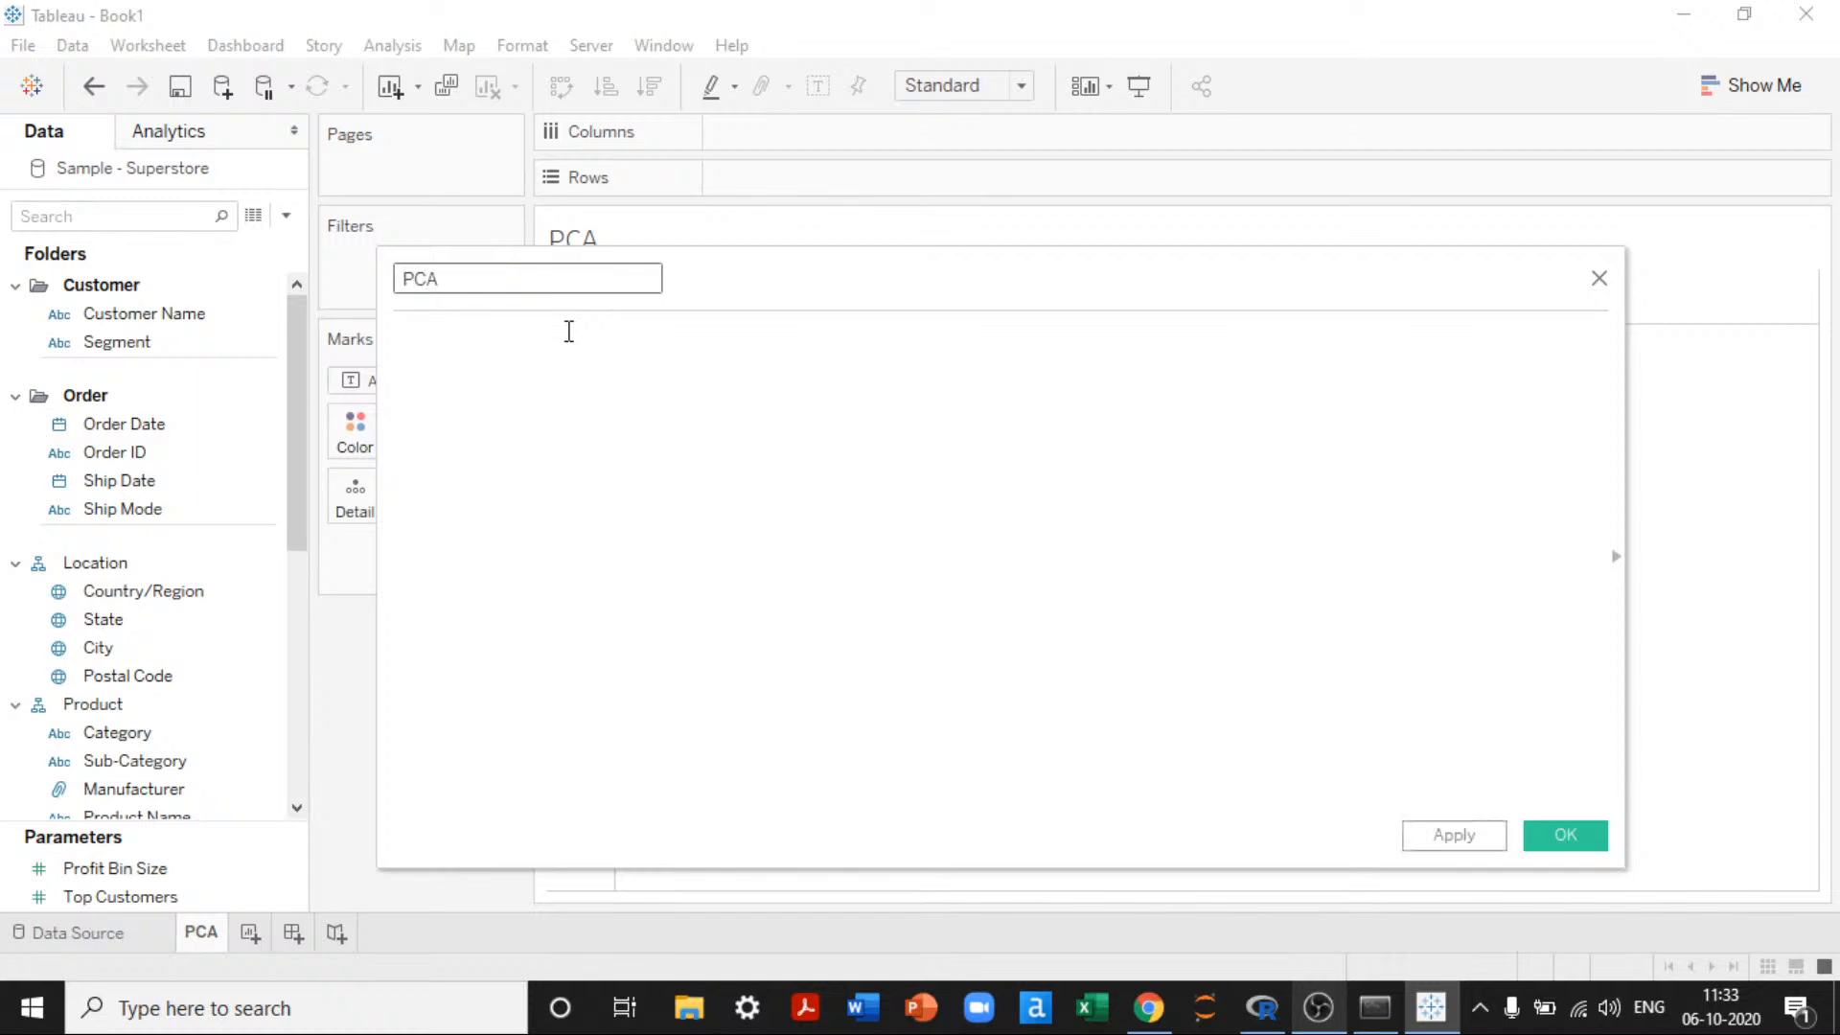
Step: Insert the SCRIPT_BOOL function into the PCA formula and cut its name back to SCRIPT
{"action": "left_click", "coordinate": [569, 330]}
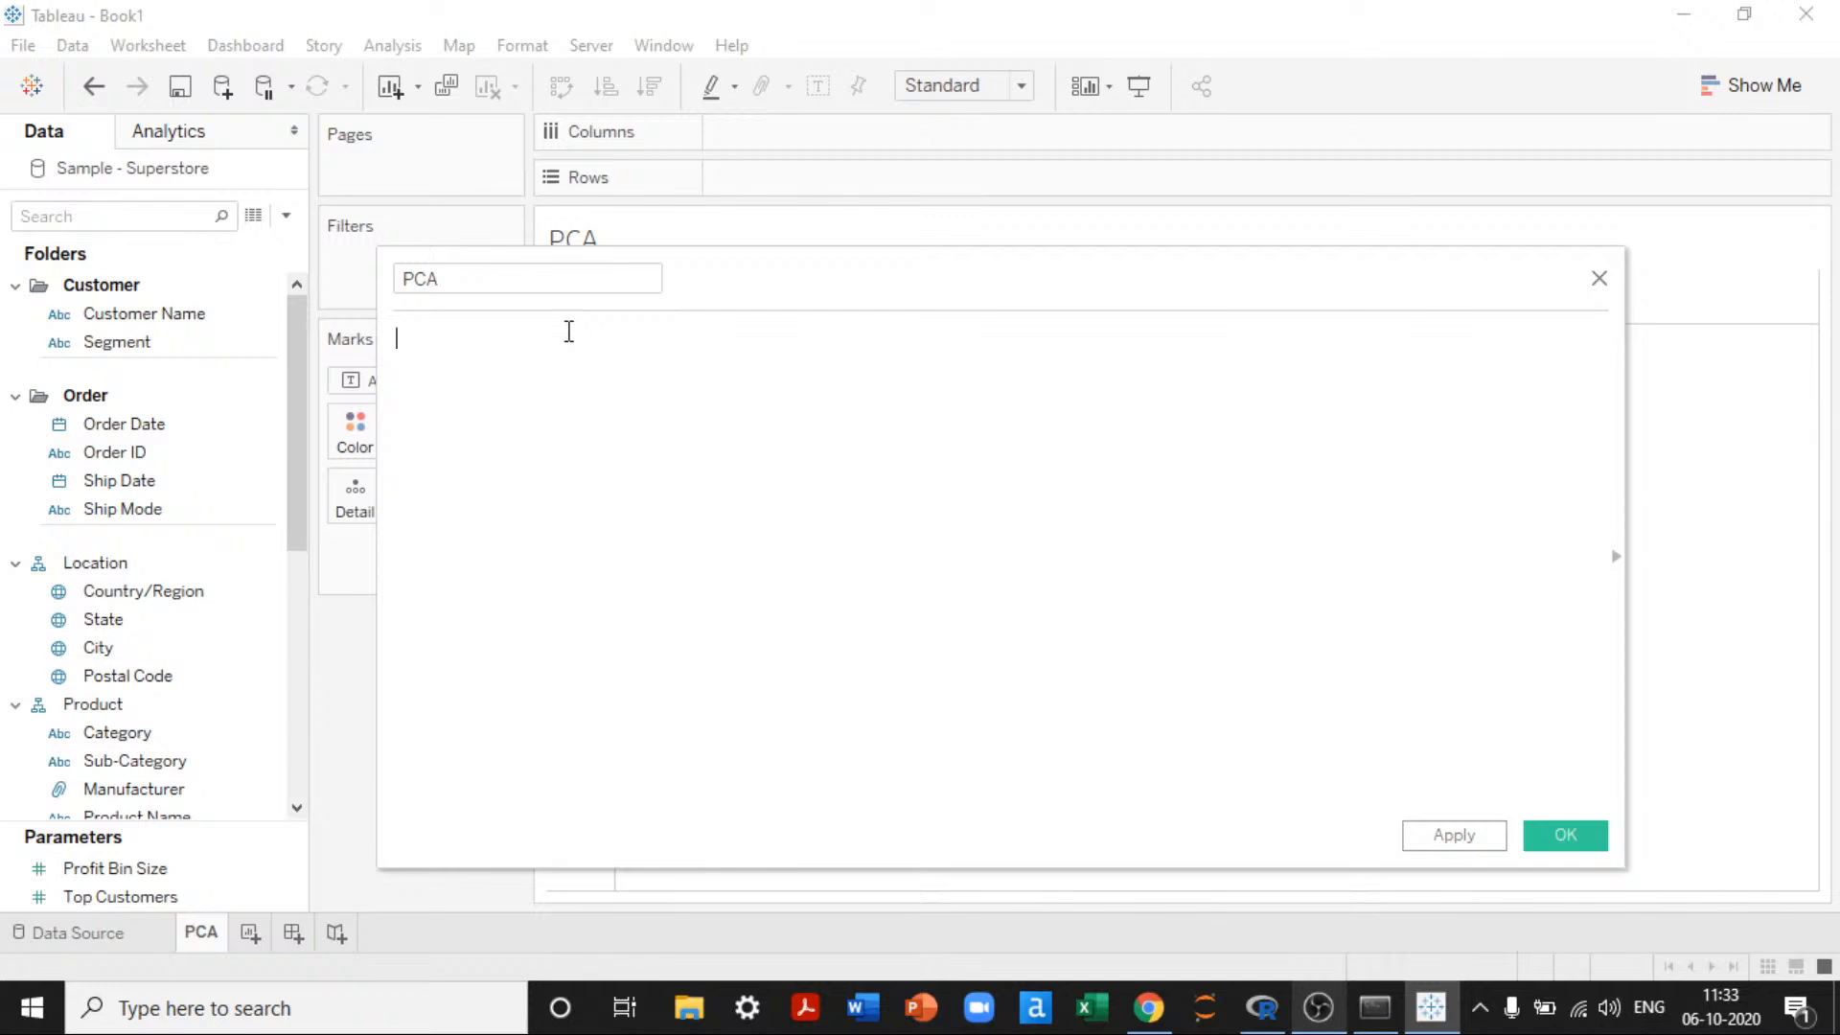
{"action": "type", "text": "scrip"}
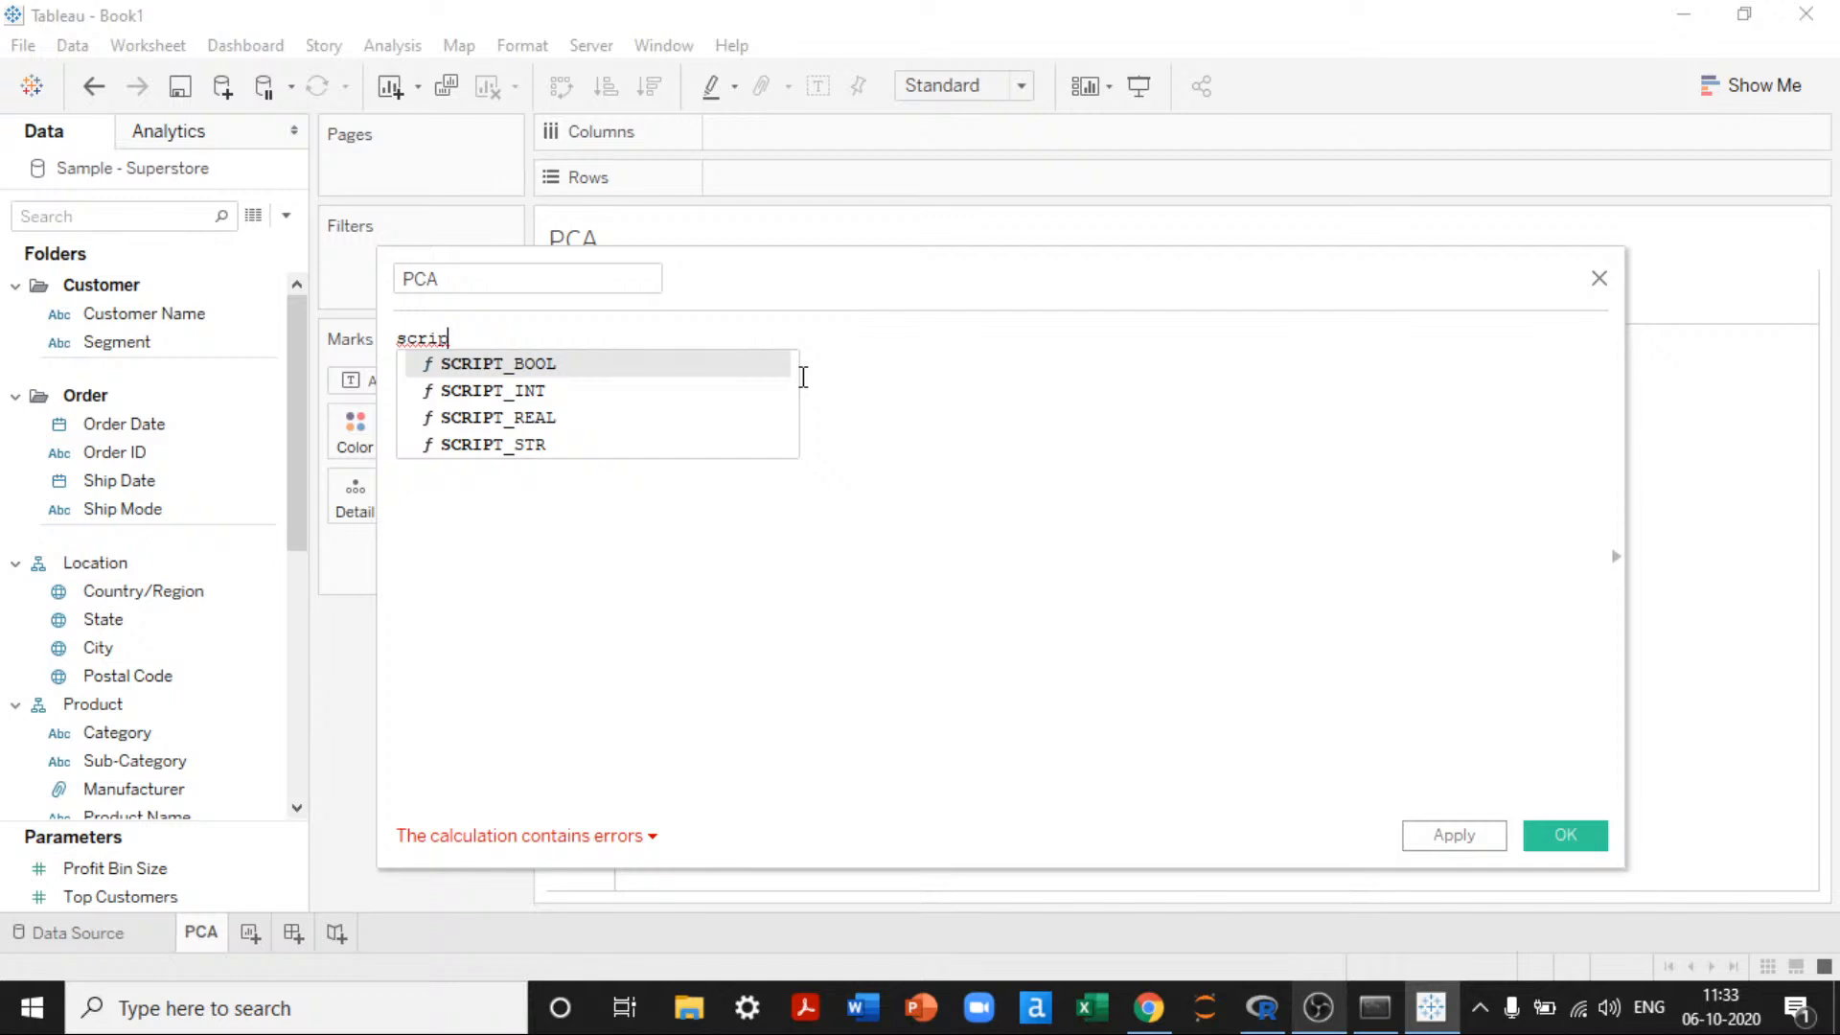
{"action": "key", "text": "Return"}
{"action": "key", "text": "Left"}
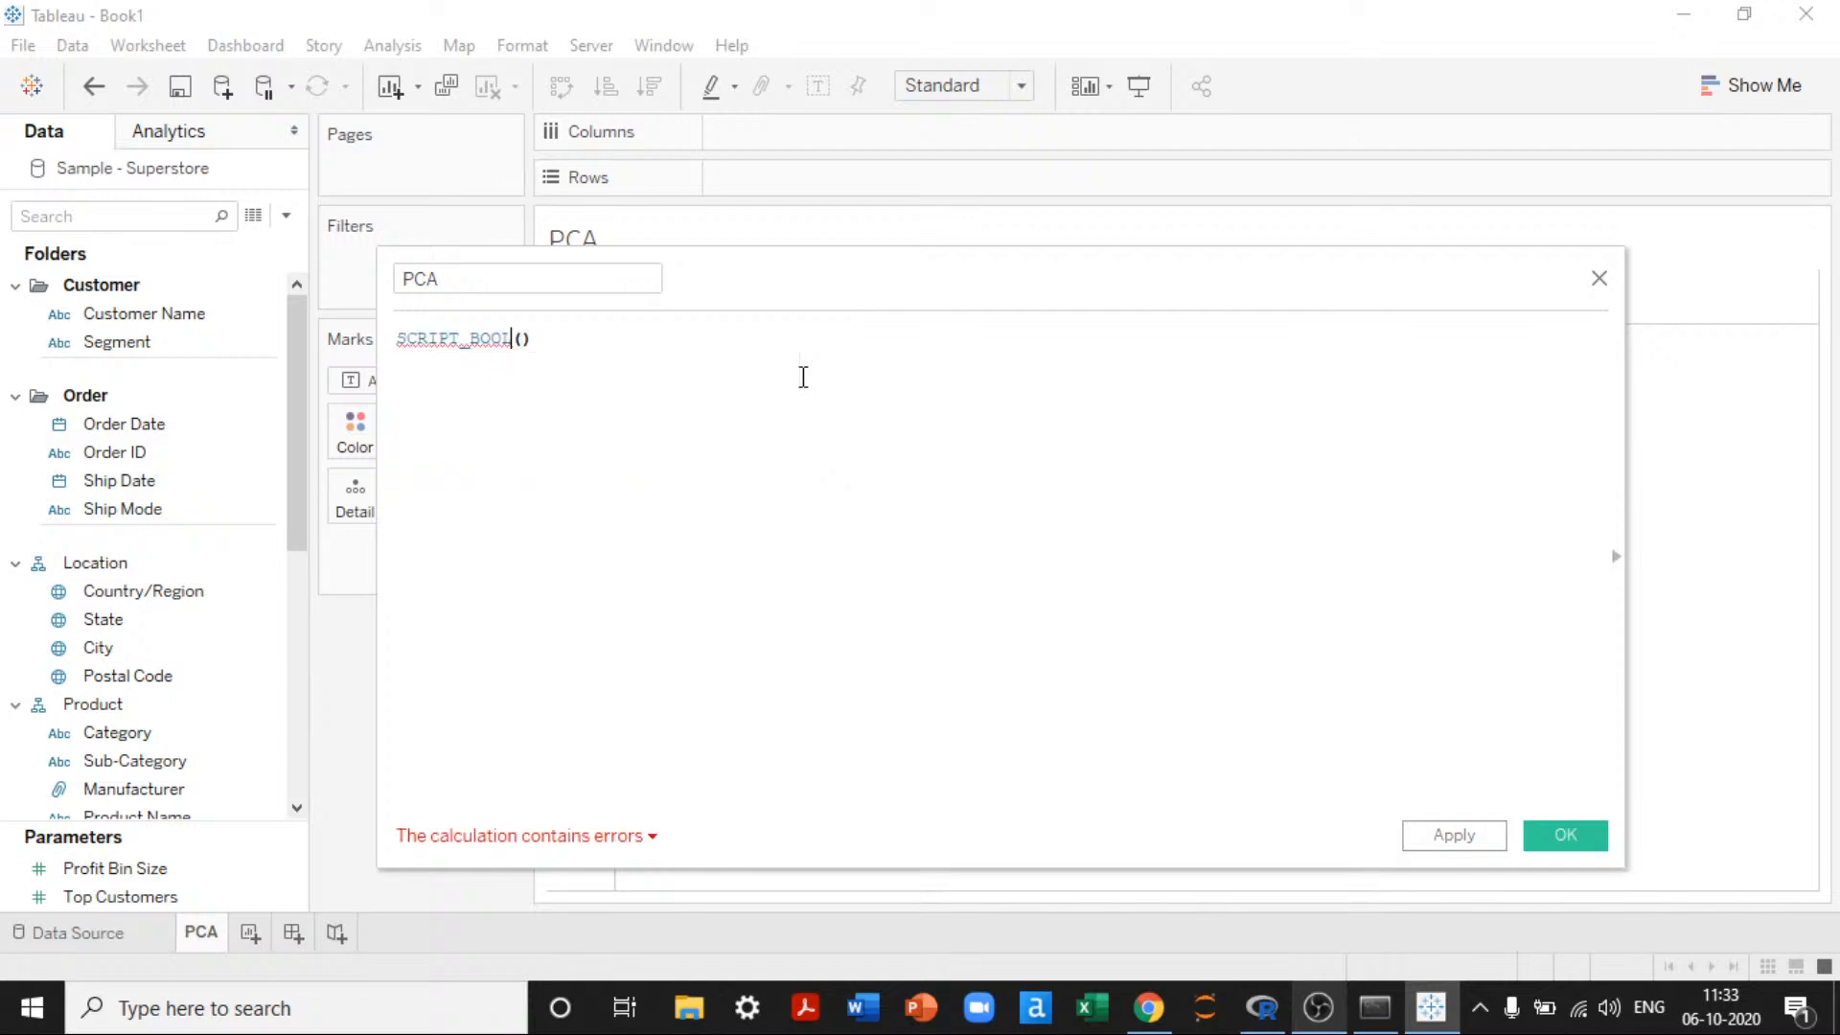
{"action": "key", "text": "ctrl+shift+Left"}
{"action": "key", "text": "Right"}
{"action": "key", "text": "BackSpace"}
{"action": "key", "text": "BackSpace"}
{"action": "key", "text": "BackSpace"}
{"action": "key", "text": "BackSpace"}
{"action": "key", "text": "BackSpace"}
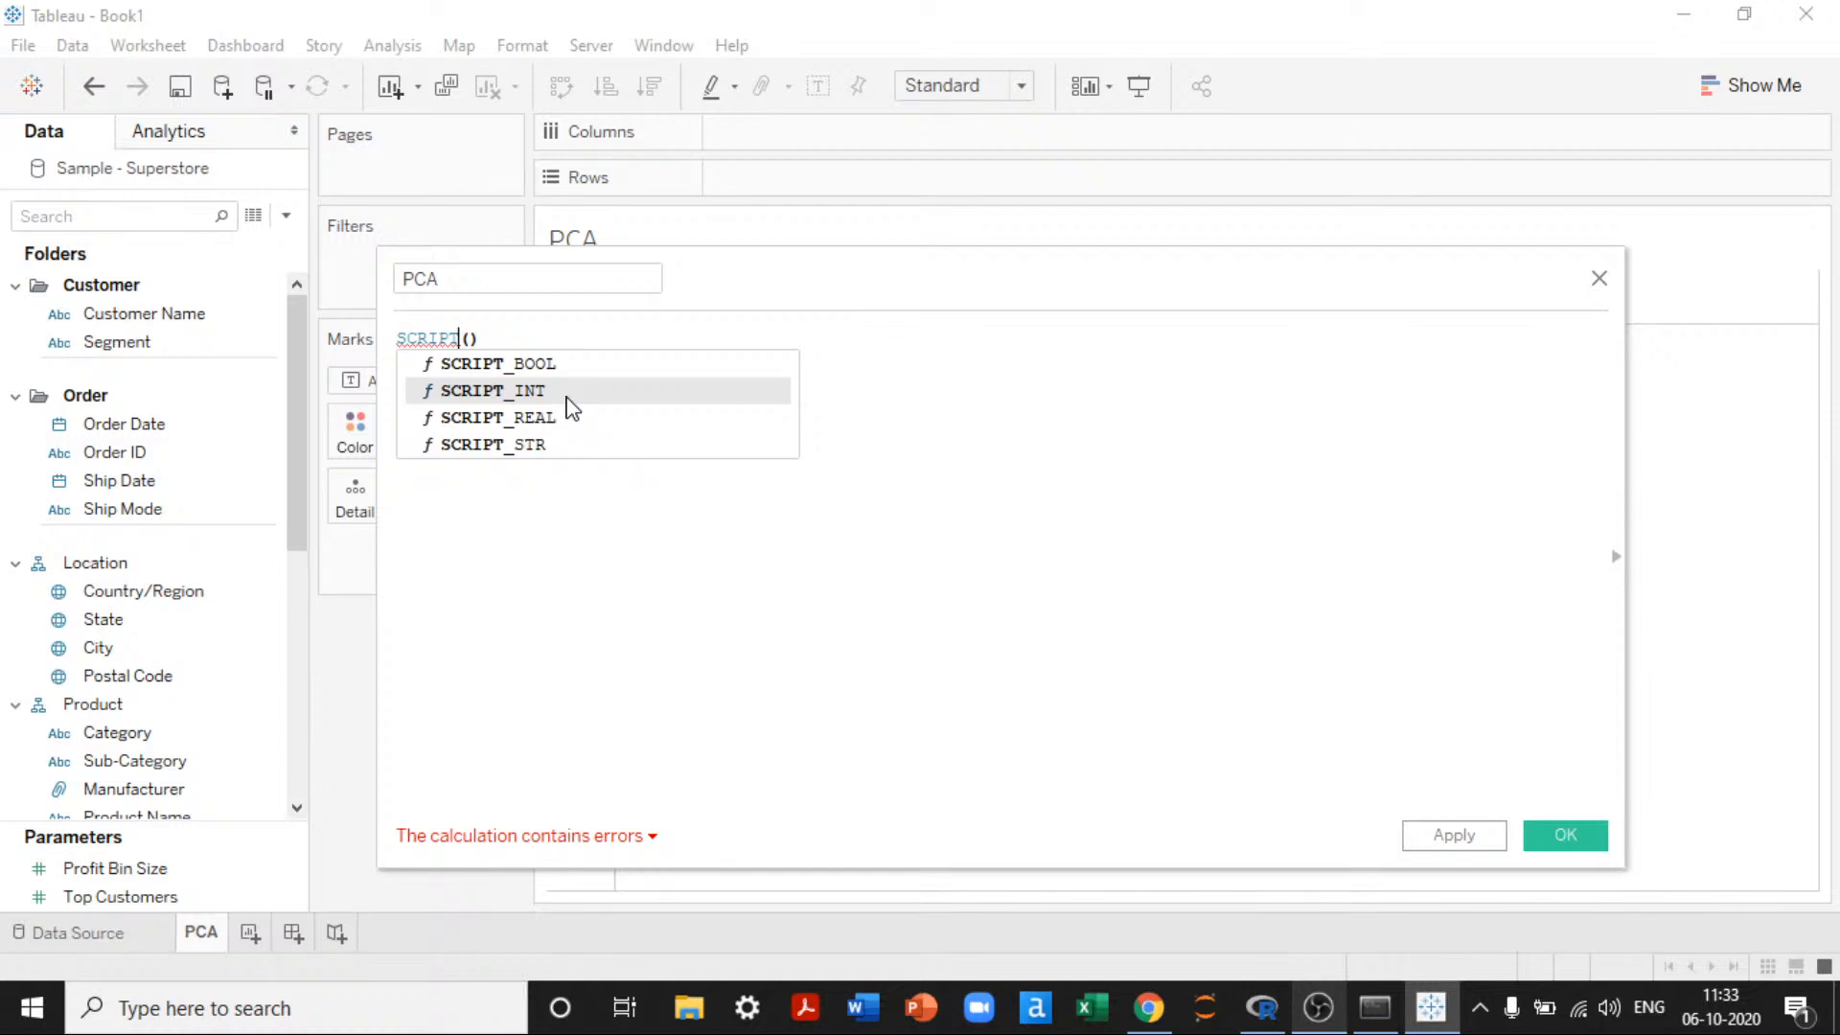
Step: Review the suggested SCRIPT function descriptions and complete the formula's function as SCRIPT_REAL
{"action": "key", "text": "Down"}
{"action": "key", "text": "Down"}
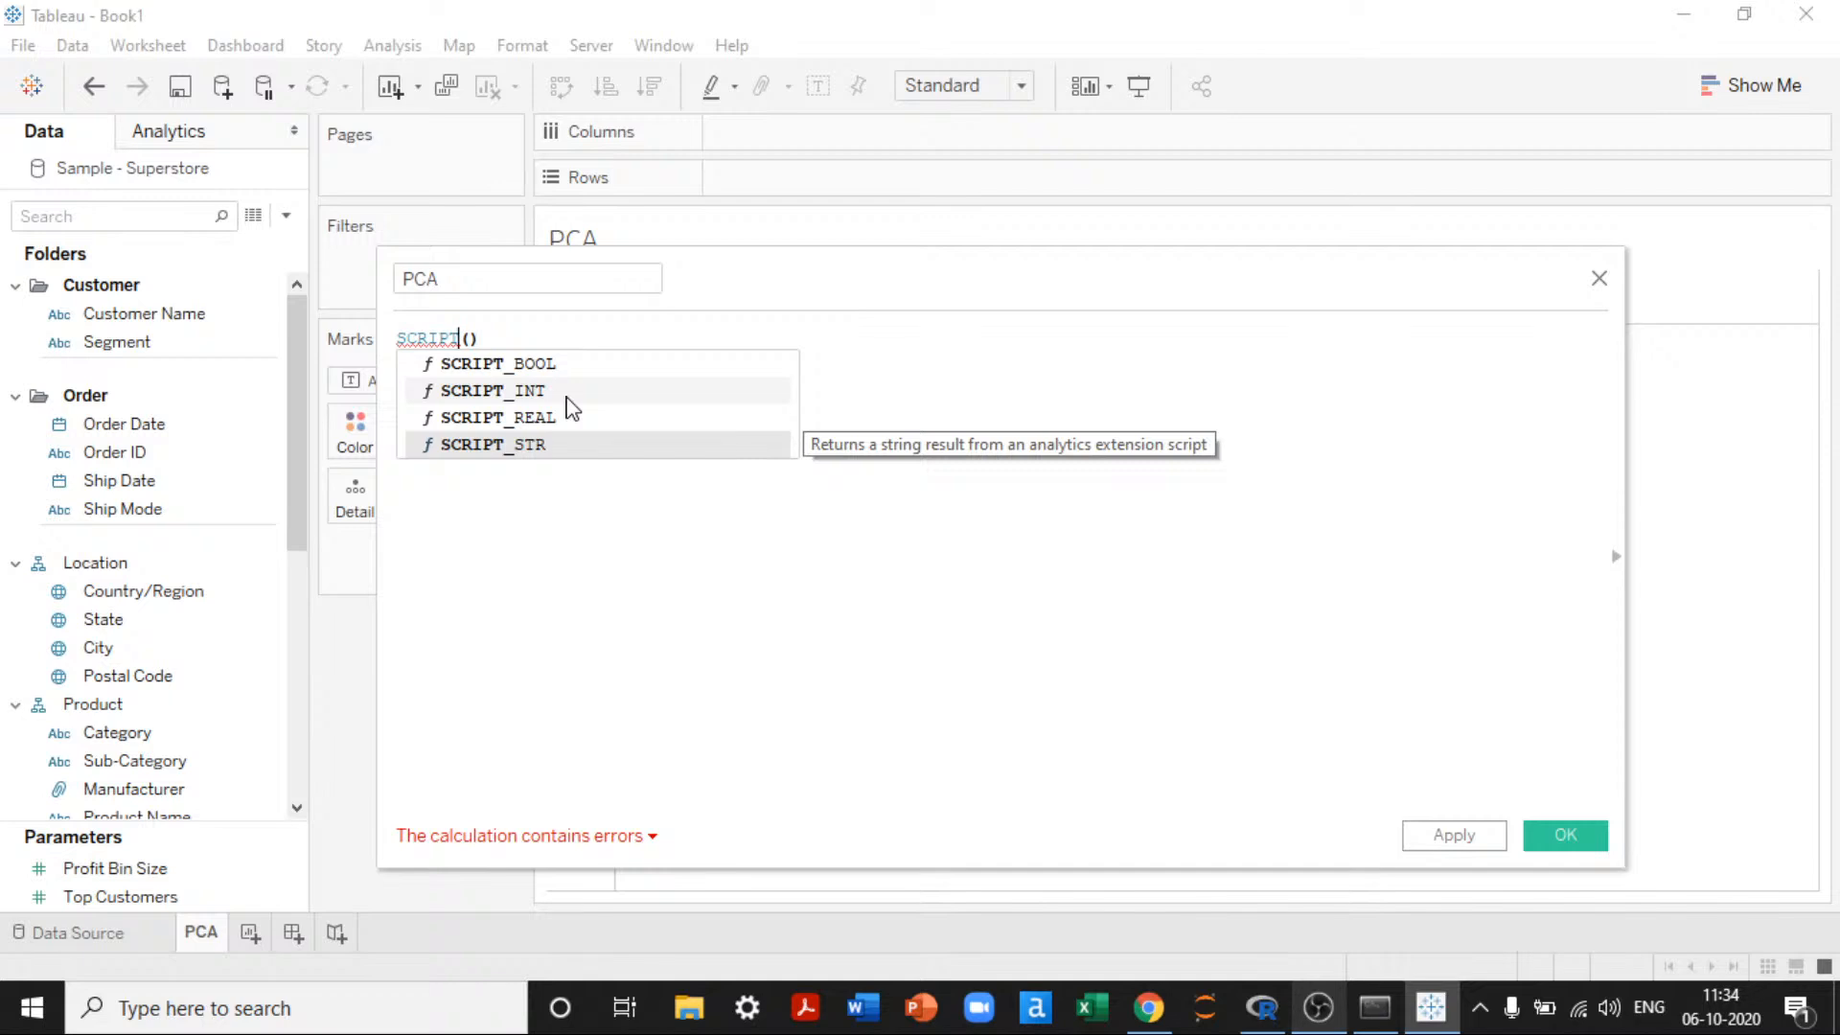
{"action": "key", "text": "Right"}
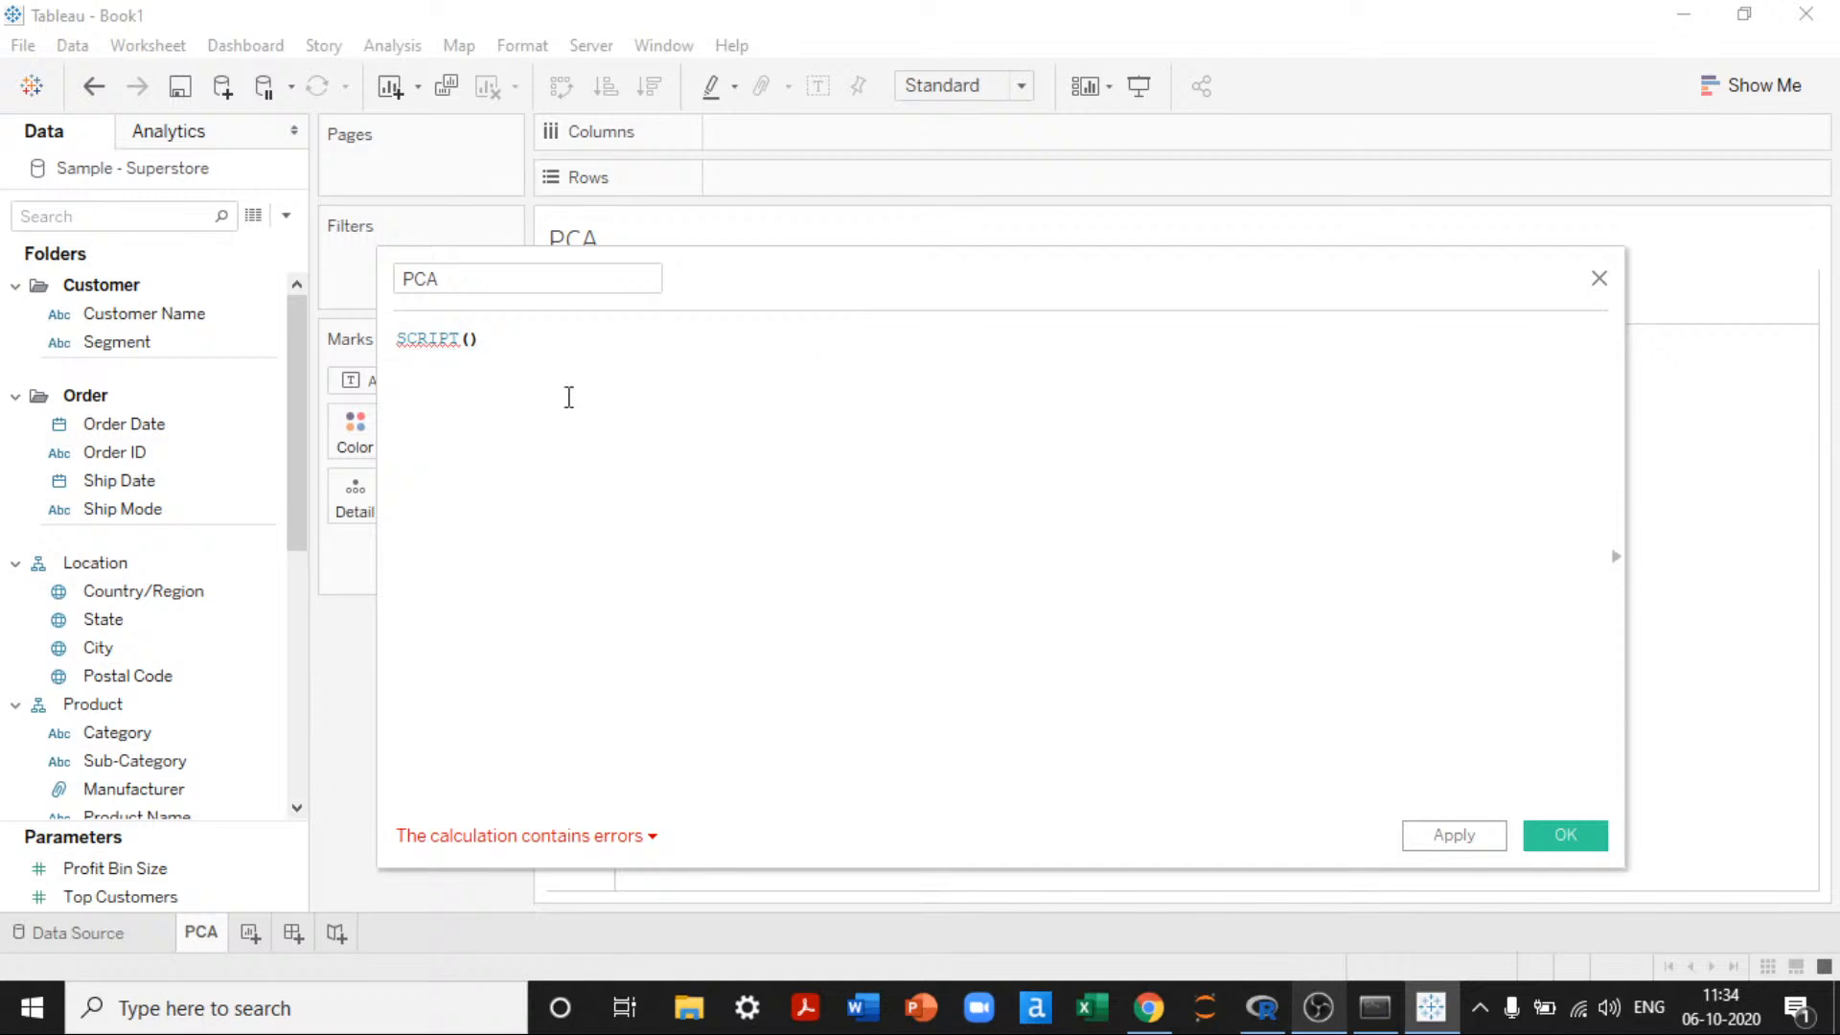
{"action": "key", "text": "BackSpace"}
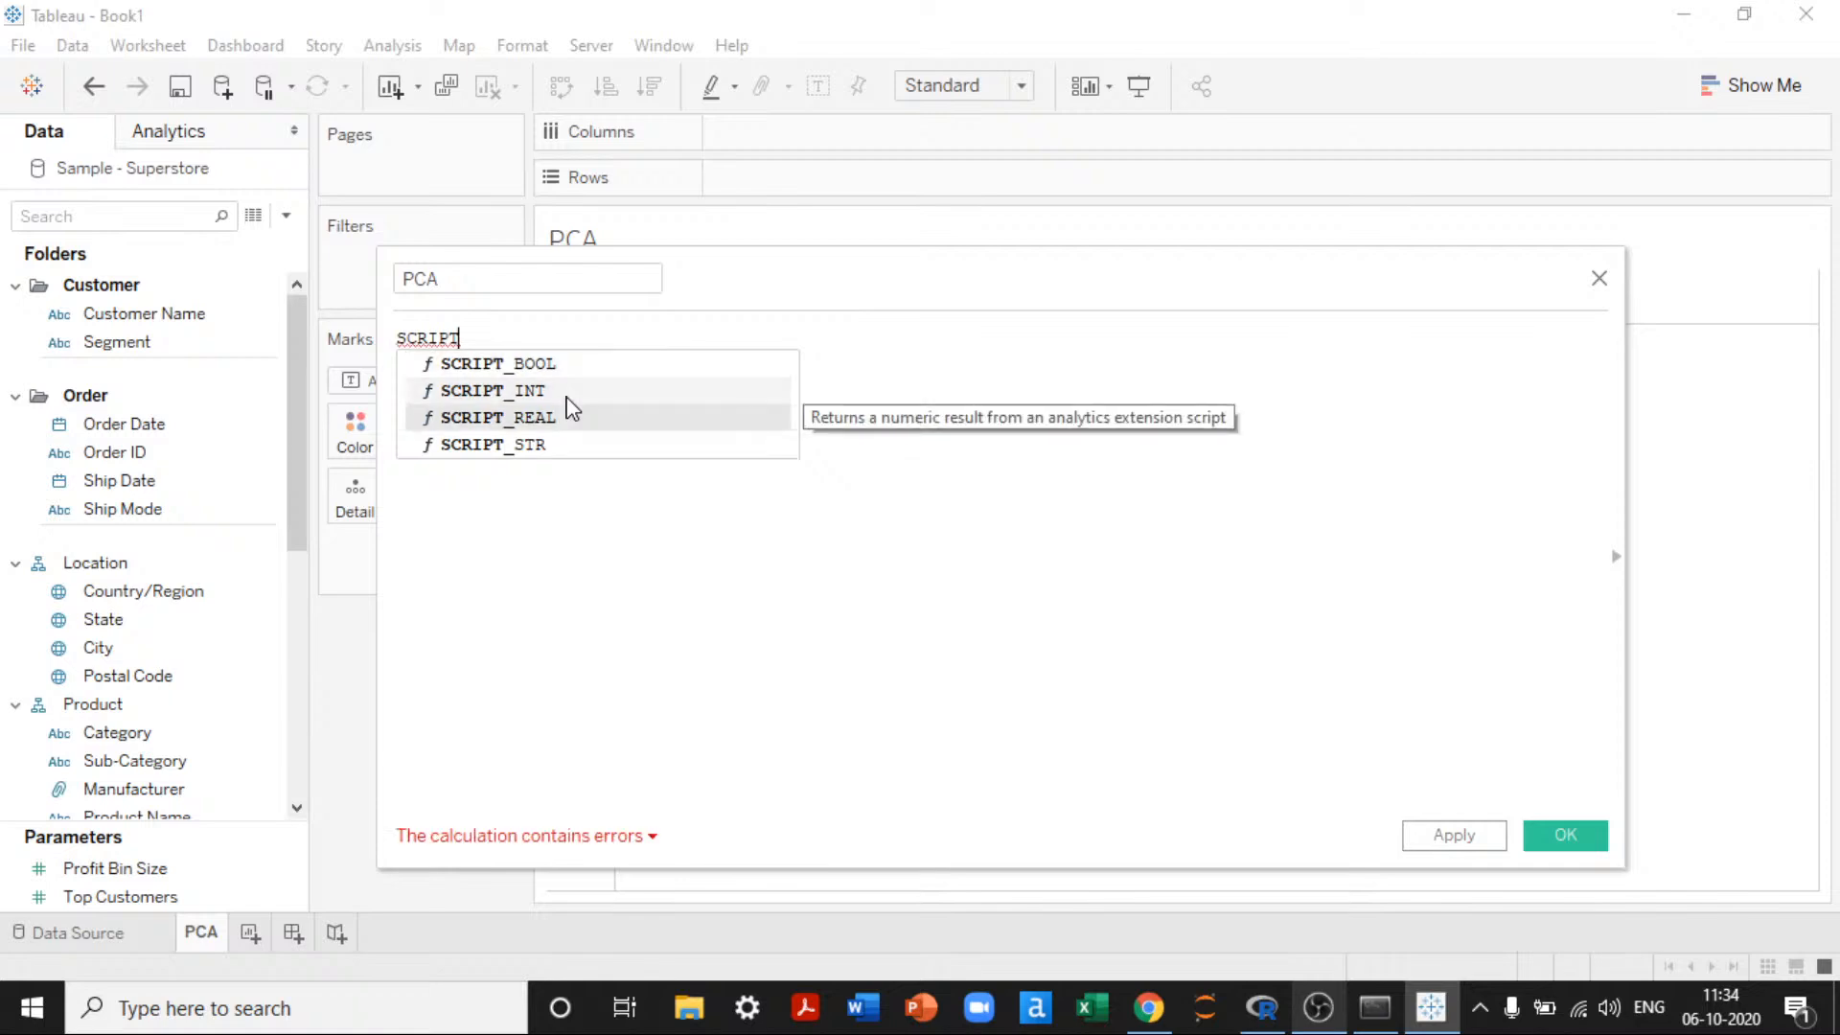
{"action": "double_click", "coordinate": [568, 415]}
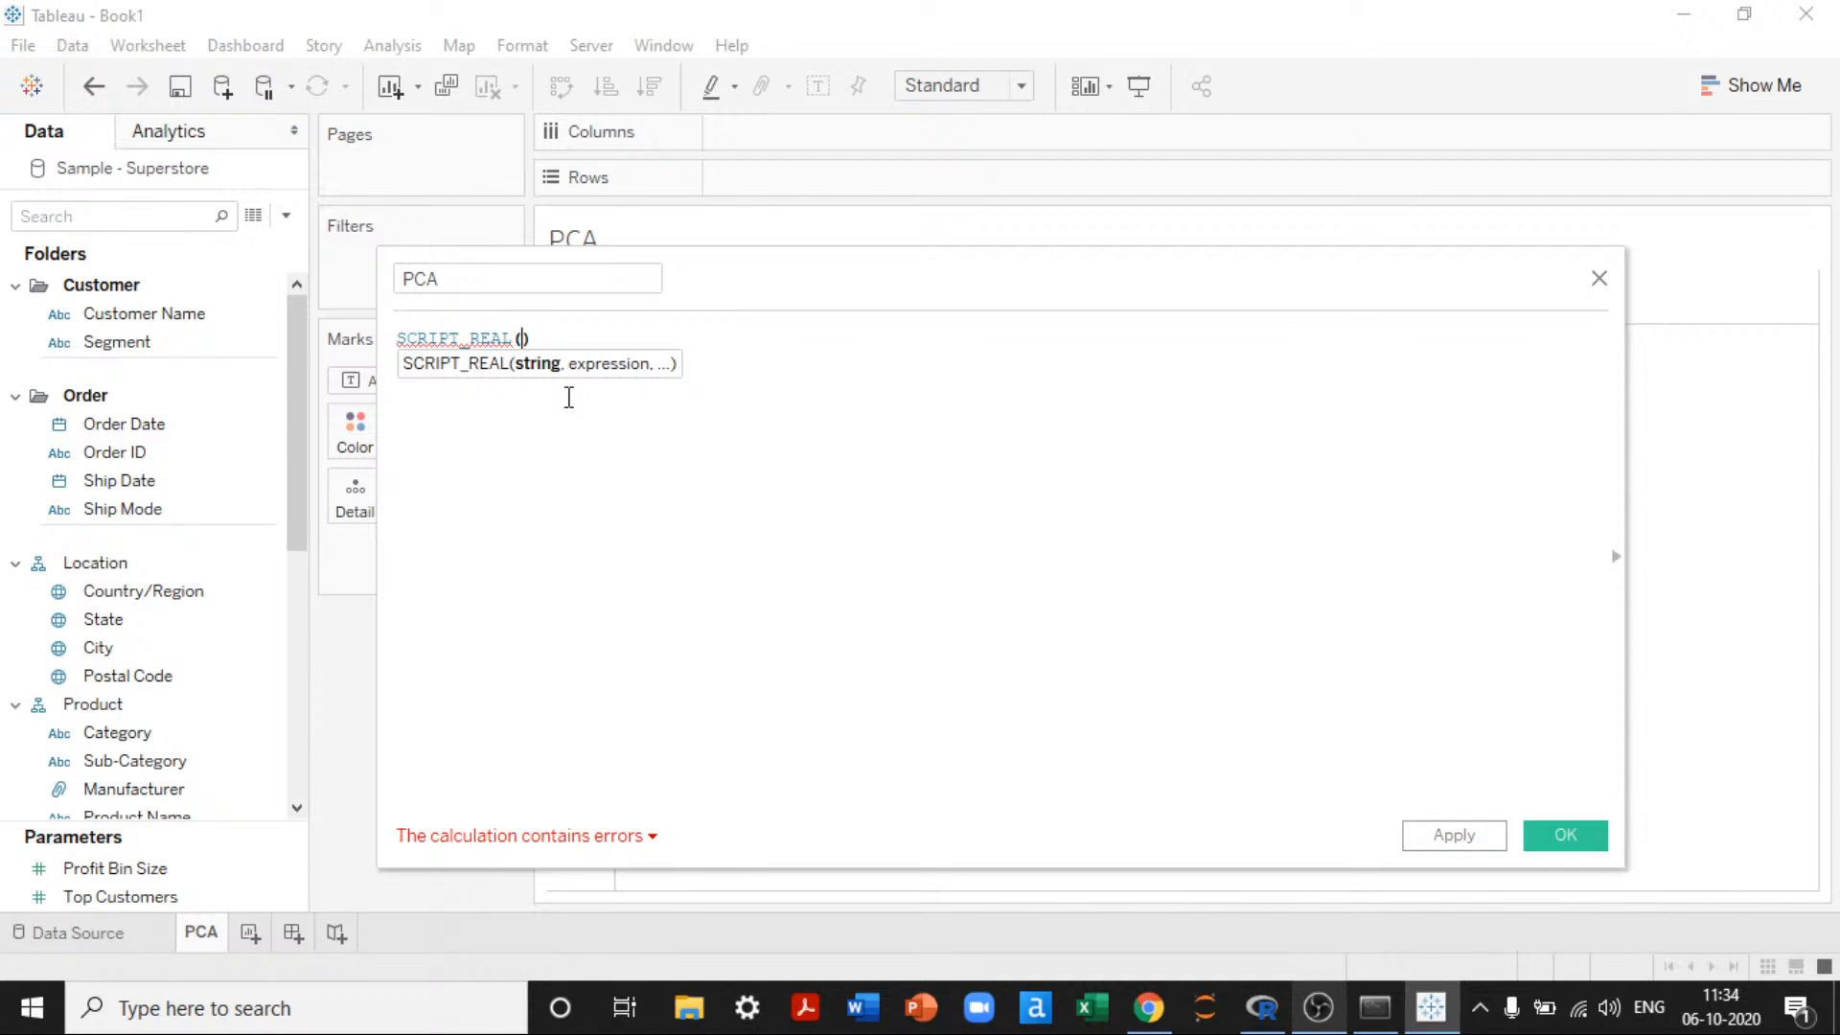
Step: Move the closing parenthesis of SCRIPT_REAL down to leave blank lines for the script, and enlarge the calculation editor
{"action": "key", "text": "Return"}
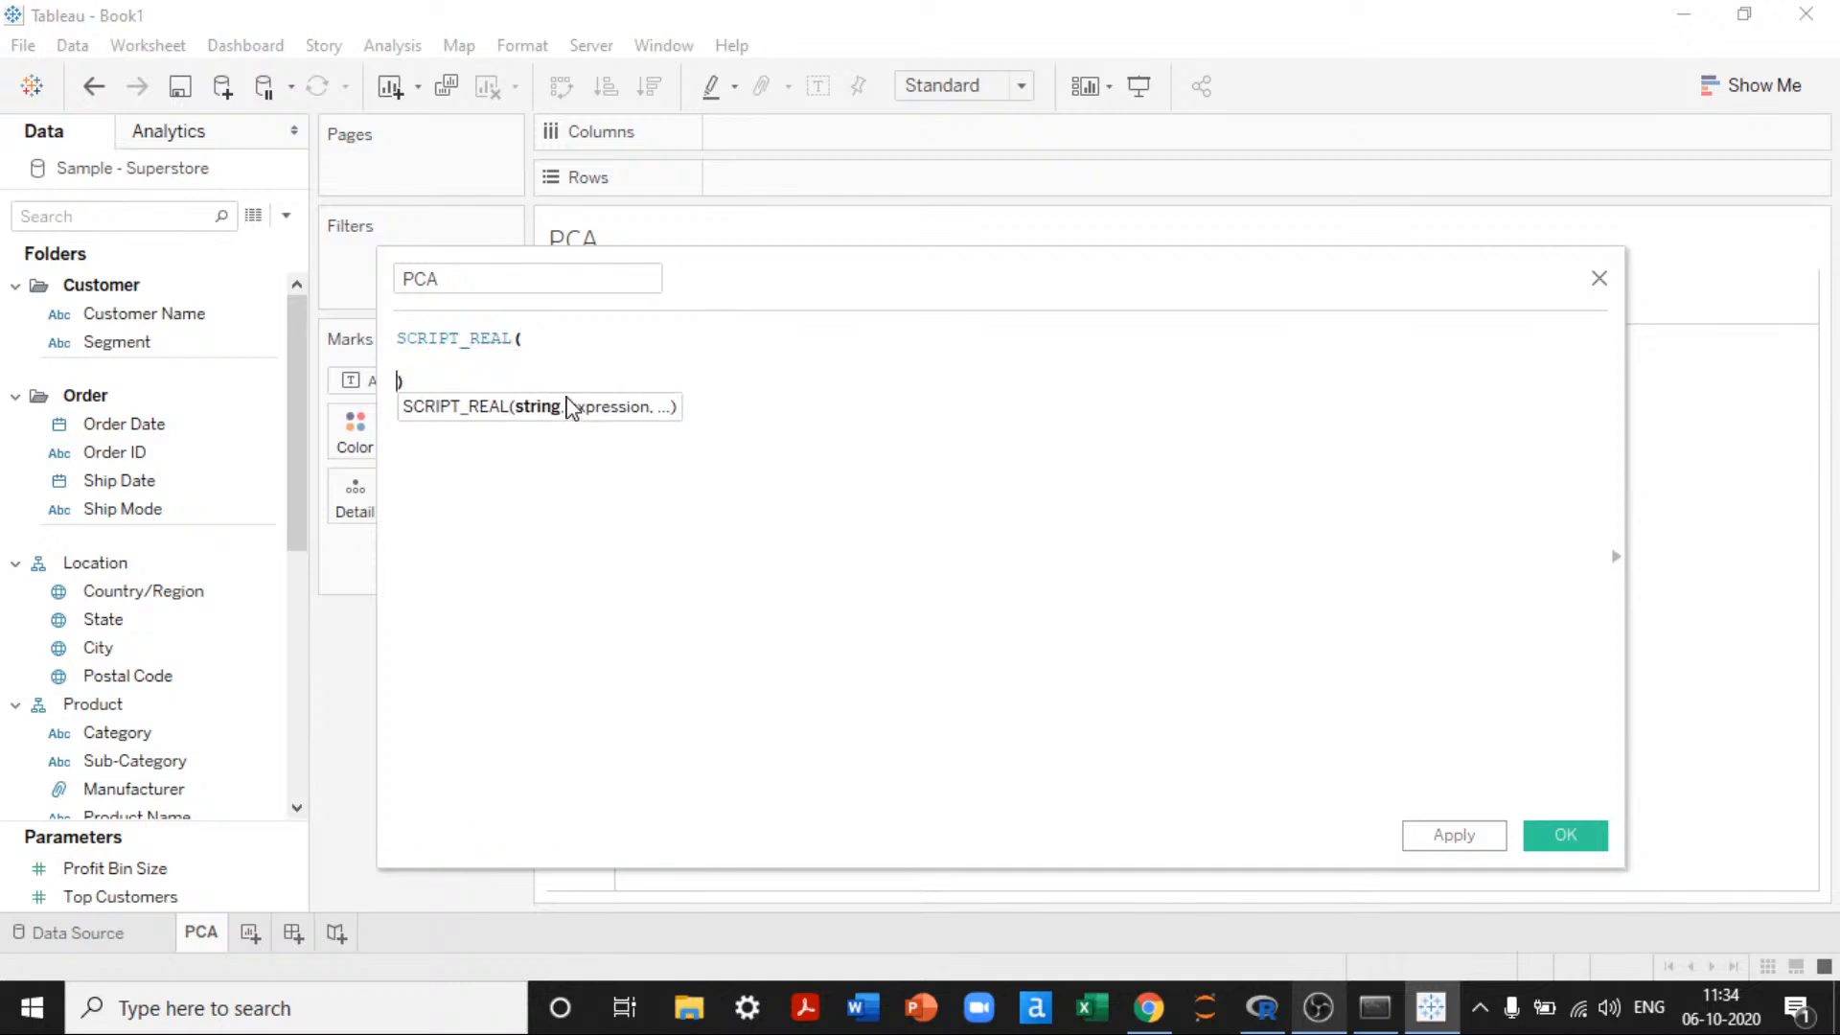
{"action": "key", "text": "Return"}
{"action": "left_click", "coordinate": [473, 340]}
{"action": "left_click", "coordinate": [461, 366]}
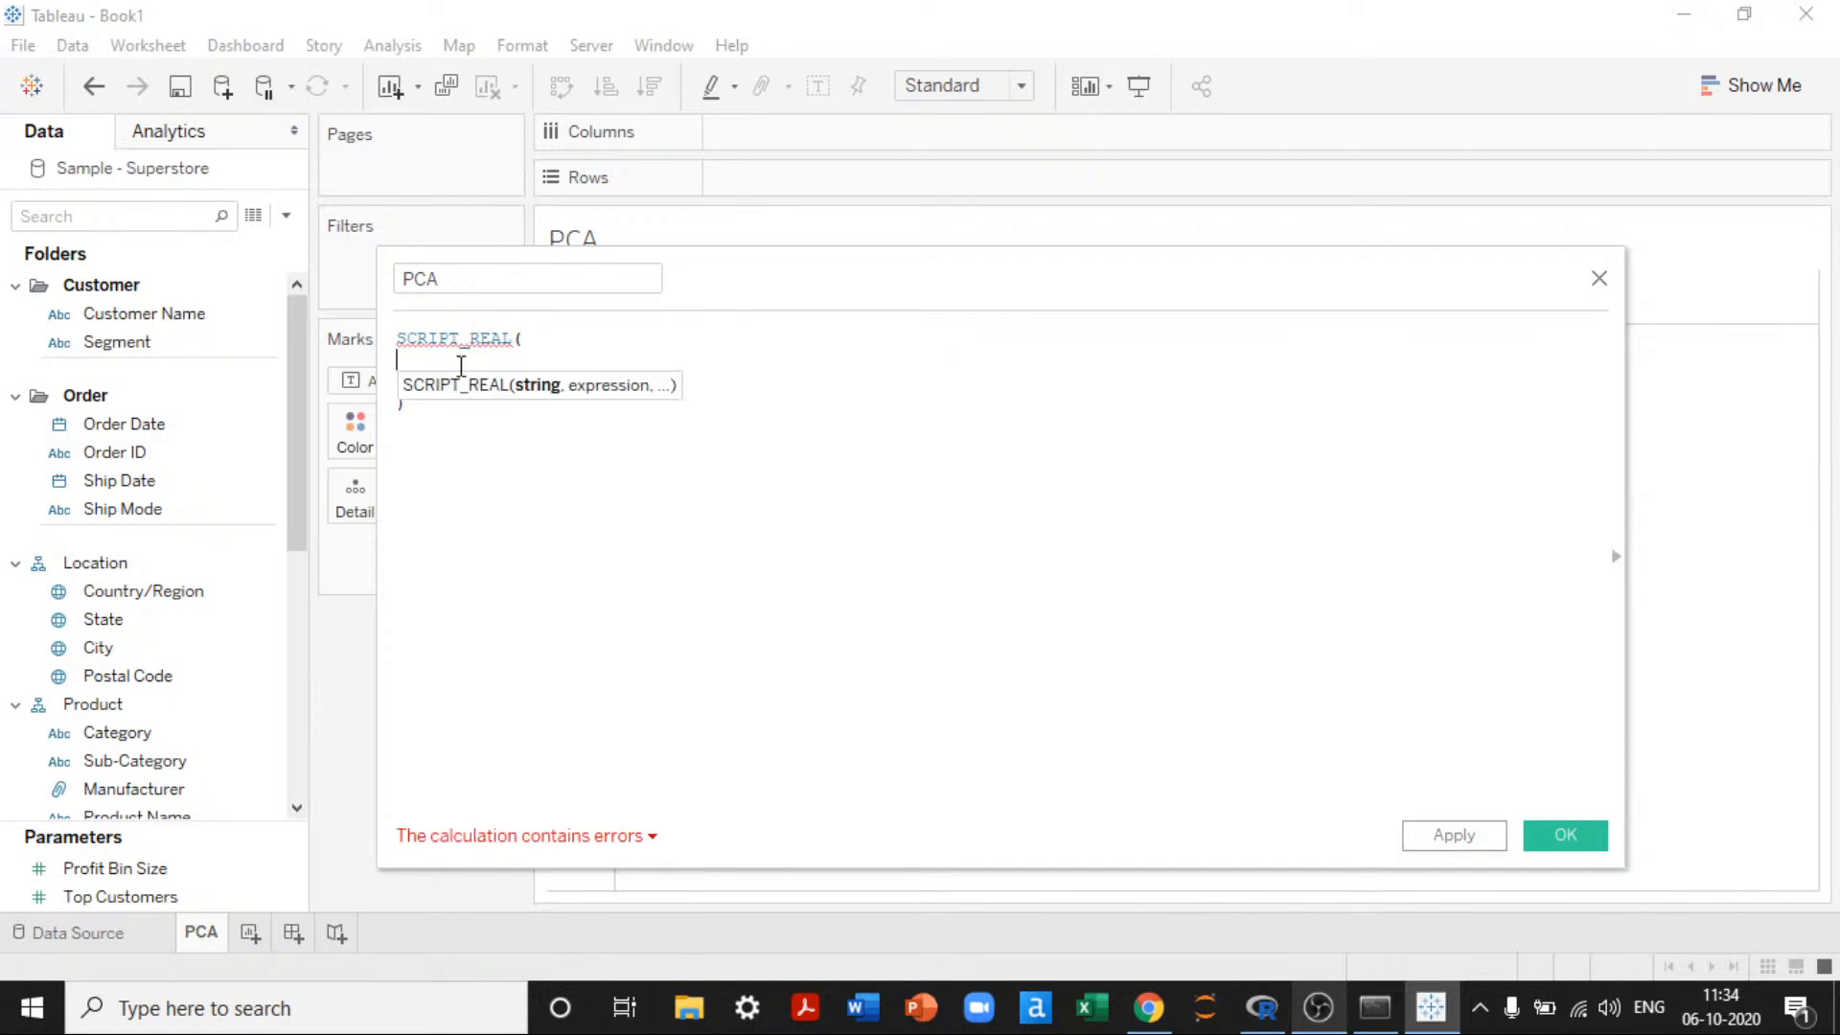
{"action": "left_click_drag", "start_coordinate": [372, 241], "coordinate": [188, 101]}
{"action": "left_click", "coordinate": [364, 194]}
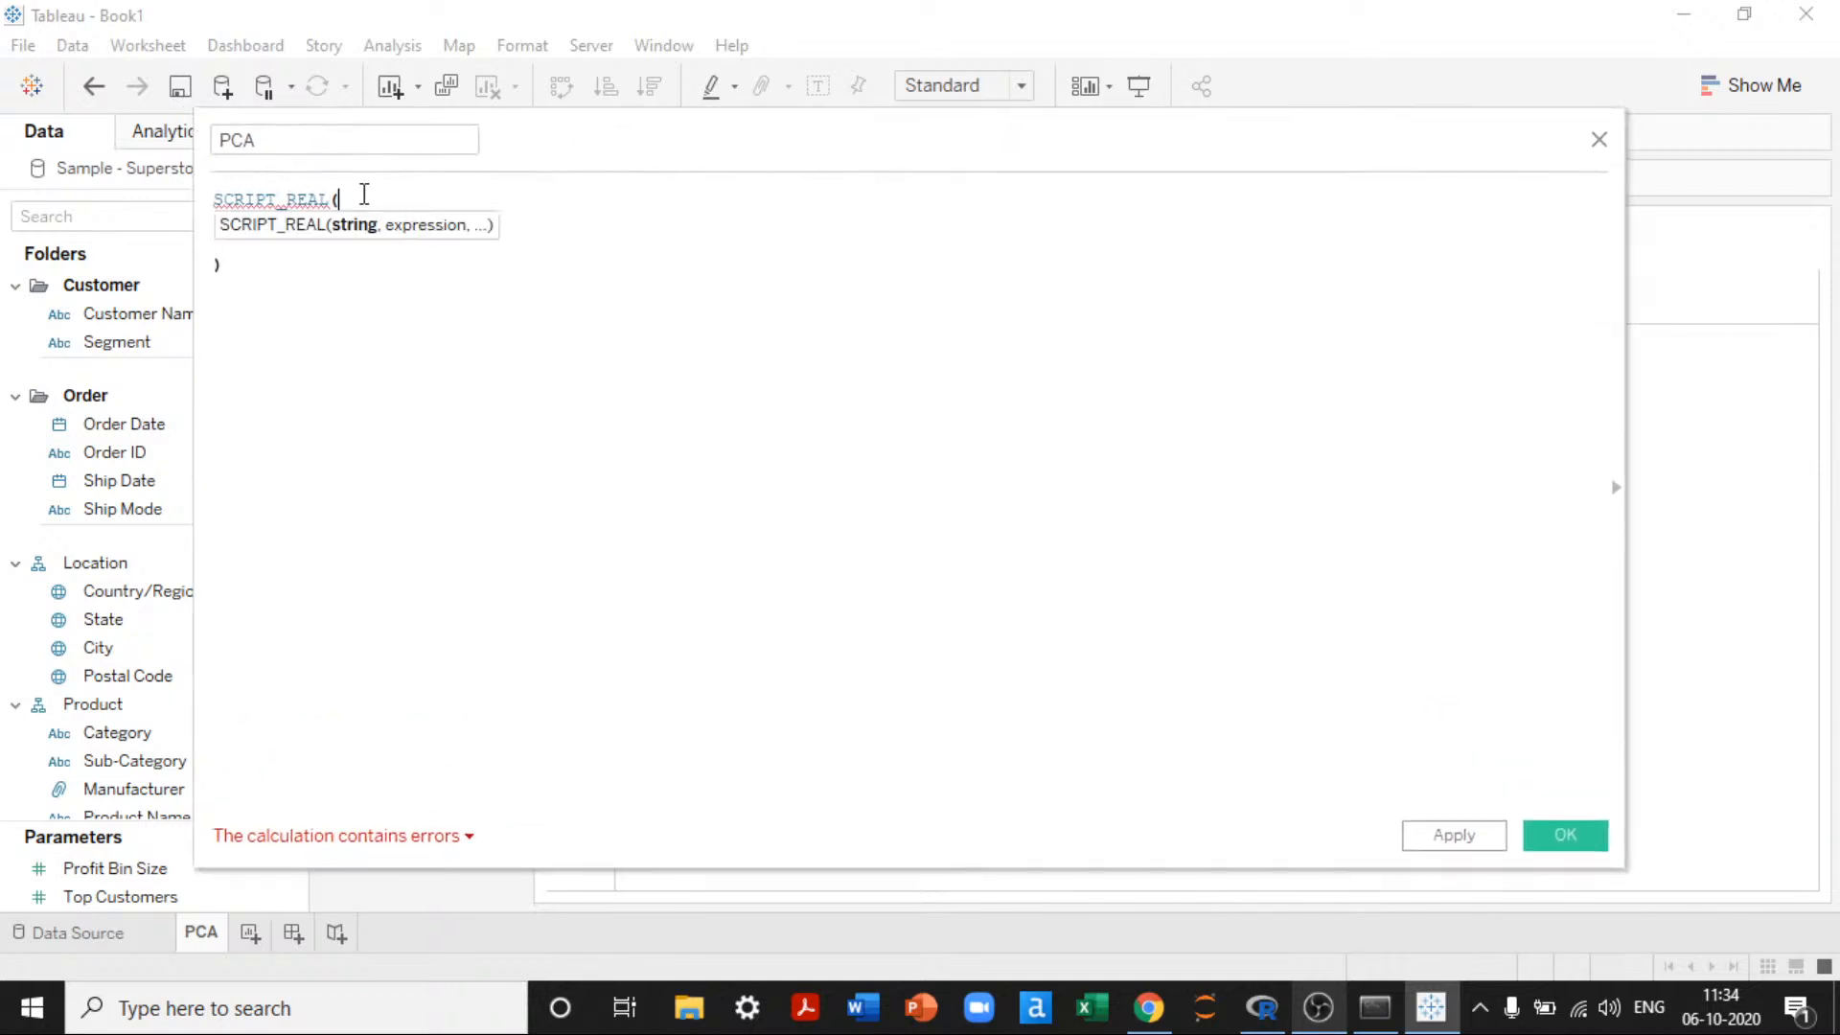
Step: Open the script string inside SCRIPT_REAL and write its first line as import pandas as pd
{"action": "type", "text": "\""}
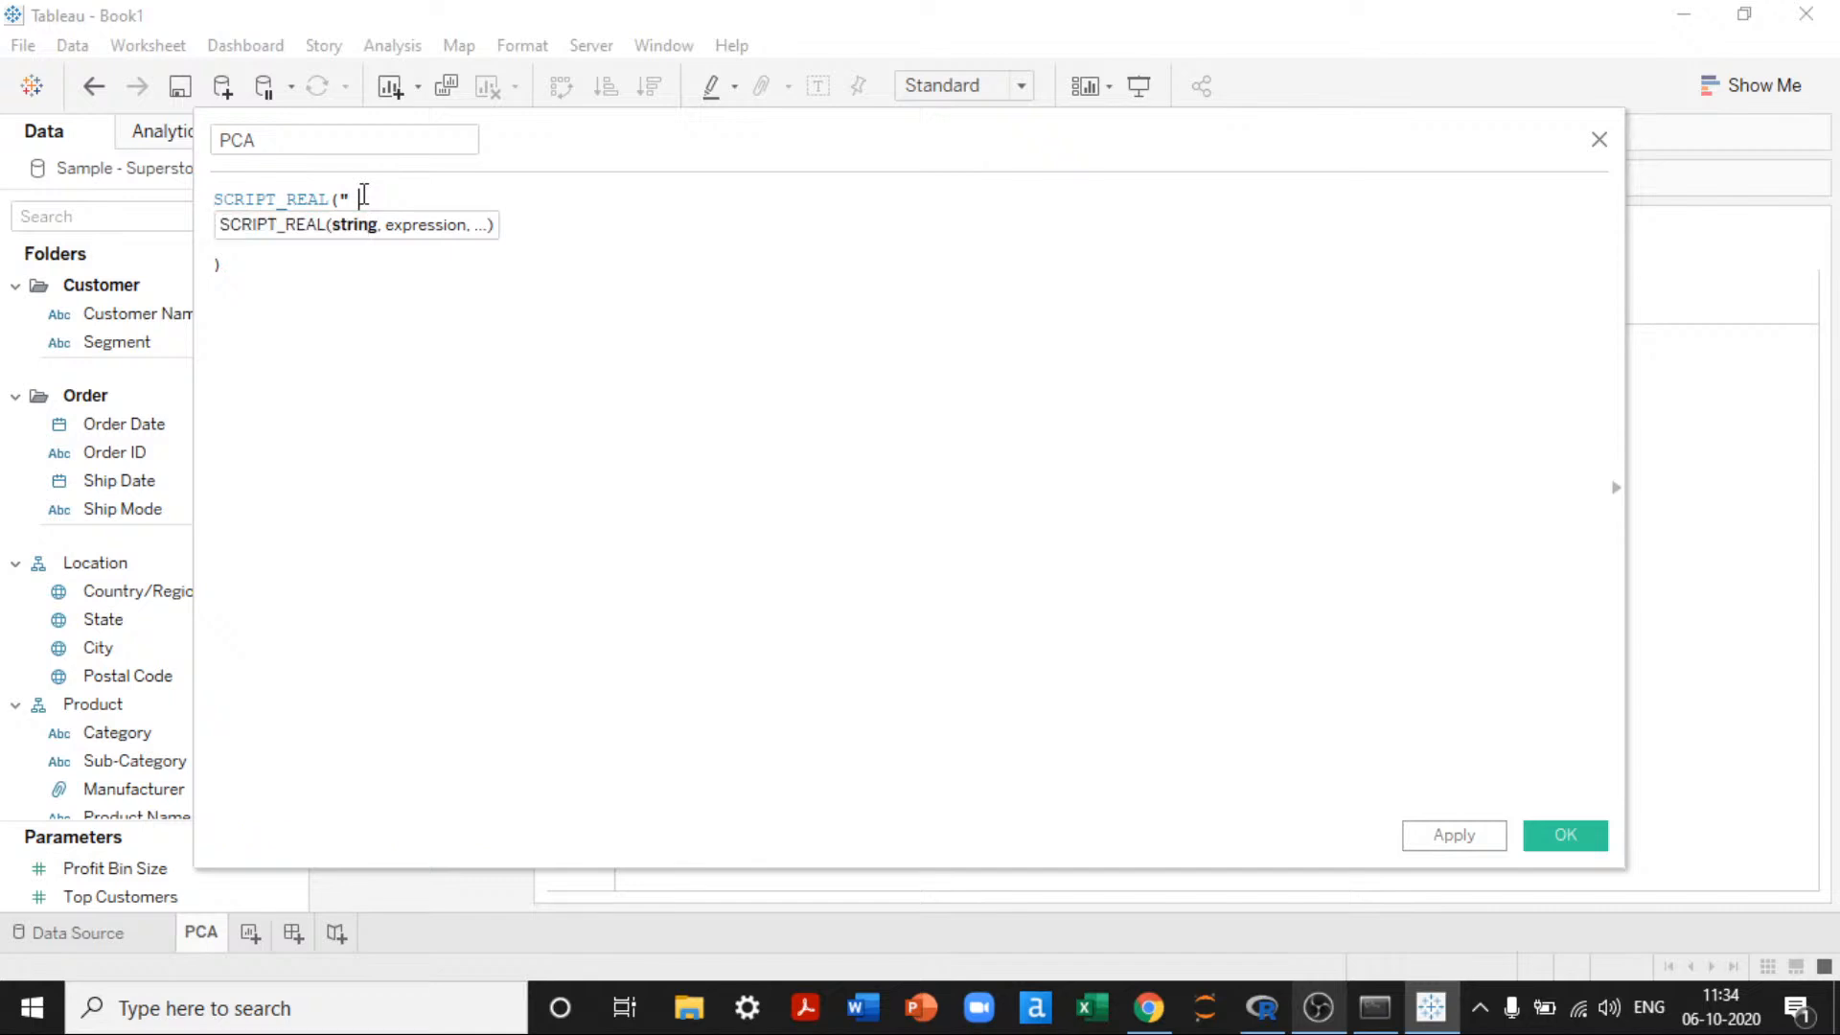
{"action": "type", "text": " import pandas ad"}
{"action": "type", "text": " pd"}
{"action": "key", "text": "Return"}
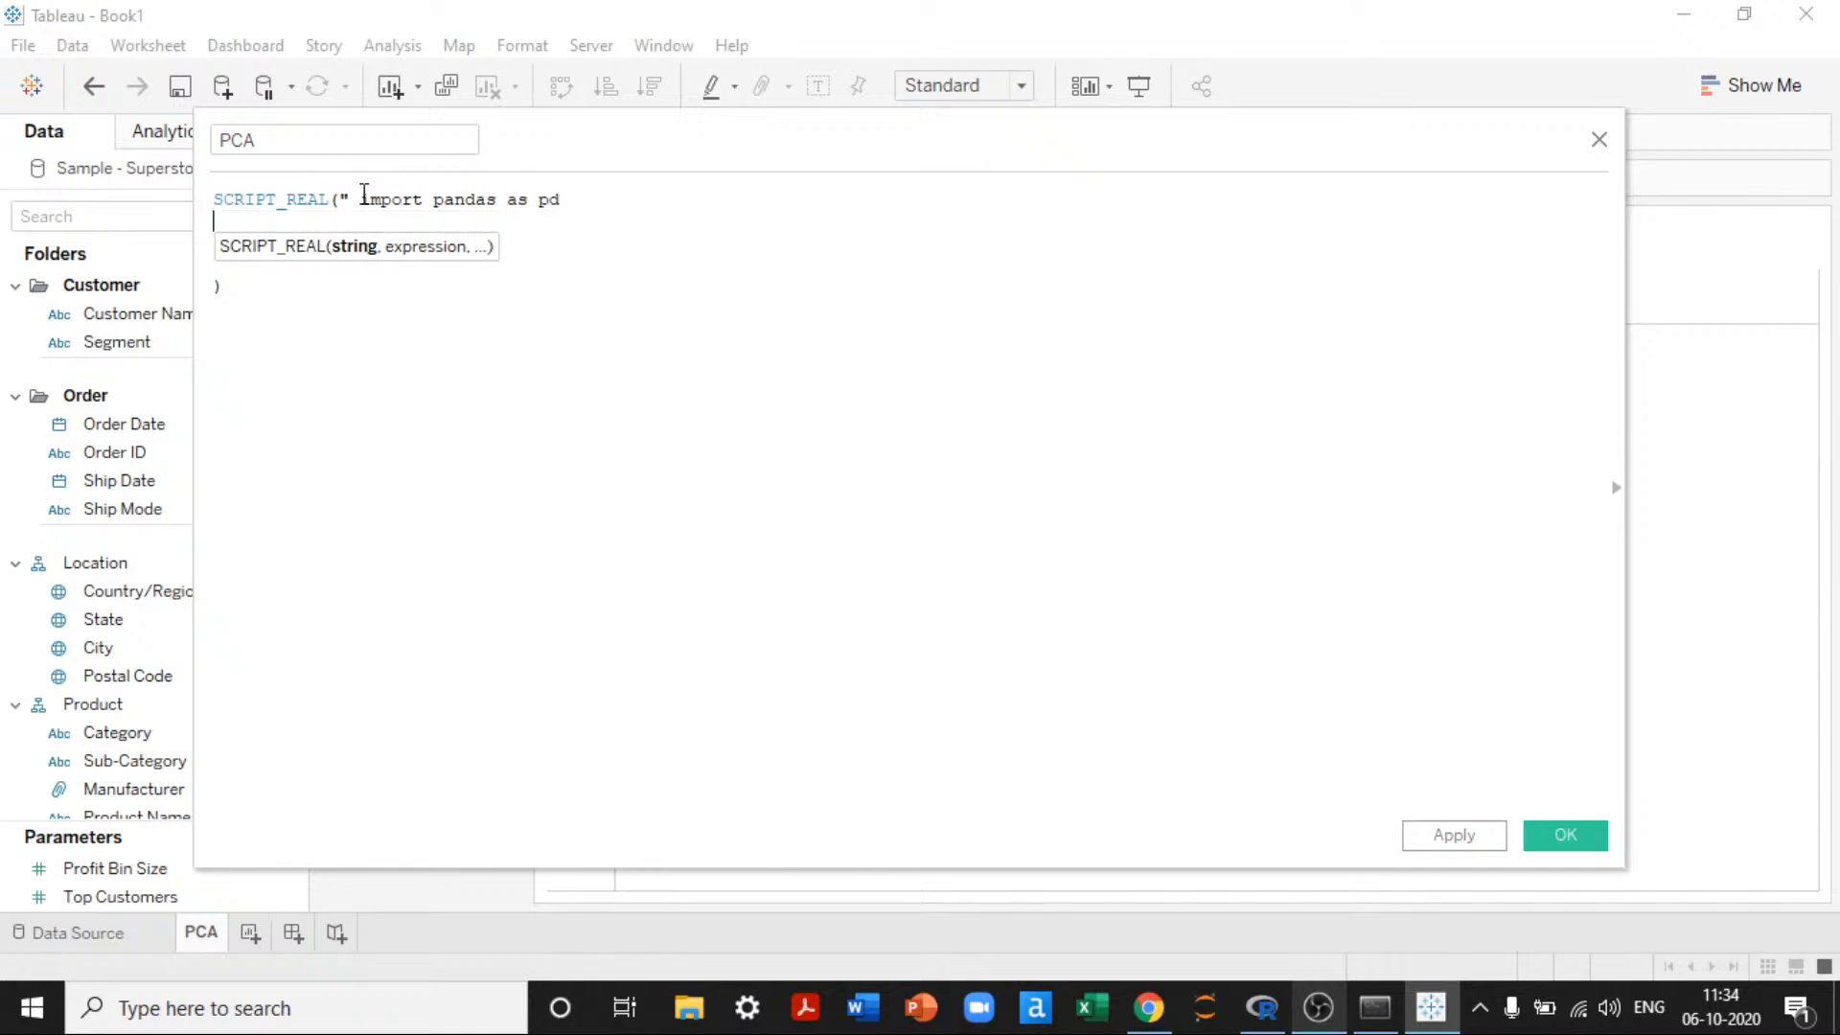
Step: Add a second script line reading from sklearn import decomposition
{"action": "type", "text": "i"}
{"action": "key", "text": "BackSpace"}
{"action": "type", "text": "from sklearn importr"}
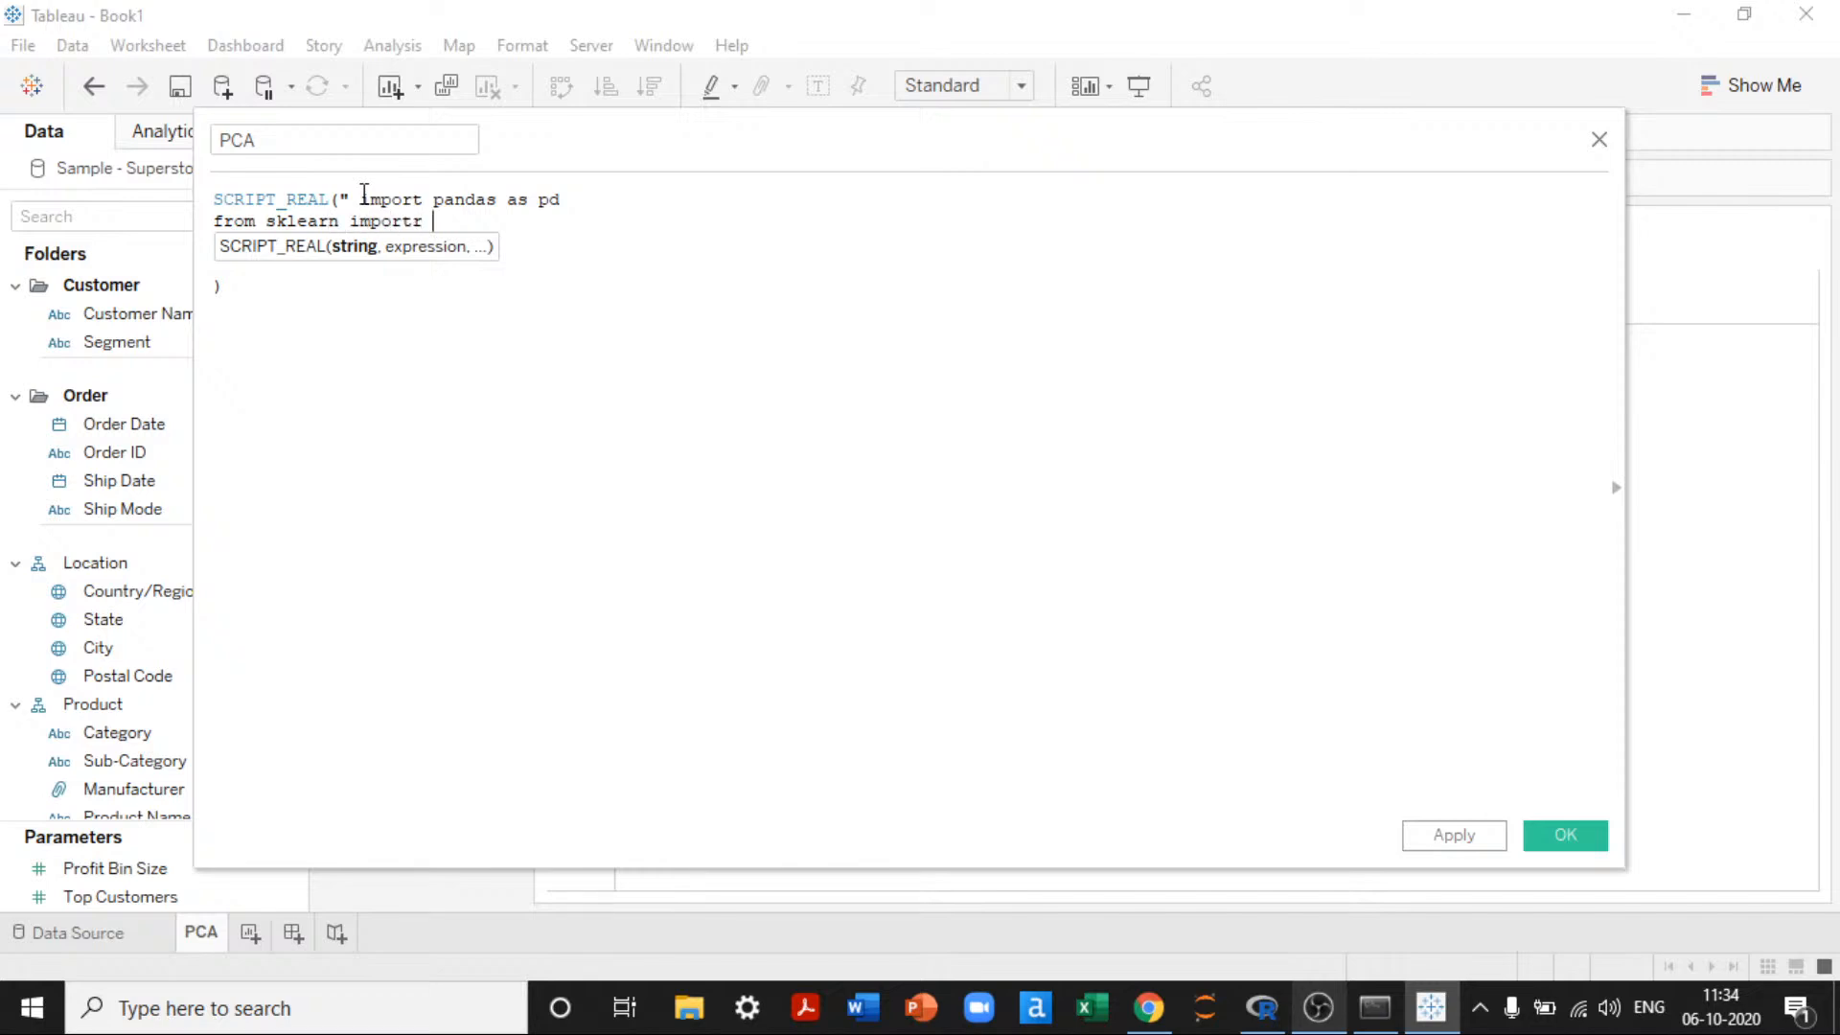
{"action": "key", "text": "BackSpace"}
{"action": "key", "text": "BackSpace"}
{"action": "type", "text": "t decomposition"}
Step: Rework the sklearn line into from sklearn.decomposition import PCA and start a new line below it
{"action": "key", "text": "ctrl+Left"}
{"action": "key", "text": "ctrl+Left"}
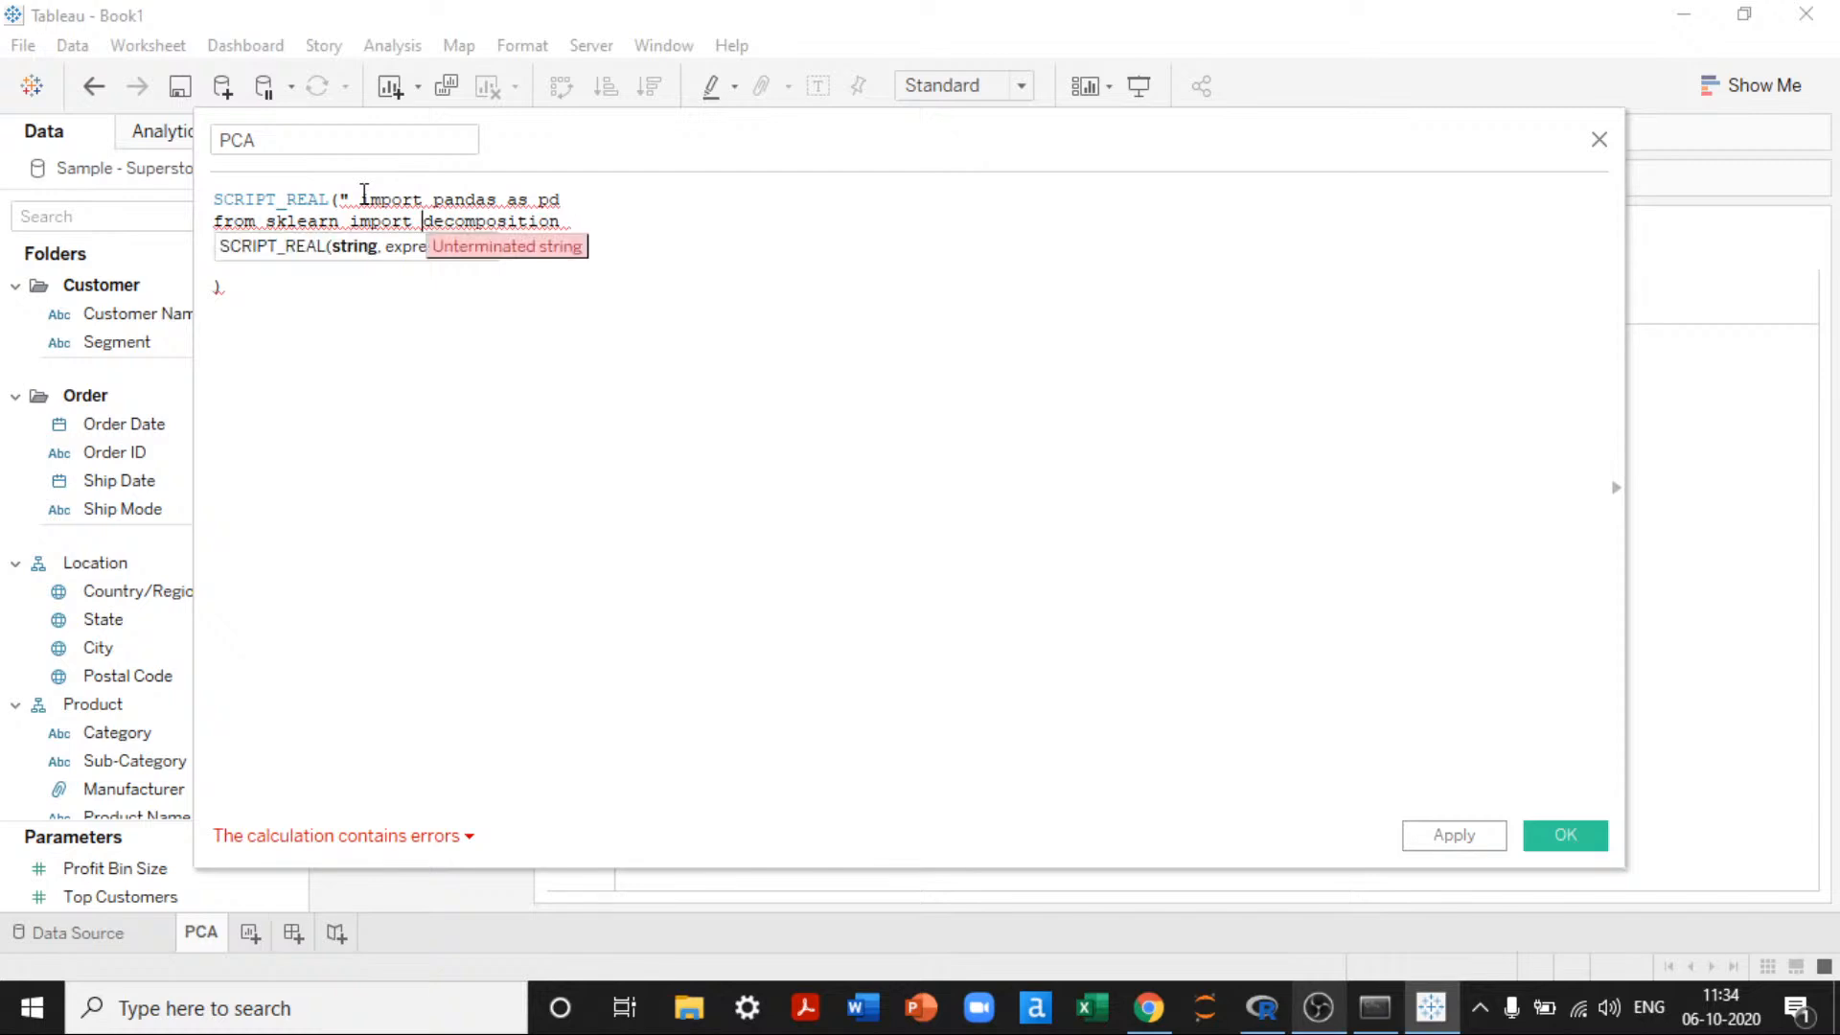
{"action": "key", "text": "ctrl+shift+Right"}
{"action": "key", "text": "BackSpace"}
{"action": "key", "text": "BackSpace"}
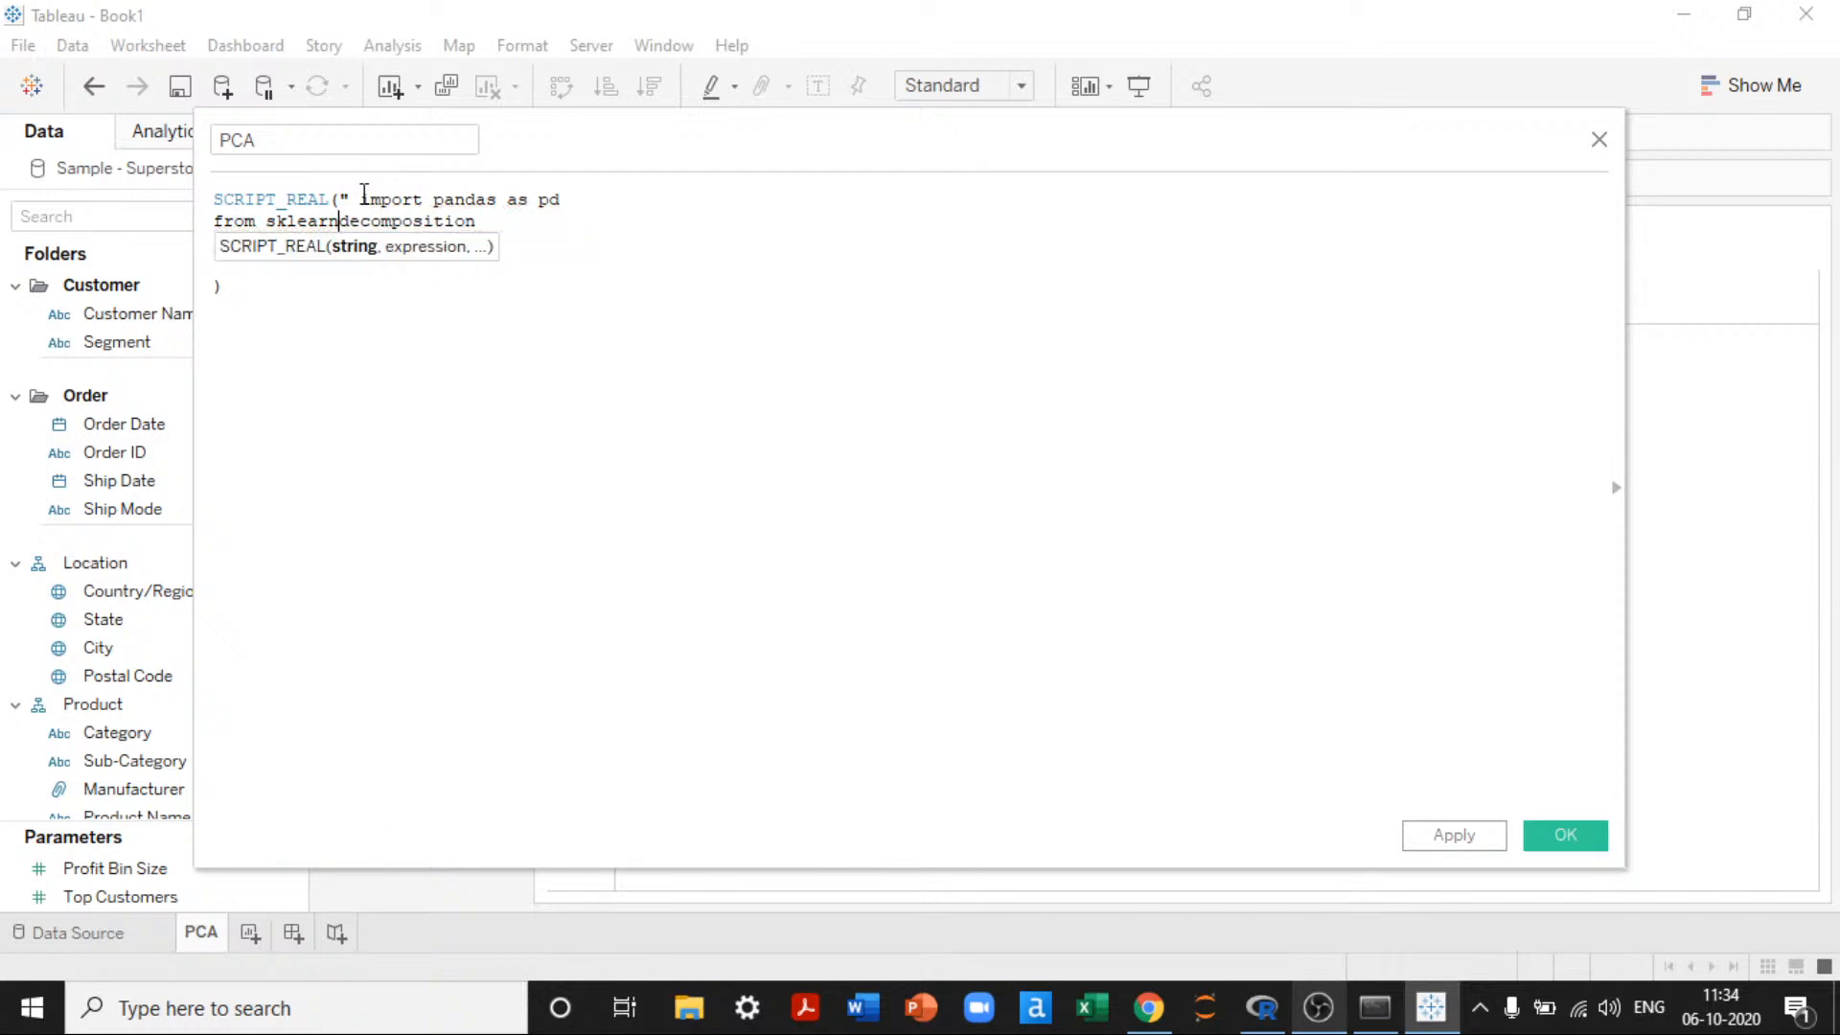
{"action": "type", "text": "."}
{"action": "key", "text": "End"}
{"action": "type", "text": "import "}
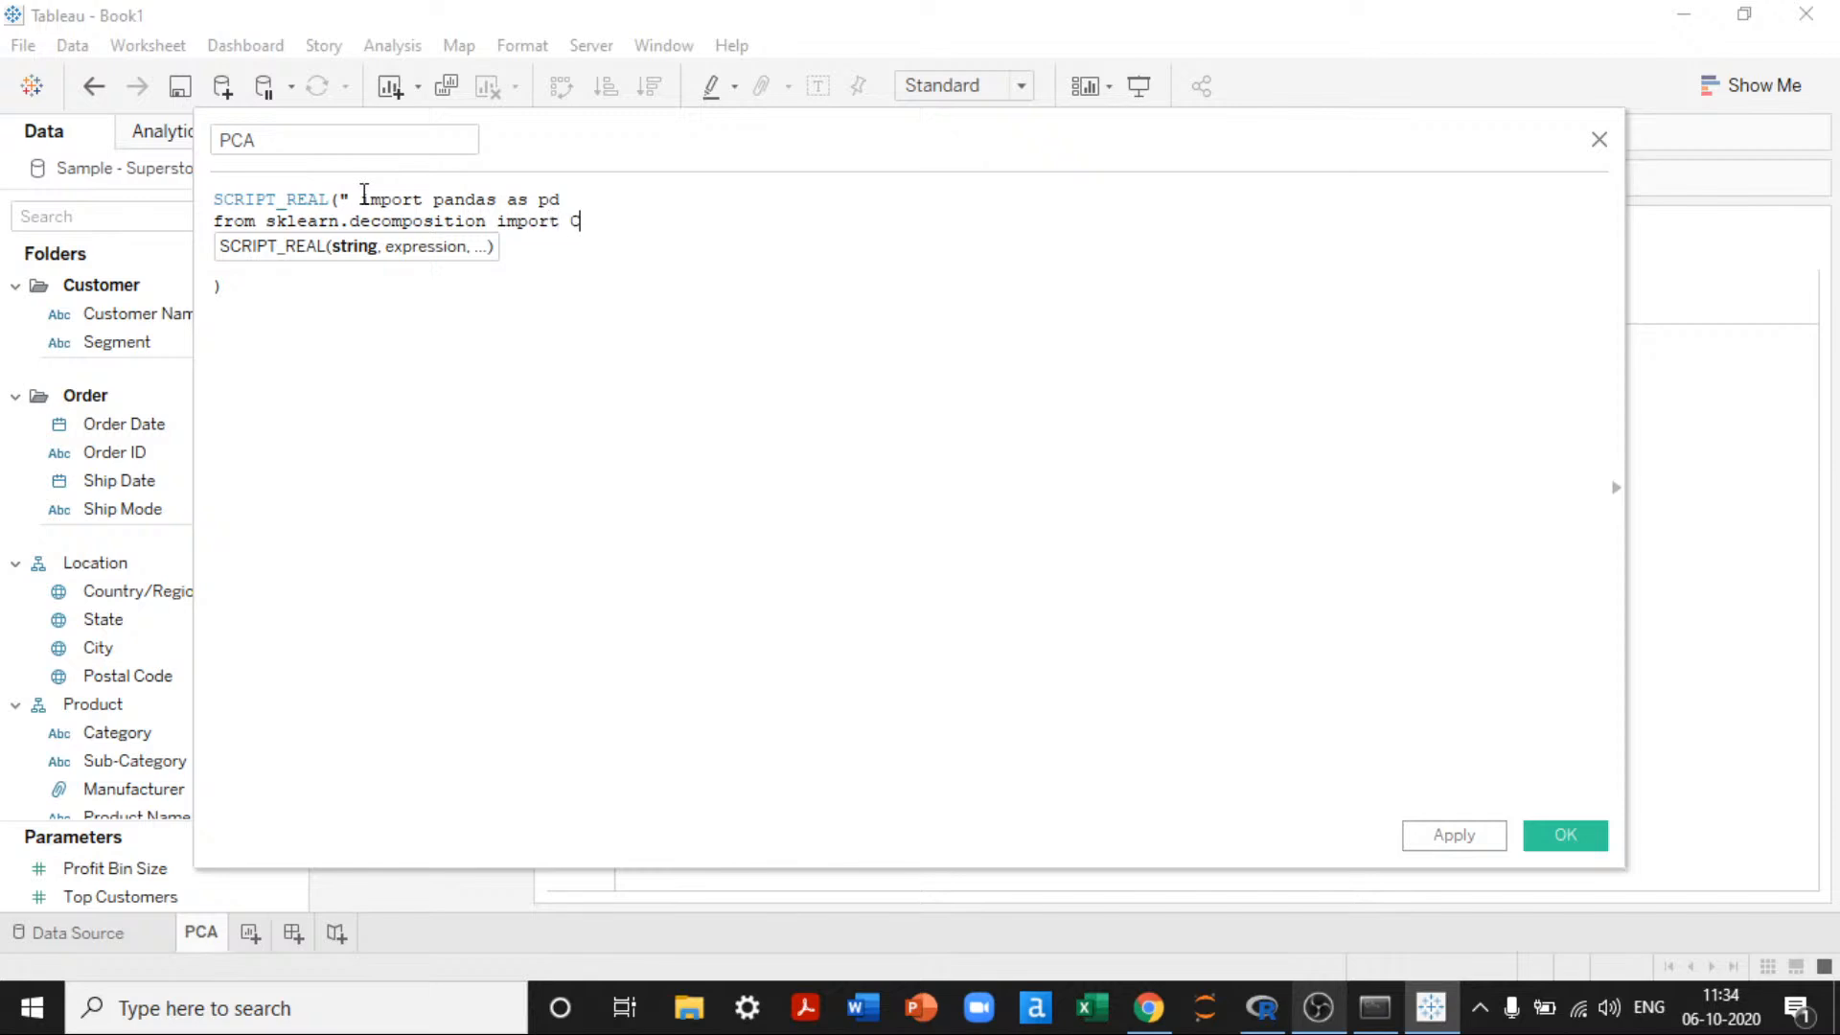
{"action": "type", "text": "PCA"}
{"action": "key", "text": "Return"}
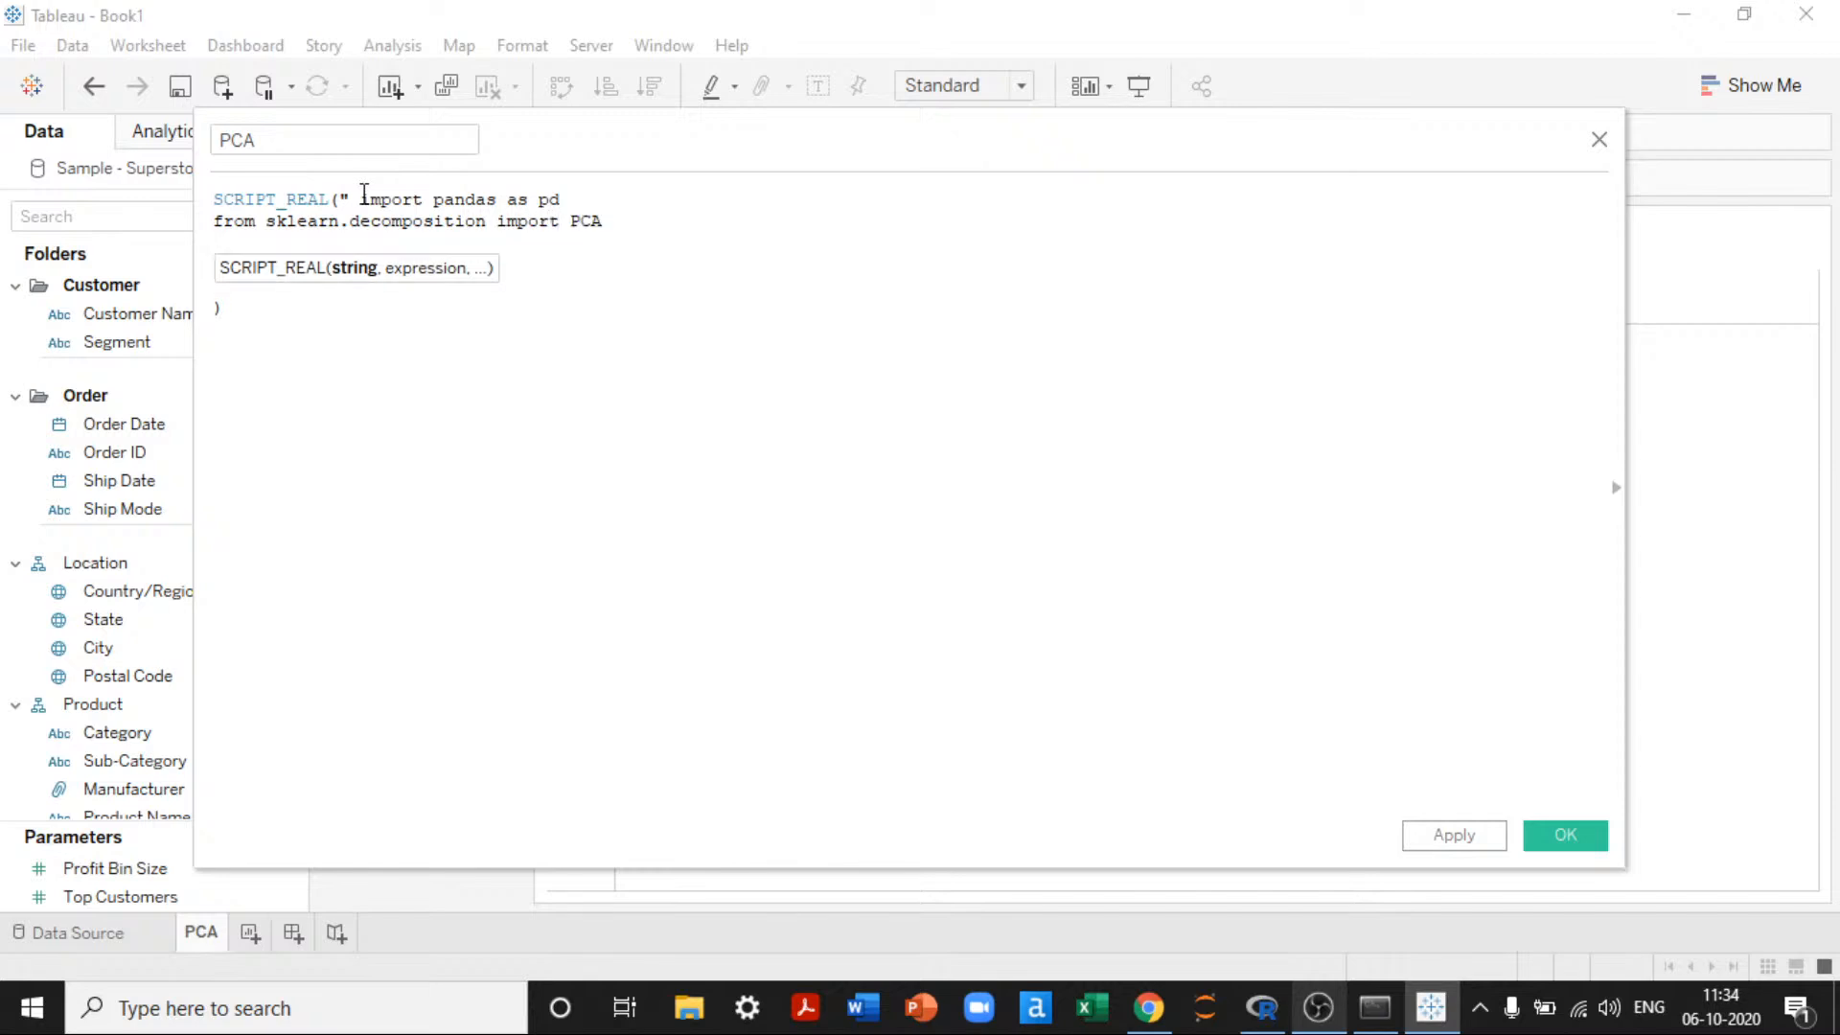
Step: Add the script line from sklearn.preprocessing import StandardScaler, with the class name capitalized correctly
{"action": "type", "text": "from sklearn.preprocessi"}
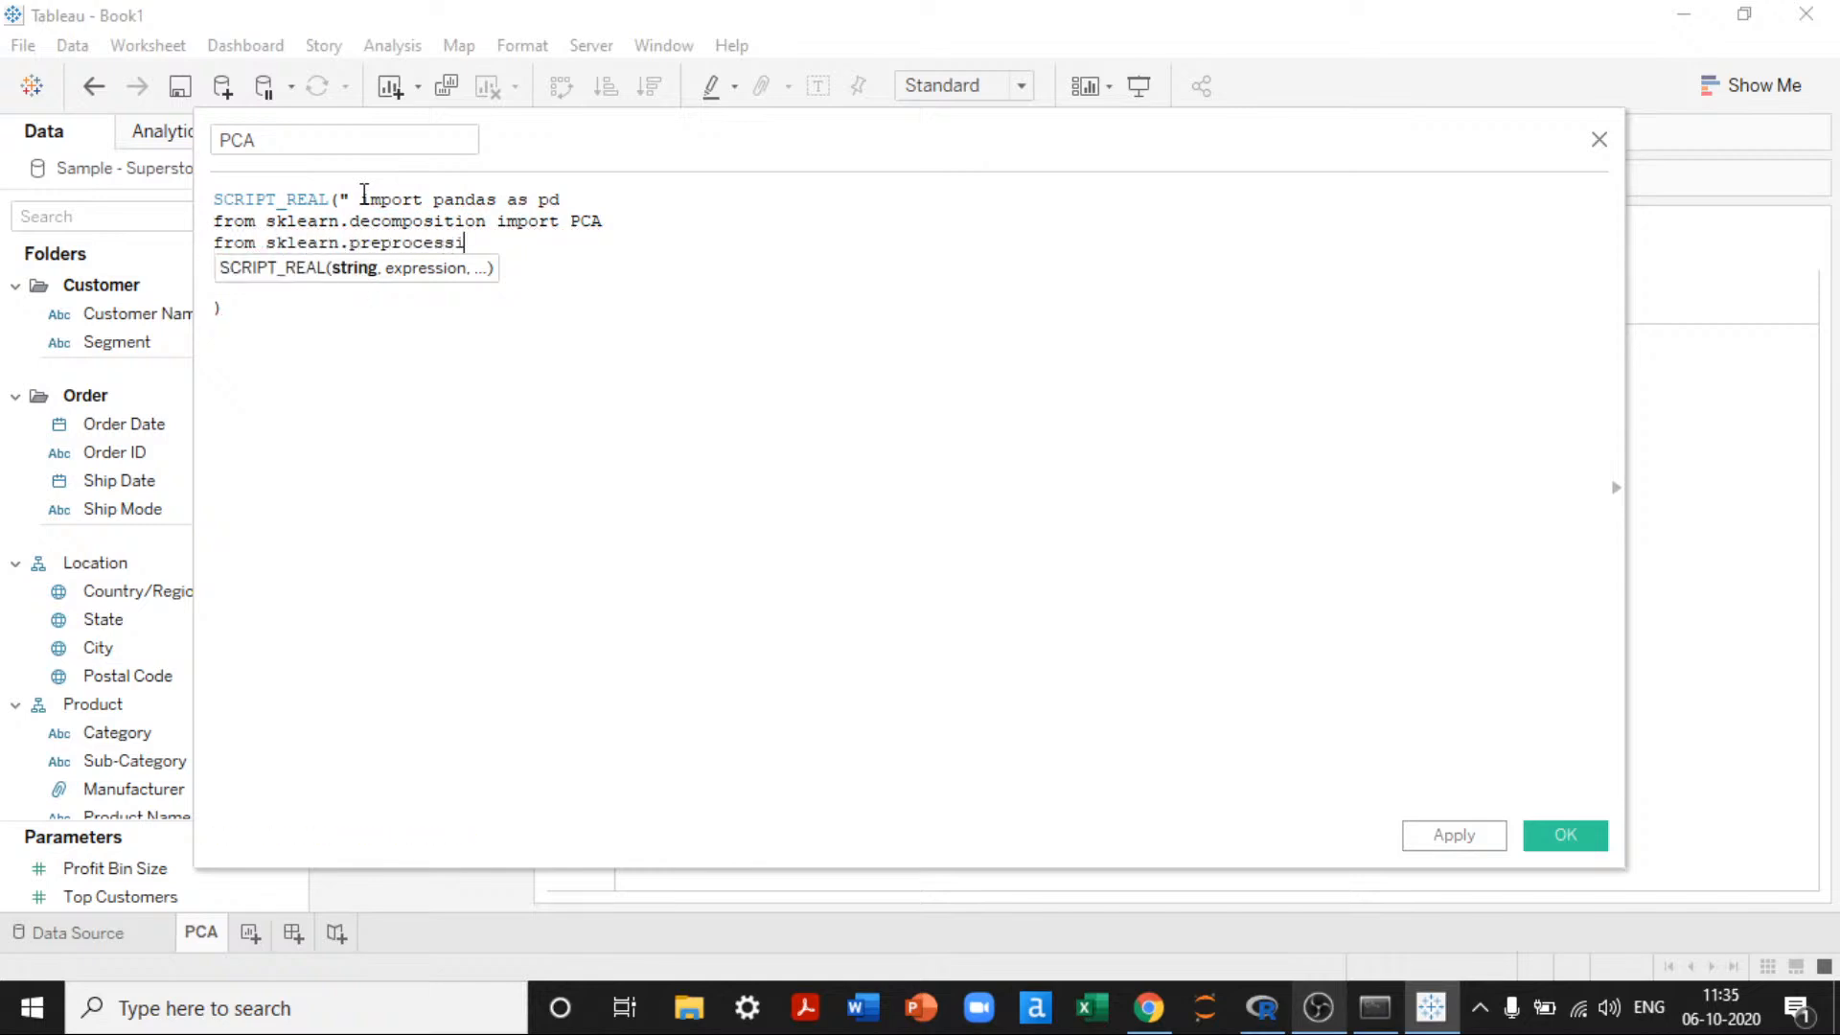
{"action": "type", "text": "ng import standard"}
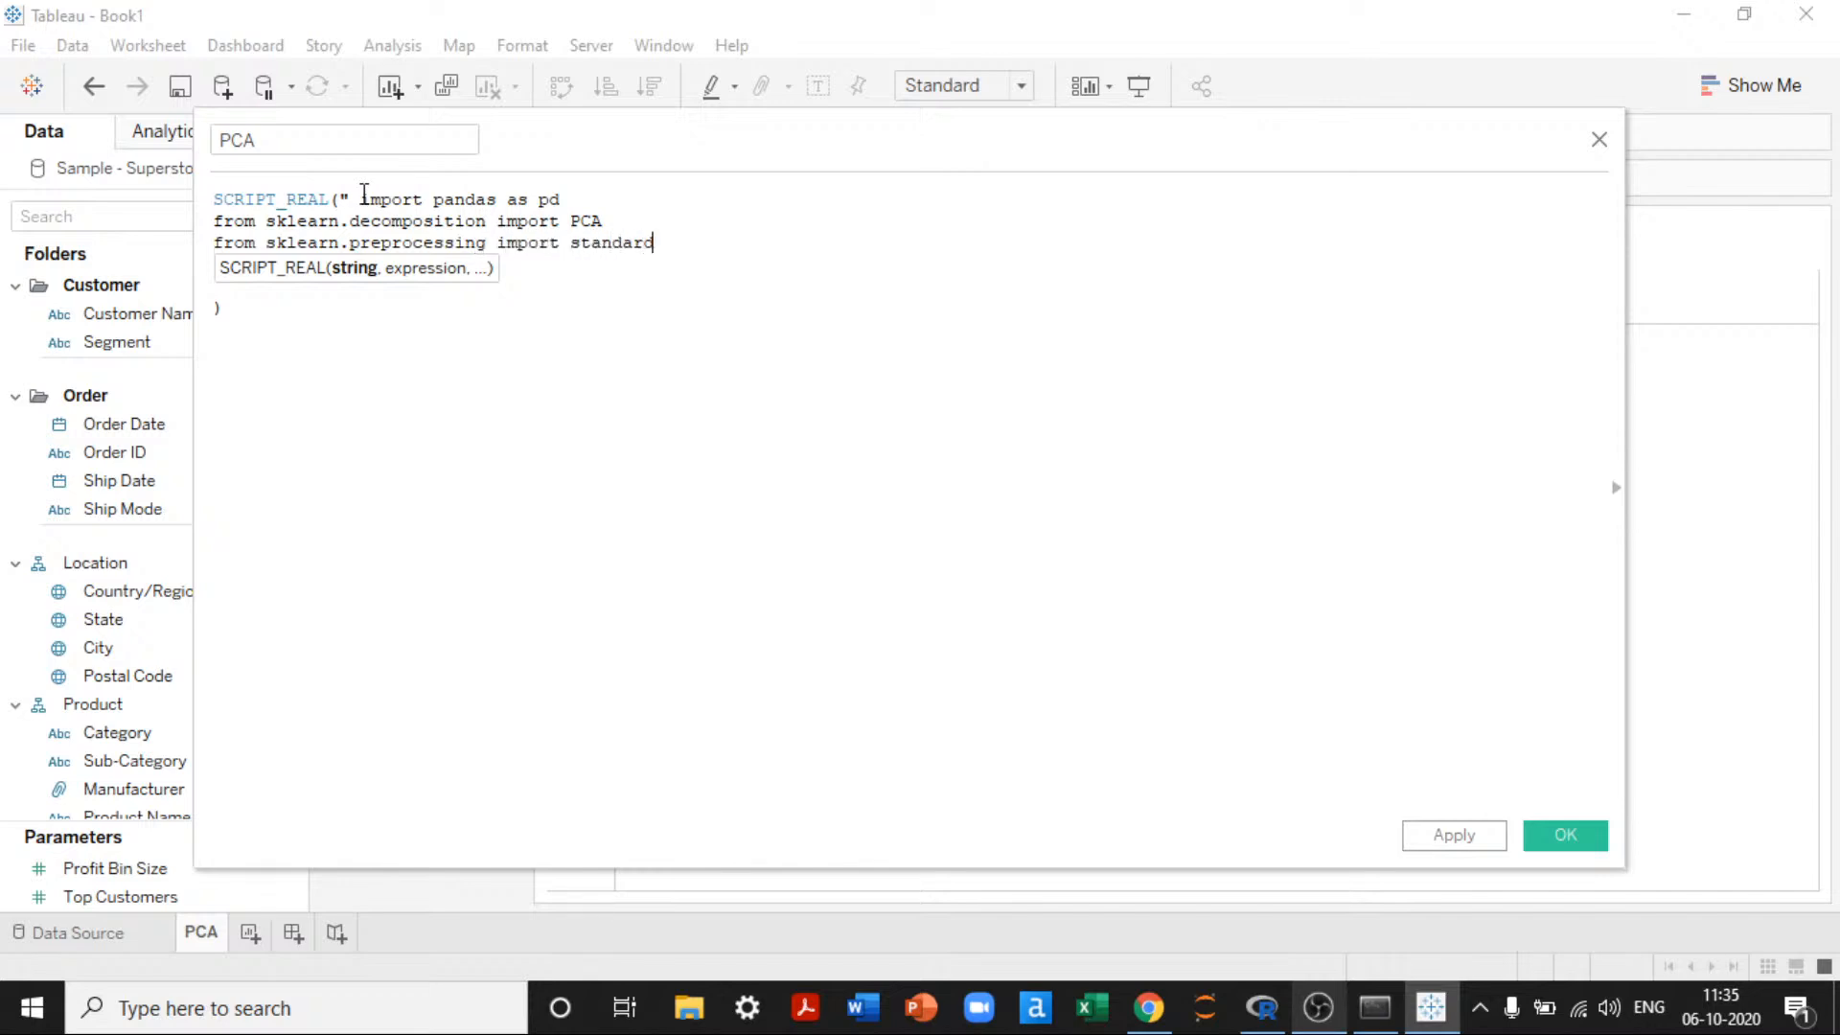
{"action": "type", "text": "Scaler"}
{"action": "key", "text": "ctrl+Left"}
{"action": "key", "text": "Delete"}
{"action": "type", "text": "S"}
{"action": "key", "text": "End"}
{"action": "key", "text": "Down"}
{"action": "key", "text": "Down"}
{"action": "key", "text": "Down"}
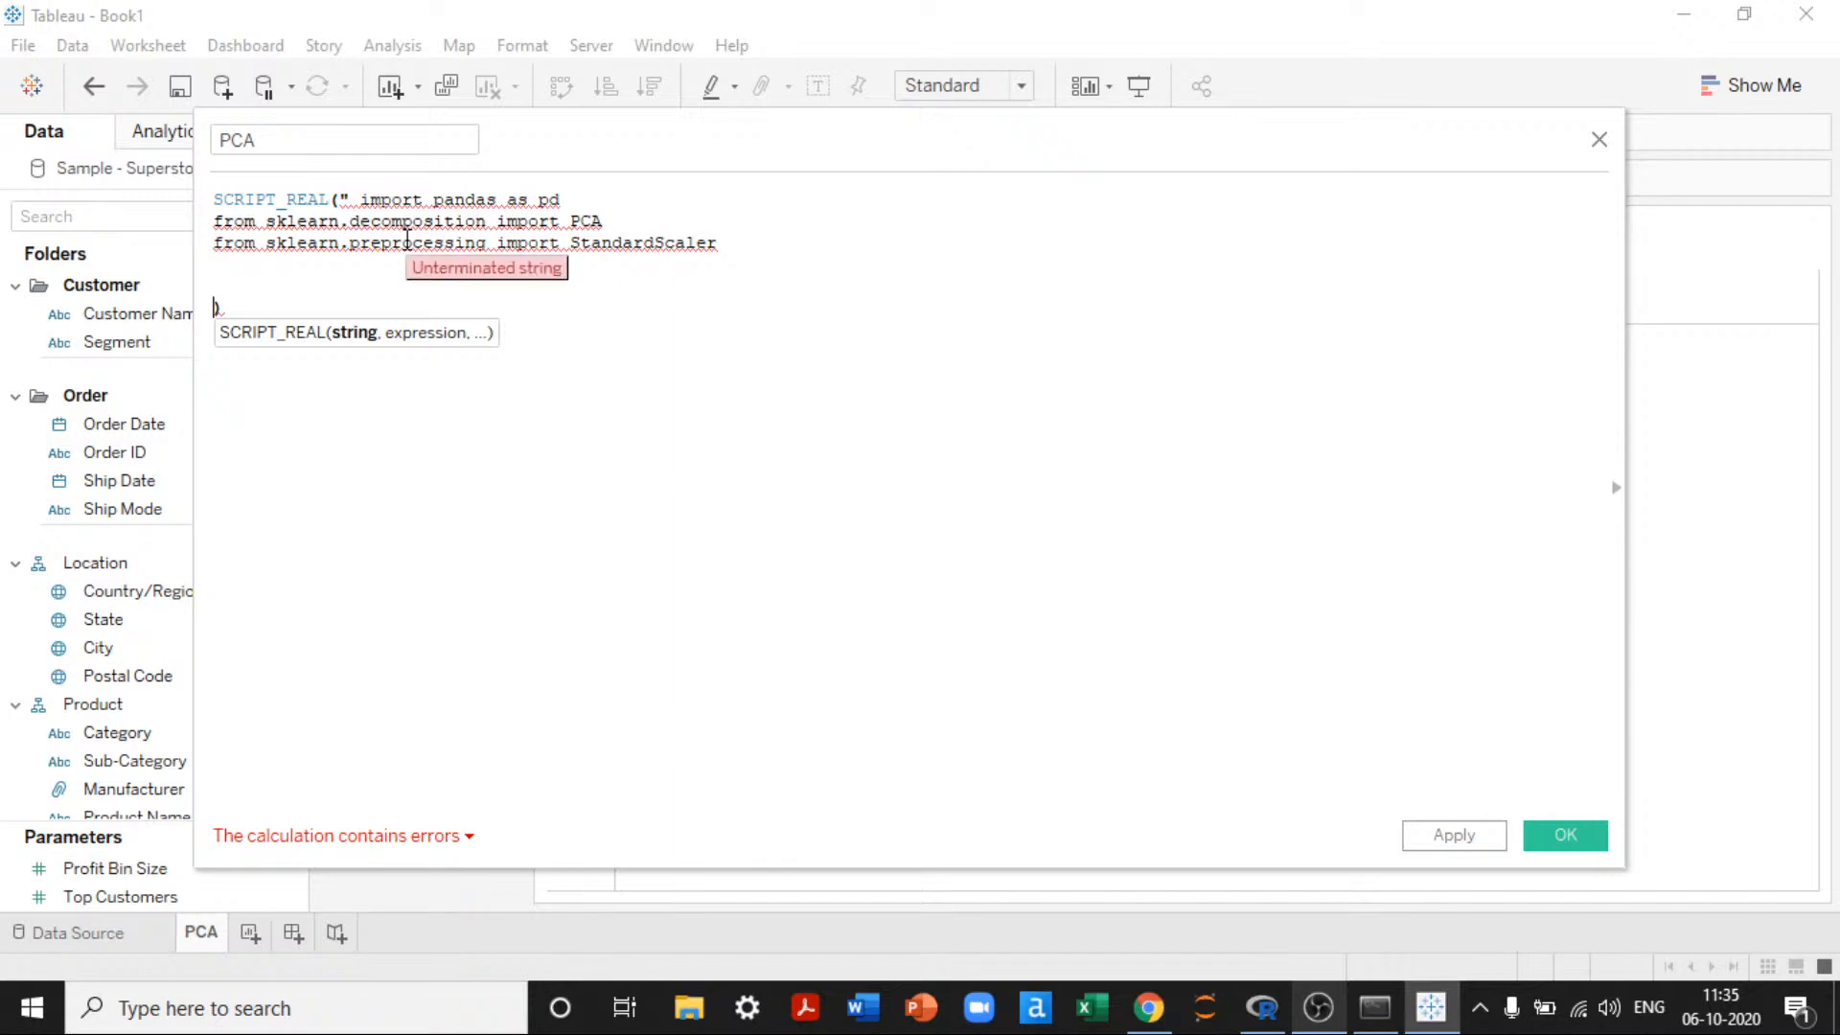
Step: Leave a blank line after the imports and begin the data frame with df = pd.DataFrame({
{"action": "left_click", "coordinate": [268, 274]}
{"action": "key", "text": "Return"}
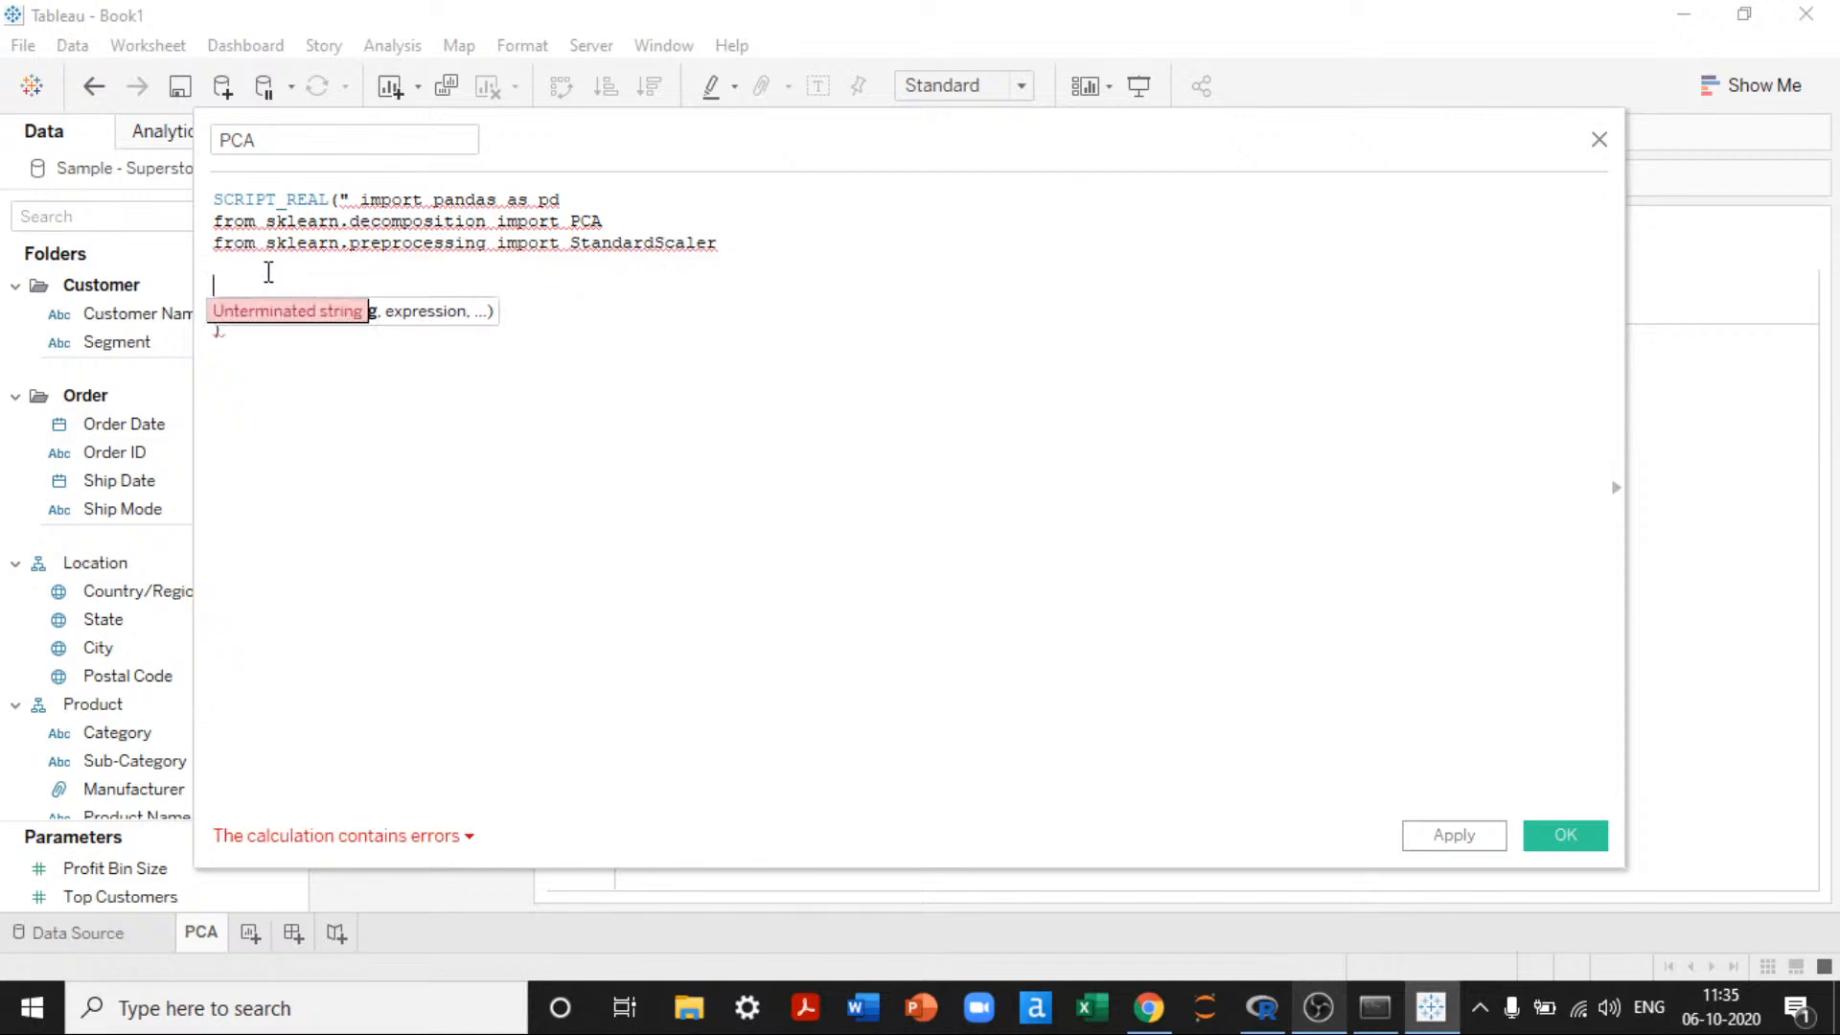
{"action": "type", "text": "df ="}
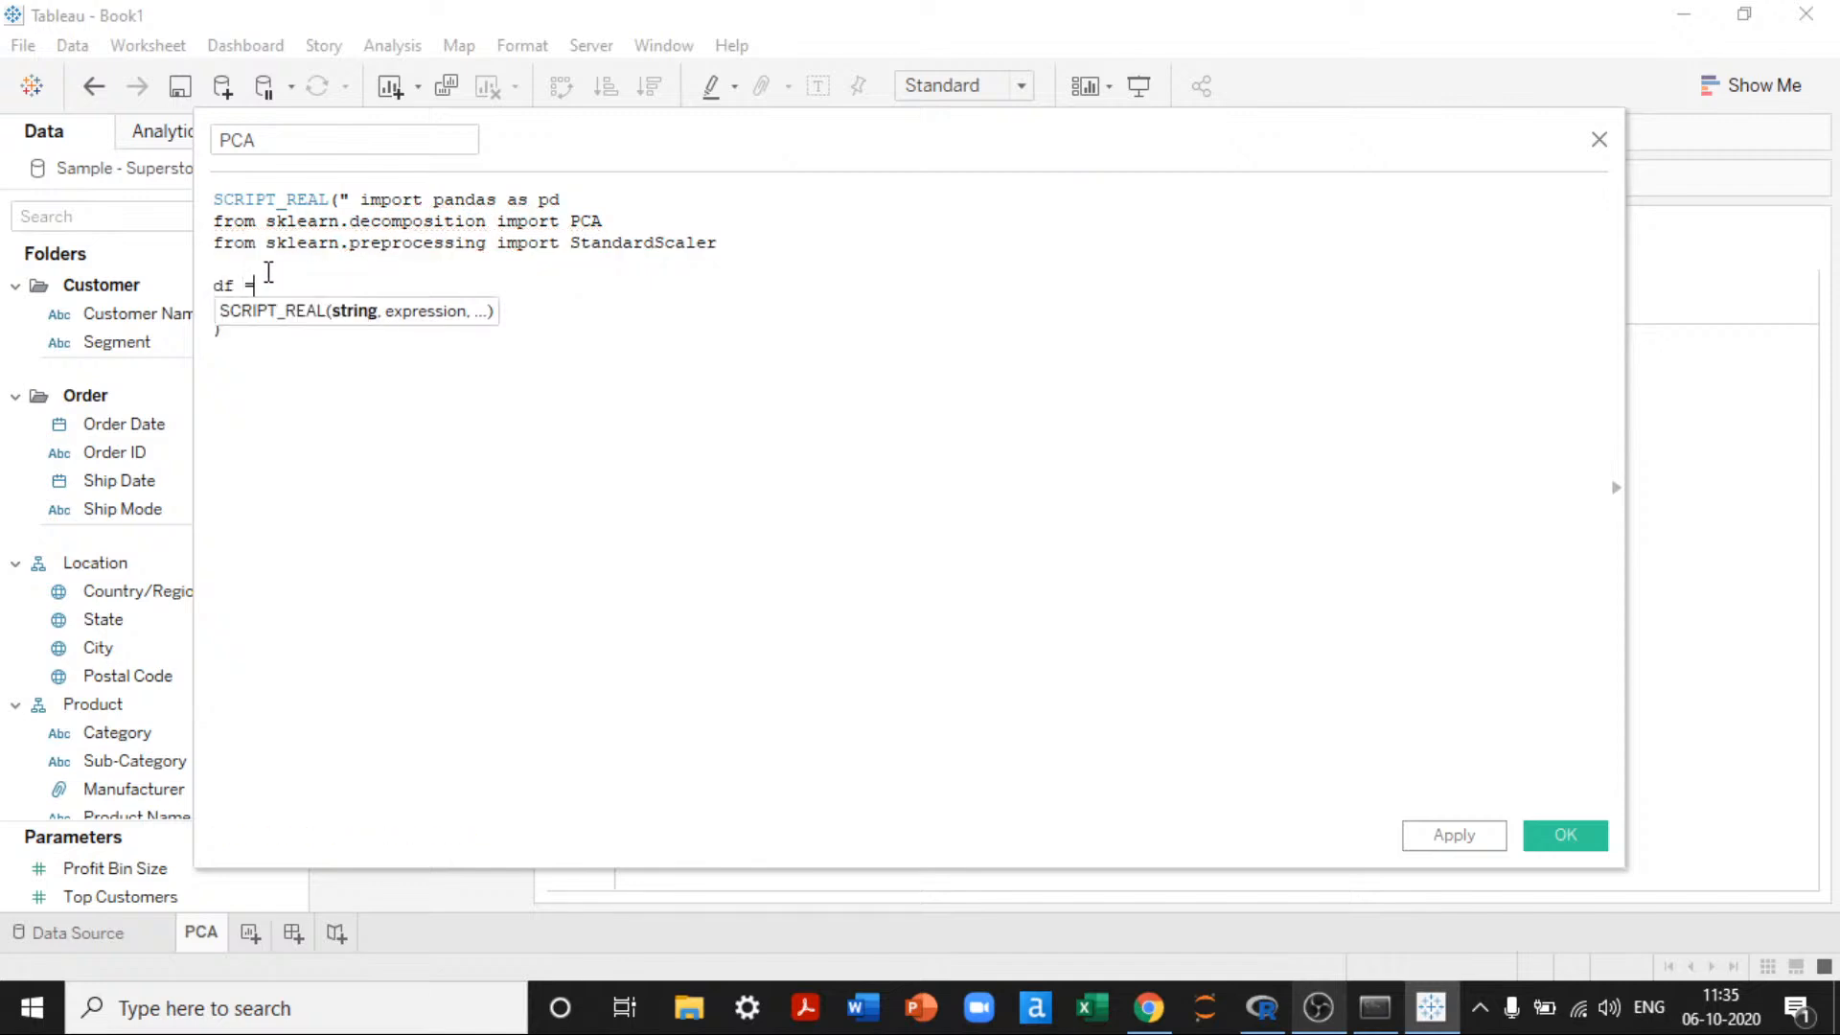
{"action": "type", "text": " d"}
{"action": "type", "text": "d.DataFr"}
{"action": "key", "text": "BackSpace"}
{"action": "type", "text": "rame({"}
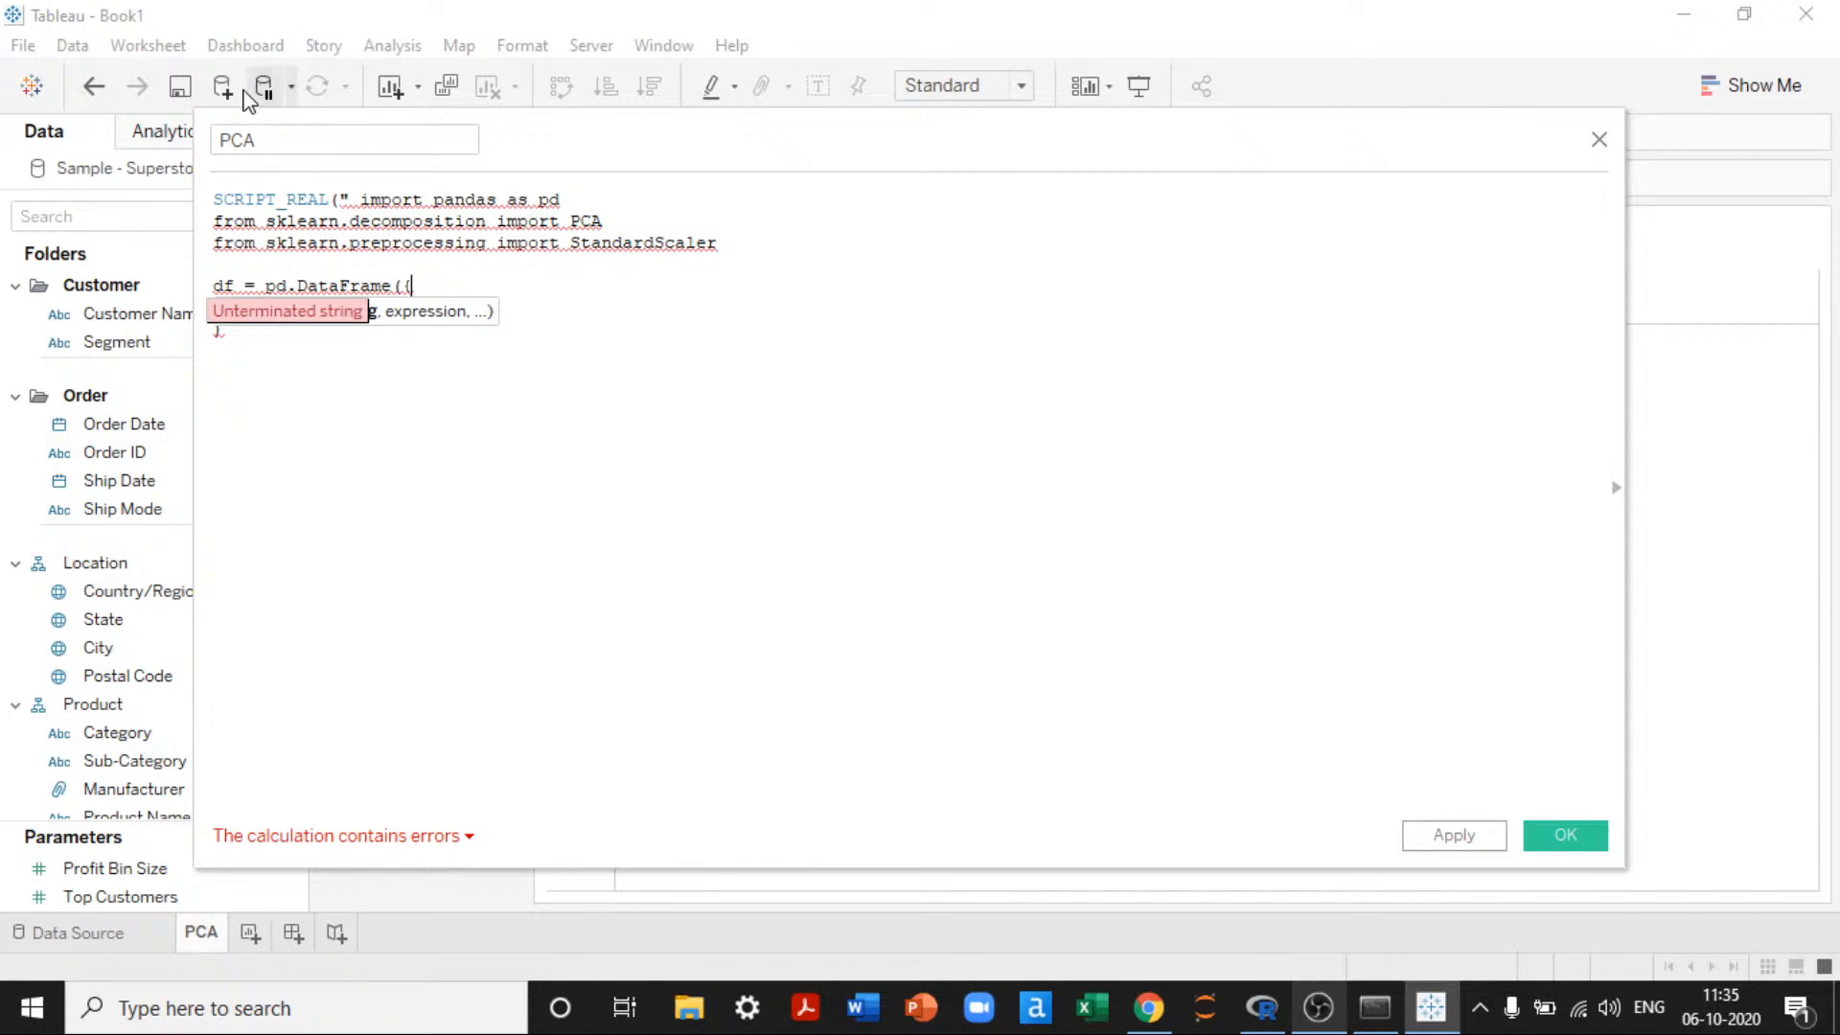
Step: Resize the calculation editor so the data source's measures stay visible beside it, and save the unfinished PCA calculation
{"action": "left_click_drag", "start_coordinate": [198, 109], "coordinate": [751, 129]}
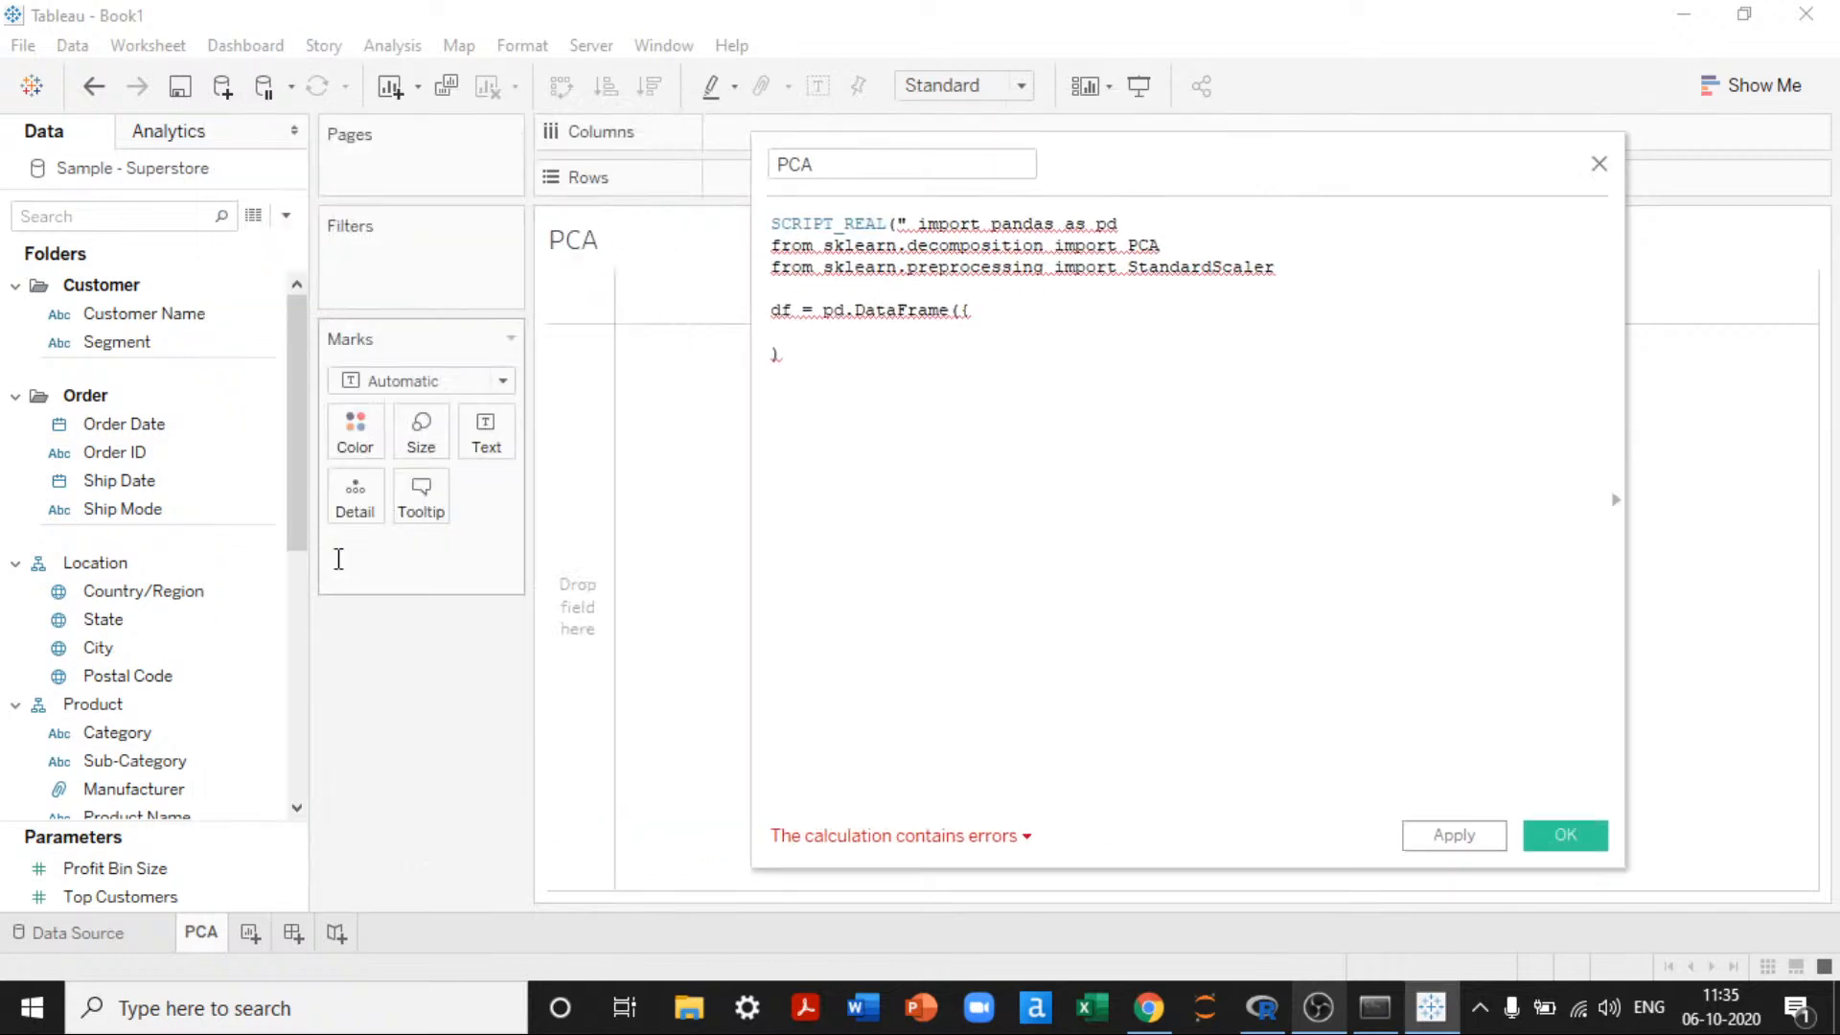
{"action": "scroll", "coordinate": [303, 658], "scroll_direction": "down", "scroll_amount": 5}
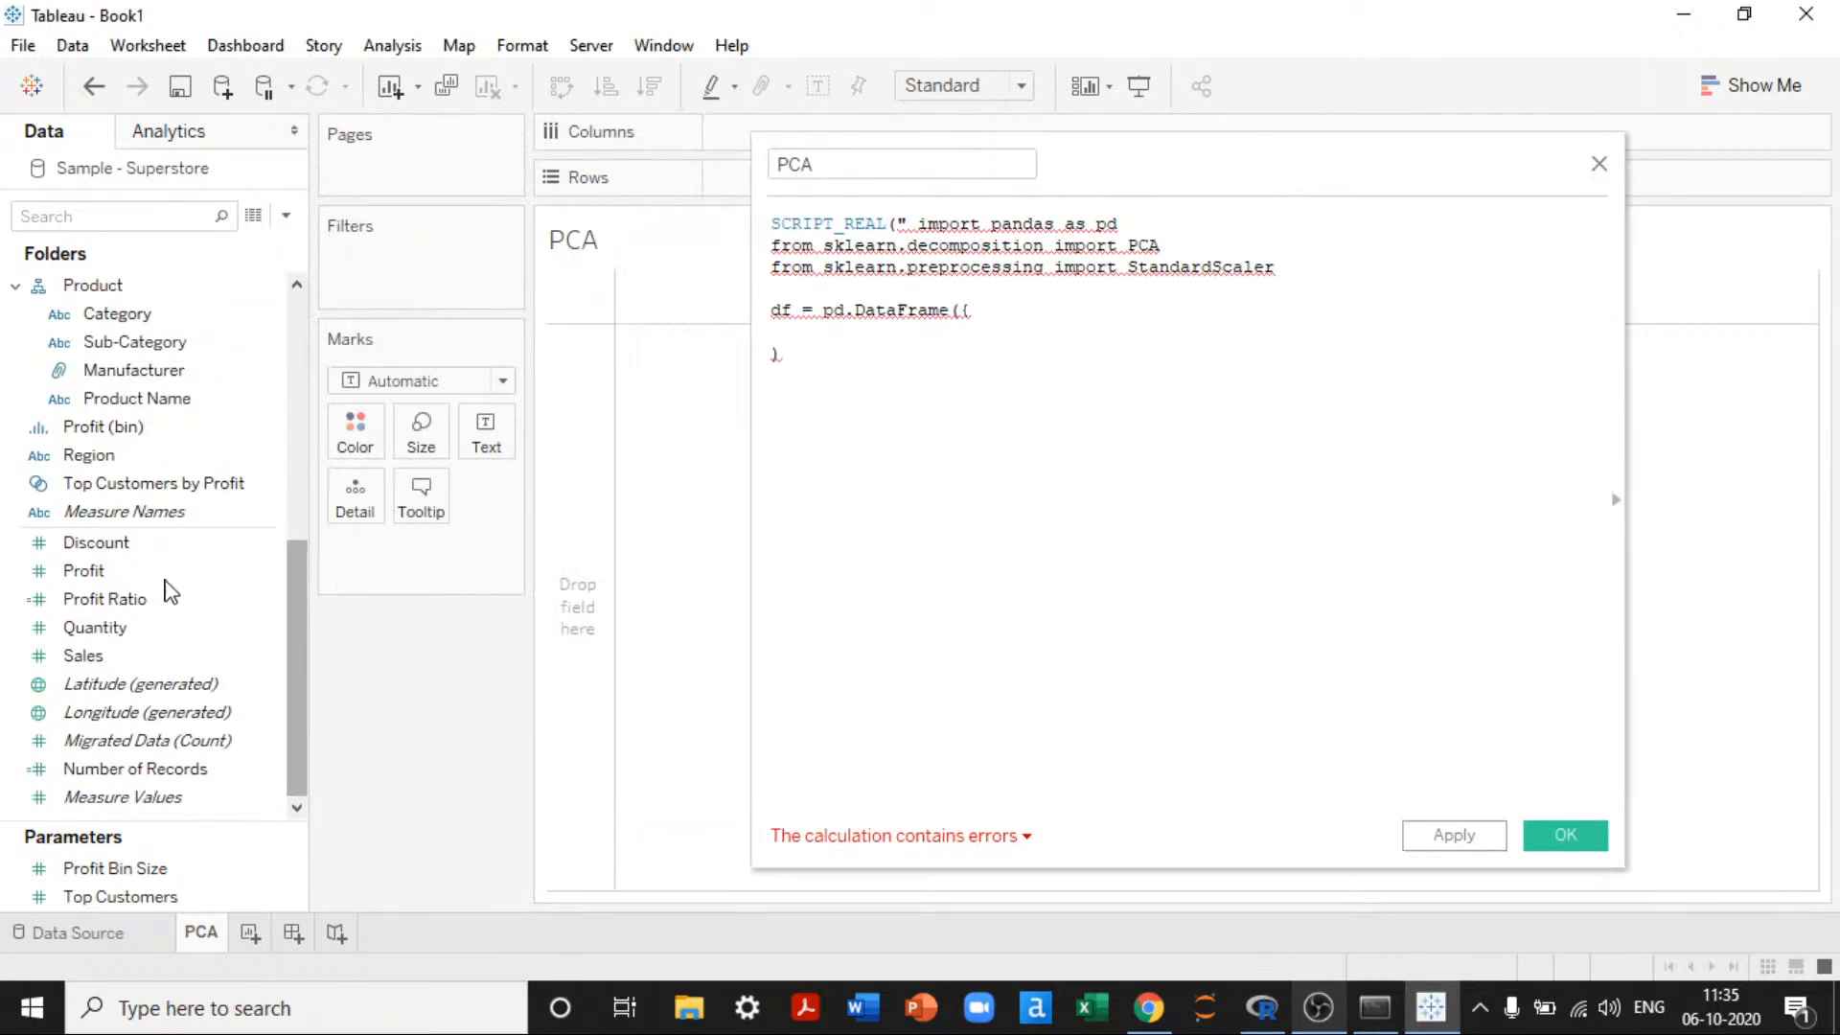
{"action": "left_click", "coordinate": [127, 571]}
{"action": "left_click", "coordinate": [123, 631]}
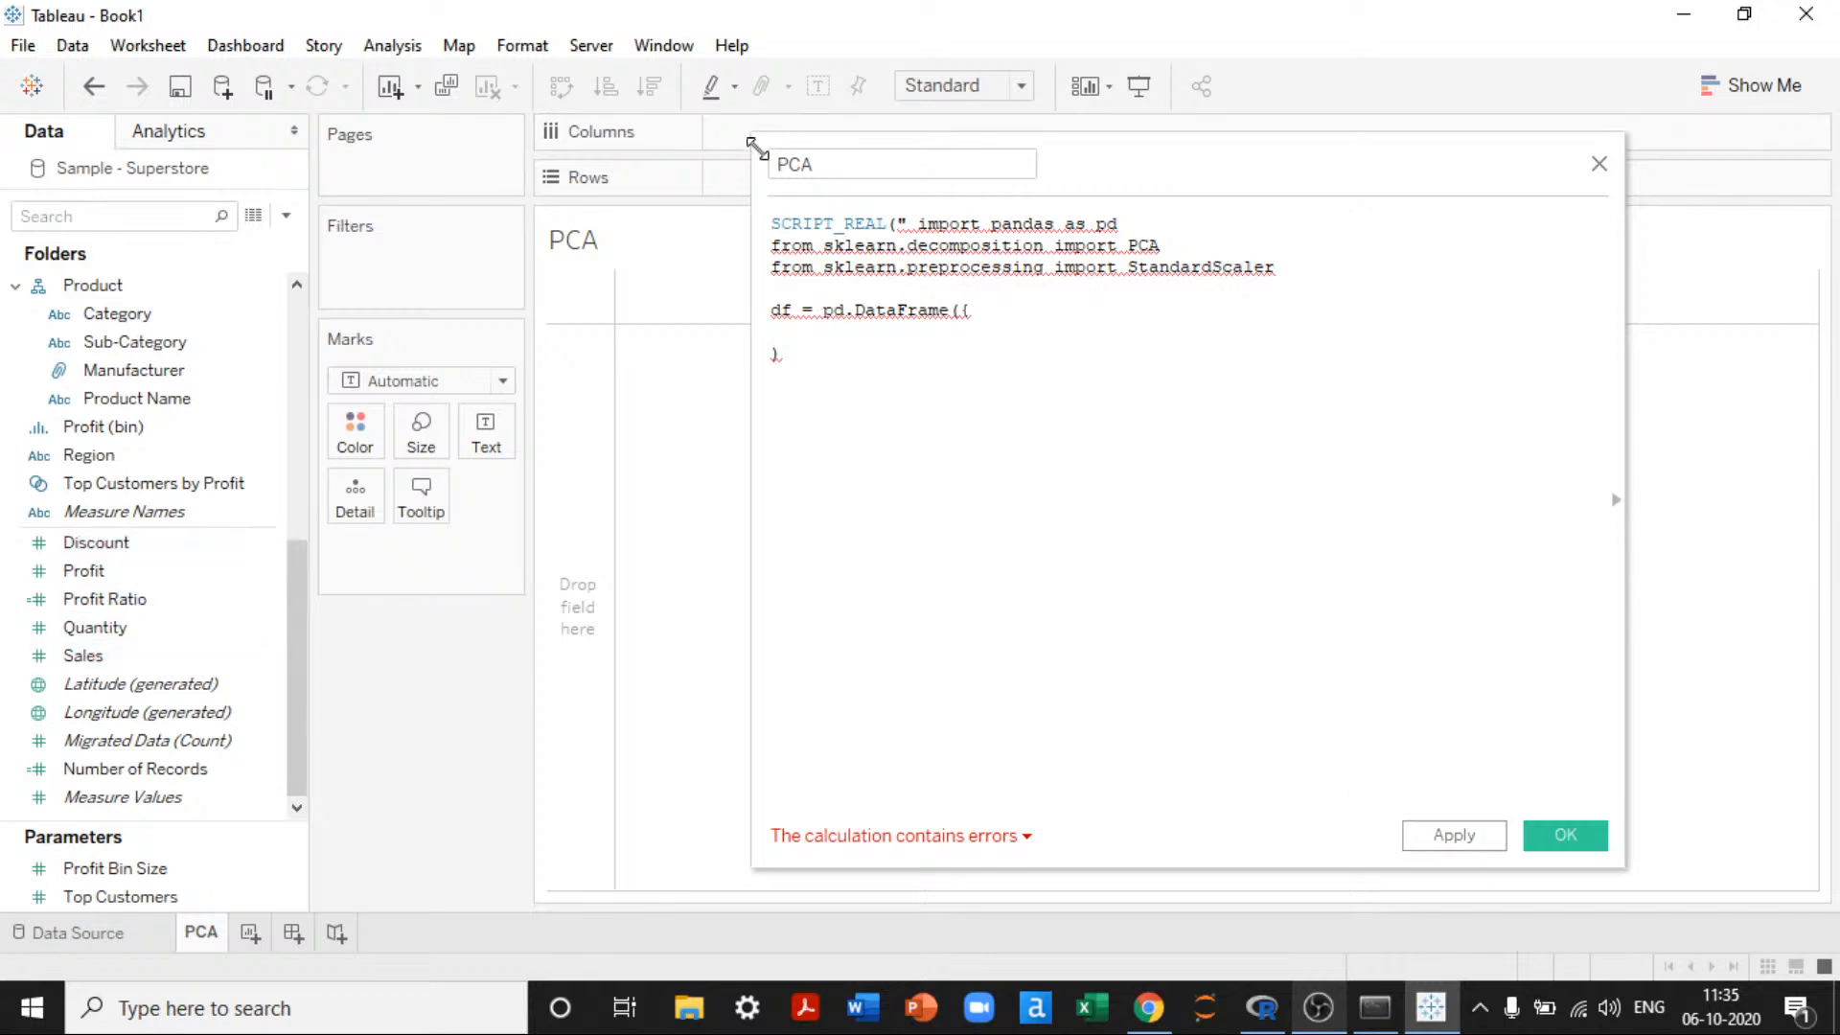
{"action": "left_click_drag", "start_coordinate": [753, 140], "coordinate": [340, 97]}
{"action": "left_click", "coordinate": [574, 296]}
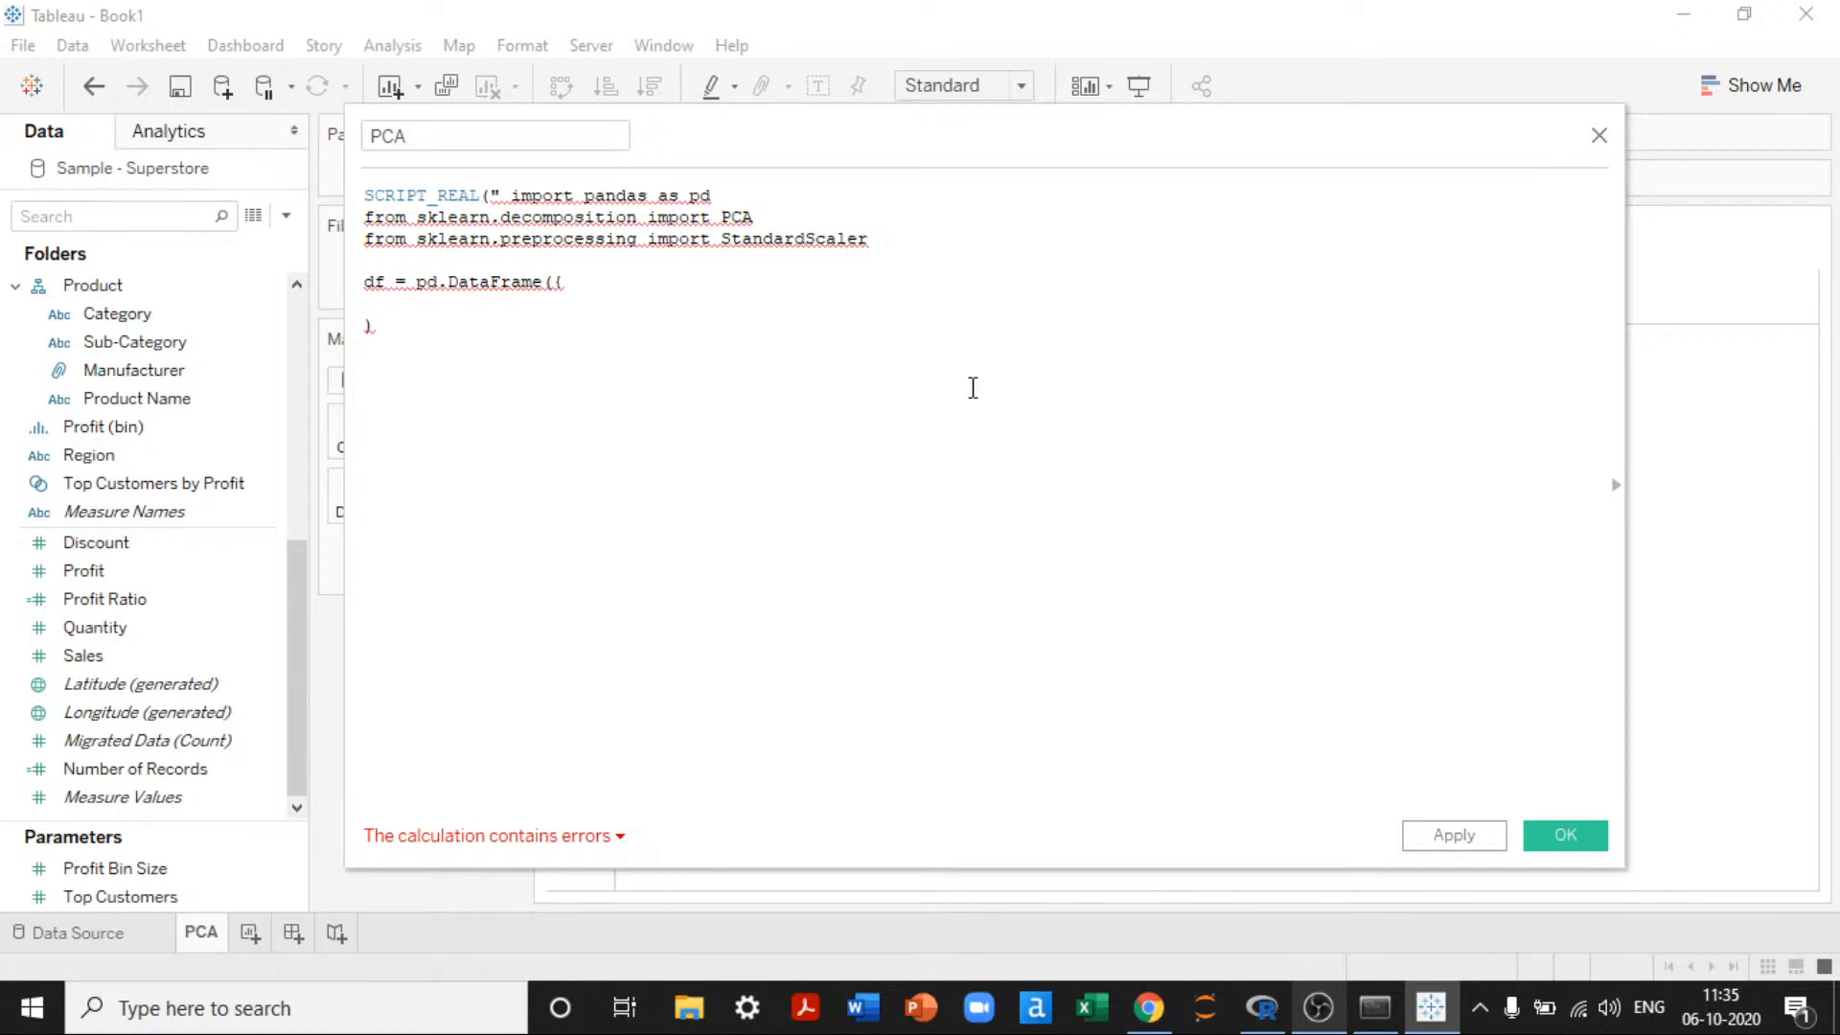
{"action": "left_click", "coordinate": [1447, 832]}
{"action": "left_click", "coordinate": [1573, 833]}
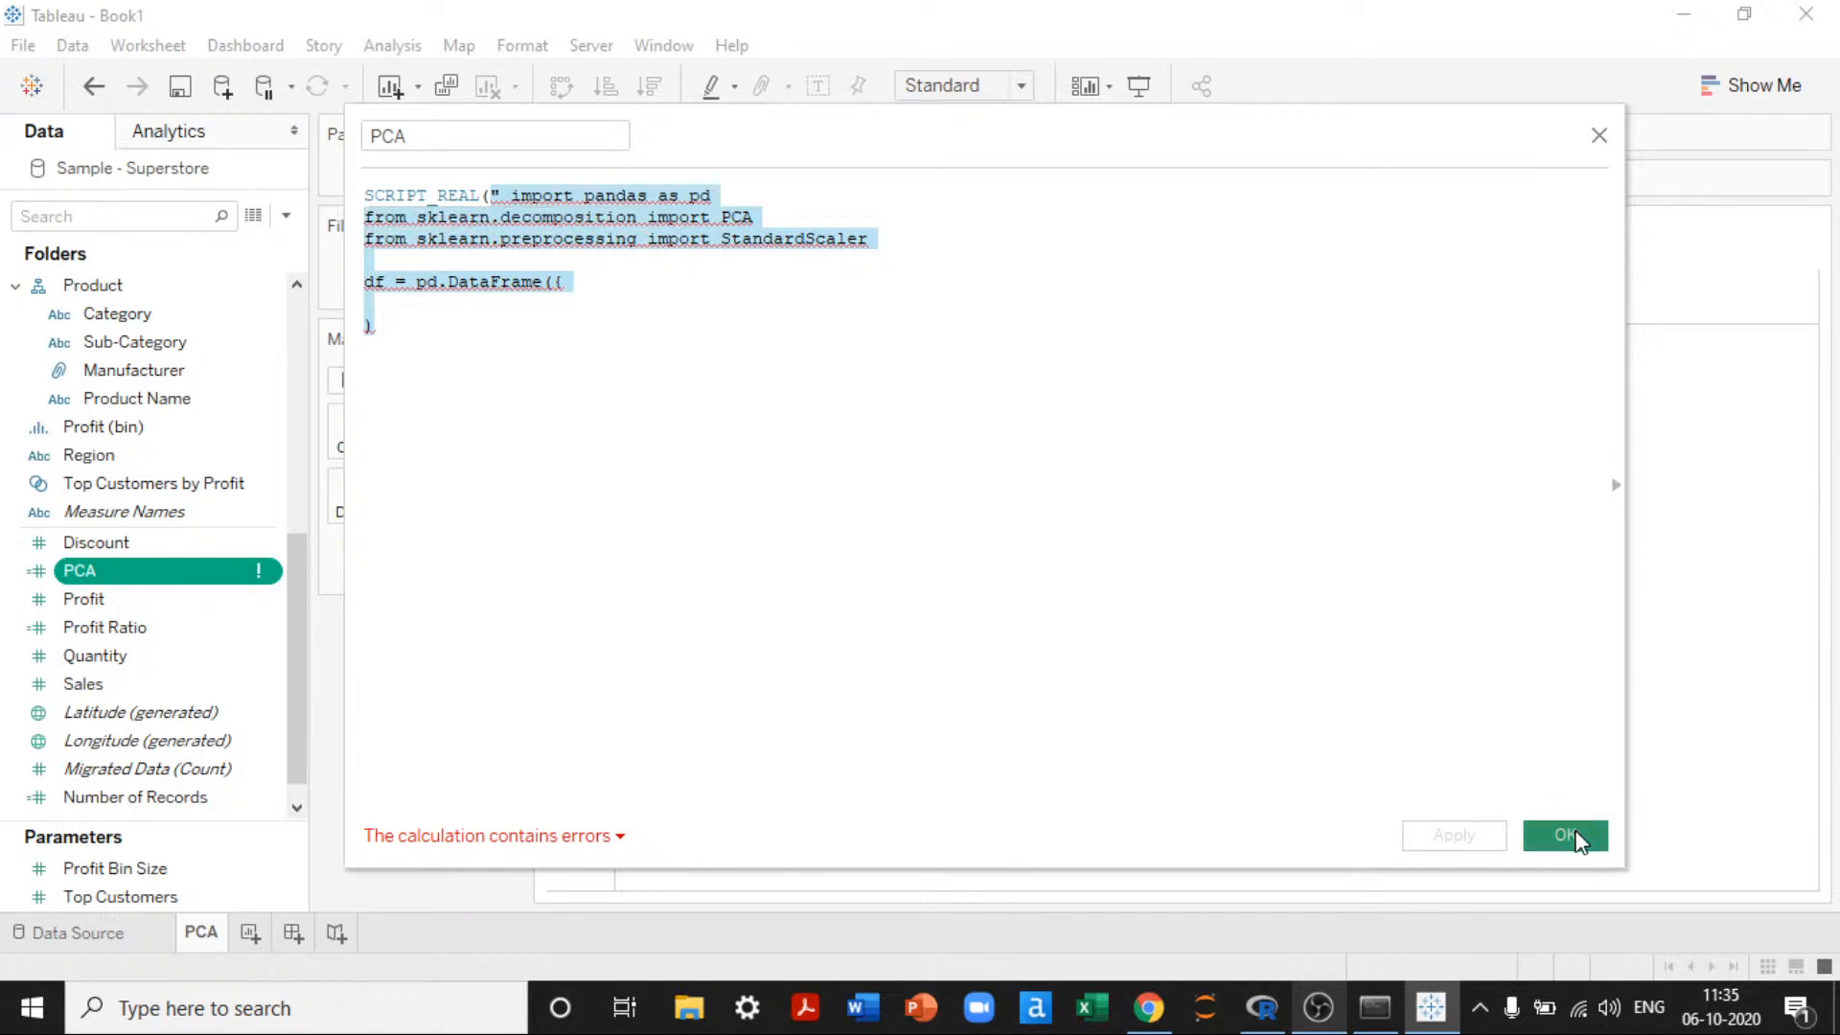
{"action": "left_click", "coordinate": [285, 216]}
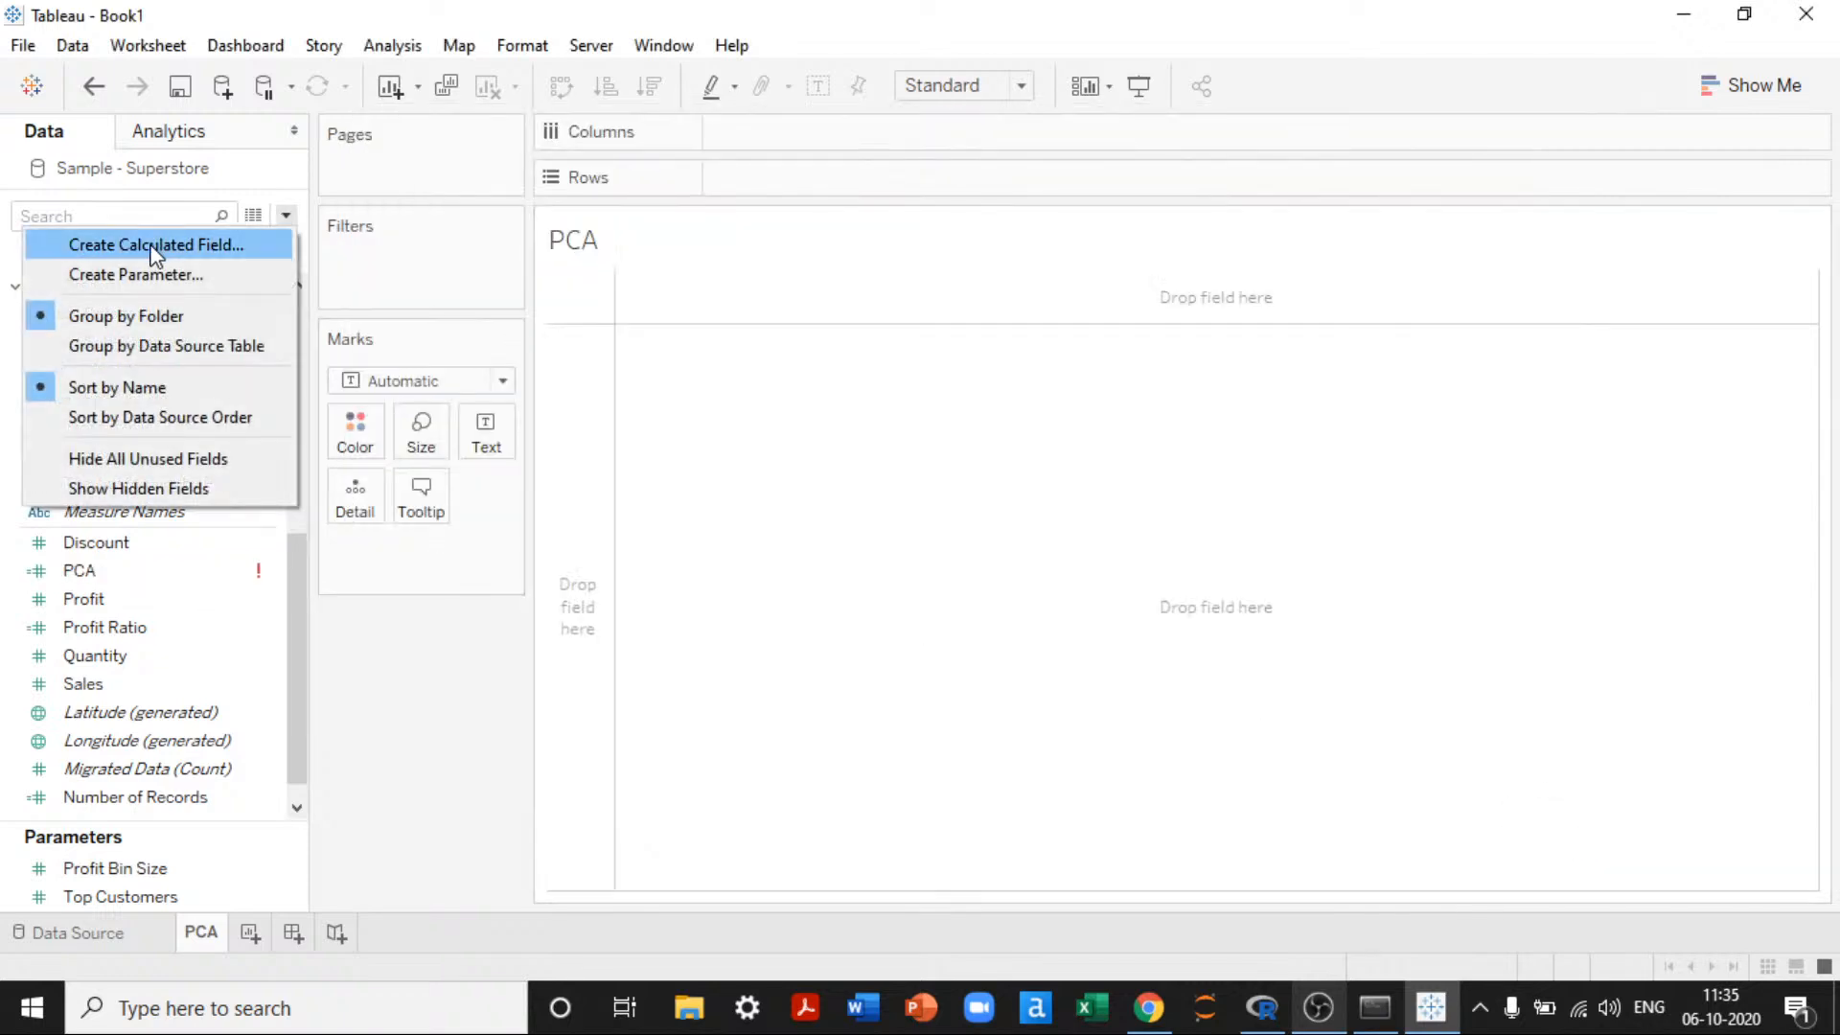
{"action": "left_click", "coordinate": [143, 242]}
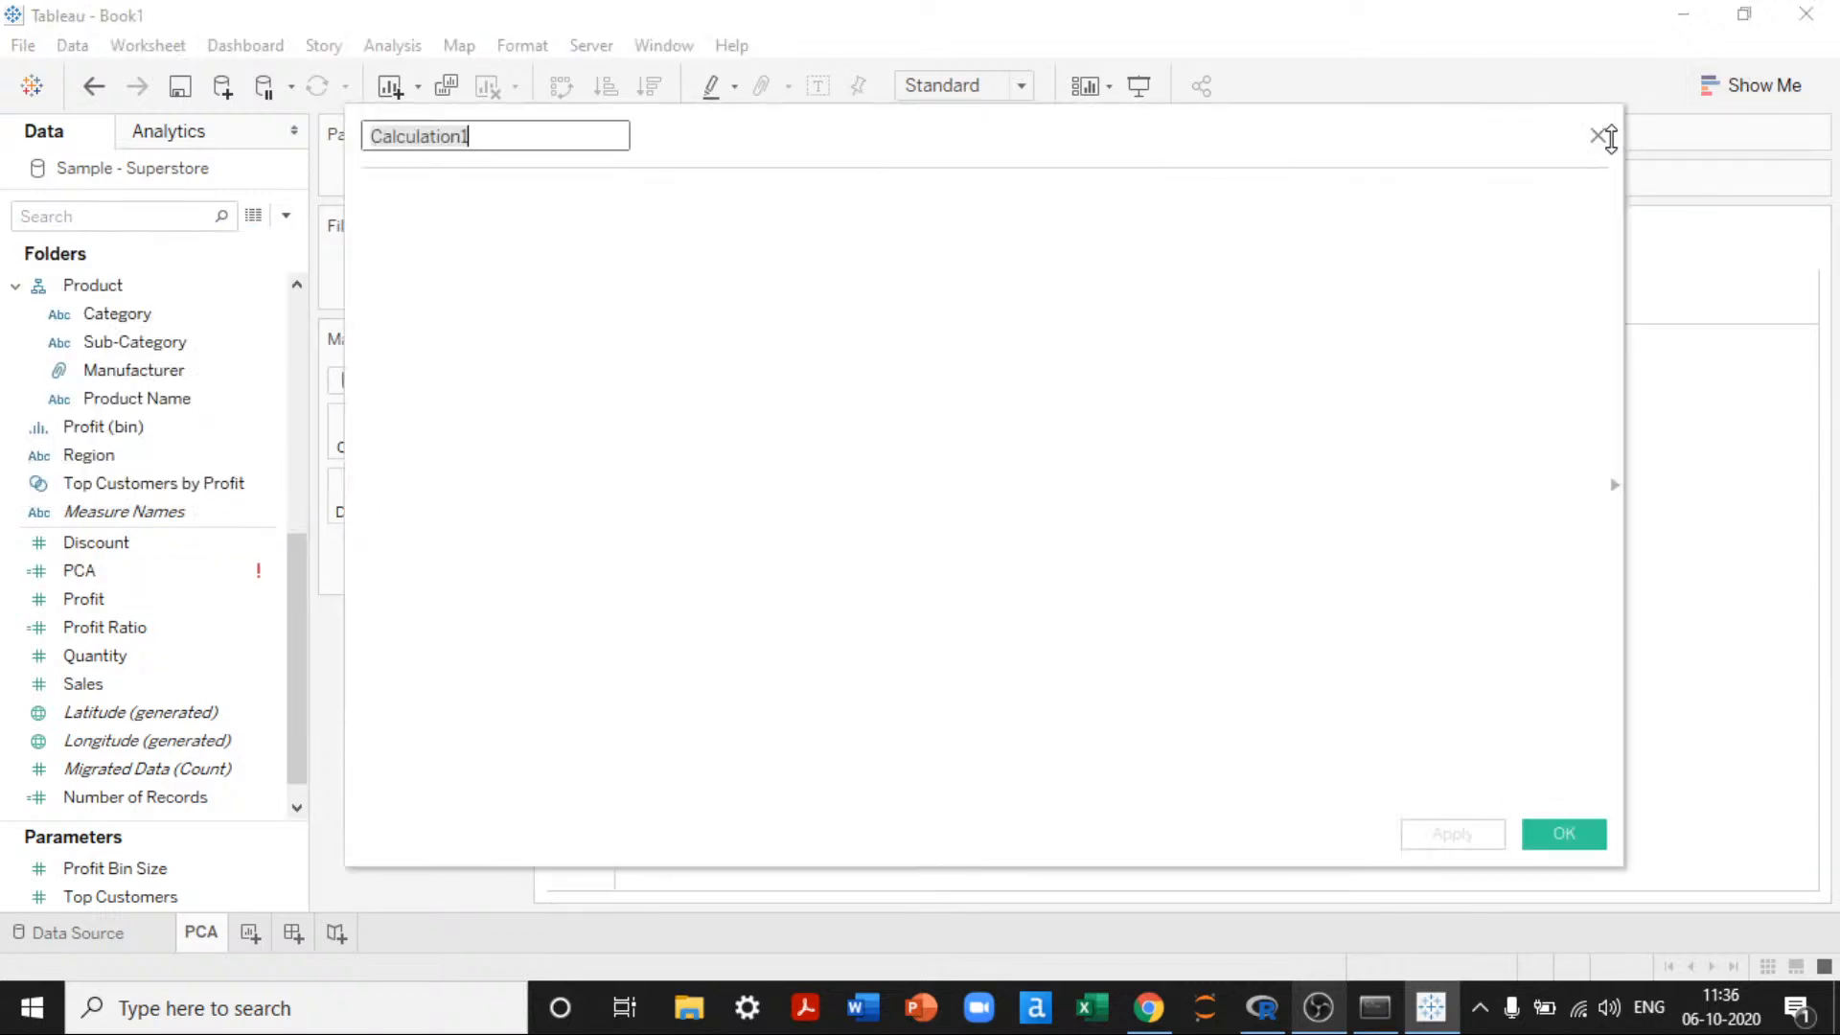
{"action": "left_click", "coordinate": [1599, 135]}
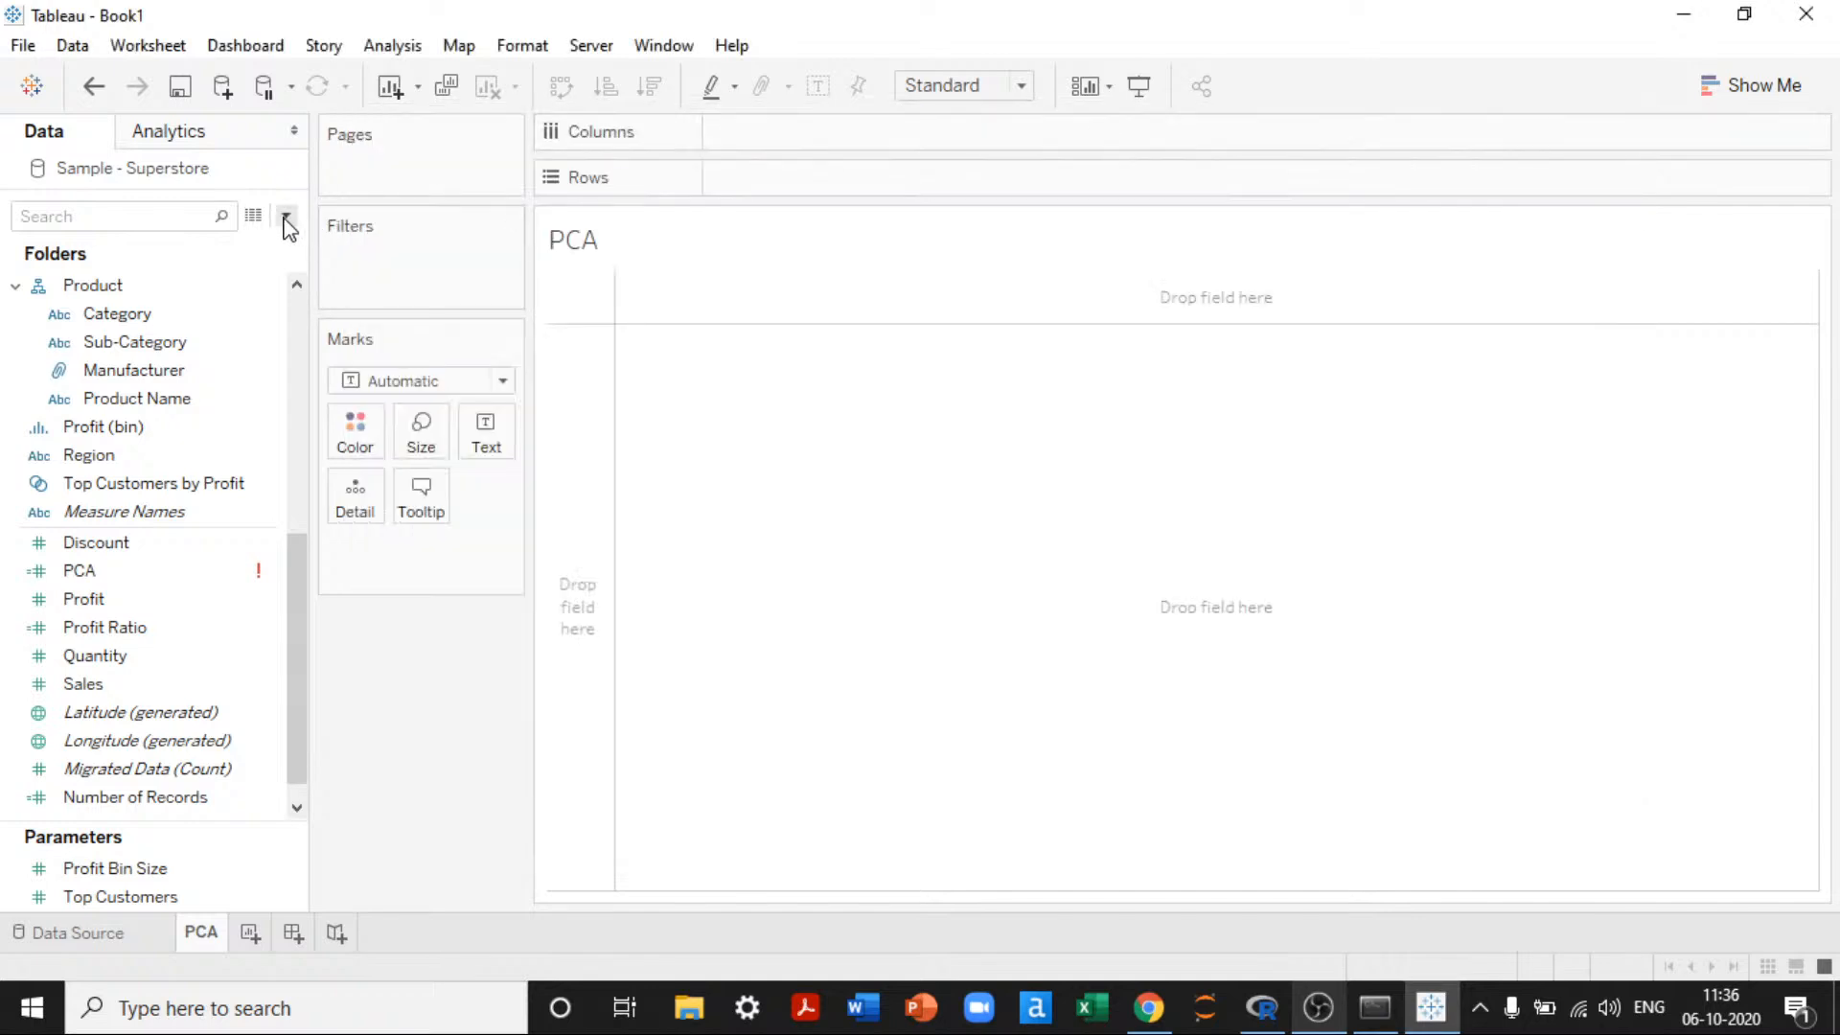
Step: Start a new parameter named Choose PCA with a current value of 0
{"action": "left_click", "coordinate": [286, 217]}
{"action": "left_click", "coordinate": [246, 275]}
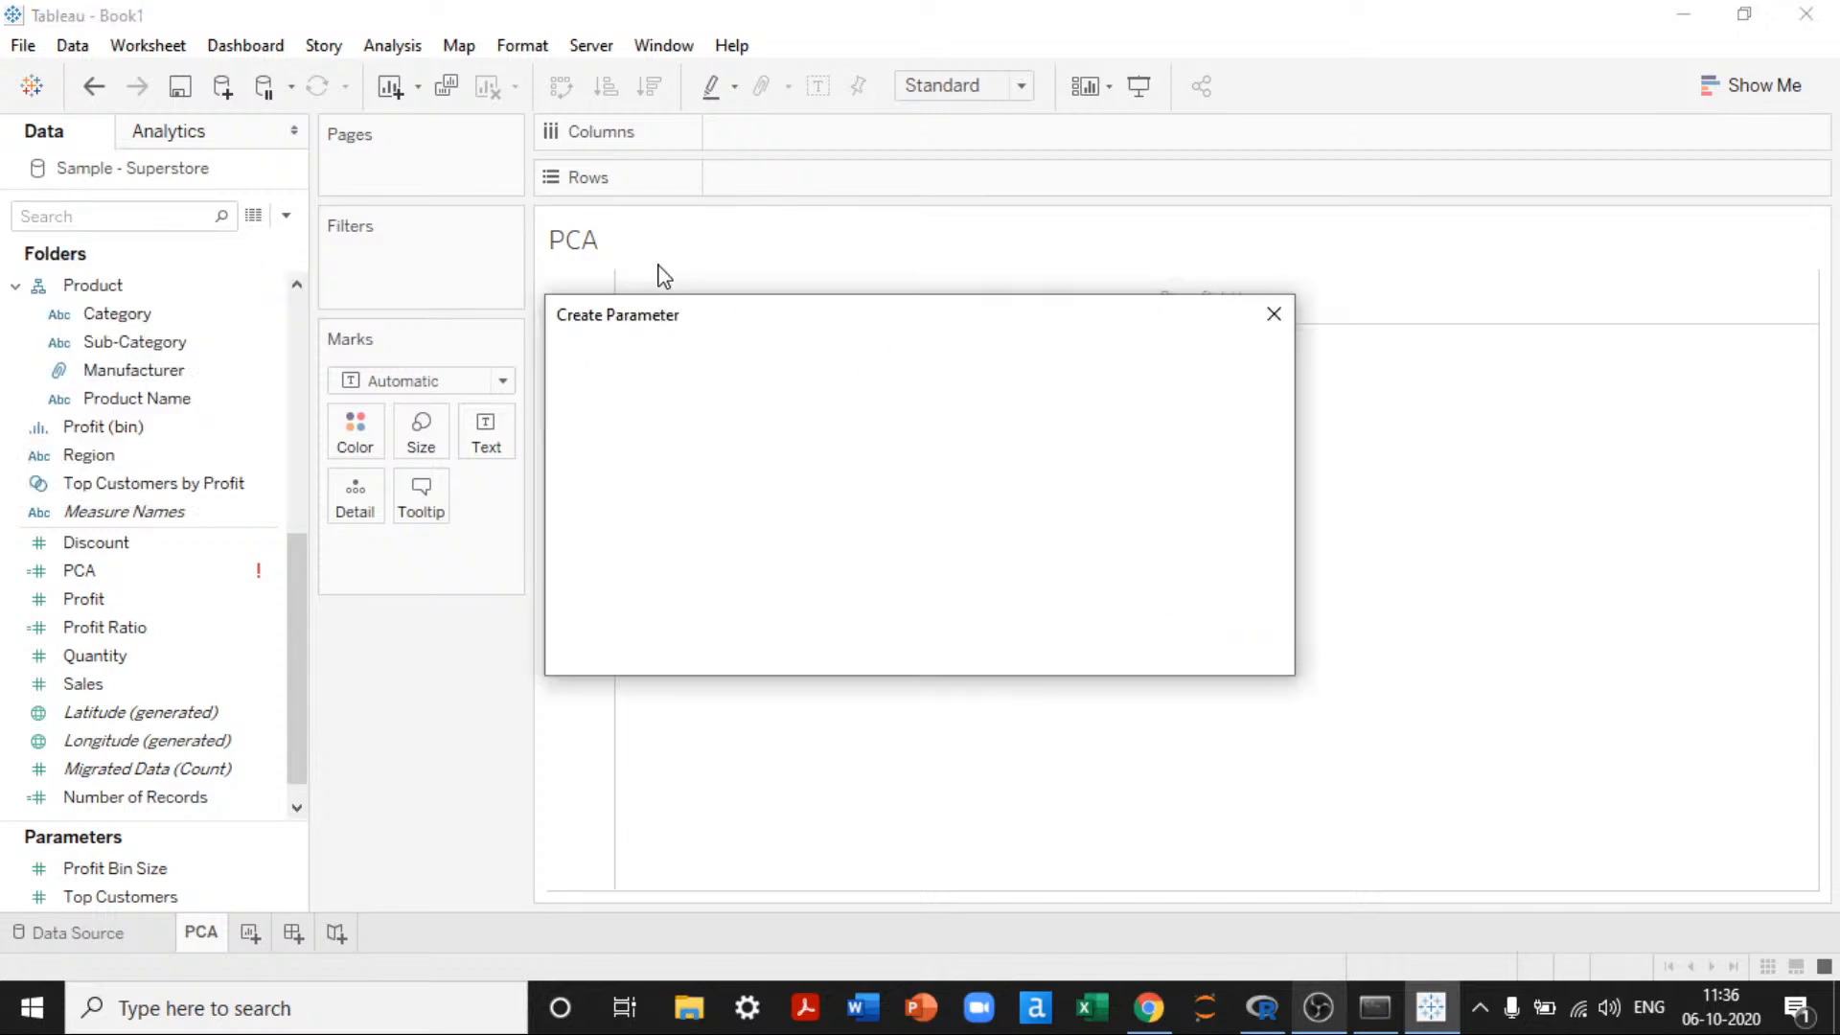
{"action": "type", "text": "Choose "}
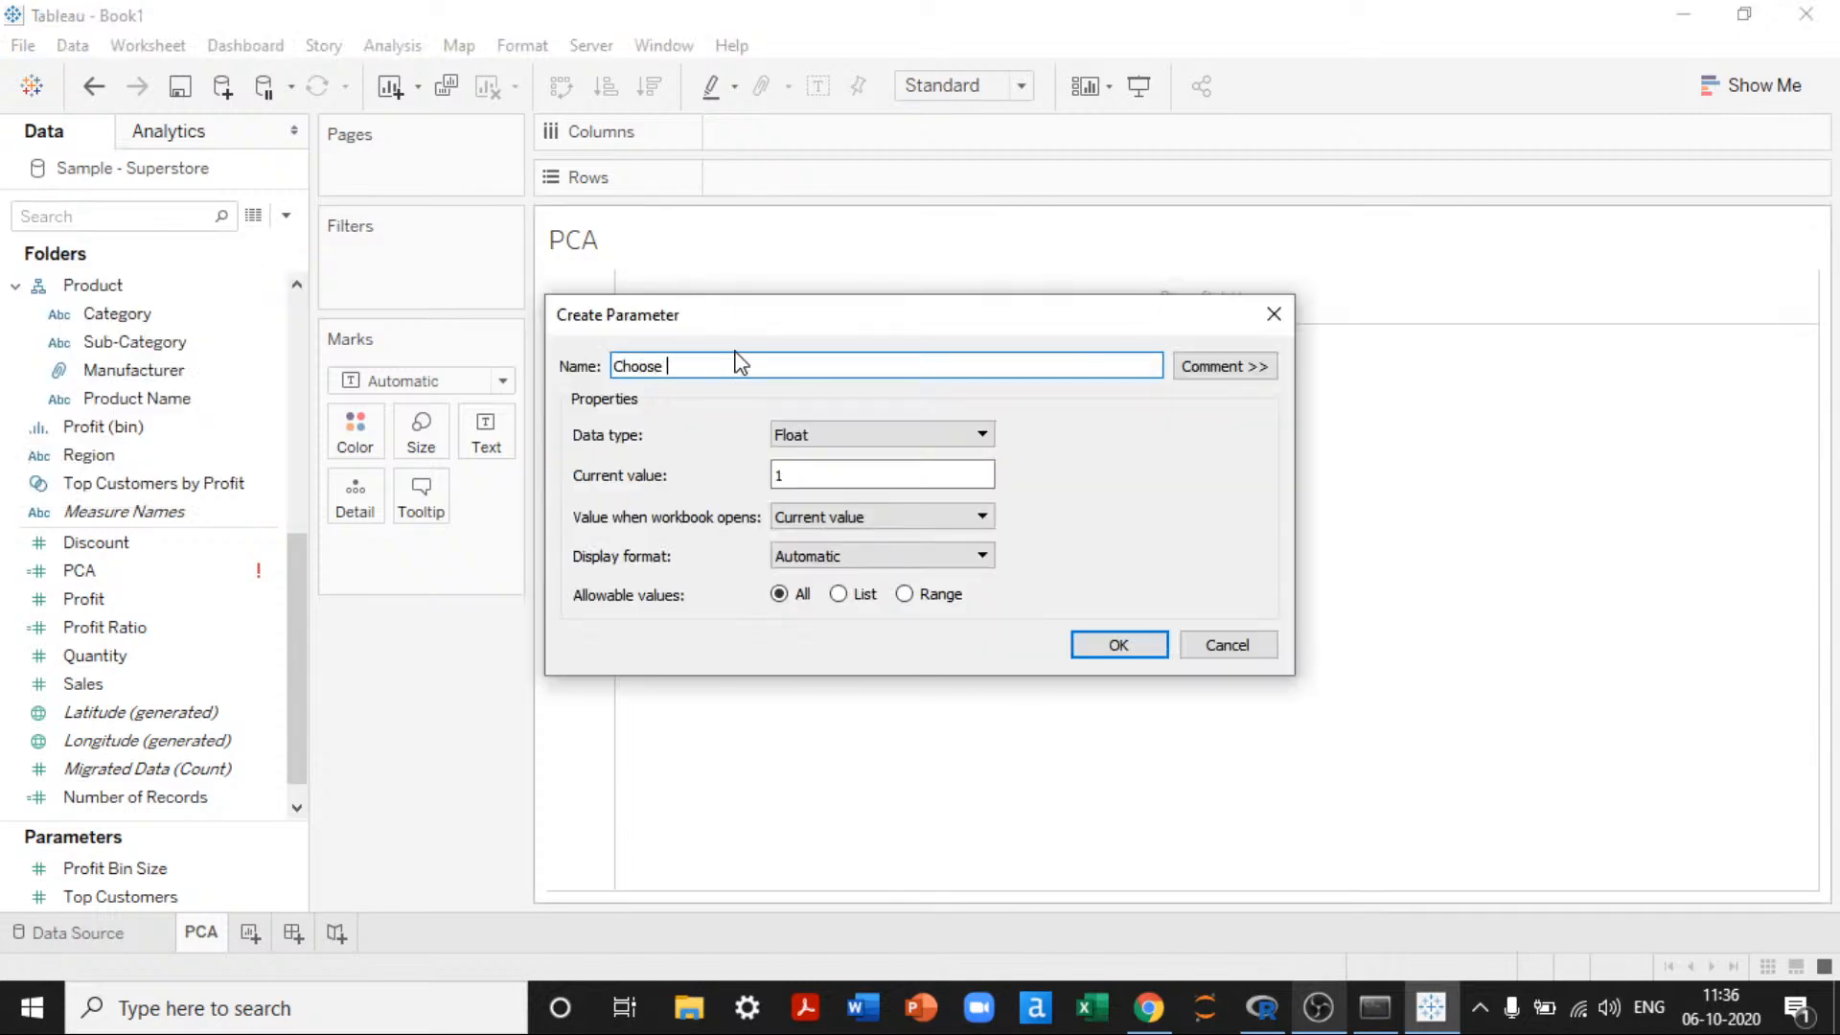
{"action": "type", "text": "PCA"}
{"action": "double_click", "coordinate": [850, 477]}
{"action": "type", "text": "0"}
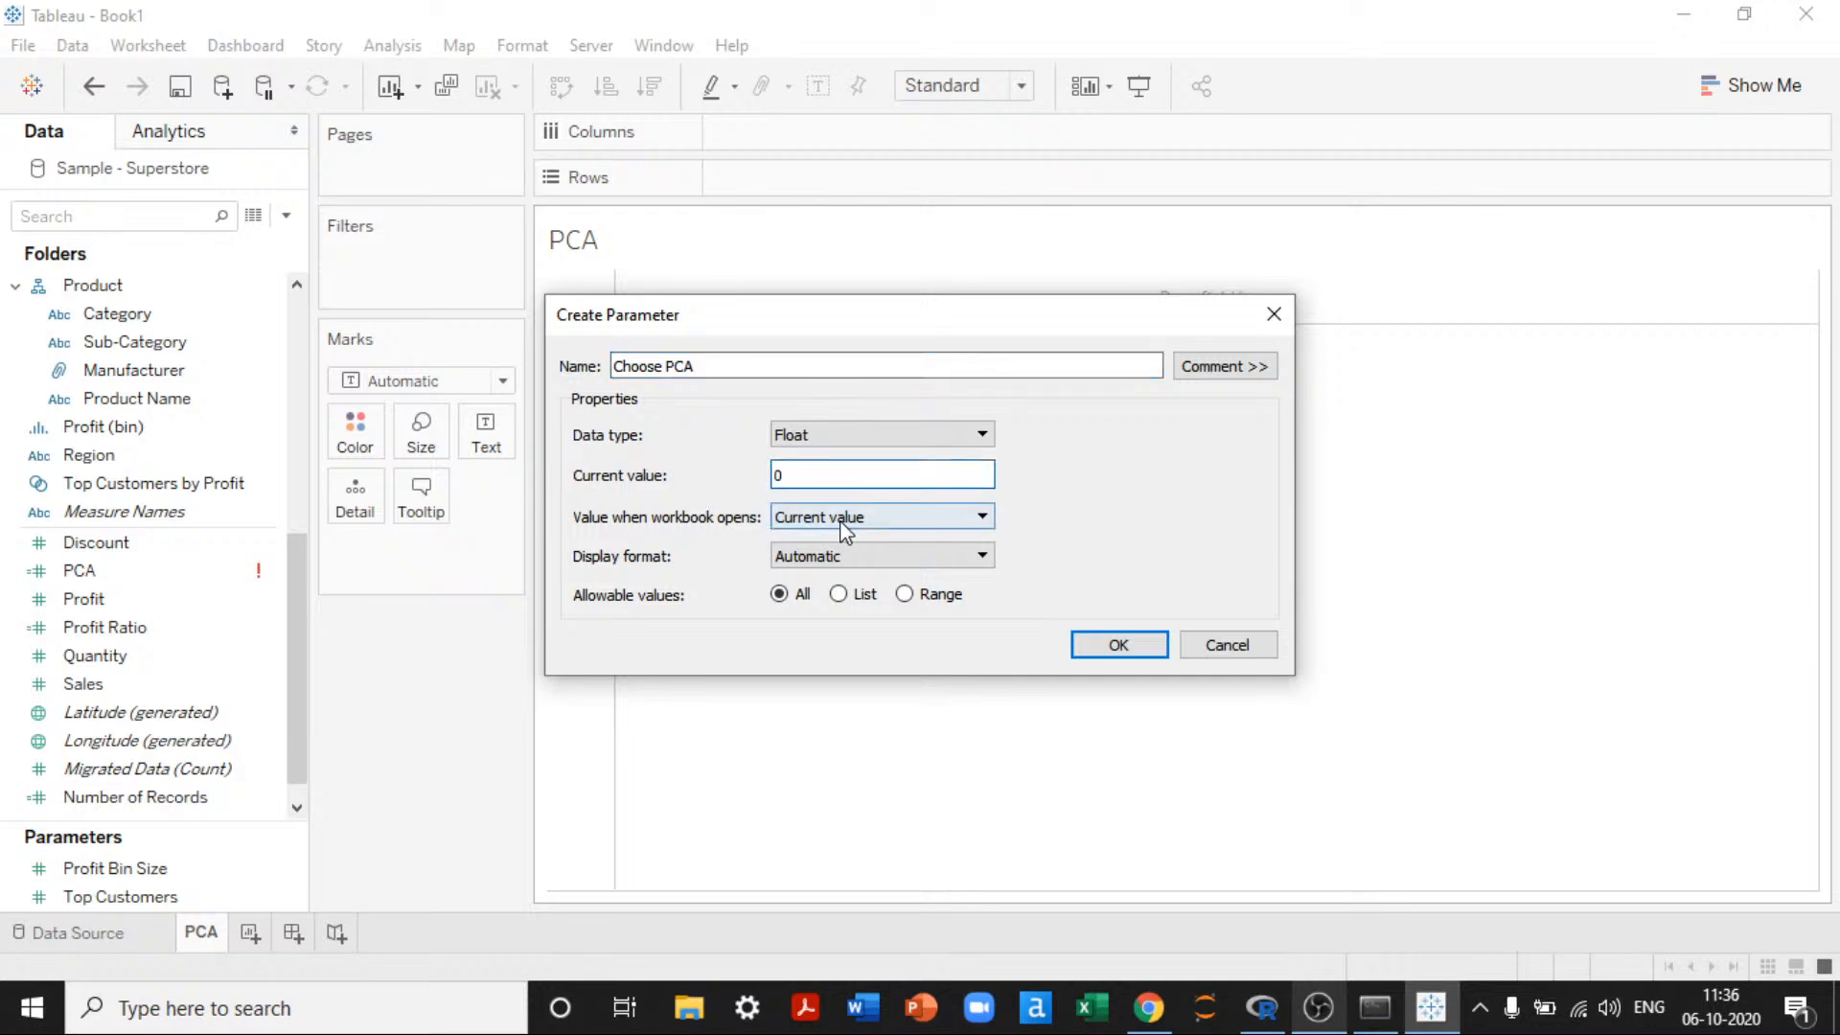
Step: Restrict the parameter's allowable values to a range from 0 to 6 with a step size of 1
{"action": "left_click", "coordinate": [912, 595]}
{"action": "left_click", "coordinate": [623, 677]}
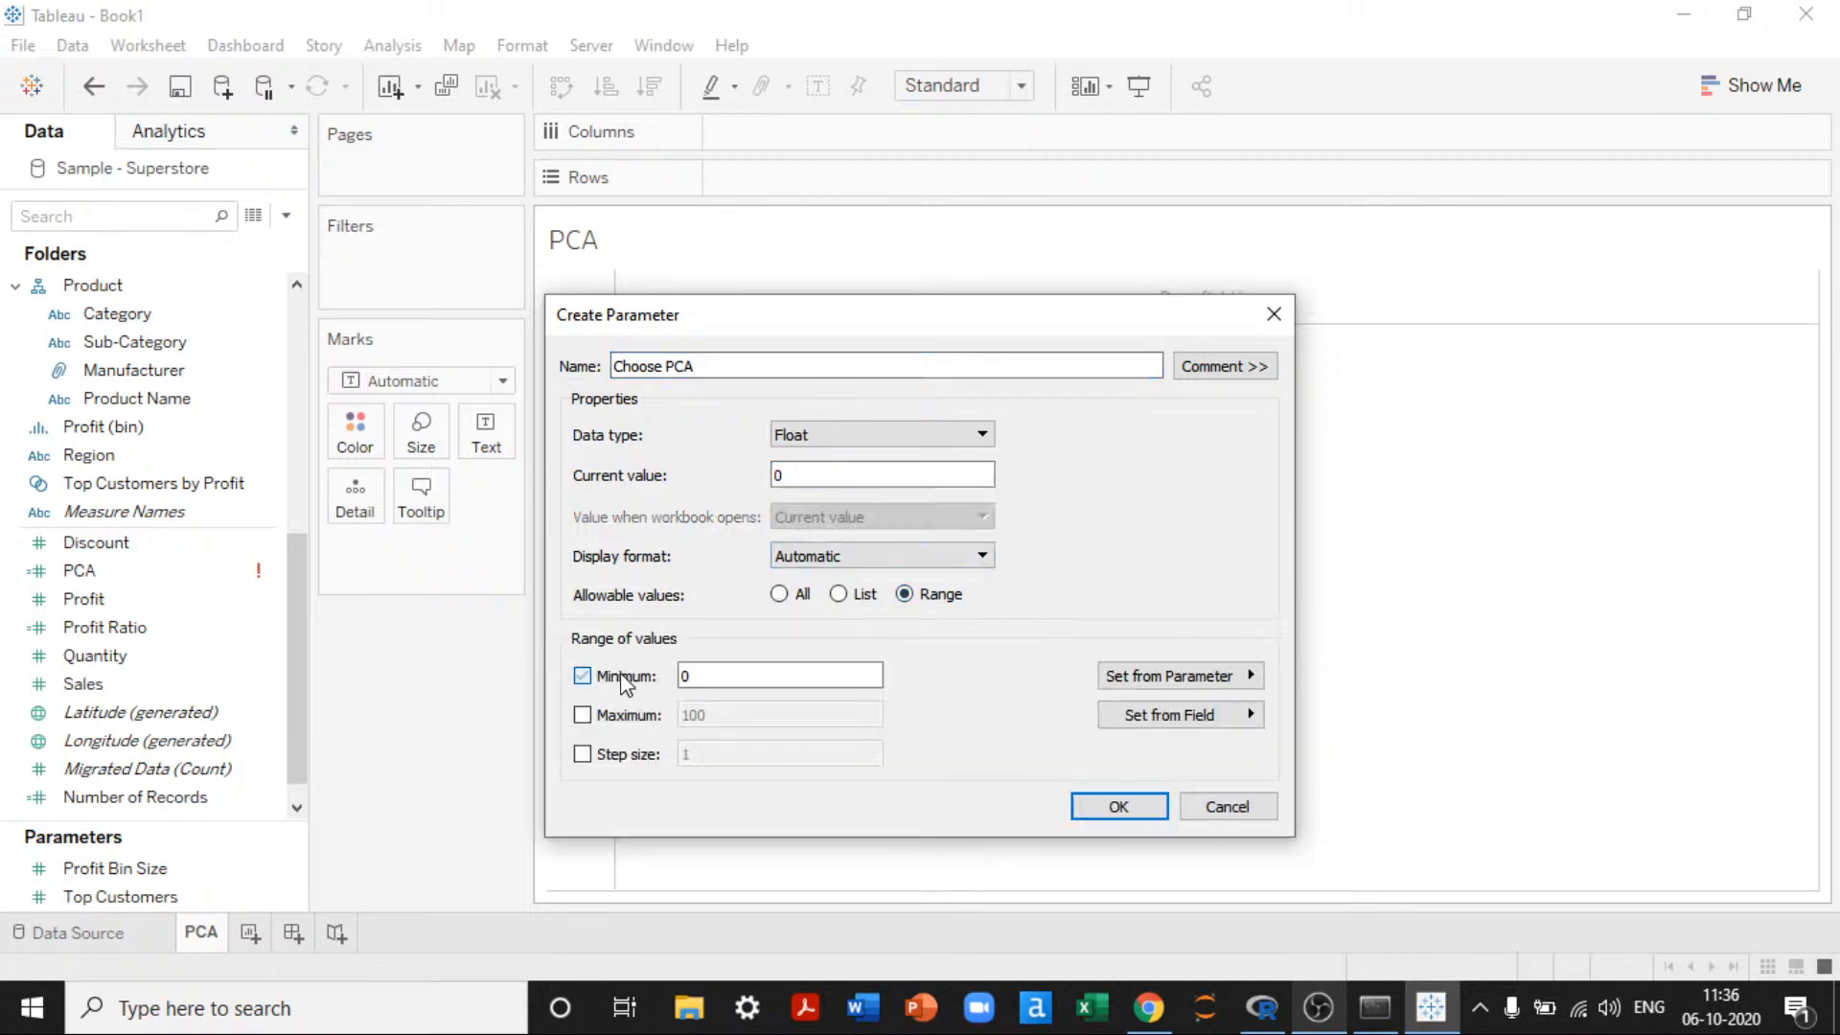
{"action": "double_click", "coordinate": [699, 676]}
{"action": "type", "text": "0"}
{"action": "left_click", "coordinate": [635, 715]}
{"action": "double_click", "coordinate": [740, 714]}
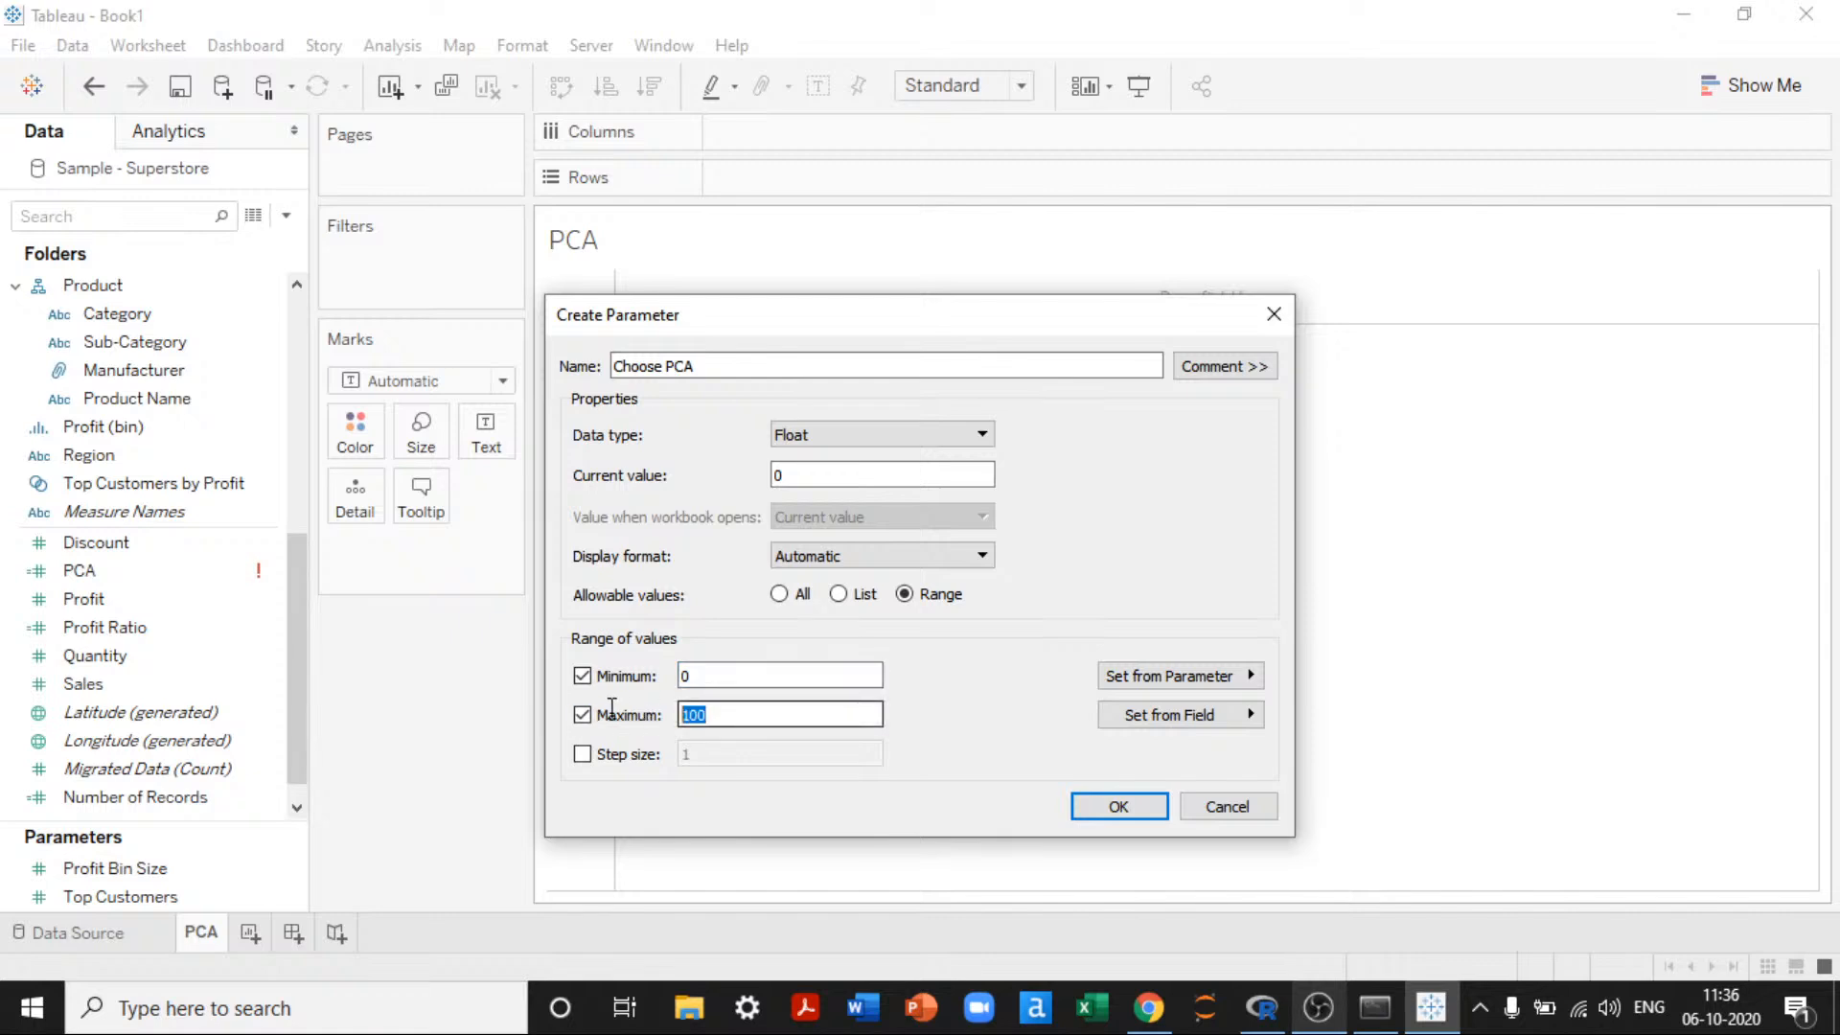
{"action": "type", "text": "6"}
{"action": "key", "text": "Tab"}
{"action": "left_click", "coordinate": [616, 756]}
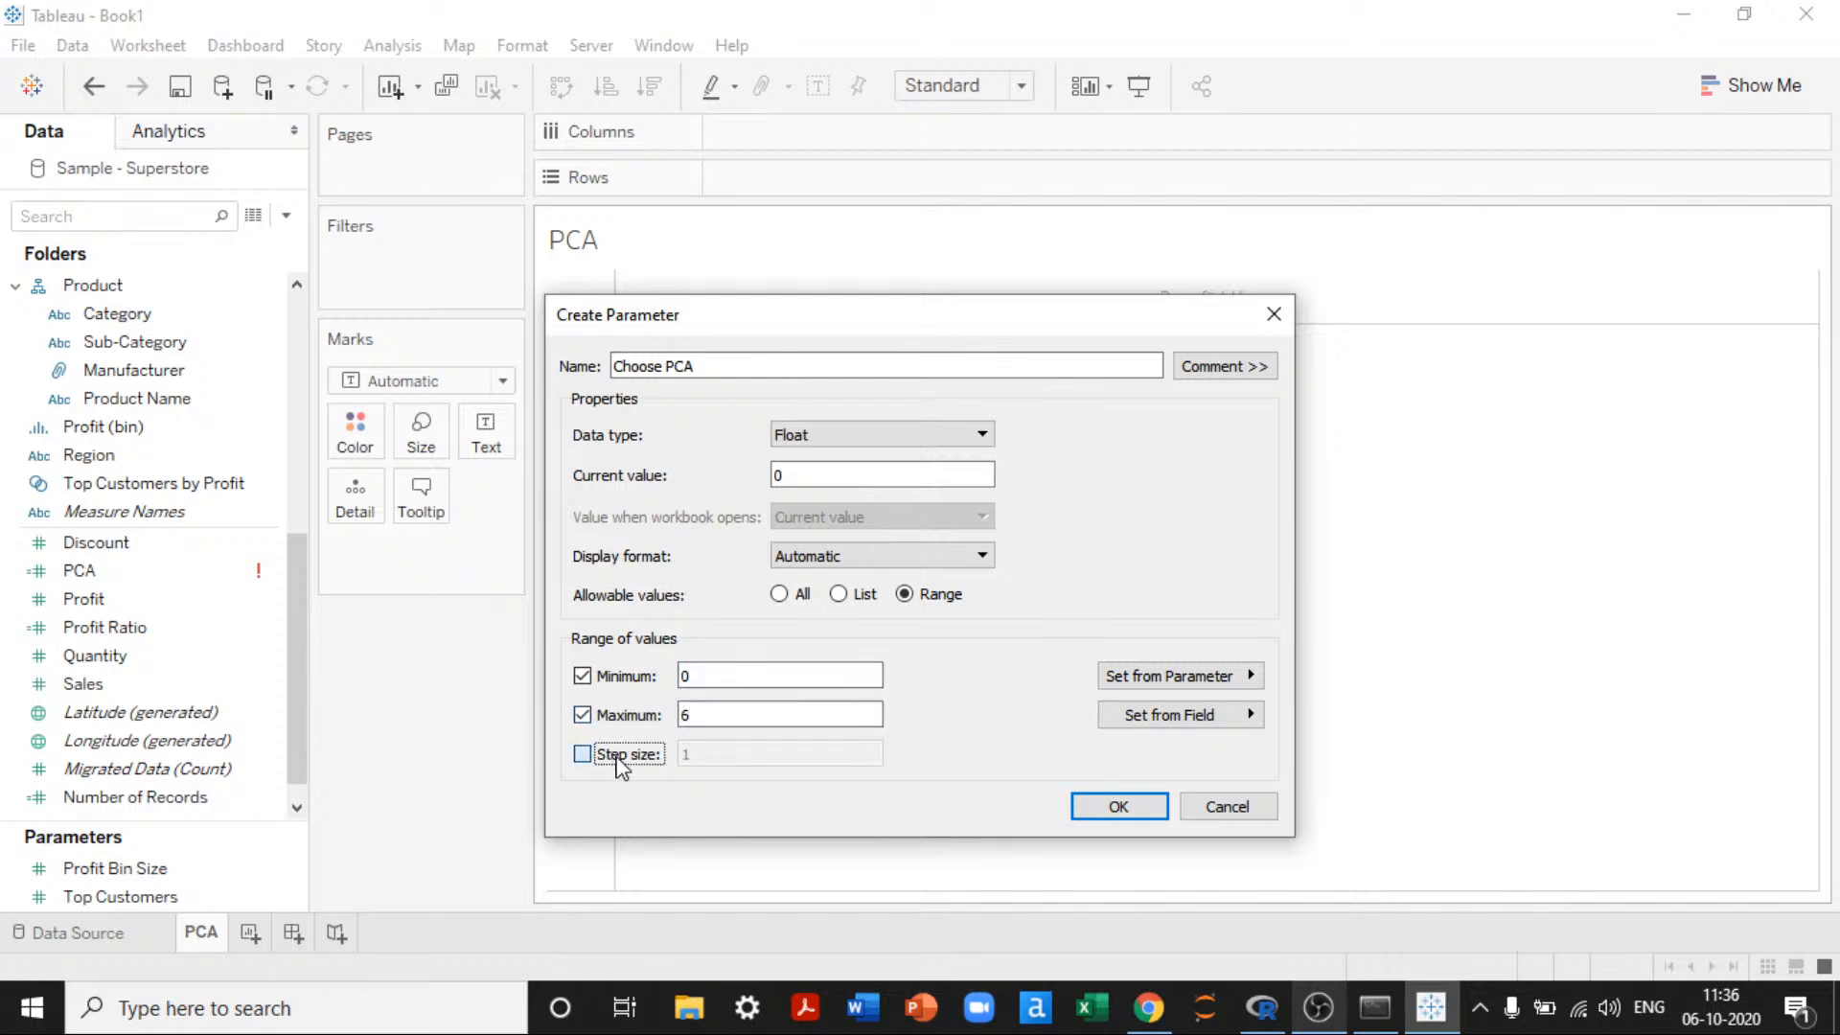
Step: Change the Choose PCA parameter's data type to Integer and create the parameter
{"action": "left_click", "coordinate": [939, 435]}
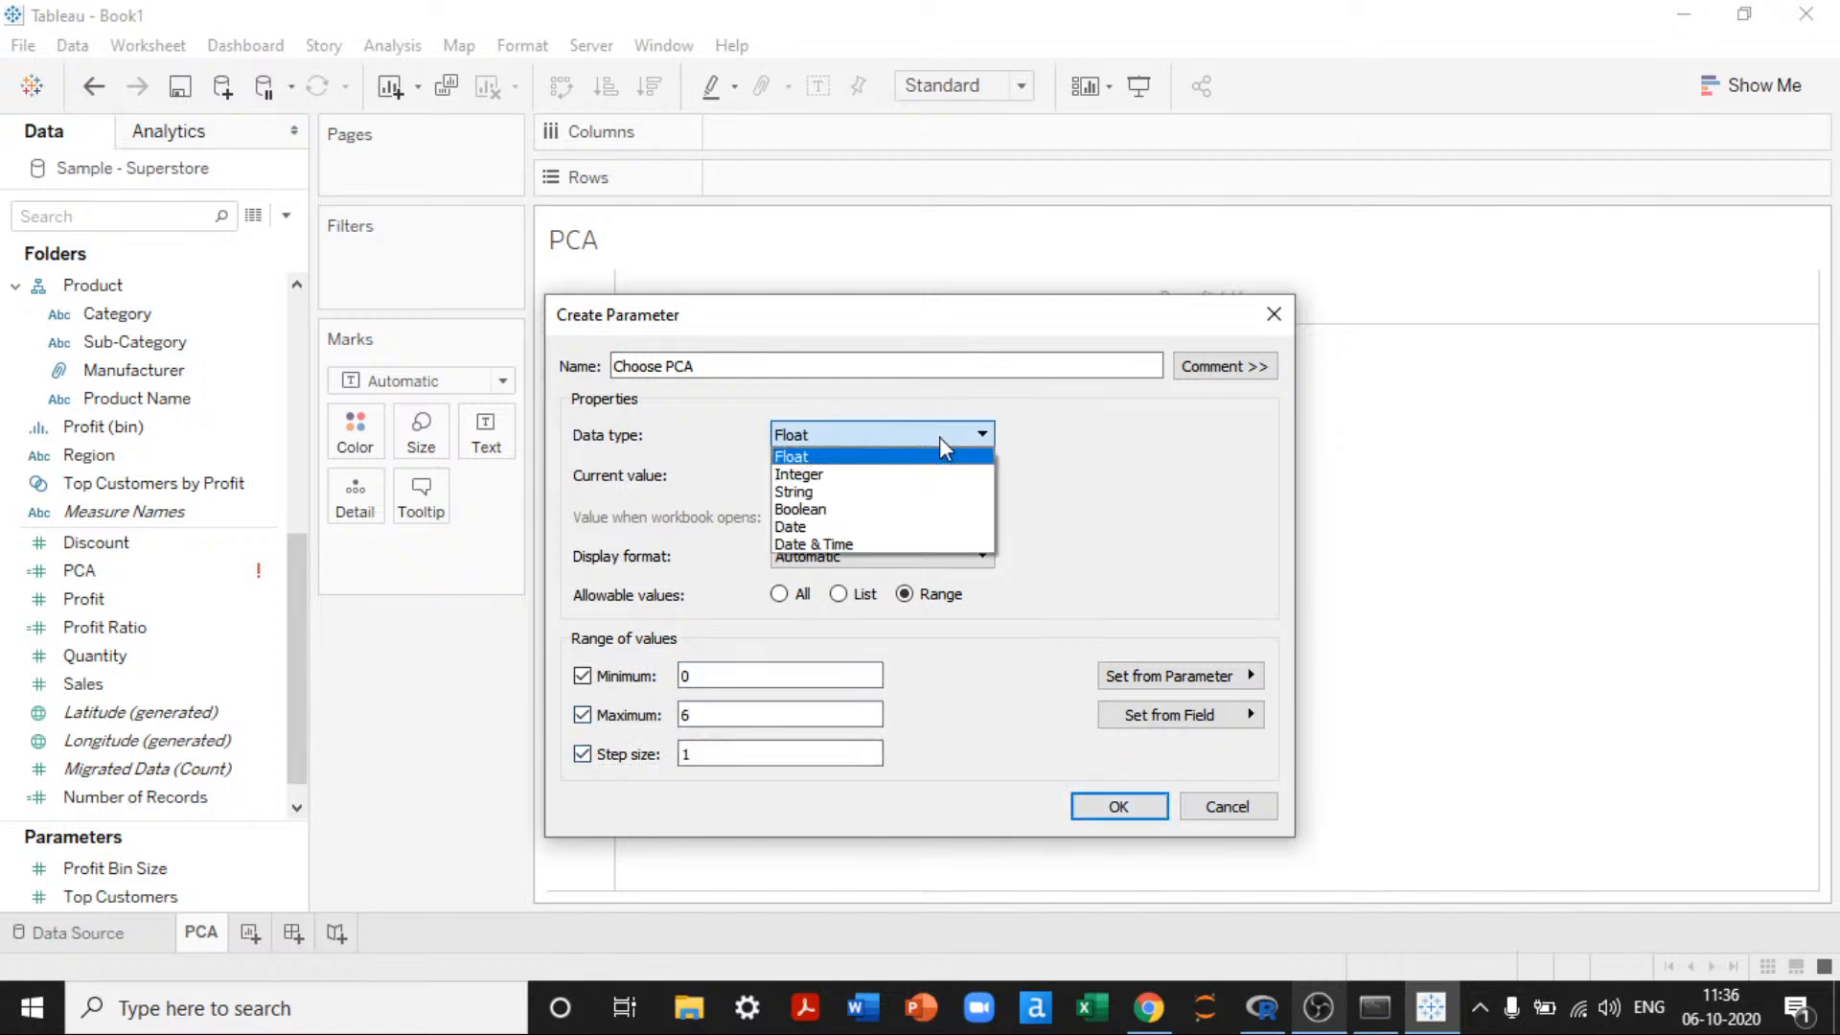
{"action": "left_click", "coordinate": [920, 472]}
{"action": "left_click", "coordinate": [1107, 815]}
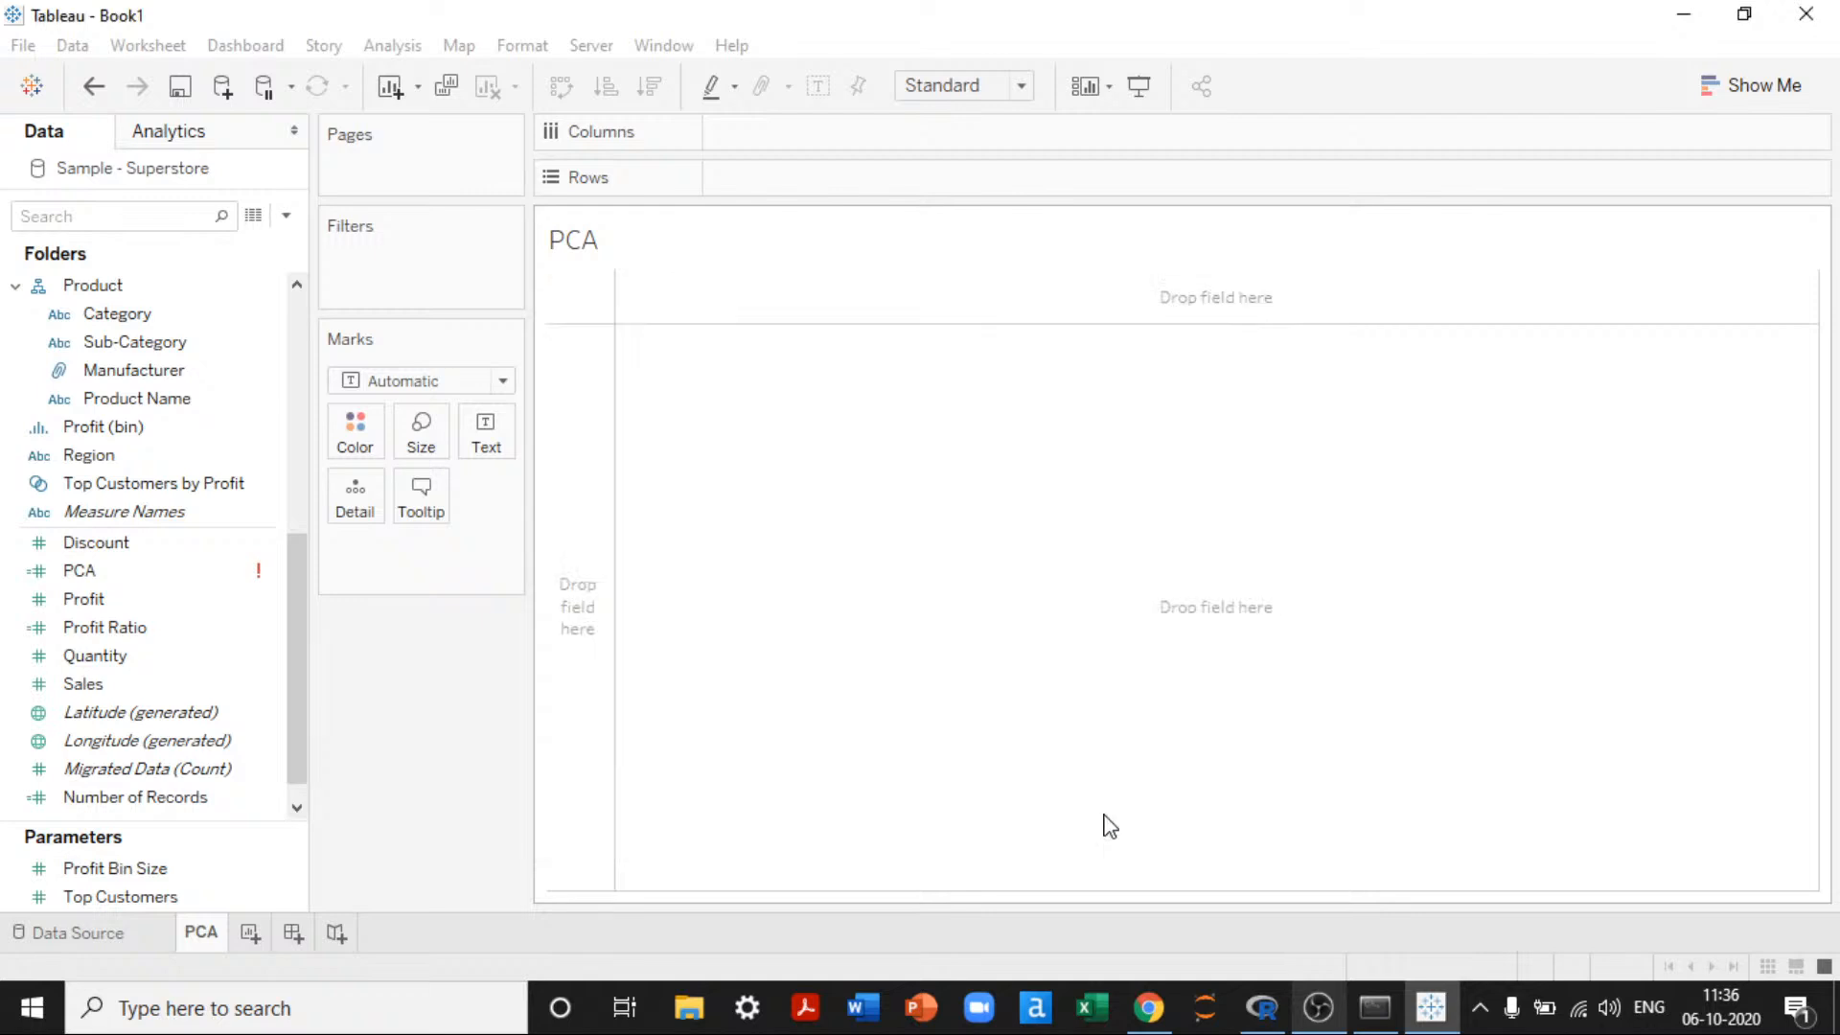
Step: Reopen the PCA calculated field and add 'Discount':_arg1, as the first entry of the DataFrame dictionary
{"action": "left_click", "coordinate": [144, 568]}
{"action": "right_click", "coordinate": [144, 570]}
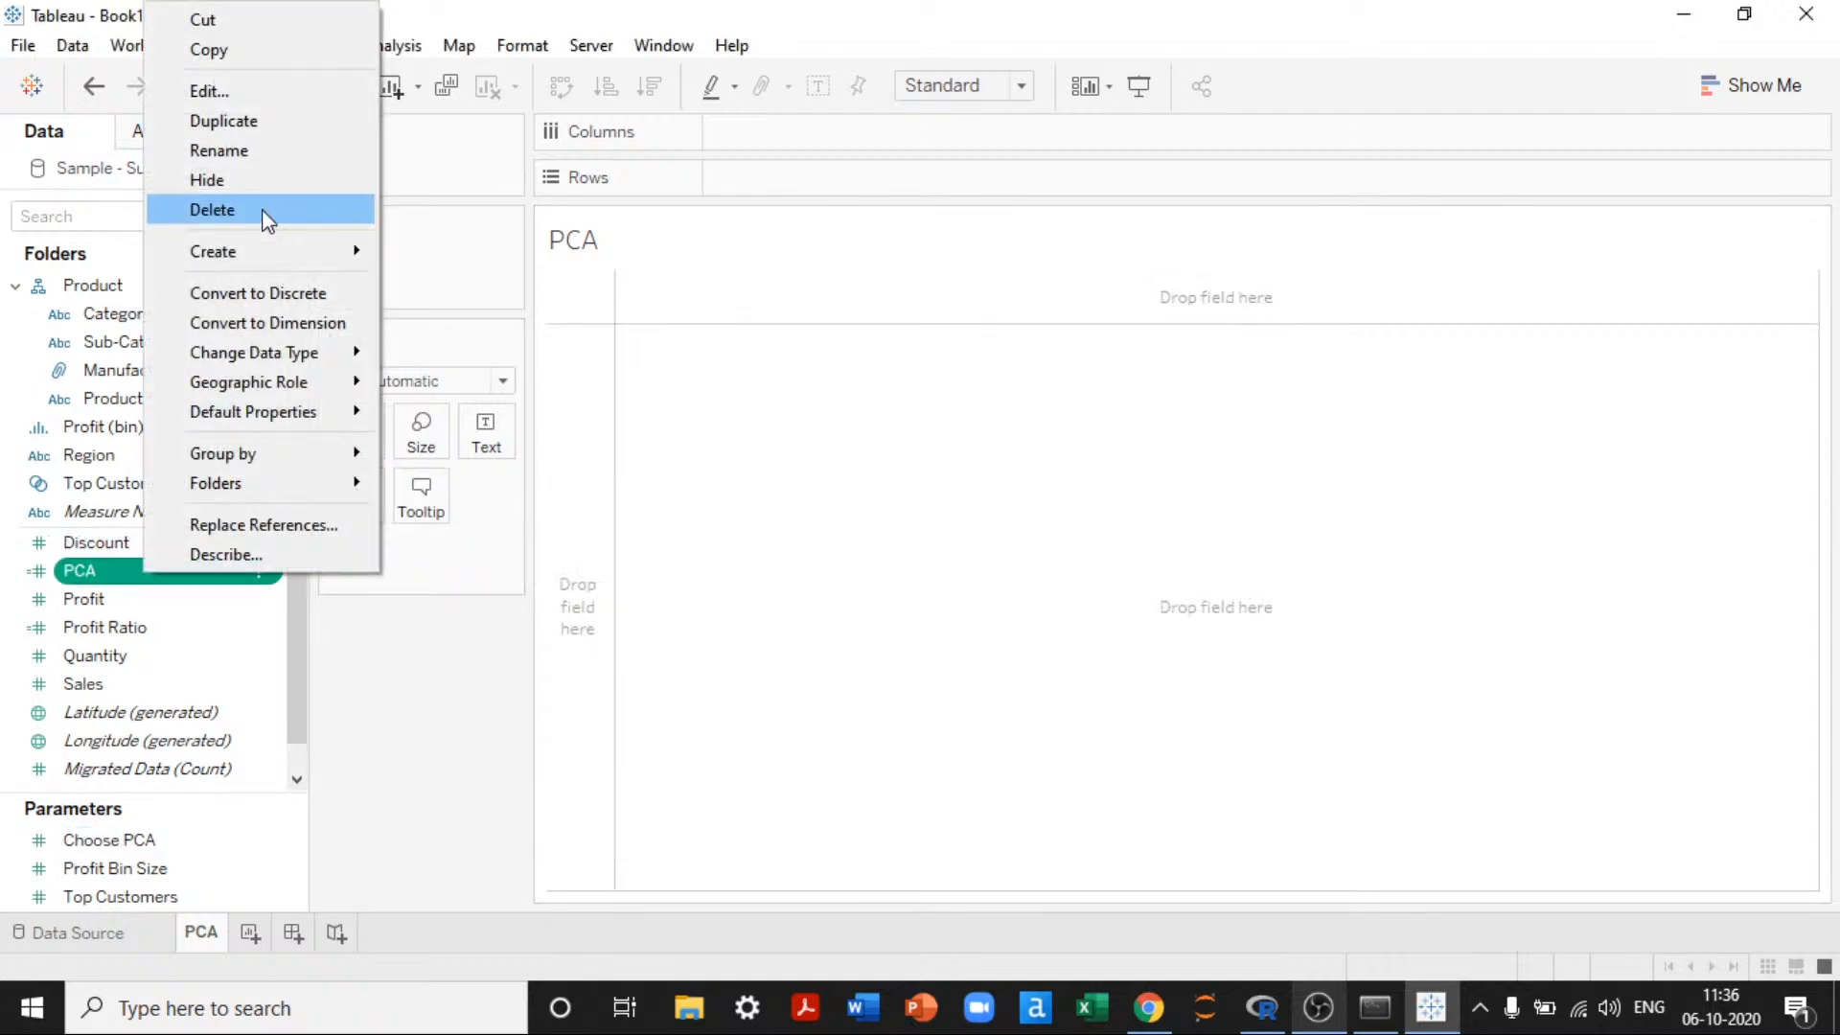
{"action": "left_click", "coordinate": [205, 89]}
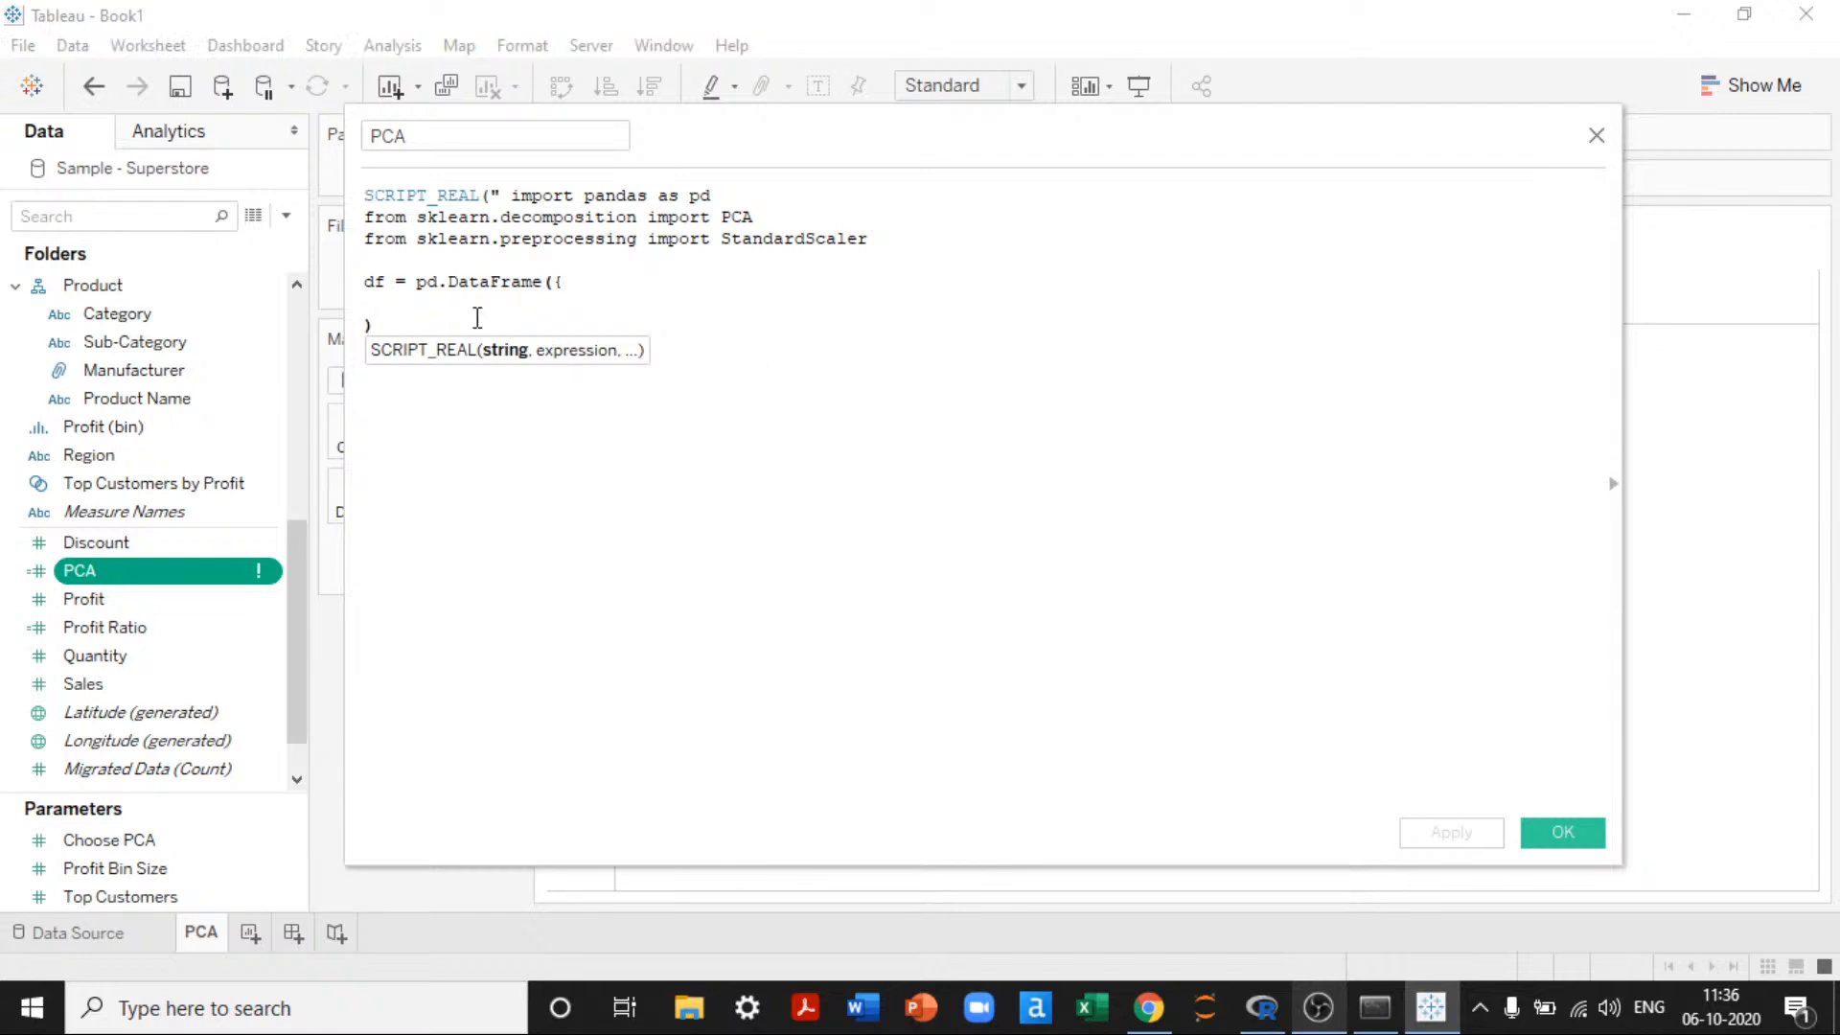
{"action": "key", "text": "BackSpace"}
{"action": "key", "text": "BackSpace"}
{"action": "key", "text": "BackSpace"}
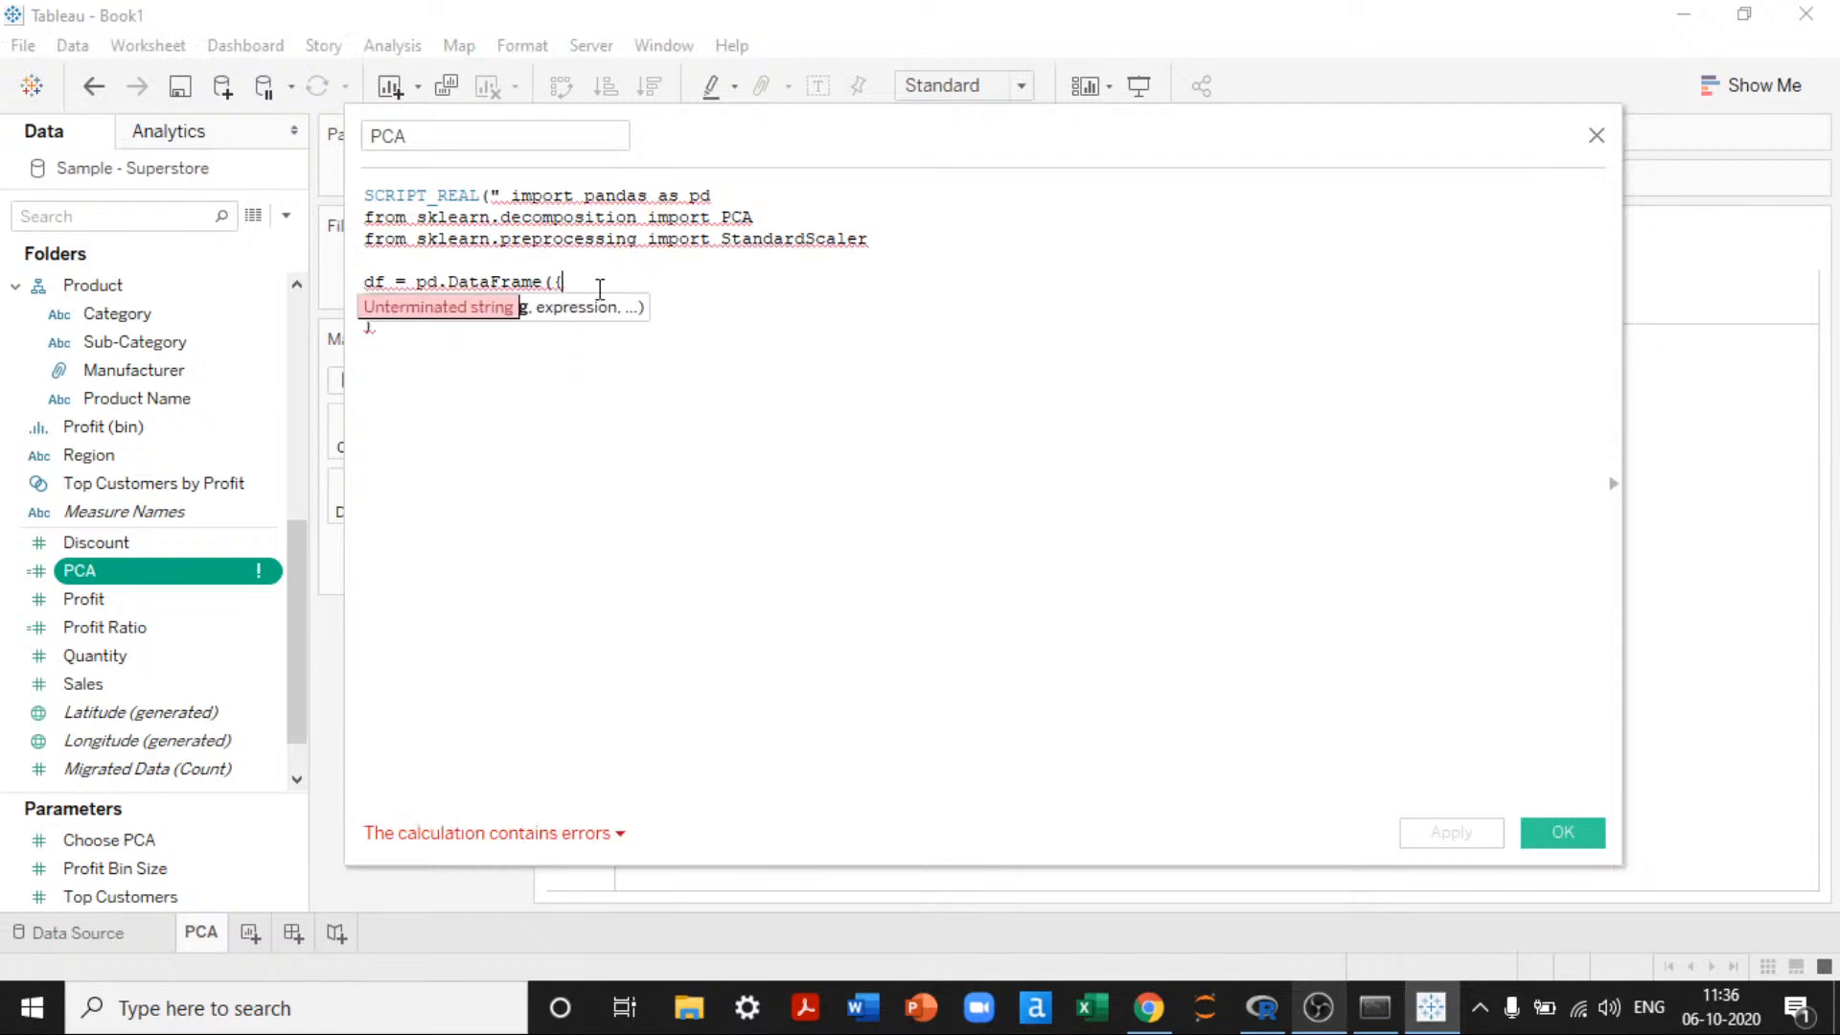
{"action": "type", "text": "'"}
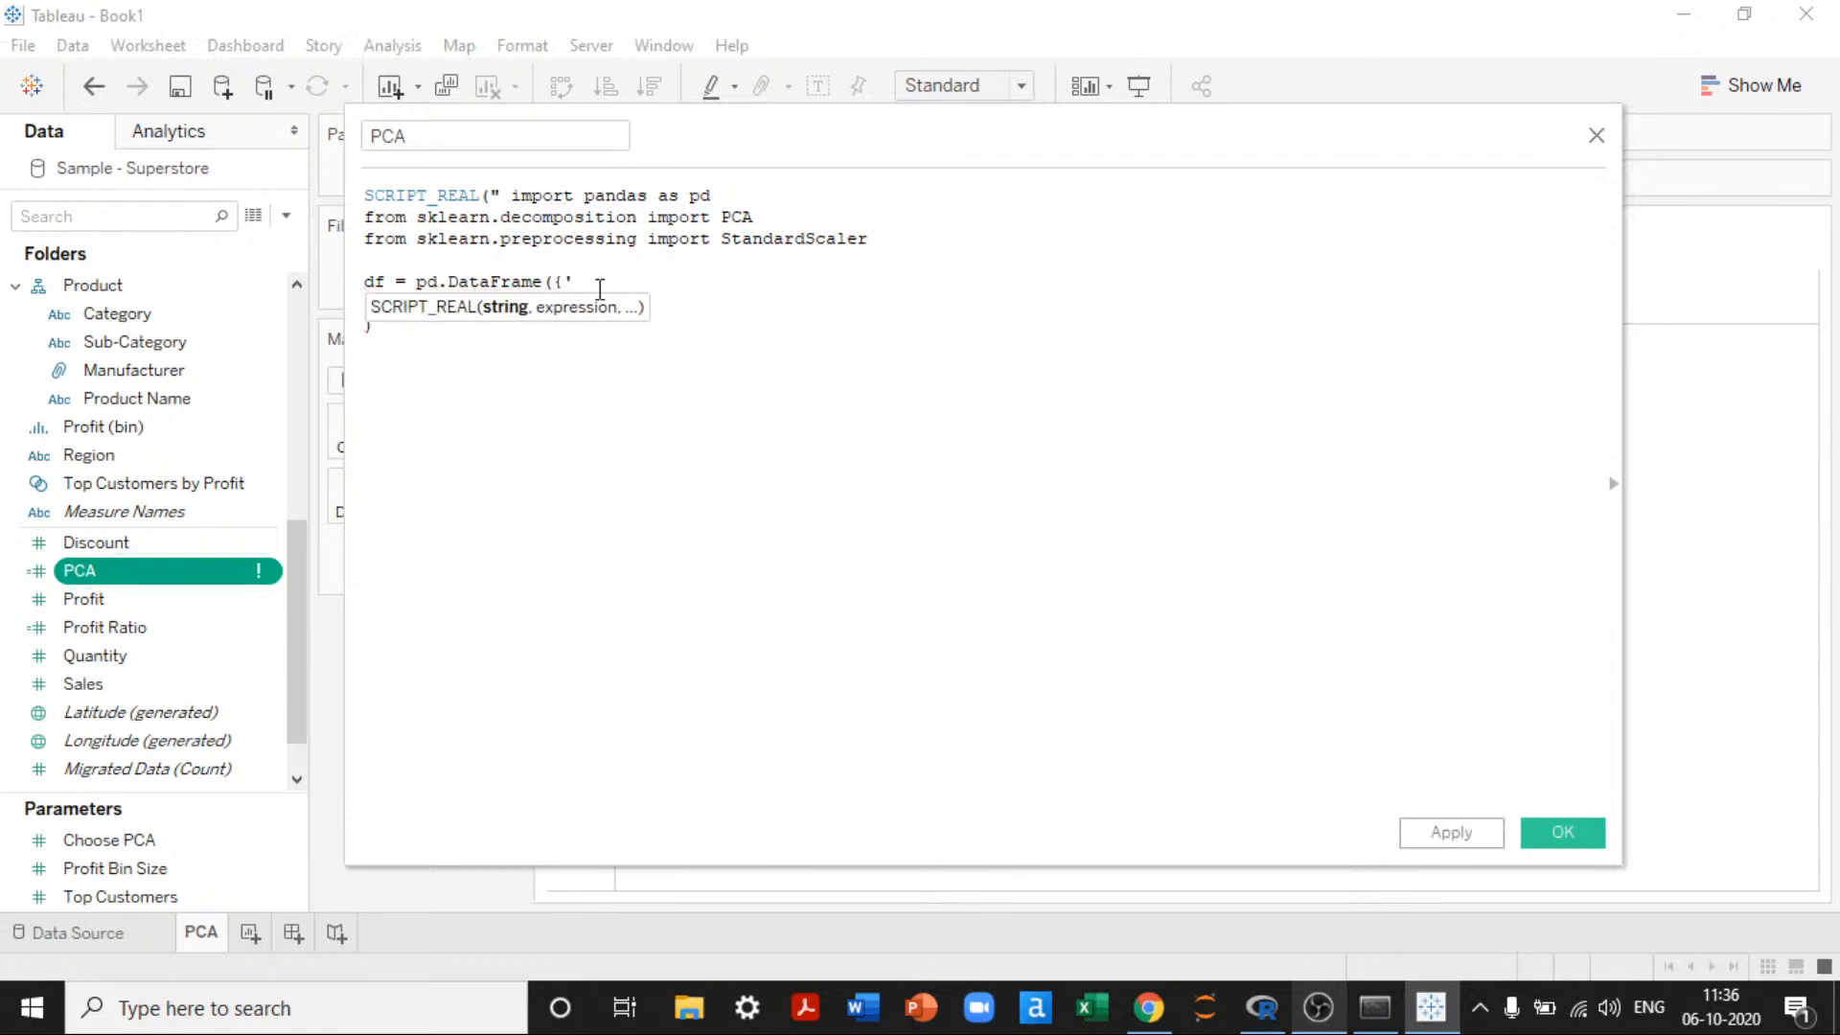
{"action": "type", "text": "Discount':_ arg1,"}
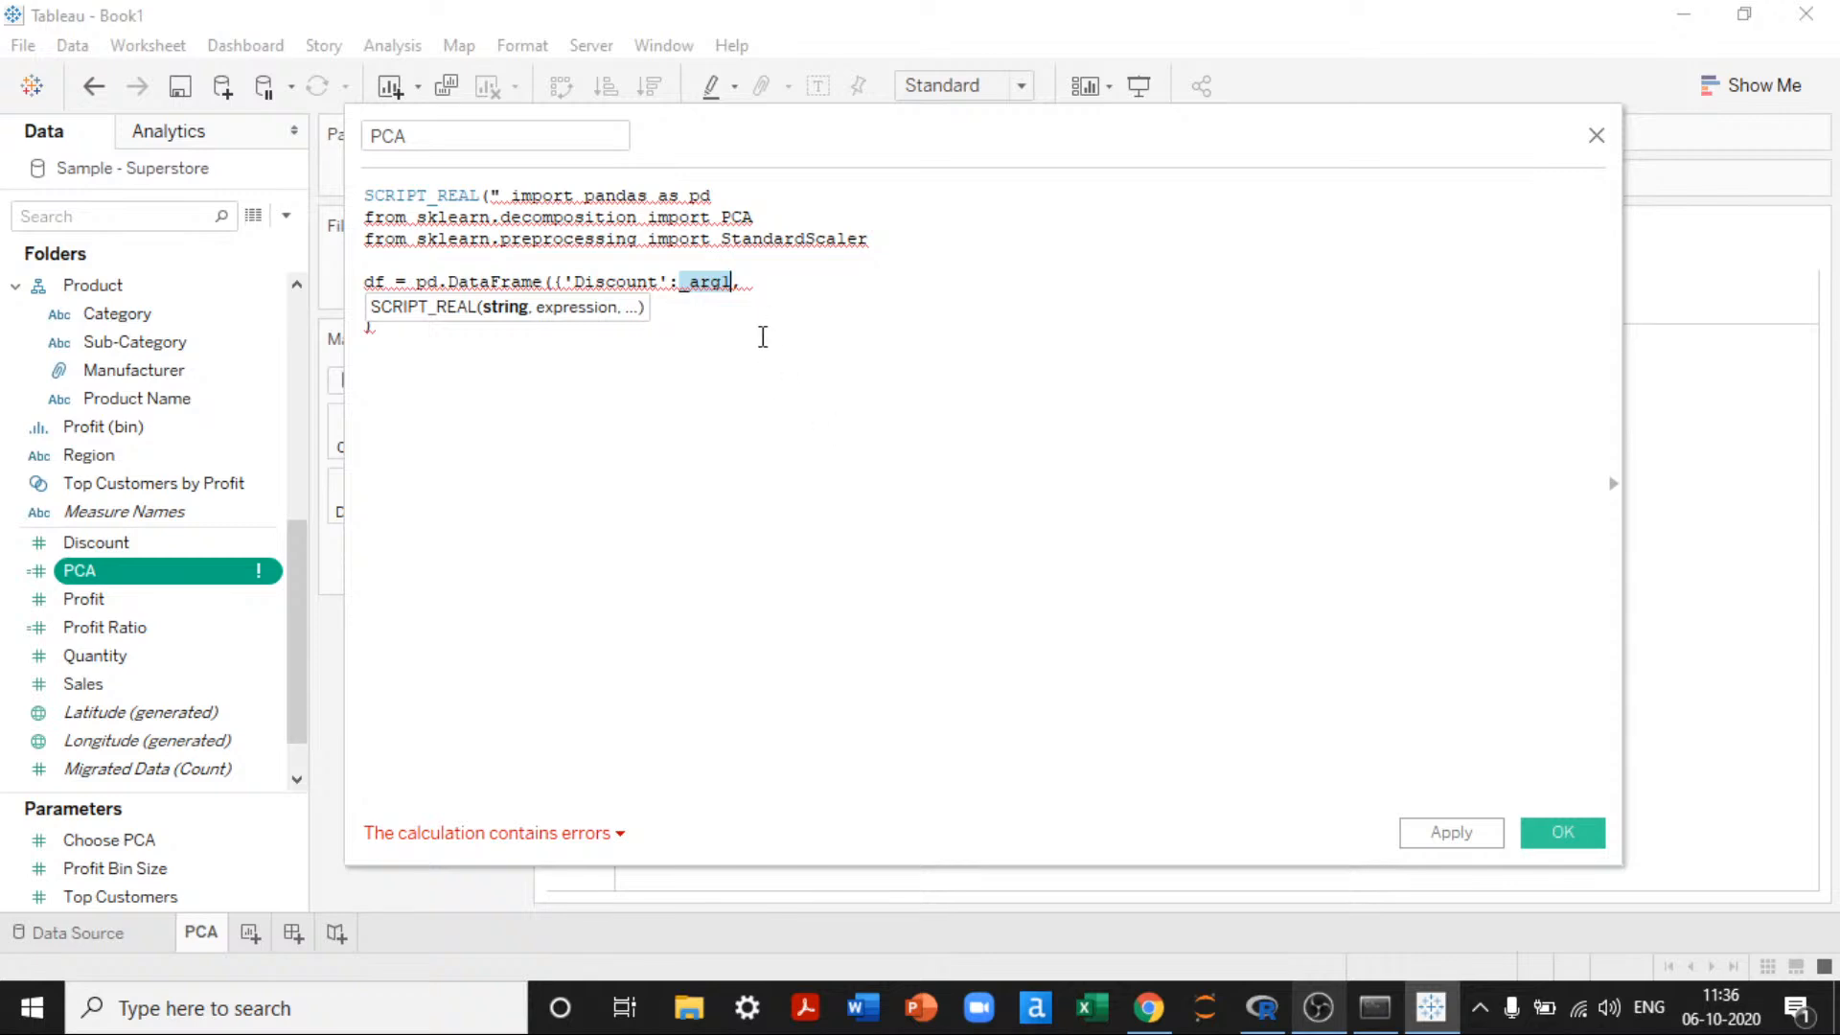
{"action": "left_click", "coordinate": [758, 291]}
{"action": "left_click_drag", "start_coordinate": [681, 287], "coordinate": [726, 286]}
{"action": "left_click", "coordinate": [733, 285]}
{"action": "key", "text": "Right"}
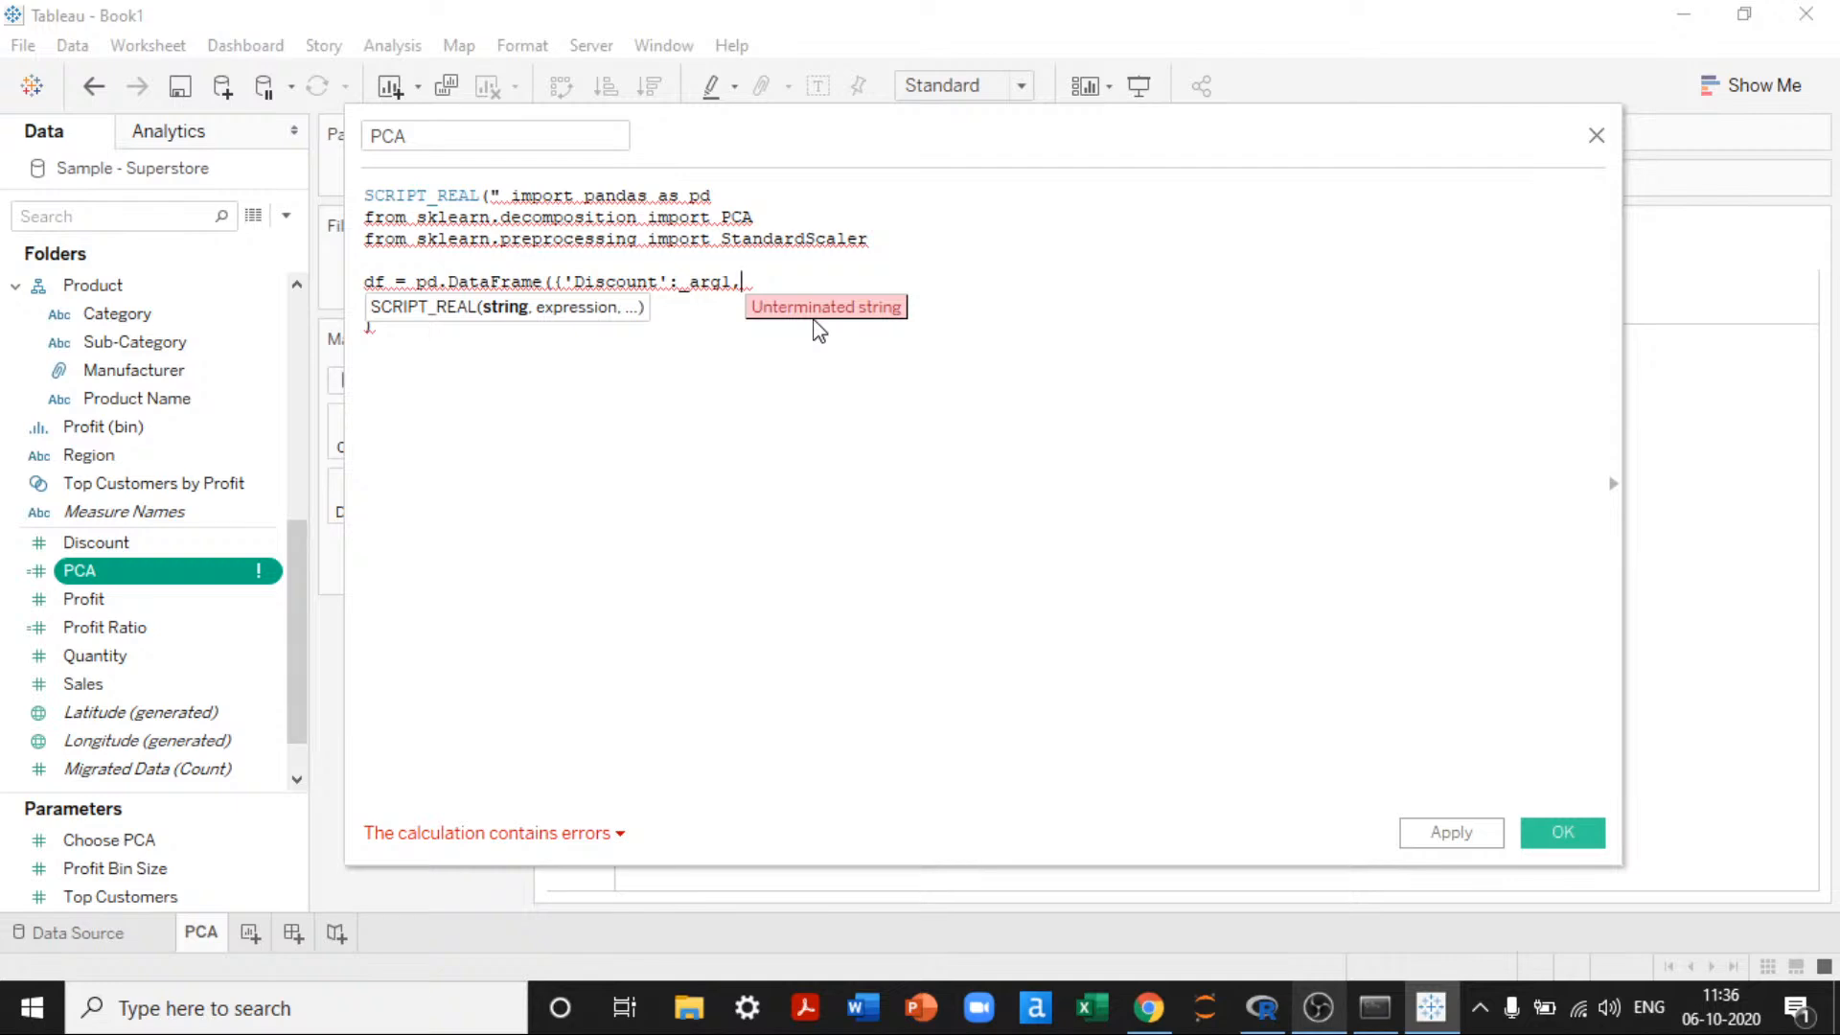
Step: Add 'Profit':_arg2, 'Profit Ratio':_arg3 and the key 'Quantity' to the DataFrame dictionary in the PCA script
{"action": "type", "text": "'Profit'"}
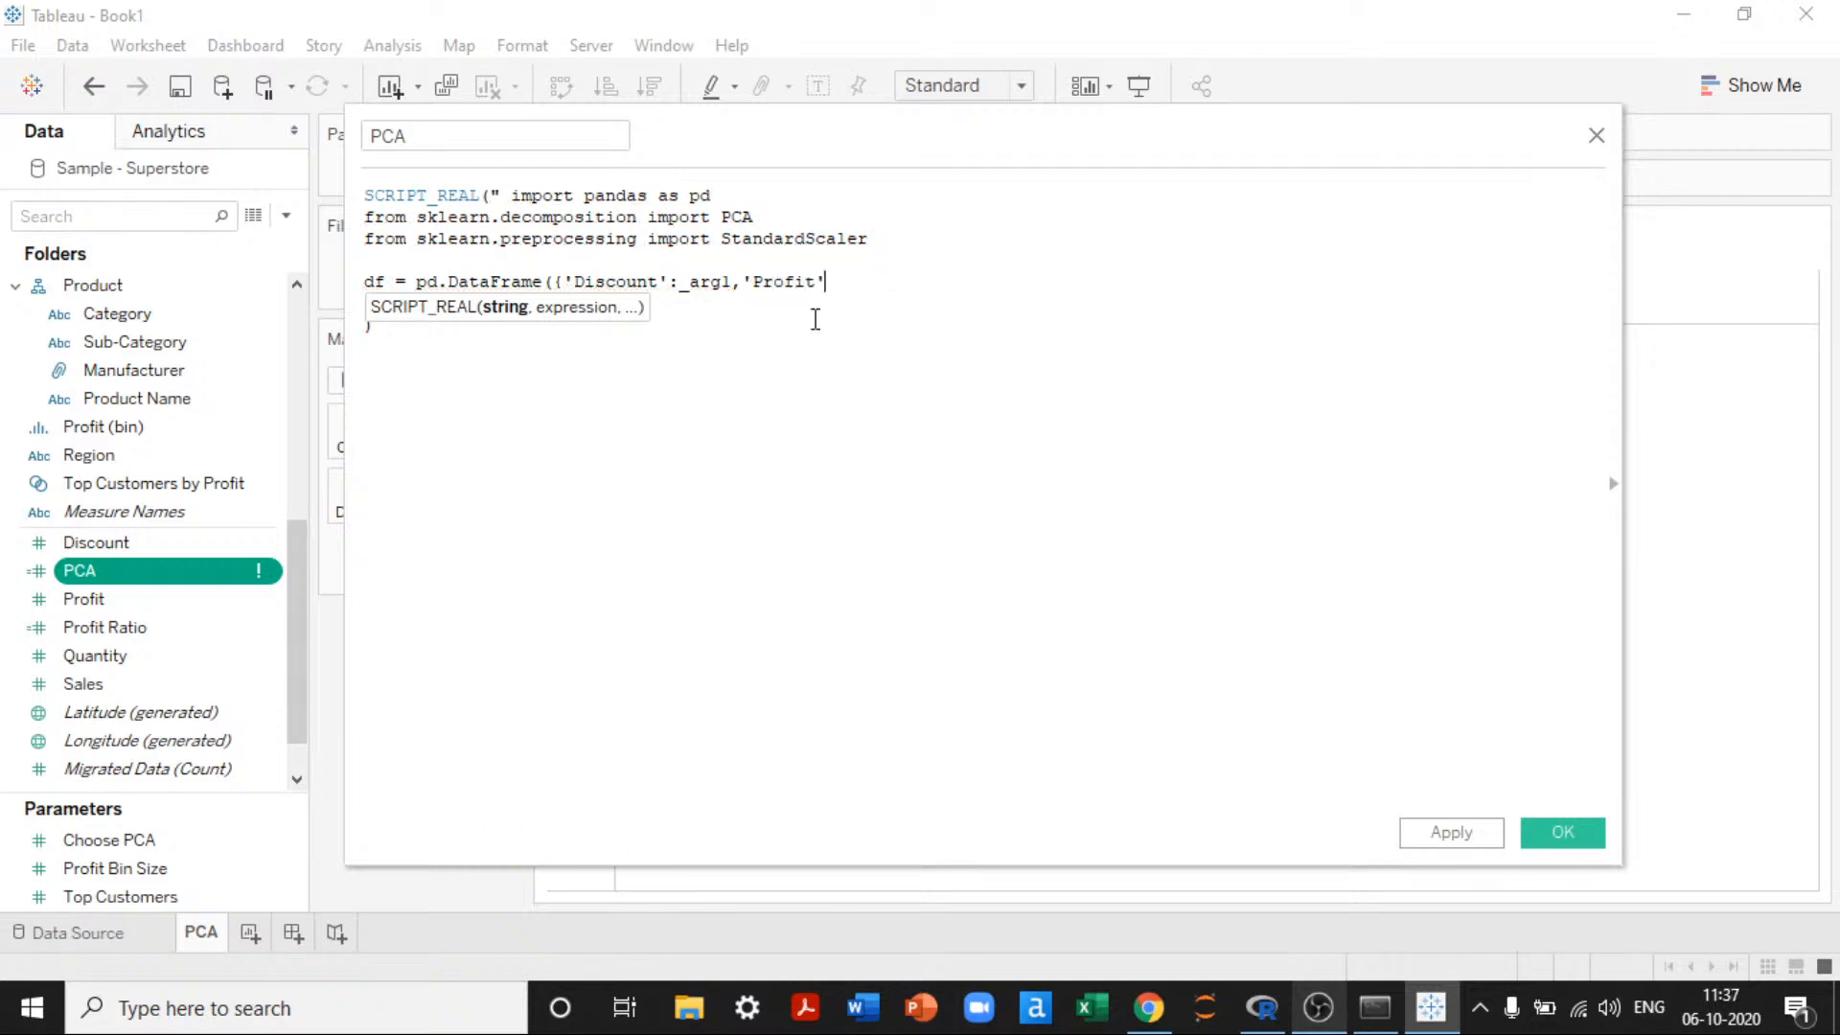
{"action": "type", "text": ":_arg2, "}
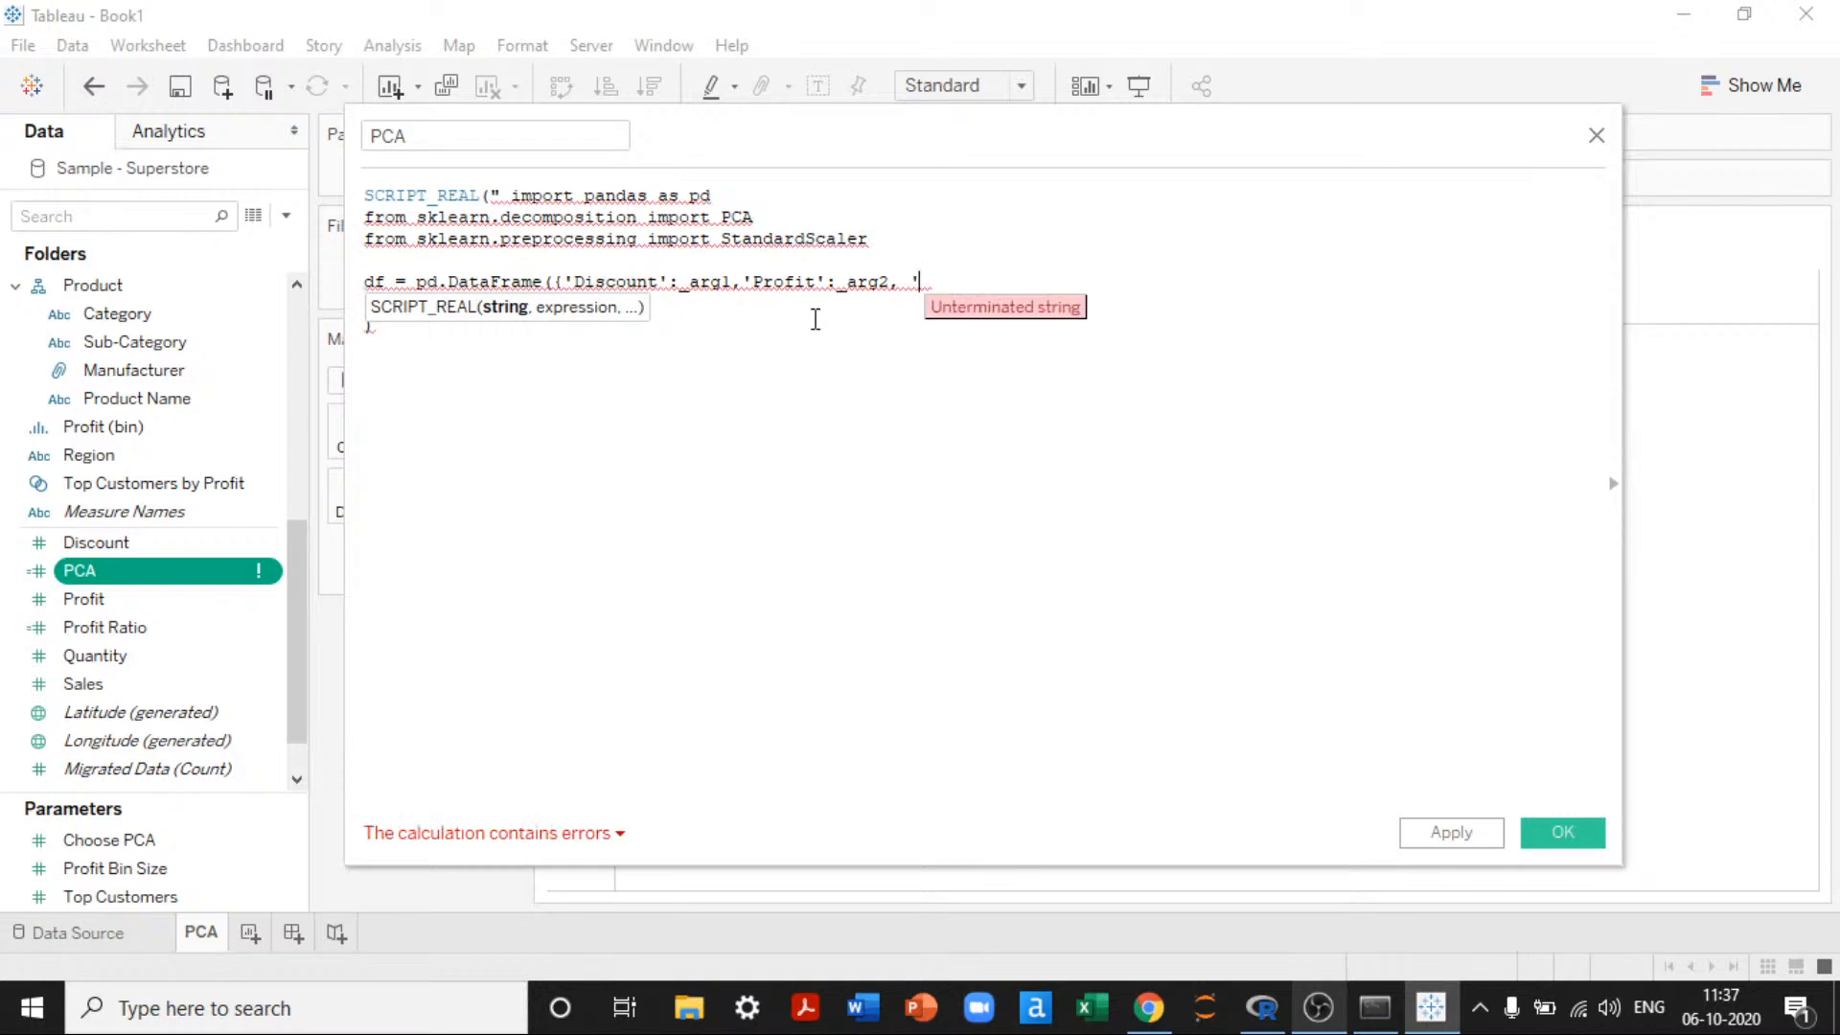
{"action": "type", "text": "'Prof"}
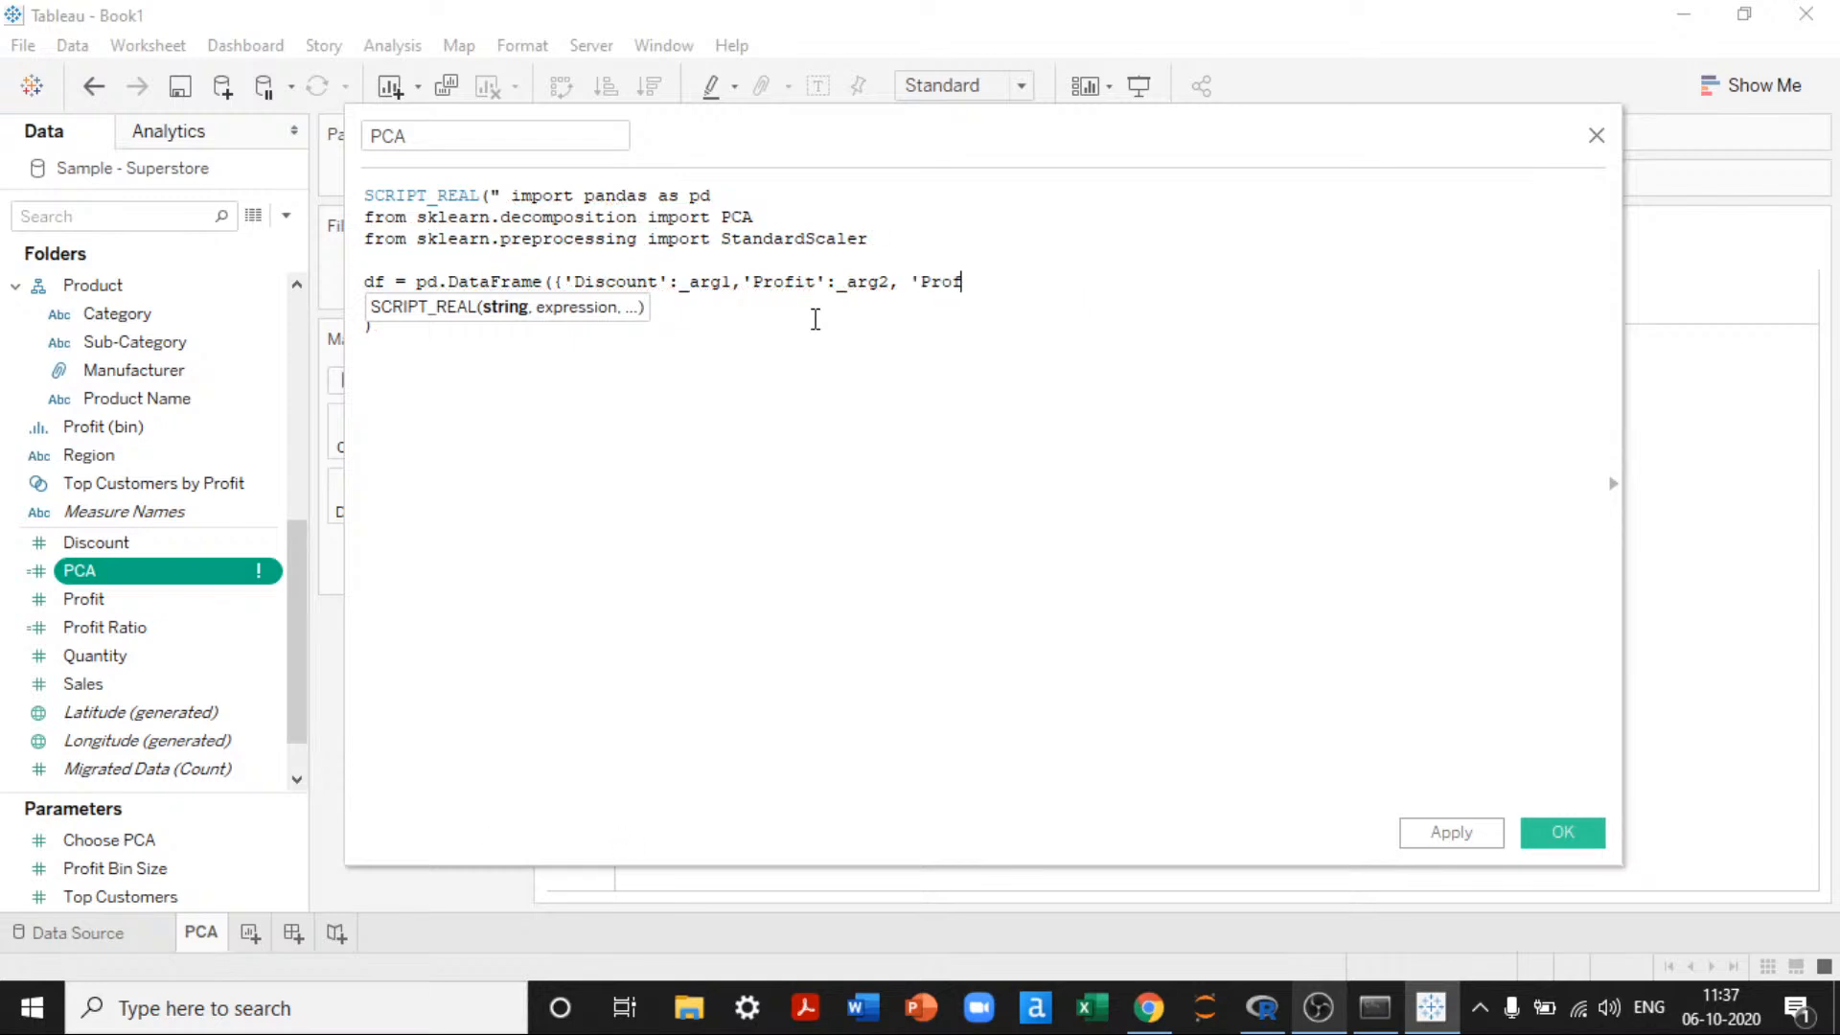
{"action": "type", "text": "it Ratio':_arg3, 'Quantity'"}
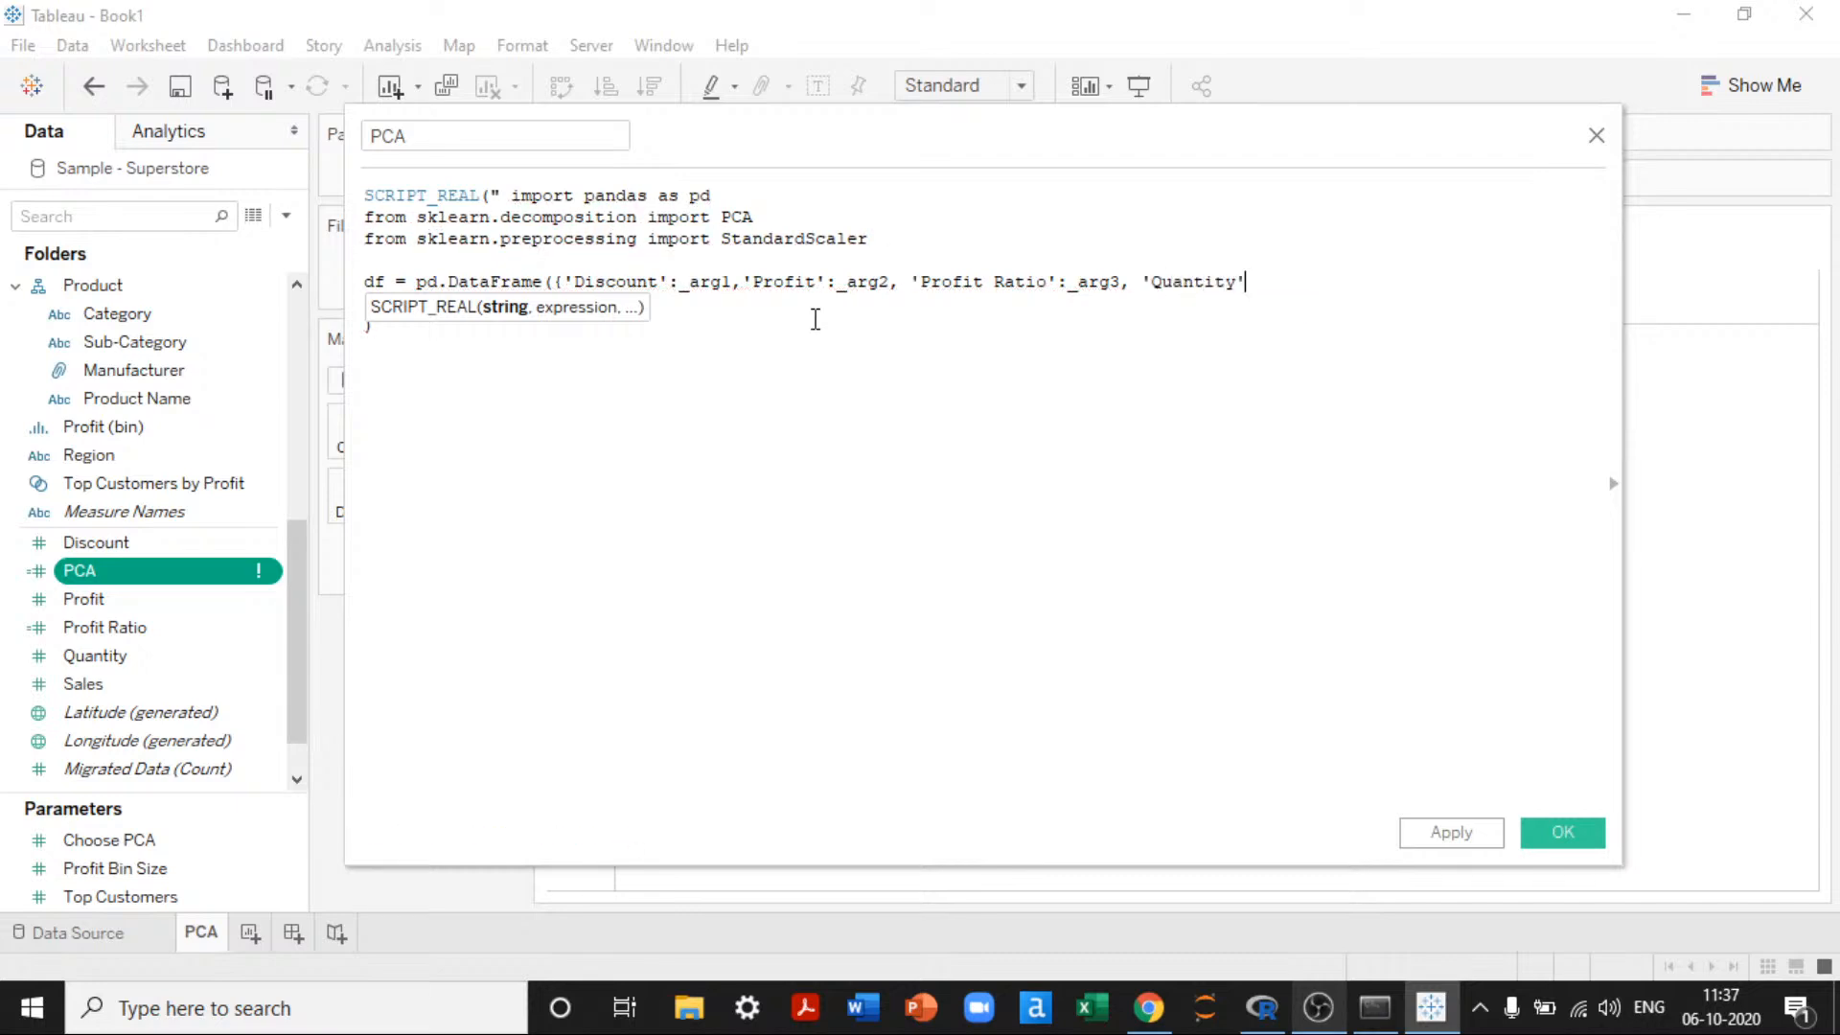
Step: Map 'Quantity' to _arg4, add 'Sales':_arg5 and close the DataFrame definition
{"action": "type", "text": ":_arg4"}
{"action": "key", "text": "ctrl+shift+Left"}
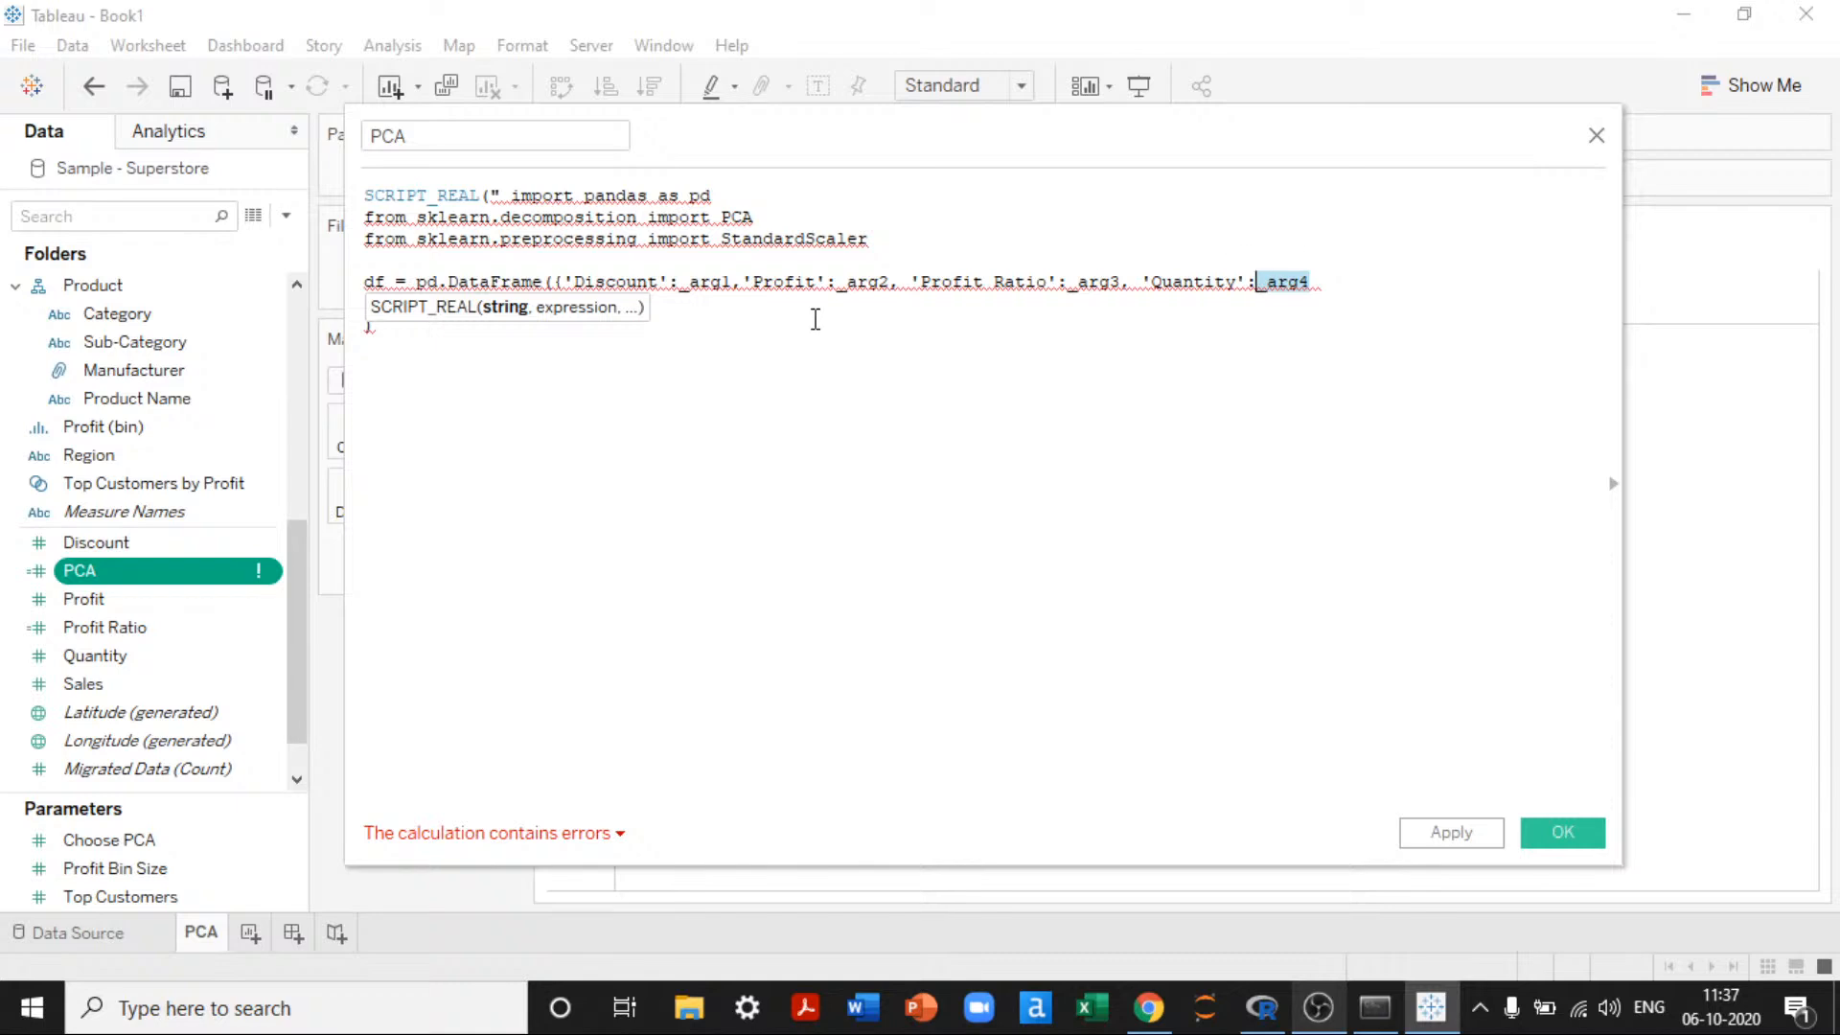
{"action": "key", "text": "Right"}
{"action": "key", "text": "Left"}
{"action": "key", "text": "Left"}
{"action": "key", "text": "Left"}
{"action": "key", "text": "Left"}
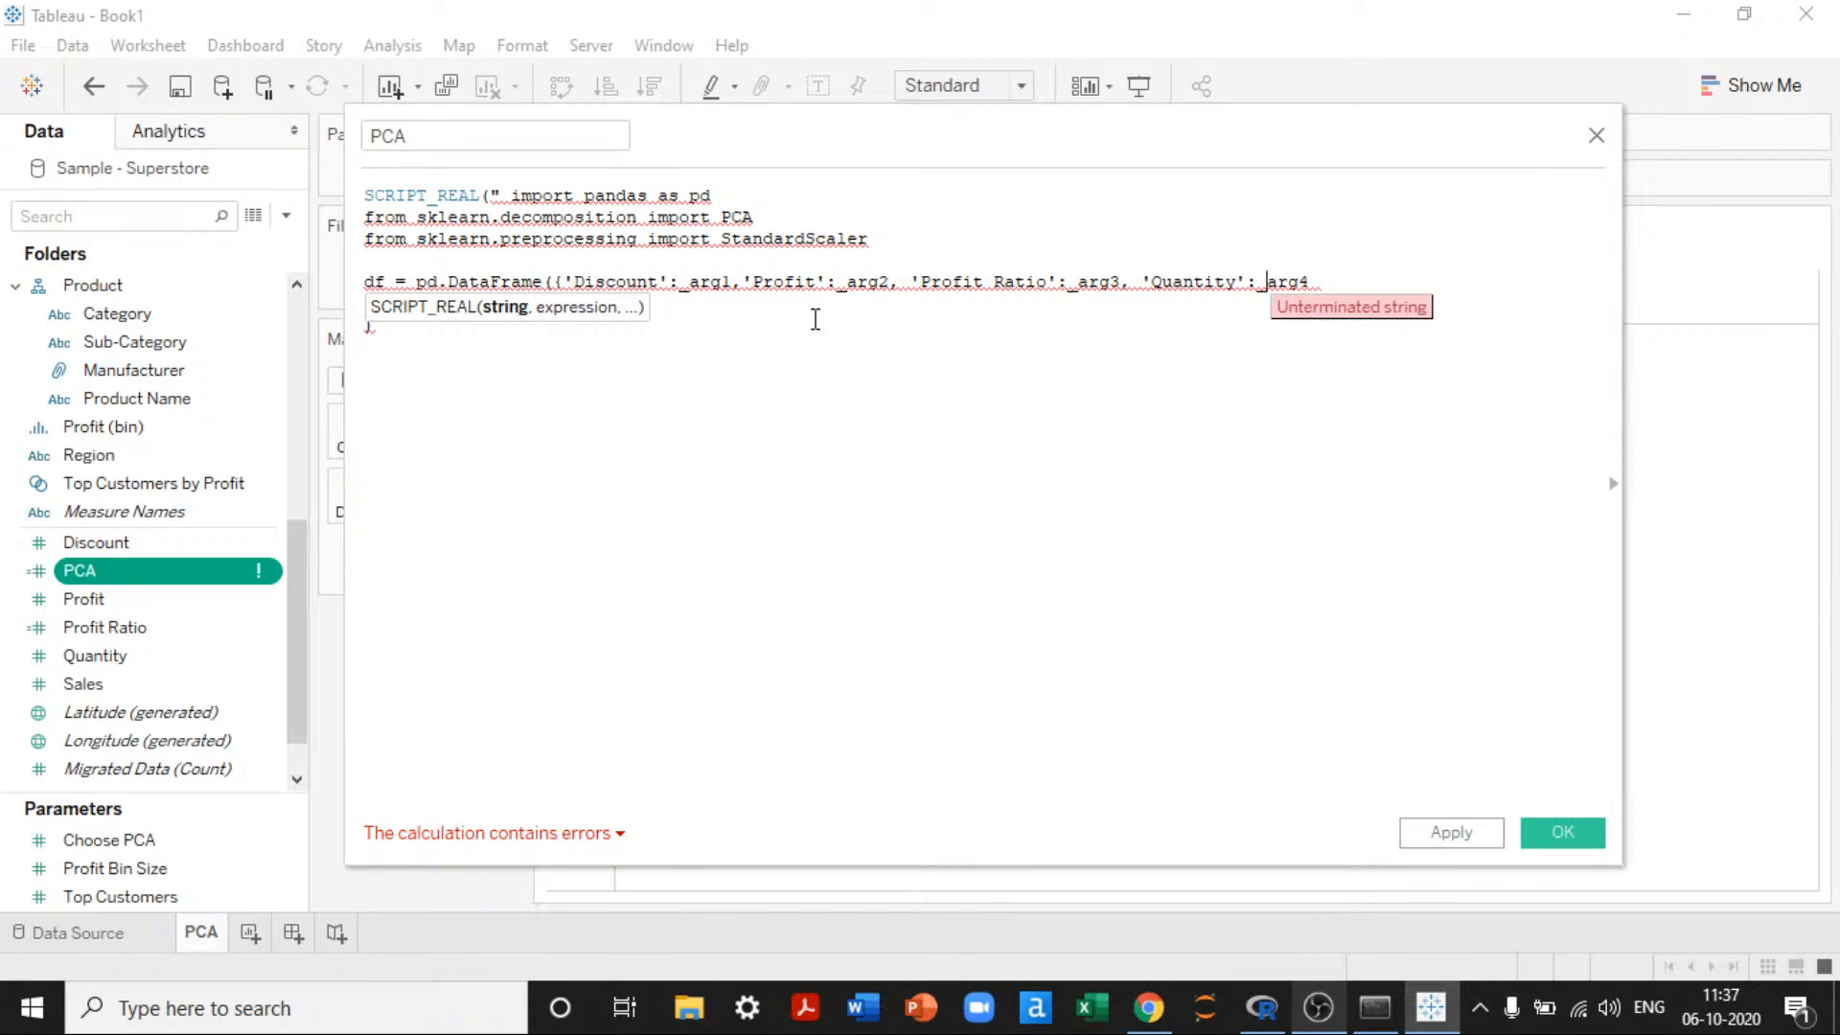
{"action": "key", "text": "End"}
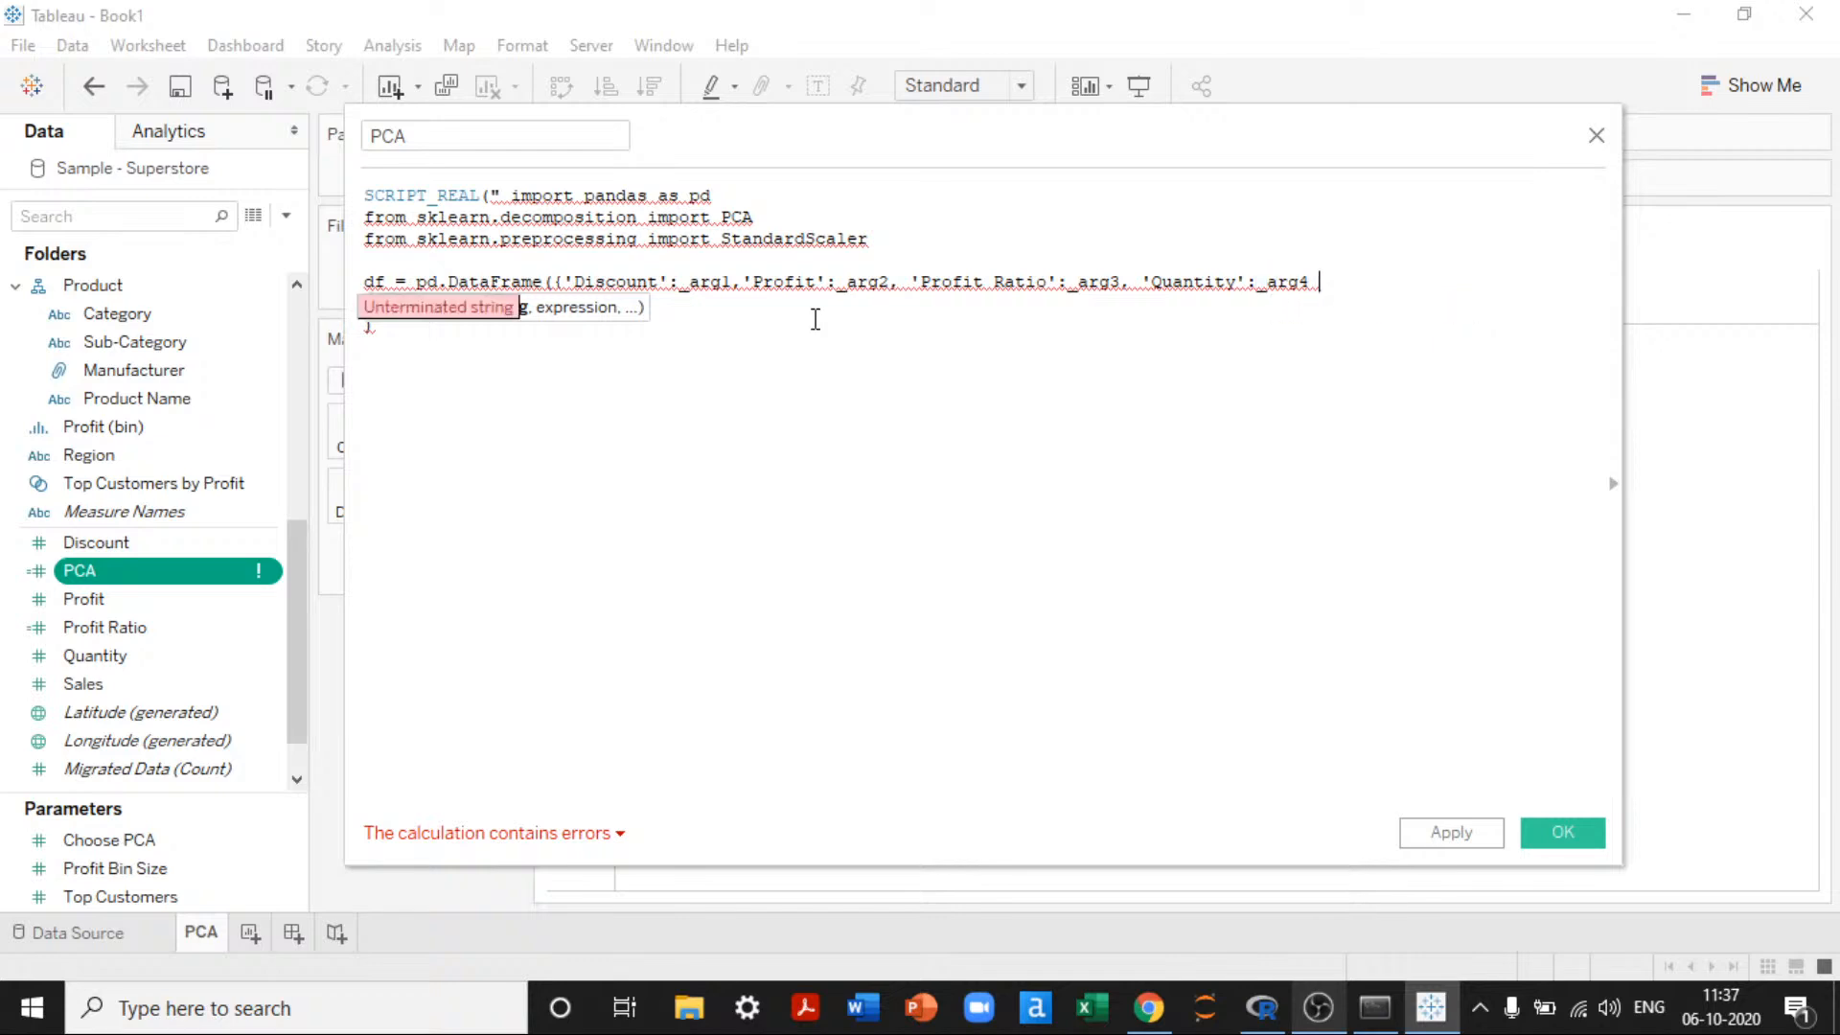
{"action": "key", "text": "BackSpace"}
{"action": "type", "text": ", "}
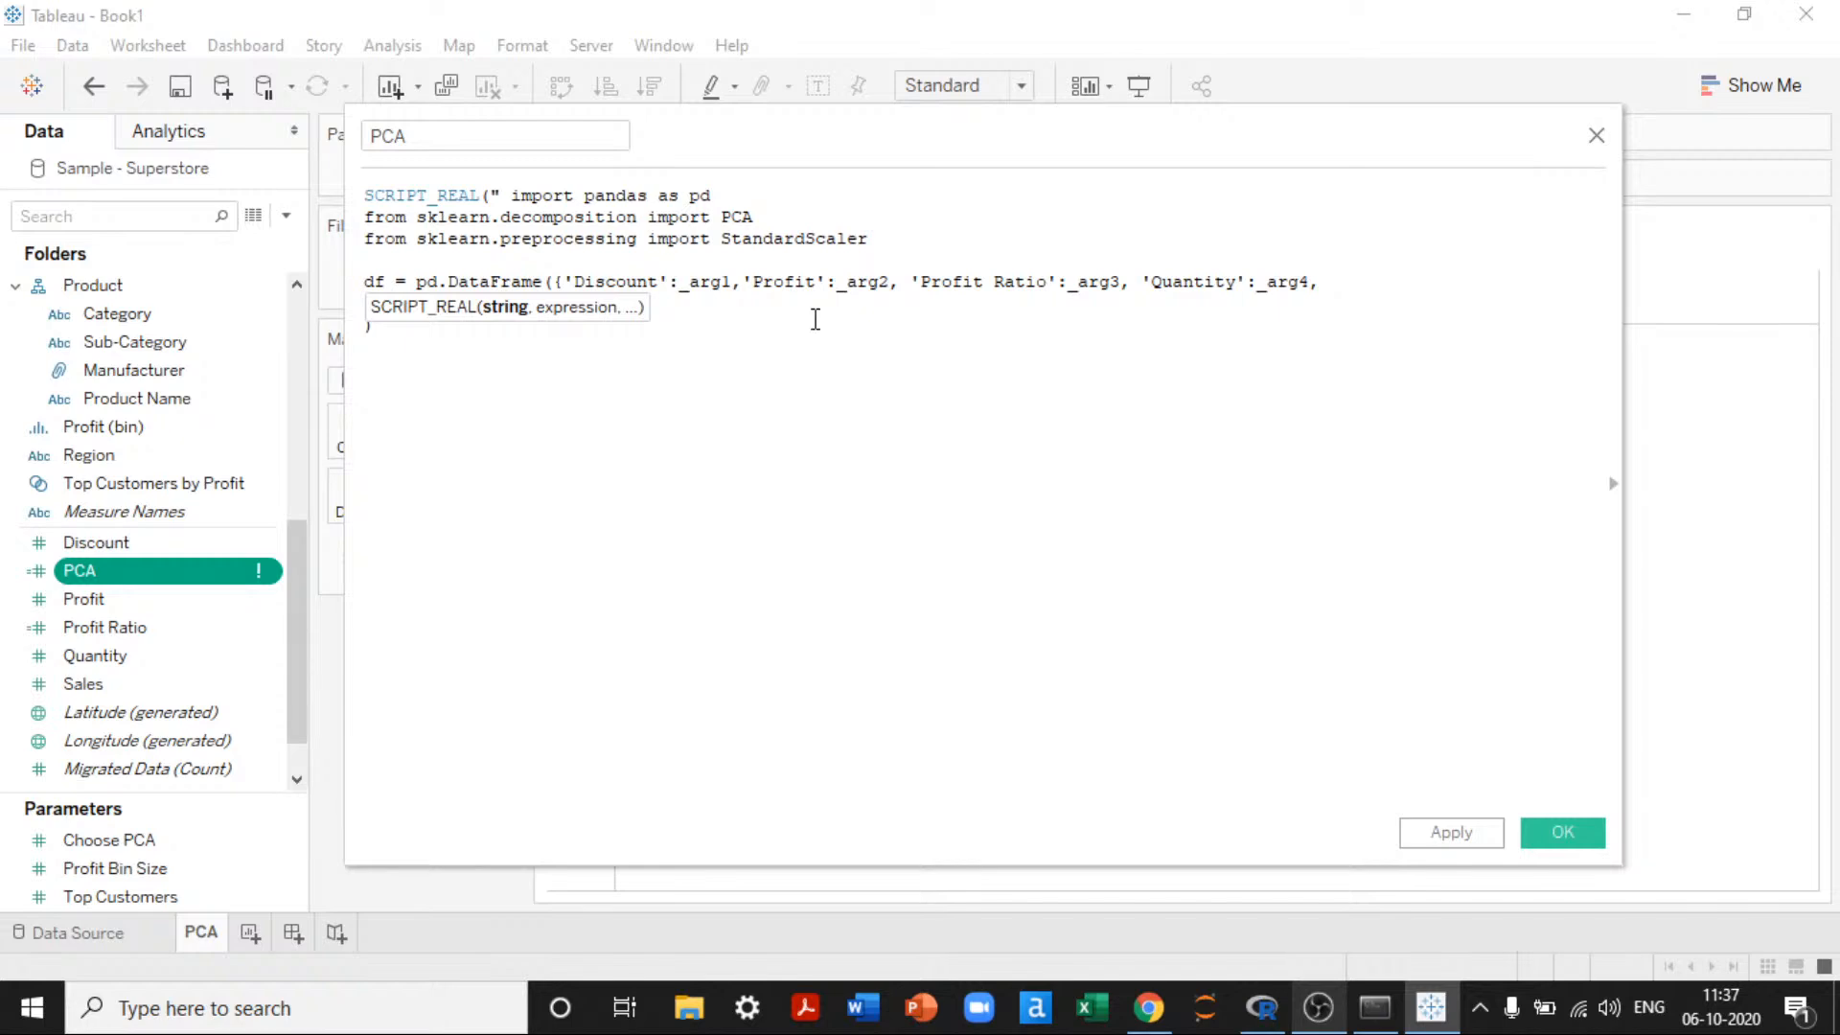
{"action": "type", "text": "'Sales':_arg5})"}
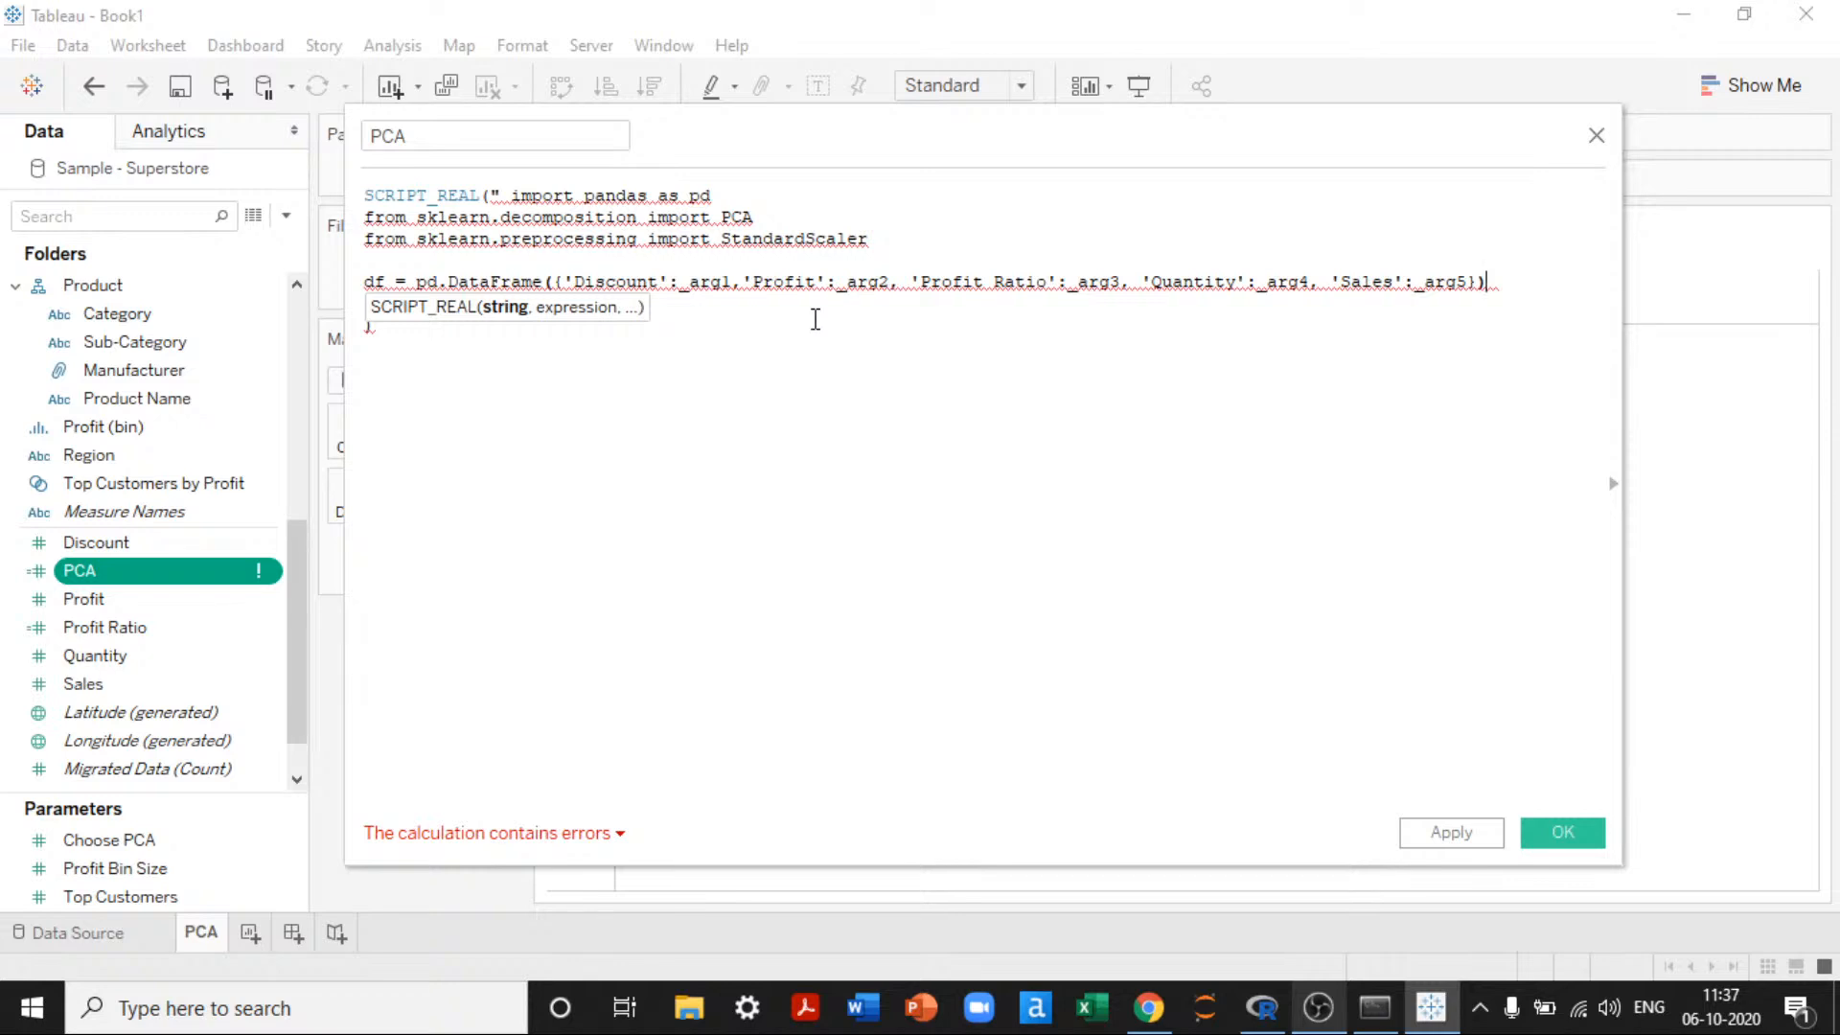
Step: Add the script line scale = StandardScaler() below the DataFrame definition
{"action": "key", "text": "Return"}
{"action": "type", "text": "sca"}
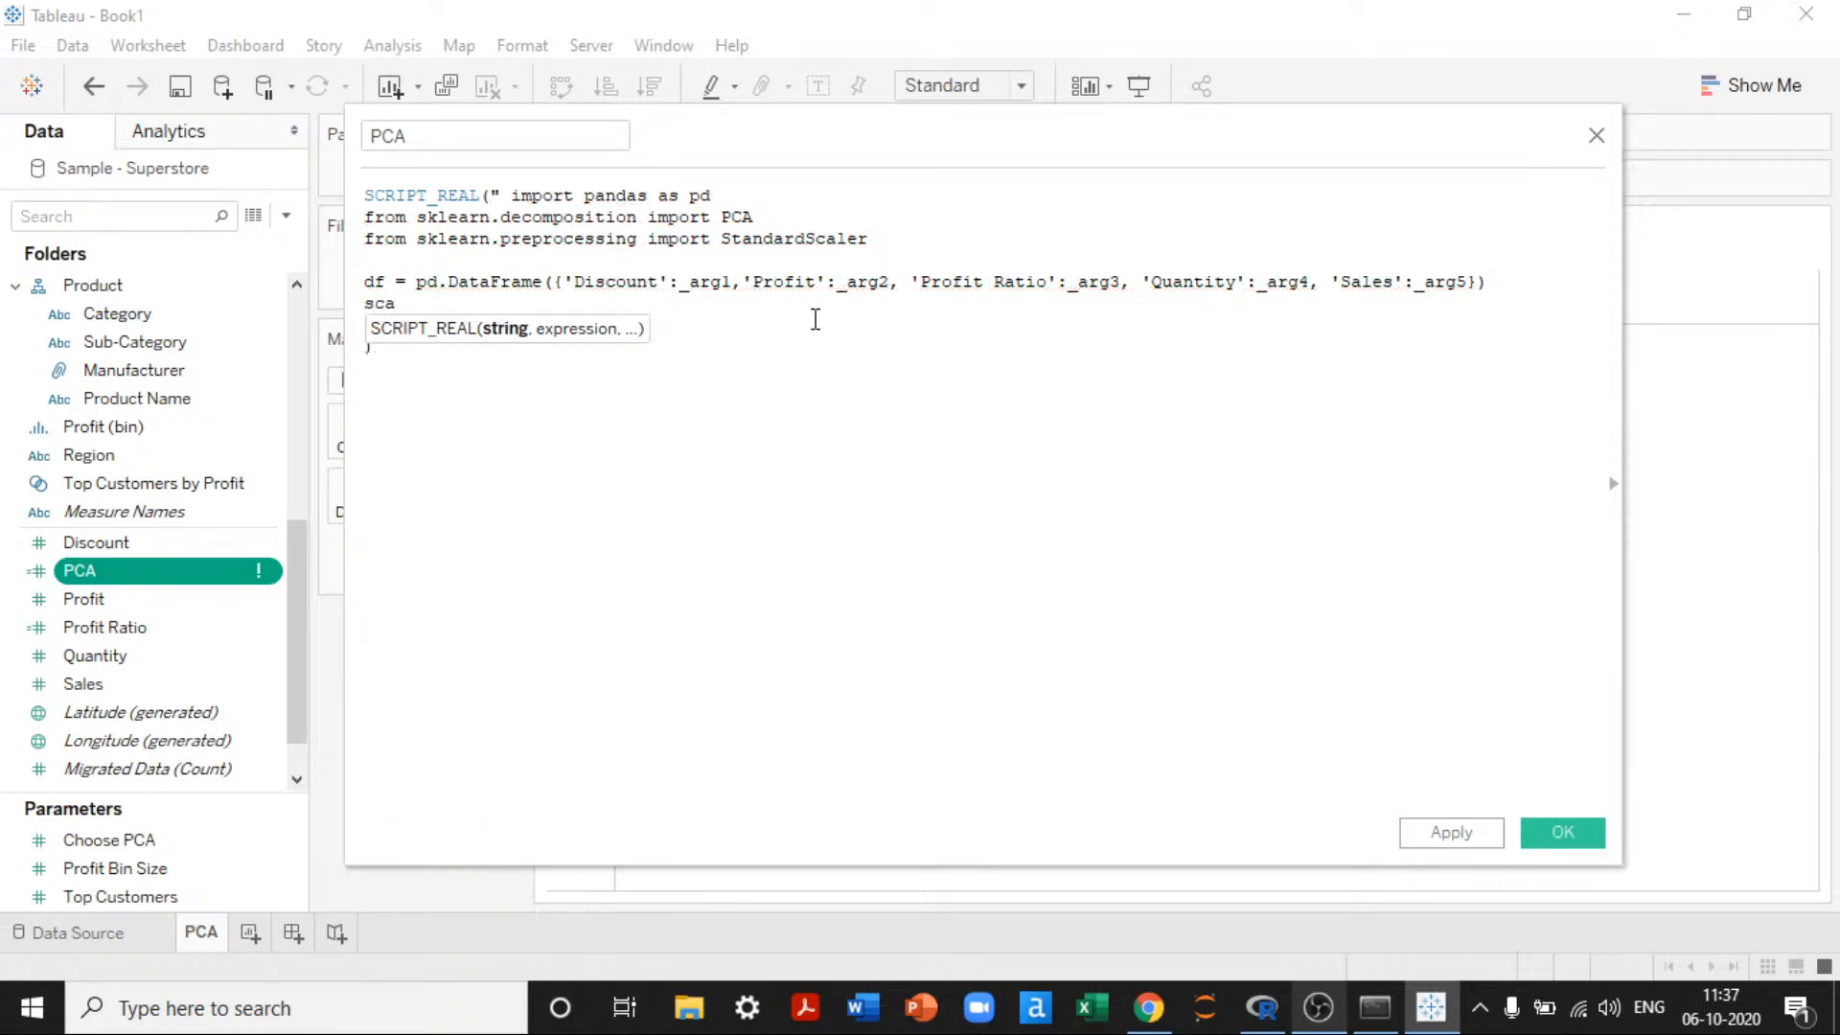
{"action": "key", "text": "BackSpace"}
{"action": "type", "text": "ale = "}
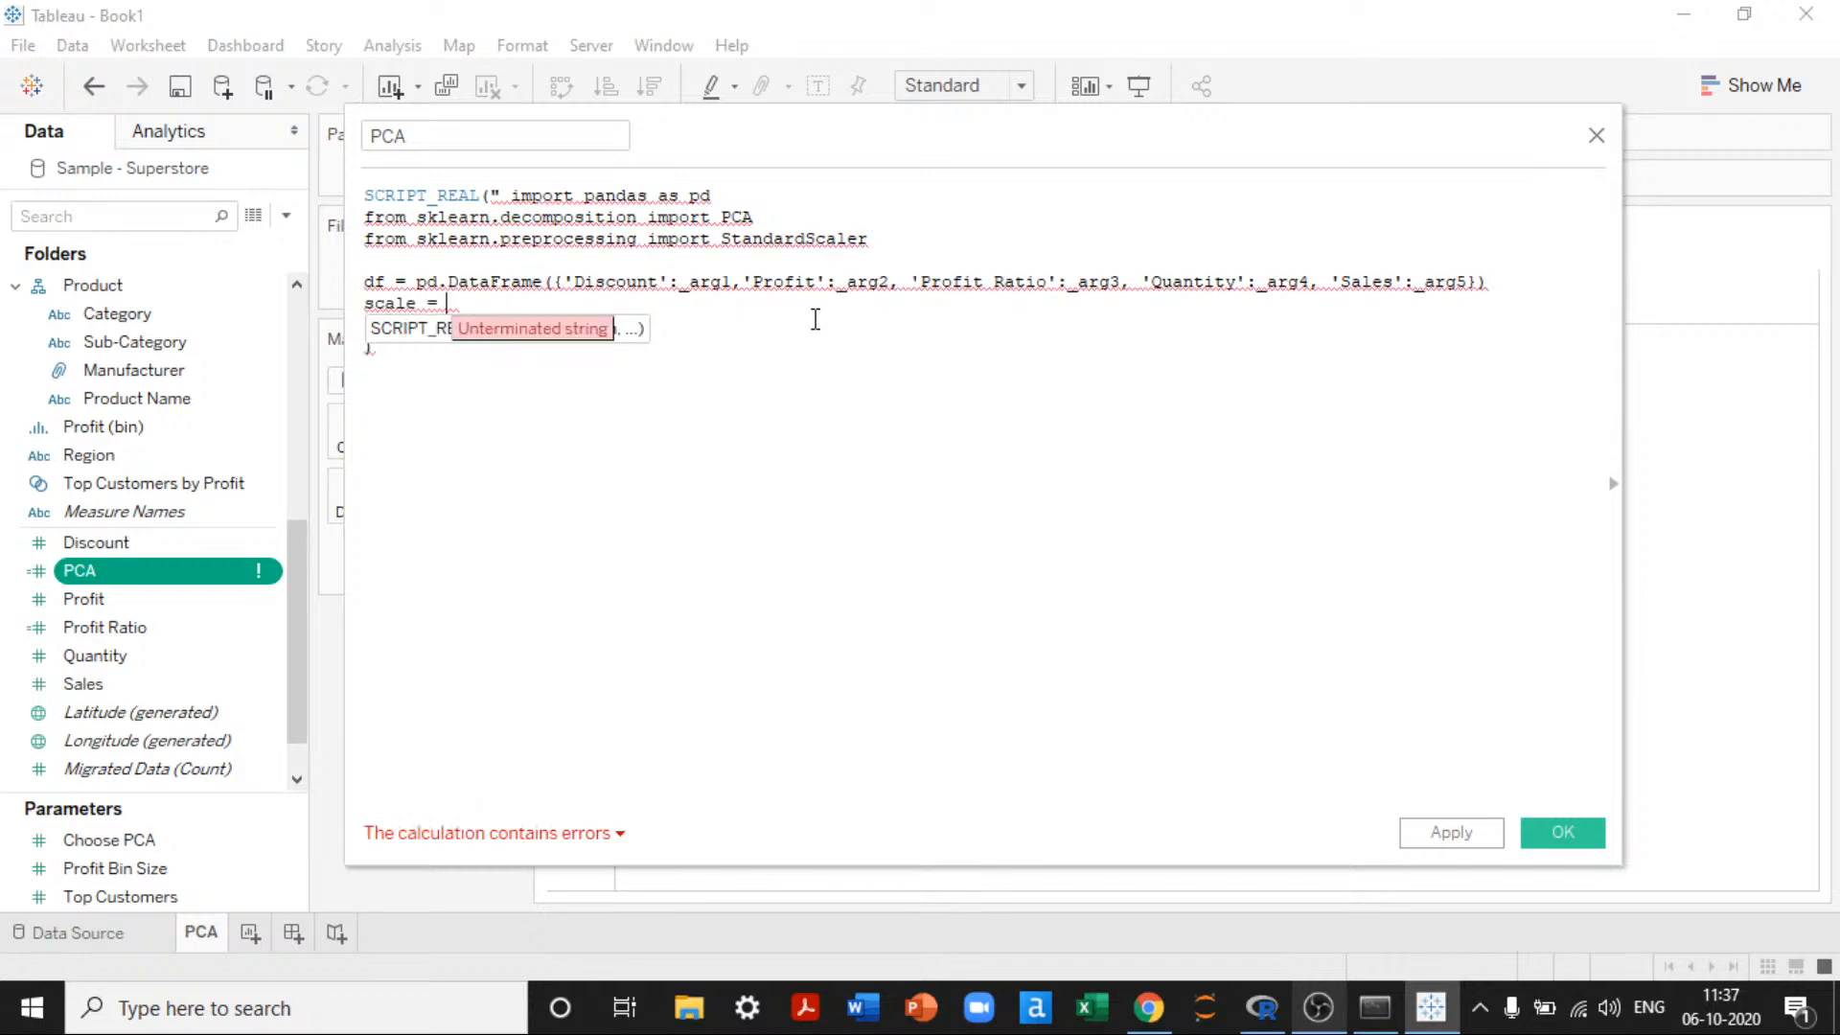
{"action": "type", "text": "Standa"}
{"action": "key", "text": "BackSpace"}
{"action": "key", "text": "BackSpace"}
{"action": "key", "text": "BackSpace"}
{"action": "key", "text": "BackSpace"}
{"action": "key", "text": "BackSpace"}
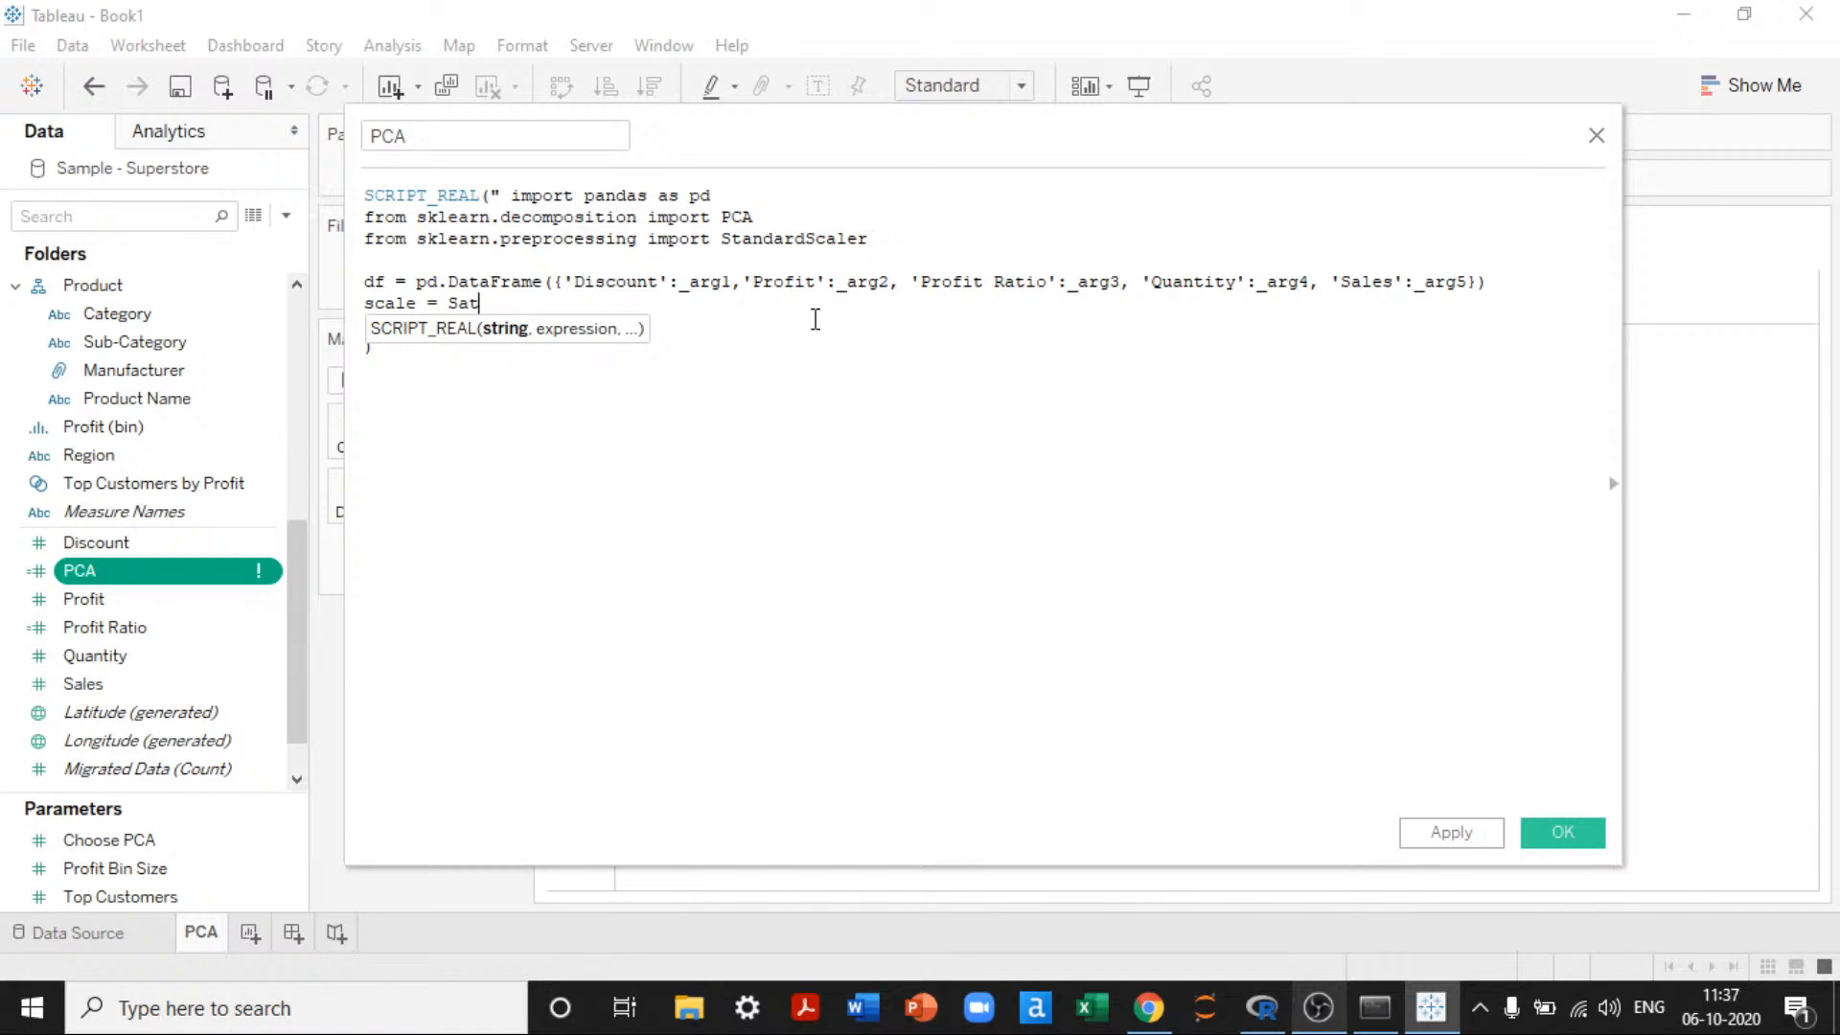
{"action": "type", "text": "tandardScaler()"}
{"action": "key", "text": "Return"}
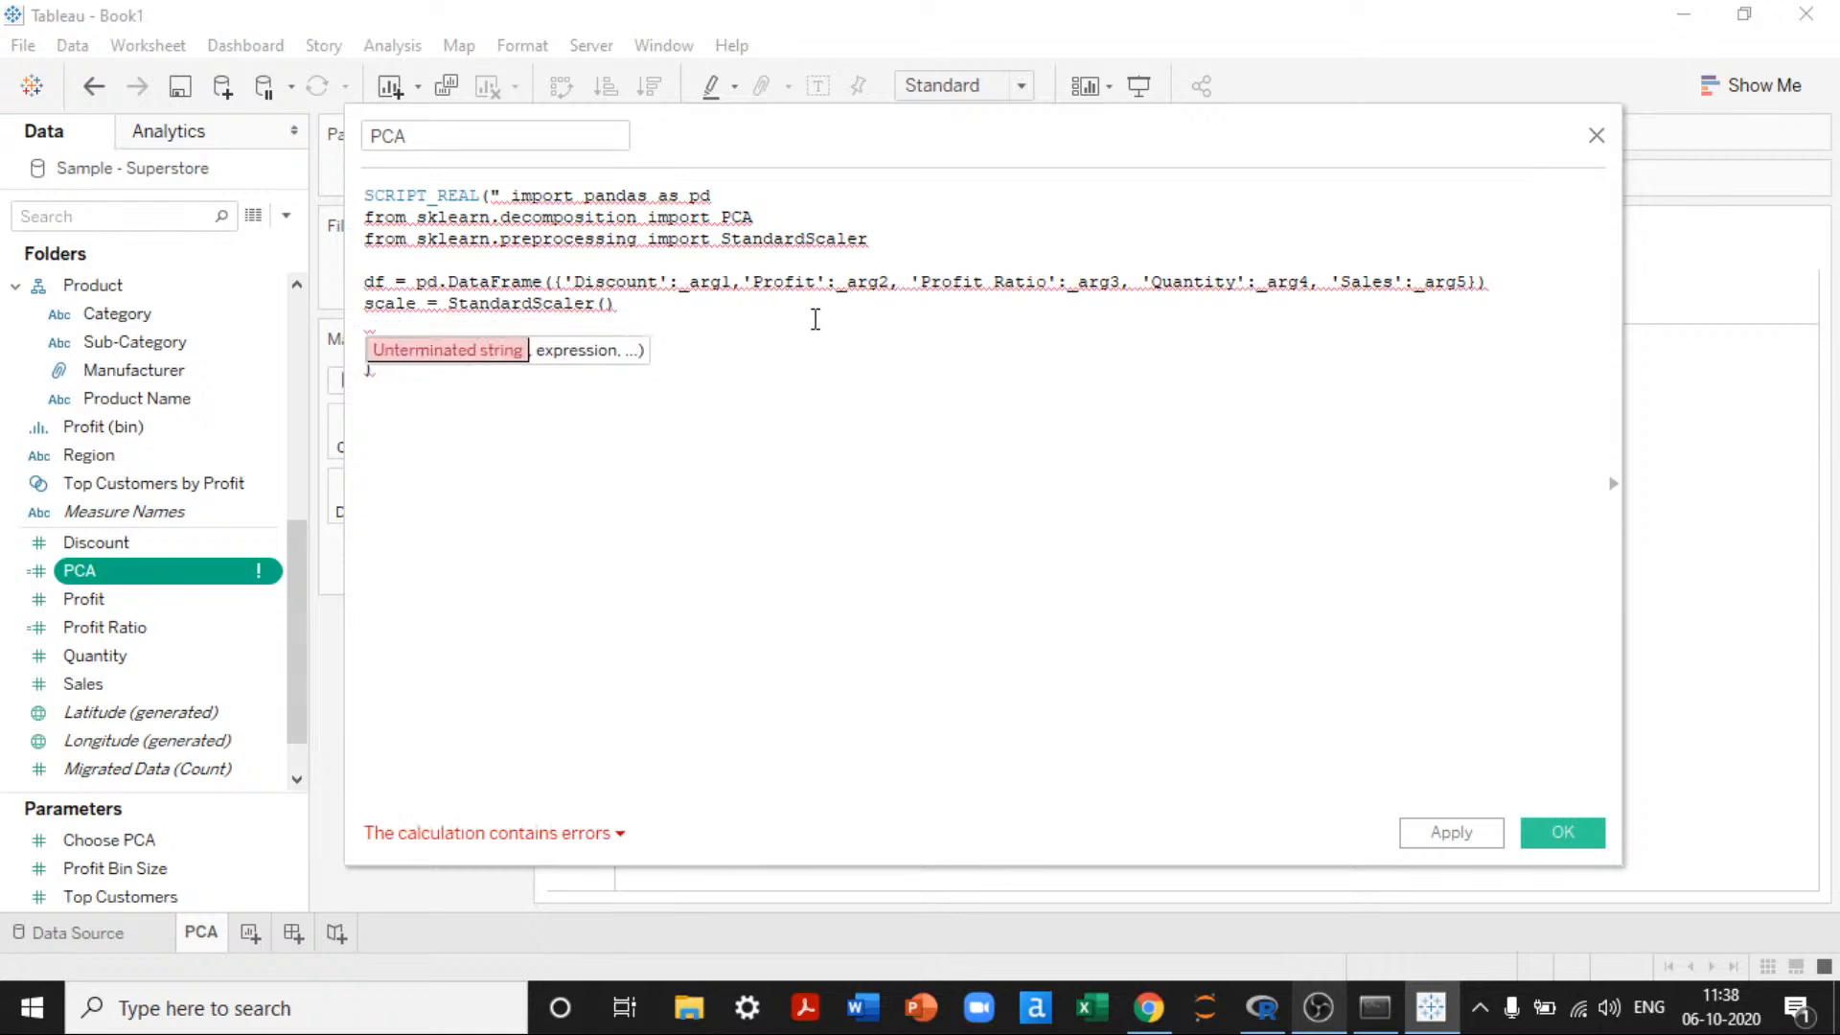
Step: Add the line dat = scale.fit_transform(df), followed by a blank line
{"action": "type", "text": "dat = "}
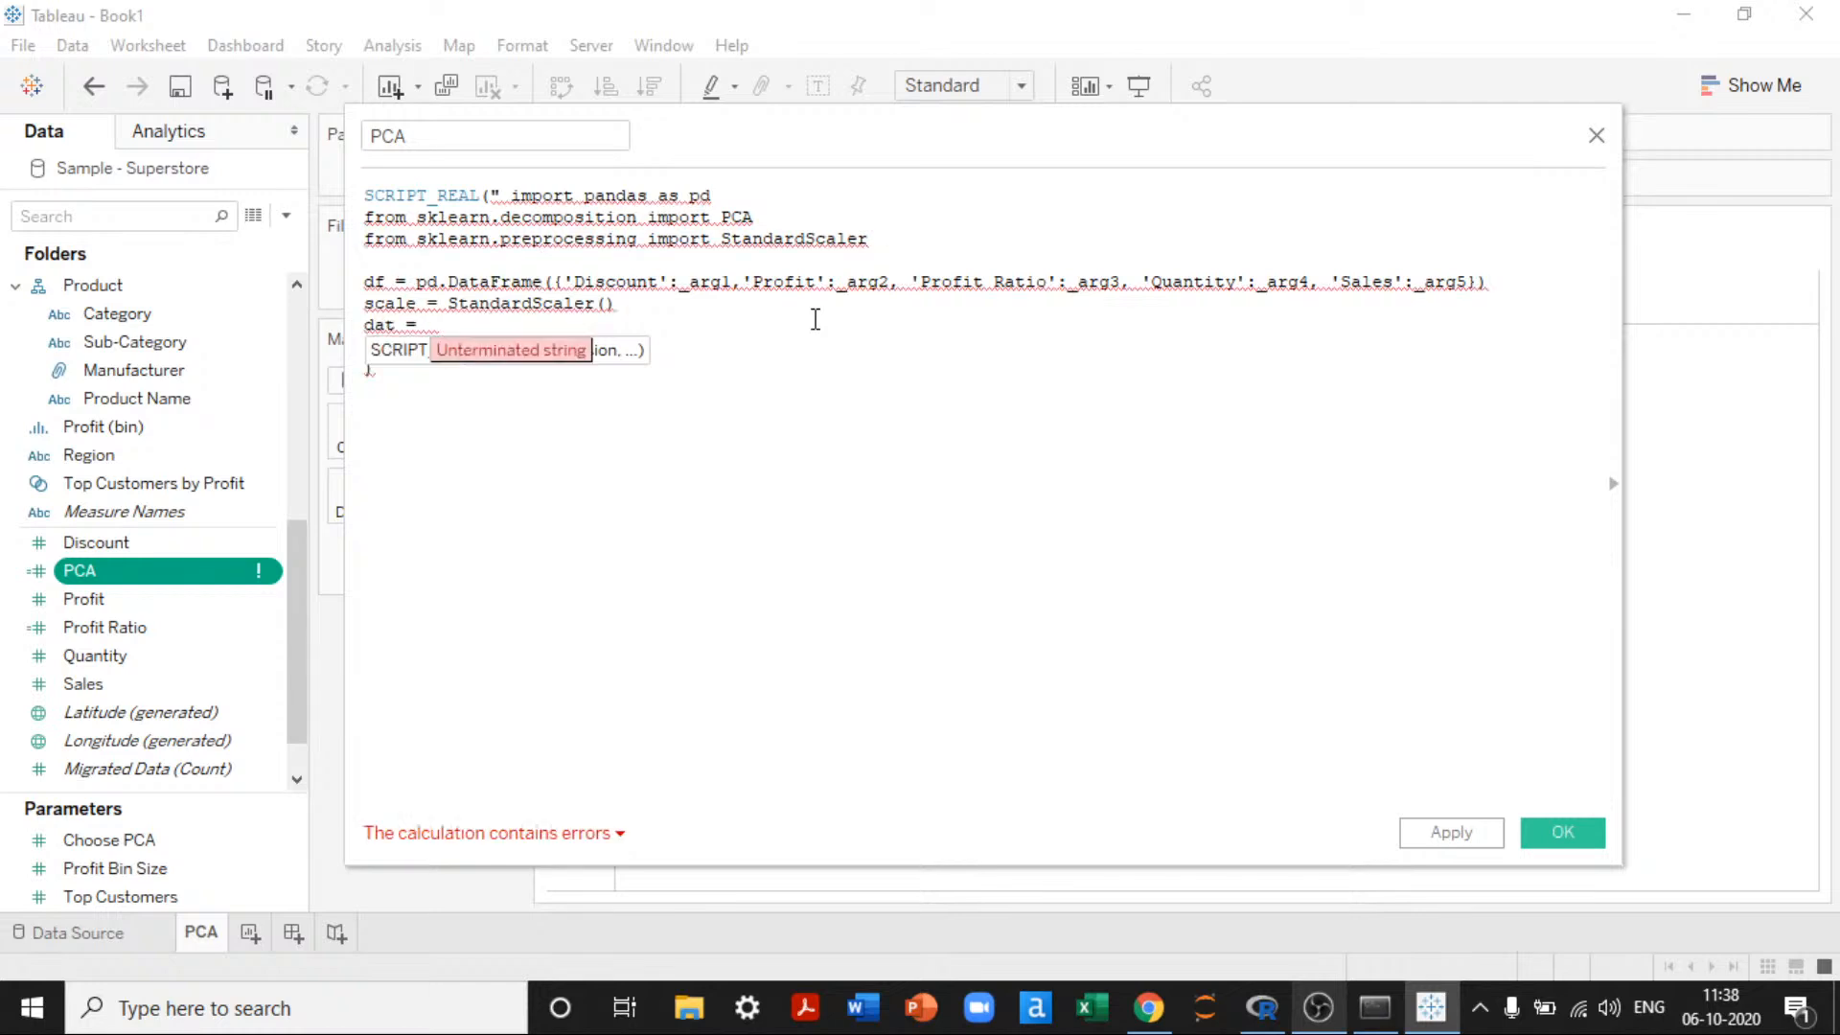
{"action": "type", "text": "scal"}
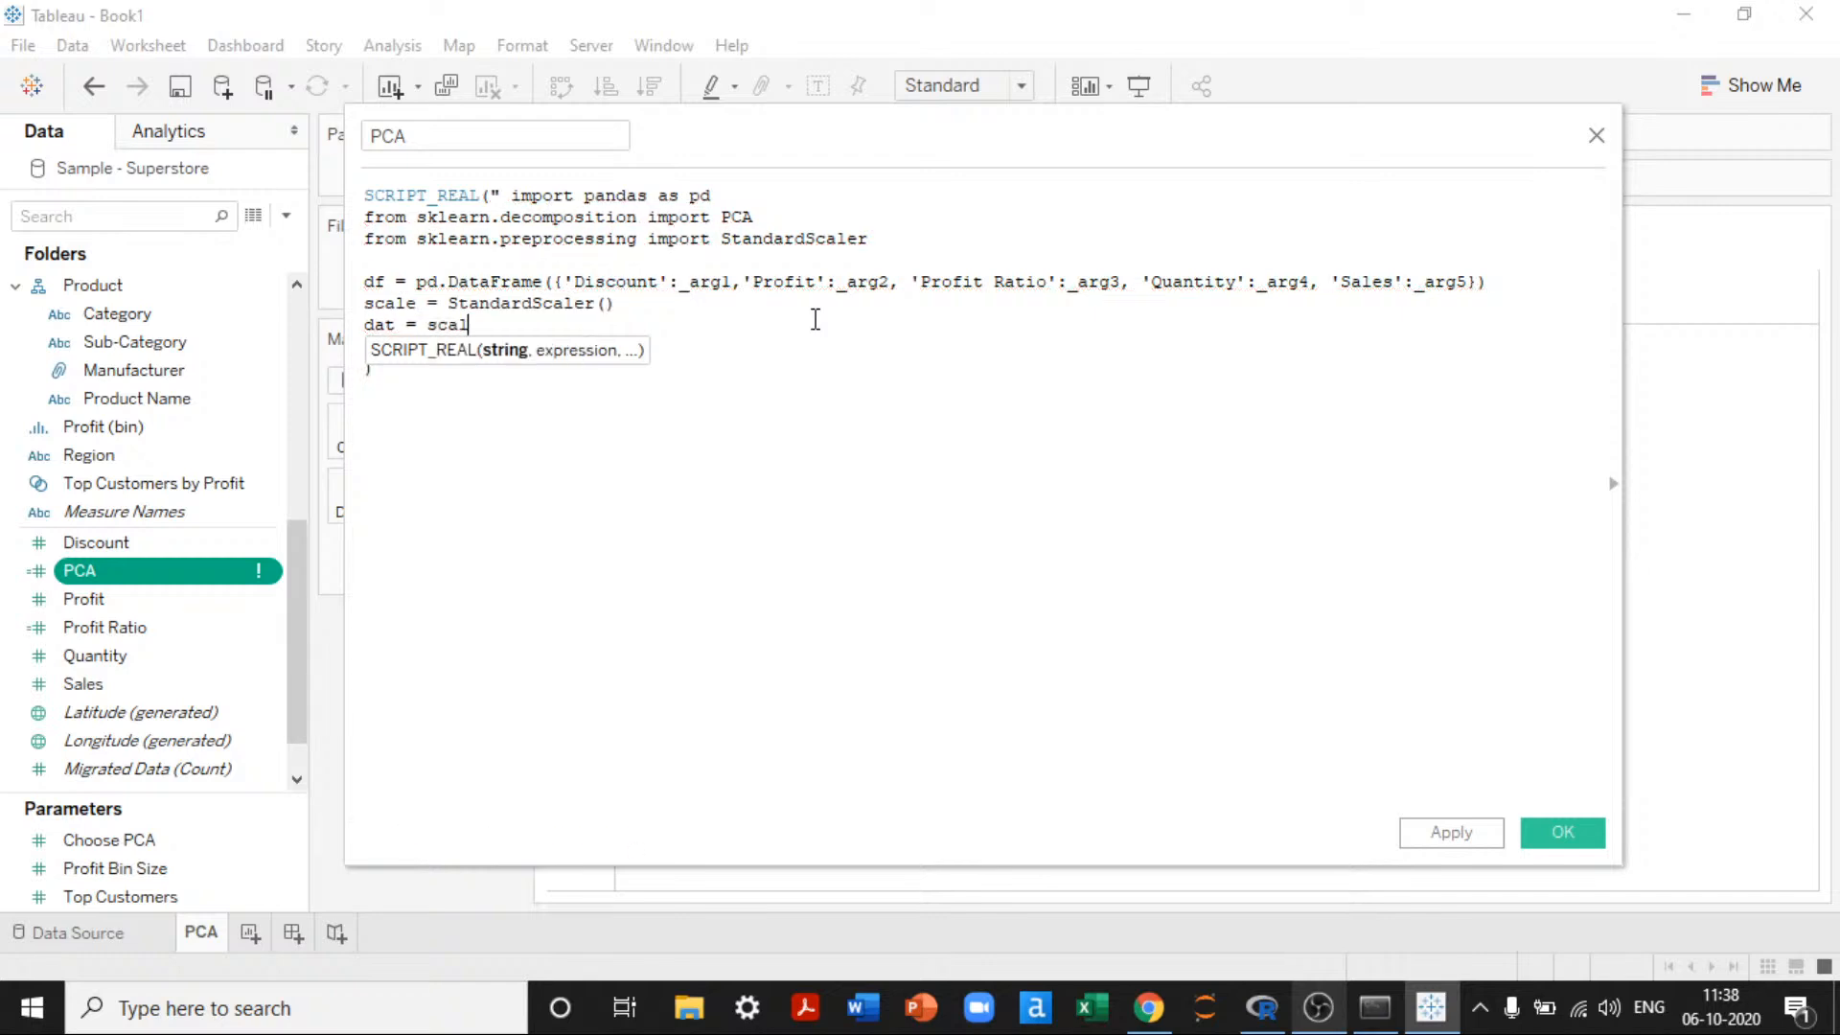
{"action": "type", "text": "e.fit_transform(df)"}
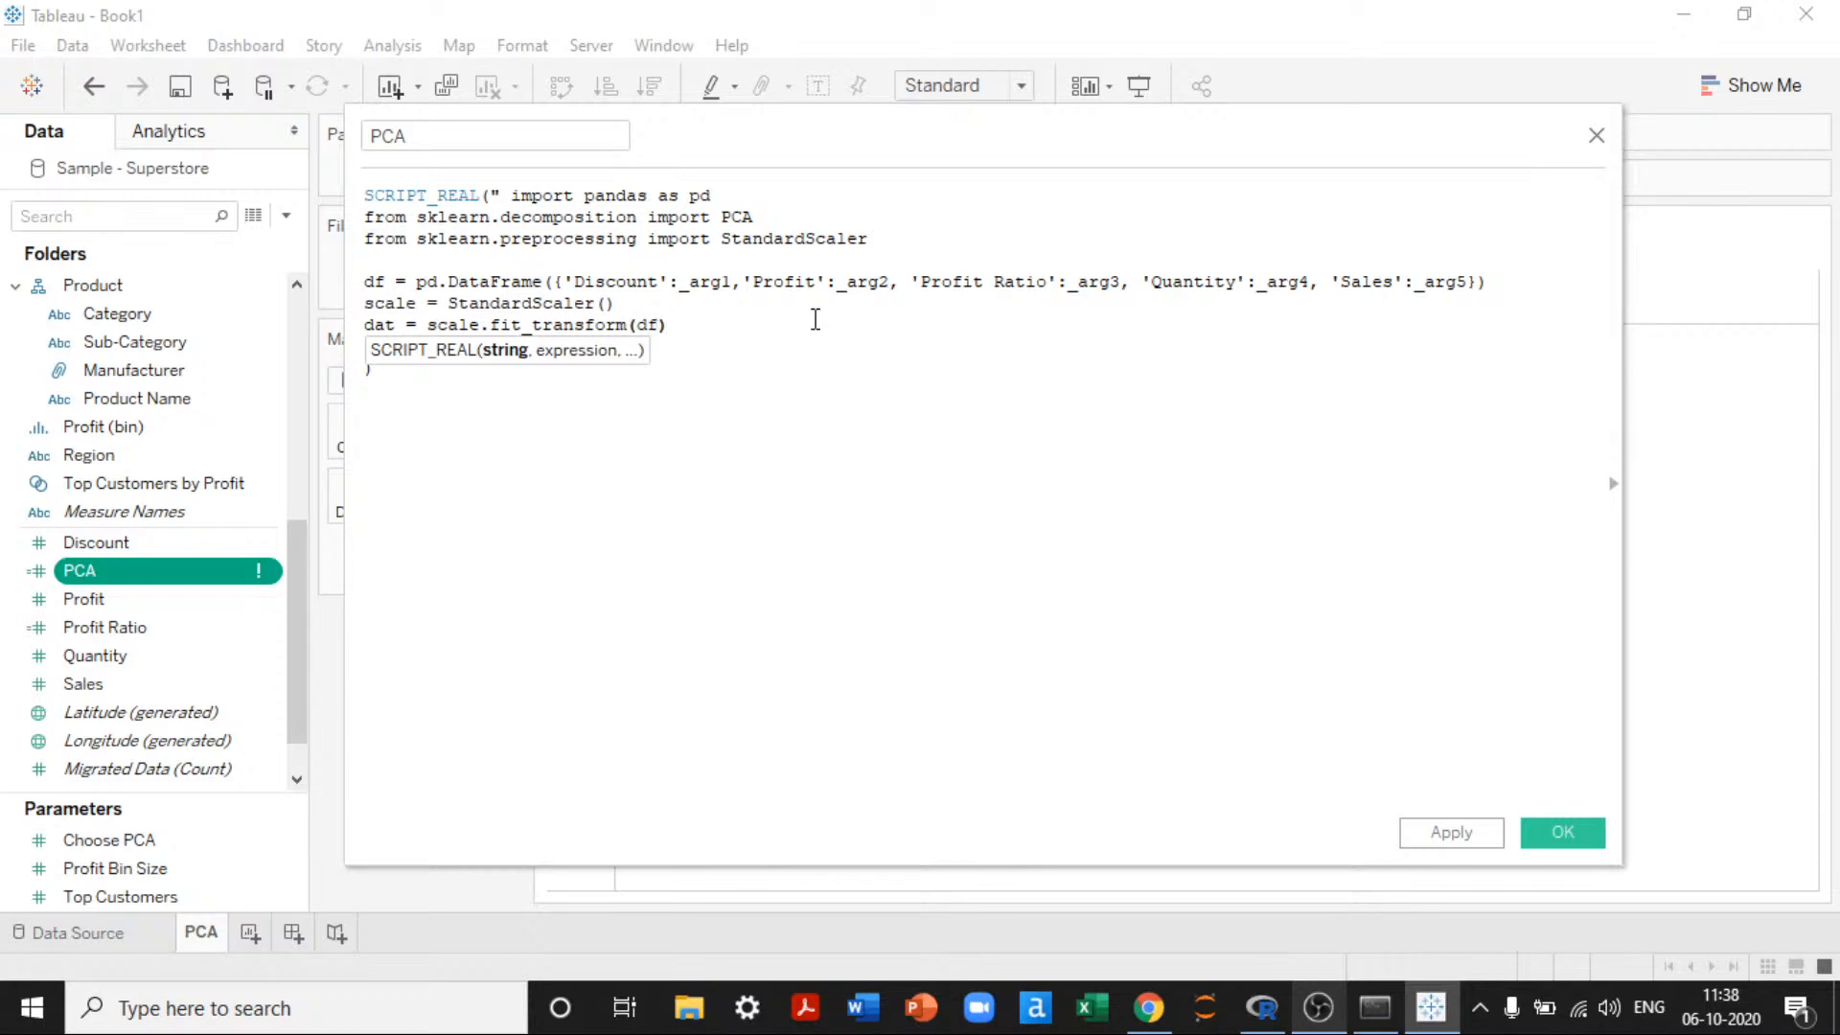
{"action": "key", "text": "Return"}
{"action": "key", "text": "Return"}
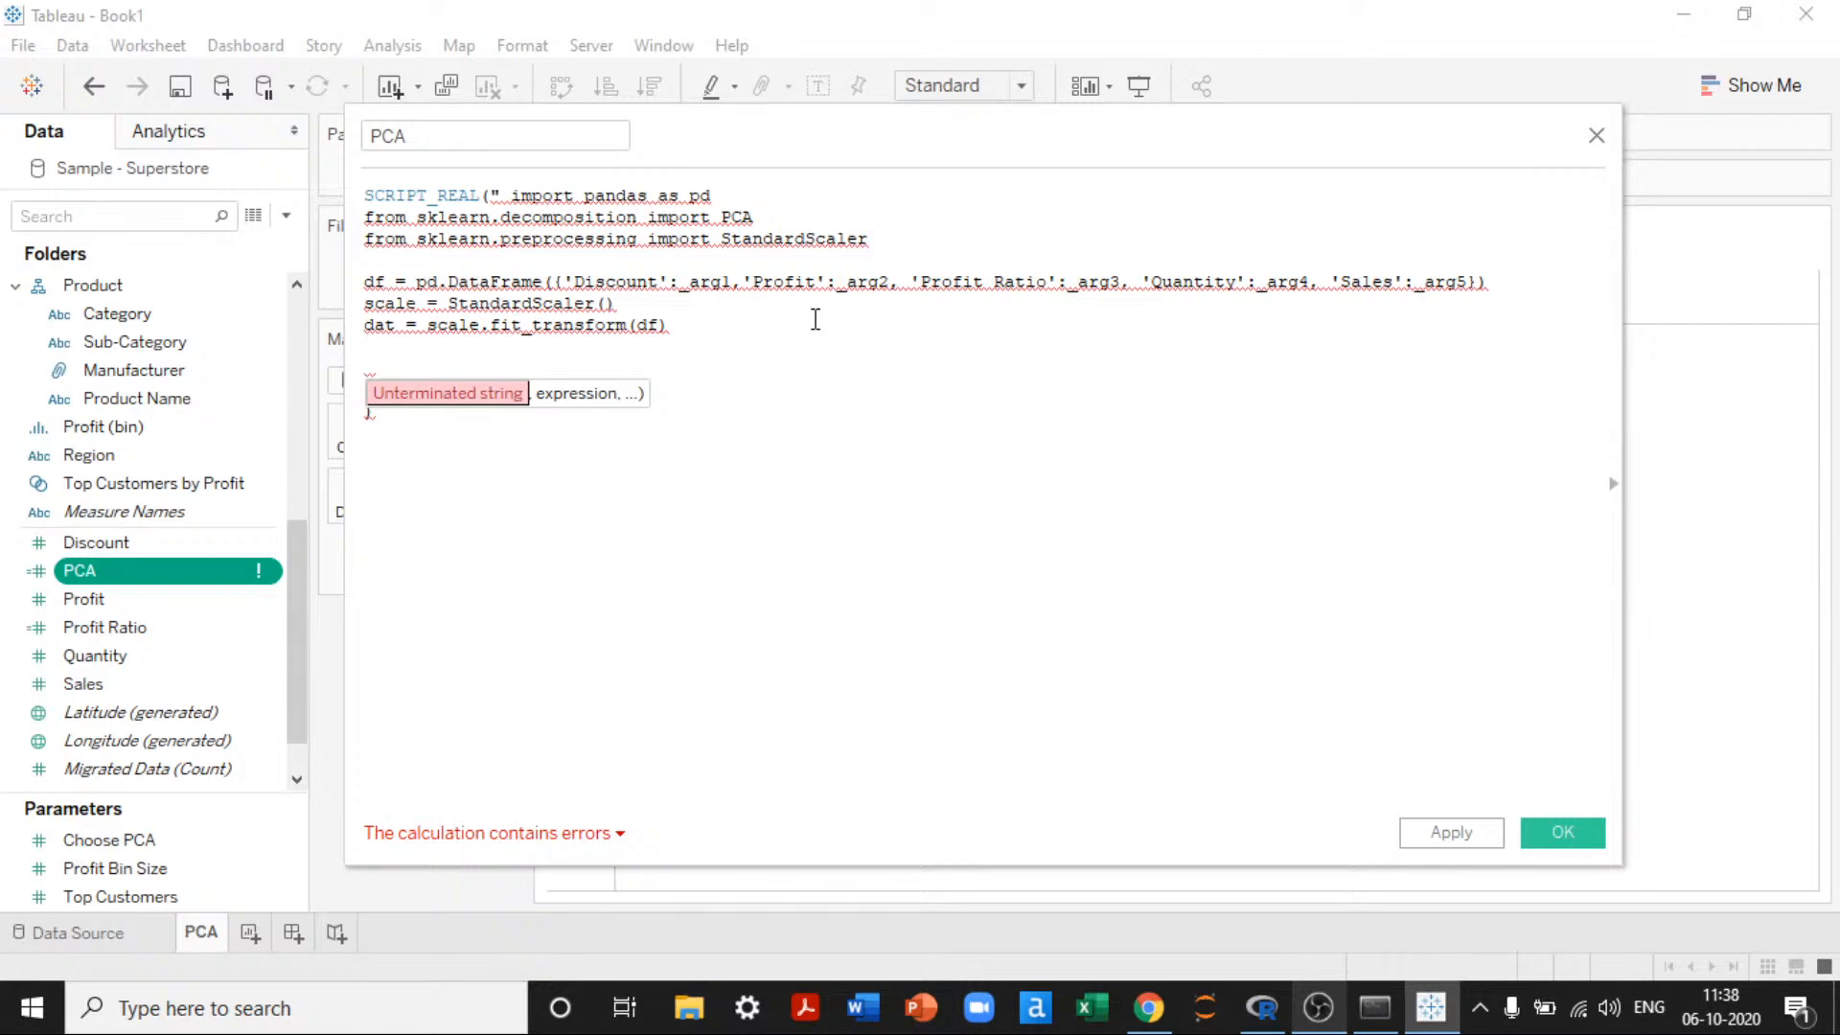
Step: Add the line n_comp = len(df.columns) to set the number of components
{"action": "type", "text": "n_co"}
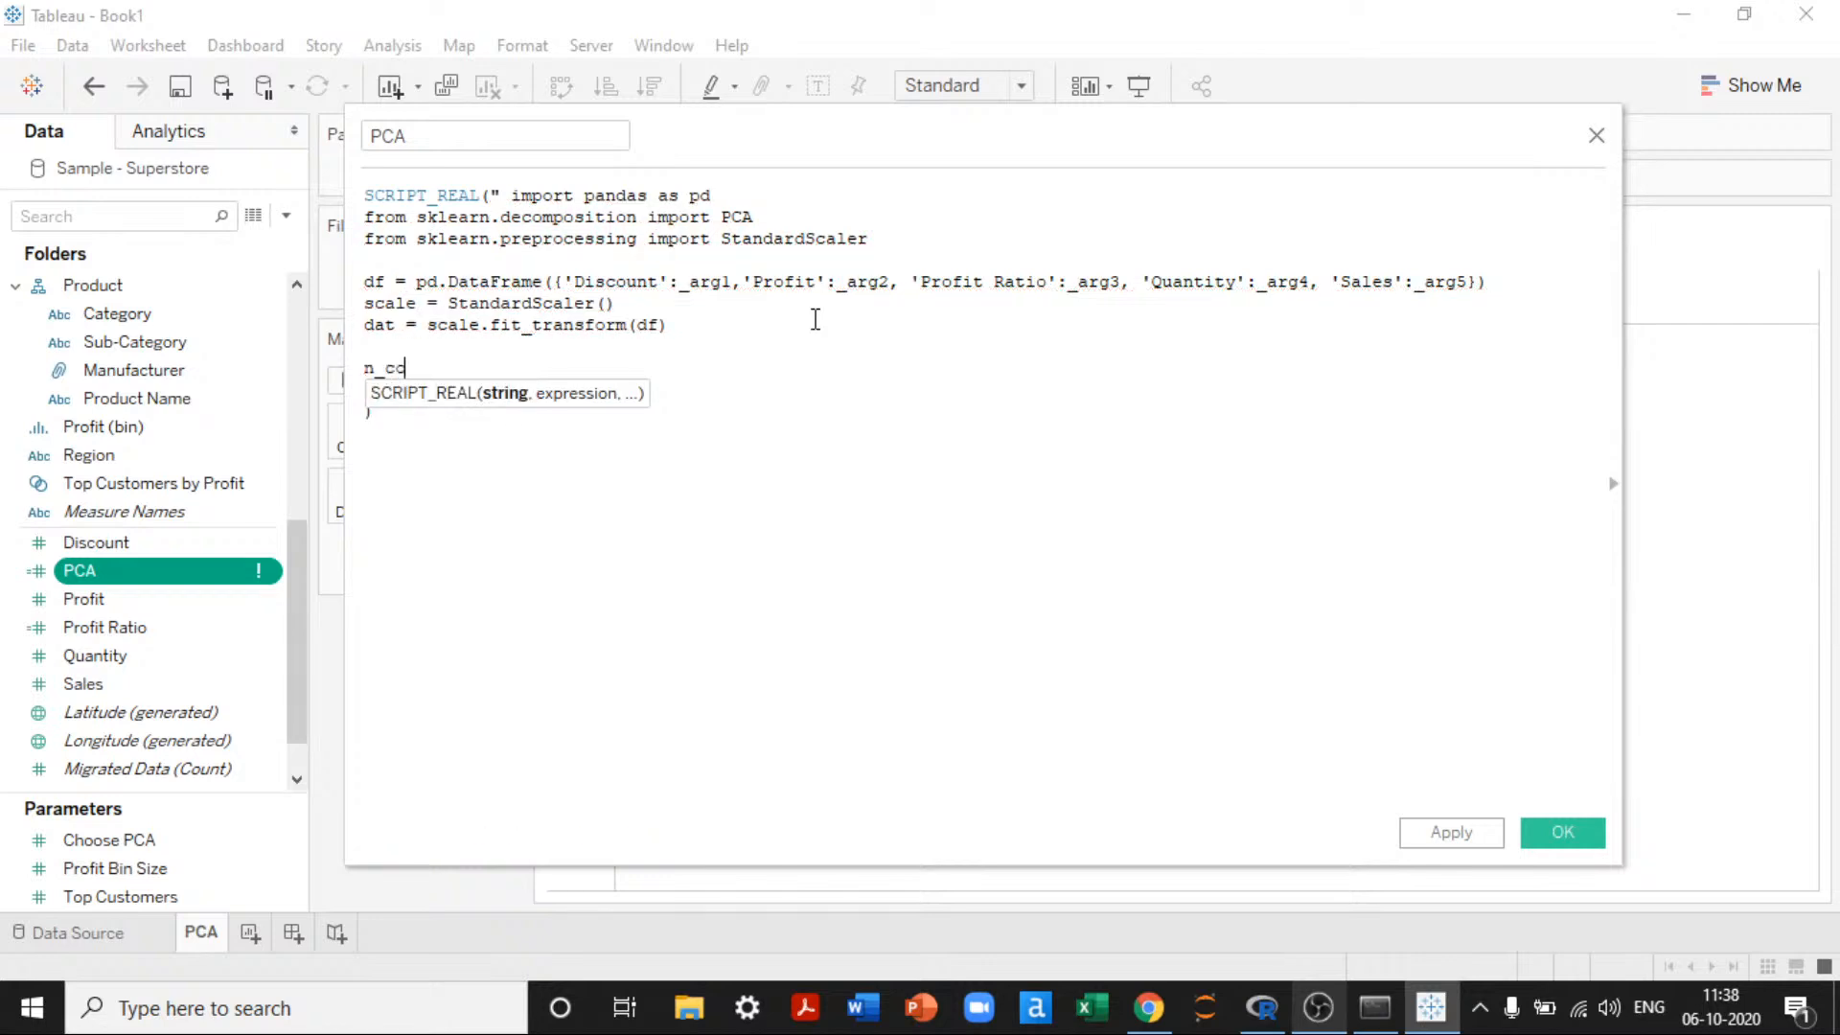
{"action": "type", "text": "mp = len(df.columns)"}
{"action": "key", "text": "Return"}
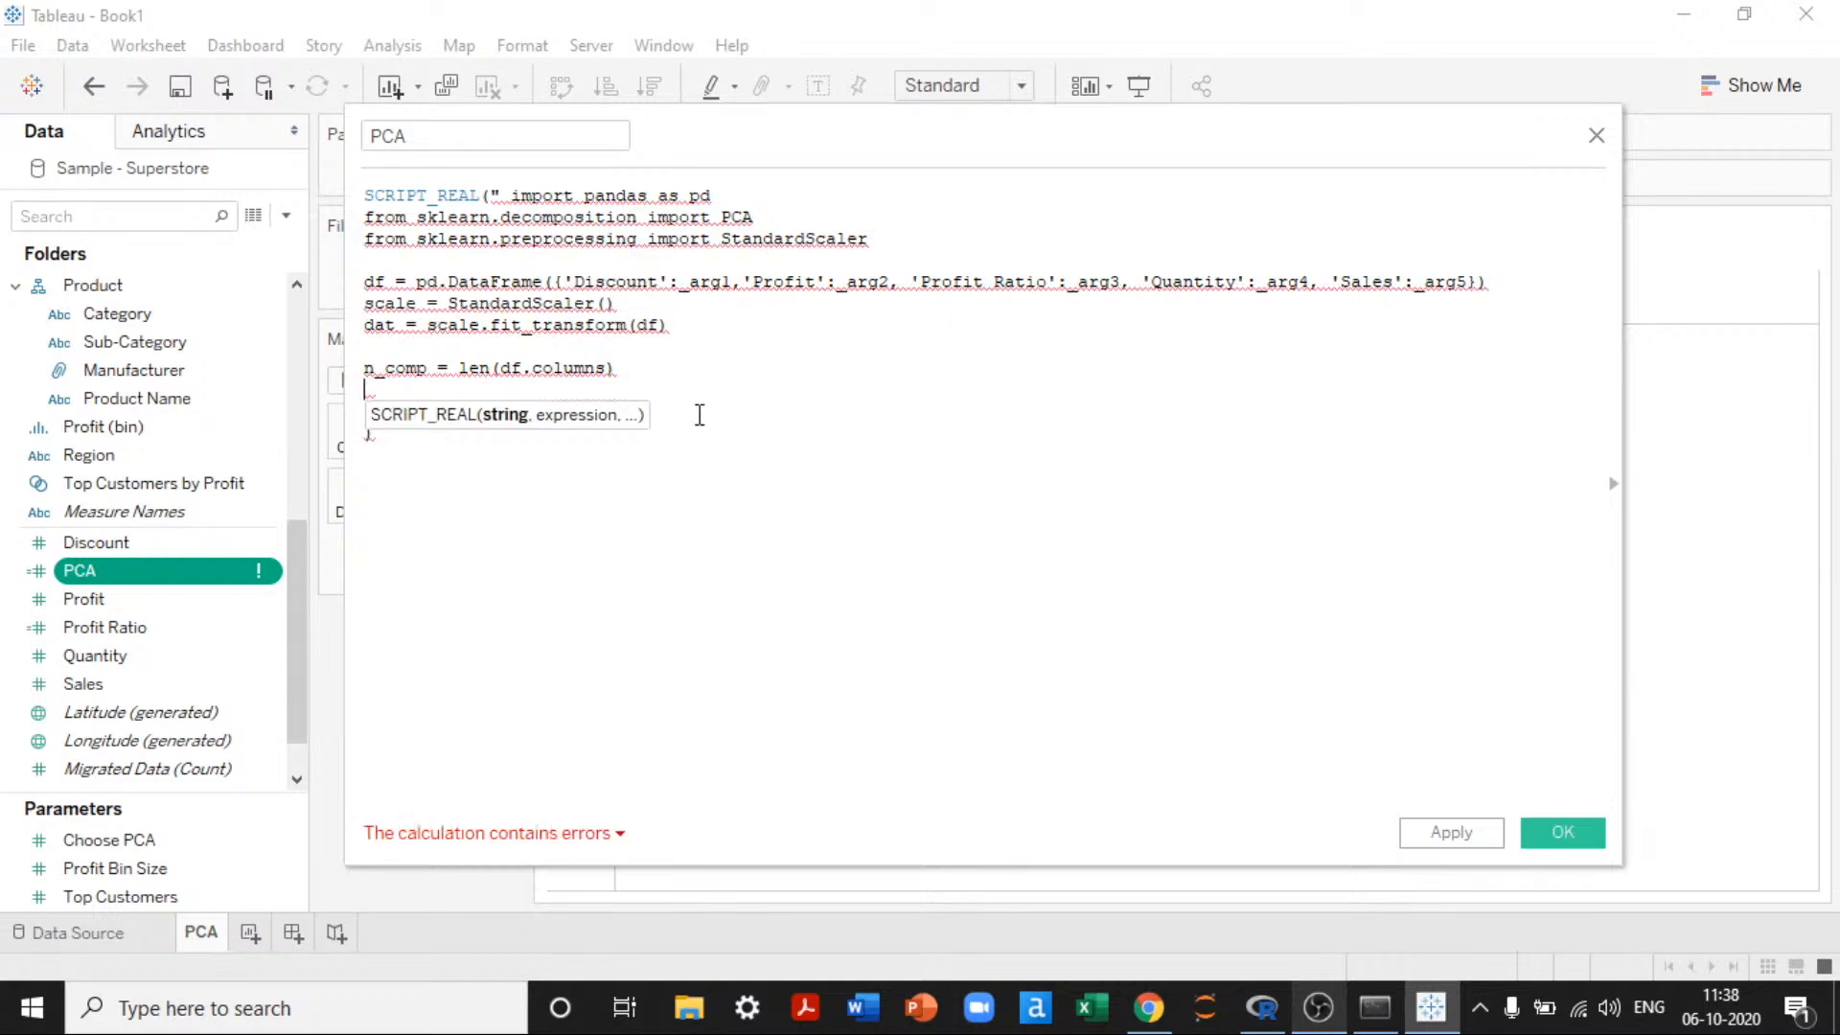
Step: Add a pca line that calls PCA with n_components = n_comp
{"action": "type", "text": "pca "}
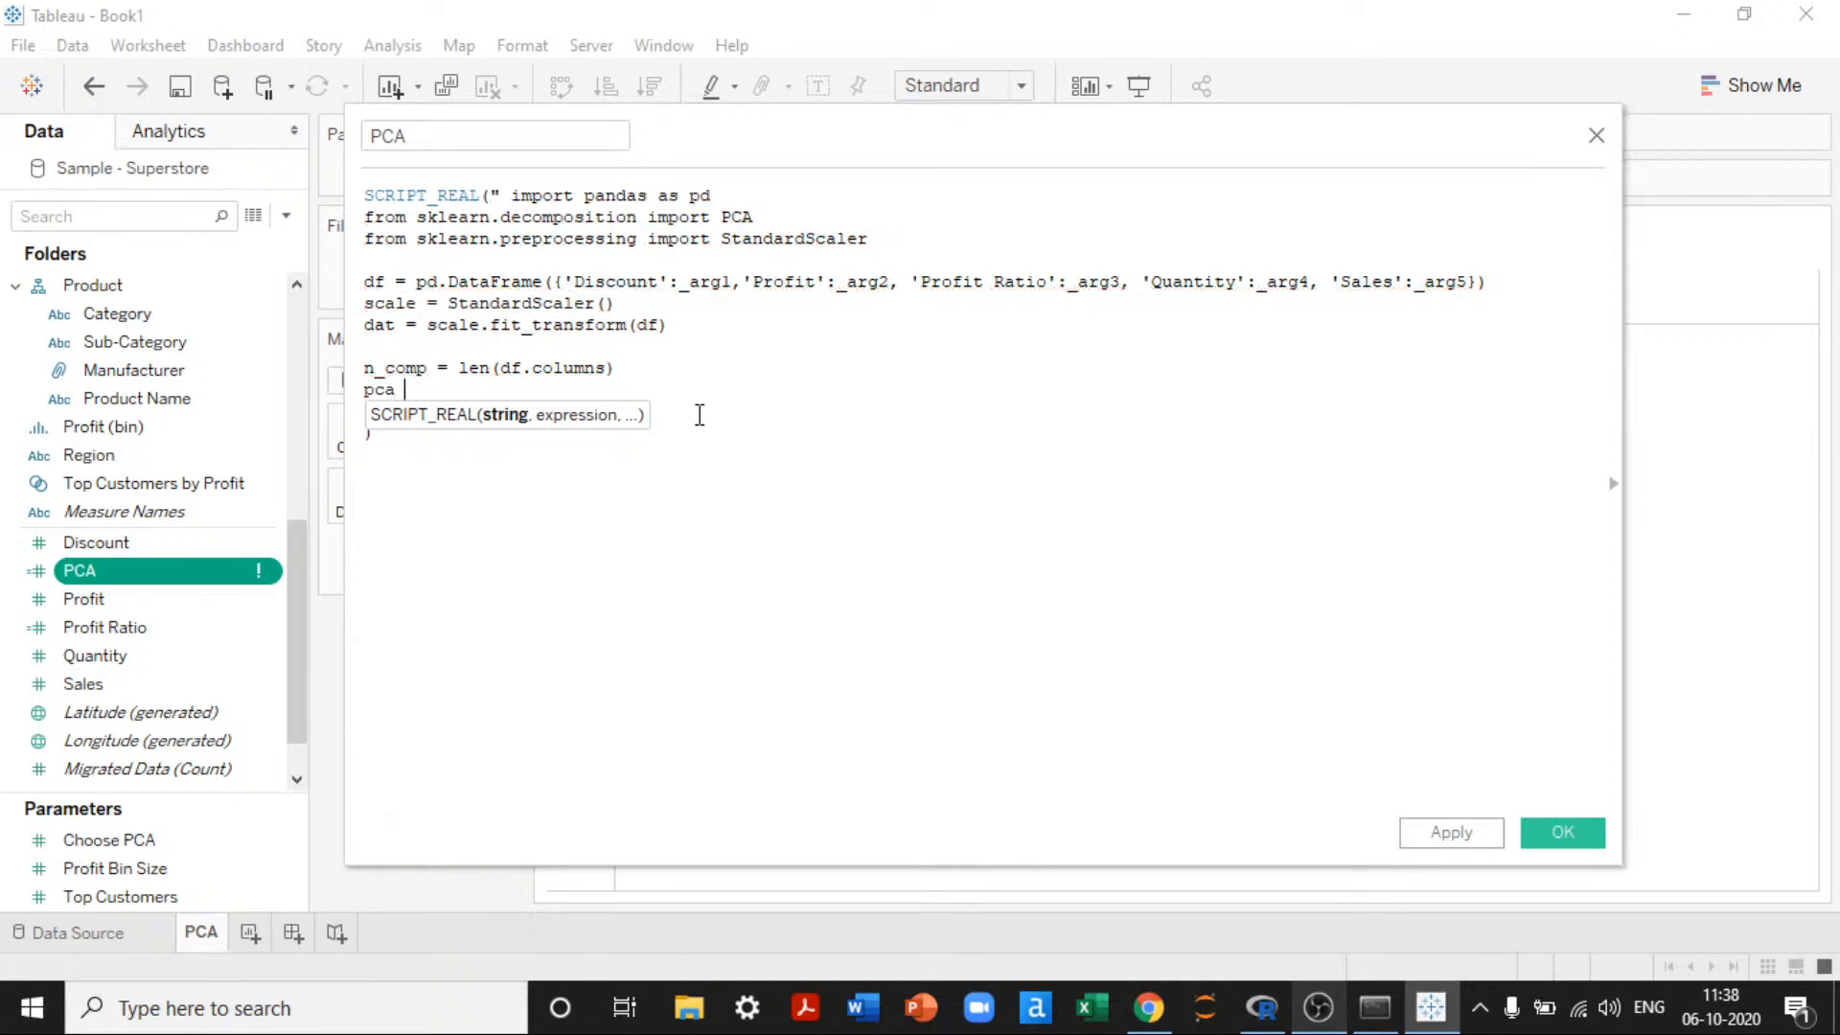
{"action": "type", "text": "= PCA(n_compoene"}
{"action": "key", "text": "BackSpace"}
{"action": "key", "text": "BackSpace"}
{"action": "key", "text": "BackSpace"}
{"action": "type", "text": "nen"}
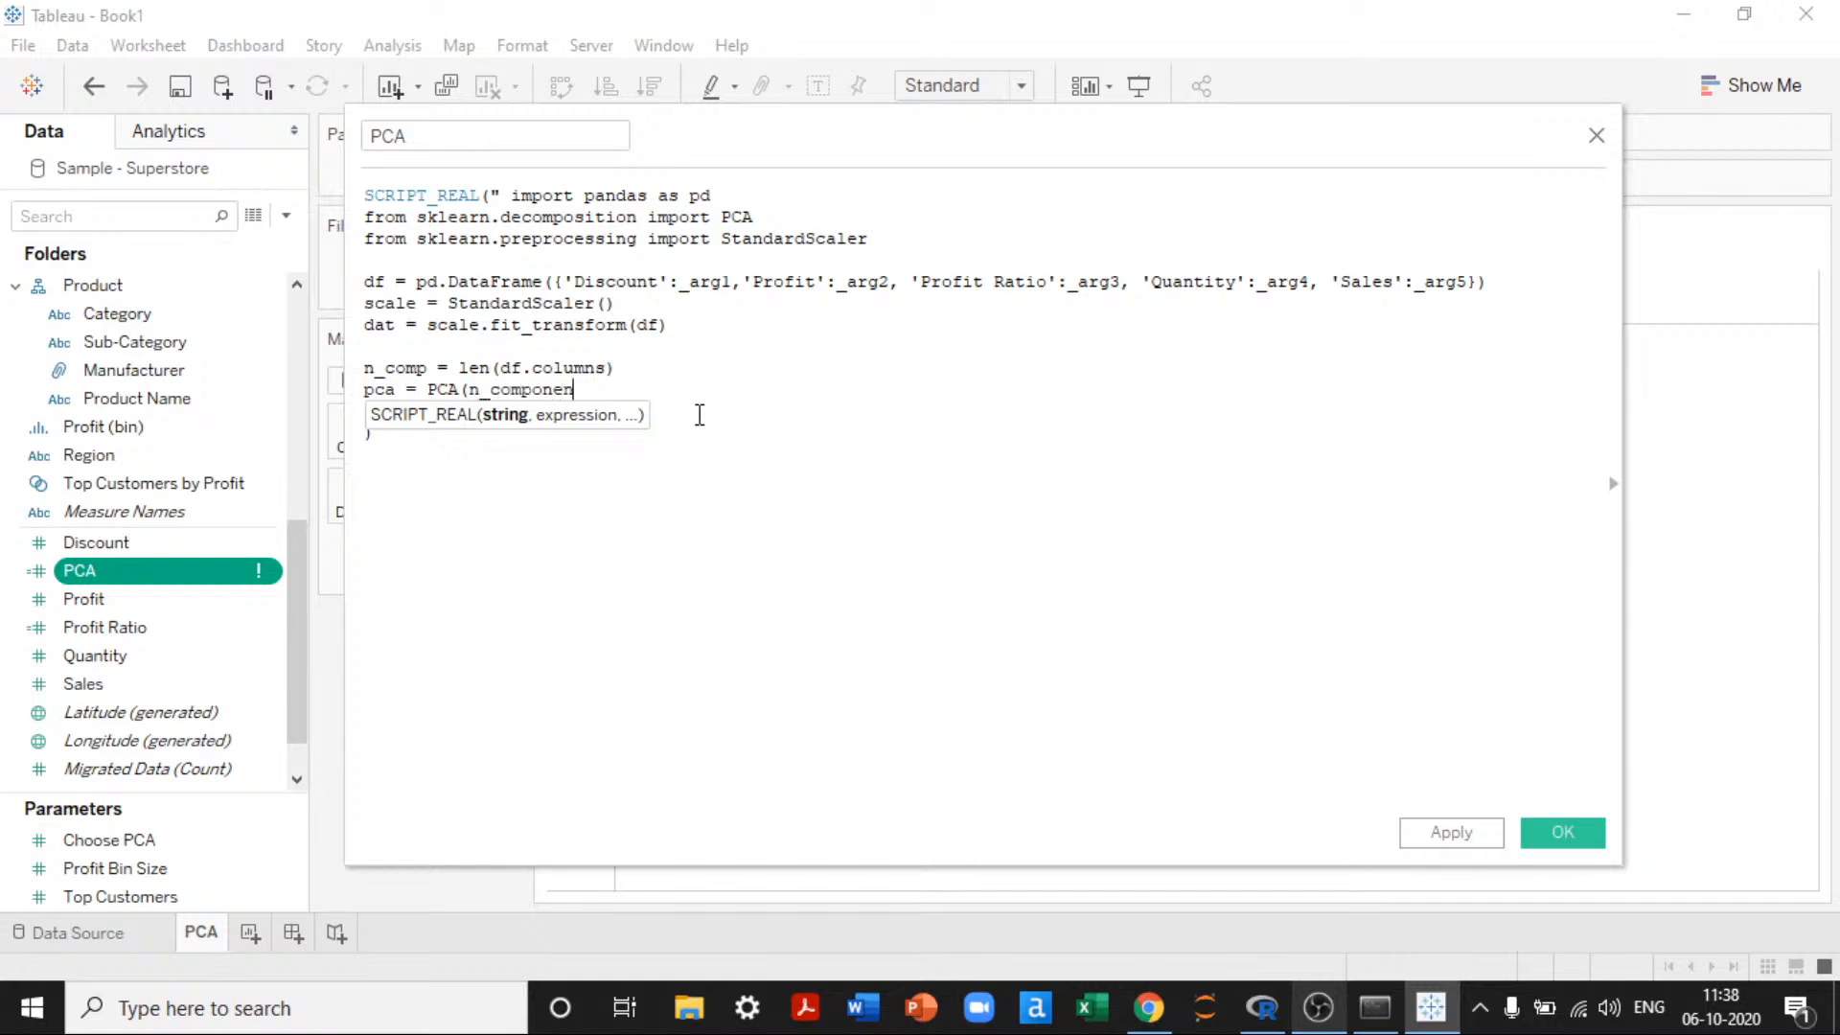
{"action": "type", "text": "ts = n_comp"}
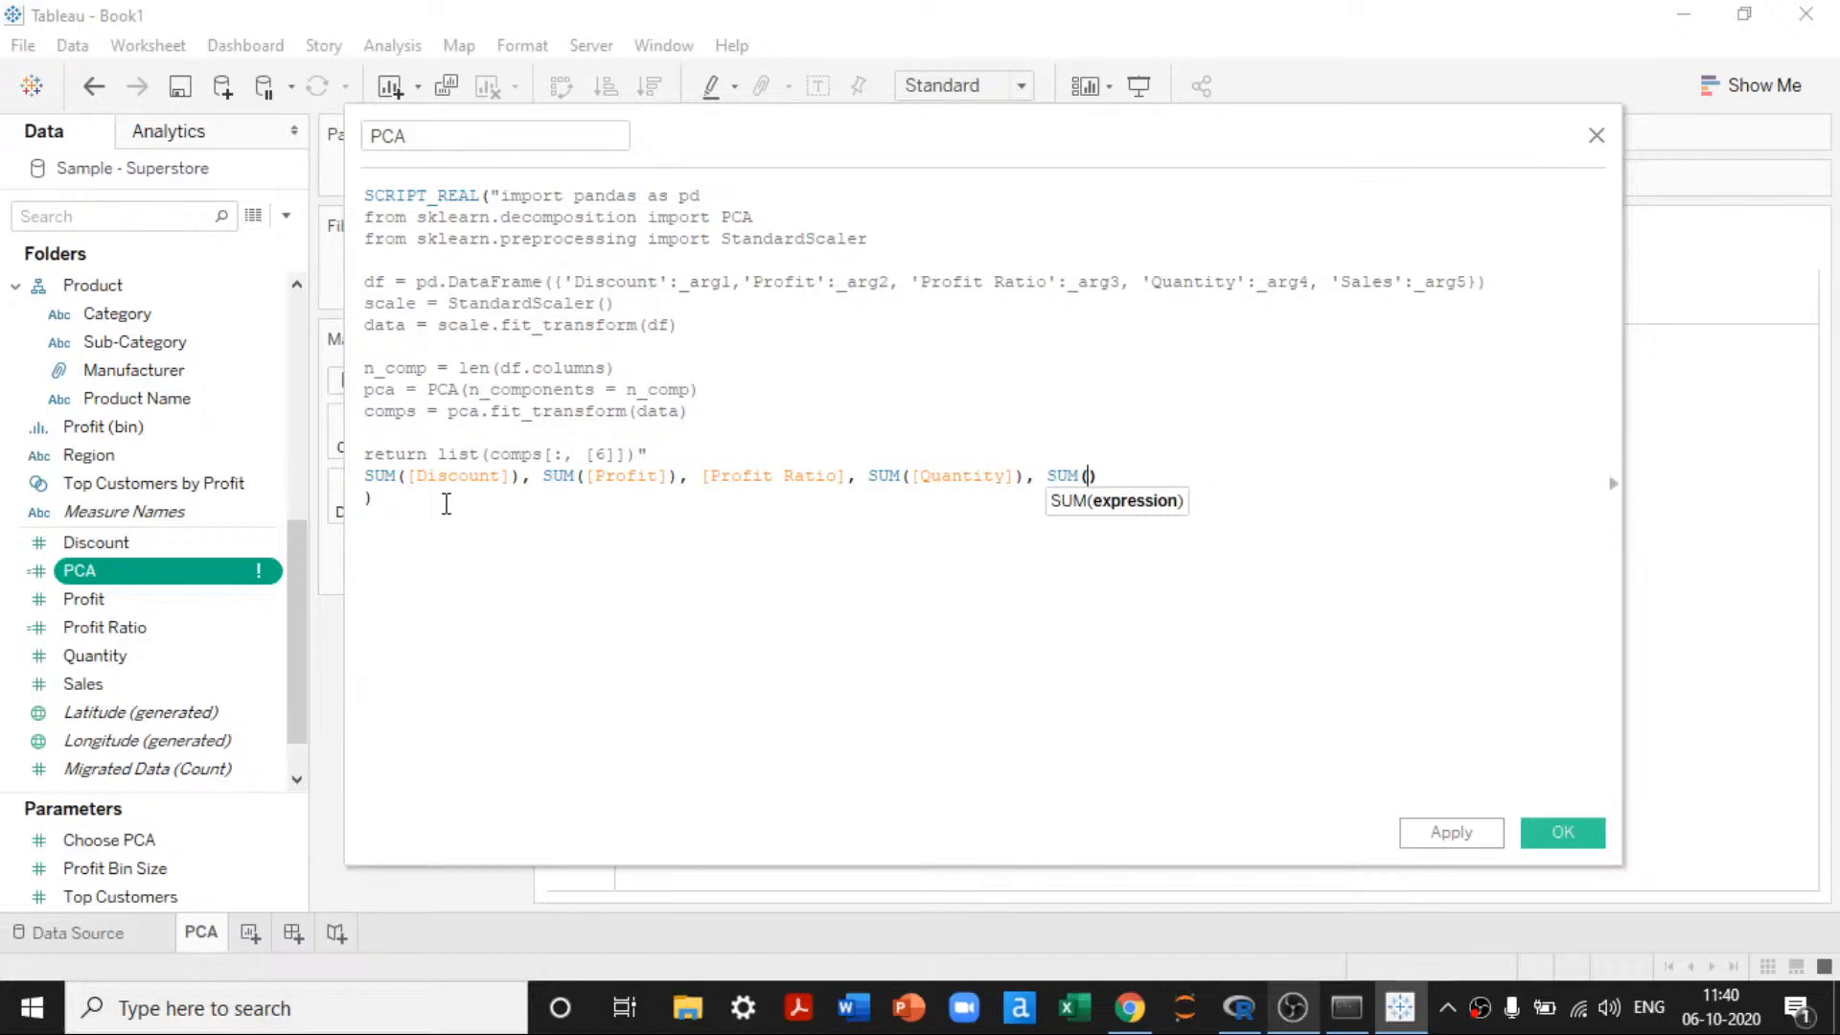
Step: Complete the last SCRIPT_REAL argument as SUM([Sales]) after SUM([Quantity])
{"action": "type", "text": "[Sales])"}
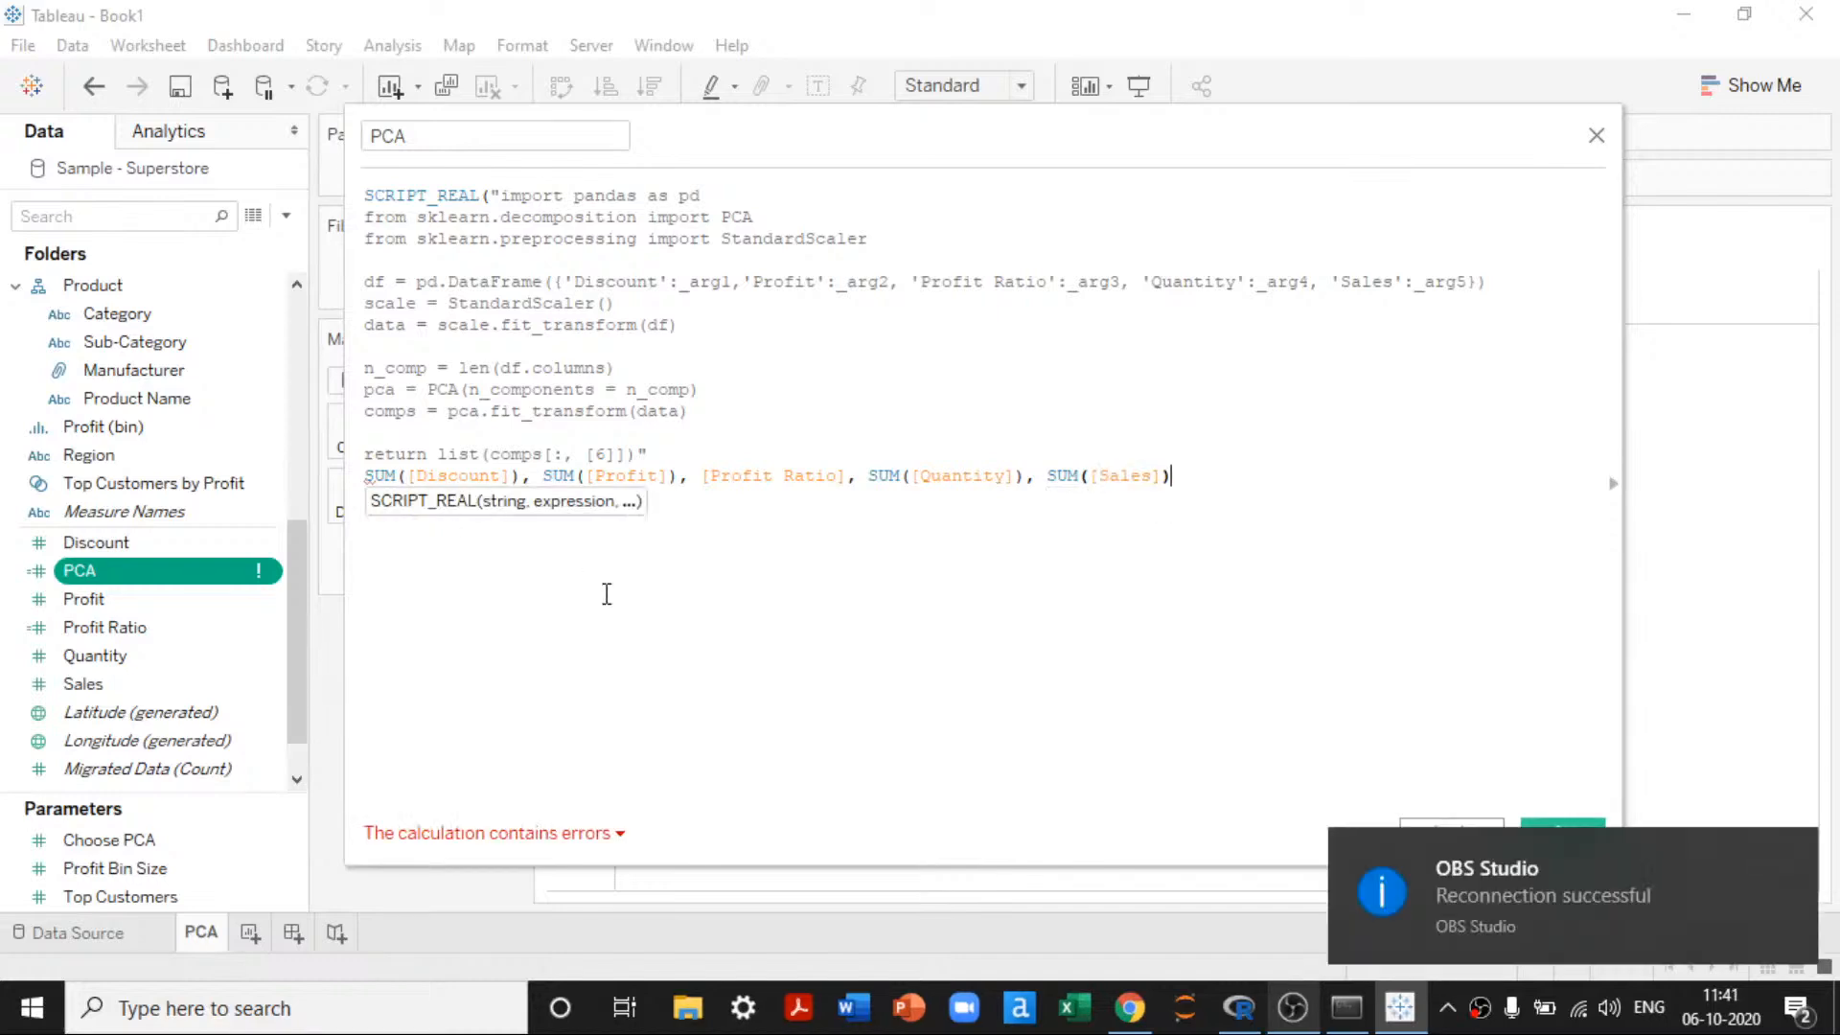
{"action": "key", "text": "Return"}
{"action": "type", "text": ")"}
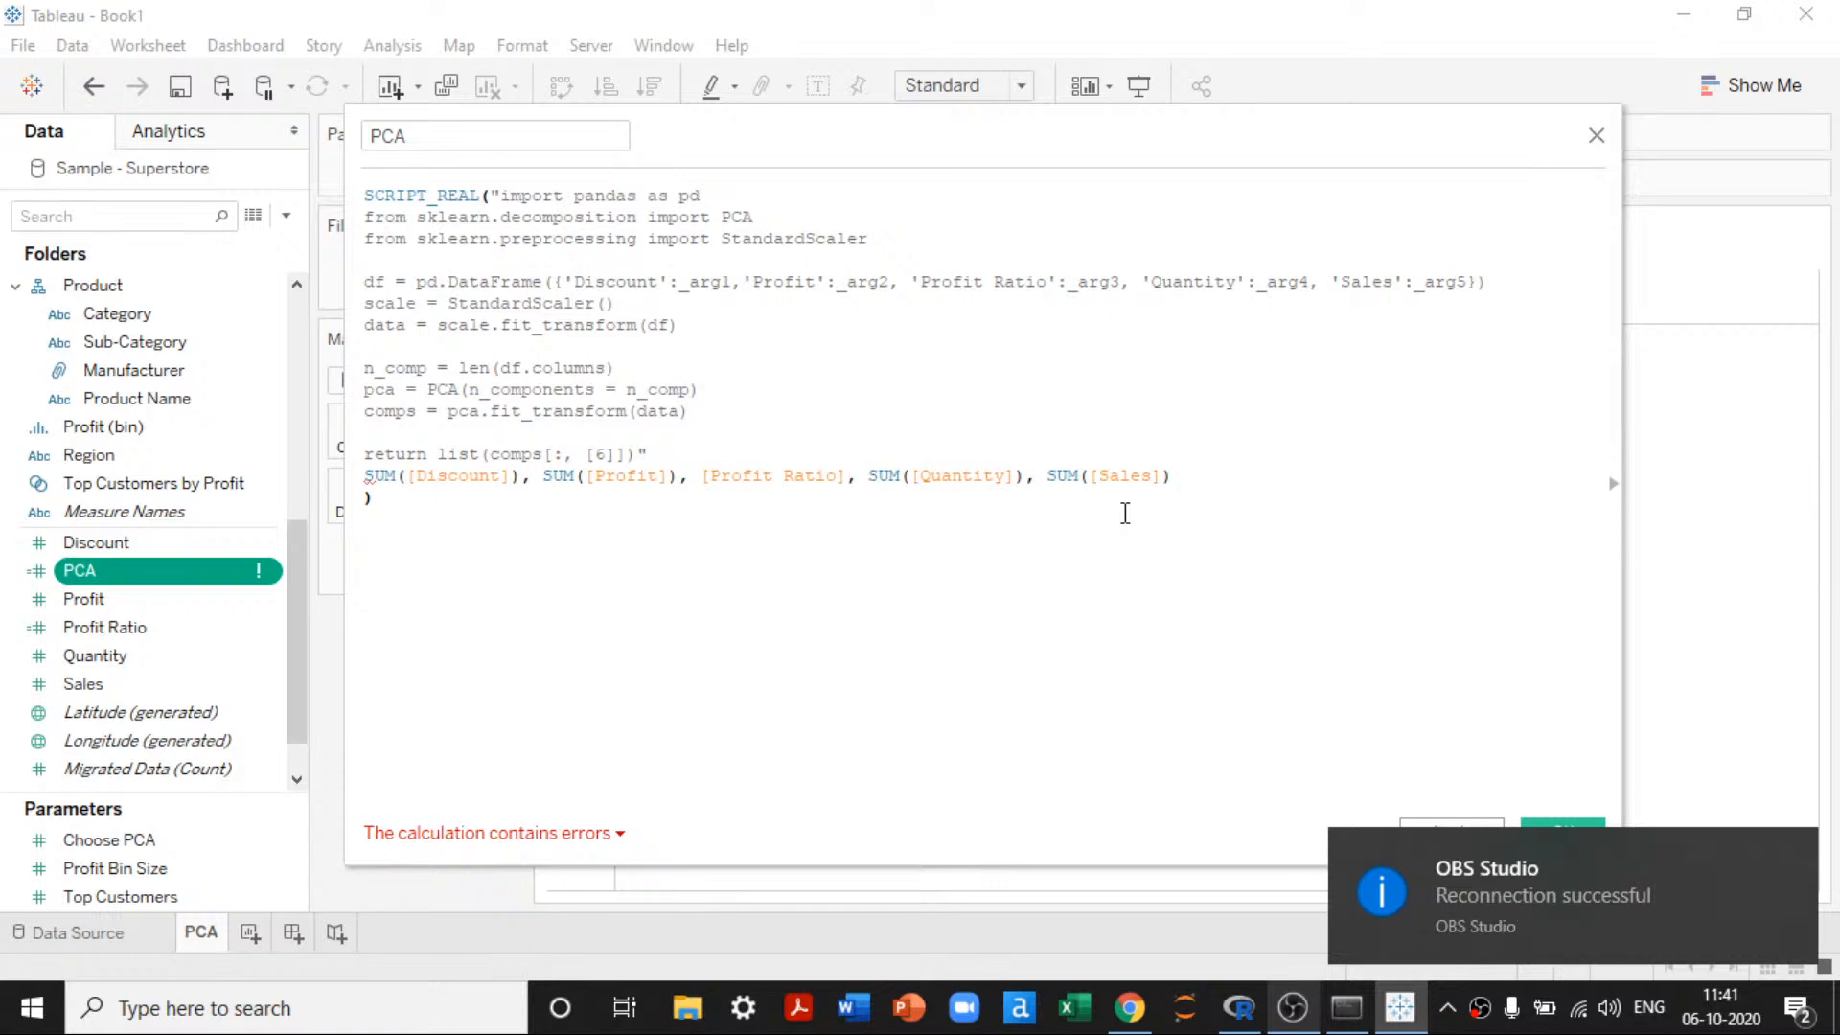
{"action": "key", "text": "BackSpace"}
{"action": "key", "text": "BackSpace"}
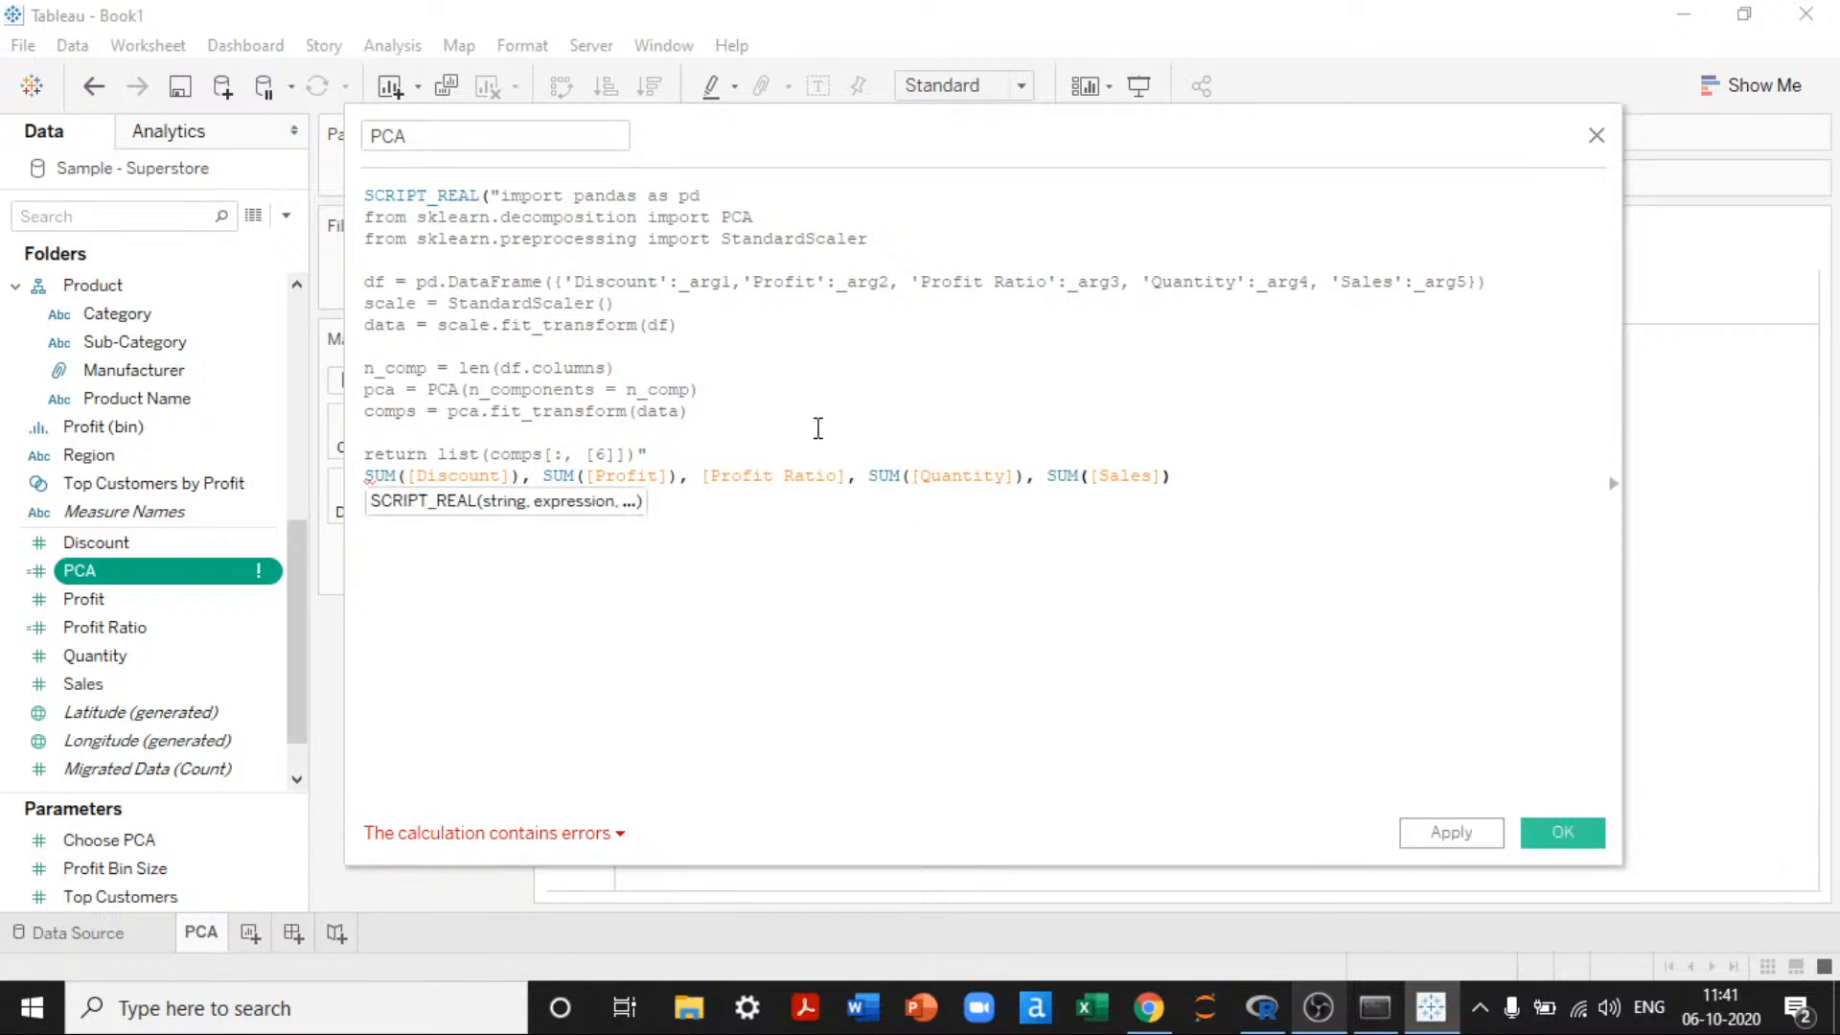
Step: Compare the _arg placeholders in the DataFrame line with the measures passed below the script, such as SUM([Discount]) and SUM([Profit])
{"action": "double_click", "coordinate": [688, 281]}
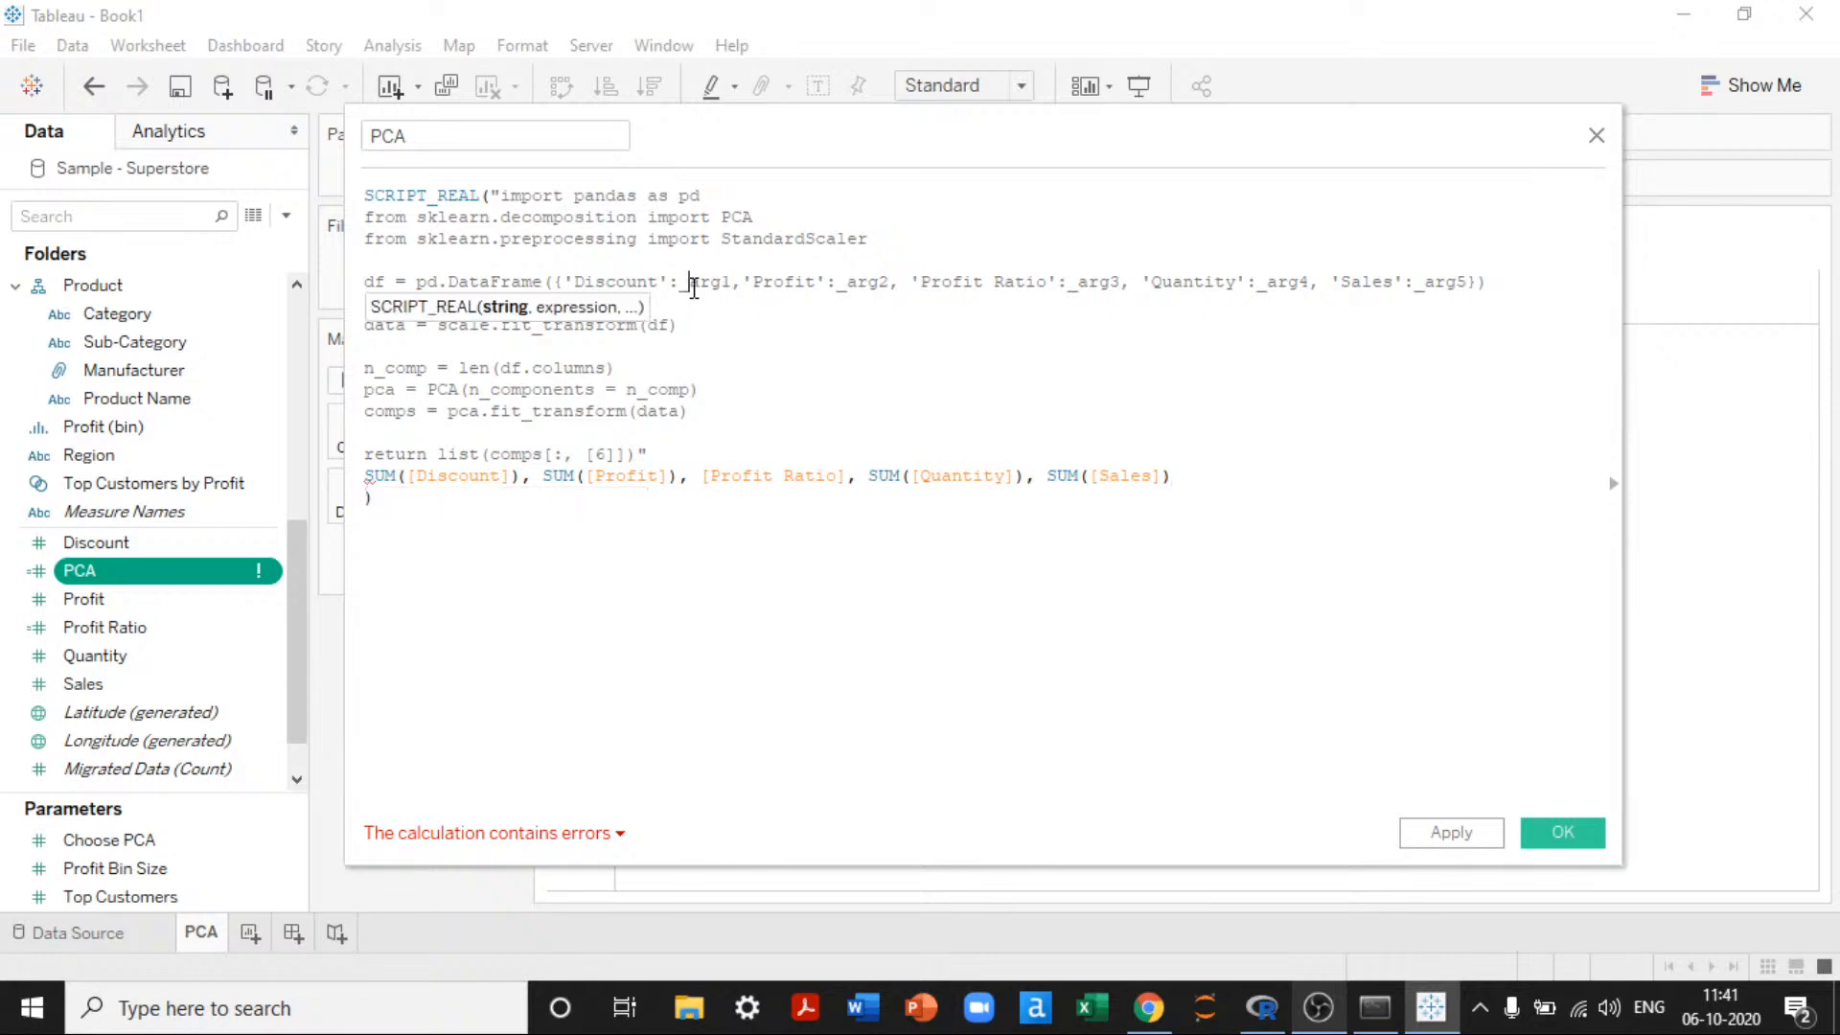
{"action": "left_click", "coordinate": [443, 475]}
{"action": "left_click_drag", "start_coordinate": [532, 476], "coordinate": [364, 475]}
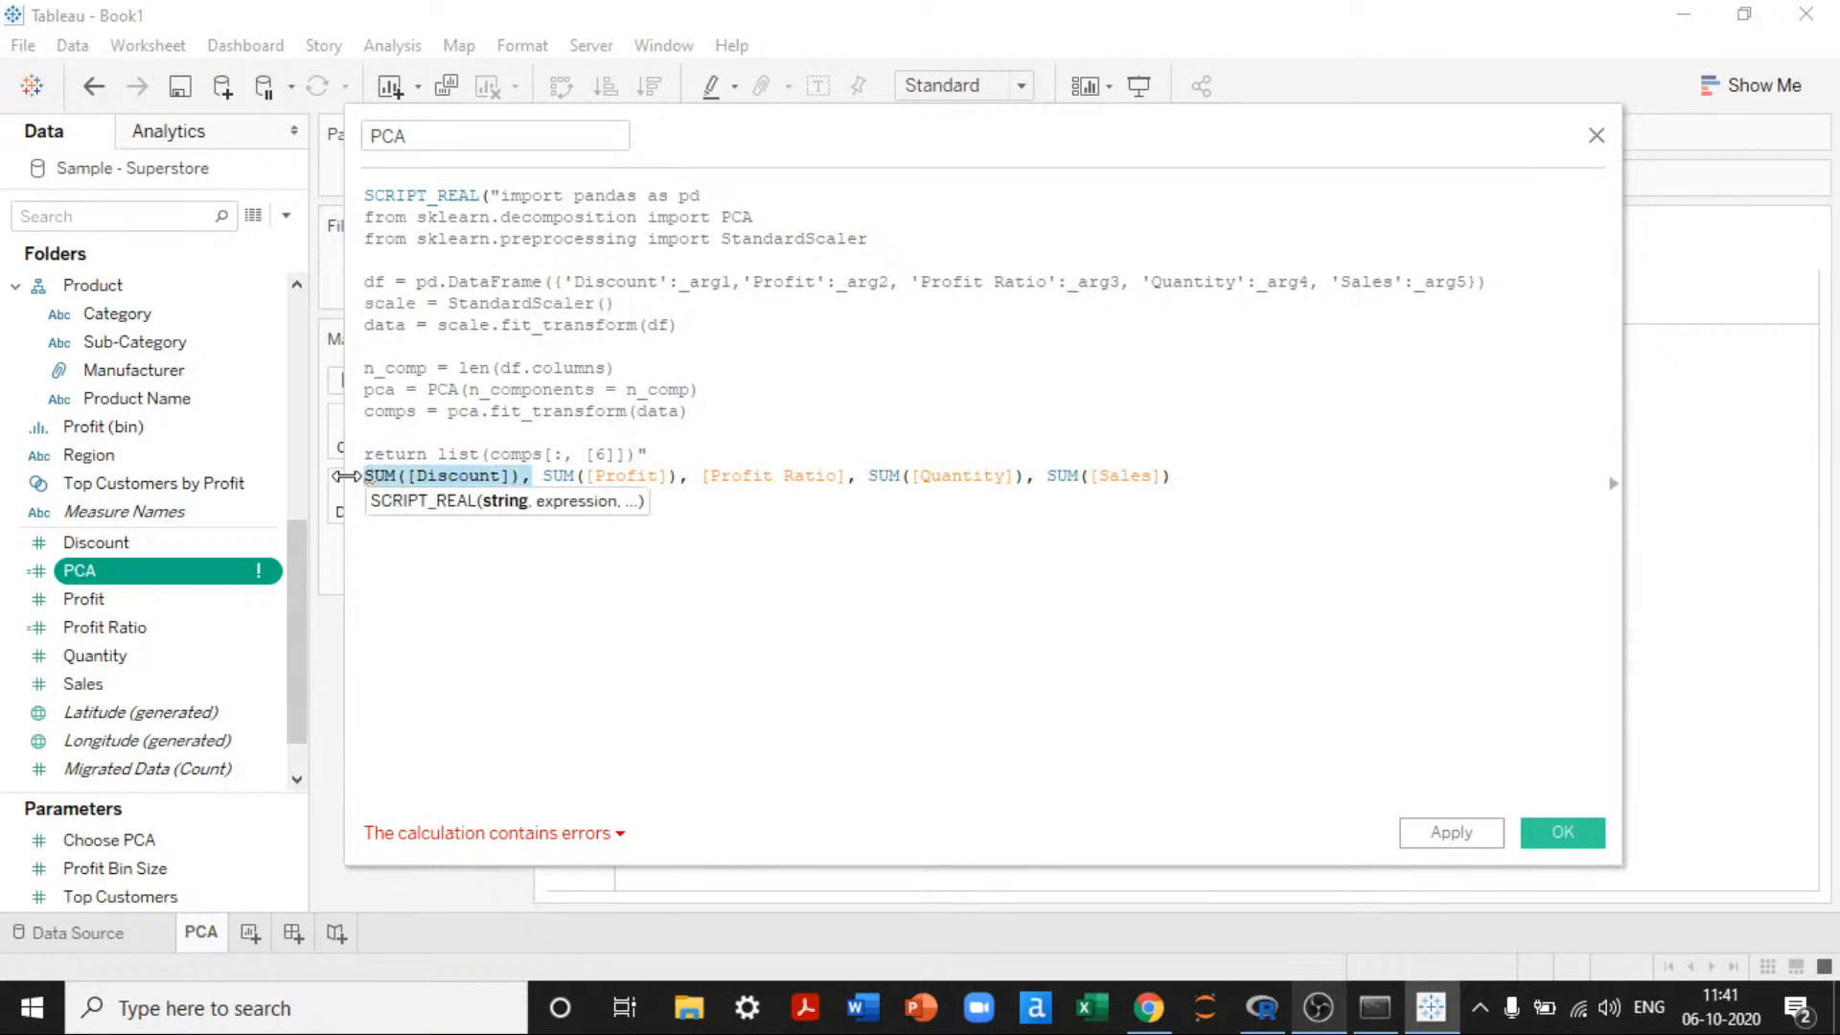
{"action": "left_click", "coordinate": [671, 453]}
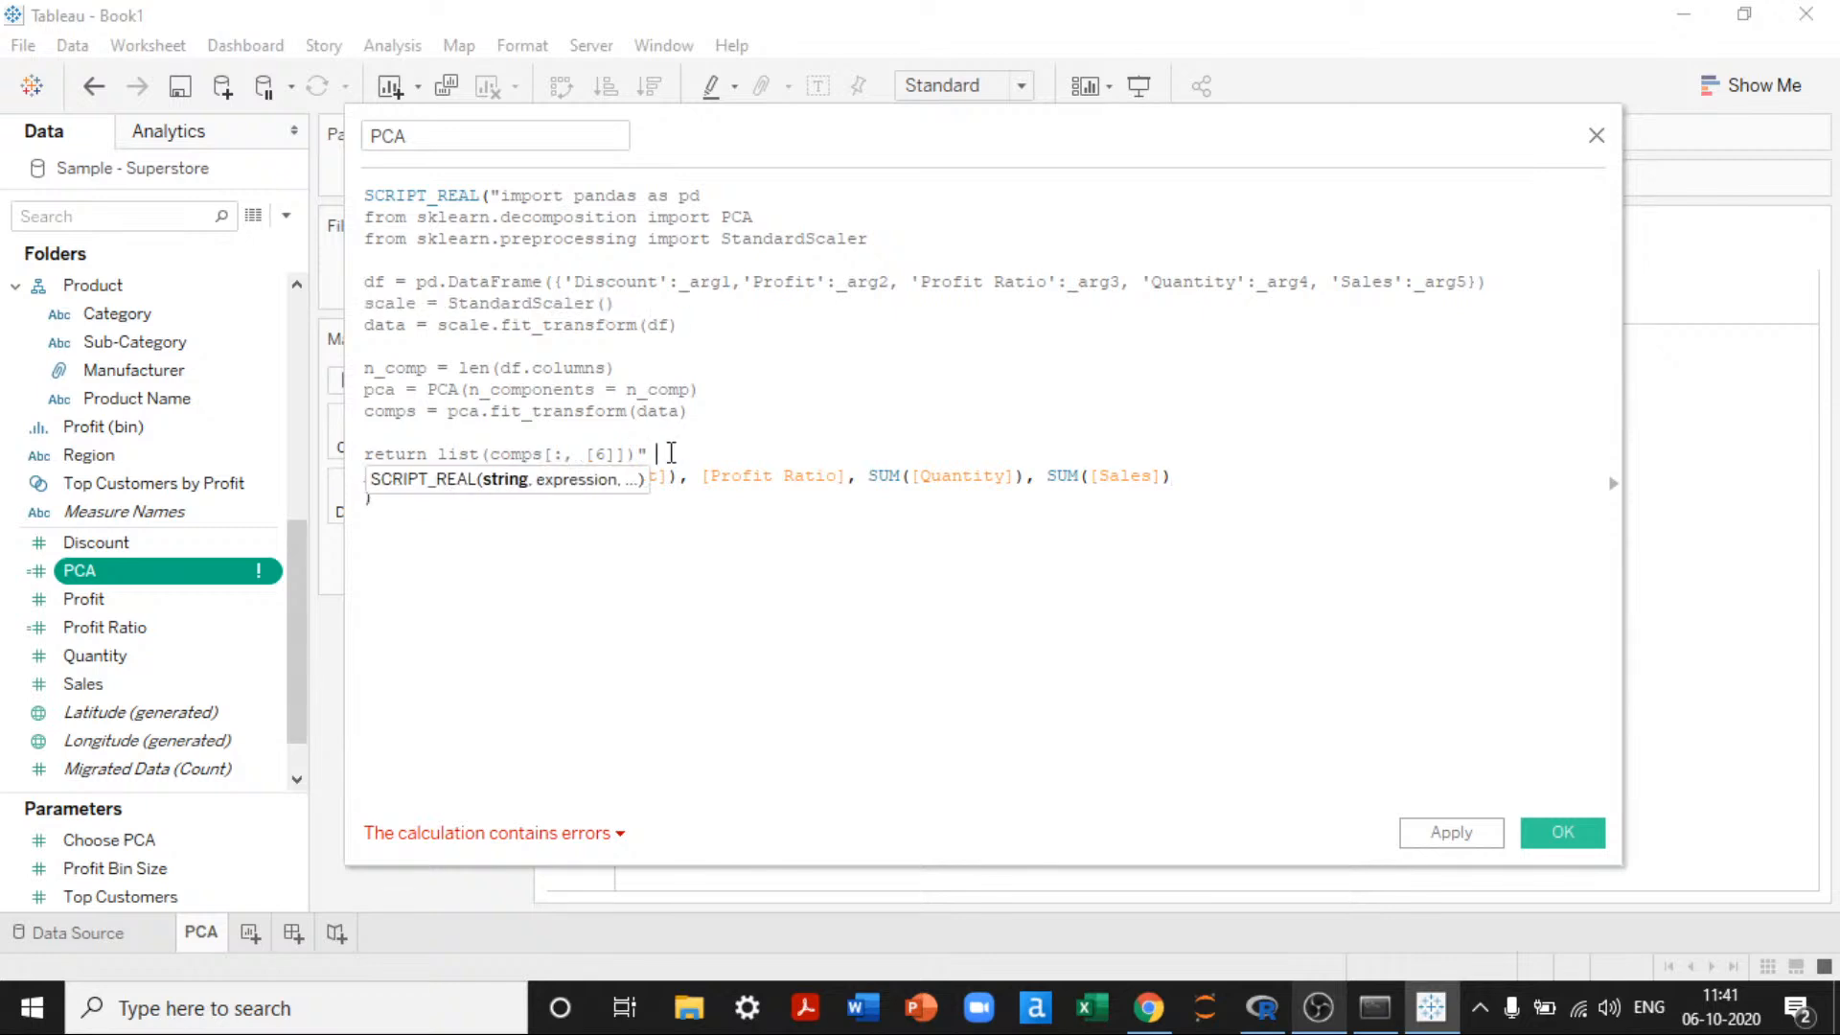
{"action": "double_click", "coordinate": [857, 282]}
{"action": "left_click_drag", "start_coordinate": [543, 476], "coordinate": [678, 473]}
{"action": "left_click", "coordinate": [678, 474]}
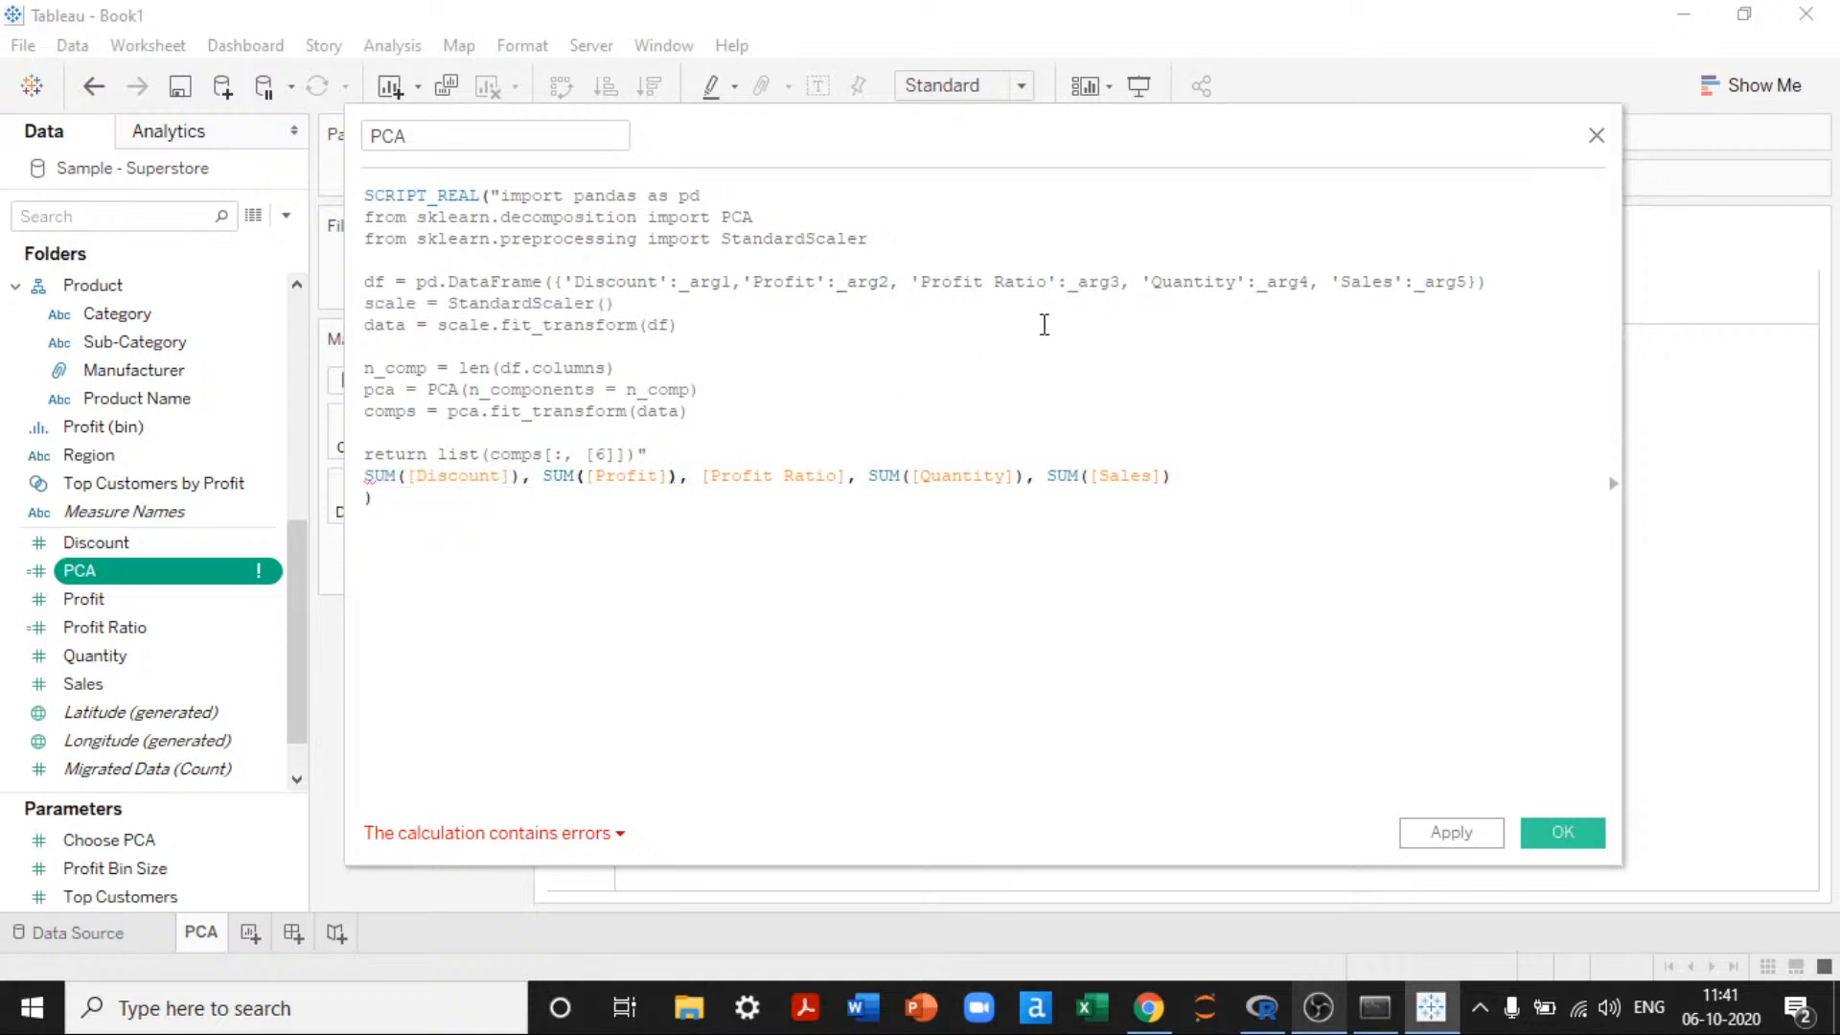
{"action": "left_click", "coordinate": [1208, 483]}
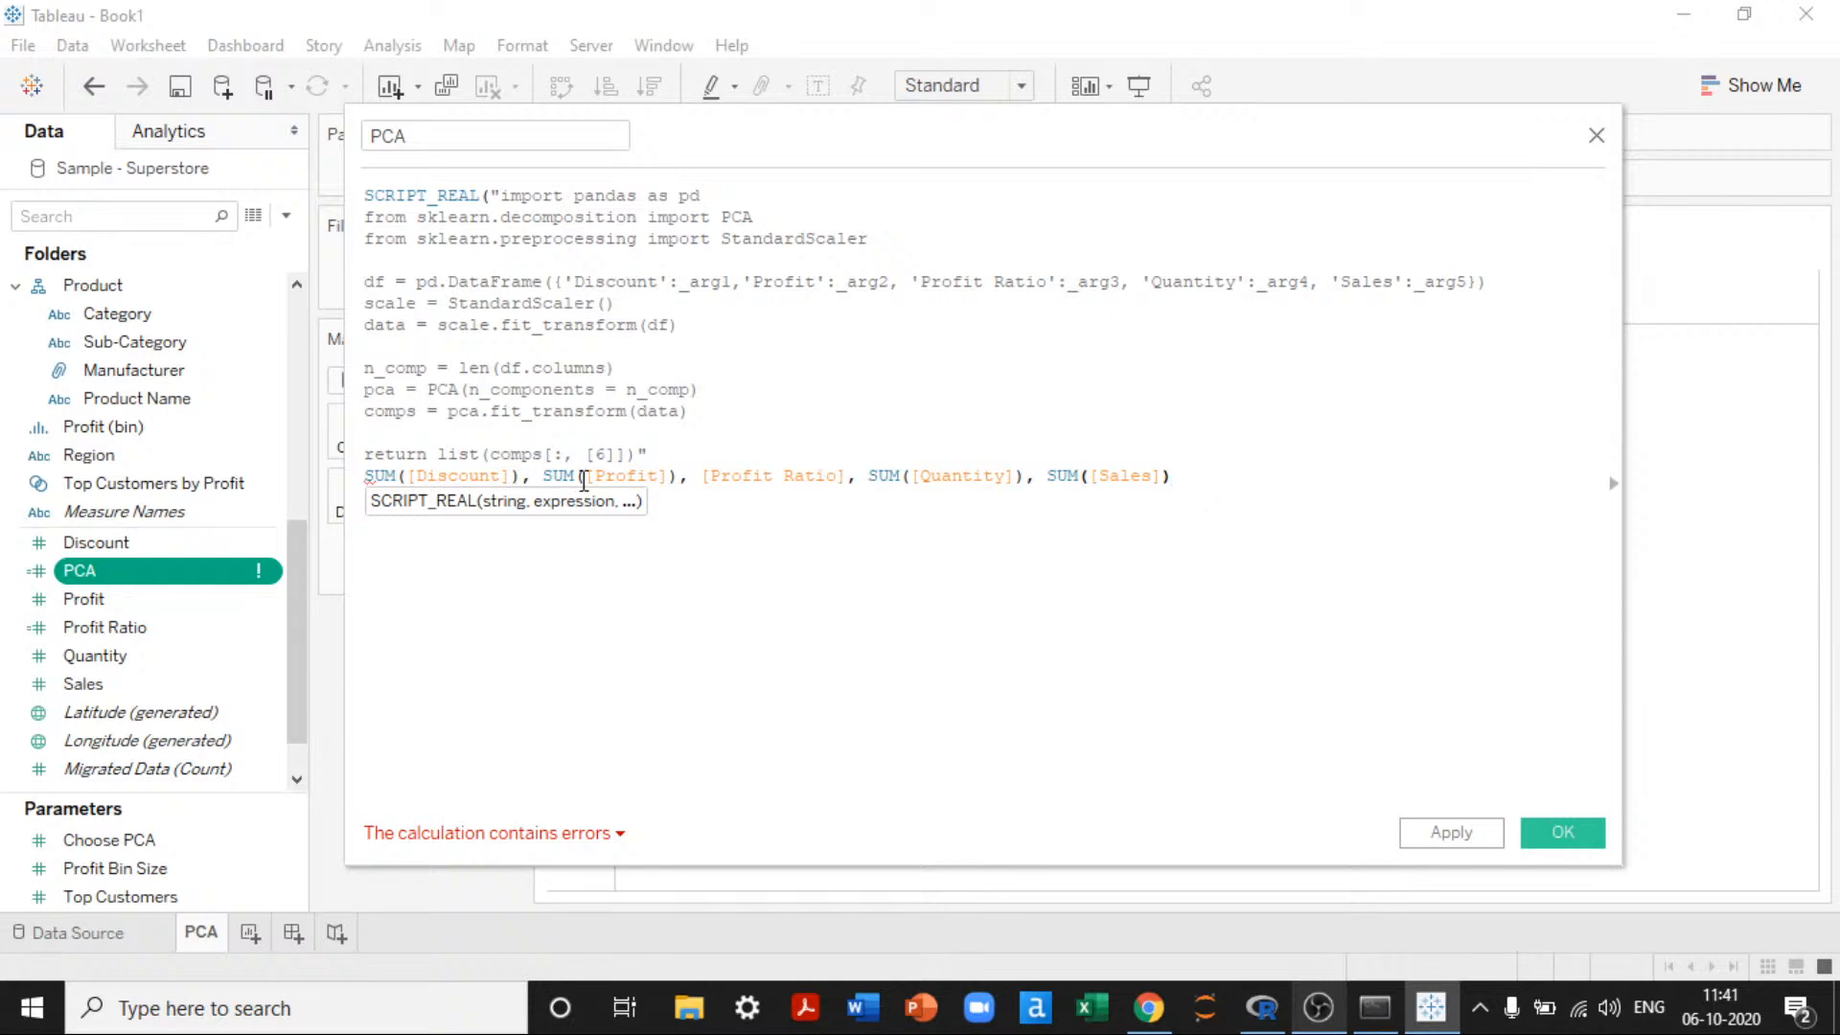
Step: Change the column index in the return list(comps[:, ...]) line to _arg6[0]
{"action": "key", "text": "Return"}
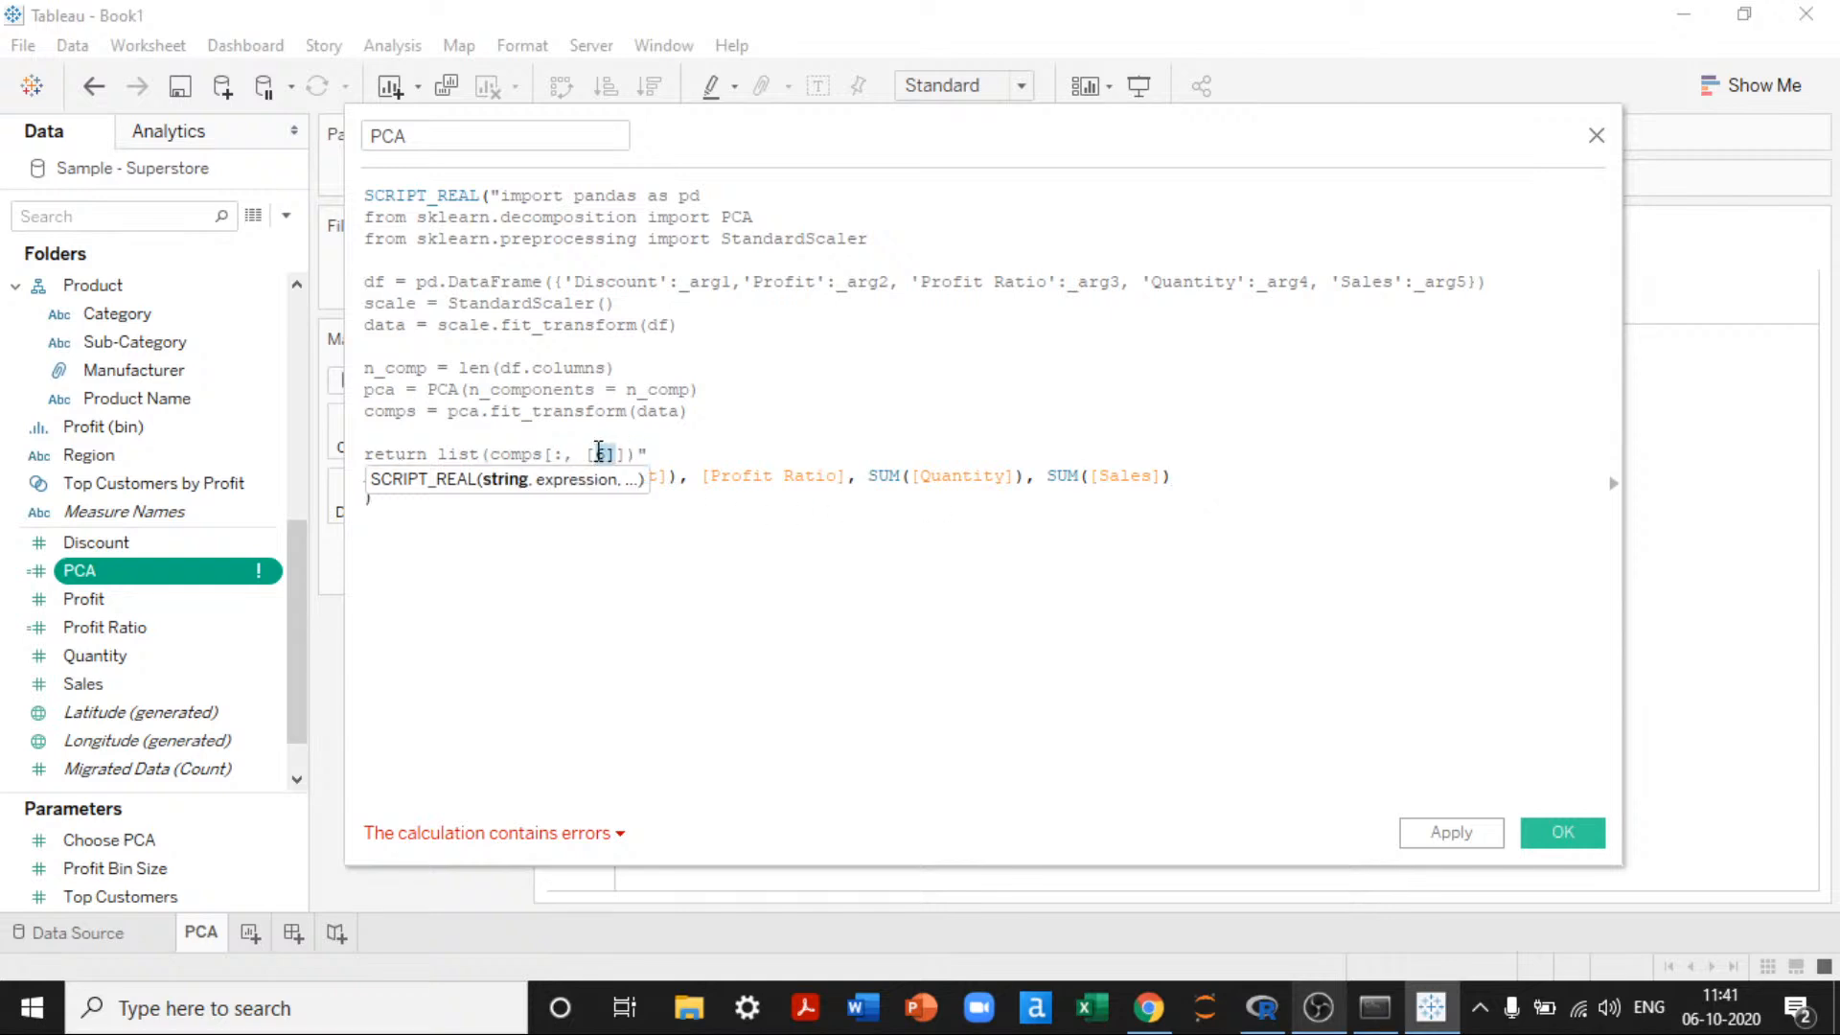
{"action": "type", "text": ")"}
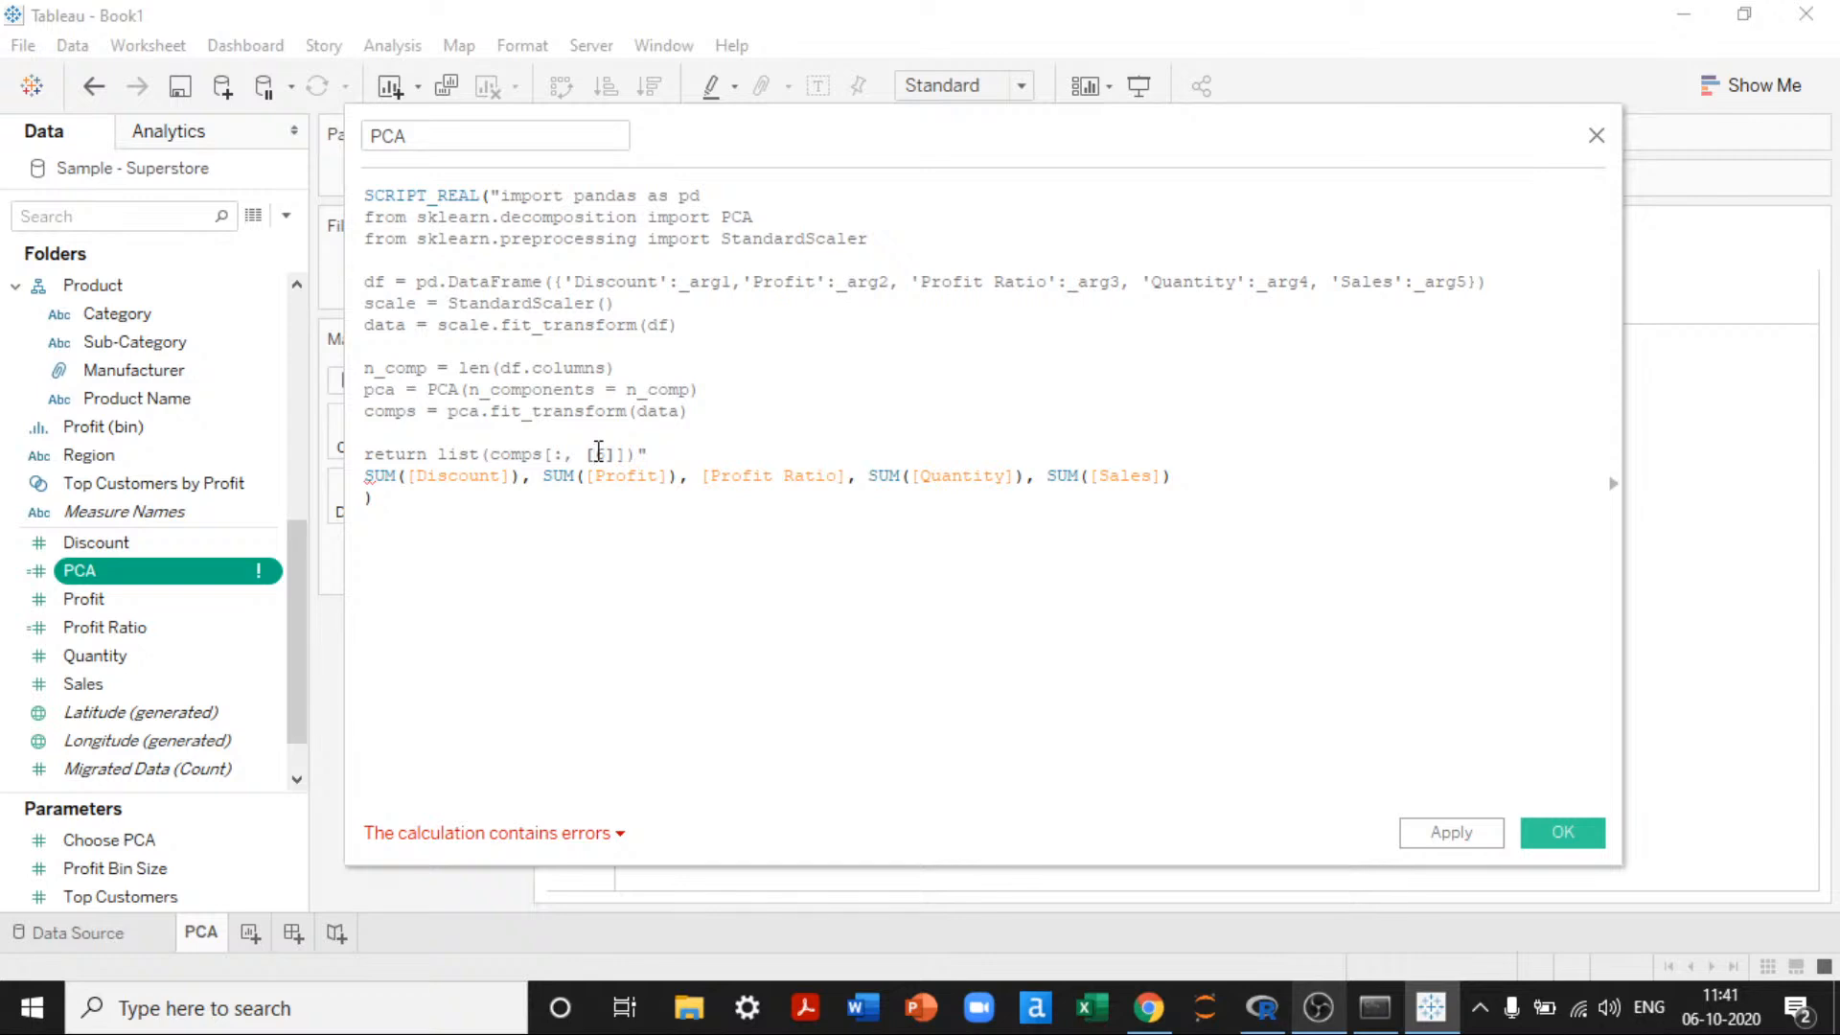
{"action": "key", "text": "Left"}
{"action": "type", "text": "_arg"}
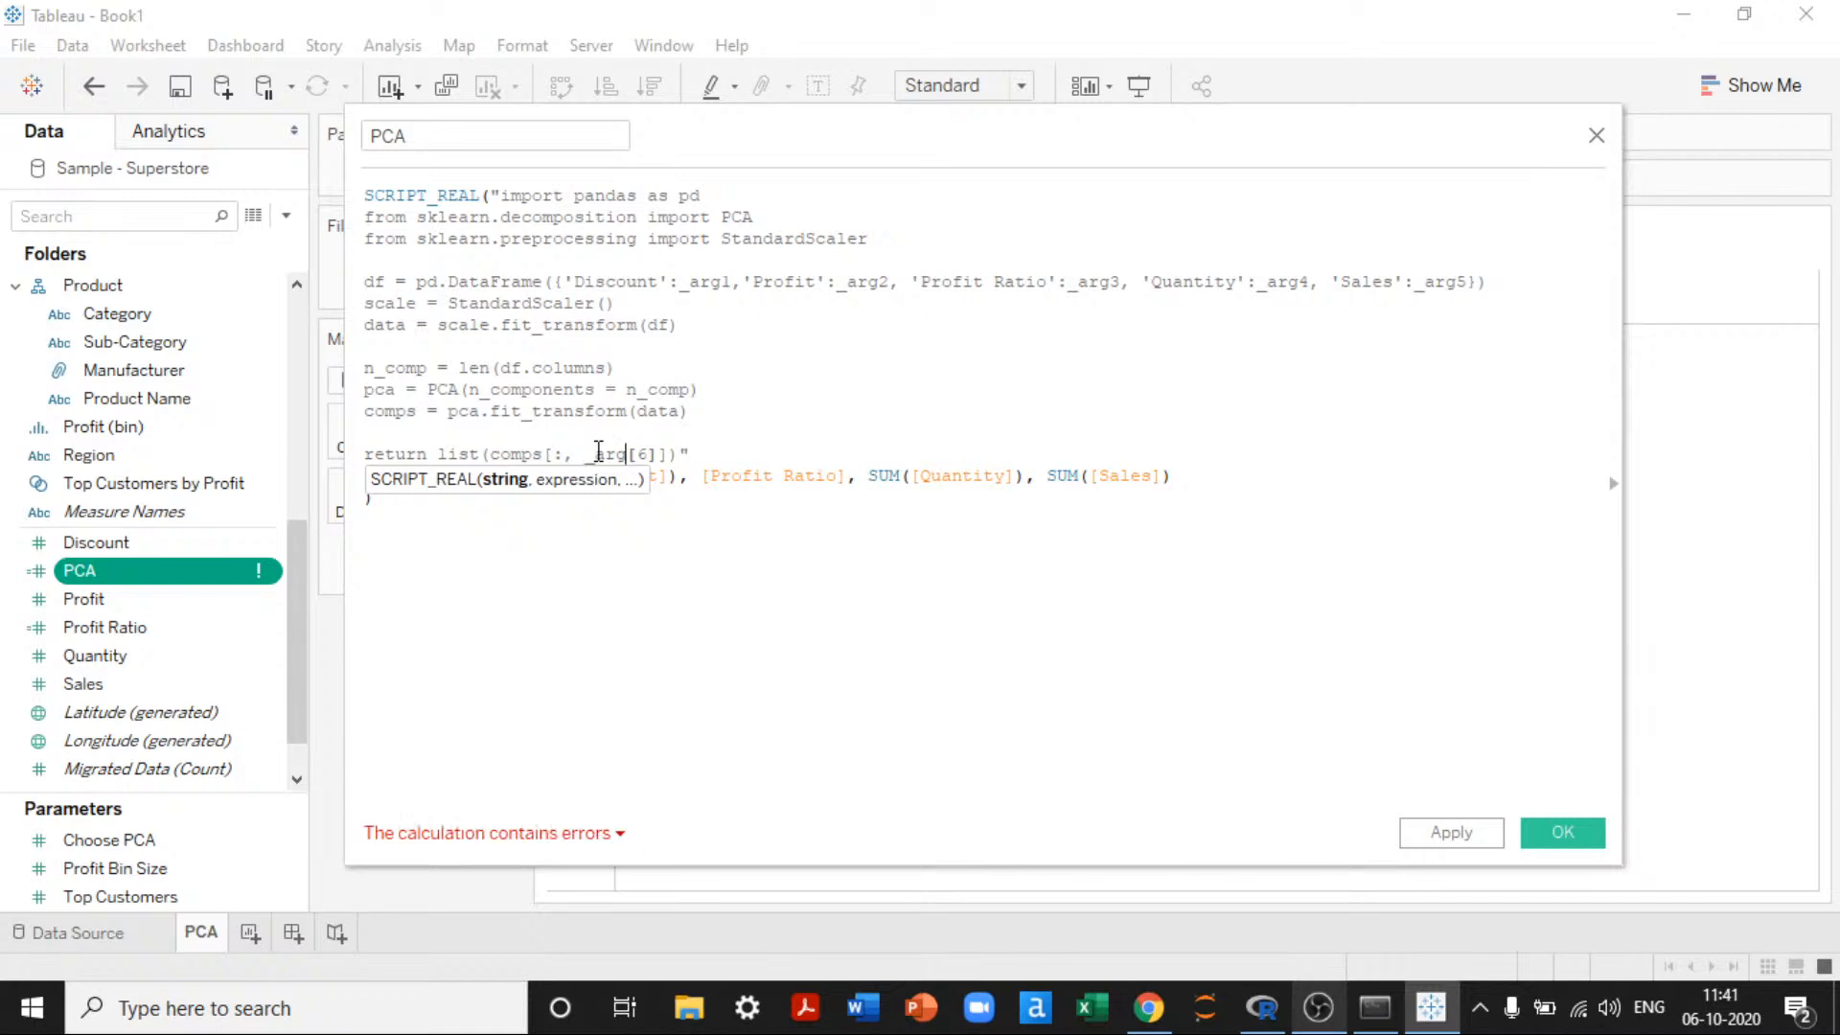
{"action": "type", "text": "6"}
{"action": "key", "text": "Right"}
{"action": "key", "text": "Delete"}
{"action": "type", "text": "0"}
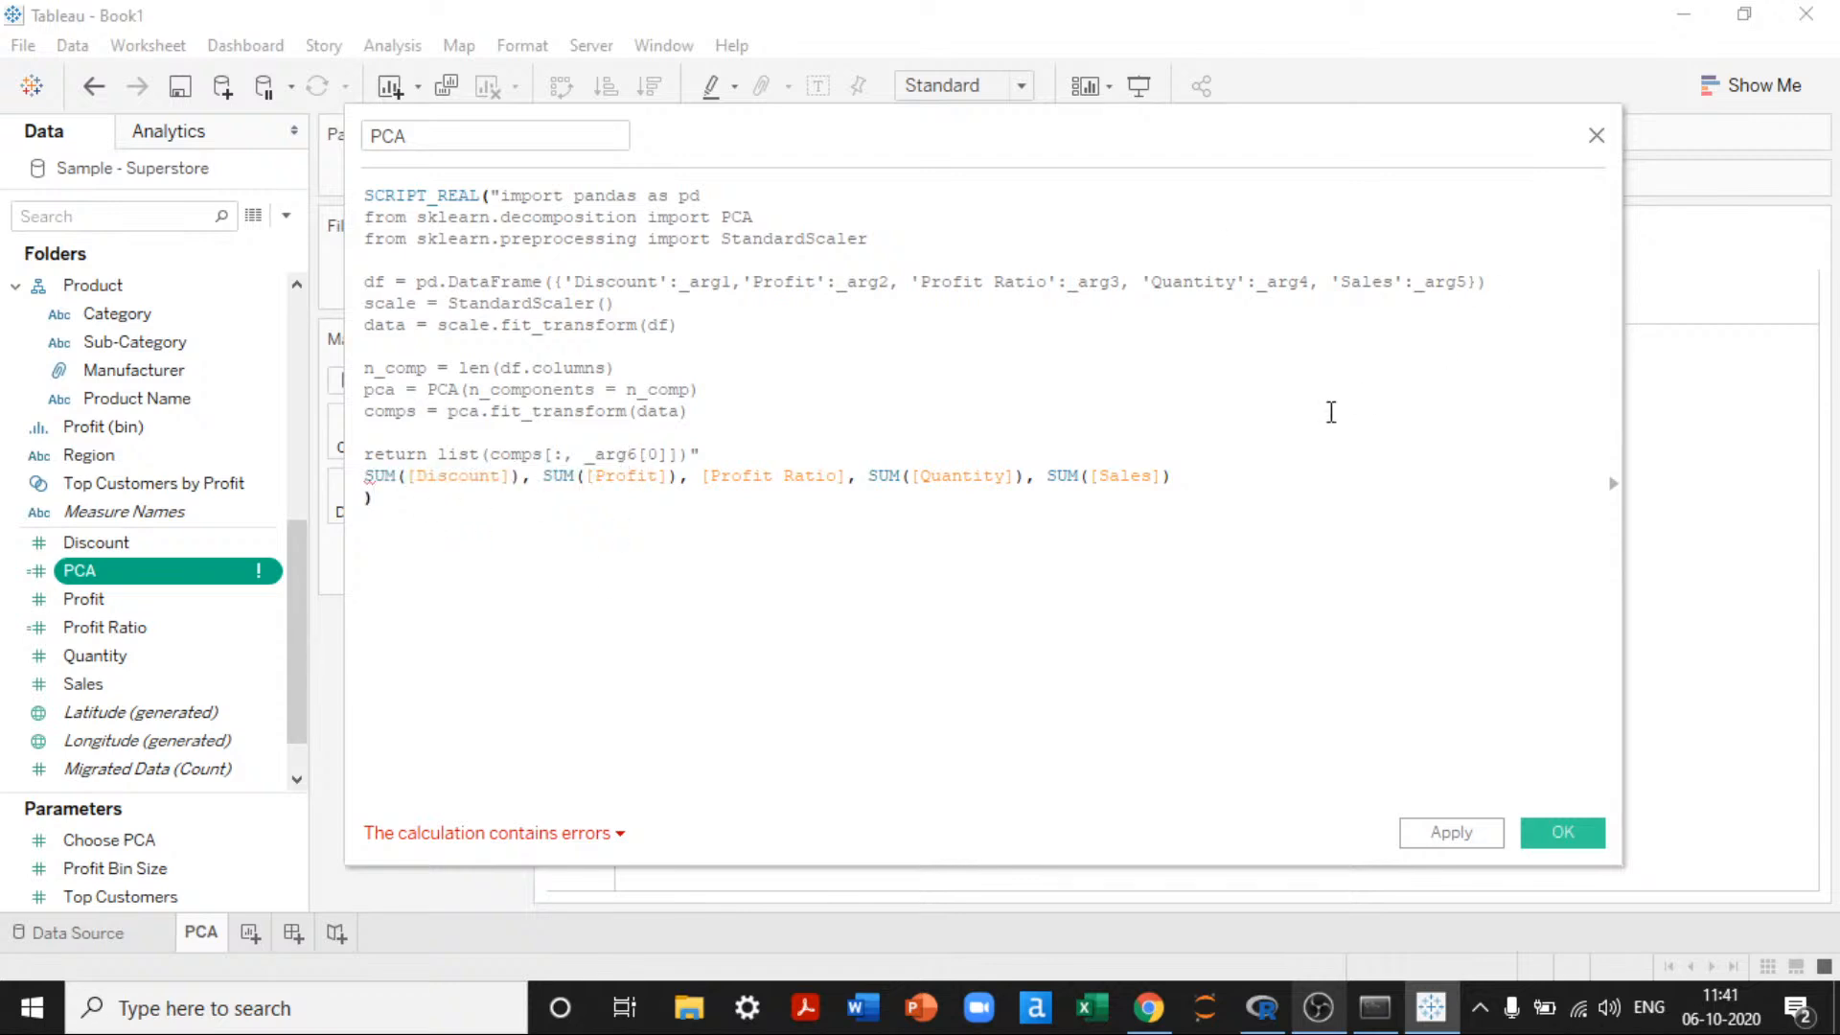
Step: Add [Choose PCA] as the final SCRIPT_REAL argument on a new line below the SUM([Sales]) measure
{"action": "left_click", "coordinate": [1176, 478]}
{"action": "key", "text": "Return"}
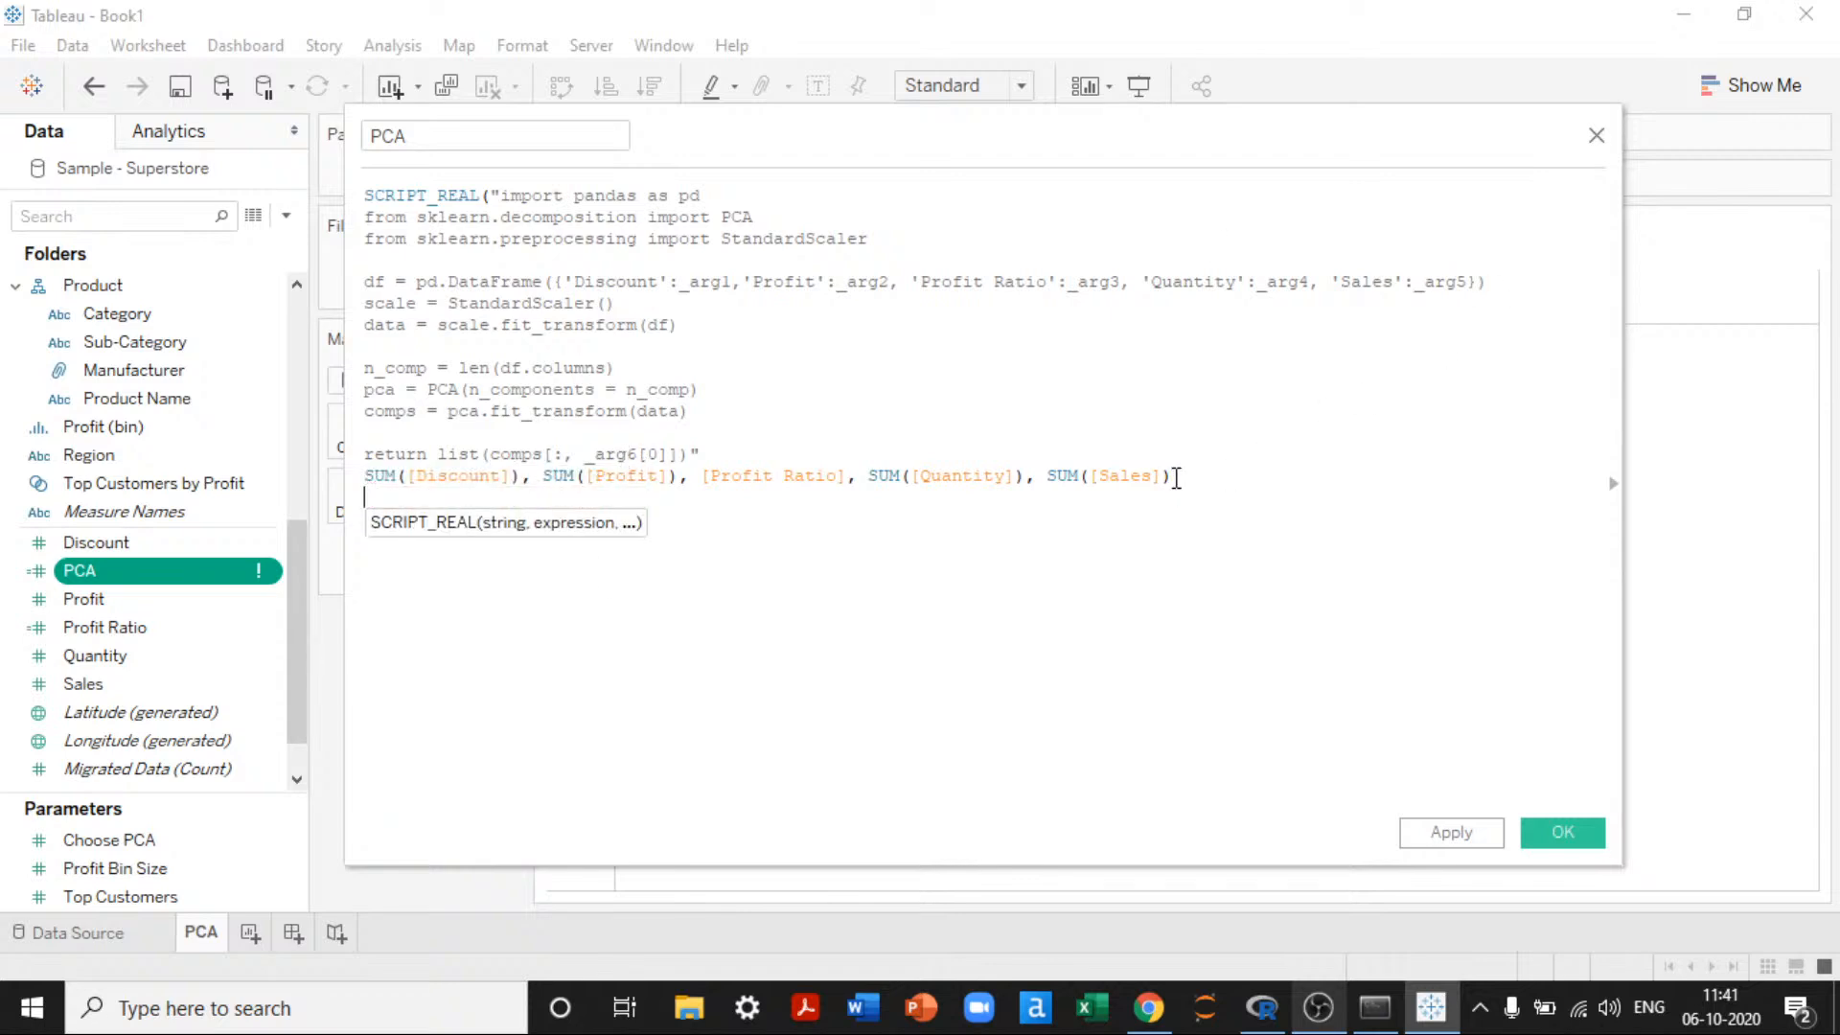
{"action": "type", "text": "[Cho"}
{"action": "key", "text": "Return"}
{"action": "left_click", "coordinate": [830, 604]}
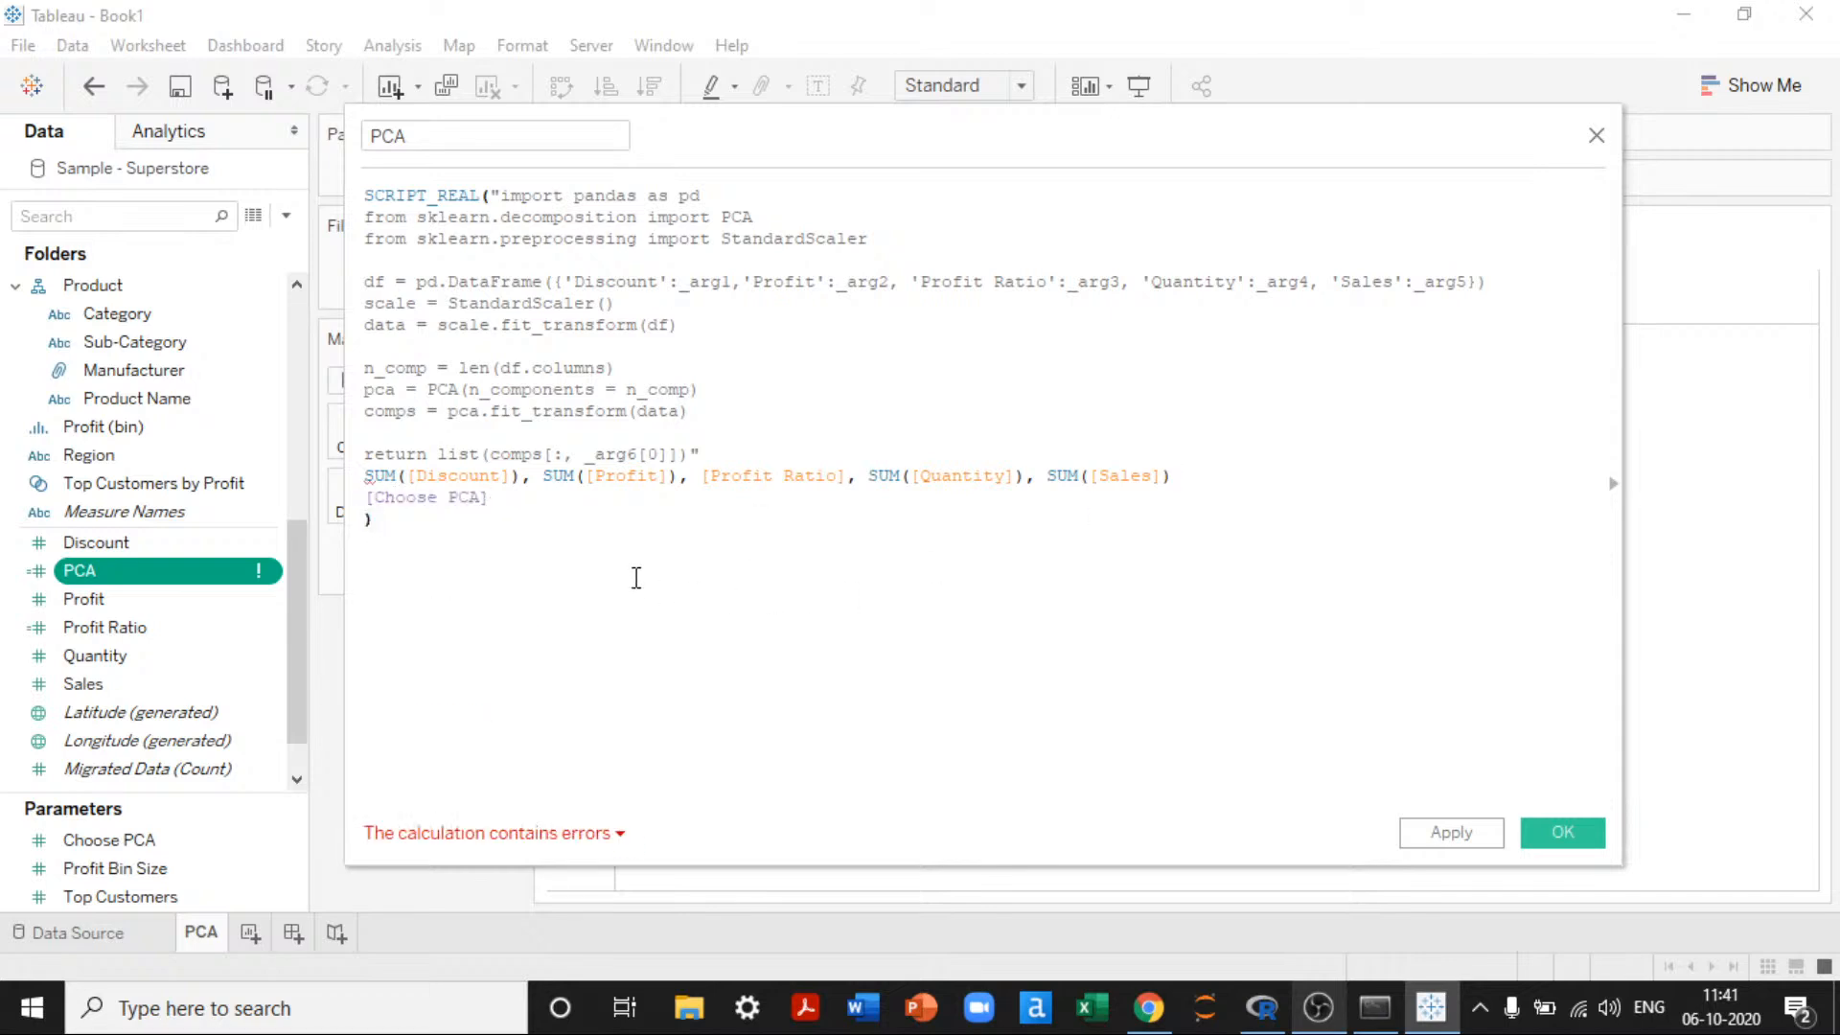
Step: Add the missing commas after the script's closing quote and after SUM([Sales])
{"action": "left_click", "coordinate": [711, 453]}
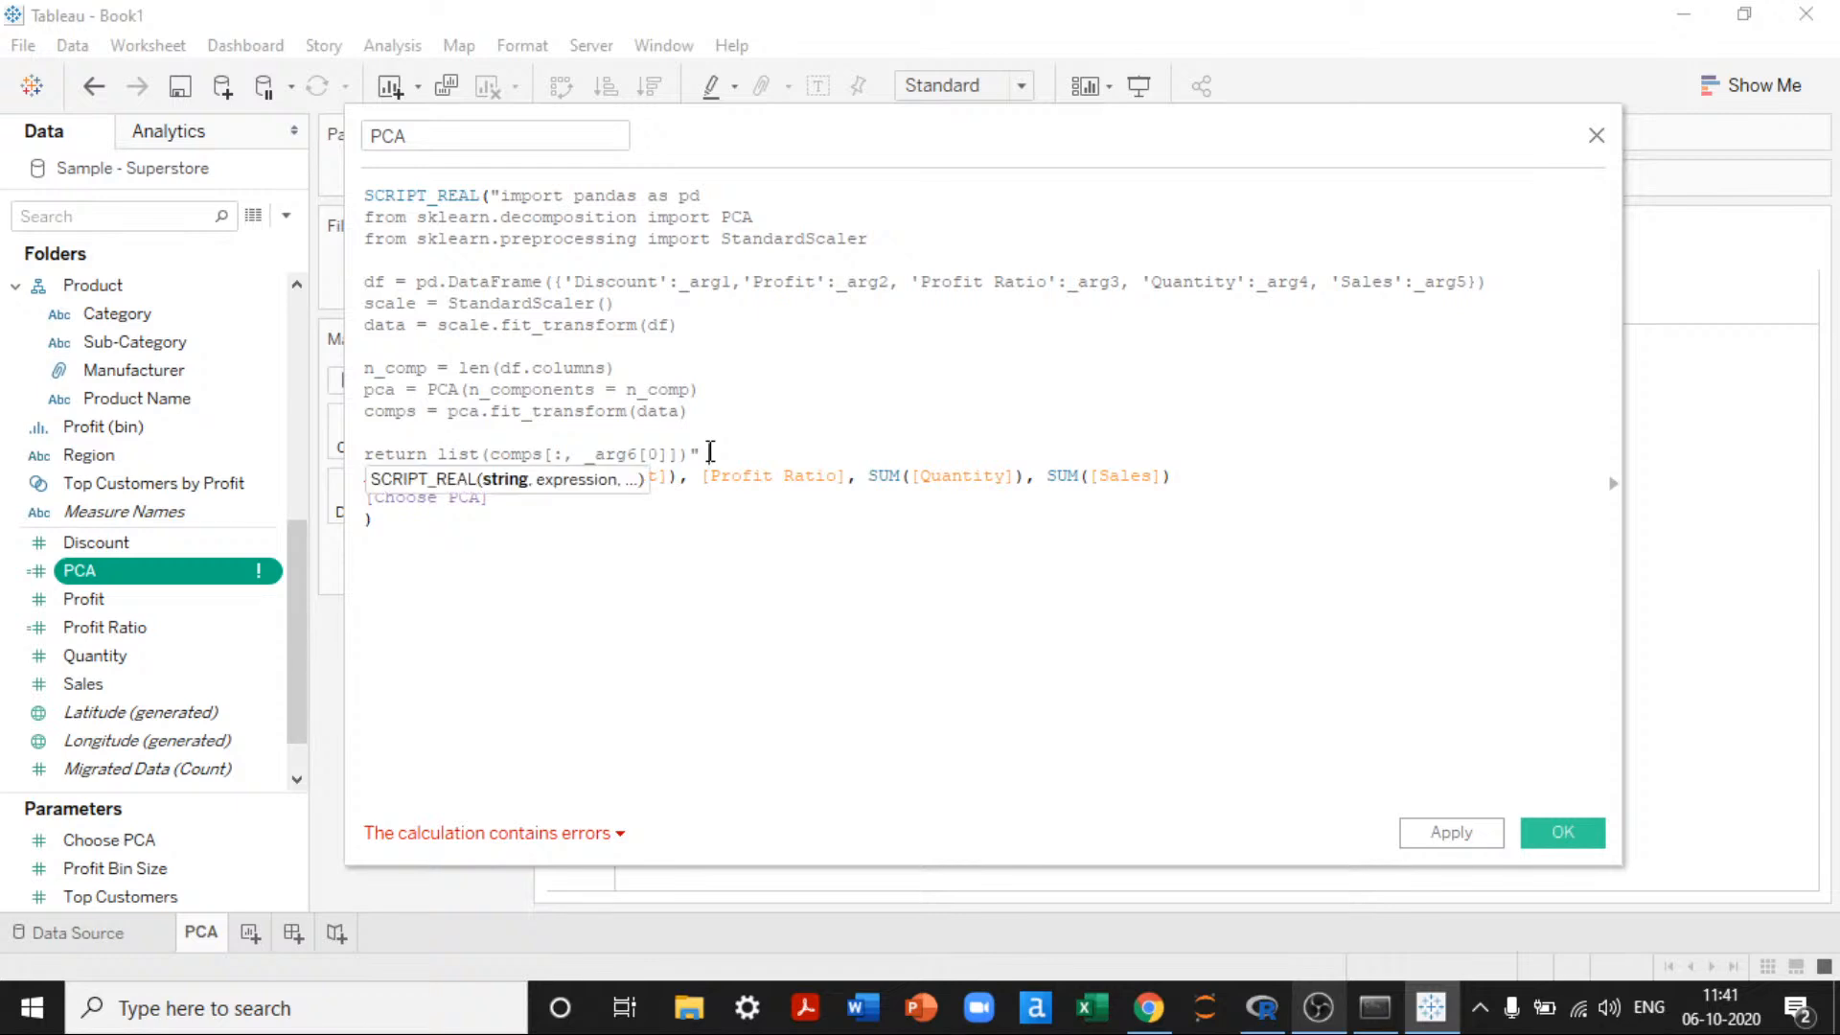
{"action": "type", "text": ","}
{"action": "left_click", "coordinate": [592, 548]}
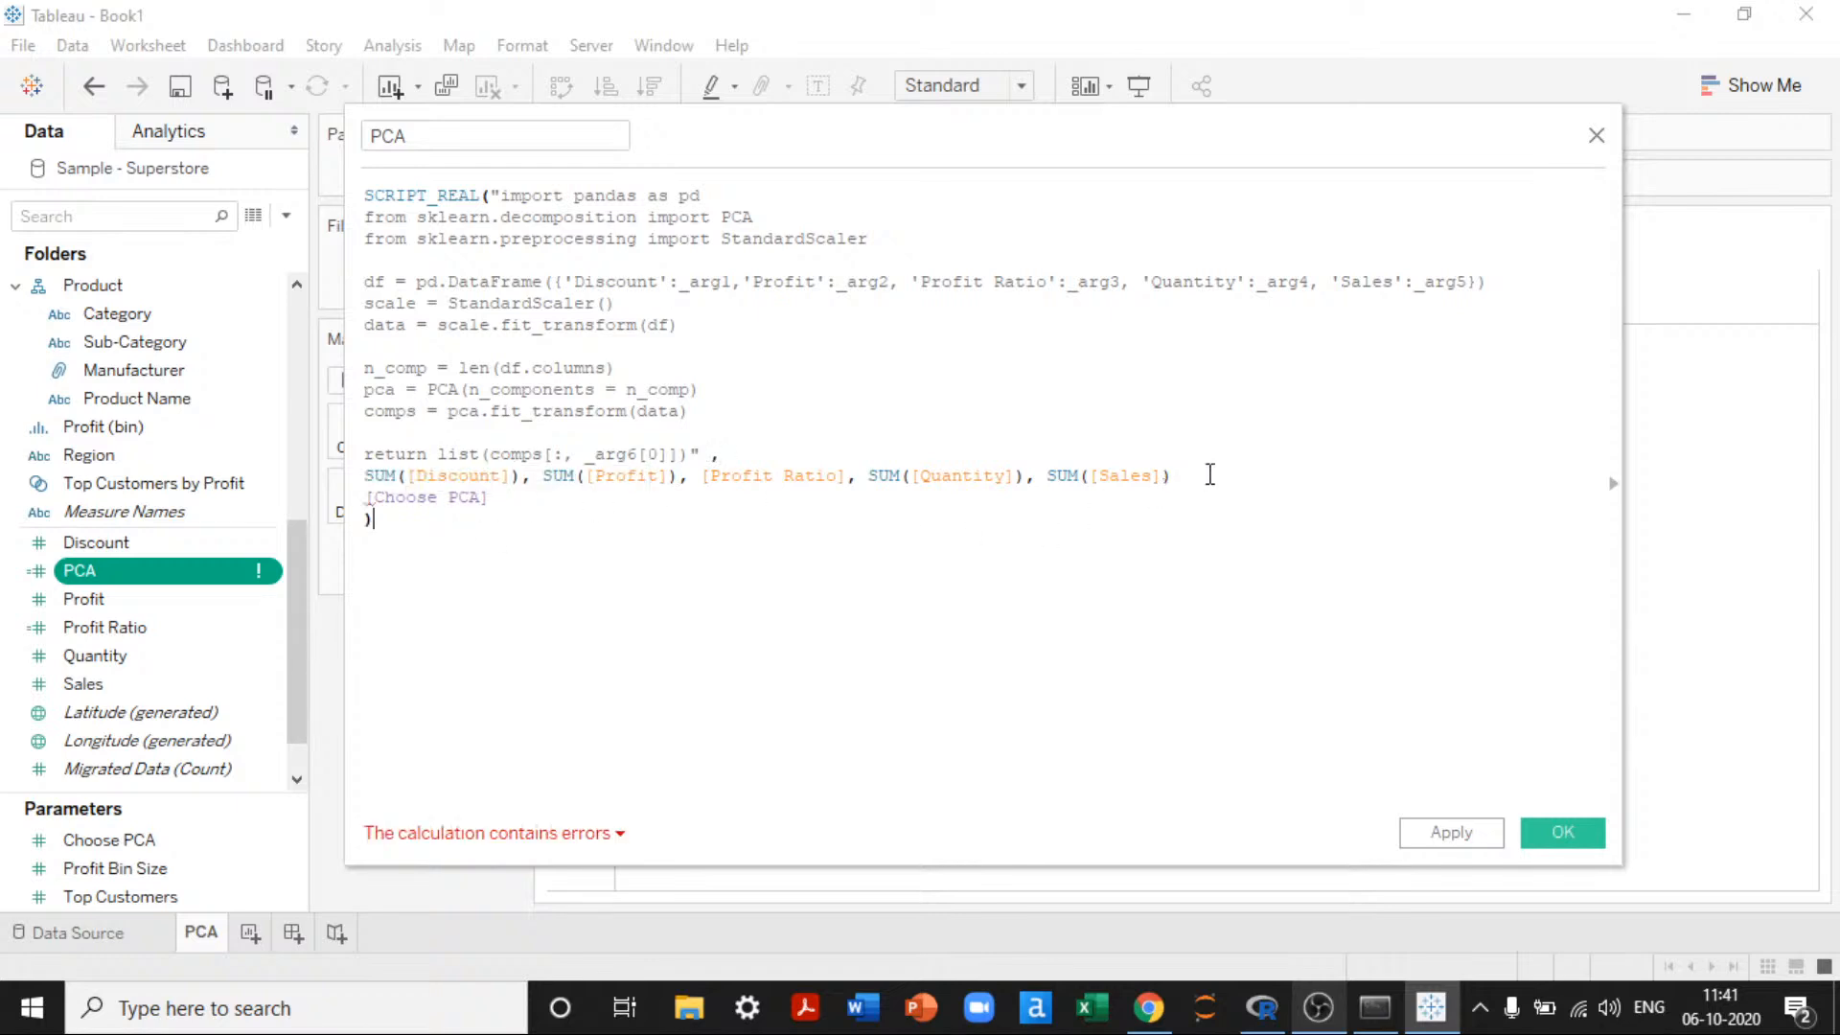
{"action": "left_click", "coordinate": [1209, 474]}
{"action": "type", "text": ","}
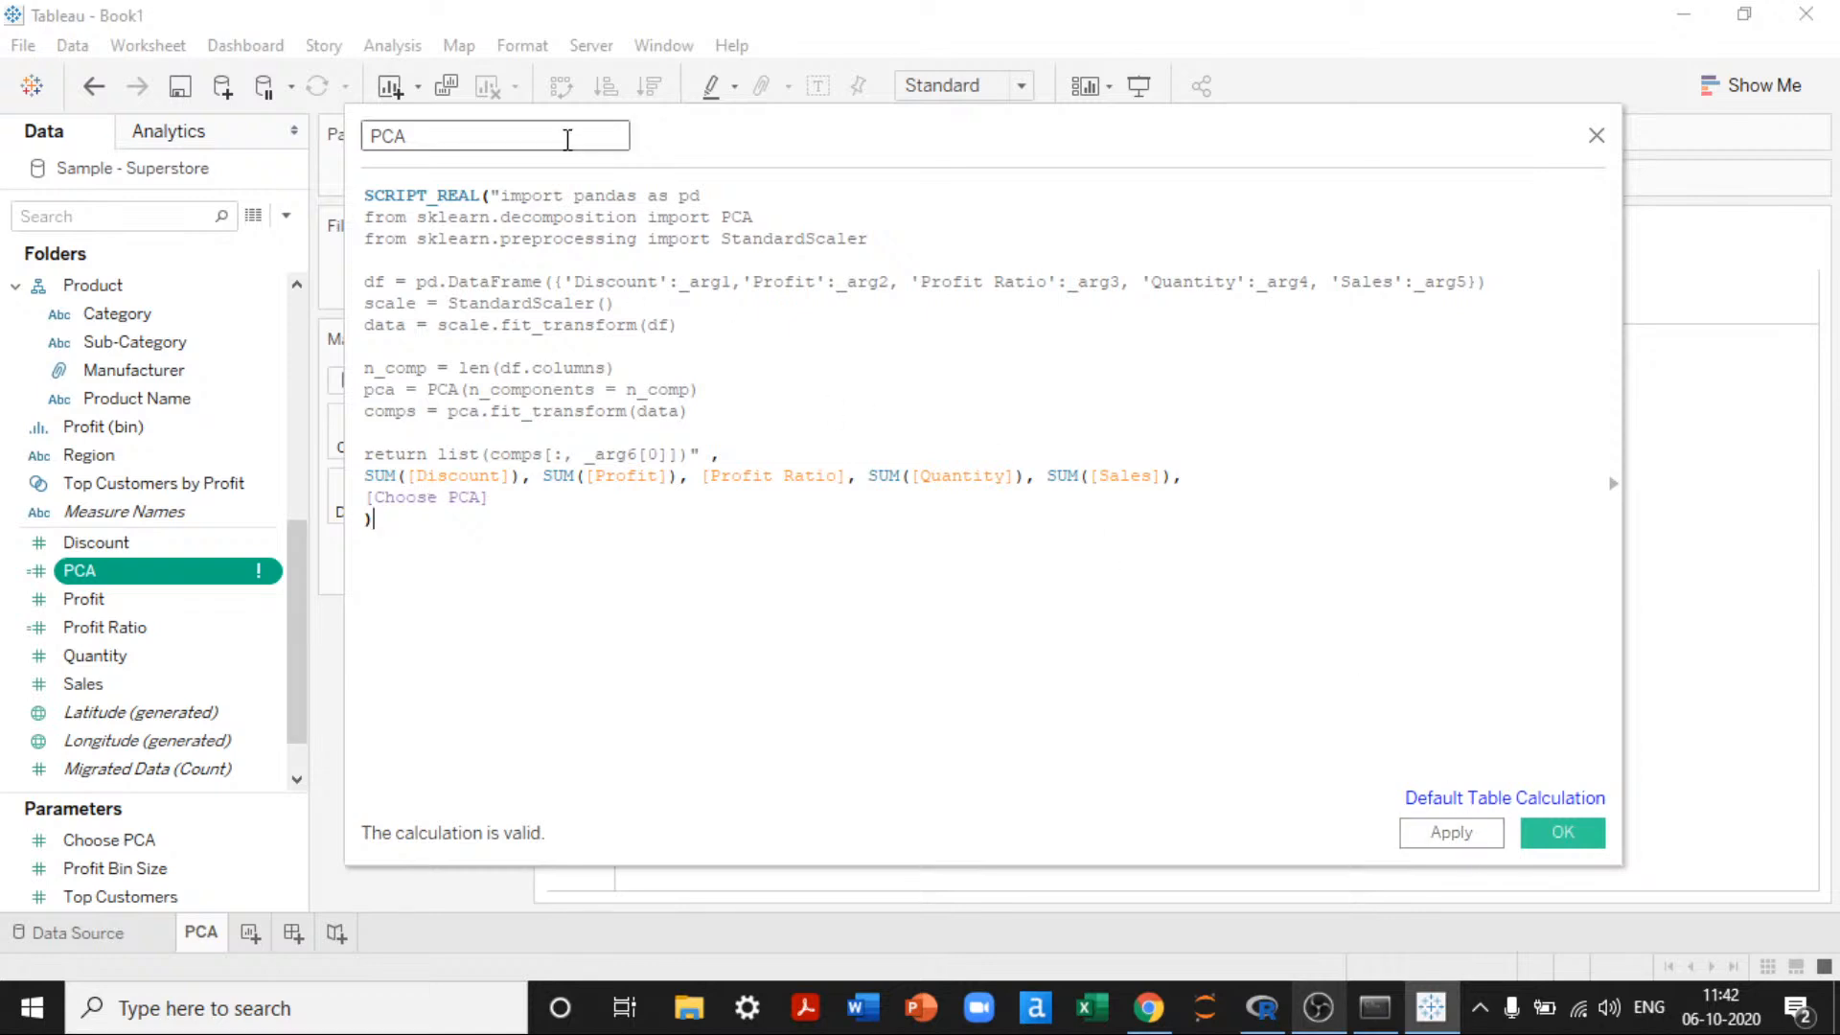
Step: Shrink and reposition the calculation editor, then apply and save the PCA calculated field
{"action": "left_click_drag", "start_coordinate": [345, 105], "coordinate": [451, 275]}
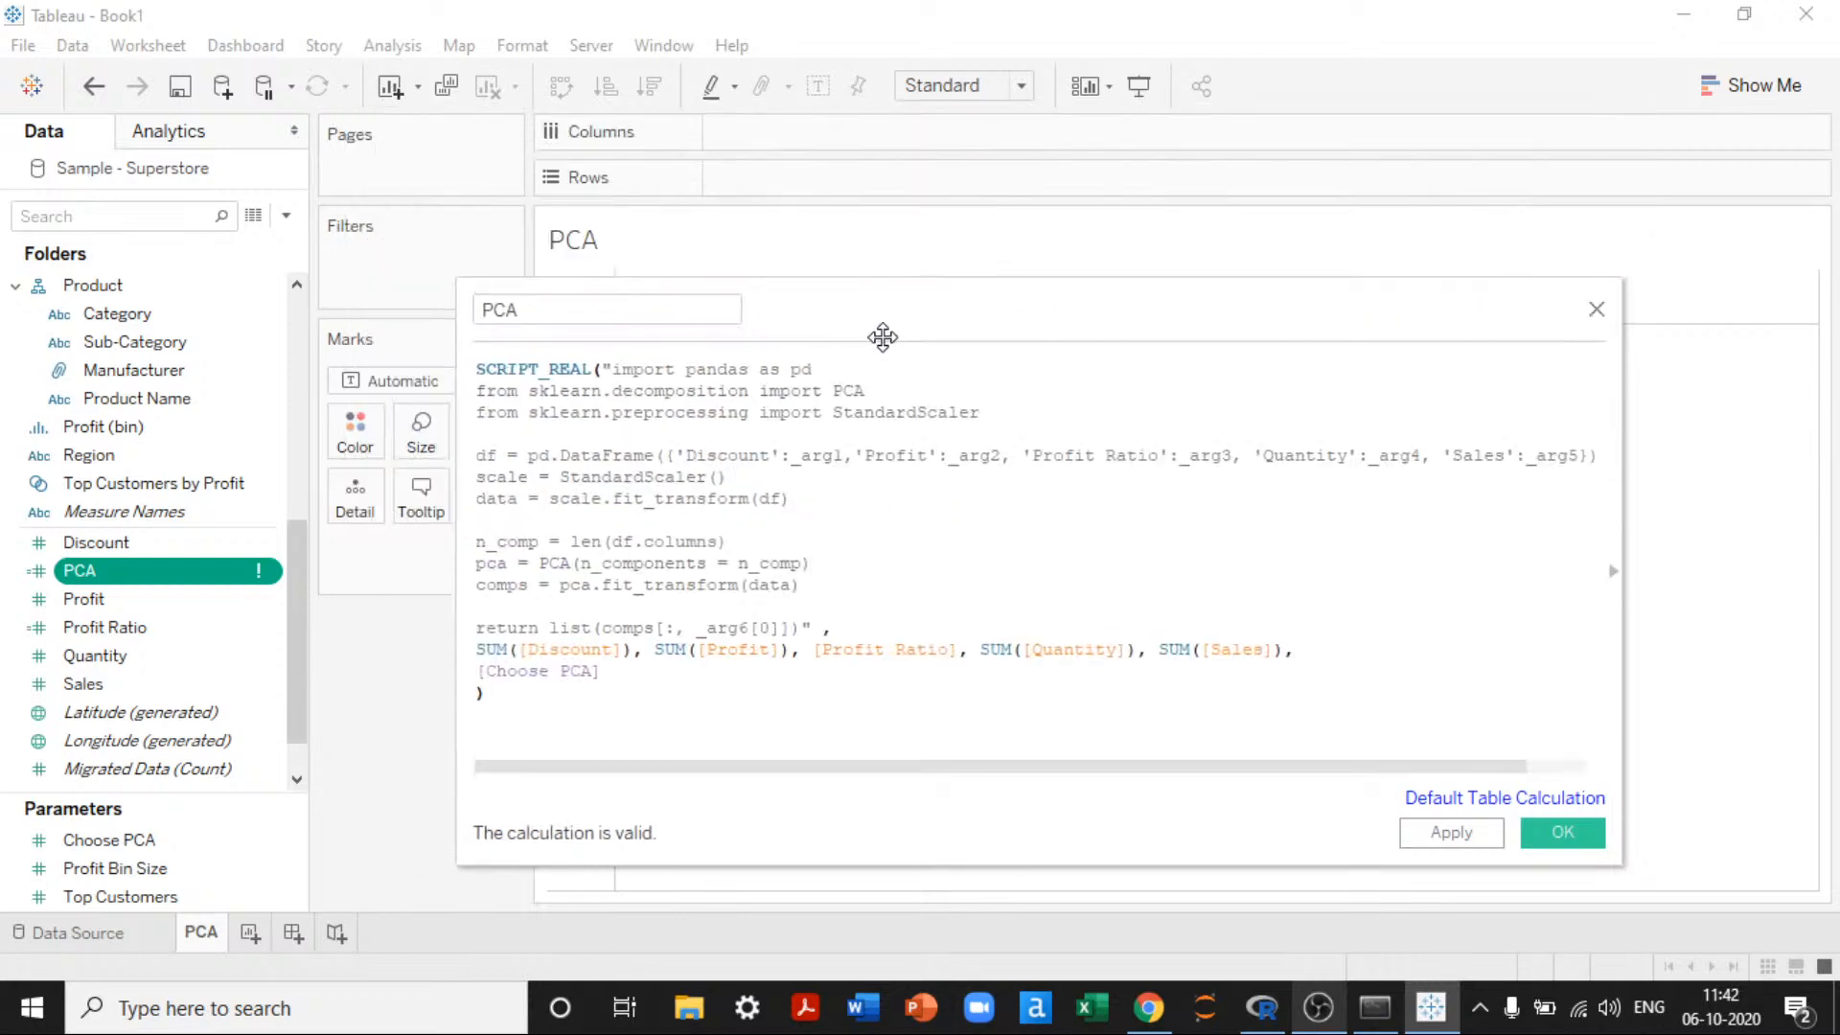
{"action": "left_click_drag", "start_coordinate": [879, 336], "coordinate": [669, 271]}
{"action": "left_click", "coordinate": [1274, 772]}
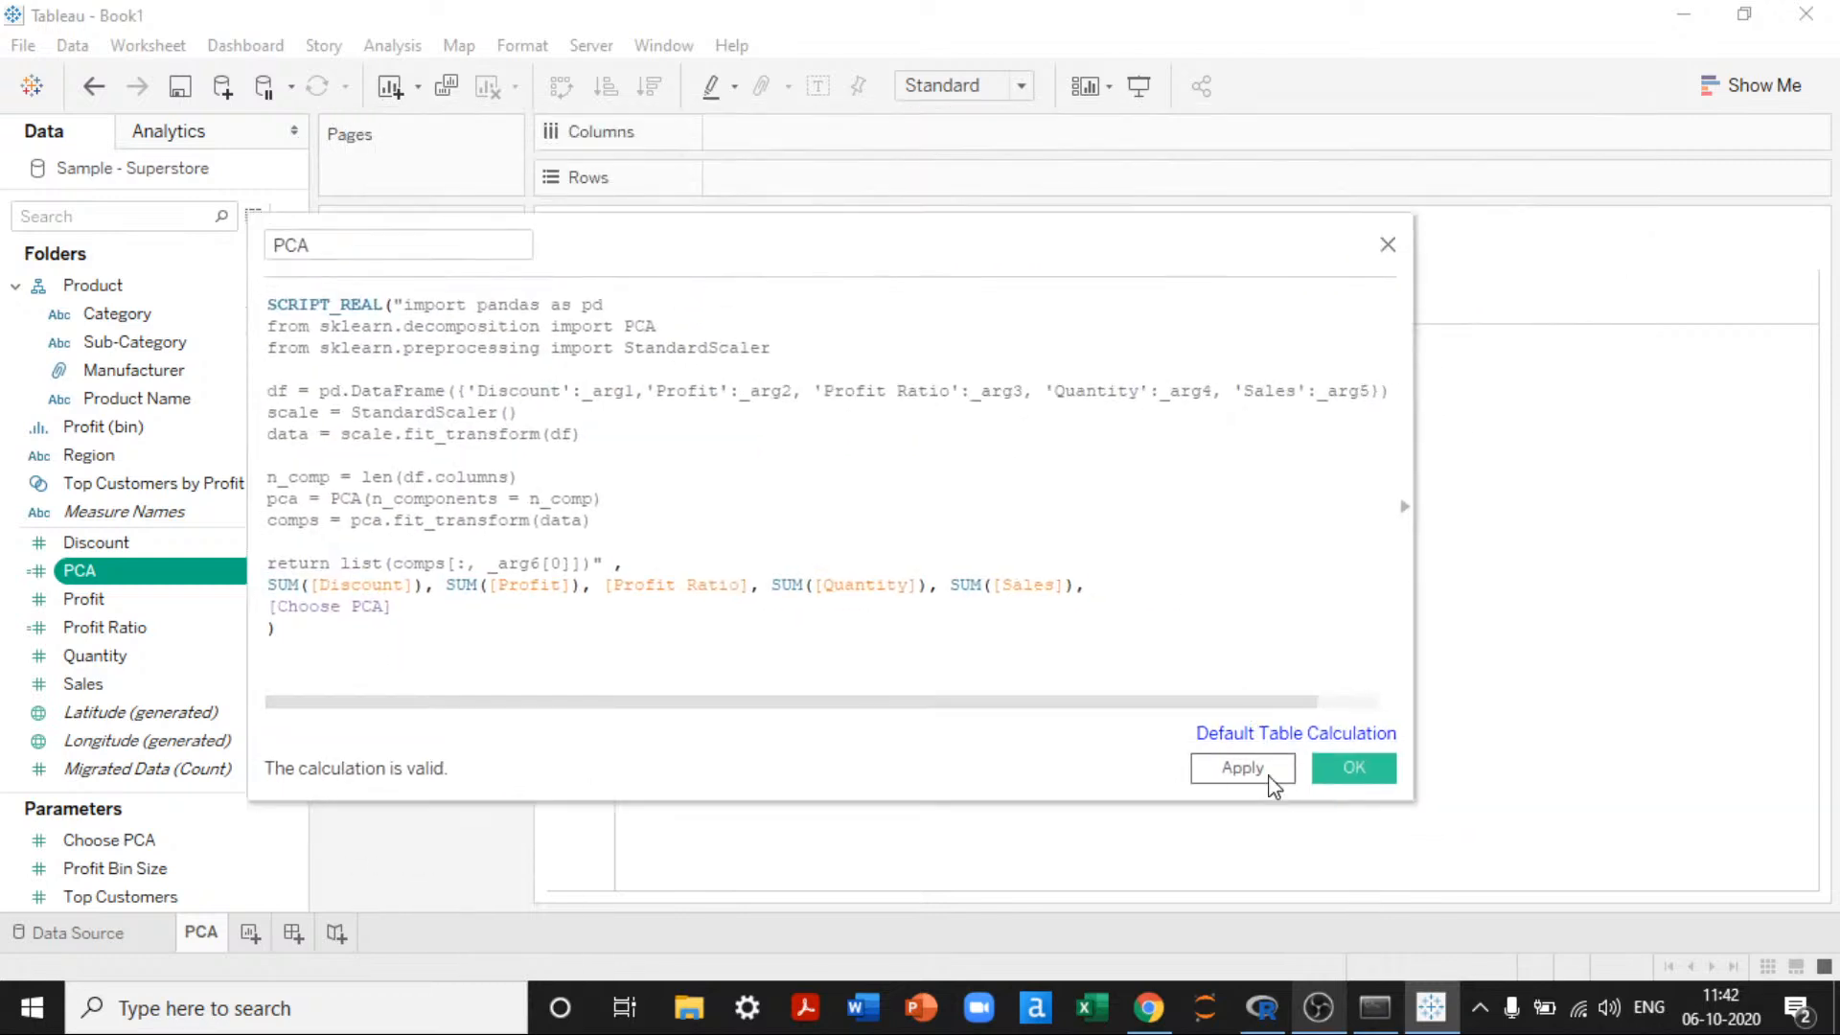
{"action": "left_click", "coordinate": [1349, 779]}
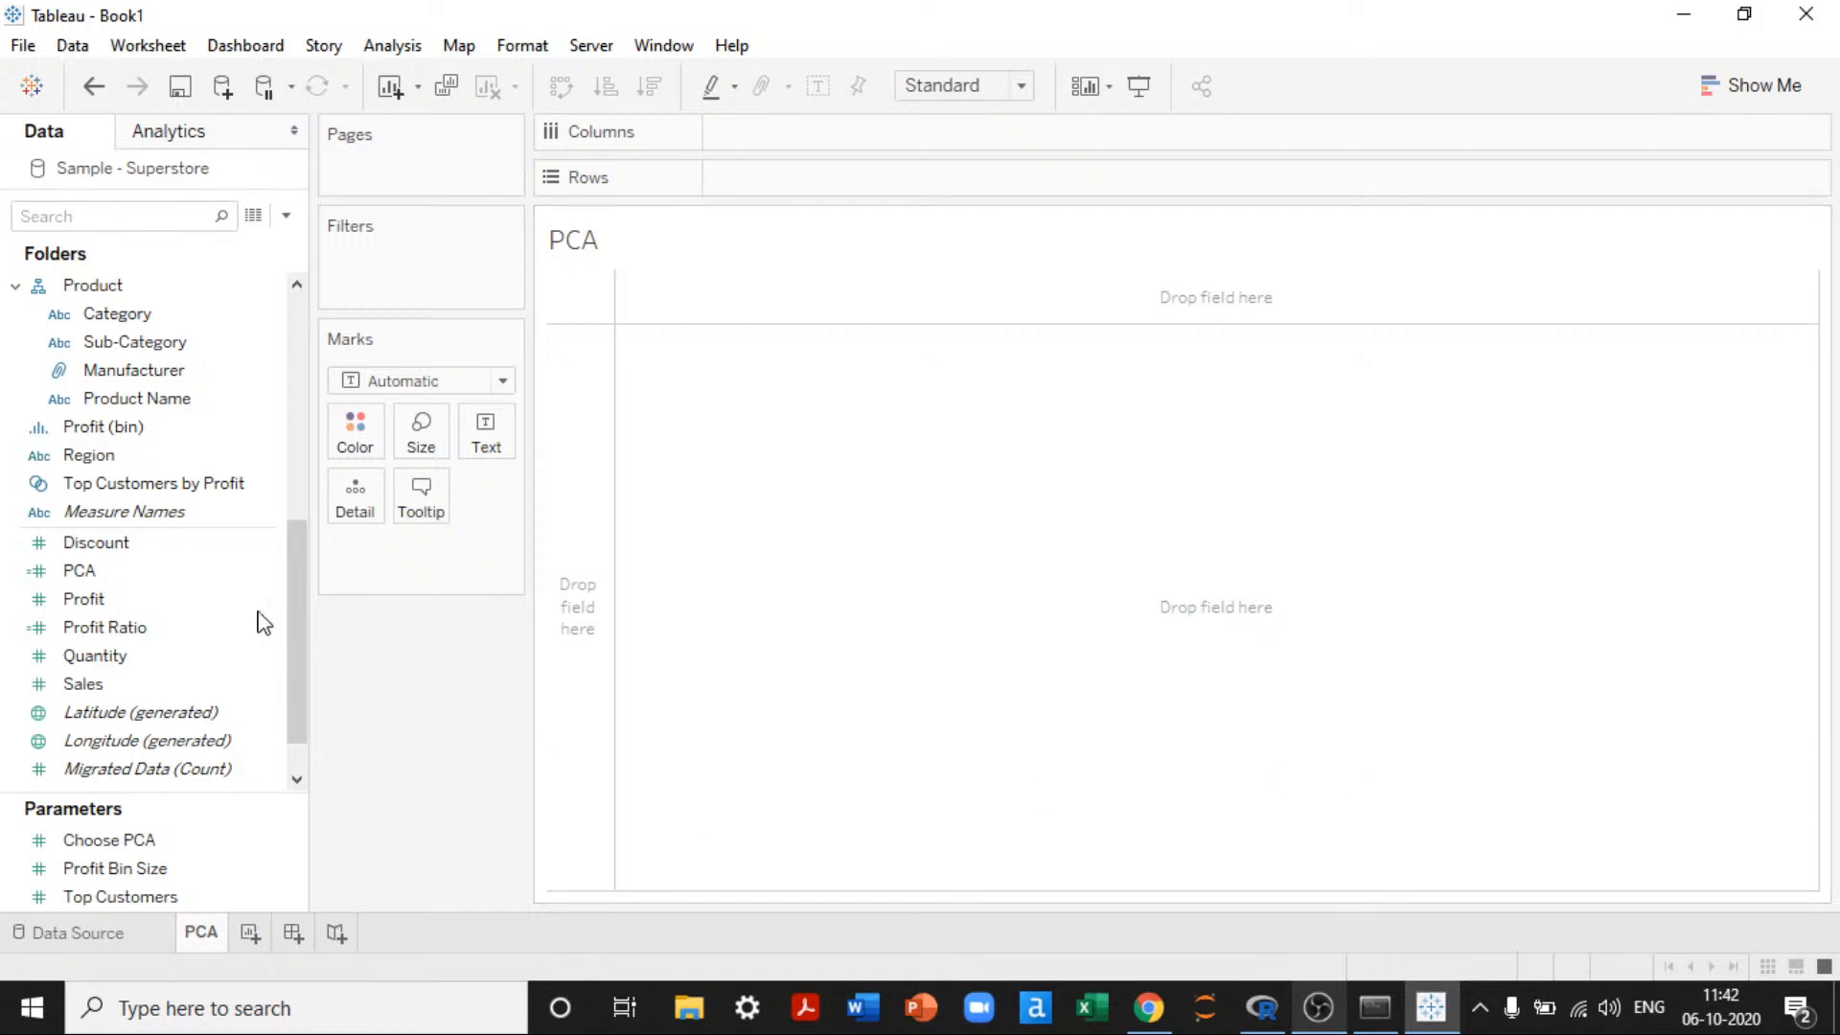
Step: Add Product Name from the Product hierarchy to Detail on the Marks card
{"action": "left_click_drag", "start_coordinate": [296, 604], "coordinate": [246, 521]}
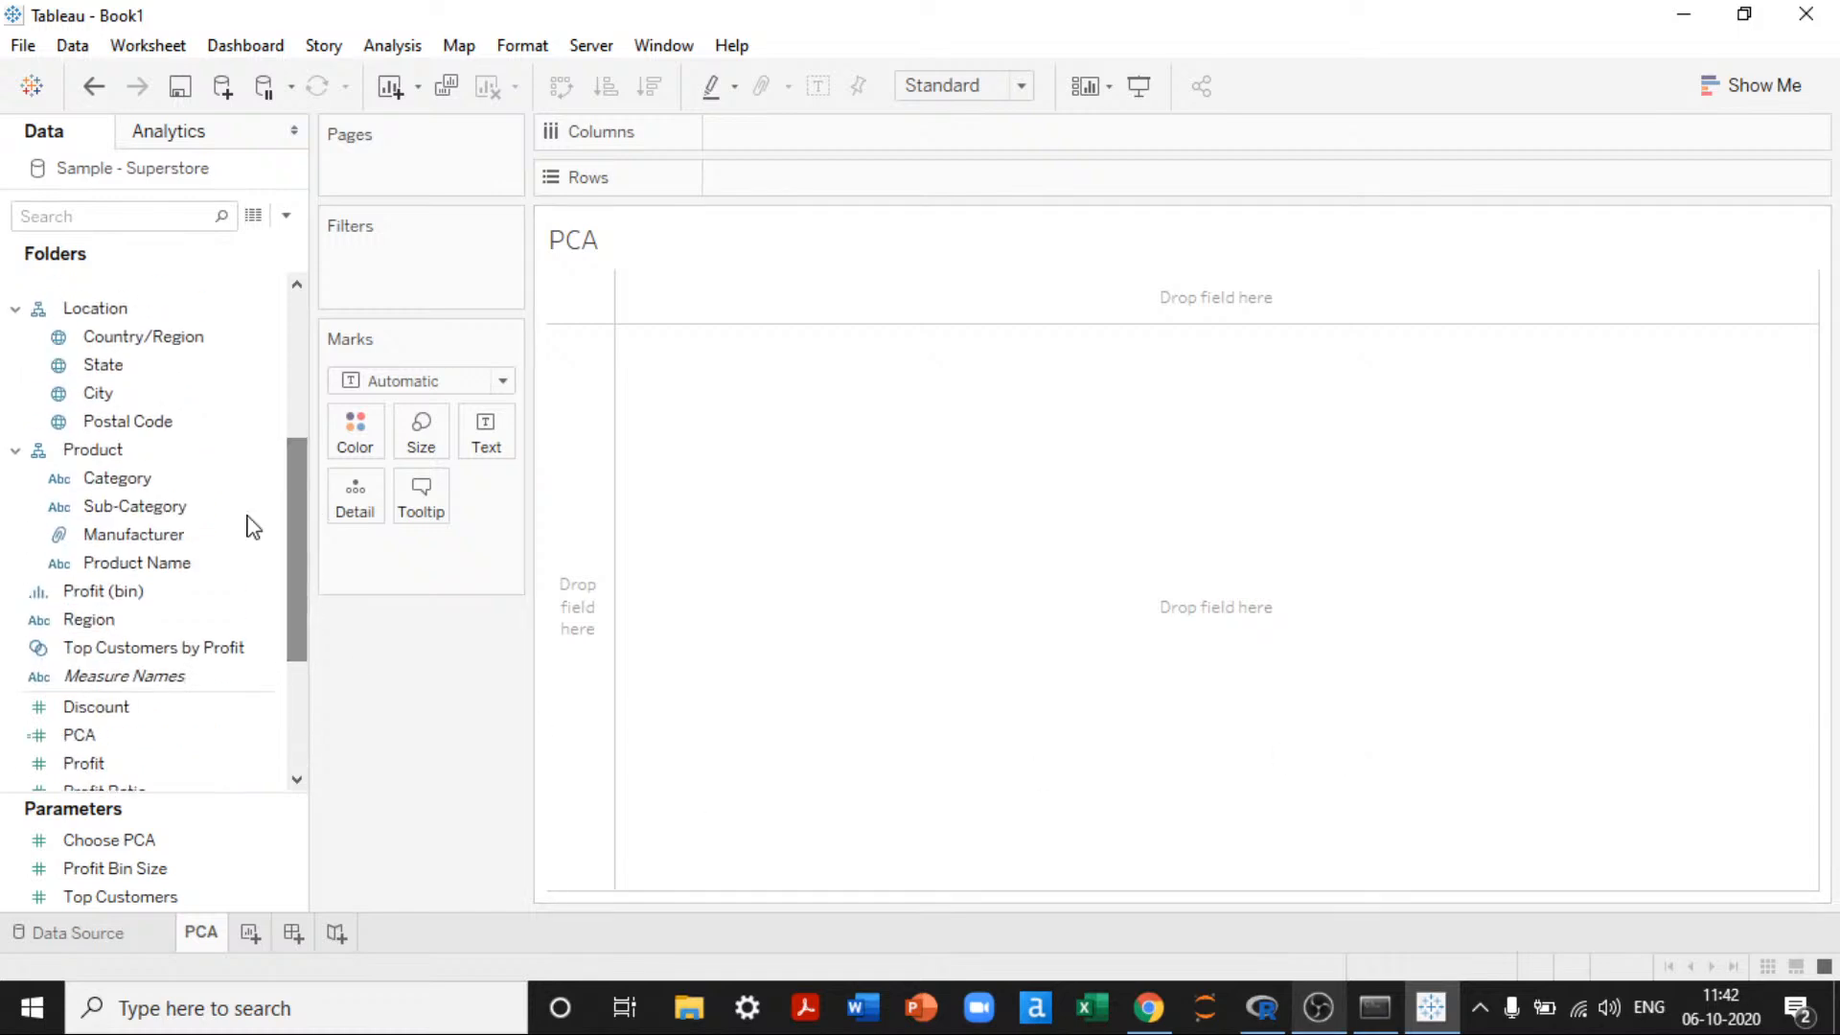
{"action": "left_click", "coordinate": [180, 513]}
{"action": "left_click", "coordinate": [184, 533]}
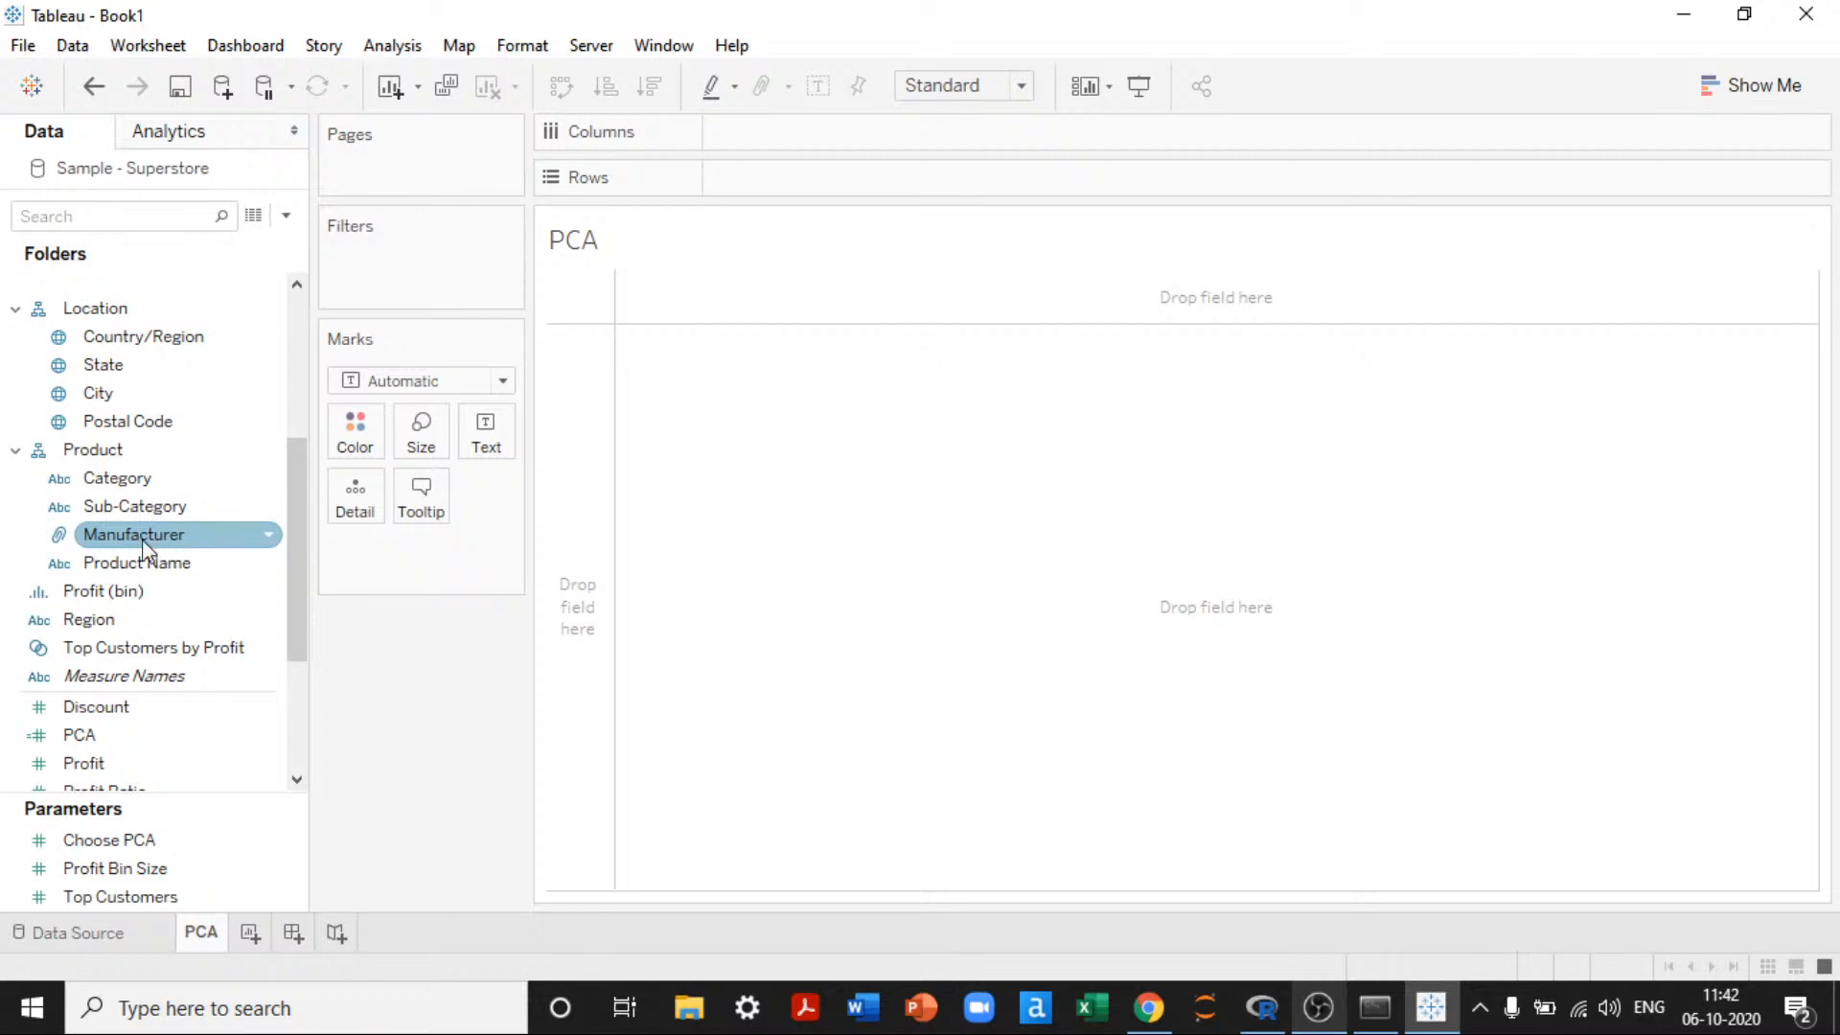
{"action": "left_click", "coordinate": [139, 566]}
{"action": "left_click_drag", "start_coordinate": [134, 573], "coordinate": [361, 513]}
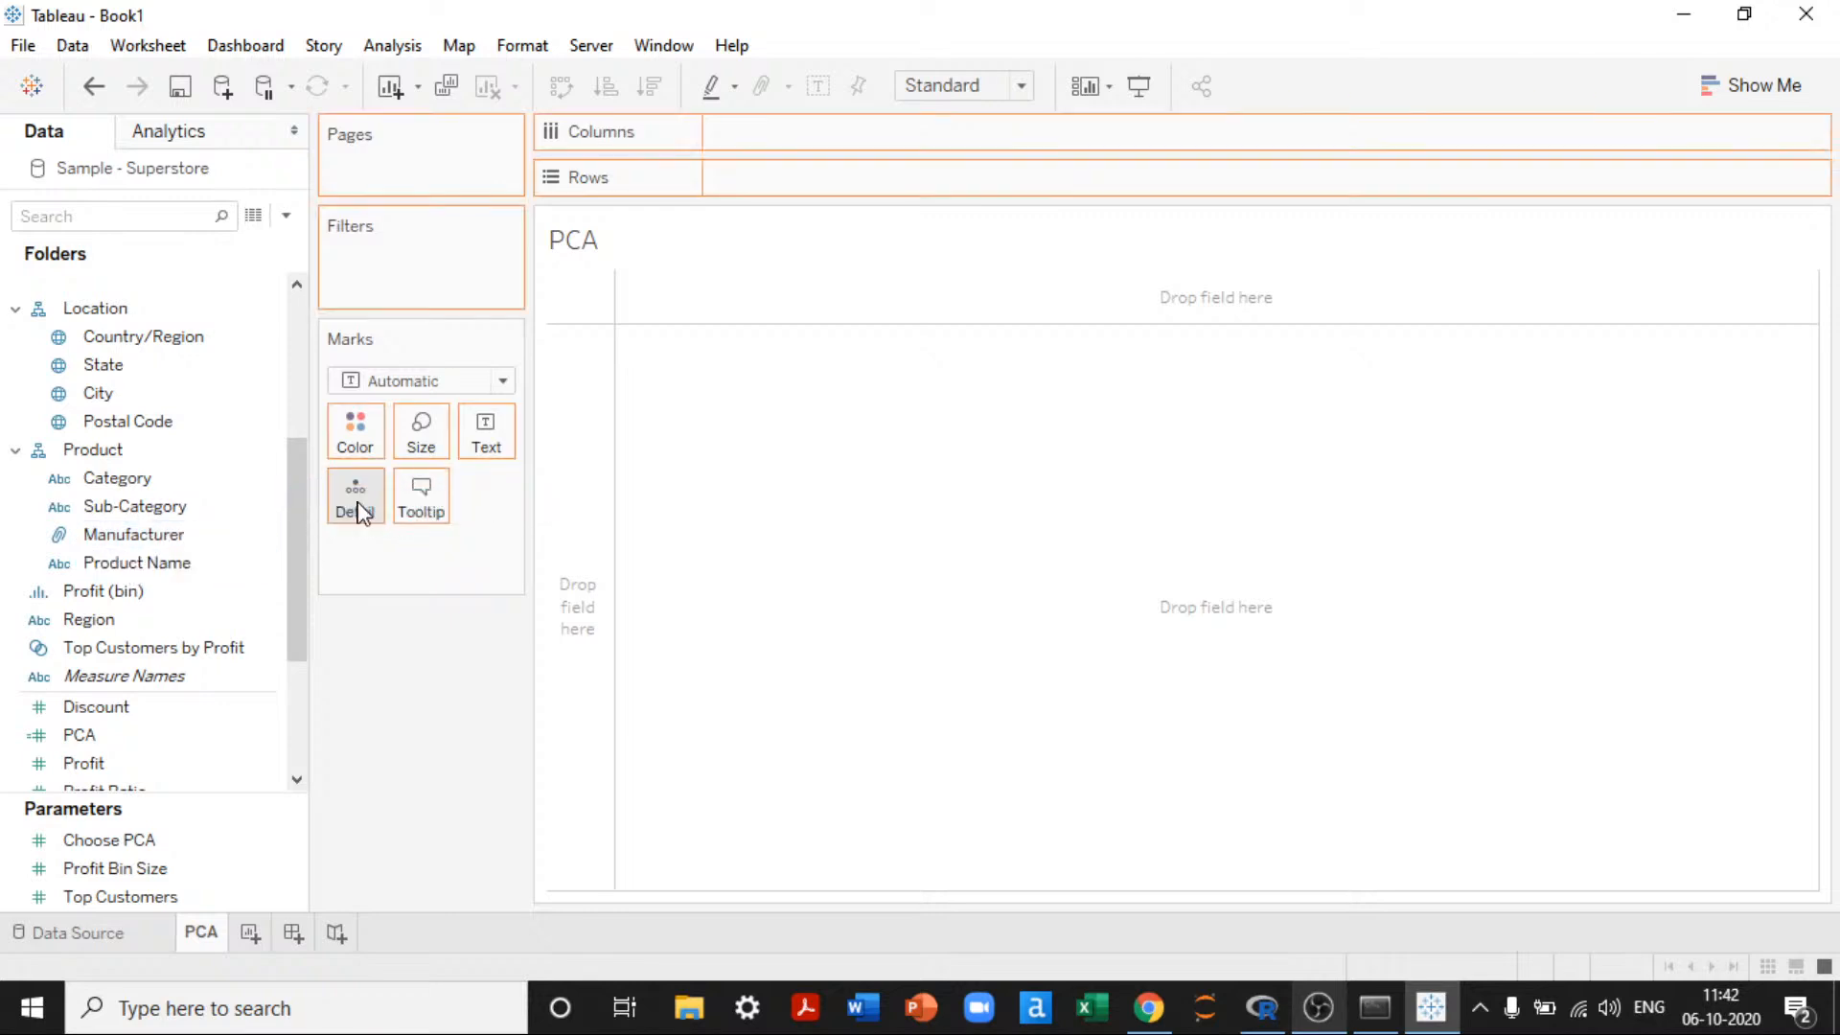
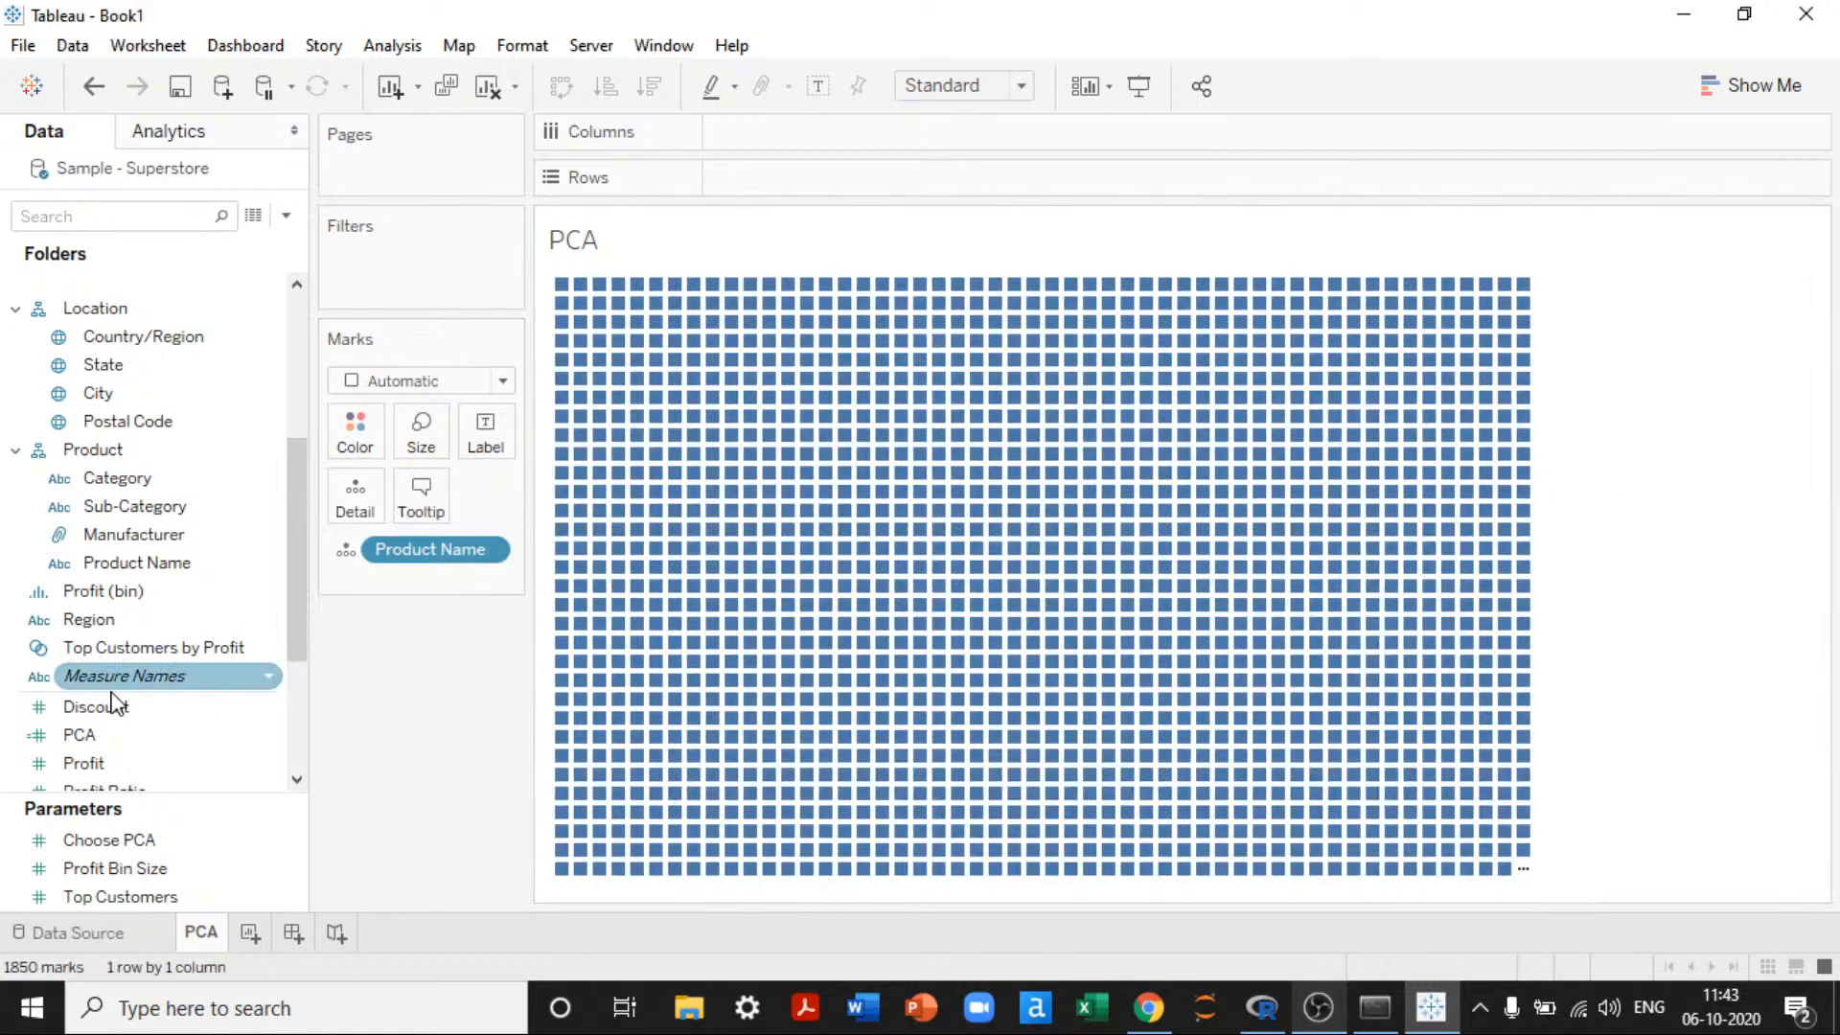
Step: Place the PCA field on Columns and set it to compute using Product Name
{"action": "left_click", "coordinate": [86, 733]}
{"action": "mouse_move", "coordinate": [84, 728]}
{"action": "left_mouse_down"}
{"action": "mouse_move", "coordinate": [904, 201]}
{"action": "mouse_move", "coordinate": [844, 120]}
{"action": "mouse_move", "coordinate": [280, 510]}
{"action": "left_mouse_up"}
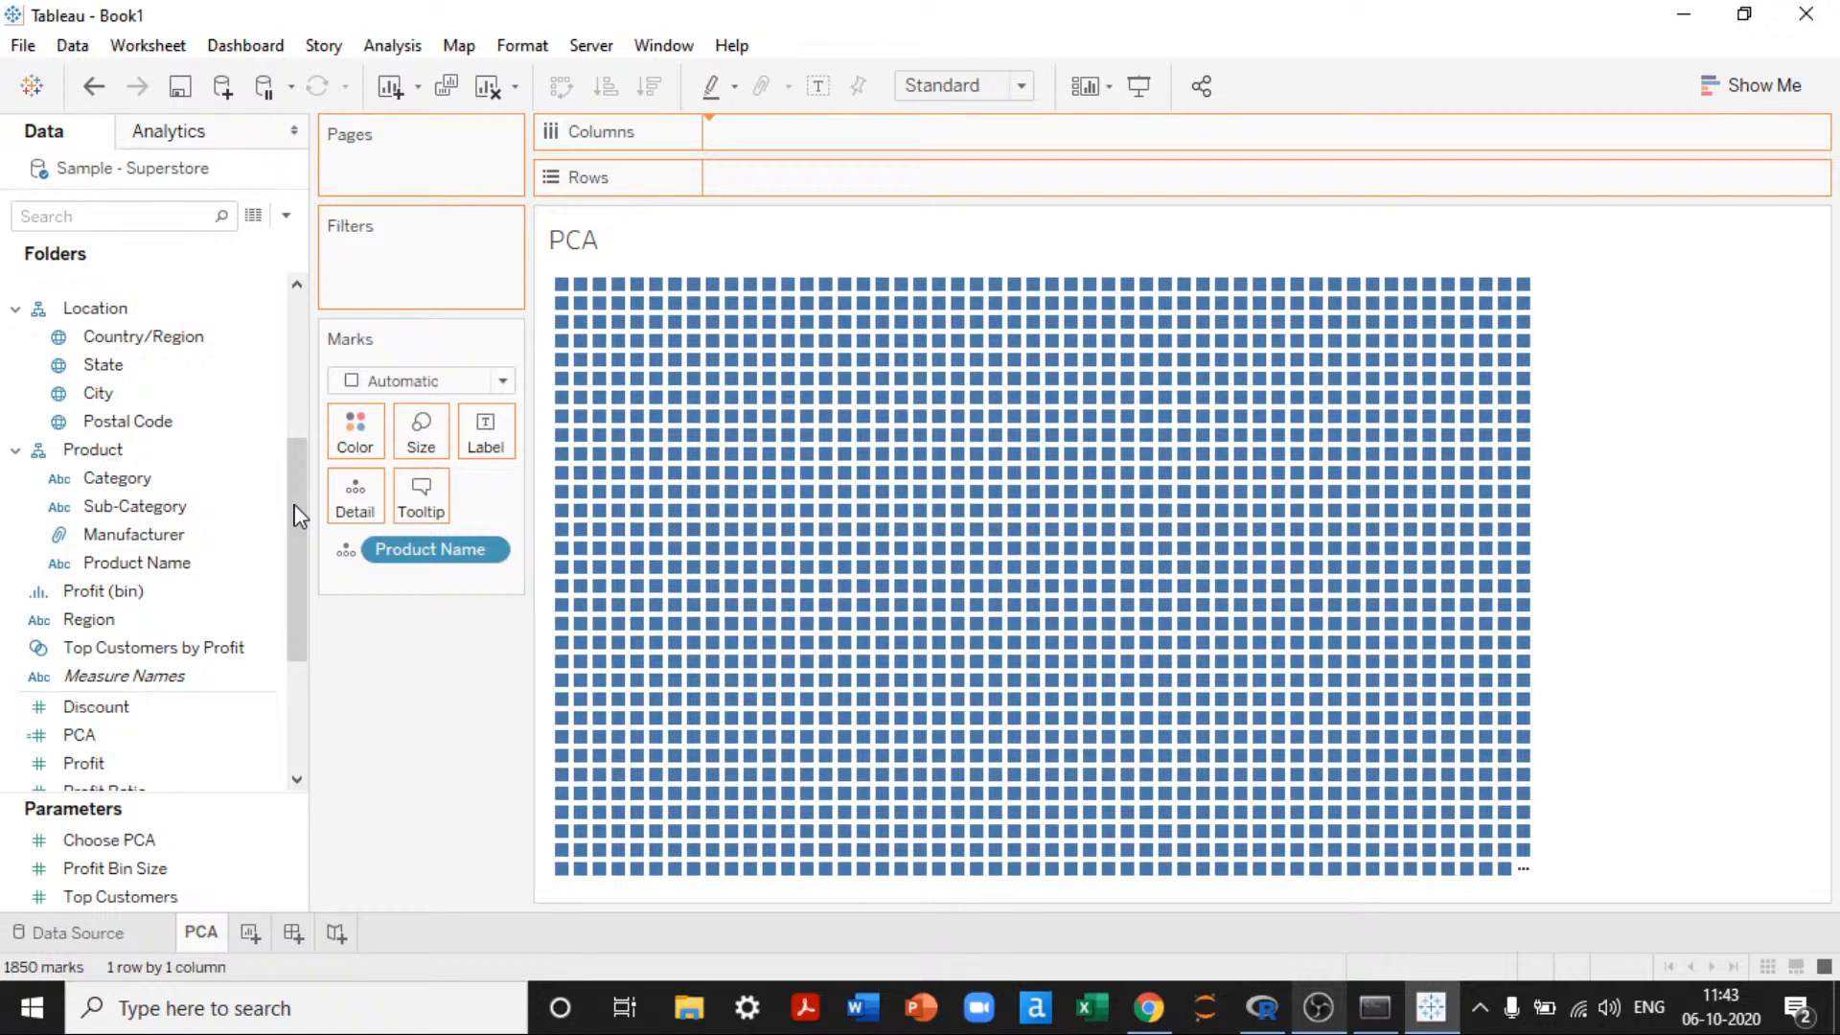
{"action": "left_click_drag", "start_coordinate": [300, 515], "coordinate": [297, 513]}
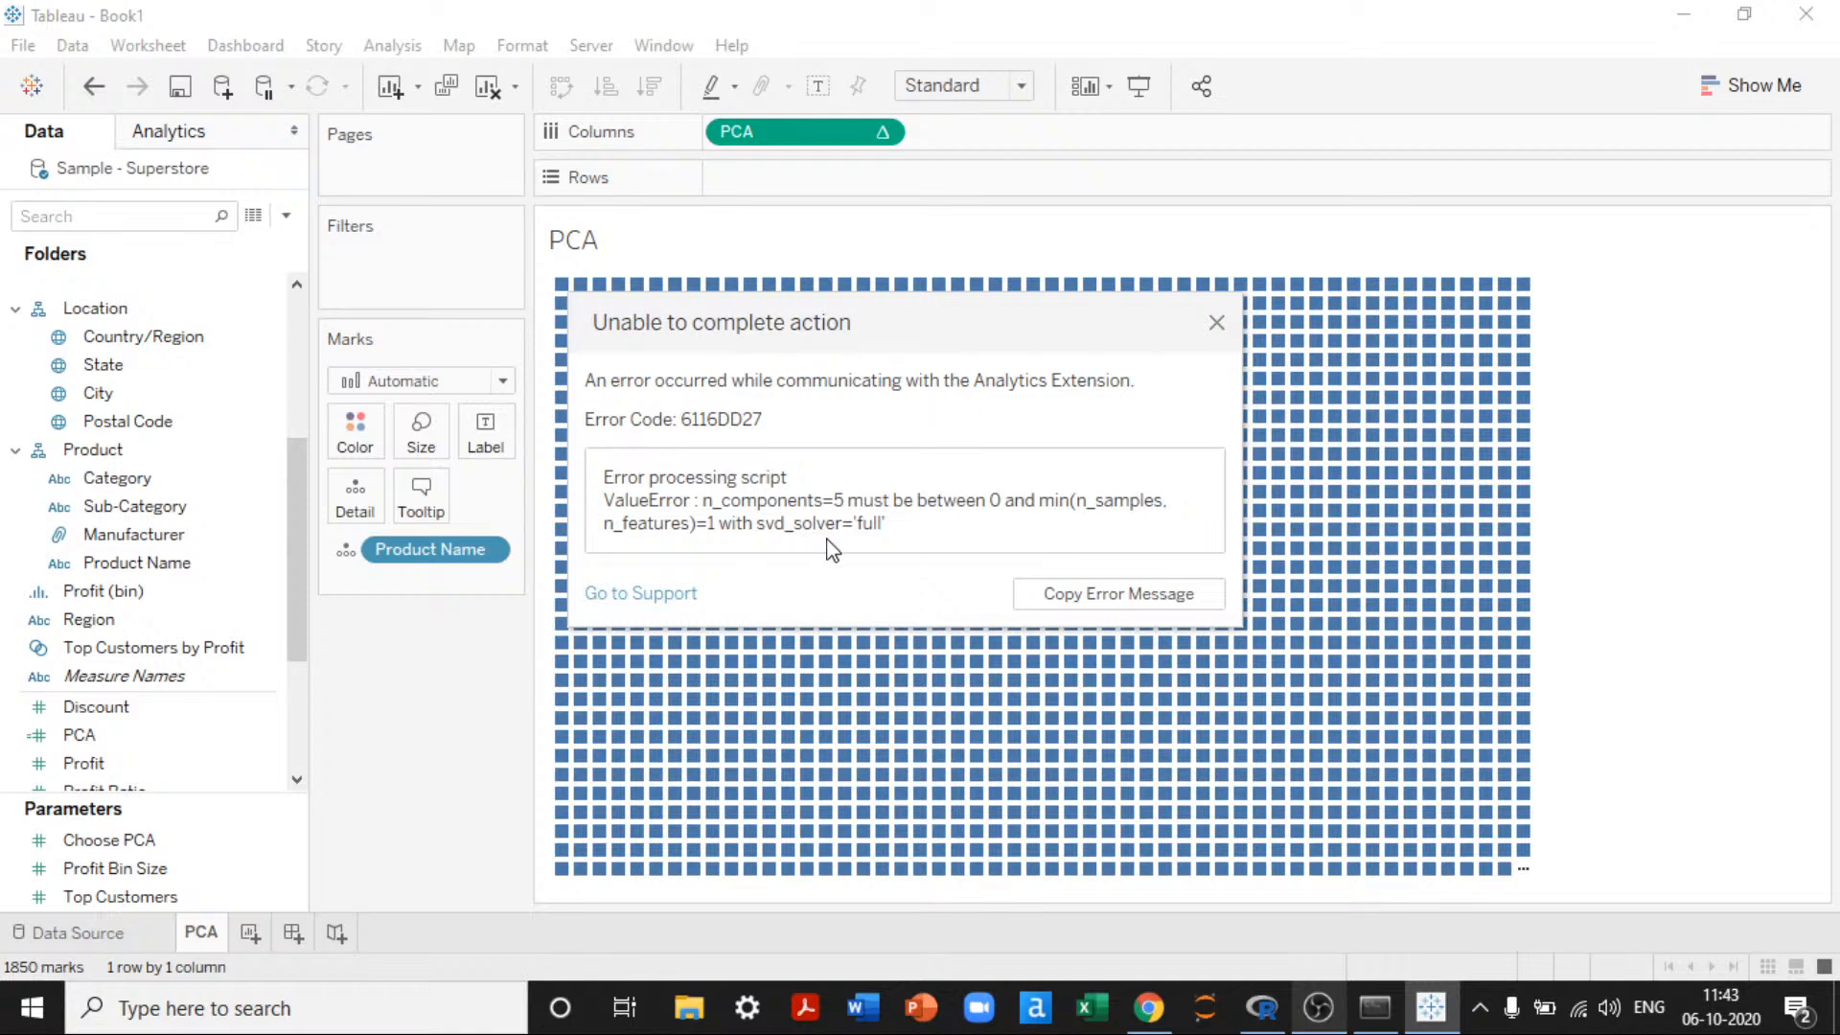
{"action": "left_click", "coordinate": [1216, 326]}
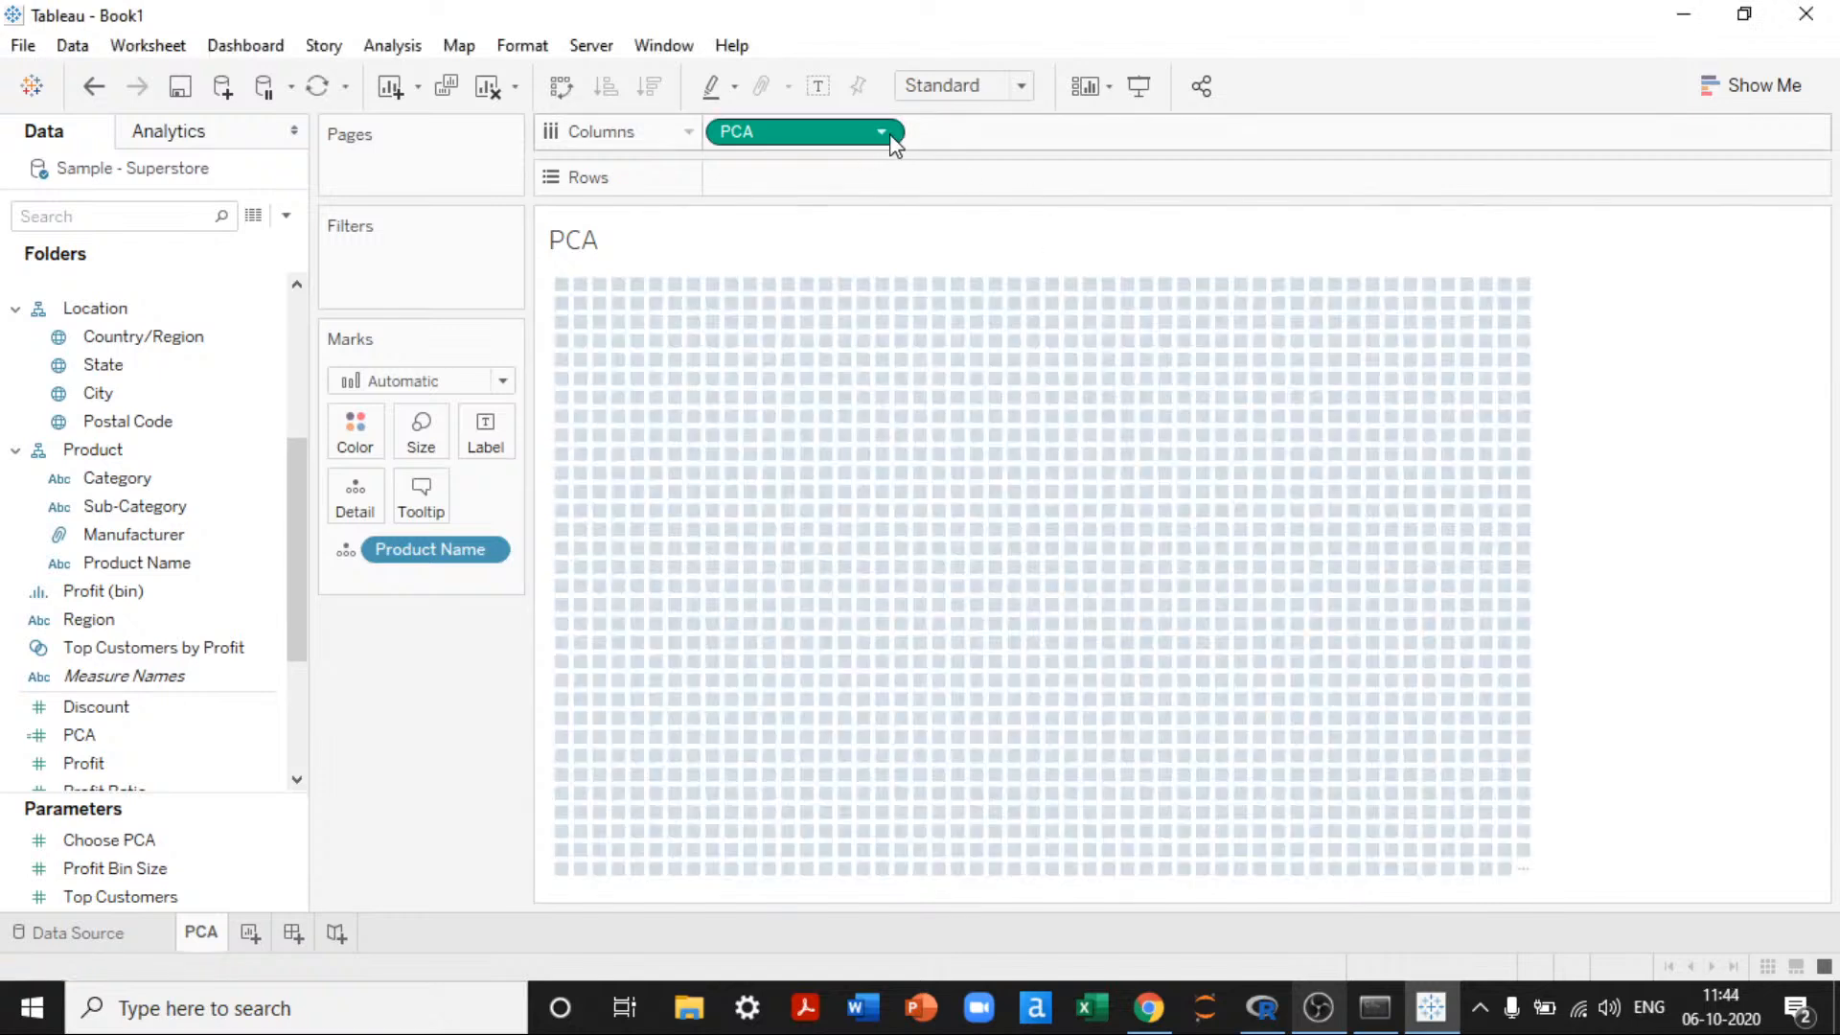
{"action": "left_click", "coordinate": [881, 133]}
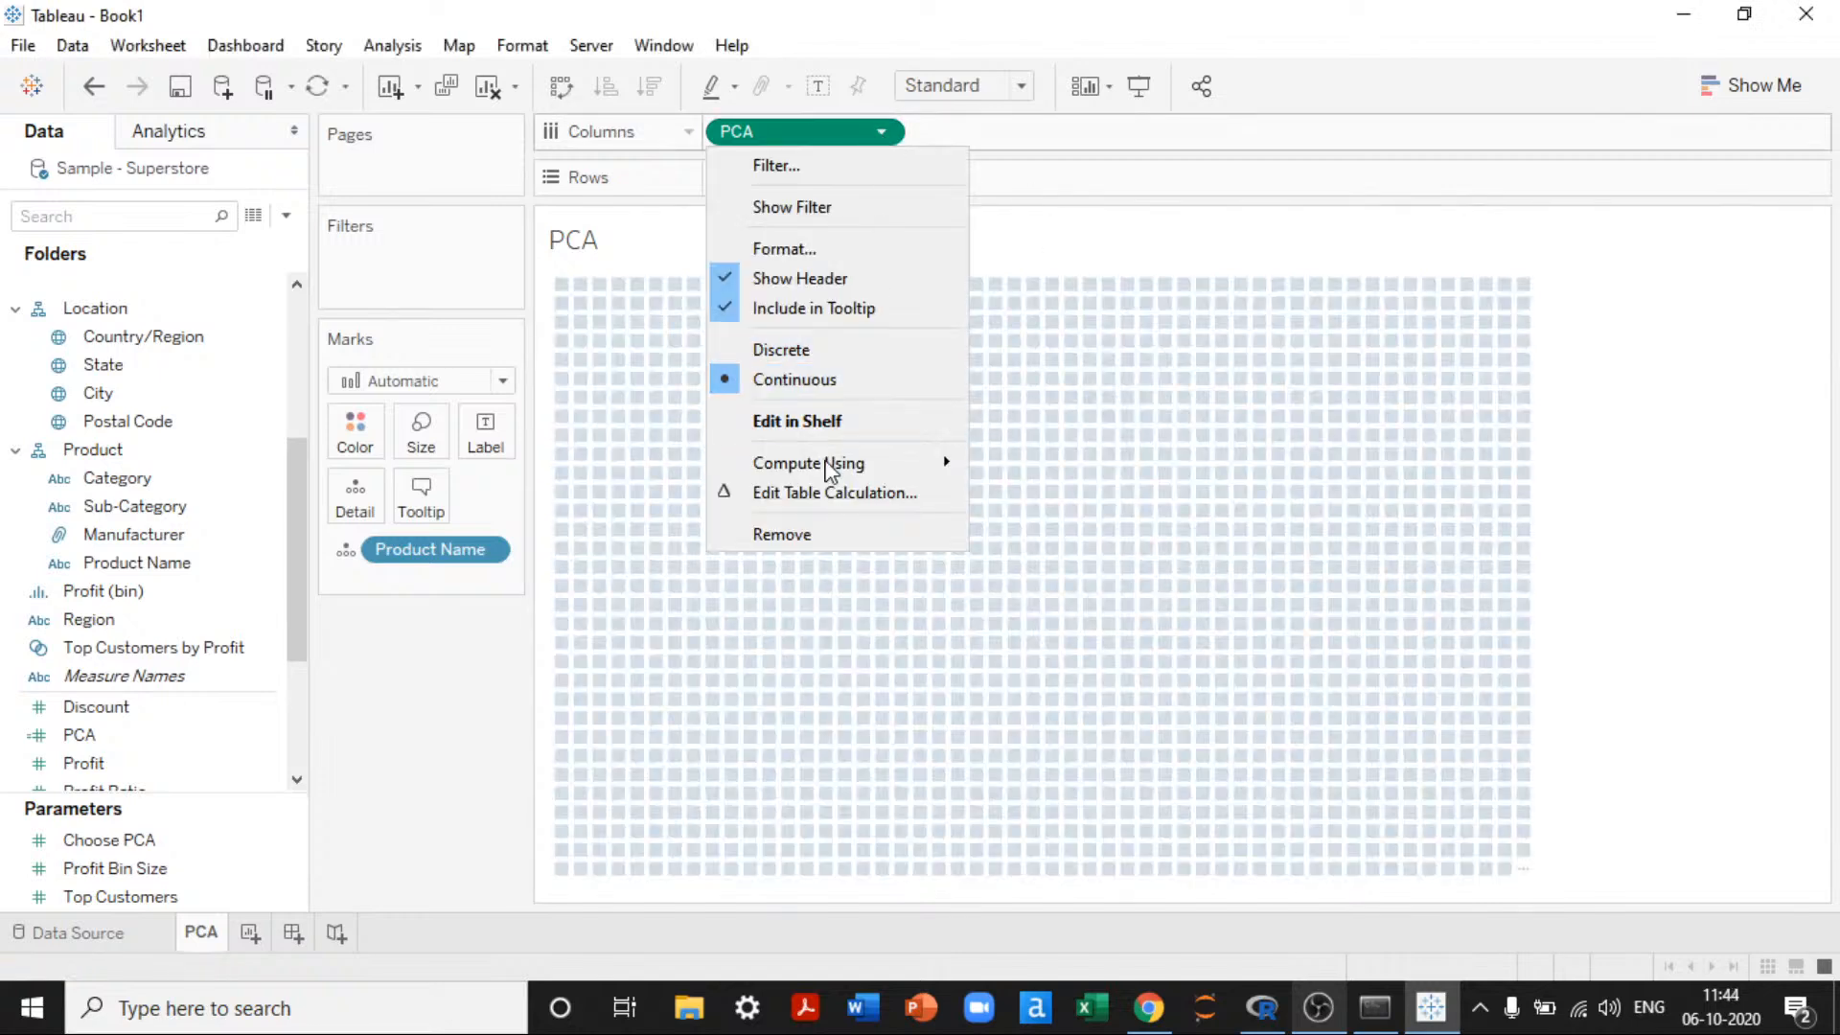
{"action": "mouse_move", "coordinate": [834, 464]}
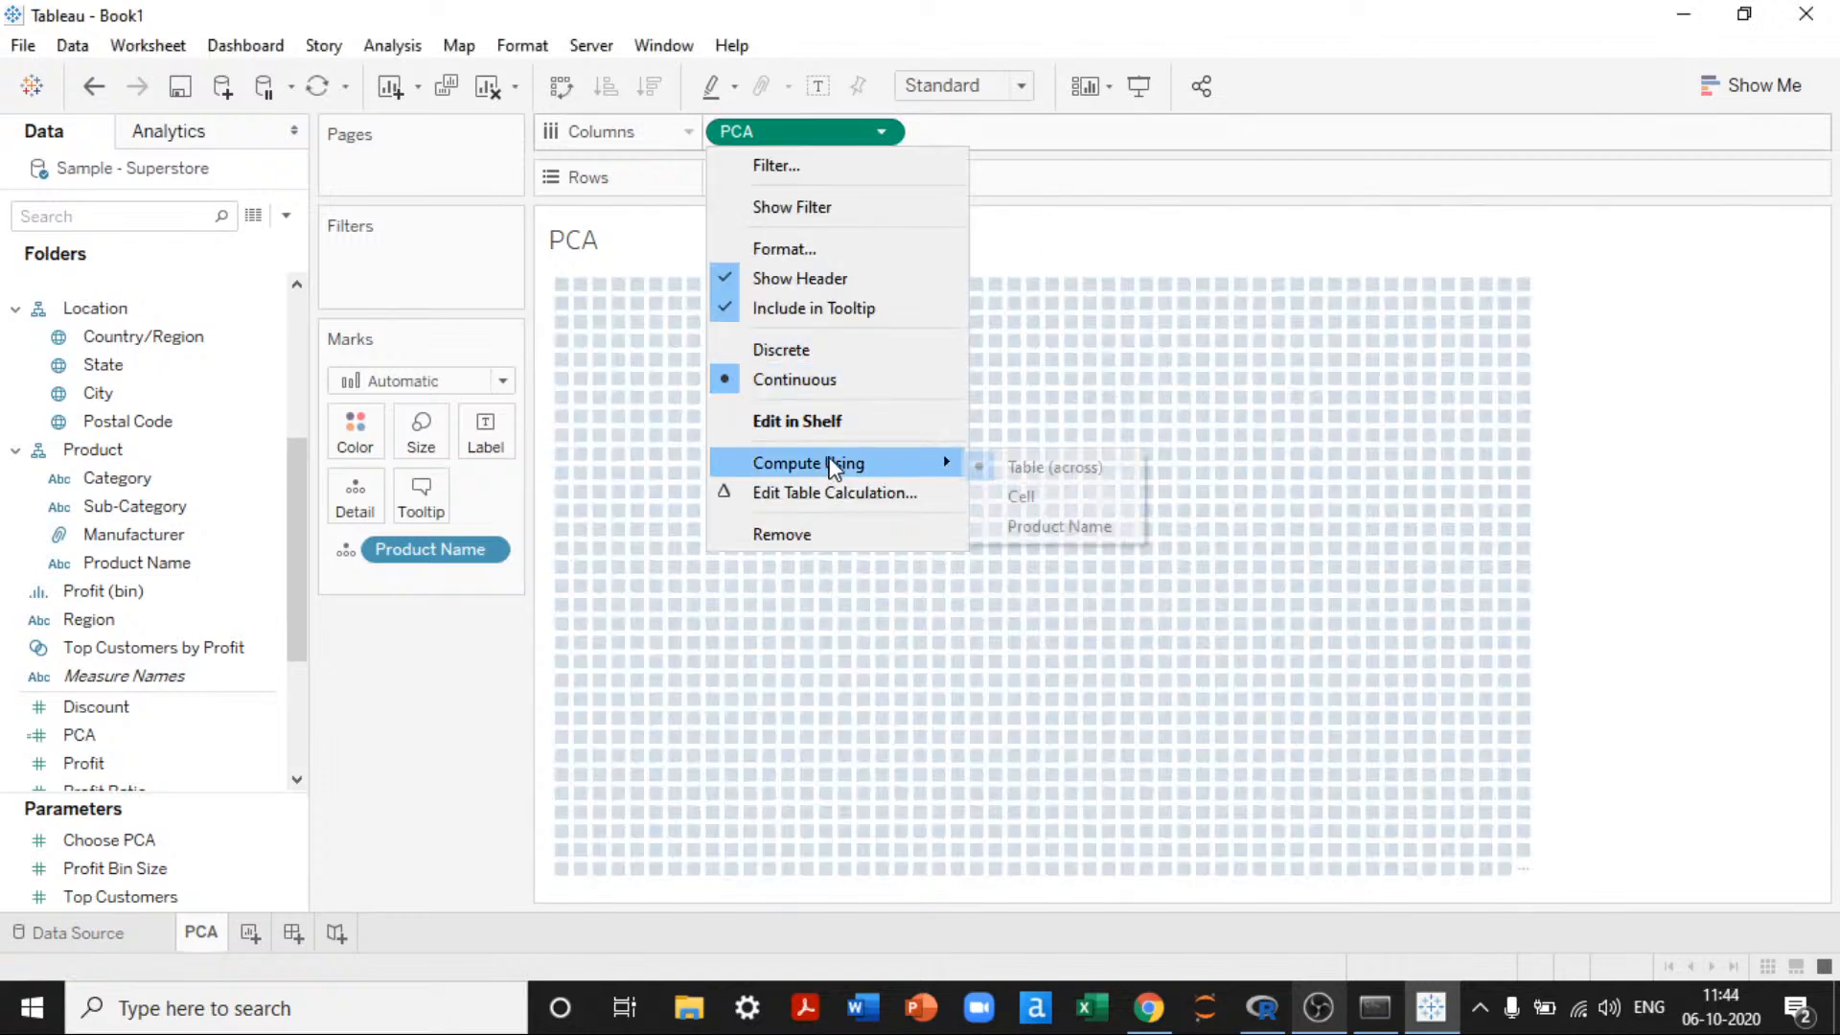
{"action": "left_click", "coordinate": [1062, 525]}
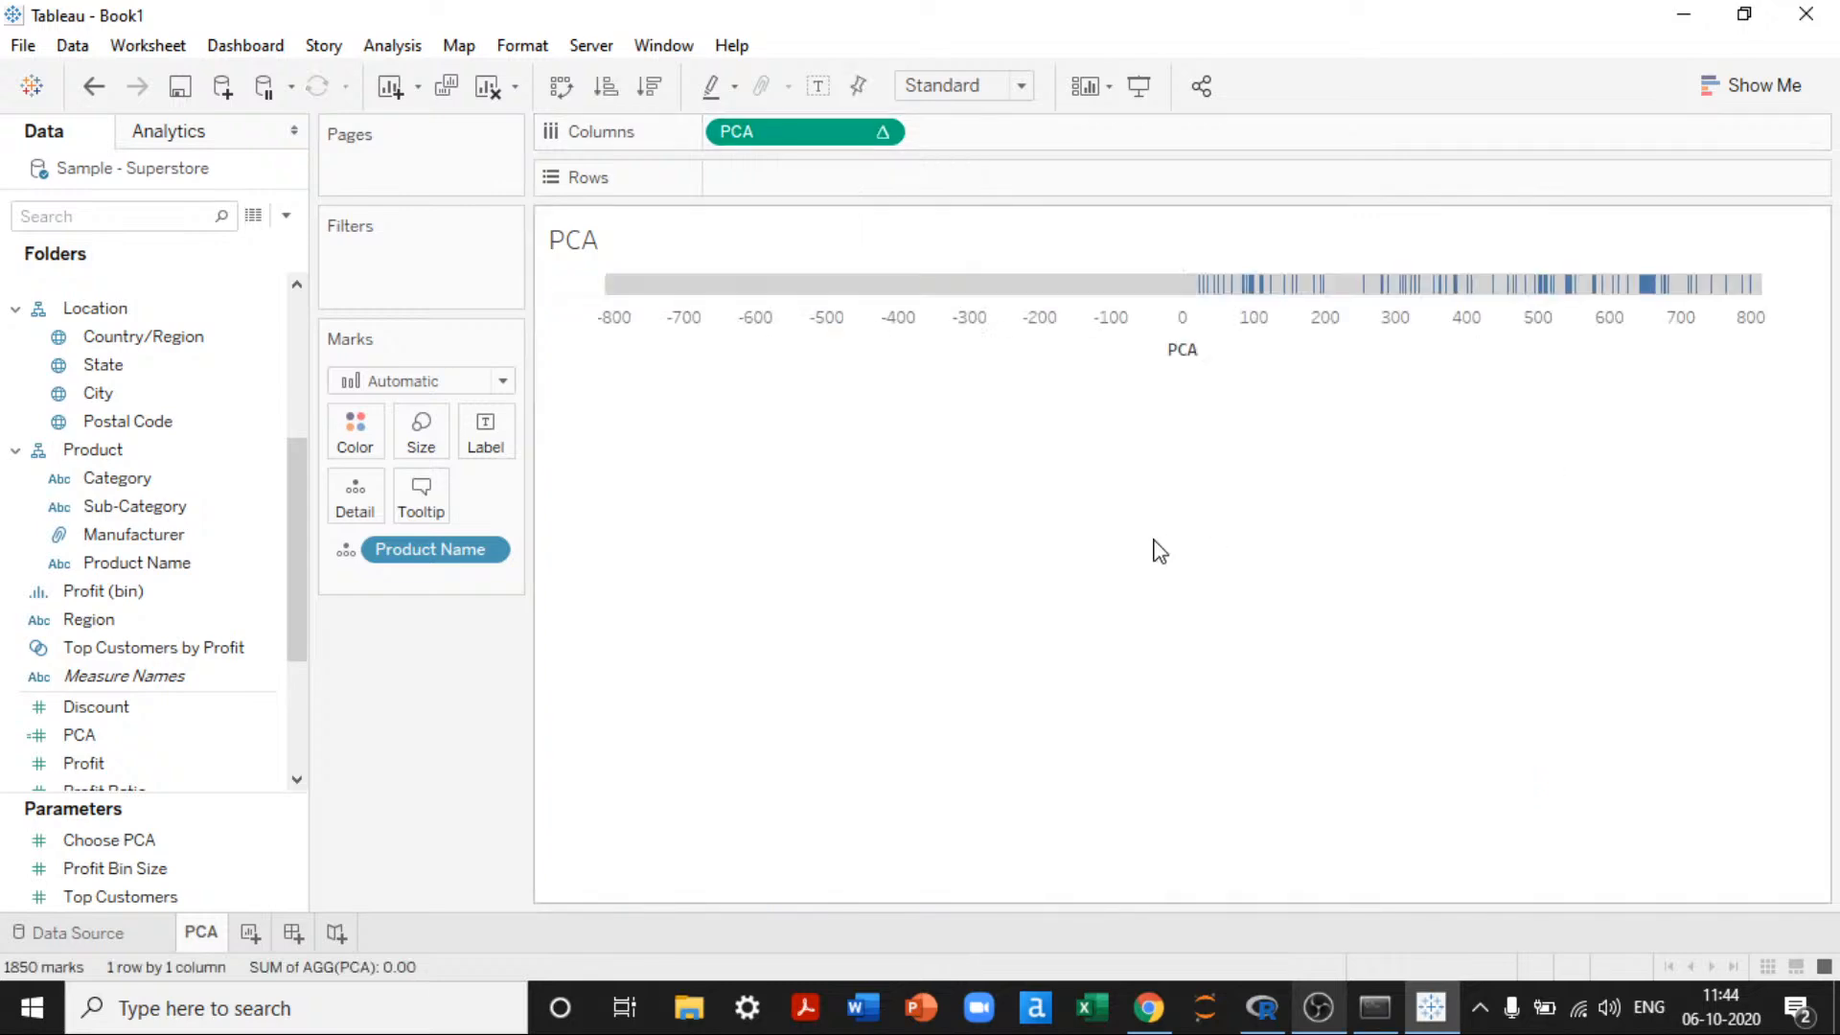
Step: Change the mark type to Circle and swap rows and columns so PCA sits on Rows
{"action": "left_click", "coordinate": [476, 383]}
{"action": "left_click", "coordinate": [368, 568]}
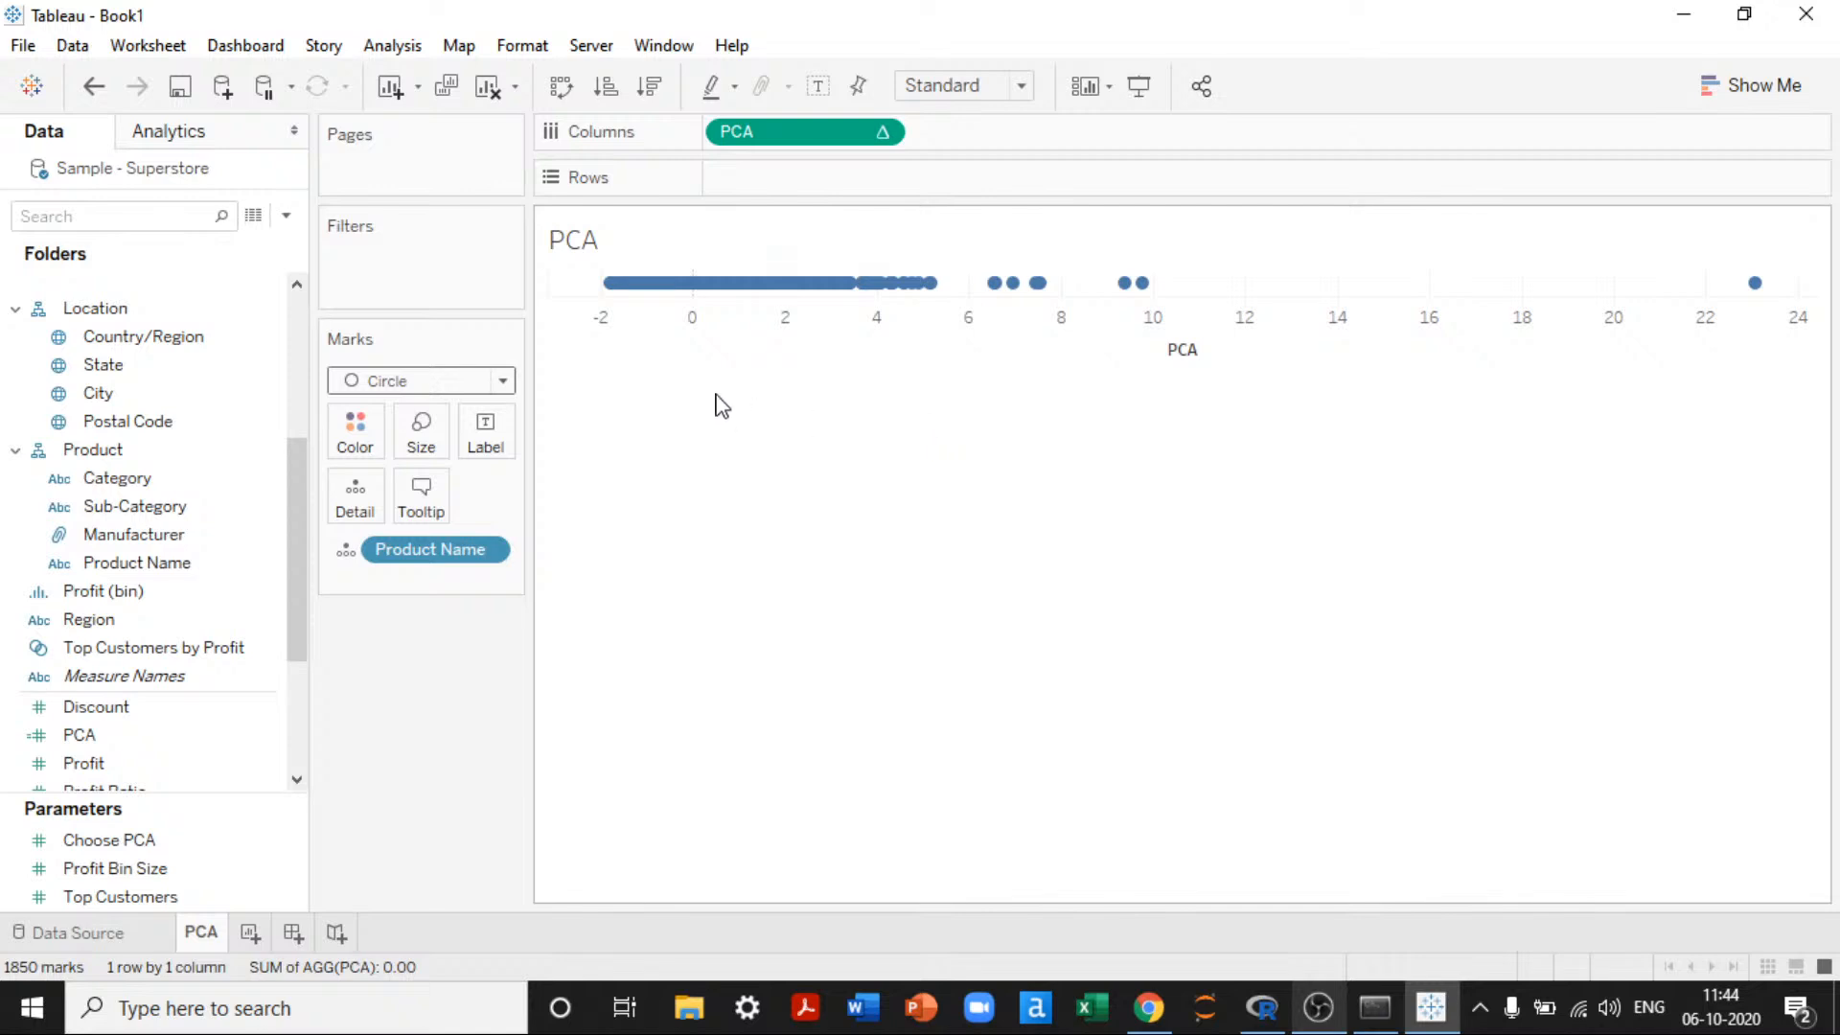
{"action": "key", "text": "ctrl+w"}
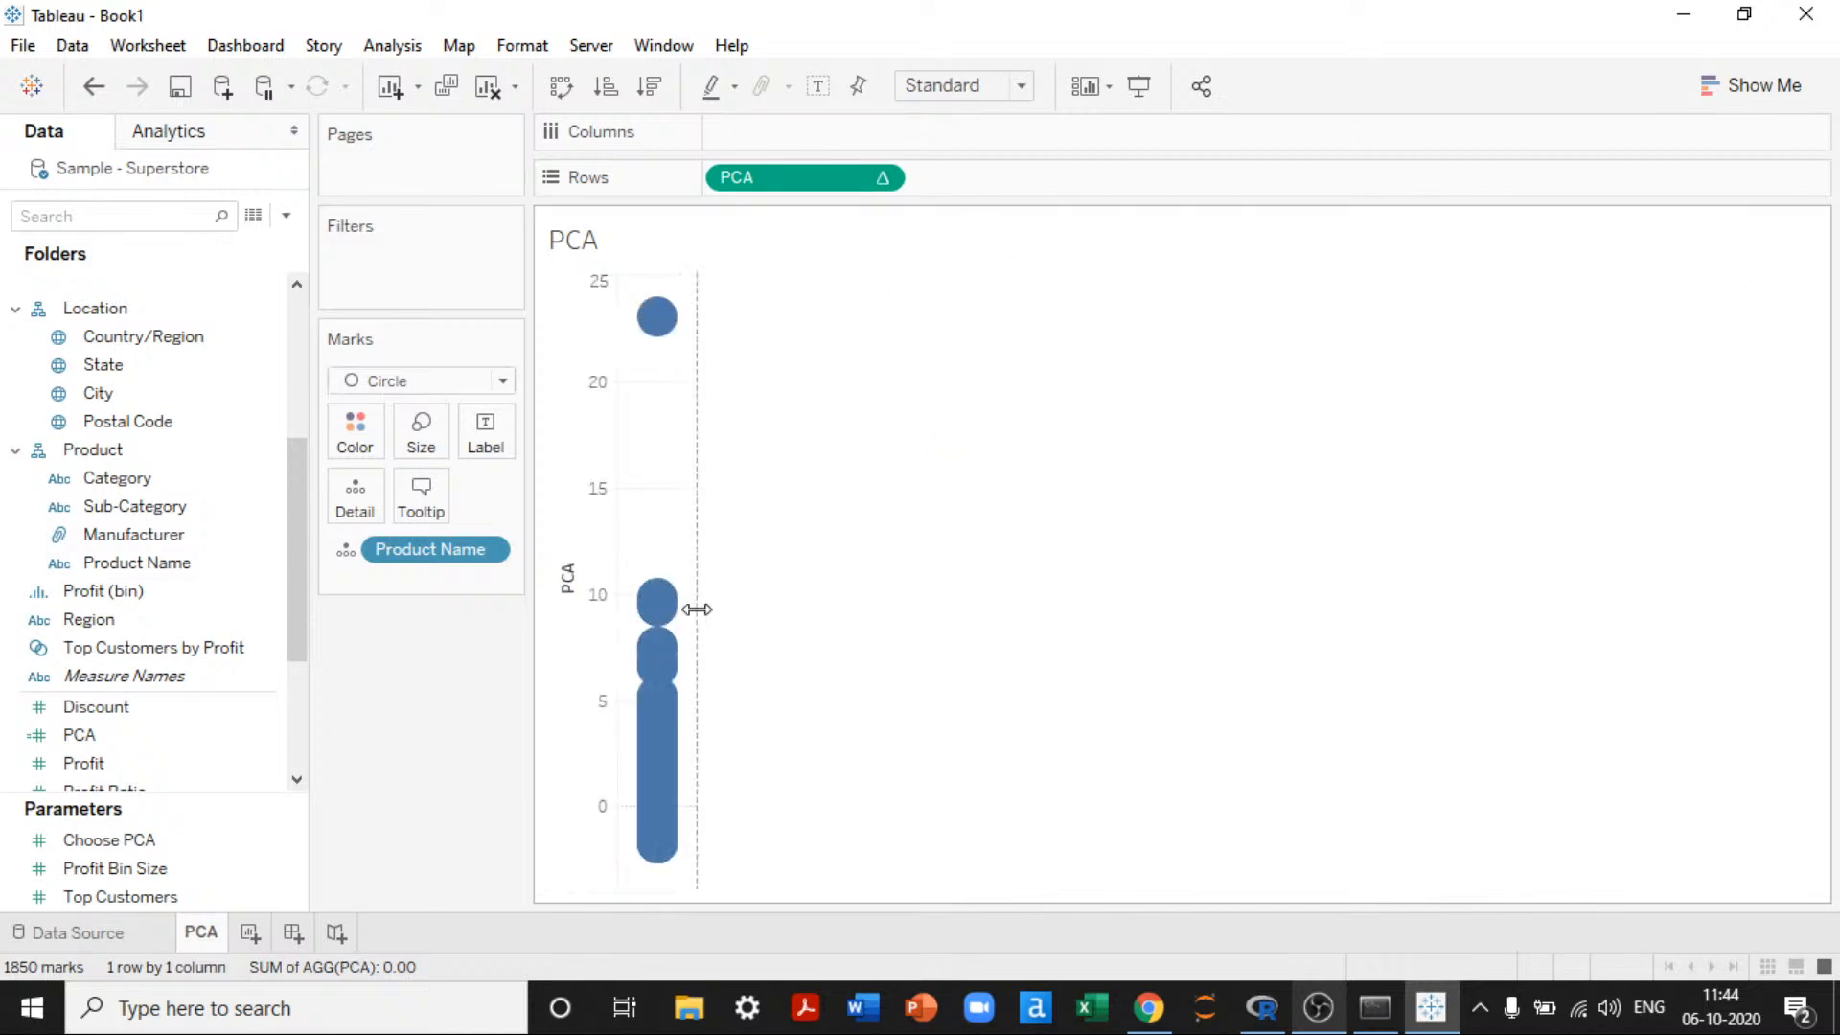
Step: Widen the chart column and reduce the size of the circle marks
{"action": "left_click_drag", "start_coordinate": [697, 607], "coordinate": [926, 594]}
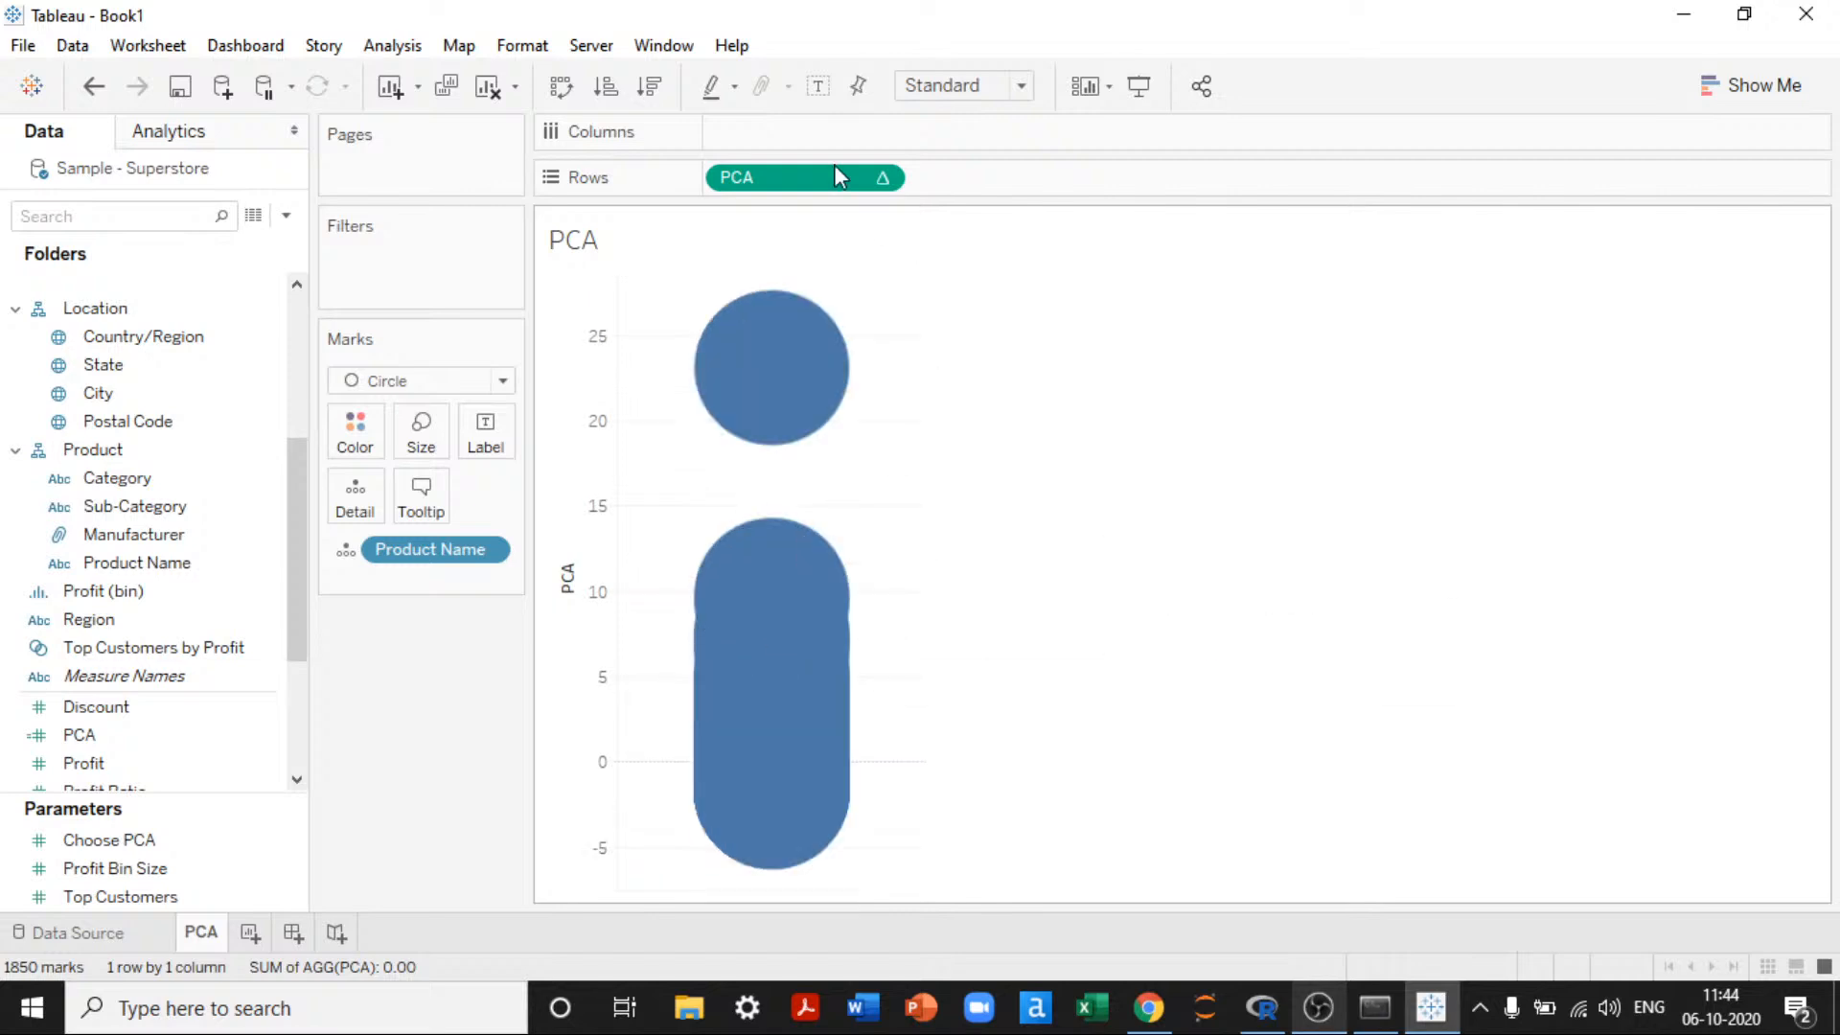
{"action": "left_click", "coordinate": [412, 437]}
{"action": "left_click", "coordinate": [441, 500]}
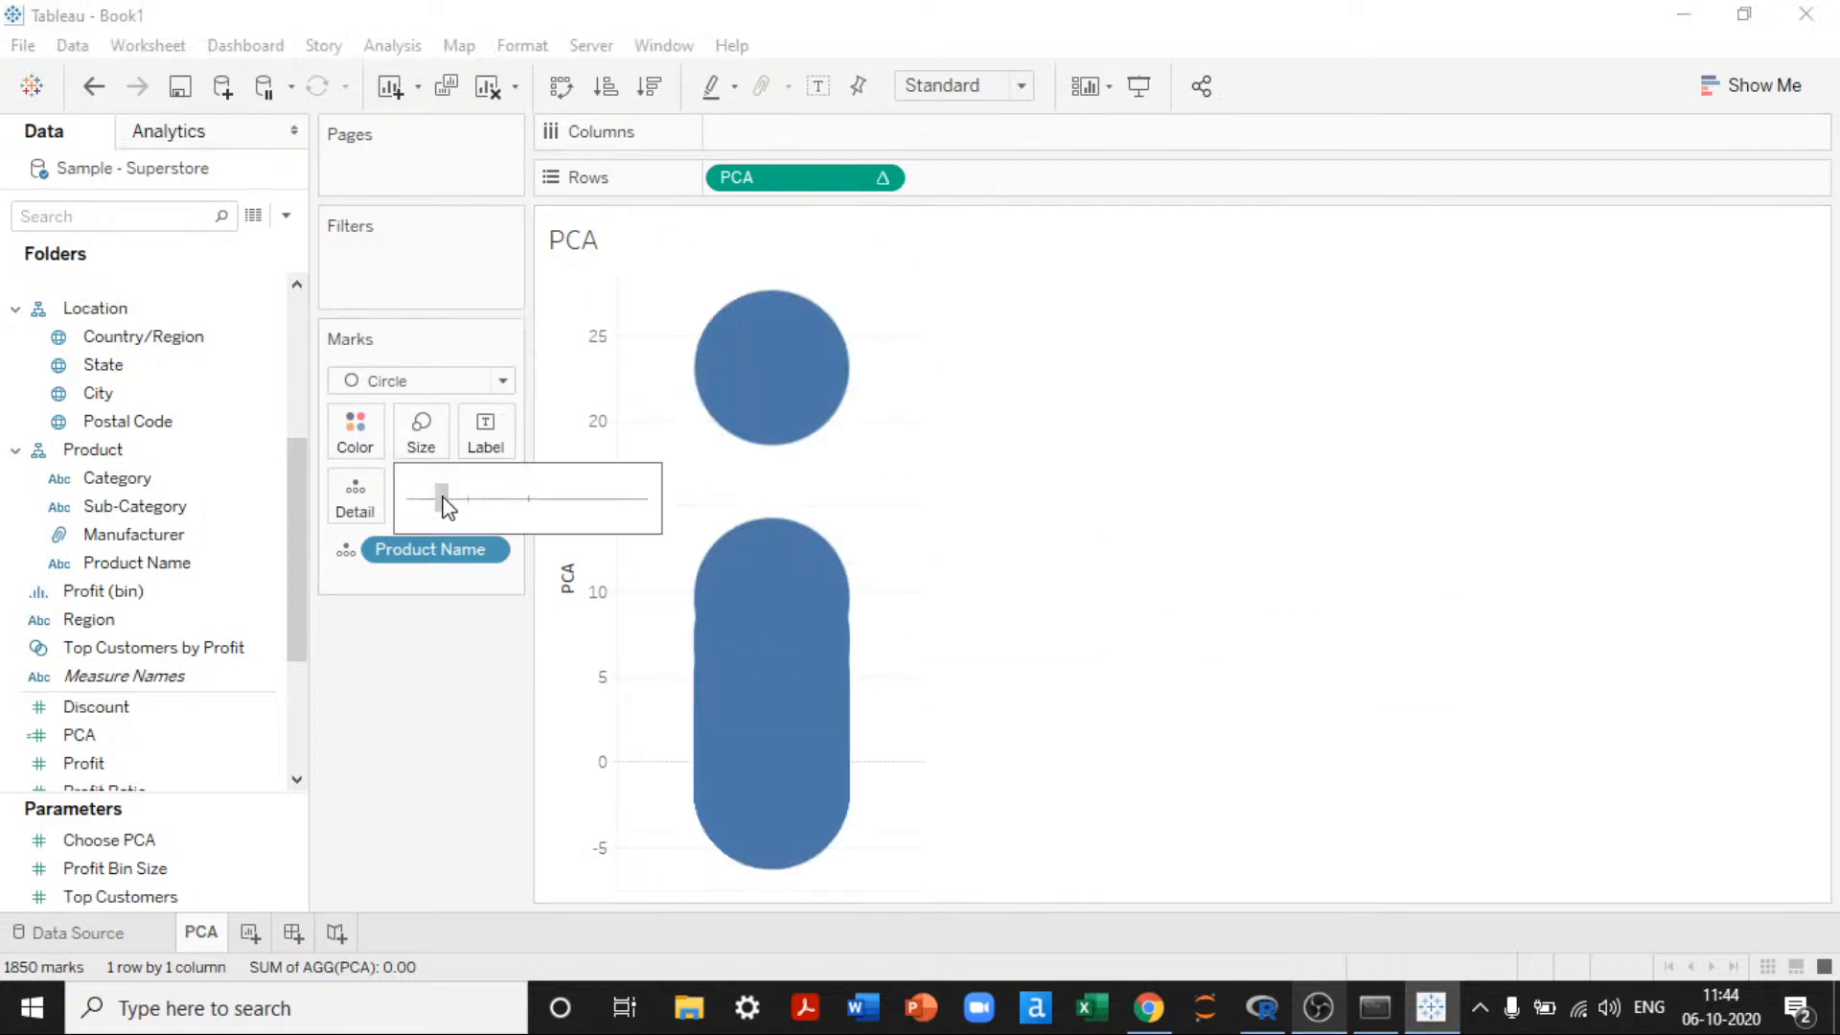
{"action": "left_click", "coordinate": [423, 504]}
{"action": "left_click", "coordinate": [1030, 456]}
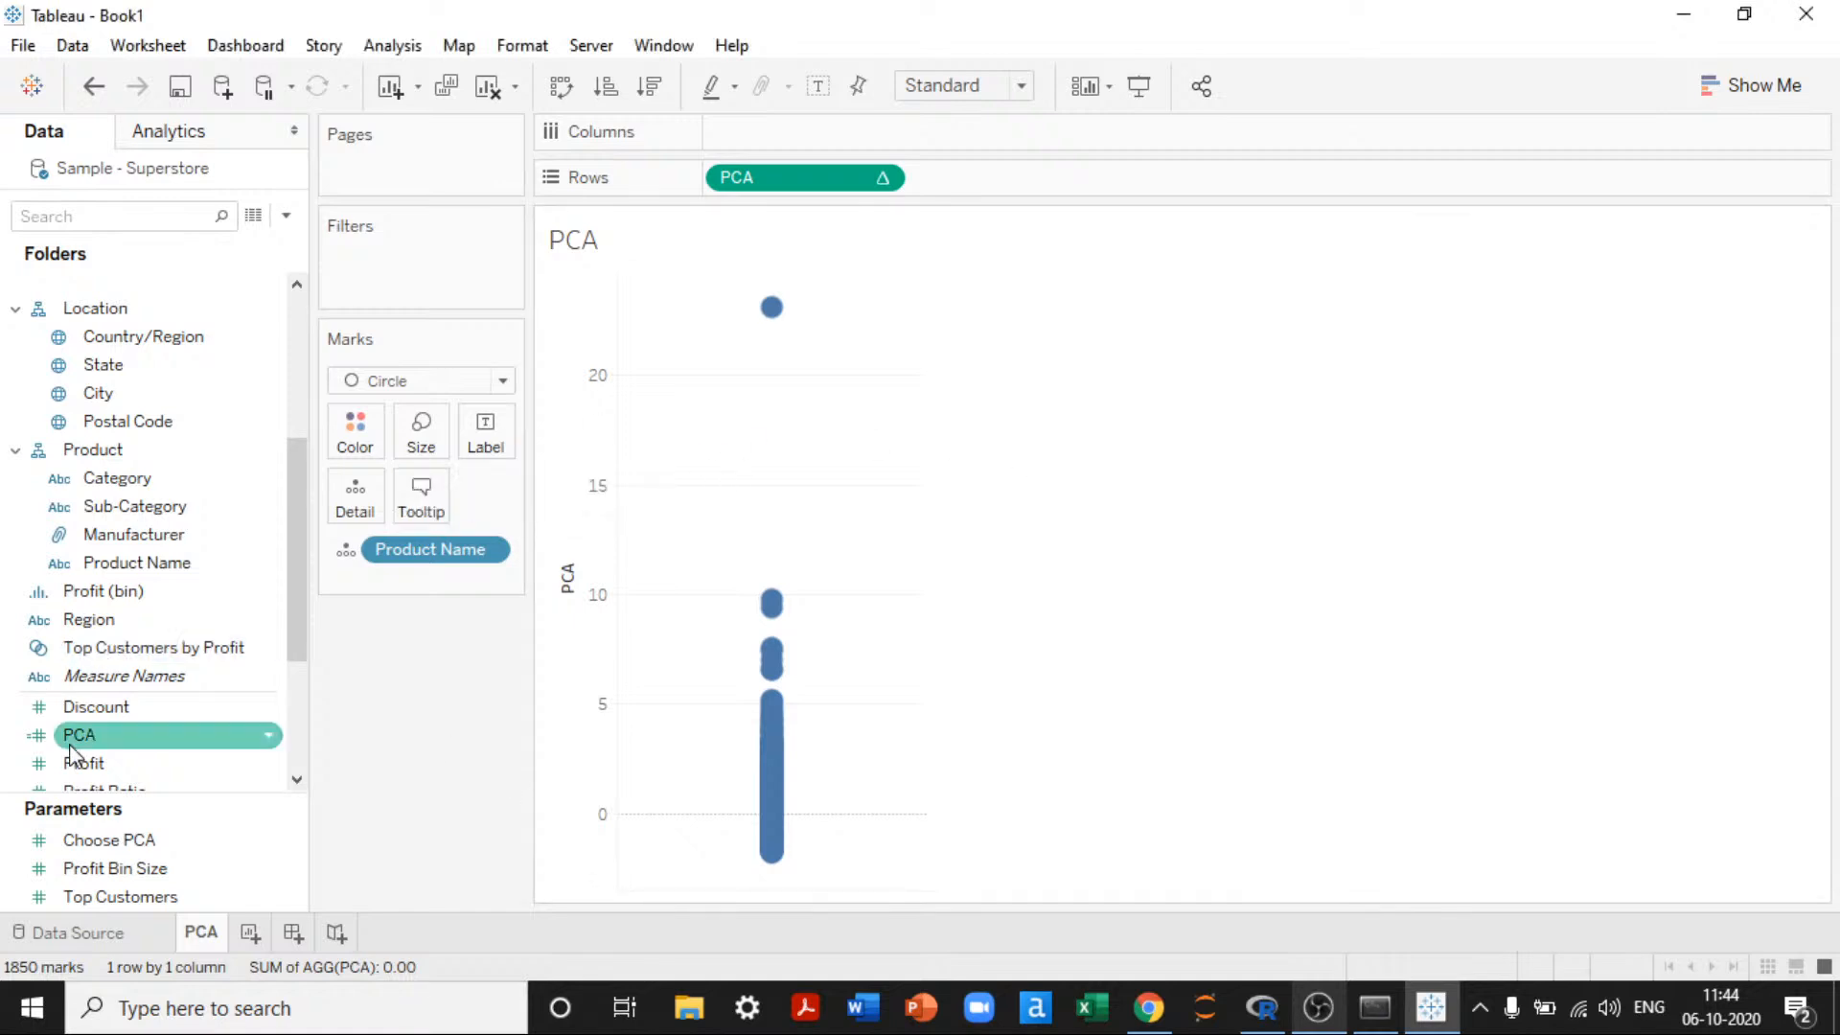
Step: Add the PCA field to Color on the Marks card and dismiss the error dialog
{"action": "left_click_drag", "start_coordinate": [83, 736], "coordinate": [356, 441]}
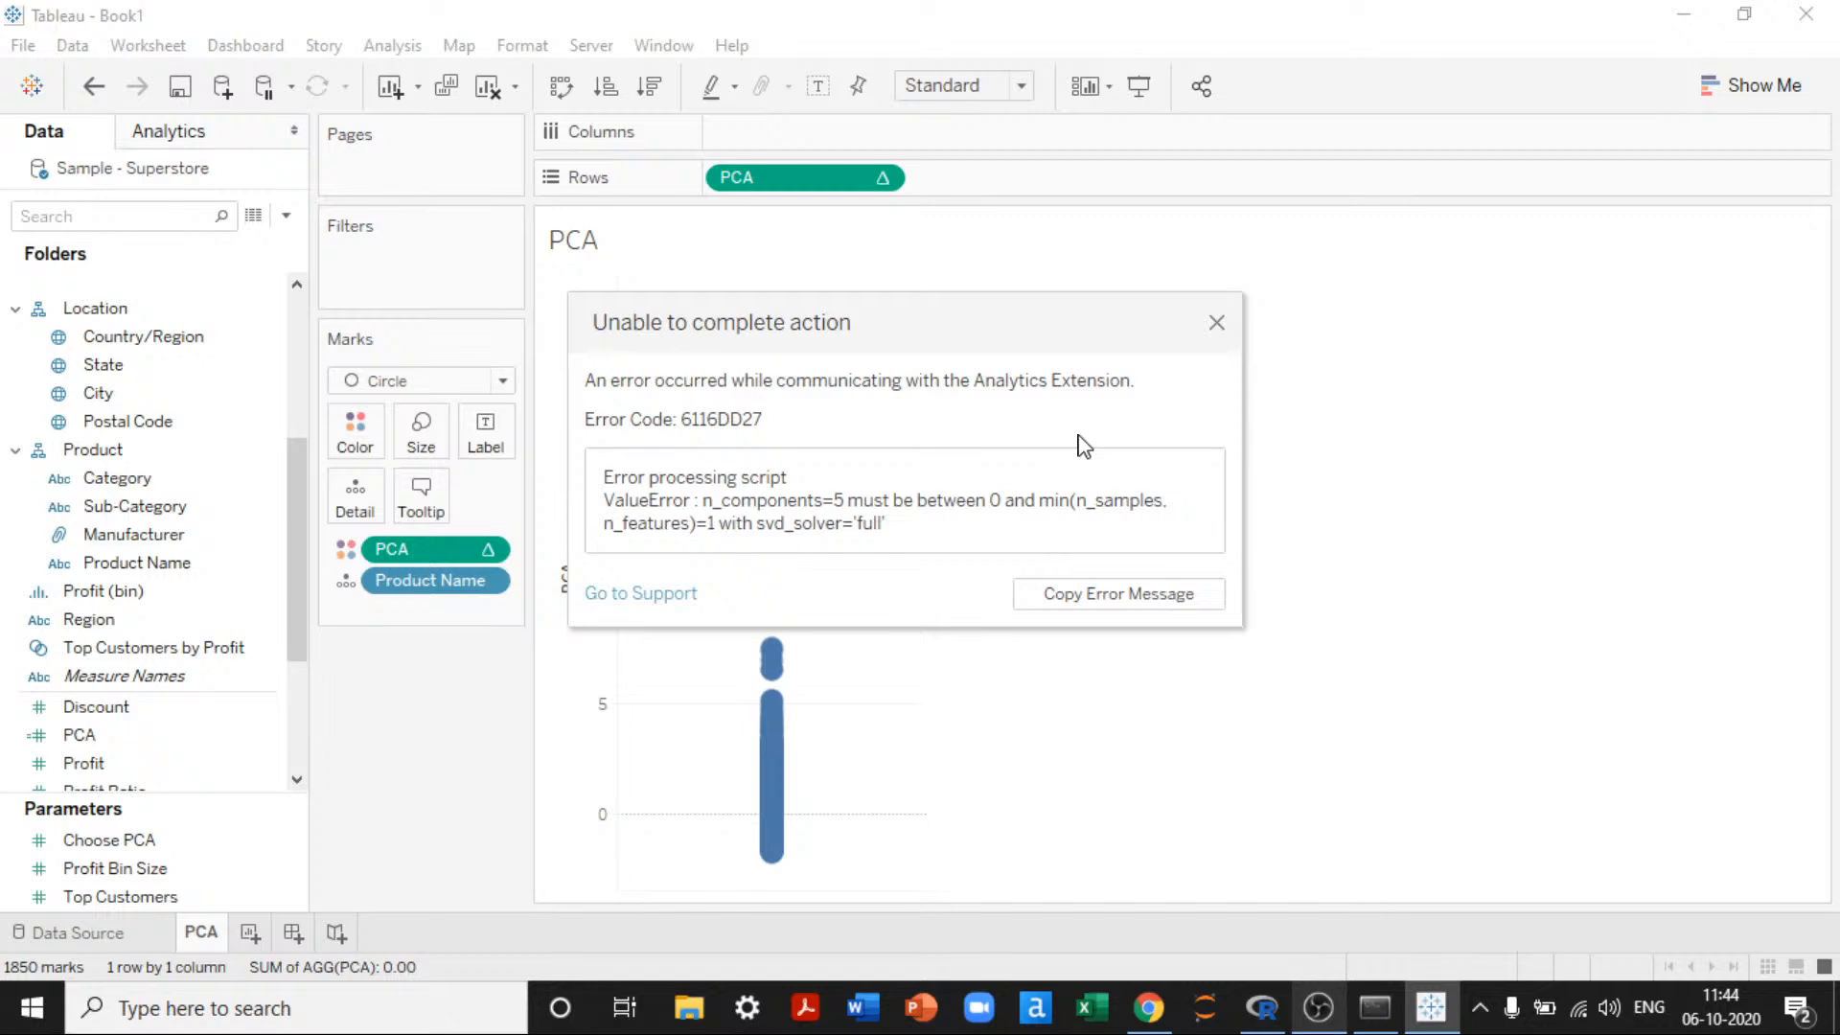
{"action": "left_click", "coordinate": [1217, 322]}
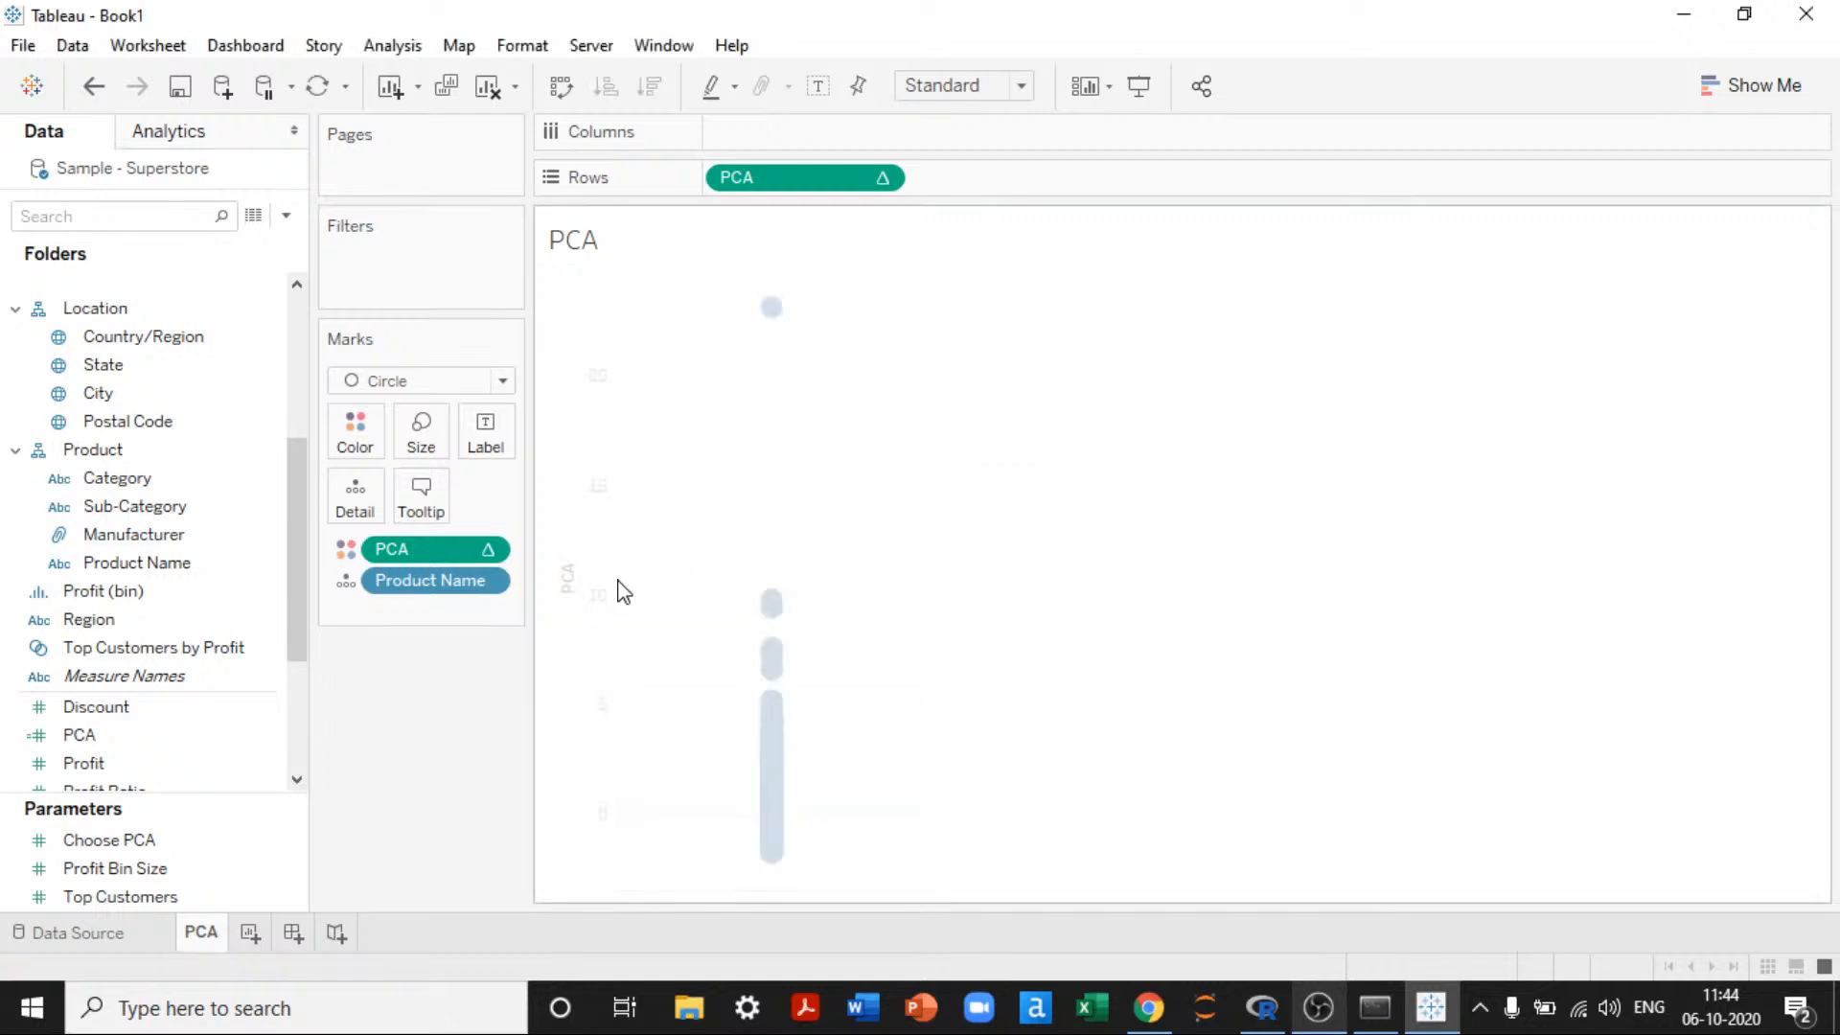
{"action": "left_click", "coordinate": [489, 581]}
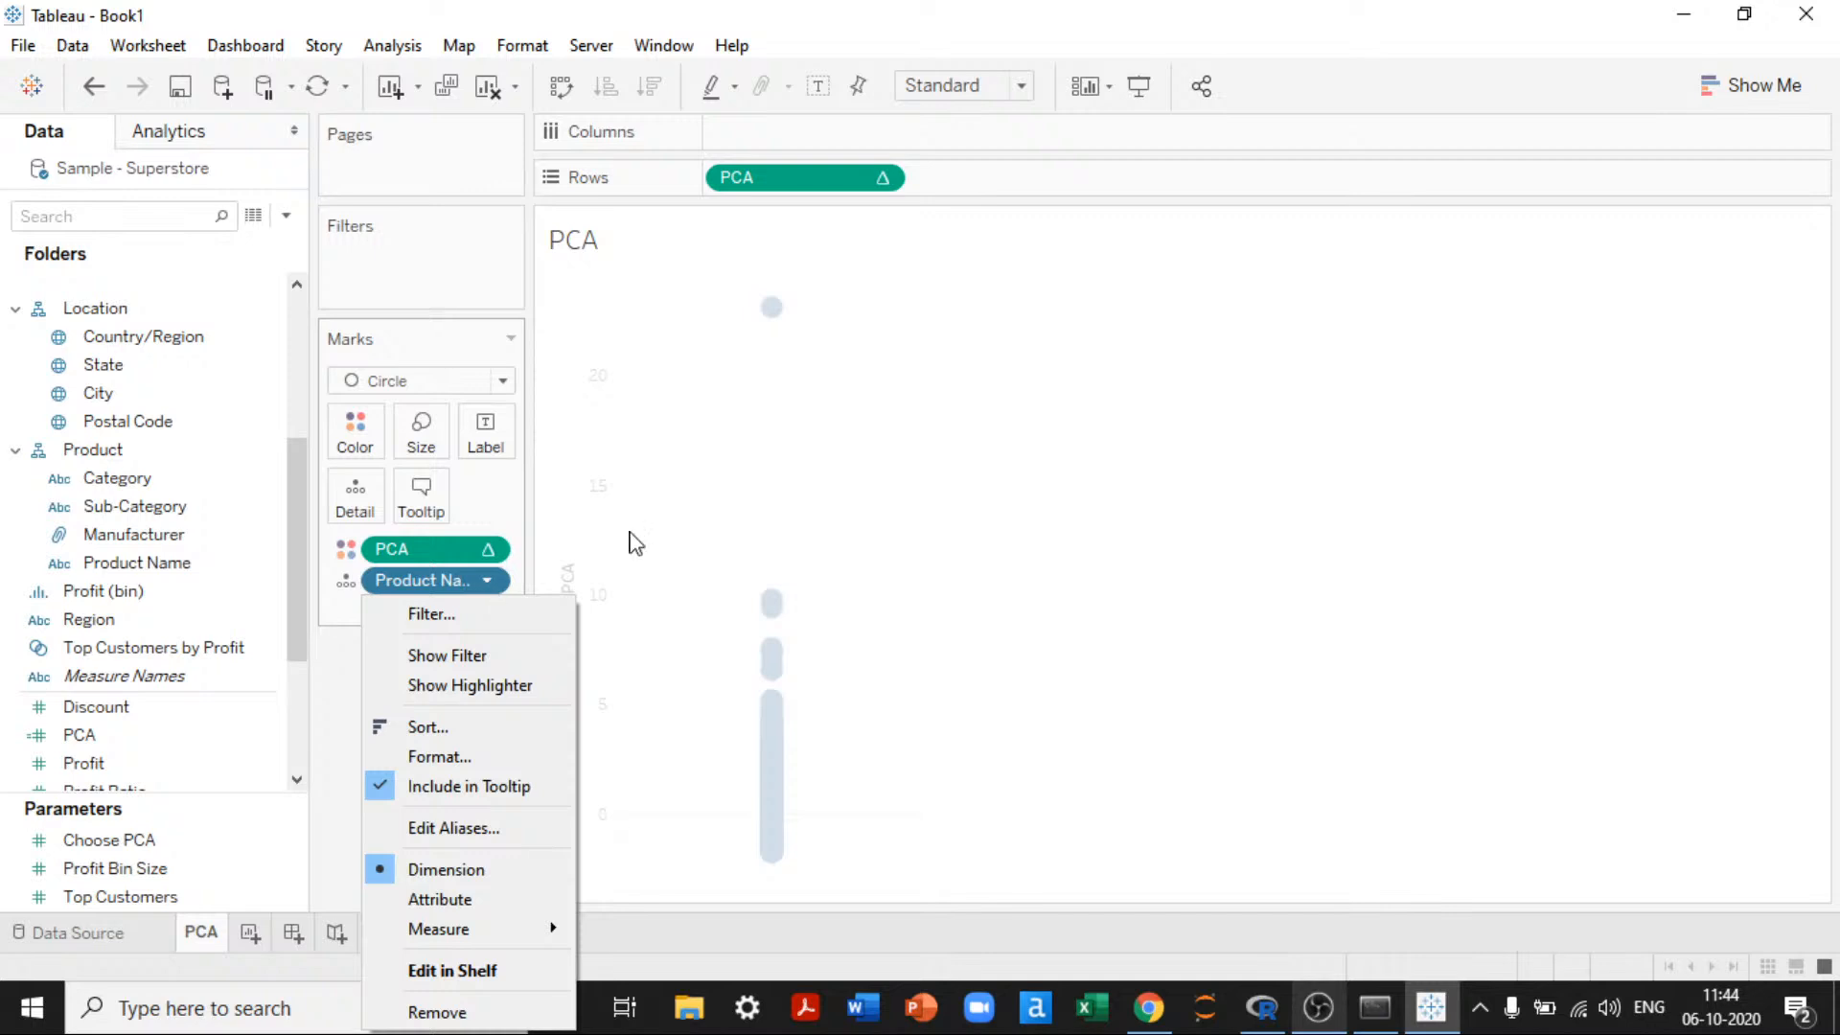
{"action": "left_click", "coordinate": [629, 538]}
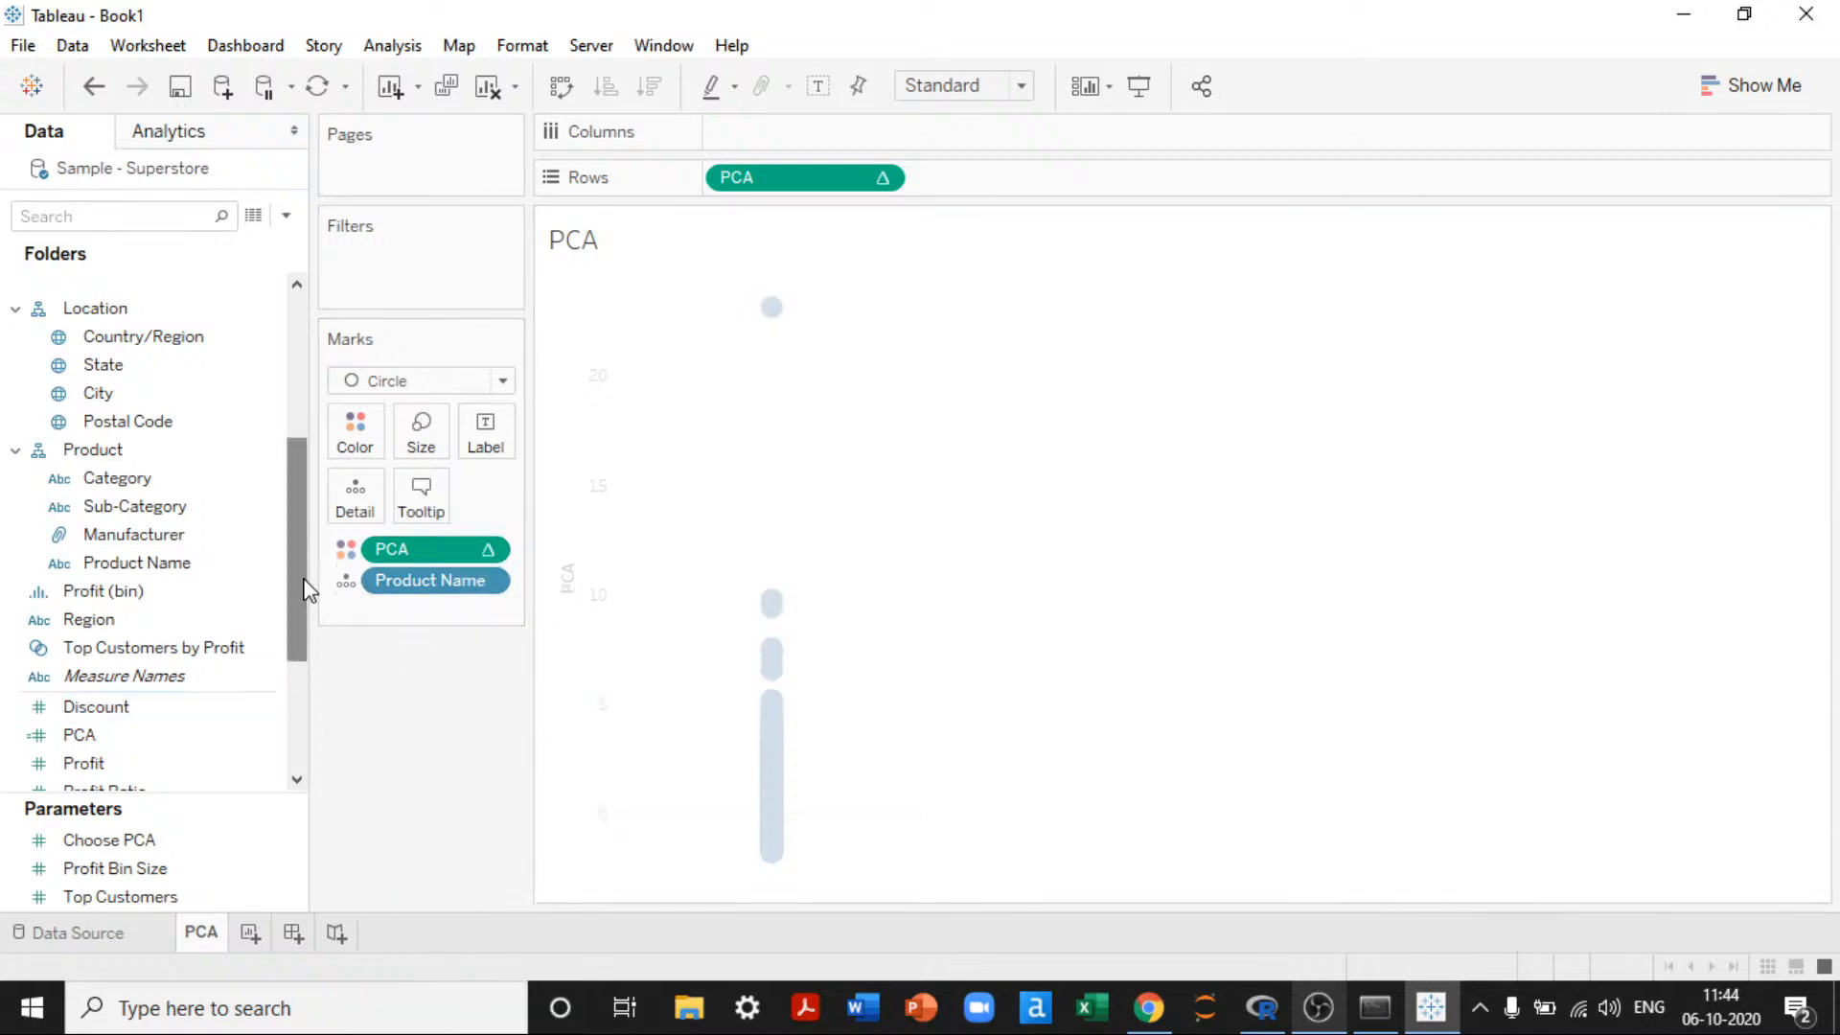
Step: Show the Choose PCA parameter control on the sheet and set it to 1
{"action": "scroll", "coordinate": [300, 584], "scroll_direction": "down", "scroll_amount": 3}
{"action": "right_click", "coordinate": [156, 840]}
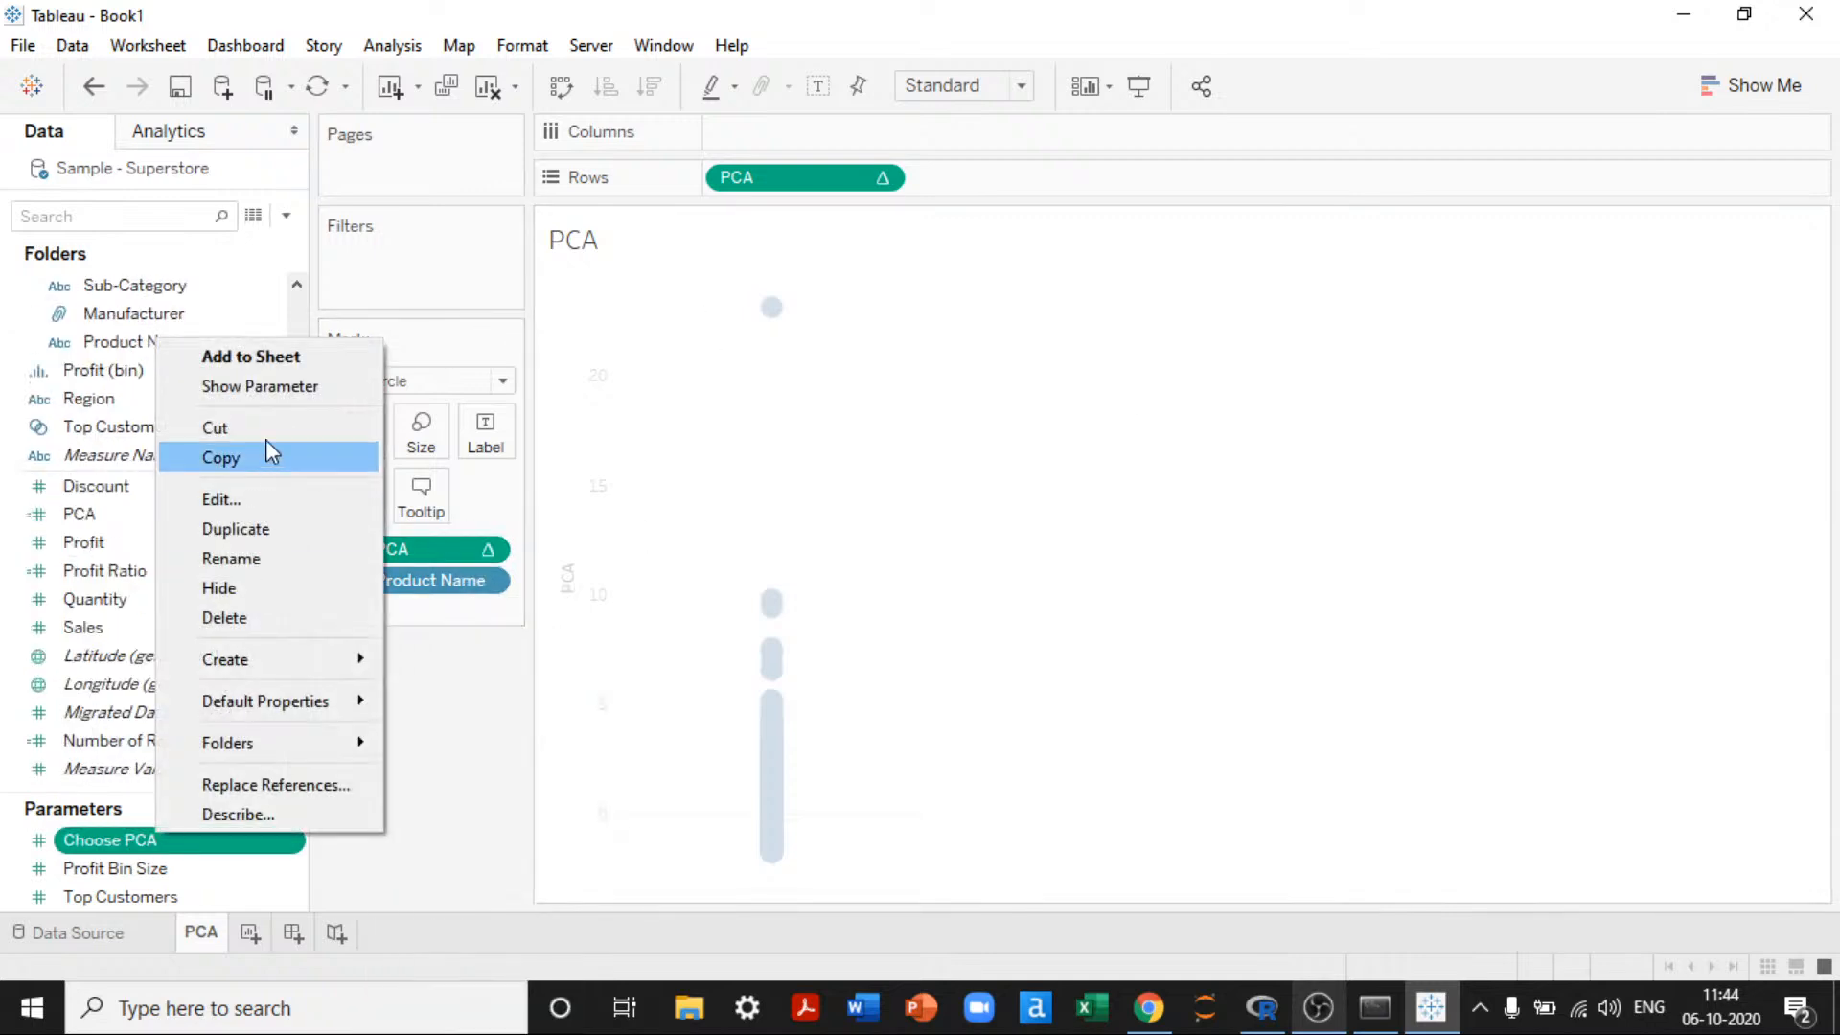
{"action": "left_click", "coordinate": [259, 387]}
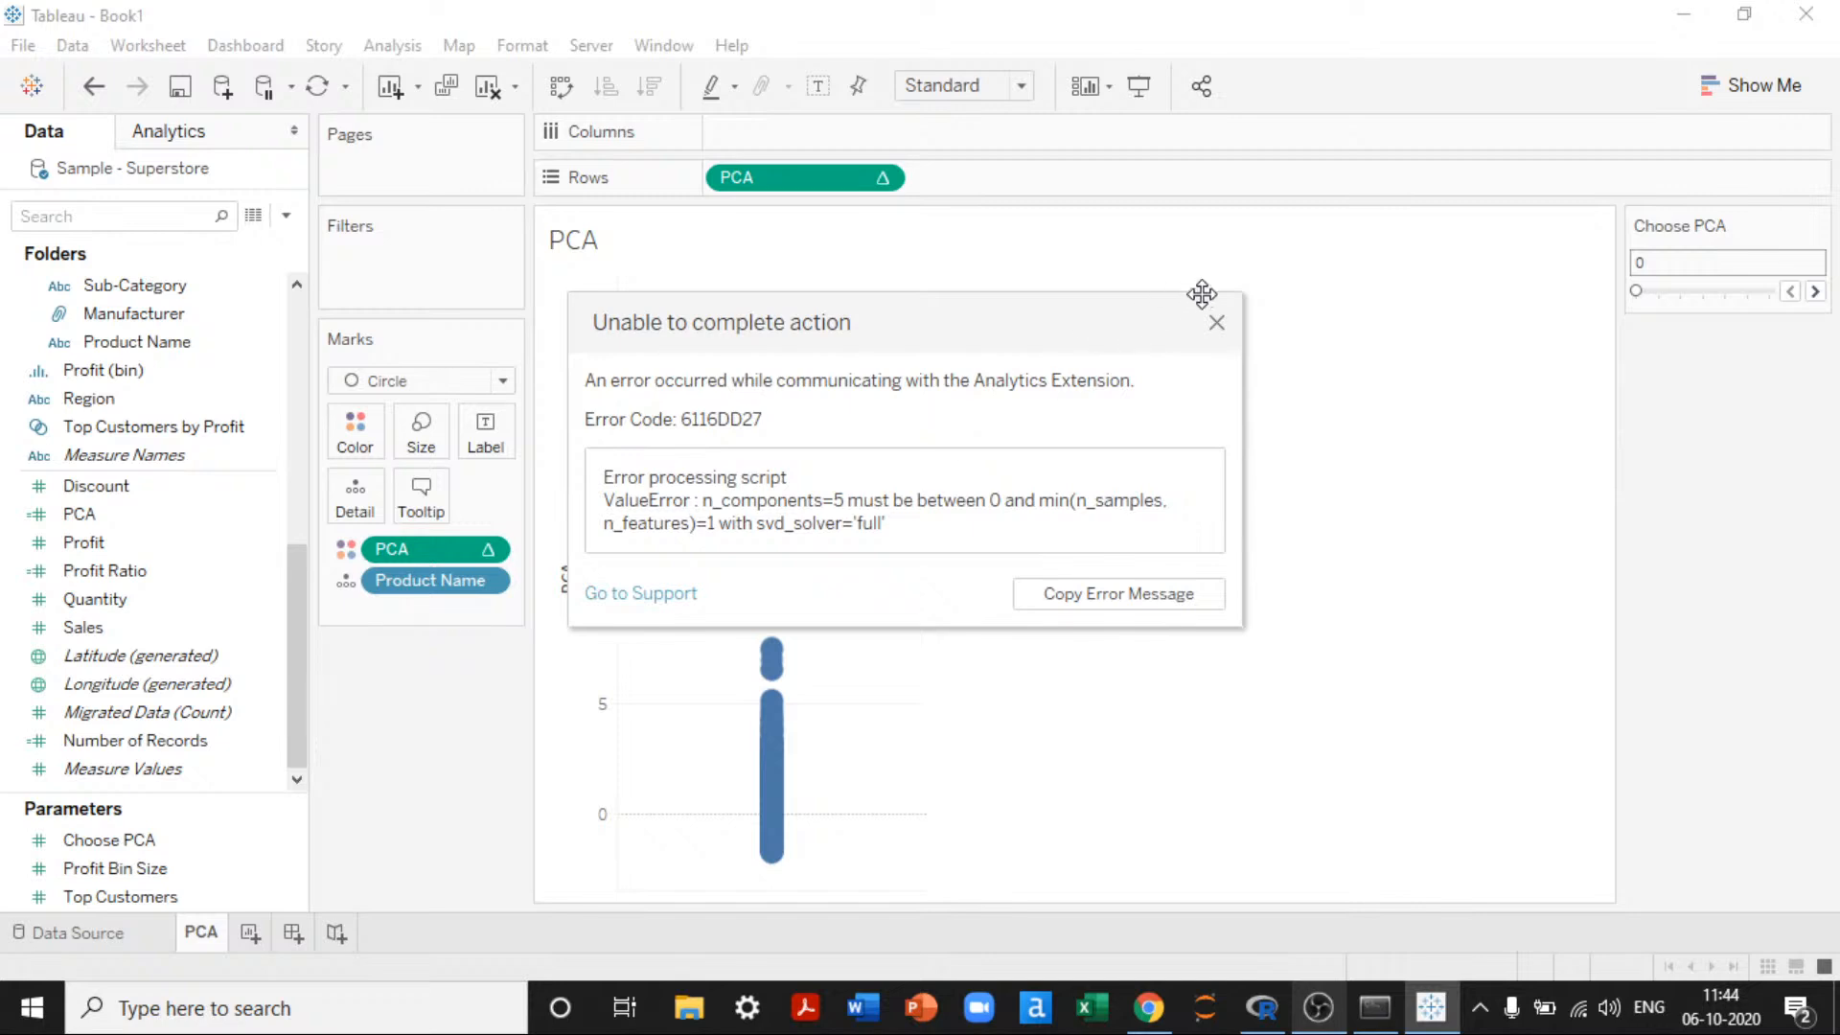
{"action": "left_click", "coordinate": [1217, 322]}
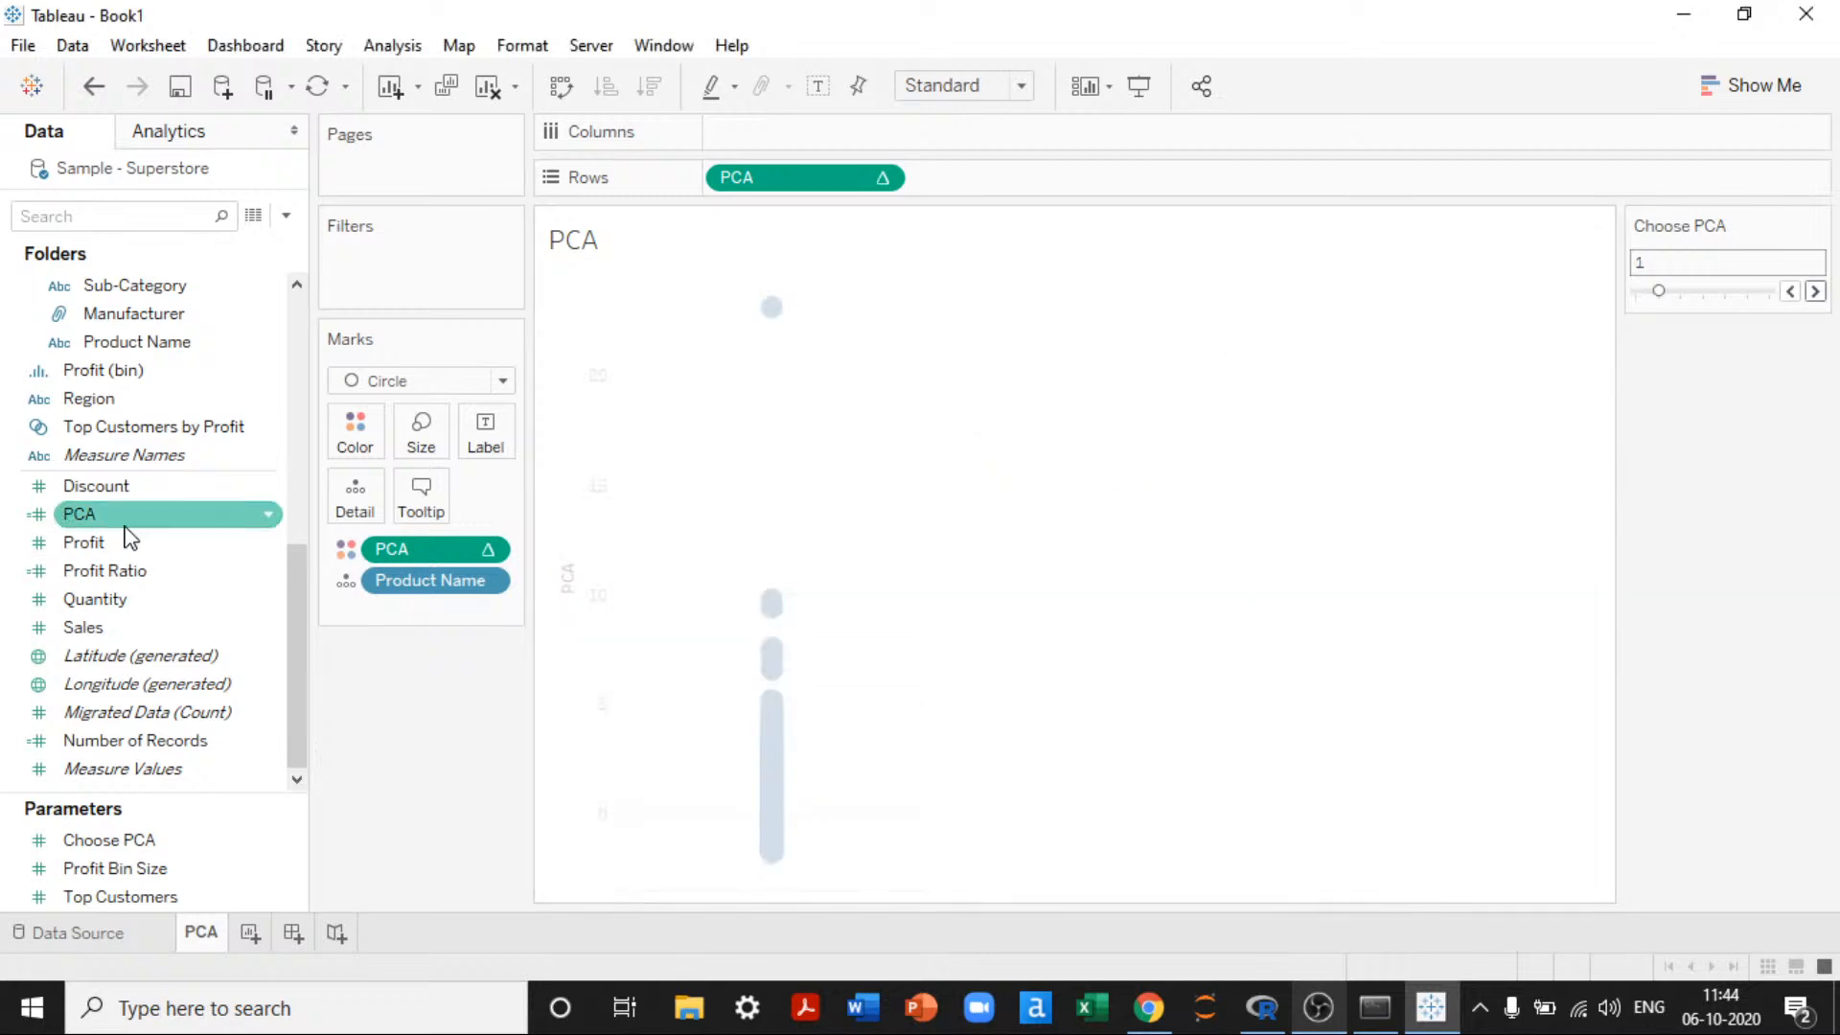
Step: Reopen the PCA calculated field and review its script and arguments in an enlarged editor
{"action": "right_click", "coordinate": [124, 517]}
{"action": "left_click", "coordinate": [184, 135]}
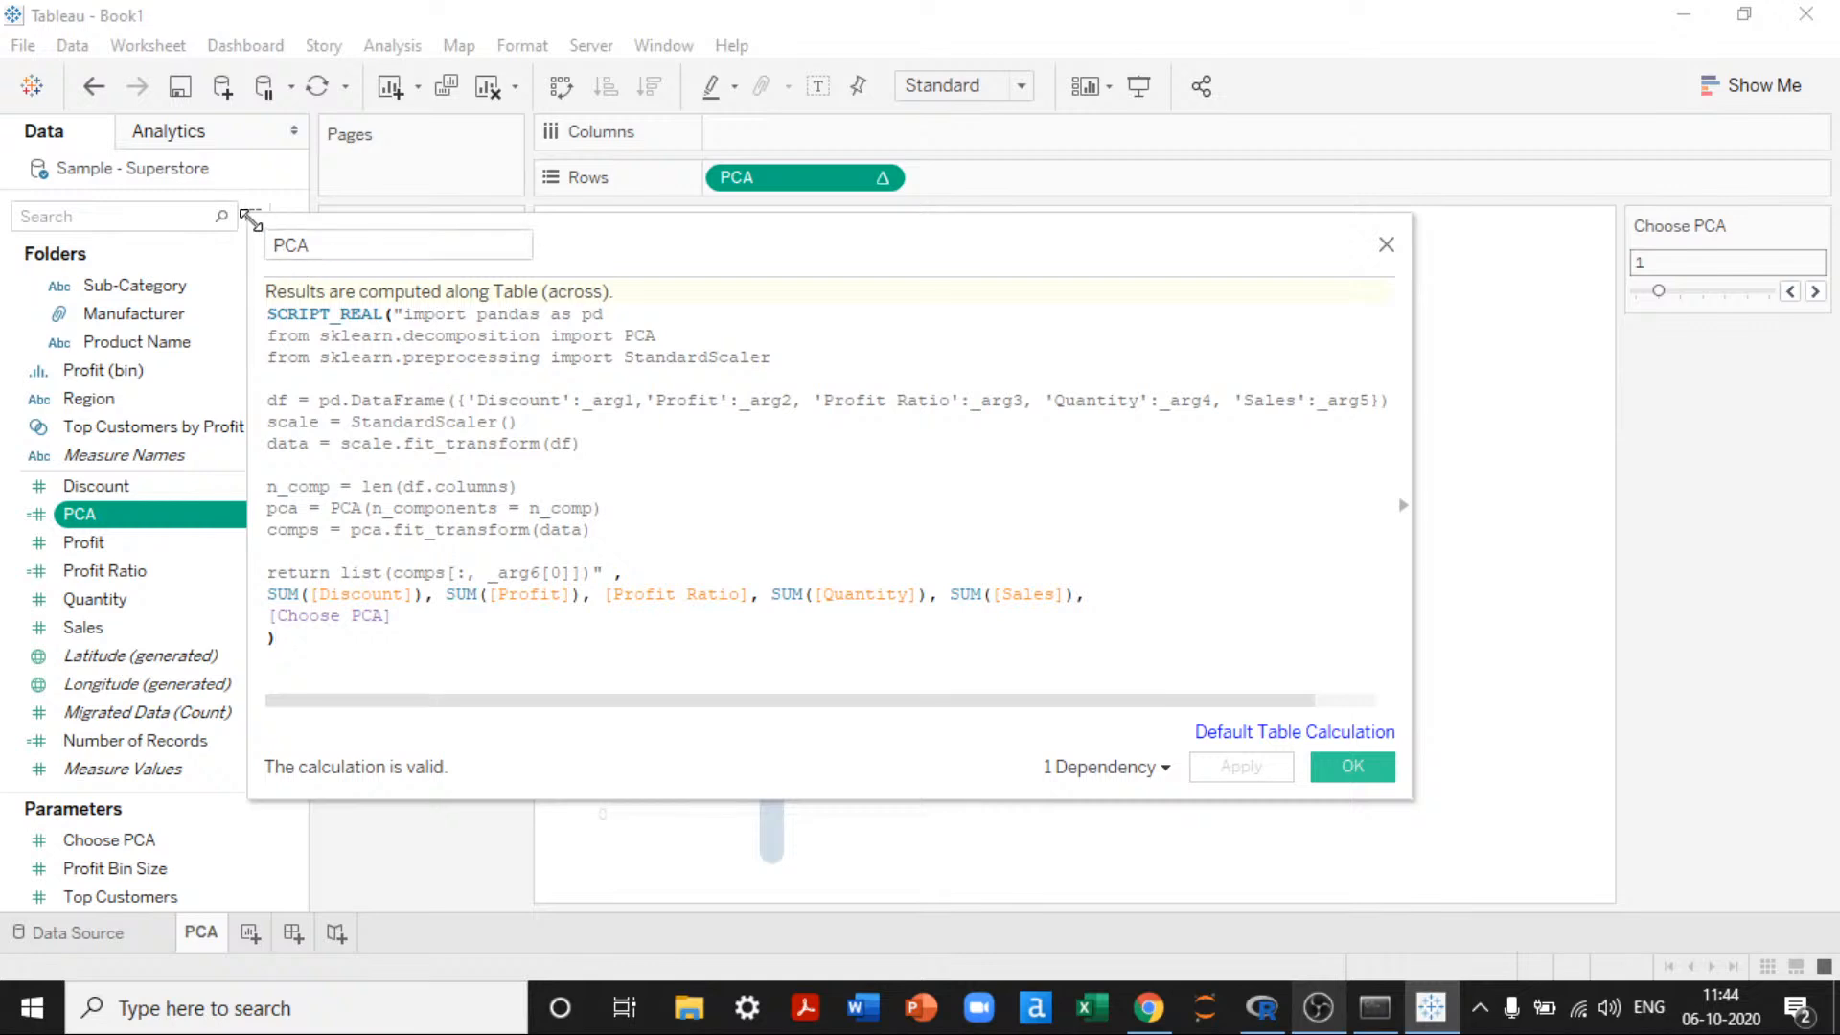
{"action": "left_click_drag", "start_coordinate": [248, 212], "coordinate": [145, 139]}
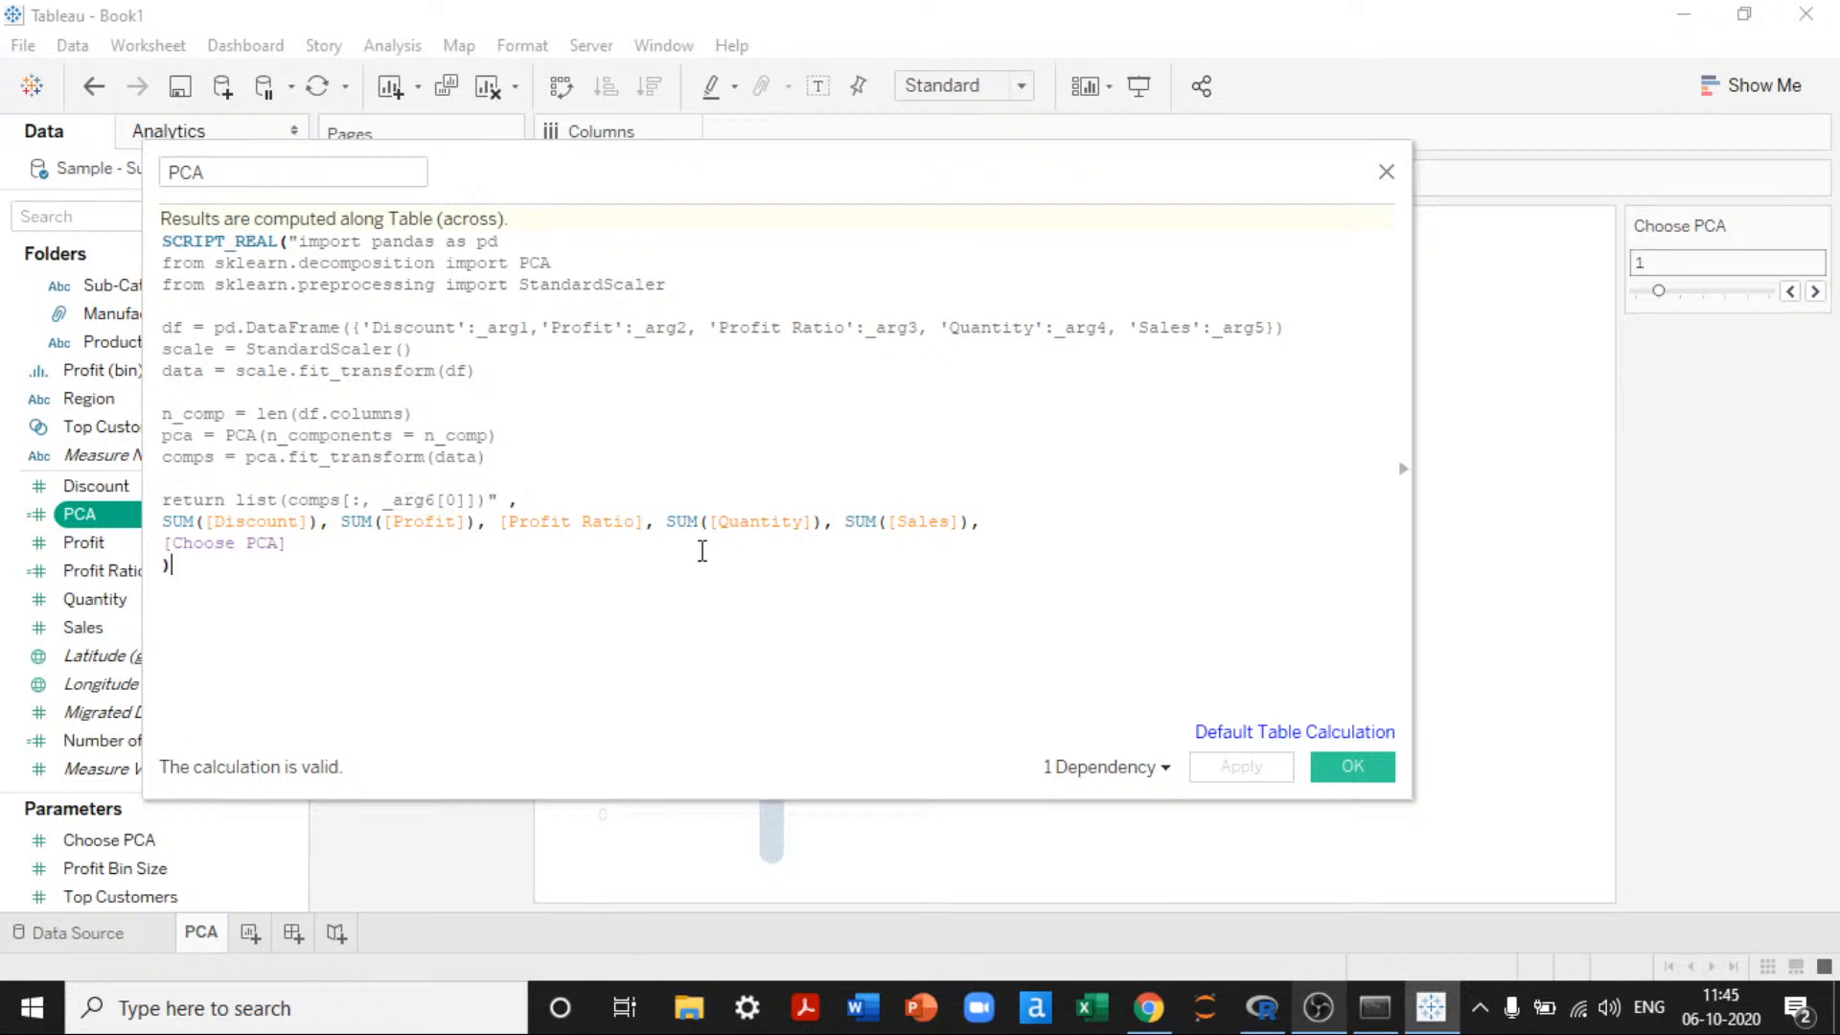
{"action": "left_click", "coordinate": [1380, 772]}
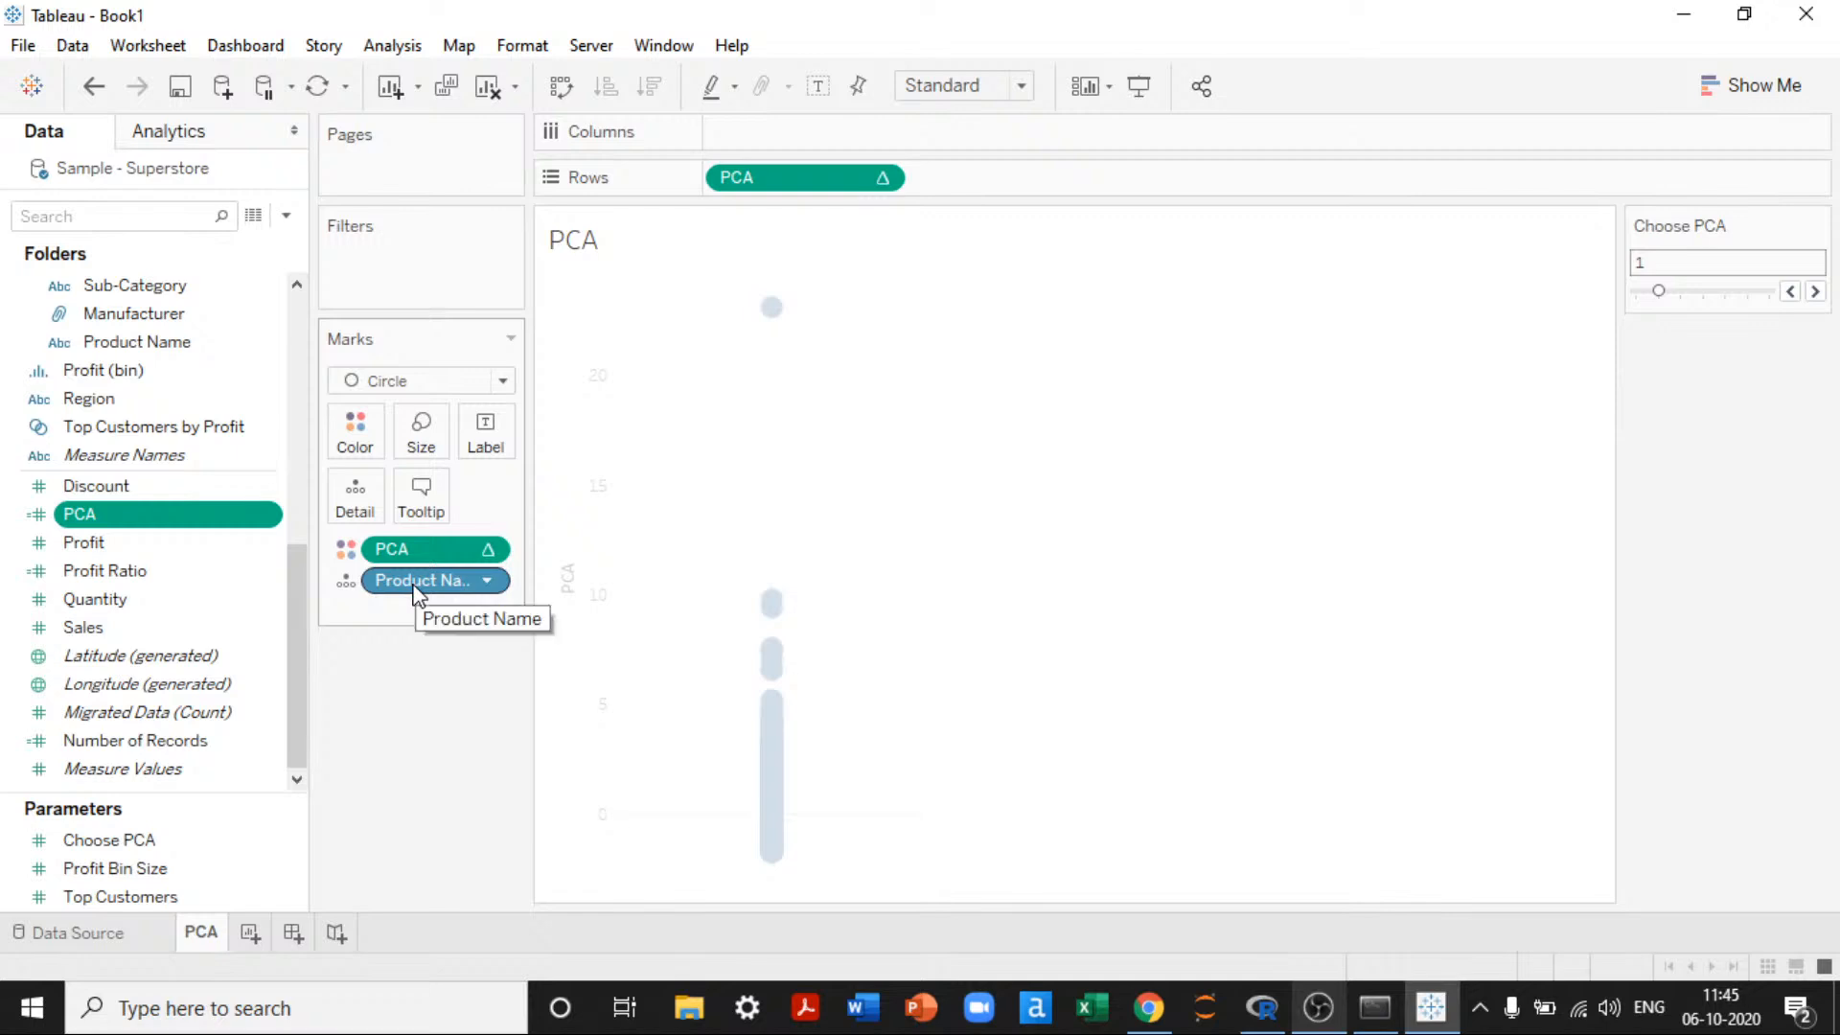
Step: Remove Product Name from the Marks card and PCA from Rows
{"action": "left_click_drag", "start_coordinate": [412, 583], "coordinate": [383, 722]}
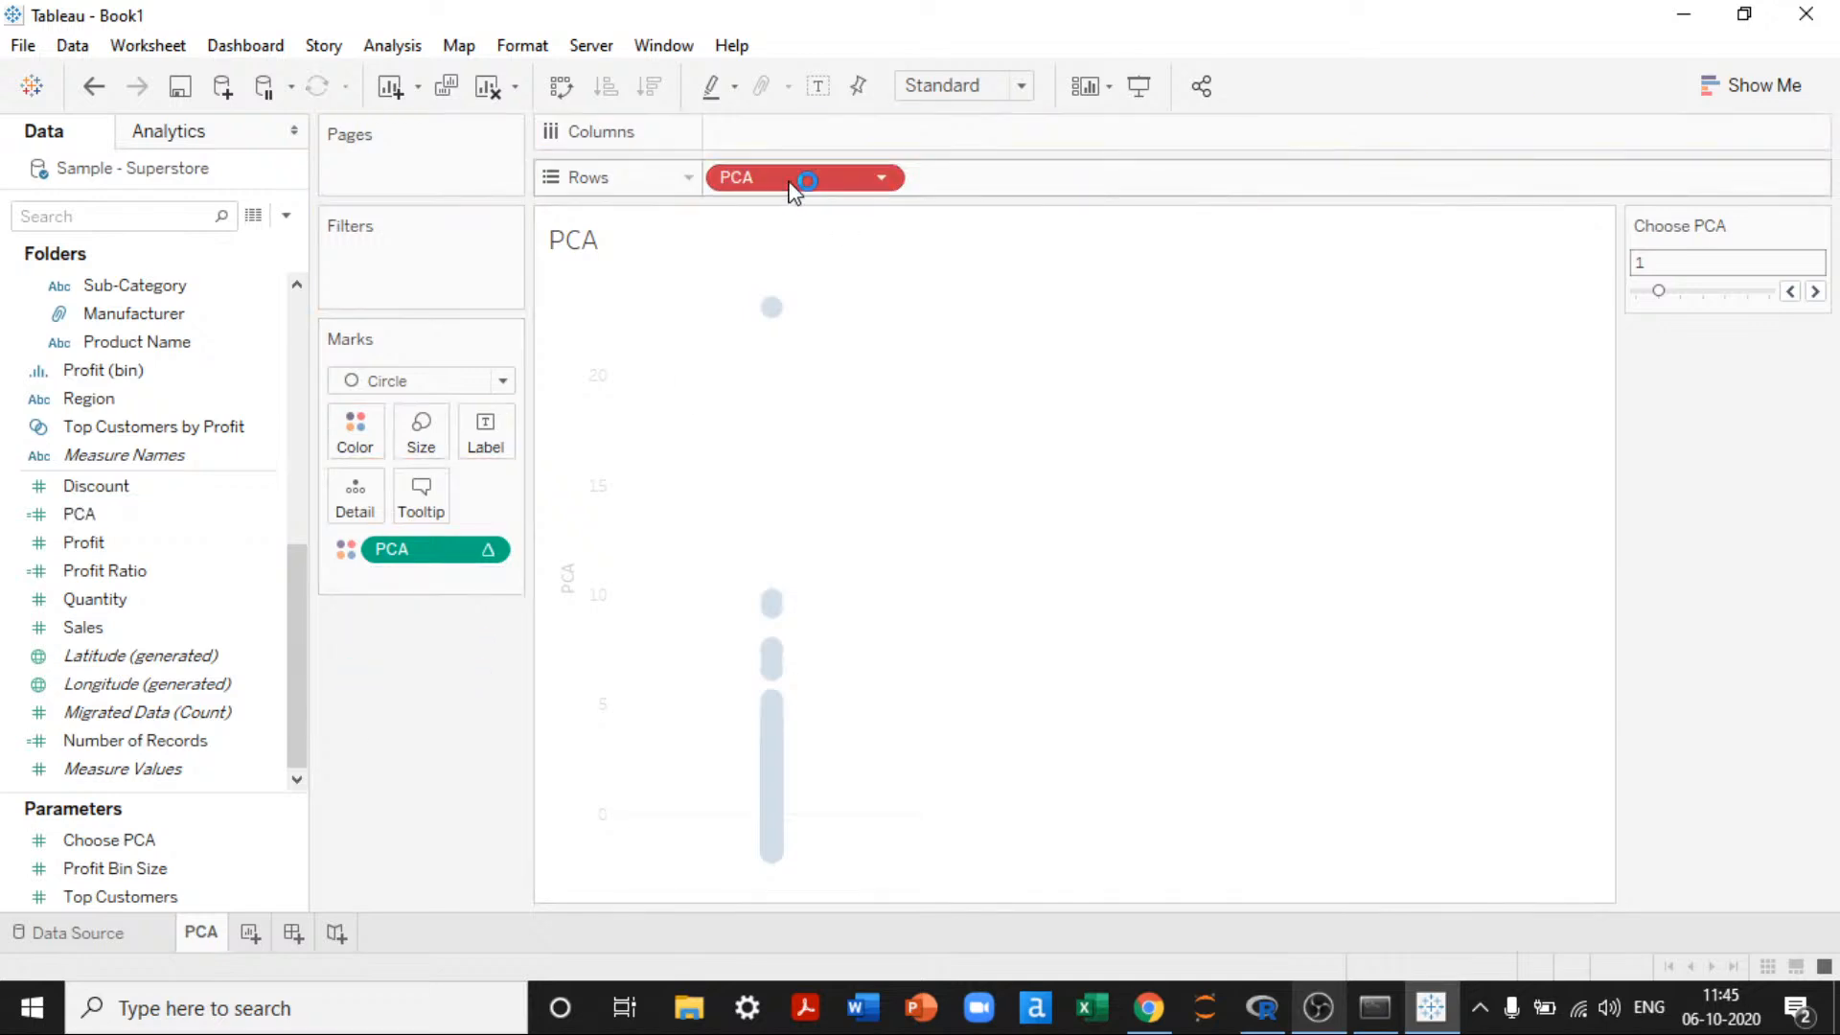
{"action": "mouse_move", "coordinate": [391, 583]}
{"action": "left_mouse_down"}
{"action": "mouse_move", "coordinate": [388, 613]}
{"action": "mouse_move", "coordinate": [391, 580]}
{"action": "left_mouse_up"}
{"action": "left_click_drag", "start_coordinate": [766, 180], "coordinate": [366, 767]}
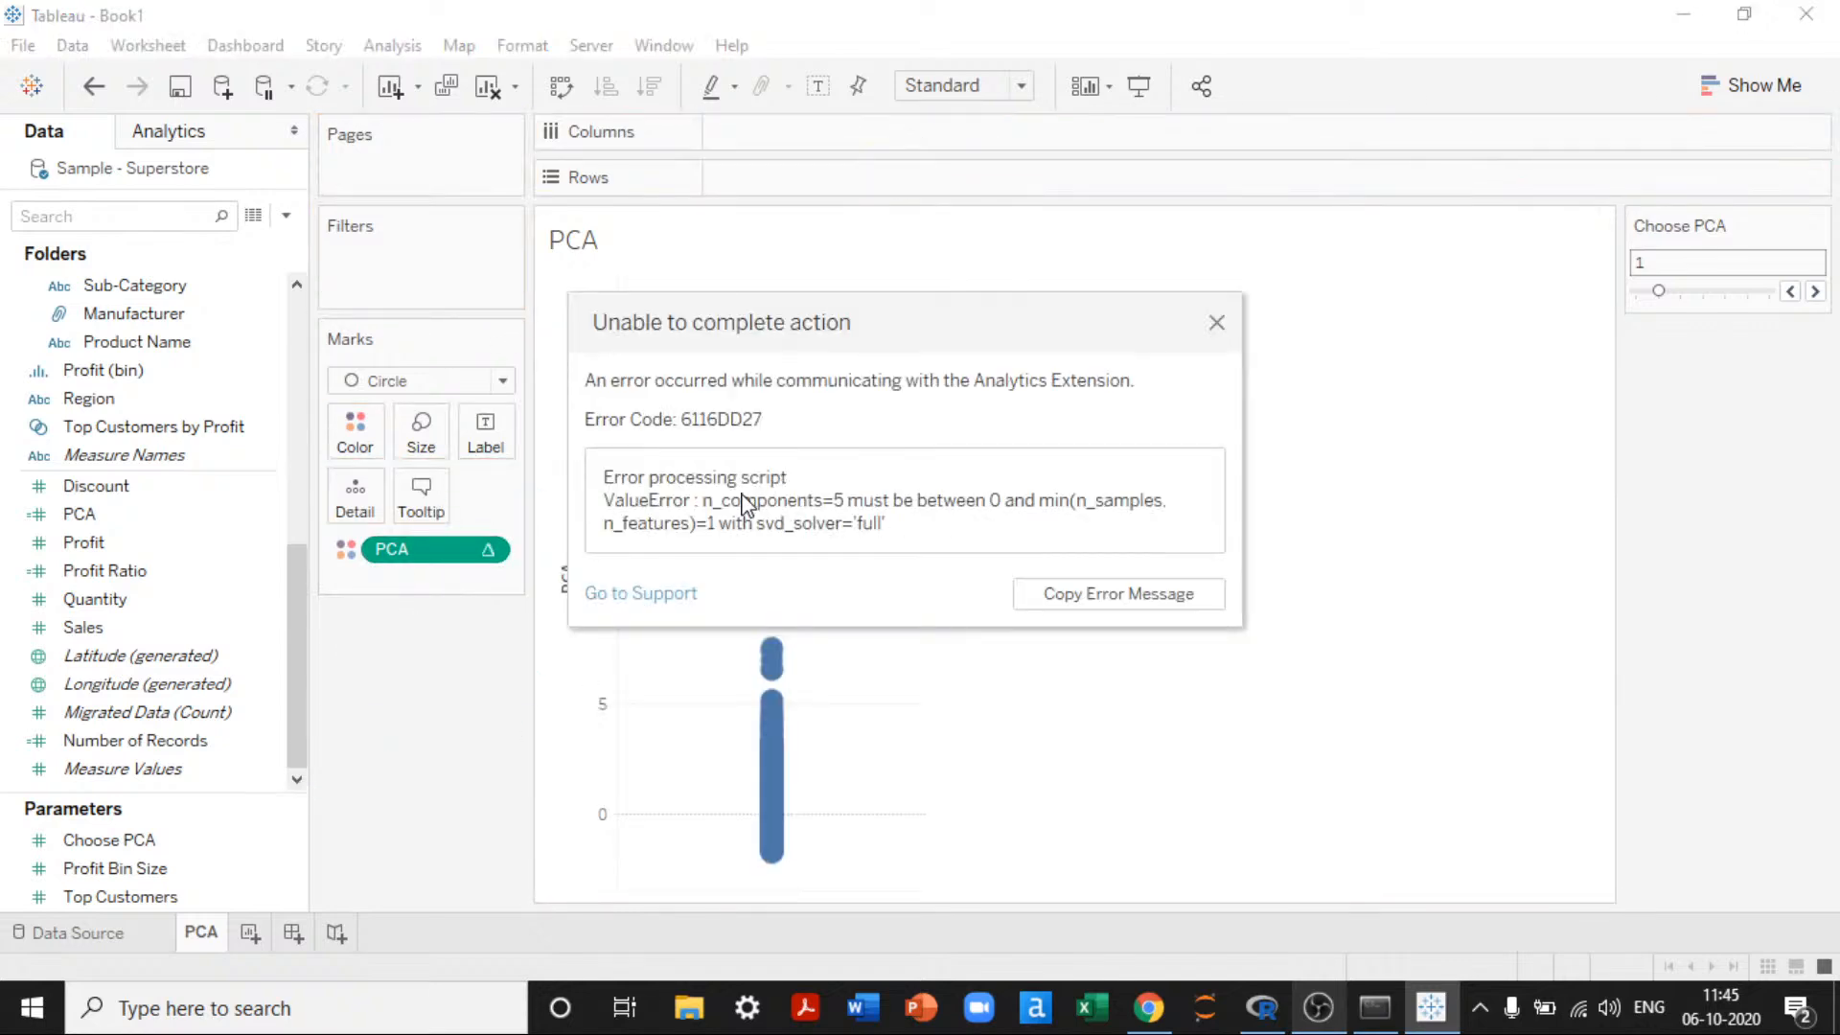
Step: Read the analytics extension error about n_components, n_samples and n_features, and dismiss the dialog
{"action": "left_click_drag", "start_coordinate": [721, 507], "coordinate": [871, 523]}
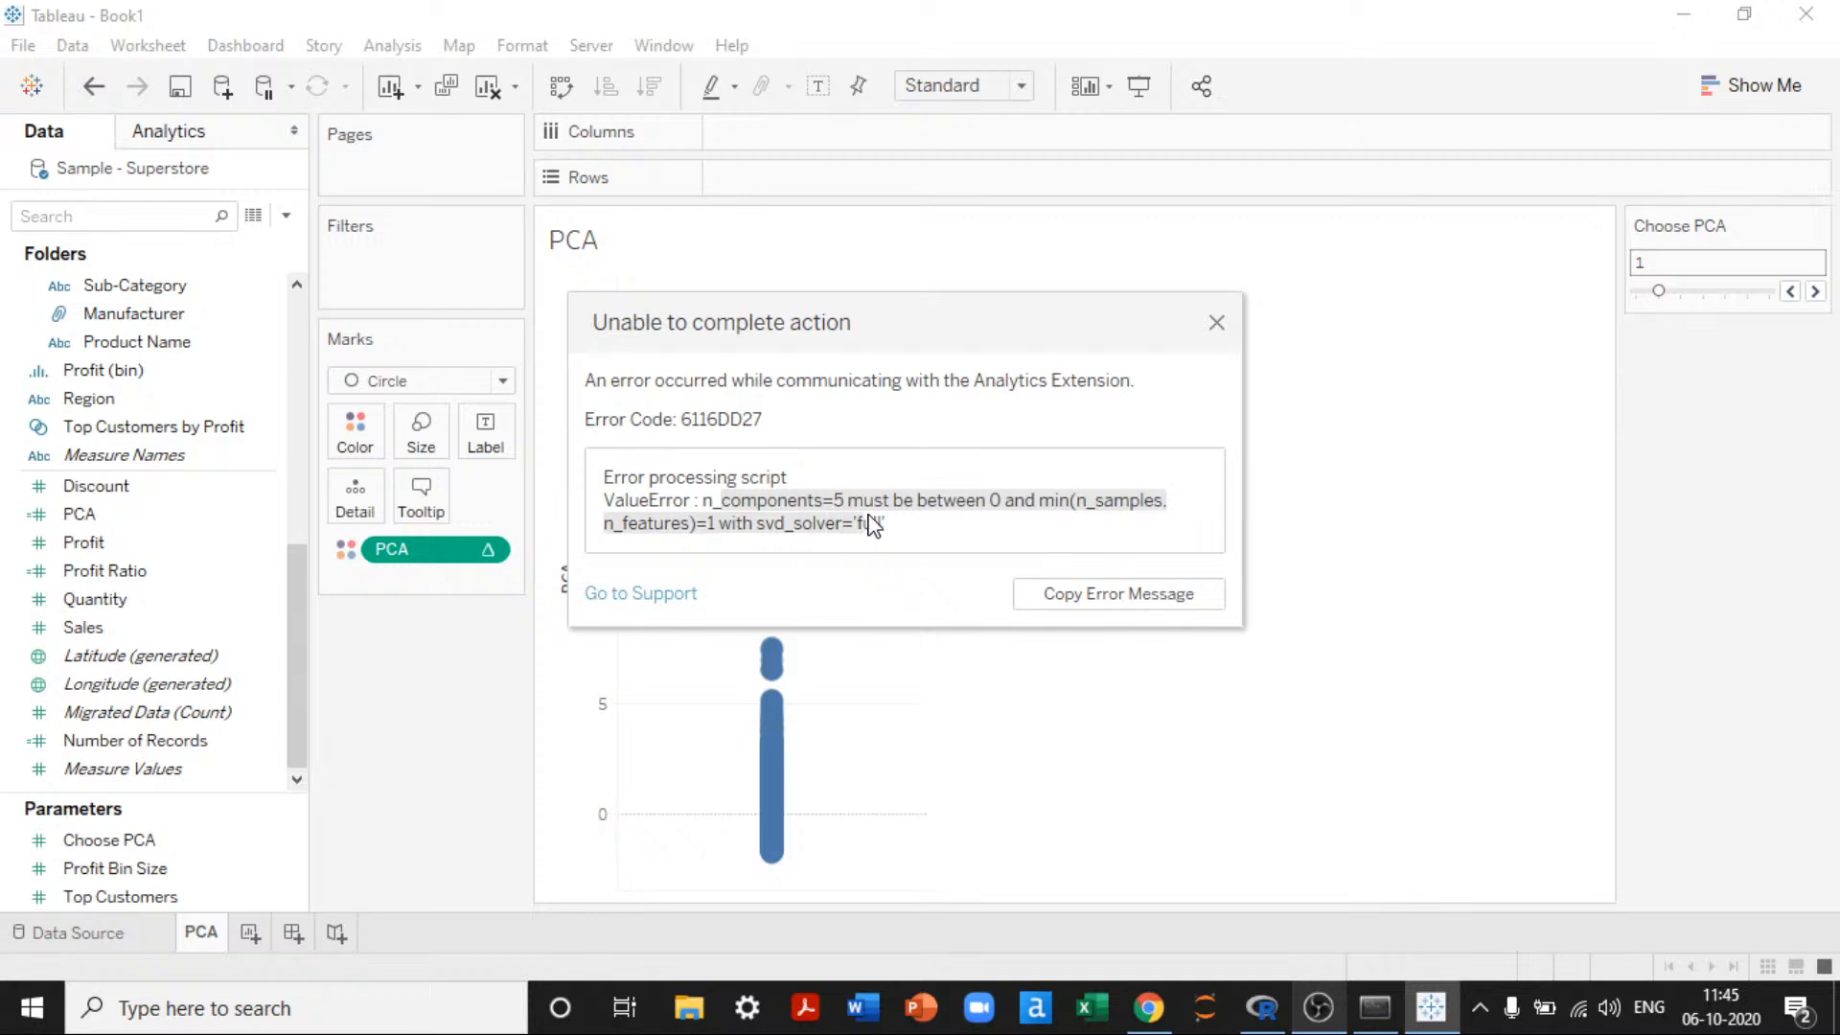
{"action": "left_click", "coordinate": [870, 524]}
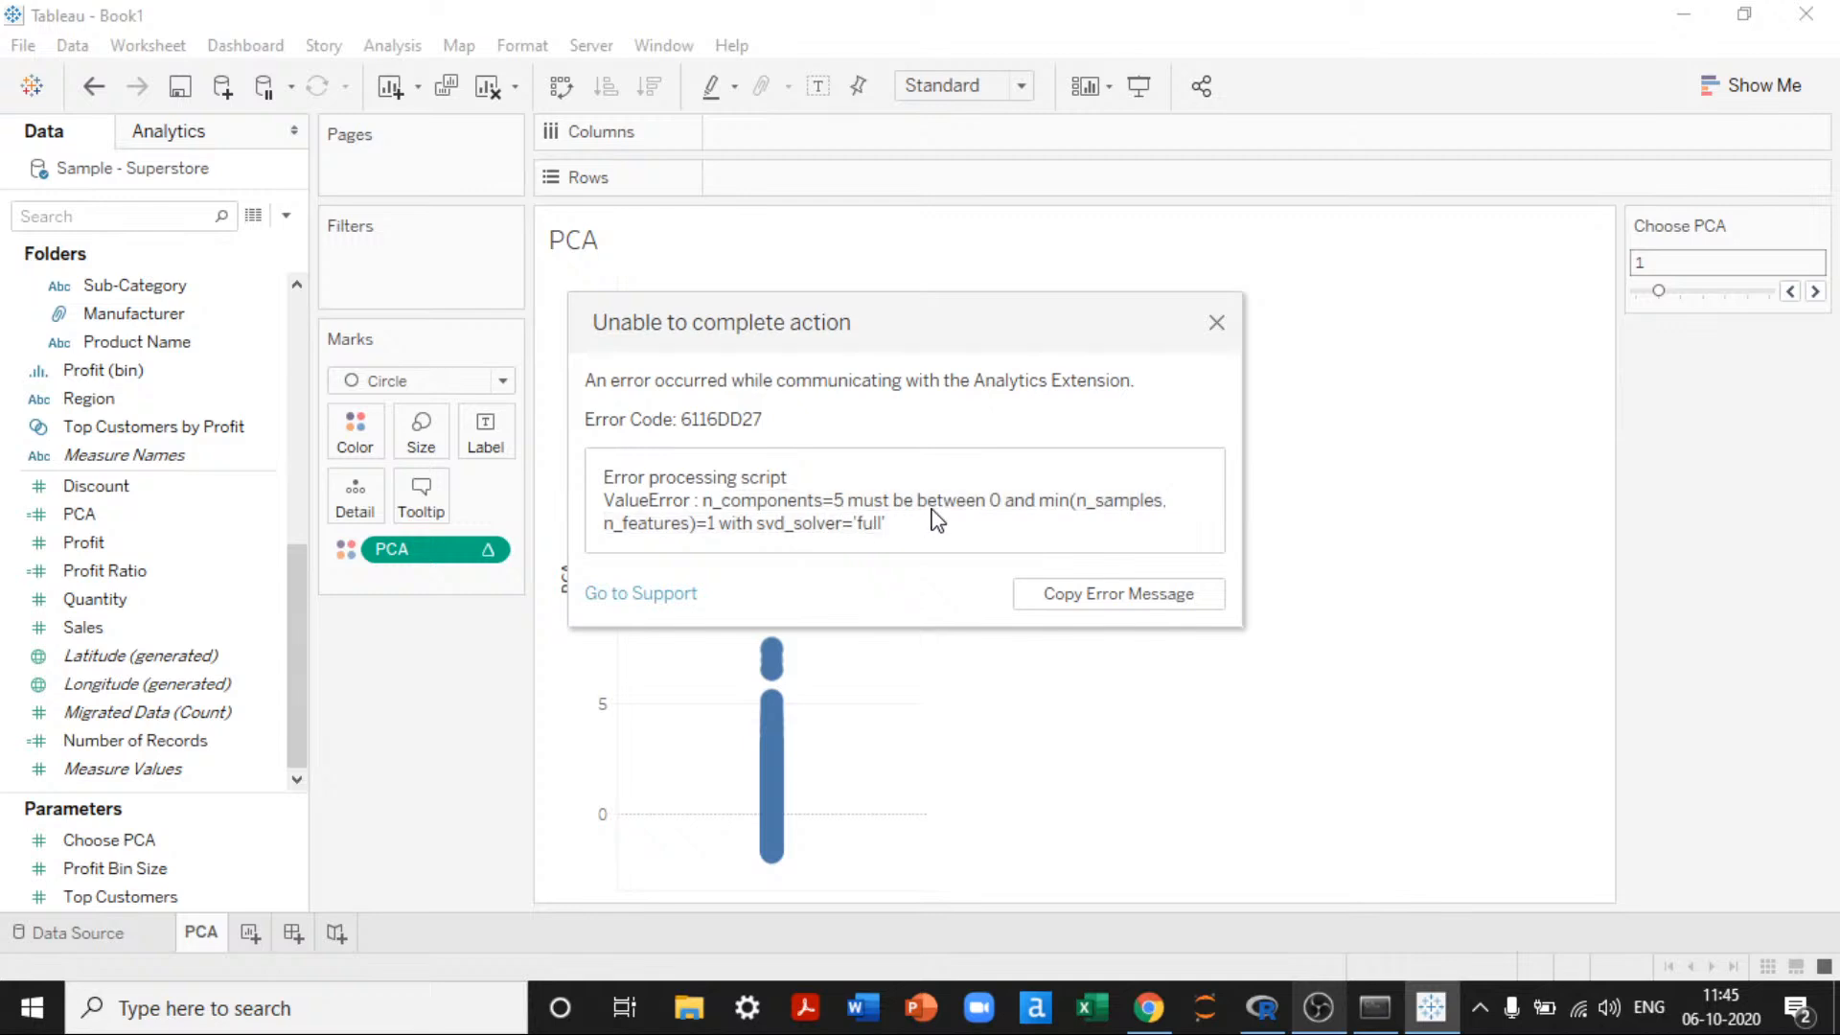
{"action": "left_click_drag", "start_coordinate": [922, 504], "coordinate": [1052, 519]}
{"action": "left_click", "coordinate": [1054, 521]}
{"action": "left_click_drag", "start_coordinate": [1081, 507], "coordinate": [1157, 525]}
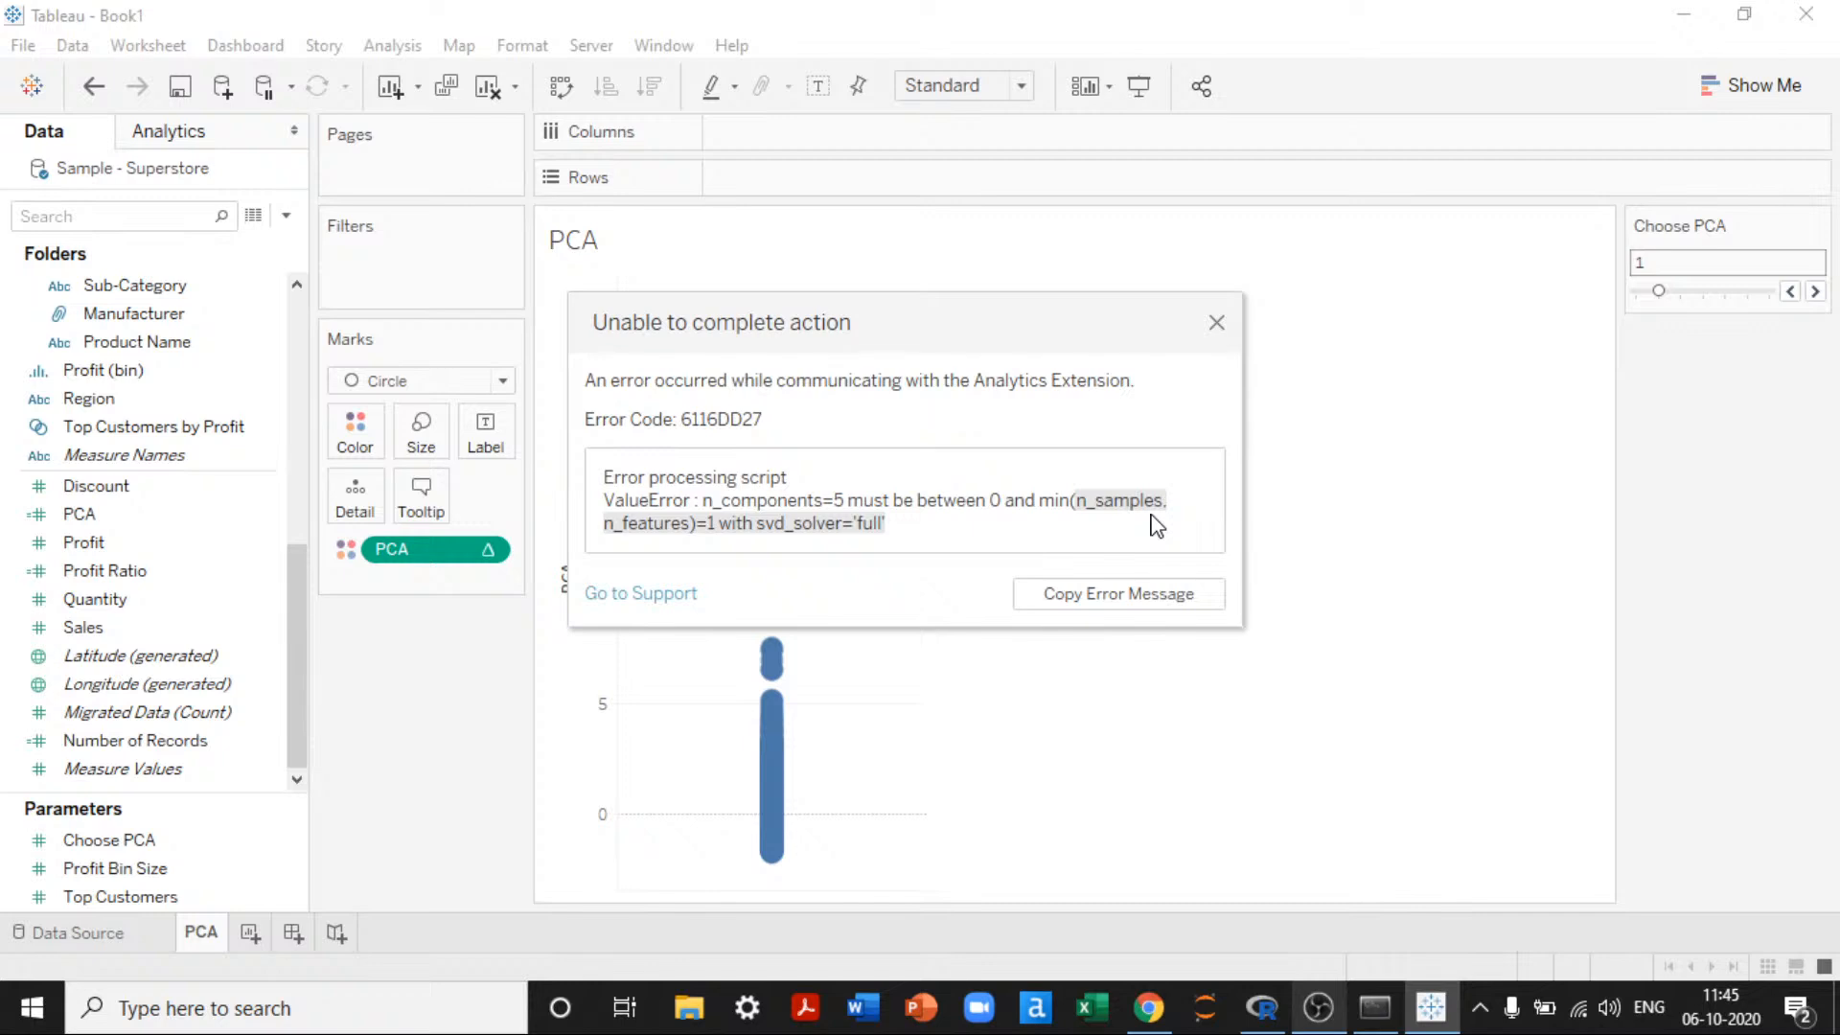
{"action": "left_click", "coordinate": [1157, 525]}
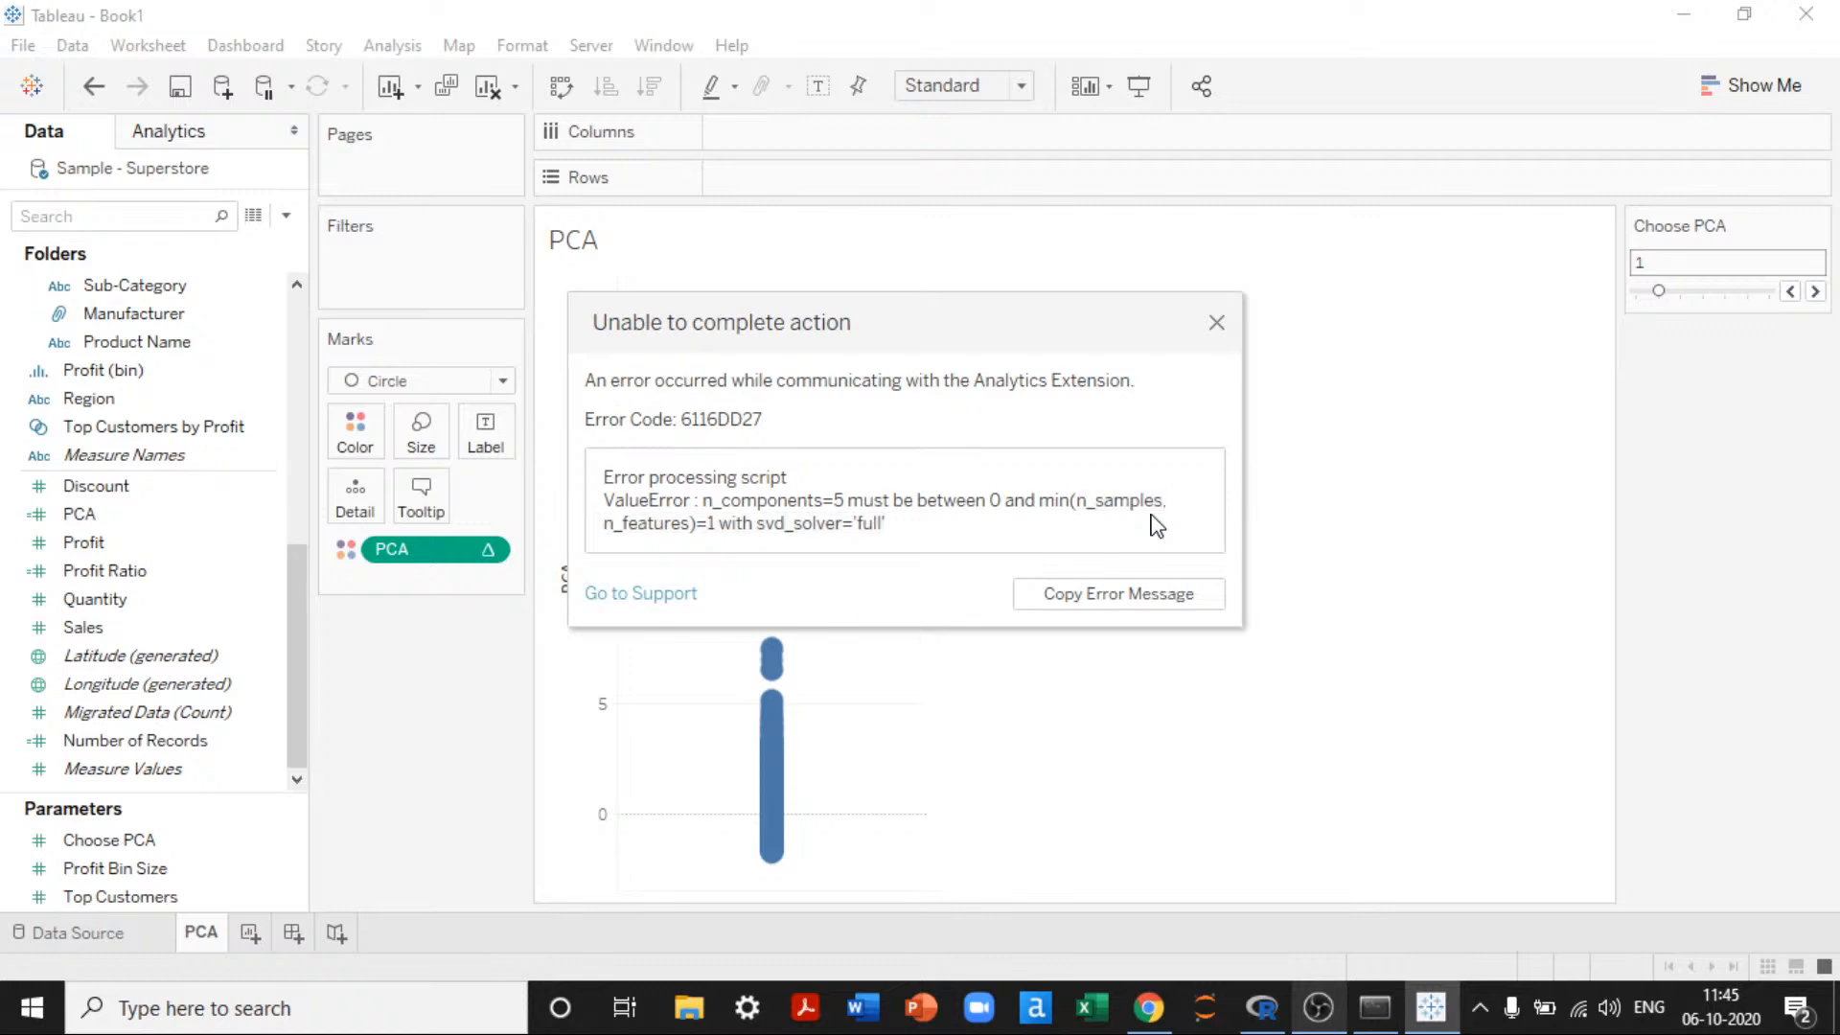
{"action": "left_click", "coordinate": [1216, 325]}
Step: Edit the Choose PCA parameter to set its current value to 0, and dismiss the error dialog
{"action": "left_click", "coordinate": [154, 839]}
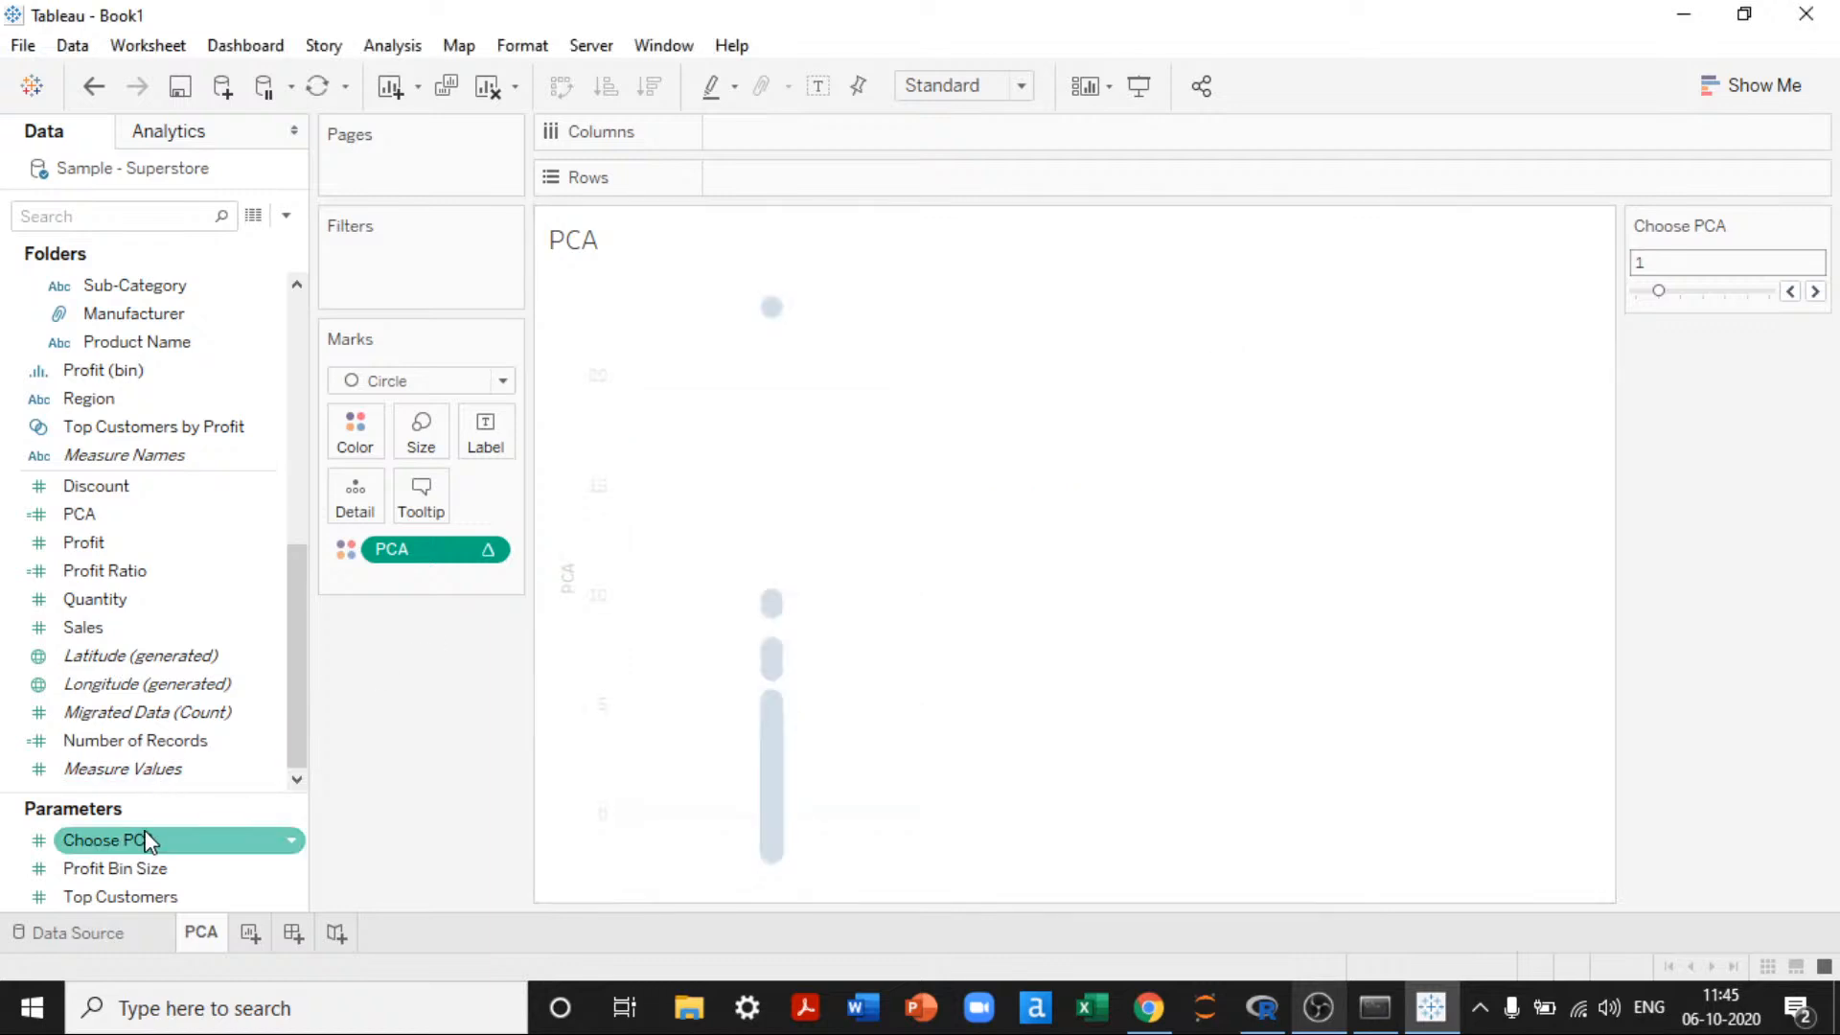
{"action": "right_click", "coordinate": [153, 840]}
{"action": "left_click", "coordinate": [209, 499]}
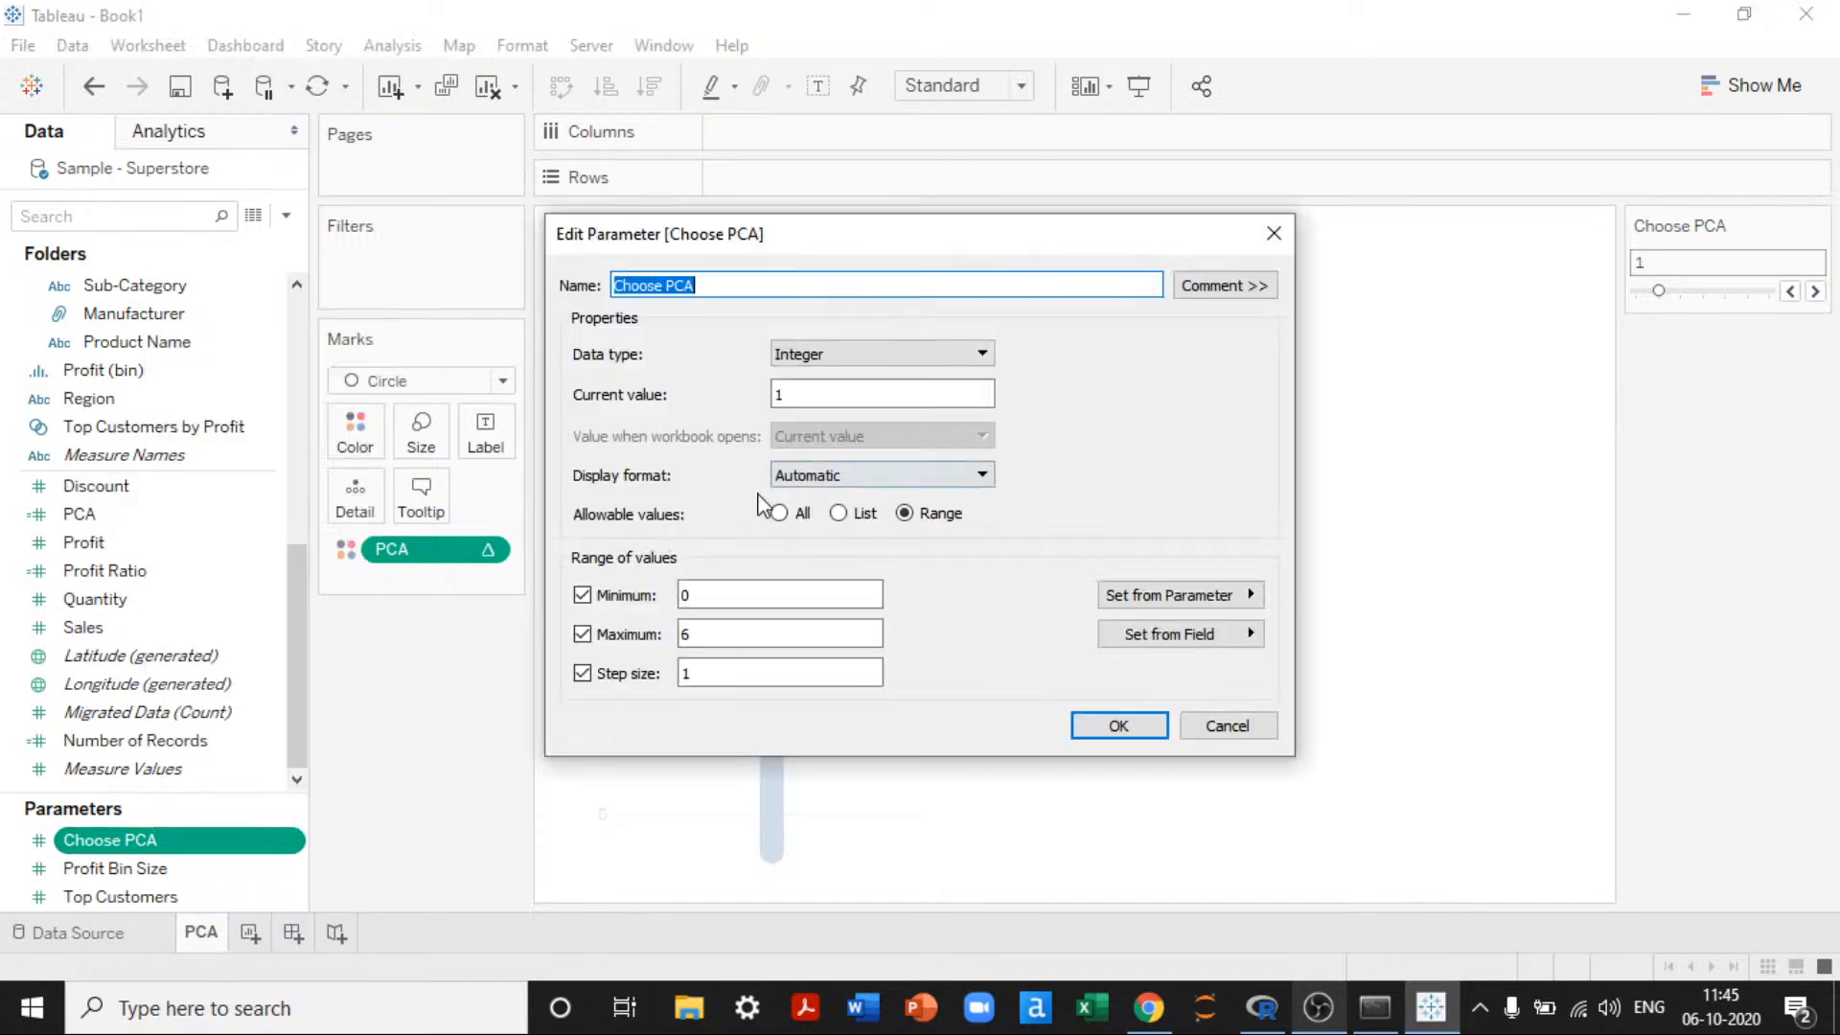
{"action": "left_click", "coordinate": [850, 392]}
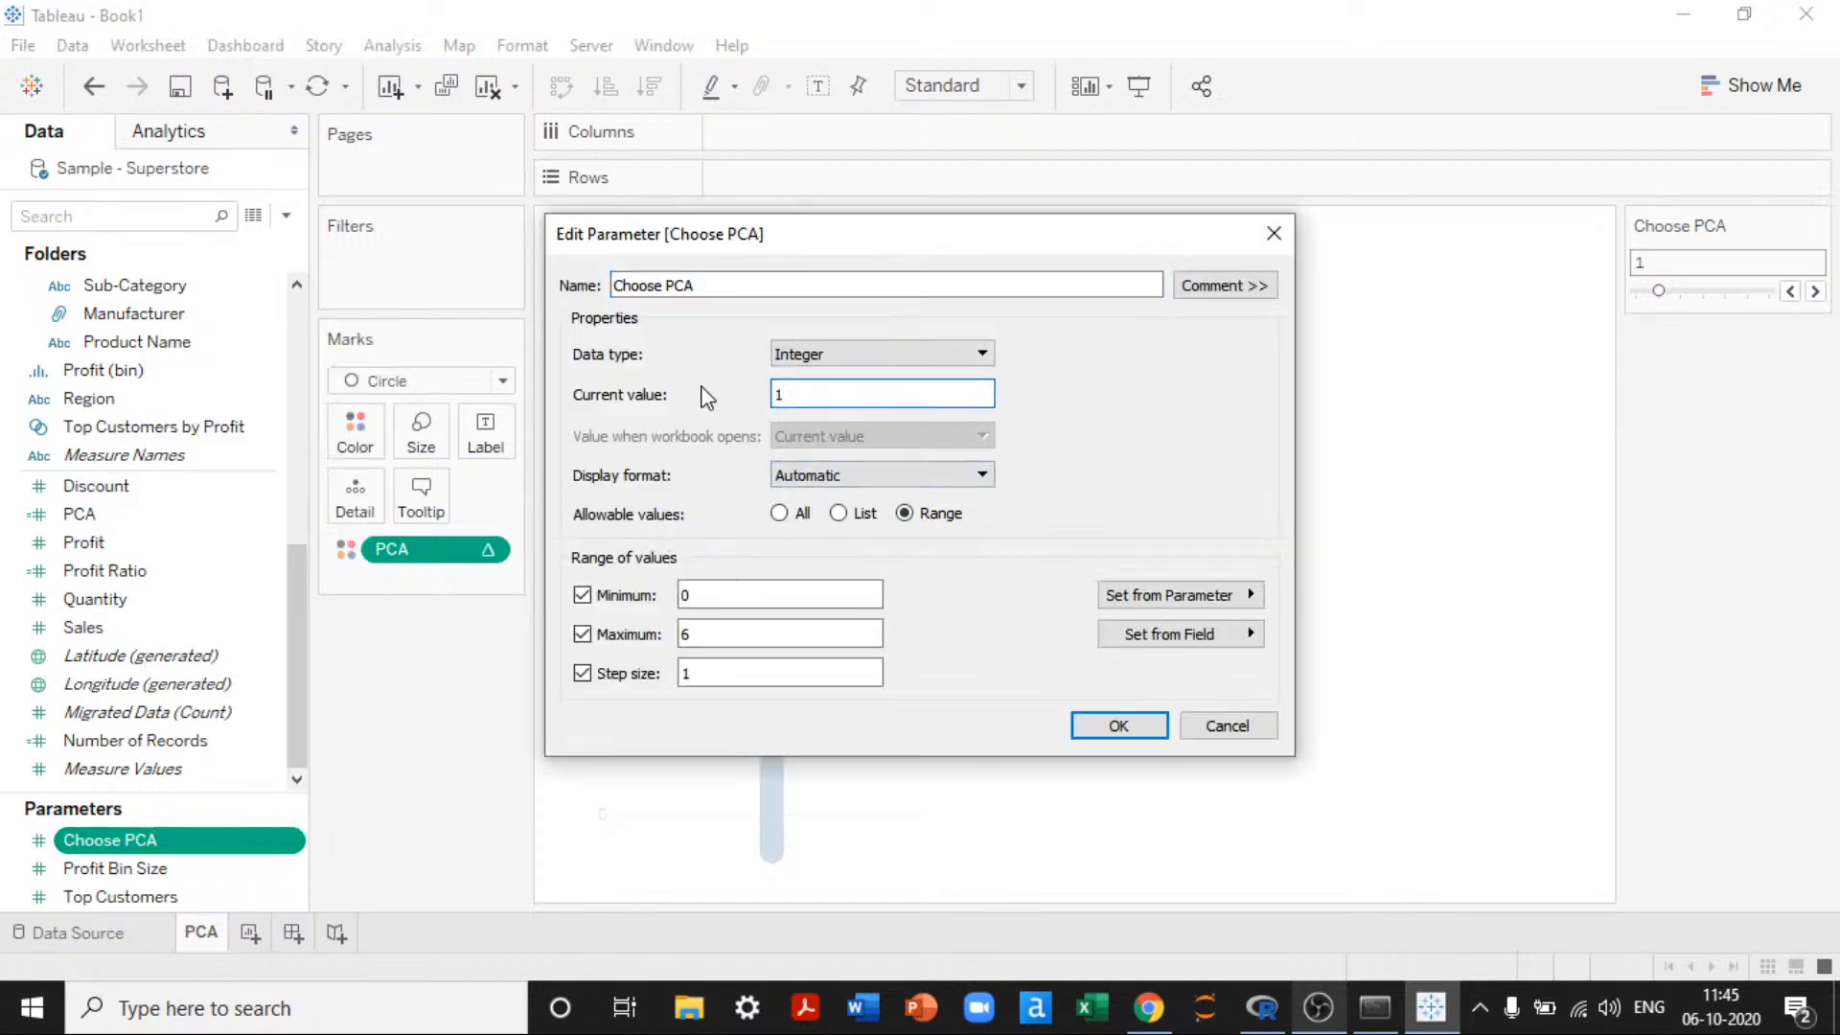
{"action": "key", "text": "BackSpace"}
{"action": "type", "text": "0"}
{"action": "key", "text": "Tab"}
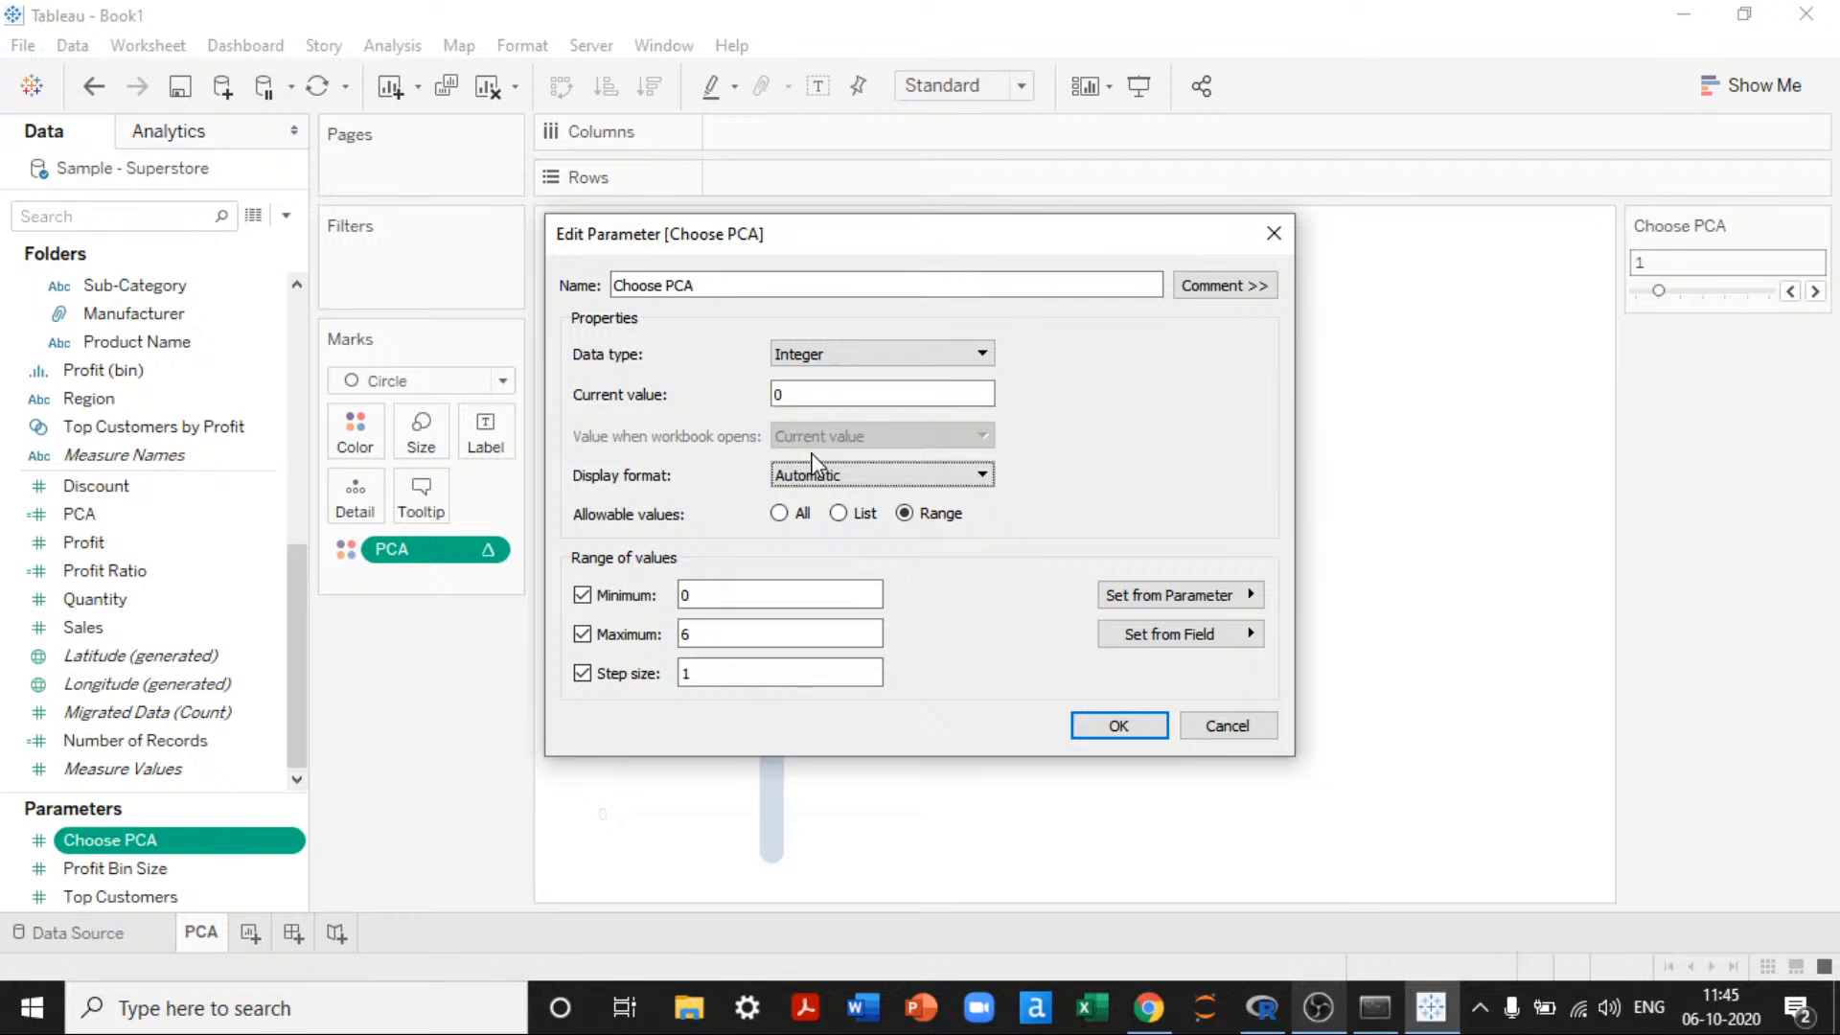
{"action": "left_click", "coordinate": [832, 472]}
{"action": "left_click", "coordinate": [824, 501]}
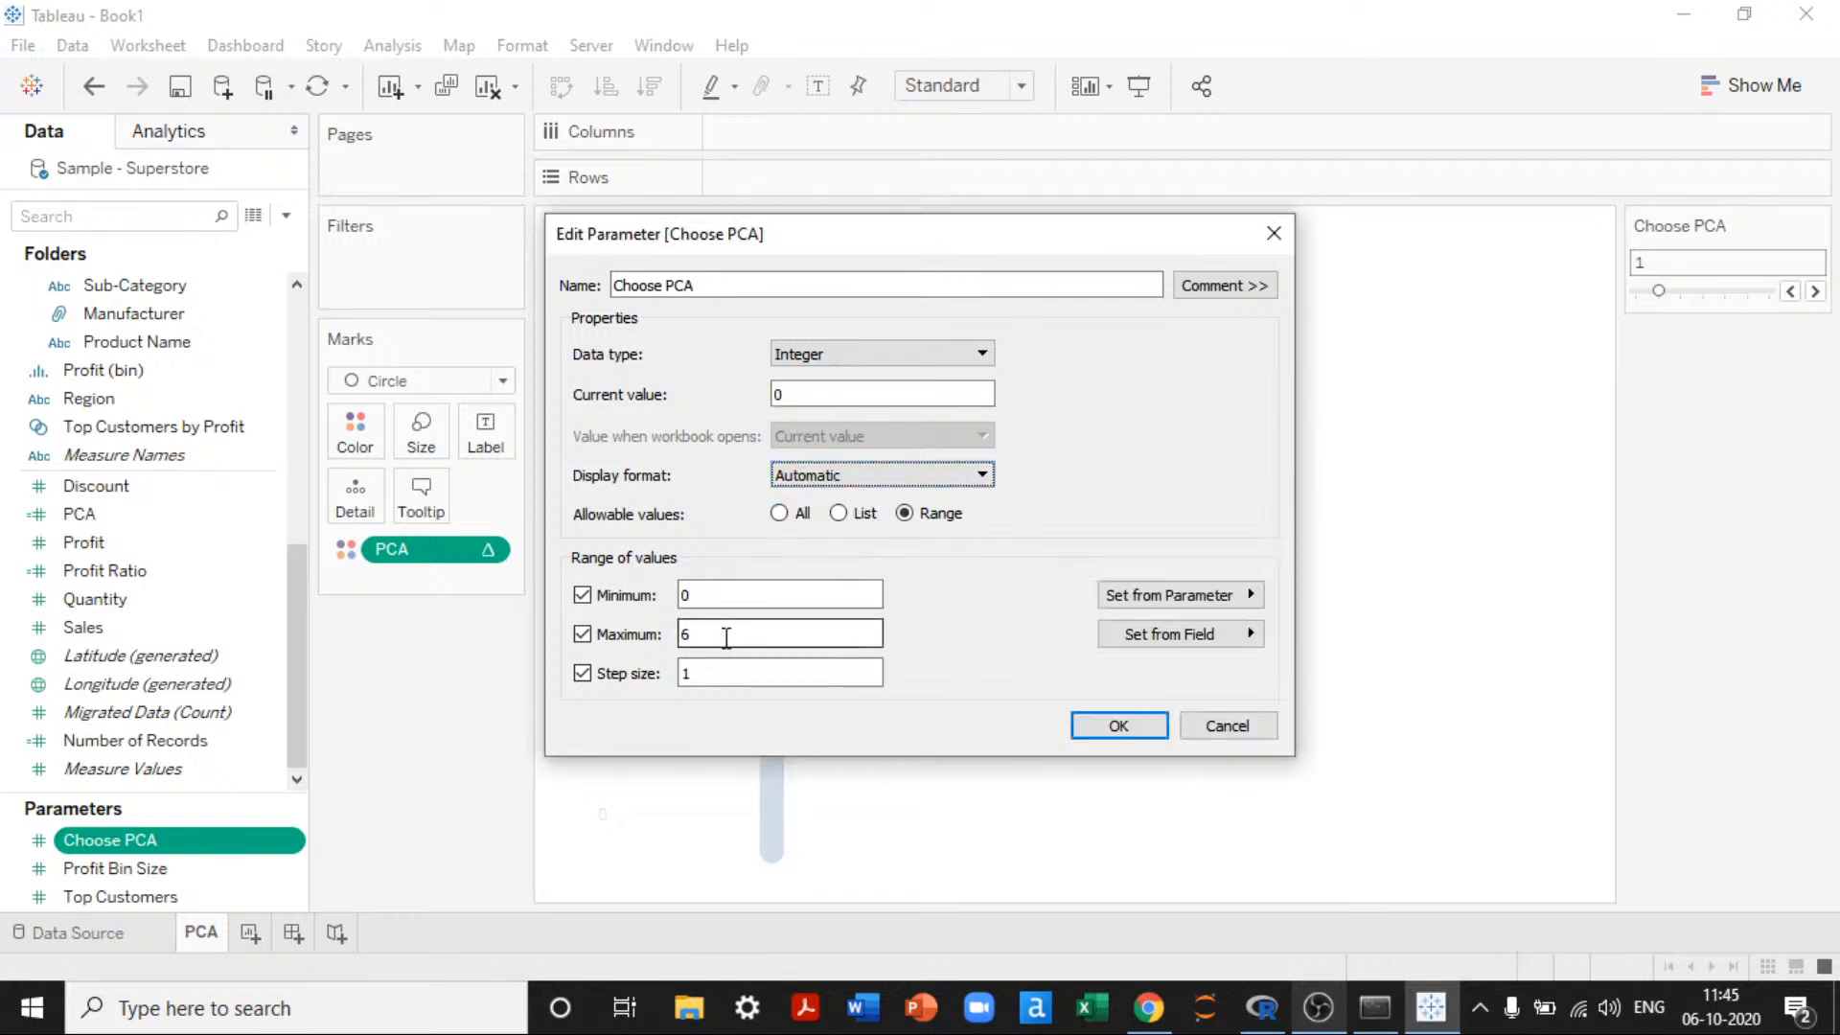
{"action": "left_click", "coordinate": [712, 593]}
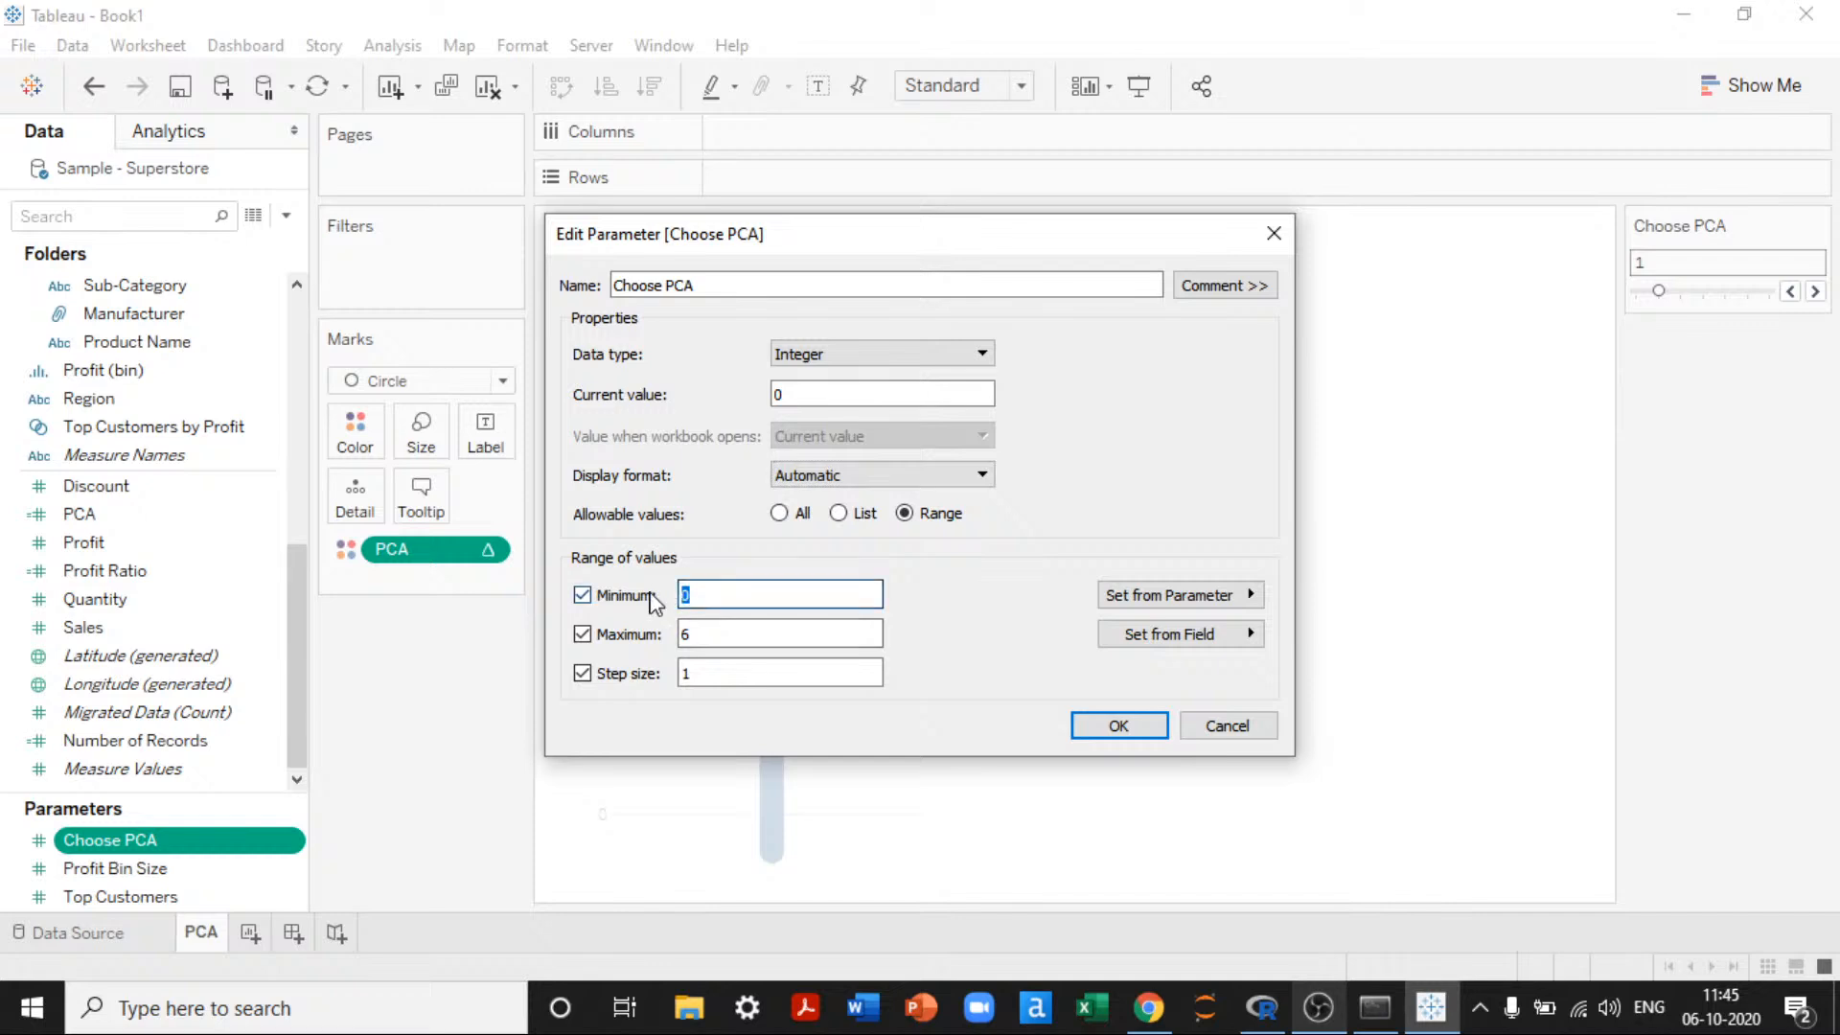
{"action": "double_click", "coordinate": [731, 630]}
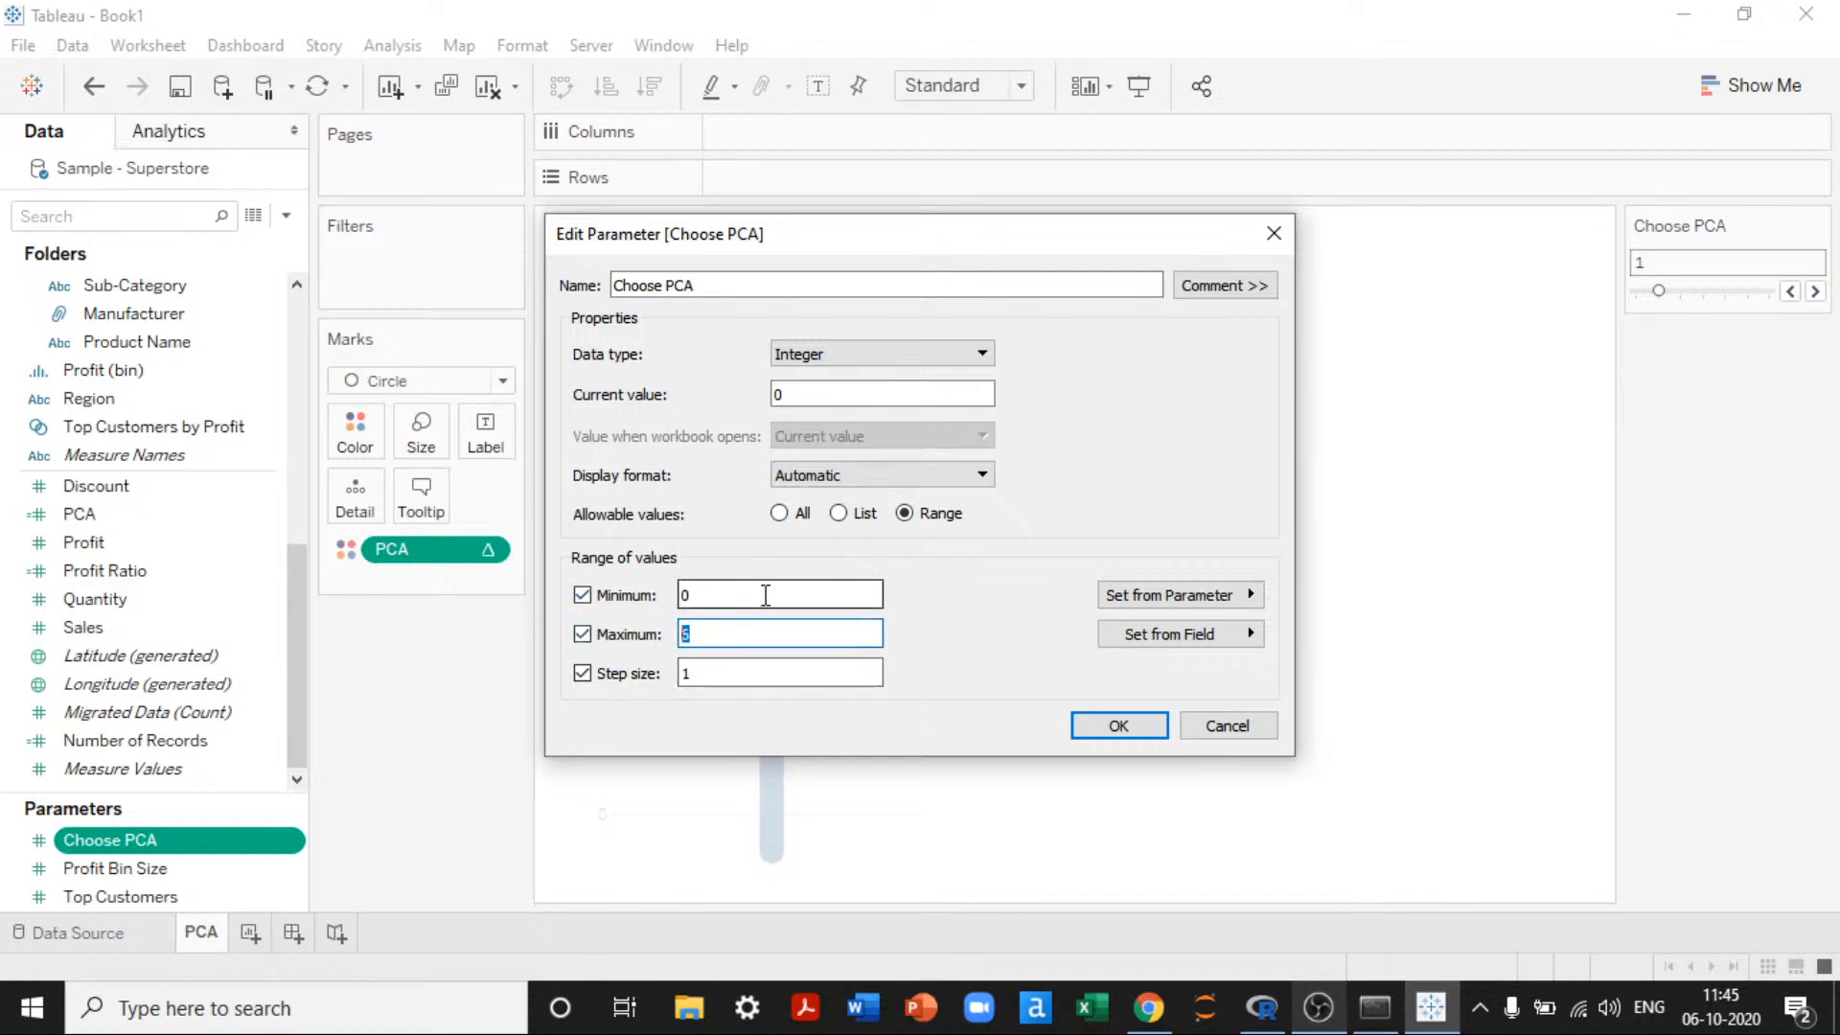
{"action": "left_click", "coordinate": [1117, 724]}
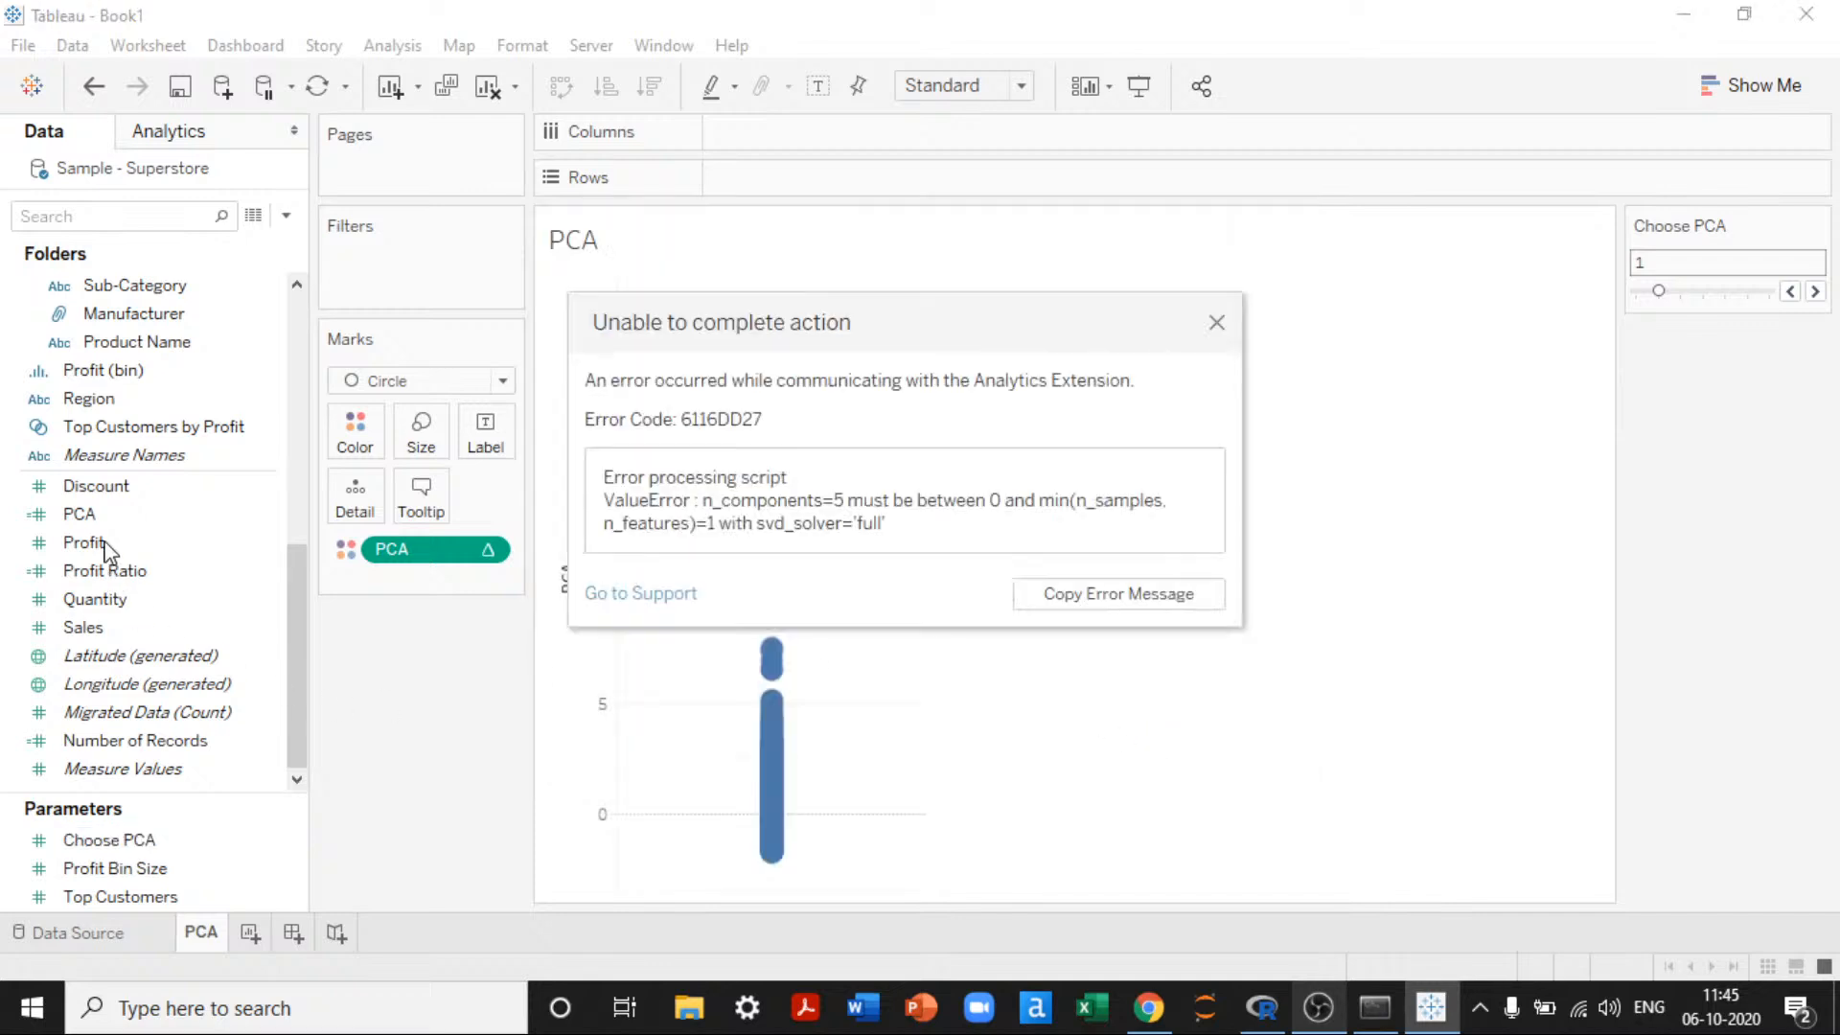
{"action": "left_click", "coordinate": [1217, 323]}
Step: Edit the PCA calculated field so n_components equals 2, apply the change, and dismiss the error dialog
{"action": "left_click", "coordinate": [168, 521]}
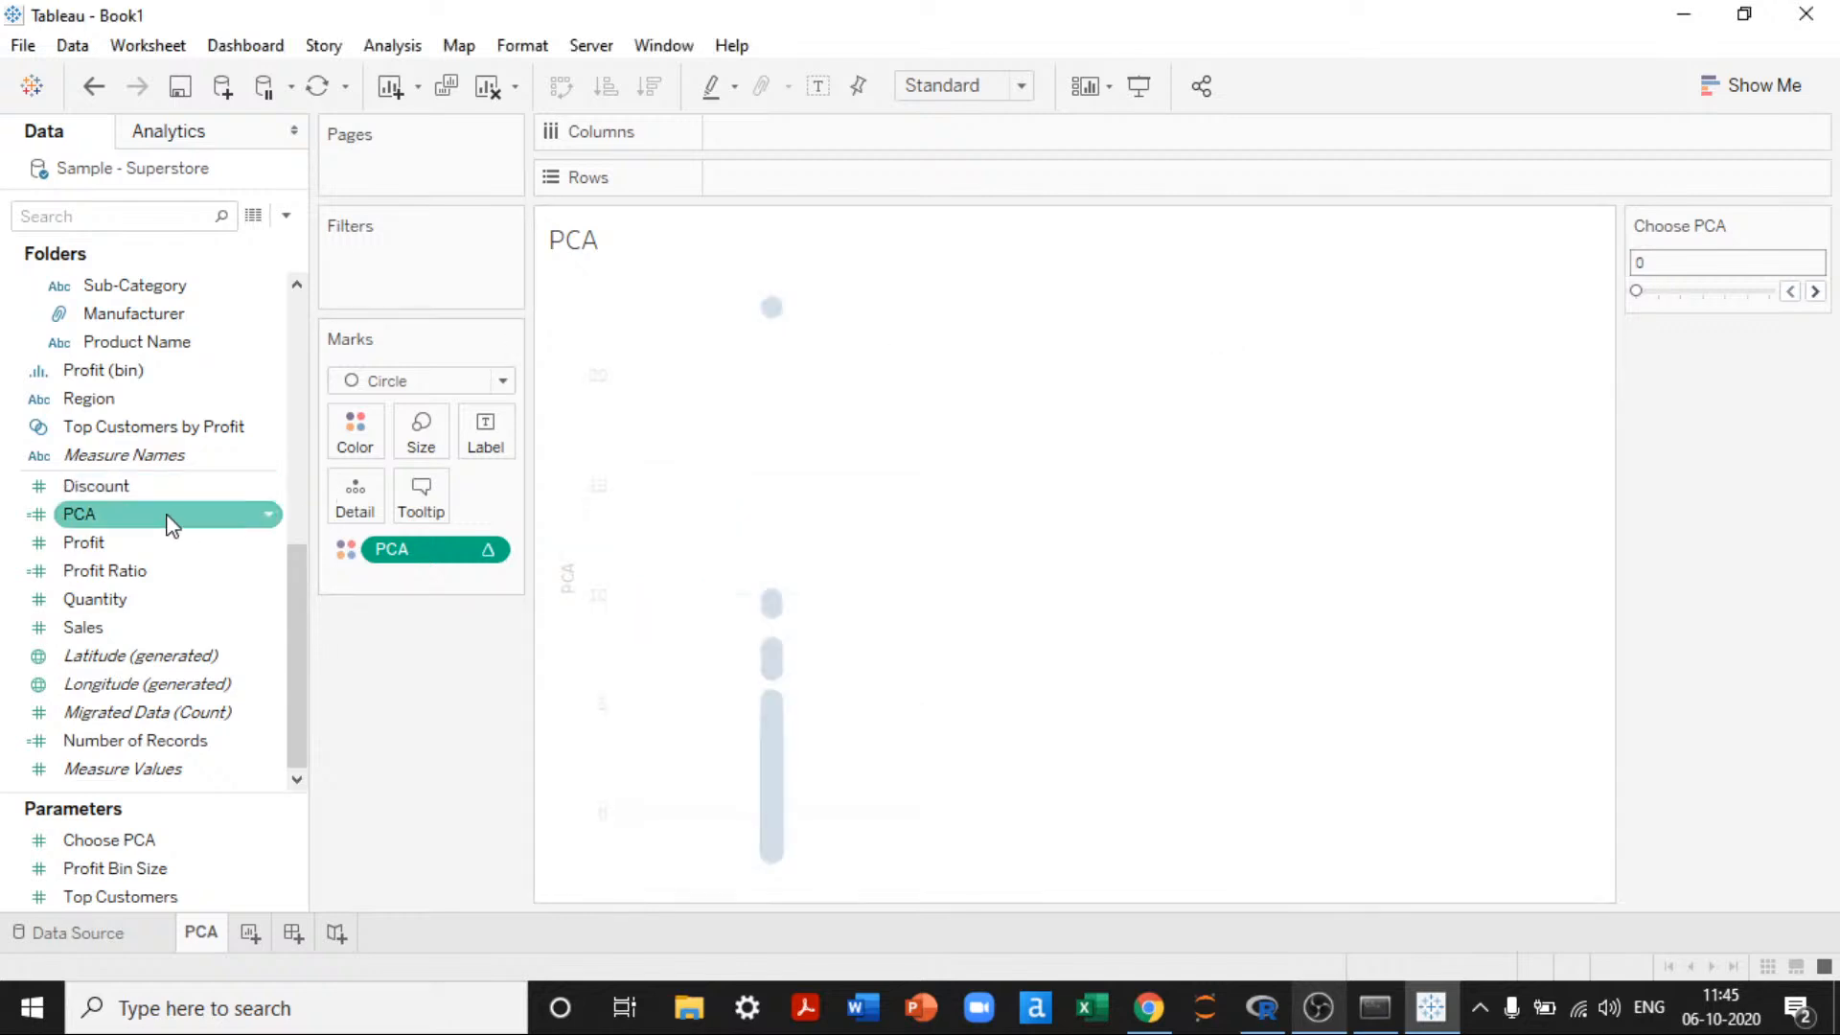
{"action": "right_click", "coordinate": [161, 531]}
{"action": "left_click", "coordinate": [272, 130]}
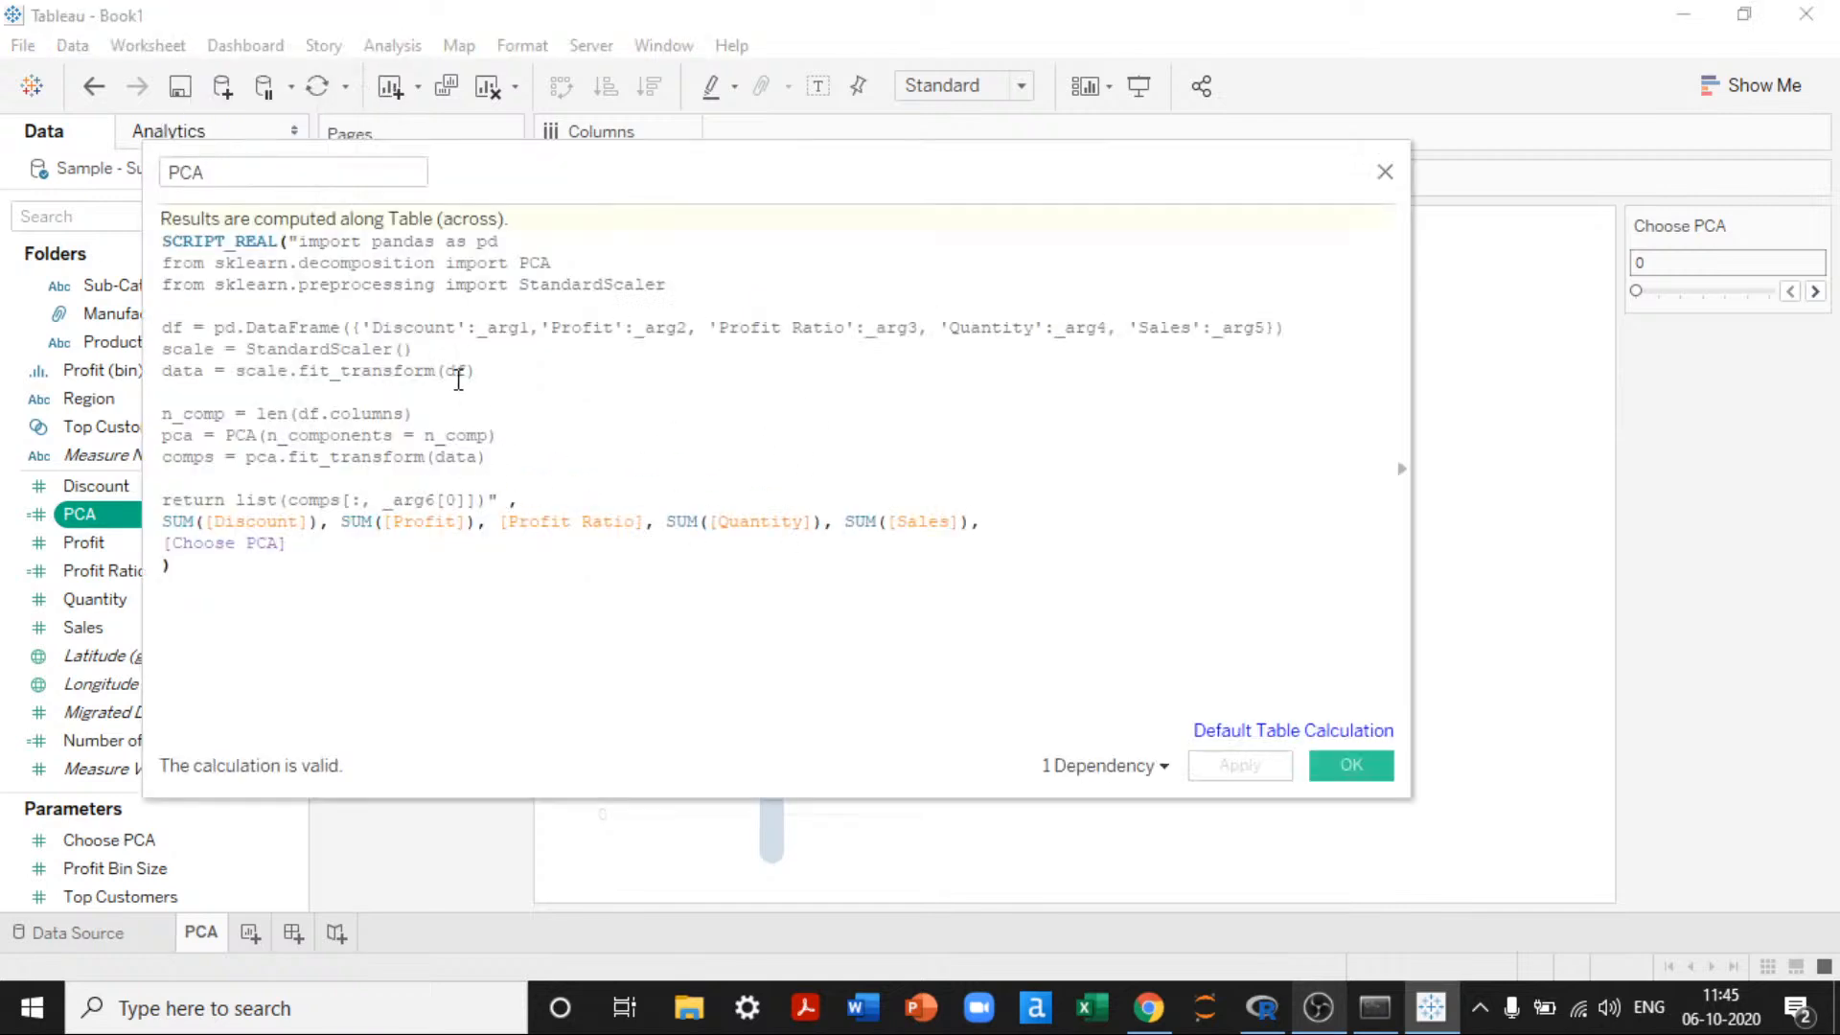
{"action": "left_click", "coordinate": [487, 435]}
{"action": "double_click", "coordinate": [479, 435]}
{"action": "type", "text": "2"}
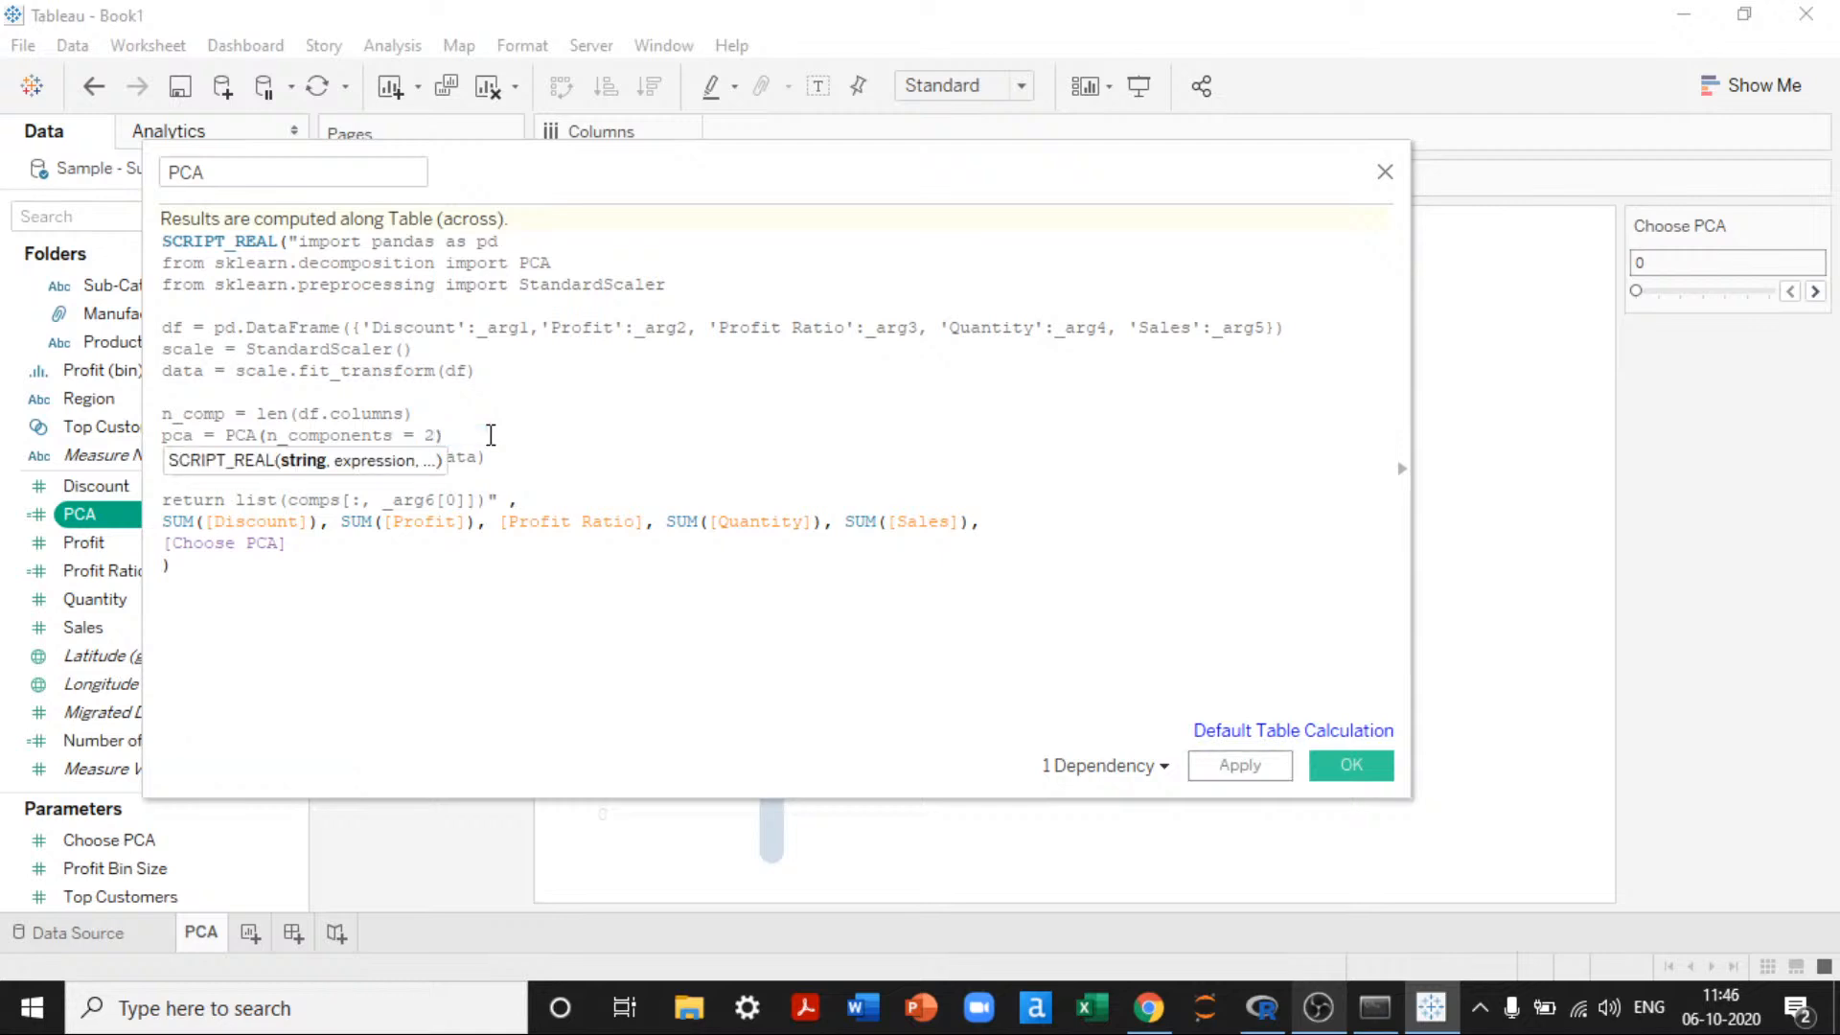
{"action": "left_click", "coordinate": [1236, 764]}
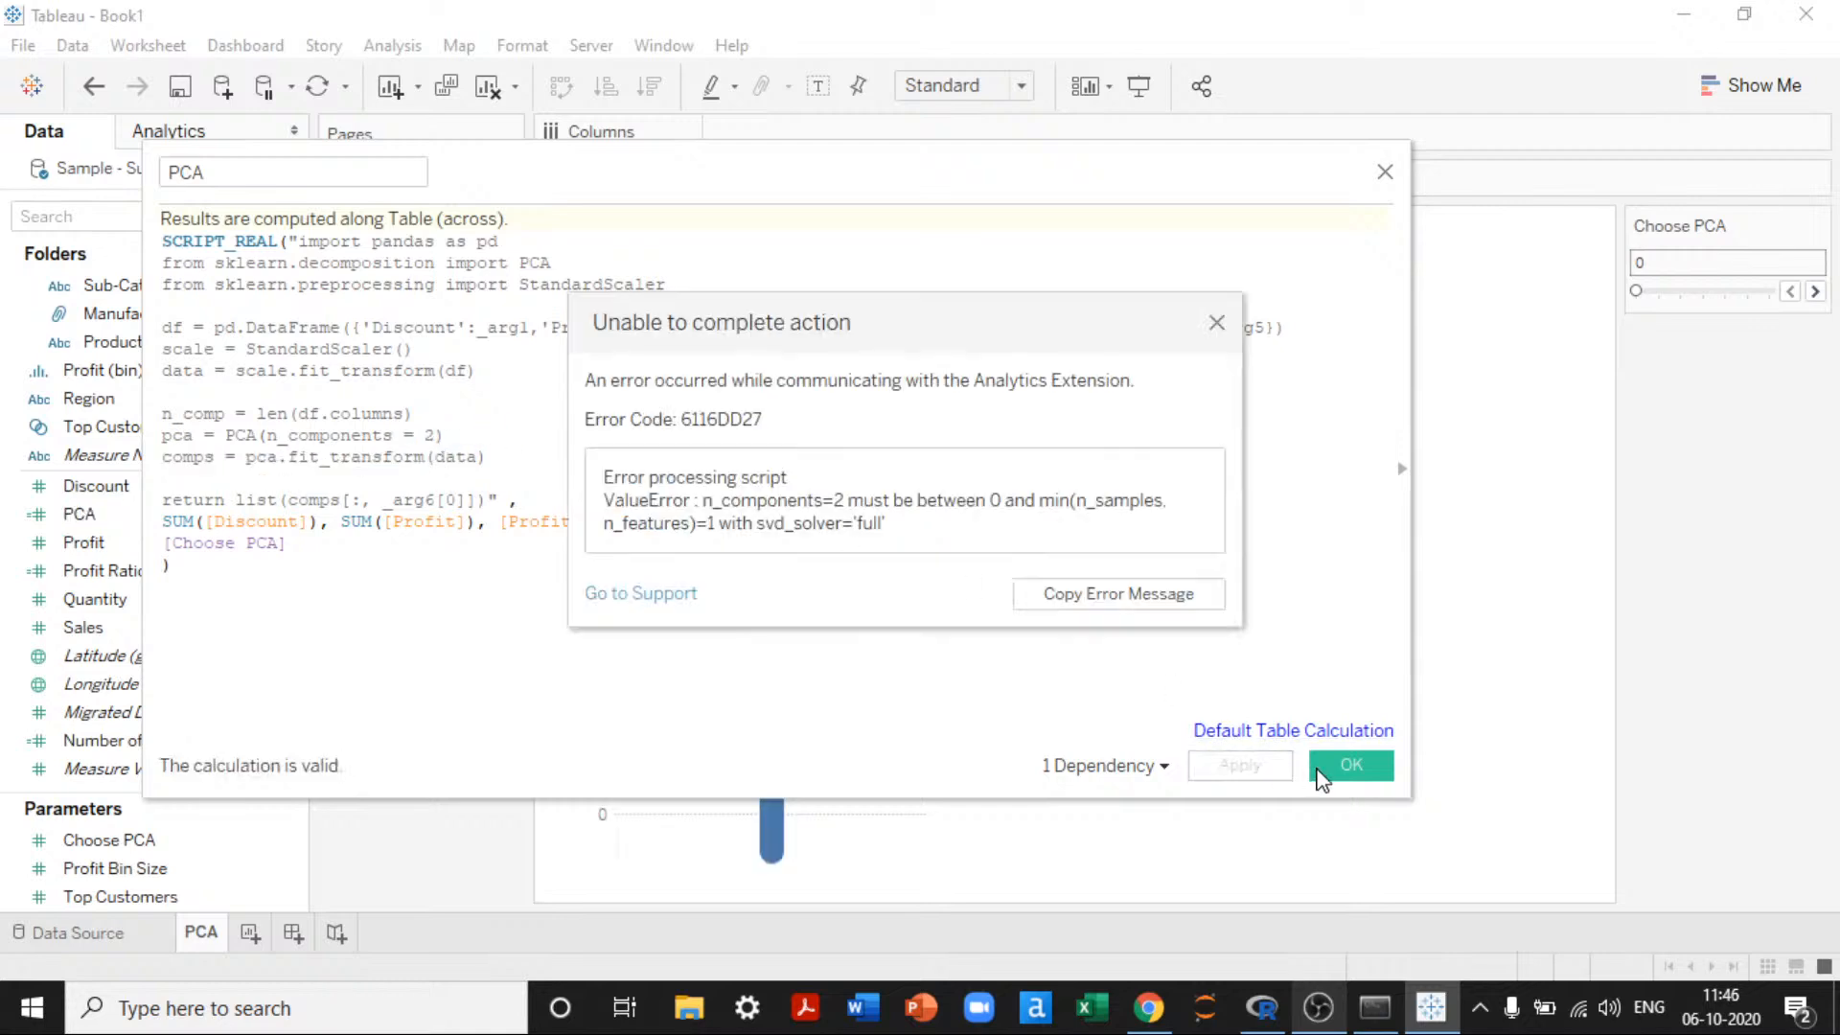
{"action": "left_click", "coordinate": [1215, 324]}
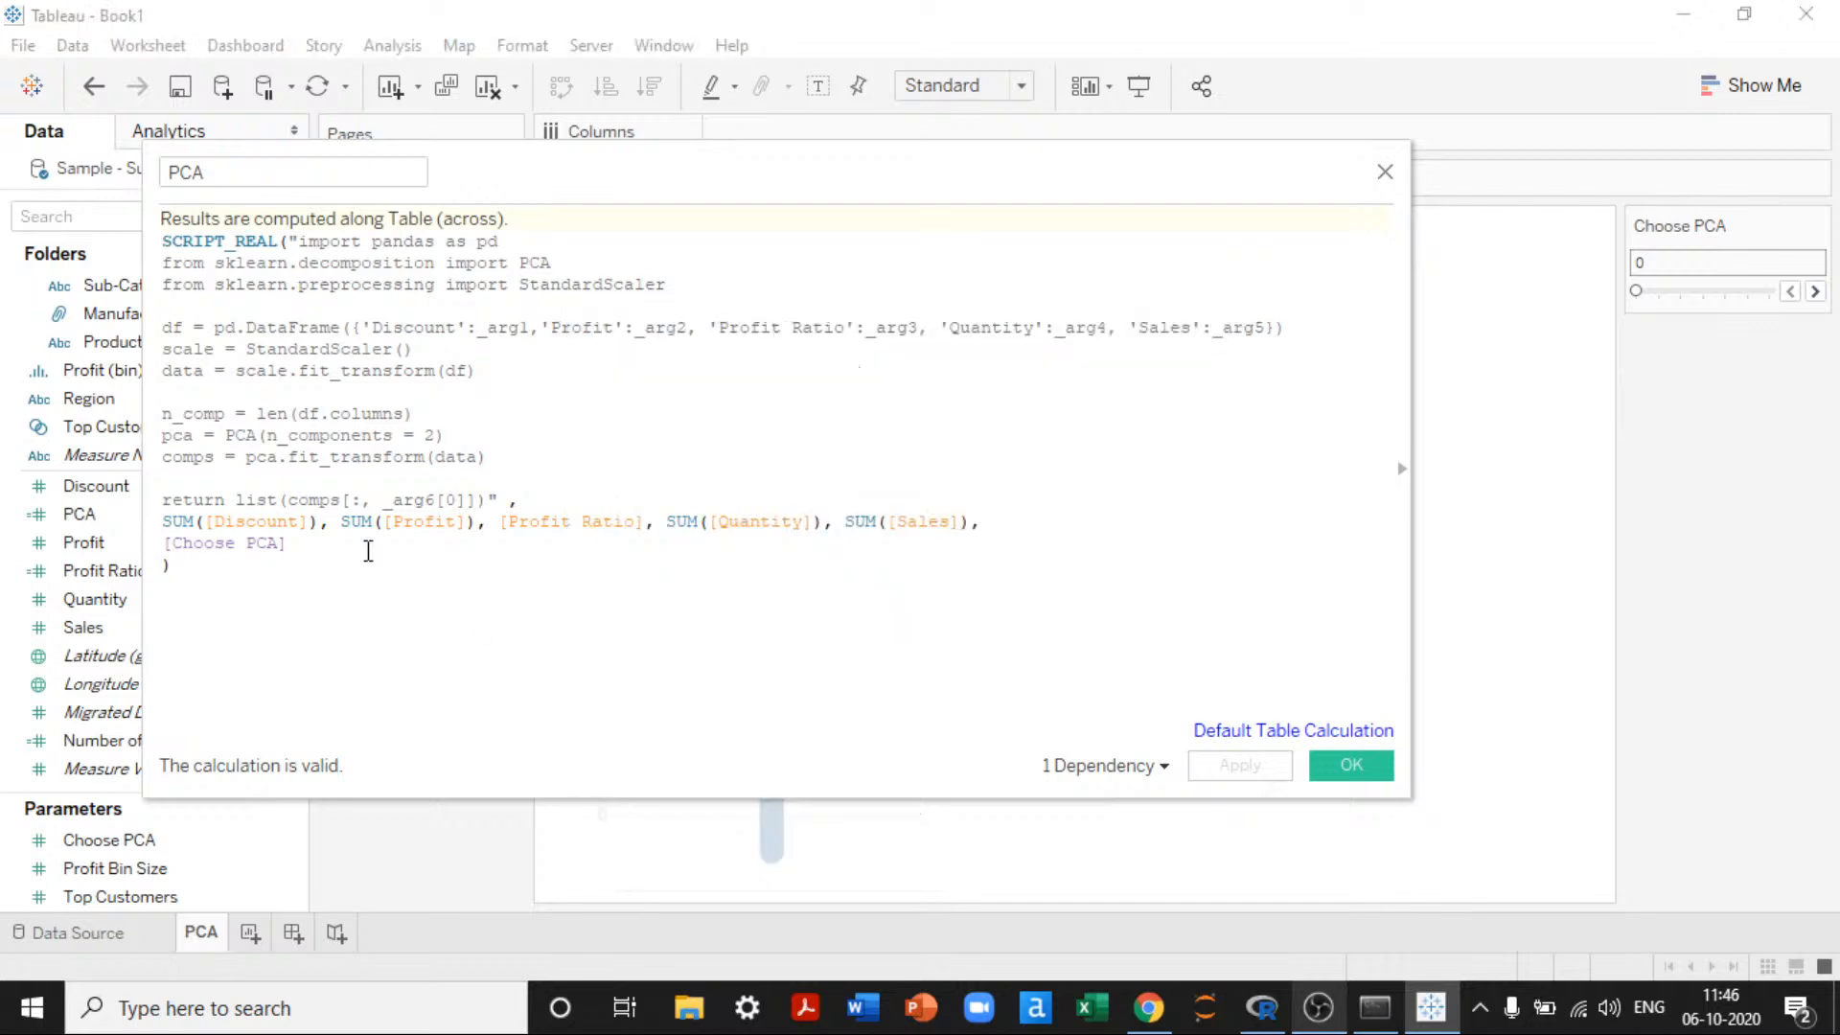
Step: Change the PCA script's return expression to list(comps[:, _arg6]), apply and save the calculation, dismissing the error dialog
{"action": "left_click", "coordinate": [457, 498]}
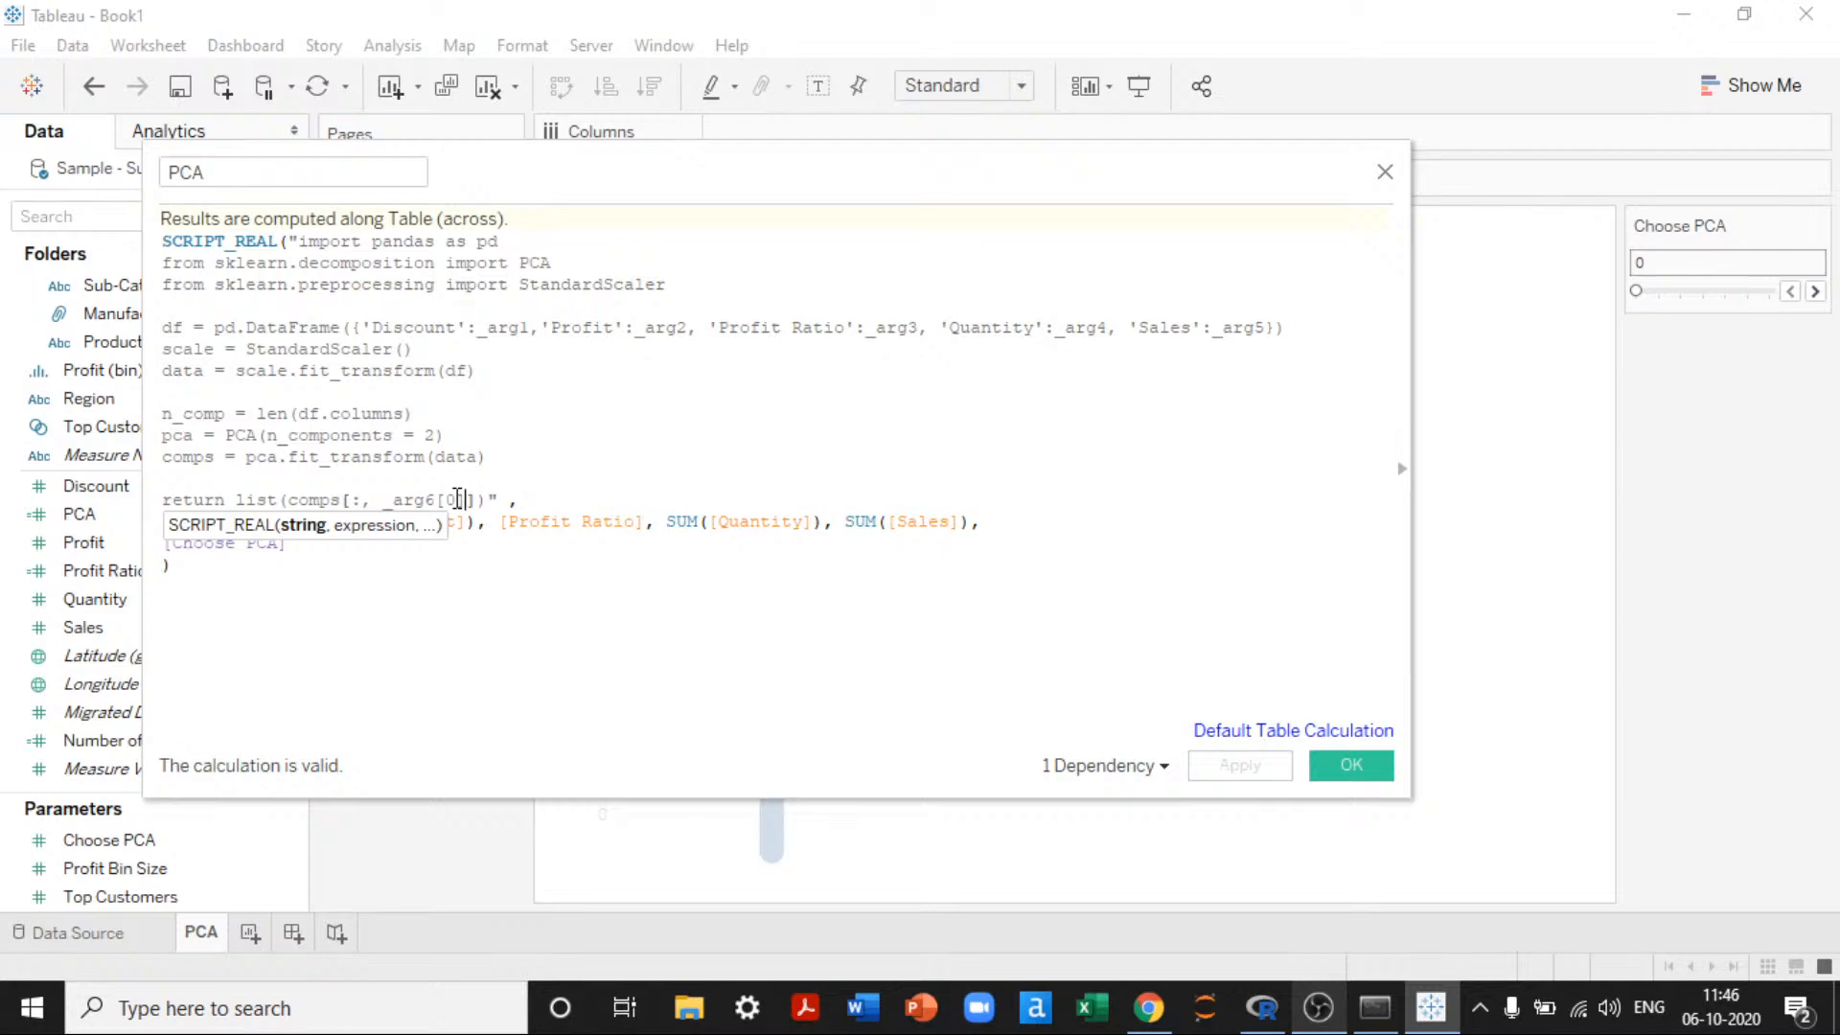
{"action": "key", "text": "BackSpace"}
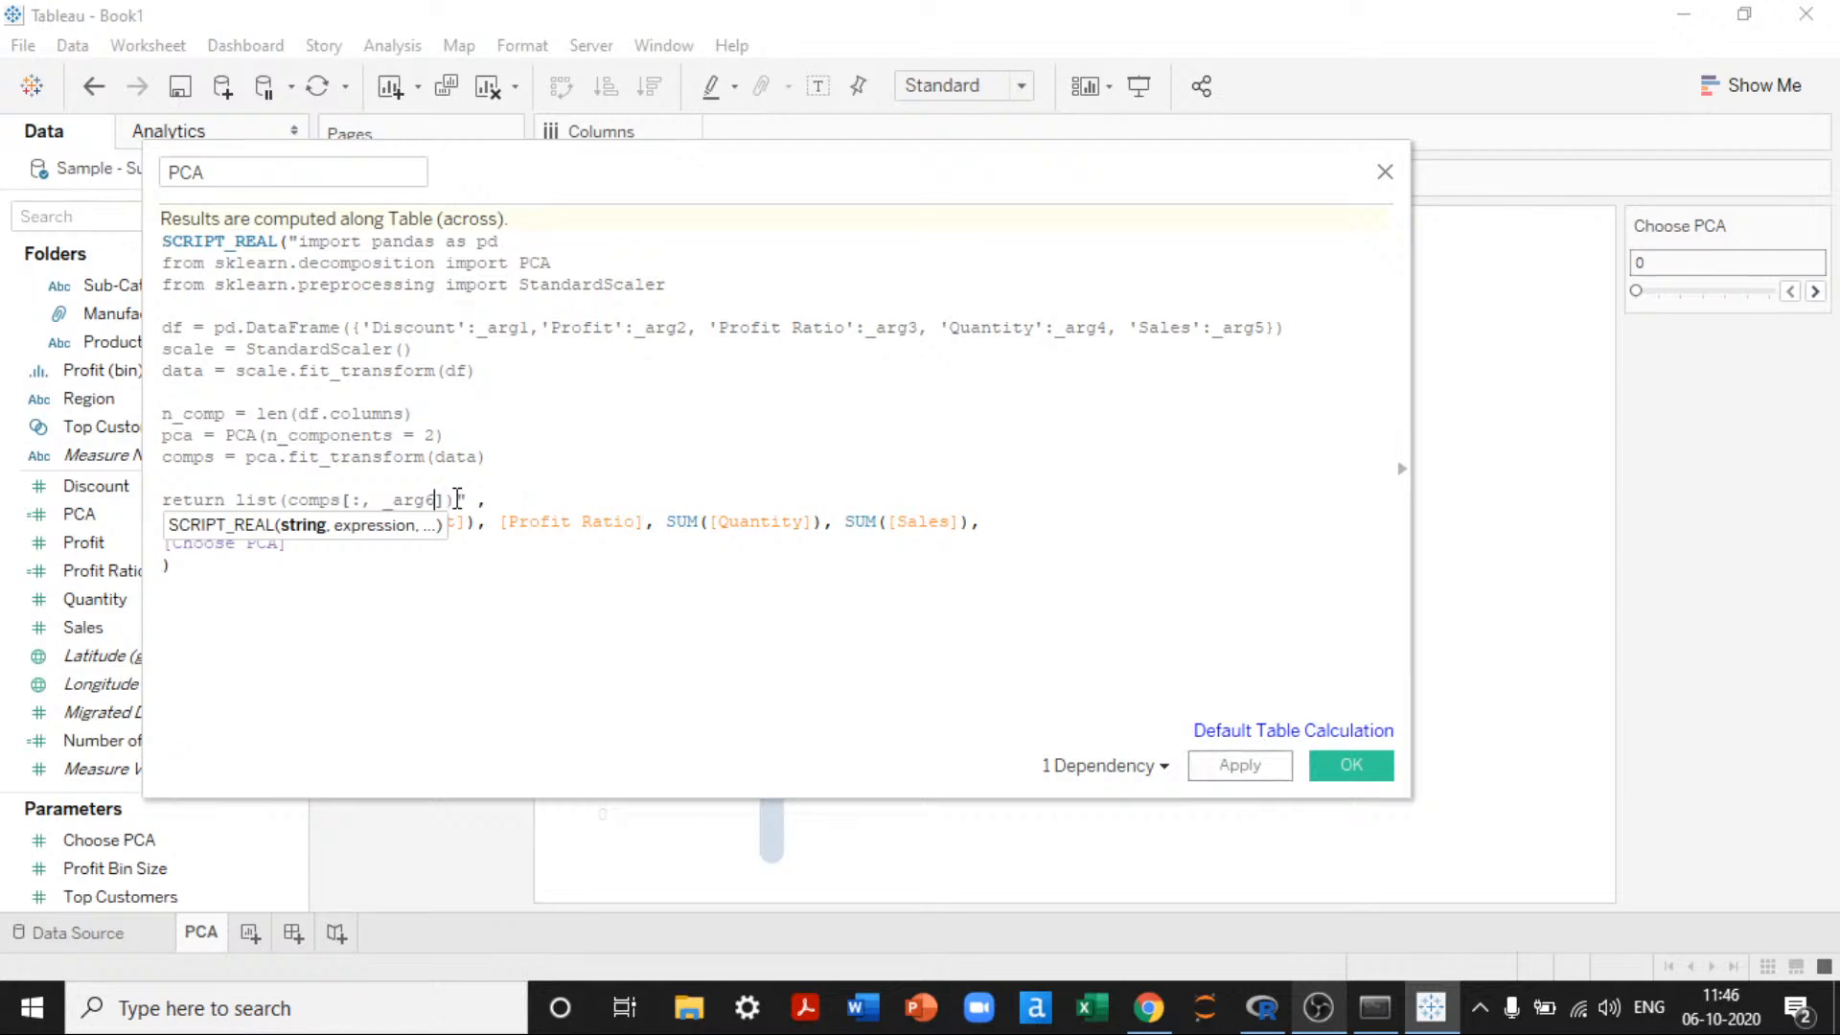
{"action": "type", "text": "0"}
{"action": "key", "text": "BackSpace"}
{"action": "left_click", "coordinate": [1236, 765]}
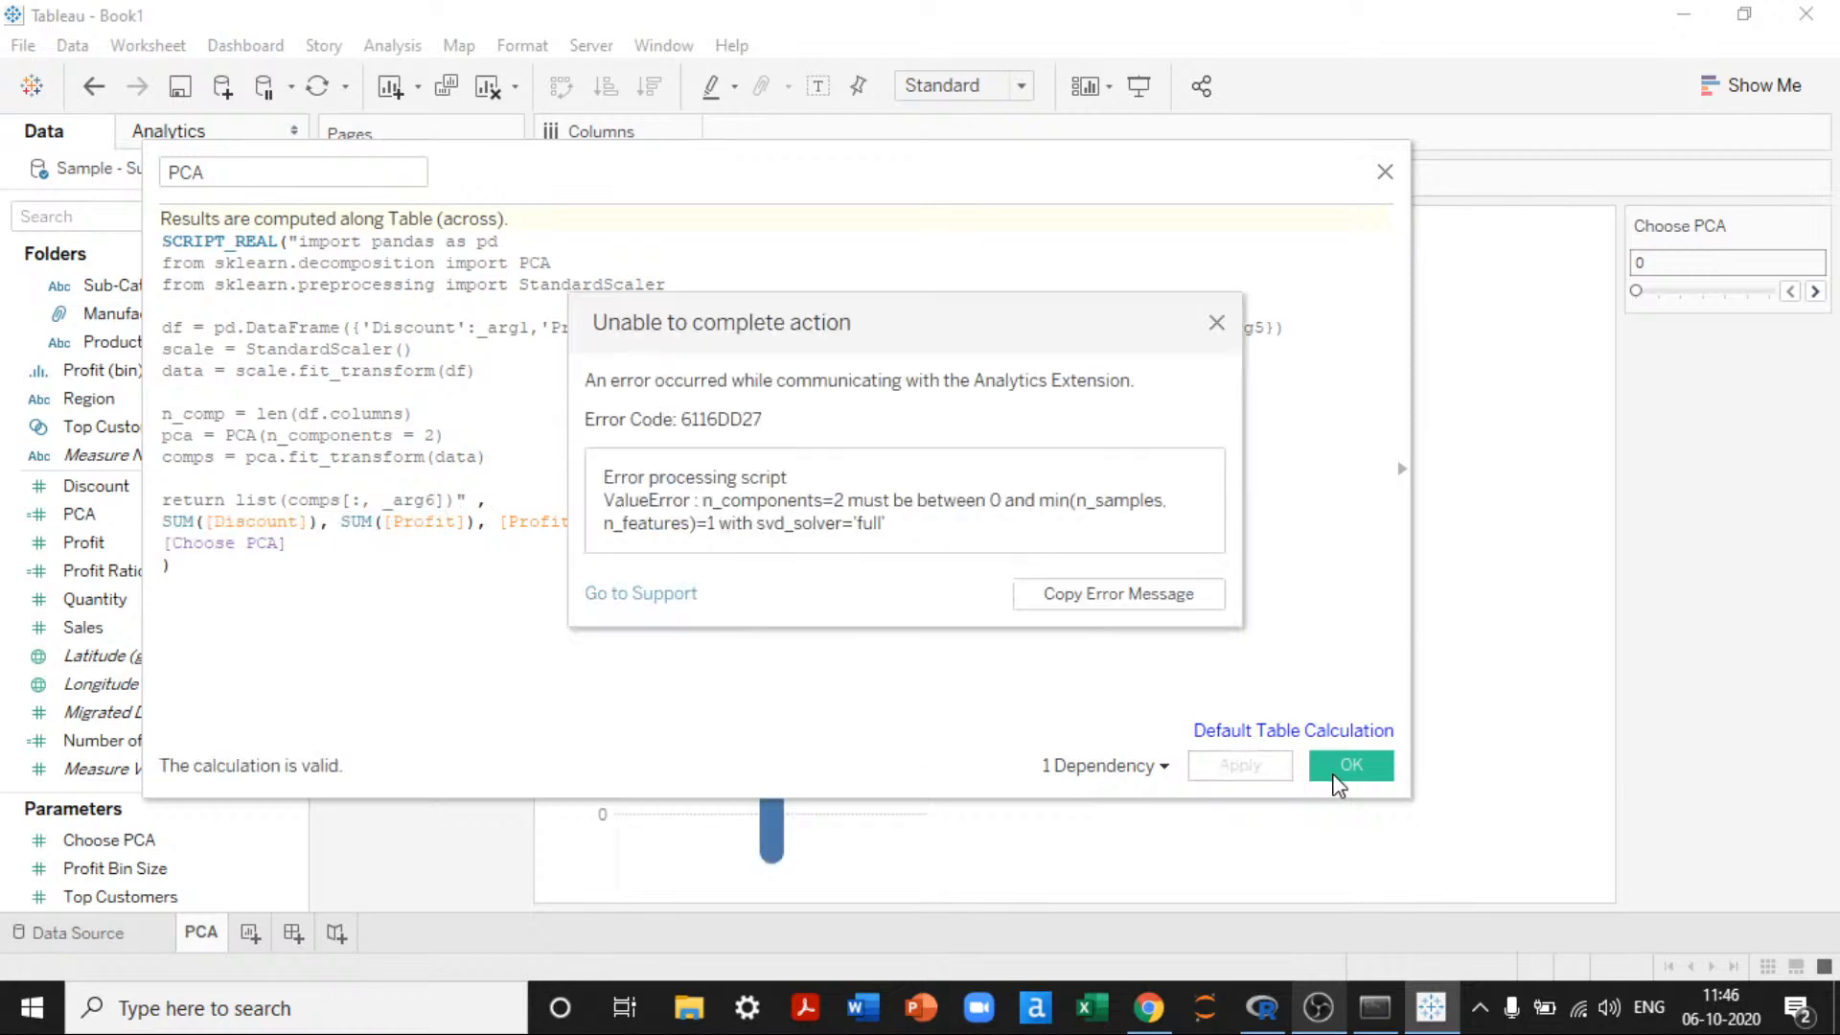
{"action": "left_click", "coordinate": [1216, 323]}
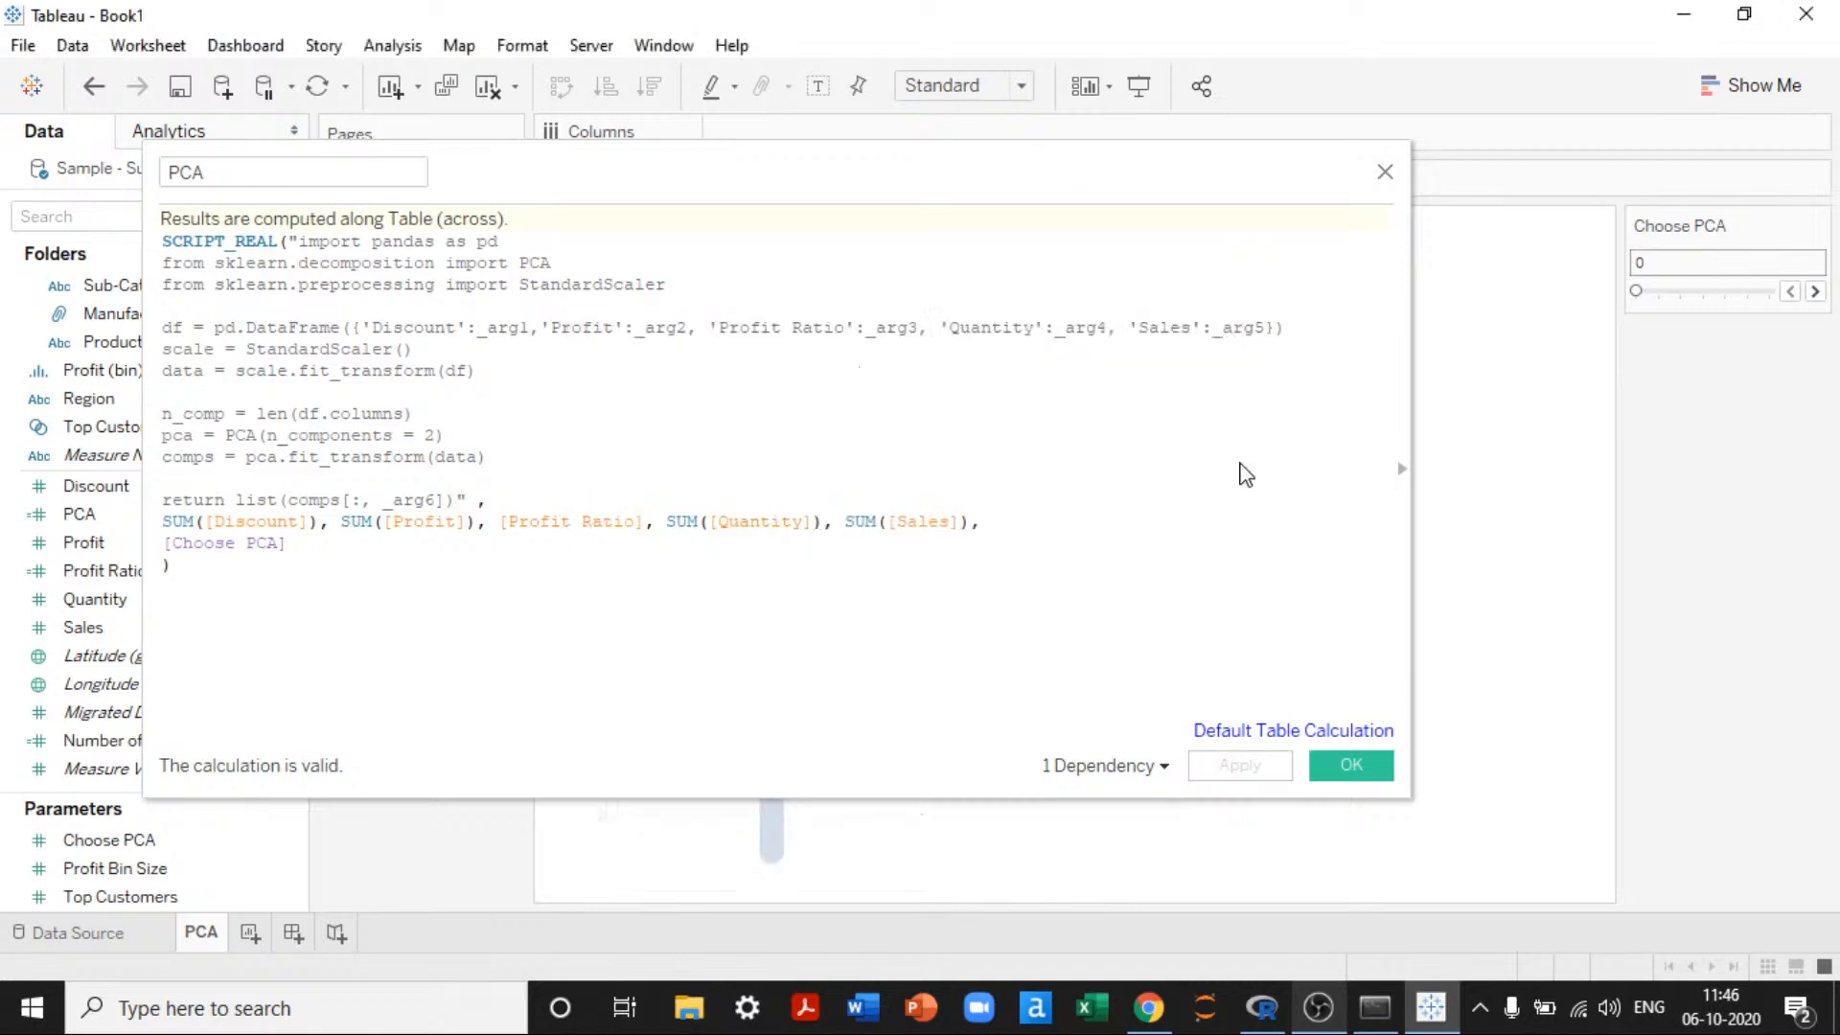
{"action": "left_click", "coordinate": [1348, 764]}
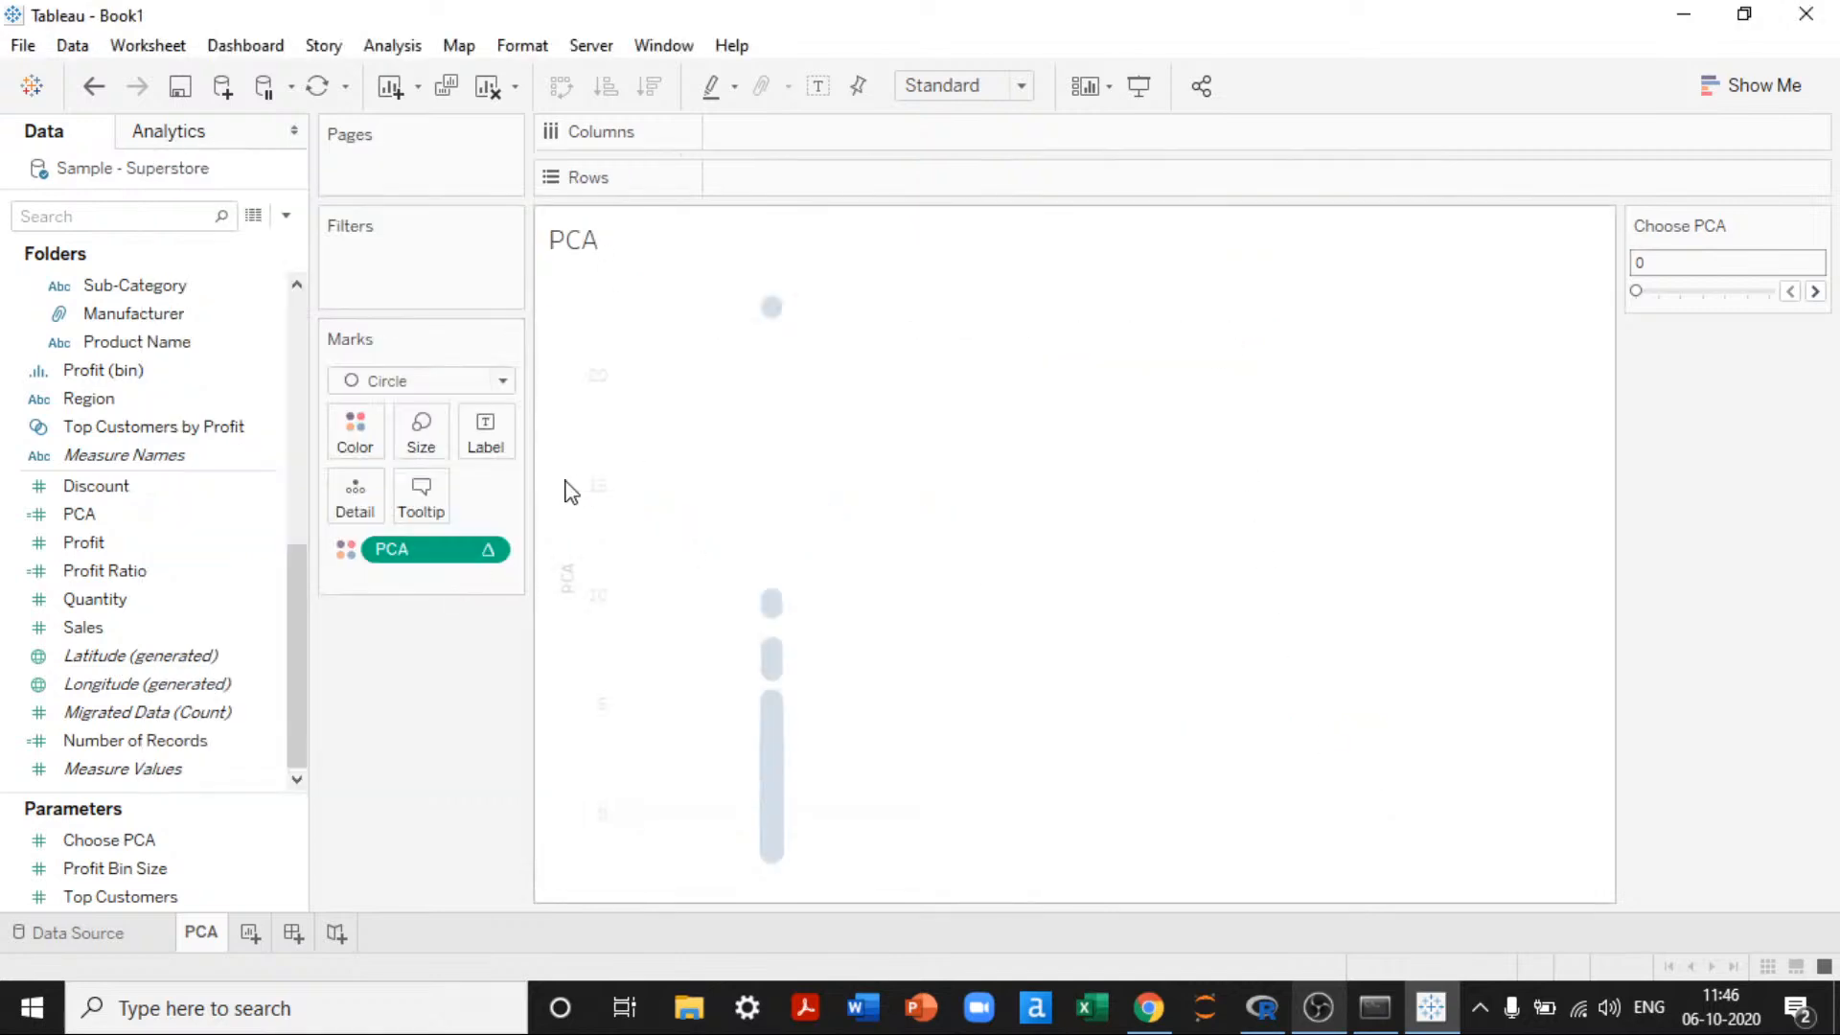
Step: Remove PCA from Color on the Marks card, place the PCA field on Rows, and dismiss the error dialog
{"action": "left_click_drag", "start_coordinate": [404, 544], "coordinate": [181, 586]}
{"action": "left_click", "coordinate": [100, 514]}
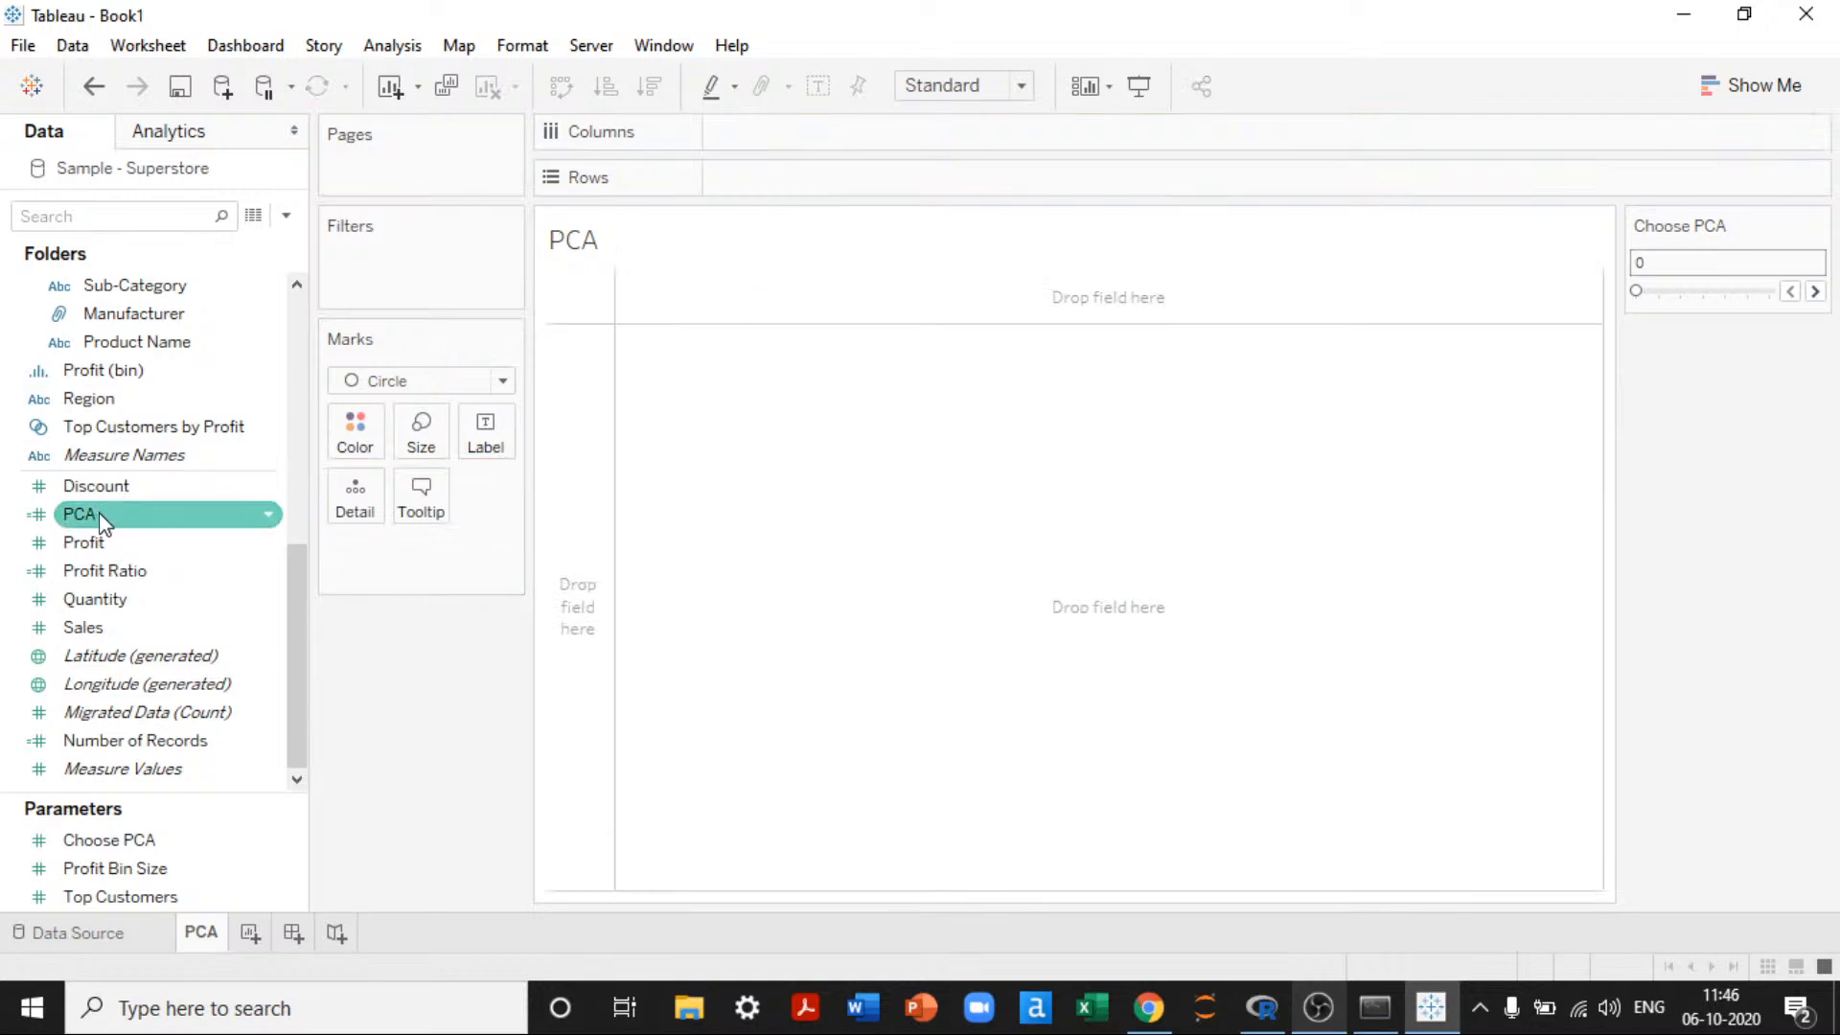
{"action": "left_click_drag", "start_coordinate": [115, 514], "coordinate": [784, 174]}
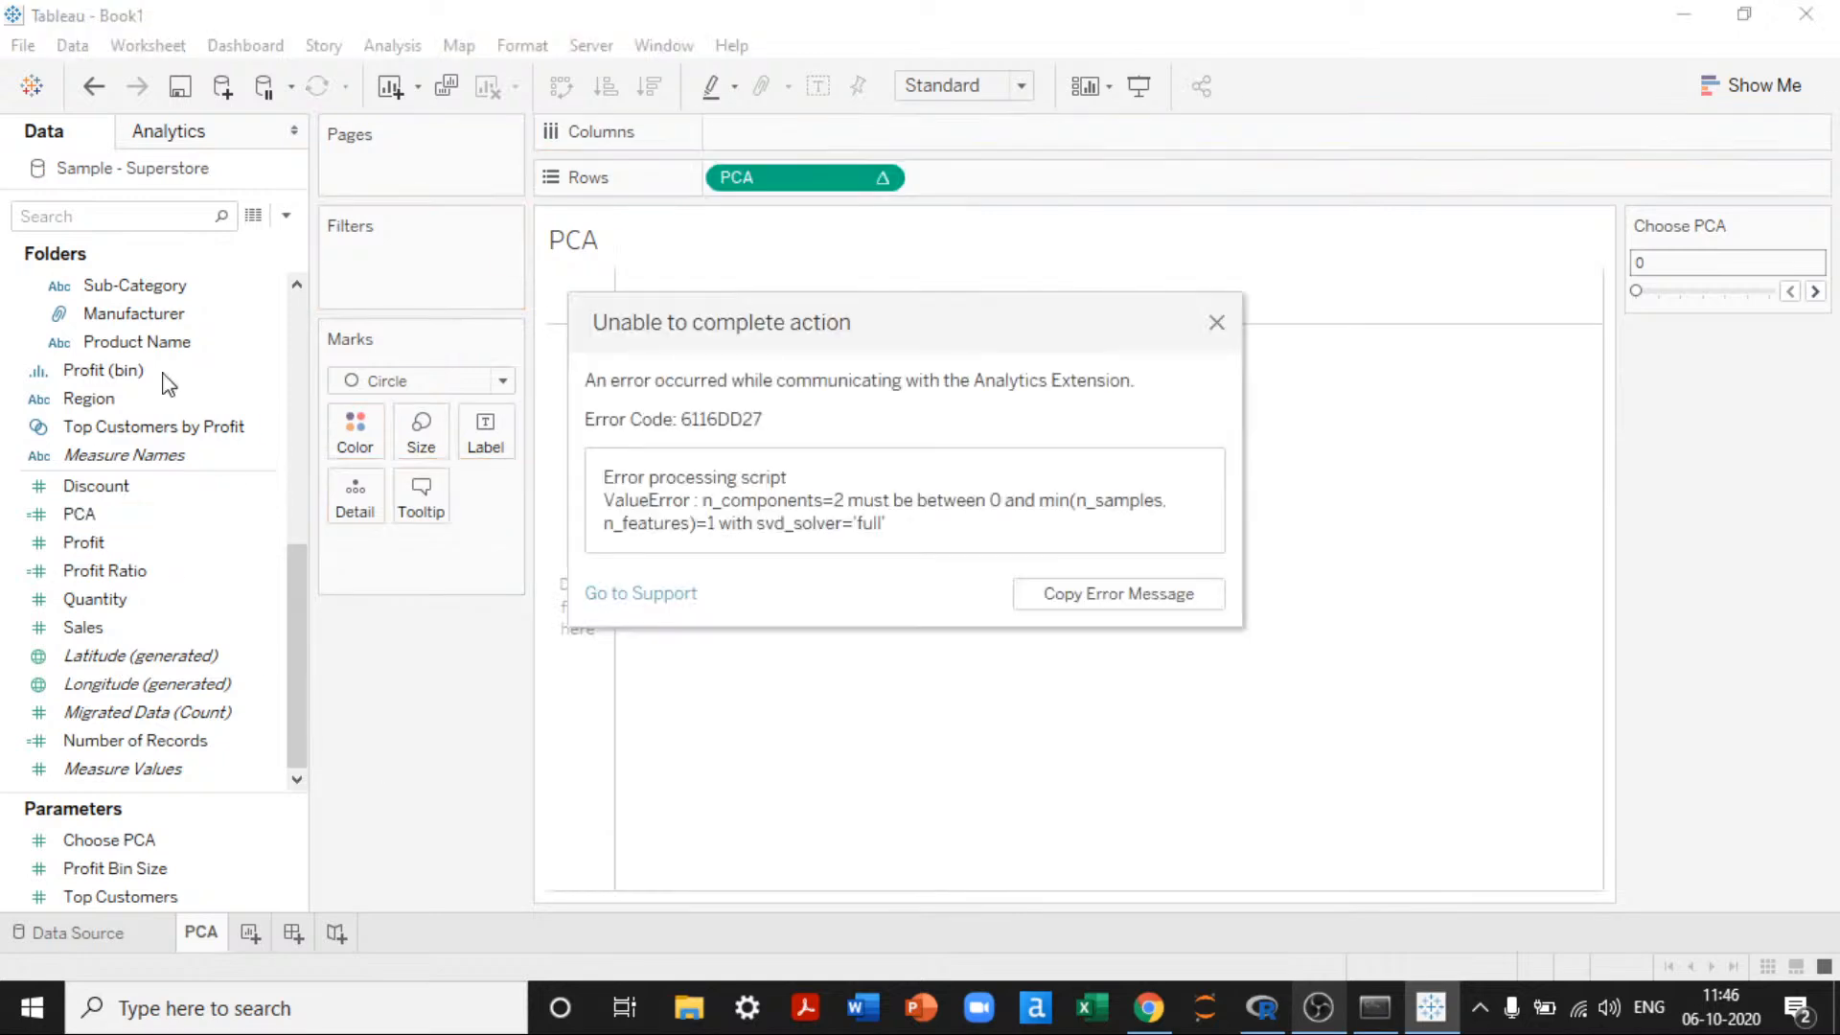
{"action": "left_click", "coordinate": [1216, 323]}
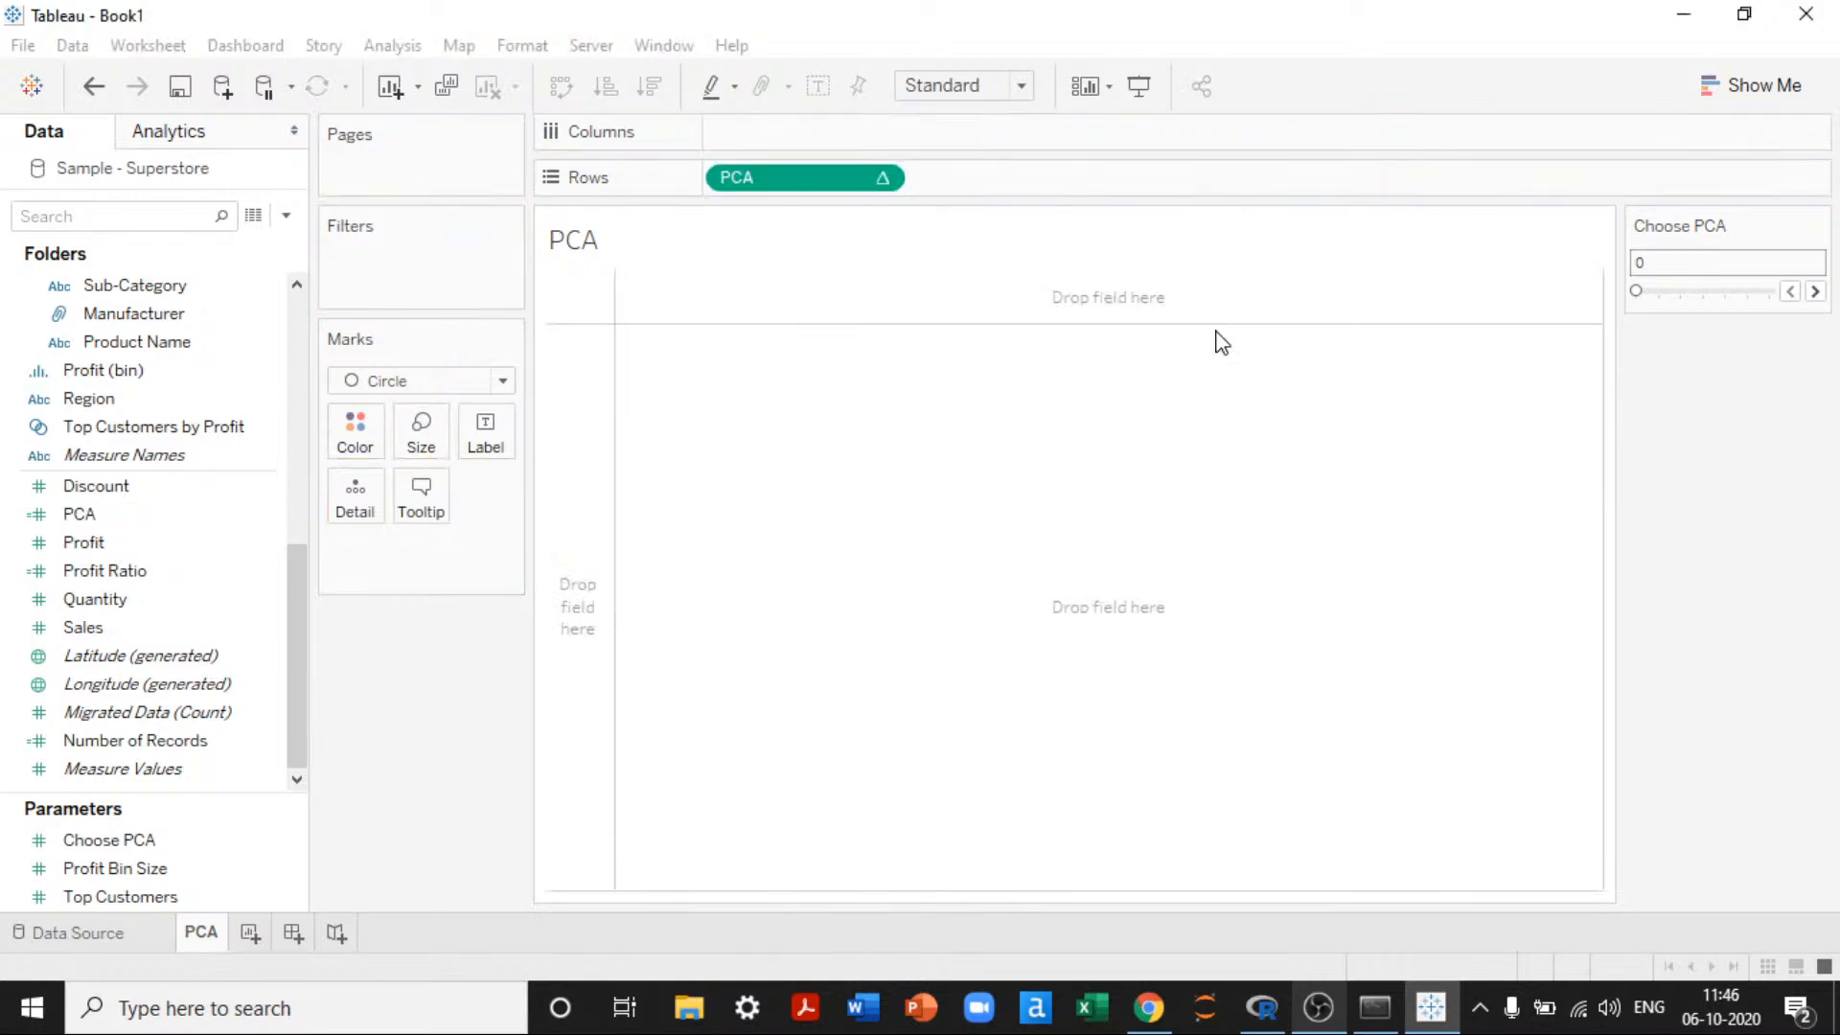
Step: Add Sub-Category to Detail on the Marks card, dismiss the error dialog, and set Choose PCA to 1
{"action": "scroll", "coordinate": [146, 389], "scroll_direction": "up", "scroll_amount": 2}
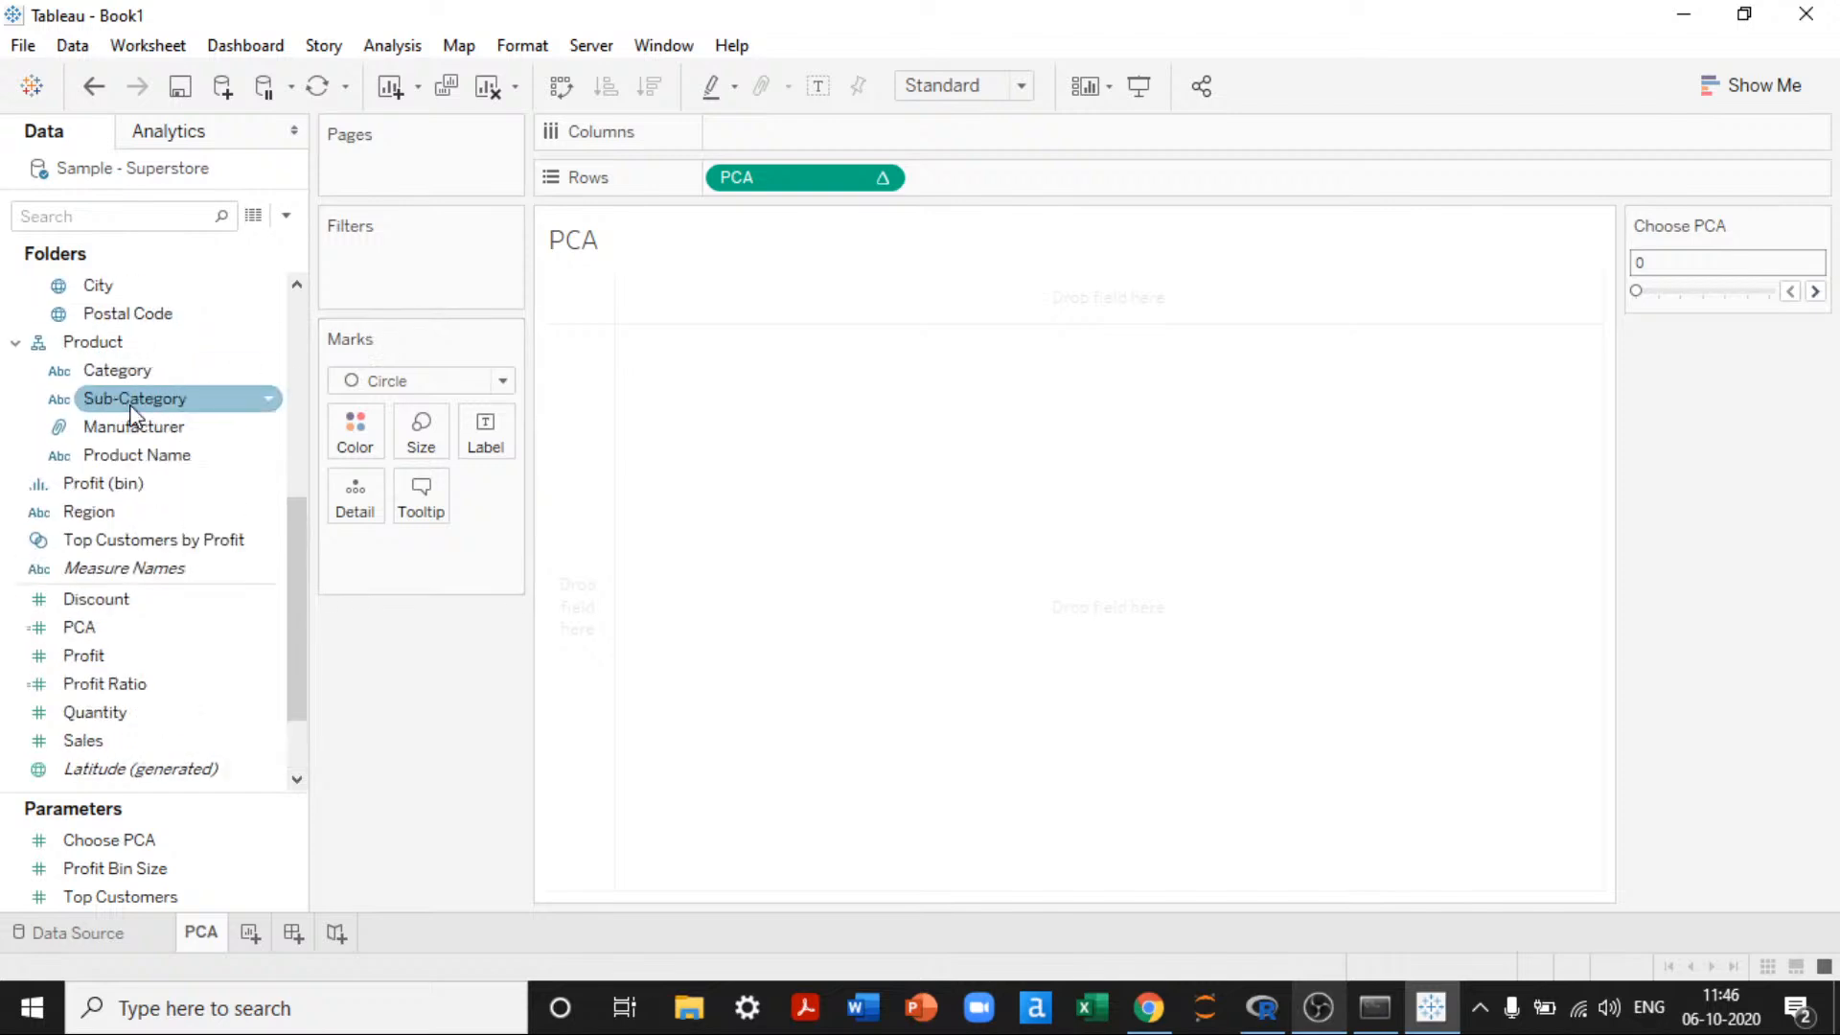
{"action": "left_click", "coordinate": [122, 402]}
{"action": "left_click_drag", "start_coordinate": [121, 410], "coordinate": [361, 500]}
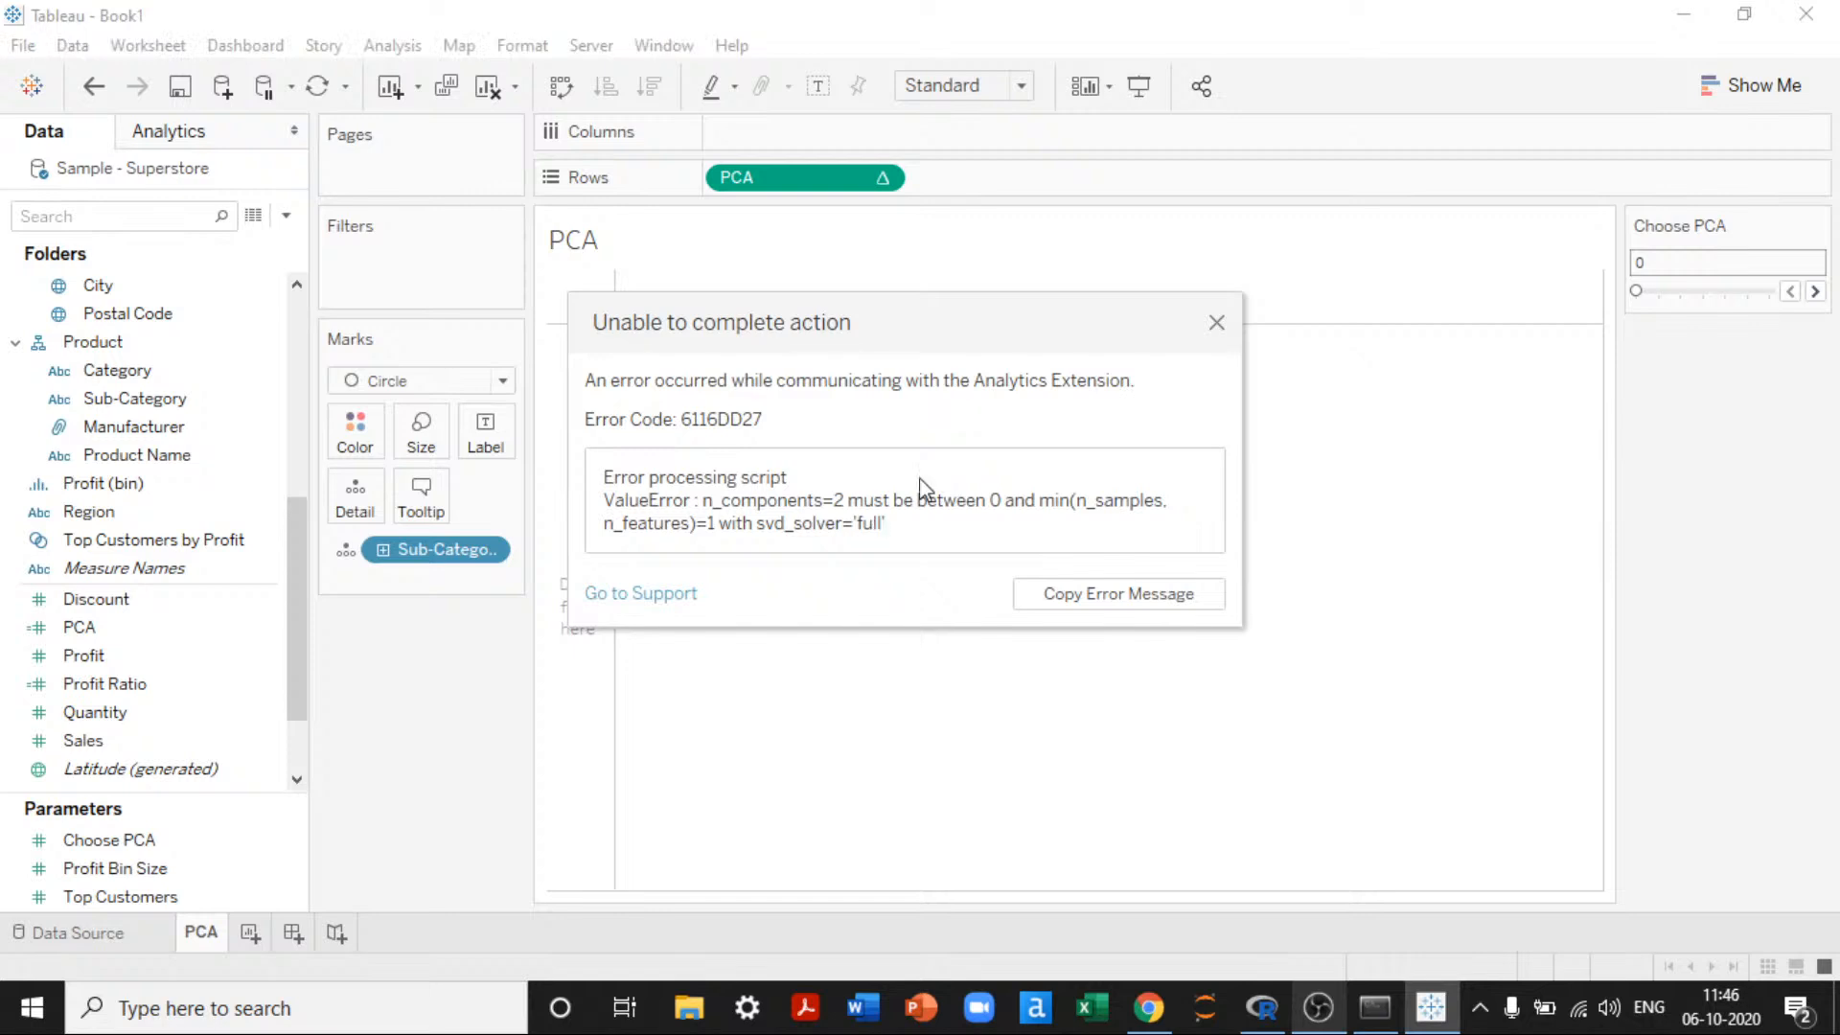
{"action": "left_click", "coordinate": [1217, 324]}
{"action": "left_click", "coordinate": [1217, 324]}
Step: Set the PCA field on Rows to compute using Sub-Category, and dismiss the error dialog
{"action": "left_click", "coordinate": [881, 179]}
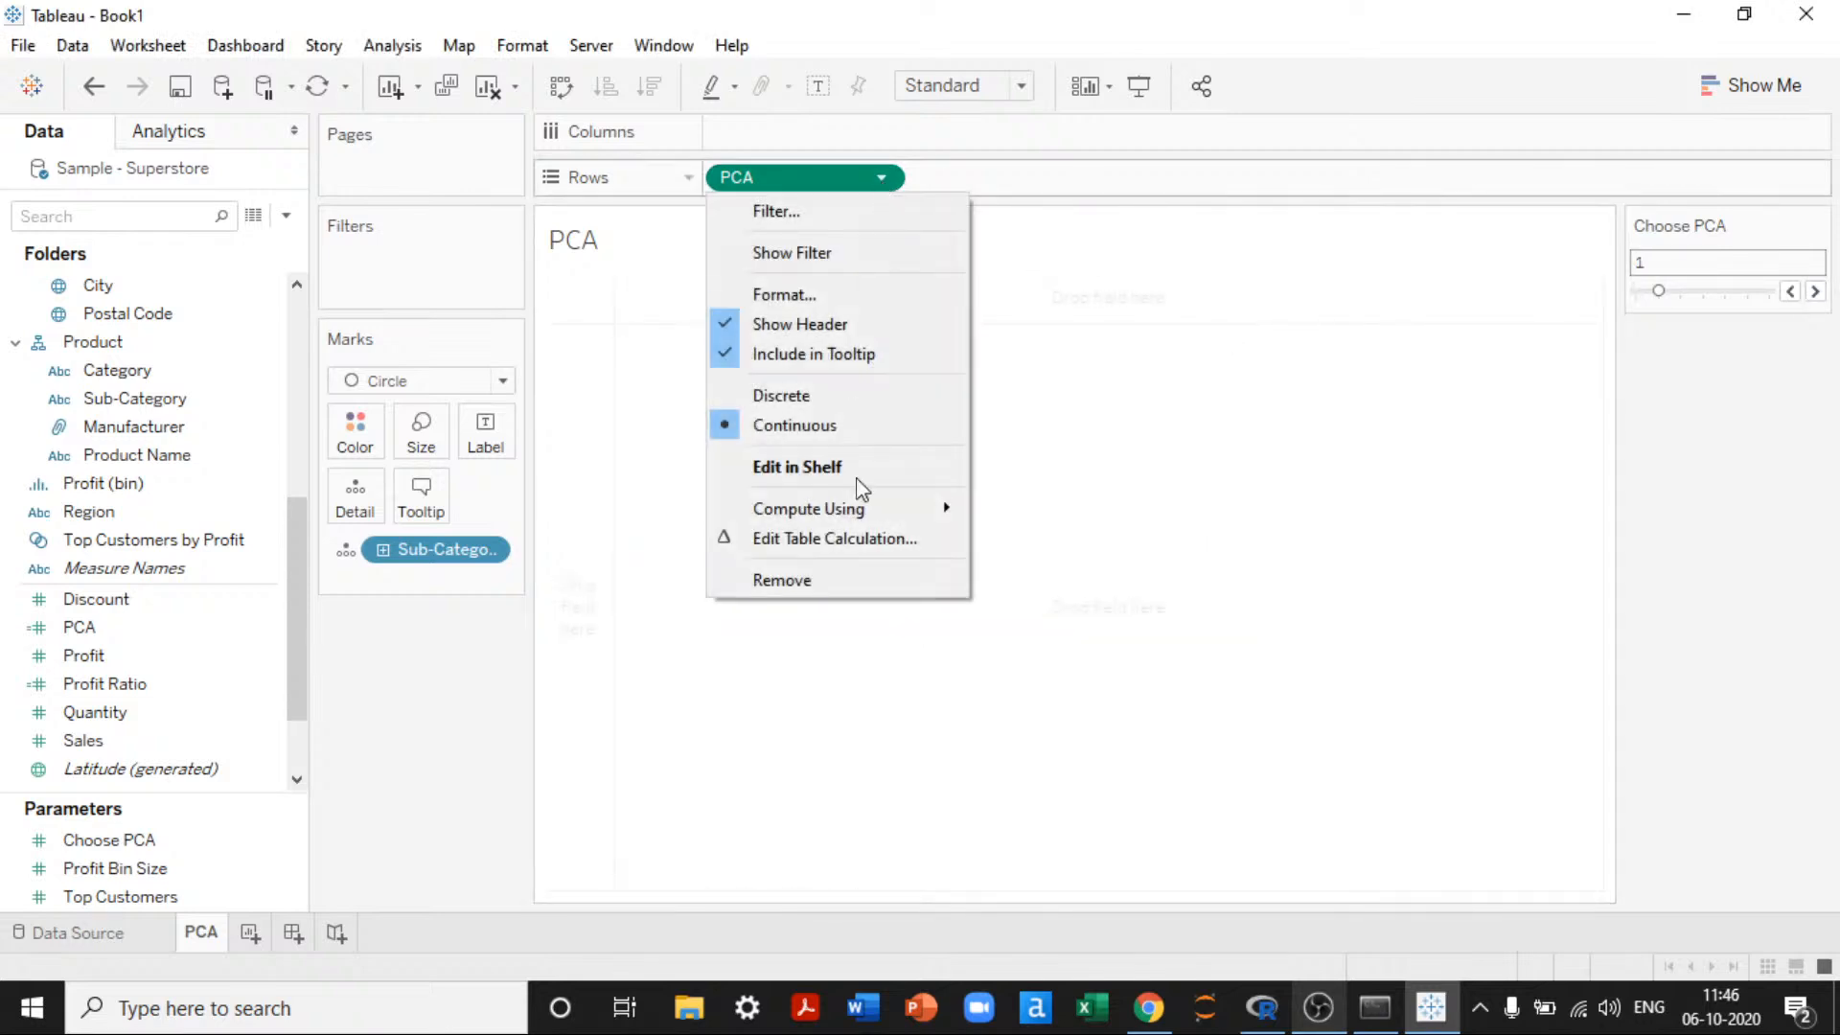
{"action": "mouse_move", "coordinate": [870, 508]}
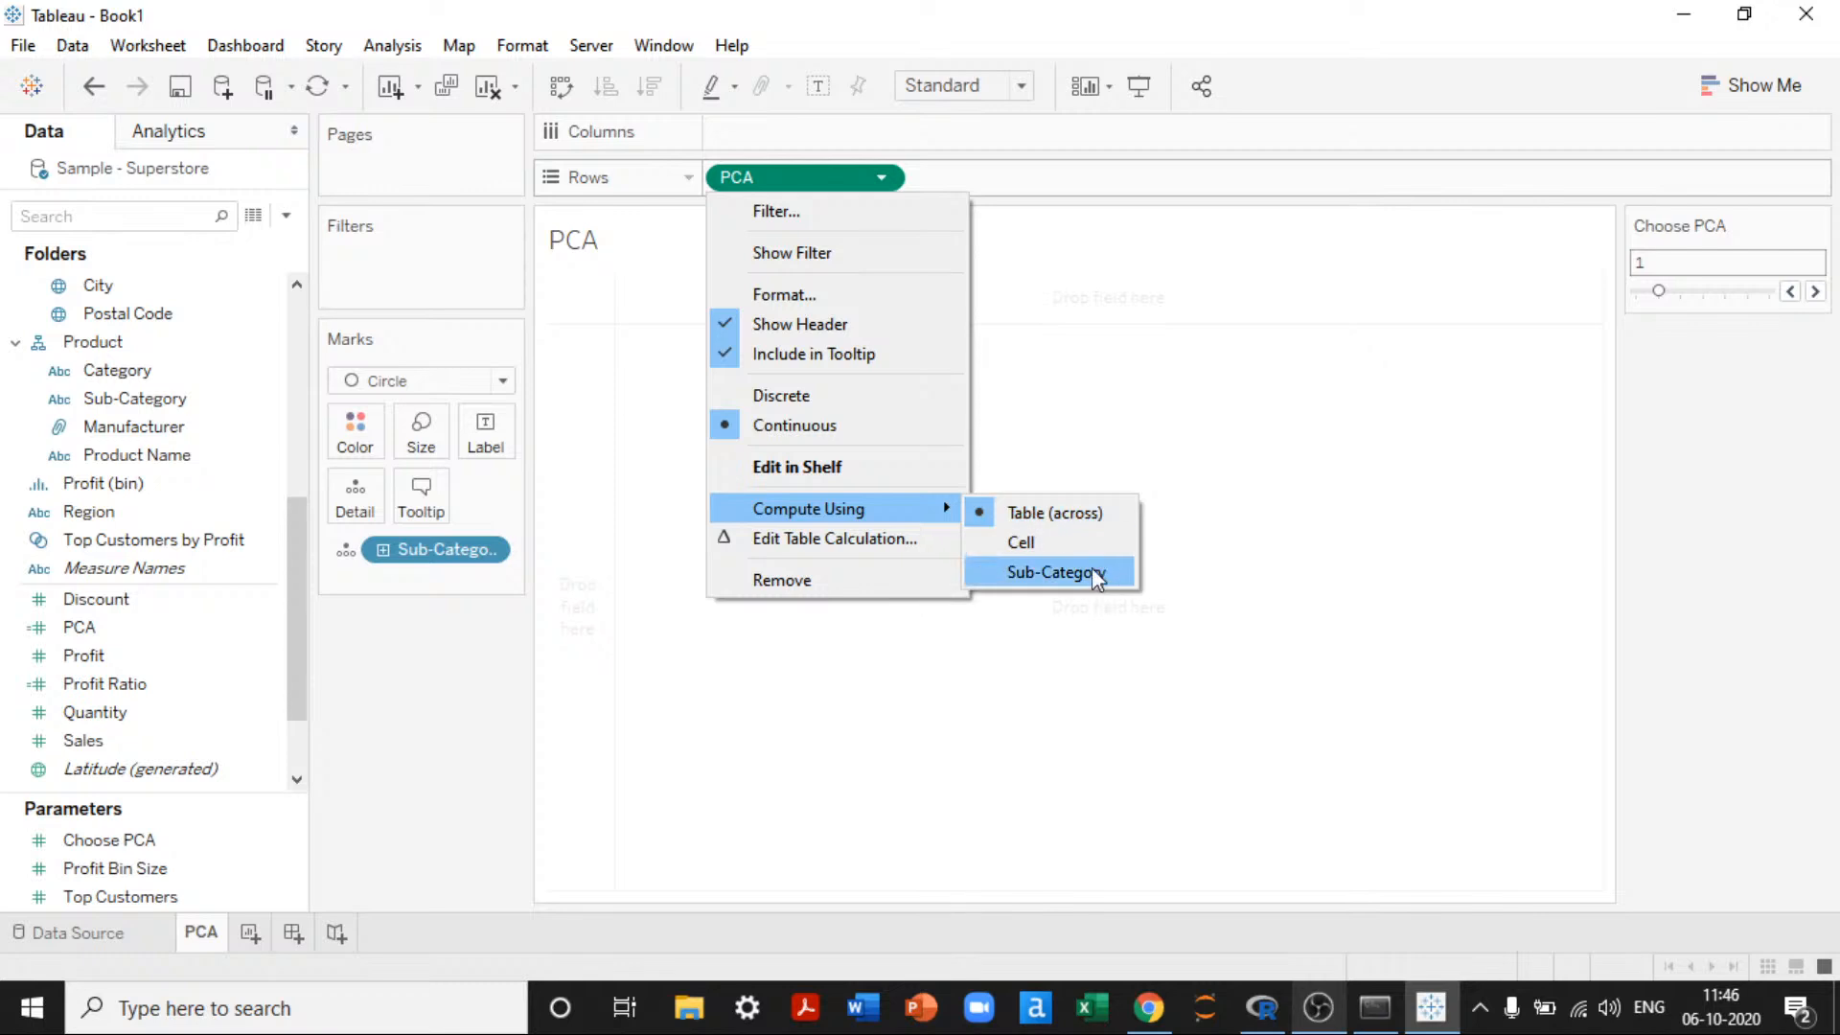
{"action": "left_click", "coordinate": [1095, 573]}
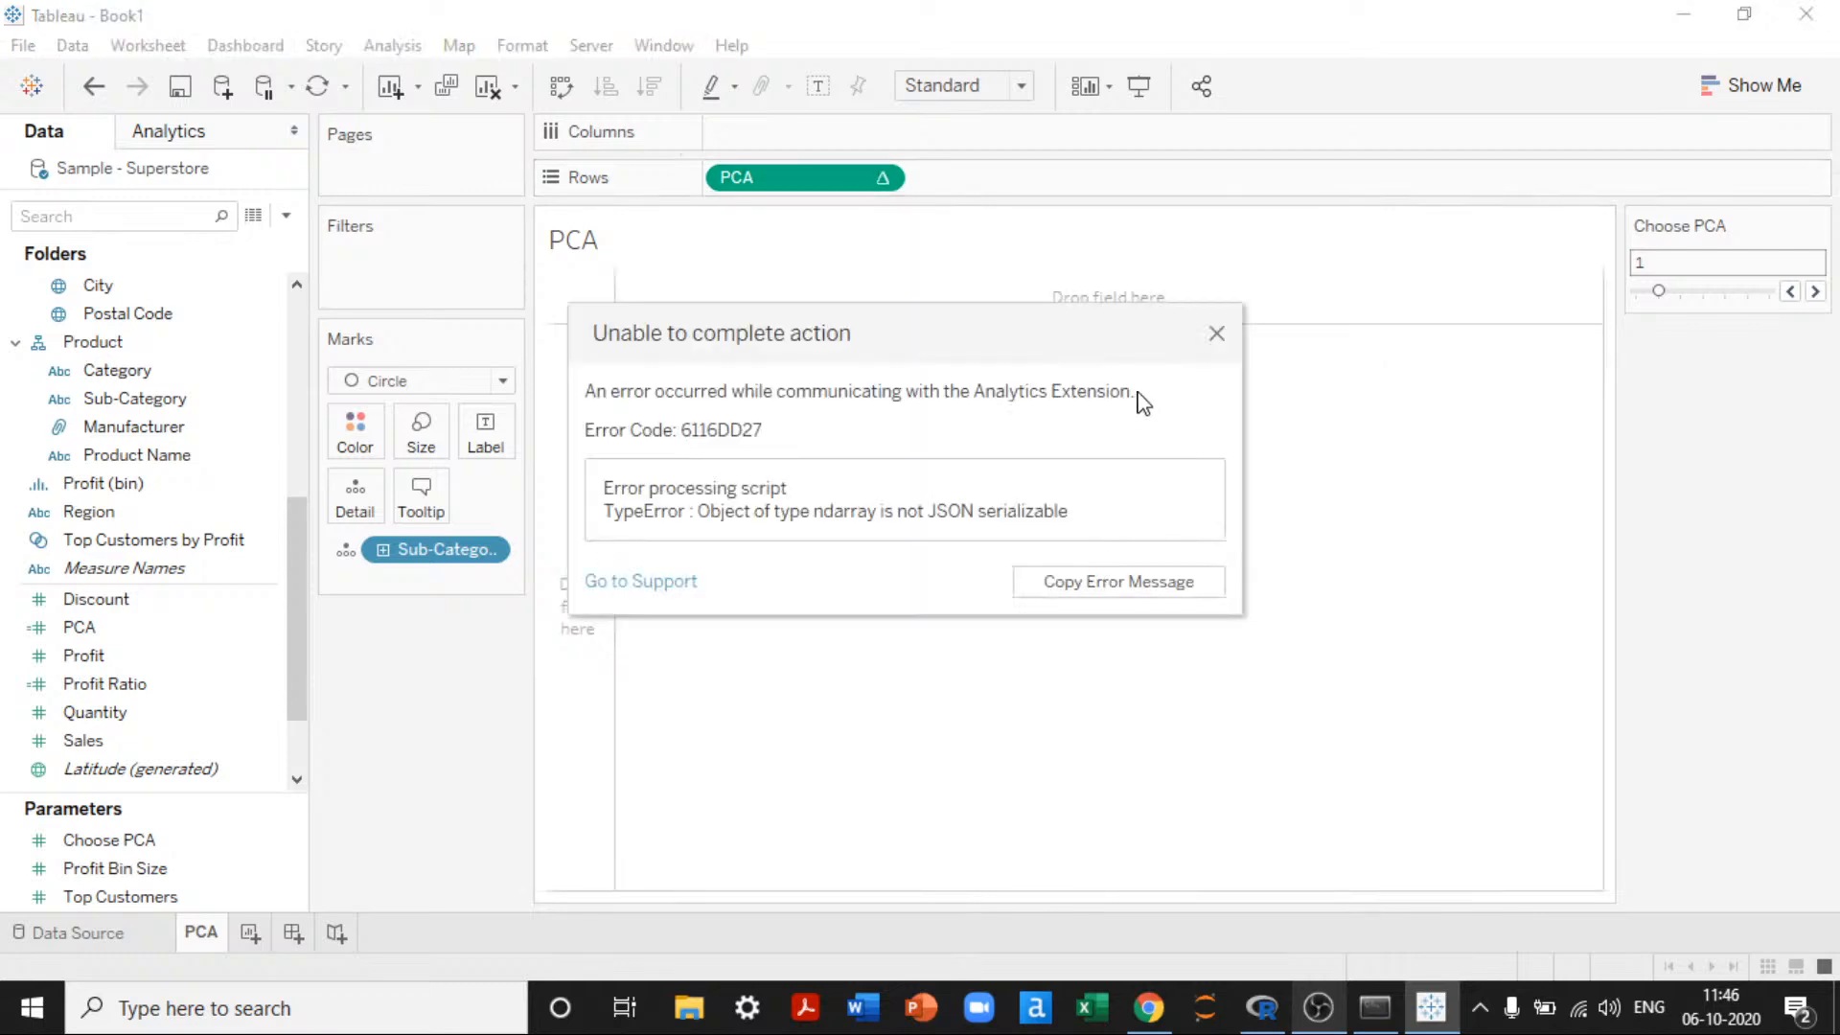
{"action": "left_click", "coordinate": [1218, 334]}
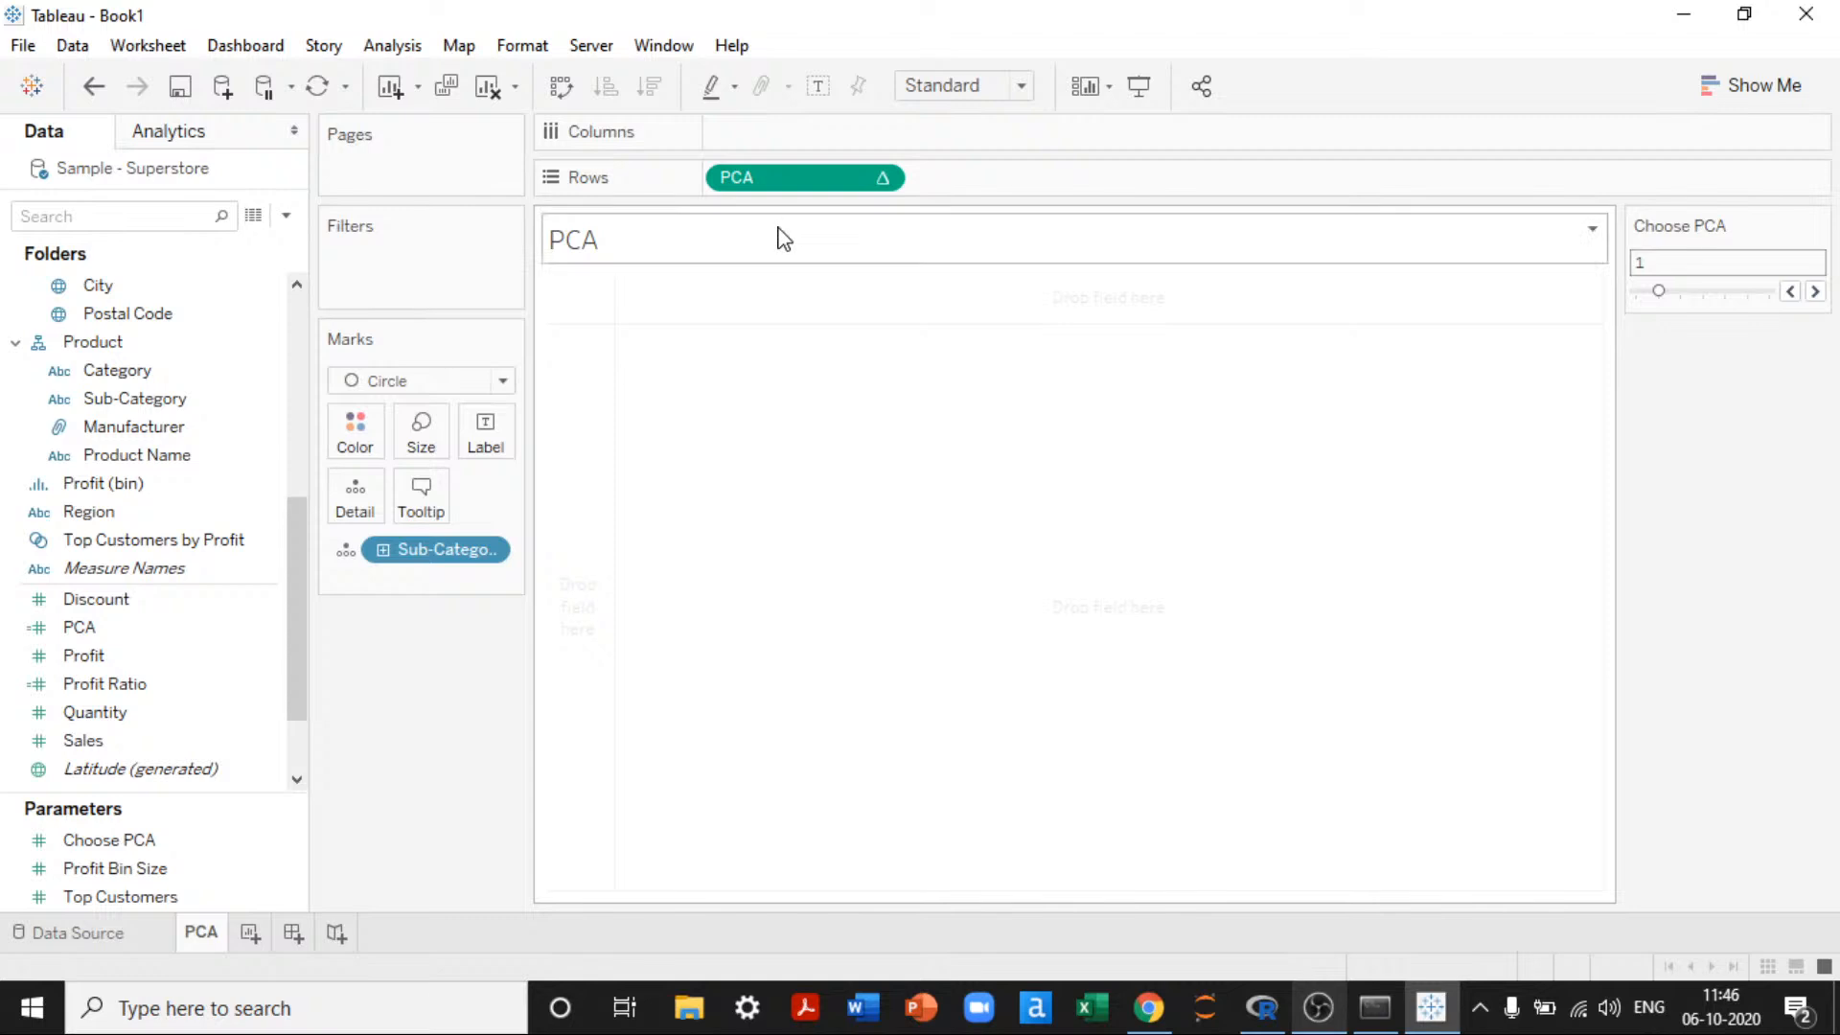
Step: Set PCA on Rows to compute using Cell, and copy it to Size on the Marks card, dismissing the error dialog
{"action": "left_click", "coordinate": [880, 179]}
{"action": "mouse_move", "coordinate": [843, 518]}
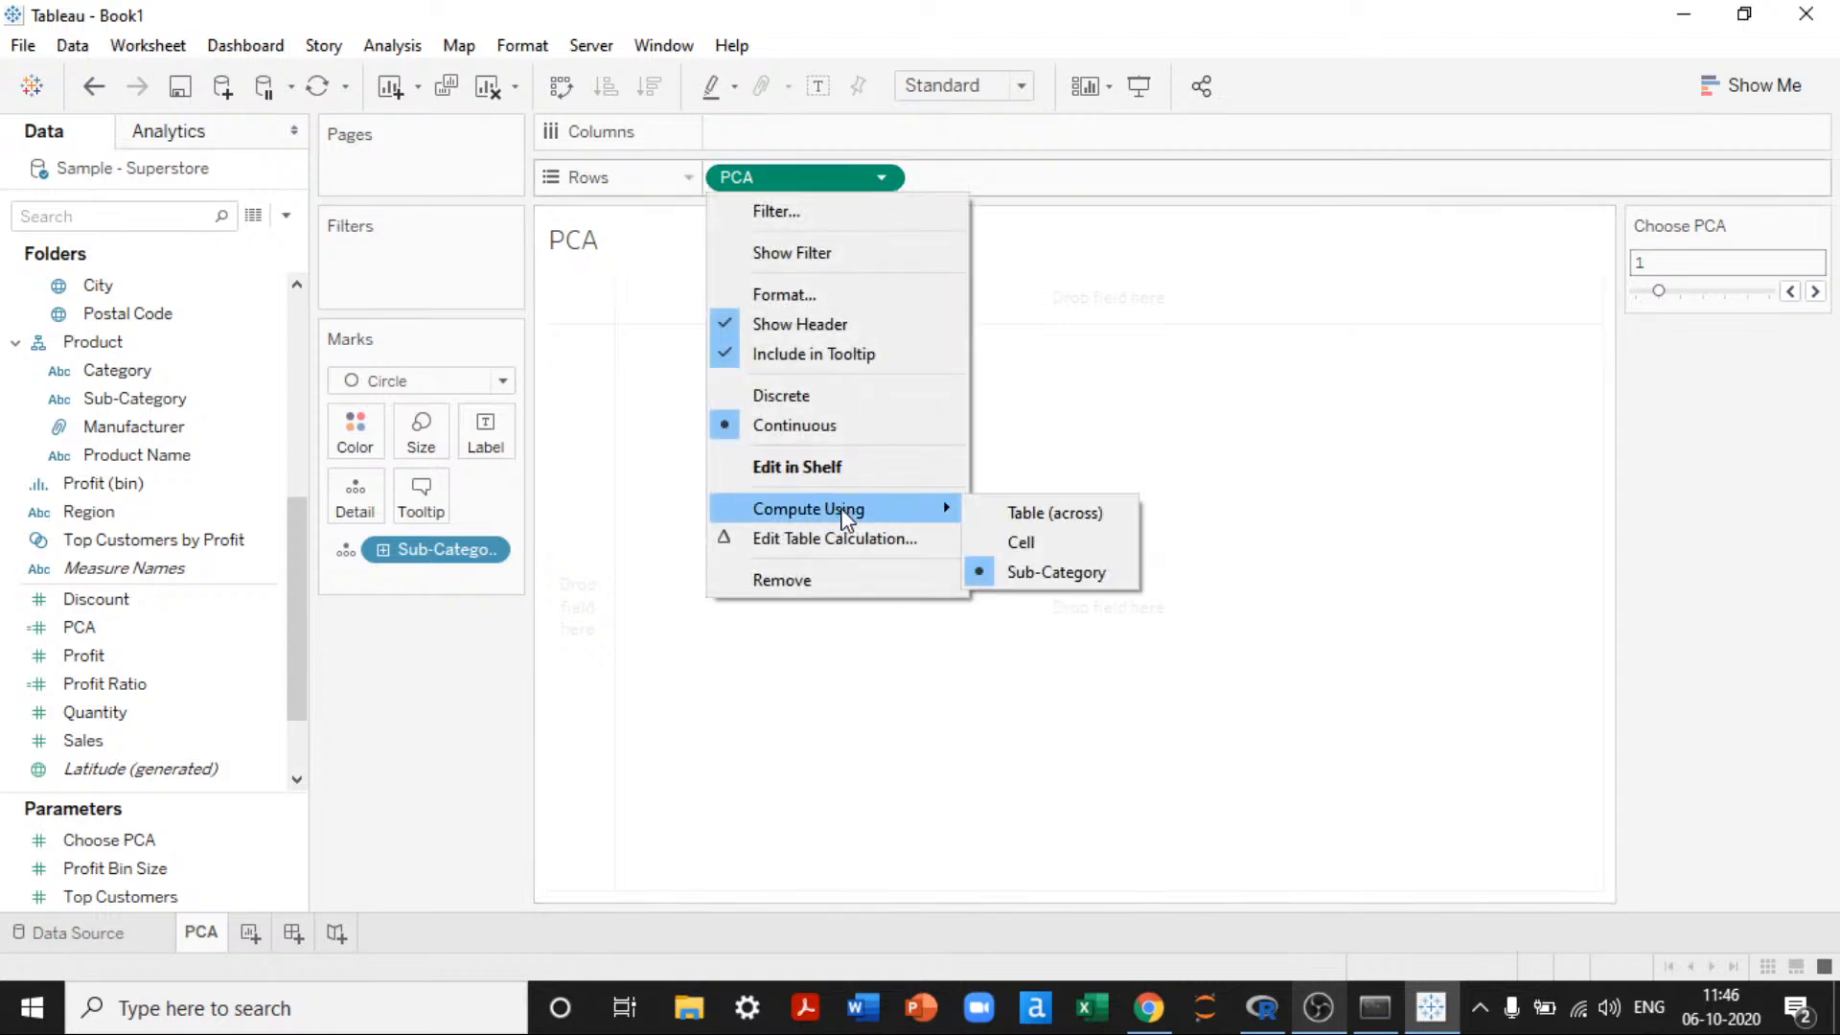
{"action": "left_click", "coordinate": [1032, 543]}
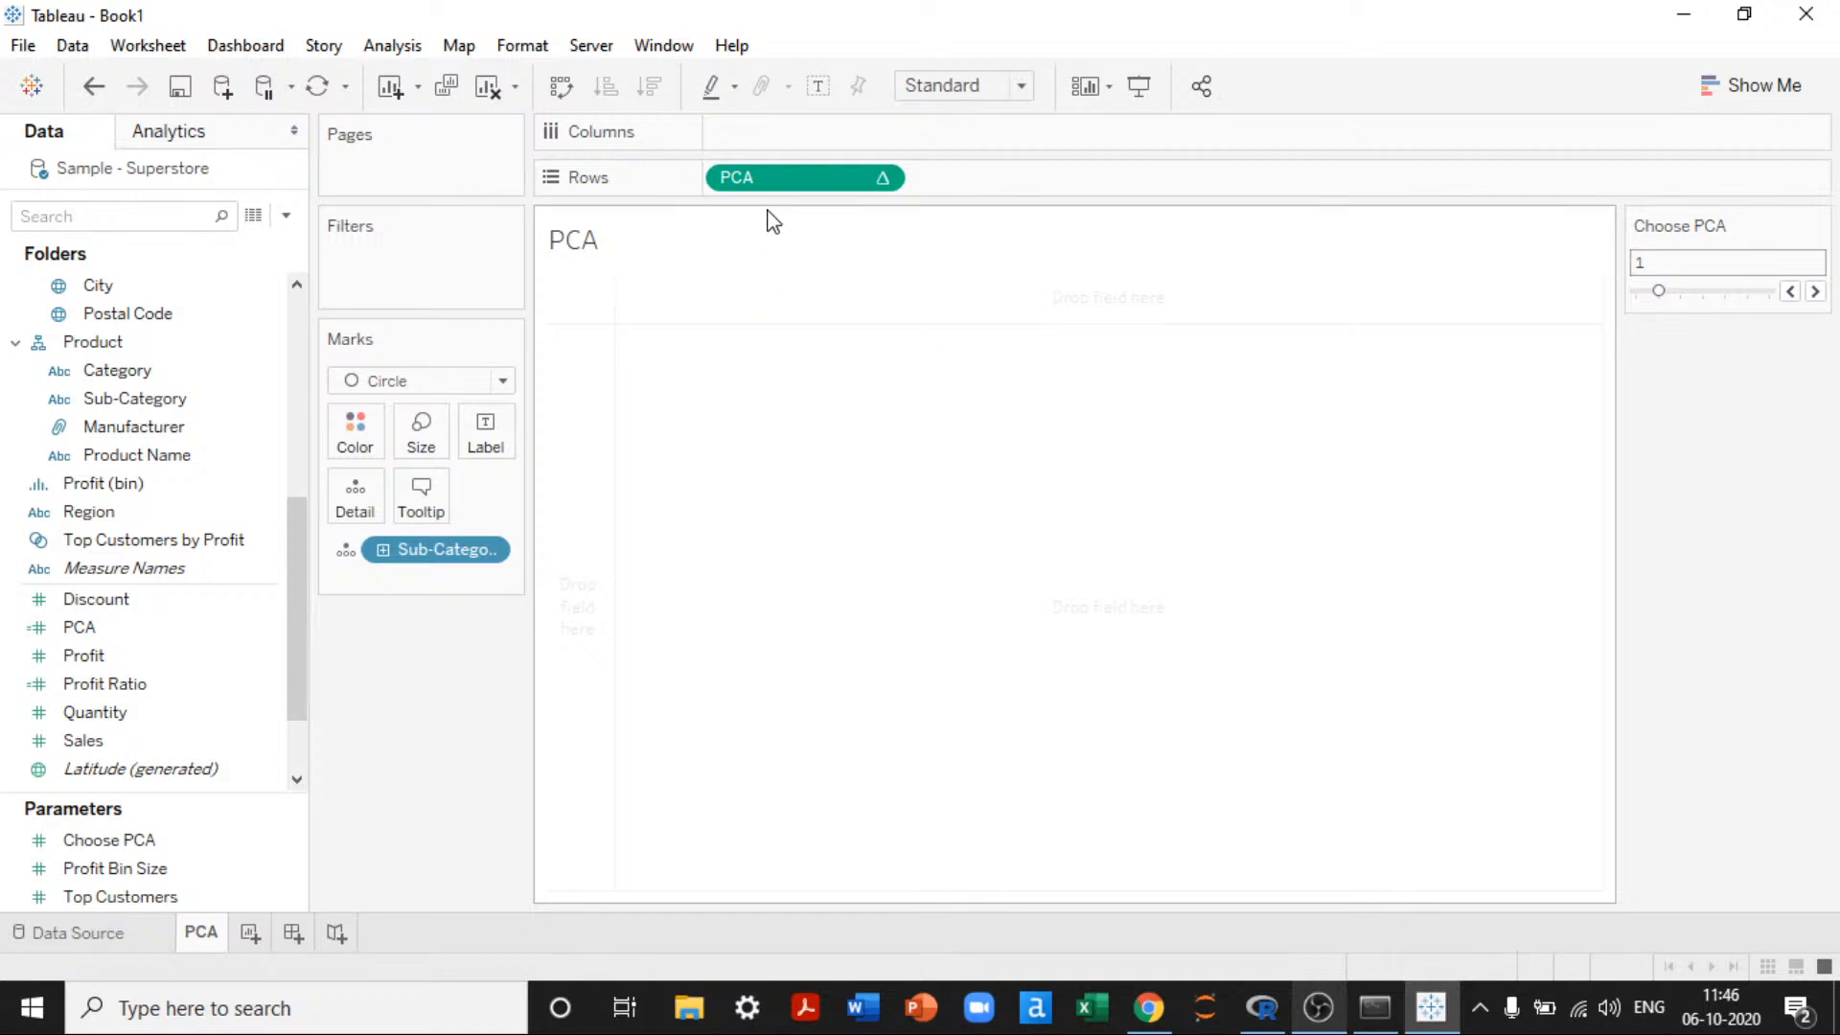
{"action": "left_click_drag", "start_coordinate": [757, 177], "coordinate": [406, 566]}
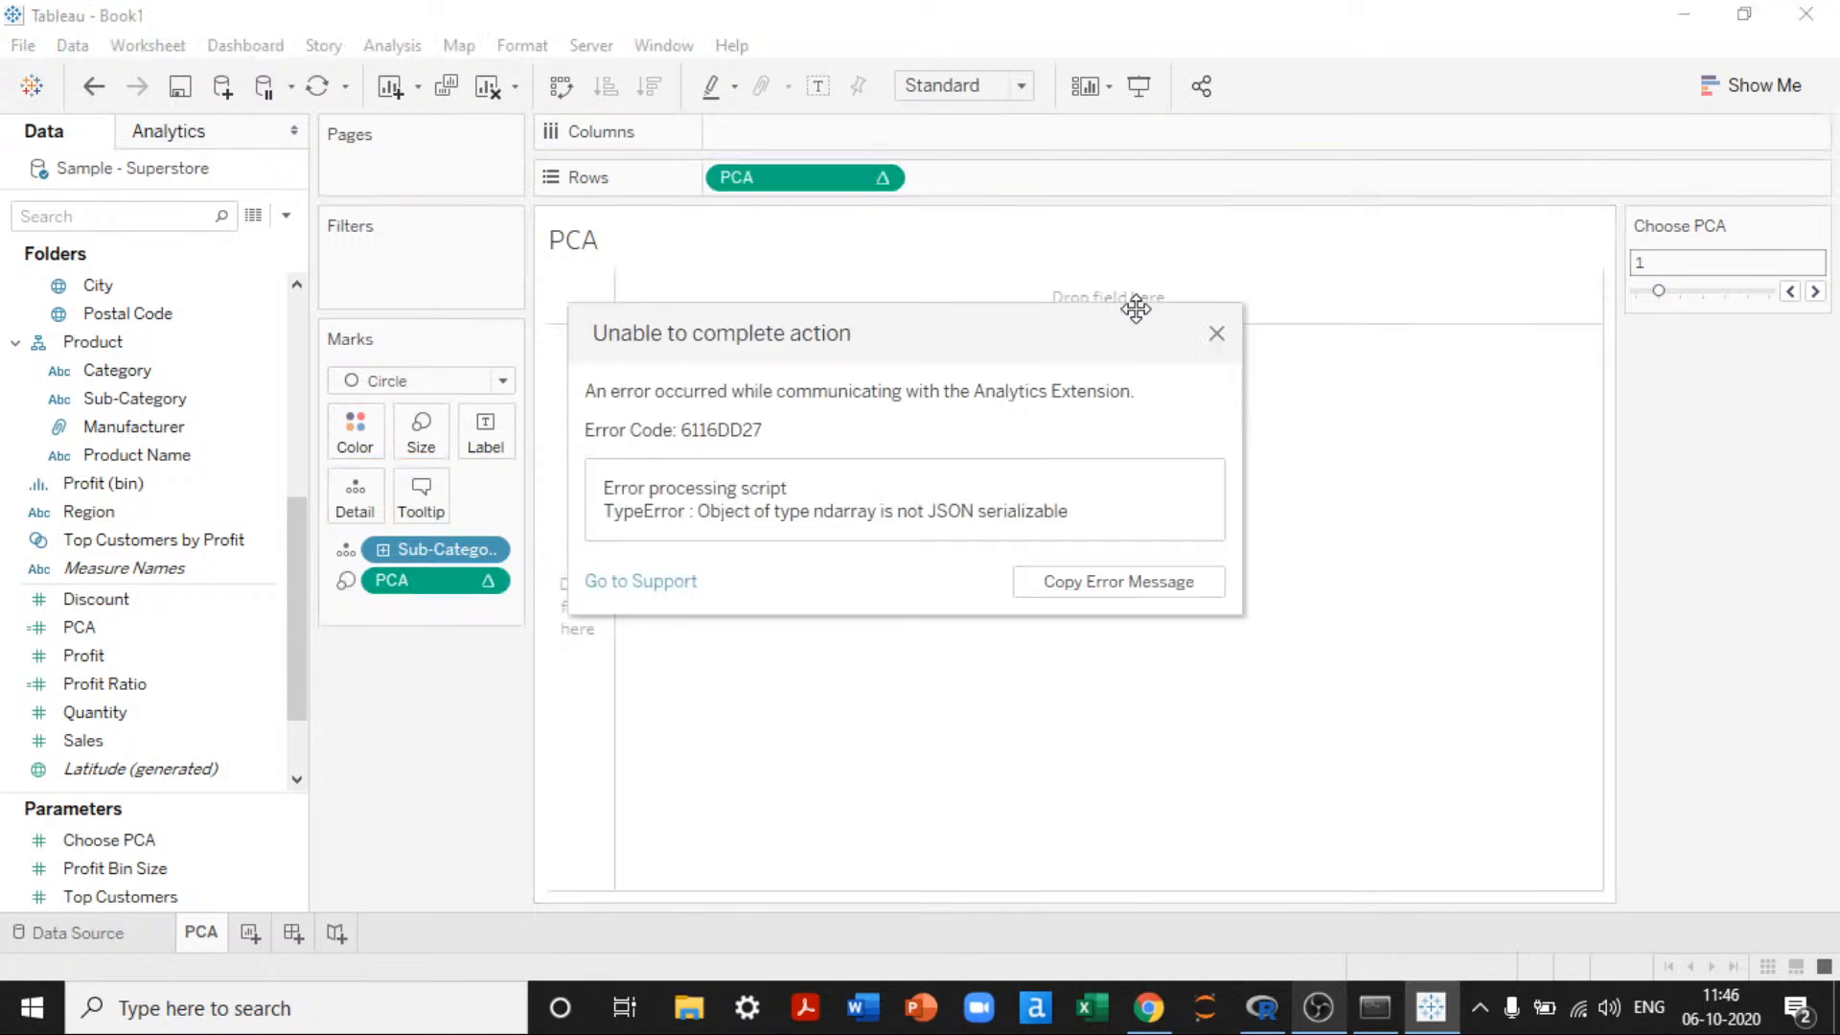
{"action": "left_click", "coordinate": [1217, 332]}
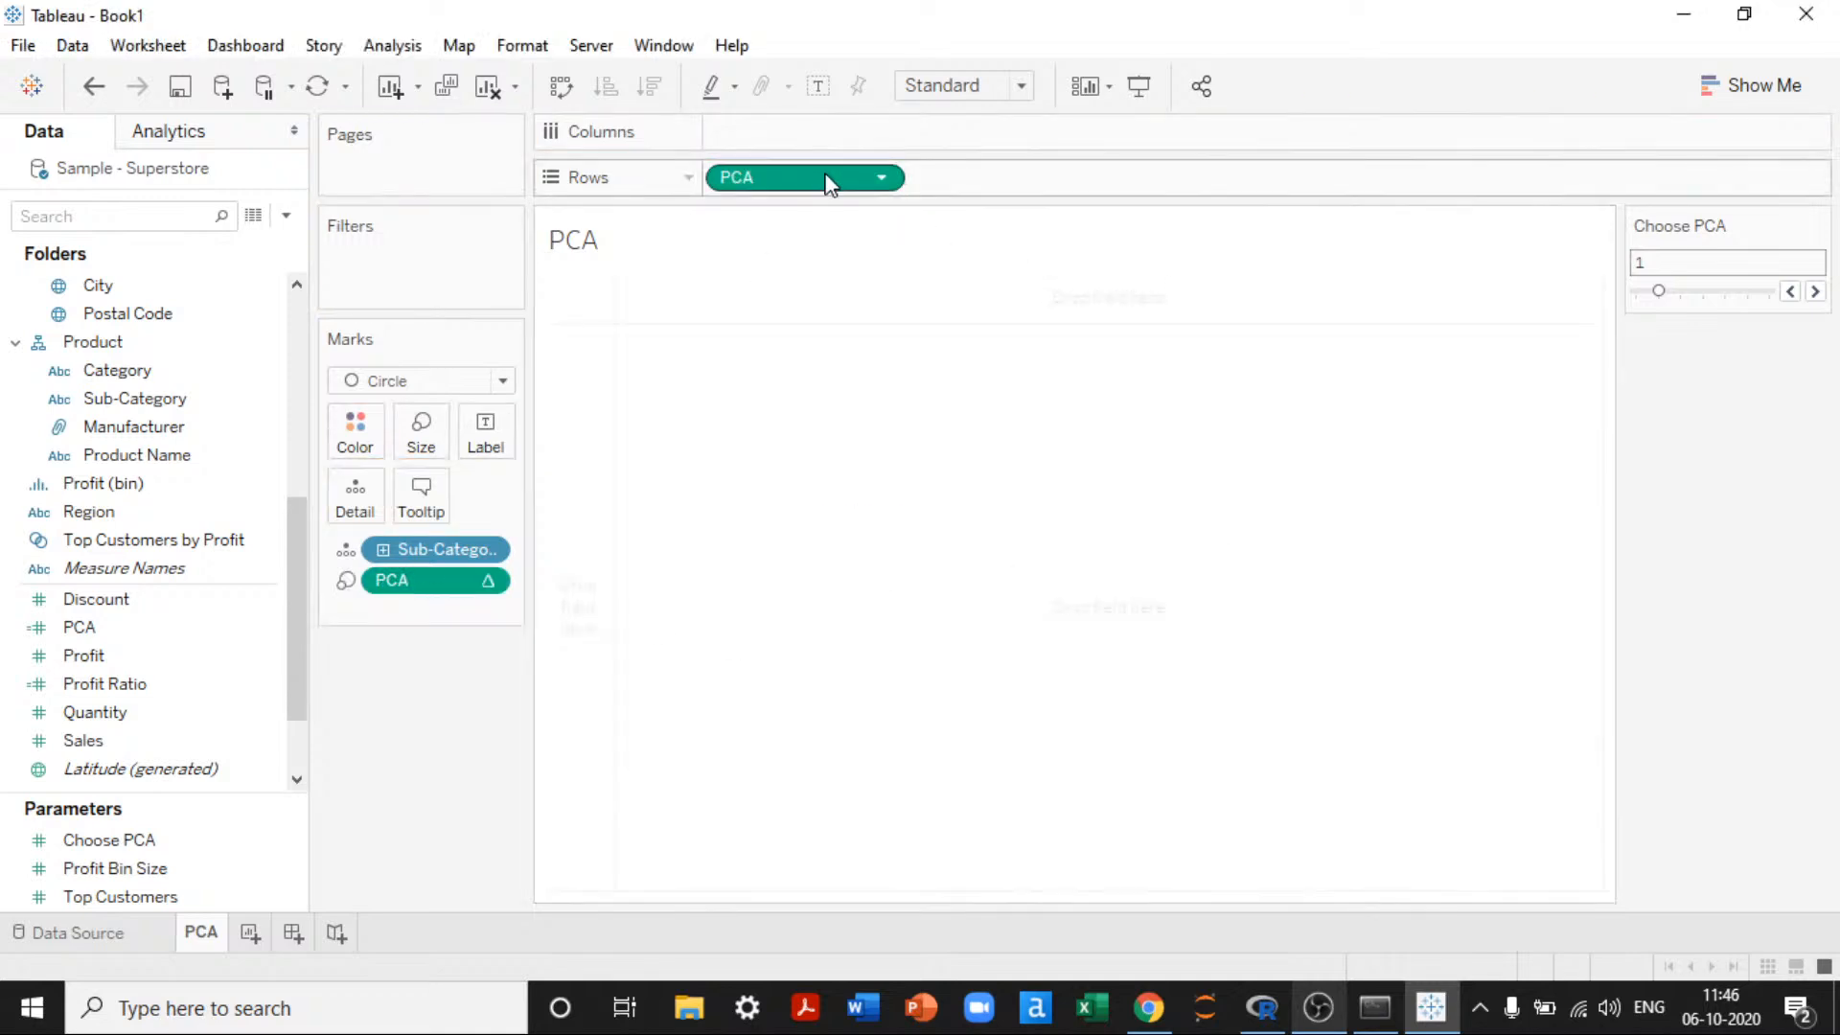
Step: Clear the sheet by removing PCA from Rows and PCA and Sub-Category from the Marks card, dismissing the error dialog
{"action": "left_click_drag", "start_coordinate": [830, 184], "coordinate": [464, 776]}
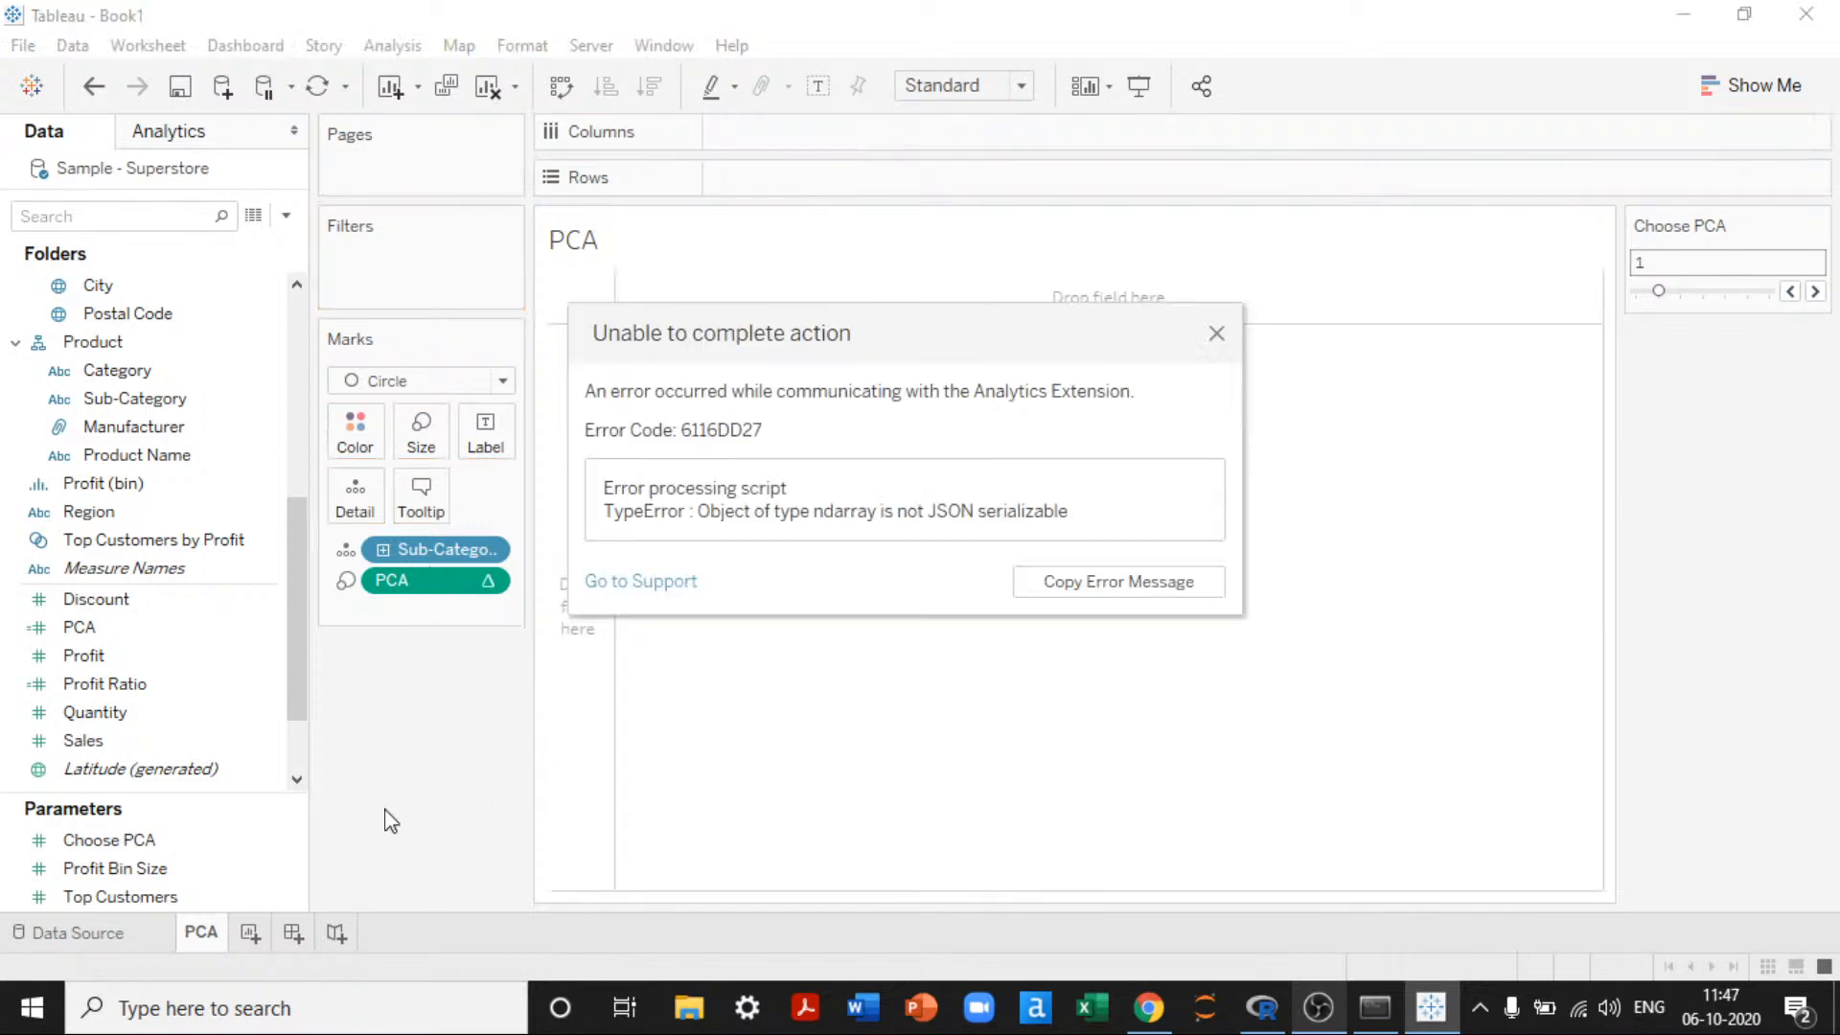
{"action": "left_click", "coordinate": [1217, 334]}
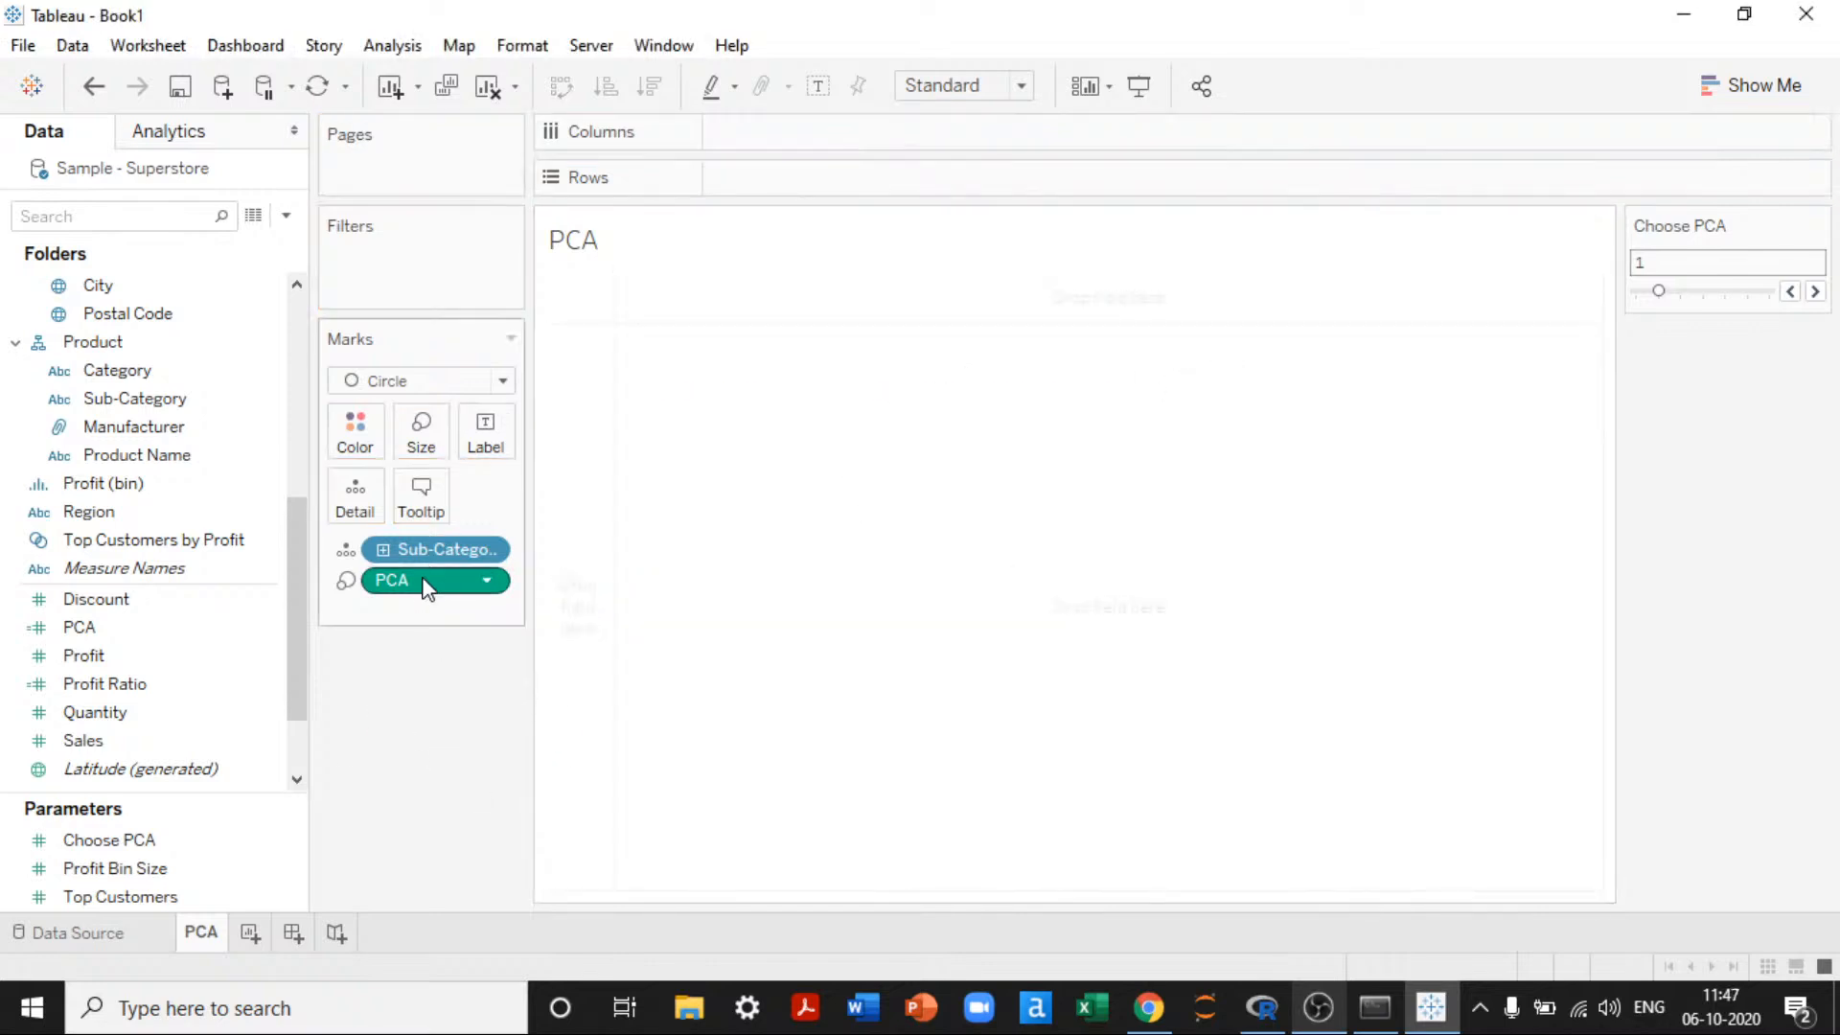
{"action": "left_click_drag", "start_coordinate": [422, 585], "coordinate": [367, 803]}
{"action": "left_click_drag", "start_coordinate": [422, 550], "coordinate": [239, 613]}
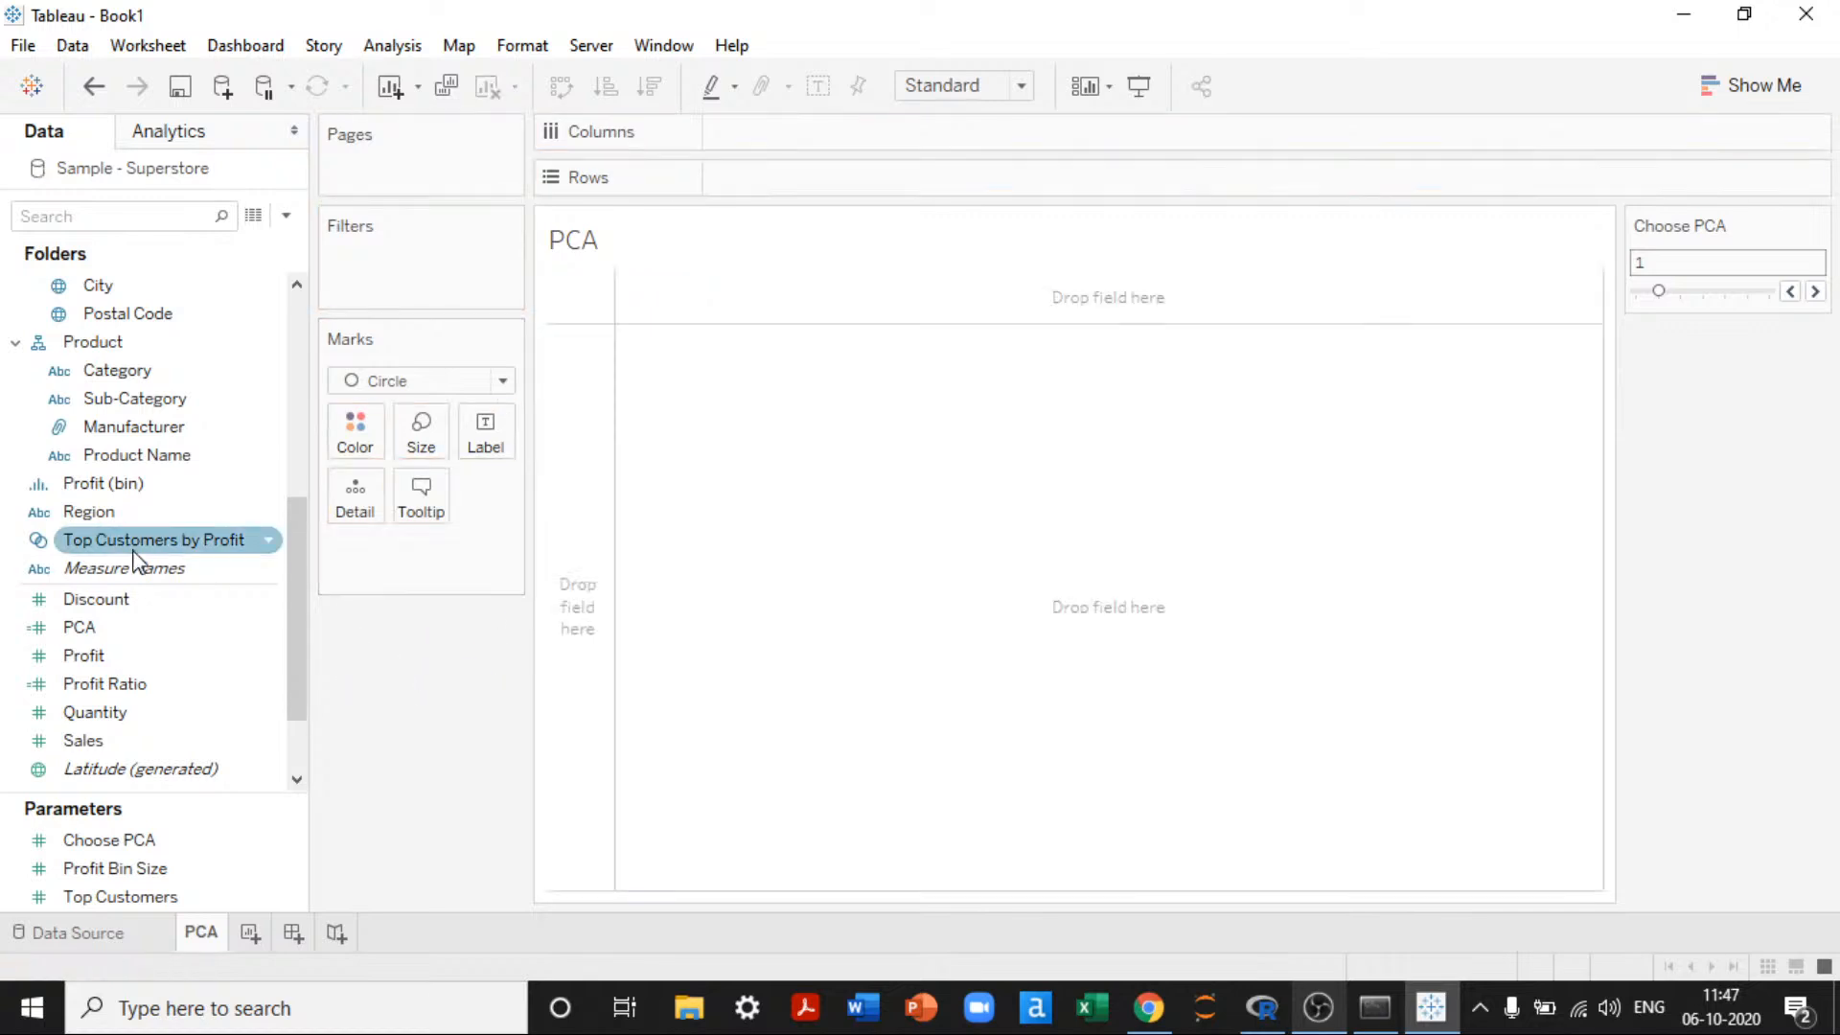
Step: Edit the PCA calculated field so that n_components in the PCA call equals n_comp
{"action": "right_click", "coordinate": [114, 618]}
{"action": "left_click", "coordinate": [244, 163]}
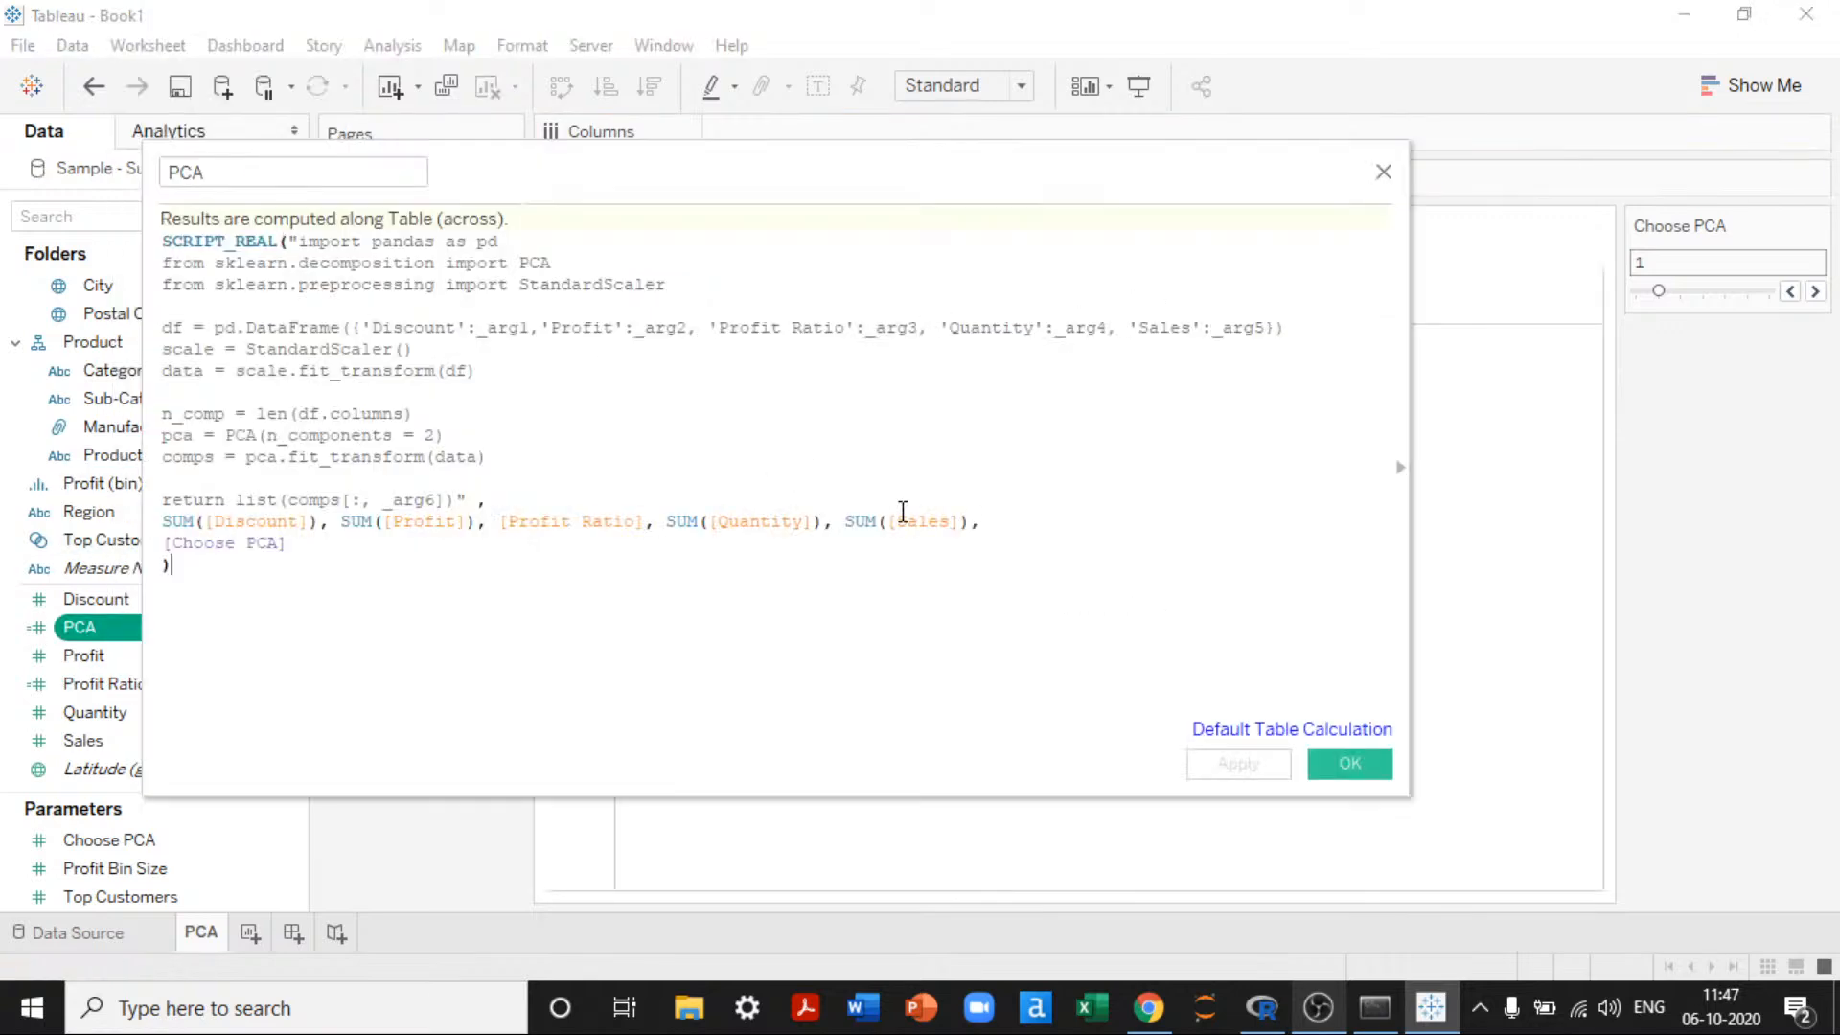
{"action": "left_click", "coordinate": [506, 467]}
{"action": "left_click", "coordinate": [430, 435]}
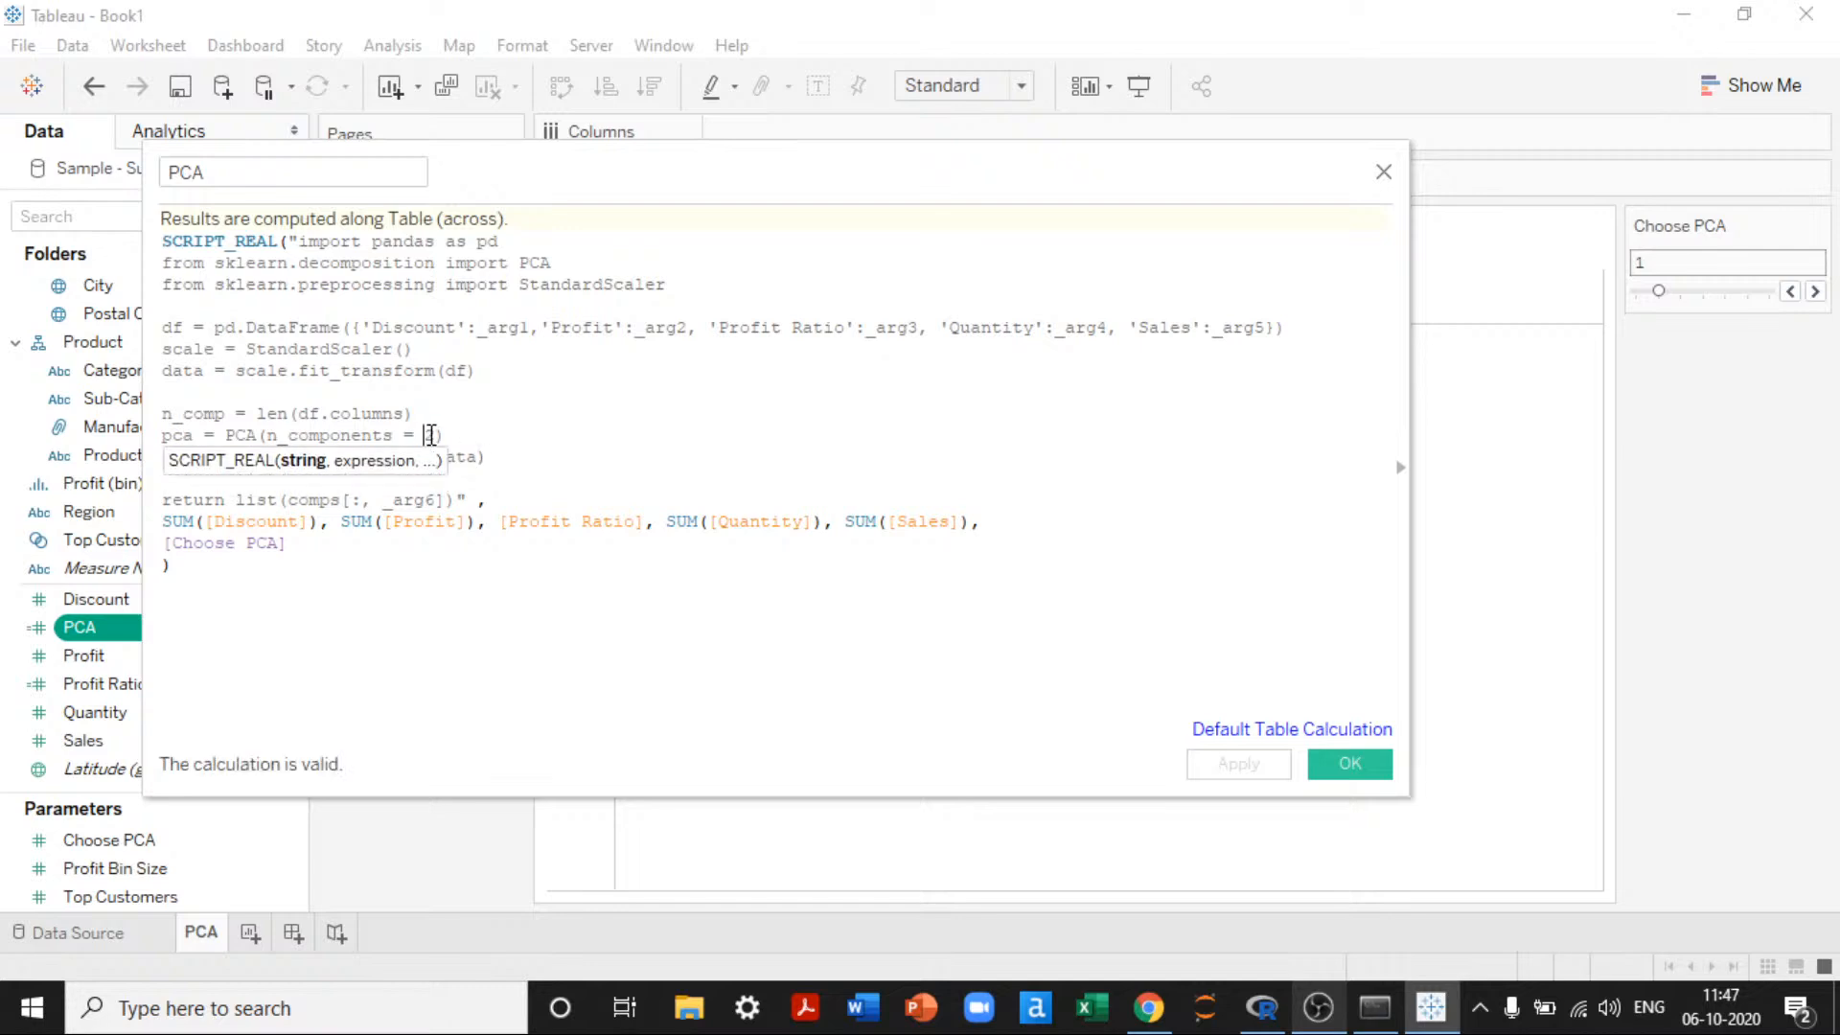
{"action": "key", "text": "Delete"}
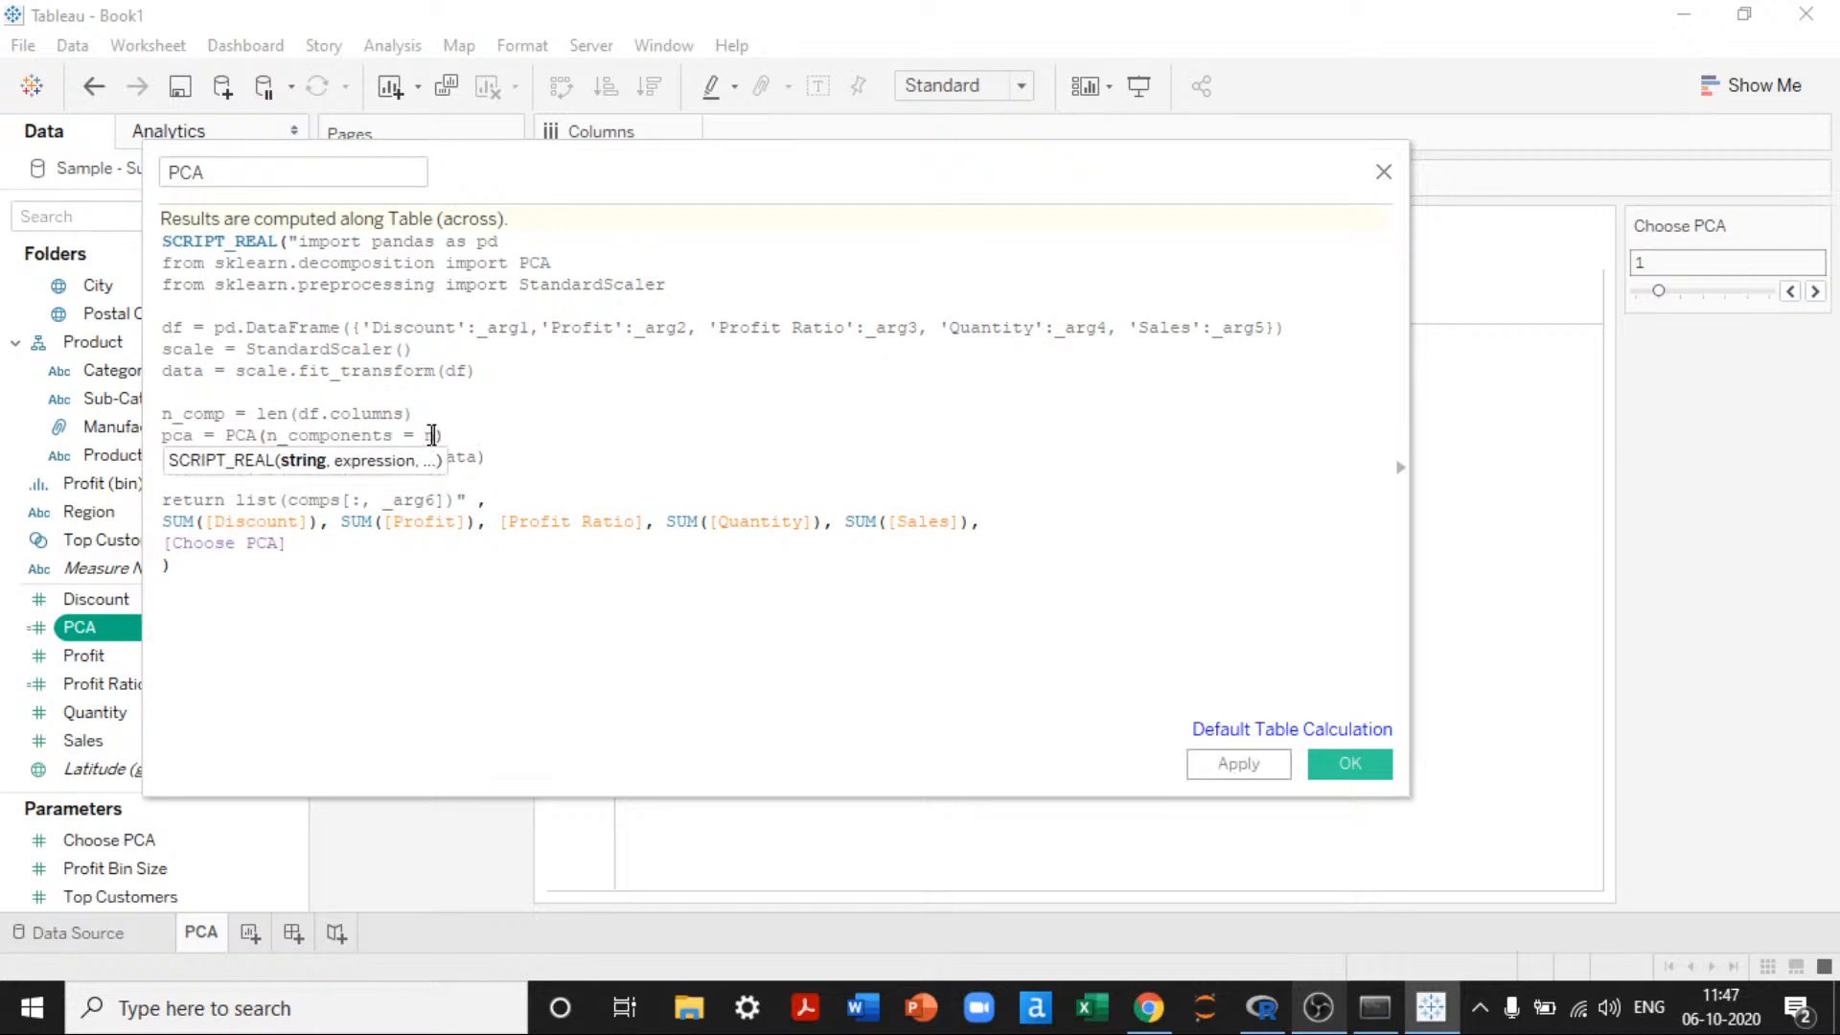
{"action": "type", "text": "n_comp"}
Step: Change the script's return line to return list(comps[:, _arg6[0]]), keeping the closing quotation mark
{"action": "left_click_drag", "start_coordinate": [434, 476], "coordinate": [435, 492]}
{"action": "left_click", "coordinate": [435, 492]}
{"action": "type", "text": "]"}
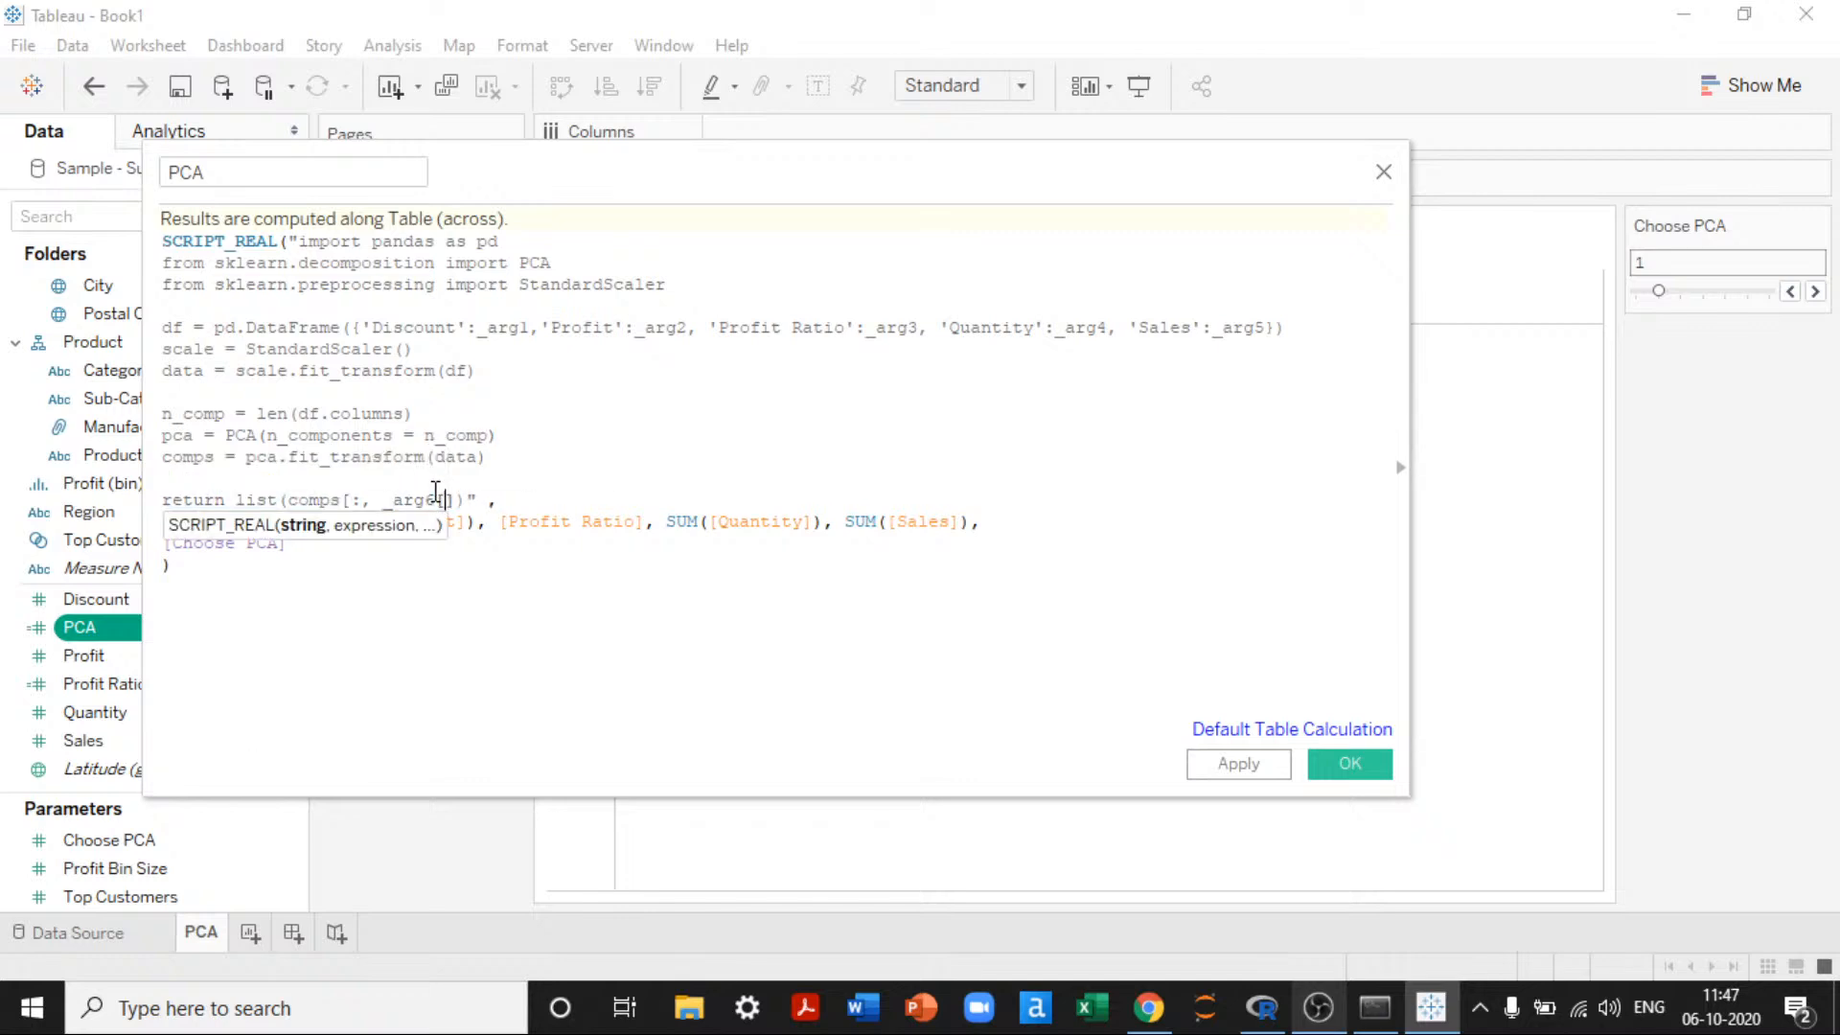
{"action": "type", "text": "0]"}
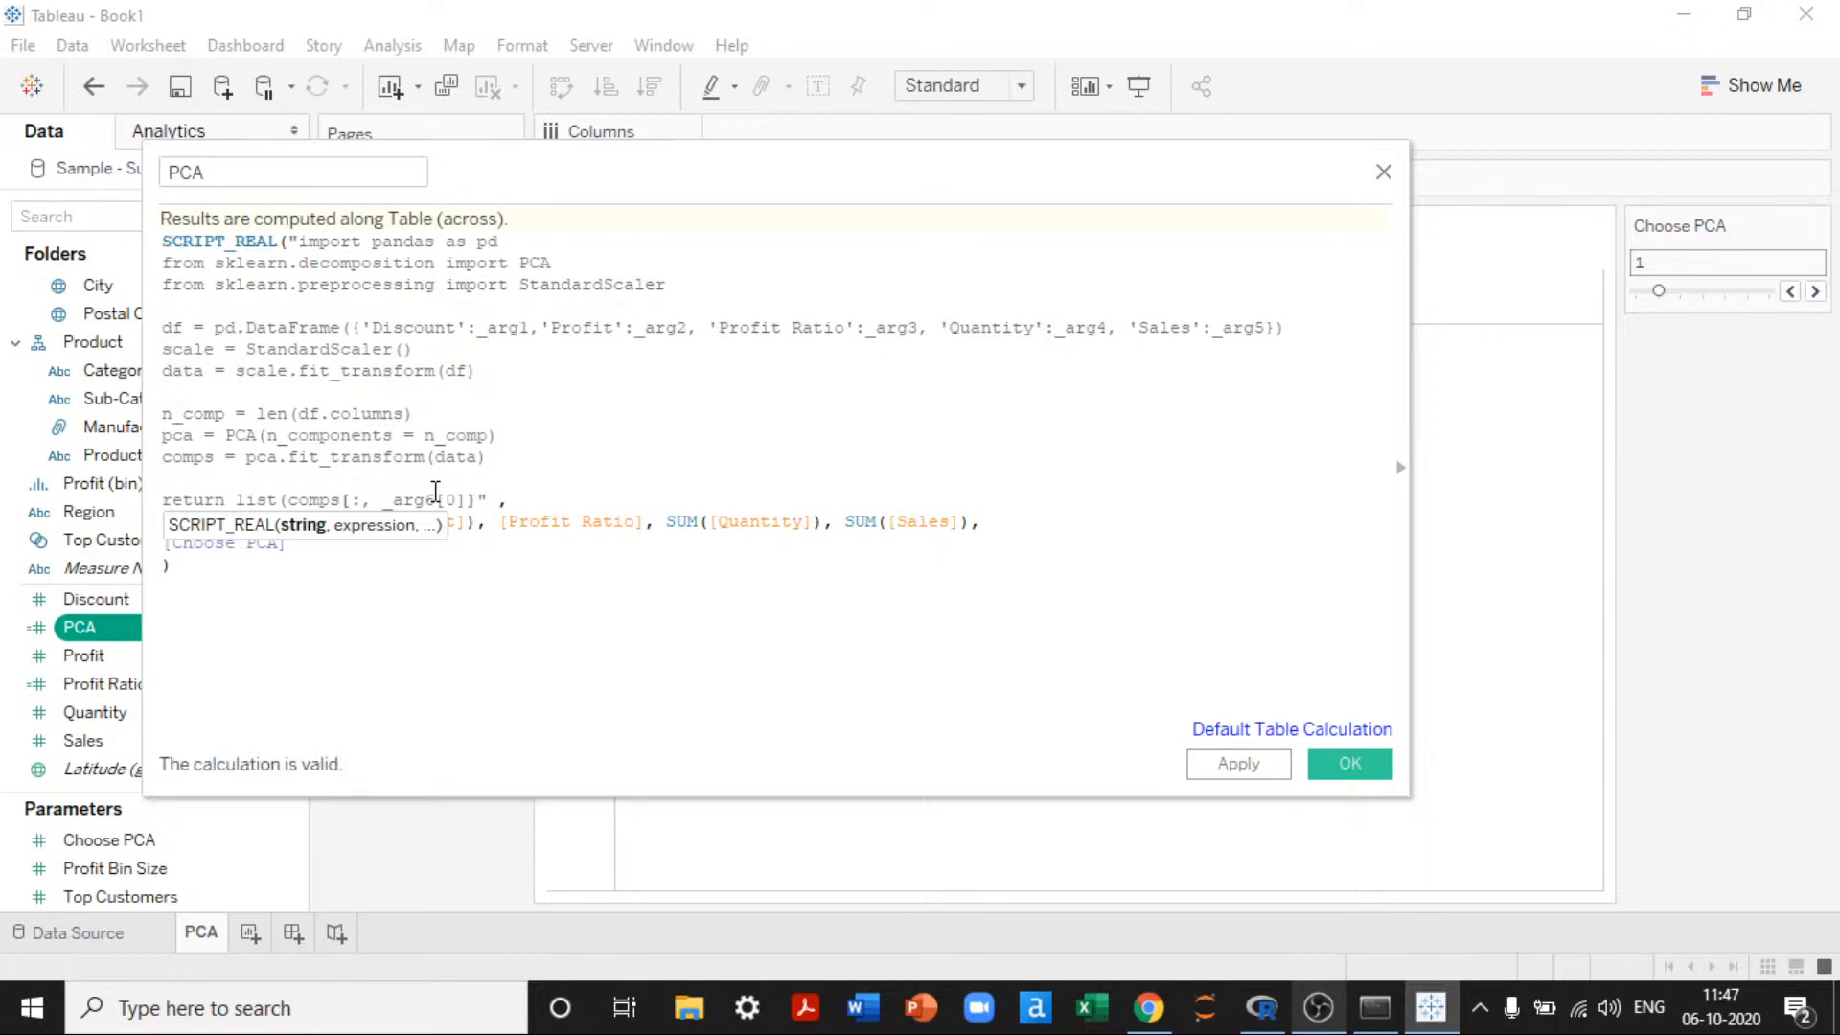
{"action": "type", "text": ")"}
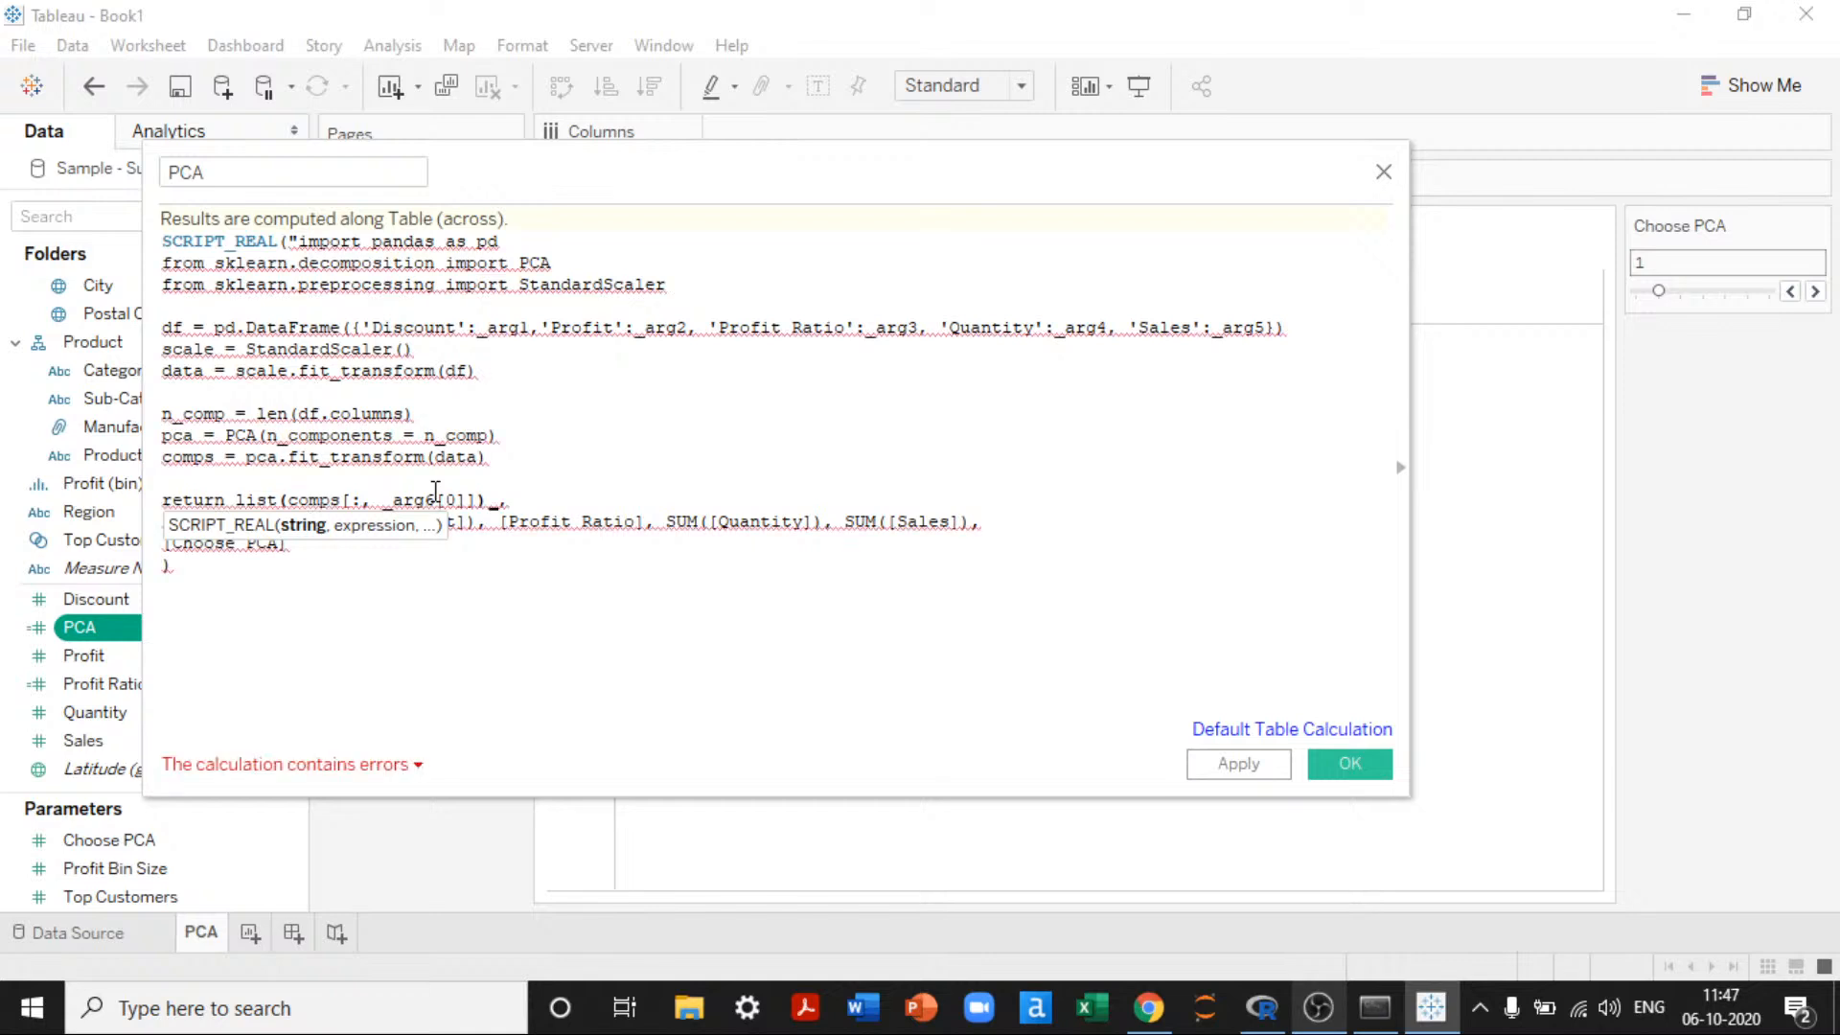
{"action": "type", "text": "\""}
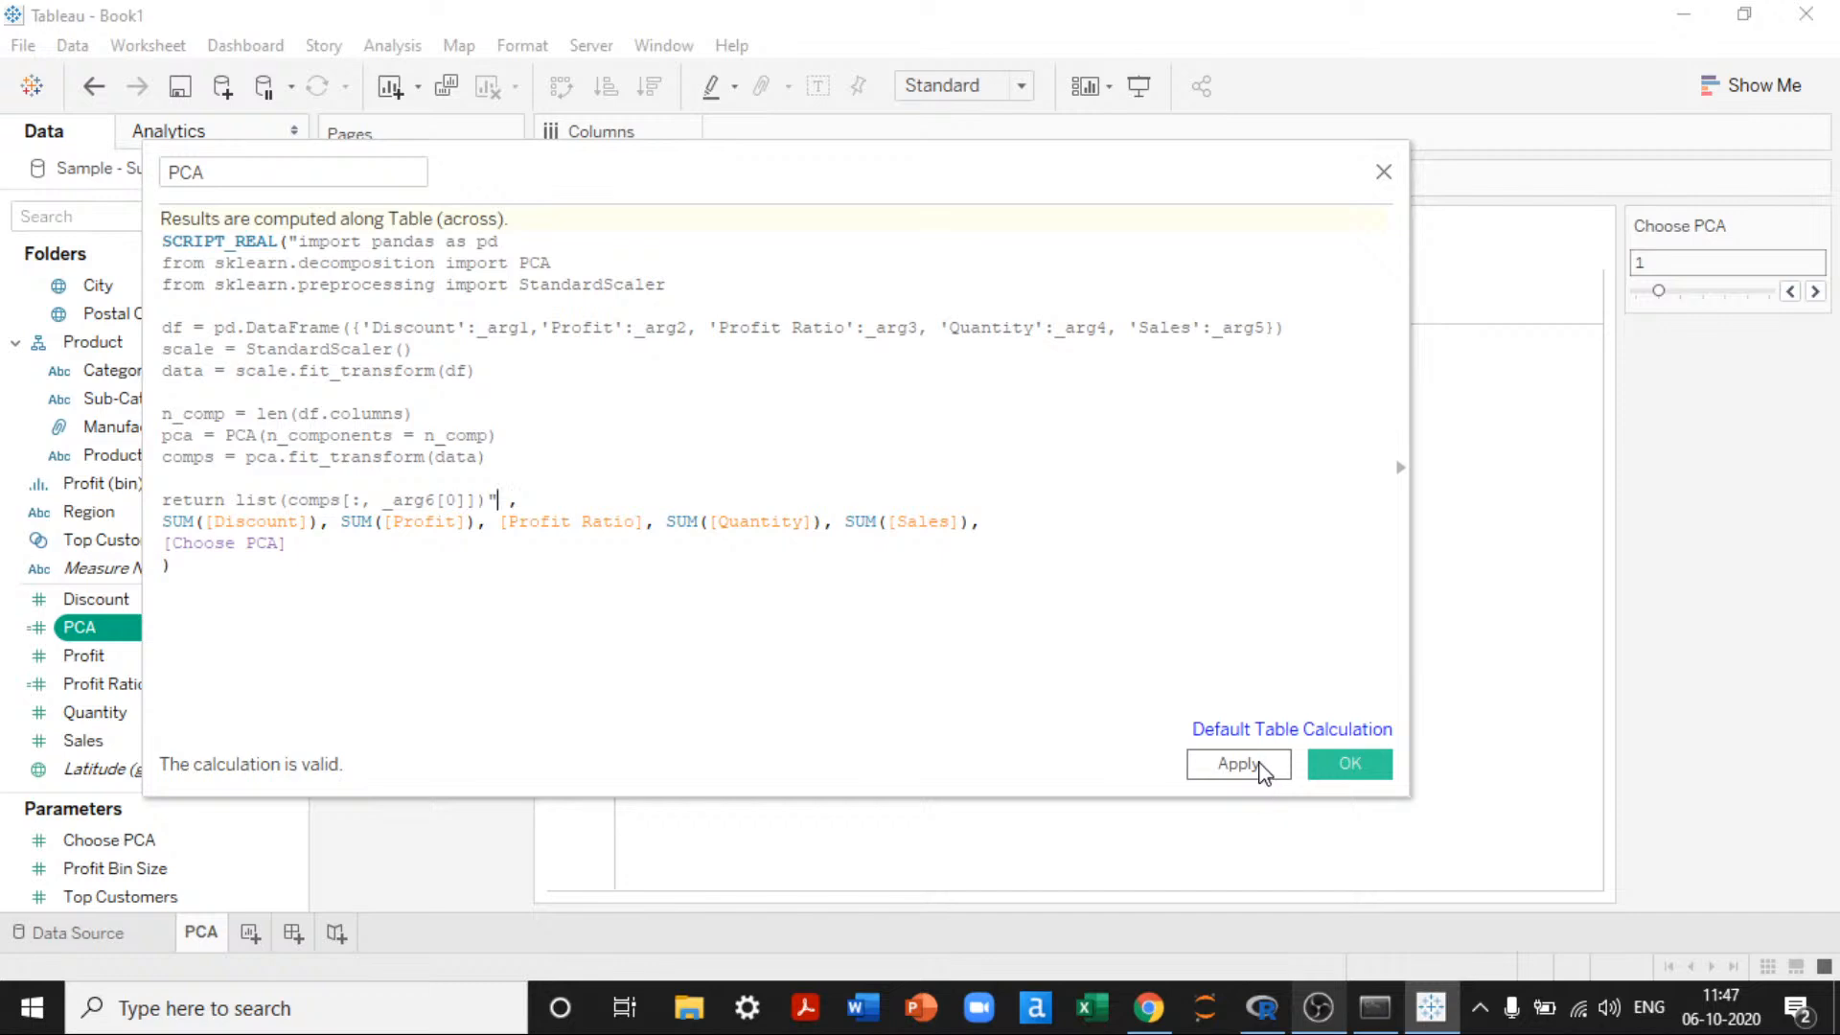
Step: Set the PCA field's default table calculation to compute using City, and save the calculated field
{"action": "left_click", "coordinate": [1257, 731]}
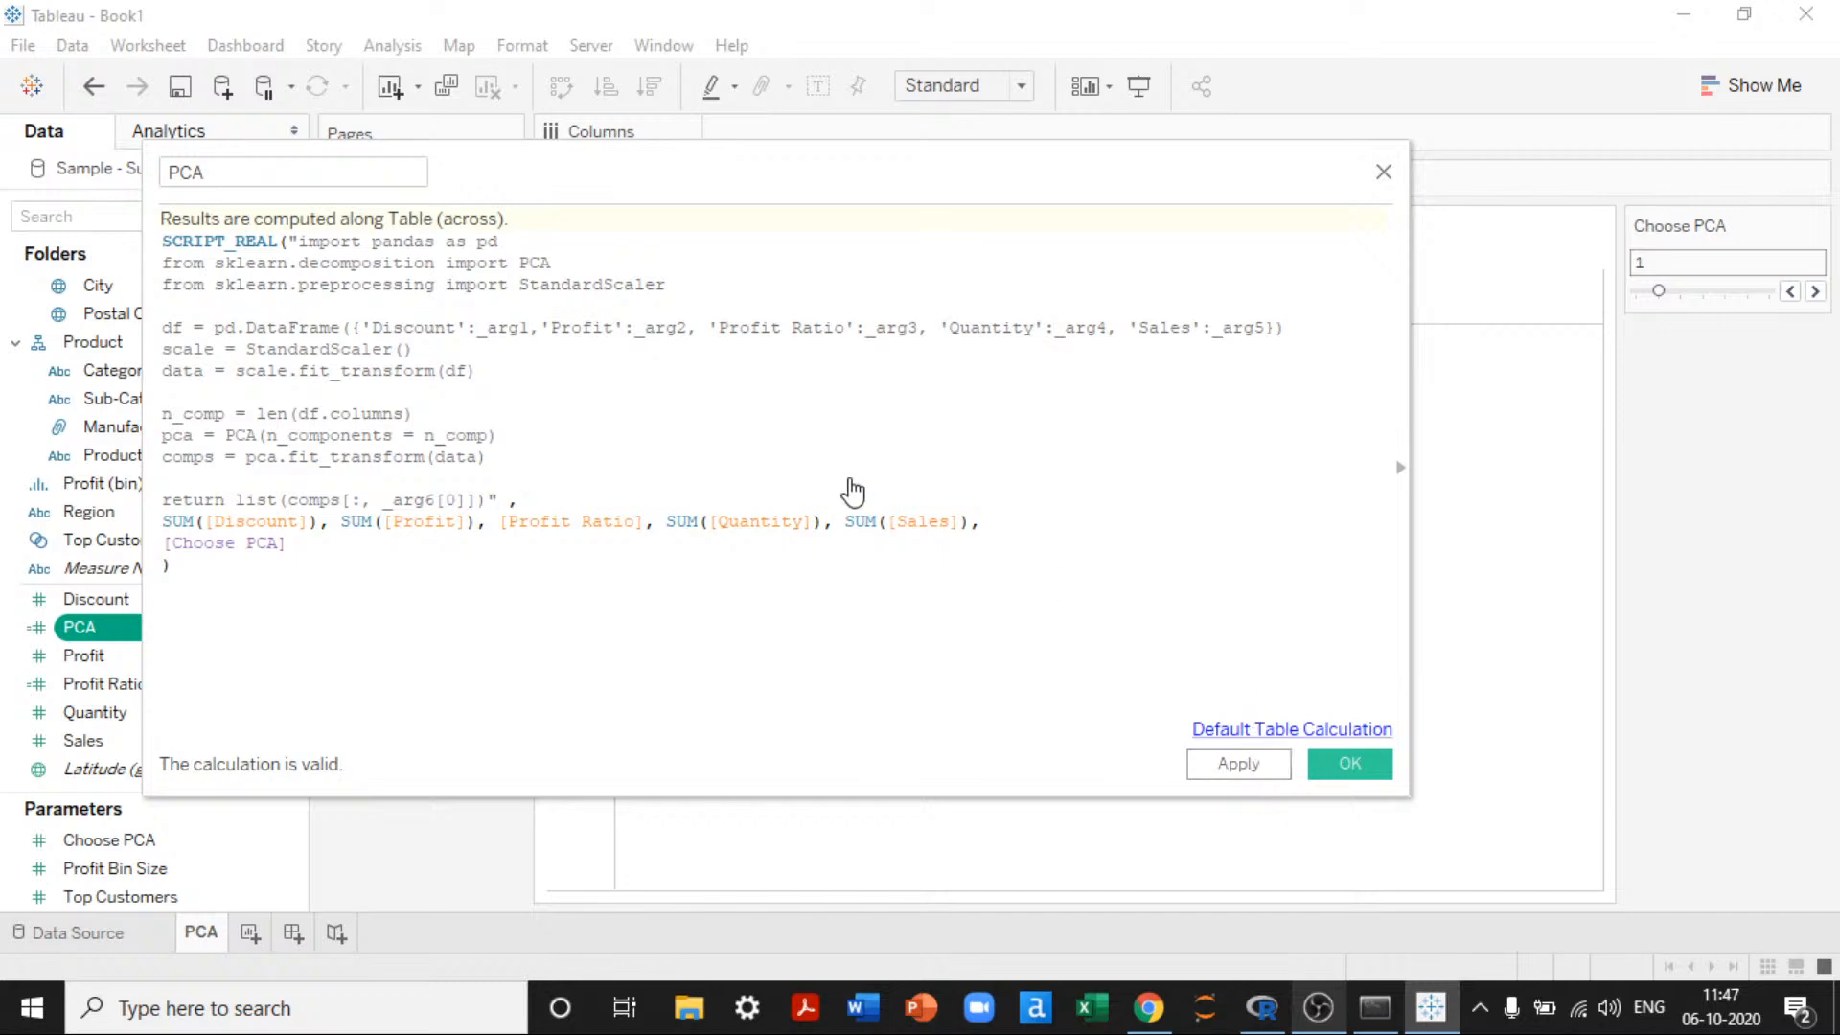
{"action": "left_click", "coordinate": [1010, 405]}
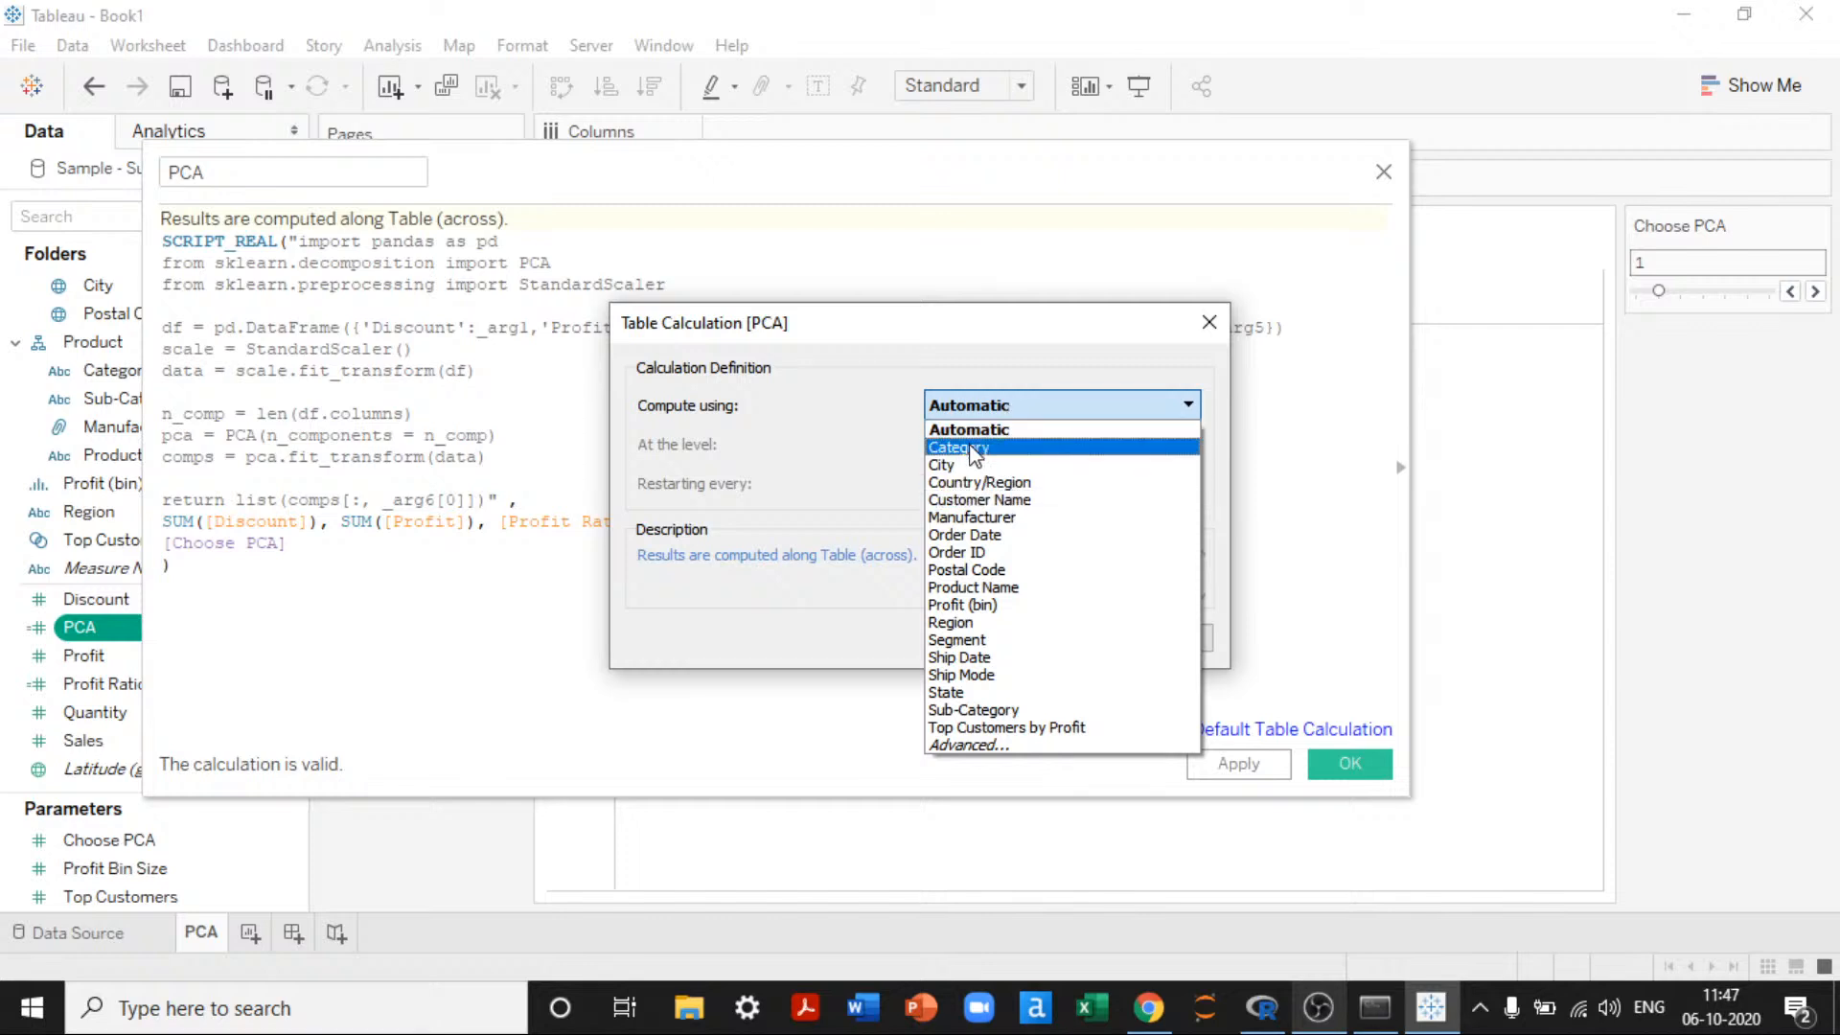
{"action": "left_click", "coordinate": [969, 465]}
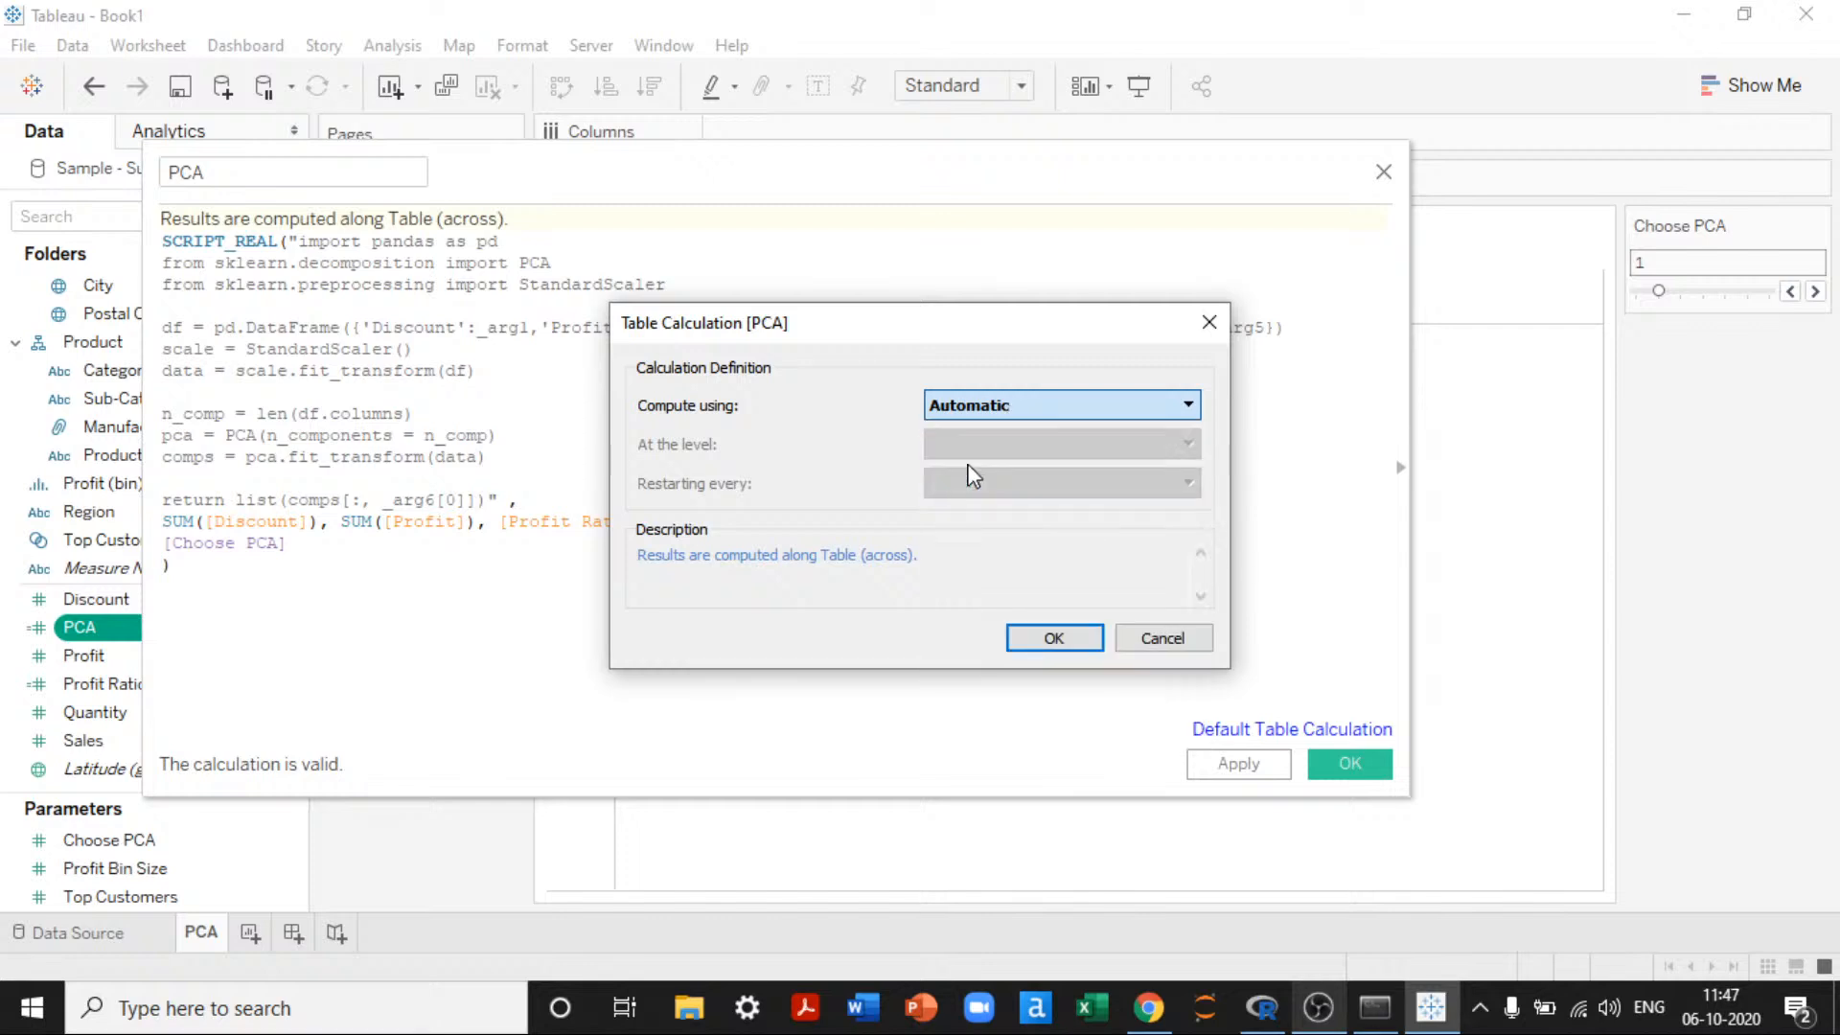
{"action": "left_click", "coordinate": [1055, 640]}
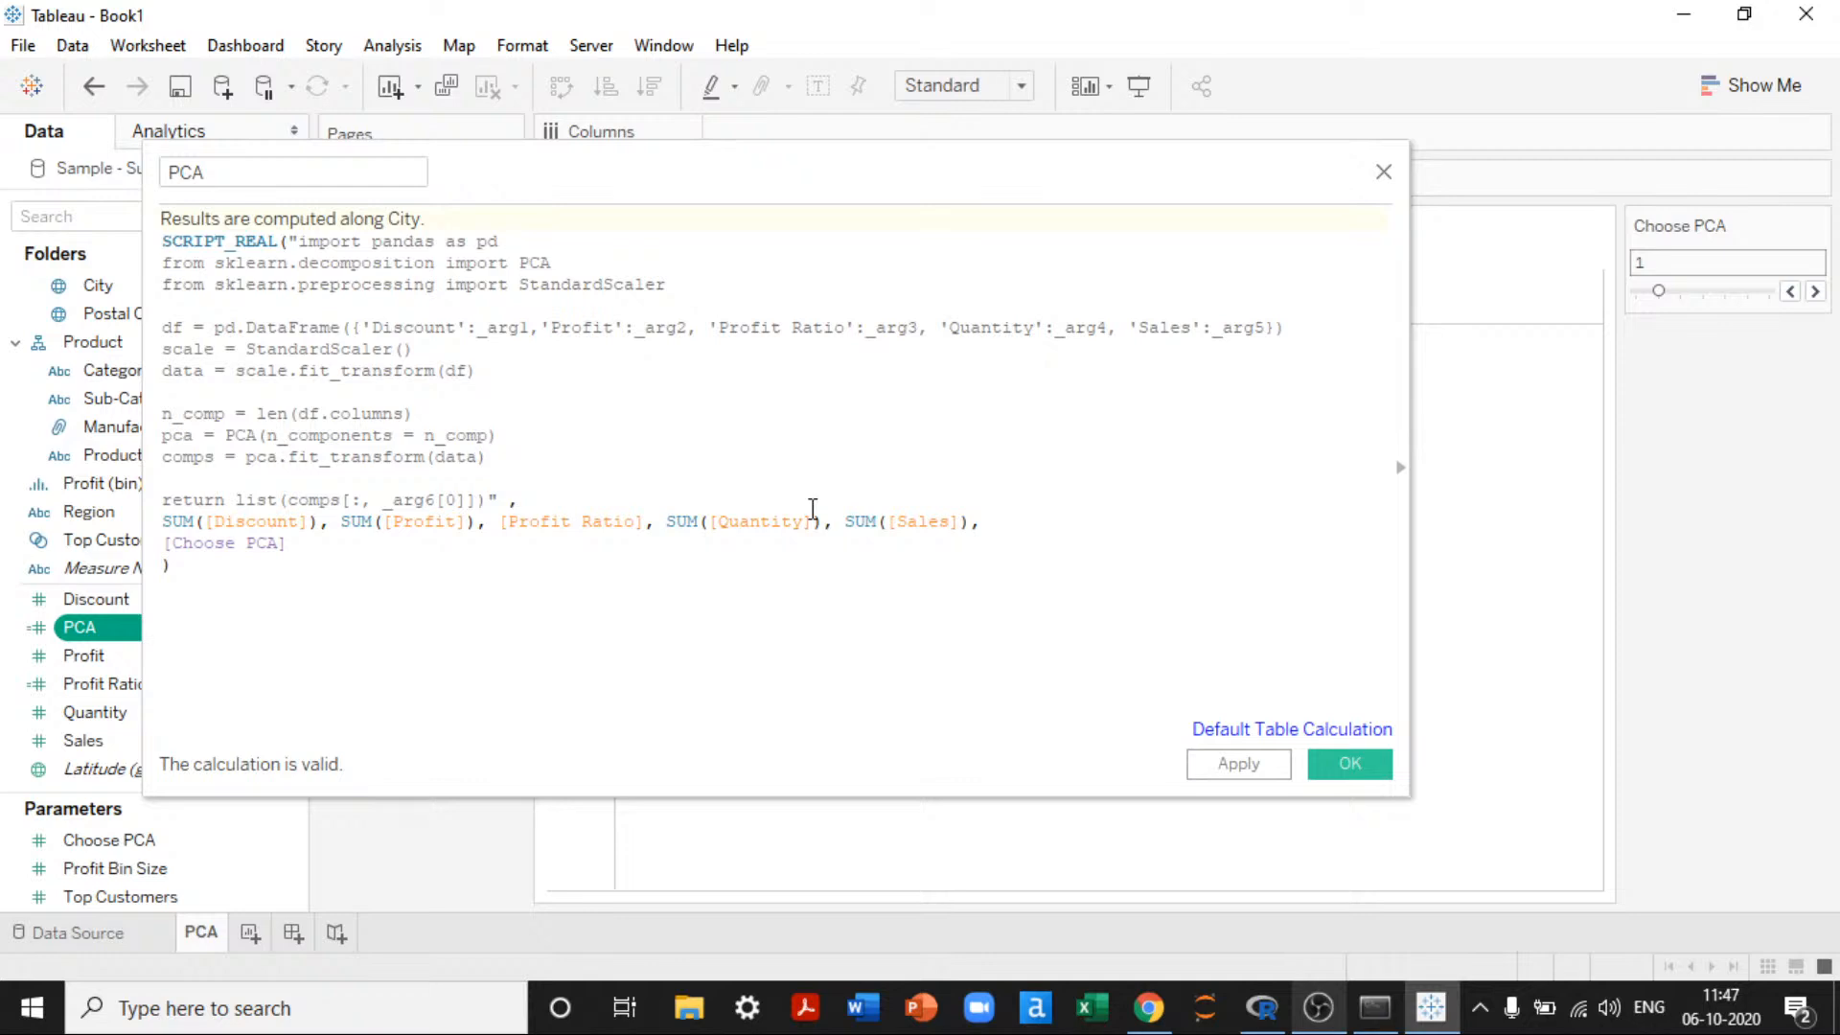
{"action": "left_click", "coordinate": [894, 587]}
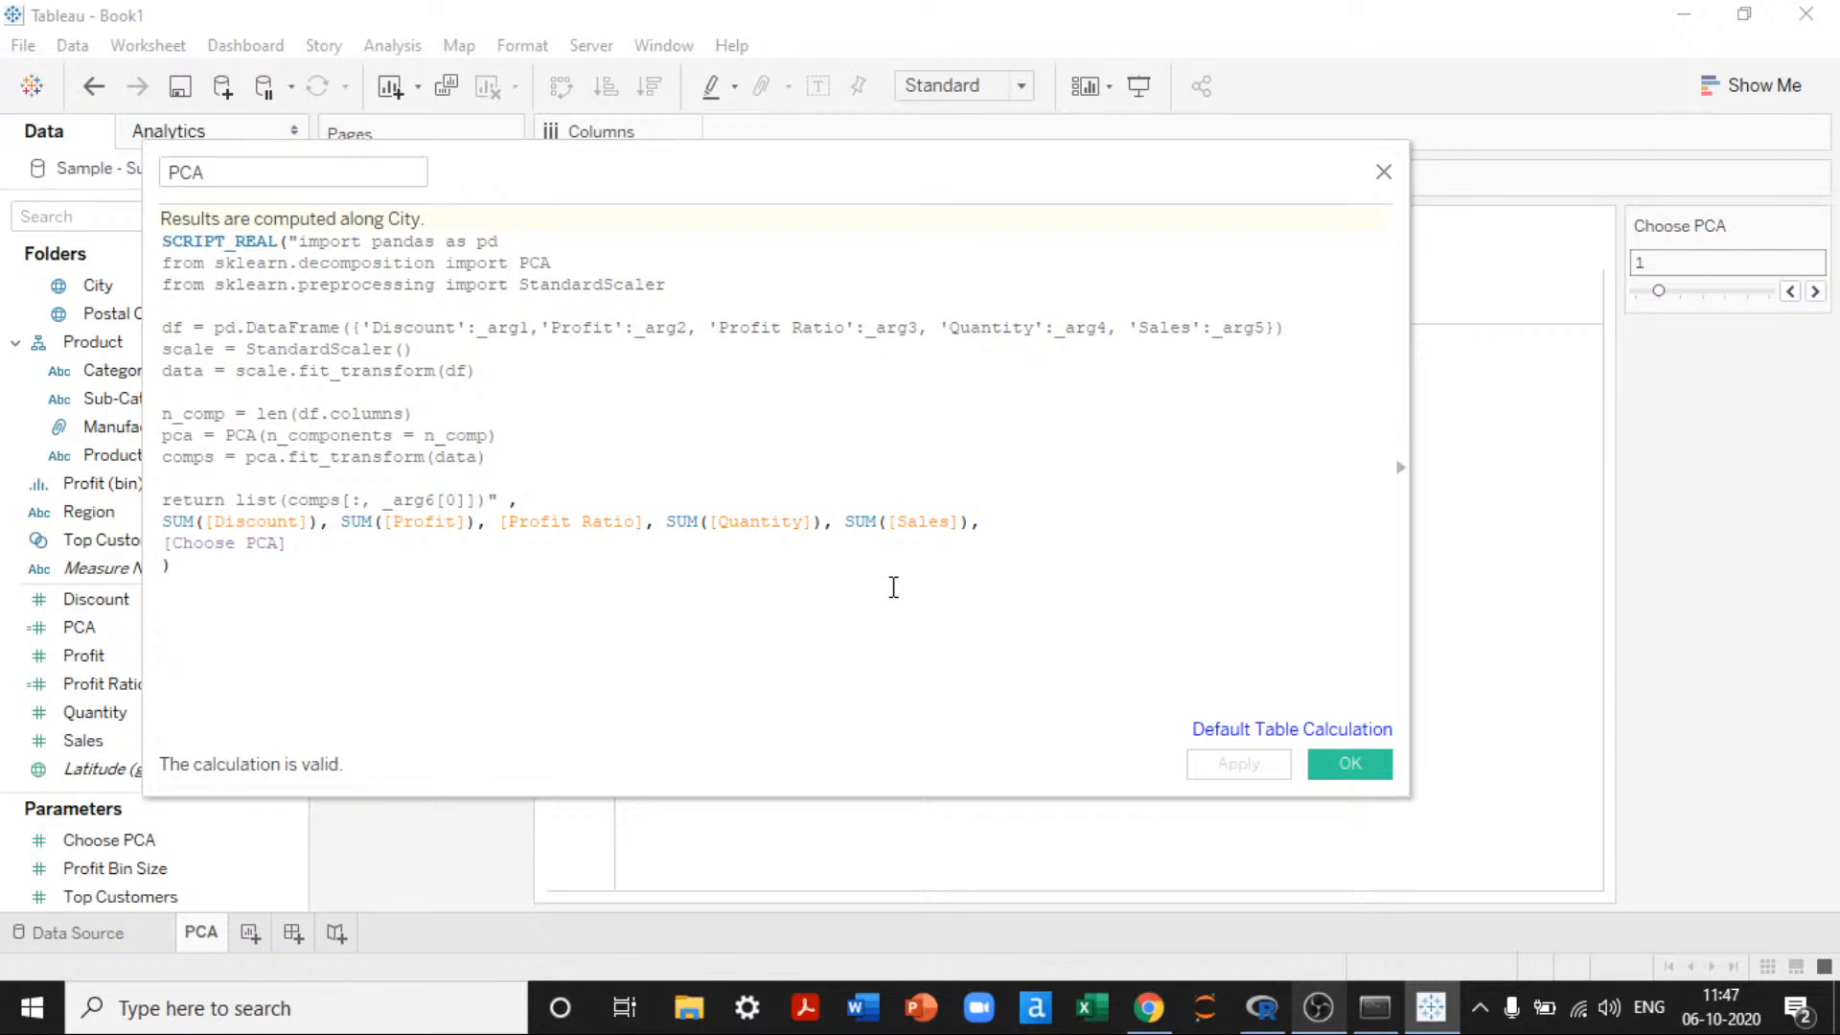
{"action": "left_click", "coordinate": [1364, 759]}
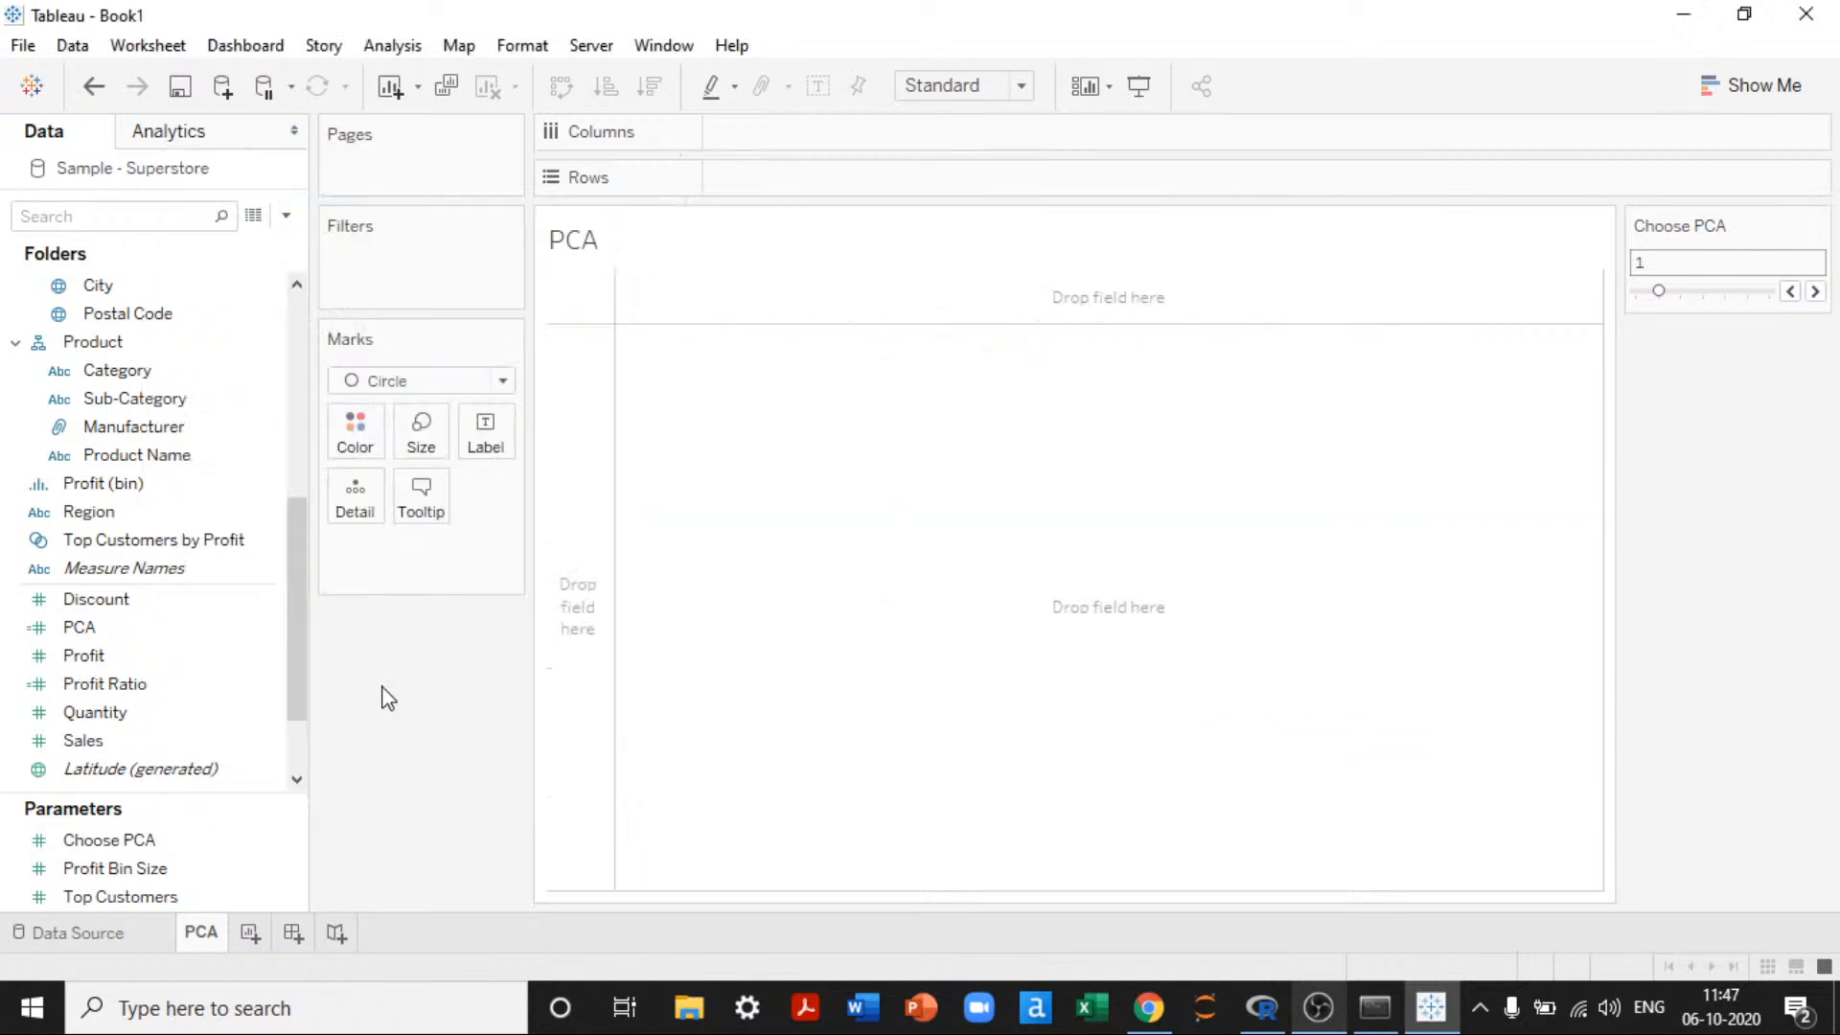
Step: Place PCA on Rows and City on Detail on the Marks card, and dismiss the error dialog
{"action": "left_click", "coordinate": [235, 487]}
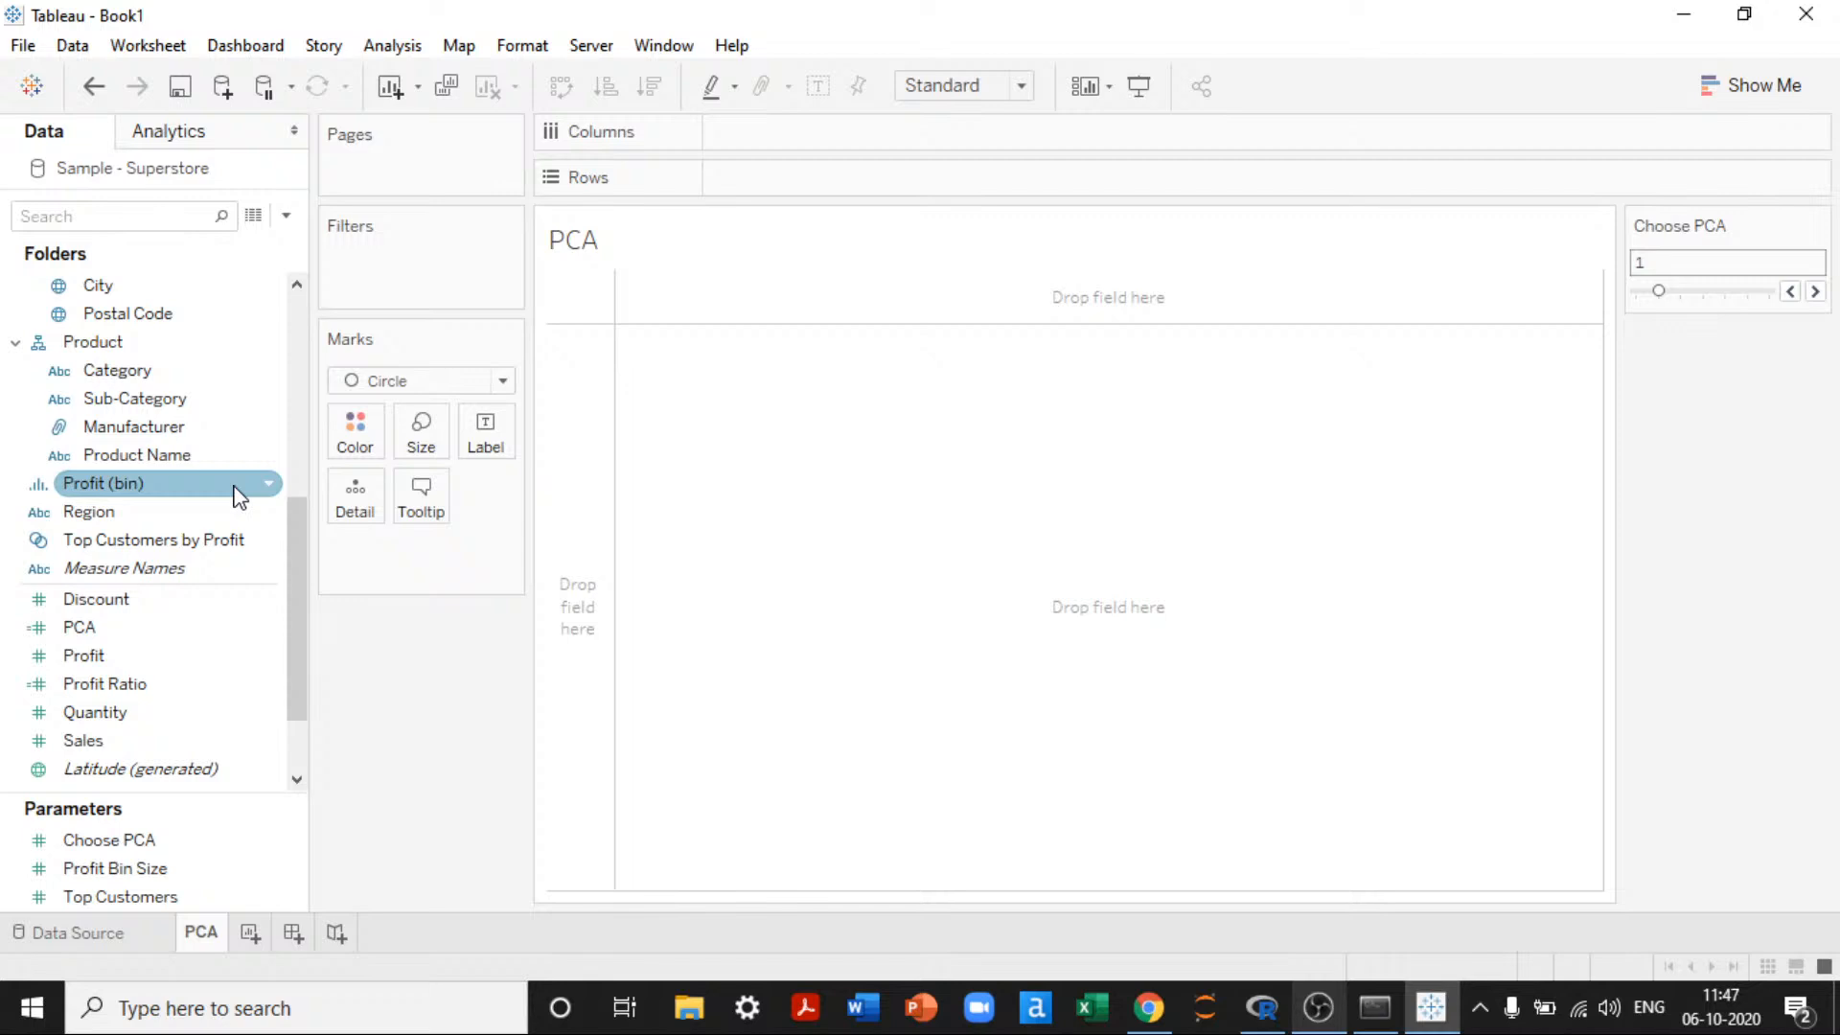
{"action": "left_click", "coordinate": [117, 656]}
{"action": "left_click_drag", "start_coordinate": [92, 629], "coordinate": [824, 178]}
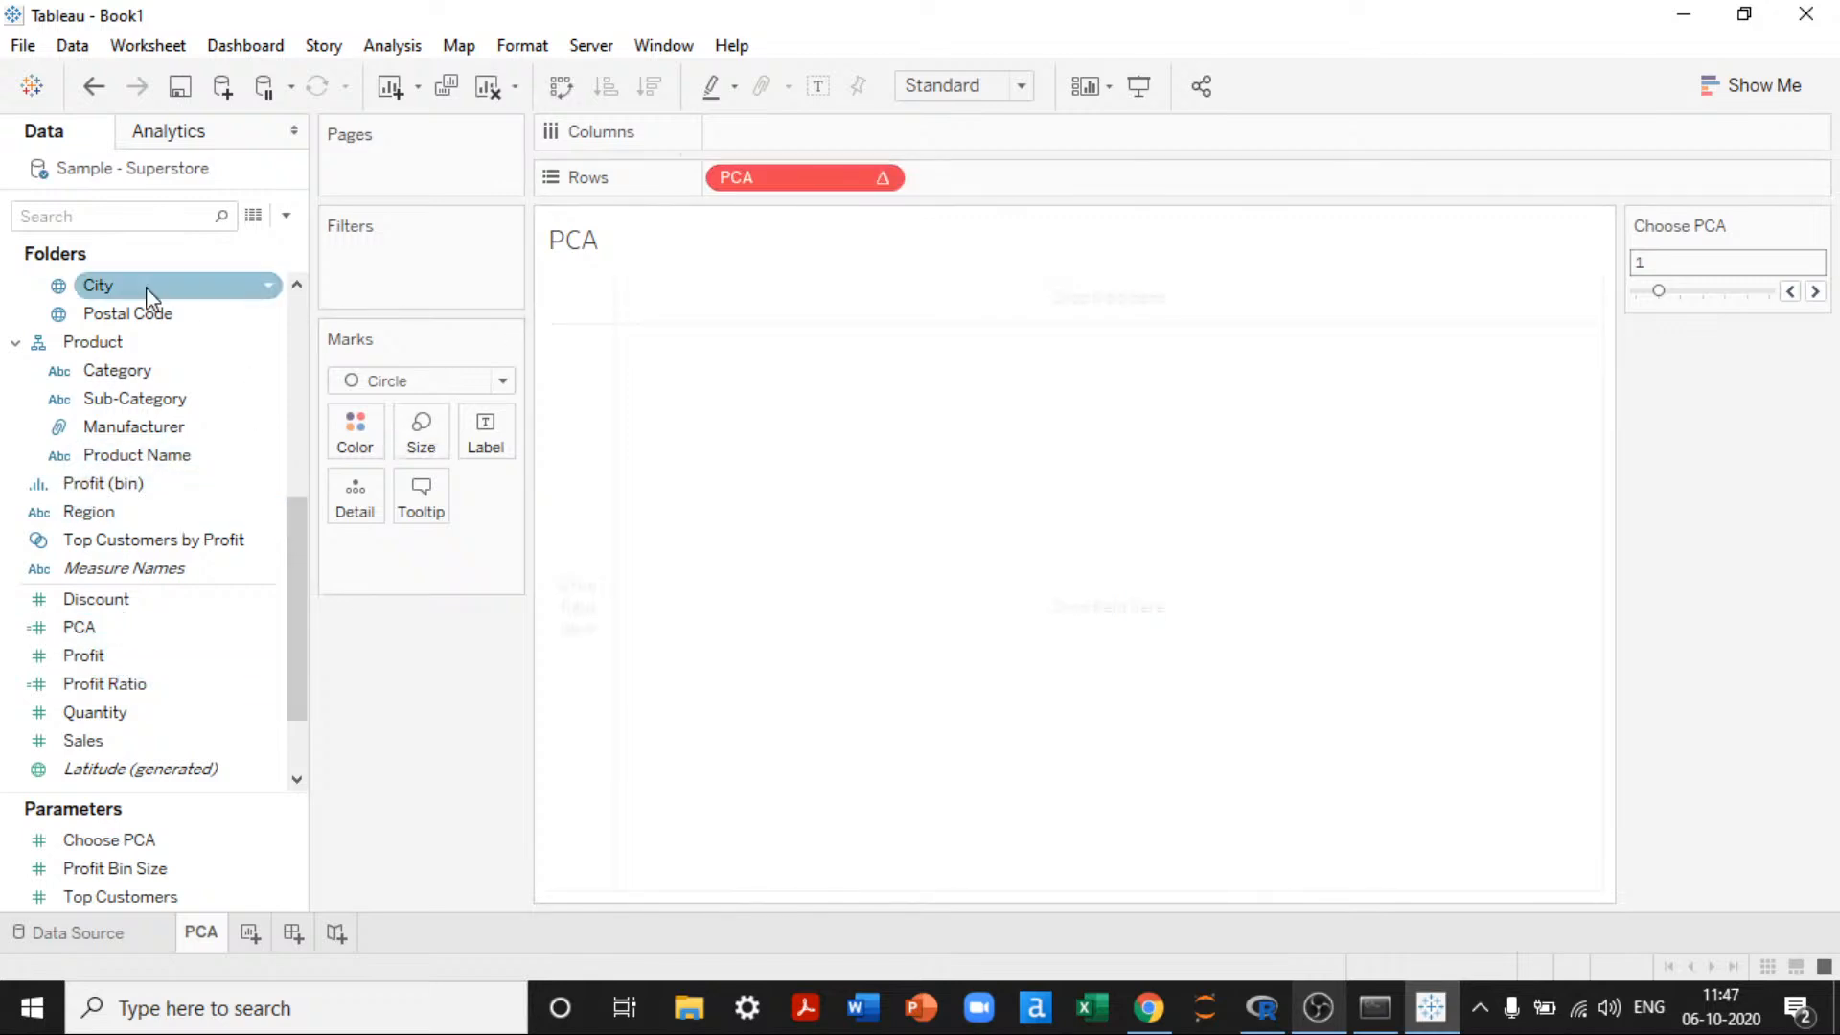
{"action": "left_click_drag", "start_coordinate": [112, 295], "coordinate": [356, 506]}
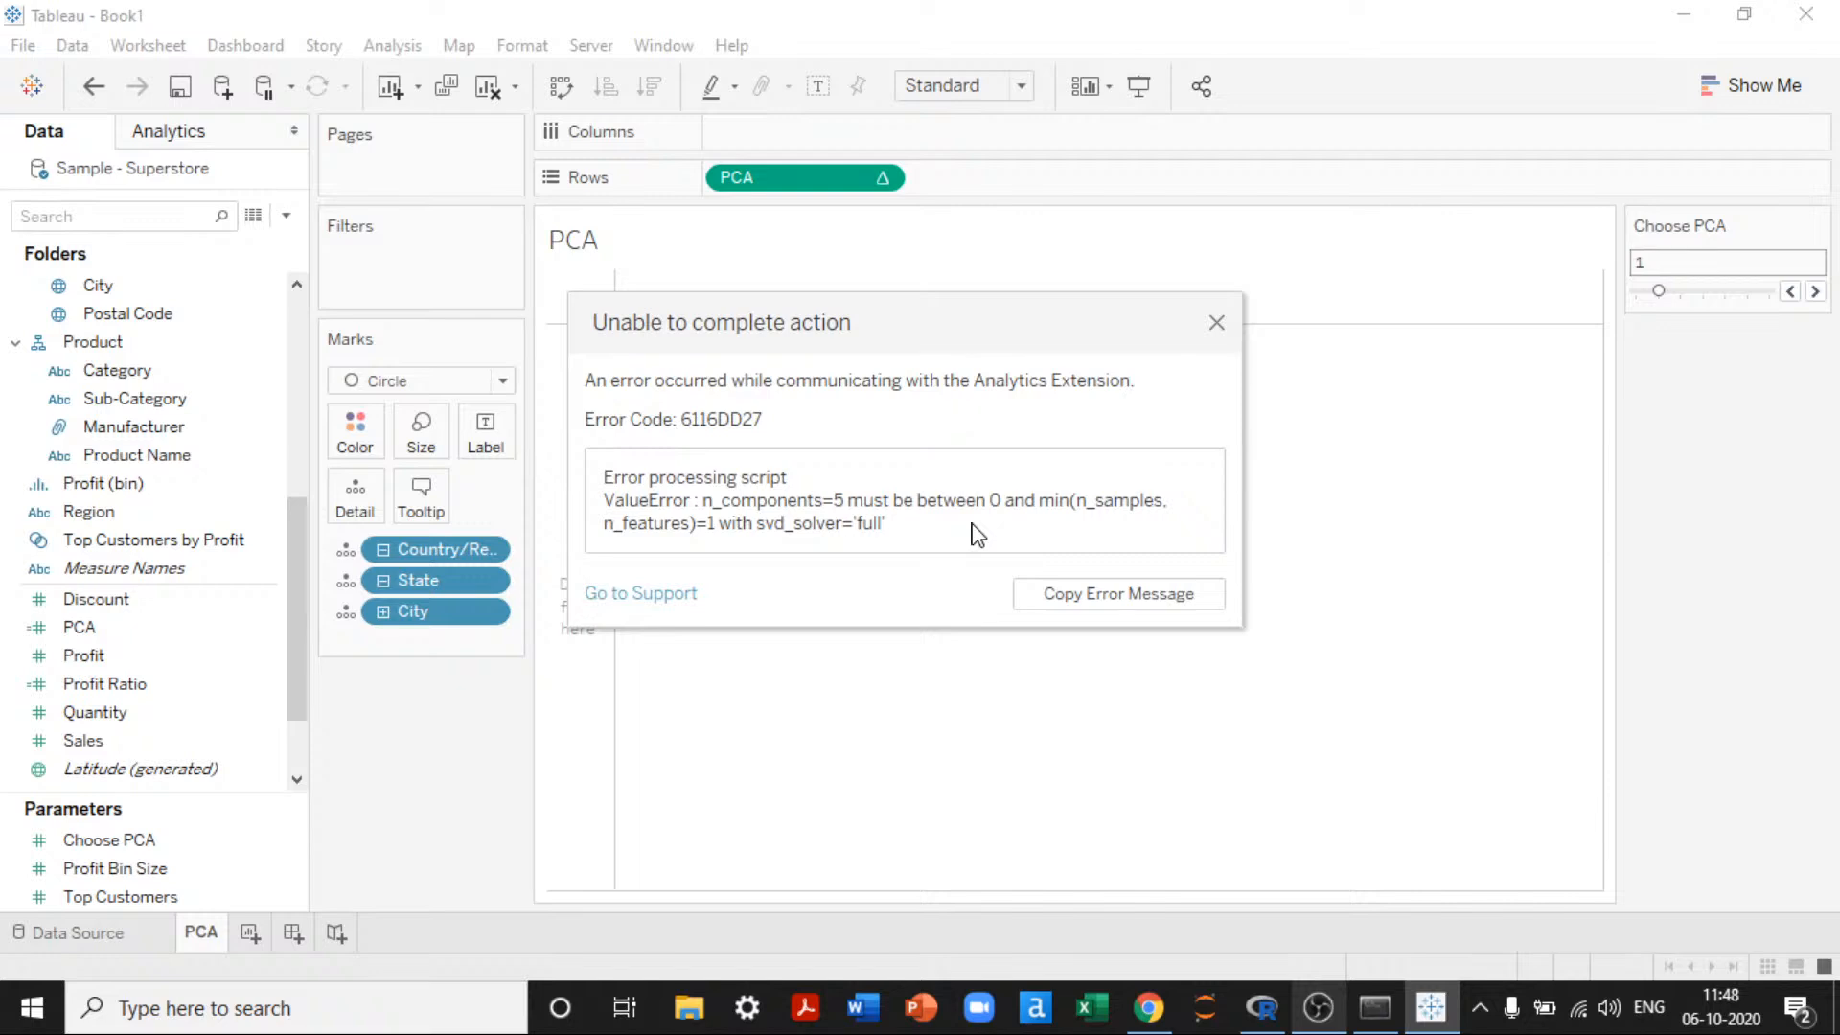
{"action": "left_click", "coordinate": [1223, 328]}
Step: Set both the minimum and maximum of the Choose PCA parameter to 5, and dismiss the error dialog
{"action": "left_click", "coordinate": [182, 844]}
{"action": "right_click", "coordinate": [181, 843]}
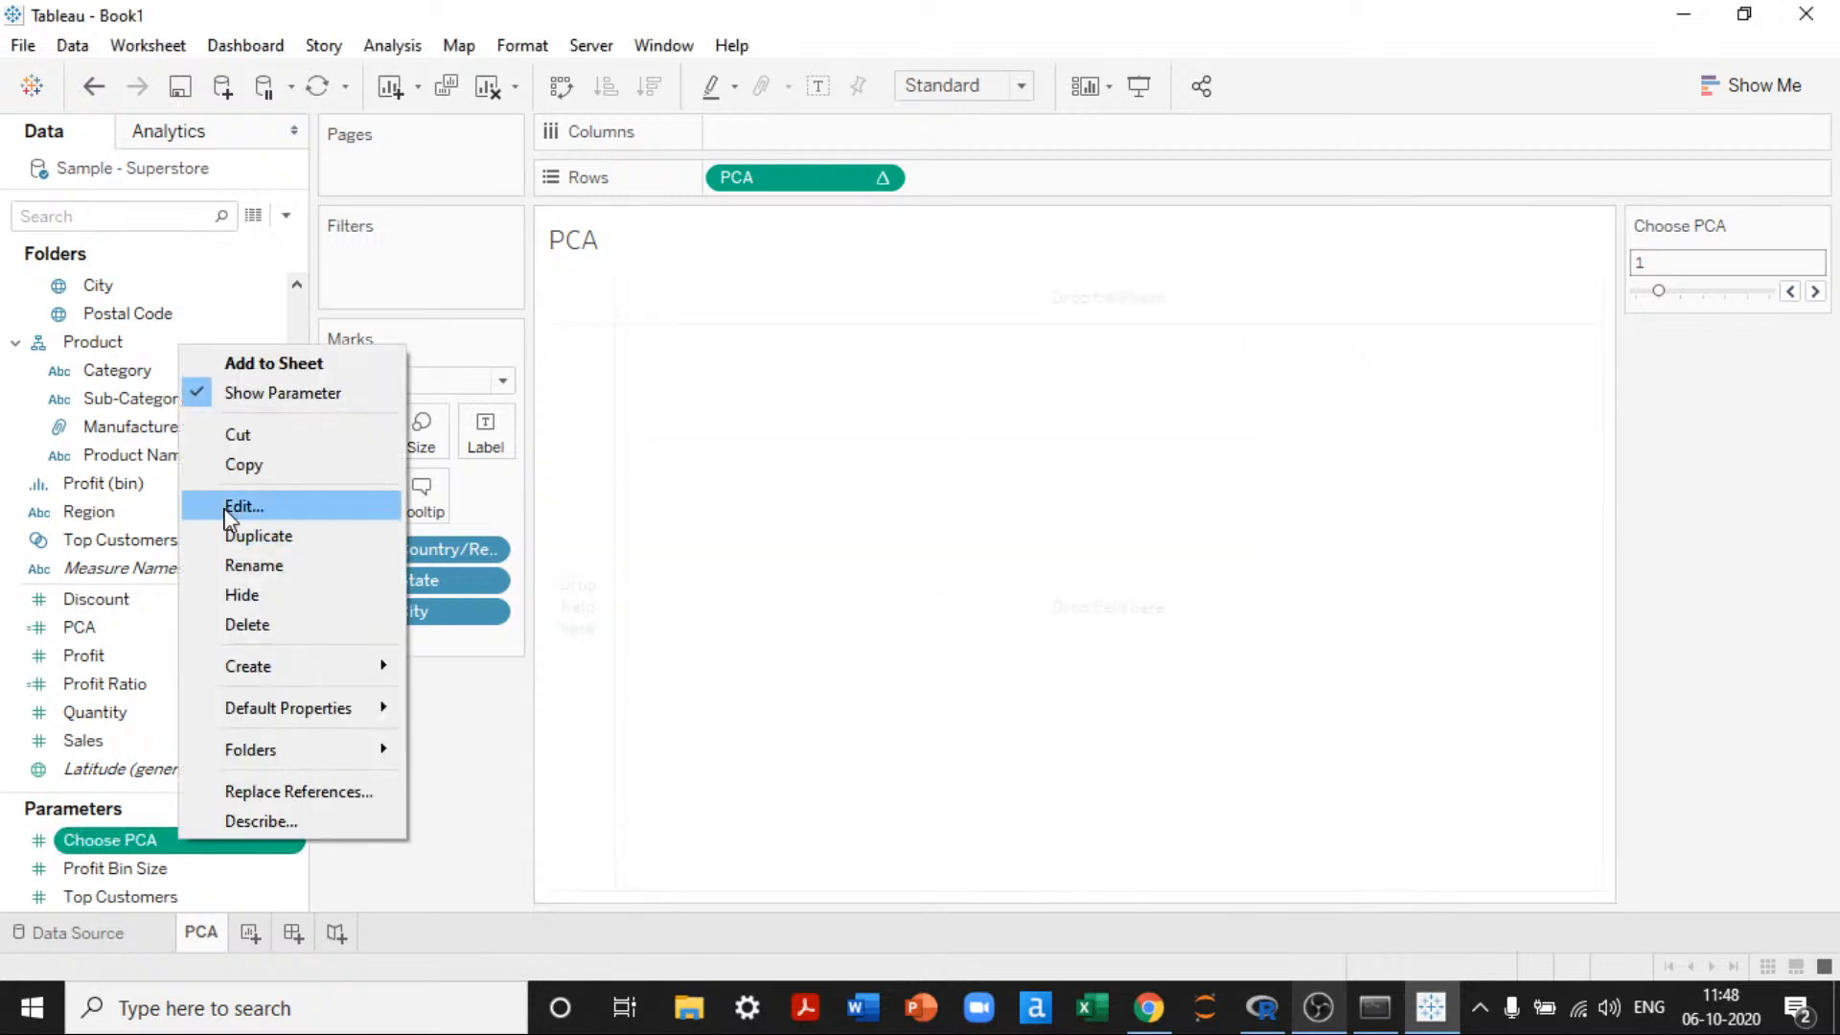
{"action": "left_click", "coordinate": [230, 510]}
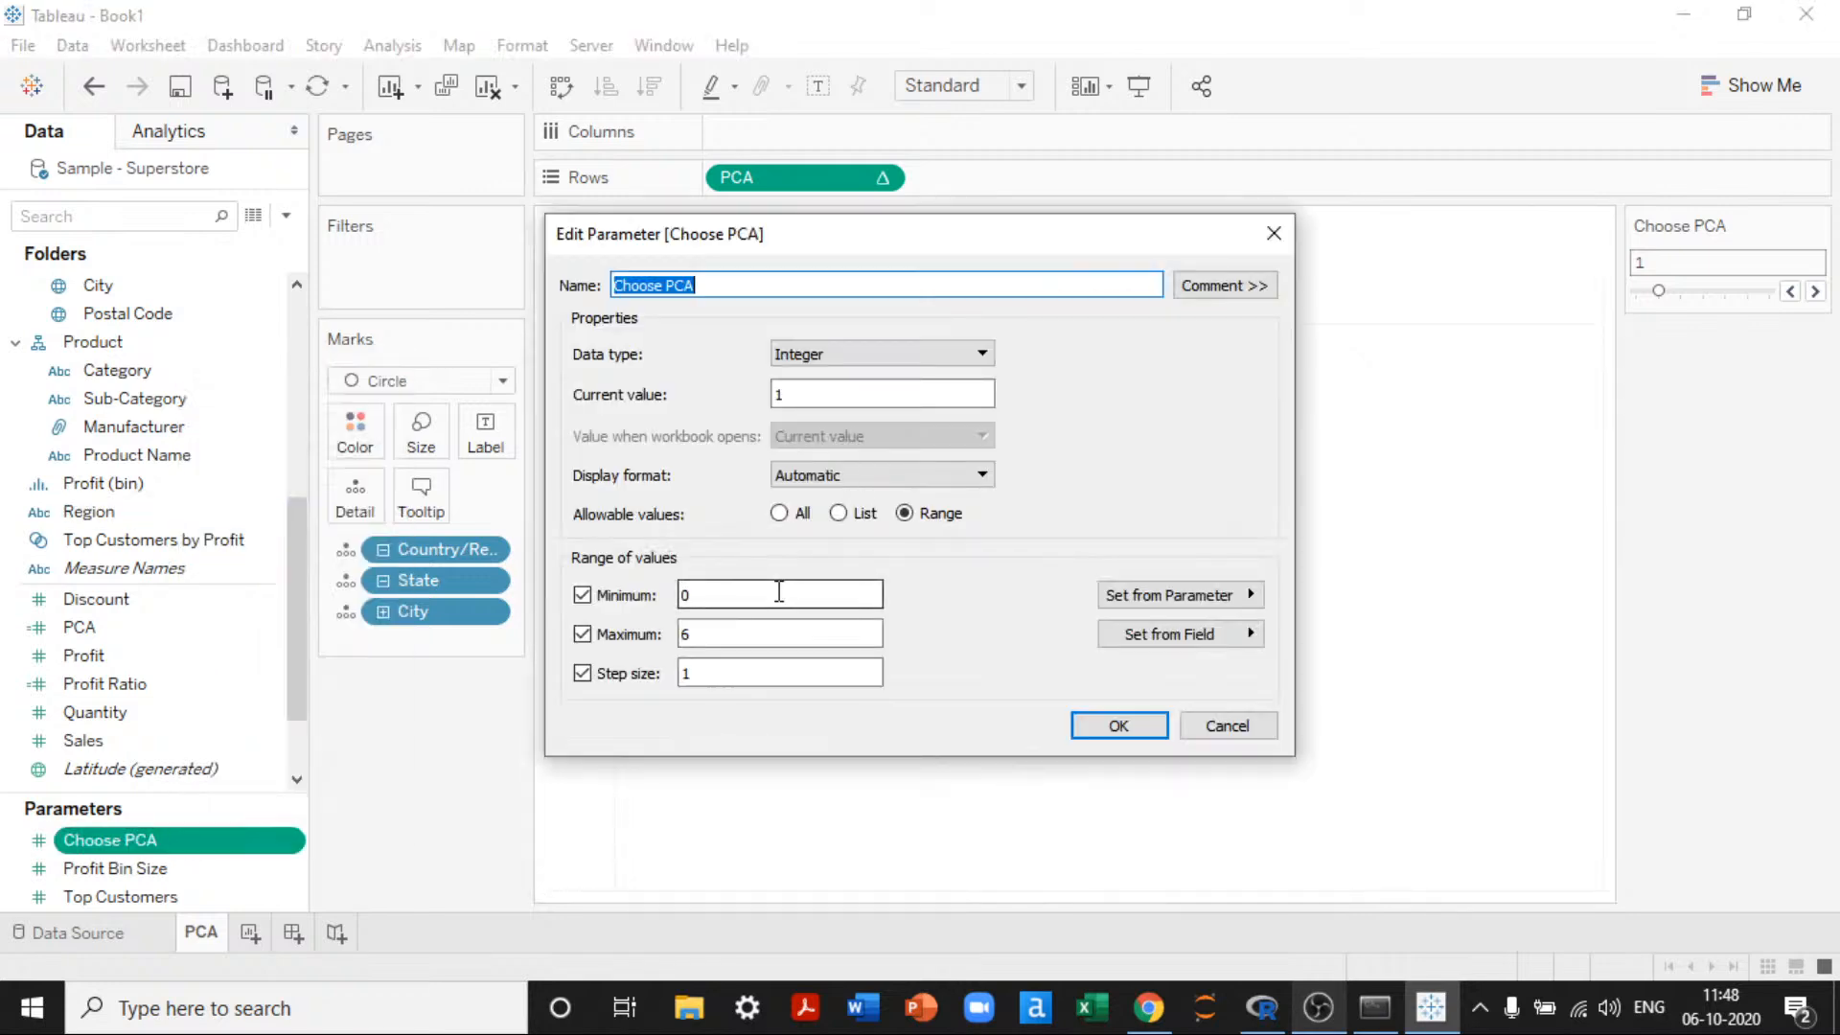
{"action": "left_click", "coordinate": [779, 592]}
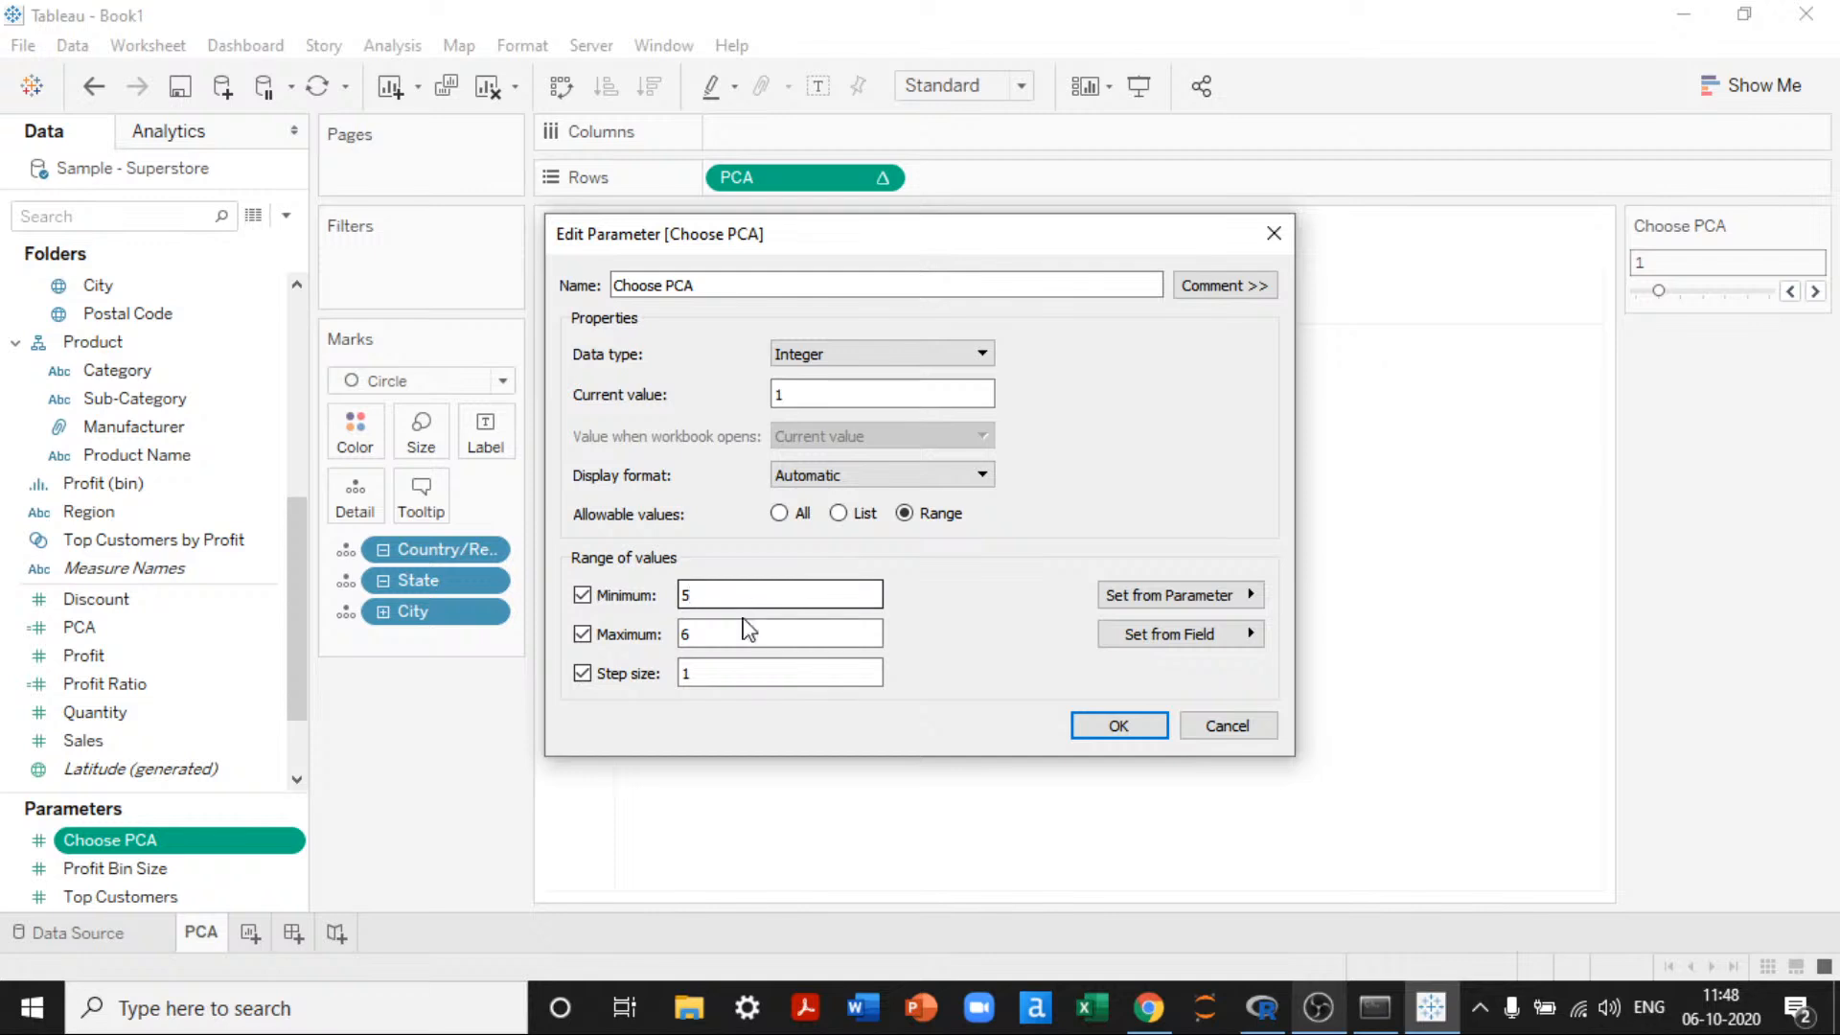
{"action": "left_click", "coordinate": [745, 632]}
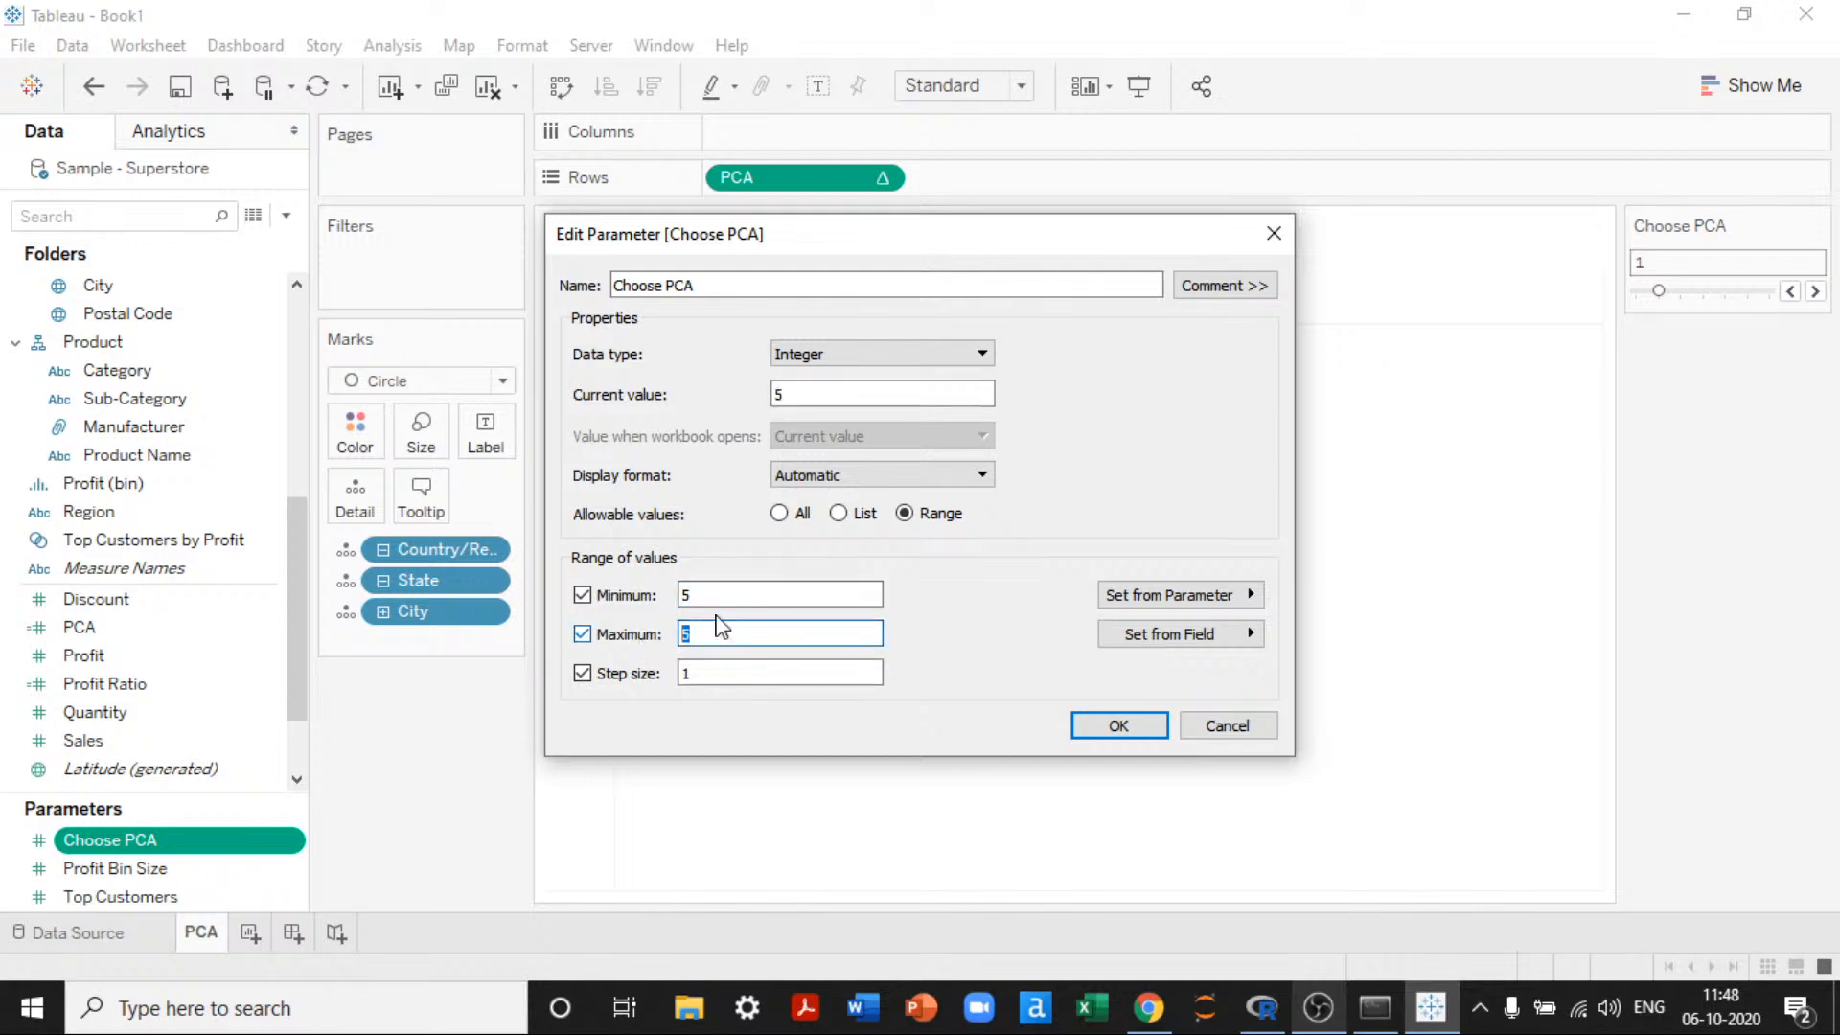
{"action": "left_click", "coordinate": [751, 593]}
{"action": "left_click", "coordinate": [1119, 730]}
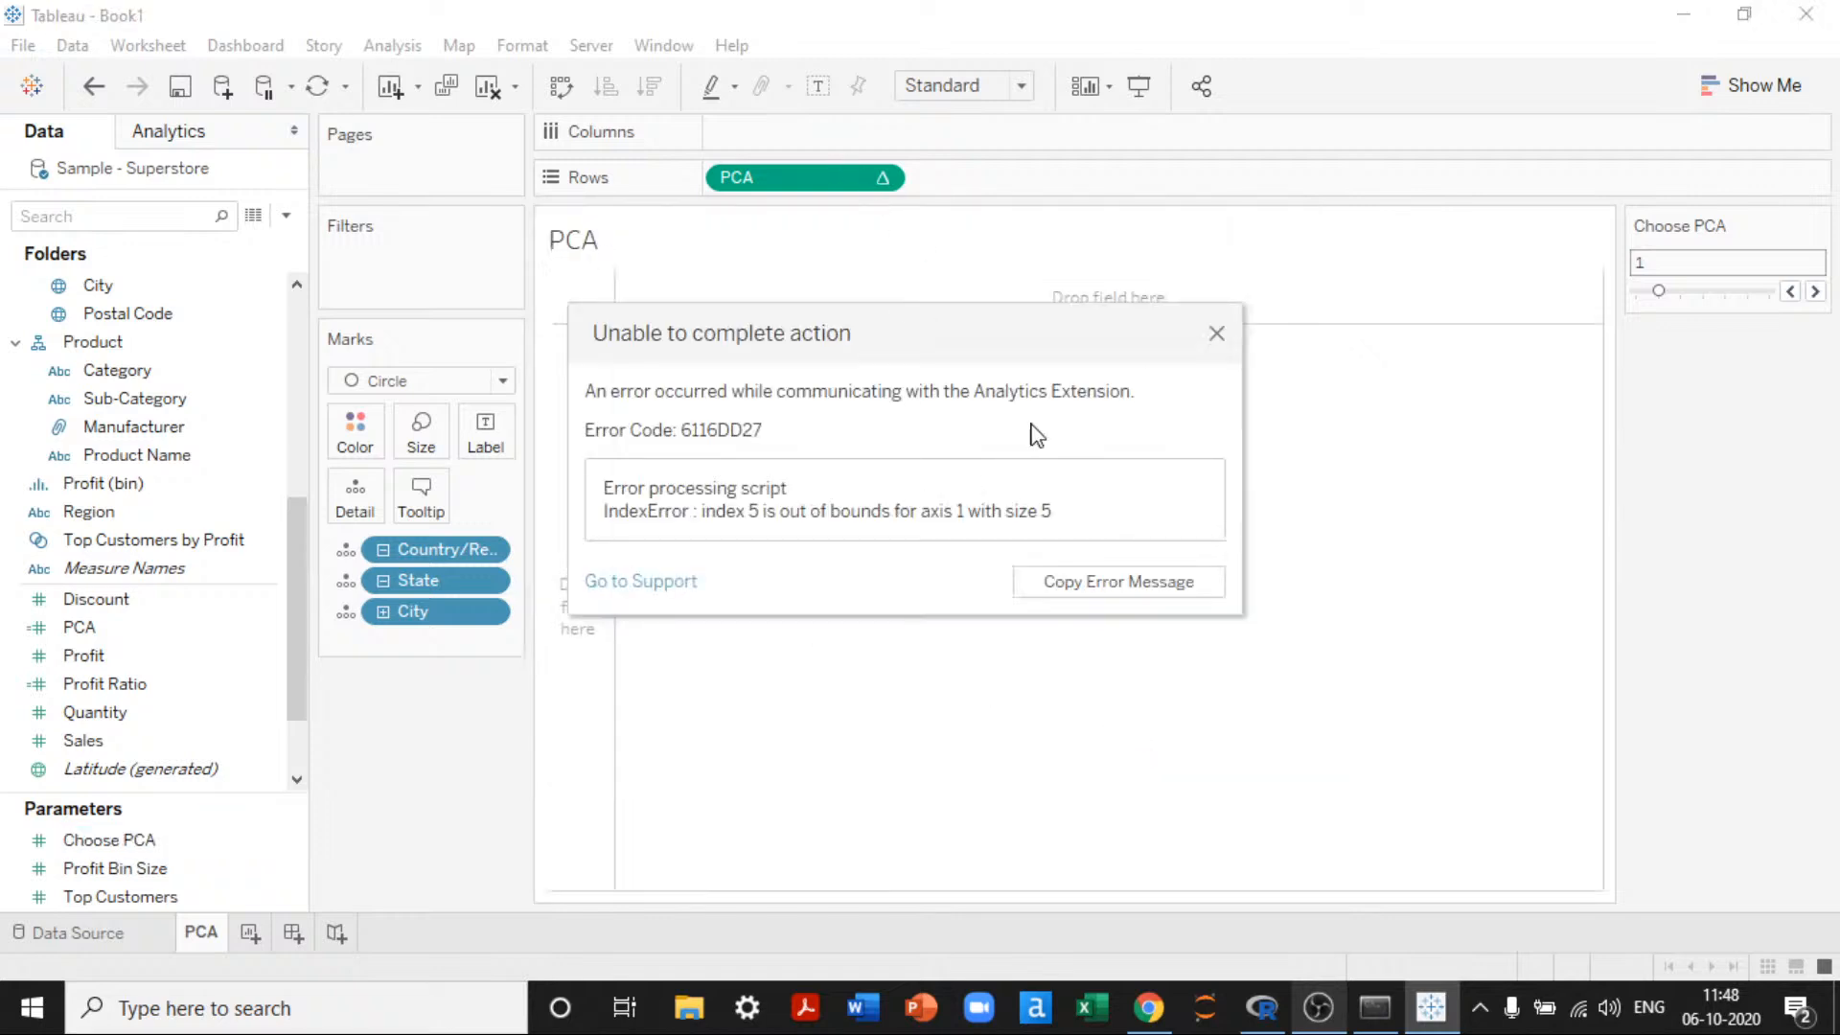
{"action": "left_click", "coordinate": [1219, 335]}
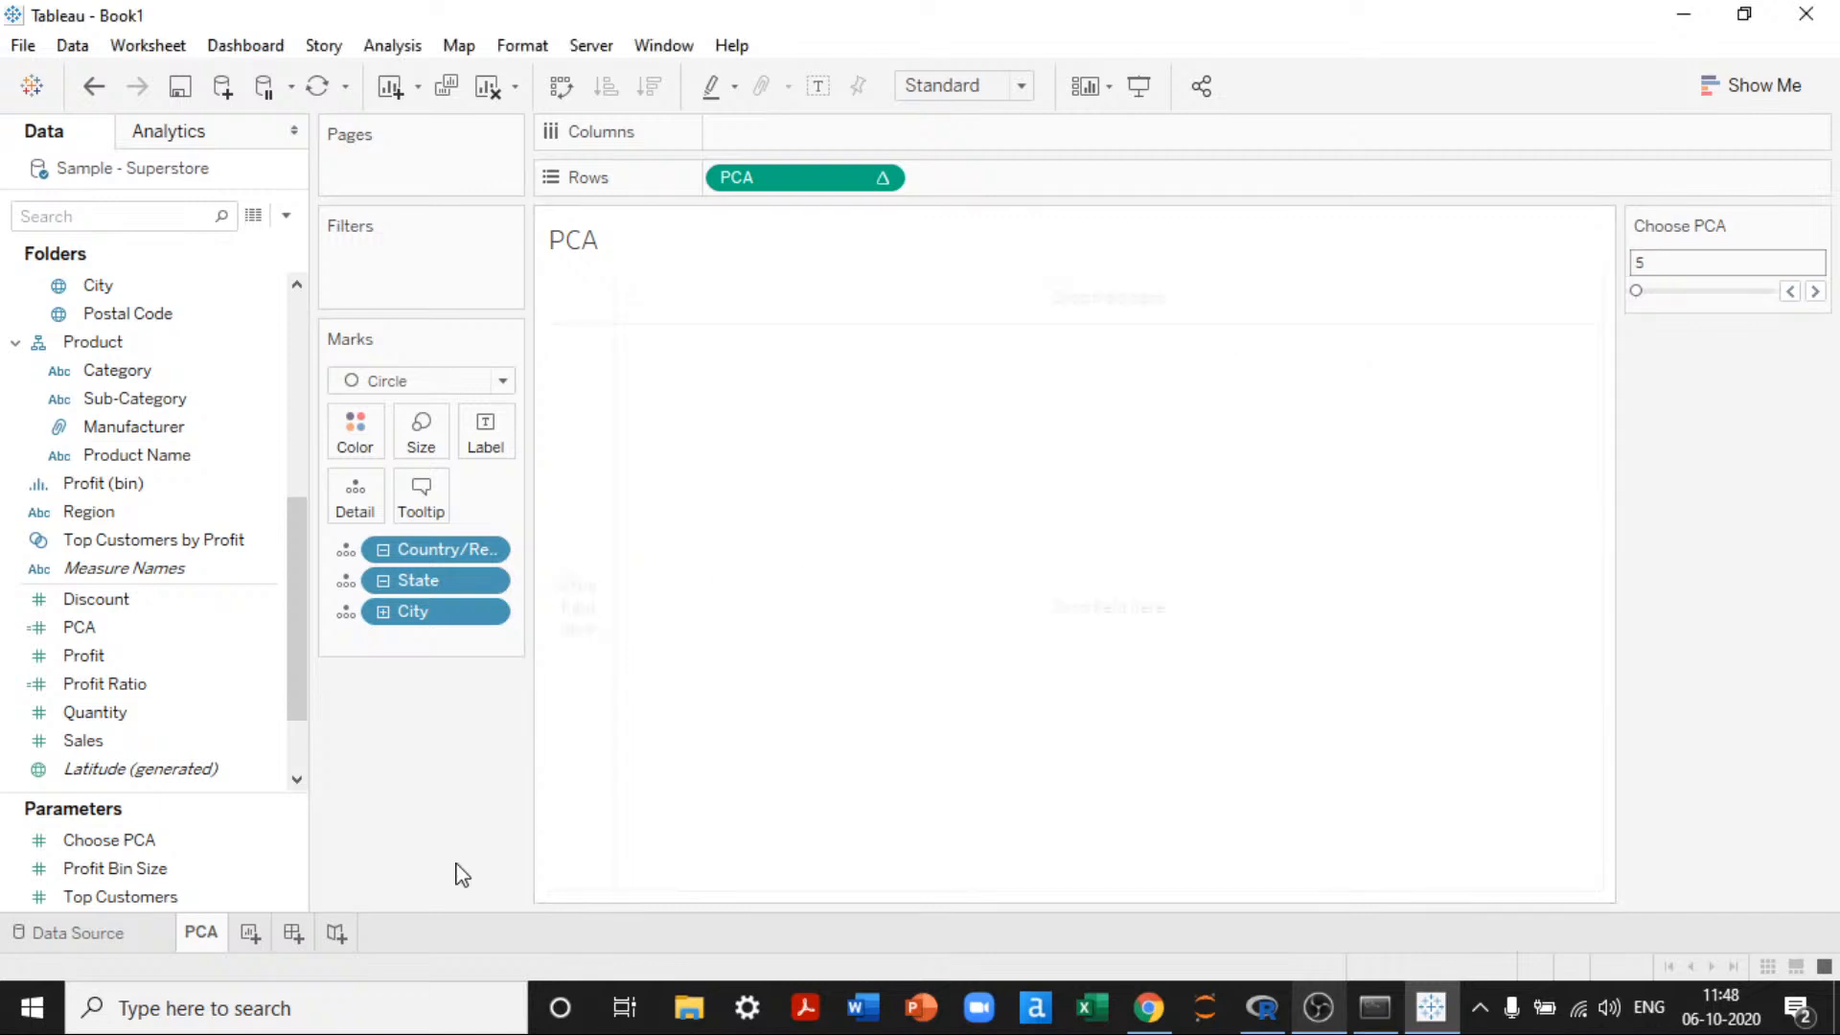
Step: Set the minimum value of the Choose PCA parameter to 4
{"action": "left_click", "coordinate": [153, 841]}
{"action": "right_click", "coordinate": [153, 840]}
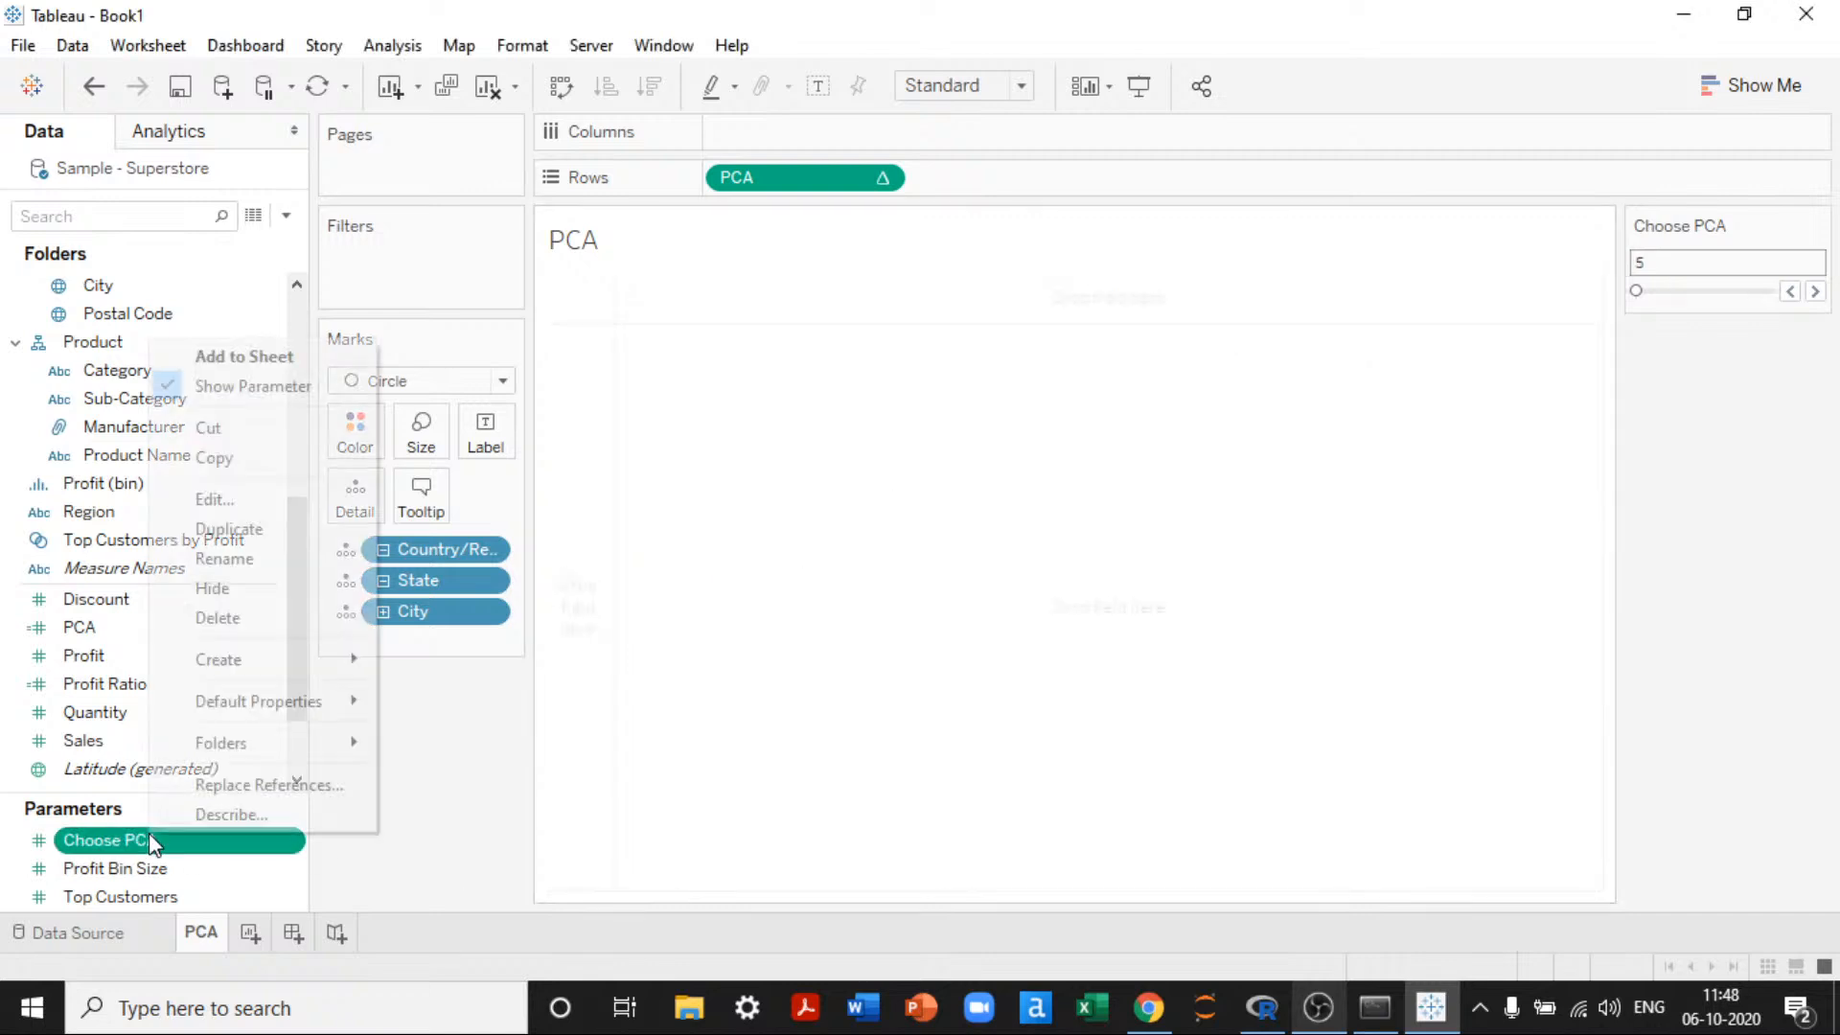
{"action": "left_click", "coordinate": [222, 498]}
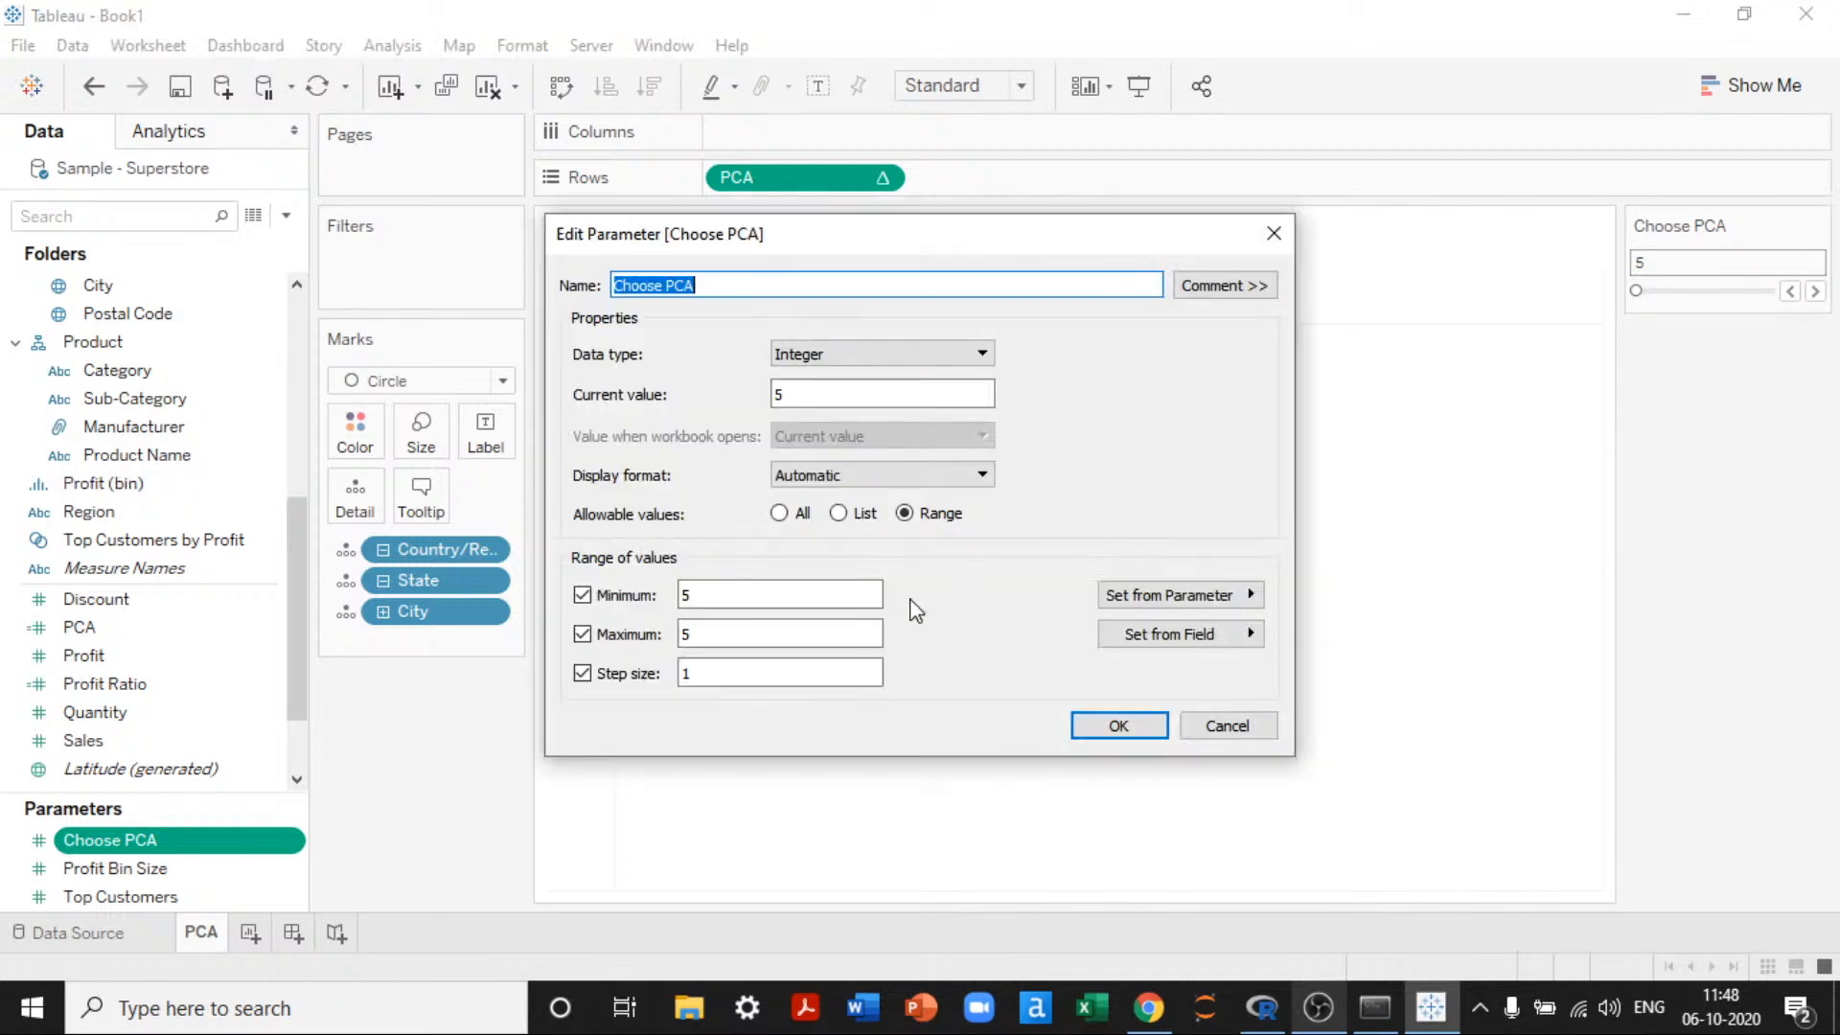
{"action": "left_click", "coordinate": [730, 593]}
{"action": "key", "text": "Return"}
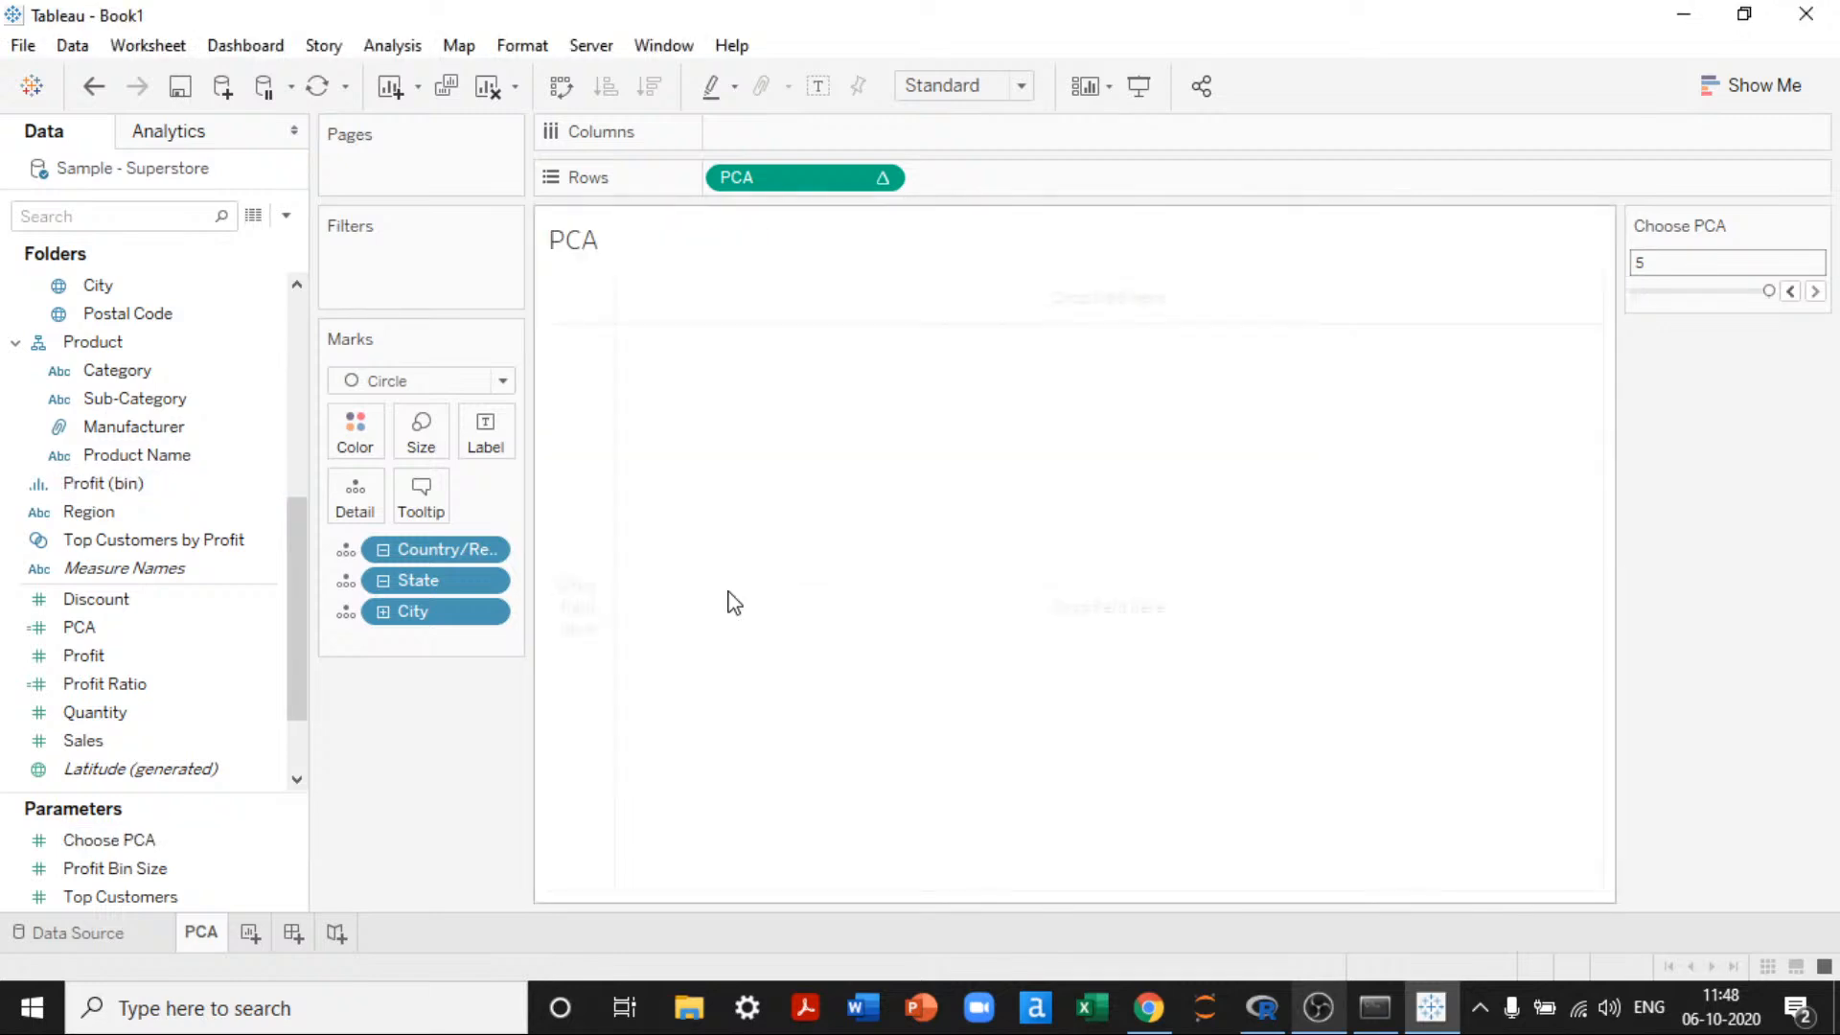
Step: Set the Choose PCA parameter's maximum to 4 and turn off its step size
{"action": "right_click", "coordinate": [212, 844]}
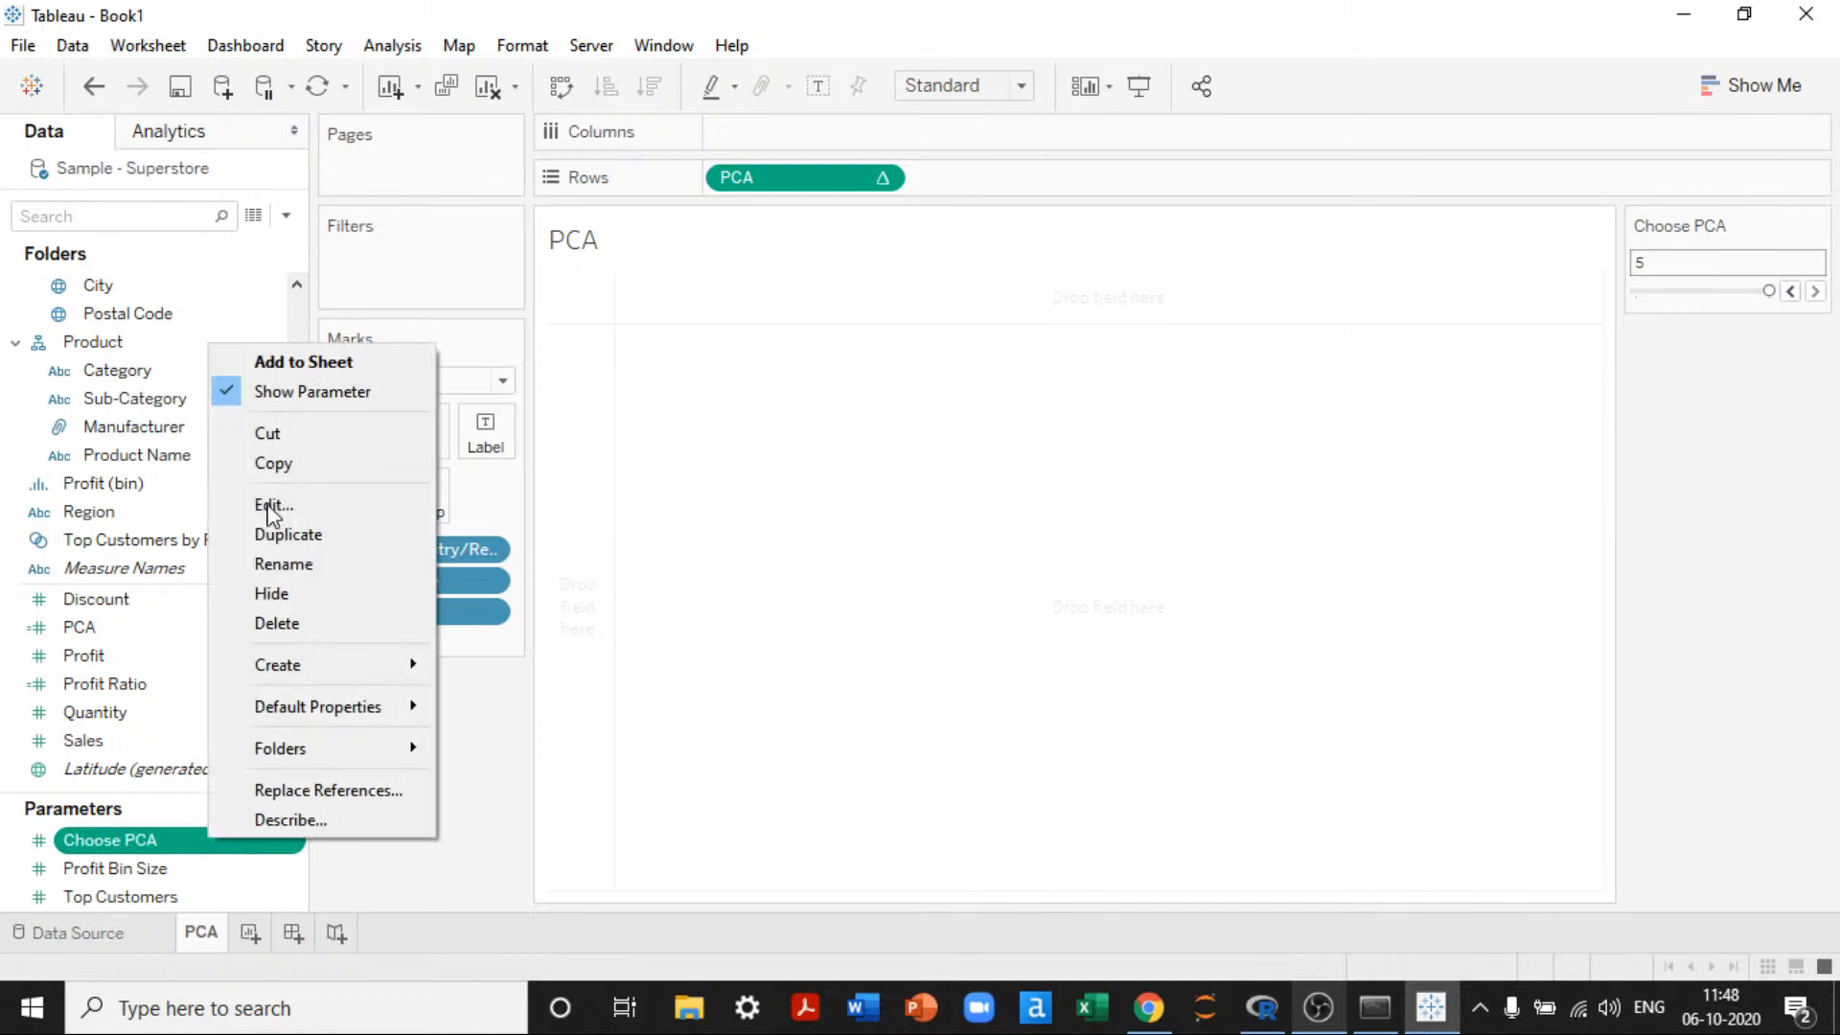
{"action": "left_click", "coordinate": [271, 508]}
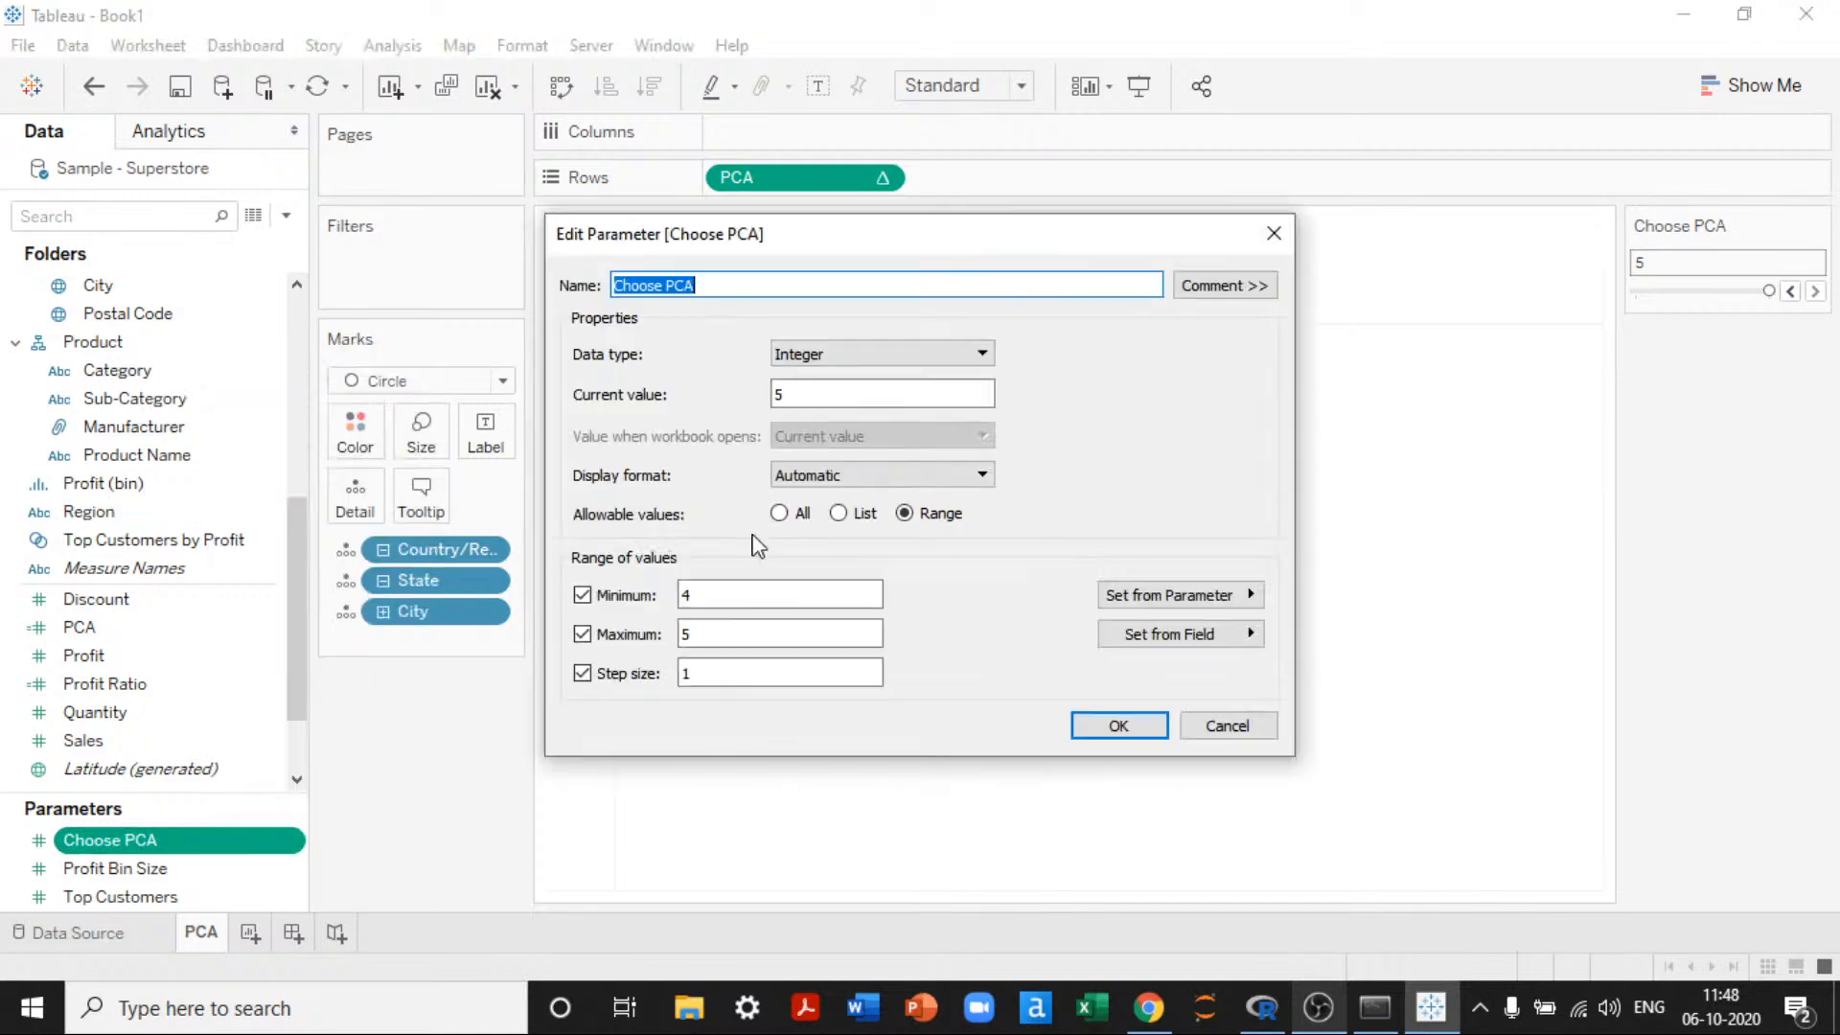
{"action": "left_click", "coordinate": [720, 635]}
{"action": "left_click_drag", "start_coordinate": [706, 635], "coordinate": [602, 654]}
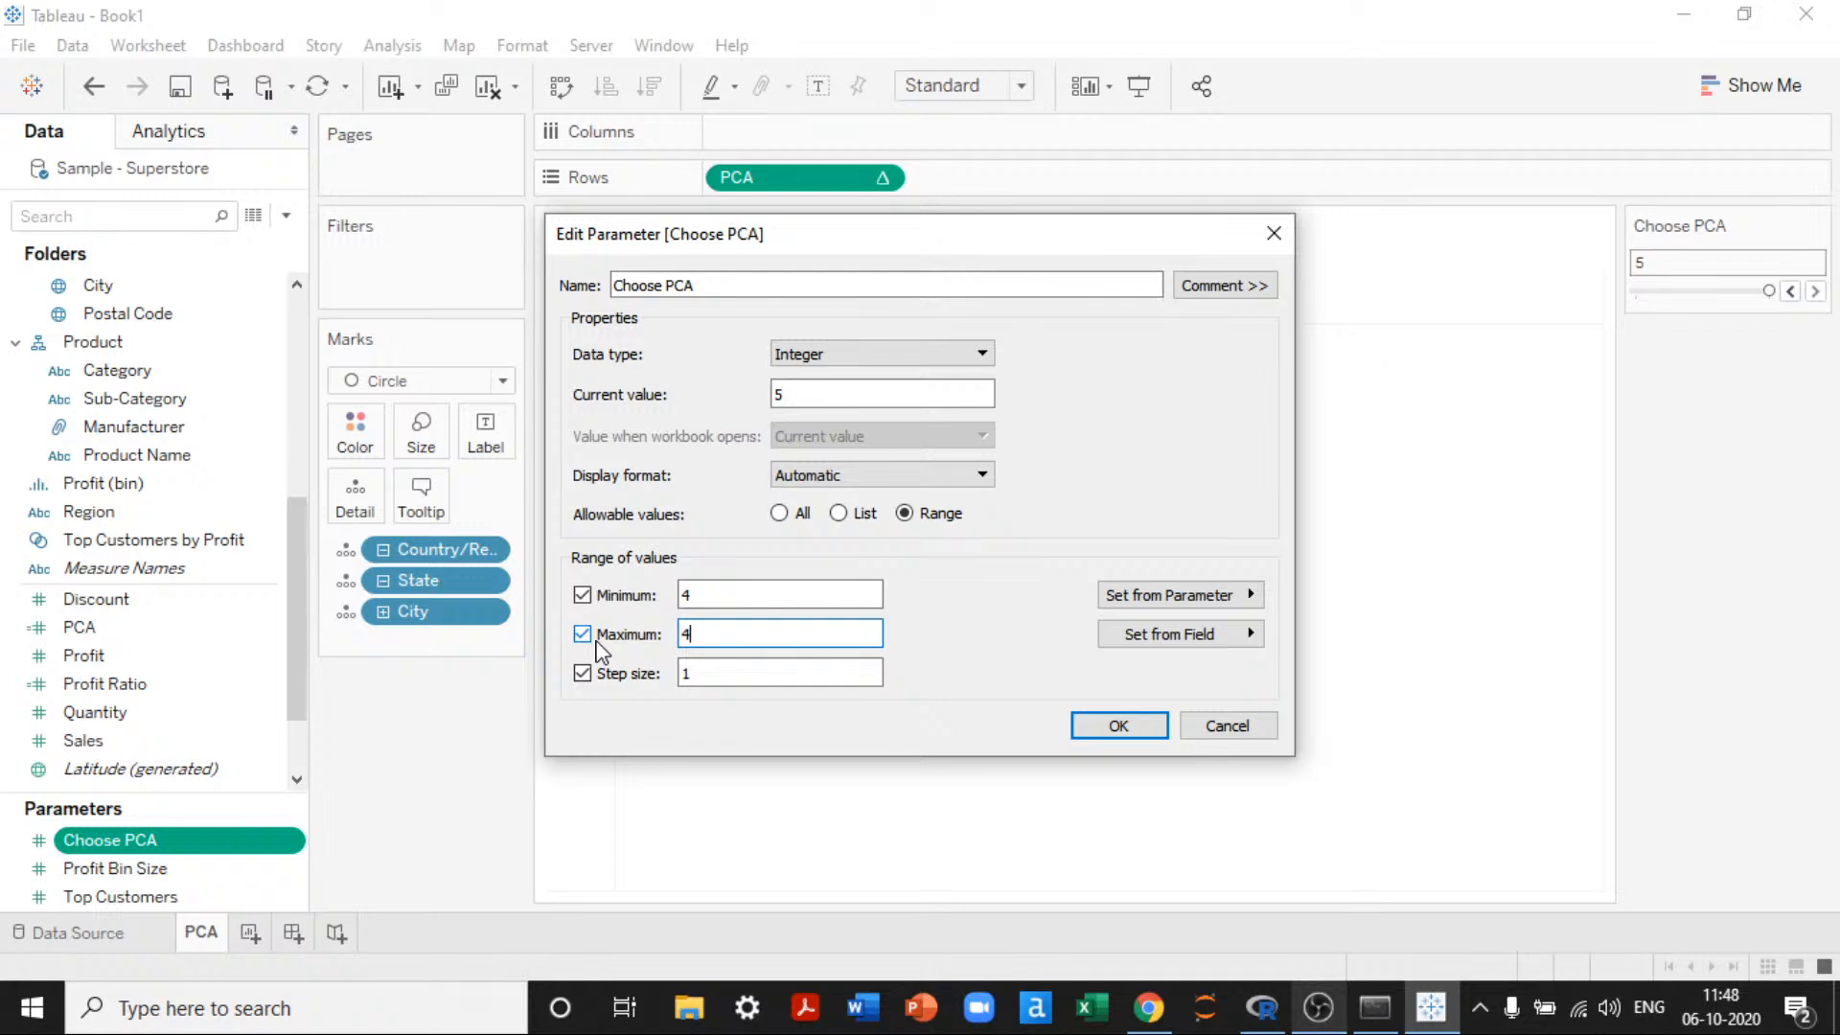
{"action": "type", "text": "4"}
{"action": "left_click", "coordinate": [648, 674]}
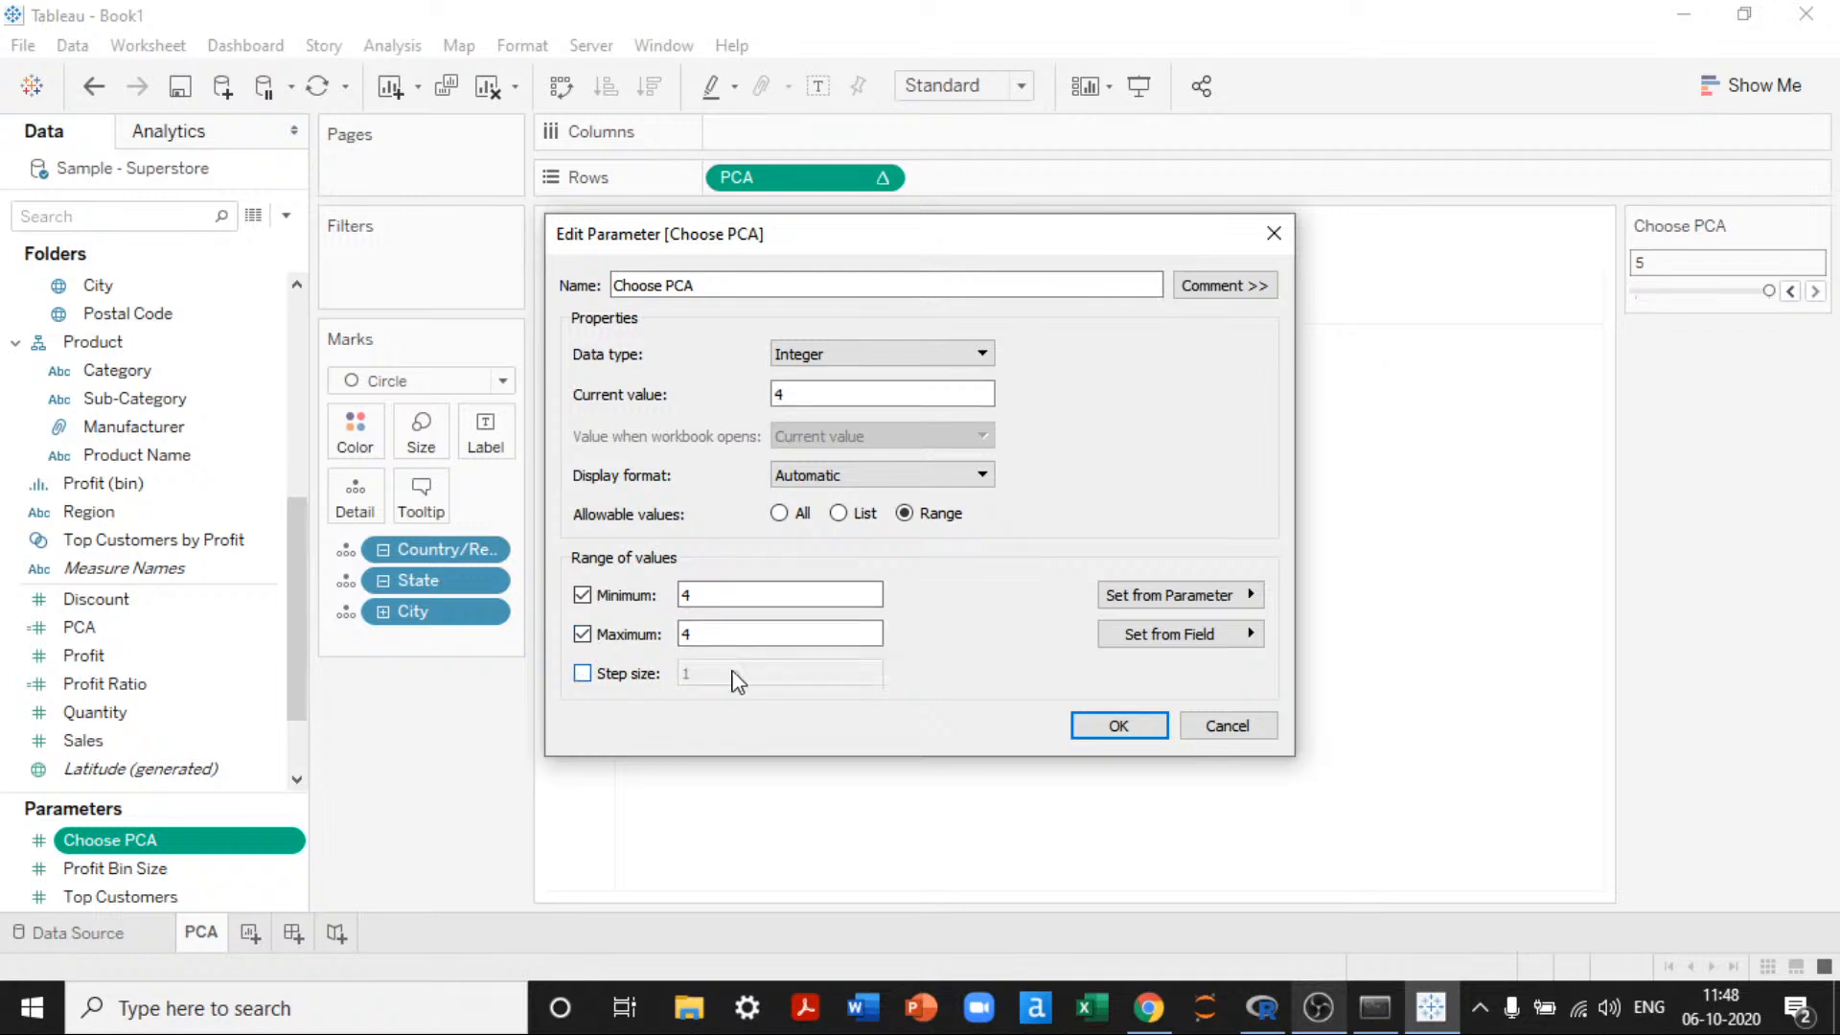
{"action": "left_click", "coordinate": [1130, 733]}
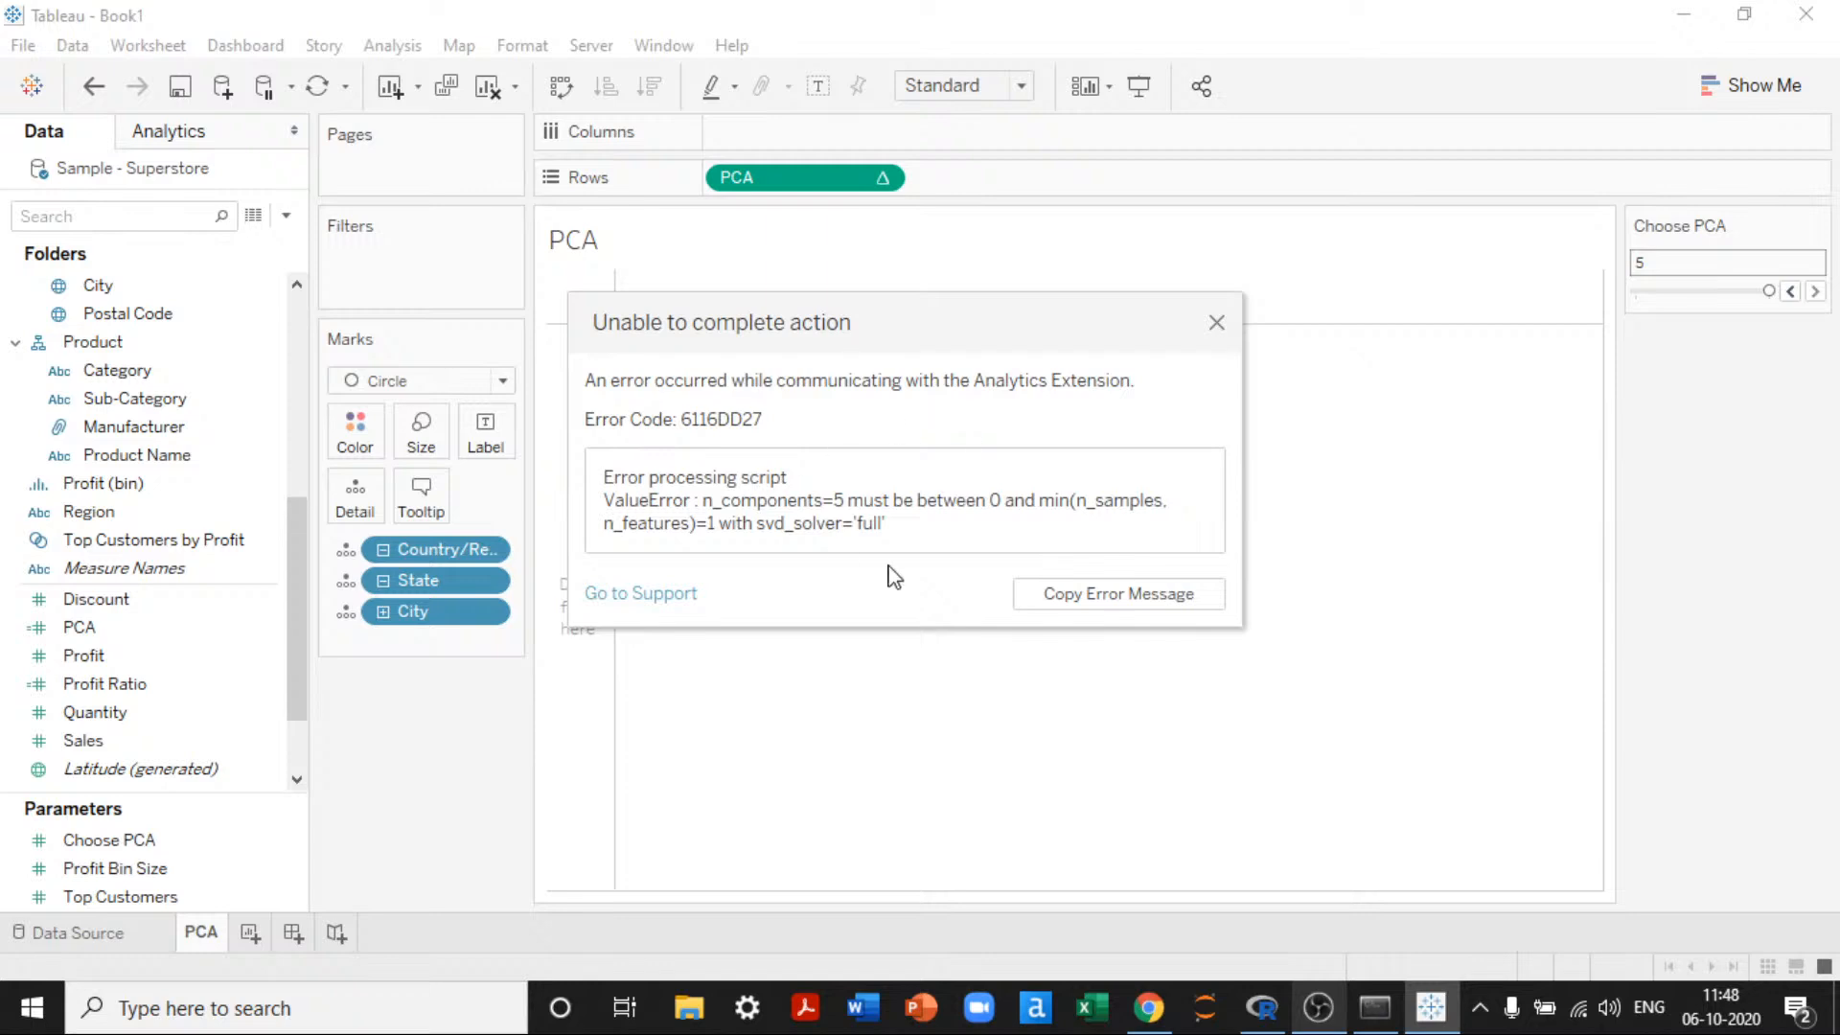
Step: Dismiss the error dialog and remove State from the Marks card
{"action": "left_click", "coordinate": [1217, 322]}
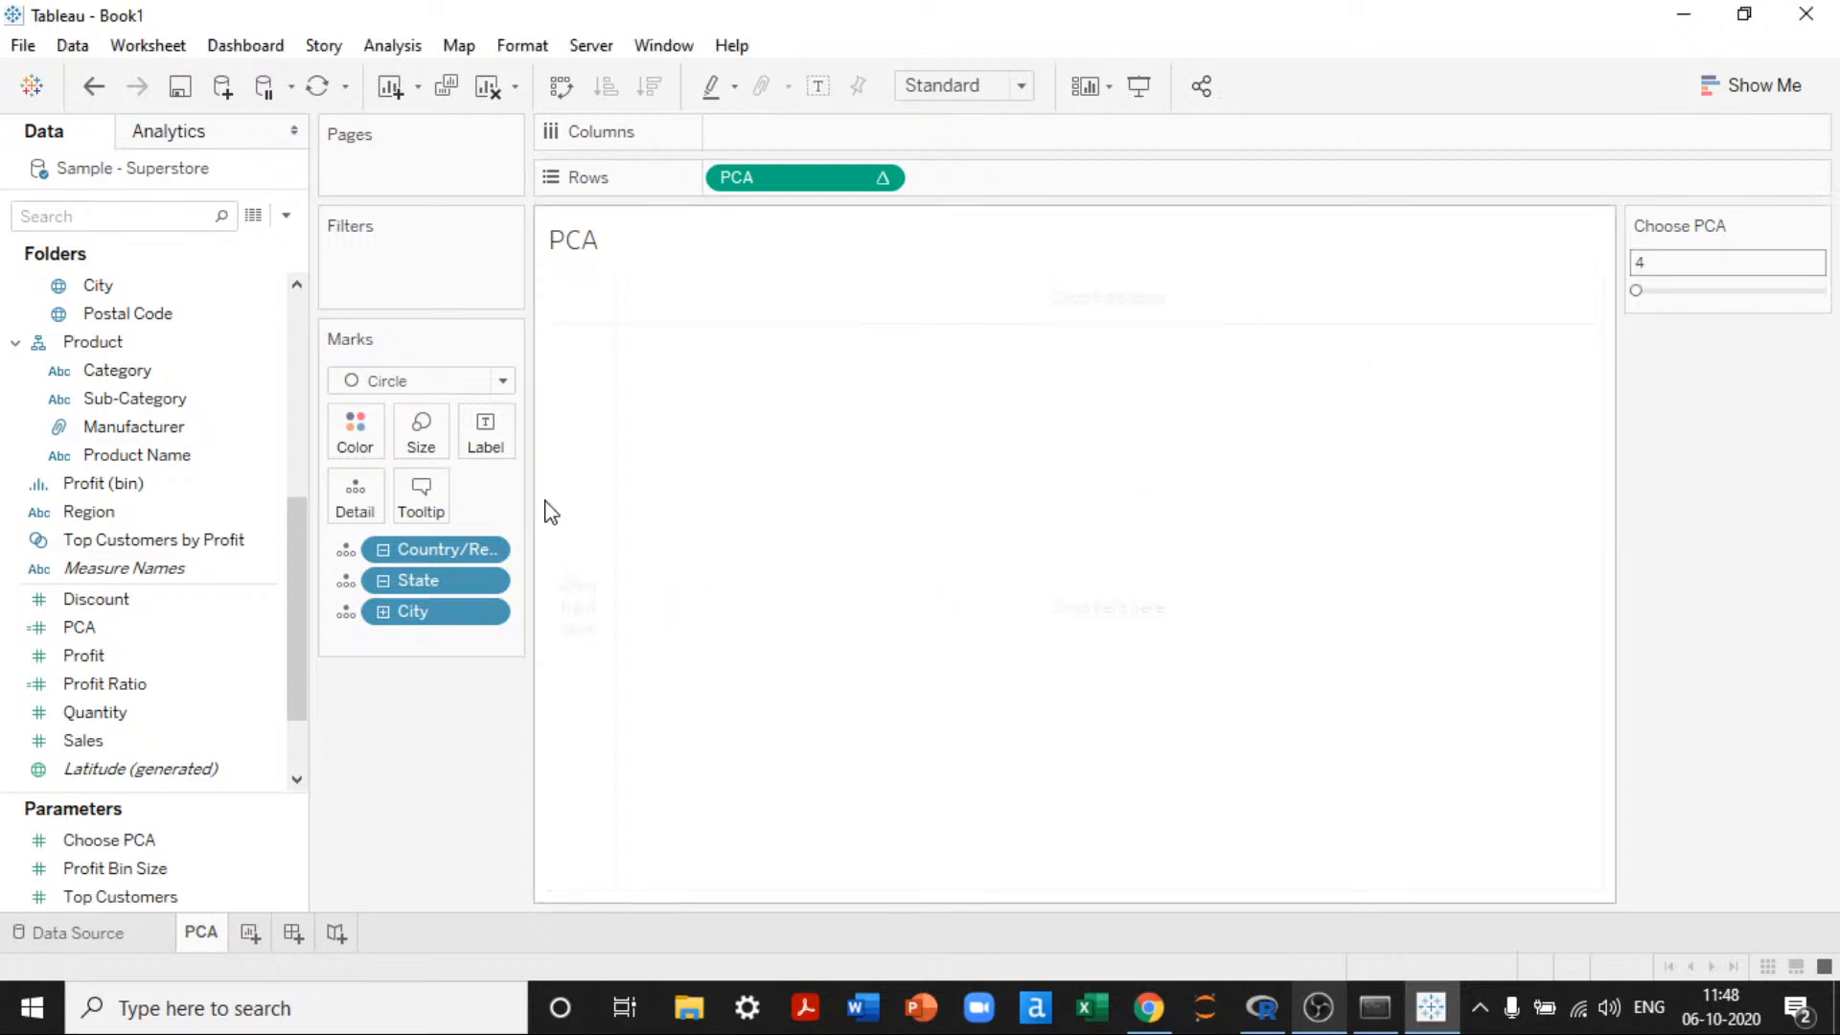
{"action": "left_click", "coordinate": [448, 570]}
{"action": "key", "text": "Delete"}
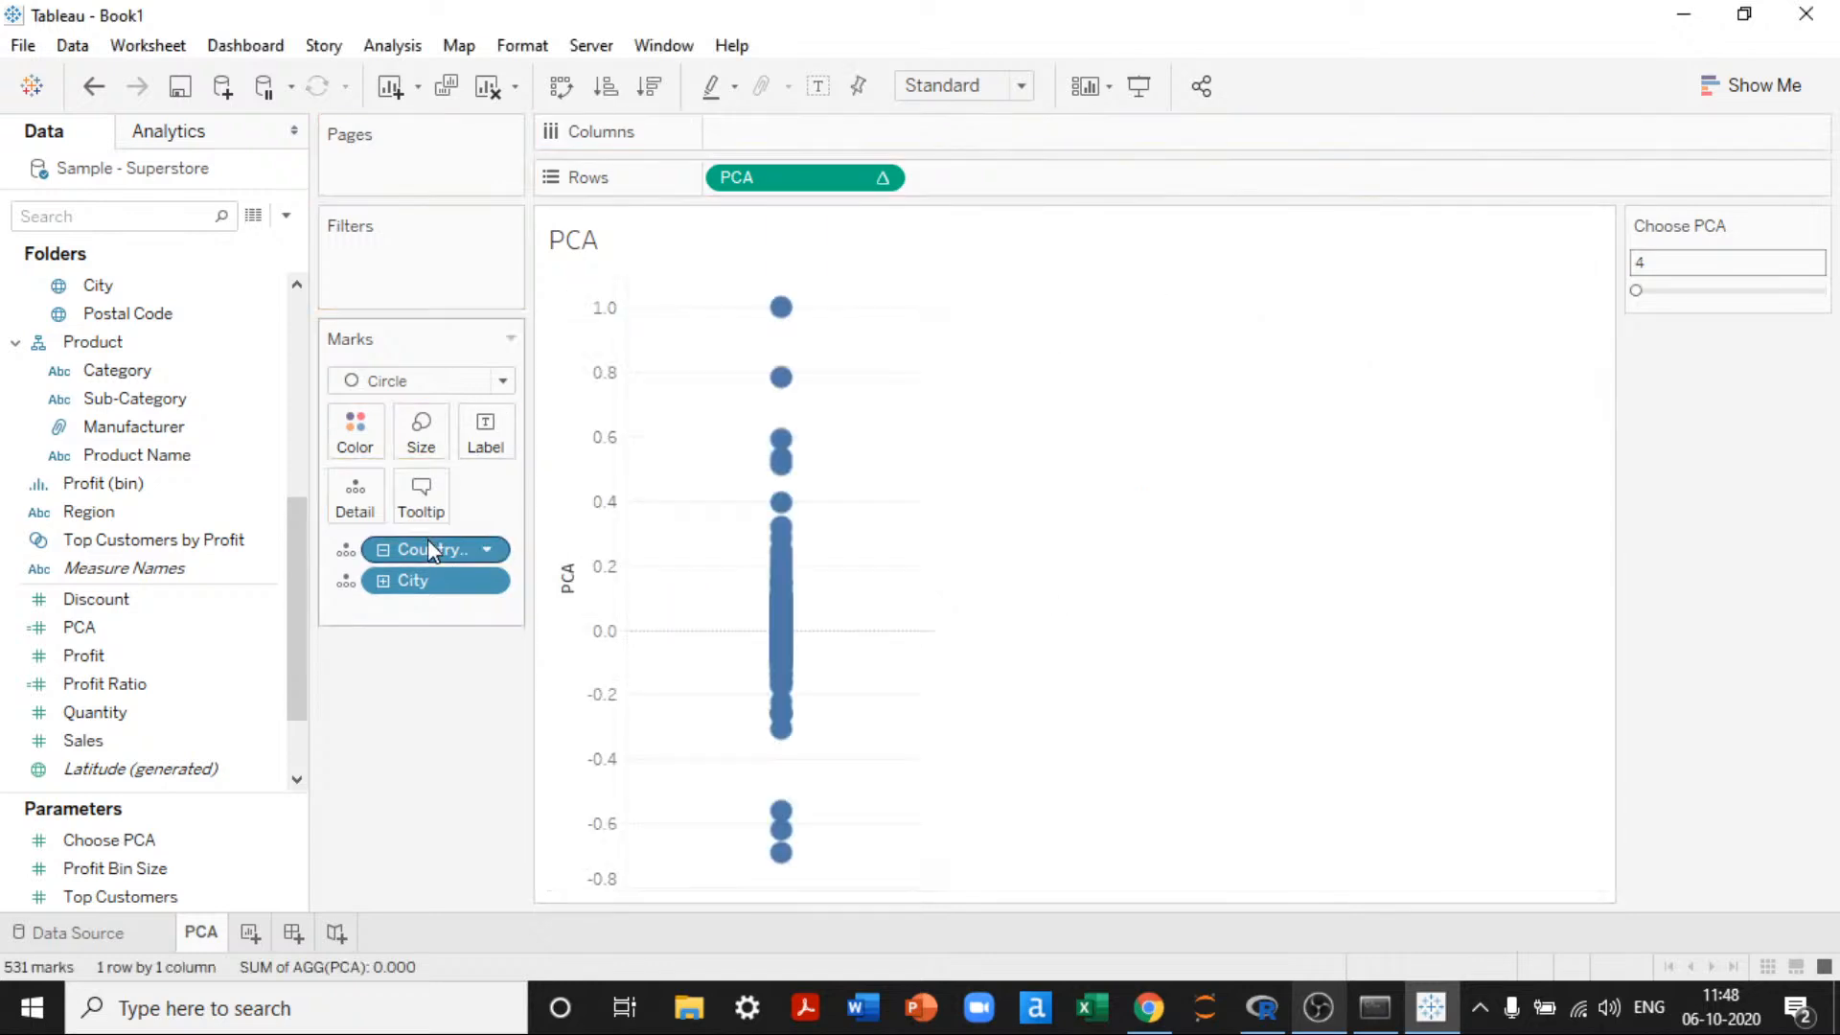
Step: Remove Country/Region from the Marks card and color the circles by PCA
{"action": "left_click_drag", "start_coordinate": [427, 548], "coordinate": [468, 743]}
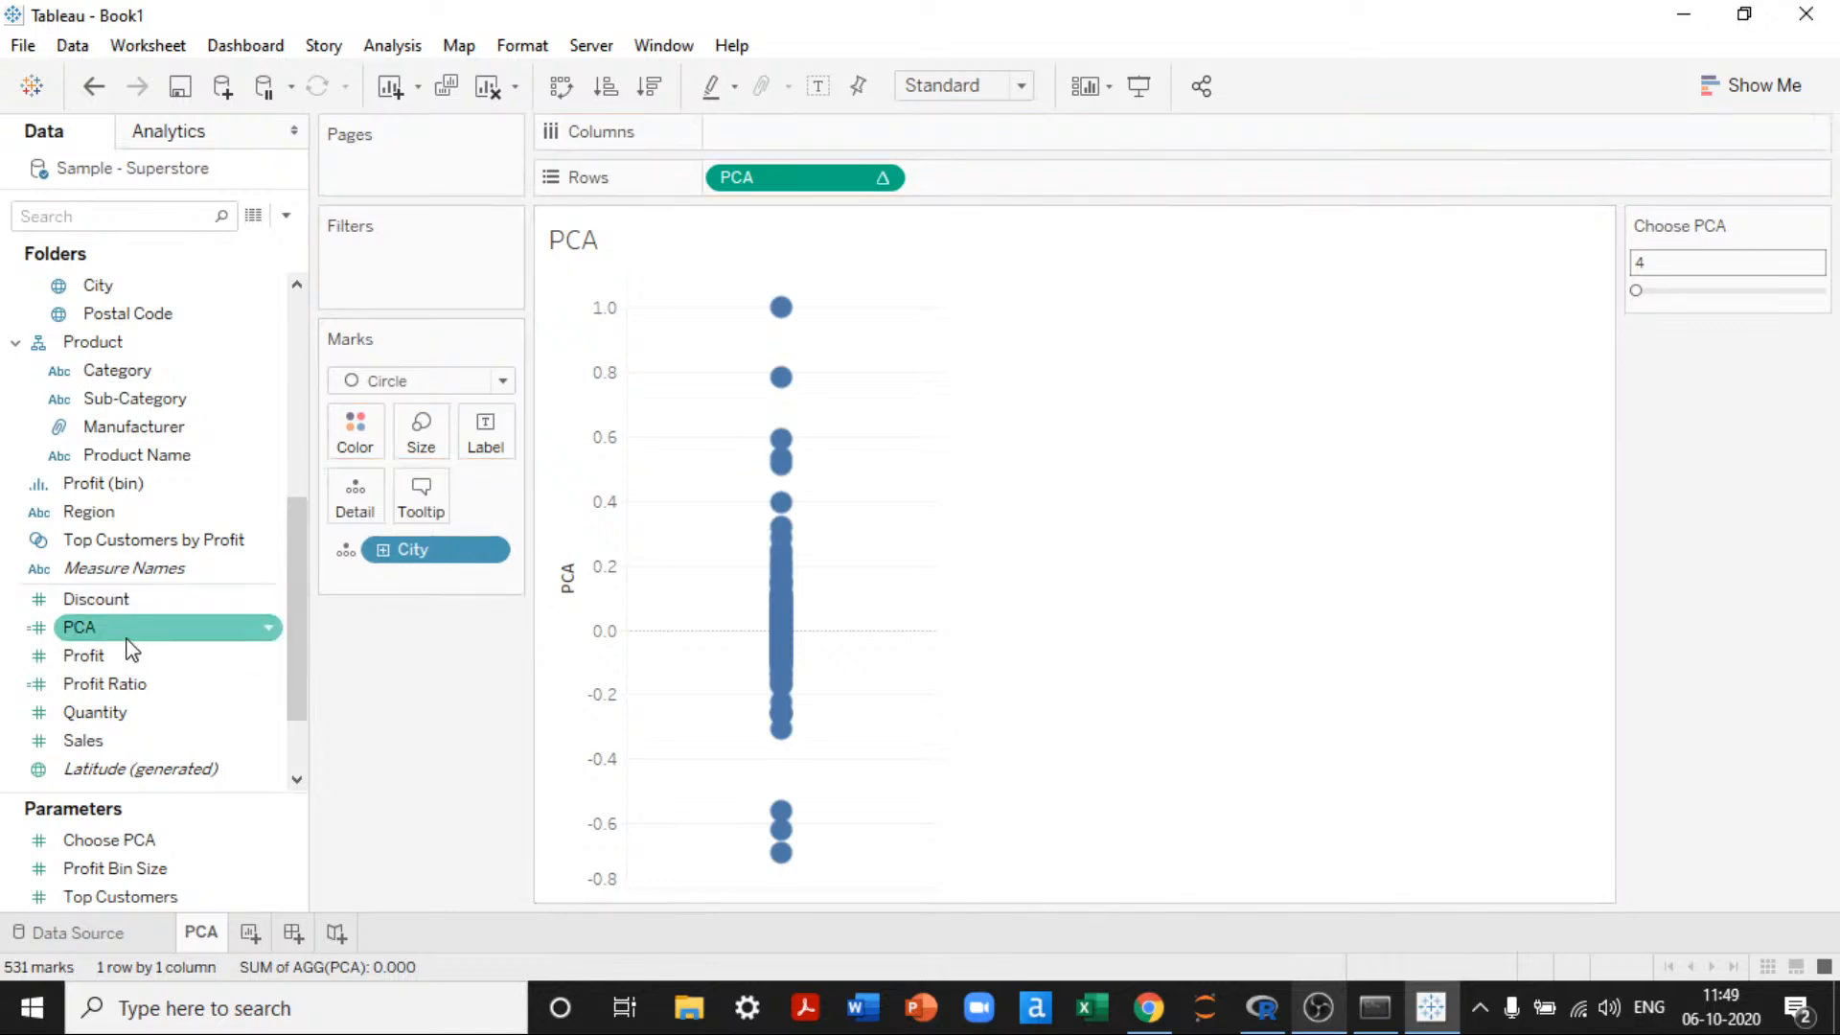
{"action": "left_click_drag", "start_coordinate": [131, 652], "coordinate": [345, 423]}
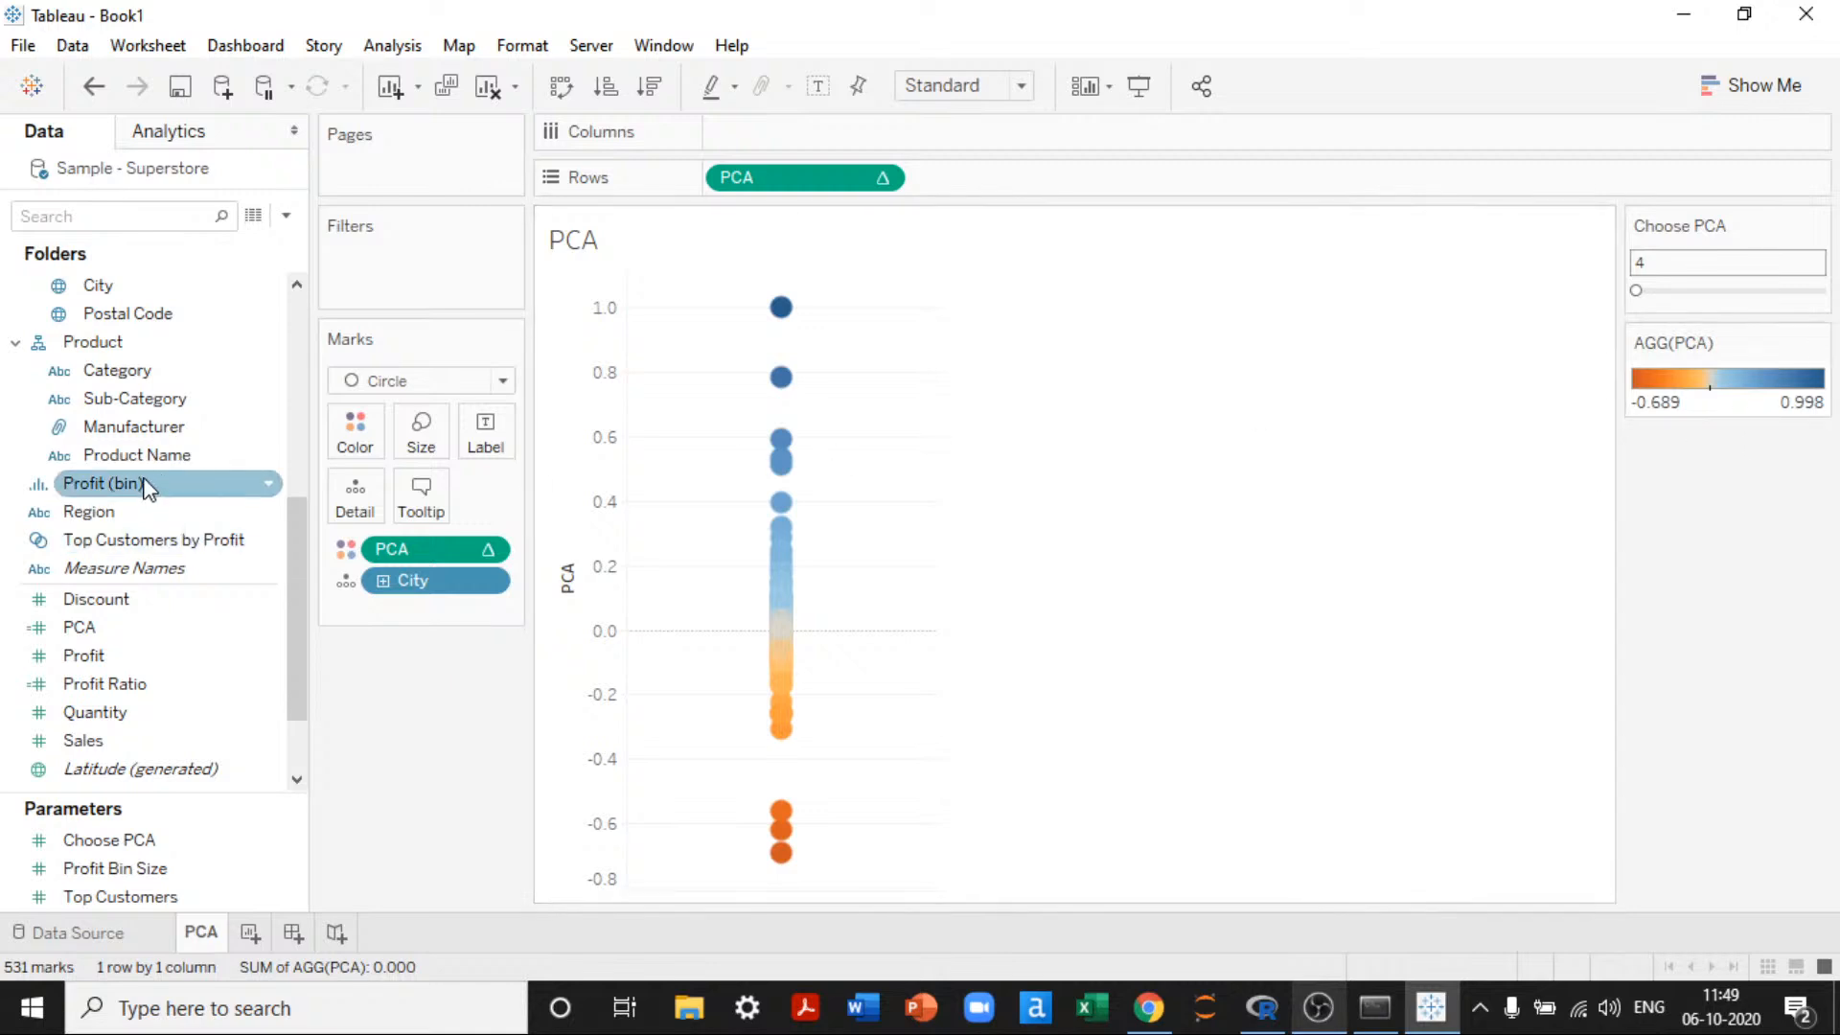
Step: Label the circles with City and inspect the PCA values of individual cities in the plot
{"action": "scroll", "coordinate": [125, 662], "scroll_direction": "up", "scroll_amount": 4}
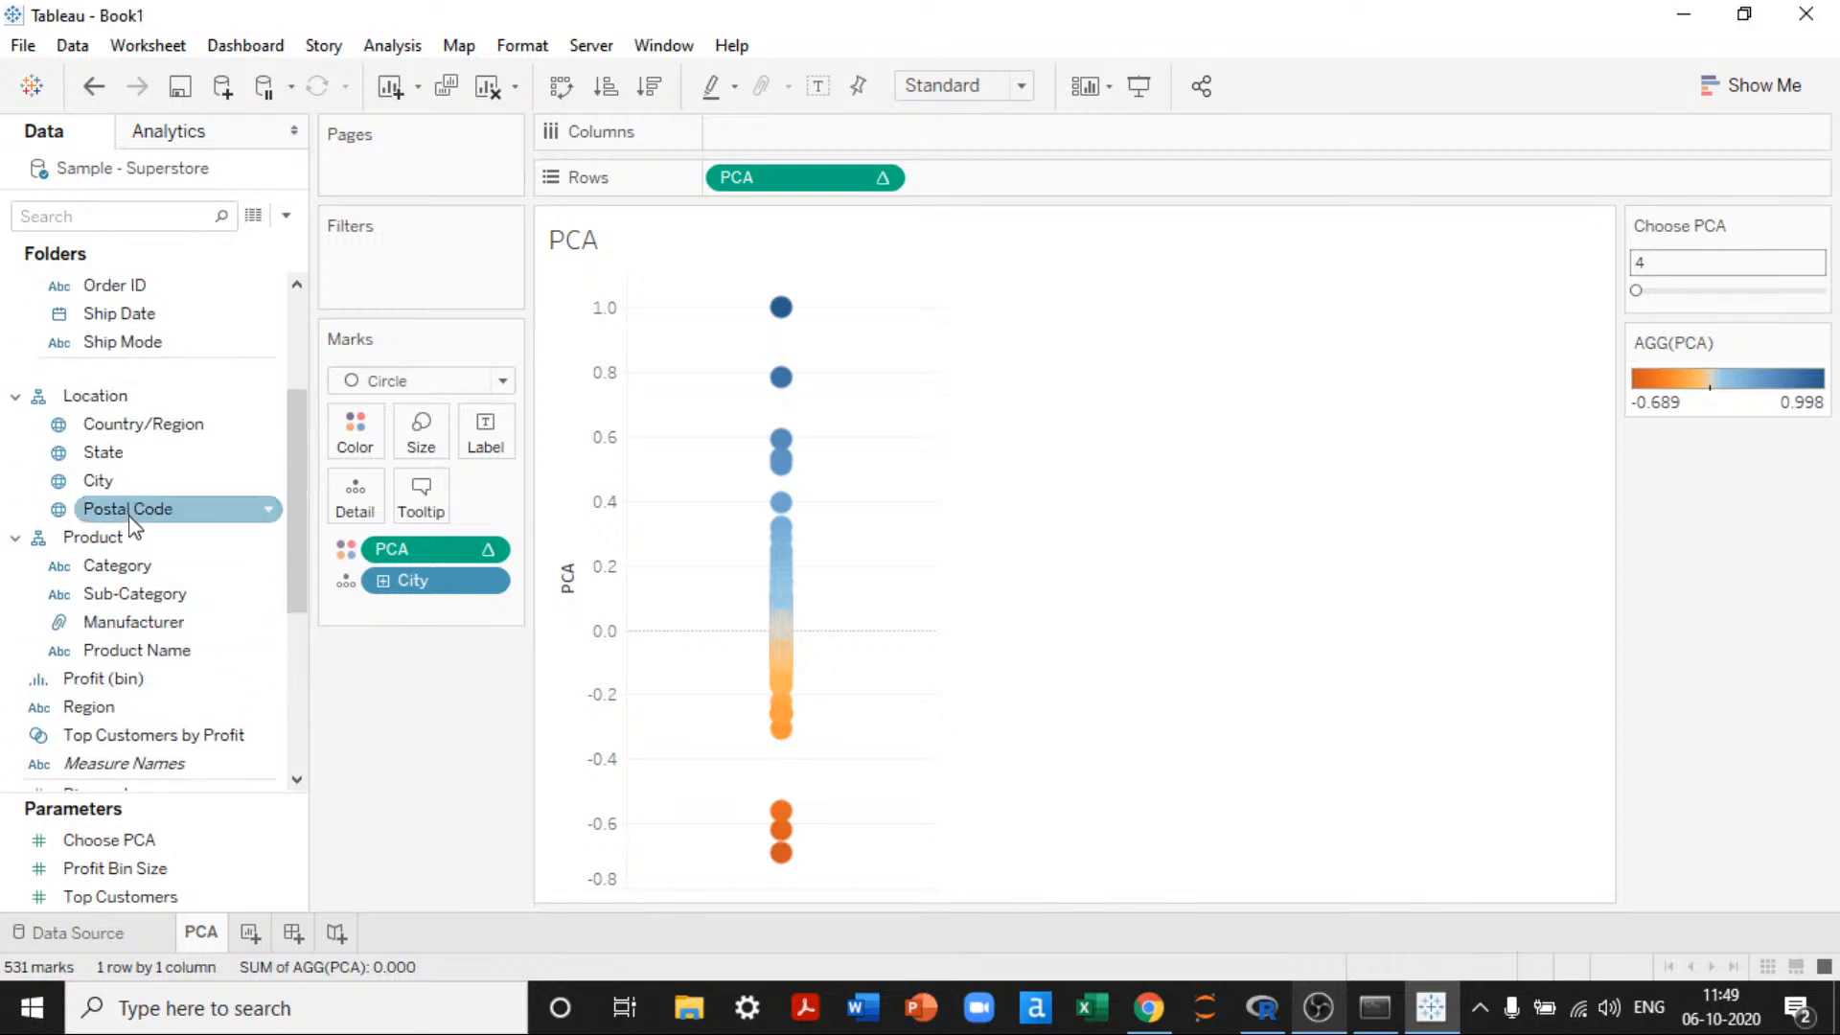
{"action": "left_click_drag", "start_coordinate": [431, 422], "coordinate": [506, 447]}
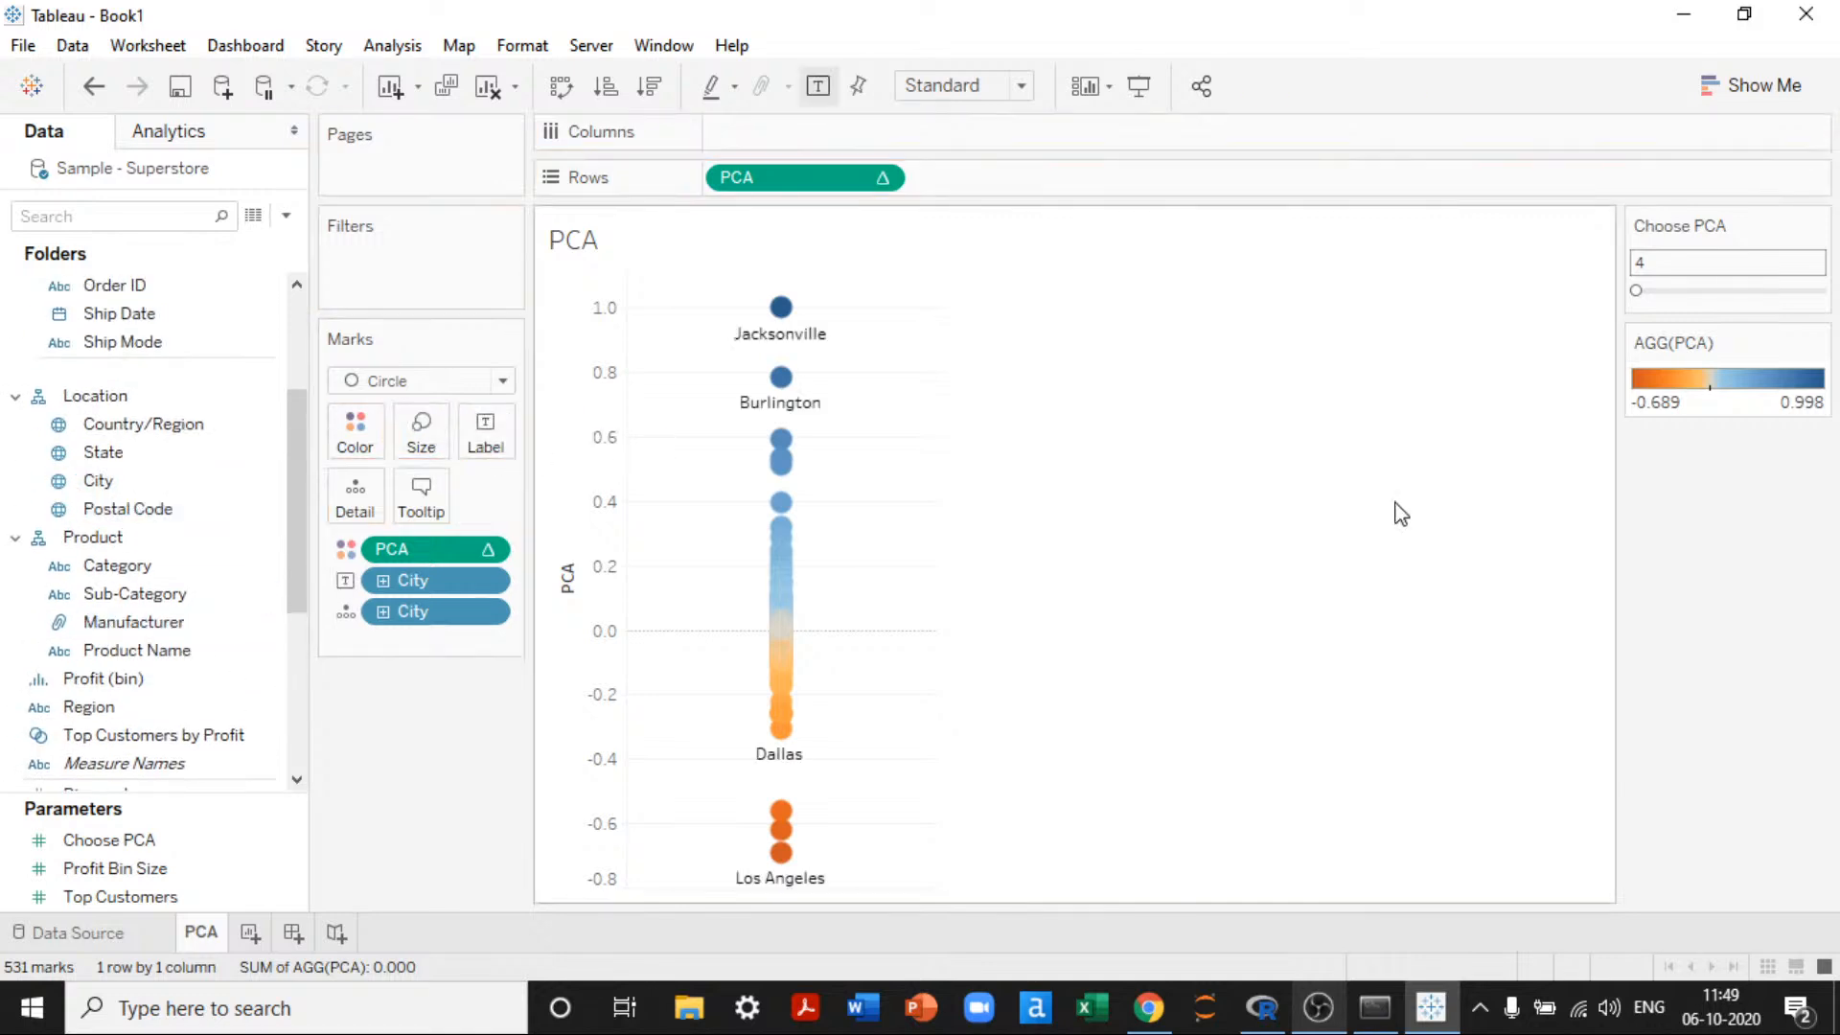
{"action": "mouse_move", "coordinate": [781, 842]}
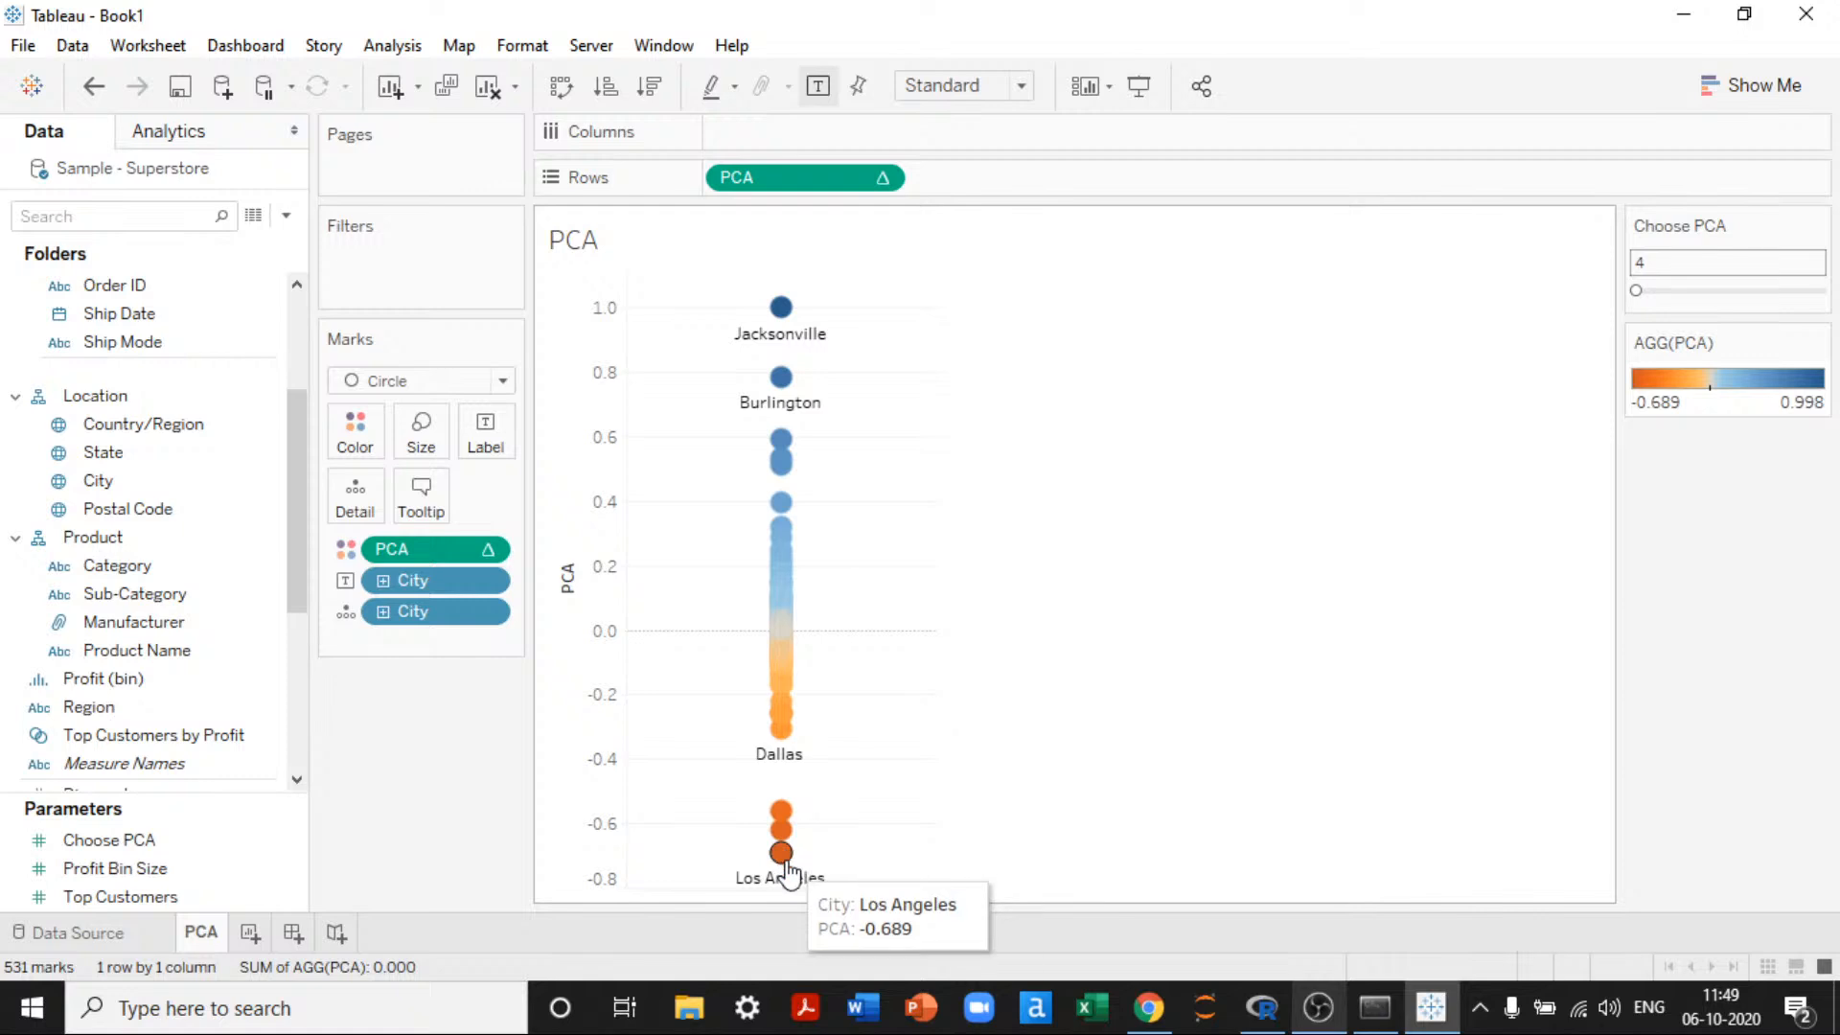
{"action": "mouse_move", "coordinate": [781, 650]}
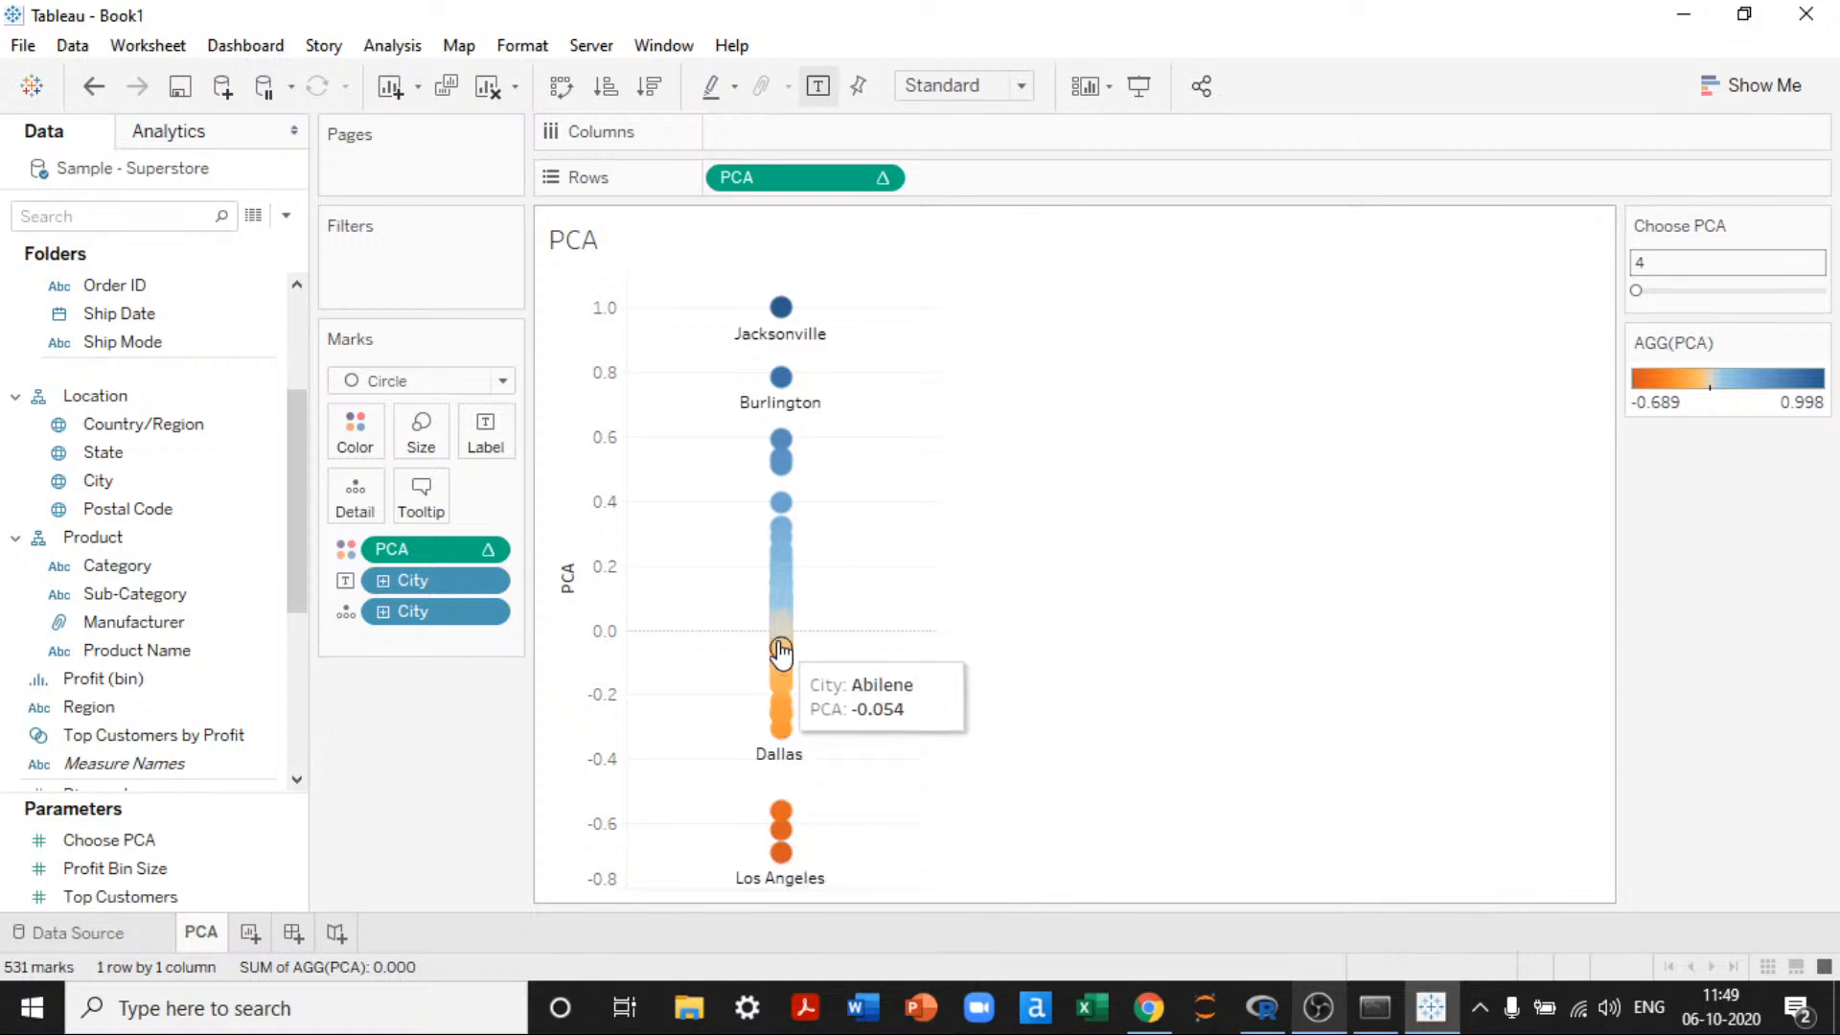
{"action": "mouse_move", "coordinate": [781, 599]}
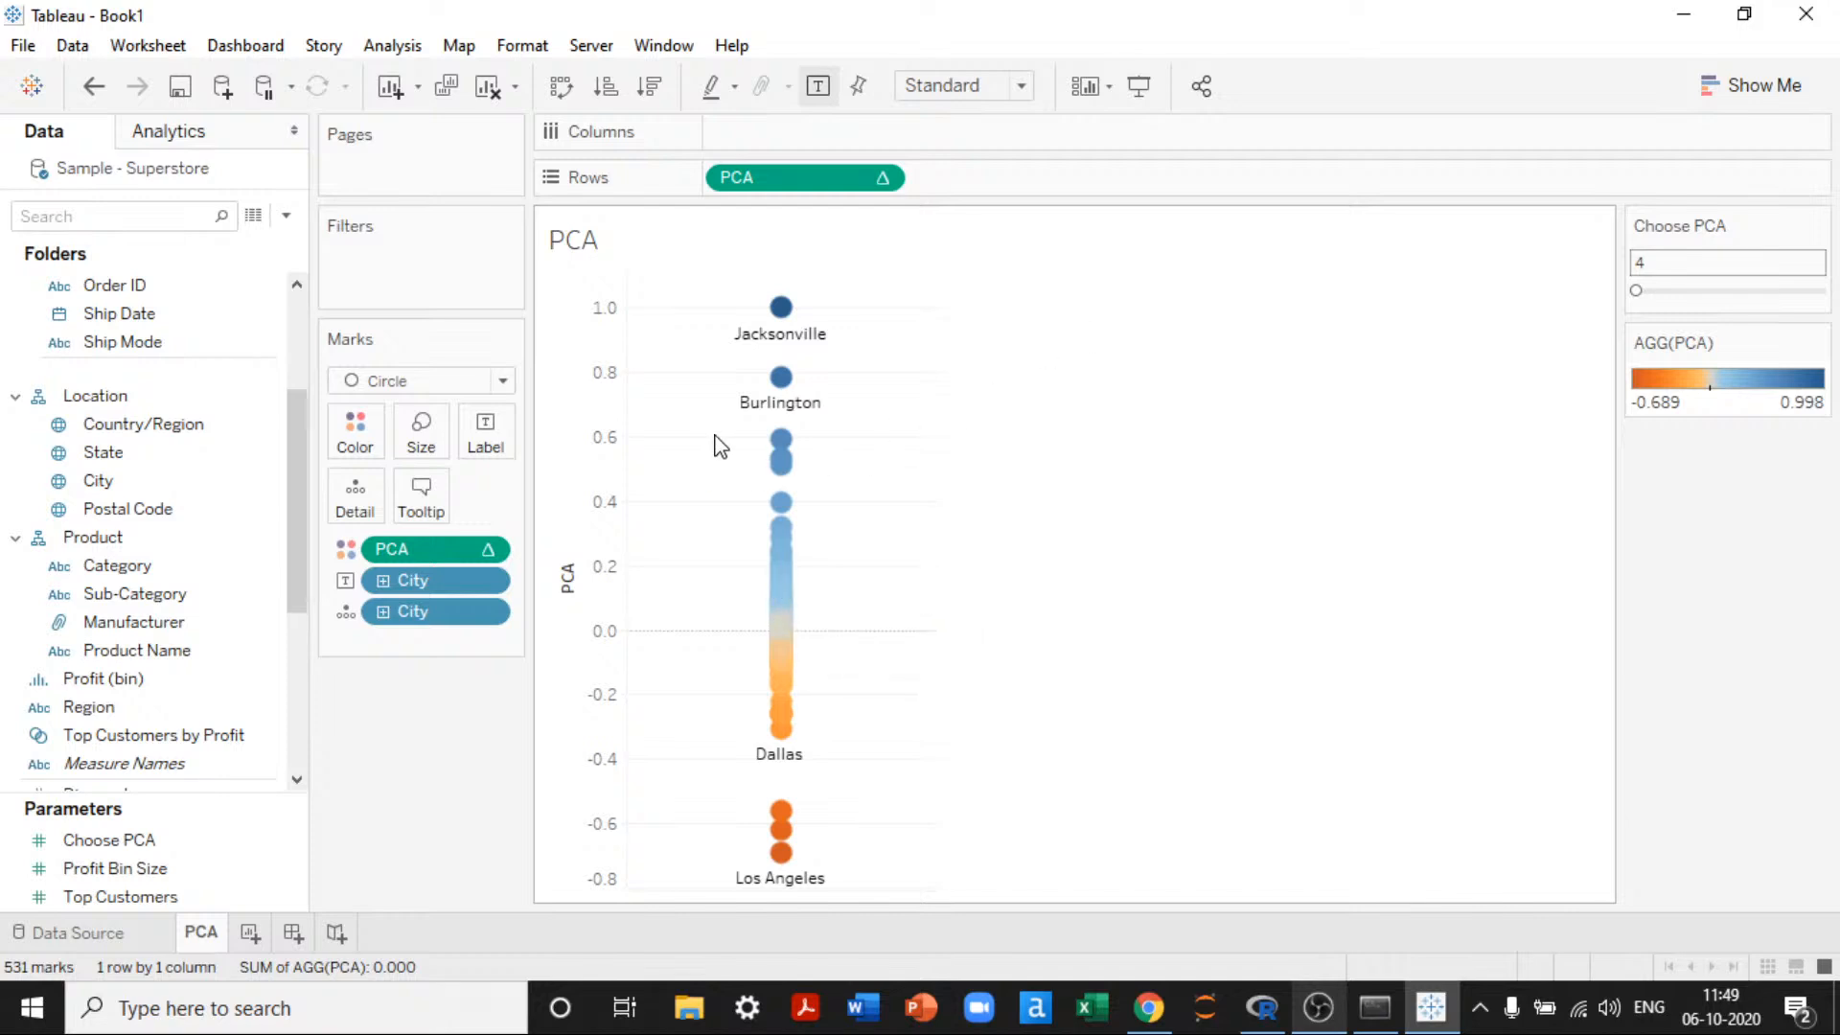
{"action": "mouse_move", "coordinate": [798, 443]}
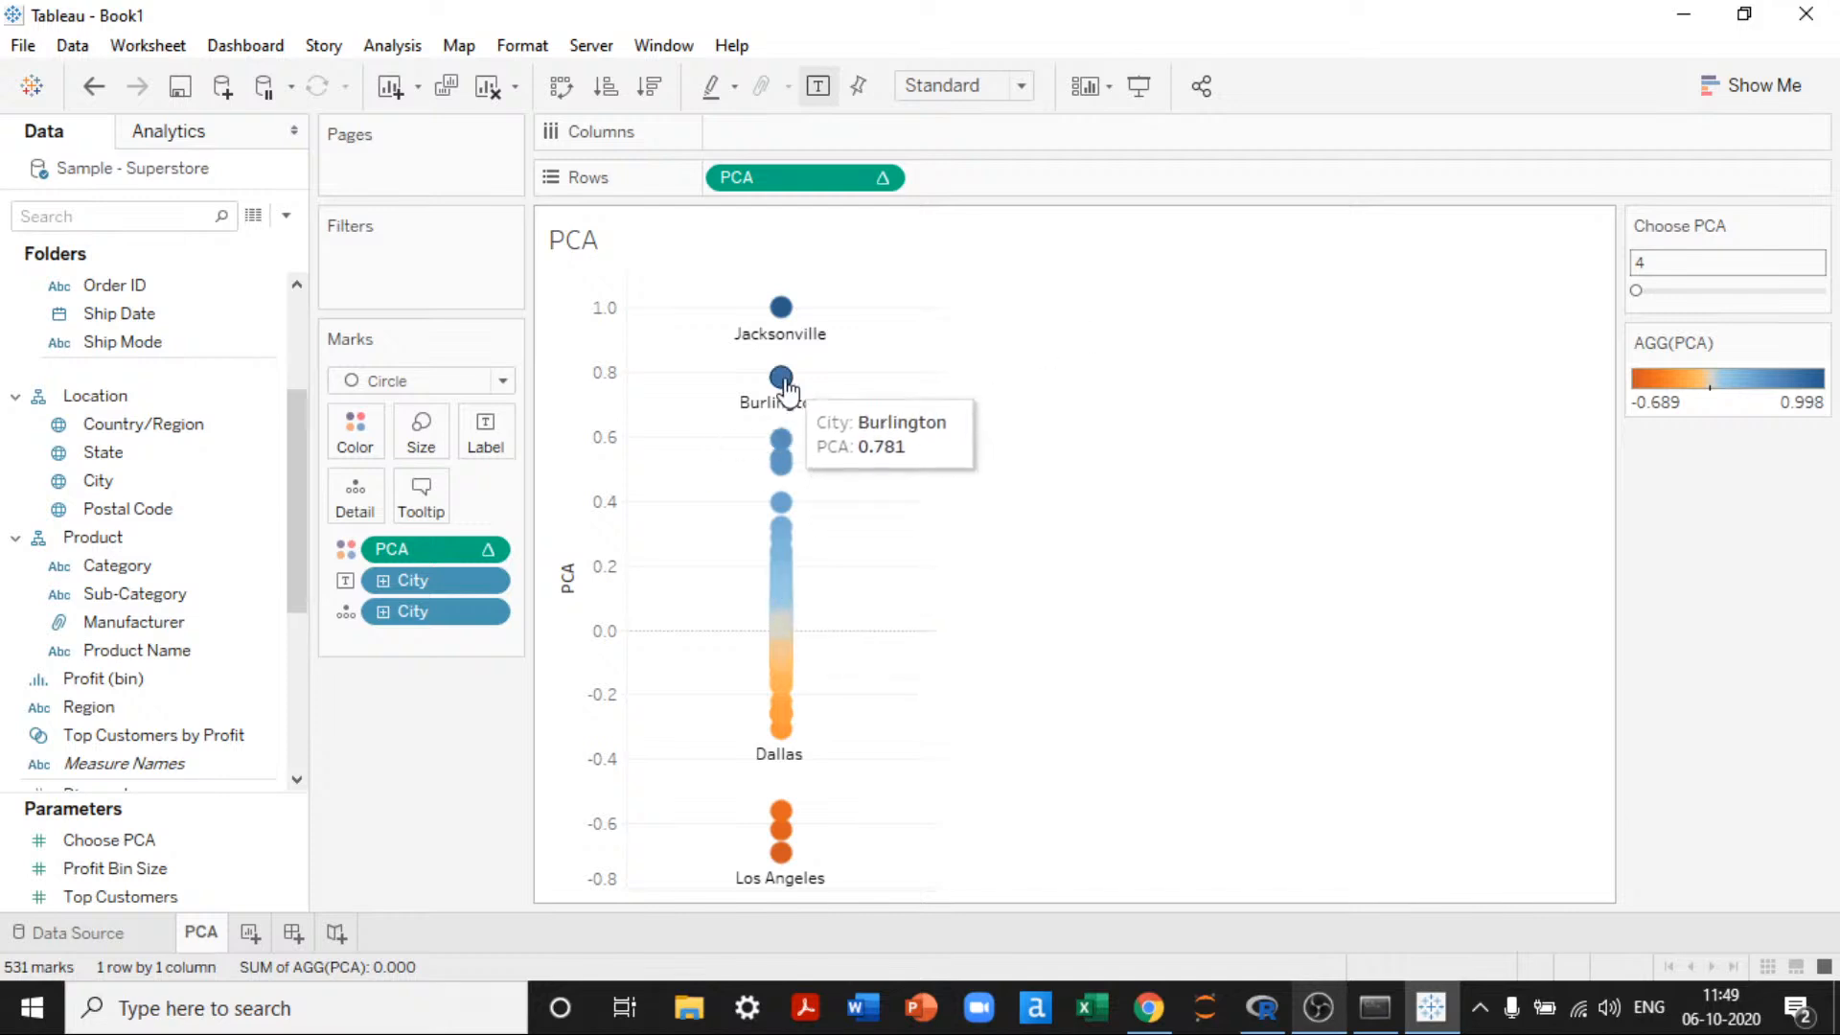
{"action": "mouse_move", "coordinate": [781, 330]}
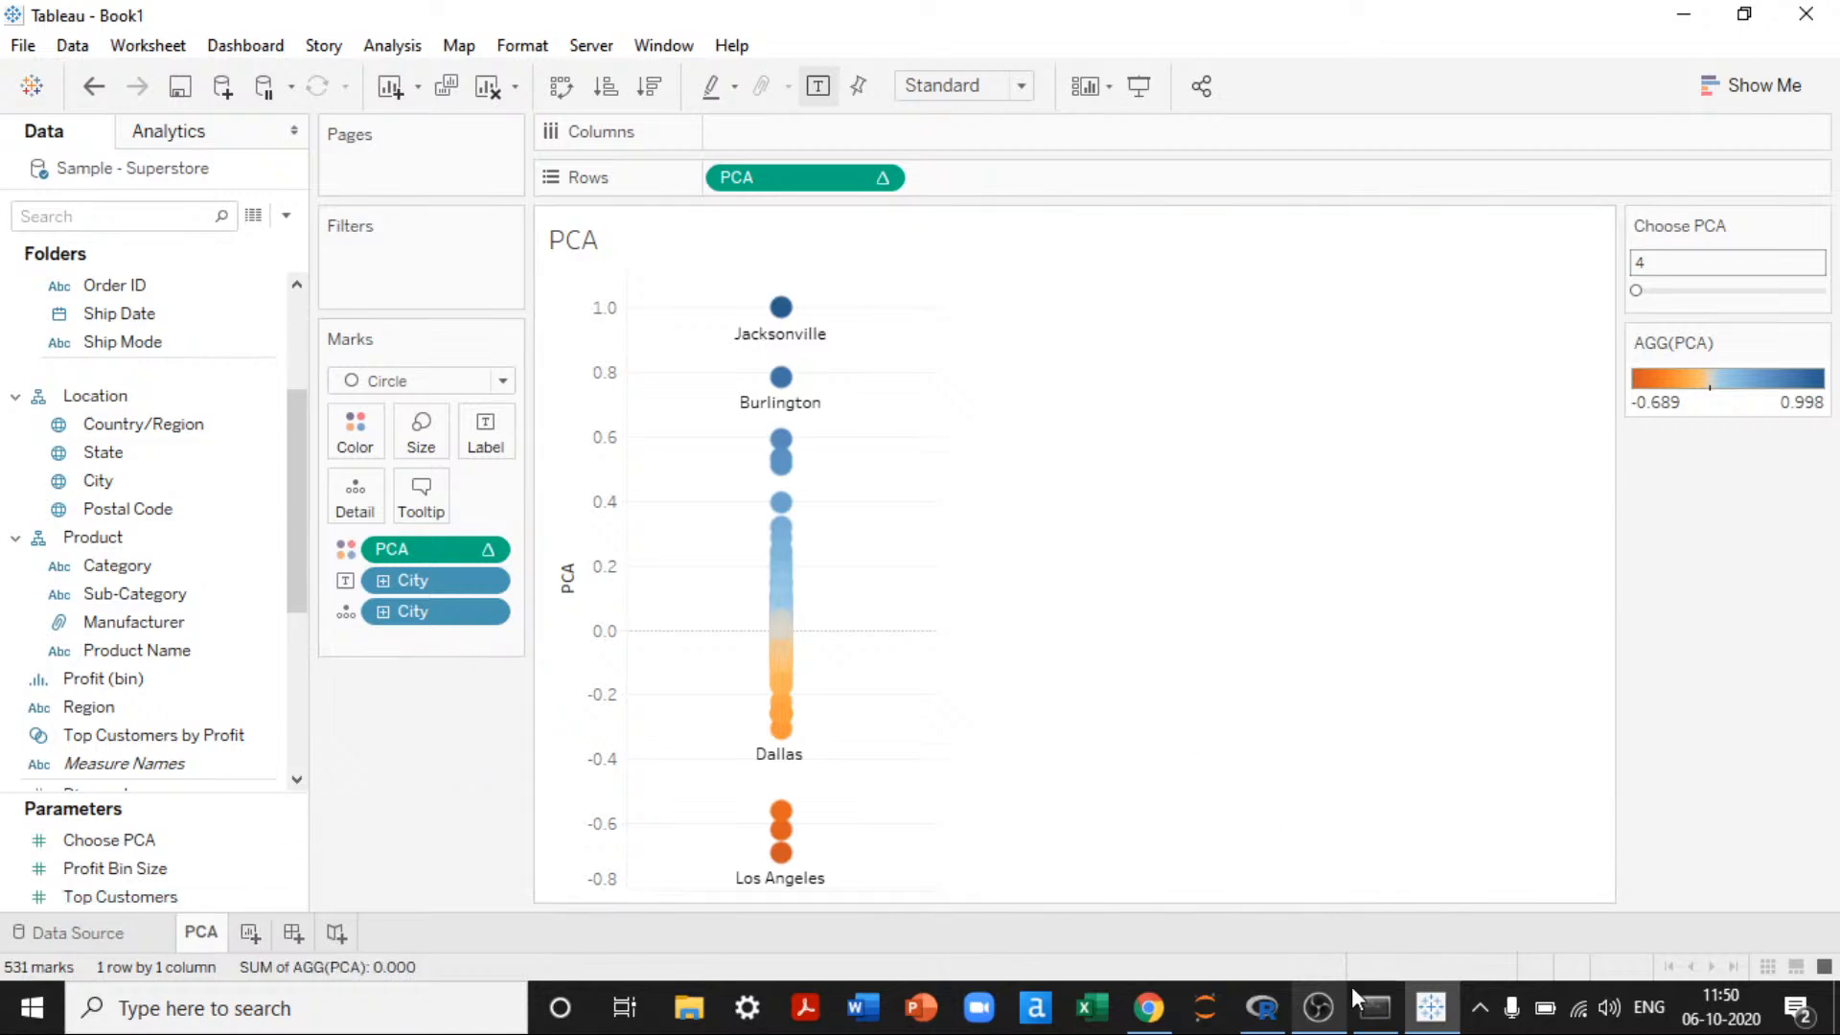
Step: Switch to the Anaconda Prompt running tabpy and close it to stop the Python server
{"action": "left_click", "coordinate": [1372, 1011]}
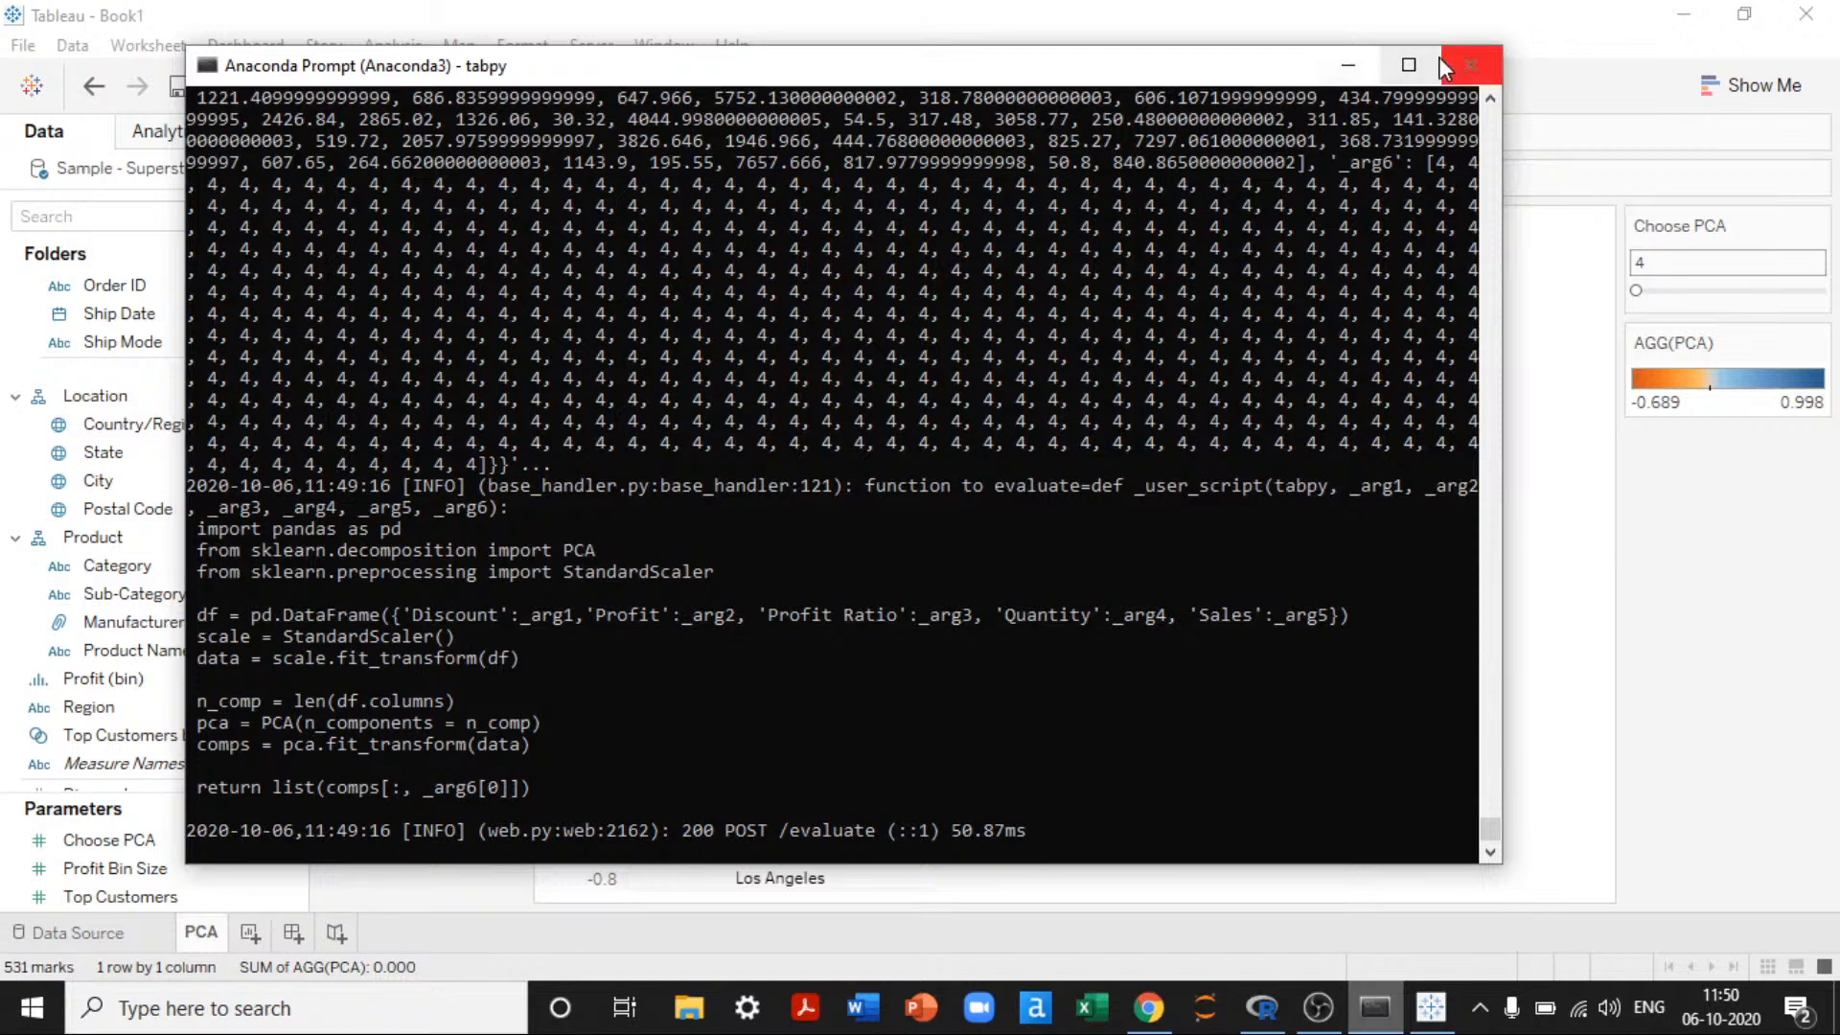
{"action": "left_click", "coordinate": [1464, 72]}
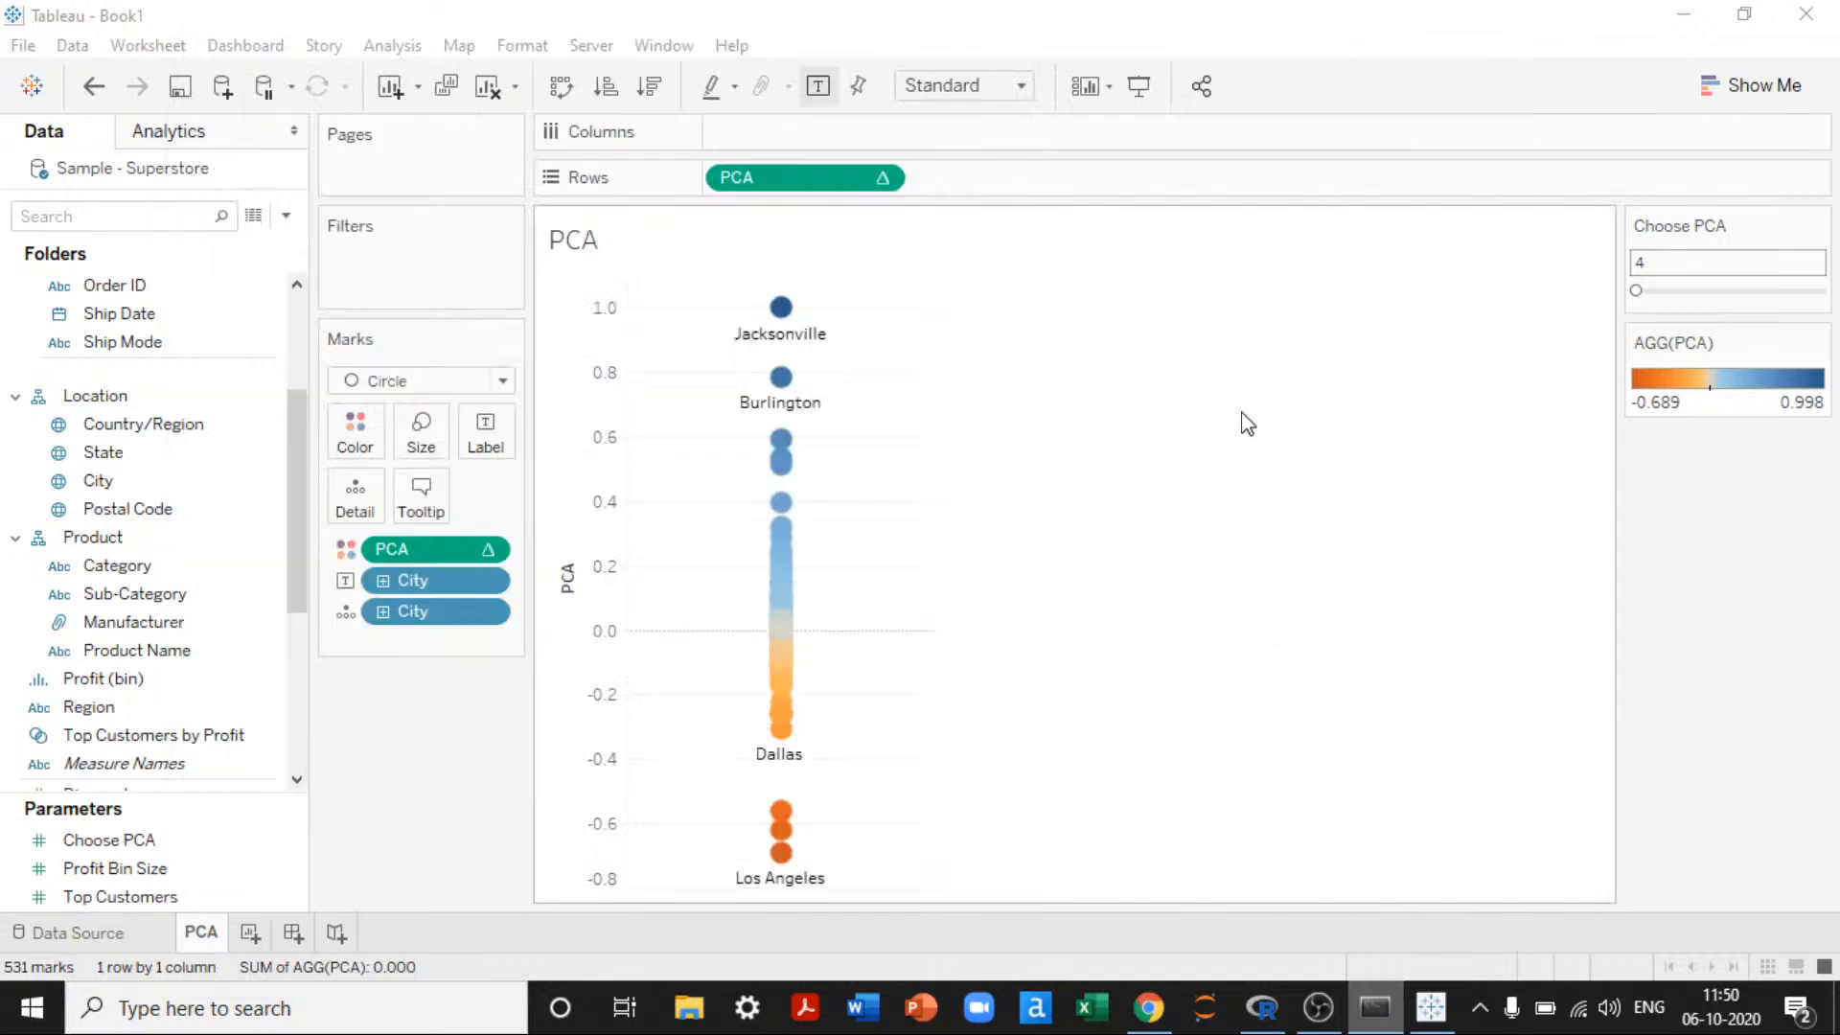
Step: Review the Analytics Extension Connection settings in Tableau without changing them
{"action": "left_click", "coordinate": [731, 45]}
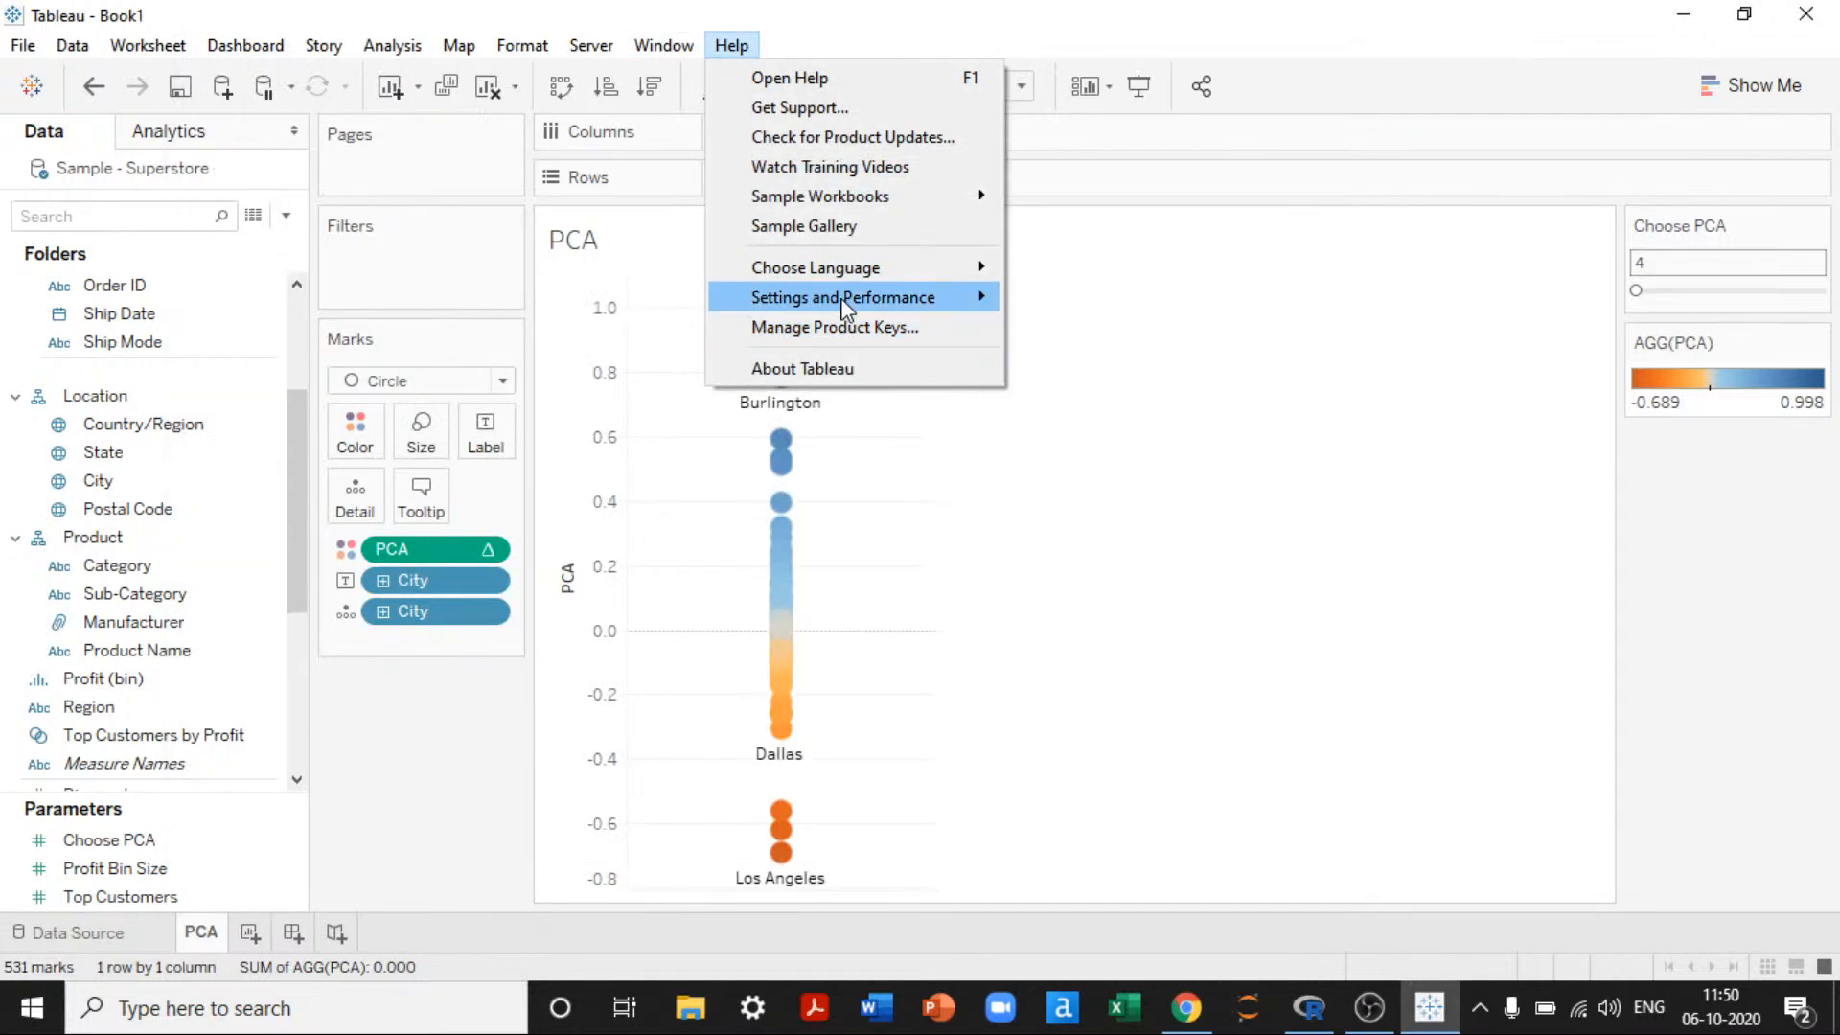
{"action": "mouse_move", "coordinate": [845, 302]}
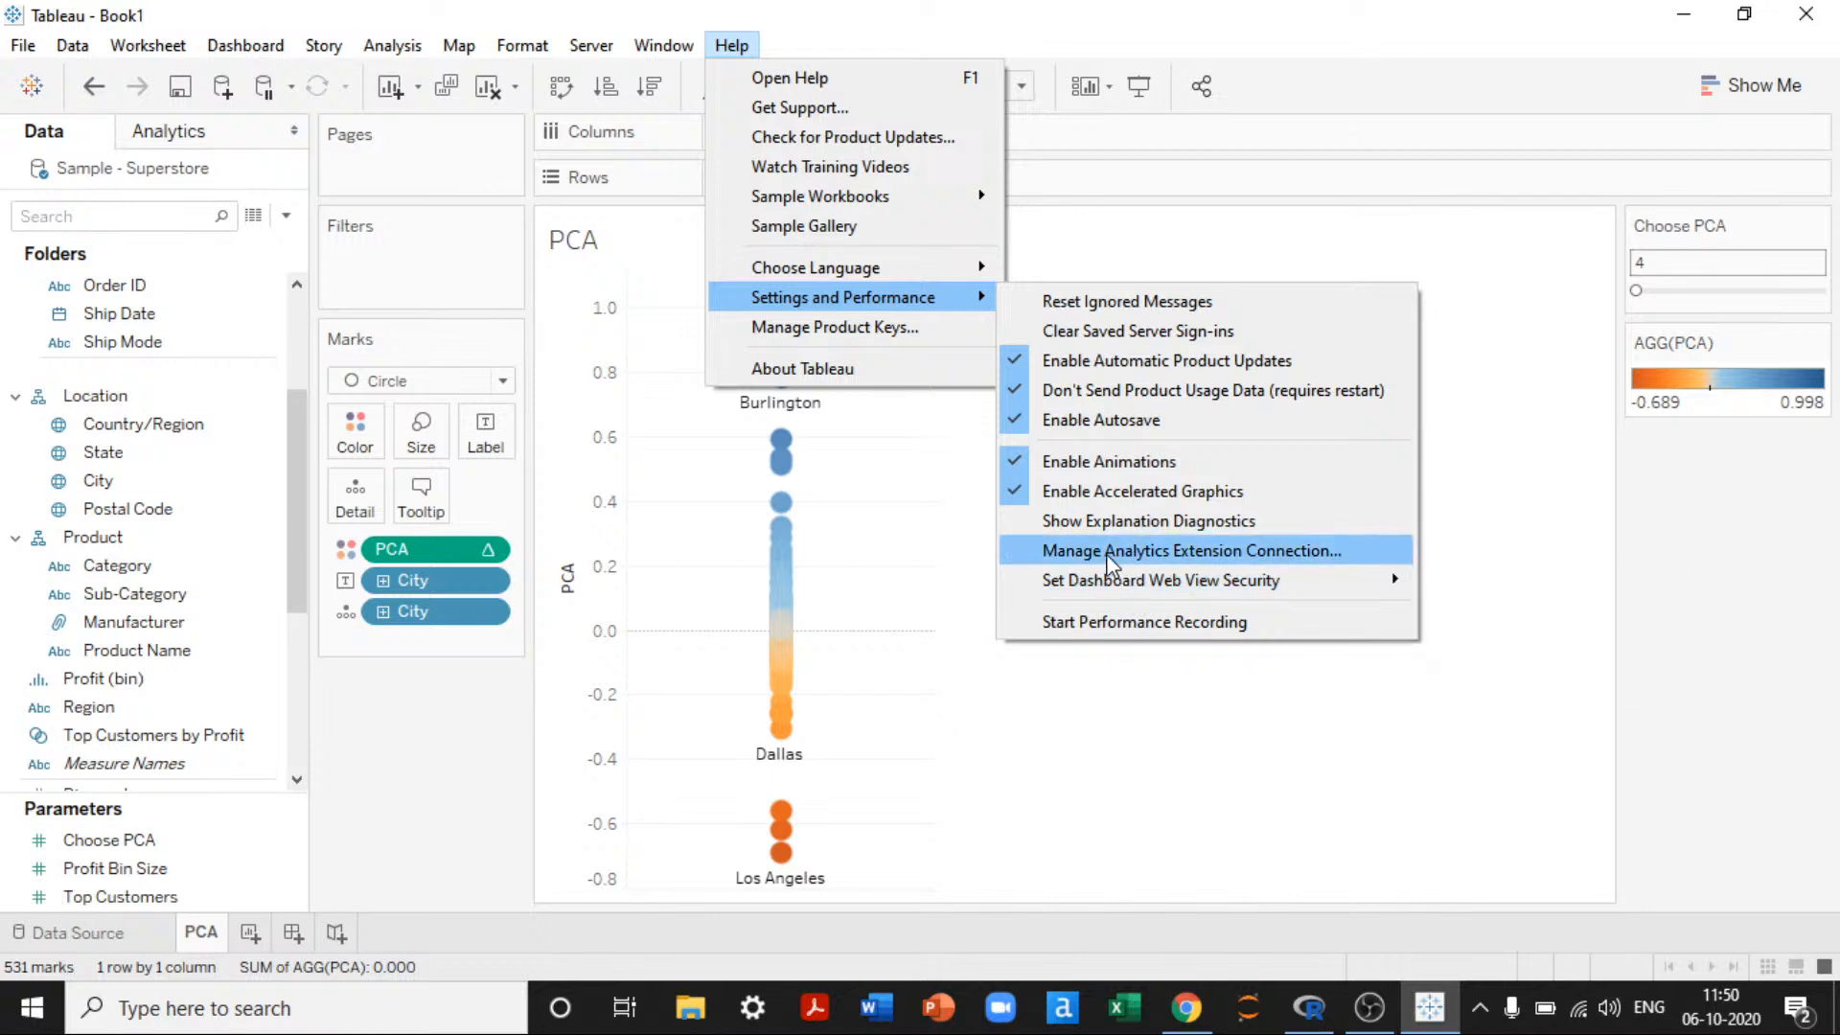
{"action": "left_click", "coordinate": [1108, 554]}
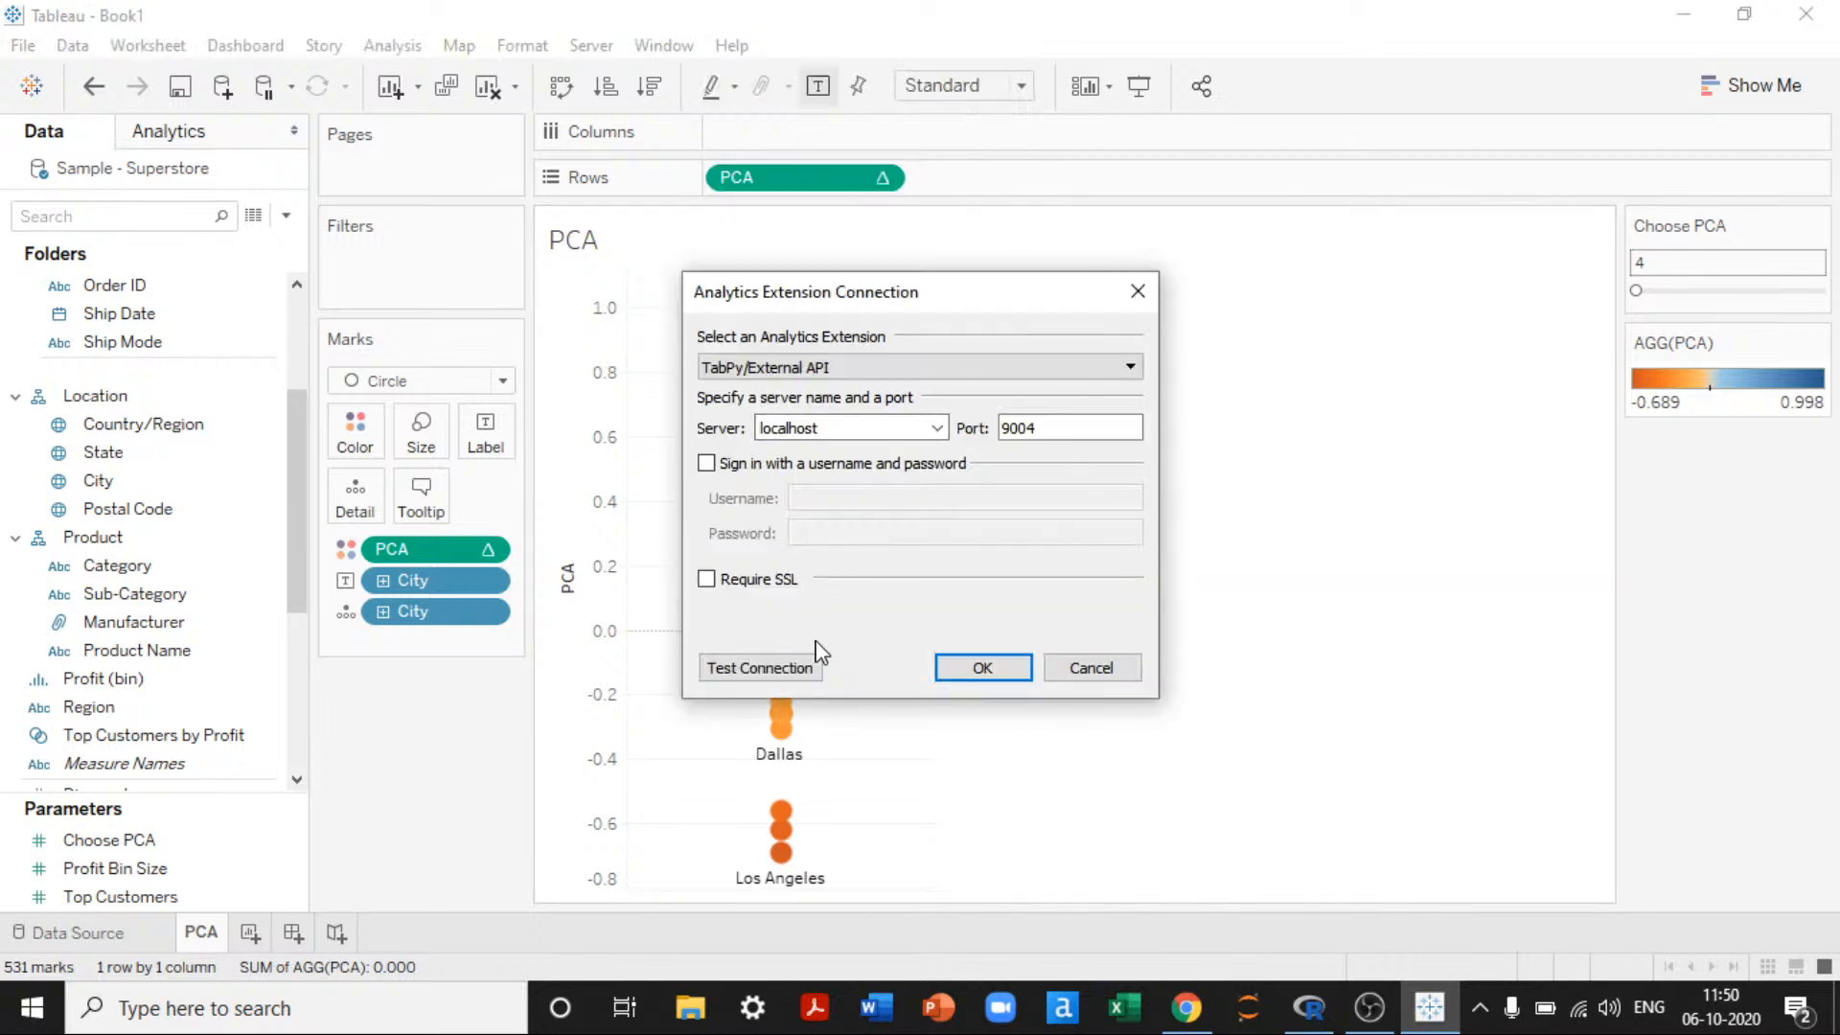
{"action": "left_click", "coordinate": [1091, 678]}
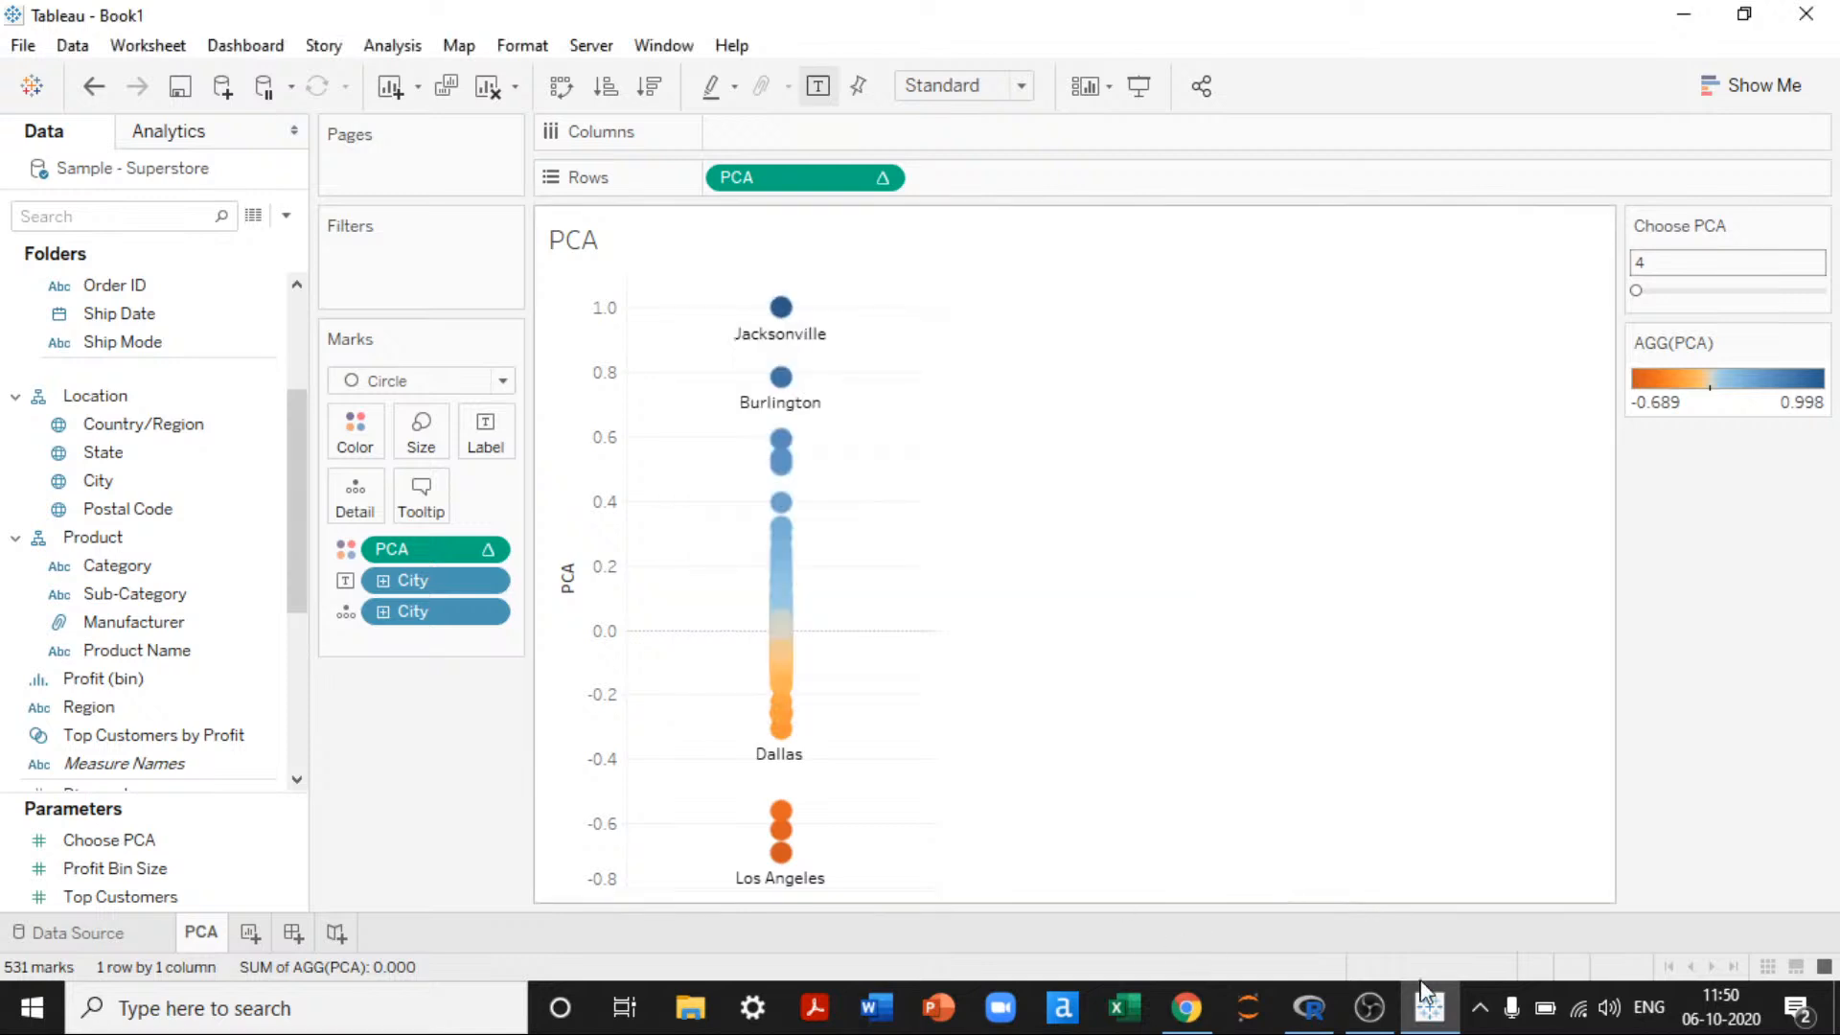
Step: Switch to RGui and run install.packages("Rserve") in the R Console
{"action": "left_click", "coordinate": [1313, 1010]}
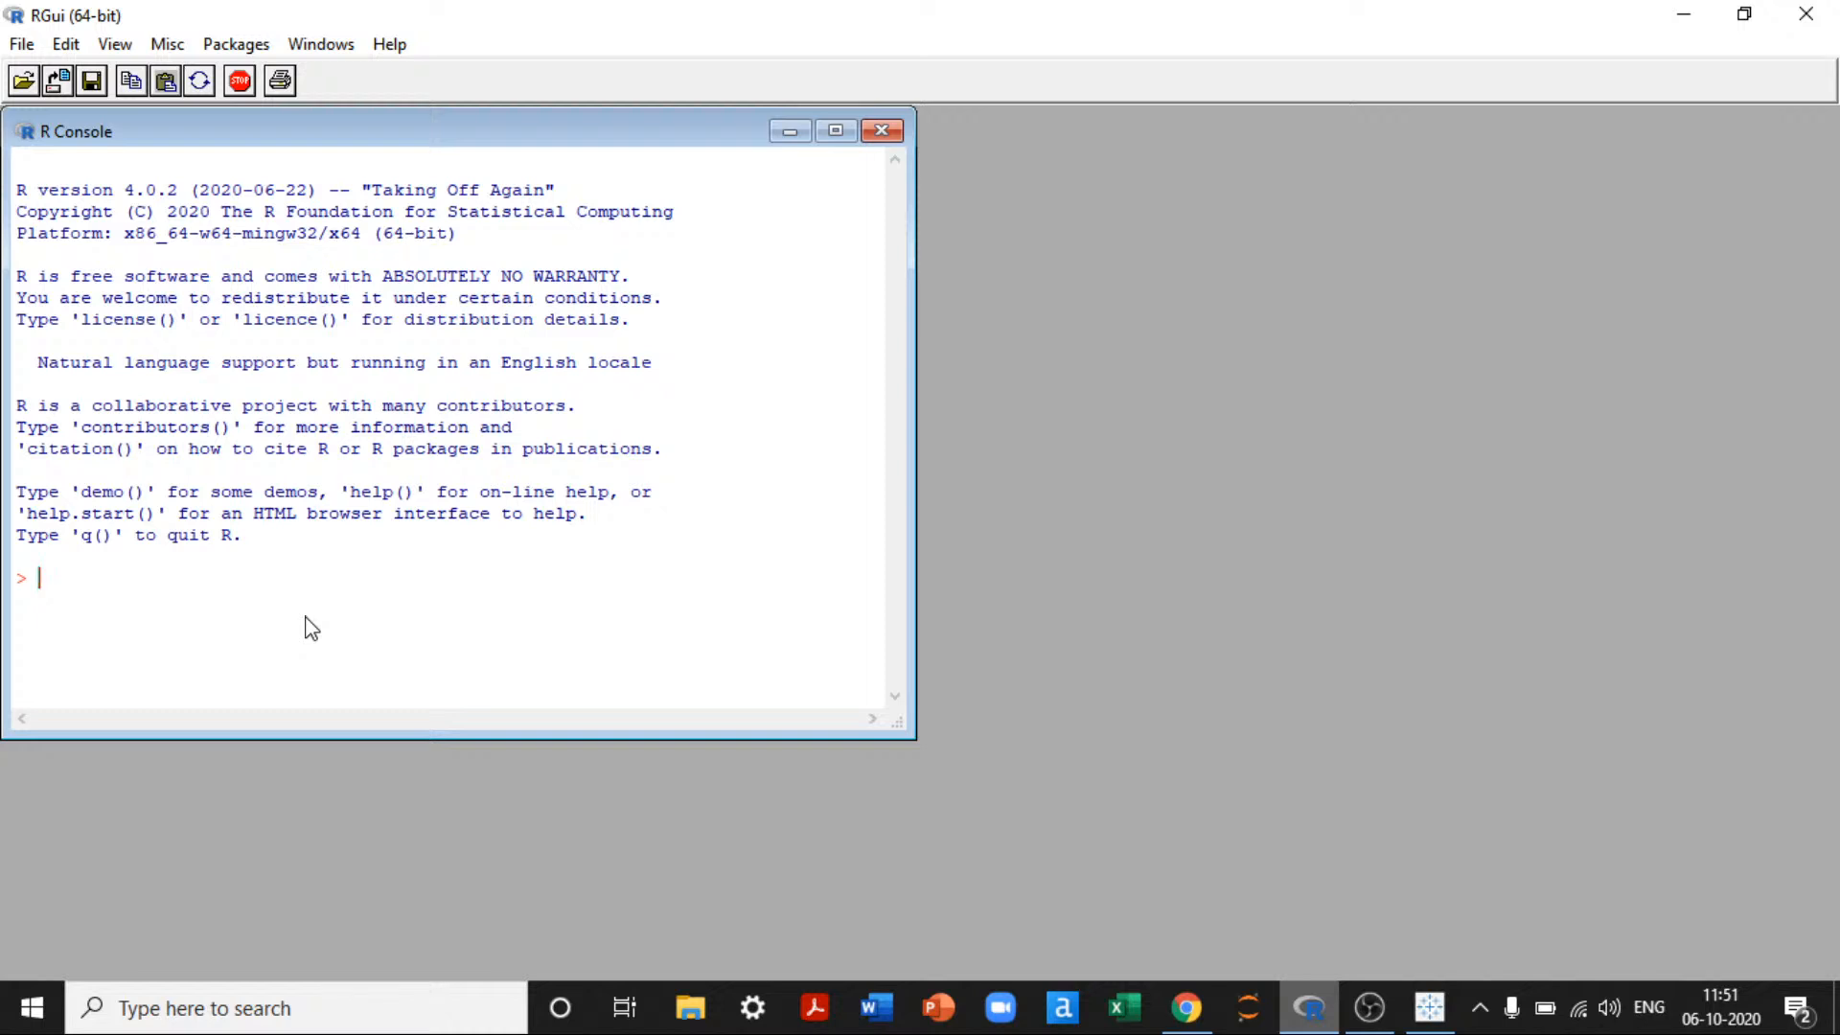
{"action": "type", "text": "install.packages(\"Rserver\")"}
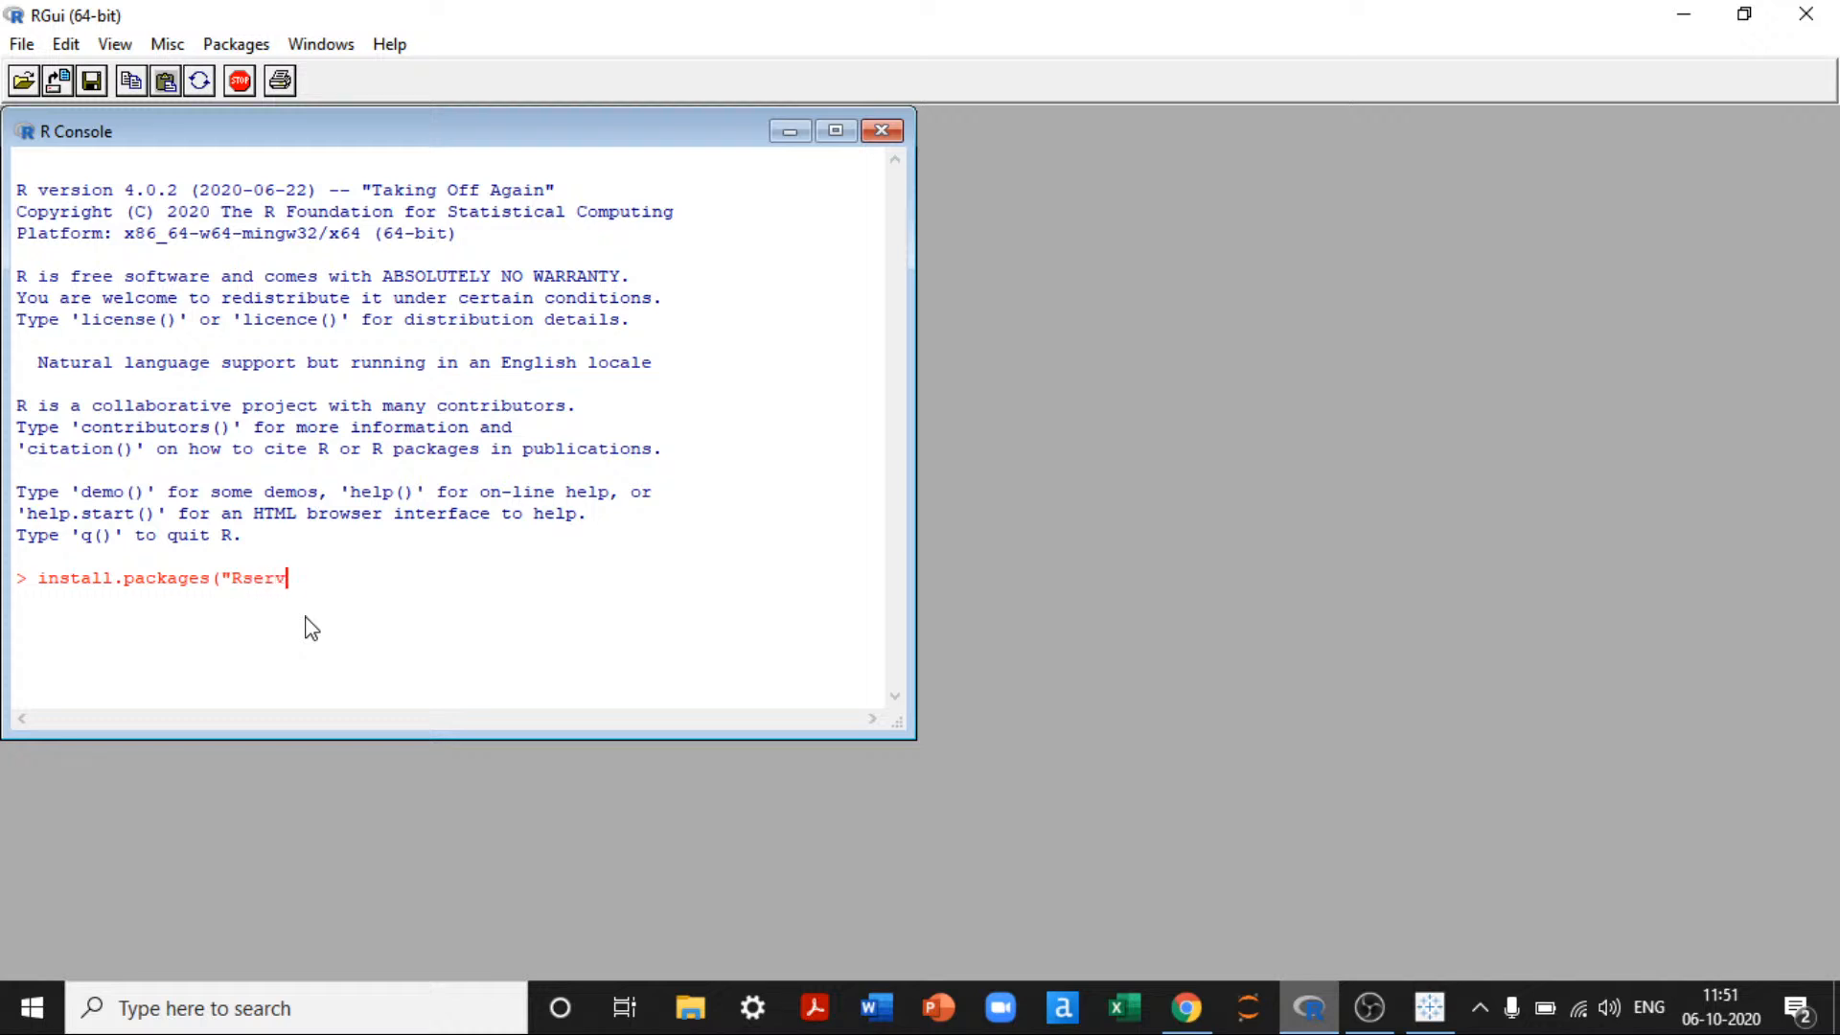
{"action": "key", "text": "Left"}
{"action": "key", "text": "Left"}
{"action": "key", "text": "BackSpace"}
{"action": "key", "text": "Return"}
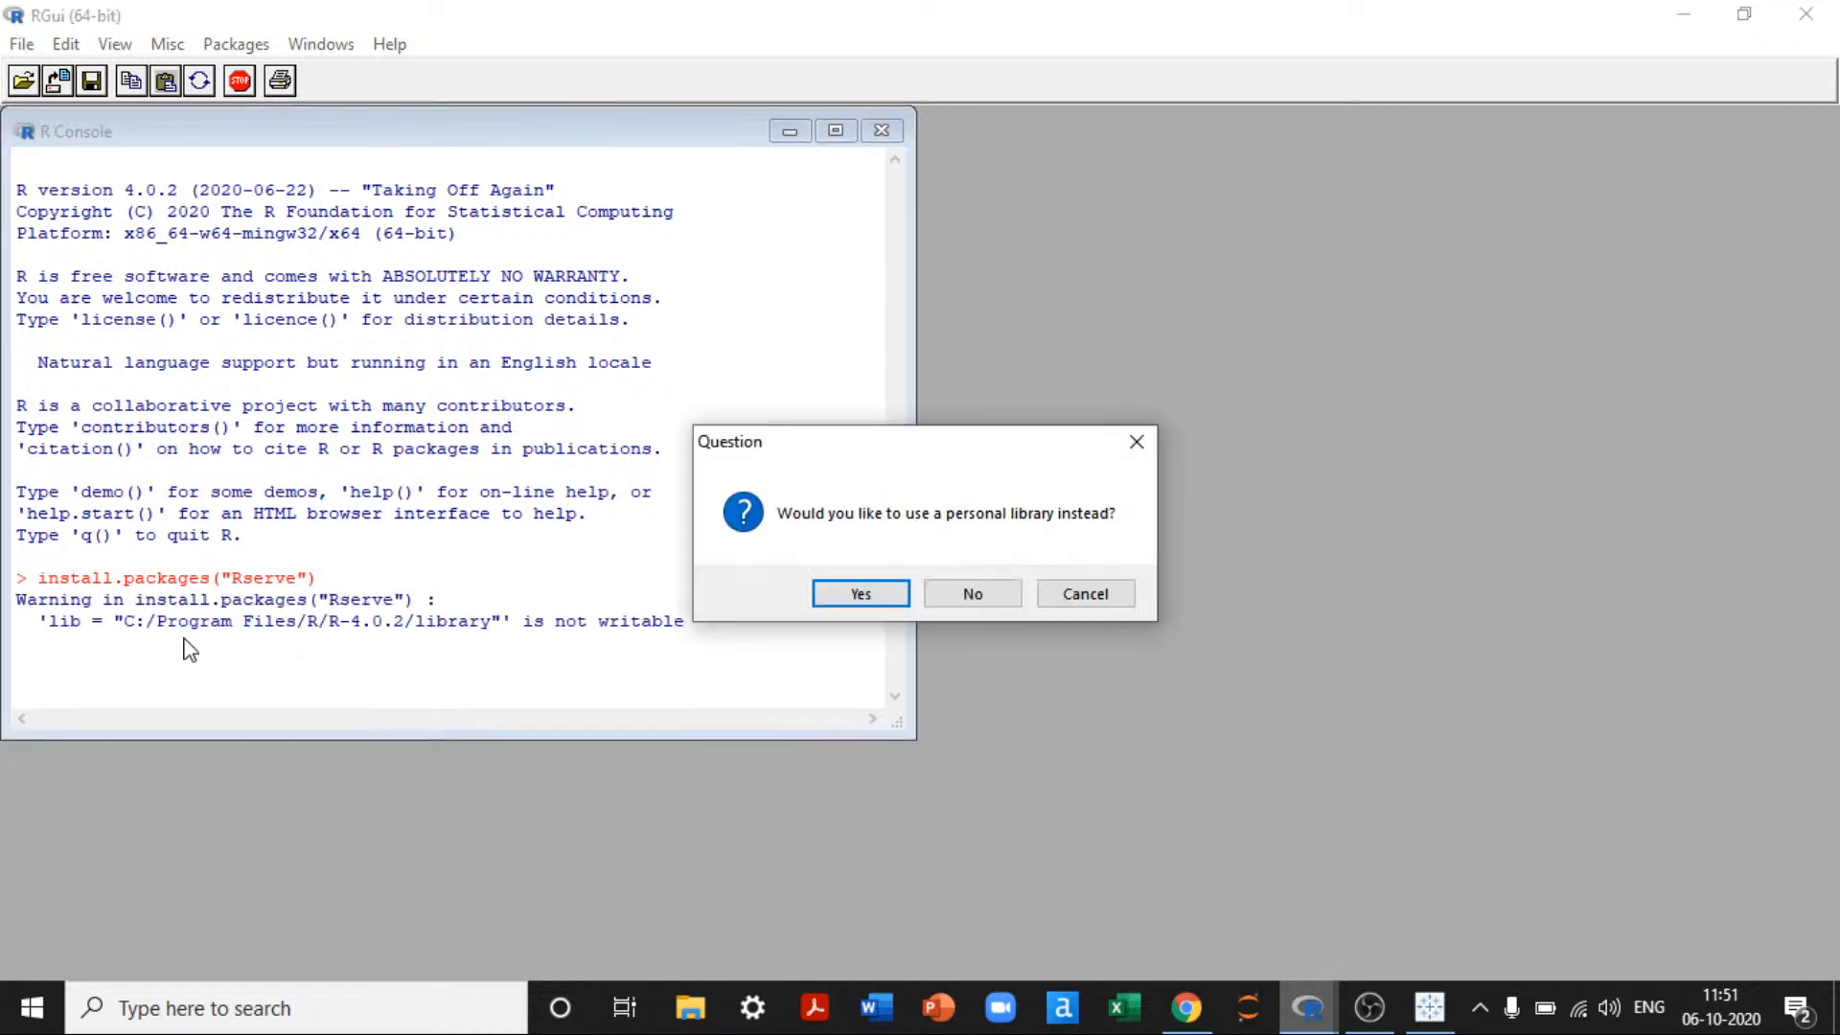
Step: Agree to create a personal library for the packages and choose the India [https] CRAN mirror
{"action": "key", "text": "Return"}
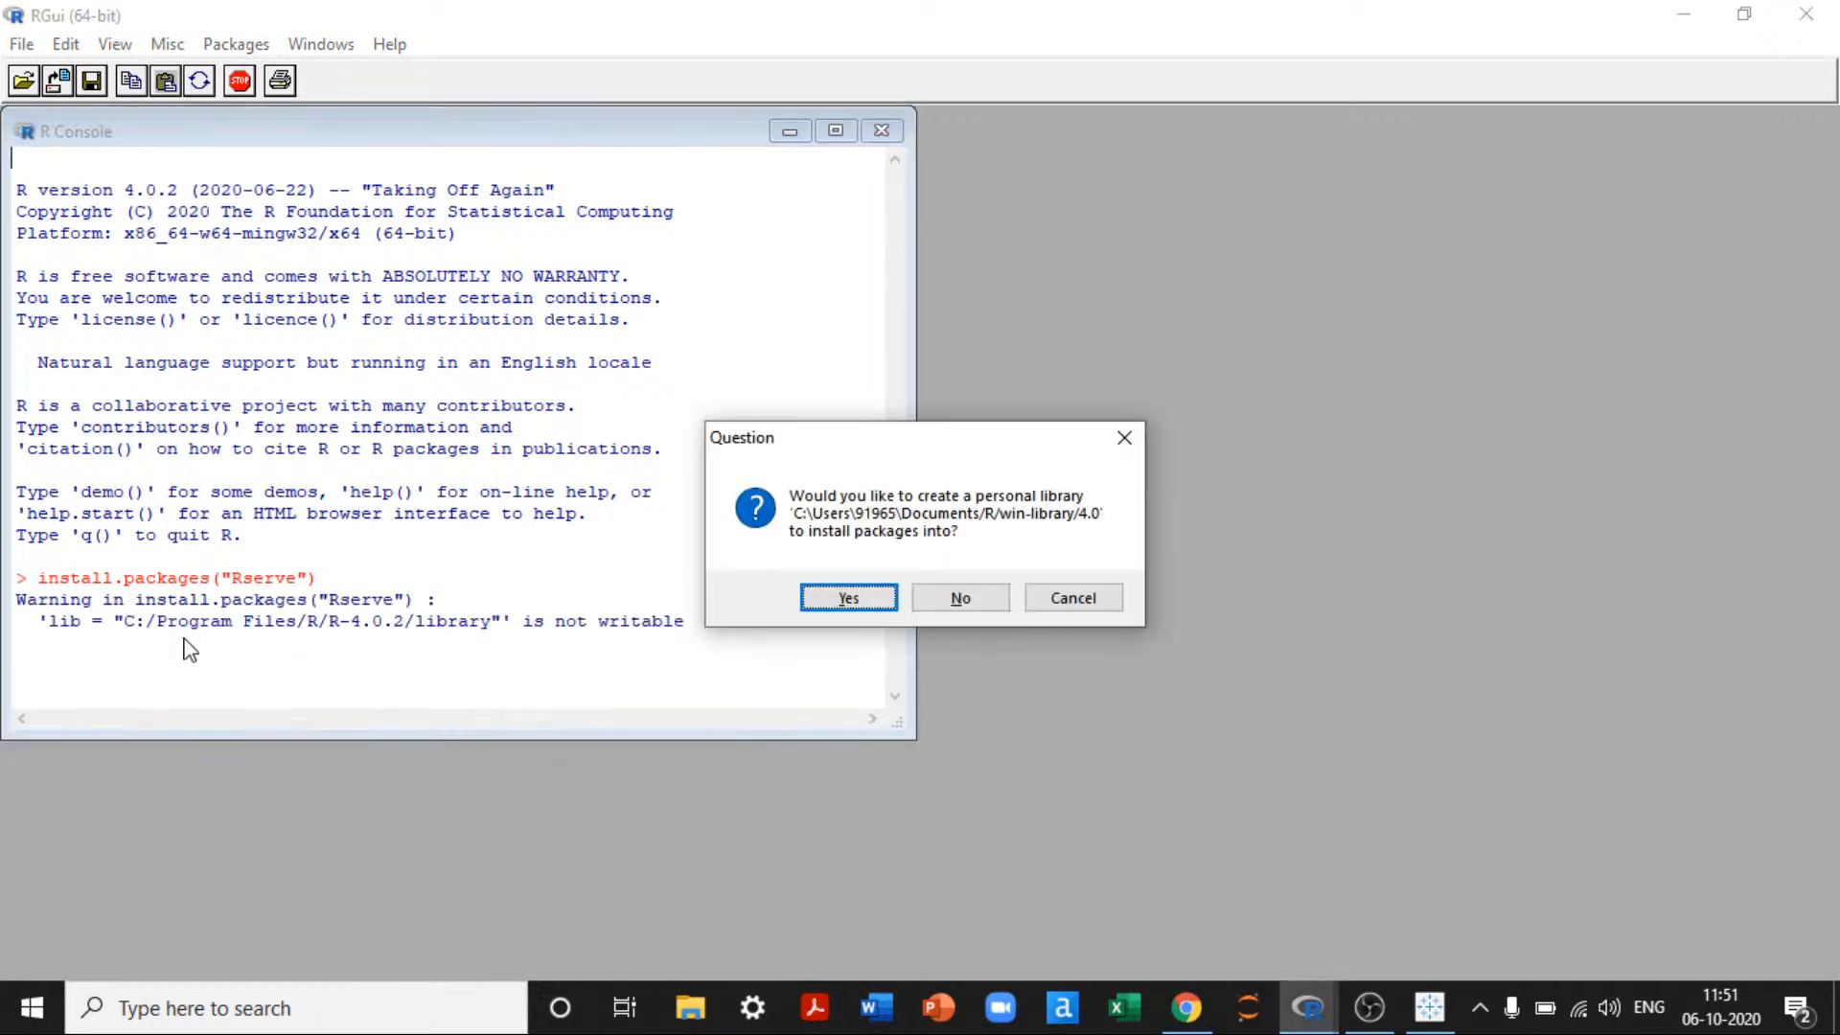
{"action": "key", "text": "Return"}
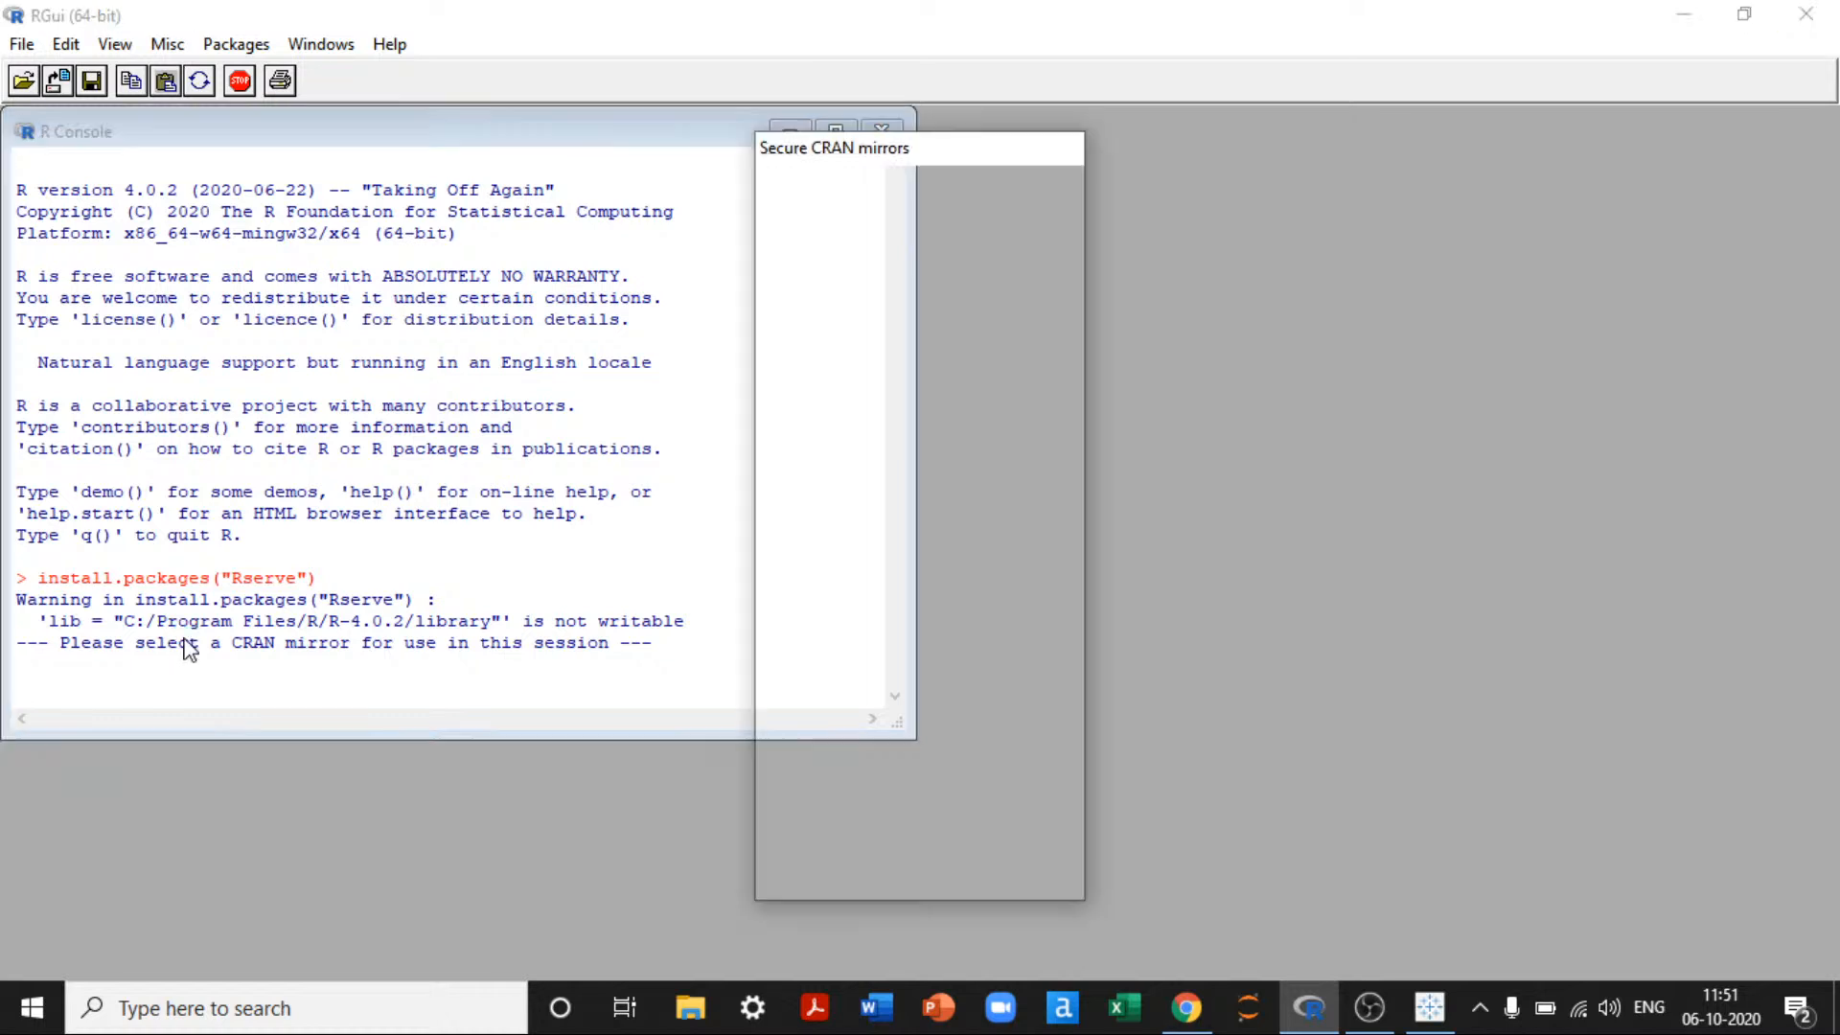
{"action": "scroll", "coordinate": [870, 797], "scroll_direction": "down", "scroll_amount": 11}
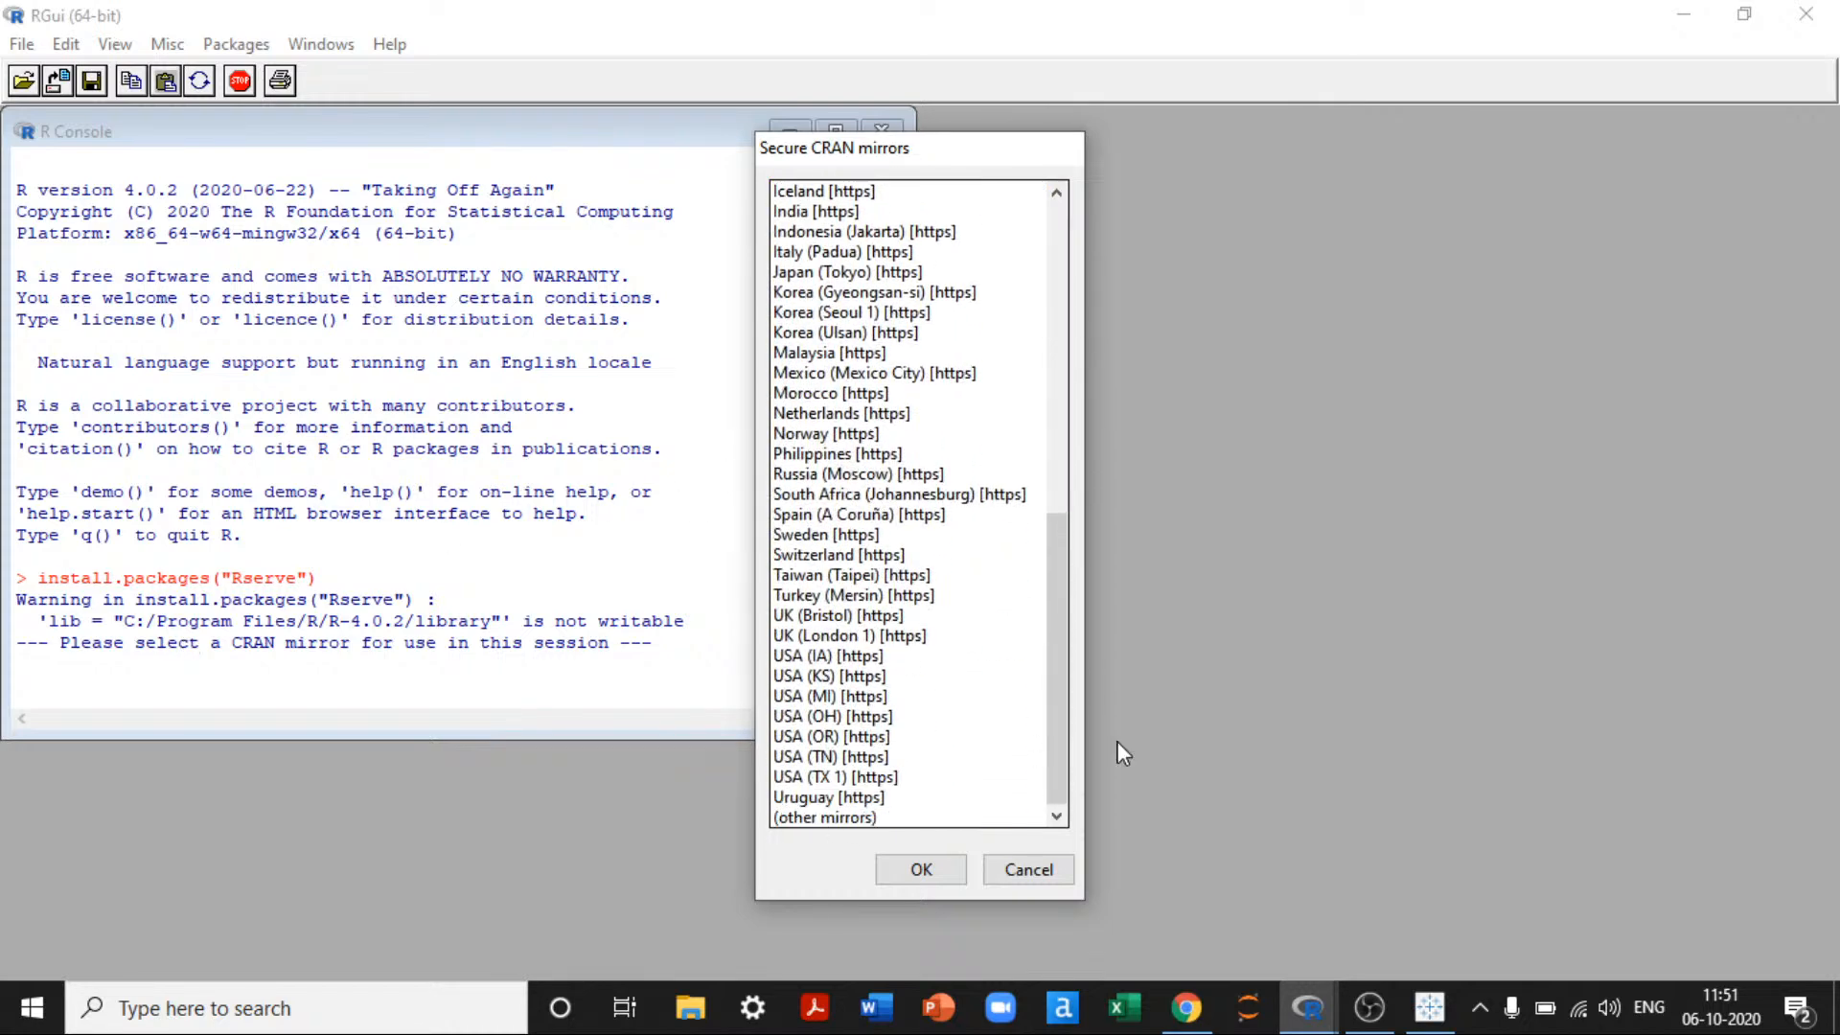
{"action": "double_click", "coordinate": [813, 212]}
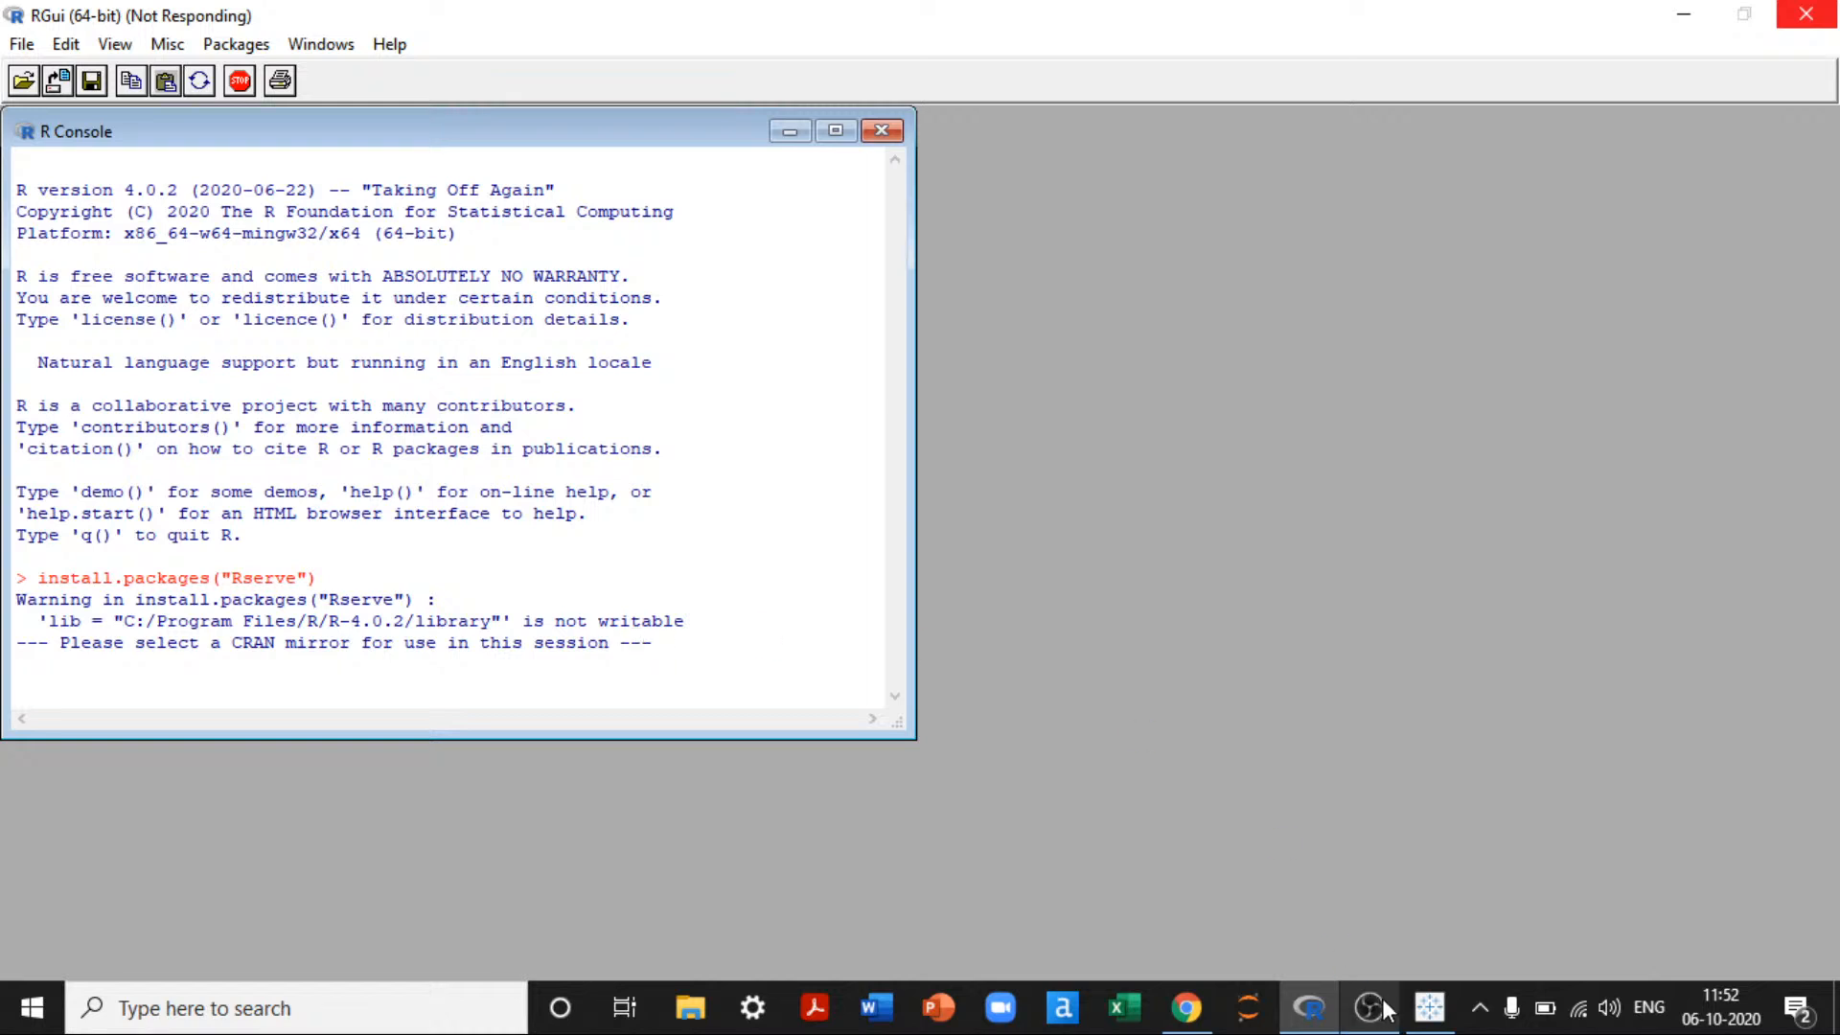
Step: Switch back to Tableau and clear the PCA worksheet
{"action": "left_click", "coordinate": [1430, 1007]}
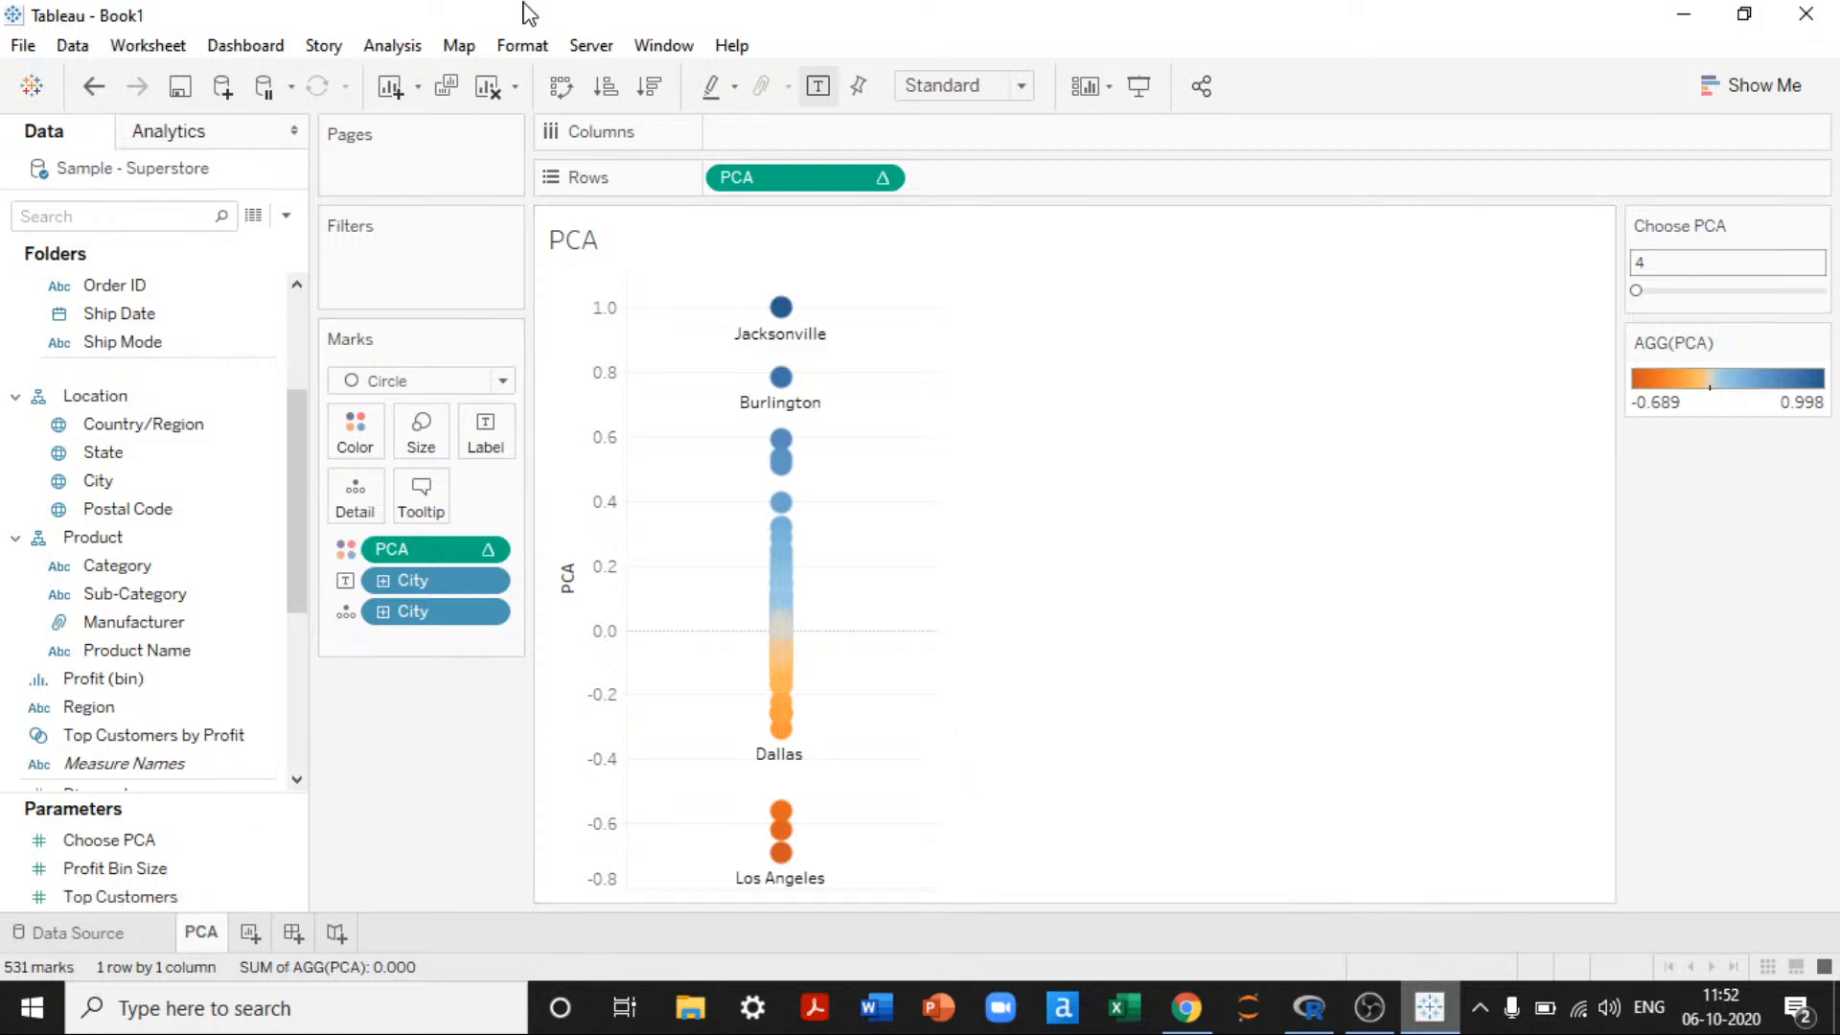
{"action": "left_click", "coordinate": [488, 87]}
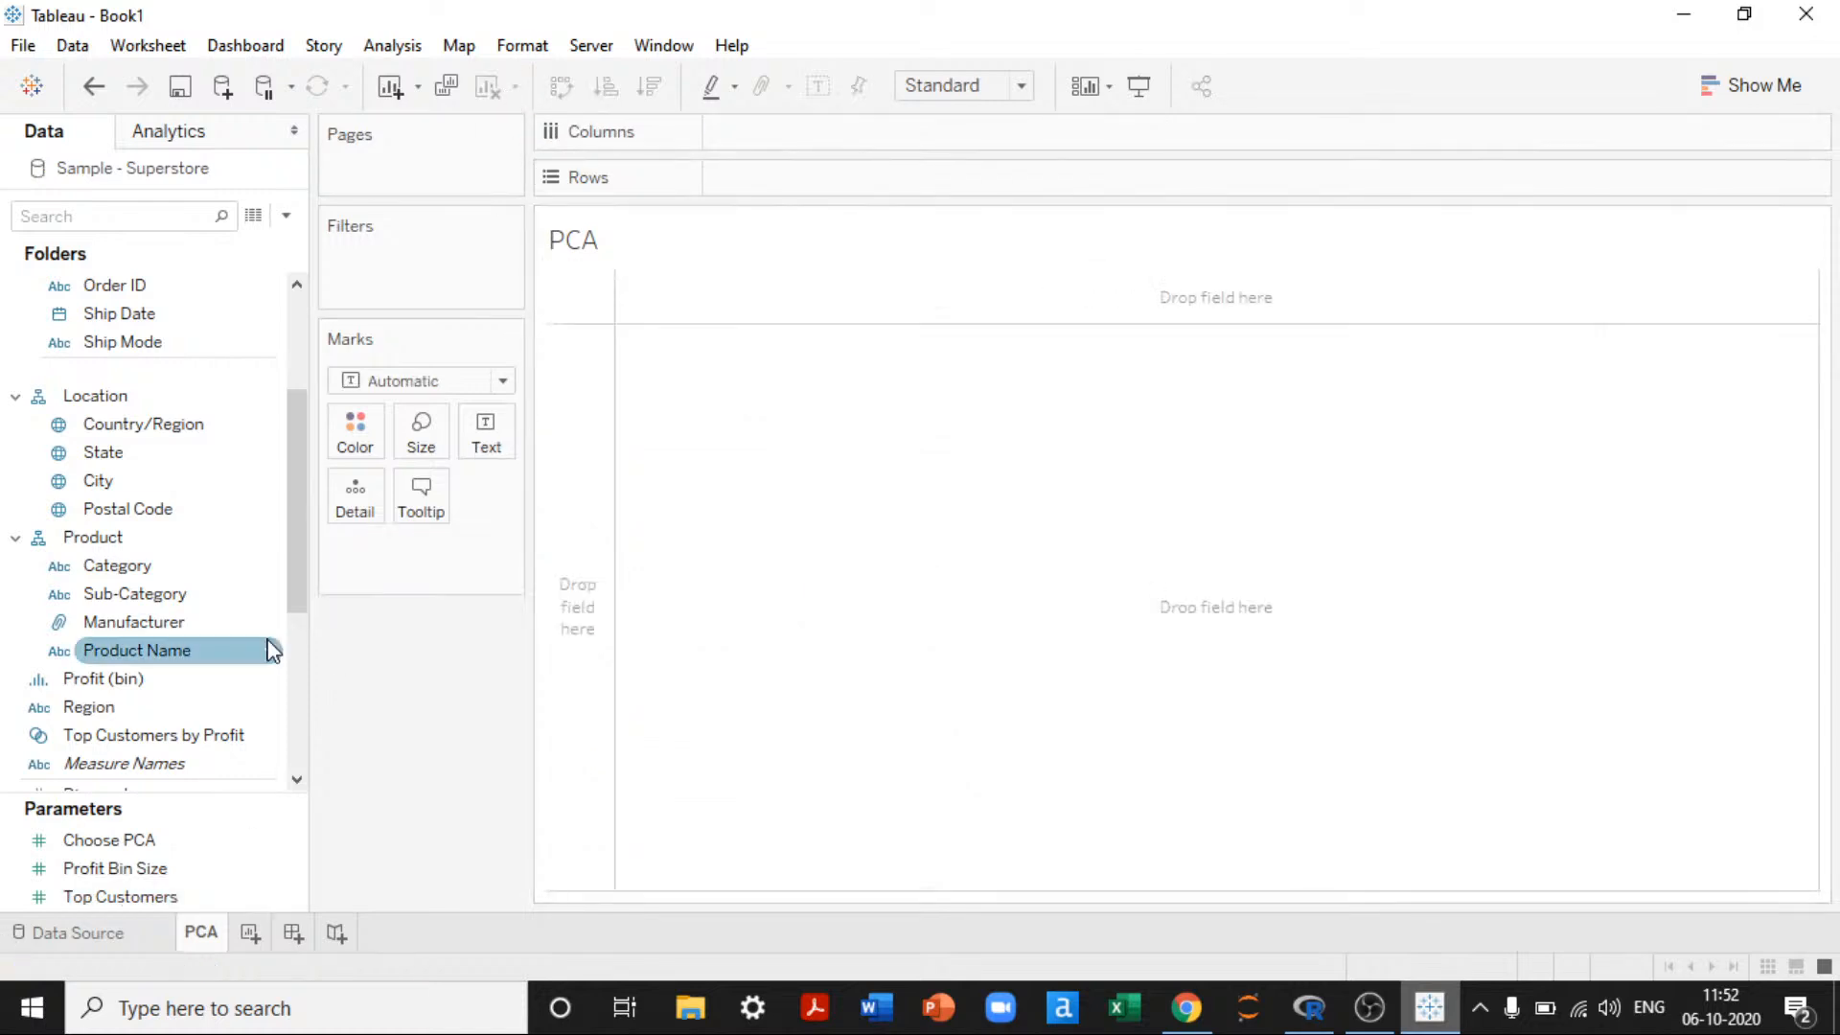
{"action": "scroll", "coordinate": [300, 537], "scroll_direction": "down", "scroll_amount": 2}
{"action": "left_click_drag", "start_coordinate": [299, 569], "coordinate": [300, 670]}
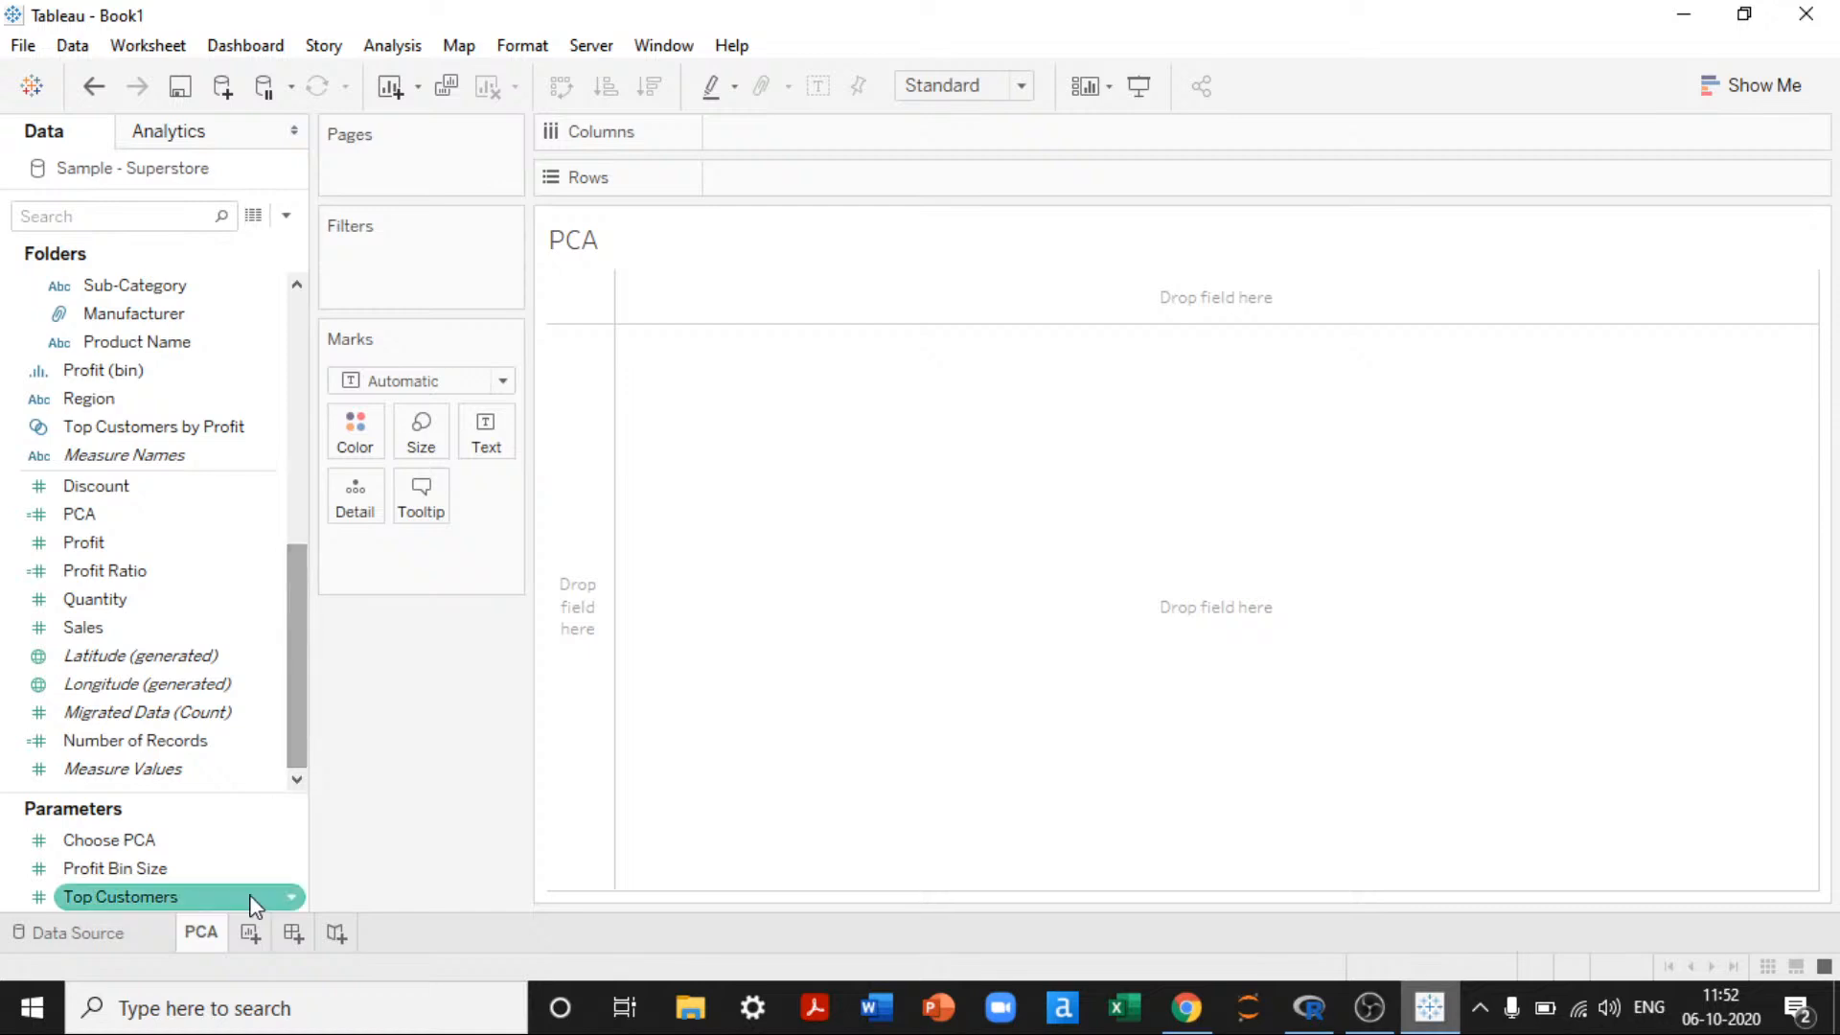
{"action": "mouse_move", "coordinate": [177, 791]}
{"action": "left_mouse_down"}
{"action": "mouse_move", "coordinate": [172, 739]}
{"action": "mouse_move", "coordinate": [177, 787]}
{"action": "left_mouse_up"}
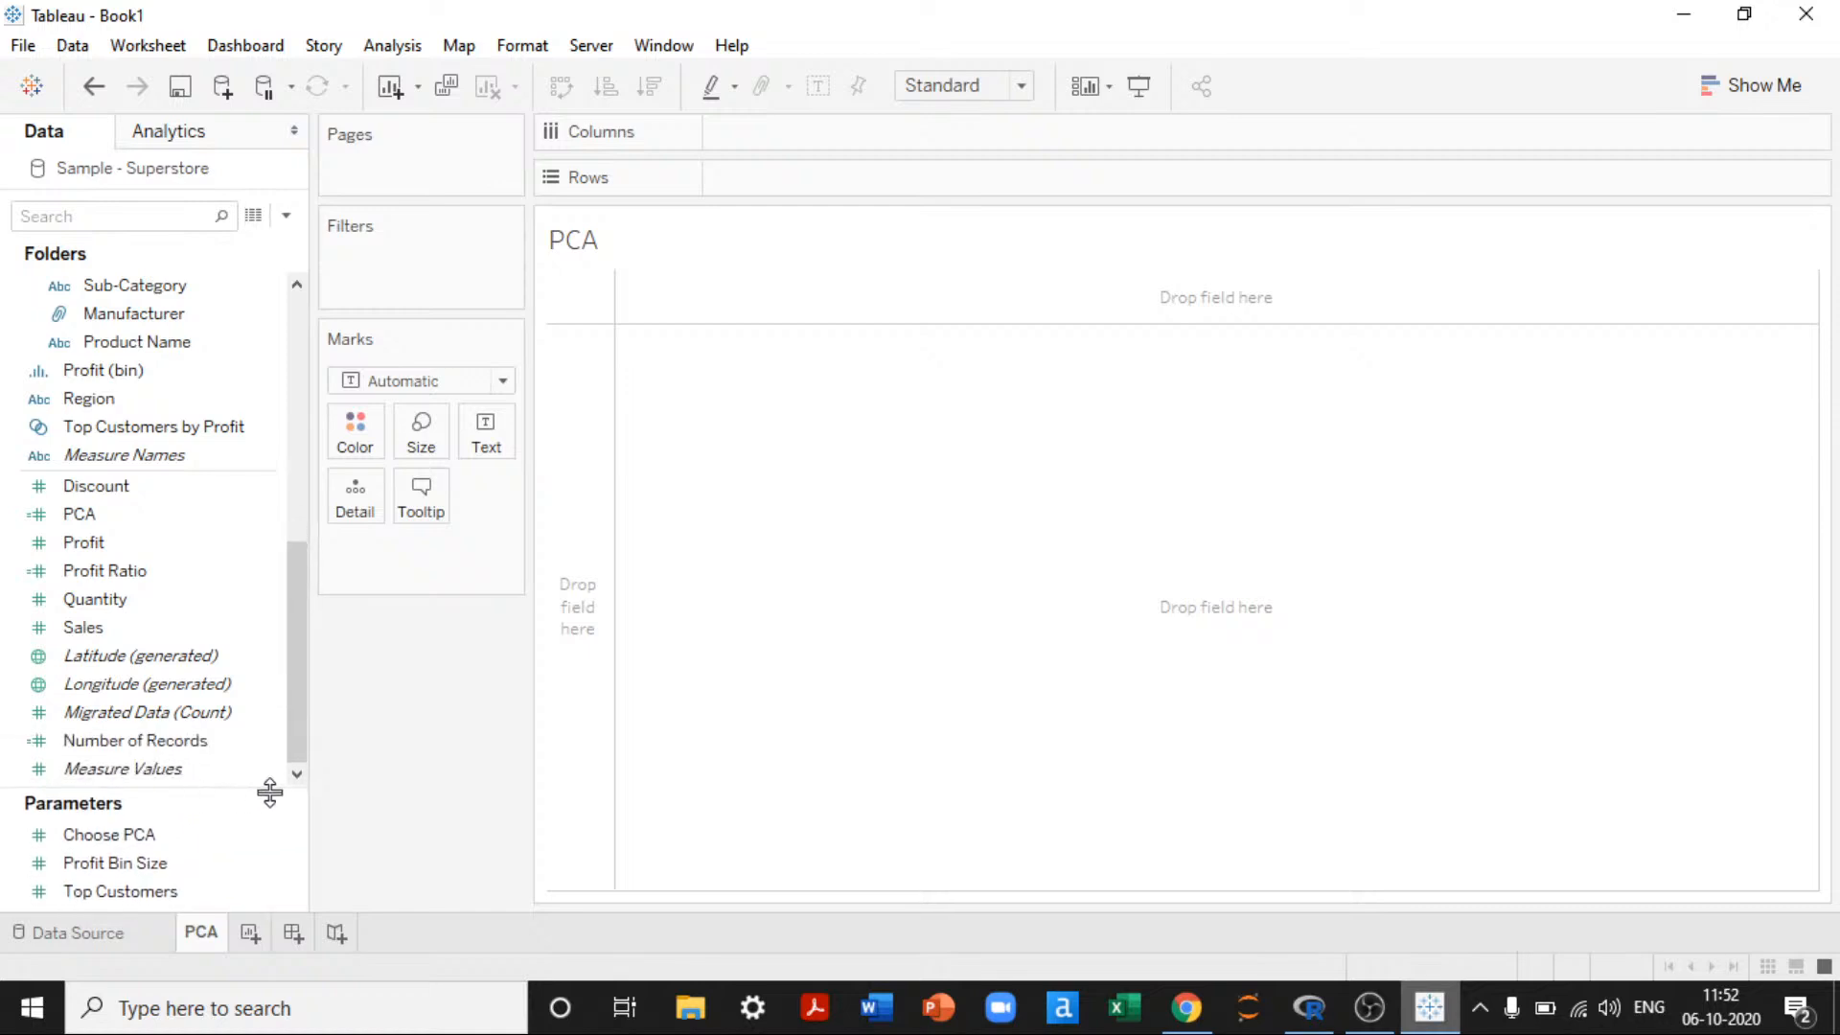
Step: Check the Rserve installation progress in RGui and return to Tableau
{"action": "left_click", "coordinate": [1683, 13]}
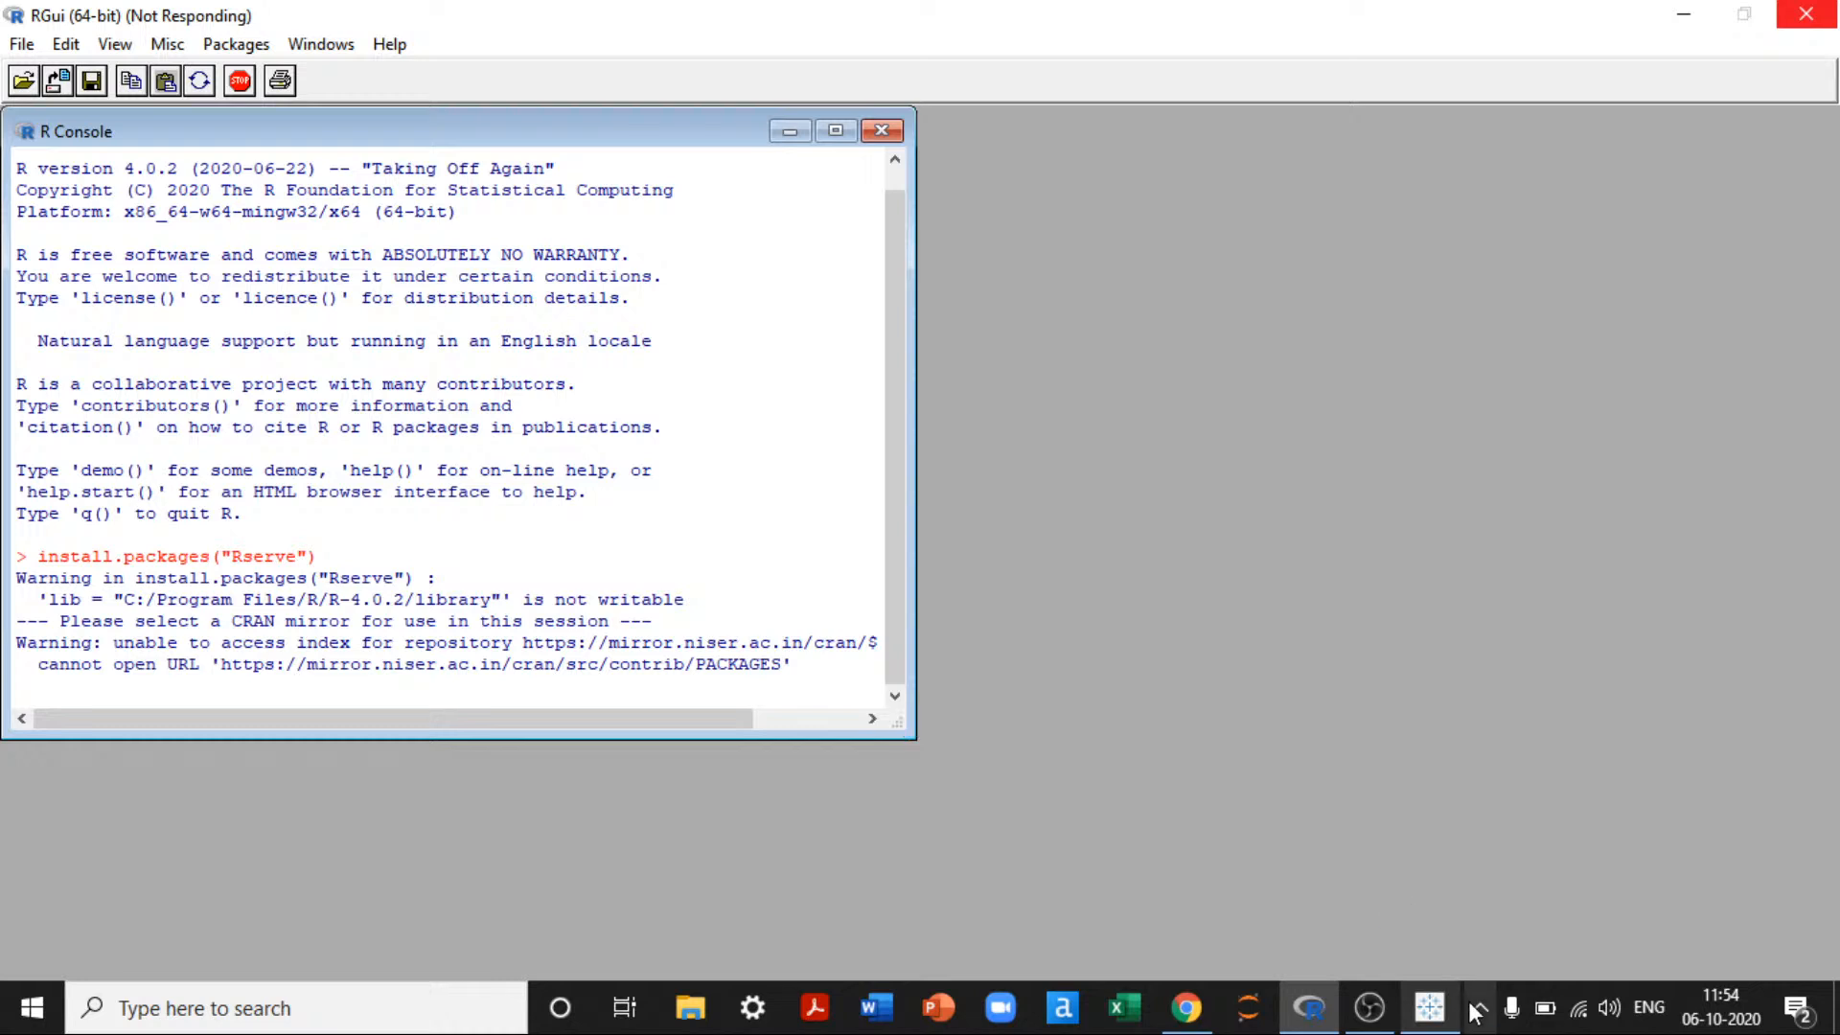
{"action": "left_click", "coordinate": [1429, 1006]}
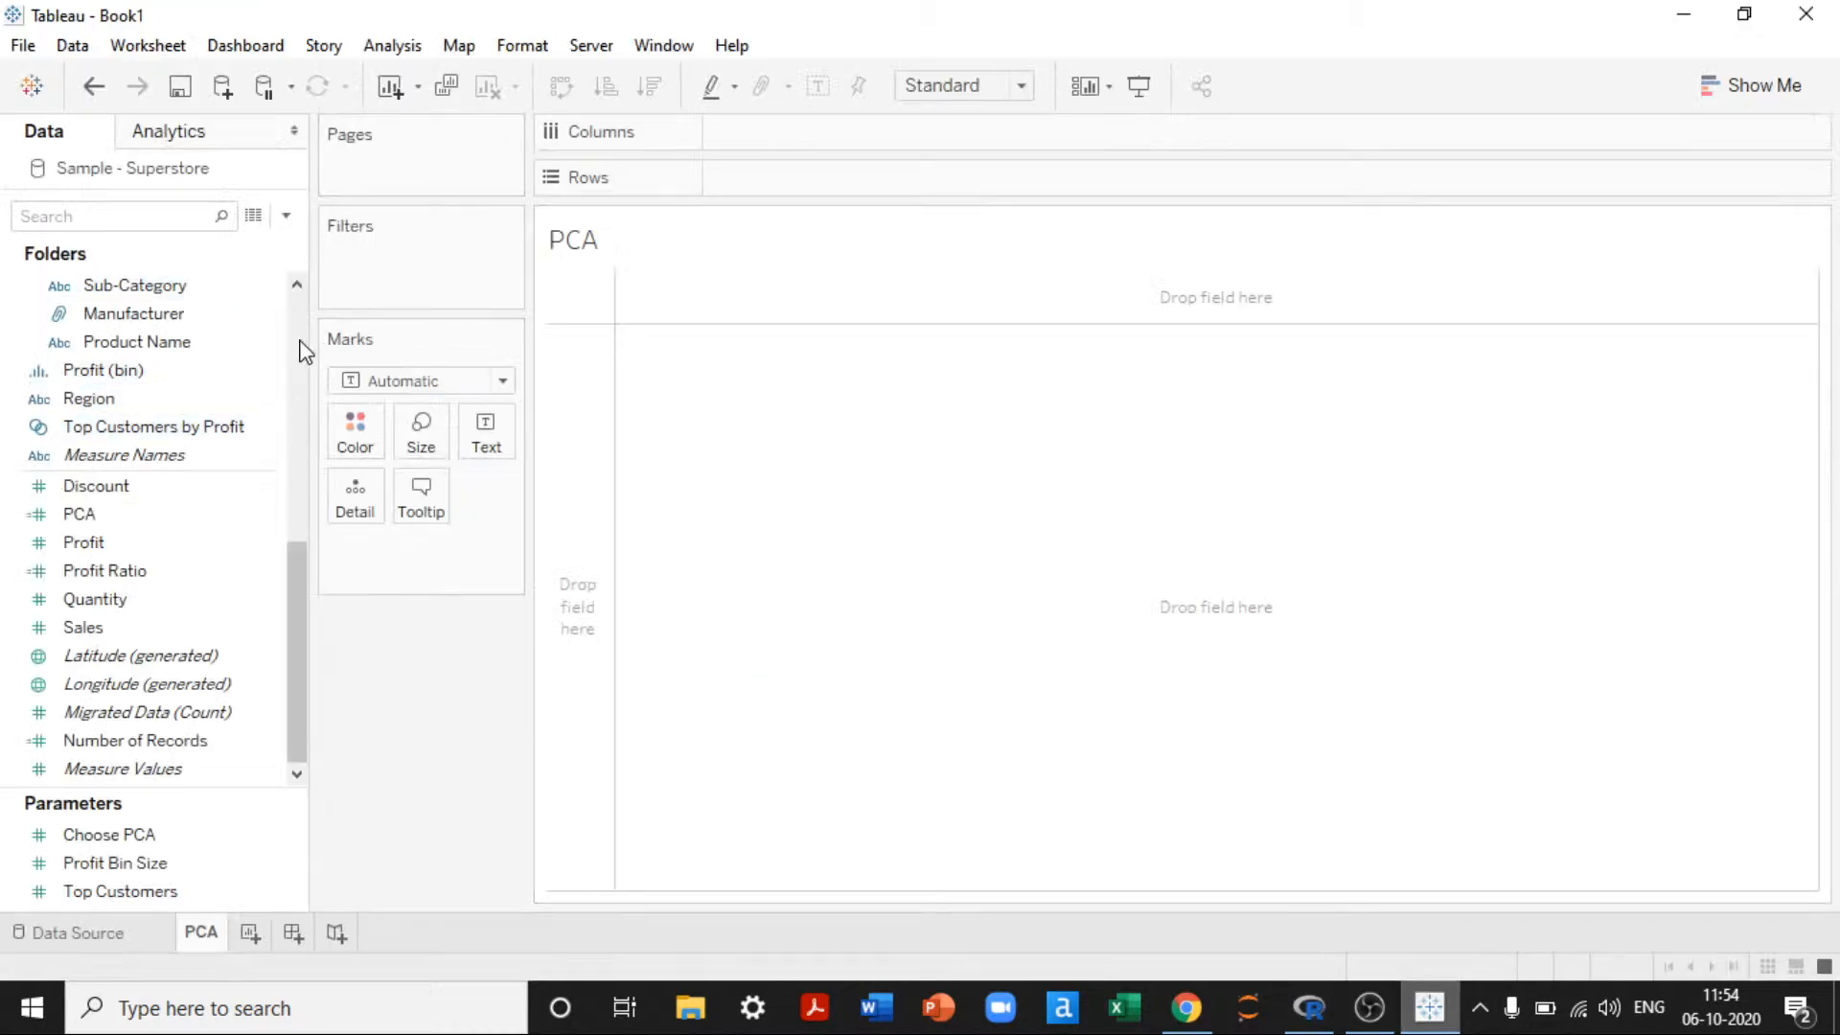
Step: Create an empty calculated field named "PCA - R" in the Superstore data source
{"action": "scroll", "coordinate": [300, 295], "scroll_direction": "up", "scroll_amount": 10}
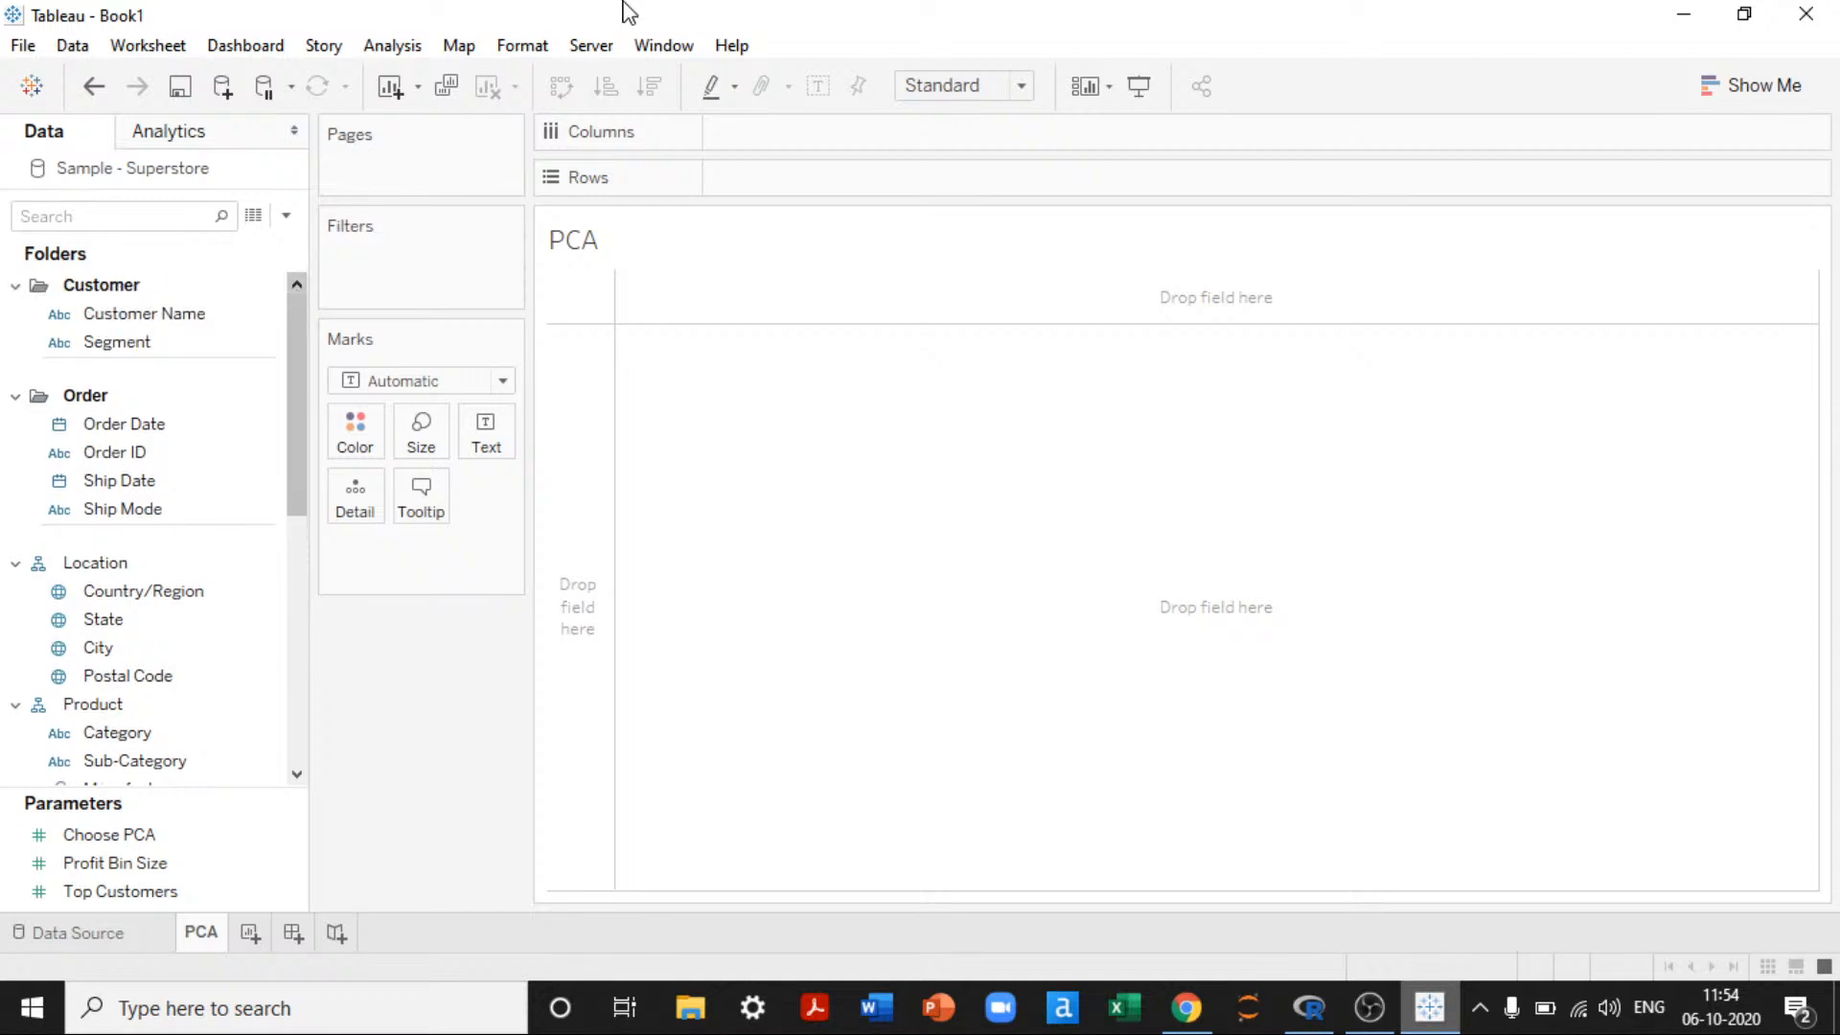
{"action": "left_click", "coordinate": [286, 214]}
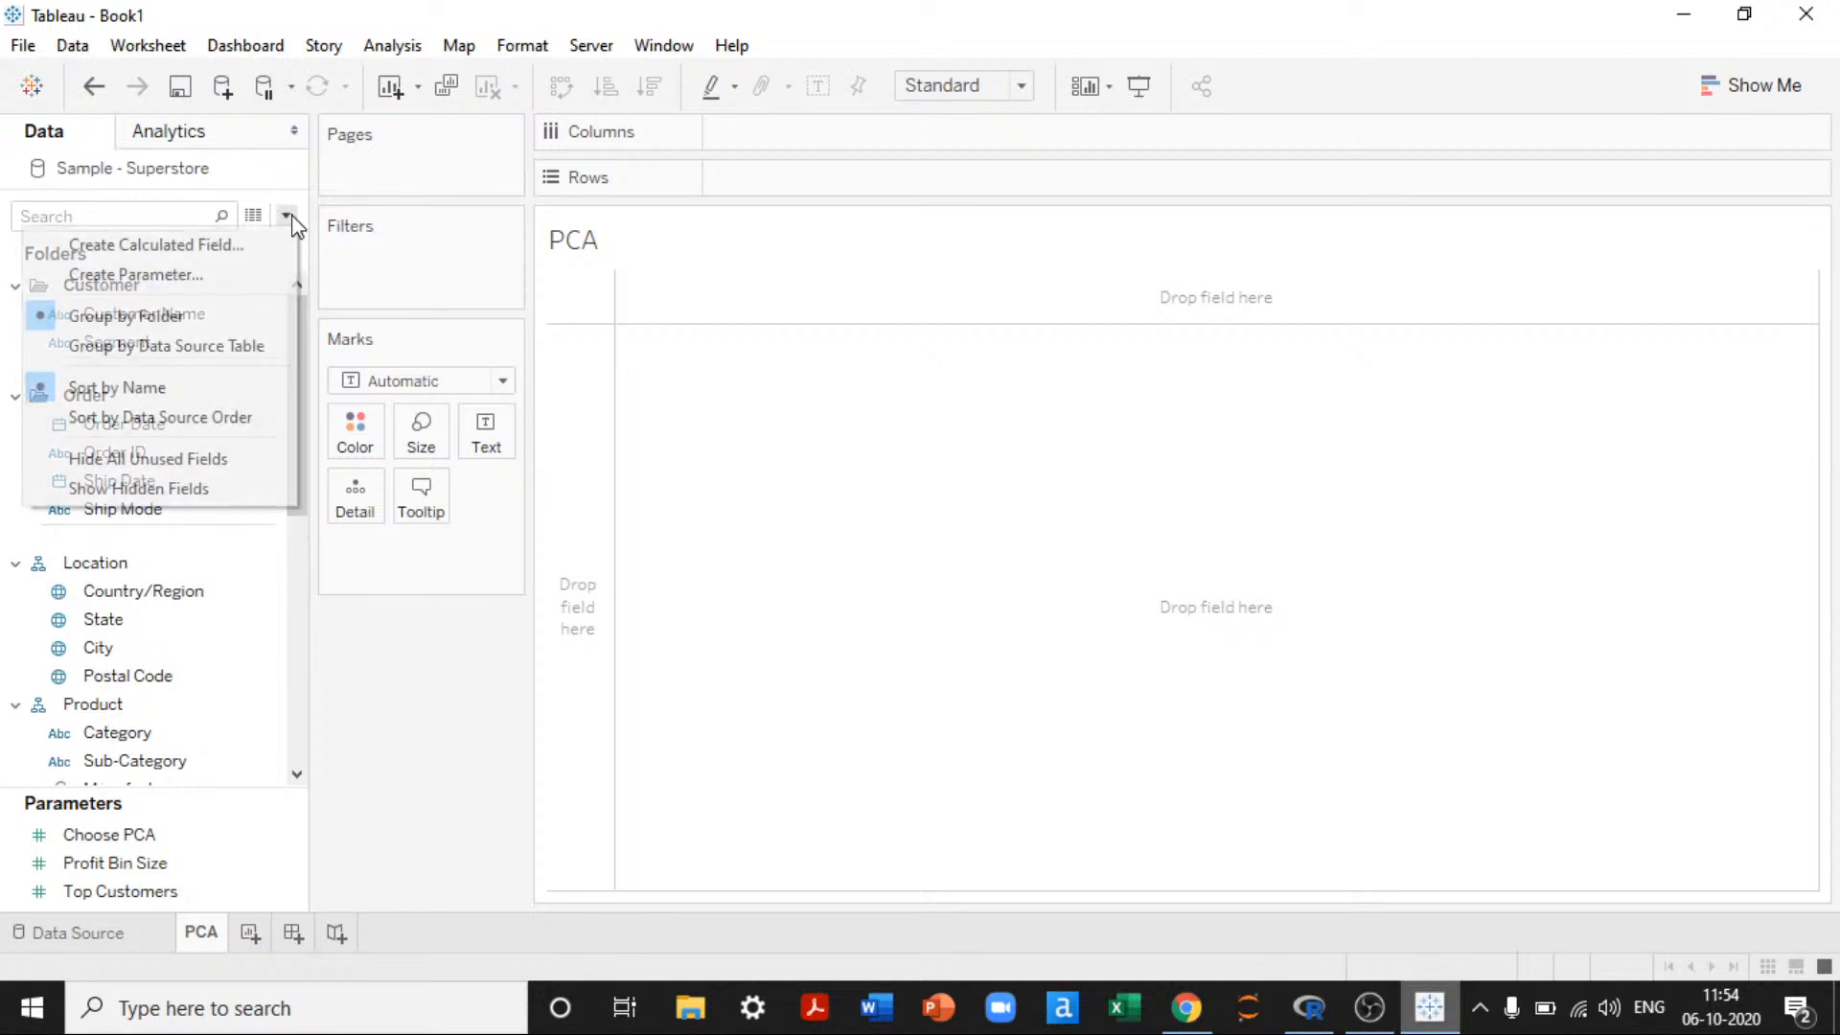
{"action": "left_click", "coordinate": [213, 248]}
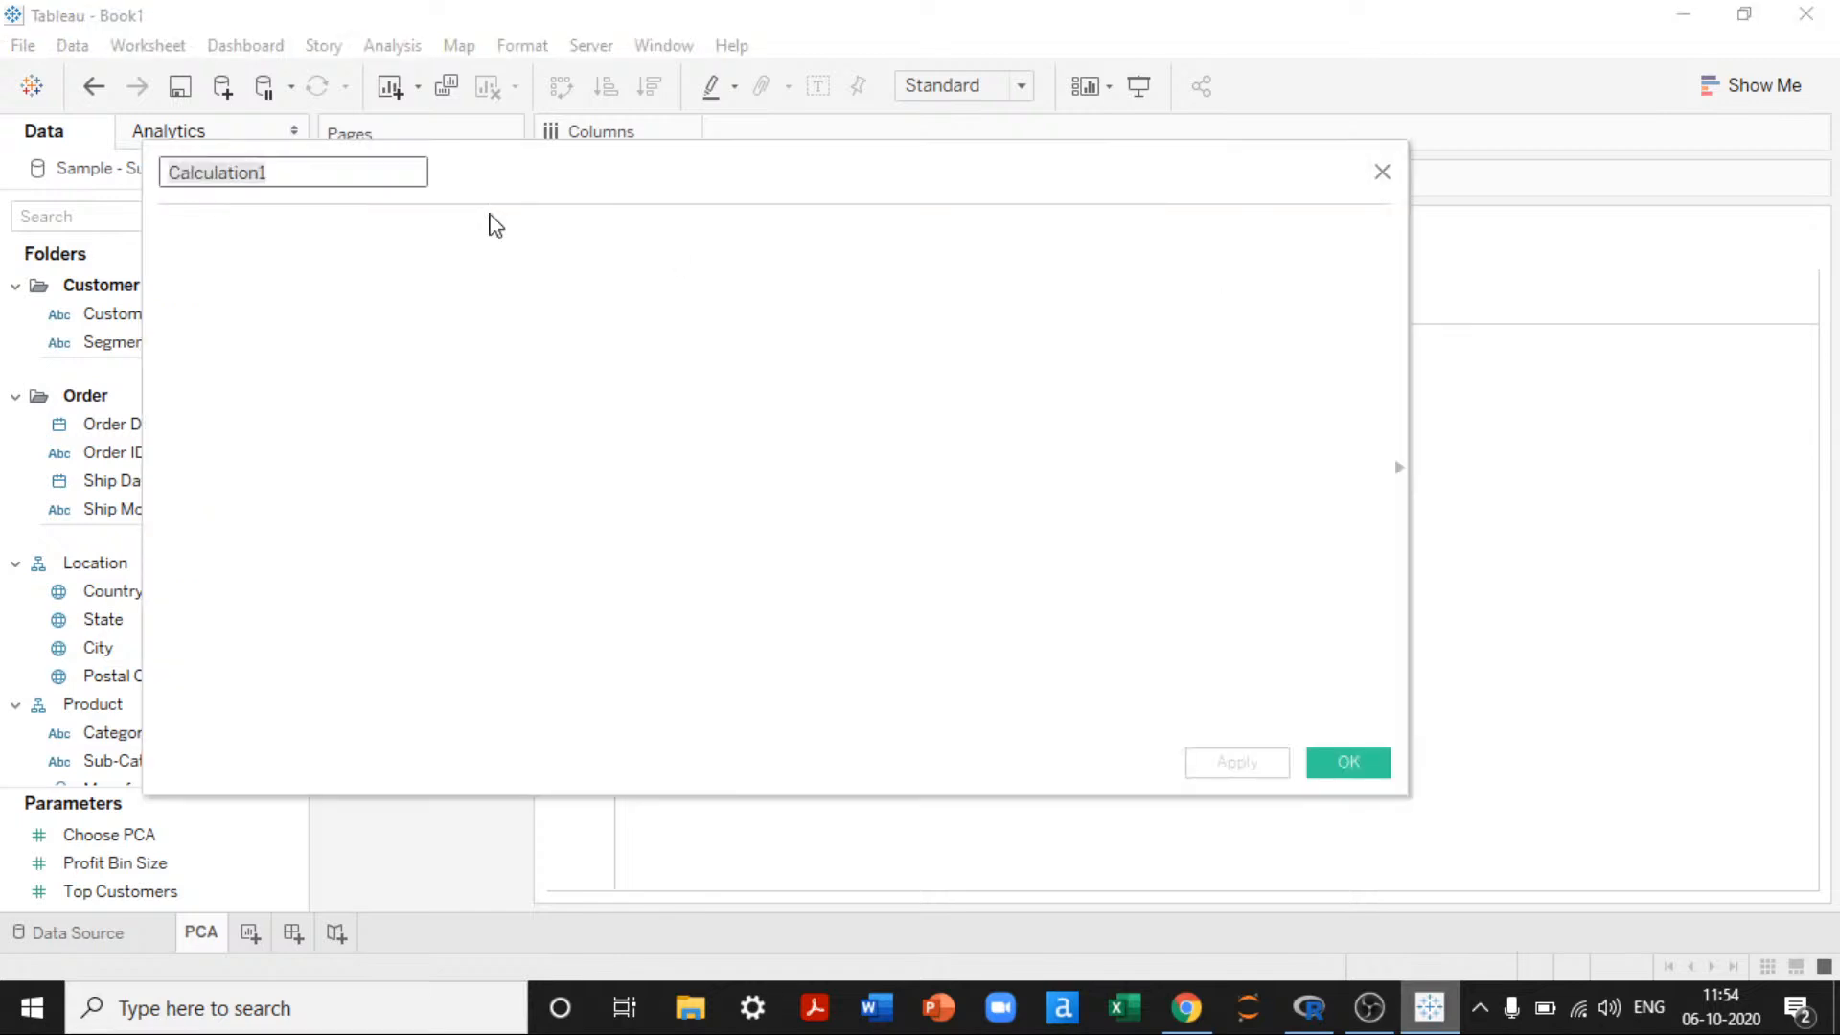
{"action": "type", "text": "PCA - "}
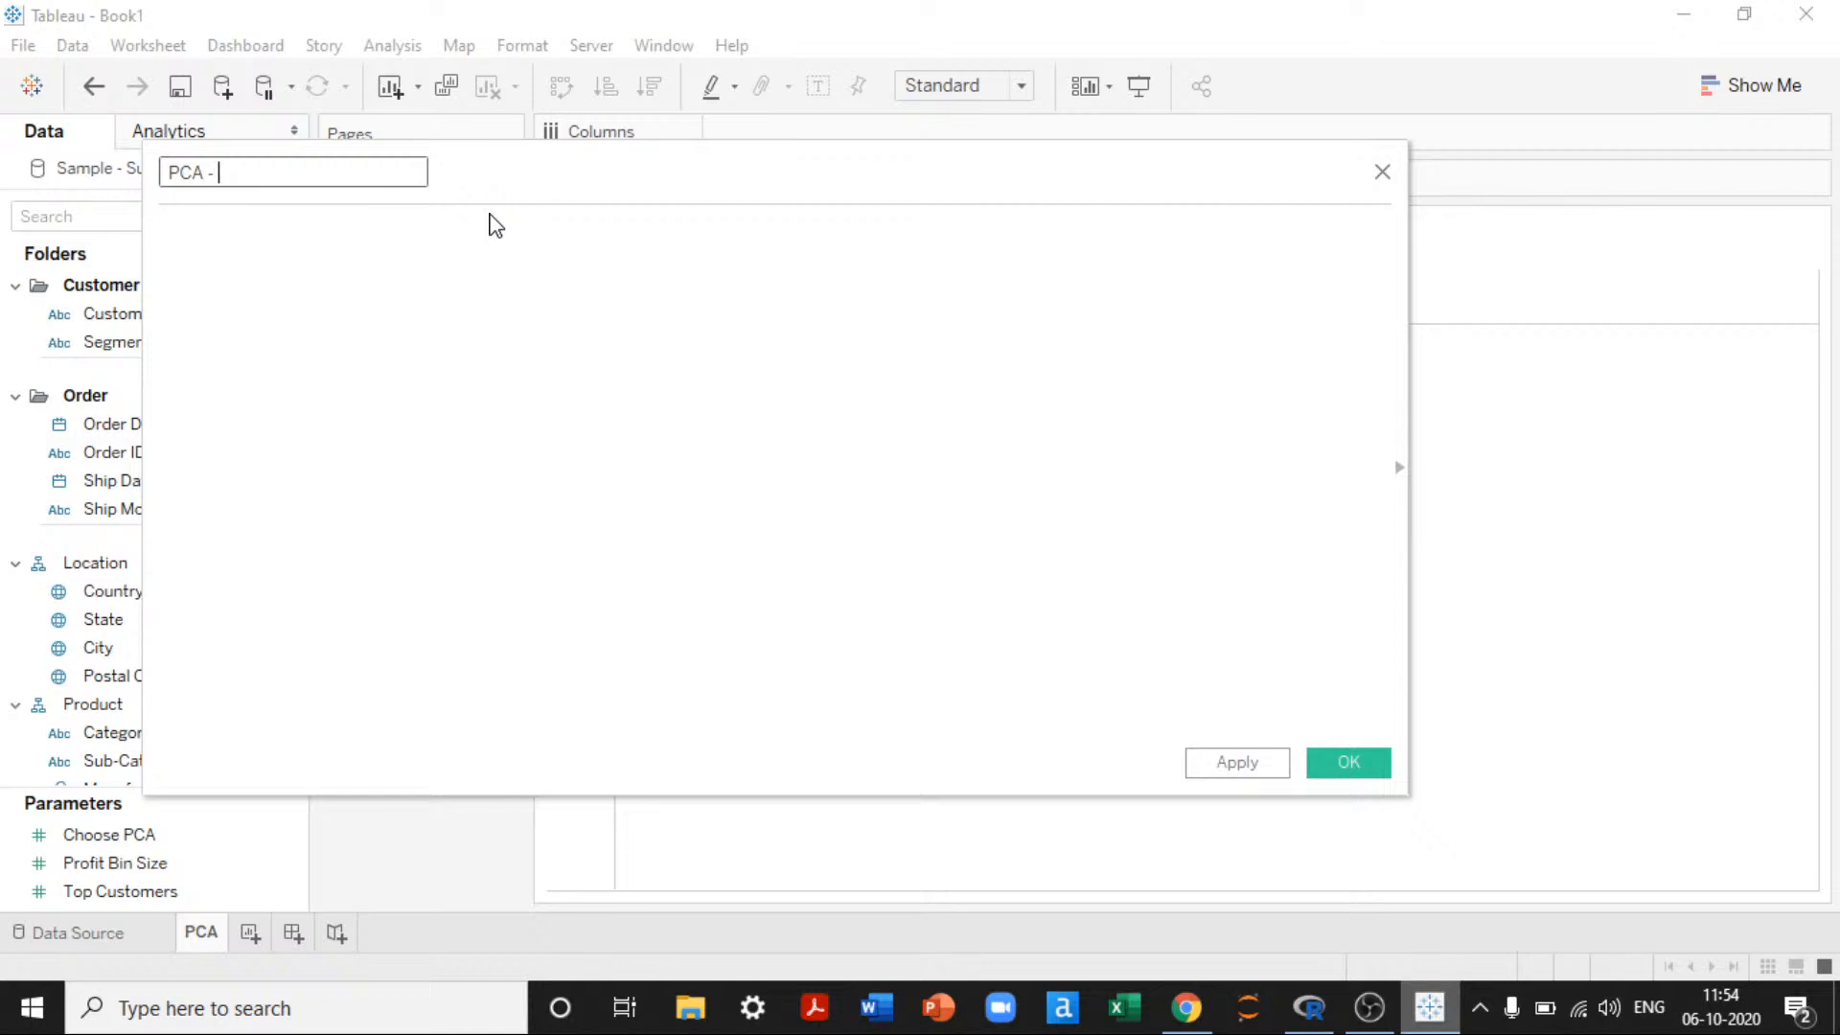
{"action": "type", "text": "R"}
{"action": "left_click", "coordinate": [363, 243]}
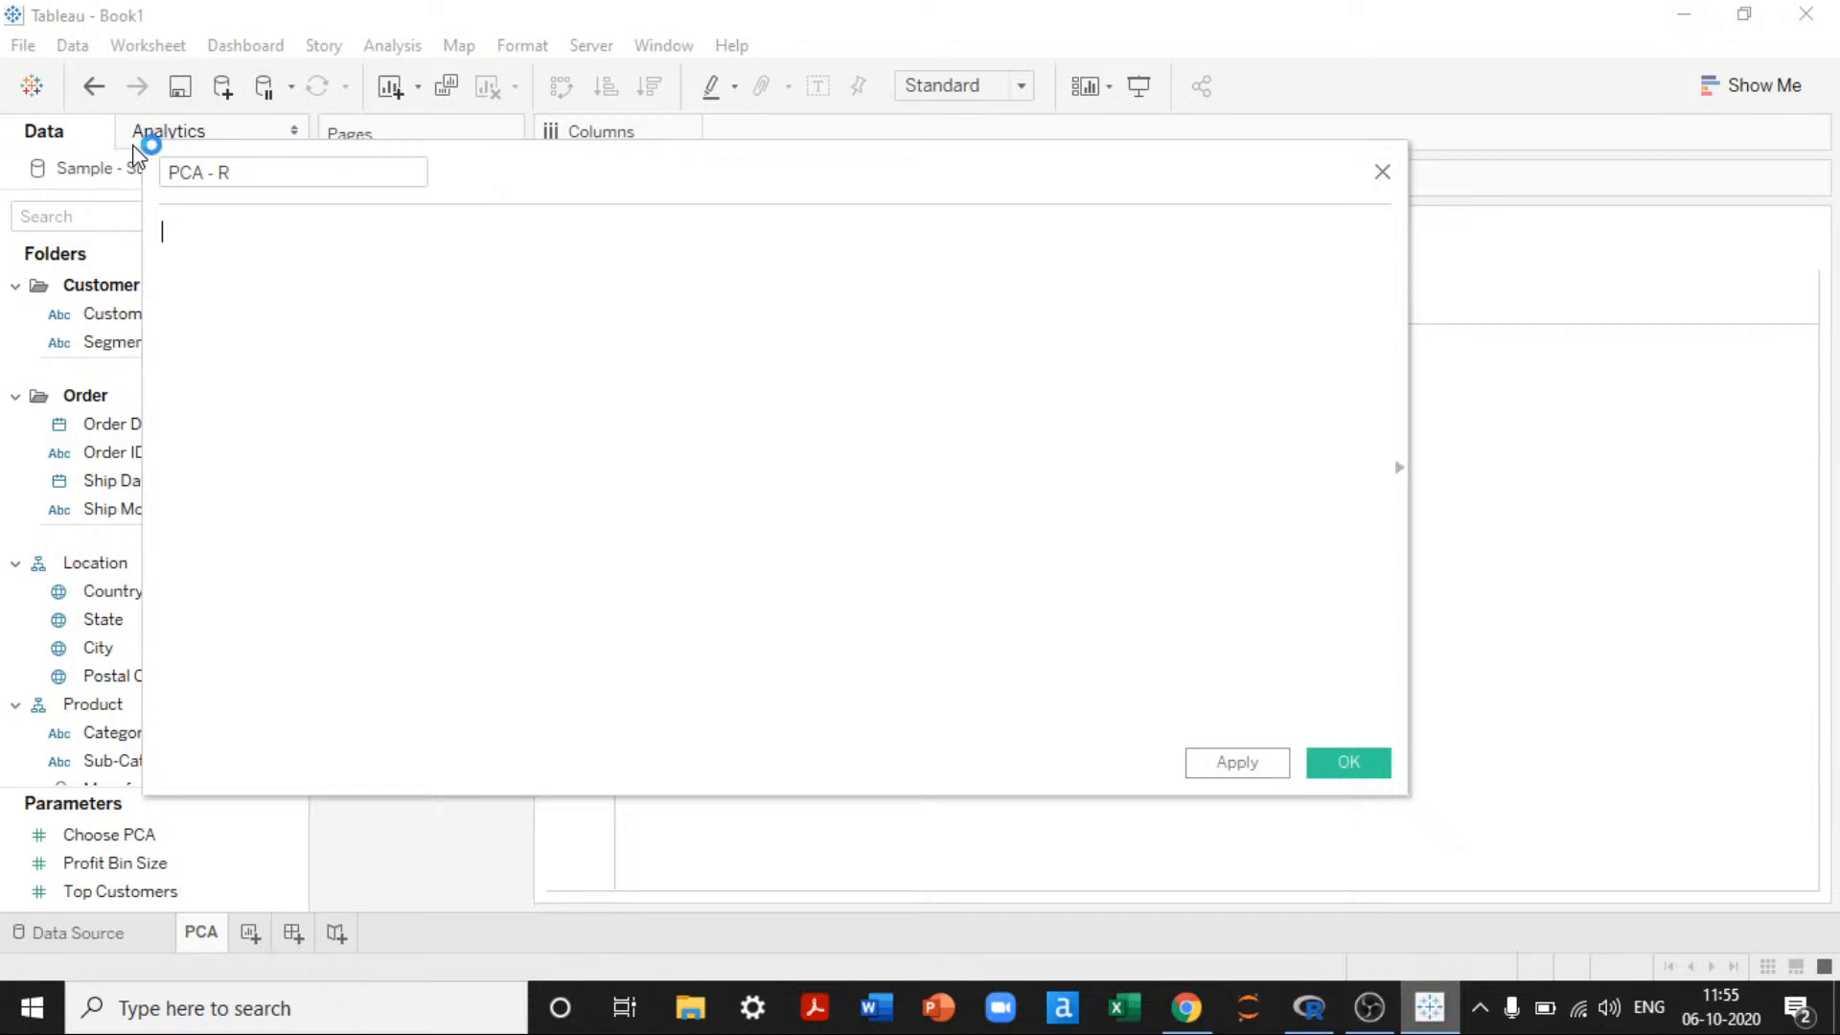
{"action": "left_click_drag", "start_coordinate": [144, 145], "coordinate": [721, 232]}
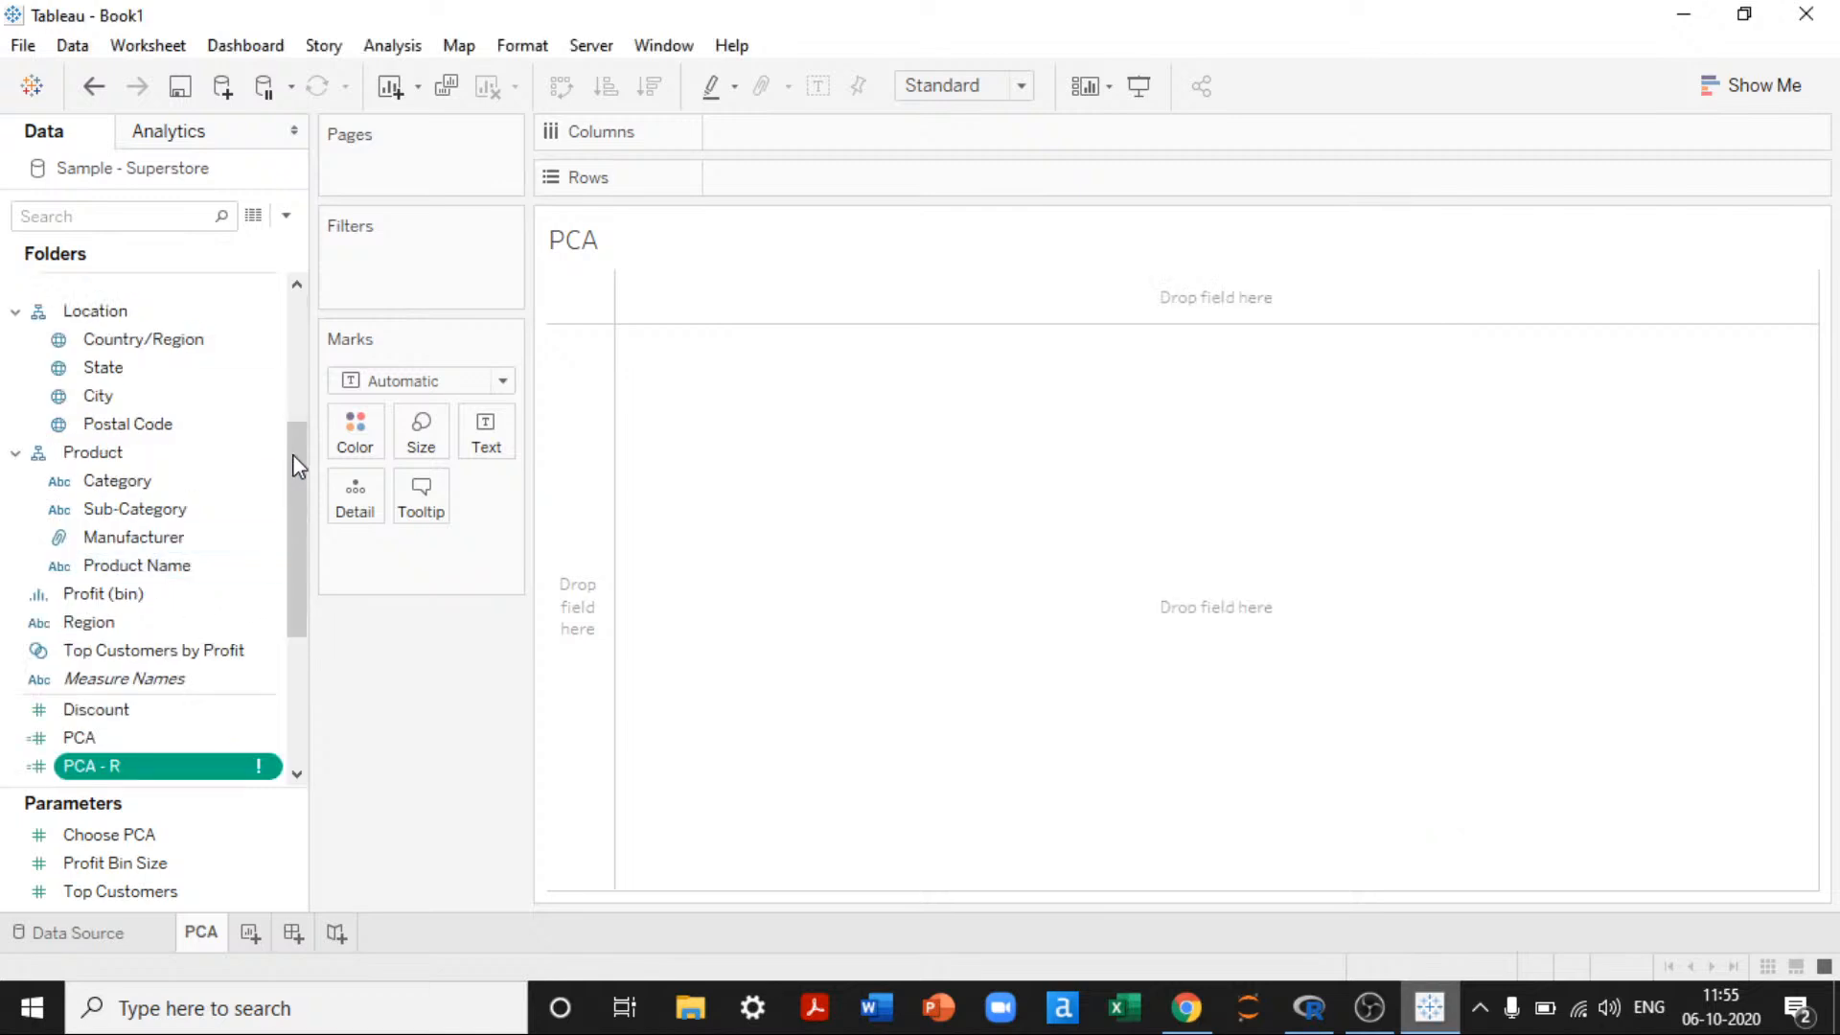
Step: Copy the entire Python script from the PCA calculated field
{"action": "right_click", "coordinate": [145, 738]}
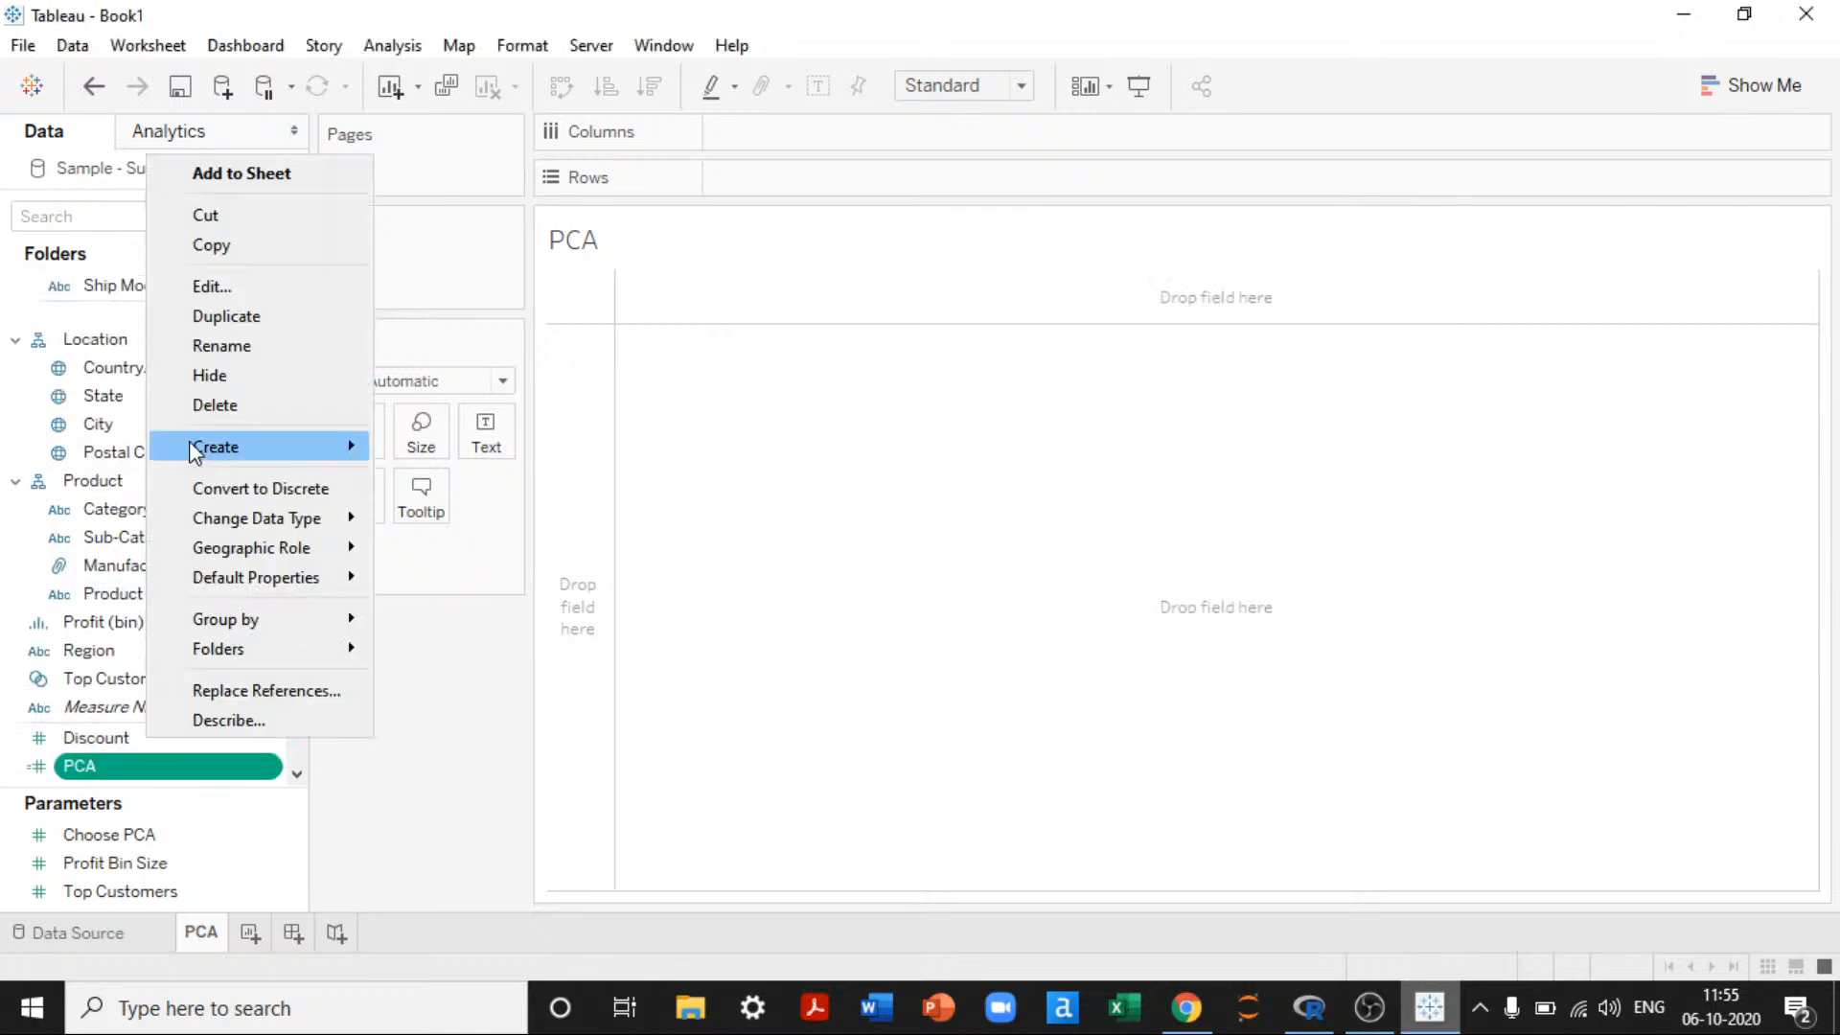
{"action": "left_click", "coordinate": [201, 289]}
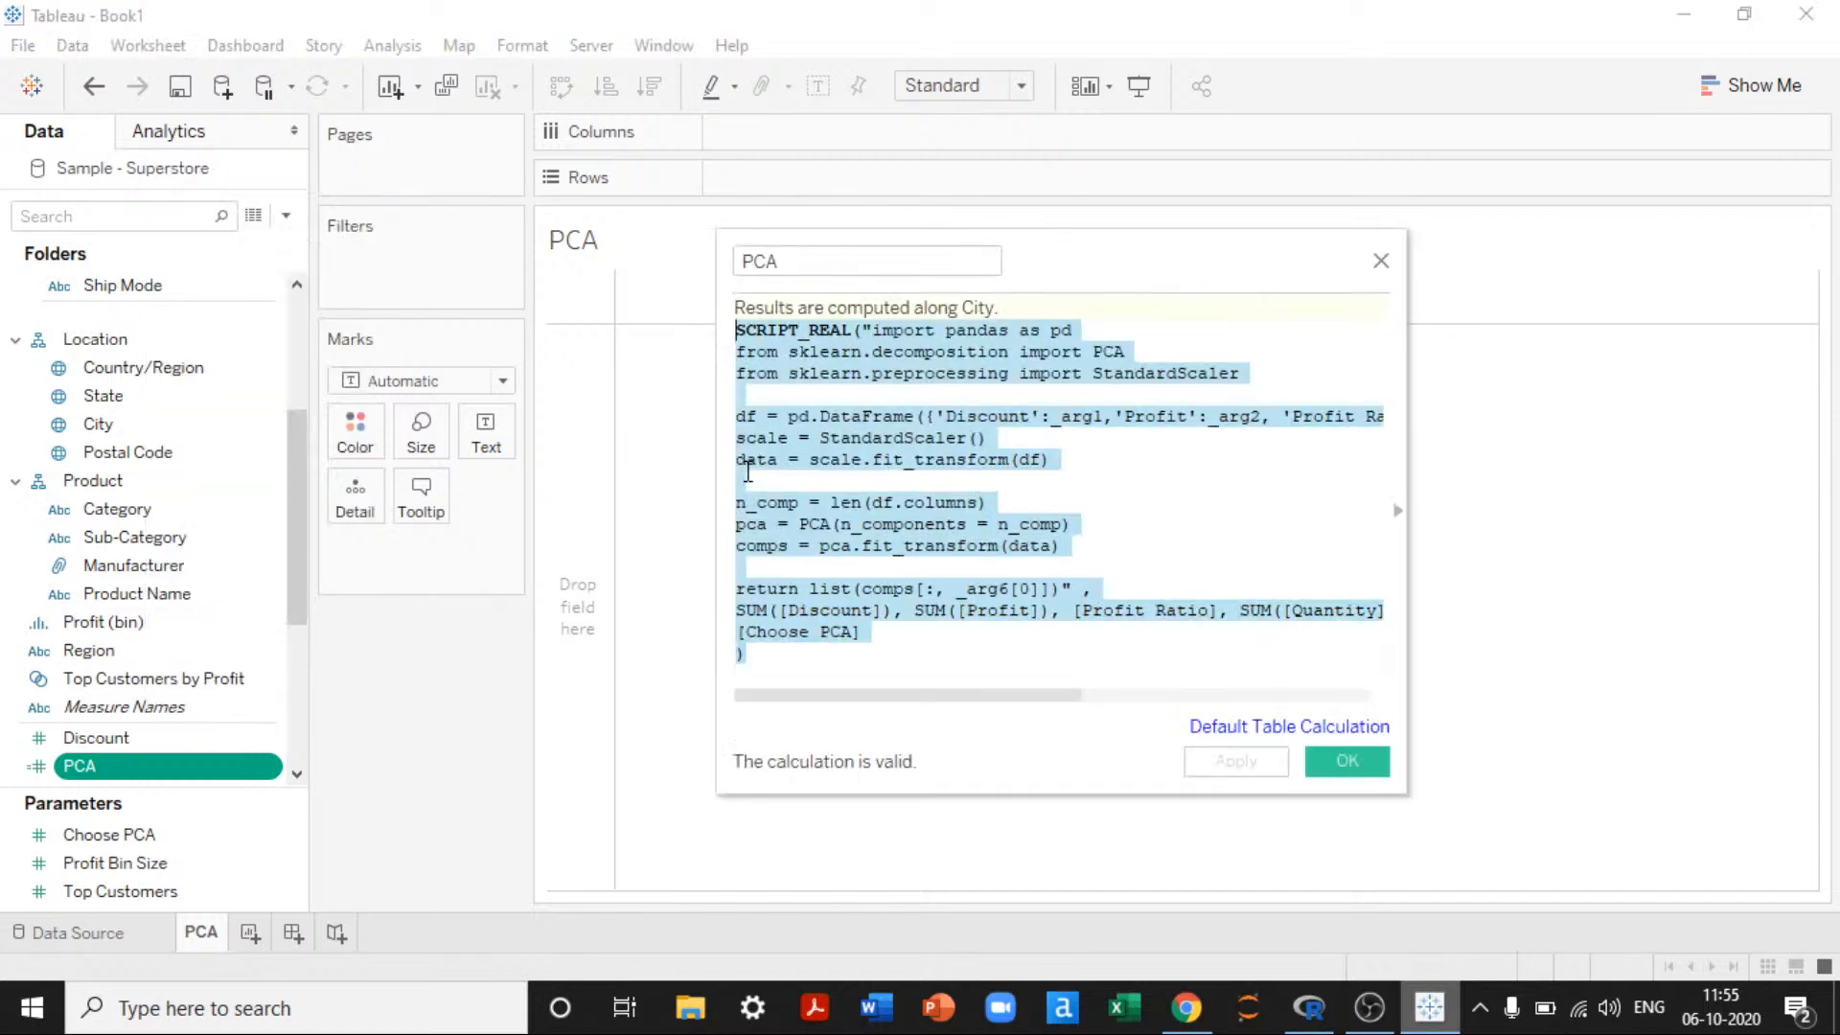
{"action": "left_click", "coordinate": [1381, 265]}
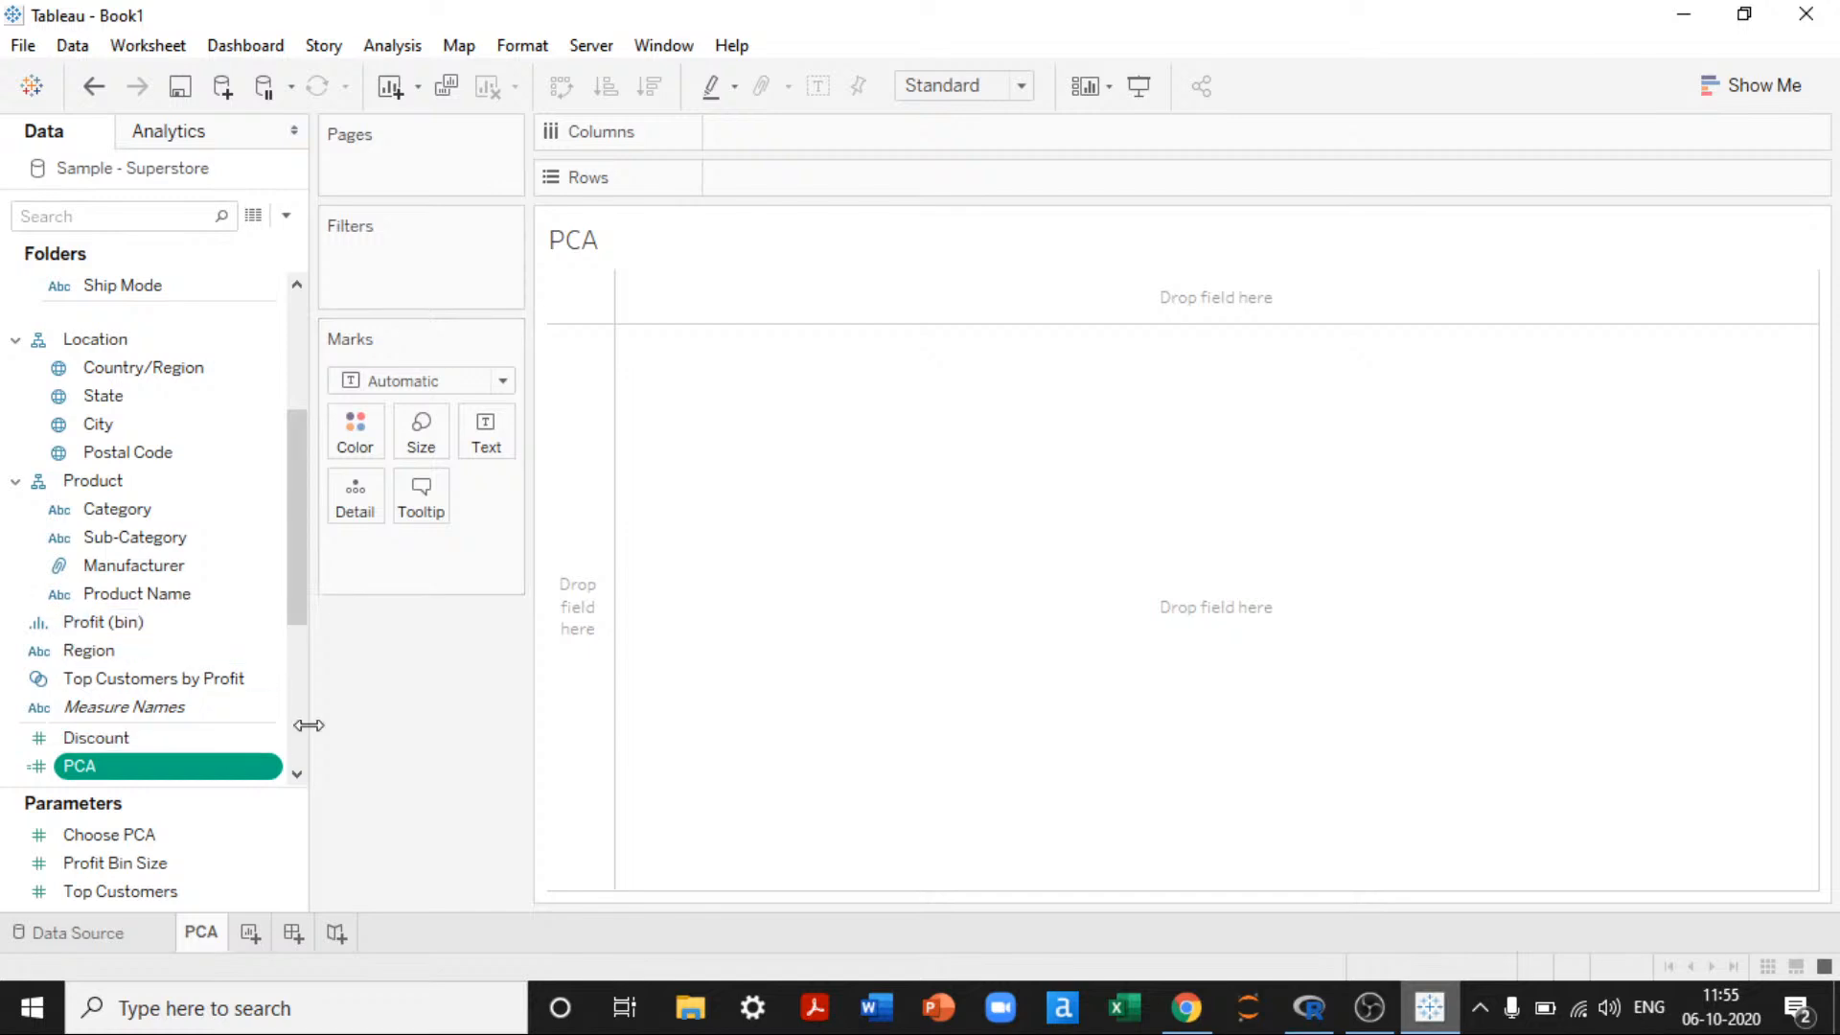
Step: Paste the copied script into the PCA - R calculated field and enlarge its editor so the long lines fit
{"action": "scroll", "coordinate": [158, 738], "scroll_direction": "down", "scroll_amount": 3}
{"action": "left_click", "coordinate": [154, 712]}
{"action": "right_click", "coordinate": [154, 712]}
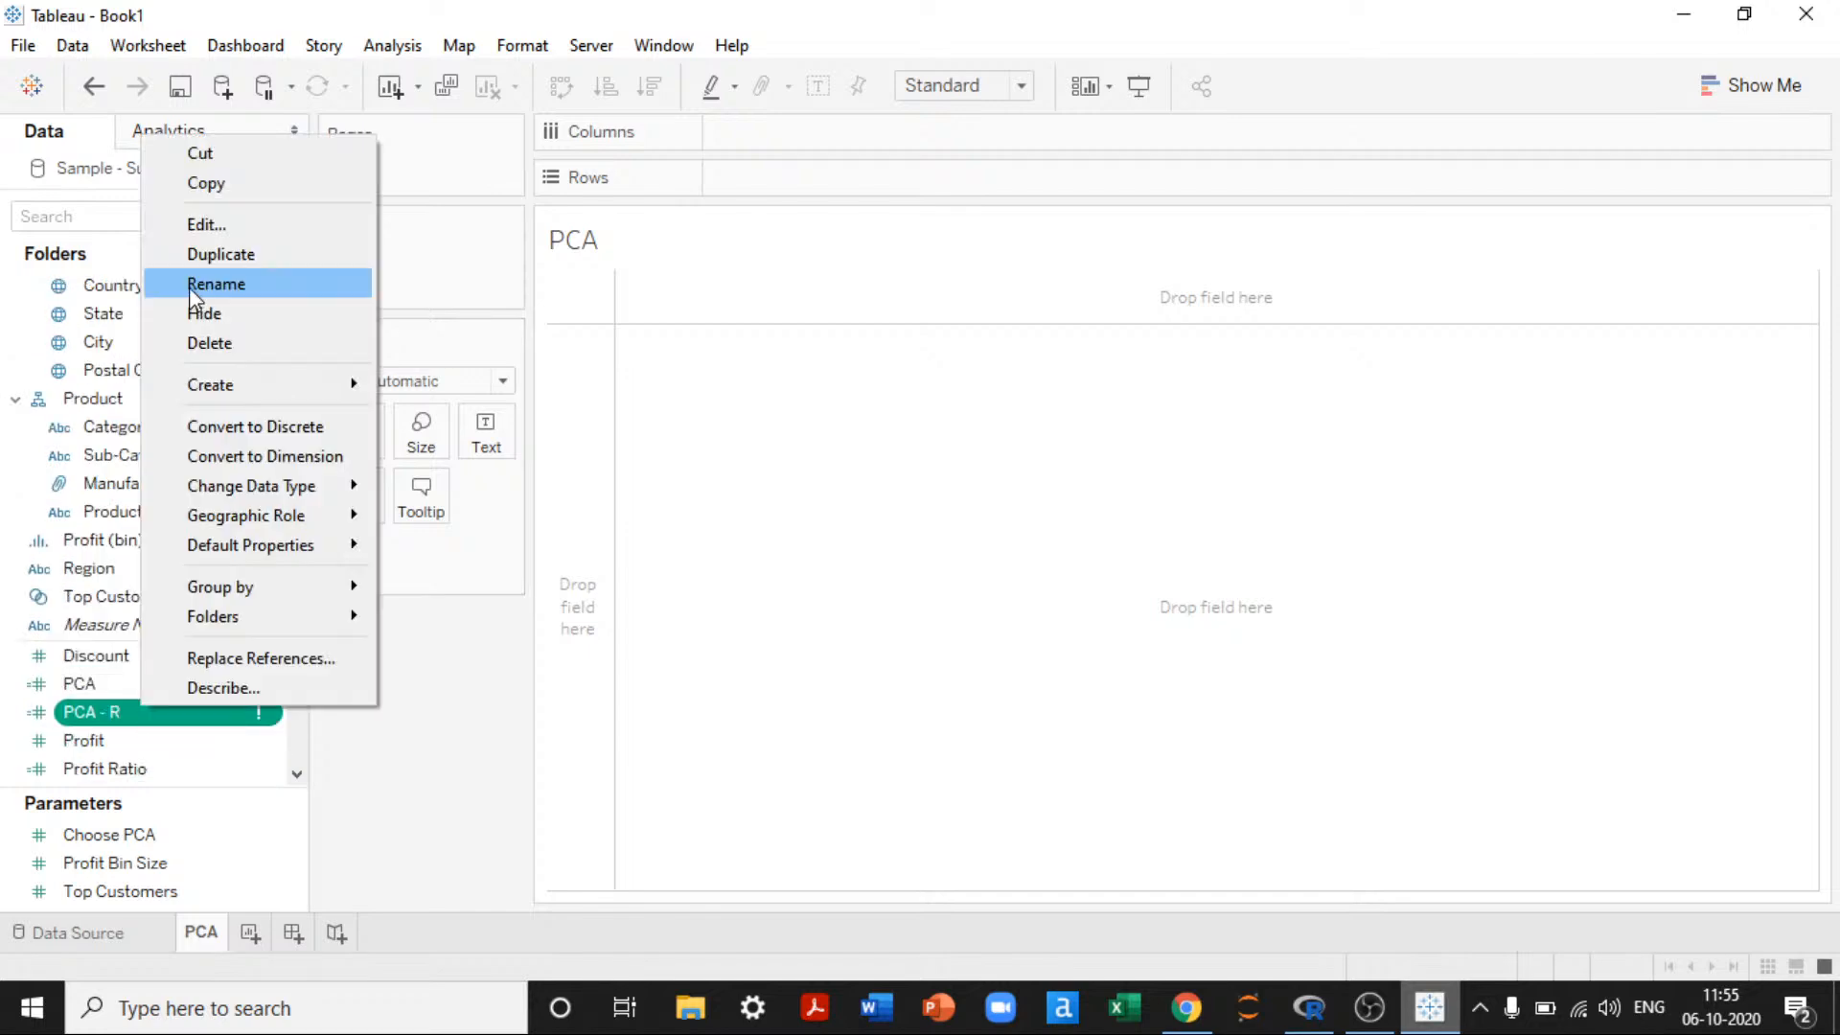
{"action": "left_click", "coordinate": [191, 226]}
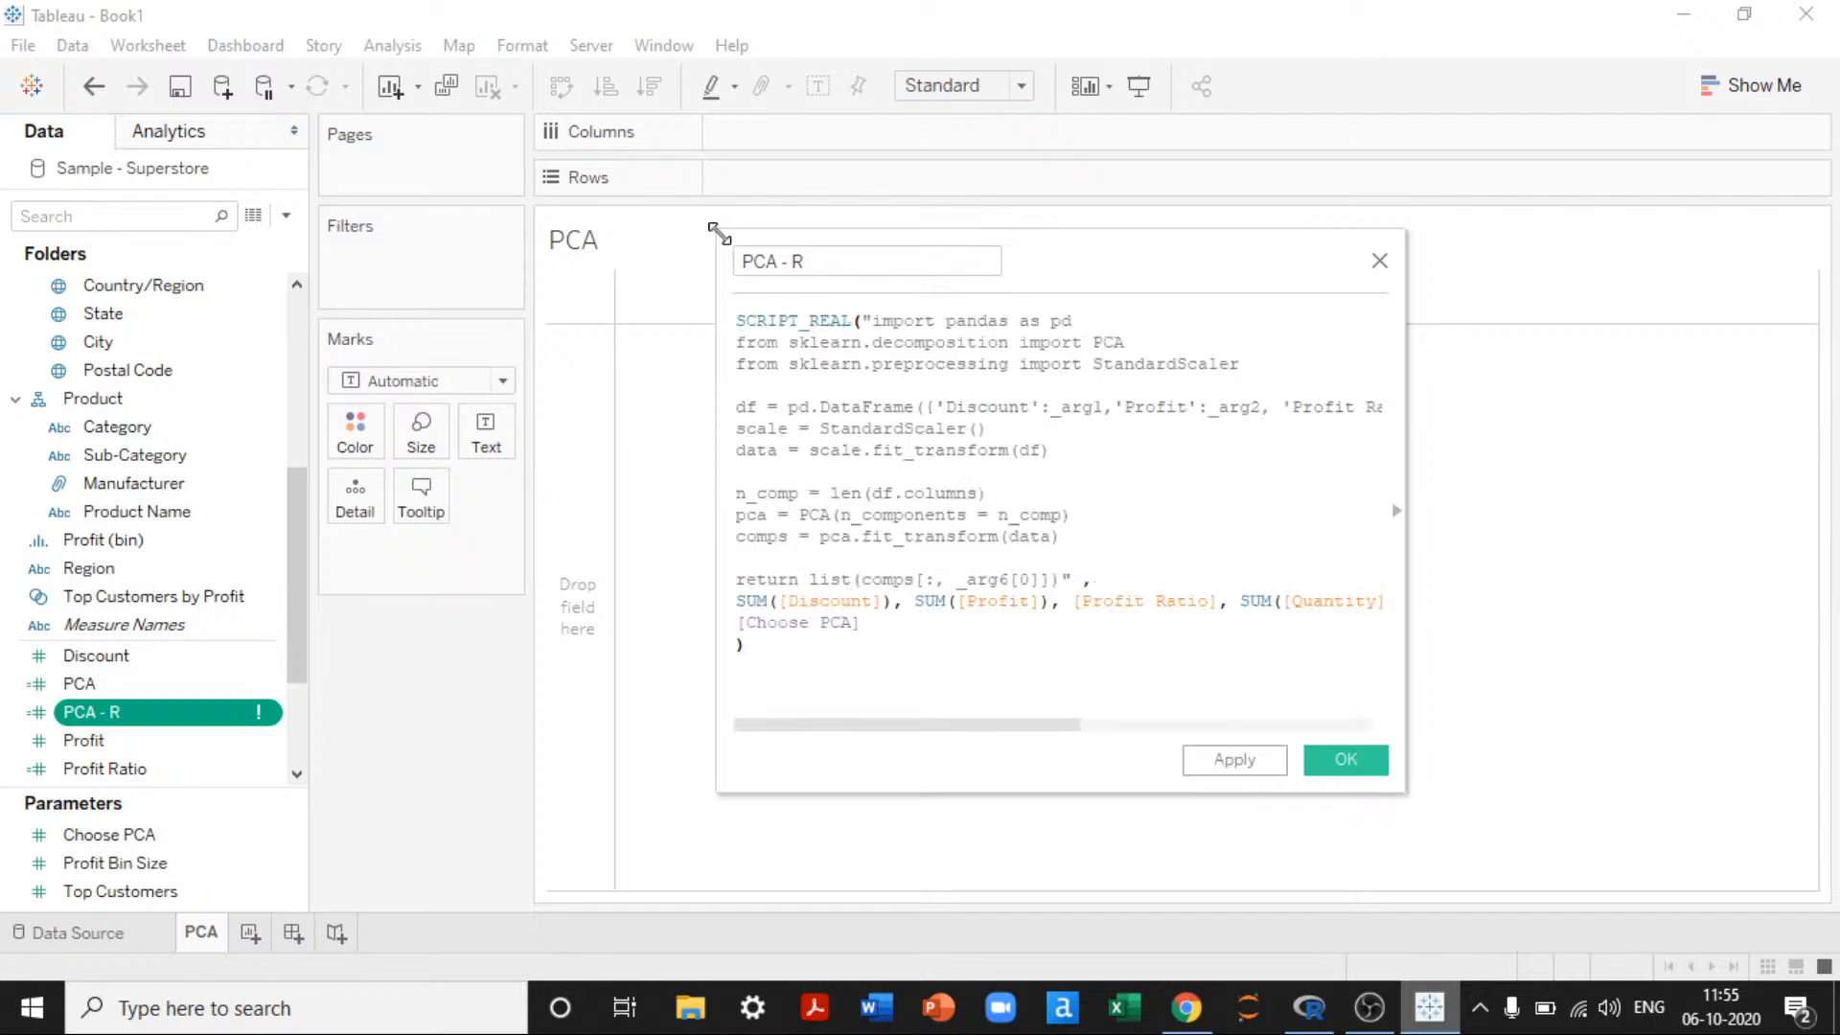
{"action": "left_click_drag", "start_coordinate": [718, 232], "coordinate": [245, 149]}
Step: Delete the pandas and sklearn import lines from the PCA - R script
{"action": "left_click", "coordinate": [412, 238]}
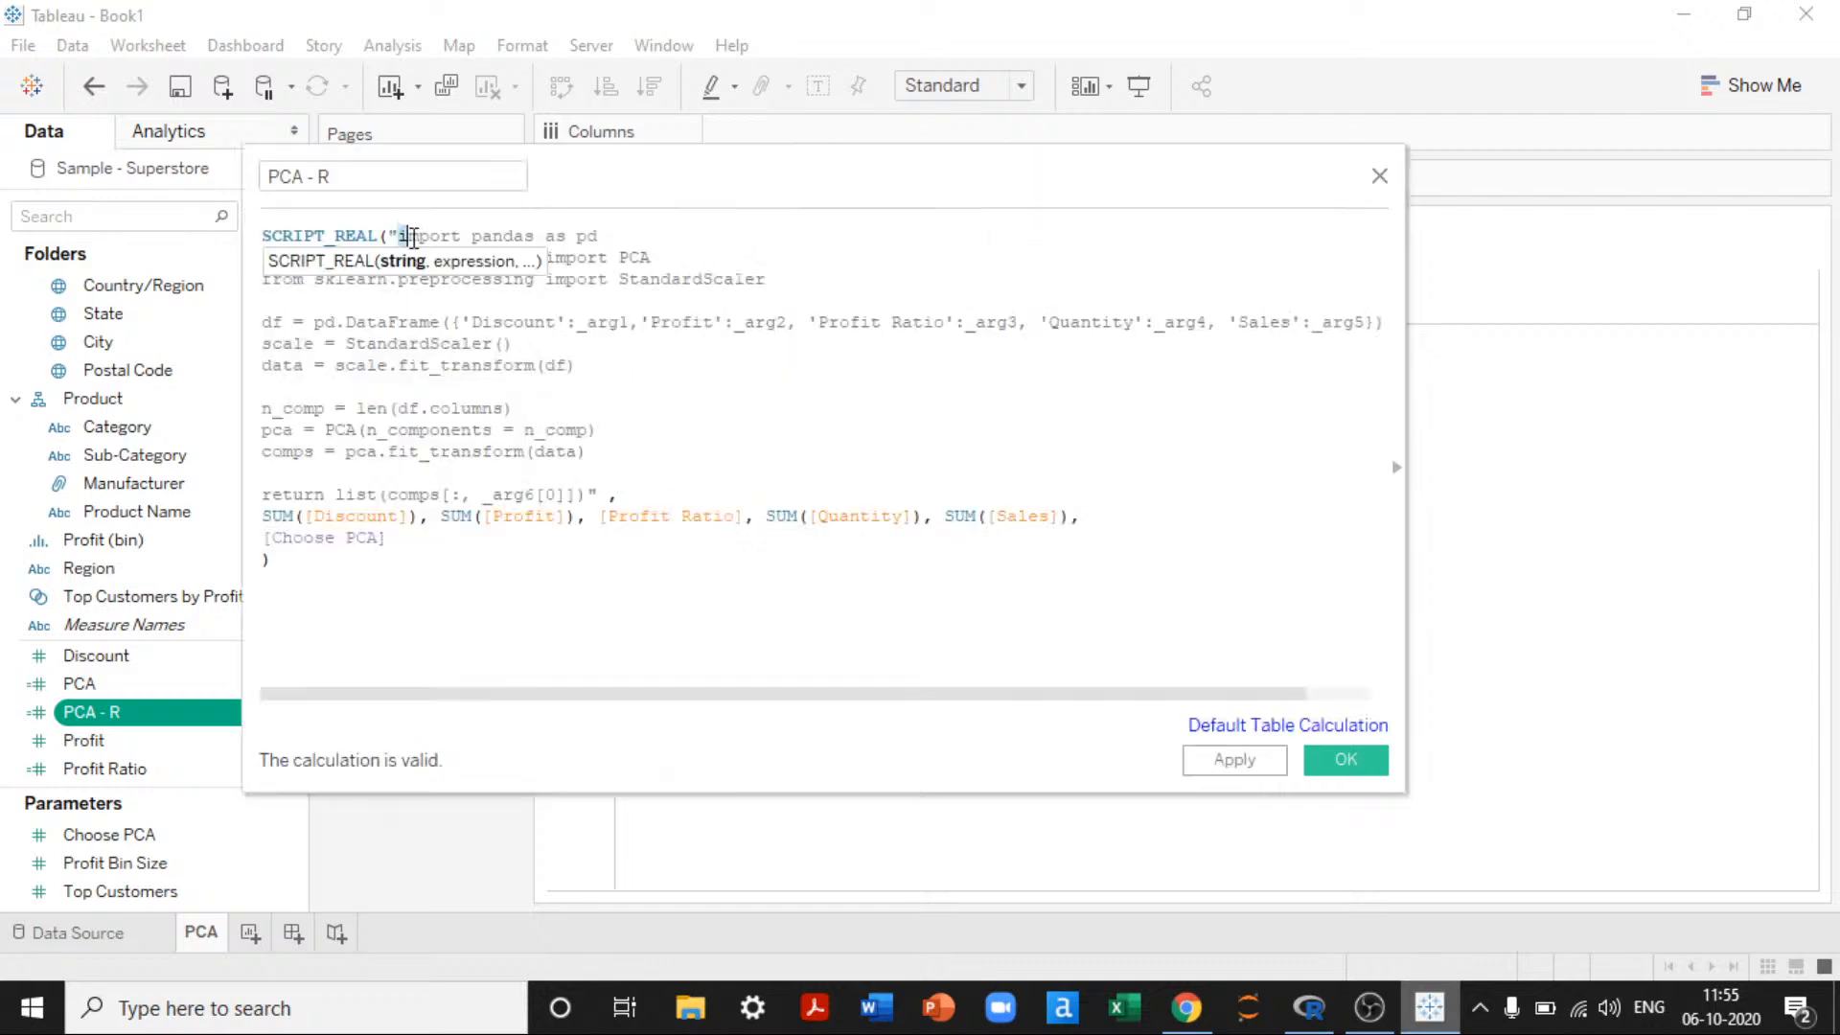
{"action": "left_click_drag", "start_coordinate": [412, 237], "coordinate": [470, 299]}
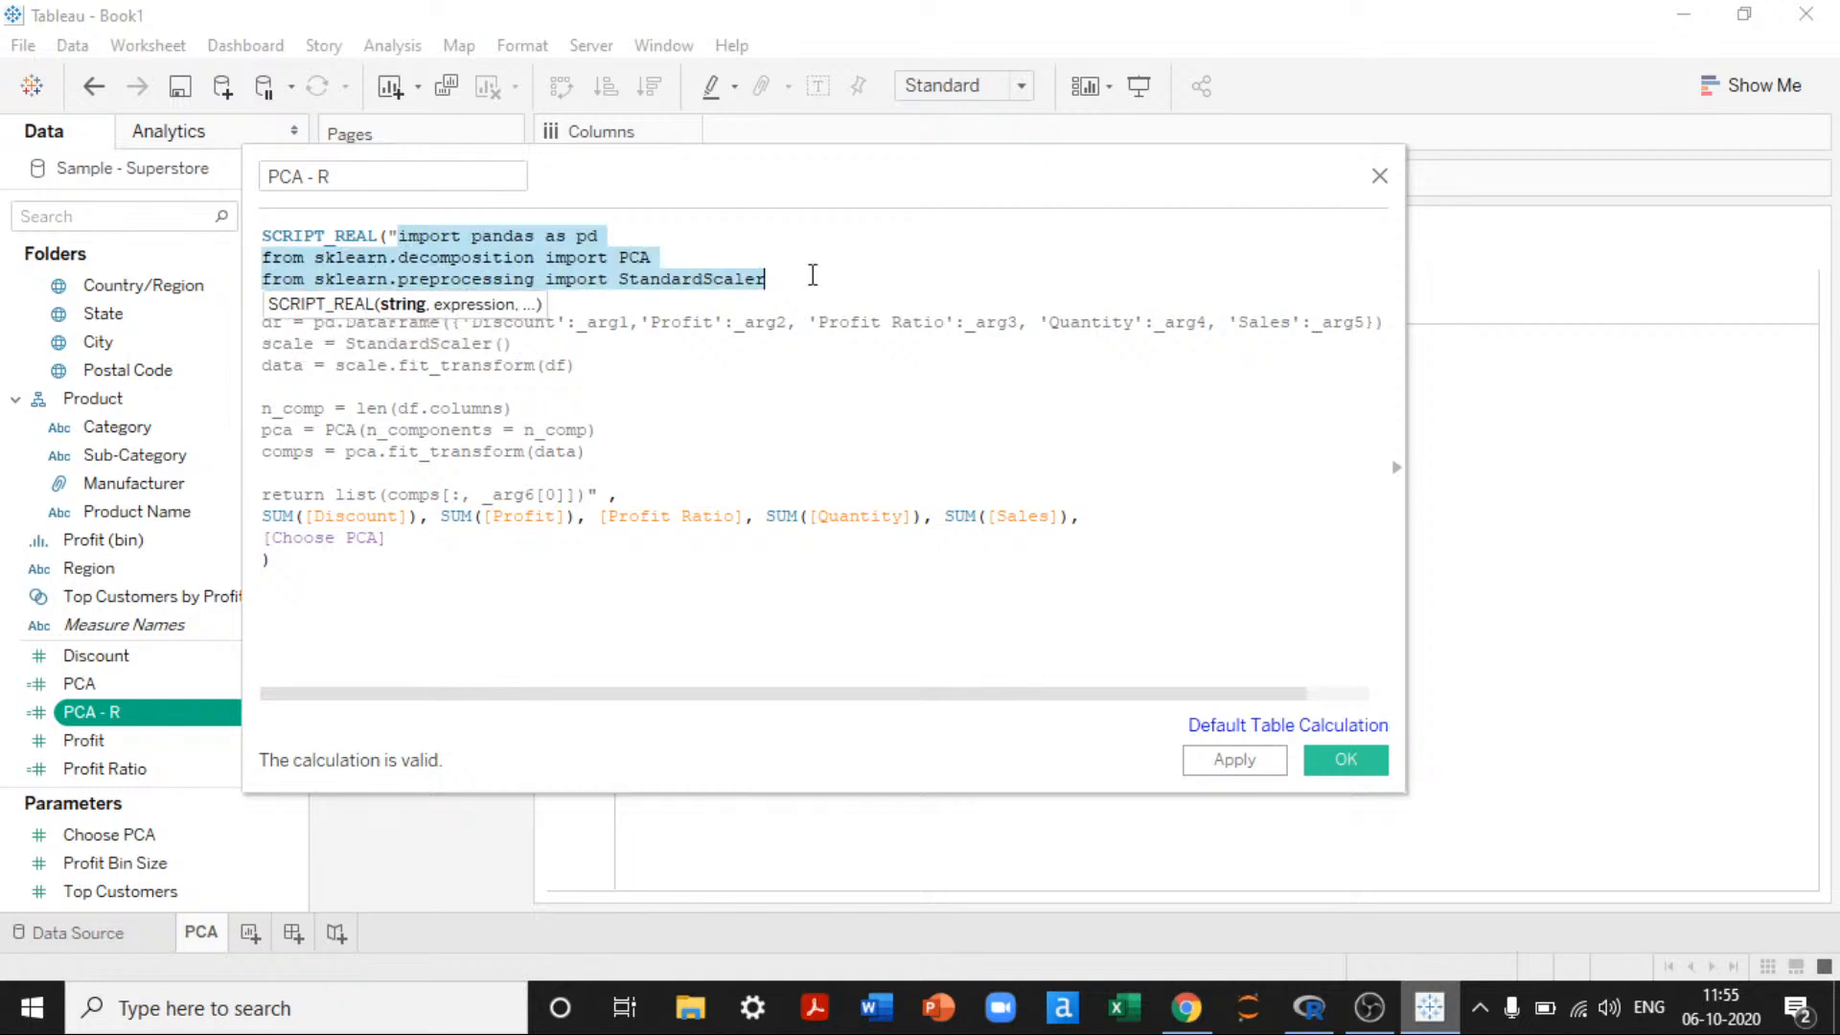
{"action": "key", "text": "Delete"}
{"action": "key", "text": "Delete"}
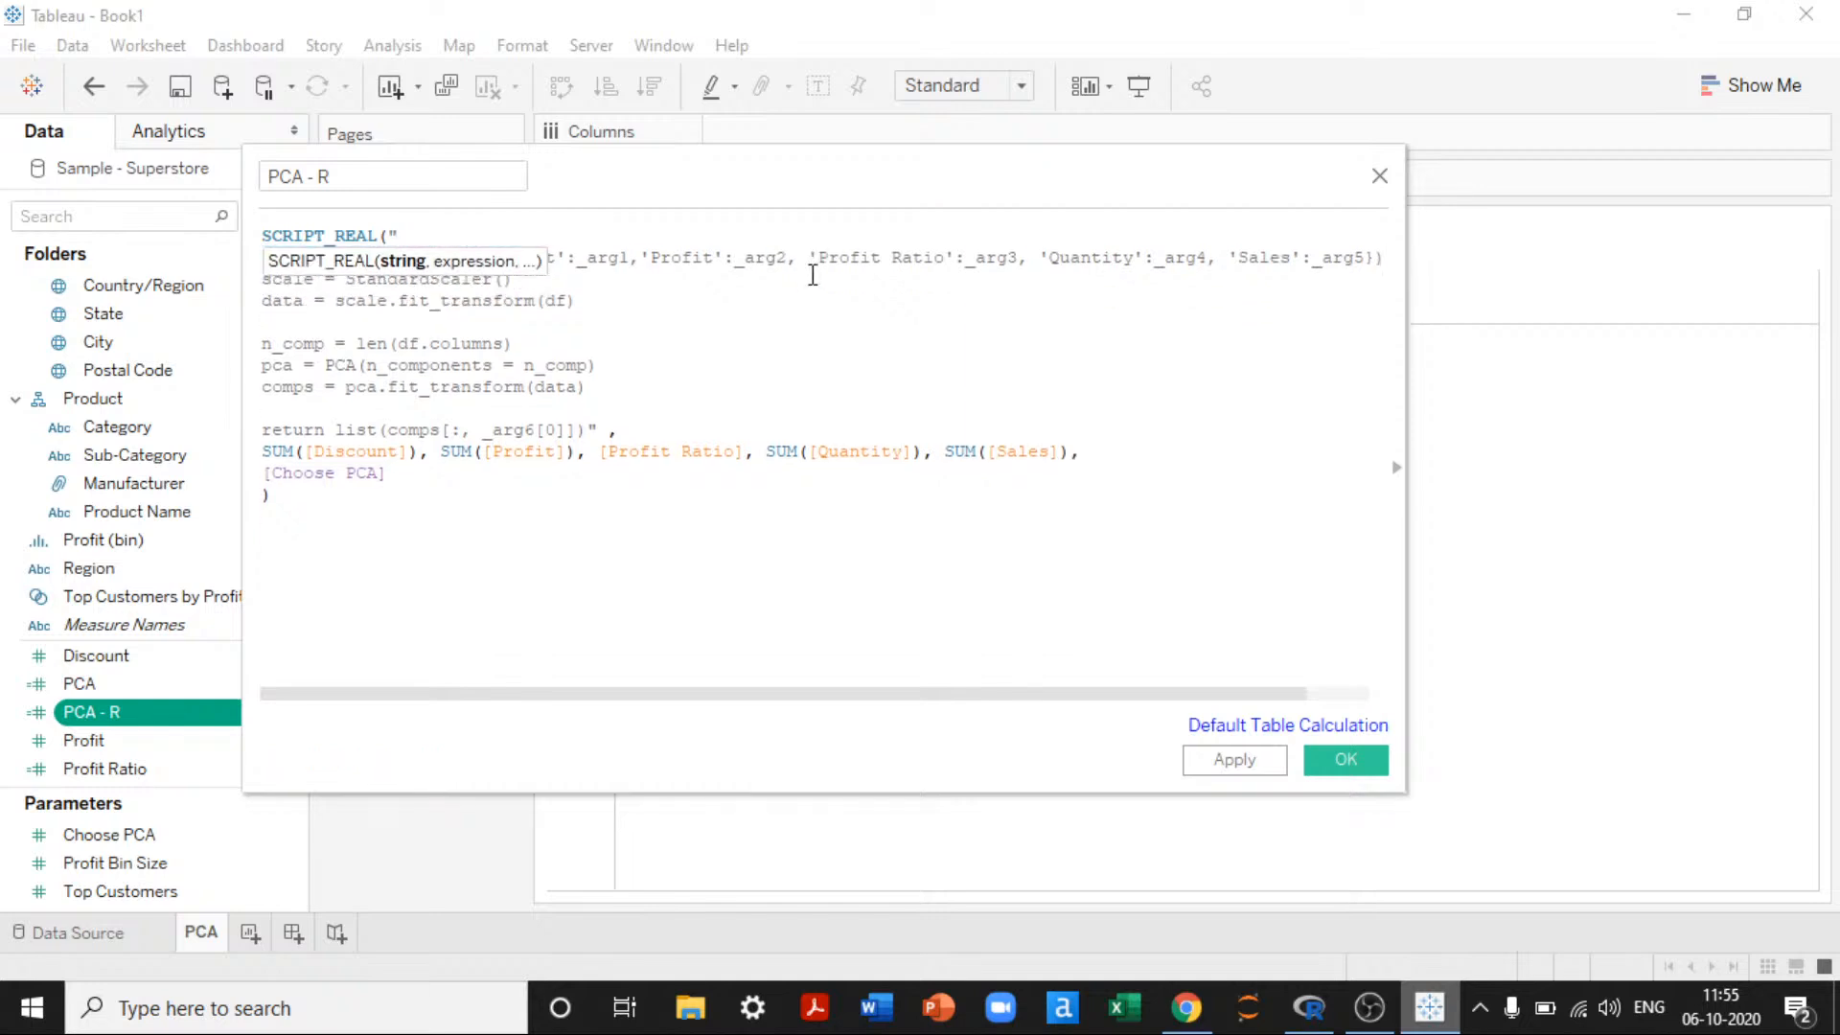
Step: Delete the scaling and PCA fitting lines, from scale = StandardScaler() through comps = pca.fit_transform(data)
{"action": "left_click", "coordinate": [771, 365]}
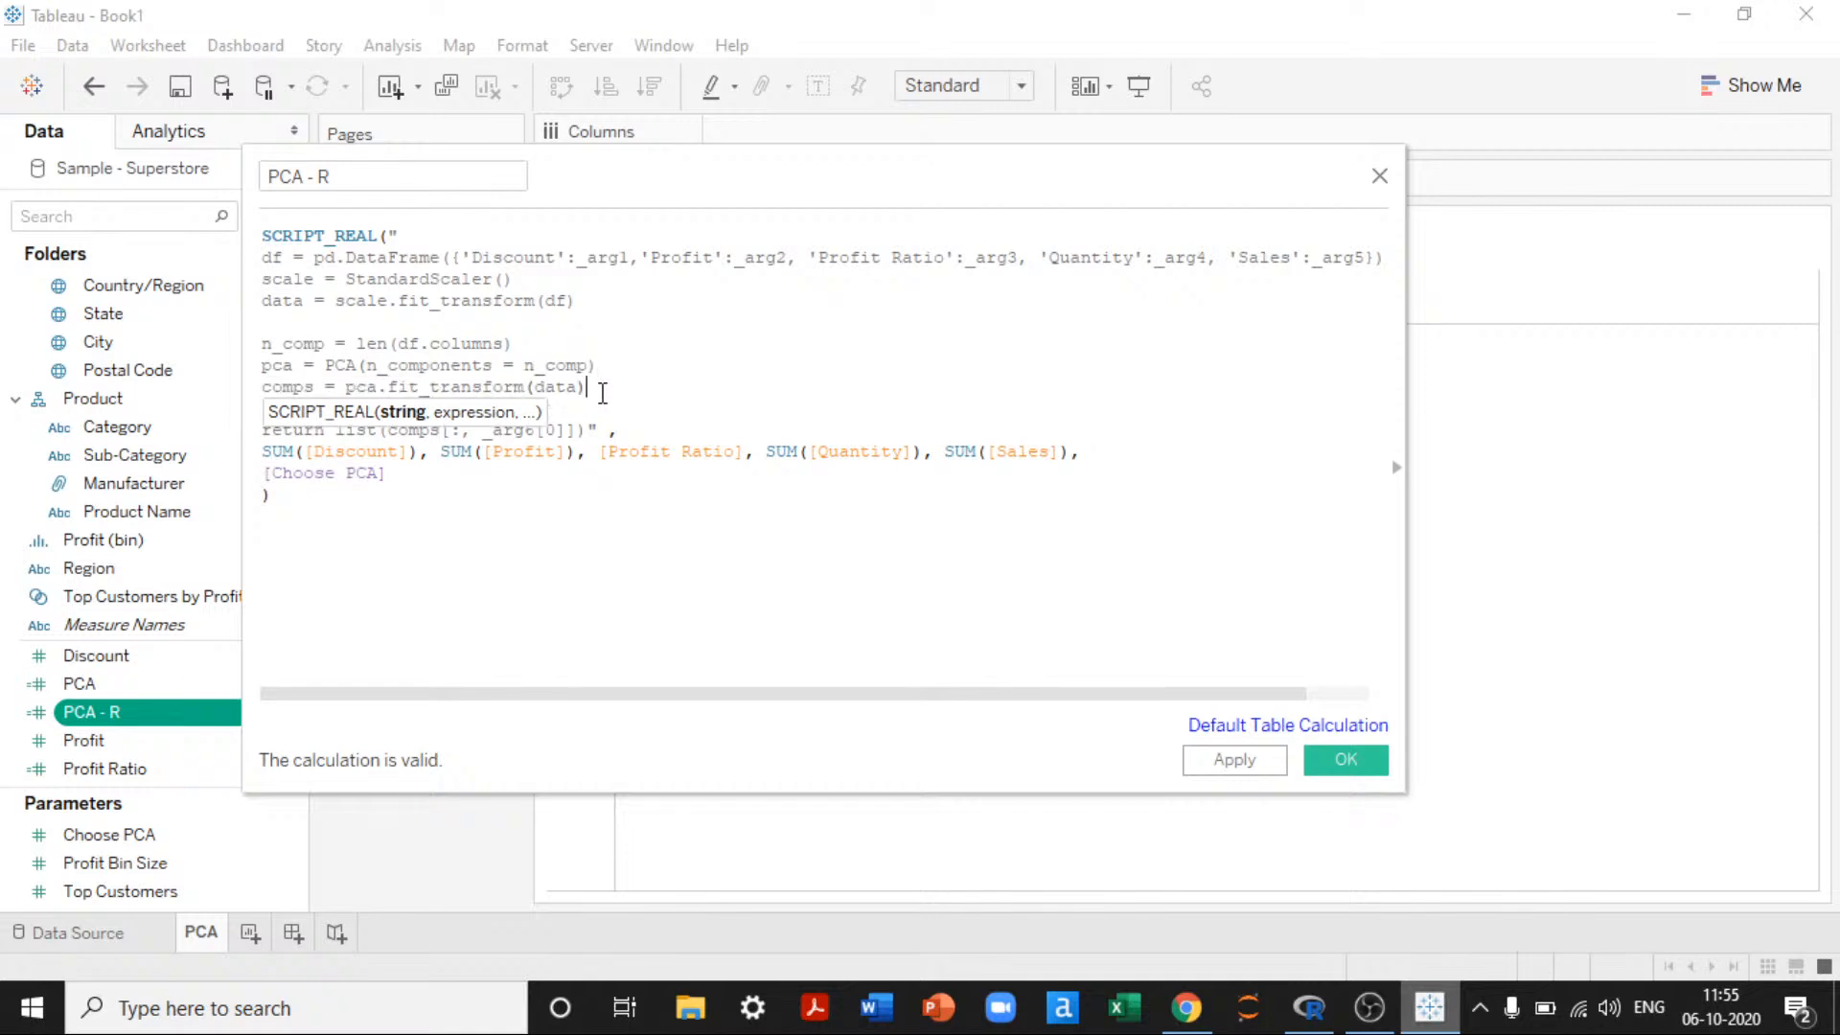
{"action": "left_click_drag", "start_coordinate": [595, 390], "coordinate": [222, 277]}
{"action": "key", "text": "Delete"}
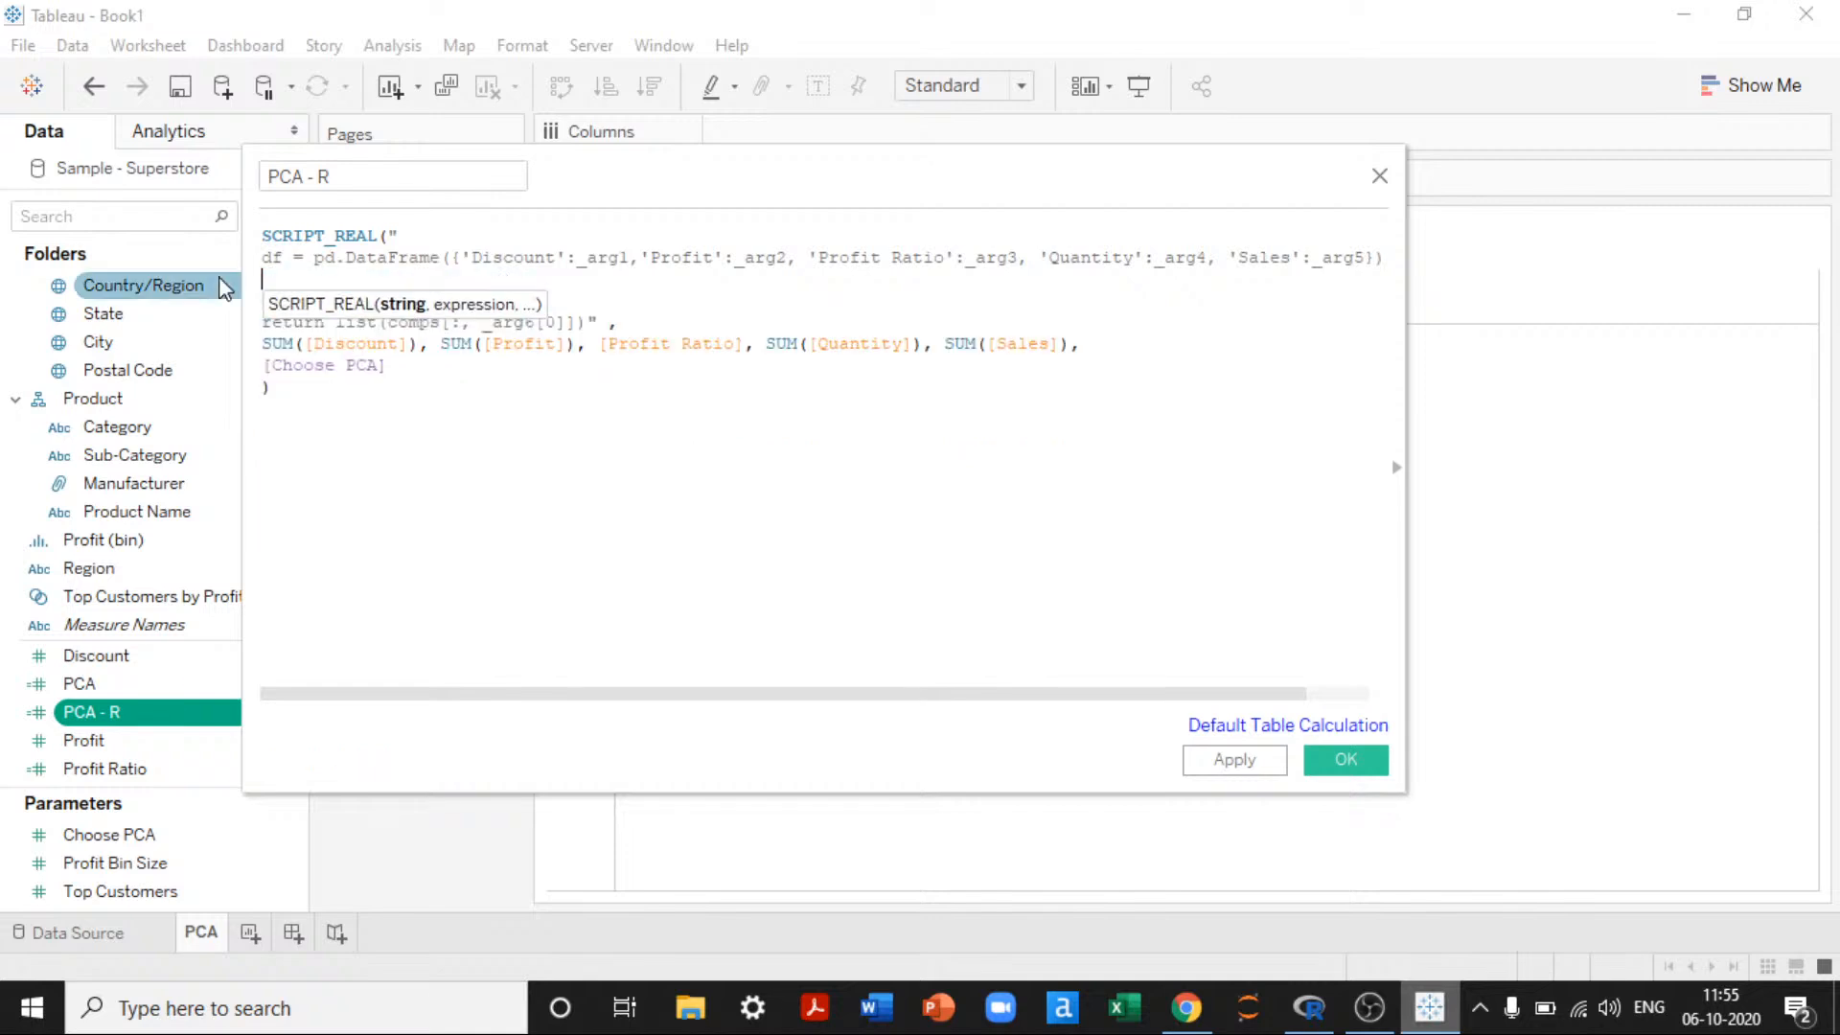
{"action": "key", "text": "BackSpace"}
Step: Delete the return list(comps[:, _arg6[0]]) expression, keeping the closing quote and comma before the field arguments
{"action": "left_click", "coordinate": [712, 318]}
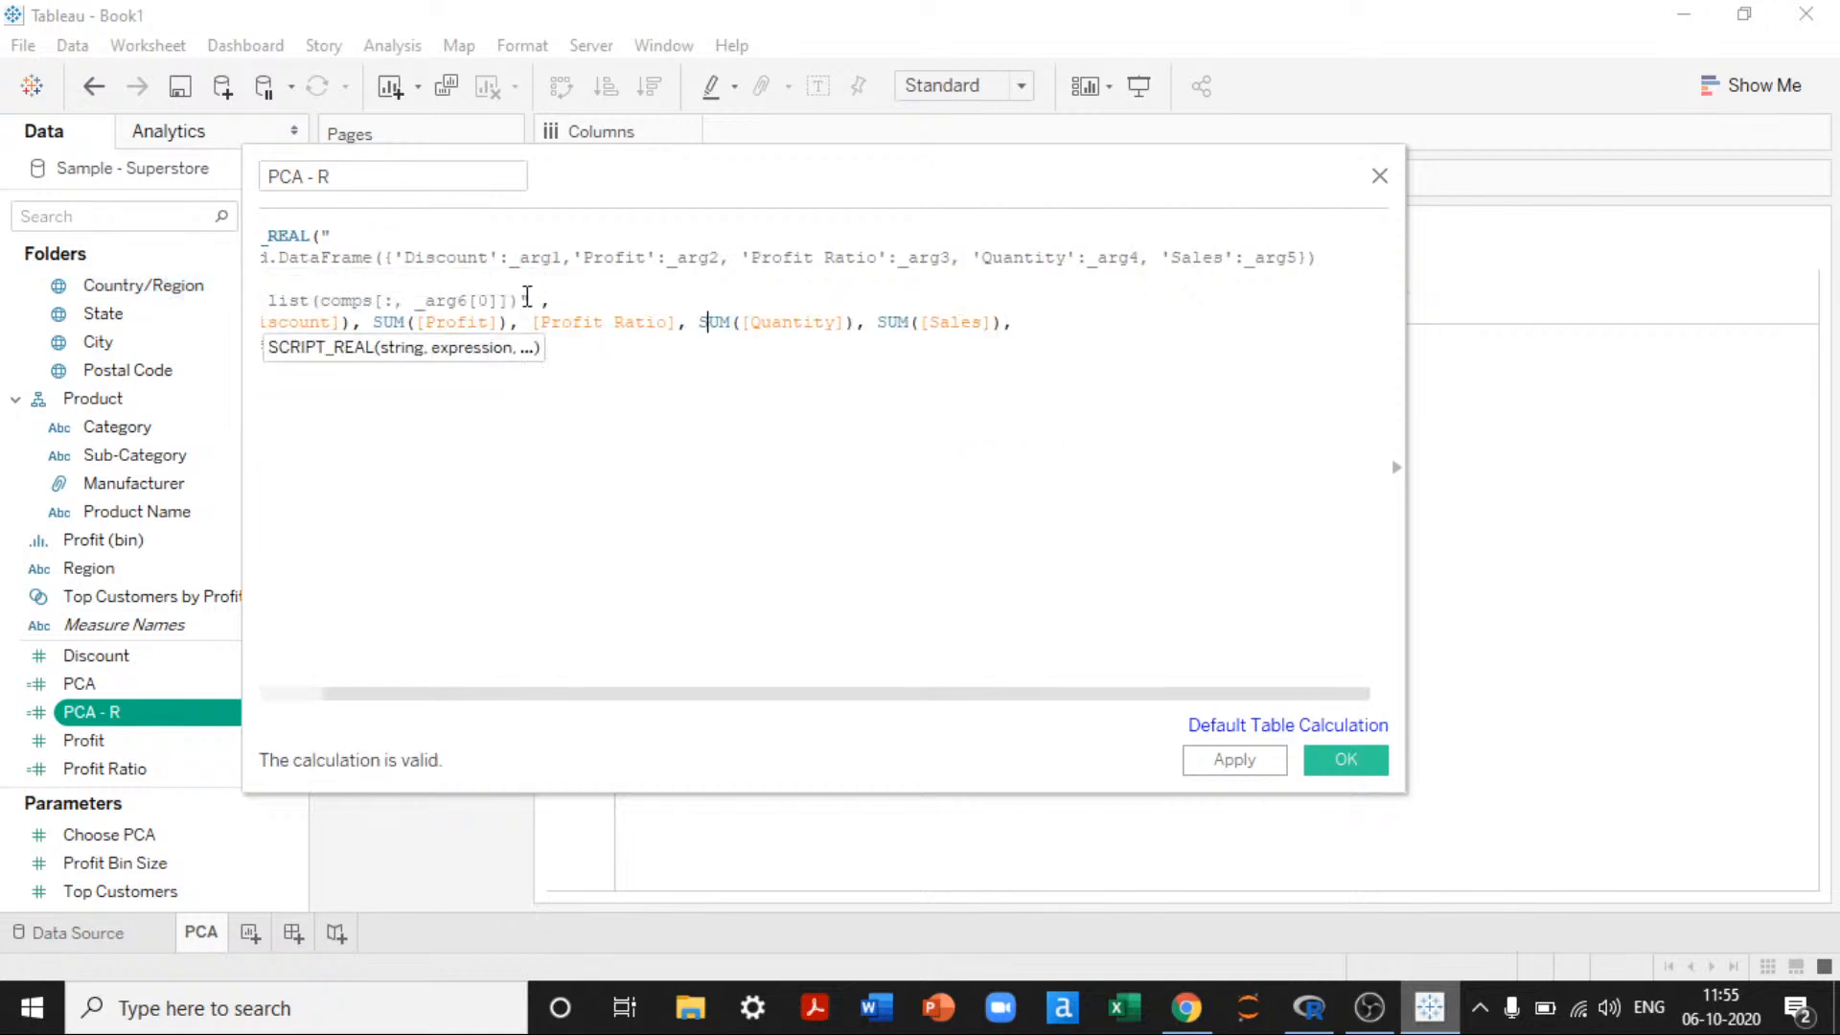
{"action": "left_click", "coordinate": [568, 301]}
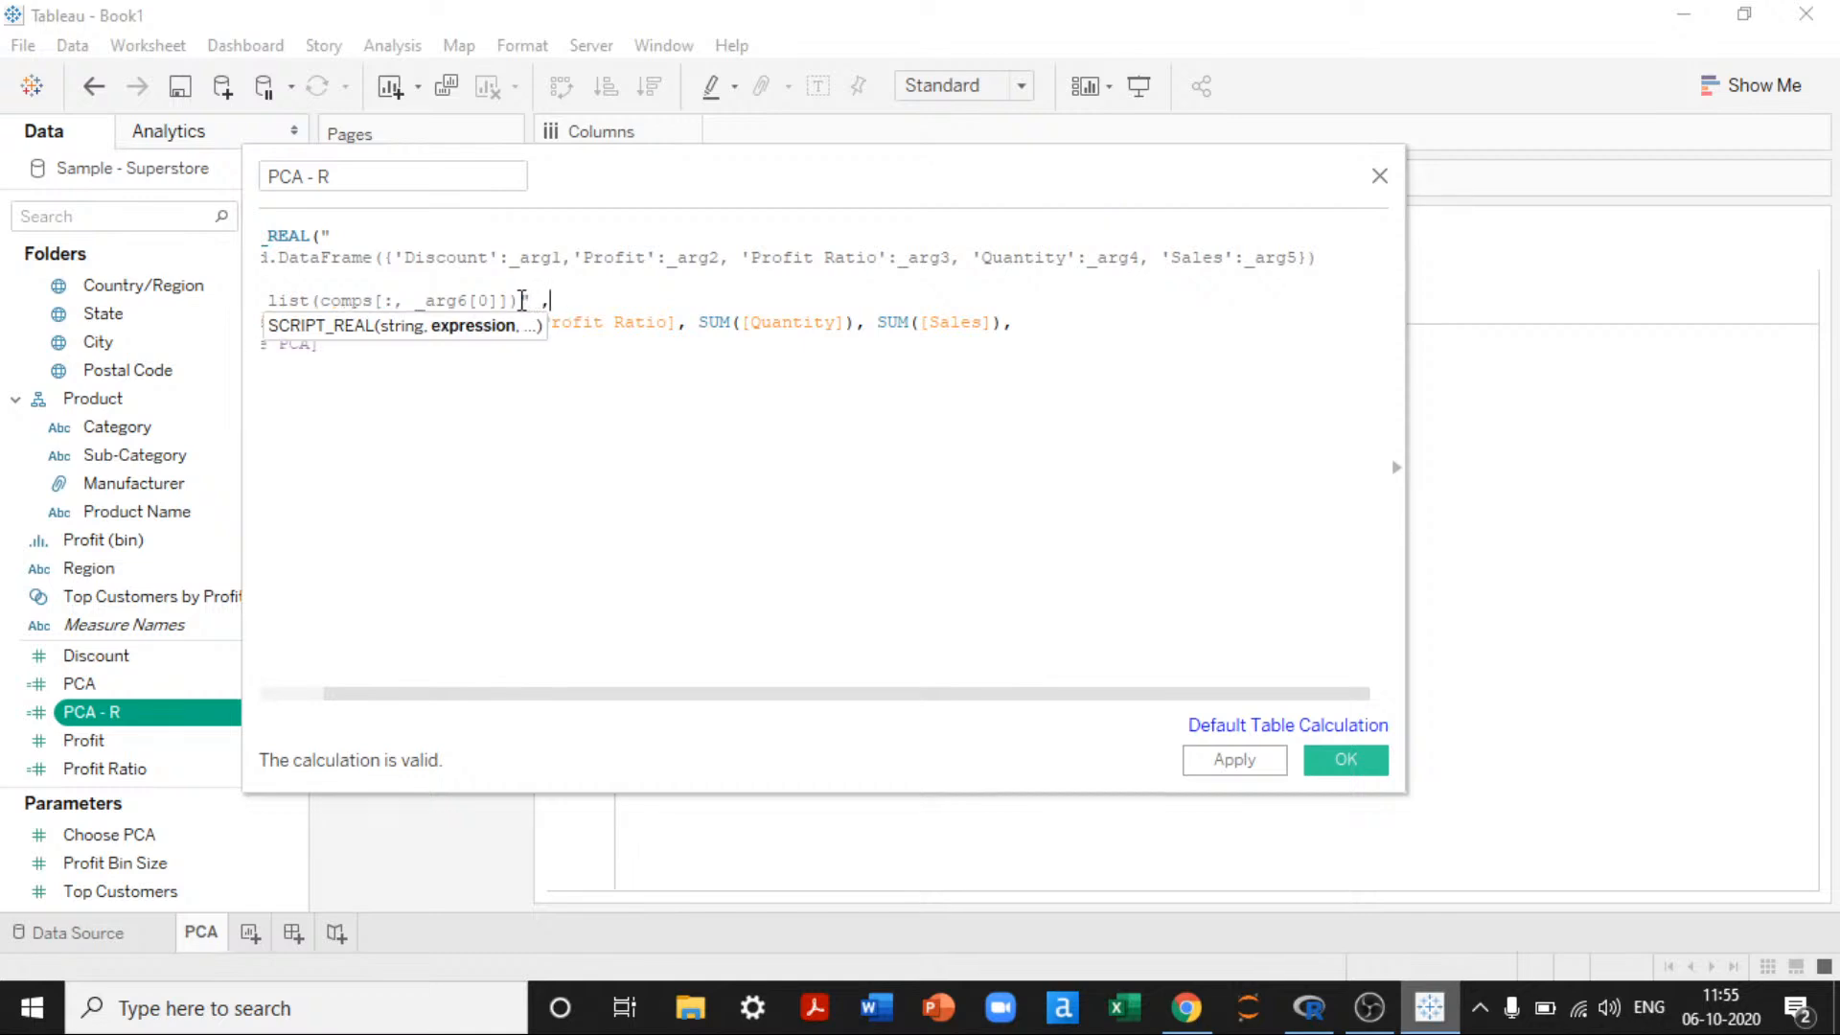
{"action": "left_click_drag", "start_coordinate": [531, 301], "coordinate": [226, 307]}
{"action": "key", "text": "Delete"}
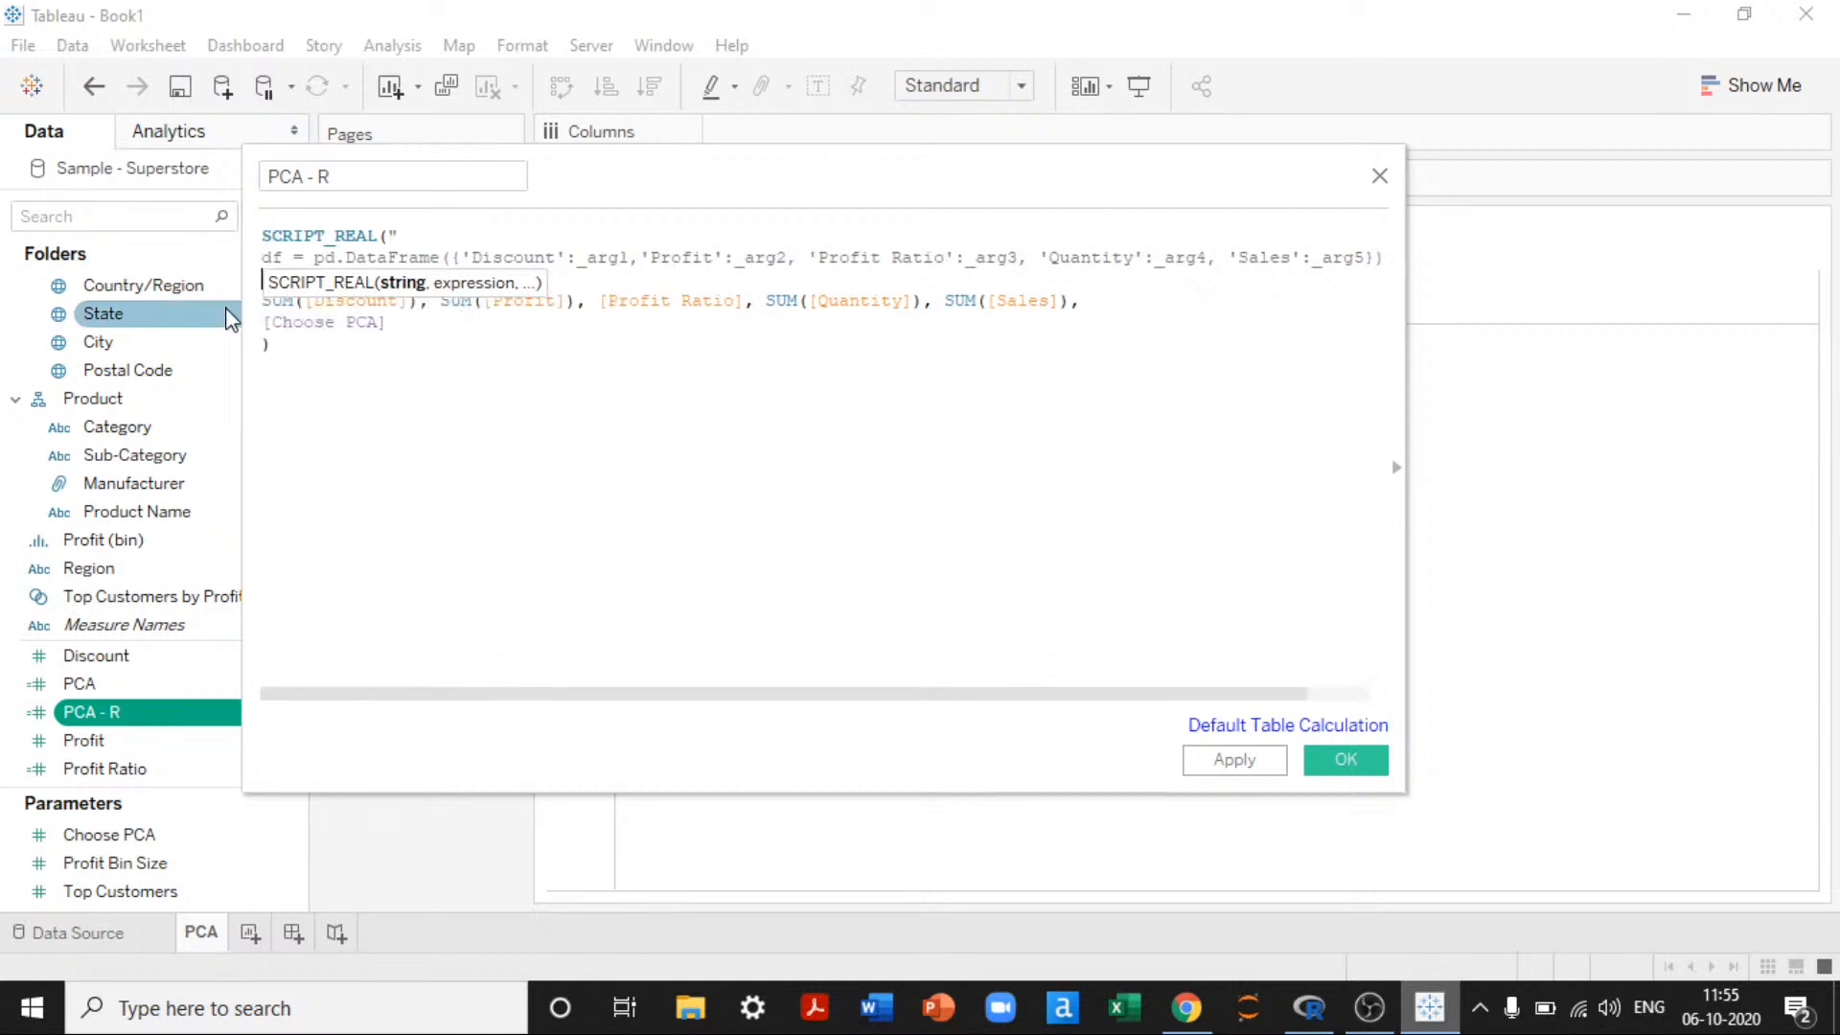
{"action": "key", "text": "BackSpace"}
Step: Begin the R script with princomp( right after the opening quote of SCRIPT_REAL
{"action": "key", "text": "Home"}
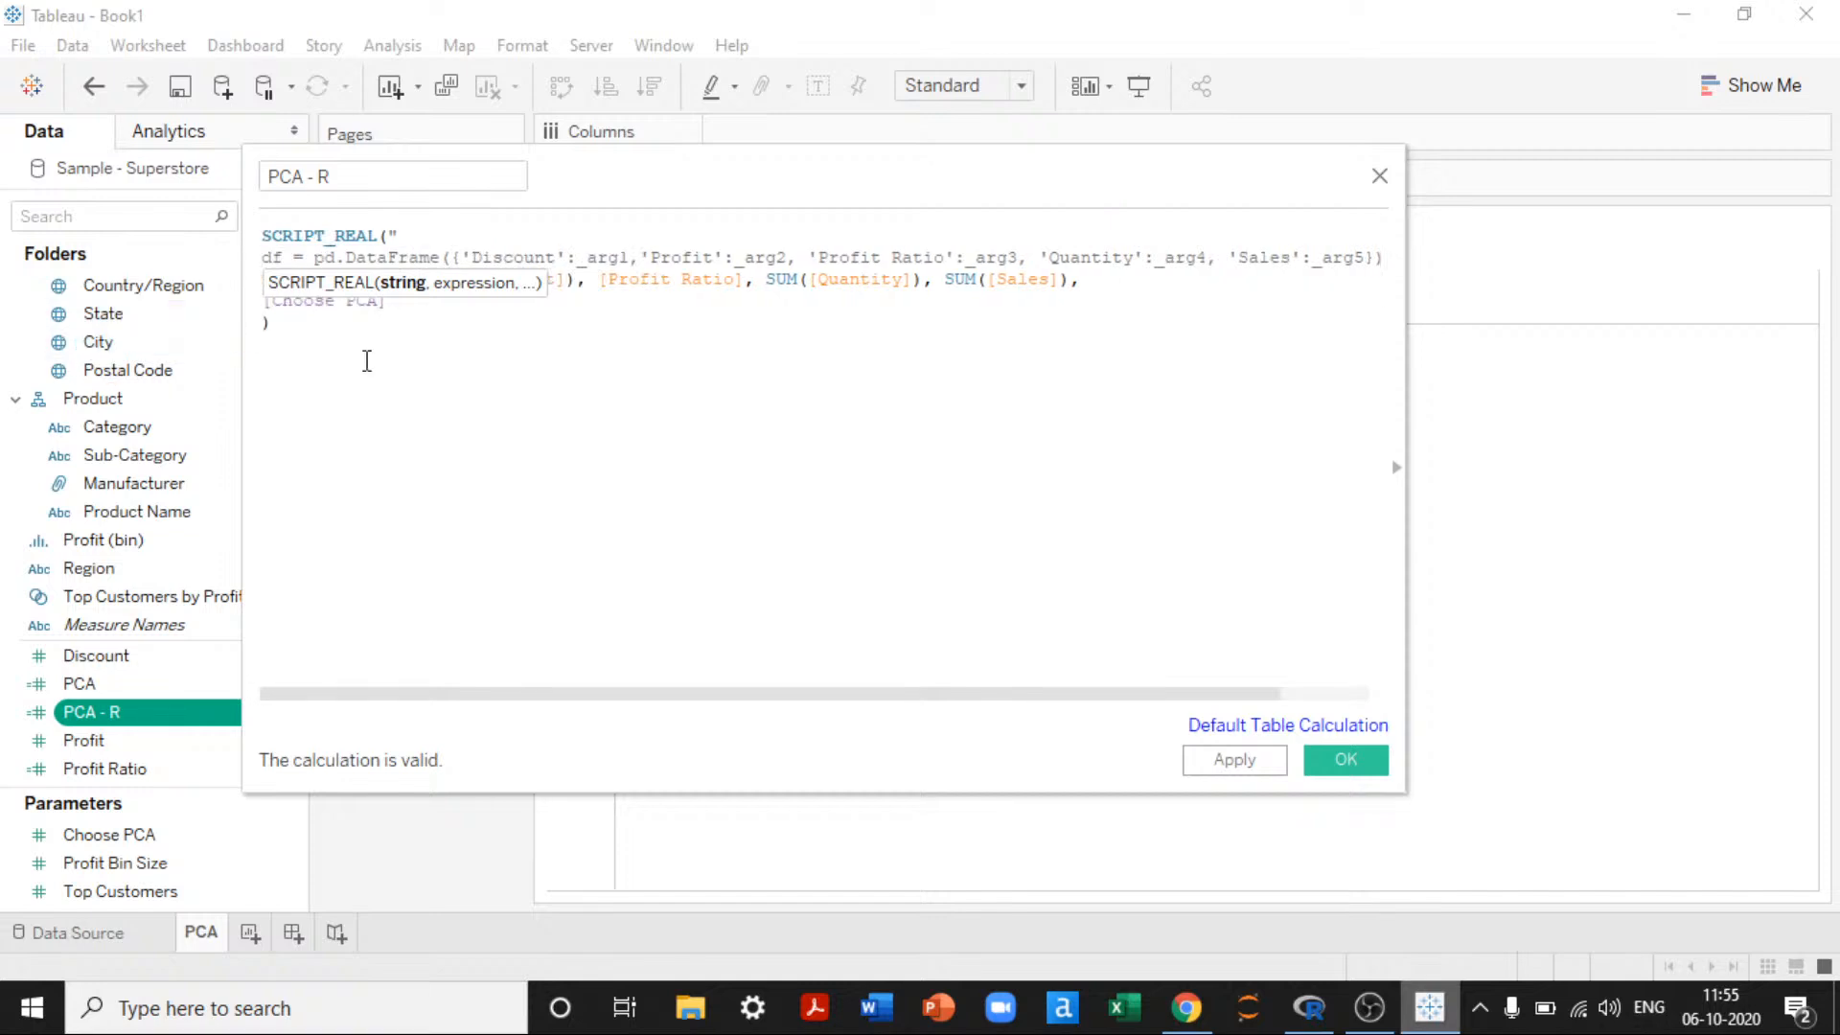
{"action": "key", "text": "Left"}
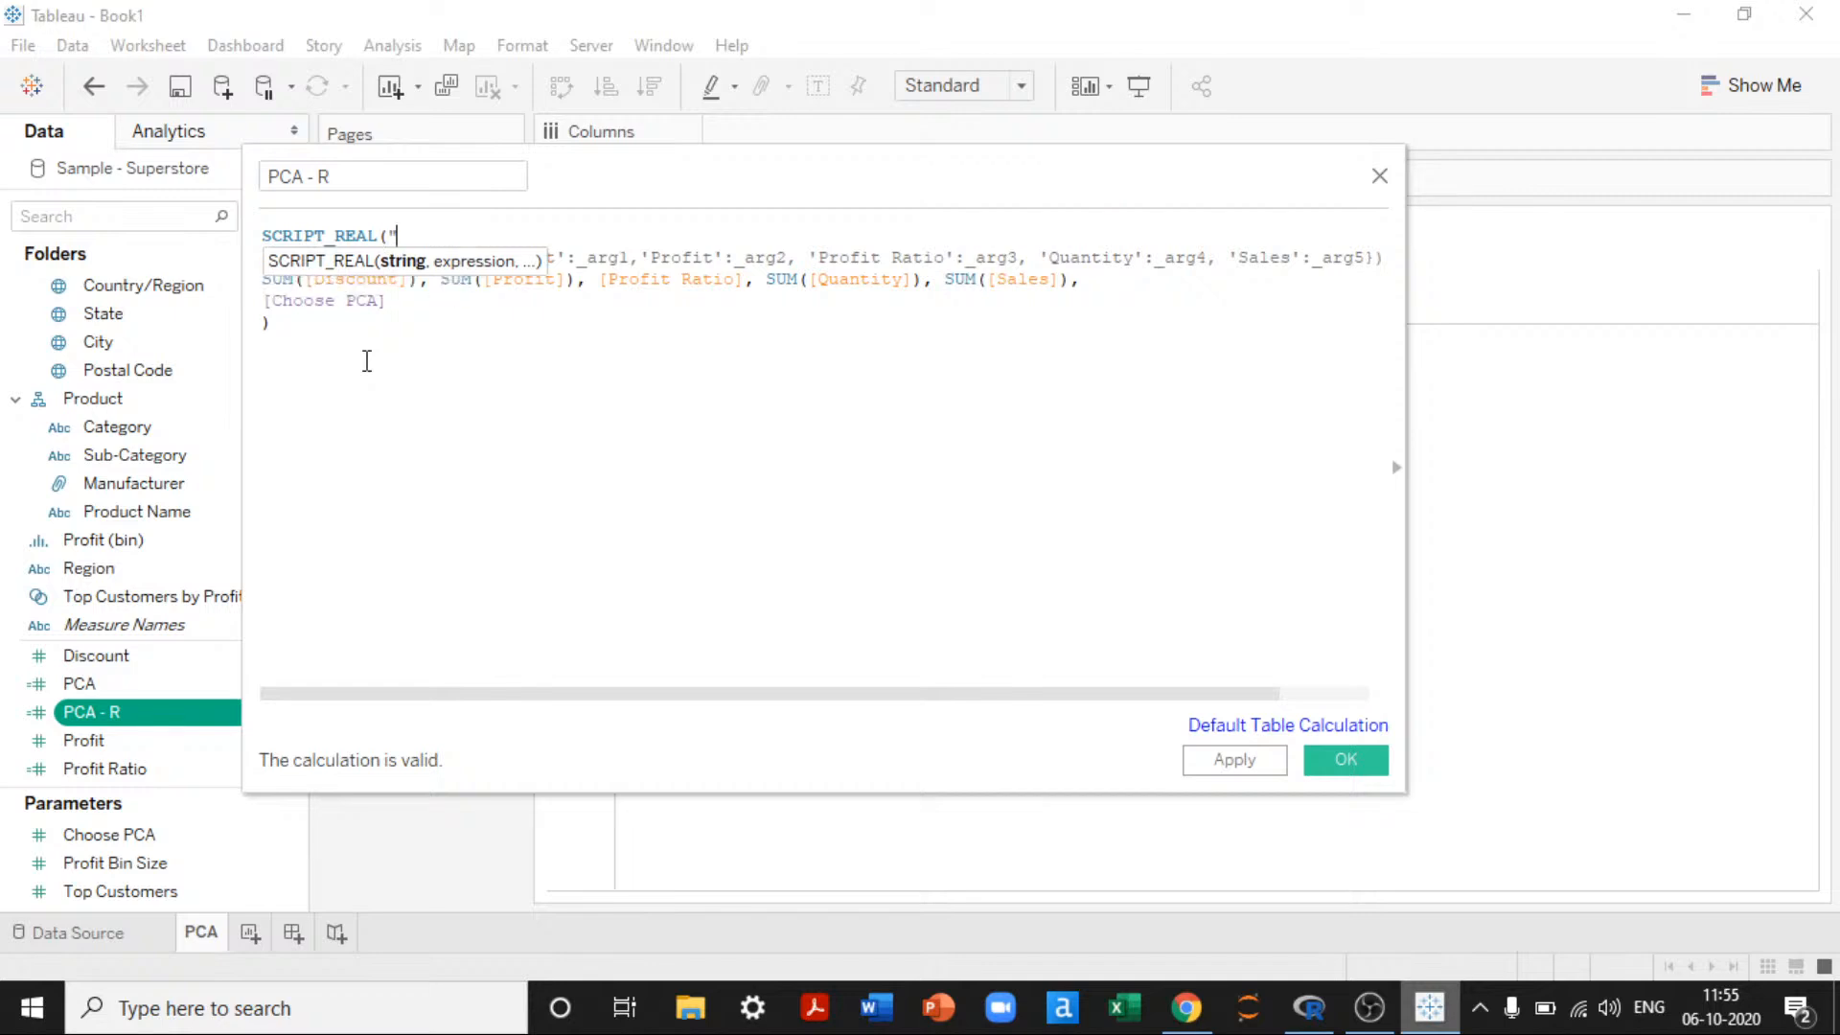
{"action": "type", "text": "priccop"}
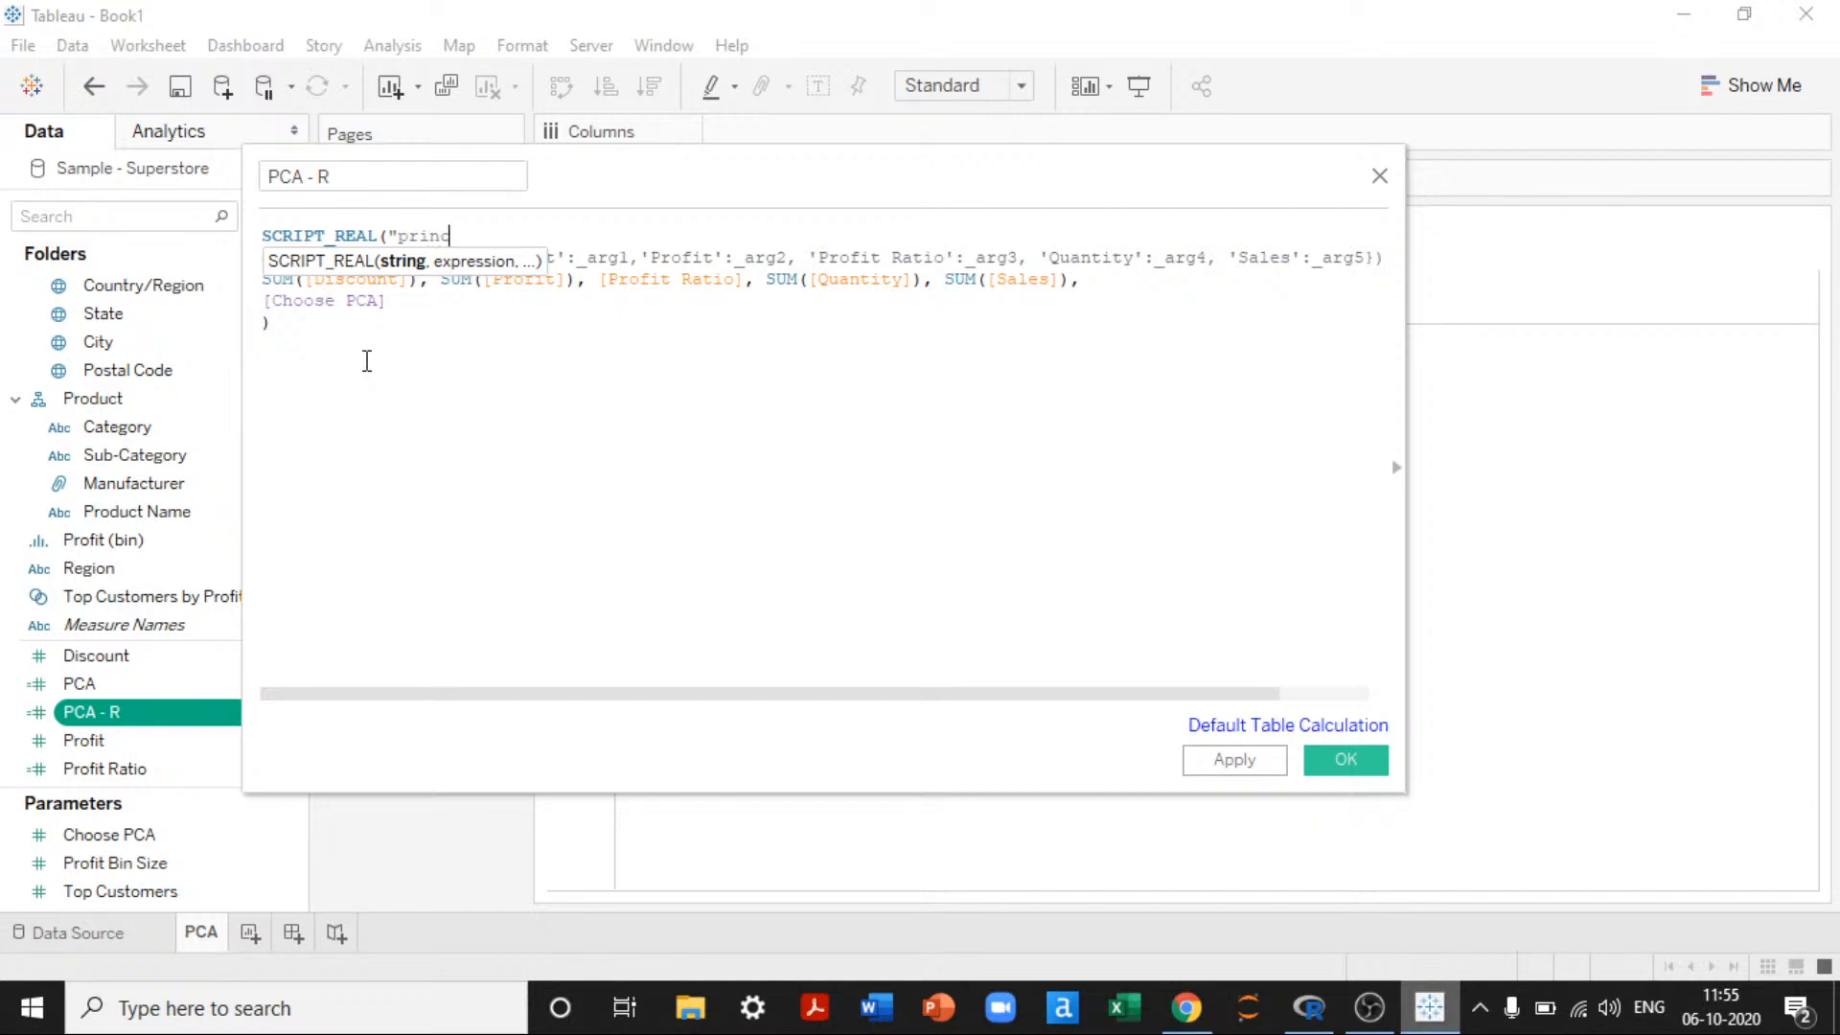
{"action": "type", "text": "p("}
{"action": "left_click", "coordinate": [348, 394]}
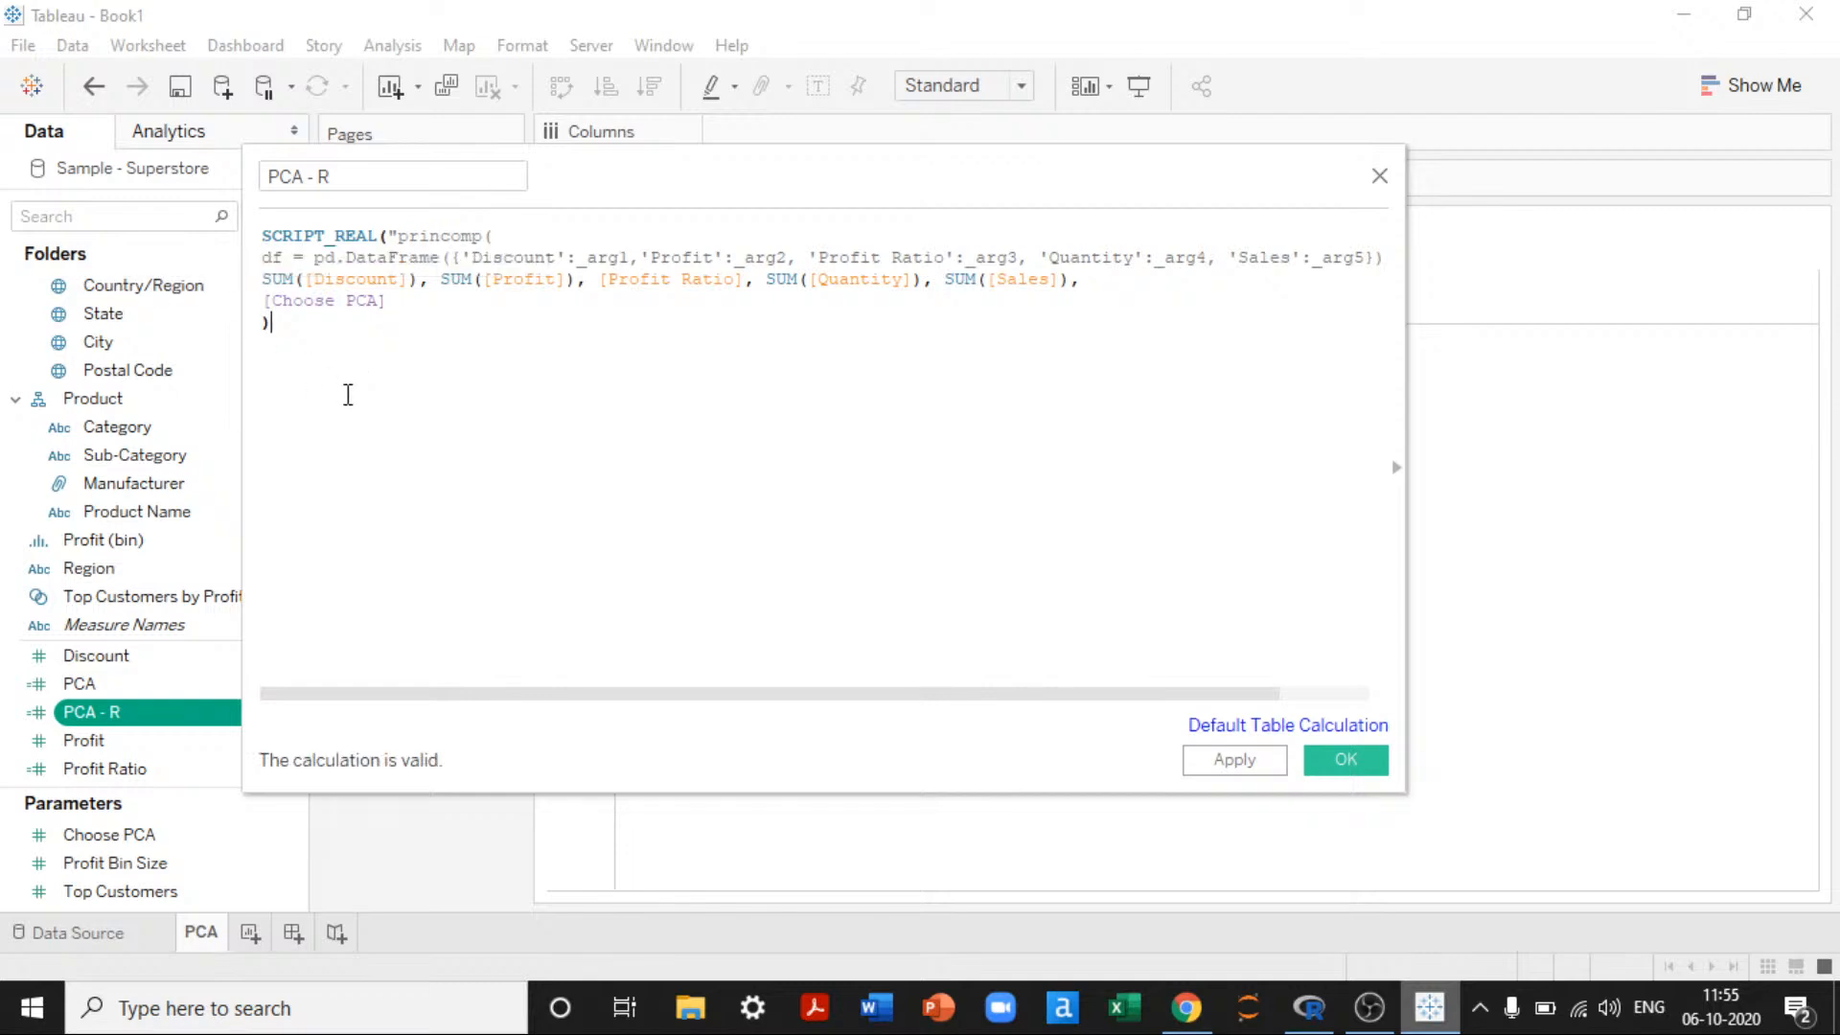
Step: Replace df = pd.DataFrame with data.frame in the script's second line
{"action": "left_click_drag", "start_coordinate": [335, 257], "coordinate": [283, 257]}
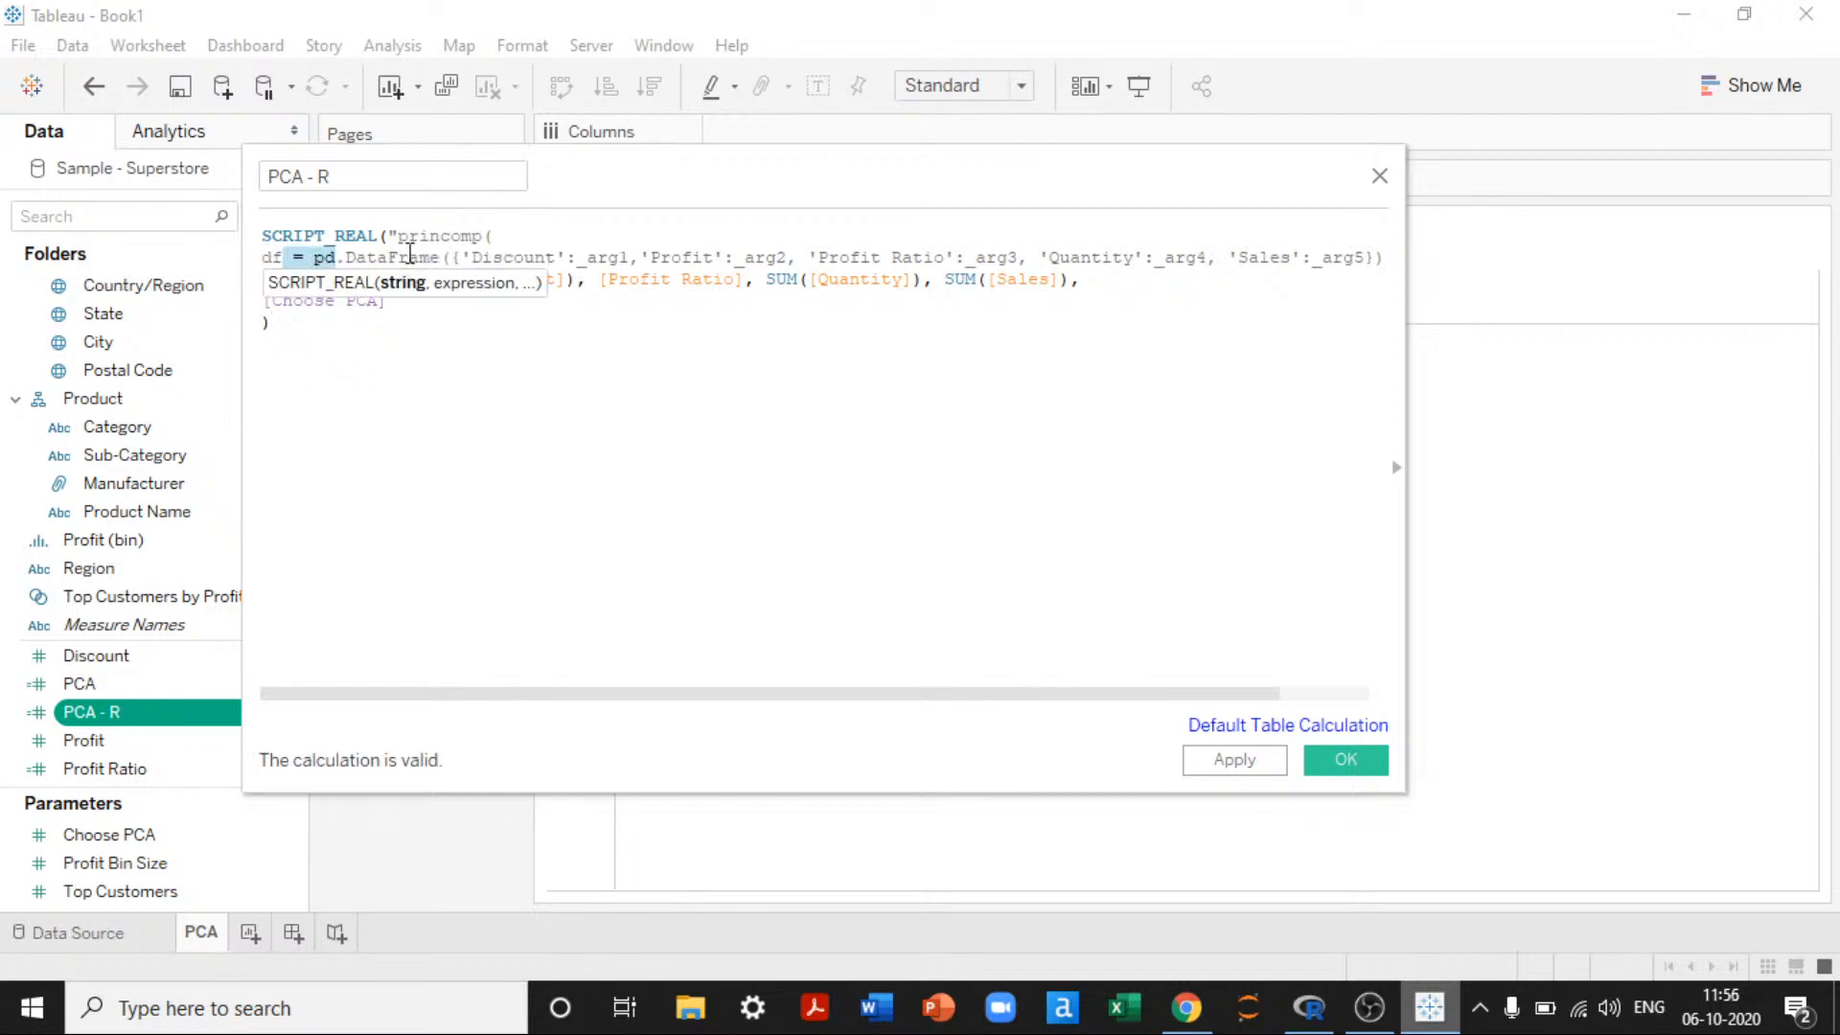
{"action": "left_click_drag", "start_coordinate": [444, 254], "coordinate": [247, 254]}
{"action": "type", "text": "data"}
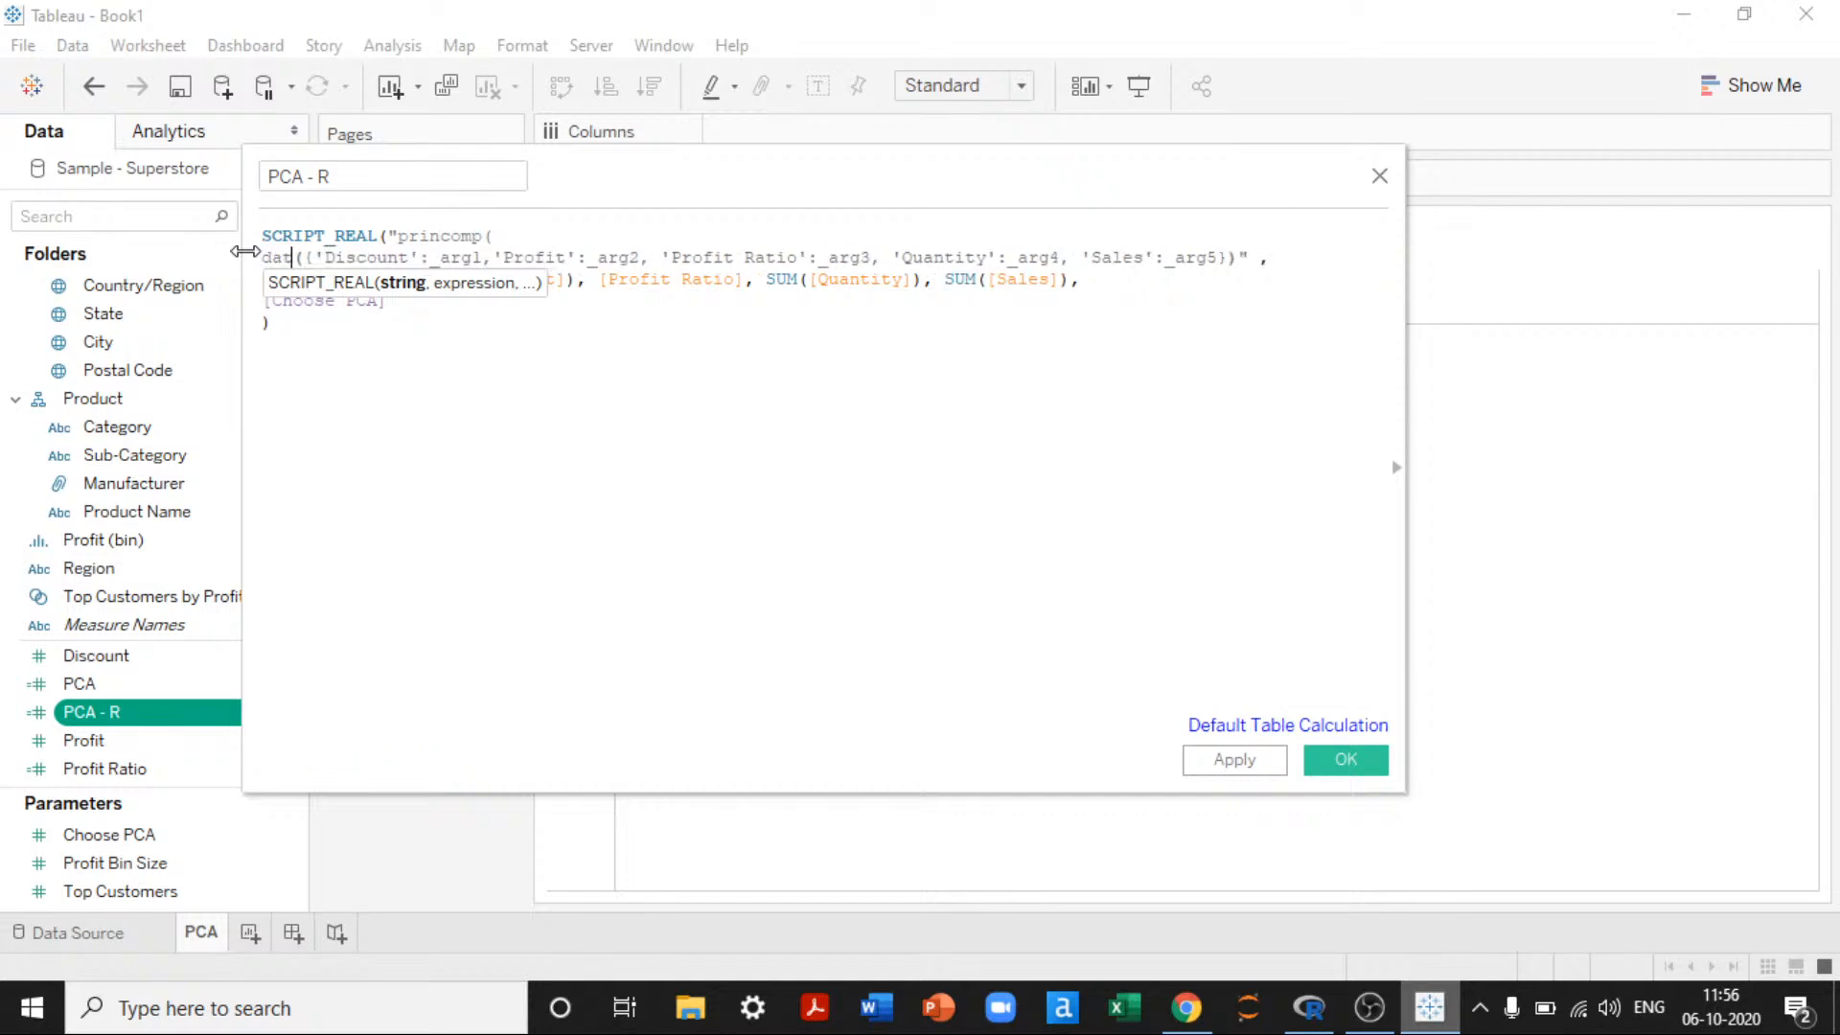
{"action": "type", "text": ".frame"}
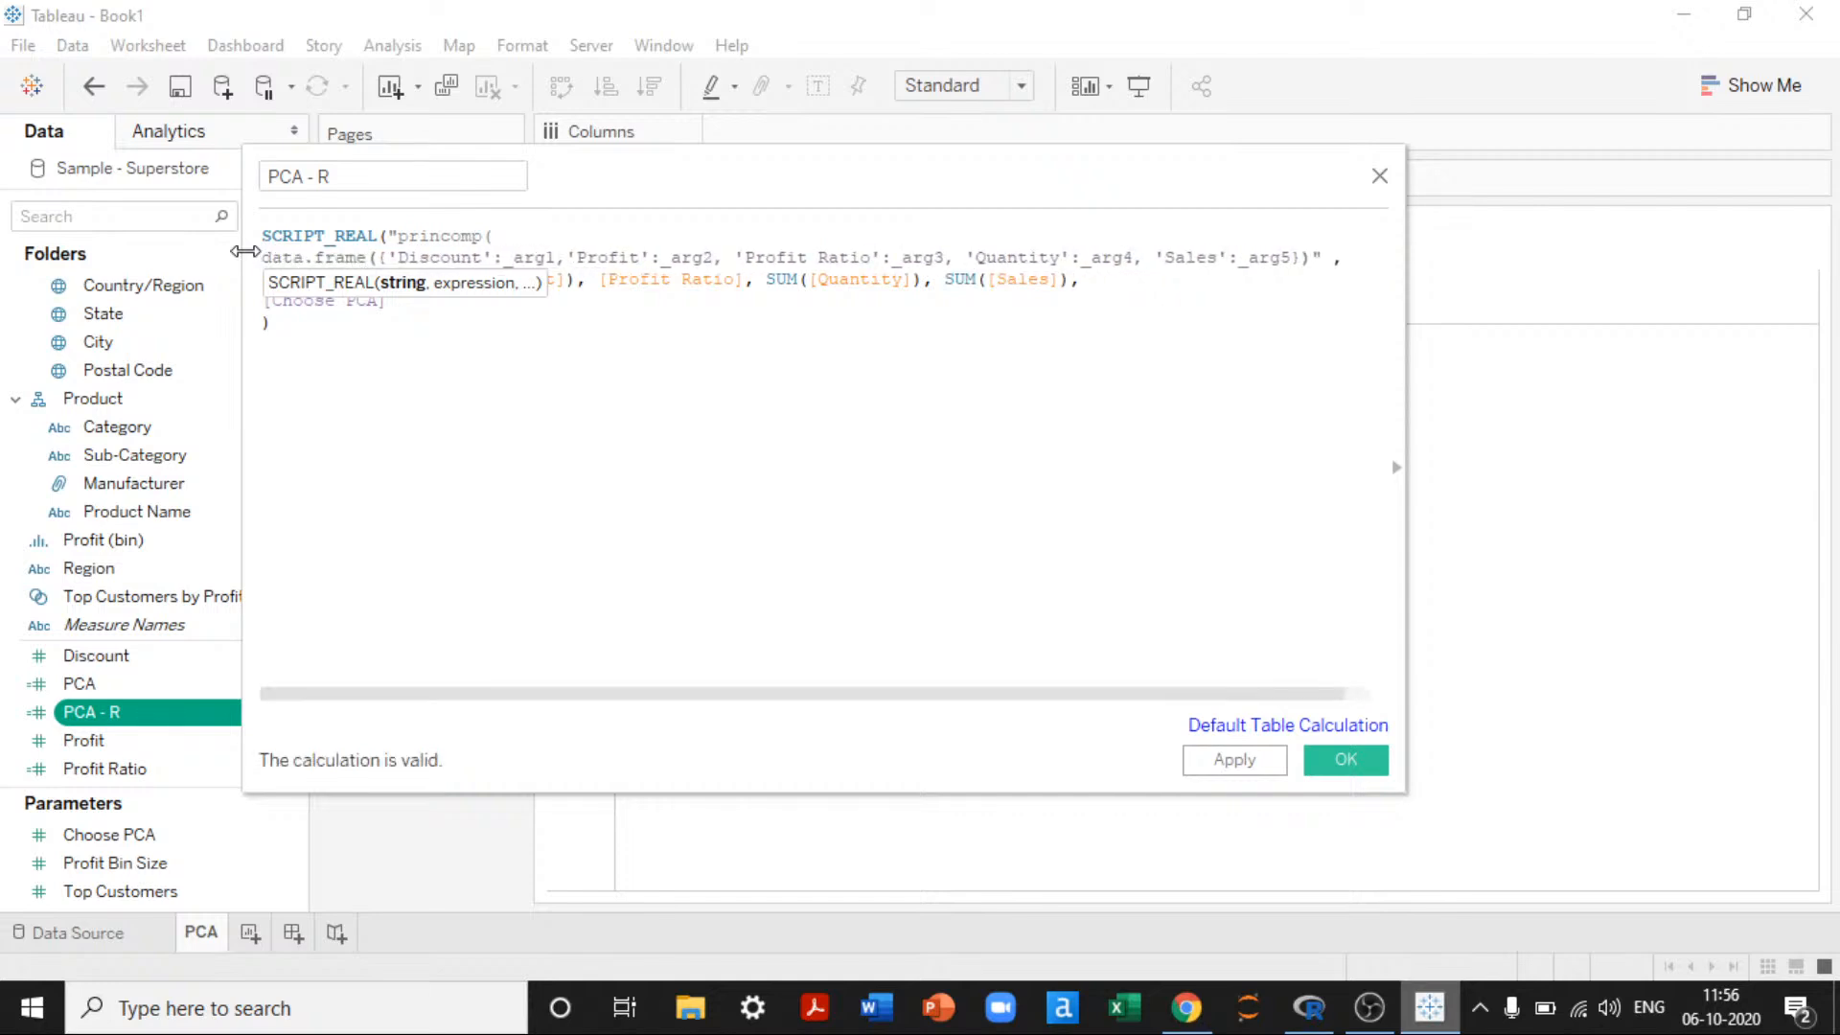
Step: Remove the opening brace and 'Discount' label, and write the first data.frame argument as .arg1
{"action": "key", "text": "Right"}
{"action": "key", "text": "Right"}
{"action": "key", "text": "shift+Right"}
{"action": "key", "text": "shift+Right"}
{"action": "key", "text": "shift+Right"}
{"action": "key", "text": "shift+Right"}
{"action": "key", "text": "shift+Right"}
{"action": "key", "text": "shift+Right"}
{"action": "key", "text": "shift+Right"}
{"action": "key", "text": "shift+Right"}
{"action": "key", "text": "shift+Right"}
{"action": "key", "text": "shift+Right"}
{"action": "key", "text": "shift+Right"}
{"action": "key", "text": "BackSpace"}
{"action": "key", "text": "BackSpace"}
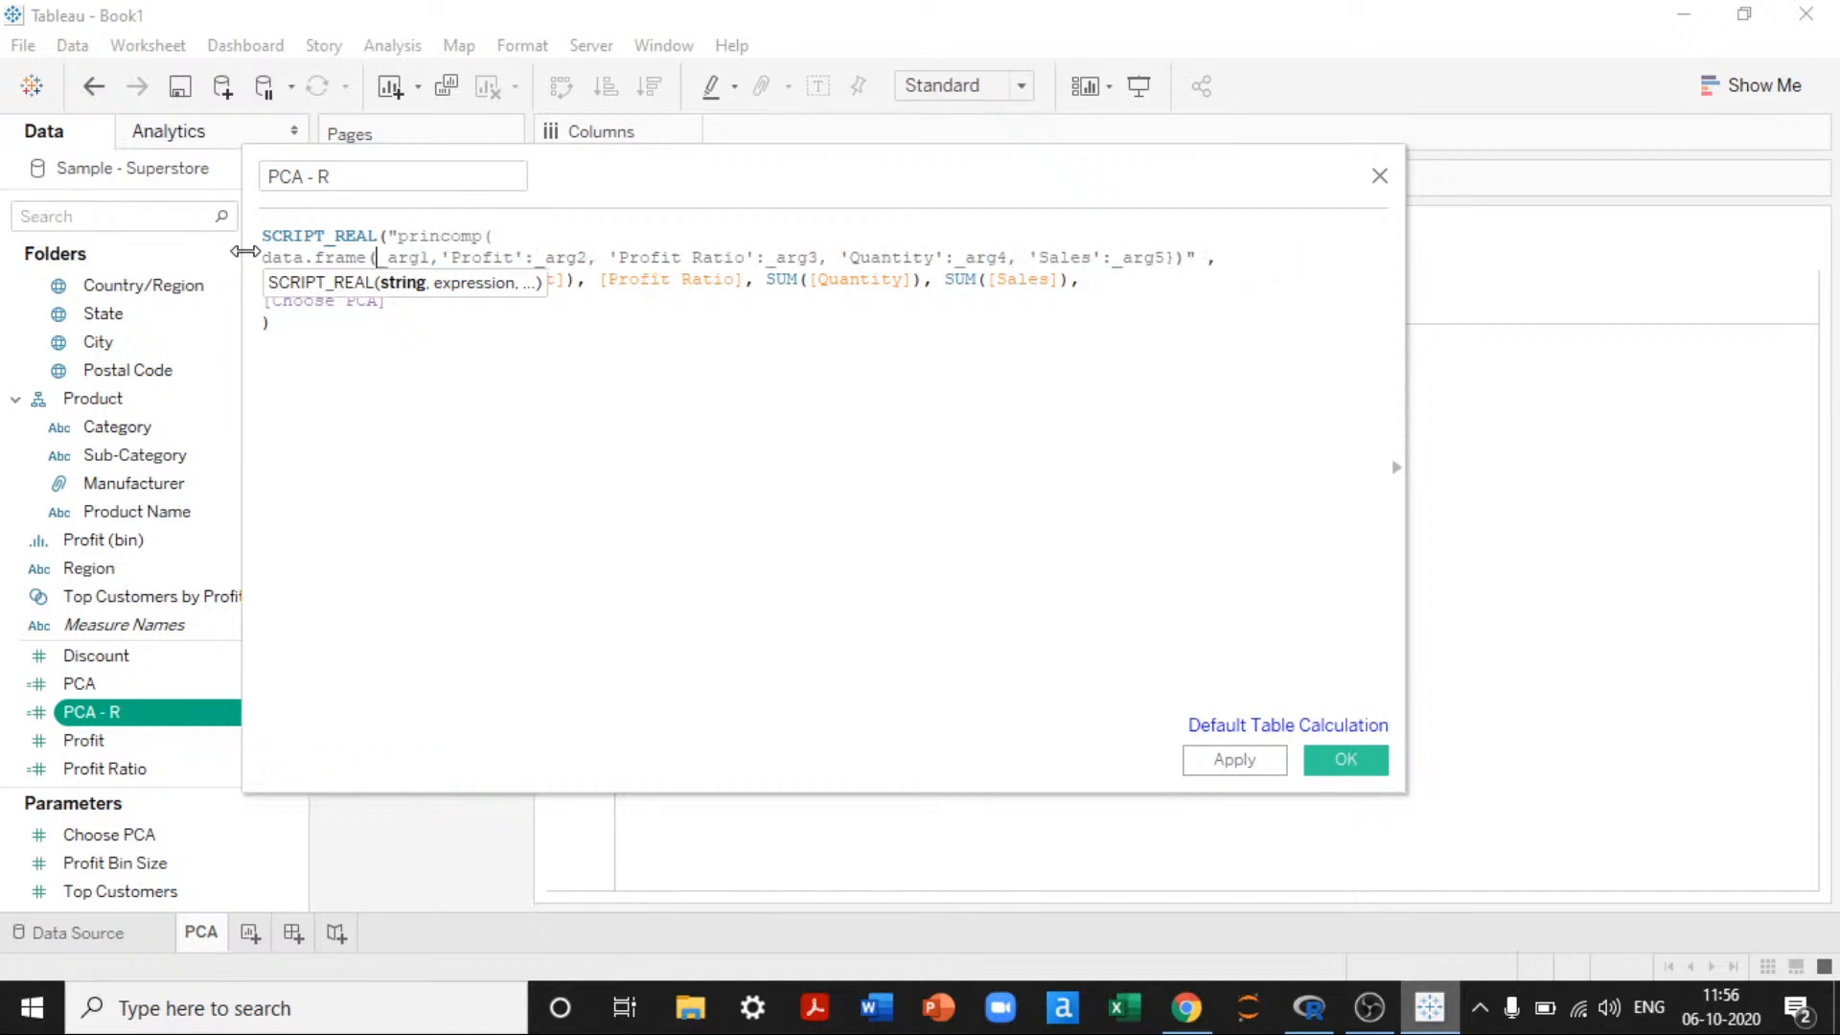
{"action": "key", "text": "Delete"}
{"action": "type", "text": "_"}
Step: Replace the 'Profit' entry in data.frame with .arg2
{"action": "key", "text": "Right"}
{"action": "key", "text": "Right"}
{"action": "key", "text": "Right"}
{"action": "key", "text": "Right"}
{"action": "key", "text": "Right"}
{"action": "key", "text": "shift+Right"}
{"action": "key", "text": "shift+Right"}
{"action": "key", "text": "shift+Right"}
{"action": "key", "text": "shift+Right"}
{"action": "key", "text": "shift+Right"}
{"action": "key", "text": "shift+Right"}
{"action": "key", "text": "shift+Right"}
{"action": "key", "text": "shift+Right"}
{"action": "key", "text": "shift+Right"}
{"action": "key", "text": "shift+Right"}
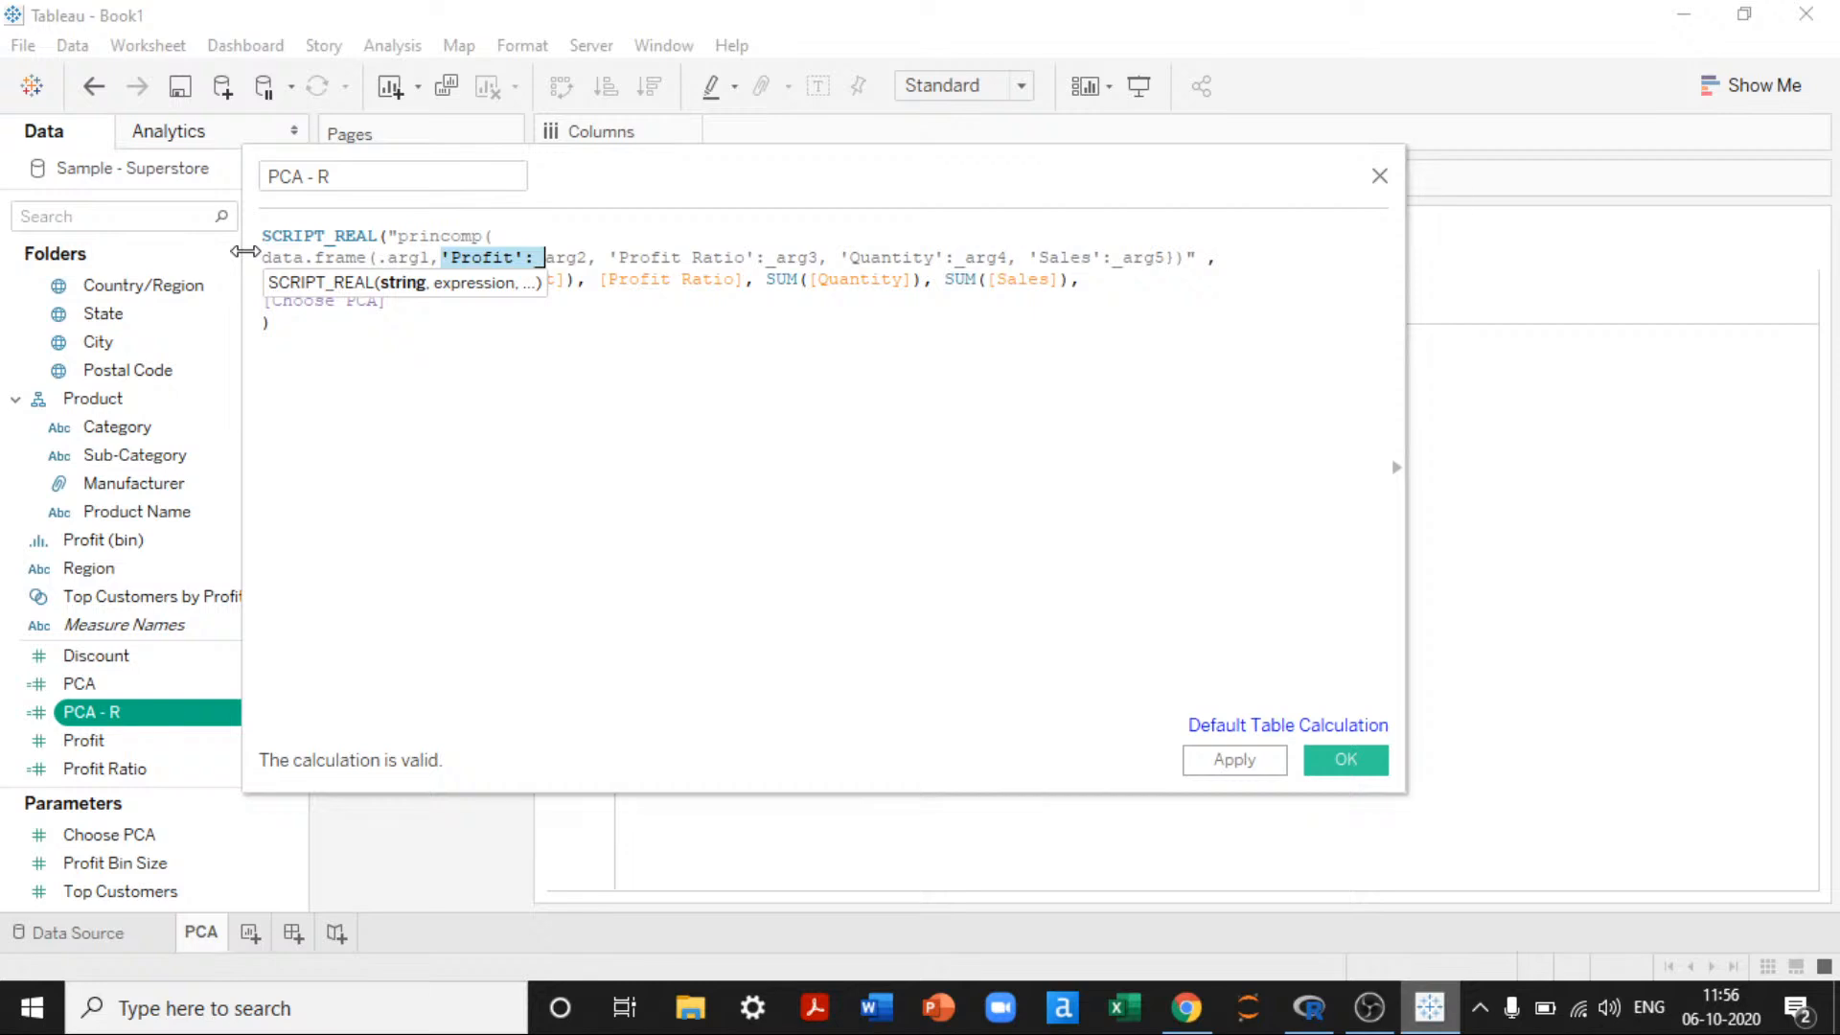
{"action": "type", "text": "."}
Step: Replace the 'Profit Ratio' entry in data.frame with .arg3
{"action": "key", "text": "Right"}
{"action": "key", "text": "Right"}
{"action": "key", "text": "Right"}
{"action": "key", "text": "Right"}
{"action": "key", "text": "Right"}
{"action": "key", "text": "Right"}
{"action": "key", "text": "shift+Right"}
{"action": "key", "text": "shift+Right"}
{"action": "key", "text": "shift+Right"}
{"action": "key", "text": "shift+Right"}
{"action": "key", "text": "shift+Right"}
{"action": "key", "text": "shift+Right"}
{"action": "key", "text": "shift+Right"}
{"action": "key", "text": "shift+Right"}
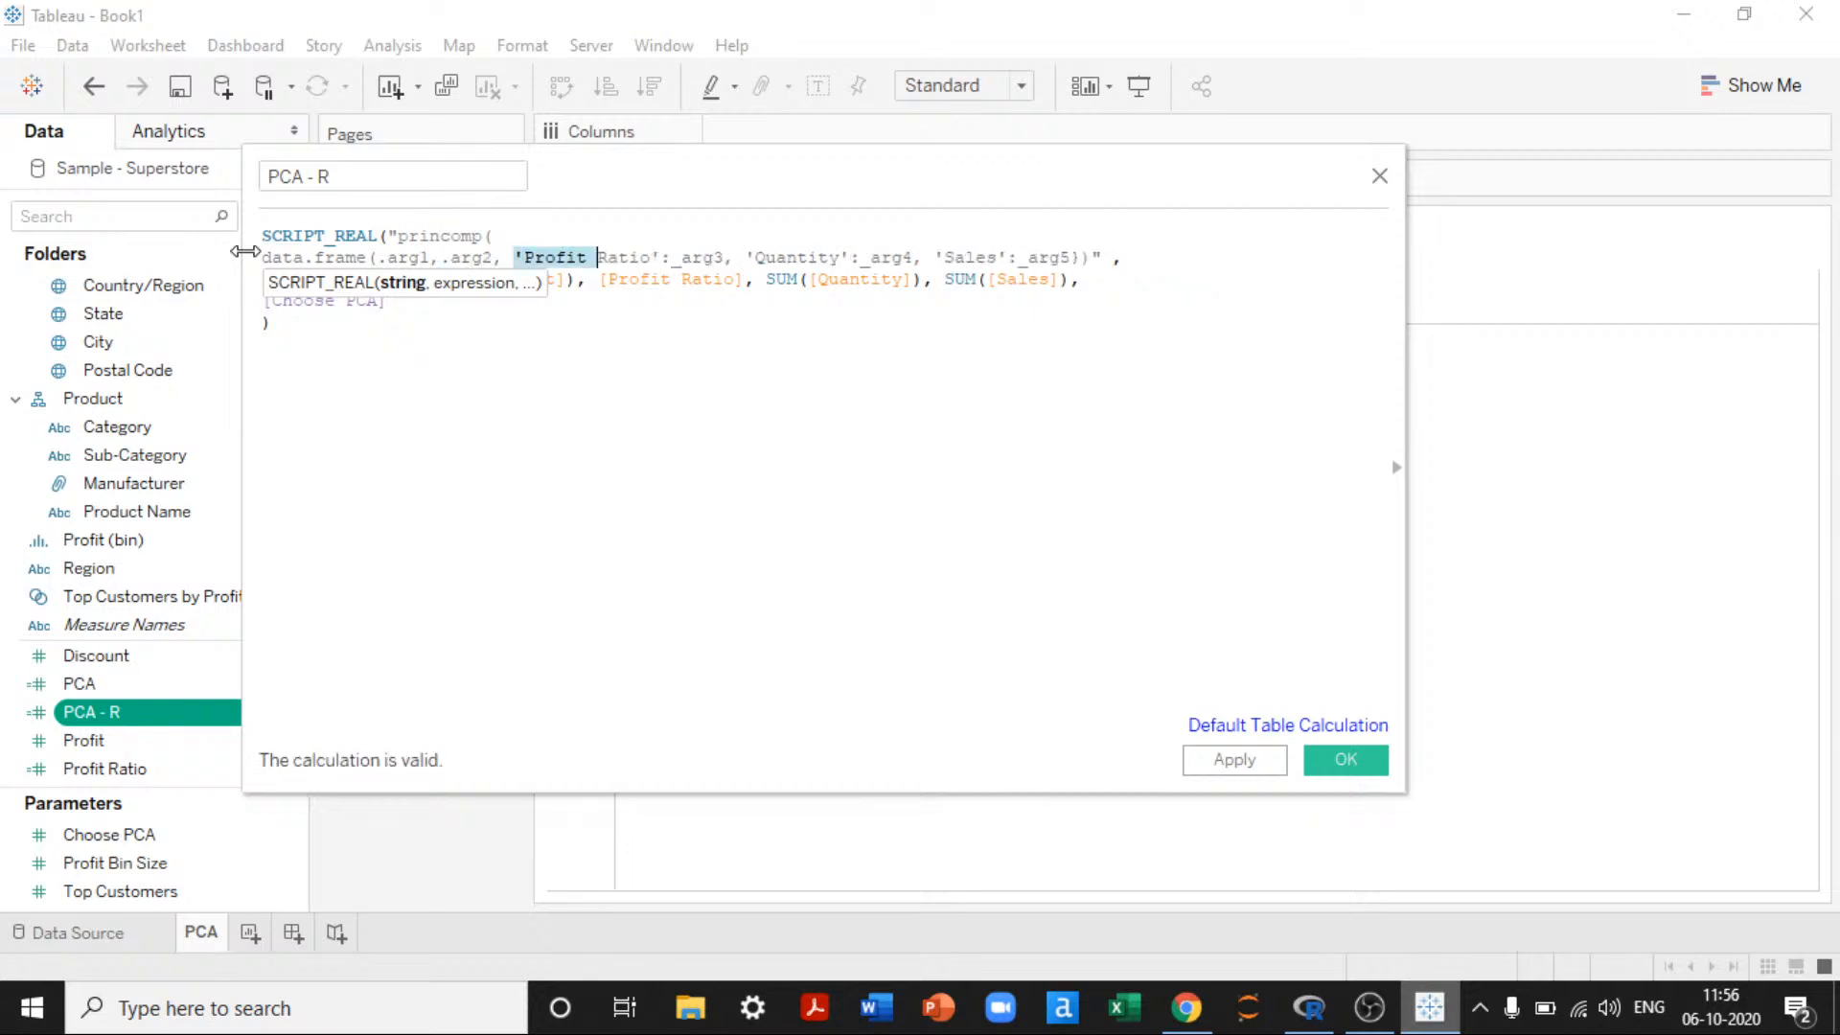
{"action": "key", "text": "shift+Right"}
{"action": "key", "text": "shift+Right"}
{"action": "key", "text": "shift+Right"}
{"action": "key", "text": "shift+Right"}
{"action": "key", "text": "shift+Right"}
{"action": "key", "text": "shift+Right"}
{"action": "key", "text": "shift+Right"}
{"action": "key", "text": "shift+Right"}
{"action": "type", "text": "."}
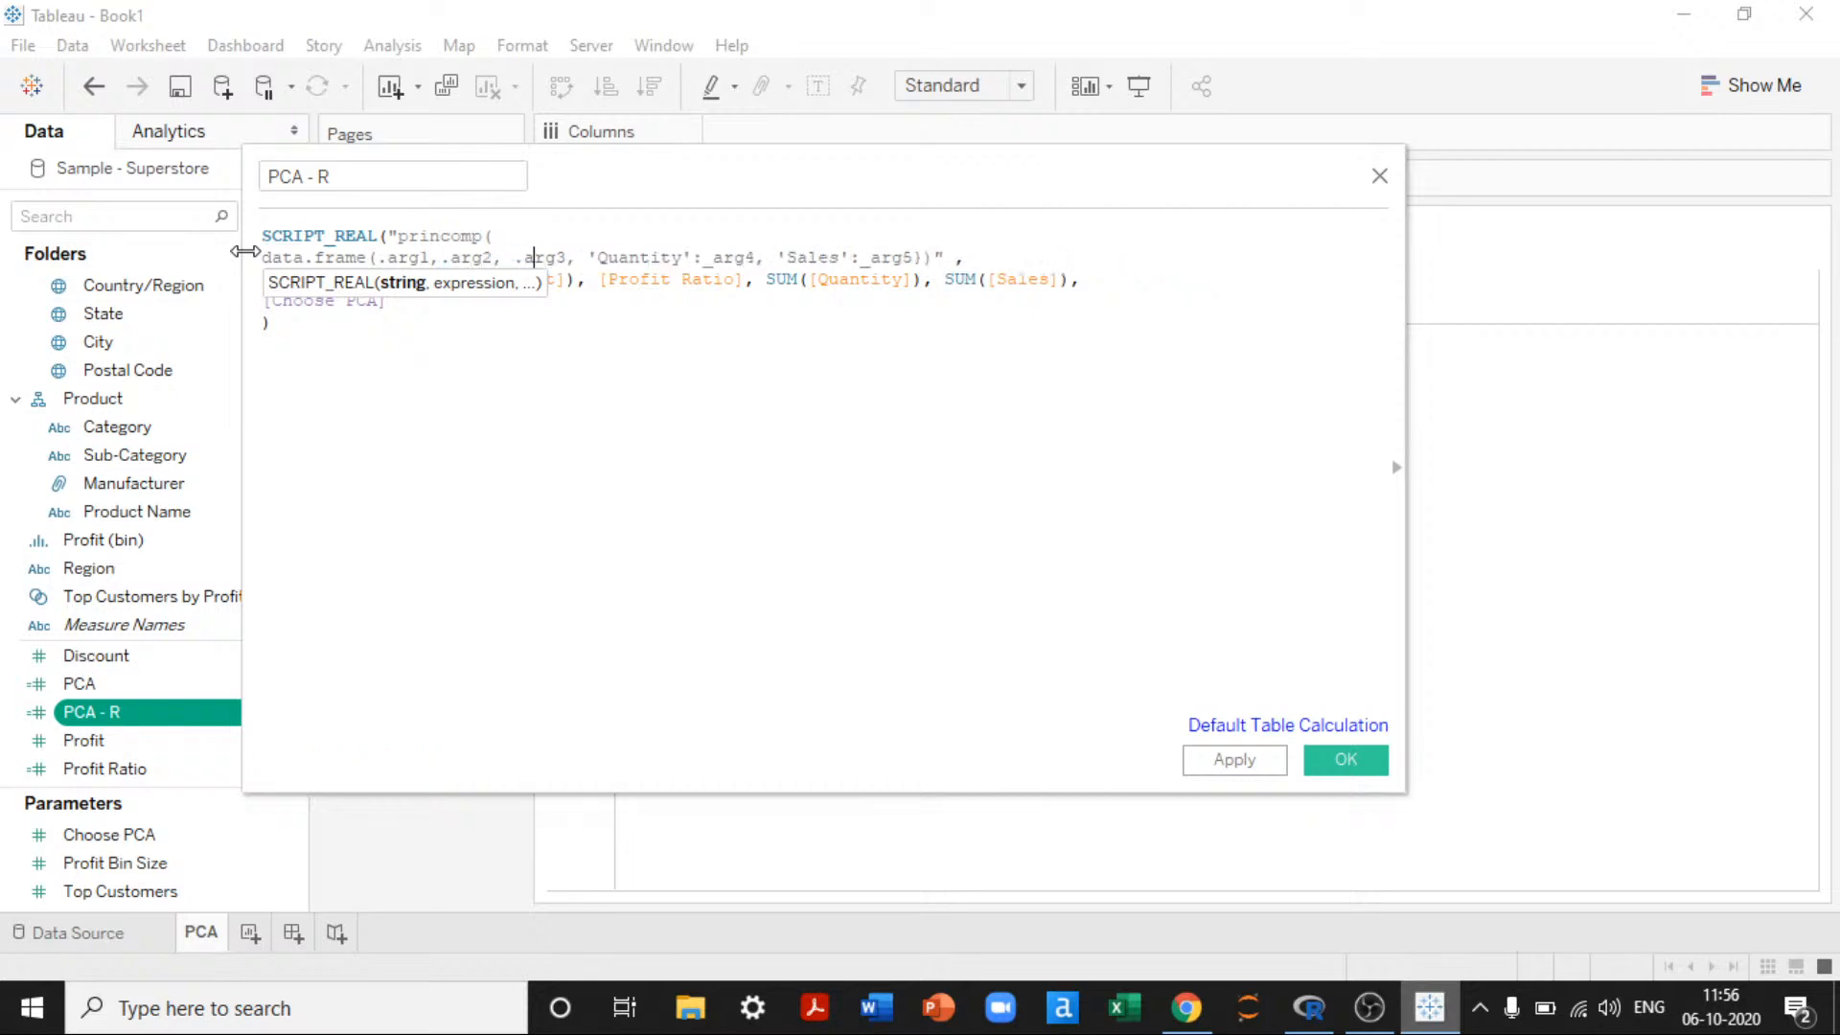
Step: Replace the 'Quantity' entry in data.frame with .arg4
{"action": "key", "text": "Right"}
{"action": "key", "text": "Right"}
{"action": "key", "text": "Right"}
{"action": "key", "text": "Right"}
{"action": "key", "text": "Right"}
{"action": "key", "text": "shift+Right"}
{"action": "key", "text": "shift+Right"}
{"action": "key", "text": "shift+Right"}
{"action": "key", "text": "shift+Right"}
{"action": "key", "text": "shift+Right"}
{"action": "key", "text": "shift+Right"}
{"action": "key", "text": "shift+Right"}
{"action": "key", "text": "shift+Right"}
{"action": "key", "text": "shift+Right"}
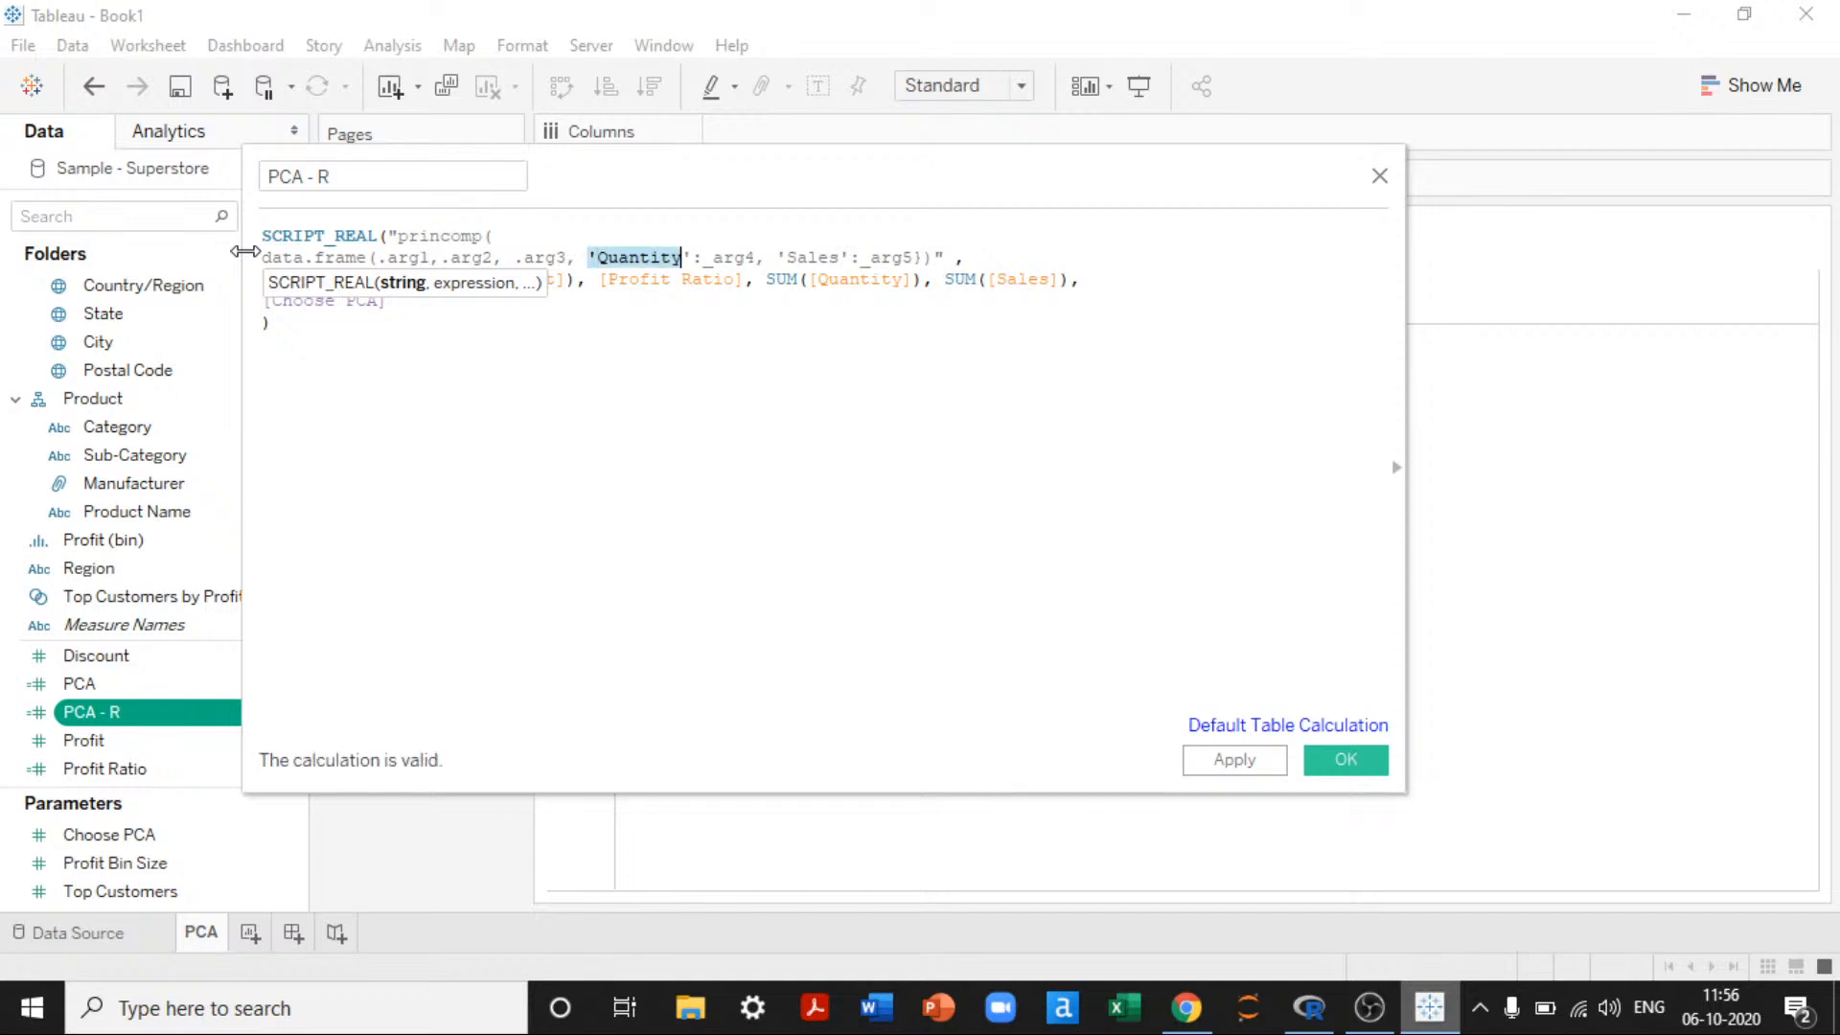
{"action": "key", "text": "shift+Right"}
{"action": "key", "text": "shift+Right"}
{"action": "key", "text": "shift+Right"}
{"action": "type", "text": "."}
Step: Replace the 'Sales' entry in data.frame with .arg5
{"action": "key", "text": "Right"}
{"action": "key", "text": "Right"}
{"action": "key", "text": "Right"}
{"action": "key", "text": "Right"}
{"action": "key", "text": "Right"}
{"action": "key", "text": "Right"}
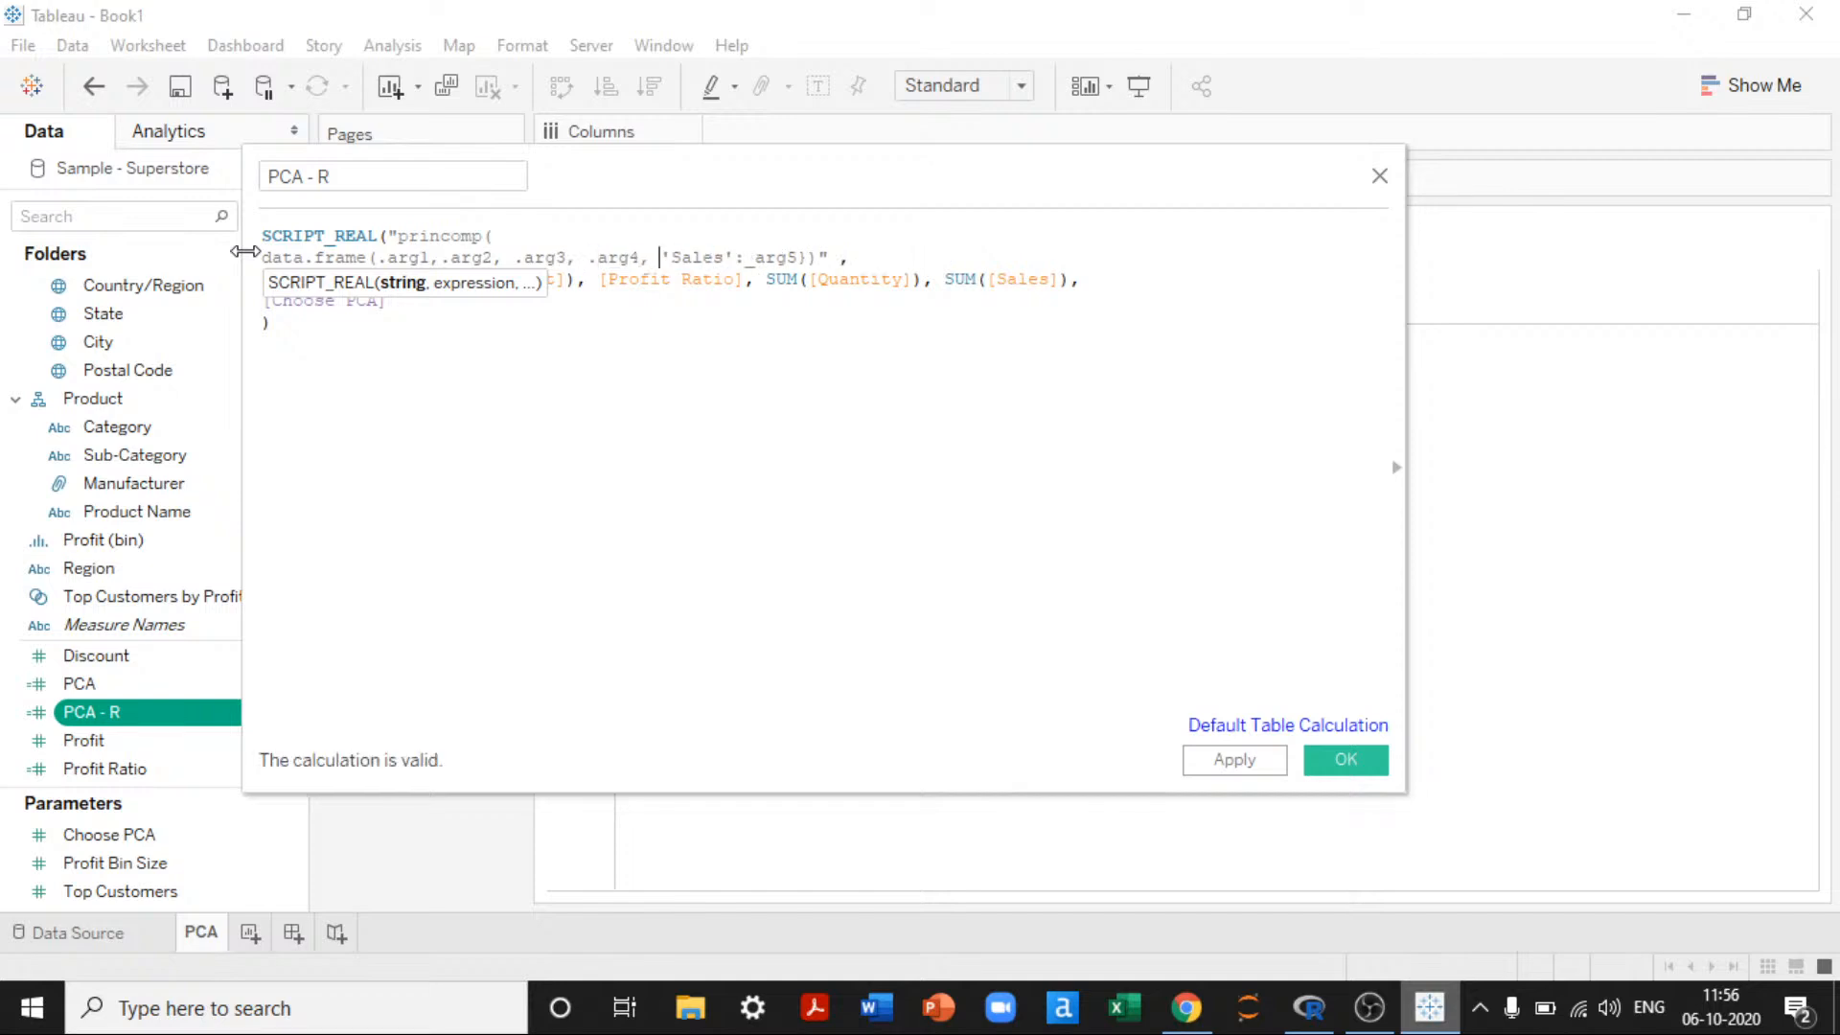
{"action": "key", "text": "shift+Right"}
{"action": "key", "text": "shift+Right"}
{"action": "key", "text": "shift+Right"}
{"action": "key", "text": "shift+Right"}
{"action": "key", "text": "shift+Right"}
{"action": "key", "text": "shift+Right"}
{"action": "key", "text": "shift+Right"}
{"action": "key", "text": "shift+Right"}
{"action": "key", "text": "shift+Right"}
{"action": "key", "text": "BackSpace"}
{"action": "type", "text": "."}
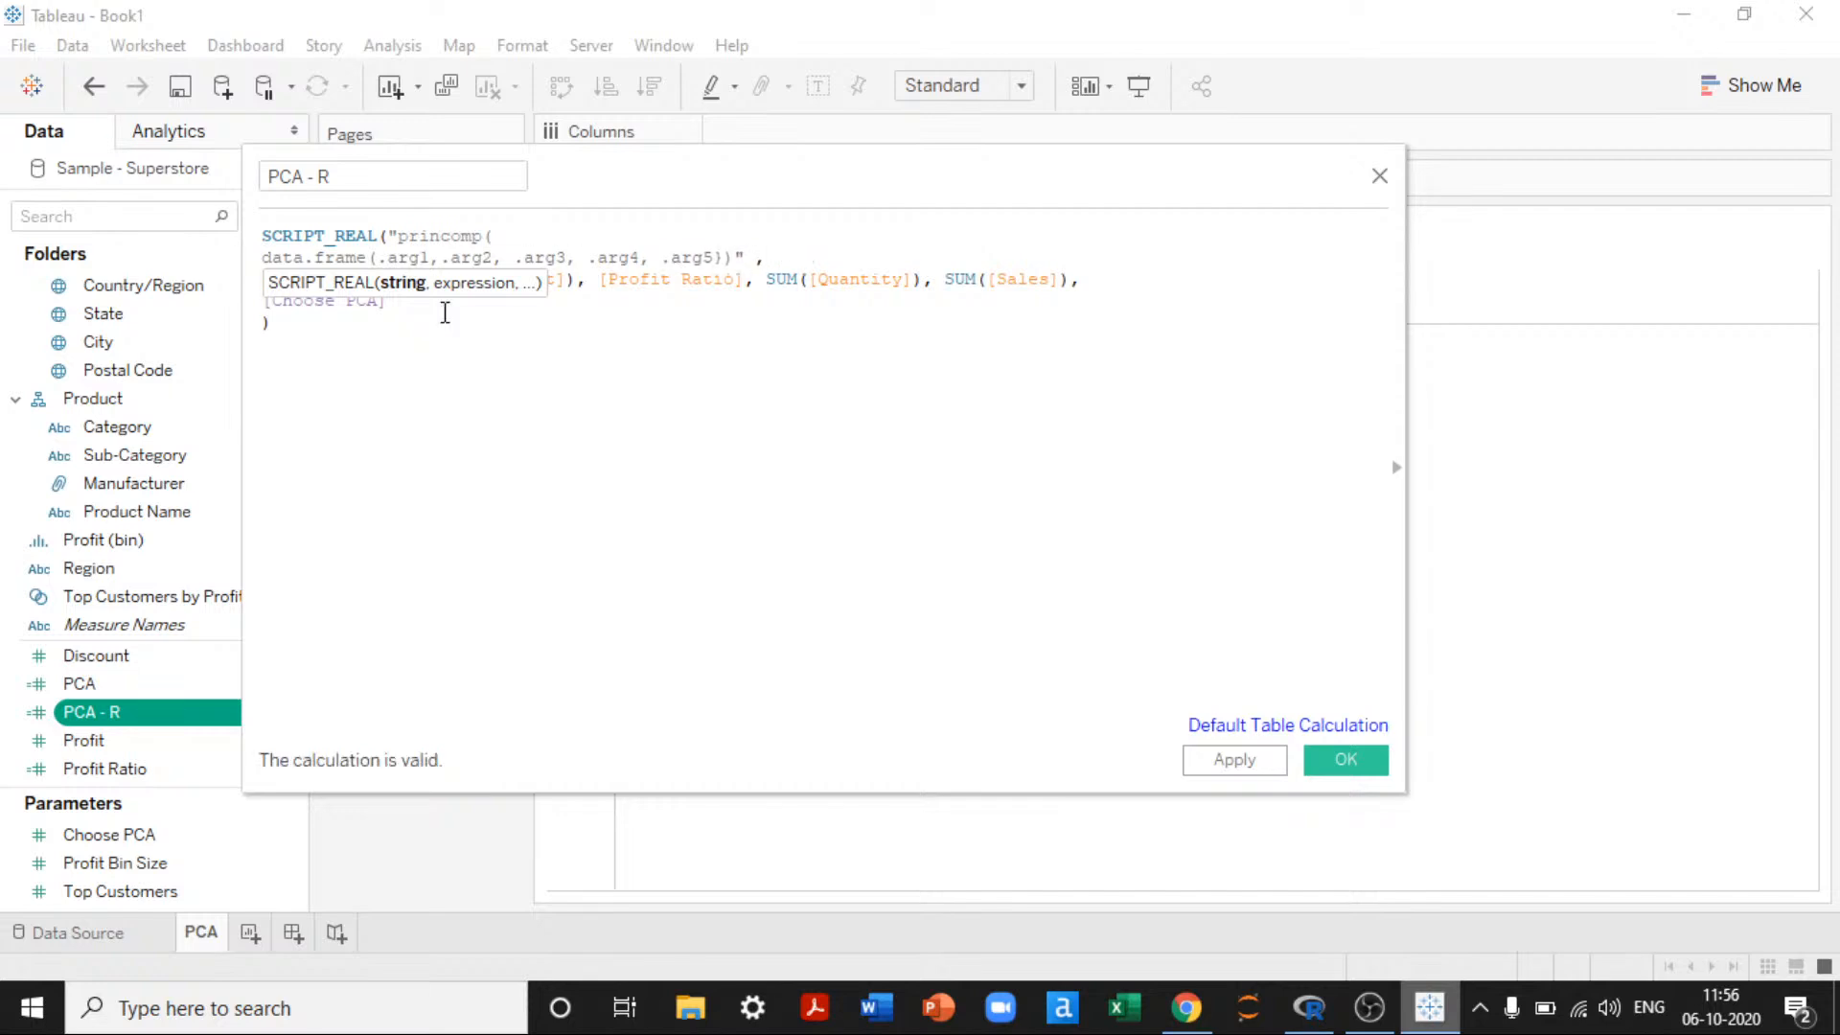
Step: Delete the leftover extra bracket after .arg5 in the data.frame call
{"action": "left_click", "coordinate": [626, 307]}
{"action": "key", "text": "Return"}
{"action": "type", "text": ")"}
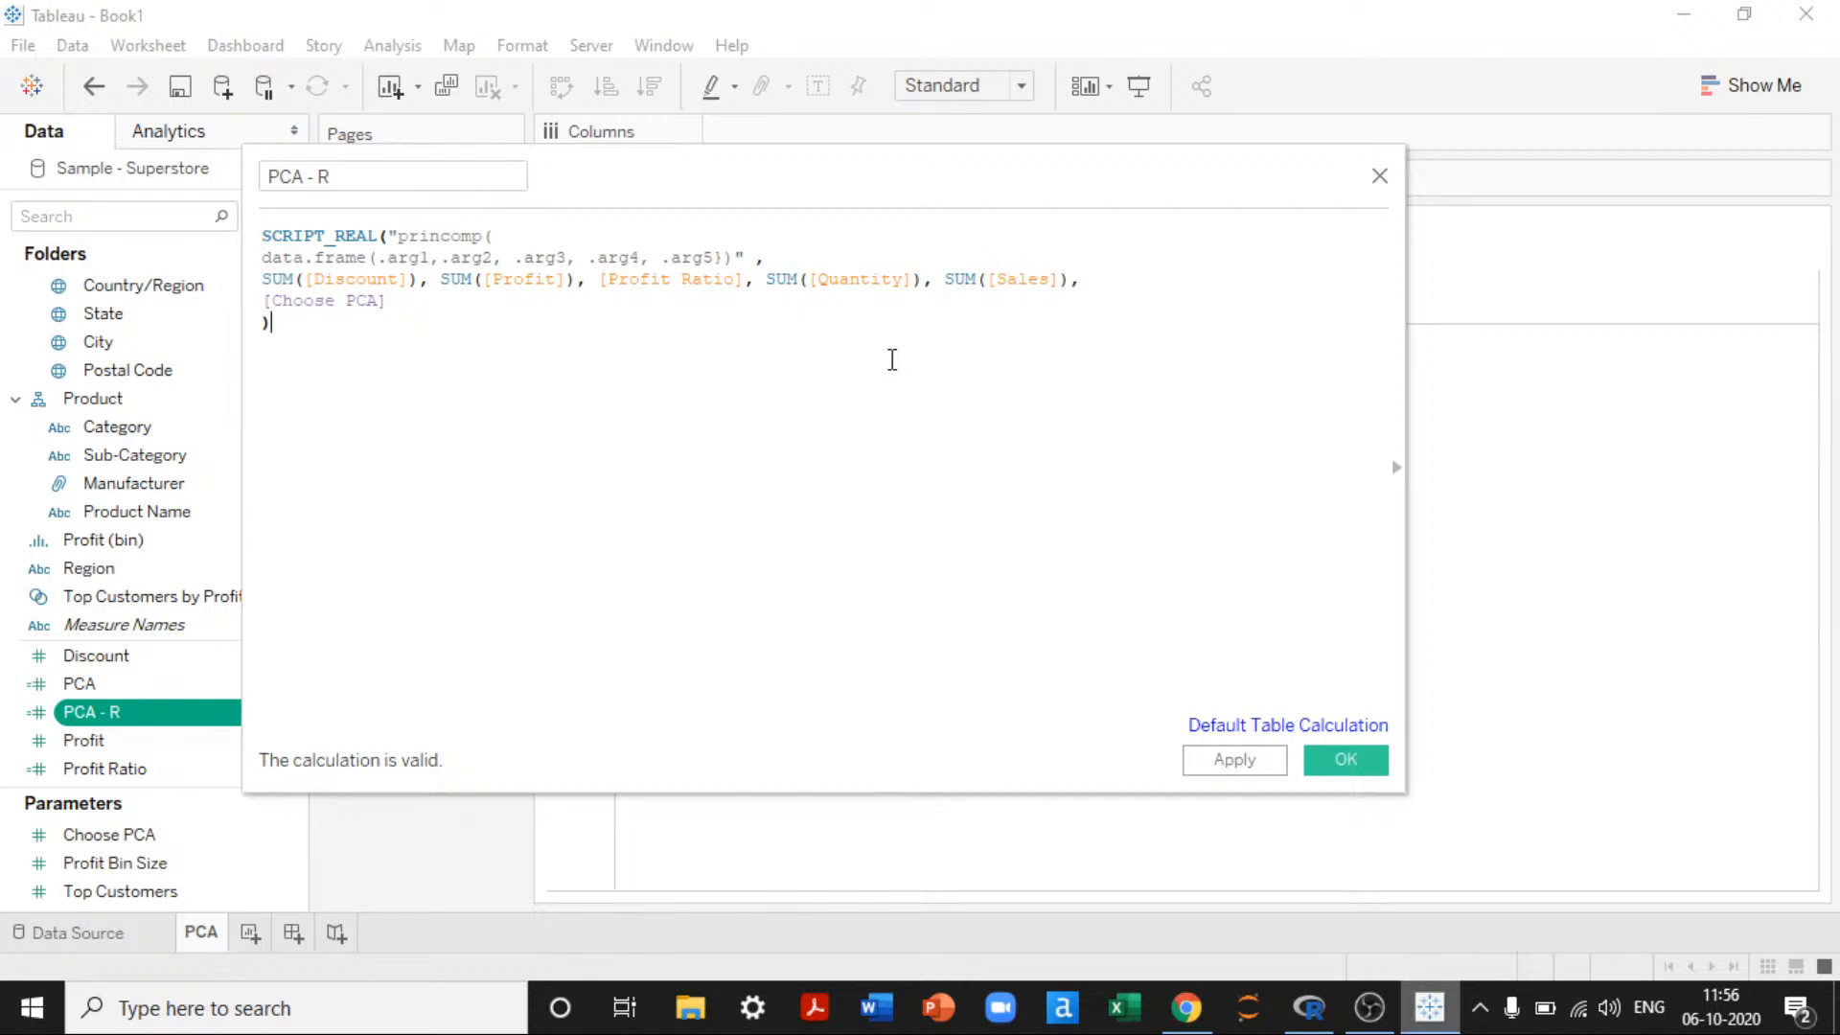
{"action": "left_click", "coordinate": [717, 259]}
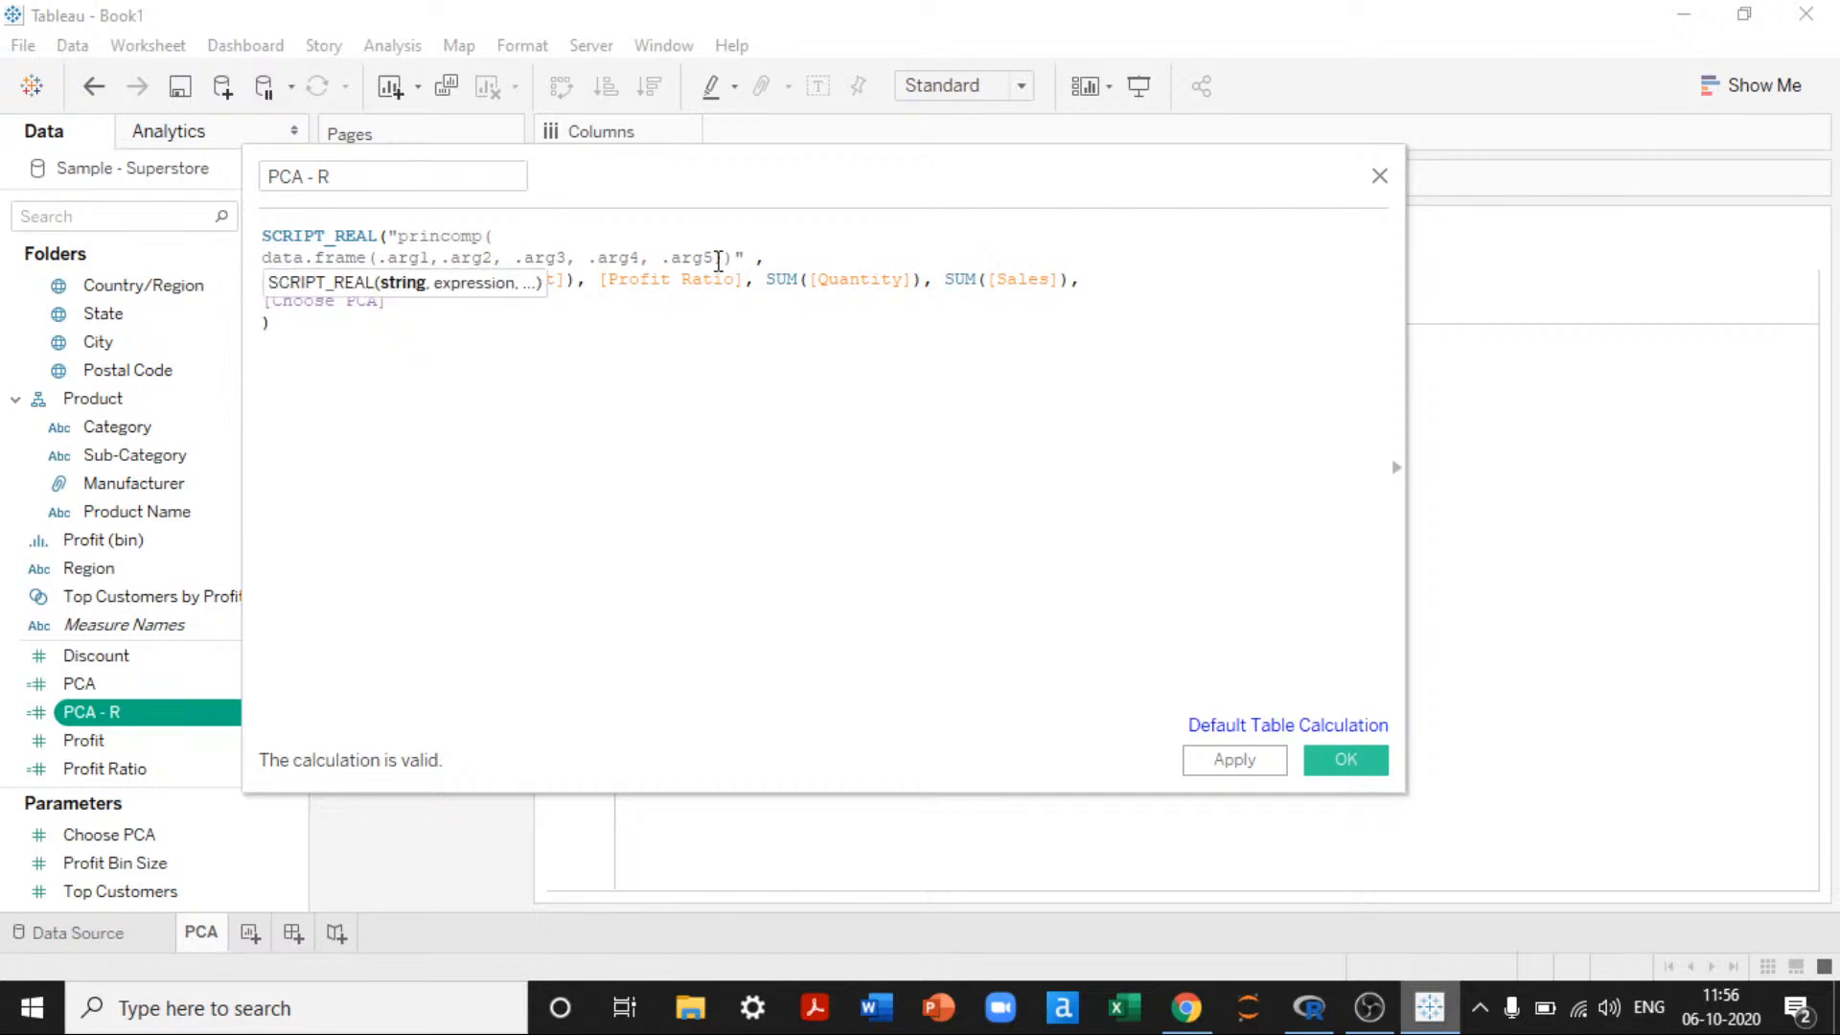
{"action": "key", "text": "Delete"}
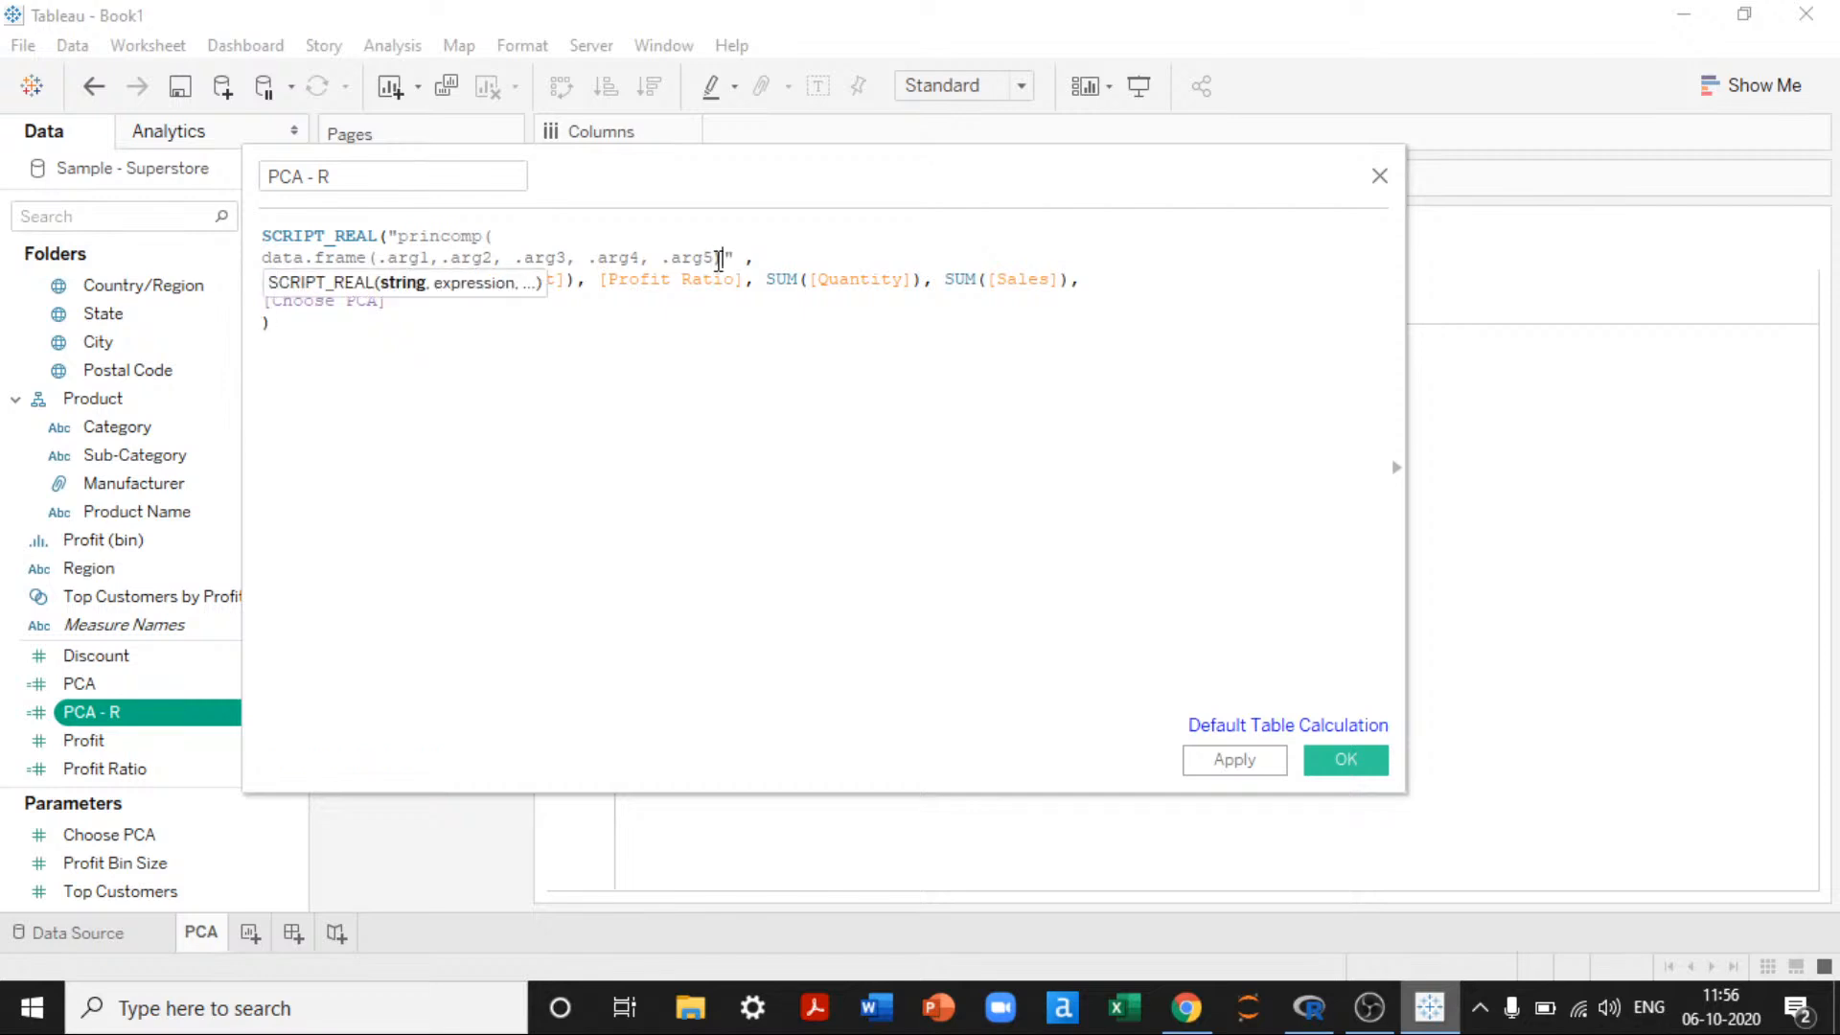
Step: Add the argument cor = TRUE after the data.frame call and close the princomp parenthesis
{"action": "type", "text": ", cor = True"}
{"action": "key", "text": "BackSpace"}
{"action": "key", "text": "BackSpace"}
{"action": "key", "text": "BackSpace"}
{"action": "type", "text": "RUE,"}
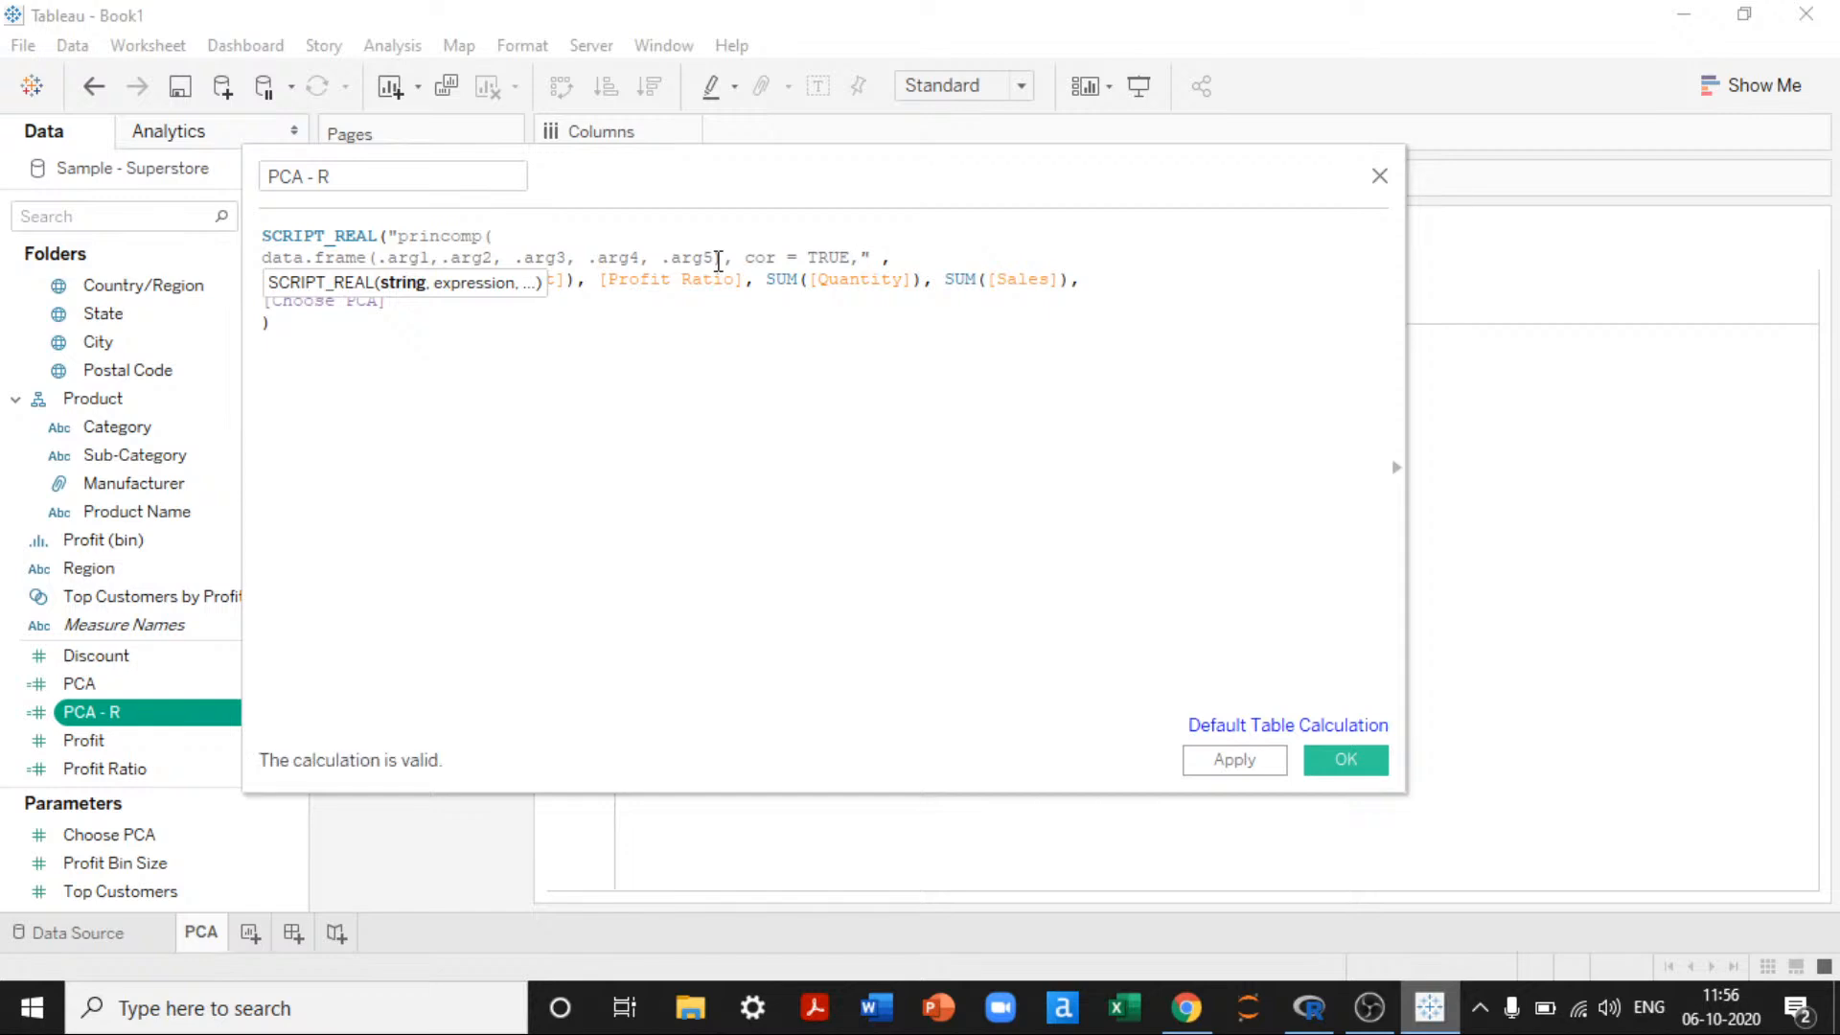
{"action": "key", "text": "BackSpace"}
{"action": "type", "text": ")"}
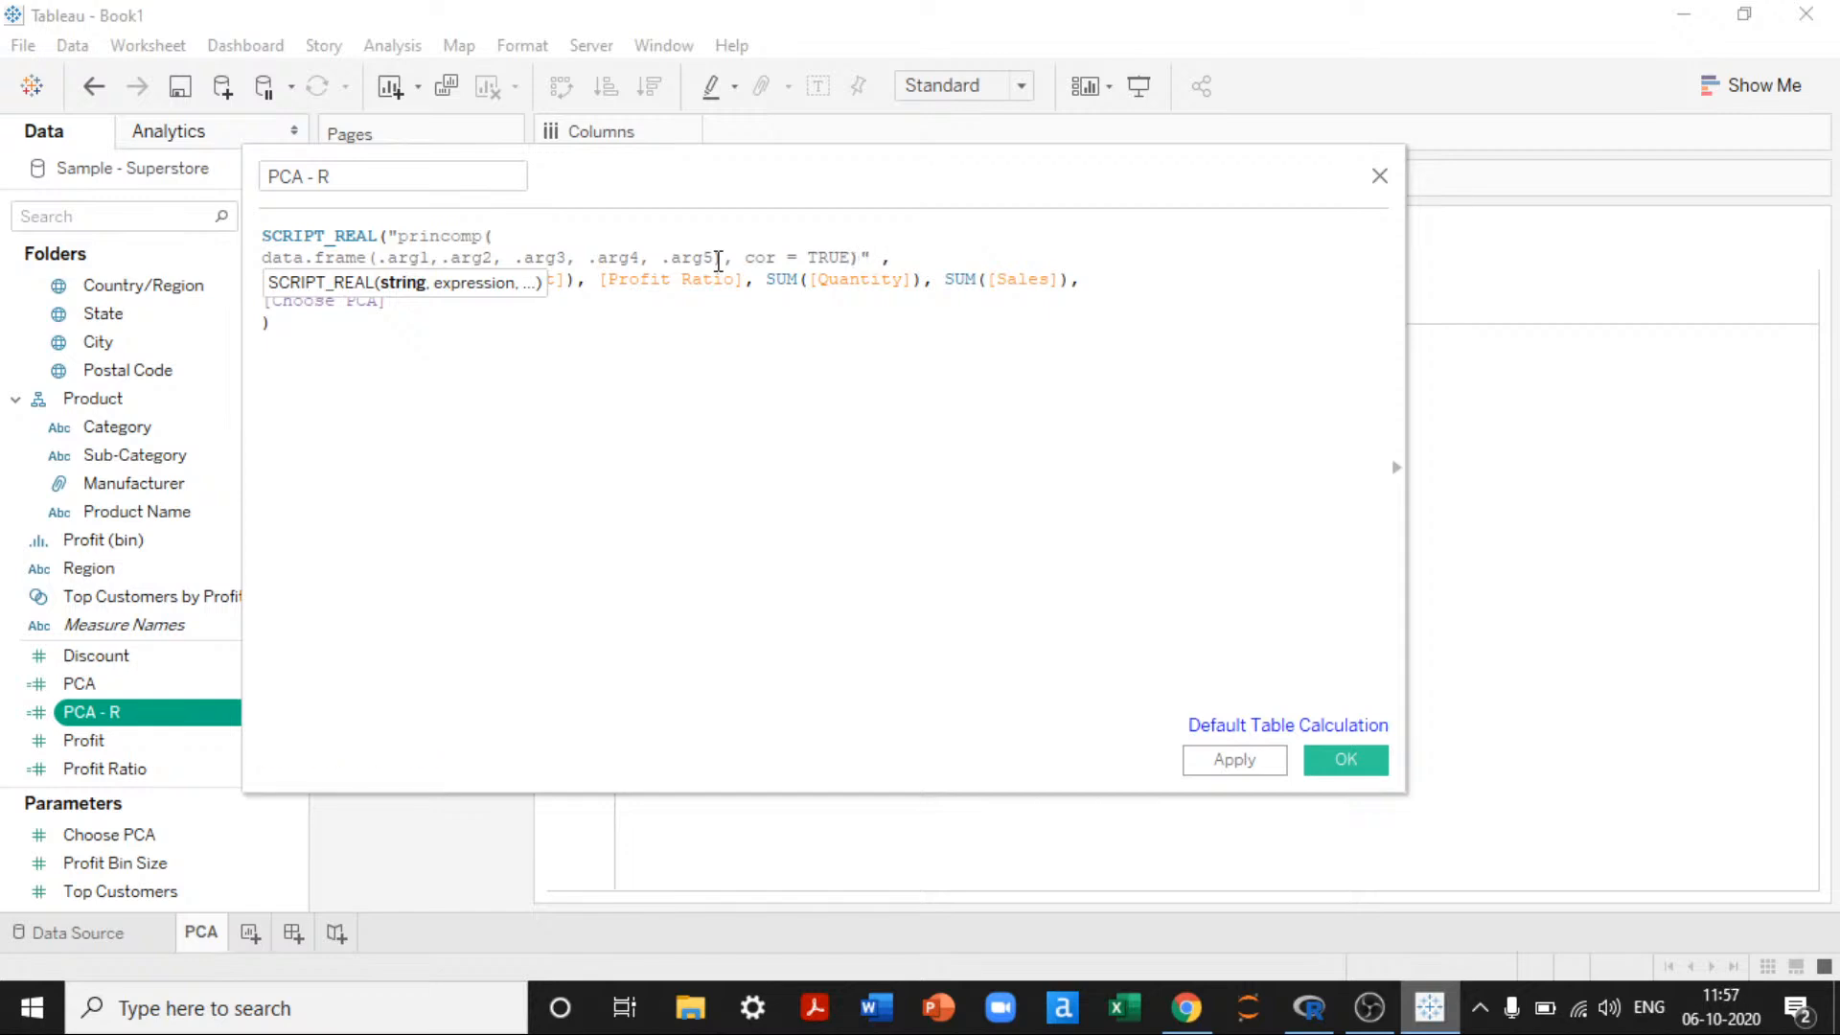
Step: Append $score[,.arg6[1]] after the princomp call in the PCA - R script and apply the calculation
{"action": "type", "text": "$"}
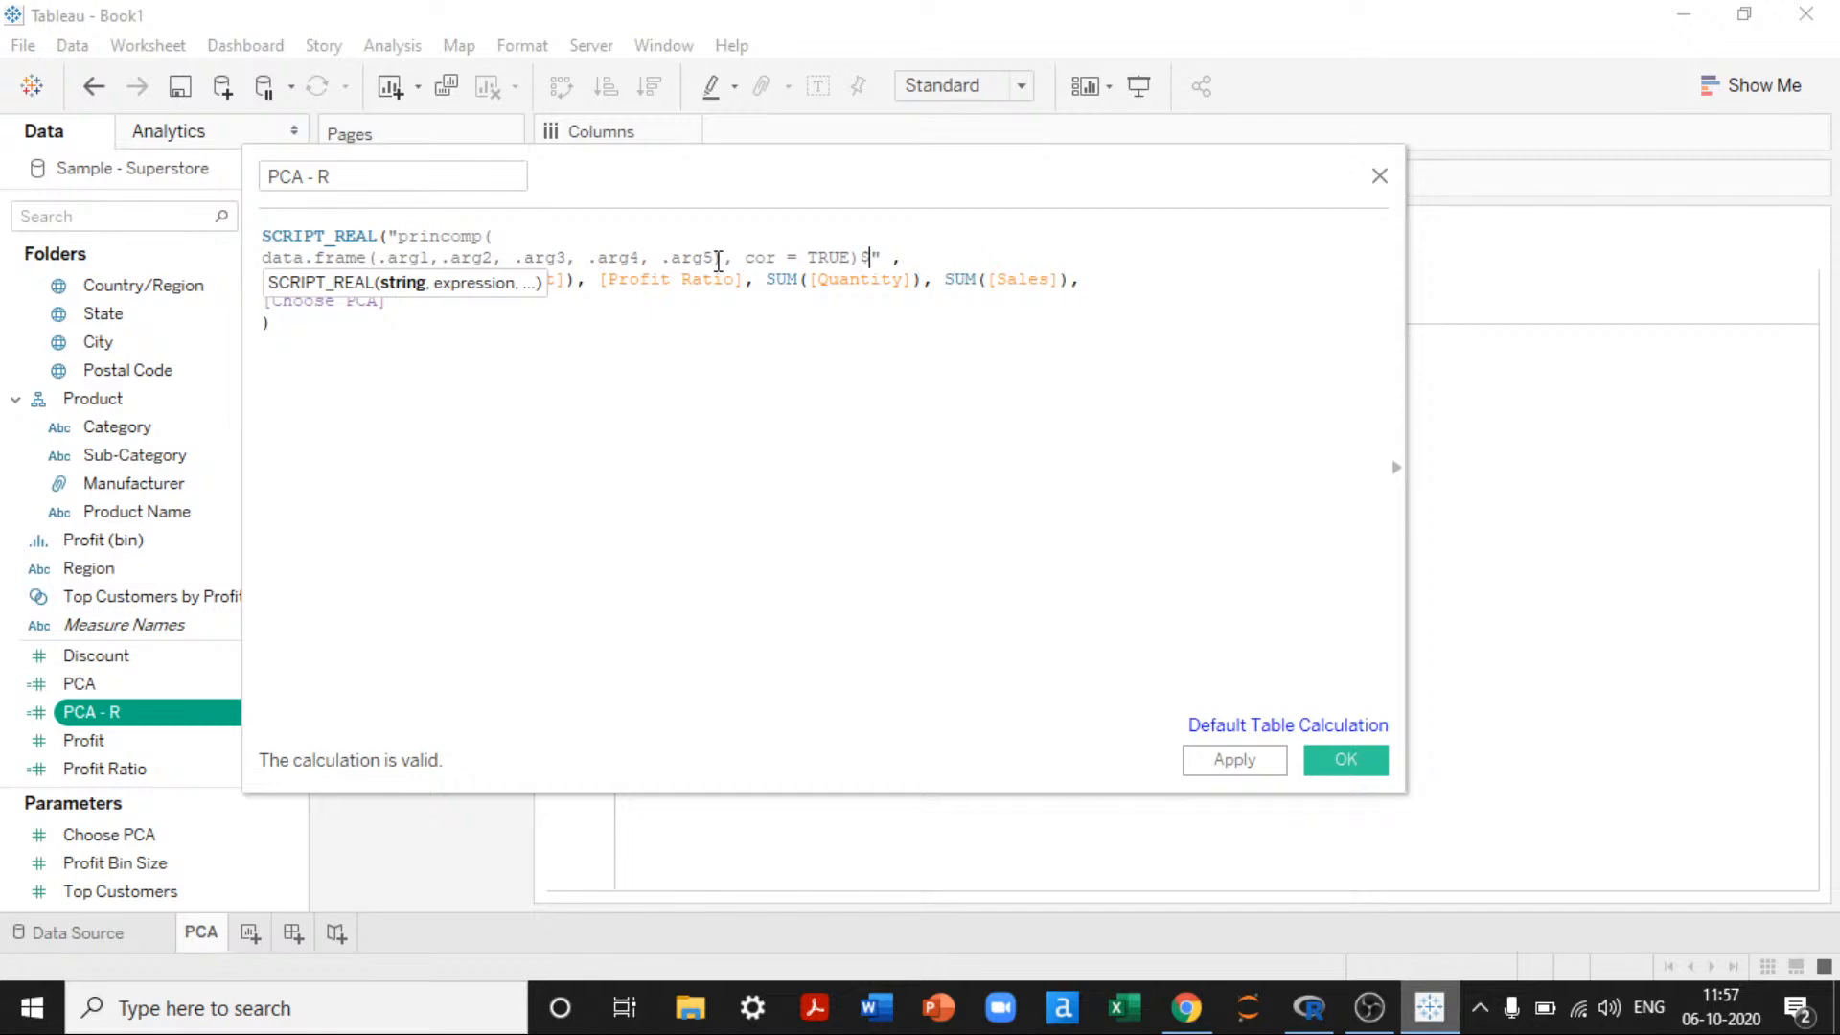
{"action": "type", "text": "score["}
{"action": "type", "text": "]"}
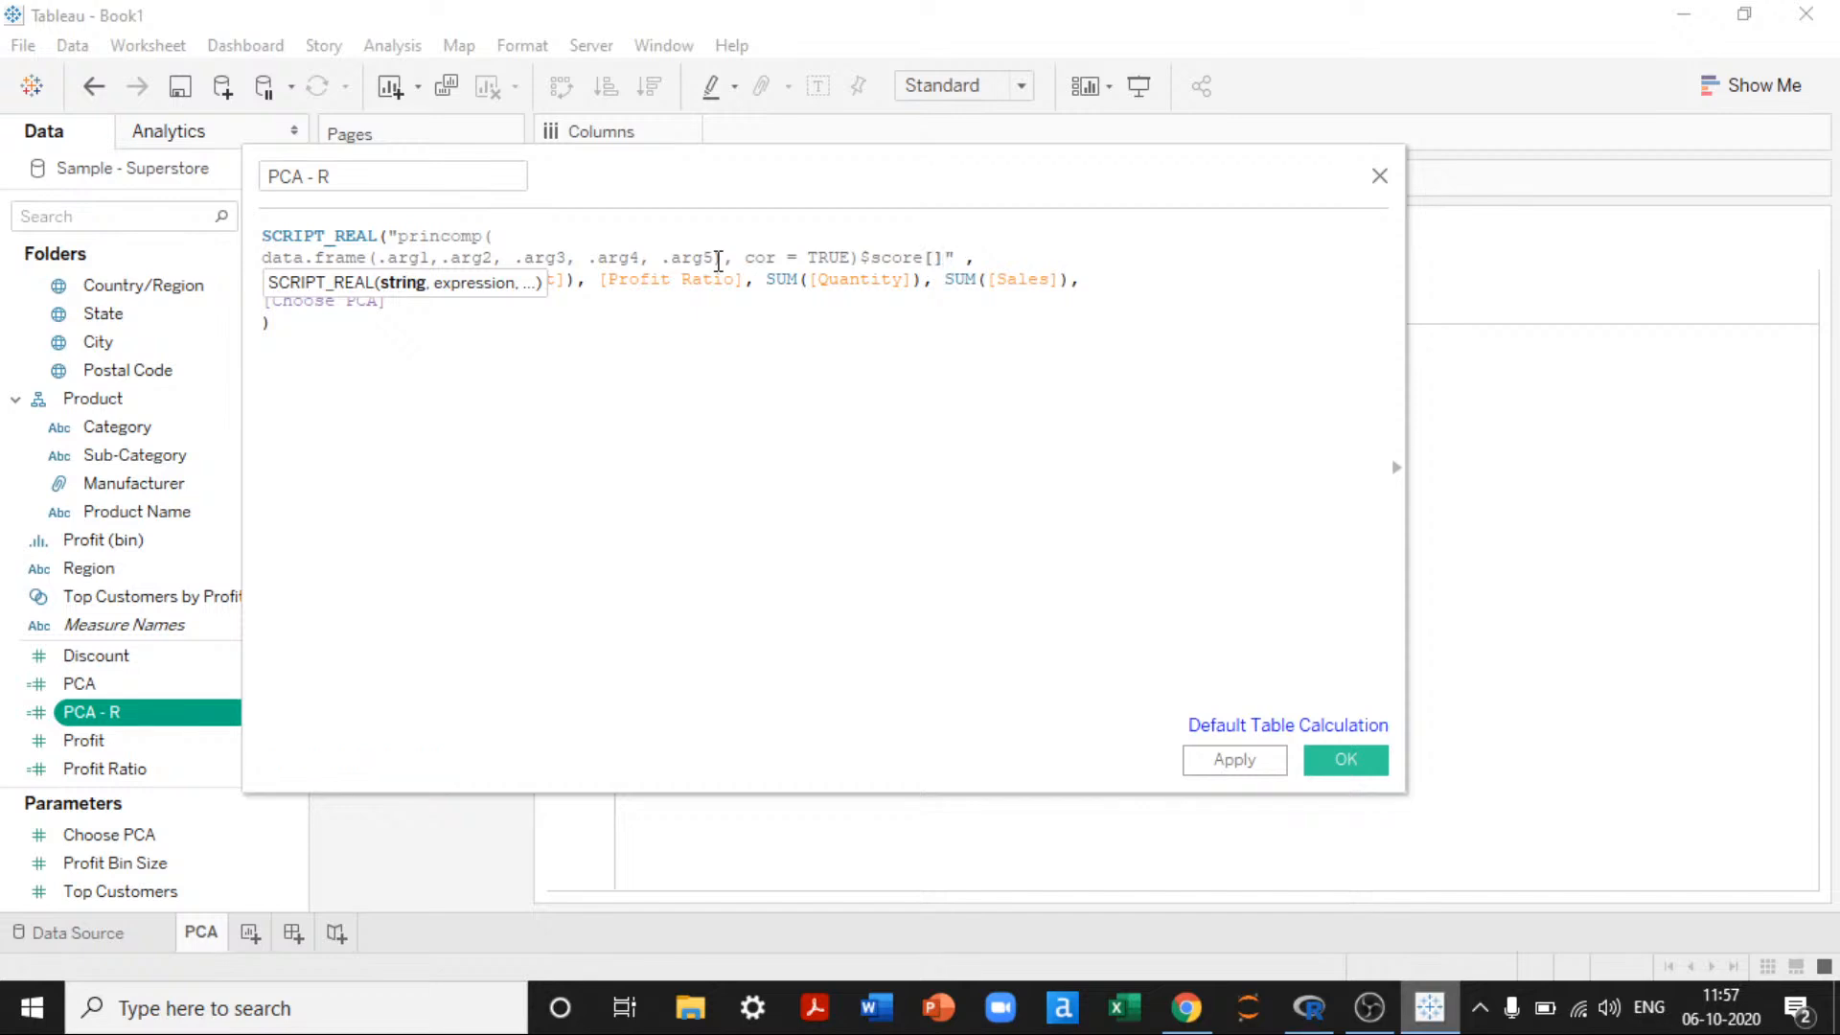
{"action": "key", "text": "Left"}
{"action": "type", "text": ",."}
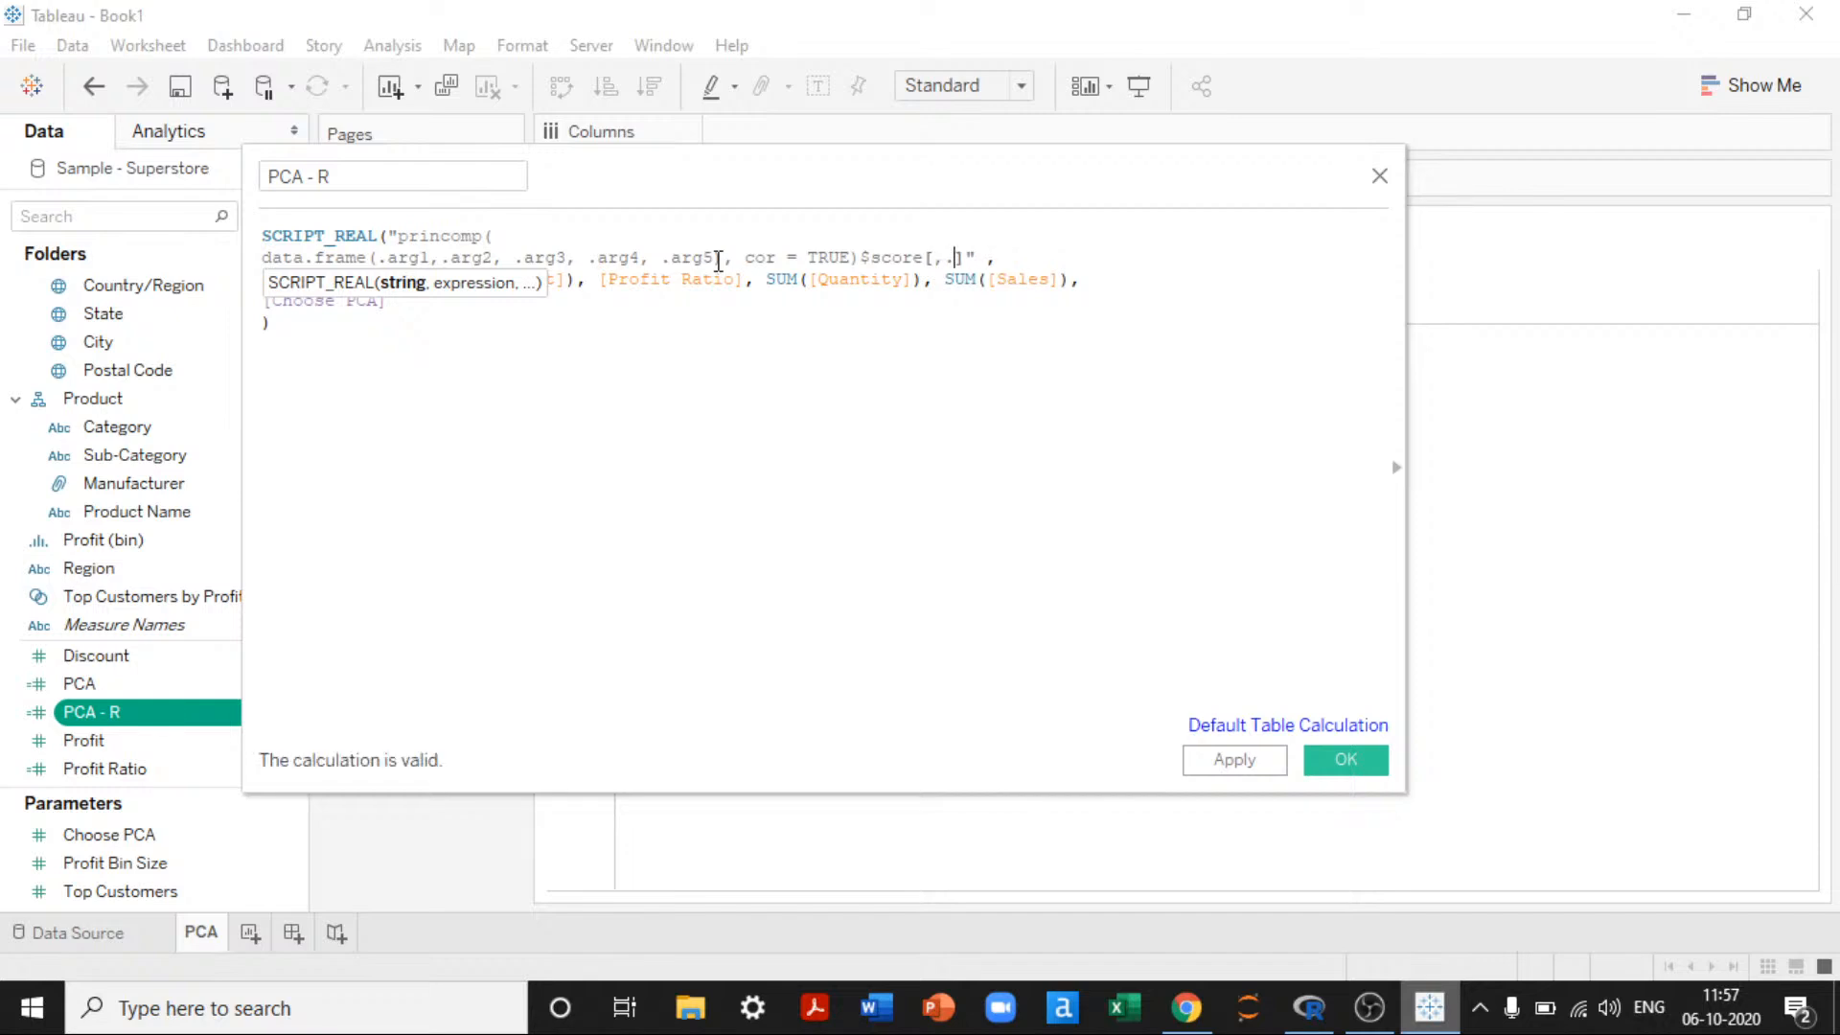
{"action": "type", "text": "arg6[1"}
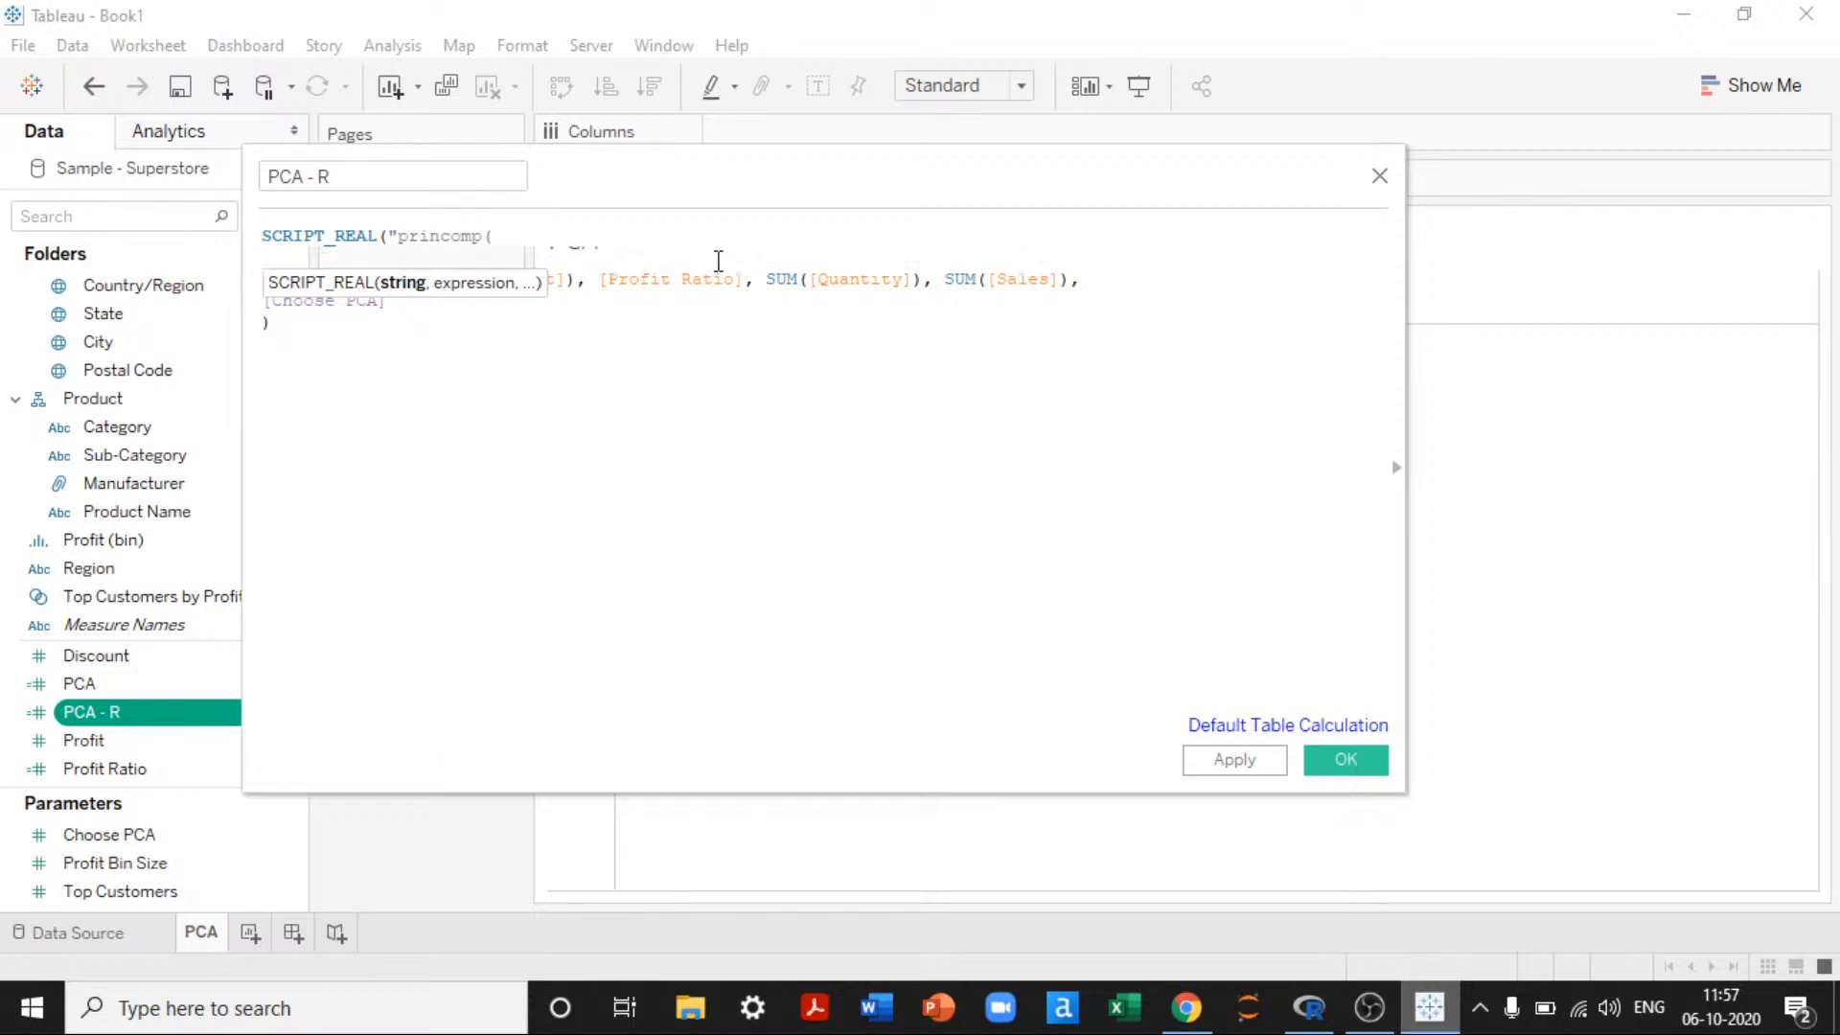
{"action": "type", "text": "]"}
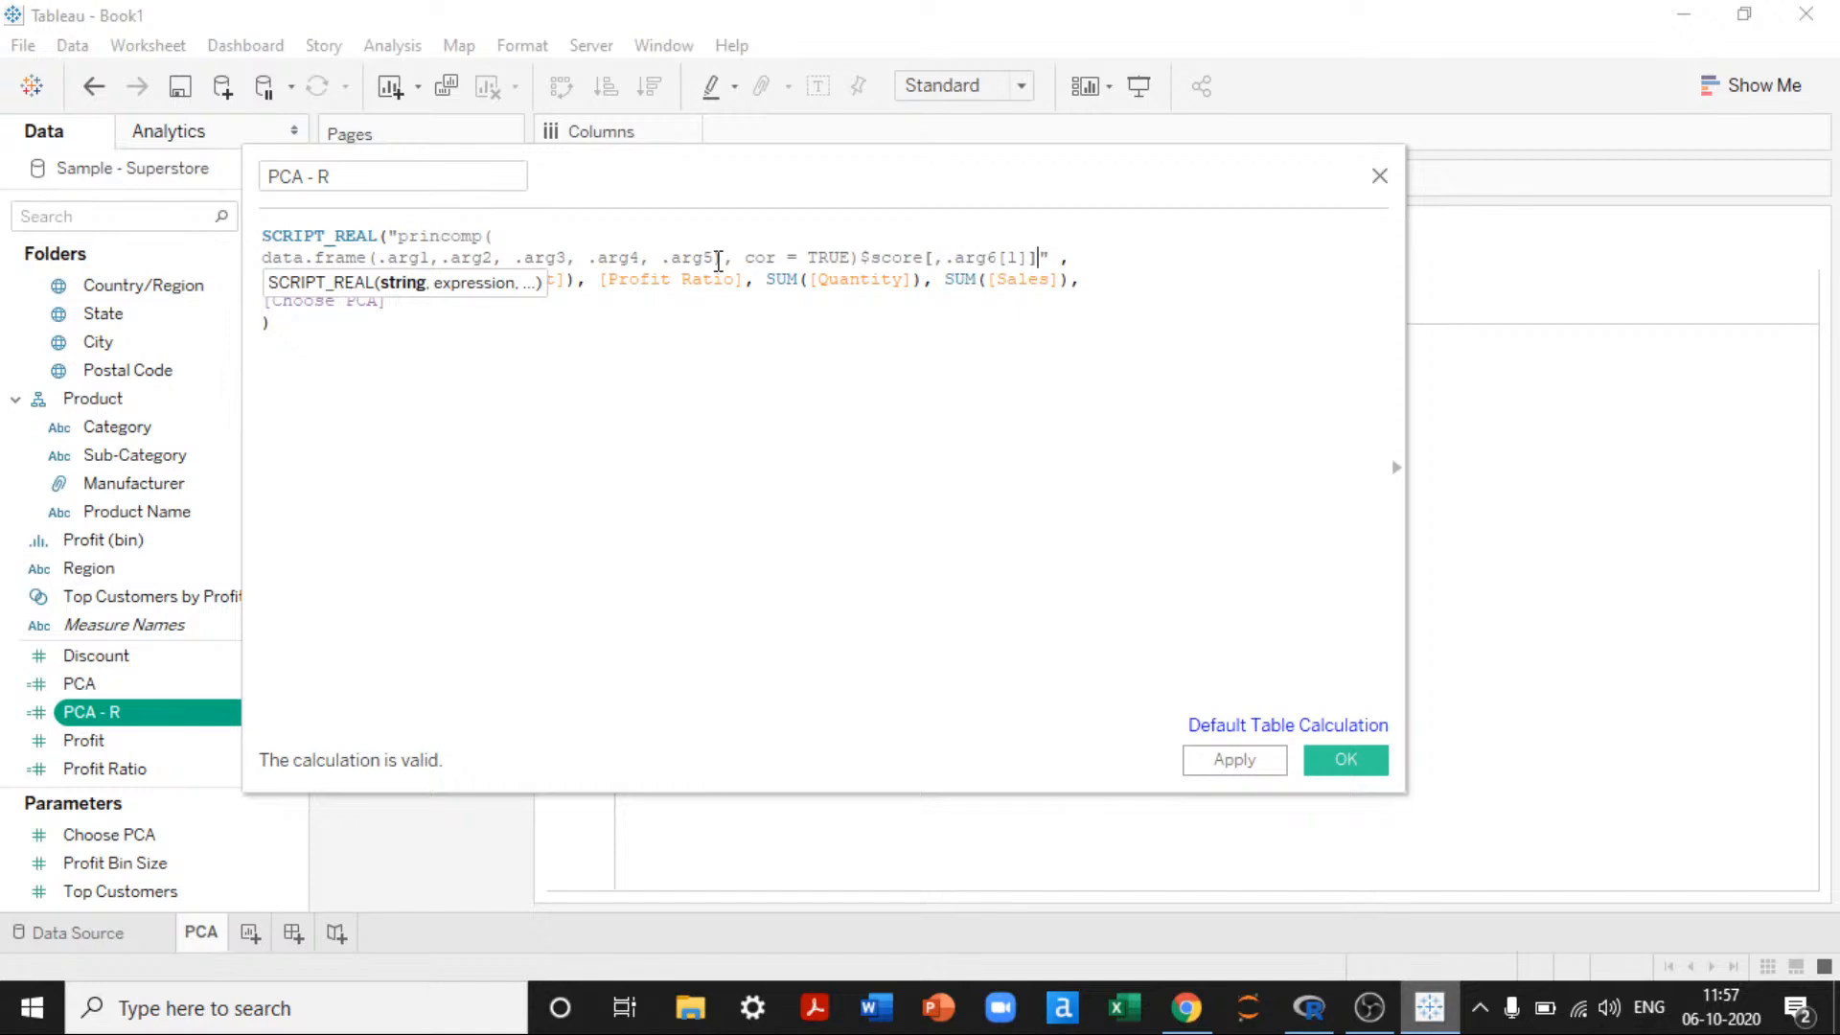
{"action": "key", "text": "Right"}
{"action": "key", "text": "Right"}
{"action": "key", "text": "Right"}
{"action": "key", "text": "Right"}
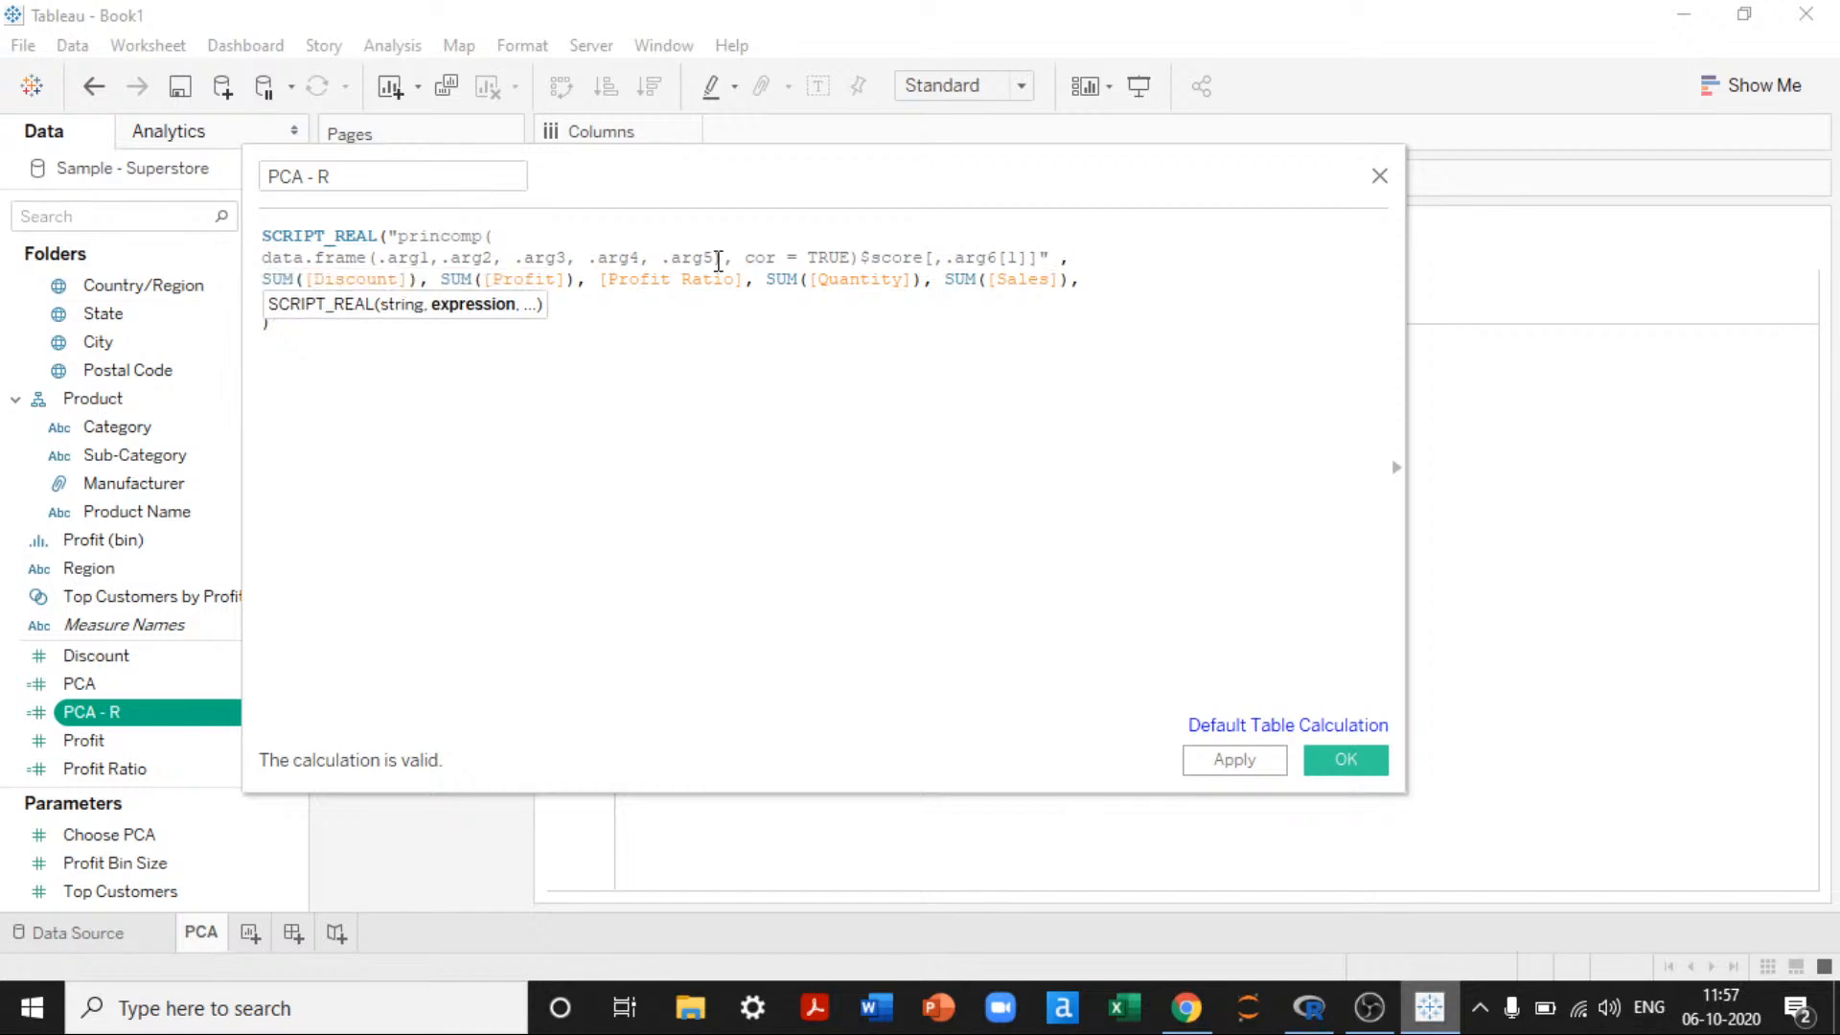
{"action": "left_click", "coordinate": [399, 365]}
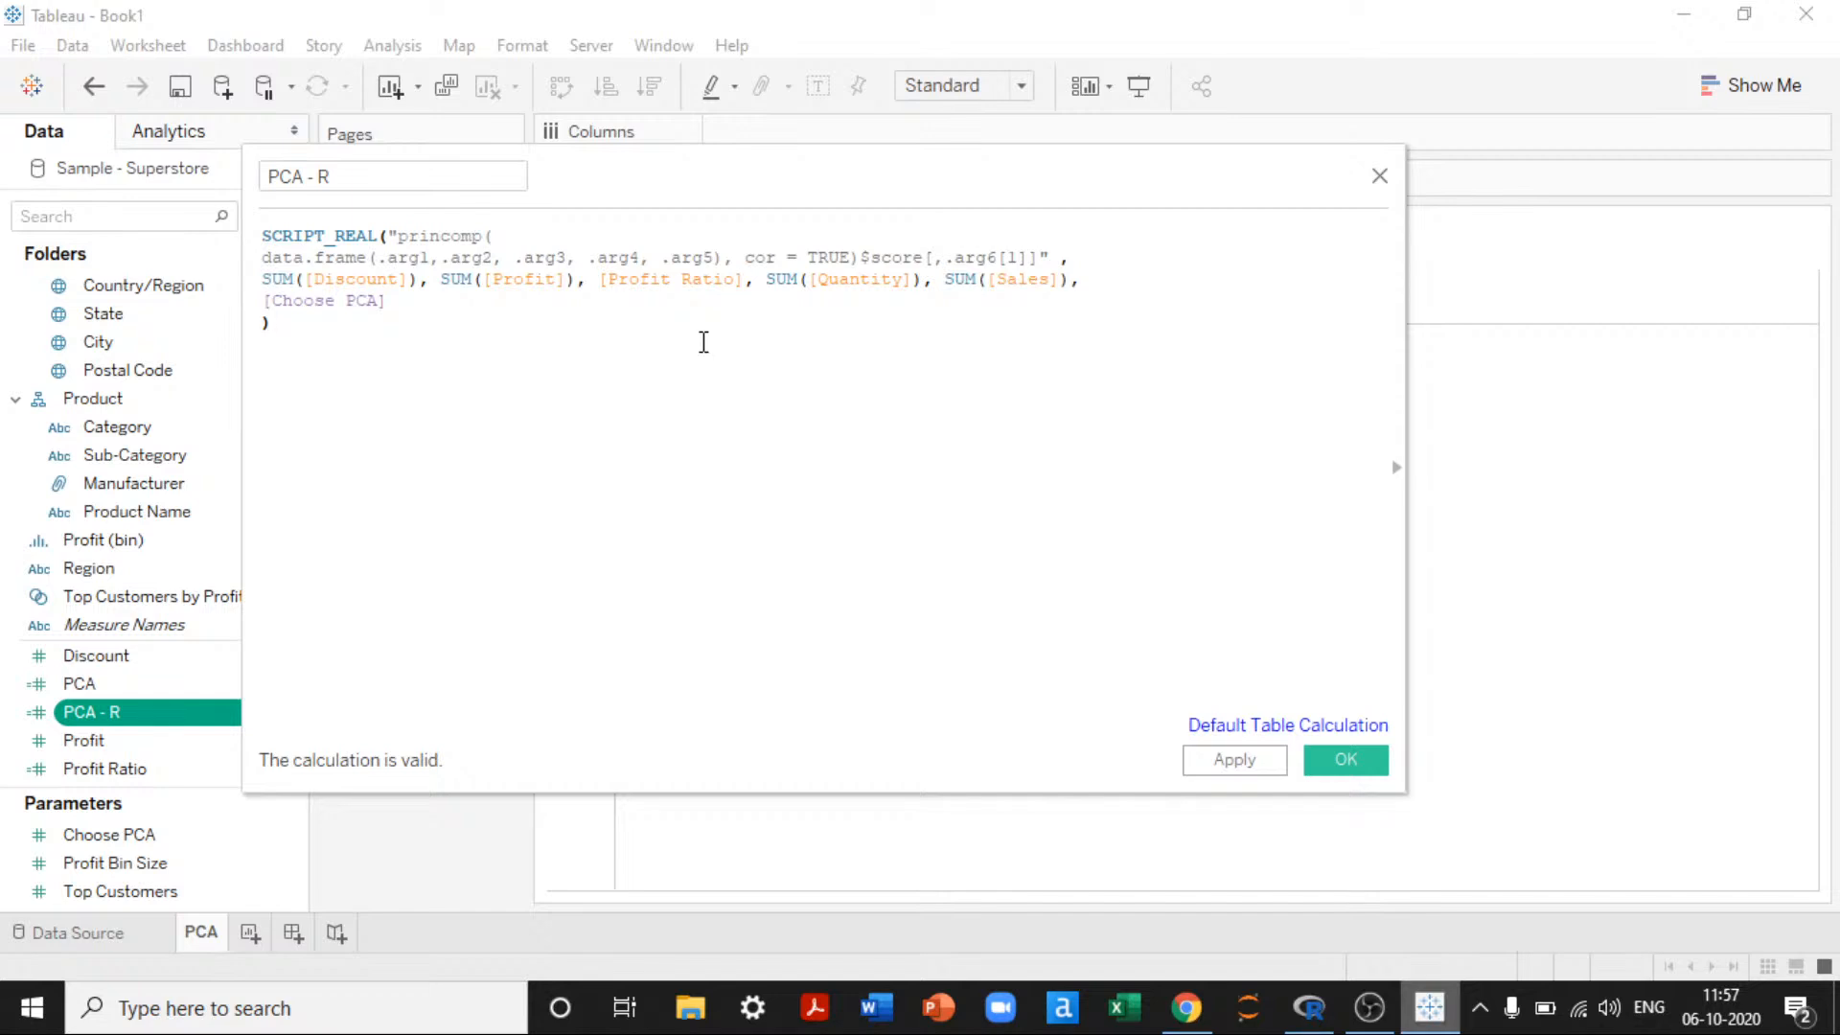
{"action": "left_click", "coordinate": [953, 257]}
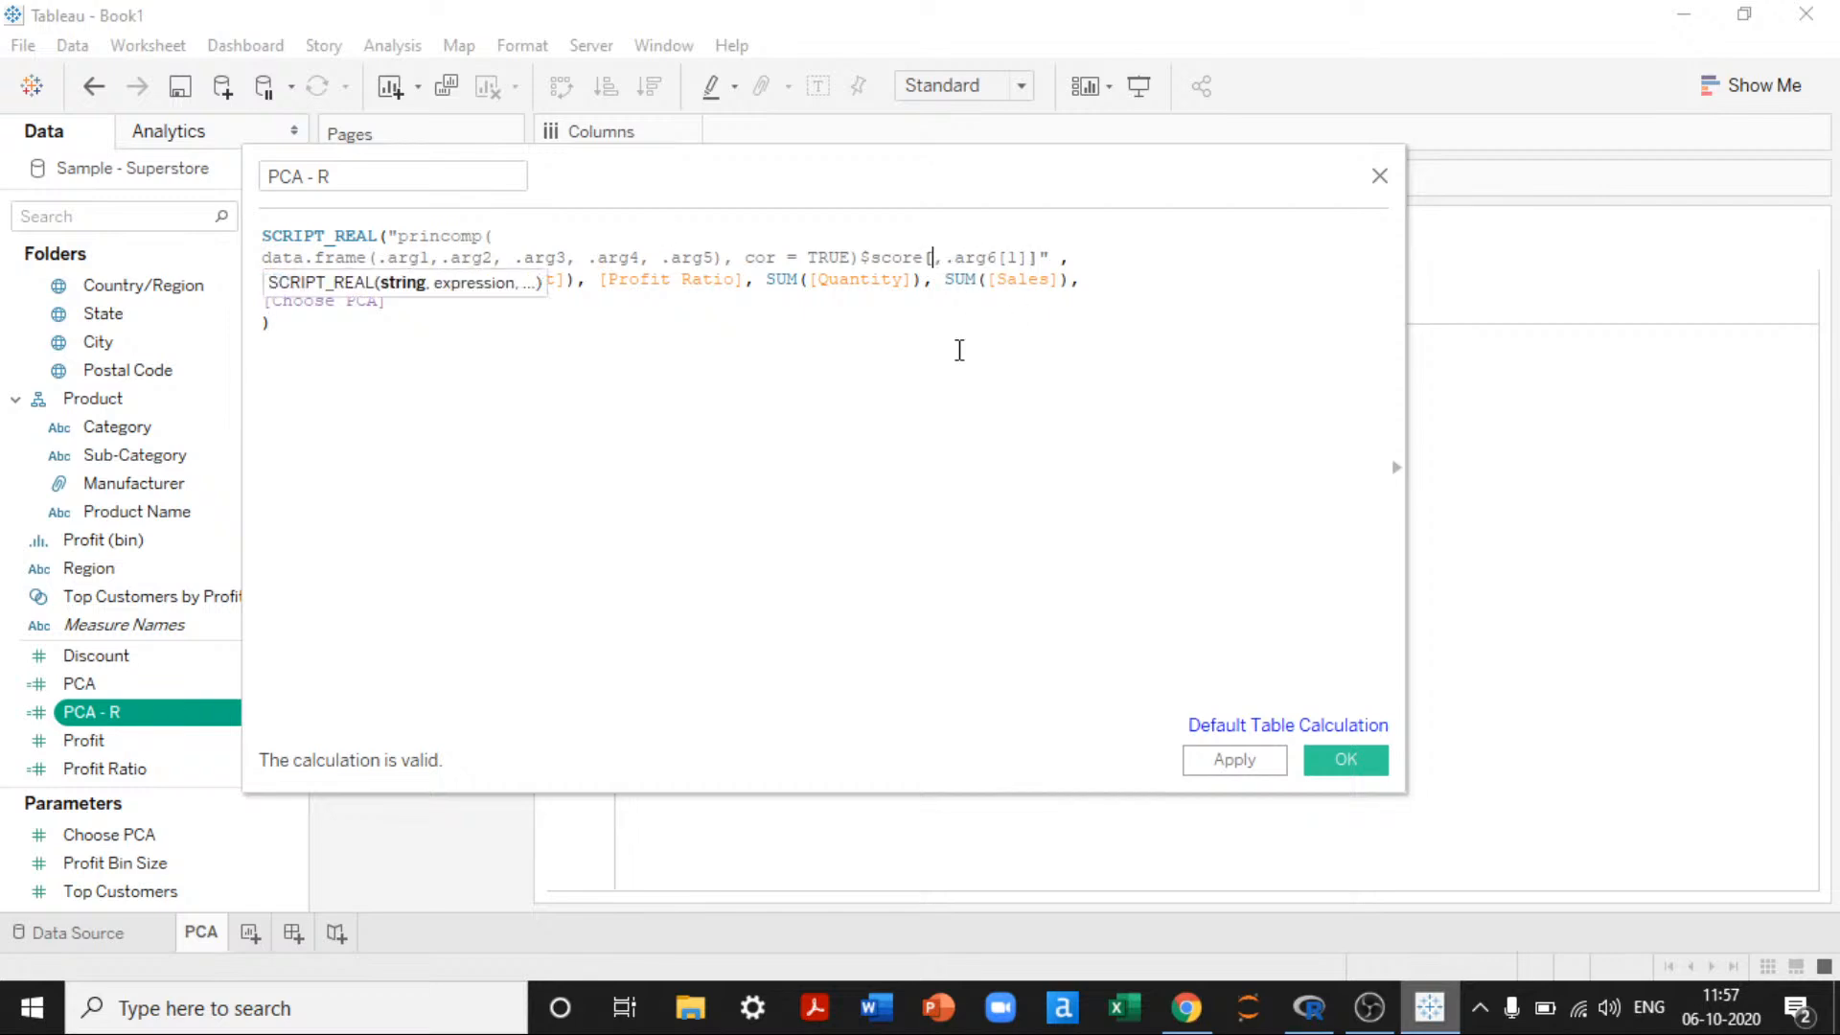
{"action": "left_click", "coordinate": [761, 370]}
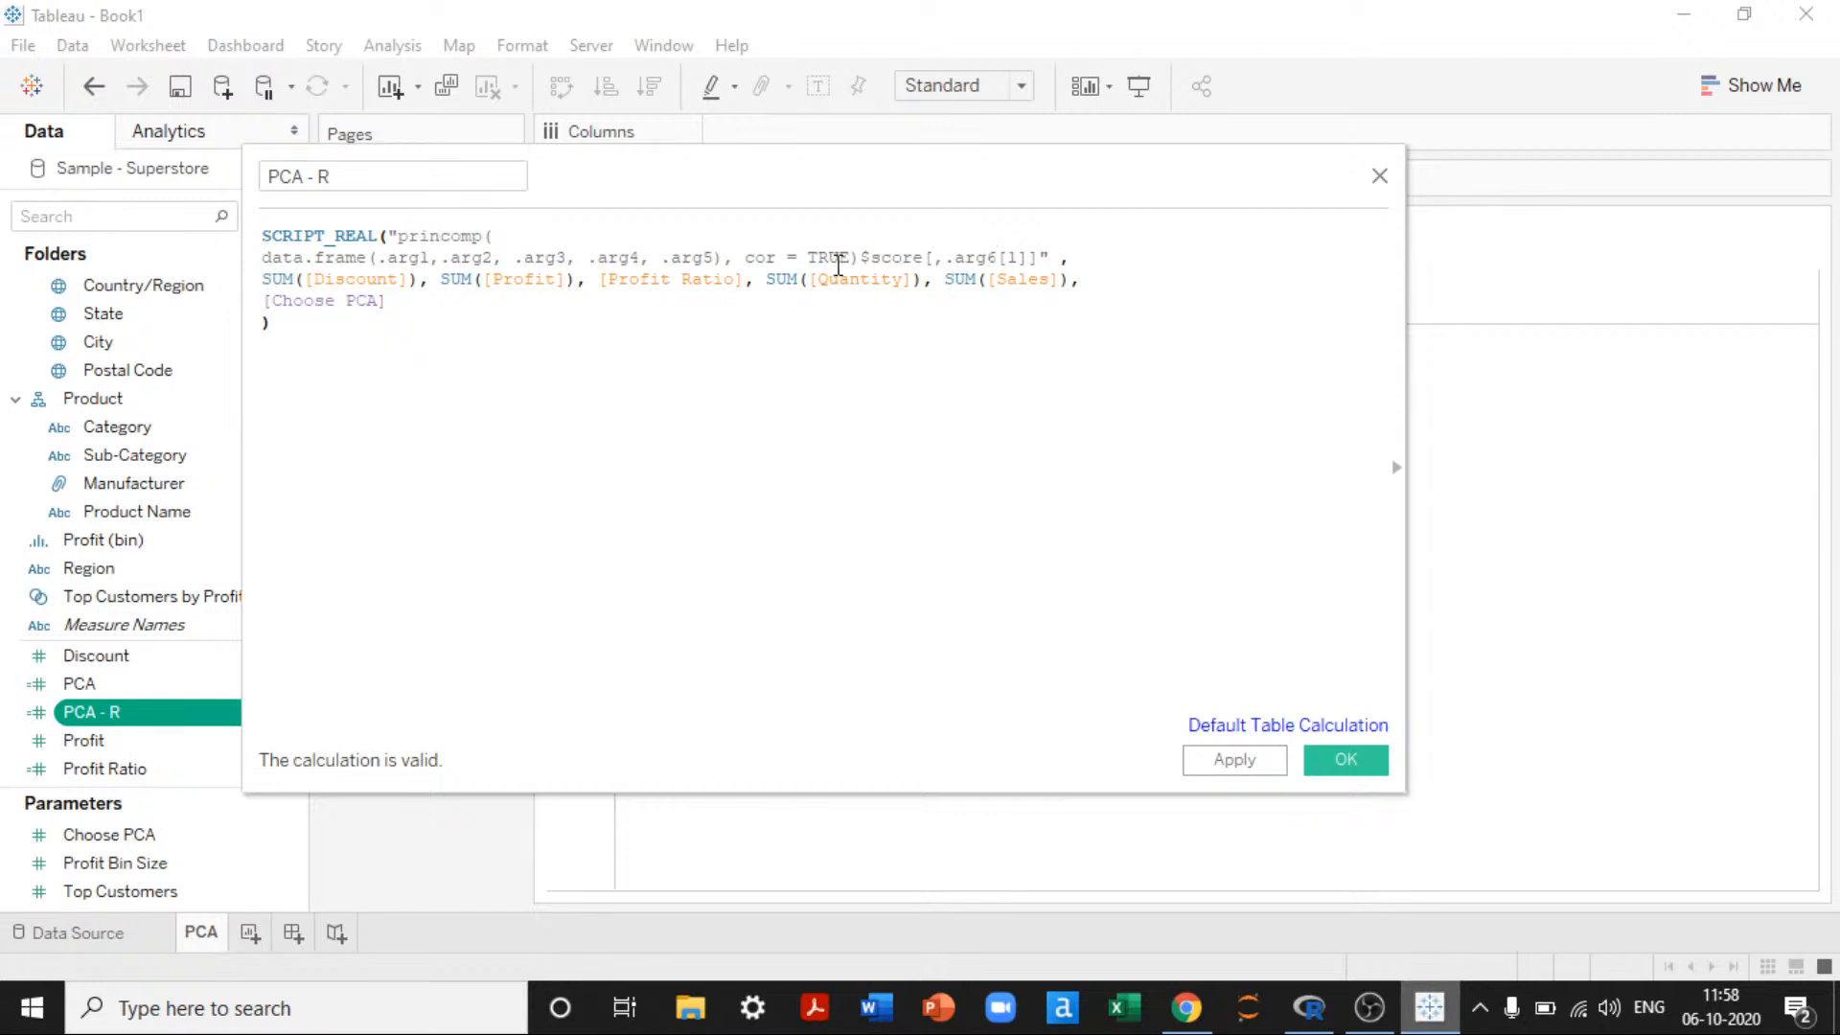
{"action": "left_click", "coordinate": [1255, 765]}
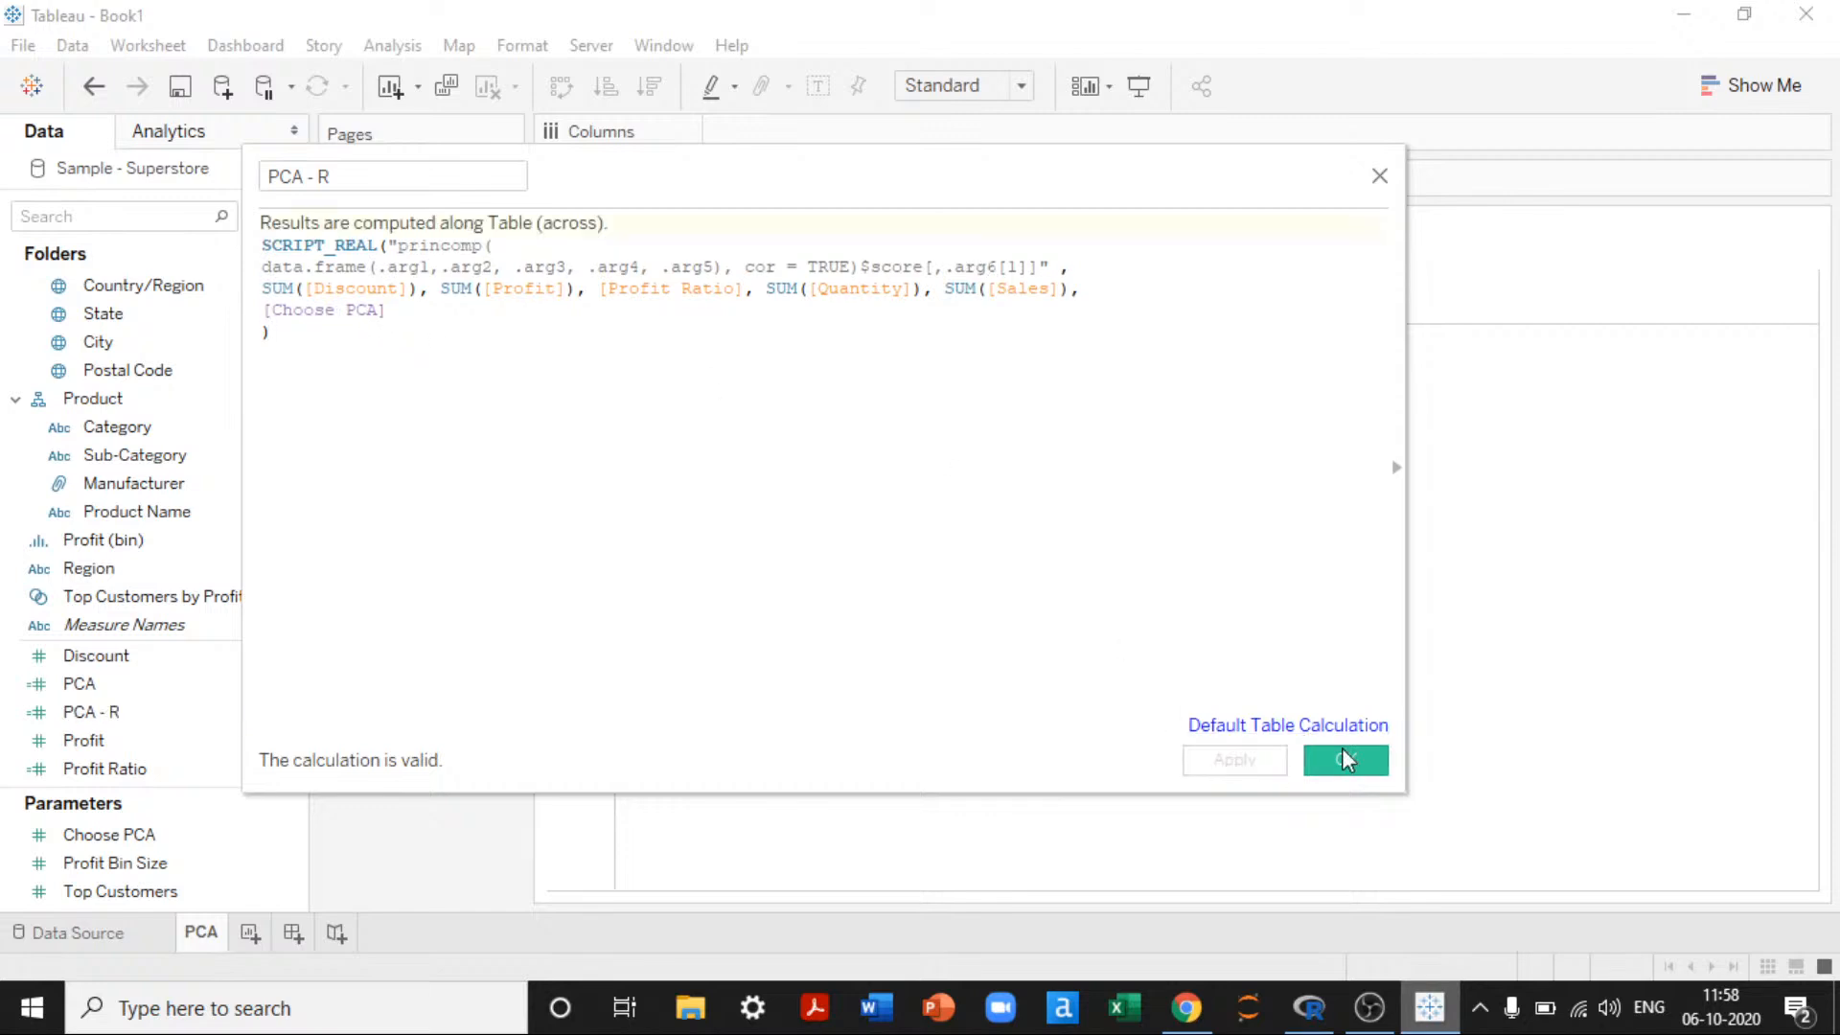
Step: Set the default table calculation of PCA - R to compute using Country/Region and save the calculated field
{"action": "left_click", "coordinate": [1314, 728]}
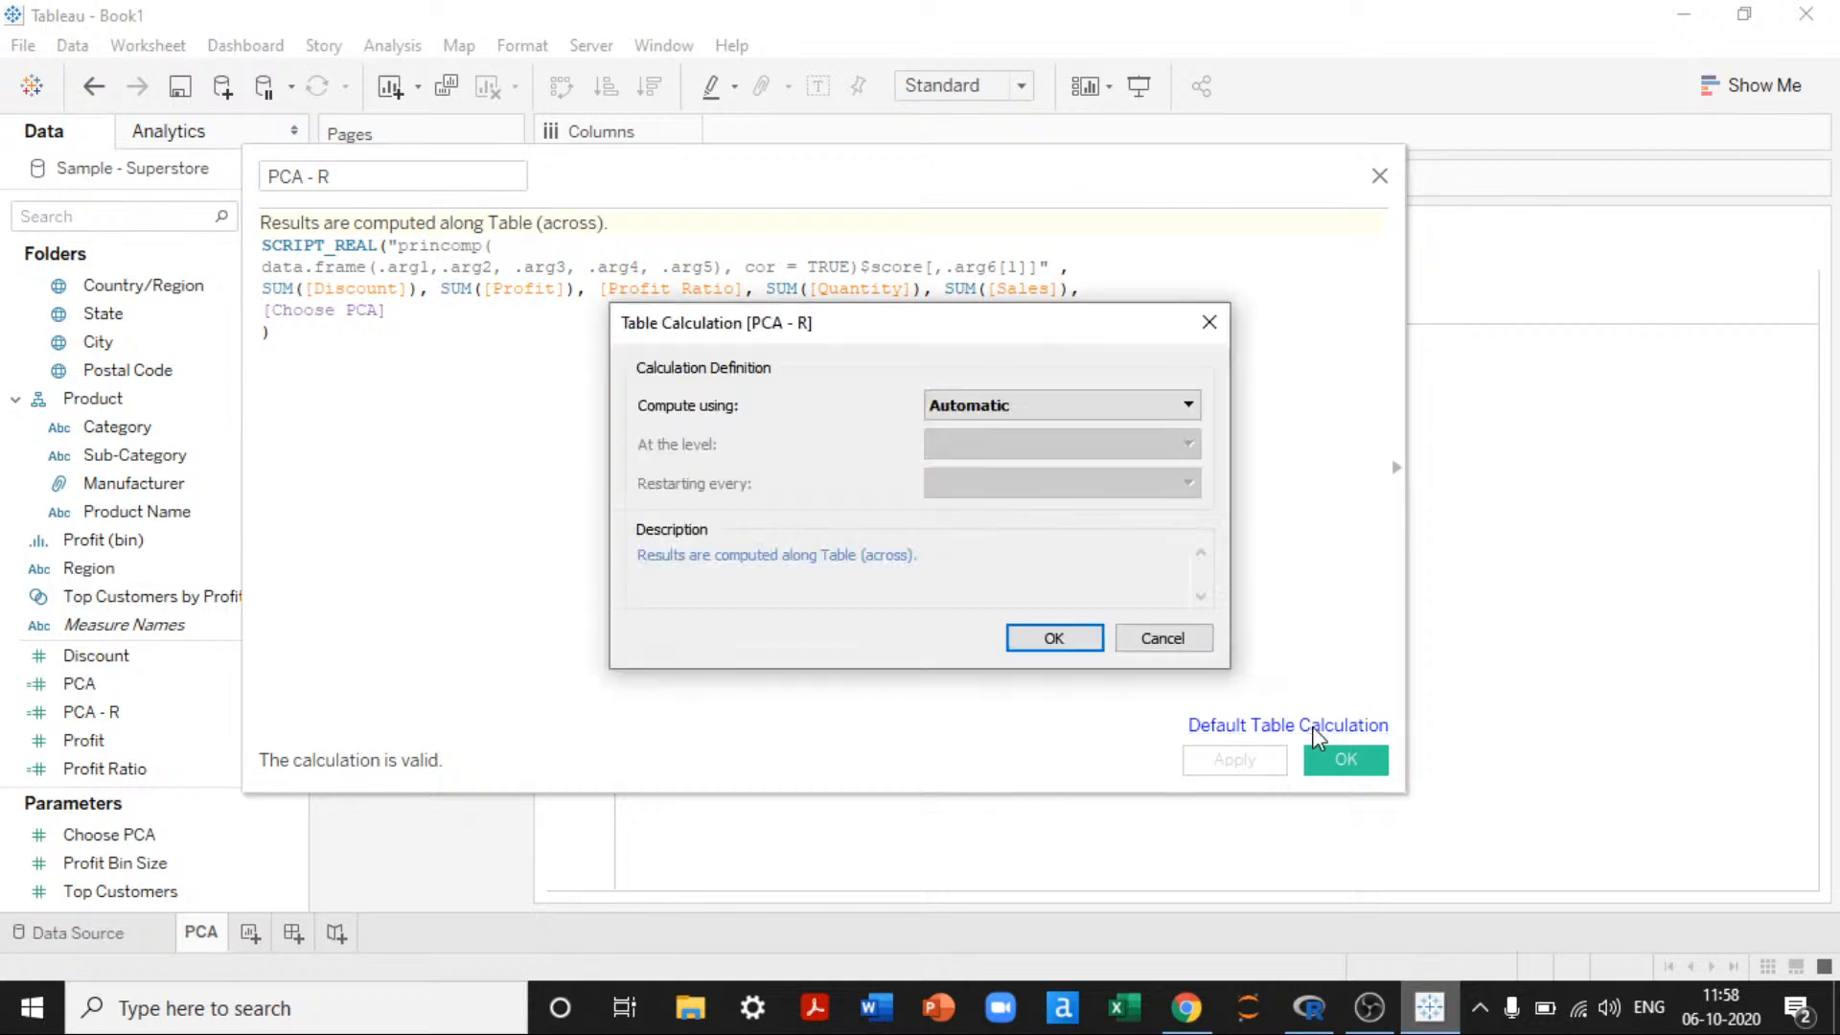
{"action": "left_click", "coordinate": [1062, 403]}
{"action": "left_click", "coordinate": [977, 482]}
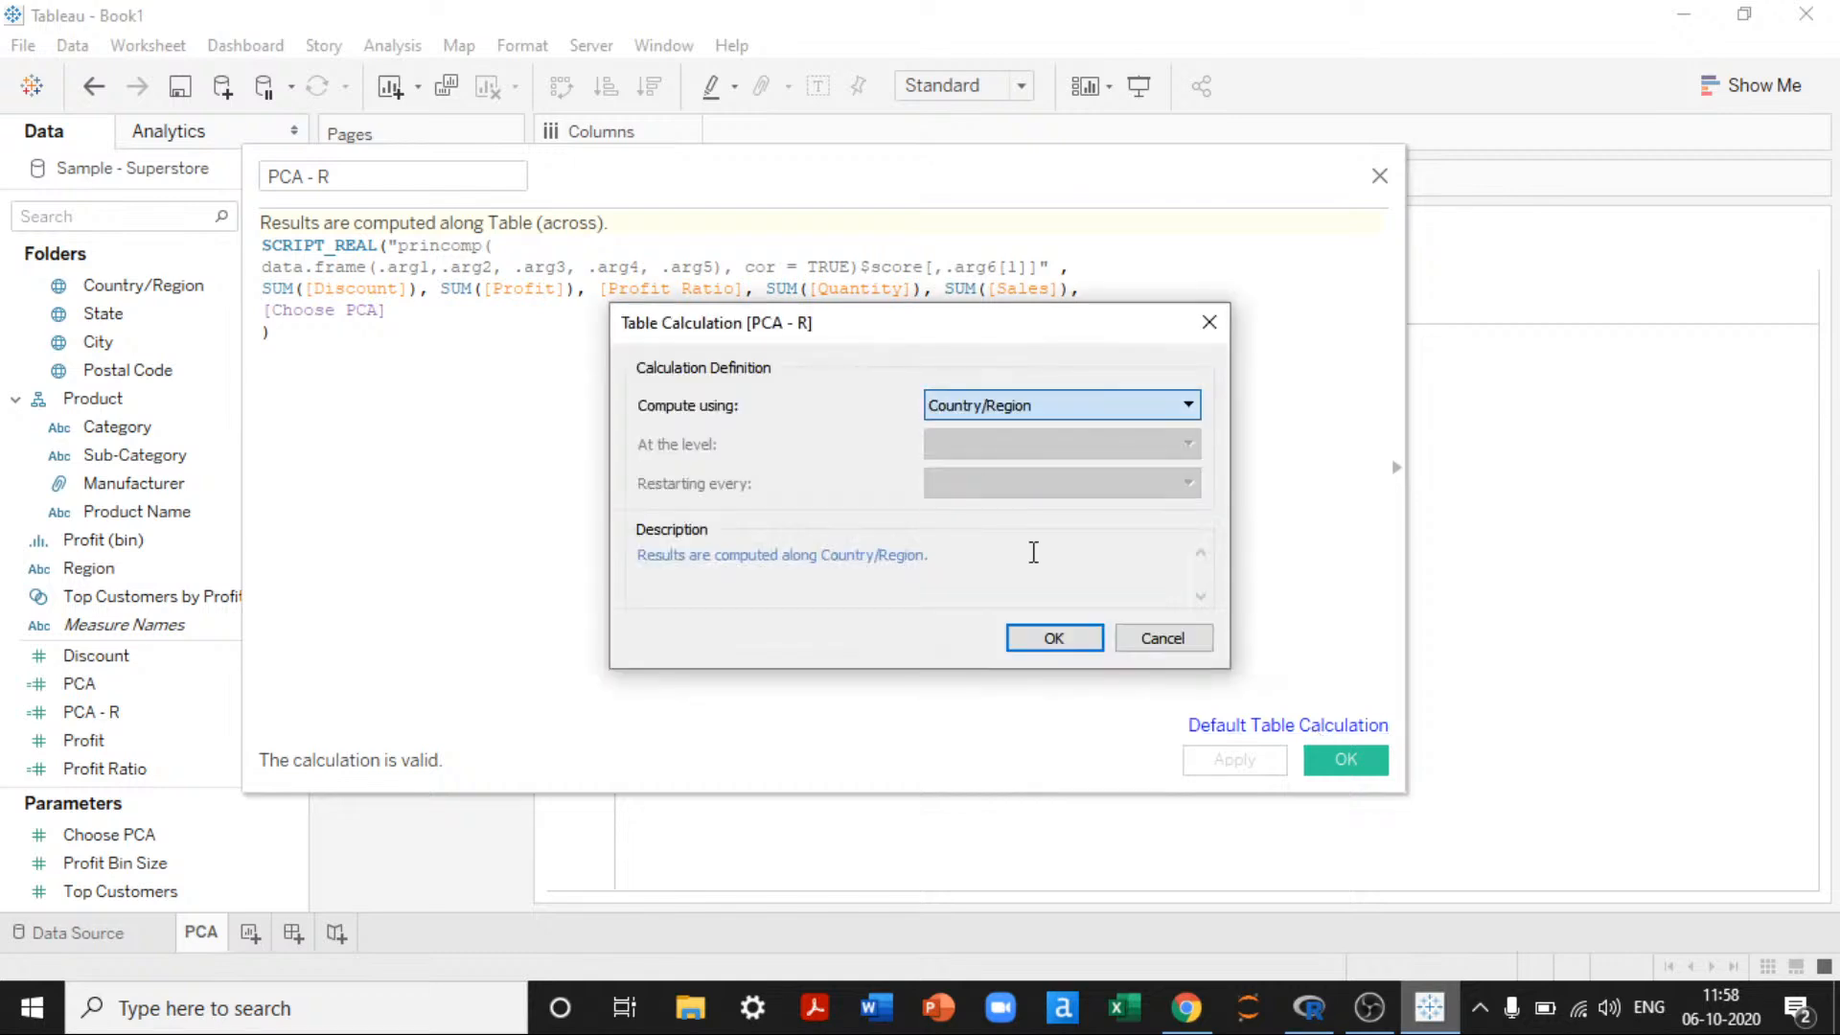
{"action": "left_click", "coordinate": [1053, 639]}
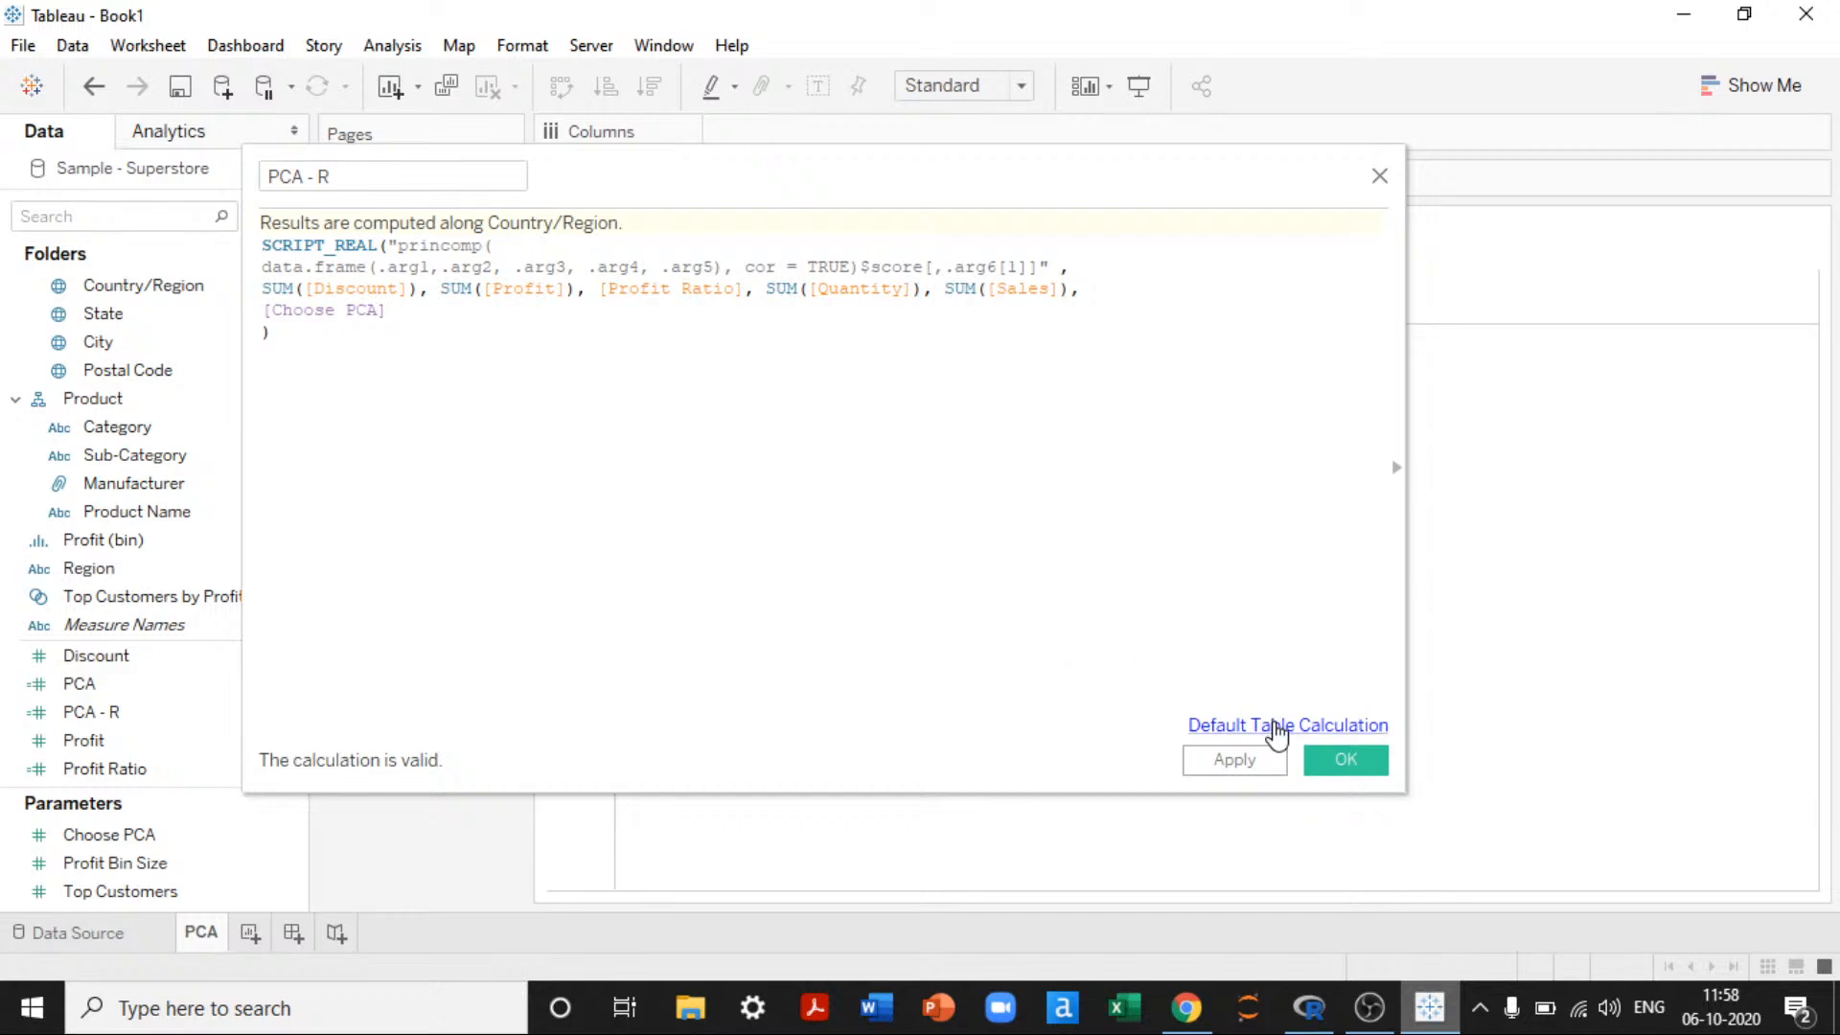
{"action": "left_click", "coordinate": [1274, 760]}
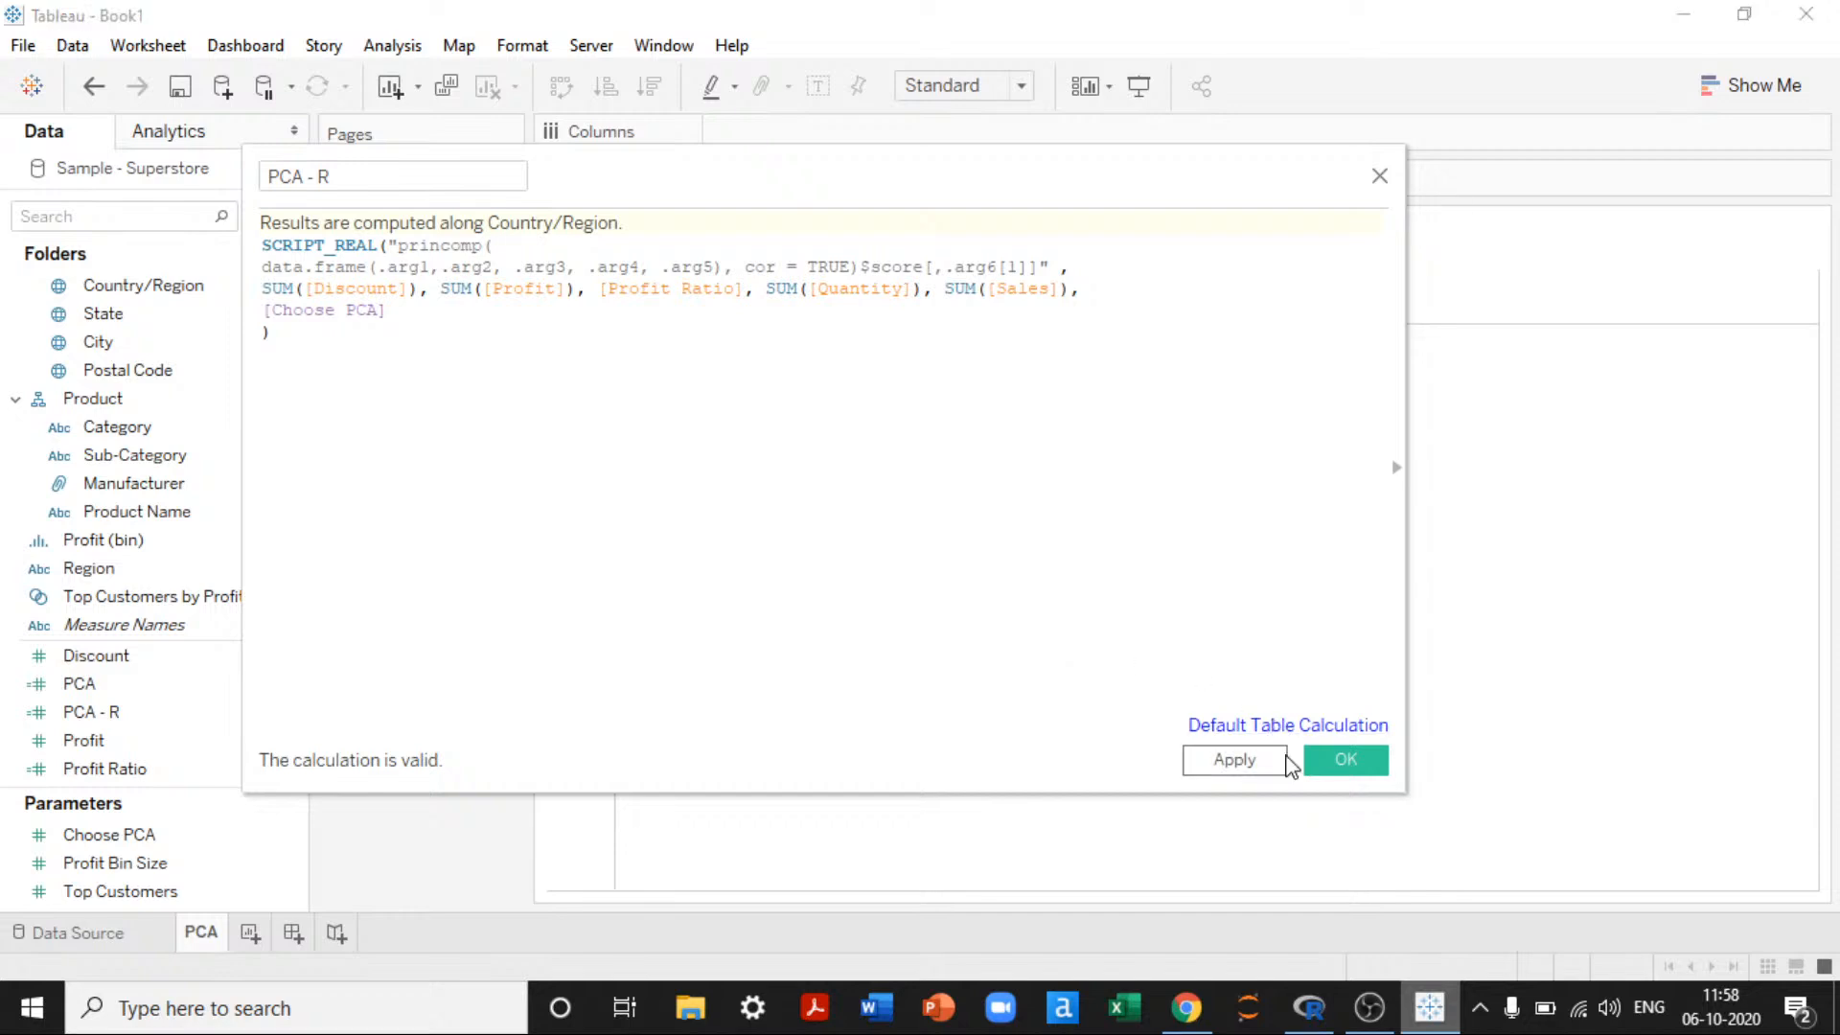
{"action": "left_click", "coordinate": [1343, 760]}
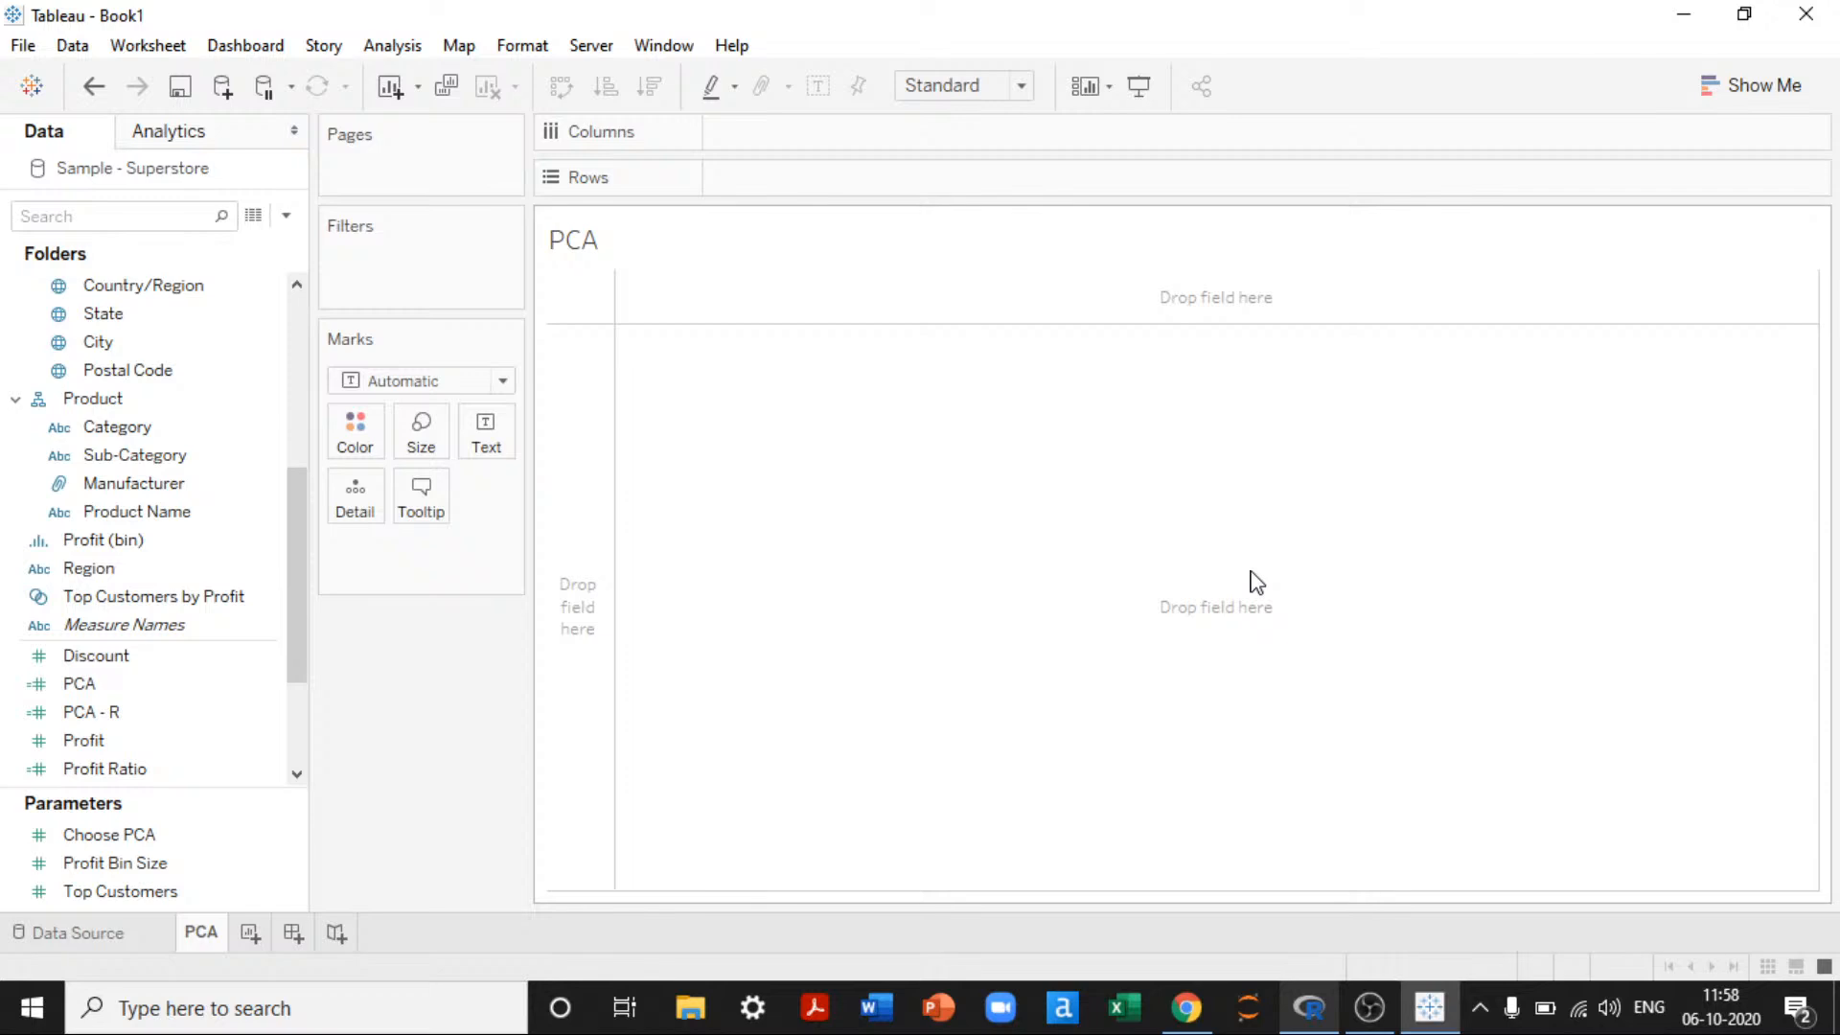
Step: Switch to the R console and run install.packages('Rserve')
{"action": "left_click", "coordinate": [1679, 17]}
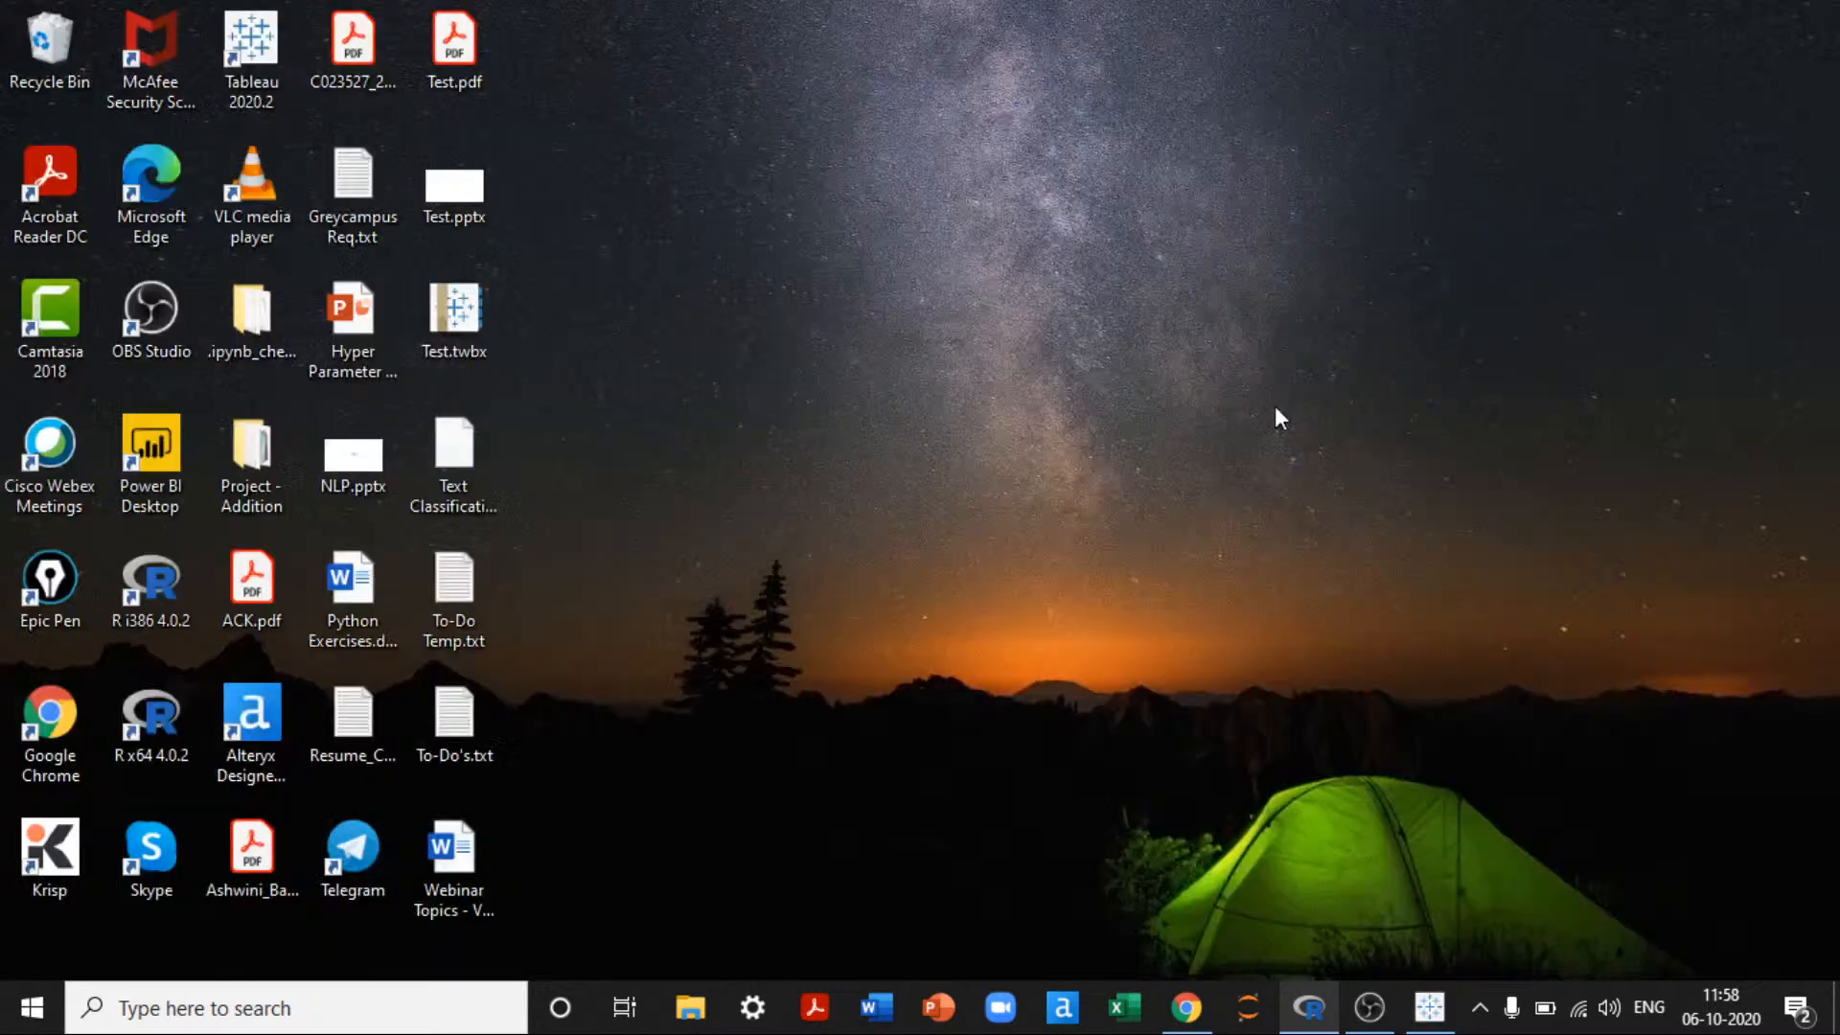
{"action": "left_click", "coordinate": [1312, 986]}
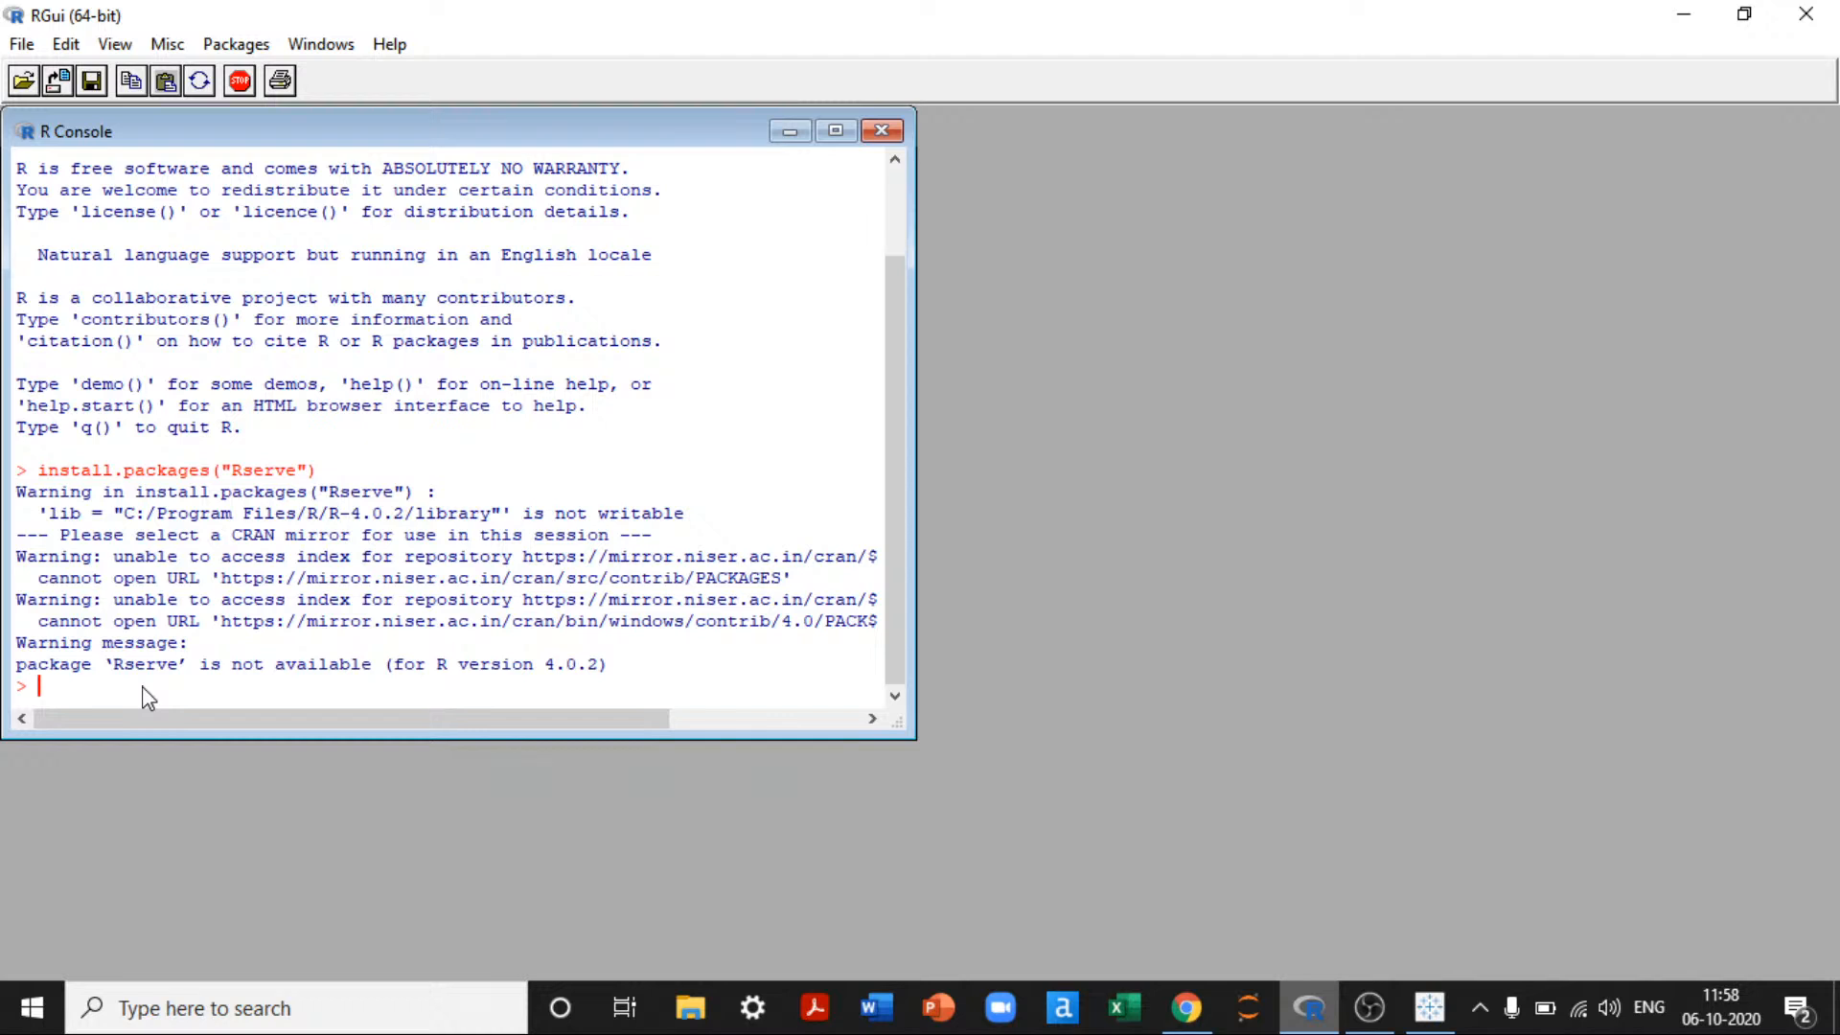
{"action": "type", "text": "install.packages('Rserve'"}
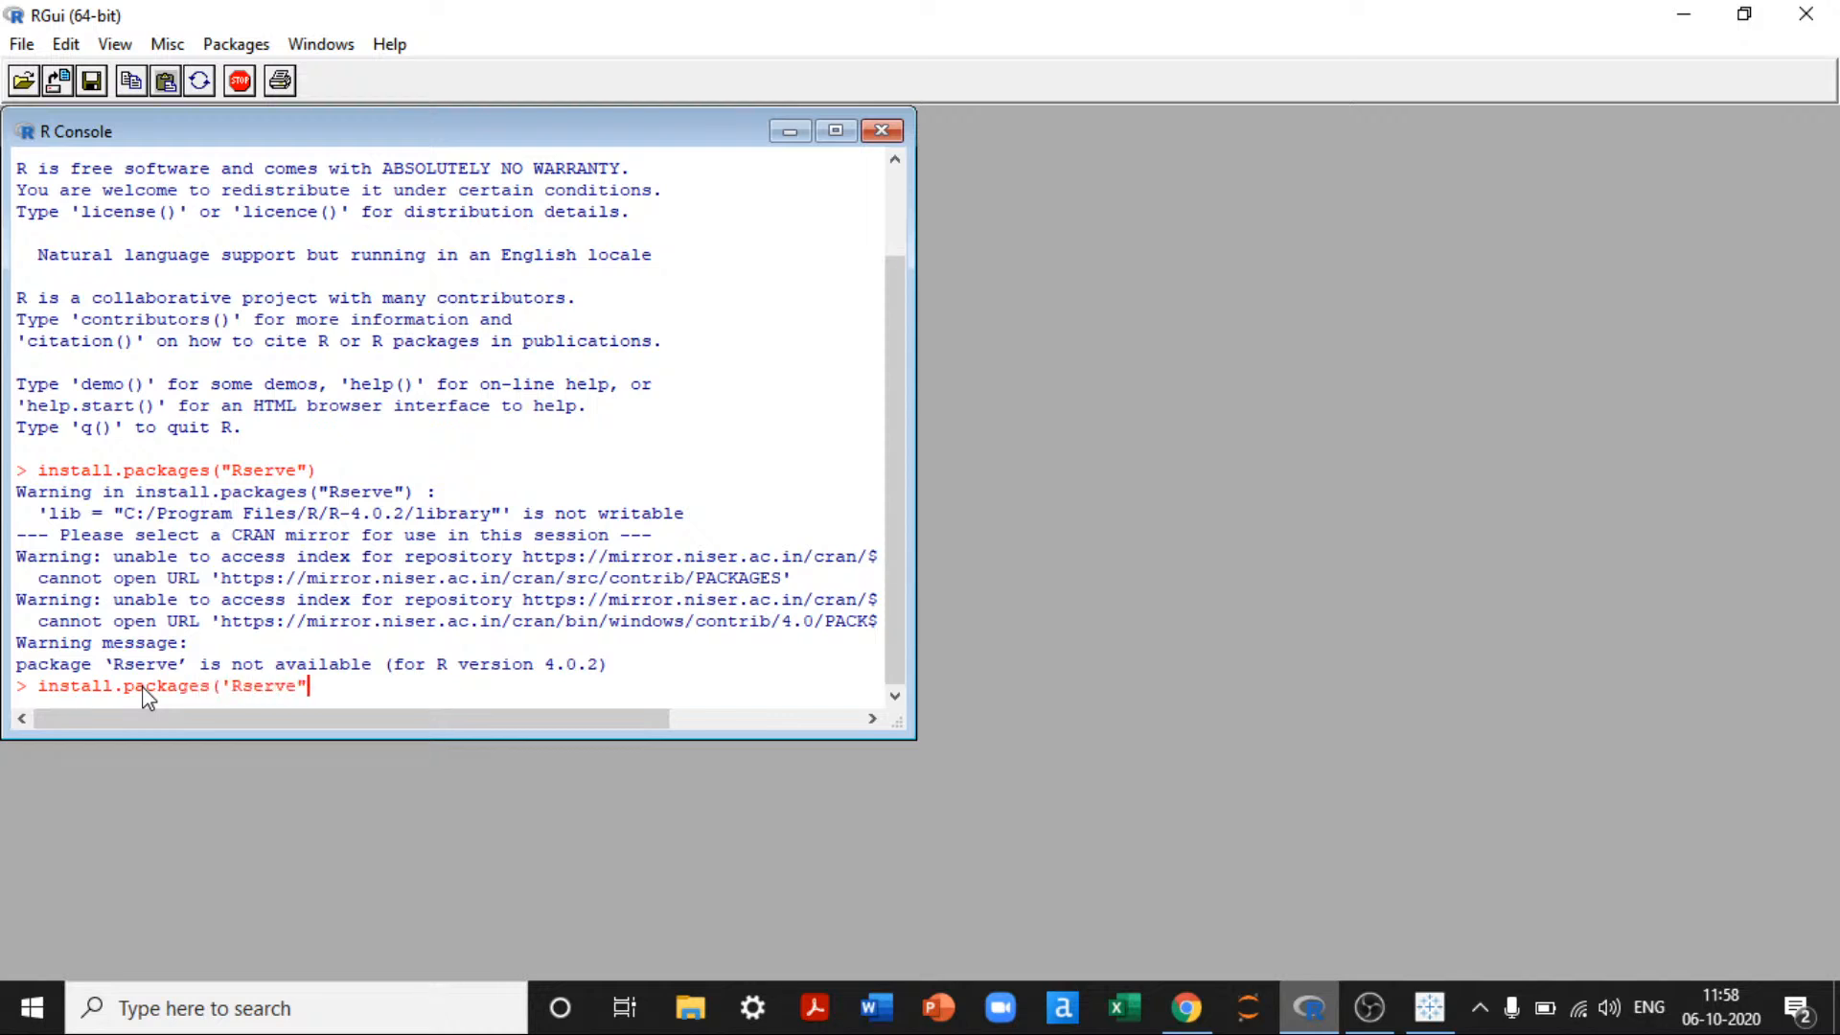
{"action": "type", "text": ")"}
{"action": "key", "text": "Return"}
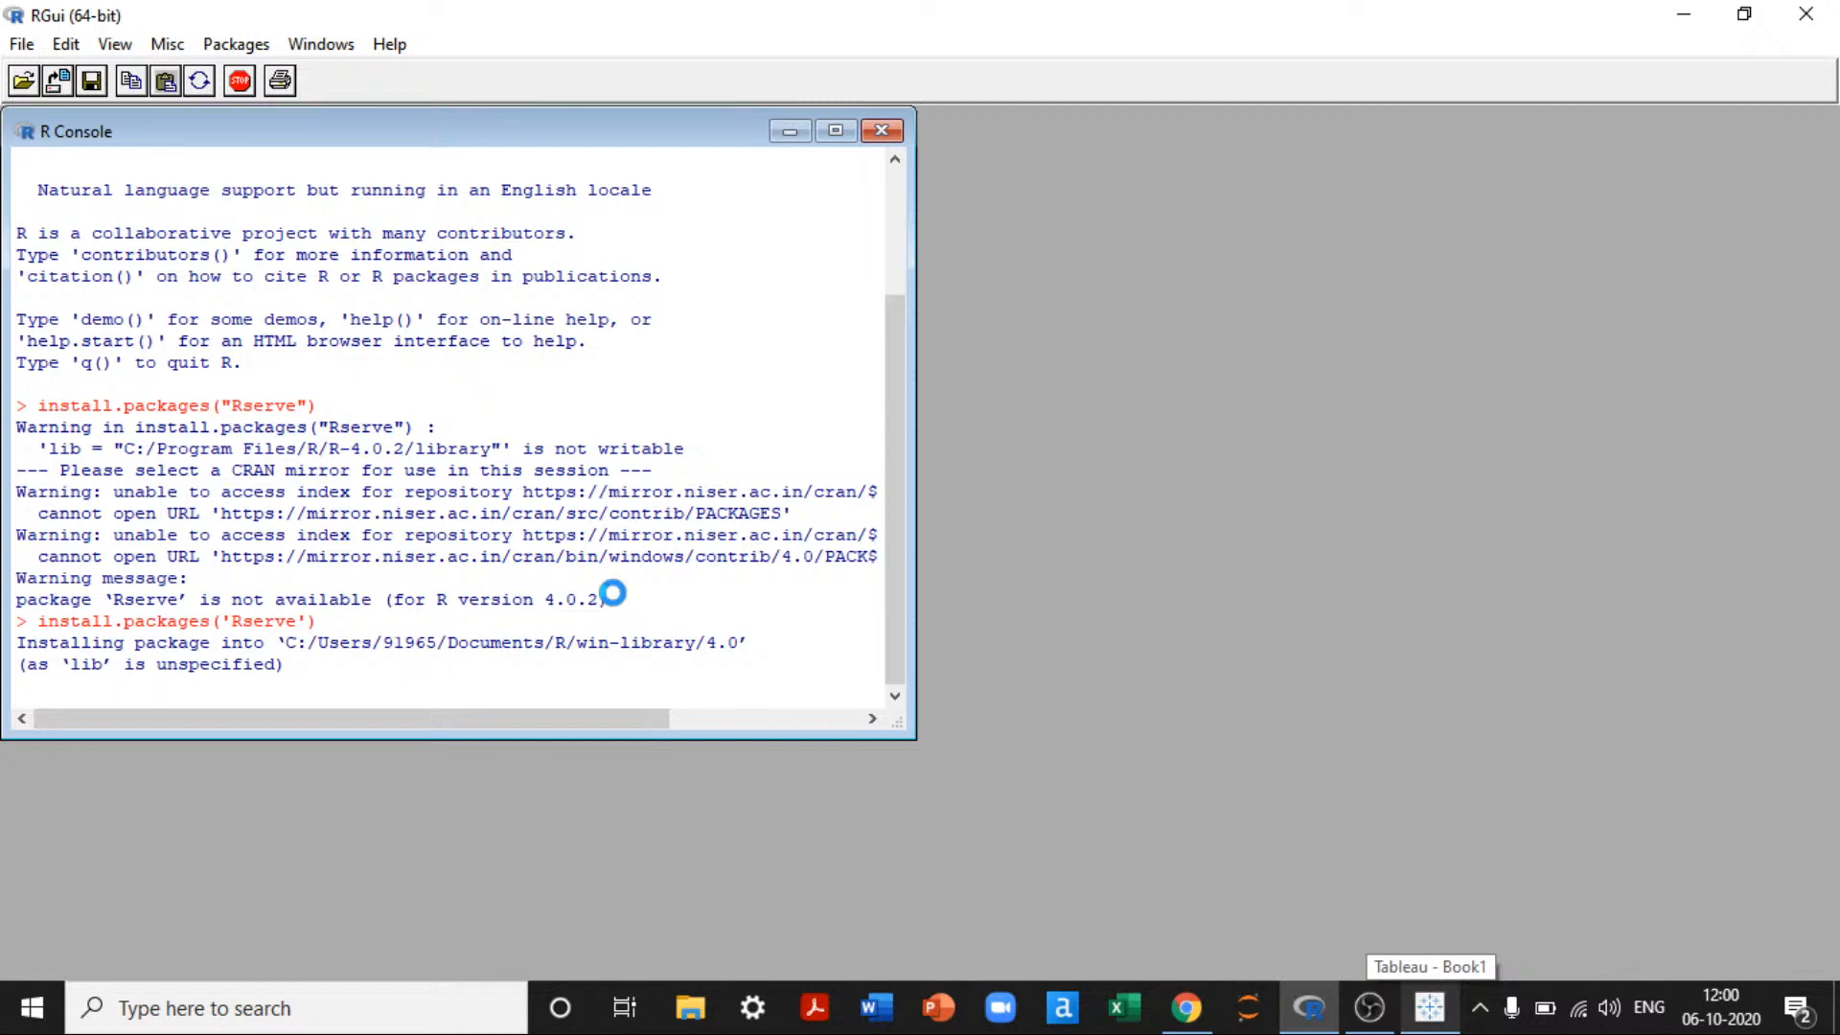
Step: Check the Rserve installation in RGui, return to the PCA worksheet in Tableau and view the start of its field list
{"action": "key", "text": "super+d"}
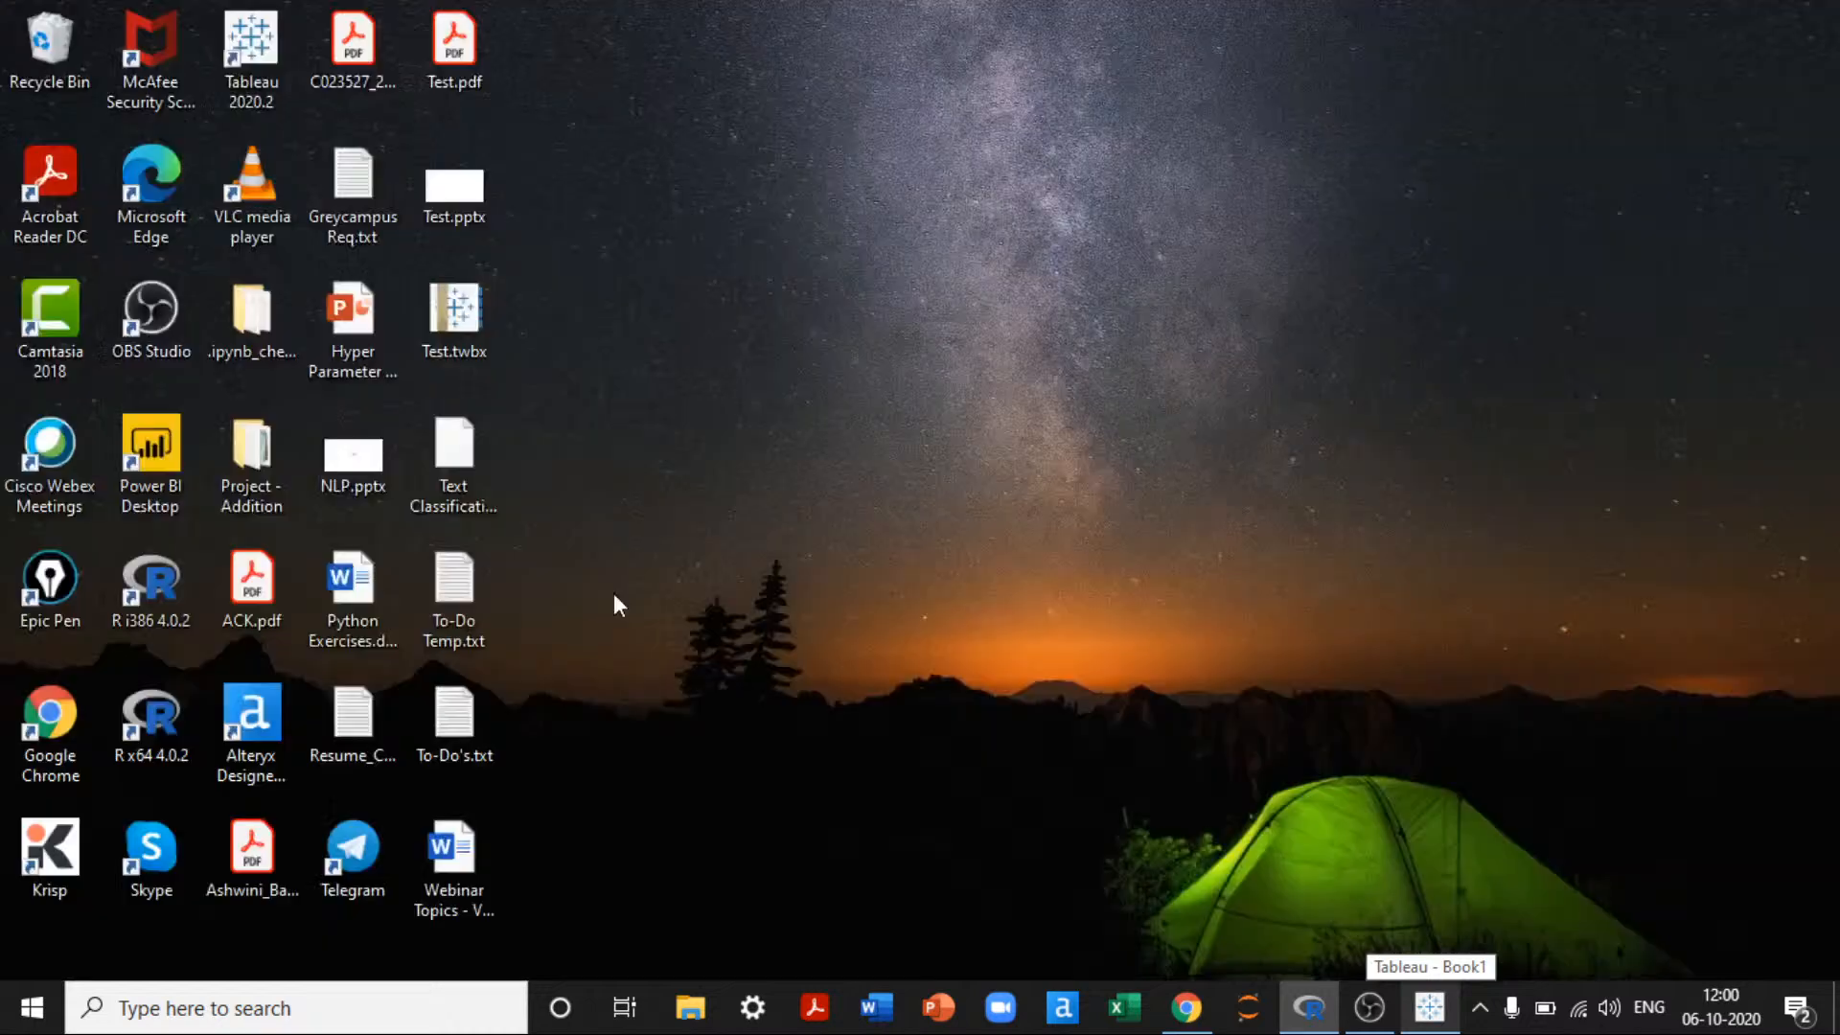
{"action": "left_click", "coordinate": [1427, 1010]}
{"action": "left_click", "coordinate": [1308, 1008]}
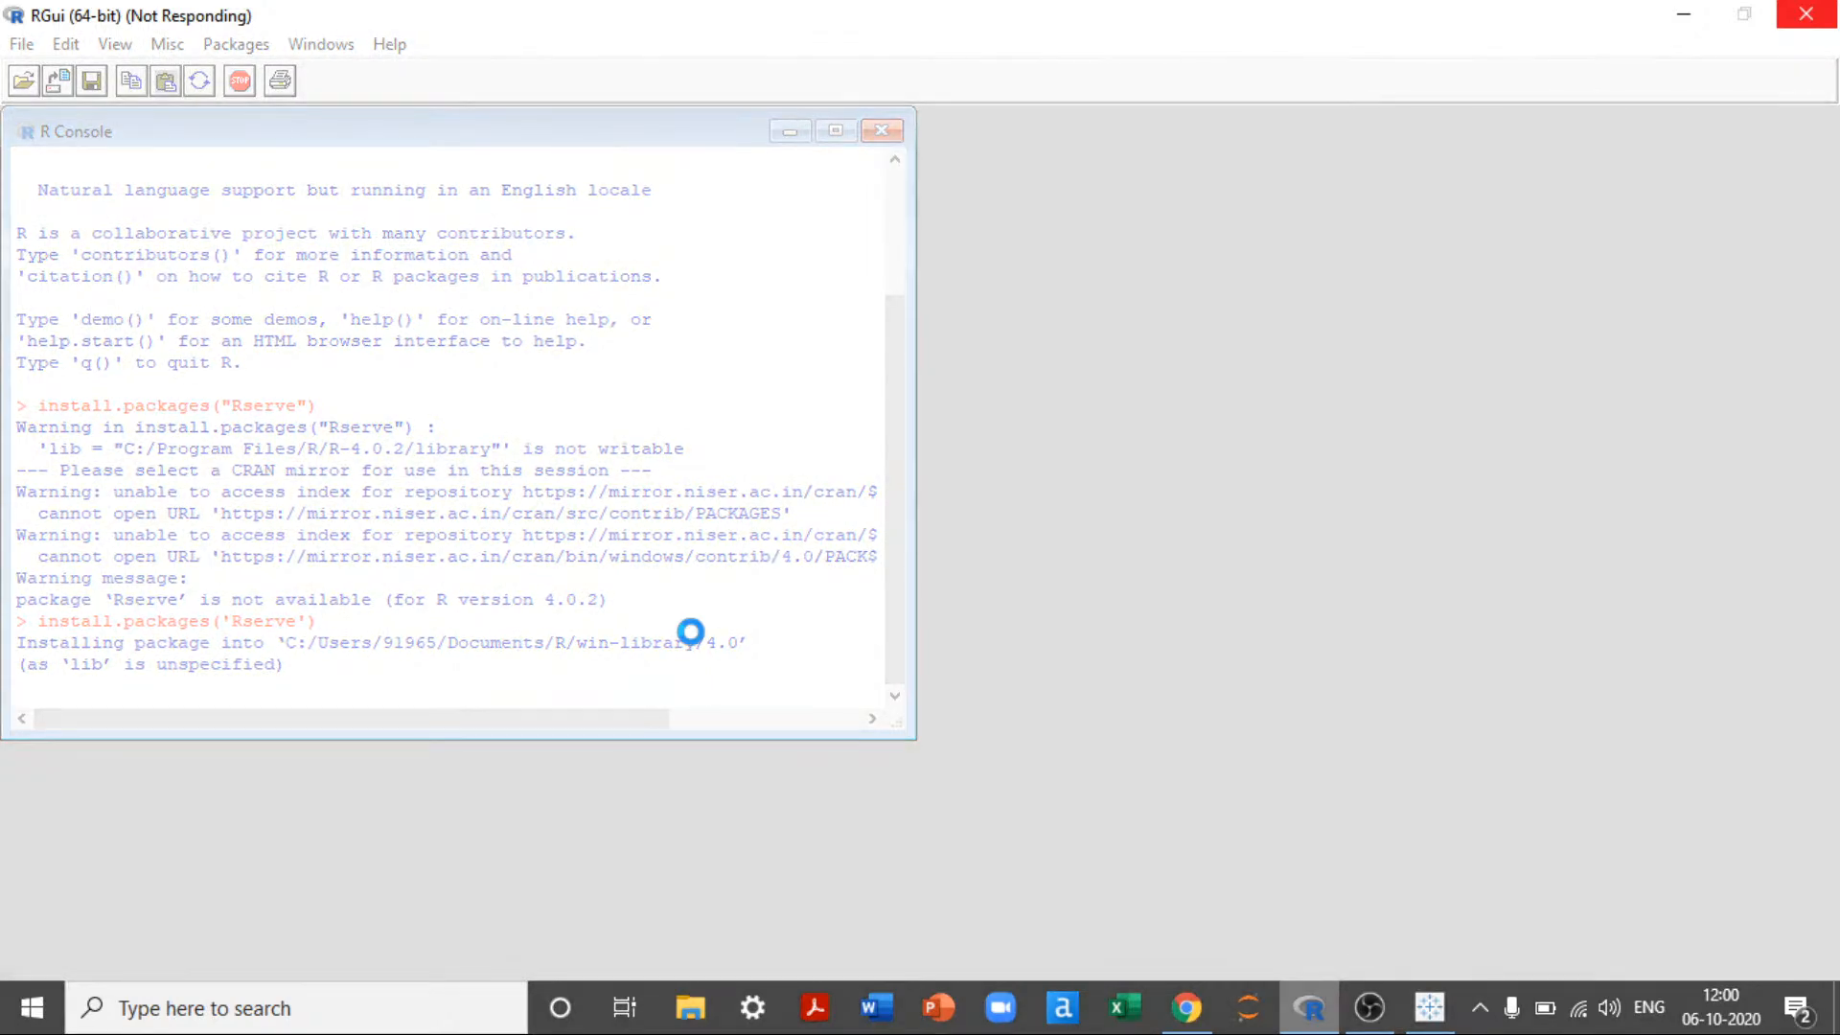
{"action": "left_click", "coordinate": [1424, 1024]}
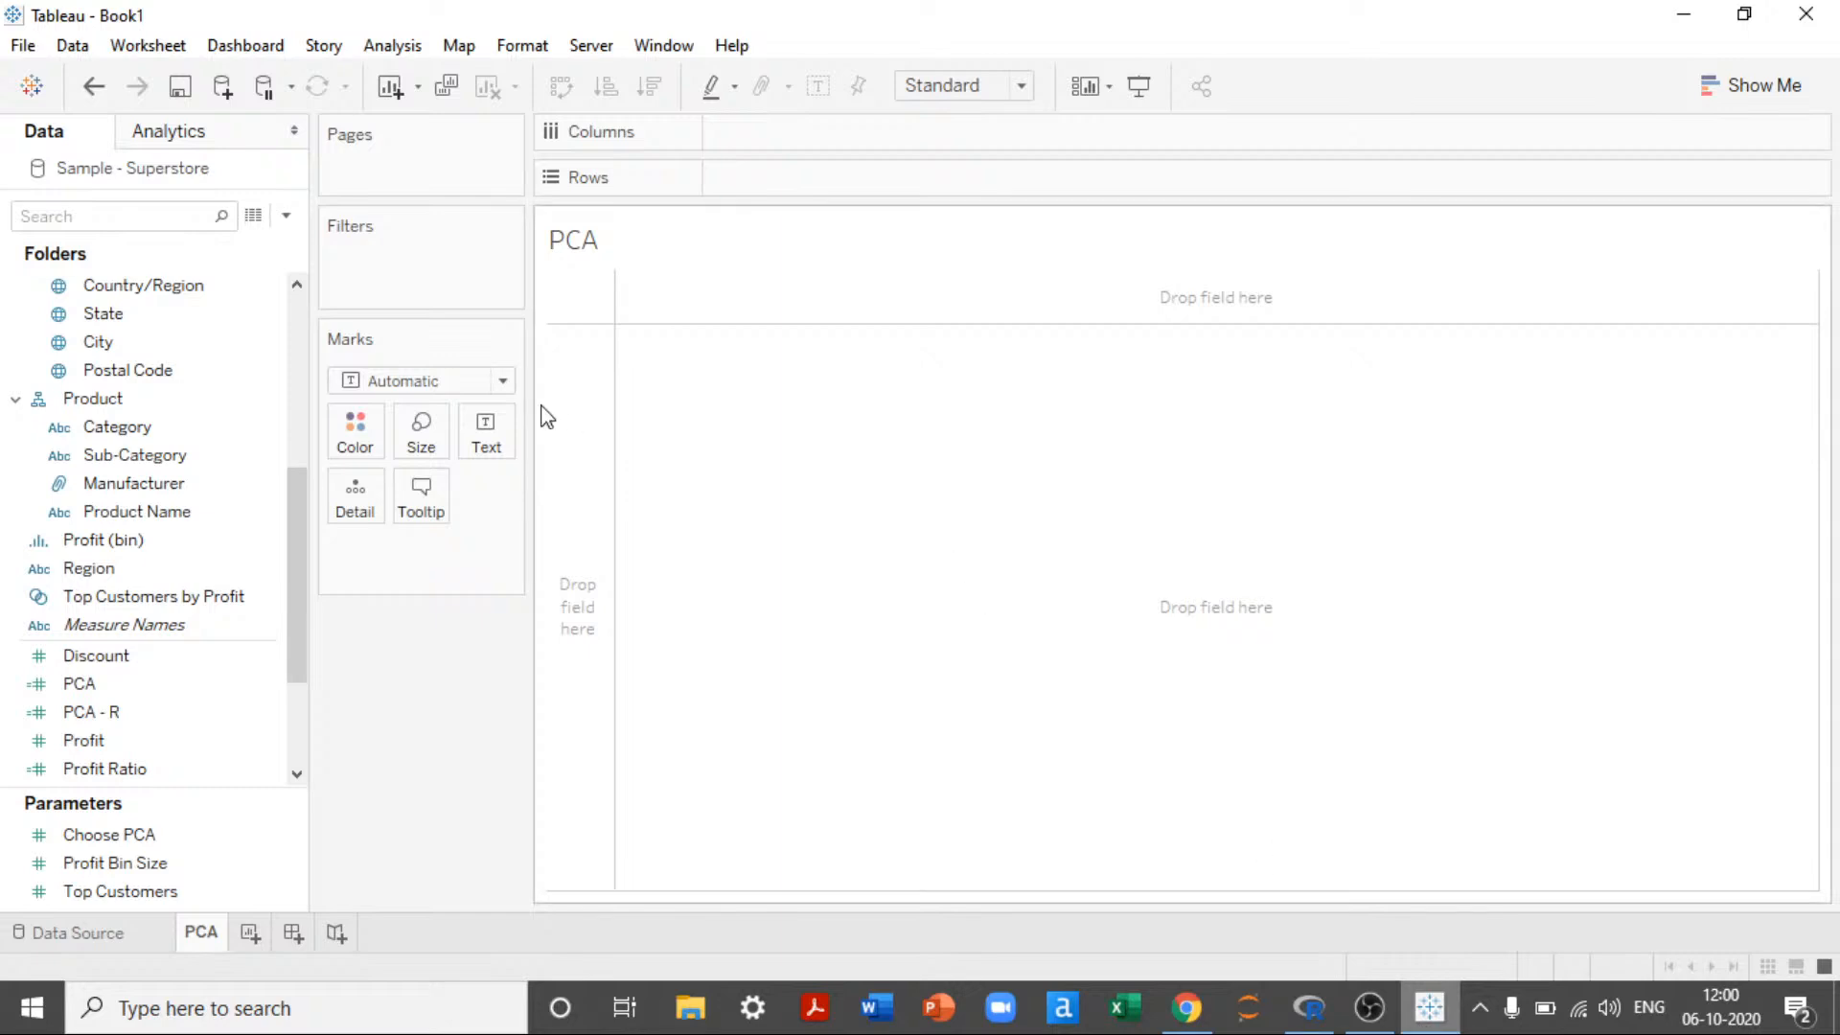
{"action": "left_click", "coordinate": [300, 406]}
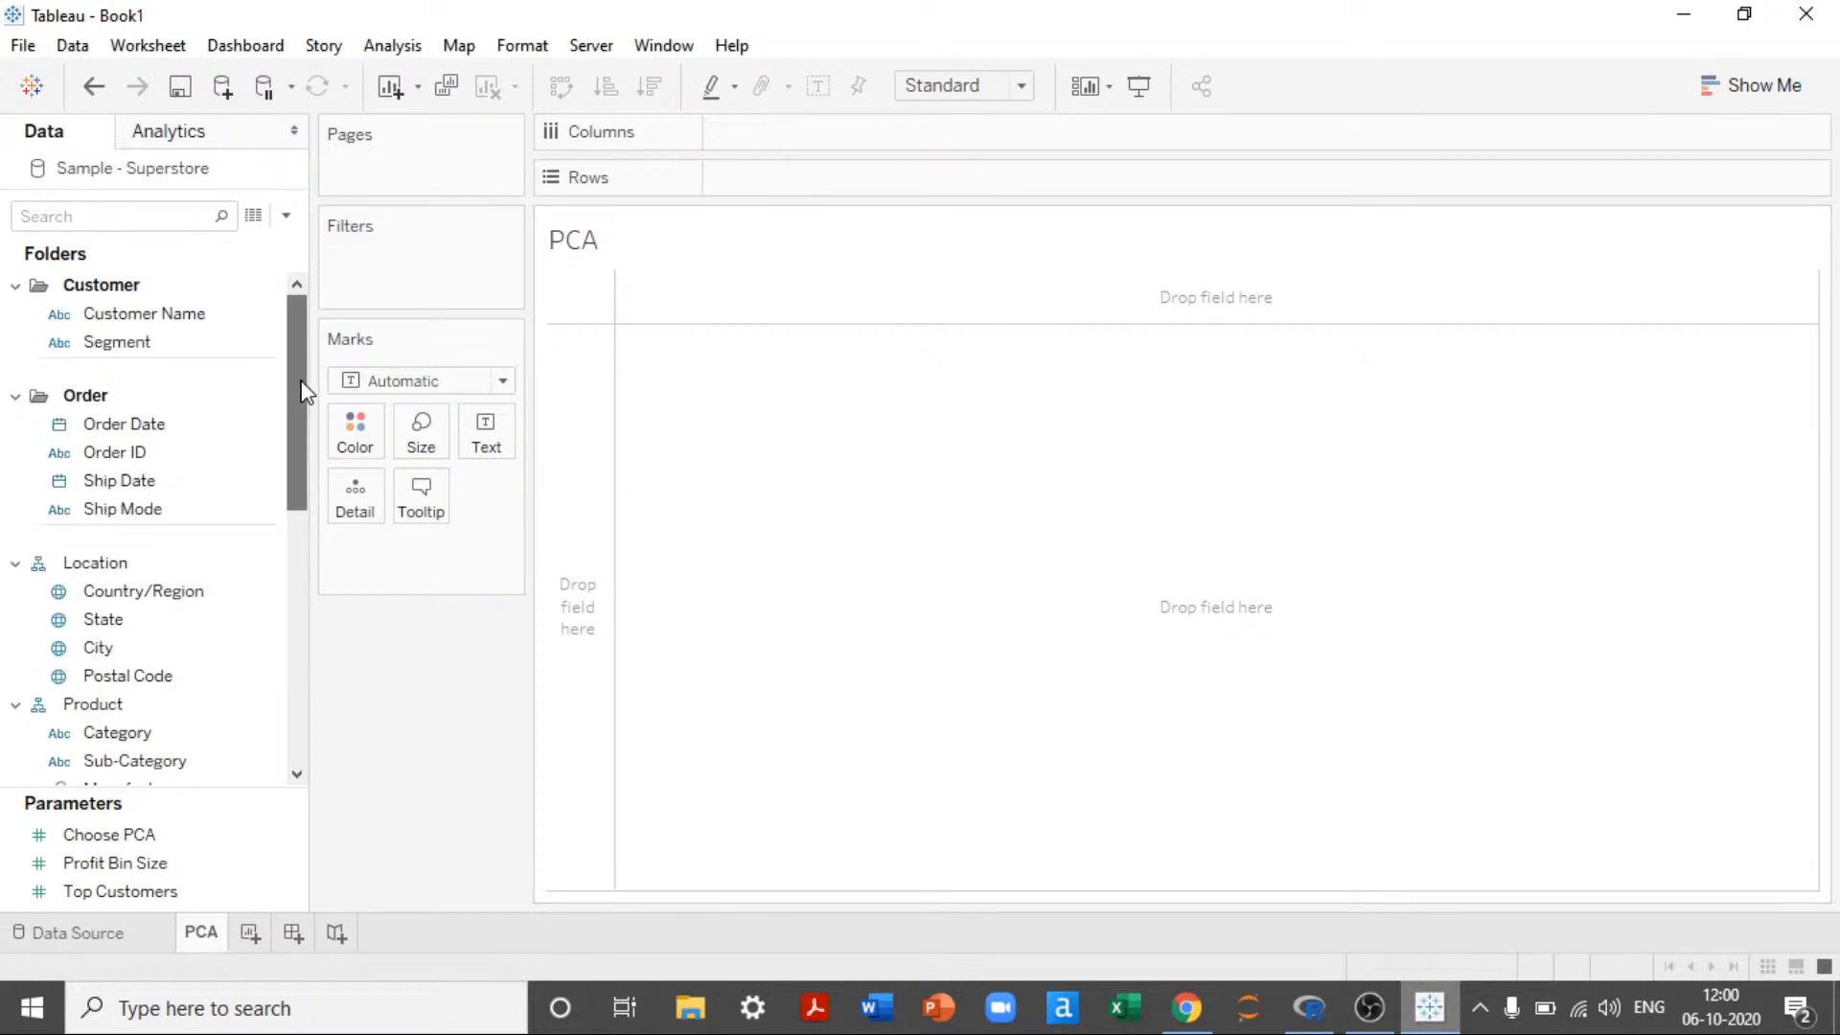
{"action": "left_click_drag", "start_coordinate": [304, 329], "coordinate": [287, 238]}
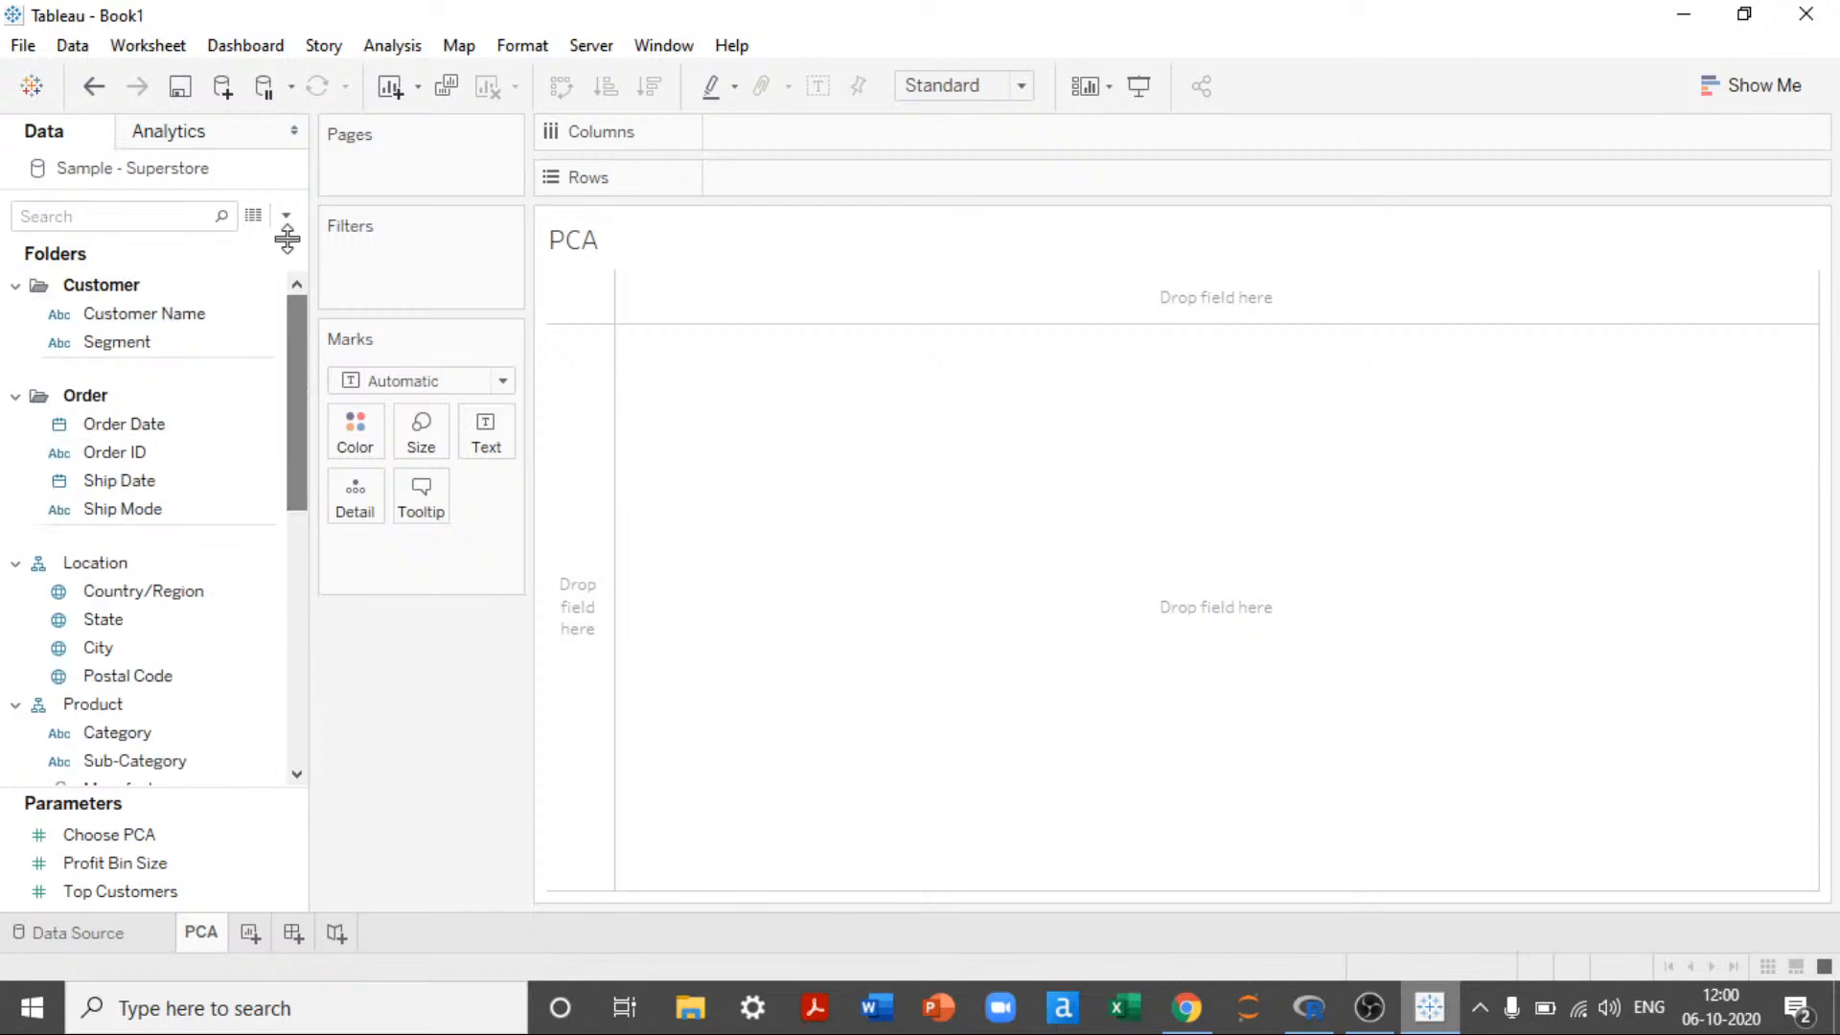
Step: Review the formula of the PCA - R calculated field, and leave it without changes
{"action": "left_click_drag", "start_coordinate": [300, 331], "coordinate": [307, 570]}
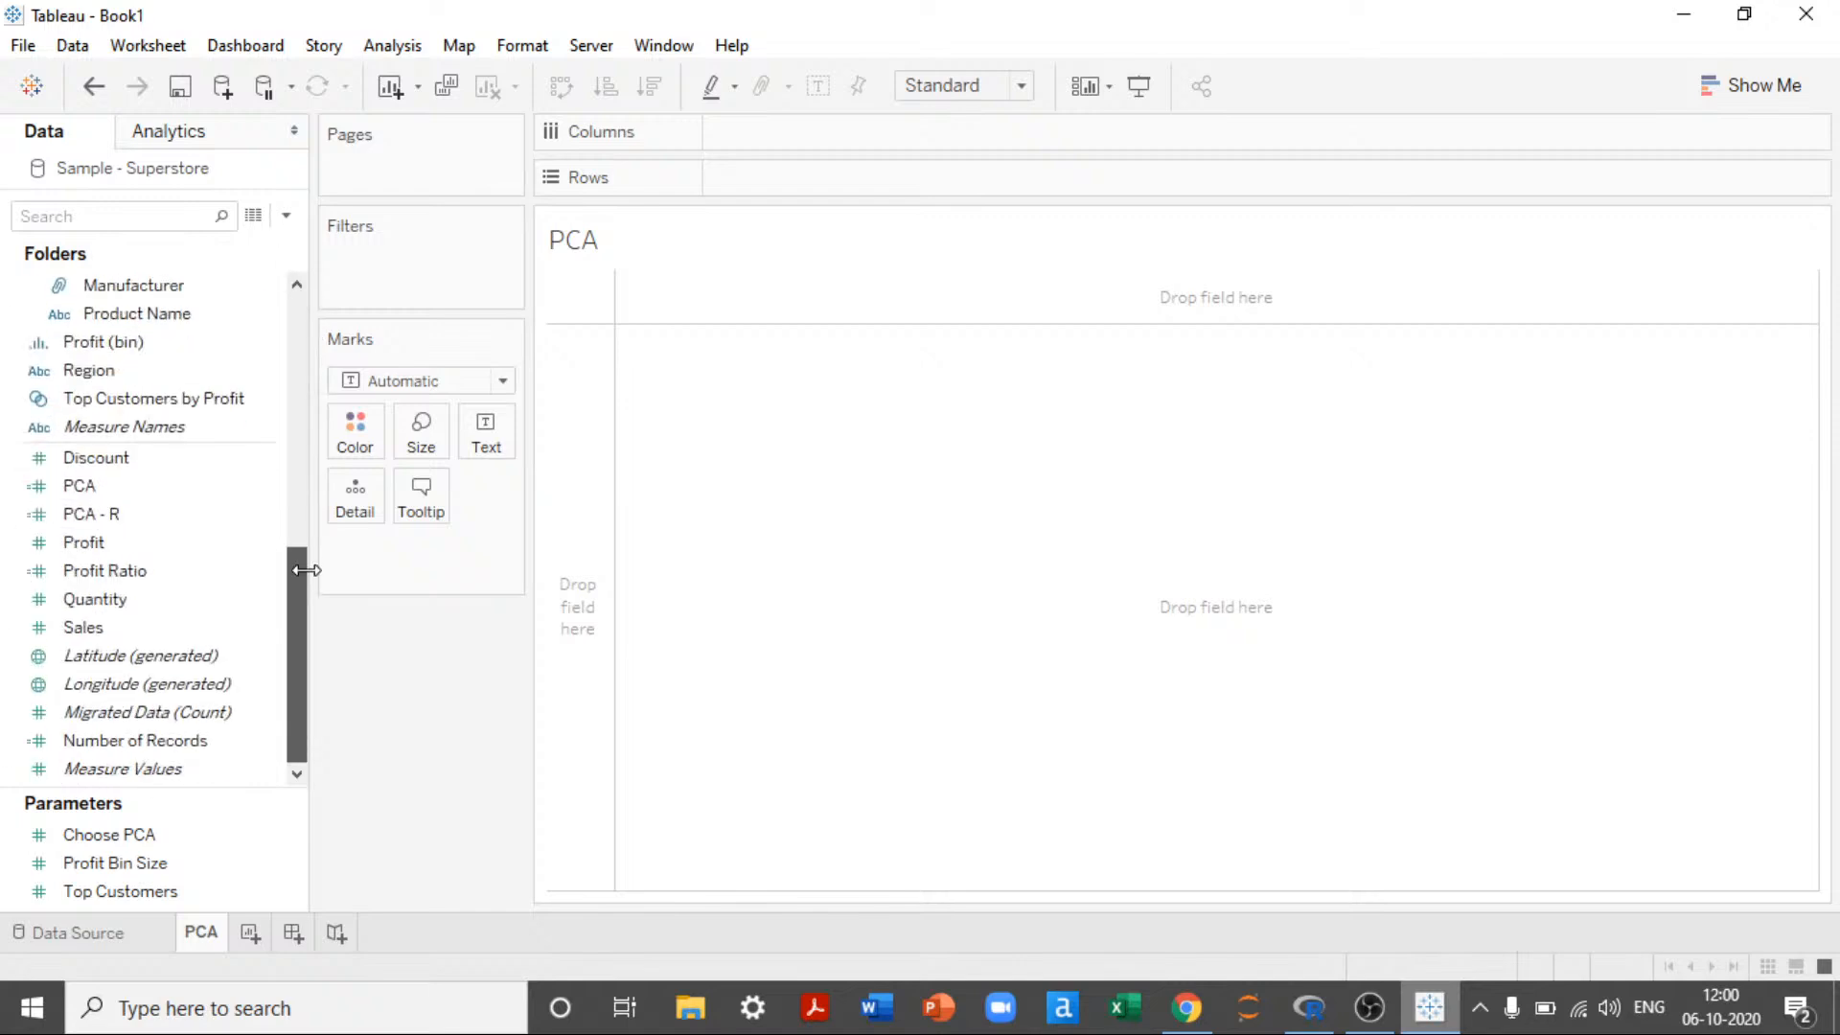
{"action": "right_click", "coordinate": [155, 510]}
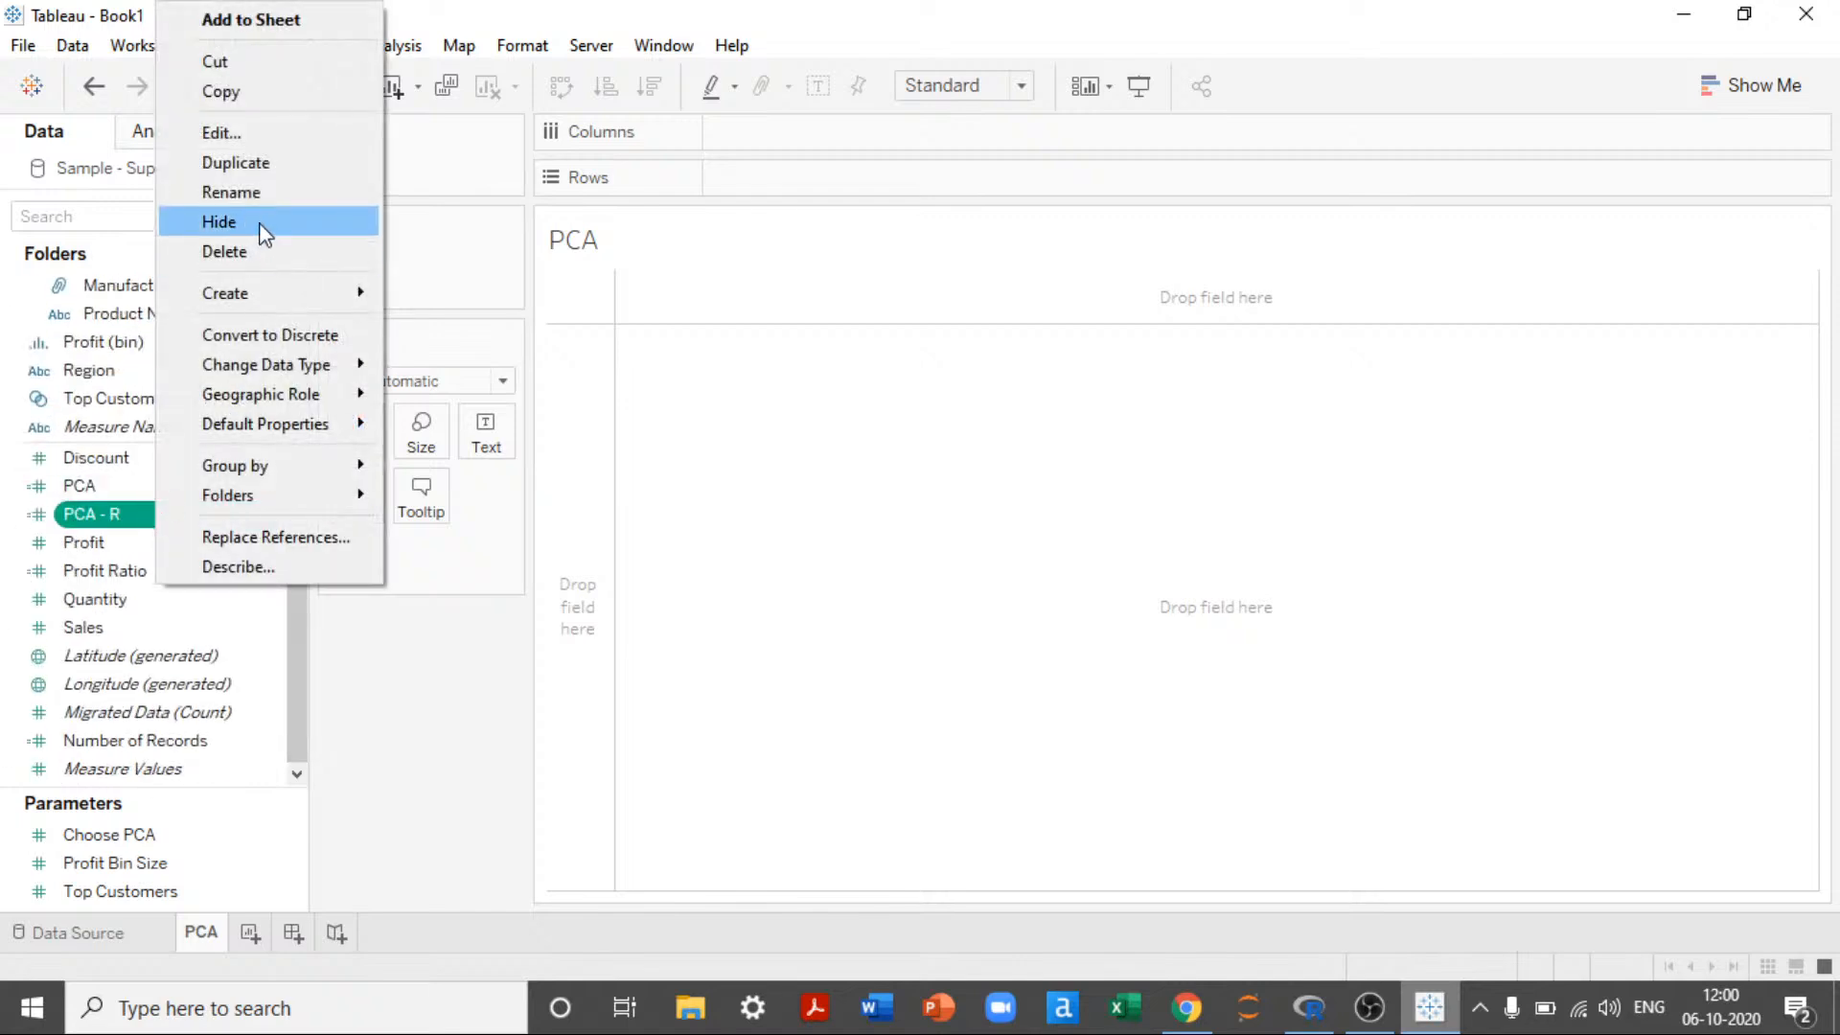
{"action": "left_click", "coordinate": [218, 131]}
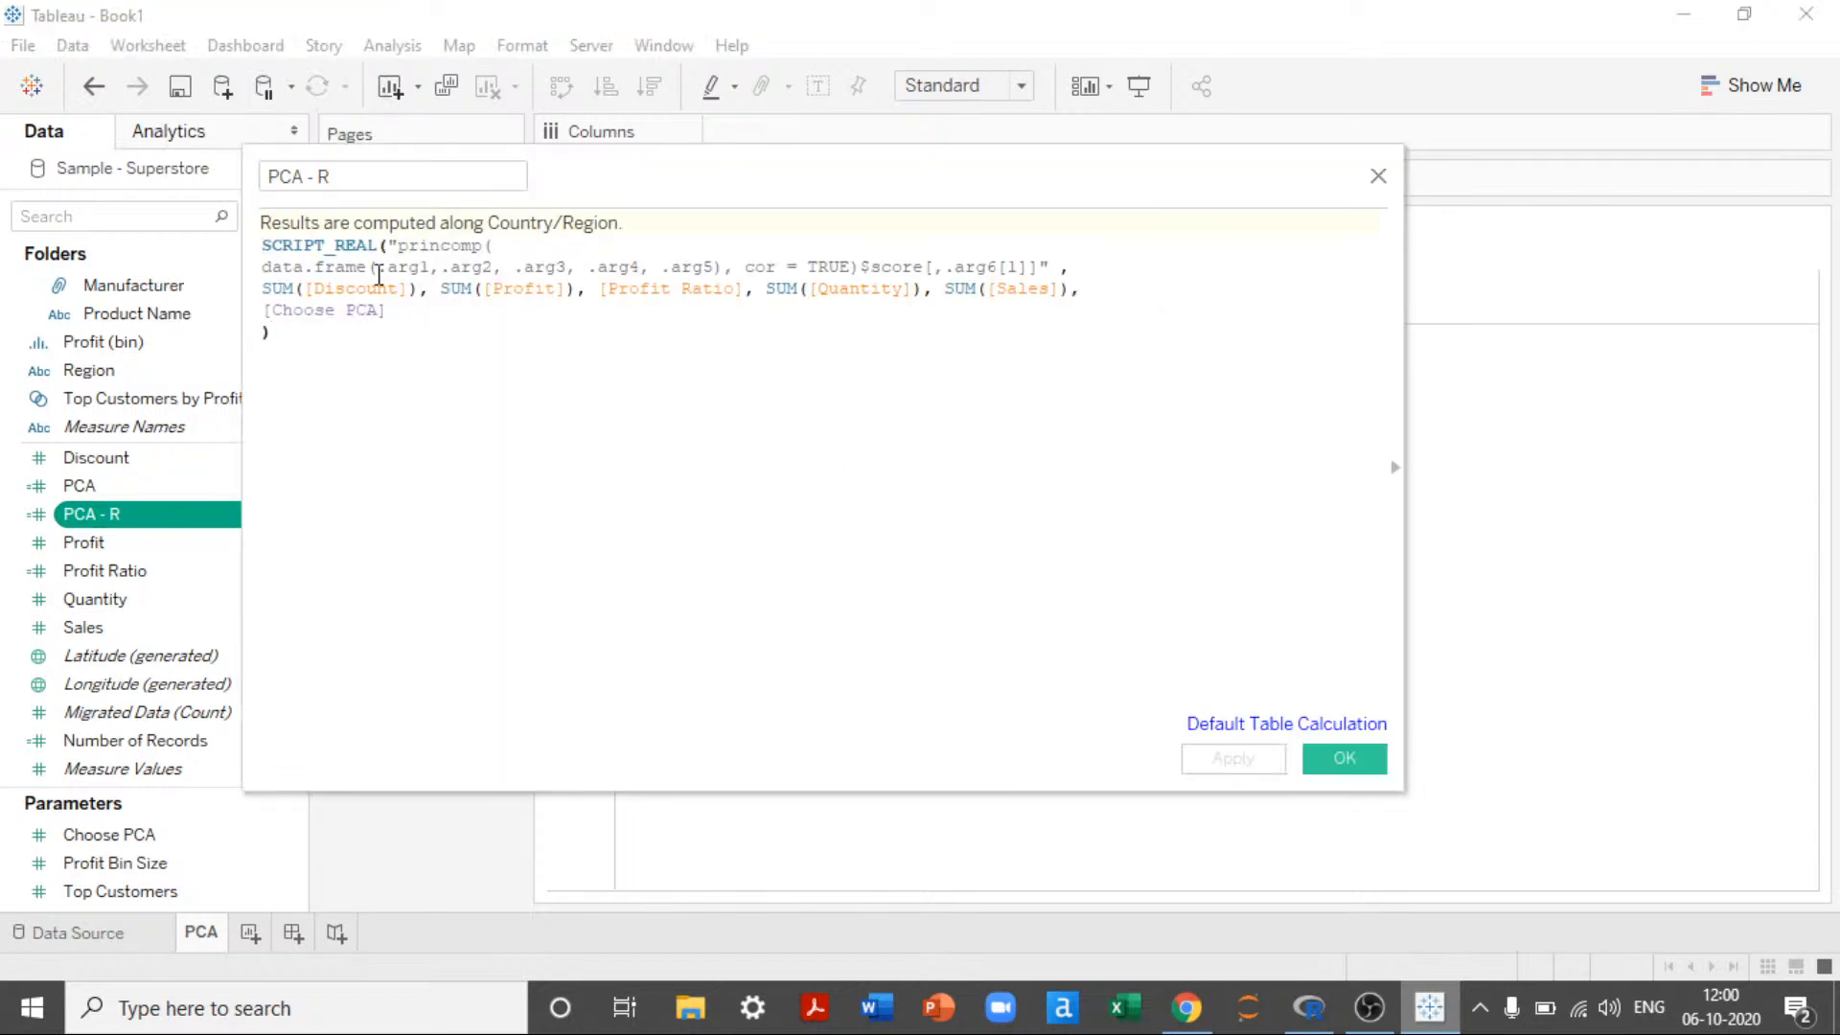
{"action": "left_click", "coordinate": [374, 271]}
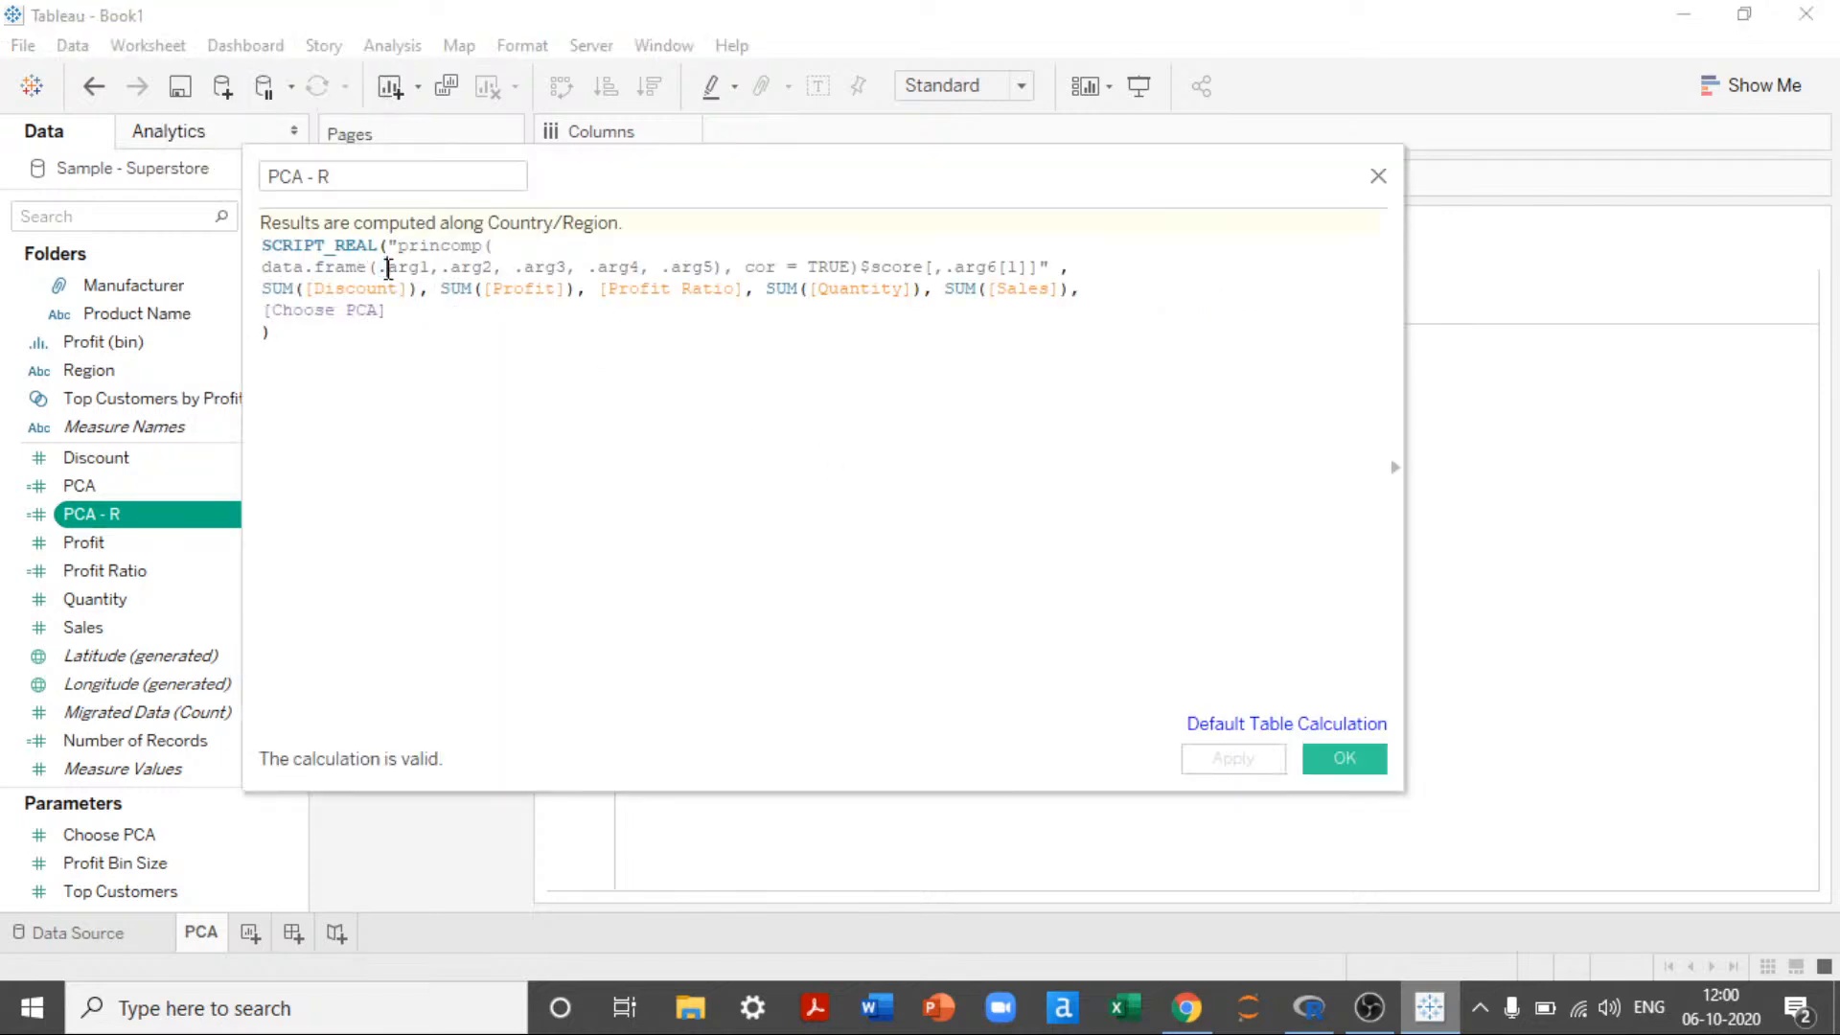
{"action": "left_click", "coordinate": [477, 459]}
{"action": "left_click", "coordinate": [1379, 177]}
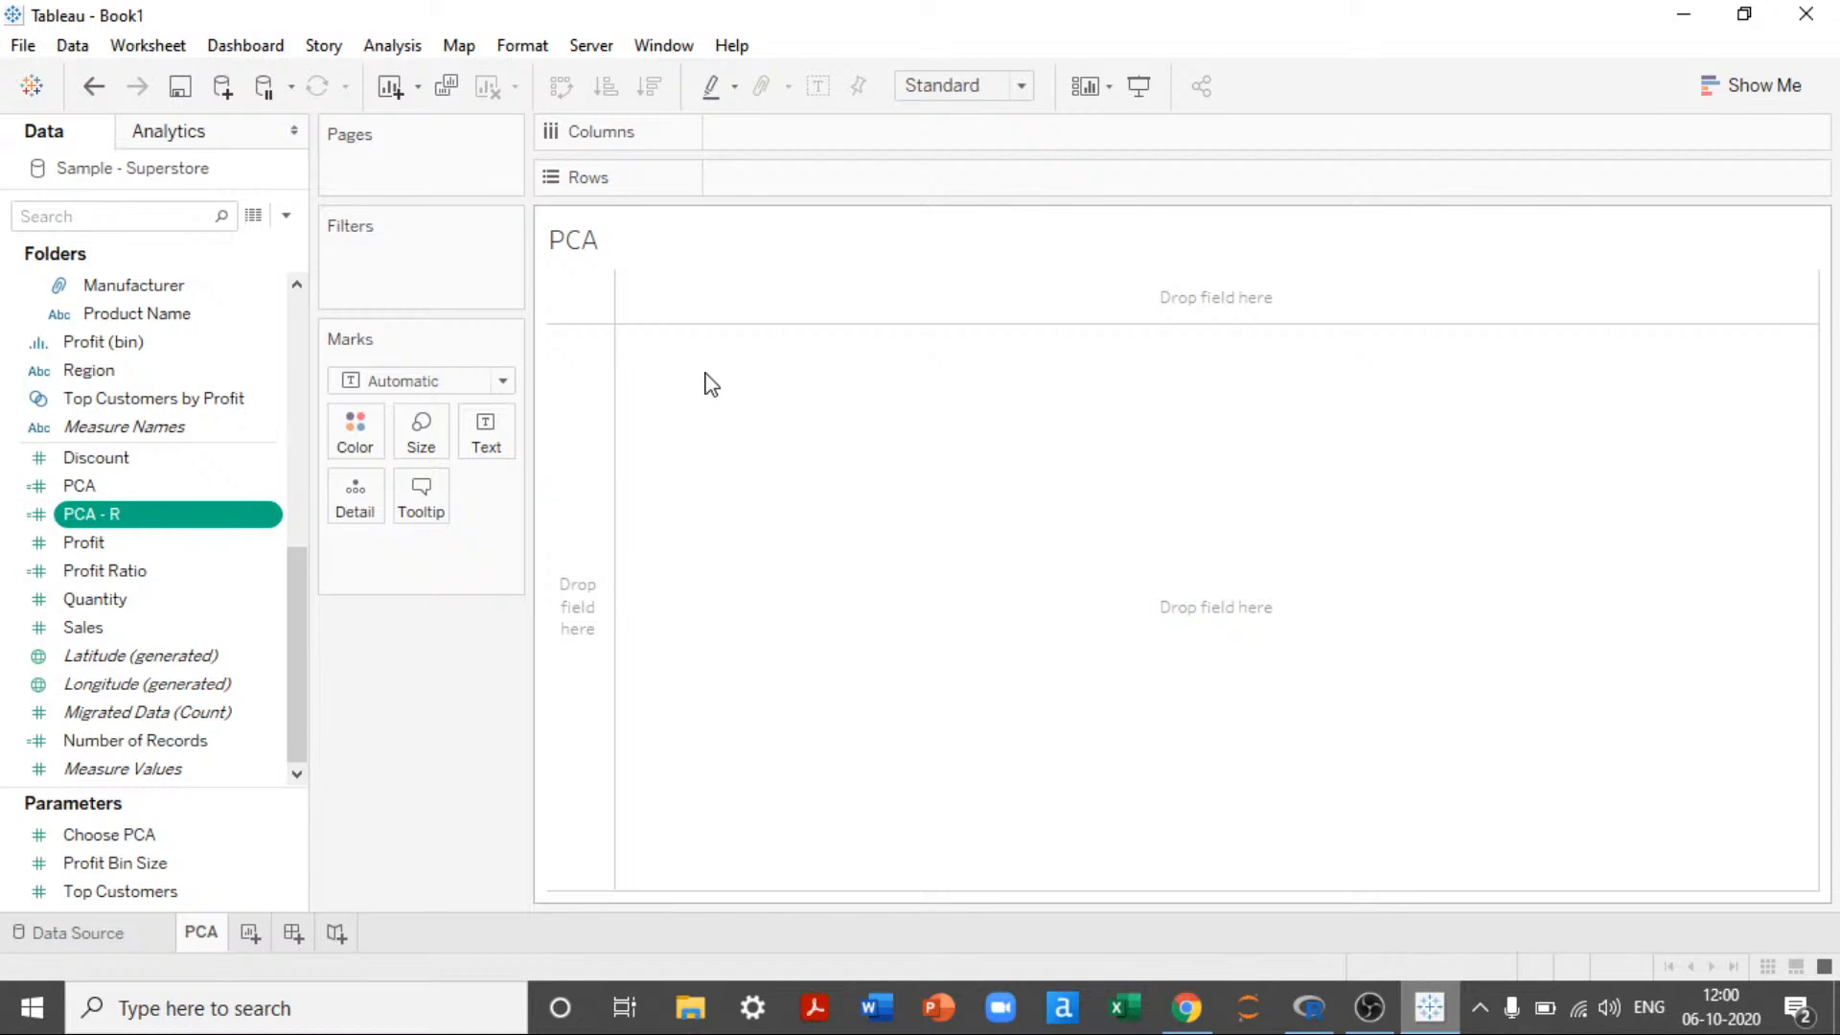
Step: Switch to RGui and force the unresponsive program to close
{"action": "left_click", "coordinate": [1314, 1006]}
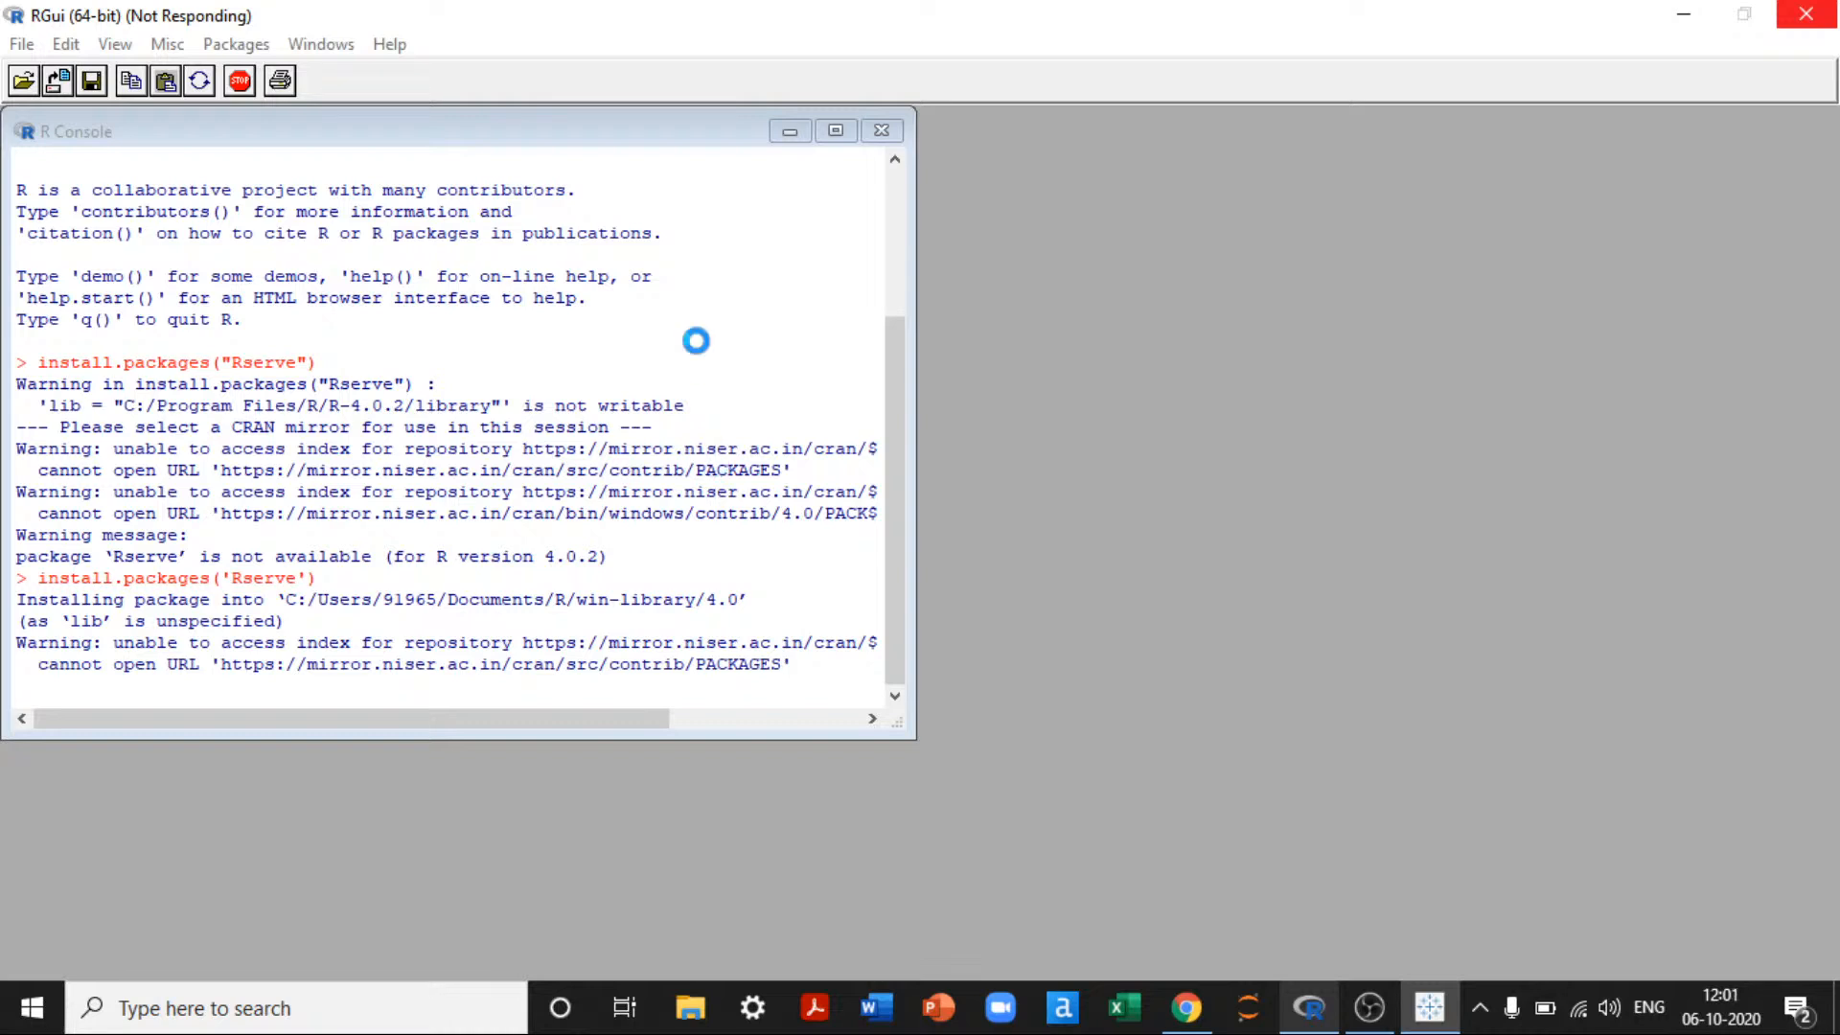
{"action": "left_click", "coordinate": [884, 136]}
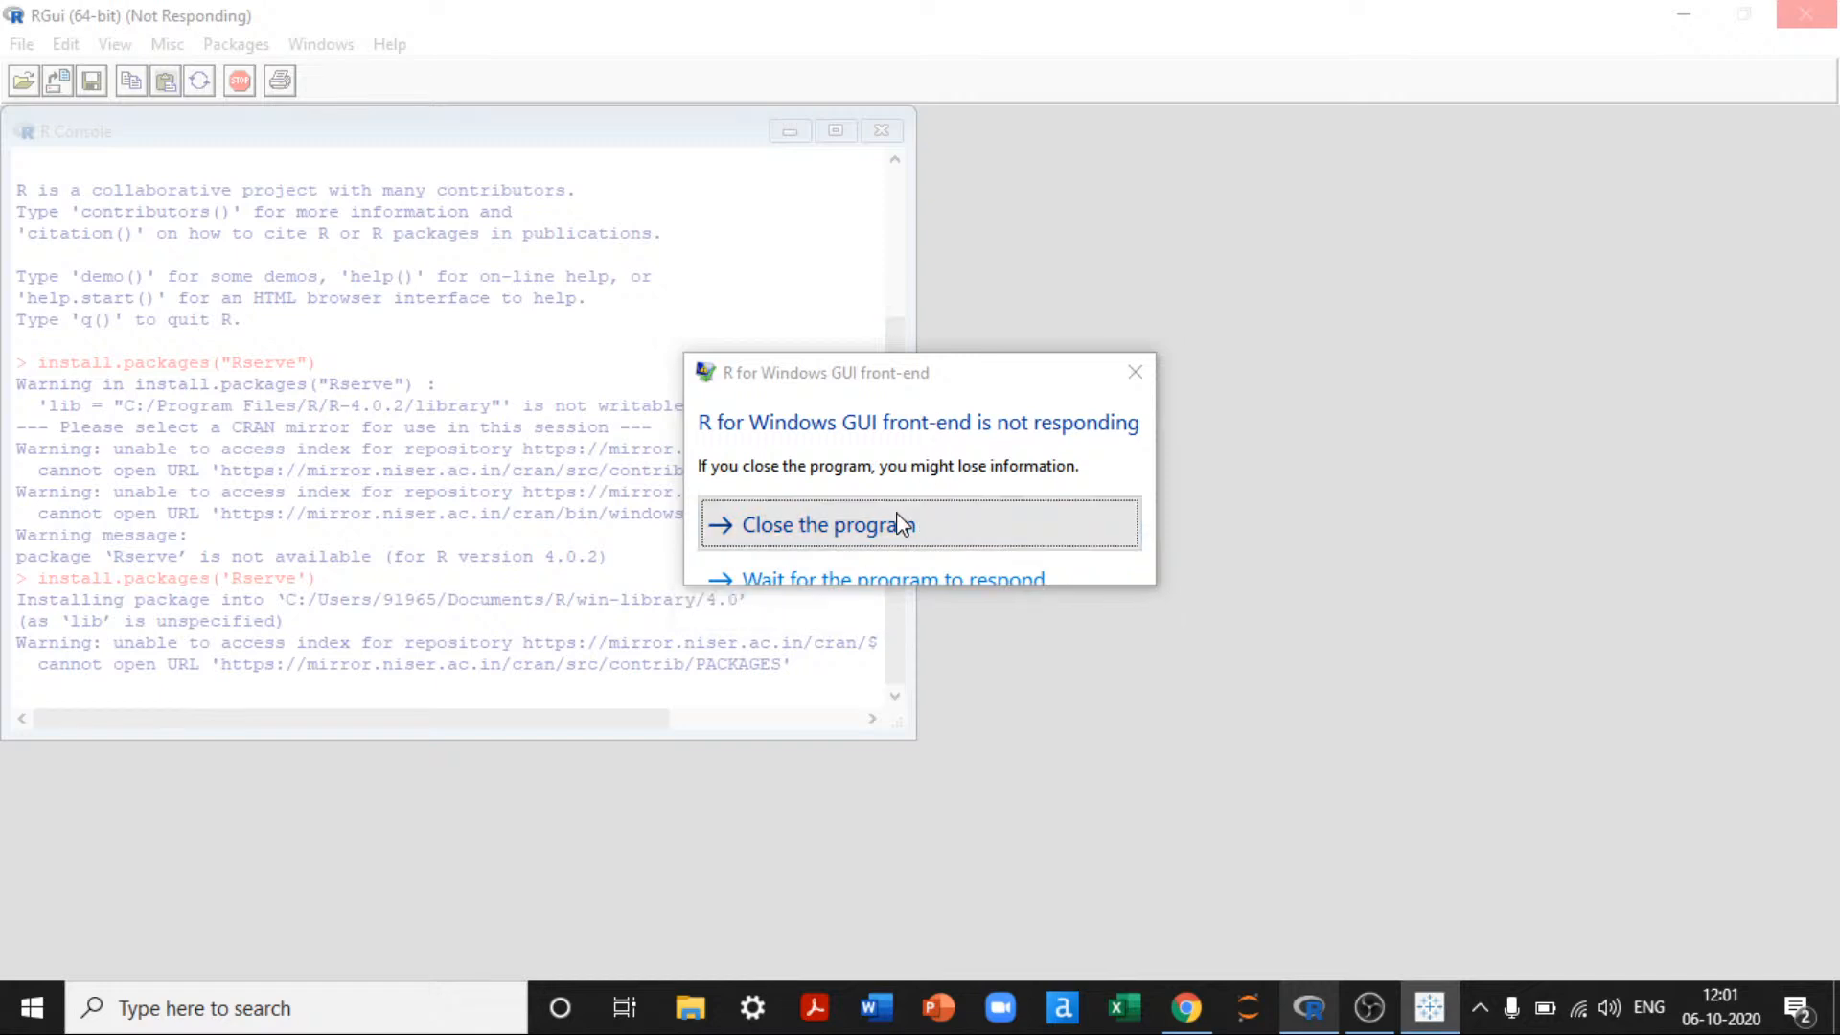
{"action": "left_click", "coordinate": [902, 525]}
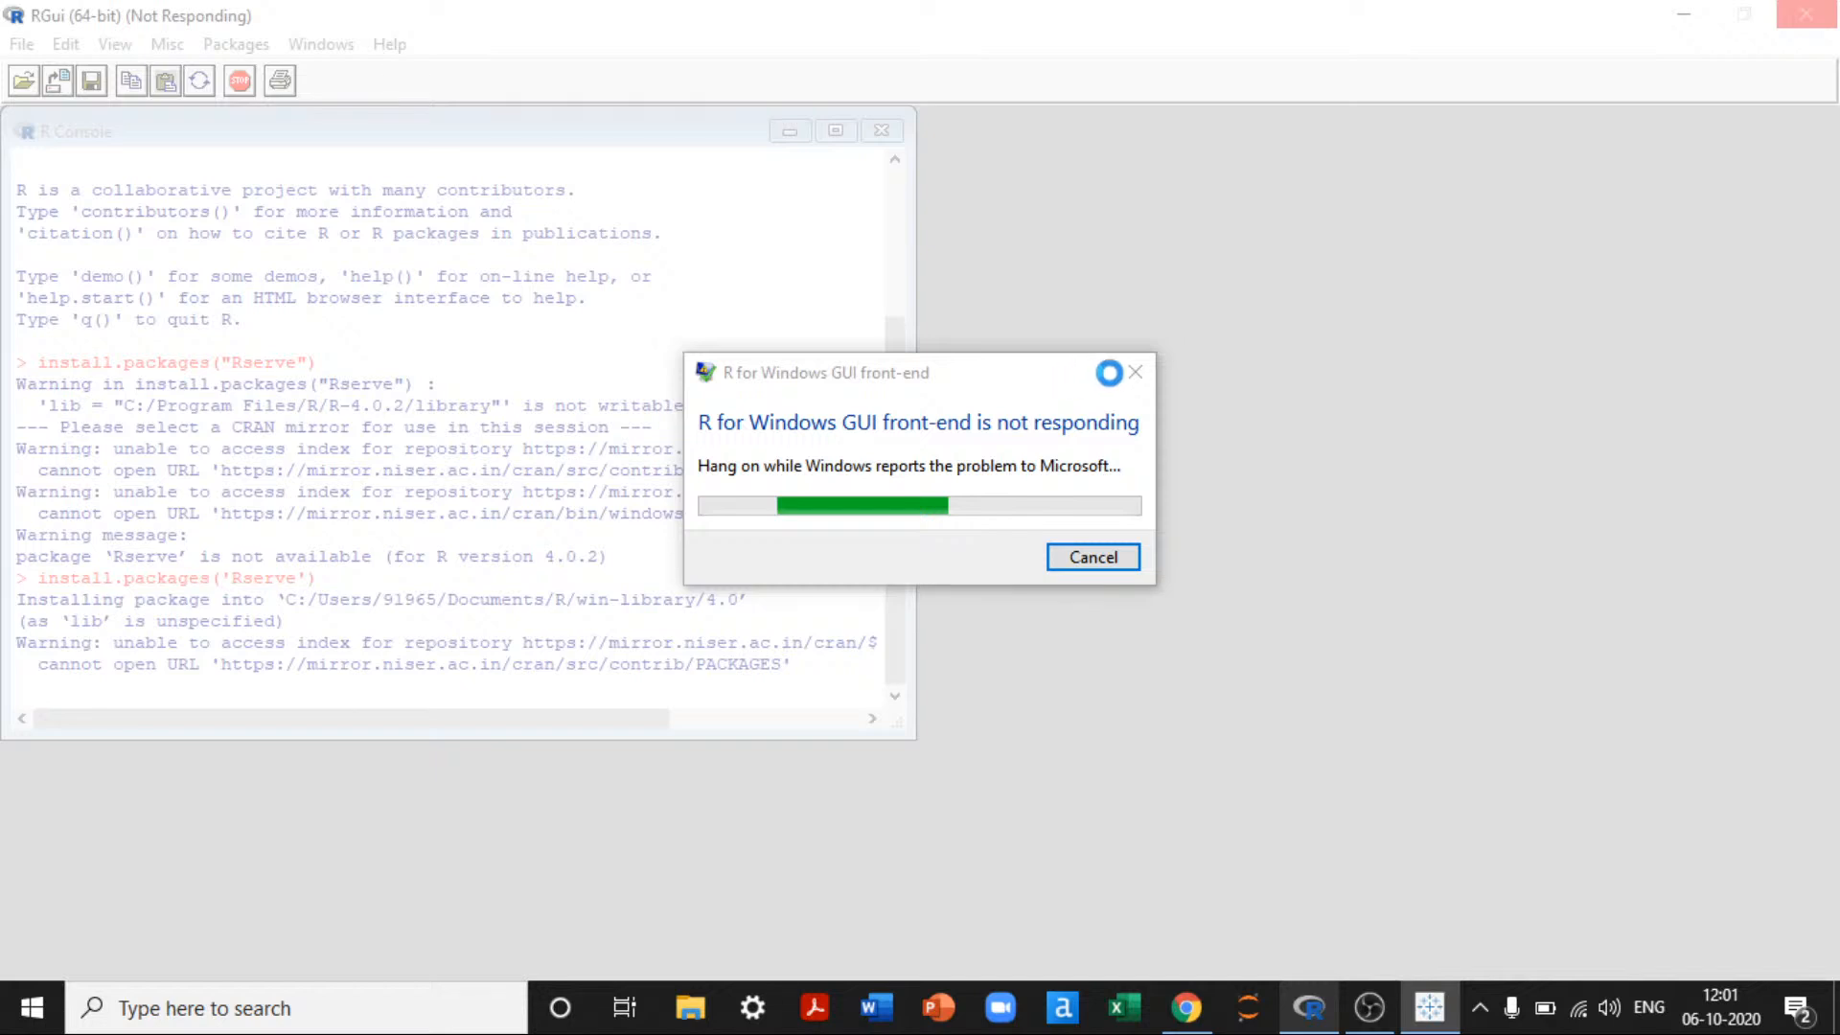
Step: Look through the running processes in Task Manager, close it, and cancel the Windows problem report for R
{"action": "key", "text": "ctrl+shift+Escape"}
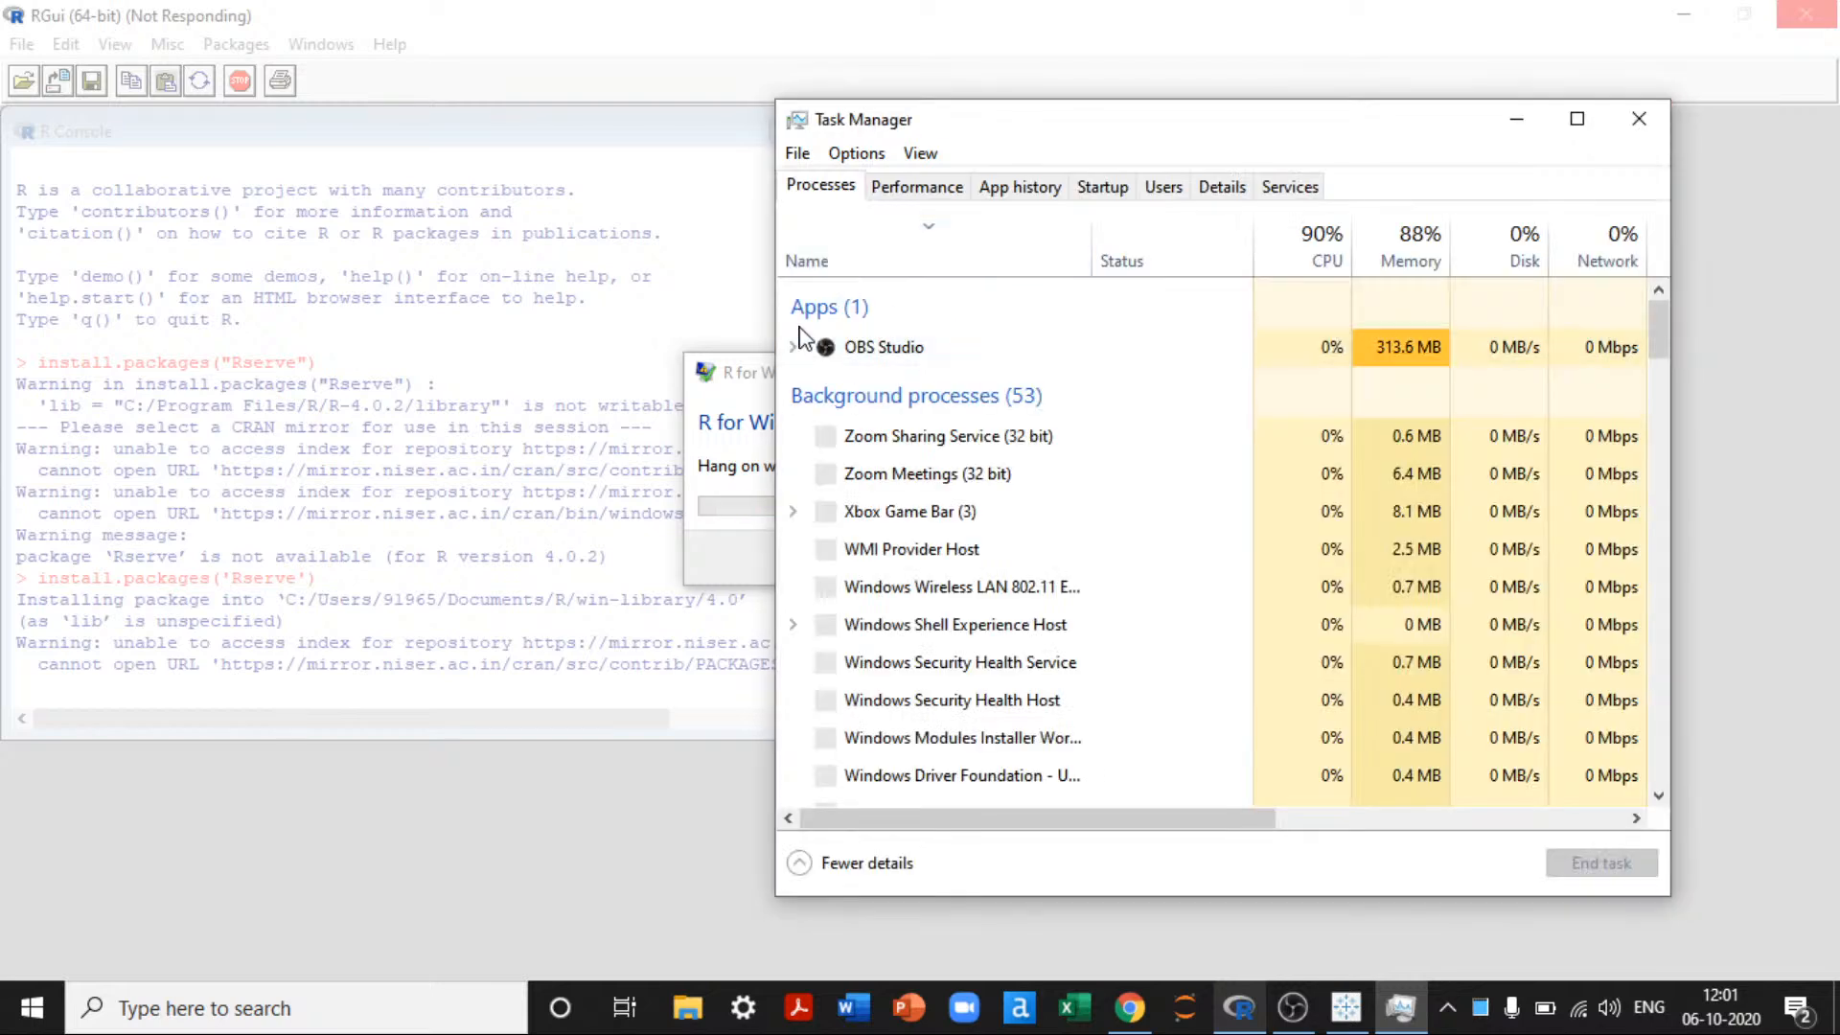
{"action": "left_click", "coordinate": [793, 346]}
{"action": "left_click", "coordinate": [794, 346]}
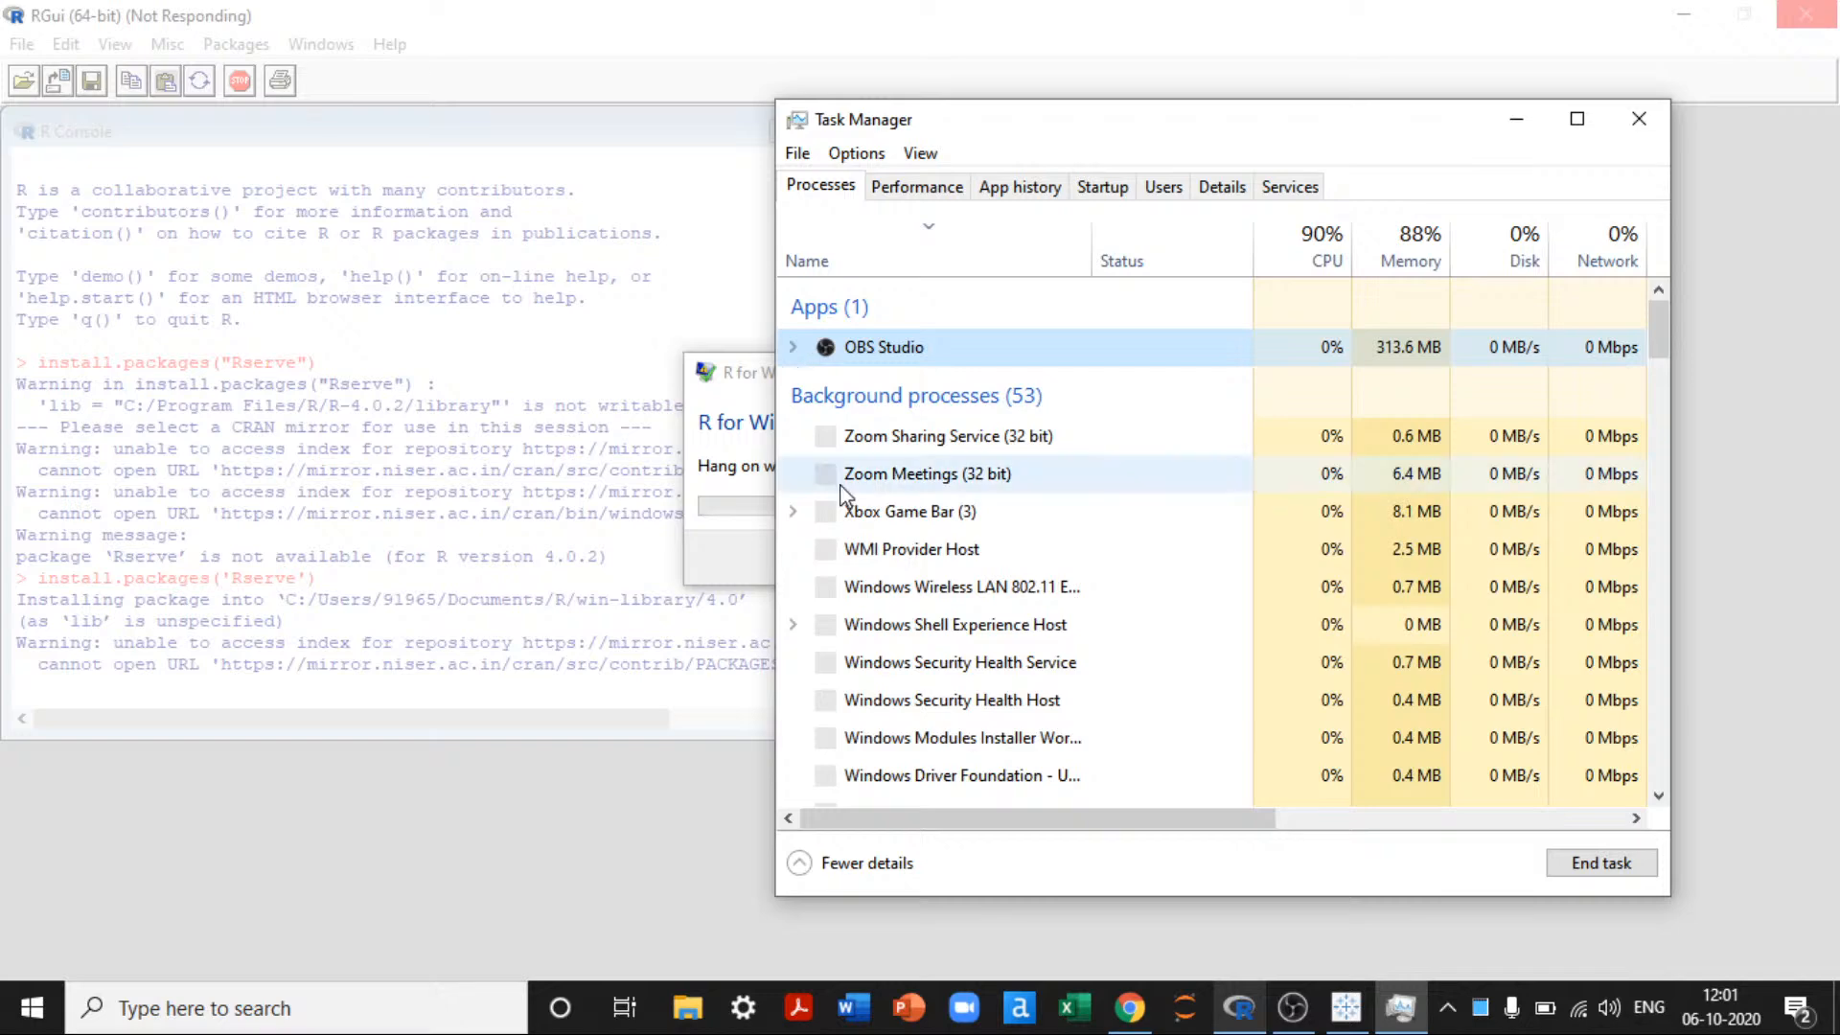
{"action": "scroll", "coordinate": [860, 594], "scroll_direction": "down", "scroll_amount": 3}
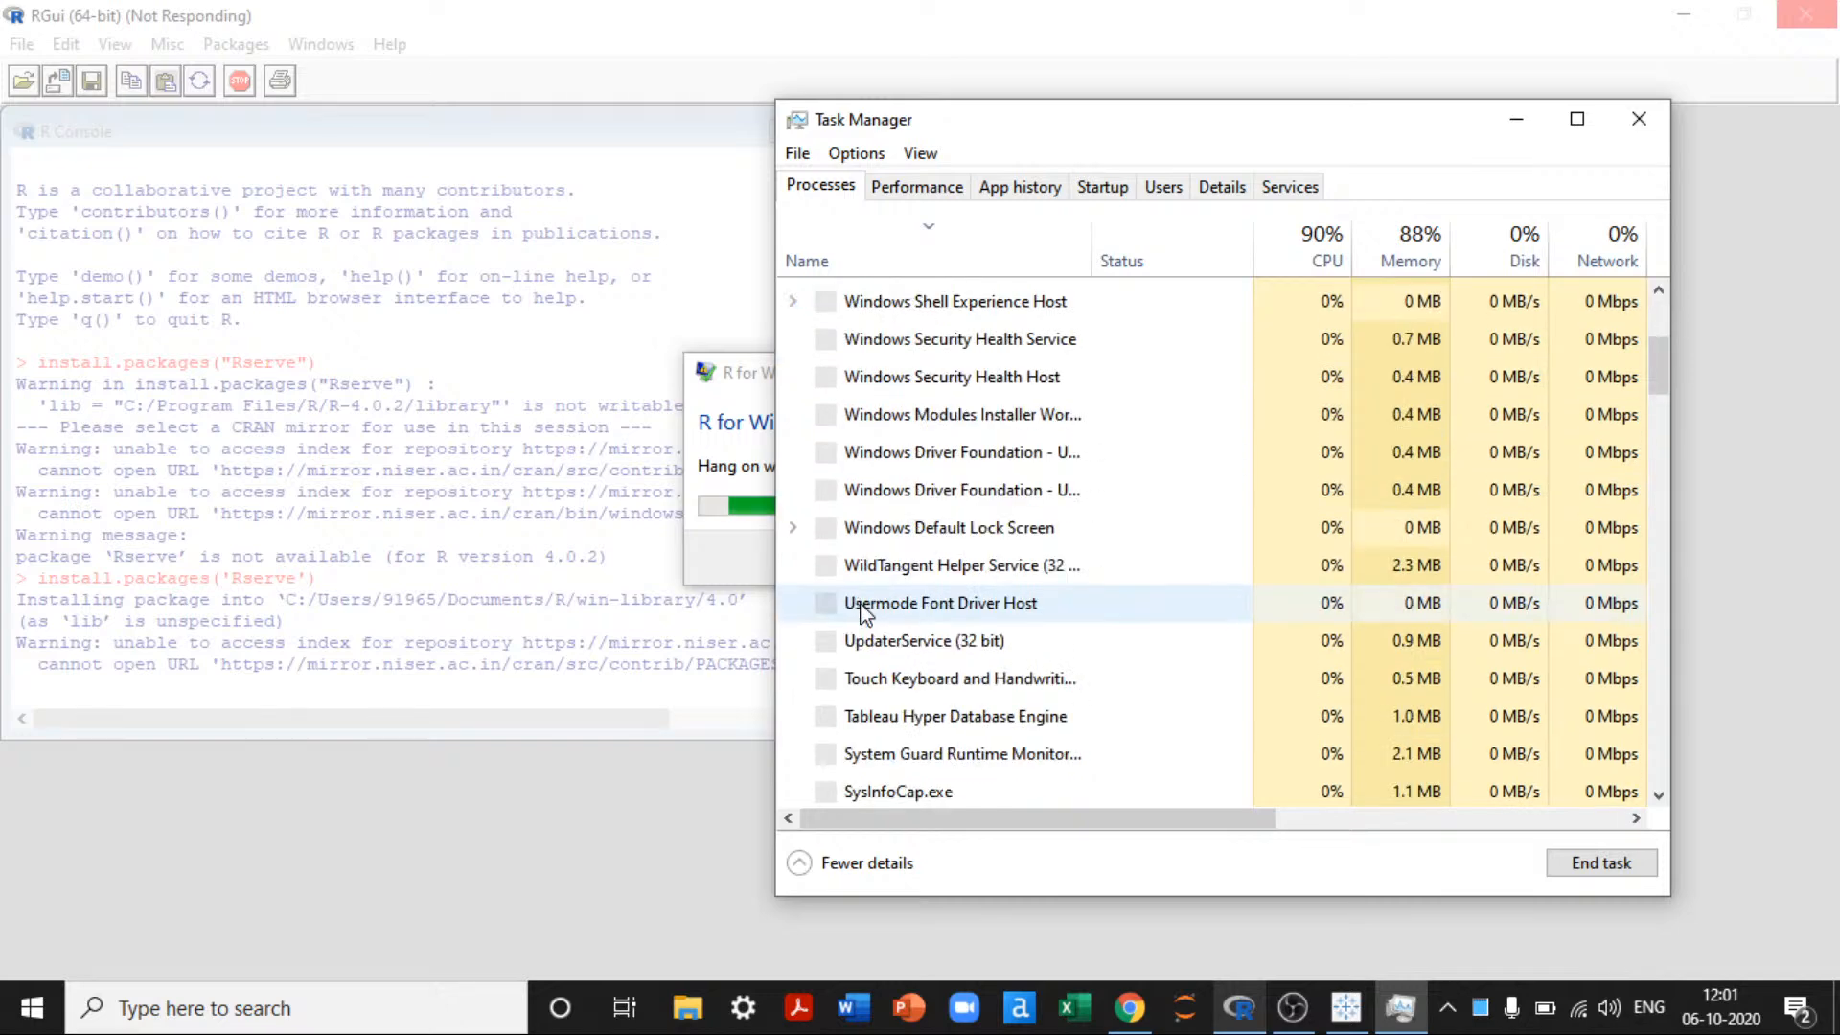
{"action": "scroll", "coordinate": [863, 613], "scroll_direction": "down", "scroll_amount": 4}
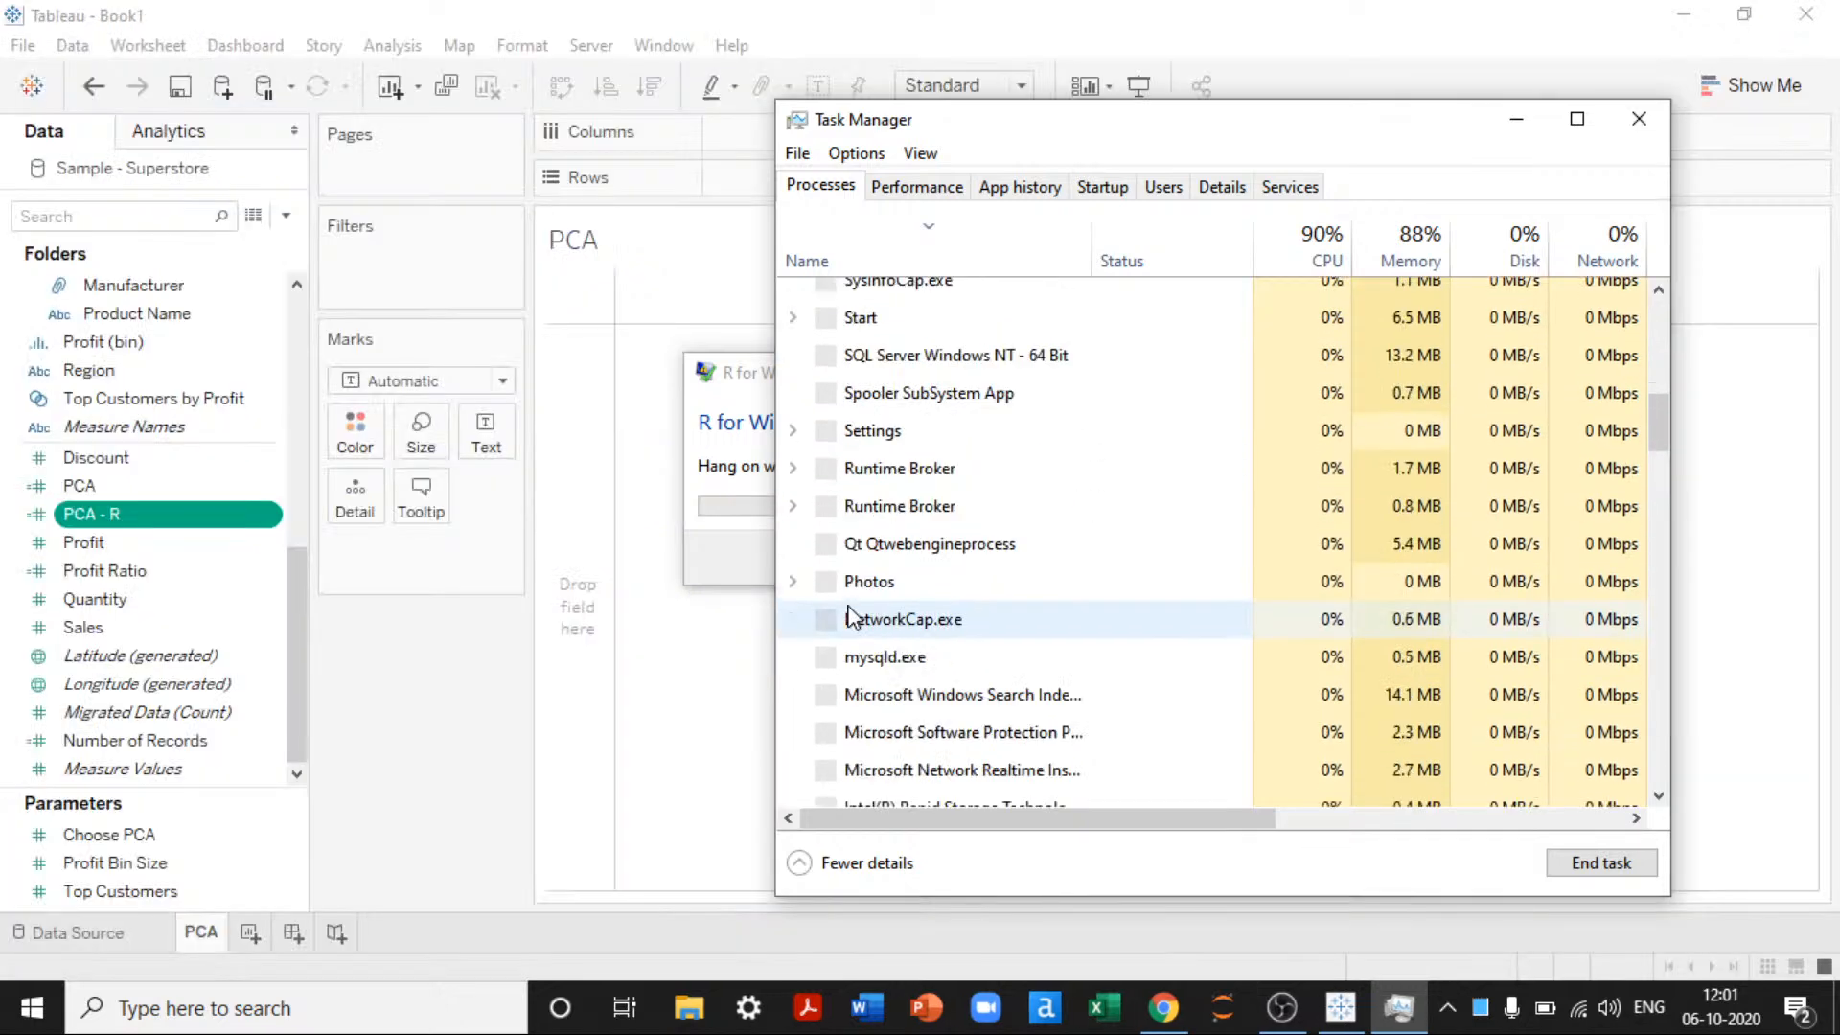
{"action": "left_click", "coordinate": [1638, 118]}
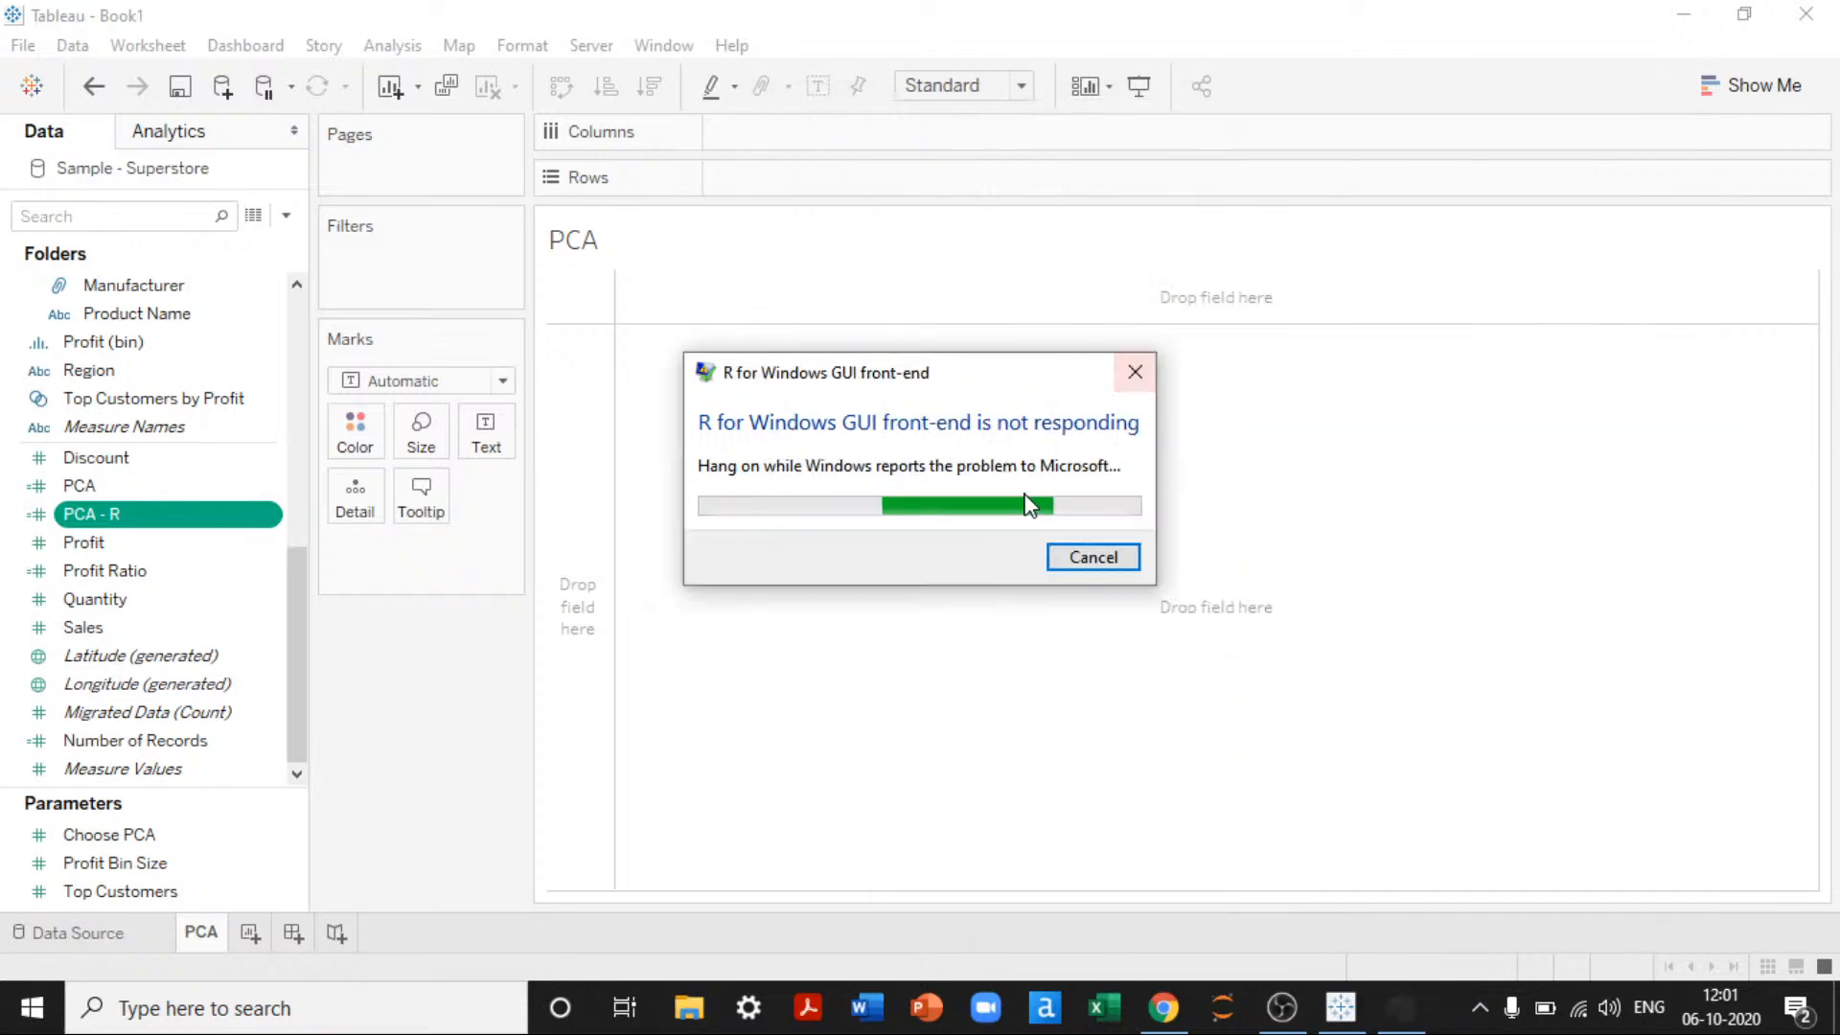
{"action": "left_click", "coordinate": [1109, 566]}
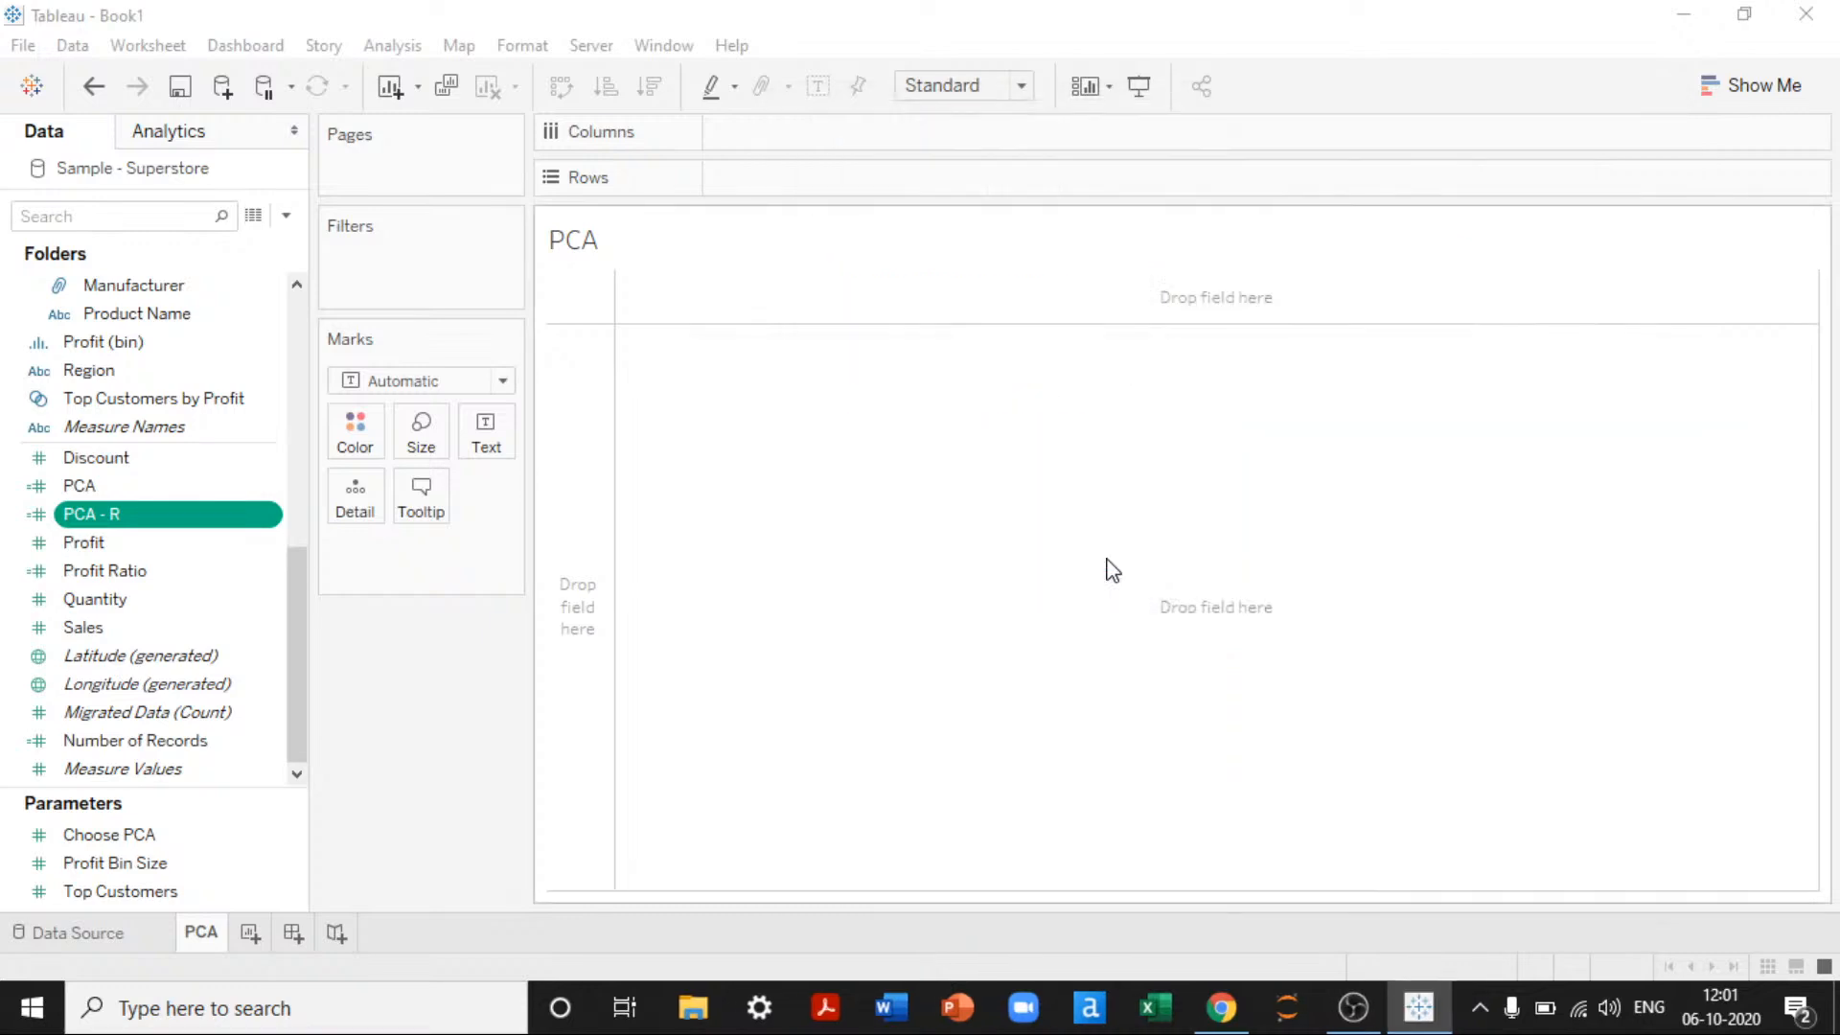
Step: Show the desktop, search Windows for "r studio", and launch RStudio
{"action": "key", "text": "super+d"}
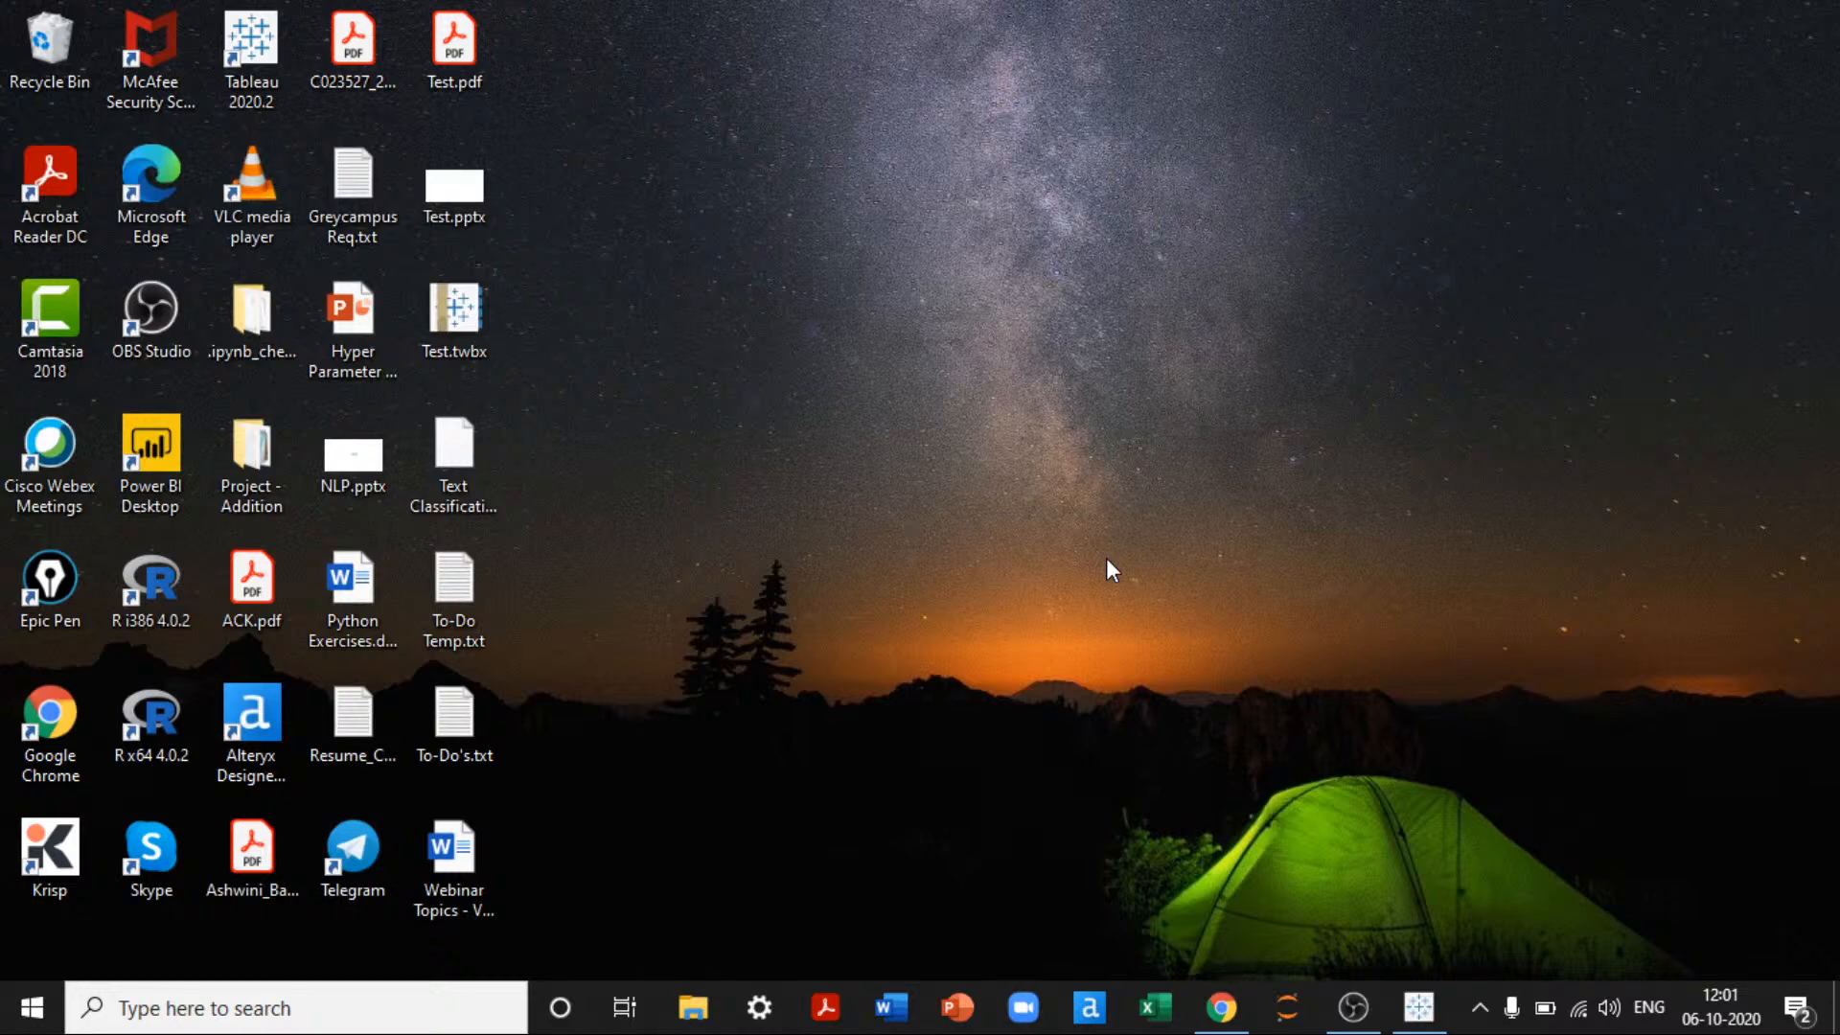
{"action": "key", "text": "super"}
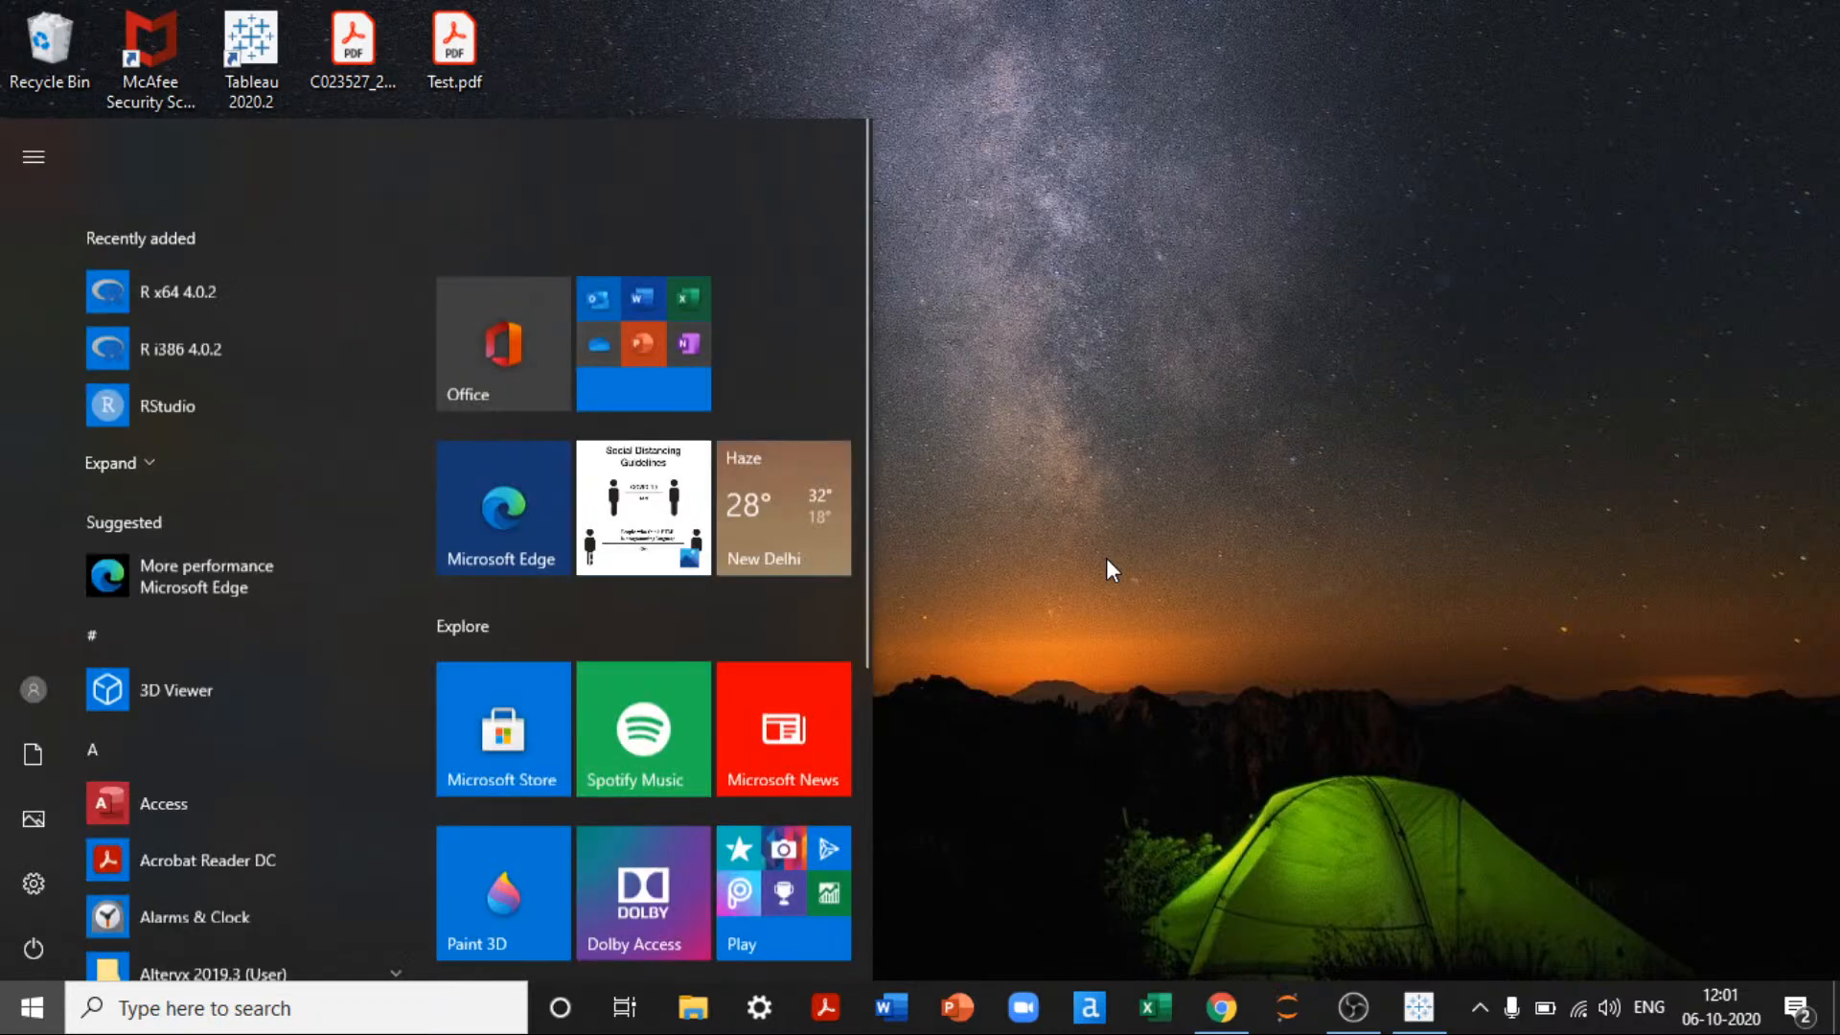
{"action": "key", "text": "super+s"}
{"action": "type", "text": "r"}
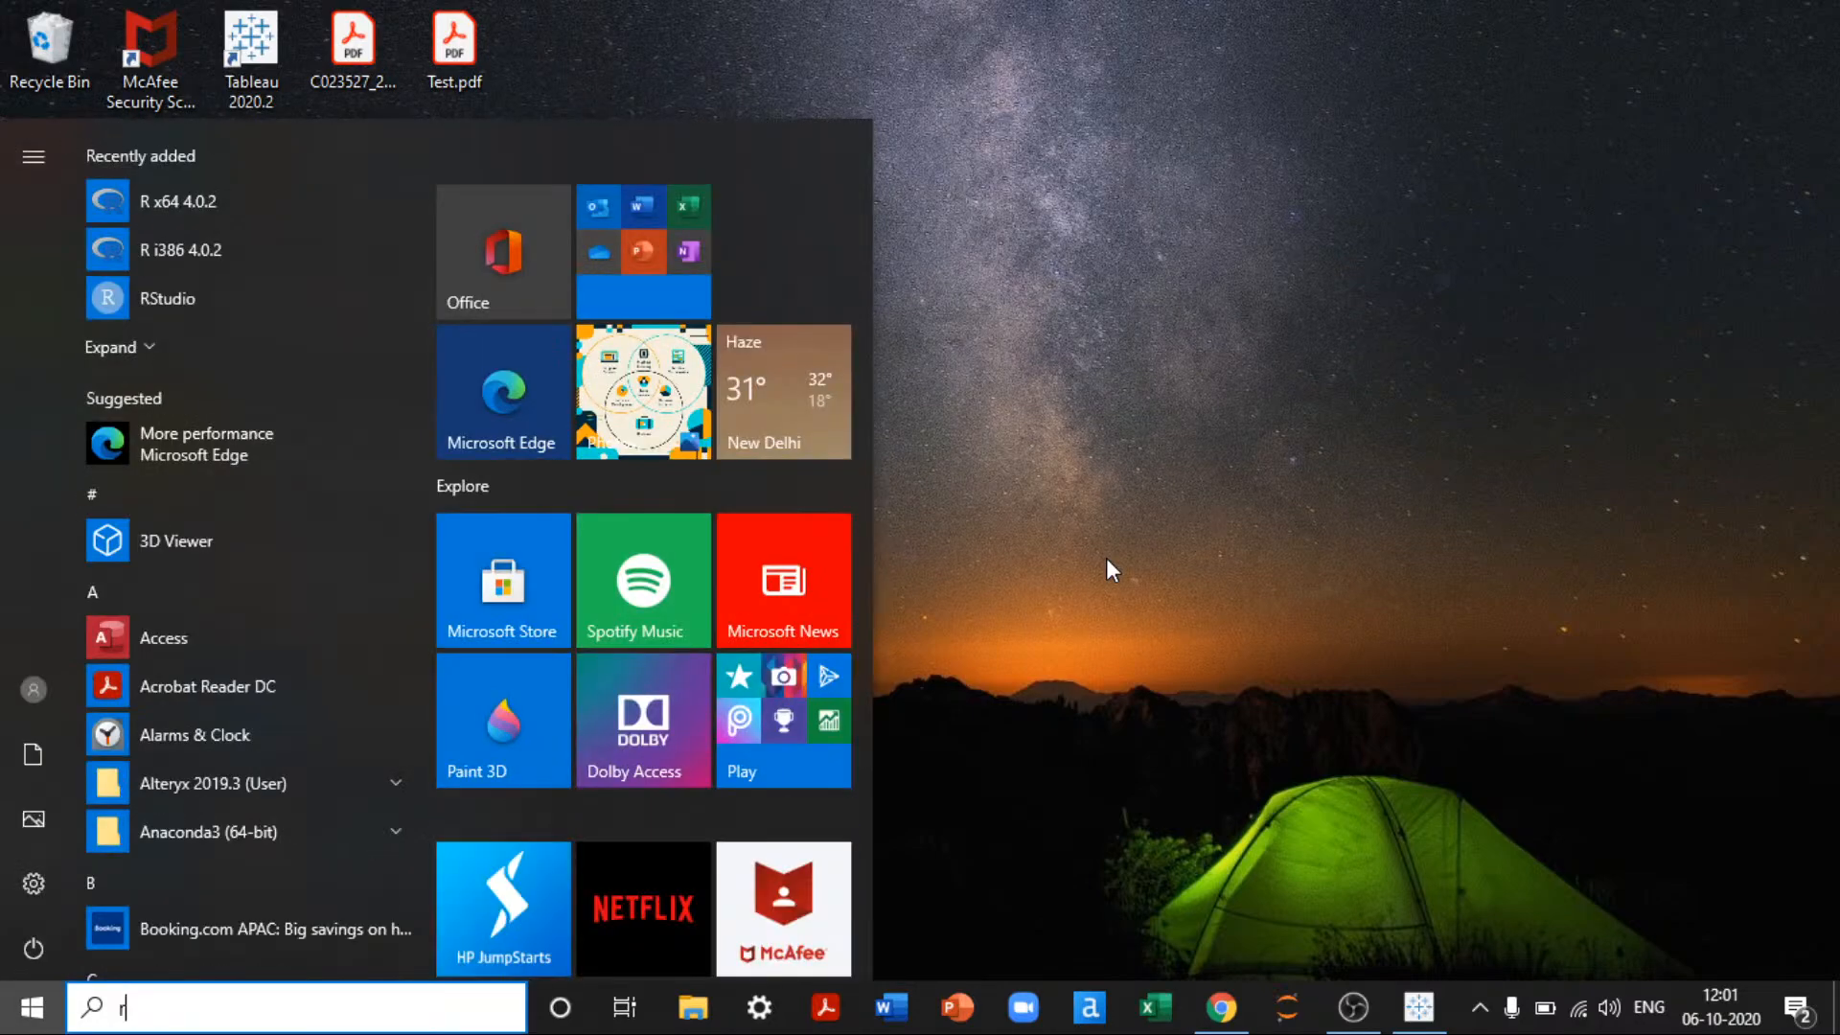
{"action": "type", "text": " studio"}
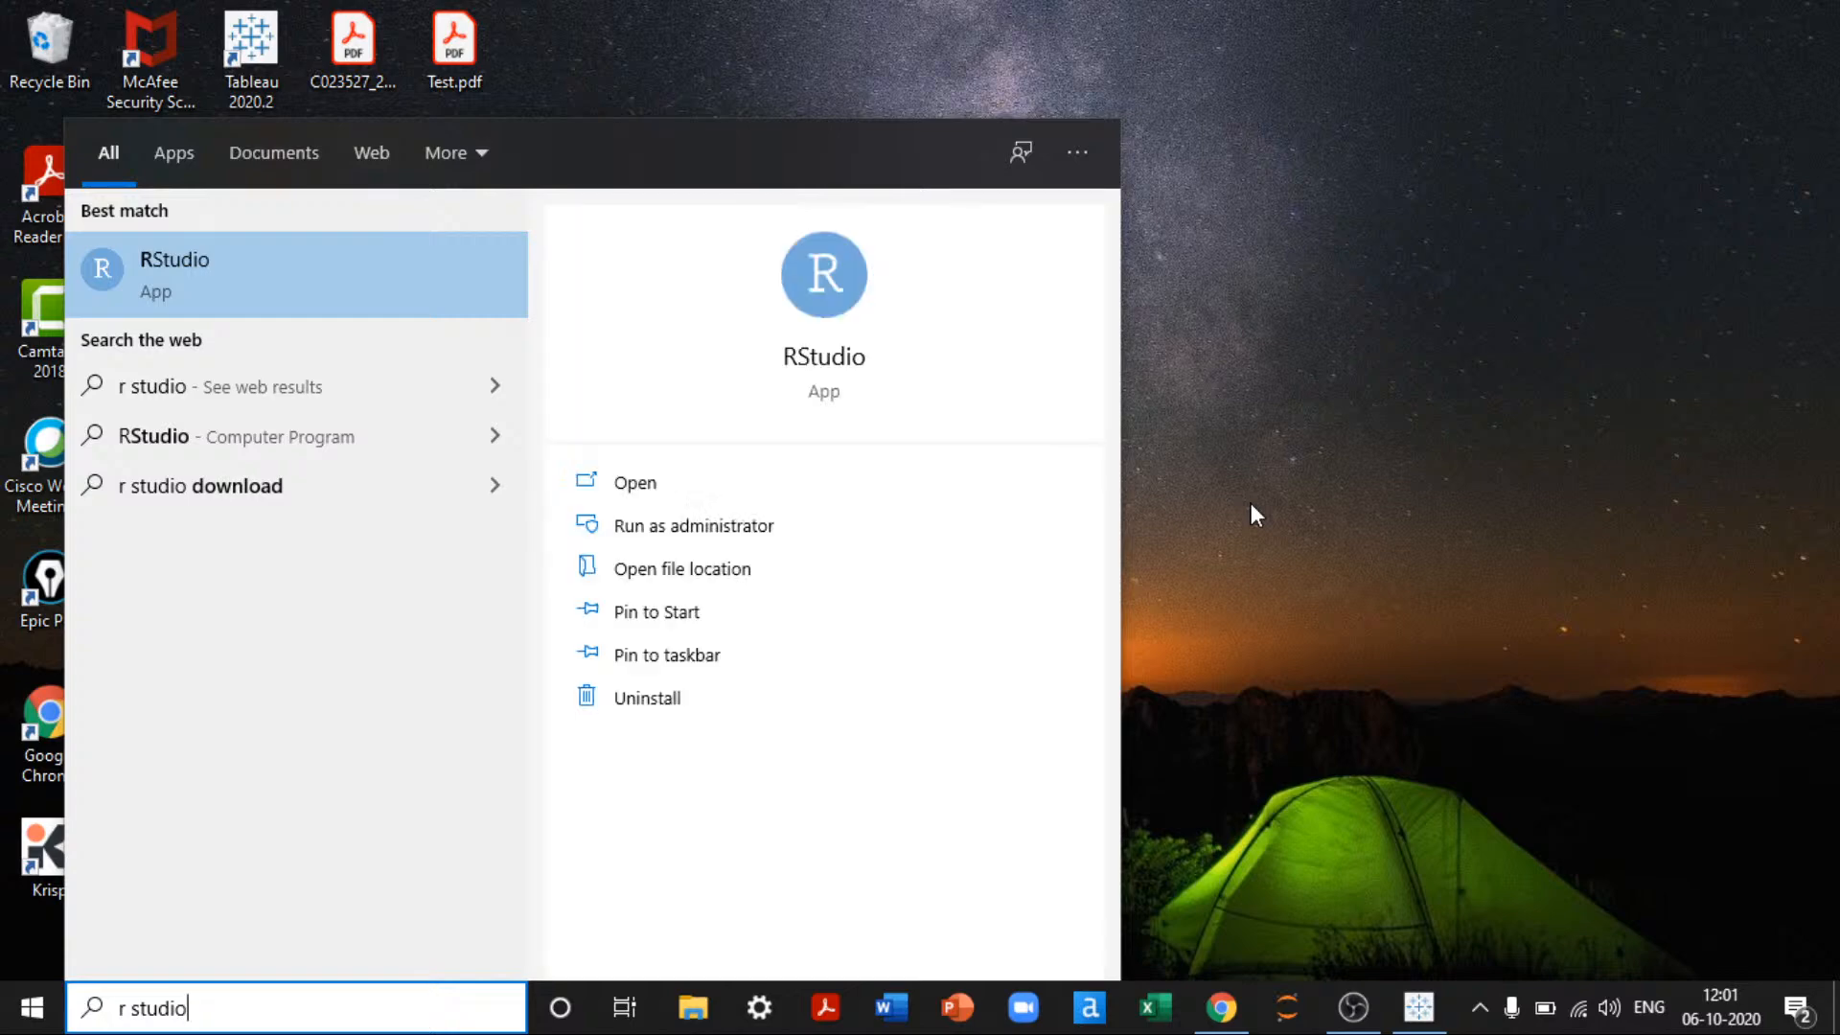
{"action": "key", "text": "Return"}
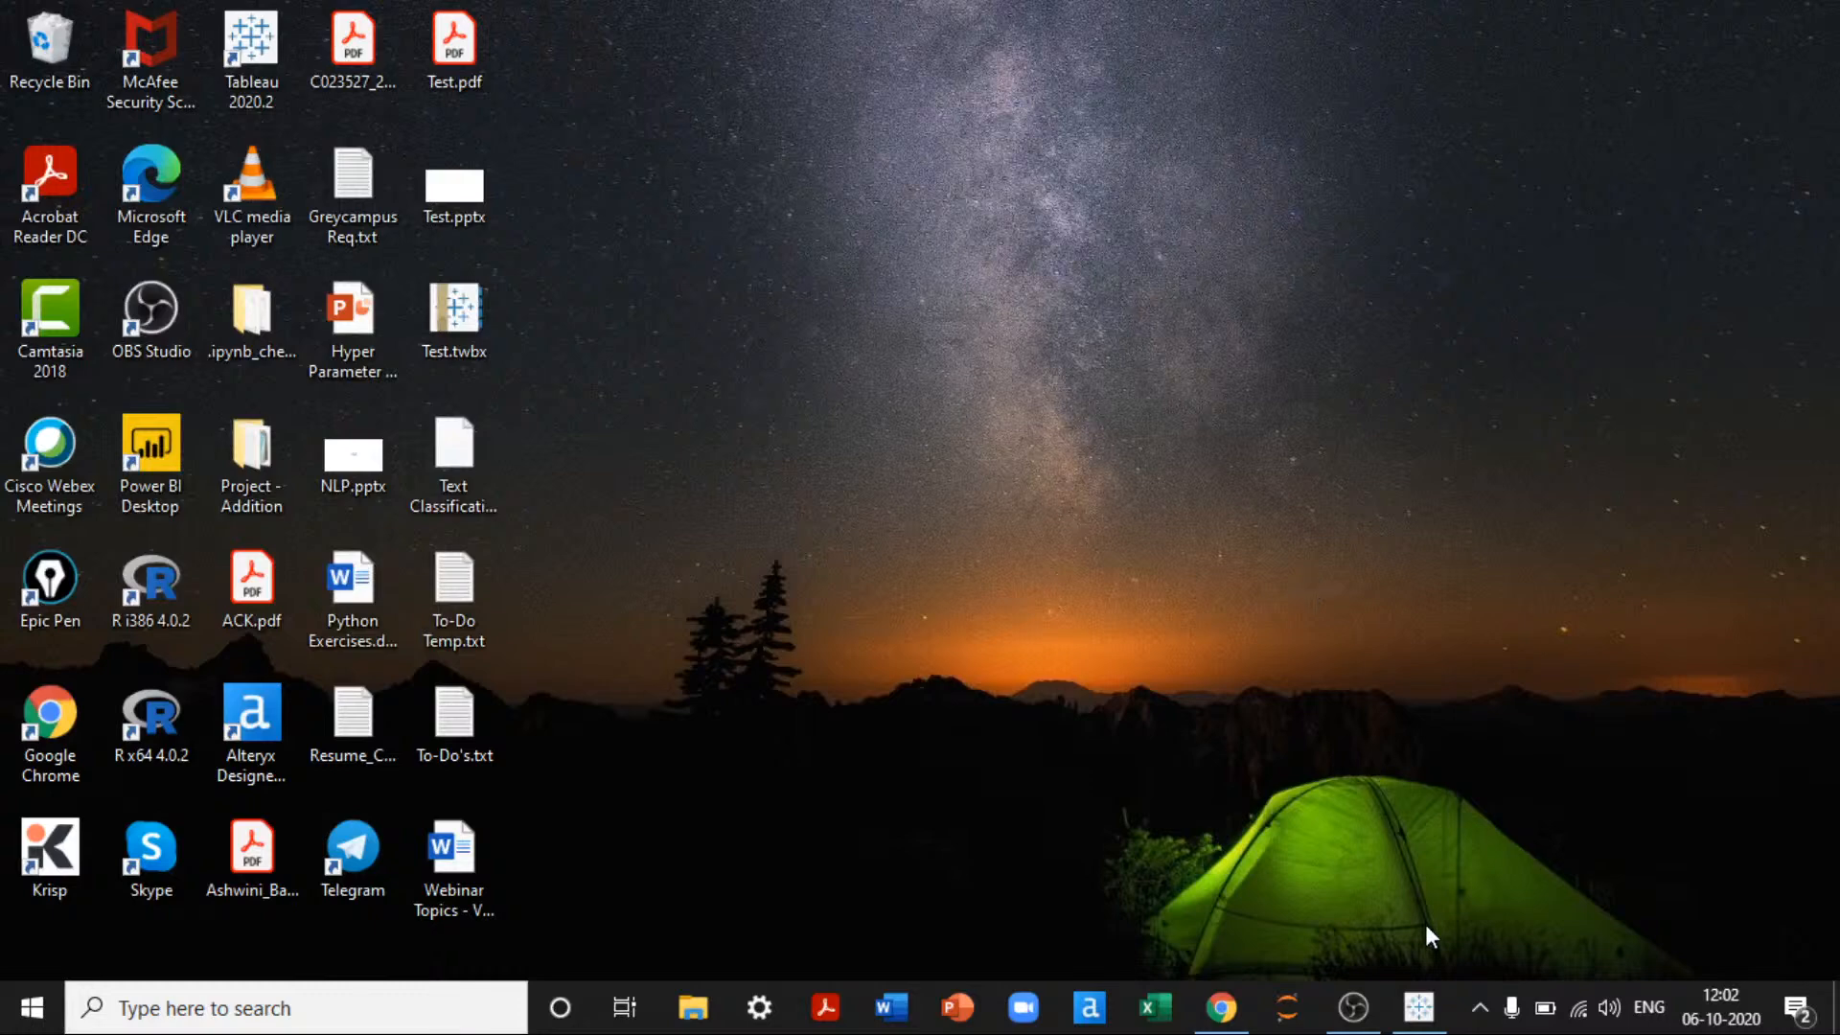
Step: Switch back to Tableau and place Order Date on Rows of the PCA sheet
{"action": "left_click", "coordinate": [1421, 1016]}
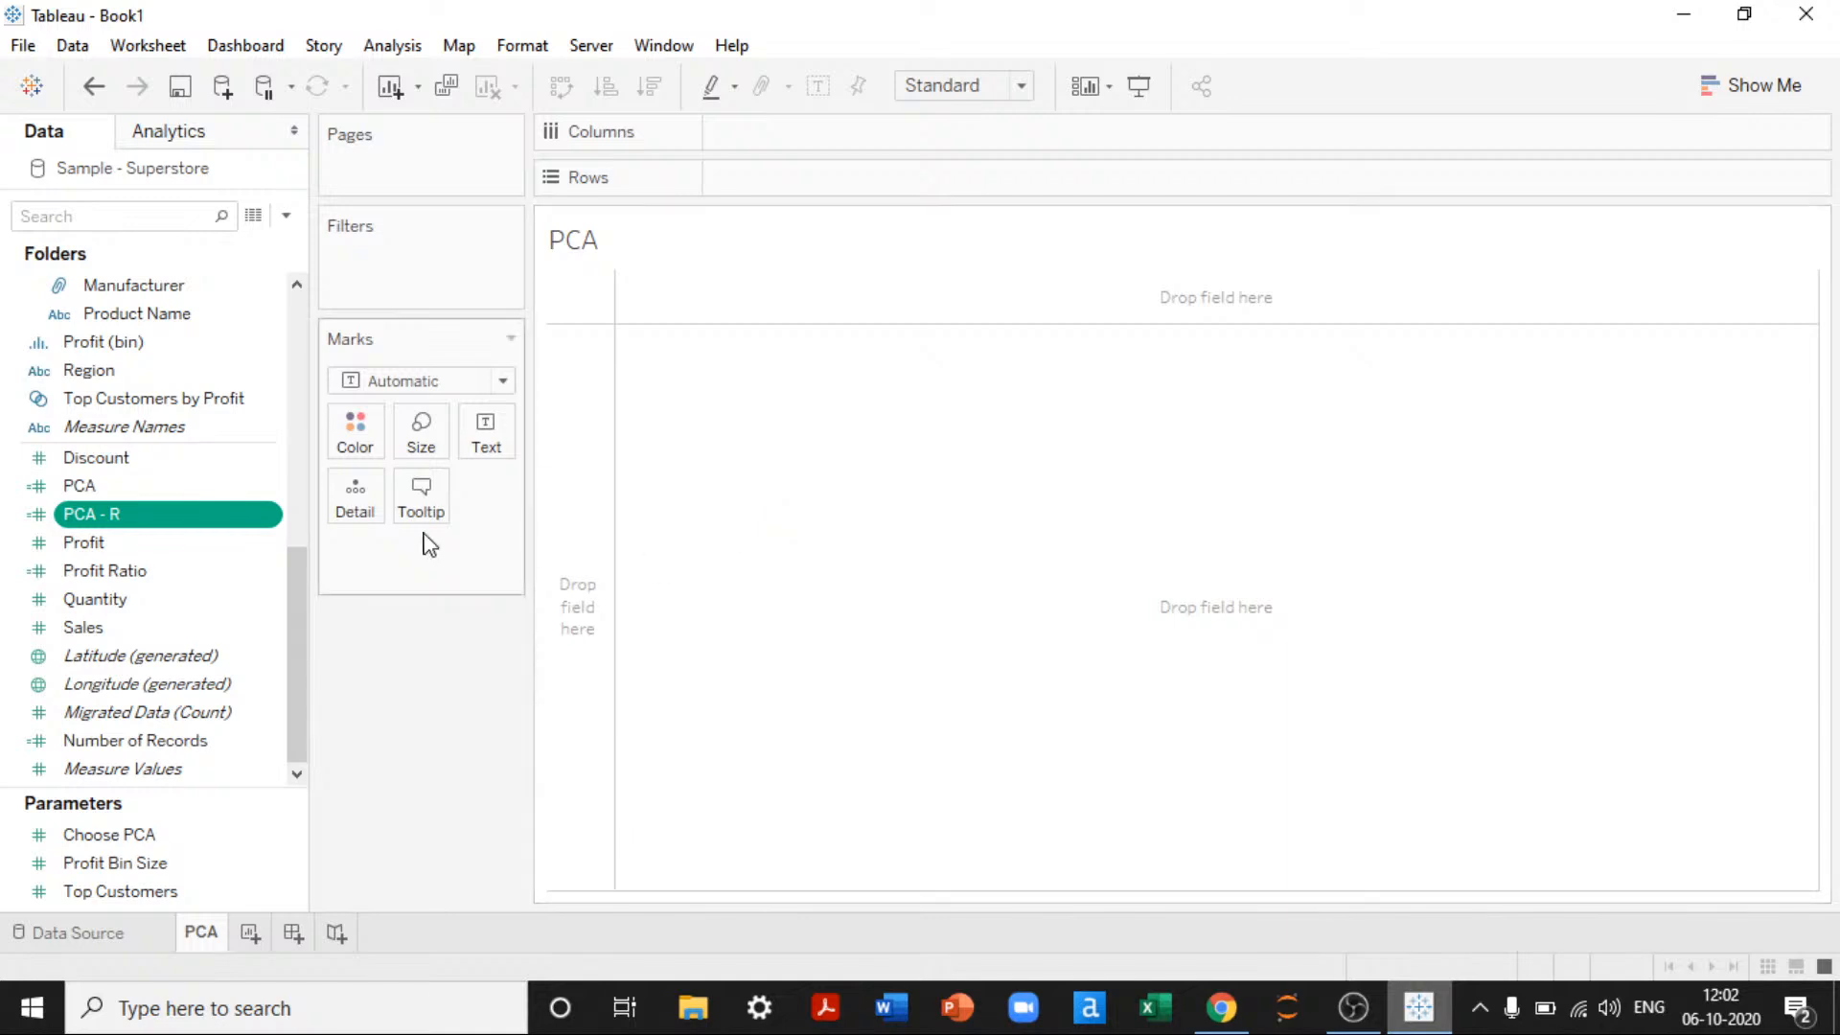
{"action": "left_click_drag", "start_coordinate": [297, 599], "coordinate": [295, 350]}
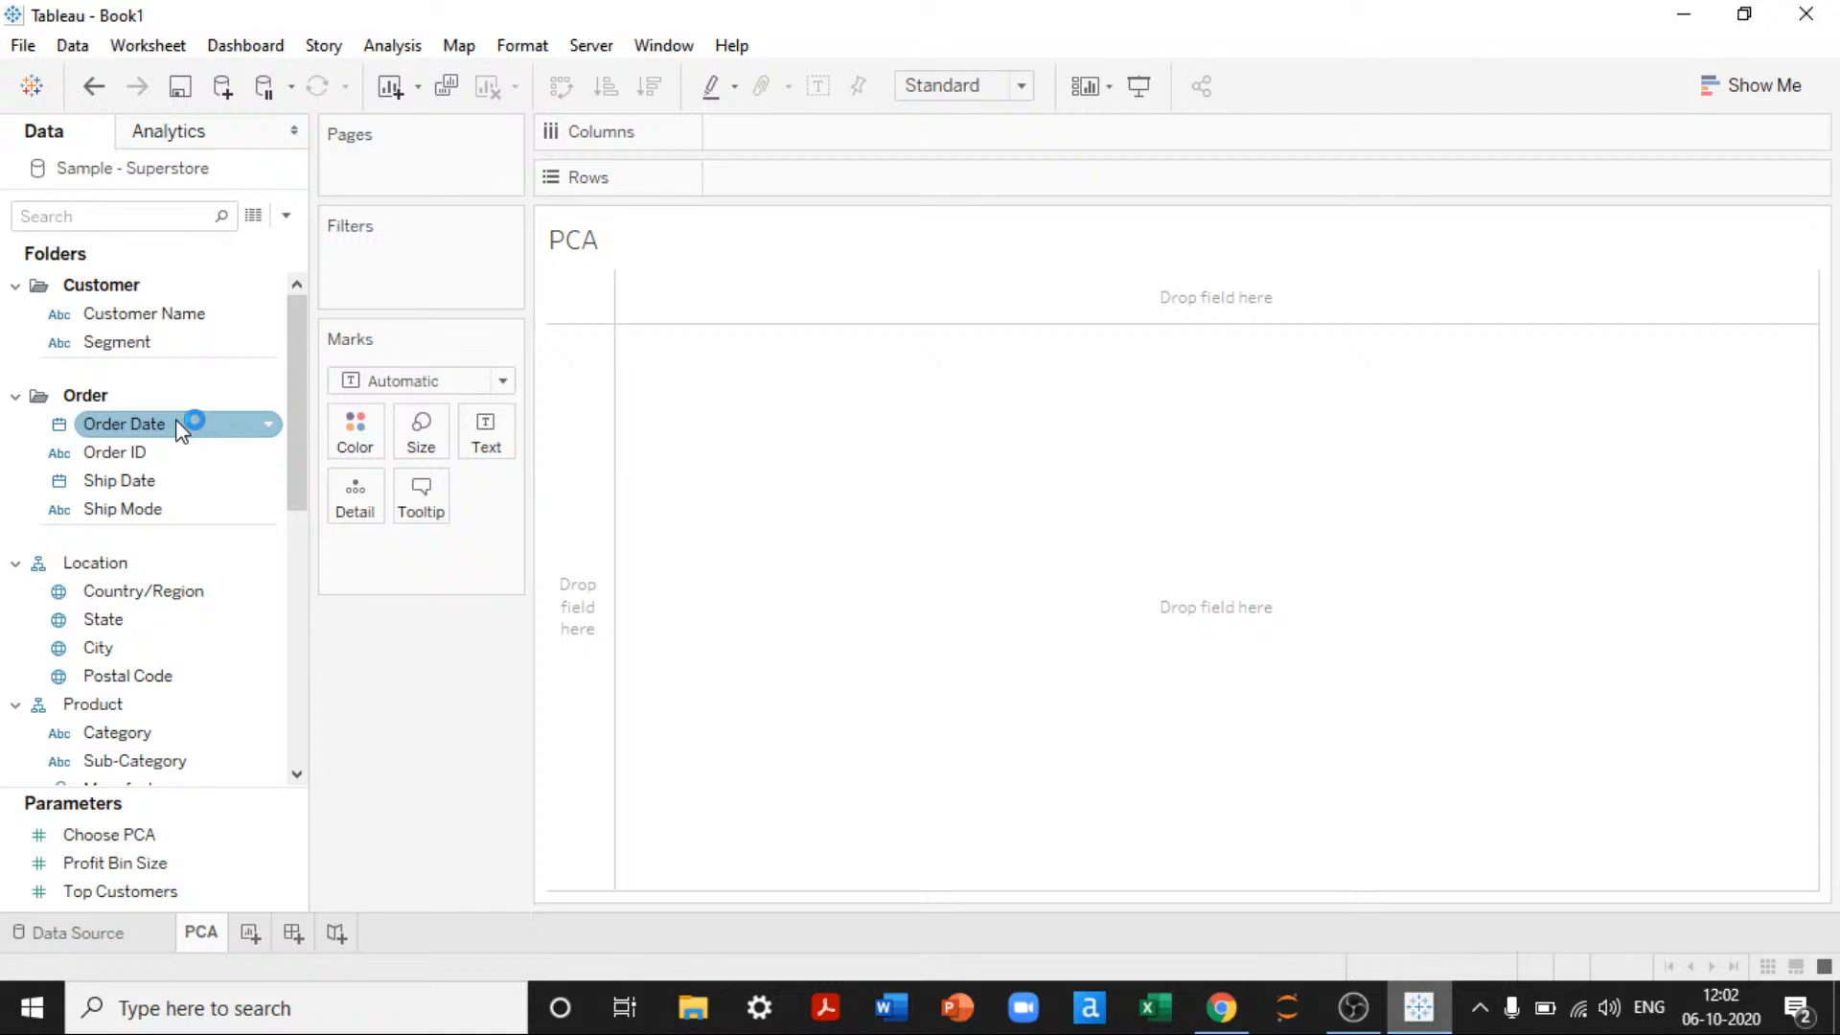
{"action": "left_click_drag", "start_coordinate": [176, 419], "coordinate": [847, 187]}
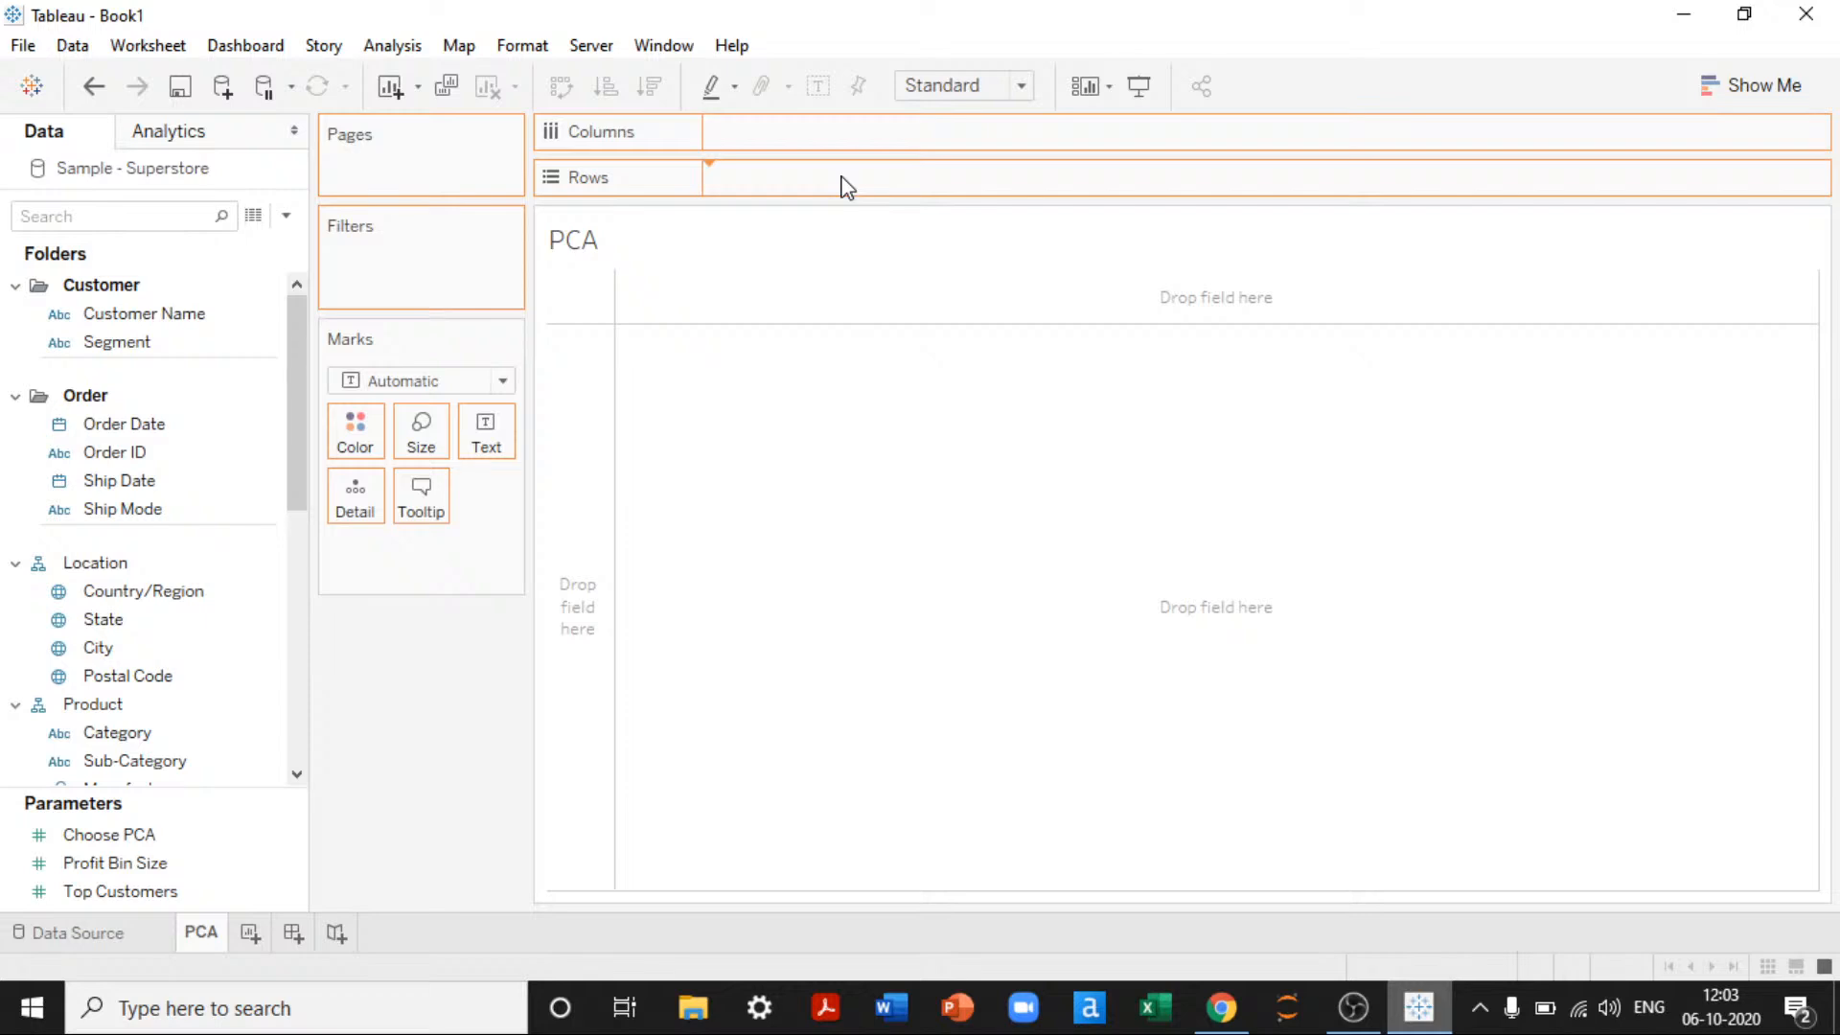
{"action": "left_click_drag", "start_coordinate": [848, 186], "coordinate": [847, 186]}
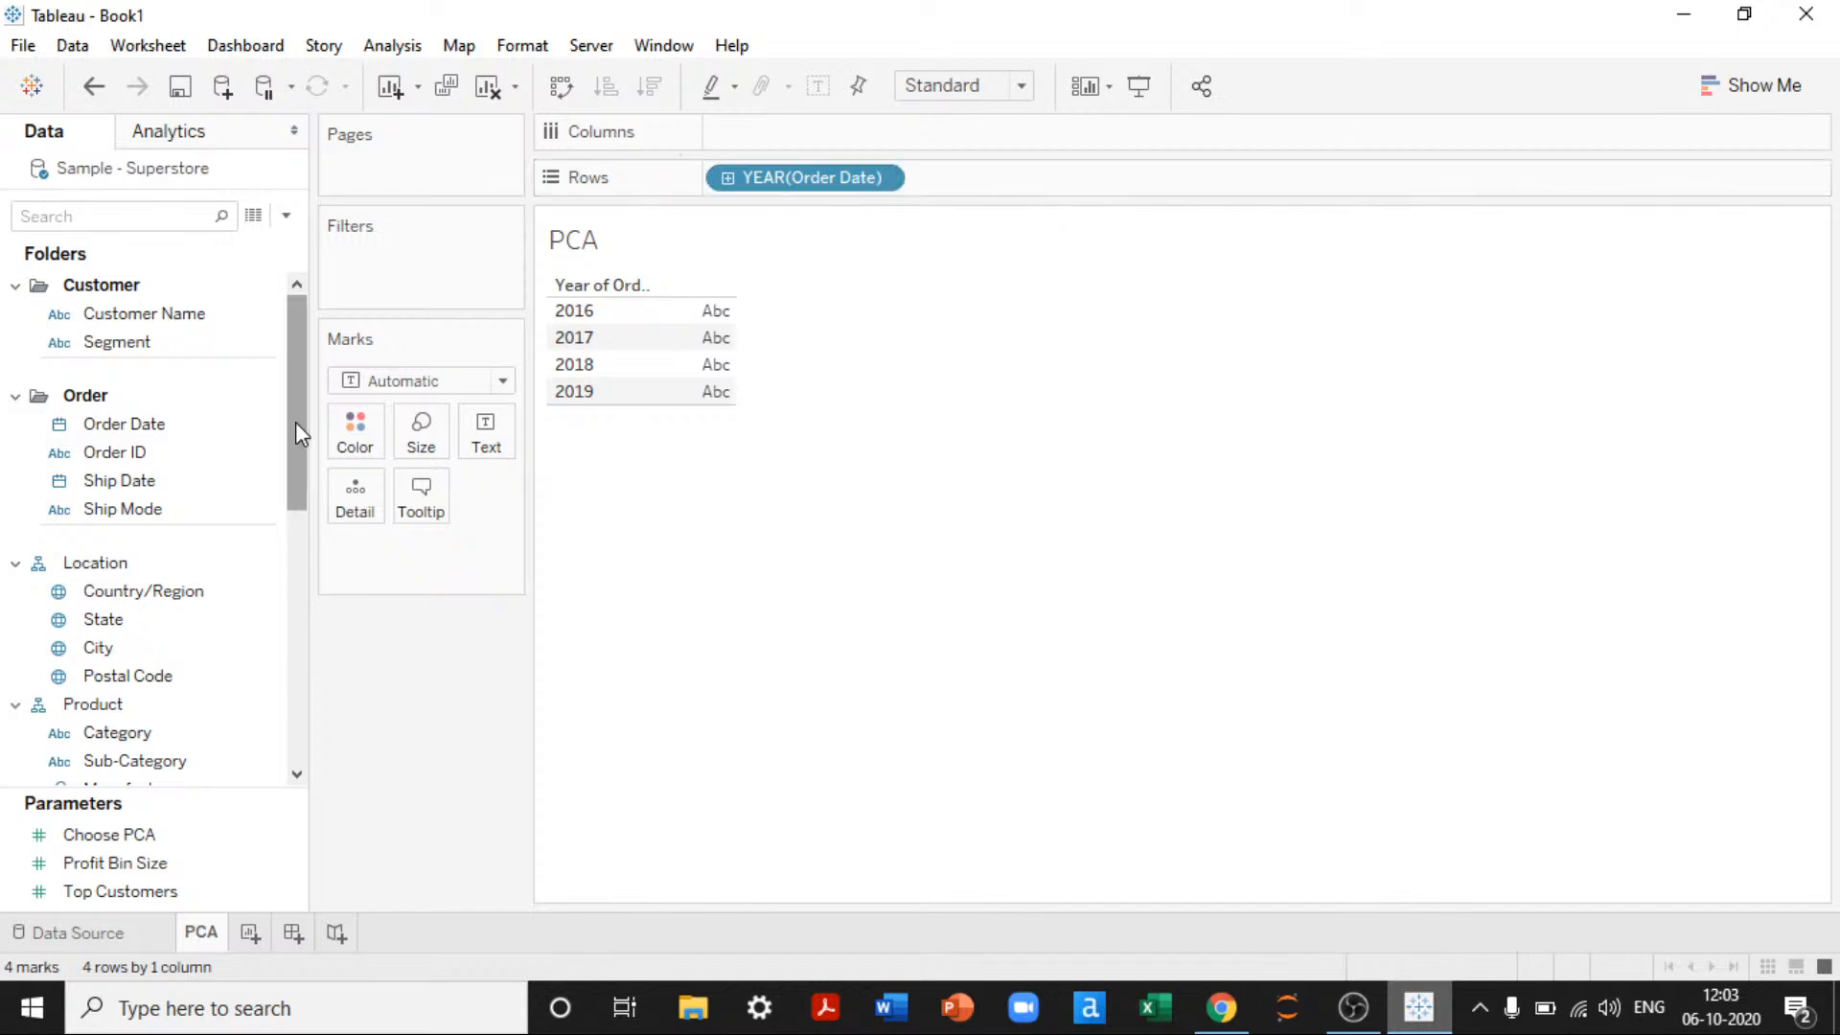
Step: Add Sub-Category to Rows ahead of the order year, and Ship Mode to Columns
{"action": "left_click_drag", "start_coordinate": [295, 421], "coordinate": [296, 433]}
{"action": "left_click_drag", "start_coordinate": [117, 704], "coordinate": [865, 133]}
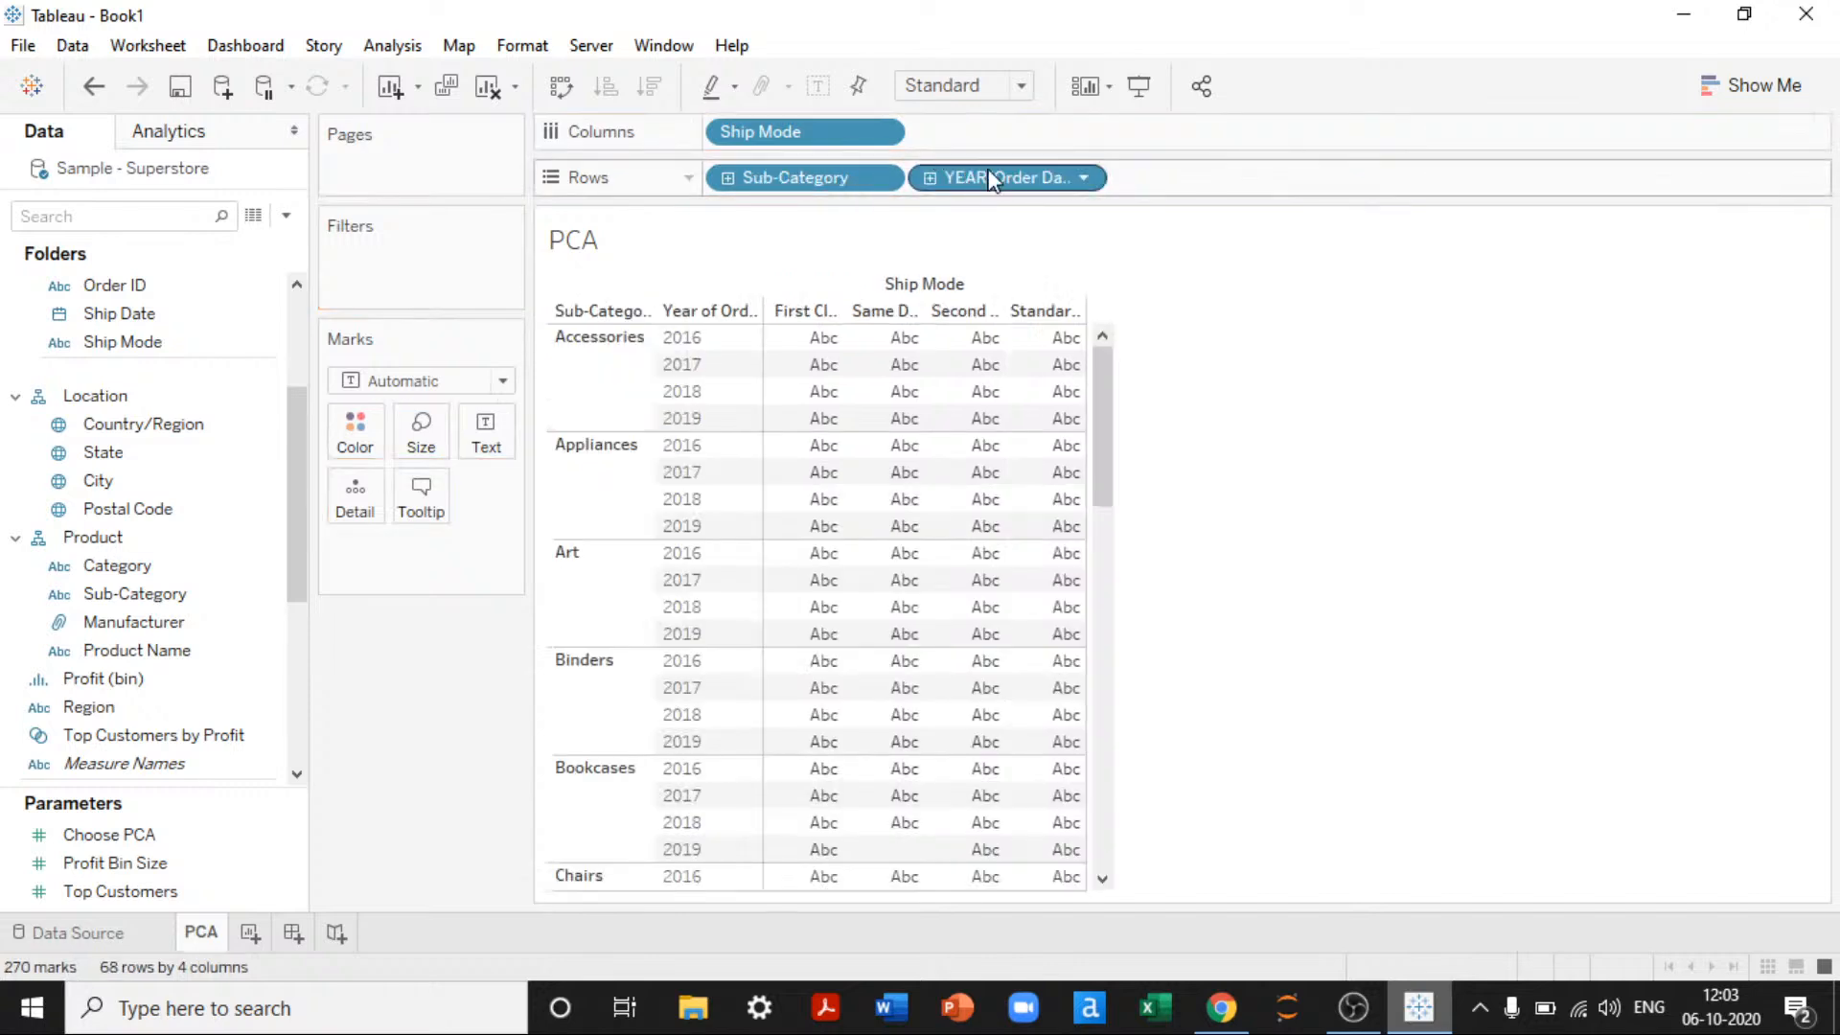
Step: Move YEAR(Order Date) from Rows to Columns, placing it after Ship Mode
{"action": "left_click_drag", "start_coordinate": [993, 177], "coordinate": [856, 112]}
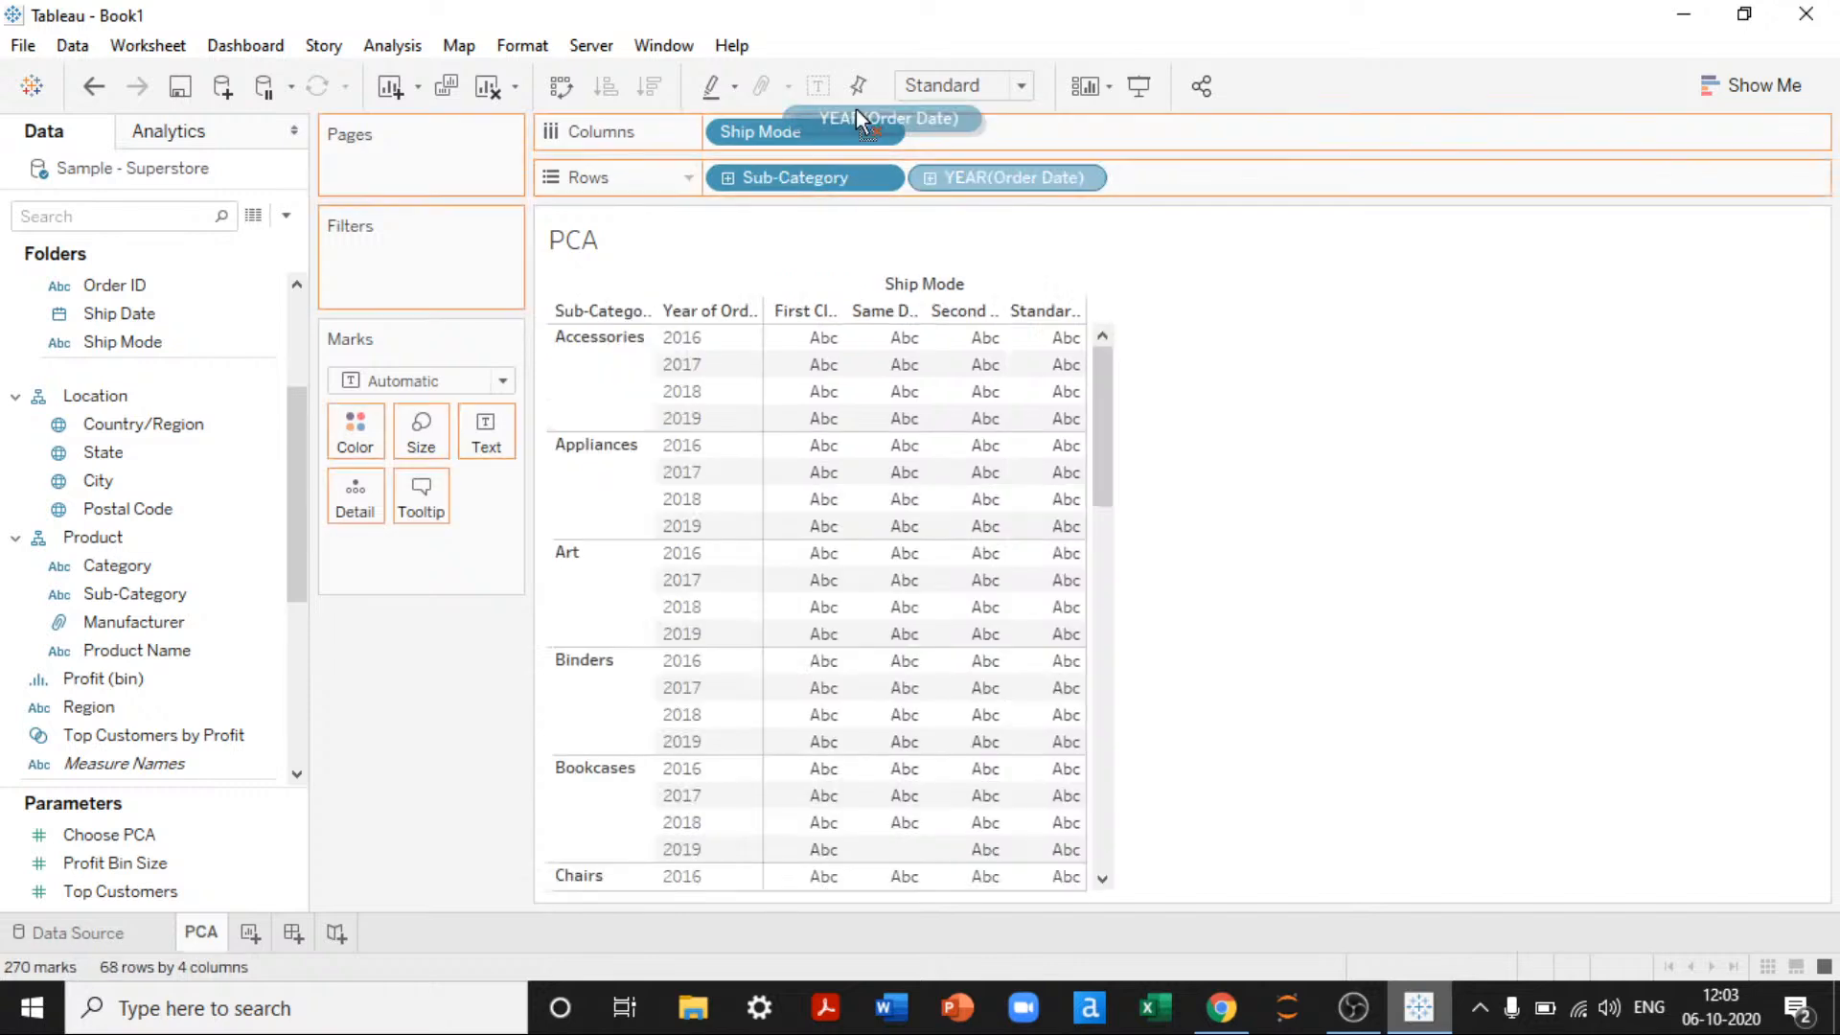
{"action": "left_click_drag", "start_coordinate": [854, 109], "coordinate": [855, 115]}
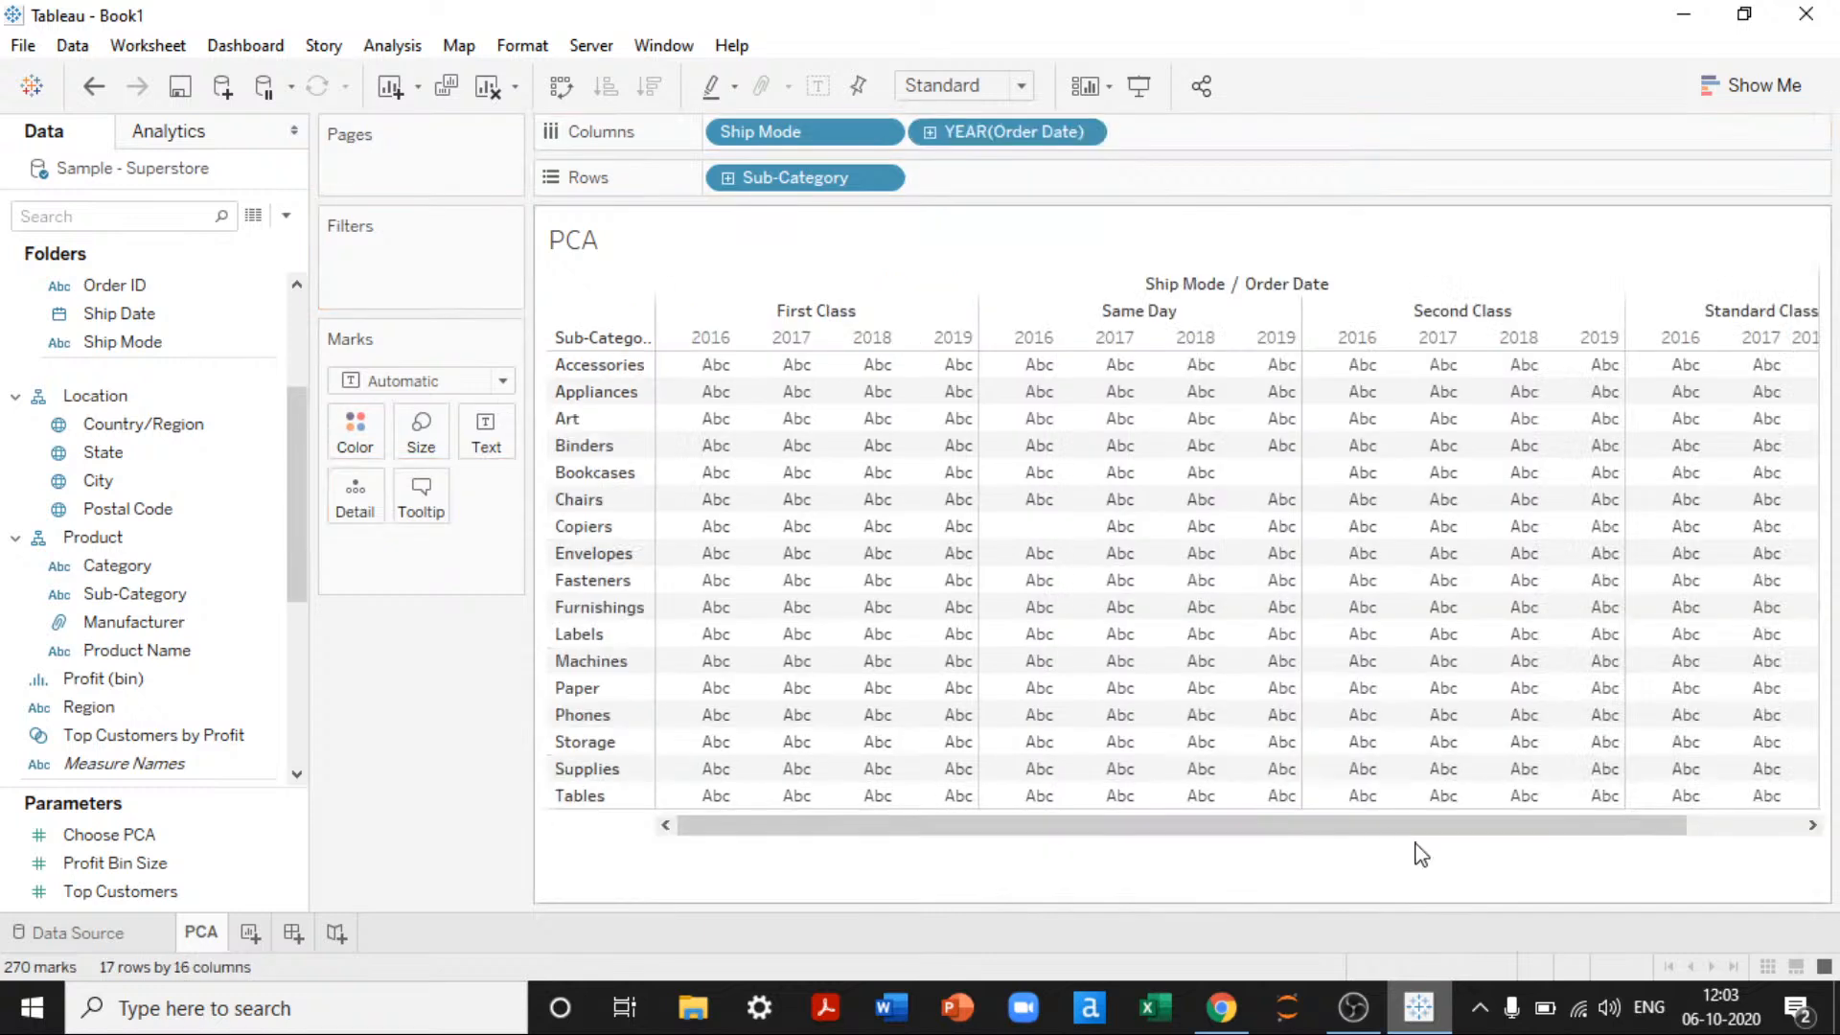
{"action": "left_click_drag", "start_coordinate": [1437, 826], "coordinate": [1562, 826]}
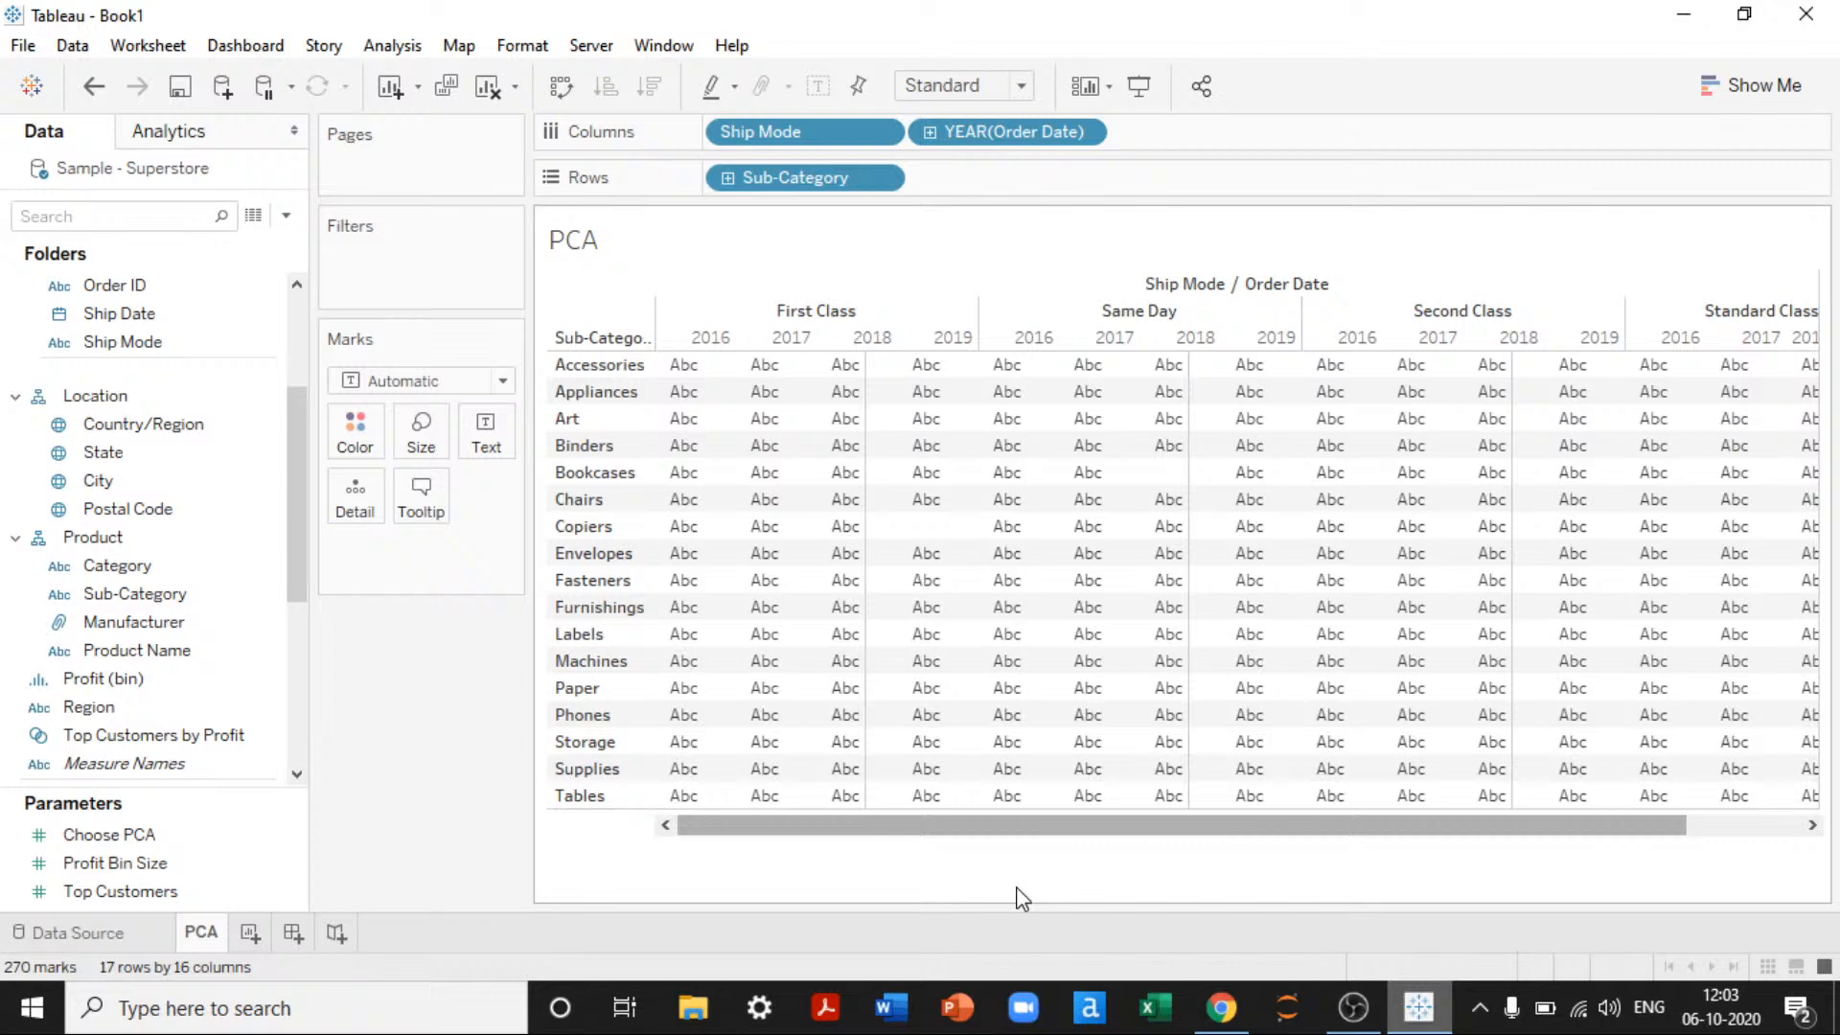
{"action": "left_click_drag", "start_coordinate": [805, 133], "coordinate": [1006, 476]}
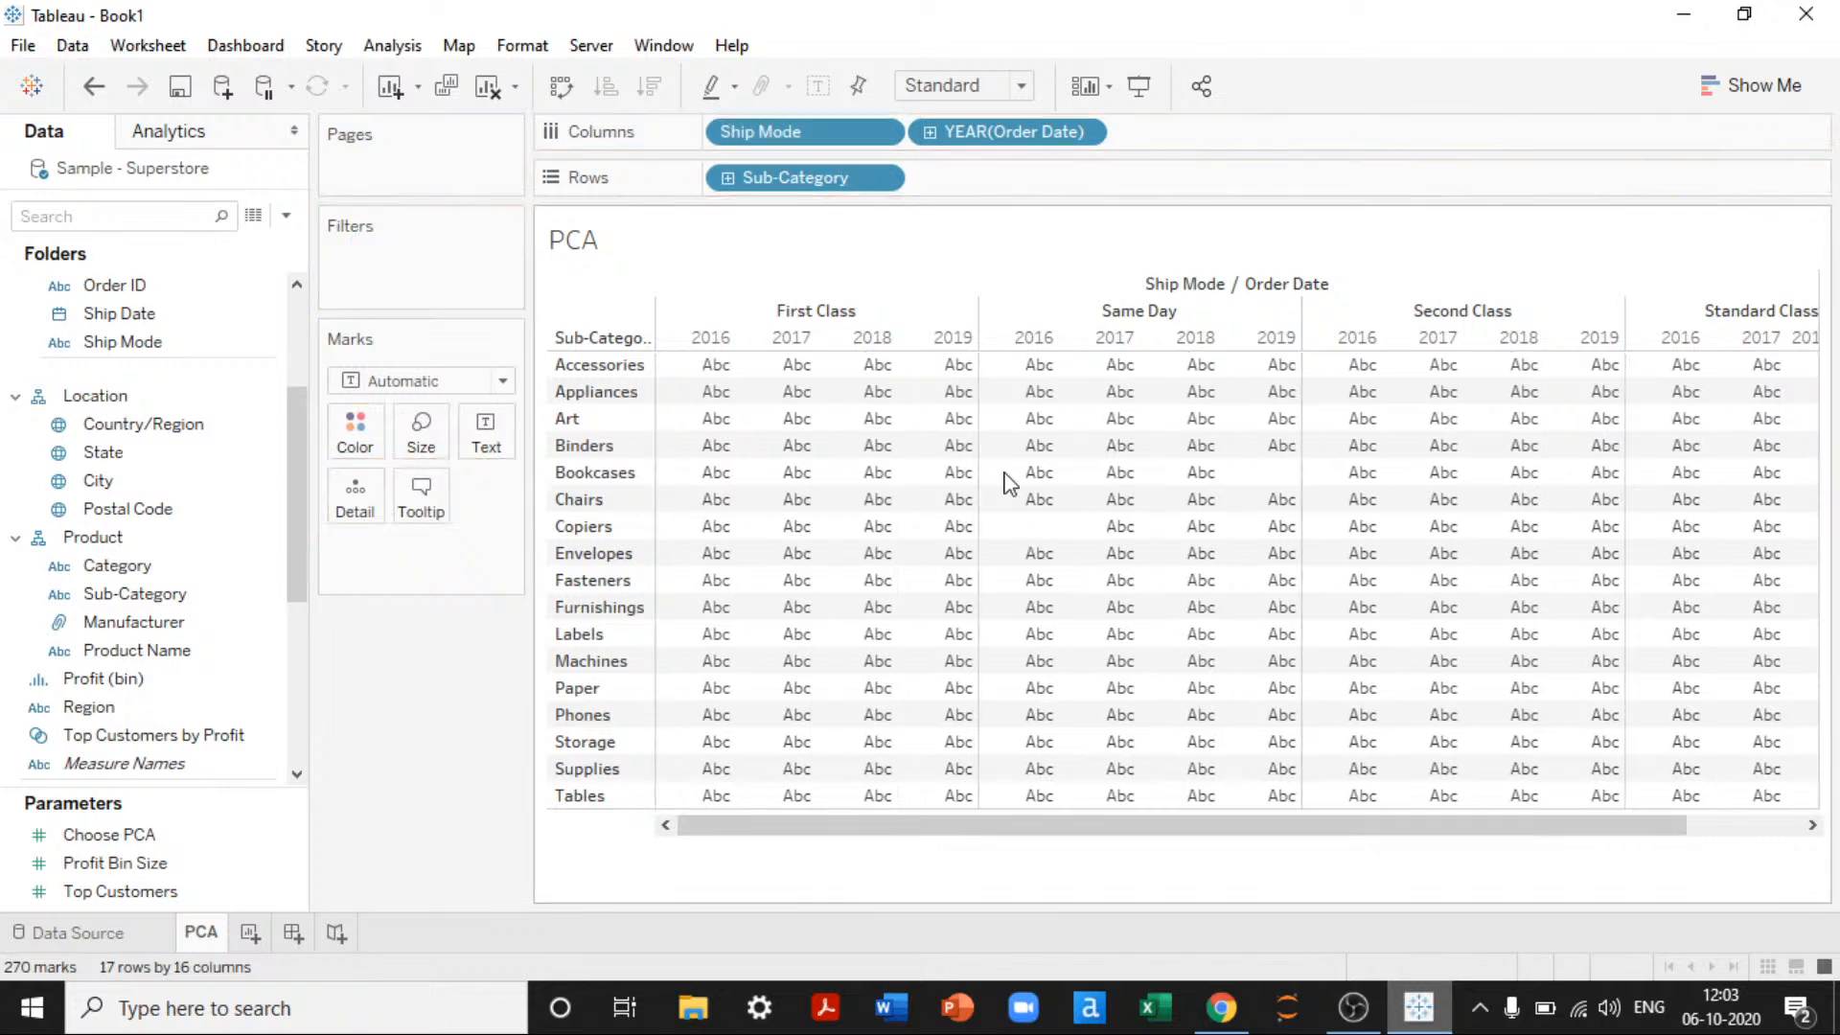
{"action": "left_click", "coordinate": [132, 425]}
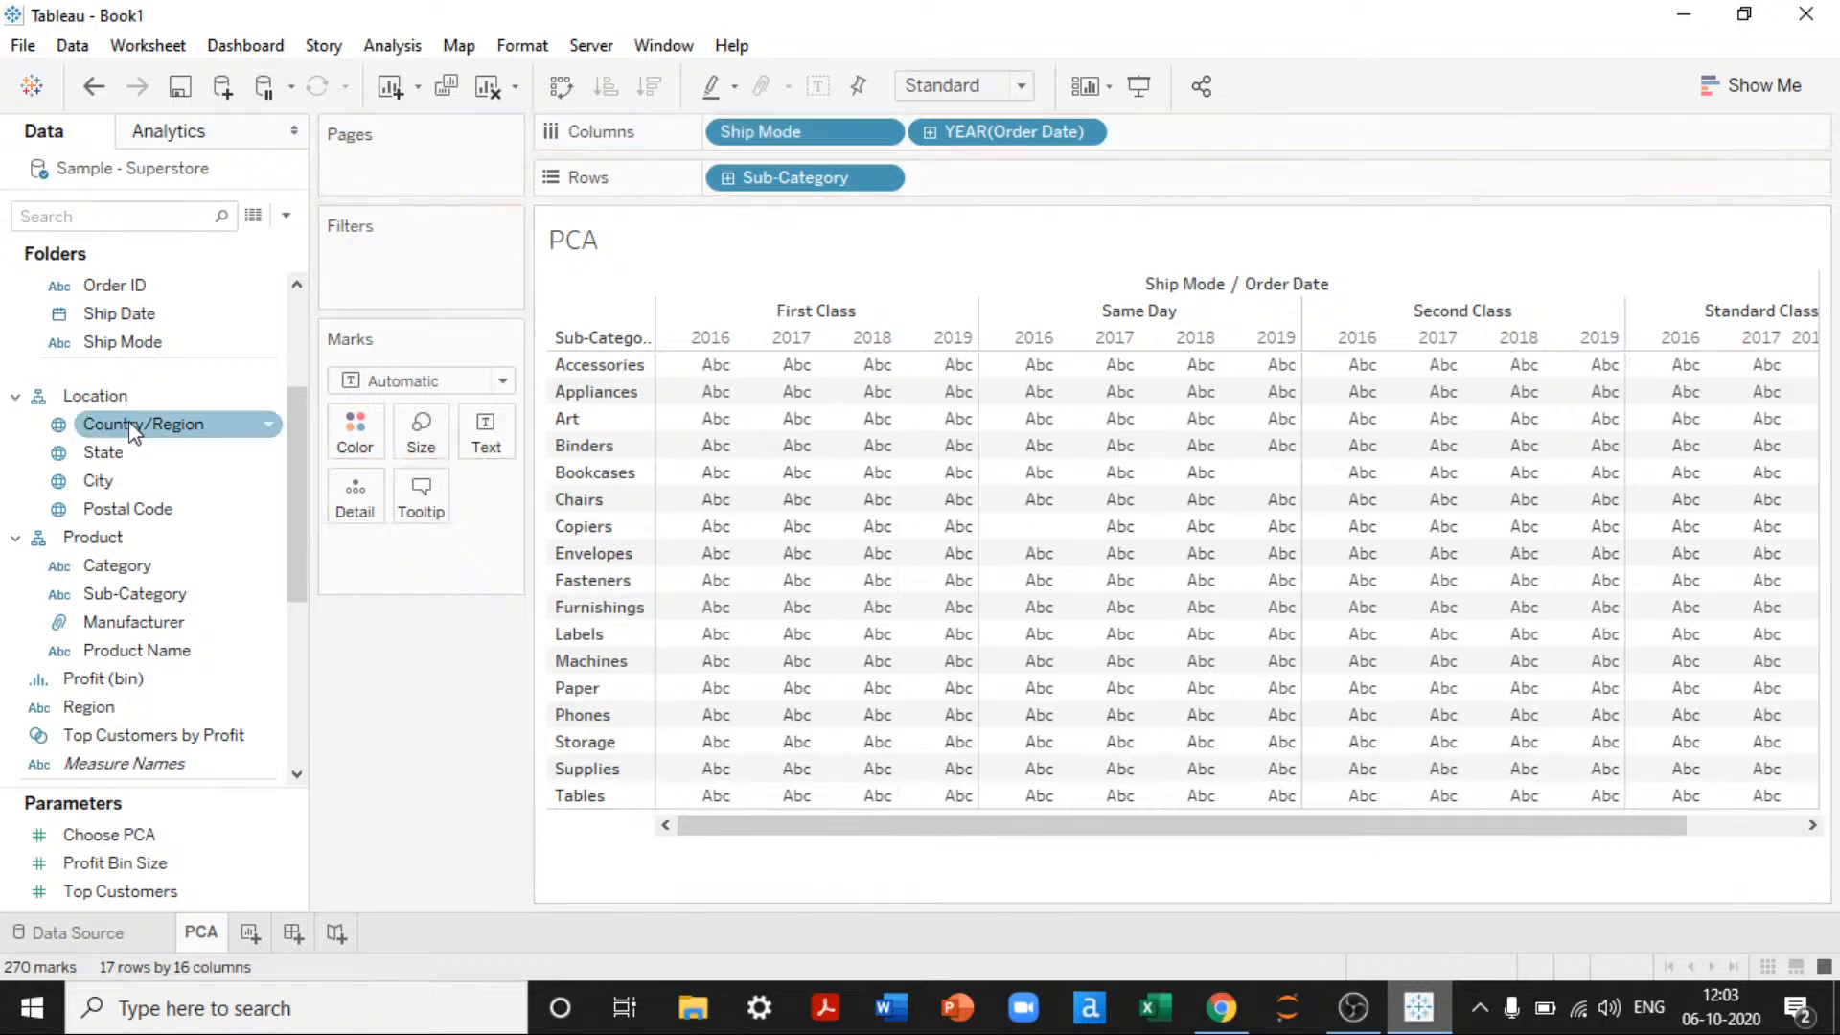
{"action": "left_click_drag", "start_coordinate": [119, 314], "coordinate": [419, 265]}
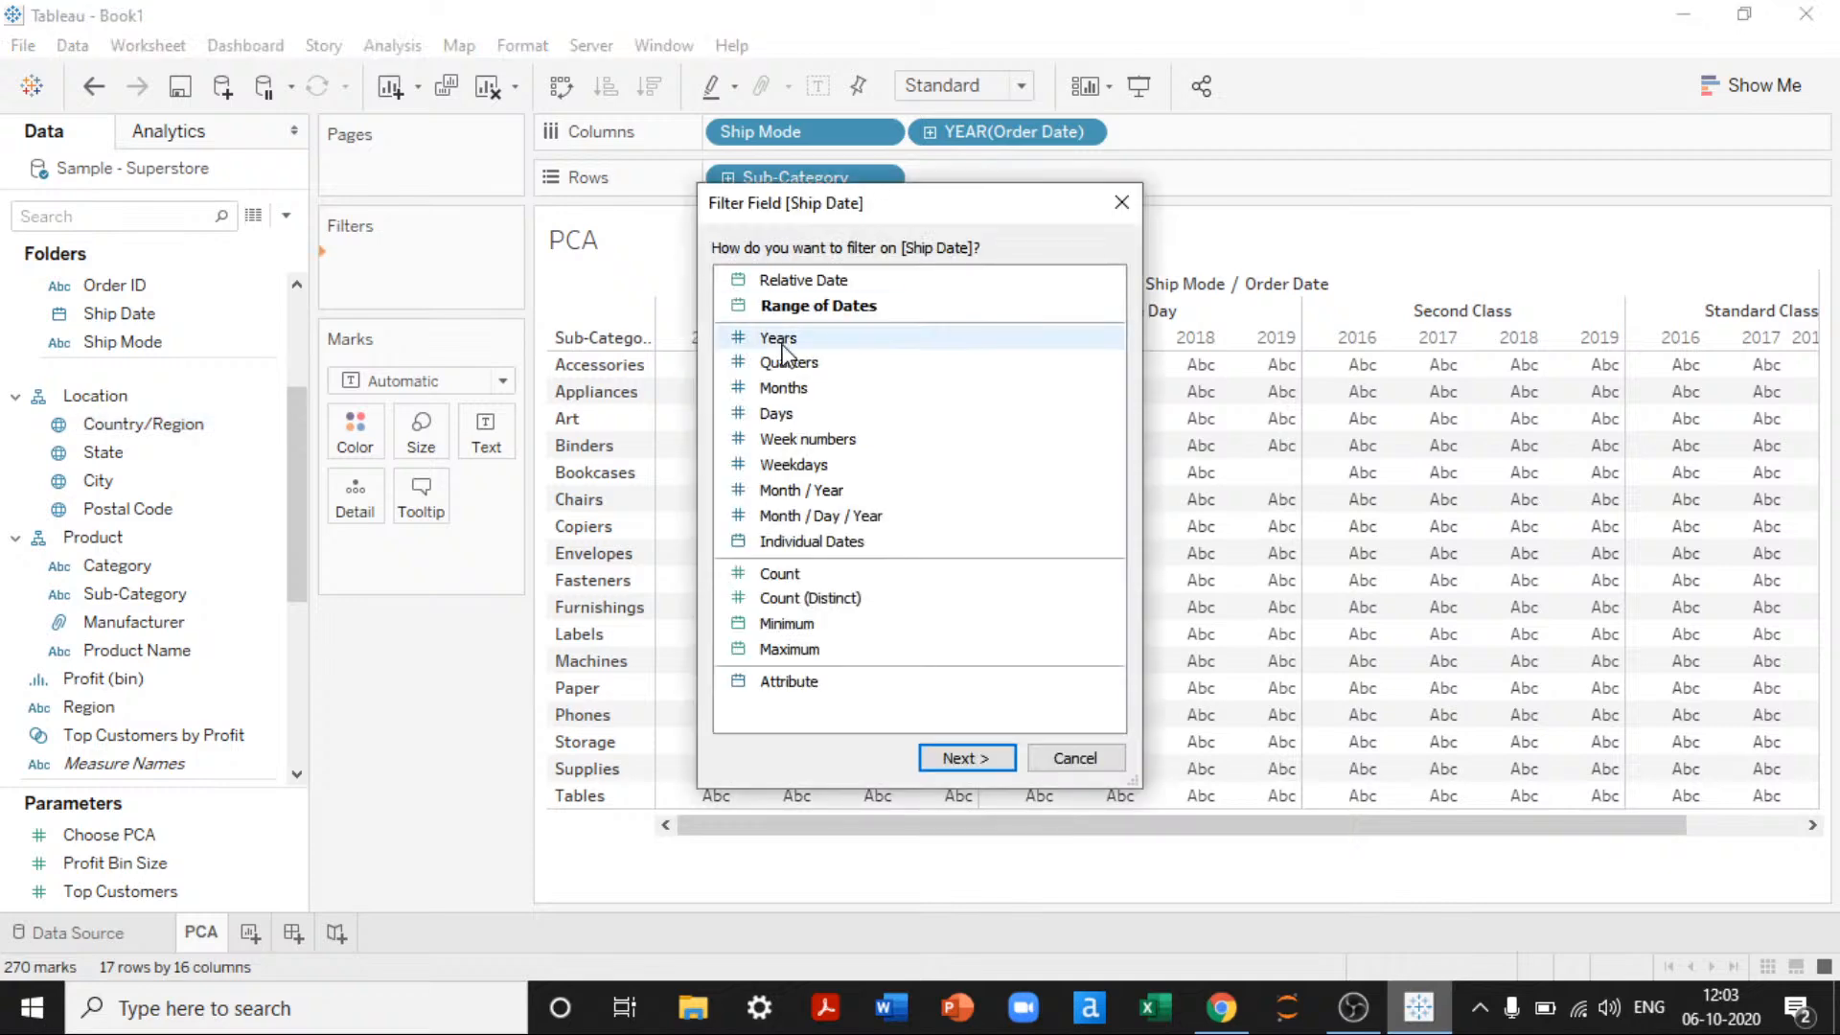
{"action": "key", "text": "Escape"}
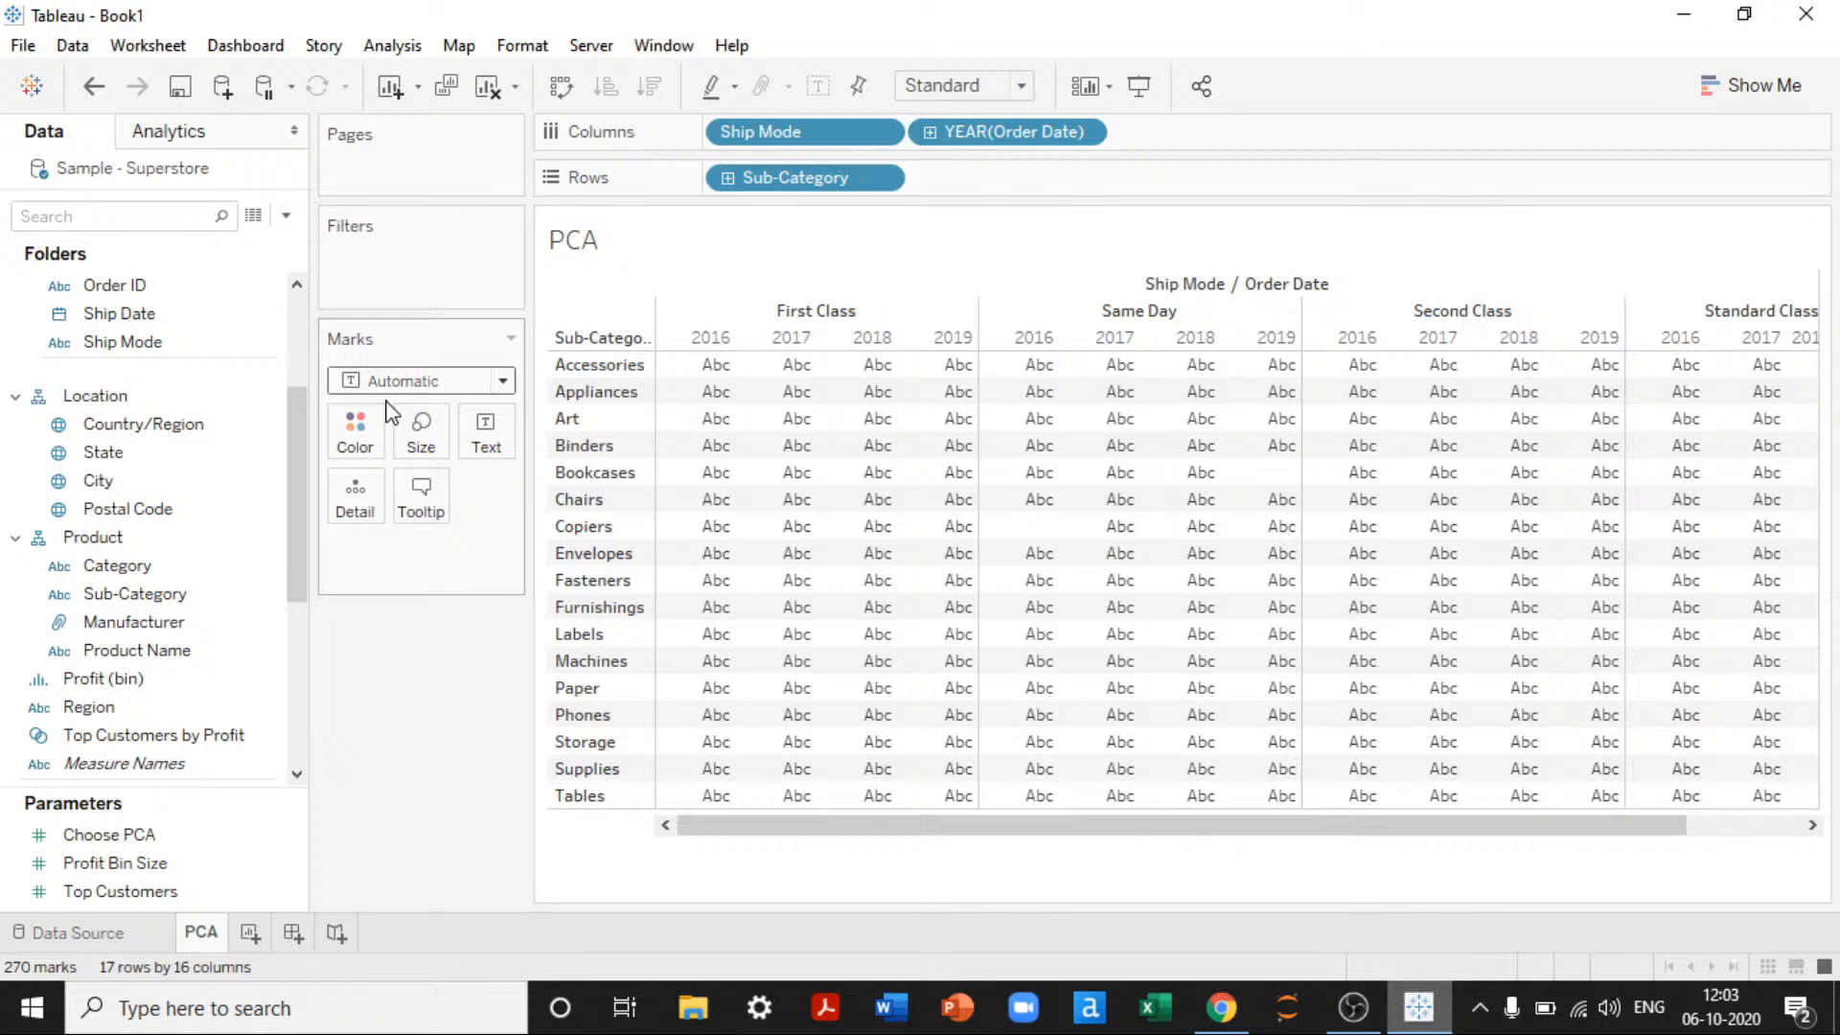
Step: Filter the view by Ship Mode, leaving out Same Day while keeping First Class, Second Class and Standard Class
{"action": "left_click_drag", "start_coordinate": [861, 179], "coordinate": [868, 550]}
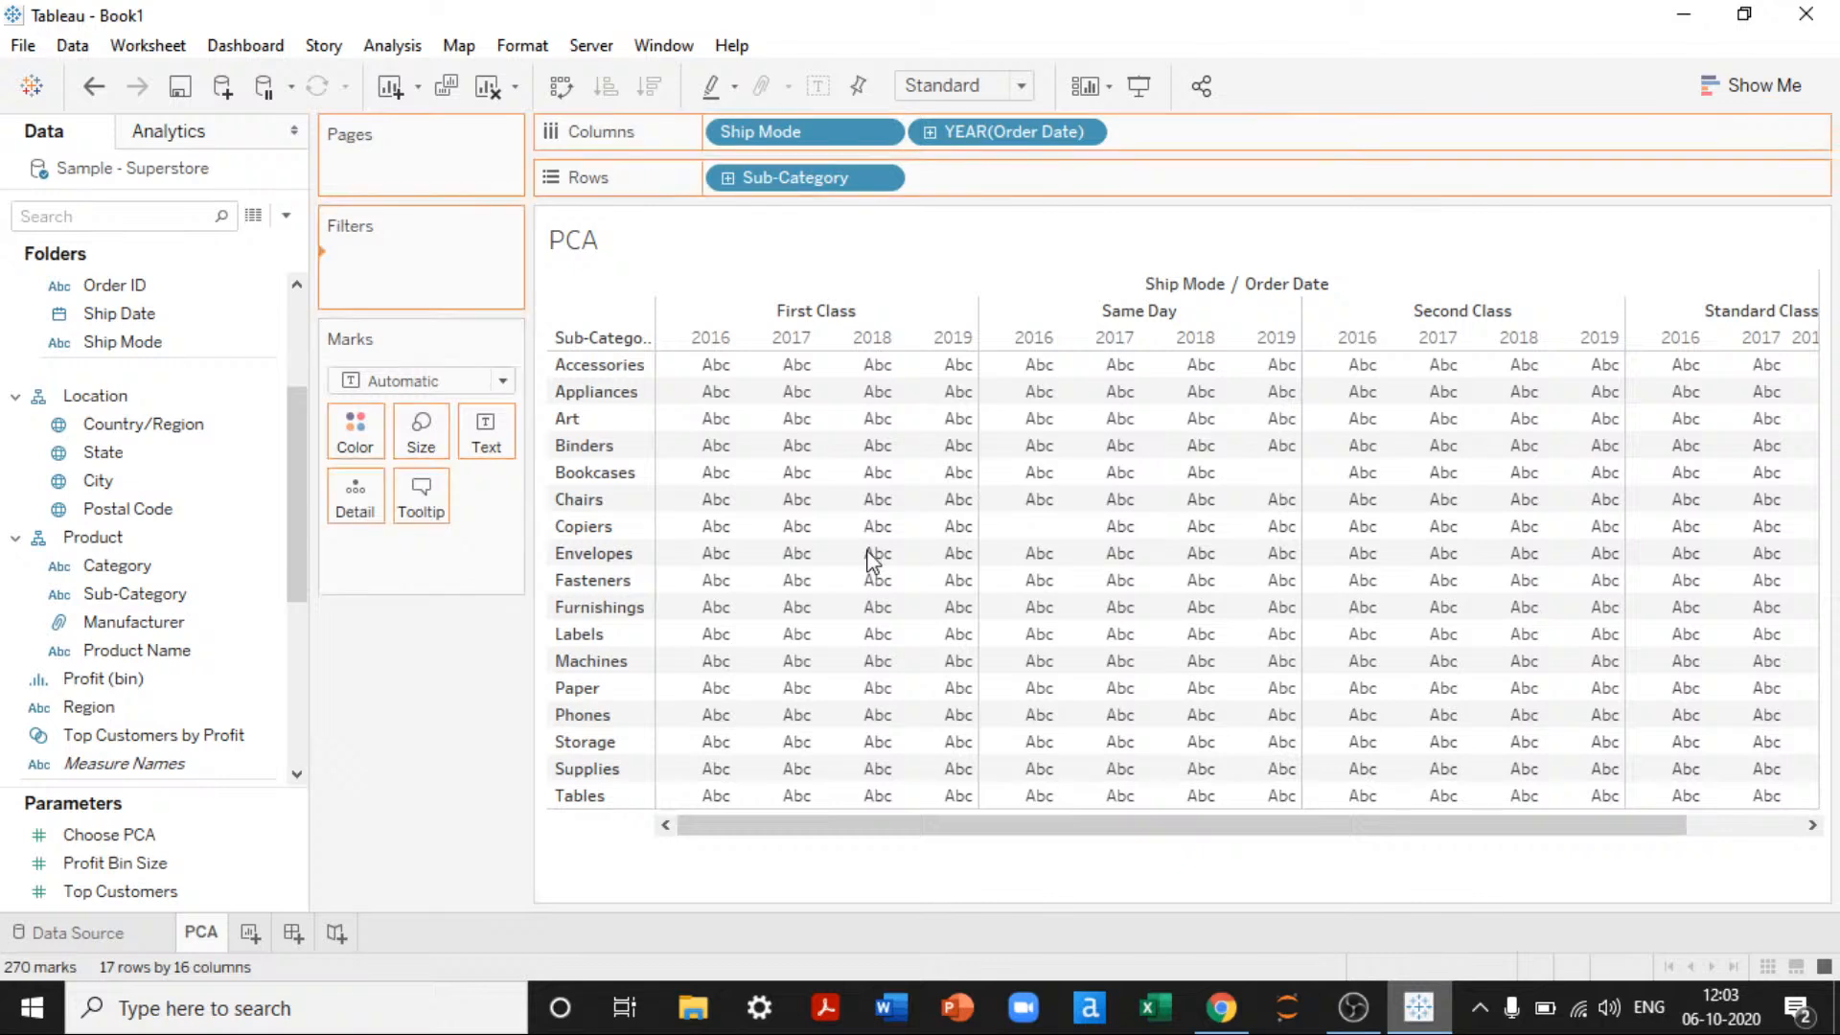
{"action": "left_click_drag", "start_coordinate": [867, 557], "coordinate": [867, 557]}
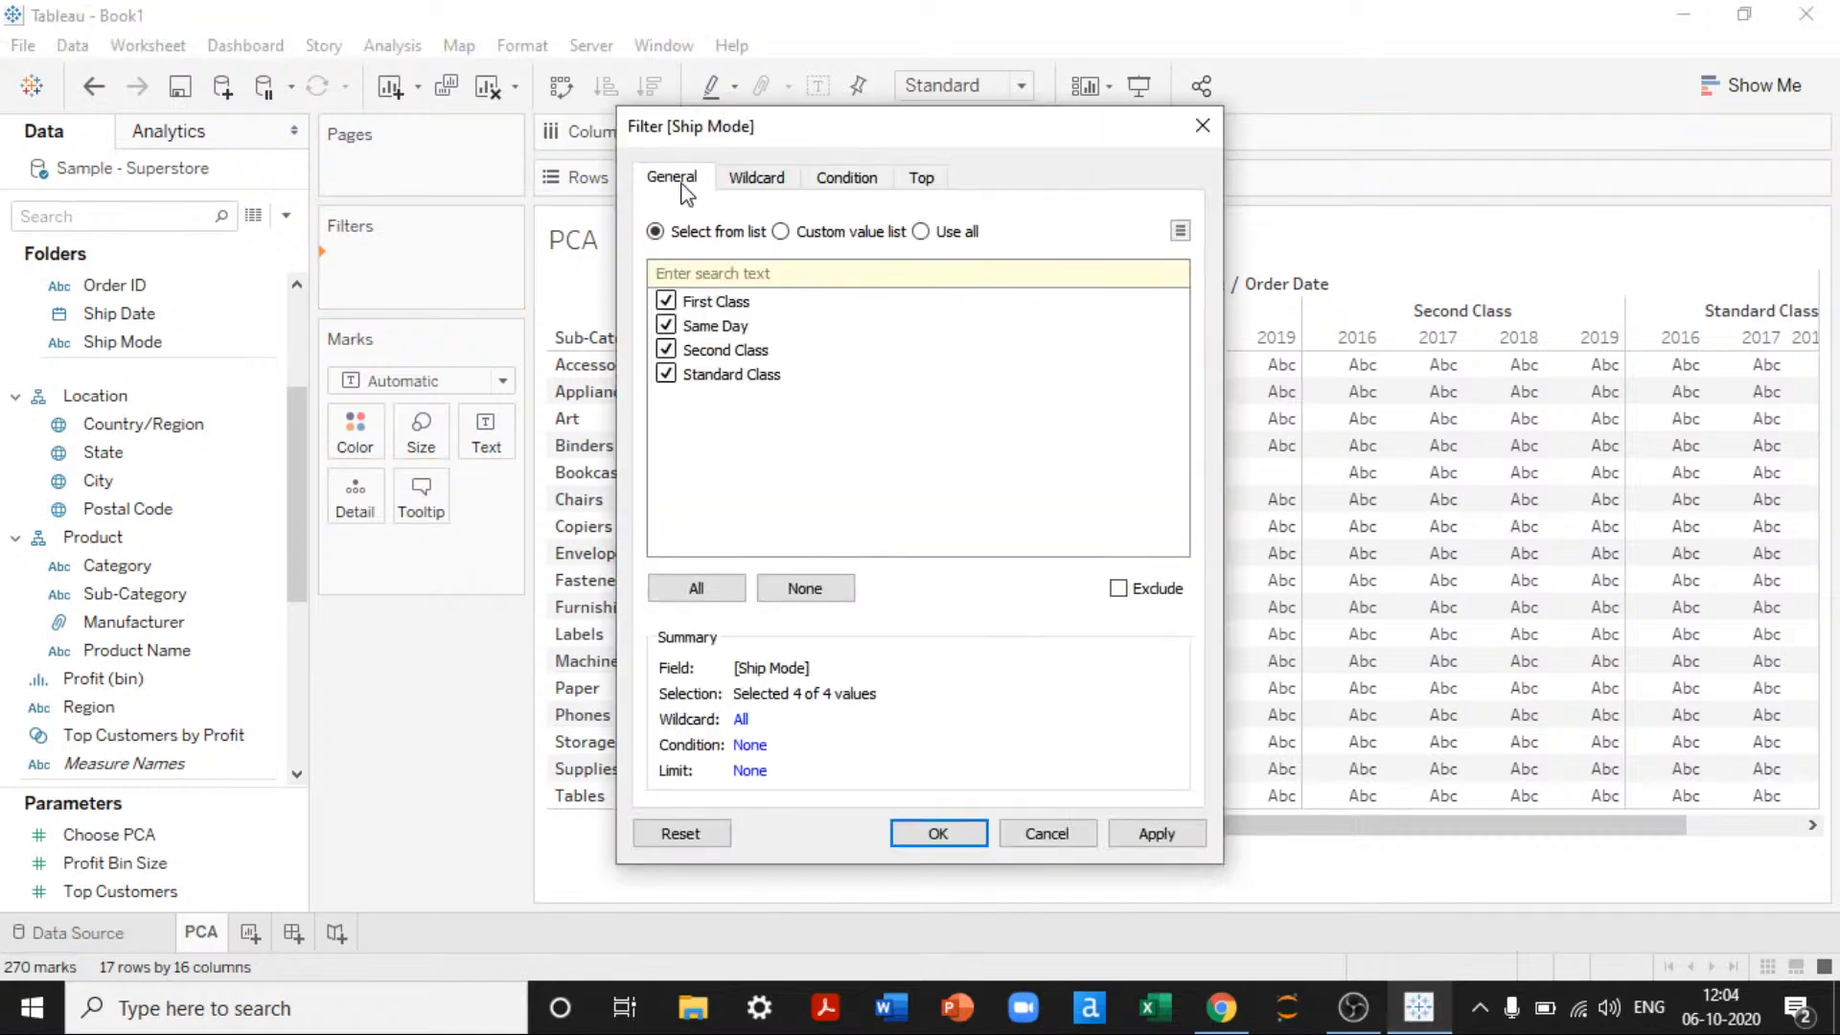
{"action": "left_click", "coordinate": [666, 327]}
{"action": "left_click", "coordinate": [1154, 833]}
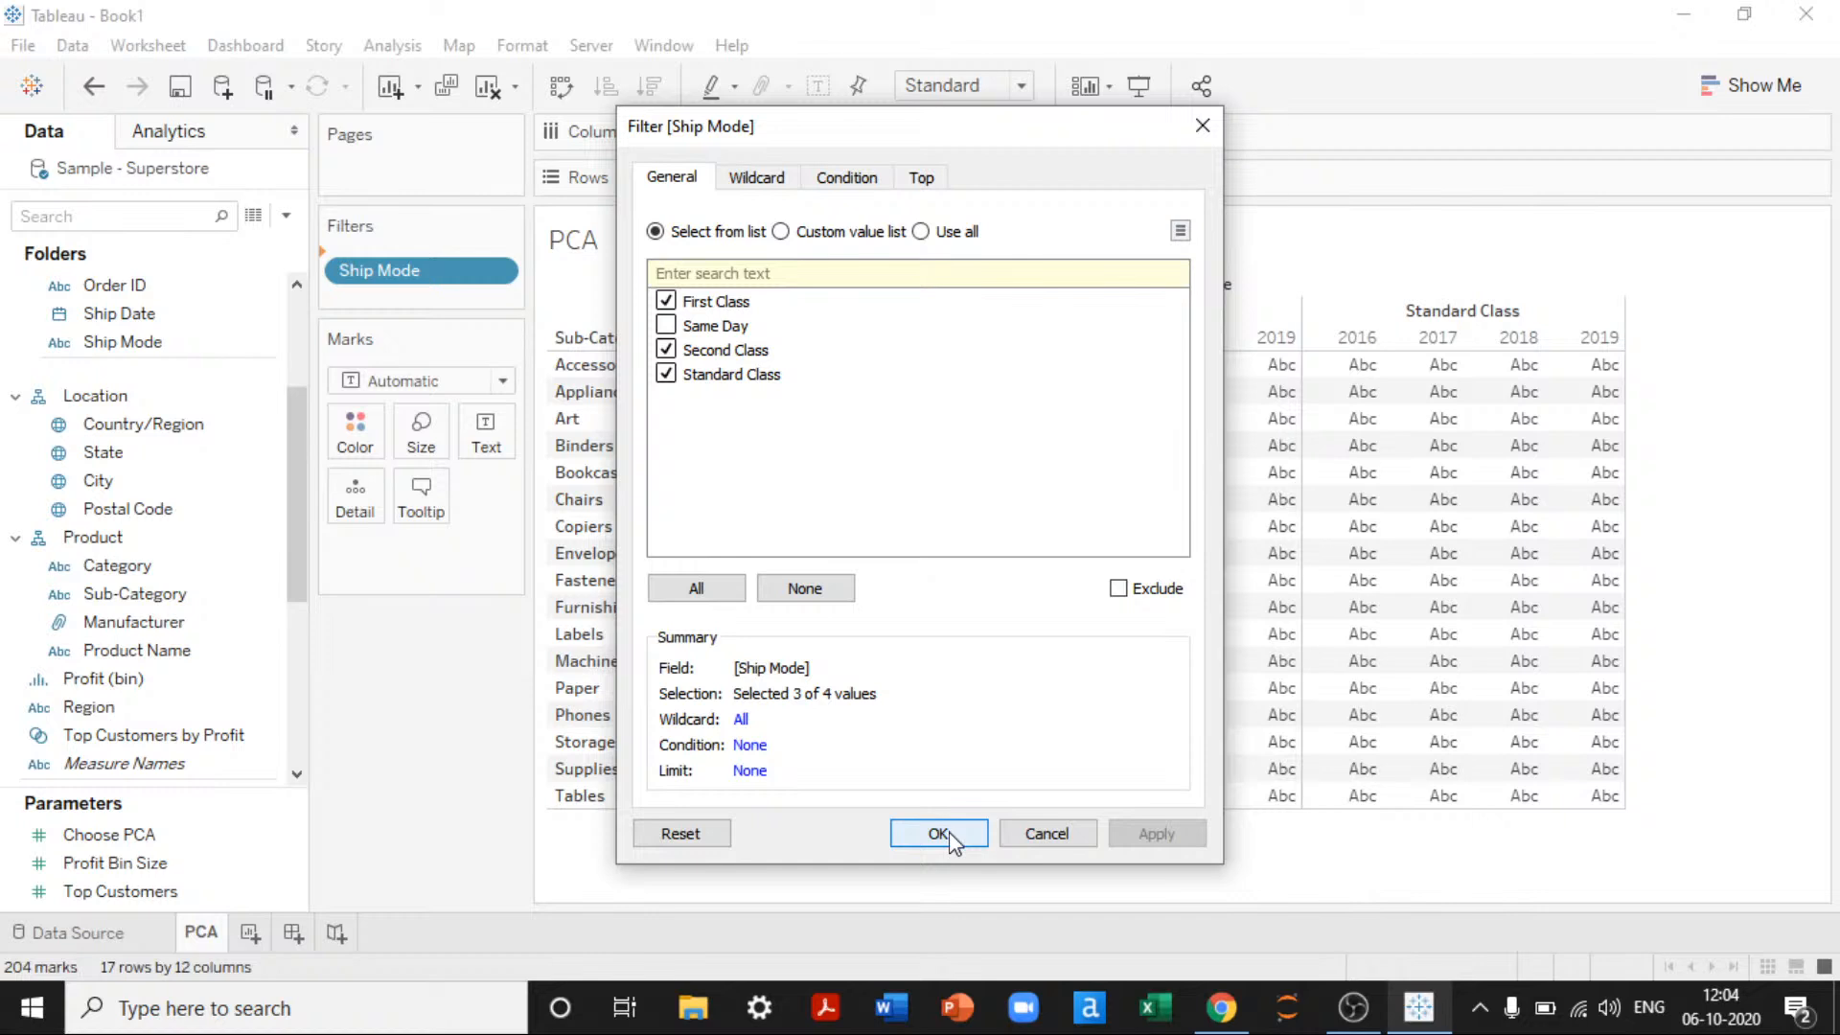
{"action": "left_click", "coordinate": [945, 834]}
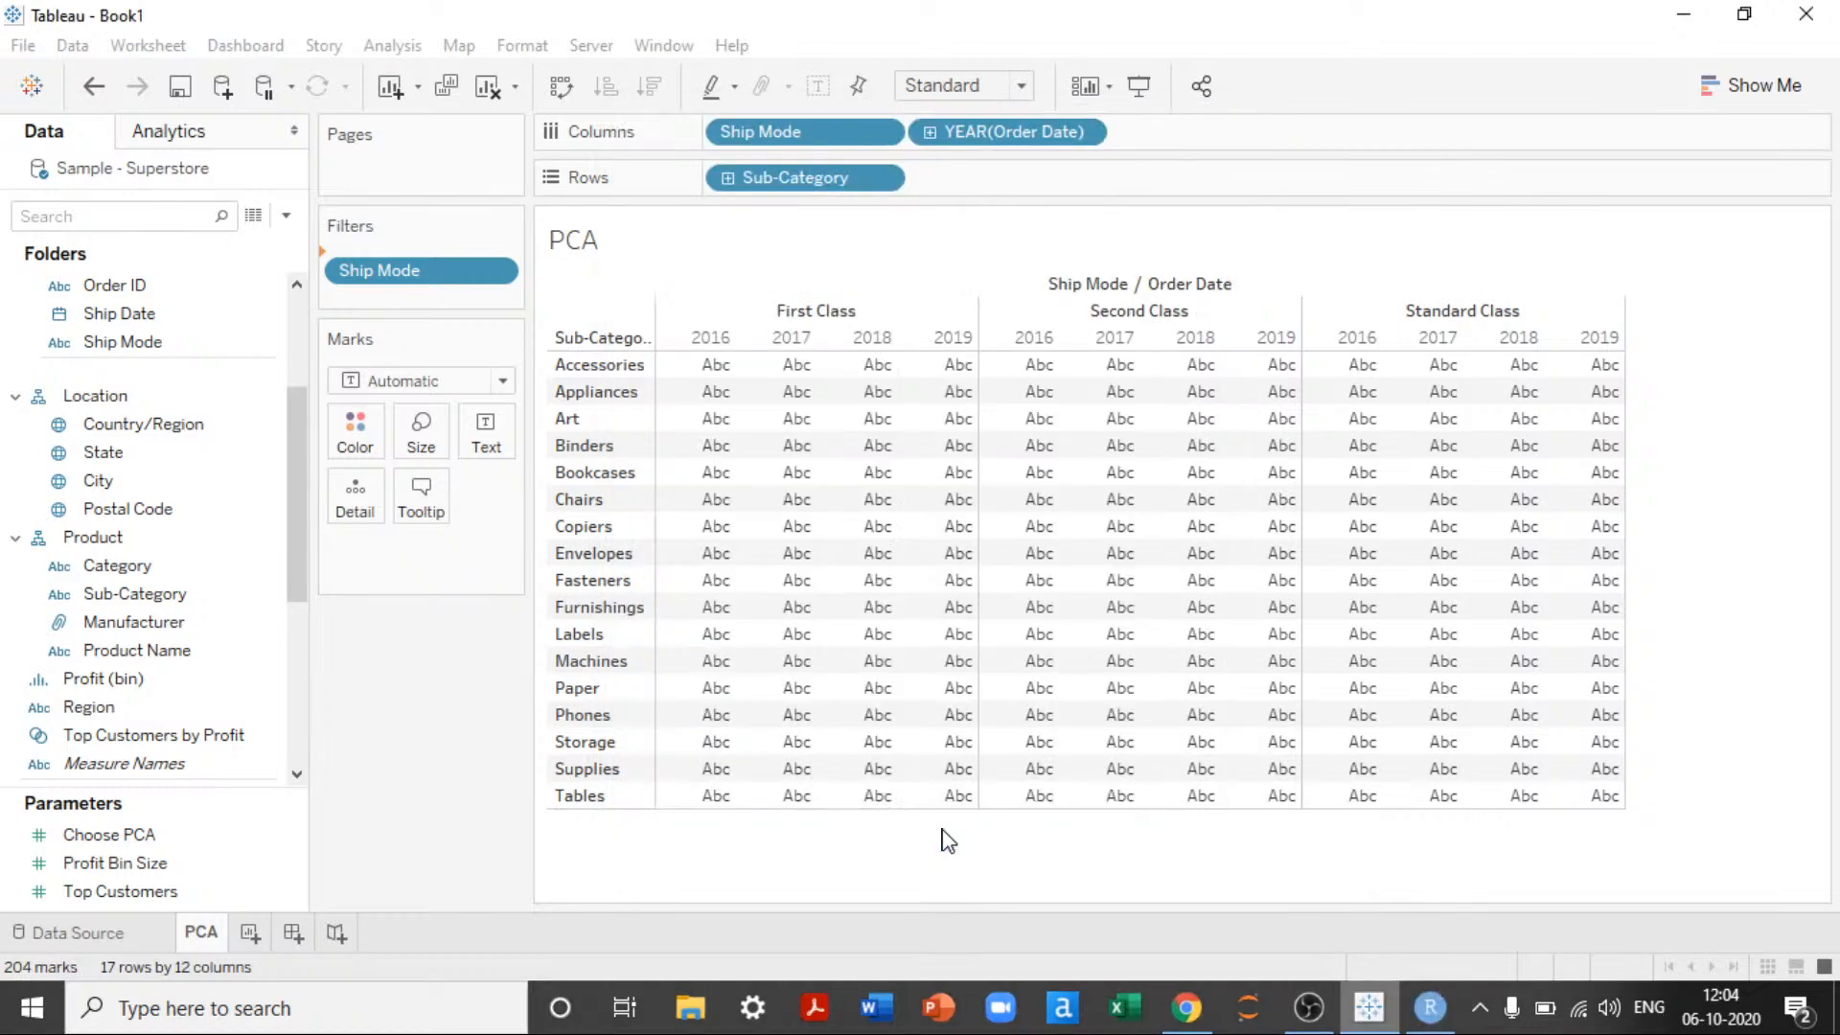
Step: Show Sales as text values in the PCA sheet's table and fit the table to Entire View
{"action": "left_click_drag", "start_coordinate": [291, 598], "coordinate": [289, 722]}
{"action": "left_click_drag", "start_coordinate": [129, 629], "coordinate": [504, 439]}
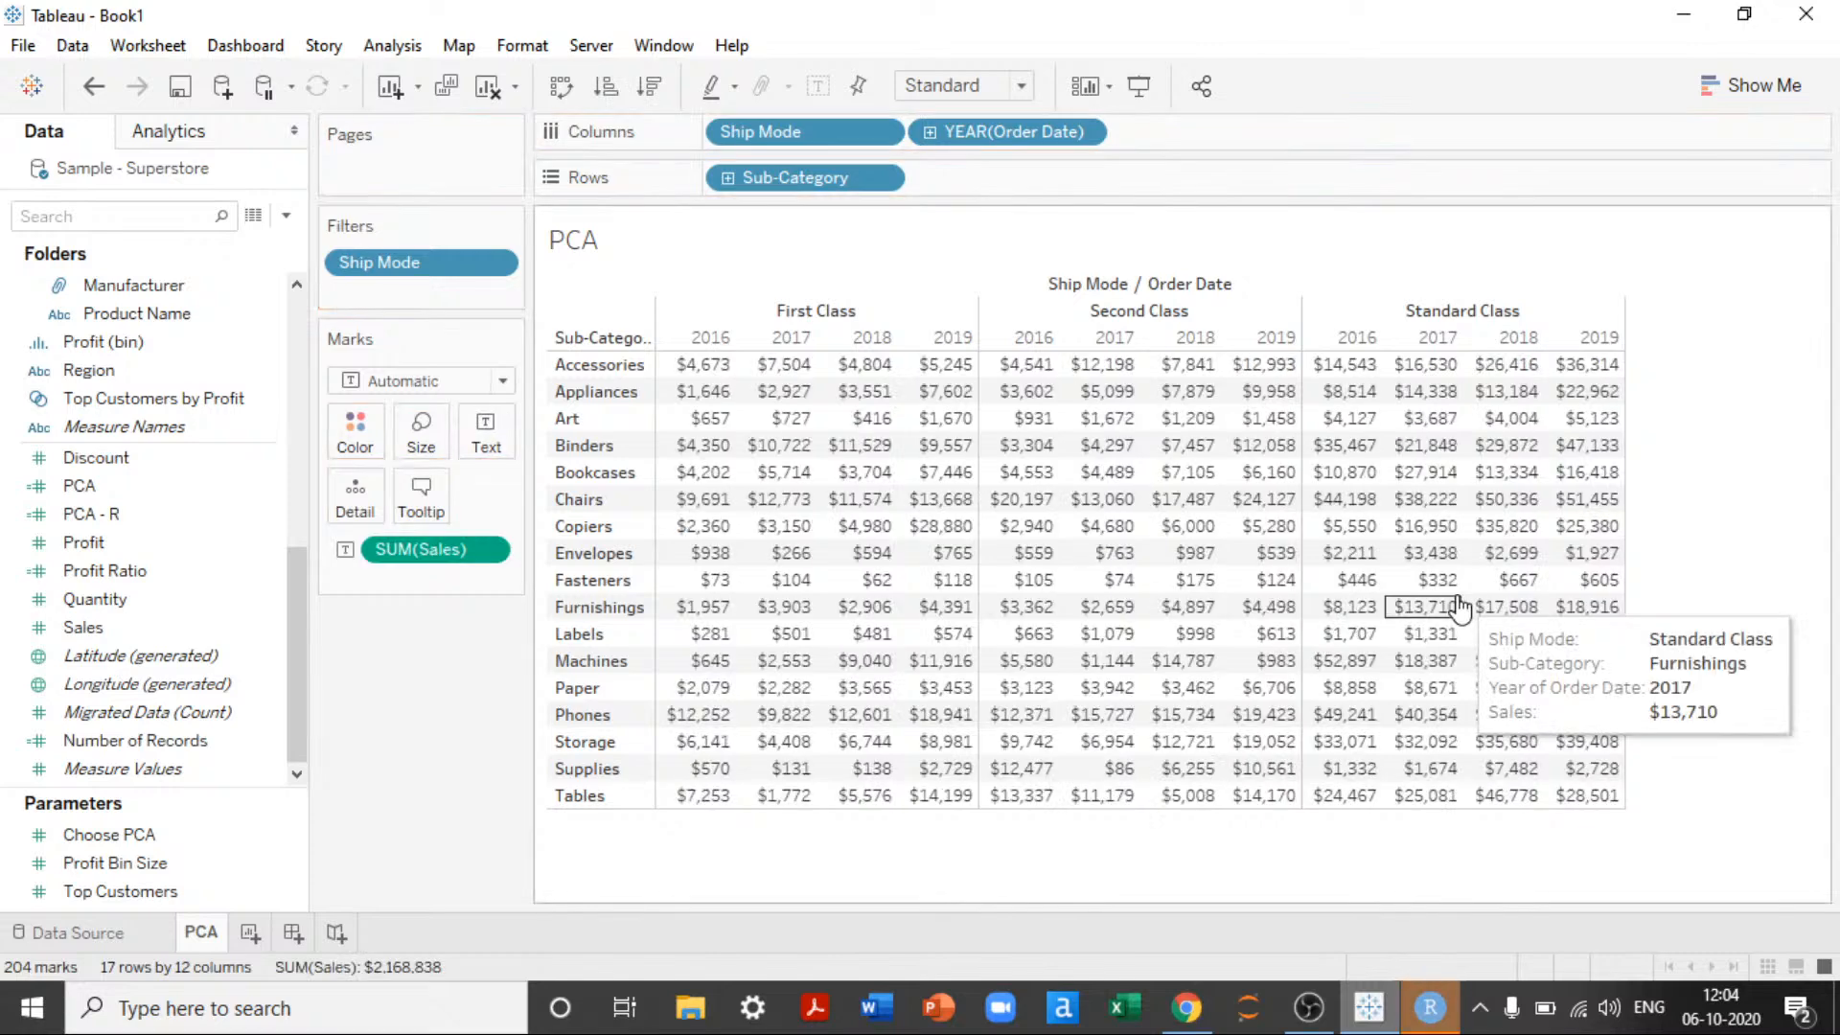
{"action": "left_click", "coordinate": [958, 91]}
{"action": "left_click", "coordinate": [961, 181]}
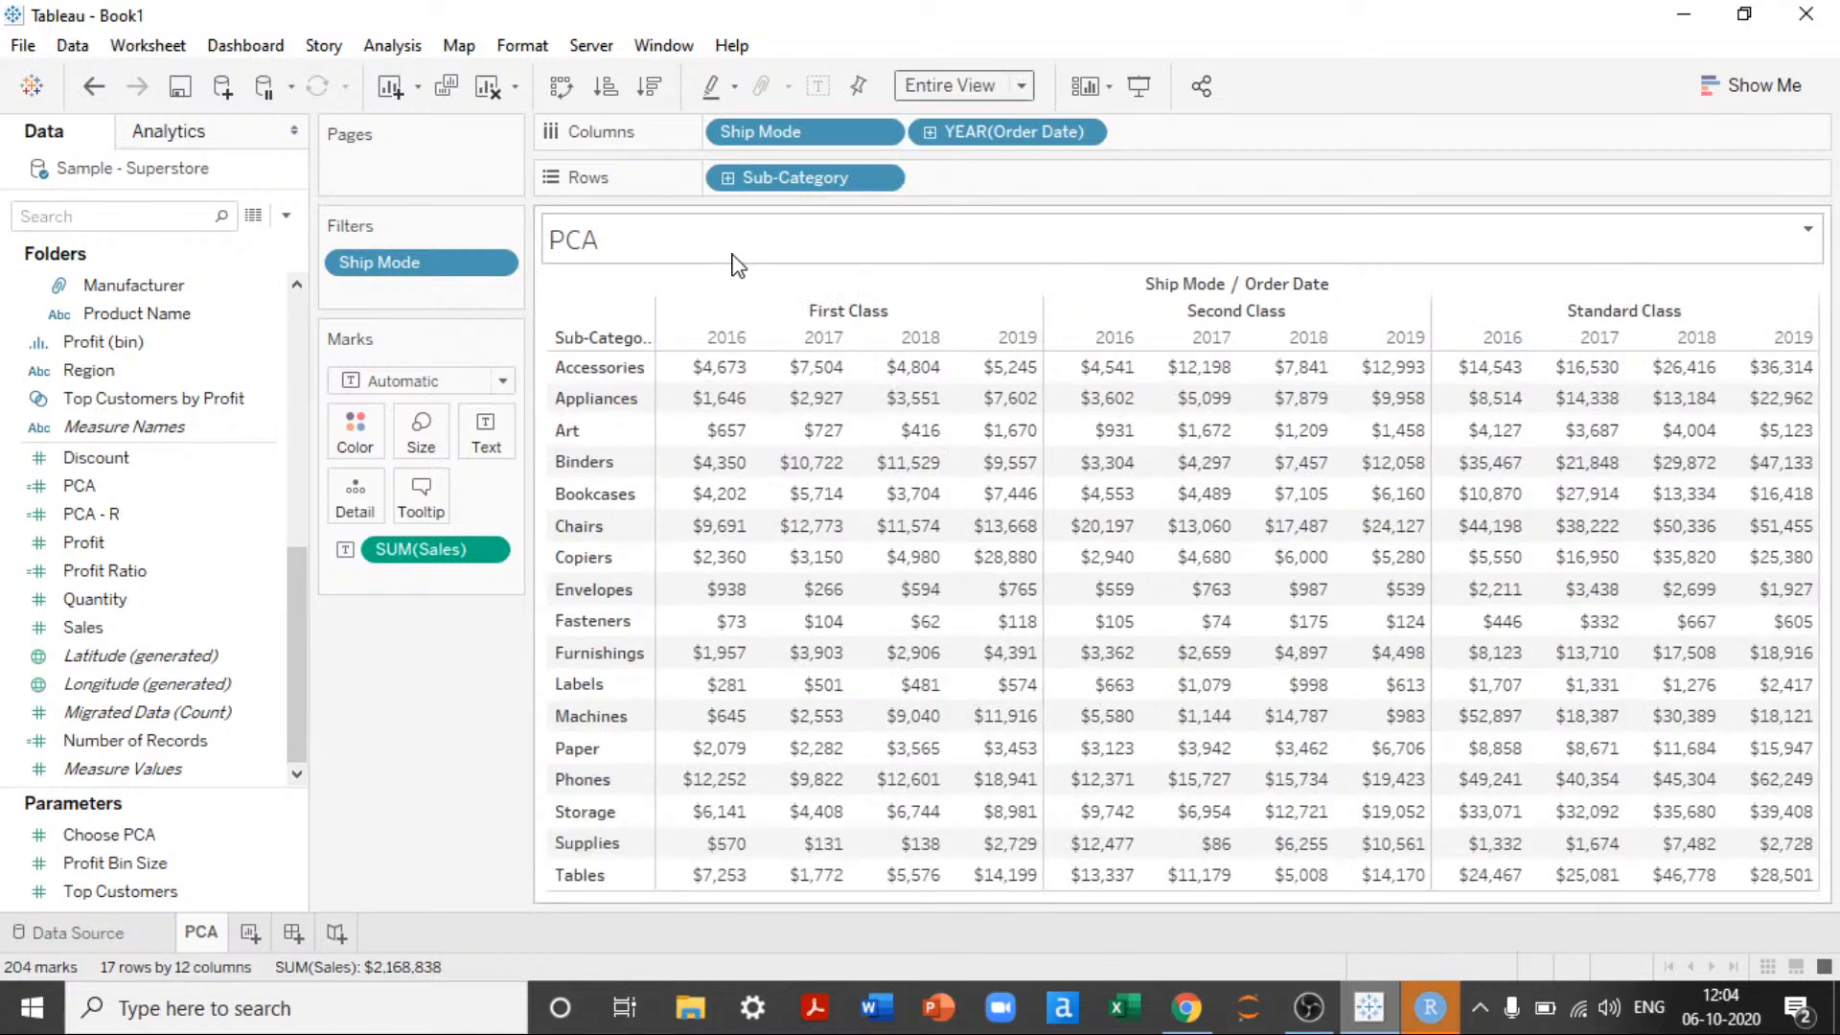
Step: Hide the field labels for columns and the PCA sheet title
{"action": "right_click", "coordinate": [1226, 296]}
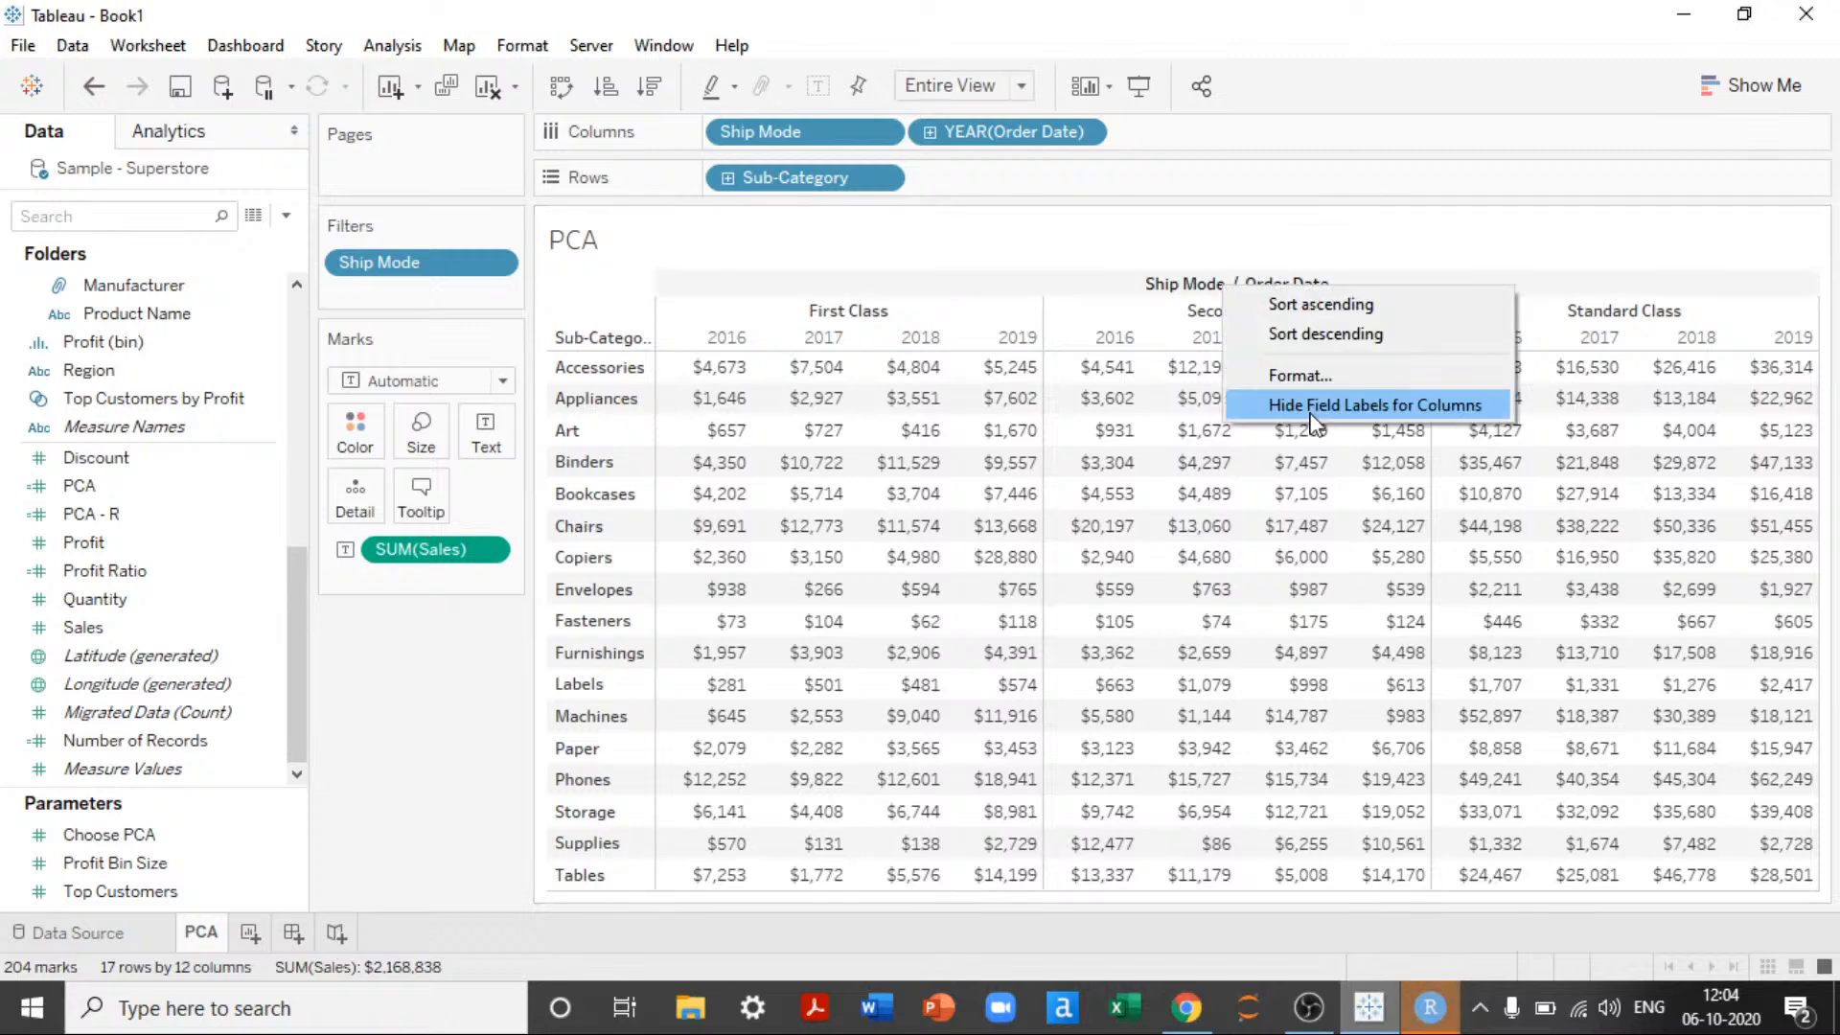
{"action": "left_click", "coordinate": [1310, 412]}
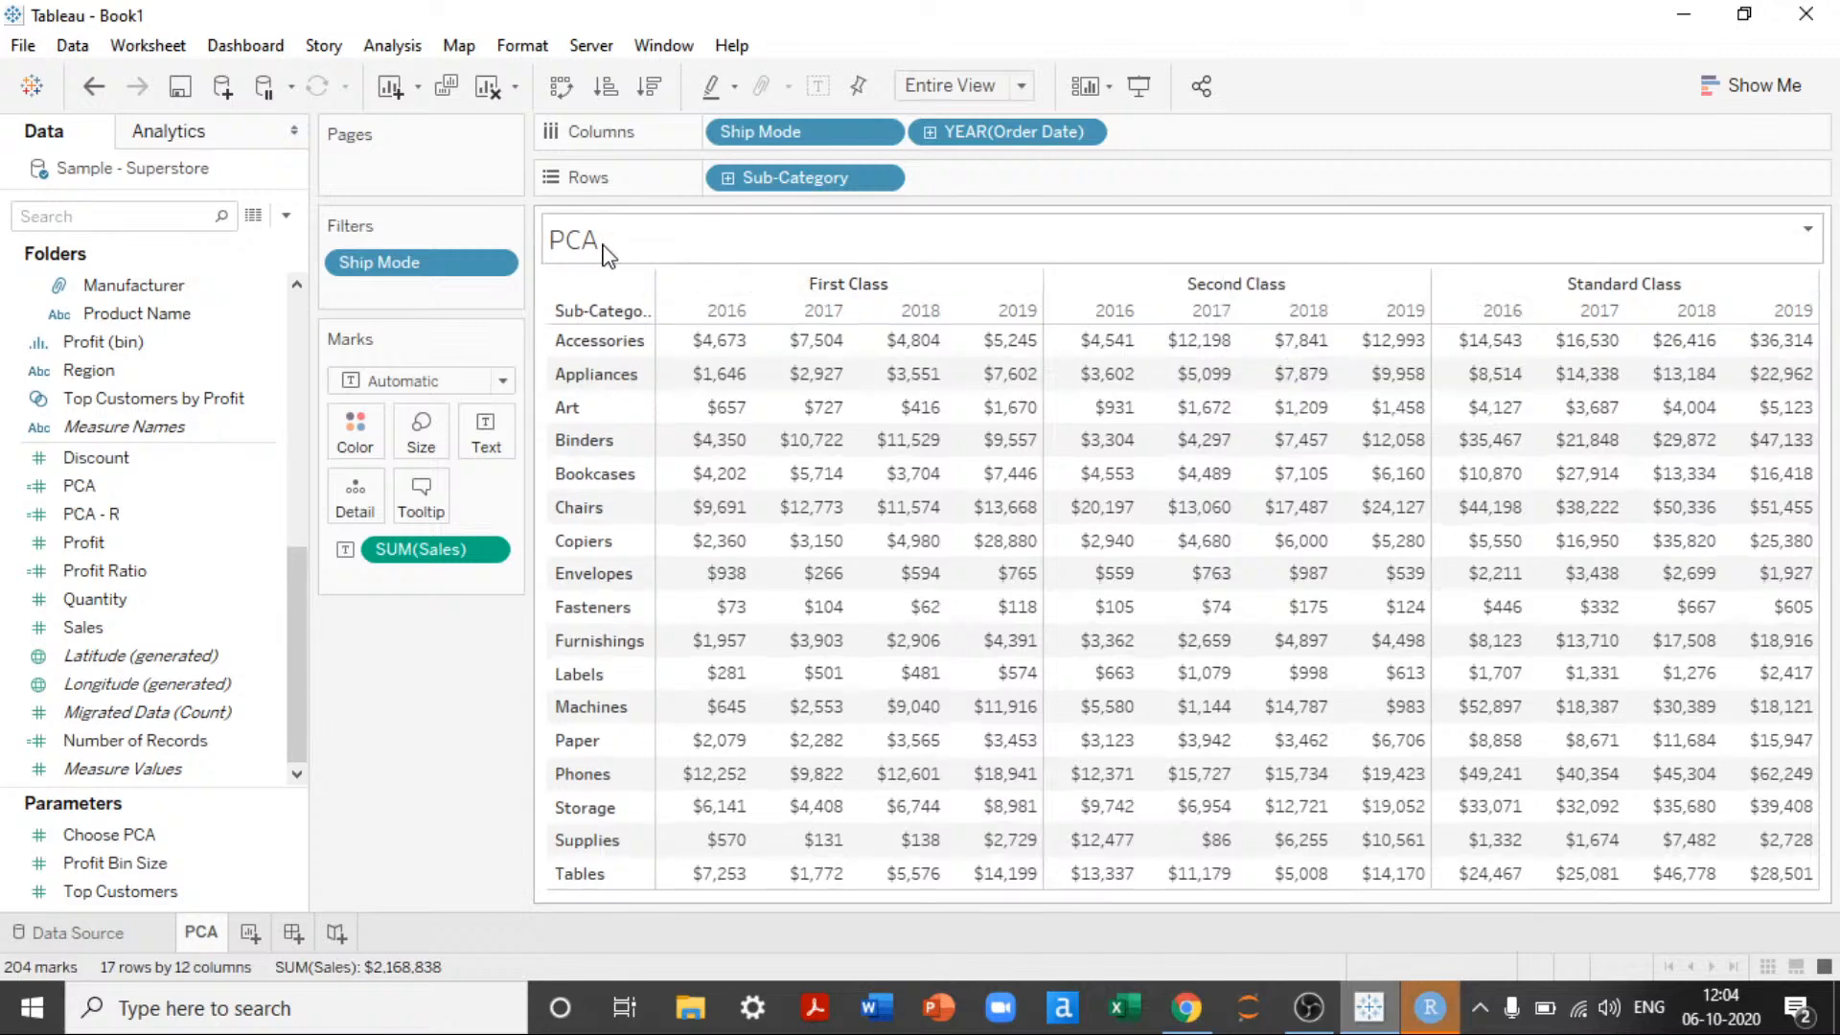
{"action": "right_click", "coordinate": [603, 245]}
{"action": "left_click", "coordinate": [685, 327]}
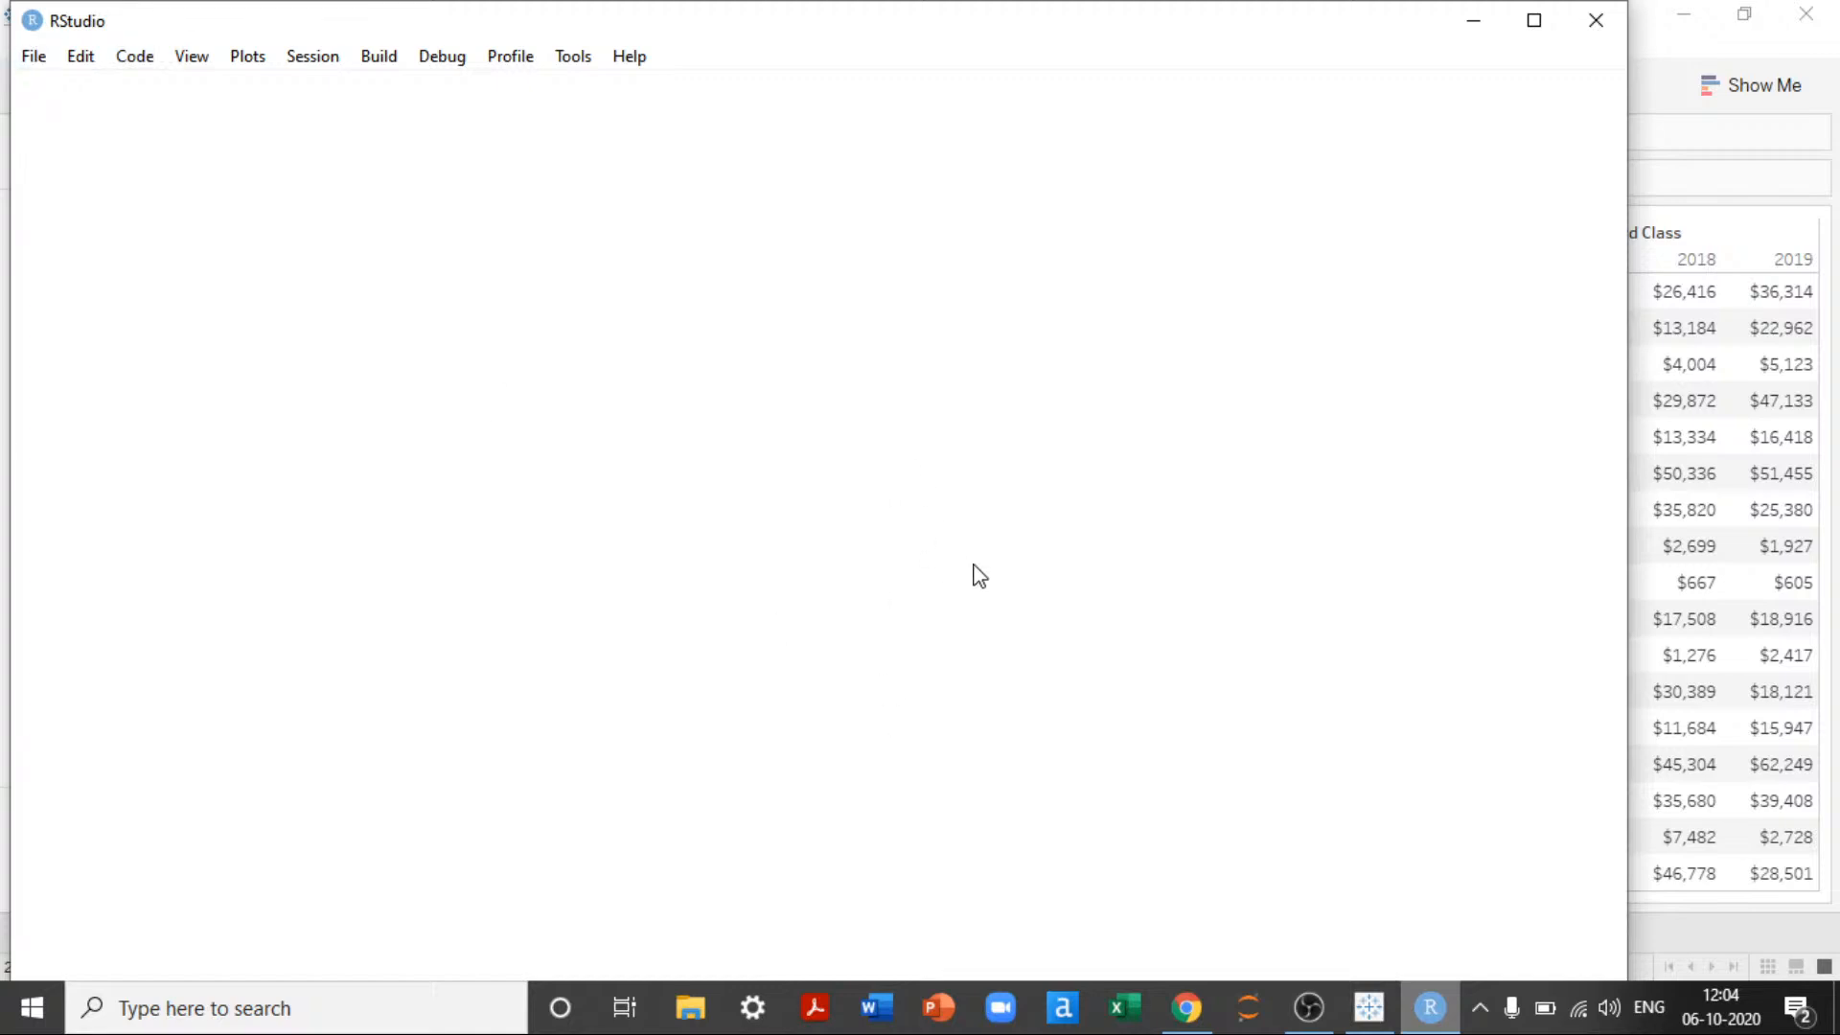
Step: Switch to RStudio, maximize its window and allow automatic uploading of crash reports
{"action": "left_click", "coordinate": [1534, 22]}
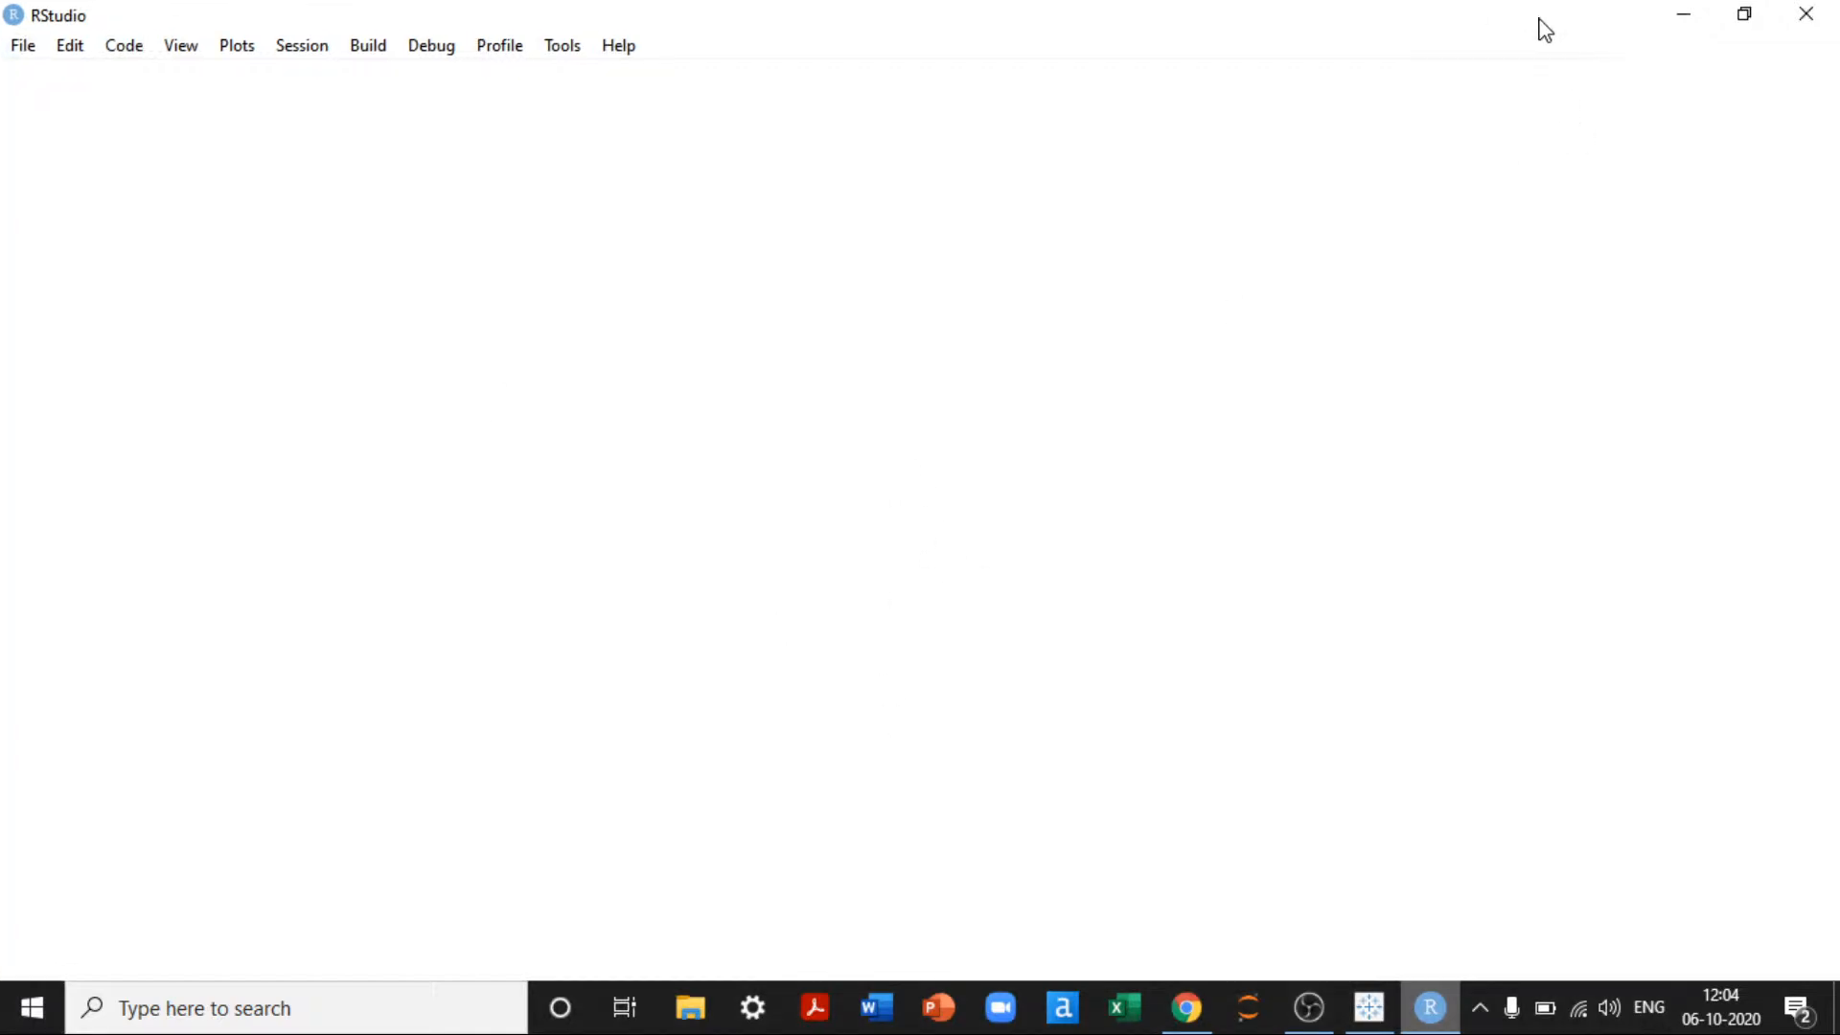
{"action": "left_click", "coordinate": [27, 45]}
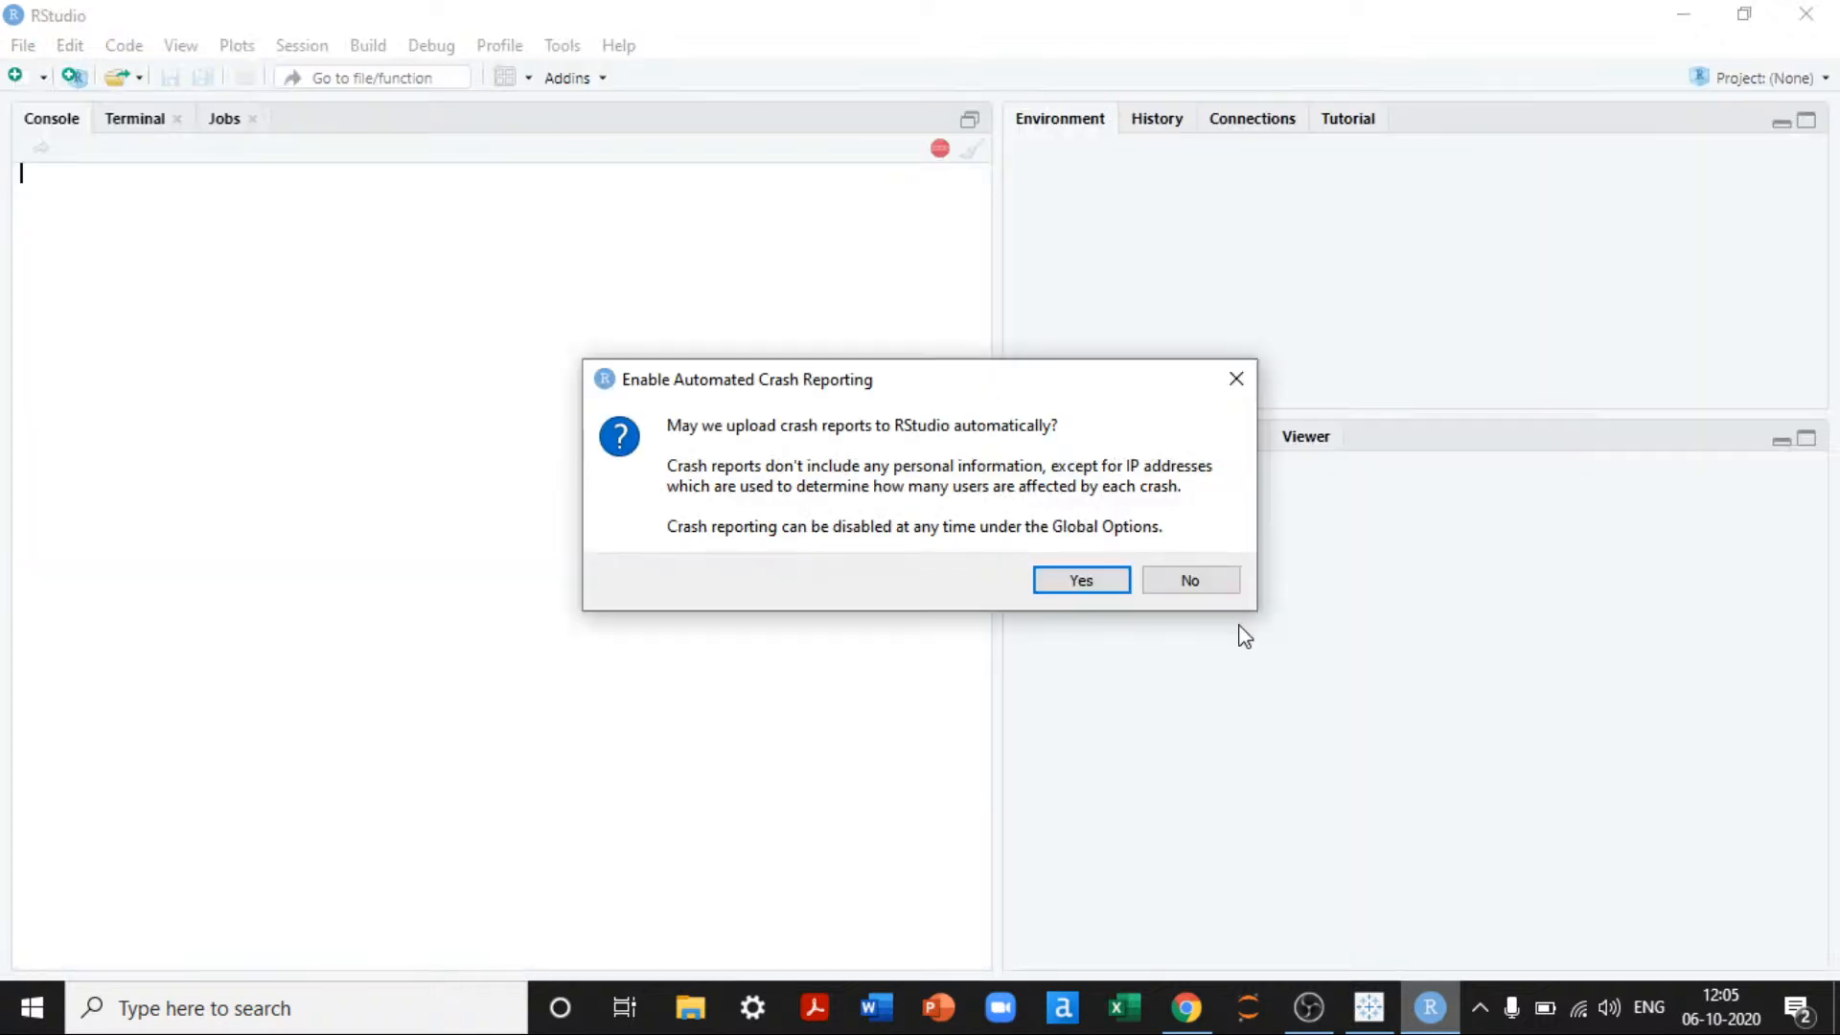
{"action": "left_click", "coordinate": [1123, 587]}
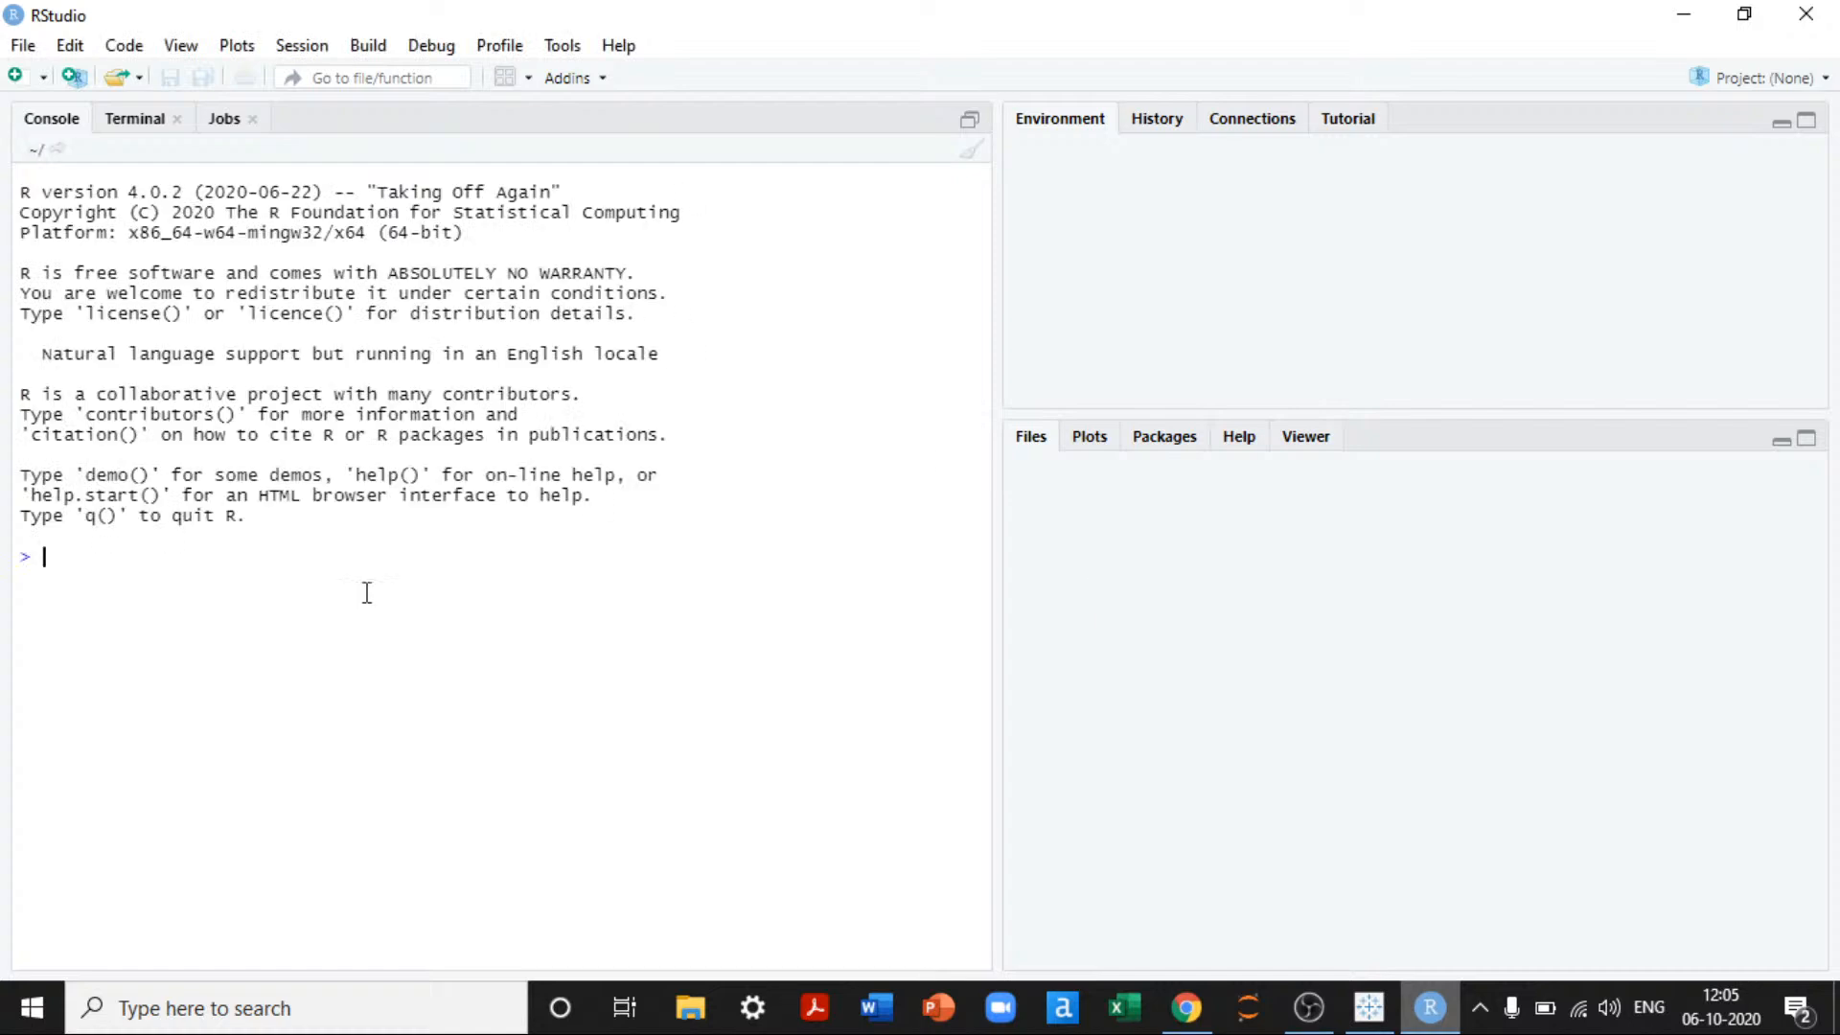
Step: Install the Rserve package from the R console with install.packages('Rserve')
{"action": "type", "text": "install.packages"}
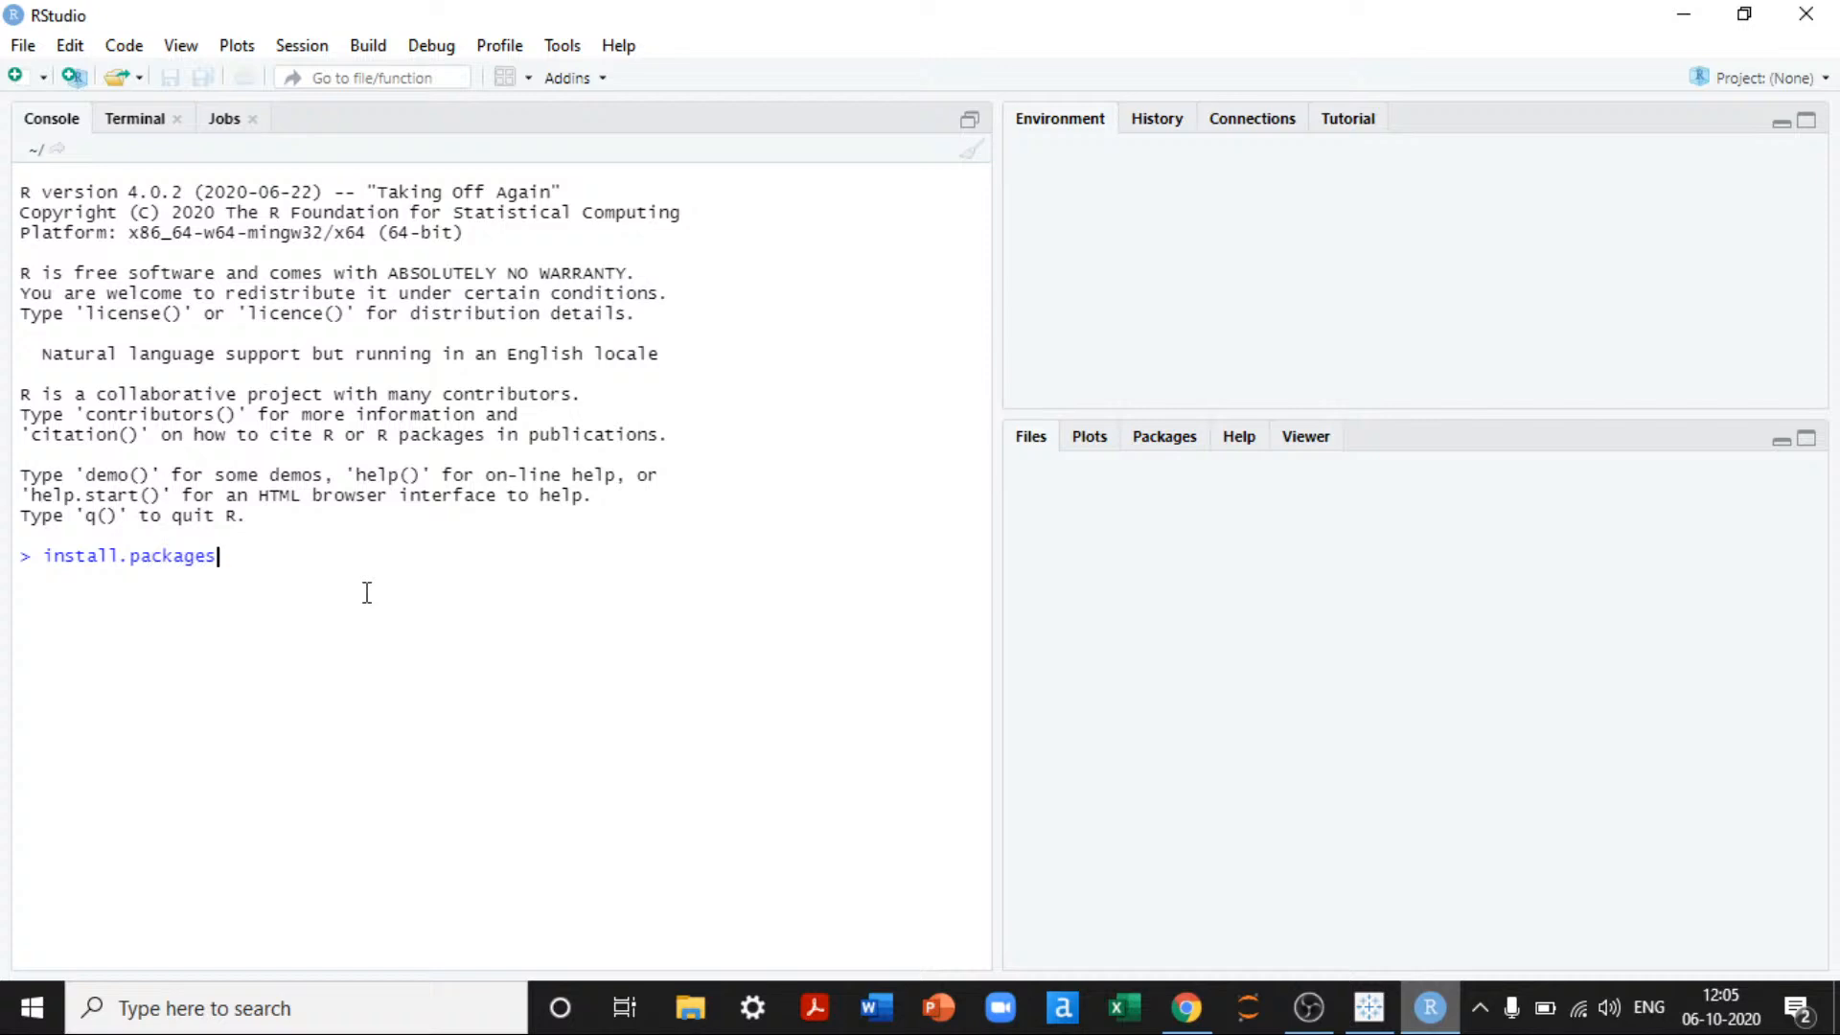
{"action": "type", "text": "('Rserve"}
{"action": "key", "text": "Return"}
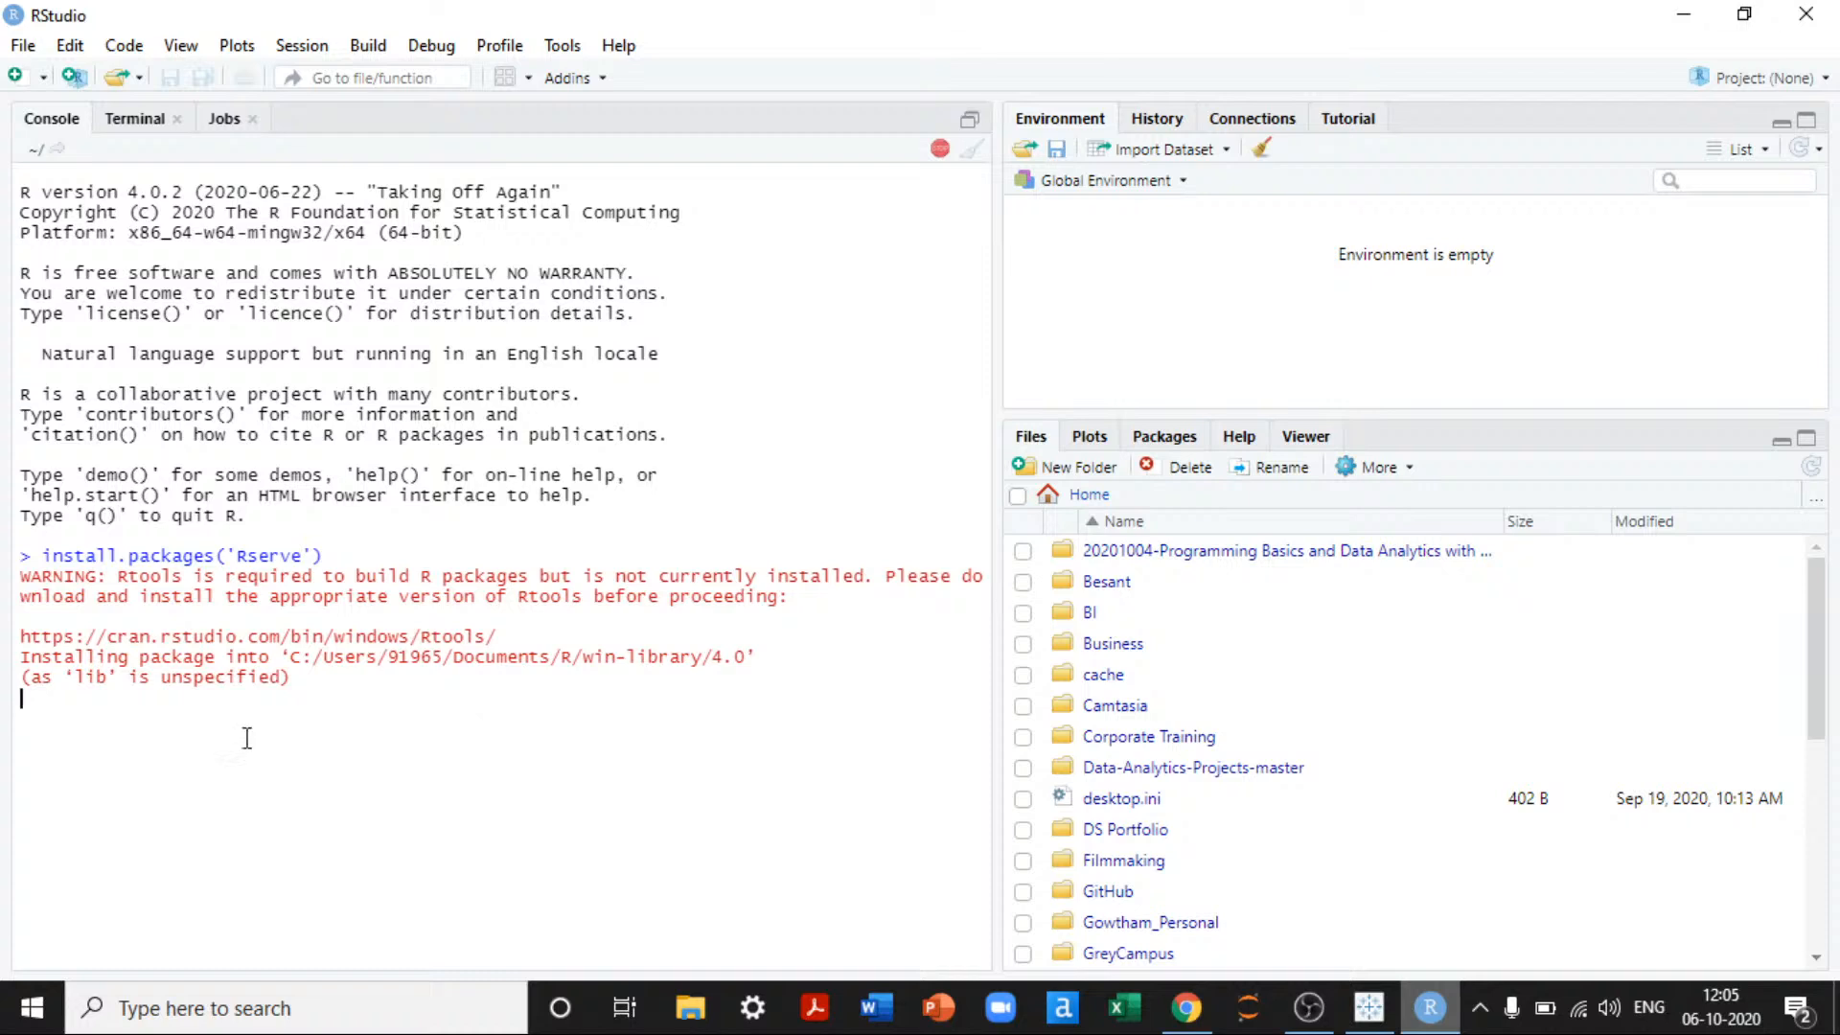
Step: Search the package list for rserve, then clear the search to show all packages
{"action": "left_click", "coordinate": [1162, 439]}
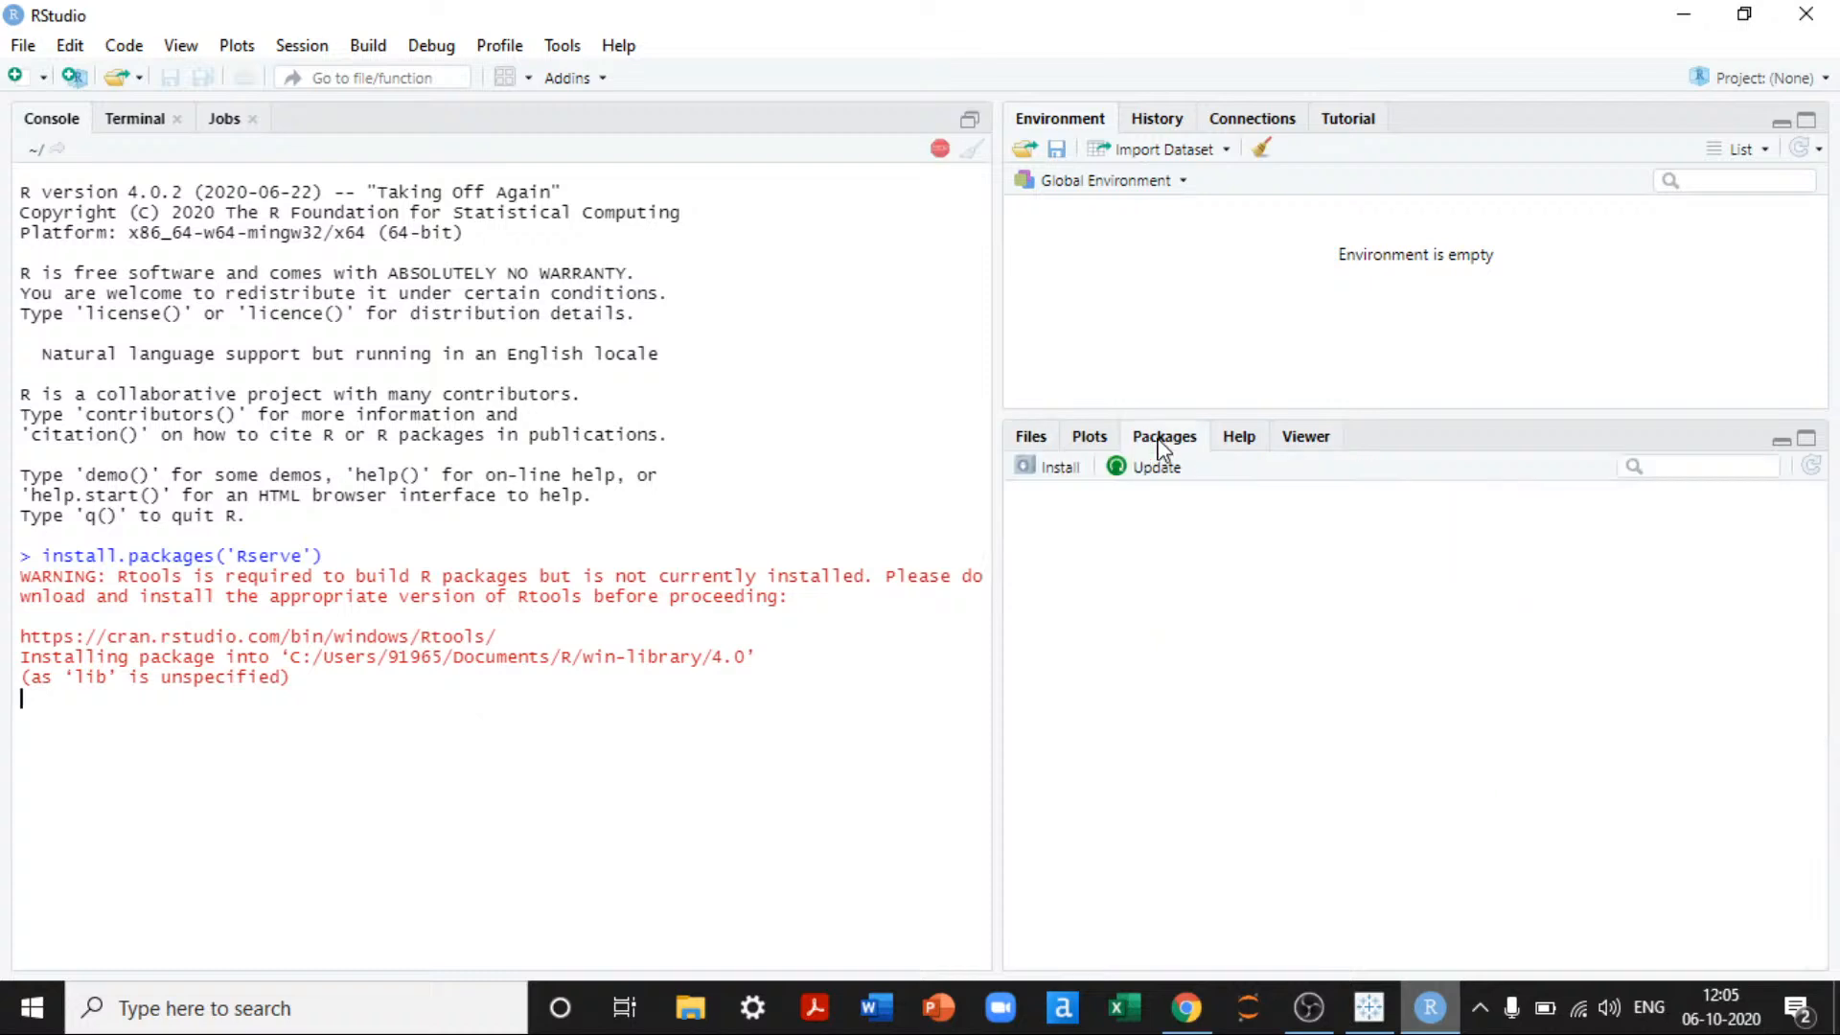
{"action": "left_click", "coordinate": [1674, 469]}
{"action": "type", "text": "rser"}
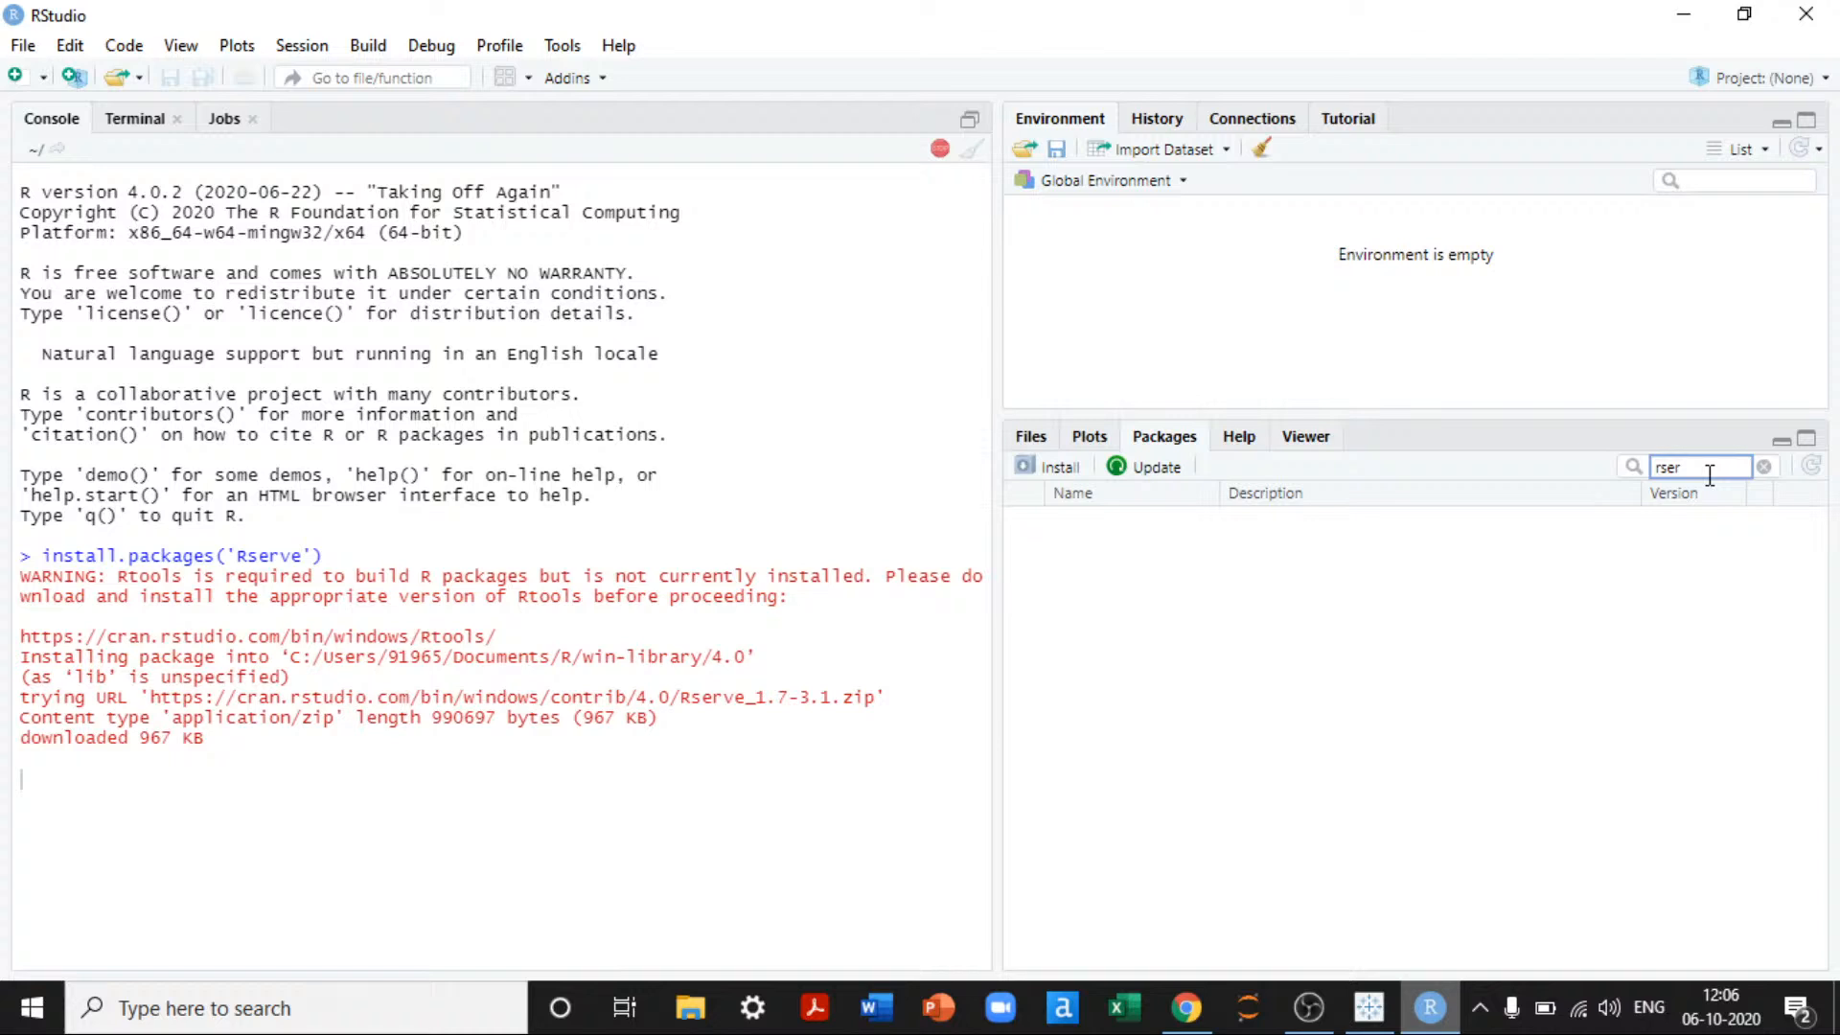
{"action": "type", "text": "ve"}
{"action": "left_click", "coordinate": [206, 783]}
{"action": "type", "text": "instyal"}
{"action": "left_click", "coordinate": [1712, 467]}
{"action": "left_click", "coordinate": [1763, 466]}
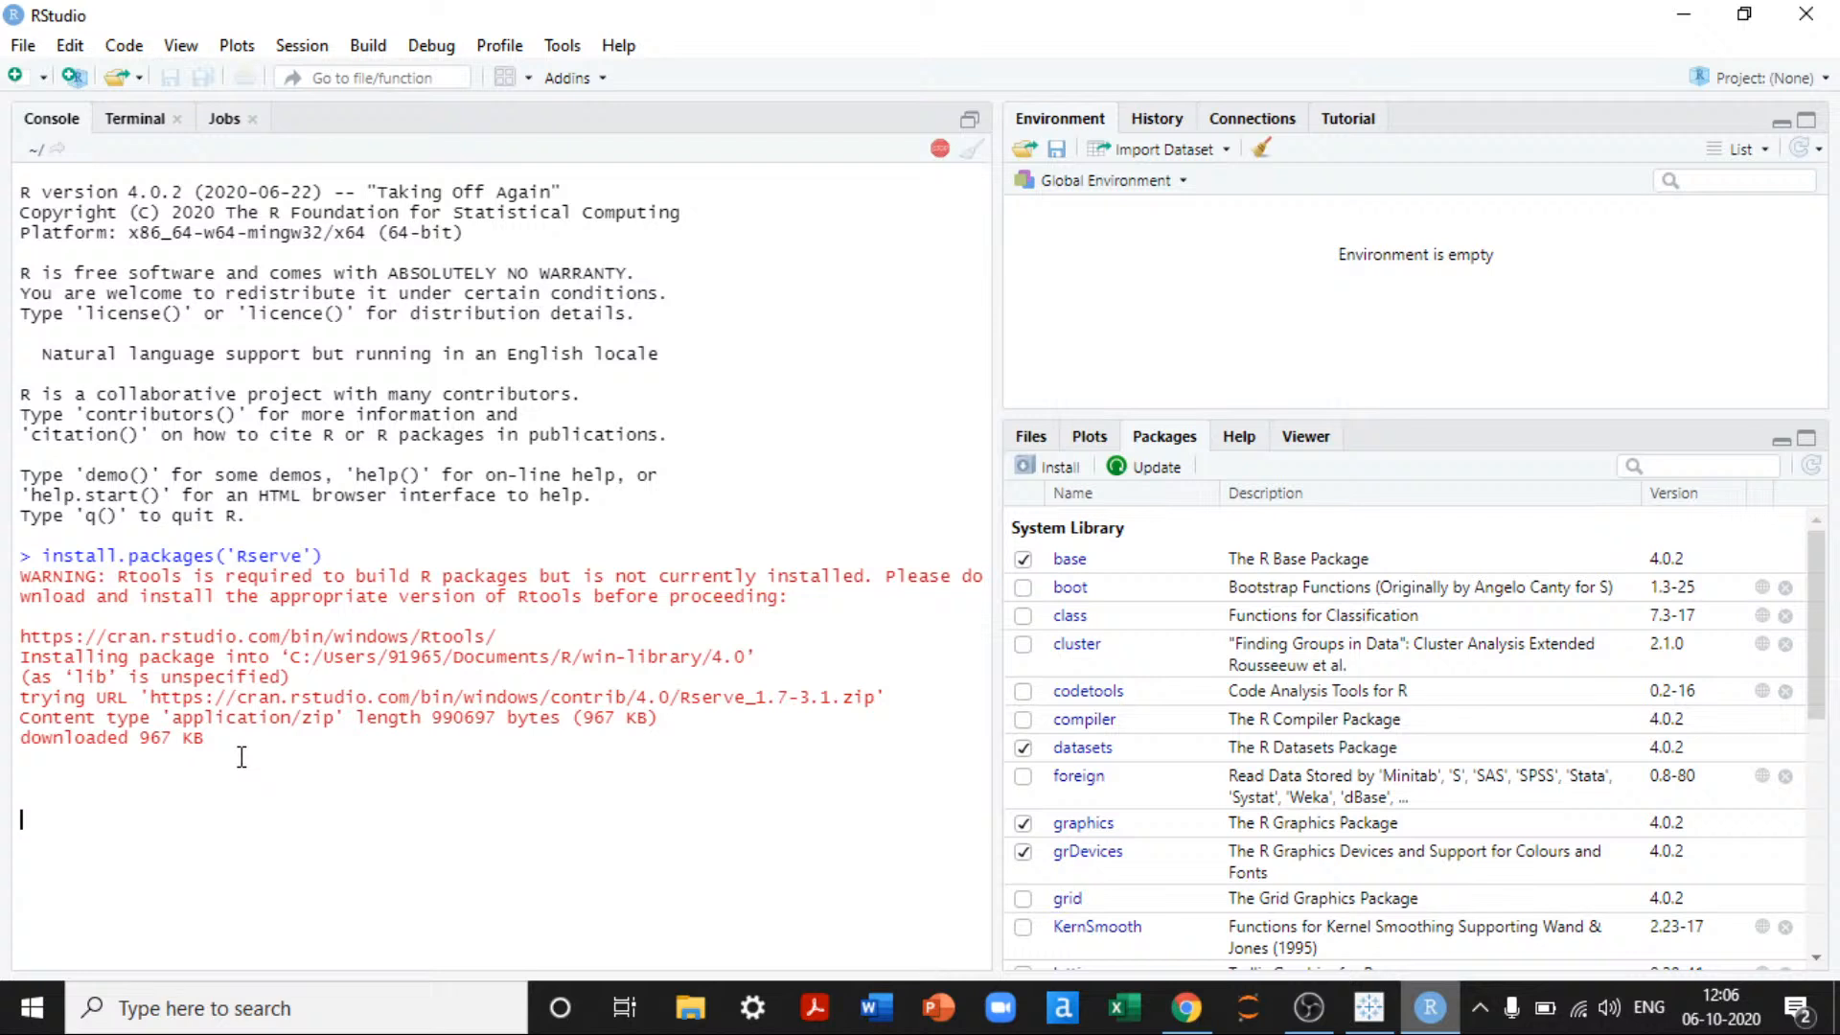
Step: Run install.packages('Rserve') in the console once more
{"action": "left_click", "coordinate": [166, 786]}
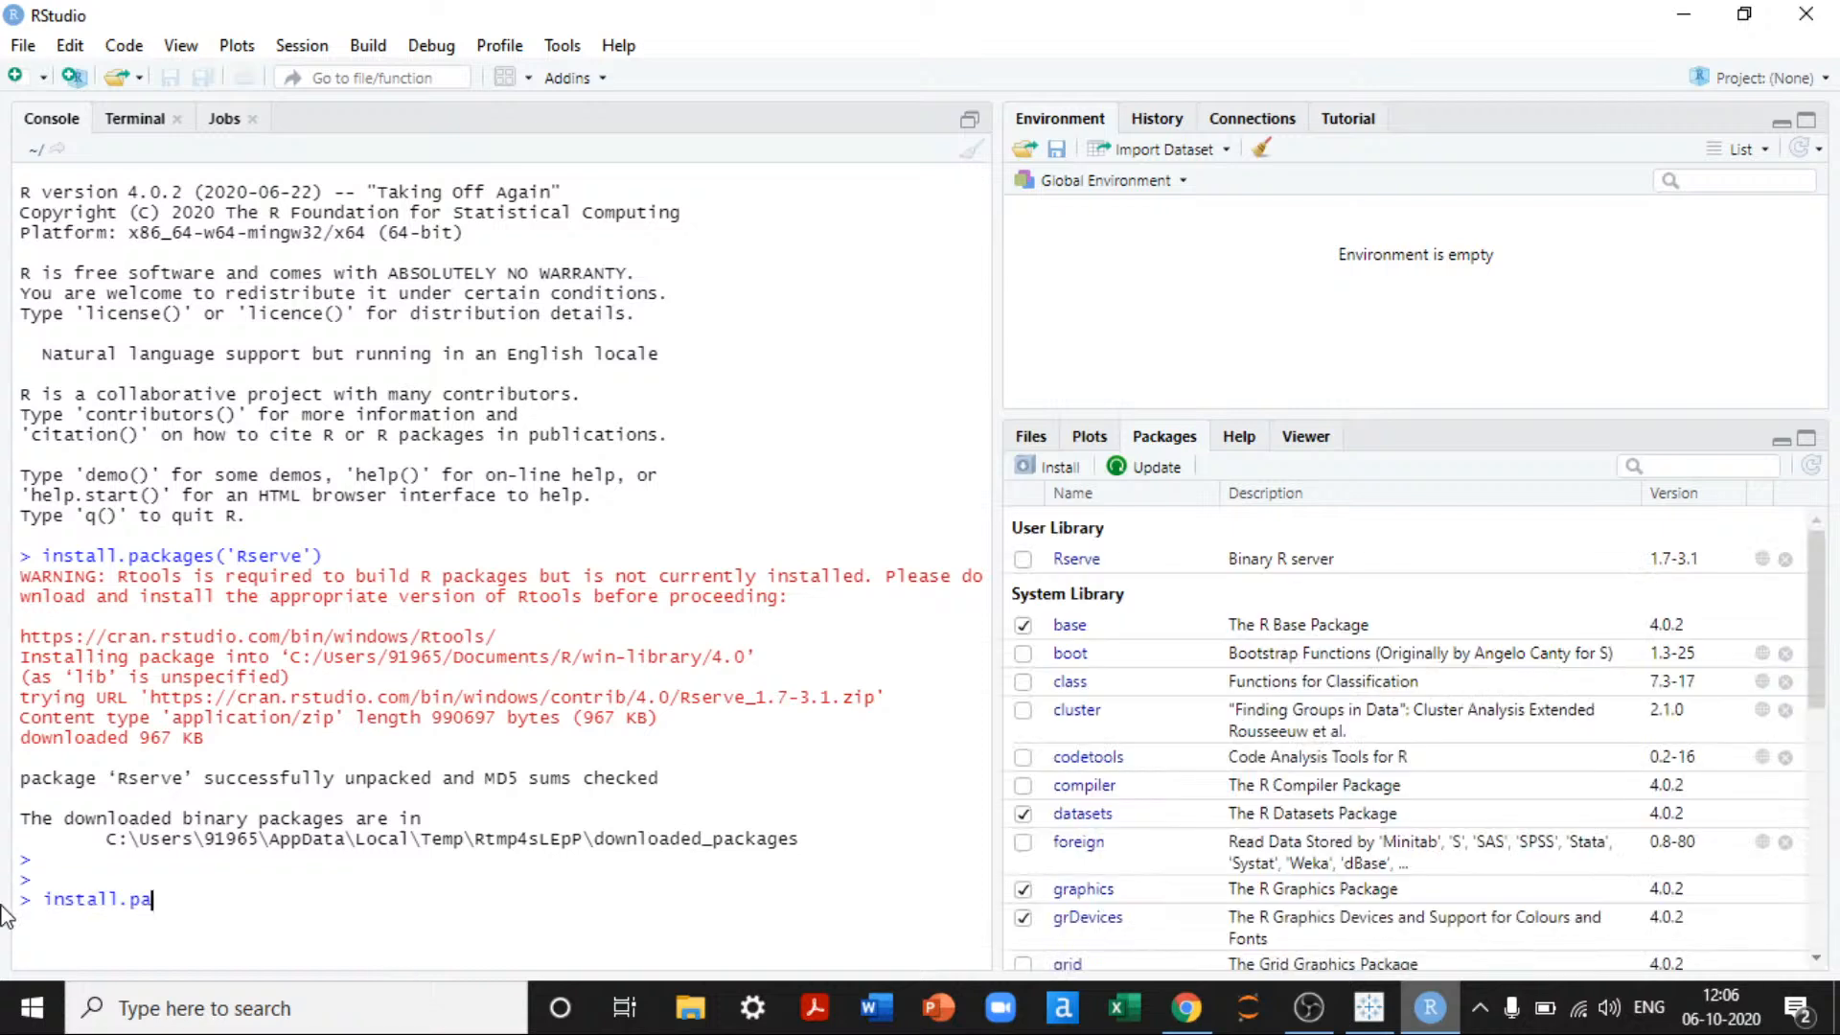
{"action": "type", "text": "ckages('Rser"}
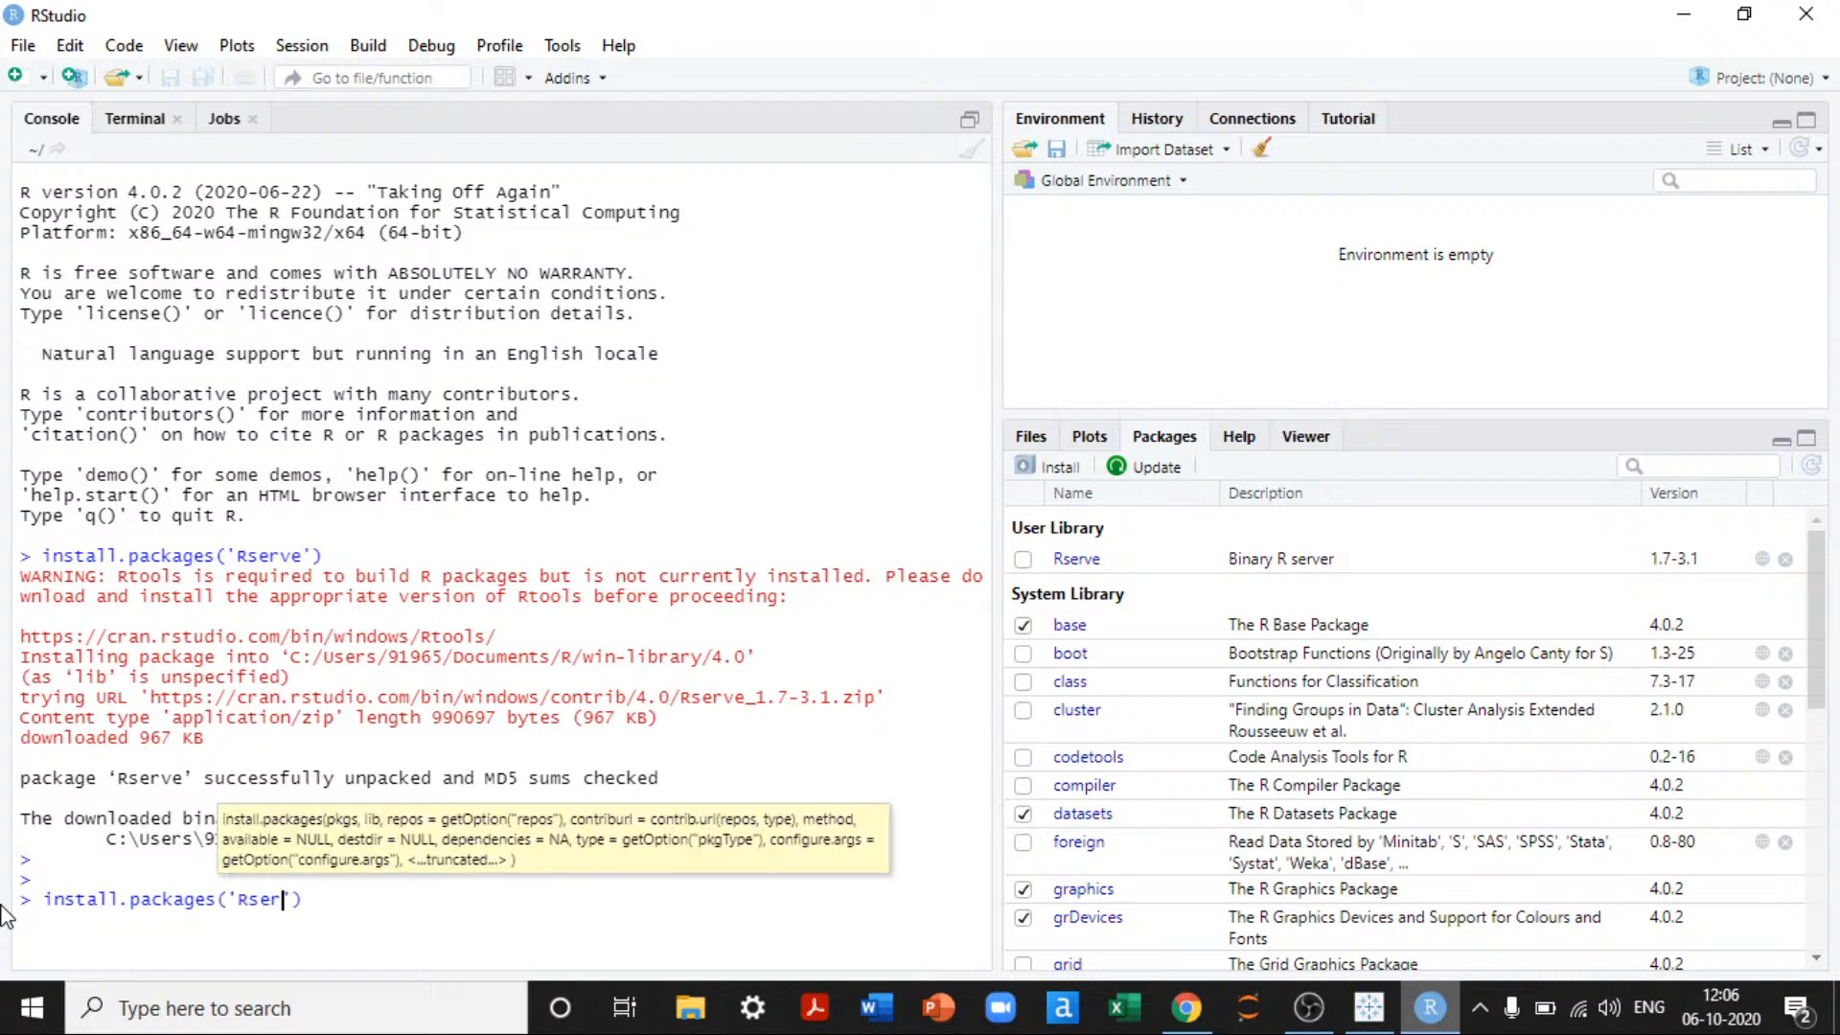
{"action": "type", "text": "ve"}
{"action": "key", "text": "Return"}
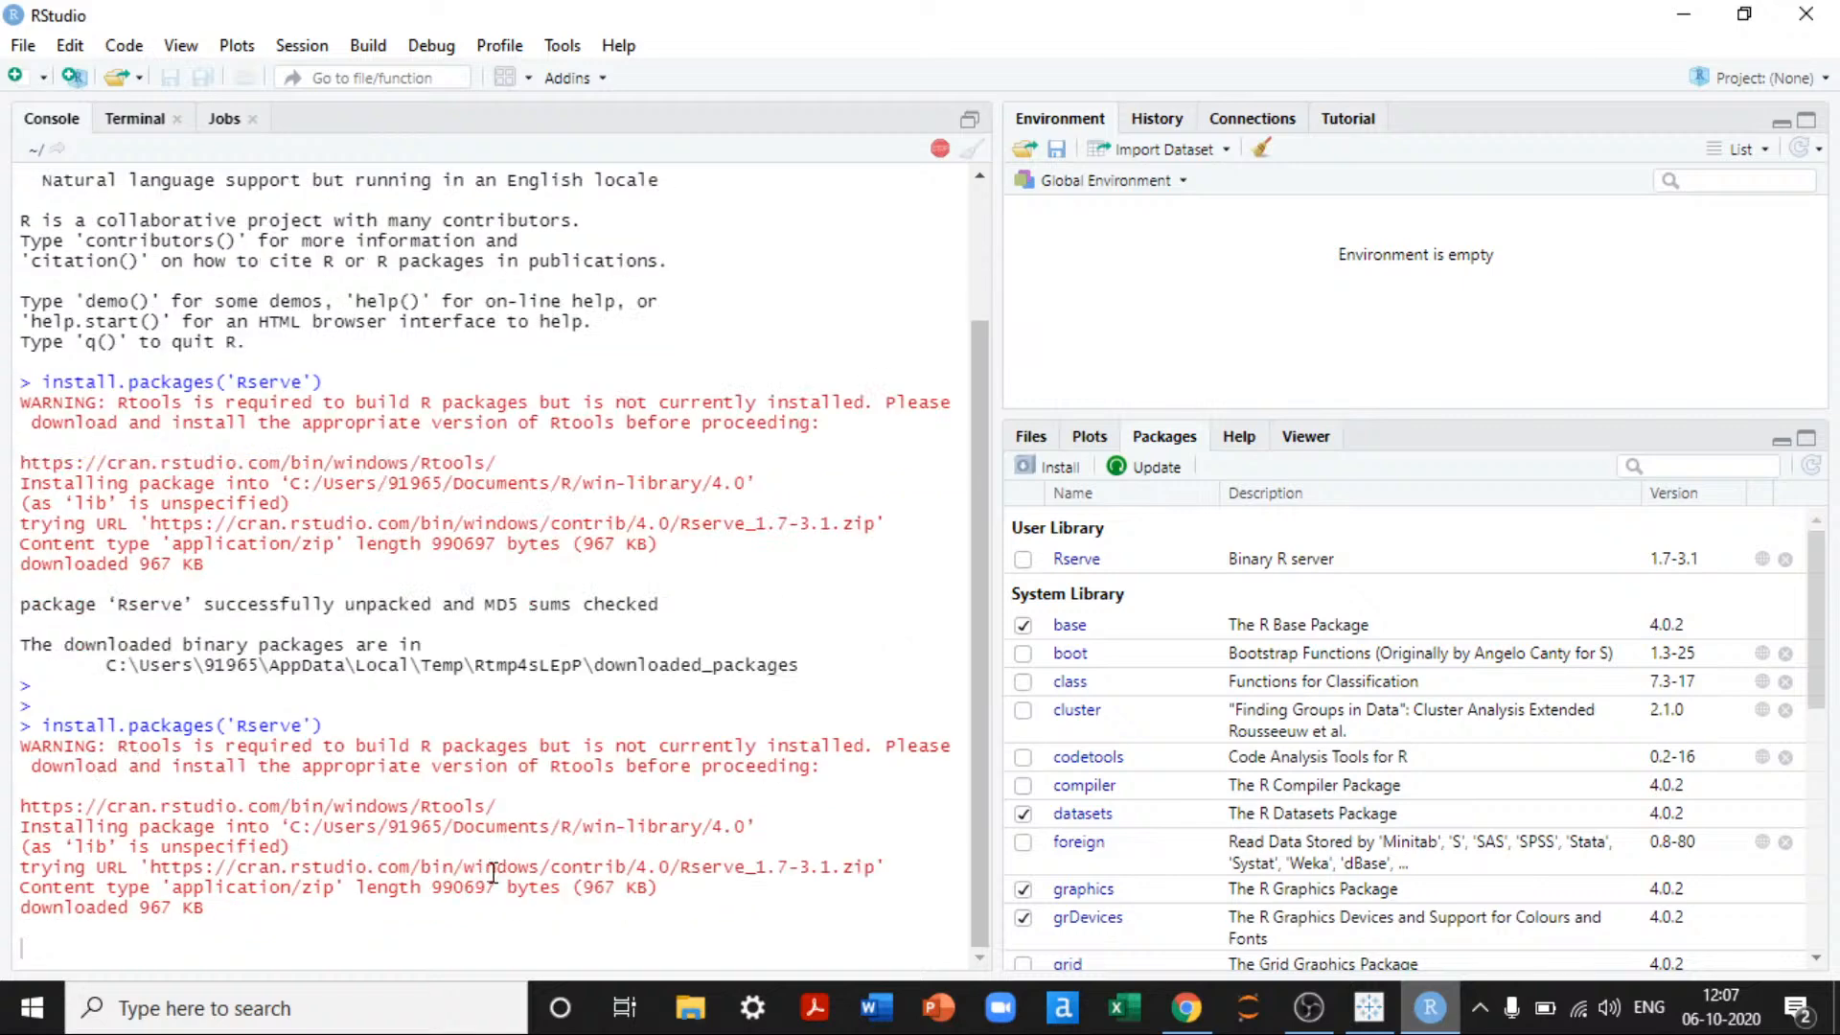
Step: Filter the package list by "rs" to find the Rserve package
{"action": "left_click", "coordinate": [1733, 462]}
{"action": "type", "text": "reve"}
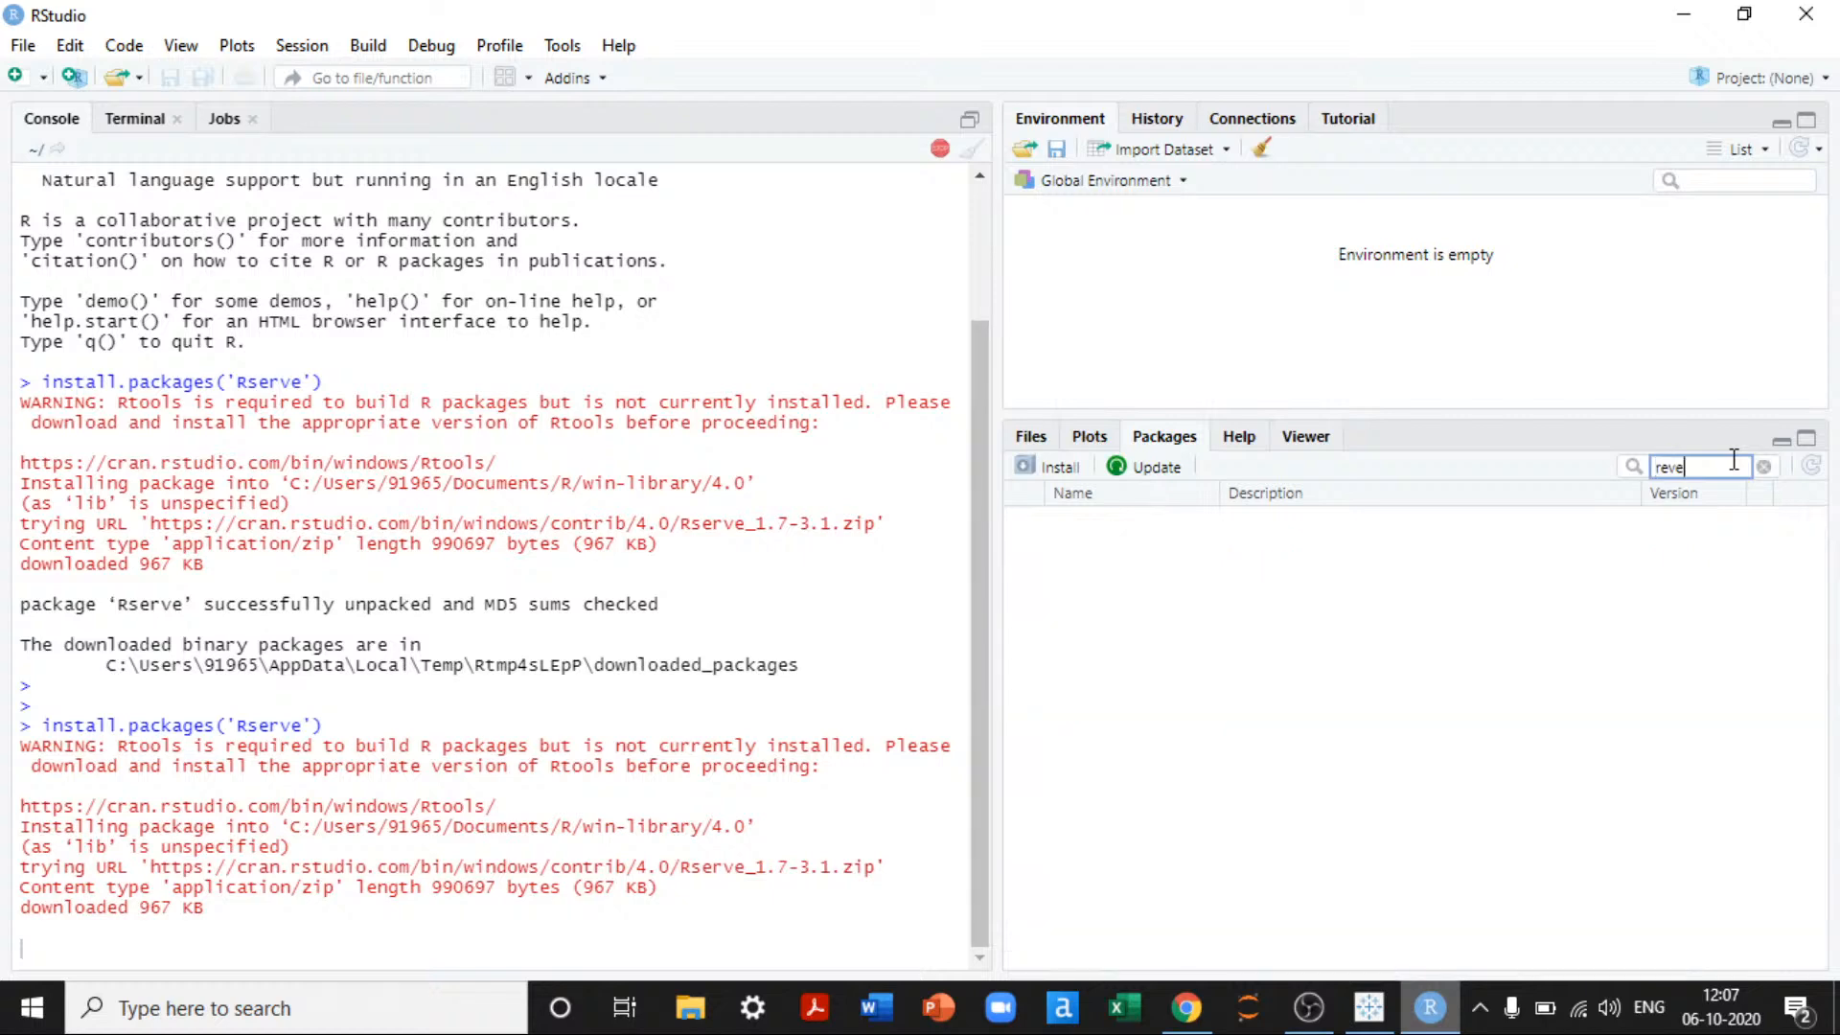
{"action": "key", "text": "BackSpace"}
{"action": "key", "text": "BackSpace"}
{"action": "key", "text": "BackSpace"}
{"action": "type", "text": "s"}
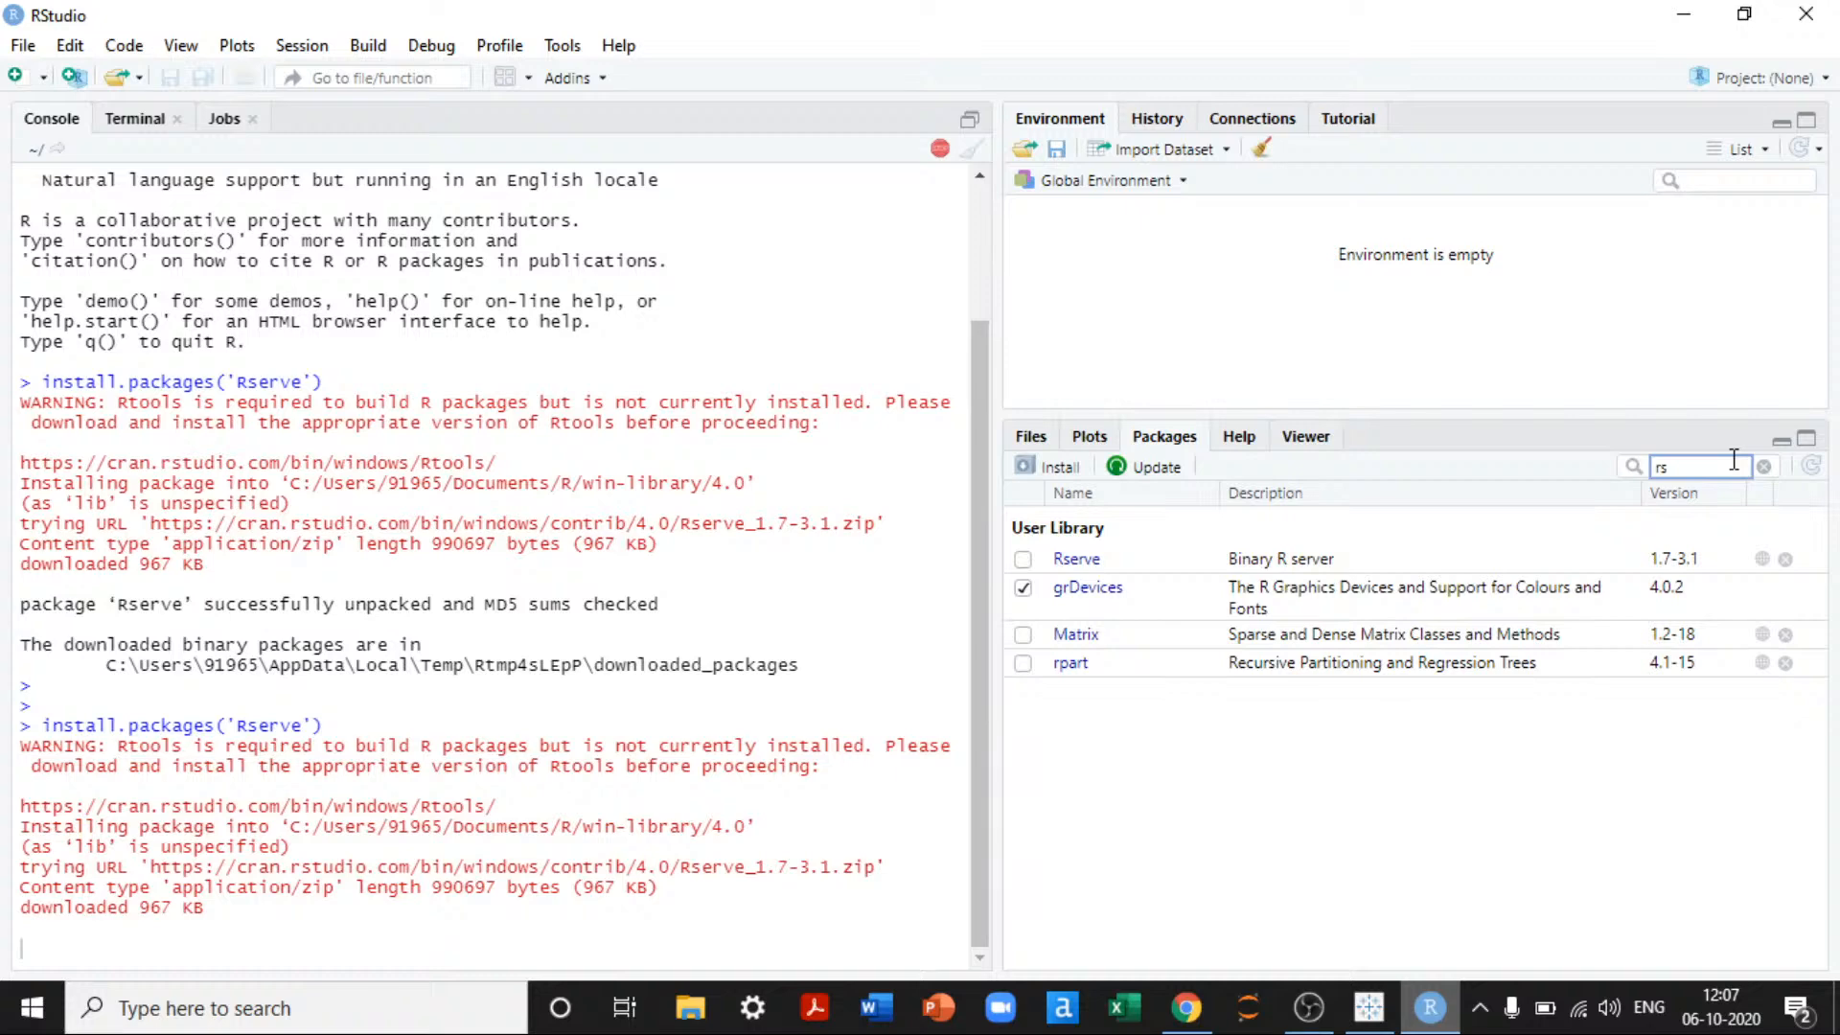
Step: Load the Rserve package and detach grDevices in the package list
{"action": "left_click", "coordinate": [1083, 560]}
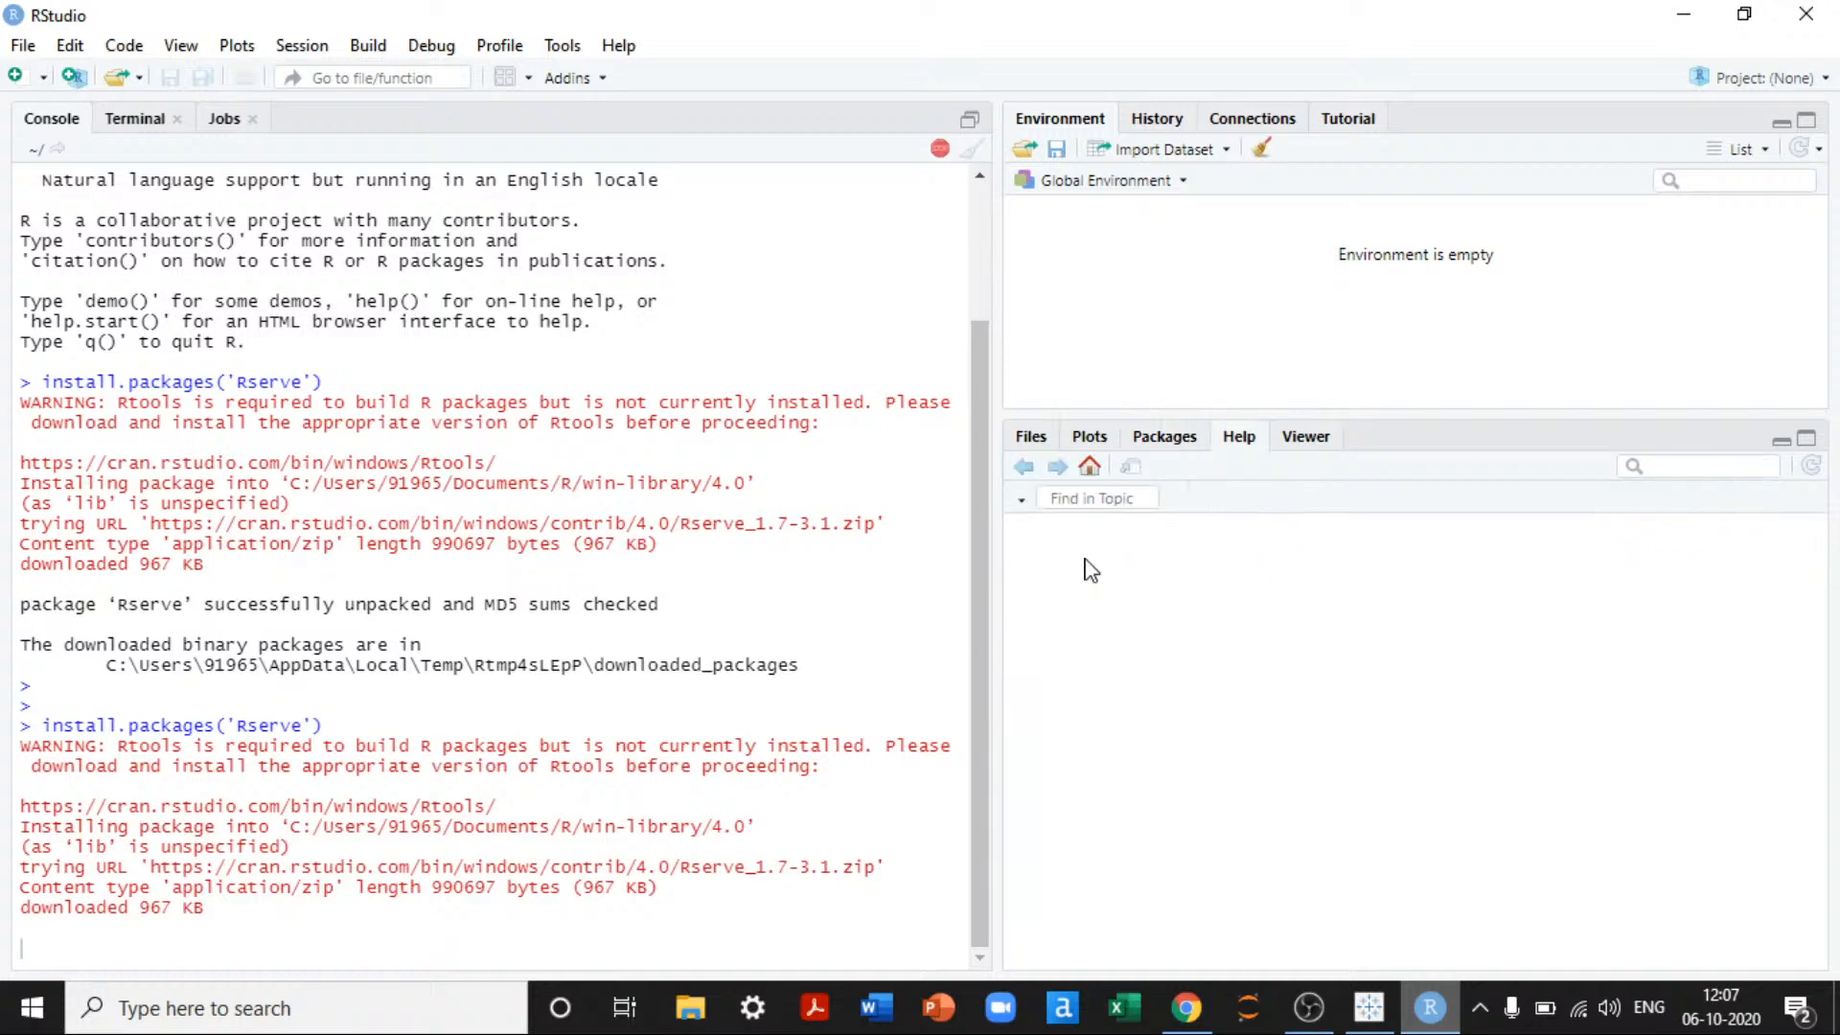
{"action": "left_click", "coordinate": [1164, 437]}
{"action": "left_click", "coordinate": [1023, 558]}
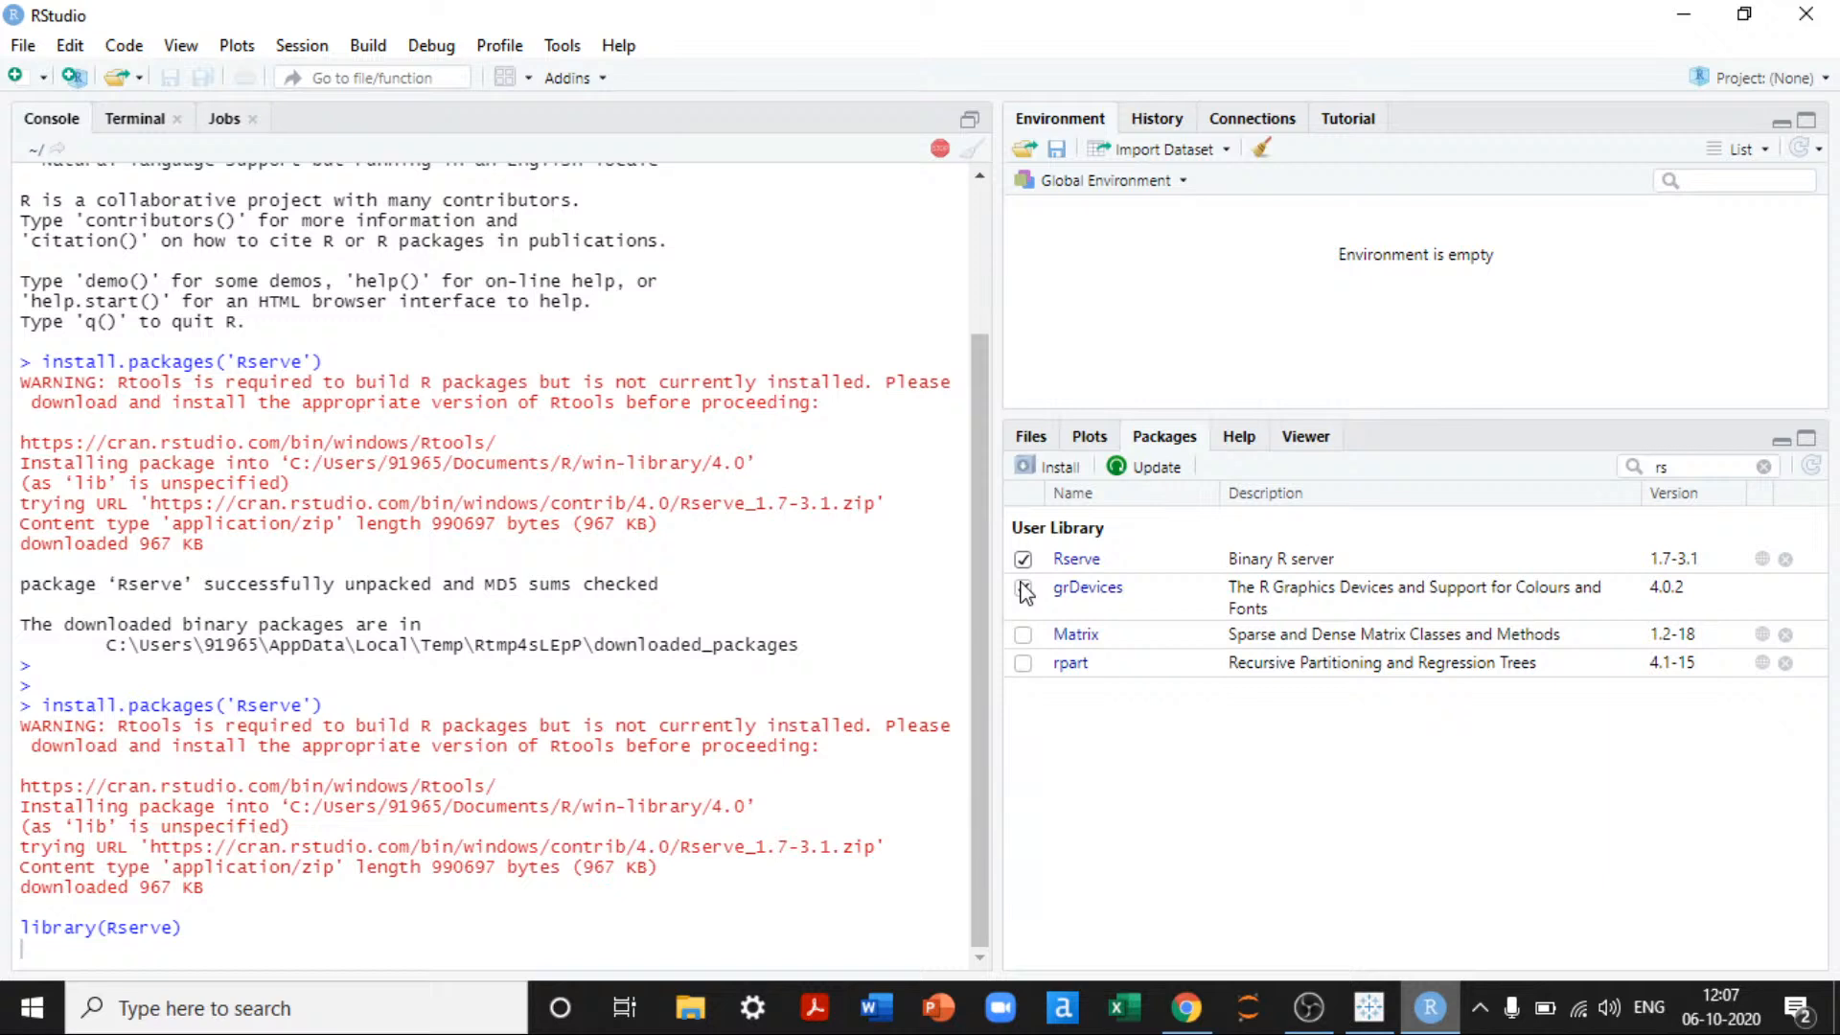
{"action": "left_click", "coordinate": [1023, 588]}
Step: Try to install Rserve from the CRAN repository with its dependencies, declining to restart R
{"action": "left_click", "coordinate": [1051, 467]}
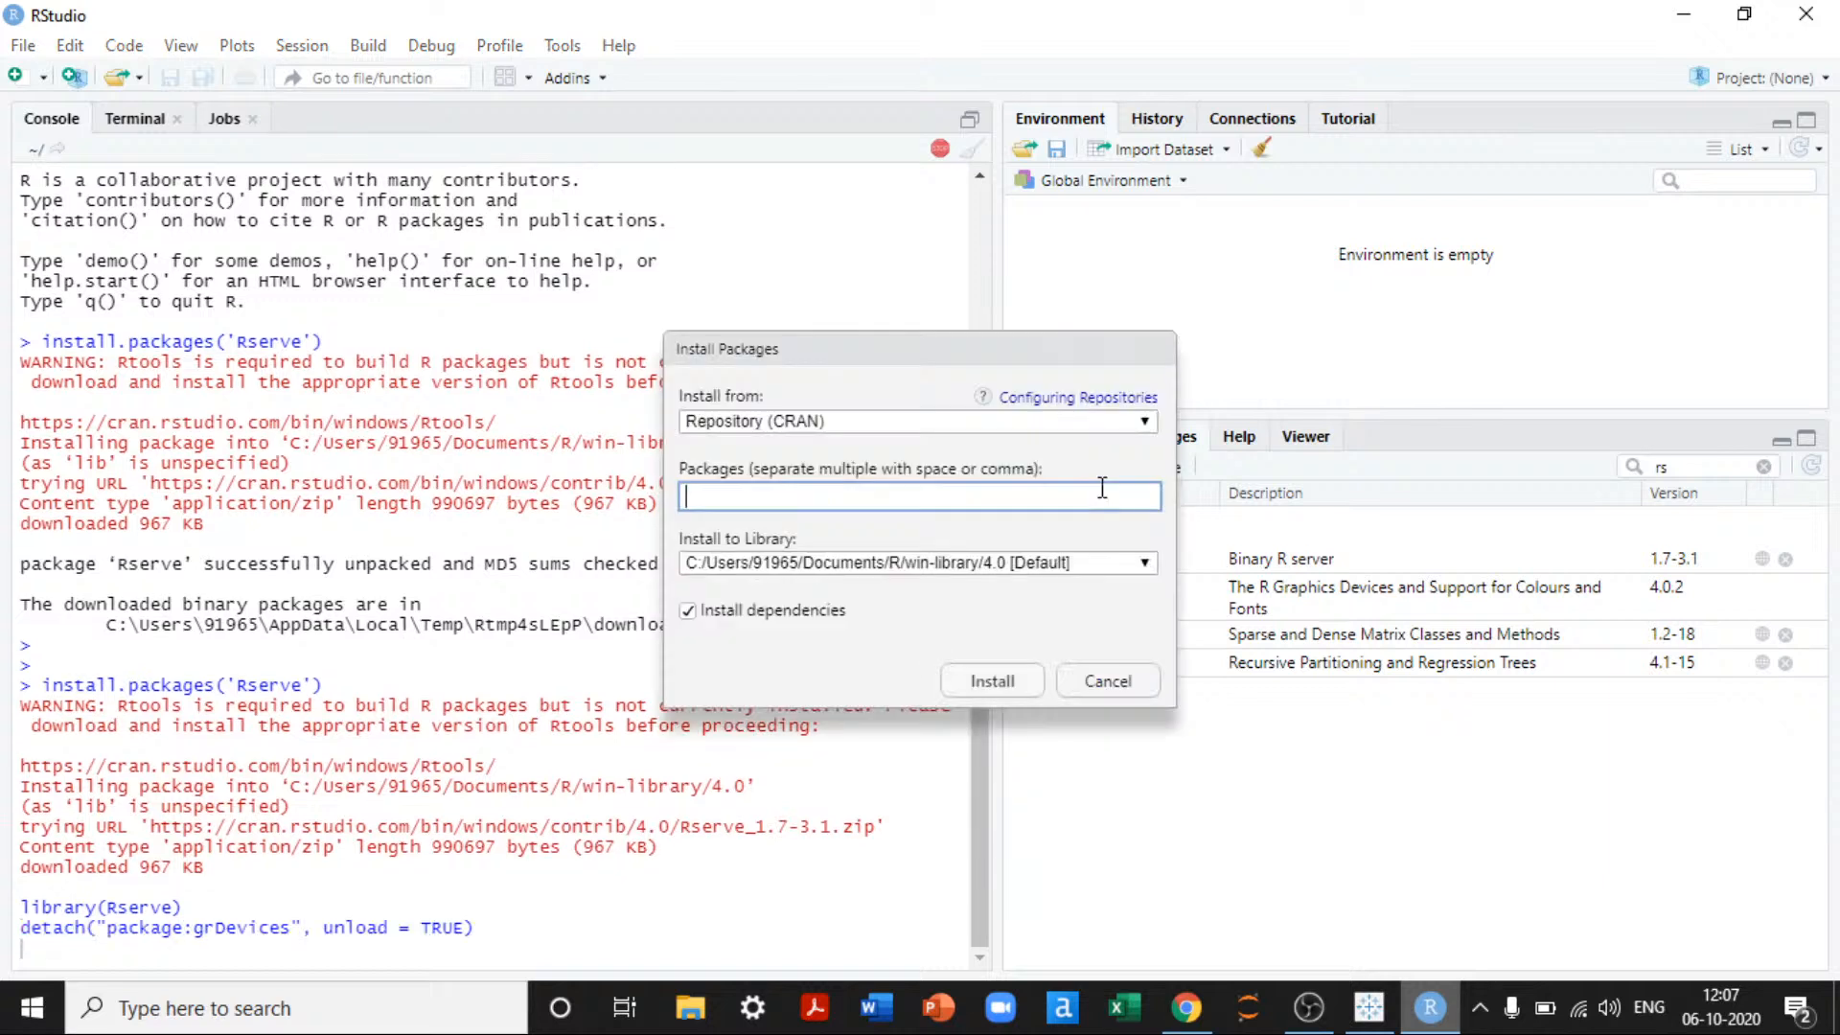
{"action": "type", "text": "rs"}
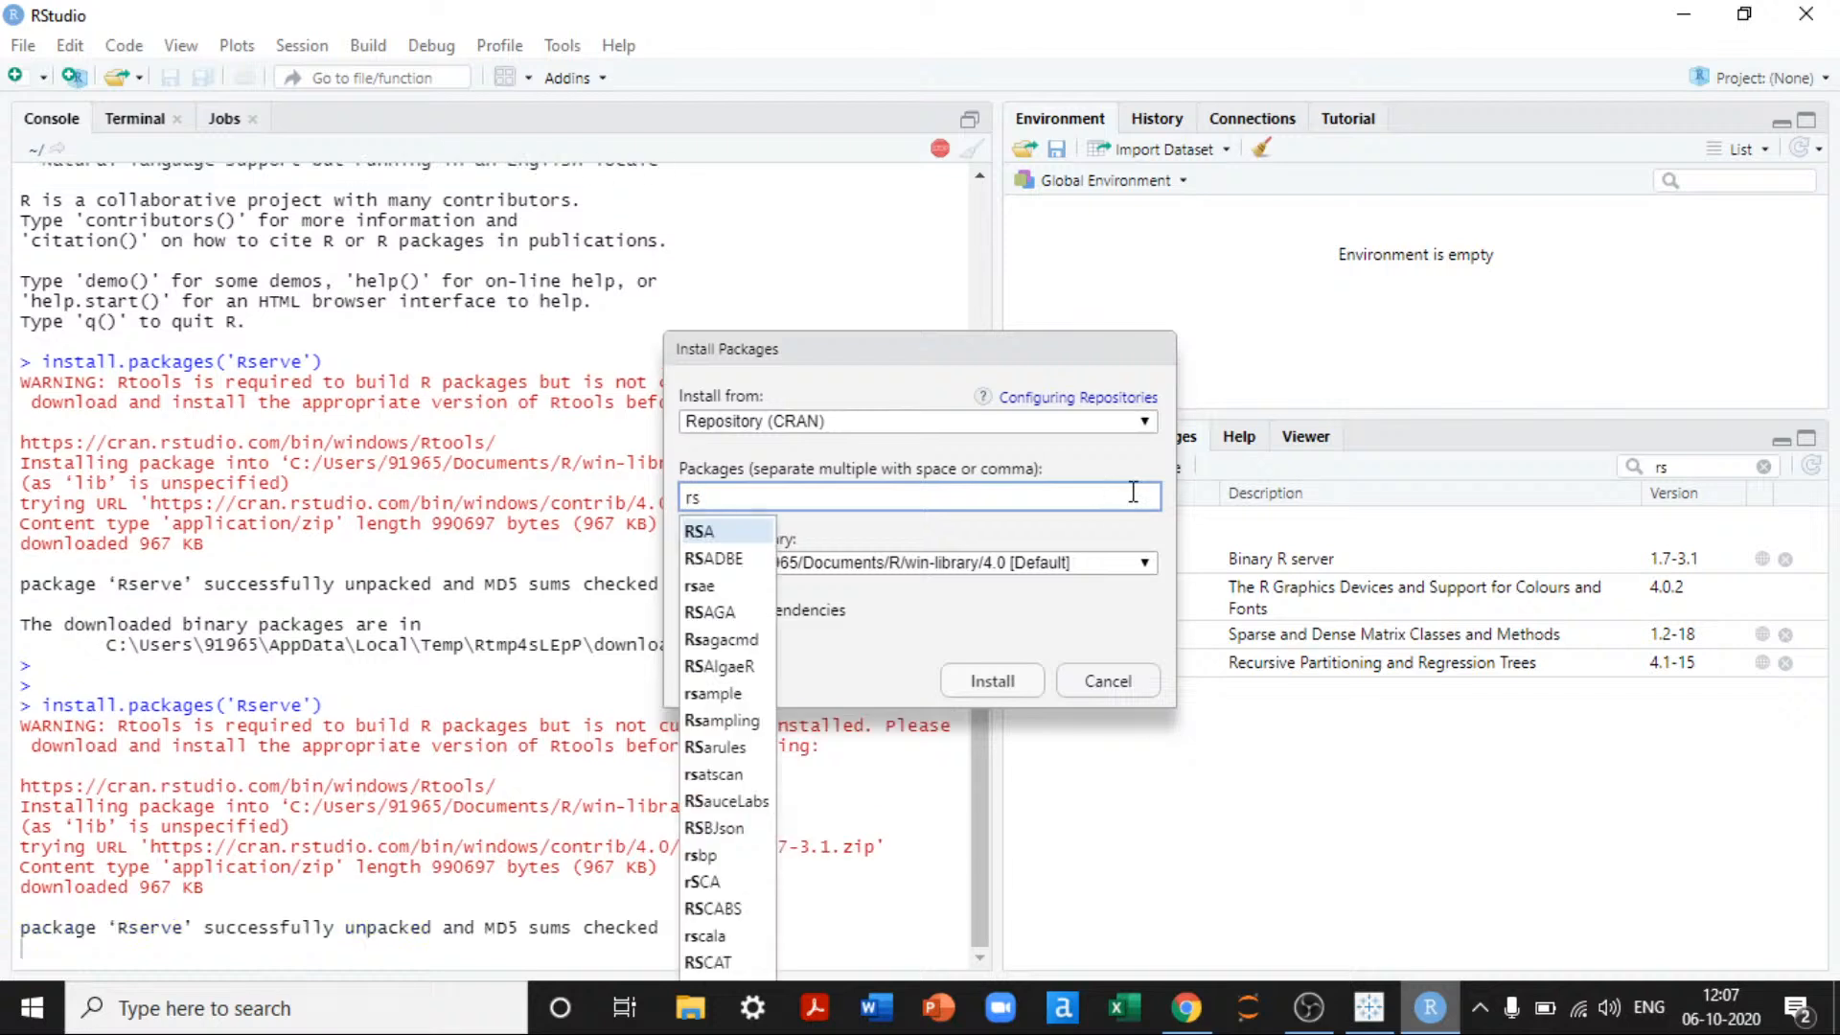
{"action": "type", "text": "erve"}
{"action": "key", "text": "Return"}
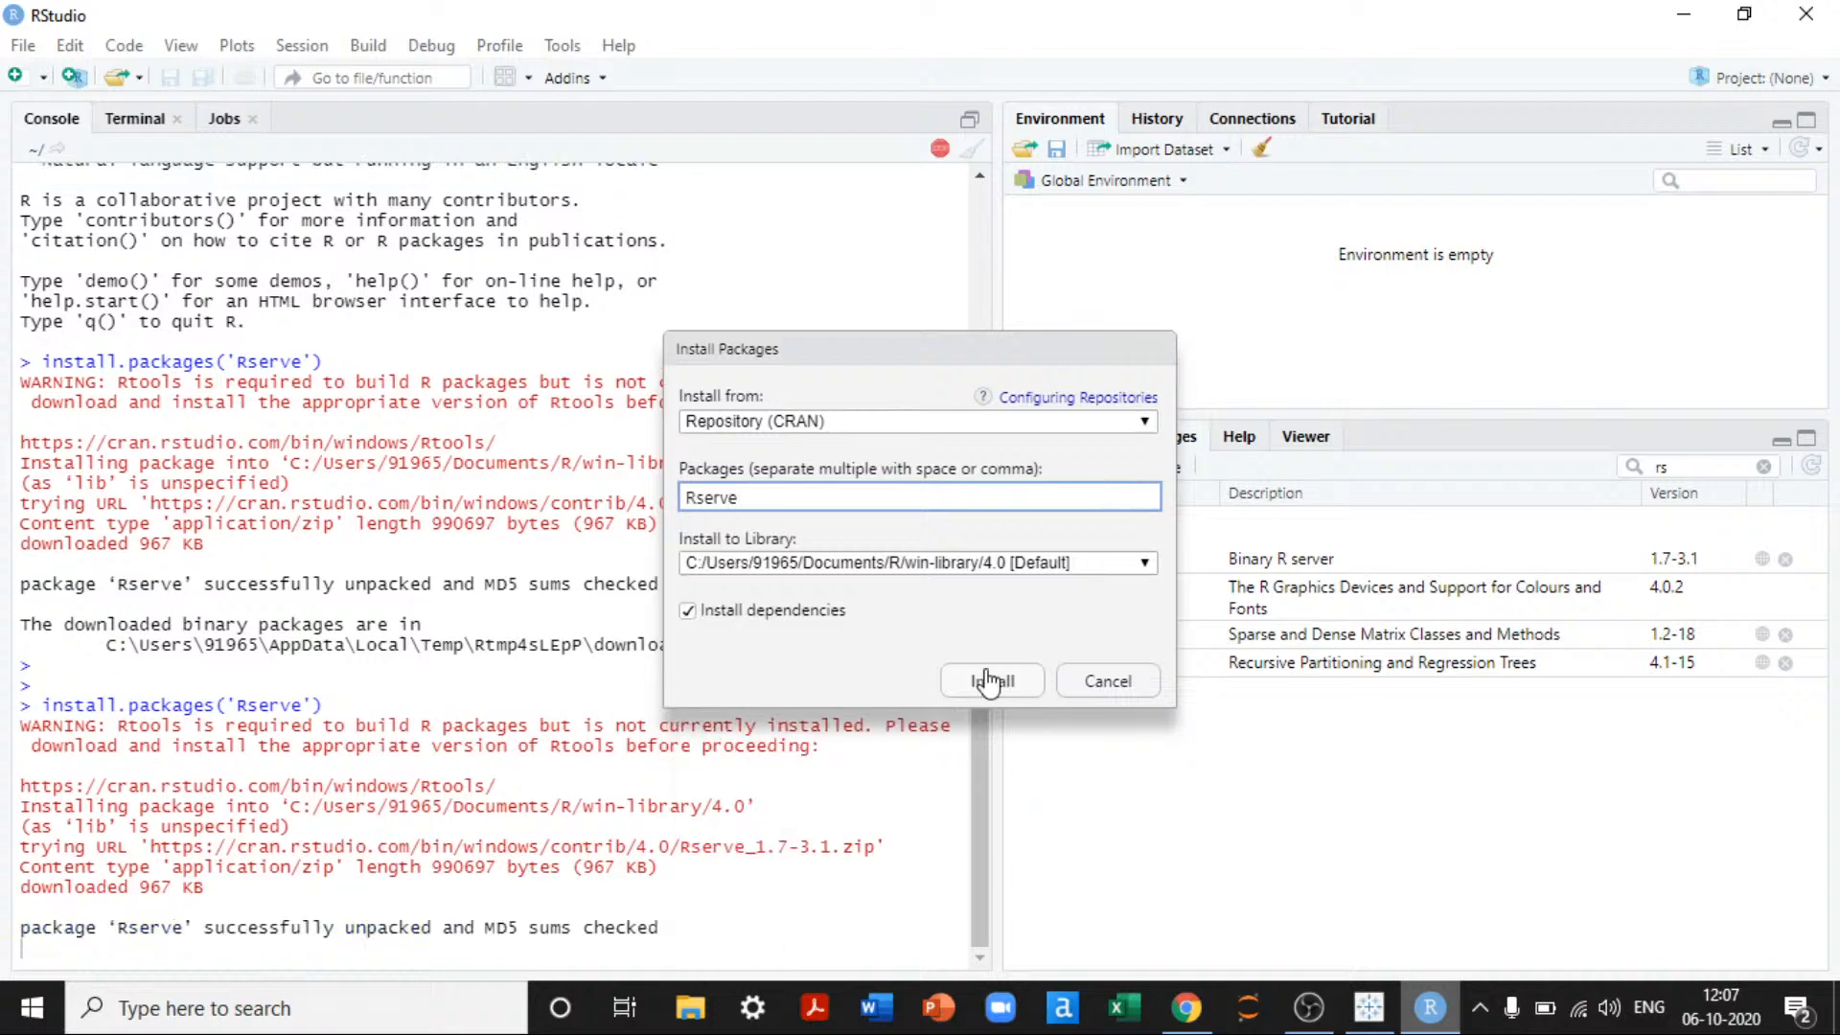
{"action": "left_click", "coordinate": [988, 681]}
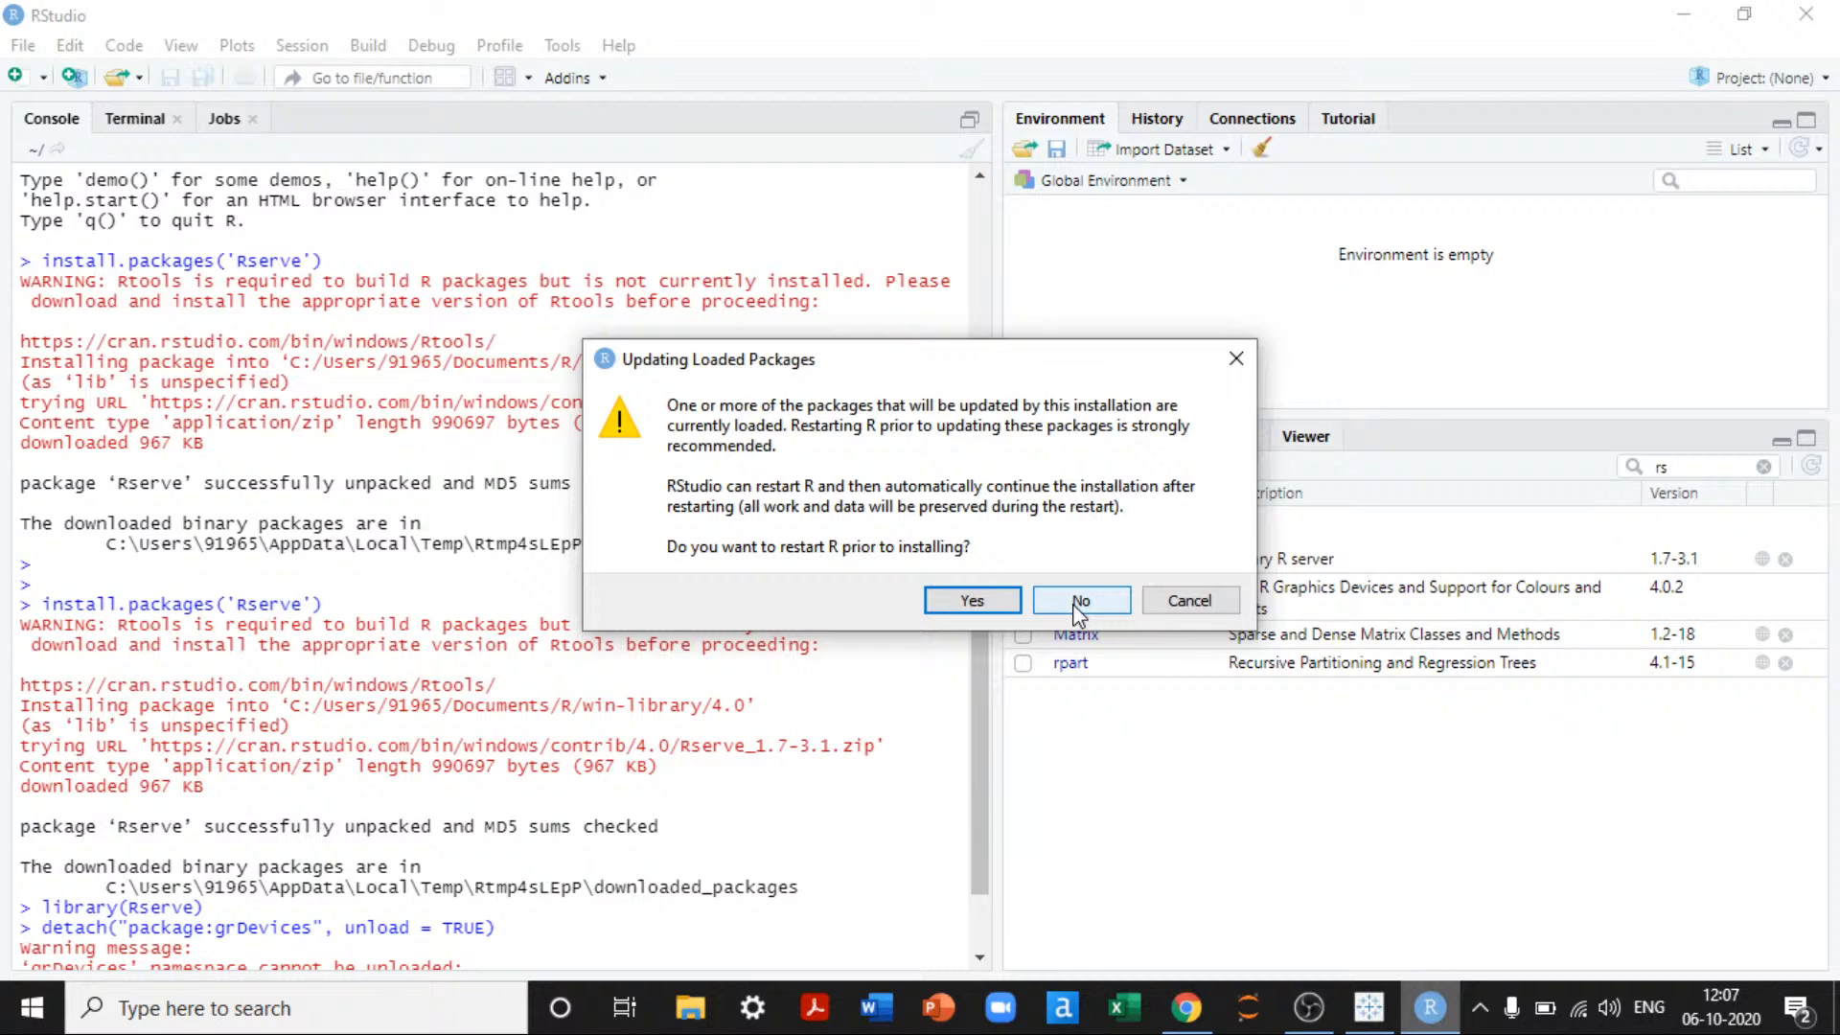
{"action": "left_click", "coordinate": [1079, 604]}
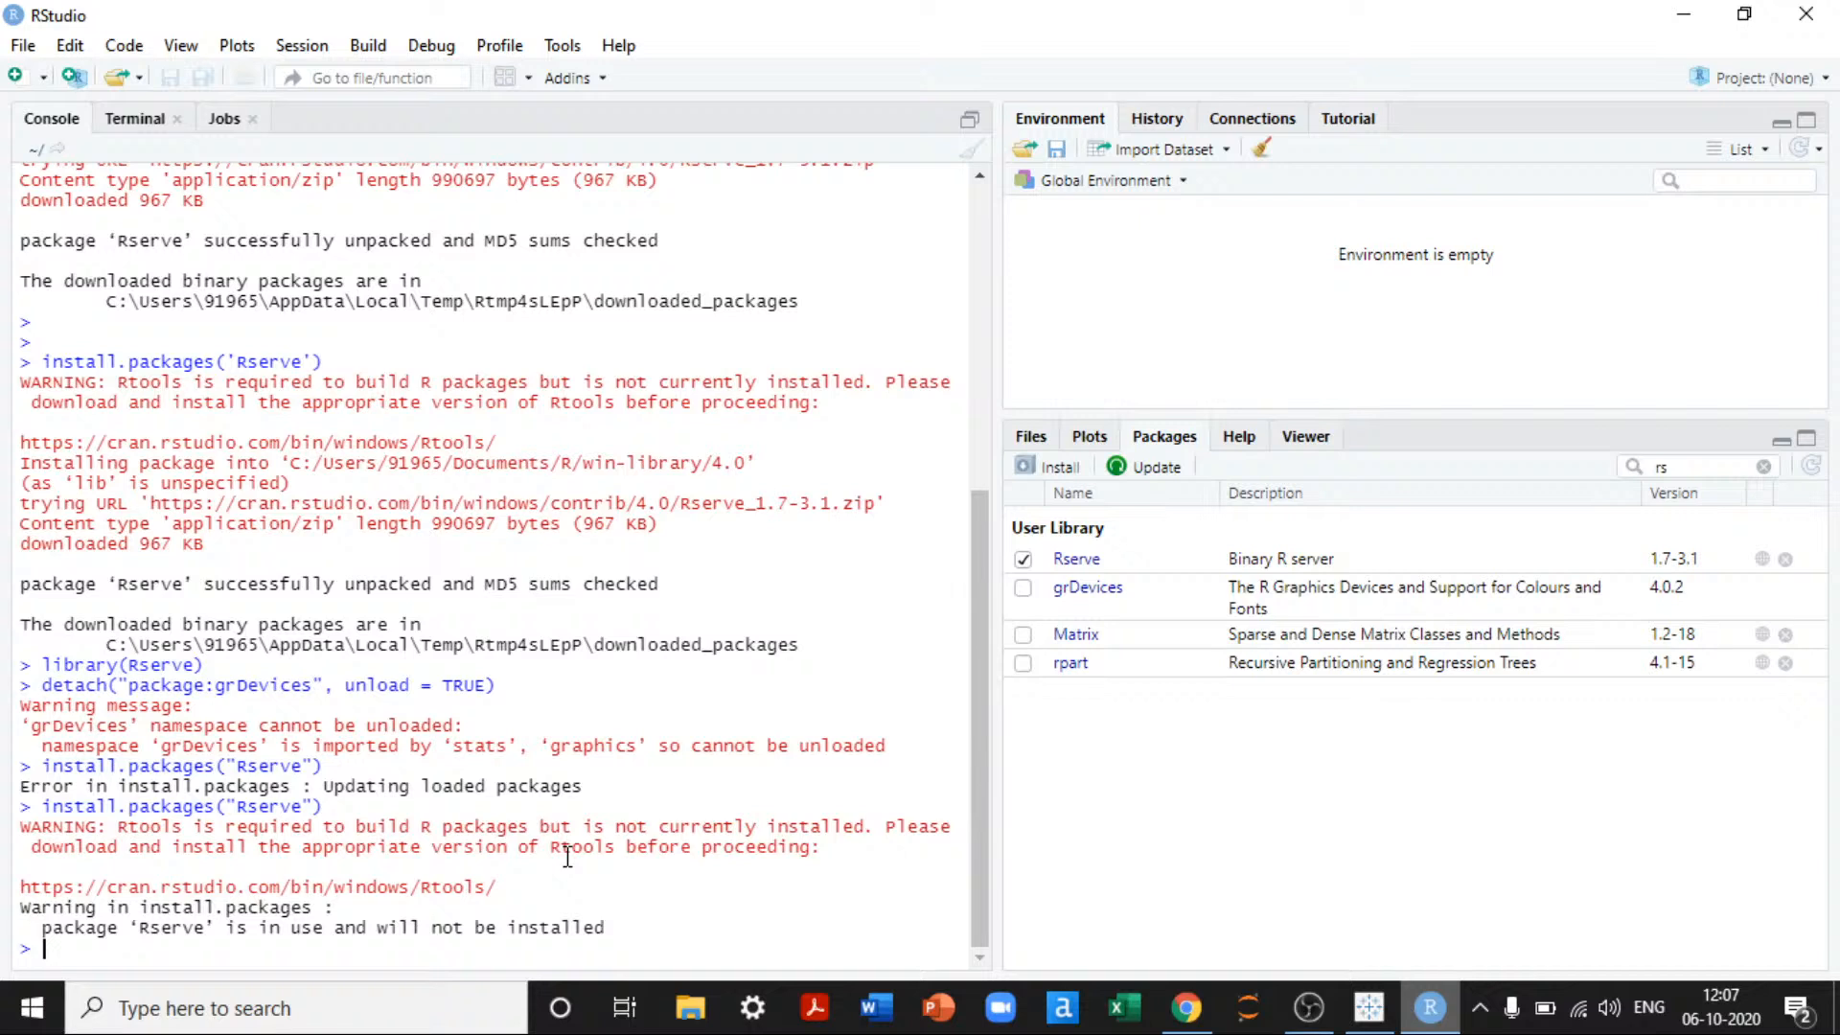
Step: Load the Rserve library in the console with library(Rserve)
{"action": "type", "text": "library(rs"}
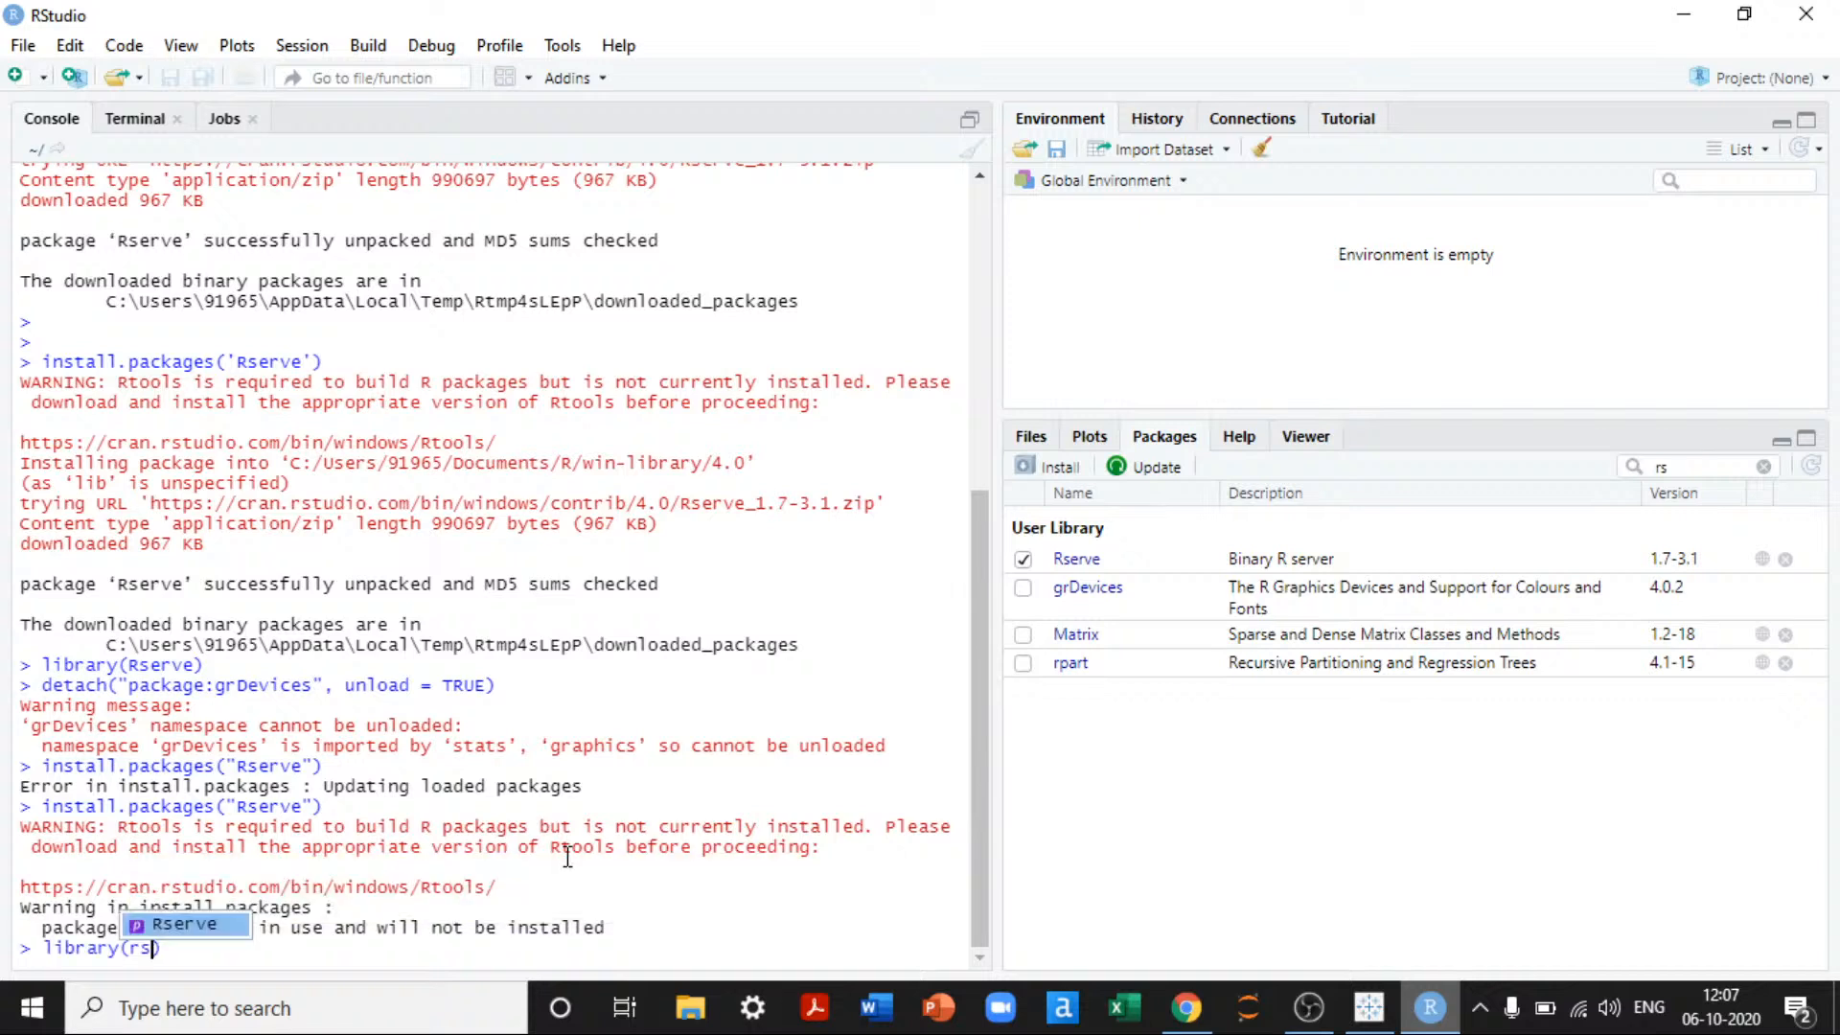
{"action": "key", "text": "BackSpace"}
{"action": "key", "text": "BackSpace"}
{"action": "type", "text": "Rser"}
{"action": "key", "text": "Tab"}
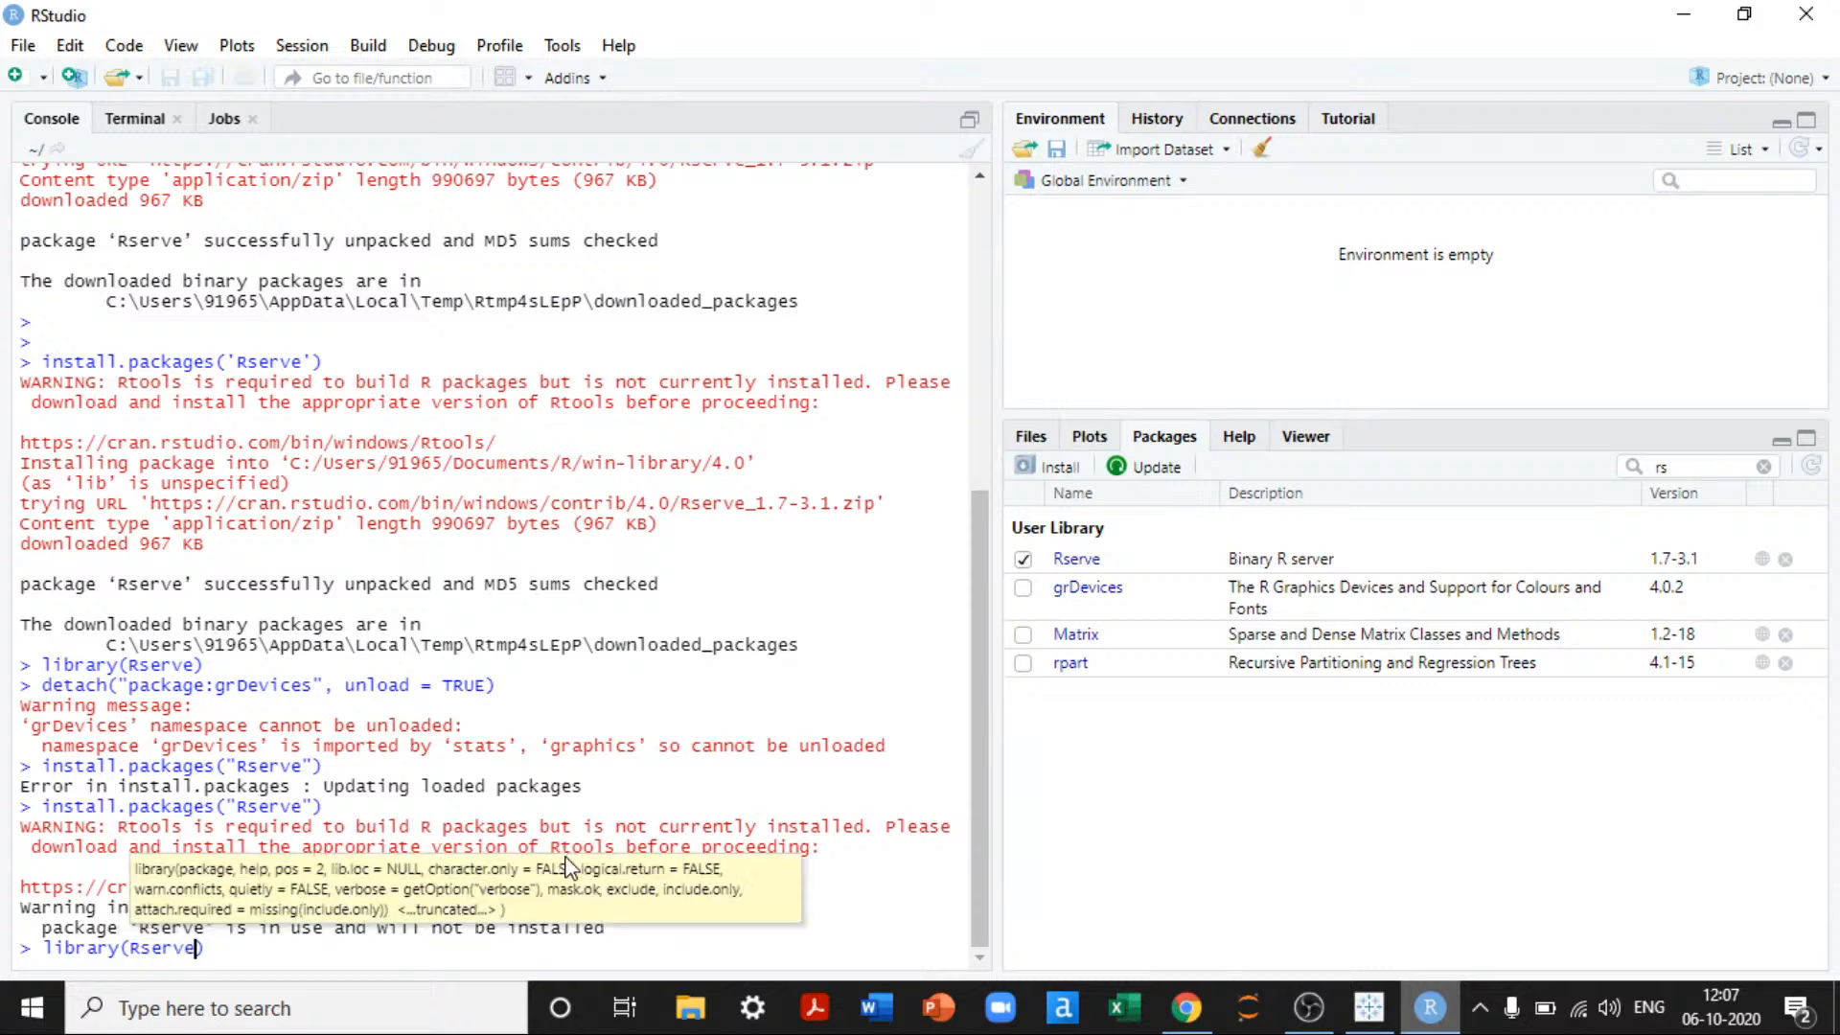
{"action": "key", "text": "Return"}
Step: Start the R server from the console with Rserve::Rserve()
{"action": "type", "text": "re"}
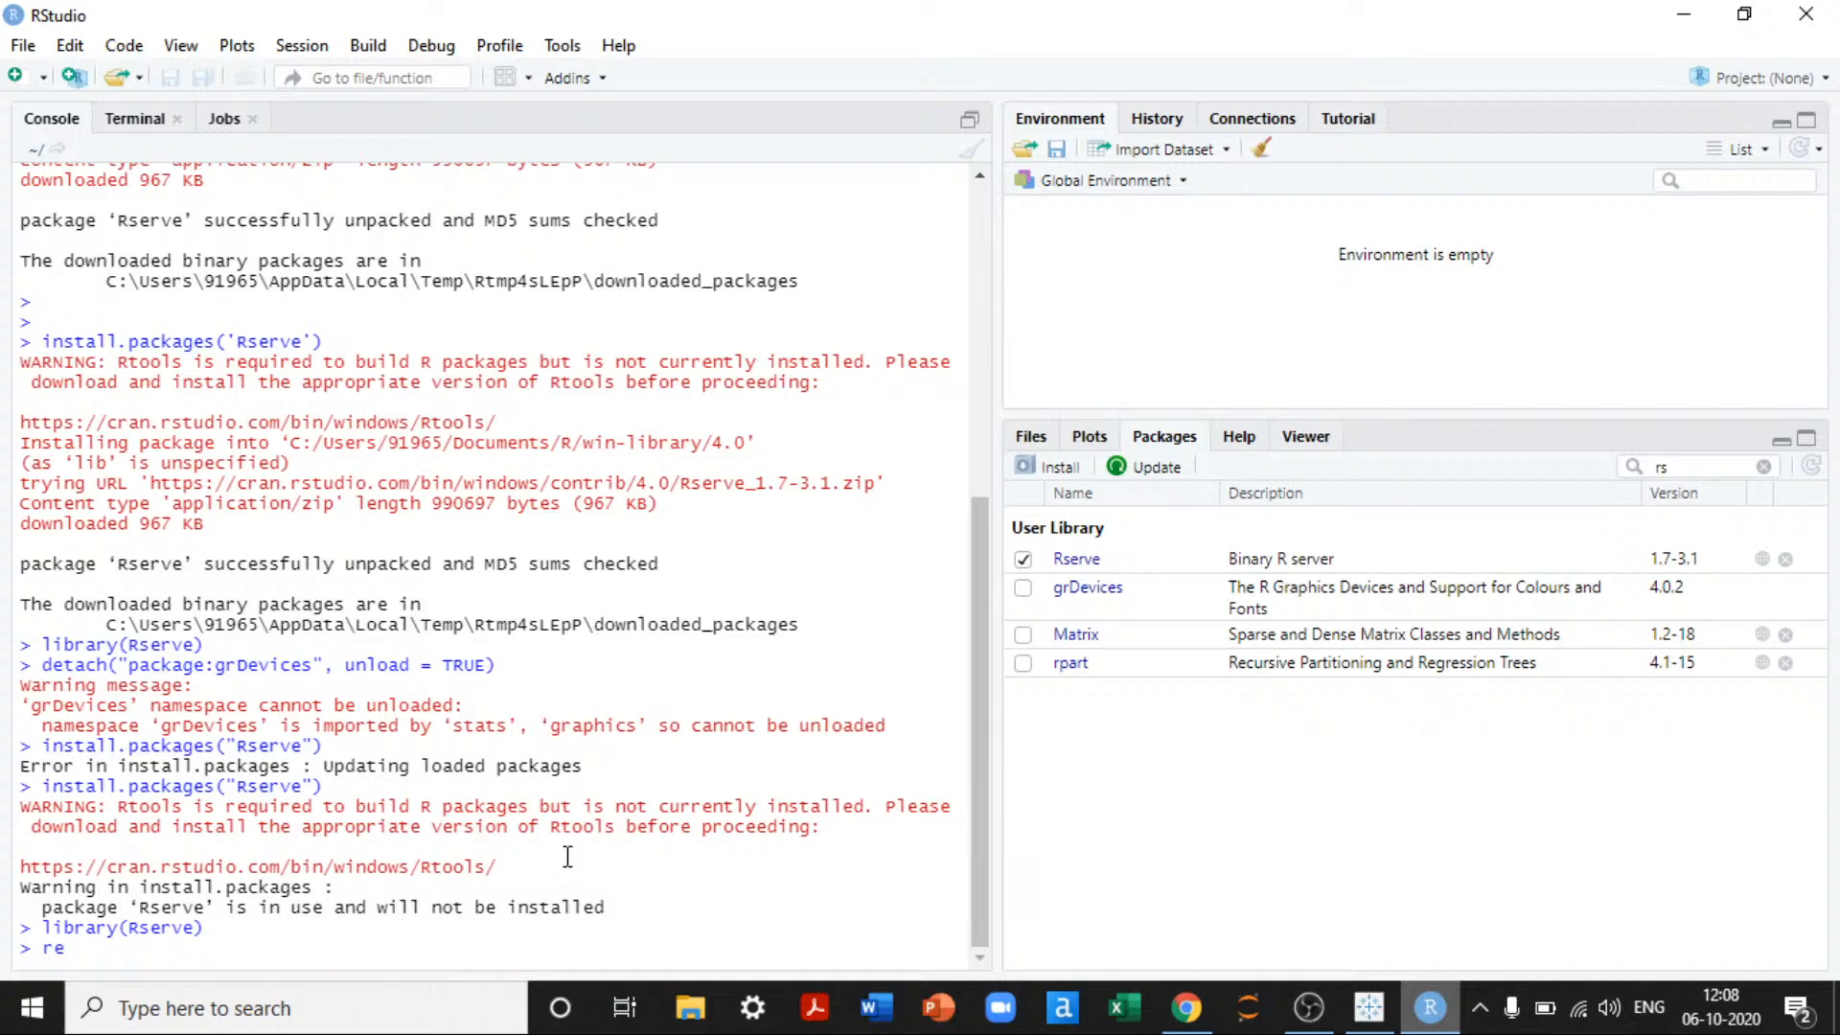
{"action": "key", "text": "BackSpace"}
{"action": "key", "text": "BackSpace"}
{"action": "type", "text": "Rser"}
{"action": "key", "text": "Tab"}
{"action": "type", "text": "ve::"}
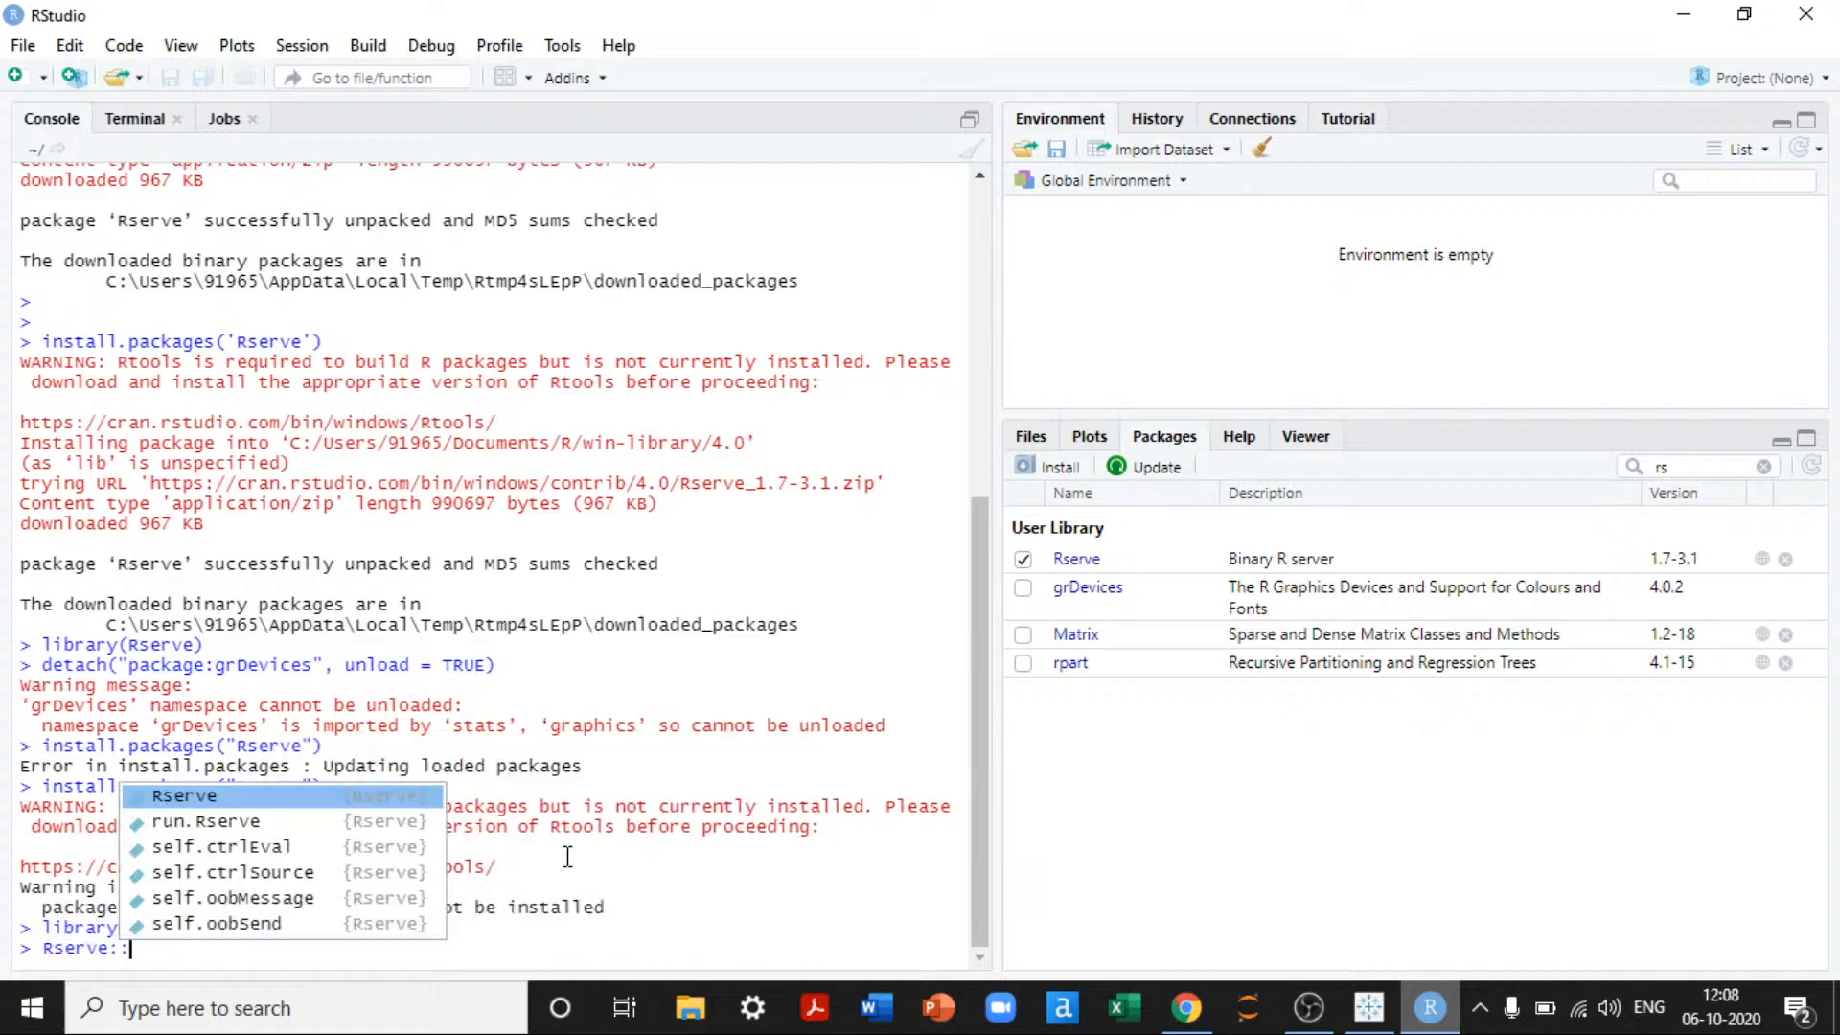
{"action": "key", "text": "Return"}
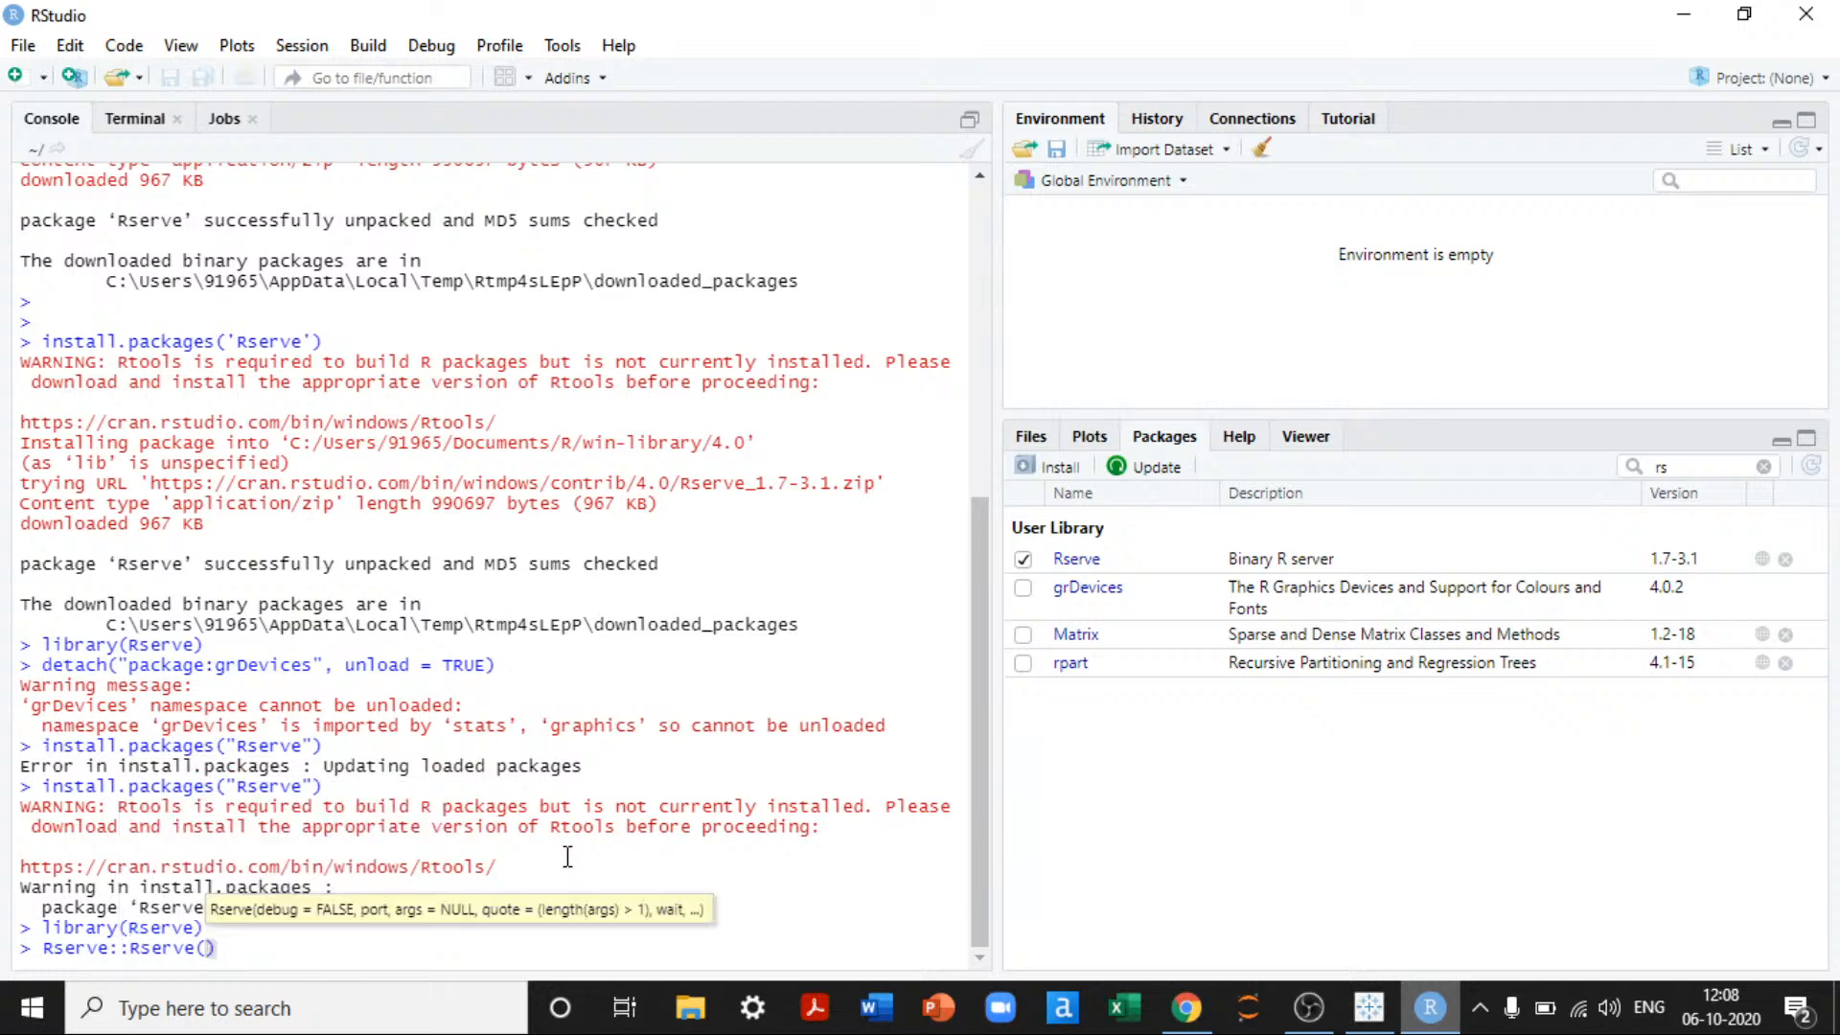
{"action": "key", "text": "Return"}
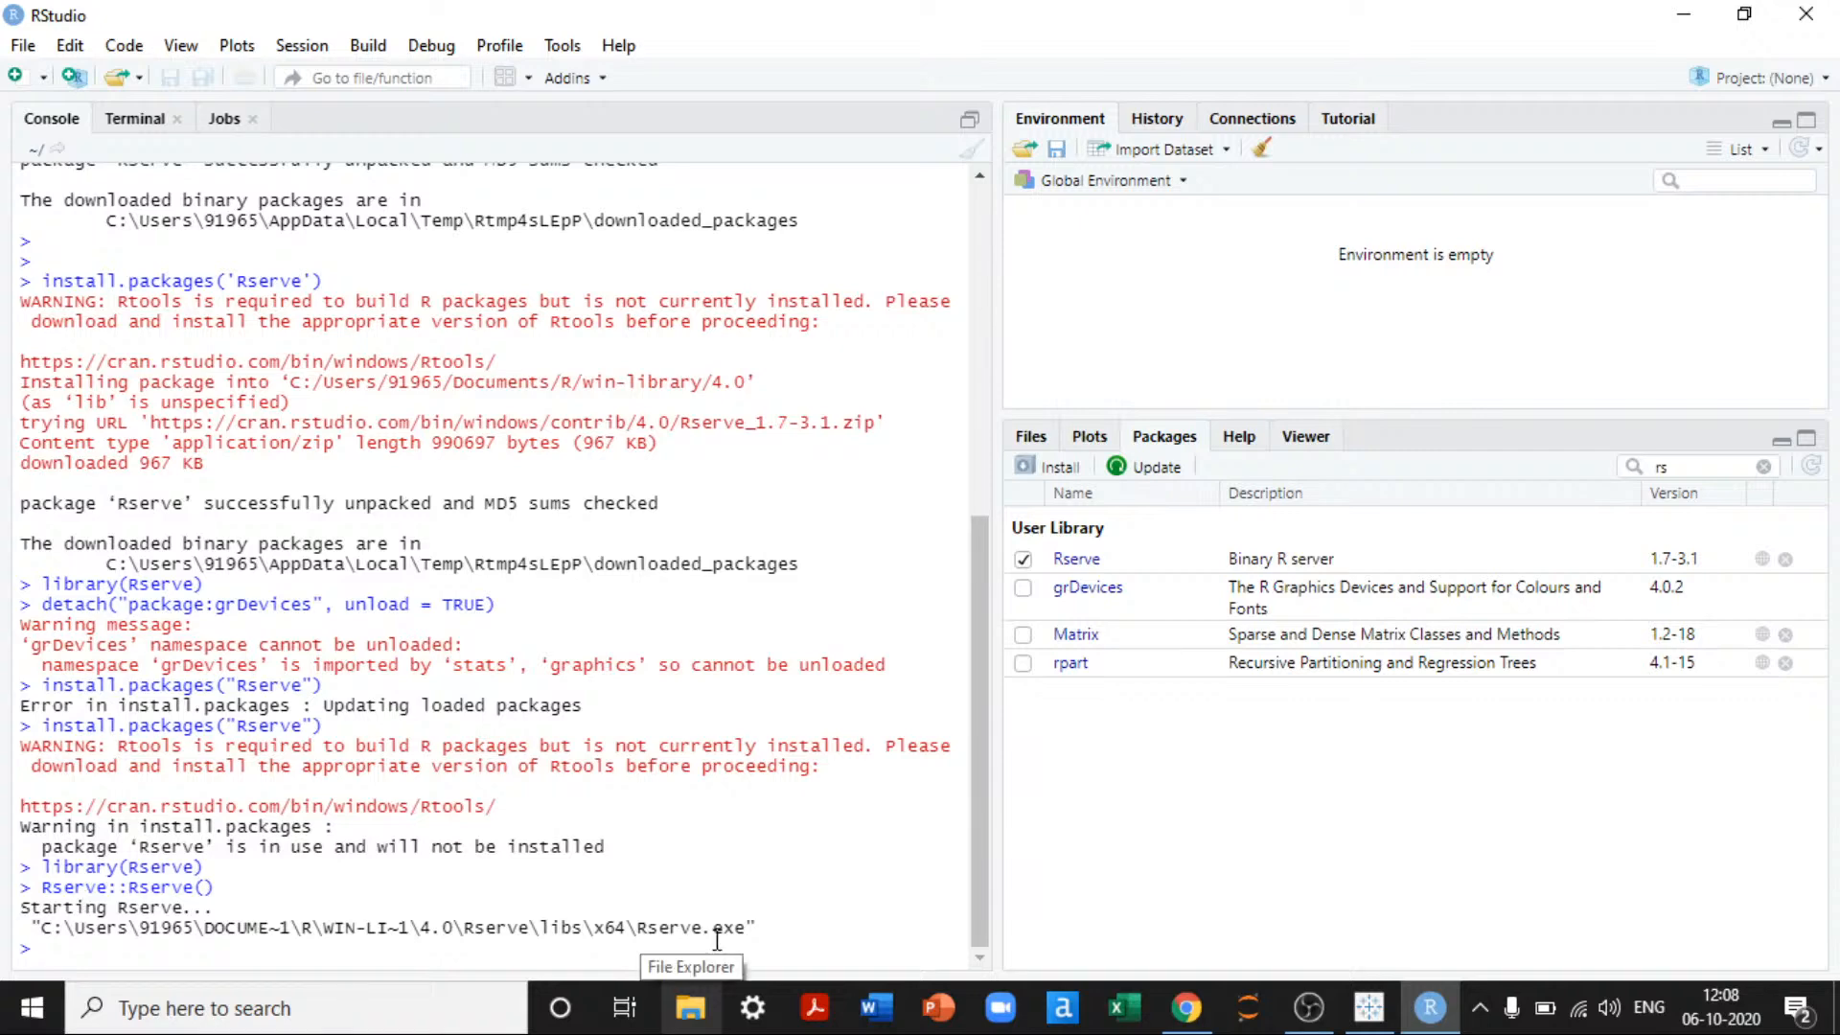
Step: Switch to Tableau, check the installed product key's license and maintenance expiry dates, and close the key manager
{"action": "left_click", "coordinate": [1368, 1006]}
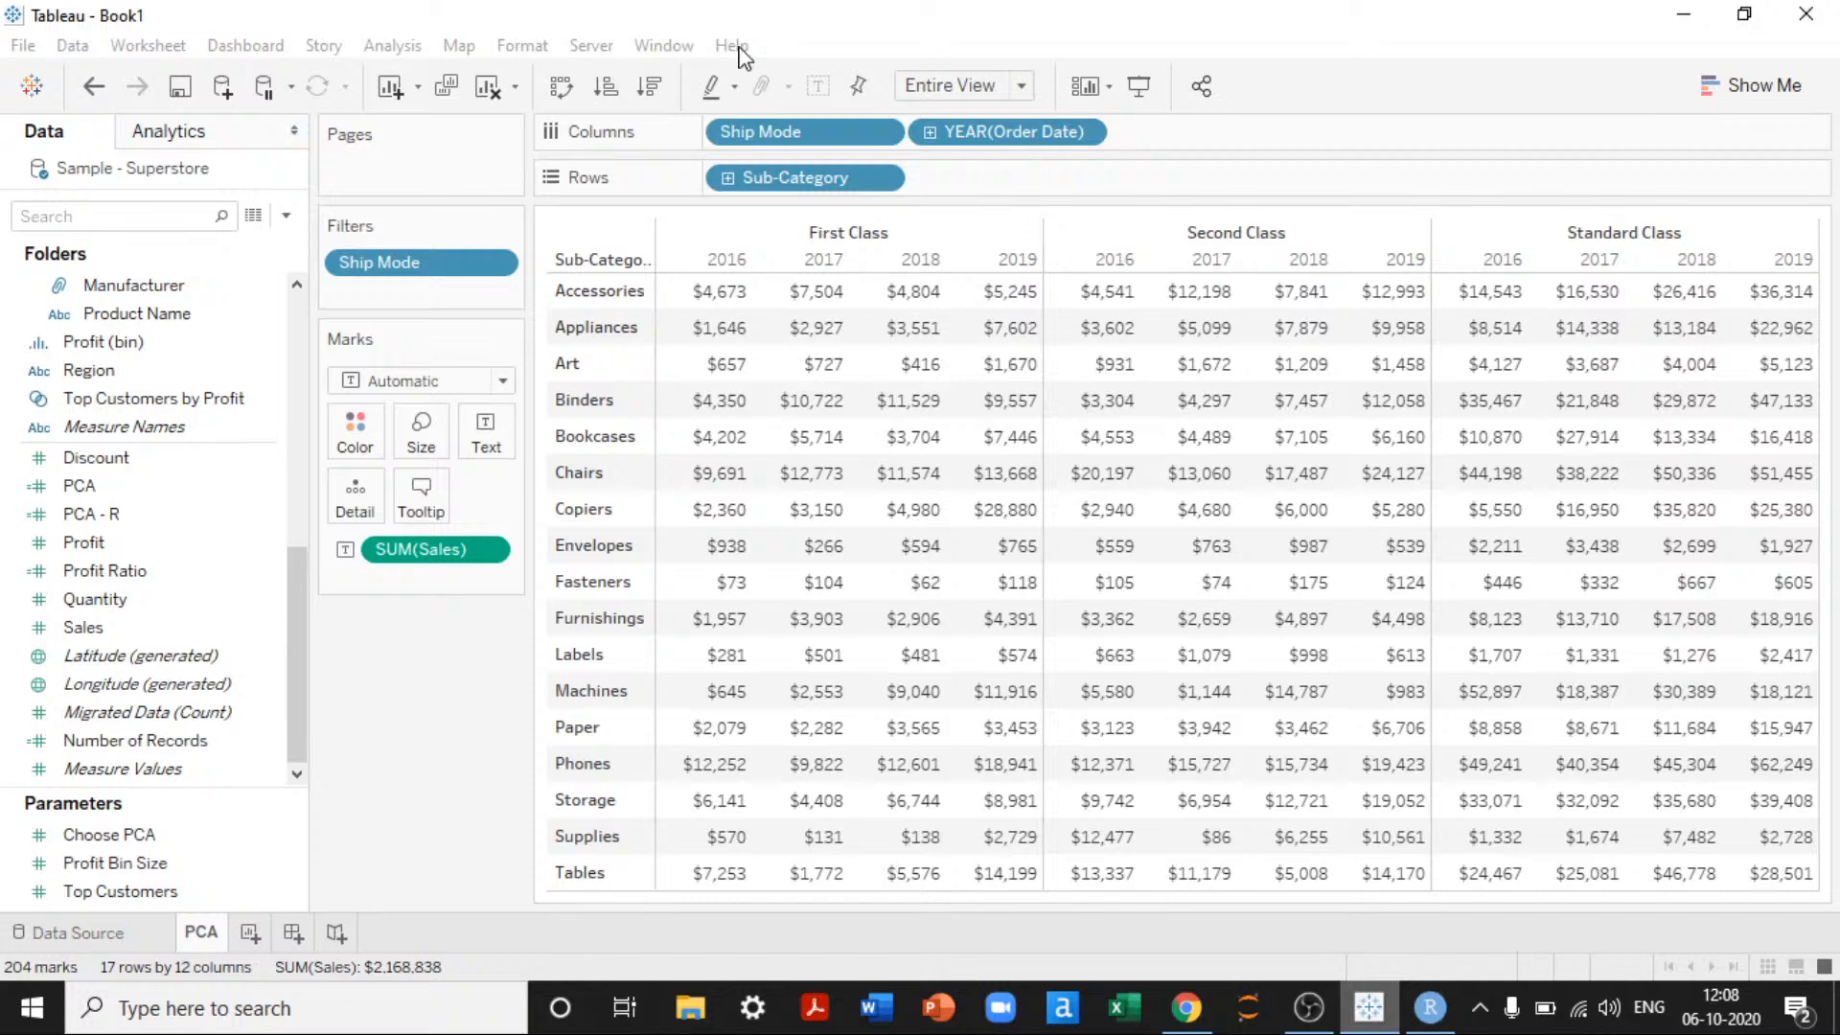
{"action": "left_click", "coordinate": [732, 46]}
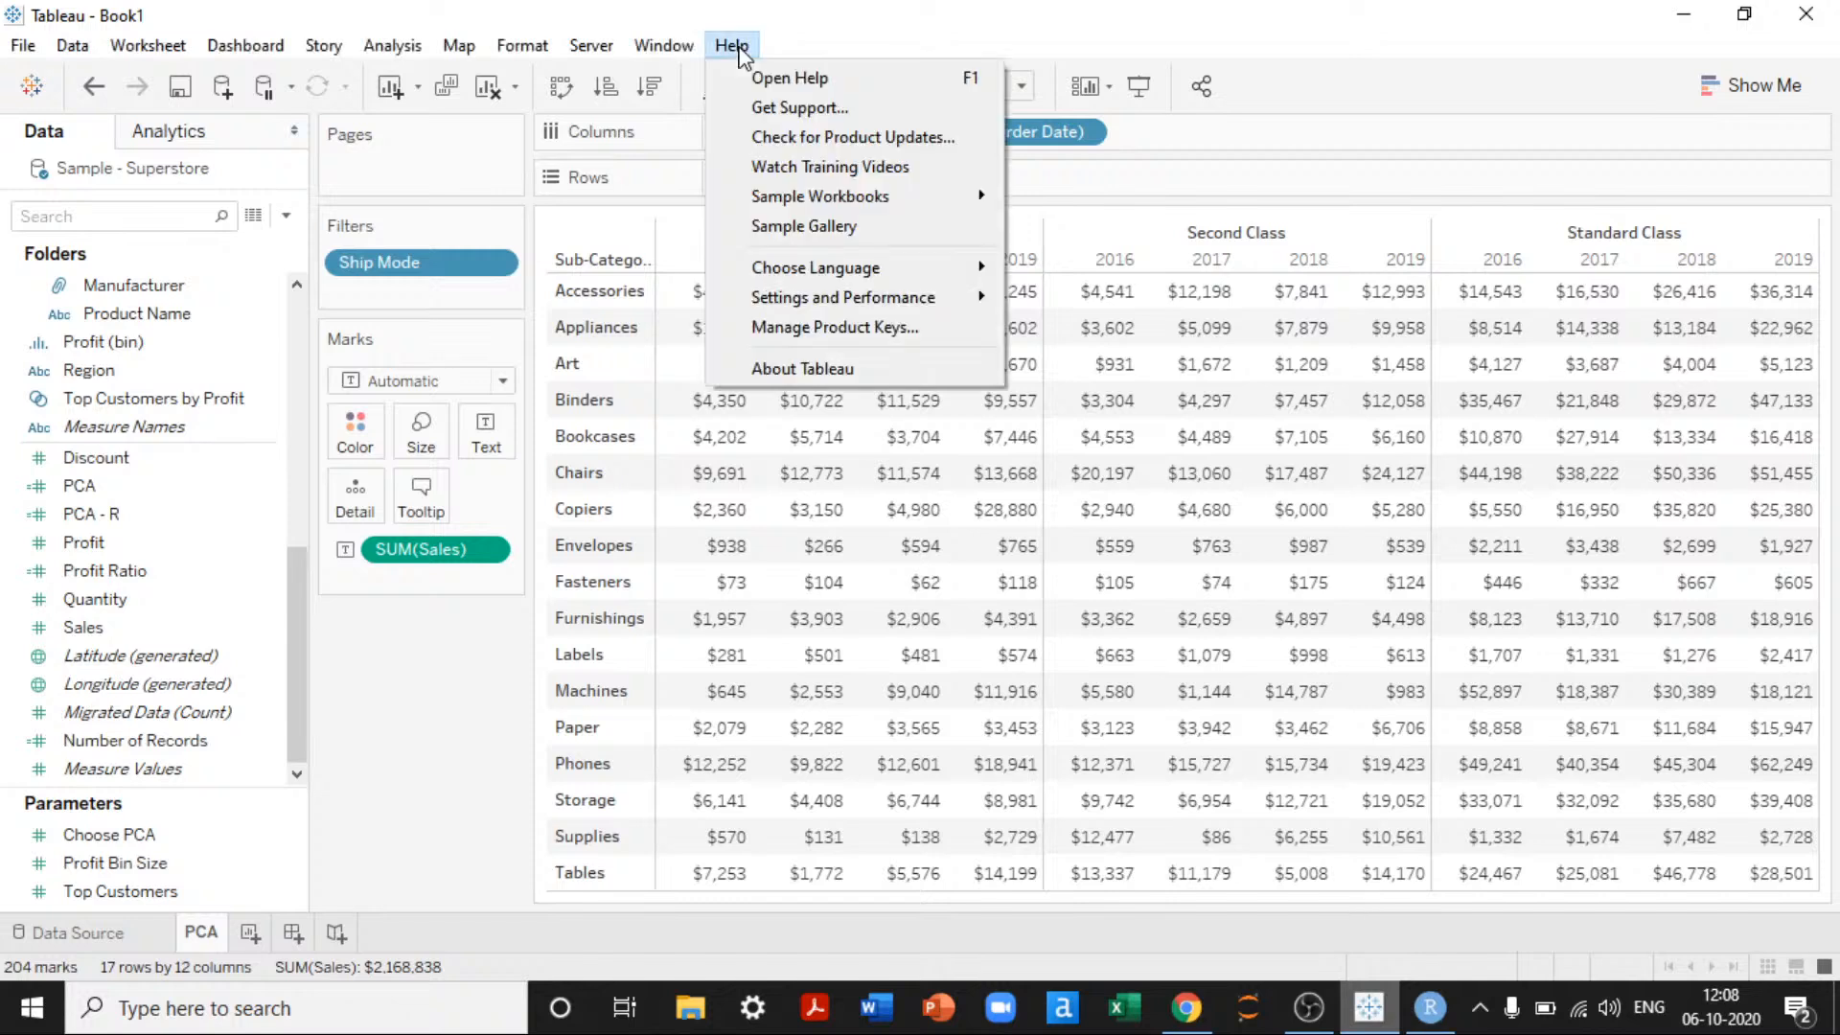
{"action": "left_click", "coordinate": [813, 331]}
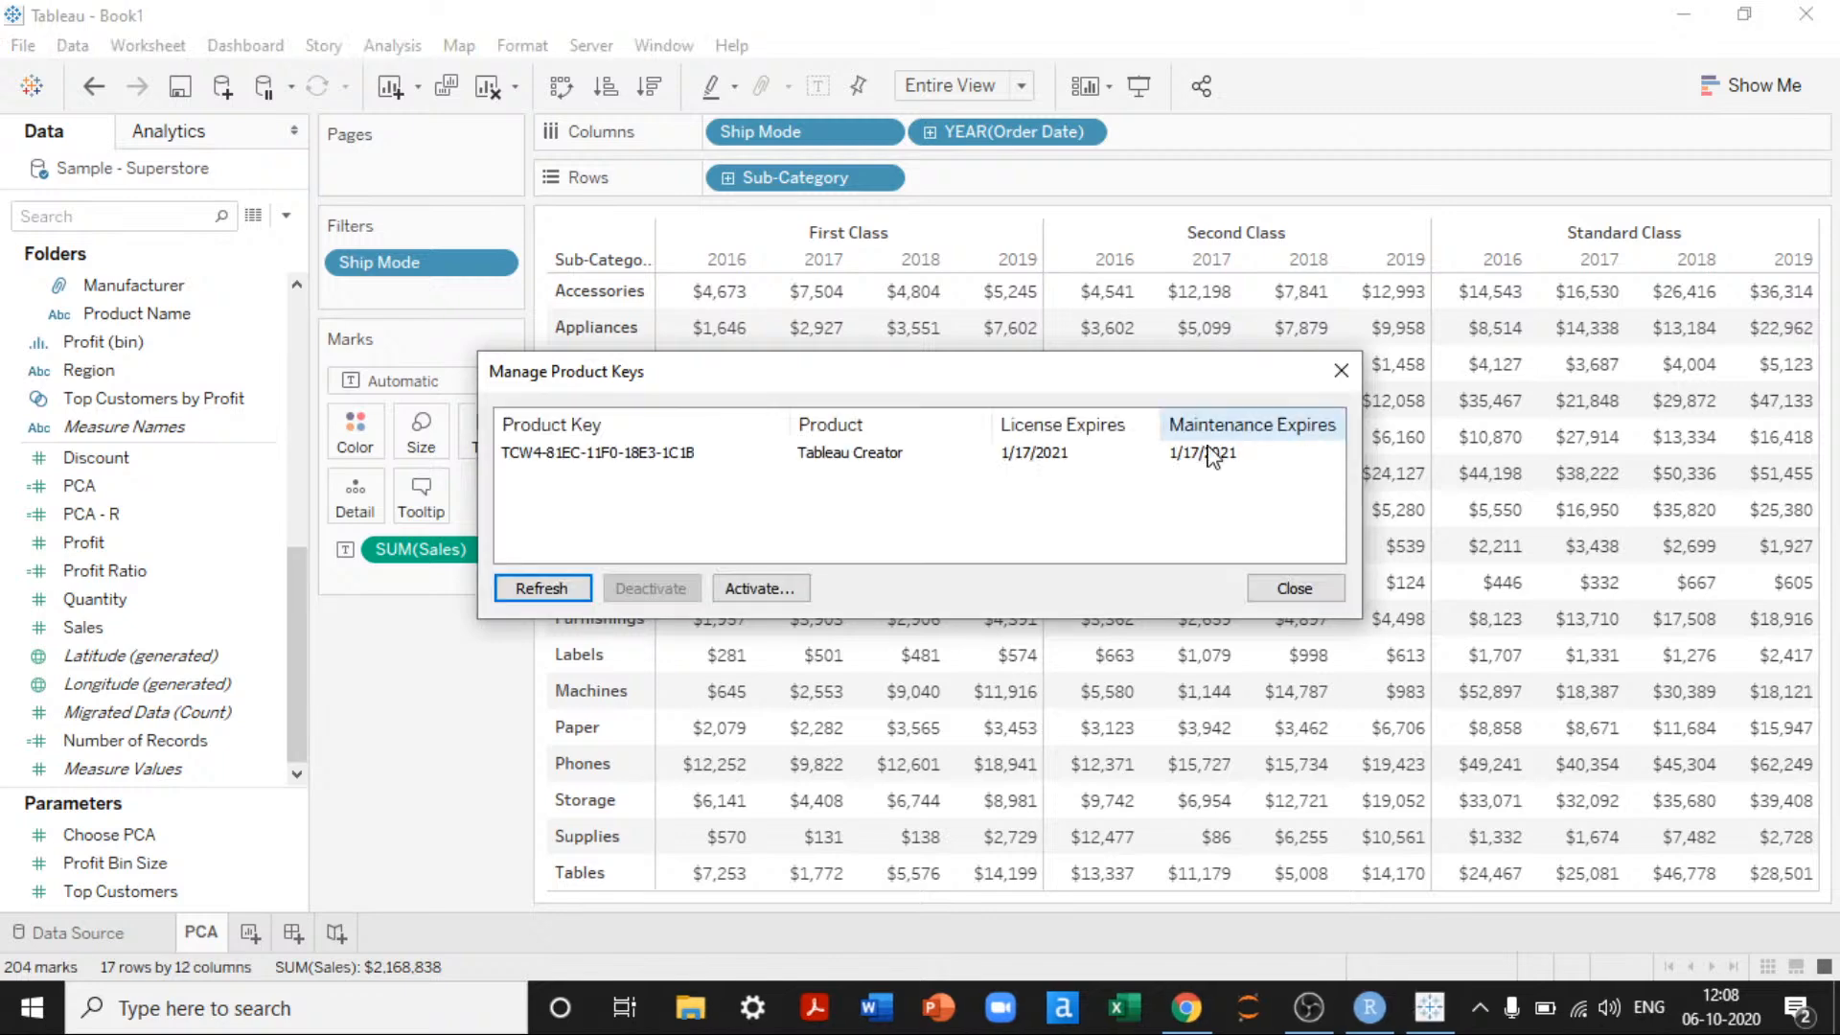
{"action": "left_click", "coordinate": [1294, 589]}
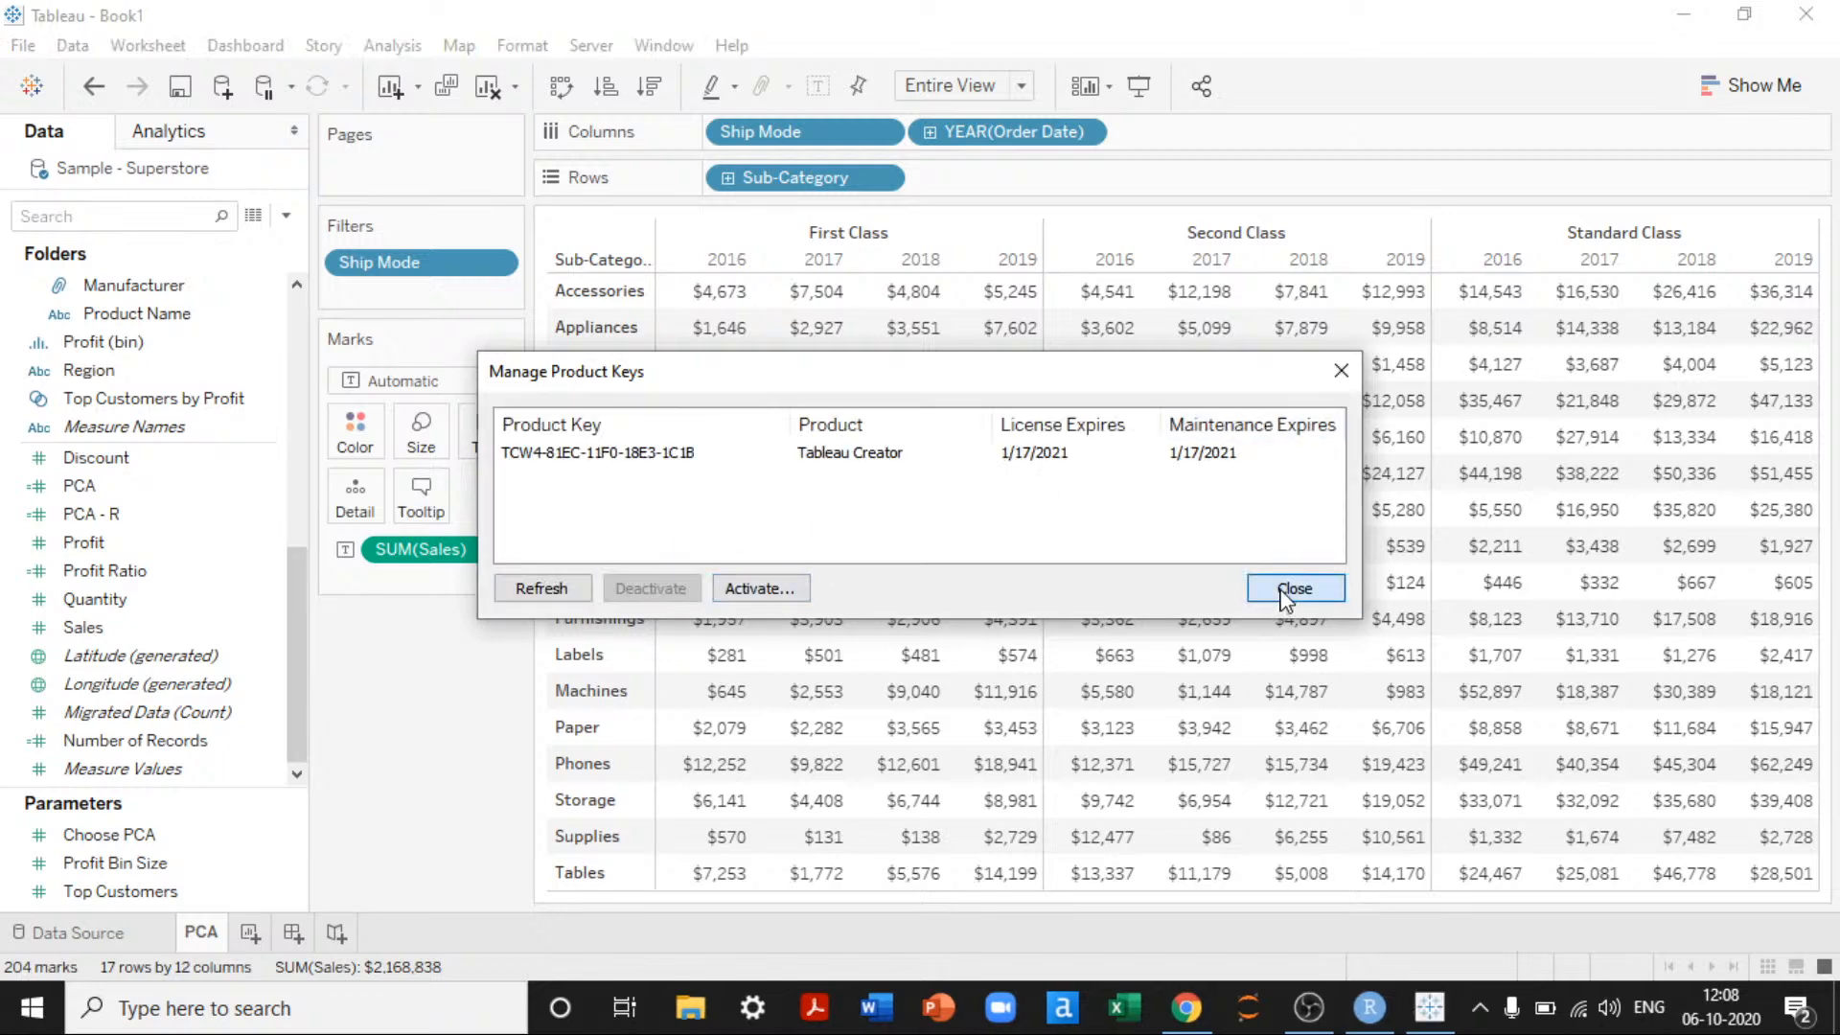
Step: Open the analytics extension connection settings, choose RServe as the extension, and test the connection to localhost on port 9004
{"action": "left_click", "coordinate": [731, 45]}
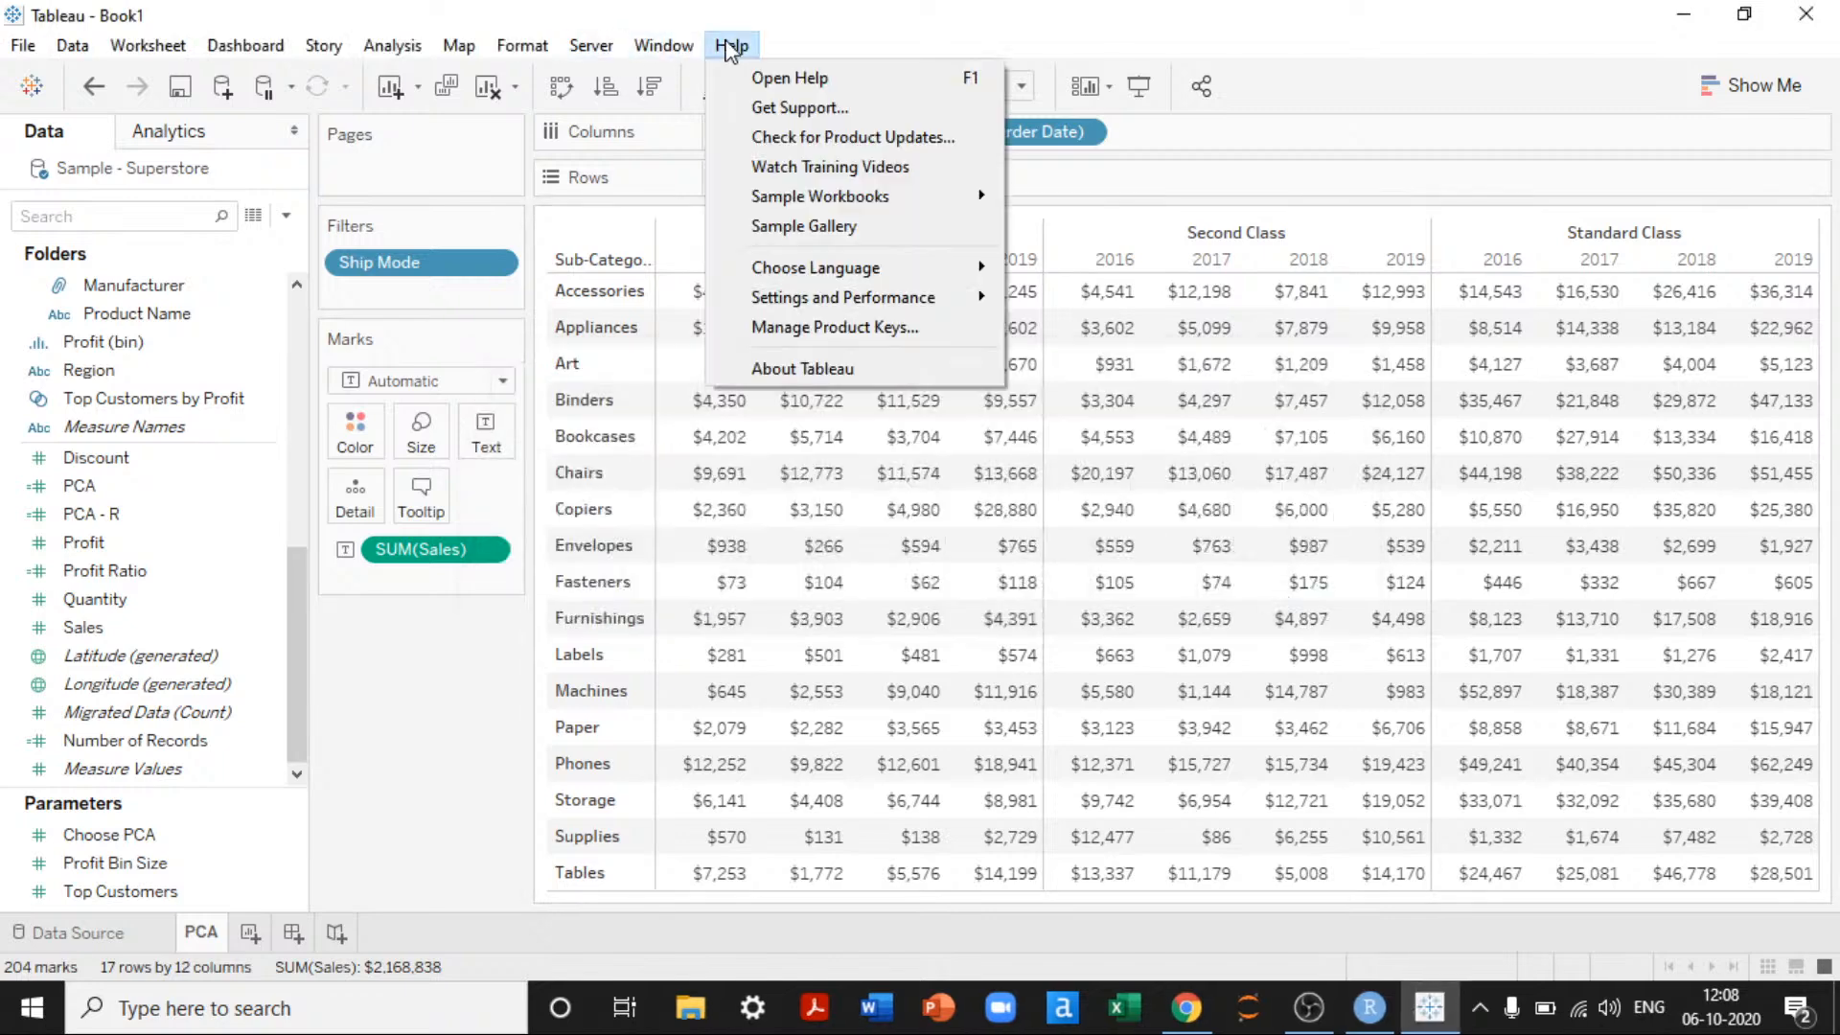
{"action": "mouse_move", "coordinate": [760, 297]}
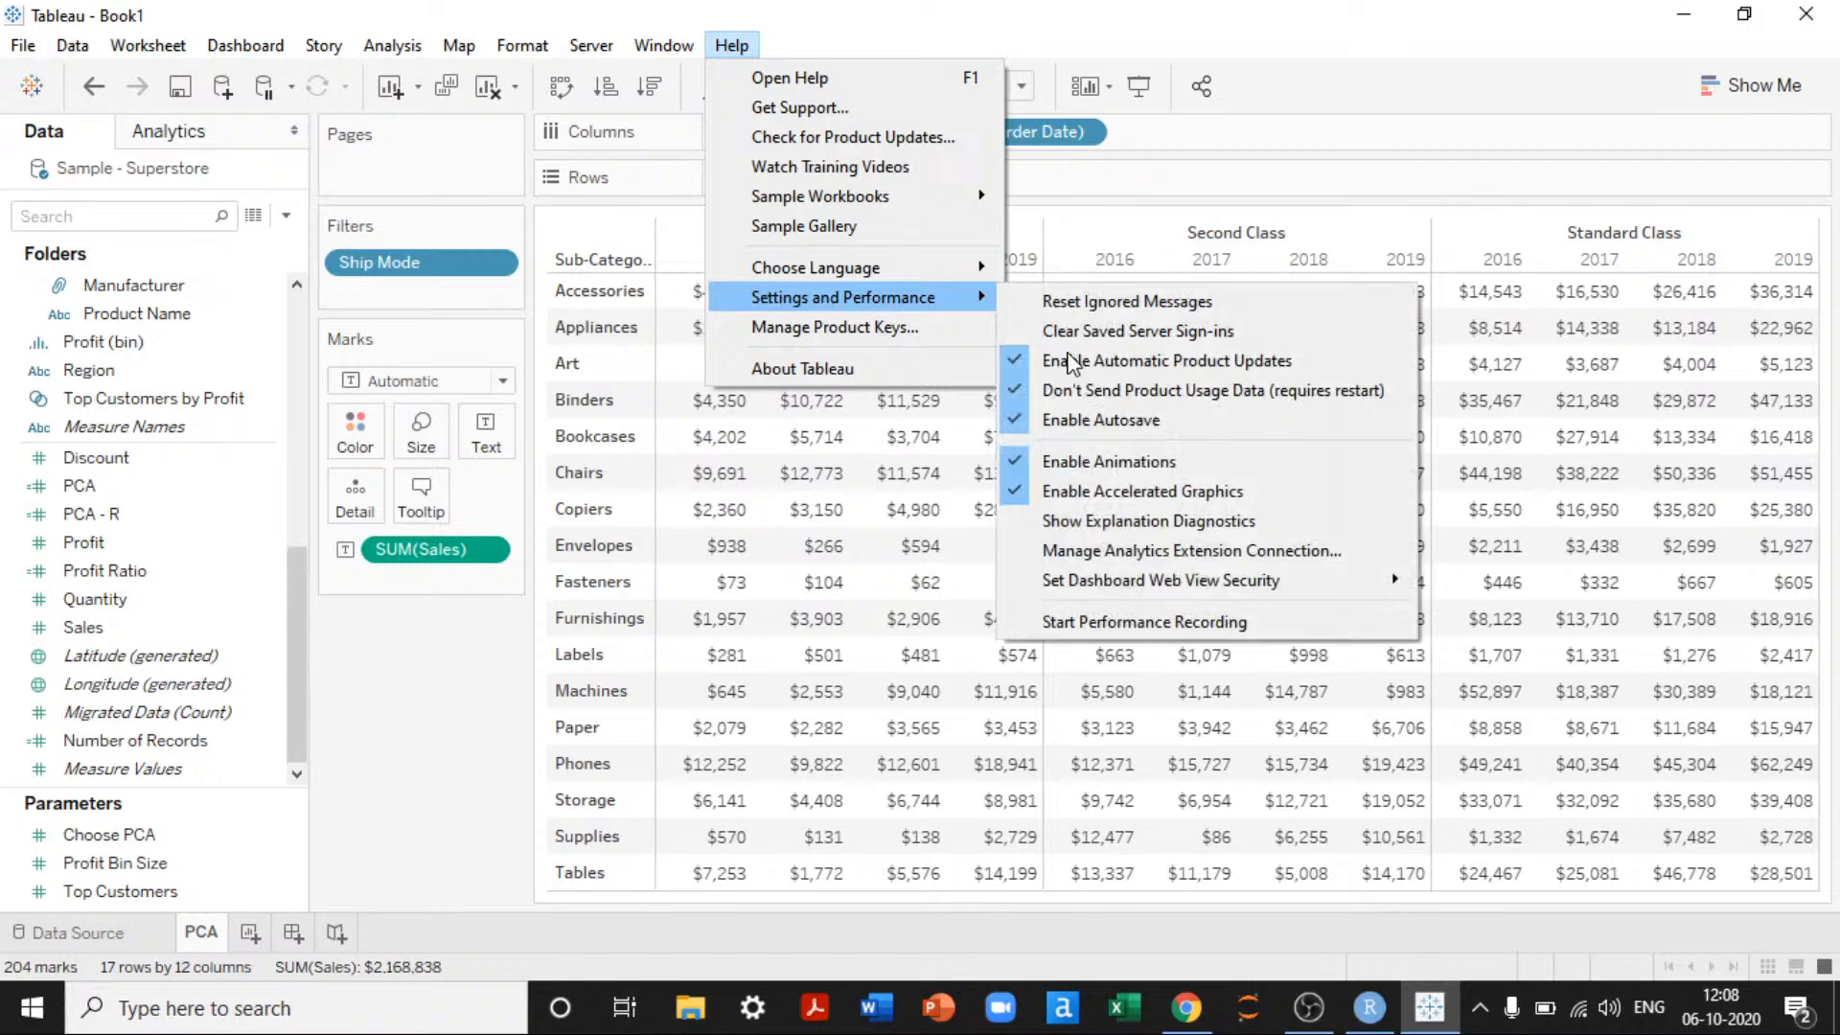
{"action": "left_click", "coordinate": [1097, 550]}
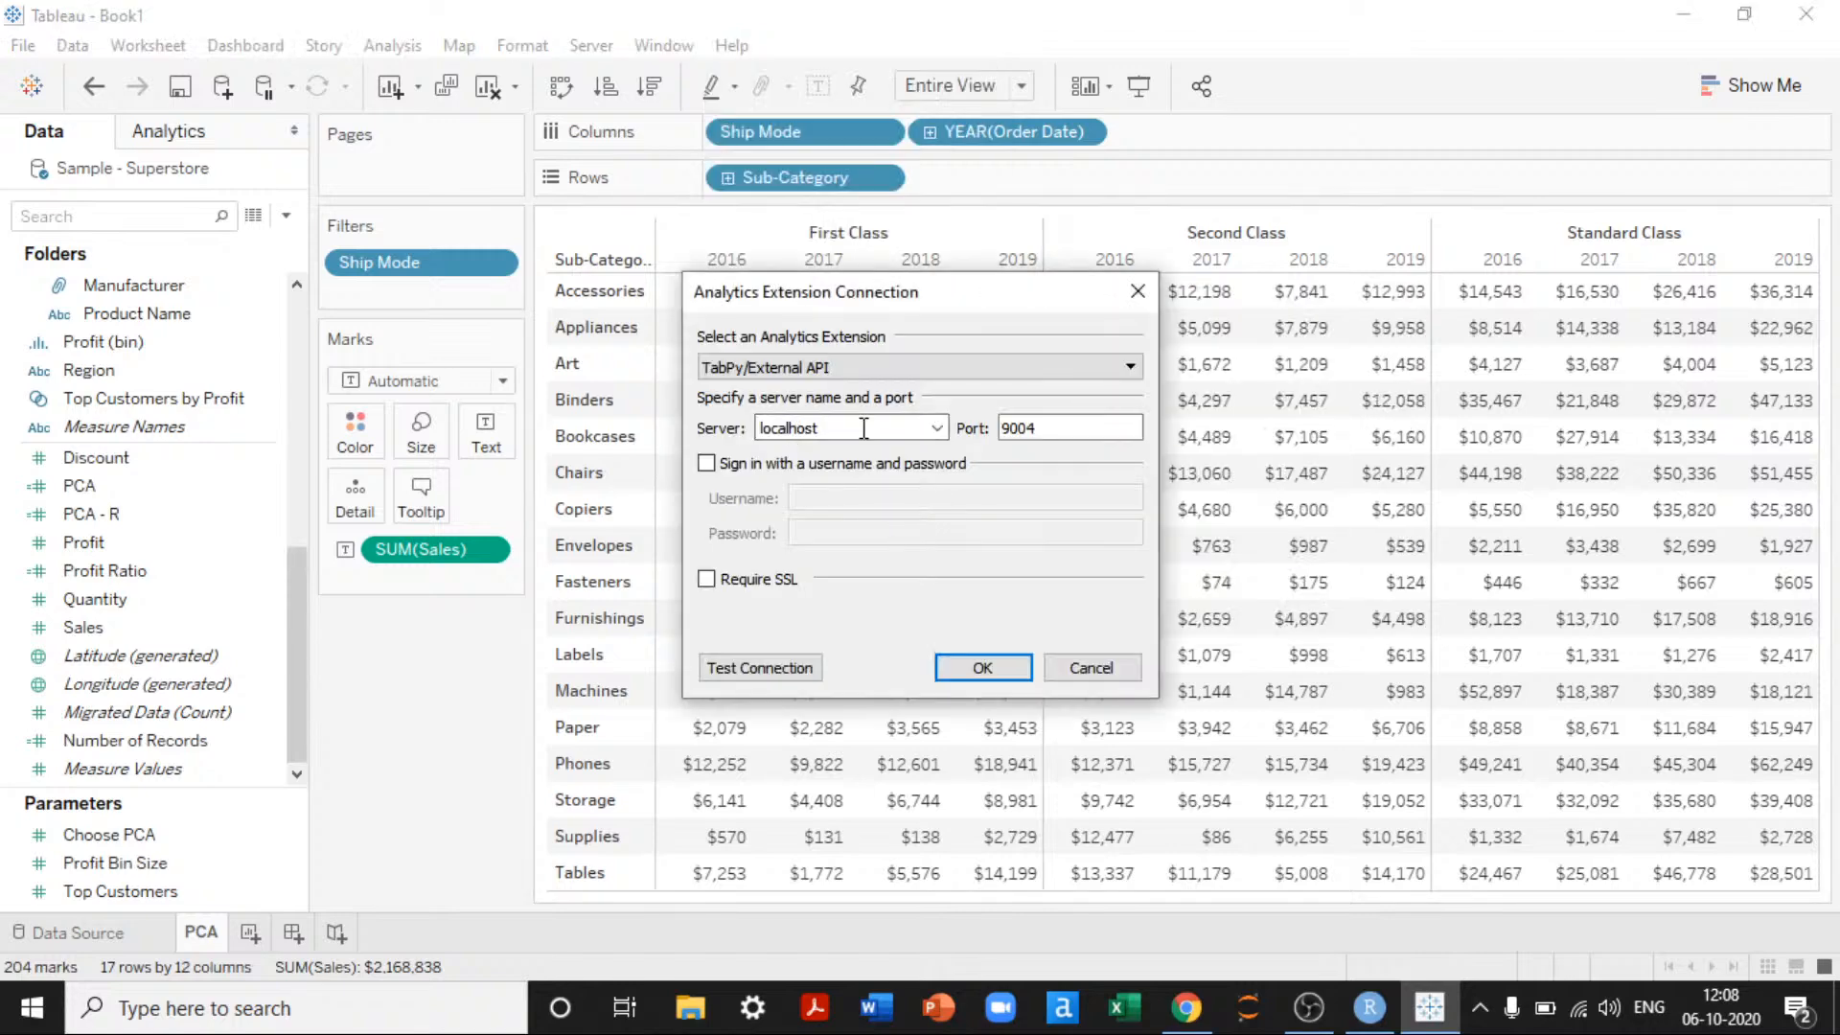
{"action": "left_click", "coordinate": [824, 368]}
{"action": "left_click", "coordinate": [824, 389]}
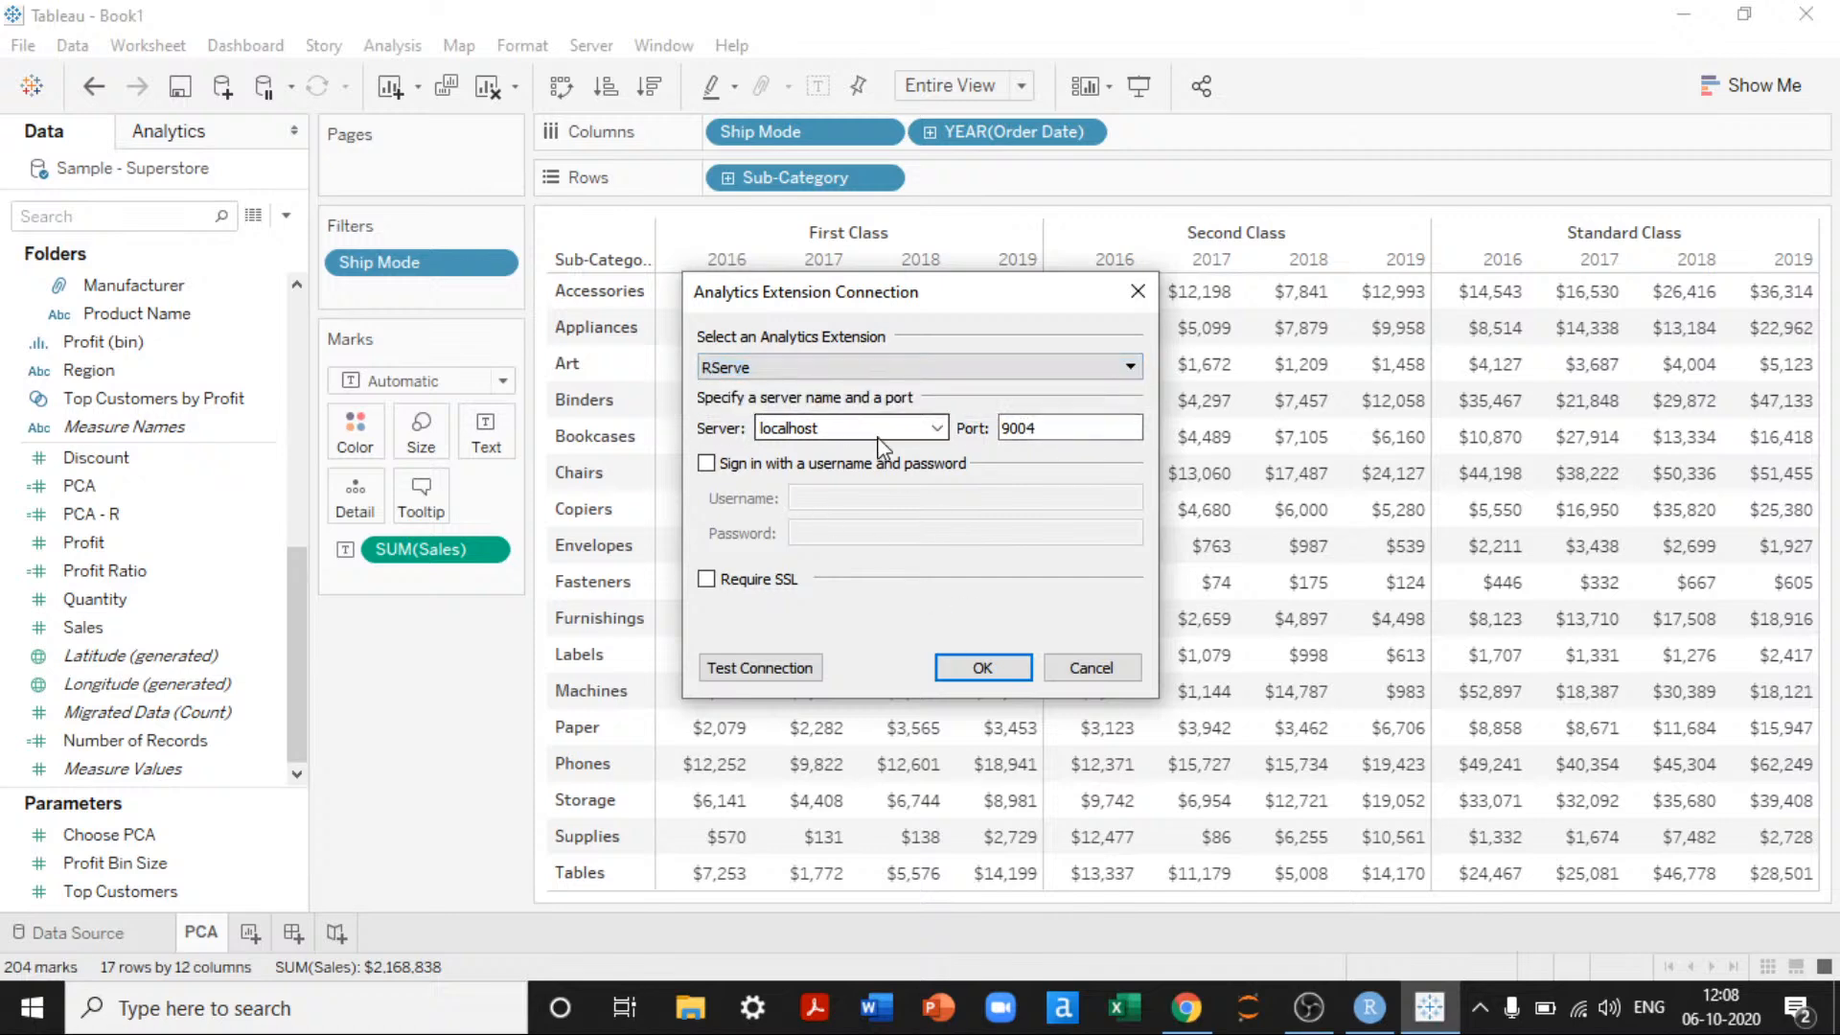
{"action": "left_click", "coordinate": [769, 668]}
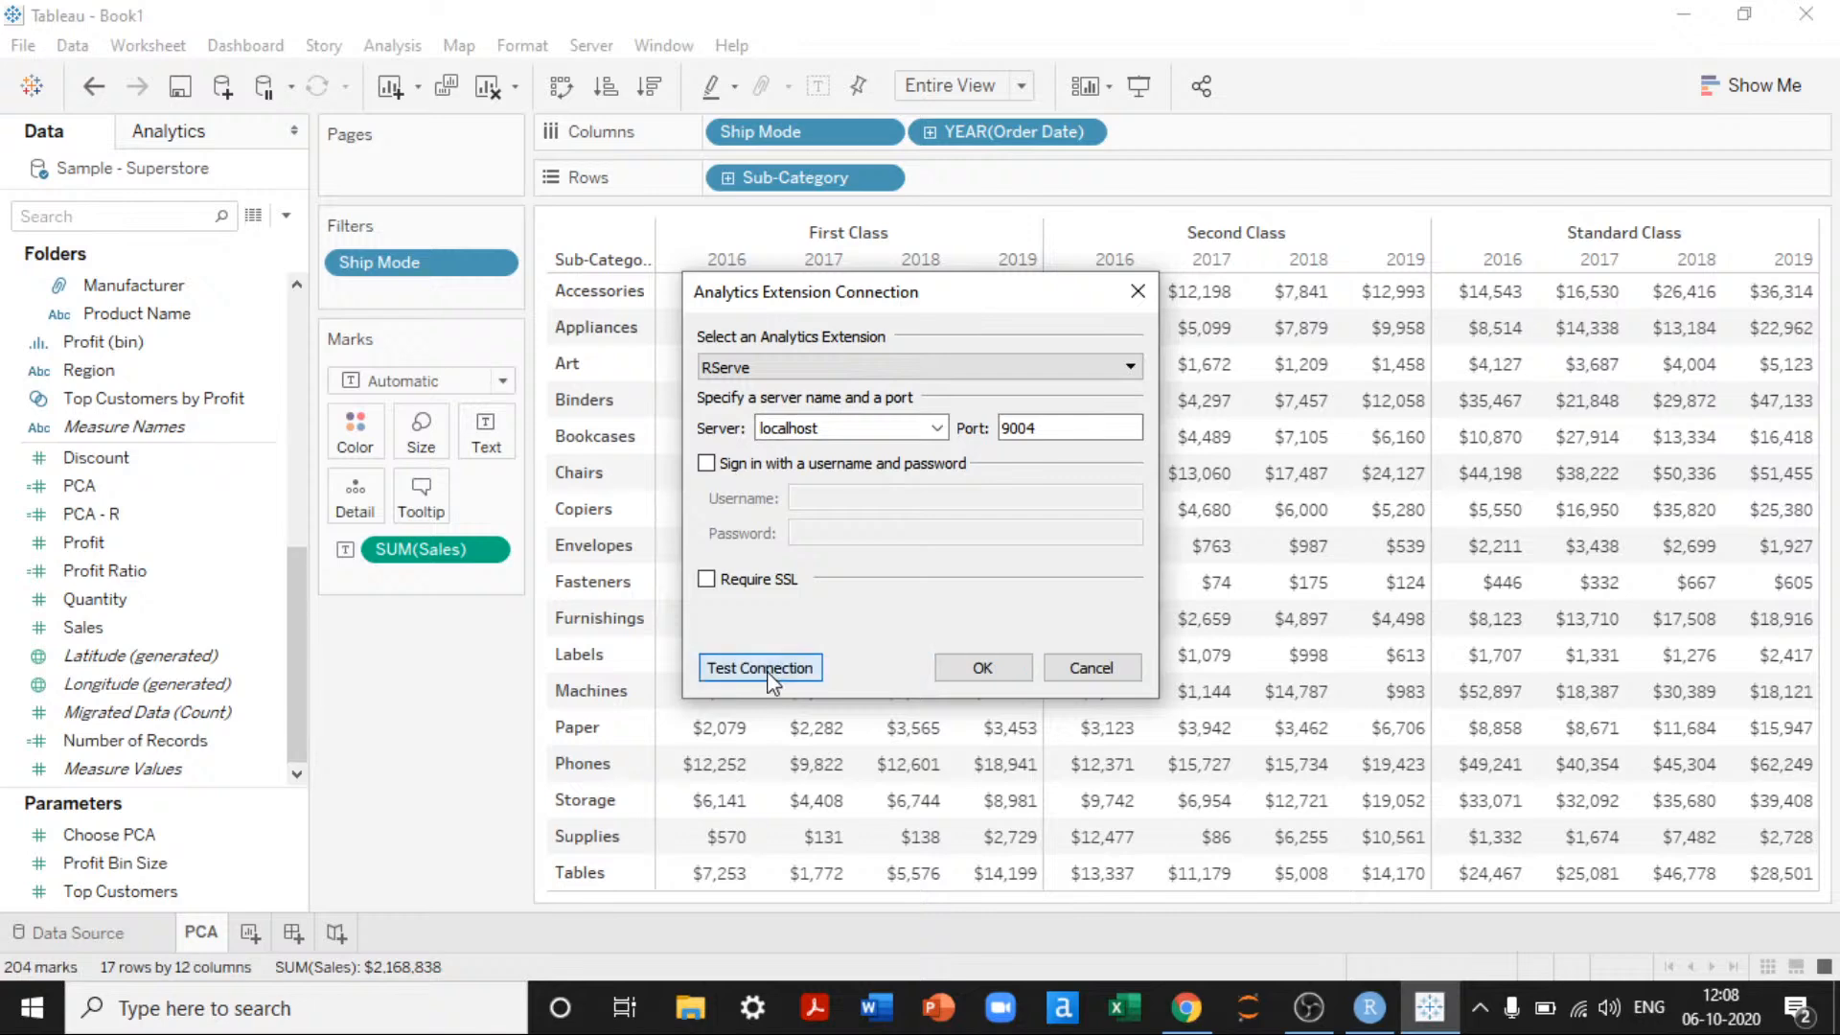
{"action": "left_click", "coordinate": [947, 661]}
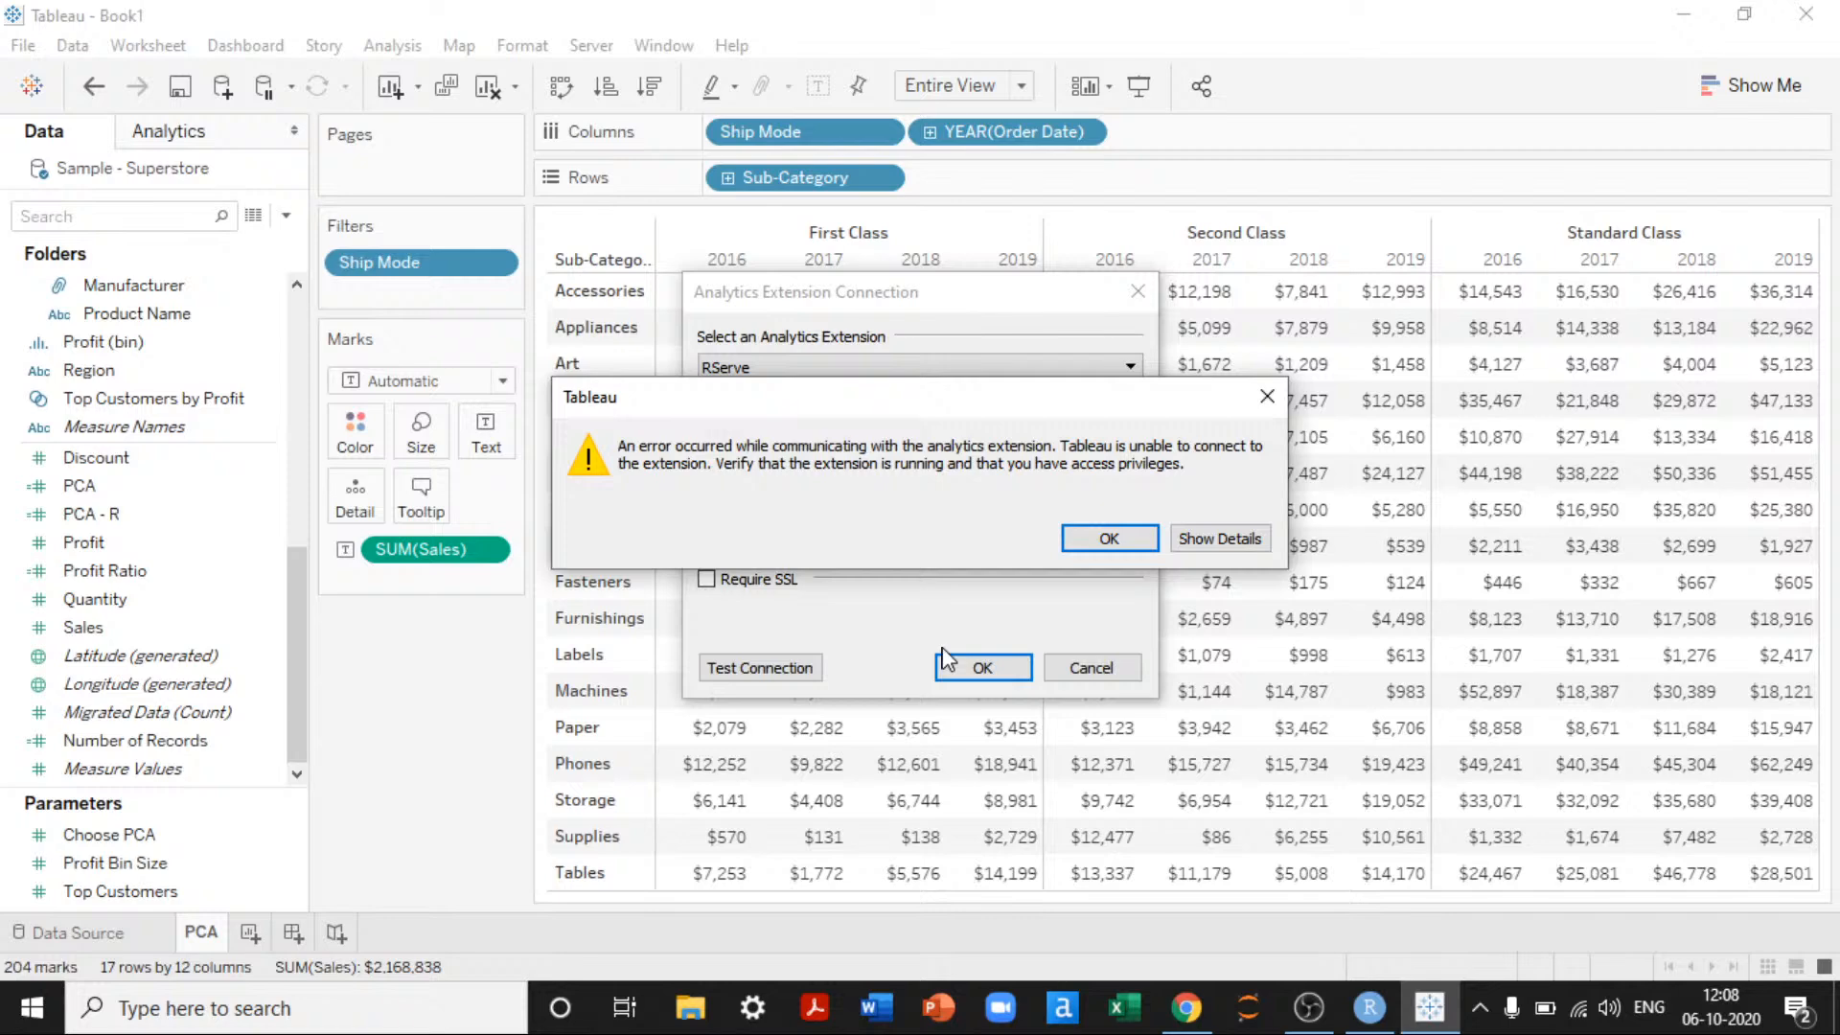
{"action": "left_click", "coordinate": [1105, 539]}
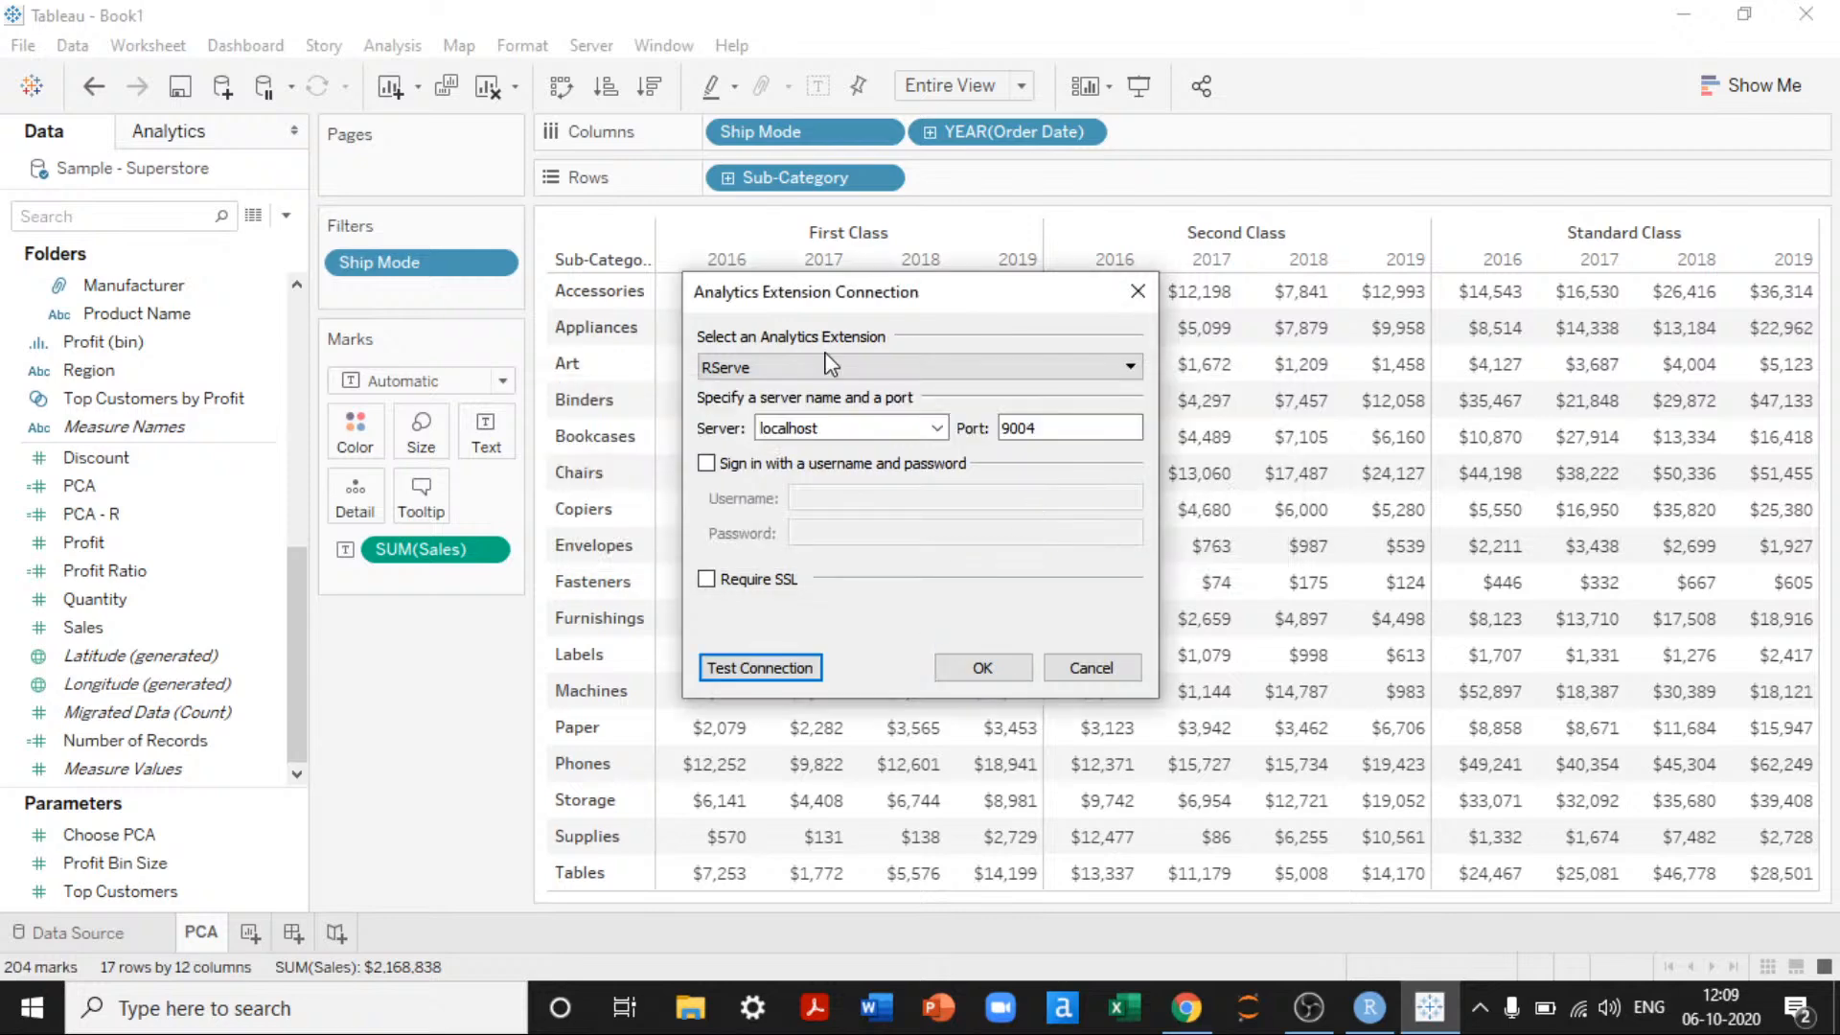
Step: Reselect localhost as the server name and test the RServe connection again
{"action": "left_click", "coordinate": [803, 422]}
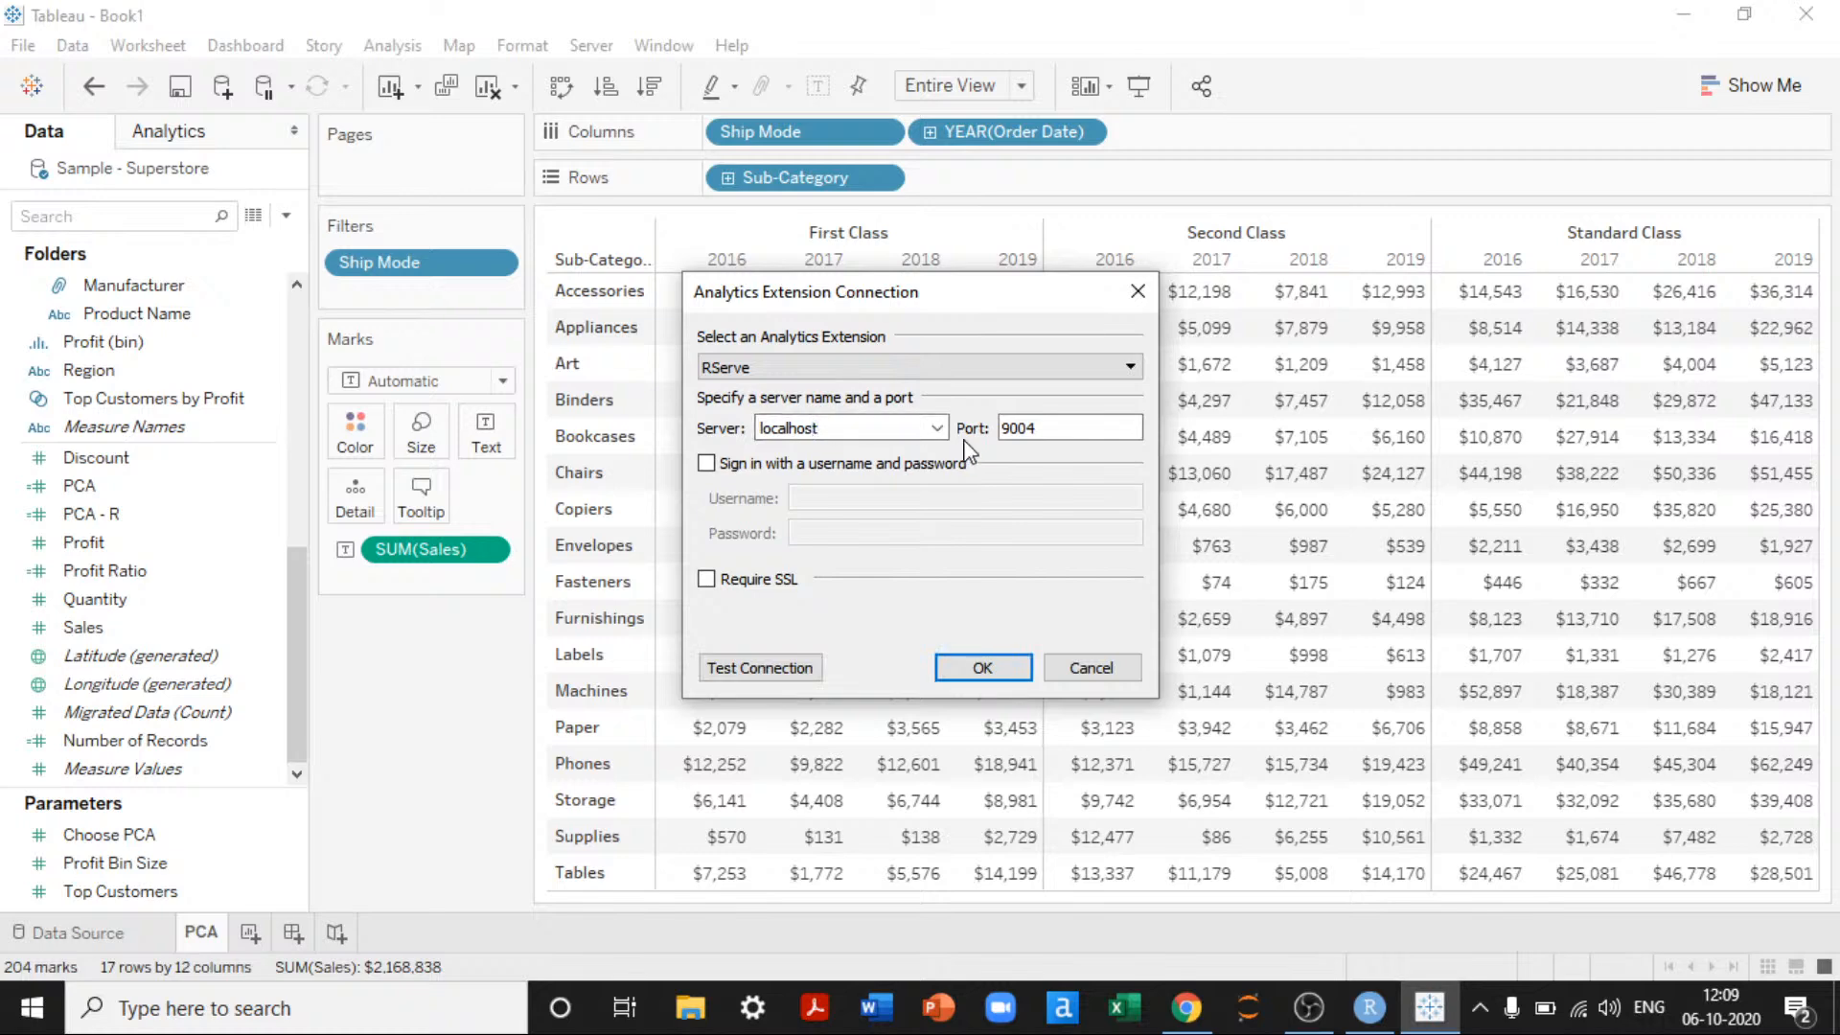
{"action": "left_click", "coordinate": [935, 428]}
{"action": "left_click", "coordinate": [803, 465]}
{"action": "left_click", "coordinate": [792, 671]}
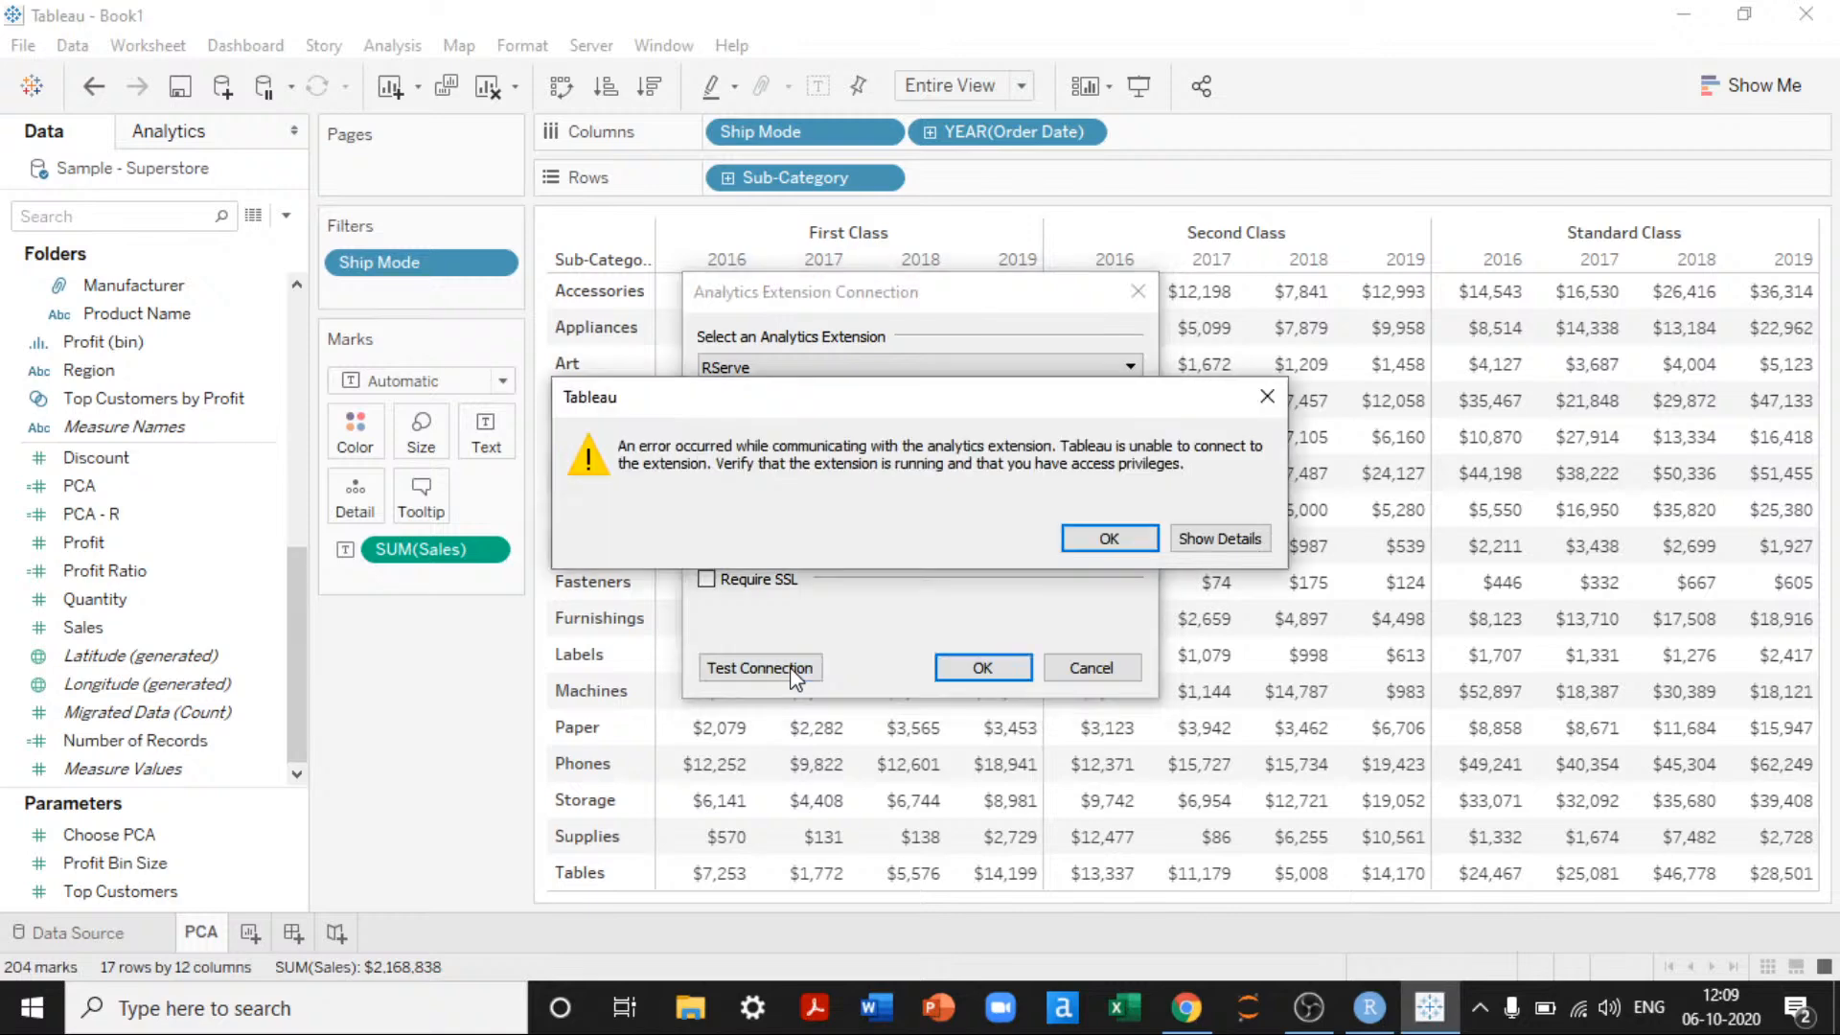
{"action": "left_click", "coordinate": [1117, 542]}
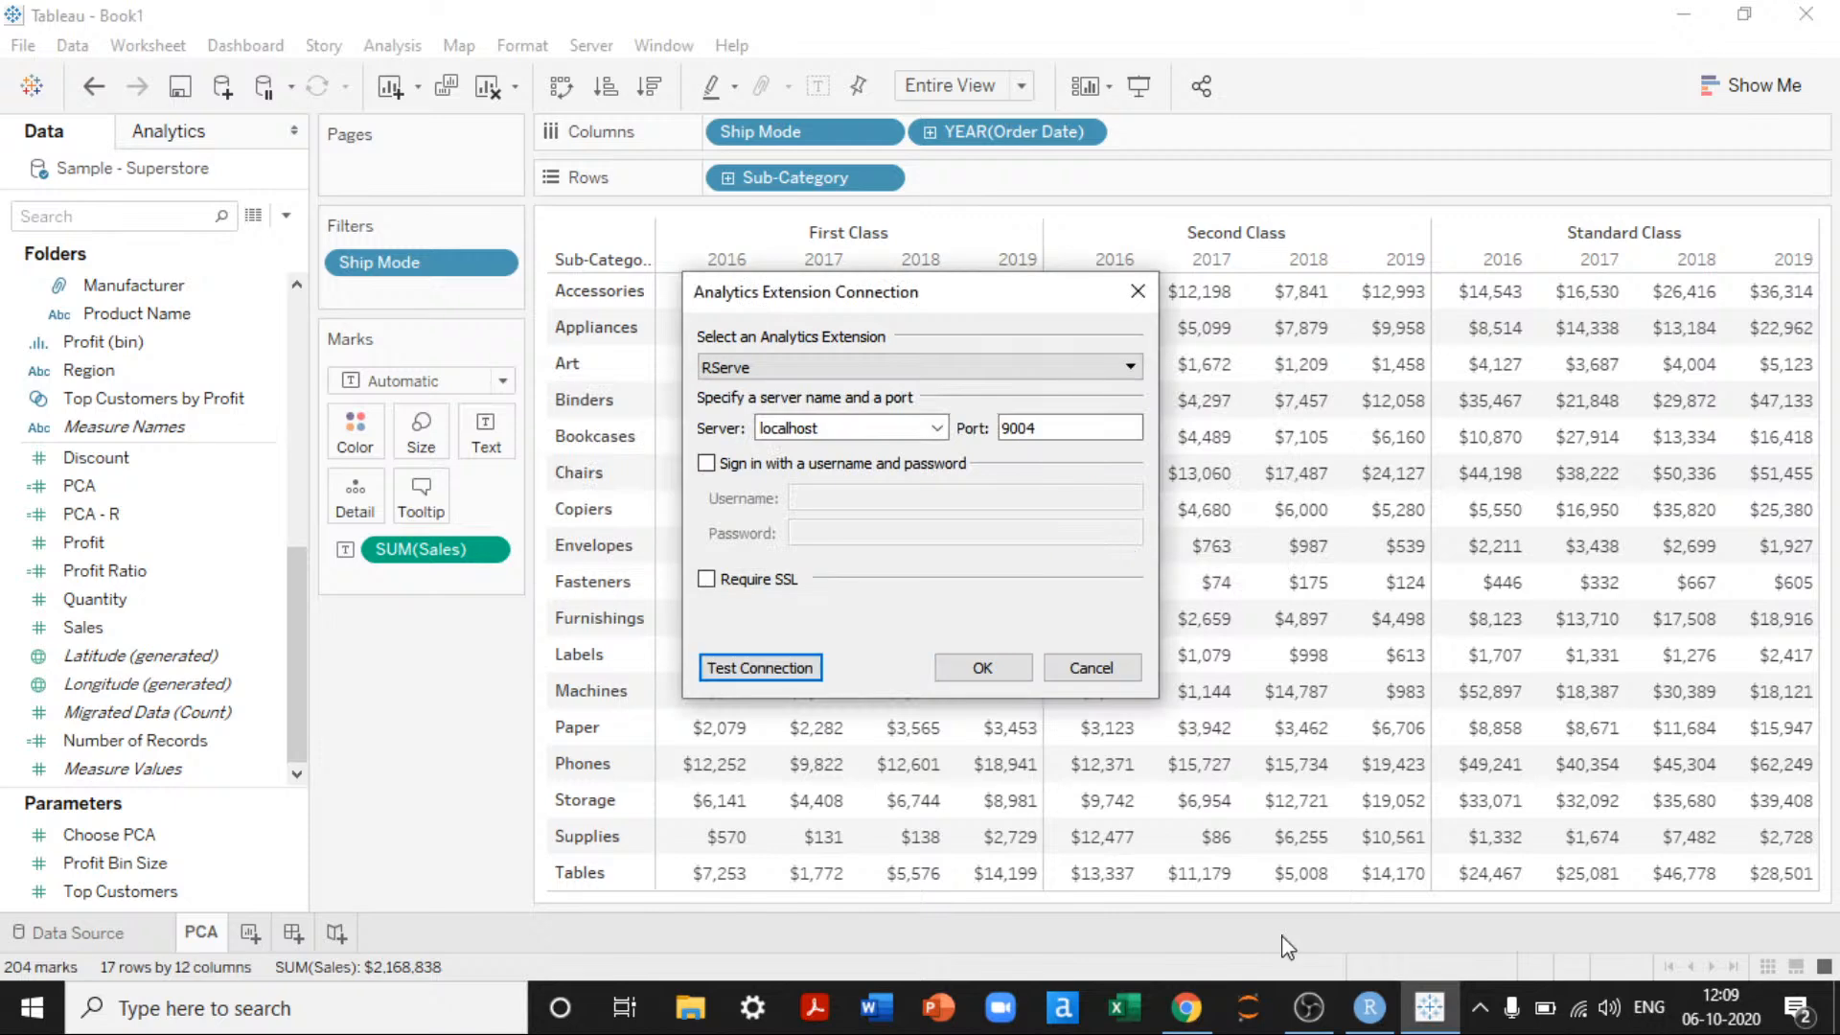
Step: Switch to RStudio to check the Rserve startup output in the console, and return to Tableau's connection settings
{"action": "left_click", "coordinate": [1380, 1005]}
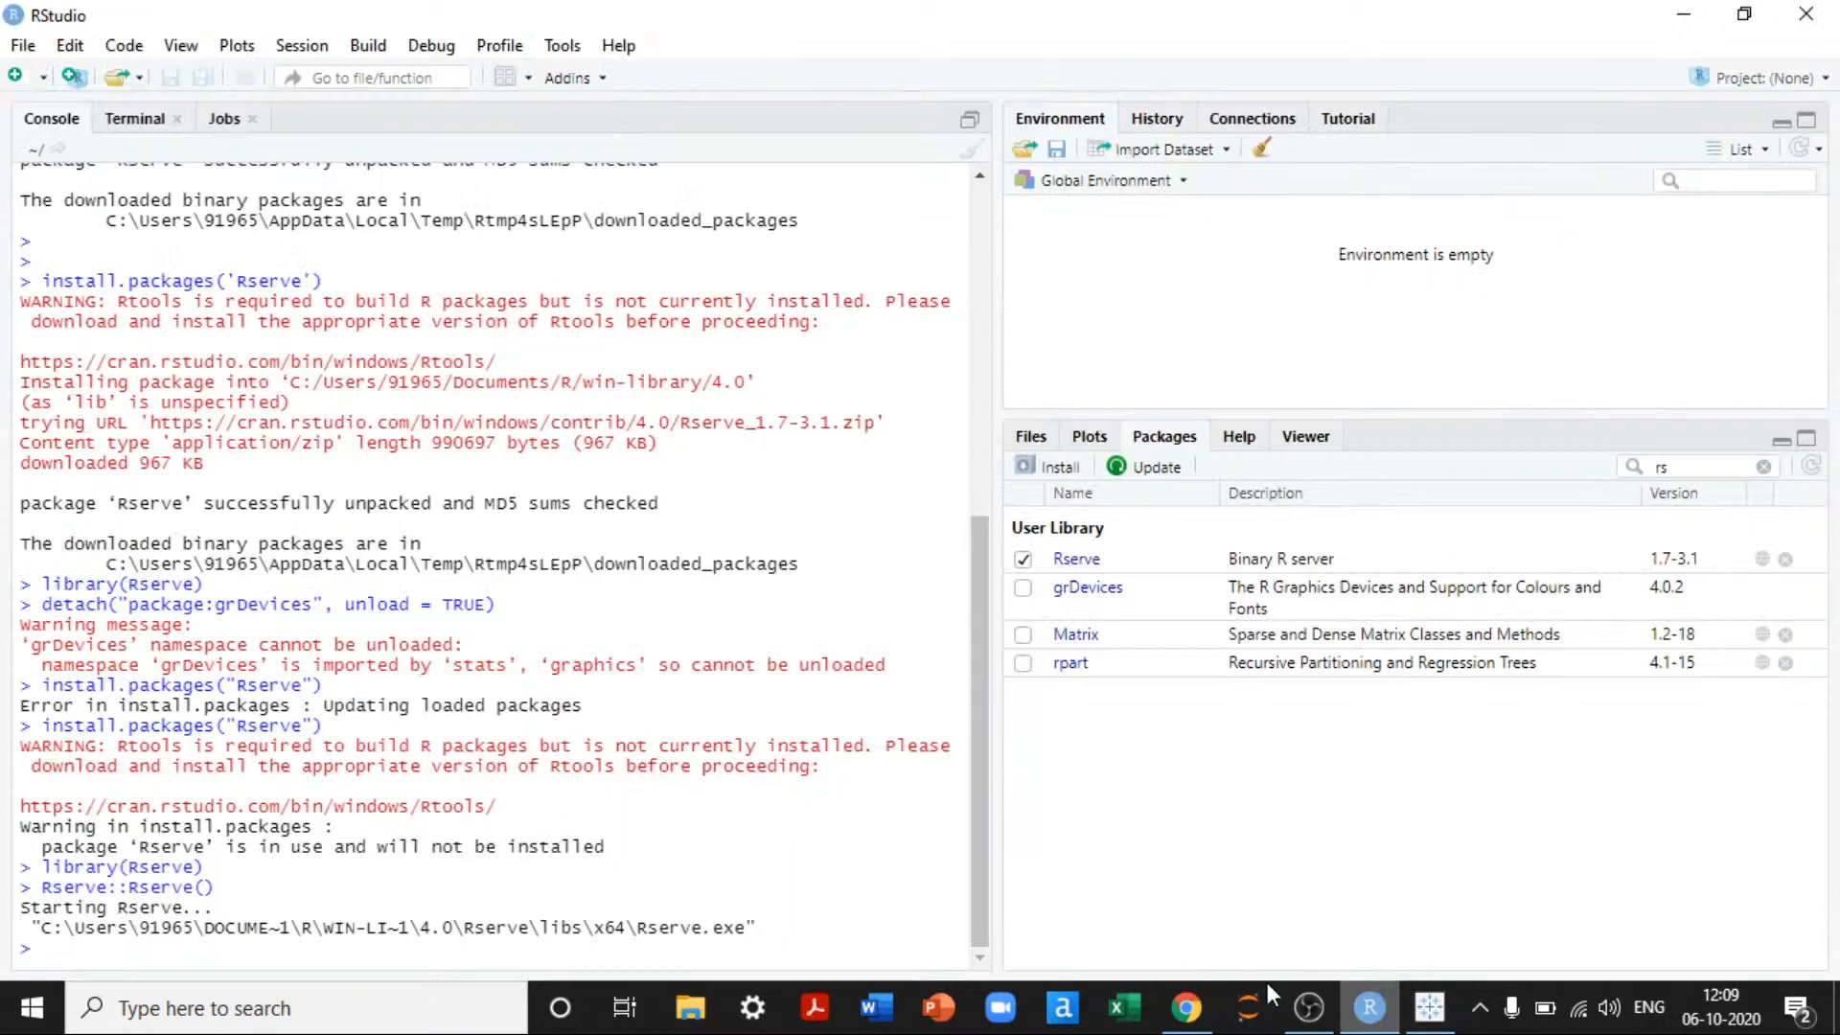
{"action": "left_click", "coordinate": [1189, 1011]}
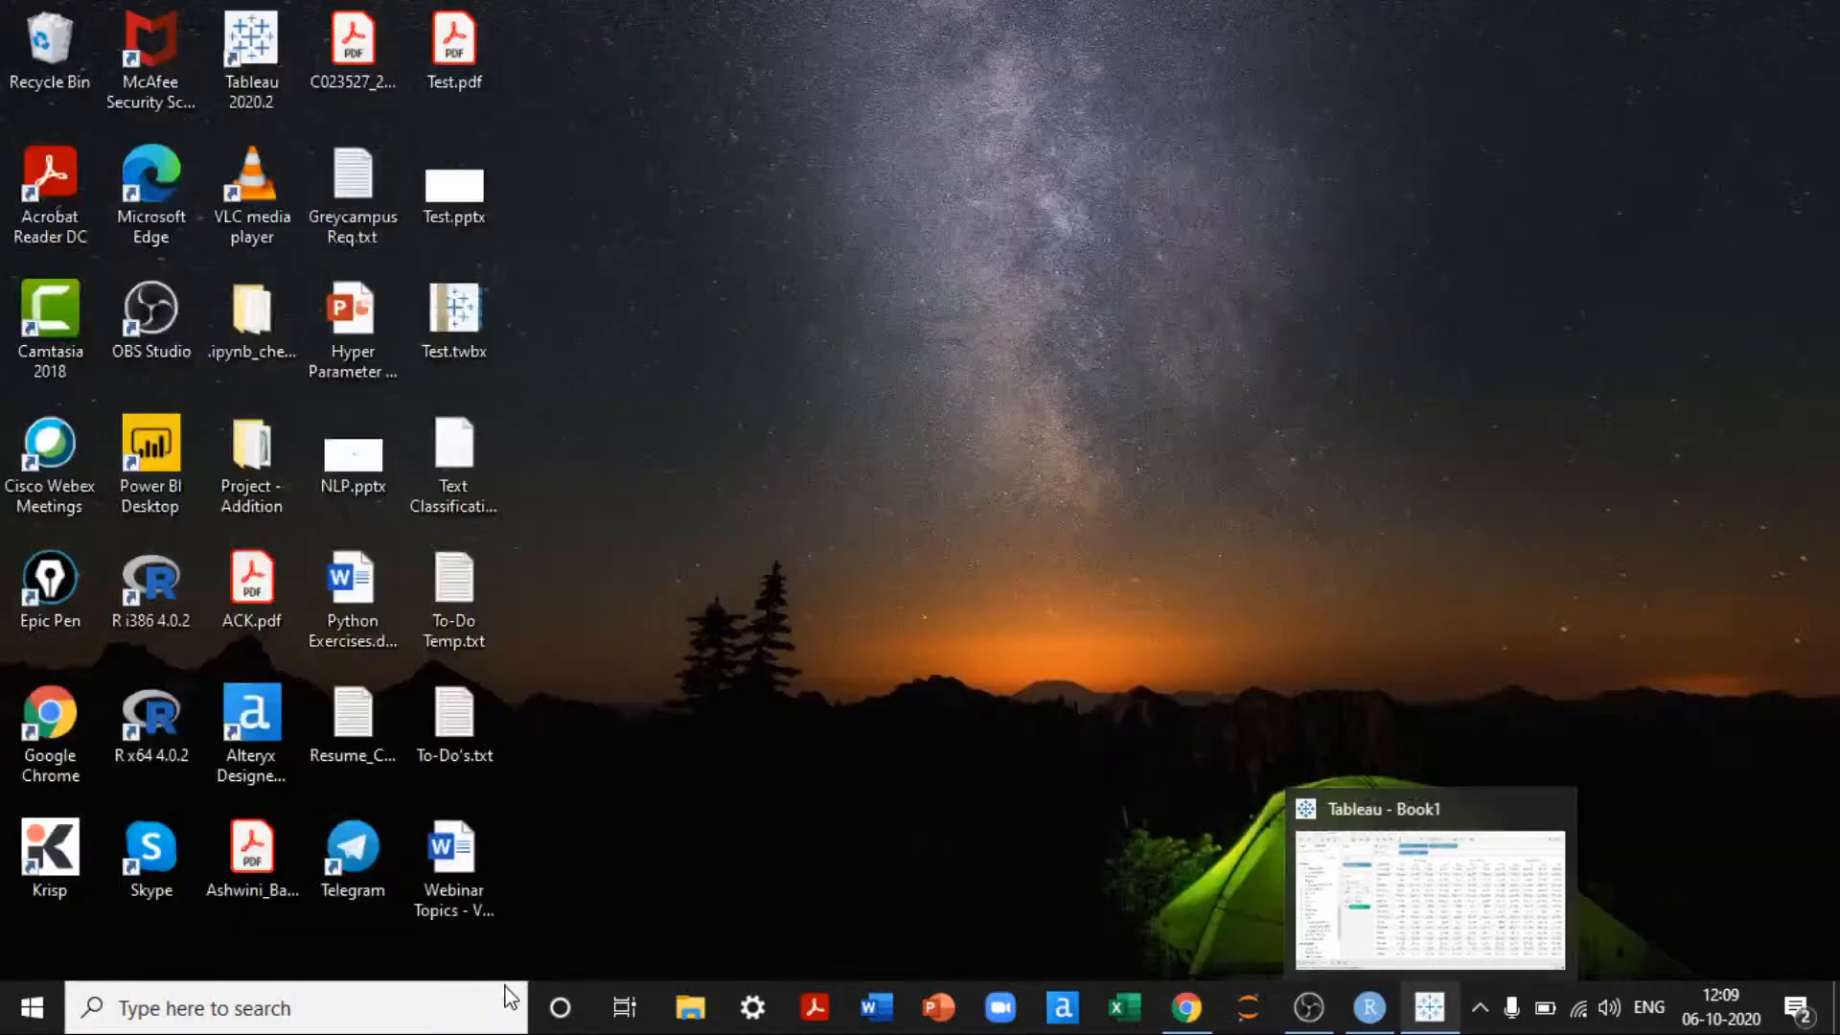
{"action": "left_click", "coordinate": [1438, 944]}
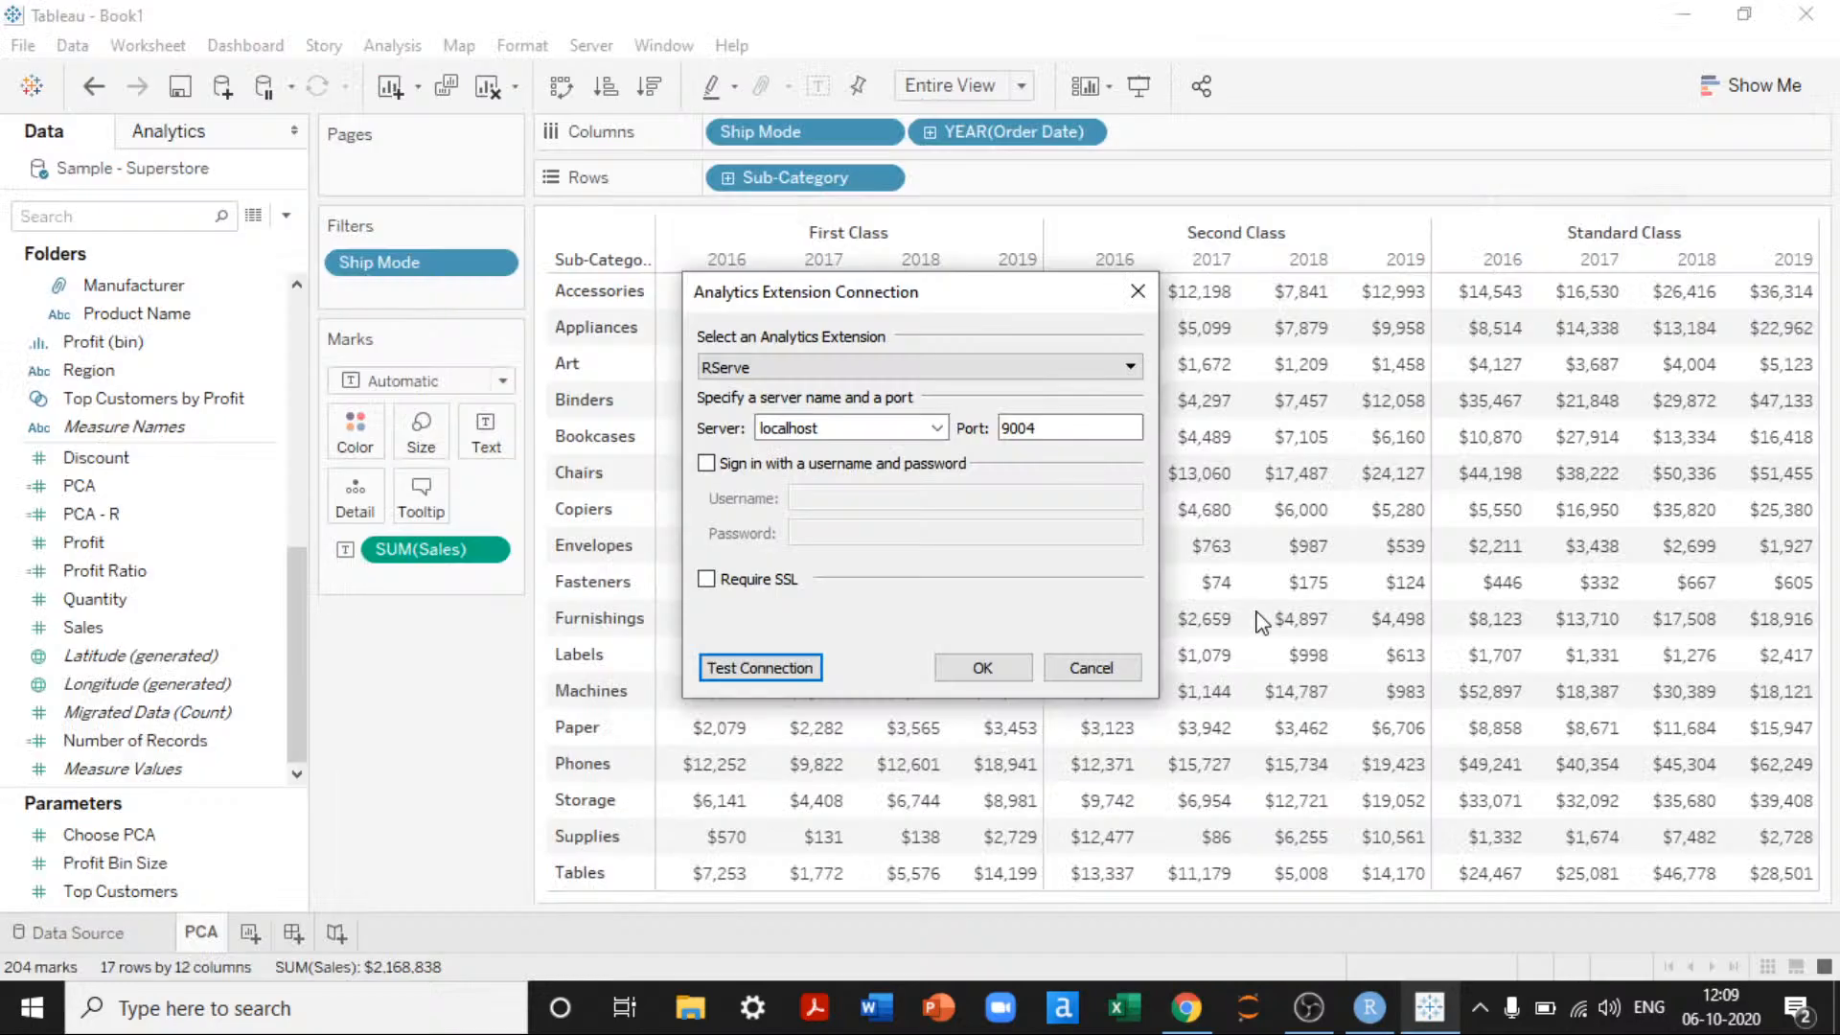
Step: Set the port of the RServe connection to 6311
{"action": "double_click", "coordinate": [1042, 427]}
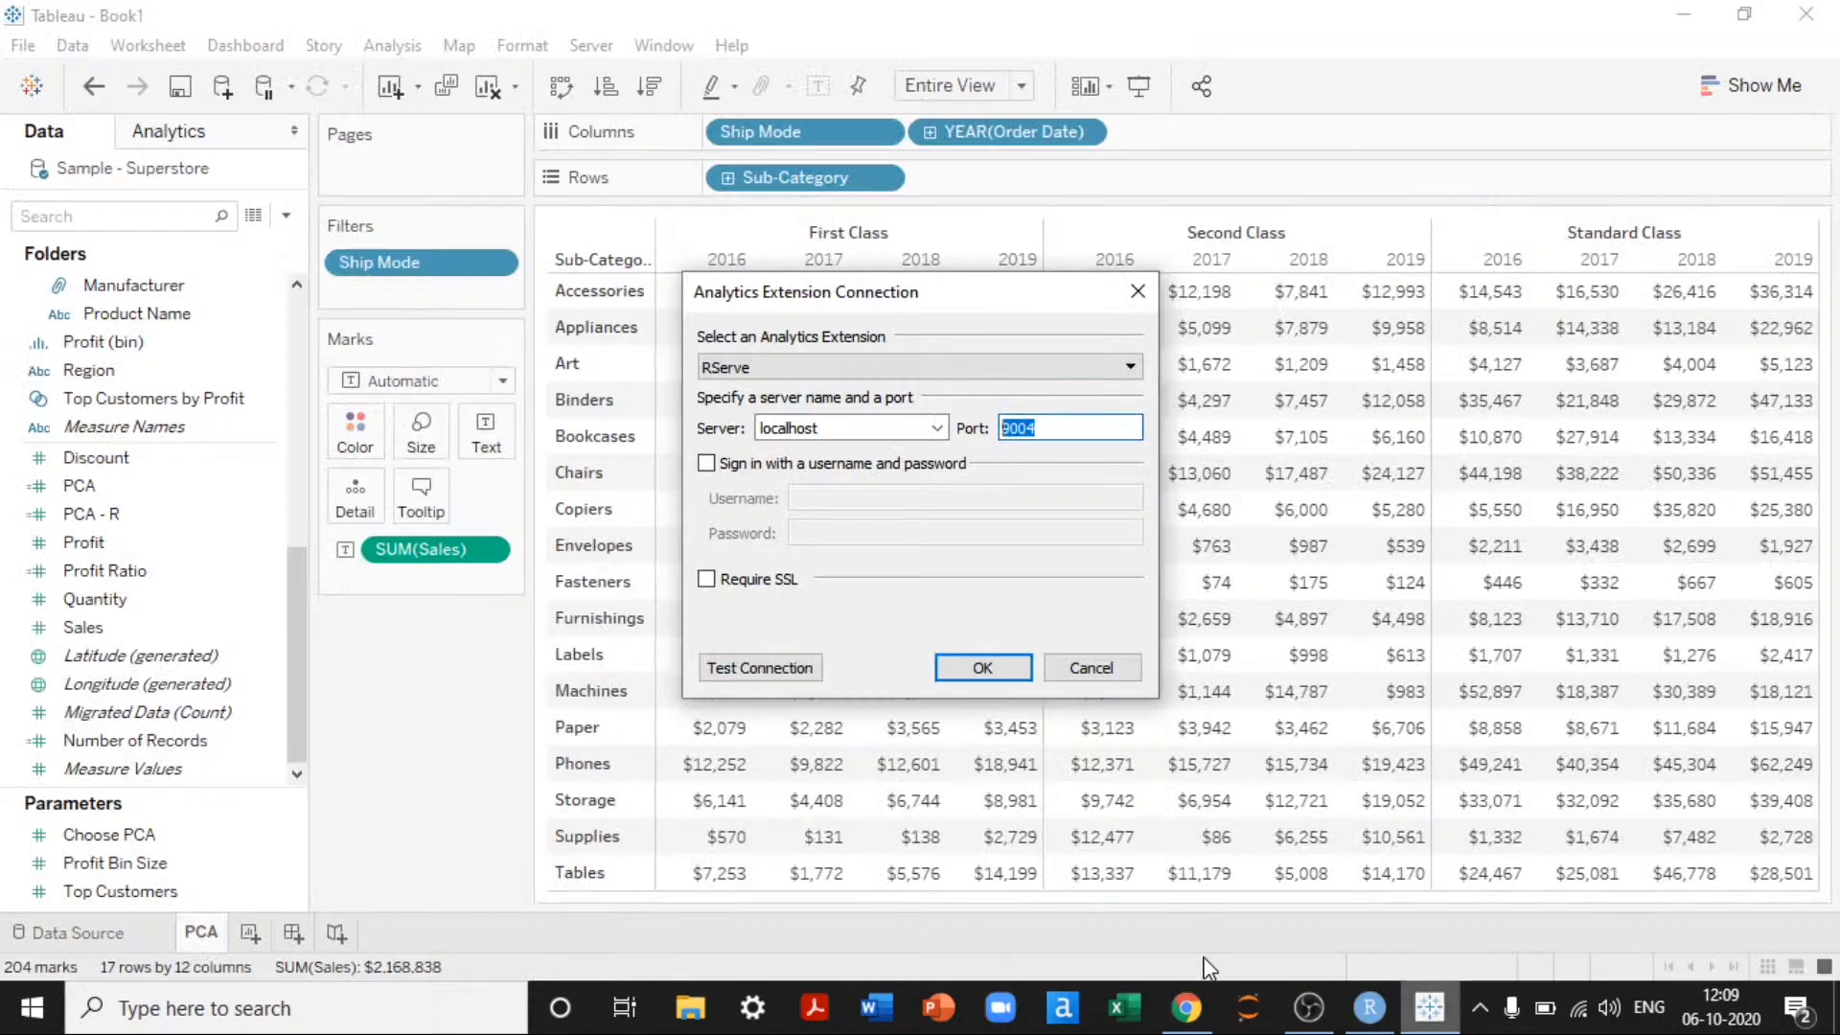
{"action": "left_click", "coordinate": [1189, 1006]}
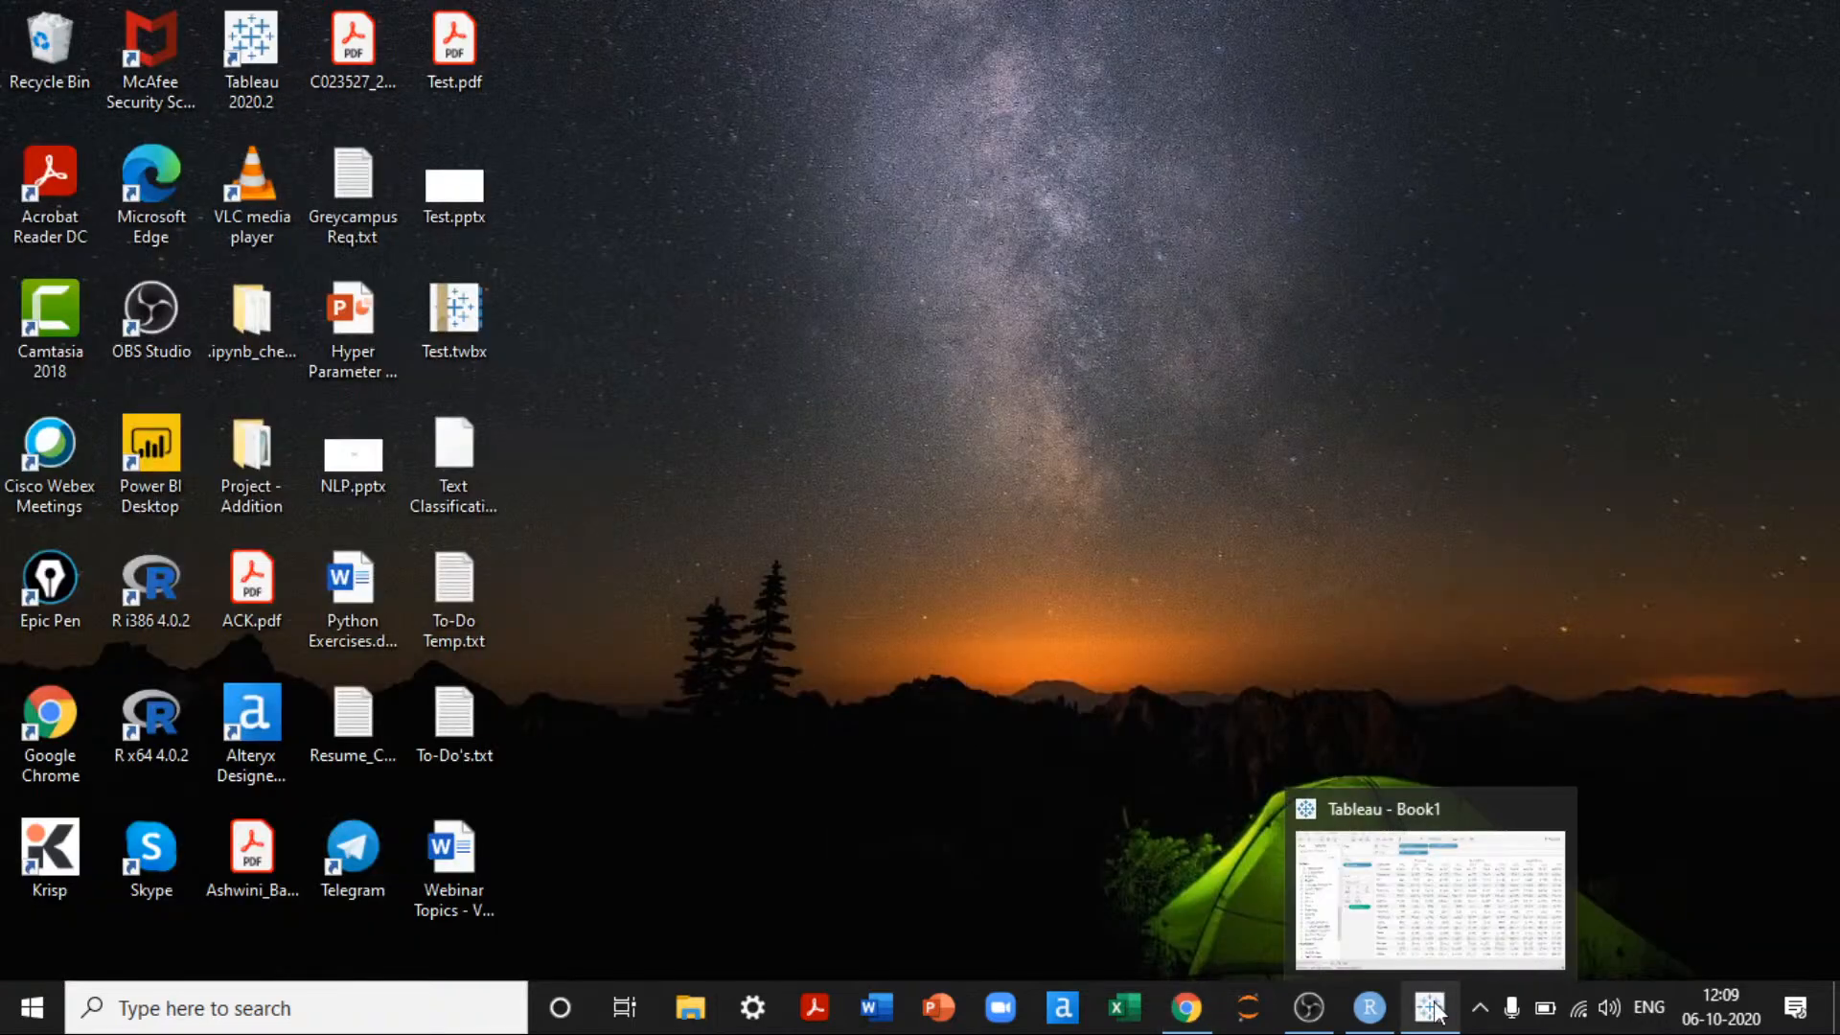
{"action": "left_click", "coordinate": [1431, 1008]}
{"action": "type", "text": "6311"}
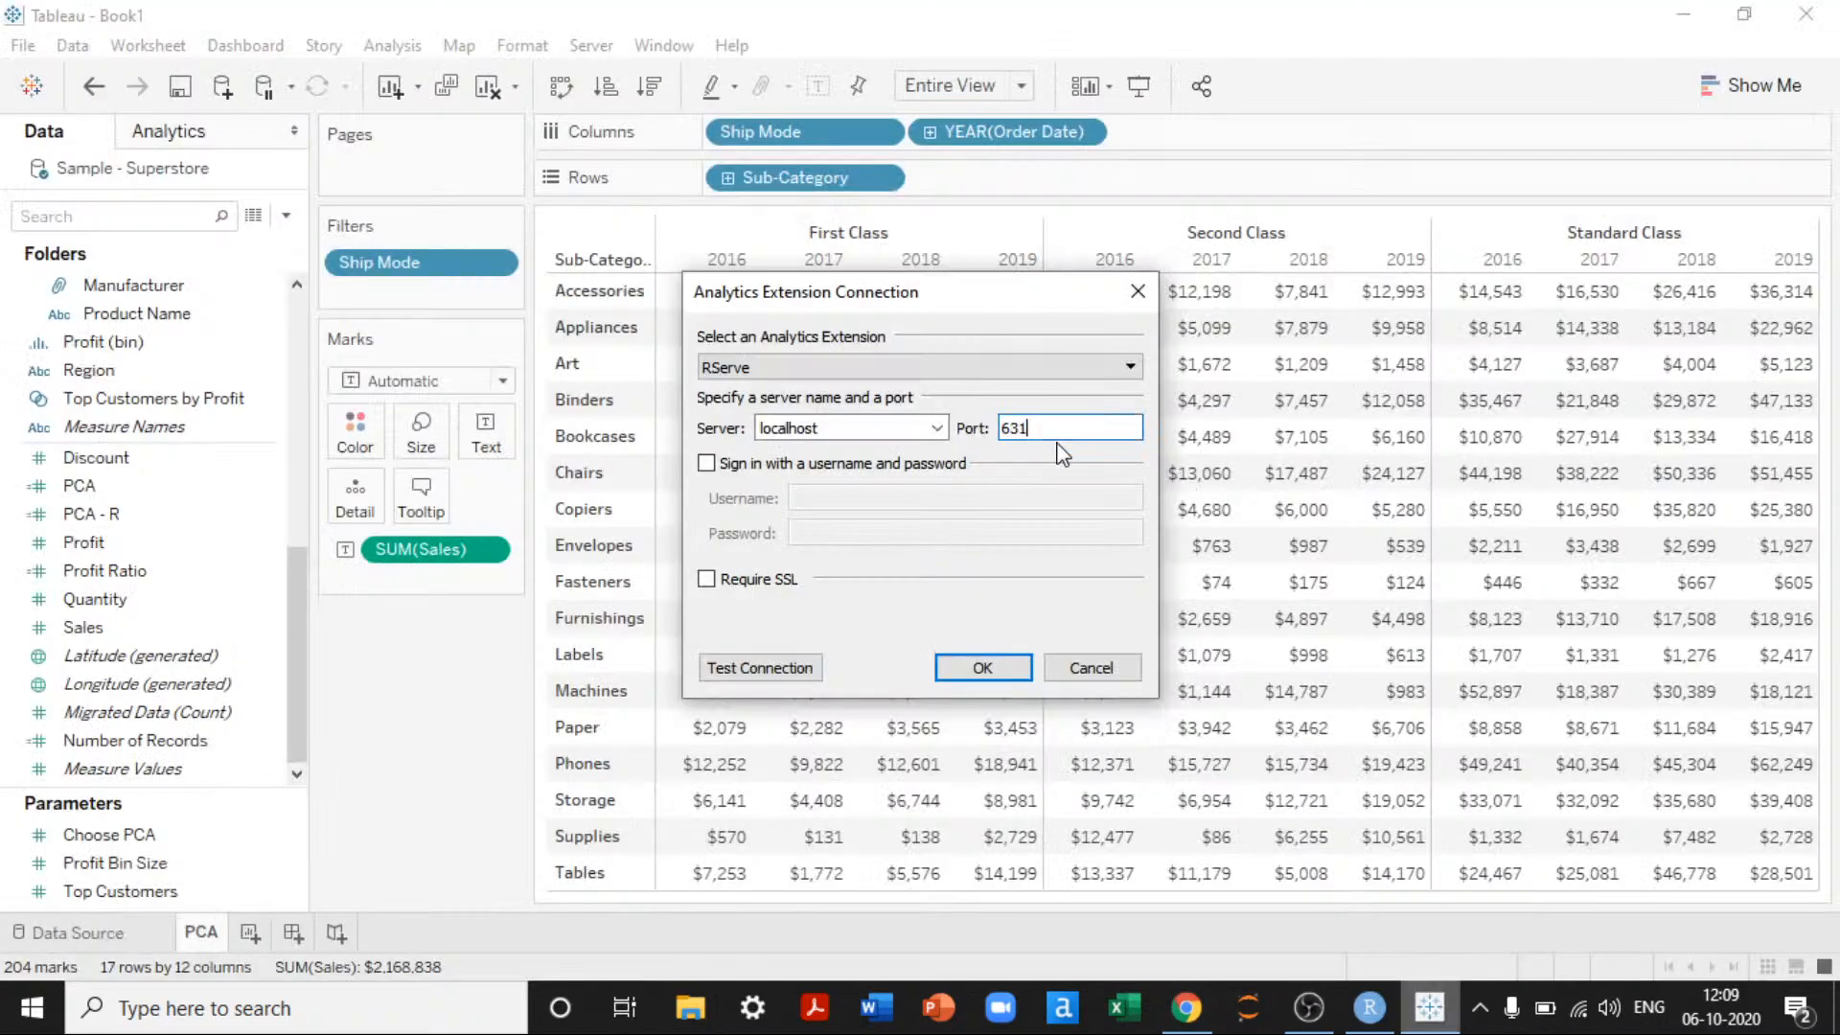
Step: Test the RServe connection and save the analytics extension settings
{"action": "left_click", "coordinate": [793, 670]}
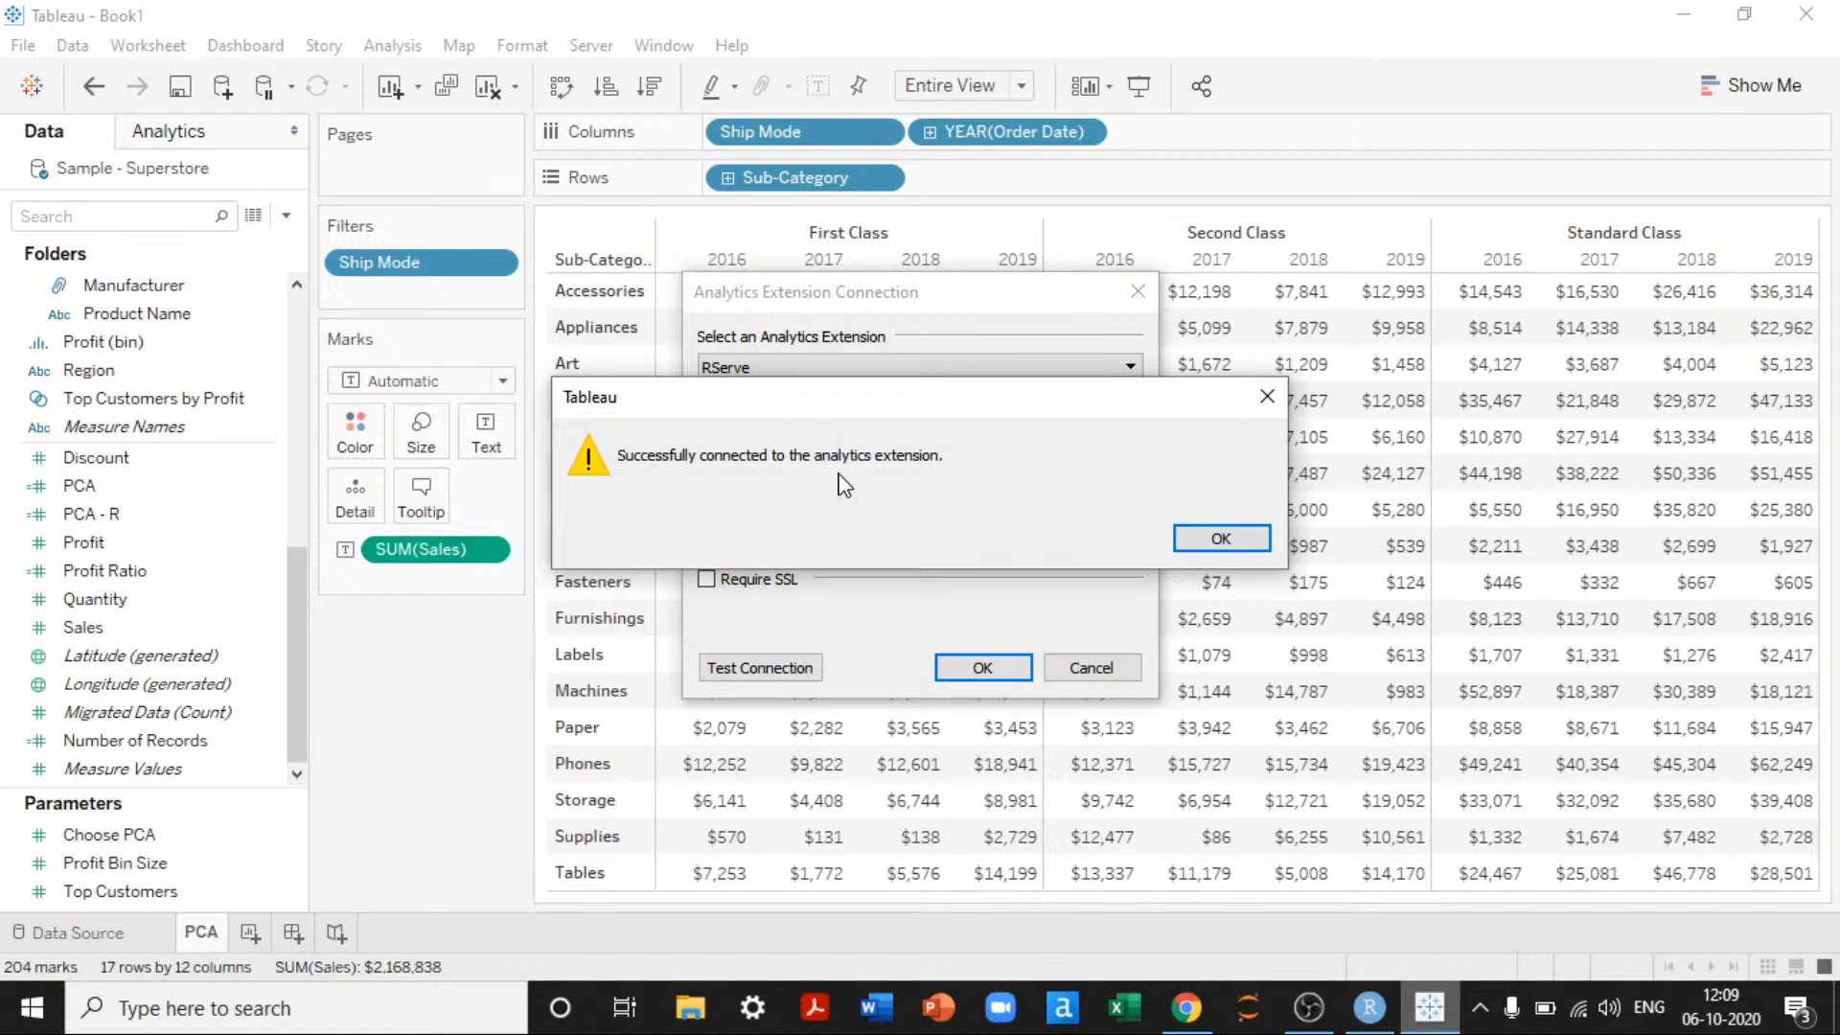
{"action": "left_click_drag", "start_coordinate": [797, 417], "coordinate": [792, 563]}
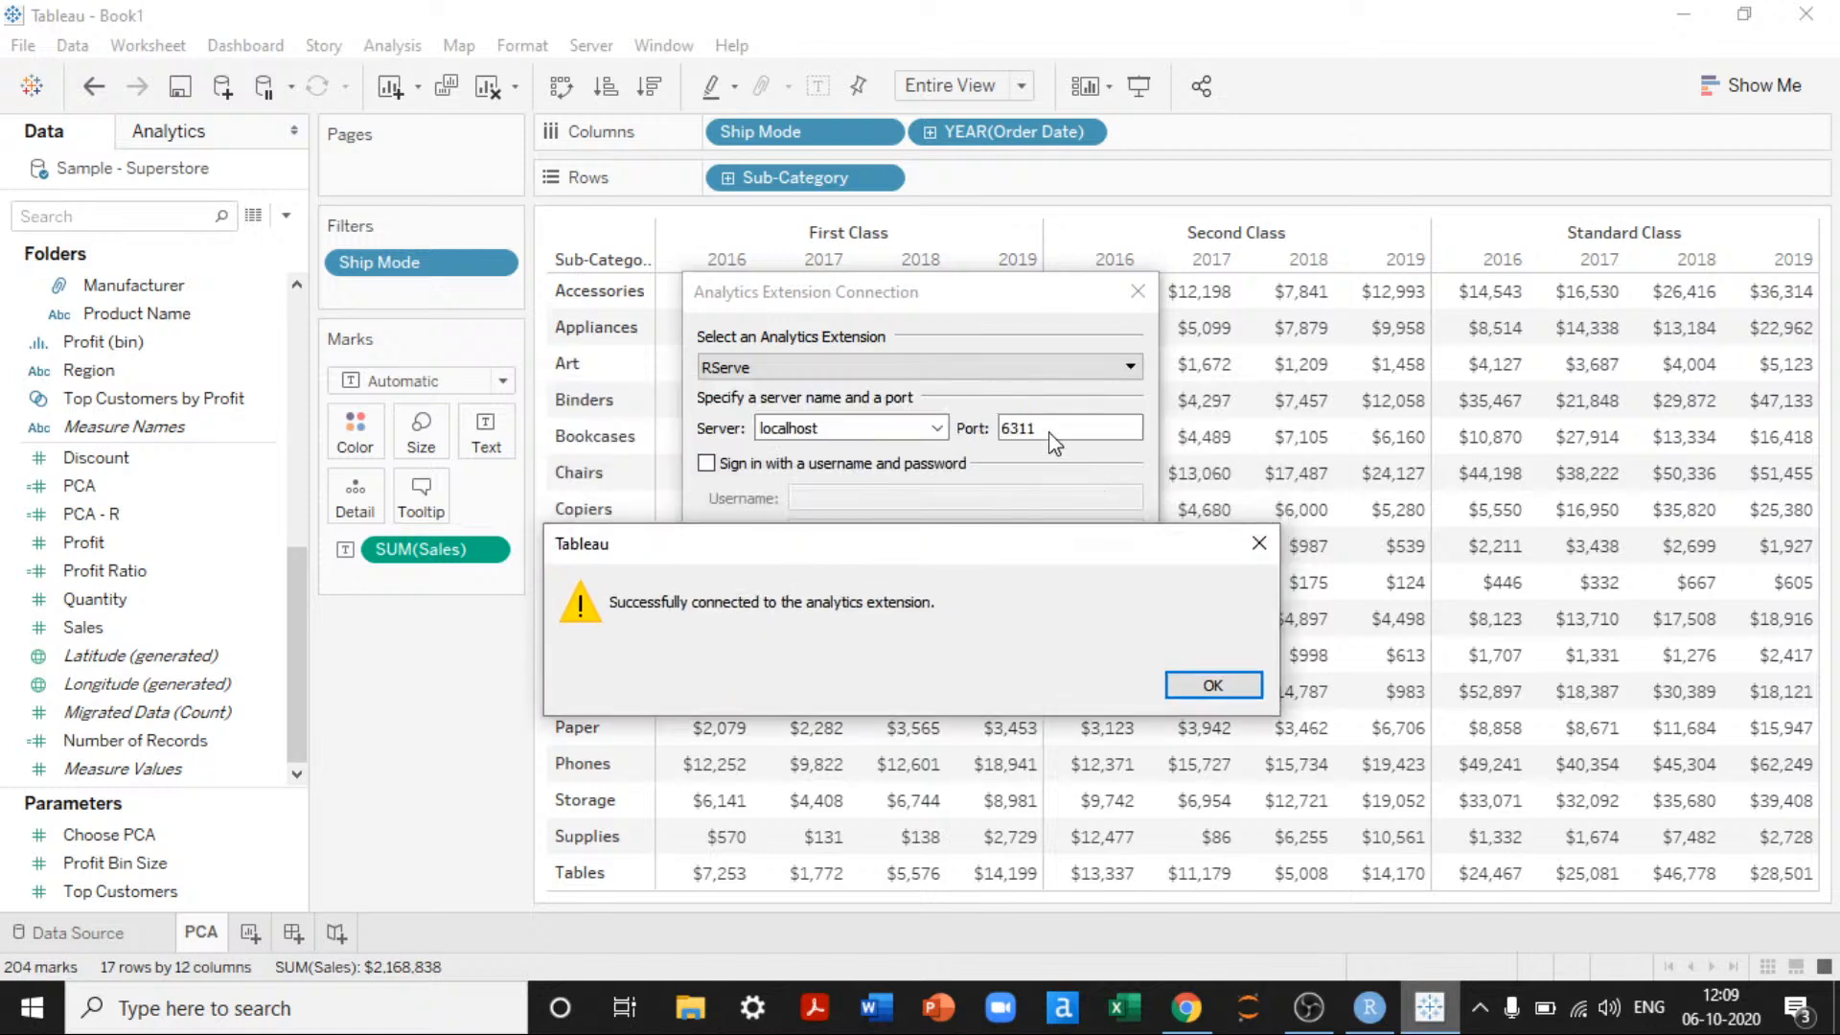
{"action": "left_click", "coordinate": [1213, 682]}
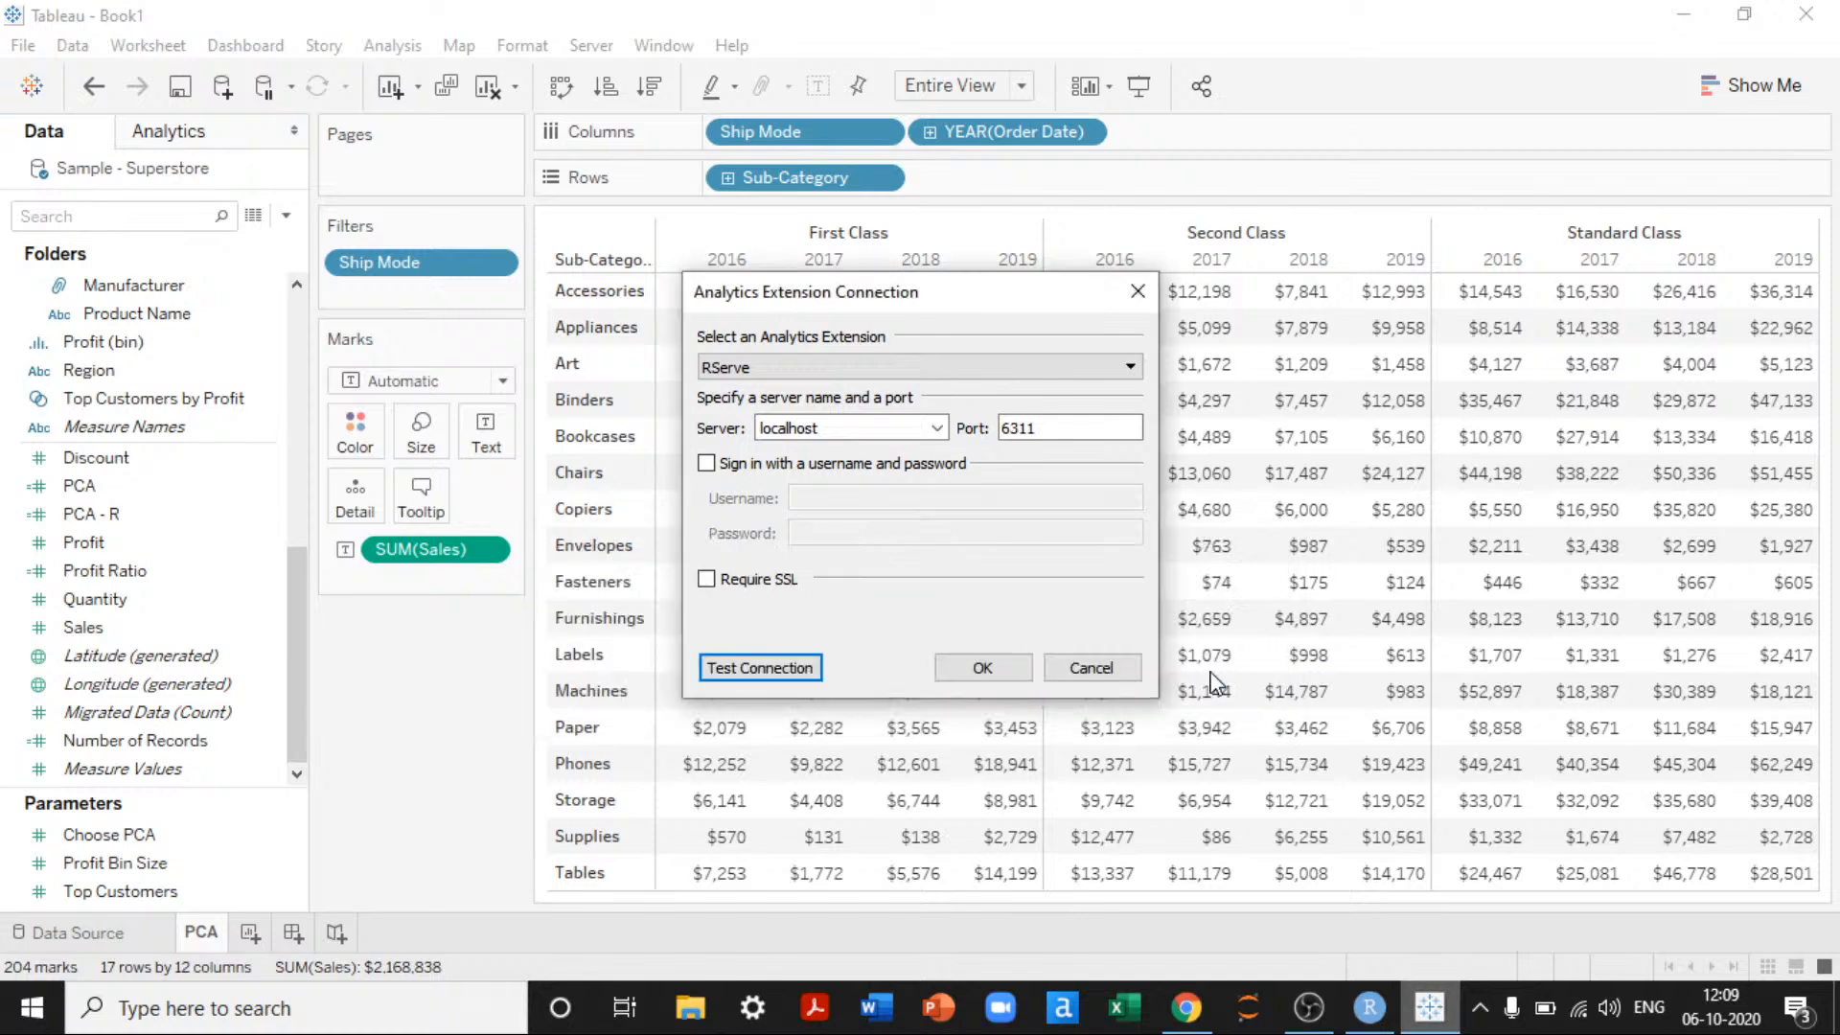
{"action": "left_click", "coordinate": [970, 683]}
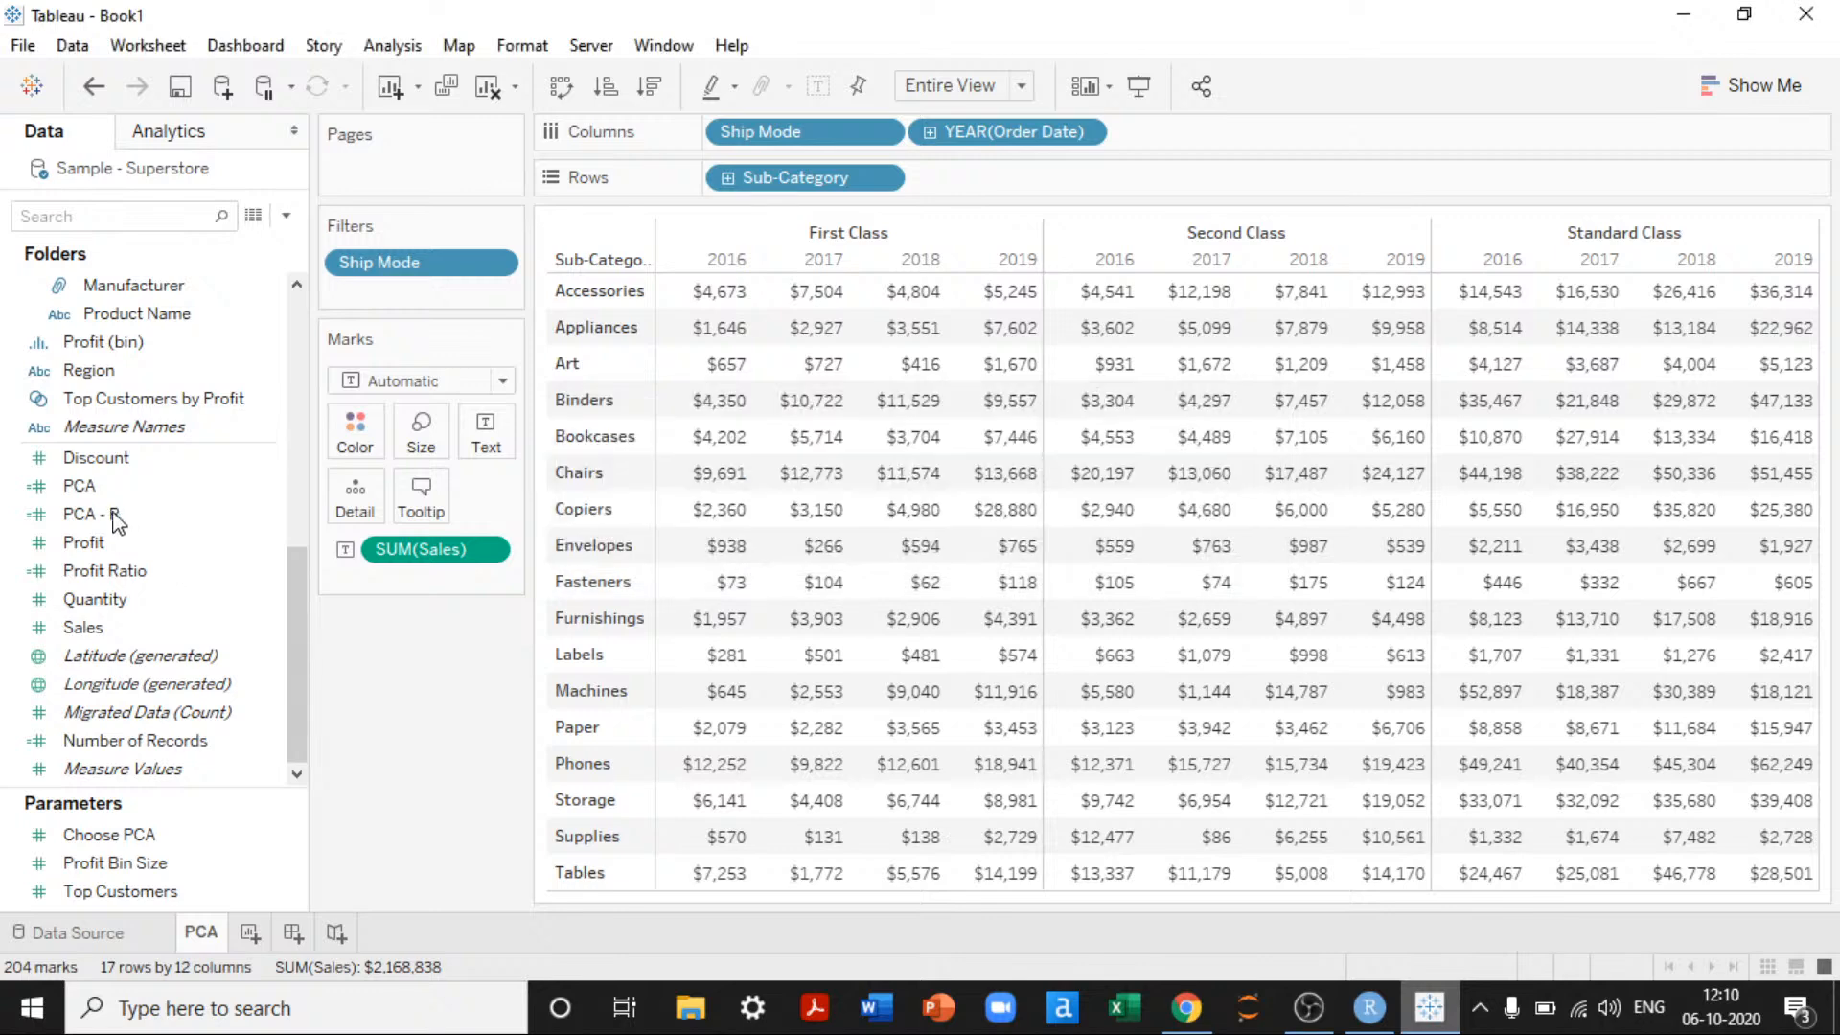
Step: Create a new worksheet and place the PCA - R measure on Rows
{"action": "left_click", "coordinate": [251, 931]}
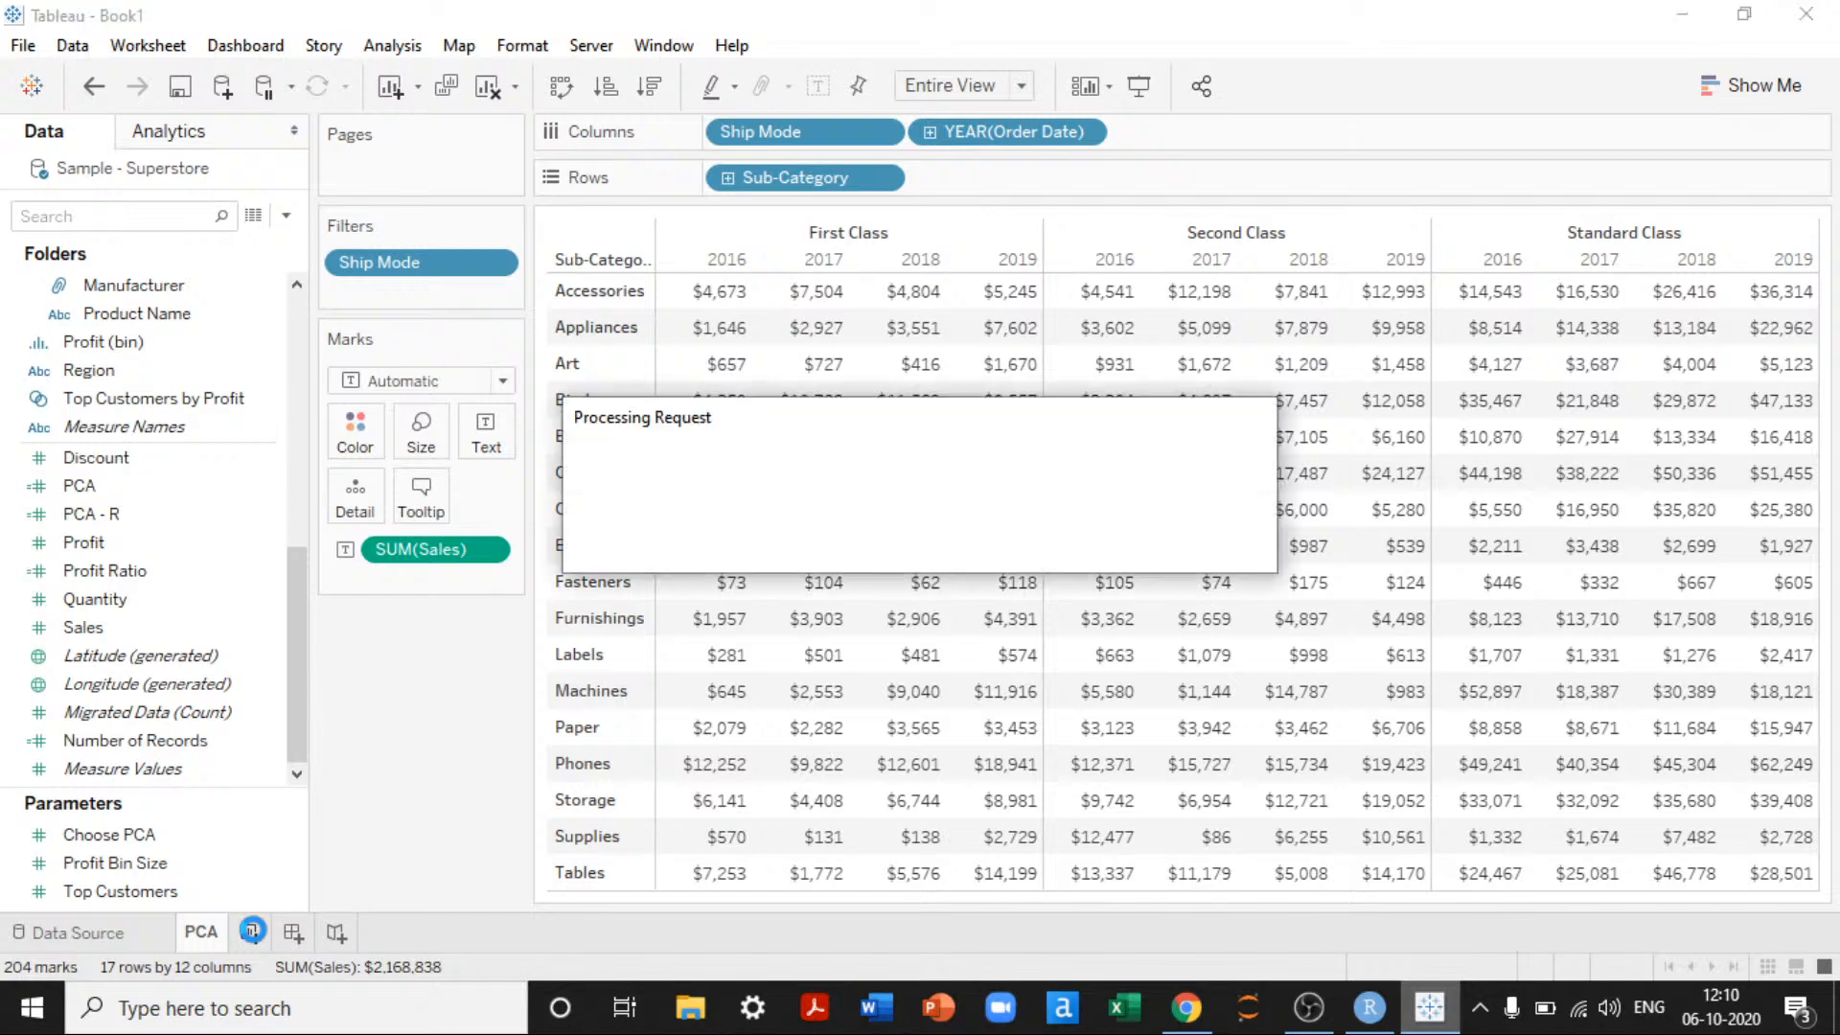
{"action": "left_click", "coordinate": [257, 934]}
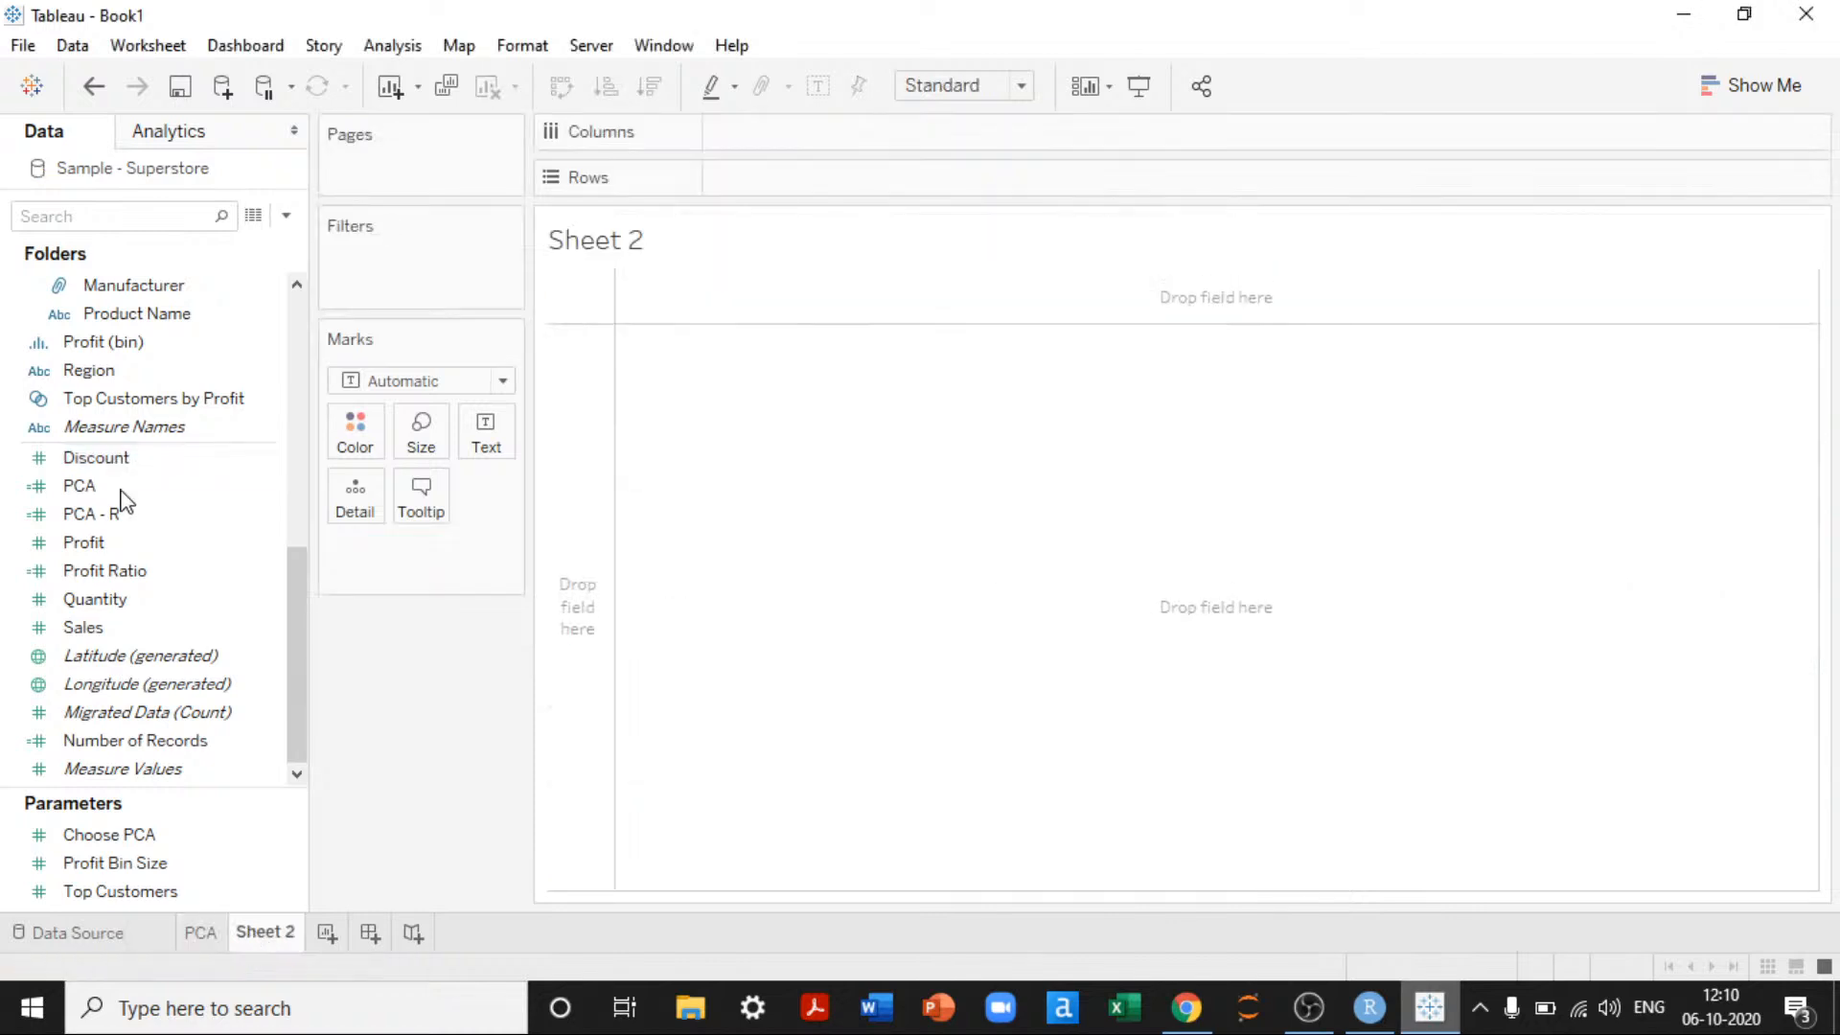
{"action": "left_click_drag", "start_coordinate": [118, 508], "coordinate": [801, 177]}
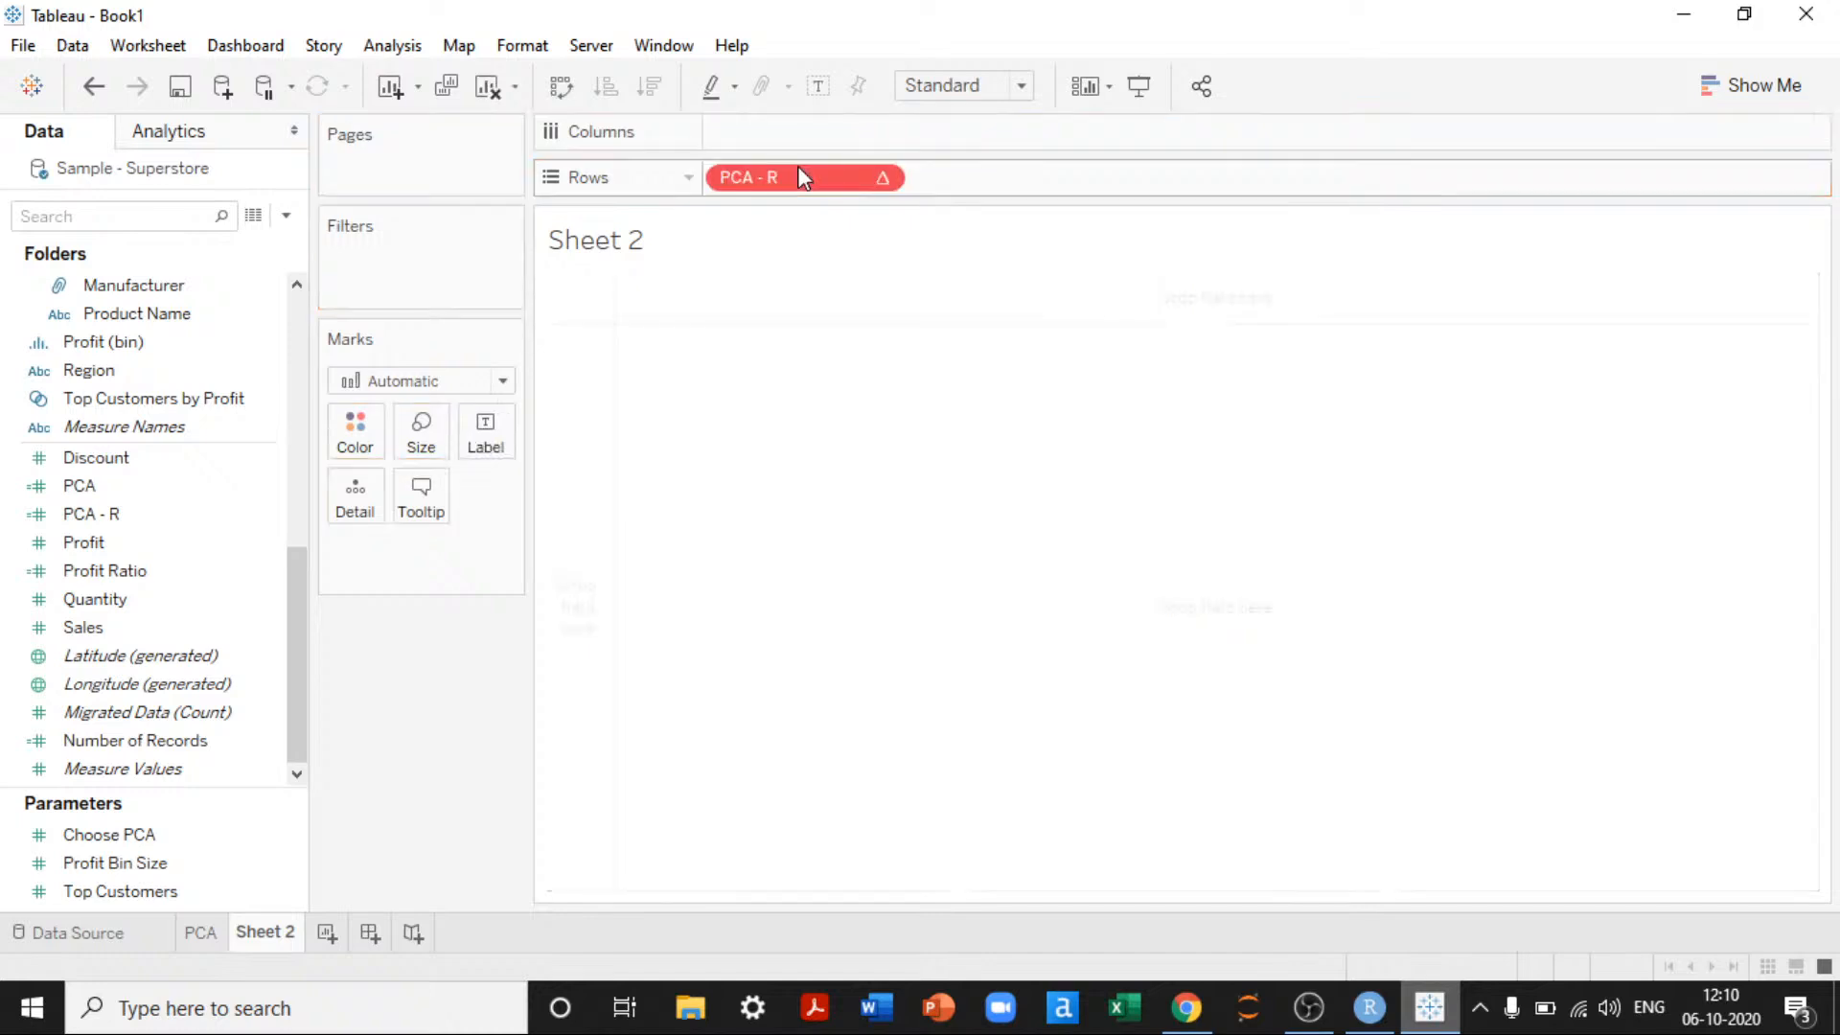
Step: Try to edit the table calculation of the PCA - R pill by deselecting Country/Region from its specific dimensions
{"action": "left_click", "coordinate": [883, 182]}
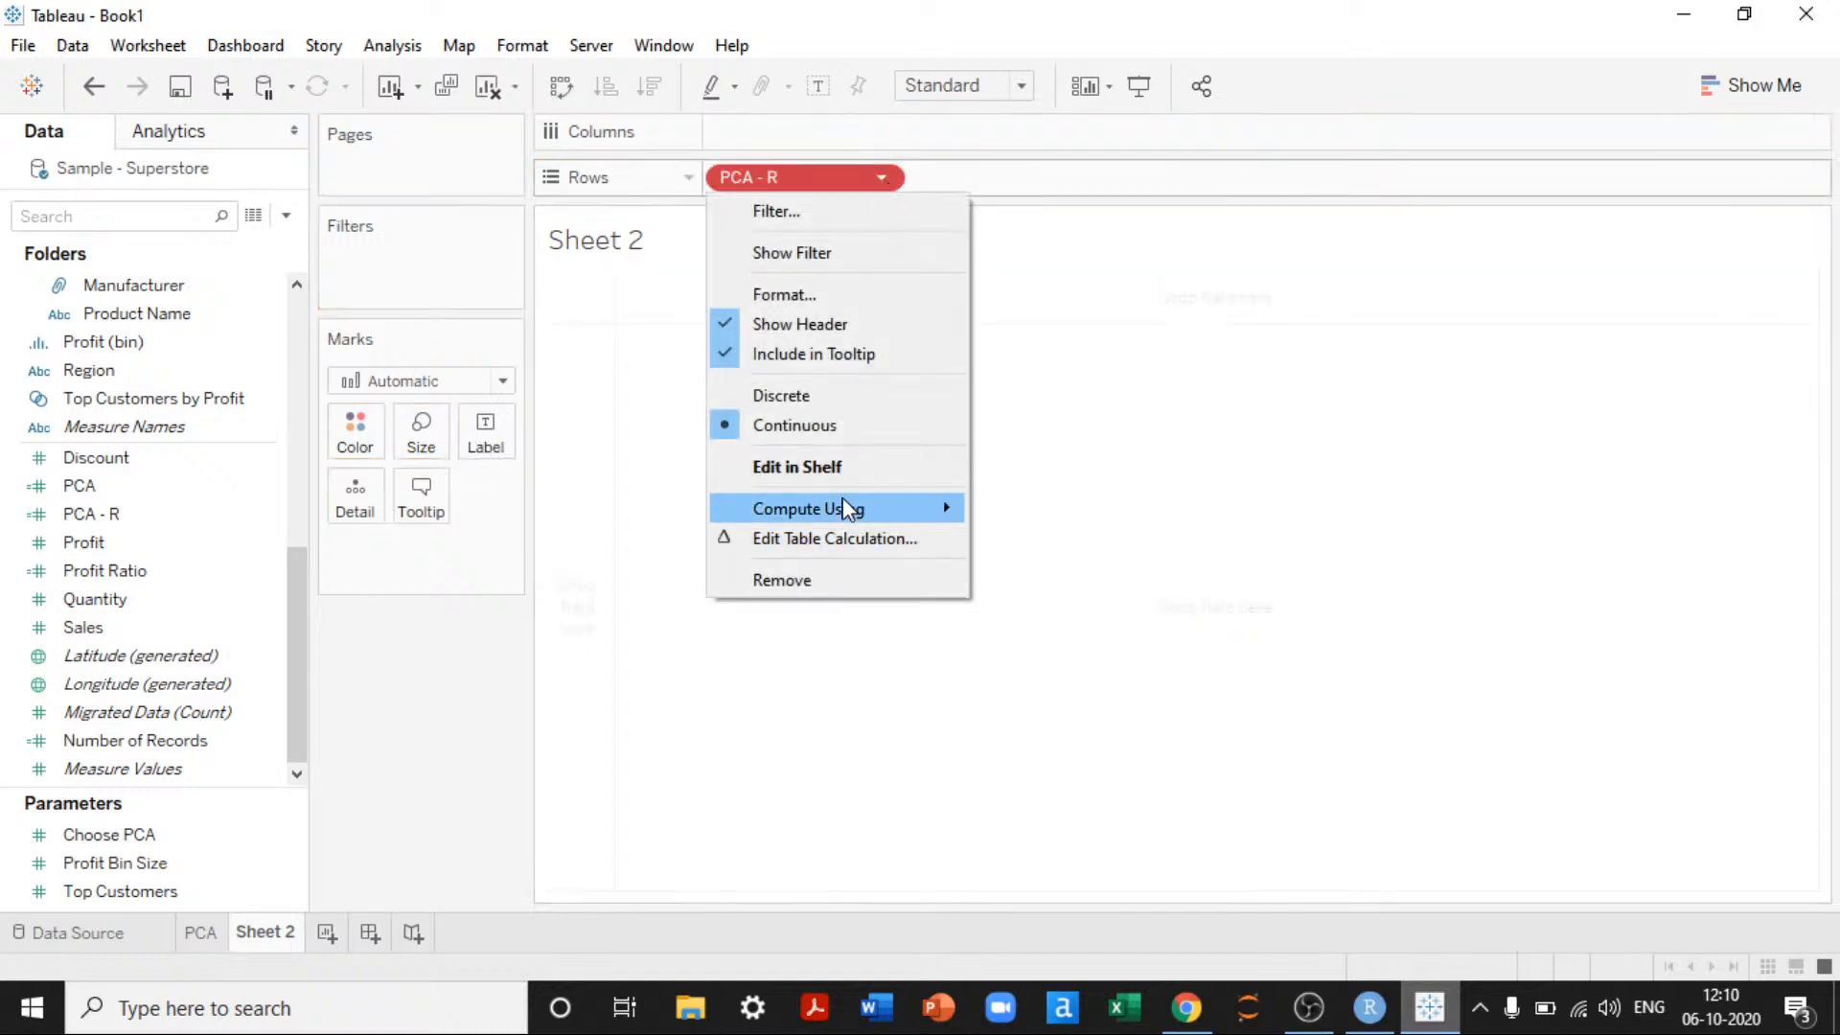
{"action": "left_click", "coordinate": [860, 543]}
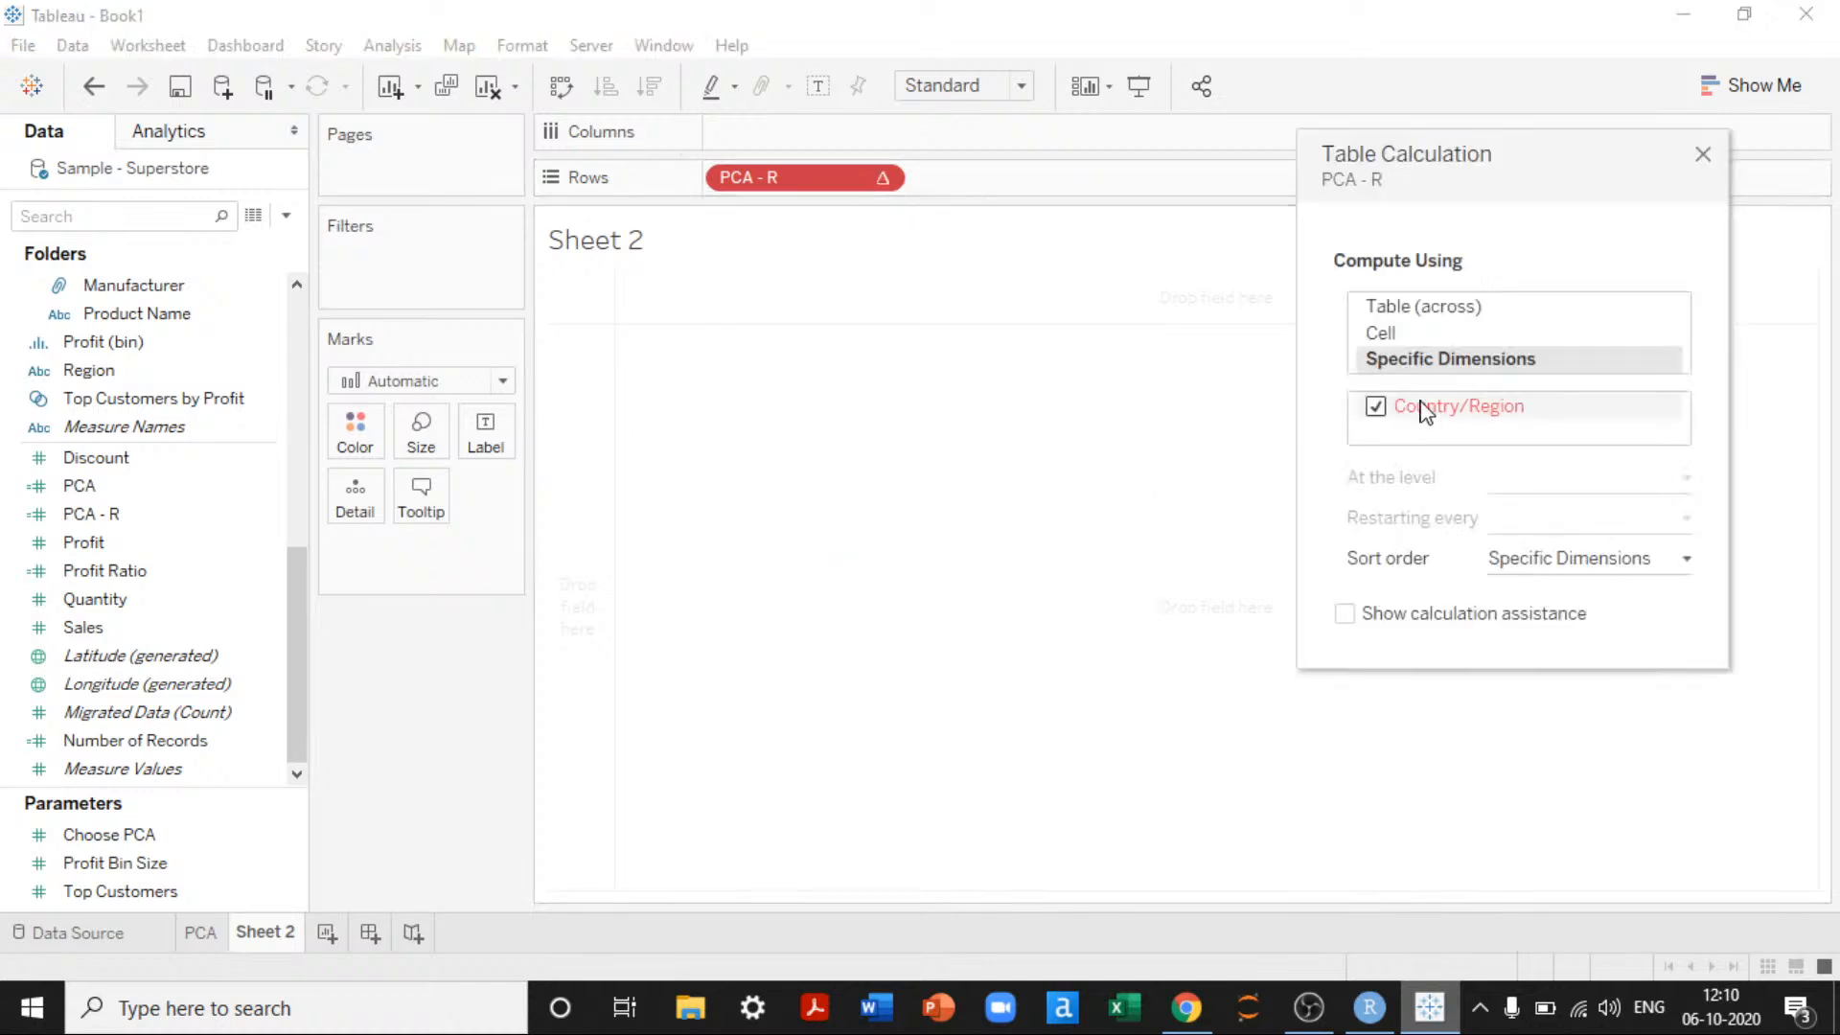
{"action": "left_click", "coordinate": [1377, 410]}
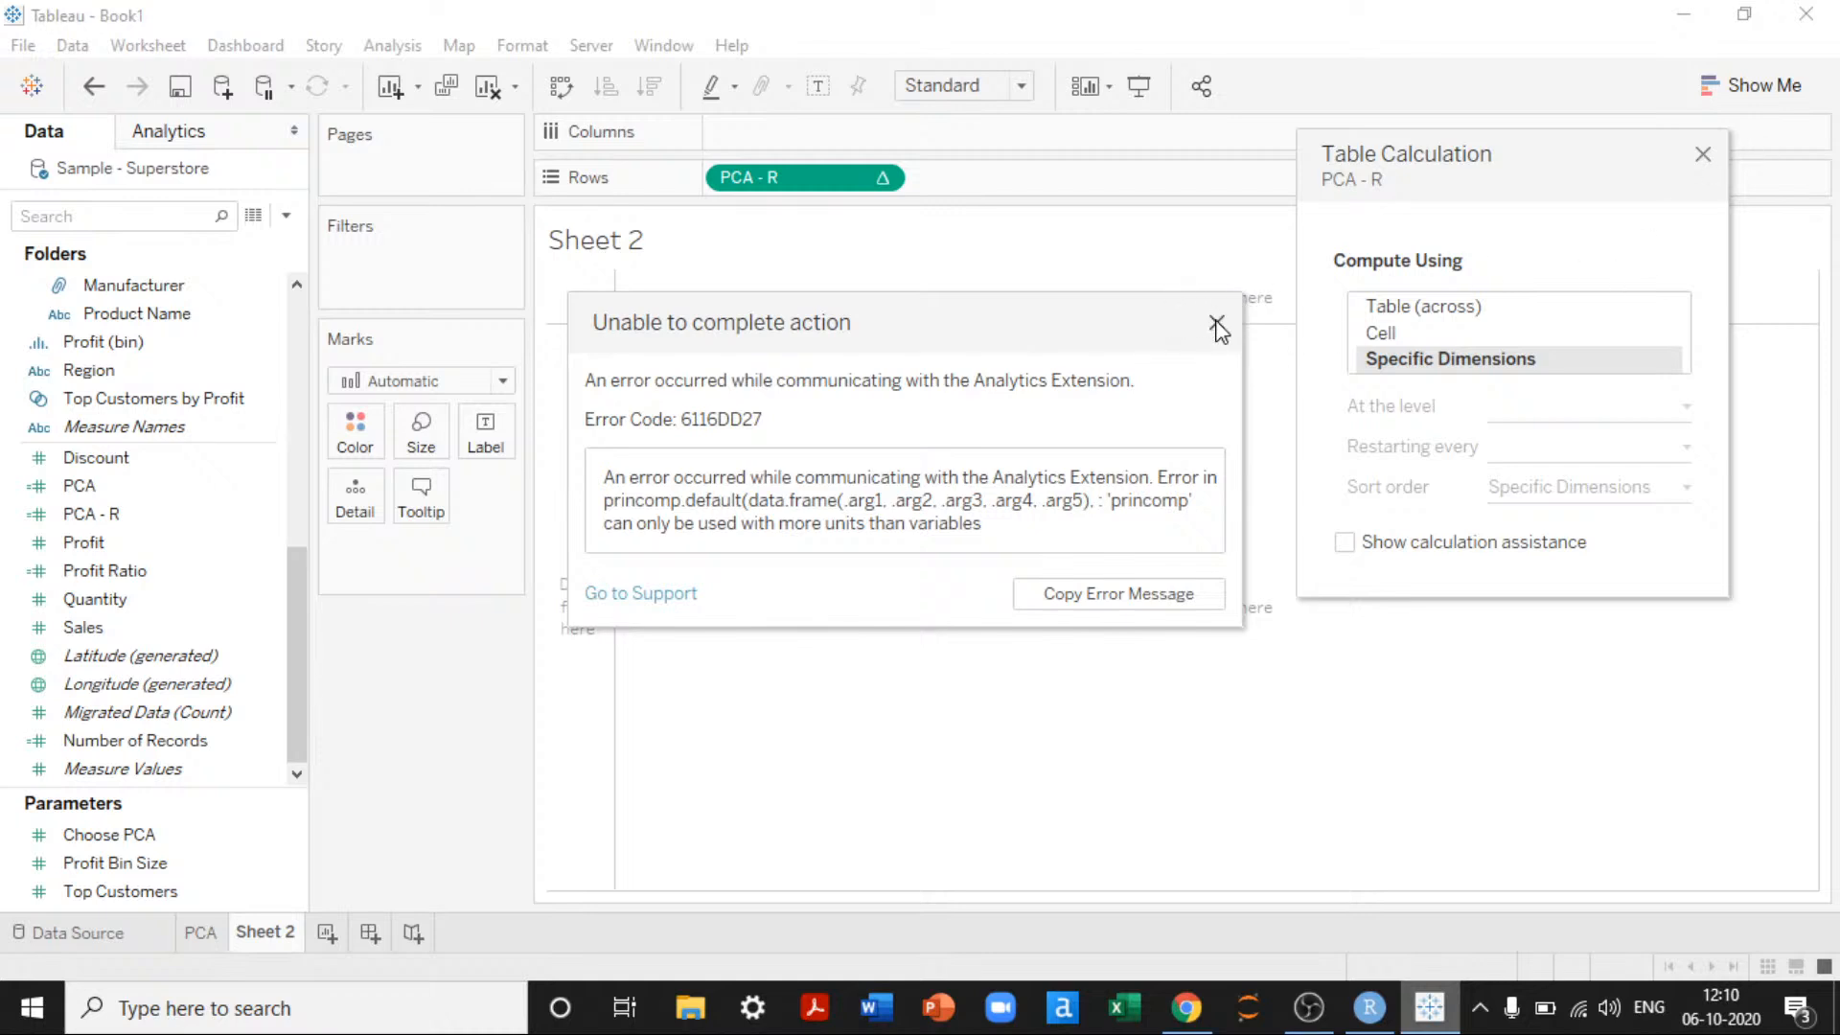
{"action": "left_click", "coordinate": [1215, 323]}
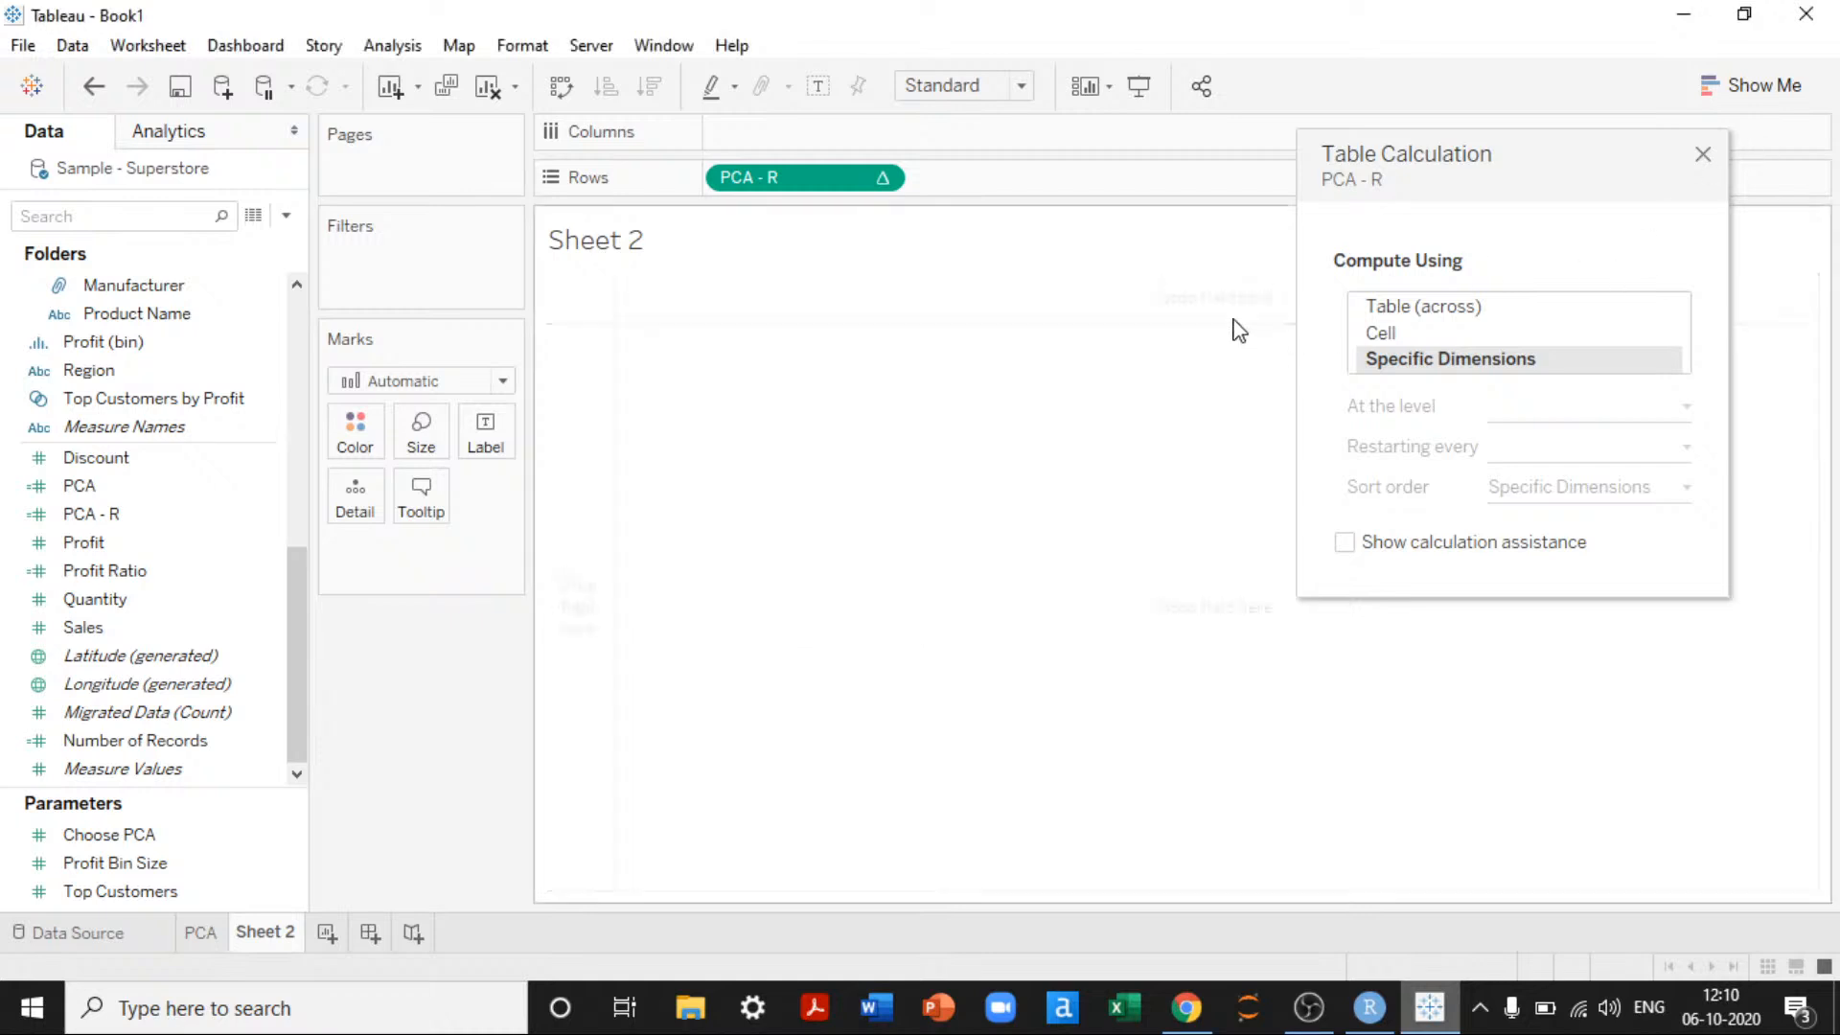
{"action": "left_click", "coordinate": [1703, 155]}
Step: Remove the PCA - R pill from Rows
{"action": "double_click", "coordinate": [777, 178]}
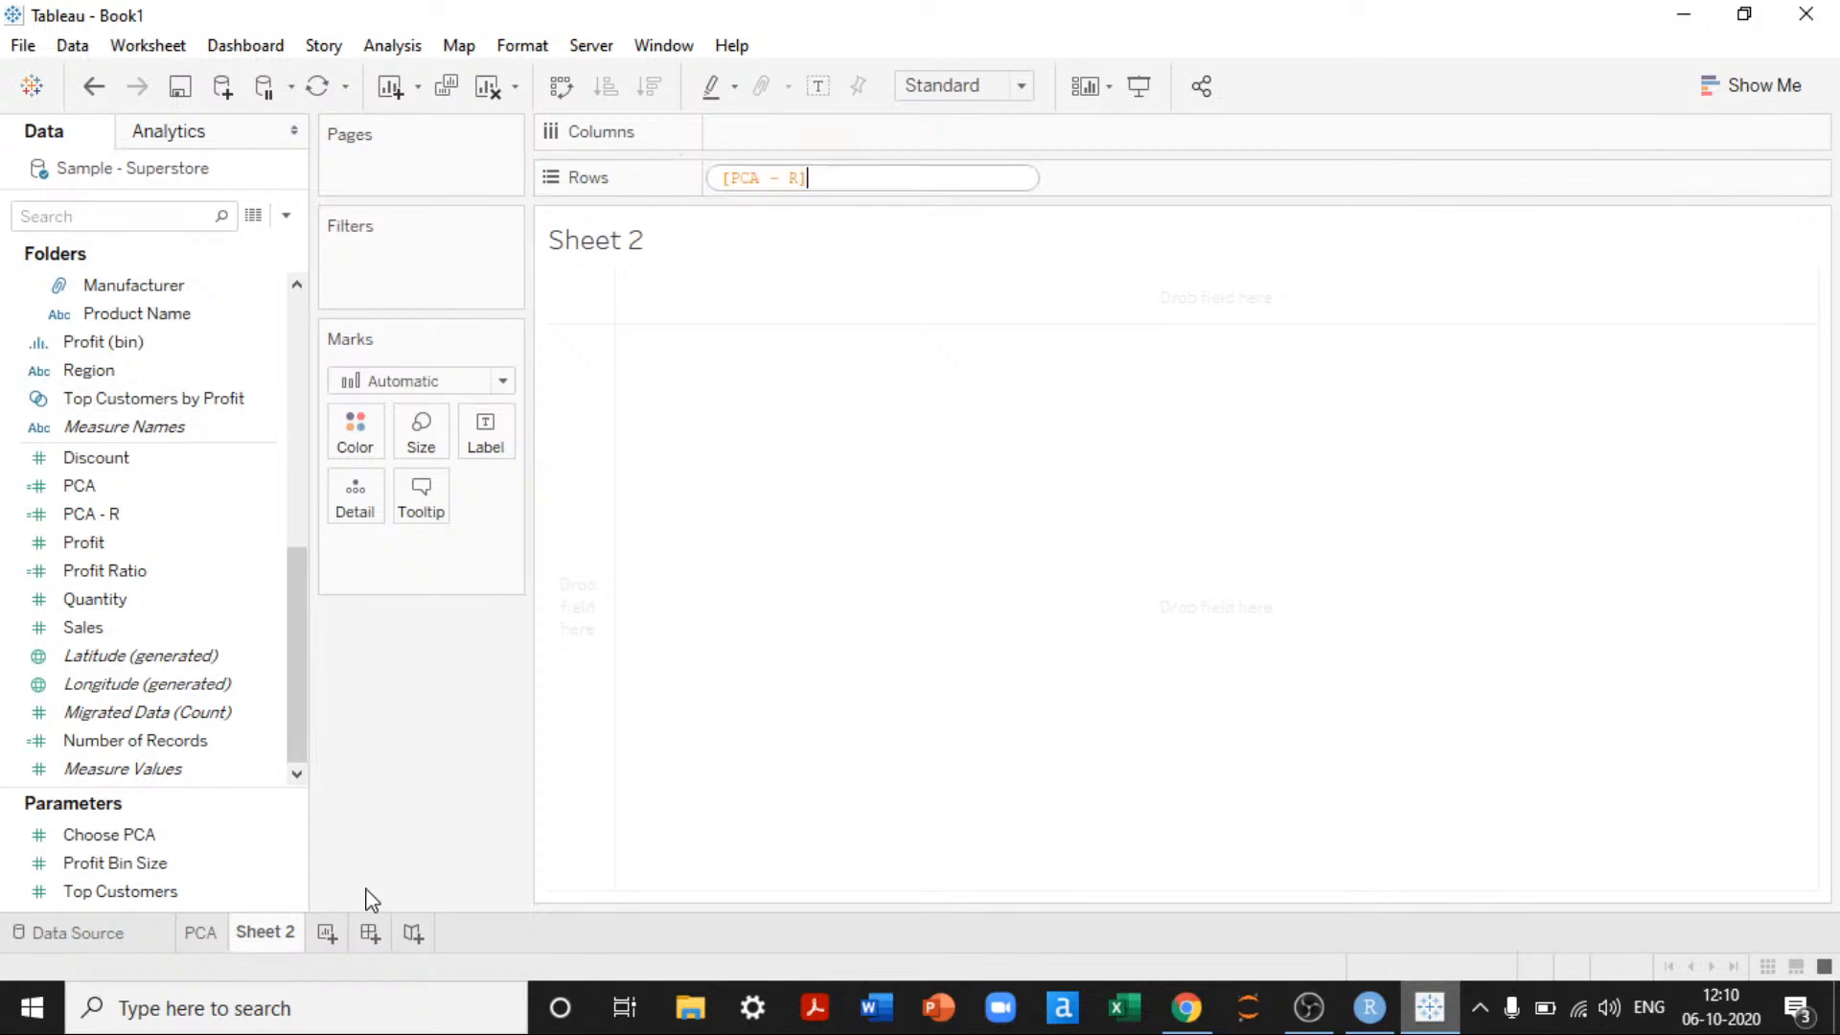
{"action": "double_click", "coordinate": [872, 270]}
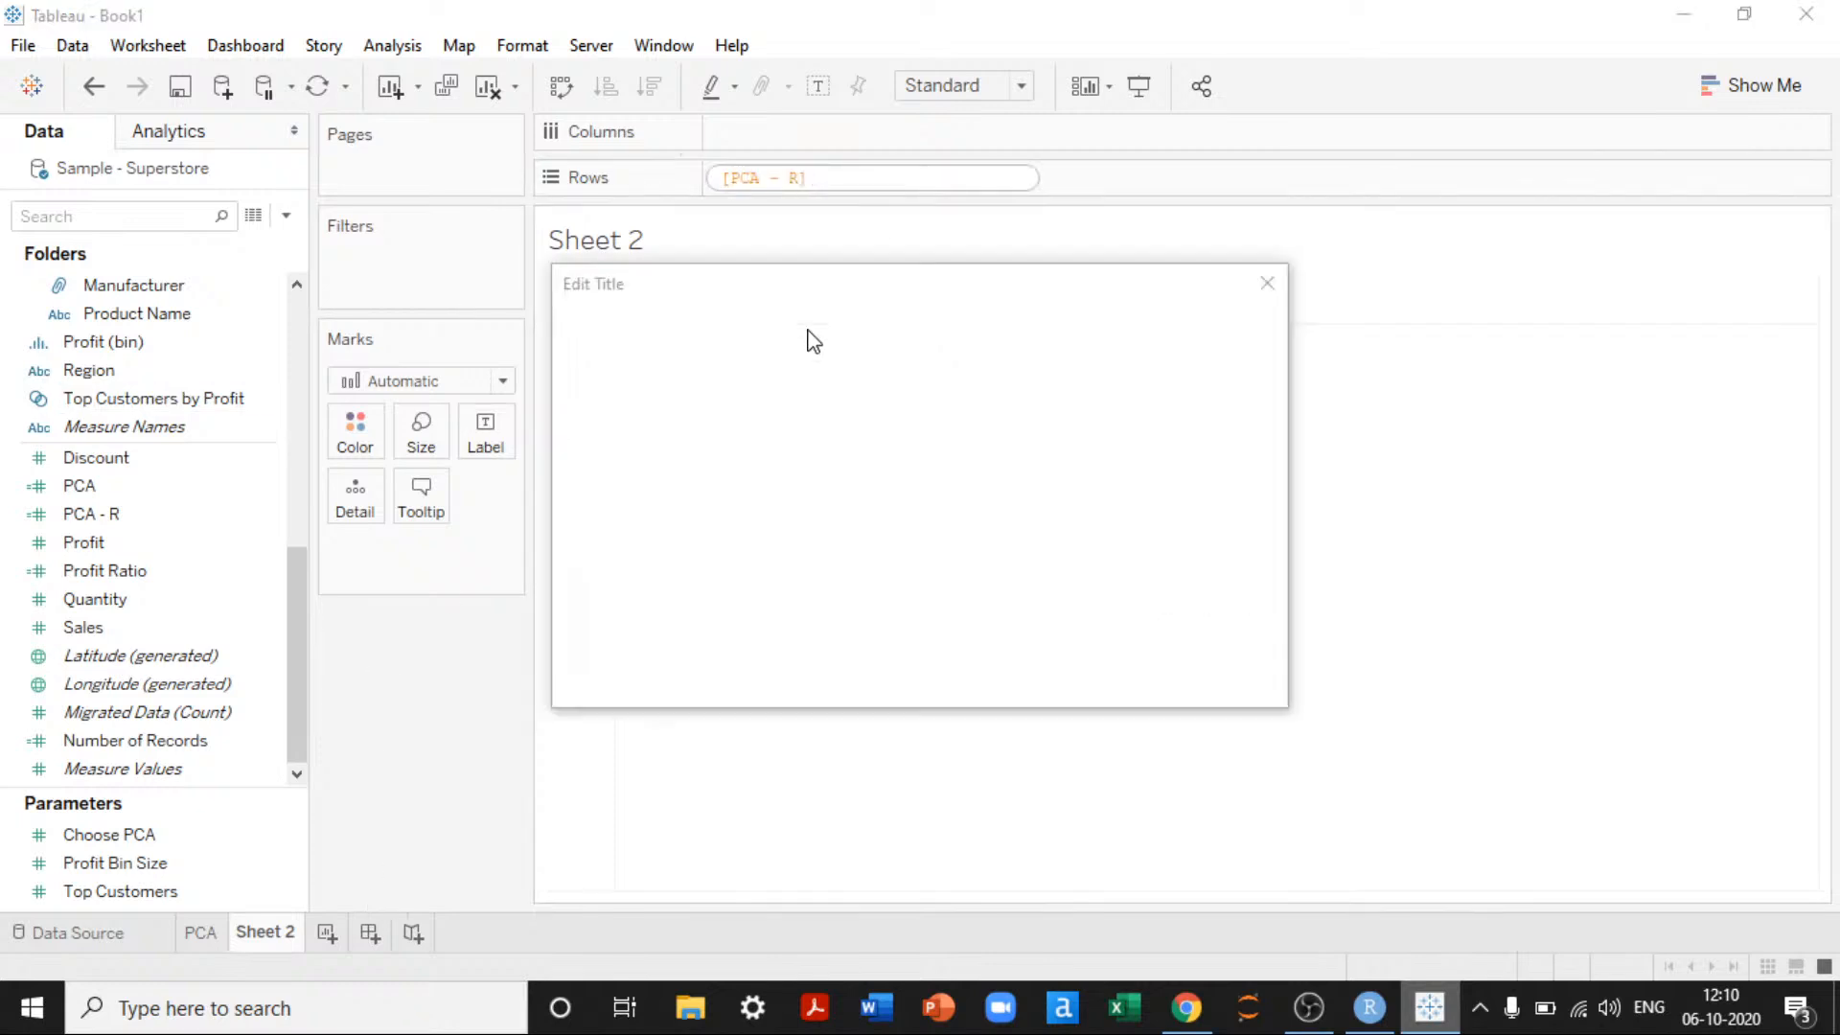
{"action": "key", "text": "Escape"}
{"action": "left_click_drag", "start_coordinate": [796, 179], "coordinate": [144, 523]}
Step: Edit the PCA - R calculated field so its default table calculation is computed using Region, and save the calculation
{"action": "right_click", "coordinate": [148, 525]}
{"action": "left_click", "coordinate": [187, 129]}
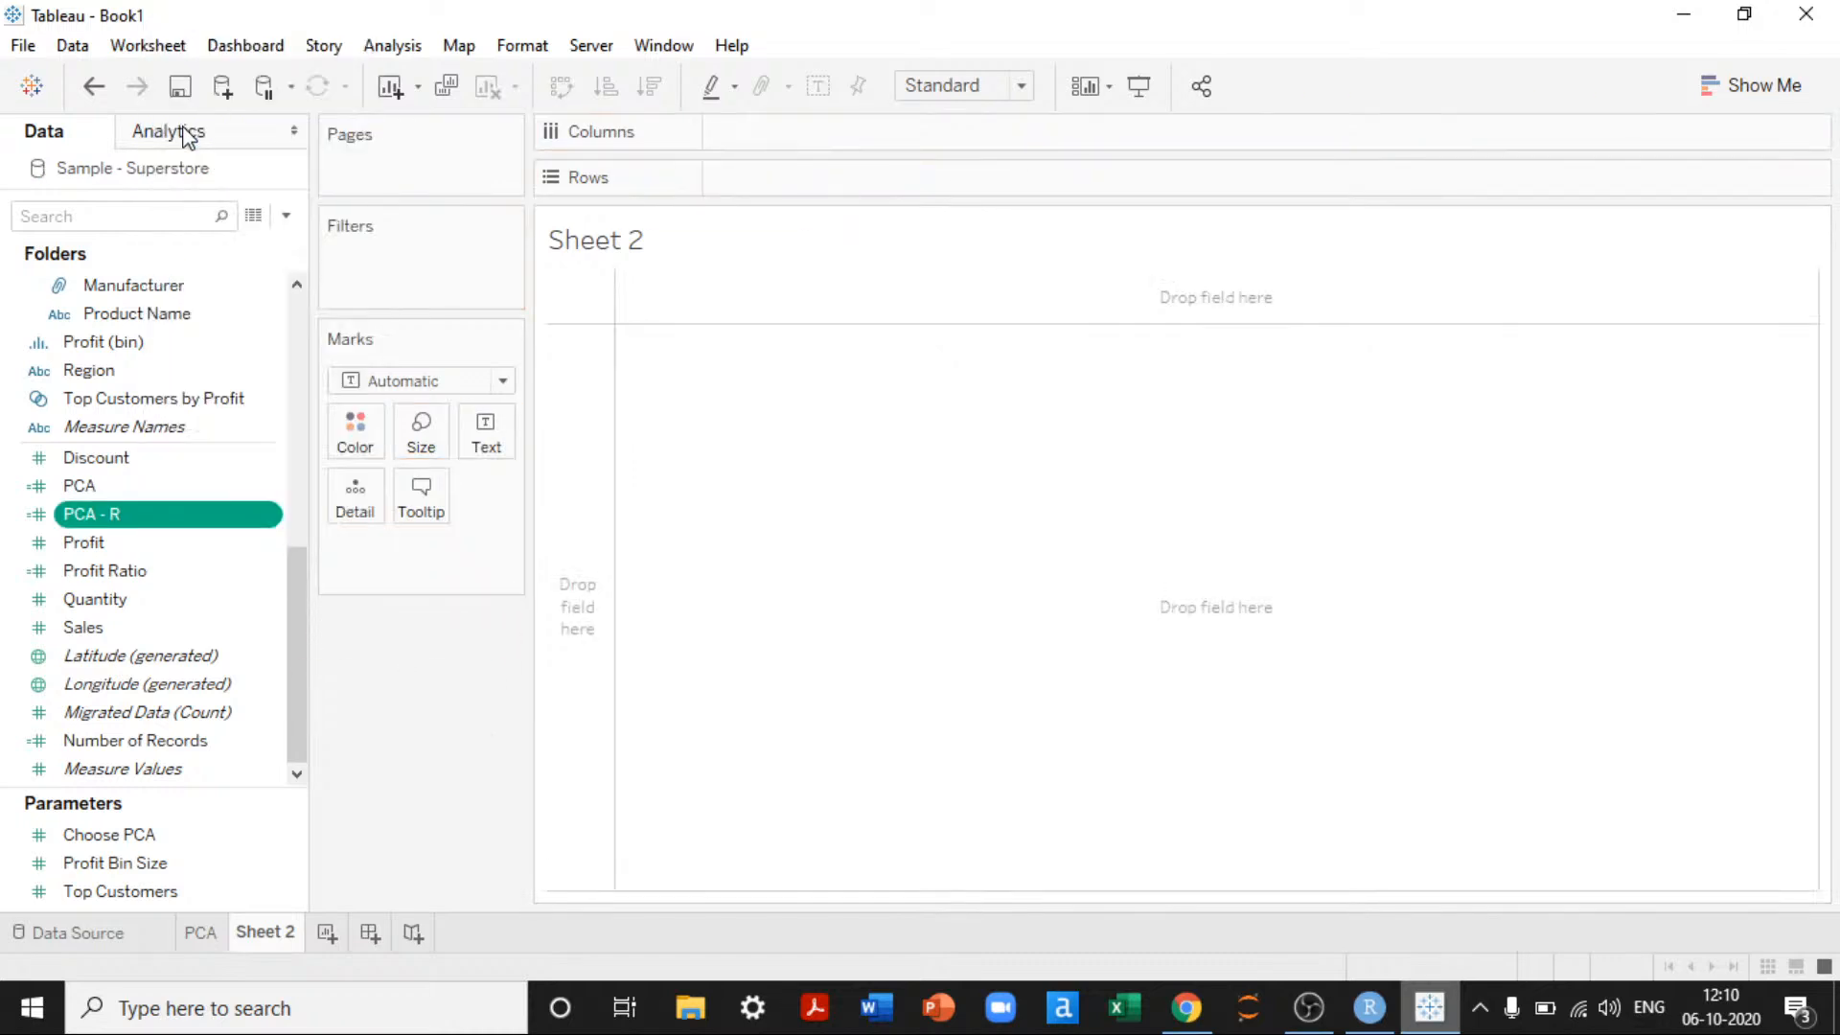
{"action": "left_click", "coordinate": [1280, 725]}
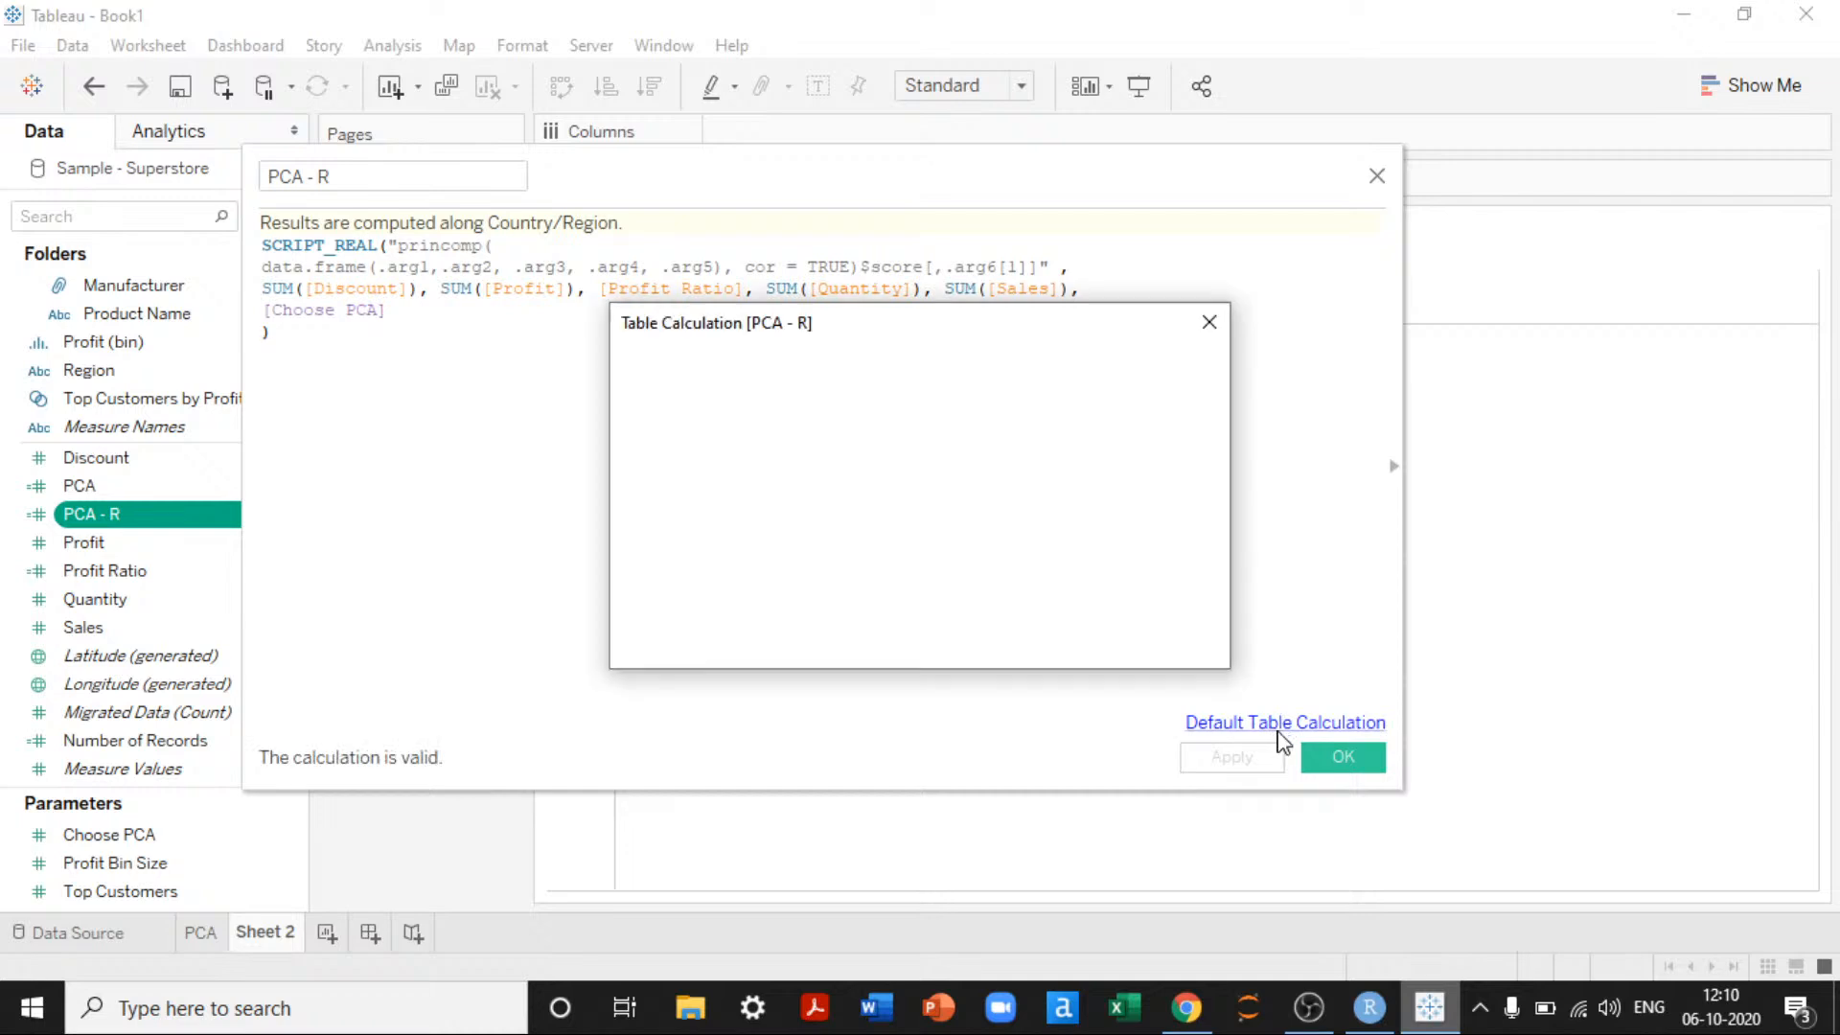
{"action": "left_click", "coordinate": [982, 418]}
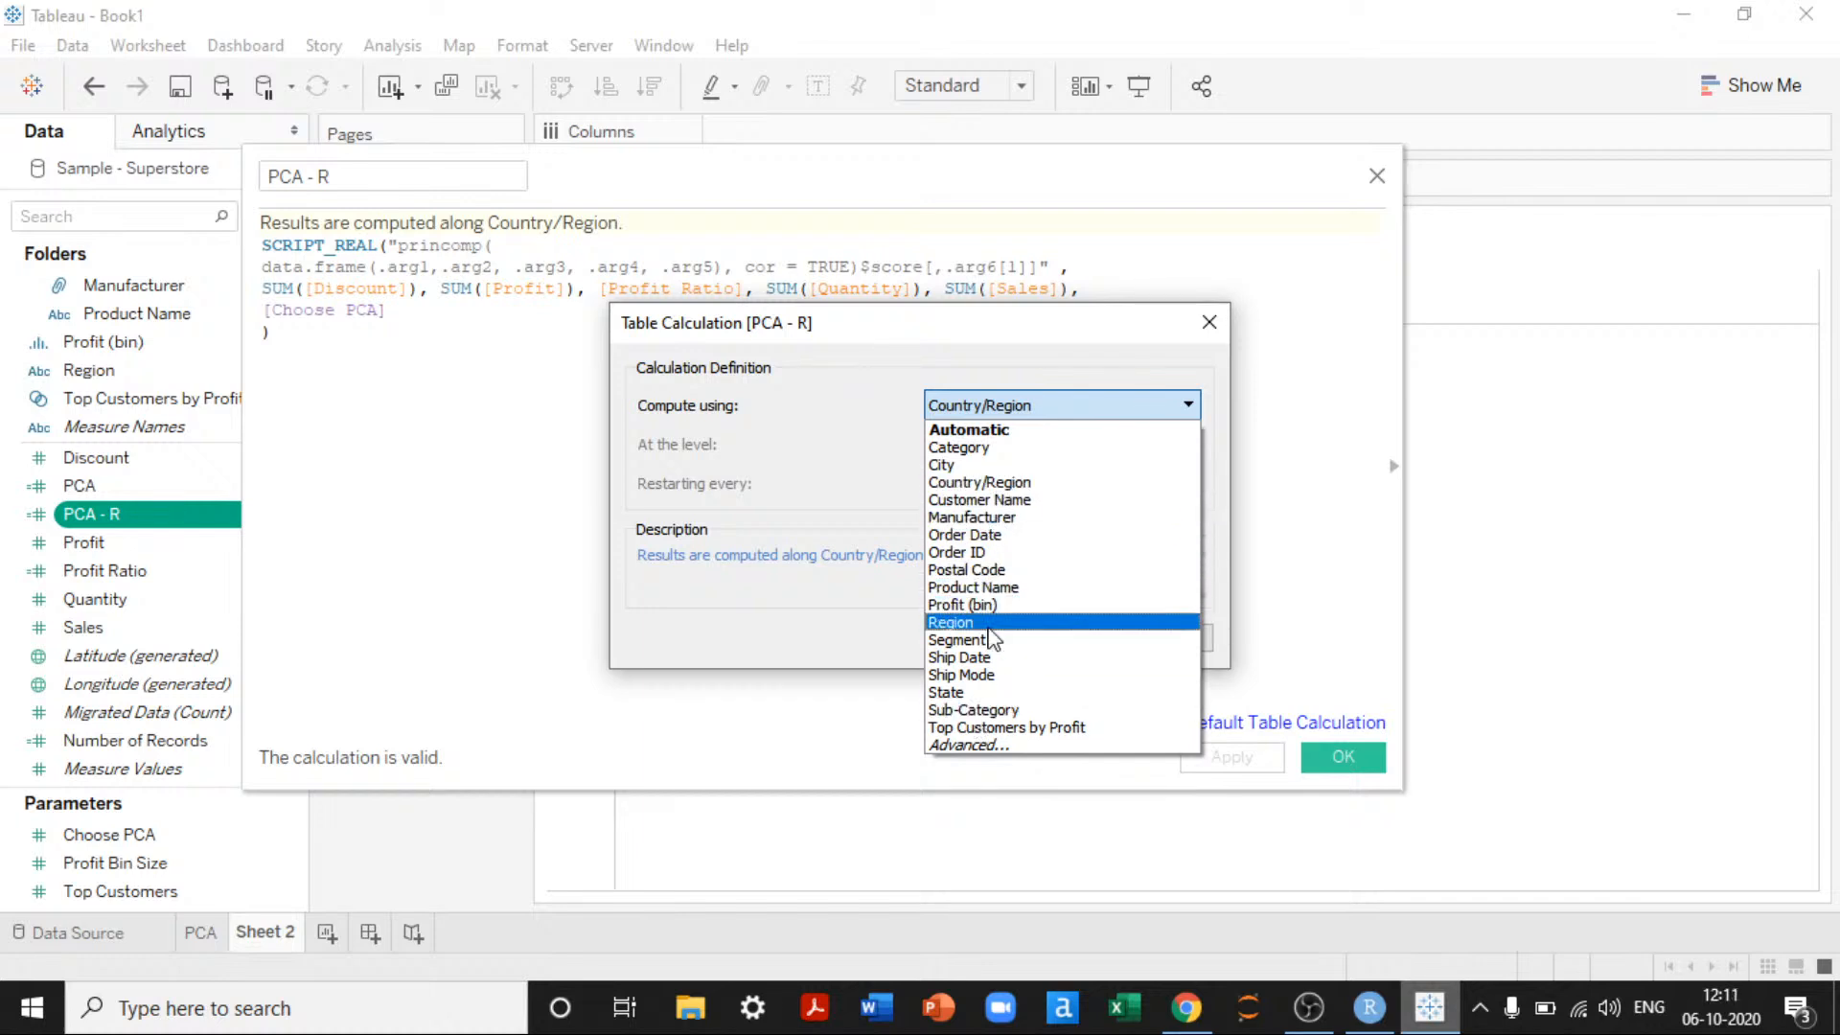
{"action": "left_click", "coordinate": [956, 623]}
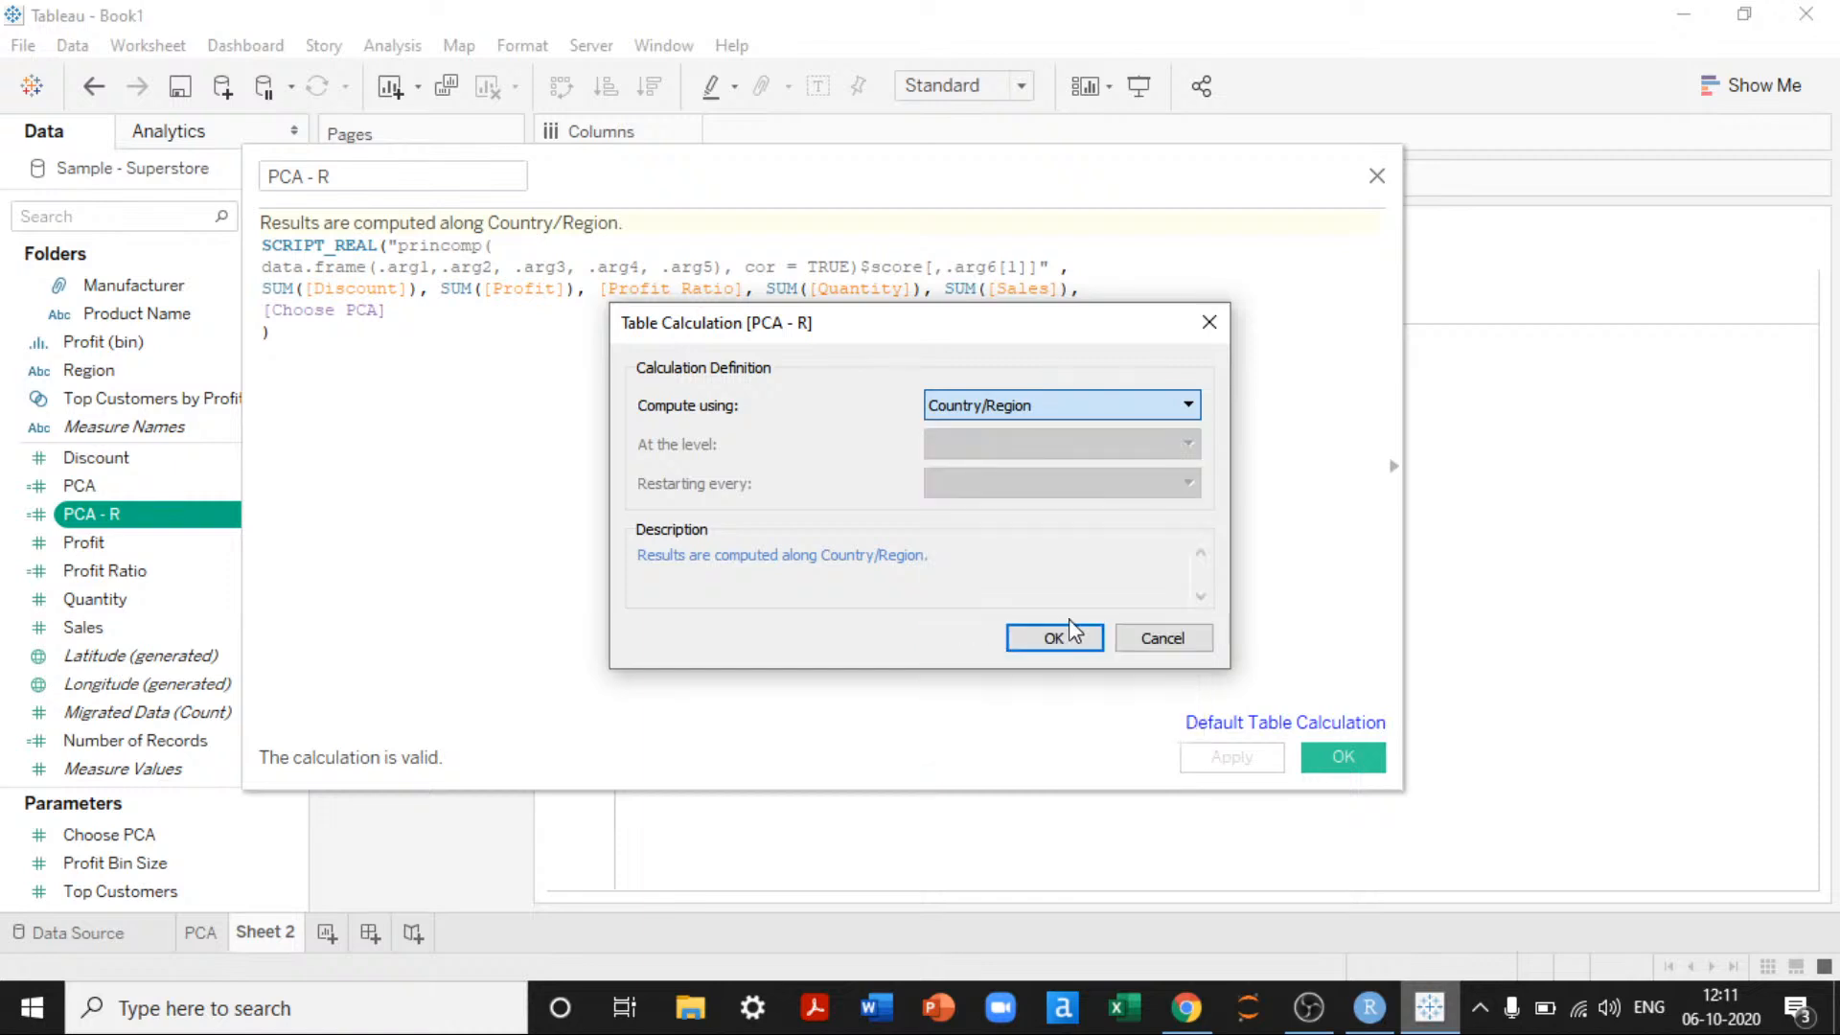
{"action": "left_click", "coordinate": [1078, 640]}
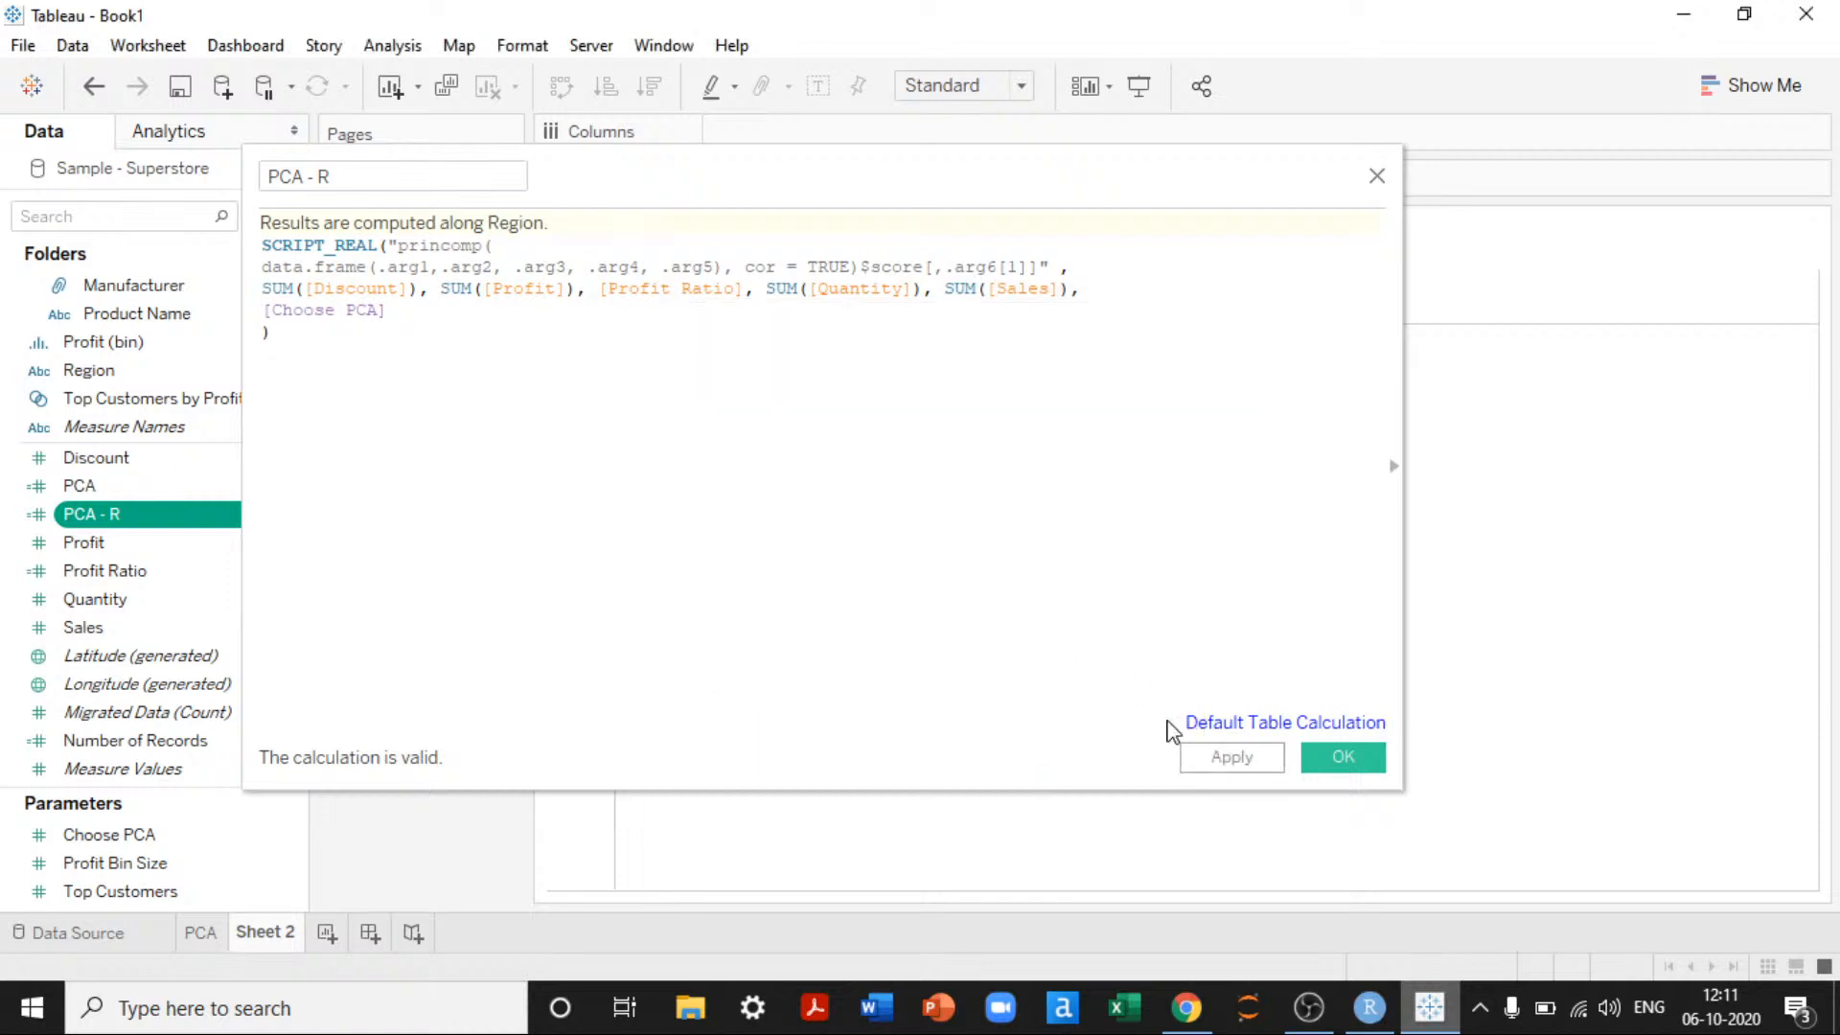
{"action": "left_click", "coordinate": [1366, 759]}
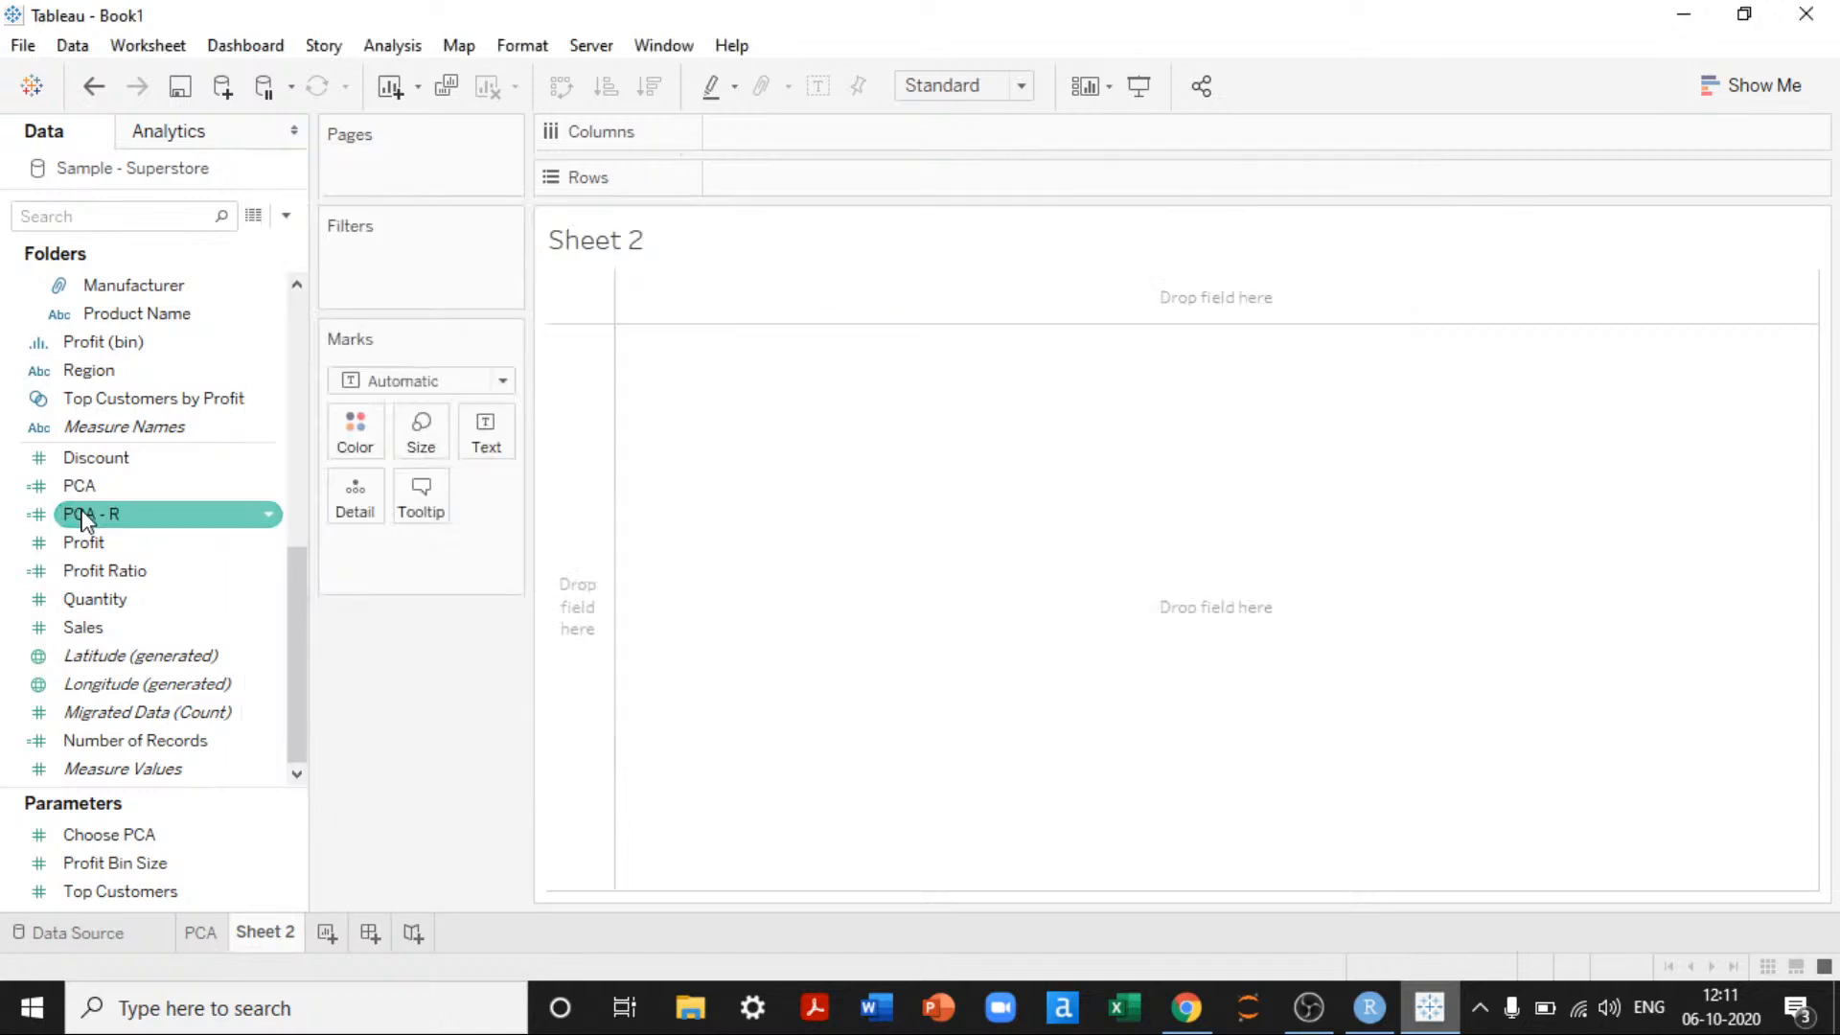
Step: Try to plot the PCA - R measure on Rows with Region as a detail on the marks
{"action": "double_click", "coordinate": [85, 518]}
{"action": "left_click", "coordinate": [100, 379]}
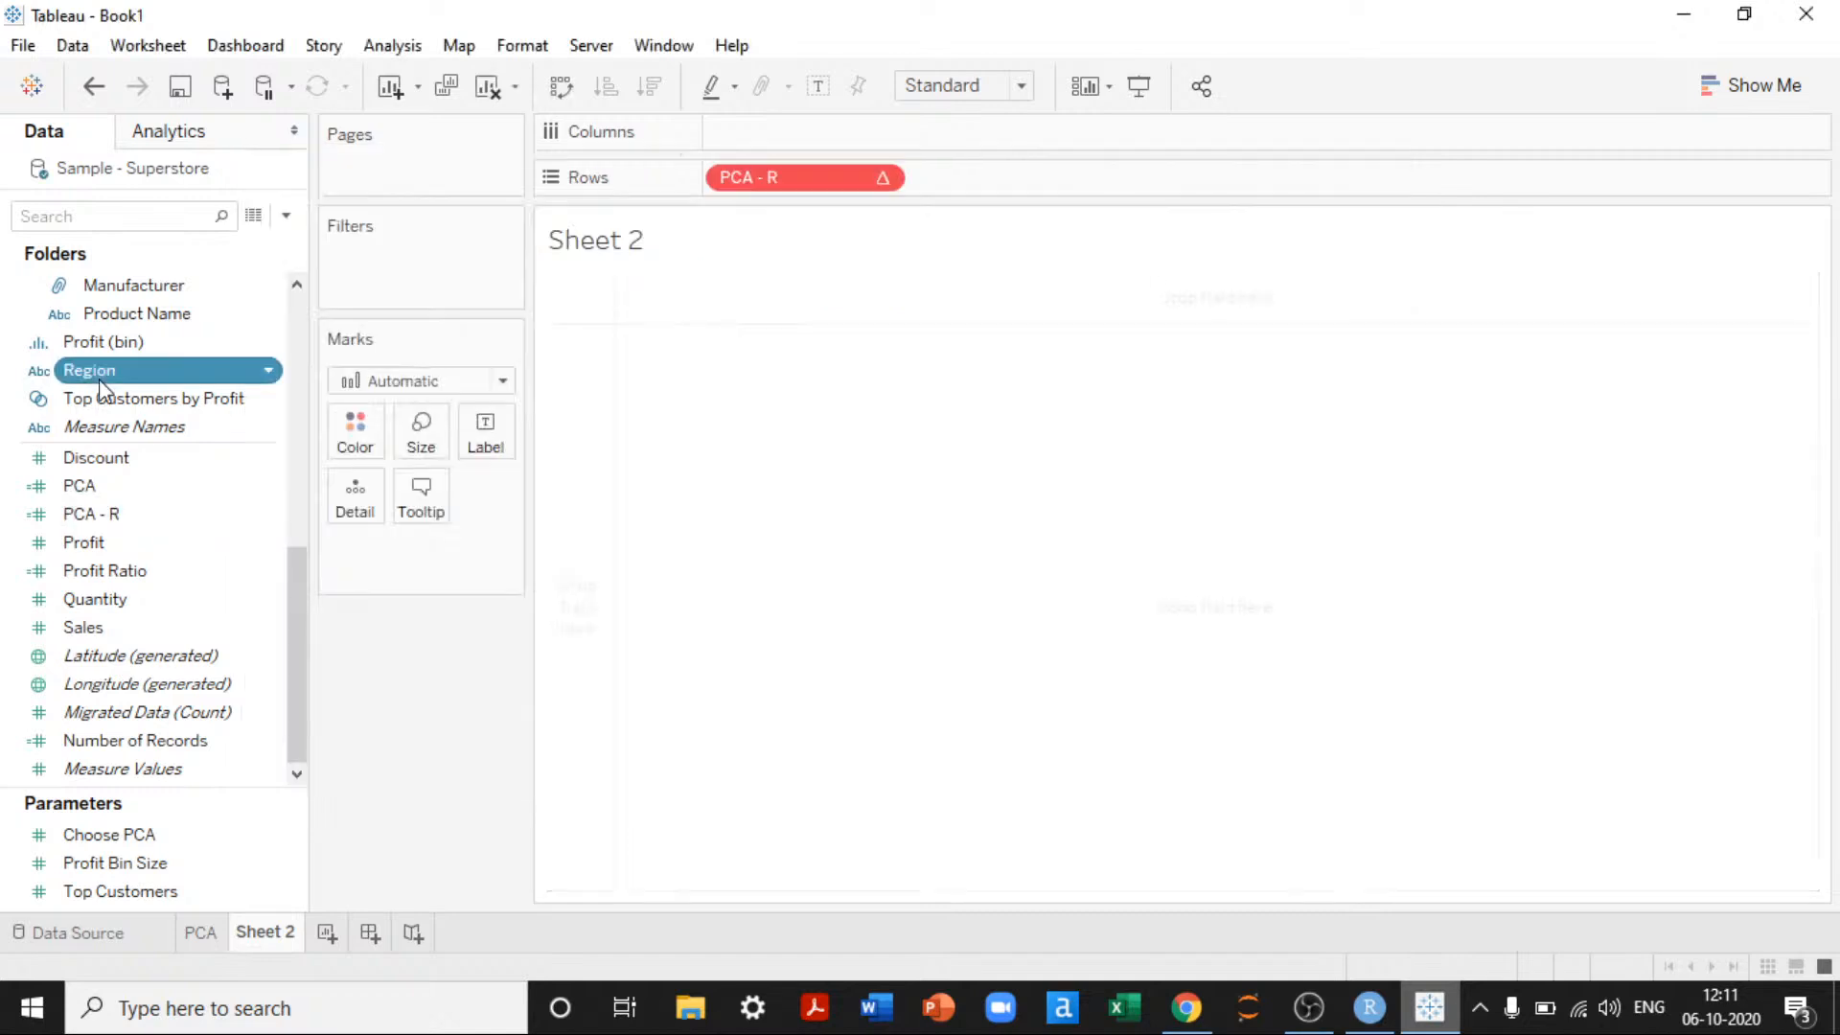
{"action": "left_click_drag", "start_coordinate": [103, 388], "coordinate": [814, 668]}
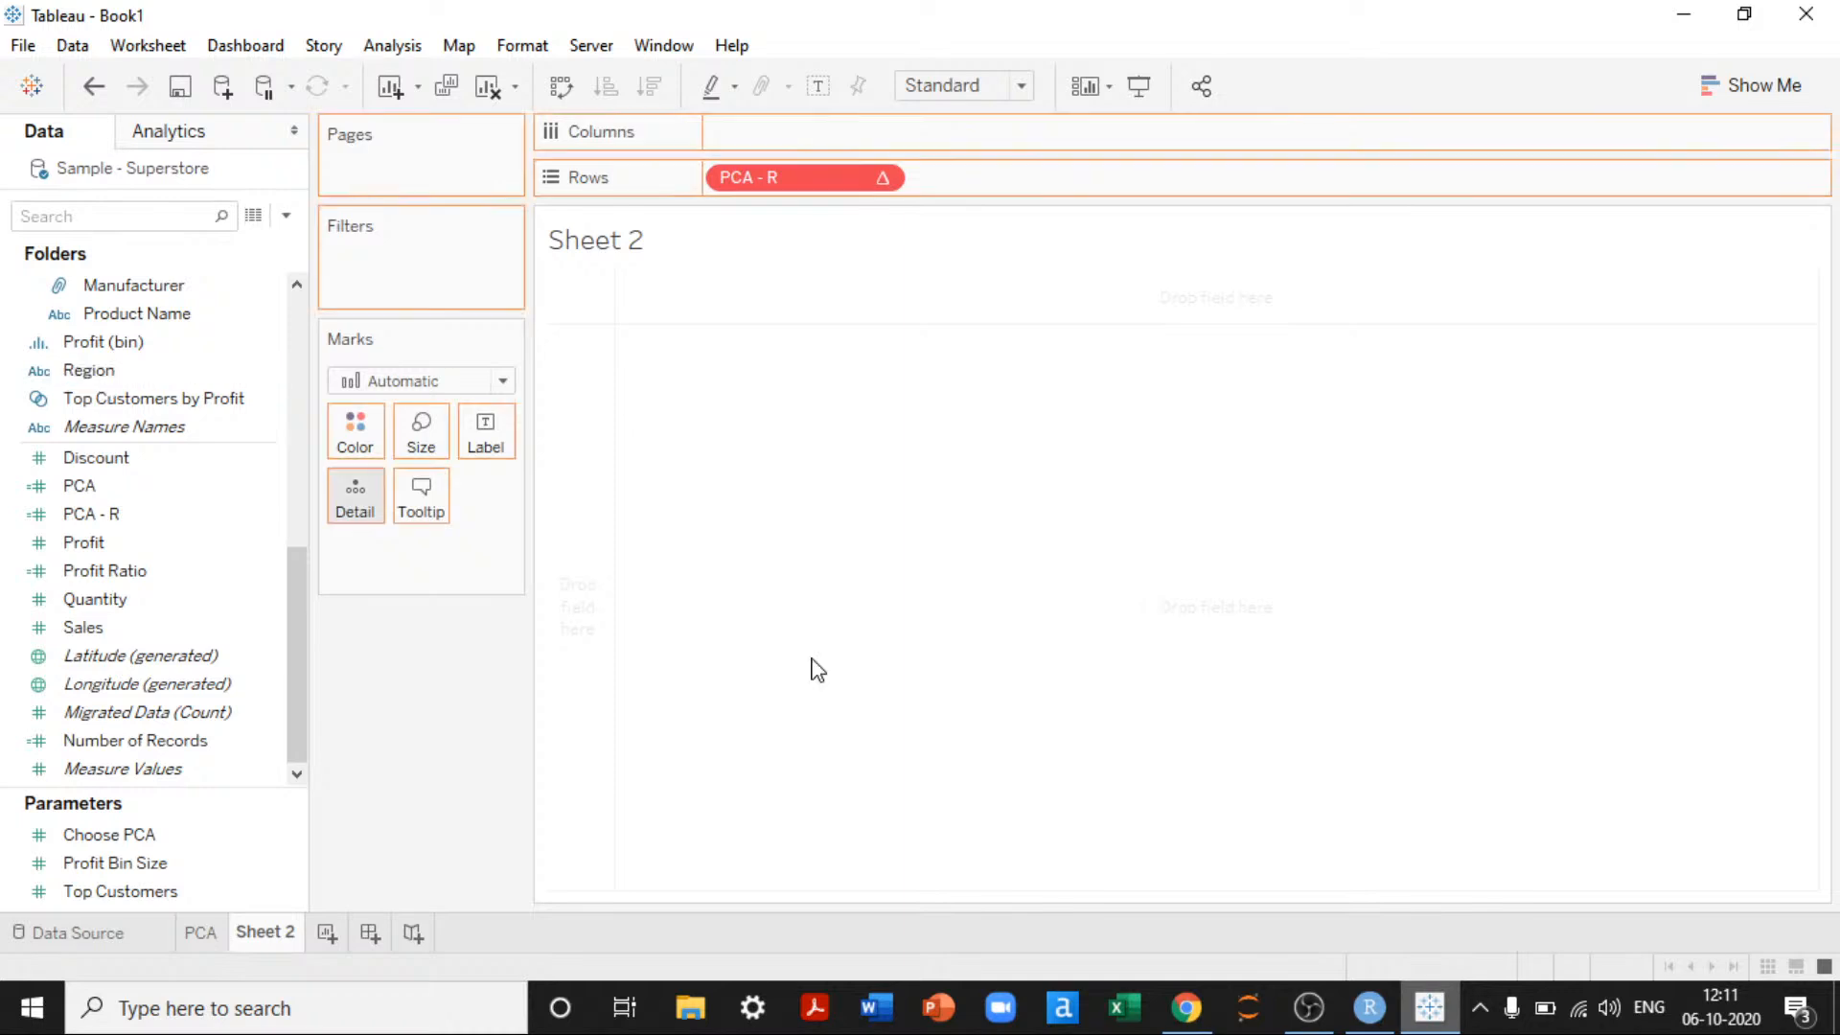
{"action": "left_click_drag", "start_coordinate": [817, 670], "coordinate": [817, 670]}
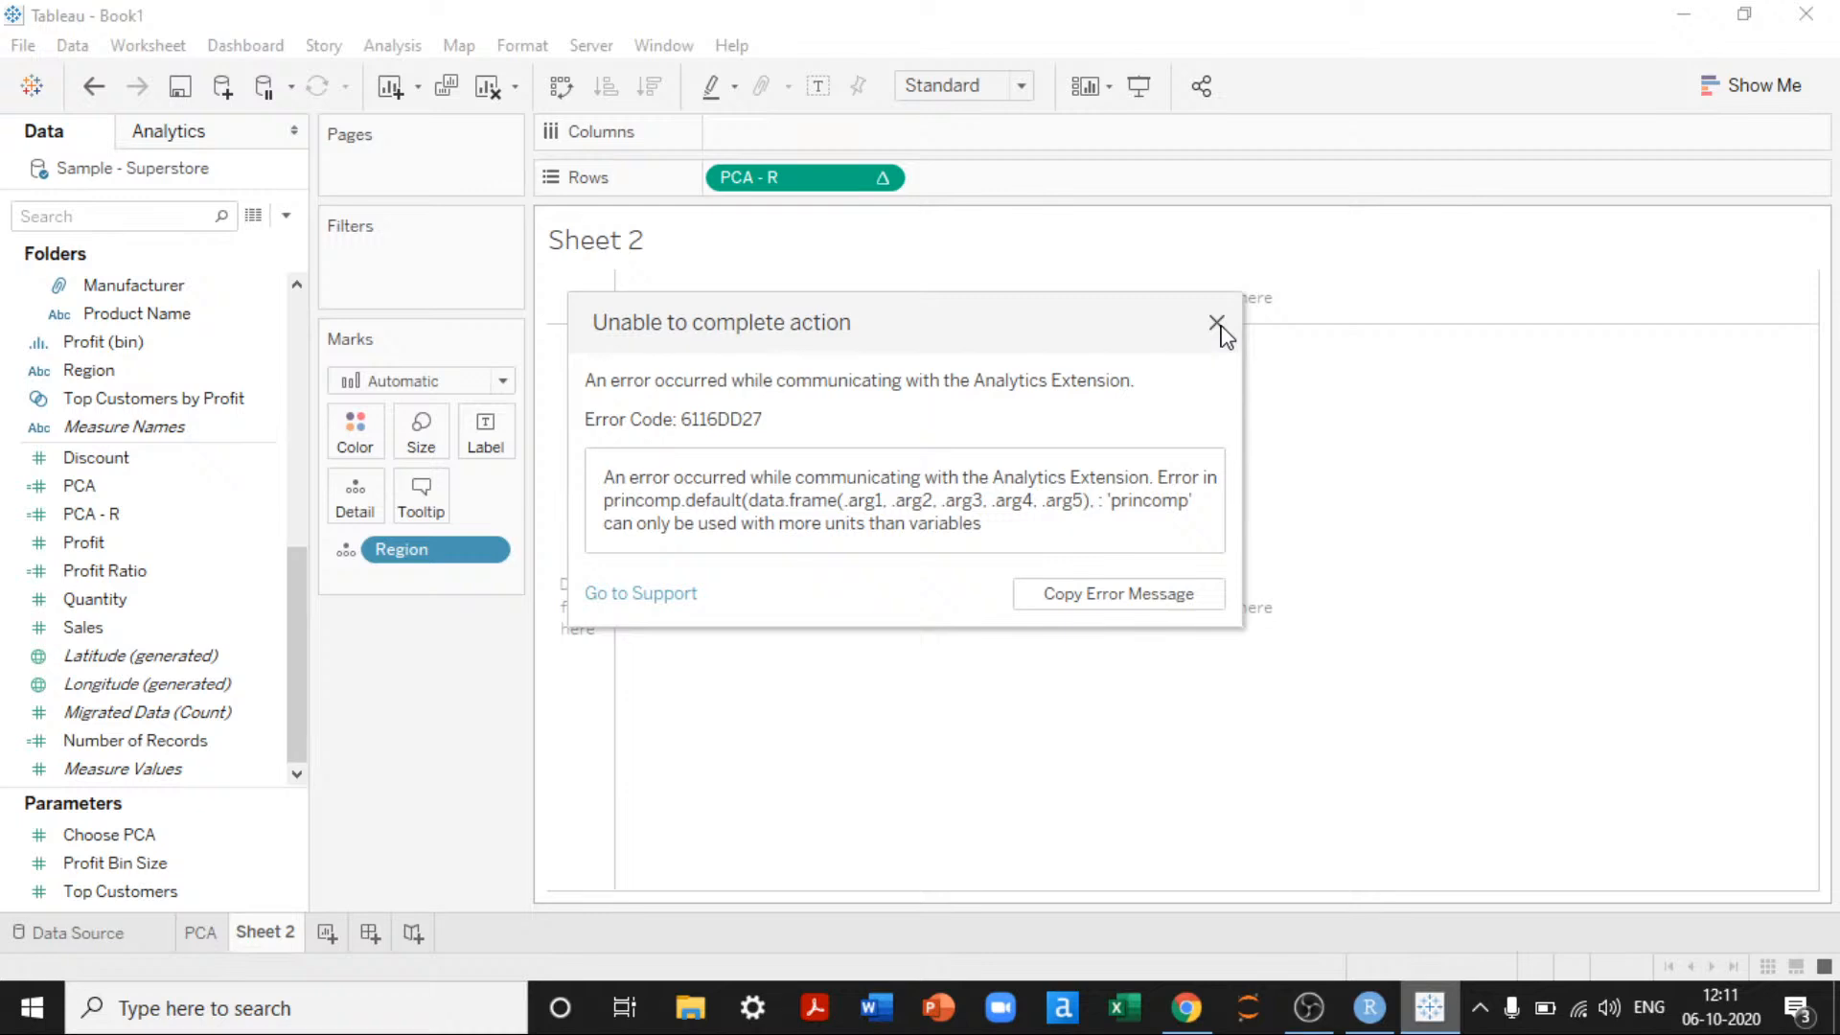
{"action": "left_click", "coordinate": [1216, 323]}
Step: Try the PCA - R pill on Columns instead of Rows, and clear both PCA - R and Region from the worksheet
{"action": "left_click_drag", "start_coordinate": [774, 177], "coordinate": [776, 110]}
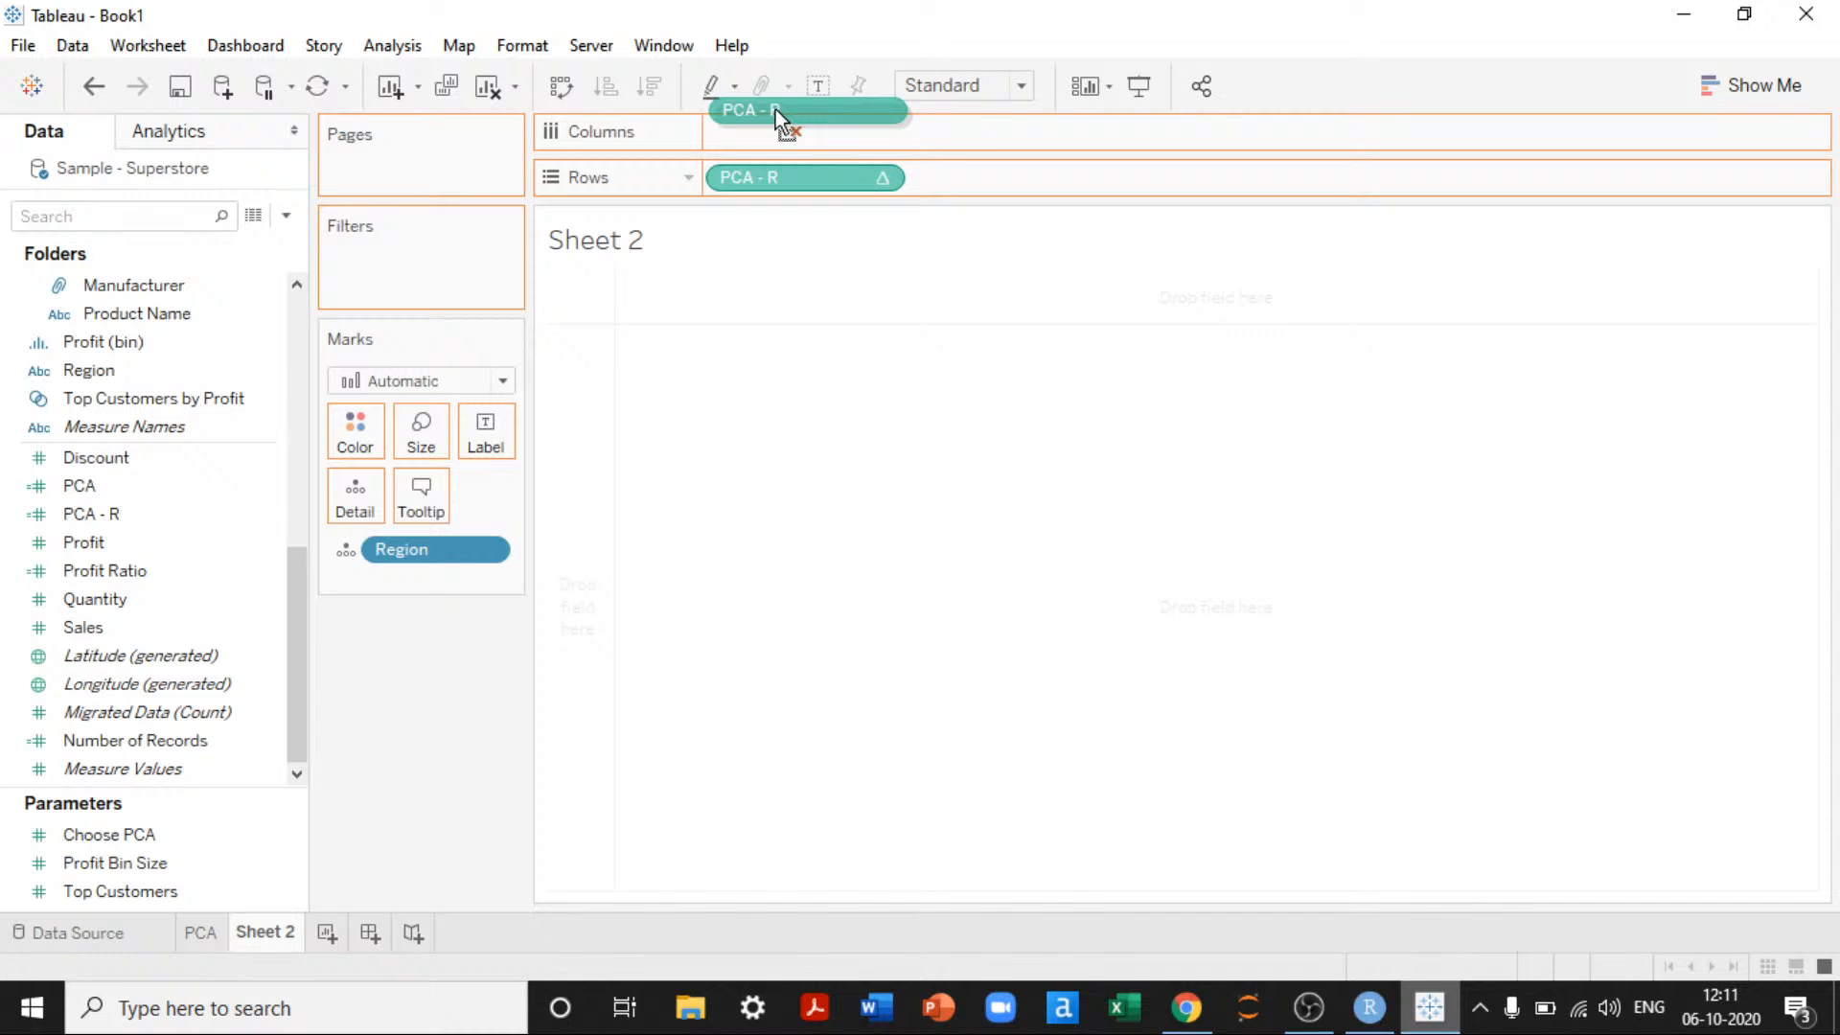
{"action": "left_click_drag", "start_coordinate": [774, 109], "coordinate": [781, 136]}
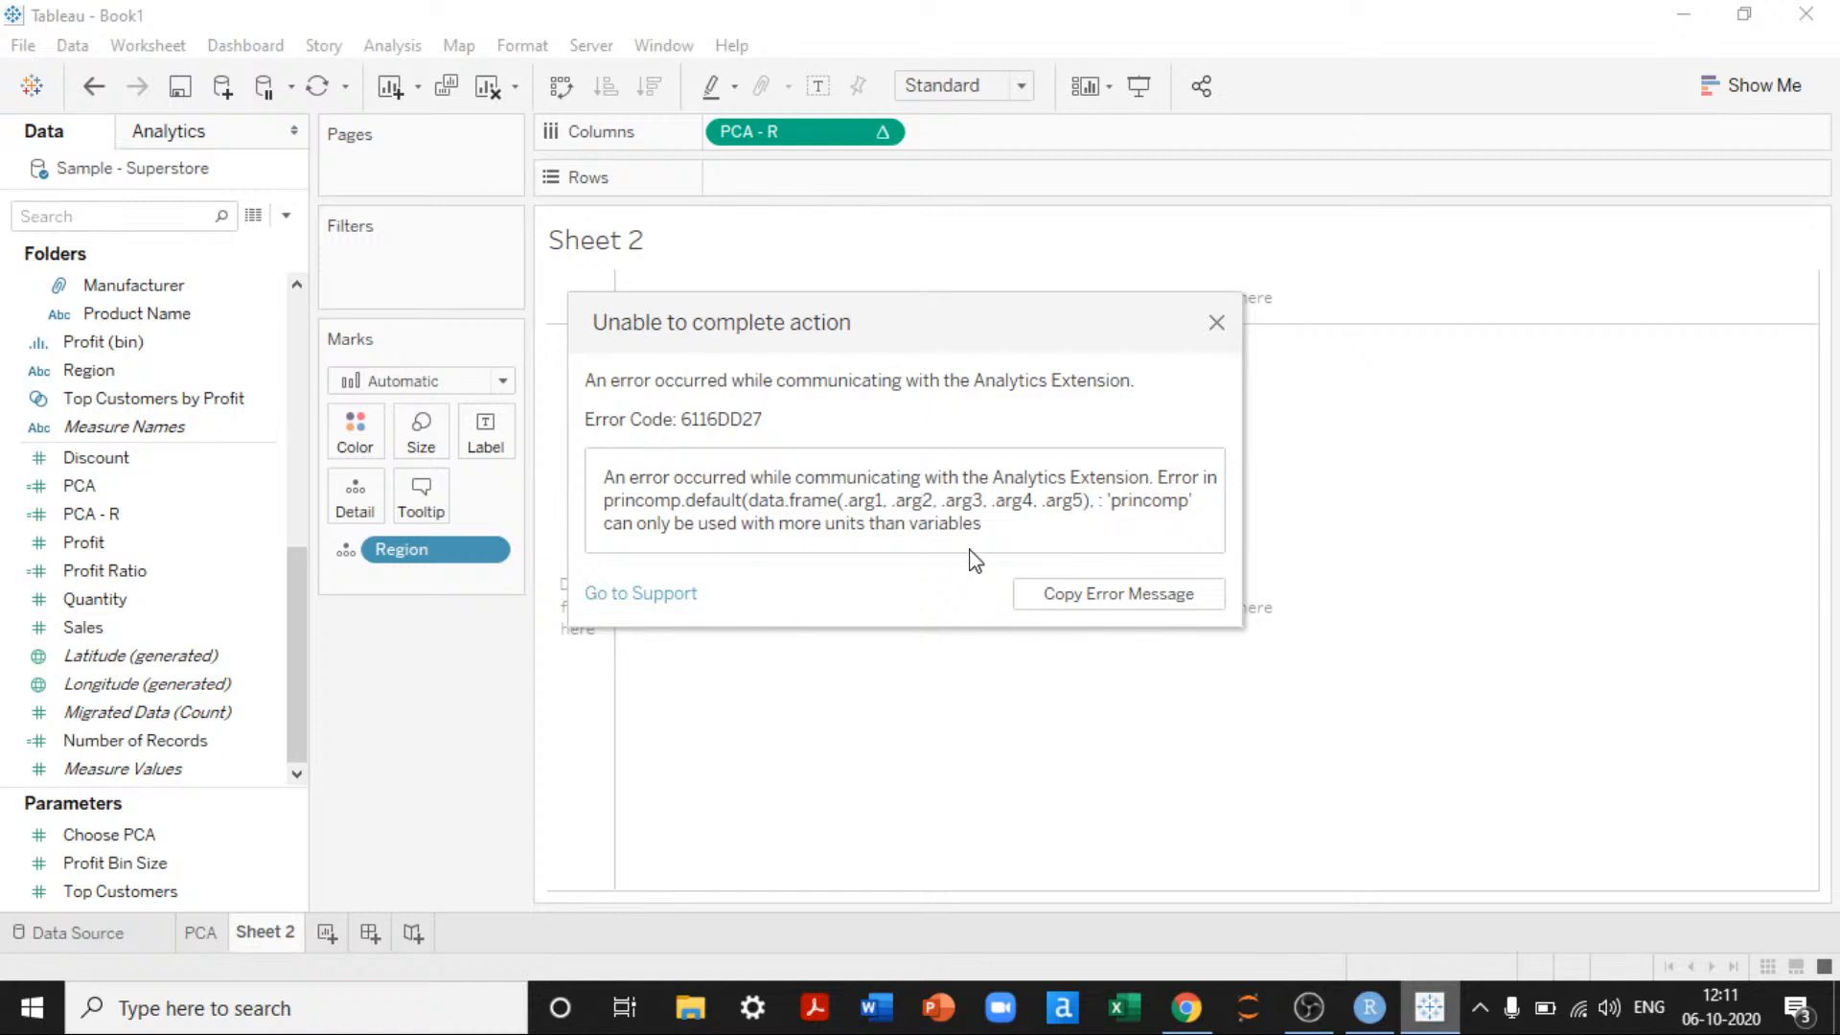
{"action": "left_click", "coordinate": [1217, 325]}
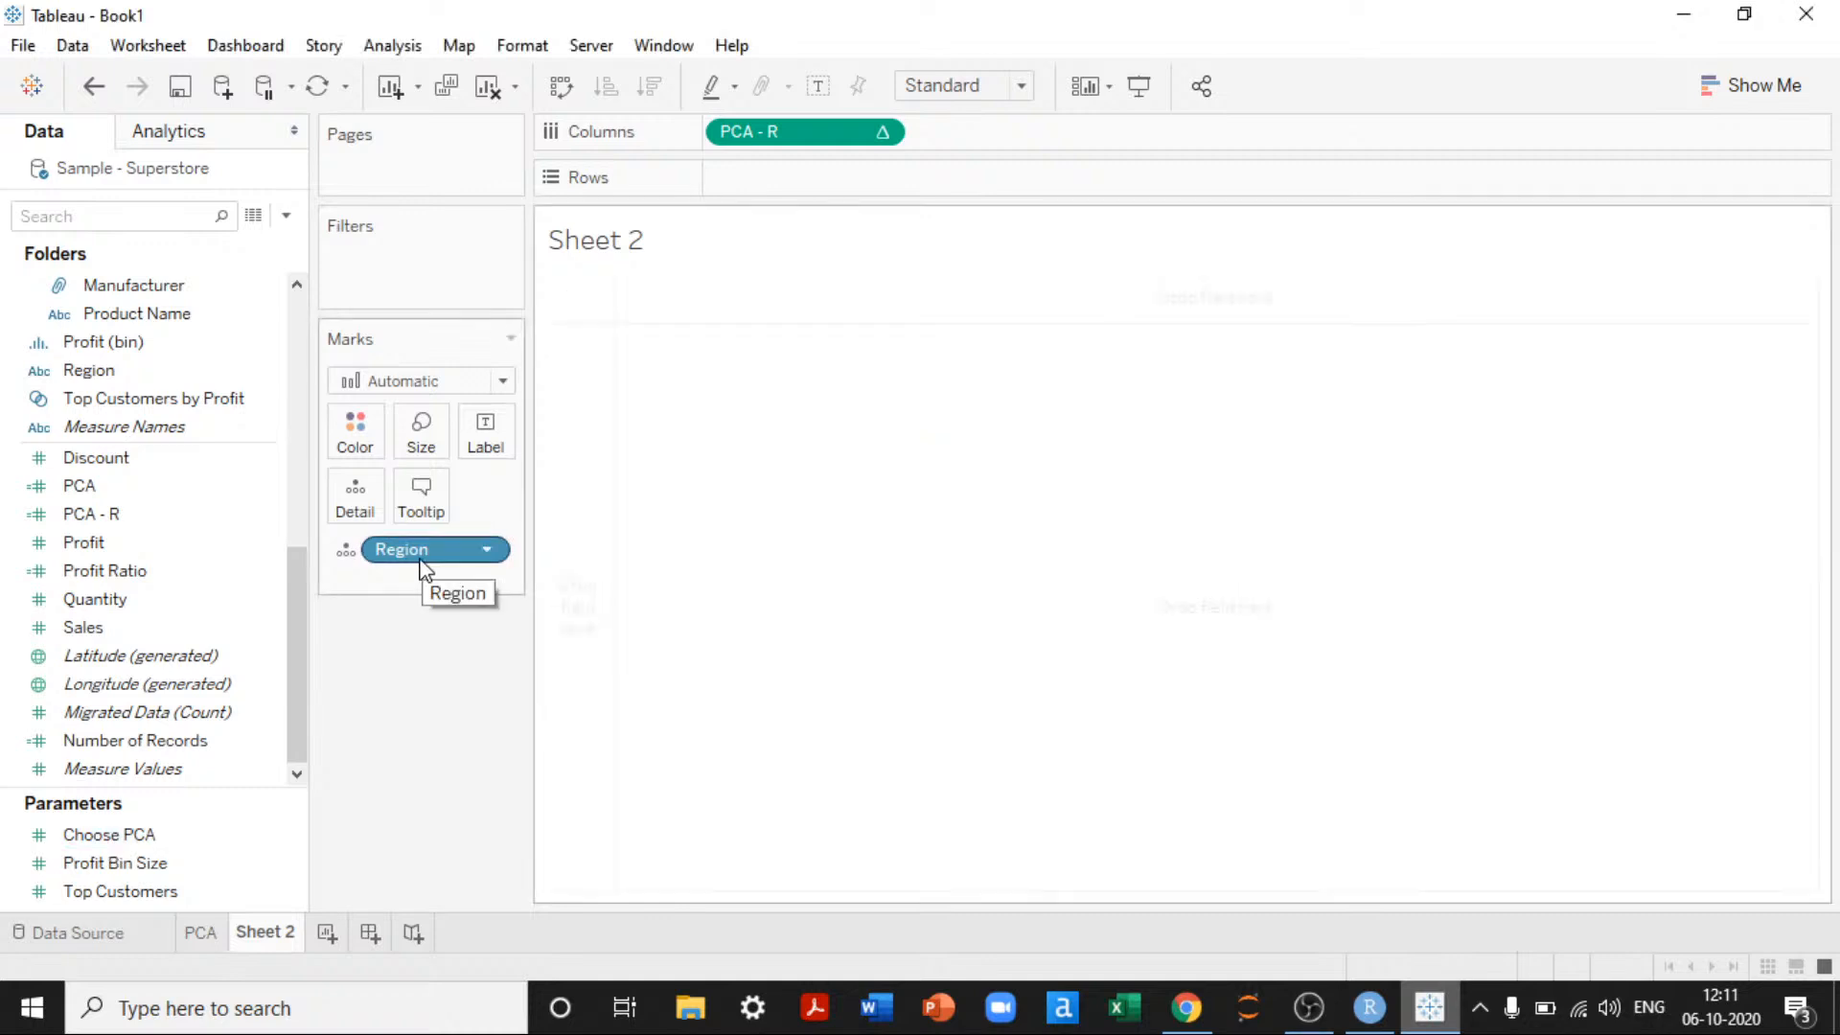
{"action": "left_click_drag", "start_coordinate": [422, 567], "coordinate": [394, 710]}
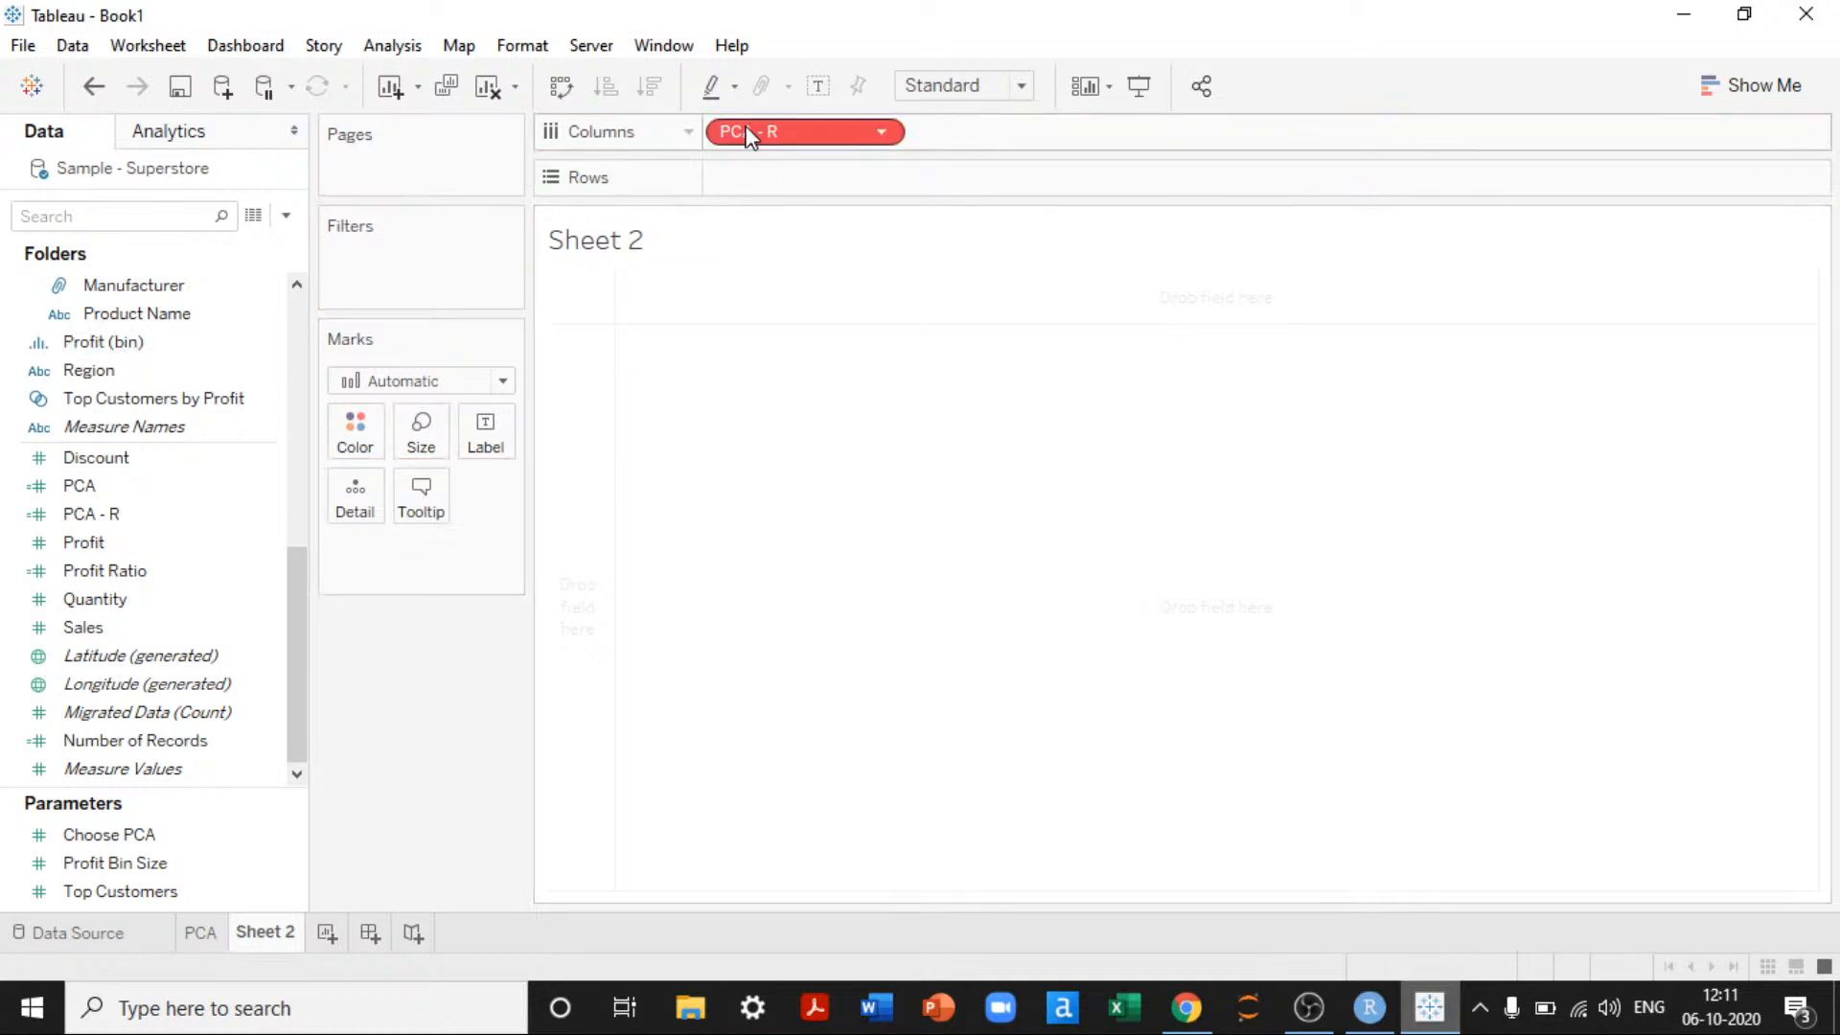
{"action": "left_click_drag", "start_coordinate": [747, 134], "coordinate": [399, 699]}
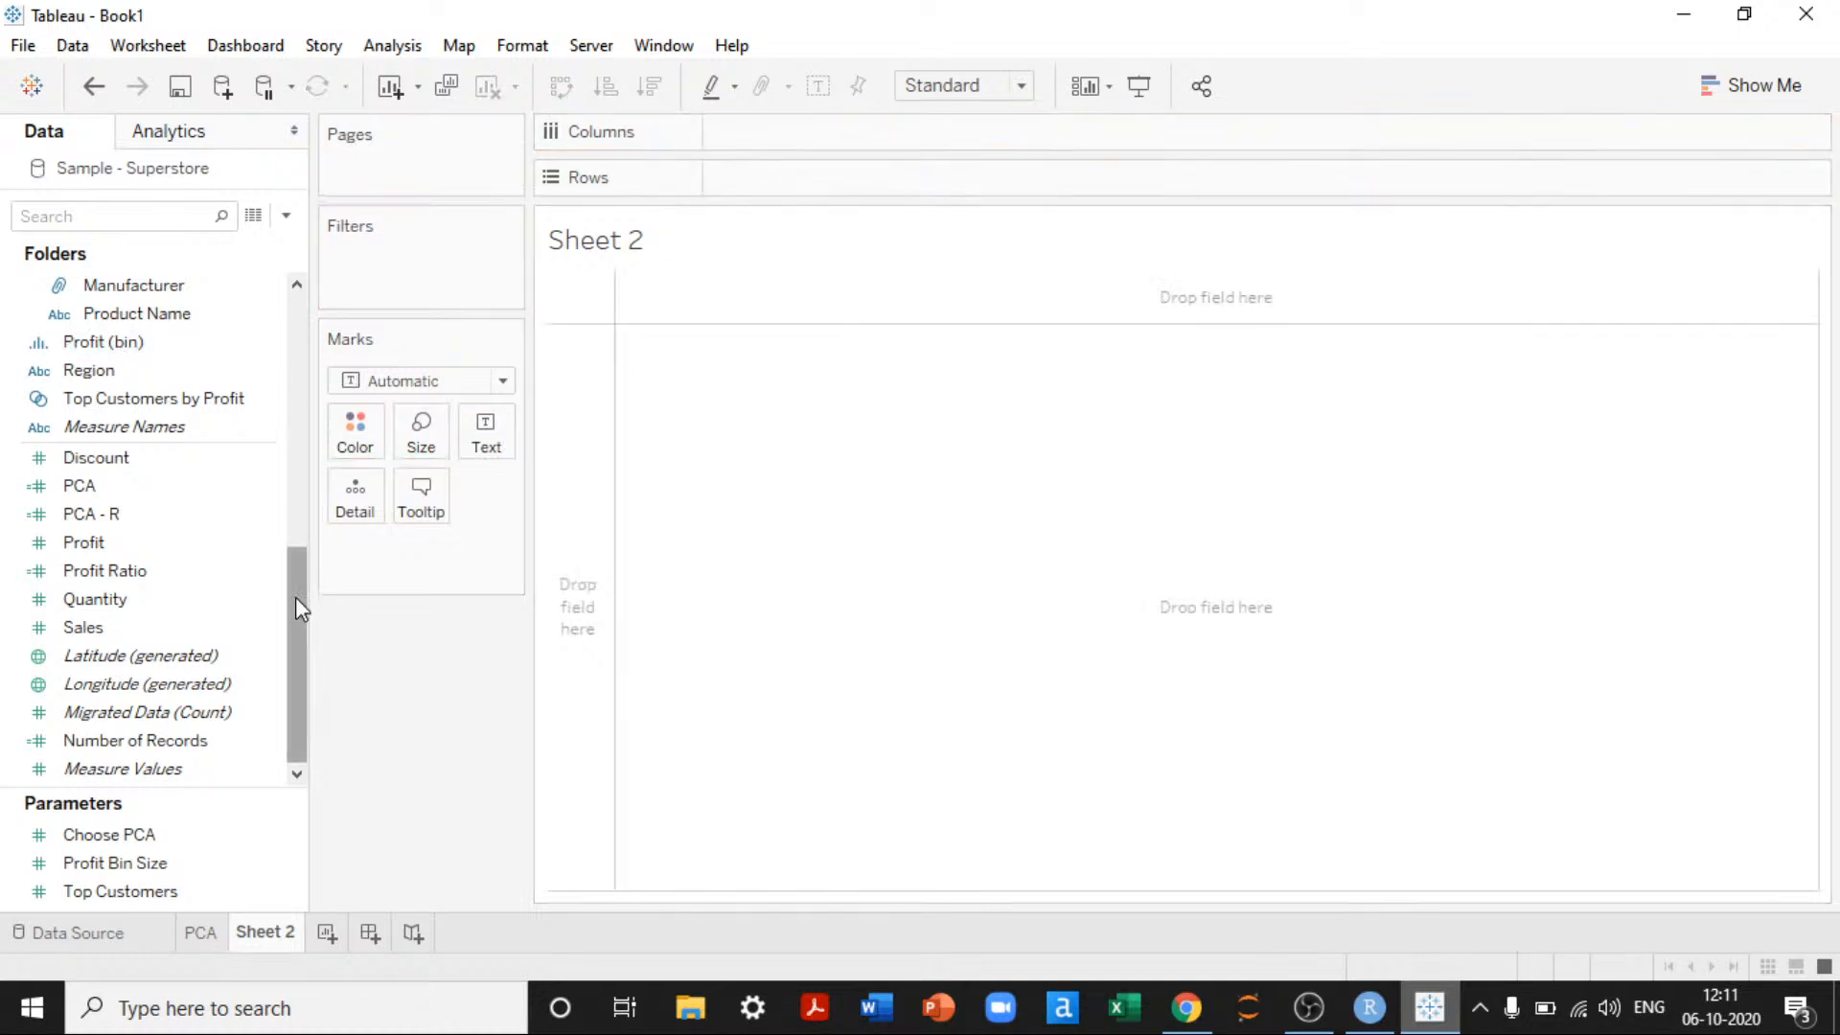
Step: Edit the PCA - R calculated field so its default table calculation is computed using Manufacturer, and save the calculation
{"action": "right_click", "coordinate": [139, 518]}
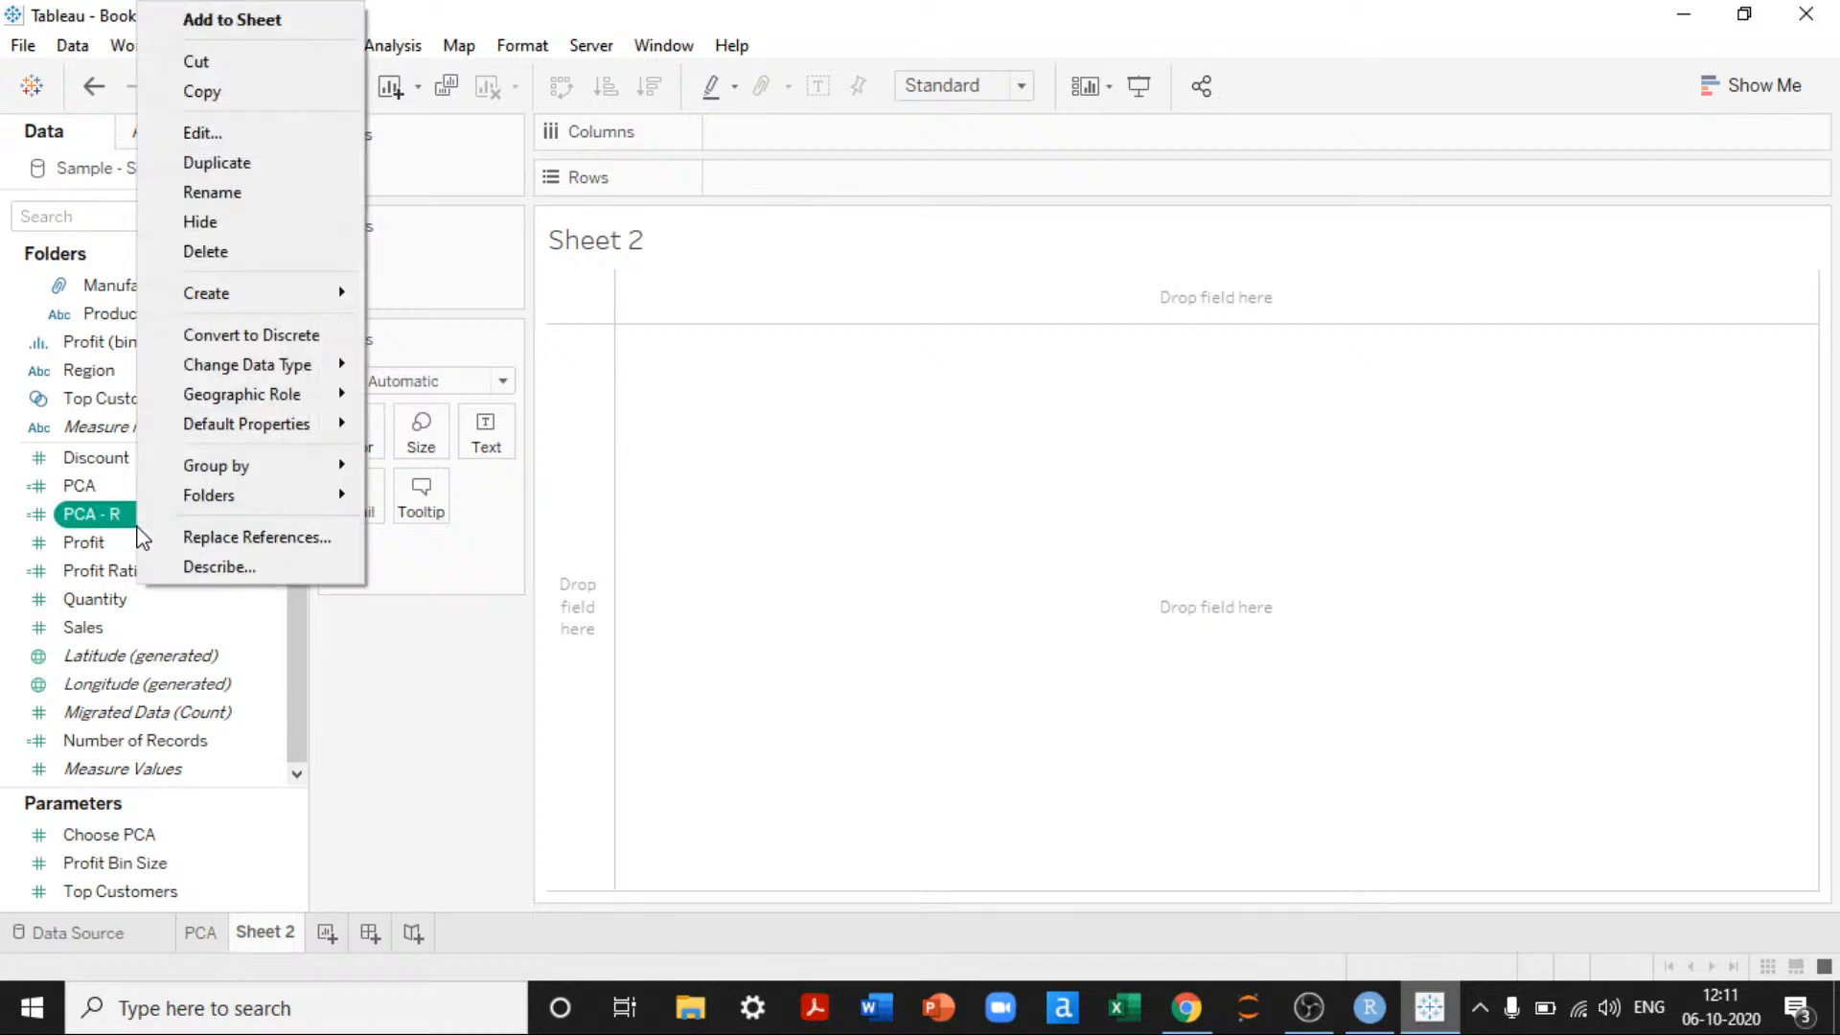
{"action": "key", "text": "Escape"}
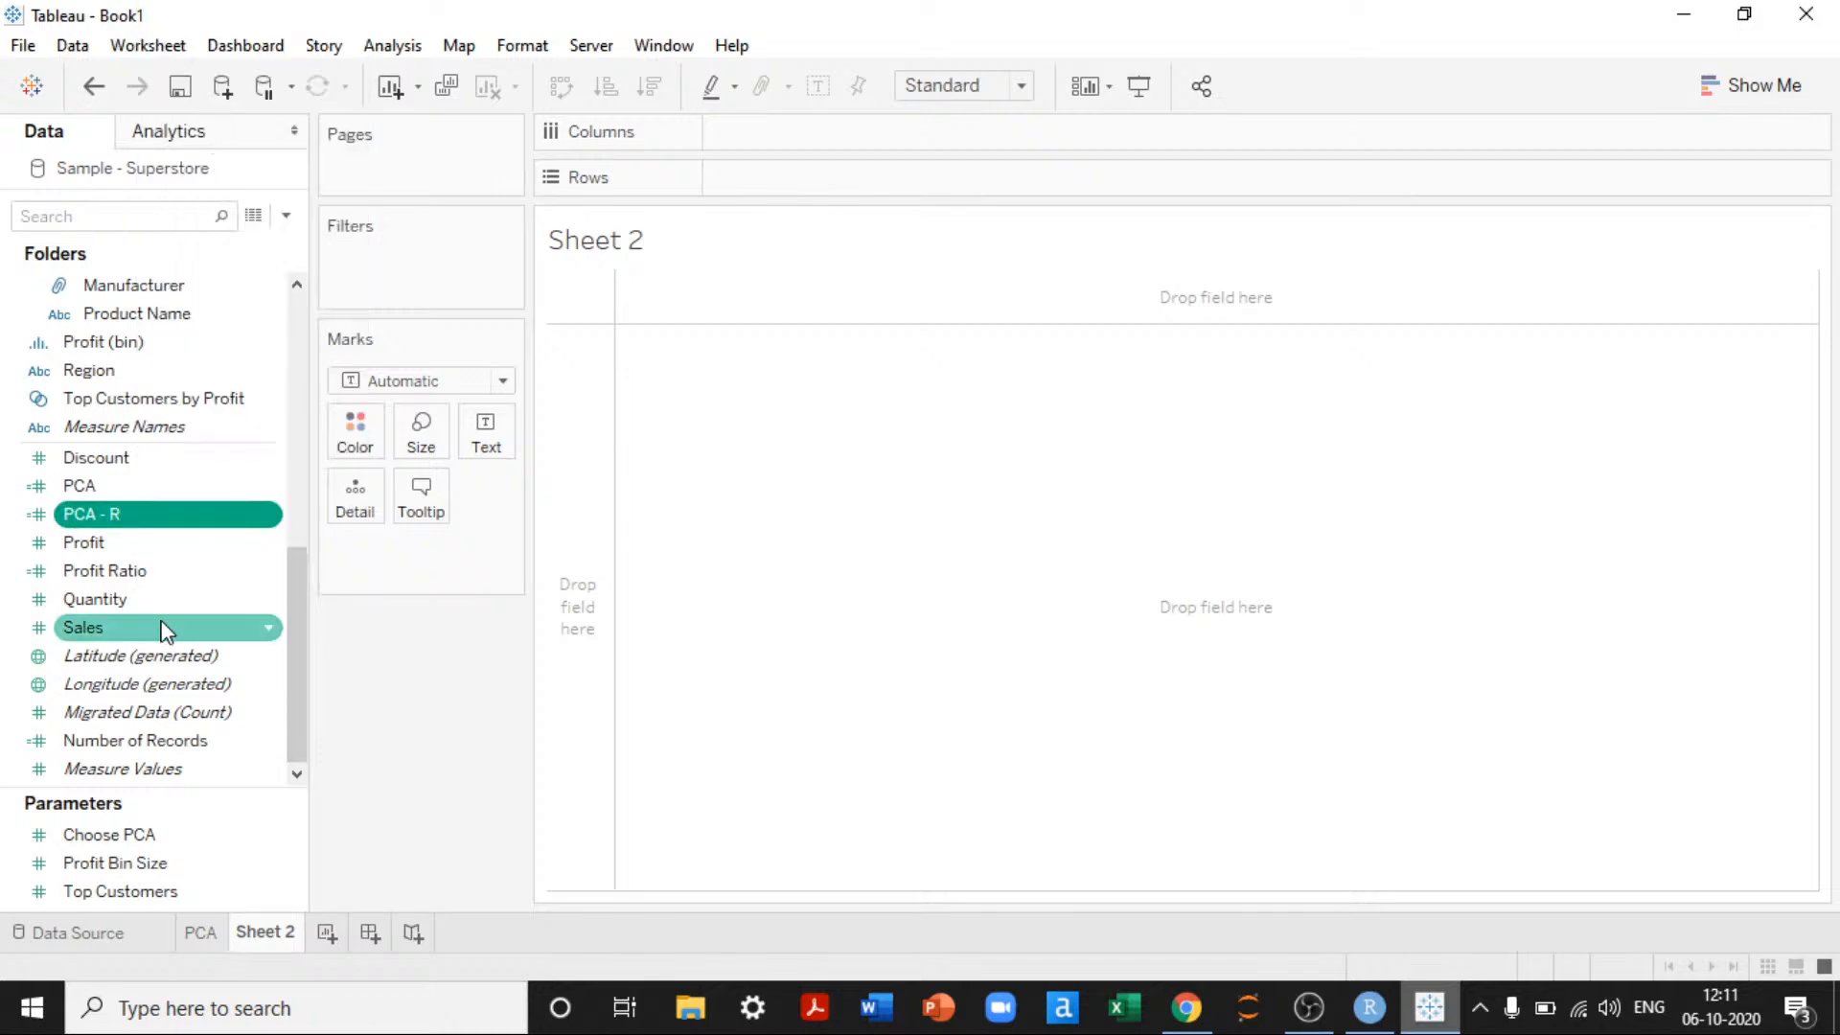
{"action": "right_click", "coordinate": [117, 506]}
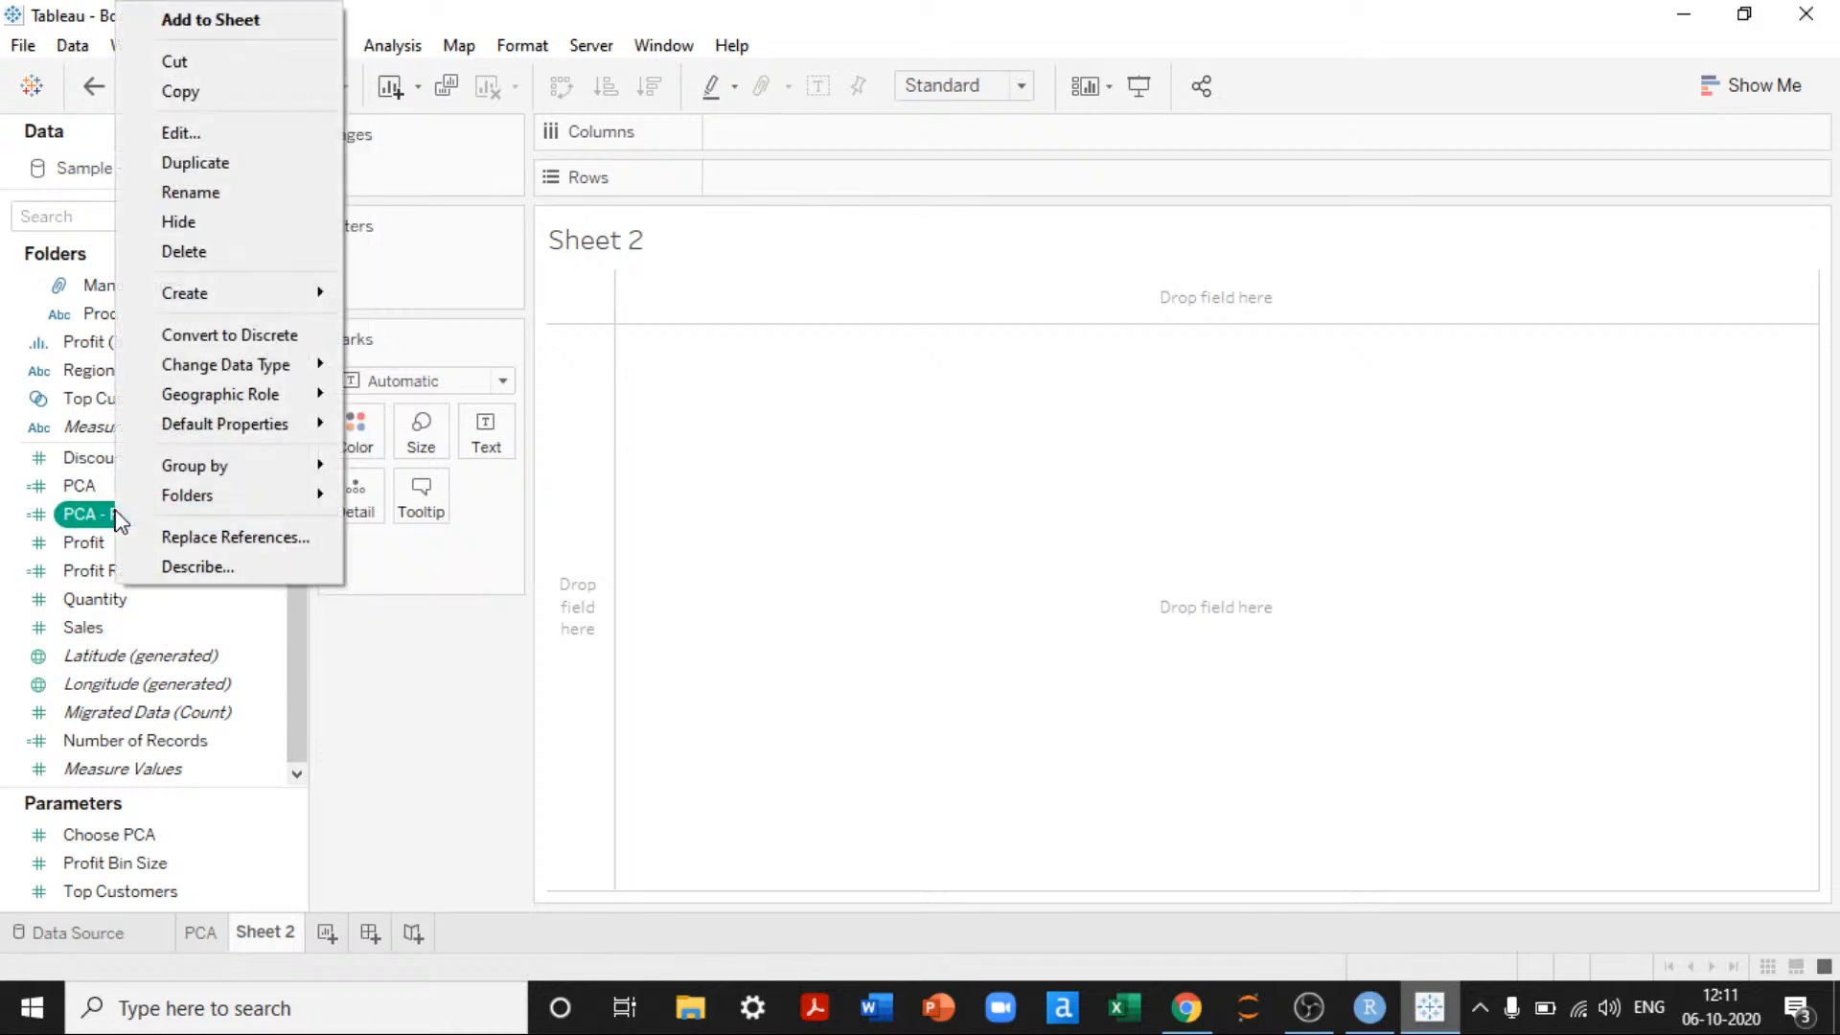
{"action": "left_click", "coordinate": [203, 134]}
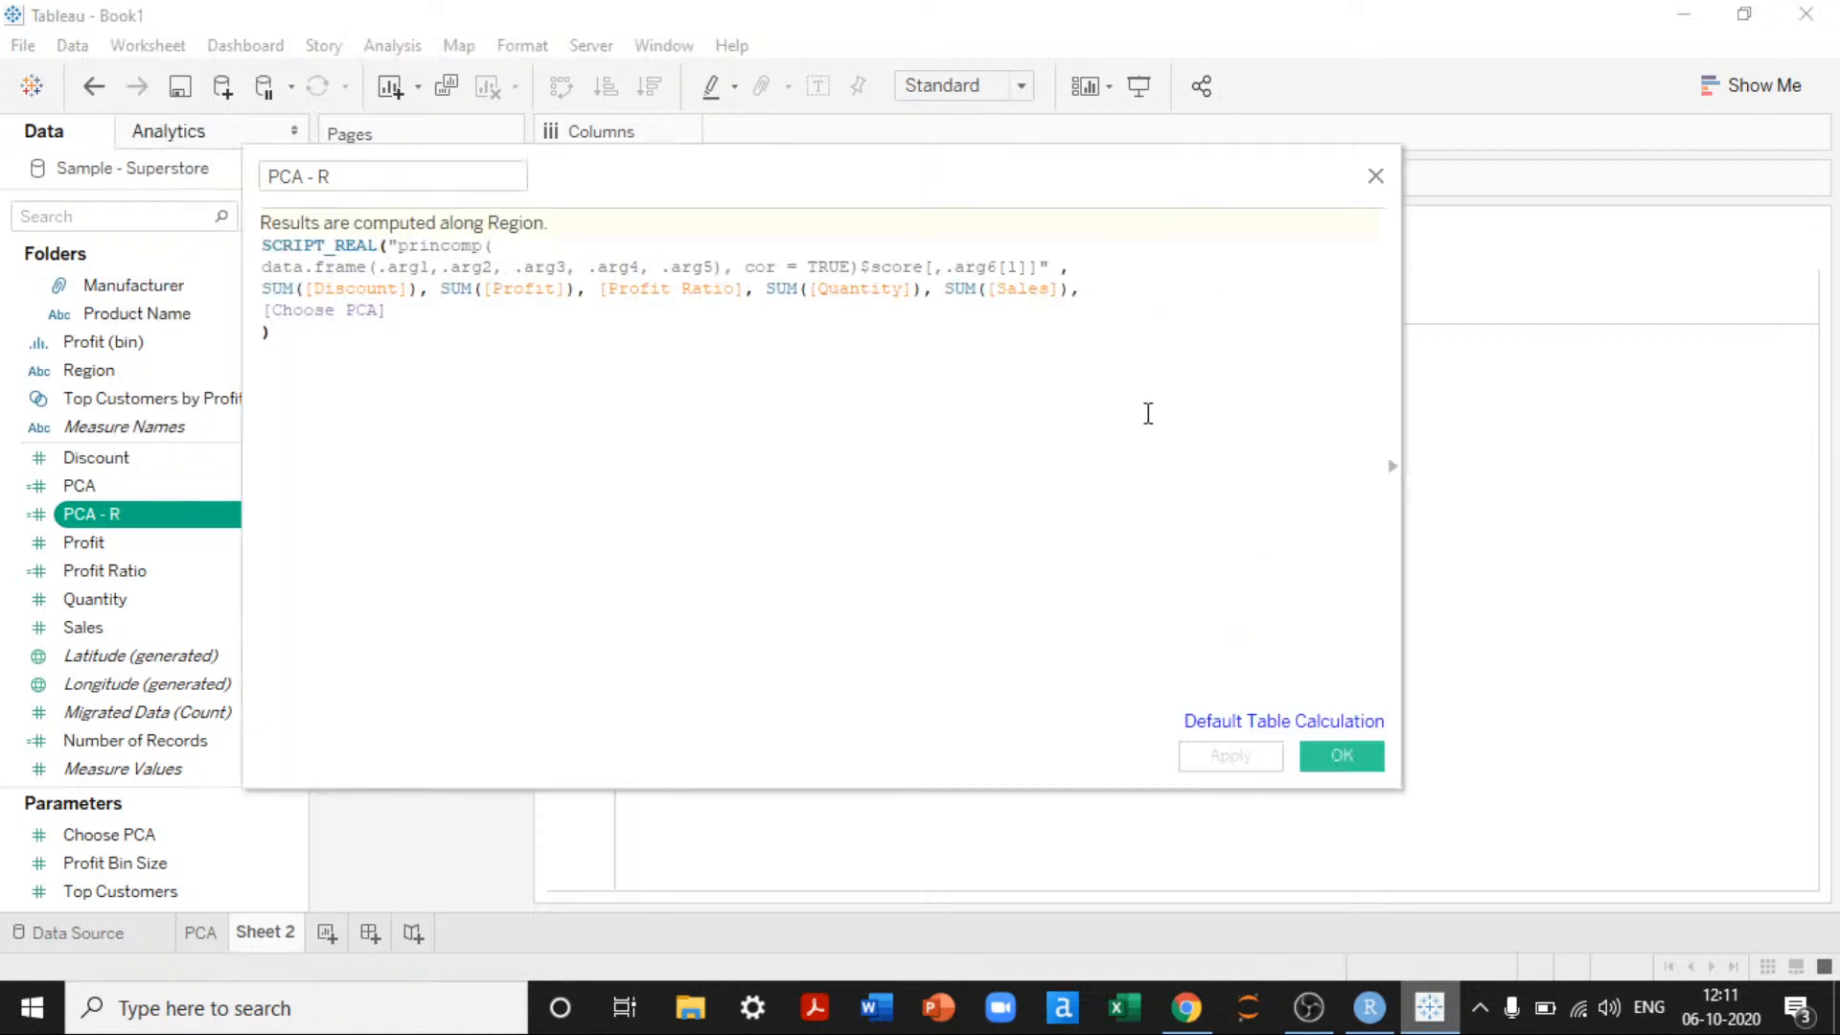
{"action": "left_click", "coordinate": [1303, 726]}
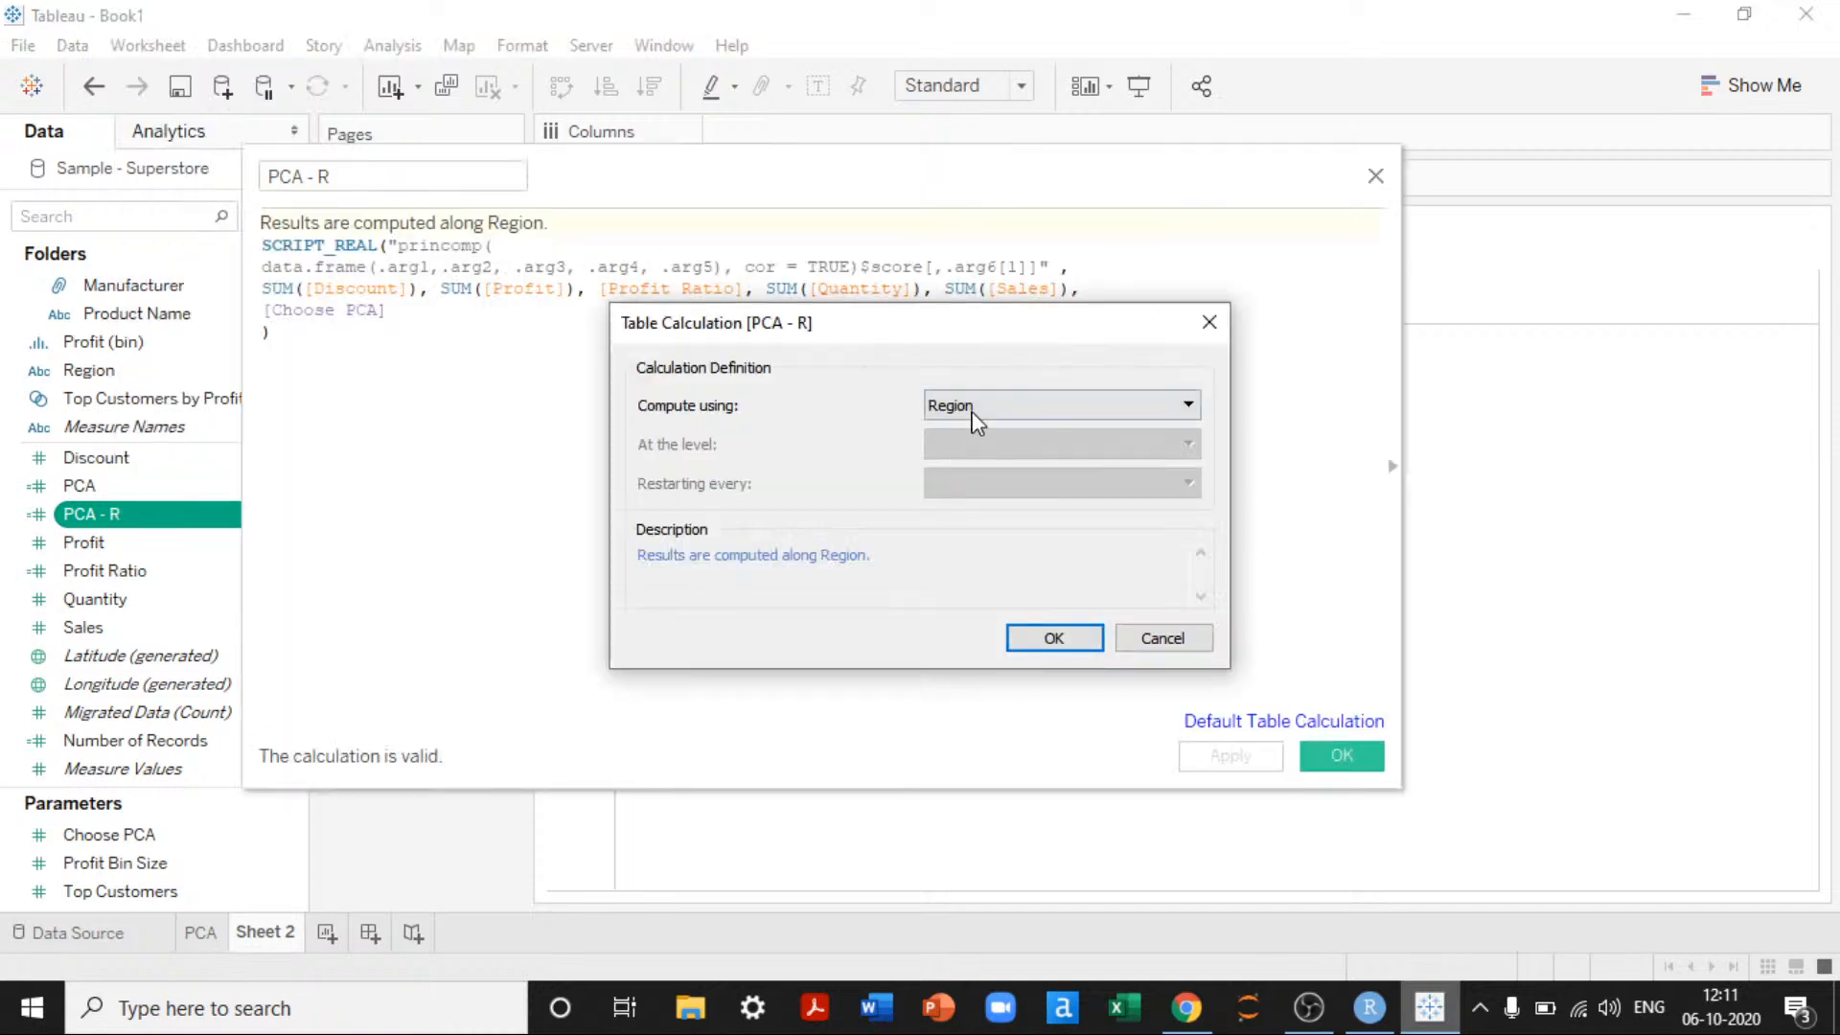
{"action": "left_click", "coordinate": [974, 410]}
{"action": "left_click", "coordinate": [972, 518]}
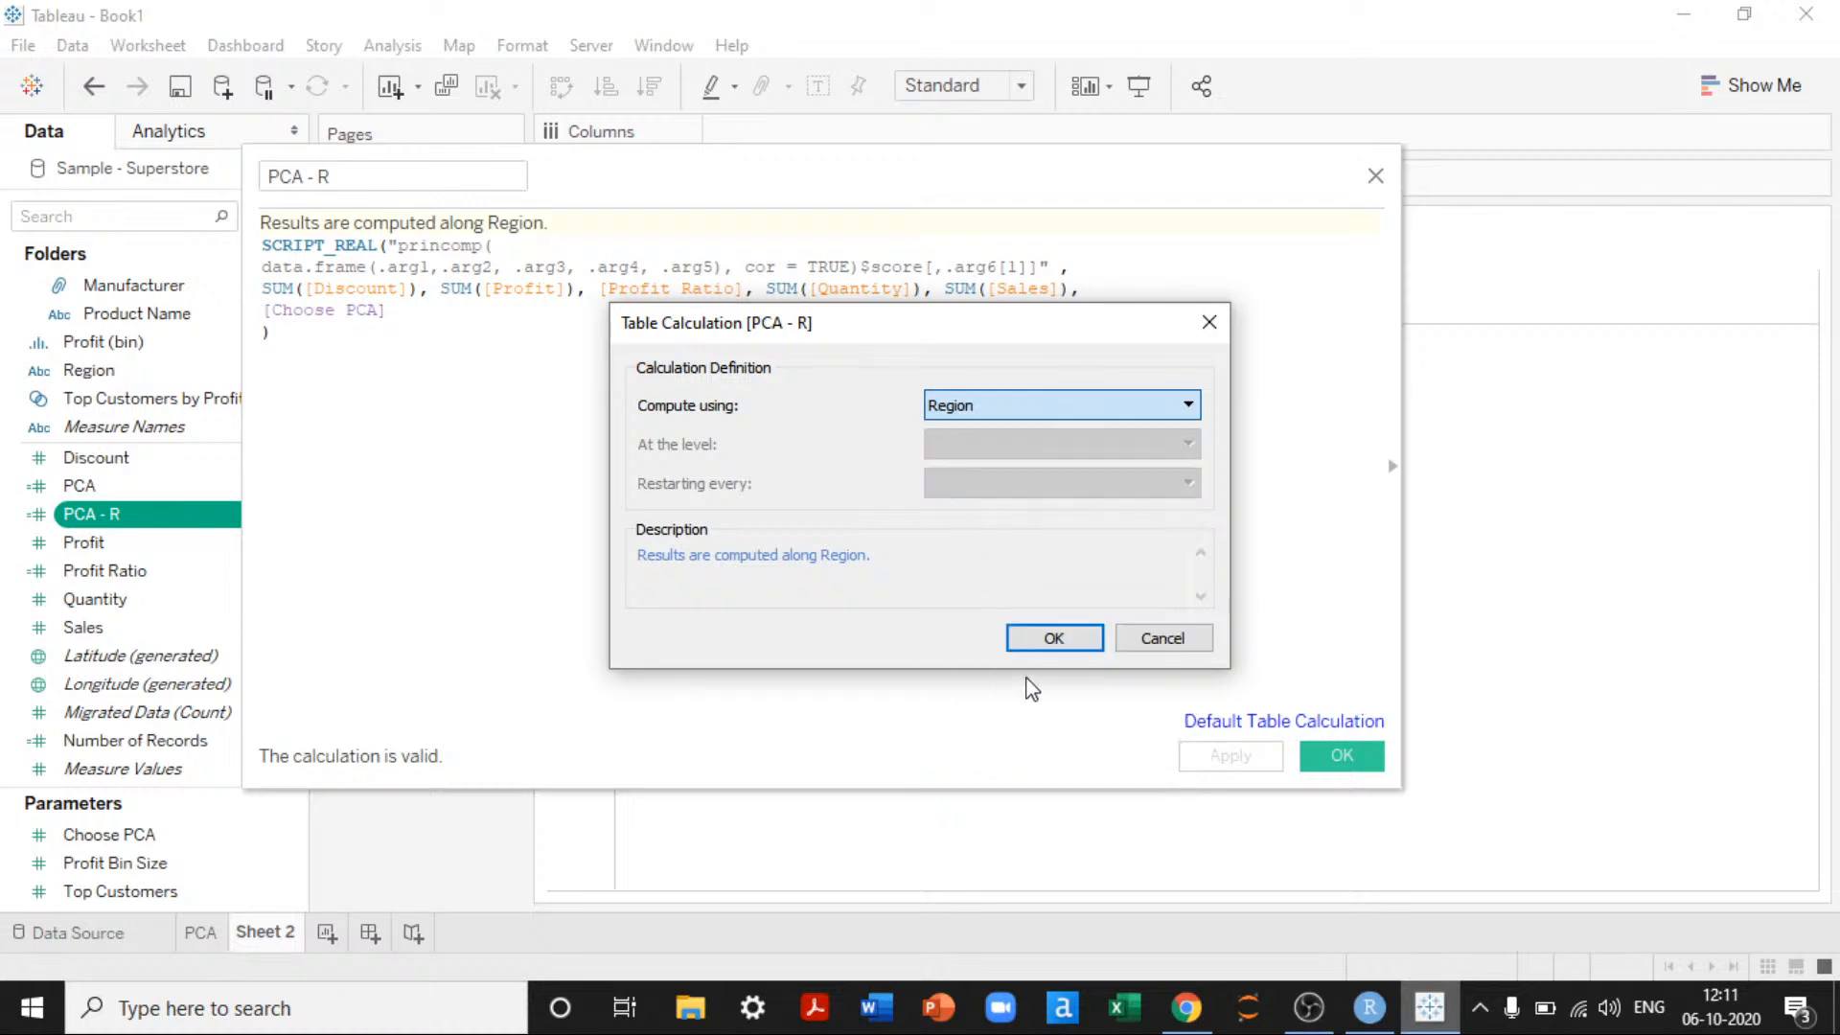
{"action": "left_click", "coordinate": [1052, 638]}
{"action": "left_click", "coordinate": [1075, 635]}
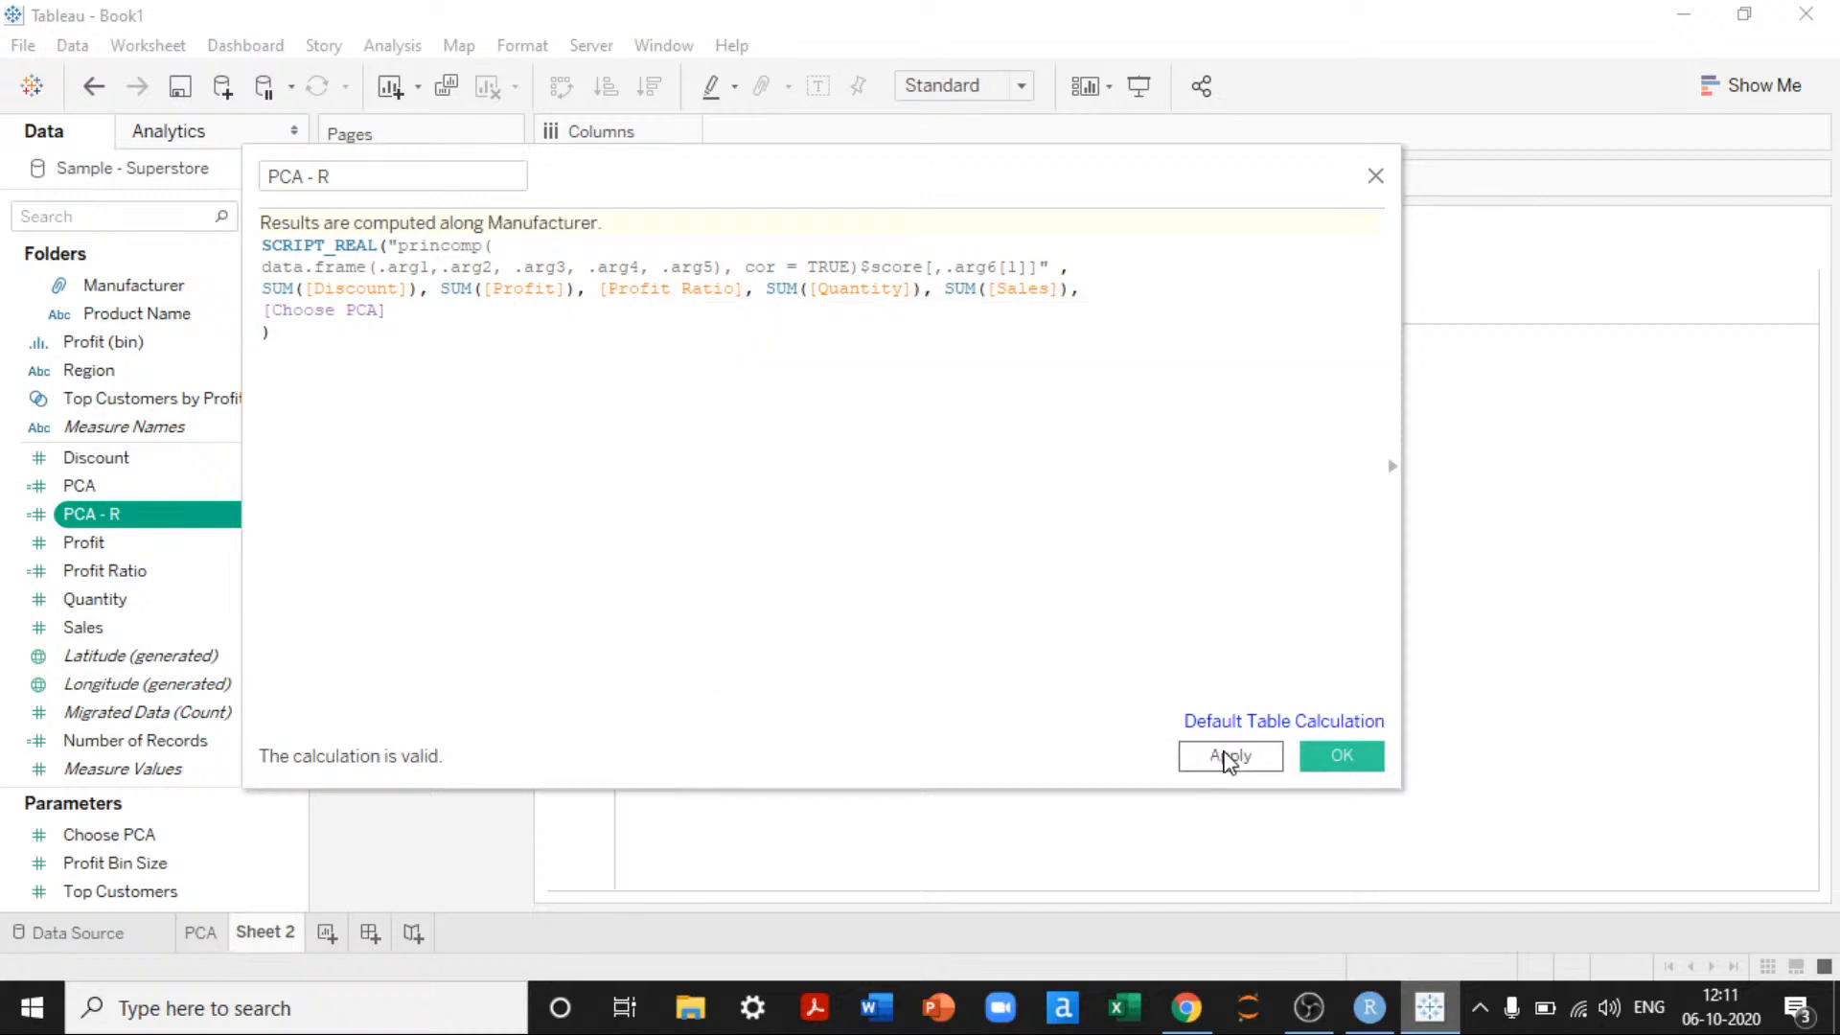
{"action": "left_click", "coordinate": [1229, 757]}
{"action": "left_click", "coordinate": [1341, 755]}
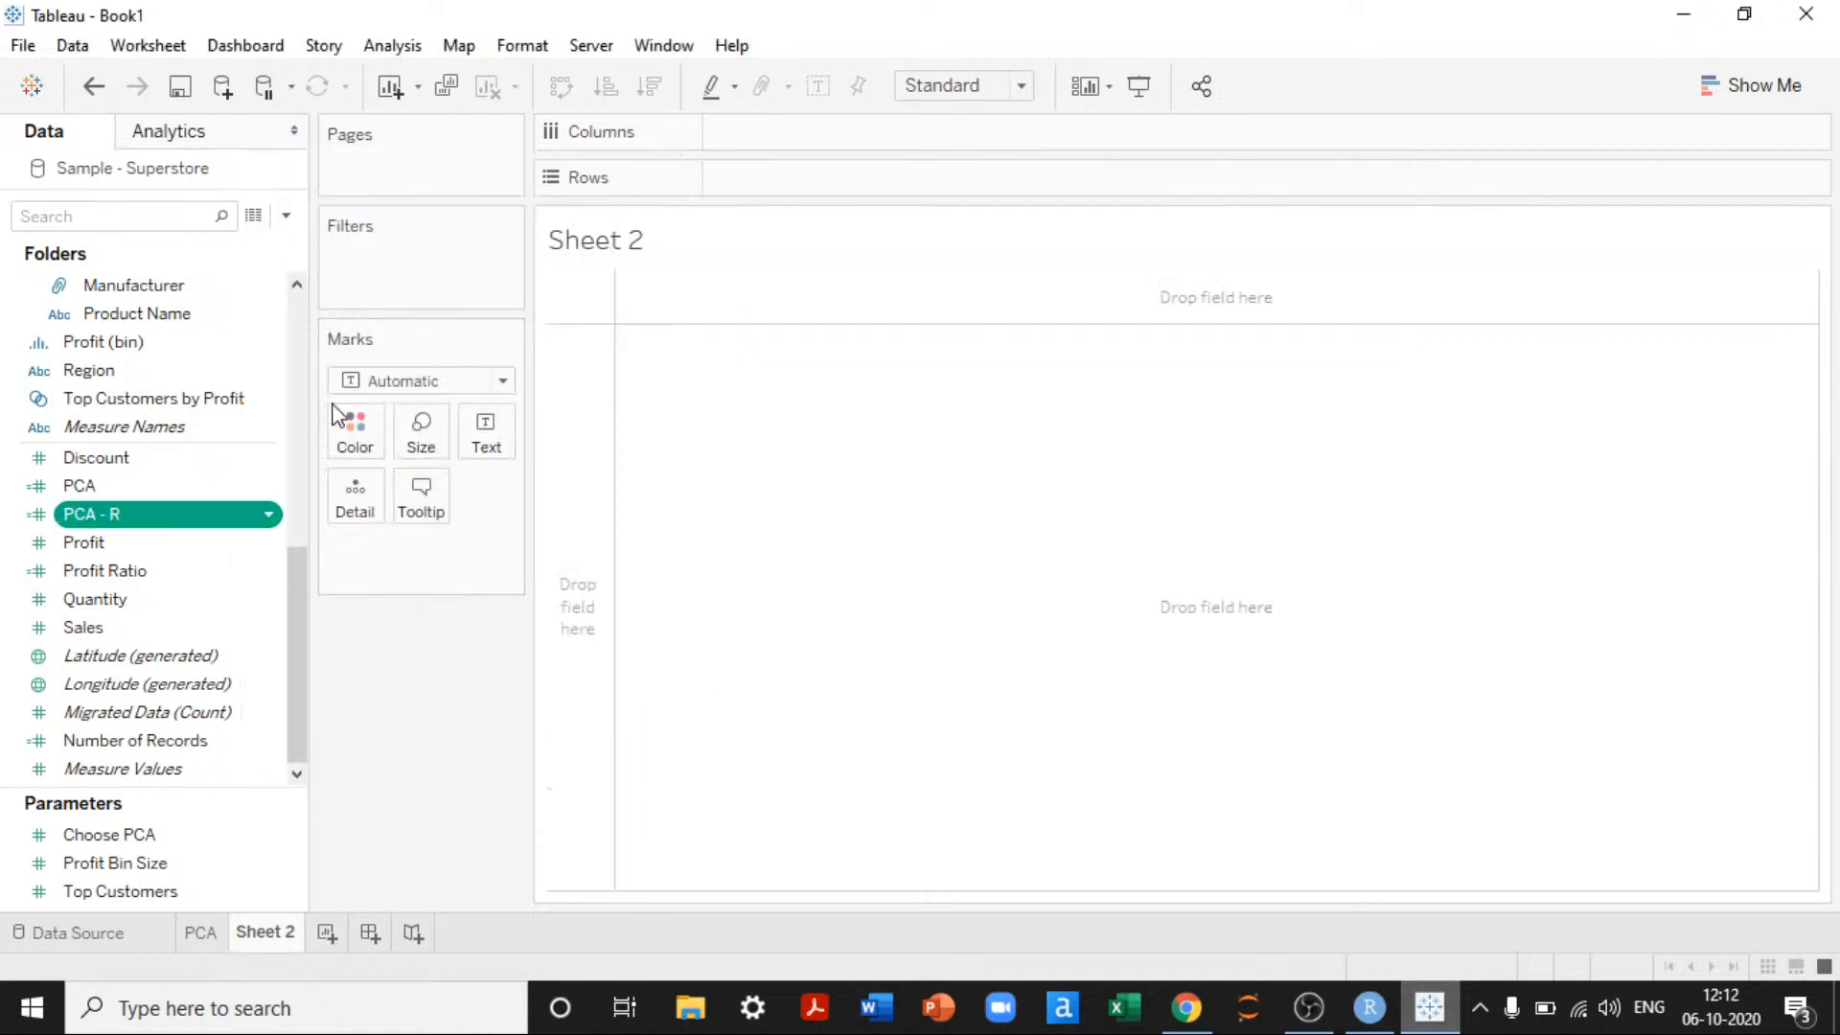
Step: Place the PCA - R measure on Rows and add Manufacturer as a detail on the marks
{"action": "left_click_drag", "start_coordinate": [91, 513], "coordinate": [843, 182]}
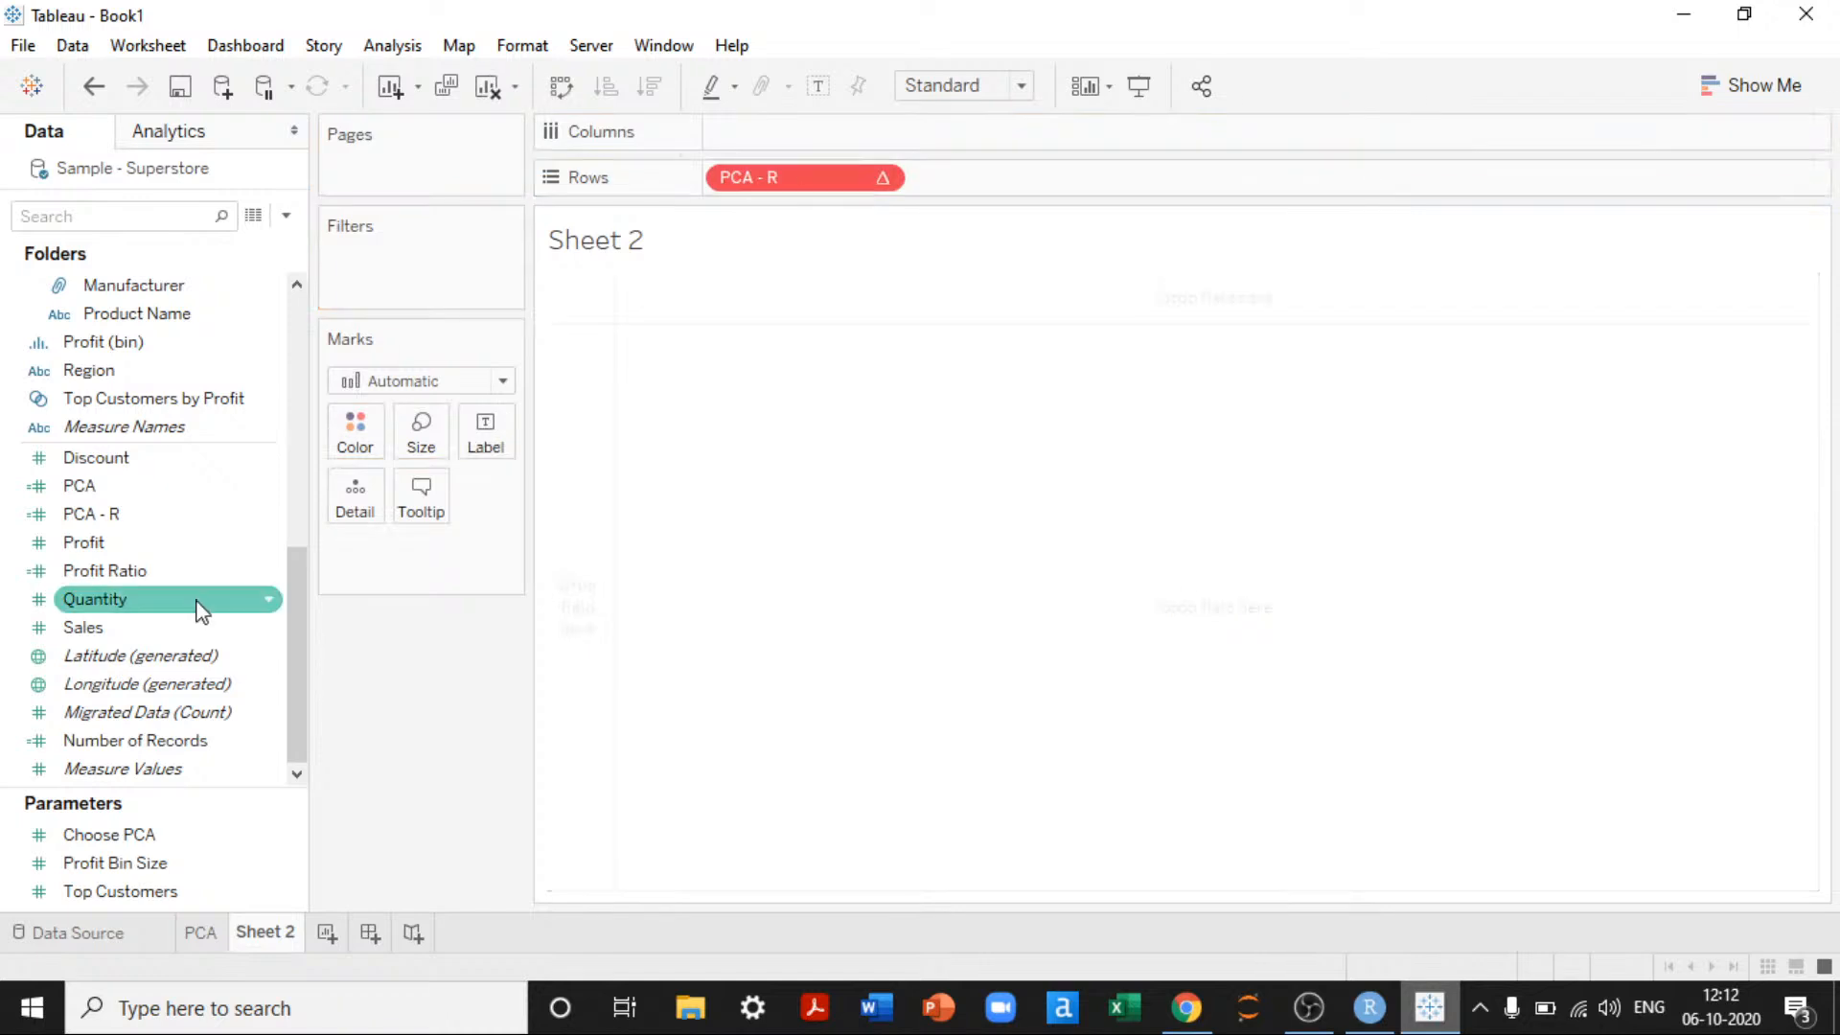
{"action": "scroll", "coordinate": [165, 369], "scroll_direction": "up", "scroll_amount": 3}
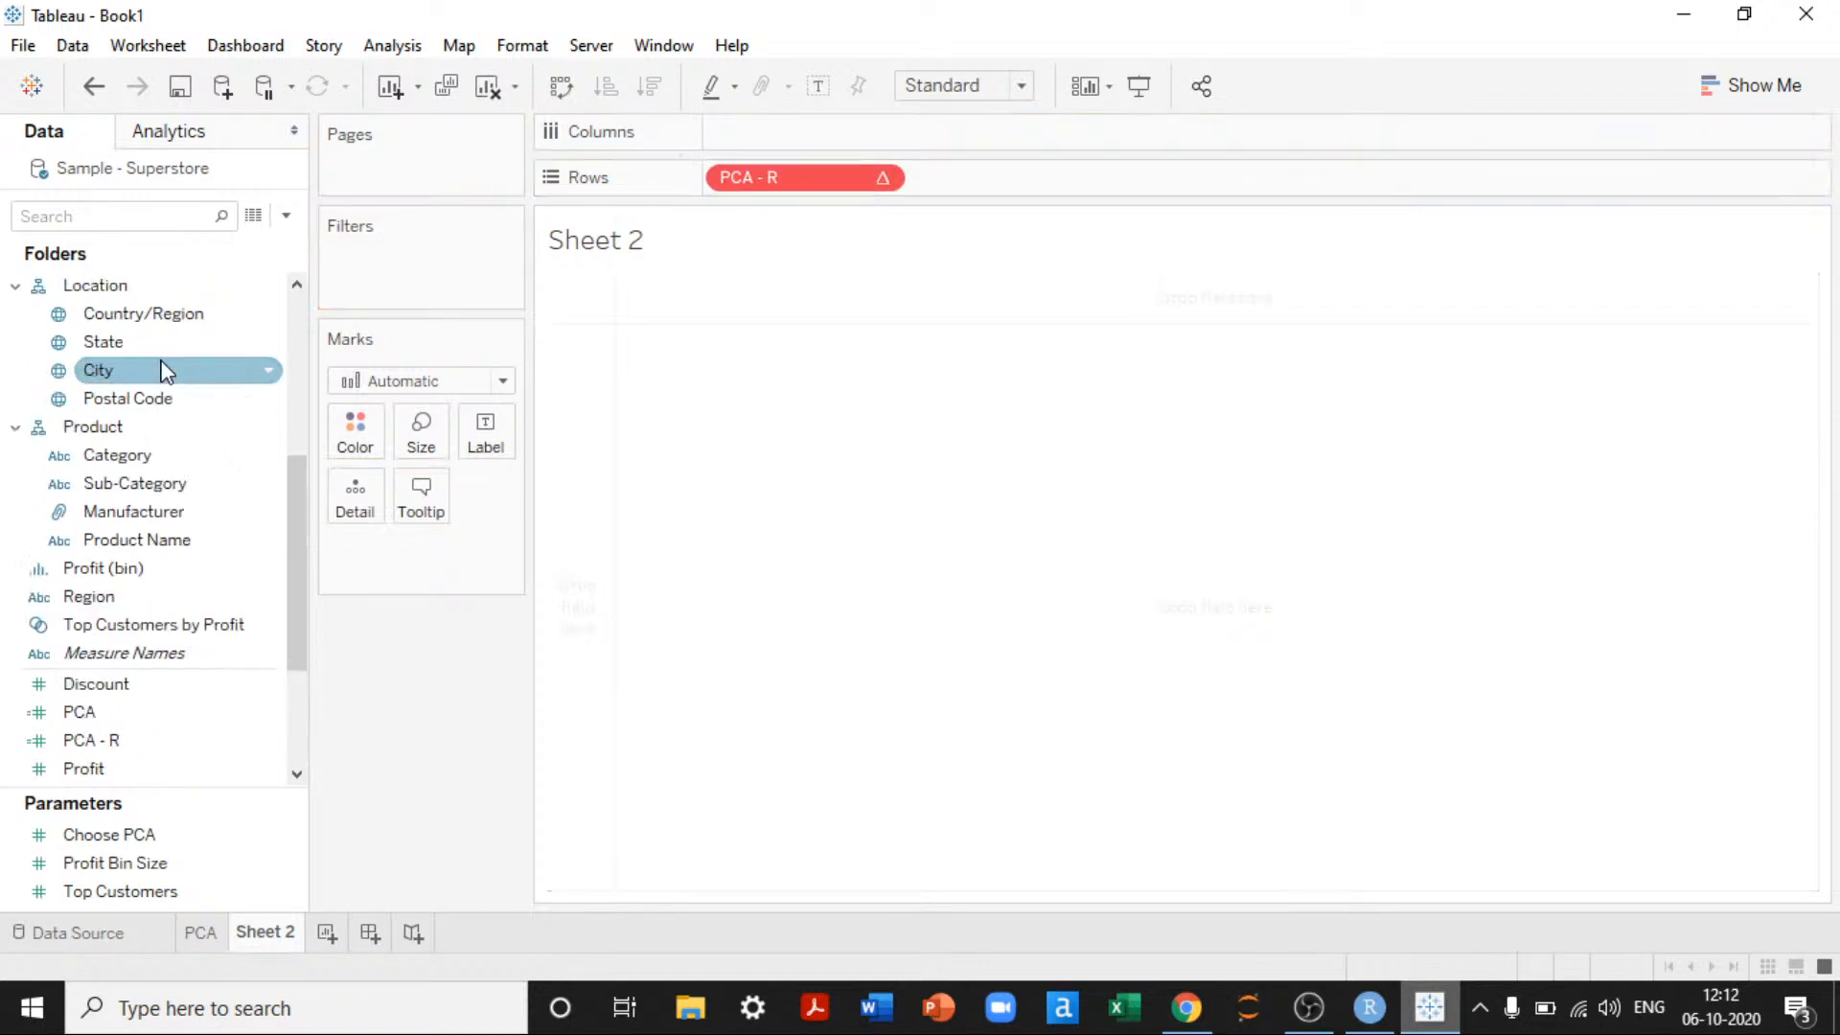
{"action": "left_click_drag", "start_coordinate": [136, 502], "coordinate": [734, 484]}
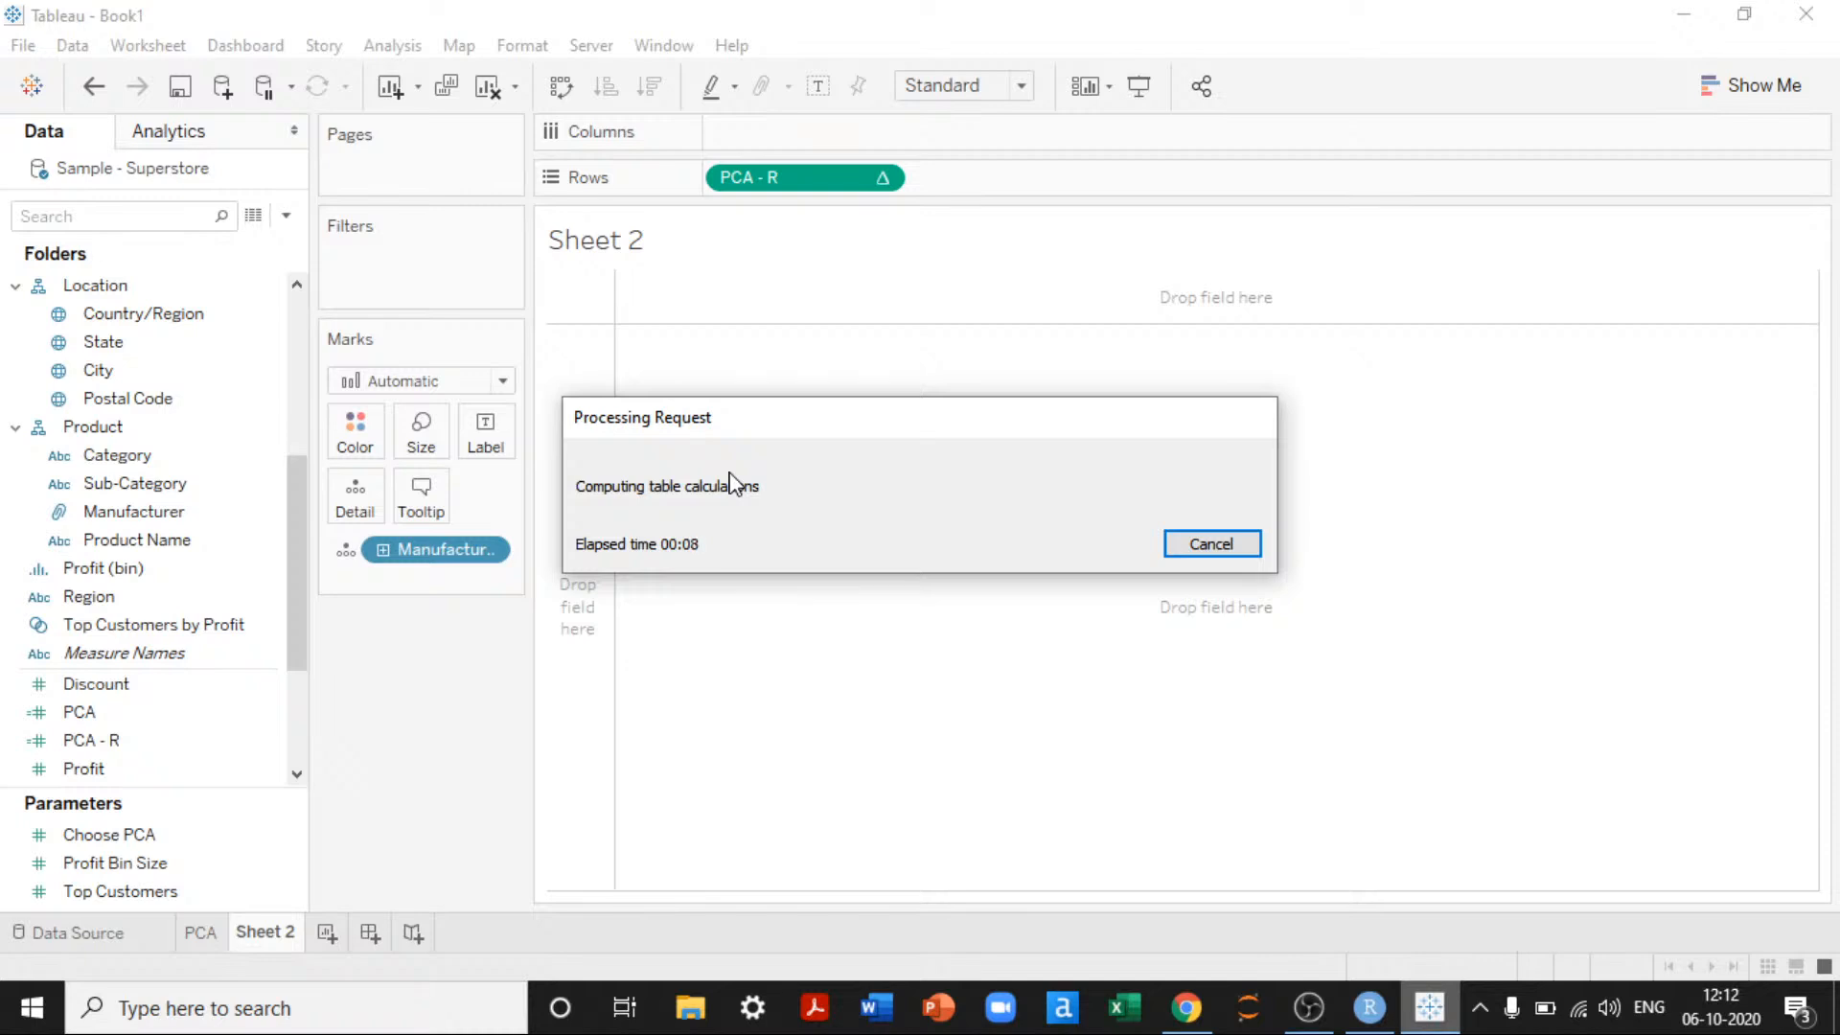
Step: Set the mark type to Circle and add the PCA - R measure to Columns to form a scatter plot
{"action": "left_click", "coordinate": [379, 381]}
{"action": "left_click", "coordinate": [379, 574]}
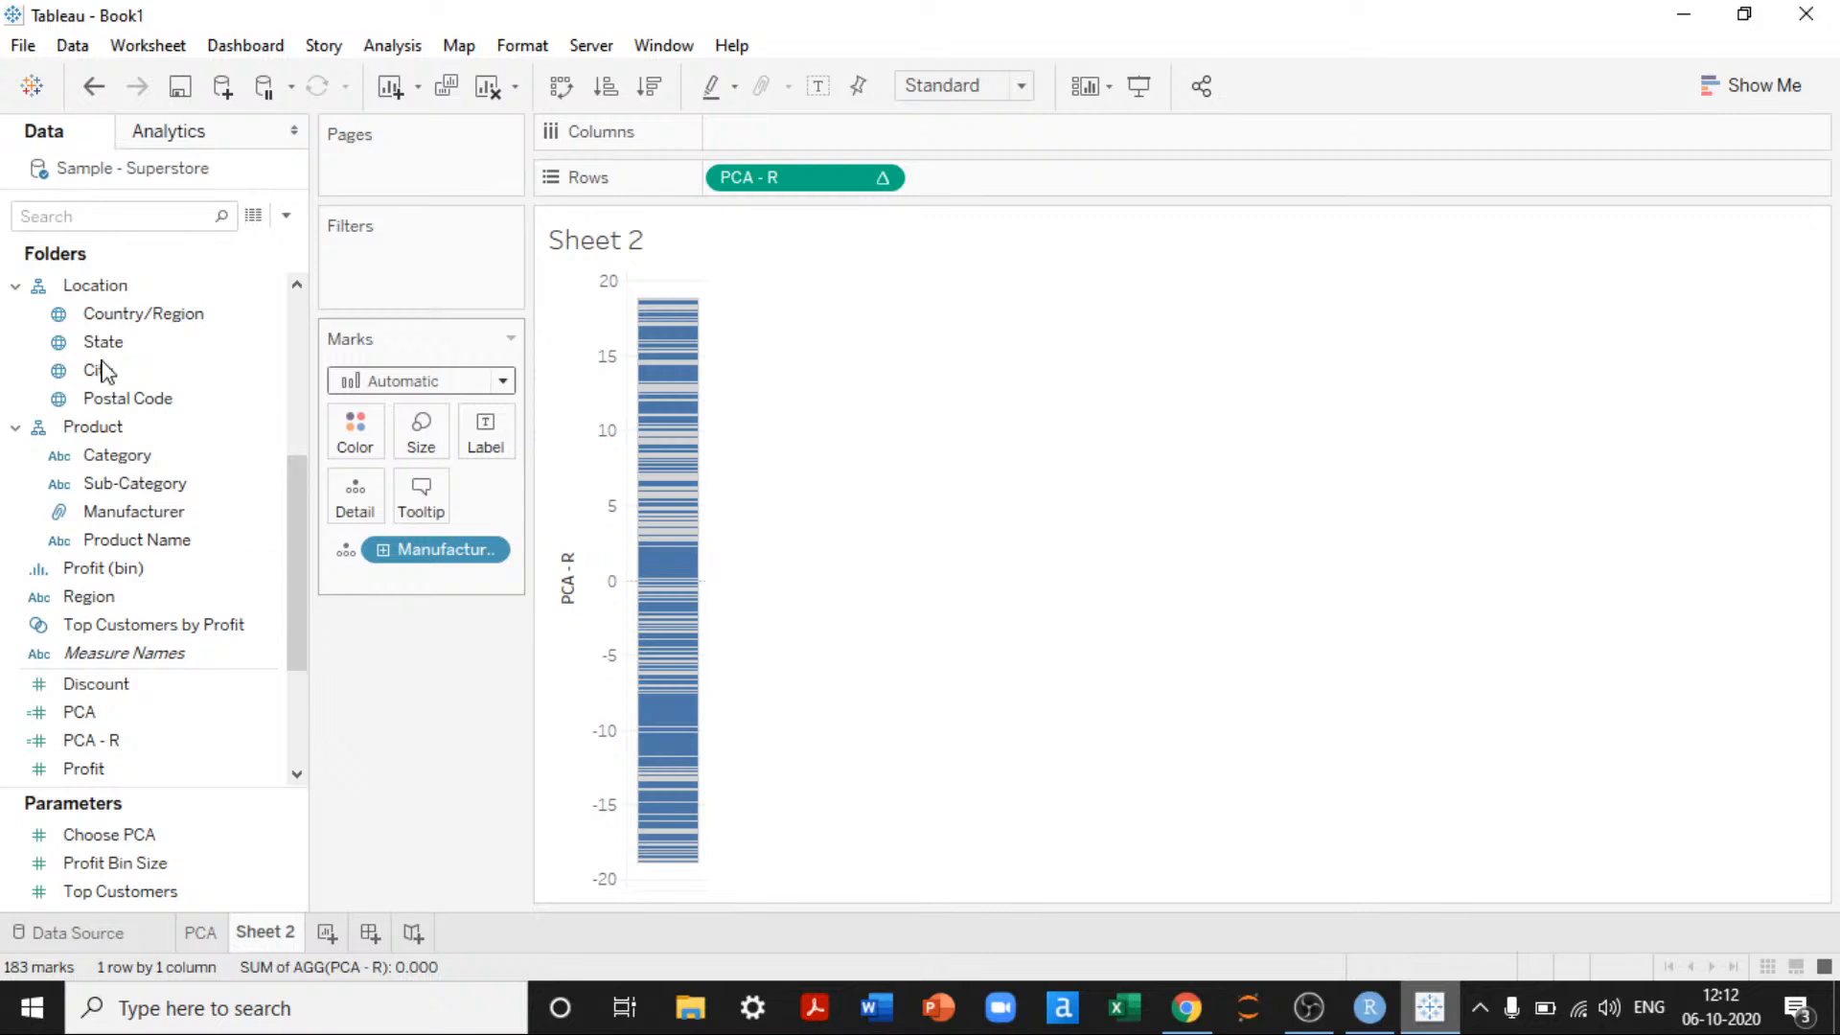
{"action": "left_click_drag", "start_coordinate": [108, 757], "coordinate": [819, 144]}
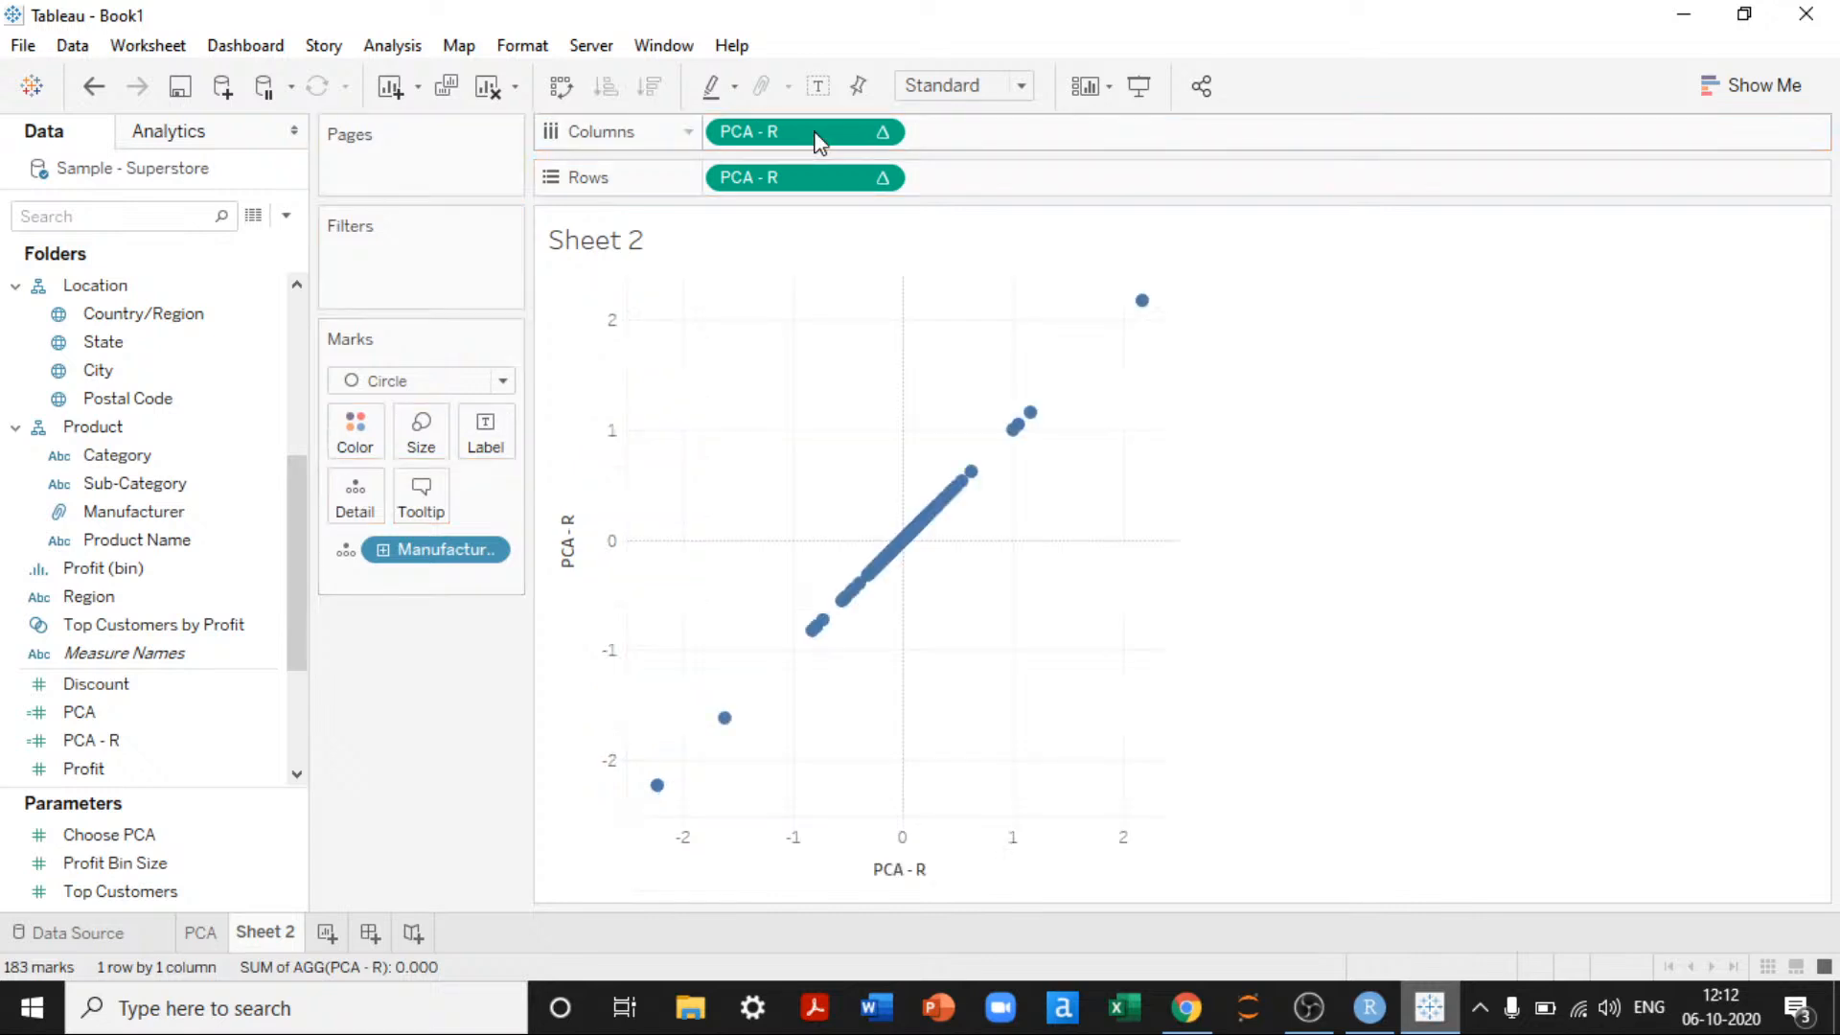
Step: Turn off Aggregate Measures so the scatter plot uses disaggregated data
{"action": "left_click", "coordinate": [394, 46]}
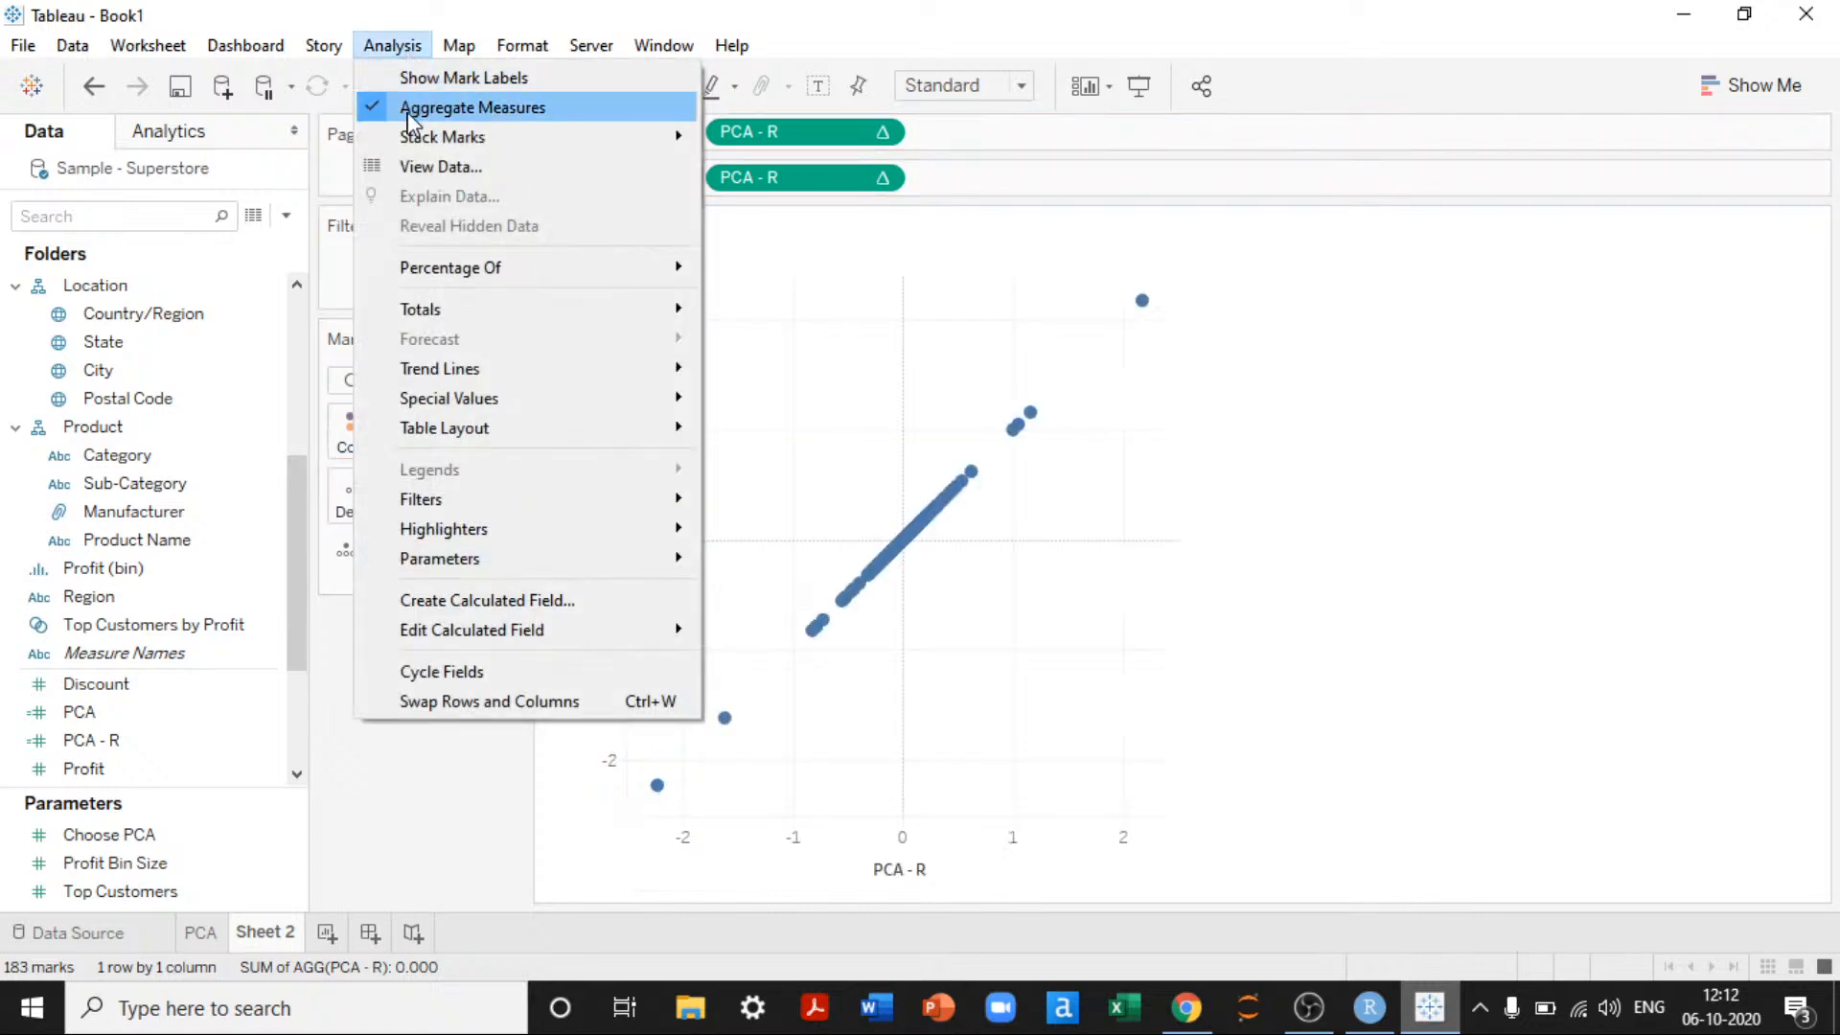
{"action": "left_click", "coordinate": [431, 736]}
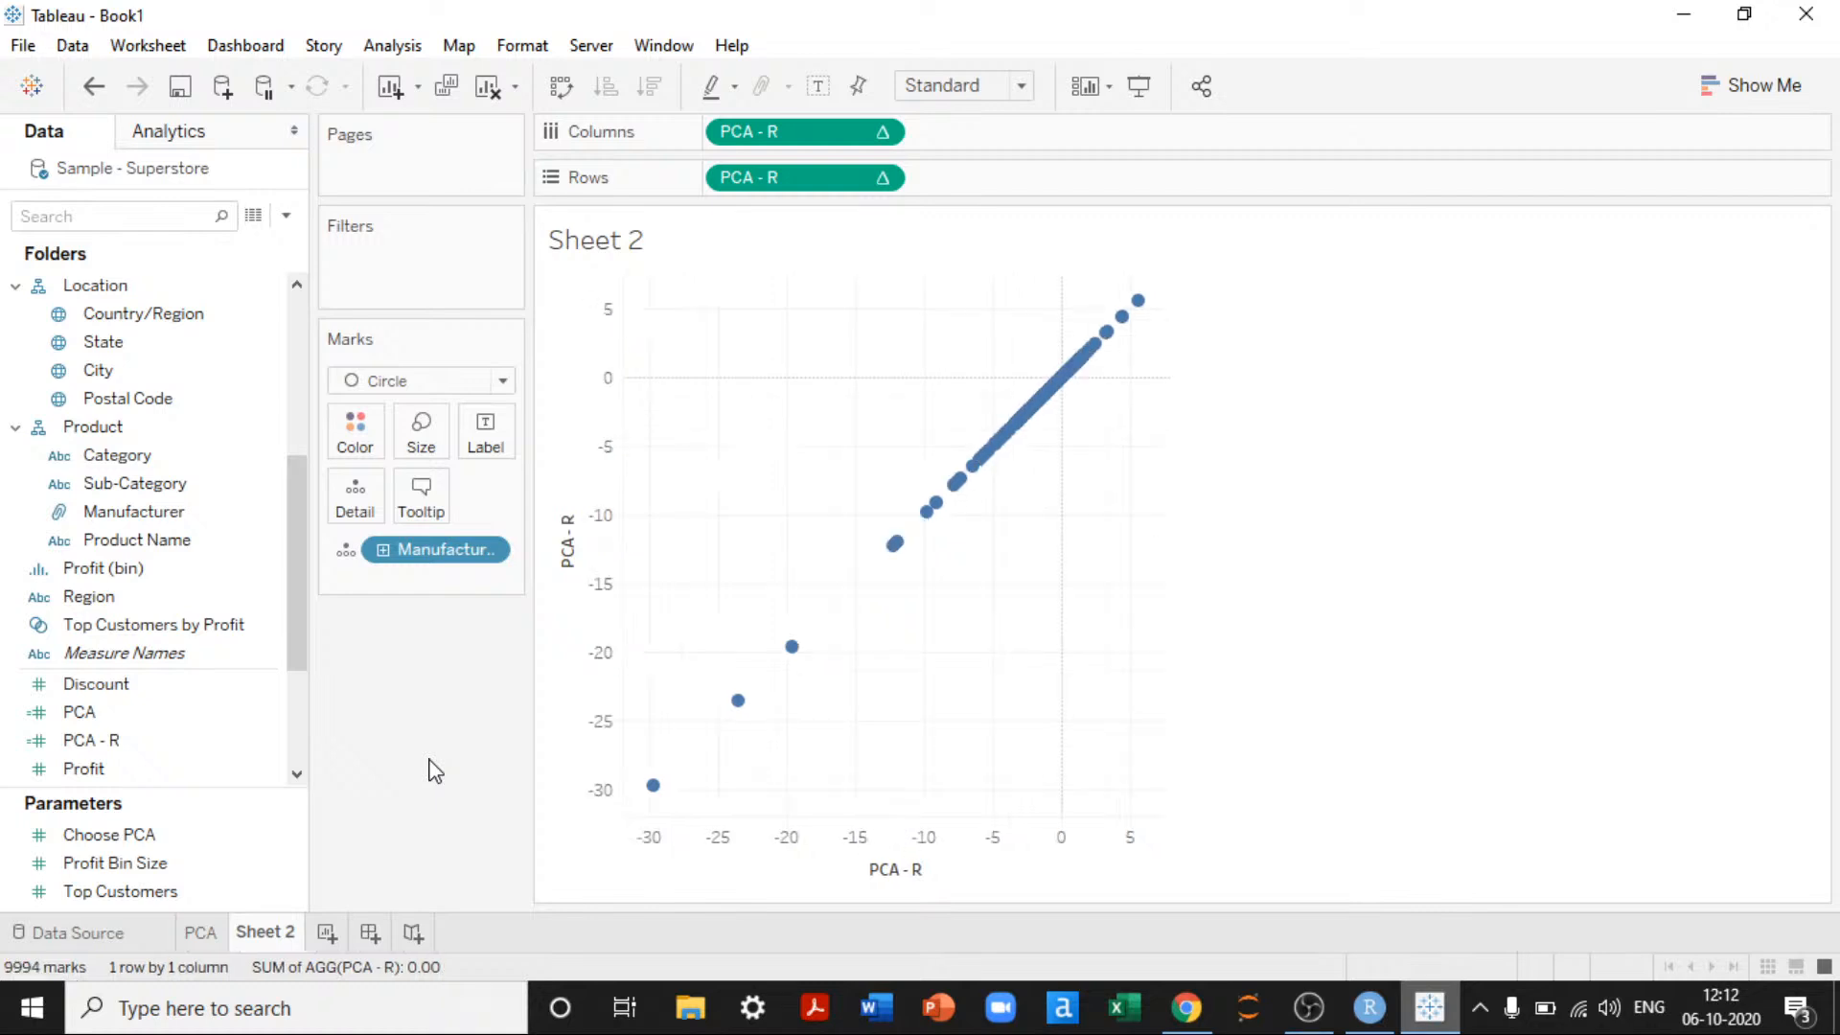
{"action": "left_click", "coordinate": [376, 48]}
{"action": "left_click", "coordinate": [376, 50]}
{"action": "left_click", "coordinate": [375, 53]}
{"action": "left_click", "coordinate": [390, 795]}
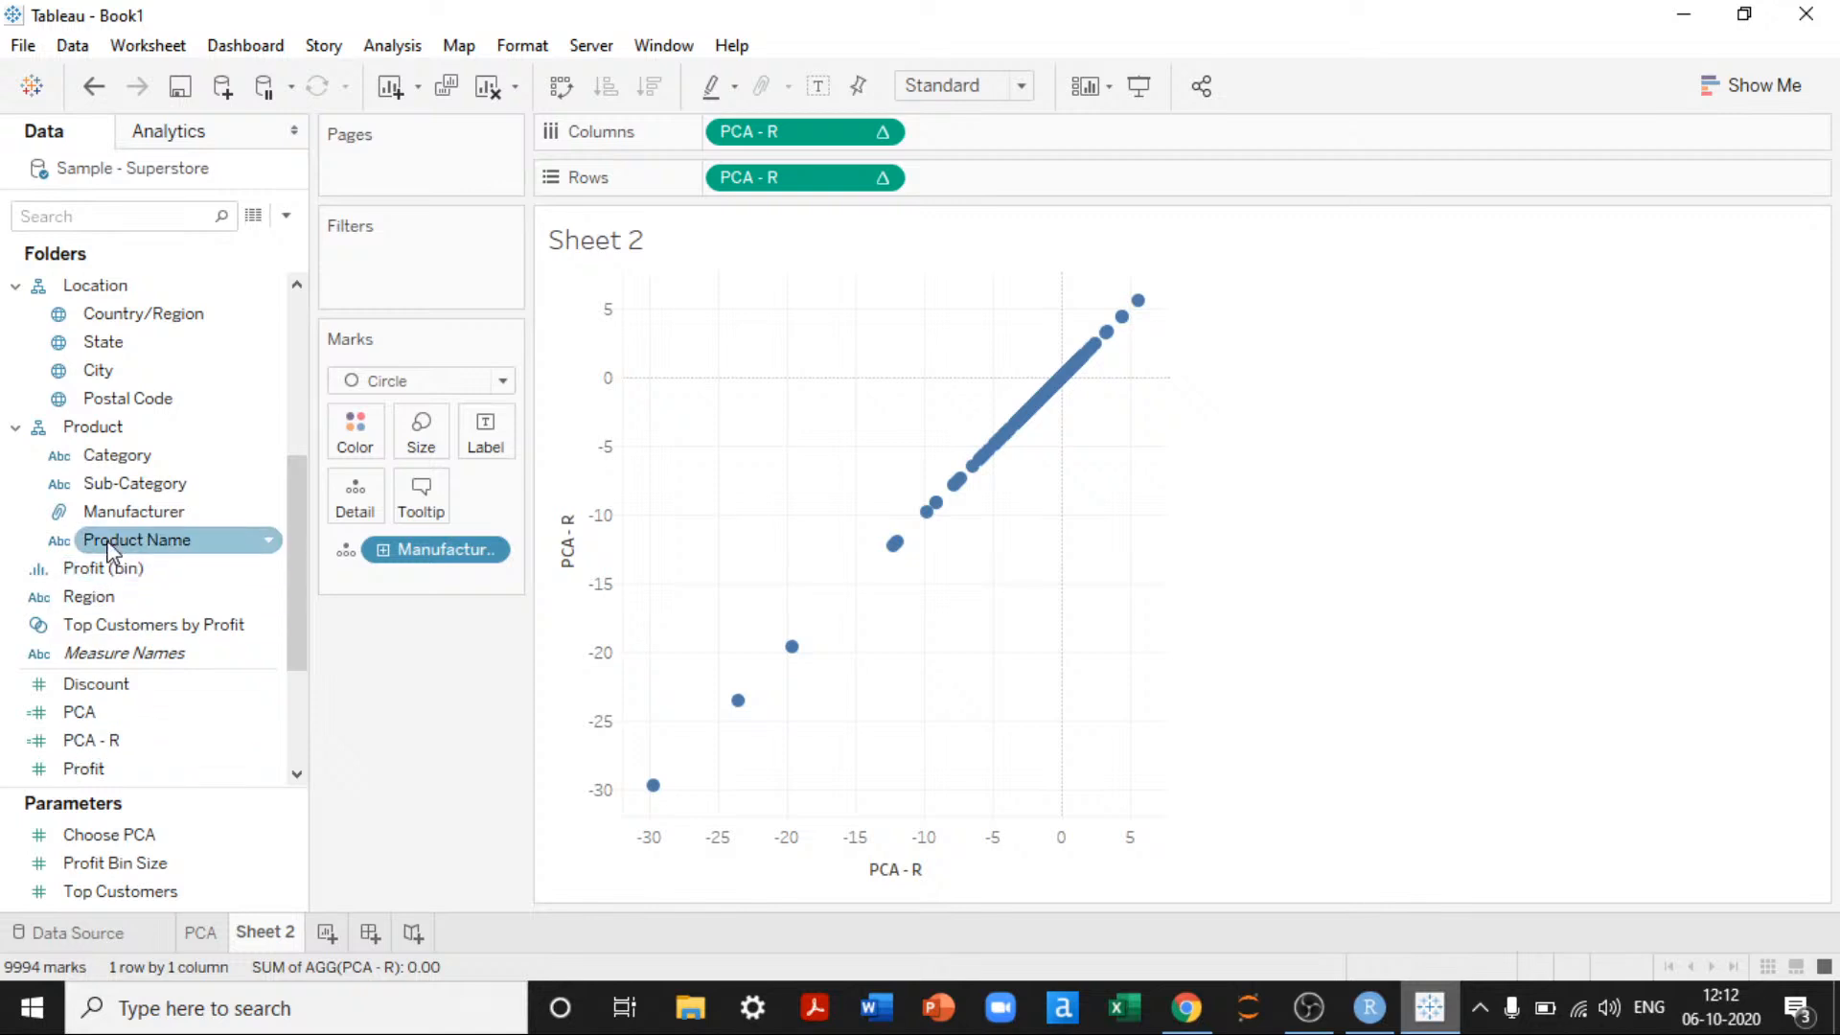
Step: Color the scatter plot's marks by PCA - R and inspect the manufacturer and PCA - R value of individual marks
{"action": "left_click_drag", "start_coordinate": [96, 752], "coordinate": [1235, 660]}
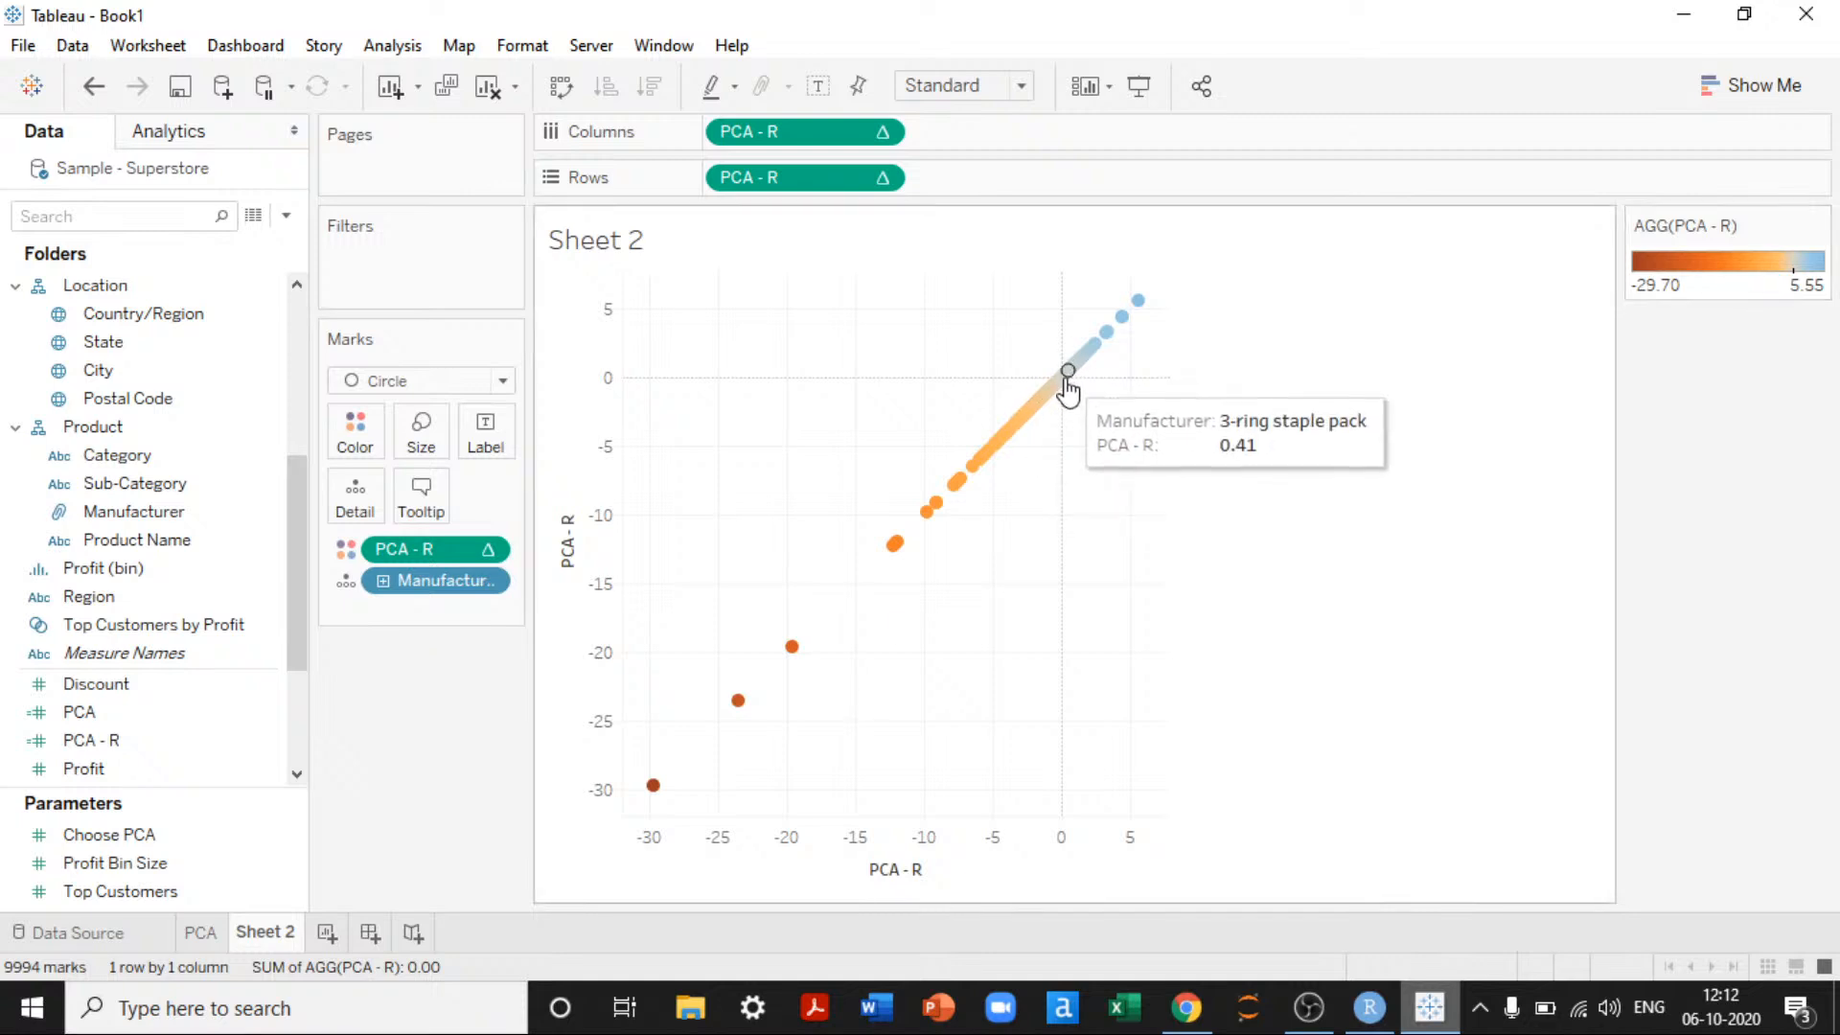
{"action": "mouse_move", "coordinate": [1058, 396]}
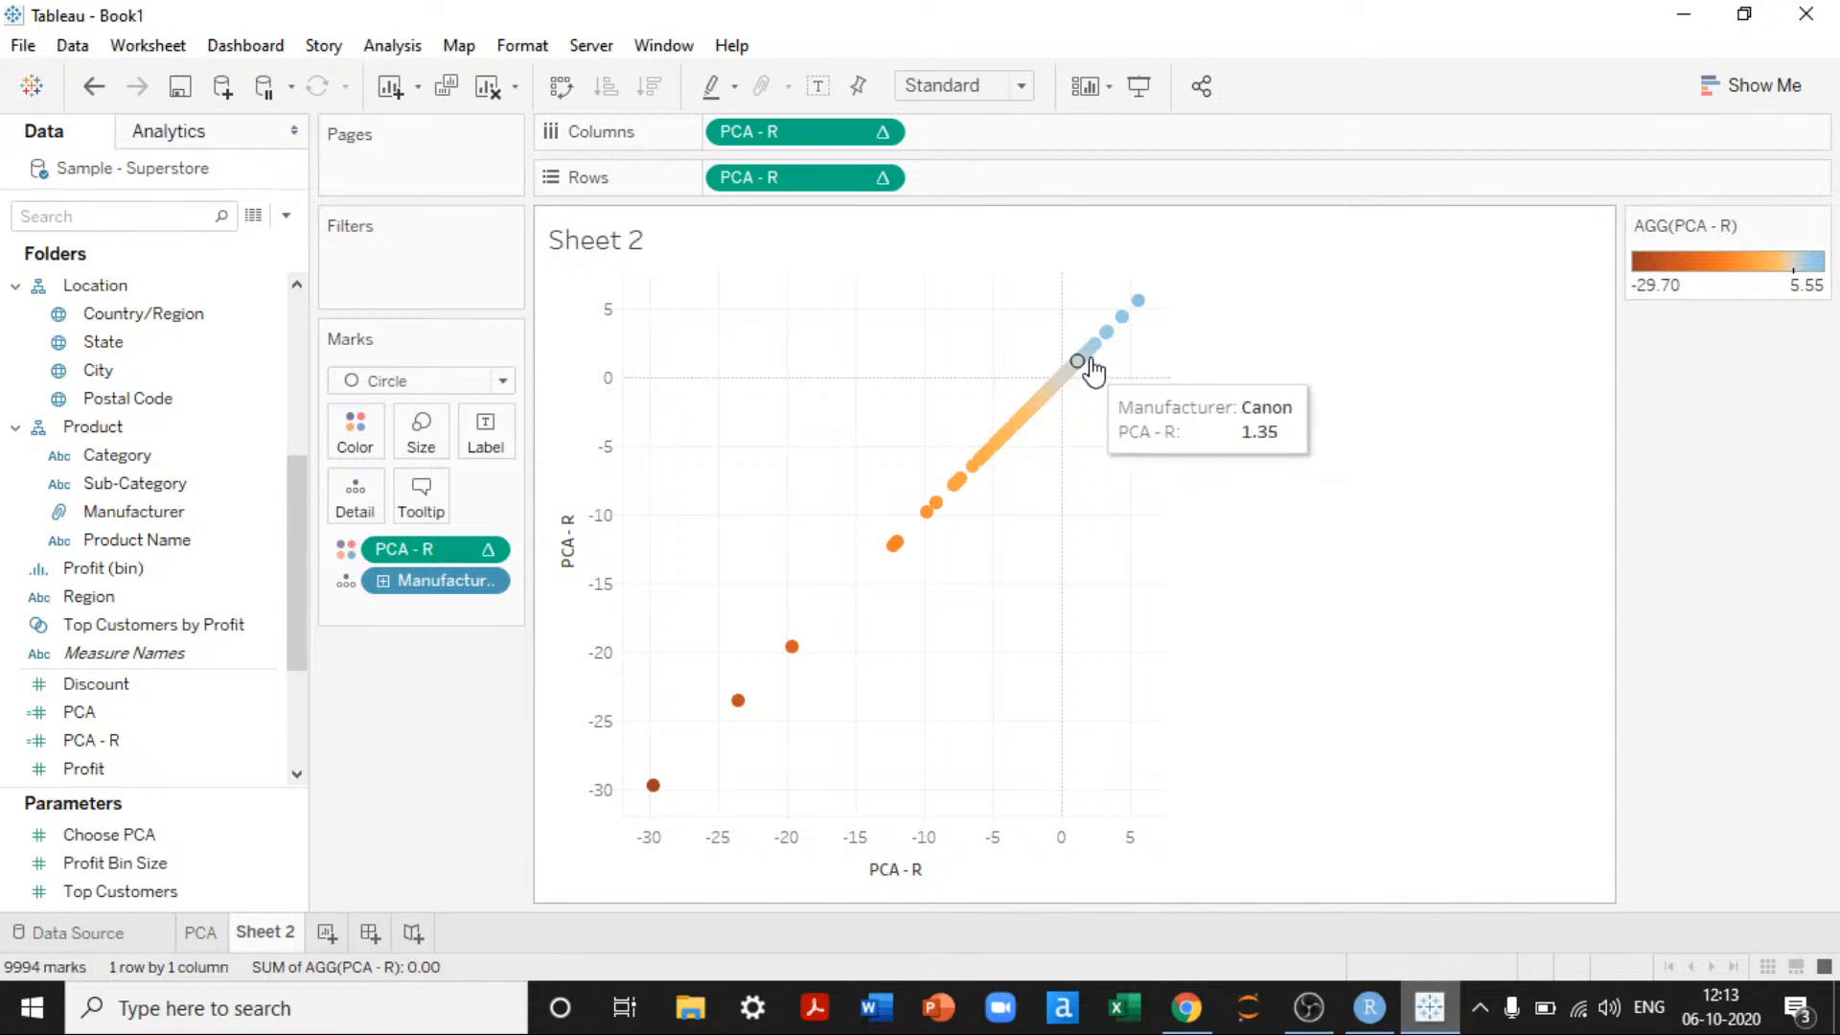
{"action": "mouse_move", "coordinate": [1141, 314]}
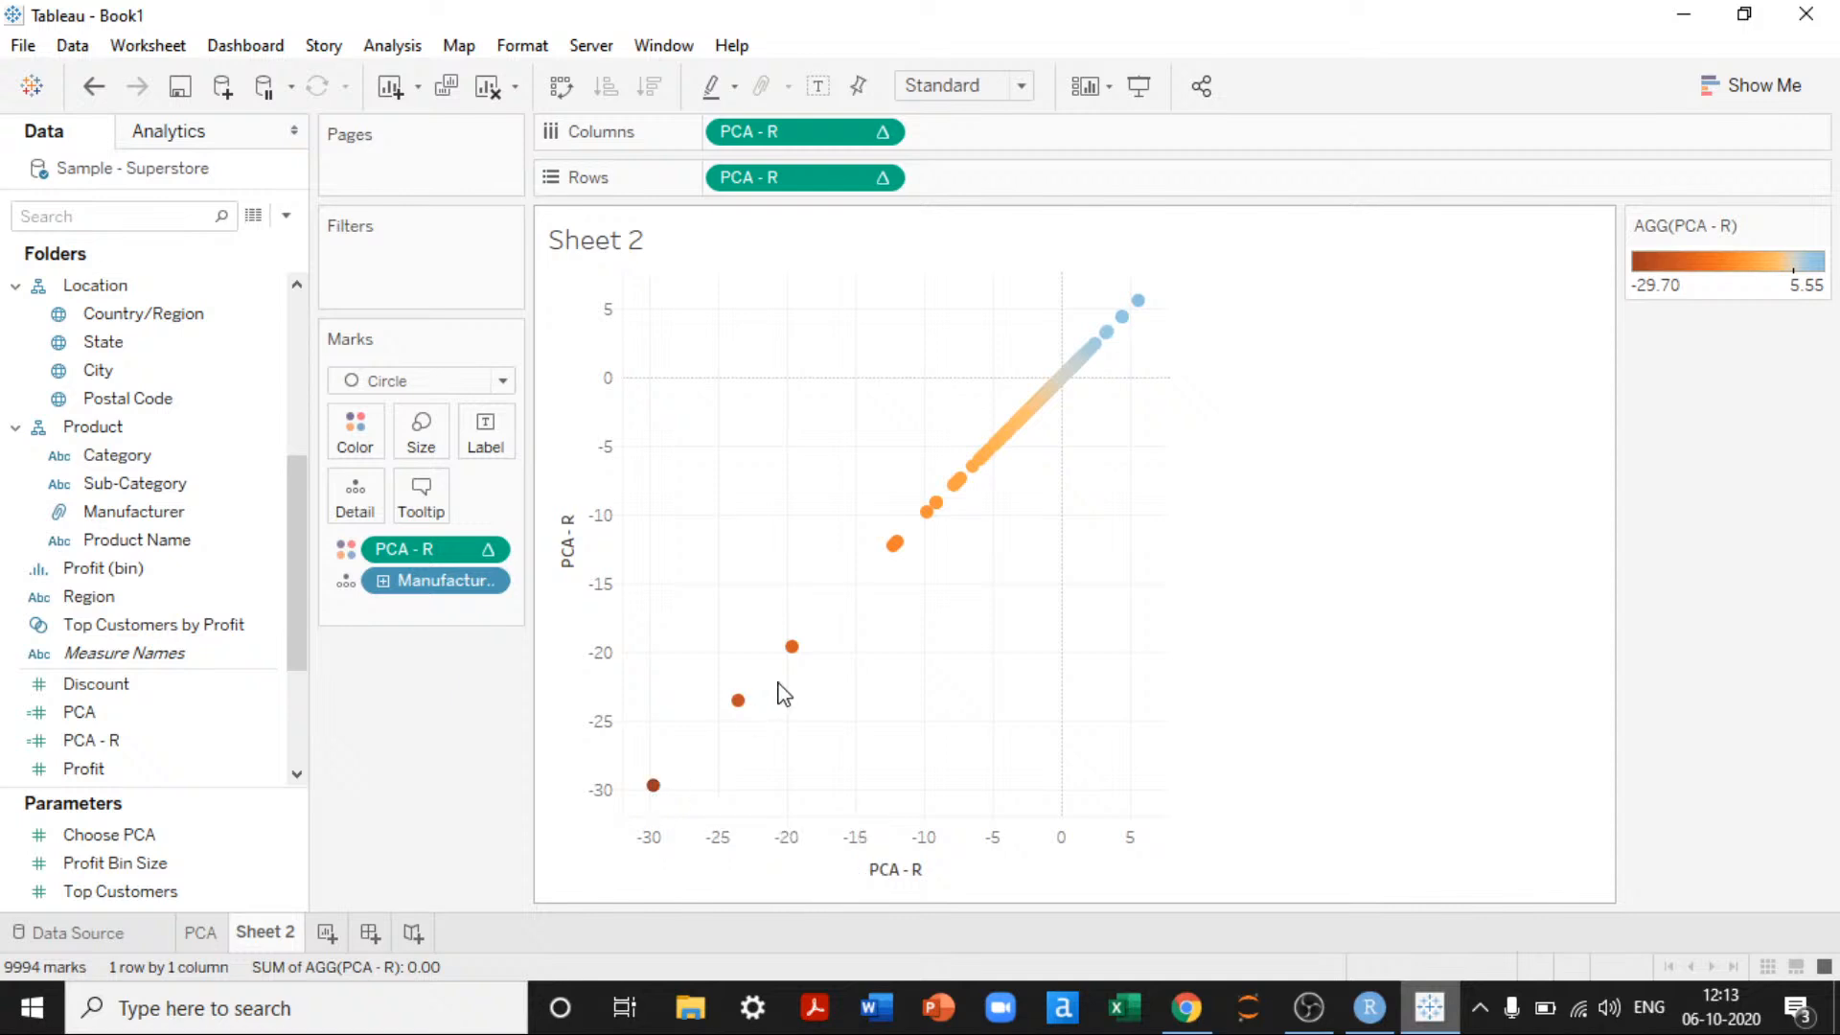
{"action": "mouse_move", "coordinate": [793, 651]}
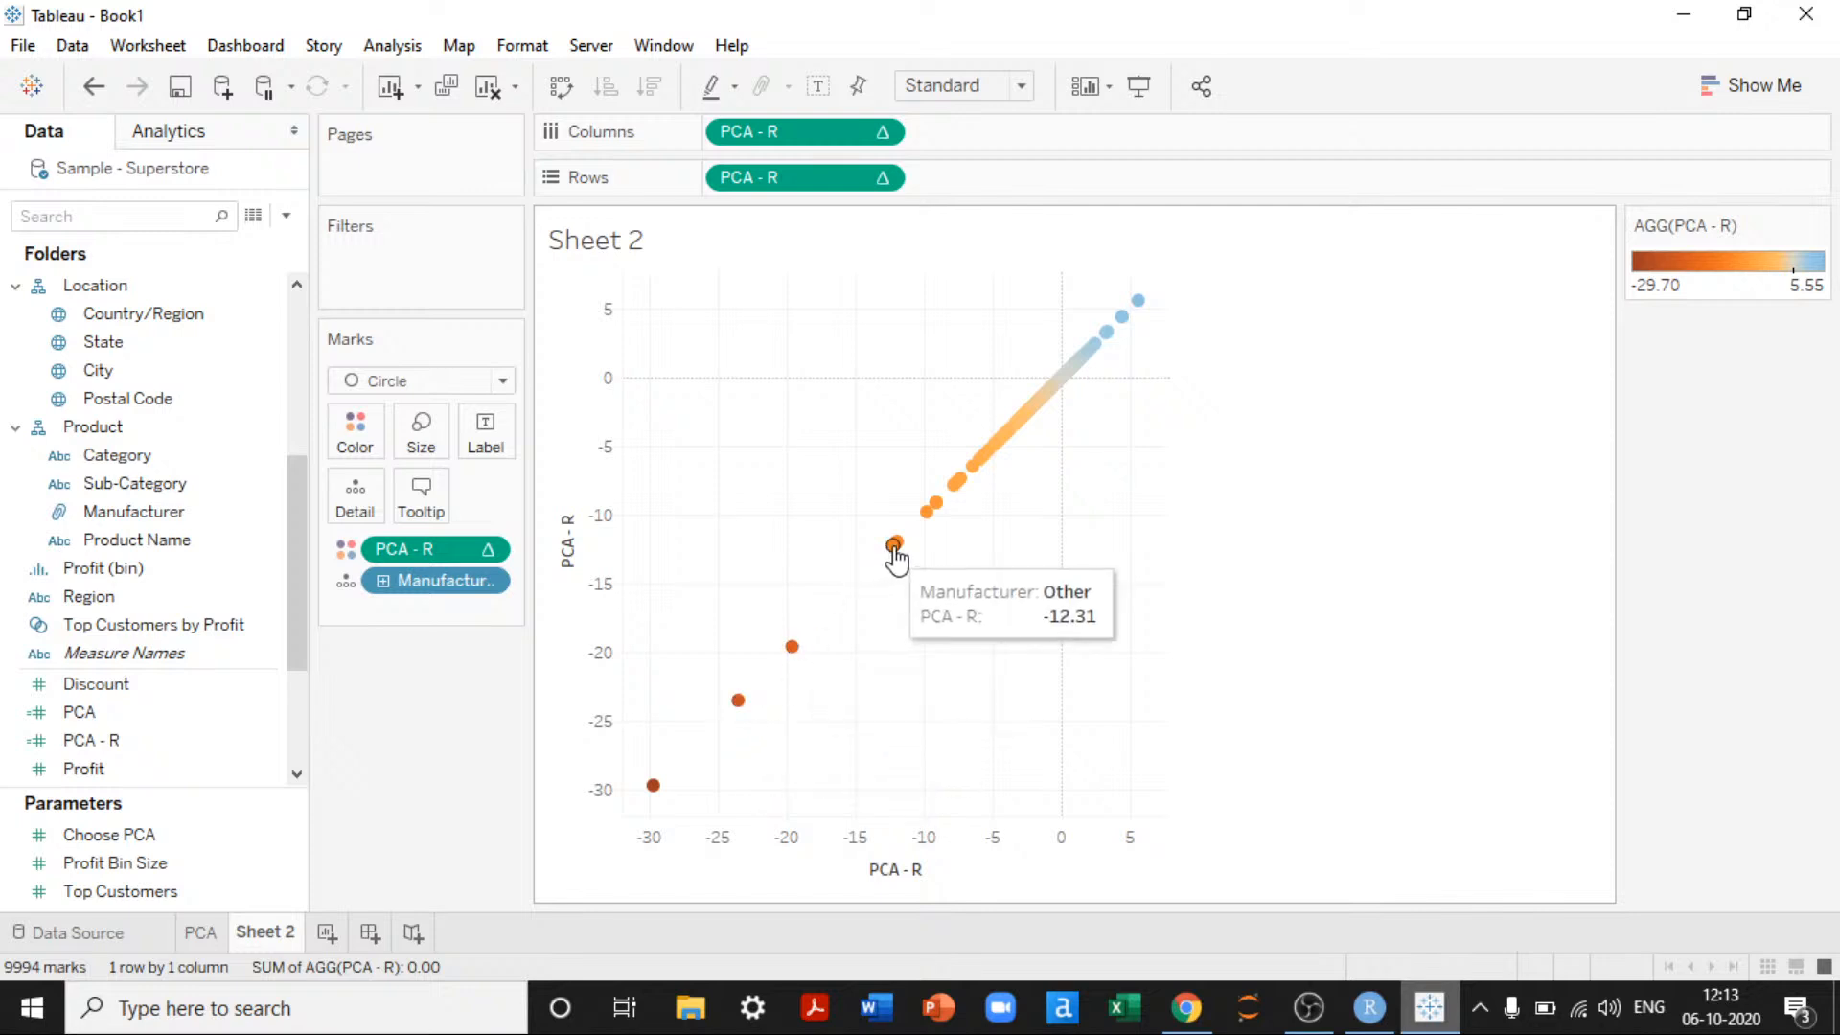
{"action": "mouse_move", "coordinate": [898, 544]}
{"action": "mouse_move", "coordinate": [926, 514]}
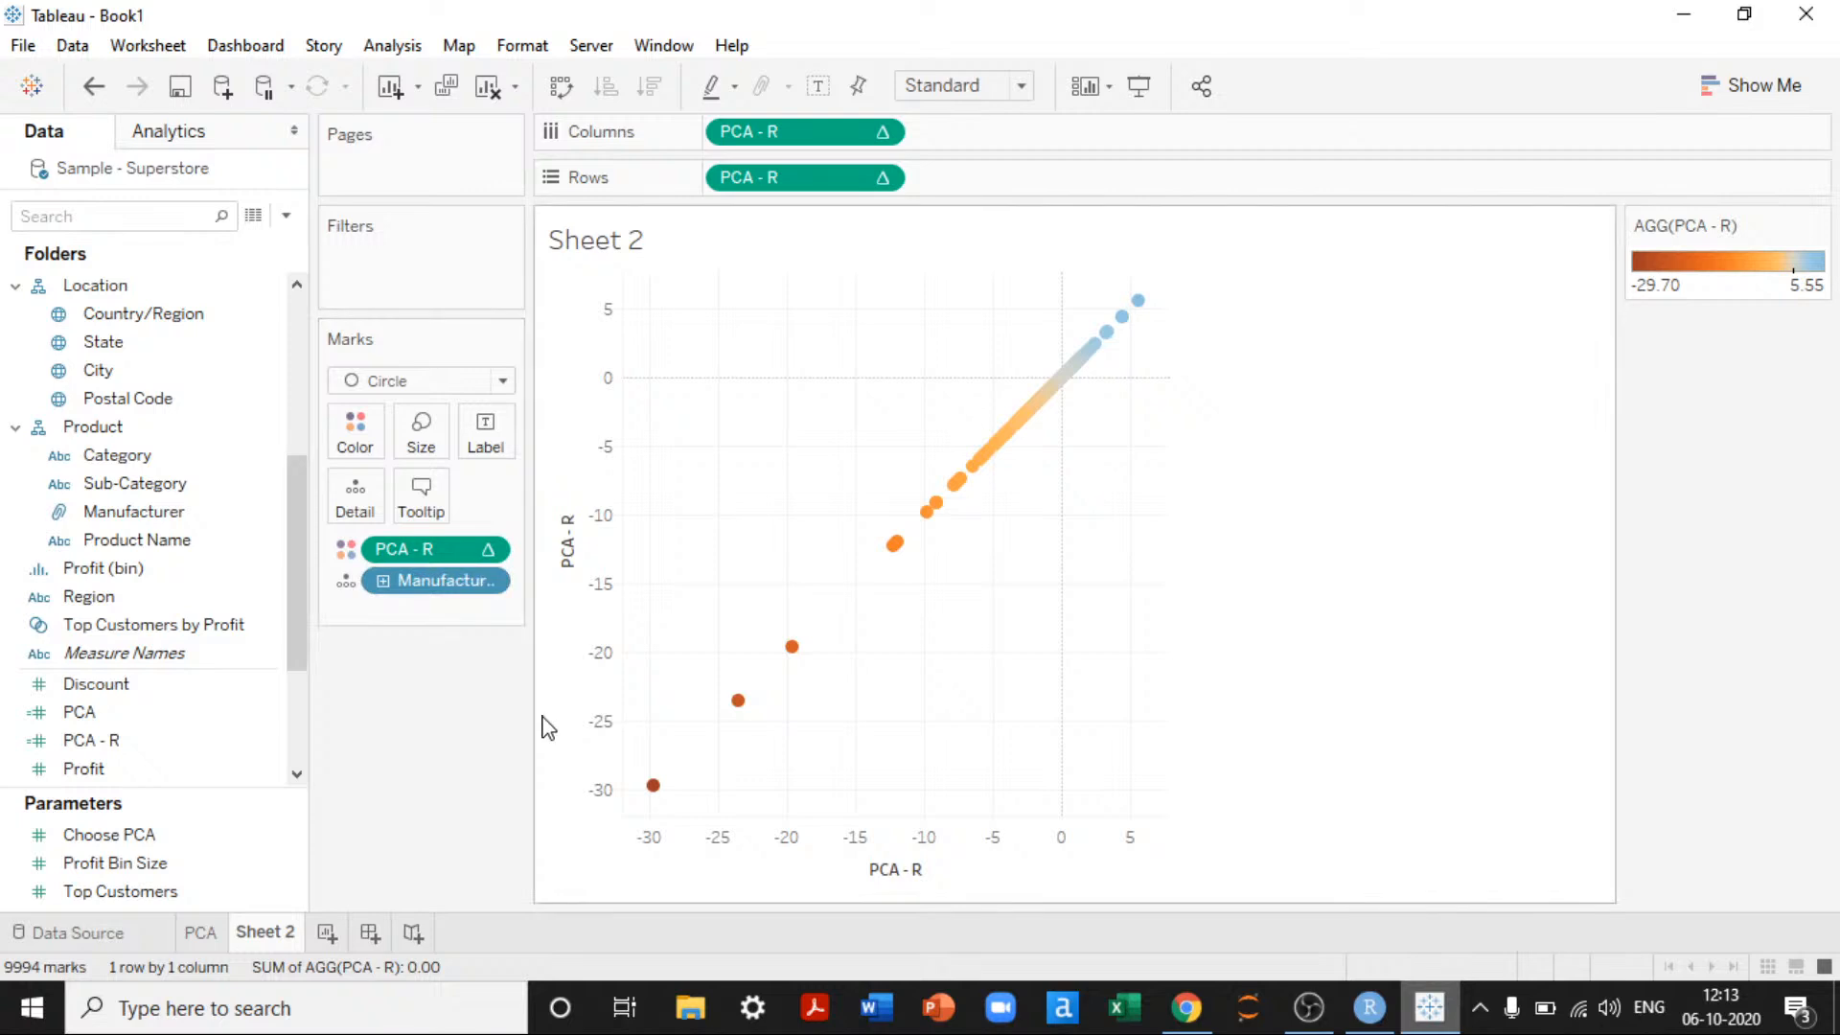
Step: Return to the PCA worksheet, and switch to RStudio to close it
{"action": "left_click", "coordinate": [487, 87]}
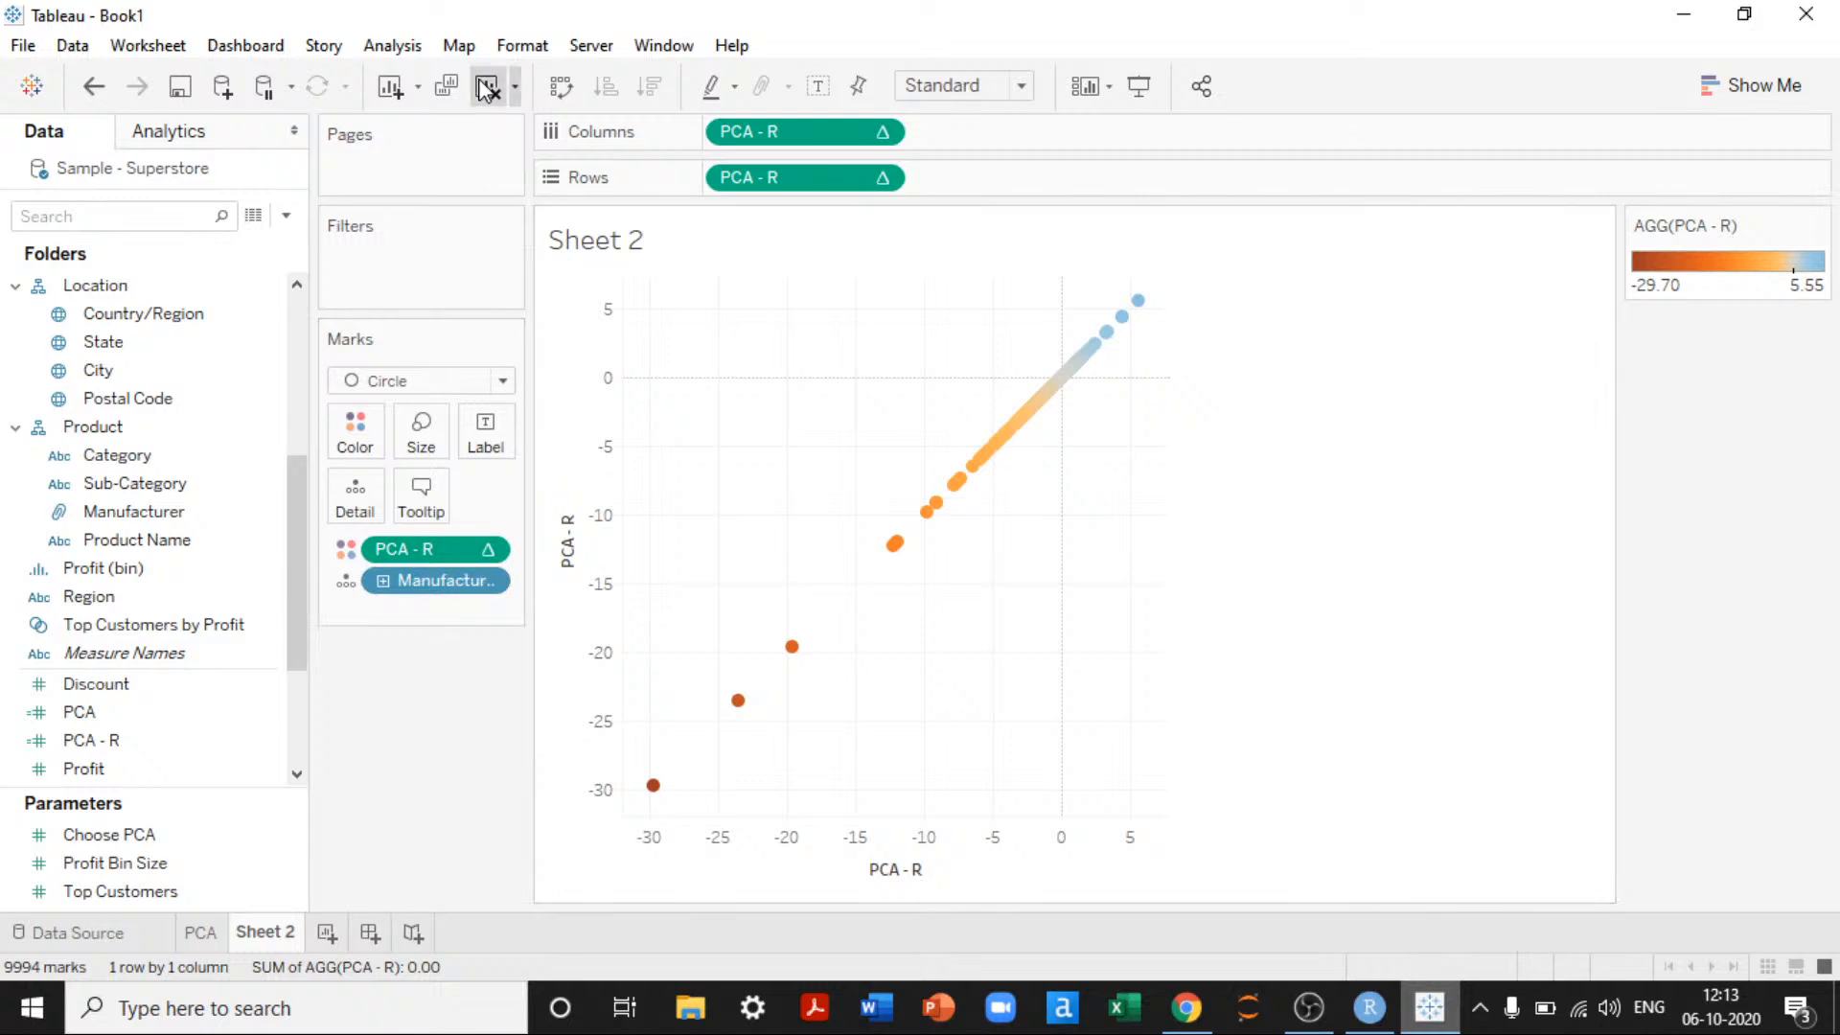
{"action": "left_click", "coordinate": [200, 933]}
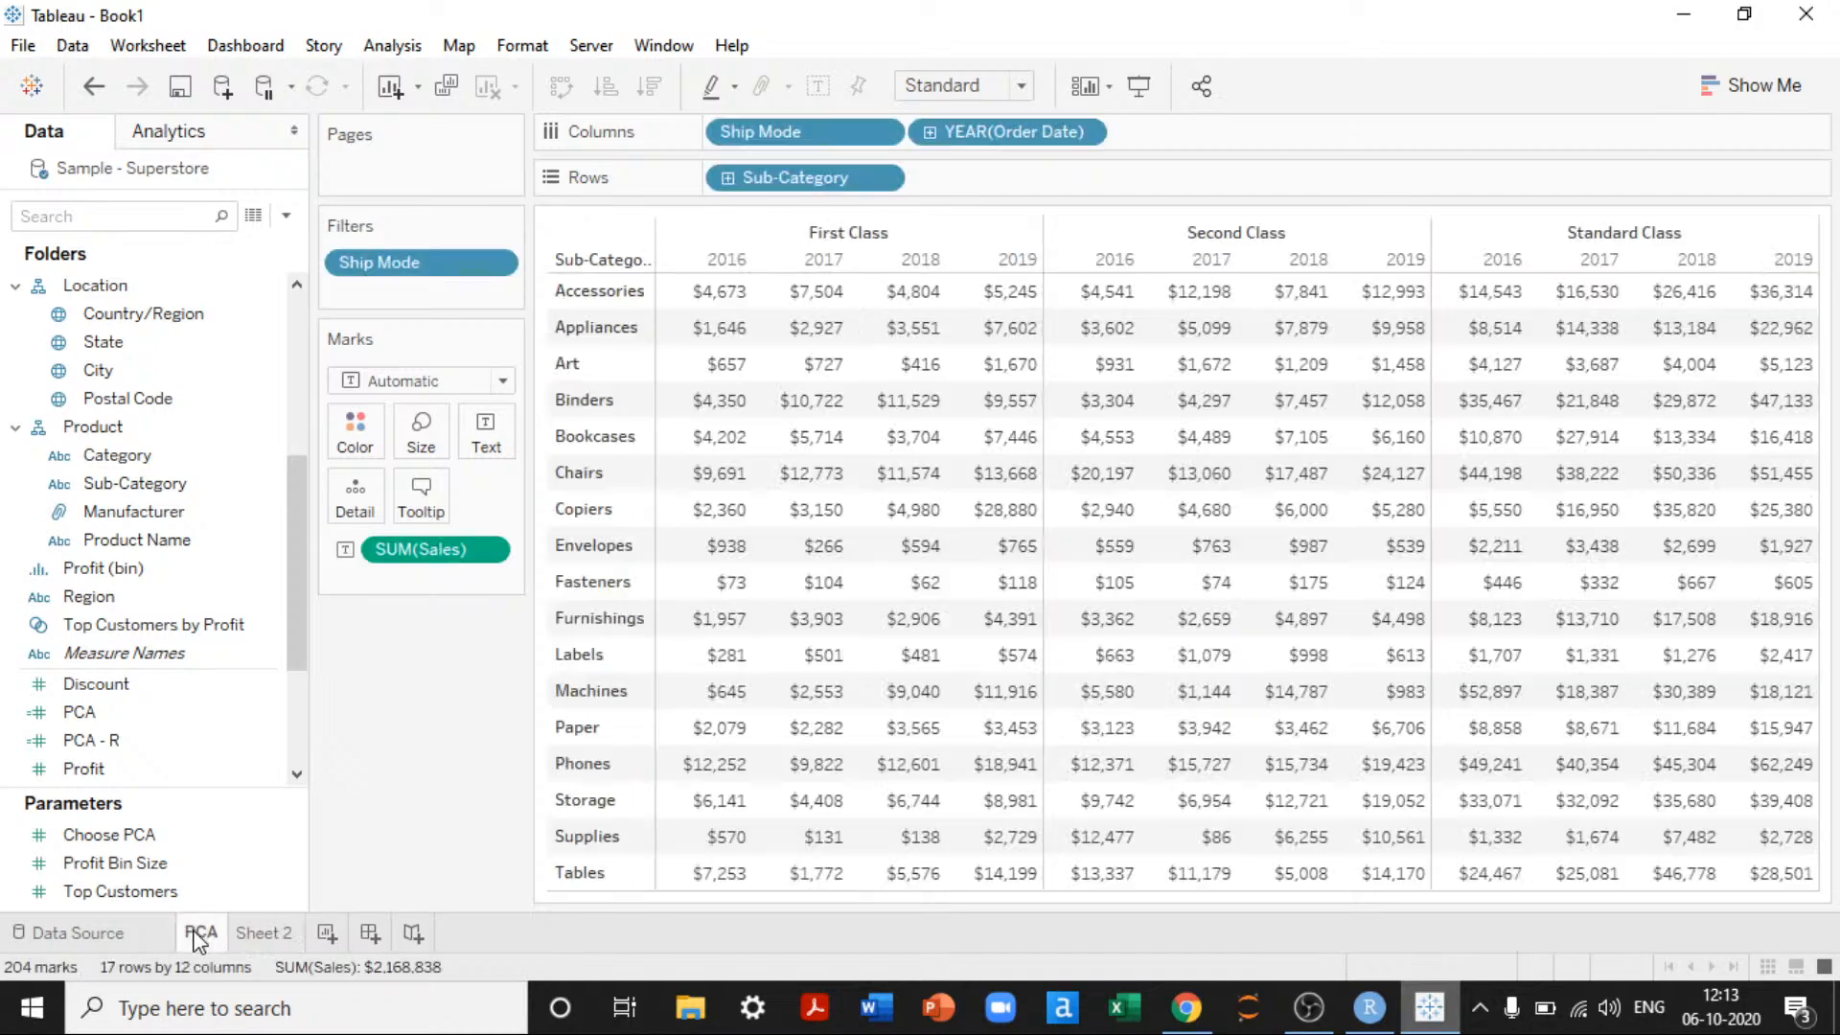
{"action": "left_click", "coordinate": [1368, 1008]}
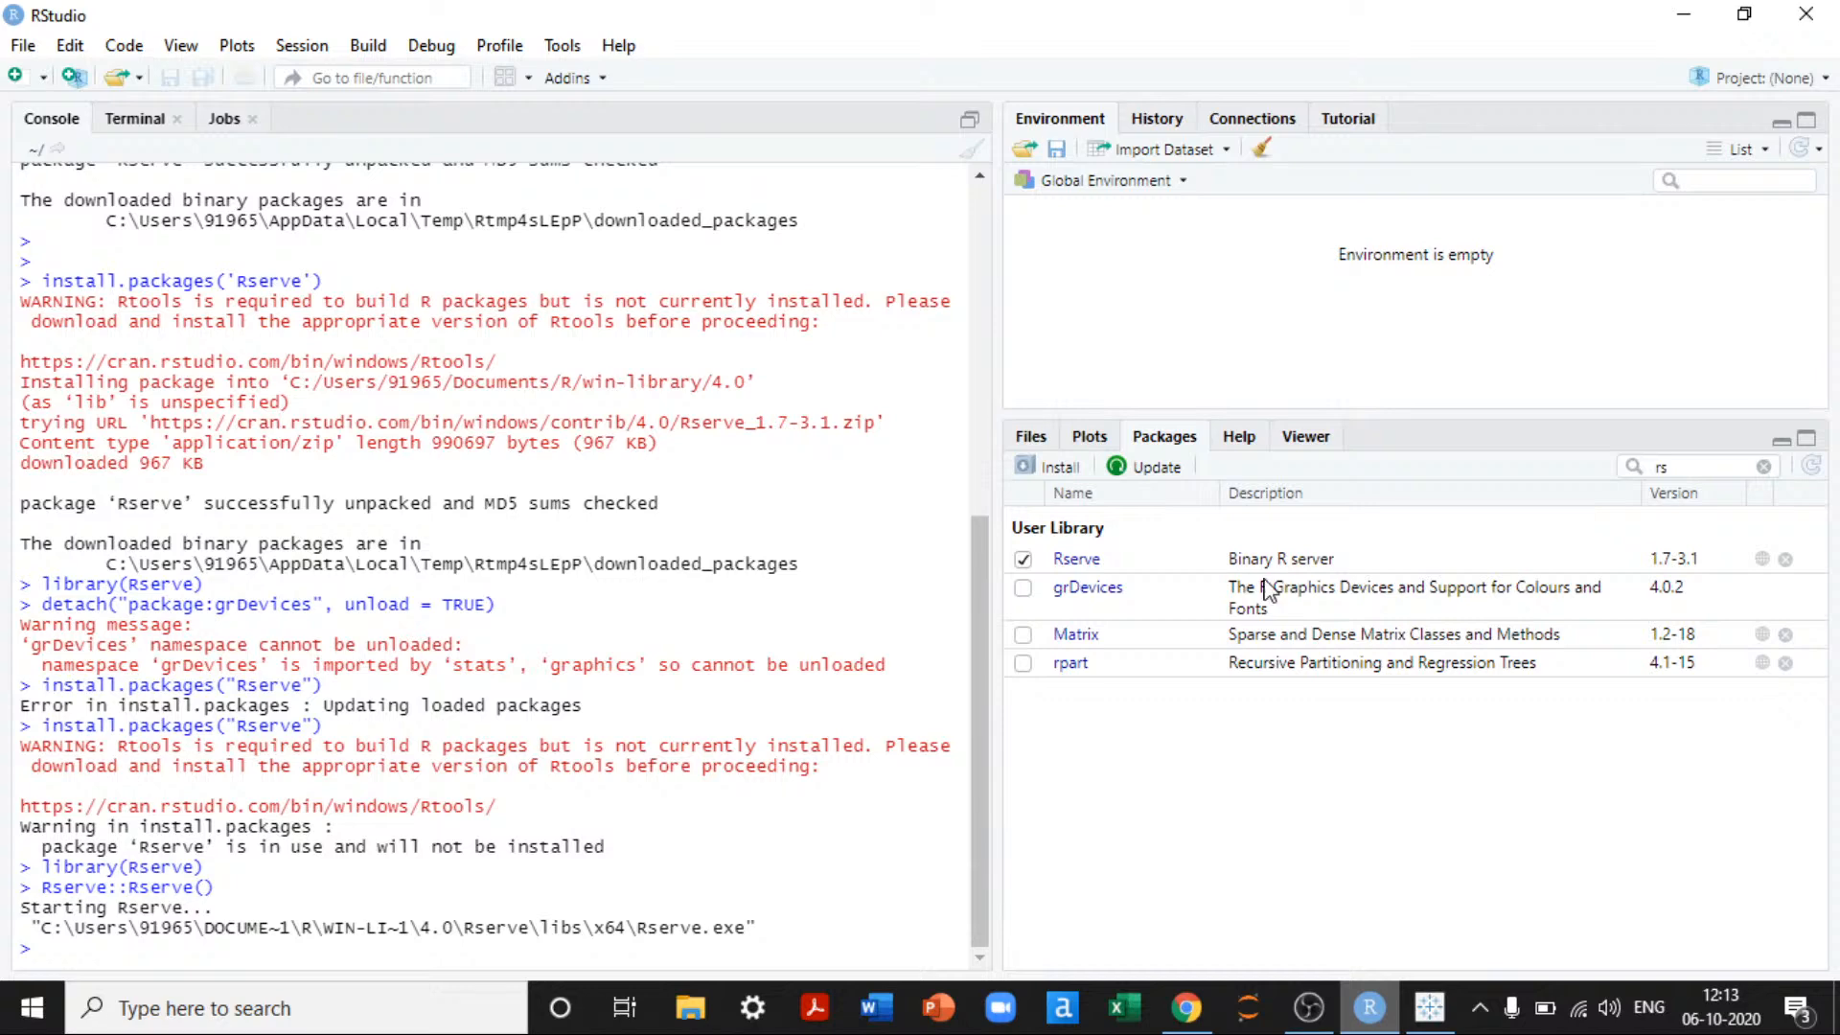
{"action": "left_click", "coordinate": [1804, 17]}
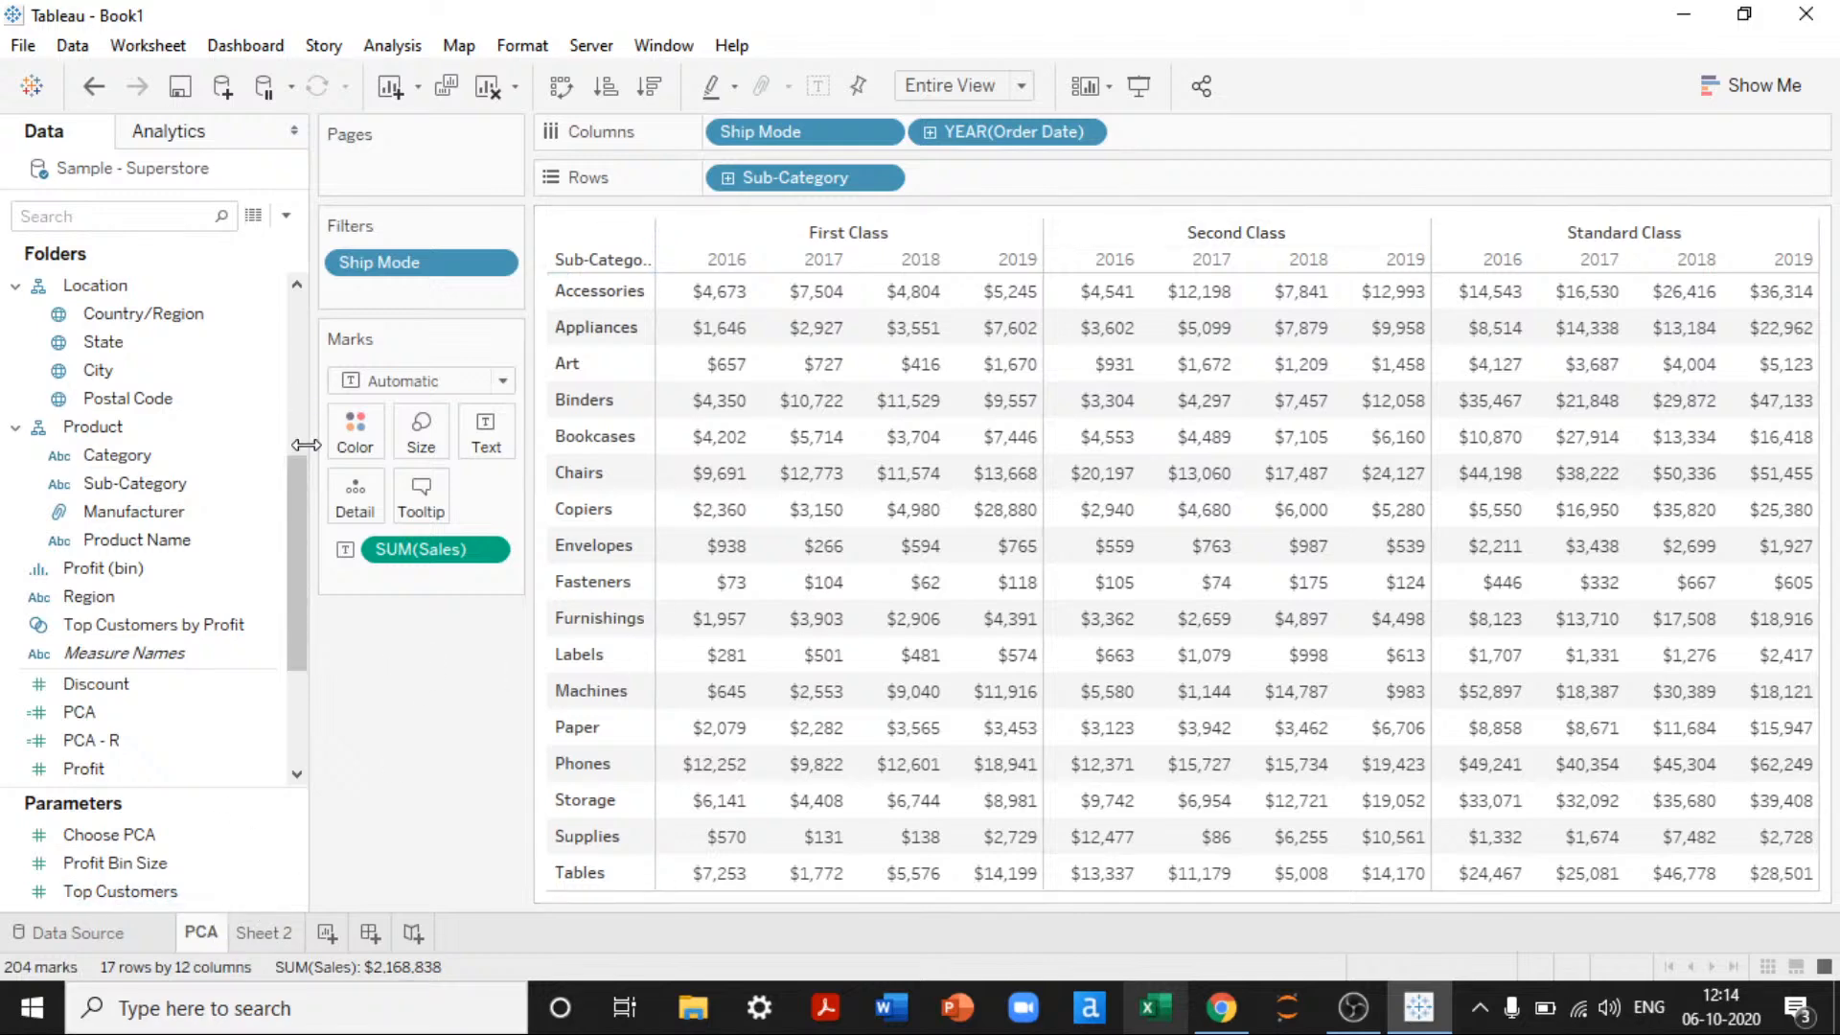
{"action": "left_click_drag", "start_coordinate": [292, 571], "coordinate": [285, 654]}
{"action": "left_click", "coordinate": [148, 573]}
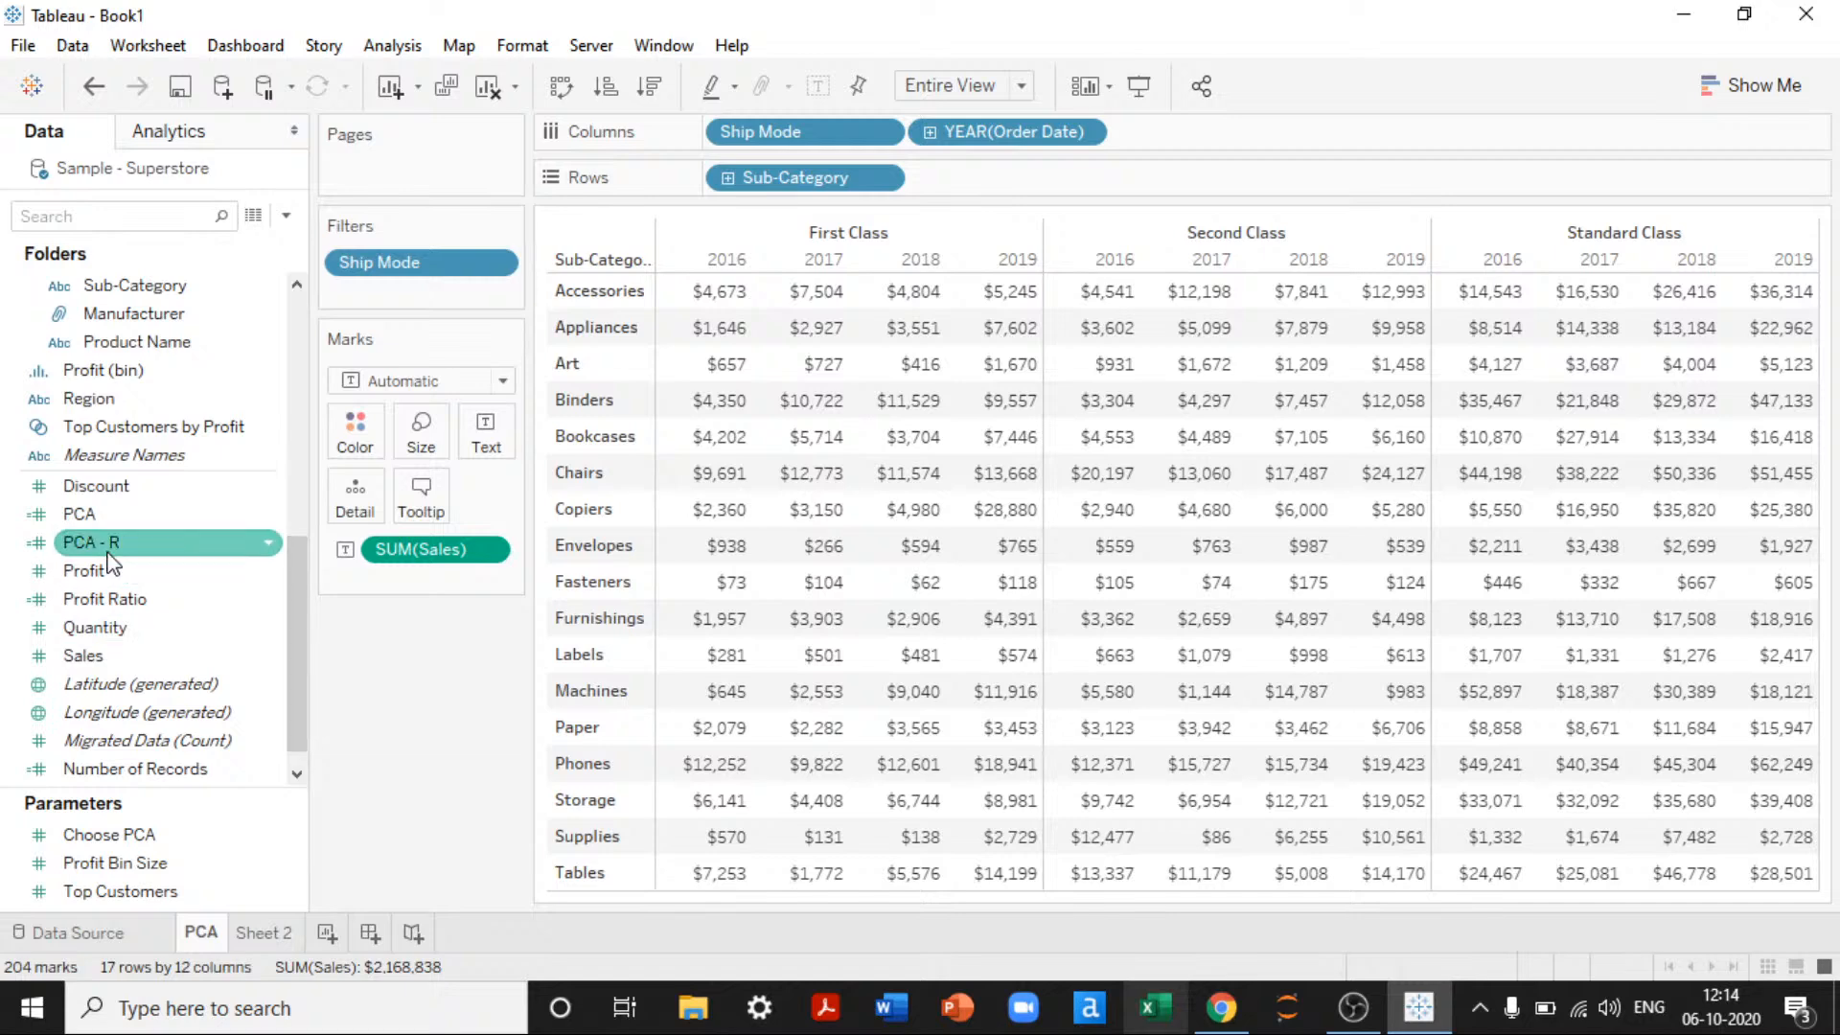
{"action": "left_click", "coordinate": [95, 517]}
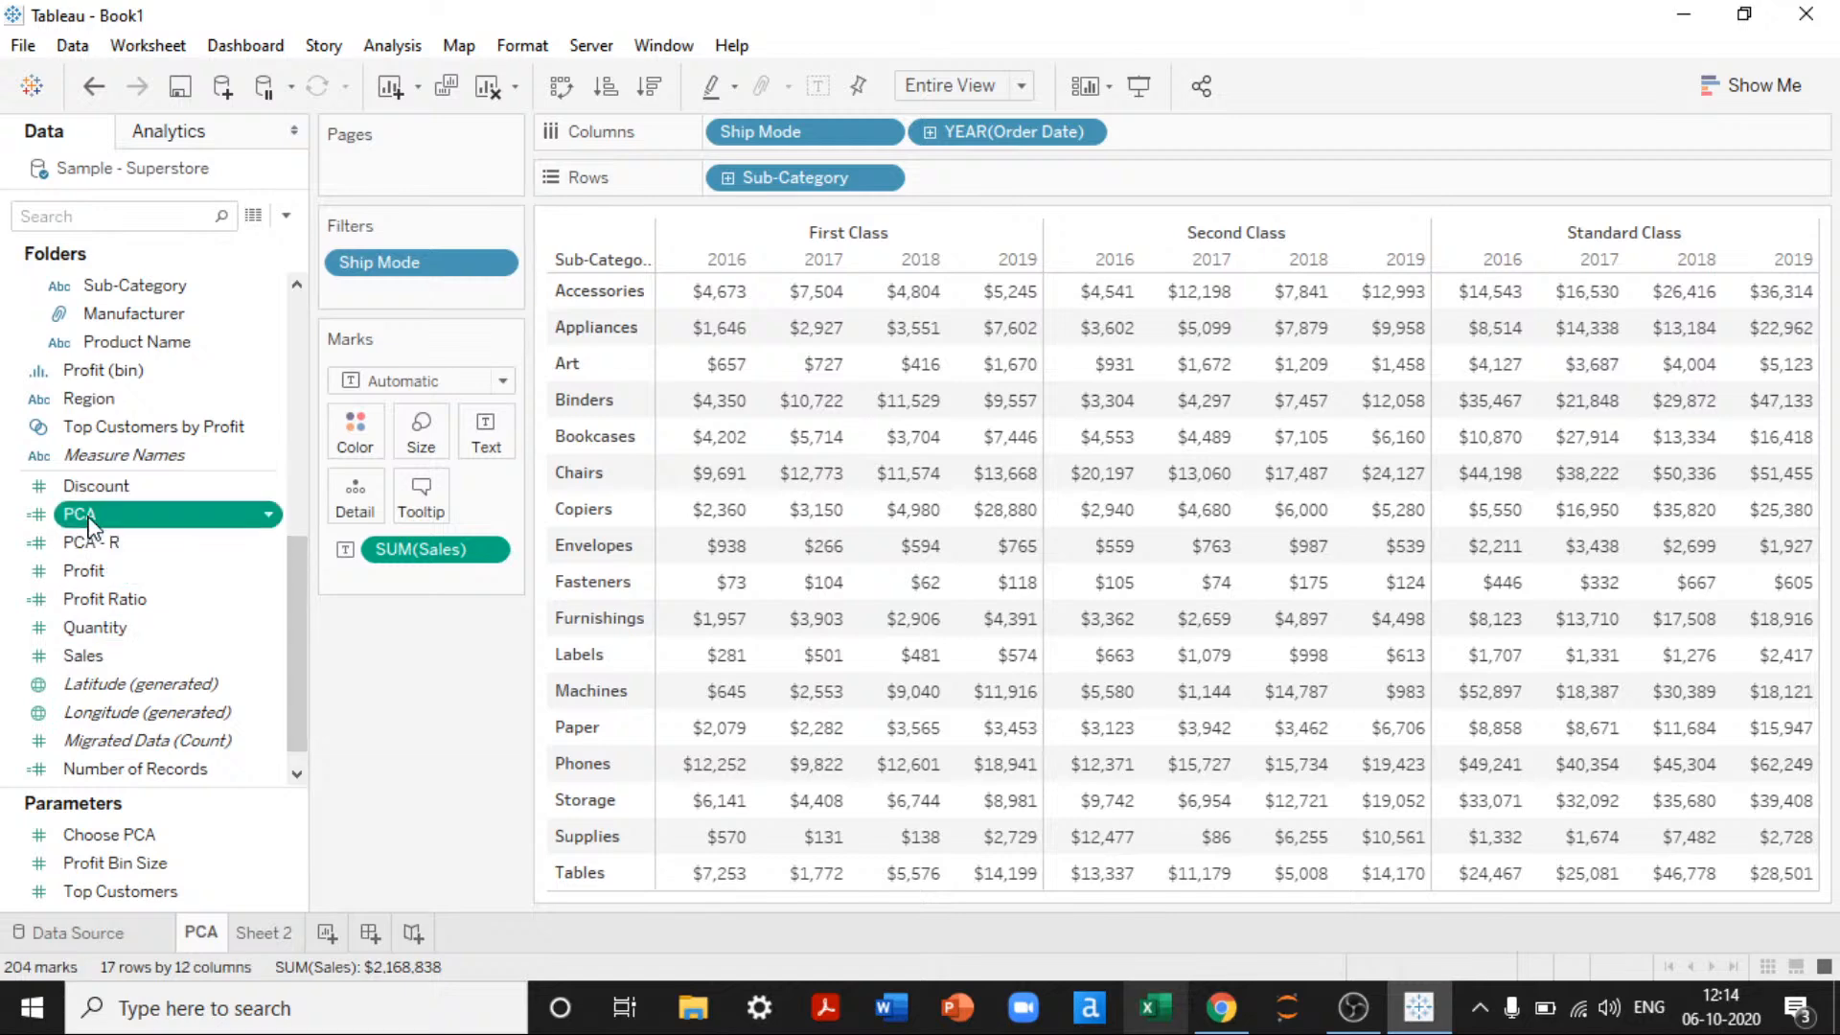
{"action": "left_click", "coordinate": [109, 607]}
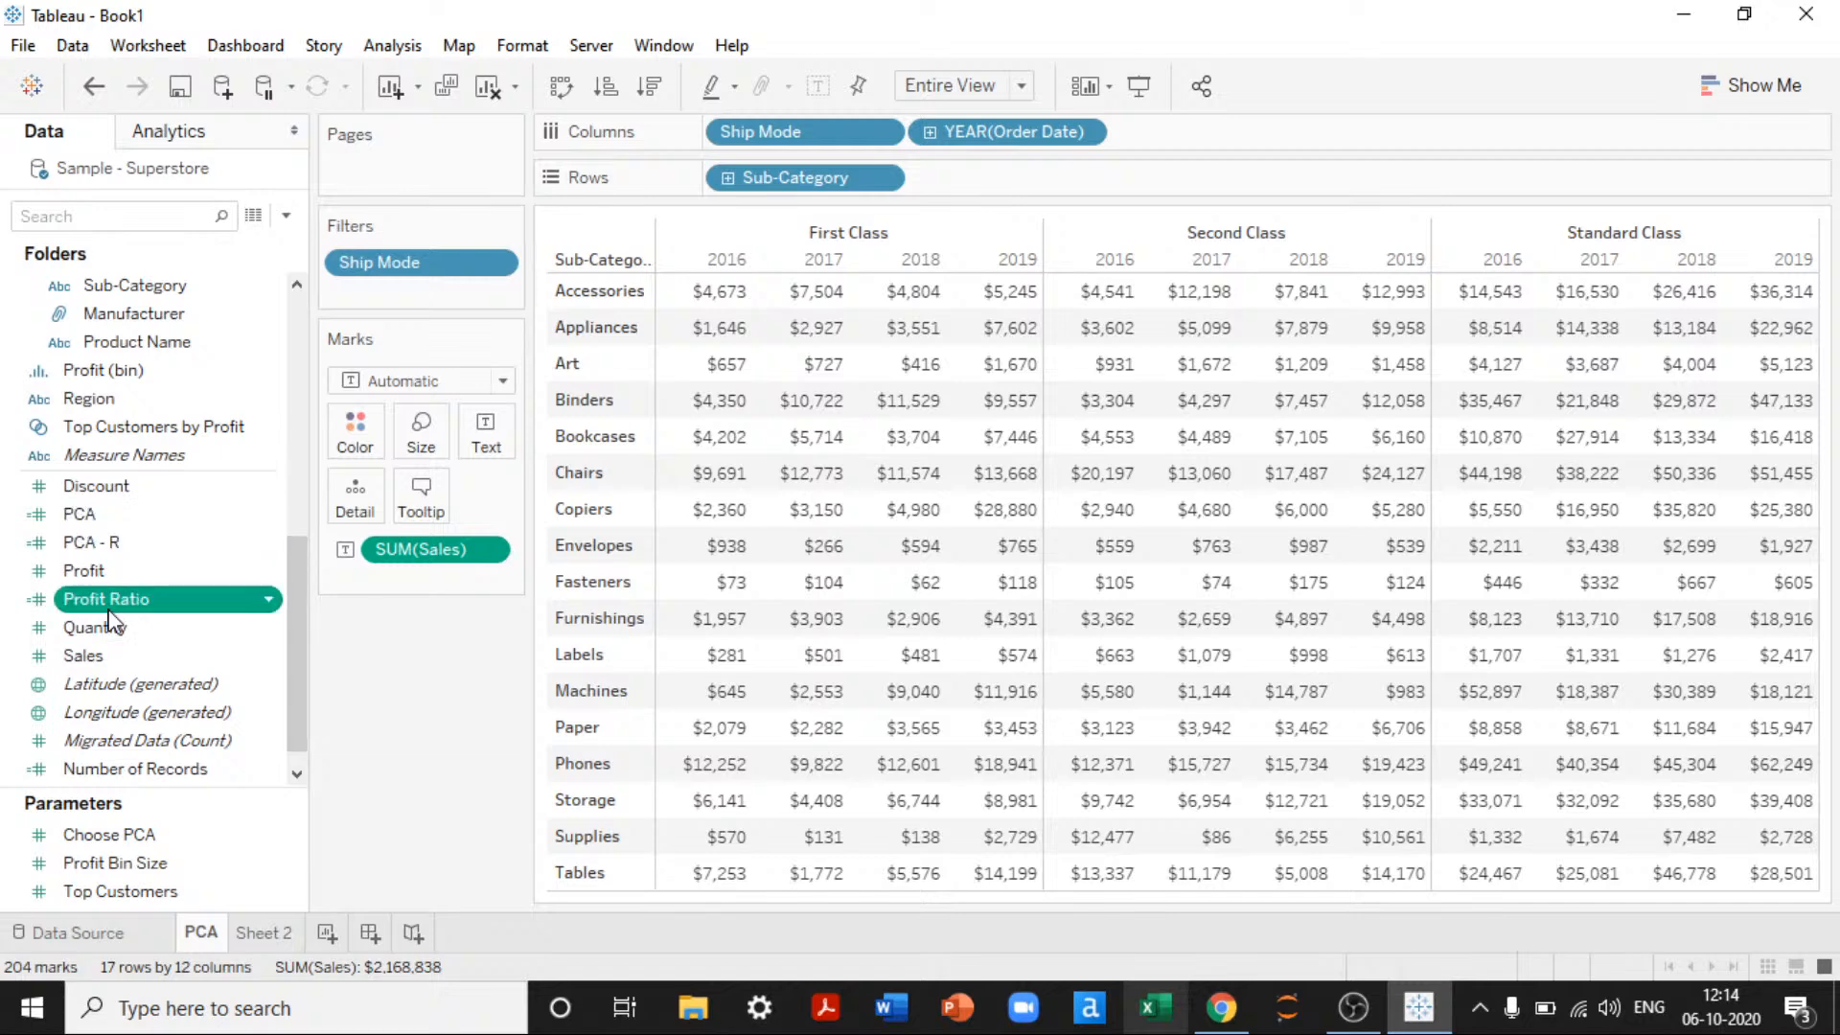
{"action": "left_click_drag", "start_coordinate": [110, 623], "coordinate": [104, 580]}
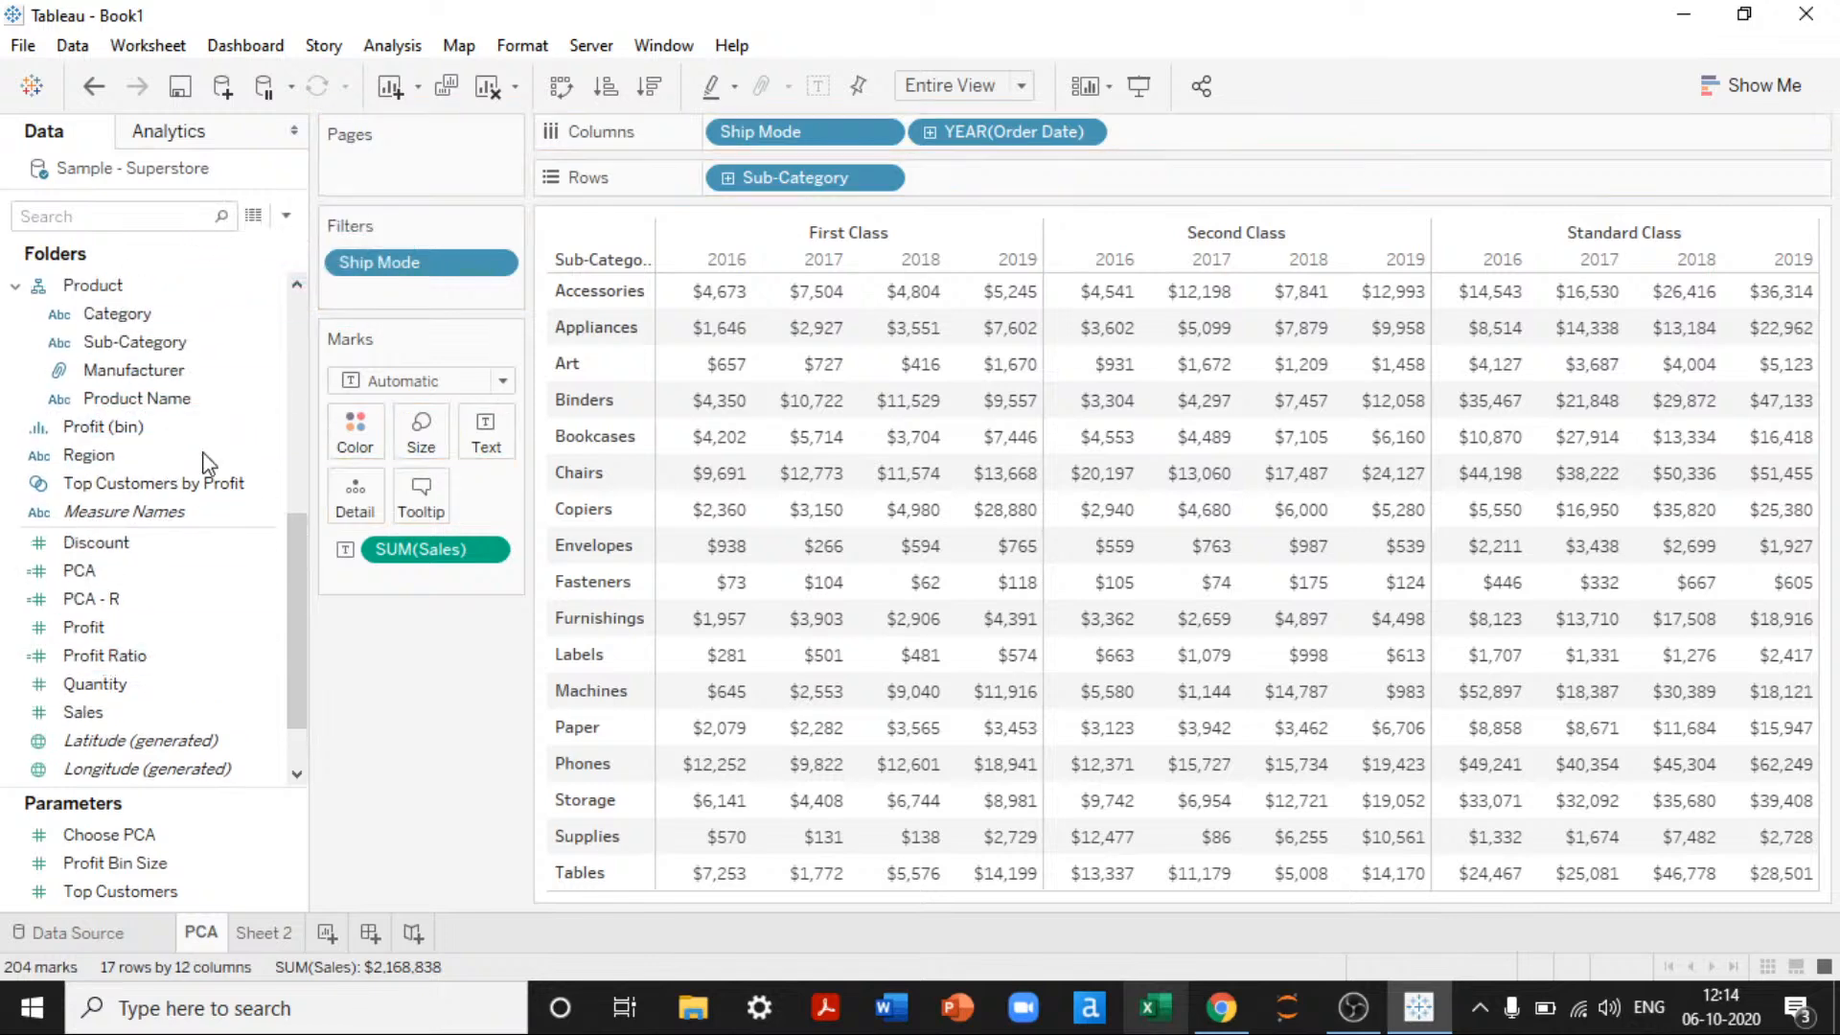
Step: Create a calculated field named Target with the formula [Sales] + [Sales] * 0.178
{"action": "left_click", "coordinate": [285, 215]}
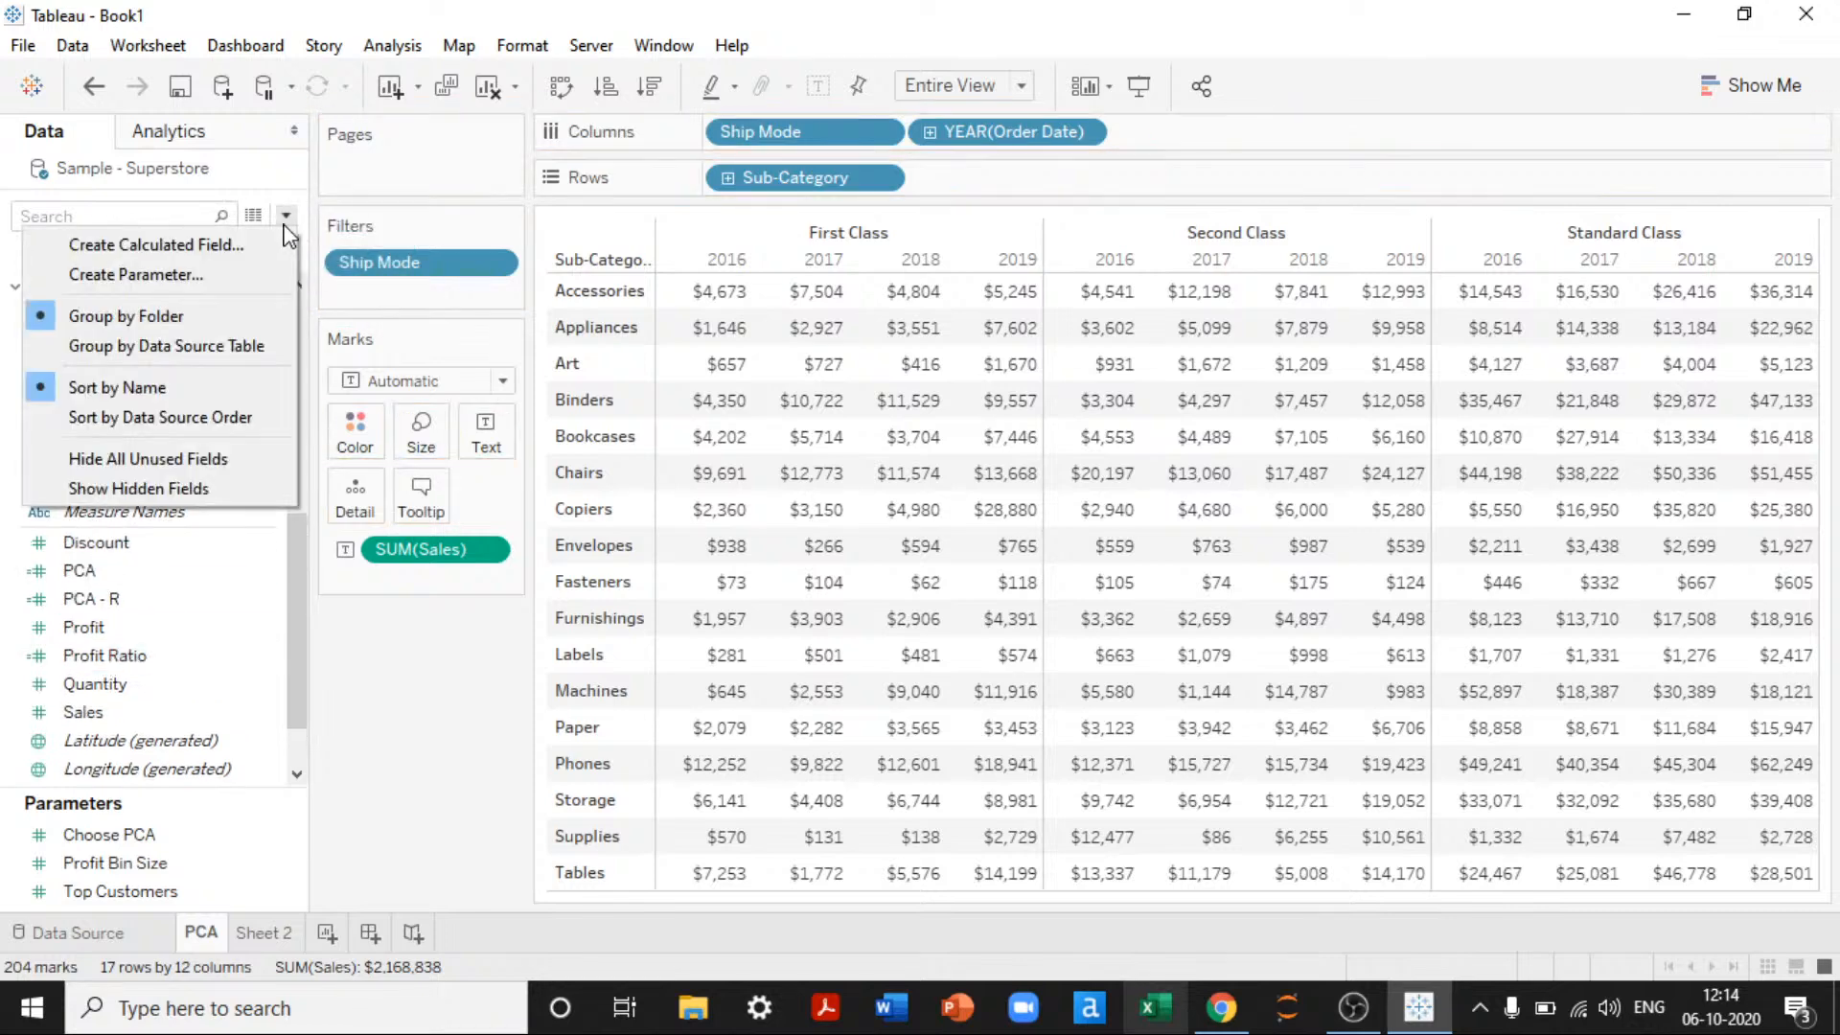
{"action": "left_click", "coordinate": [233, 247]}
{"action": "type", "text": "T"}
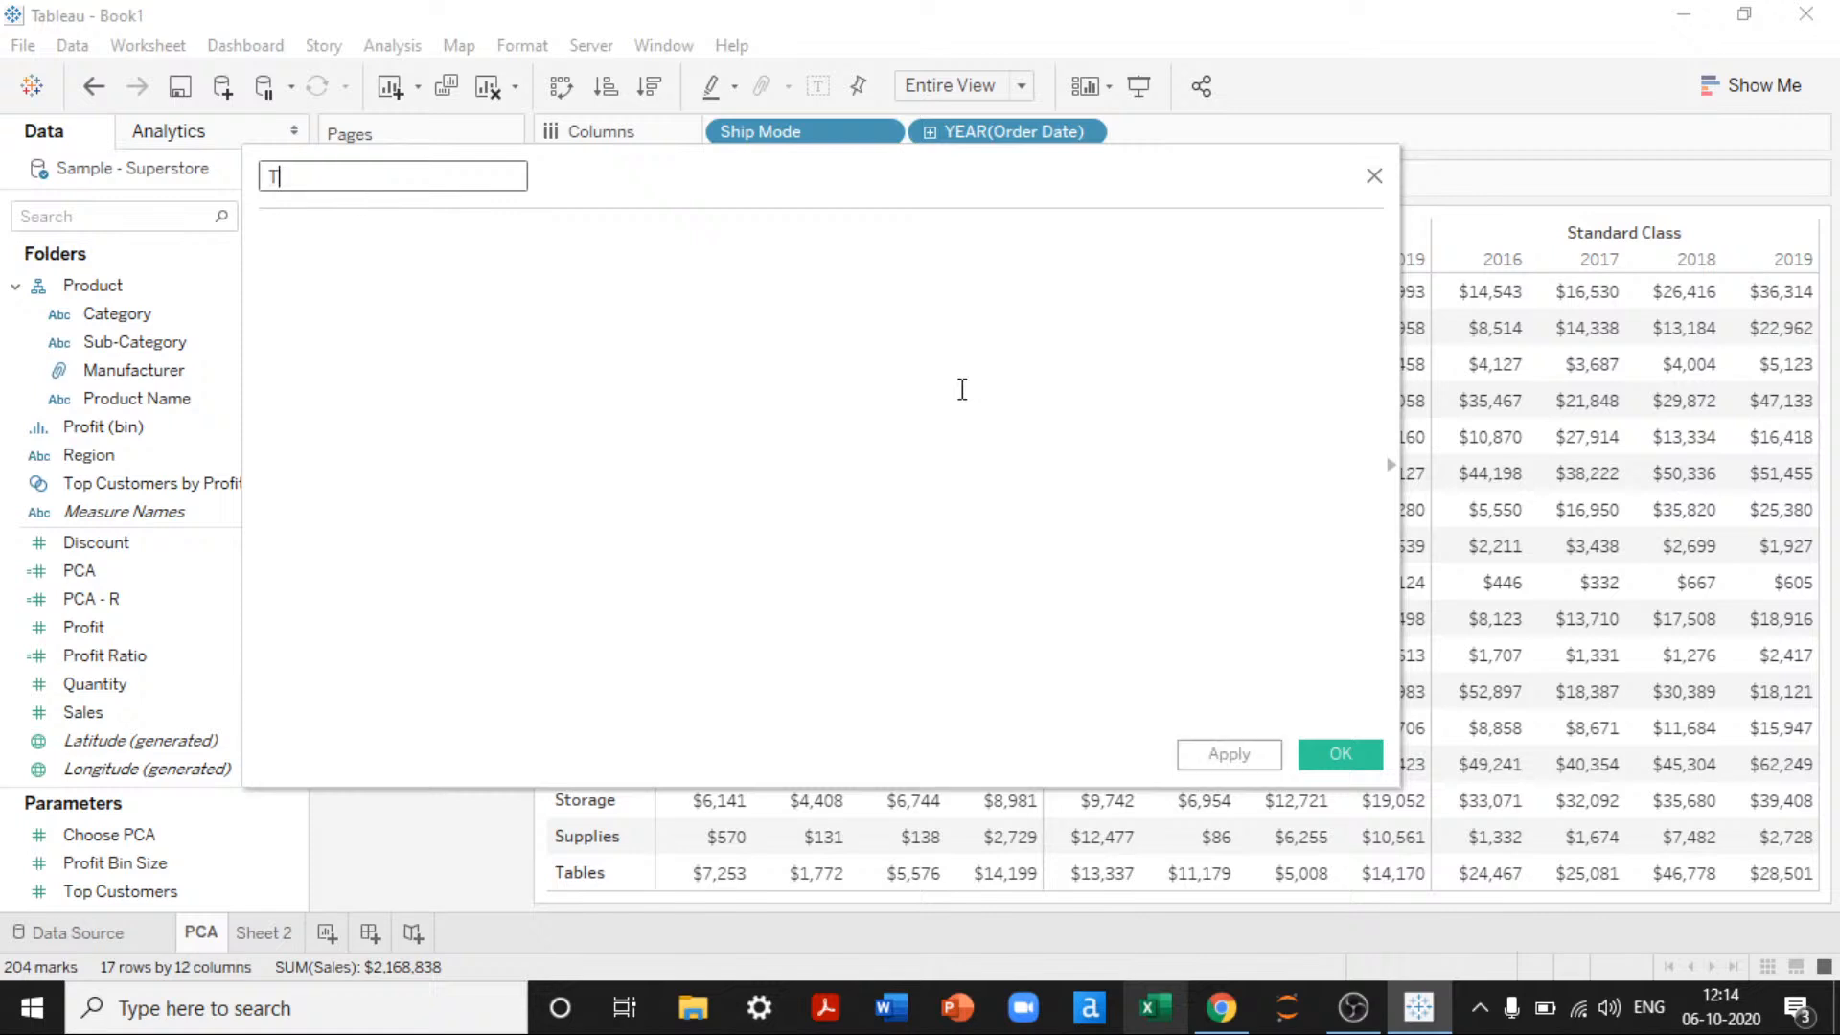
{"action": "type", "text": "arget"}
{"action": "key", "text": "Tab"}
{"action": "type", "text": "Sal"}
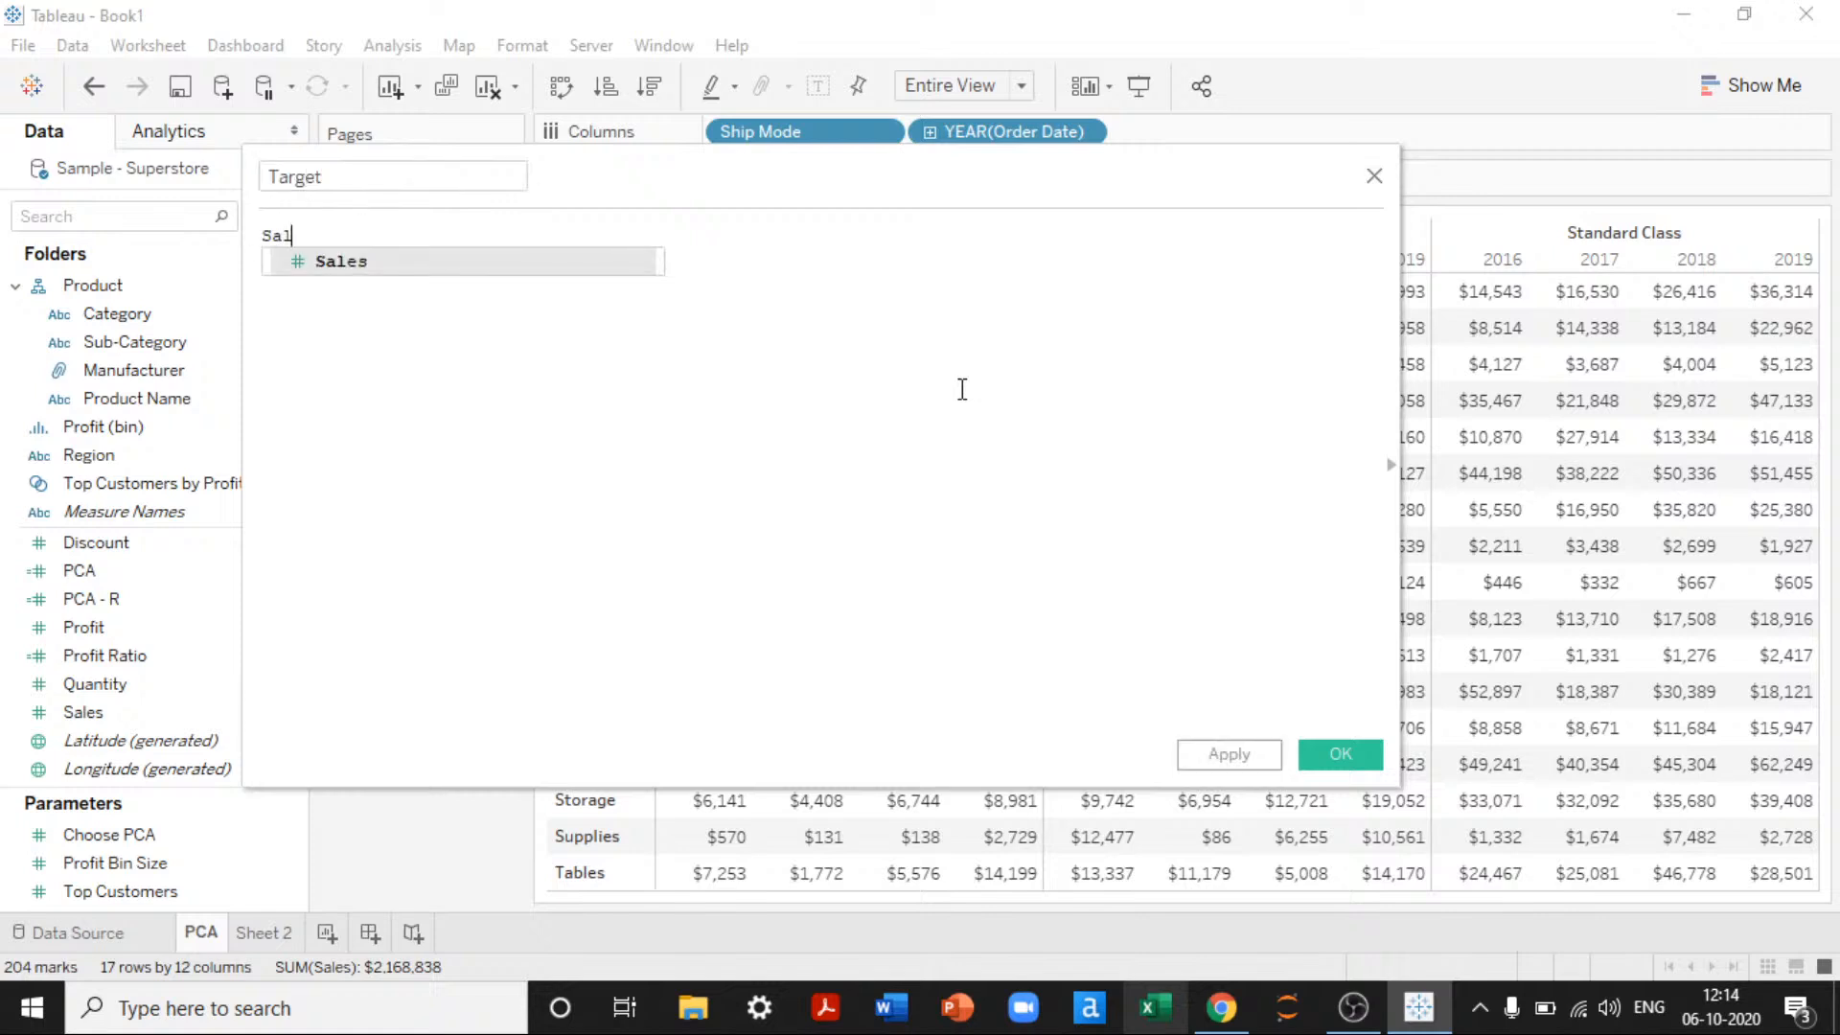
{"action": "key", "text": "Return"}
{"action": "type", "text": "+ sa"}
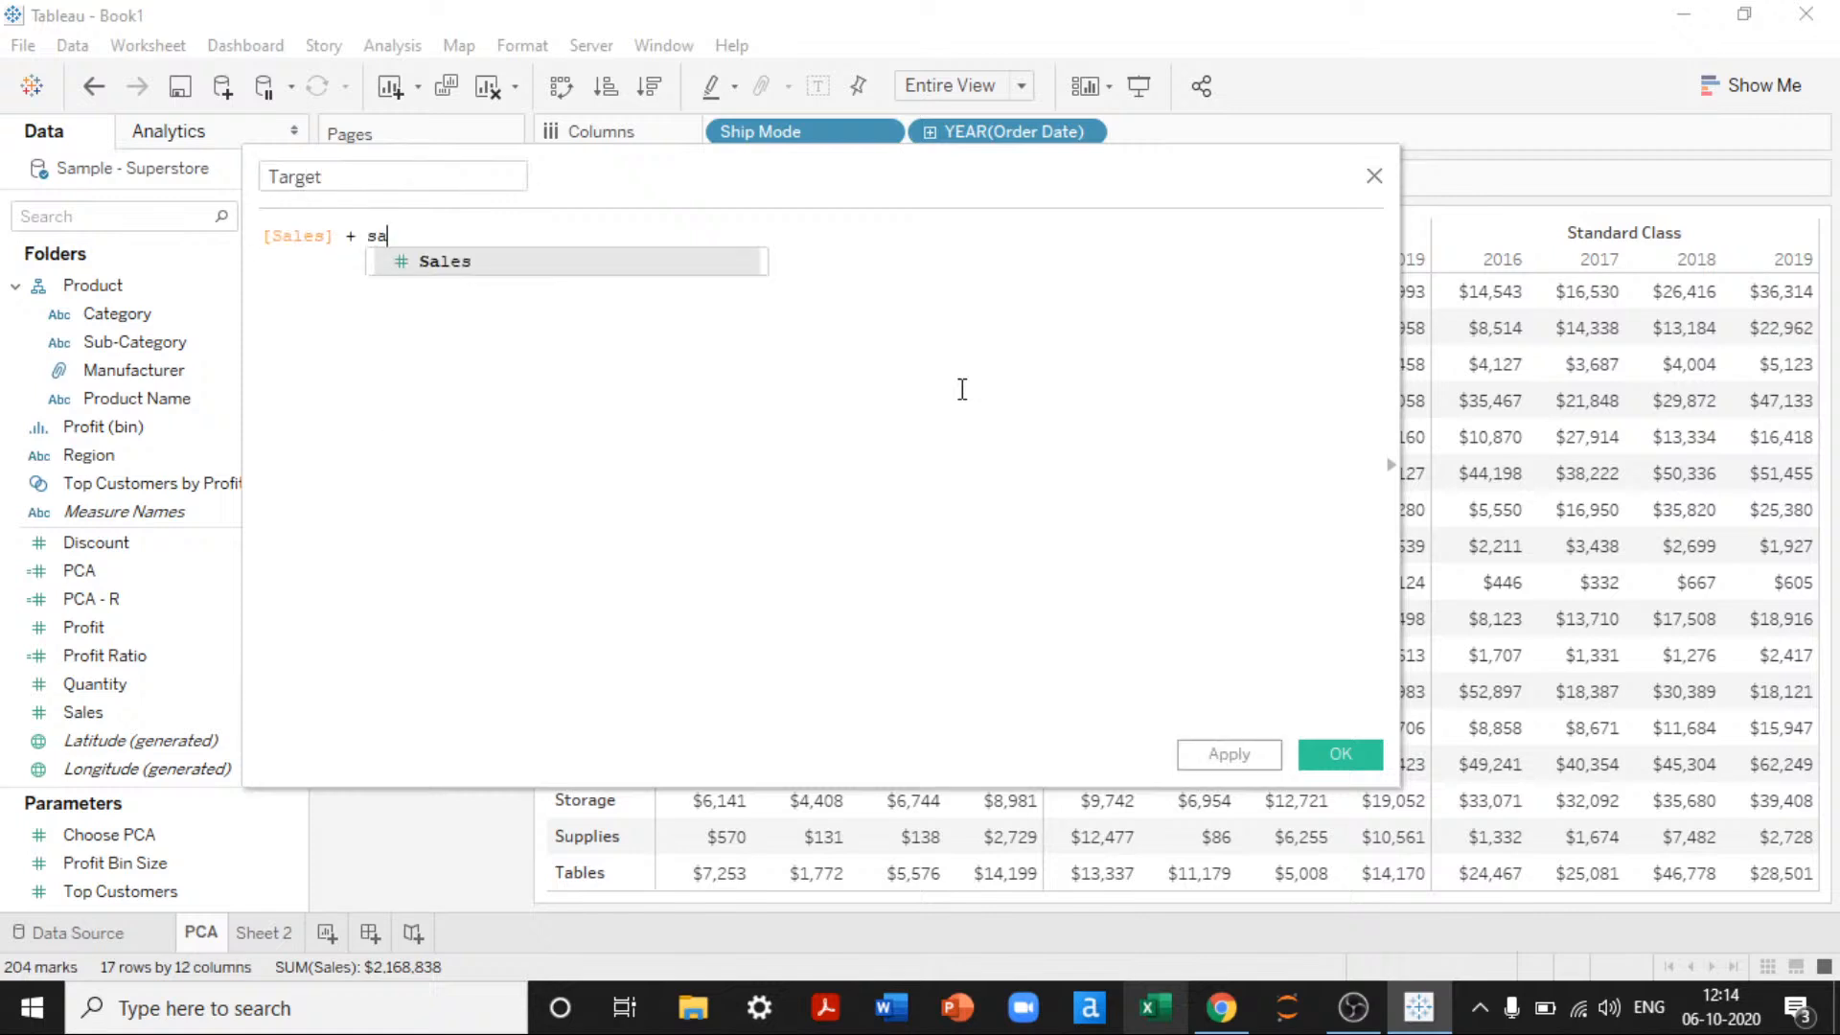
{"action": "key", "text": "Return"}
{"action": "type", "text": "* 0.178"}
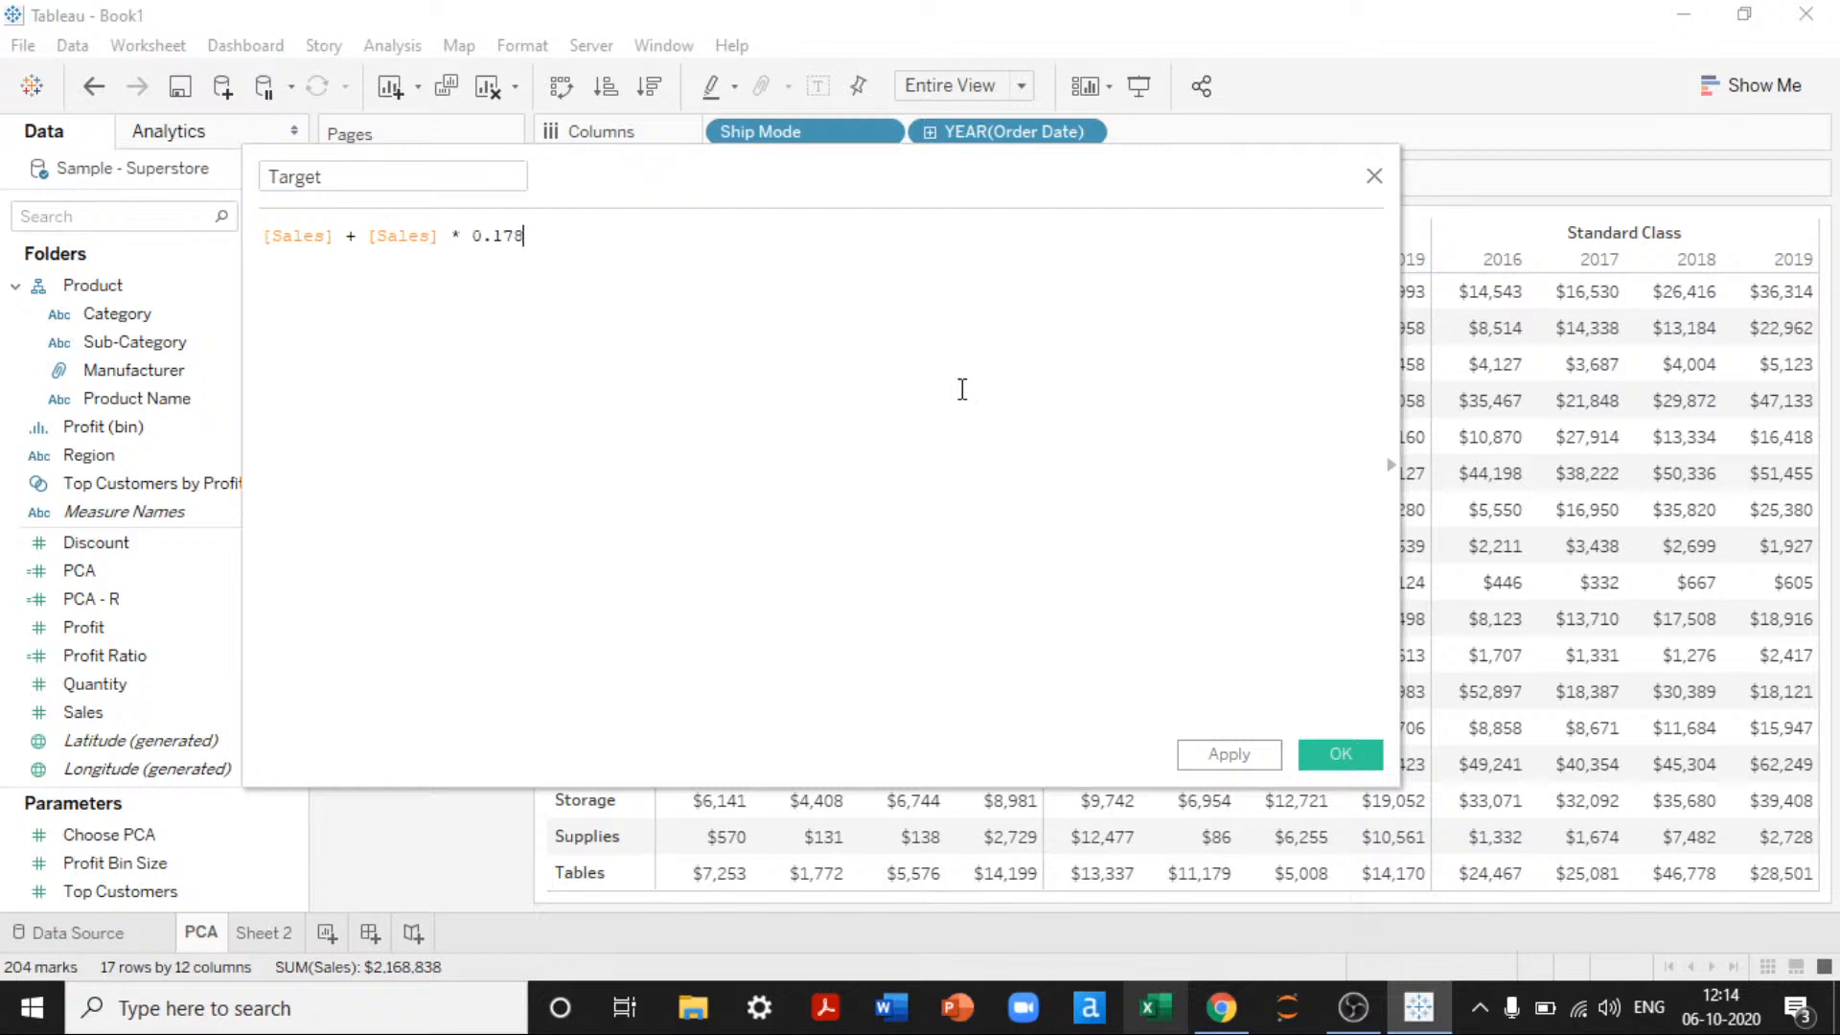
Step: Enclose [Sales] * 0.178 in parentheses in the Target formula, then apply and save the calculated field
{"action": "type", "text": ")"}
{"action": "key", "text": "Left"}
{"action": "key", "text": "Left"}
{"action": "key", "text": "Left"}
{"action": "key", "text": "Left"}
{"action": "key", "text": "Left"}
{"action": "key", "text": "Left"}
{"action": "key", "text": "Left"}
{"action": "key", "text": "Left"}
{"action": "key", "text": "Left"}
{"action": "key", "text": "Left"}
{"action": "key", "text": "Left"}
{"action": "key", "text": "Left"}
{"action": "key", "text": "Left"}
{"action": "key", "text": "Left"}
{"action": "key", "text": "Left"}
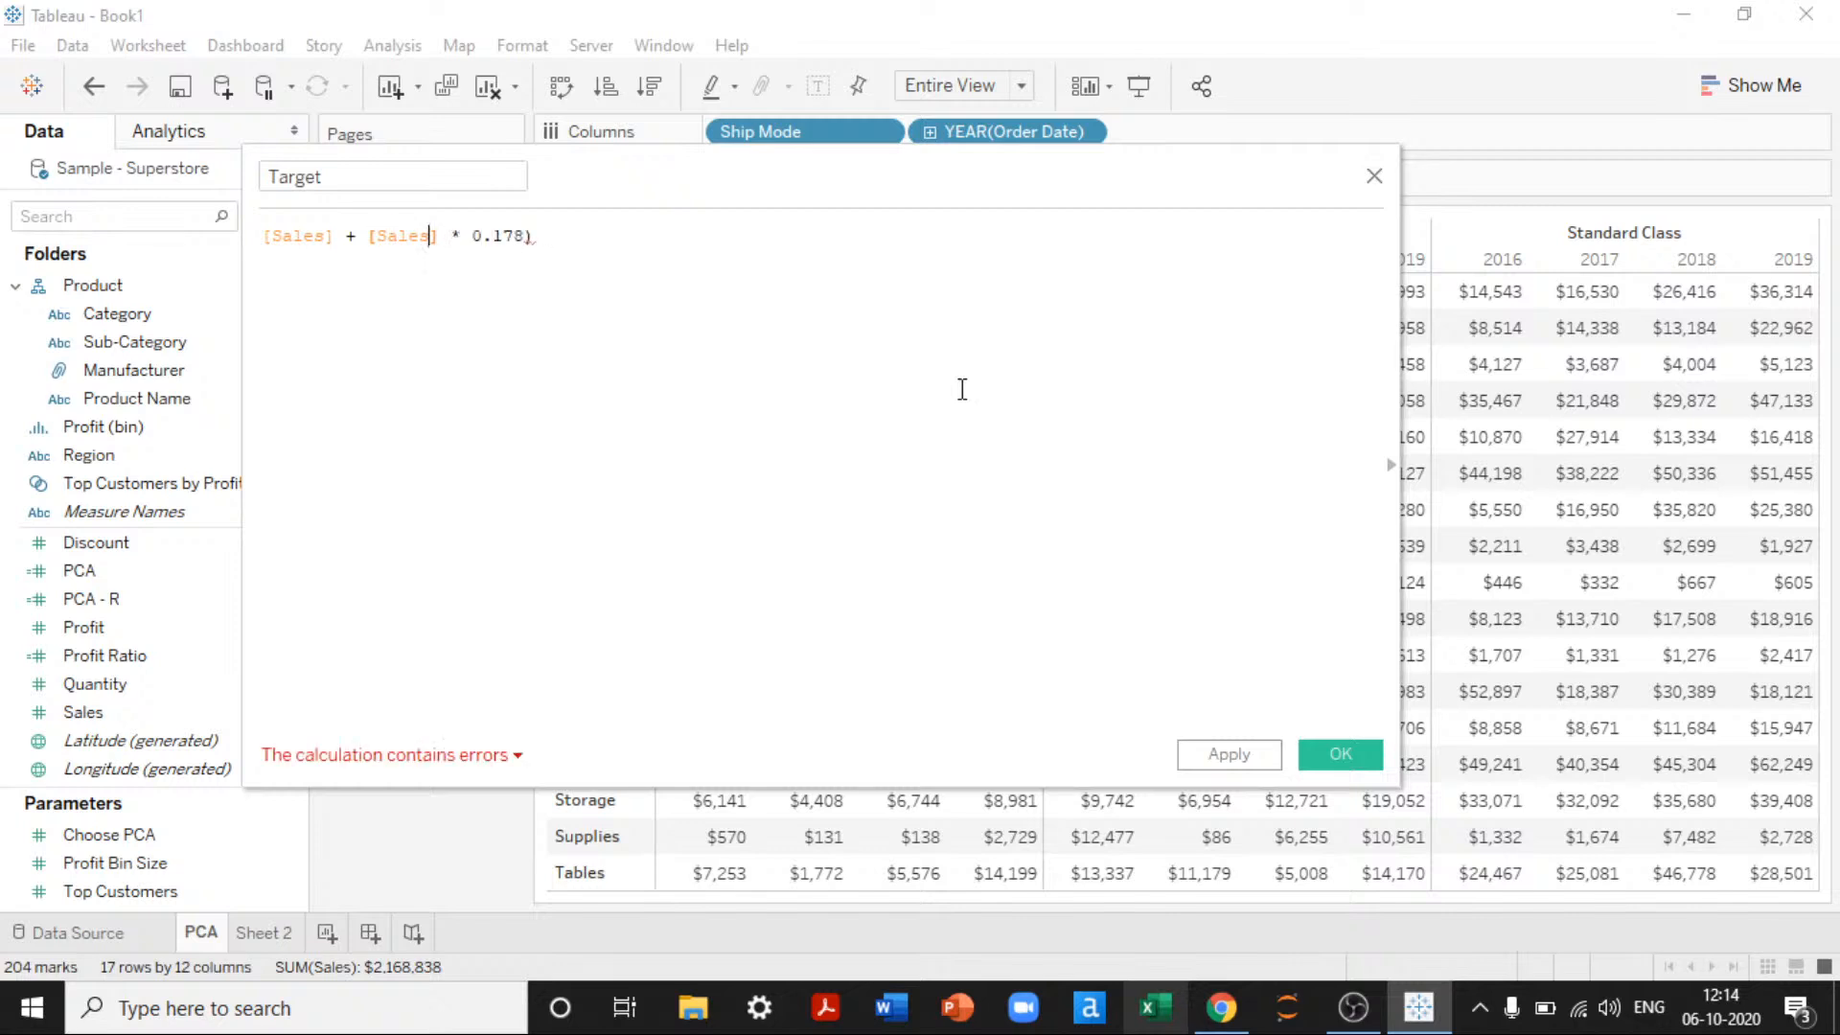
{"action": "key", "text": "Left"}
{"action": "type", "text": "("}
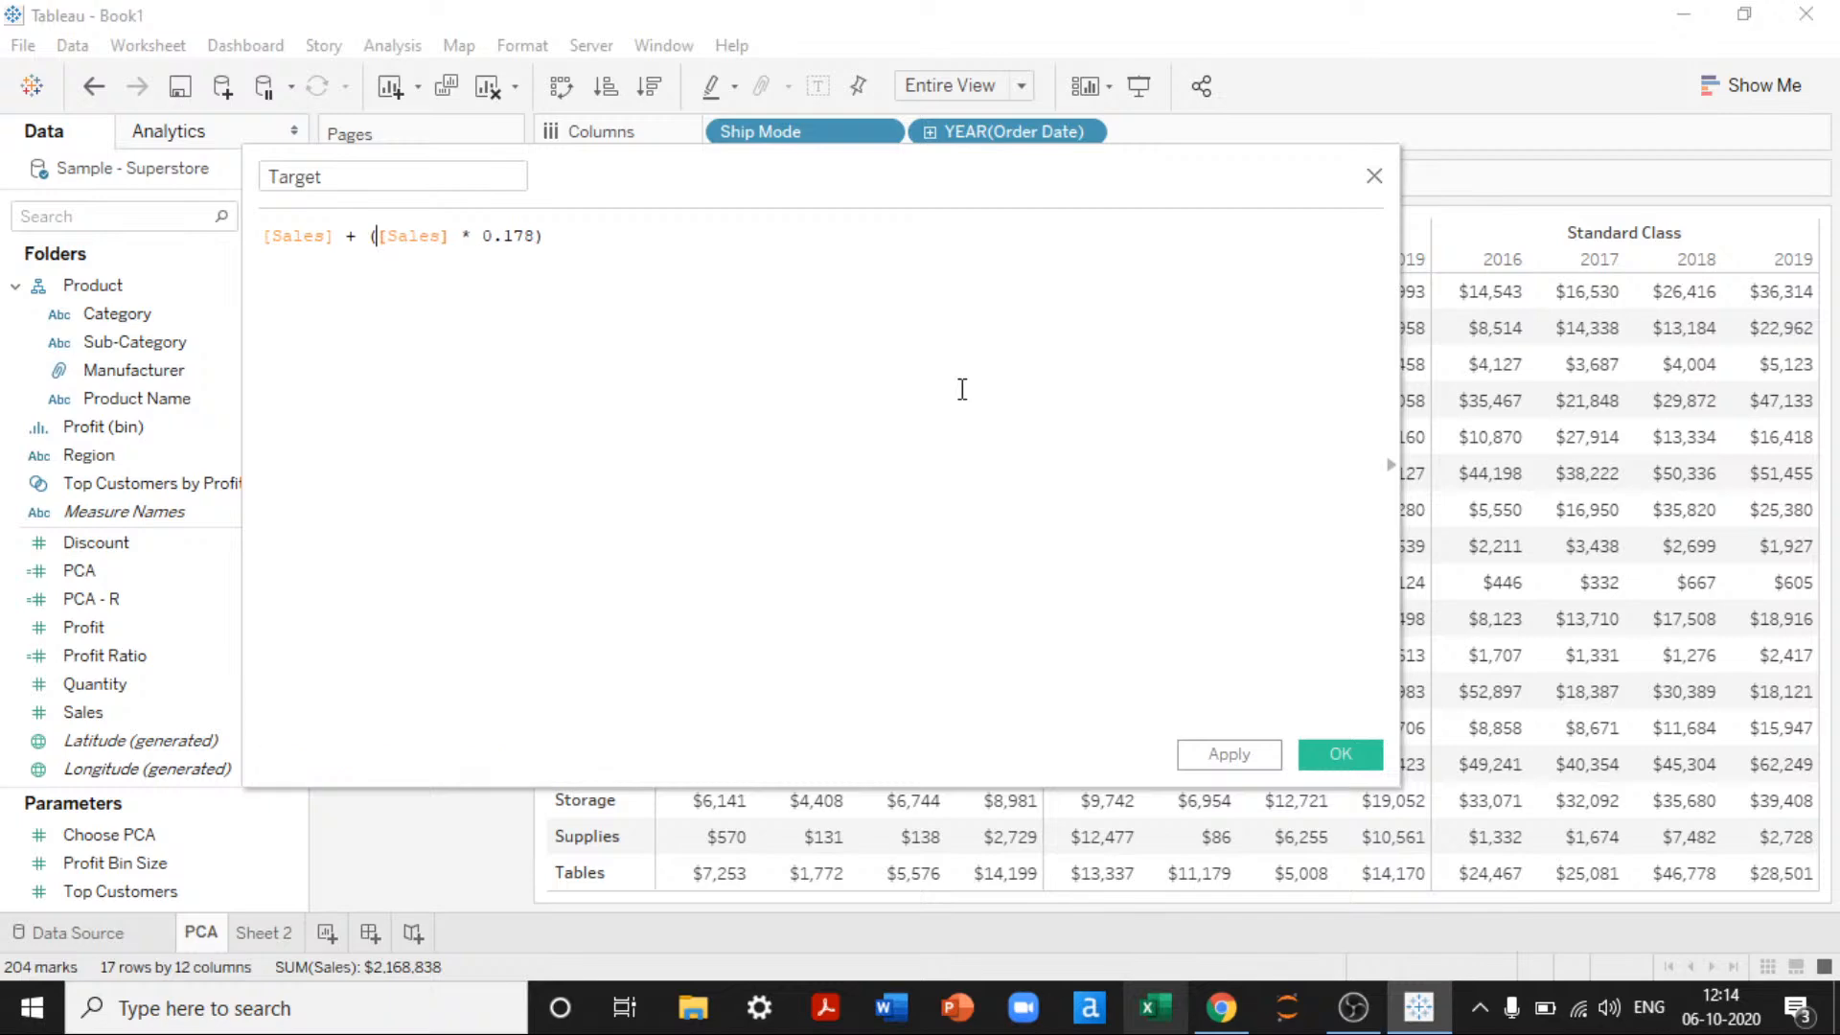
{"action": "left_click", "coordinate": [1227, 756]}
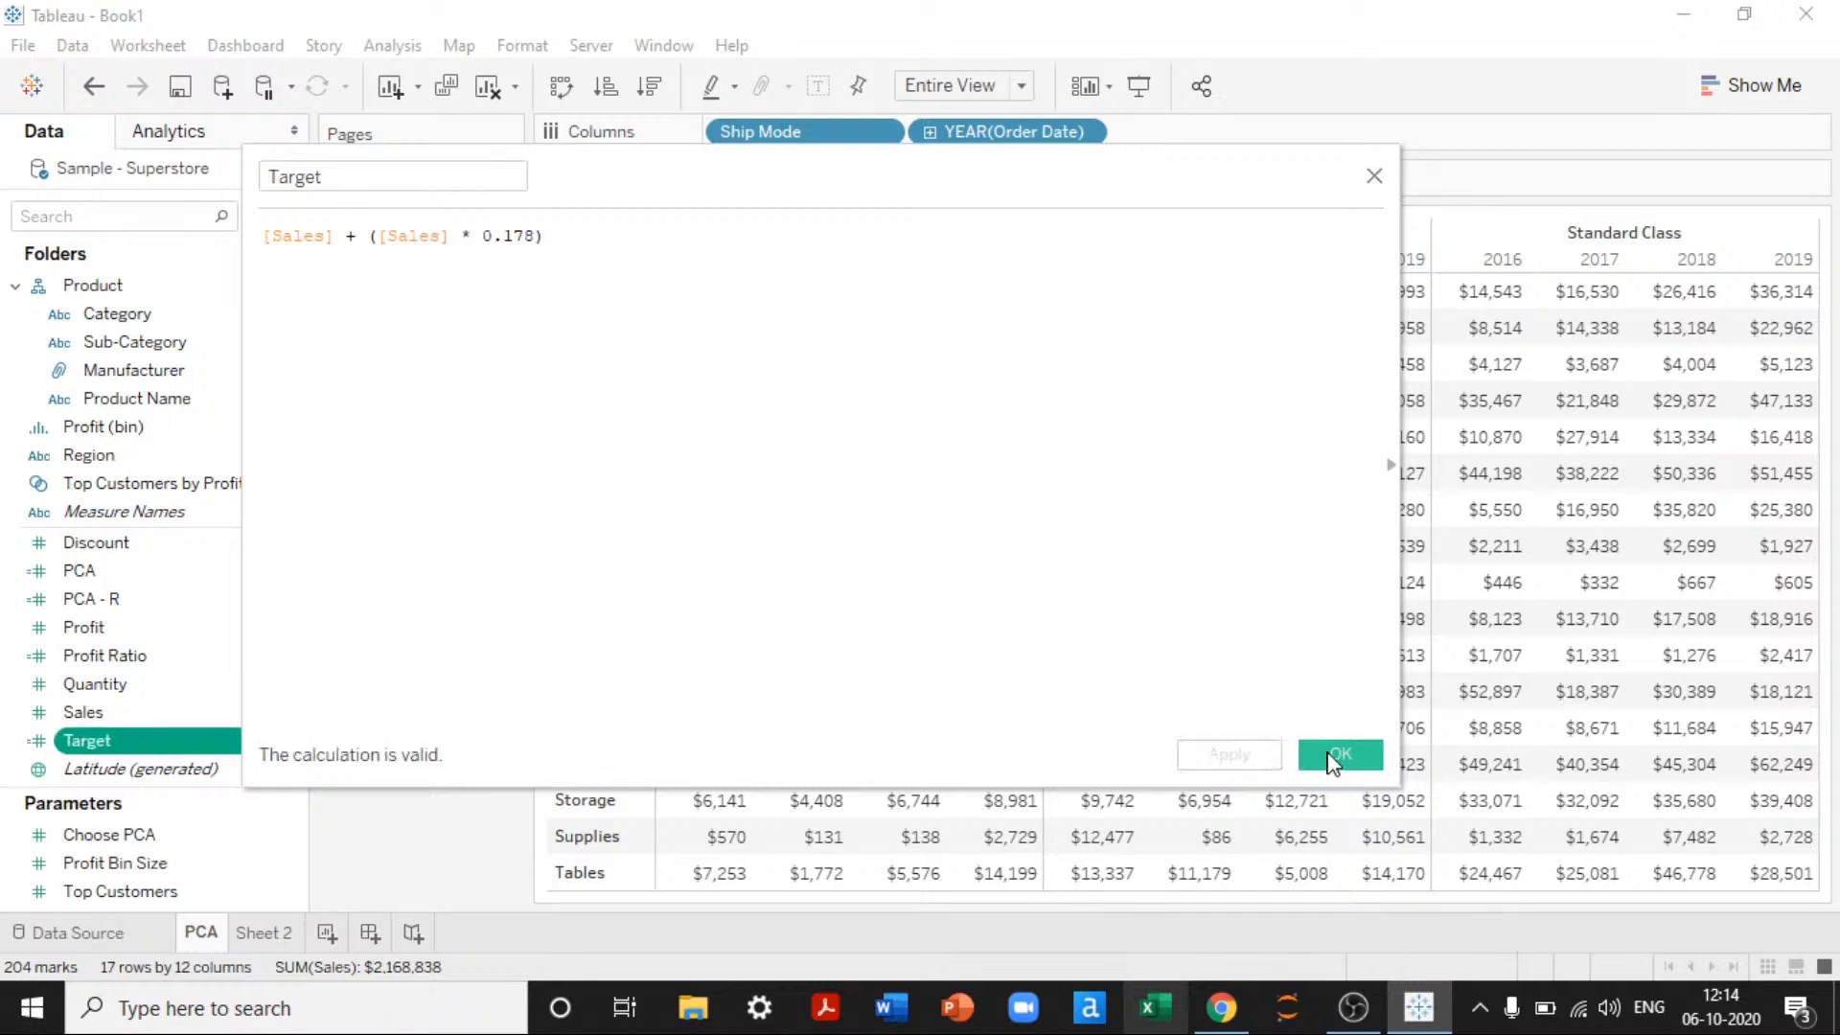
{"action": "left_click", "coordinate": [1337, 756]}
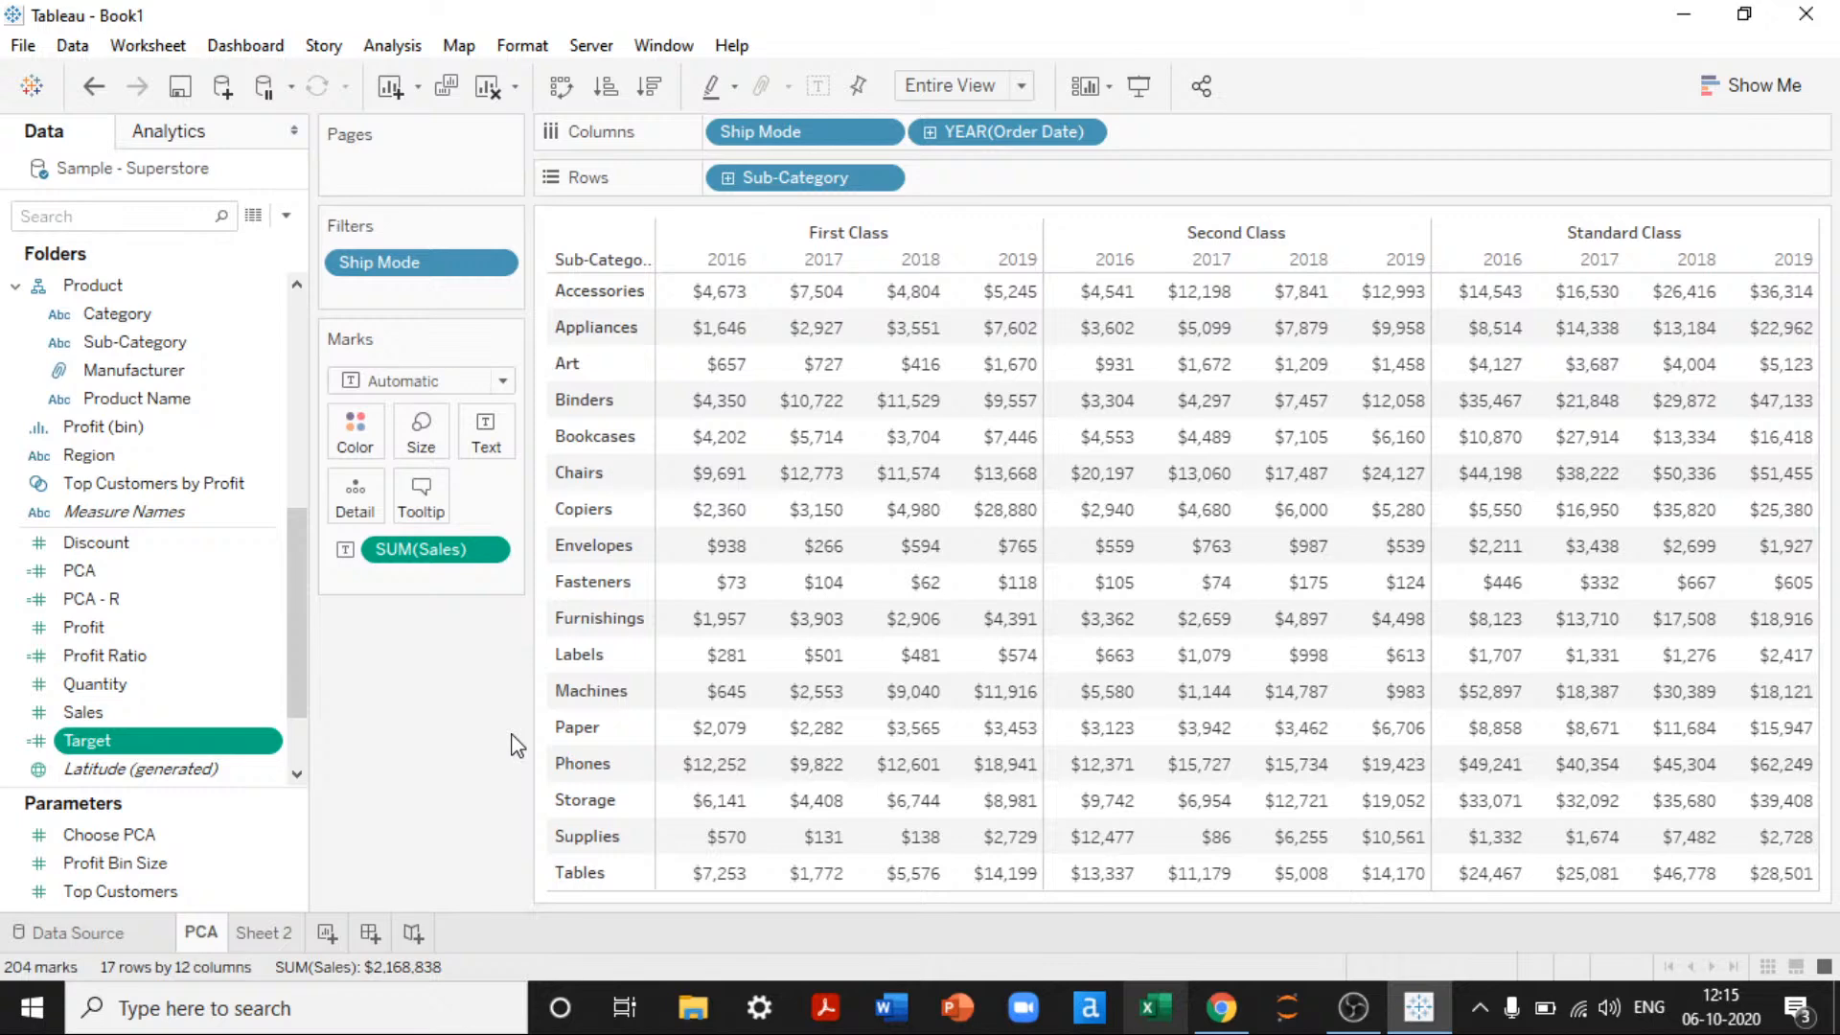
Step: Apply a Running Total quick table calculation to SUM(Sales) and examine how Accessories sales accumulate across years and ship modes
{"action": "left_click", "coordinate": [490, 552]}
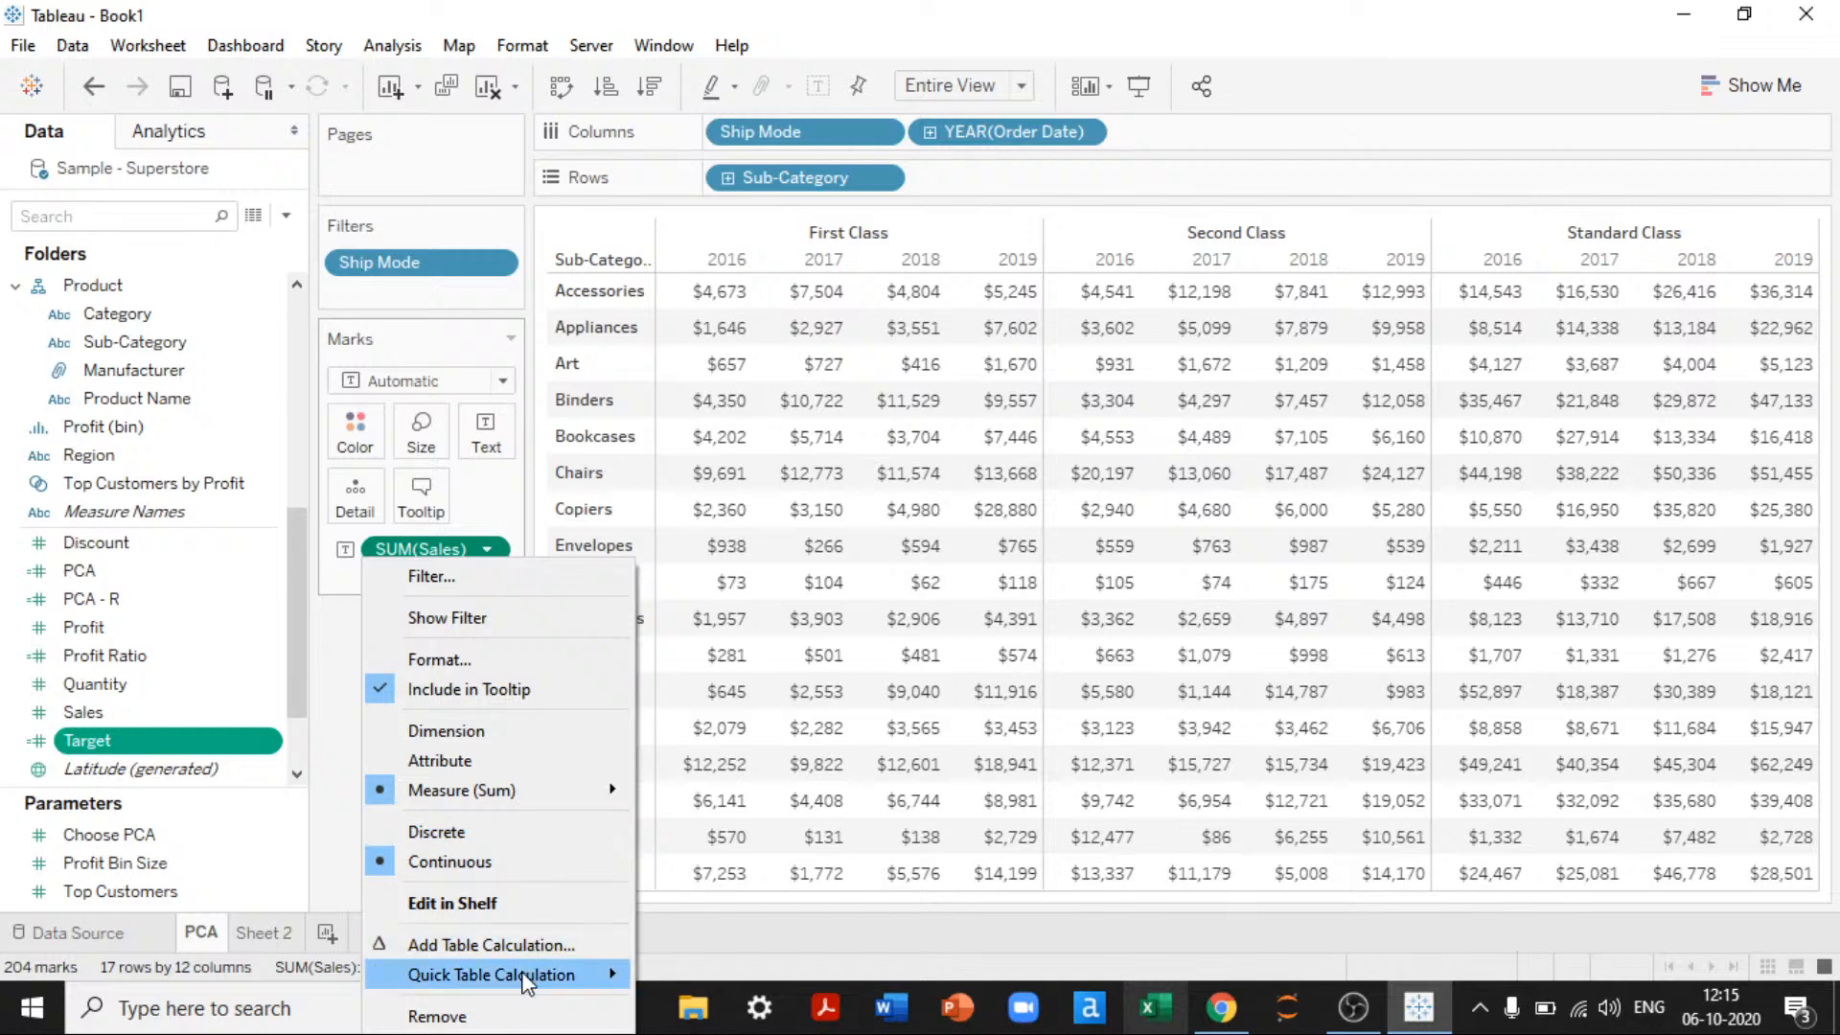
{"action": "mouse_move", "coordinate": [524, 985]}
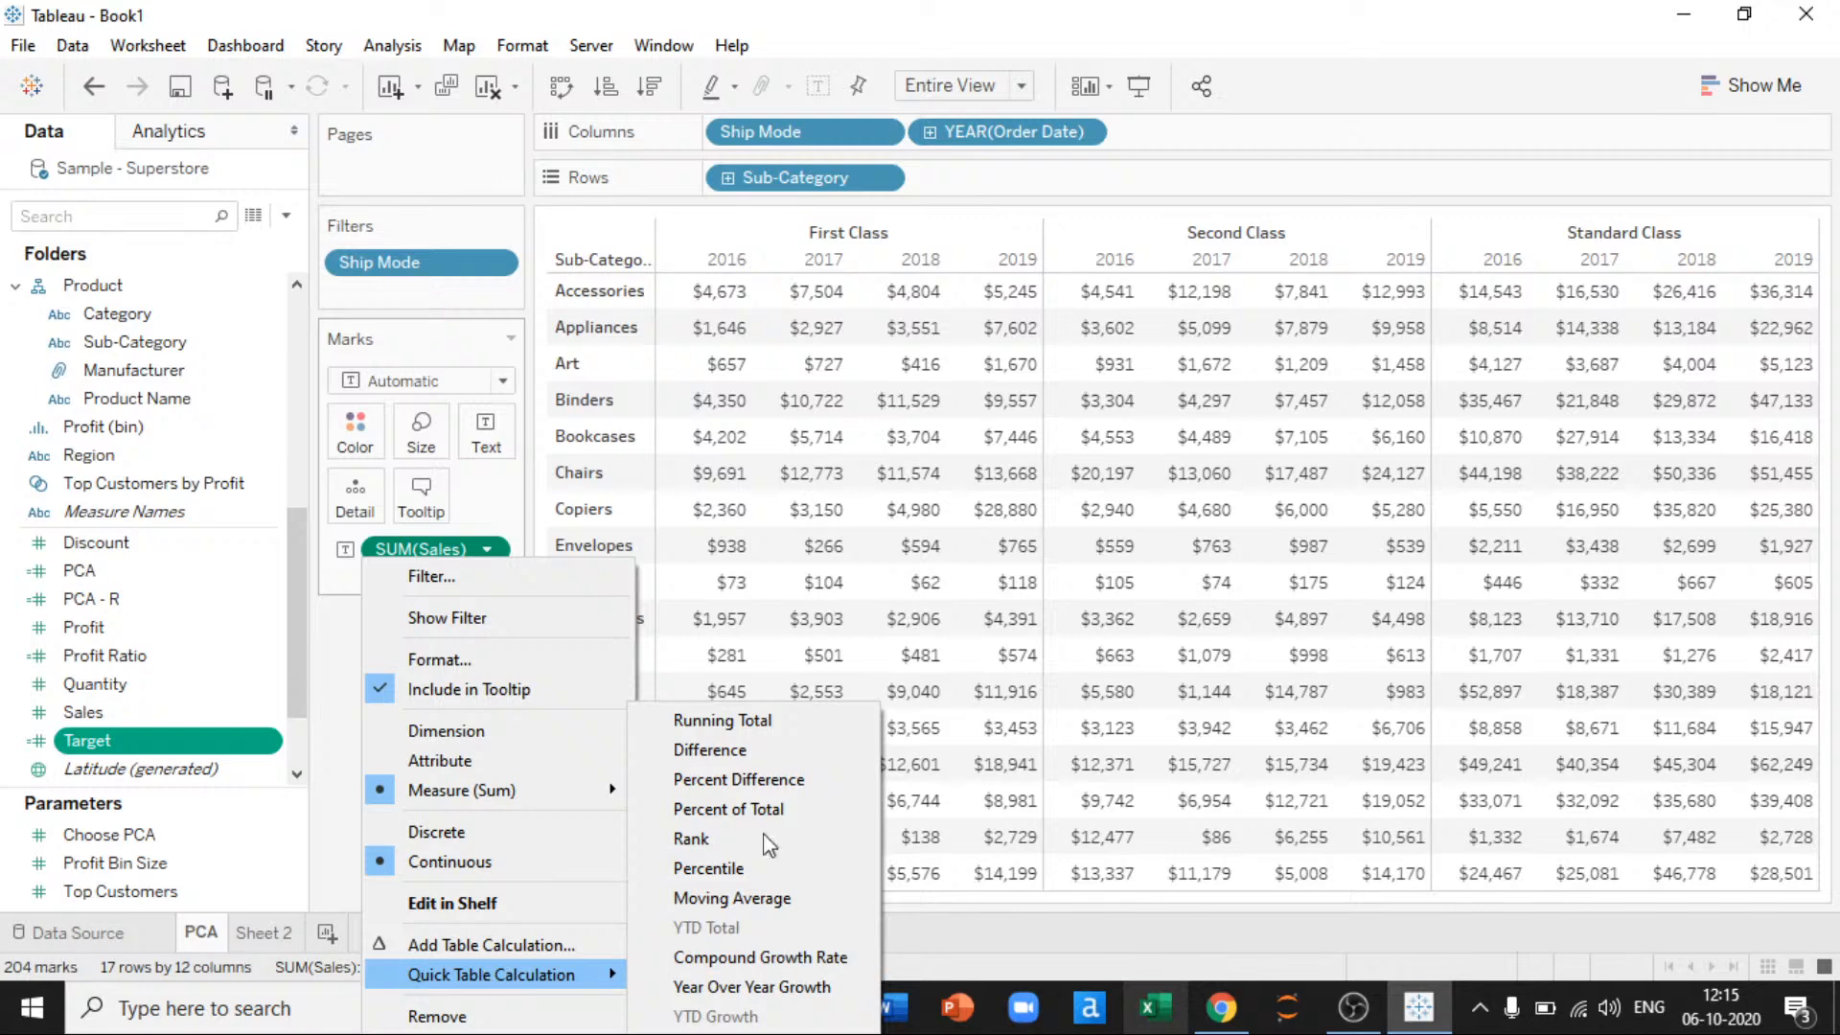
{"action": "left_click", "coordinate": [745, 726]}
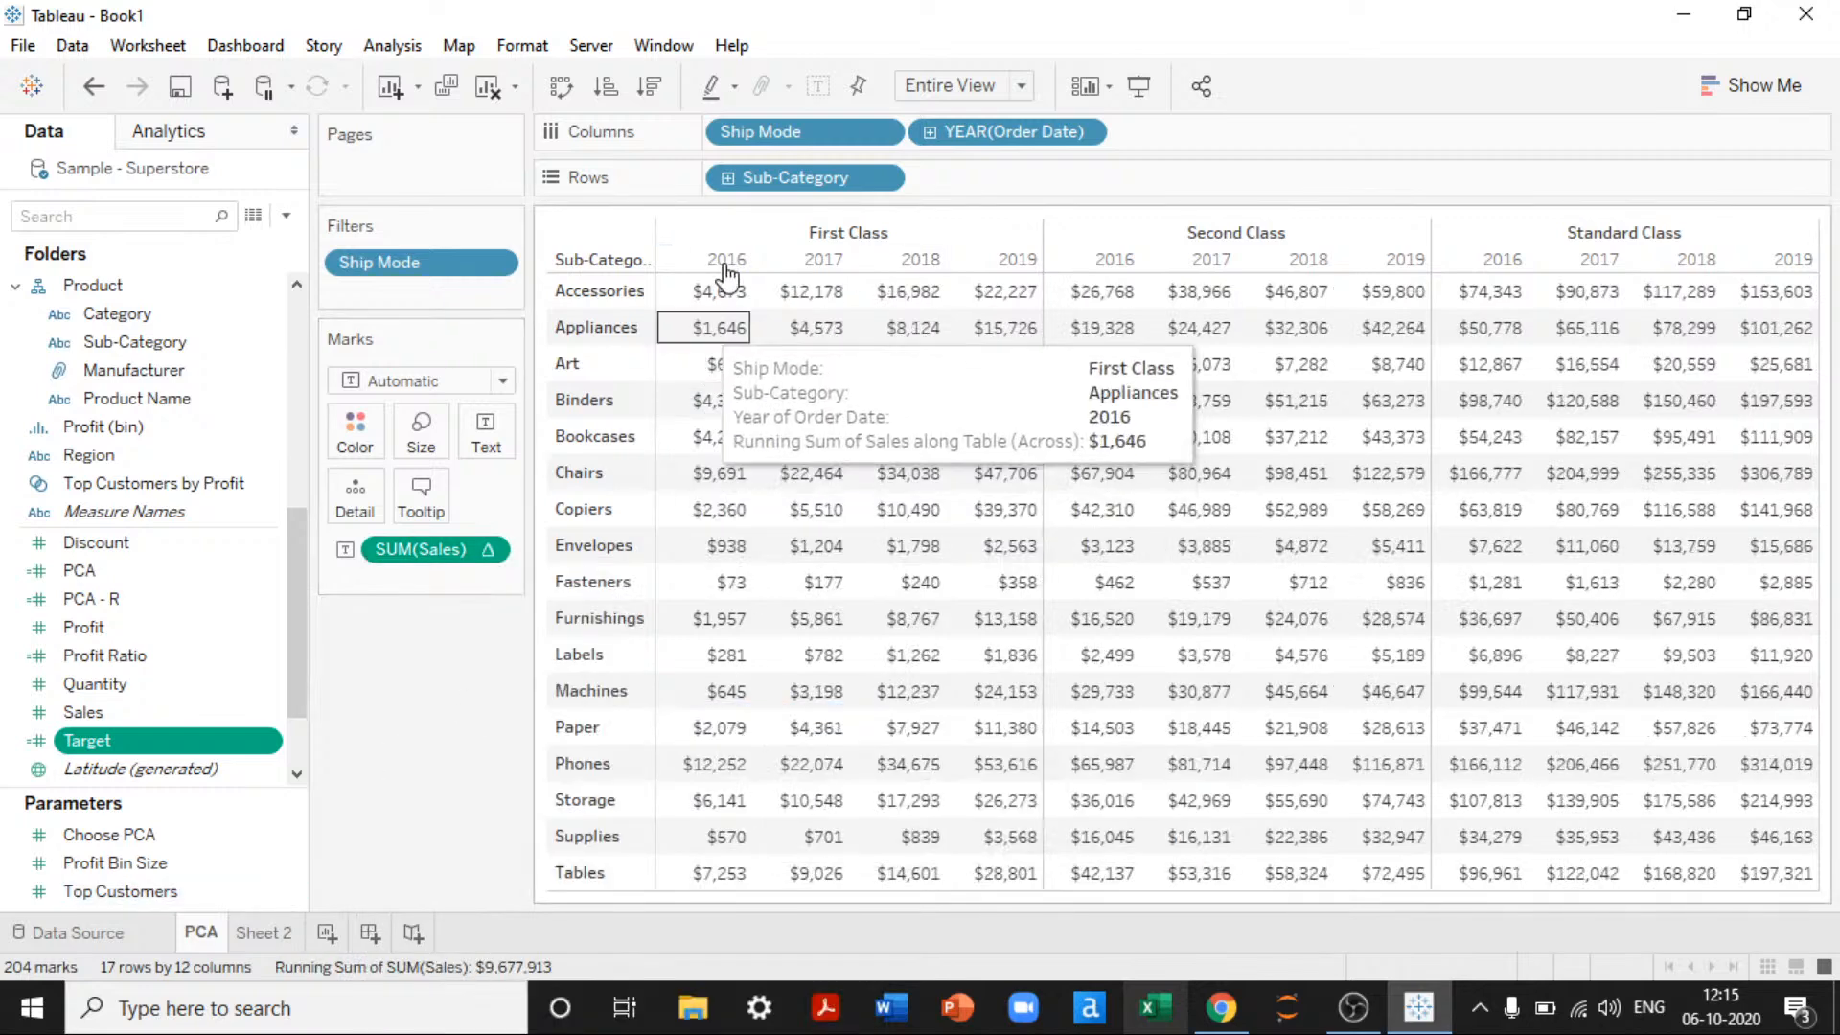
{"action": "mouse_move", "coordinate": [731, 314]}
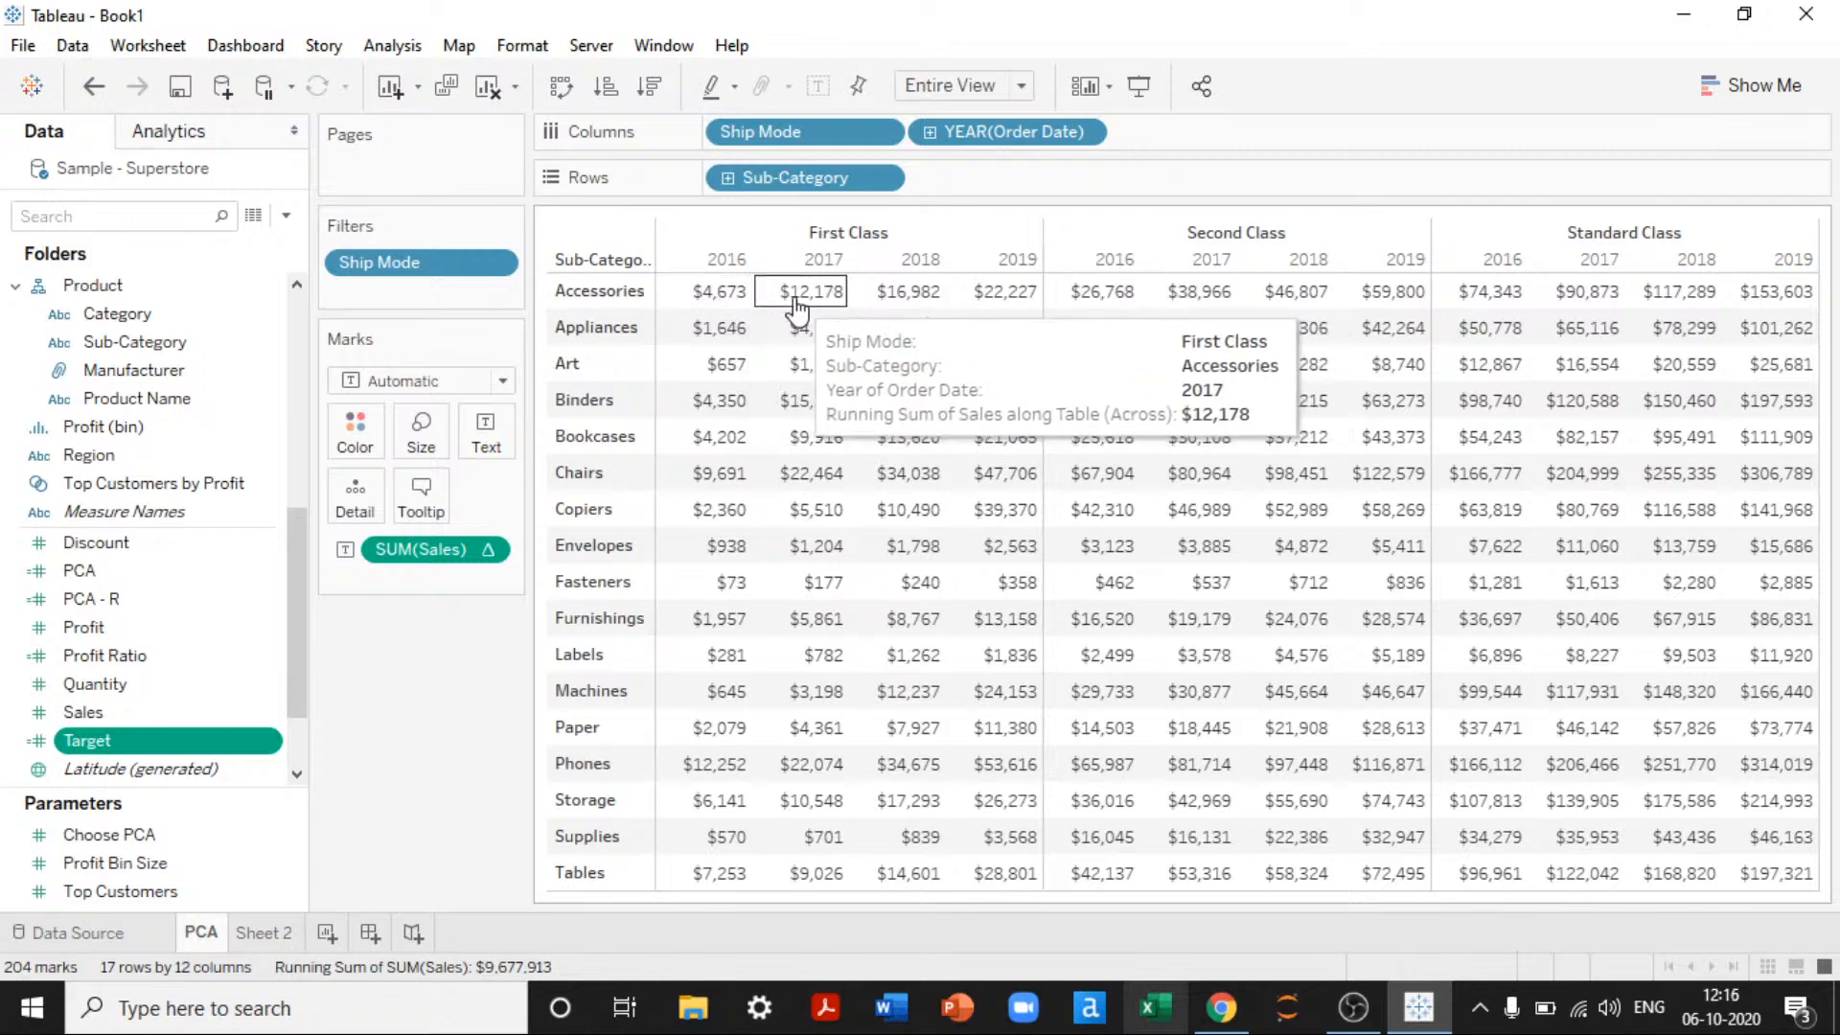
{"action": "mouse_move", "coordinate": [813, 306]}
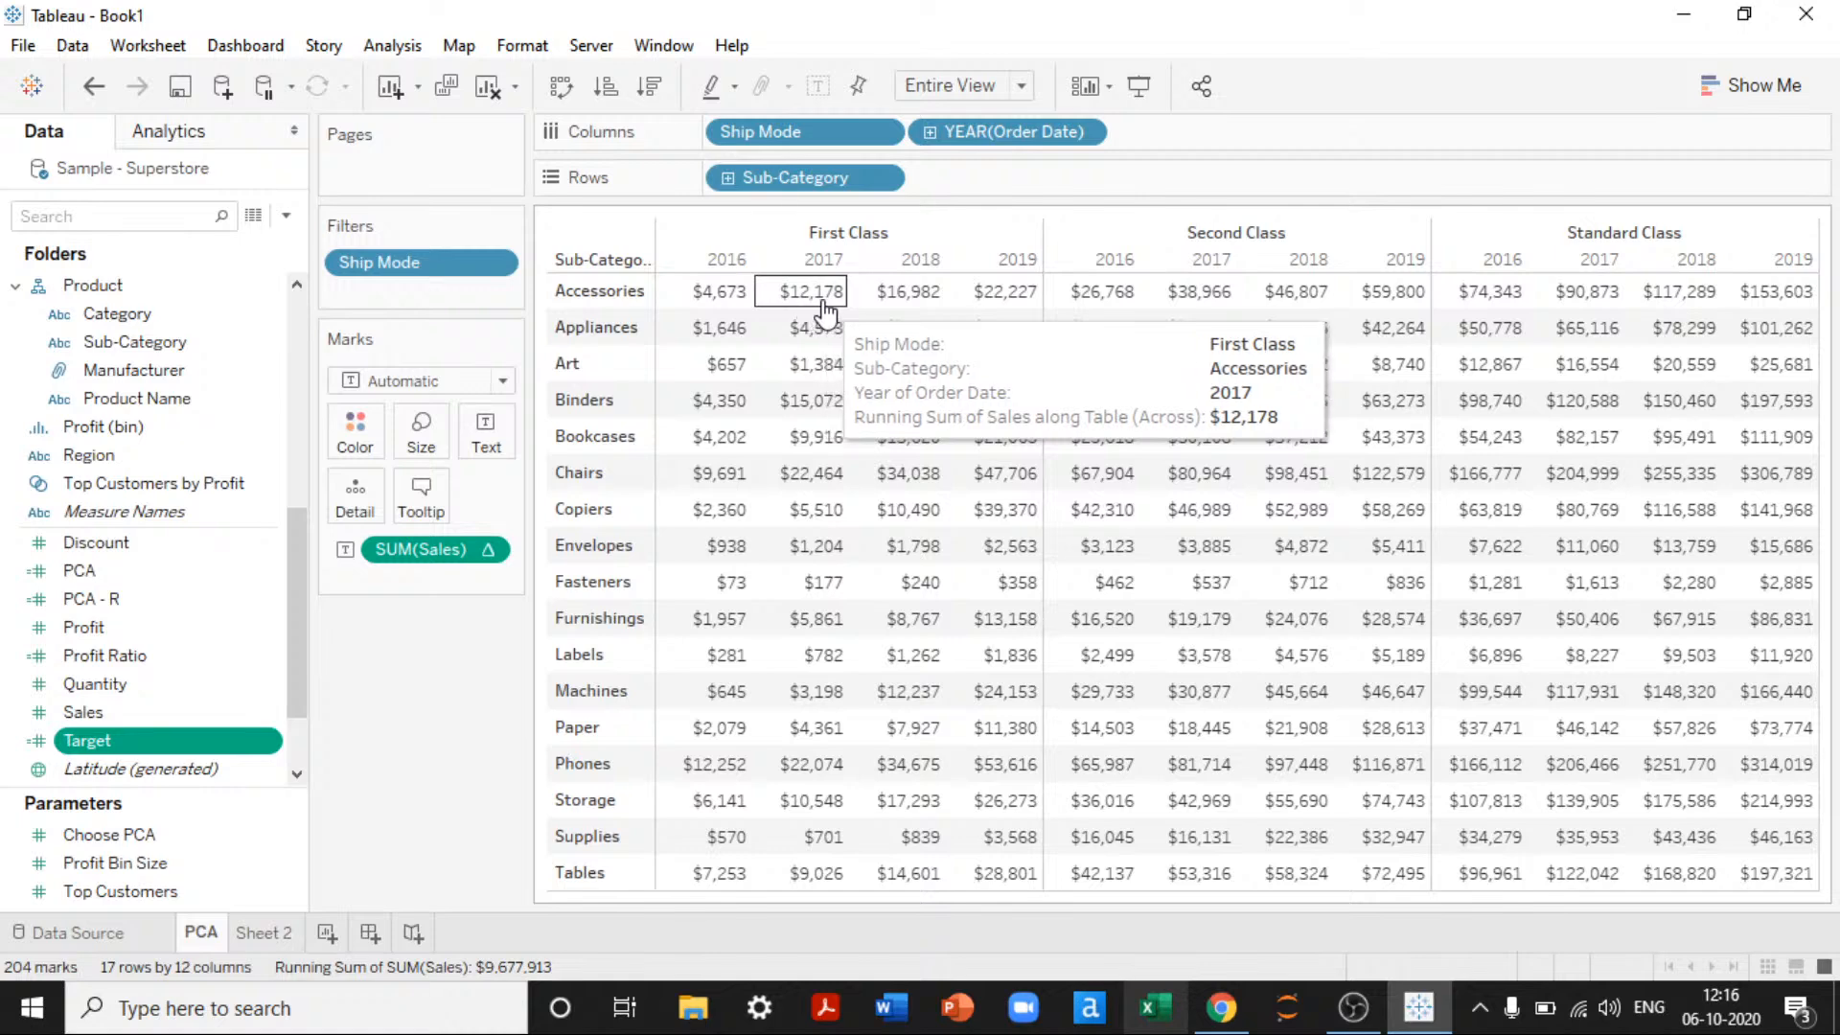
{"action": "mouse_move", "coordinate": [918, 308]}
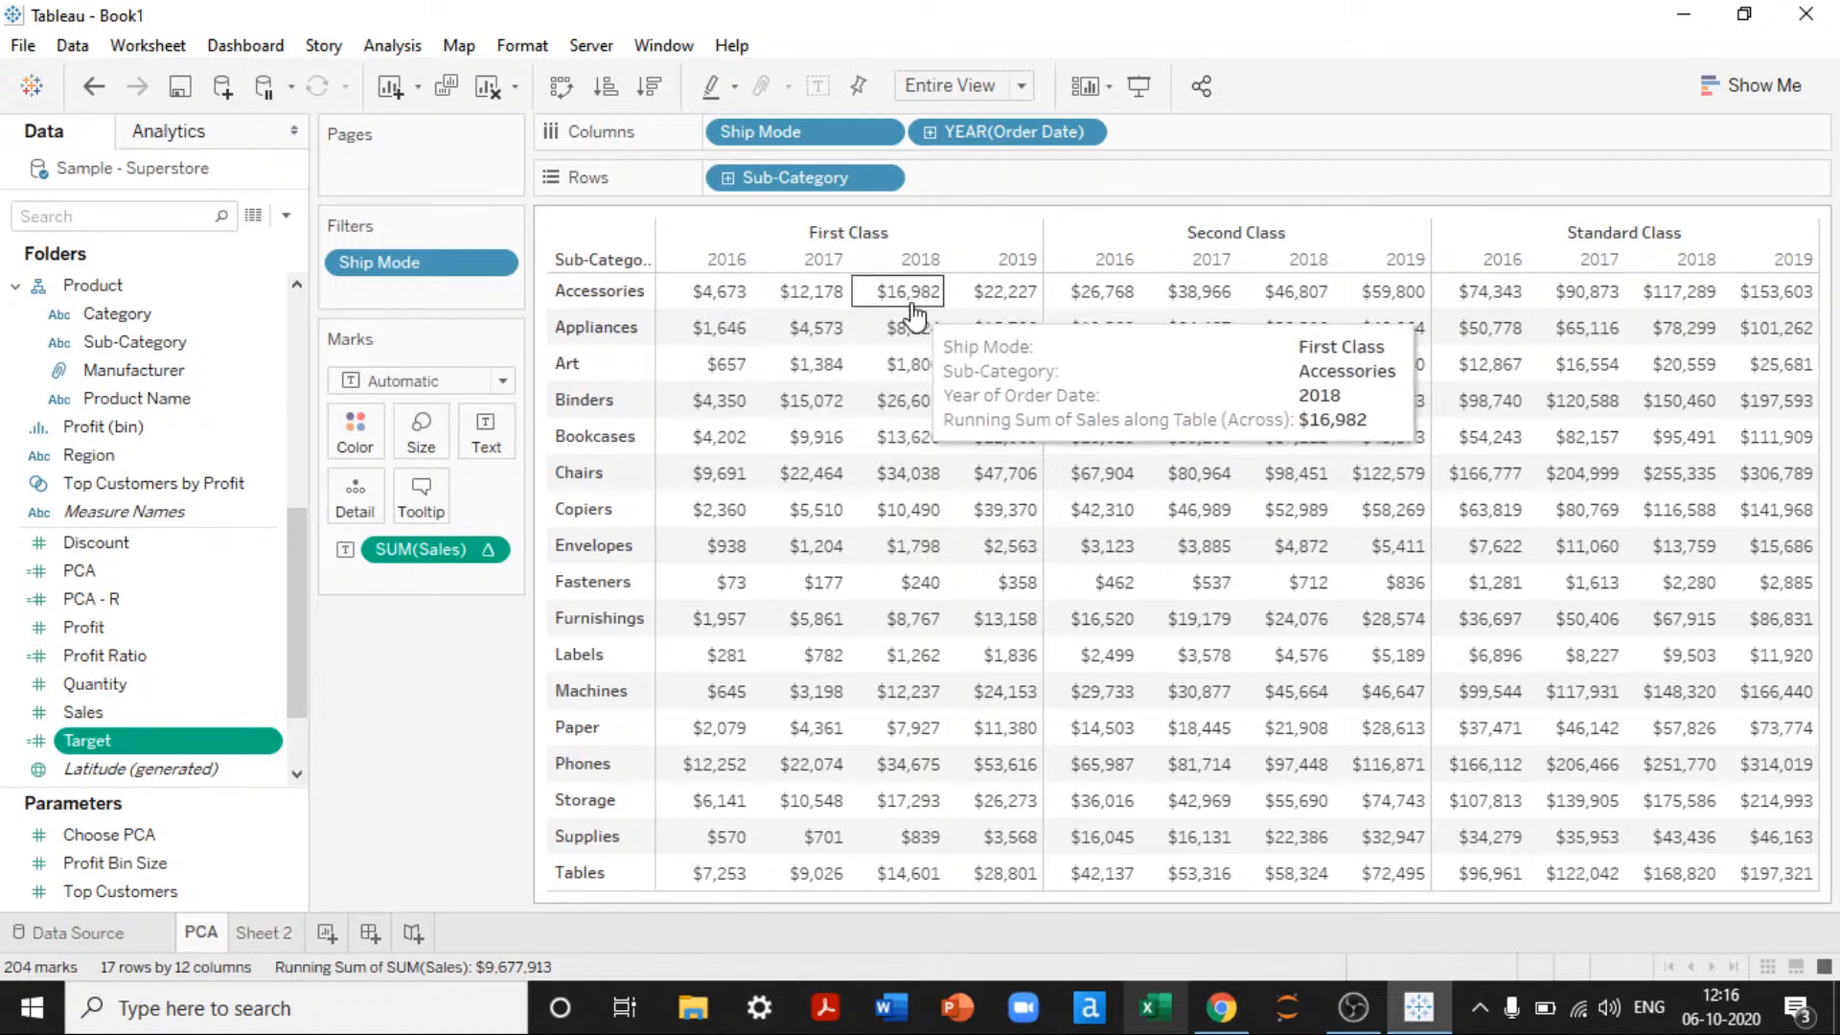
{"action": "mouse_move", "coordinate": [1006, 309]}
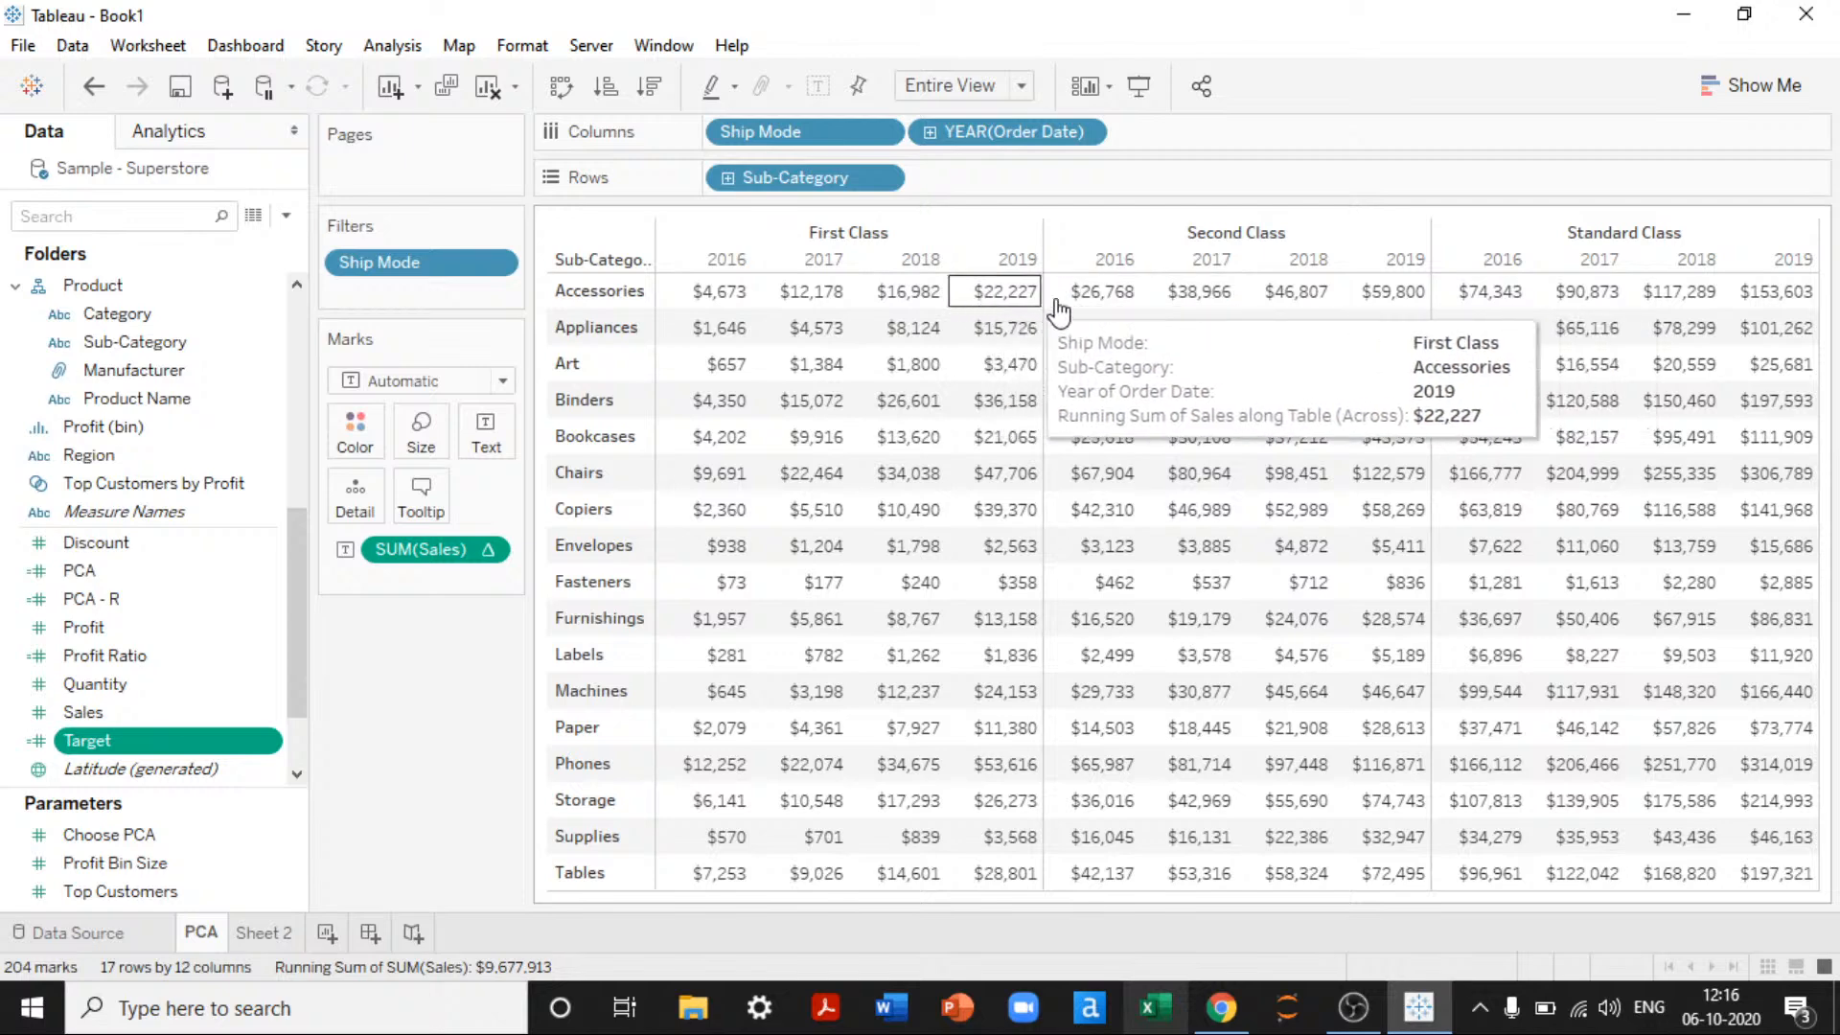
{"action": "mouse_move", "coordinate": [1189, 319]}
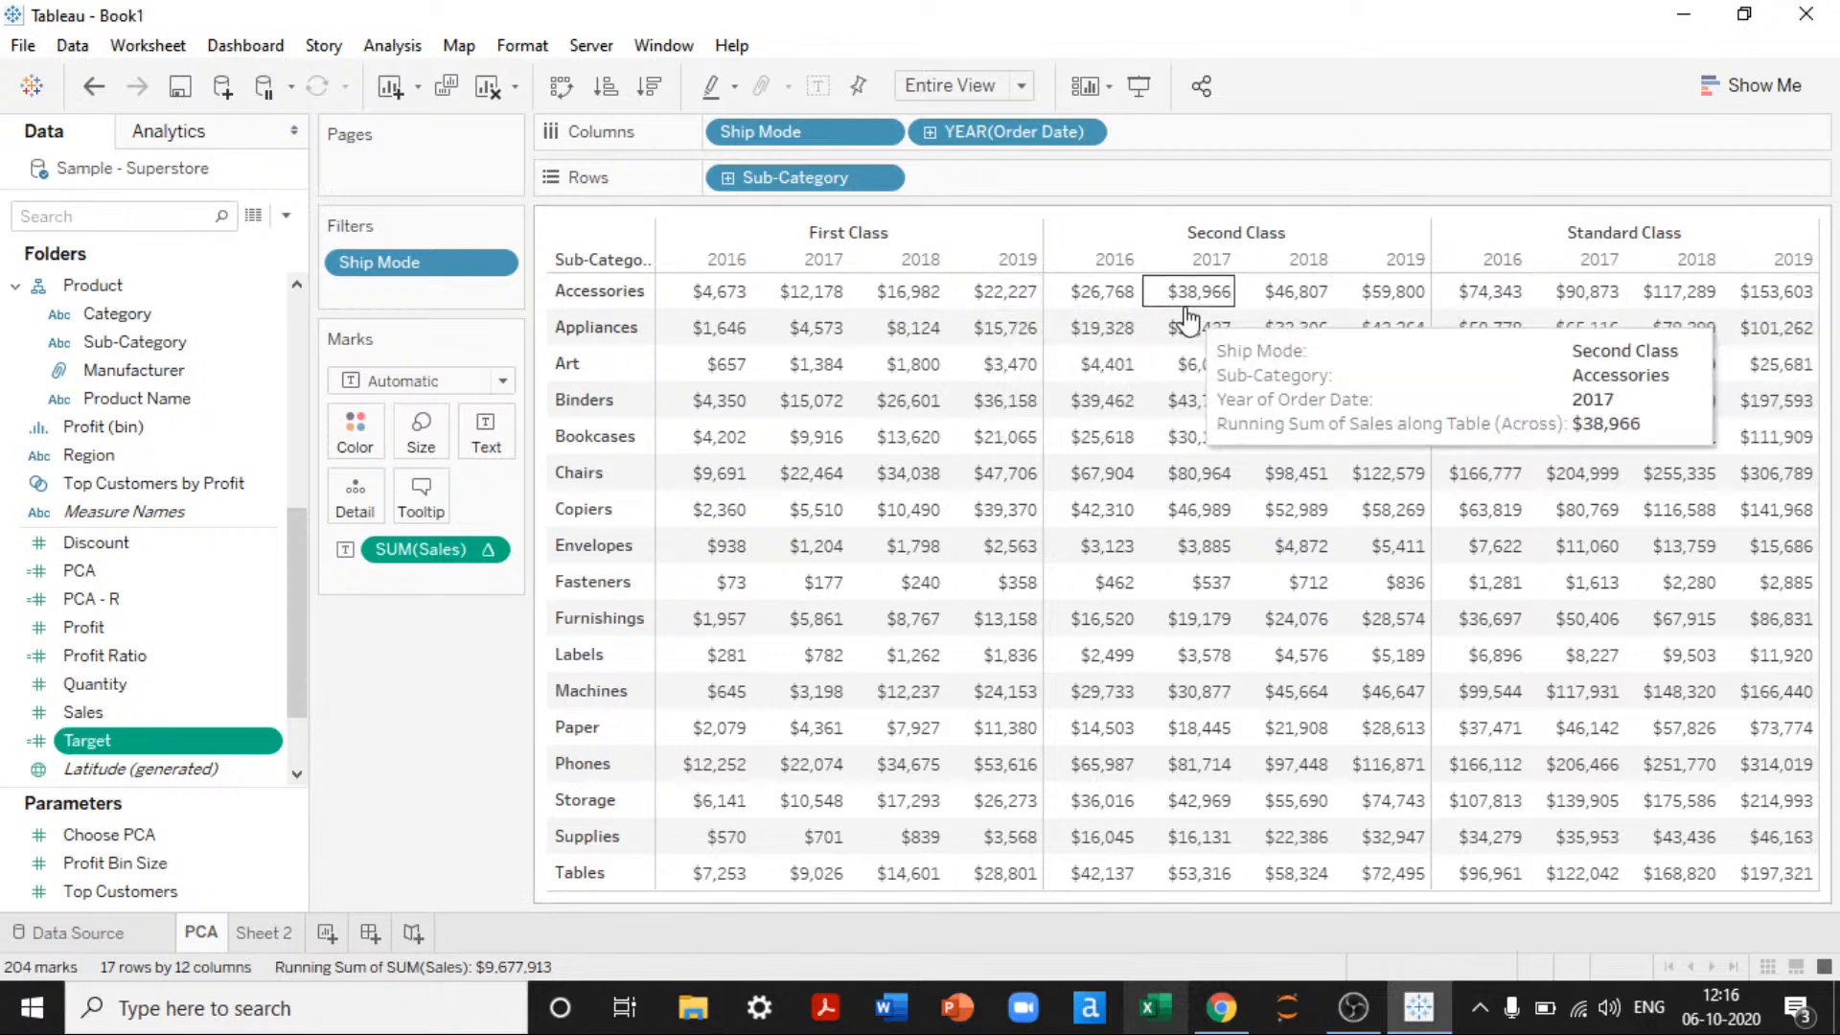
{"action": "mouse_move", "coordinate": [882, 340]}
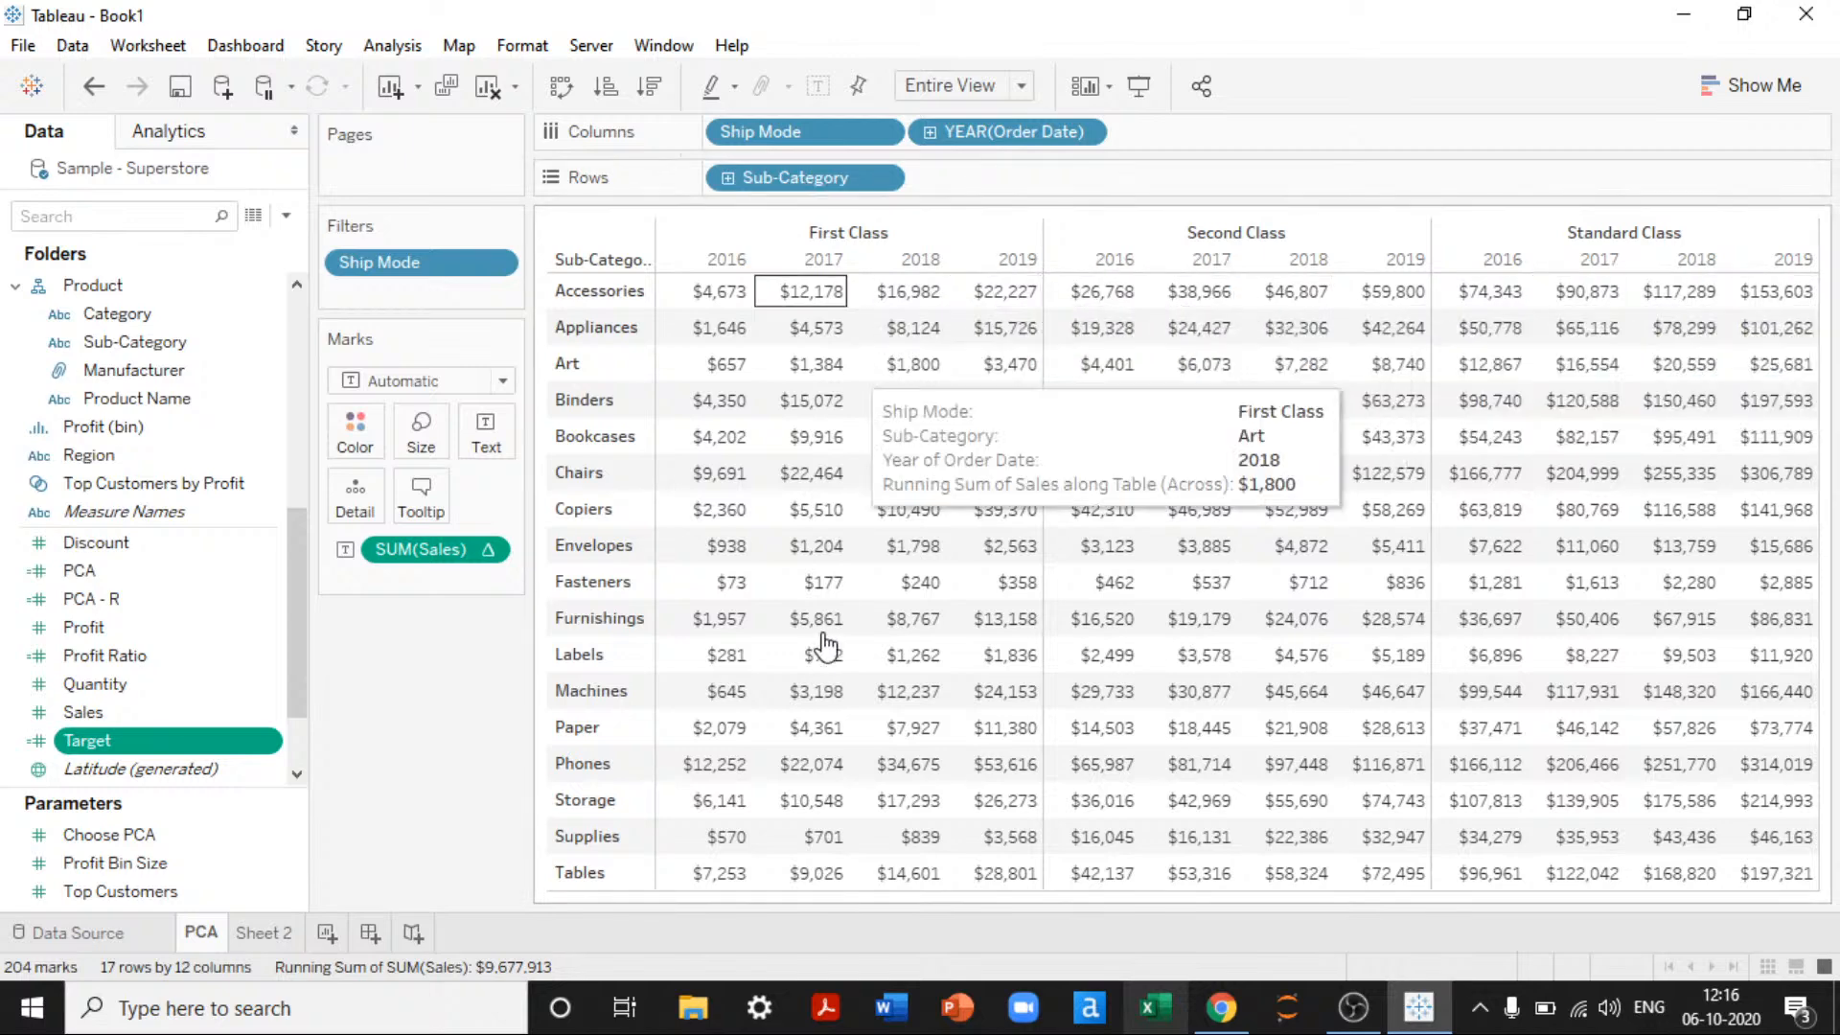
{"action": "mouse_move", "coordinate": [863, 287]}
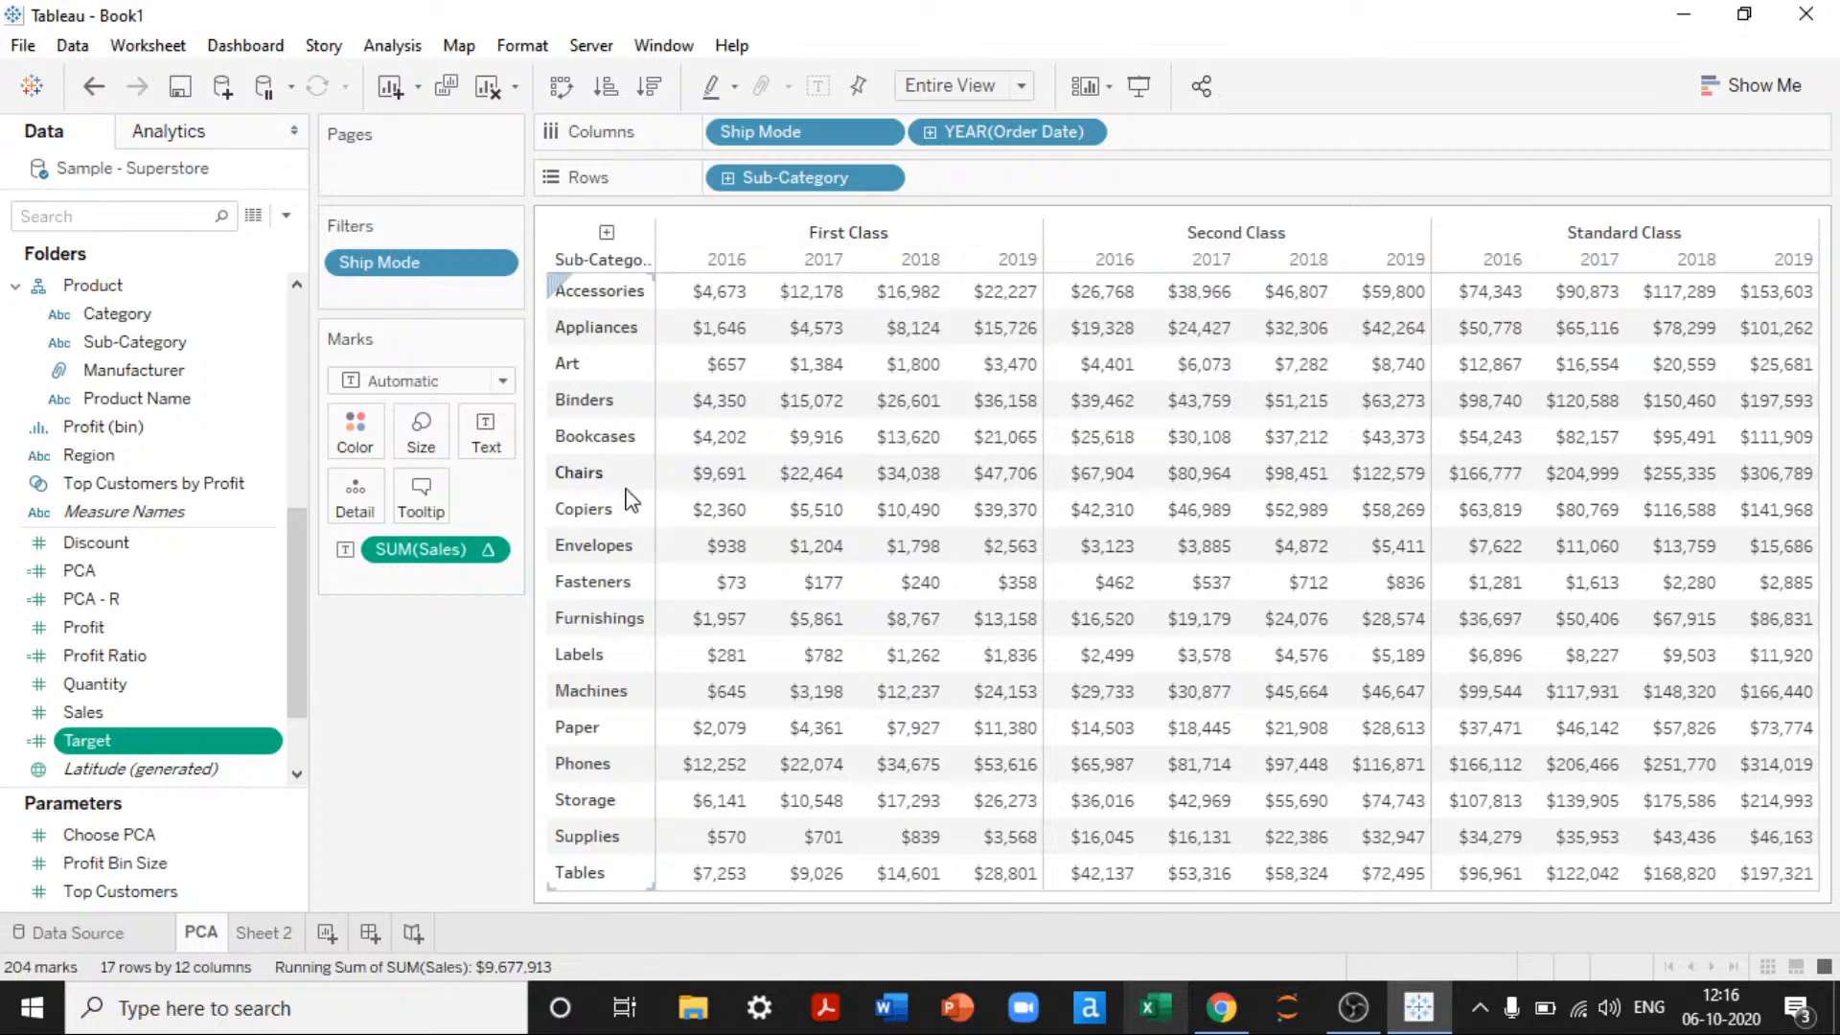
Step: Compute the SUM(Sales) running total using Pane (across)
{"action": "left_click", "coordinate": [485, 553]}
{"action": "mouse_move", "coordinate": [527, 886]}
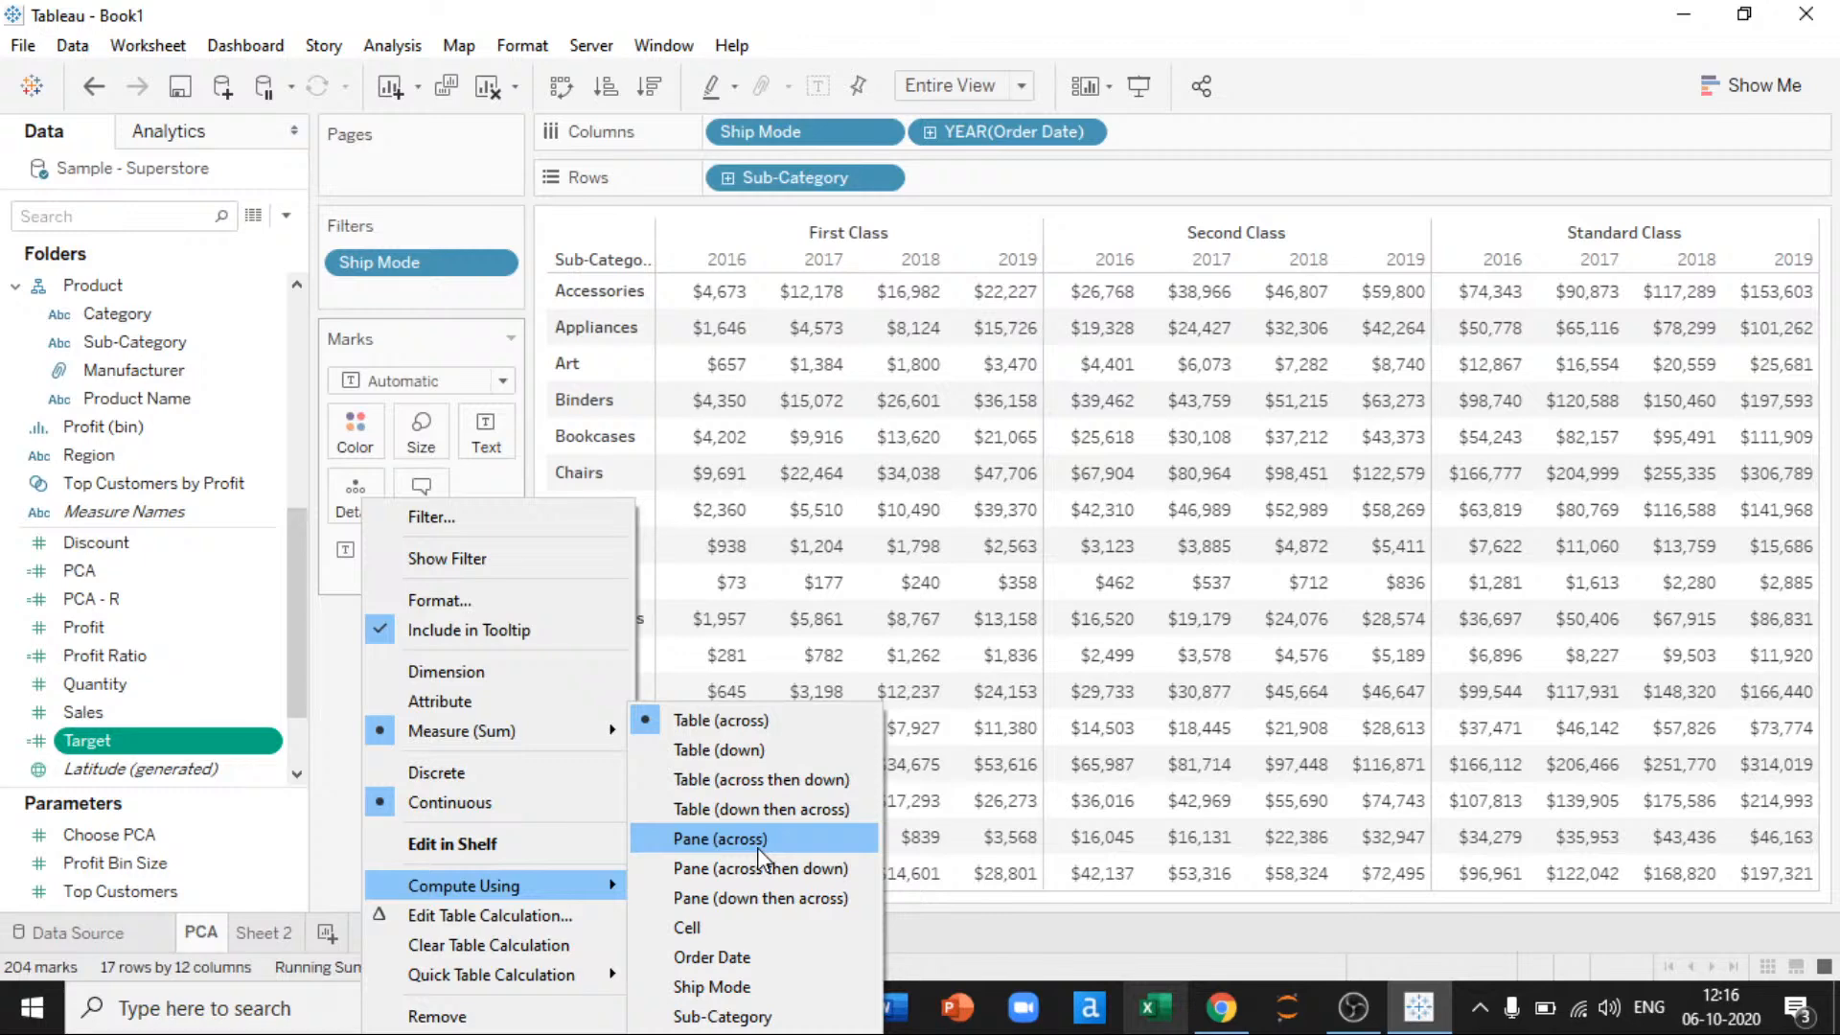
{"action": "left_click", "coordinate": [758, 848]}
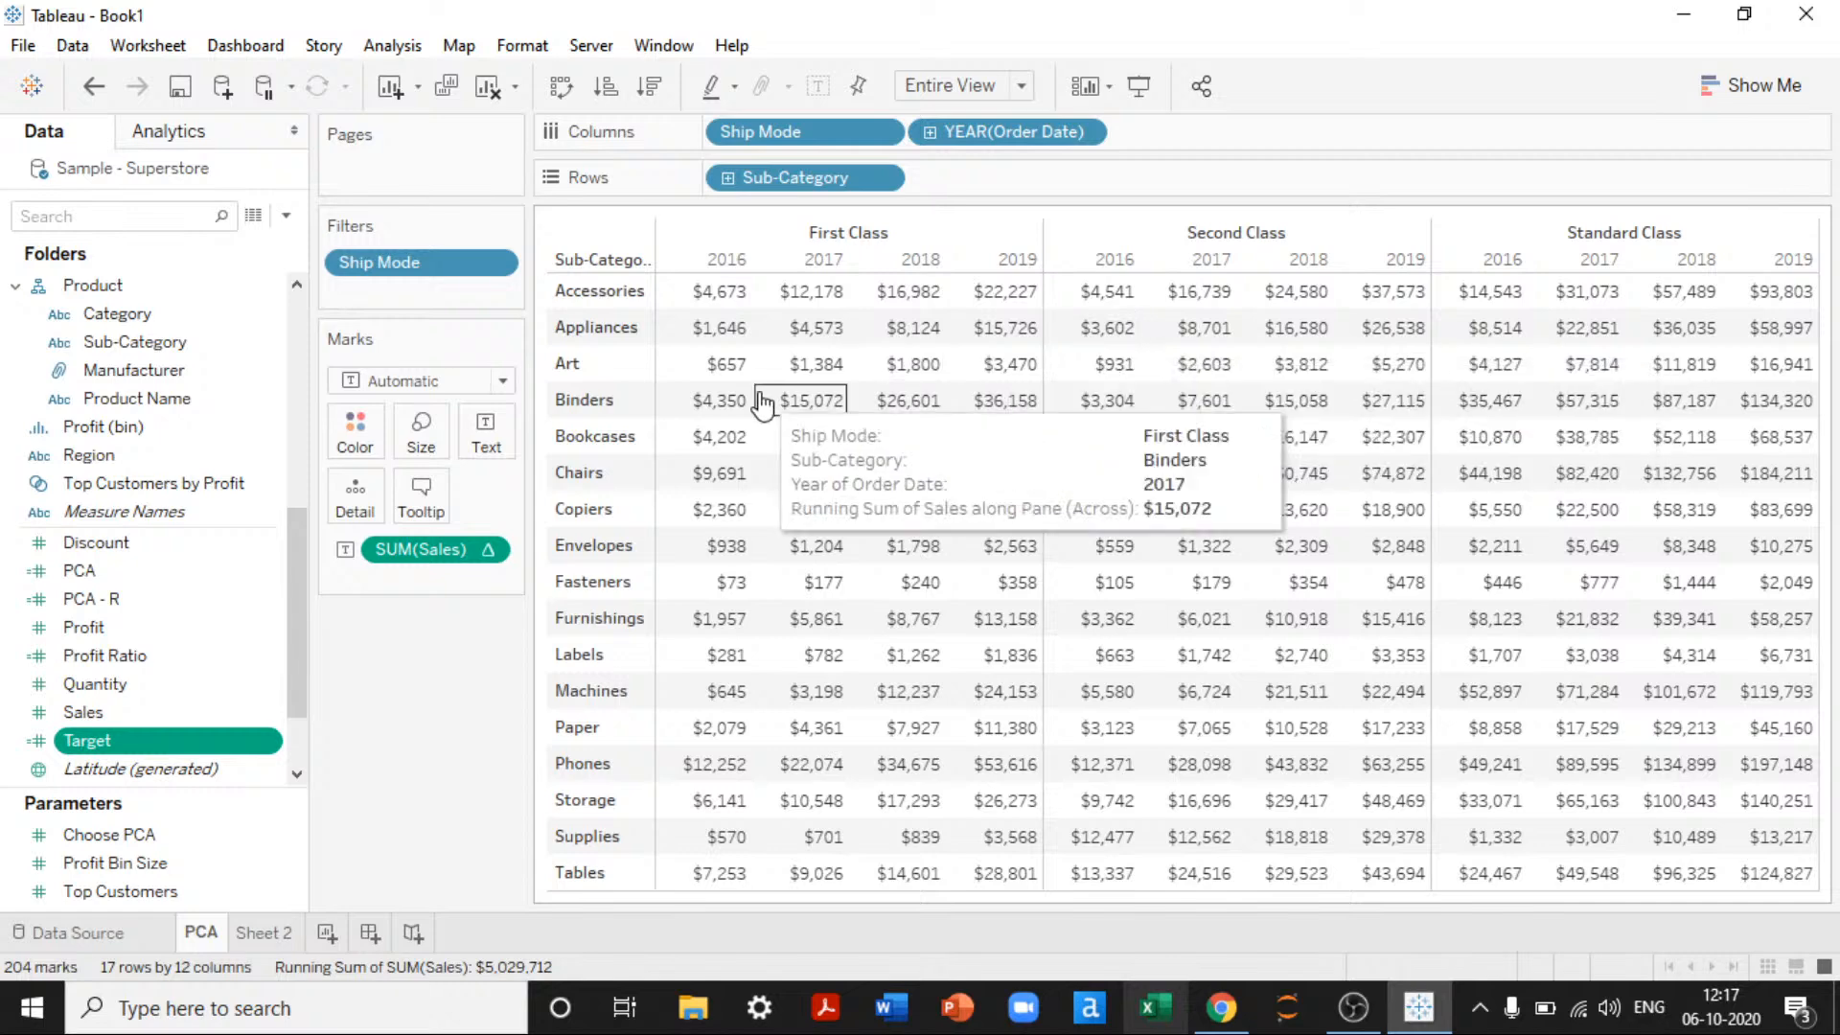
Step: Launch Epic Pen from the desktop and return to the Tableau workbook
{"action": "key", "text": "super+d"}
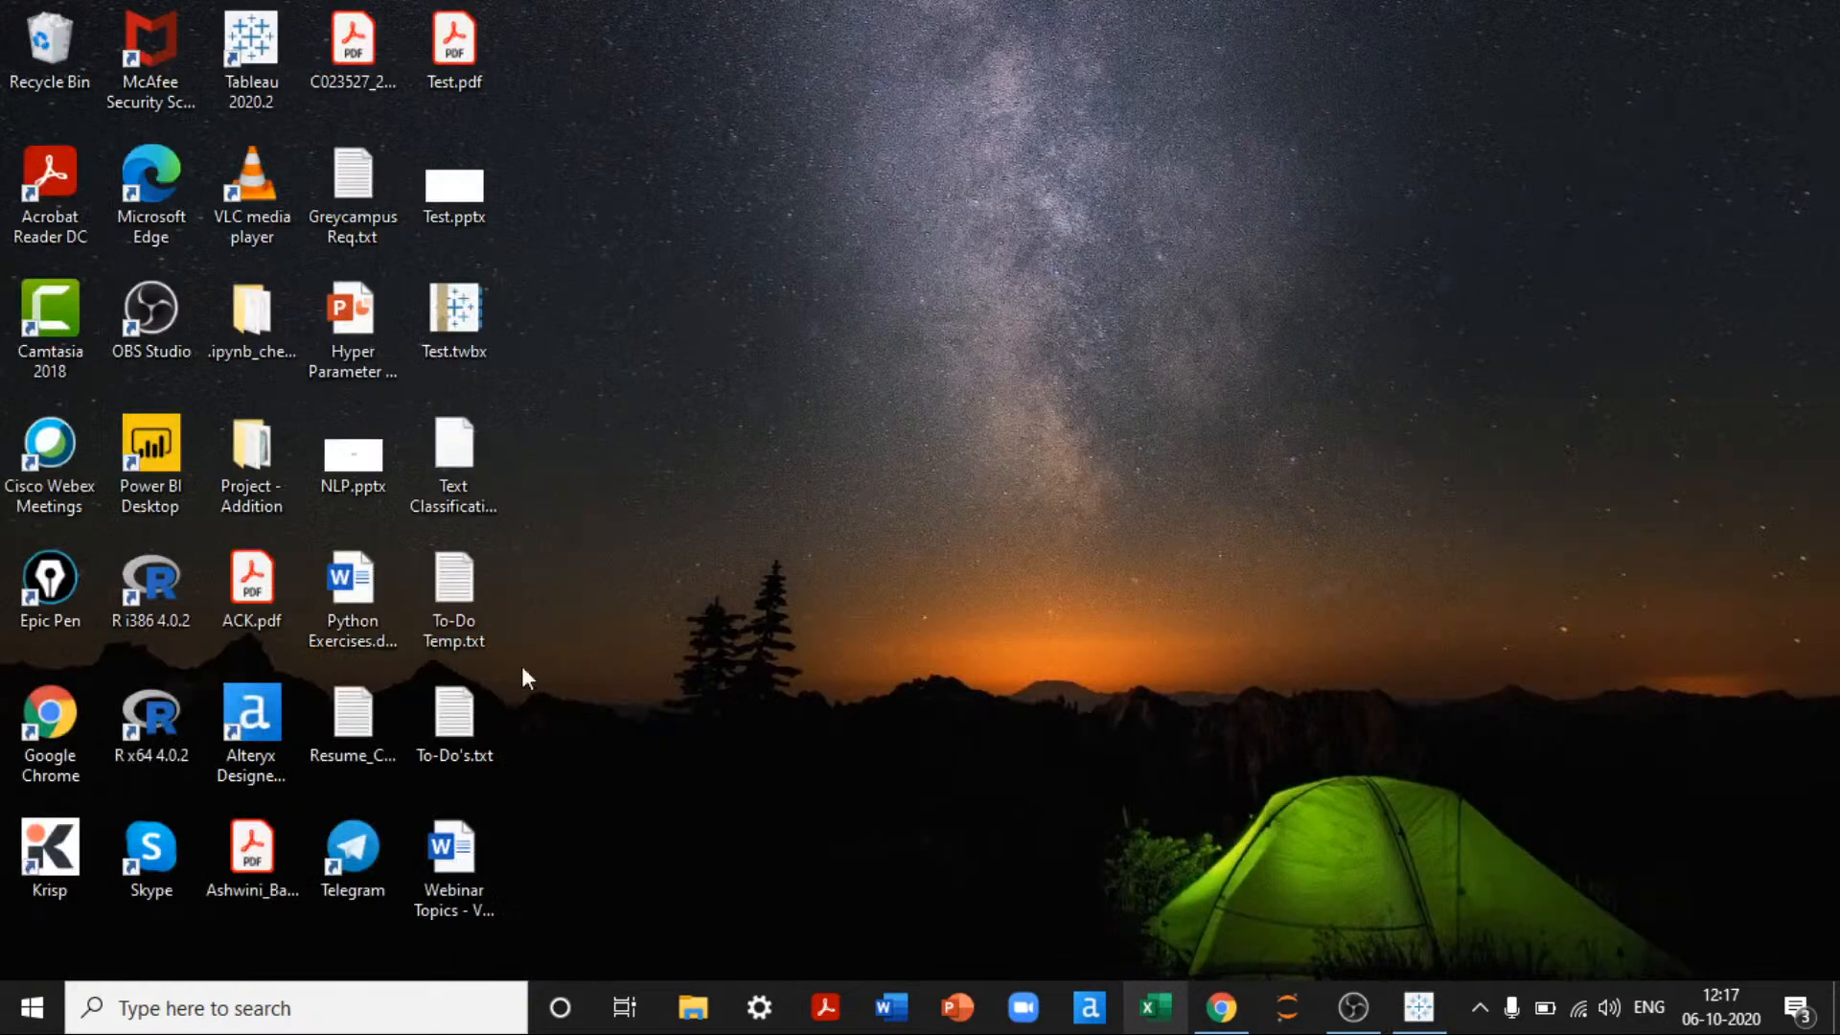
{"action": "double_click", "coordinate": [77, 573]}
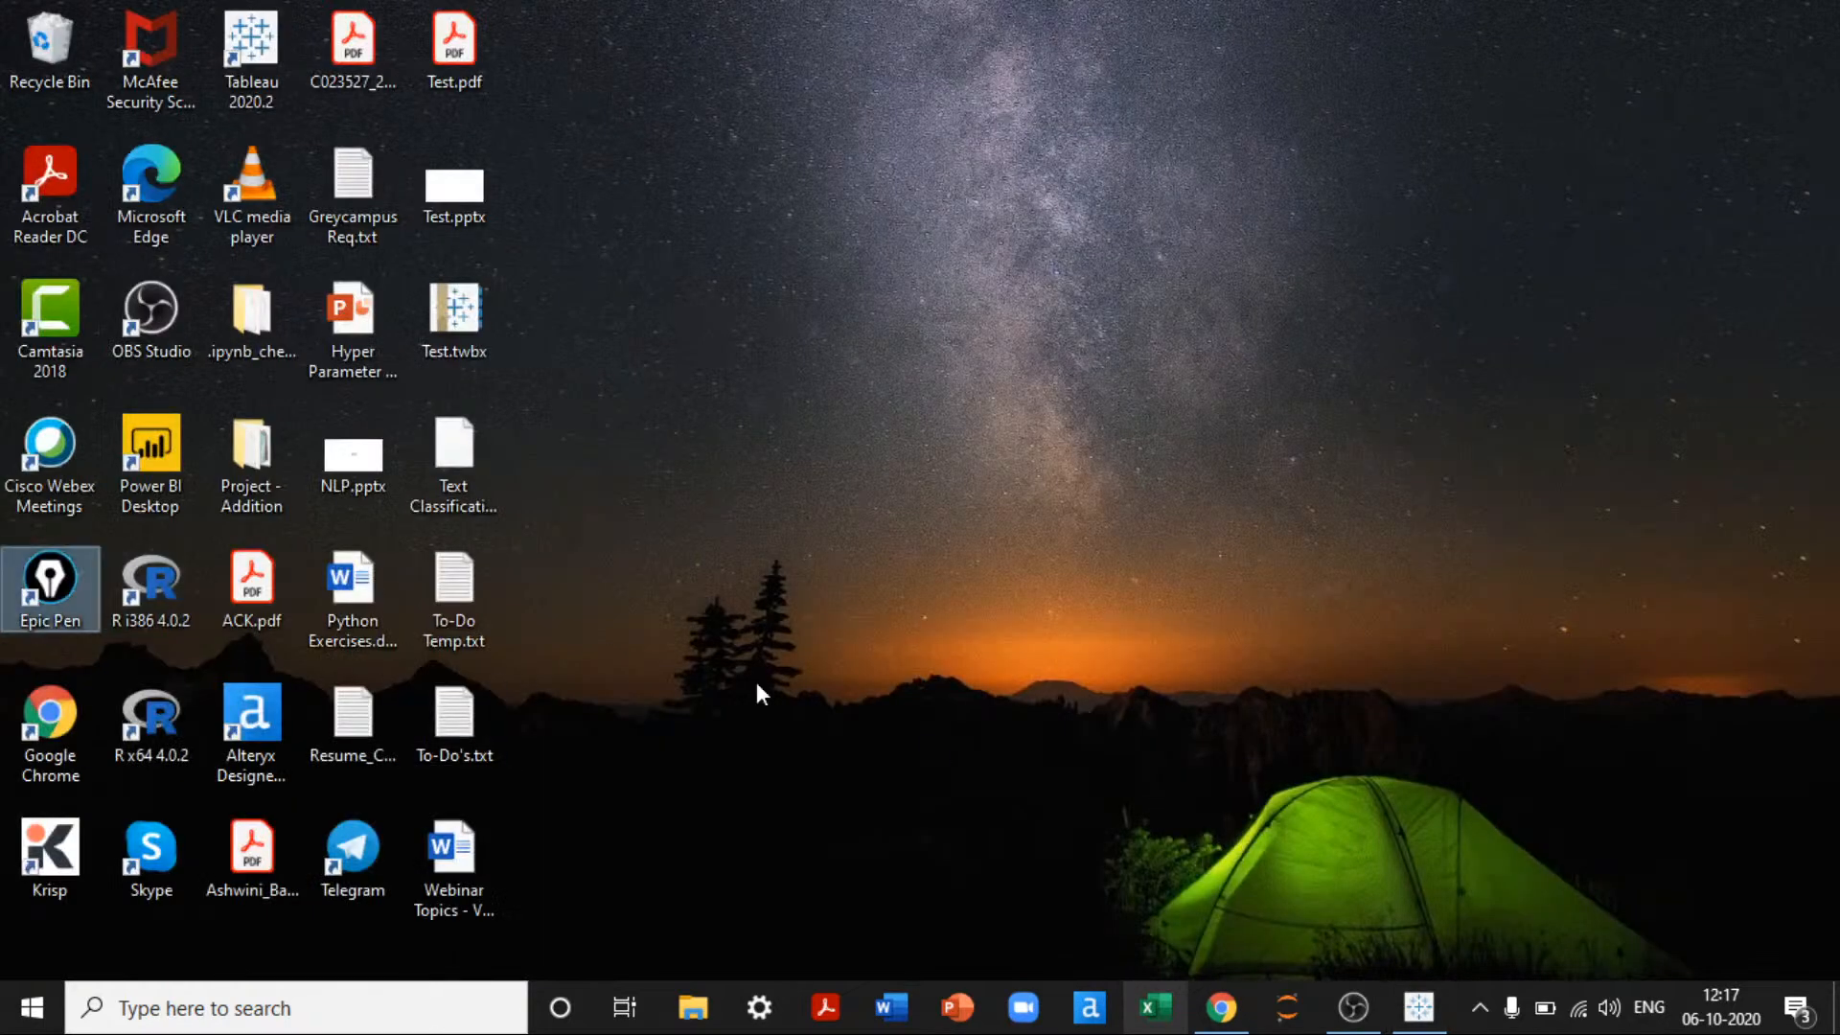
{"action": "left_click", "coordinate": [1418, 1006]}
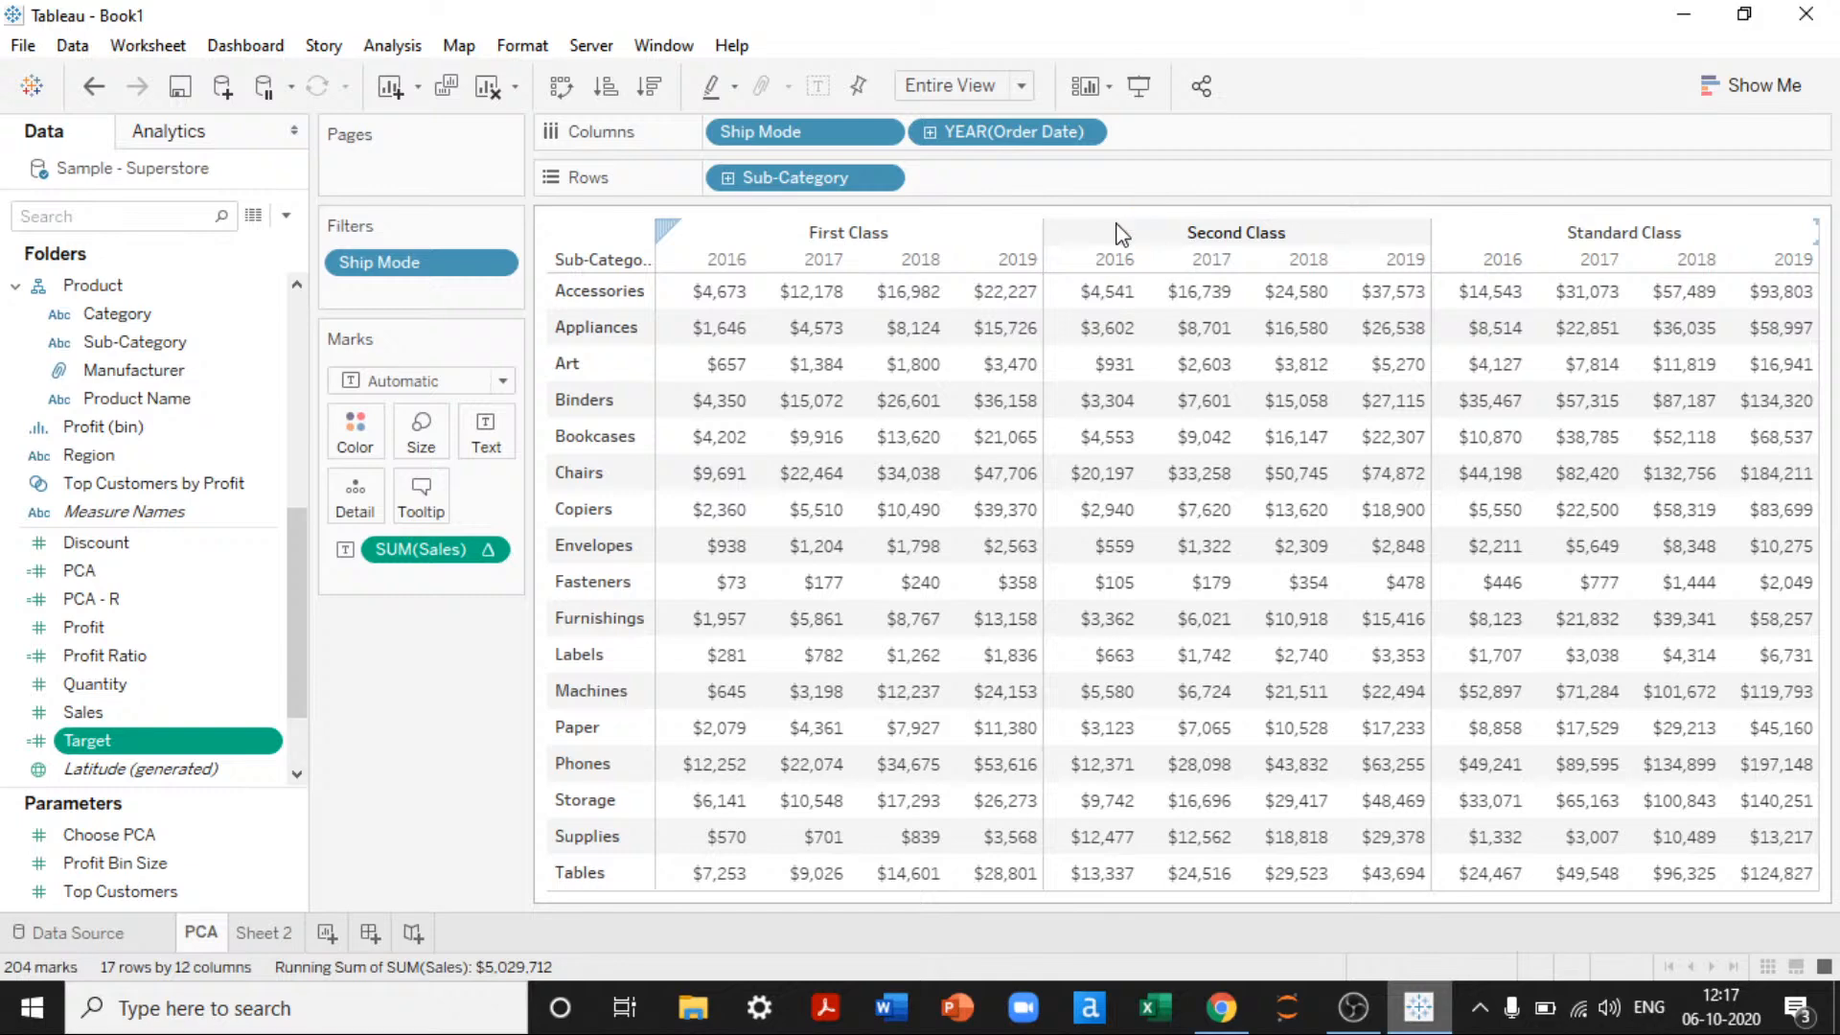
Step: Edit the SUM(Sales) table calculation to compute the Running Total using Table (down), and move the Epic Pen toolbar and dialog aside
{"action": "left_click", "coordinate": [491, 549]}
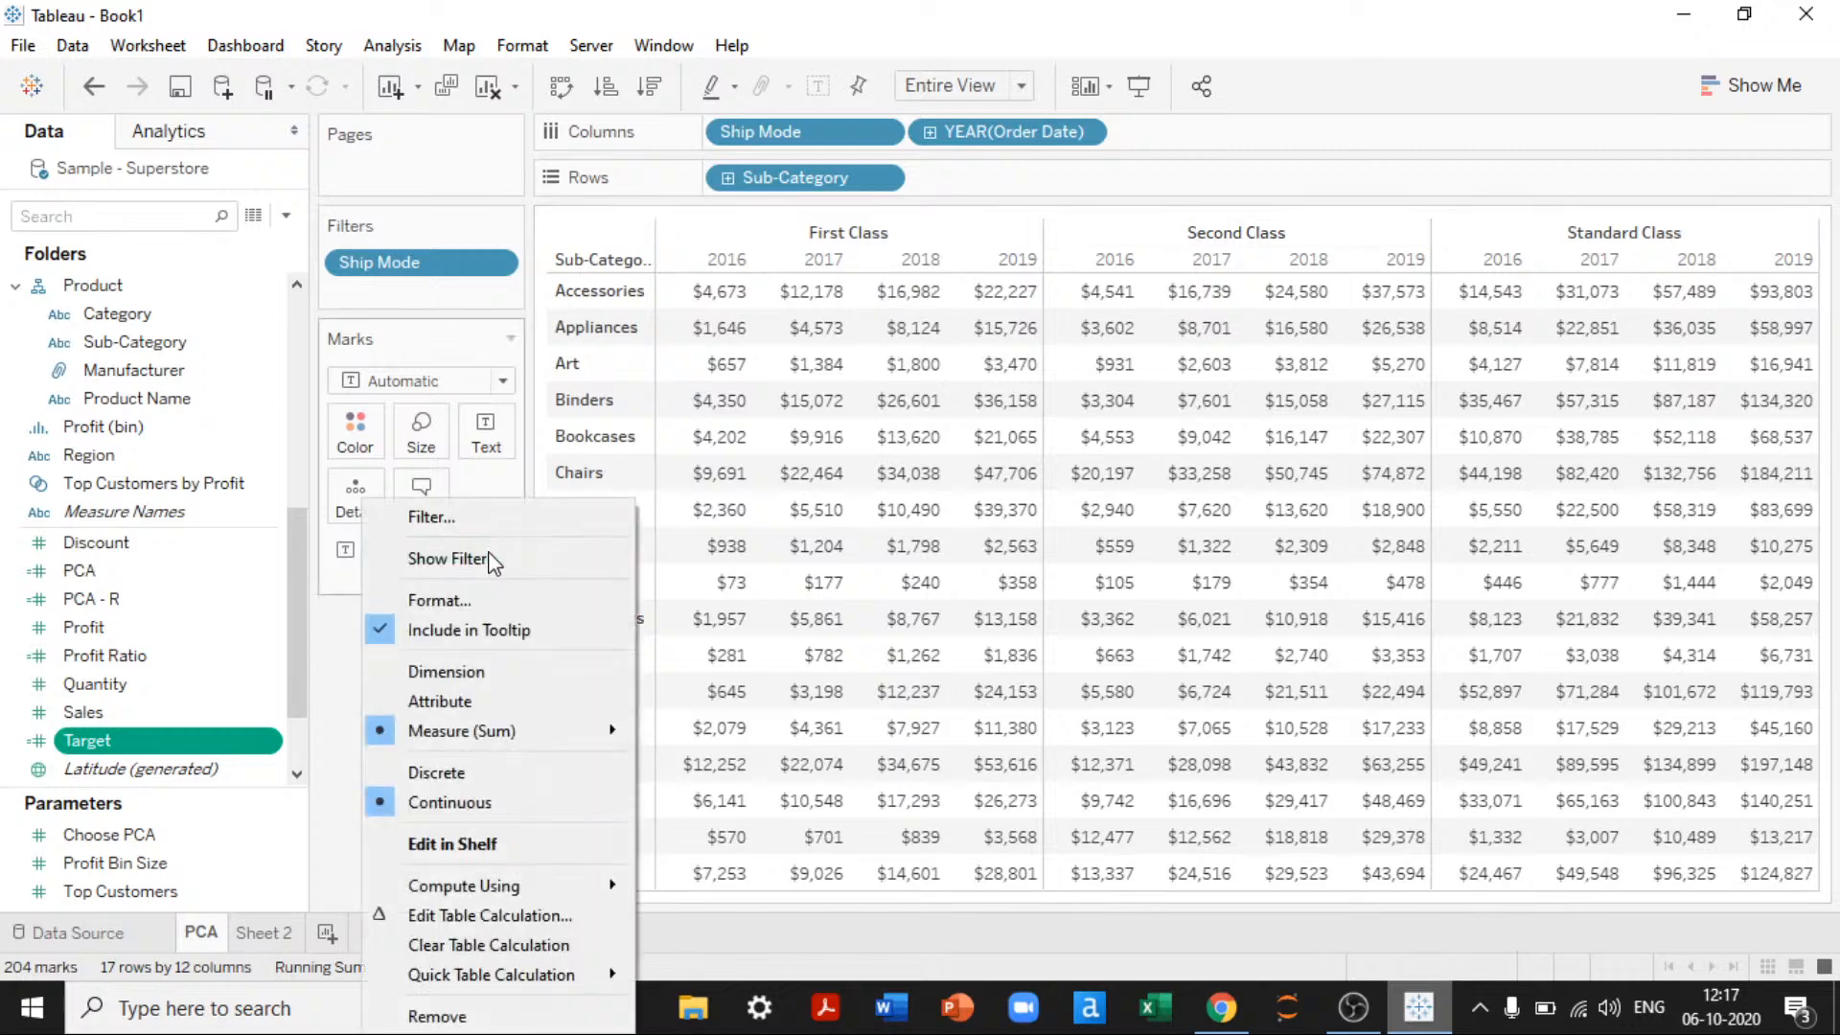
{"action": "left_click", "coordinate": [488, 920]}
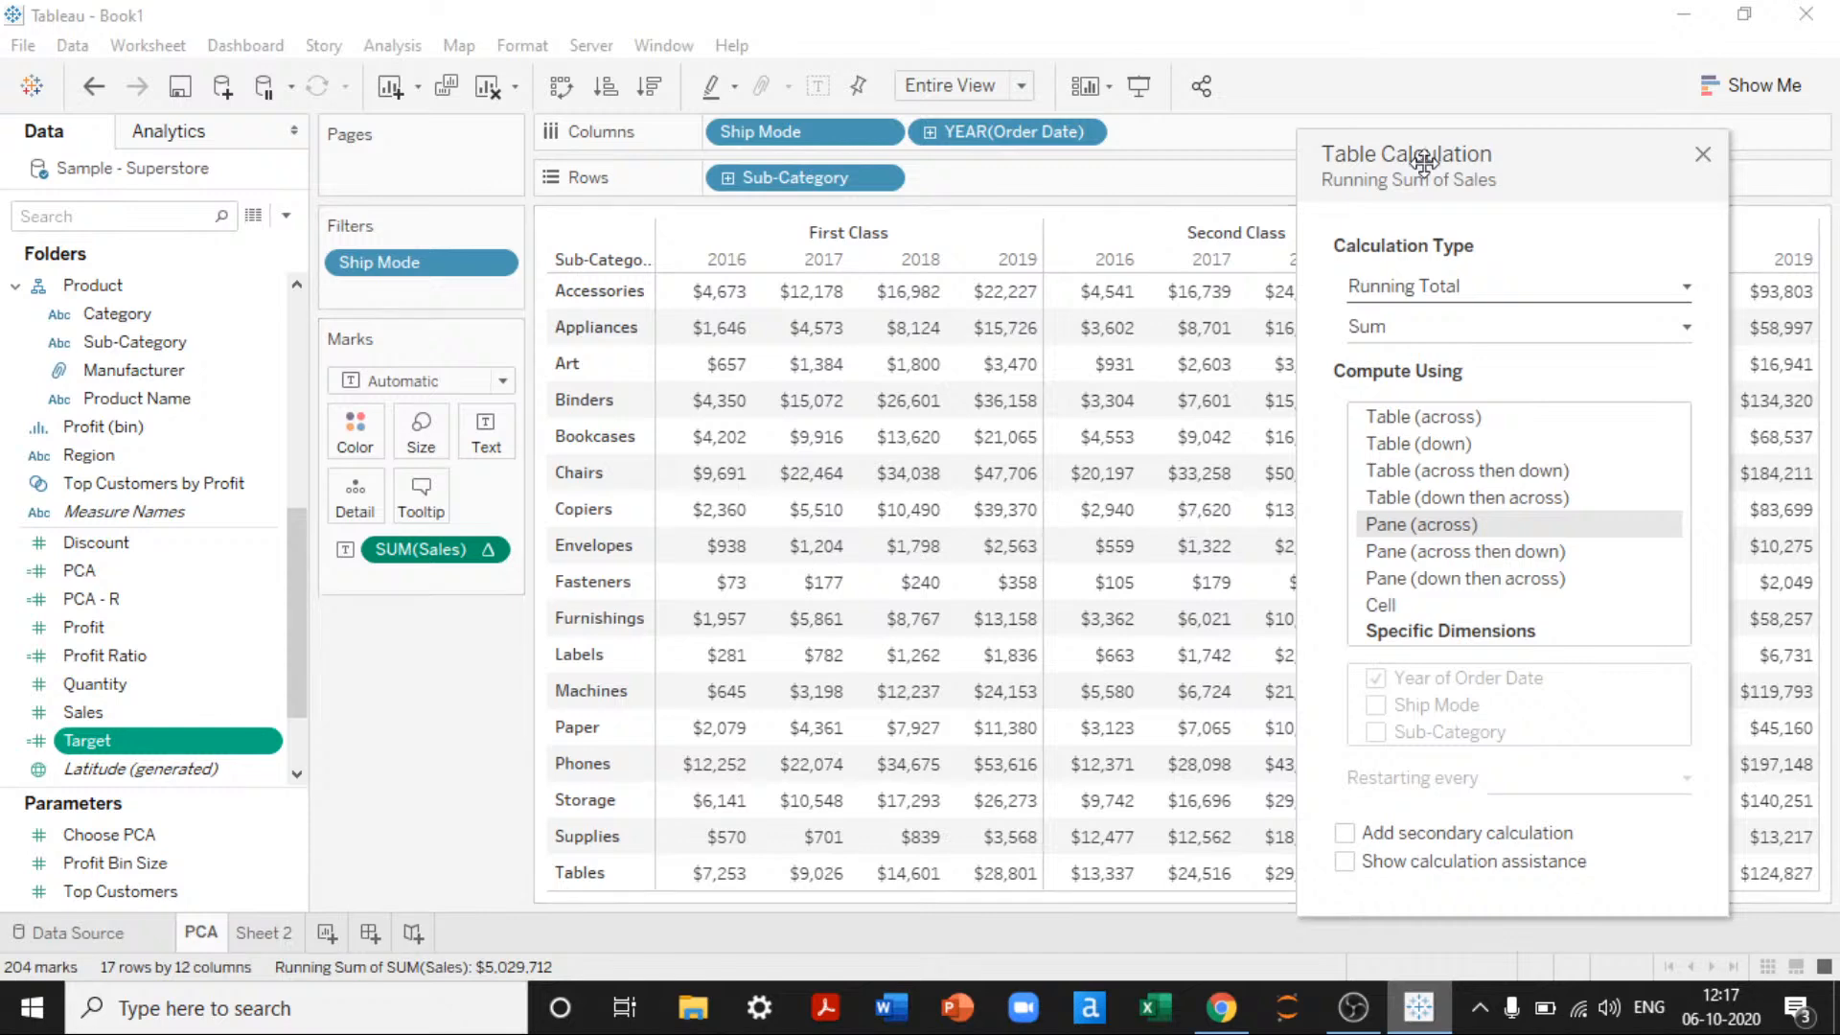
{"action": "left_click_drag", "start_coordinate": [1424, 161], "coordinate": [1434, 106]}
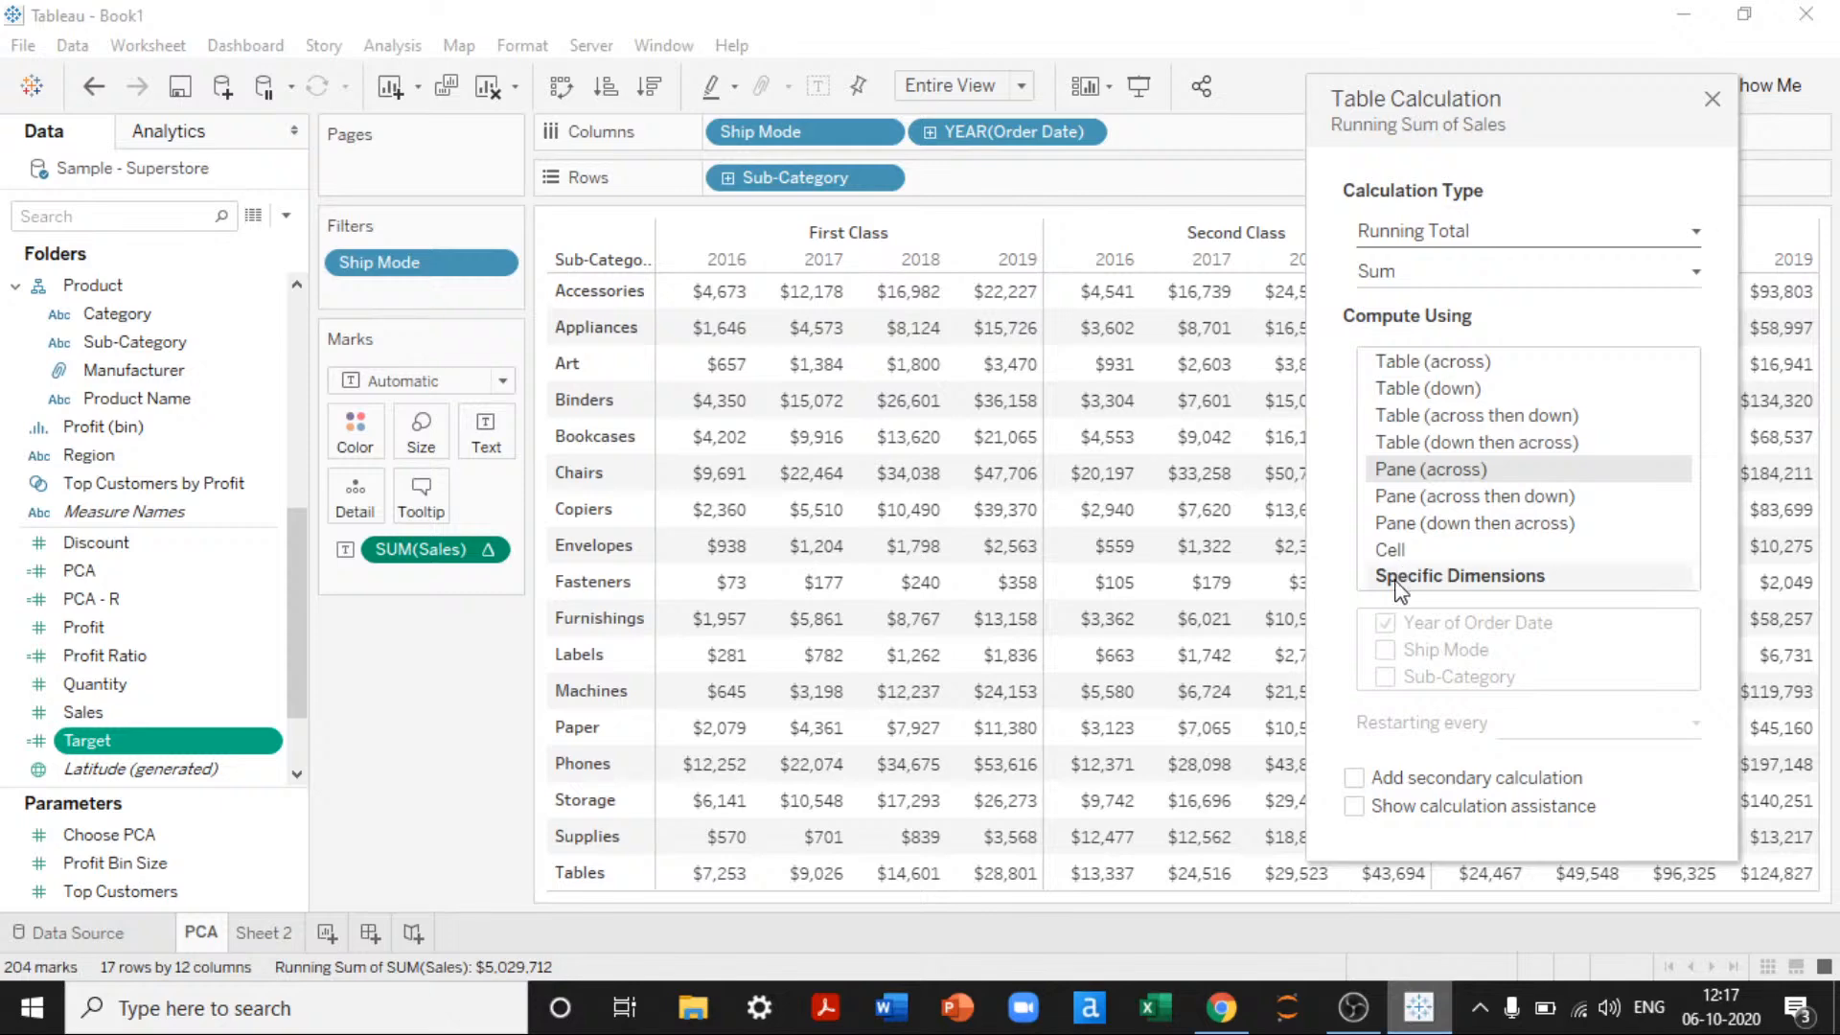
{"action": "left_click", "coordinate": [1464, 239]}
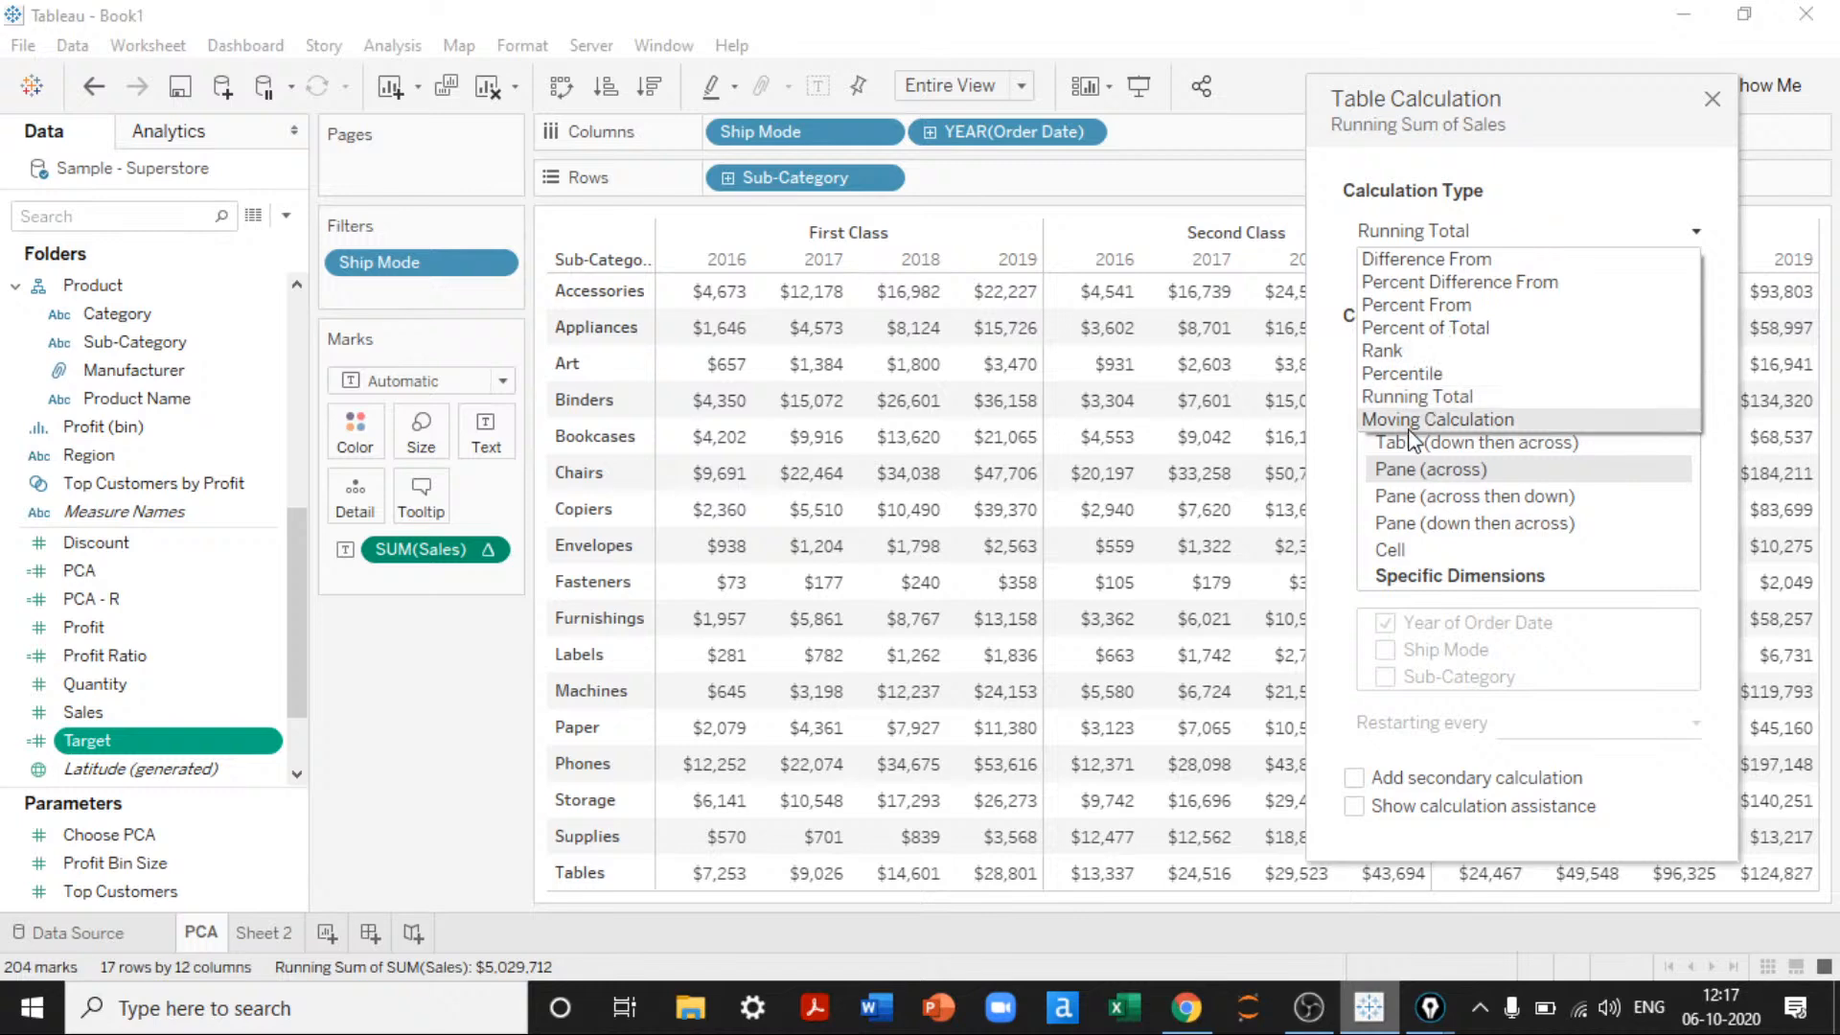
{"action": "left_click", "coordinate": [1418, 397]}
{"action": "left_click", "coordinate": [1382, 389]}
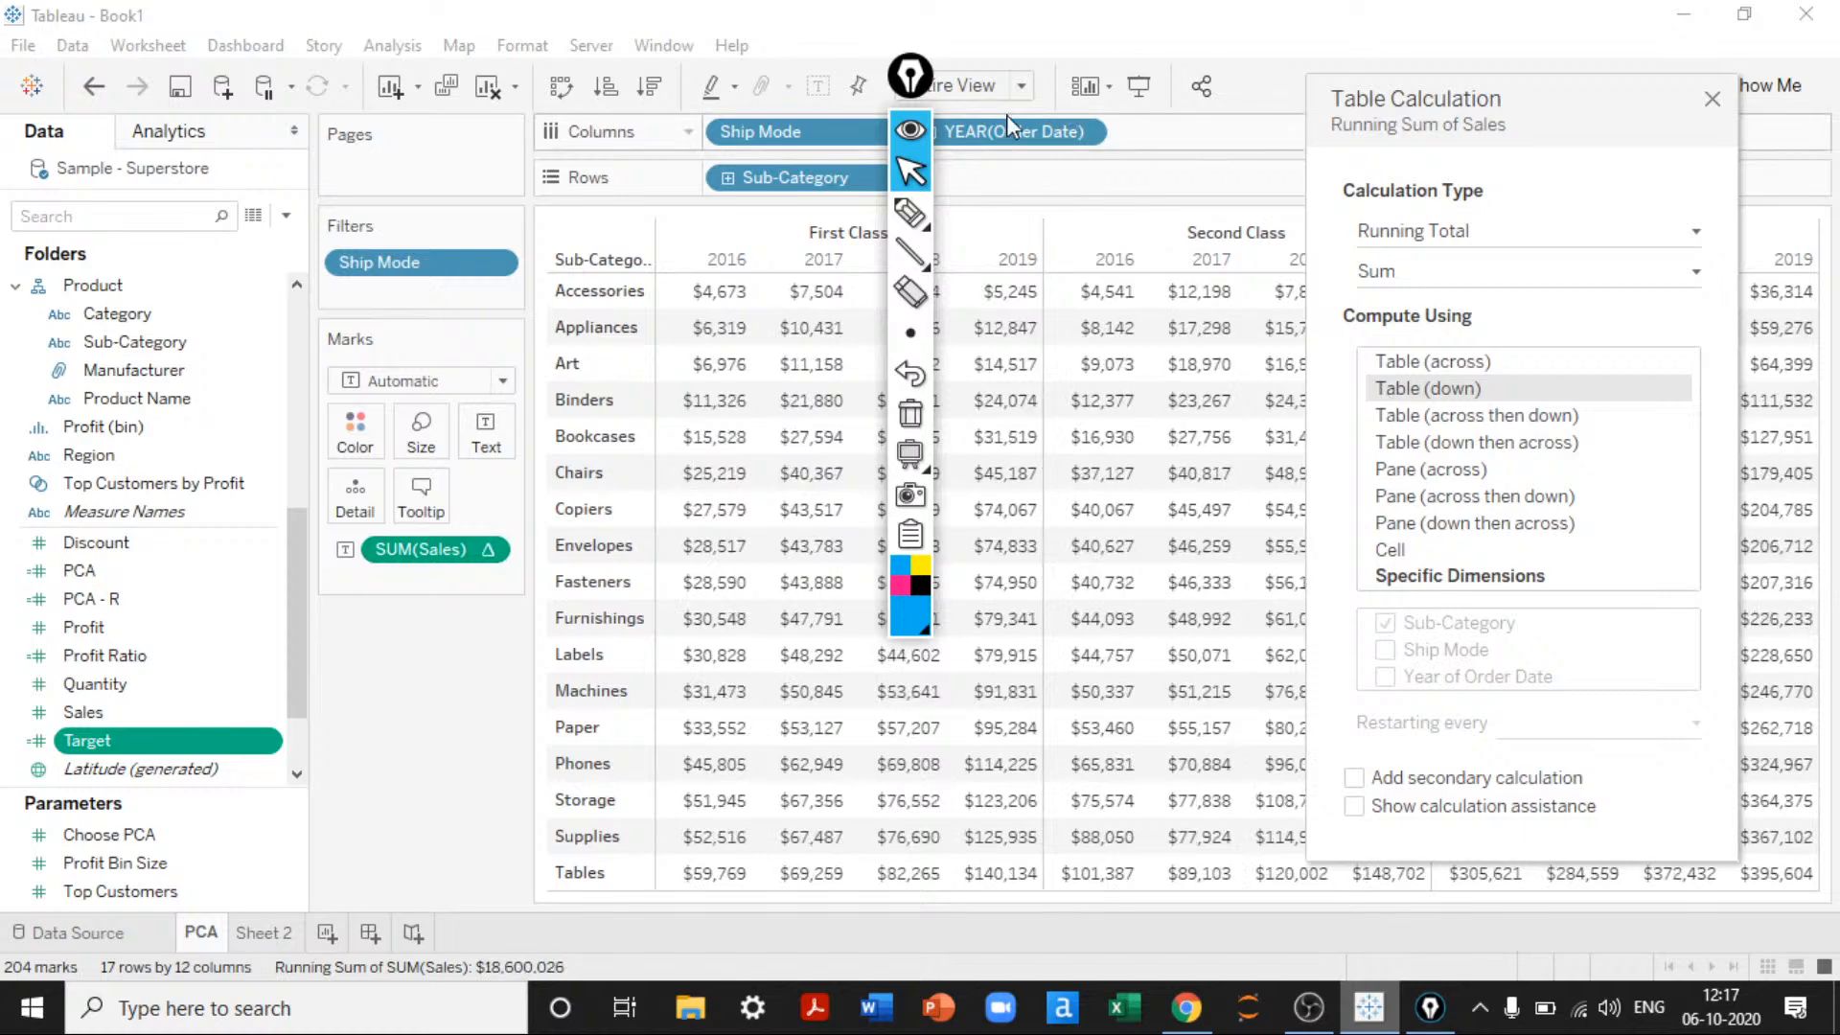
{"action": "mouse_move", "coordinate": [911, 74]}
{"action": "left_mouse_down"}
{"action": "mouse_move", "coordinate": [1829, 280]}
{"action": "mouse_move", "coordinate": [1789, 253]}
{"action": "left_mouse_up"}
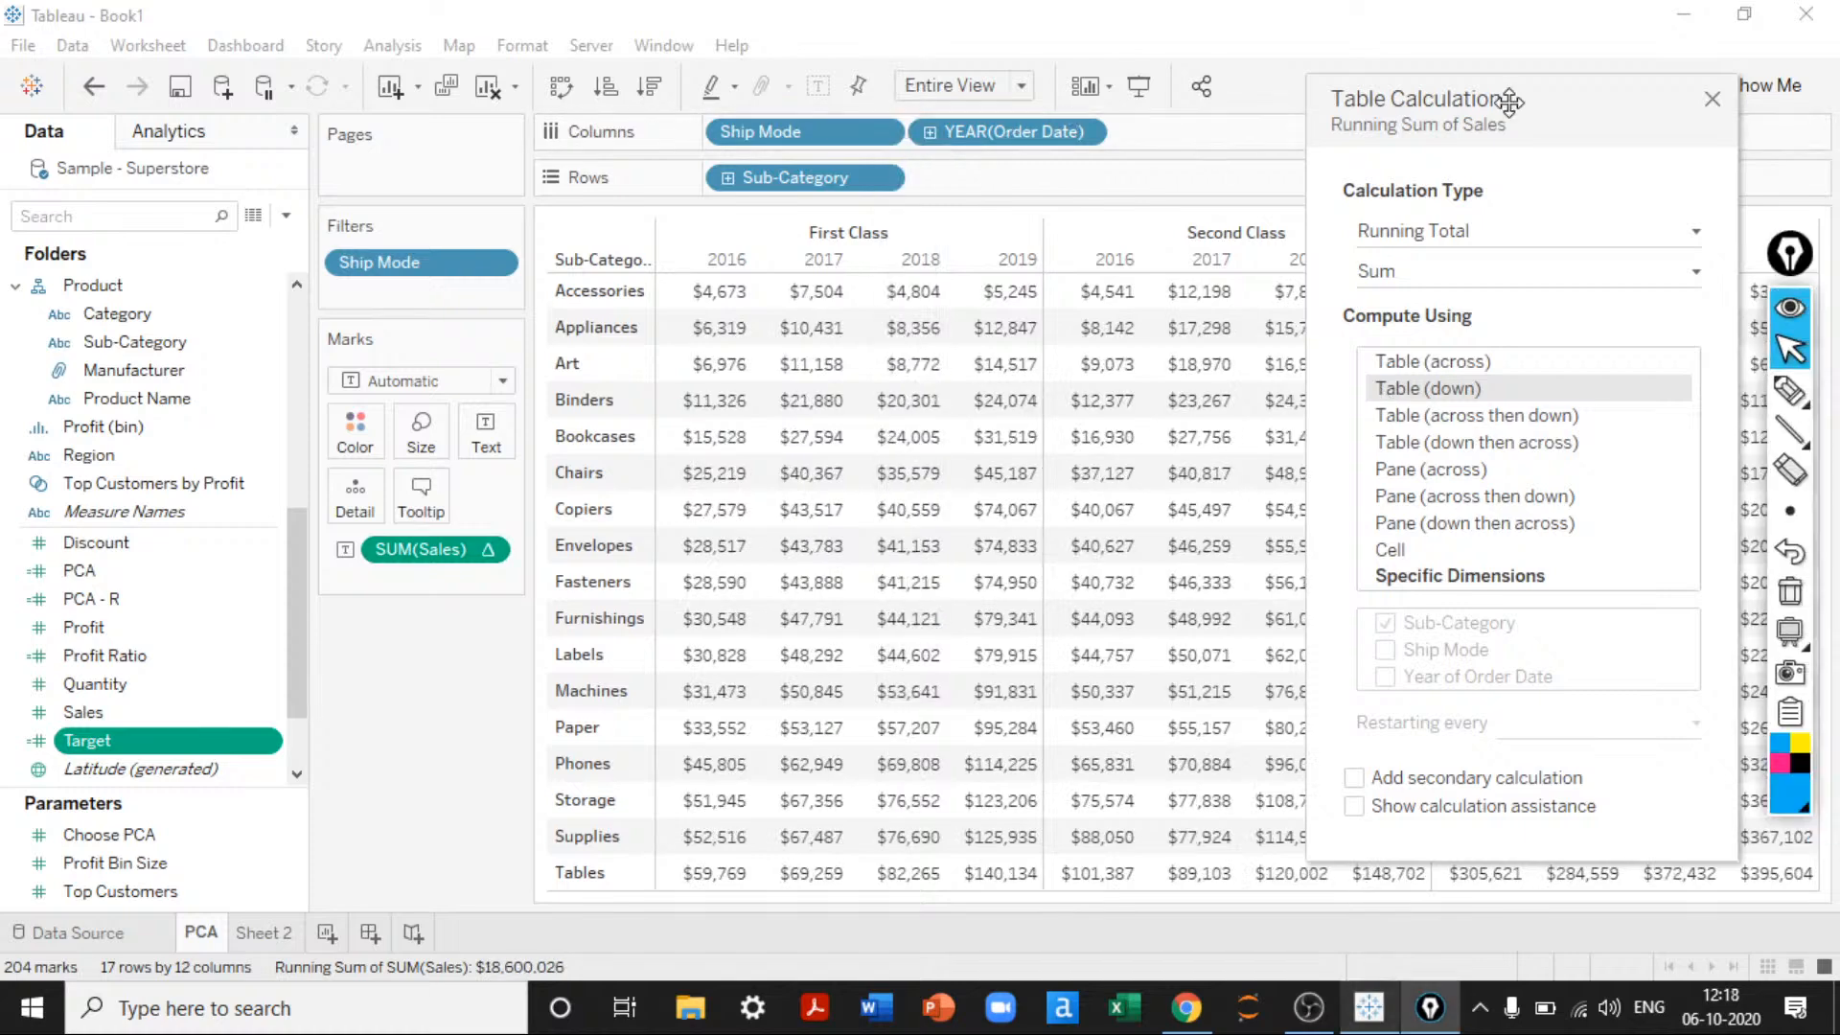
{"action": "left_click_drag", "start_coordinate": [1509, 101], "coordinate": [1414, 59]}
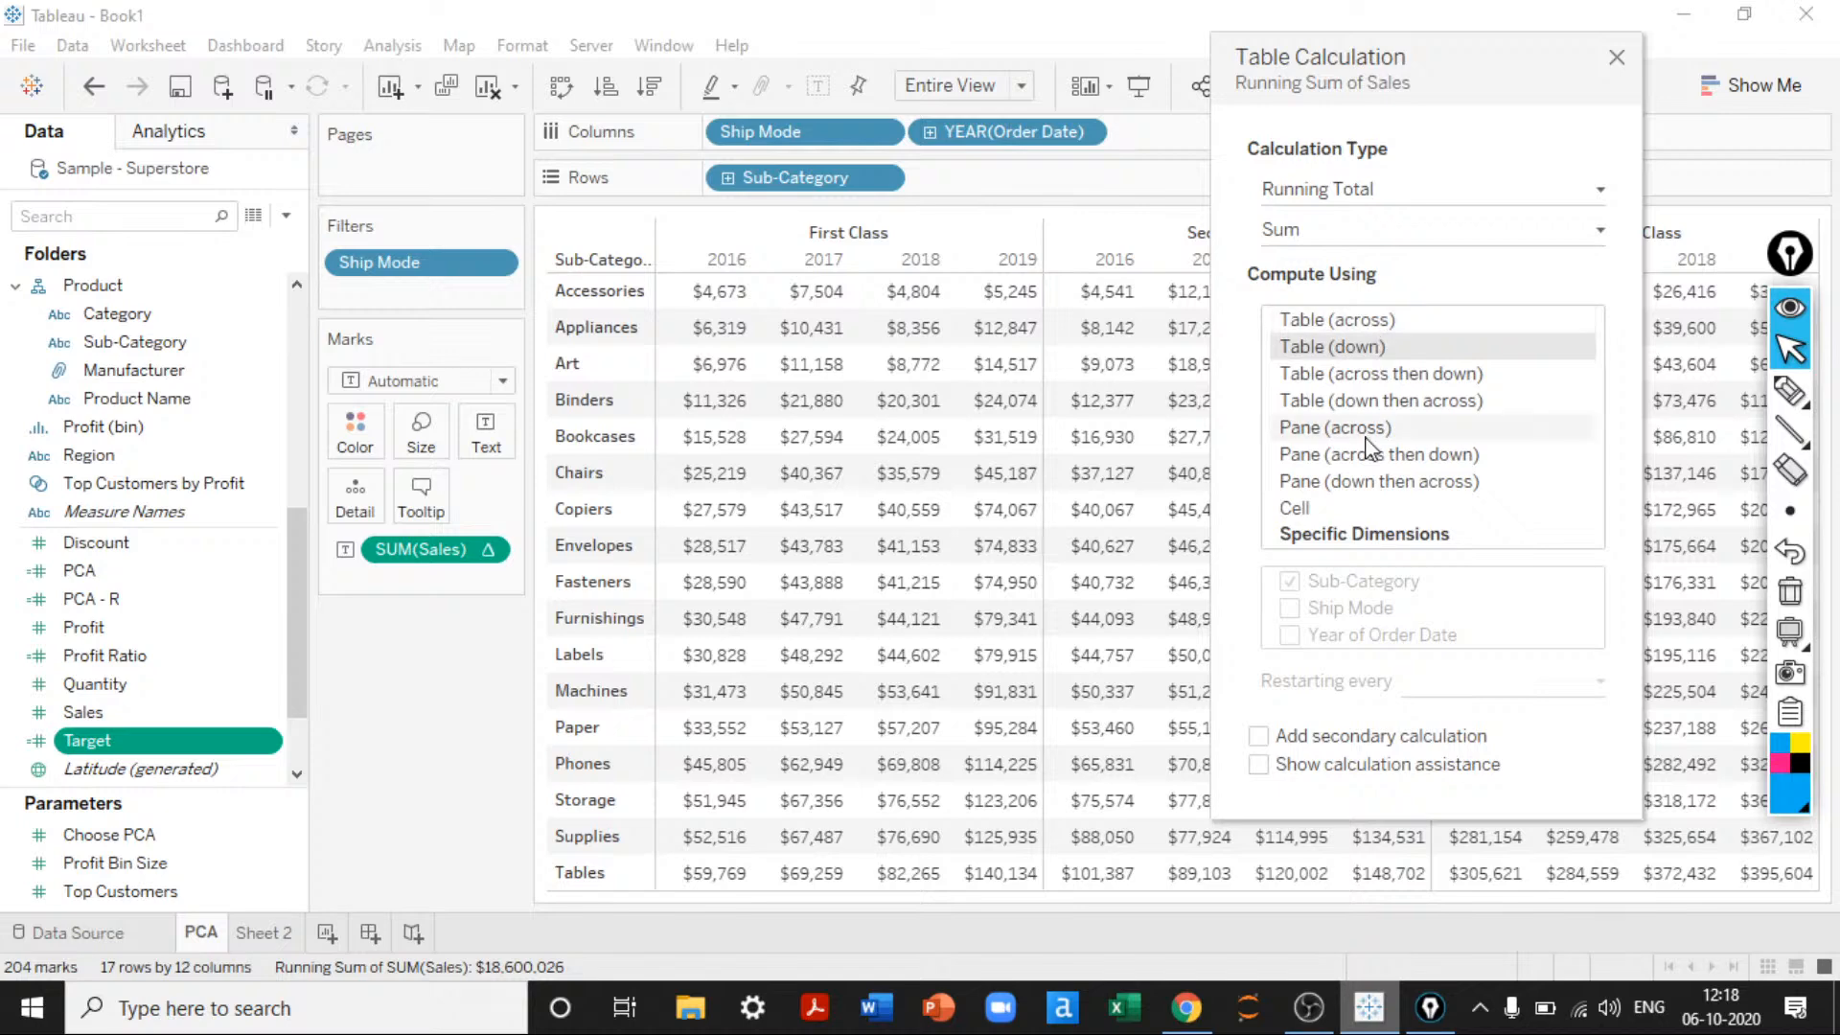
Step: Compute the SUM(Sales) running total using Table (across) and move the Table Calculation dialog off the table's values
{"action": "left_click", "coordinate": [1354, 319]}
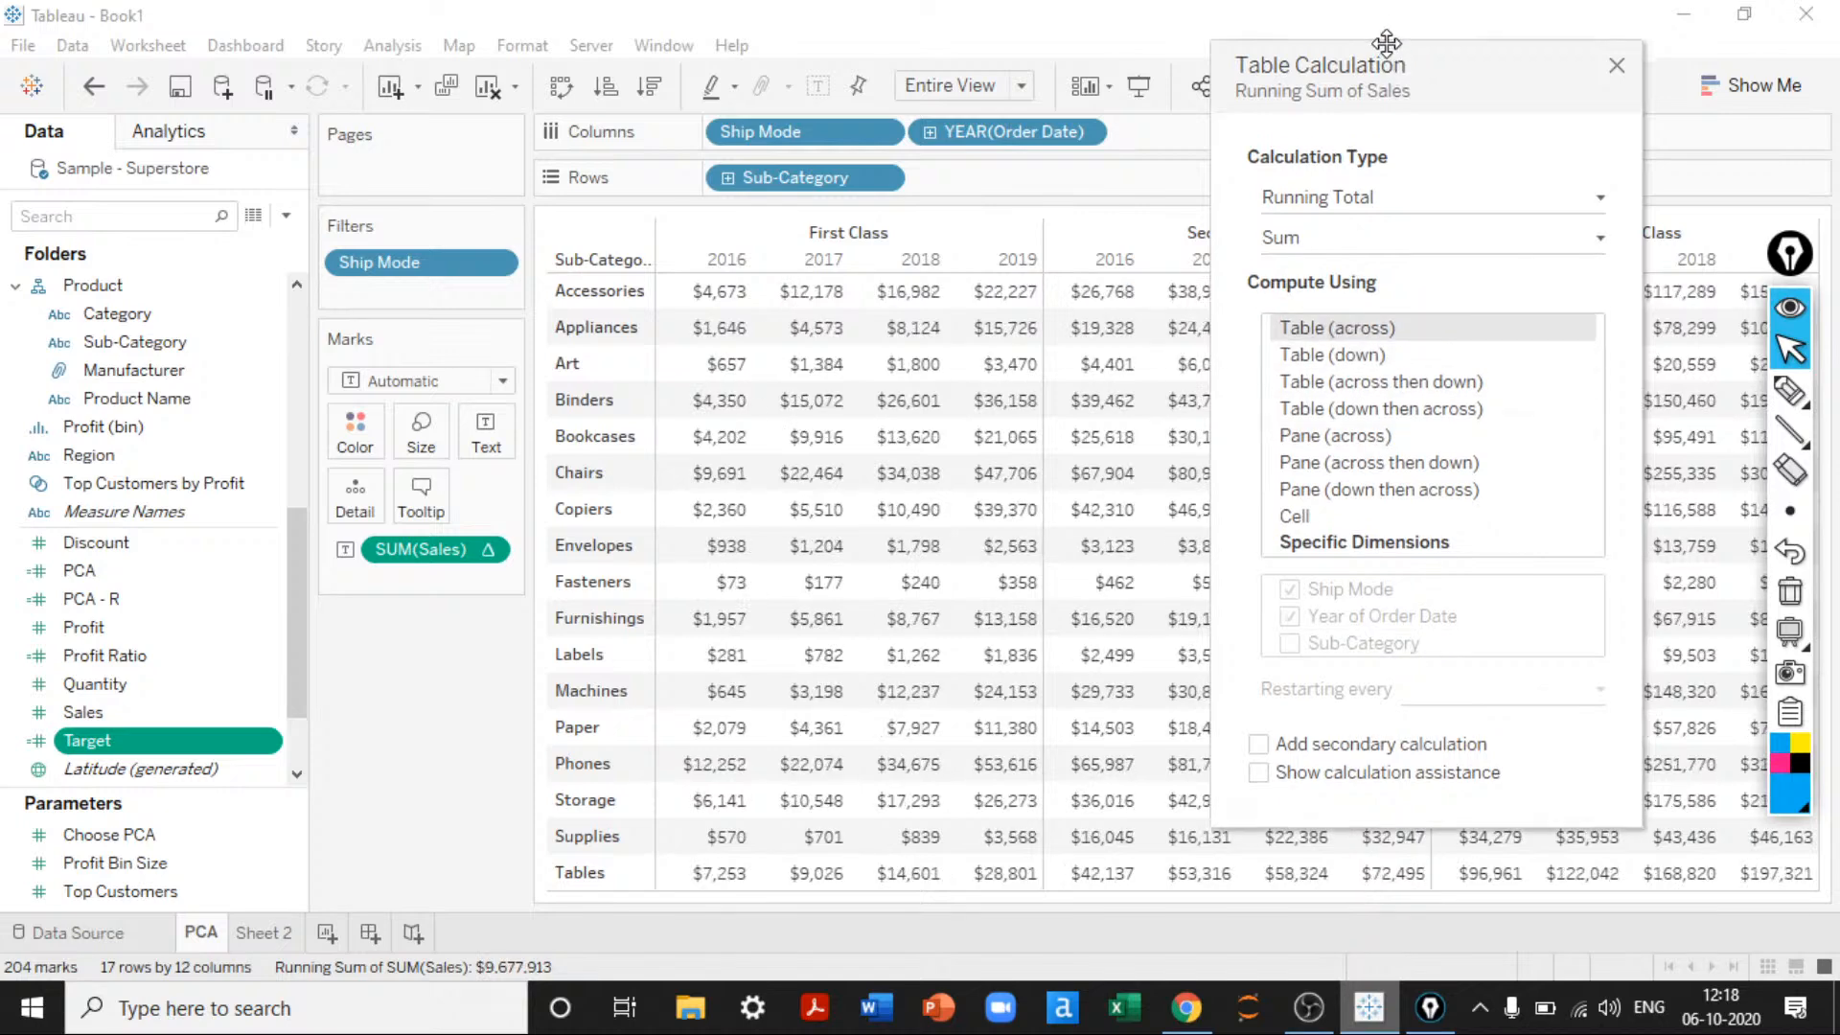
{"action": "left_click_drag", "start_coordinate": [1385, 33], "coordinate": [275, 120]}
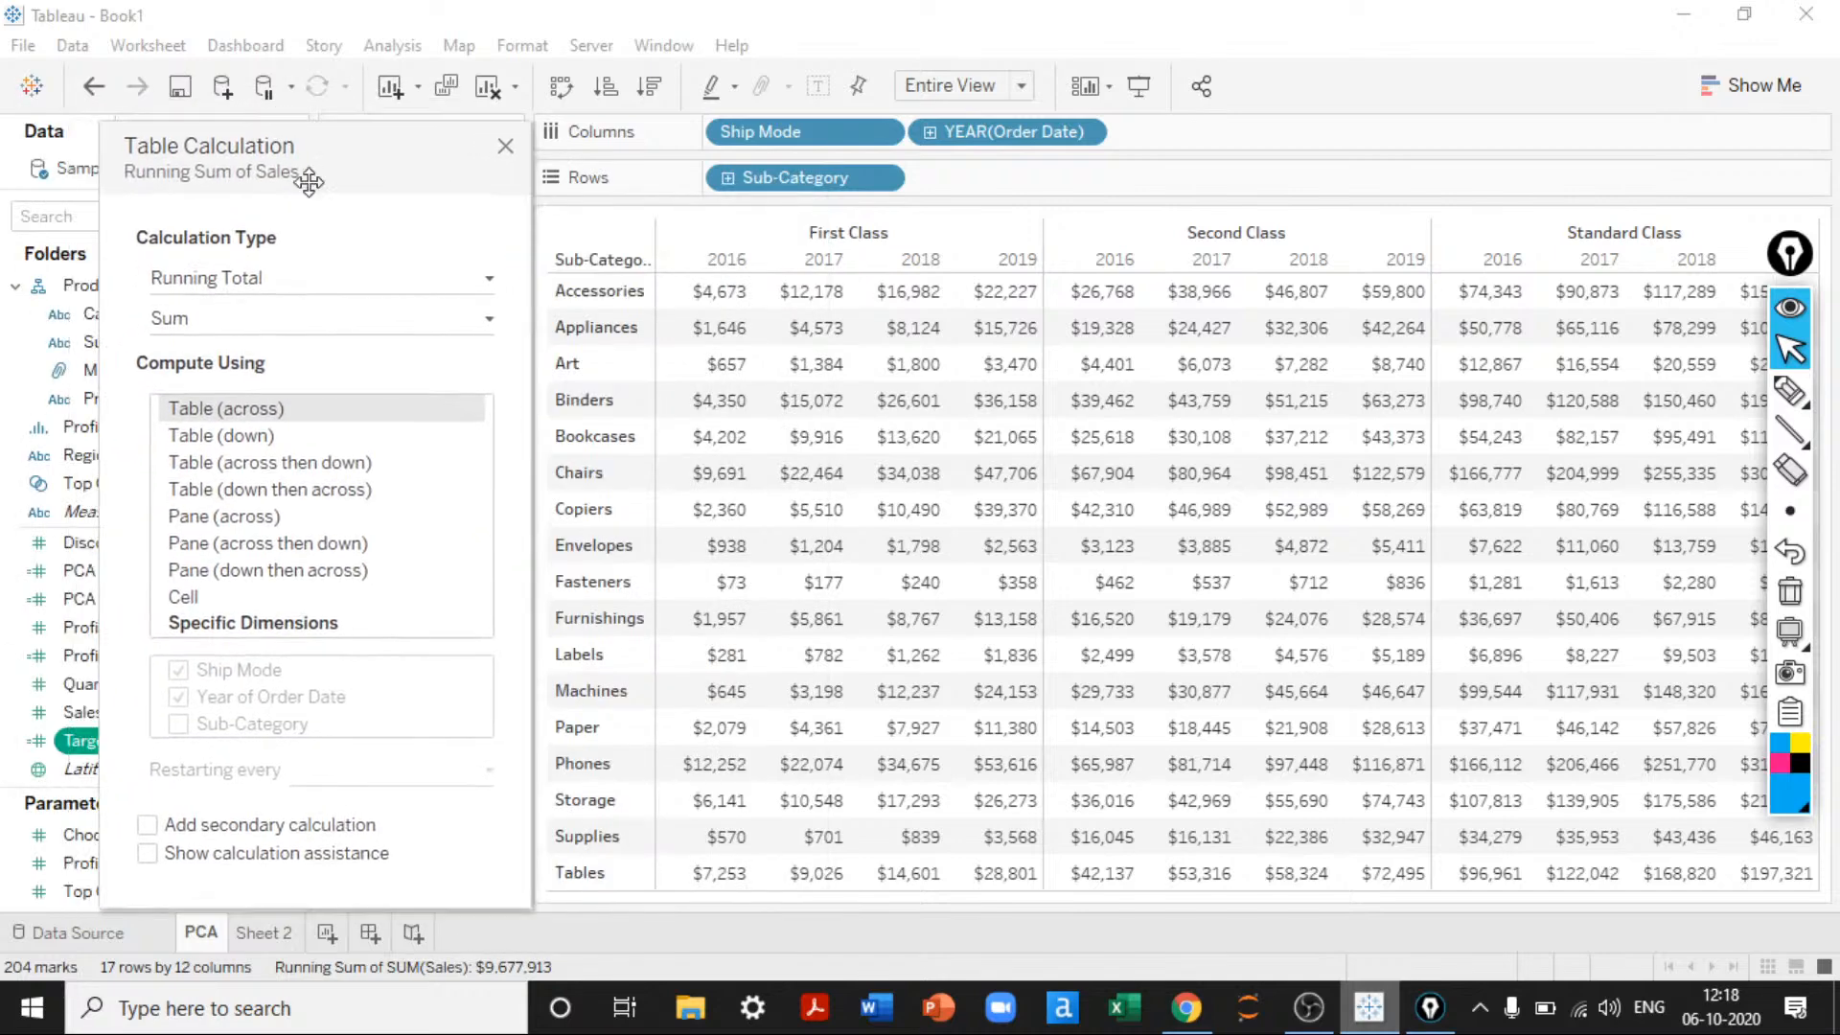
Step: Set Epic Pen to the arrow shape in pink and move its toolbar down so the Accessories row is clear
{"action": "mouse_move", "coordinate": [1794, 448]}
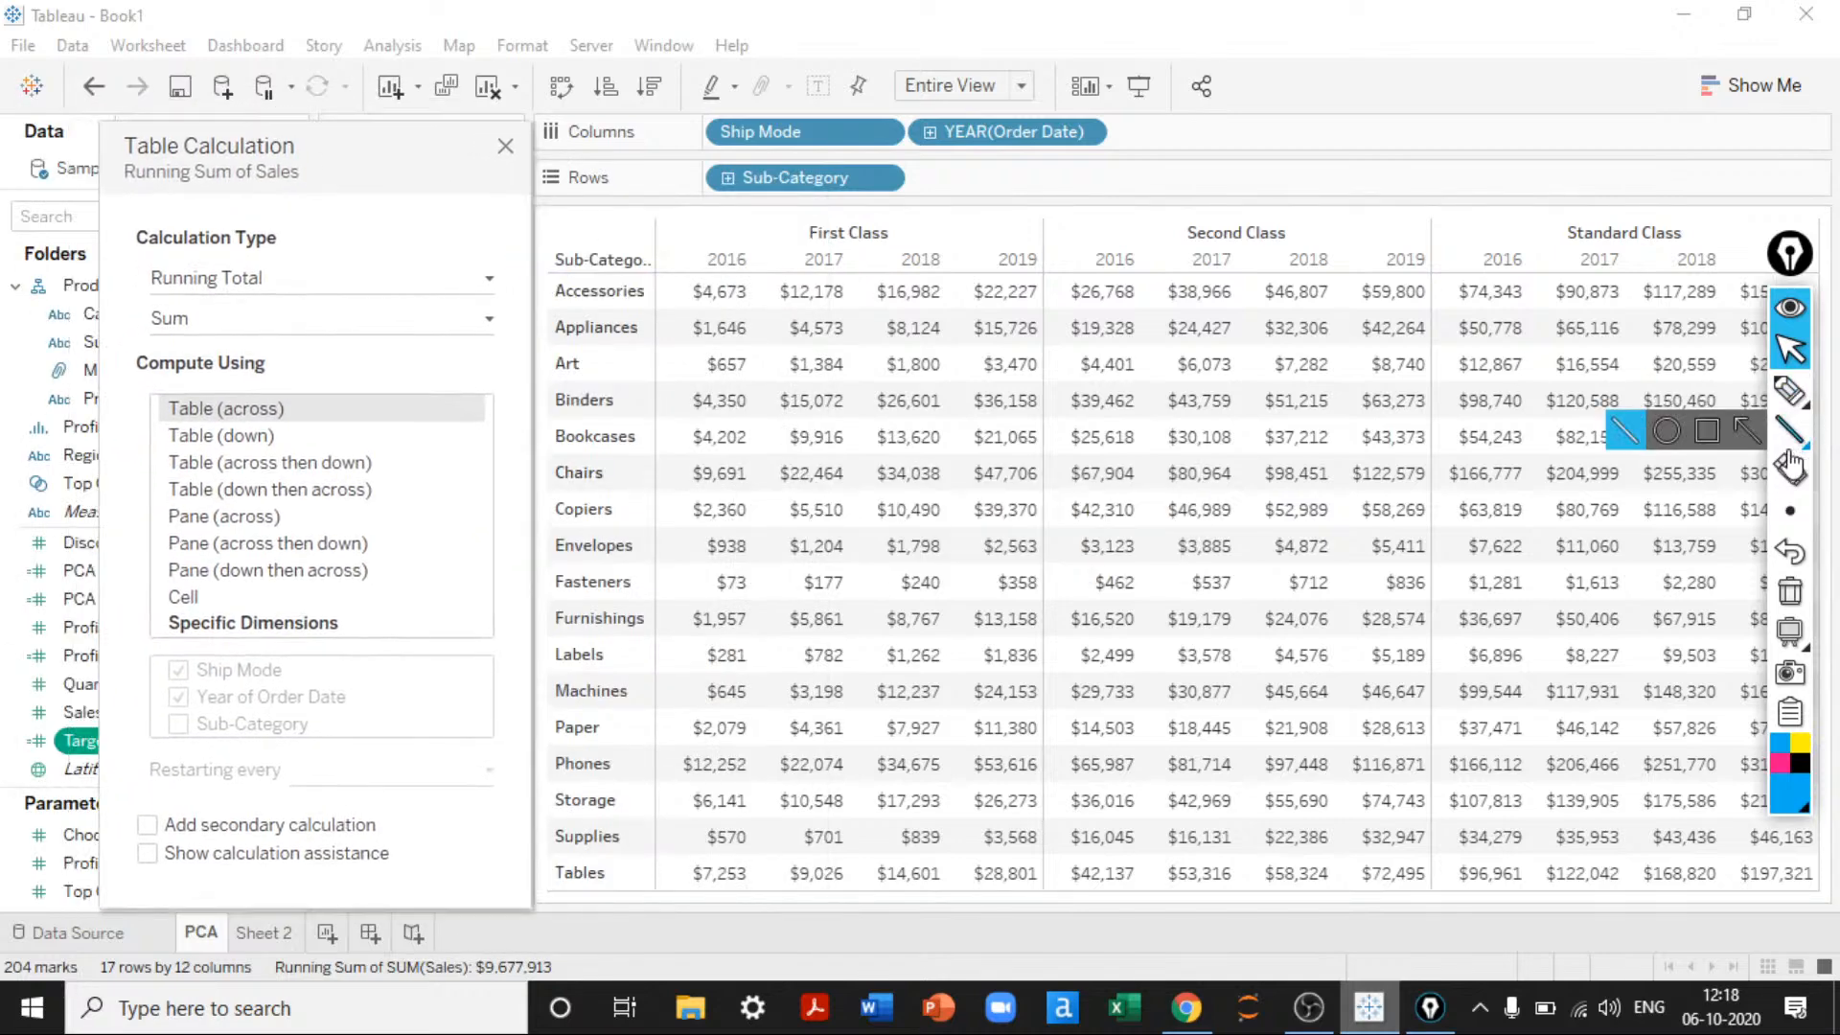
{"action": "left_click", "coordinate": [1746, 431]}
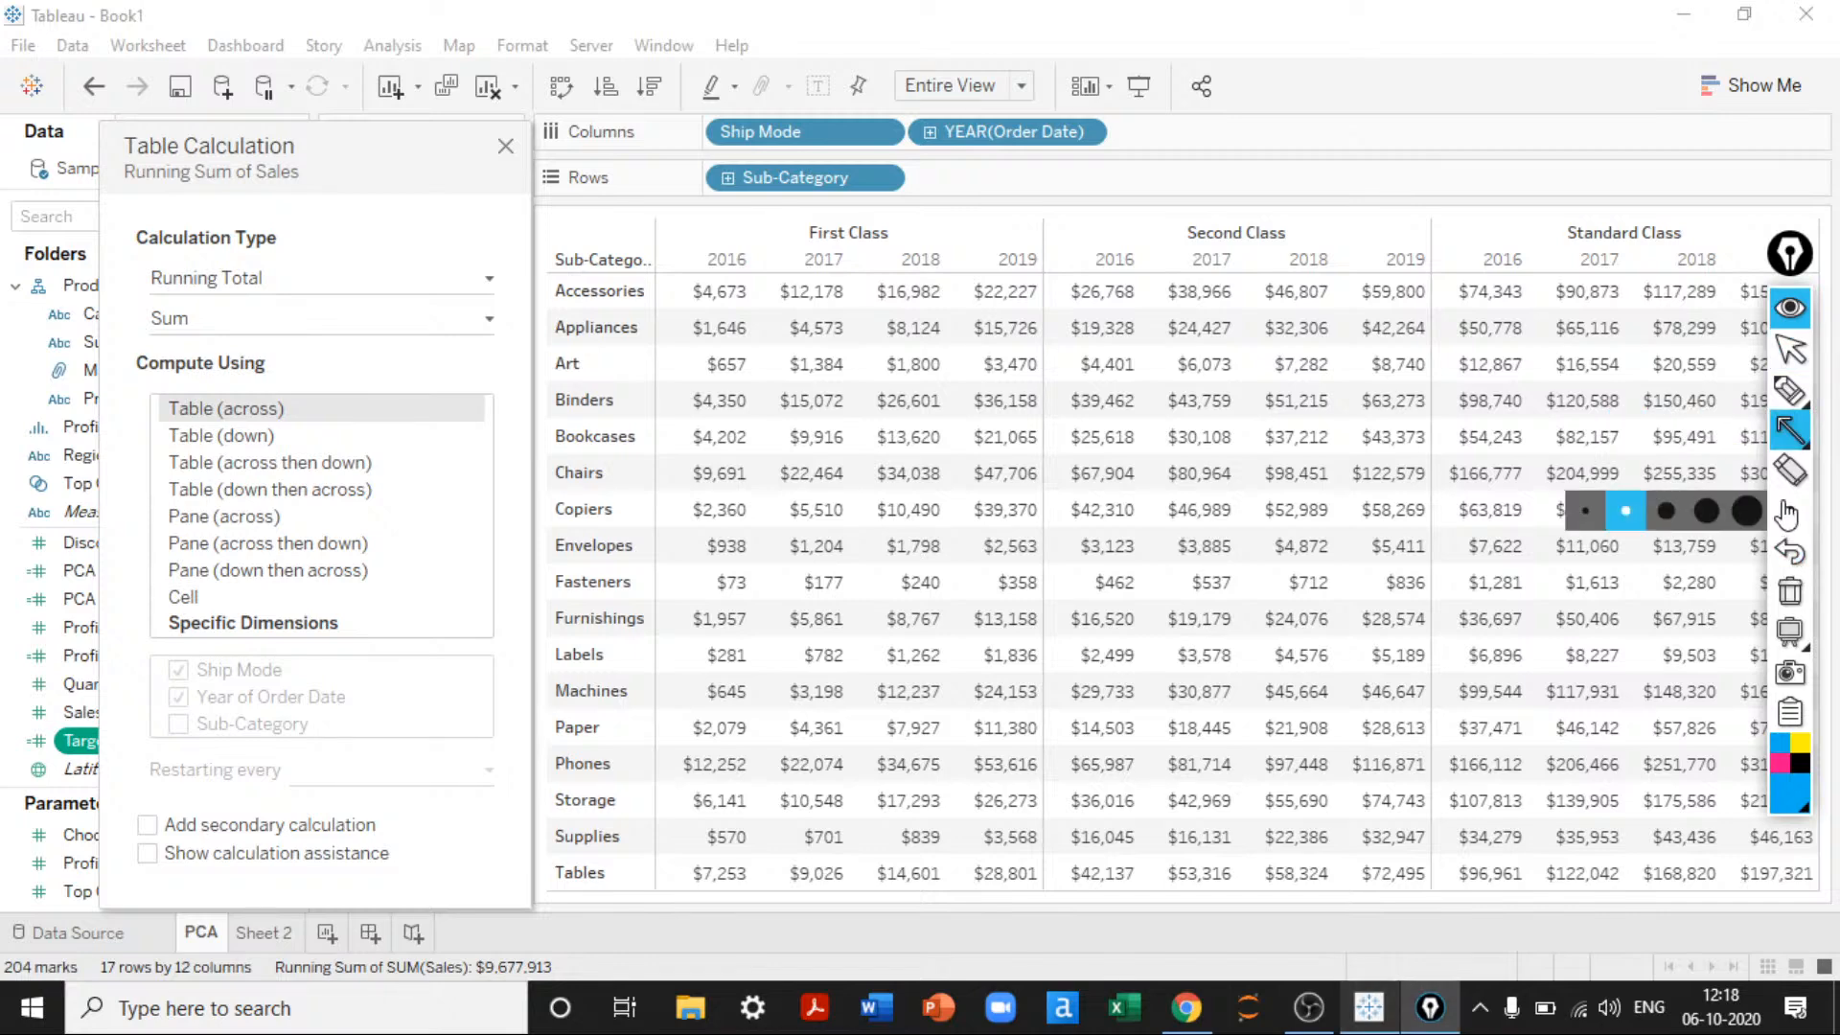
{"action": "left_click", "coordinate": [1779, 759]}
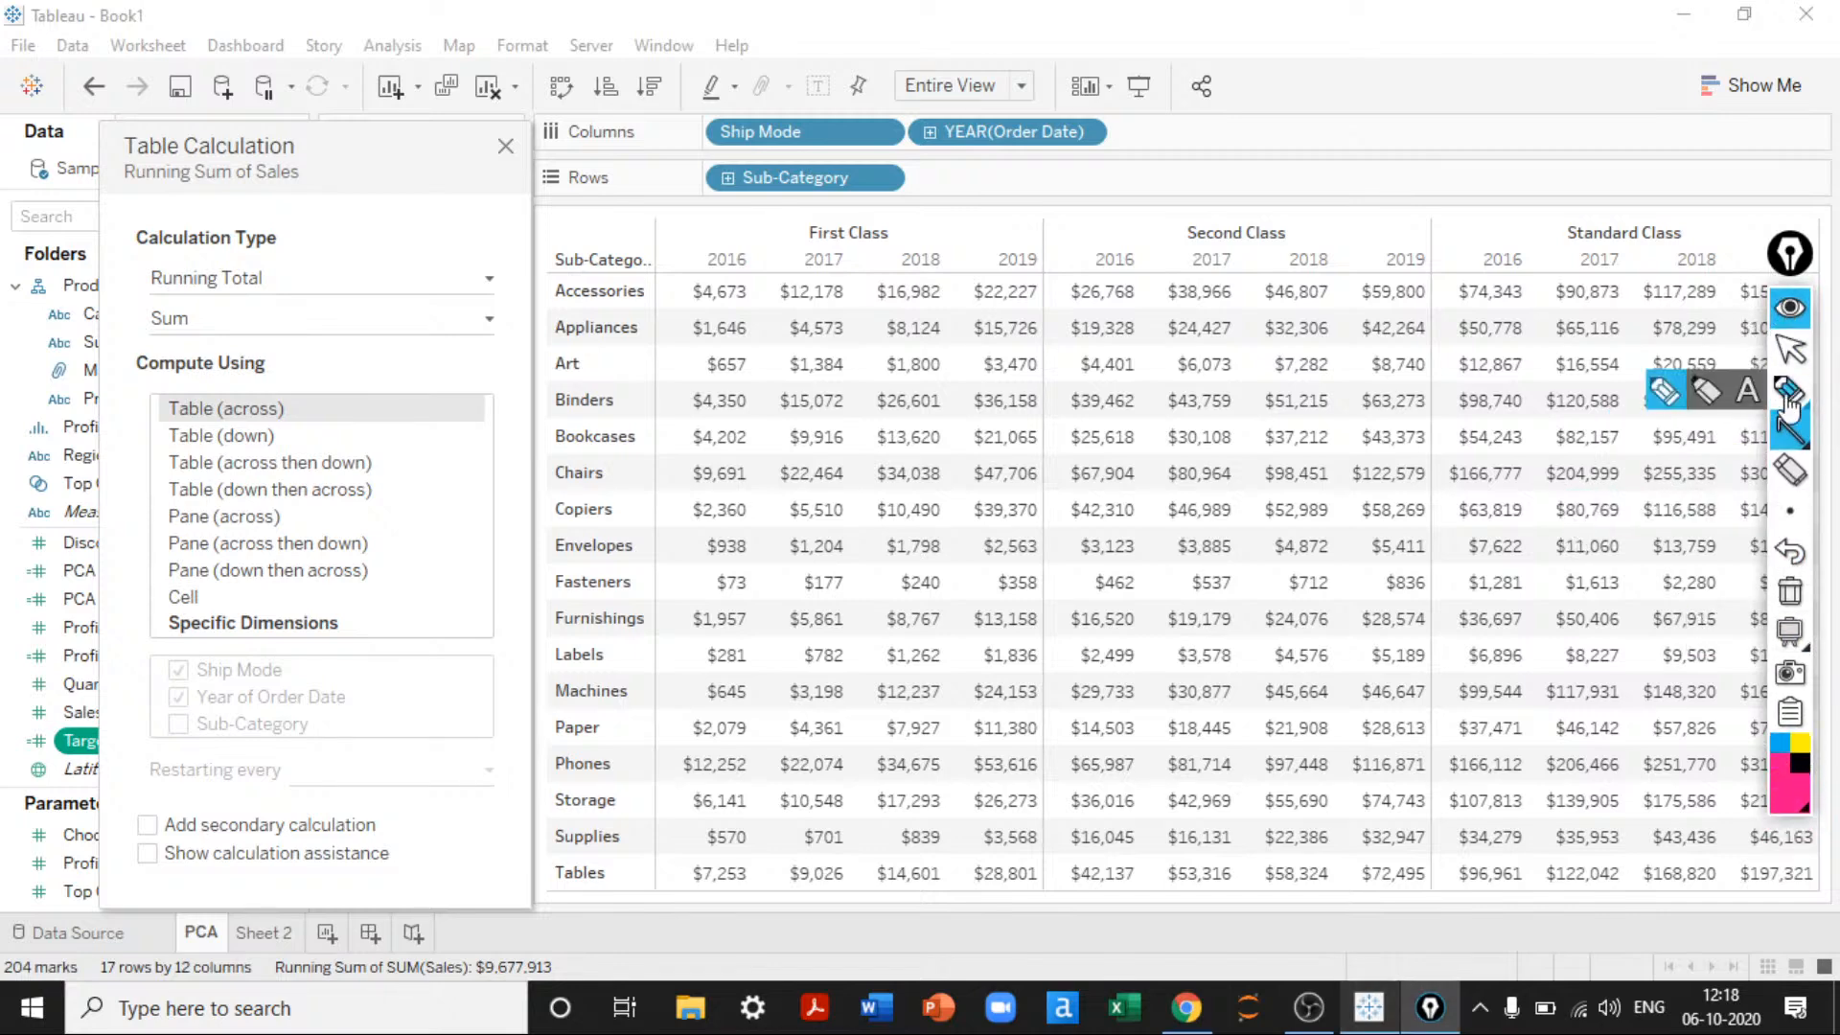
{"action": "left_click_drag", "start_coordinate": [1789, 257], "coordinate": [1797, 372]}
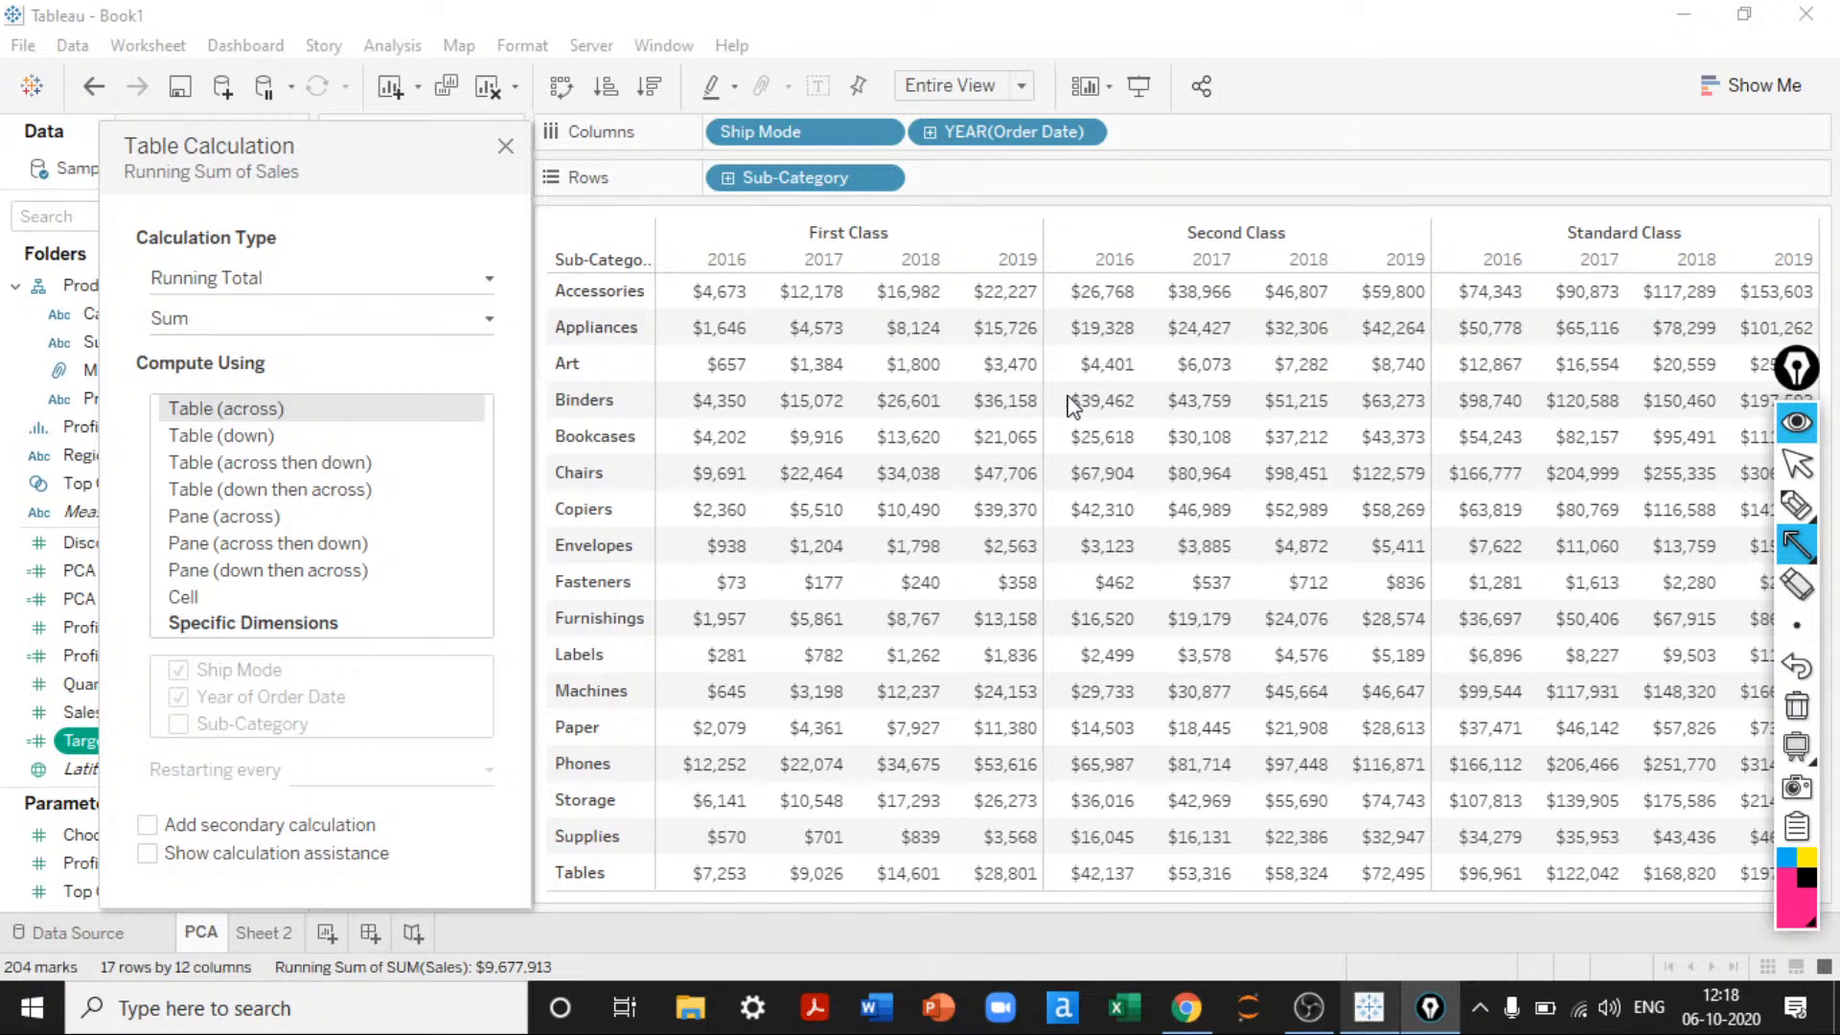
Step: Mark the running-total direction with a pink arrow across the Accessories row, and clear the ink to return to the cursor
{"action": "left_click_drag", "start_coordinate": [711, 310], "coordinate": [676, 292]}
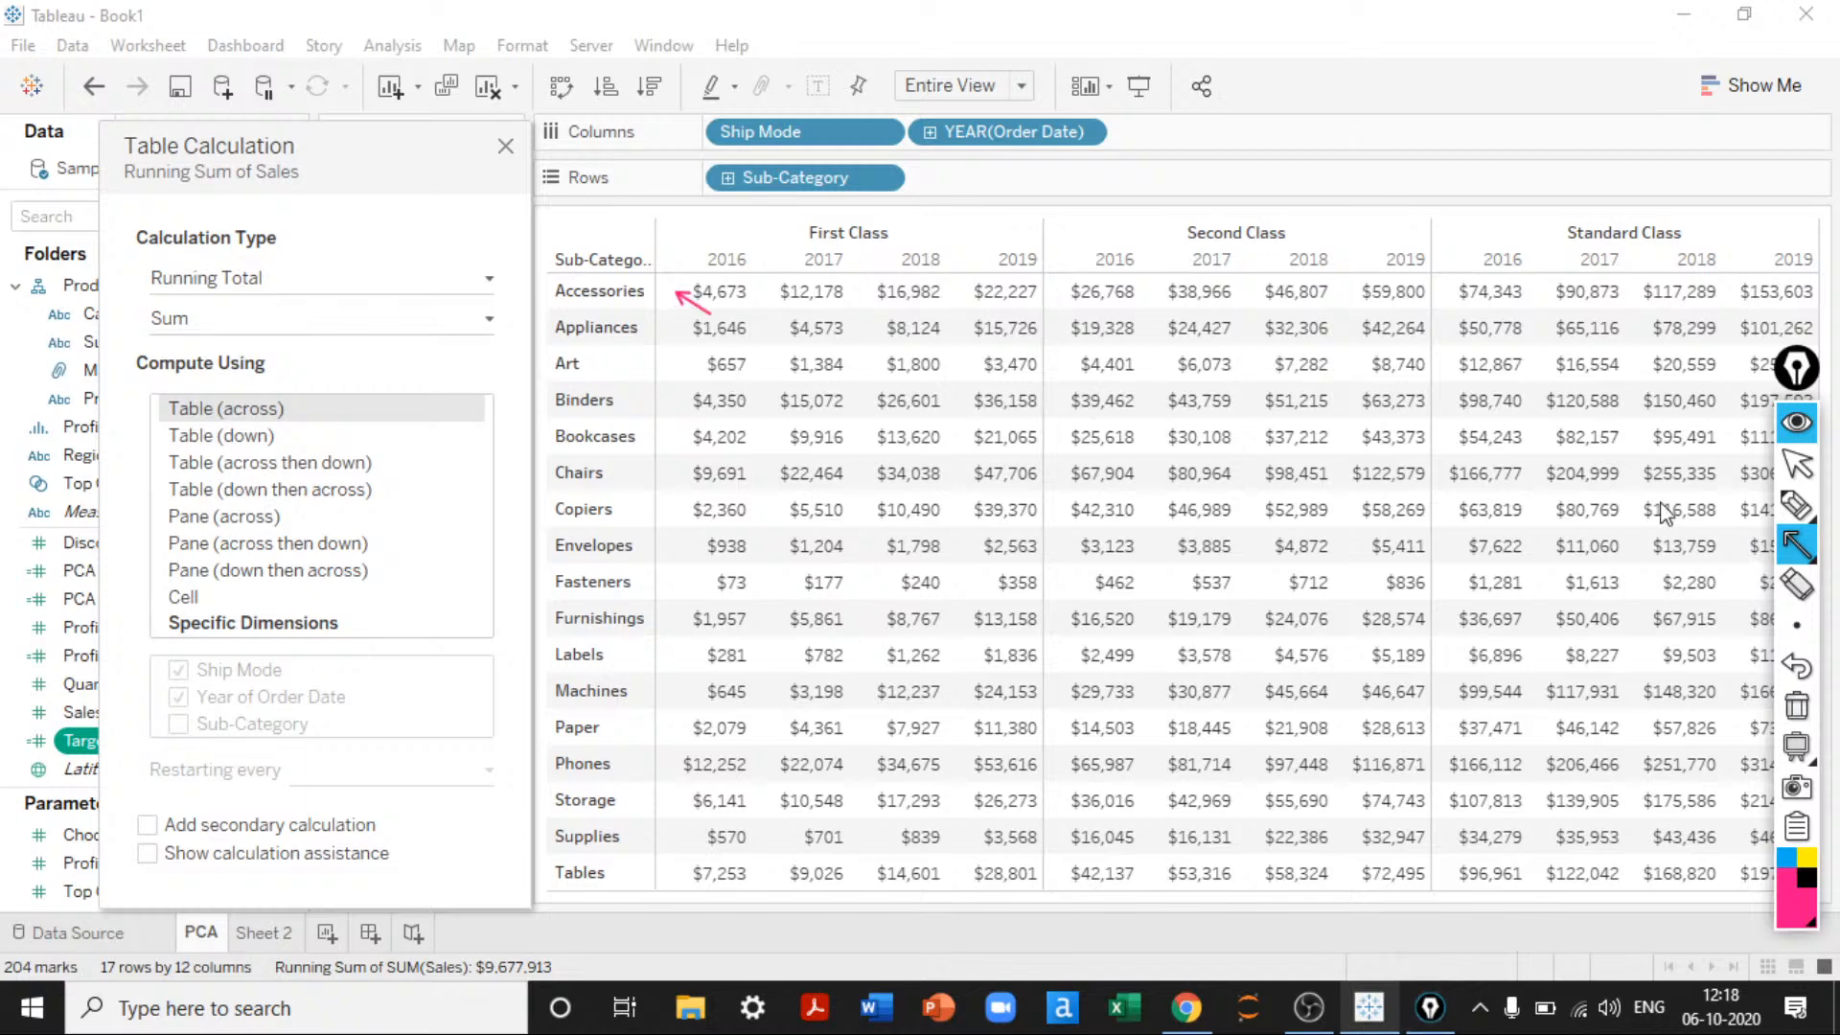
{"action": "left_click", "coordinate": [1797, 671]}
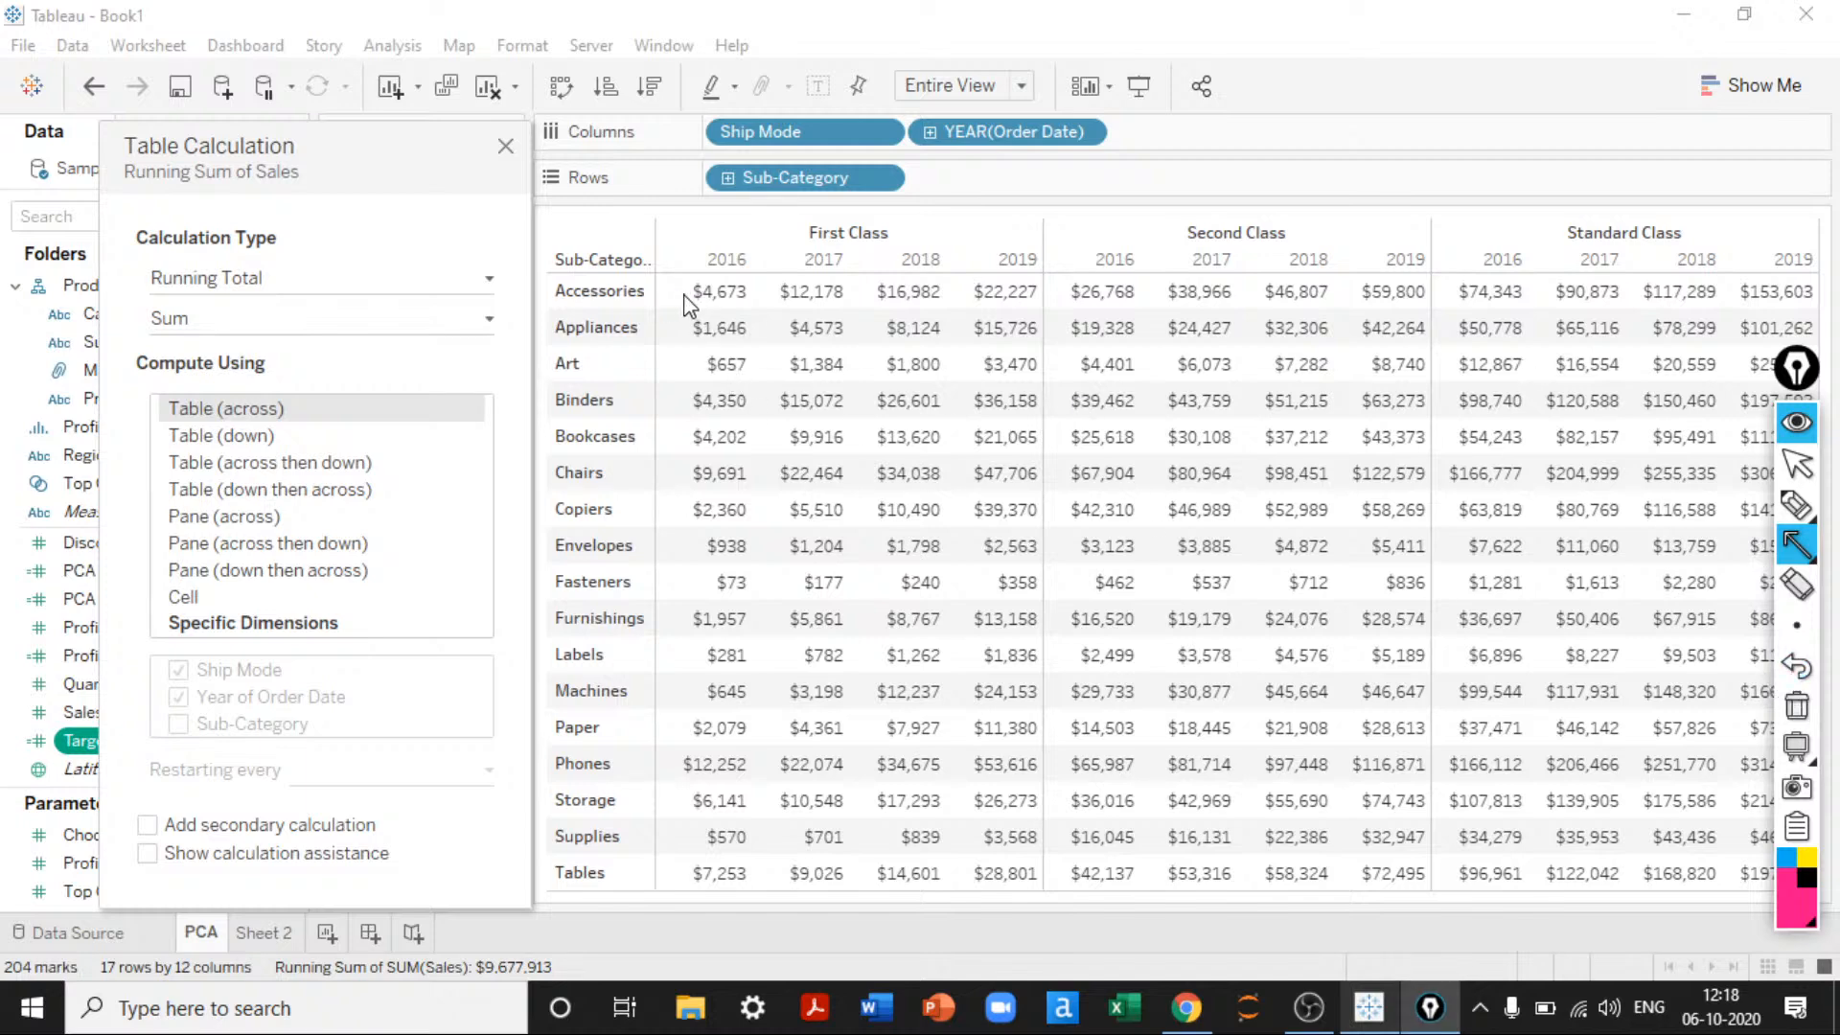
{"action": "left_click_drag", "start_coordinate": [689, 291], "coordinate": [1816, 304]}
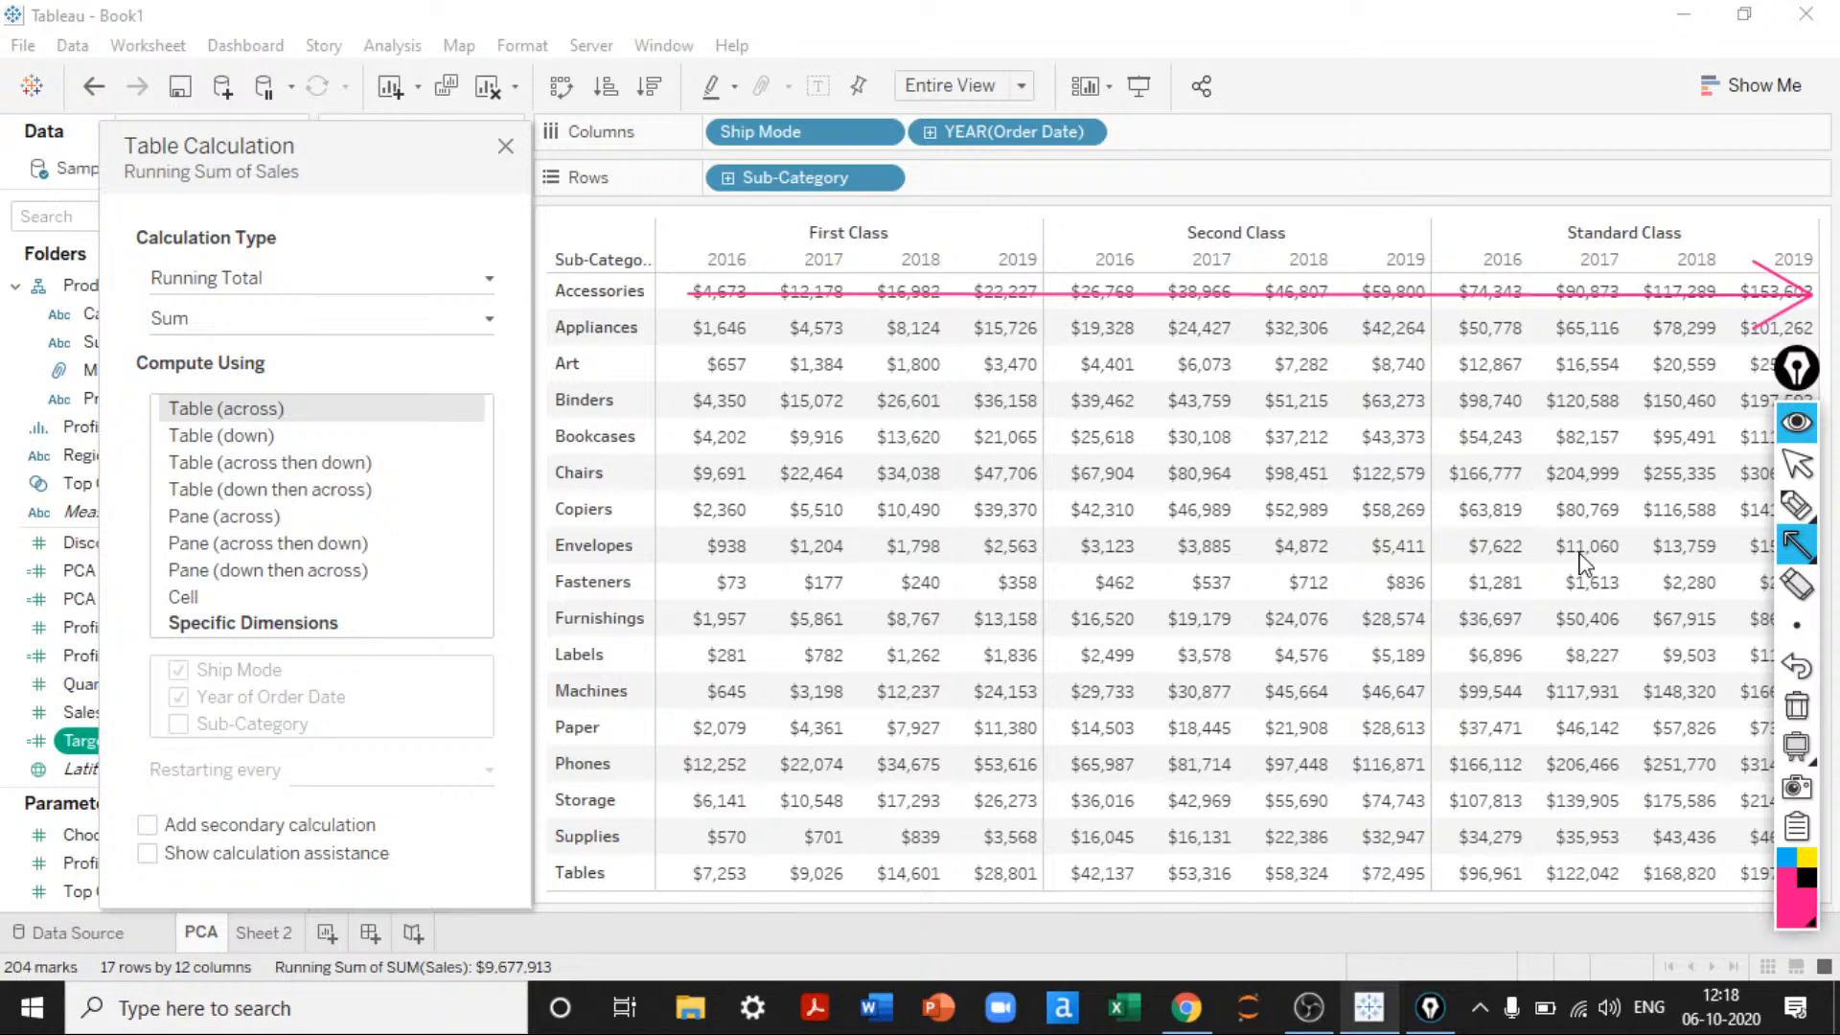
{"action": "left_click", "coordinate": [1797, 706]}
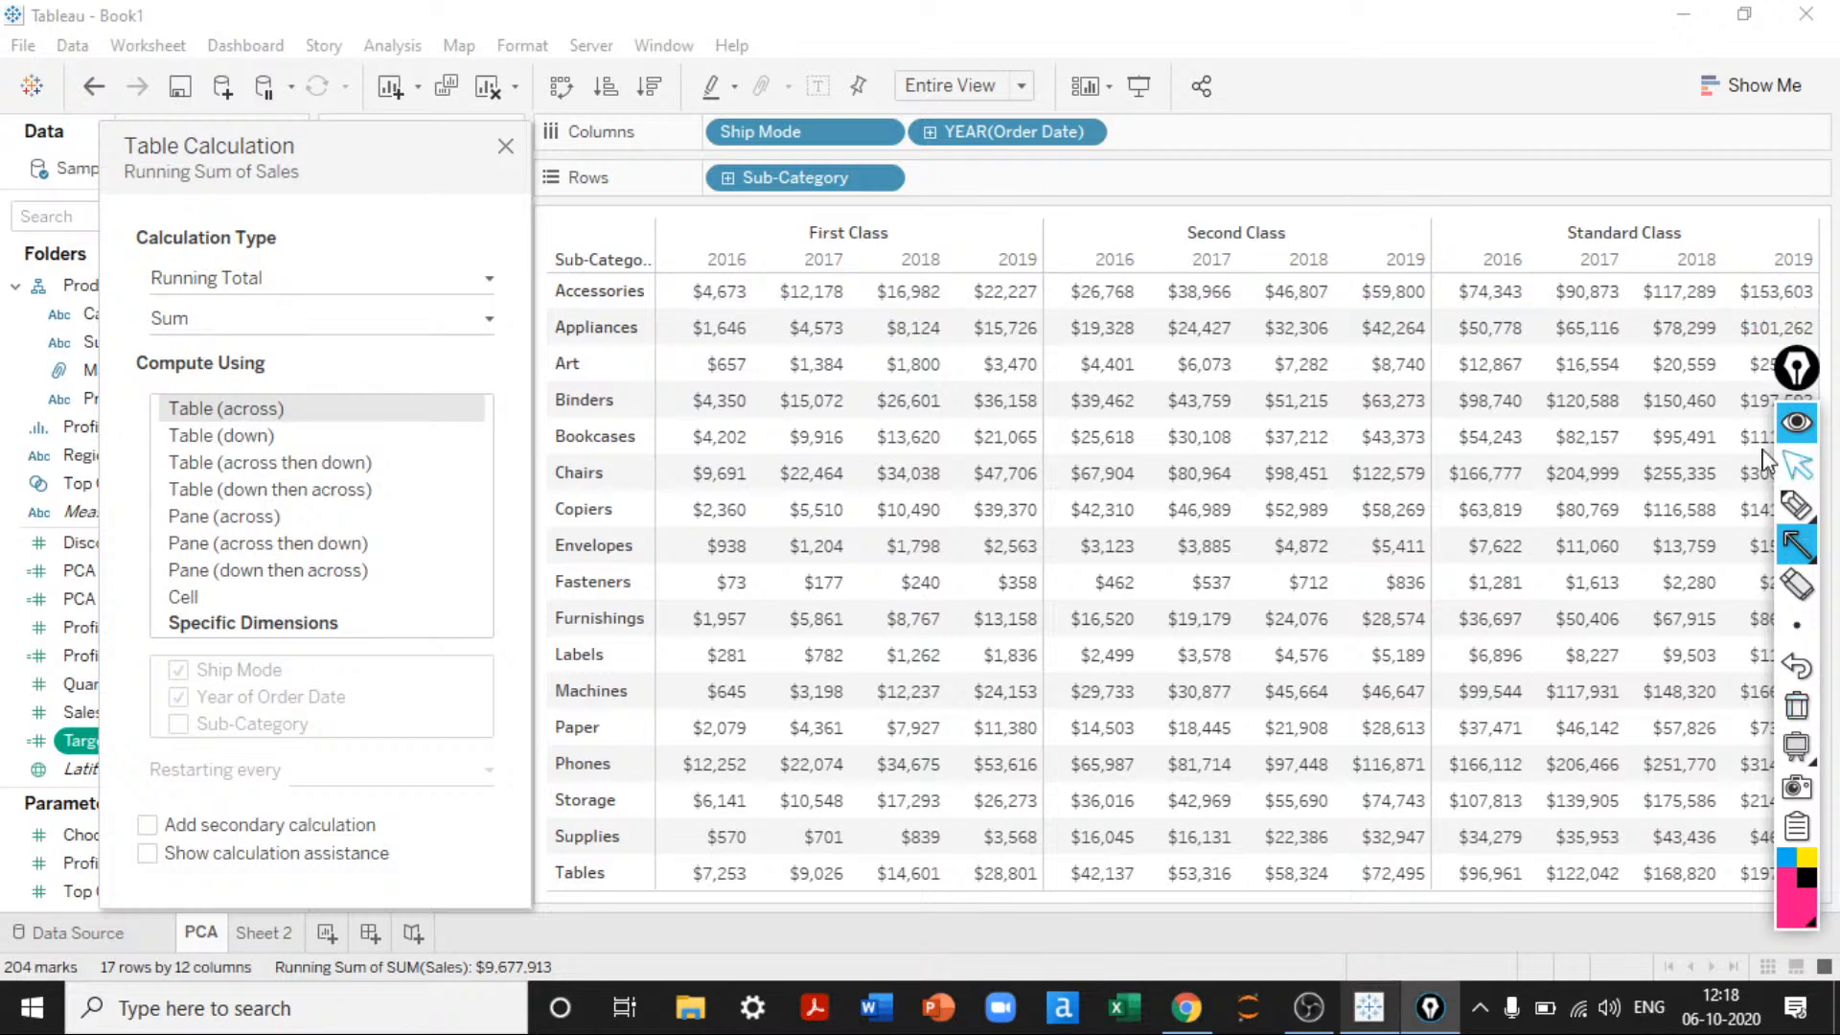
{"action": "left_click", "coordinate": [1796, 464]}
{"action": "mouse_move", "coordinate": [700, 309]}
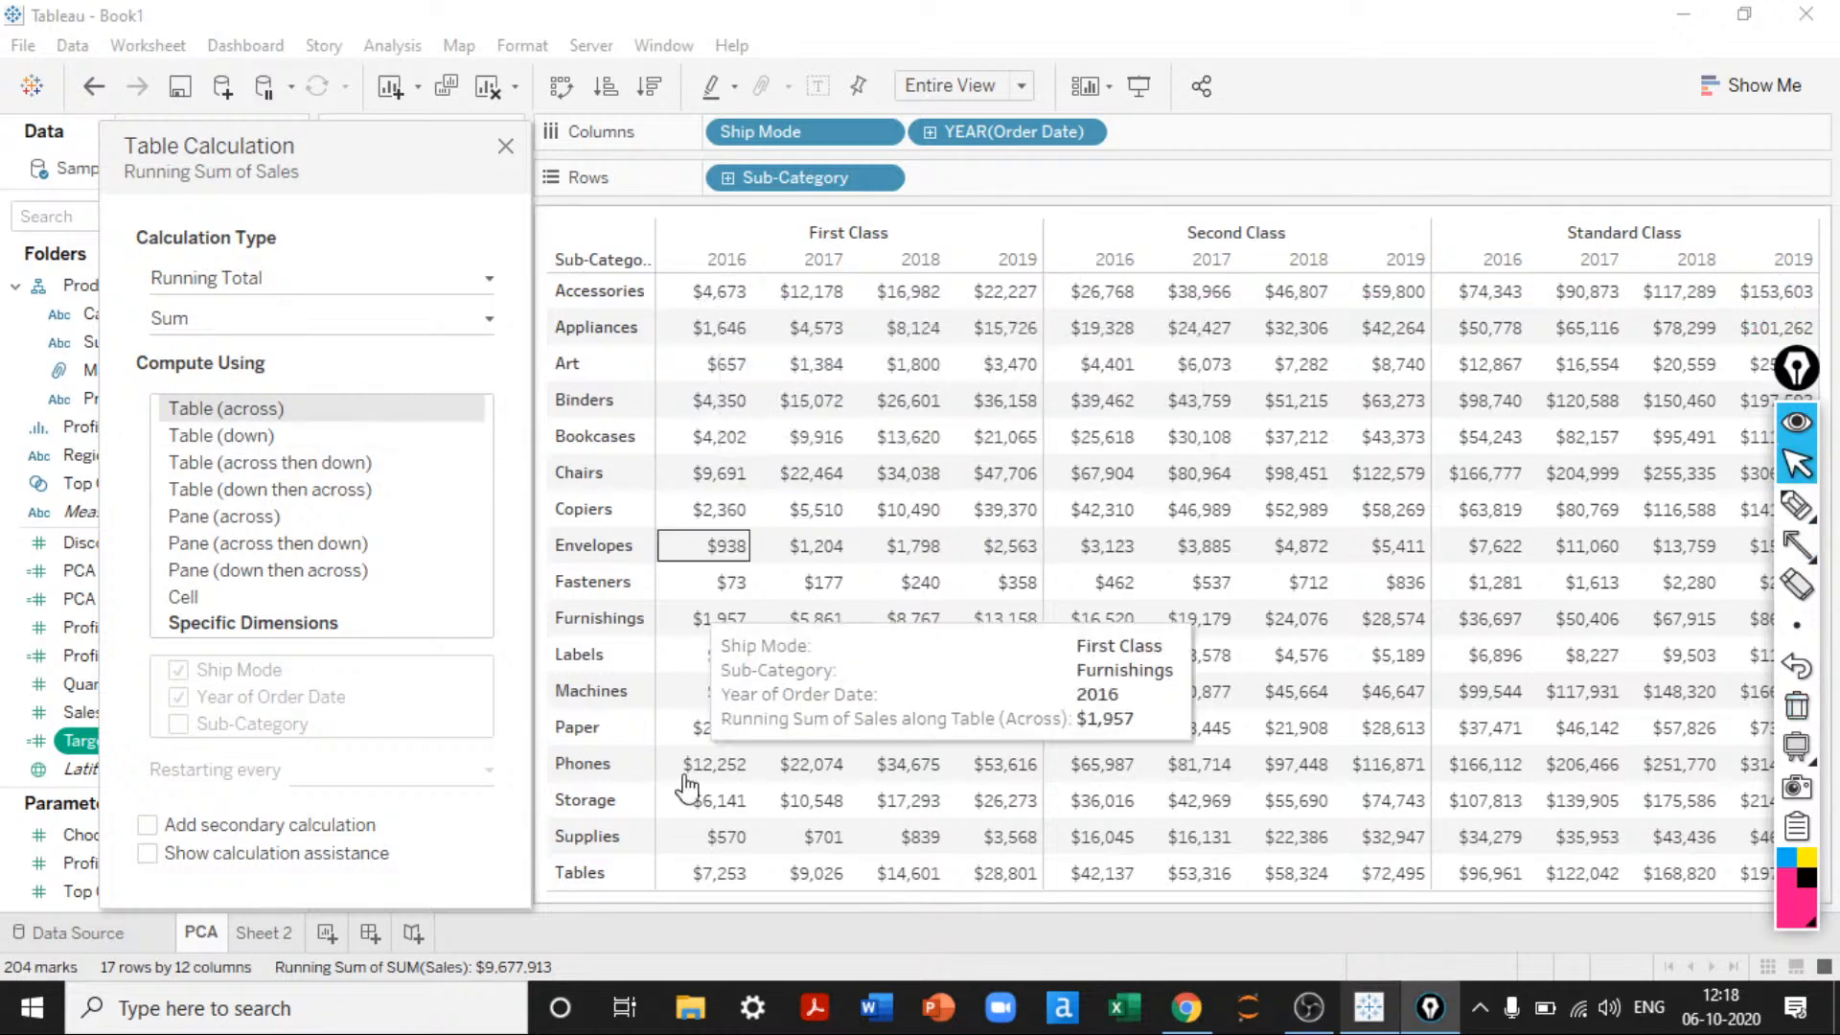
Step: Compute the running total using Table (down), illustrating it with a temporary pink arrow down the First Class columns from Accessories to Tables
{"action": "left_click", "coordinate": [220, 435]}
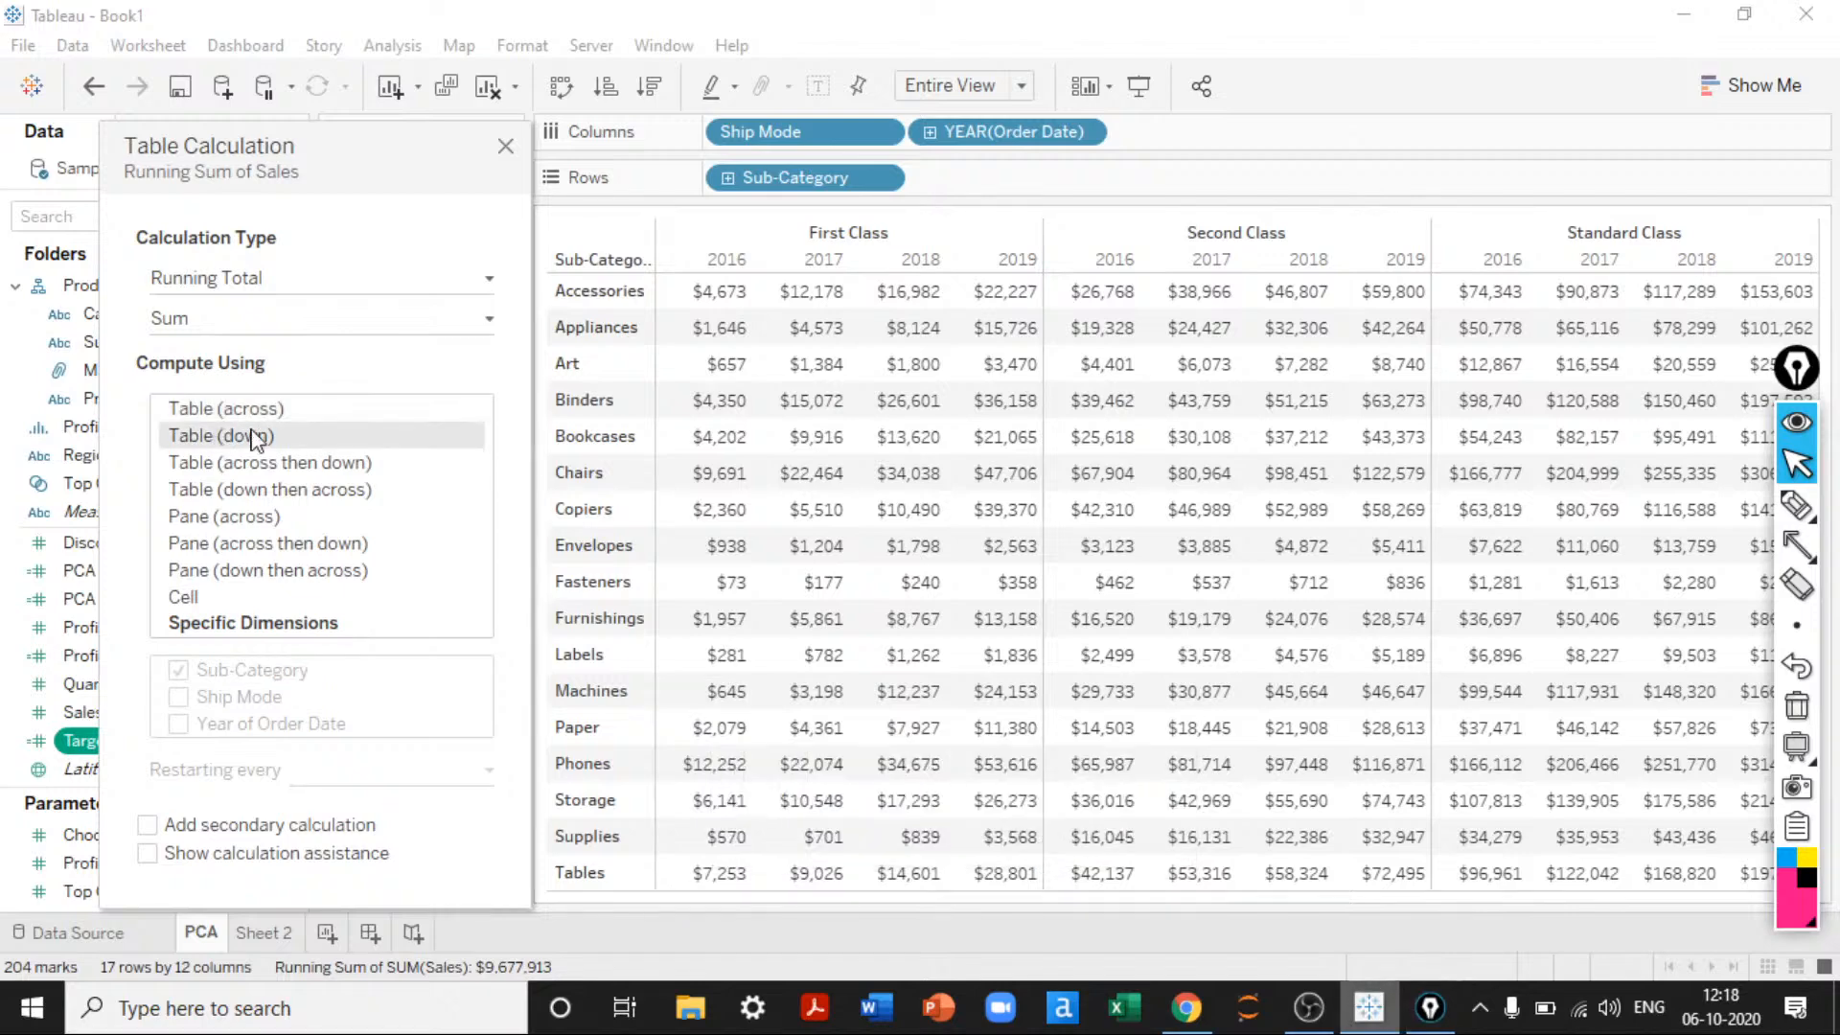
{"action": "left_click", "coordinate": [1797, 546]}
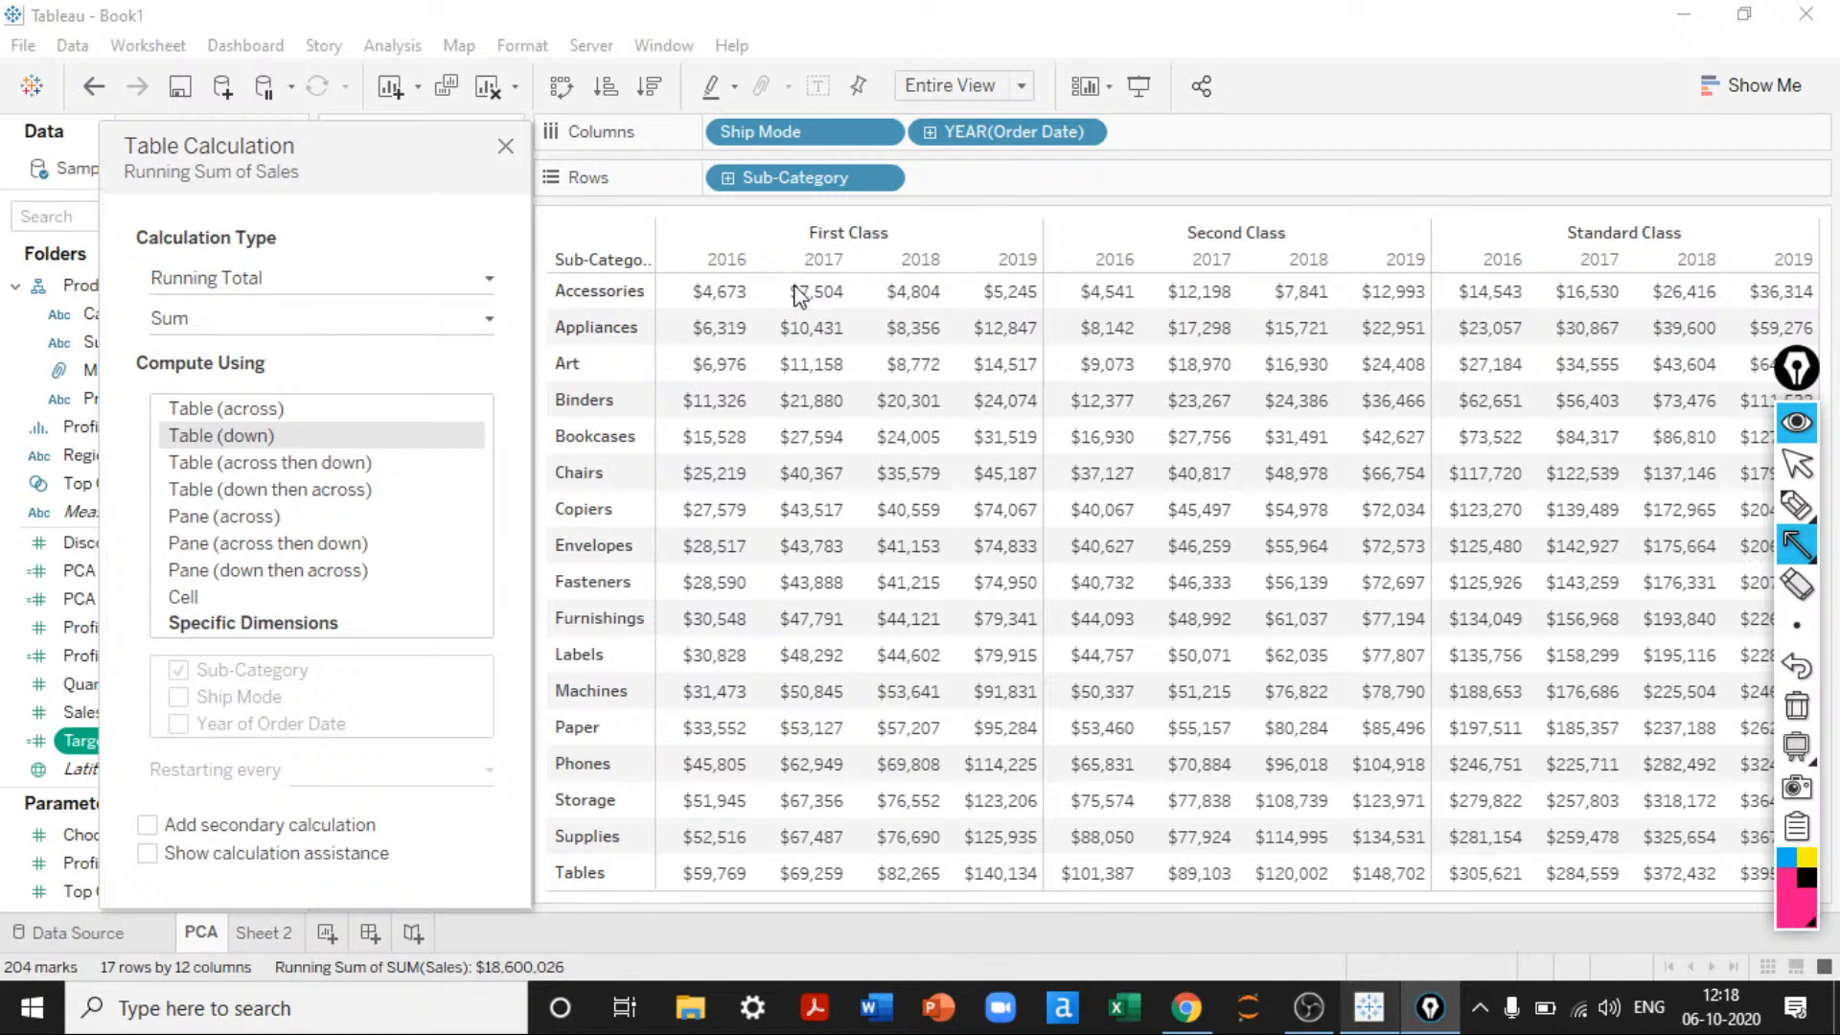
{"action": "left_click_drag", "start_coordinate": [767, 287], "coordinate": [775, 892]}
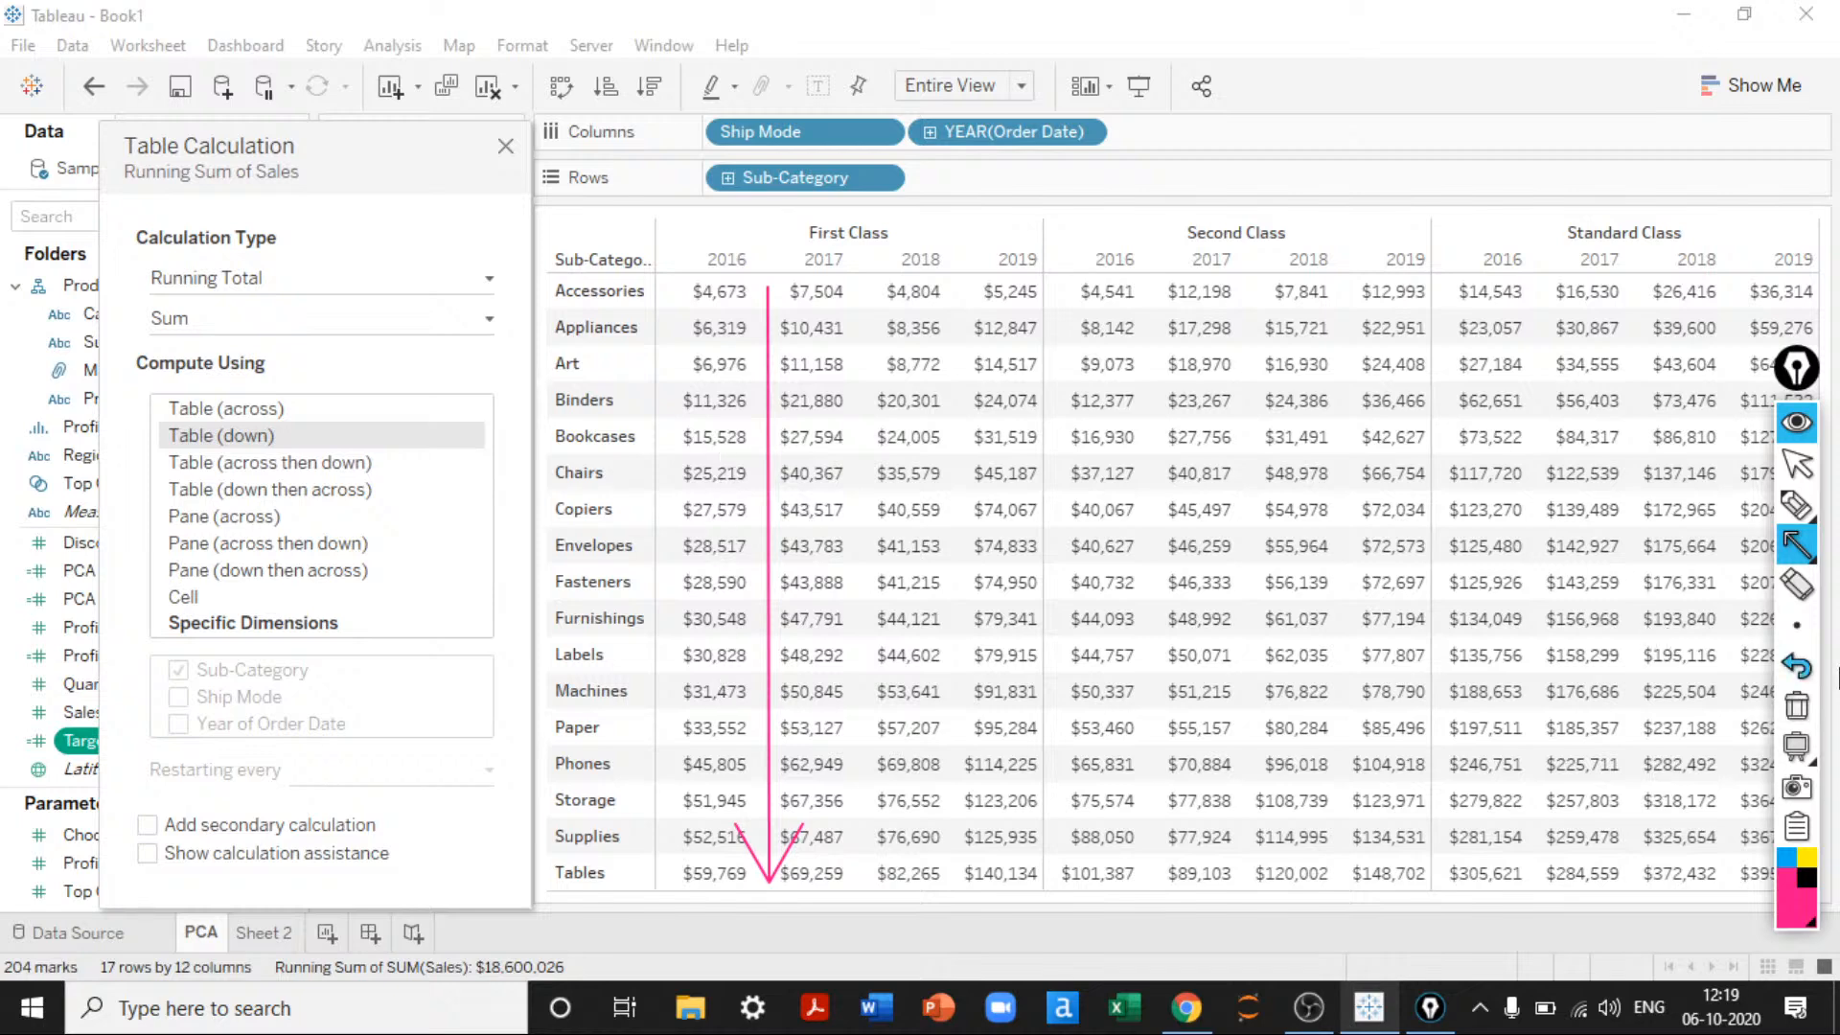
{"action": "mouse_move", "coordinate": [1778, 560]}
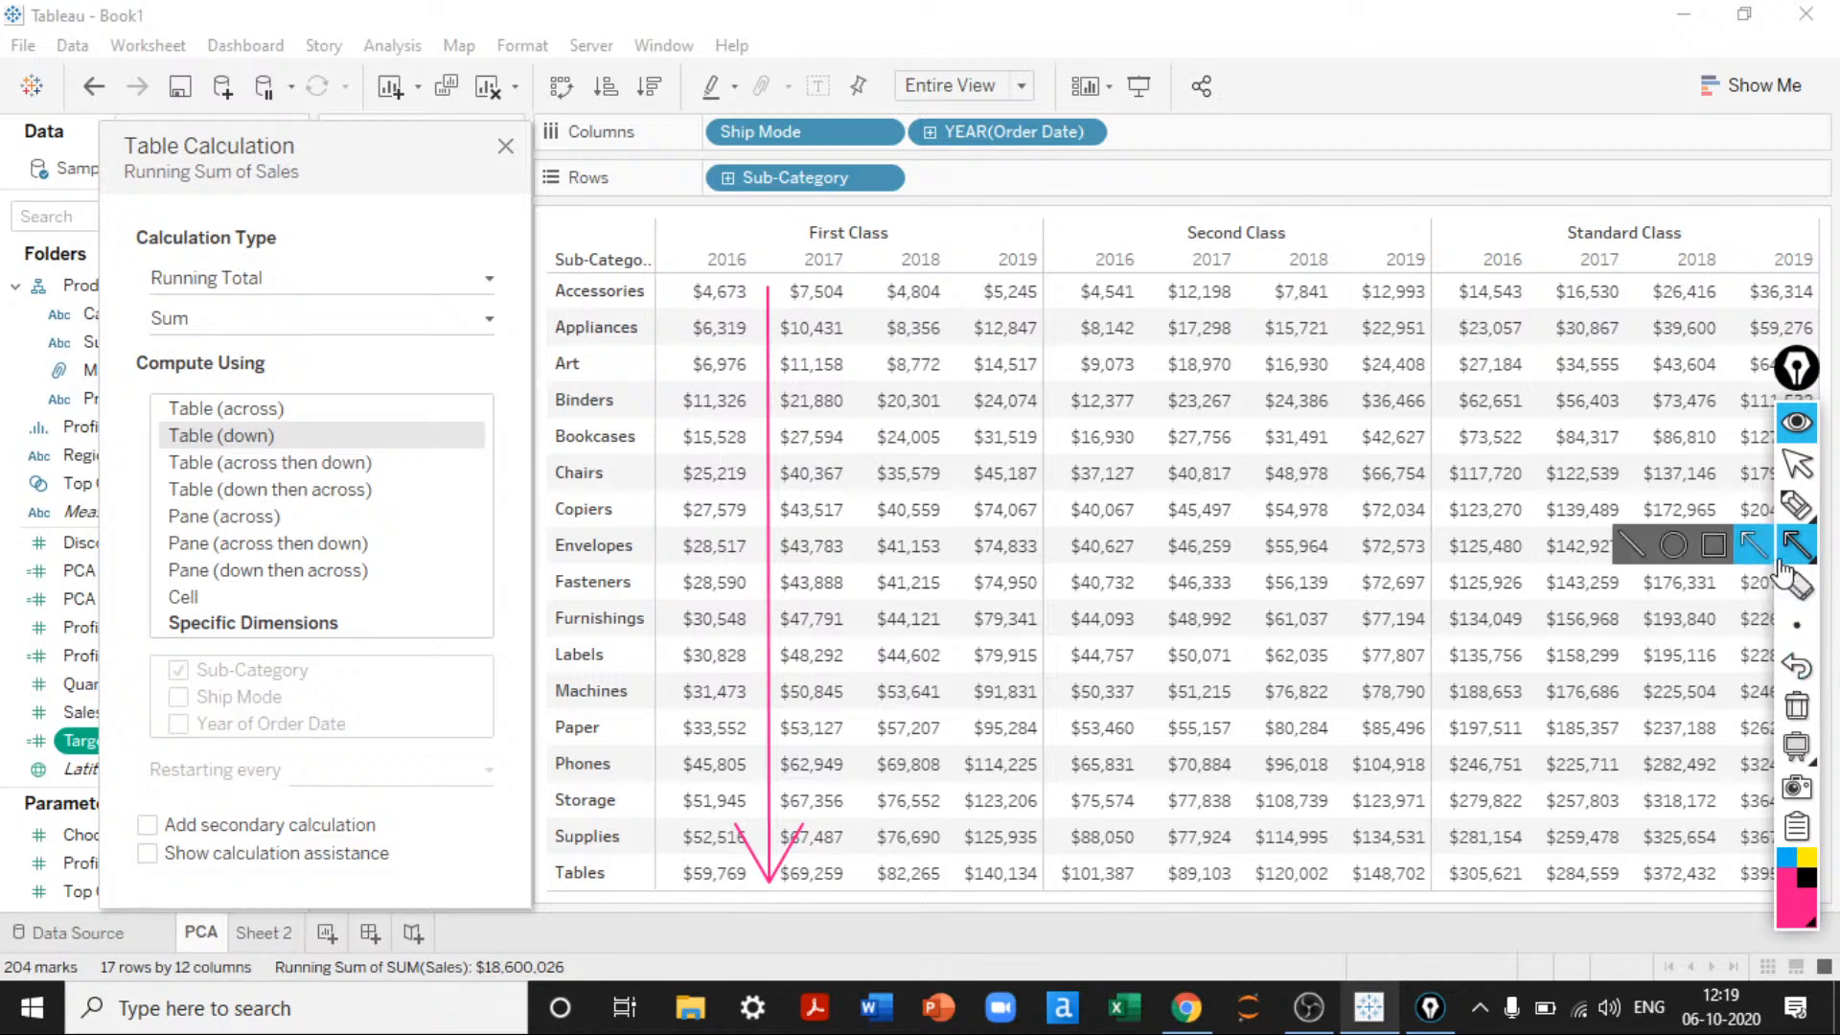
{"action": "left_click", "coordinate": [1795, 705]}
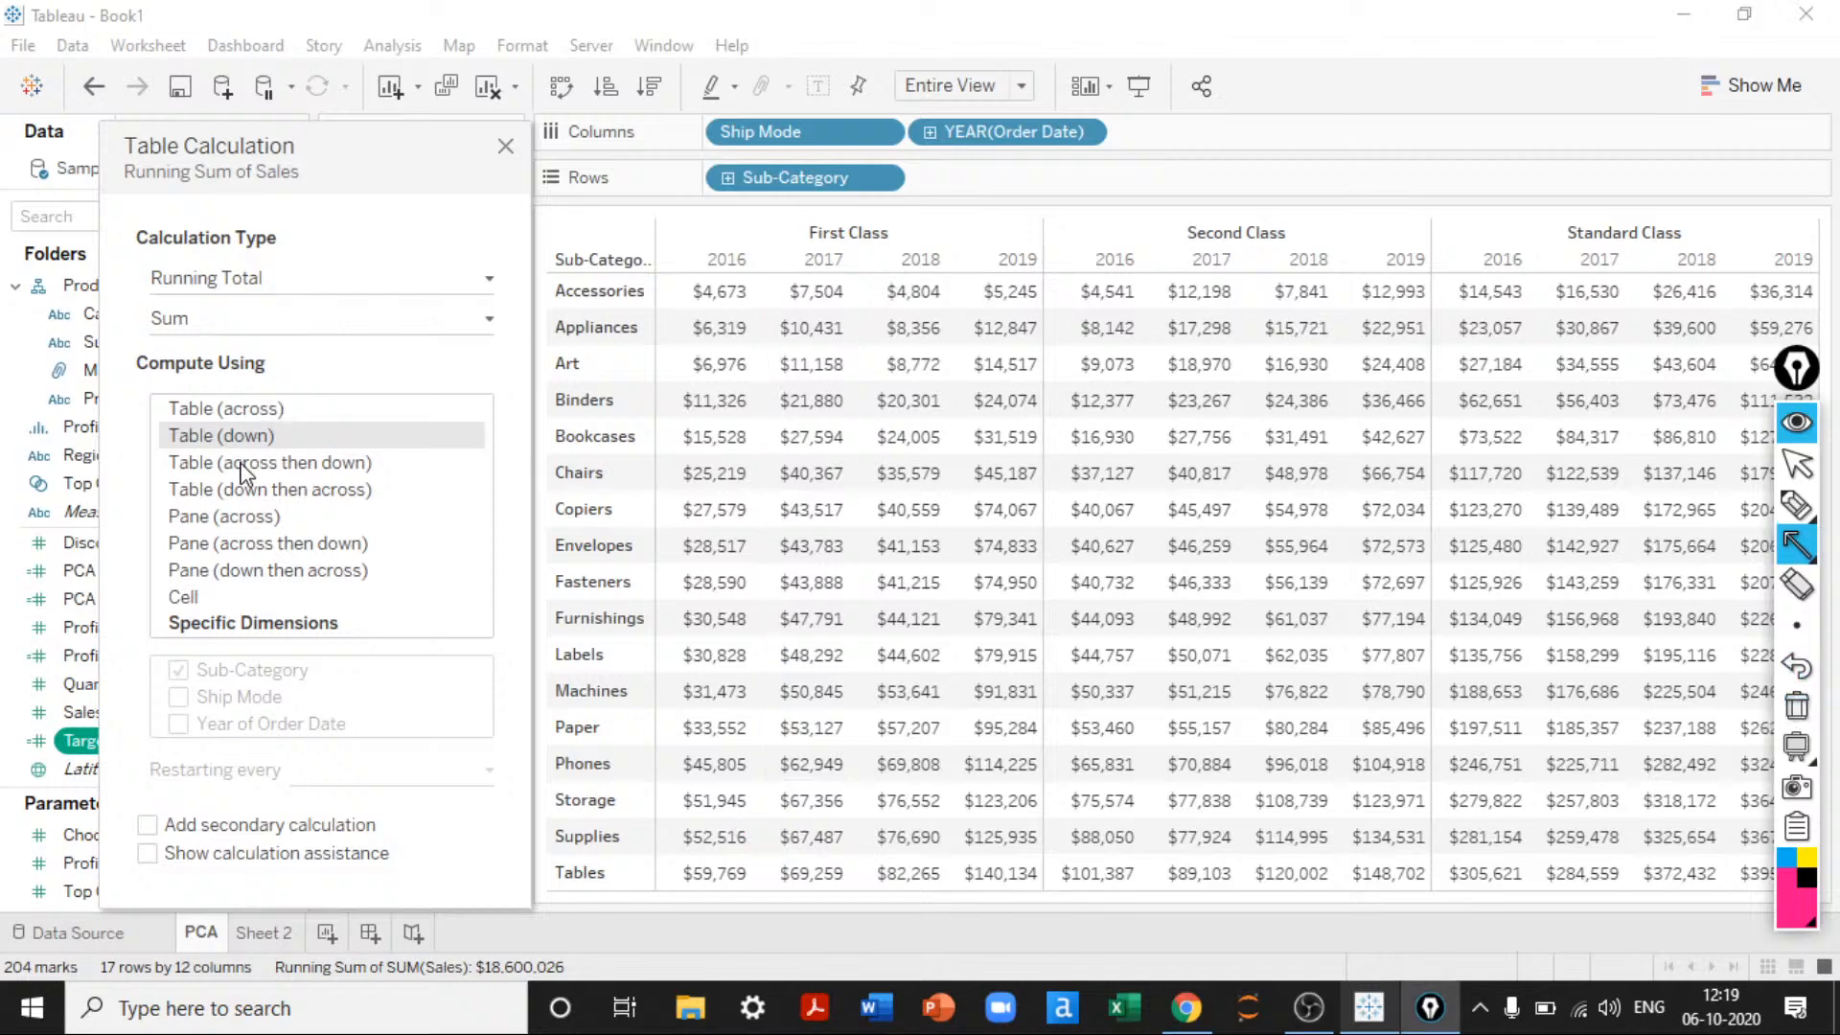
Step: Return to the cursor, compute the running total using Table (across then down), and move the Epic Pen toolbar lower
{"action": "left_click", "coordinate": [1796, 464]}
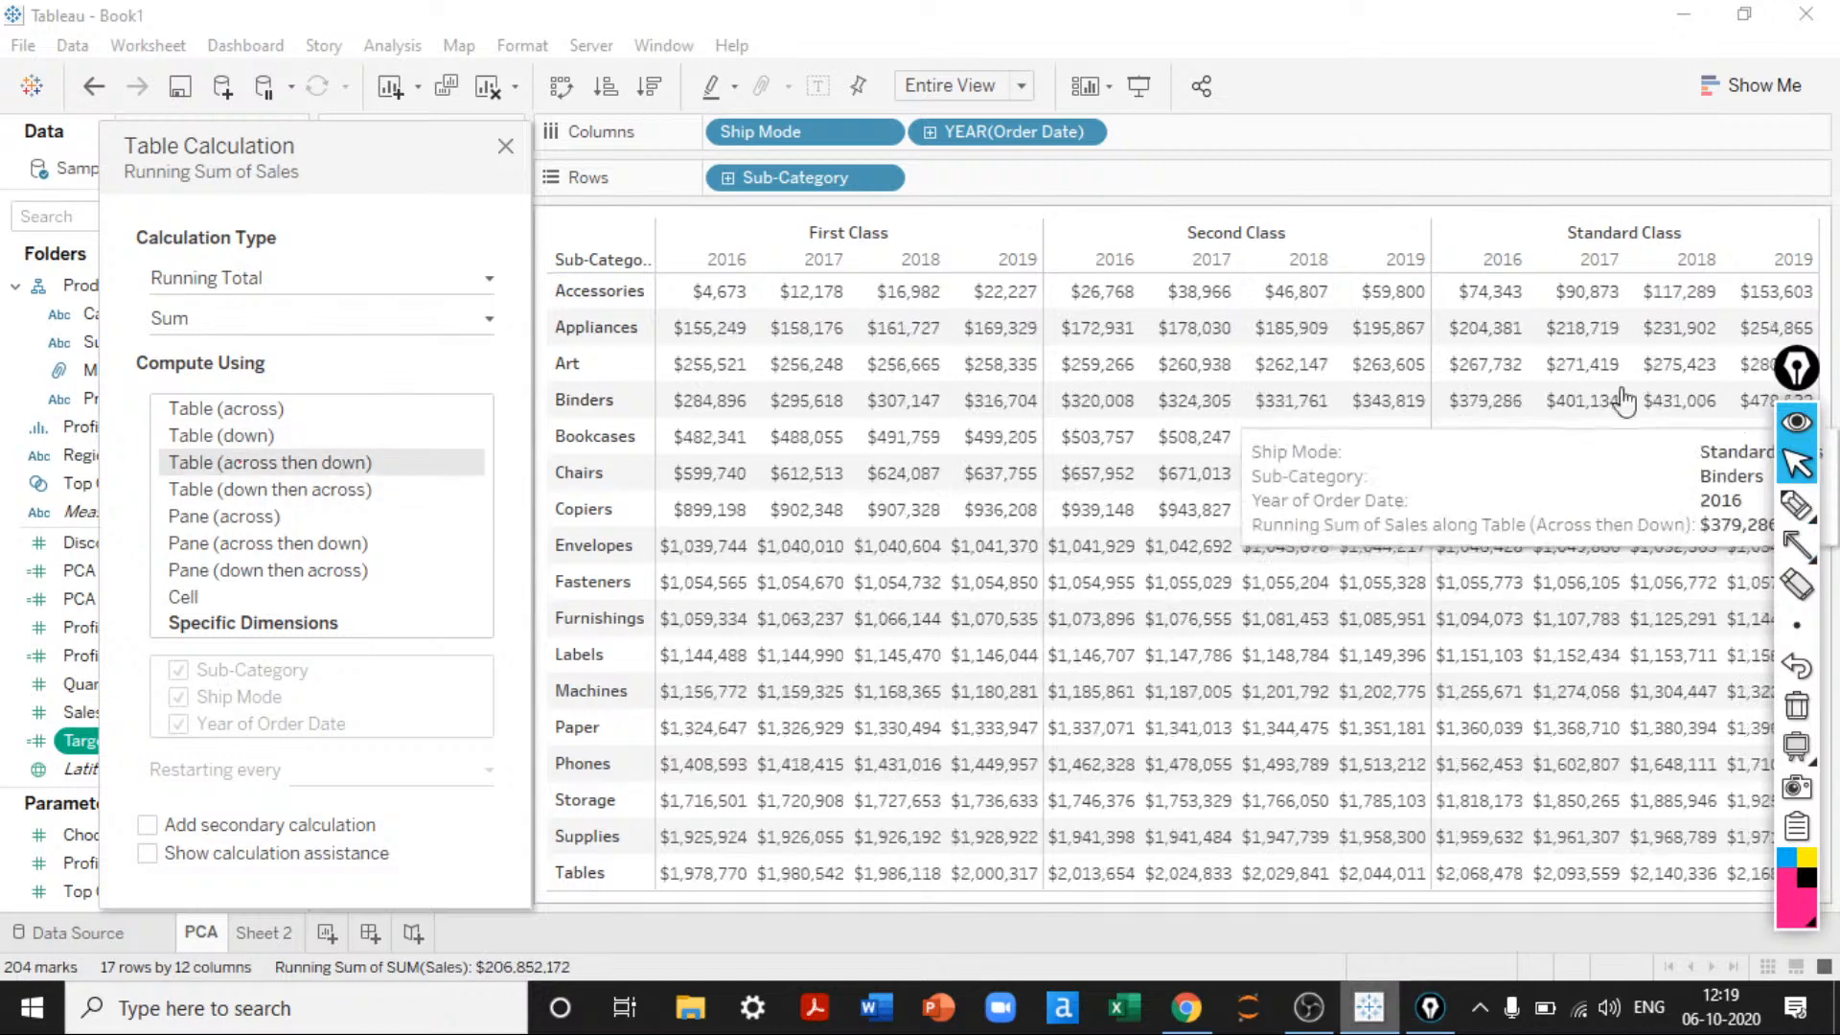
{"action": "left_click_drag", "start_coordinate": [1807, 386], "coordinate": [1781, 472]}
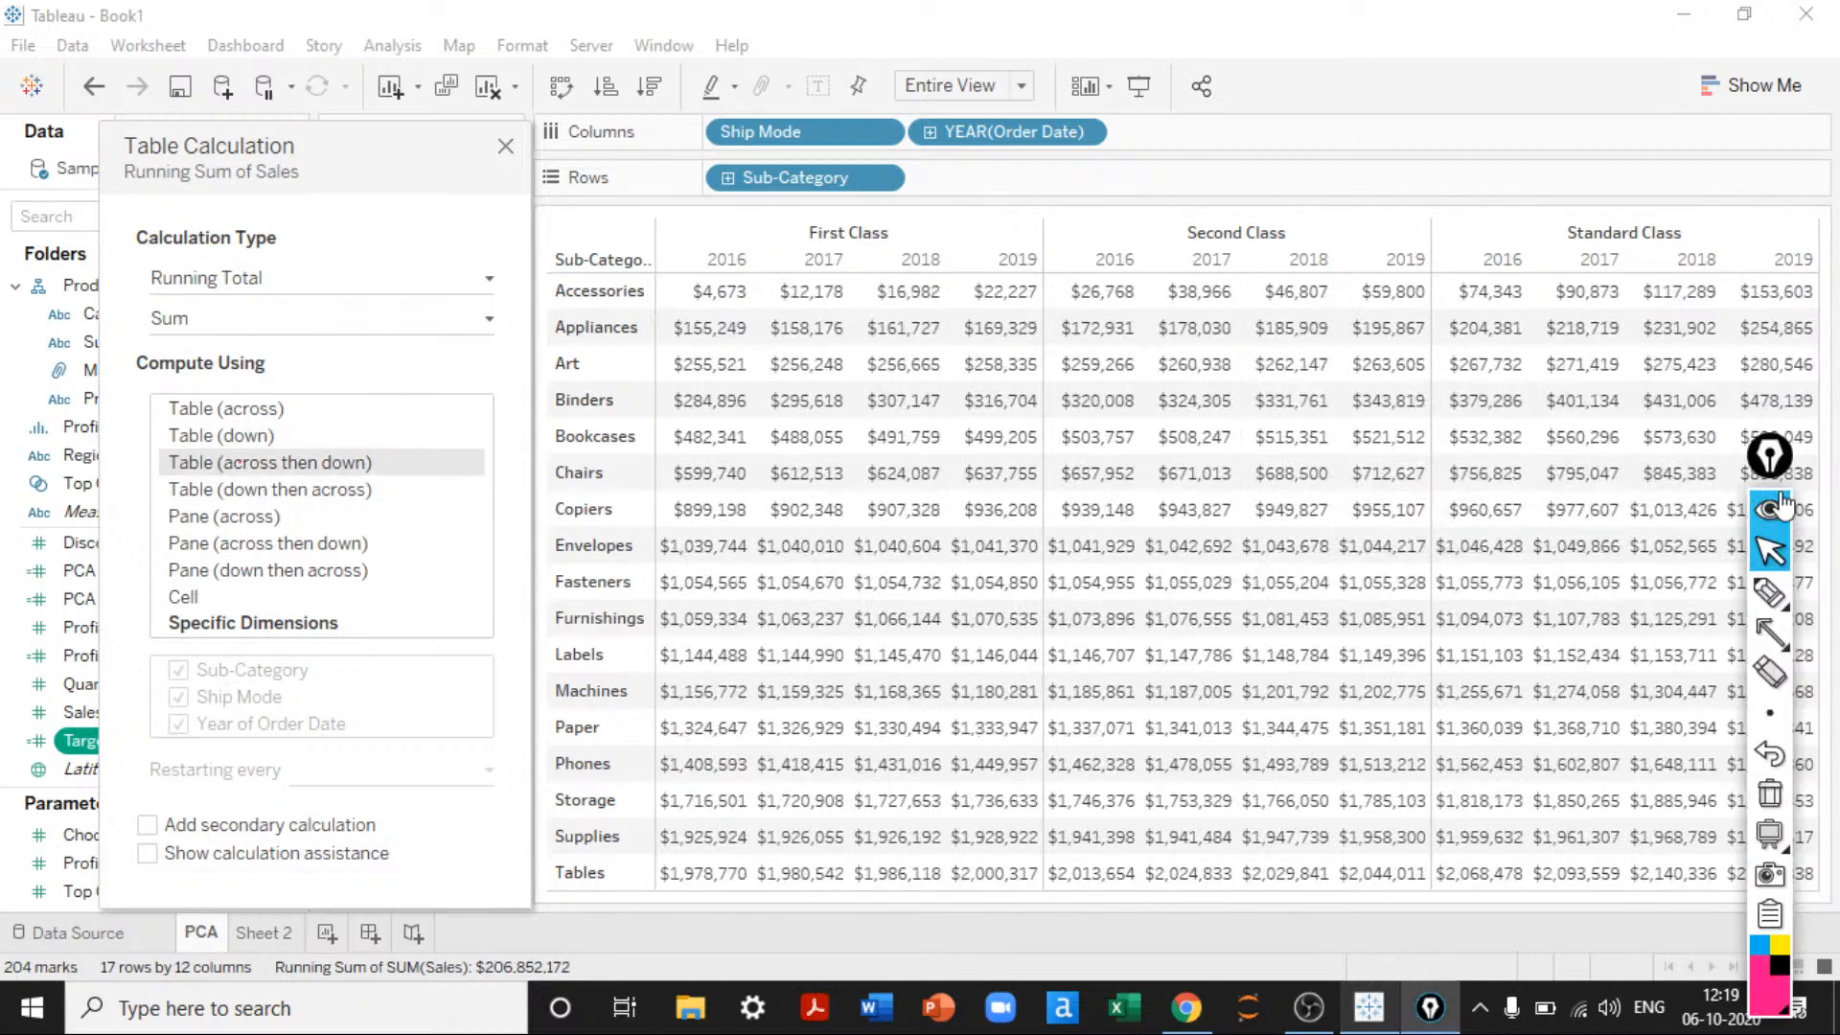
Step: Draw a pink arrow beneath the Accessories row from First Class 2016 to Standard Class 2019, and clear it
{"action": "left_click", "coordinate": [1770, 633]}
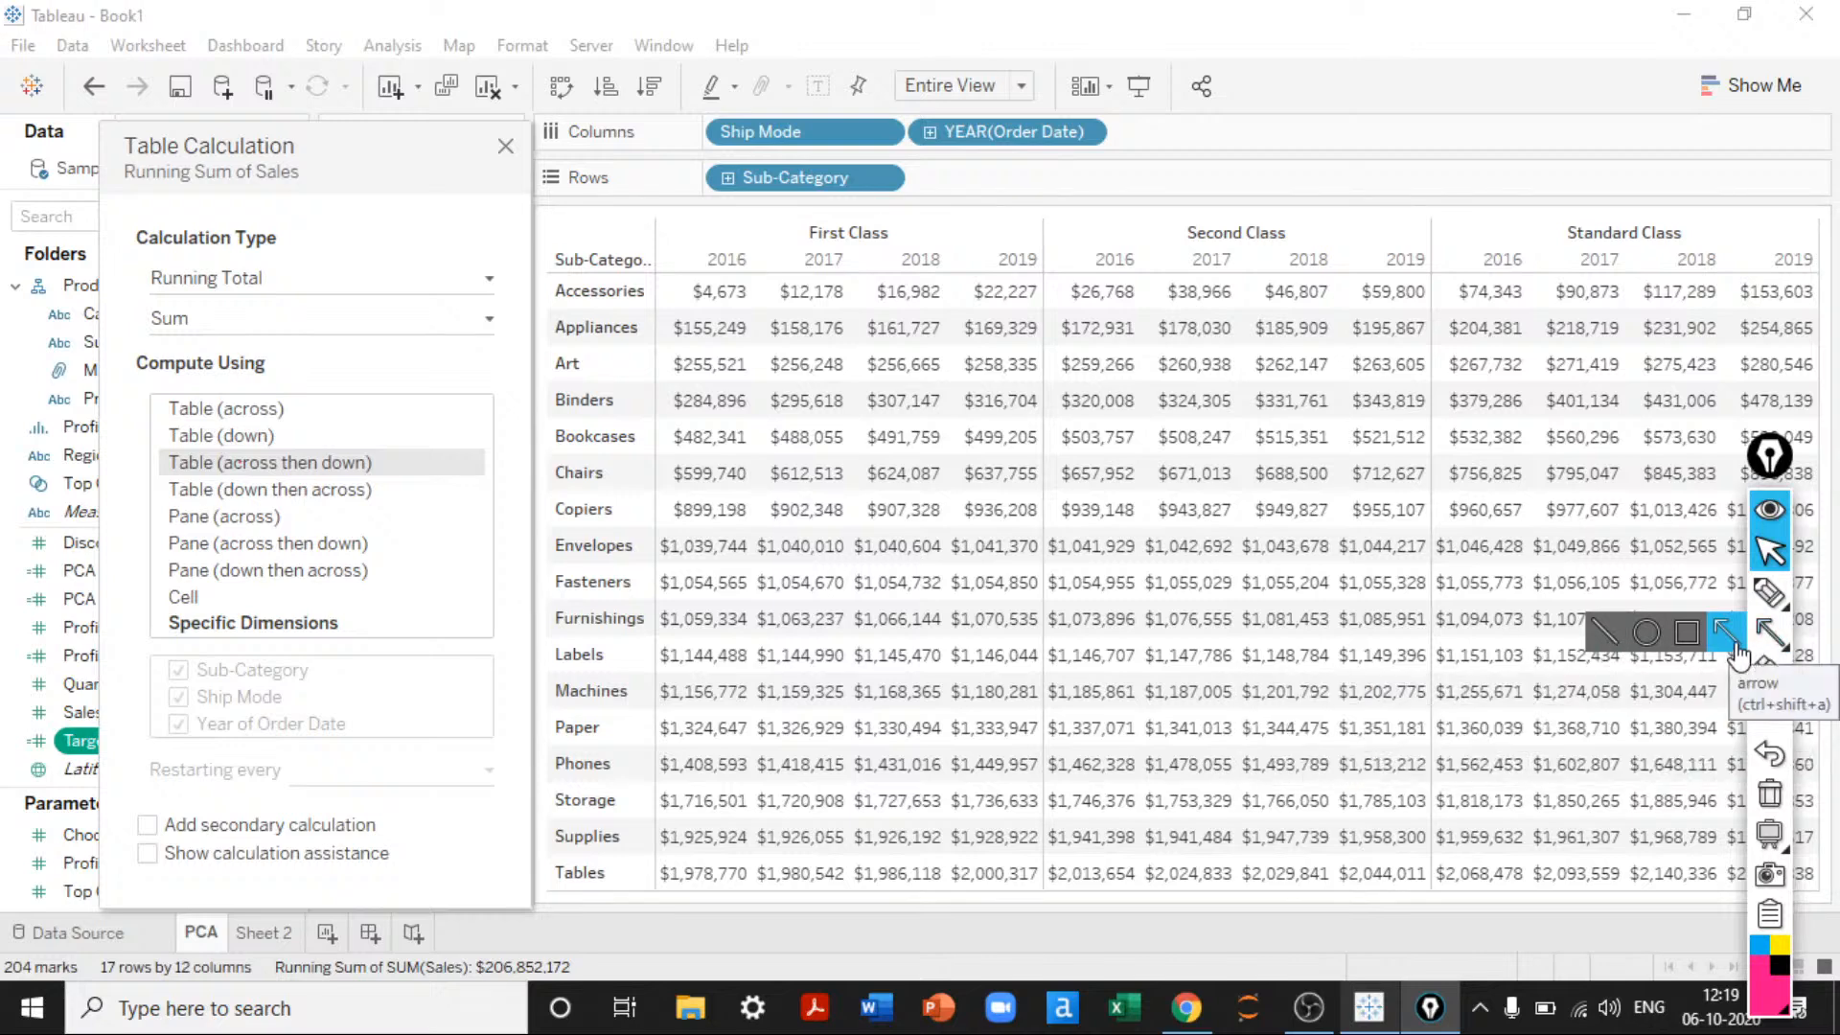
{"action": "left_click", "coordinate": [1734, 640]}
{"action": "left_click_drag", "start_coordinate": [690, 309], "coordinate": [1828, 316]}
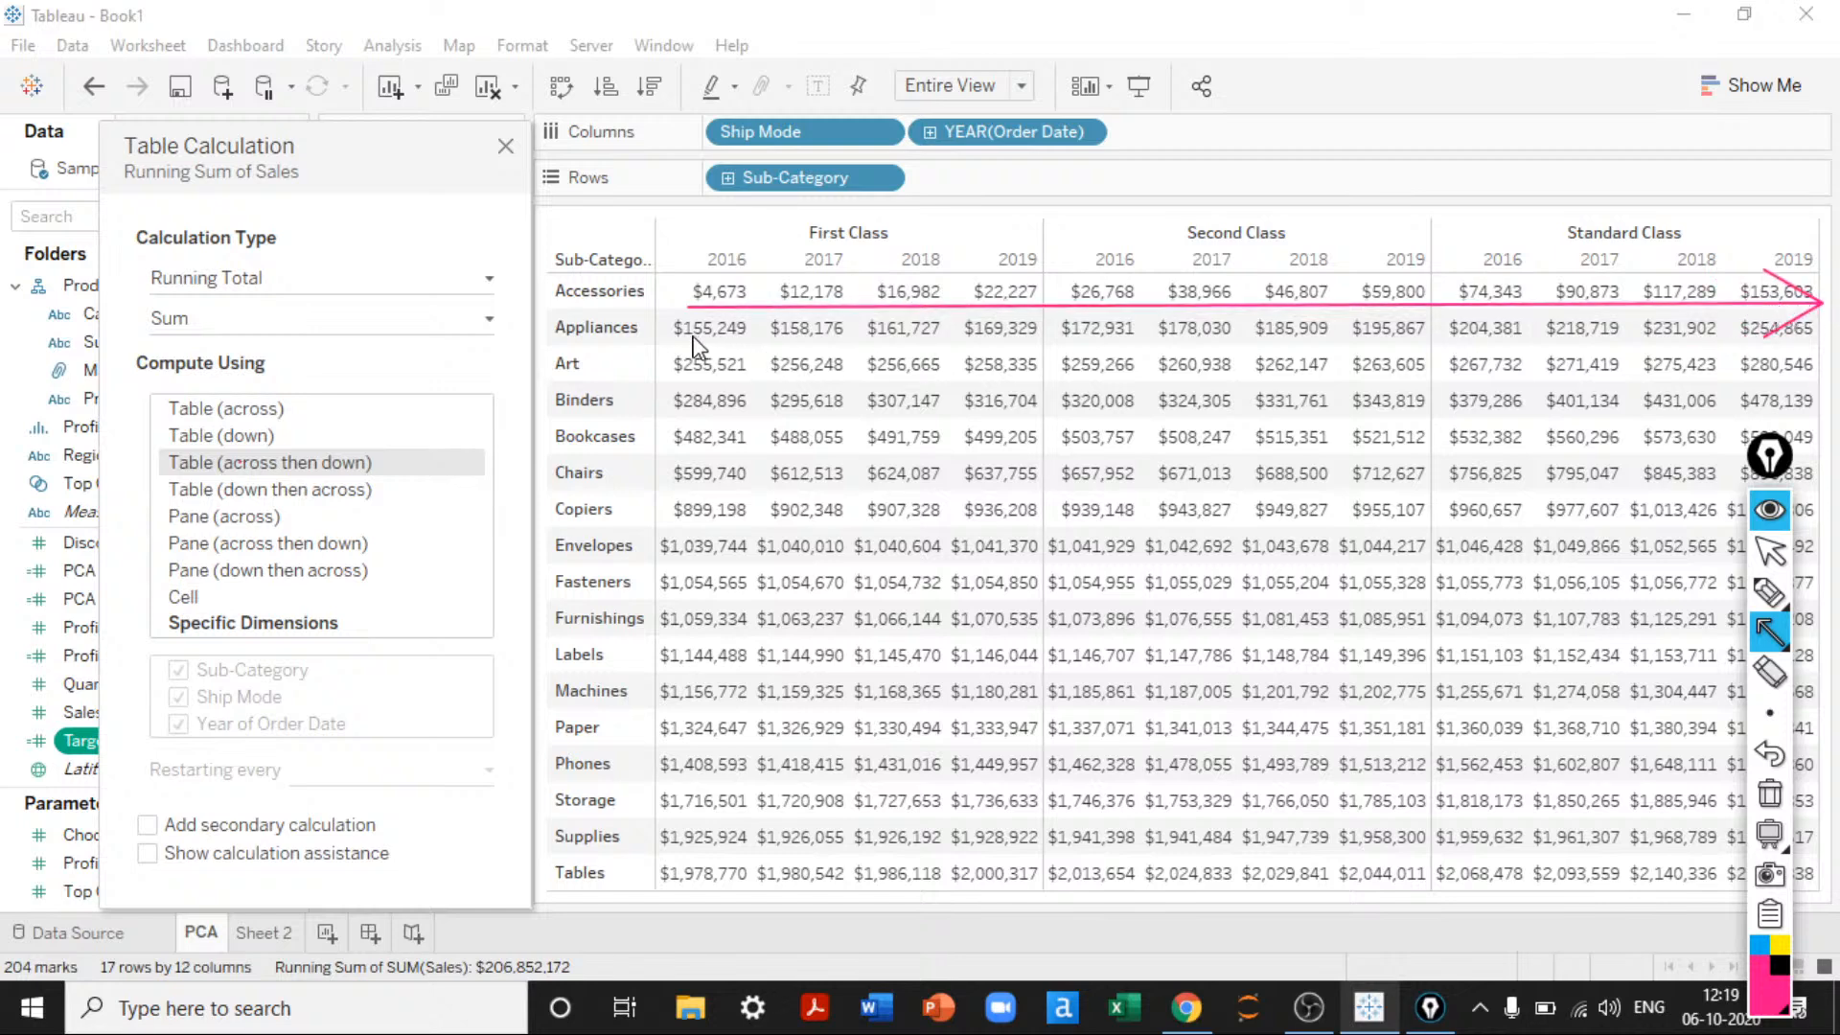
{"action": "left_click", "coordinate": [1768, 799]}
Step: Trace the across-then-down path with pink zigzag lines from Accessories through Binders, and clear the ink to return to the cursor
{"action": "mouse_move", "coordinate": [1768, 637]}
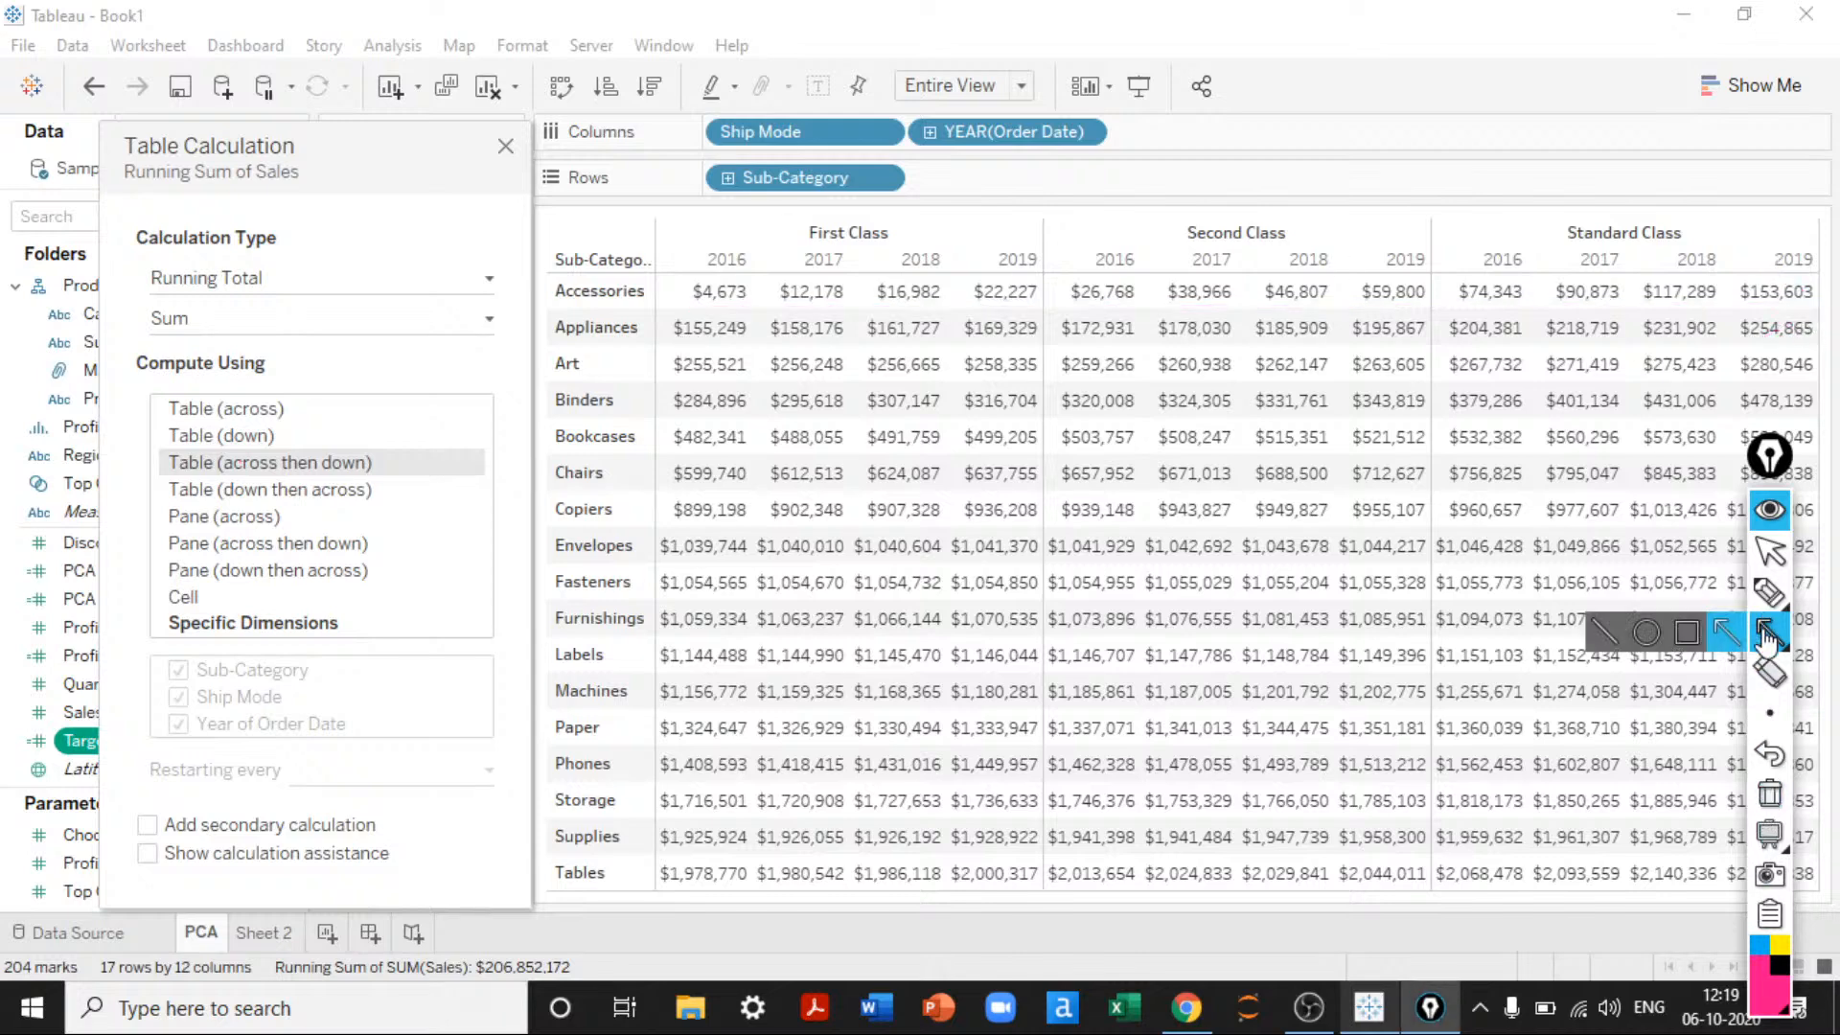
{"action": "left_click", "coordinate": [1603, 631]}
{"action": "mouse_move", "coordinate": [692, 309]}
{"action": "left_mouse_down"}
{"action": "mouse_move", "coordinate": [1816, 309]}
{"action": "mouse_move", "coordinate": [1342, 340]}
{"action": "mouse_move", "coordinate": [618, 296]}
{"action": "mouse_move", "coordinate": [686, 361]}
{"action": "mouse_move", "coordinate": [675, 347]}
{"action": "mouse_move", "coordinate": [1818, 351]}
{"action": "mouse_move", "coordinate": [857, 450]}
{"action": "mouse_move", "coordinate": [659, 401]}
{"action": "mouse_move", "coordinate": [1806, 389]}
{"action": "mouse_move", "coordinate": [694, 439]}
{"action": "mouse_move", "coordinate": [677, 427]}
{"action": "mouse_move", "coordinate": [1814, 422]}
{"action": "left_mouse_up"}
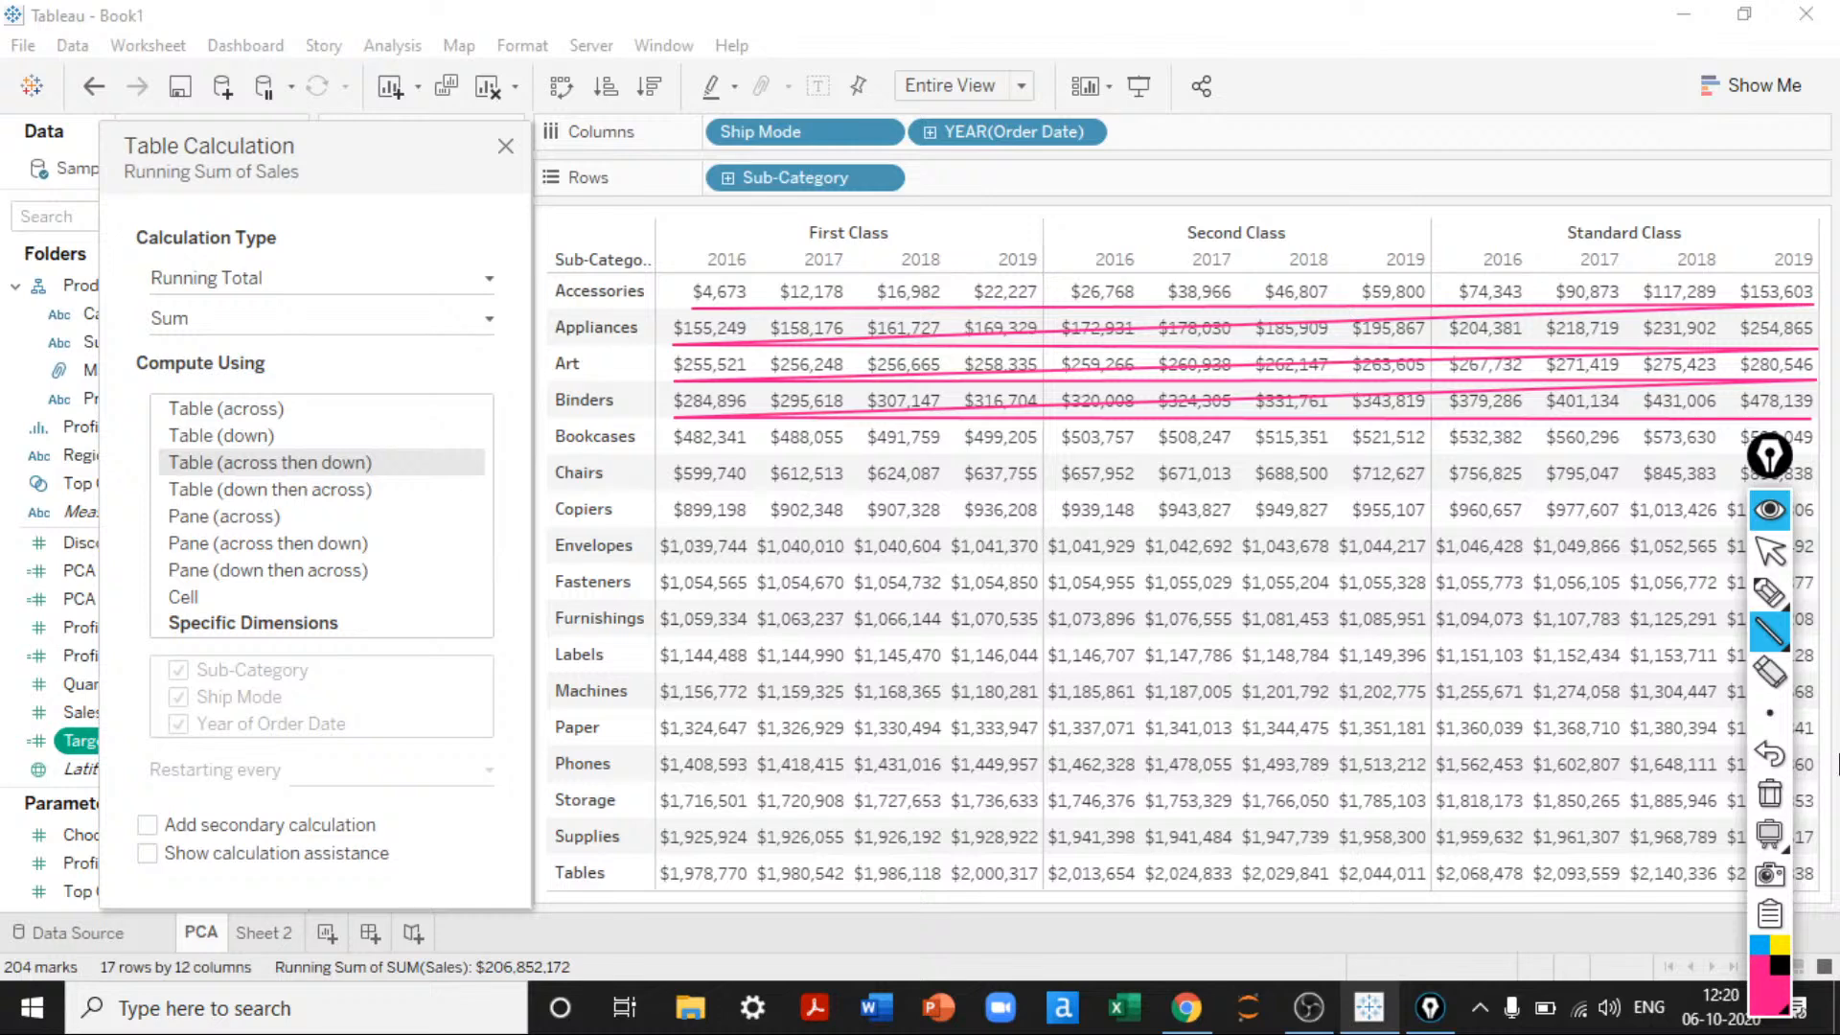
{"action": "left_click", "coordinate": [1770, 793]}
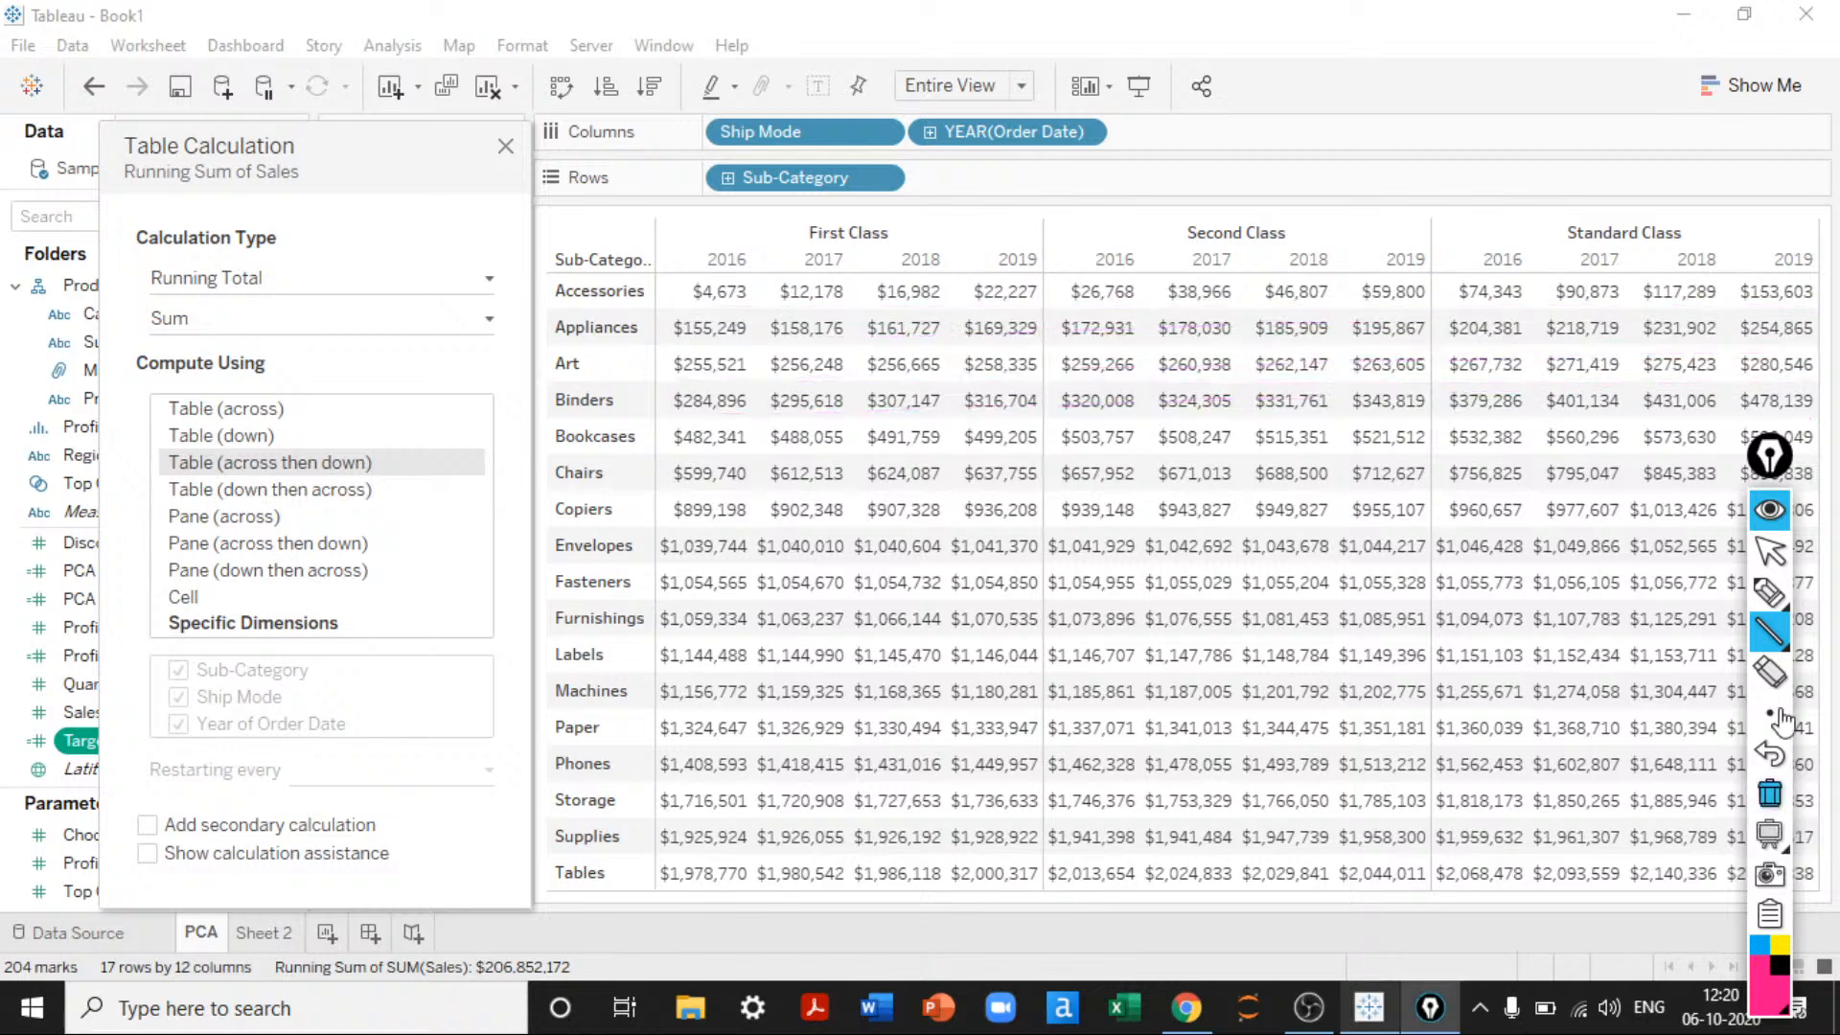
{"action": "left_click", "coordinate": [1770, 550]}
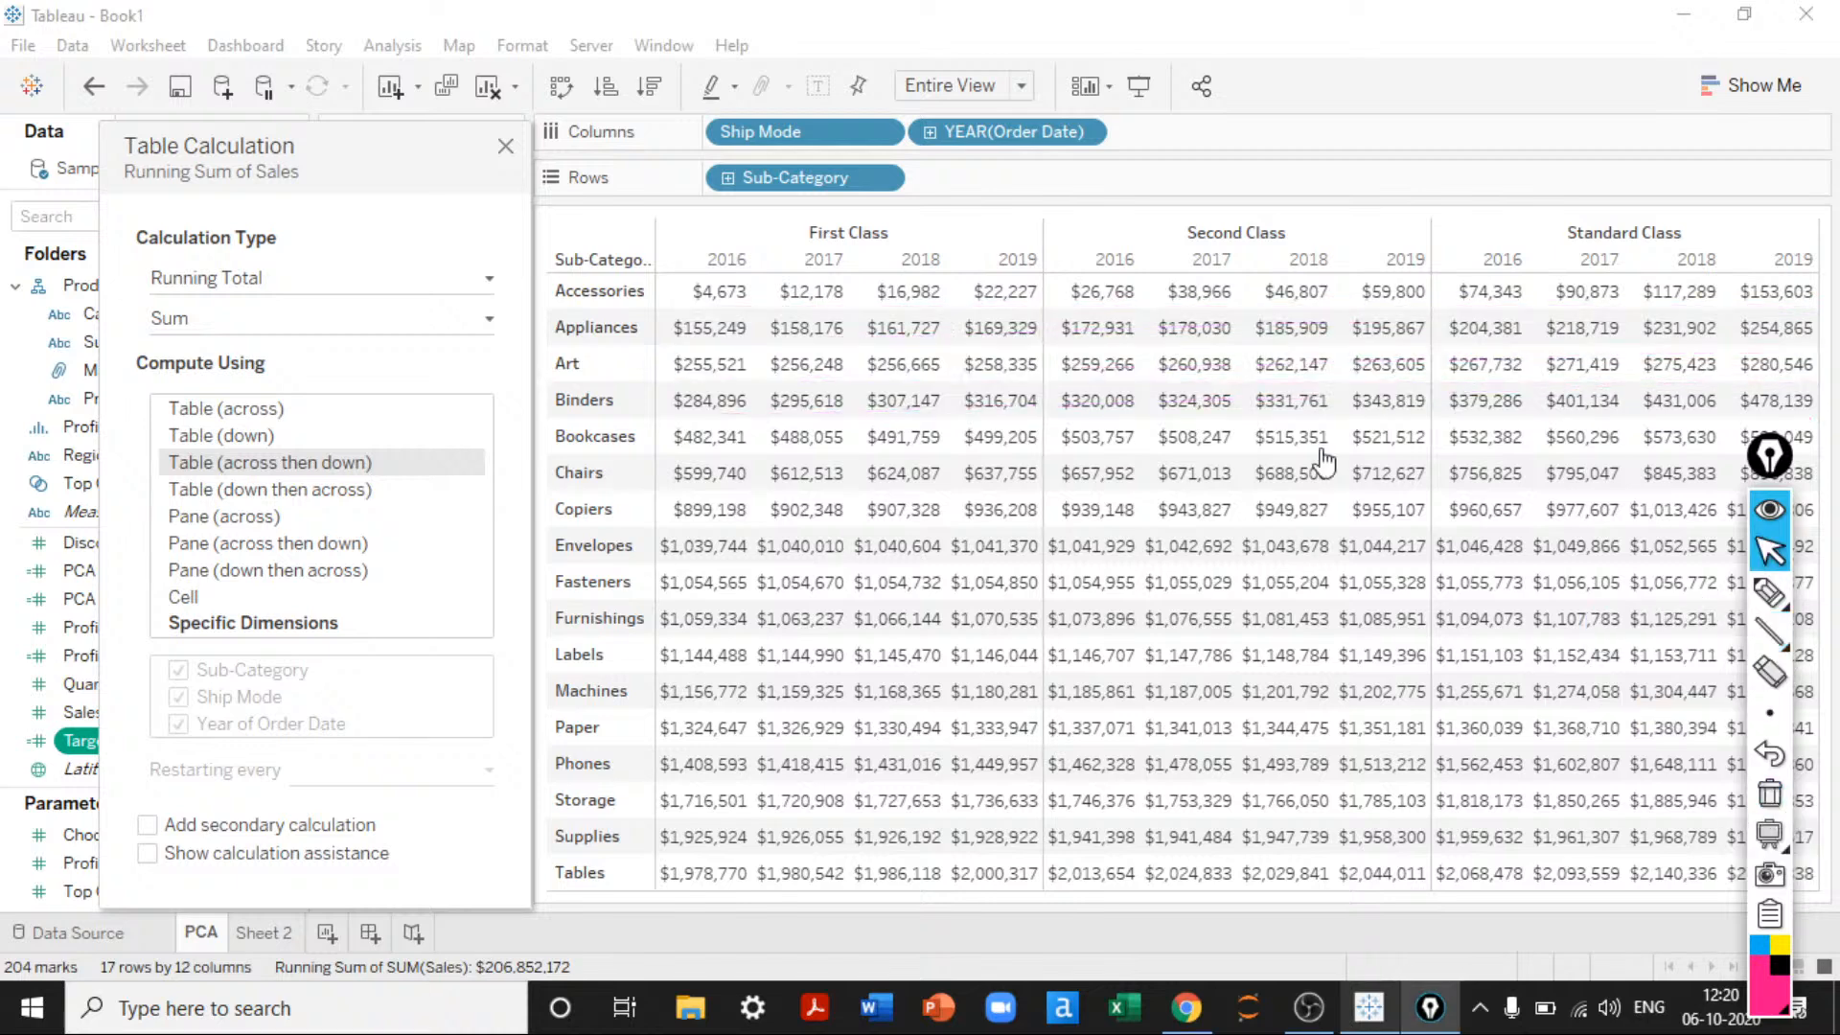
Step: Compute the running total using Table (down then across) and draw pink lines down the columns from First Class 2016 to Second Class 2016
{"action": "left_click", "coordinate": [383, 486]}
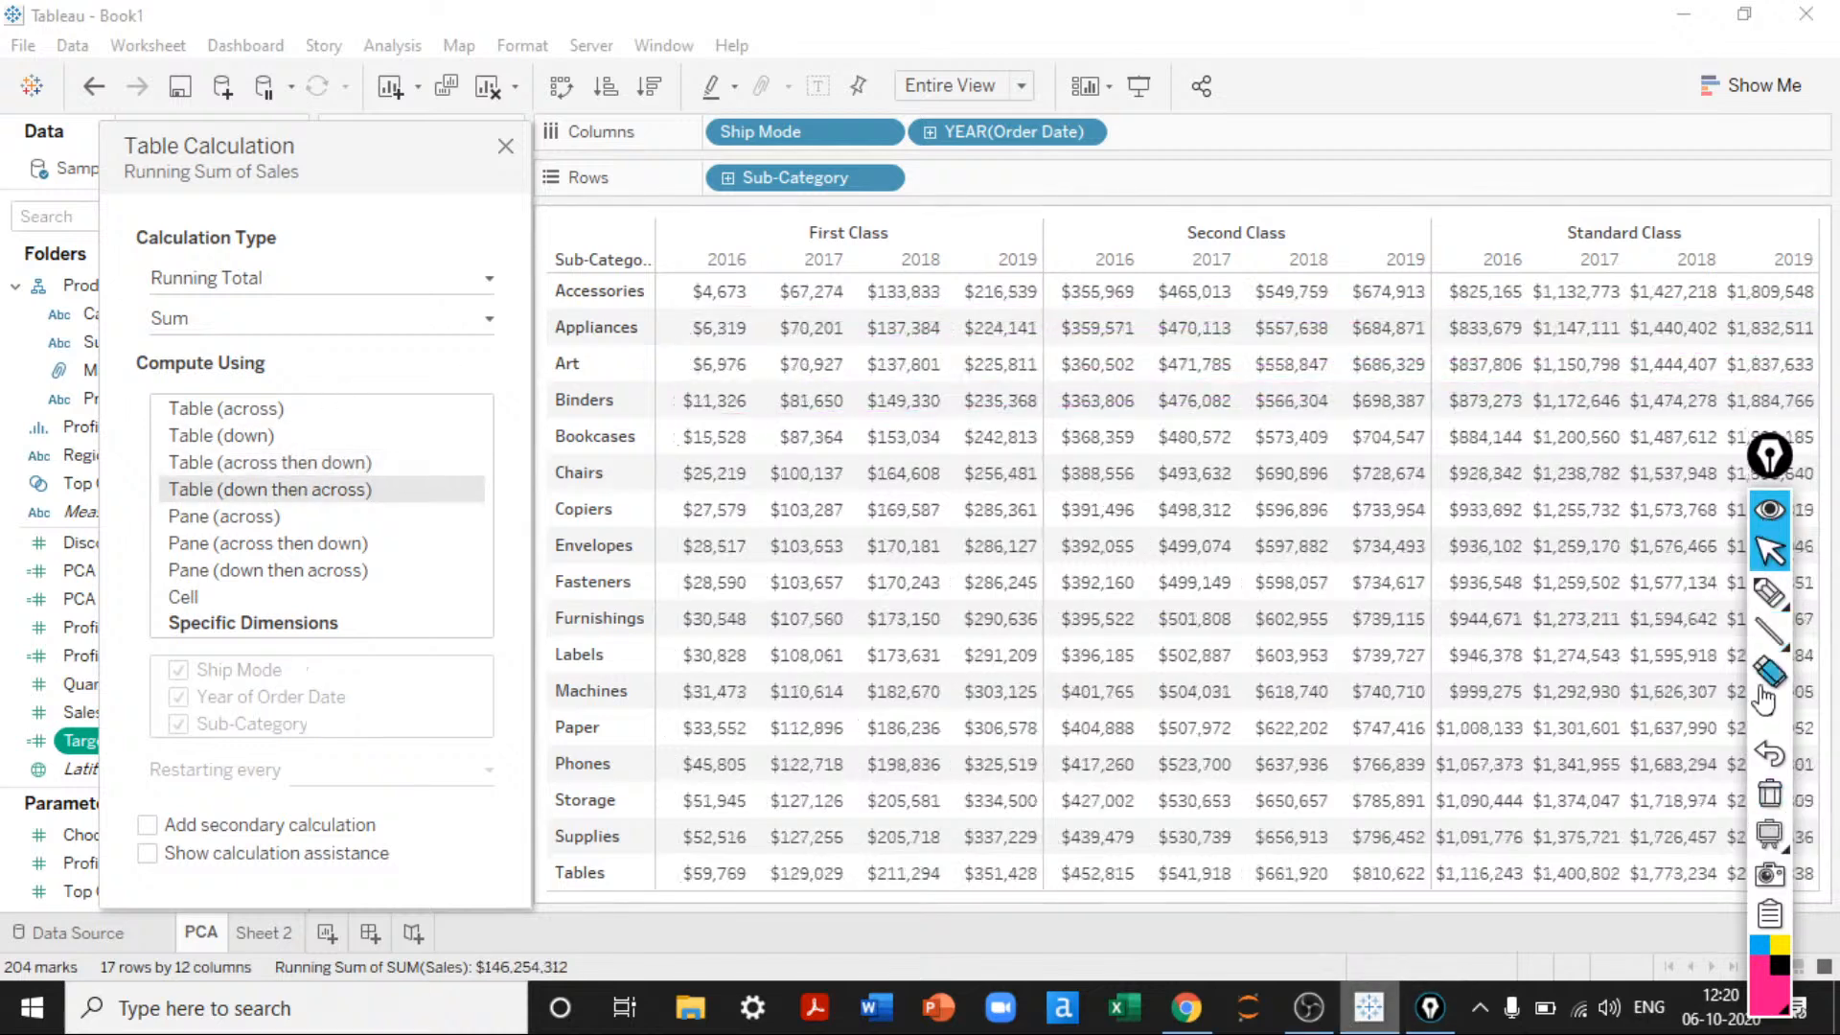
{"action": "left_click", "coordinate": [1770, 633]}
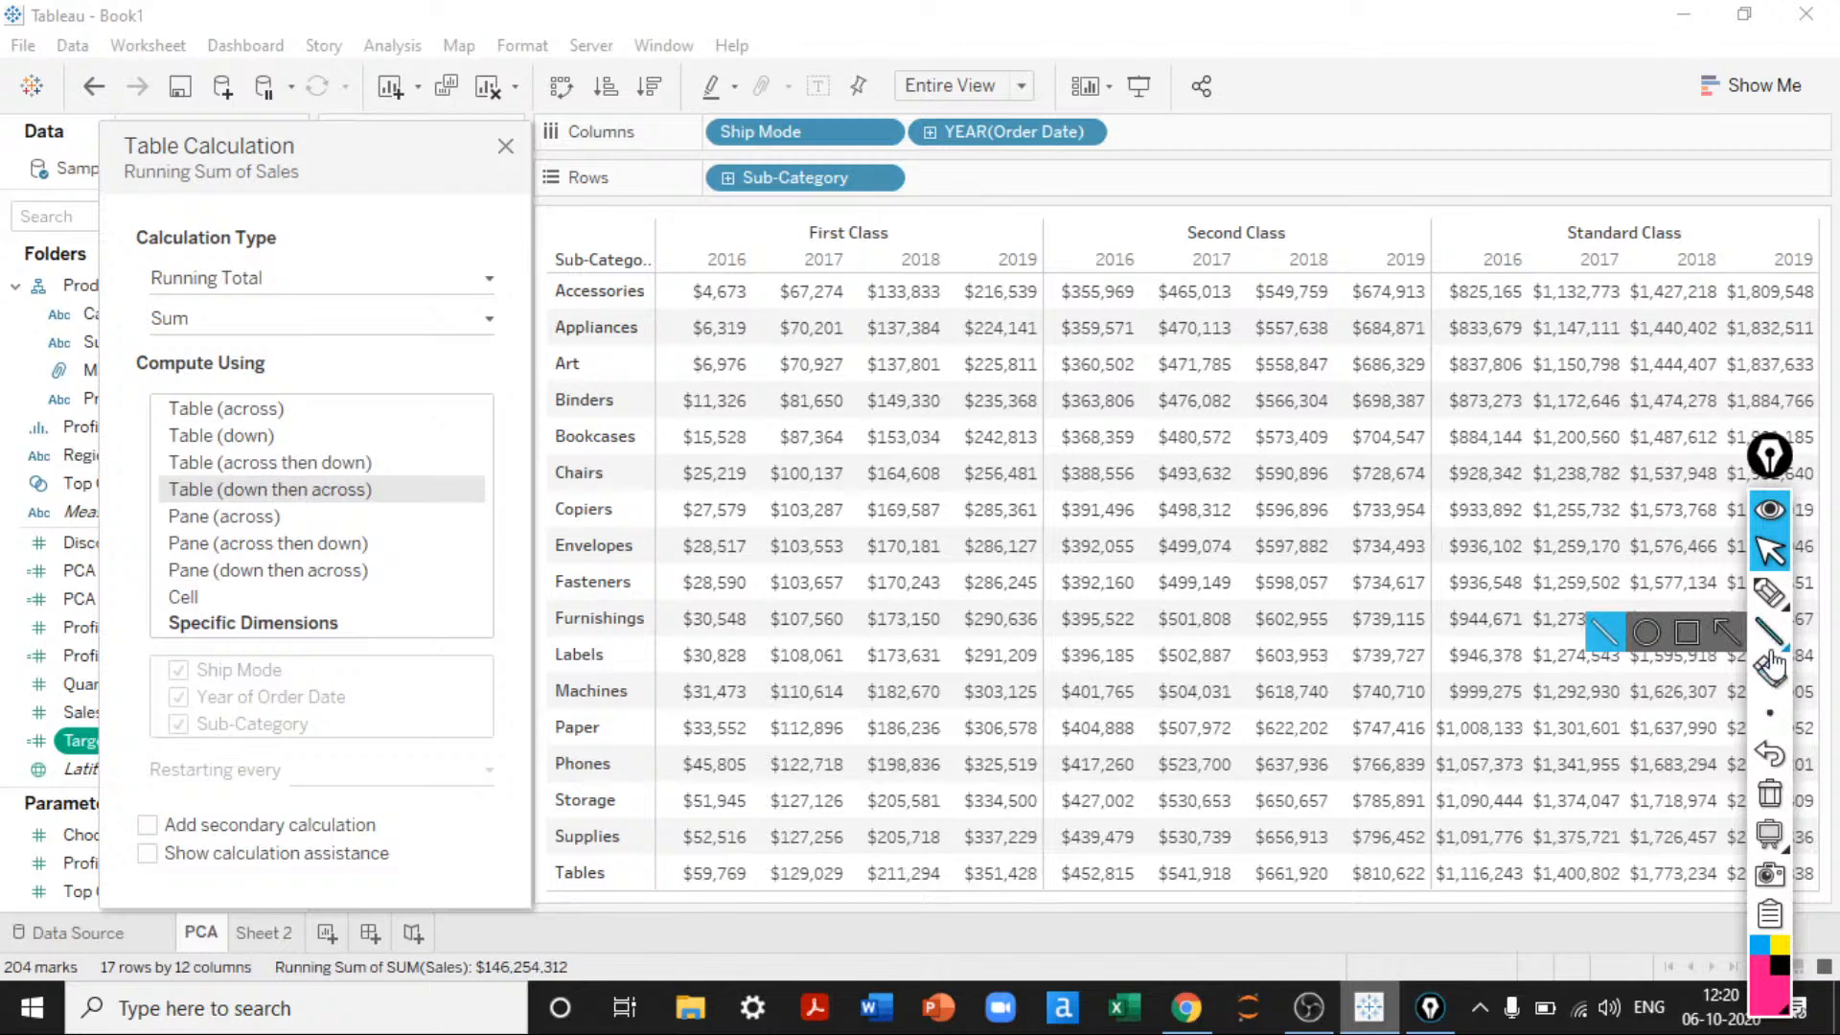
{"action": "left_click", "coordinate": [1603, 632]}
{"action": "mouse_move", "coordinate": [678, 292]}
{"action": "left_mouse_down"}
{"action": "mouse_move", "coordinate": [618, 803]}
{"action": "mouse_move", "coordinate": [675, 880]}
{"action": "left_mouse_up"}
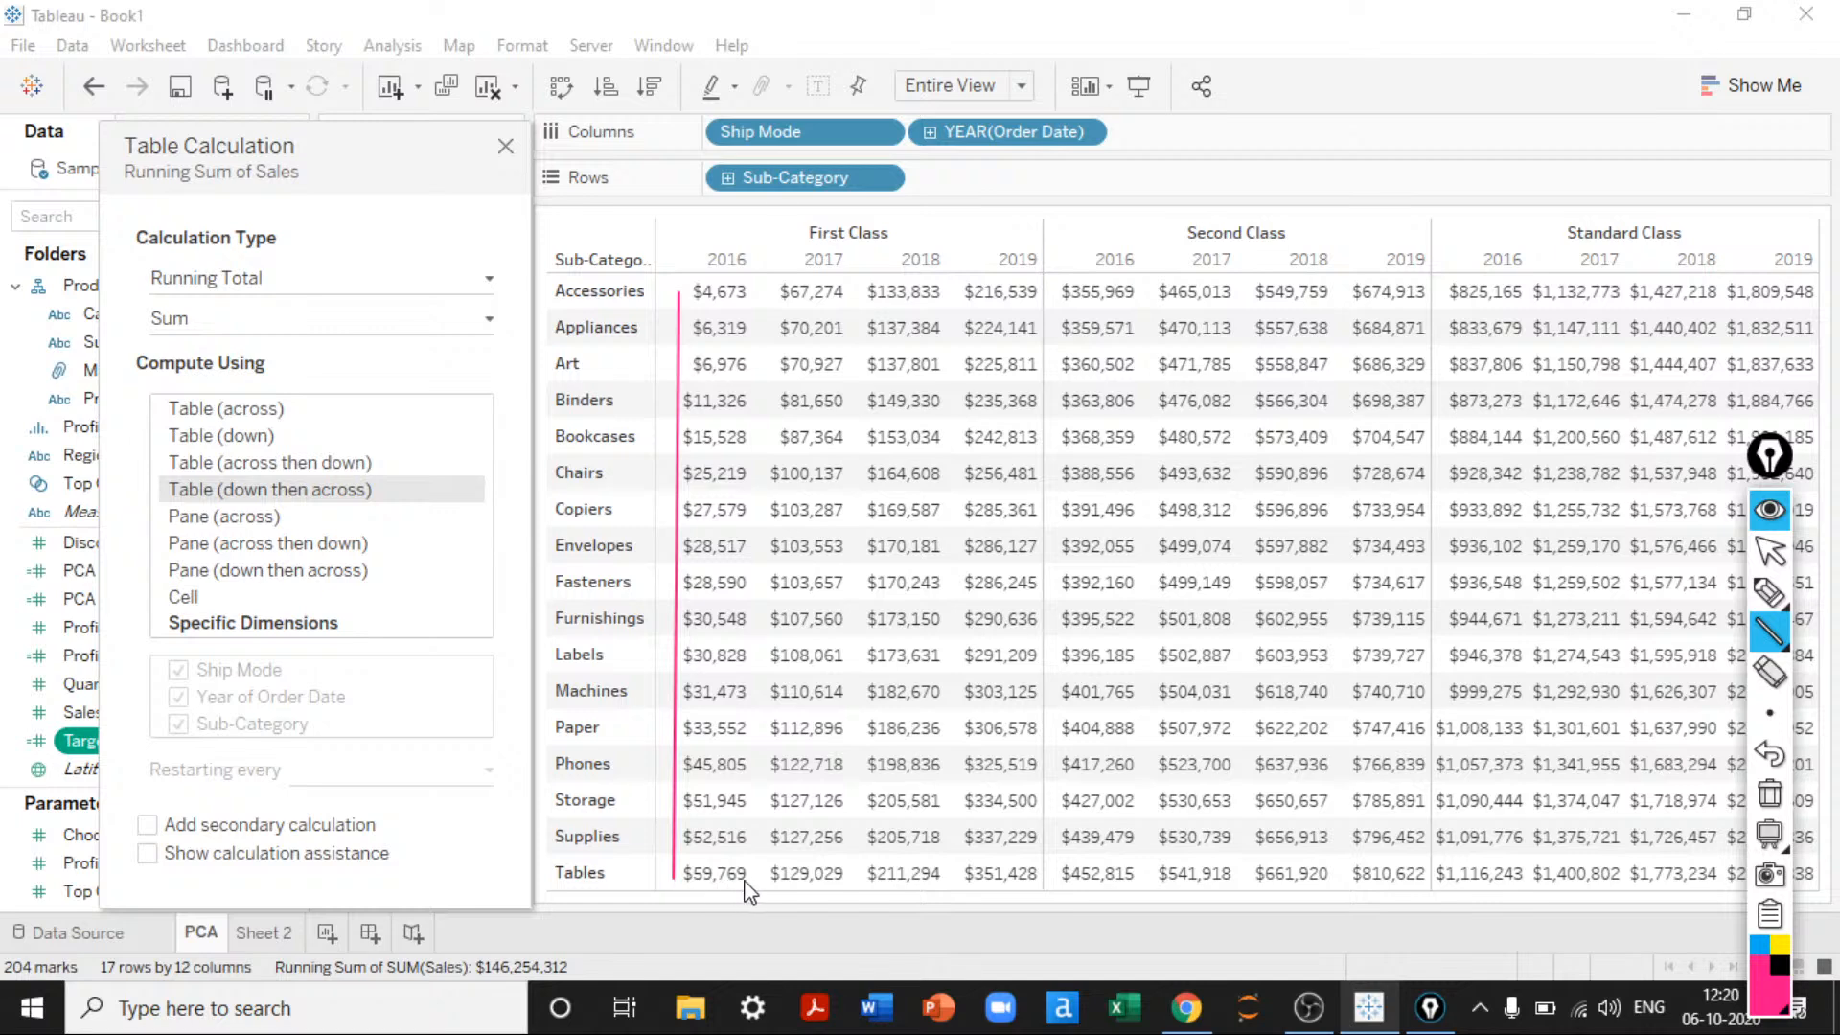
{"action": "mouse_move", "coordinate": [753, 874]}
{"action": "left_mouse_down"}
{"action": "mouse_move", "coordinate": [772, 292]}
{"action": "mouse_move", "coordinate": [856, 599]}
{"action": "mouse_move", "coordinate": [861, 872]}
{"action": "mouse_move", "coordinate": [901, 292]}
{"action": "mouse_move", "coordinate": [947, 292]}
{"action": "mouse_move", "coordinate": [1061, 537]}
{"action": "mouse_move", "coordinate": [1054, 896]}
{"action": "mouse_move", "coordinate": [1064, 884]}
{"action": "left_mouse_up"}
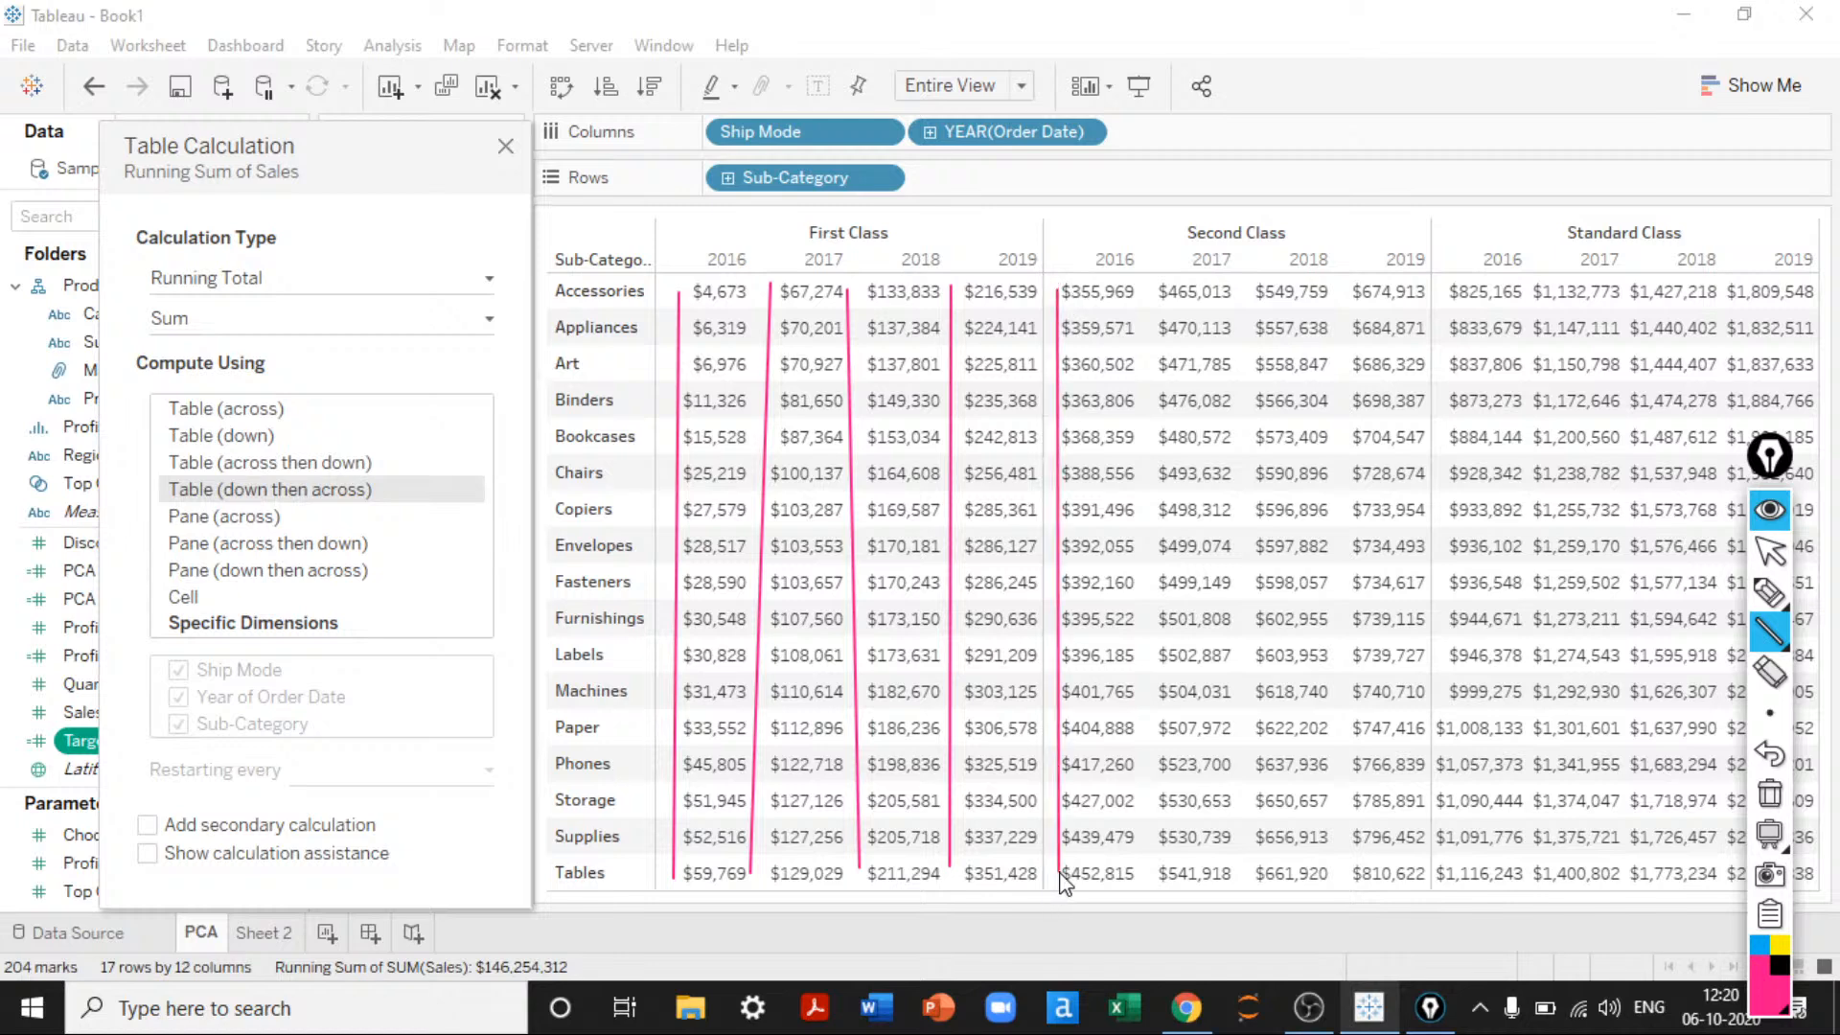
Step: Return to the cursor and move the Epic Pen toolbar aside to examine the Standard Class 2019 running totals down to Tables
{"action": "left_click", "coordinate": [1773, 465]}
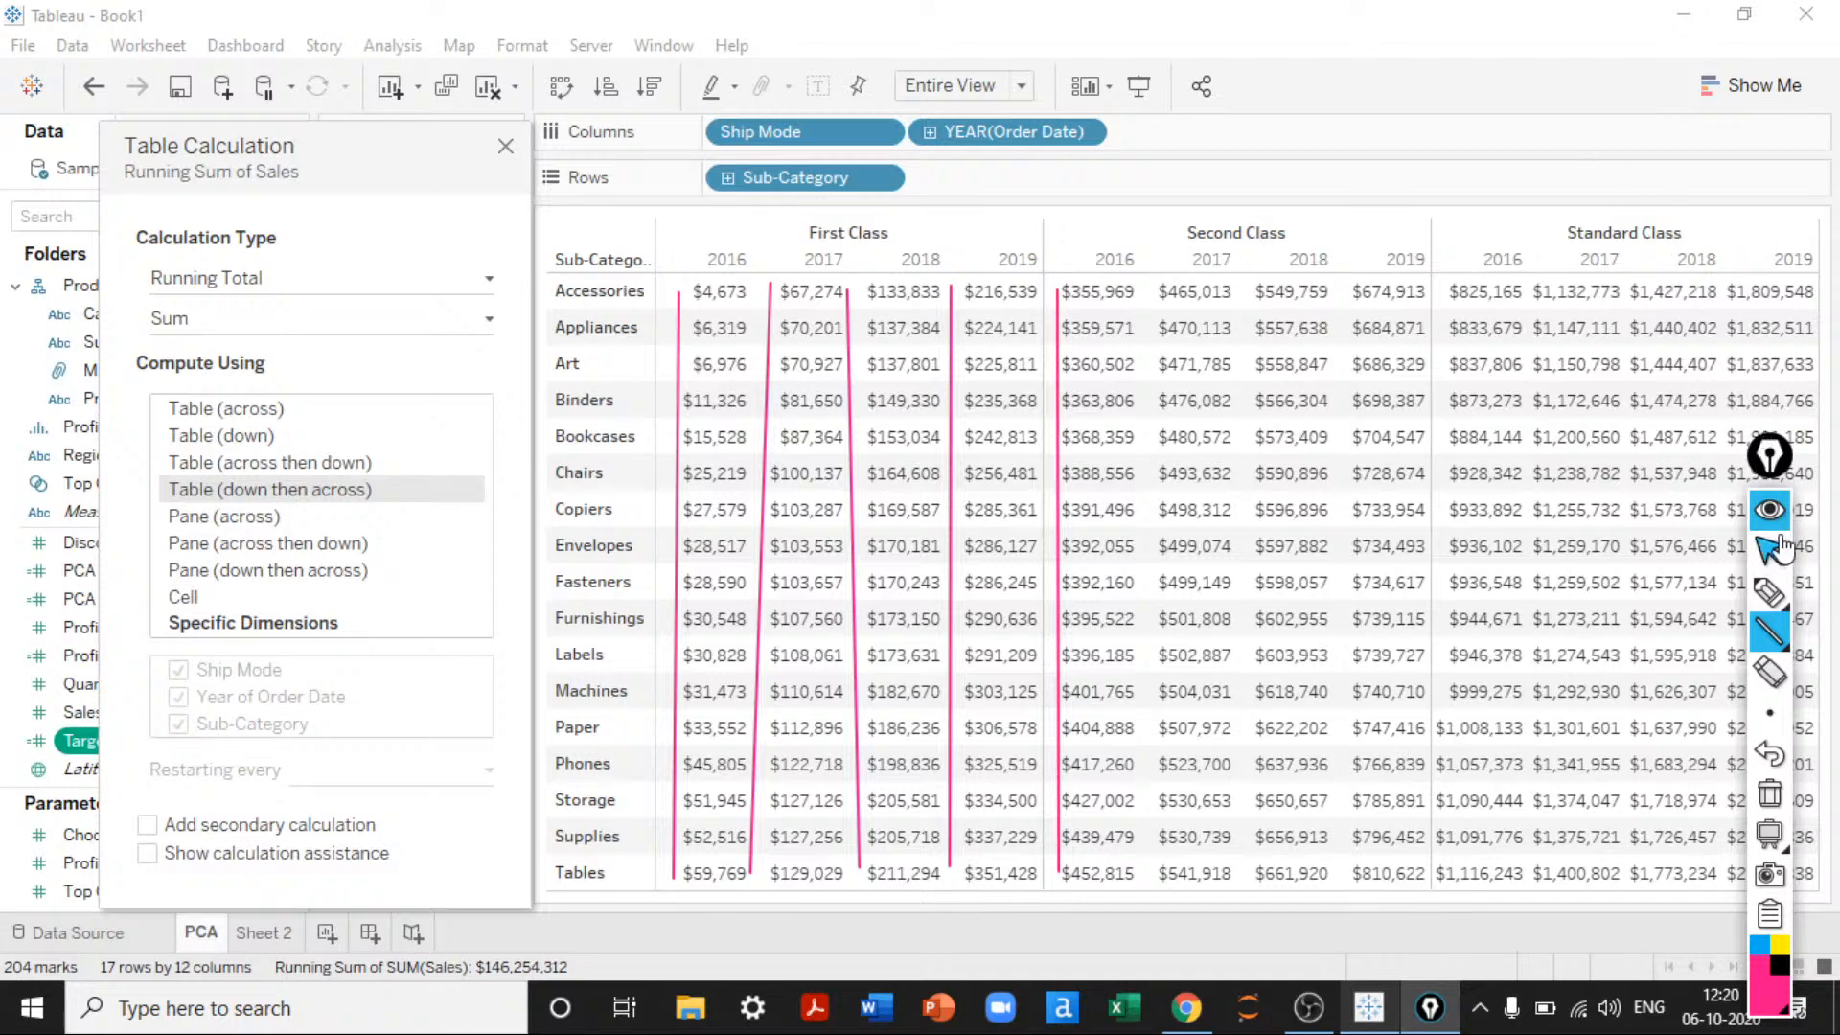
{"action": "left_click_drag", "start_coordinate": [1770, 468], "coordinate": [1704, 213]}
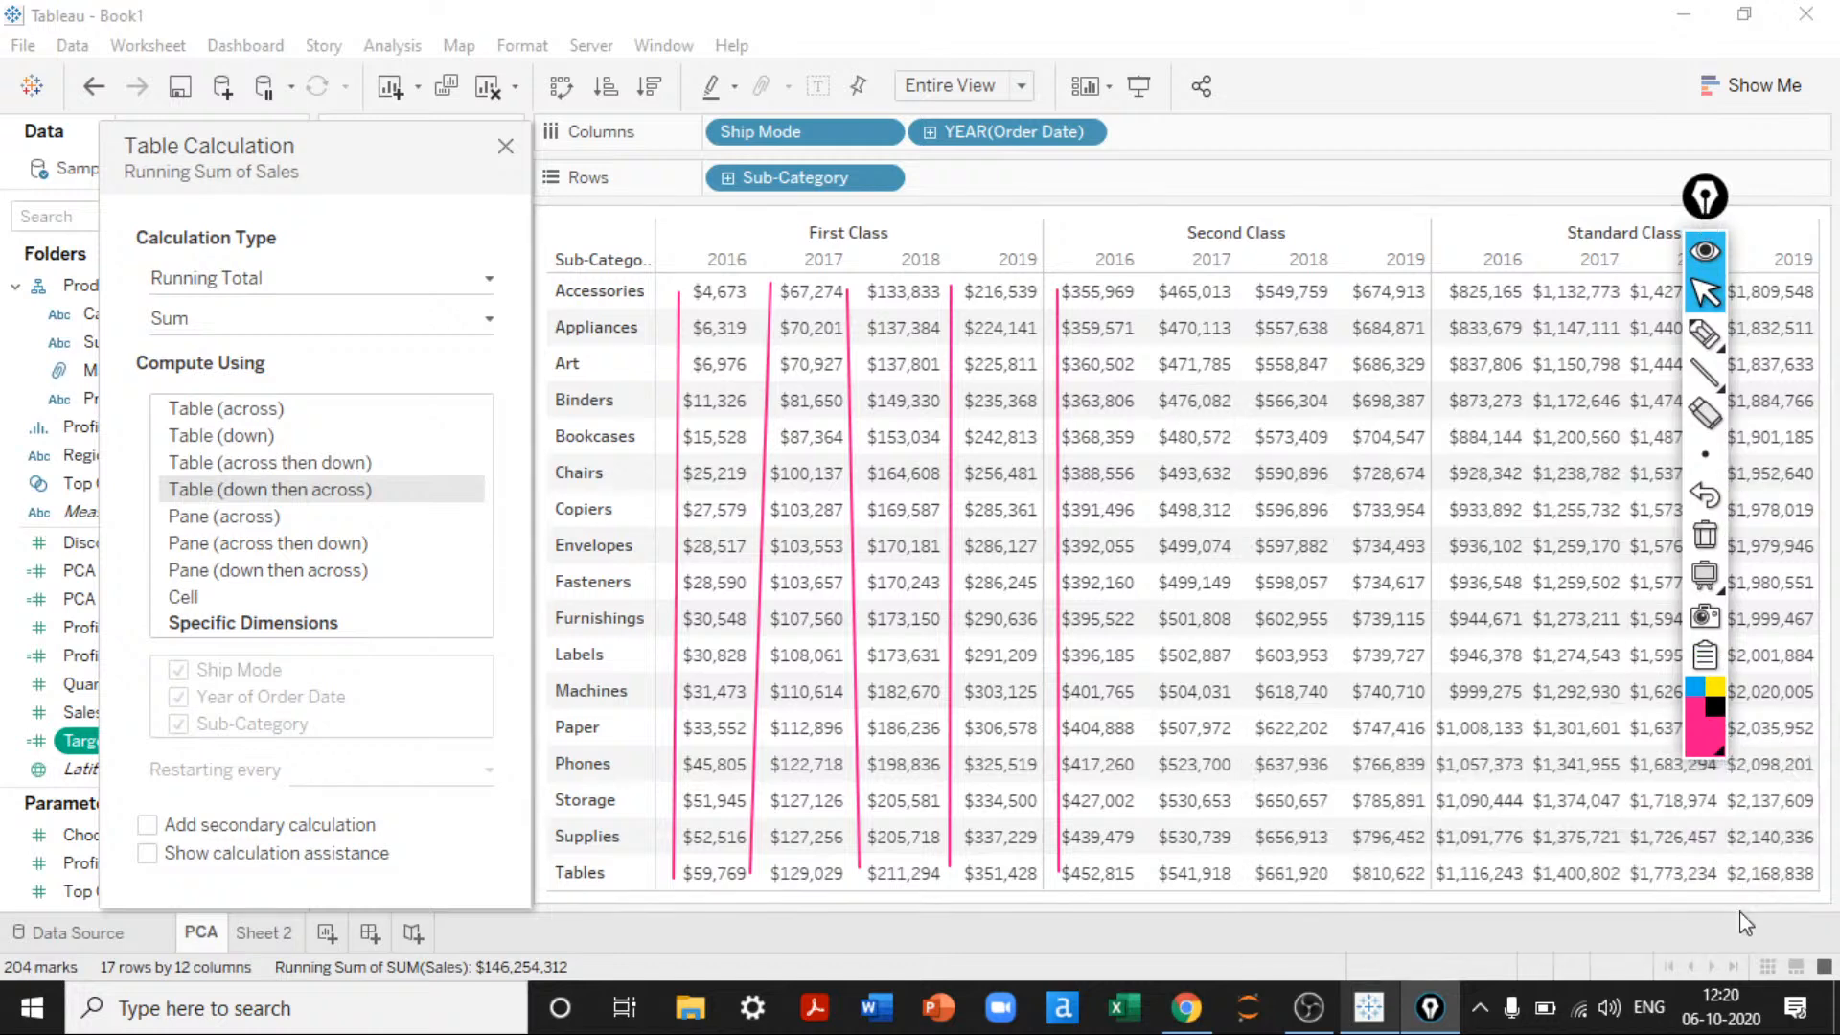
{"action": "mouse_move", "coordinate": [1770, 894]}
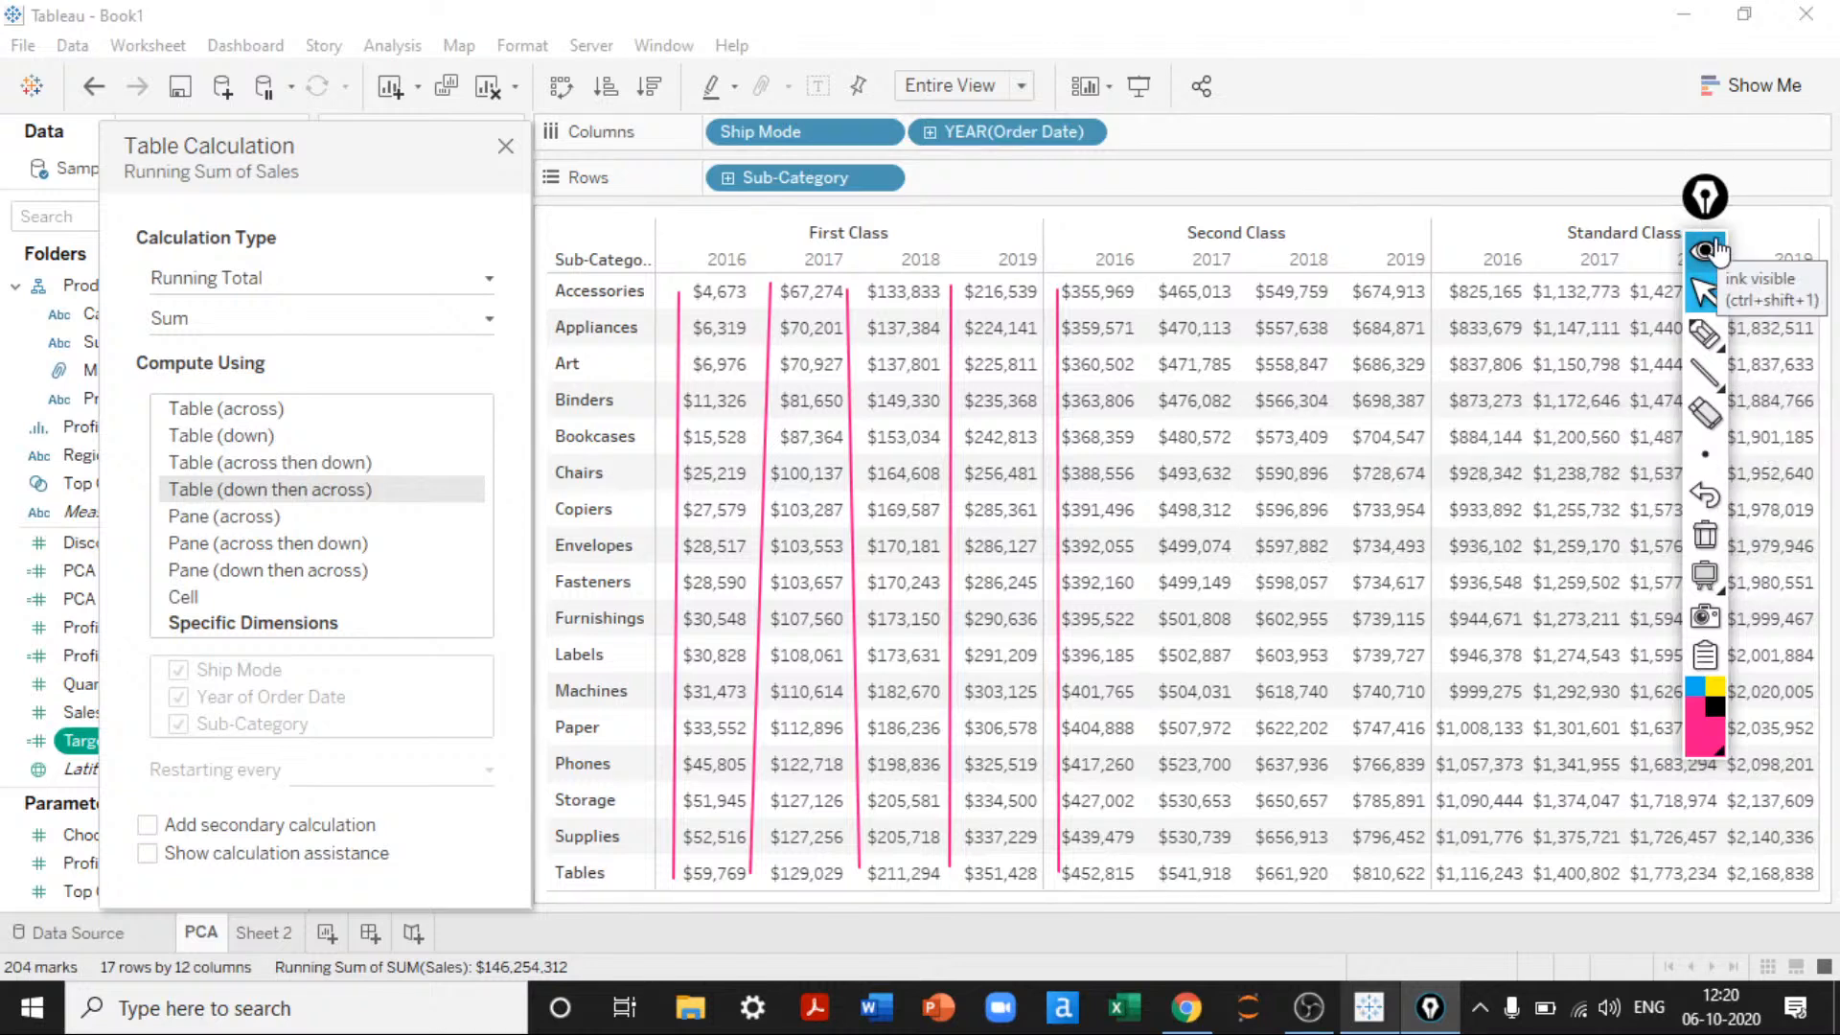
{"action": "mouse_move", "coordinate": [1705, 213]}
{"action": "left_mouse_down"}
{"action": "mouse_move", "coordinate": [1772, 297]}
{"action": "mouse_move", "coordinate": [1766, 326]}
{"action": "left_mouse_up"}
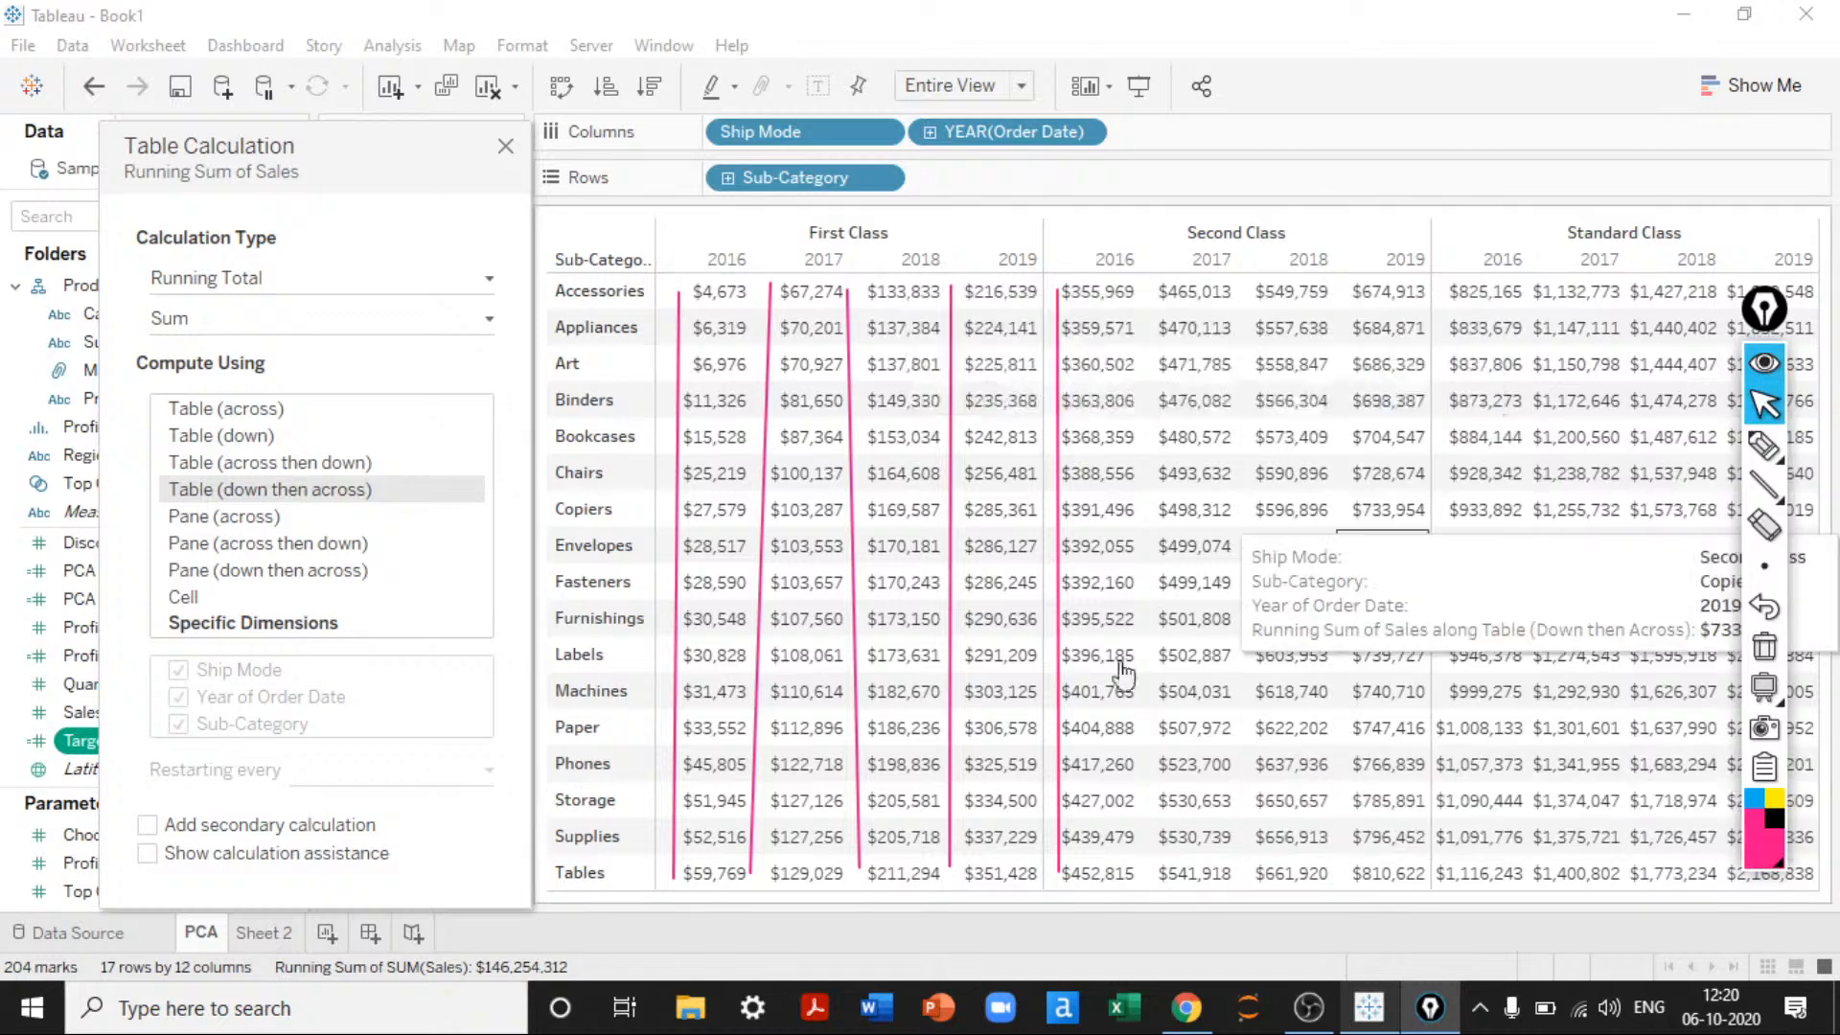
Step: Switch Epic Pen from drawing back to the cursor and compute the running total using Pane (across)
{"action": "left_click", "coordinate": [1761, 491]}
{"action": "left_click", "coordinate": [1762, 453]}
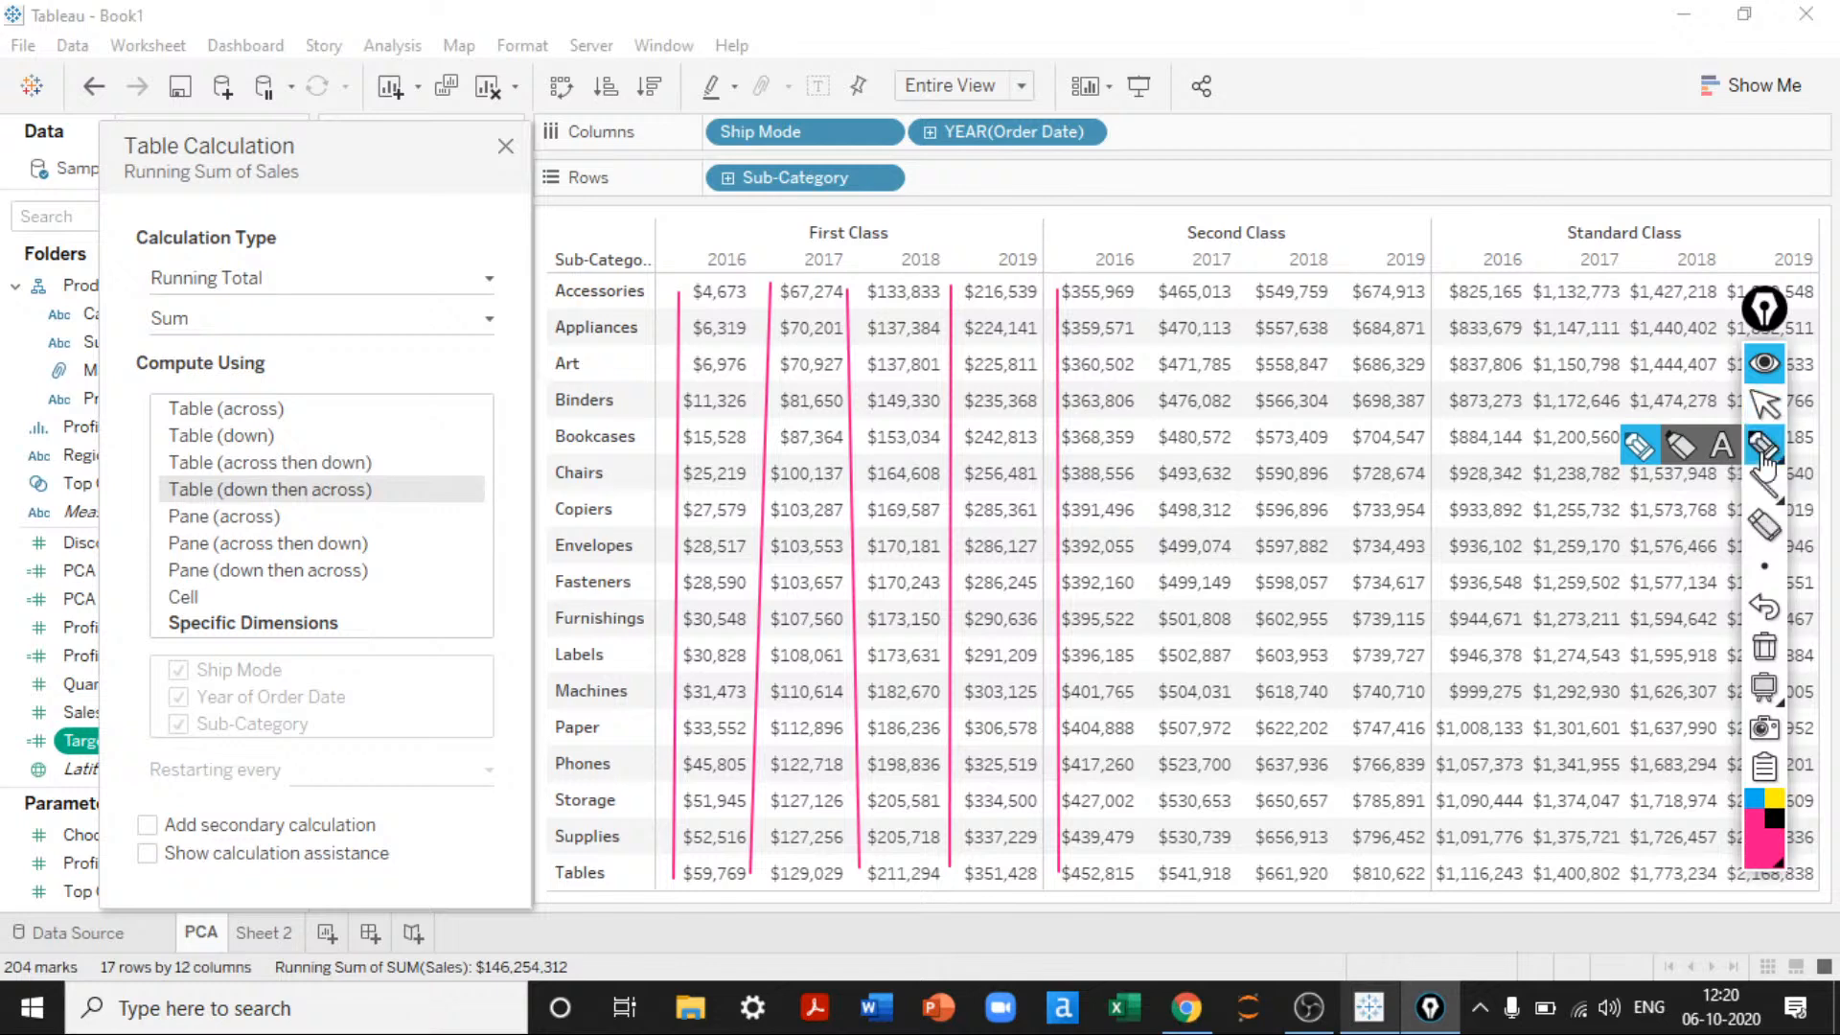
{"action": "left_click", "coordinate": [1764, 404]}
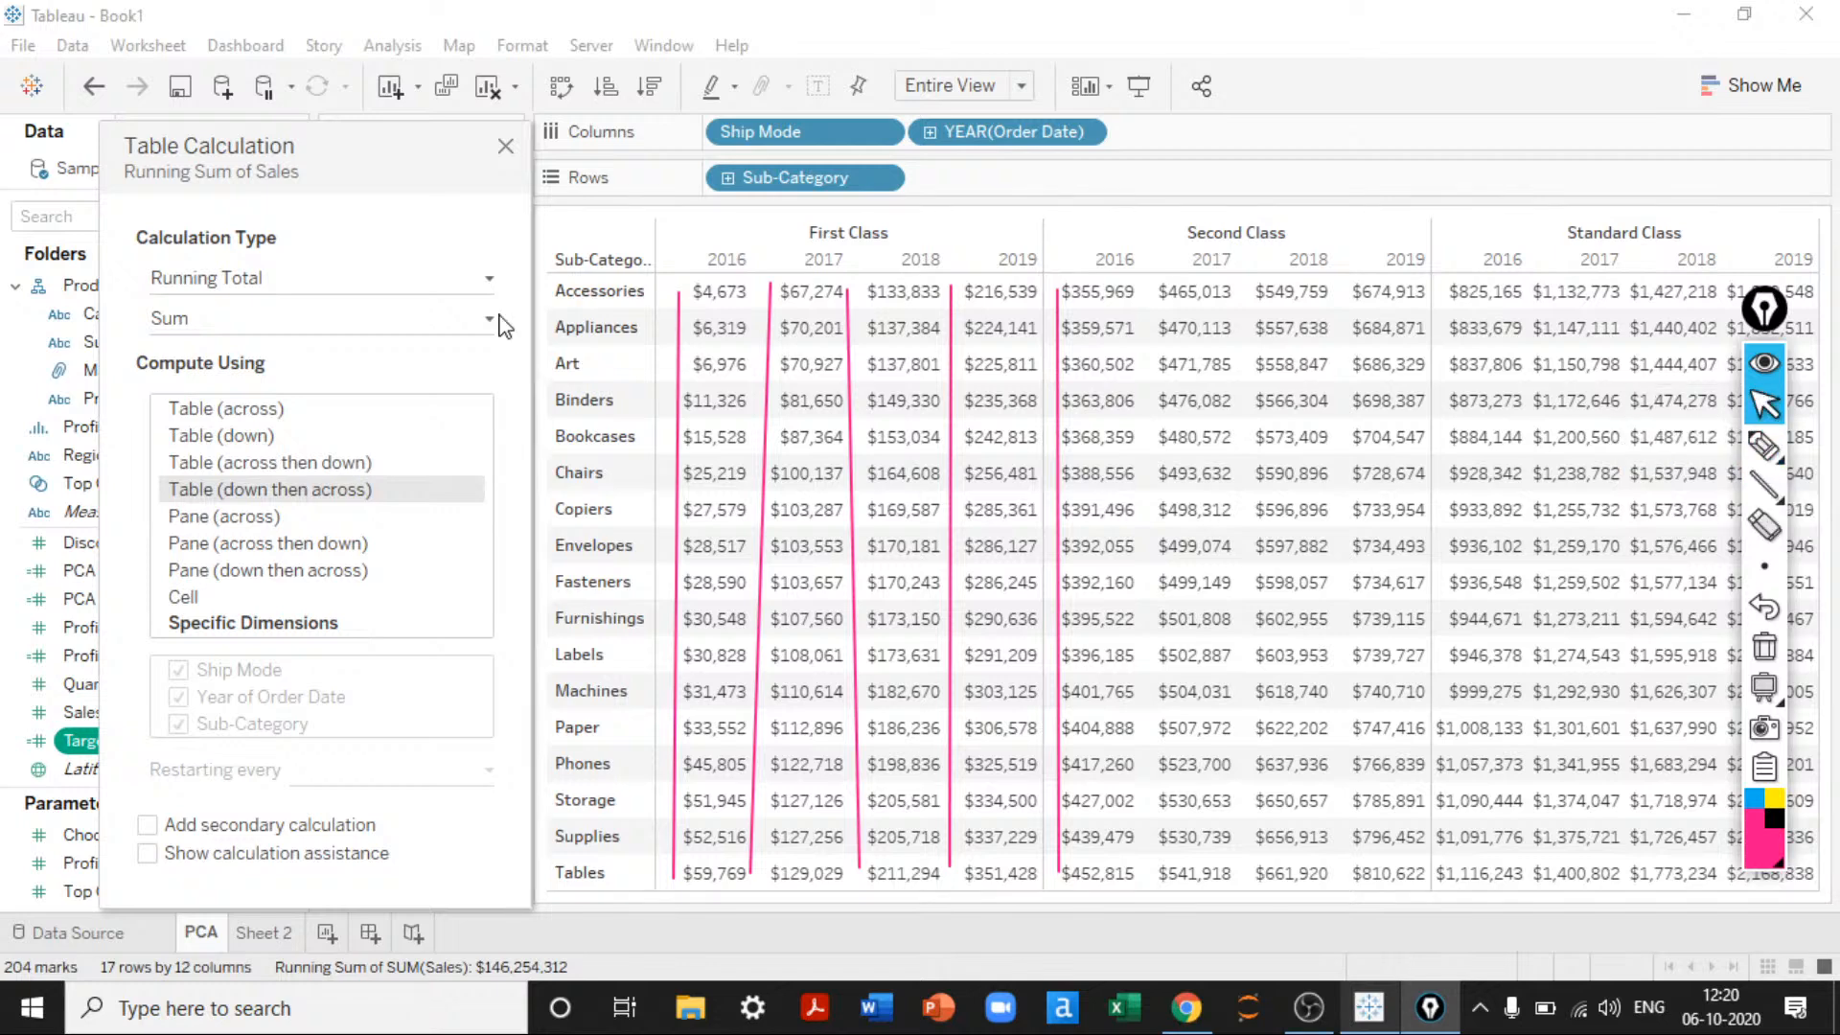
{"action": "left_click", "coordinate": [192, 518]}
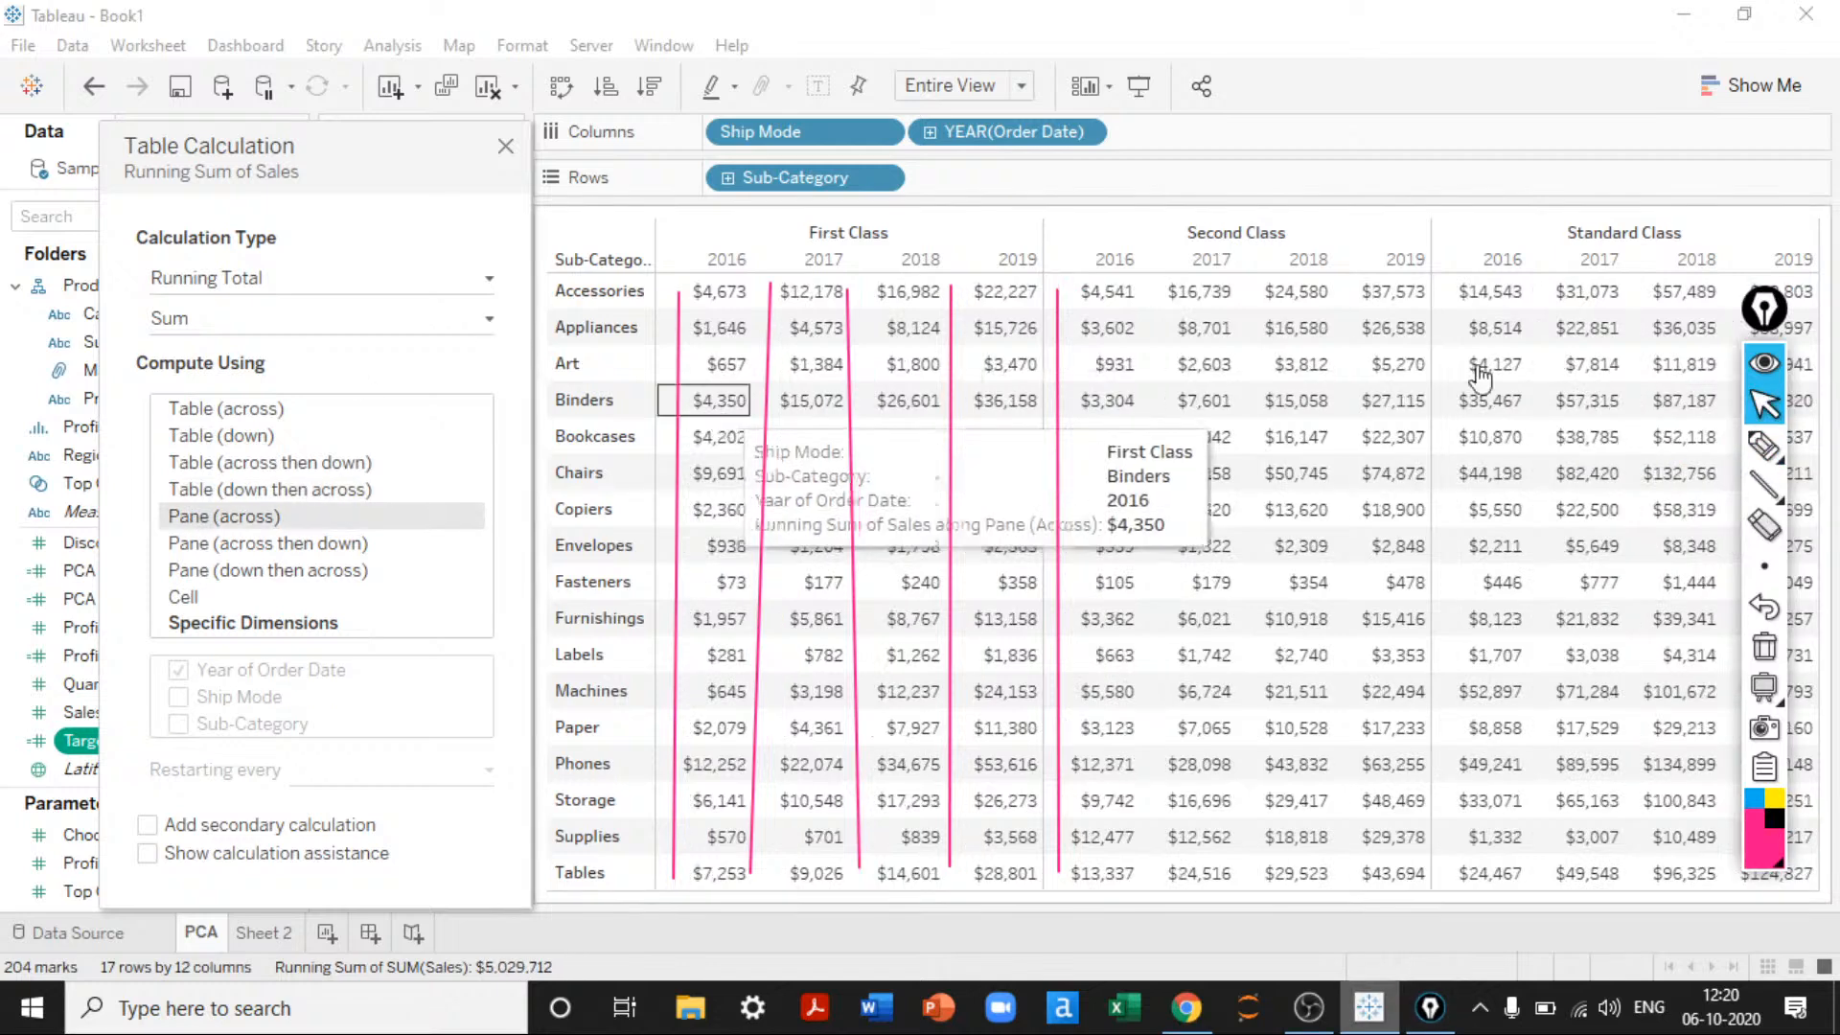
Step: Clear the ink and draw pink rectangles around the First Class, Second Class and Standard Class panes
{"action": "left_click", "coordinate": [1764, 648]}
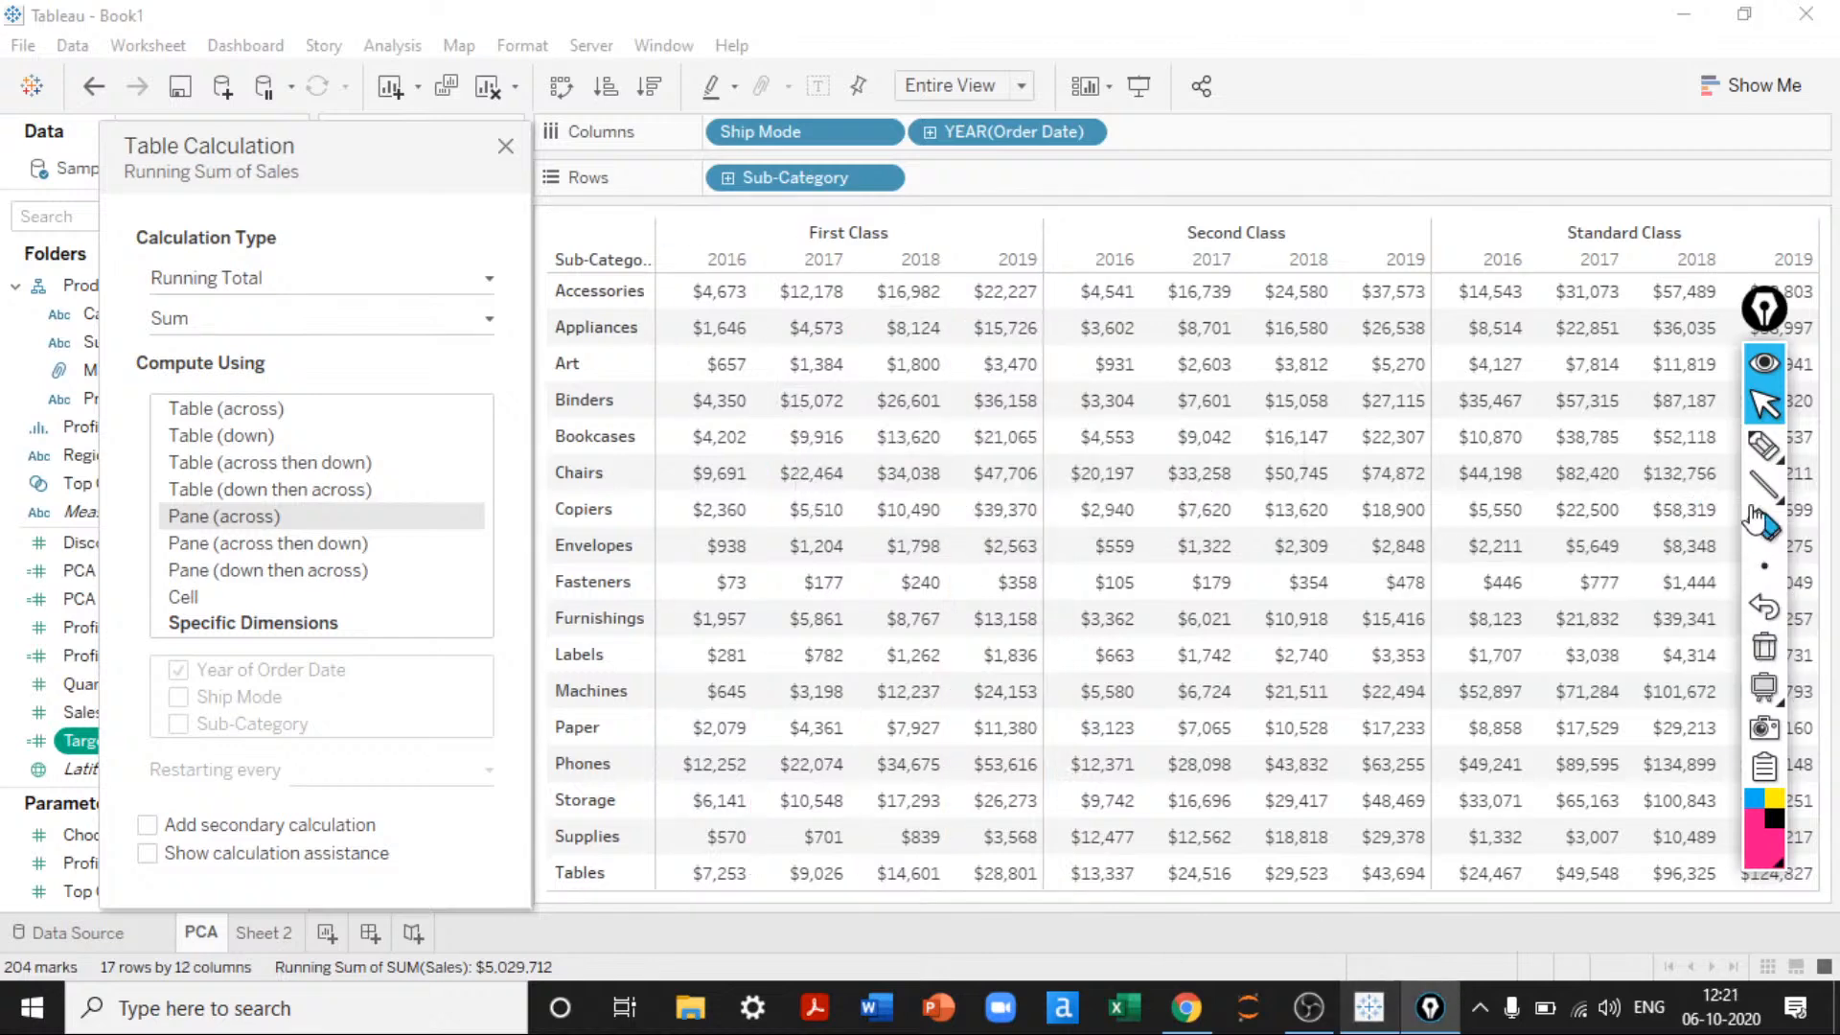
{"action": "mouse_move", "coordinate": [1762, 489]}
{"action": "left_click", "coordinate": [1681, 486]}
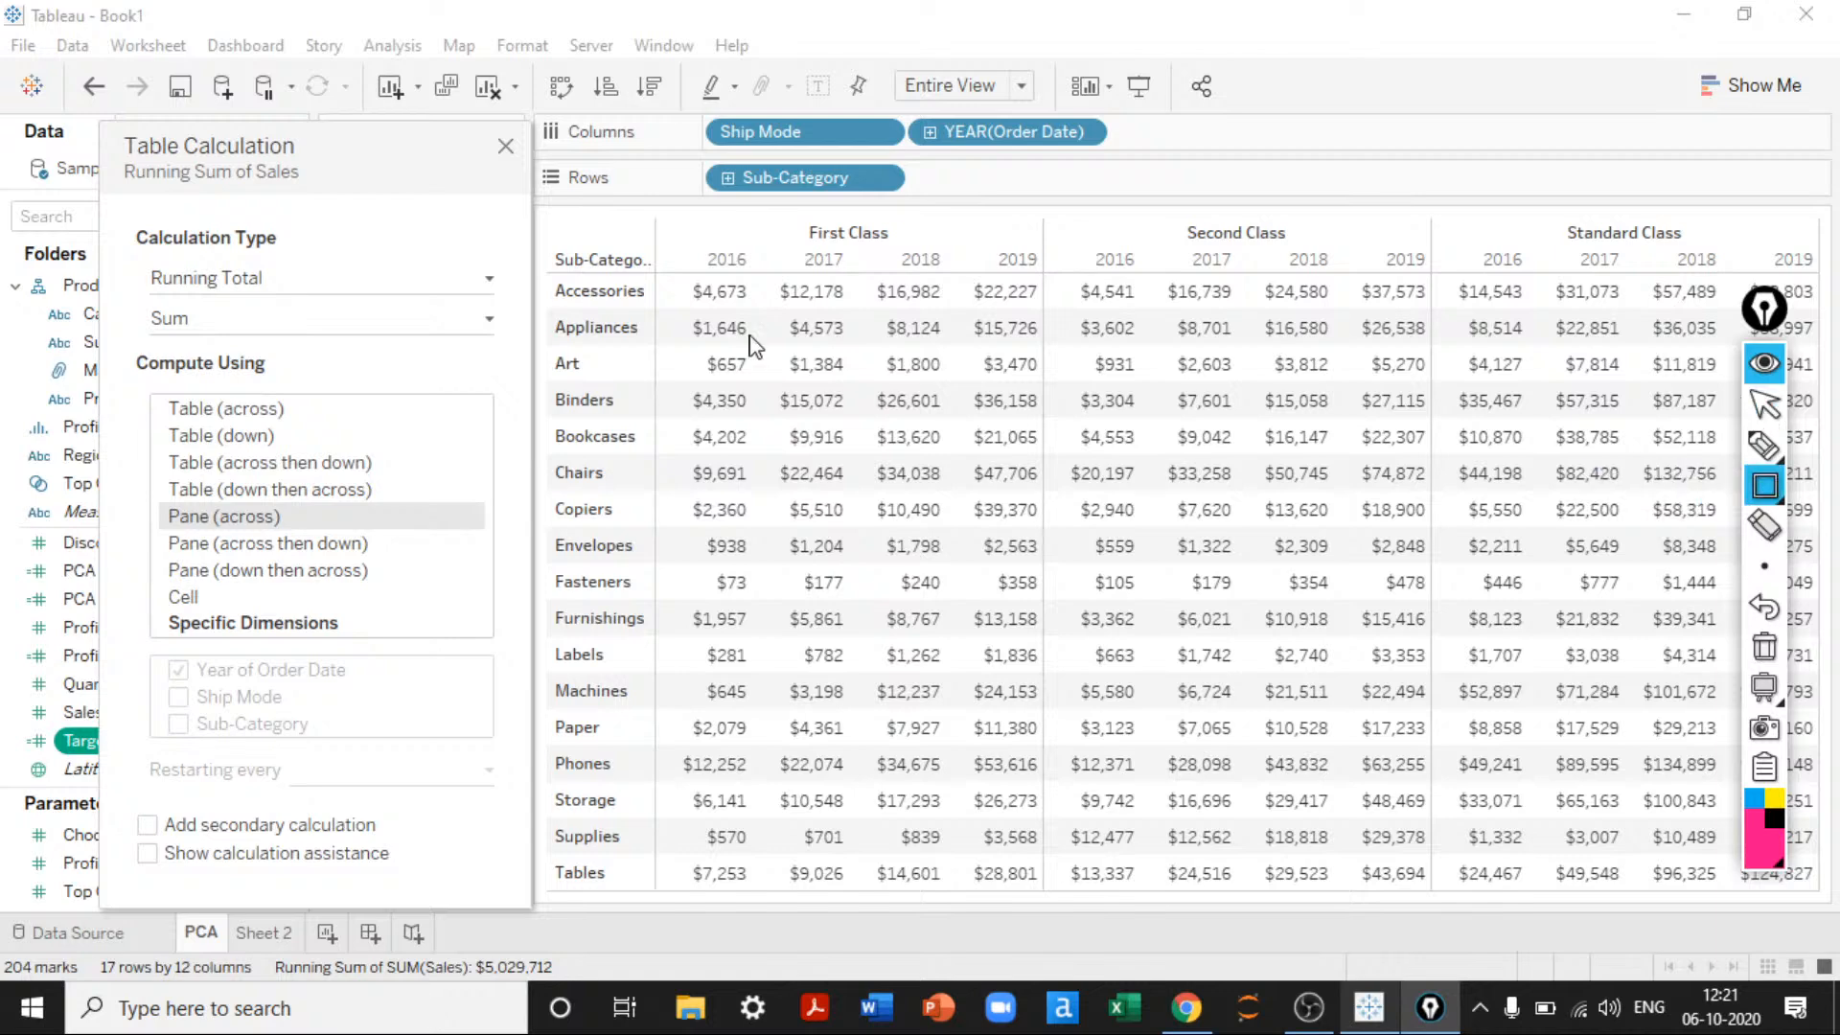
{"action": "mouse_move", "coordinate": [659, 223]}
{"action": "left_mouse_down"}
{"action": "mouse_move", "coordinate": [686, 671]}
{"action": "mouse_move", "coordinate": [979, 924]}
{"action": "mouse_move", "coordinate": [1046, 896]}
{"action": "left_mouse_up"}
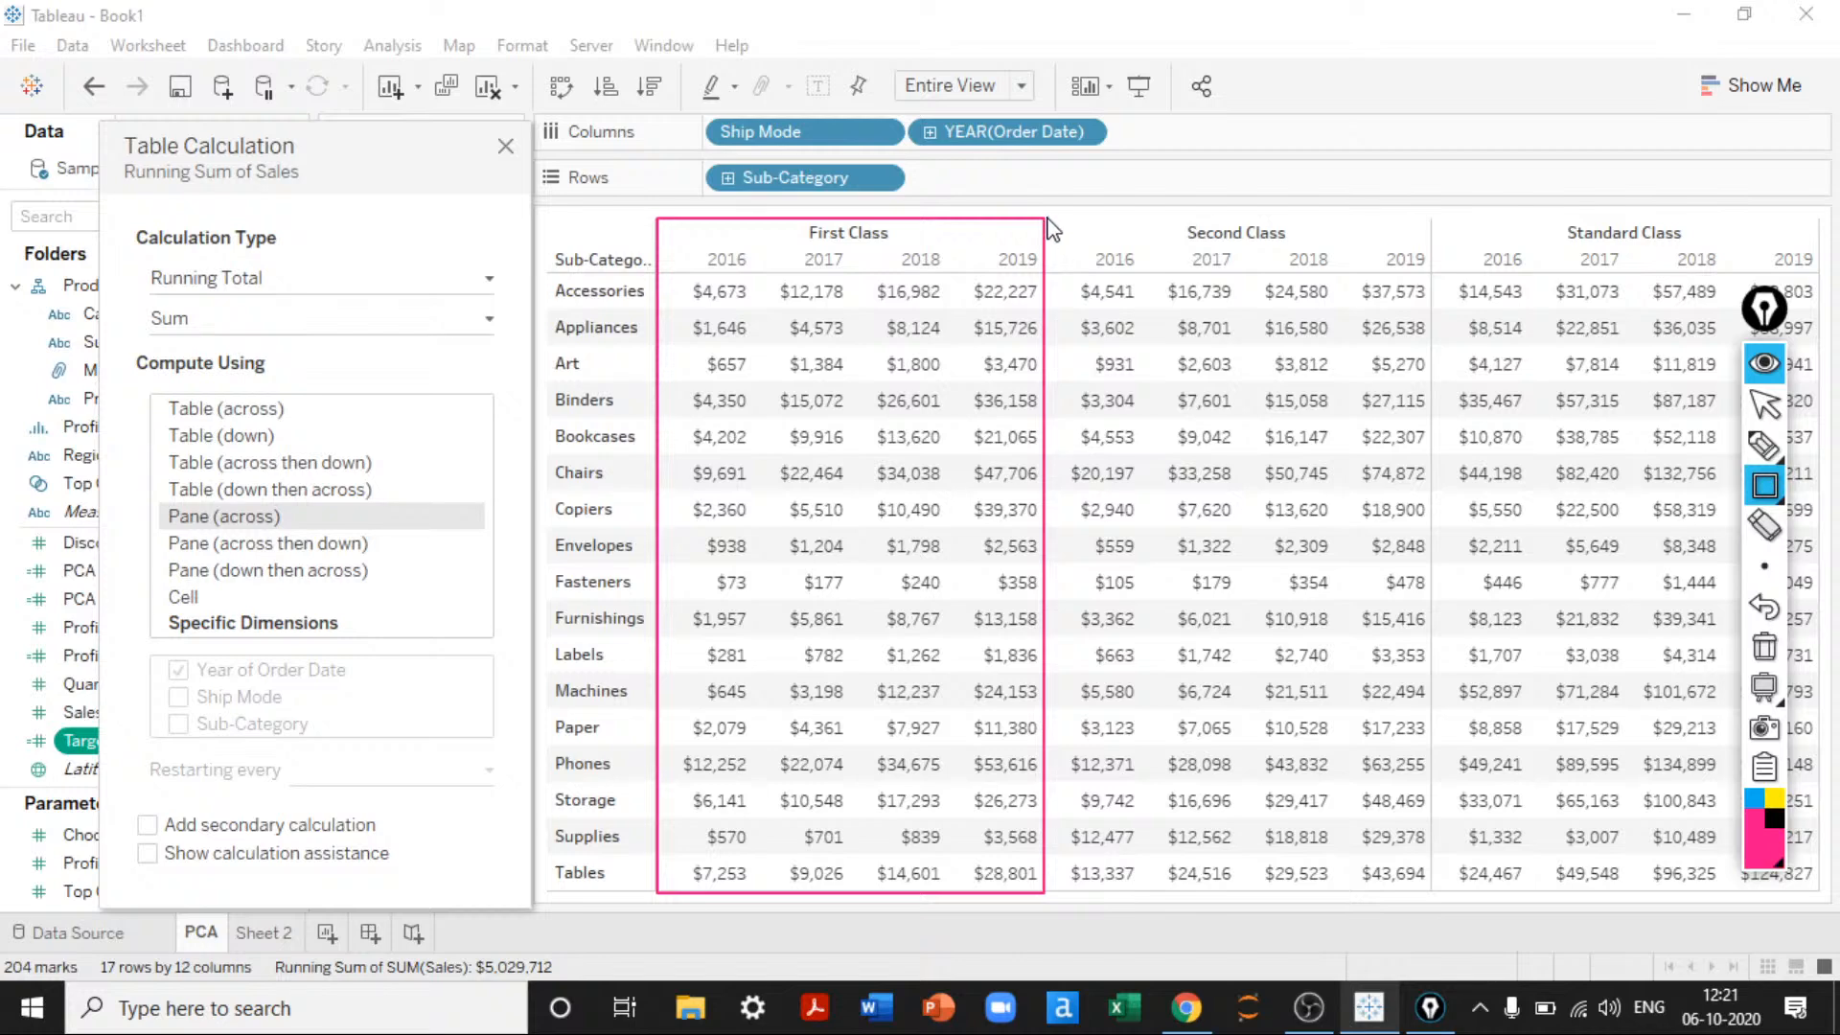
{"action": "mouse_move", "coordinate": [1052, 228]}
{"action": "left_mouse_down"}
{"action": "mouse_move", "coordinate": [1059, 772]}
{"action": "mouse_move", "coordinate": [1224, 912]}
{"action": "mouse_move", "coordinate": [1267, 893]}
{"action": "mouse_move", "coordinate": [1437, 902]}
{"action": "left_mouse_up"}
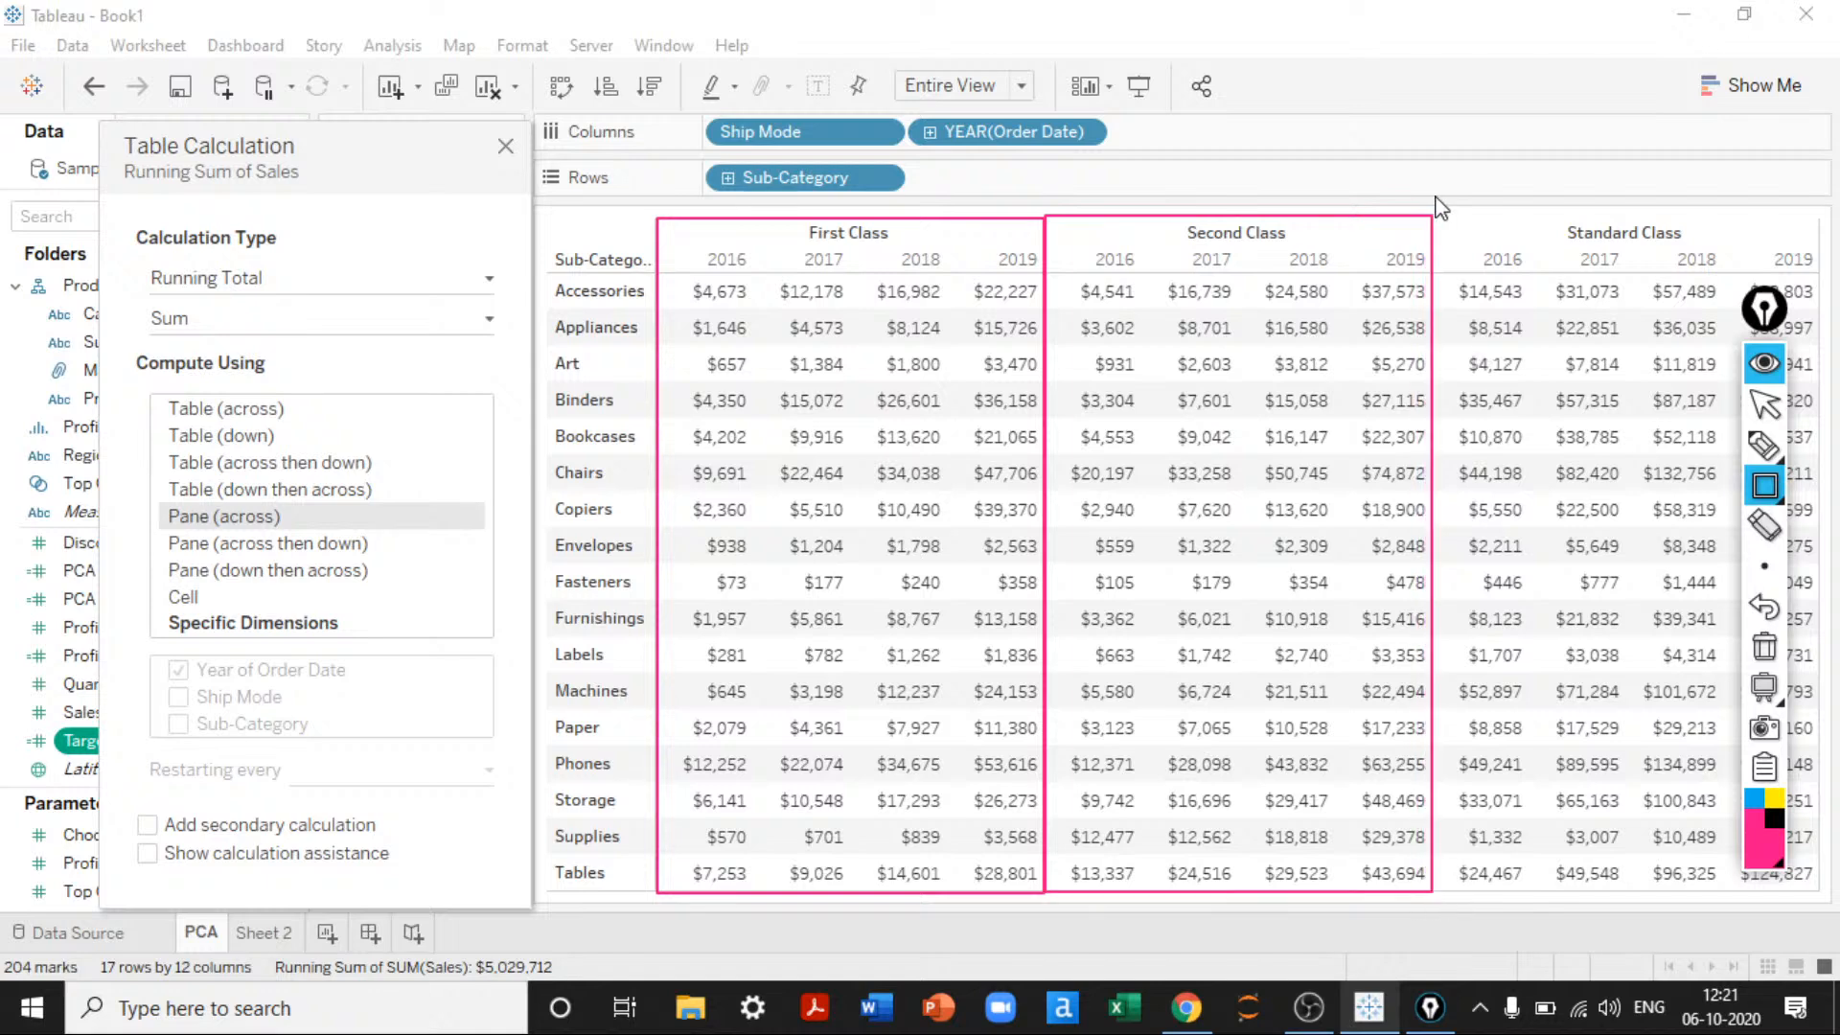
{"action": "mouse_move", "coordinate": [1434, 217]}
{"action": "left_mouse_down"}
{"action": "mouse_move", "coordinate": [1527, 588]}
{"action": "mouse_move", "coordinate": [1710, 853]}
{"action": "mouse_move", "coordinate": [1825, 909]}
{"action": "left_mouse_up"}
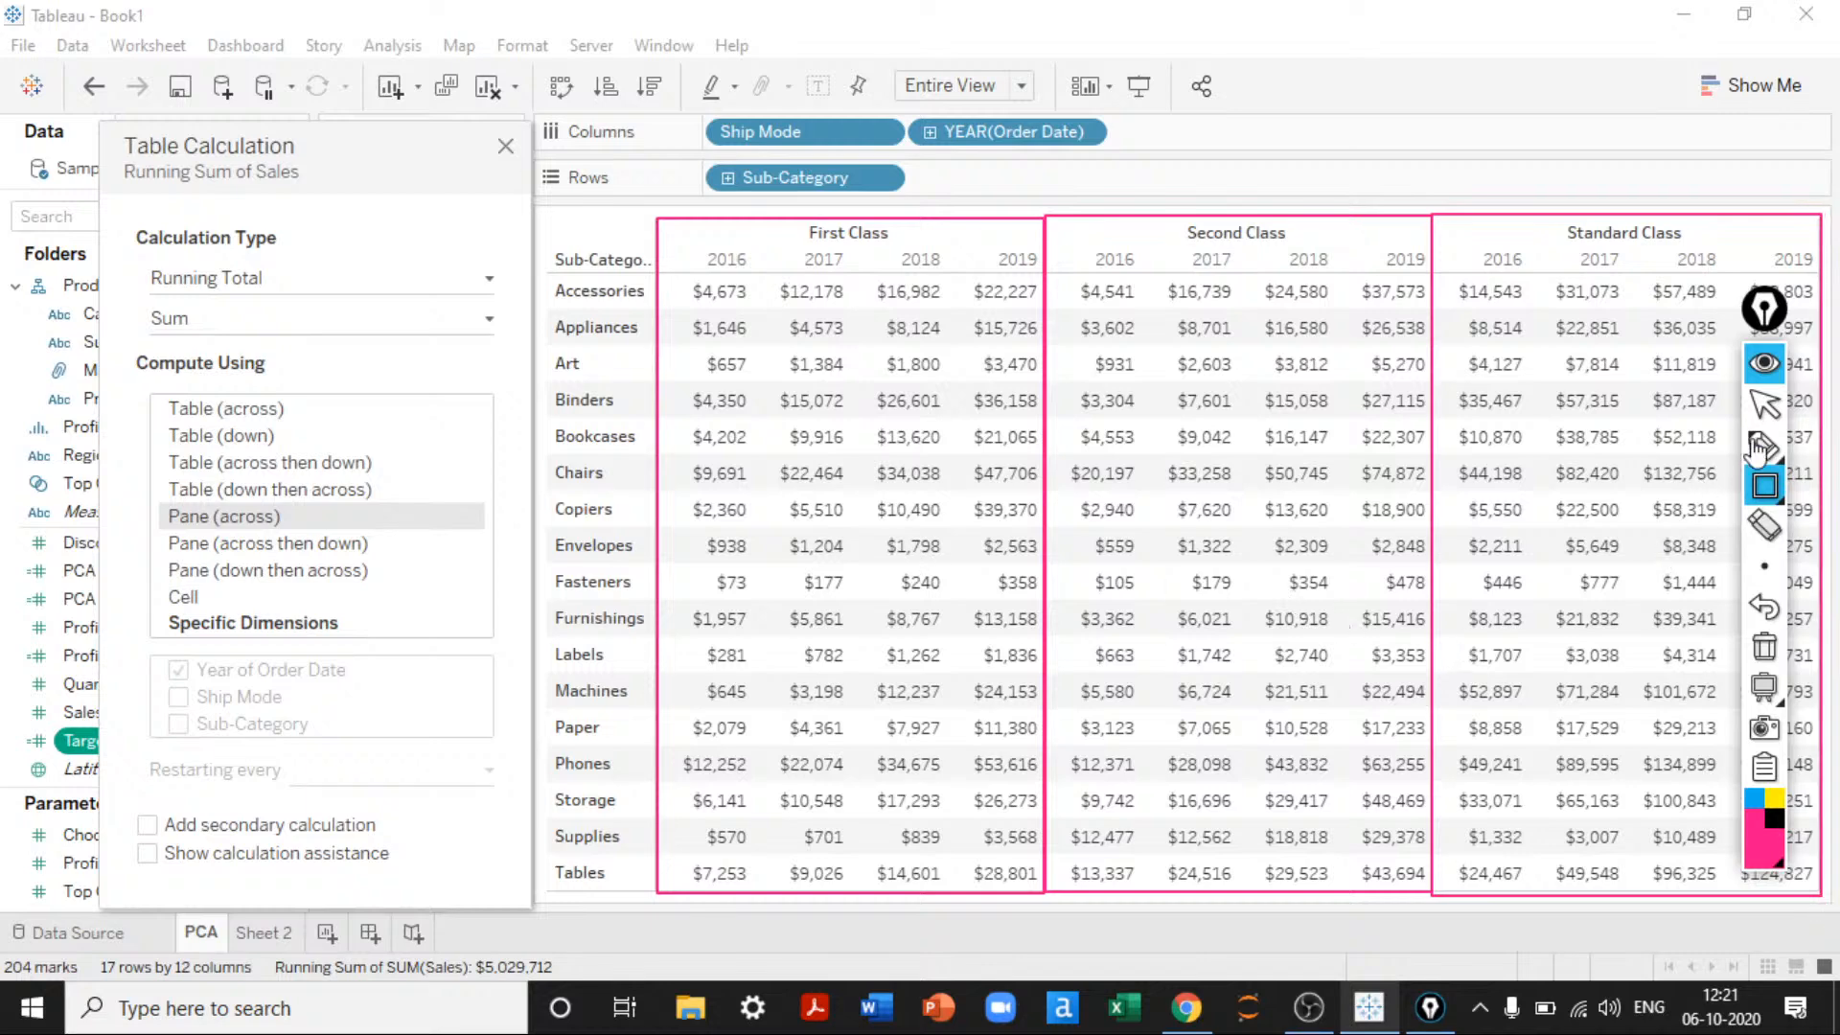
Step: Draw blue lines under the Accessories, Appliances and Art values from 2016 to 2019 in the First Class pane
{"action": "mouse_move", "coordinate": [1753, 505]}
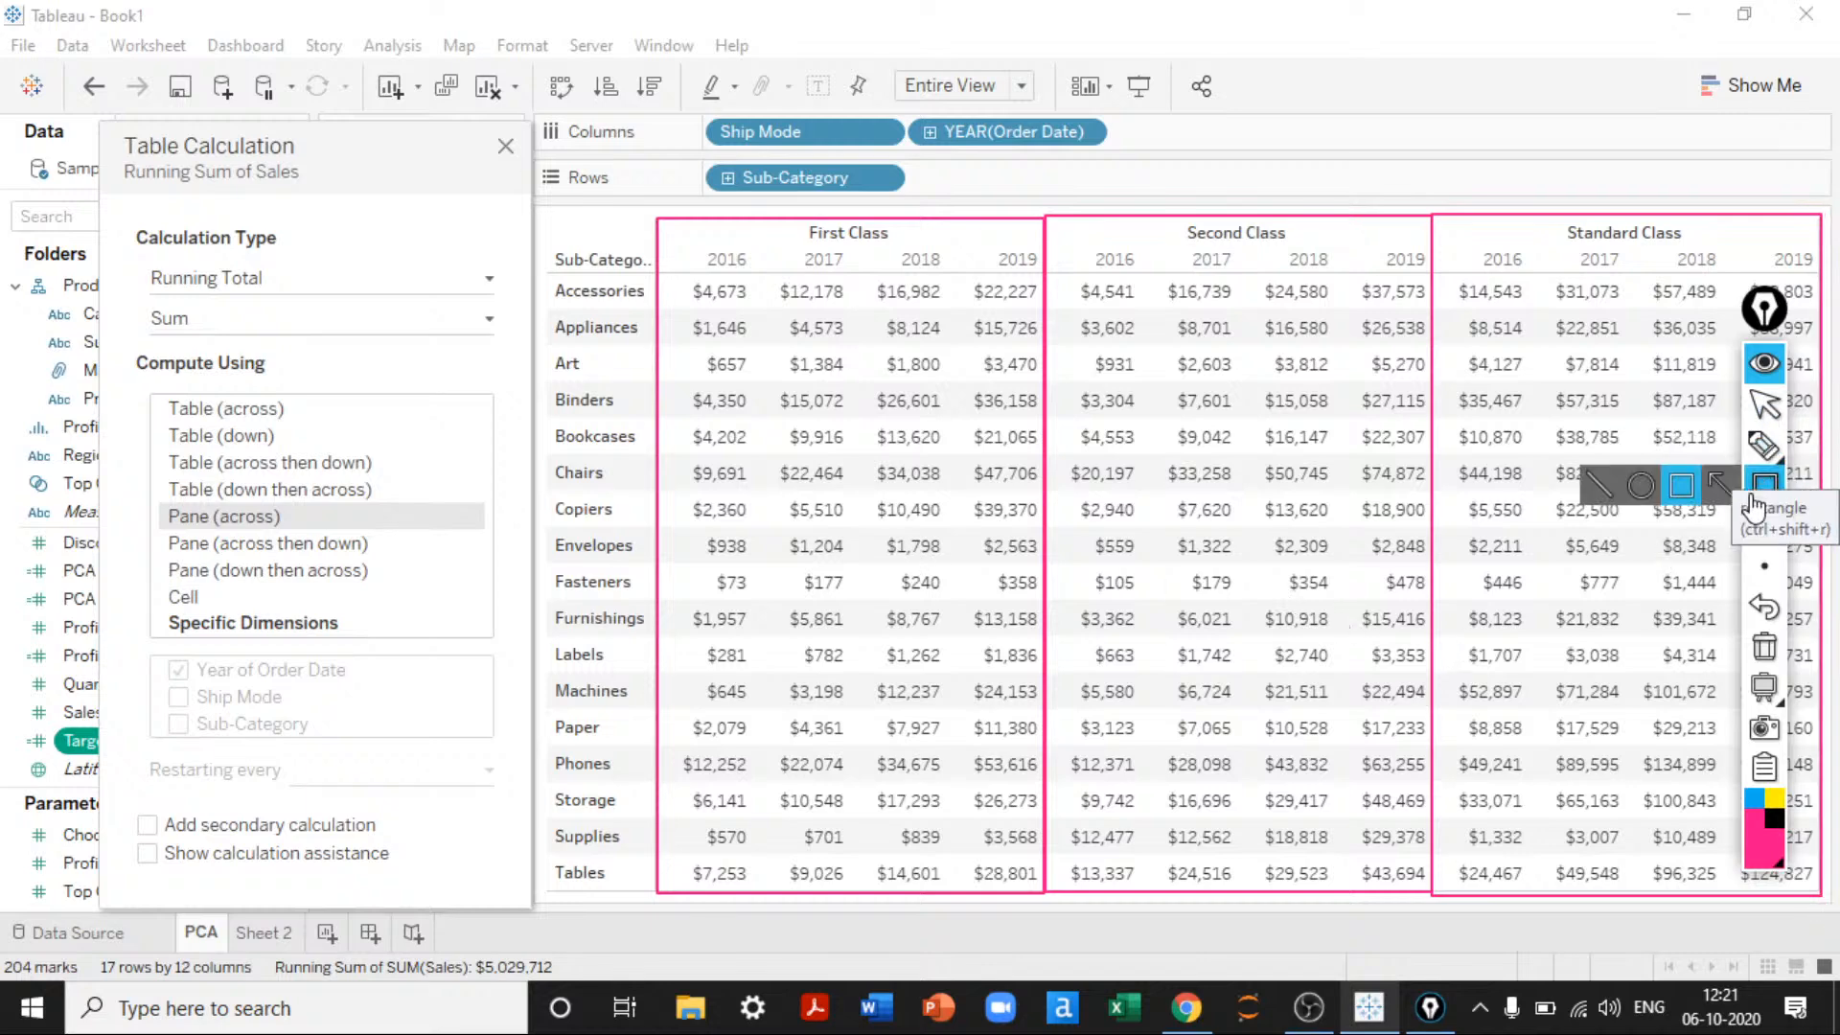
{"action": "left_click", "coordinate": [1598, 486]}
{"action": "left_click", "coordinate": [1754, 799]}
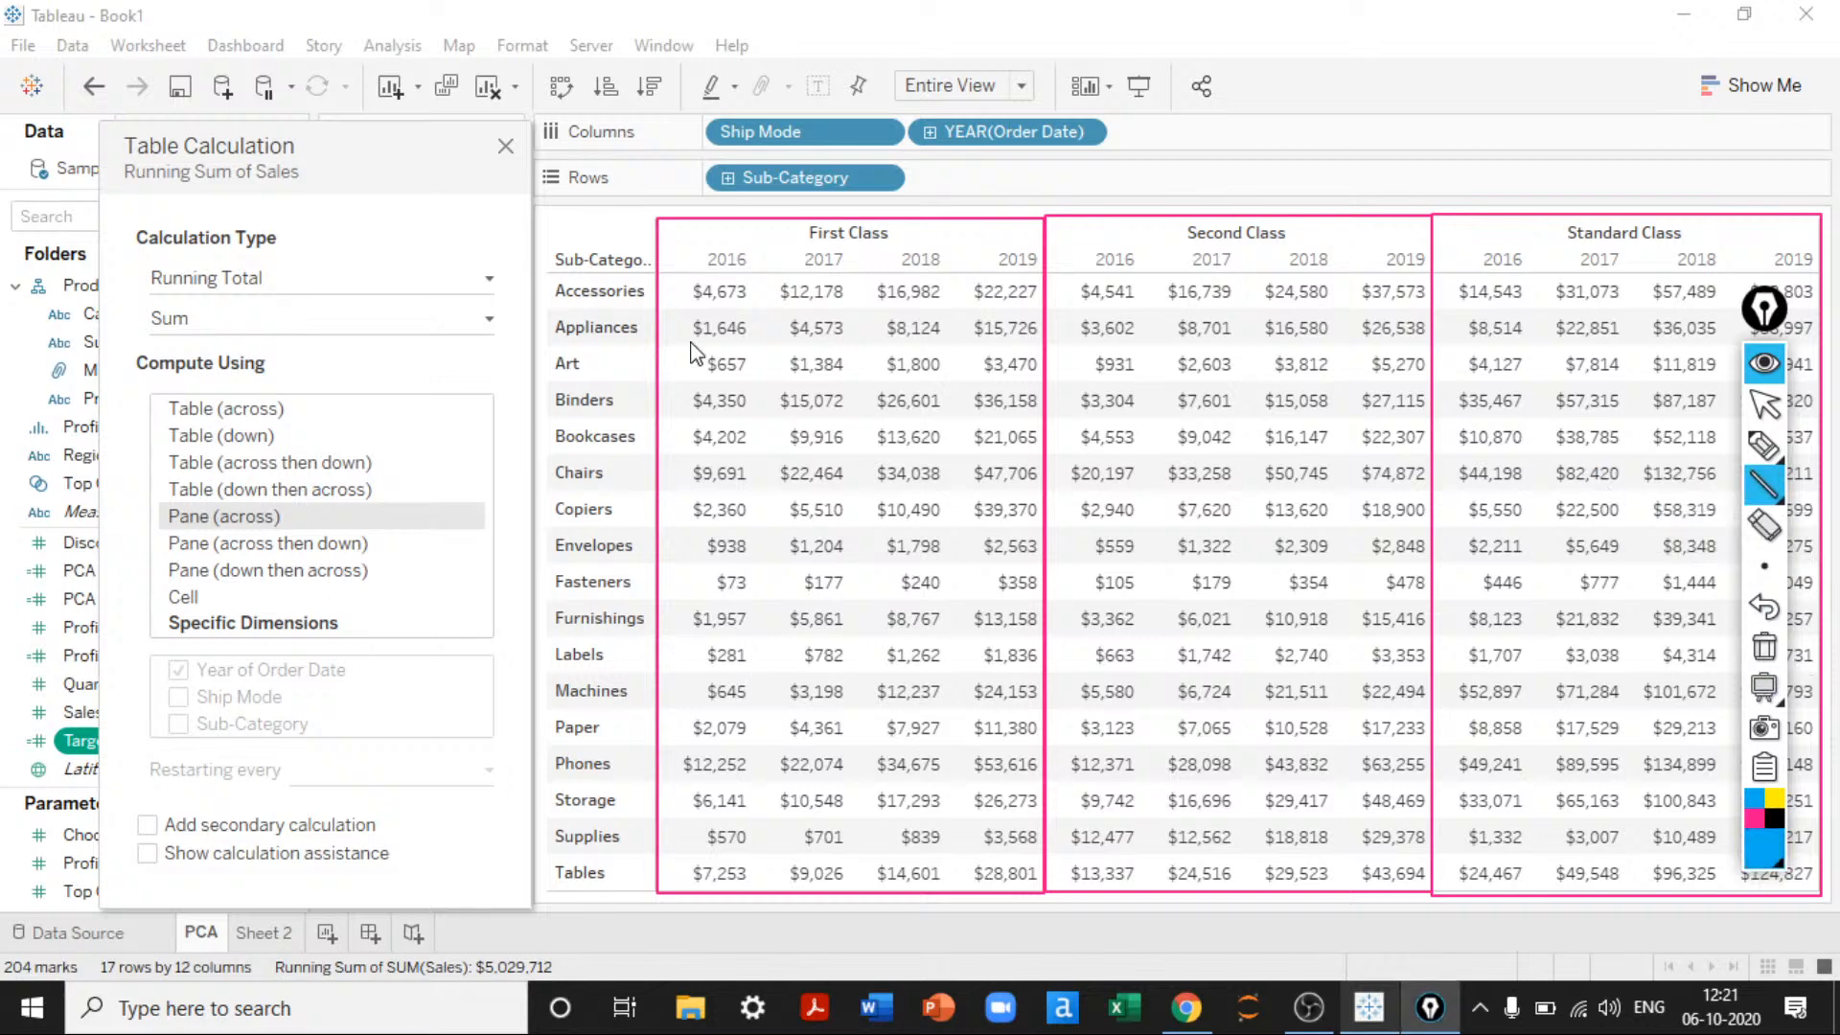
{"action": "left_click_drag", "start_coordinate": [695, 303], "coordinate": [1035, 305]}
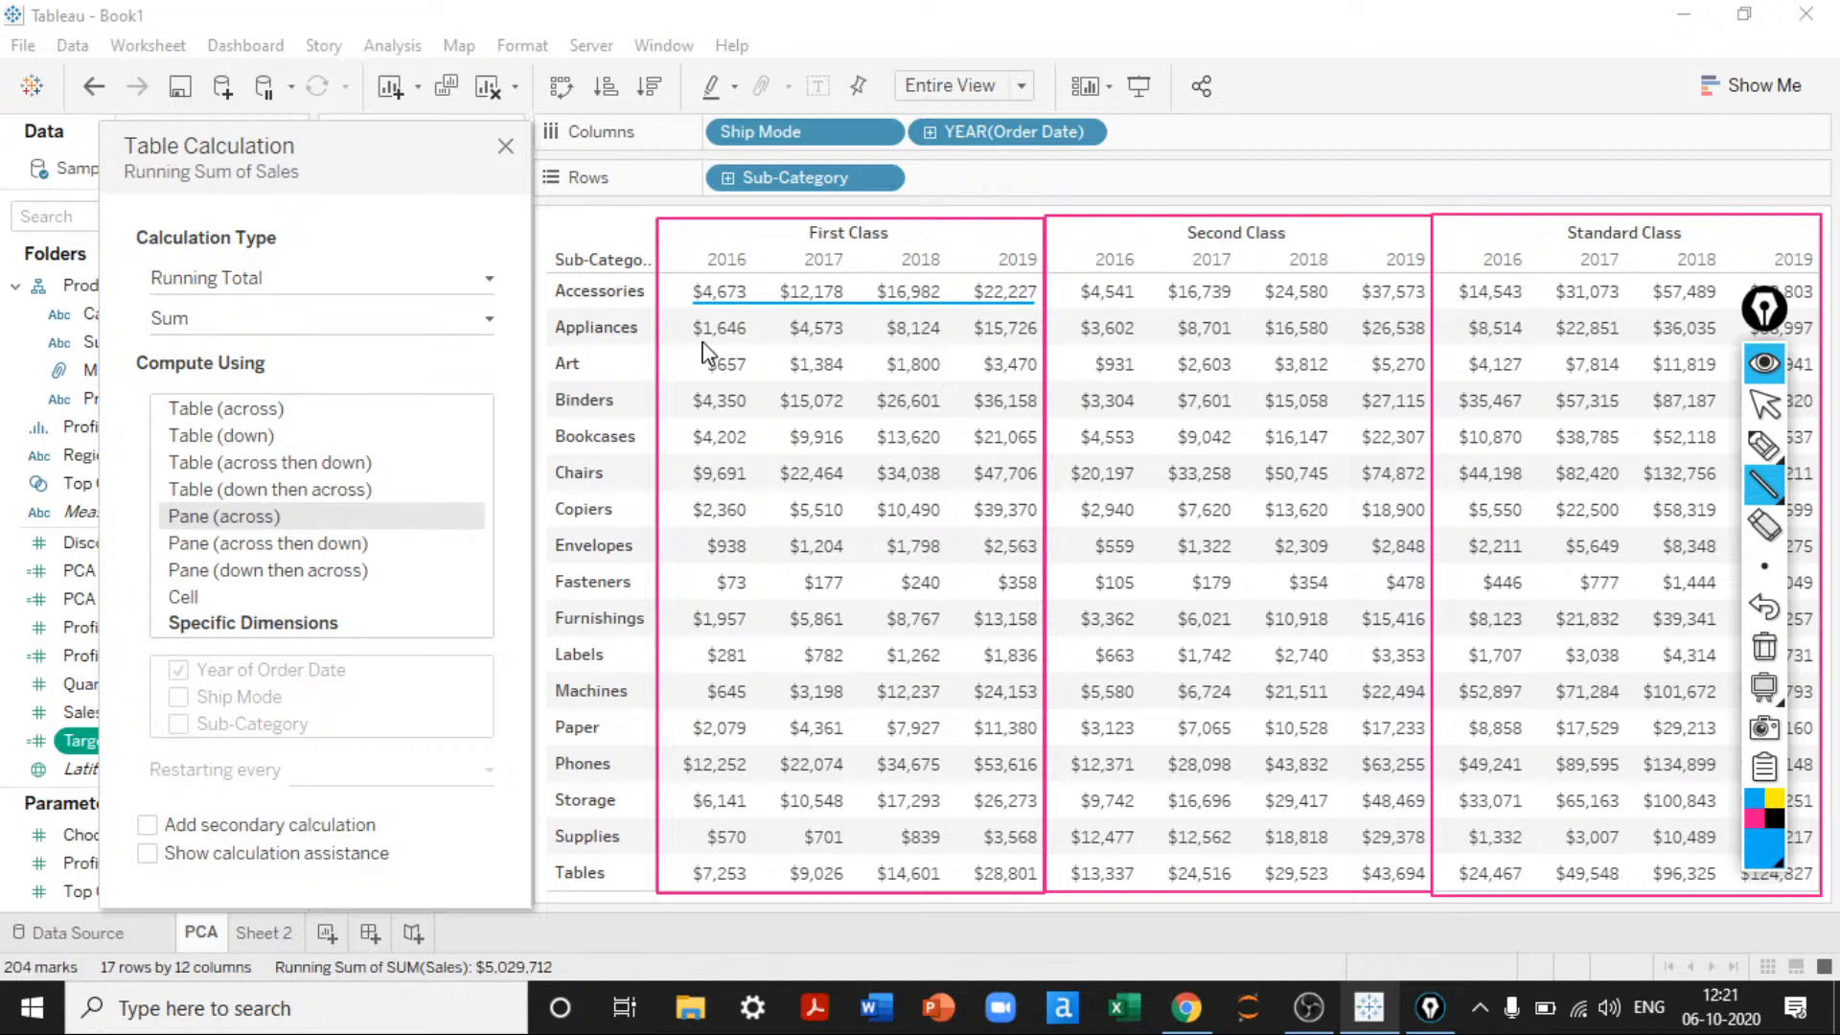
{"action": "left_click_drag", "start_coordinate": [703, 342], "coordinate": [1034, 342]}
{"action": "left_click_drag", "start_coordinate": [698, 387], "coordinate": [1041, 393]}
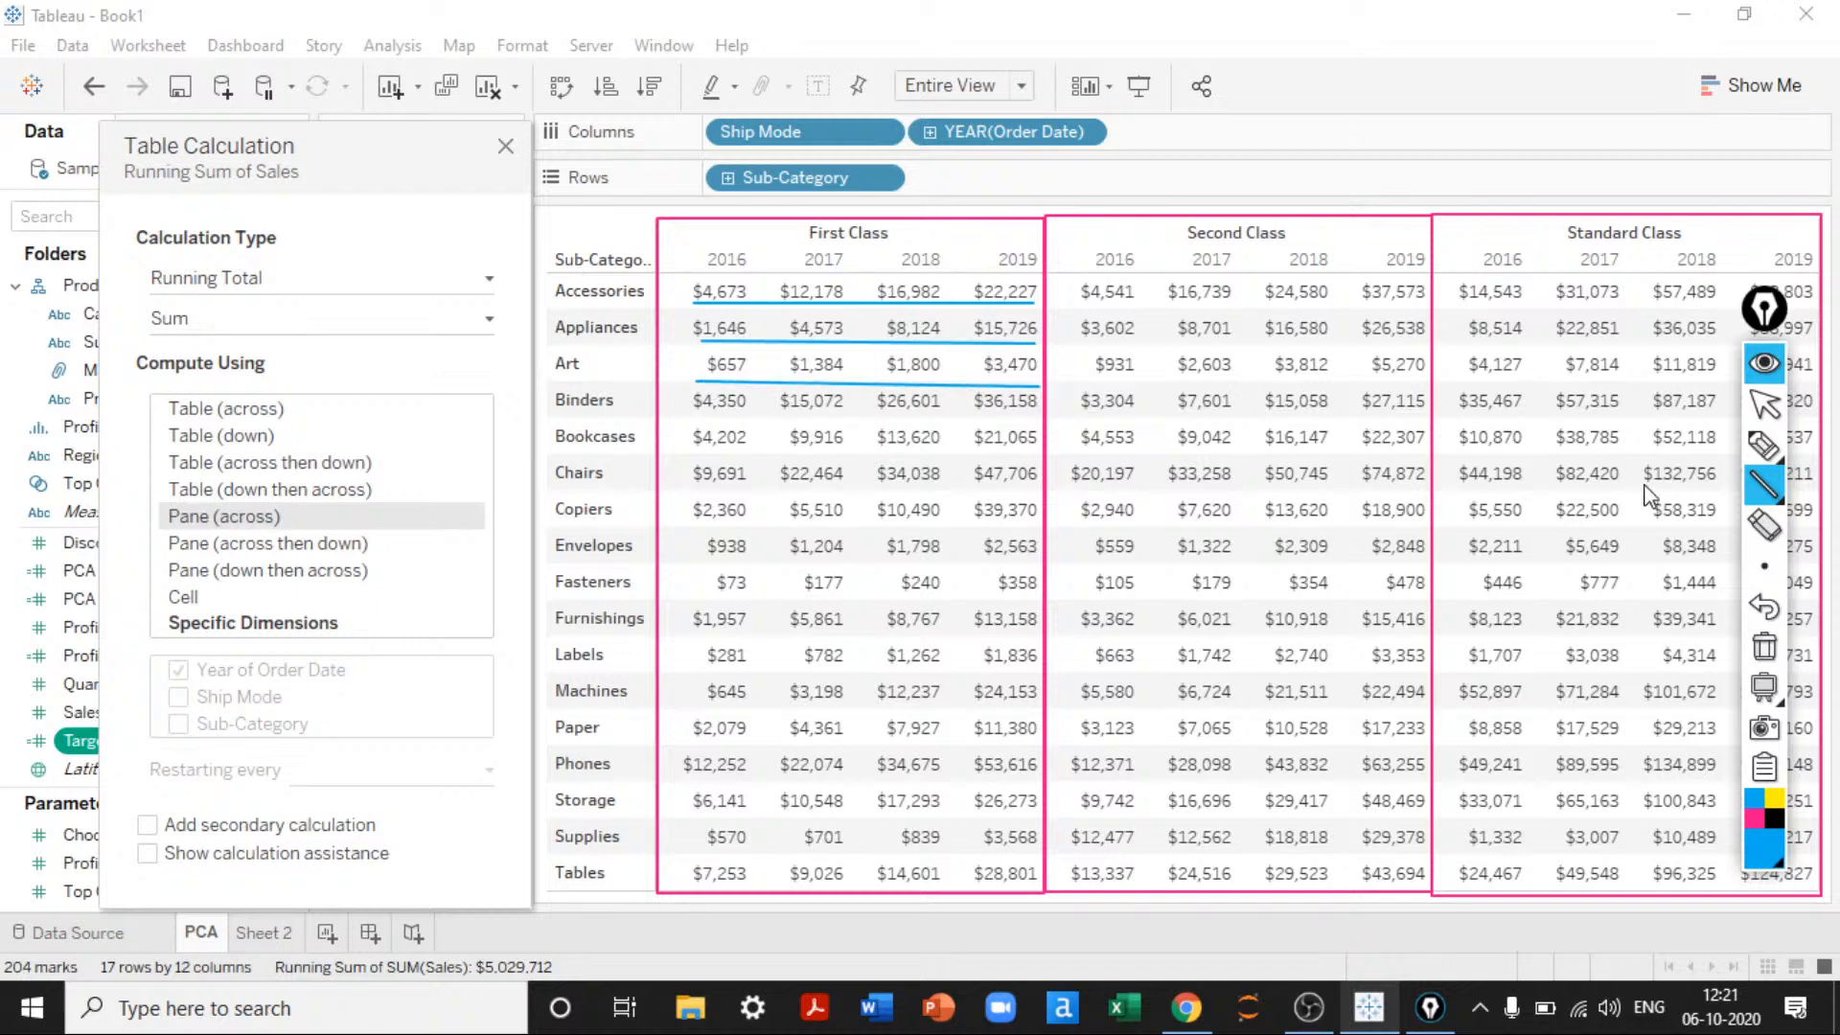
Step: Clear the annotations and compute the running total using Pane (across then down)
{"action": "left_click", "coordinate": [1764, 646]}
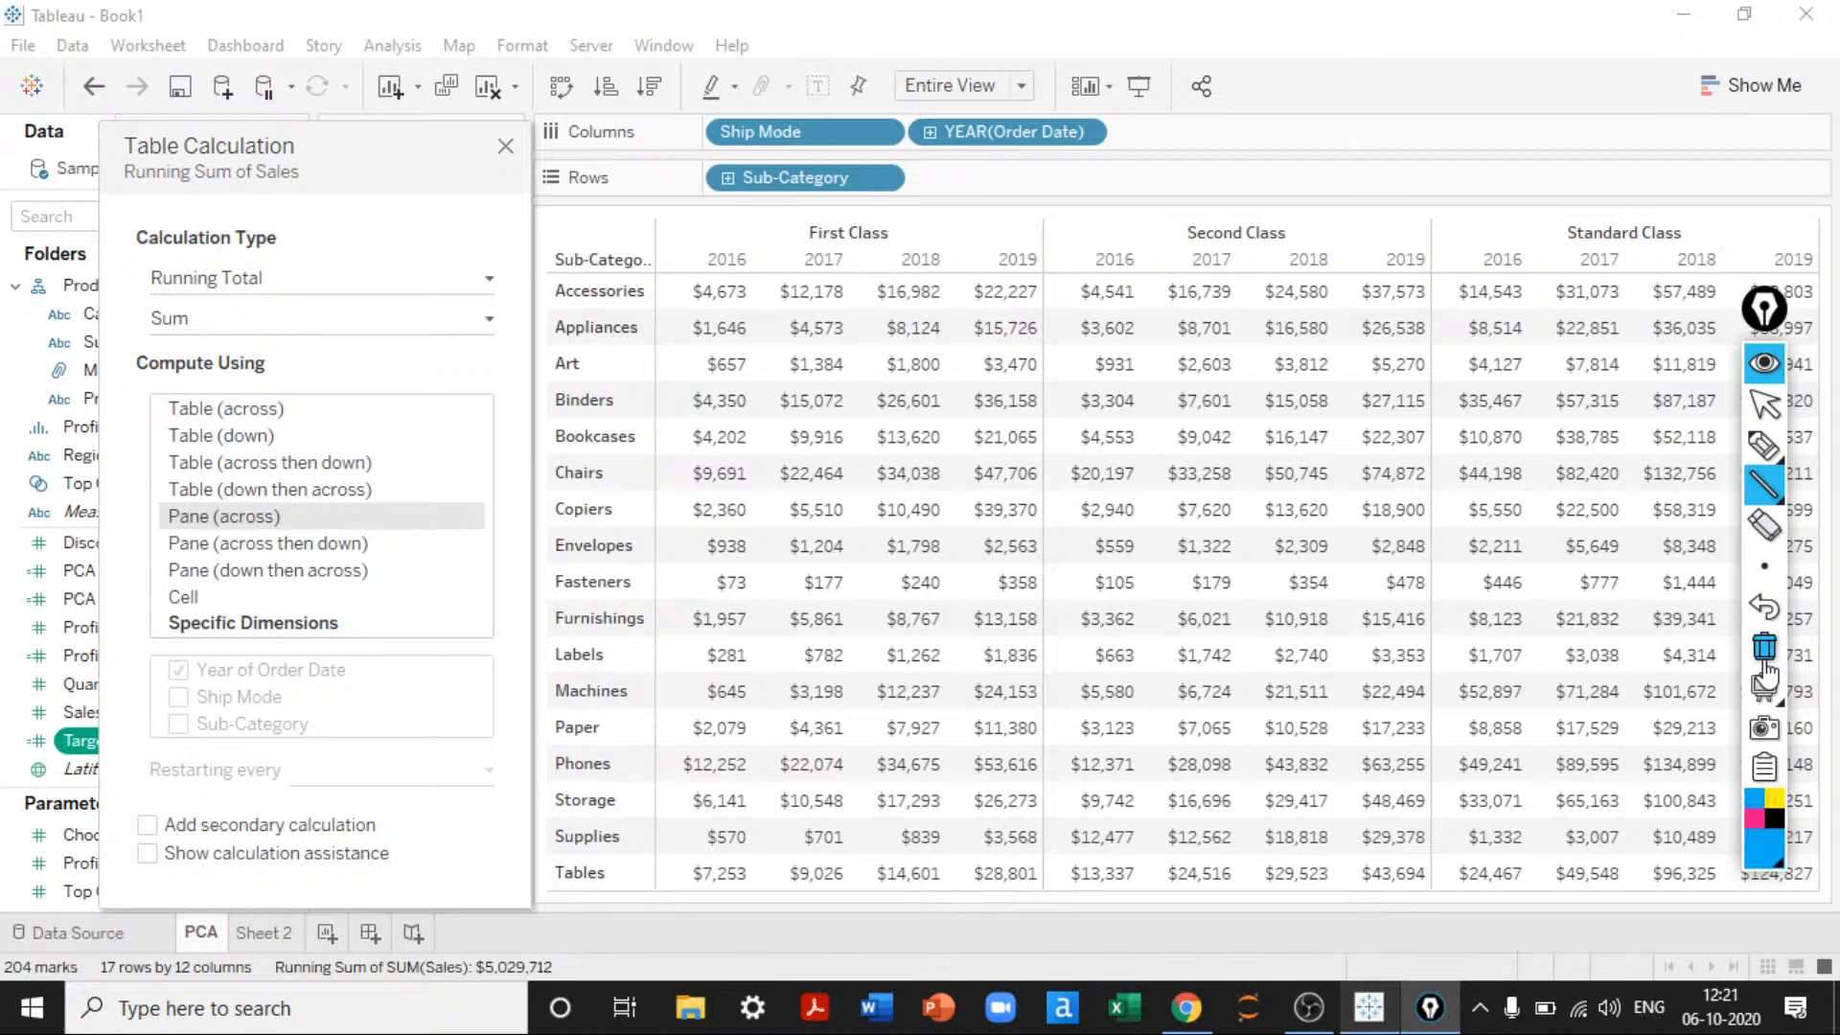
{"action": "left_click", "coordinate": [1766, 404]}
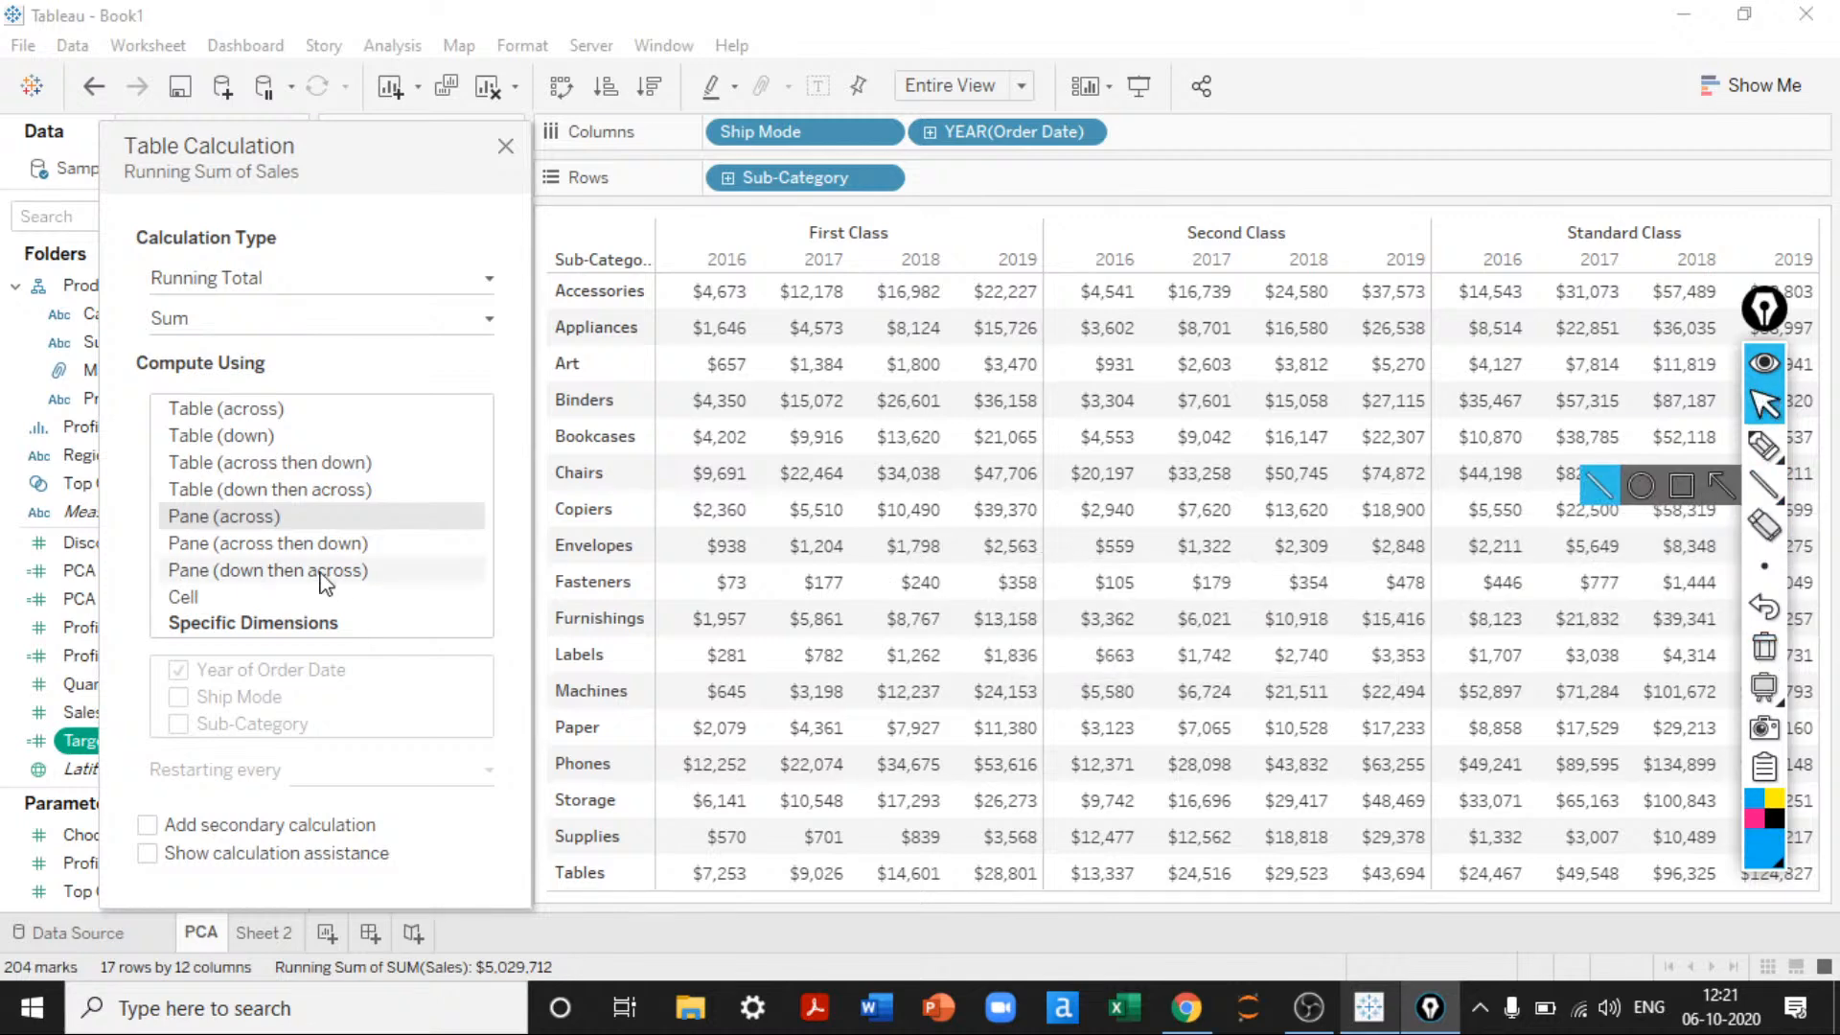
{"action": "left_click", "coordinate": [227, 545]}
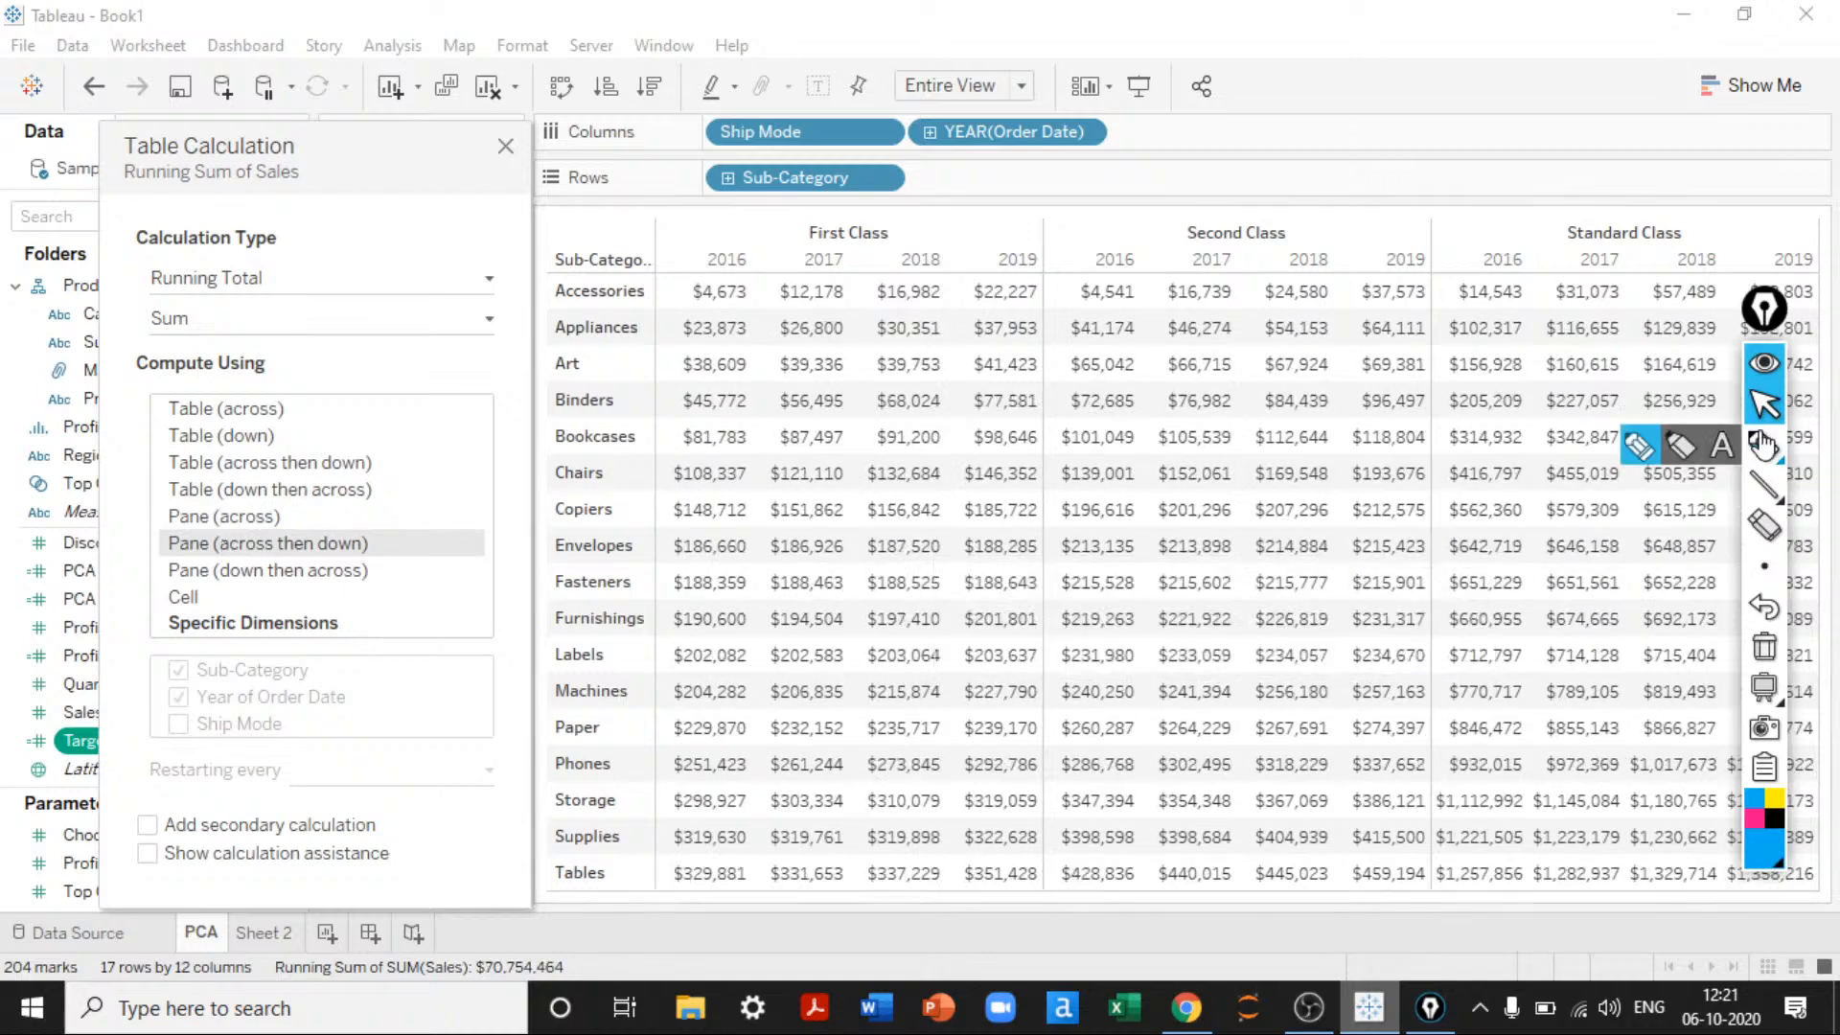
Step: Trace the First Class across-then-down path with pink zigzag lines from Accessories to Bookcases, and clear the ink to return to the cursor
{"action": "mouse_move", "coordinate": [1763, 486]}
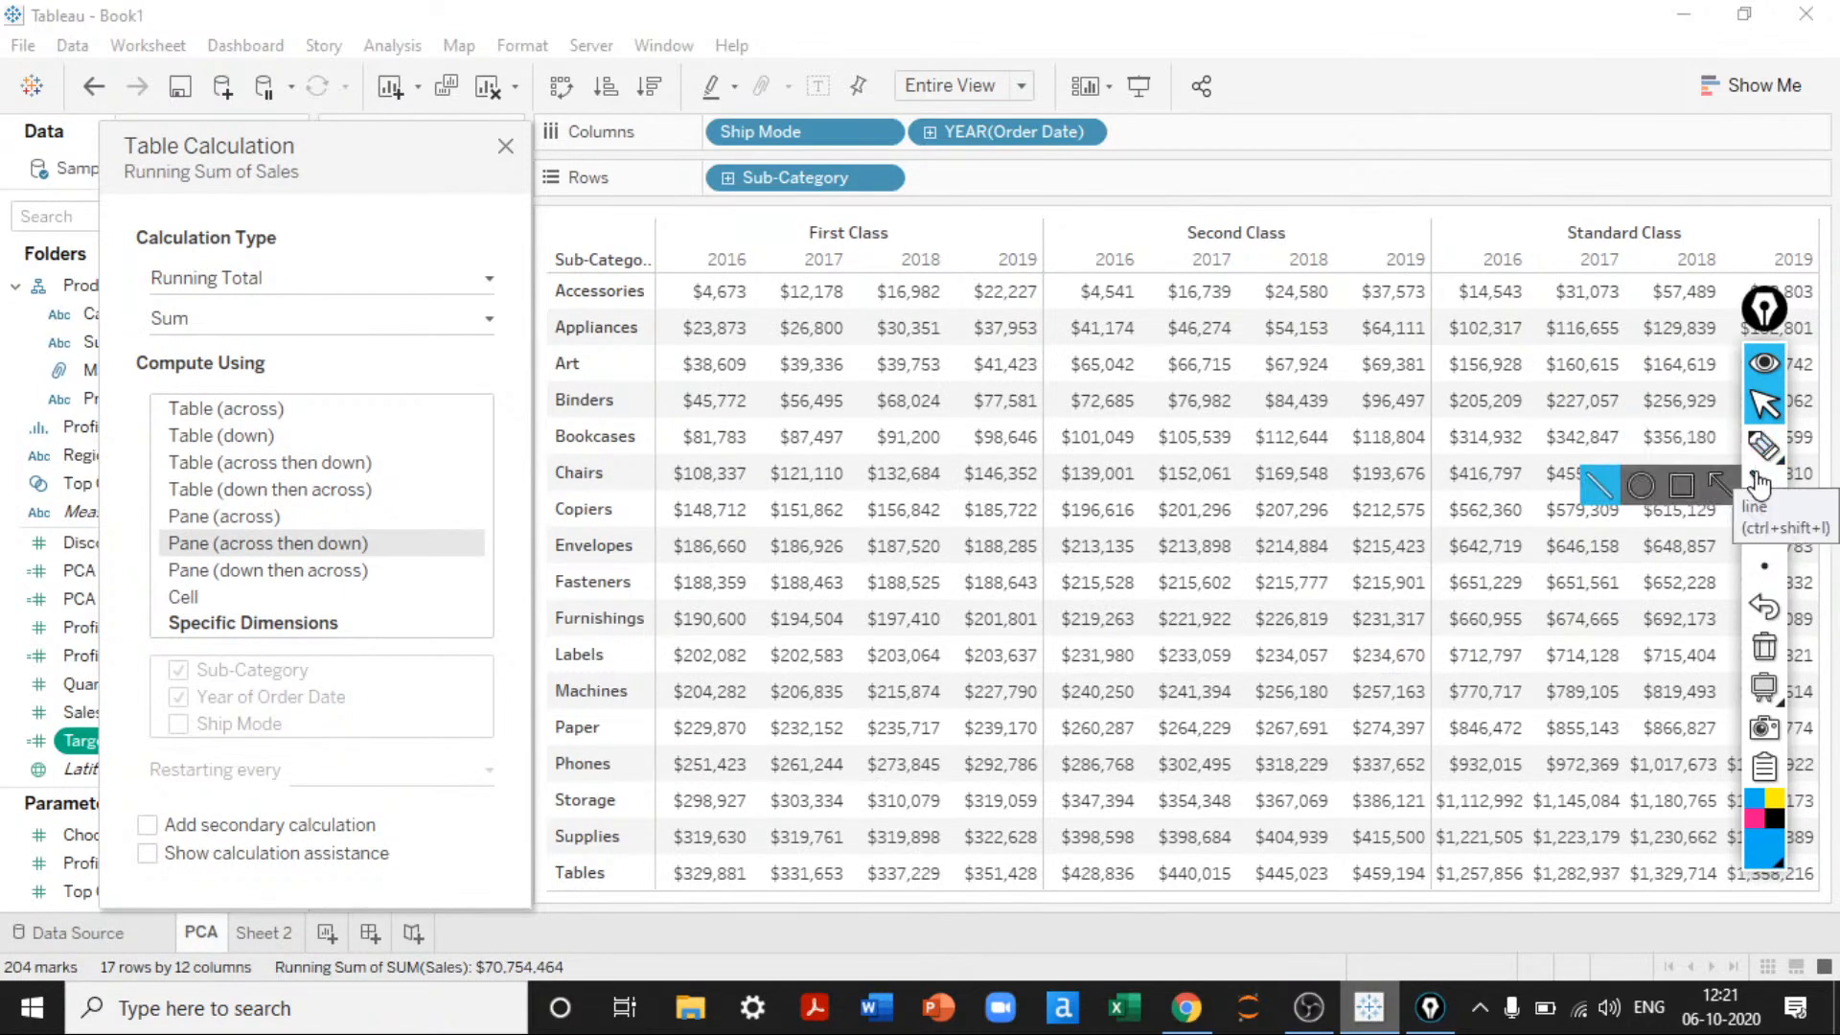
{"action": "left_click", "coordinate": [1610, 489]}
{"action": "left_click", "coordinate": [1753, 821]}
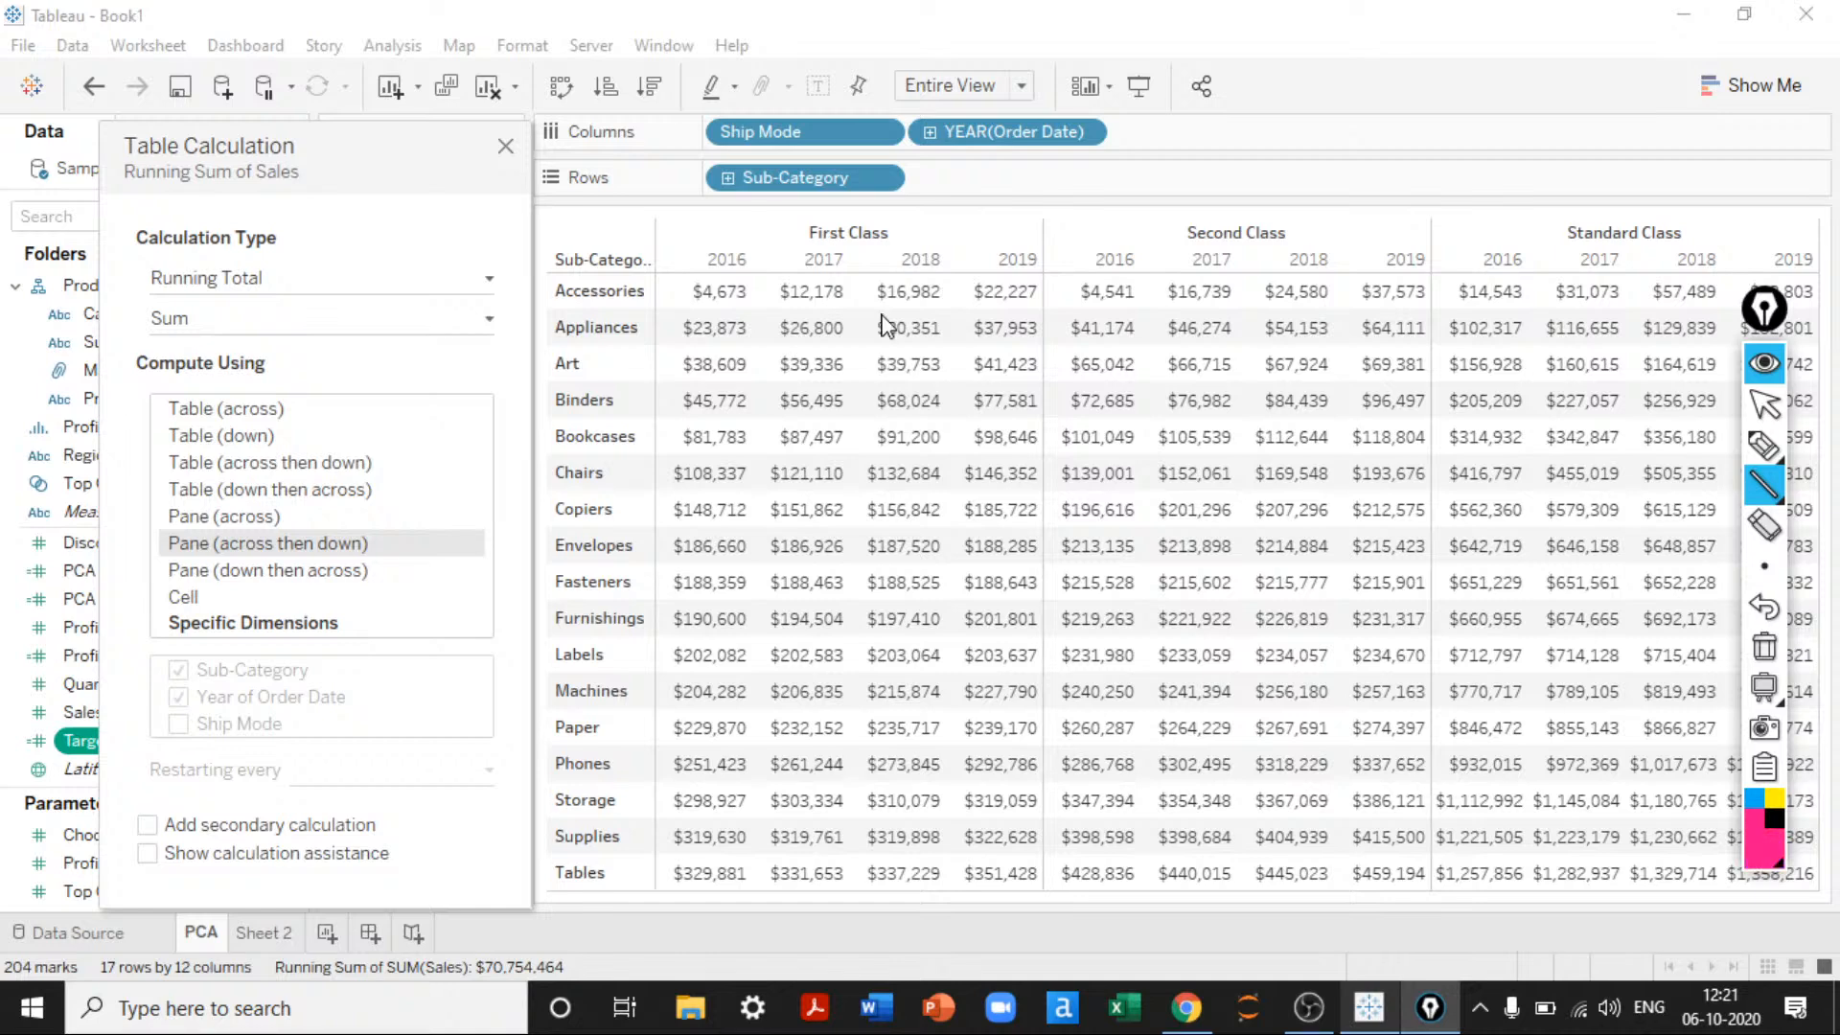
{"action": "mouse_move", "coordinate": [705, 305]}
{"action": "left_mouse_down"}
{"action": "mouse_move", "coordinate": [1035, 306]}
{"action": "mouse_move", "coordinate": [671, 321]}
{"action": "mouse_move", "coordinate": [695, 369]}
{"action": "mouse_move", "coordinate": [1063, 360]}
{"action": "mouse_move", "coordinate": [690, 381]}
{"action": "mouse_move", "coordinate": [1059, 382]}
{"action": "mouse_move", "coordinate": [821, 419]}
{"action": "mouse_move", "coordinate": [687, 415]}
{"action": "mouse_move", "coordinate": [1034, 421]}
{"action": "mouse_move", "coordinate": [752, 472]}
{"action": "mouse_move", "coordinate": [686, 460]}
{"action": "mouse_move", "coordinate": [1028, 461]}
{"action": "left_mouse_up"}
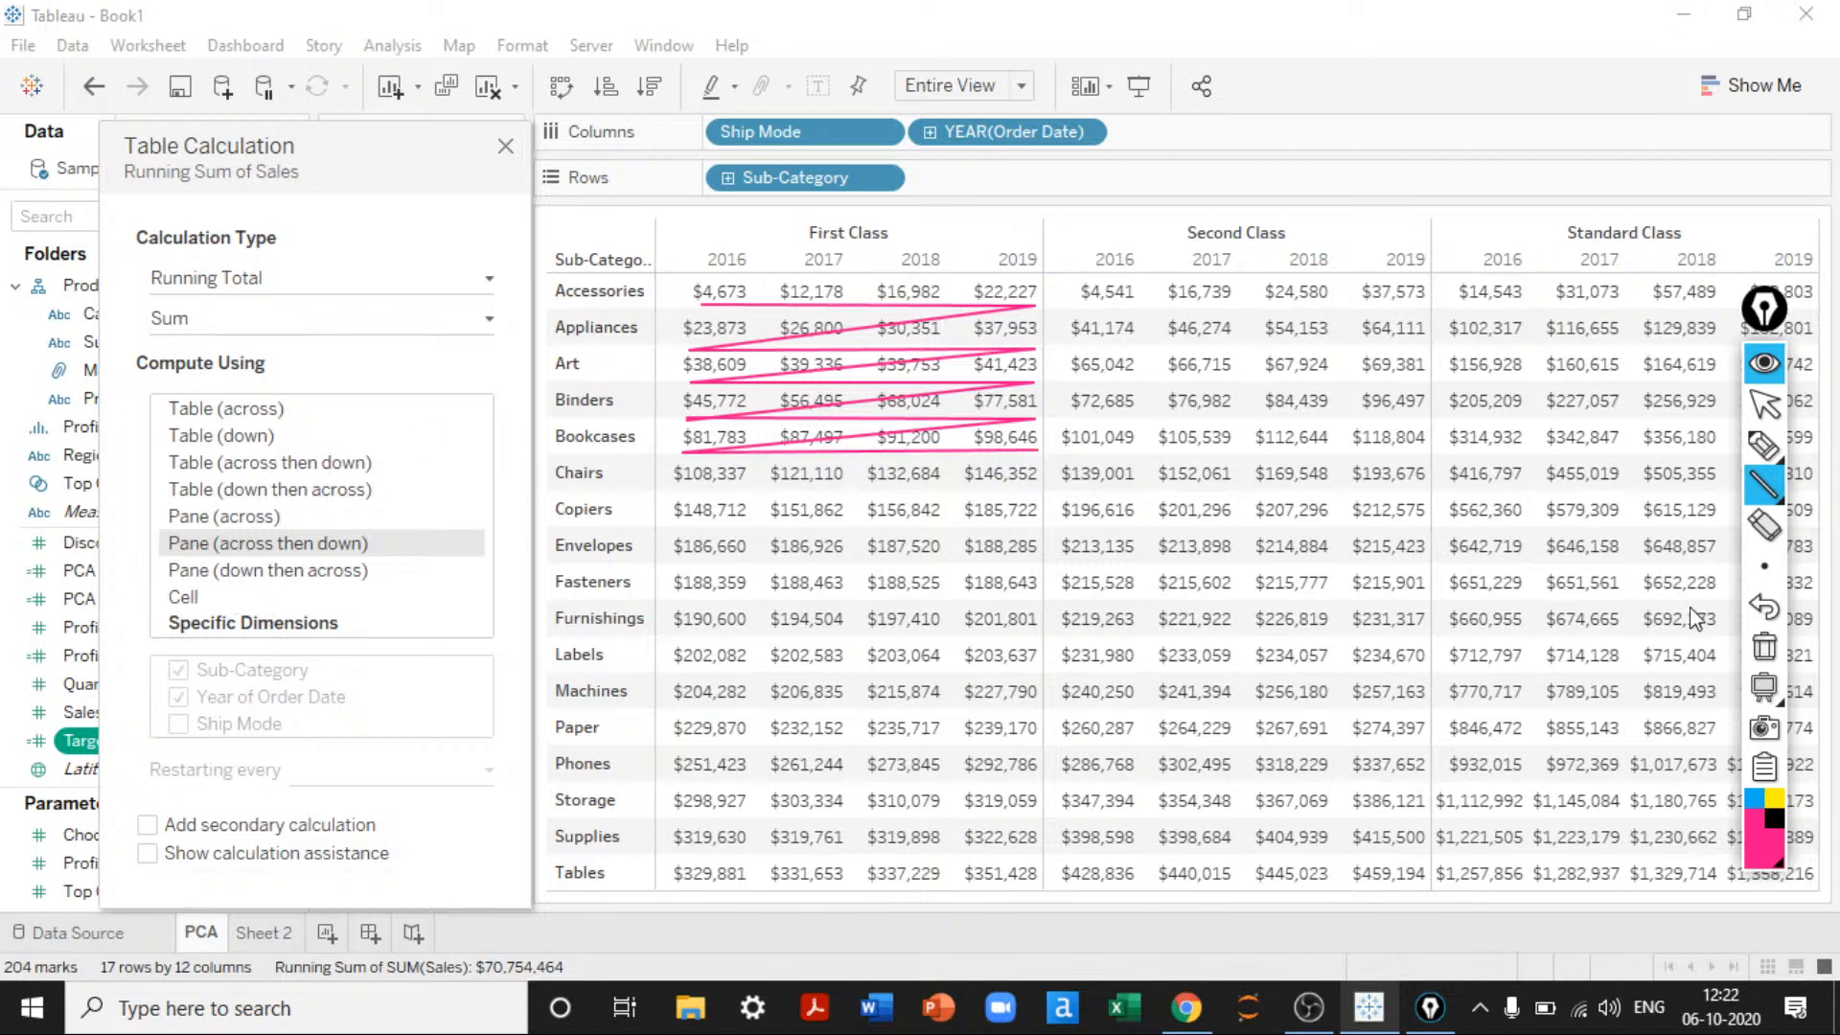
{"action": "mouse_move", "coordinate": [1779, 453]}
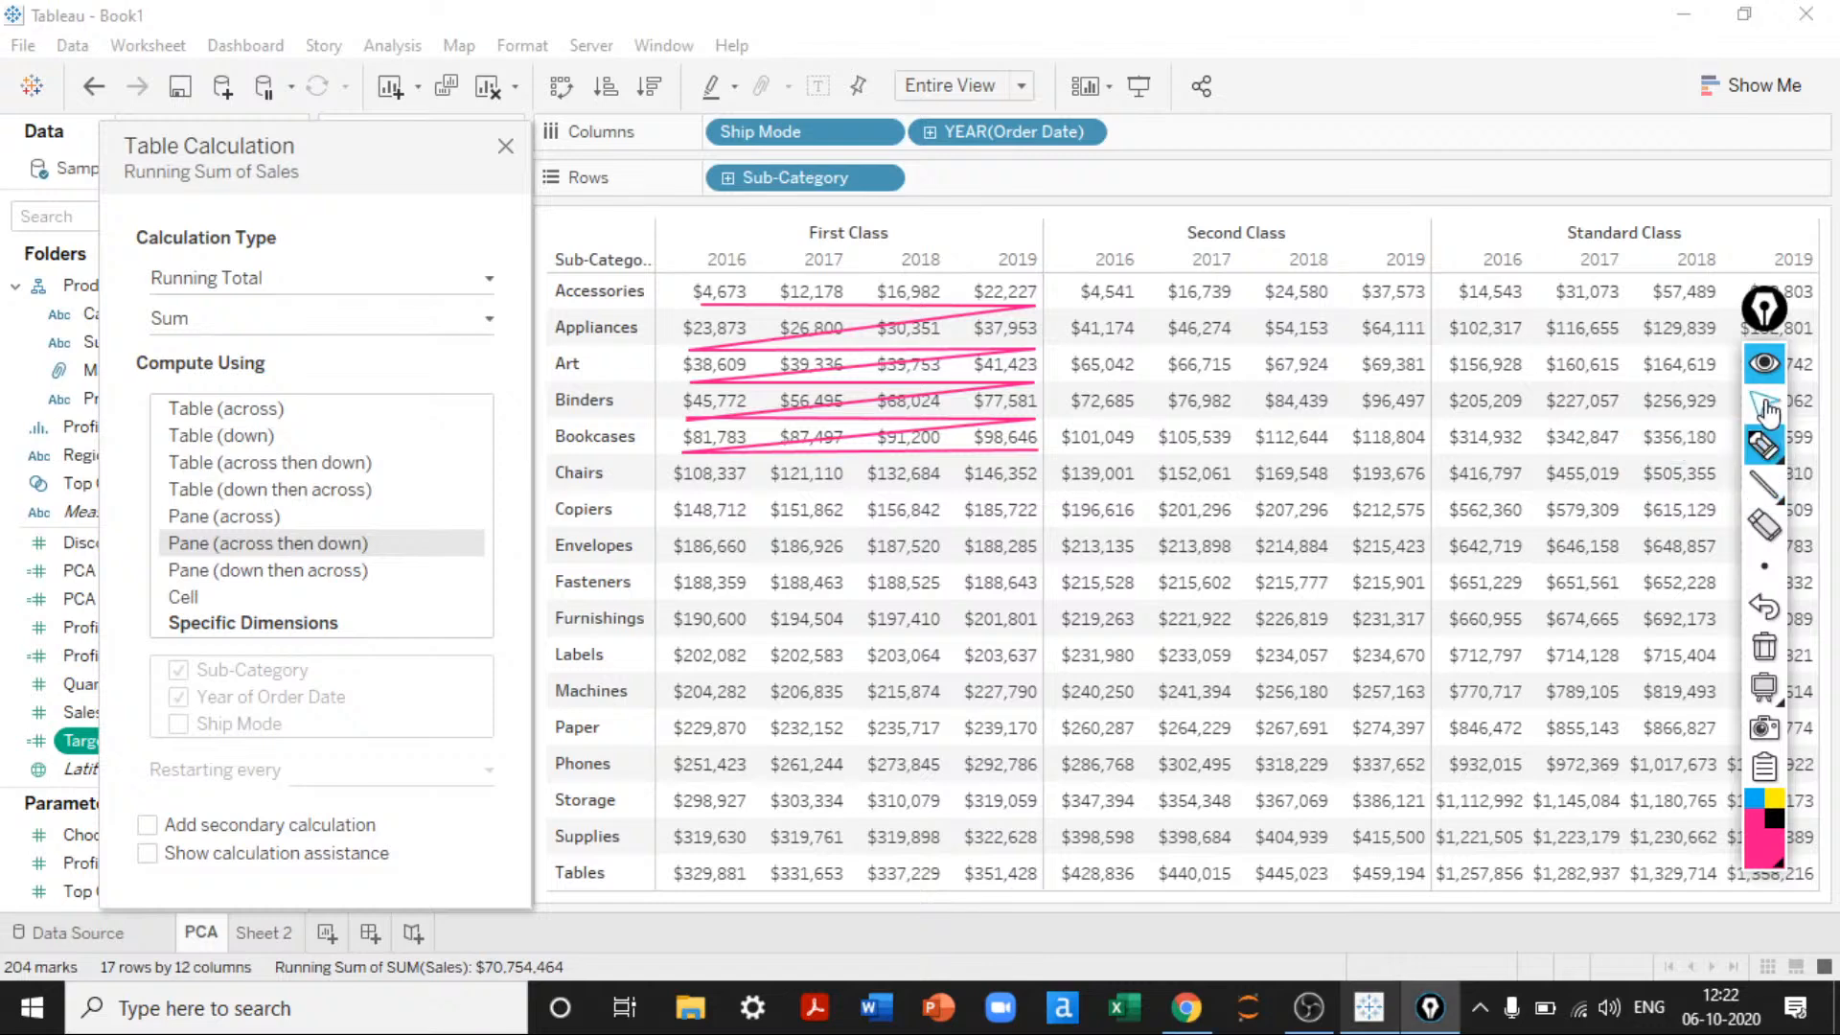
{"action": "left_click", "coordinate": [1765, 405]}
{"action": "left_click", "coordinate": [1764, 647]}
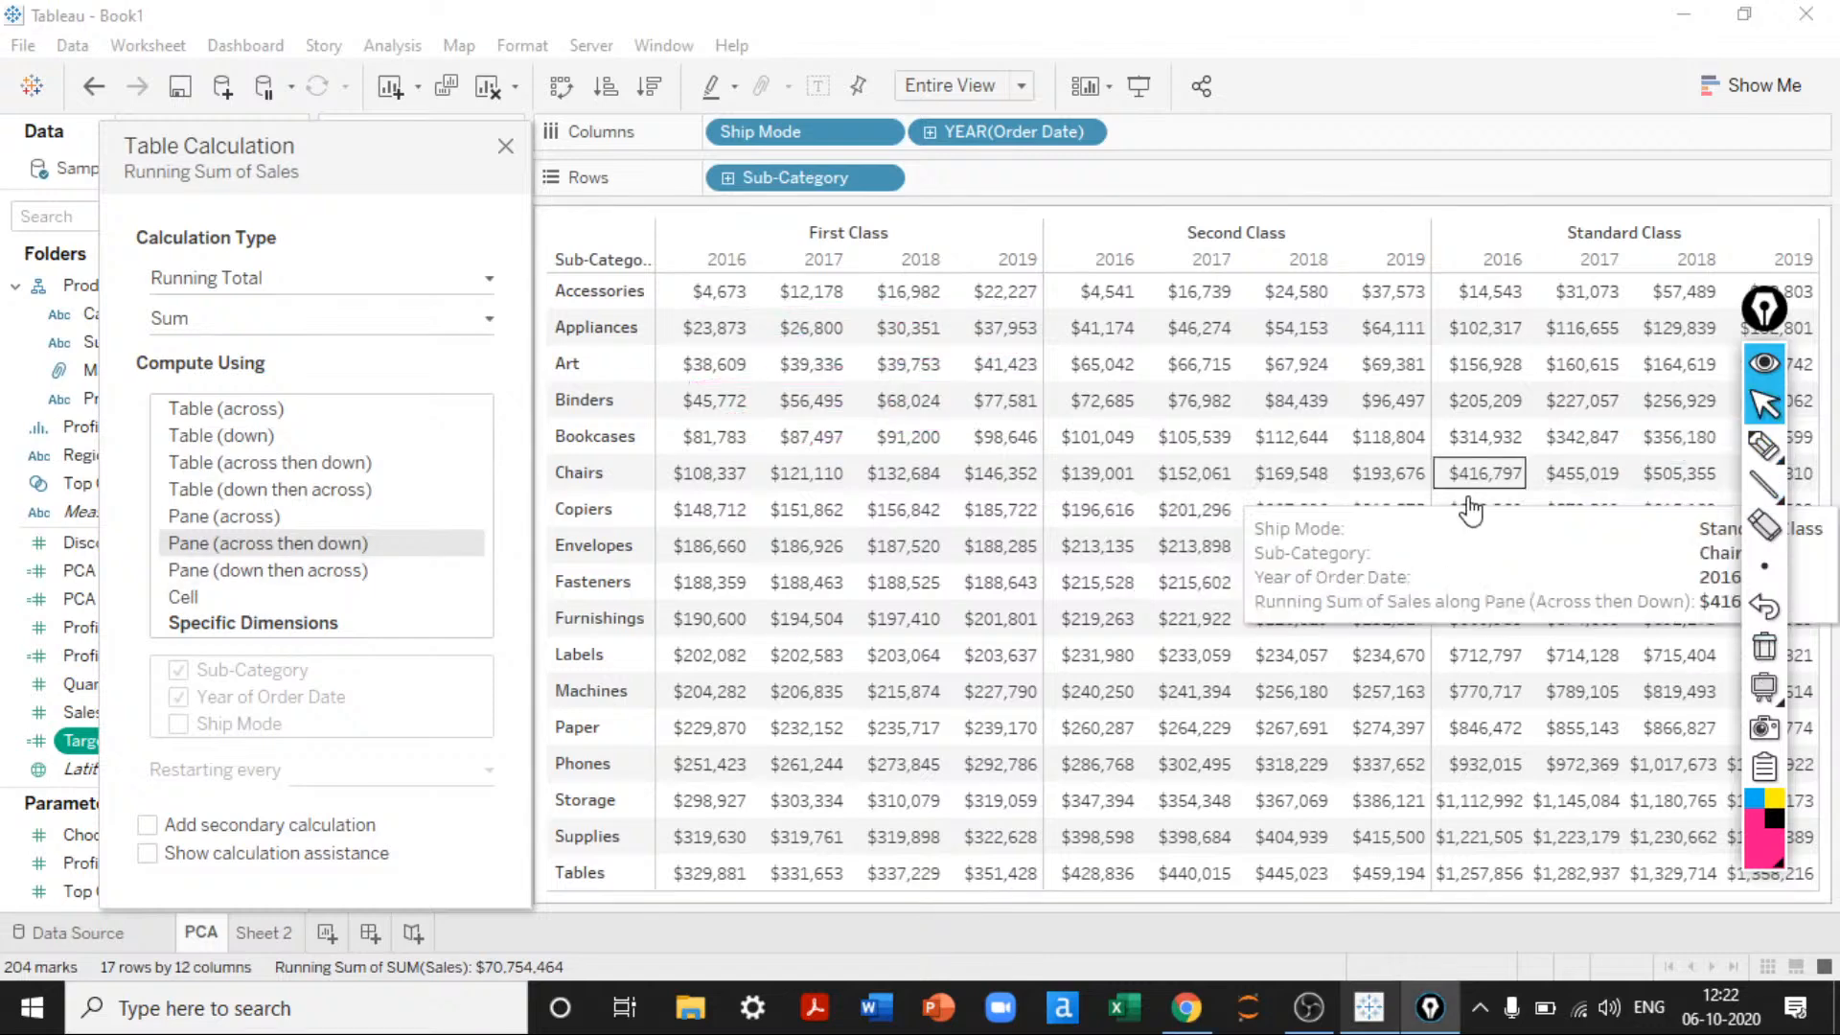
Step: Compute the running total using Cell, and switch it to Specific Dimensions with Ship Mode enabled
{"action": "left_click", "coordinate": [191, 623]}
{"action": "left_click", "coordinate": [187, 602]}
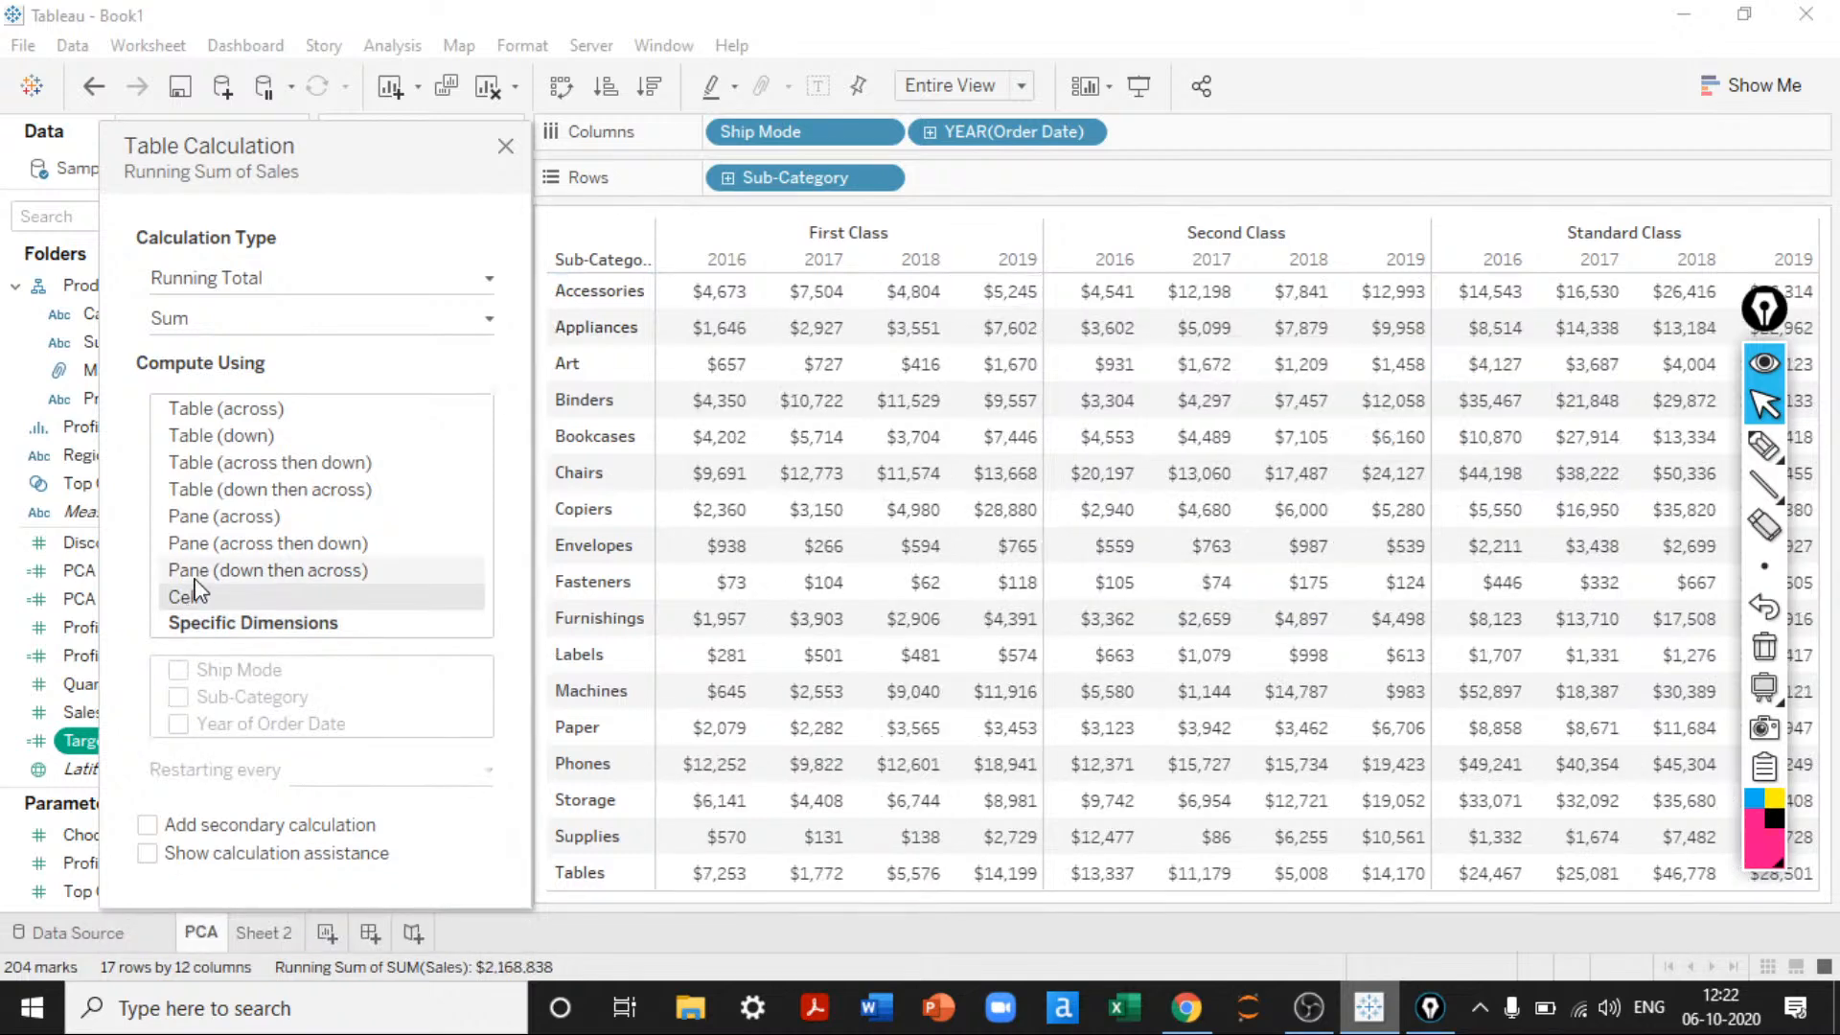
{"action": "left_click", "coordinate": [205, 625]}
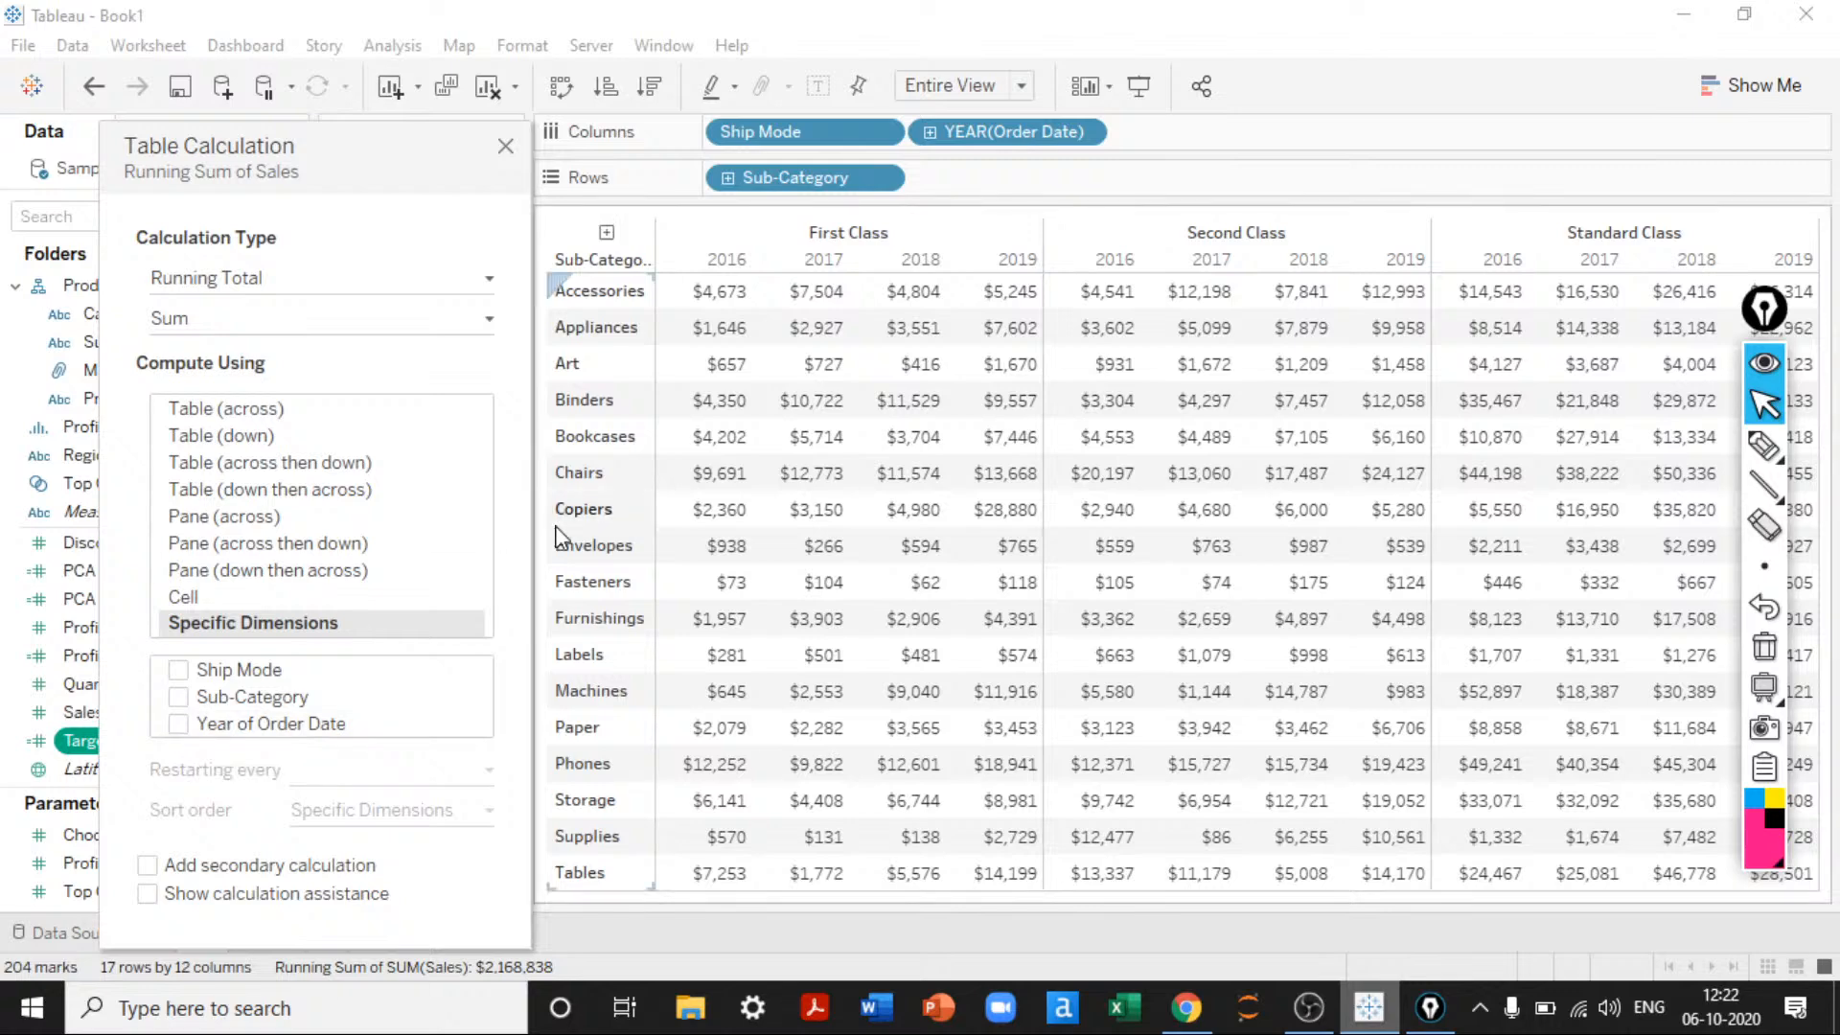
{"action": "left_click", "coordinate": [177, 671]}
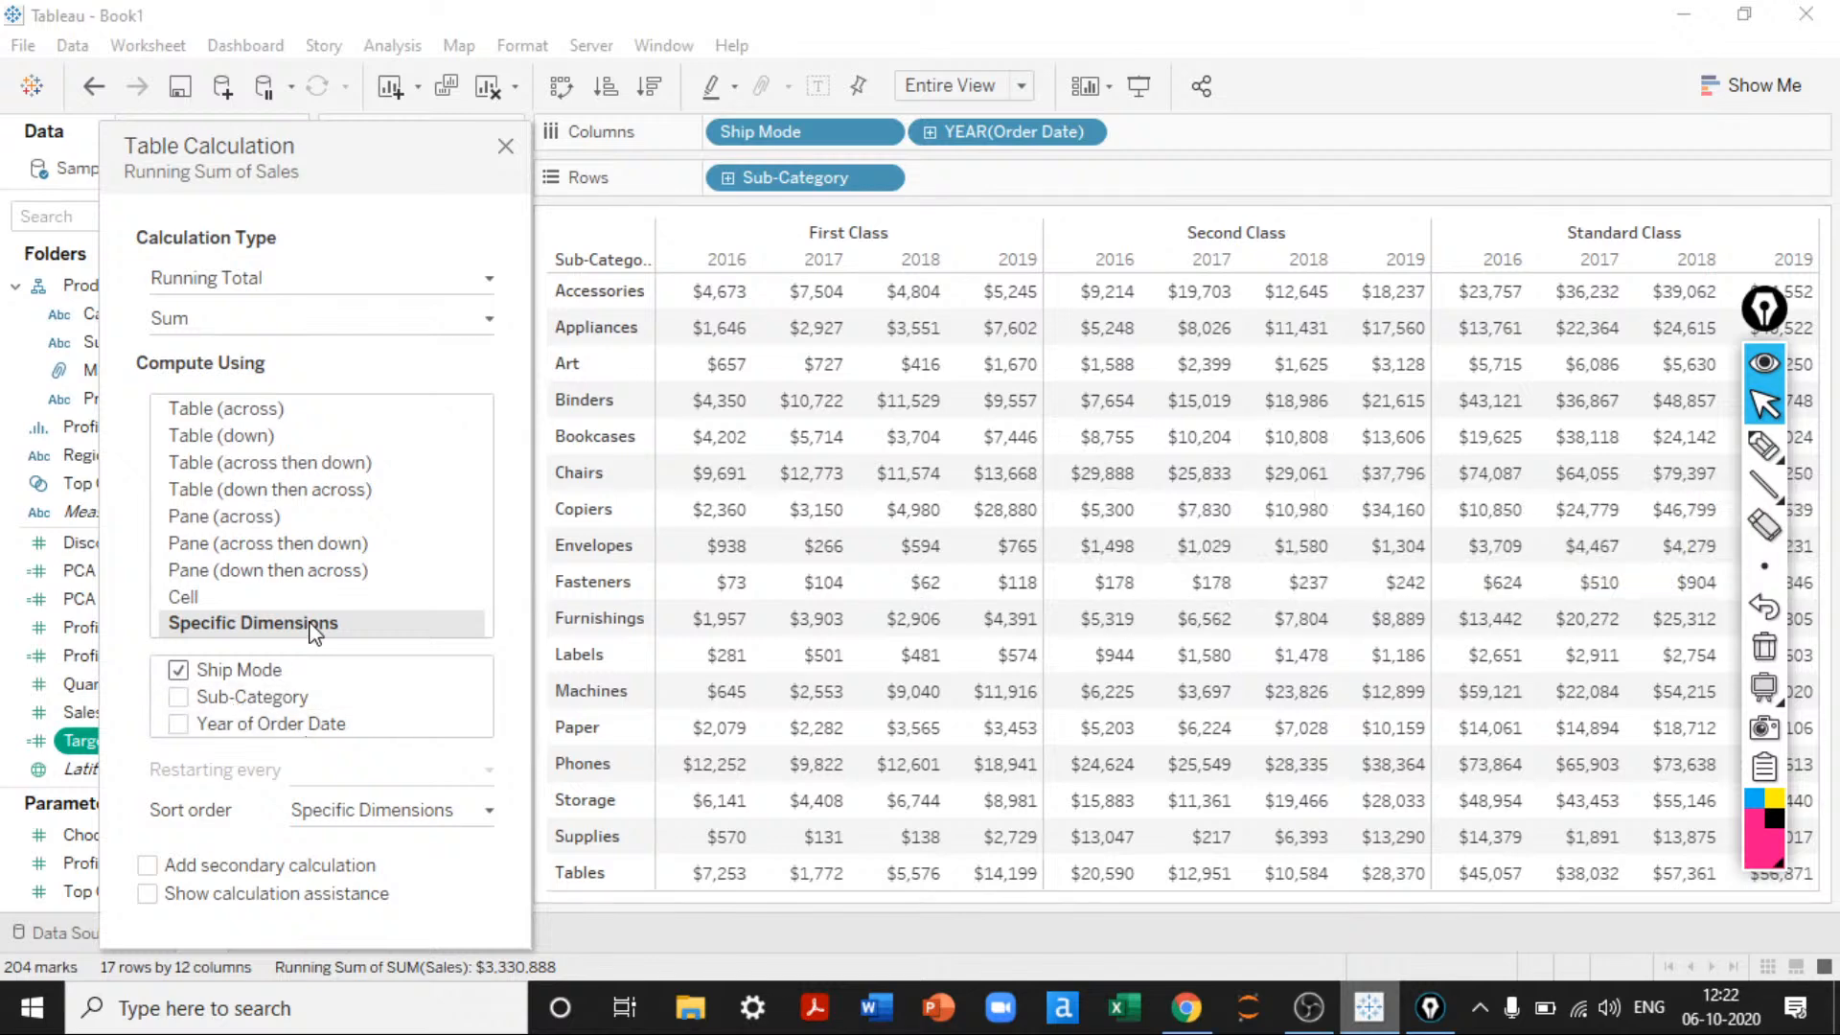
Step: Reposition the Table Calculation dialog and toggle the Ship Mode dimension off and on to compare the values
{"action": "left_click_drag", "start_coordinate": [313, 172], "coordinate": [345, 124]}
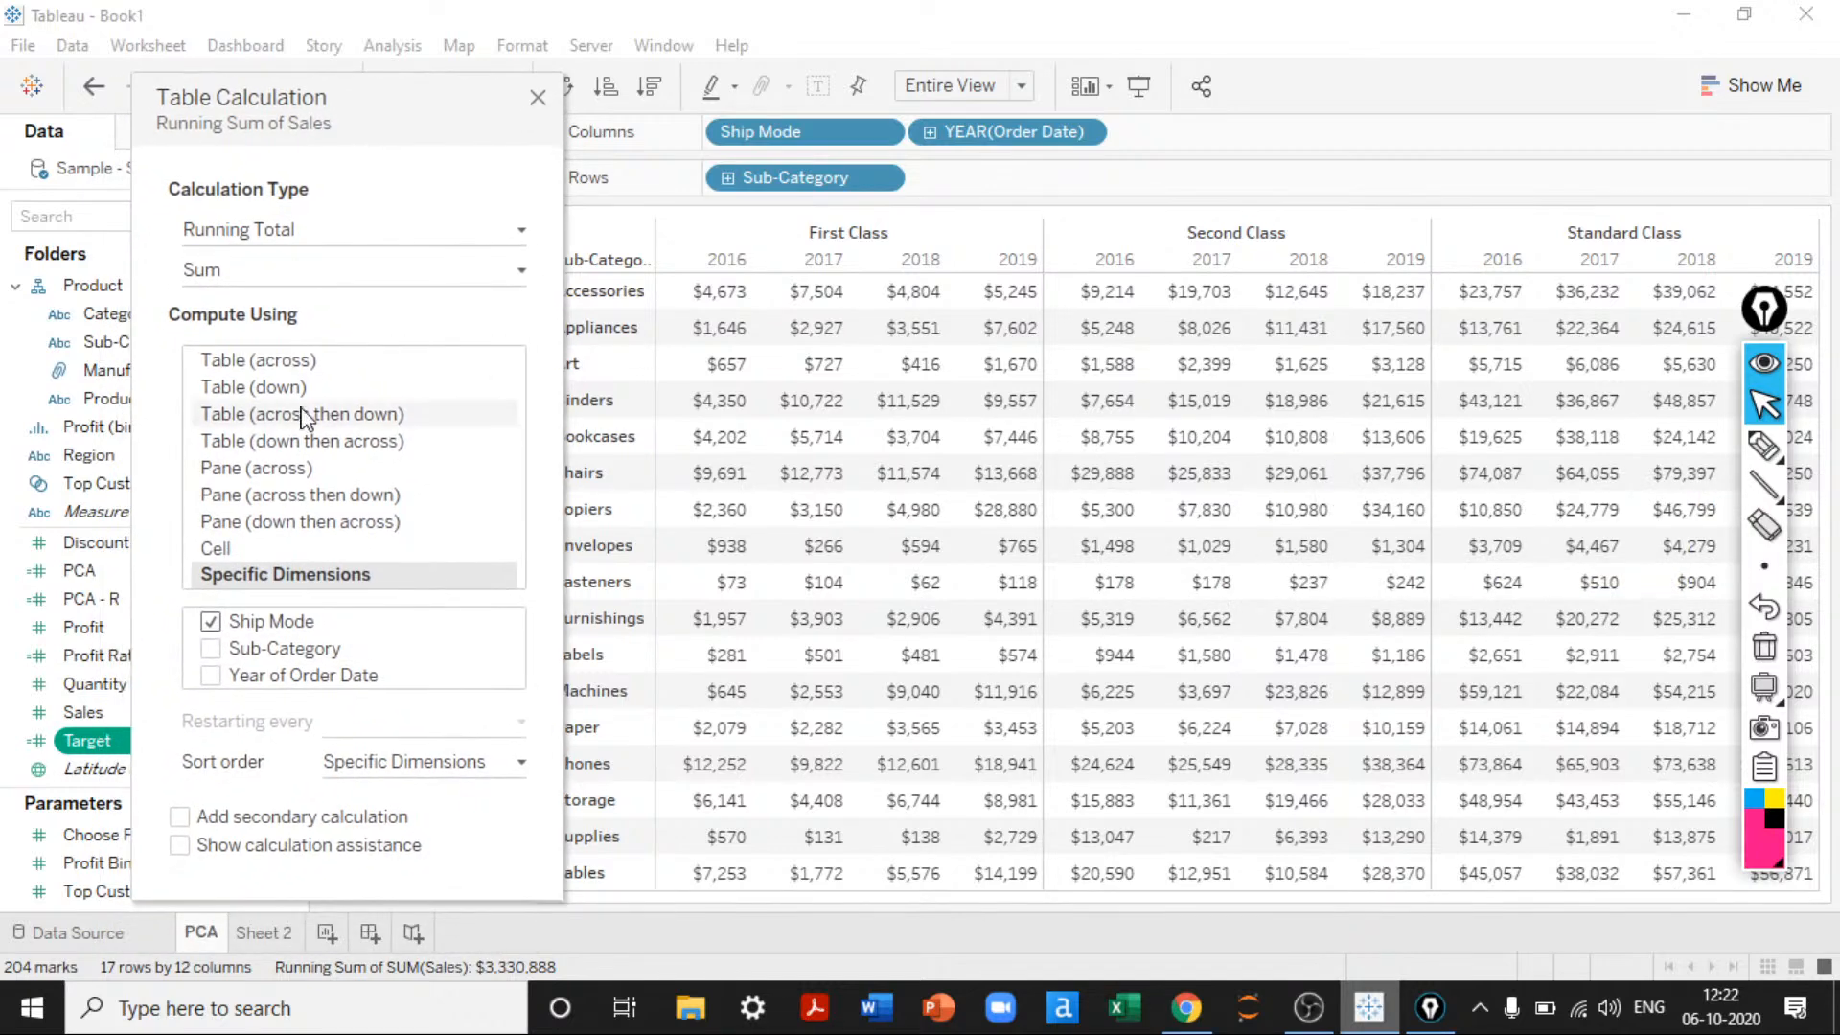
{"action": "left_click", "coordinate": [212, 631]}
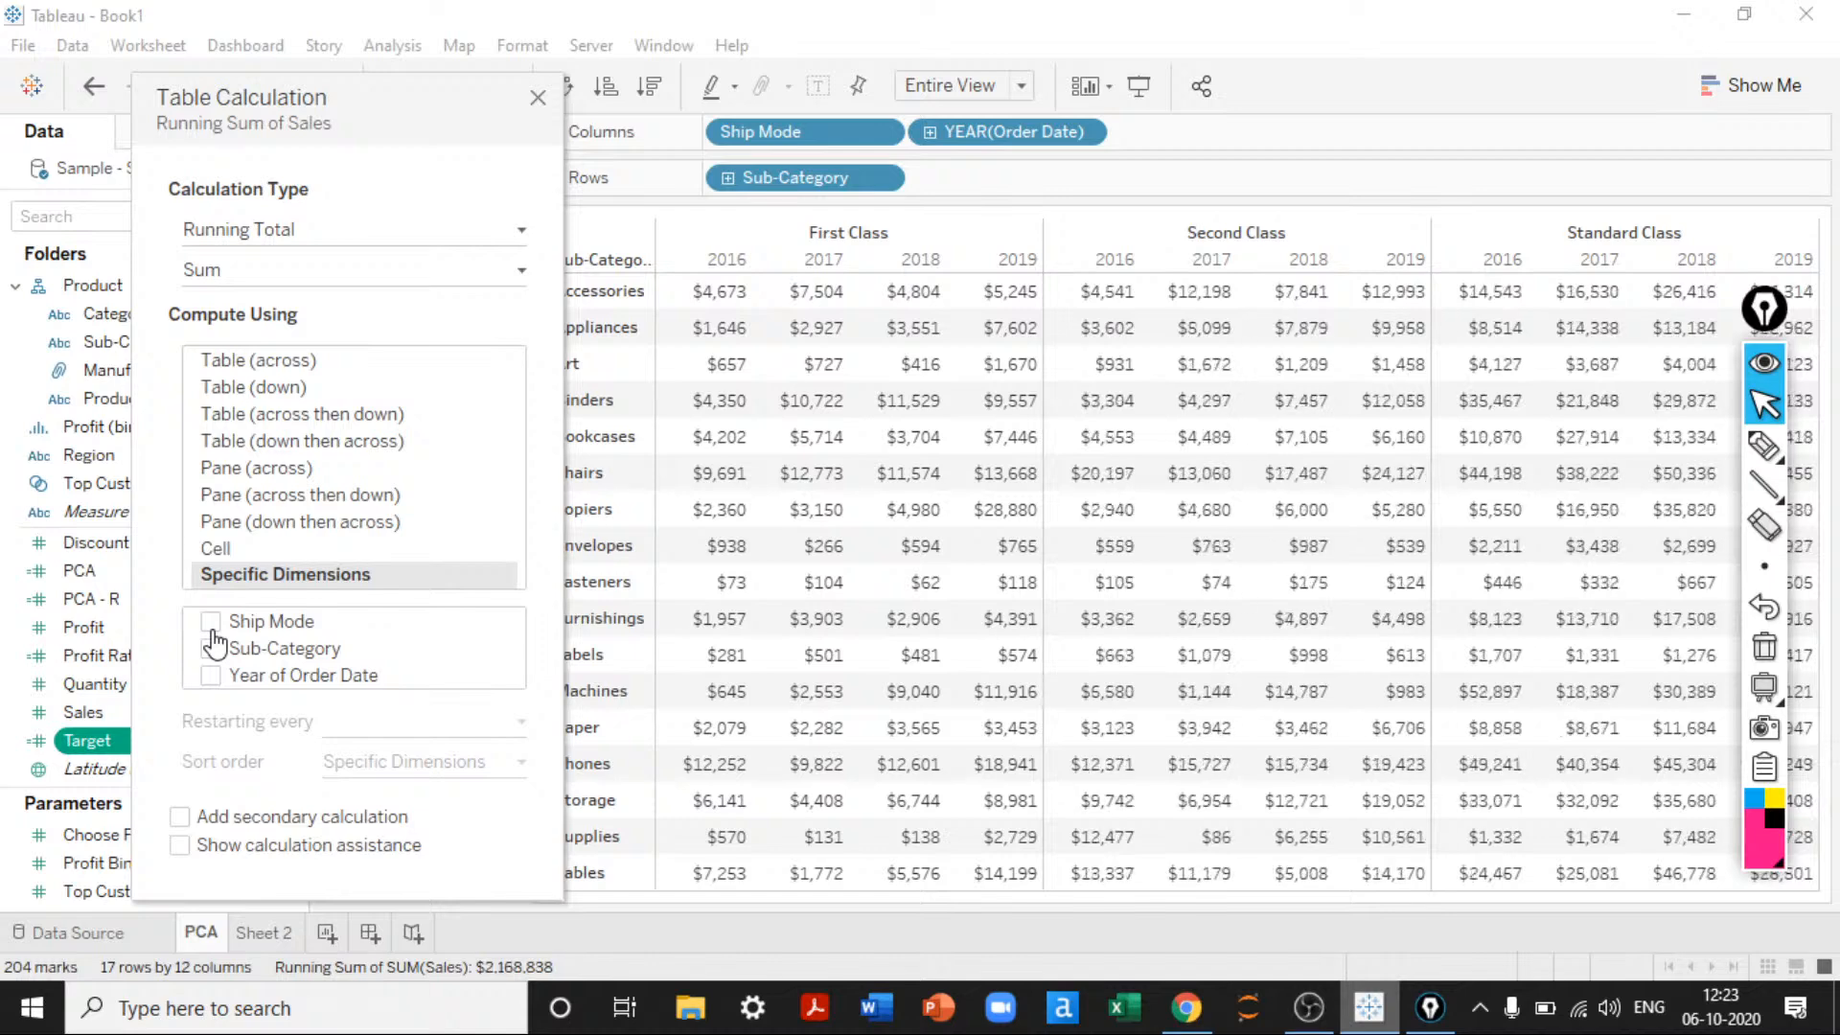
{"action": "left_click", "coordinate": [212, 622]}
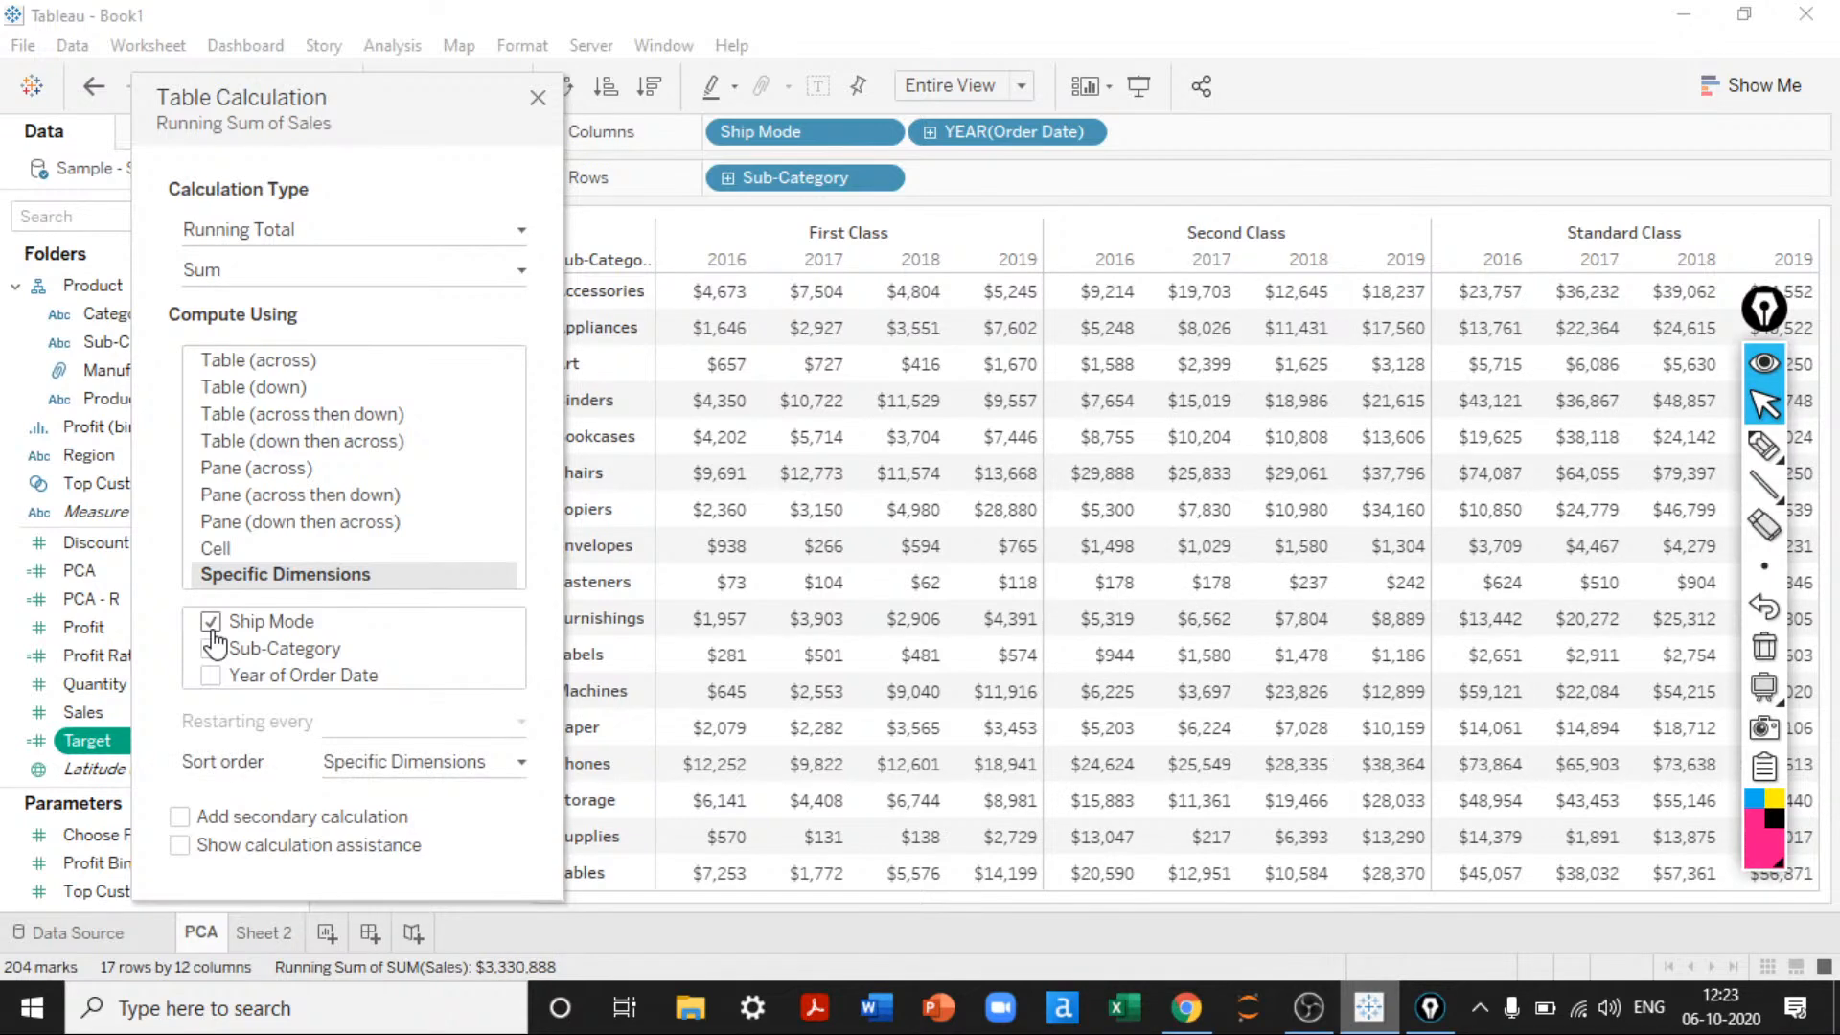
{"action": "left_click", "coordinate": [214, 632]}
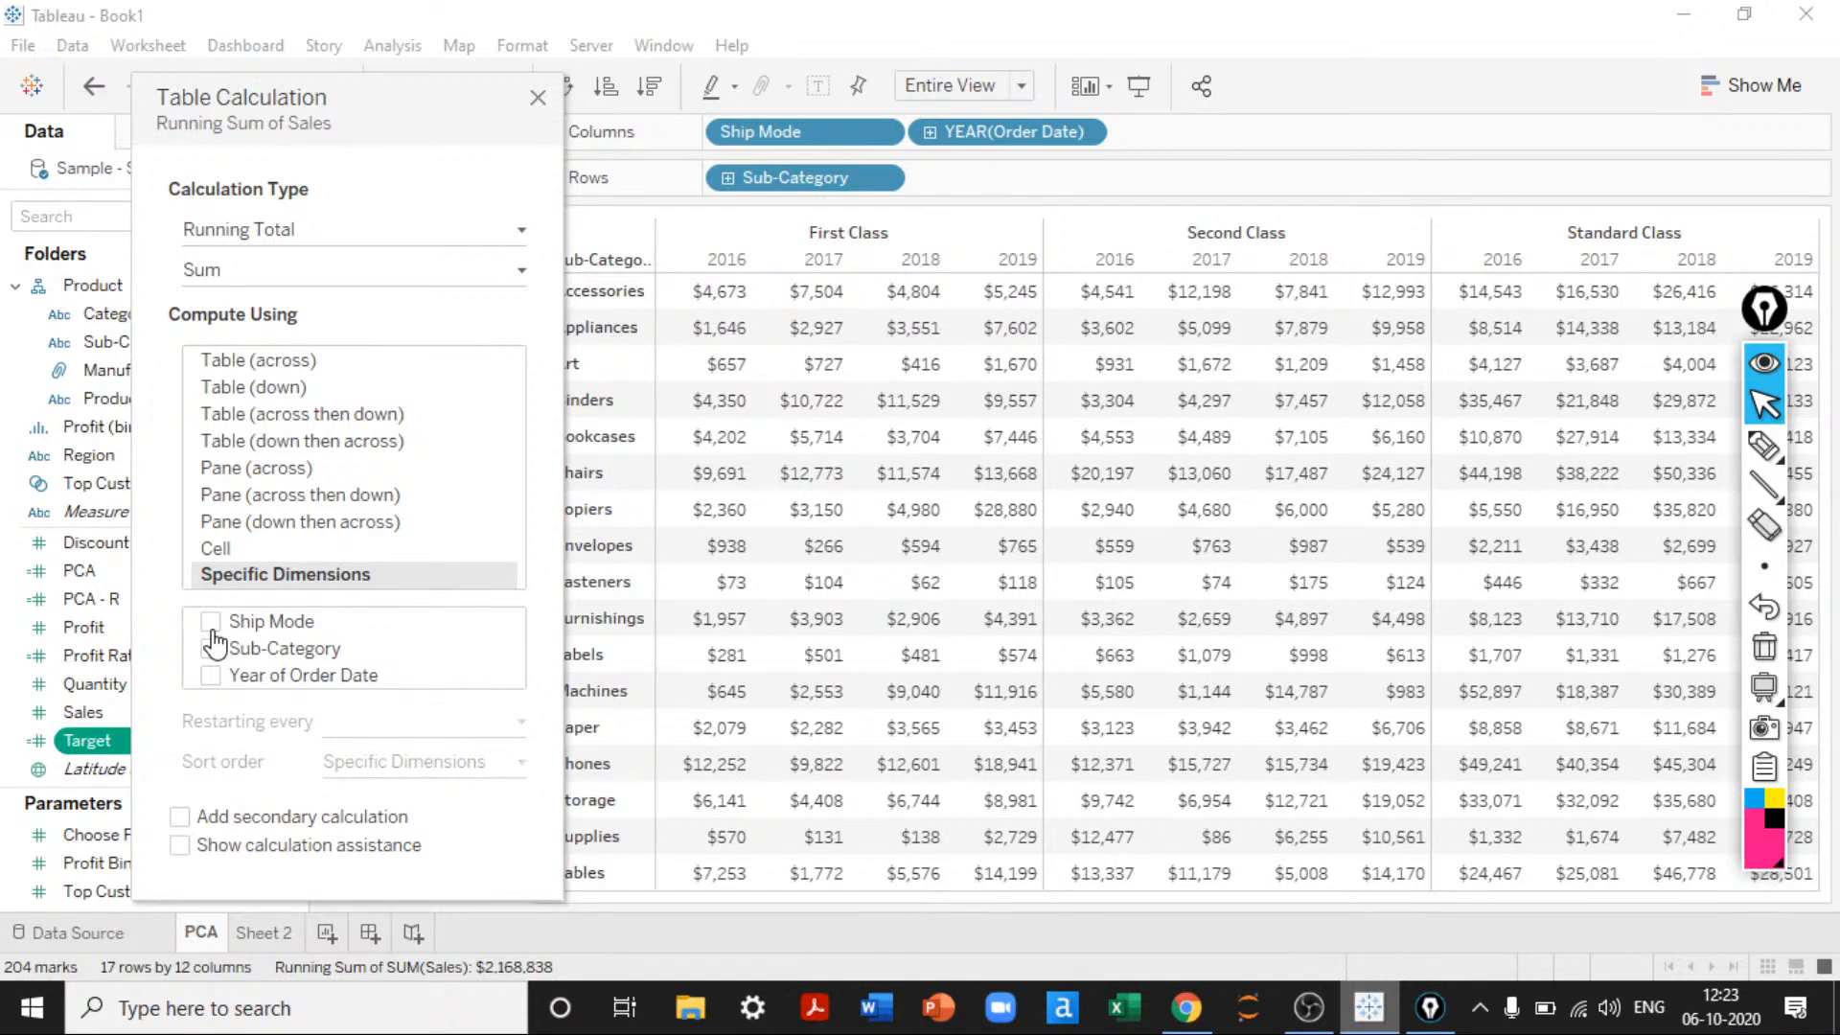
{"action": "left_click", "coordinate": [212, 633]}
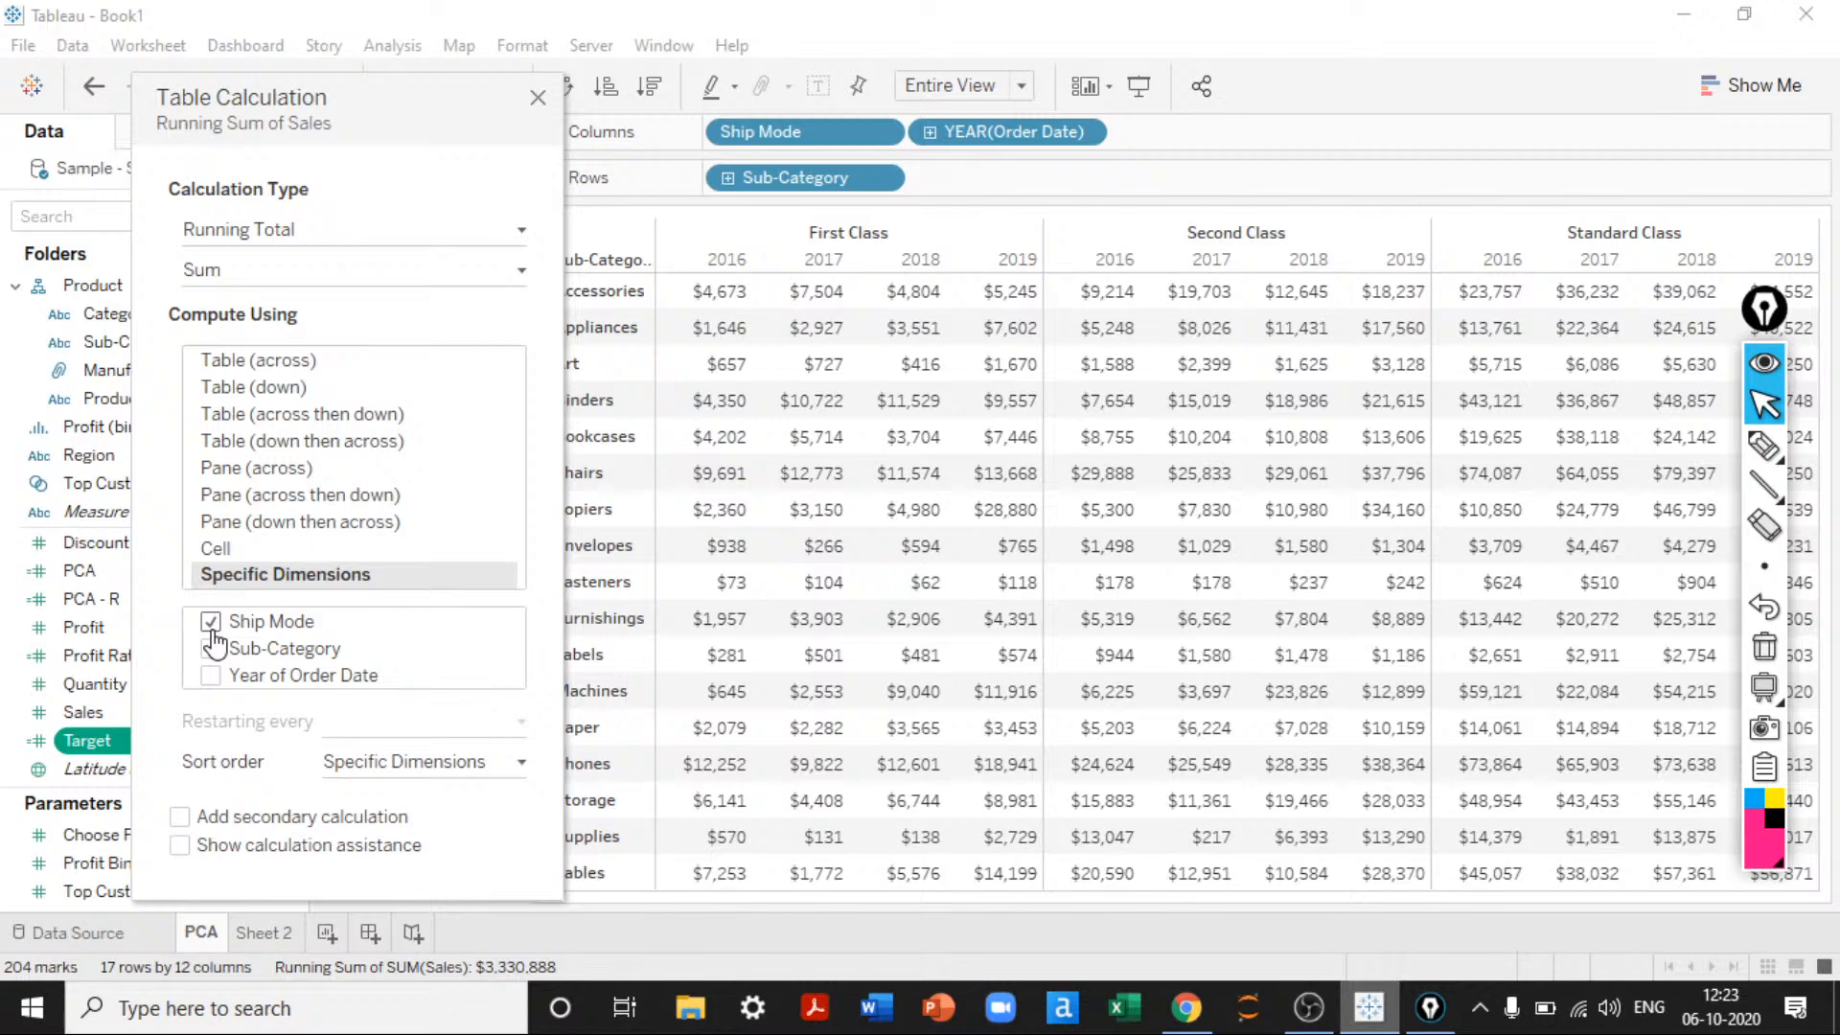
Step: Compute the running total along Sub-Category instead of Ship Mode, and move the dialog clear of the table
{"action": "left_click", "coordinate": [212, 623]}
{"action": "left_click", "coordinate": [212, 650]}
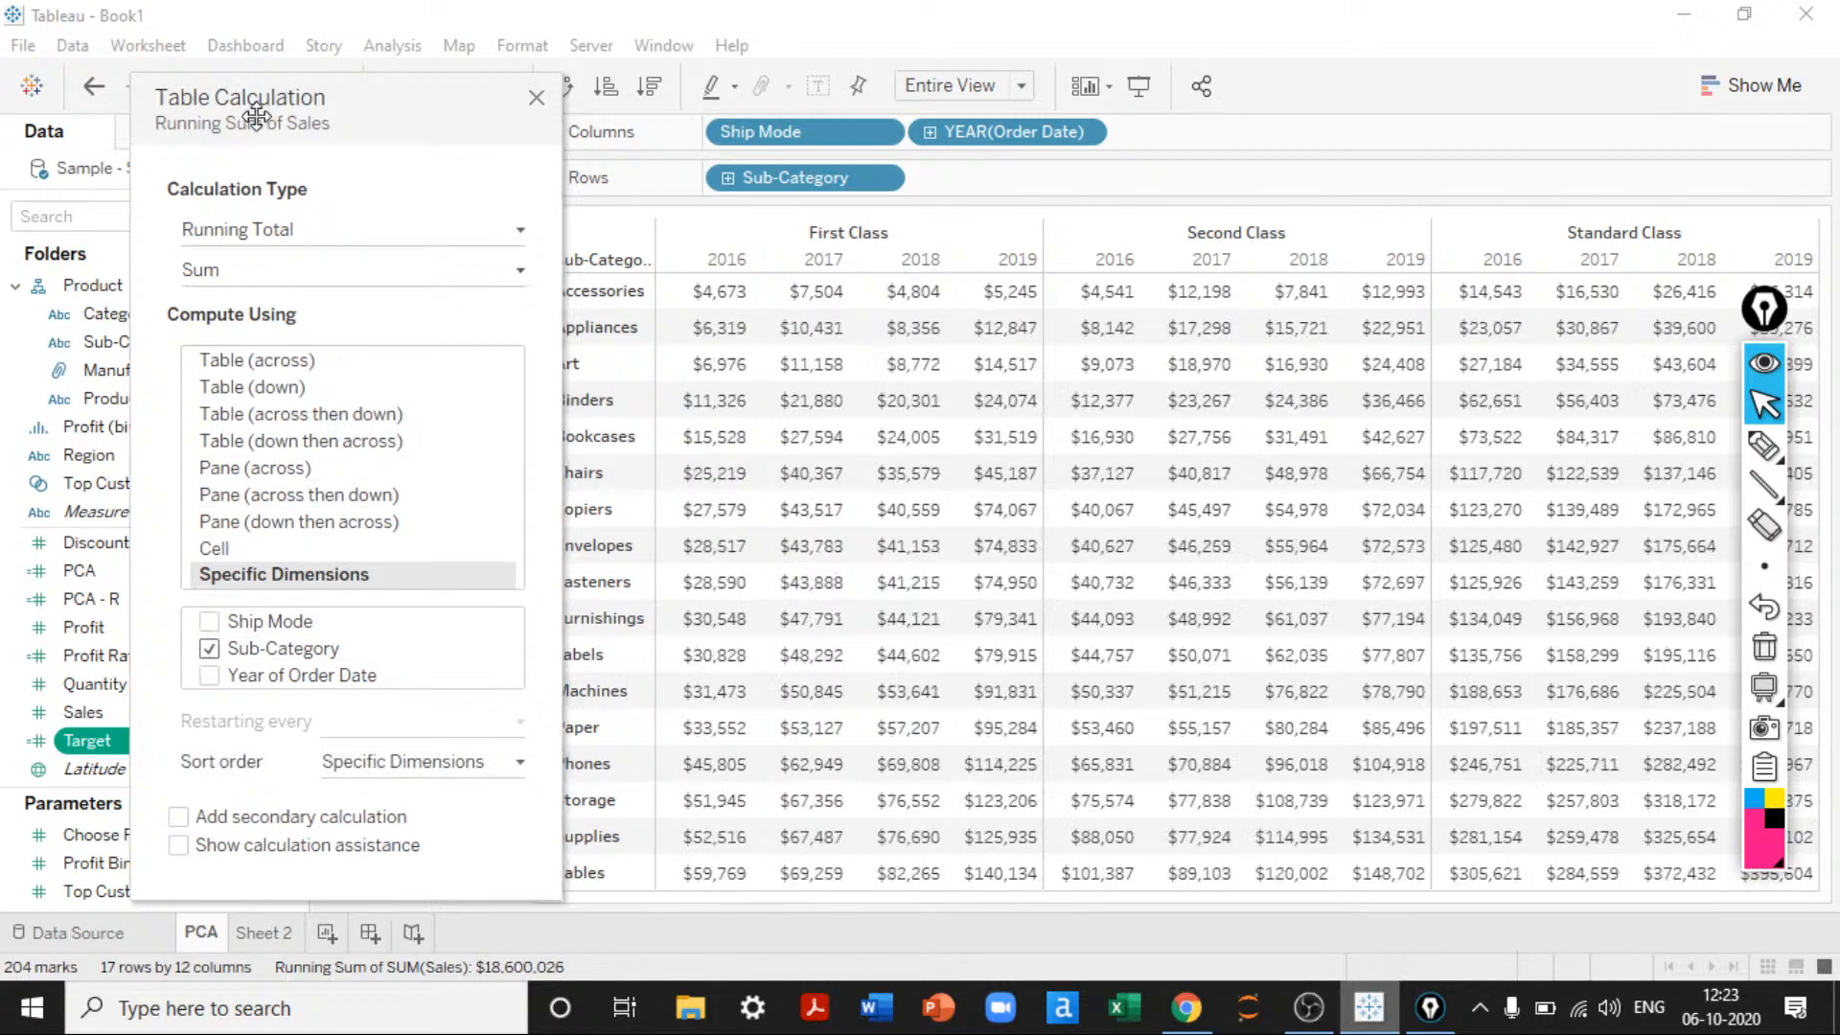
{"action": "left_click_drag", "start_coordinate": [278, 110], "coordinate": [159, 110]}
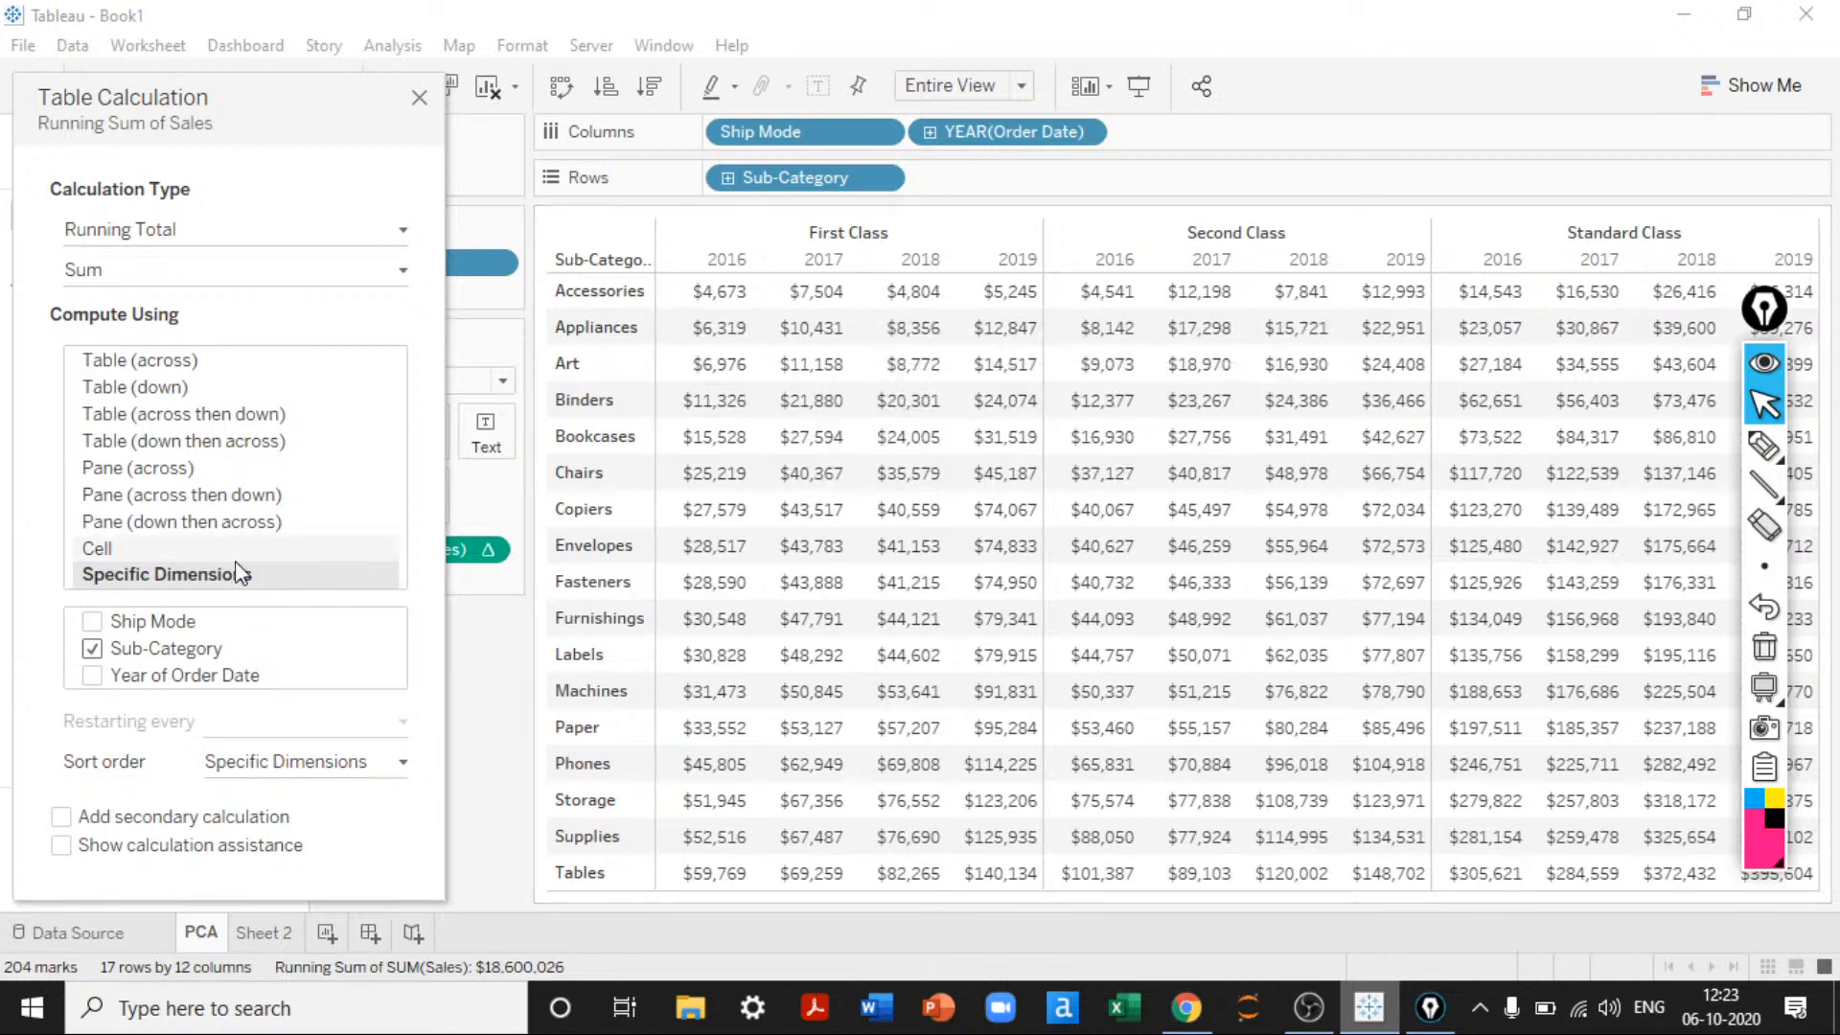
Step: Try Sub-Category combined with Year of Order Date, and limit the running total to Year of Order Date only
{"action": "left_click", "coordinate": [92, 675]}
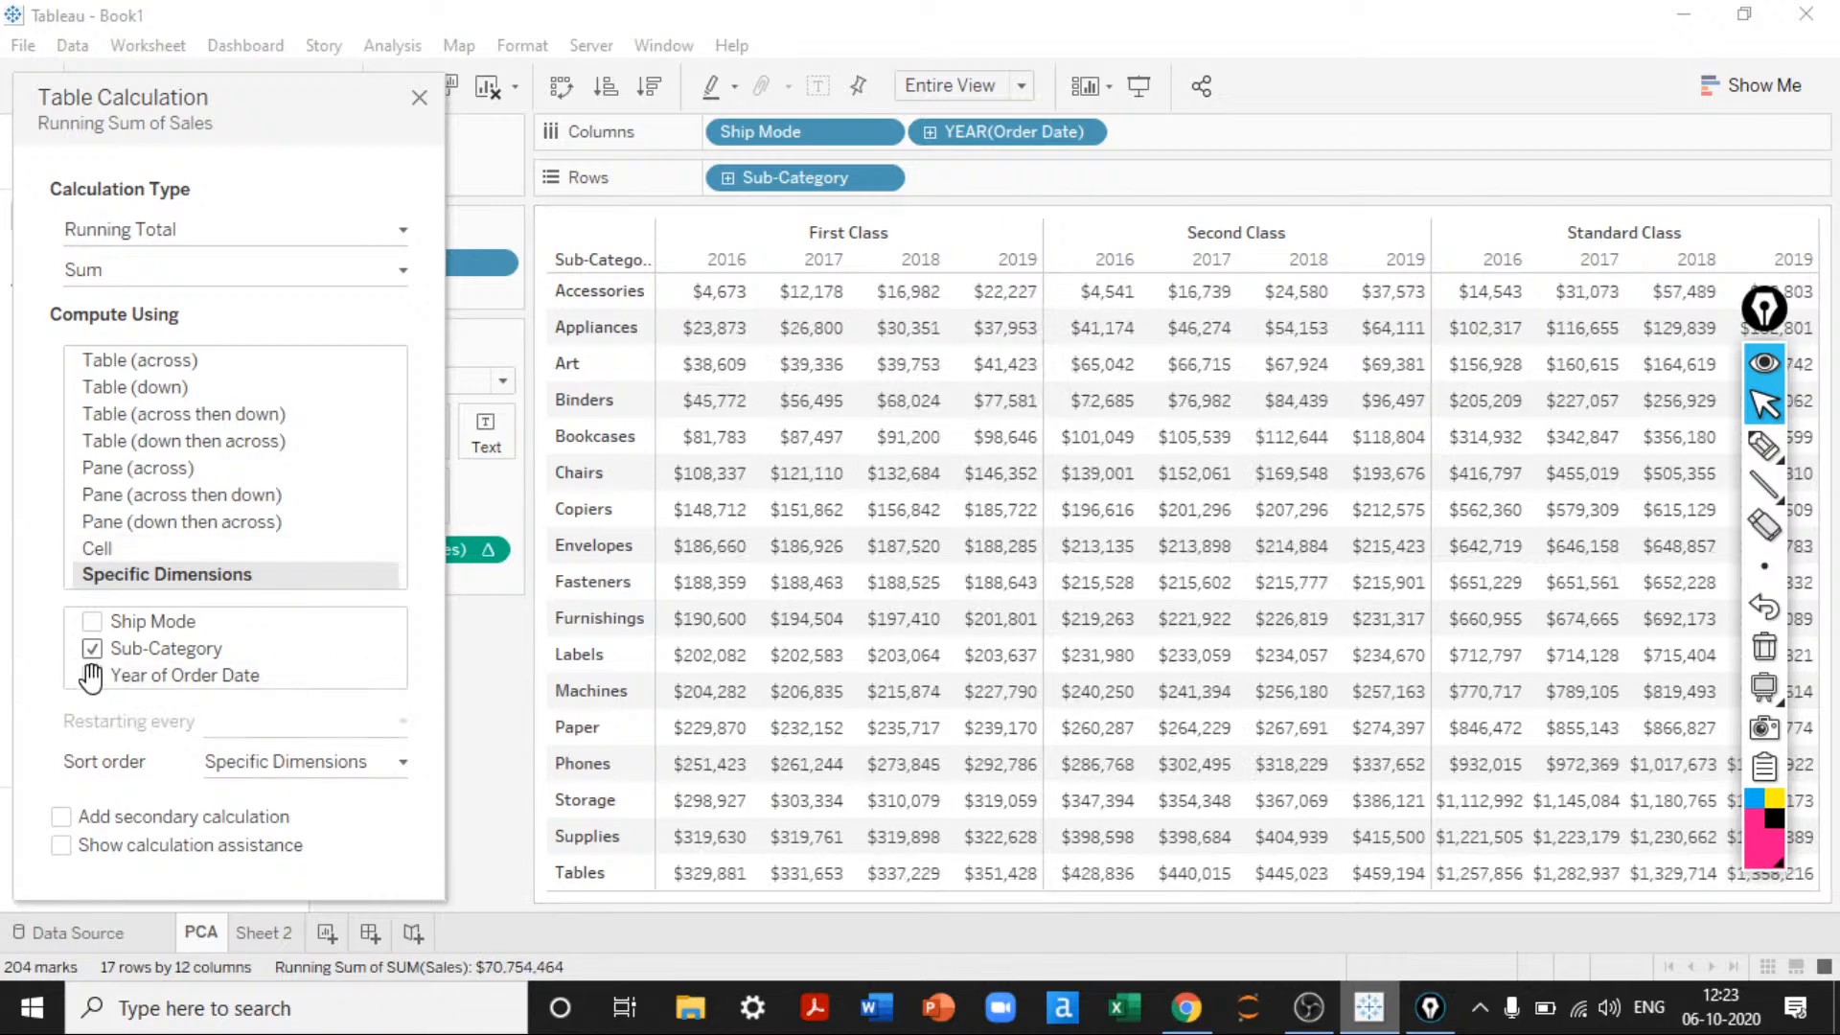
{"action": "left_click", "coordinate": [92, 649]}
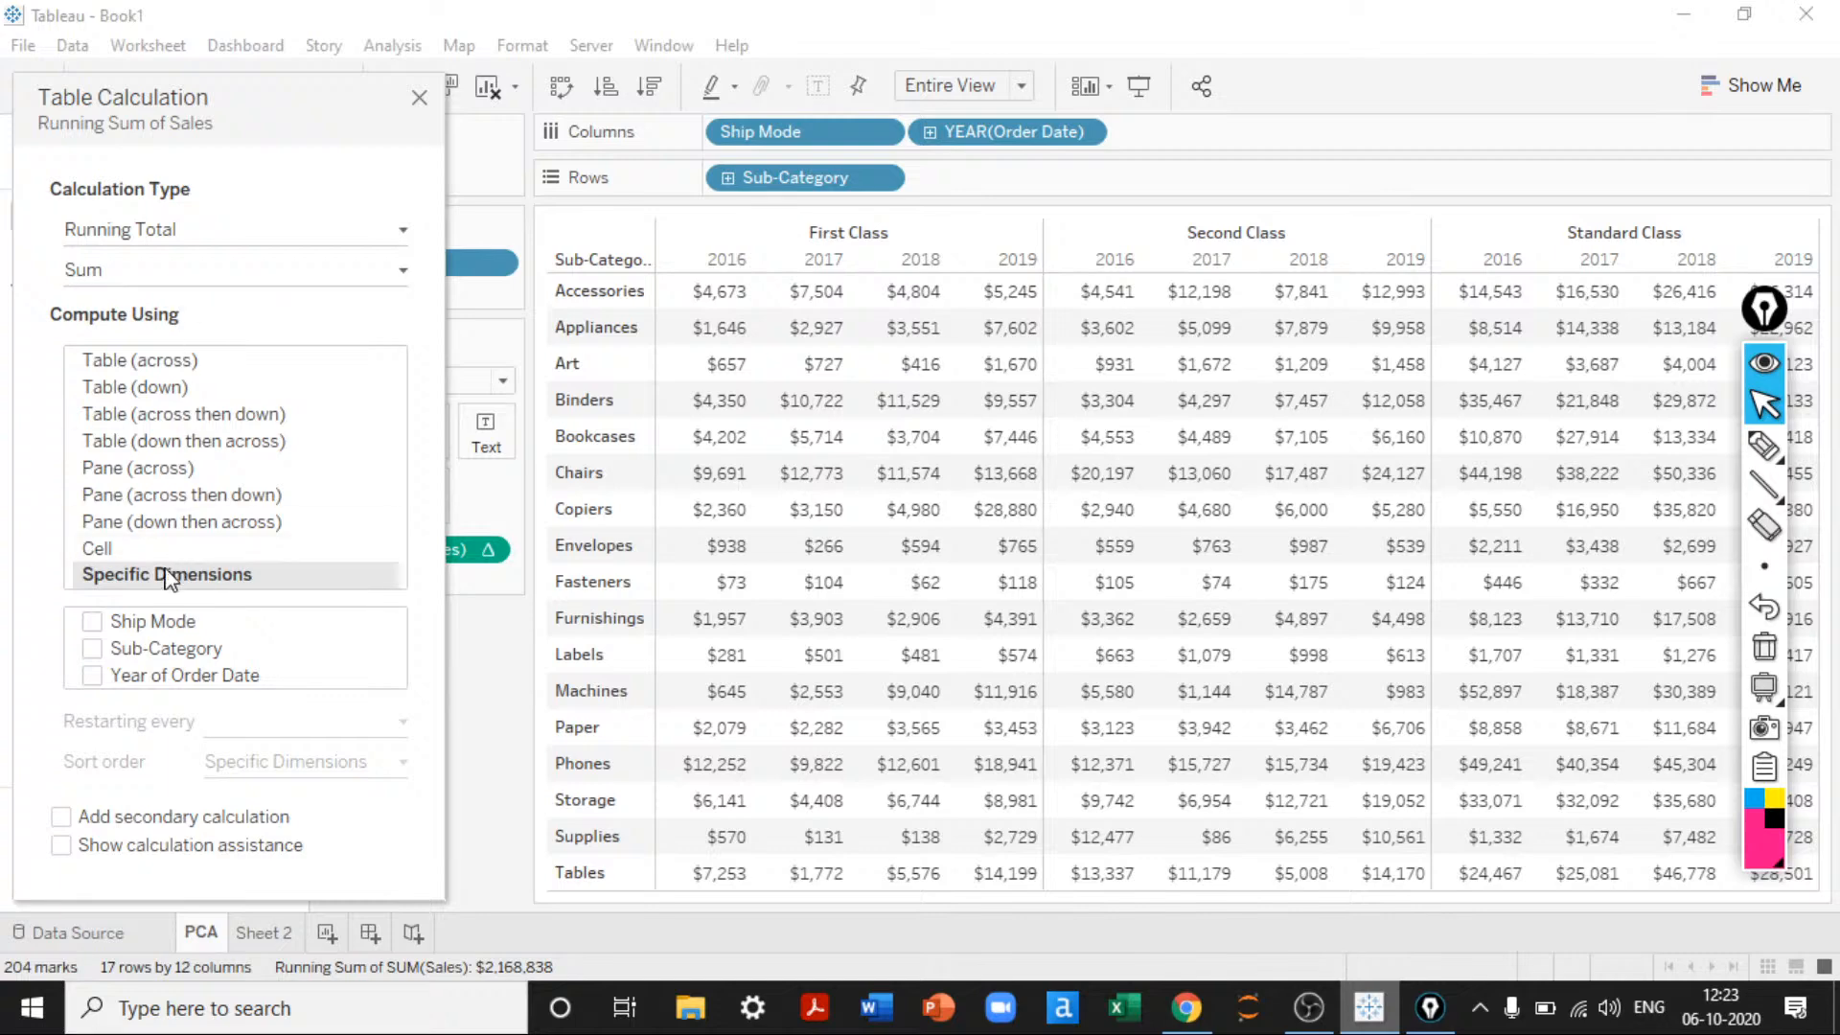
{"action": "left_click", "coordinate": [93, 675]}
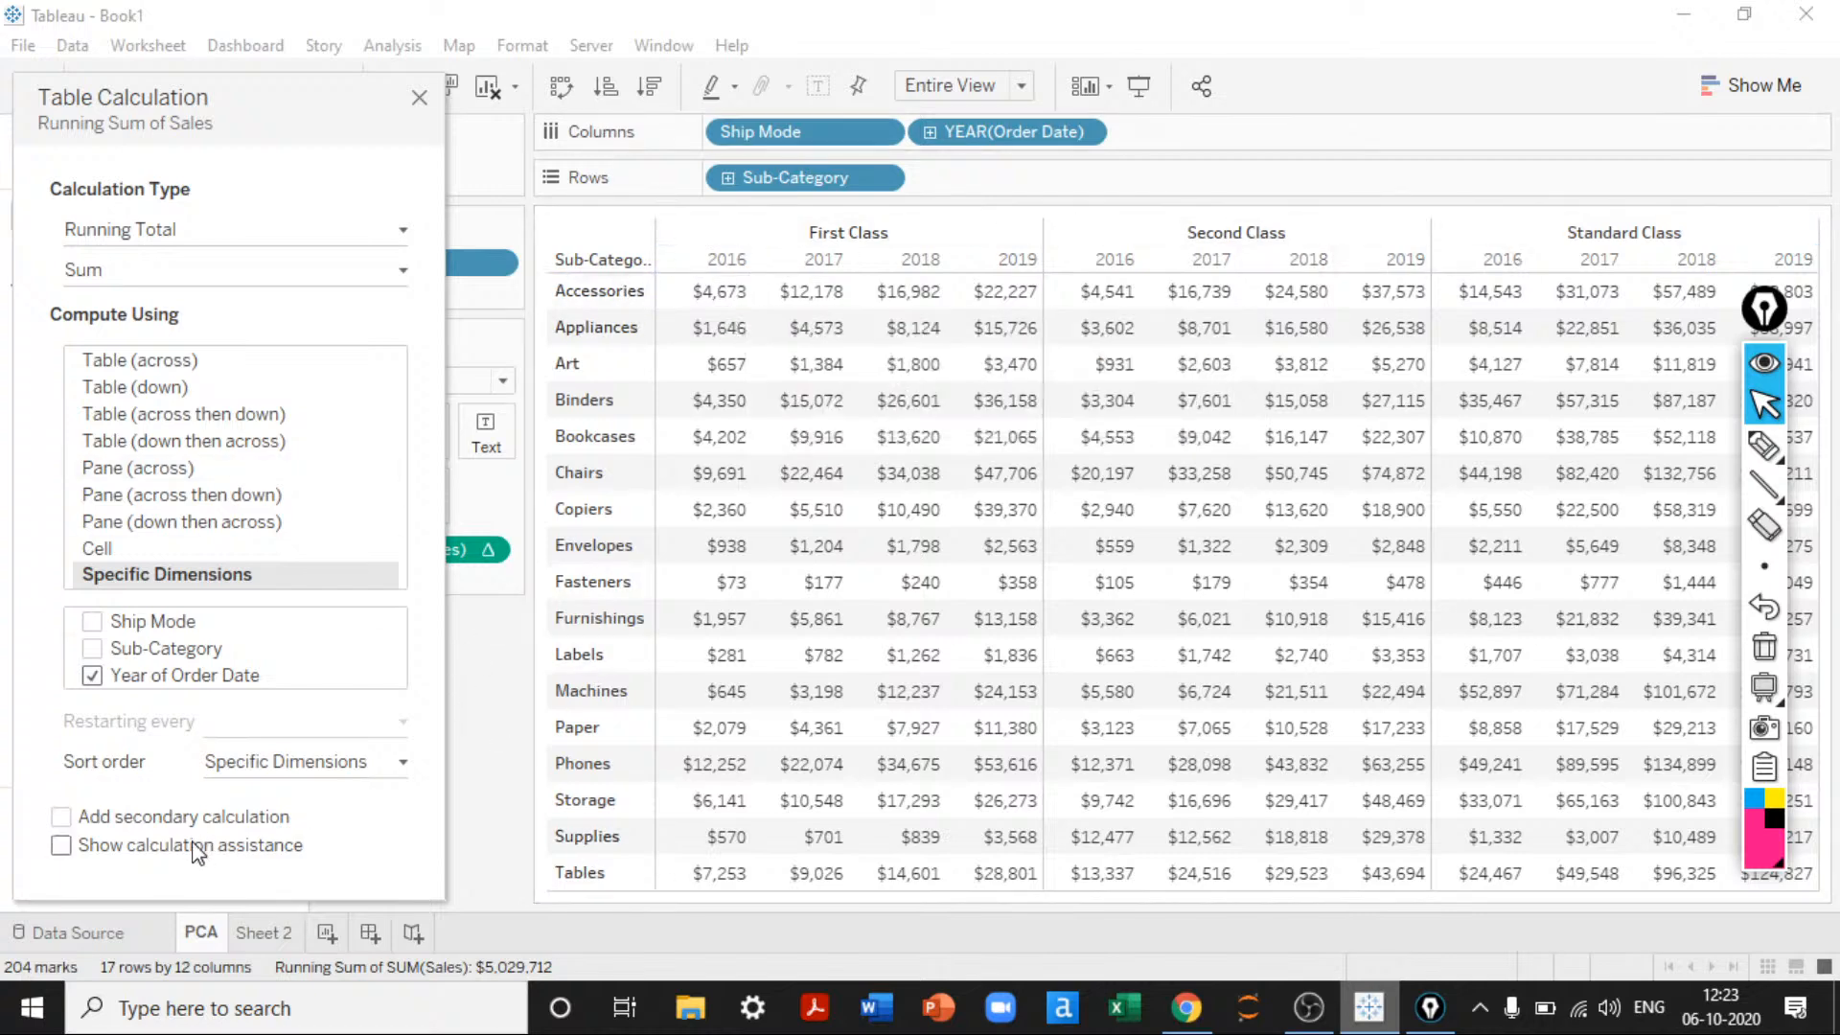
Step: Compute the running total using Table (across) and enable calculation assistance
{"action": "left_click", "coordinate": [146, 362]}
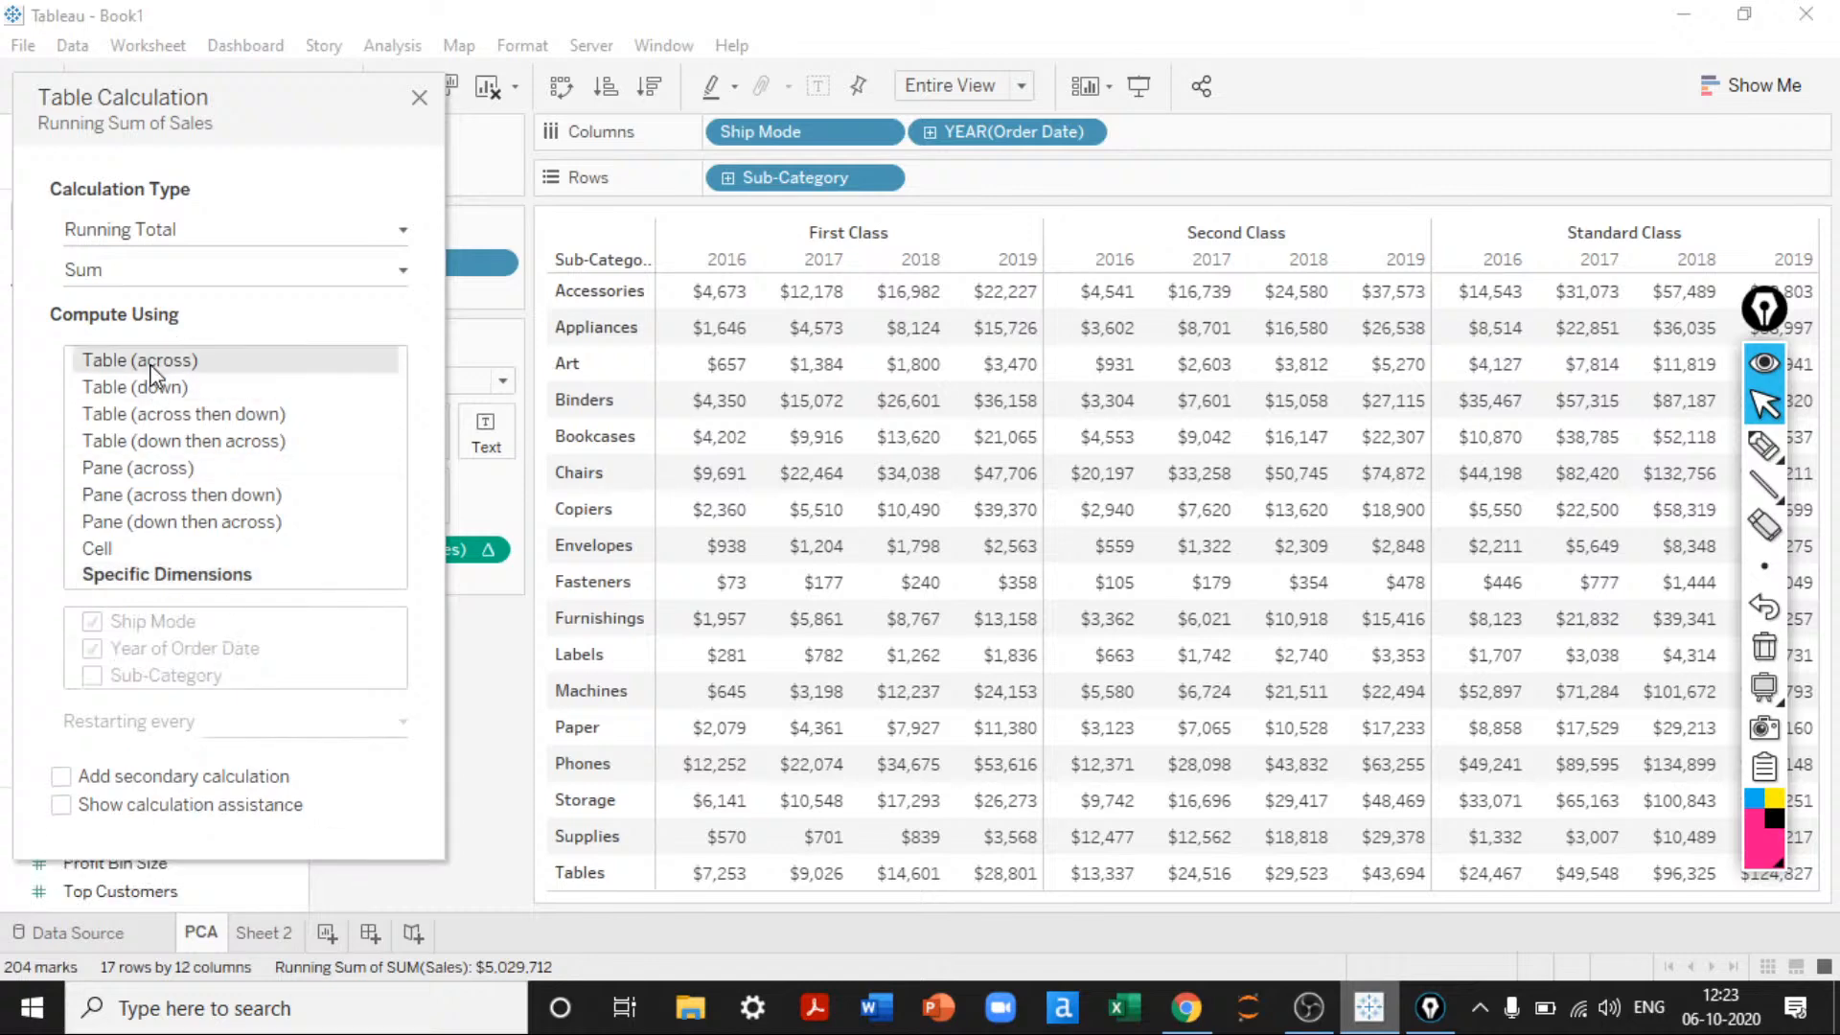
{"action": "left_click", "coordinate": [113, 807]}
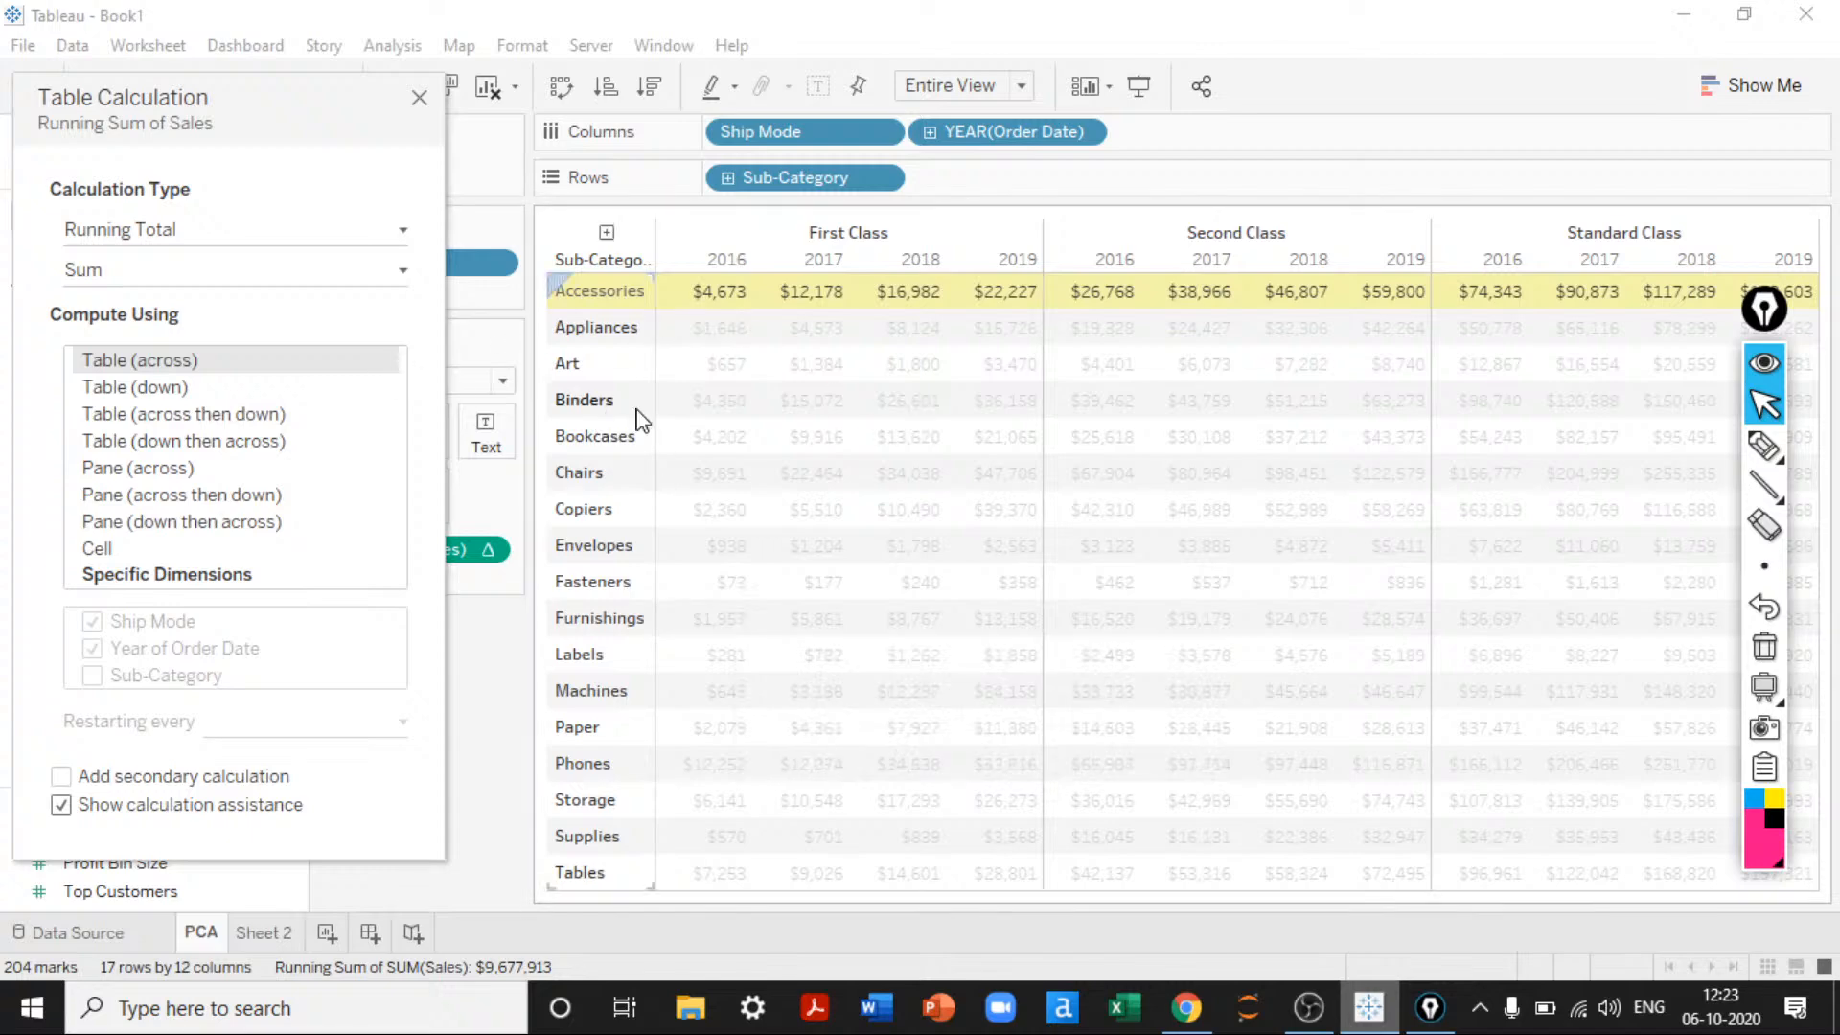
Step: Highlight the Binders row to examine its running total across the table, and clear the selection
{"action": "left_click", "coordinate": [604, 400]}
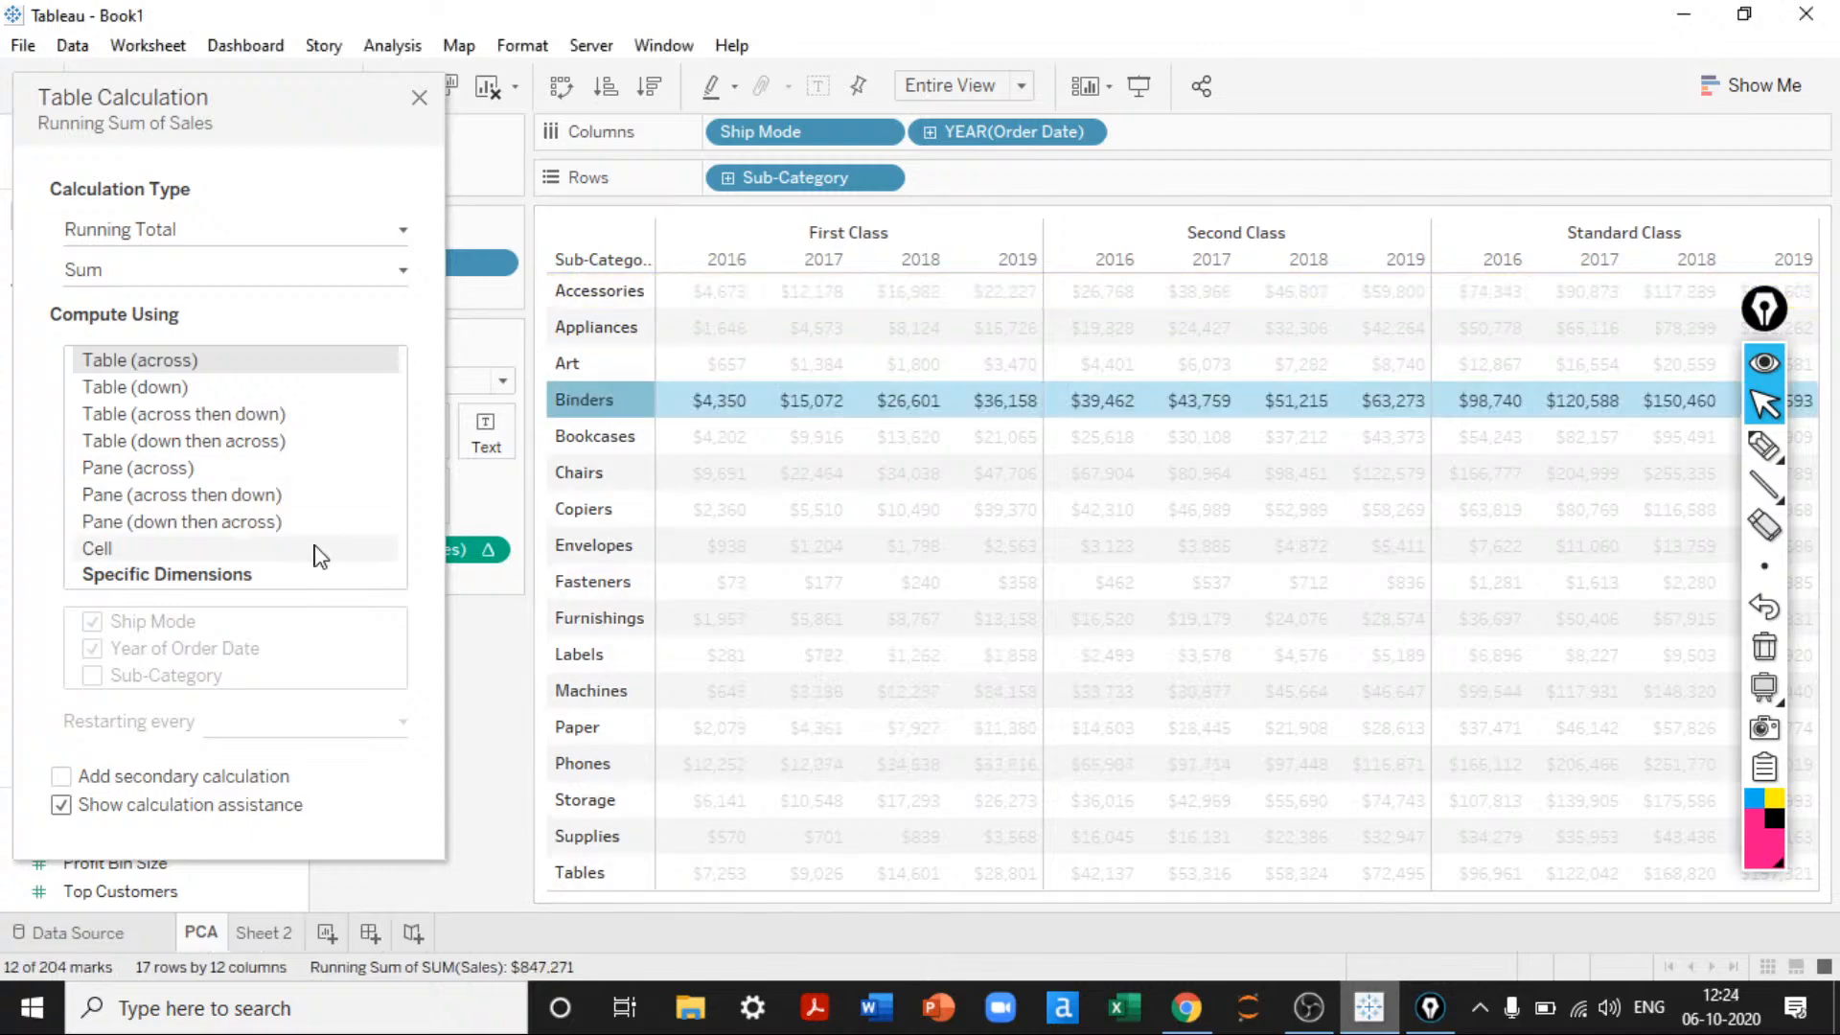
{"action": "mouse_move", "coordinate": [690, 625]}
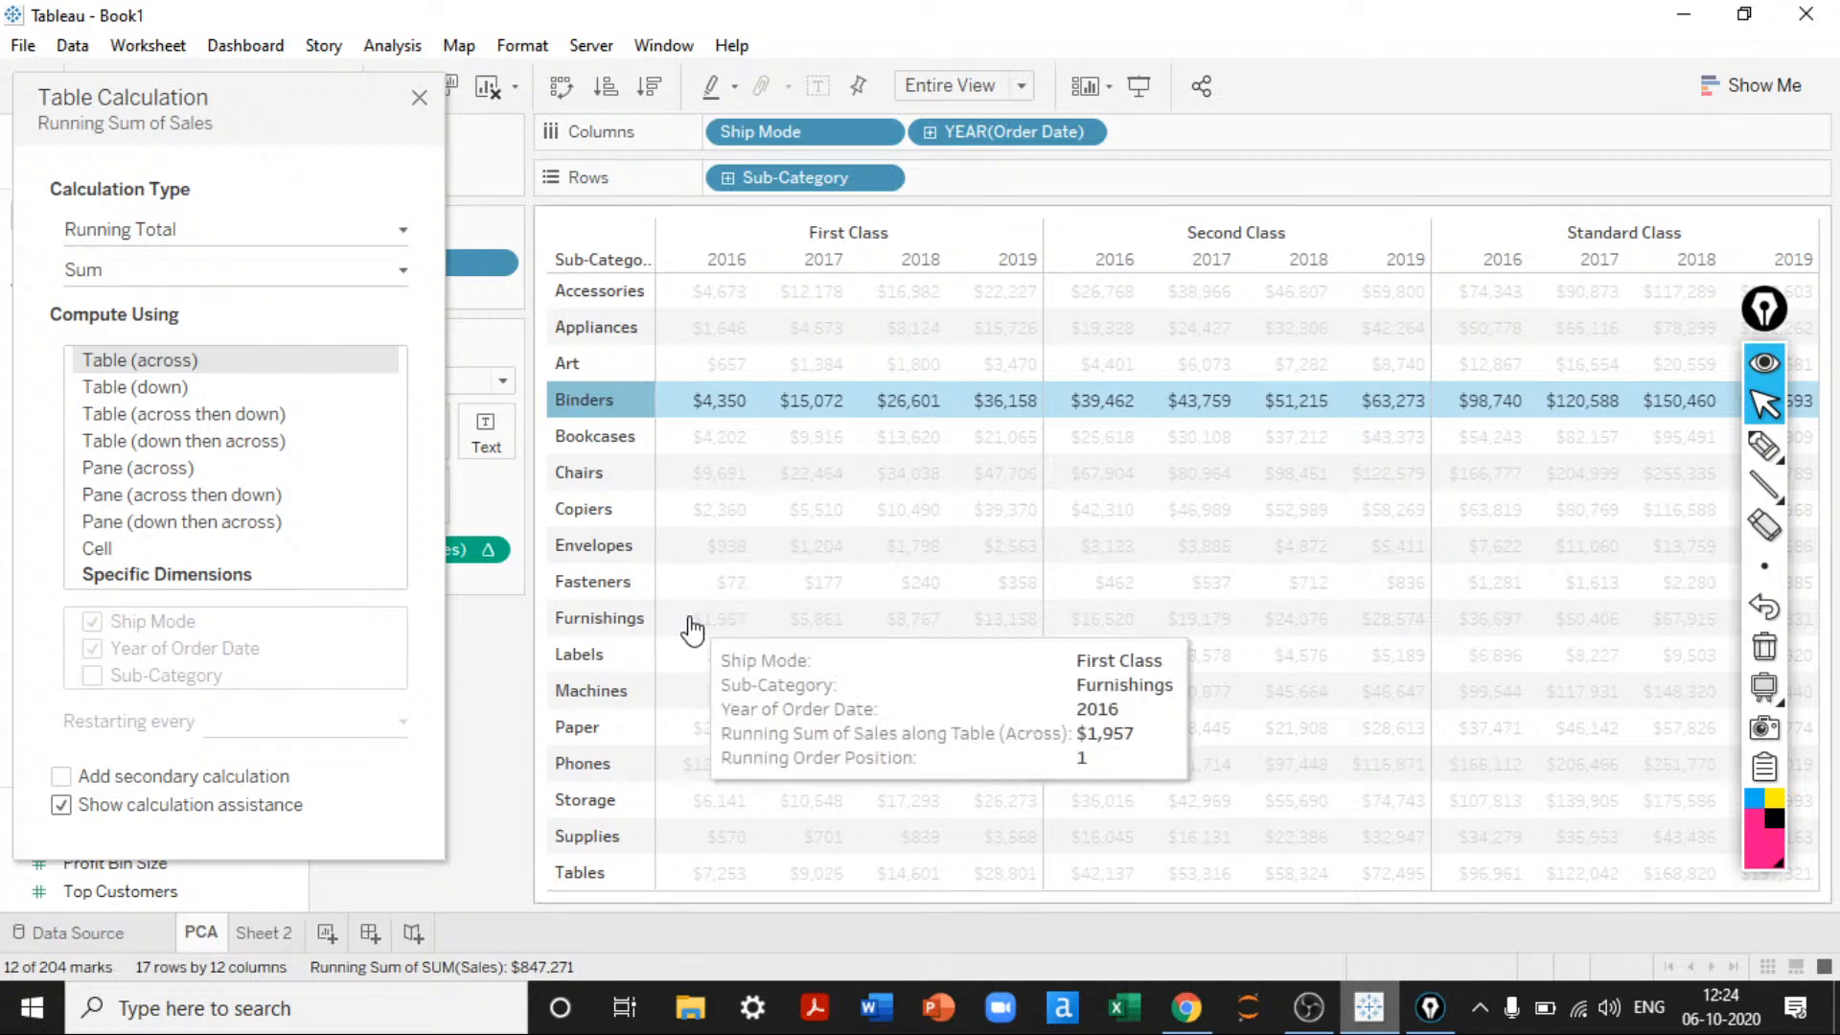
{"action": "left_click", "coordinate": [406, 765]}
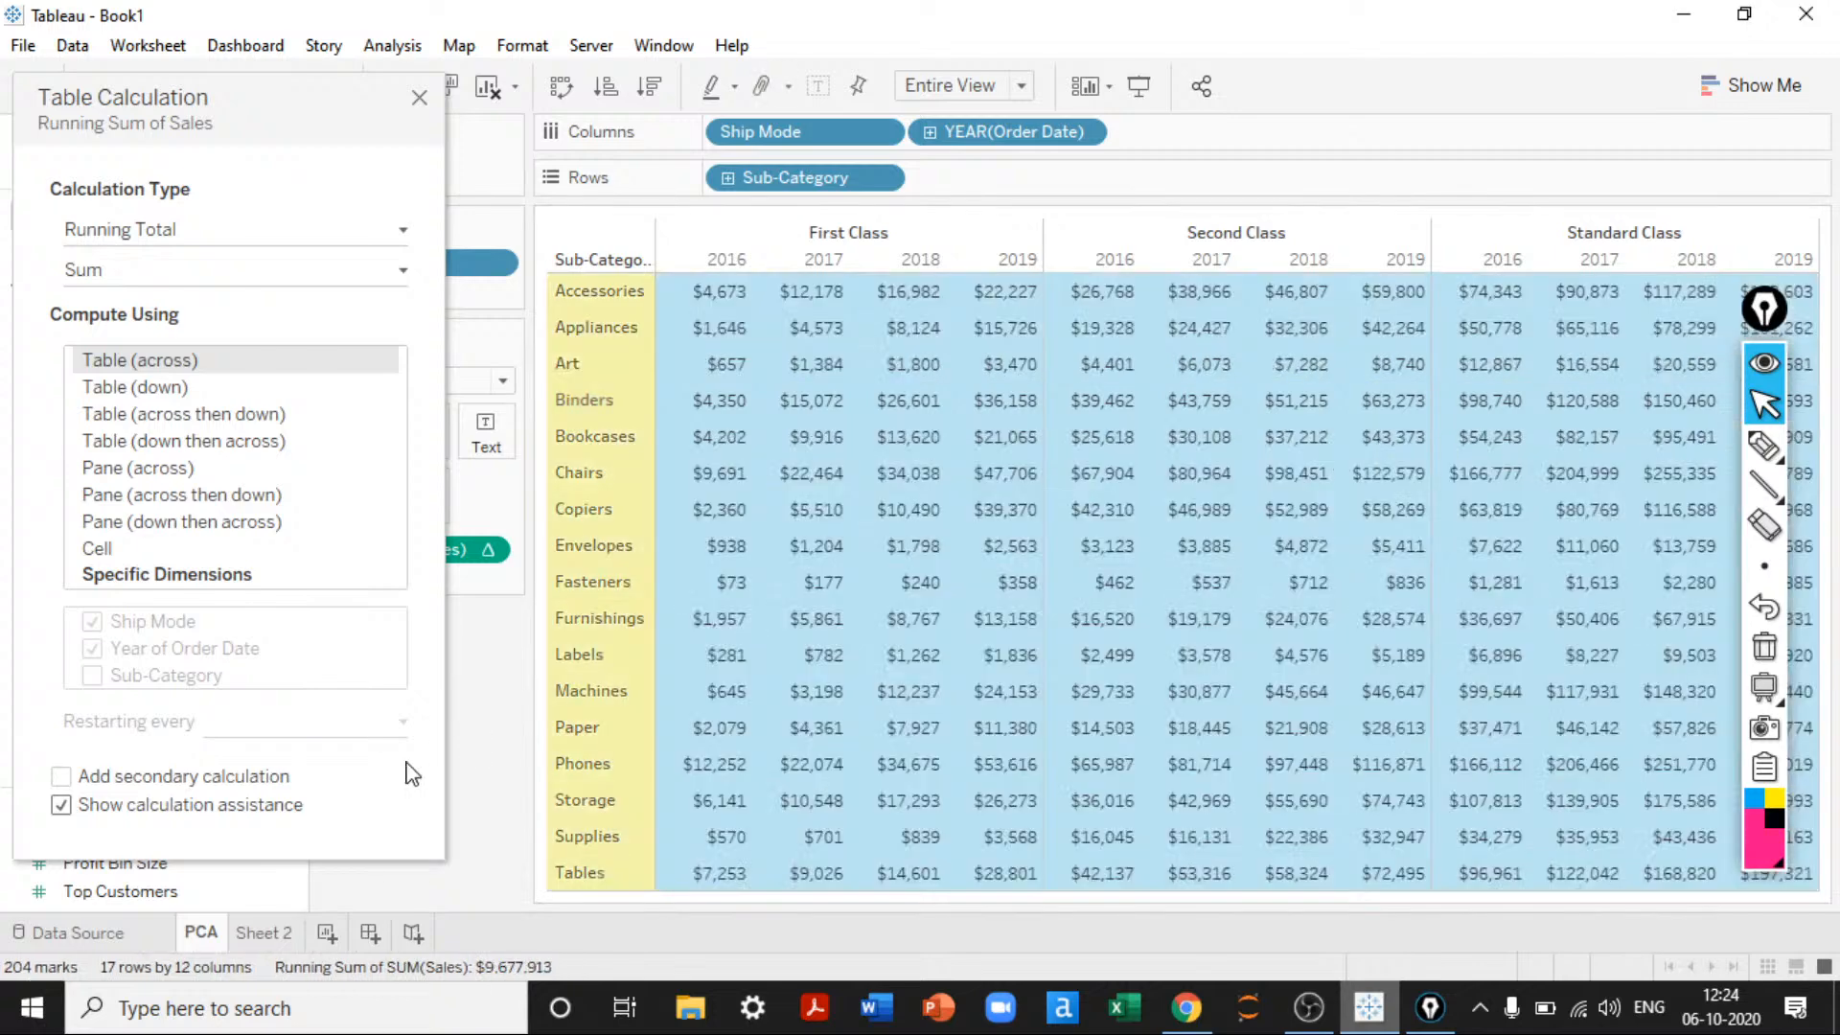
Step: Clear the selection and try the running total with Table (down), Table (across then down) and Table (down then across)
{"action": "left_click", "coordinate": [726, 261]}
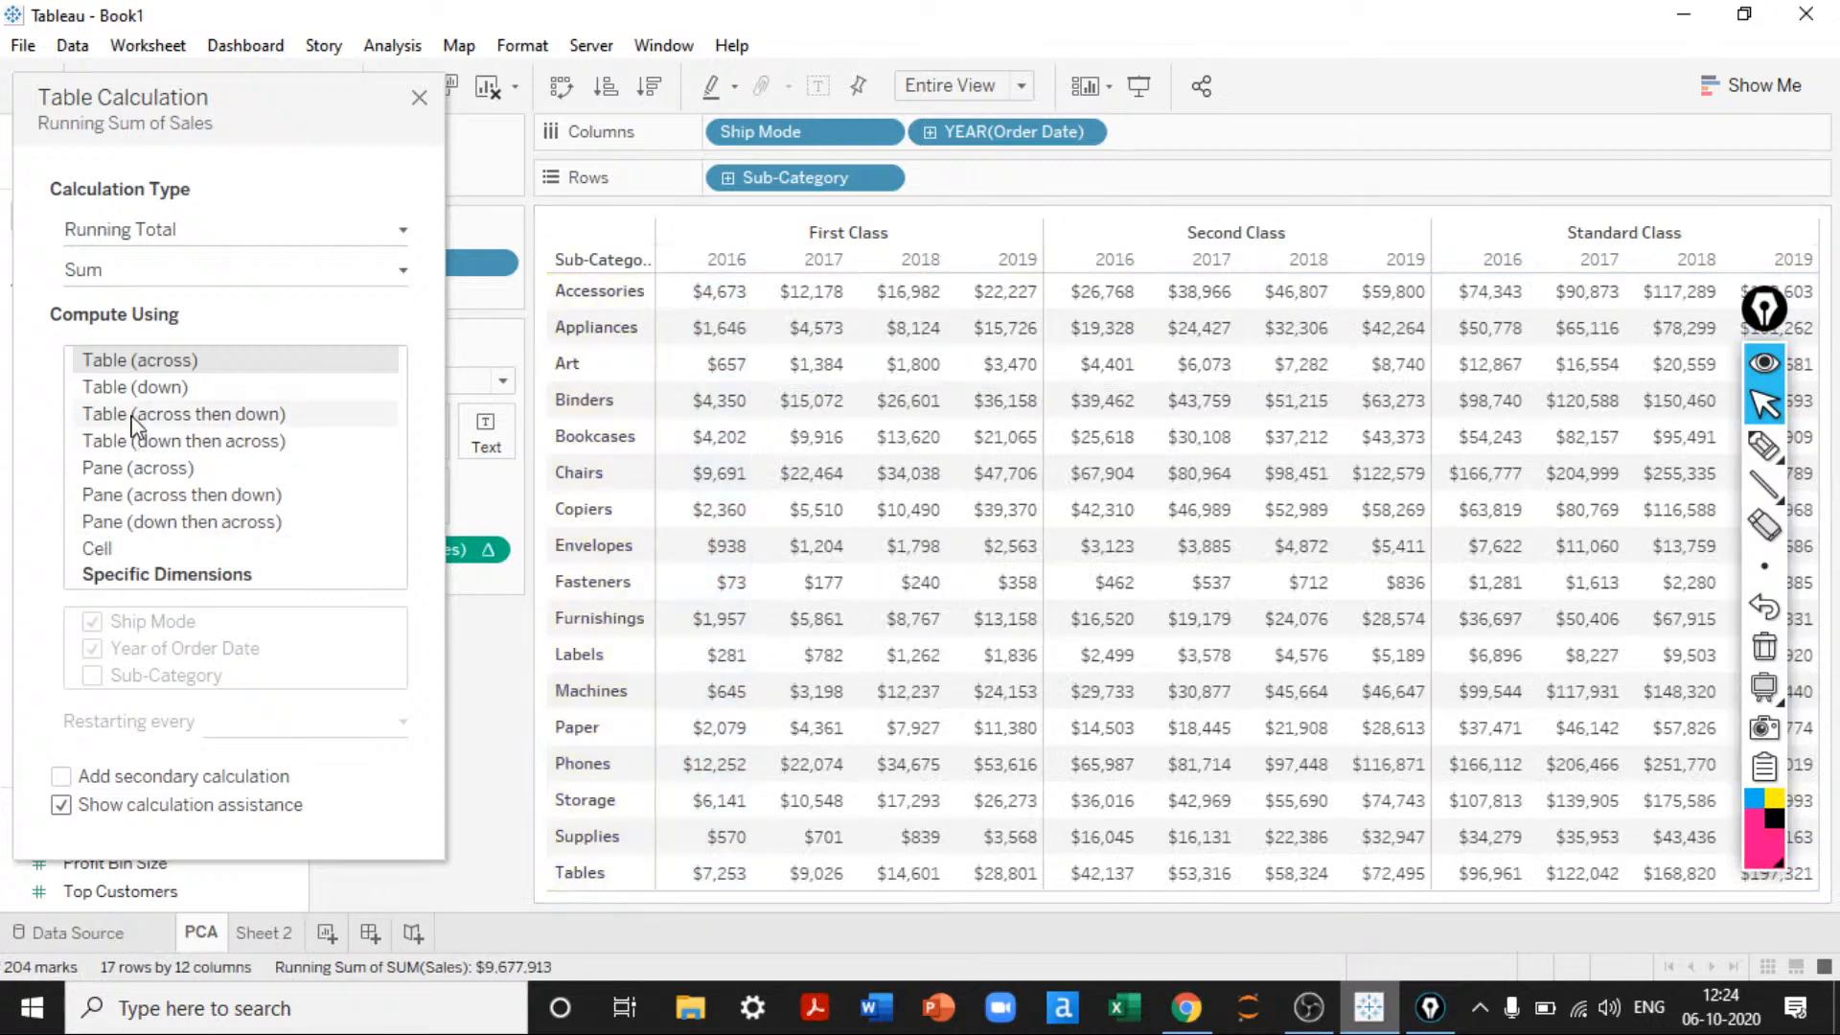
{"action": "left_click", "coordinate": [134, 386]}
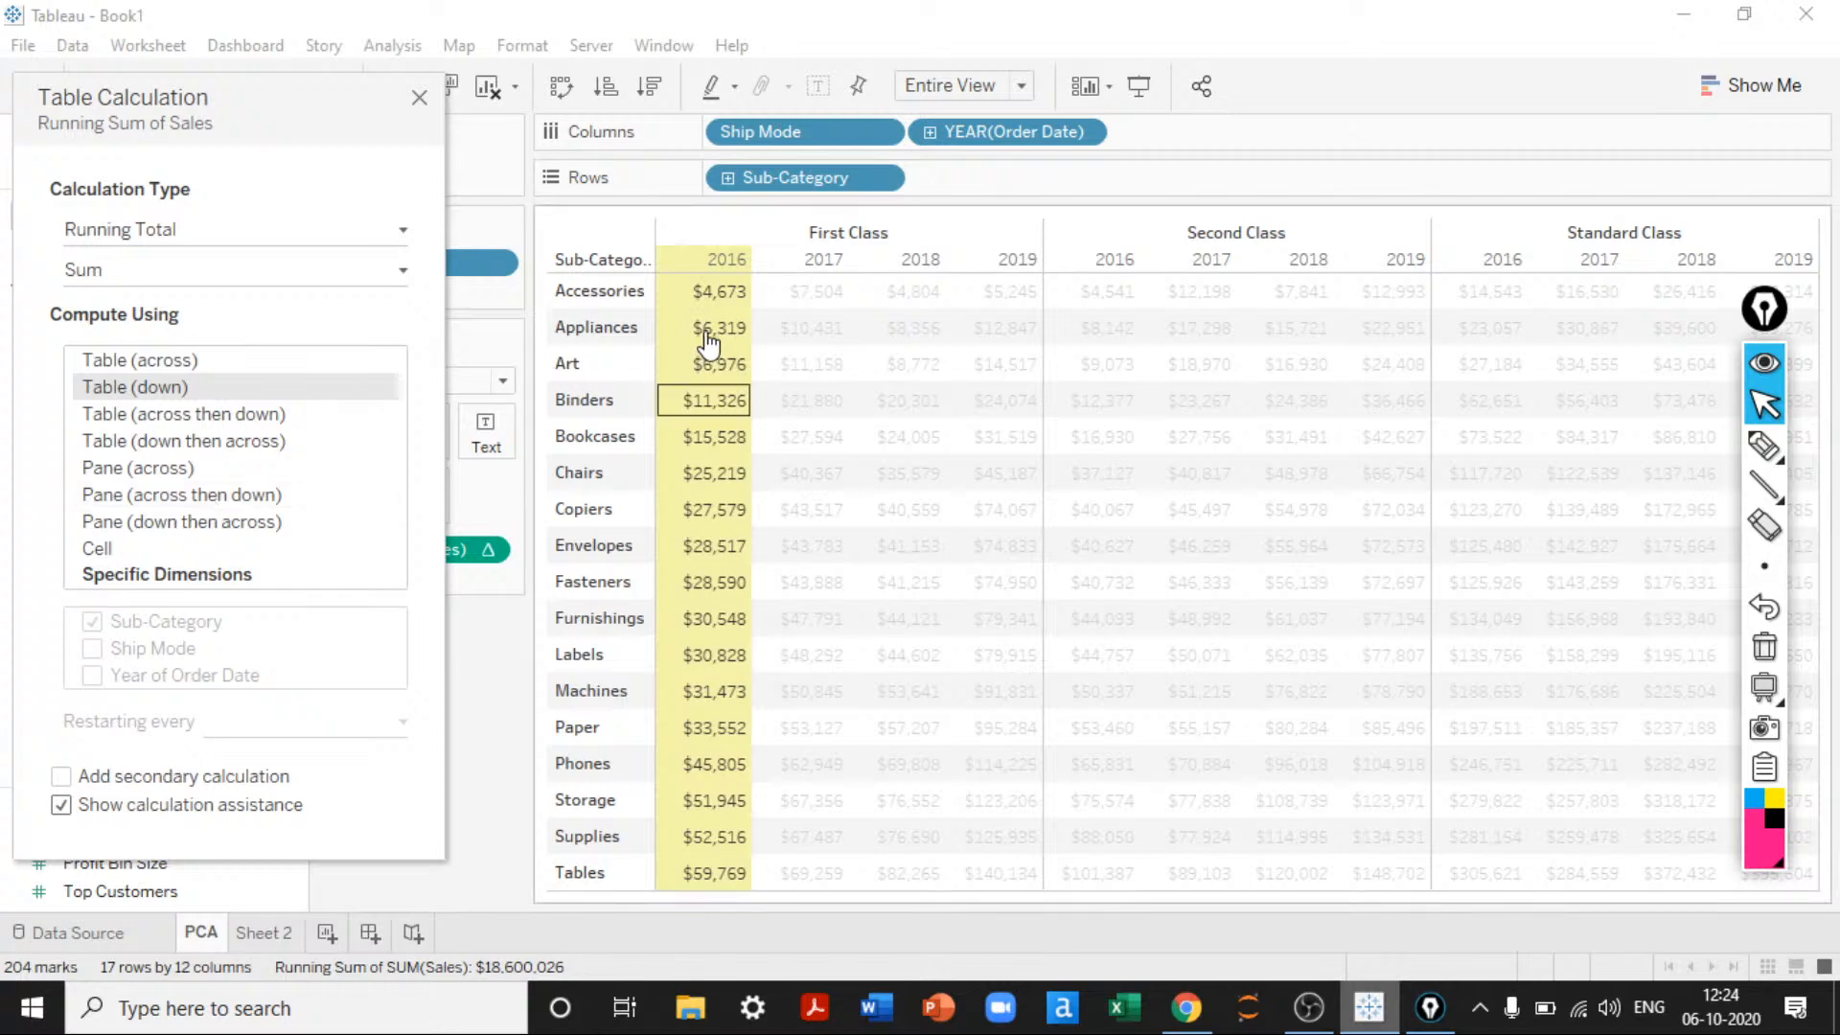
{"action": "left_click", "coordinate": [209, 416]}
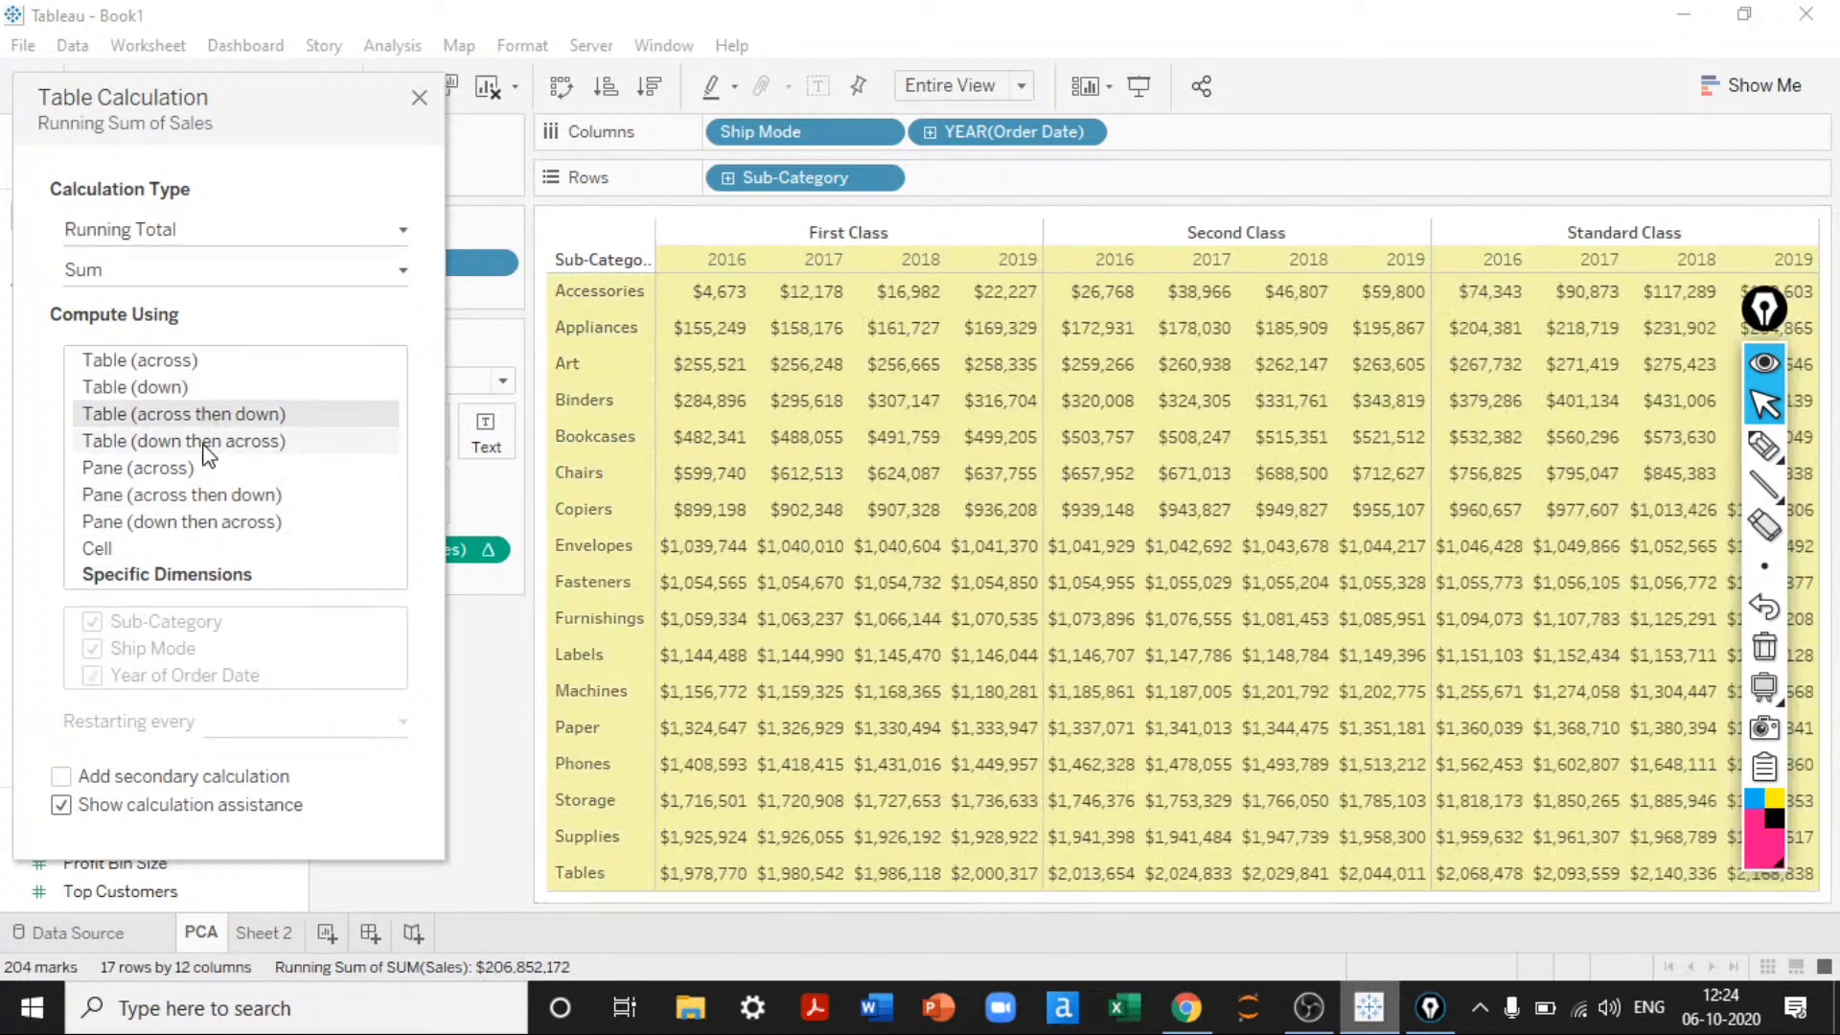
{"action": "left_click", "coordinate": [207, 443]}
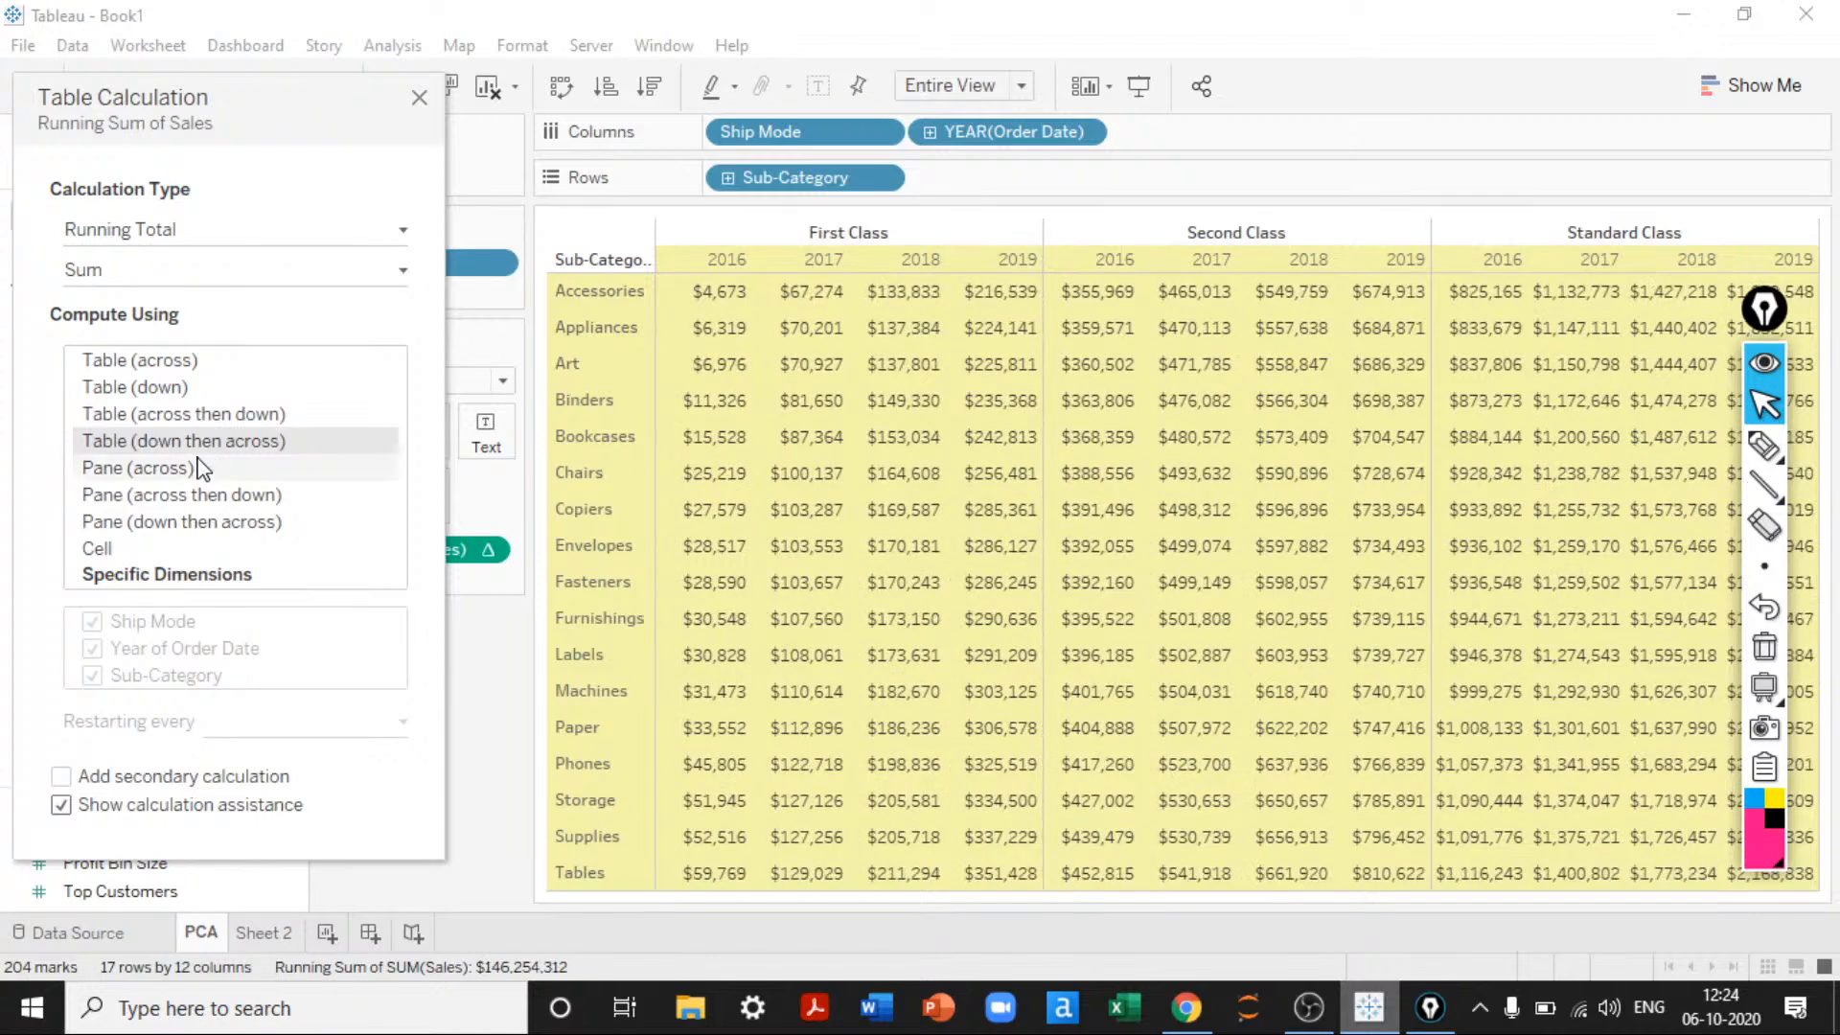
Step: Try computing the running total with Pane (across), Pane (across then down), Pane (down then across) and Cell
{"action": "left_click", "coordinate": [197, 469]}
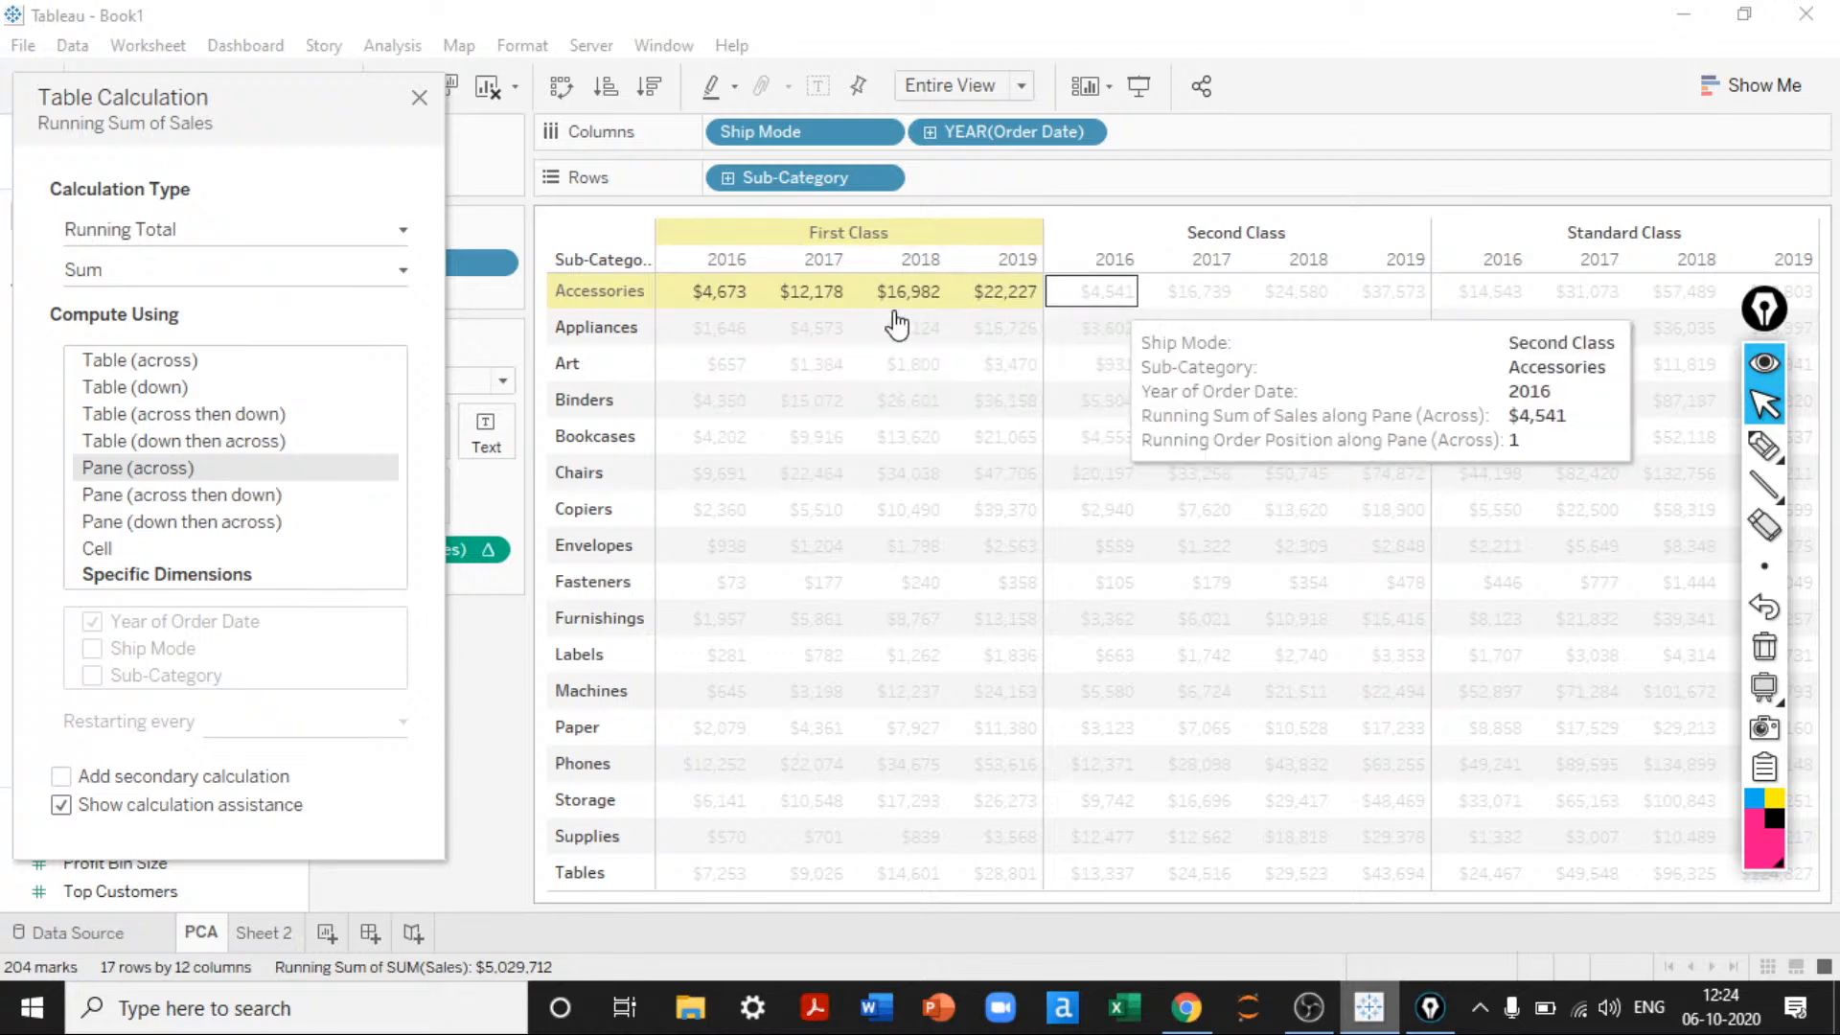
{"action": "left_click", "coordinate": [125, 497]}
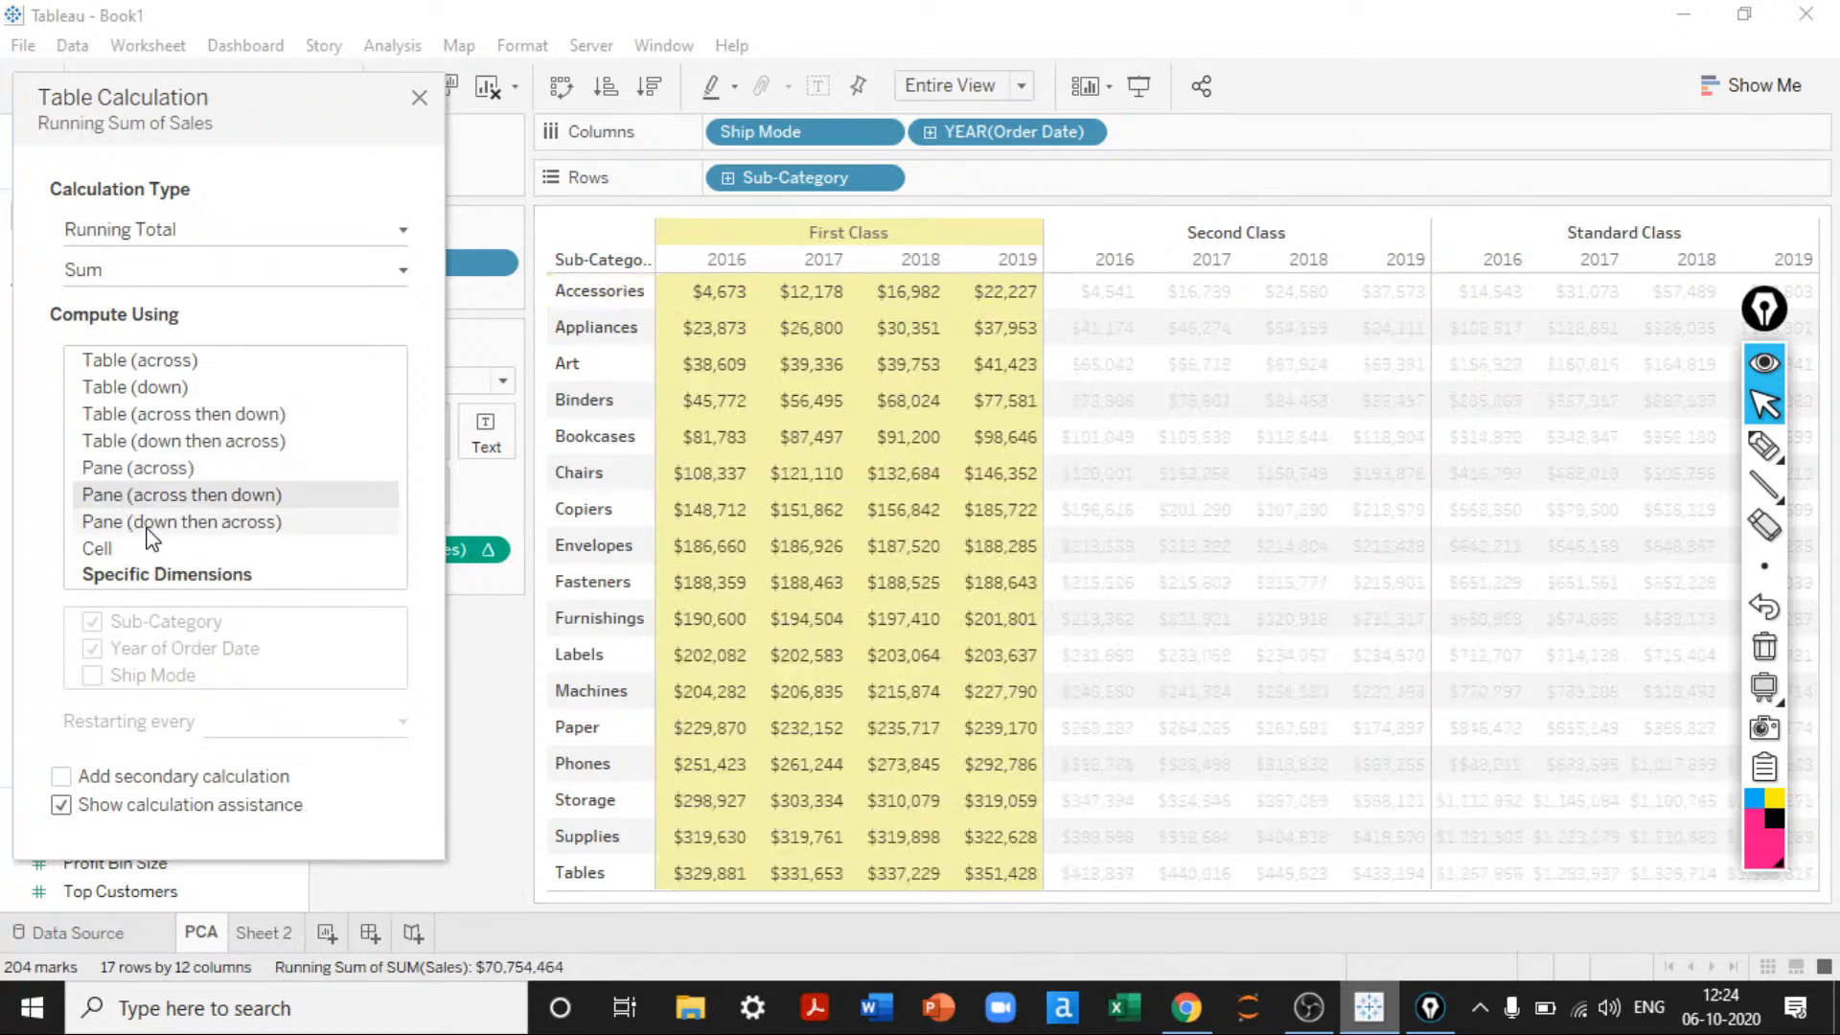
{"action": "left_click", "coordinate": [148, 530]}
{"action": "left_click", "coordinate": [110, 554]}
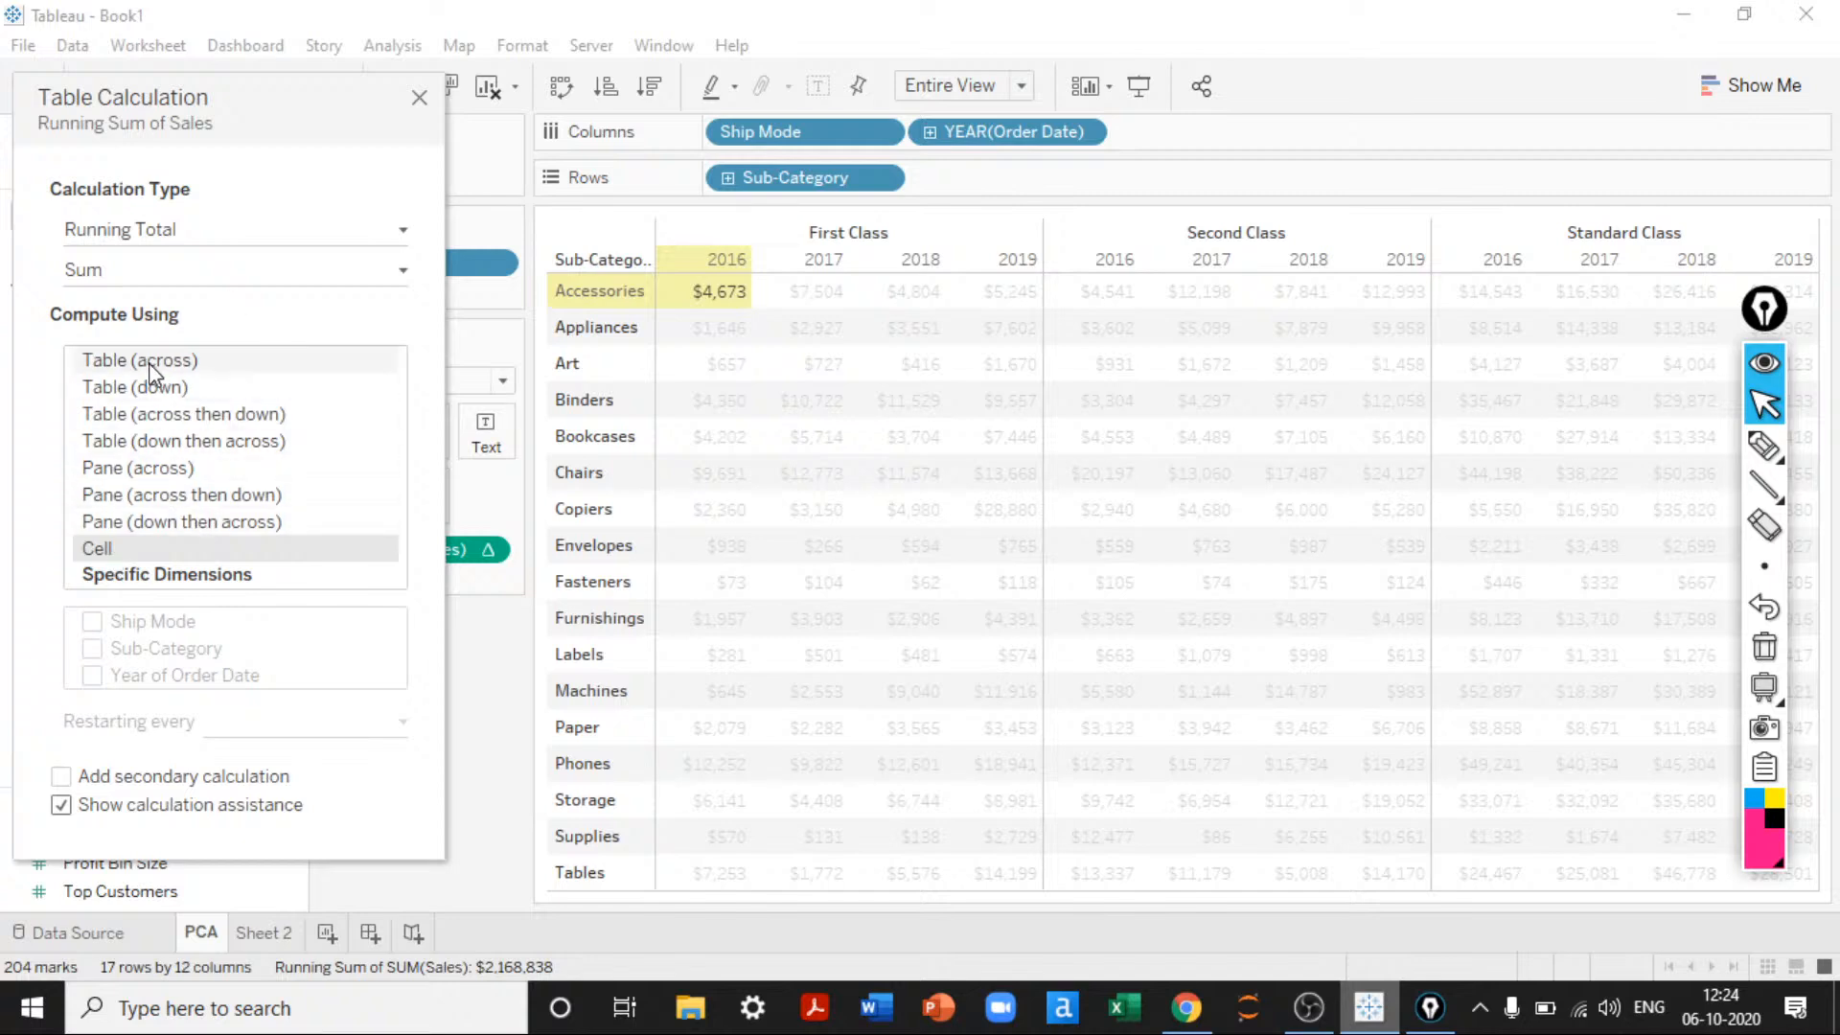
Step: Compare Pane (across then down), set the running total to Pane (across), and close the table calculation
{"action": "left_click", "coordinate": [171, 497]}
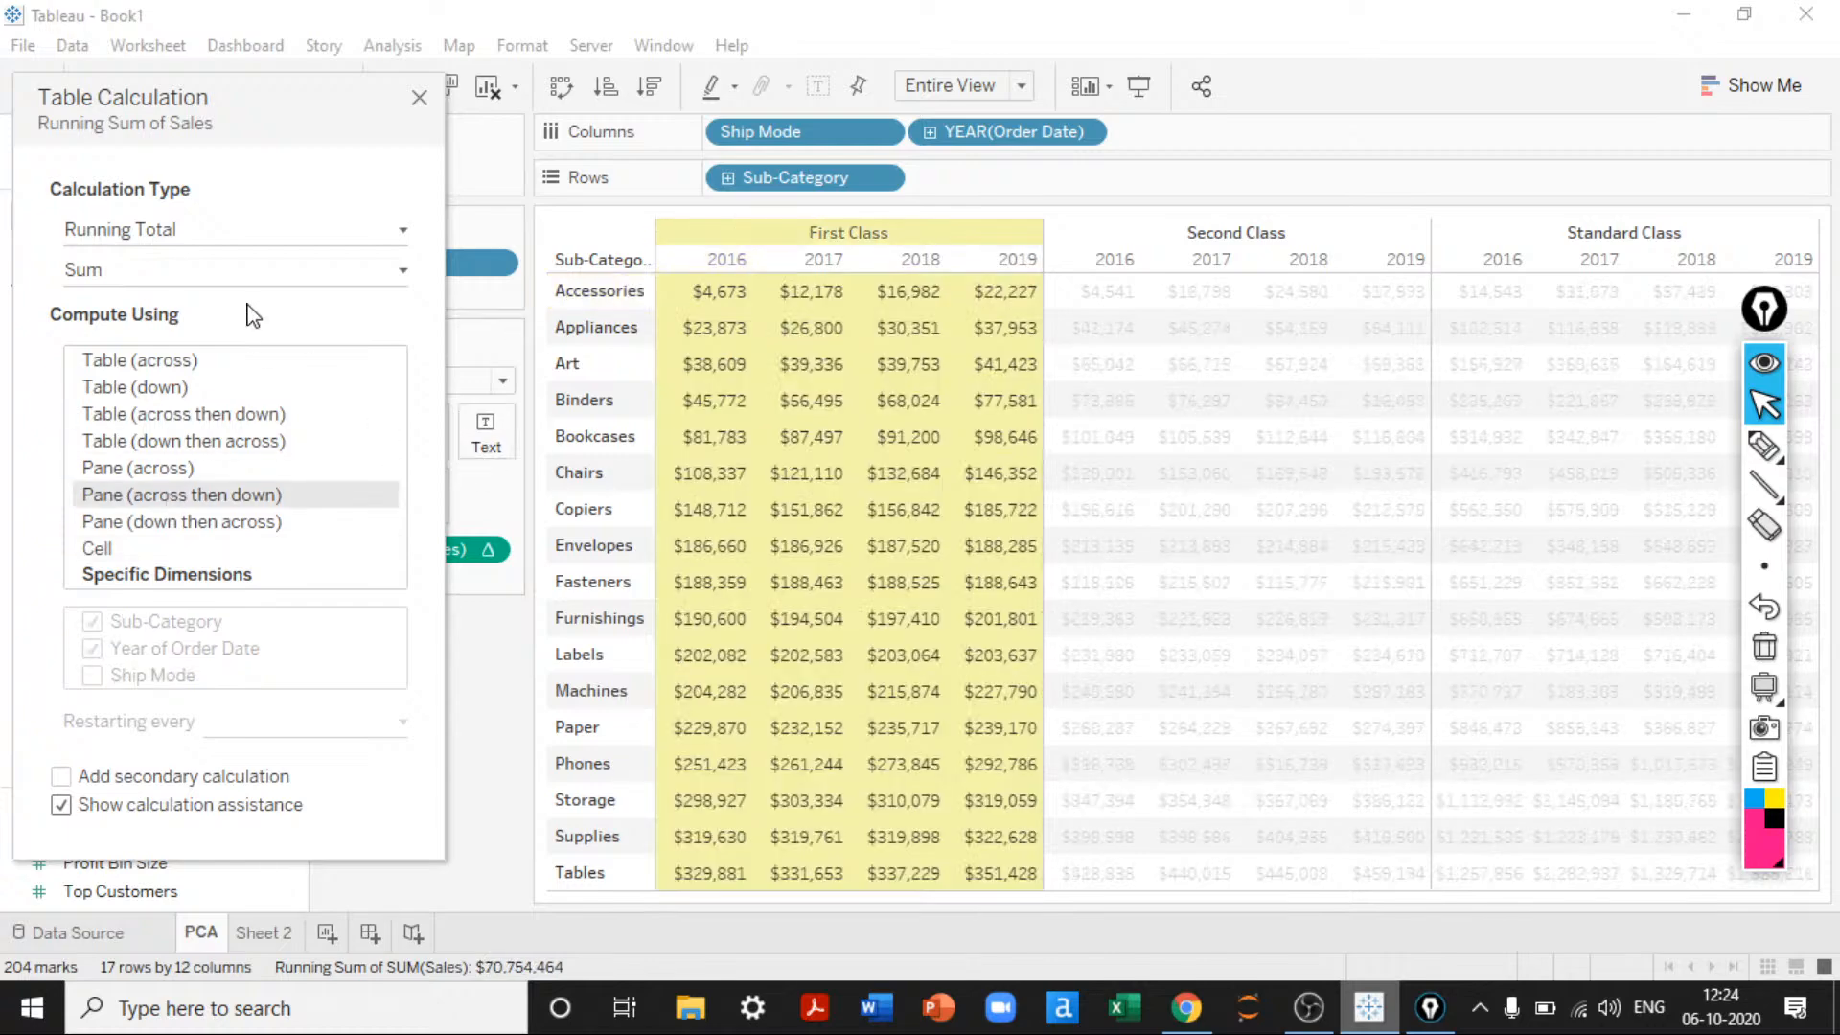
{"action": "left_click", "coordinate": [182, 470]}
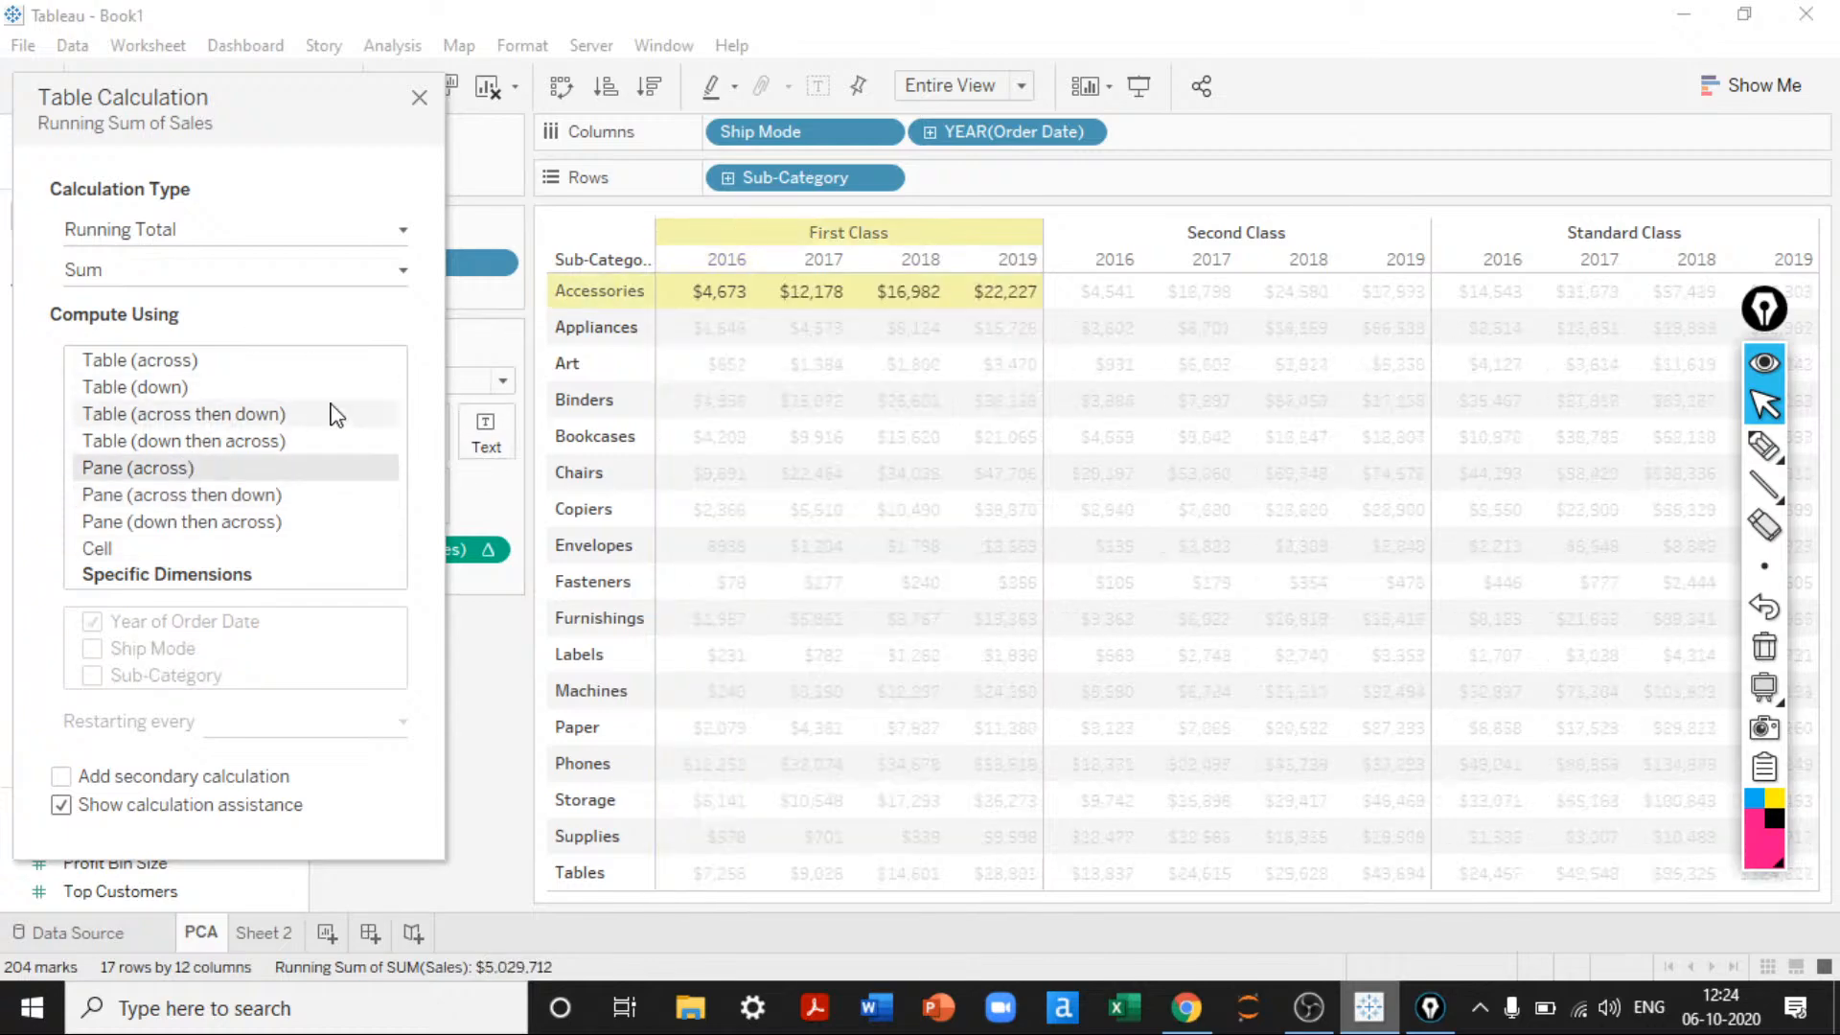
{"action": "left_click", "coordinate": [419, 98]}
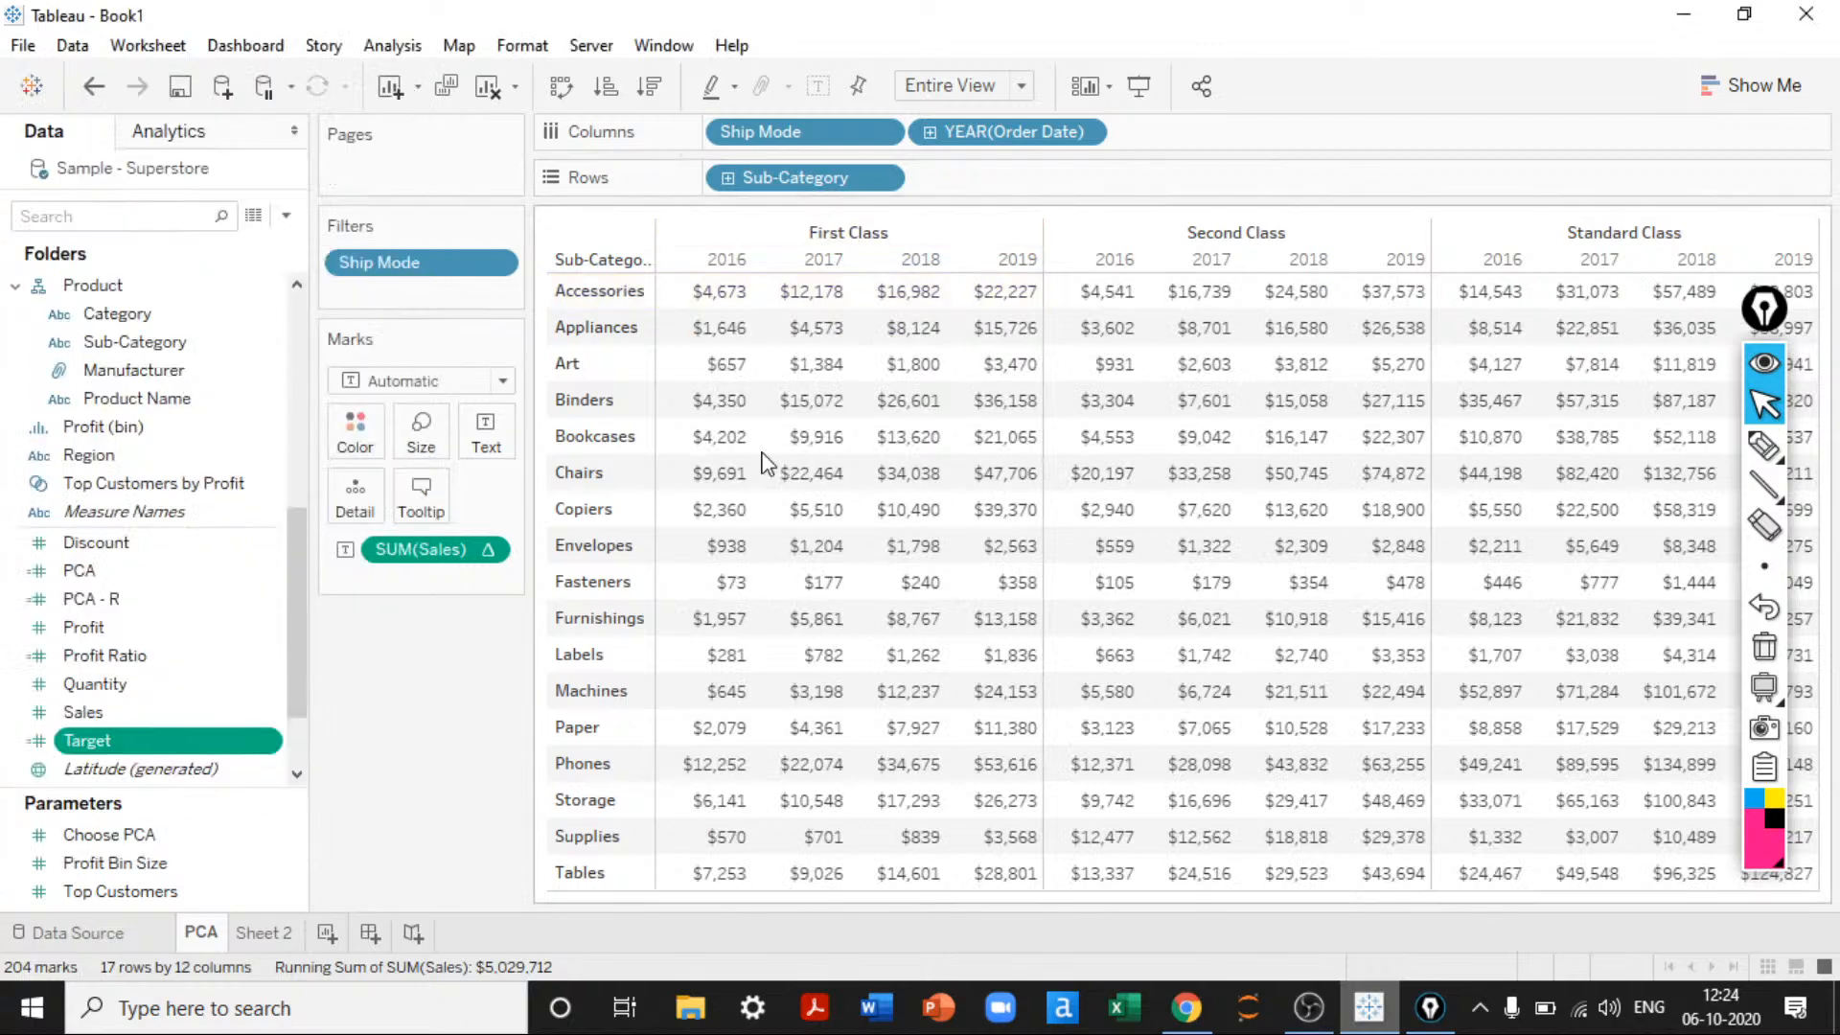
Step: Reopen the Sales table calculation, change its calculation type to Difference From, and close the dialog
{"action": "left_click", "coordinate": [488, 550]}
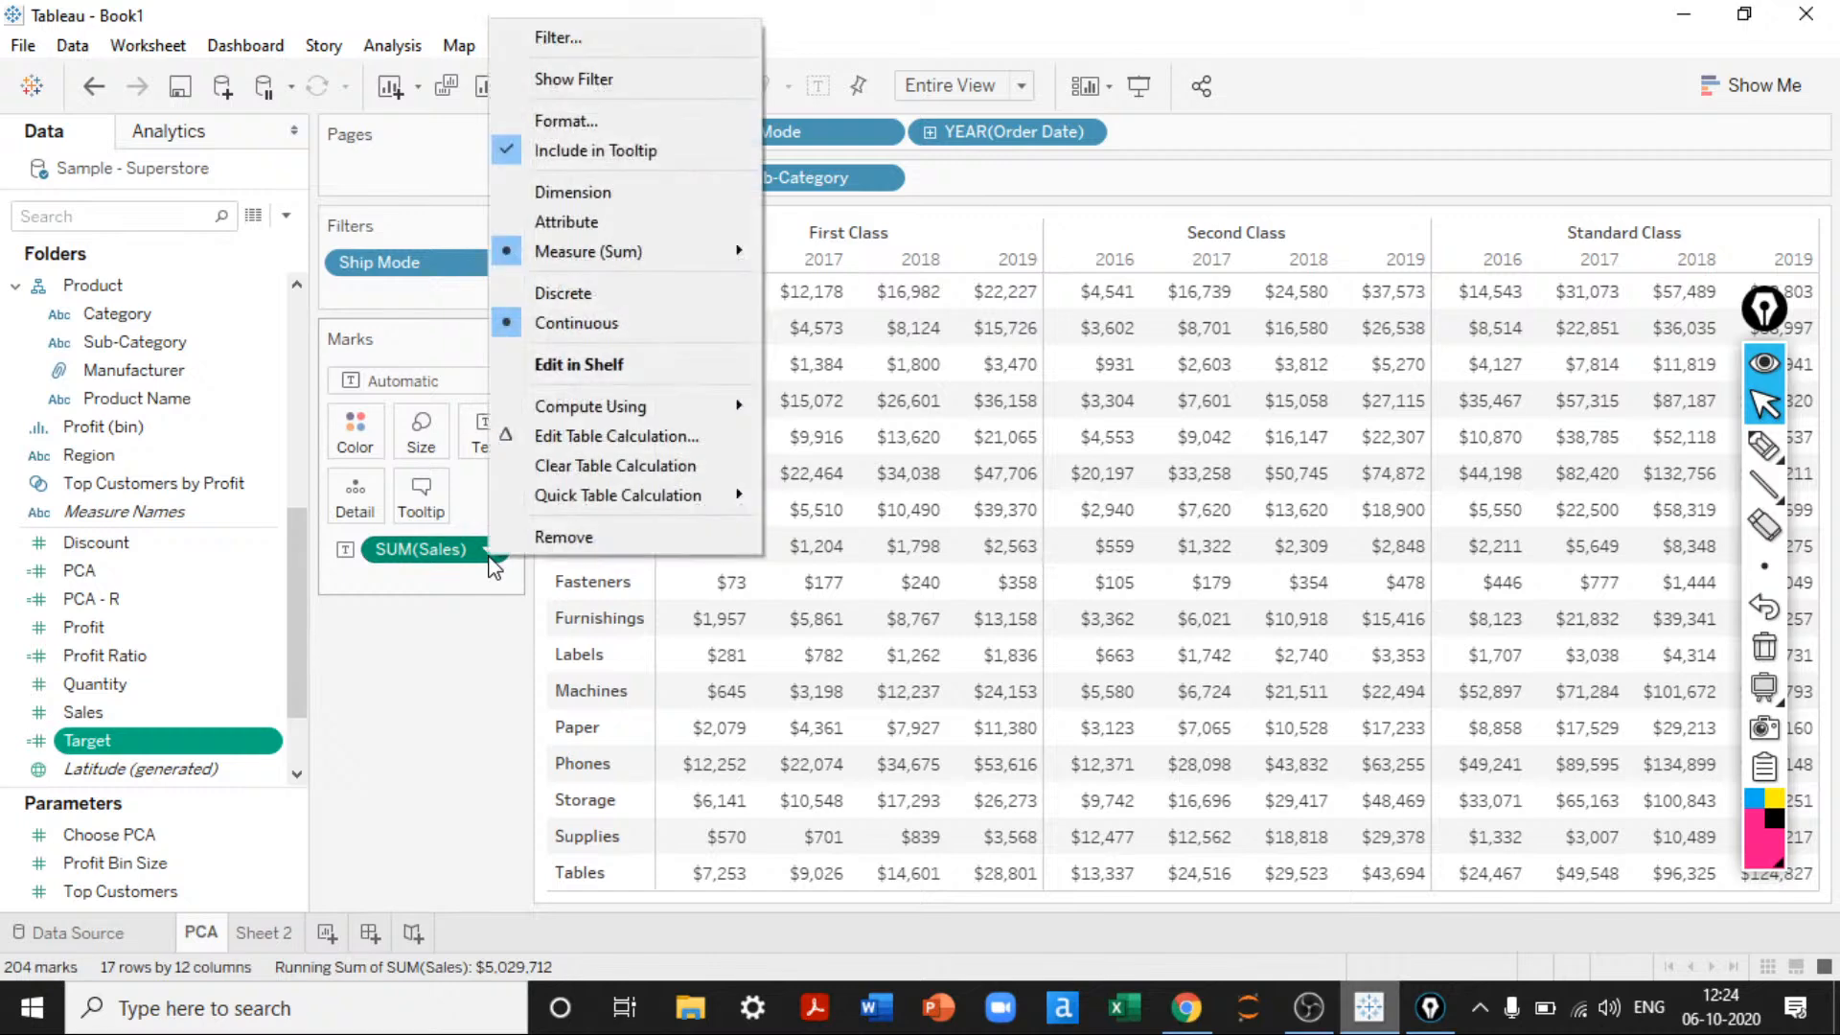
{"action": "left_click", "coordinate": [597, 439]}
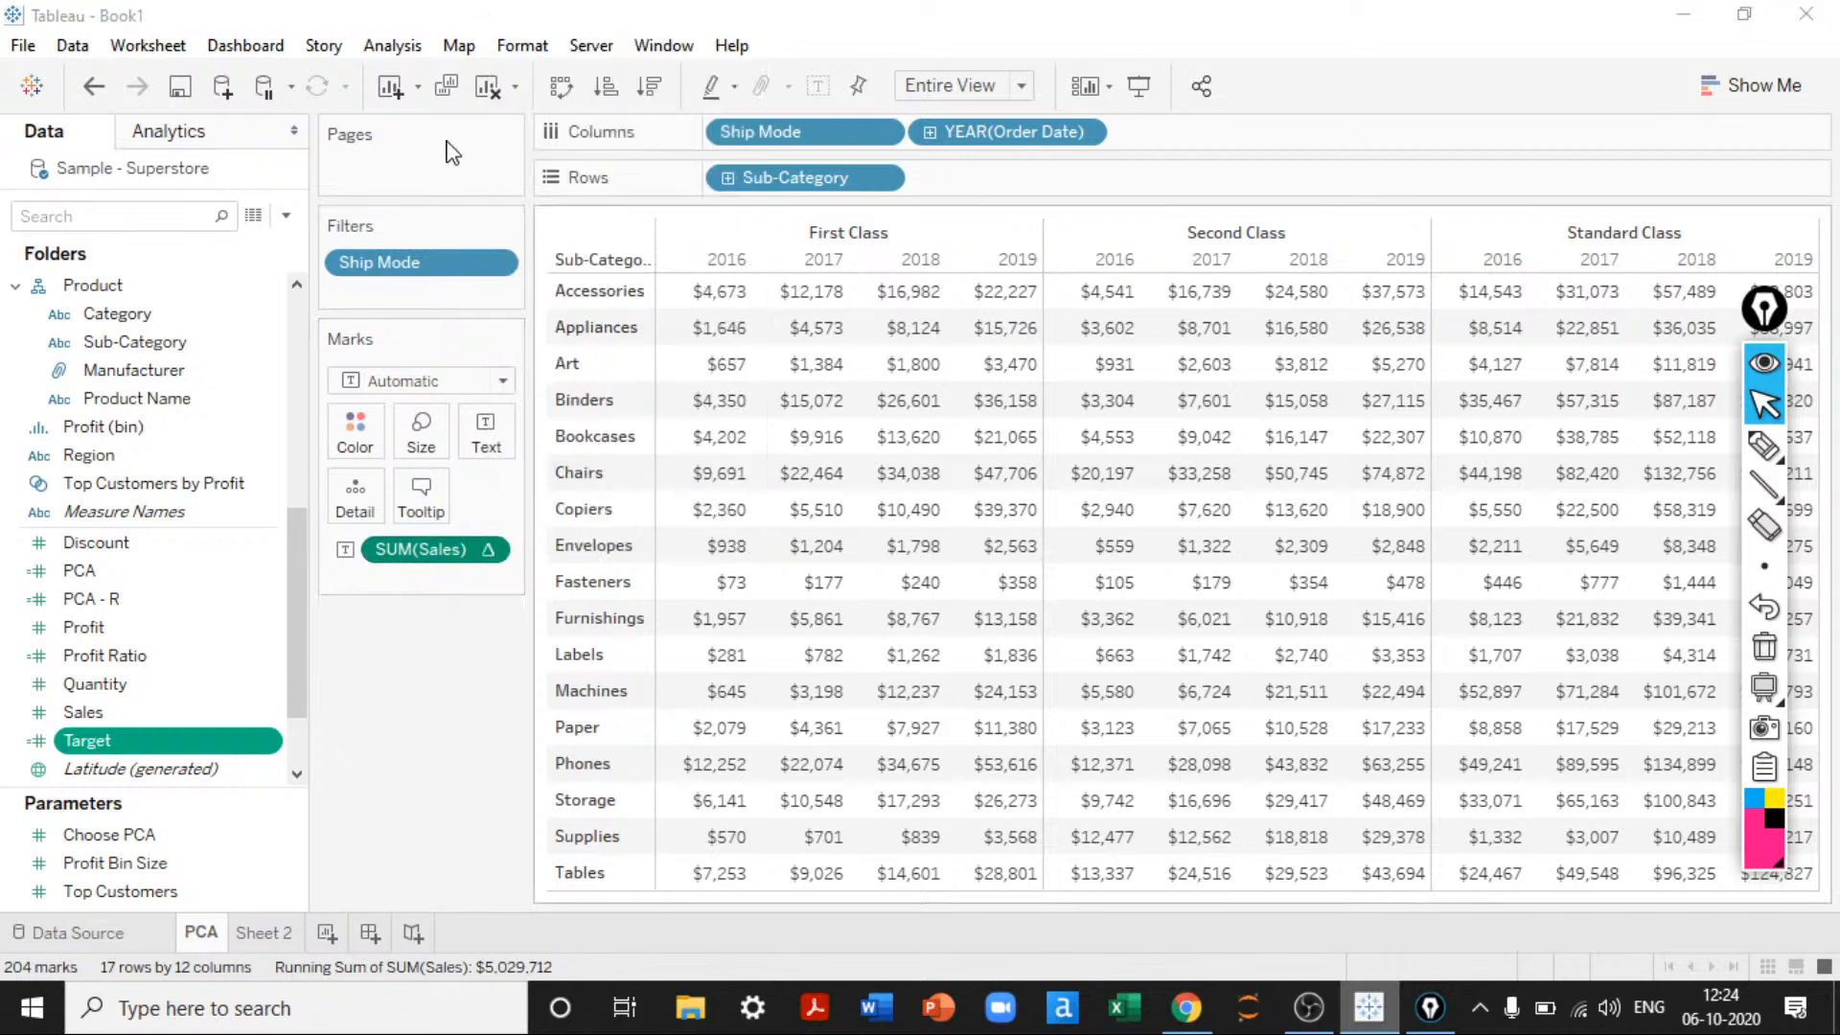
{"action": "left_click_drag", "start_coordinate": [309, 115], "coordinate": [368, 82]}
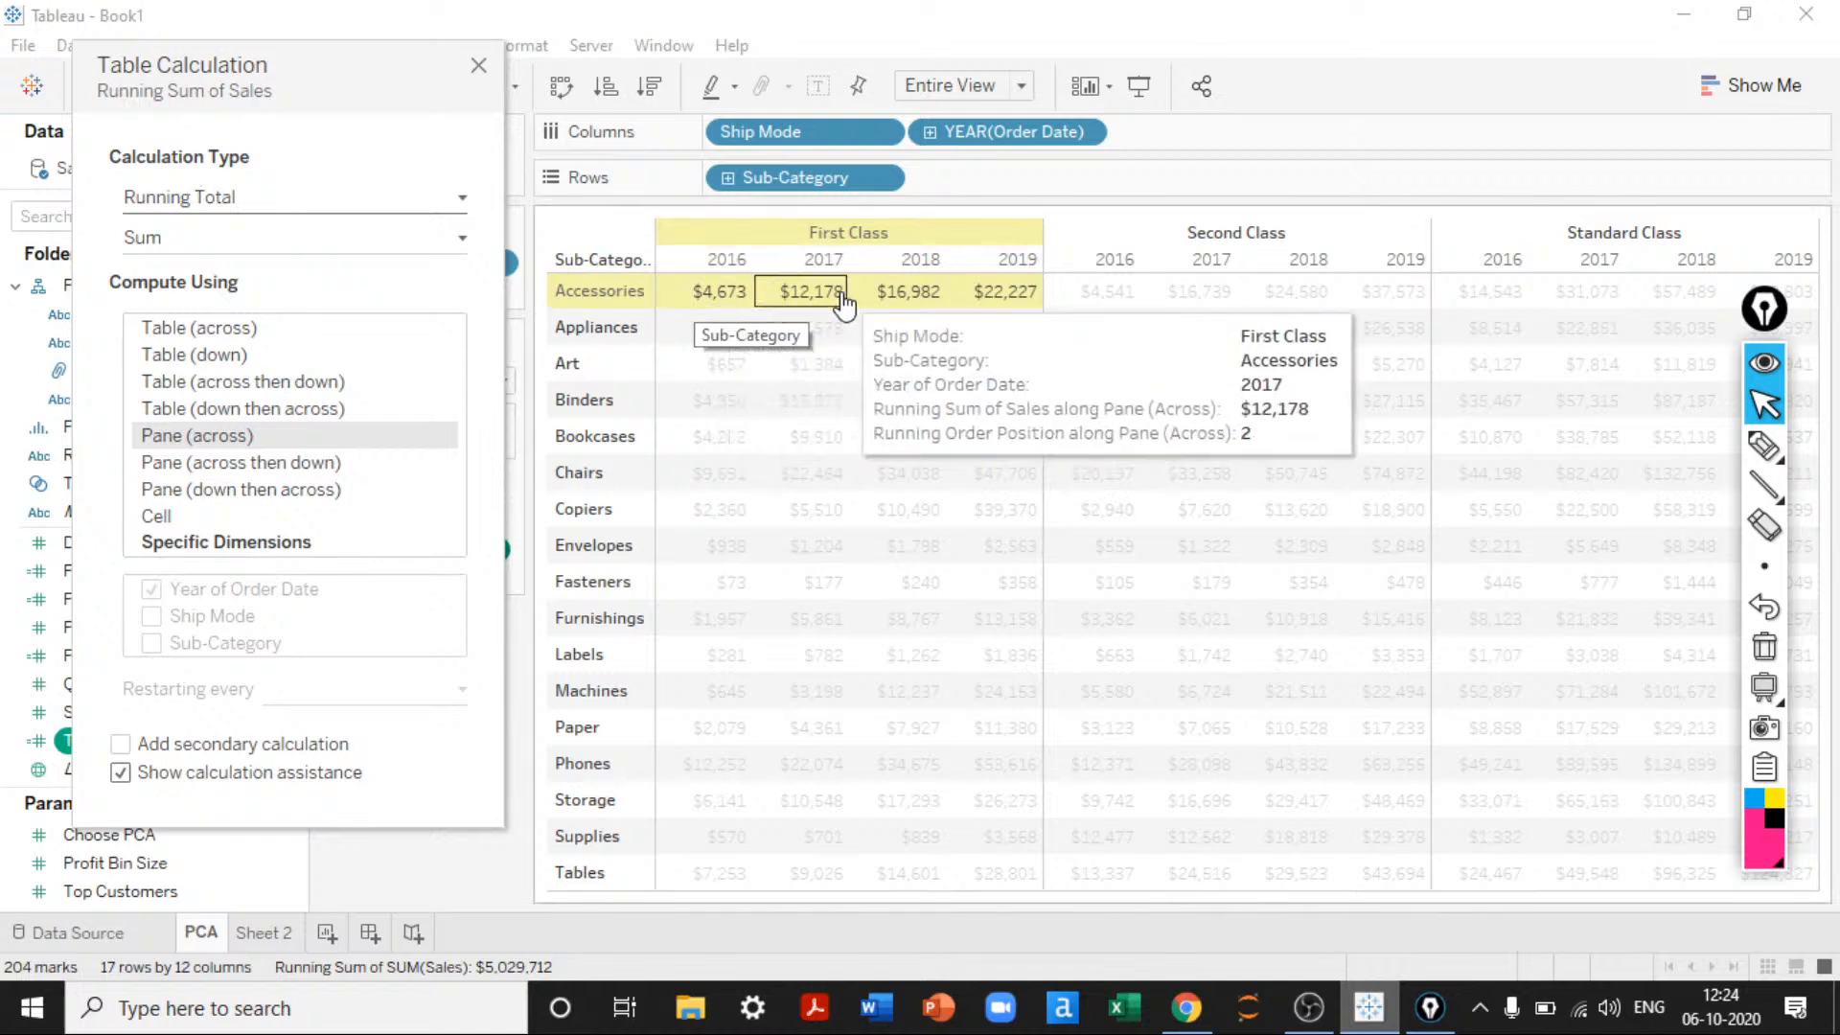
{"action": "mouse_move", "coordinate": [743, 311]}
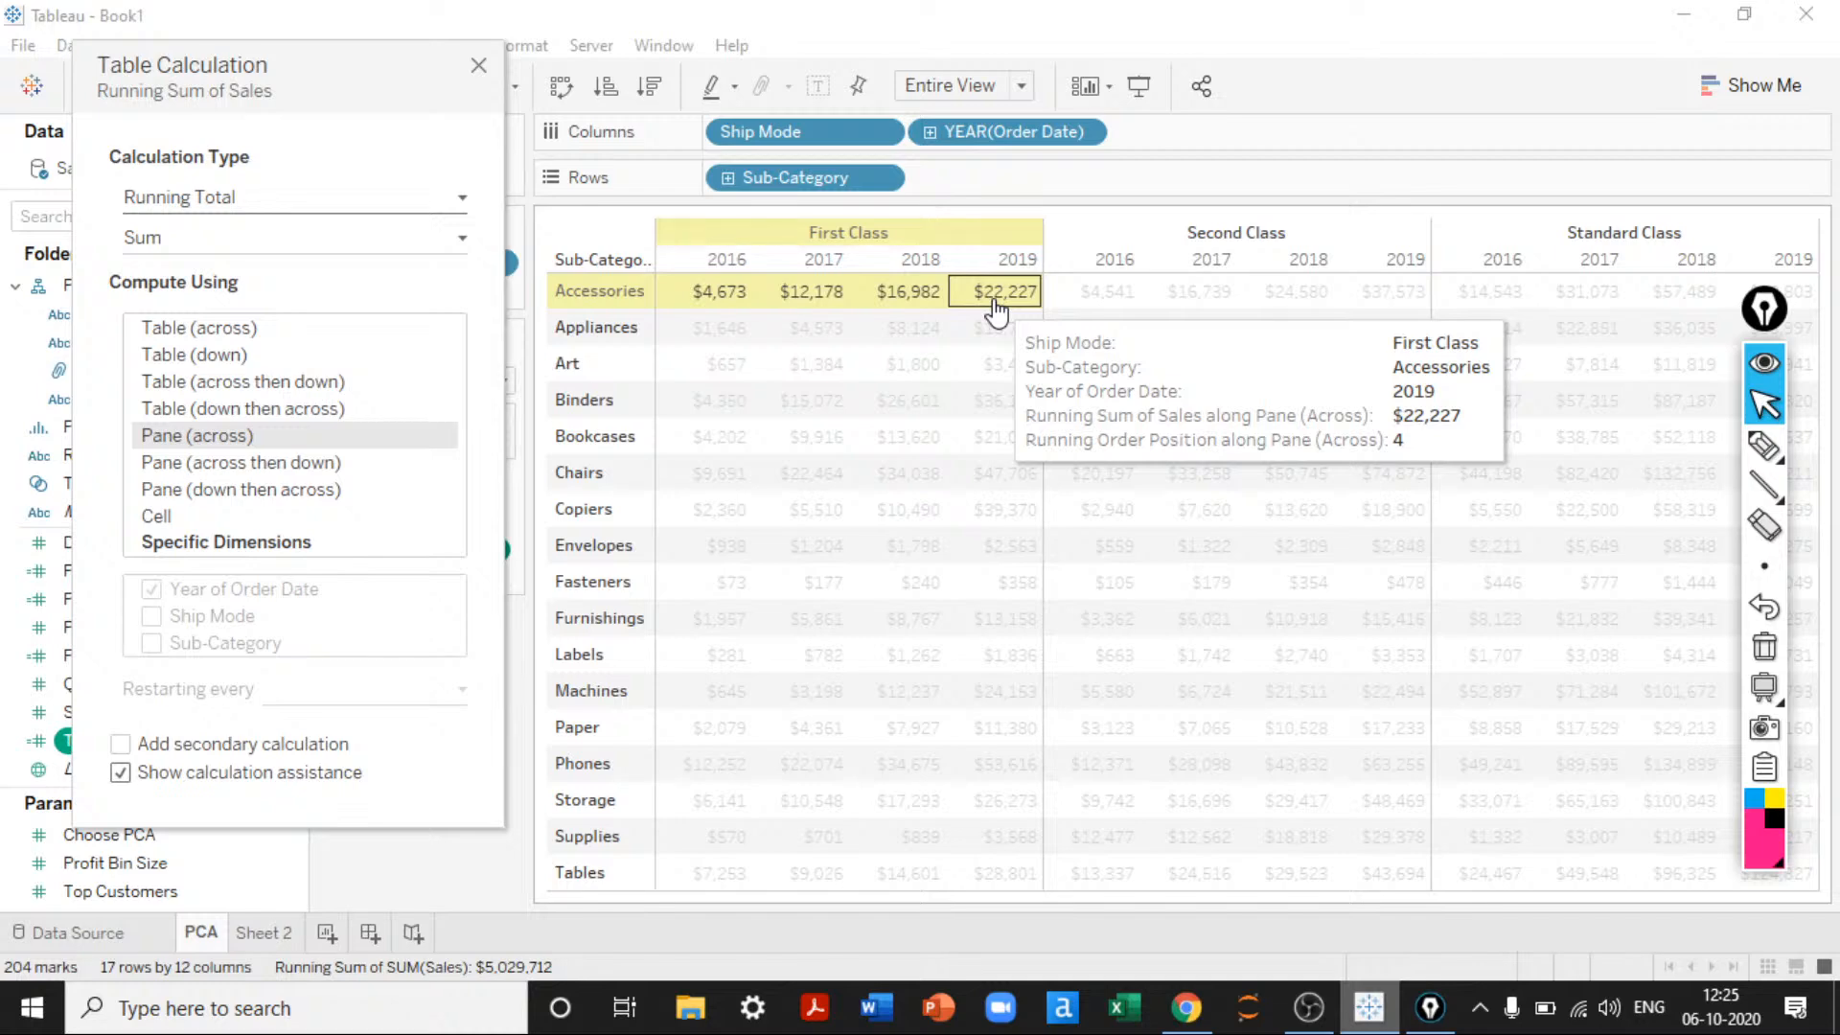
{"action": "left_click", "coordinate": [283, 207]}
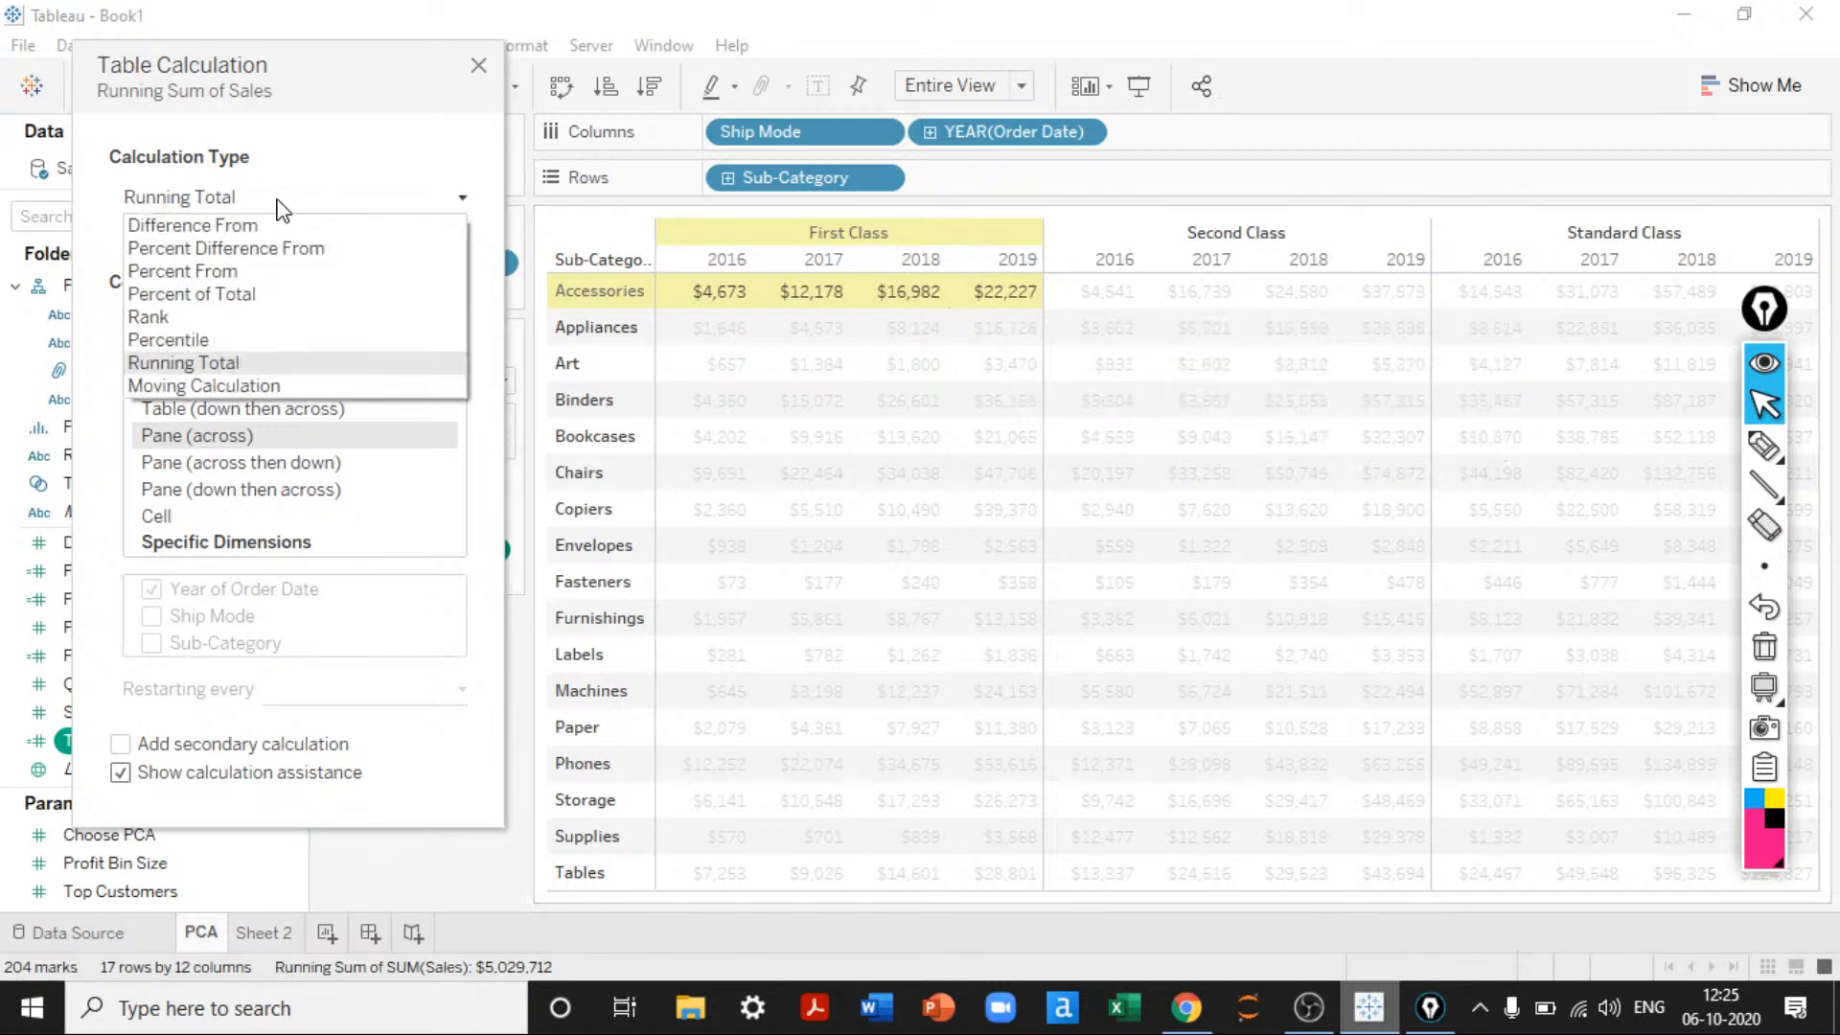
{"action": "left_click", "coordinate": [258, 230]}
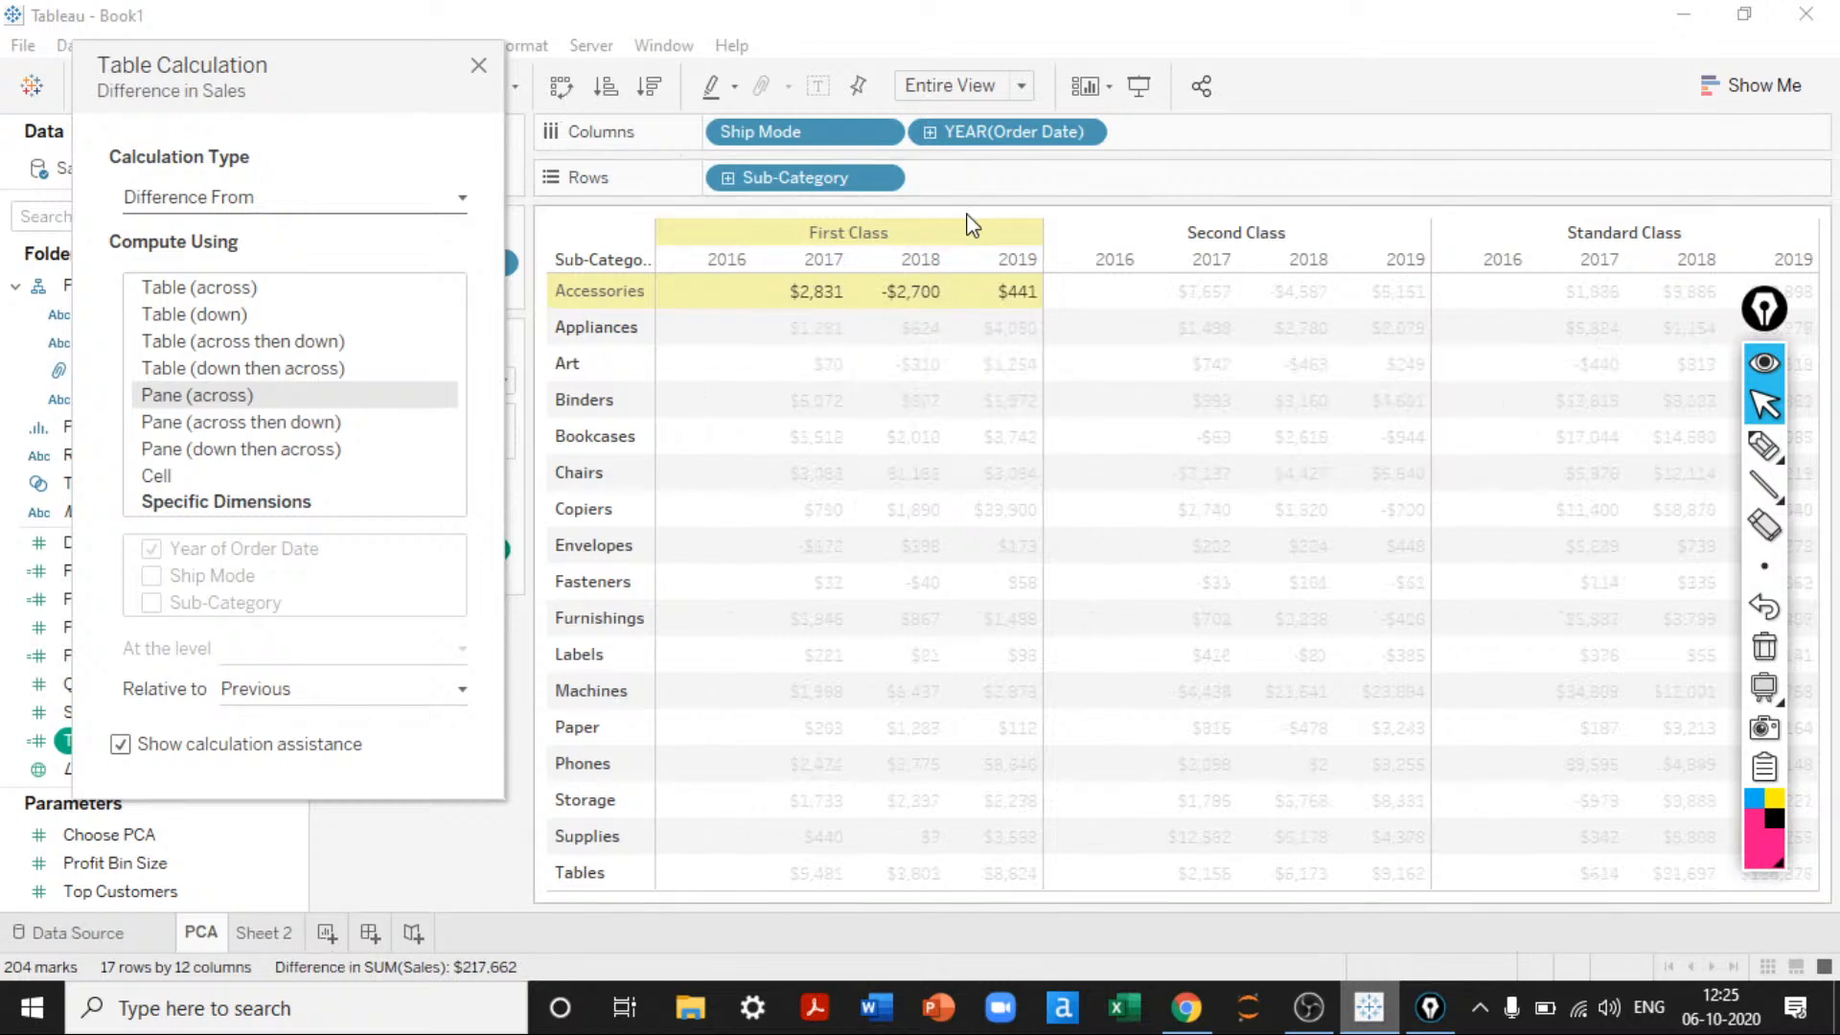
{"action": "left_click", "coordinate": [479, 67]}
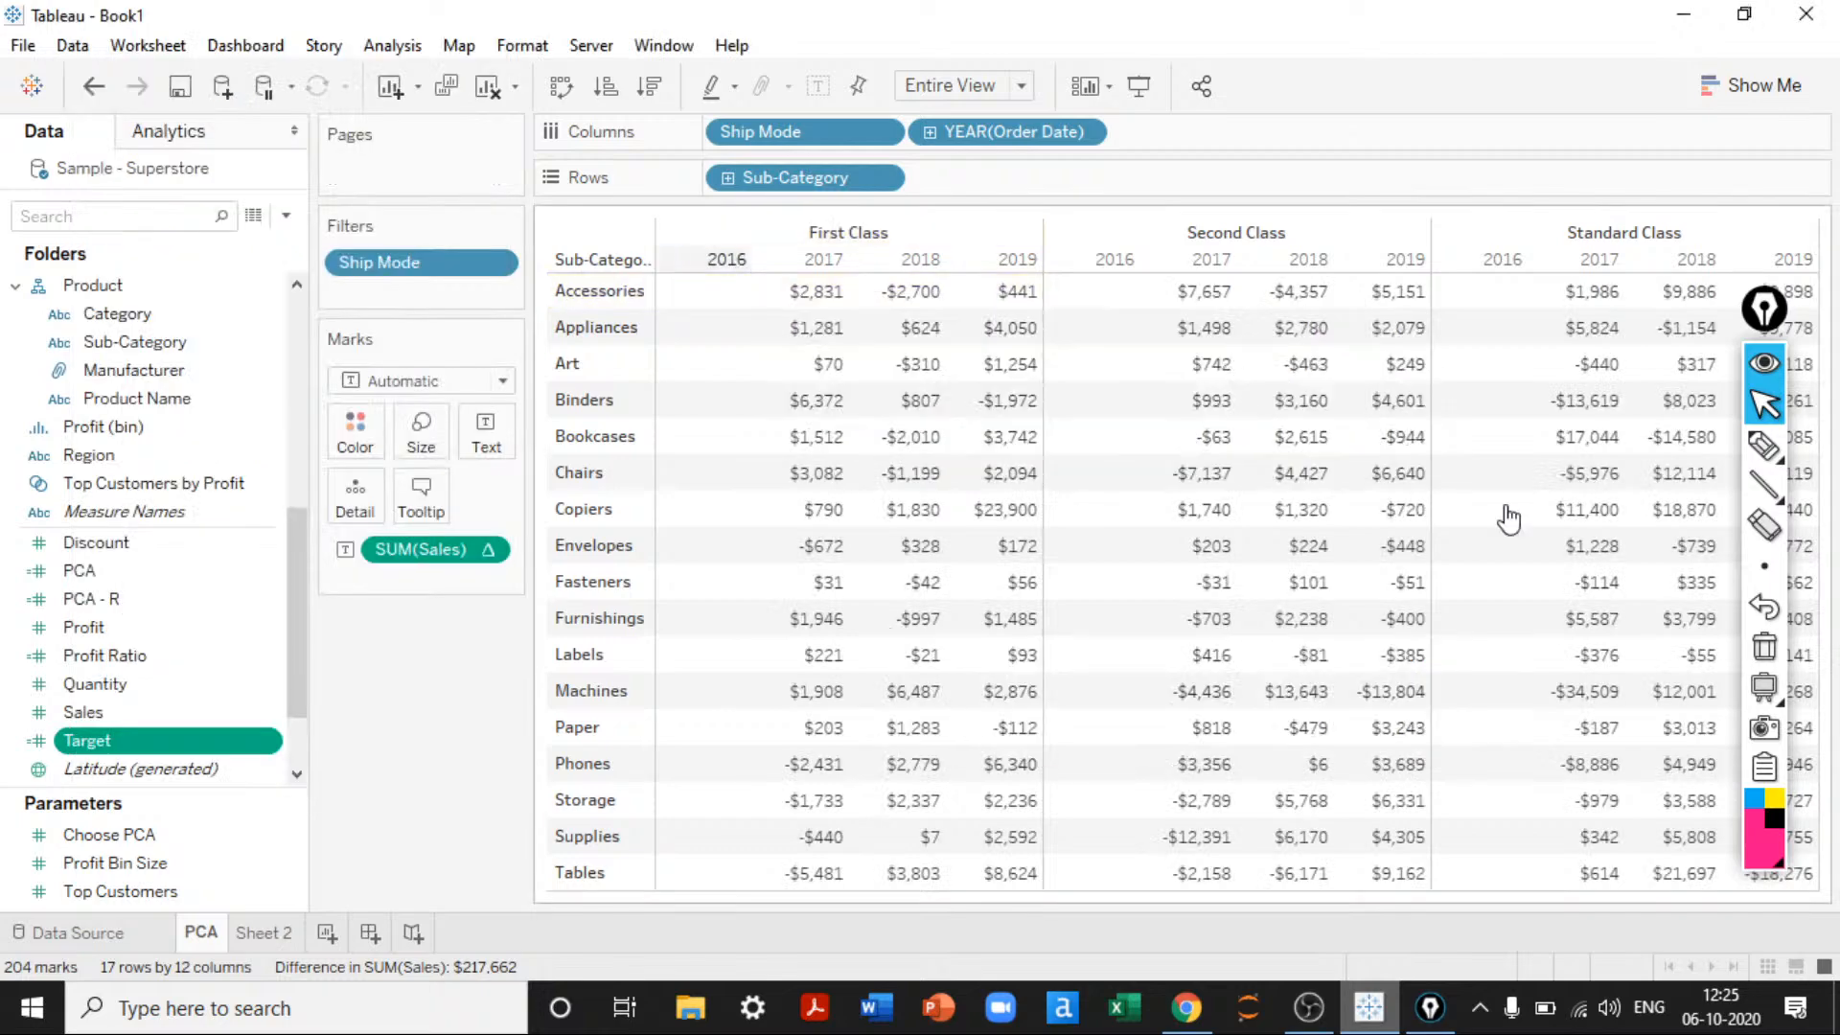
Step: Outline the First Class Accessories cells for 2016, 2017 and 2018 with pink rectangles, and erase the annotations
{"action": "mouse_move", "coordinate": [1761, 487]}
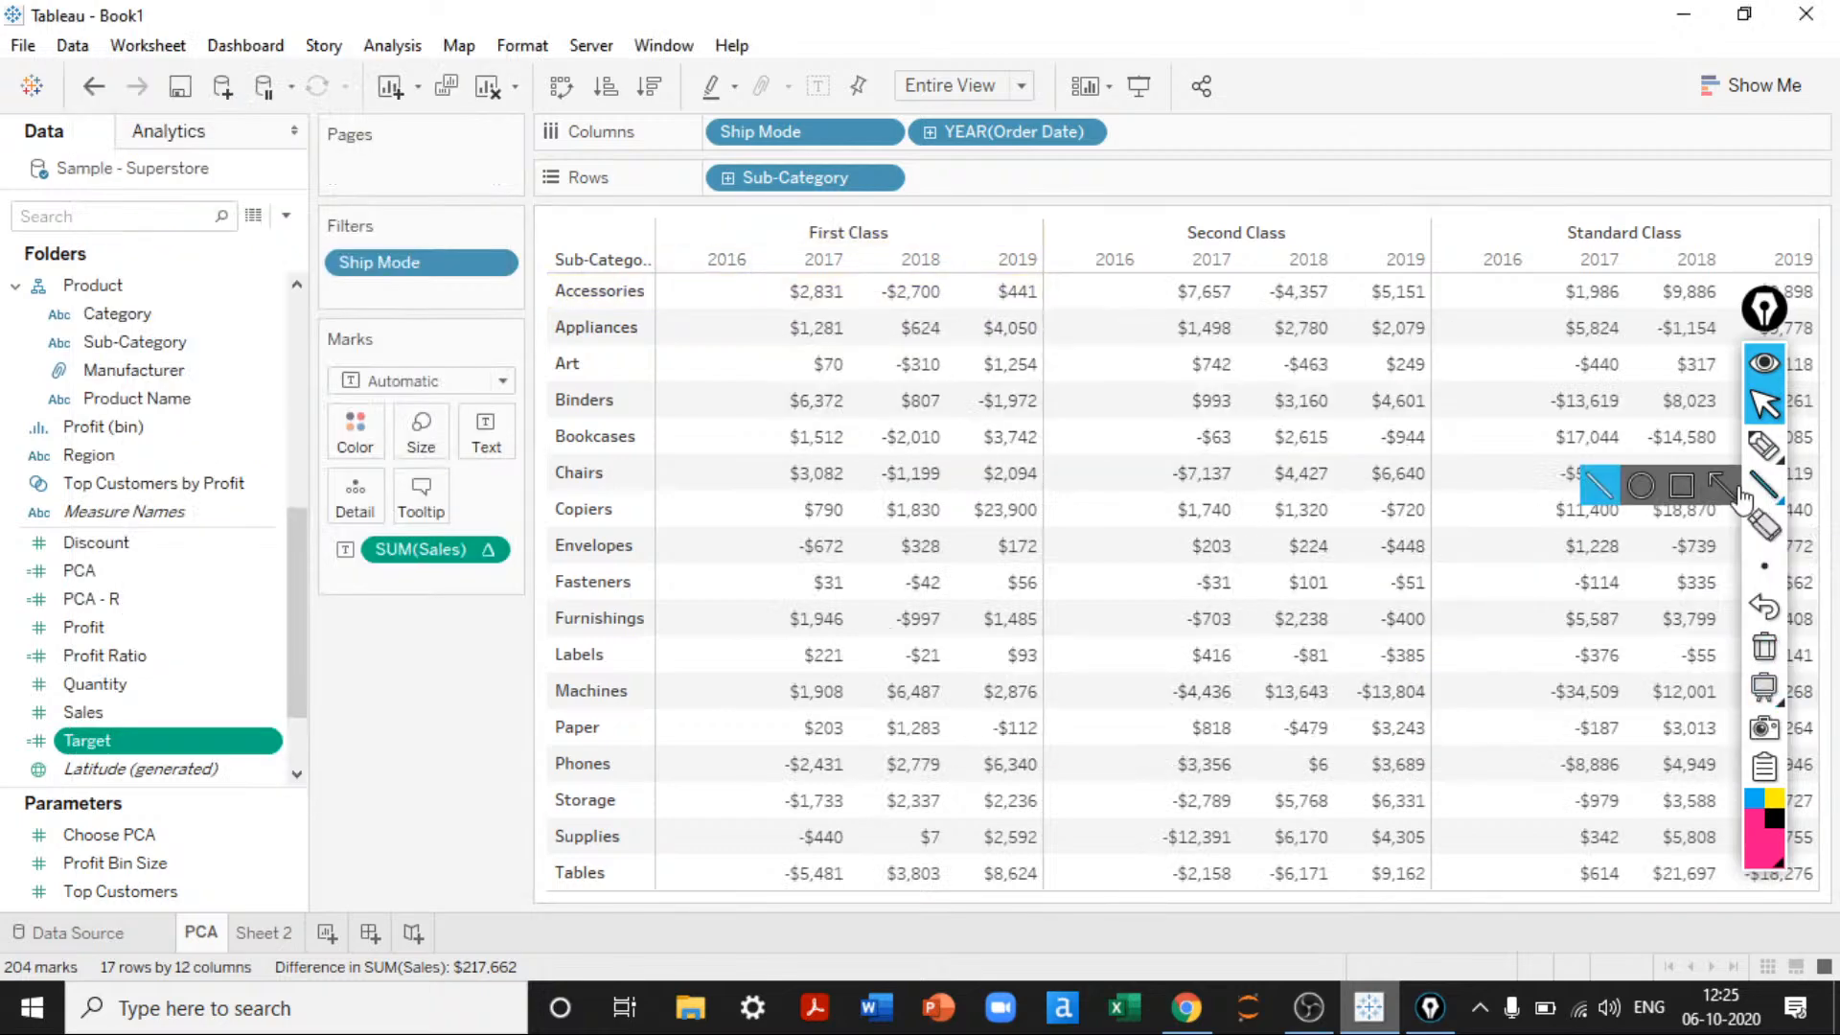
{"action": "left_click", "coordinate": [1692, 494]}
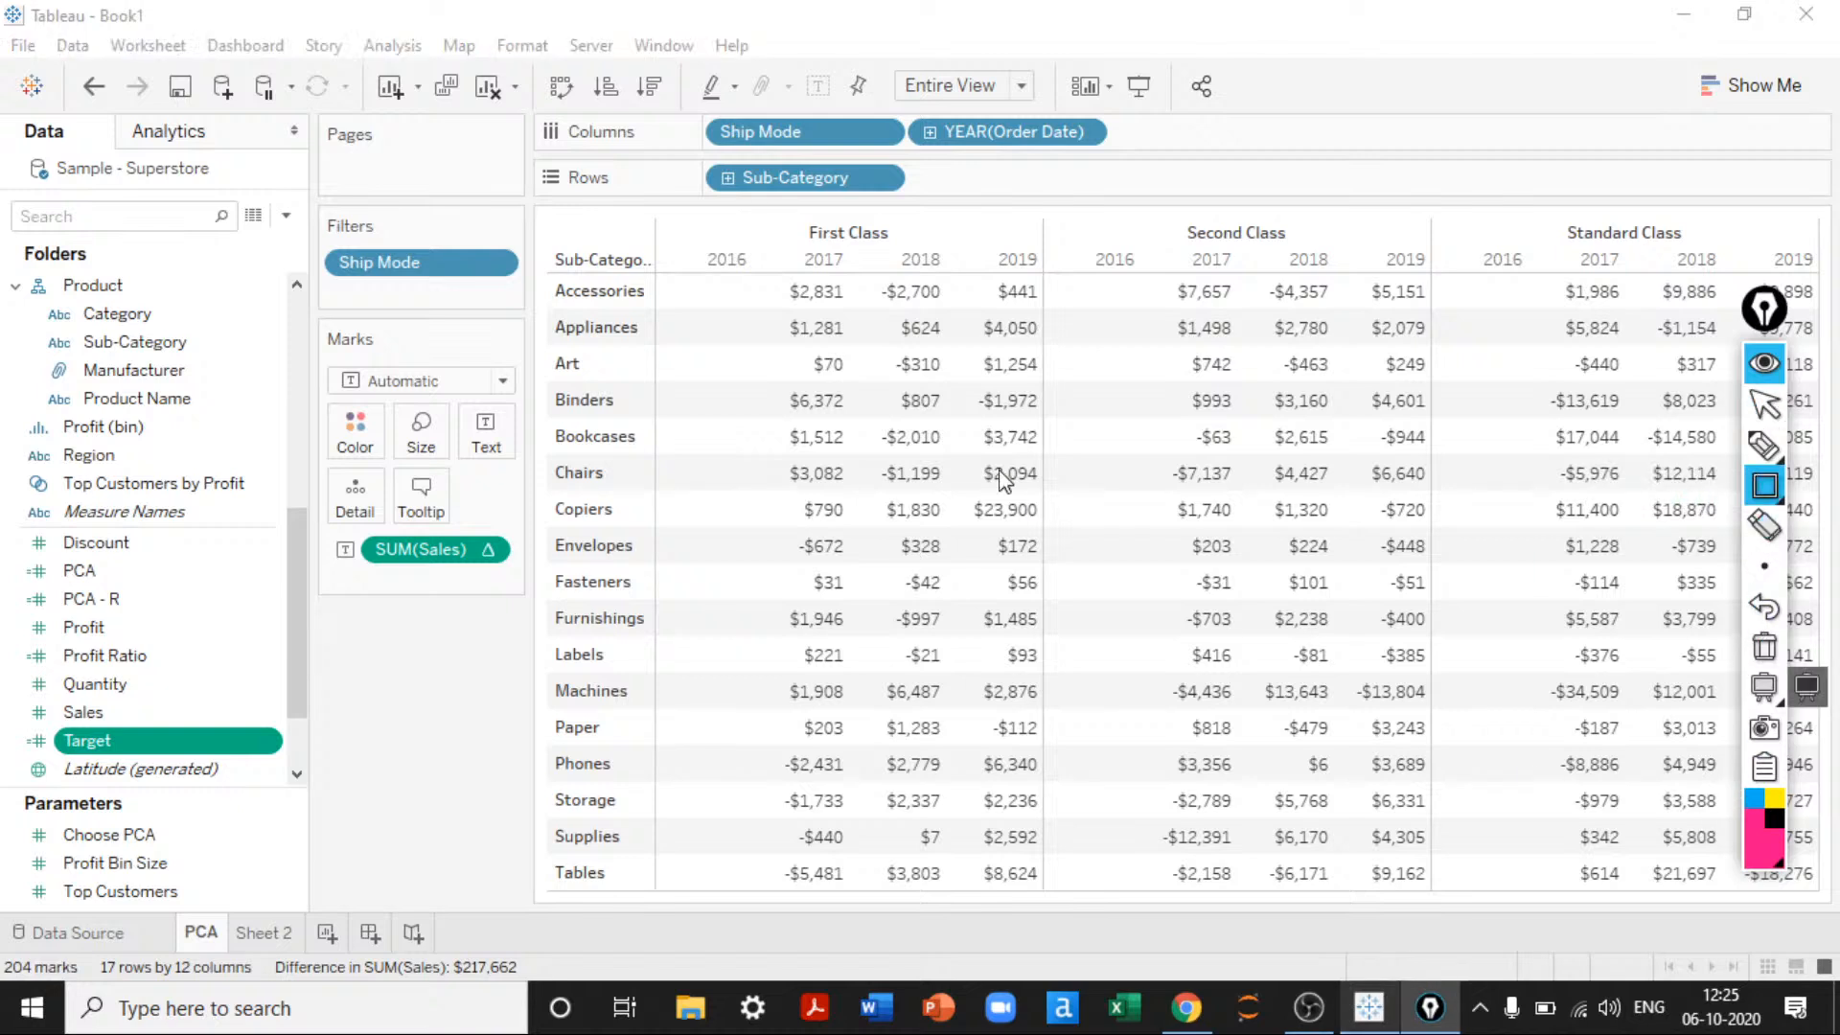
{"action": "mouse_move", "coordinate": [683, 276]}
{"action": "left_mouse_down"}
{"action": "mouse_move", "coordinate": [725, 308]}
{"action": "mouse_move", "coordinate": [851, 307]}
{"action": "left_mouse_up"}
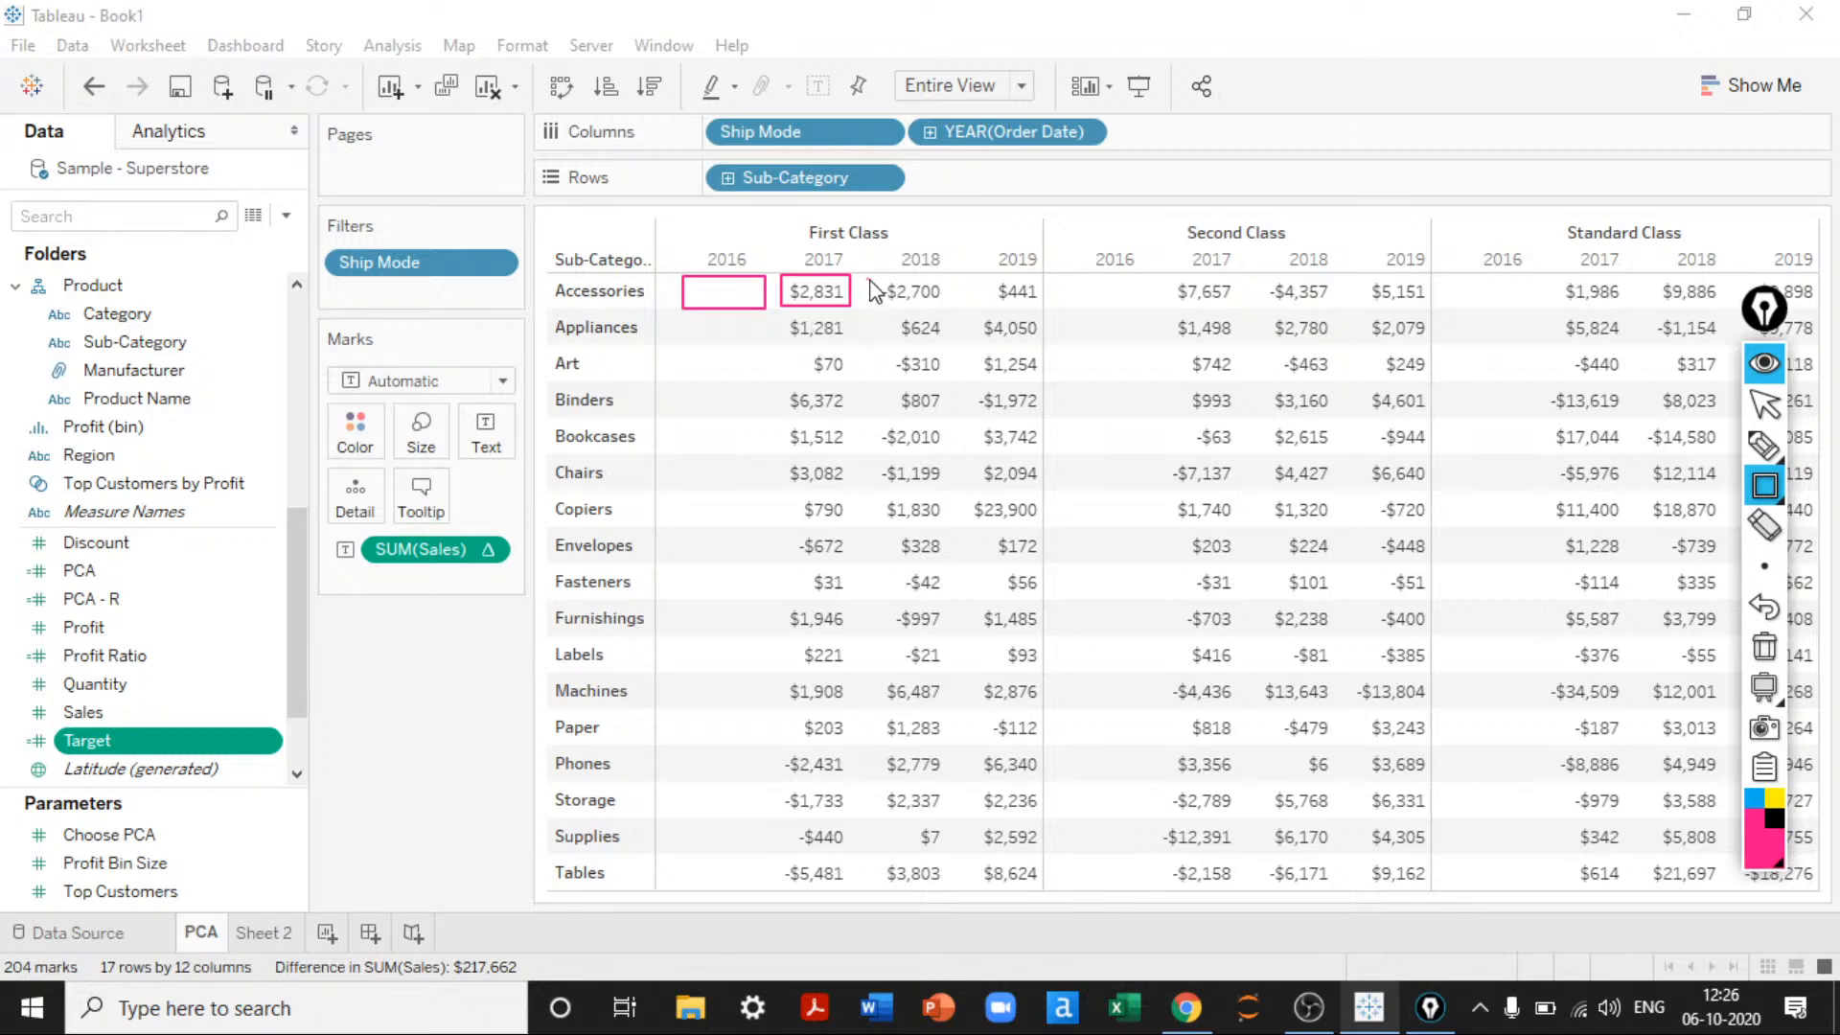
{"action": "left_click_drag", "start_coordinate": [867, 277], "coordinate": [953, 307]}
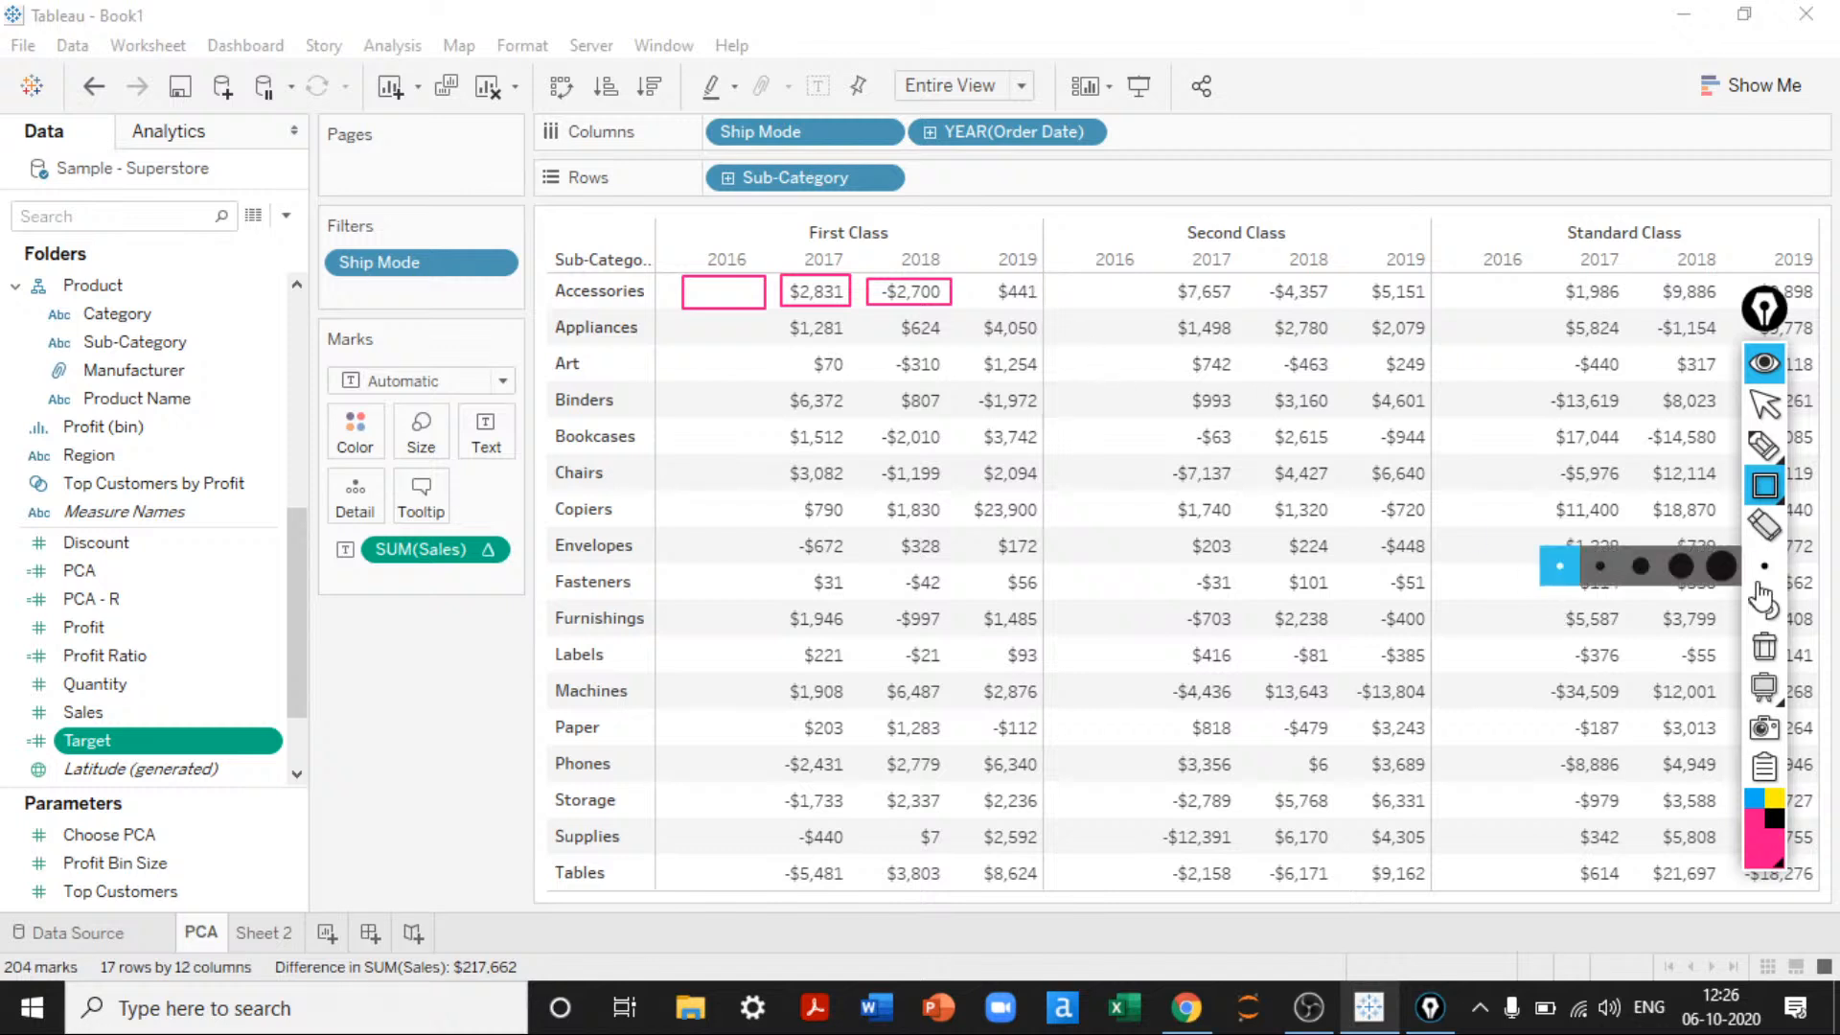
{"action": "left_click", "coordinate": [1764, 647]}
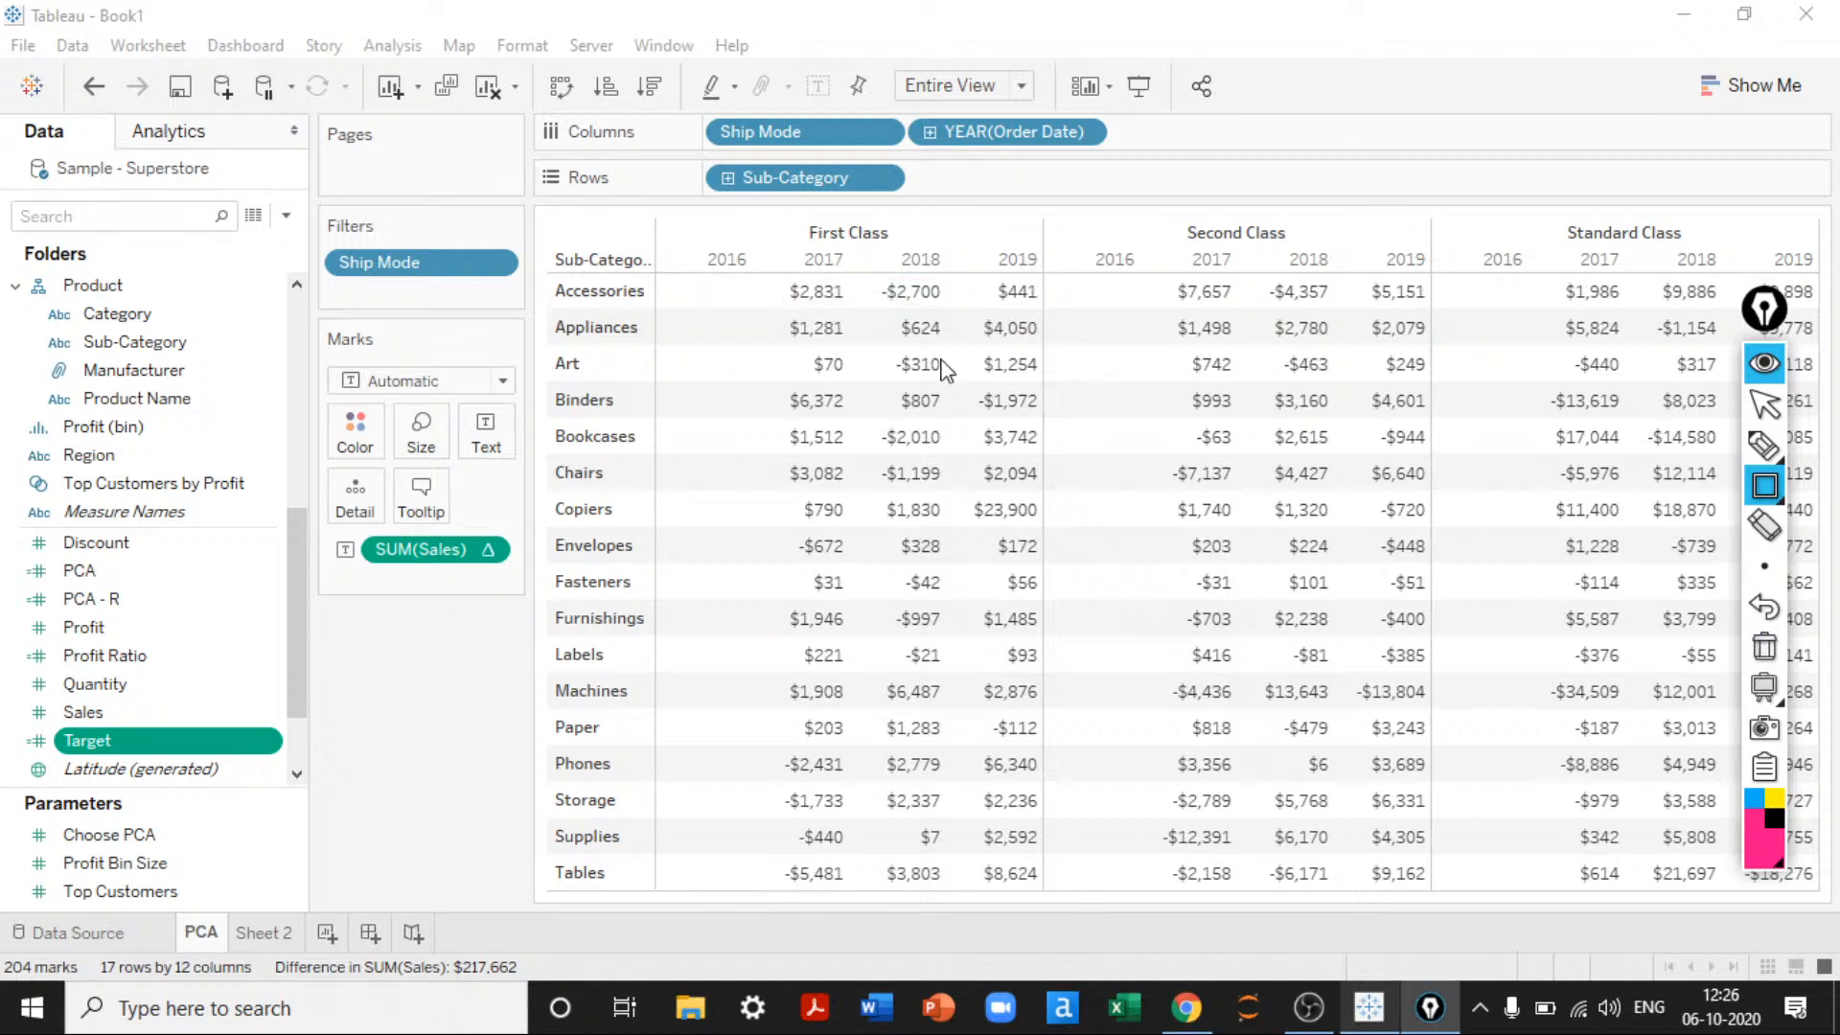
{"action": "left_click", "coordinate": [1765, 403]}
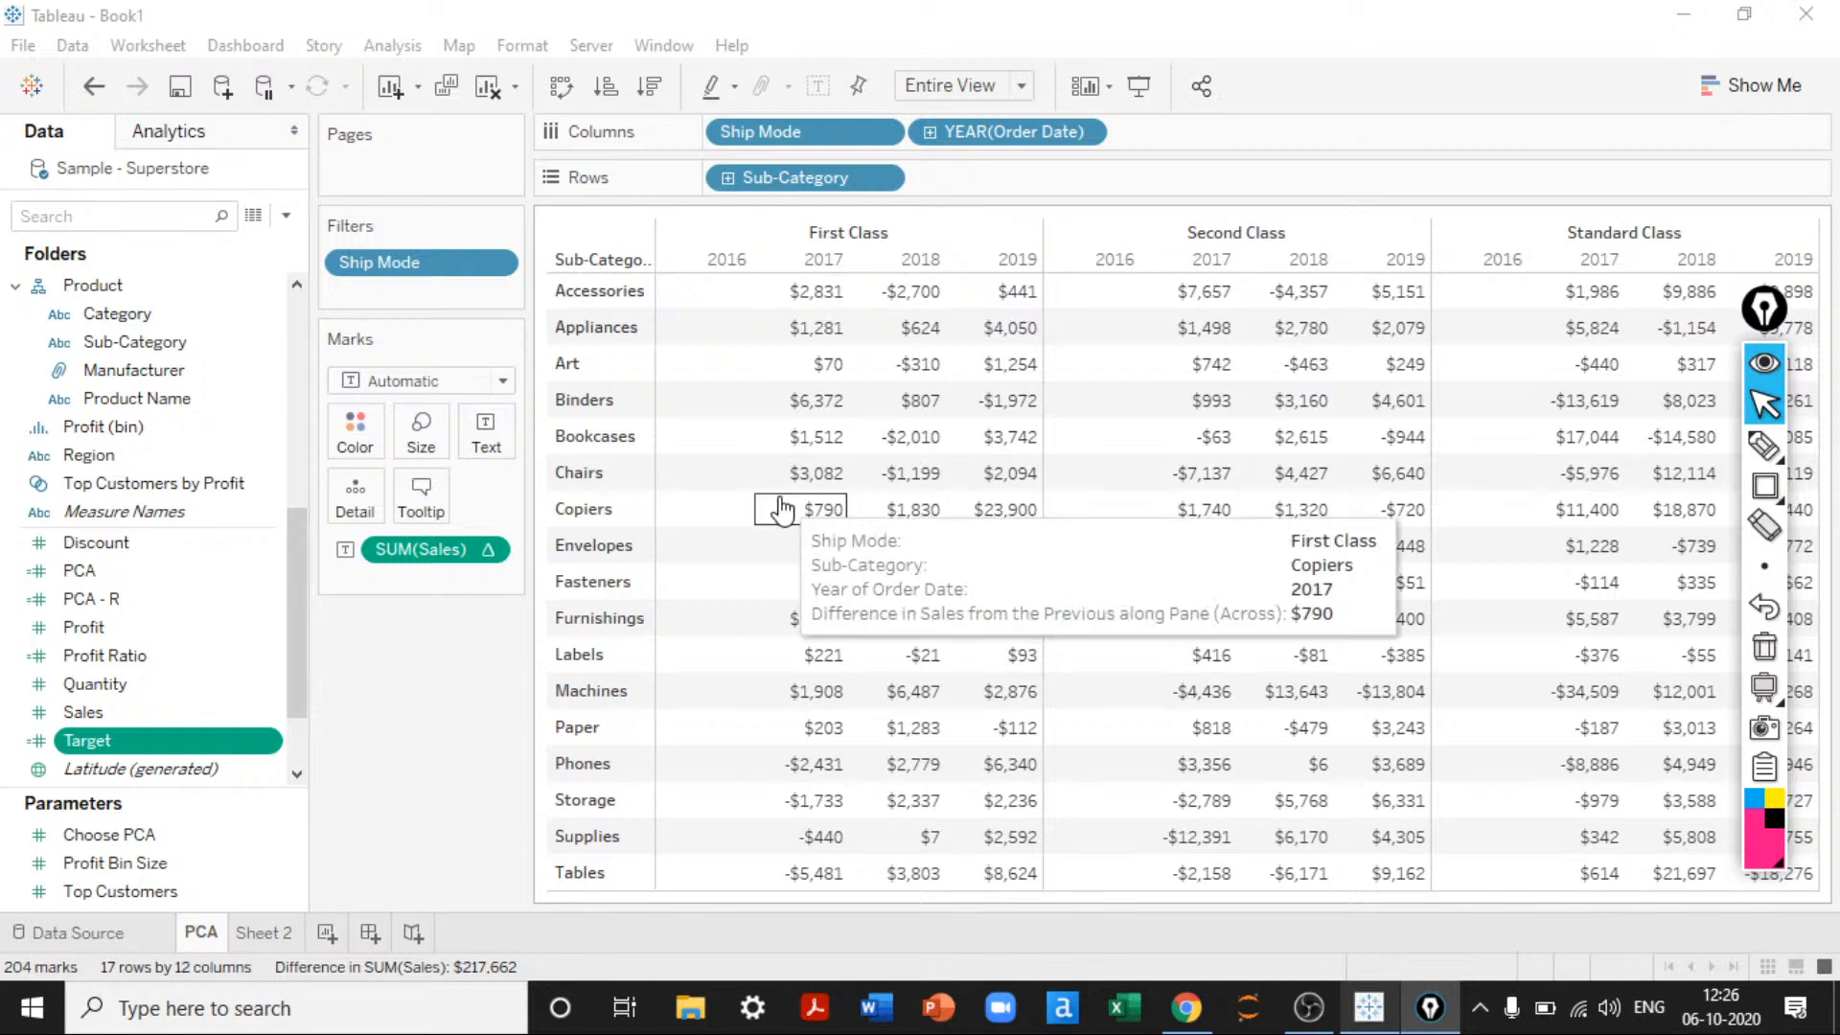
Step: Change the Sales table calculation to Percent Difference From, and highlight the Second Class values briefly to examine them
{"action": "left_click", "coordinate": [486, 550]}
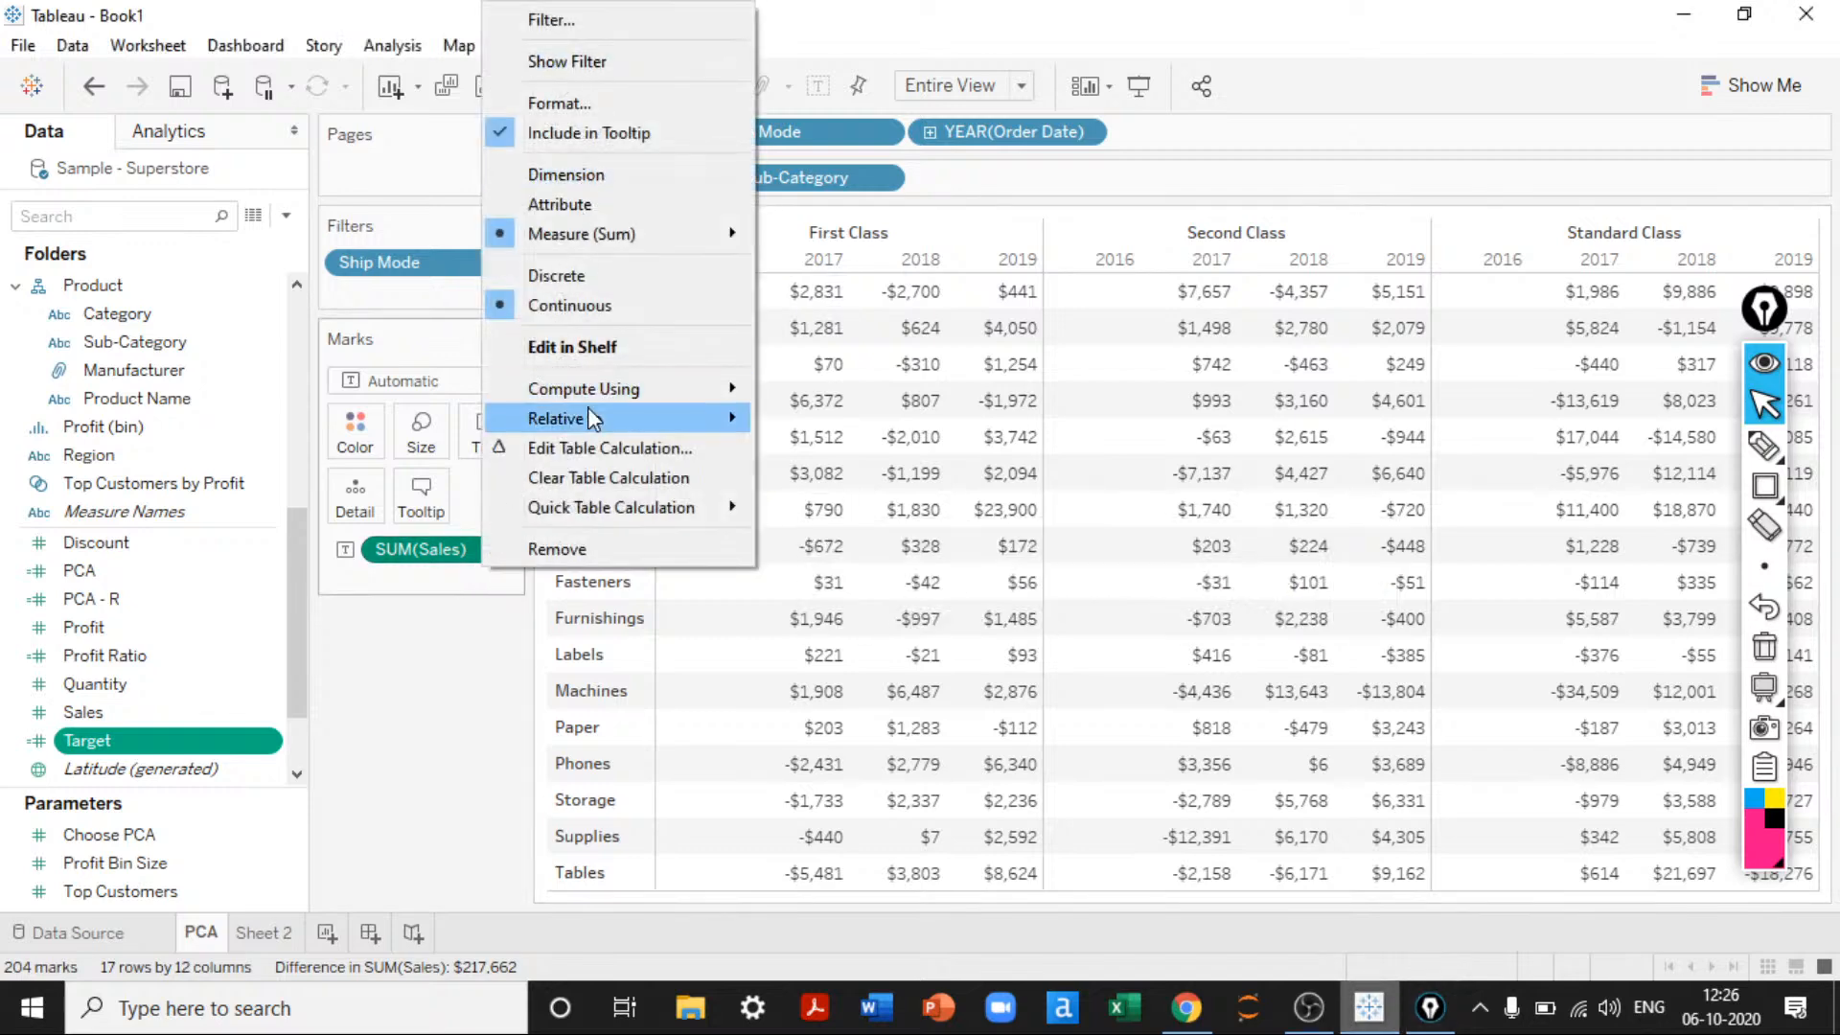
{"action": "left_click", "coordinate": [588, 451]}
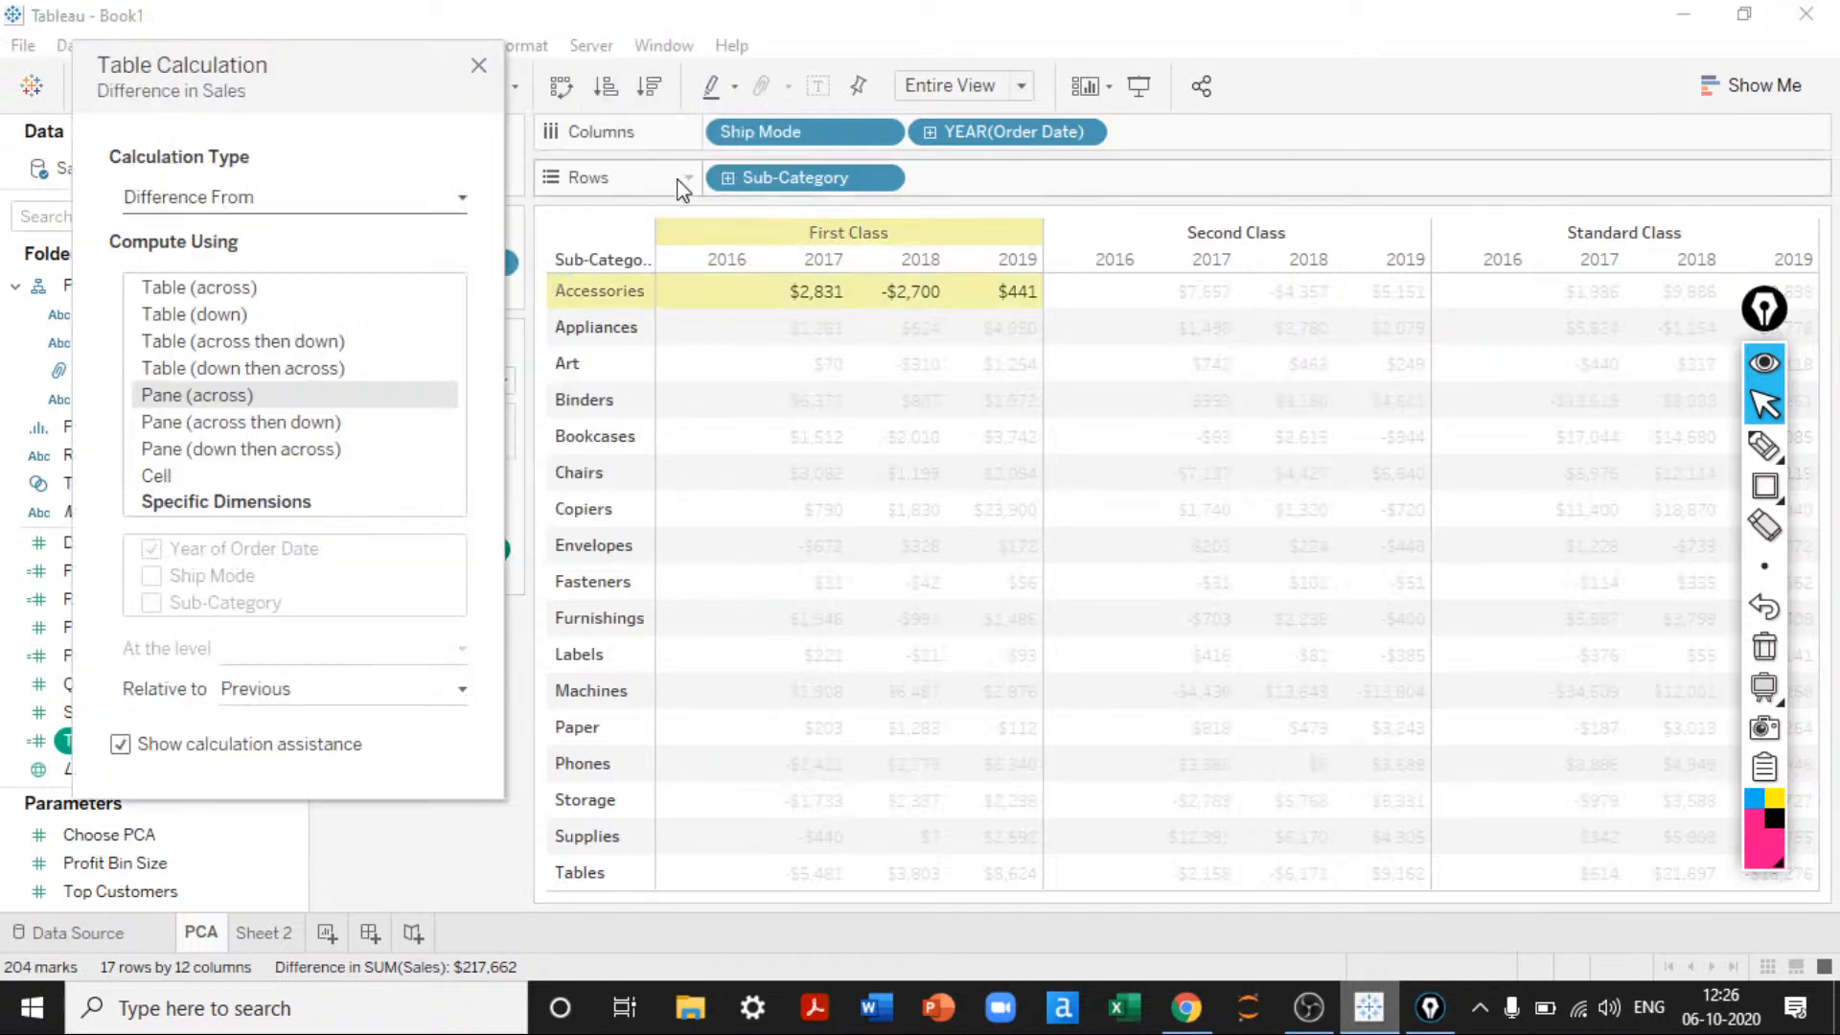
{"action": "left_click", "coordinate": [161, 204]}
{"action": "left_click", "coordinate": [185, 249]}
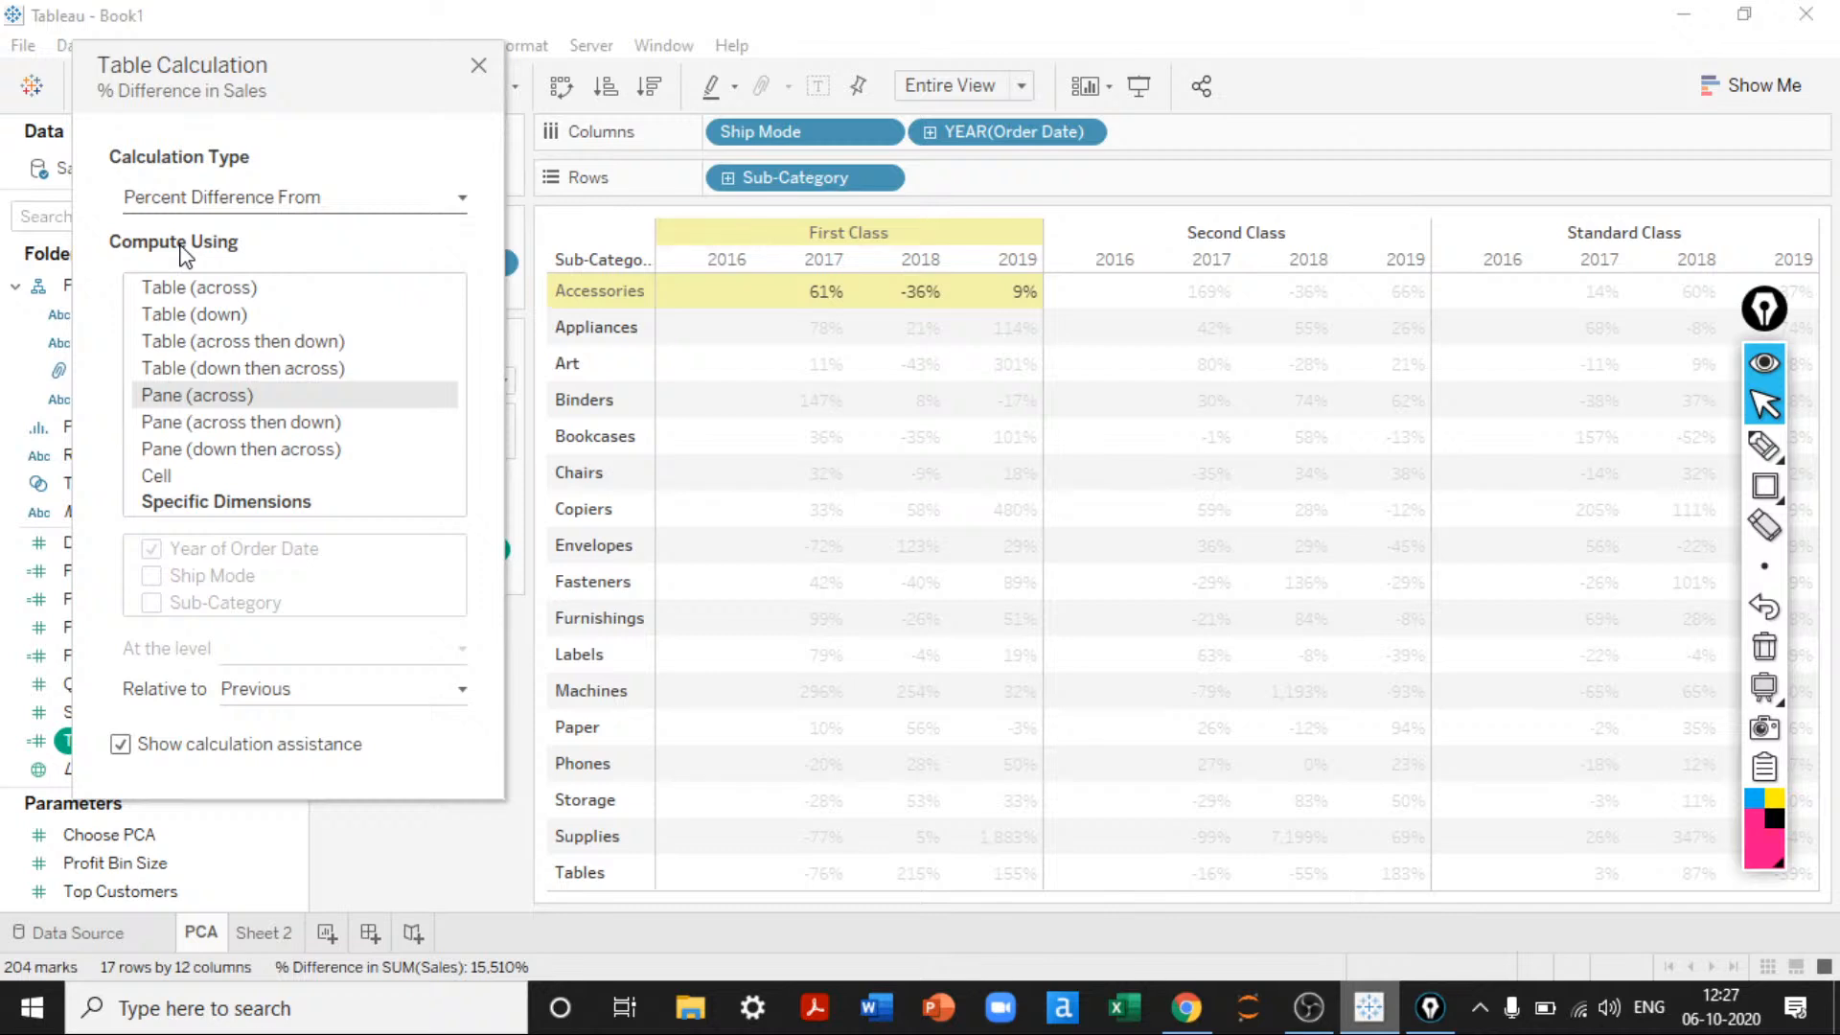
{"action": "left_click", "coordinate": [1298, 235]}
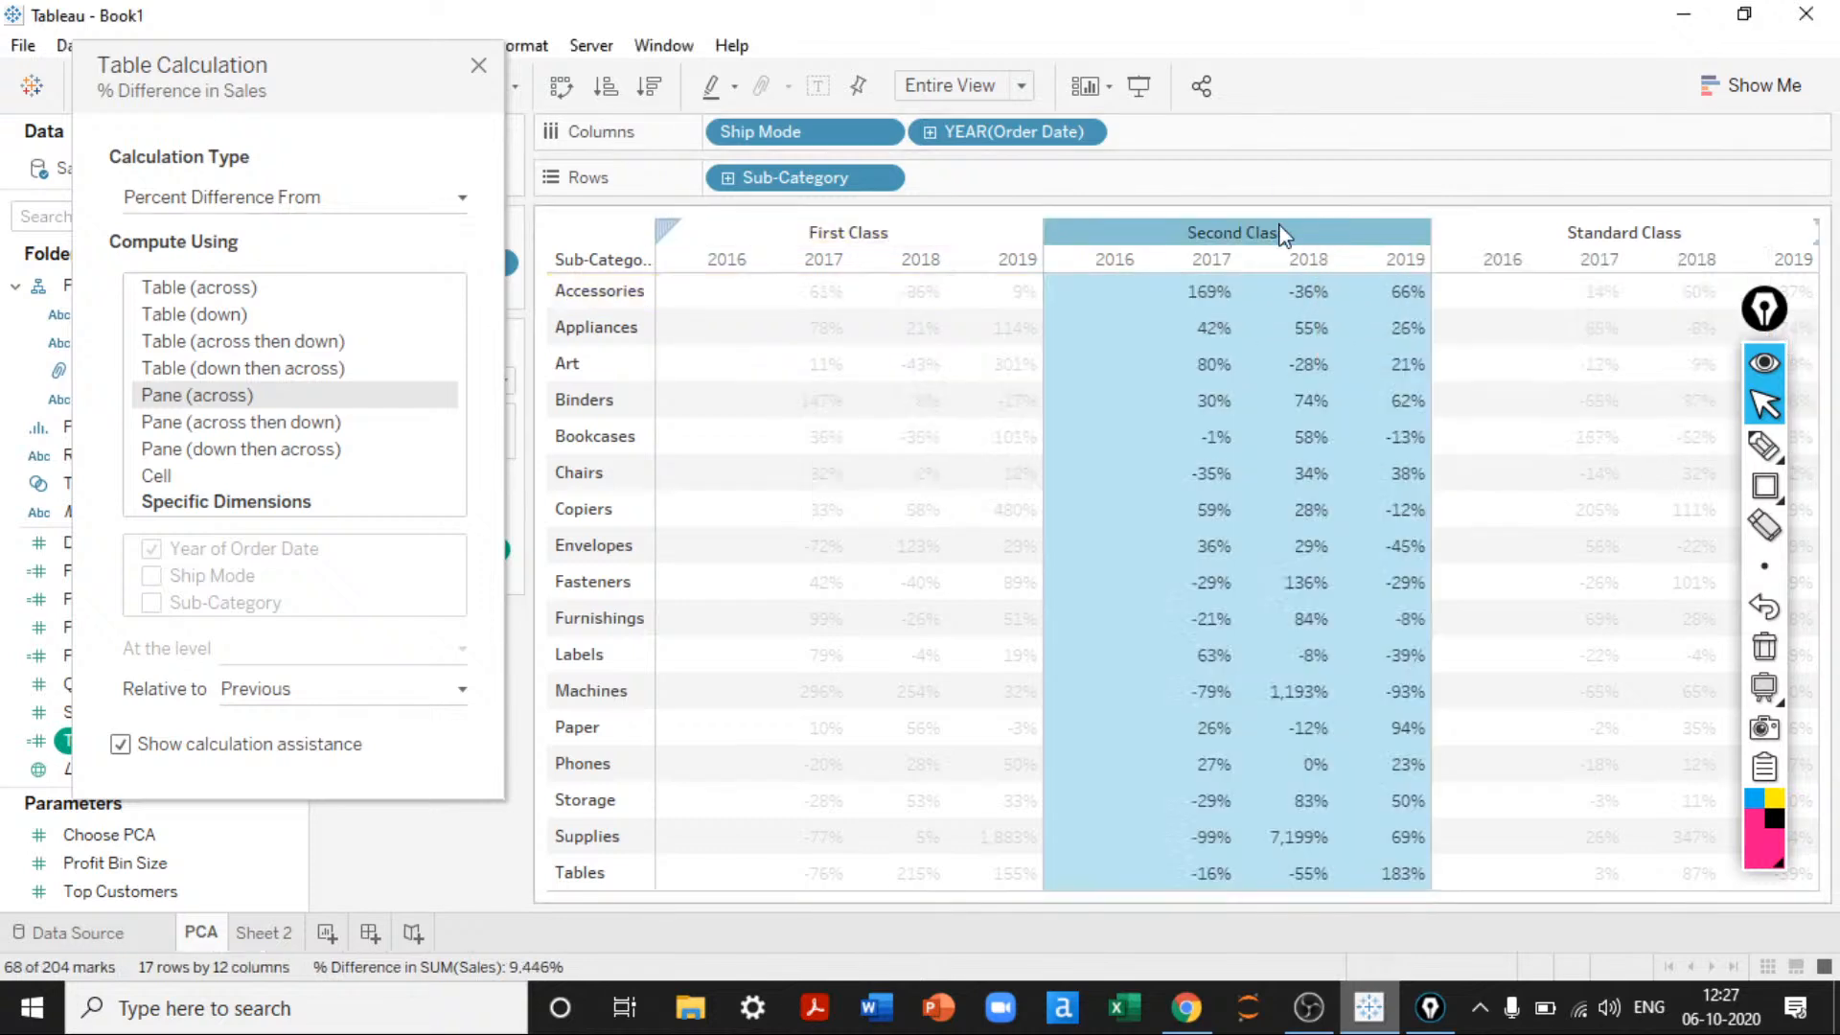
{"action": "left_click", "coordinate": [1284, 234]}
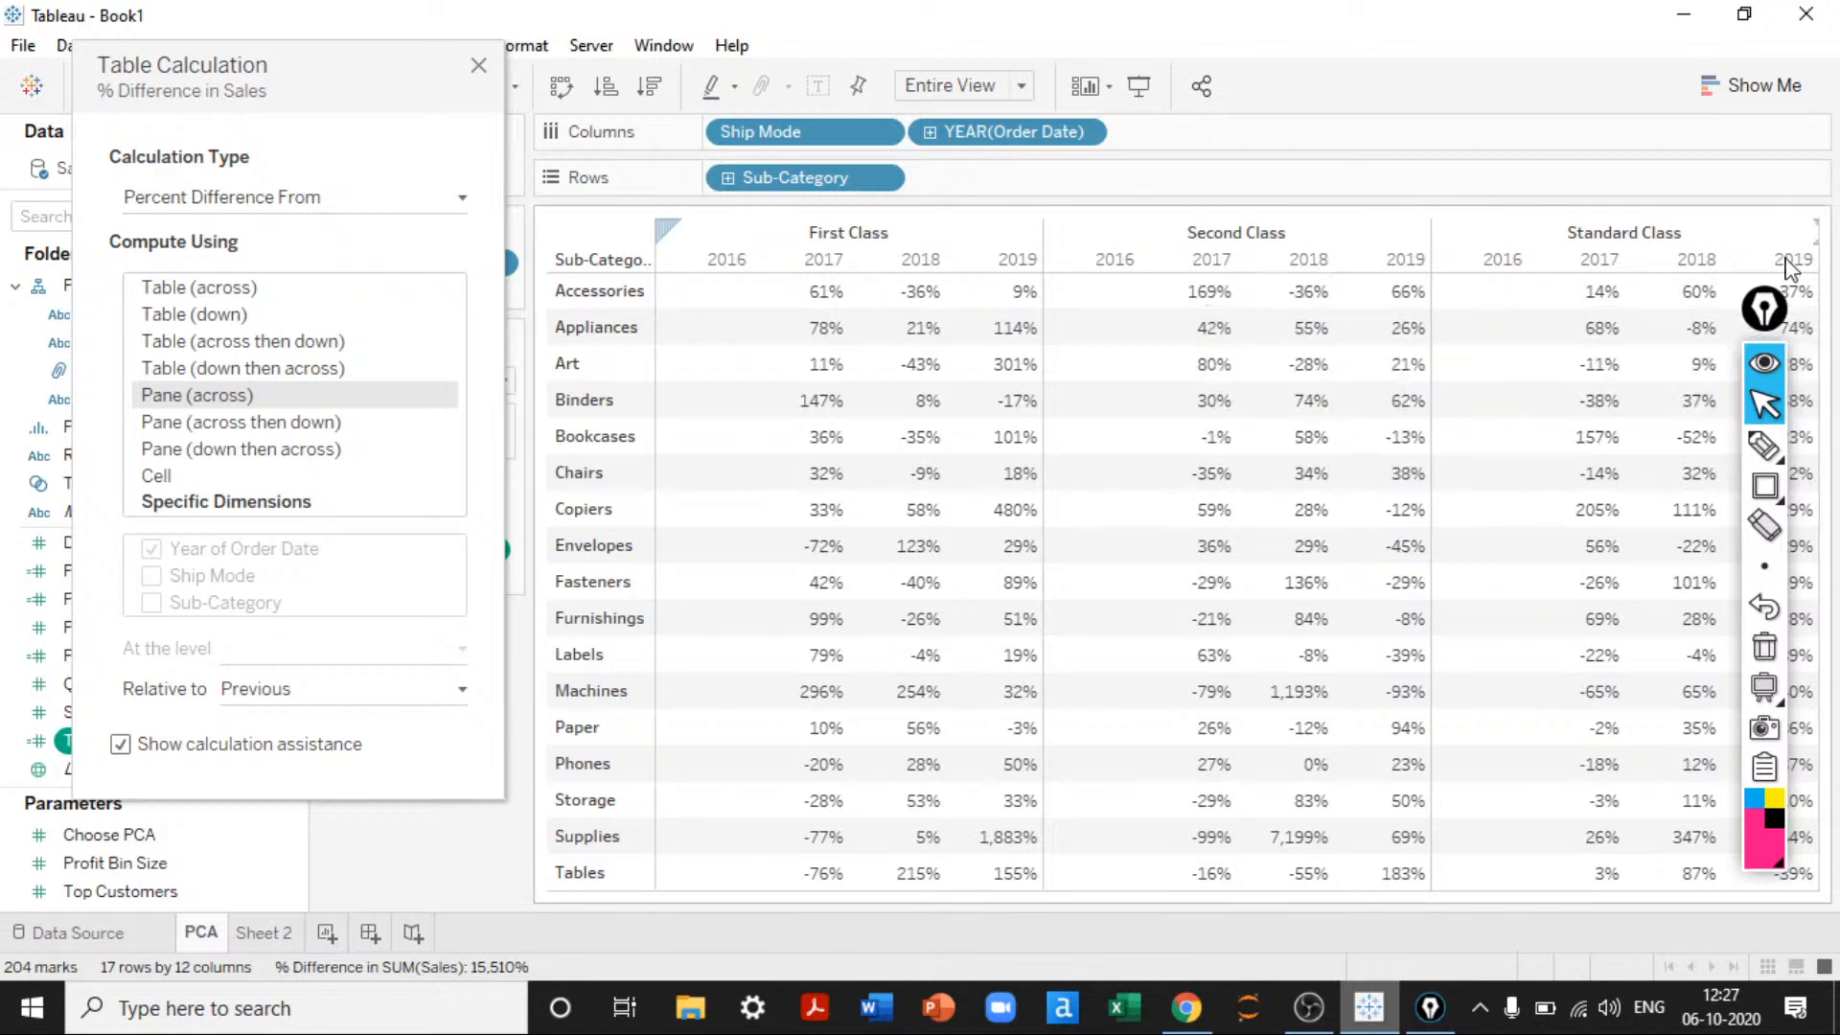
Step: Collapse the Epic Pen toolbar and move it away from the upper Standard Class 2019 values
{"action": "left_click", "coordinate": [1764, 369]}
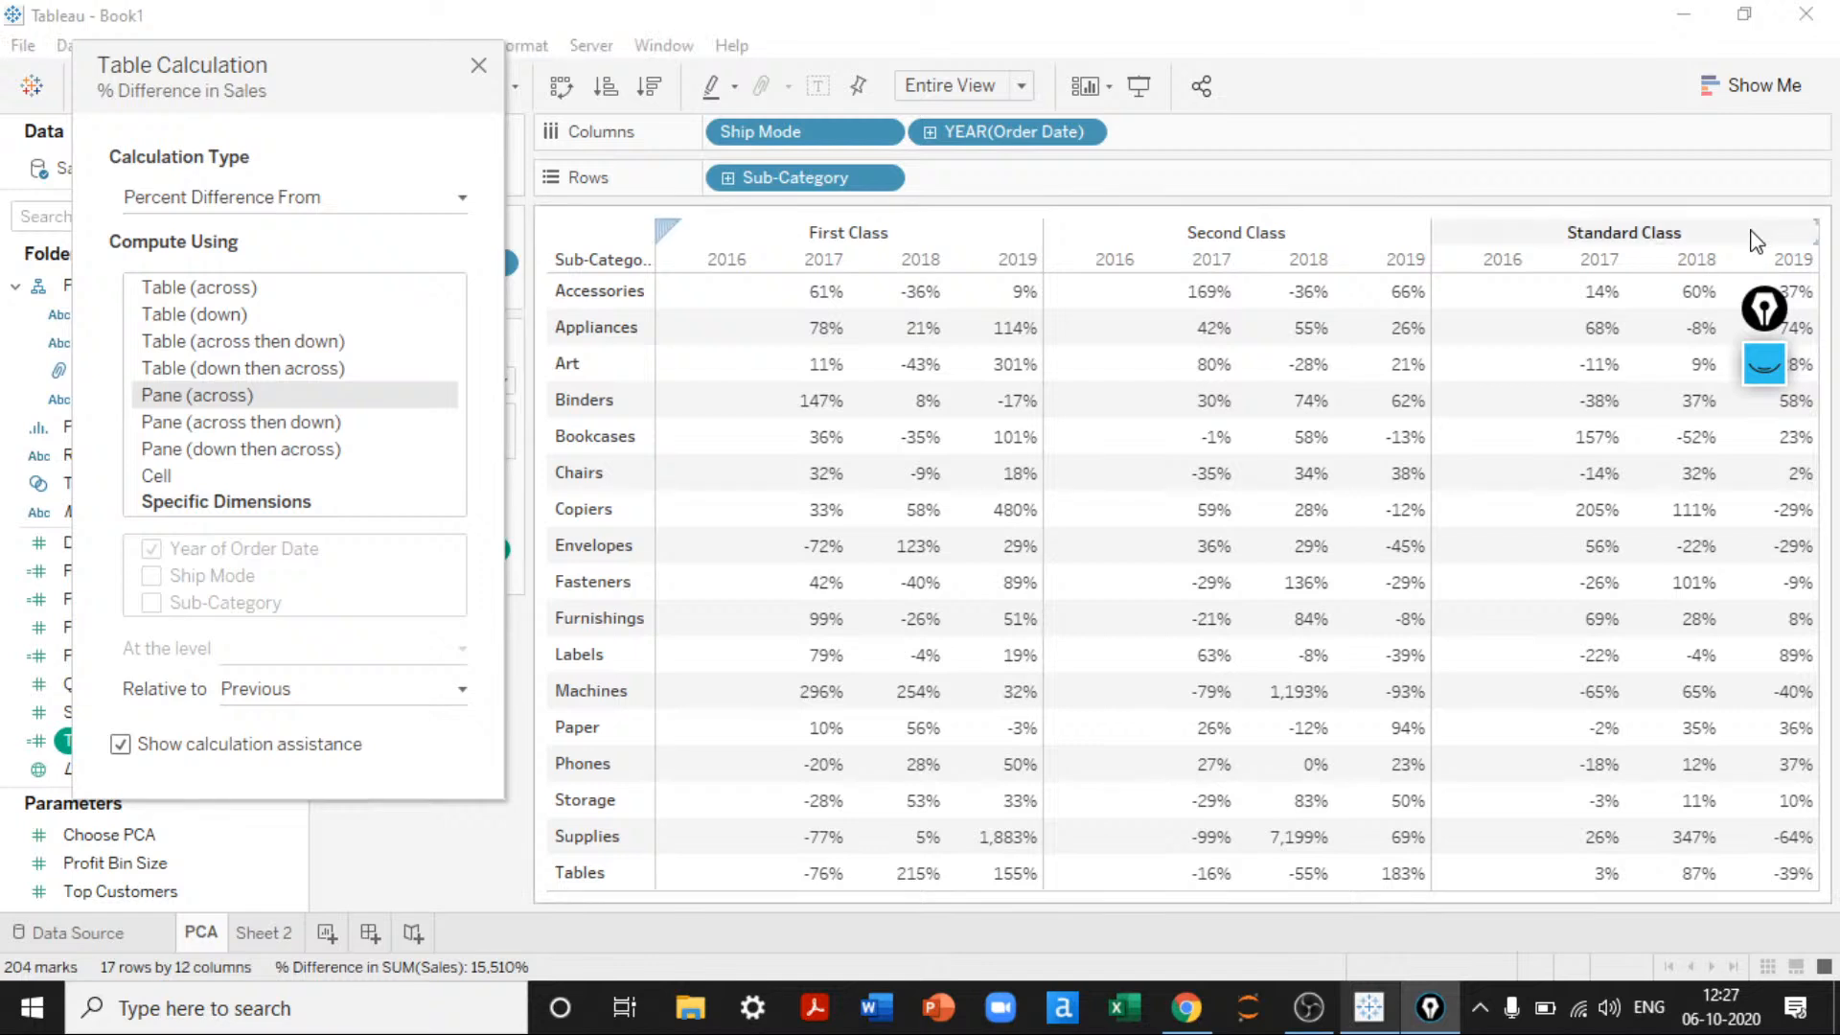
{"action": "left_click_drag", "start_coordinate": [1765, 309], "coordinate": [1809, 434]}
{"action": "mouse_move", "coordinate": [1608, 297]}
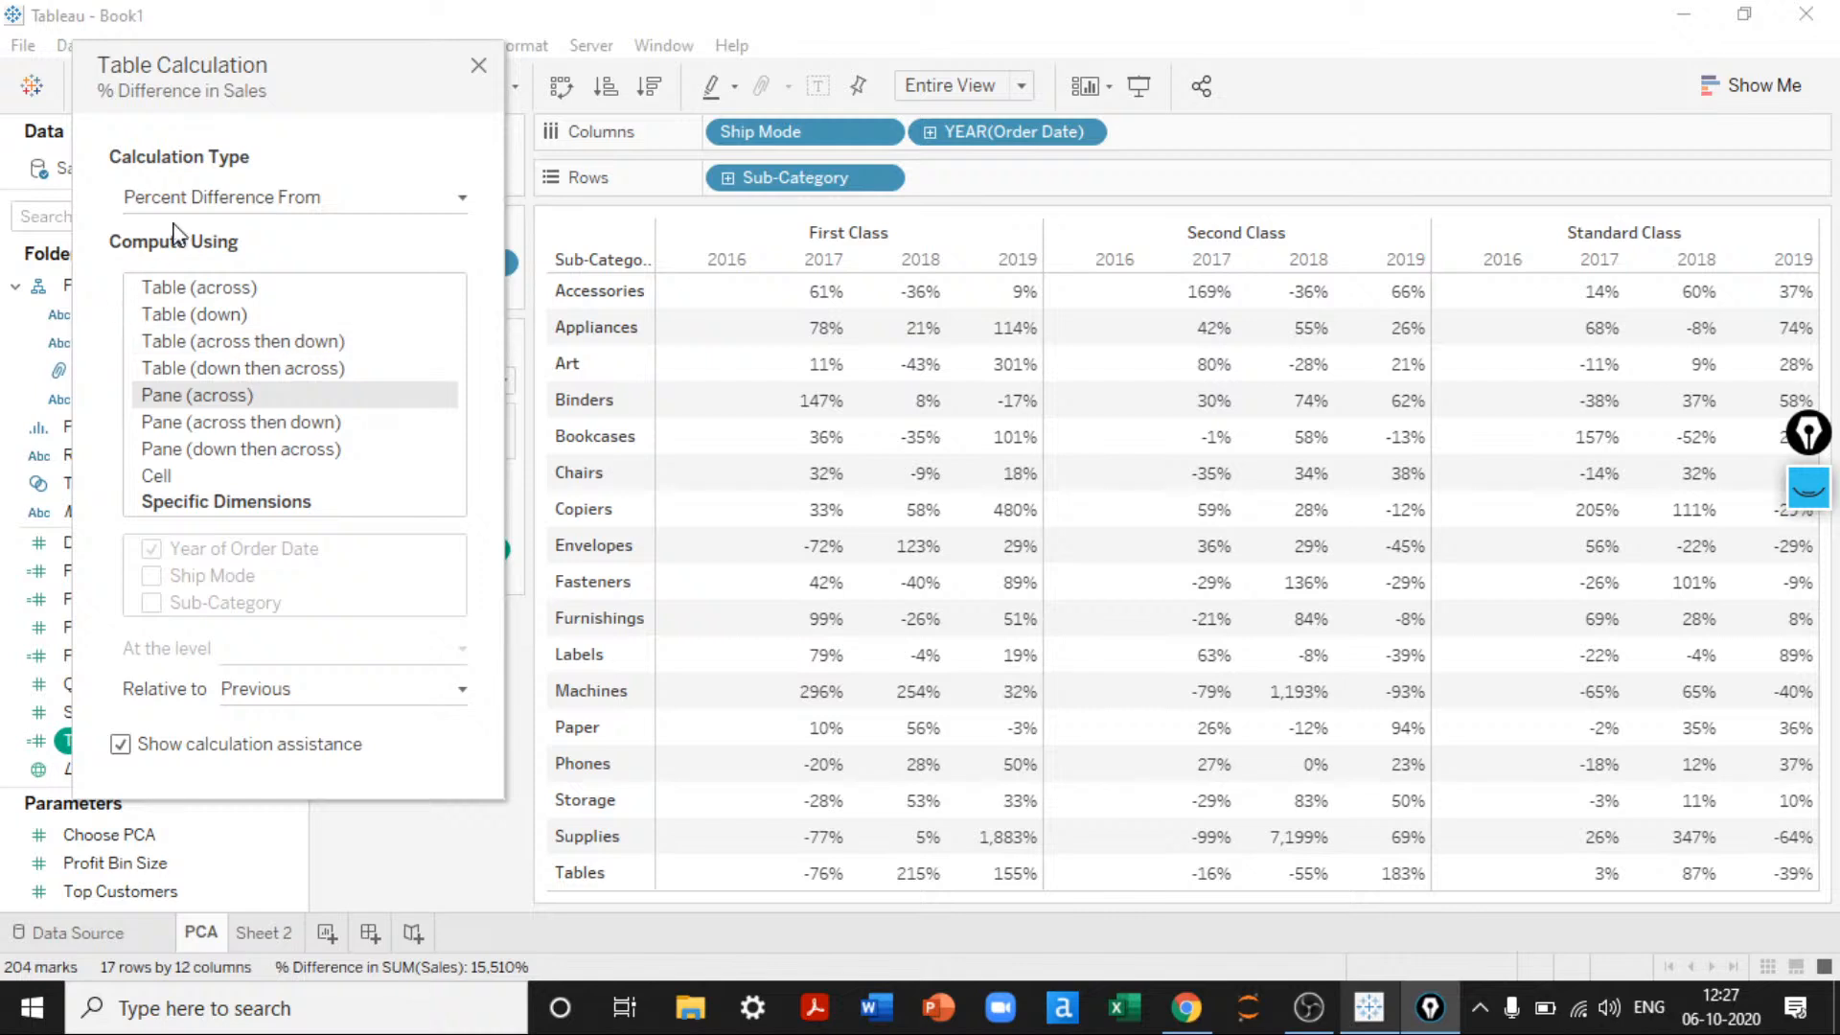
Step: Change the calculation type to Percent From, try Pane (across then down), and return to Pane (across)
{"action": "left_click", "coordinate": [196, 203]}
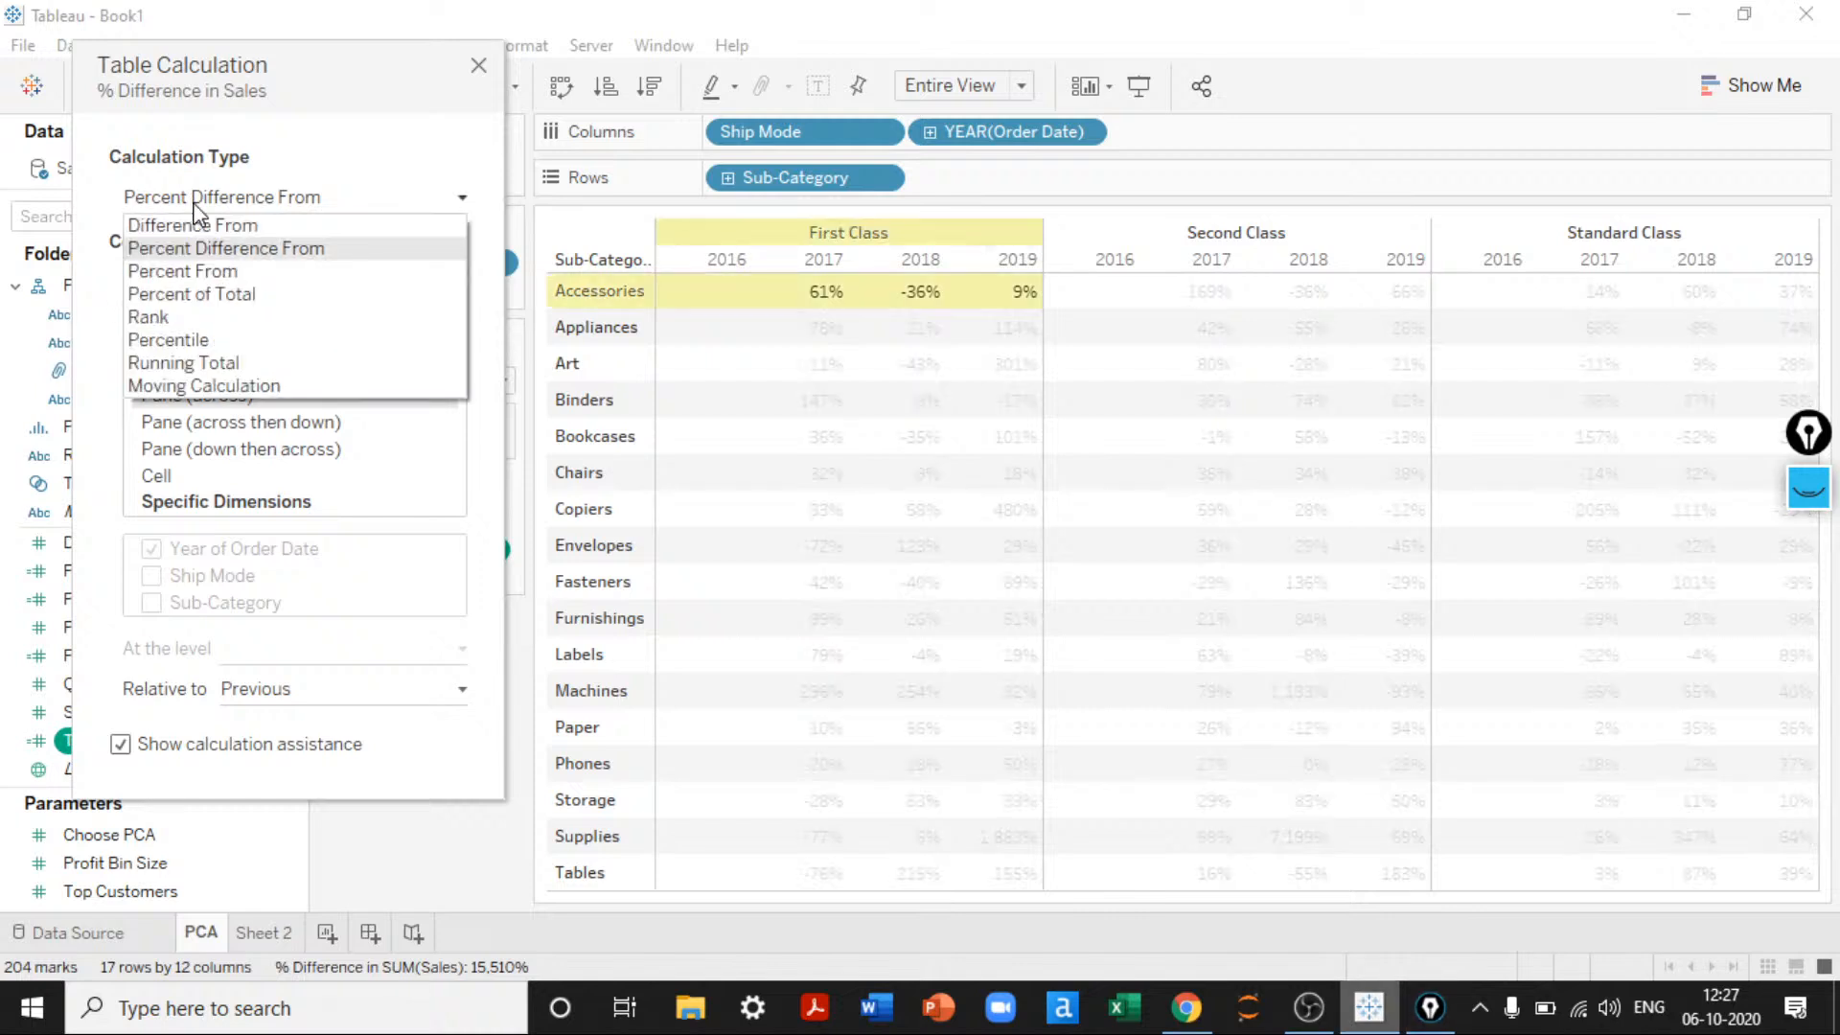
{"action": "left_click", "coordinate": [197, 272]}
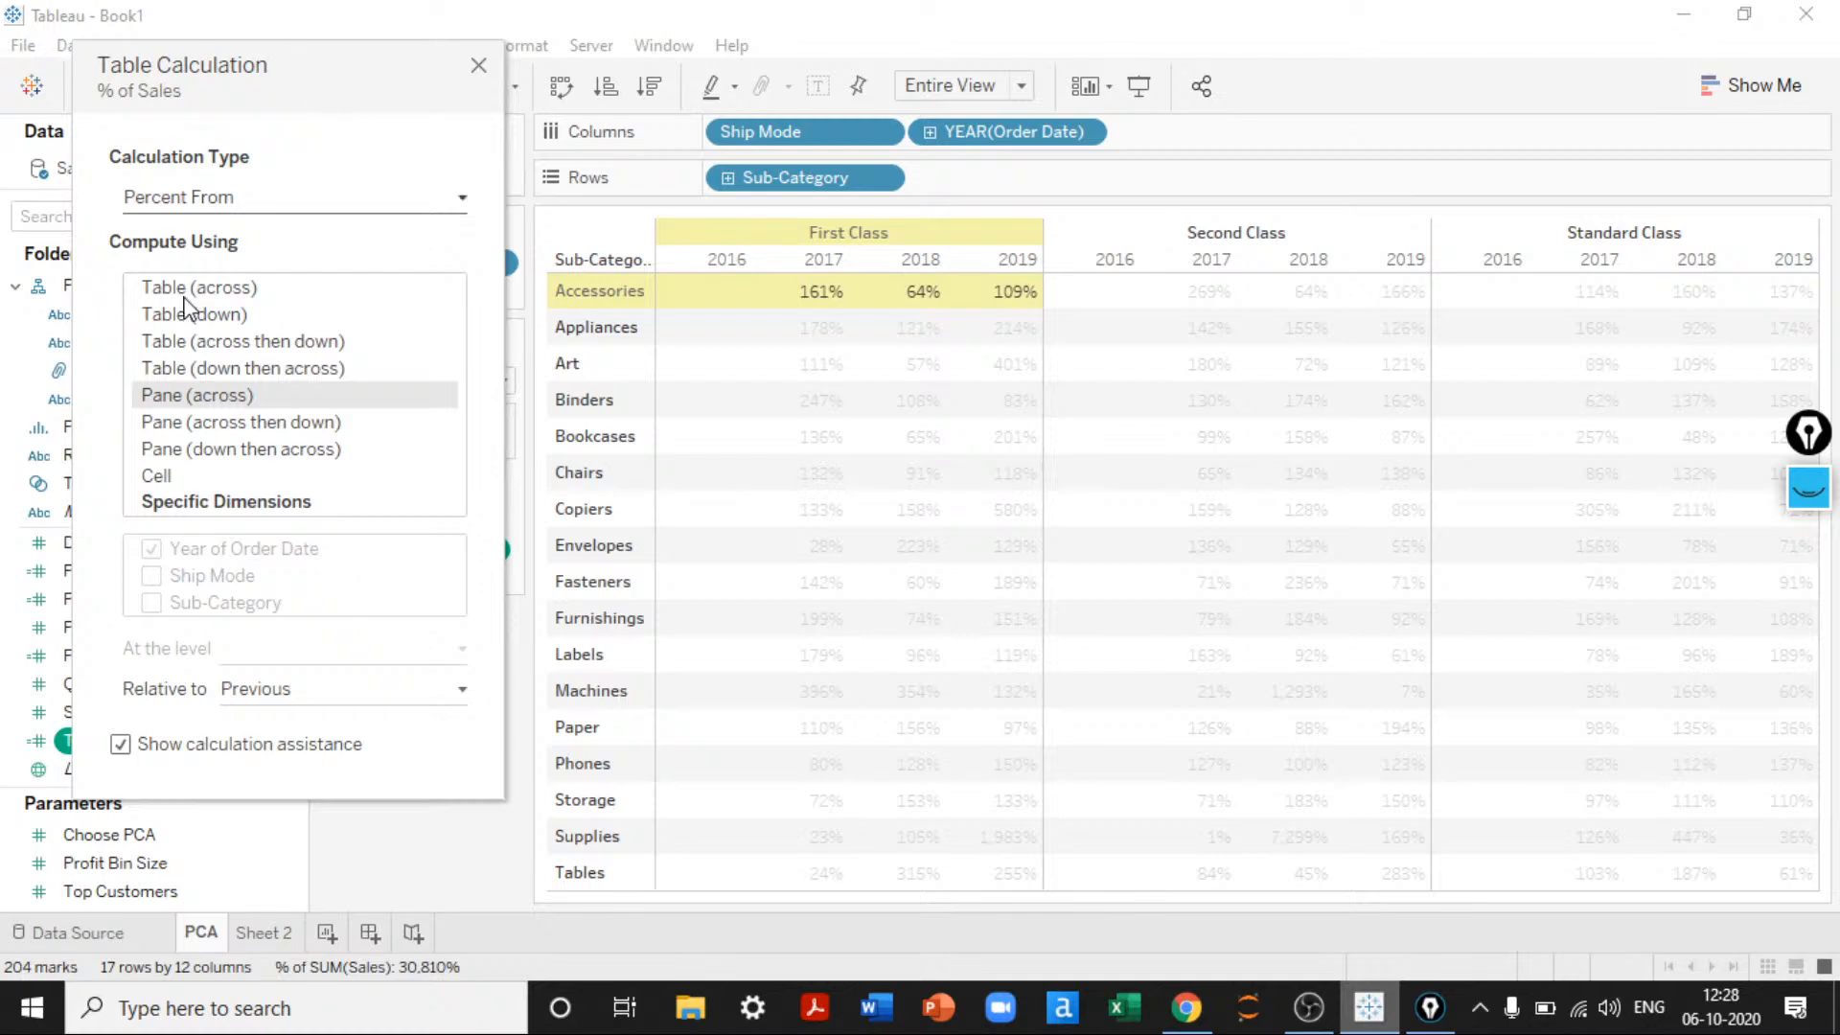
{"action": "left_click", "coordinate": [201, 426]}
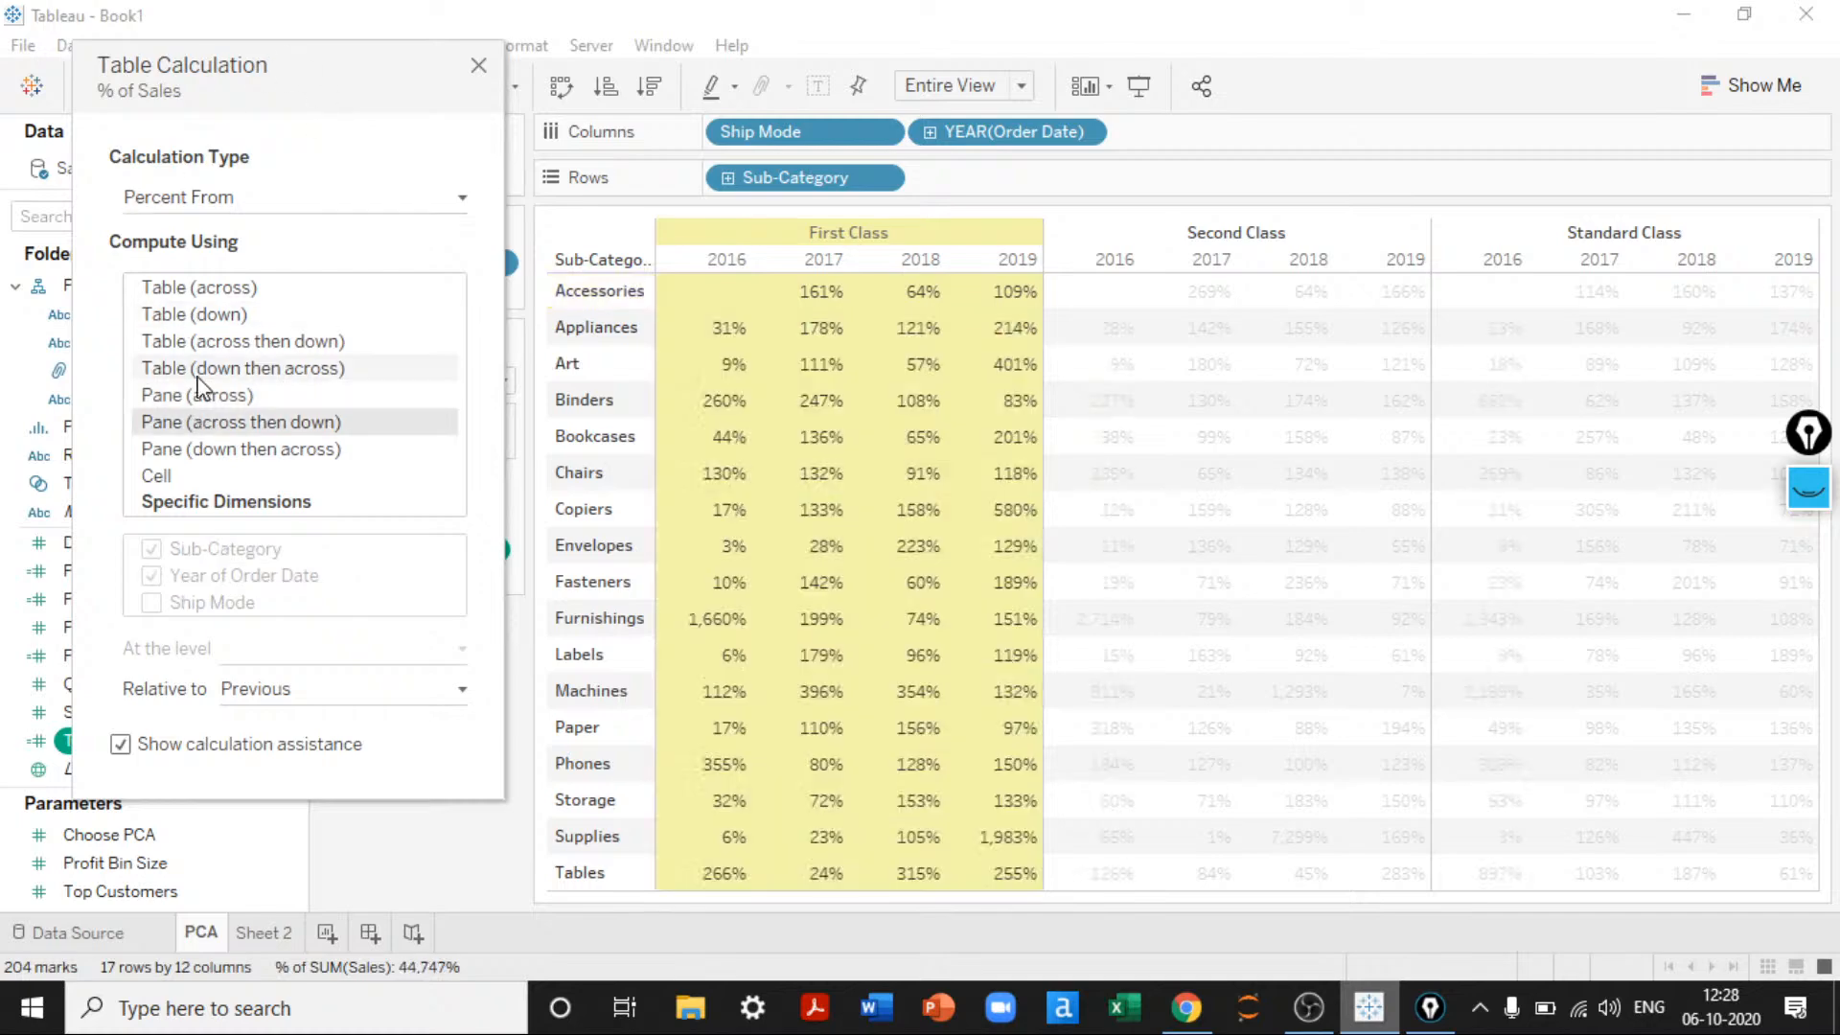
{"action": "left_click", "coordinate": [198, 375]}
{"action": "left_click", "coordinate": [199, 395]}
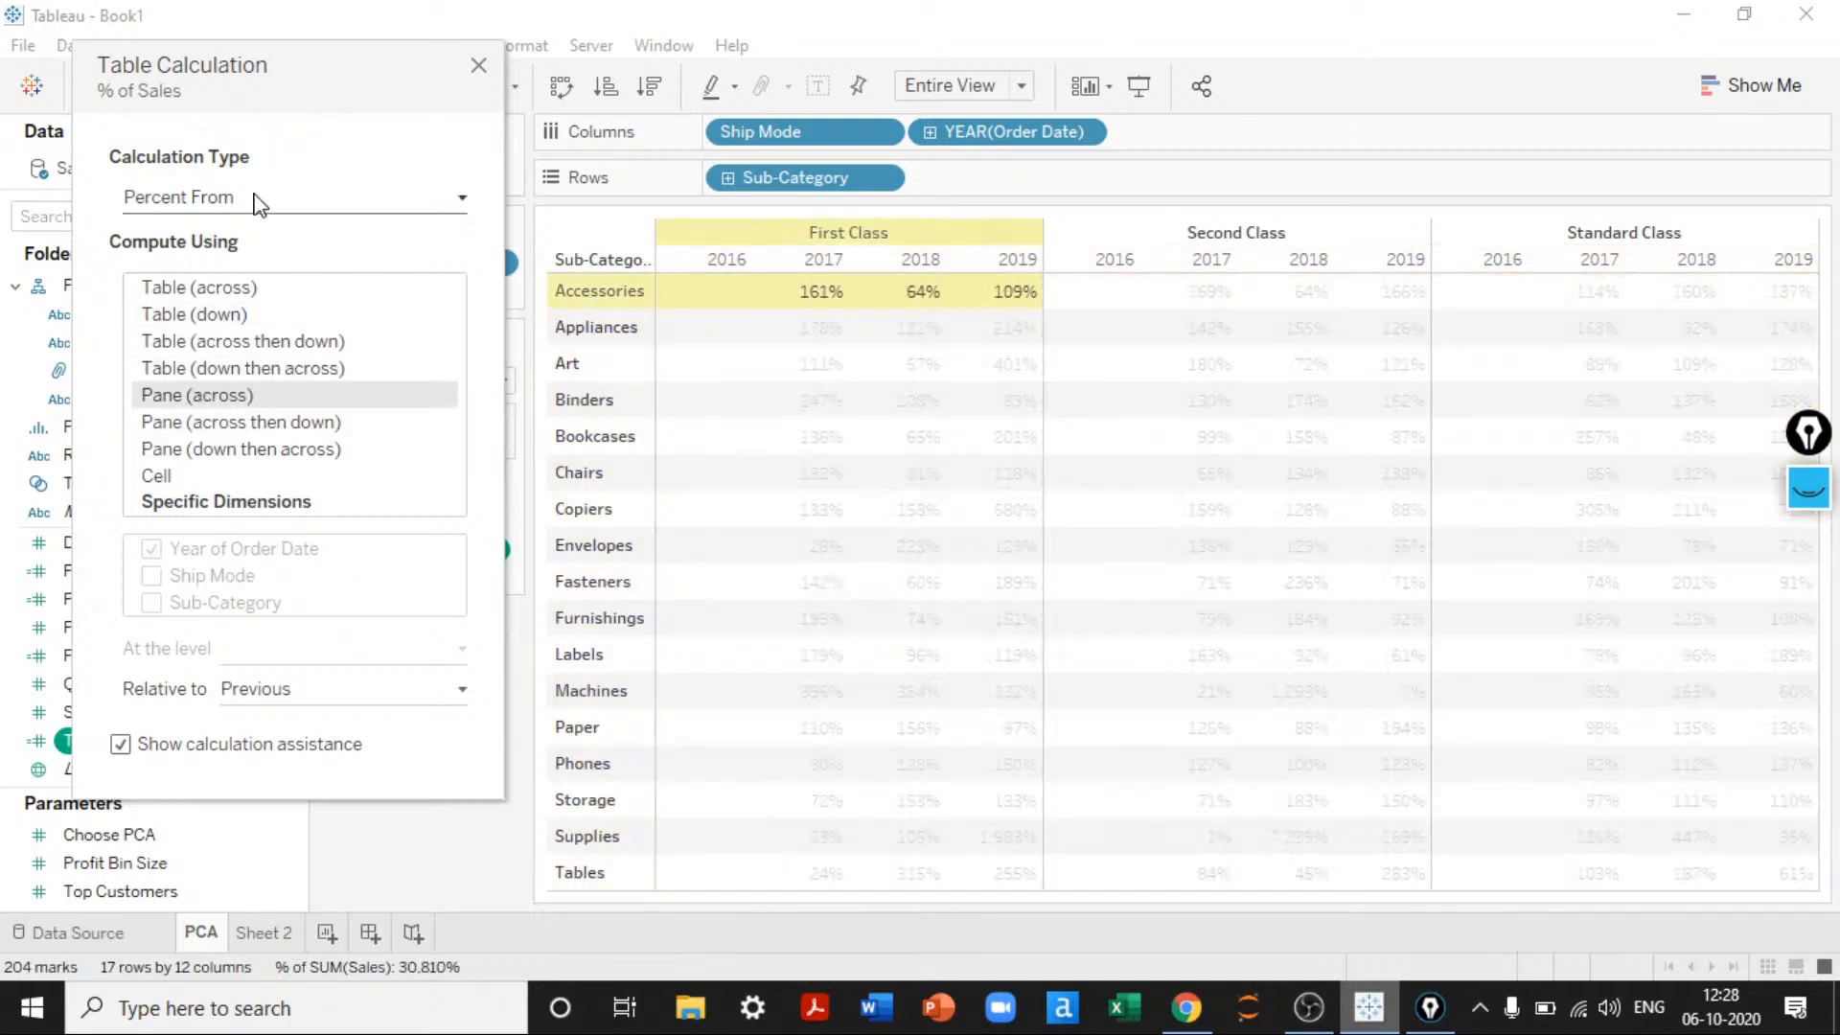
Step: Change the calculation type to Percent of Total, computed with Pane (across)
{"action": "left_click", "coordinate": [255, 198]}
{"action": "left_click", "coordinate": [251, 295]}
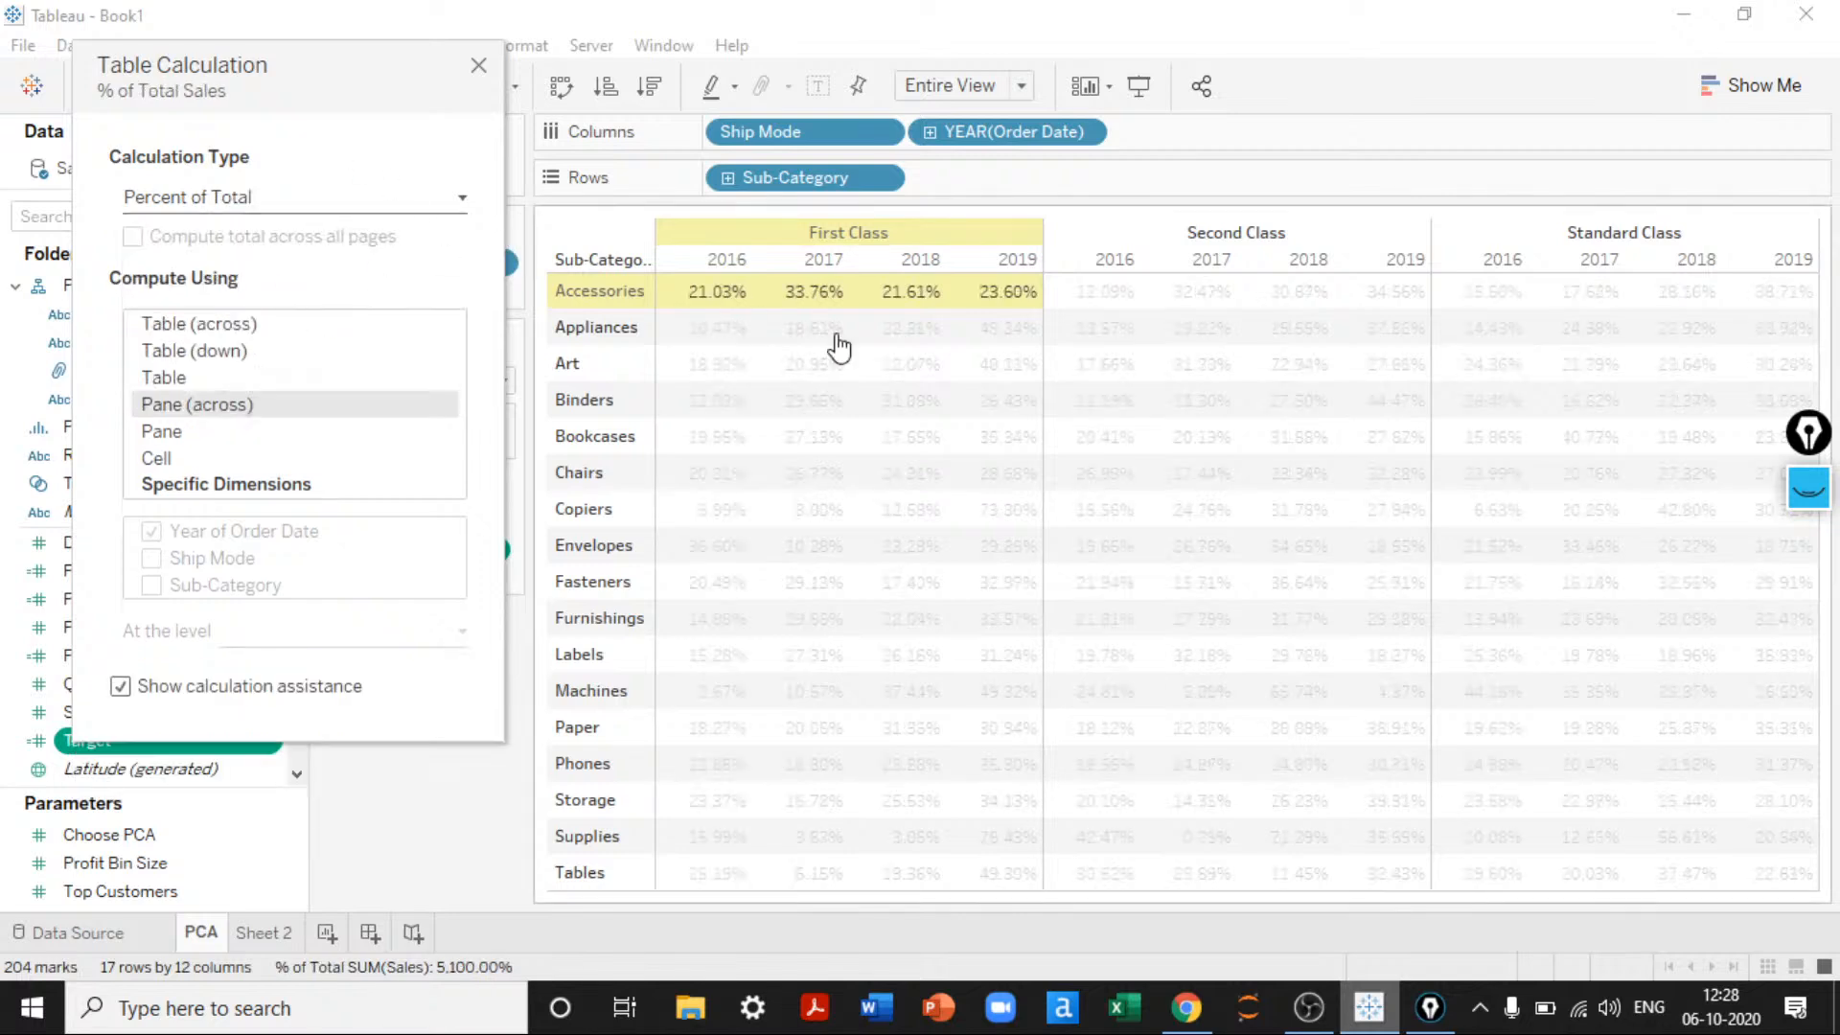
Step: Turn off calculation assistance and change the Sales table calculation type to Rank
{"action": "mouse_move", "coordinate": [805, 297]}
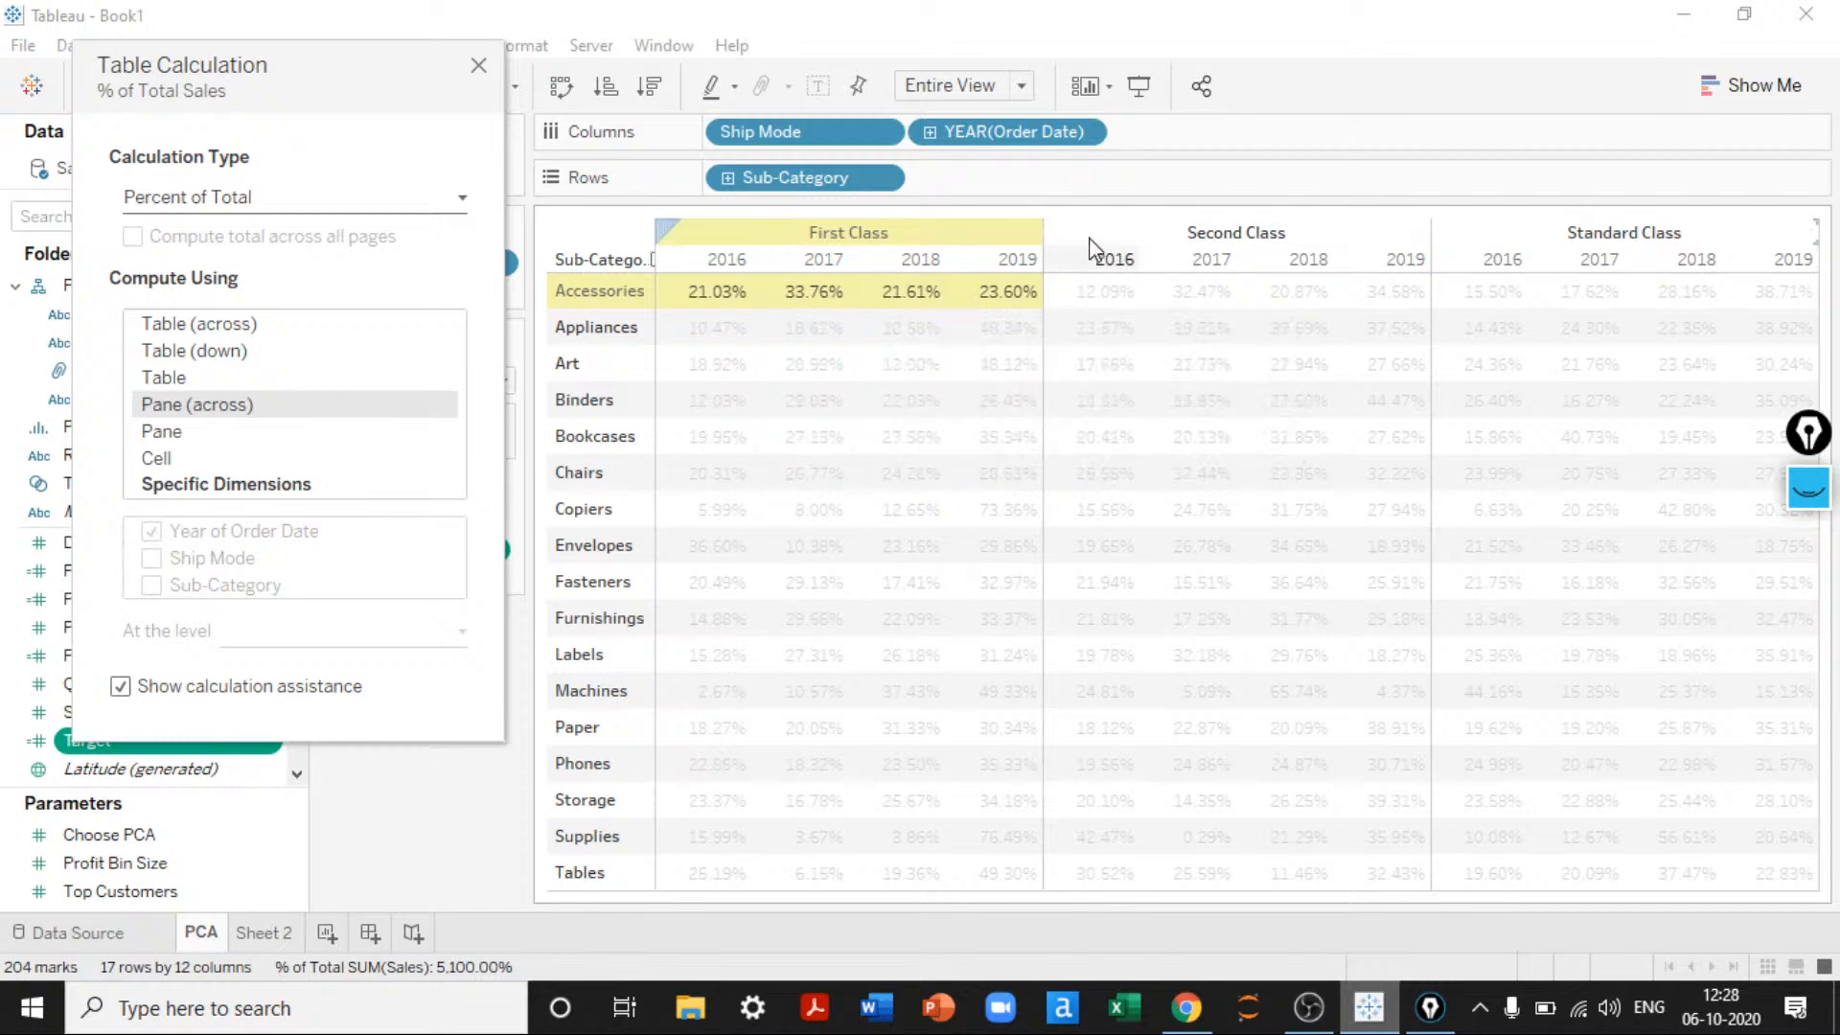
{"action": "left_click", "coordinate": [283, 686]}
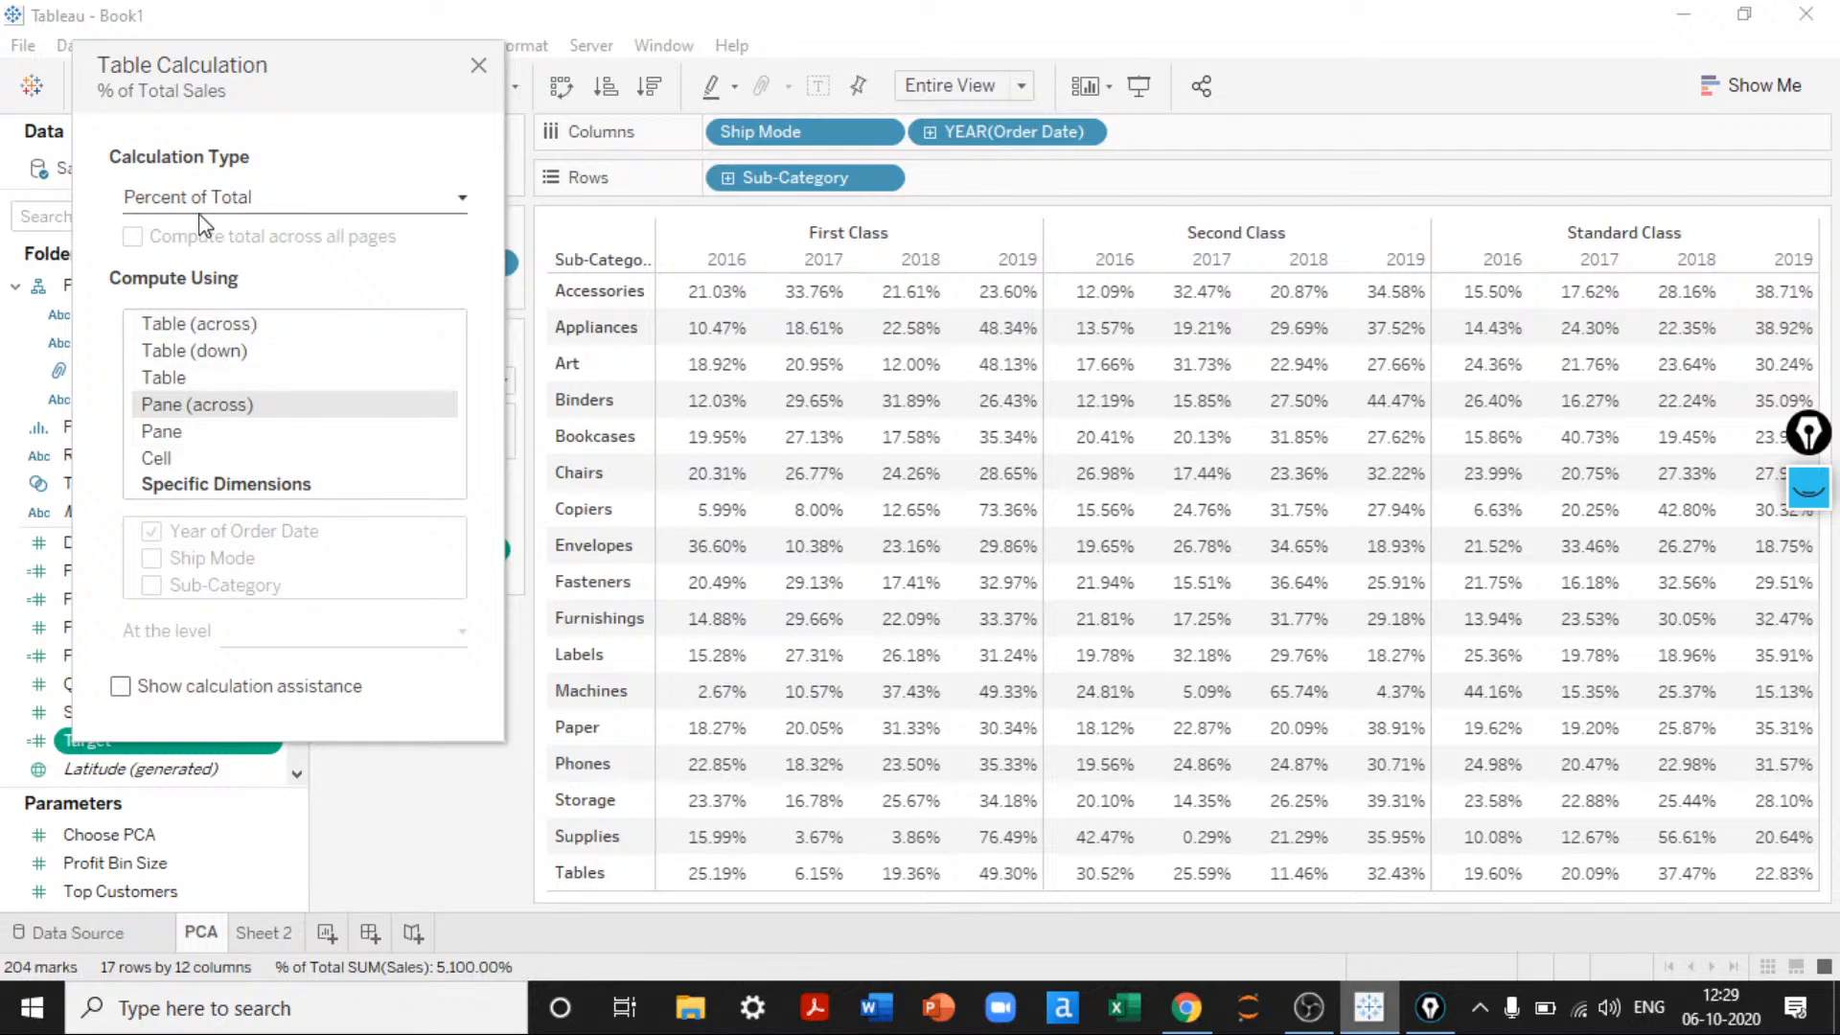
{"action": "left_click", "coordinate": [235, 201]}
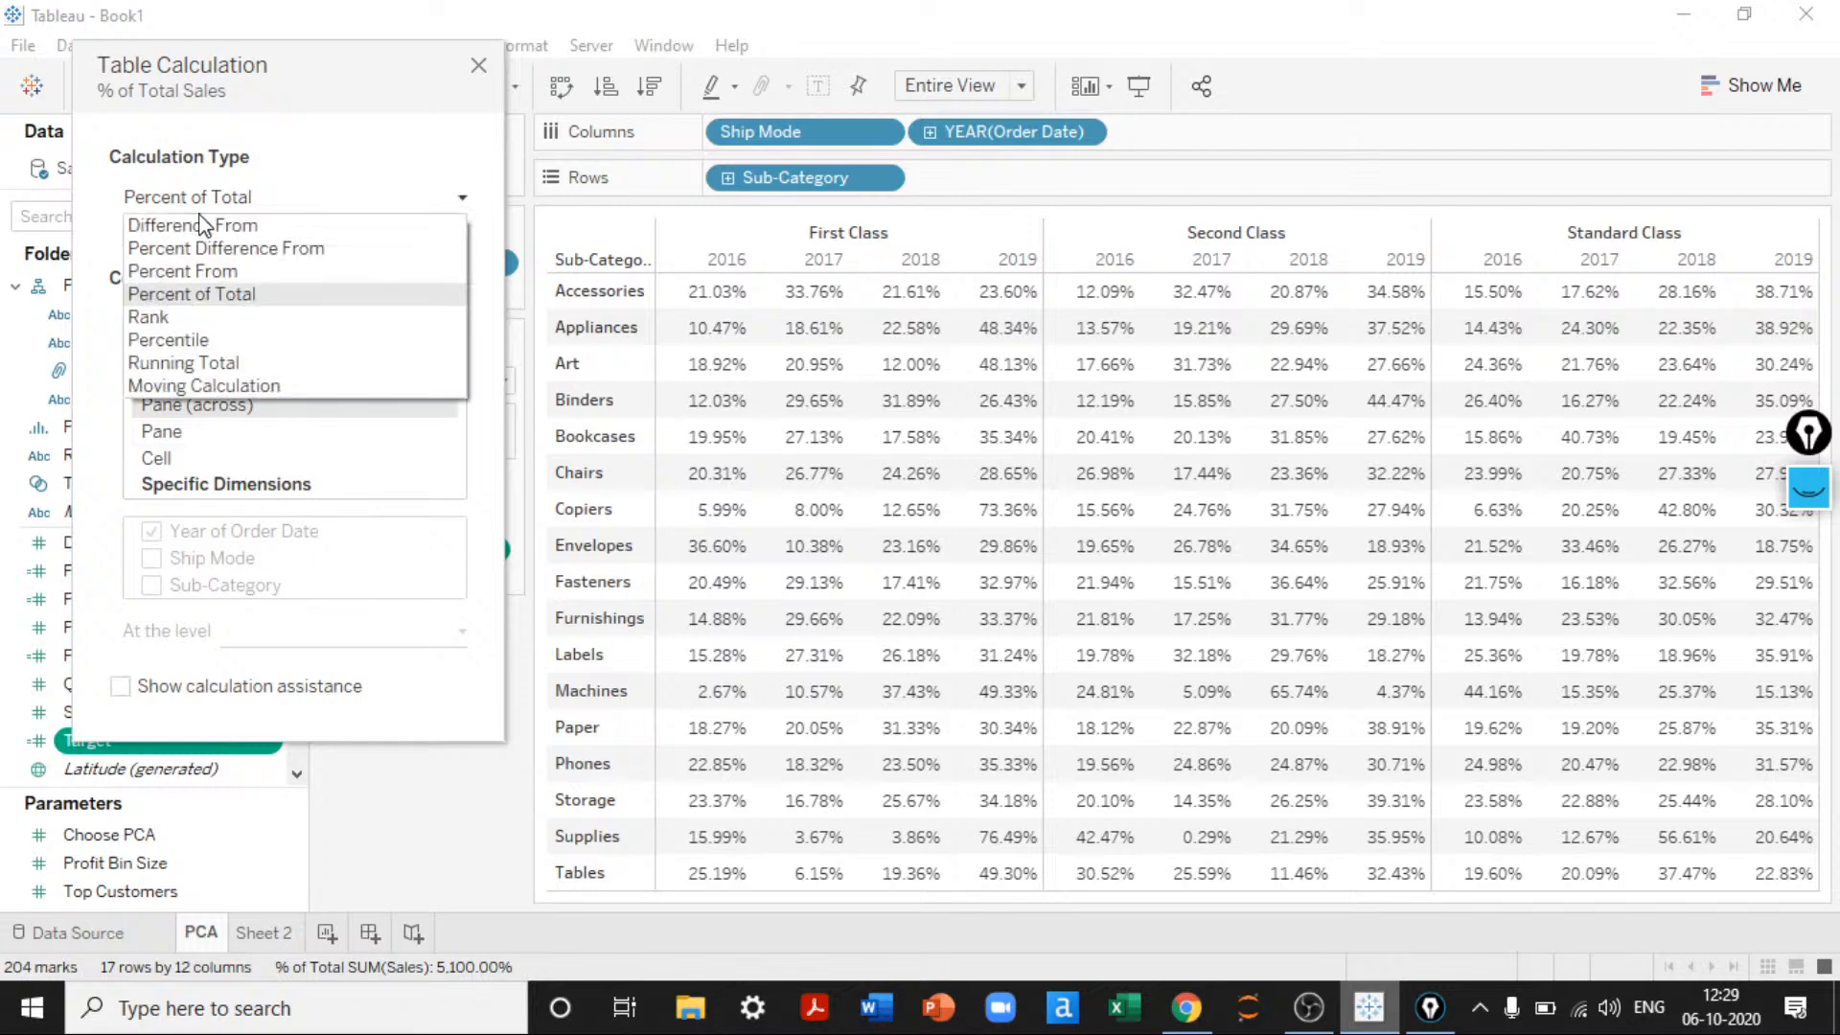
{"action": "left_click", "coordinate": [200, 322]}
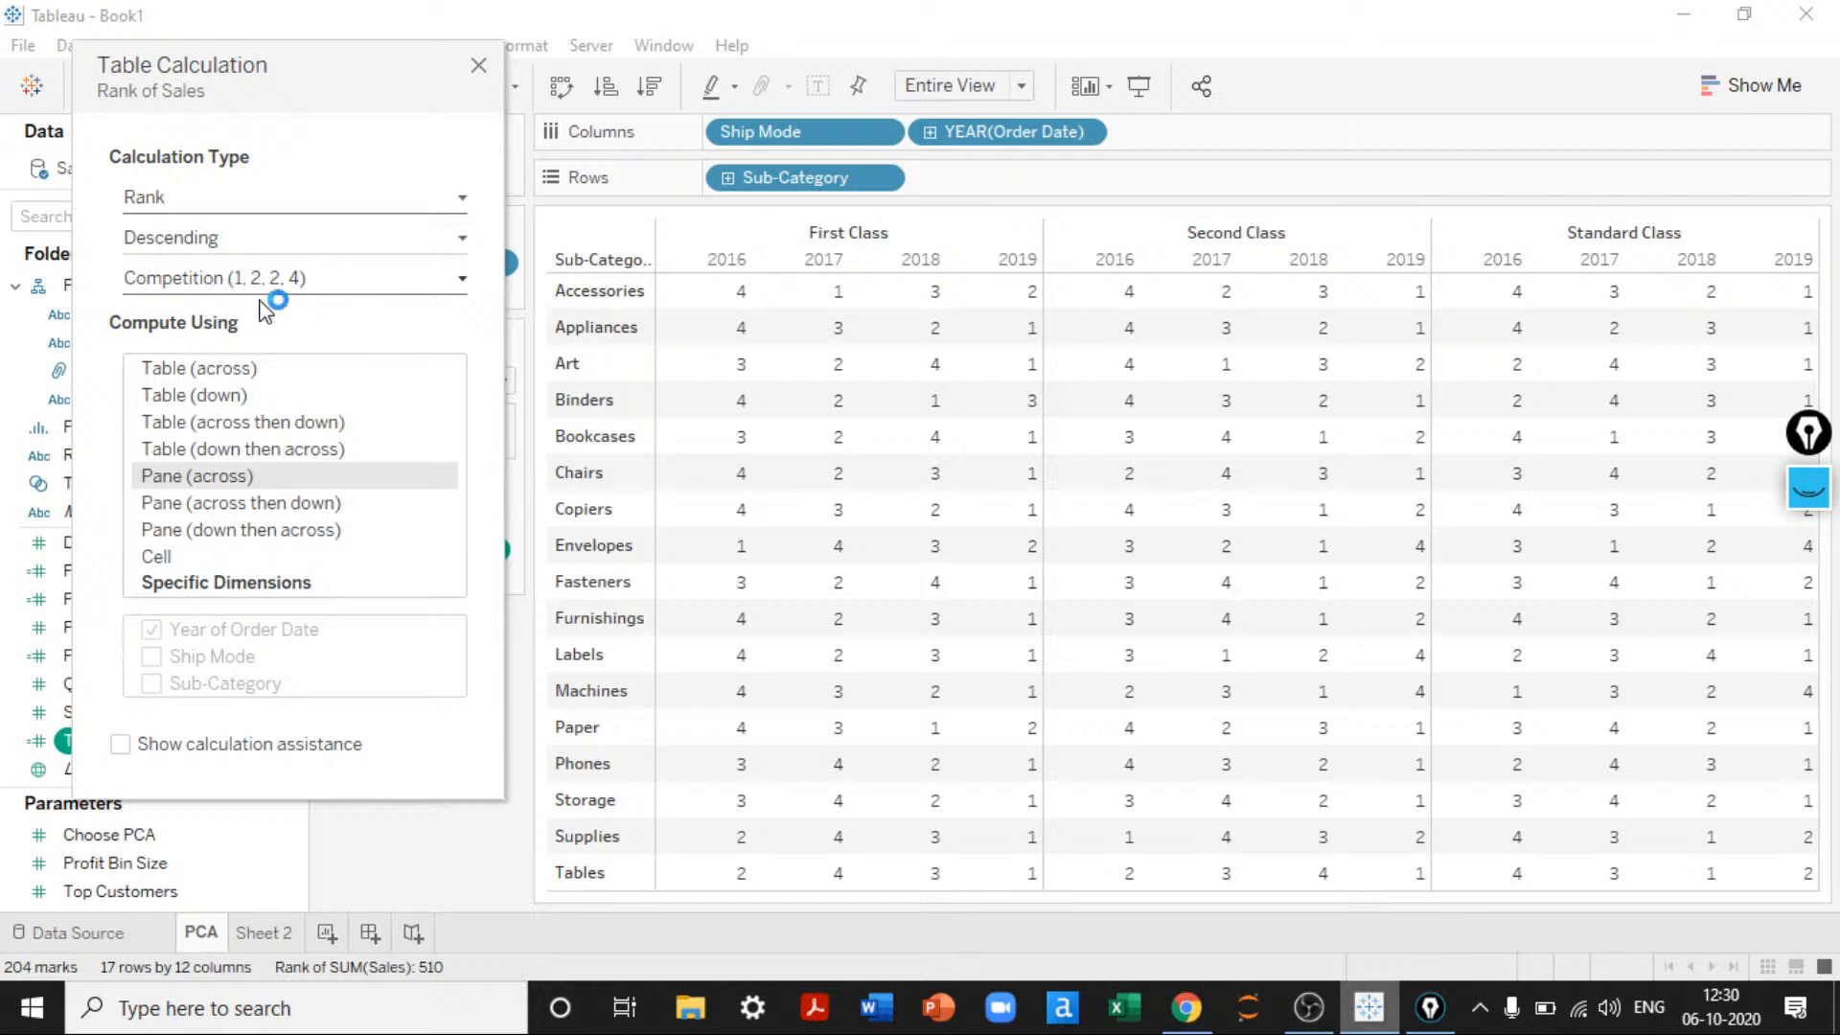
Step: Try the Modified Competition, Dense and Unique ranking methods, and return to Competition (1, 2, 2, 4)
{"action": "left_click", "coordinate": [225, 285]}
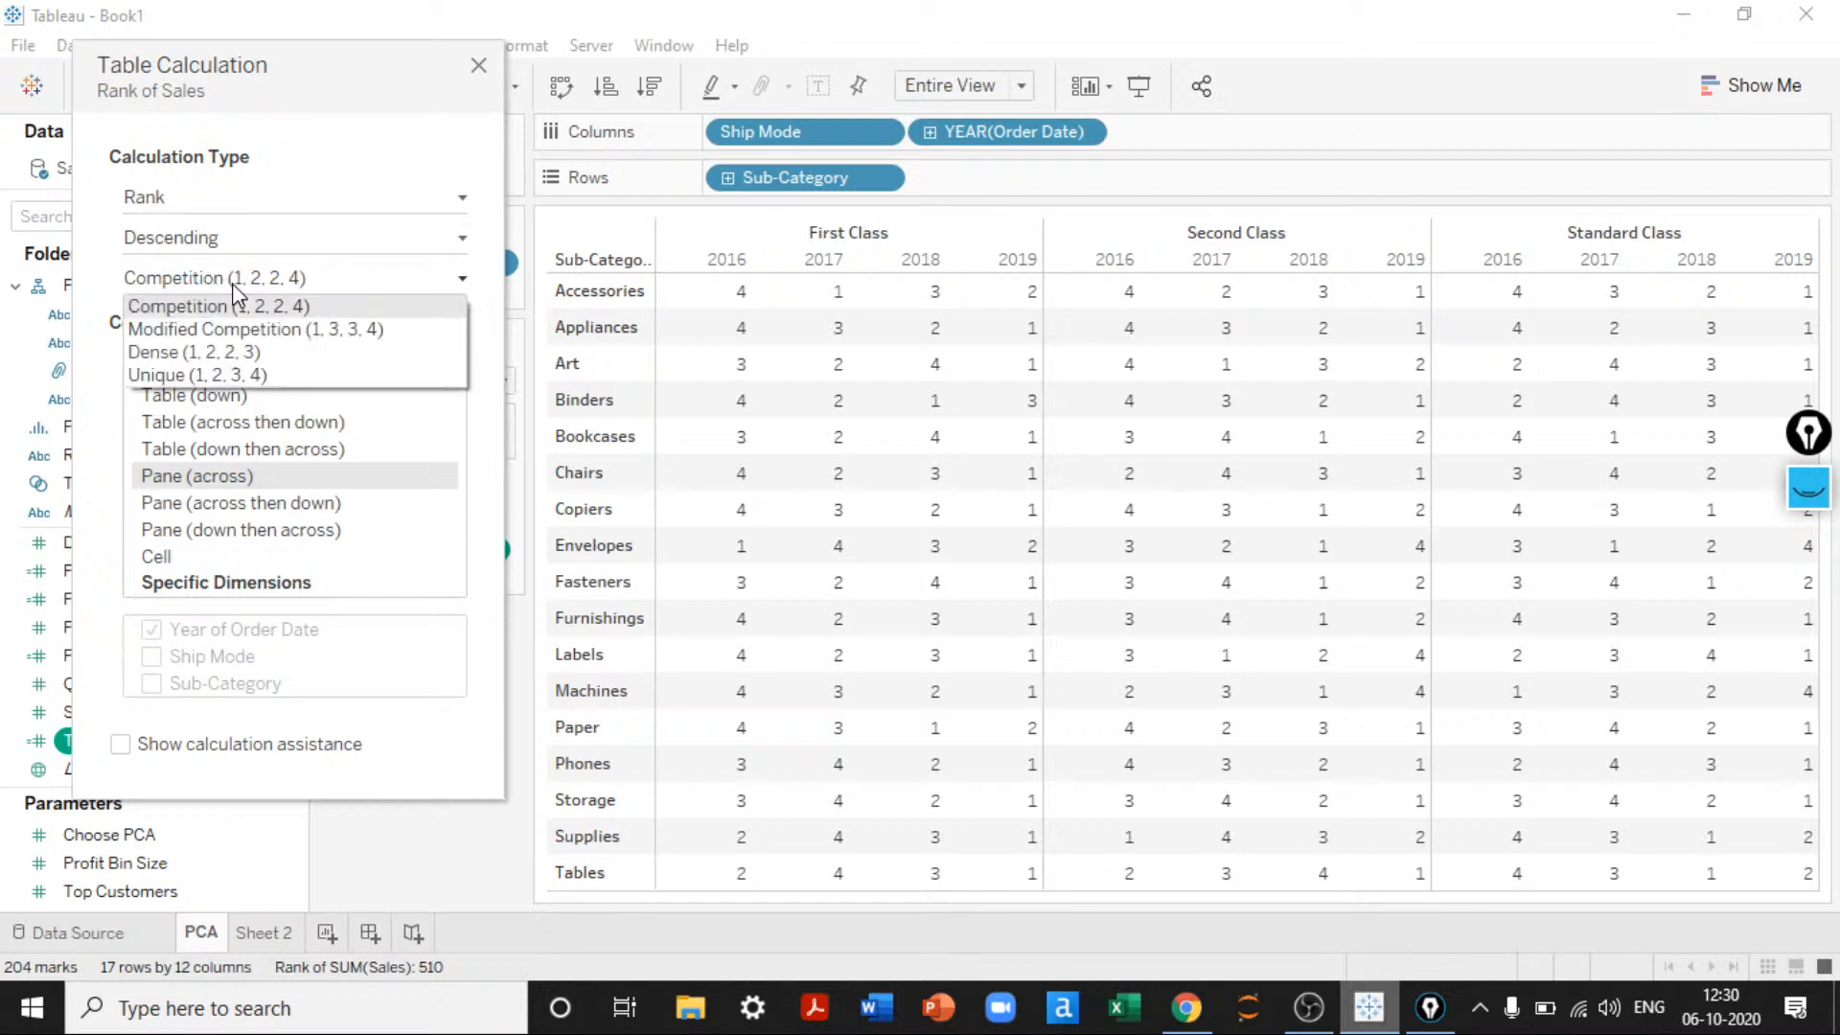
{"action": "left_click", "coordinate": [285, 330]}
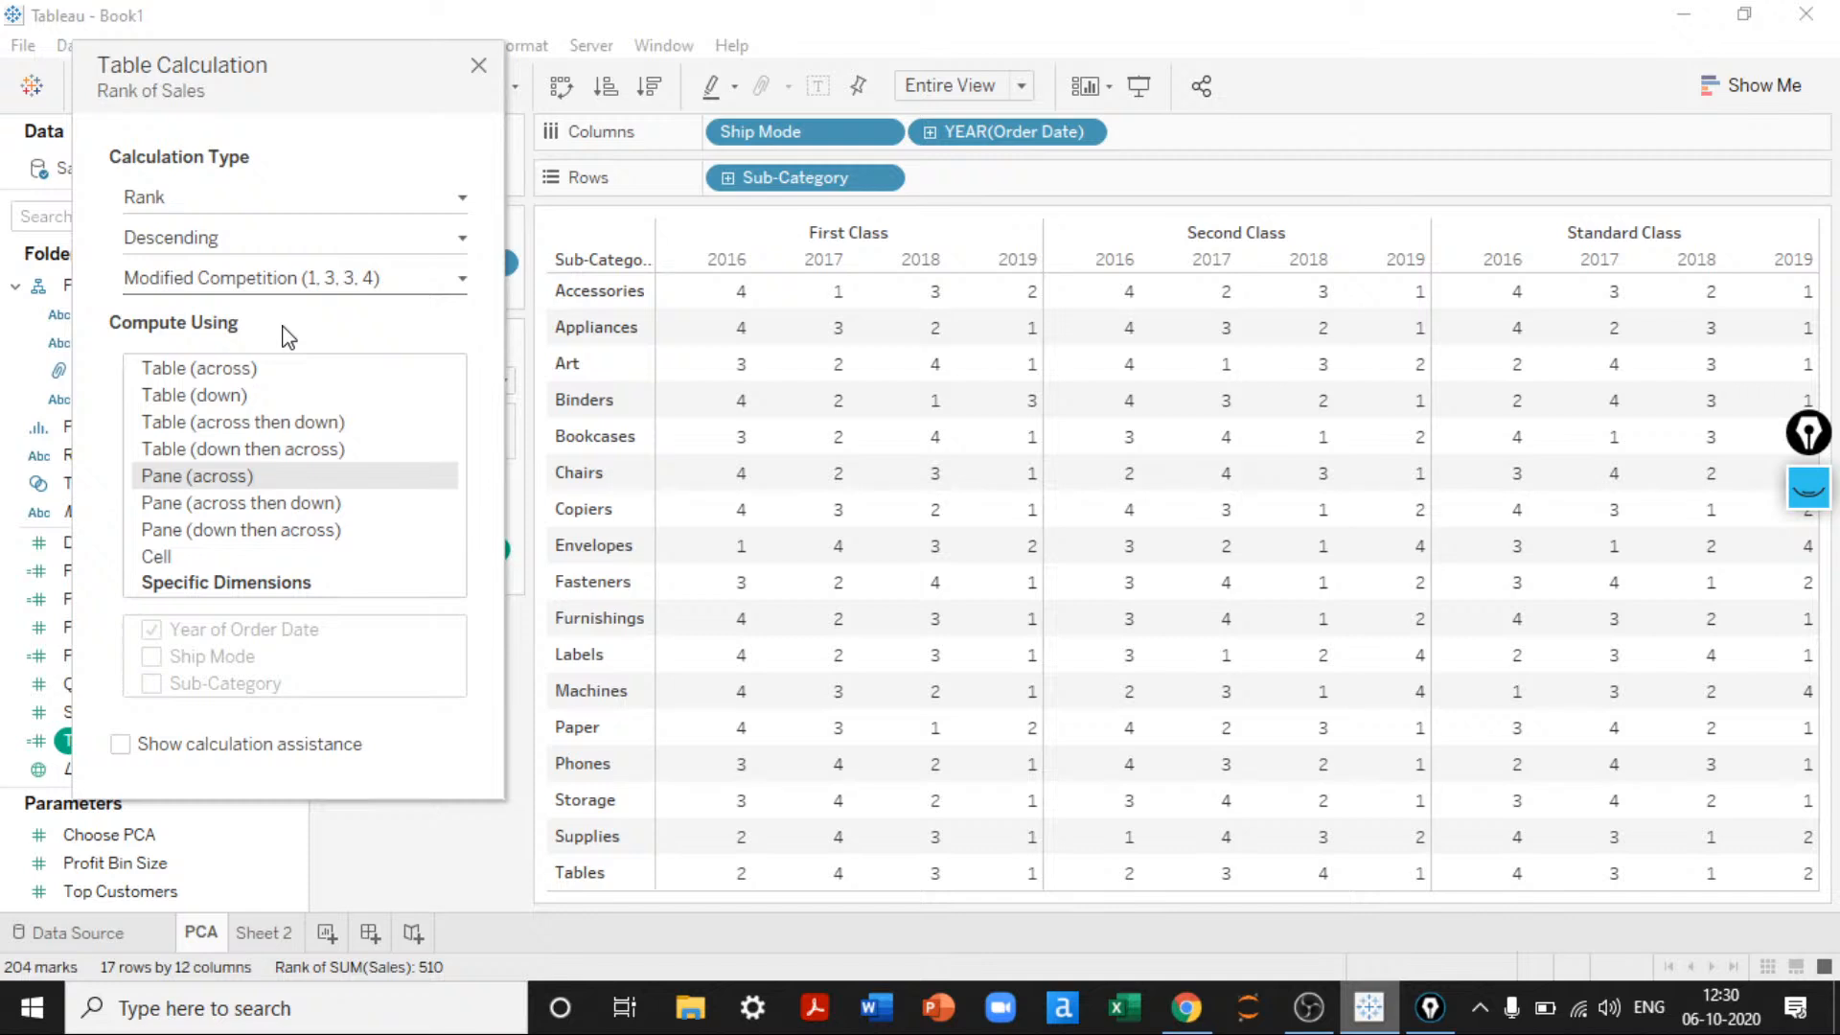
{"action": "left_click", "coordinate": [272, 280]}
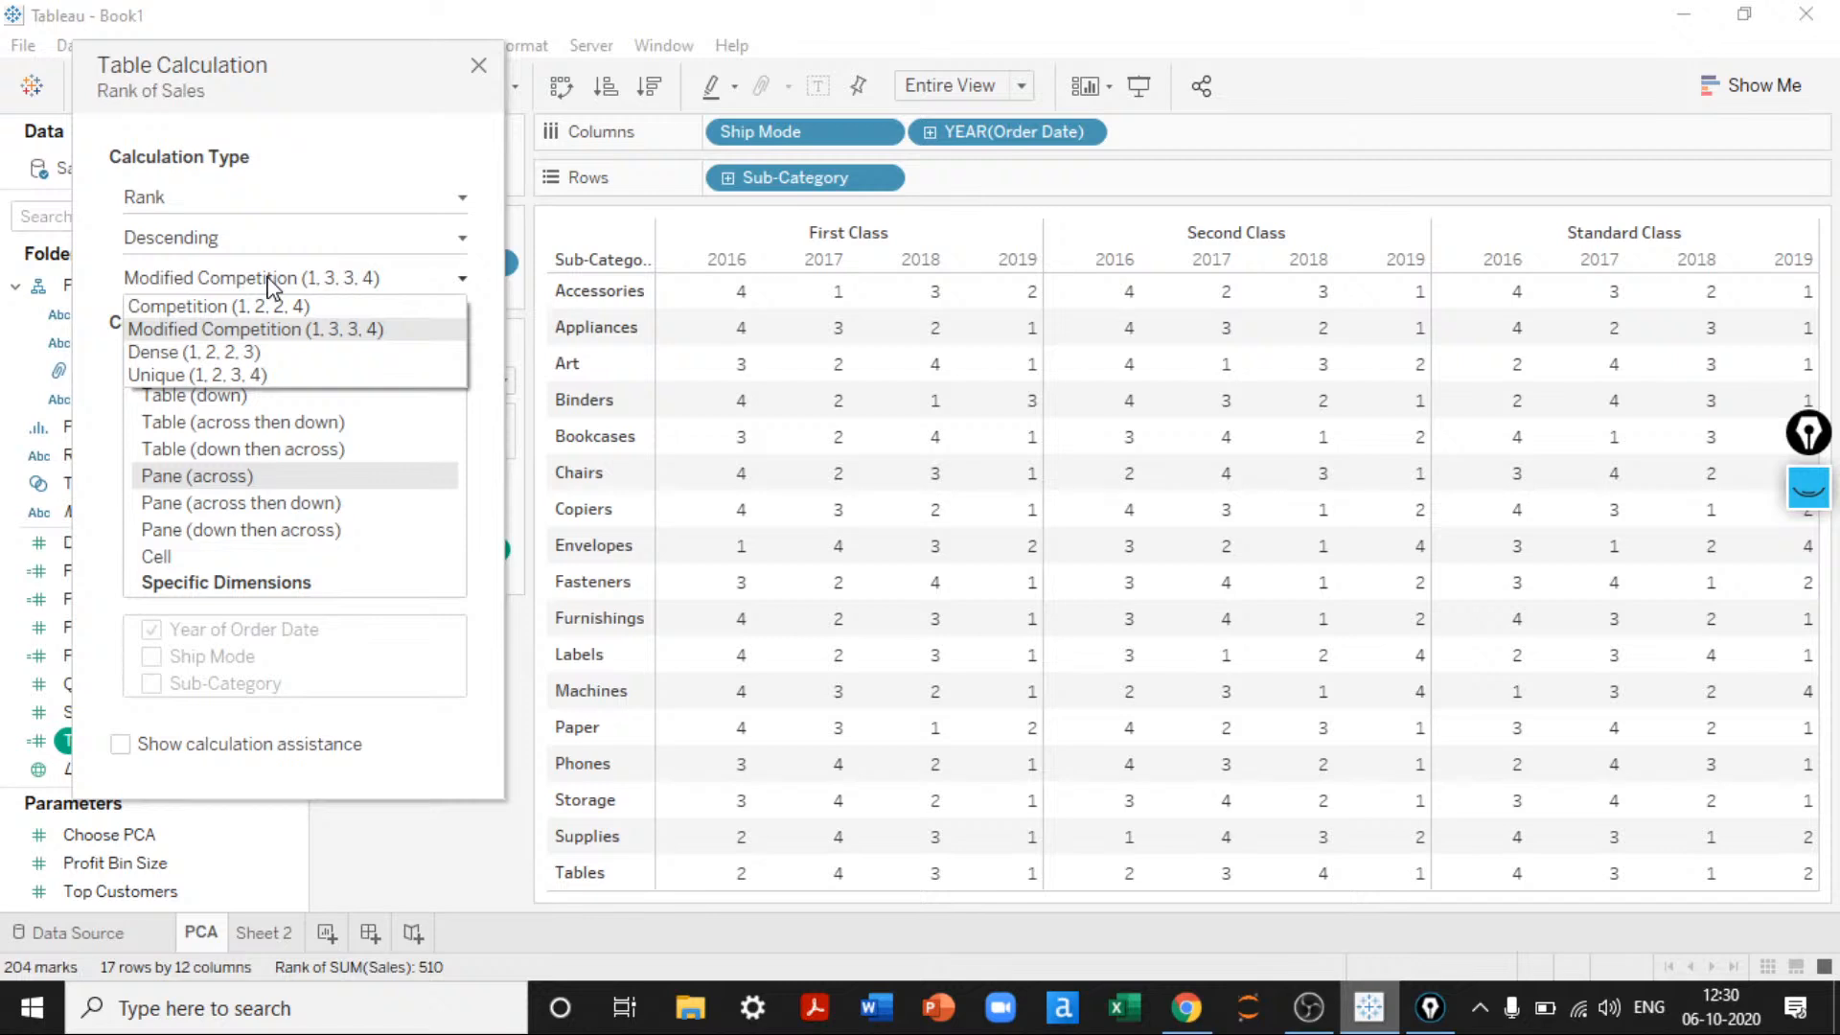
{"action": "left_click", "coordinate": [198, 354]}
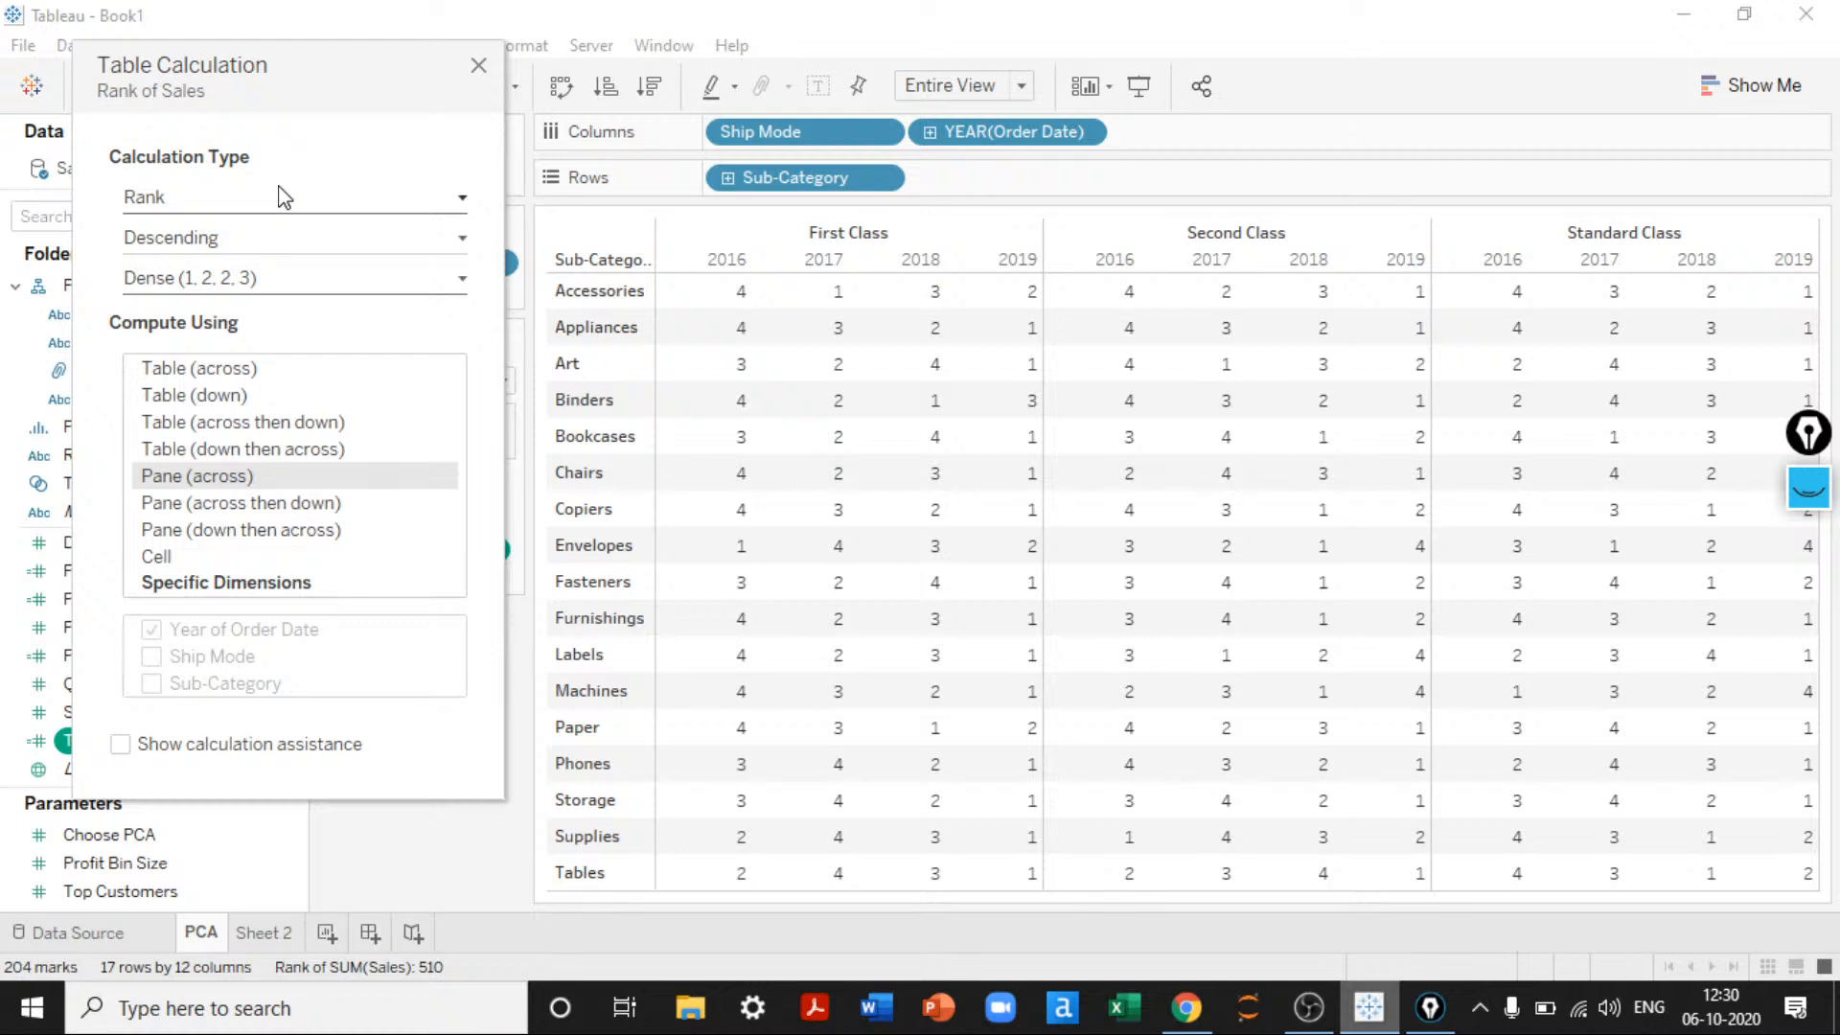
{"action": "left_click", "coordinate": [288, 280]}
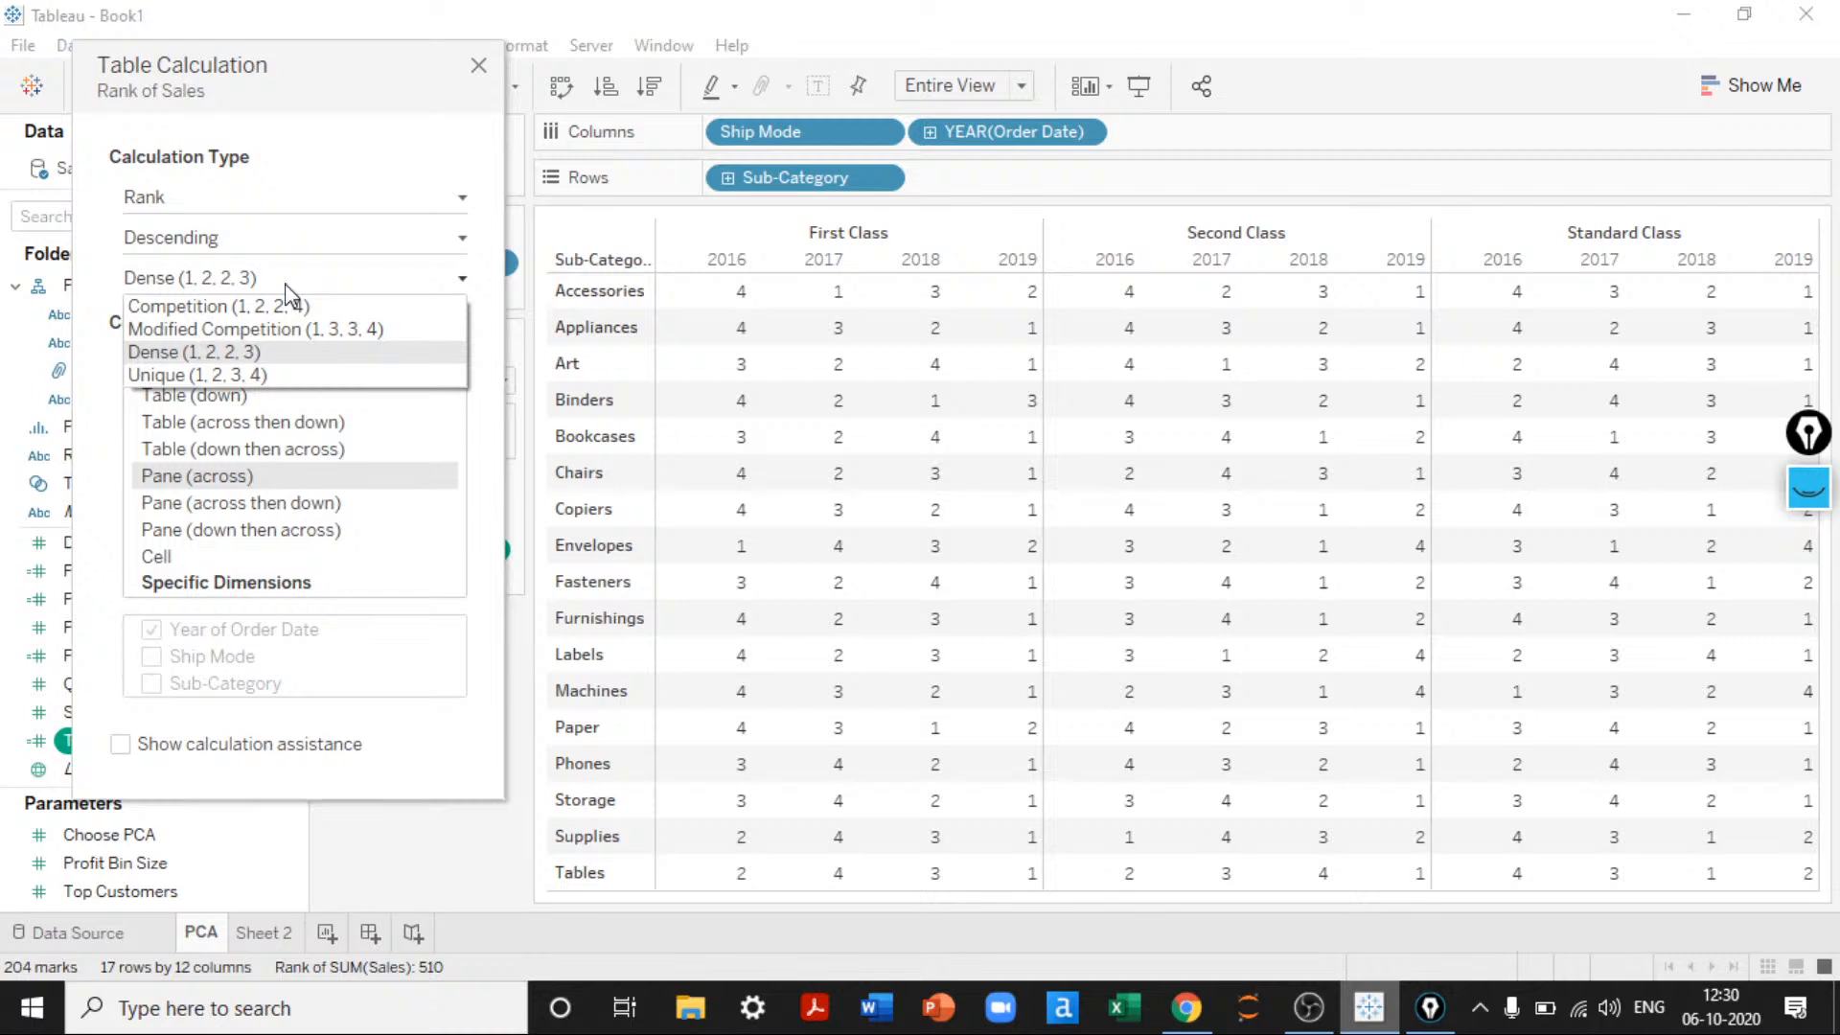
{"action": "left_click", "coordinate": [236, 376]}
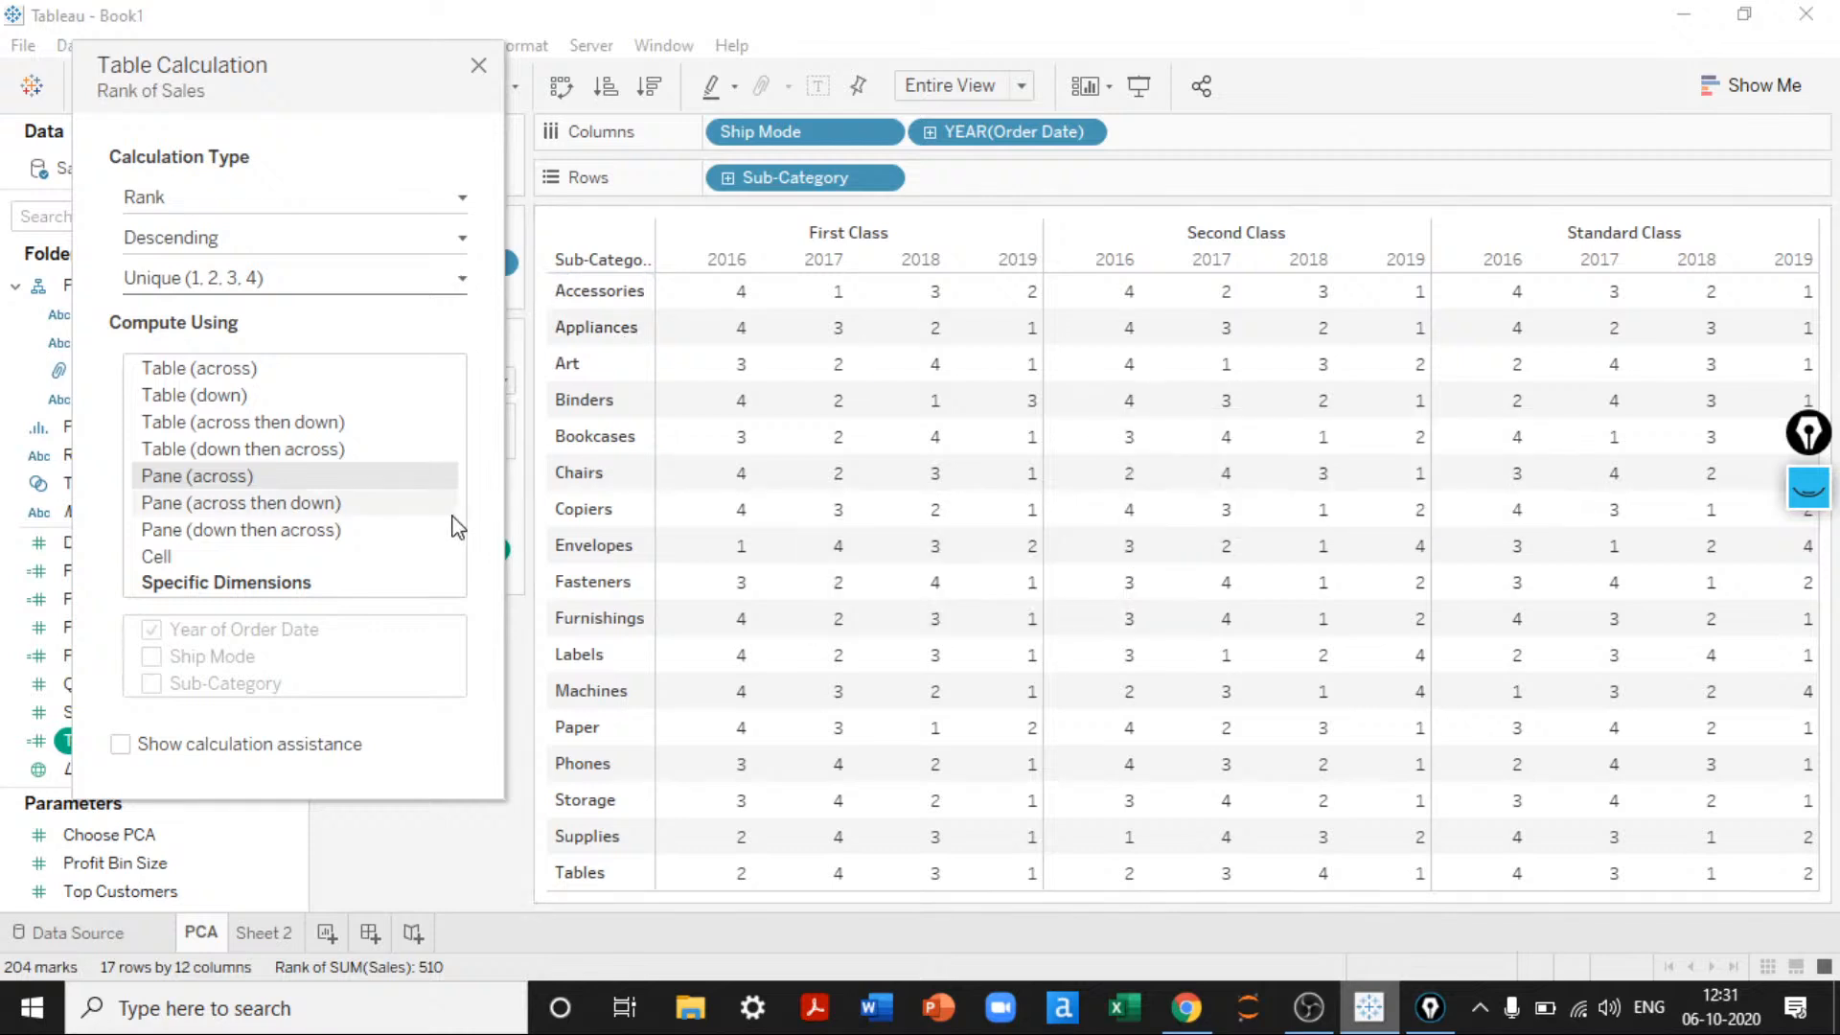
{"action": "left_click", "coordinate": [246, 280]}
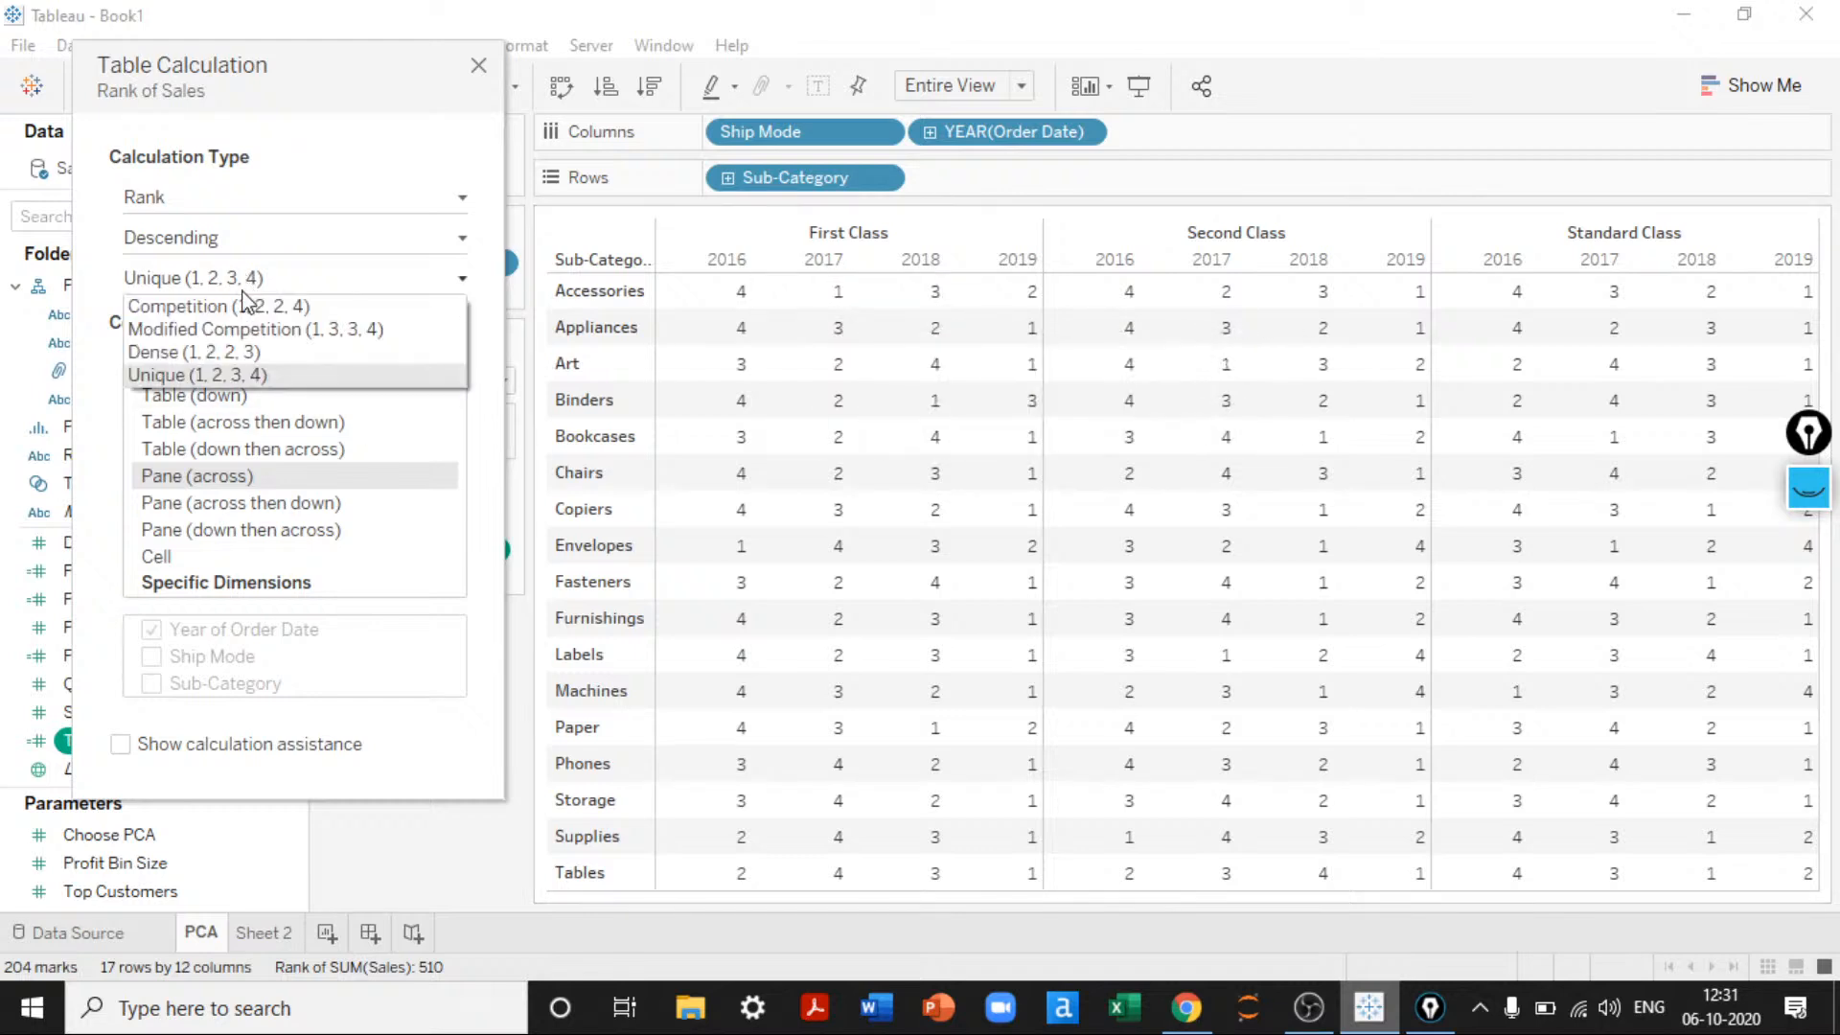
{"action": "left_click", "coordinate": [246, 304]}
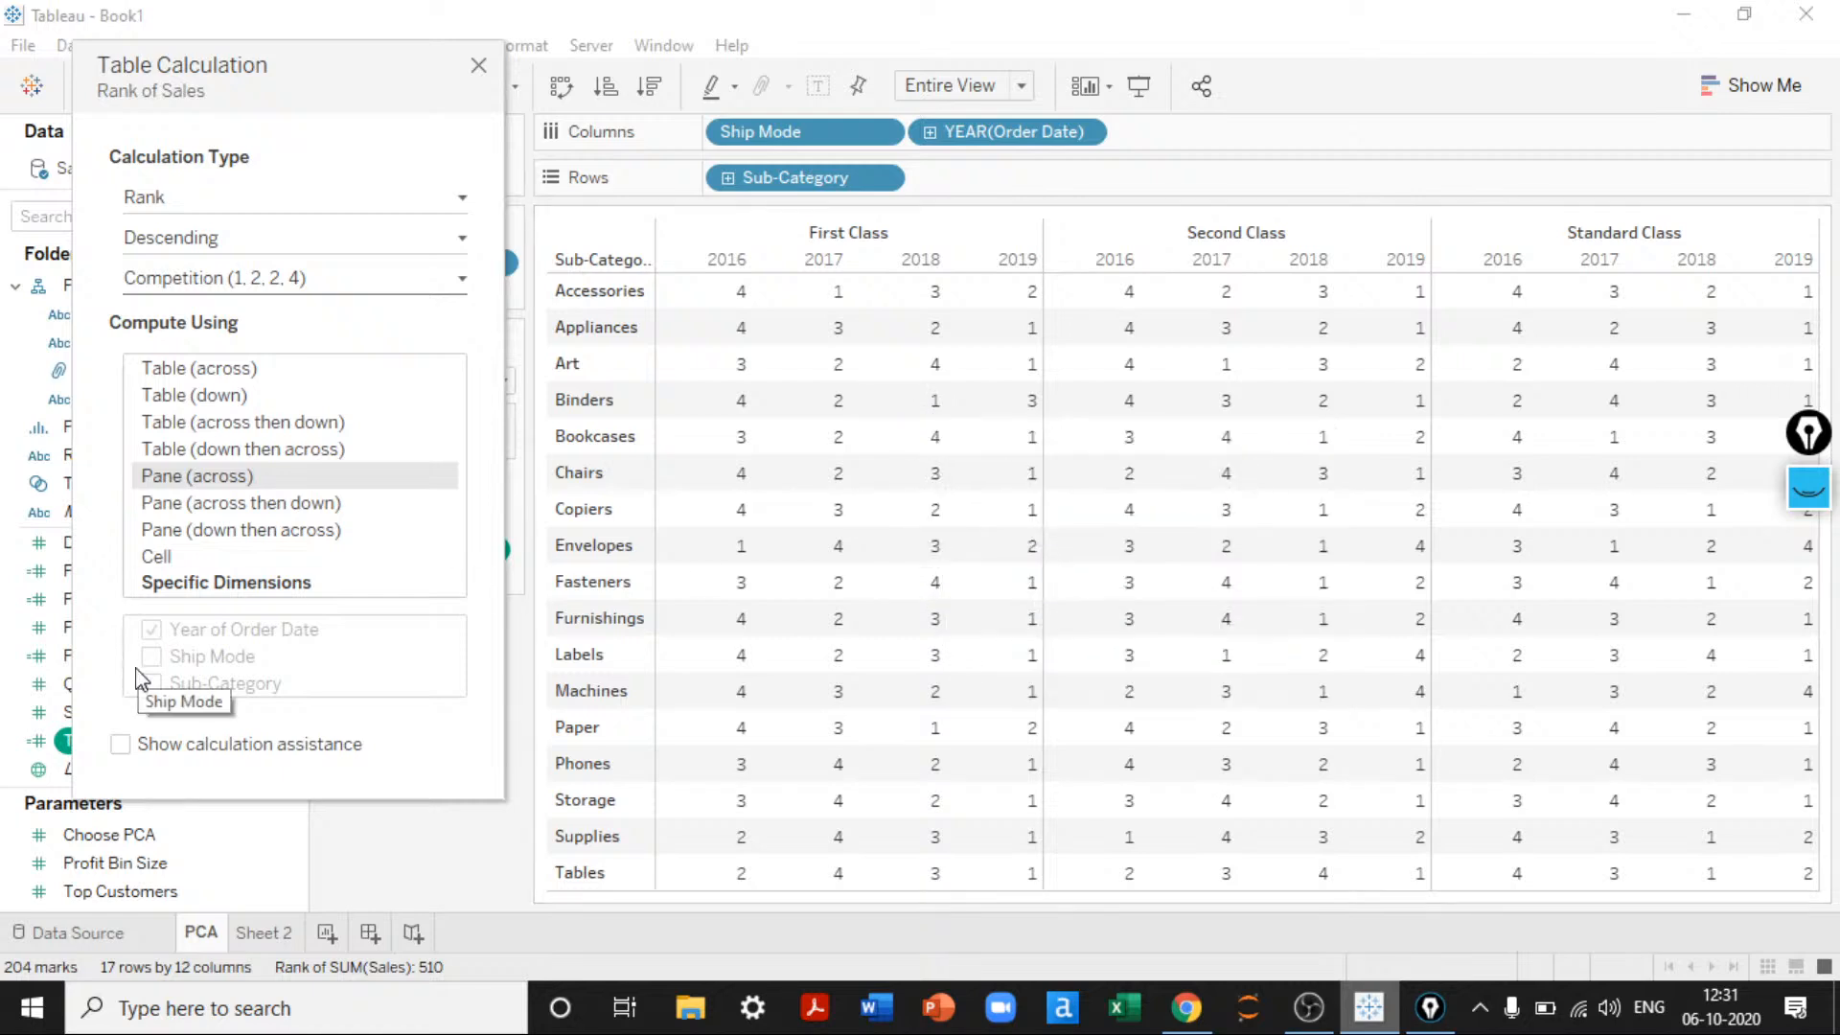
Step: Try Percentile, followed by Moving Calculation using Sum with 2 previous values and 0 next values
{"action": "left_click", "coordinate": [225, 199]}
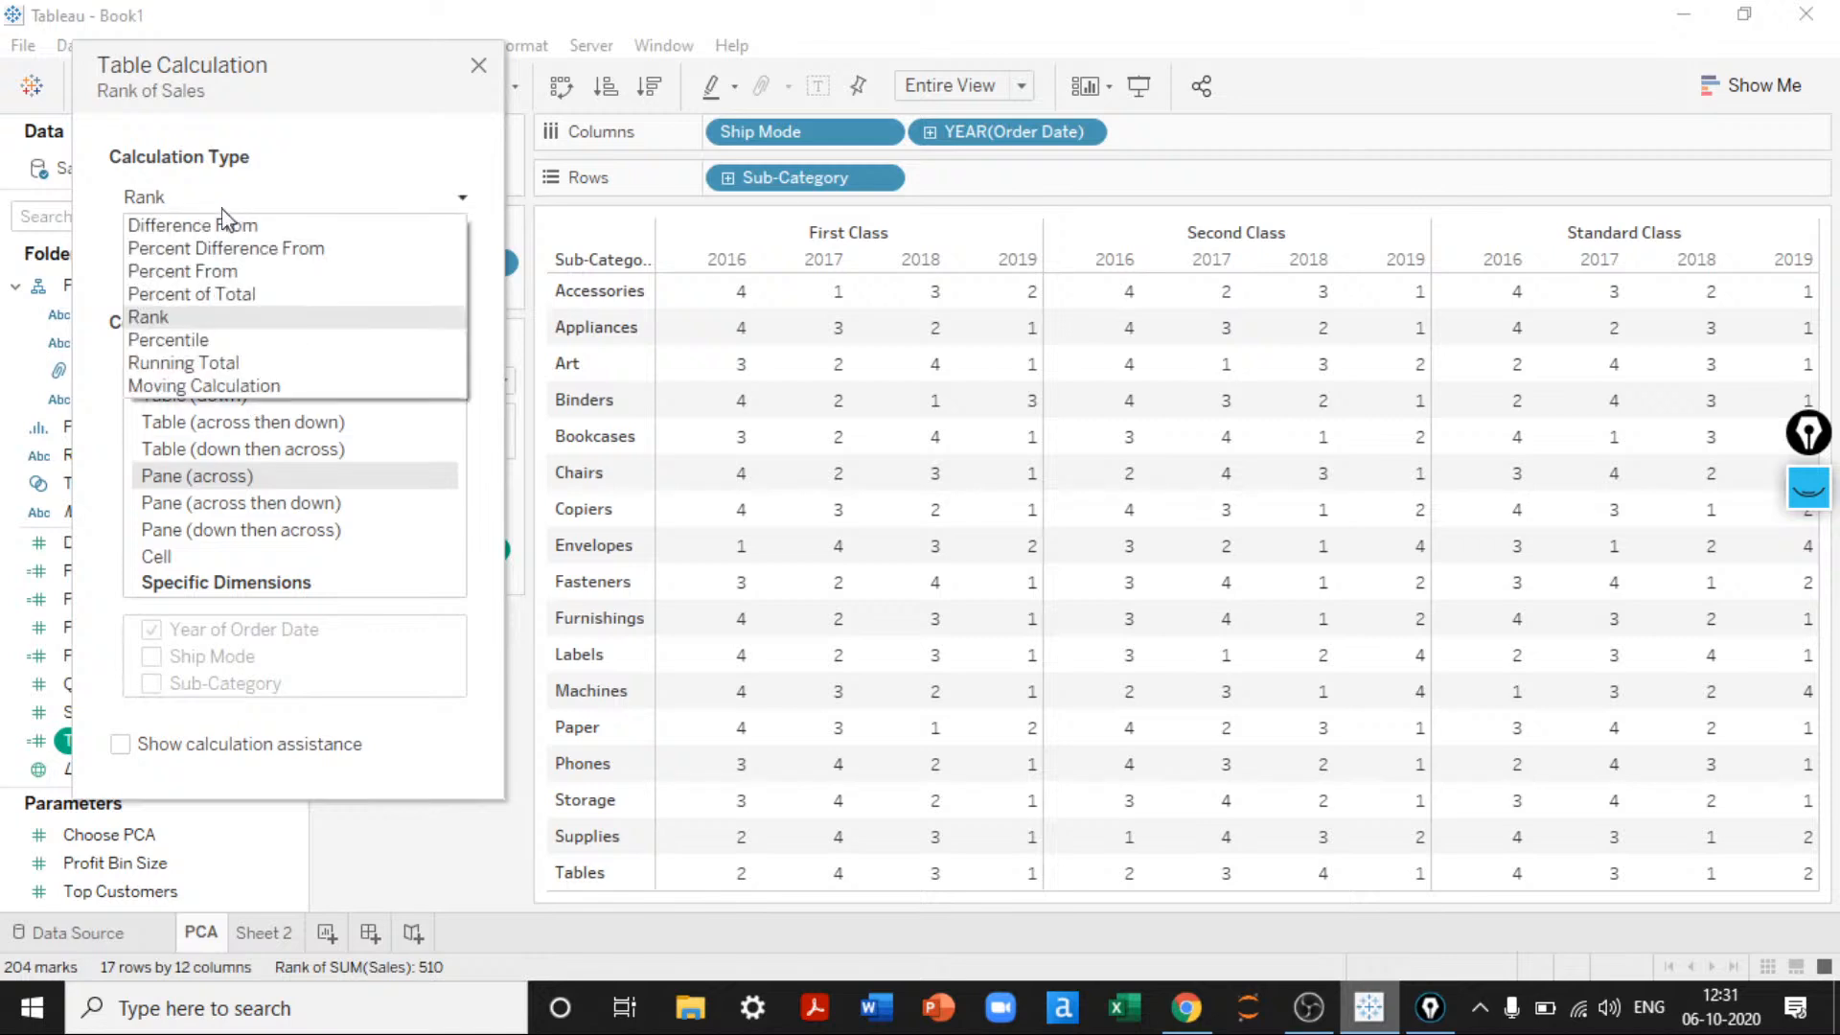
{"action": "left_click", "coordinate": [182, 340]}
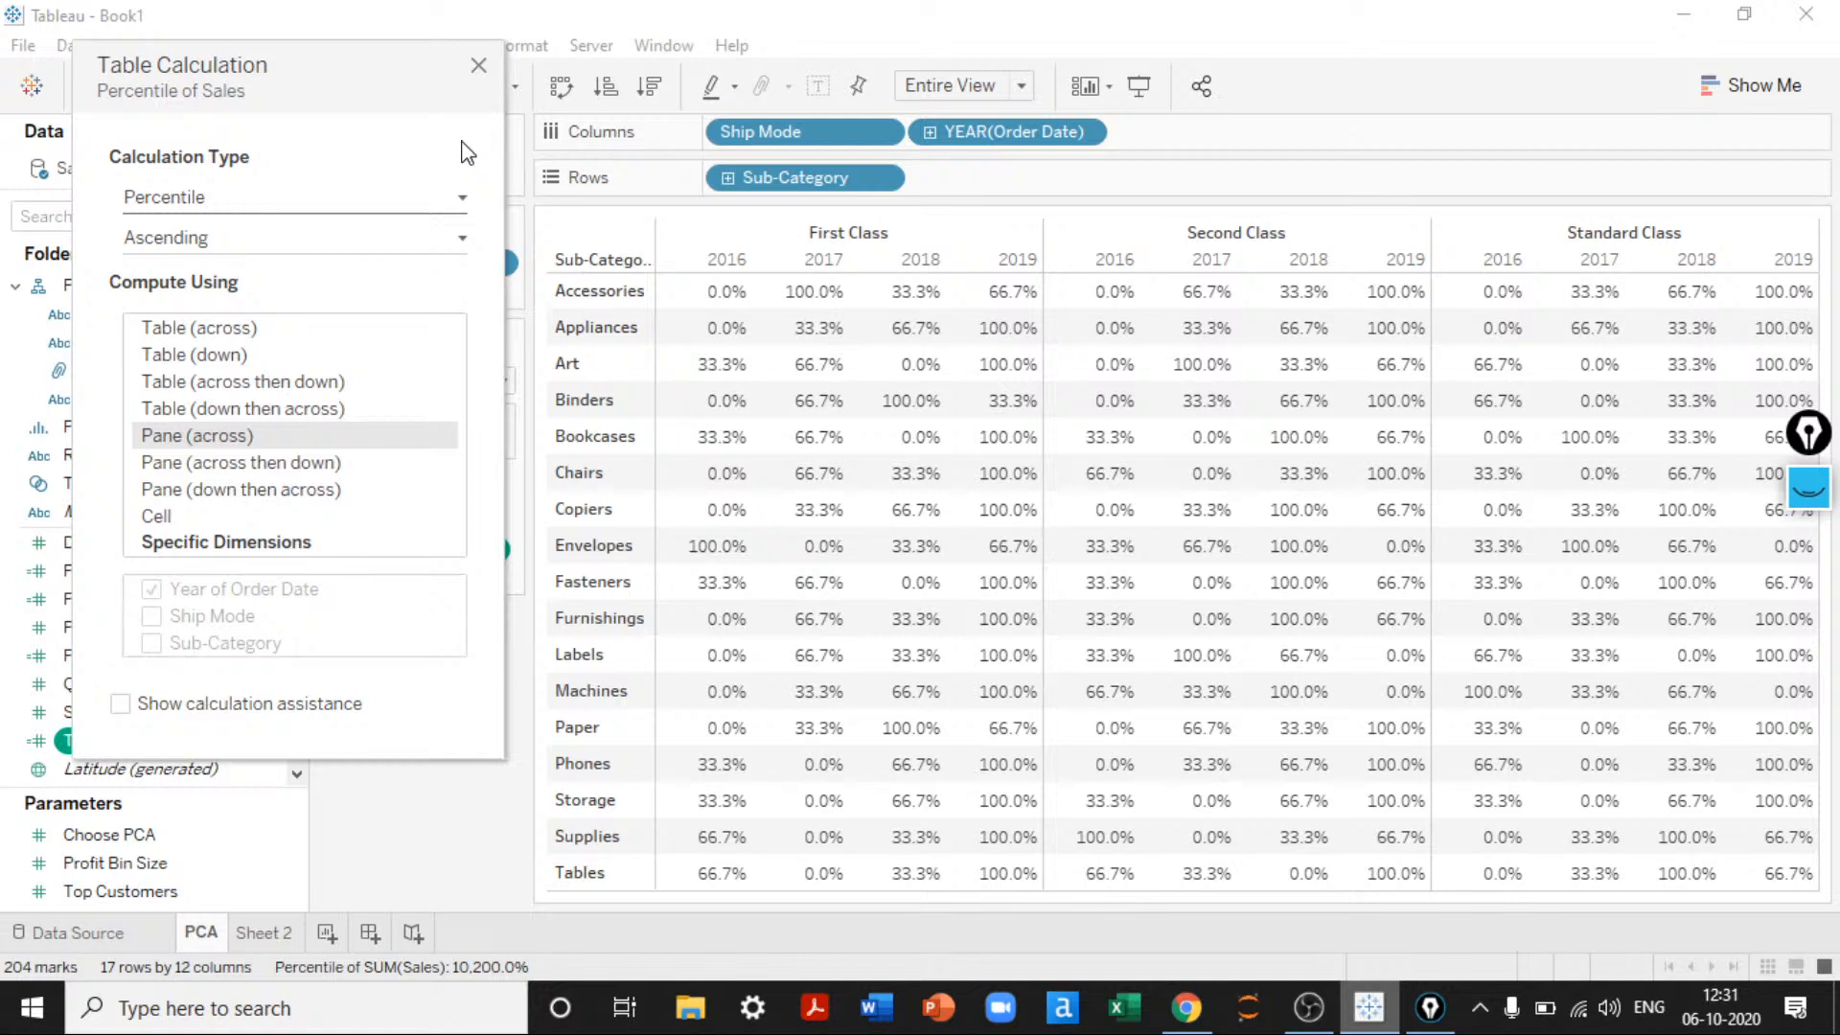
{"action": "mouse_move", "coordinate": [784, 302]}
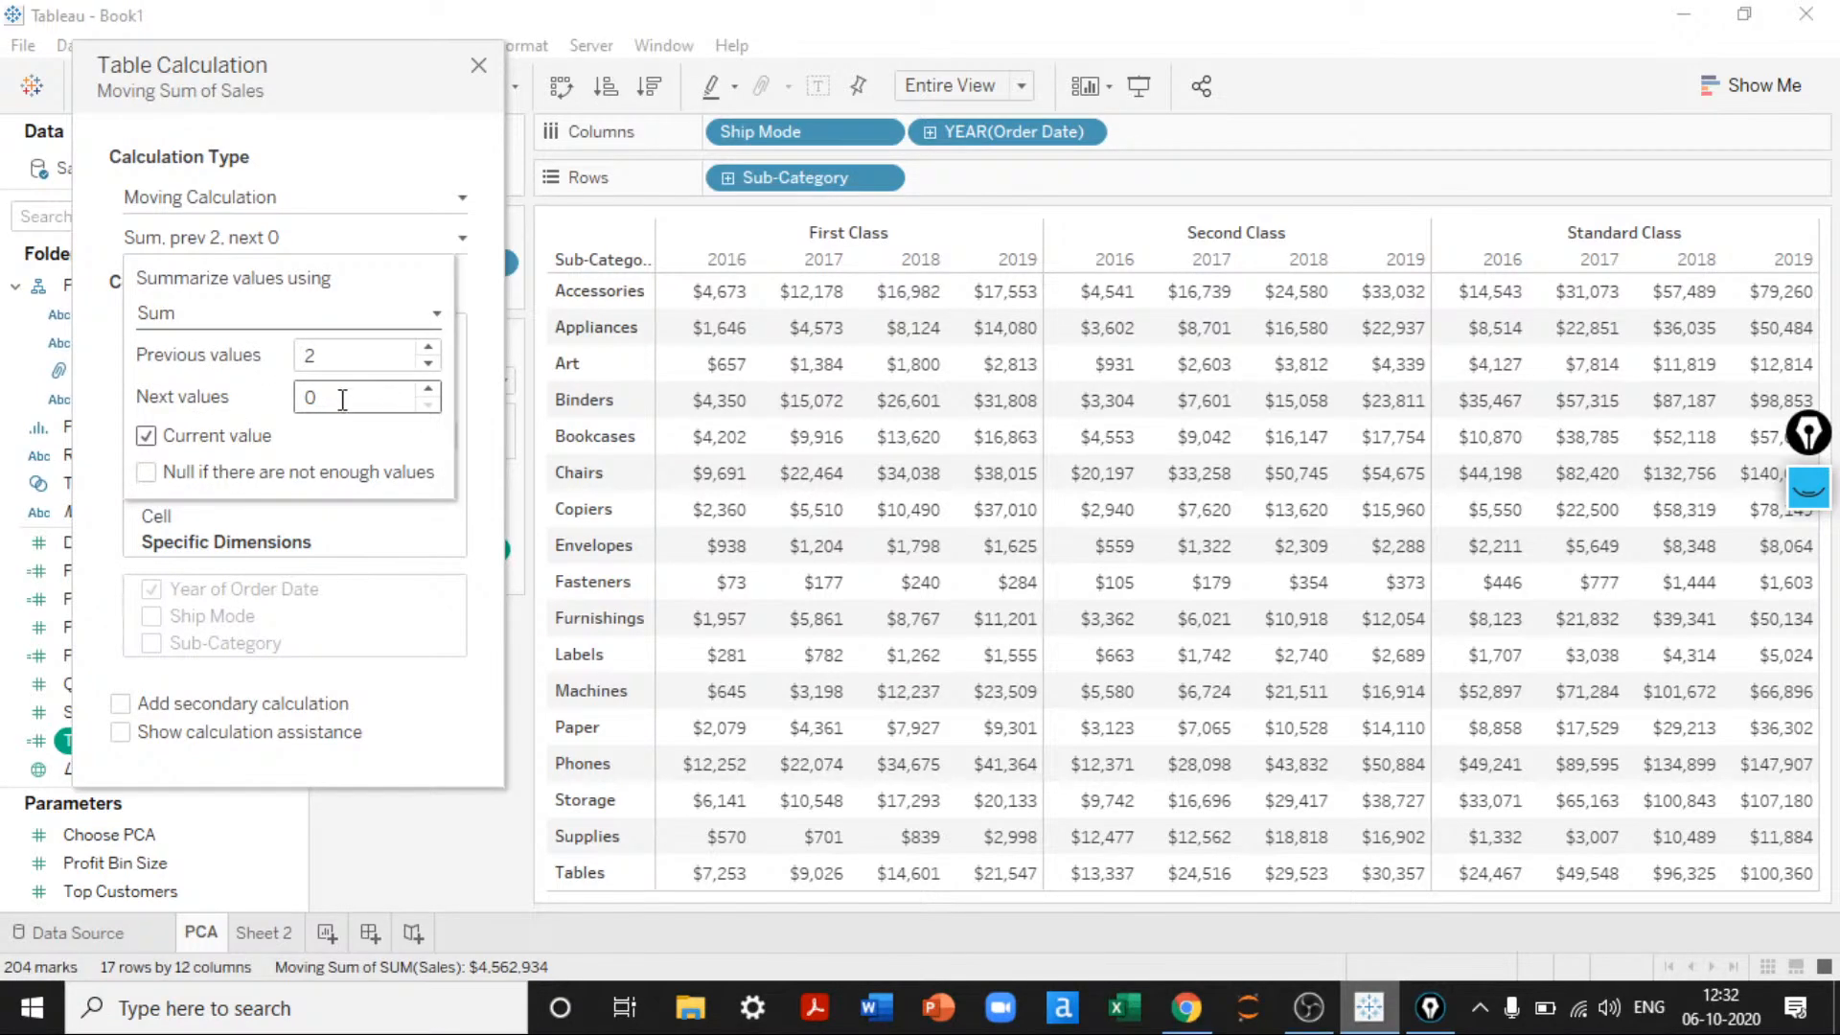
{"action": "left_click", "coordinate": [415, 178]}
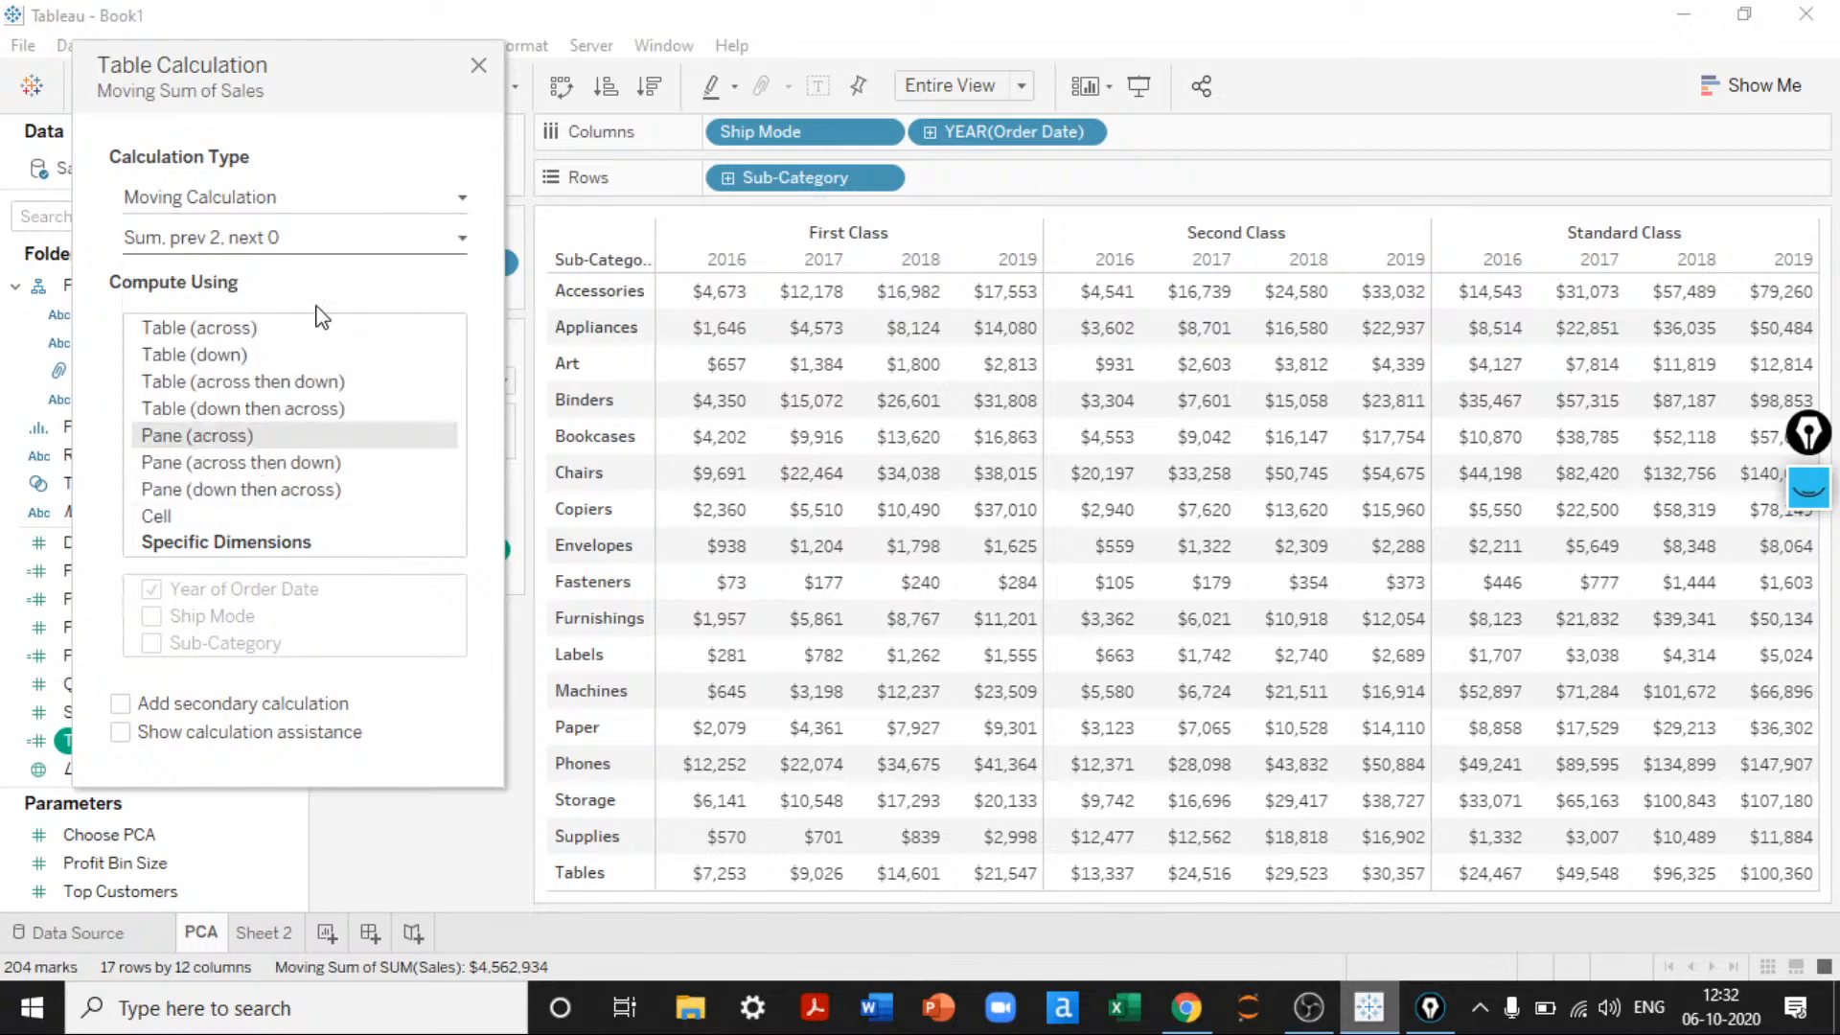
Step: Examine the First Class moving sums for Accessories from 2016 to 2018 and for Appliances in 2016
{"action": "mouse_move", "coordinate": [838, 393]}
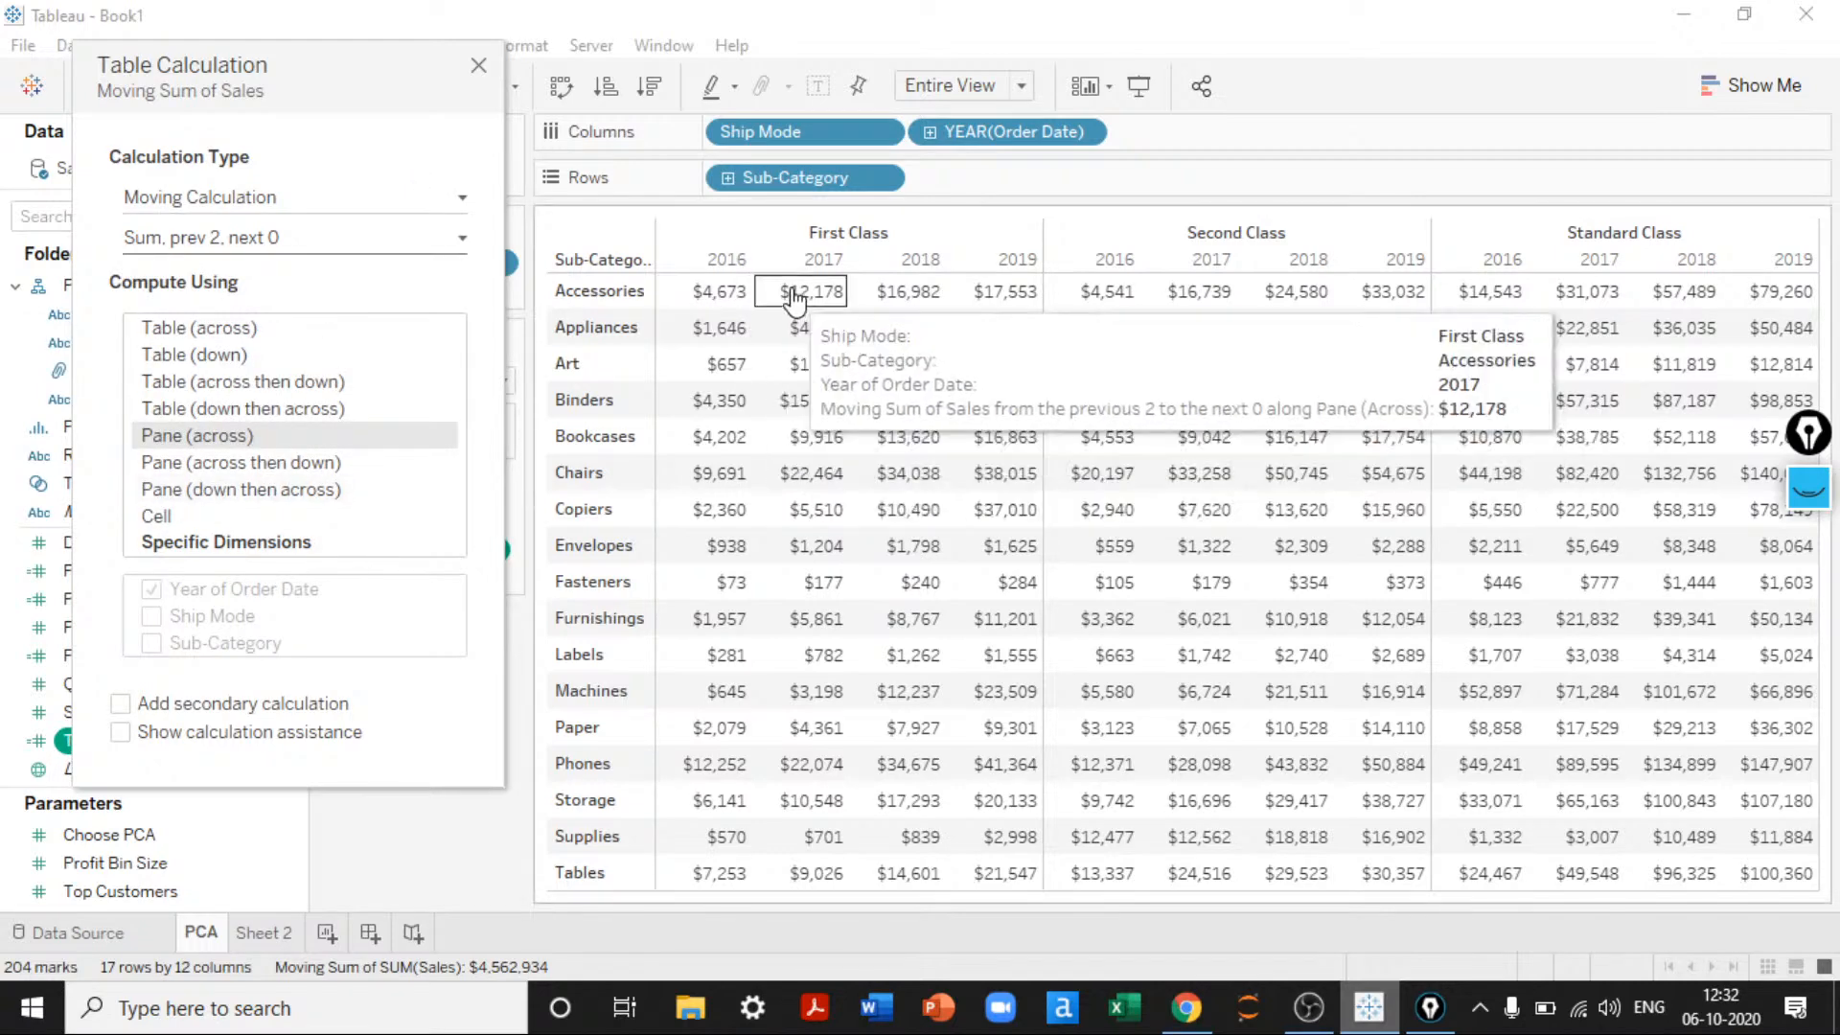
{"action": "mouse_move", "coordinate": [684, 297]}
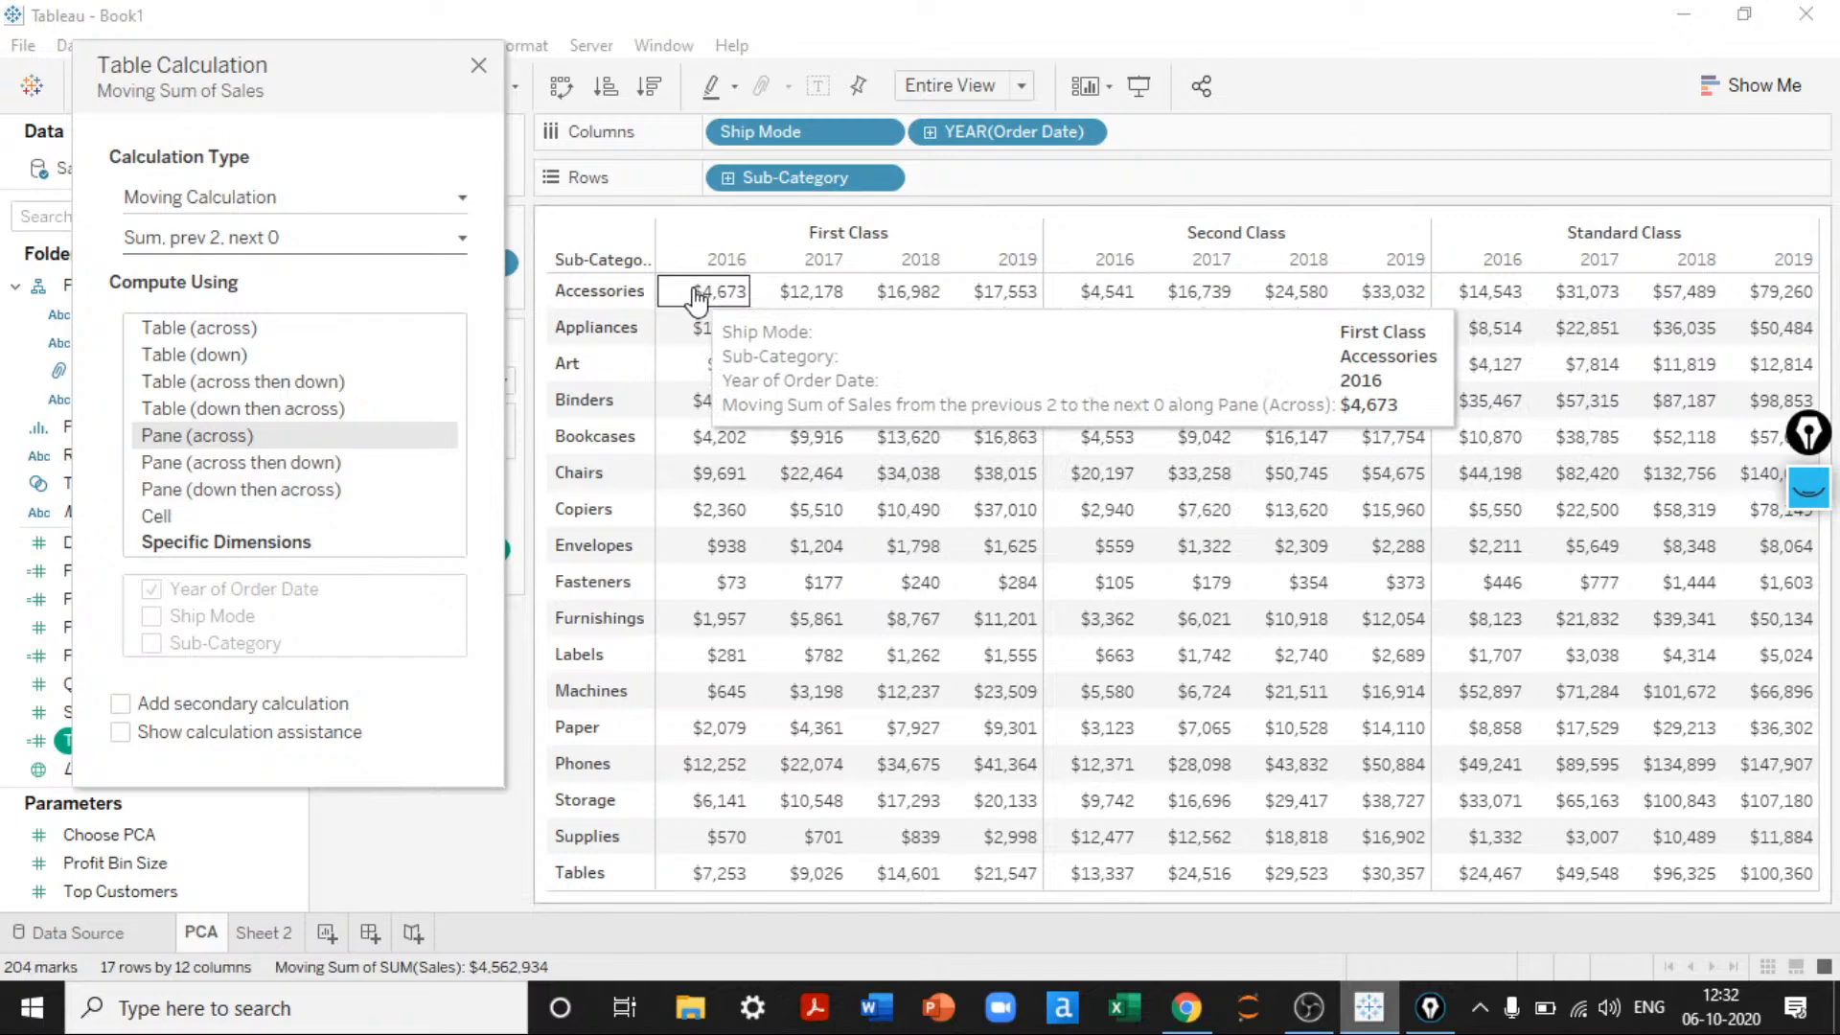
{"action": "mouse_move", "coordinate": [915, 300]}
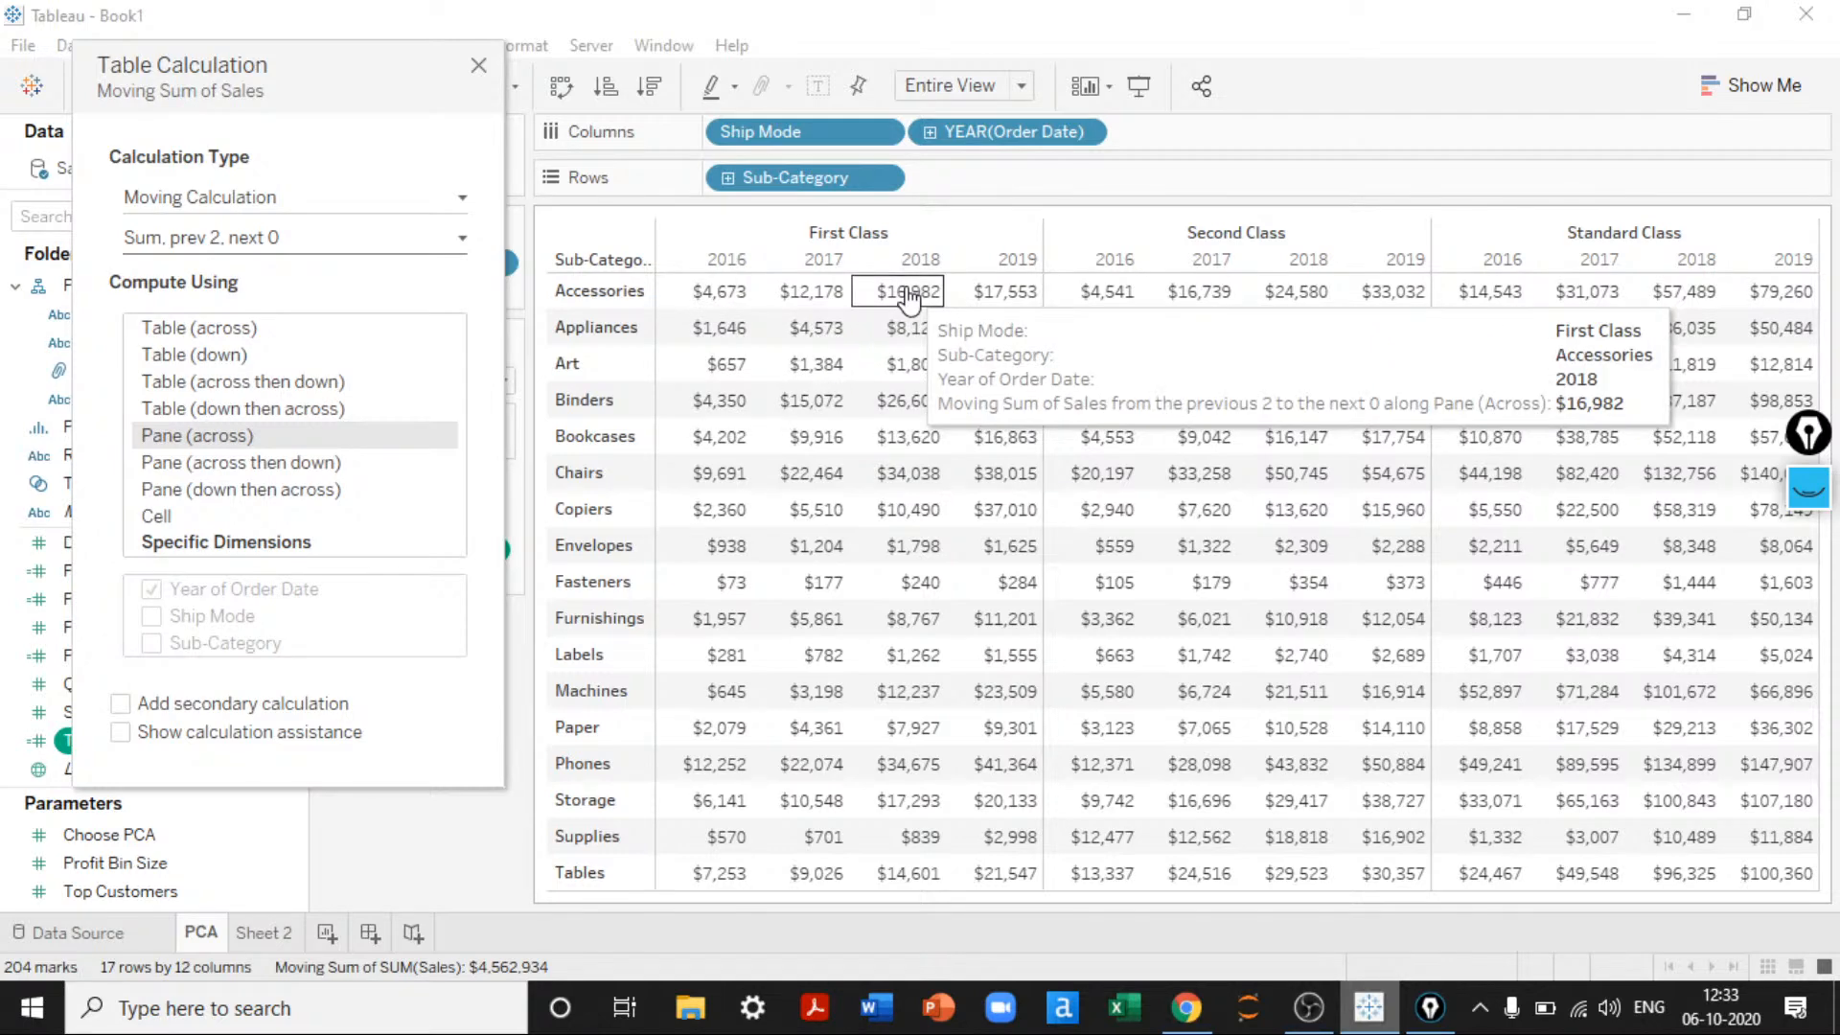
{"action": "mouse_move", "coordinate": [795, 309]}
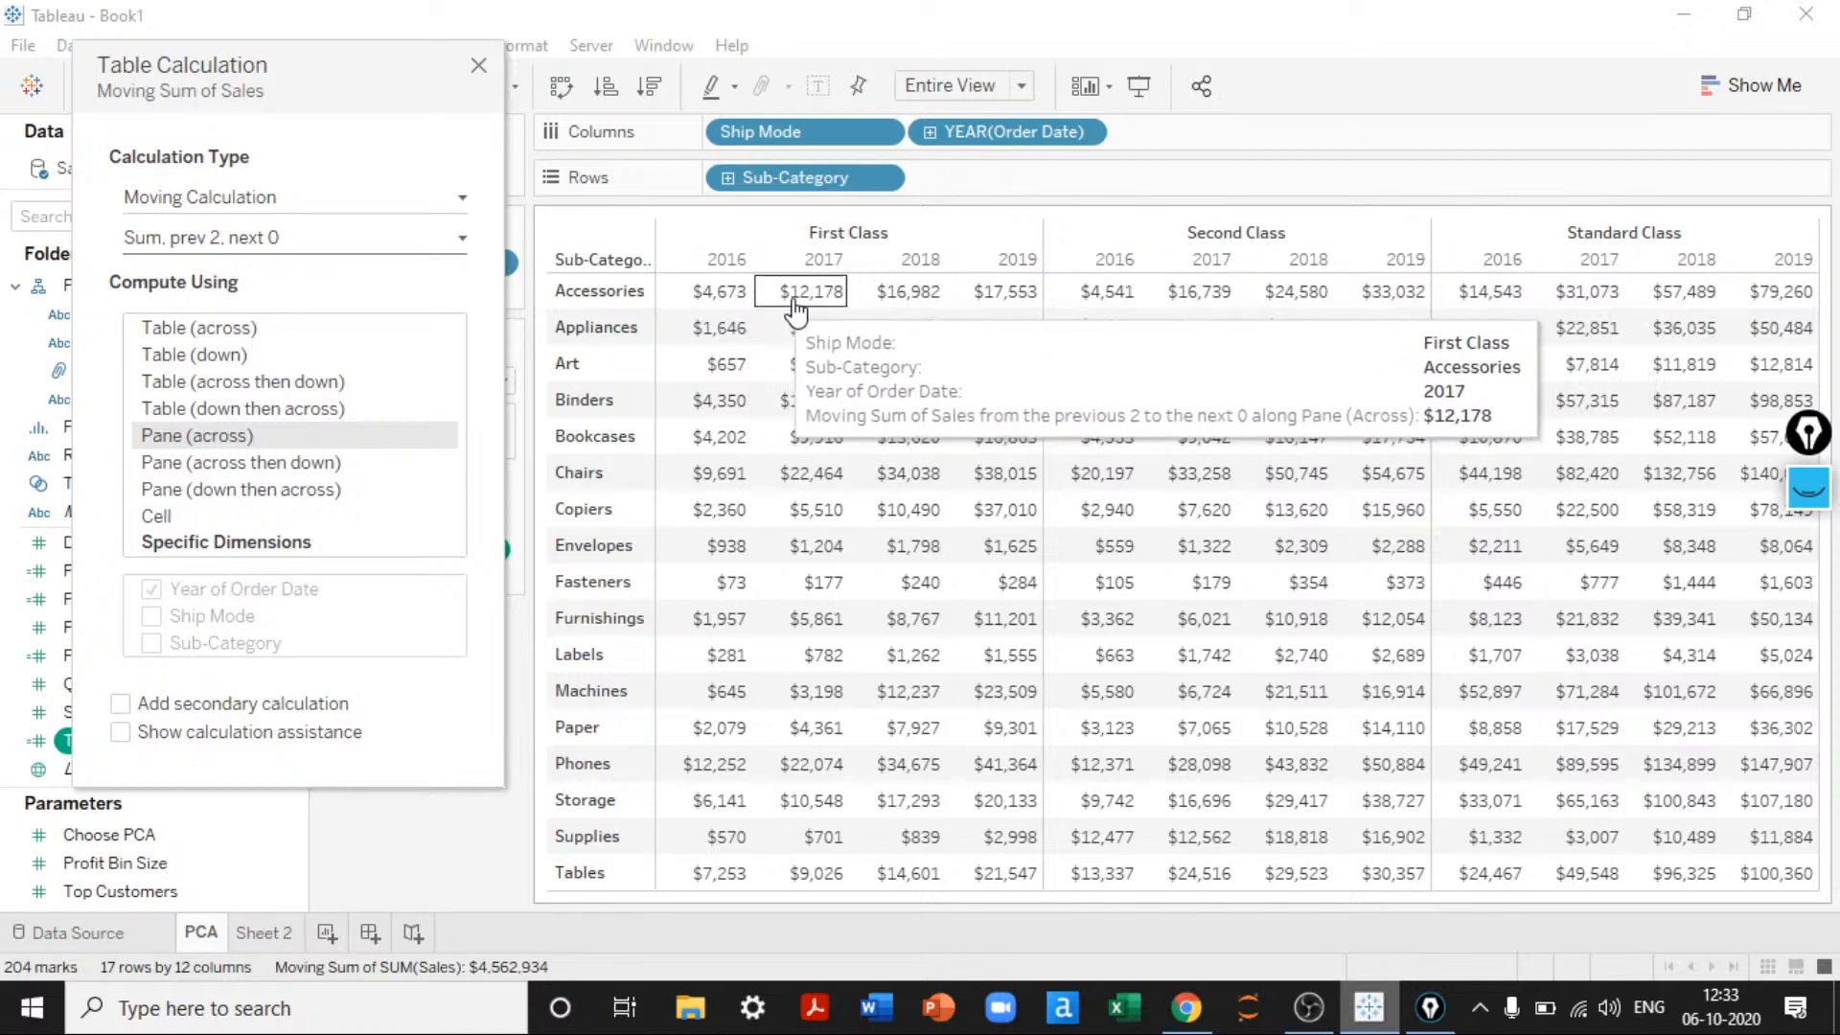
{"action": "mouse_move", "coordinate": [875, 305]}
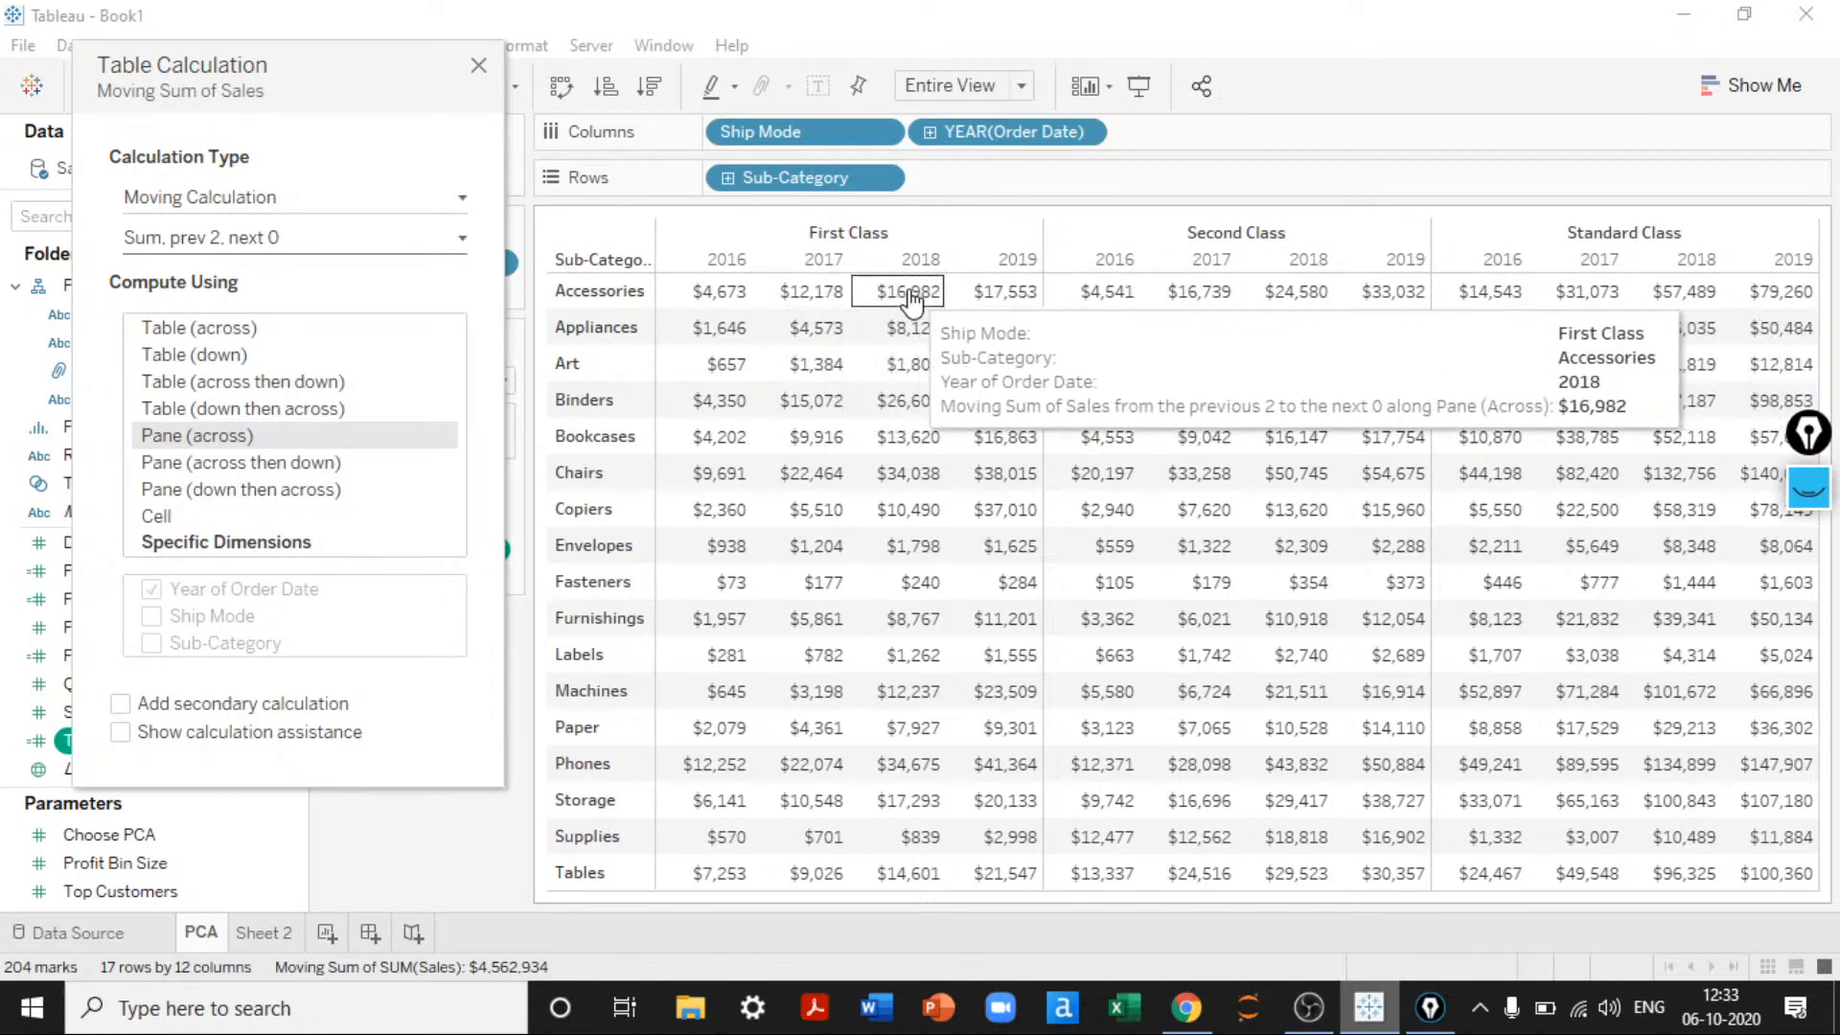
{"action": "mouse_move", "coordinate": [737, 329]}
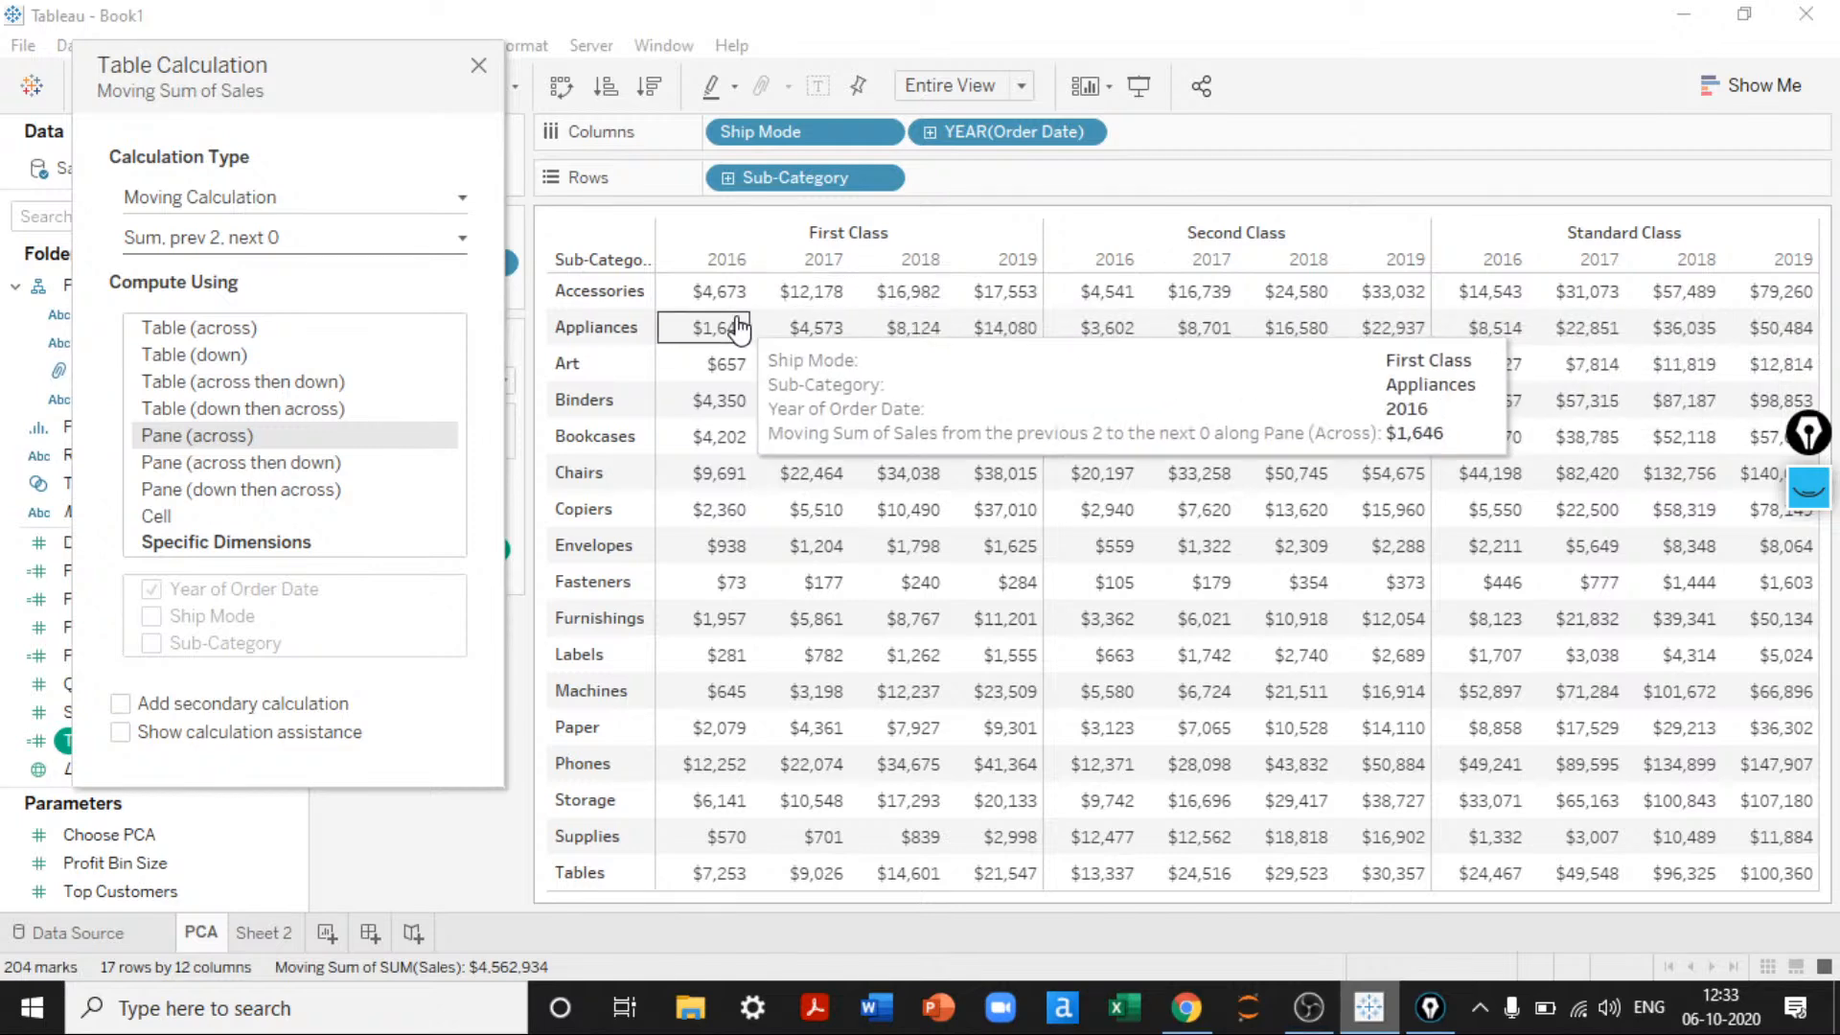
Step: Try 1 as the number of previous values in the moving sum, and restore it to 2
{"action": "left_click", "coordinate": [234, 237]}
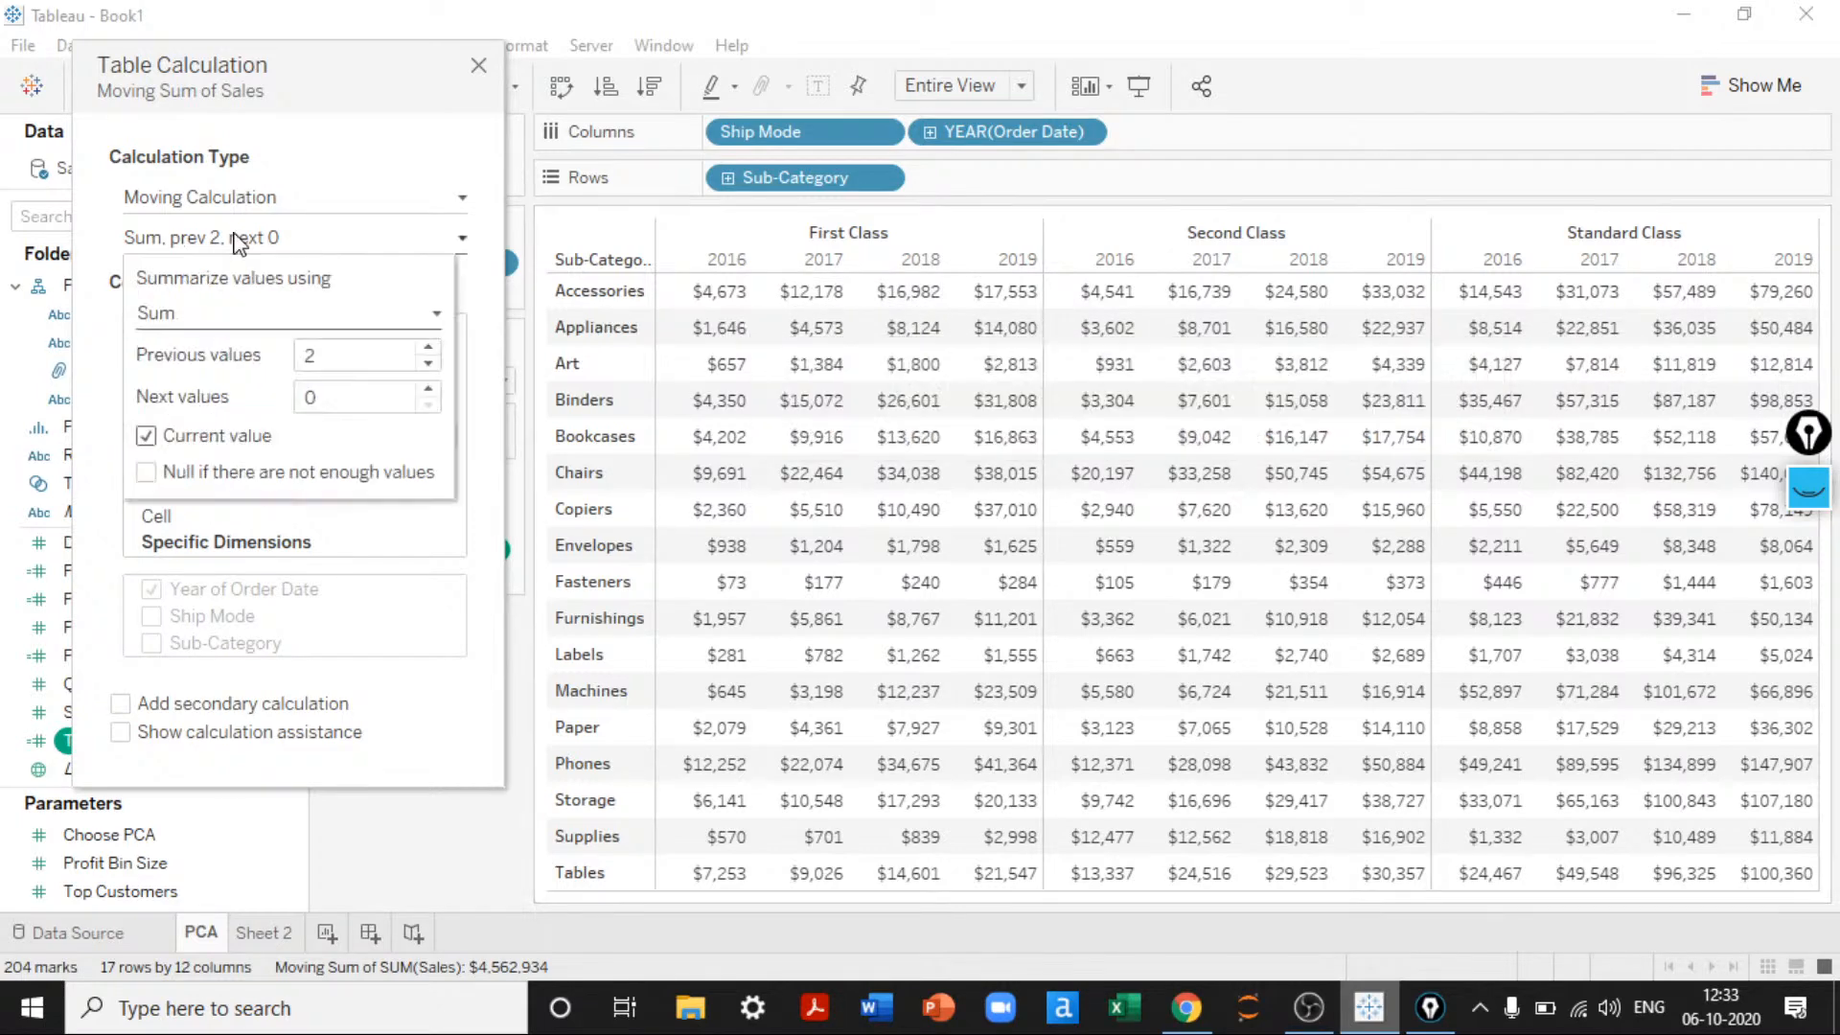
{"action": "left_click", "coordinate": [347, 350]}
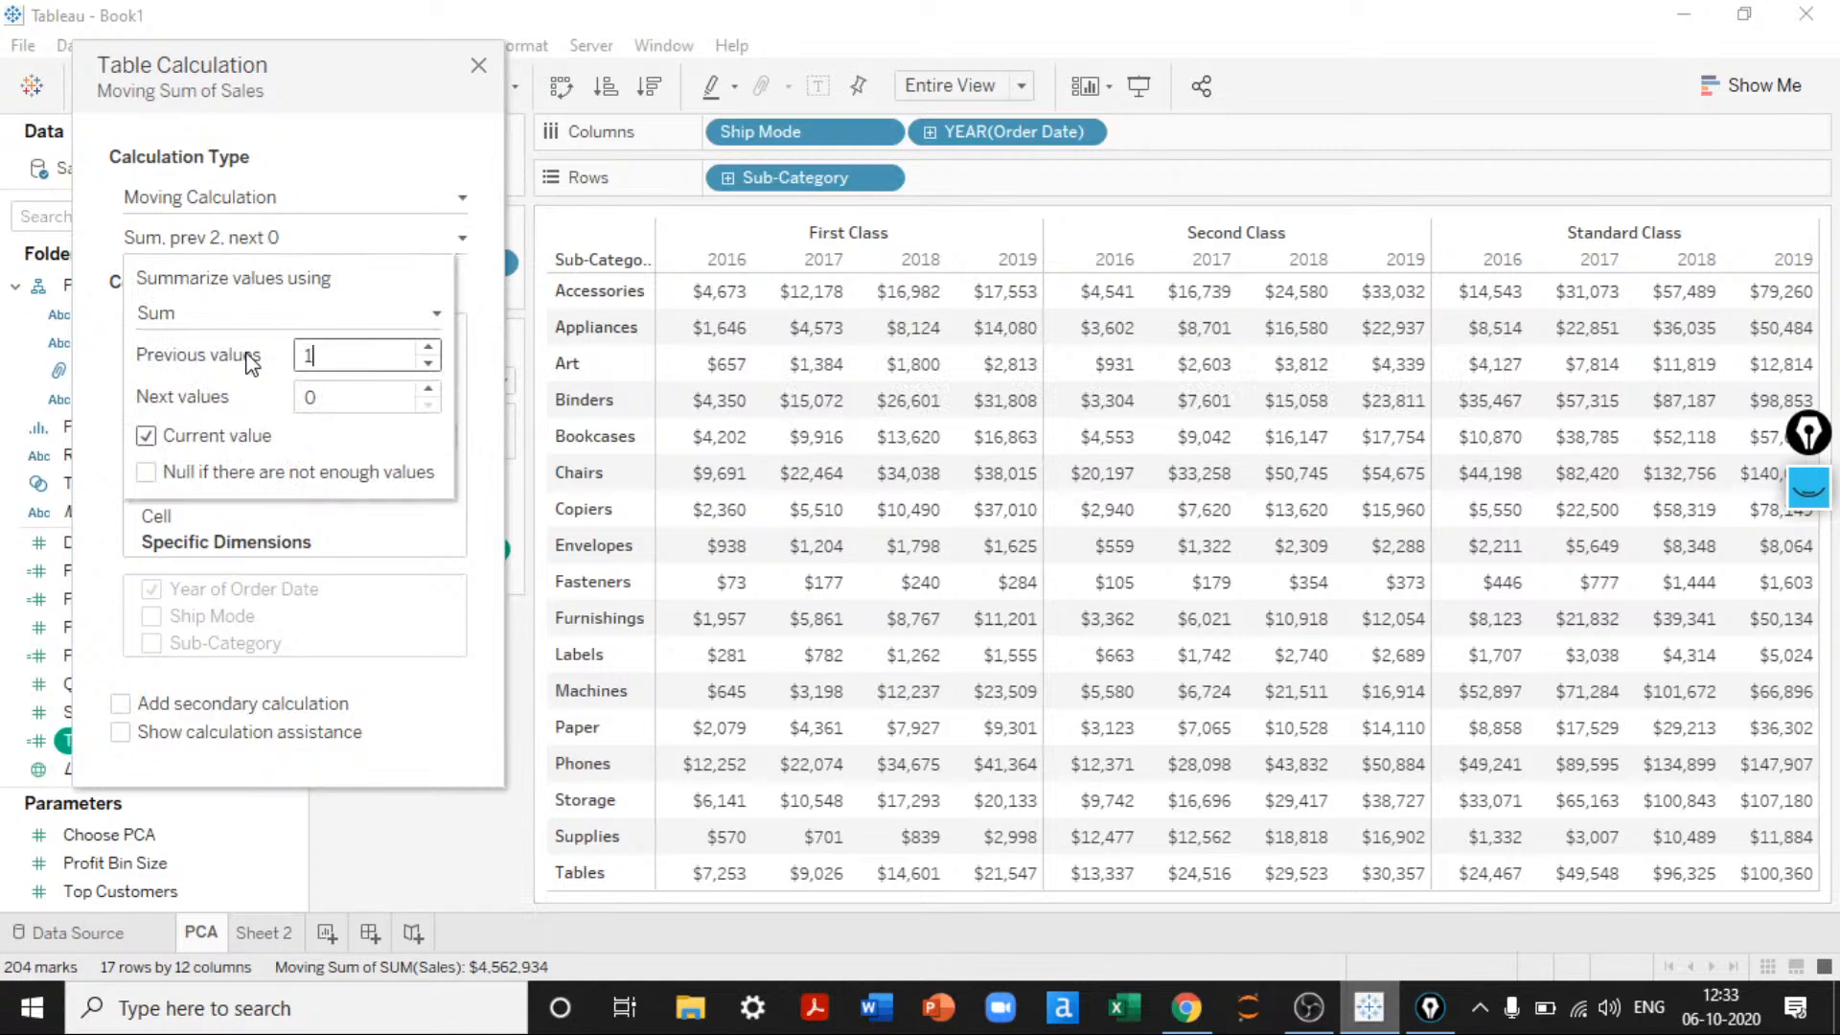
{"action": "type", "text": "2"}
{"action": "left_click", "coordinate": [422, 169]}
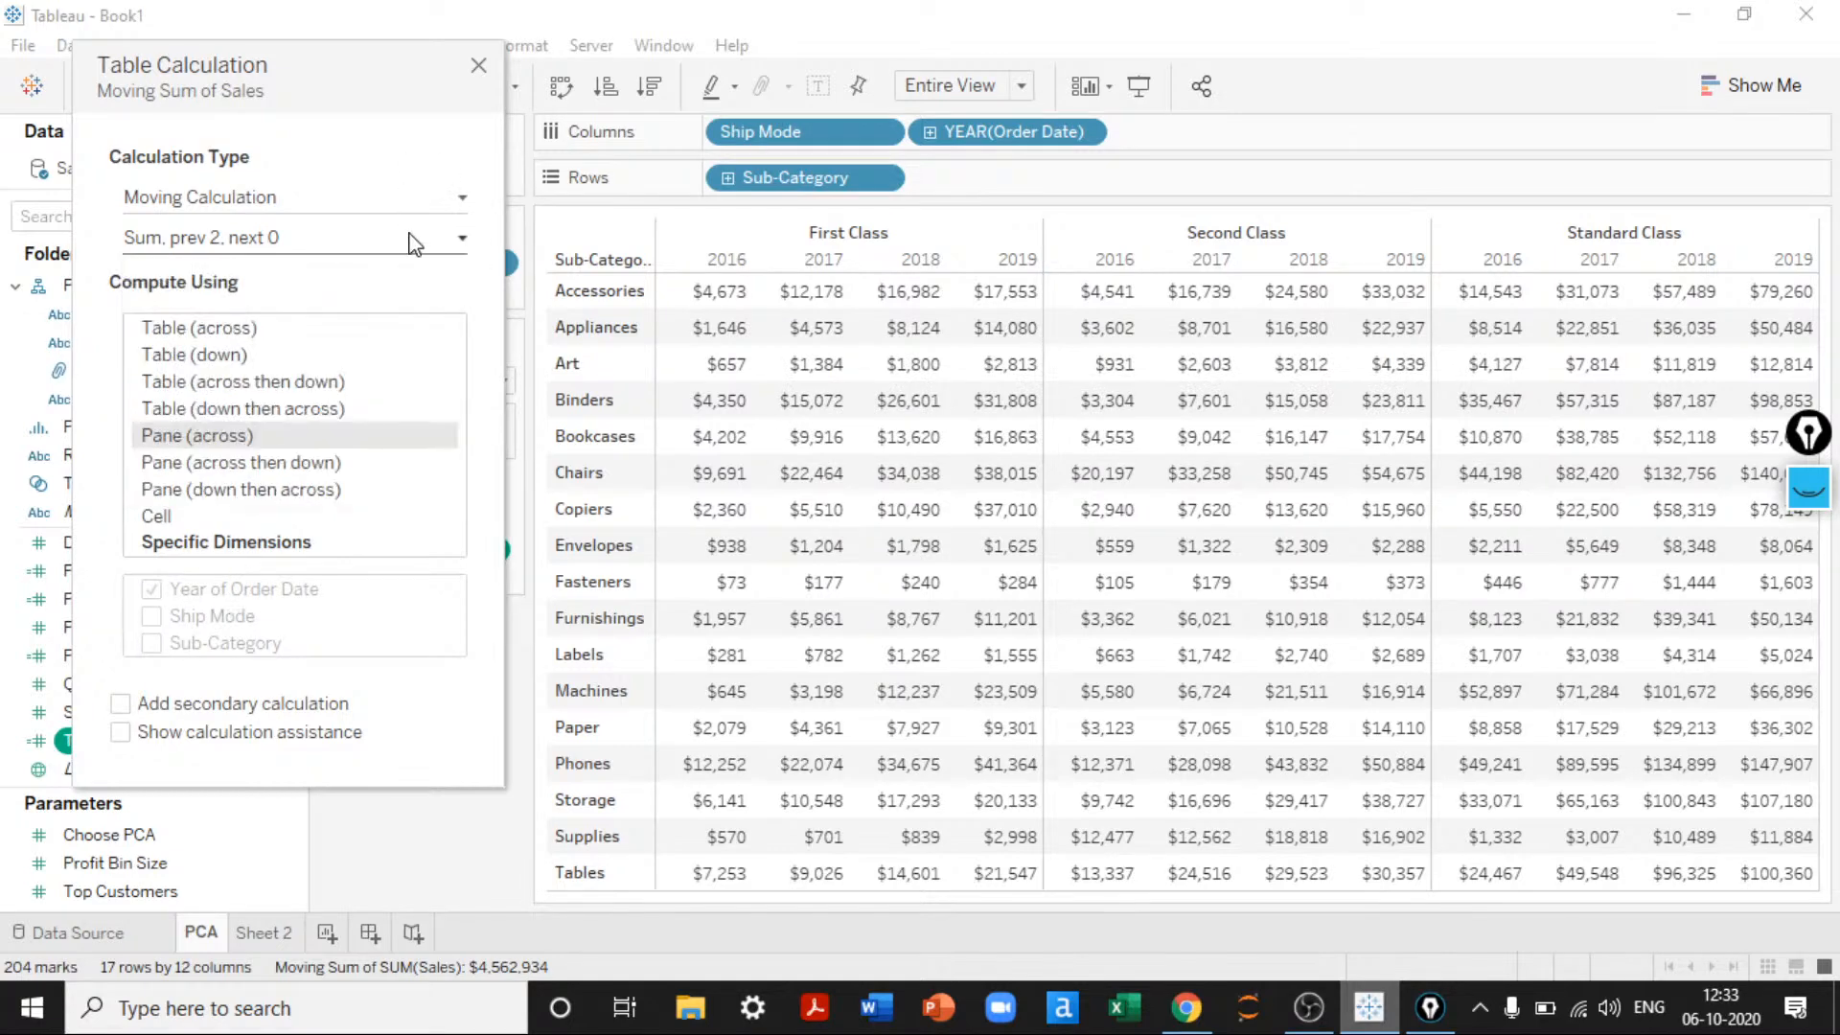
{"action": "left_click", "coordinate": [361, 213]}
{"action": "left_click", "coordinate": [362, 213]}
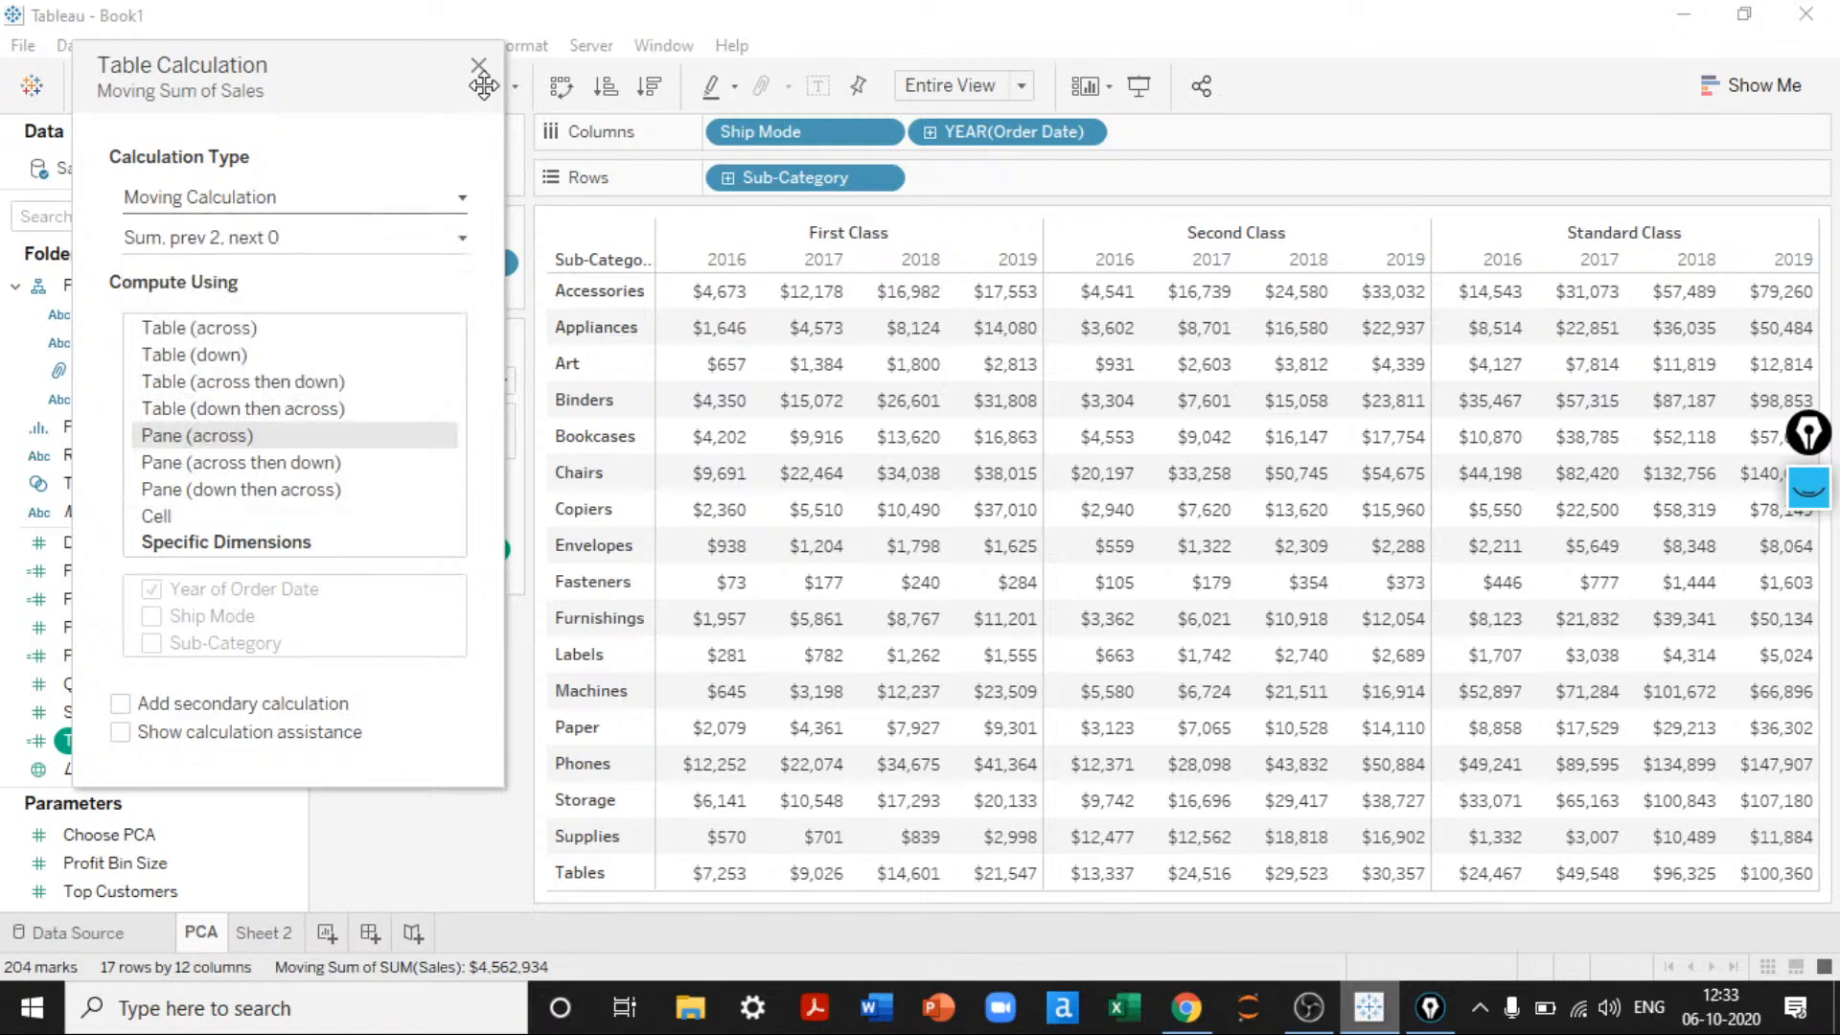
Step: Close and reopen the Sales table calculation editor, change the calculation type to Rank, and close the editor
{"action": "left_click", "coordinate": [478, 67]}
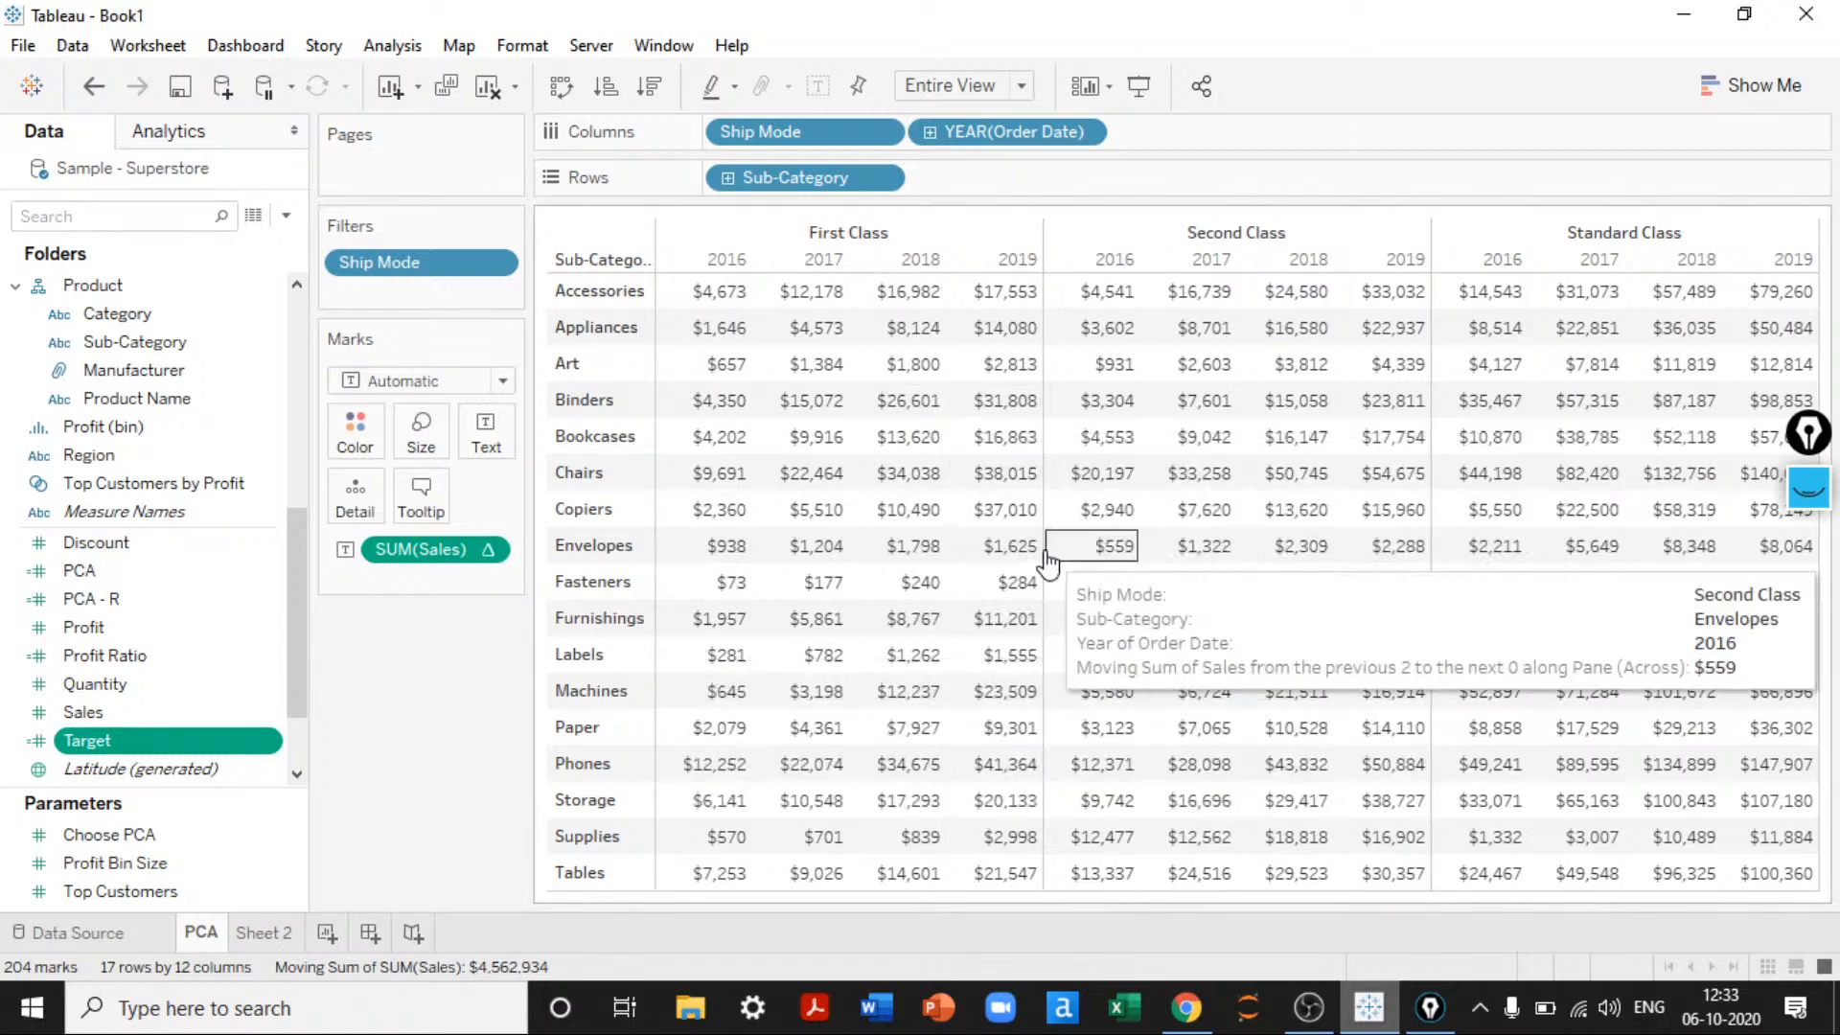
{"action": "left_click", "coordinate": [489, 552]}
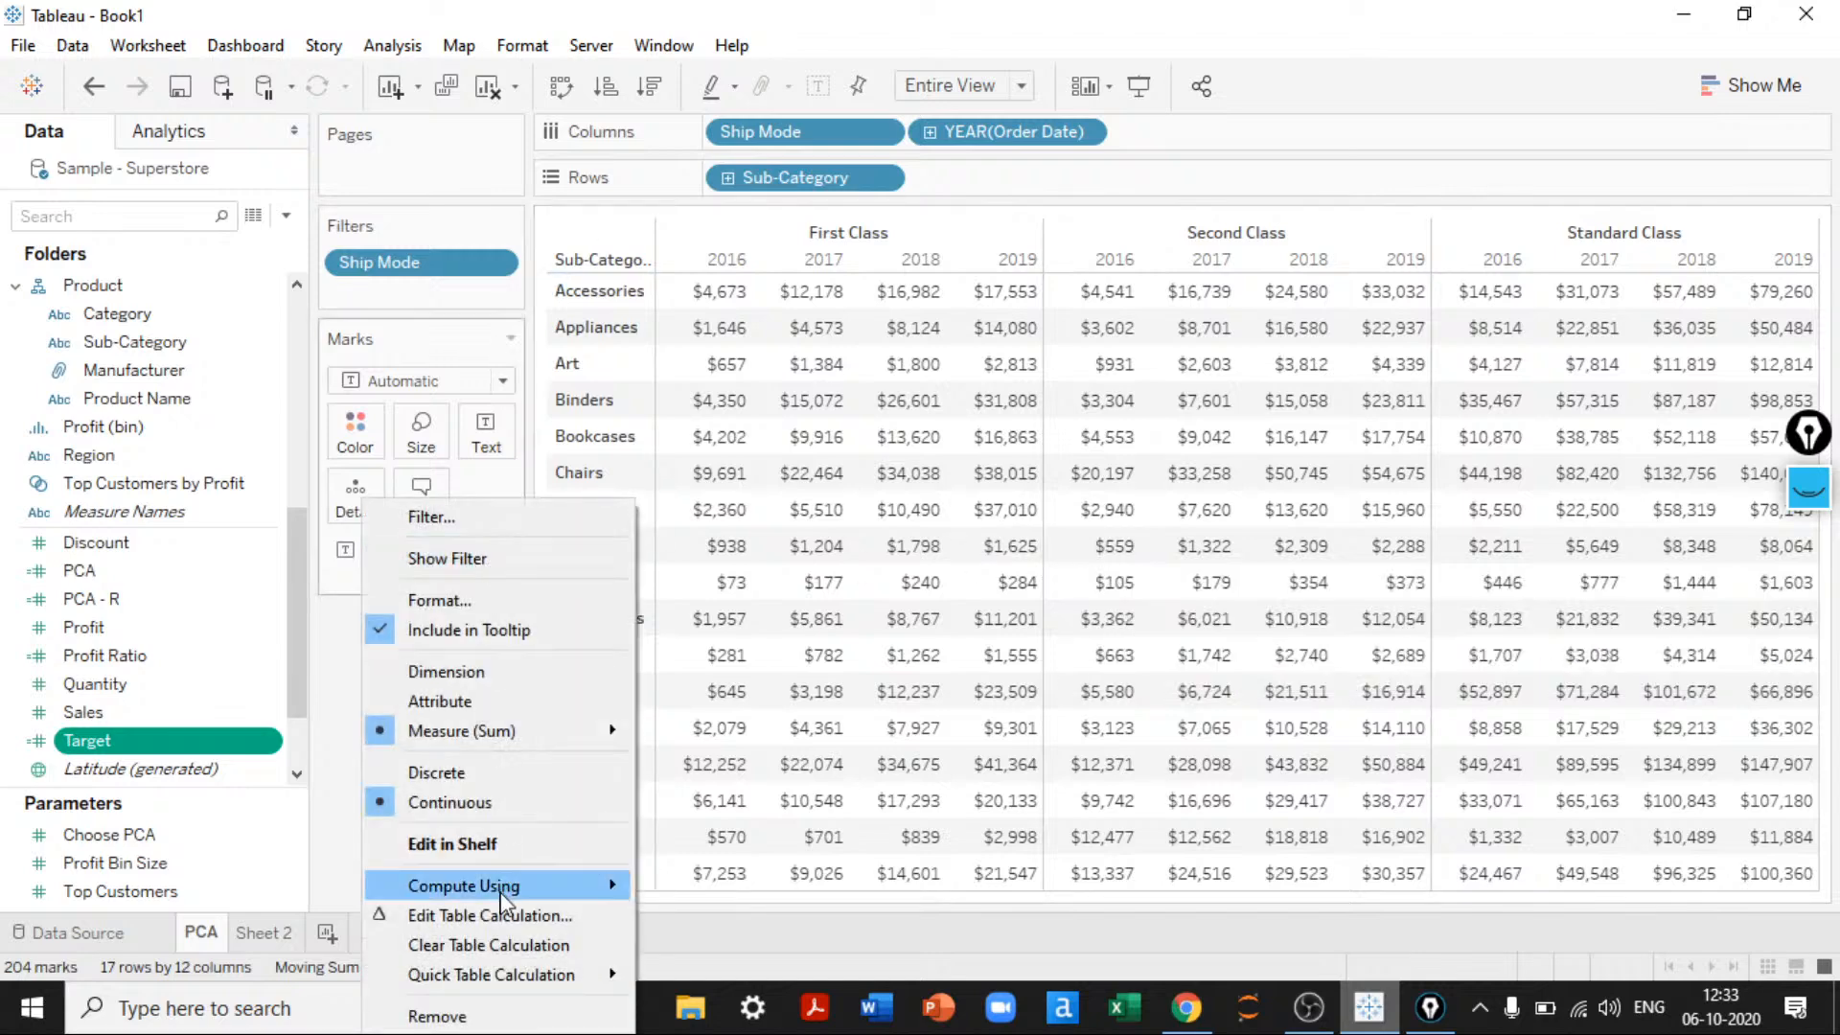
{"action": "left_click", "coordinate": [495, 917]}
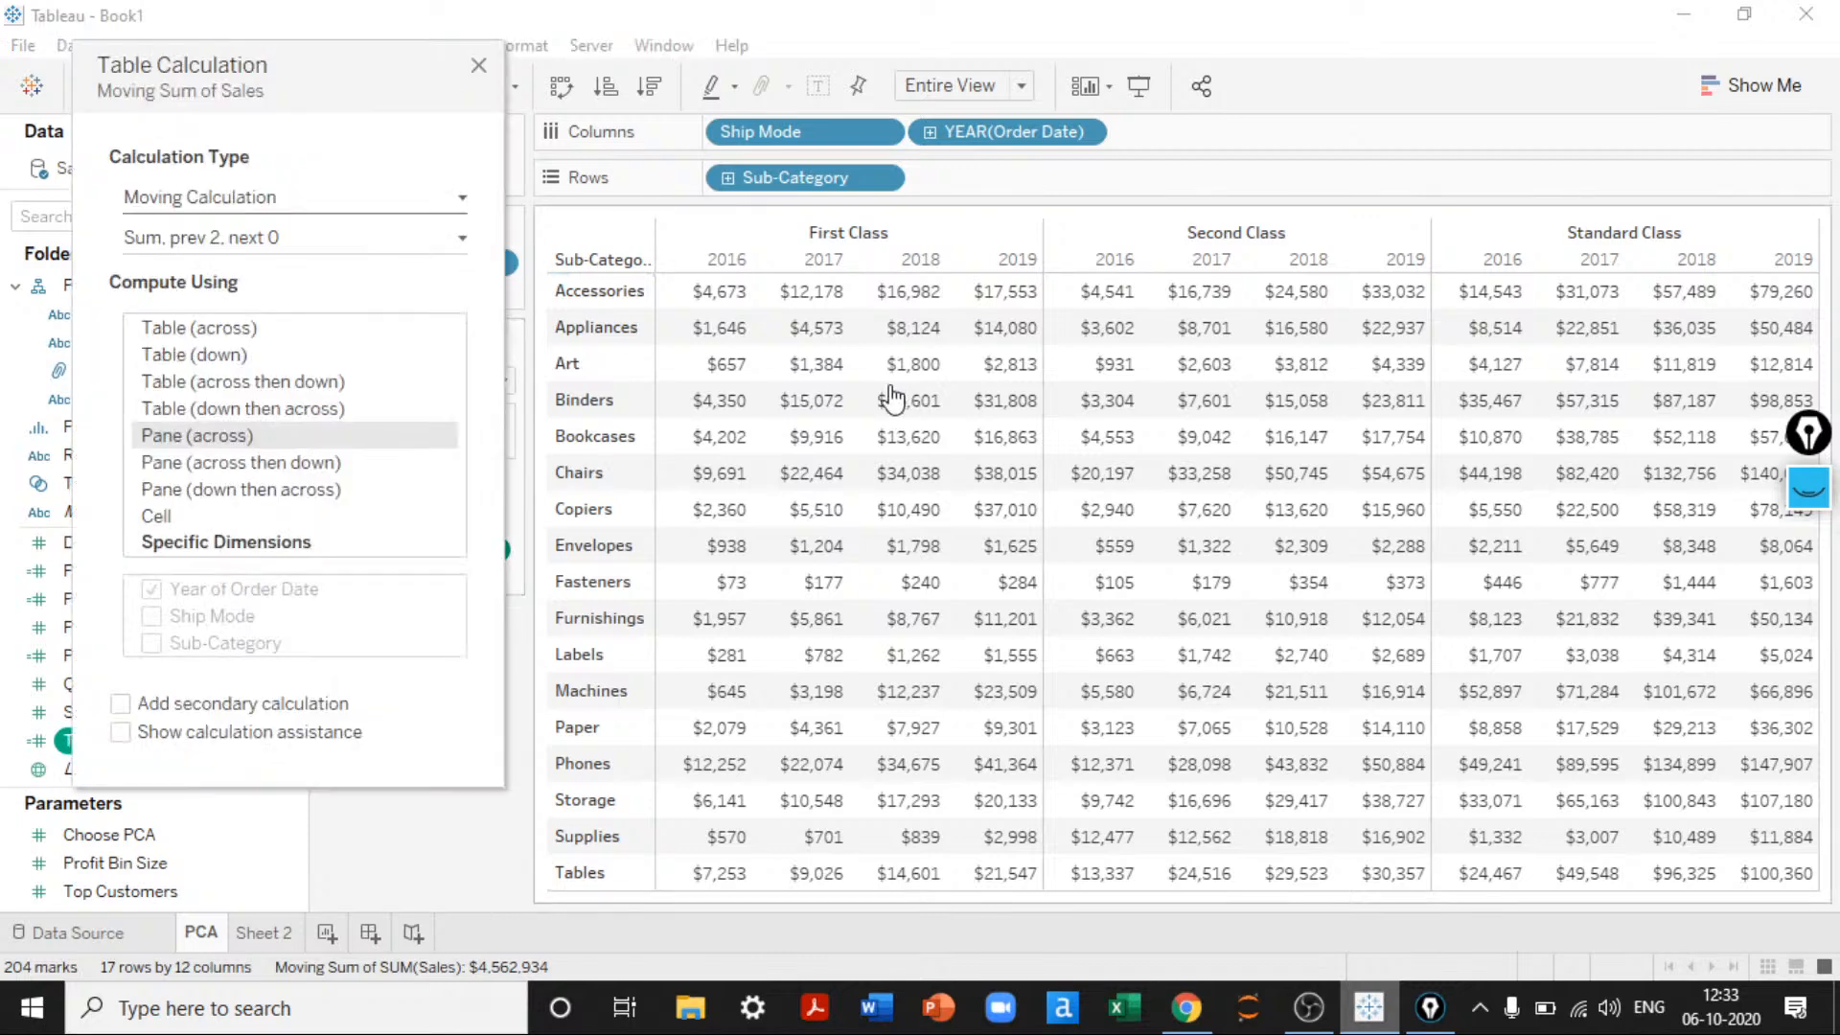
{"action": "left_click", "coordinate": [270, 199]}
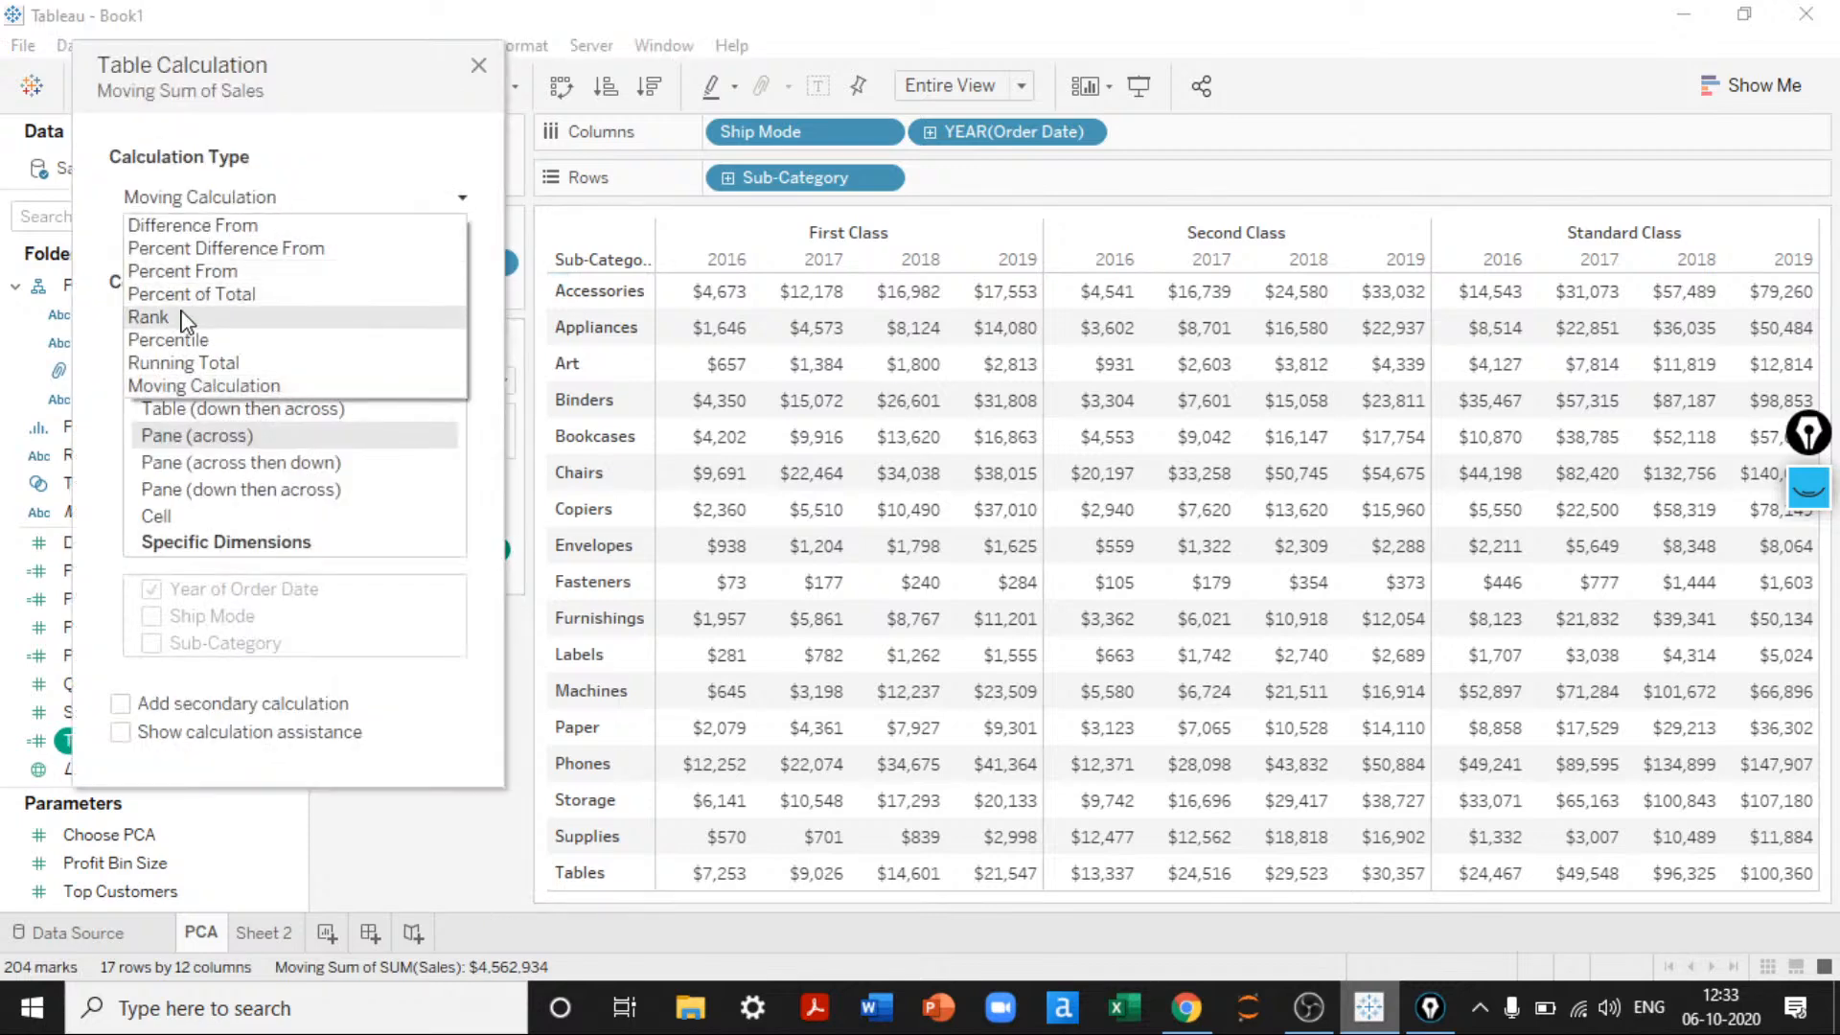
{"action": "left_click", "coordinate": [185, 321]}
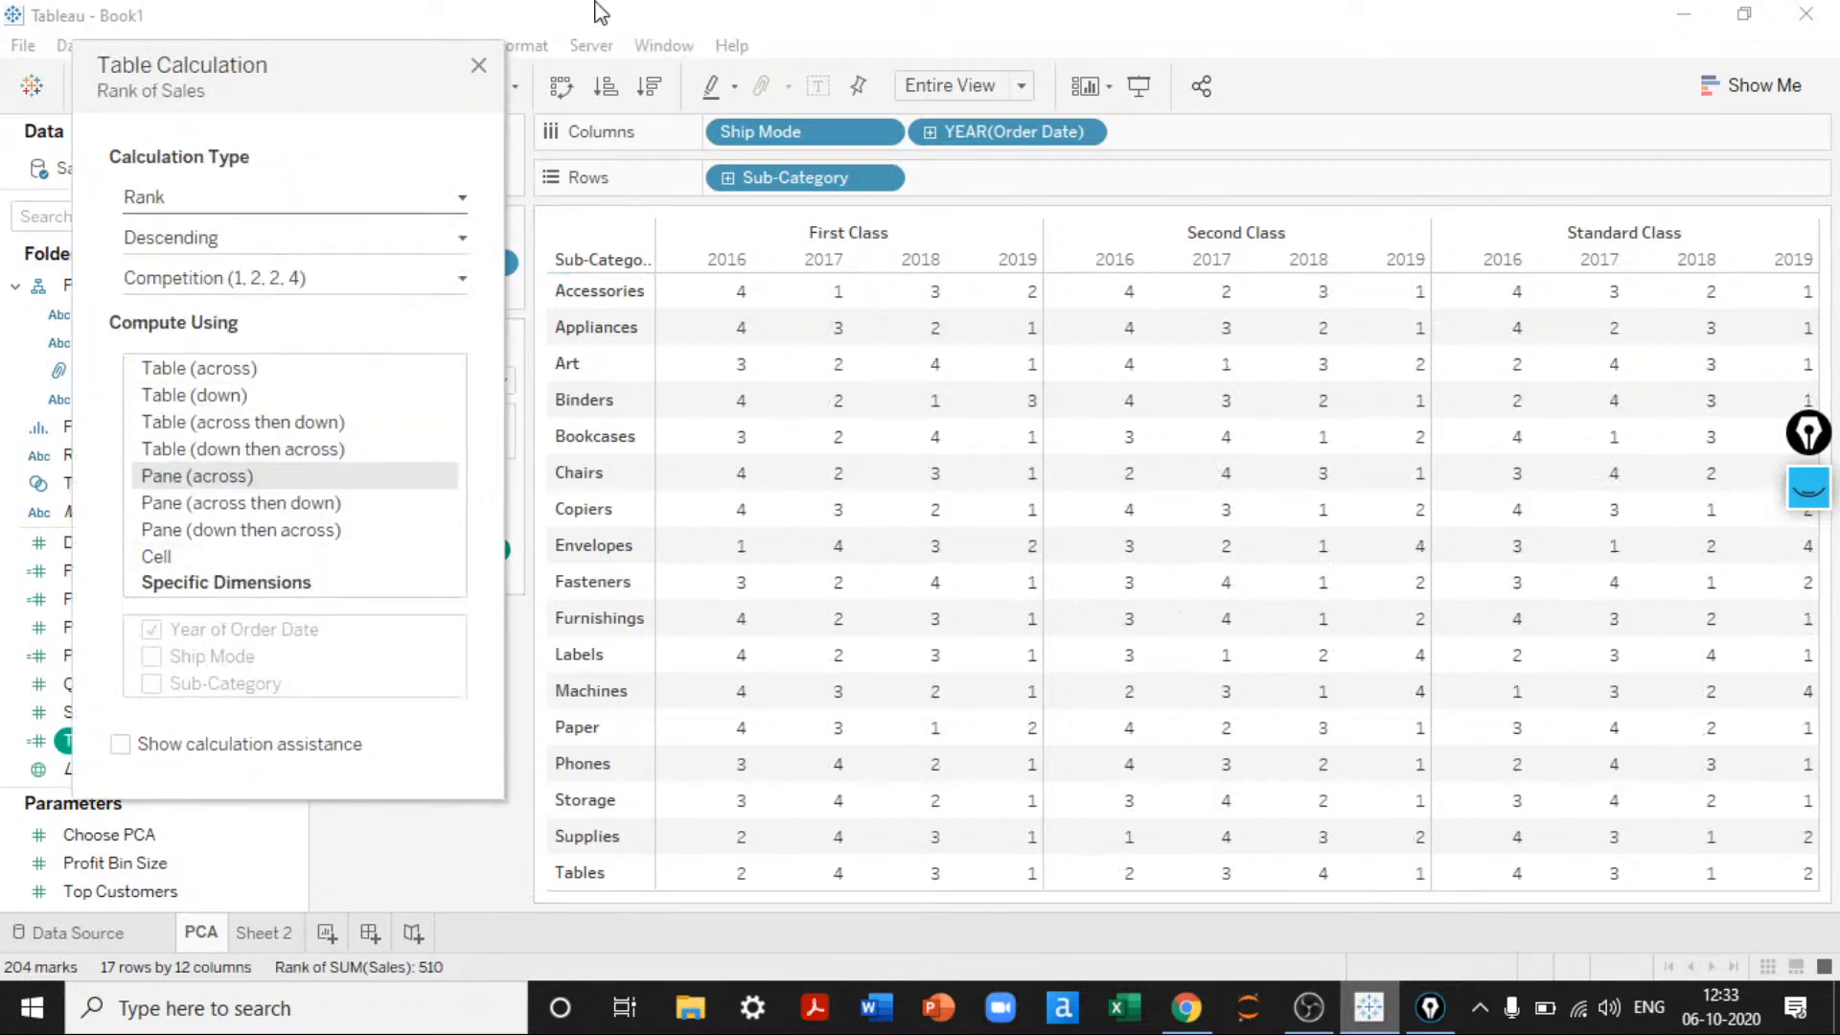
{"action": "left_click", "coordinate": [479, 66]}
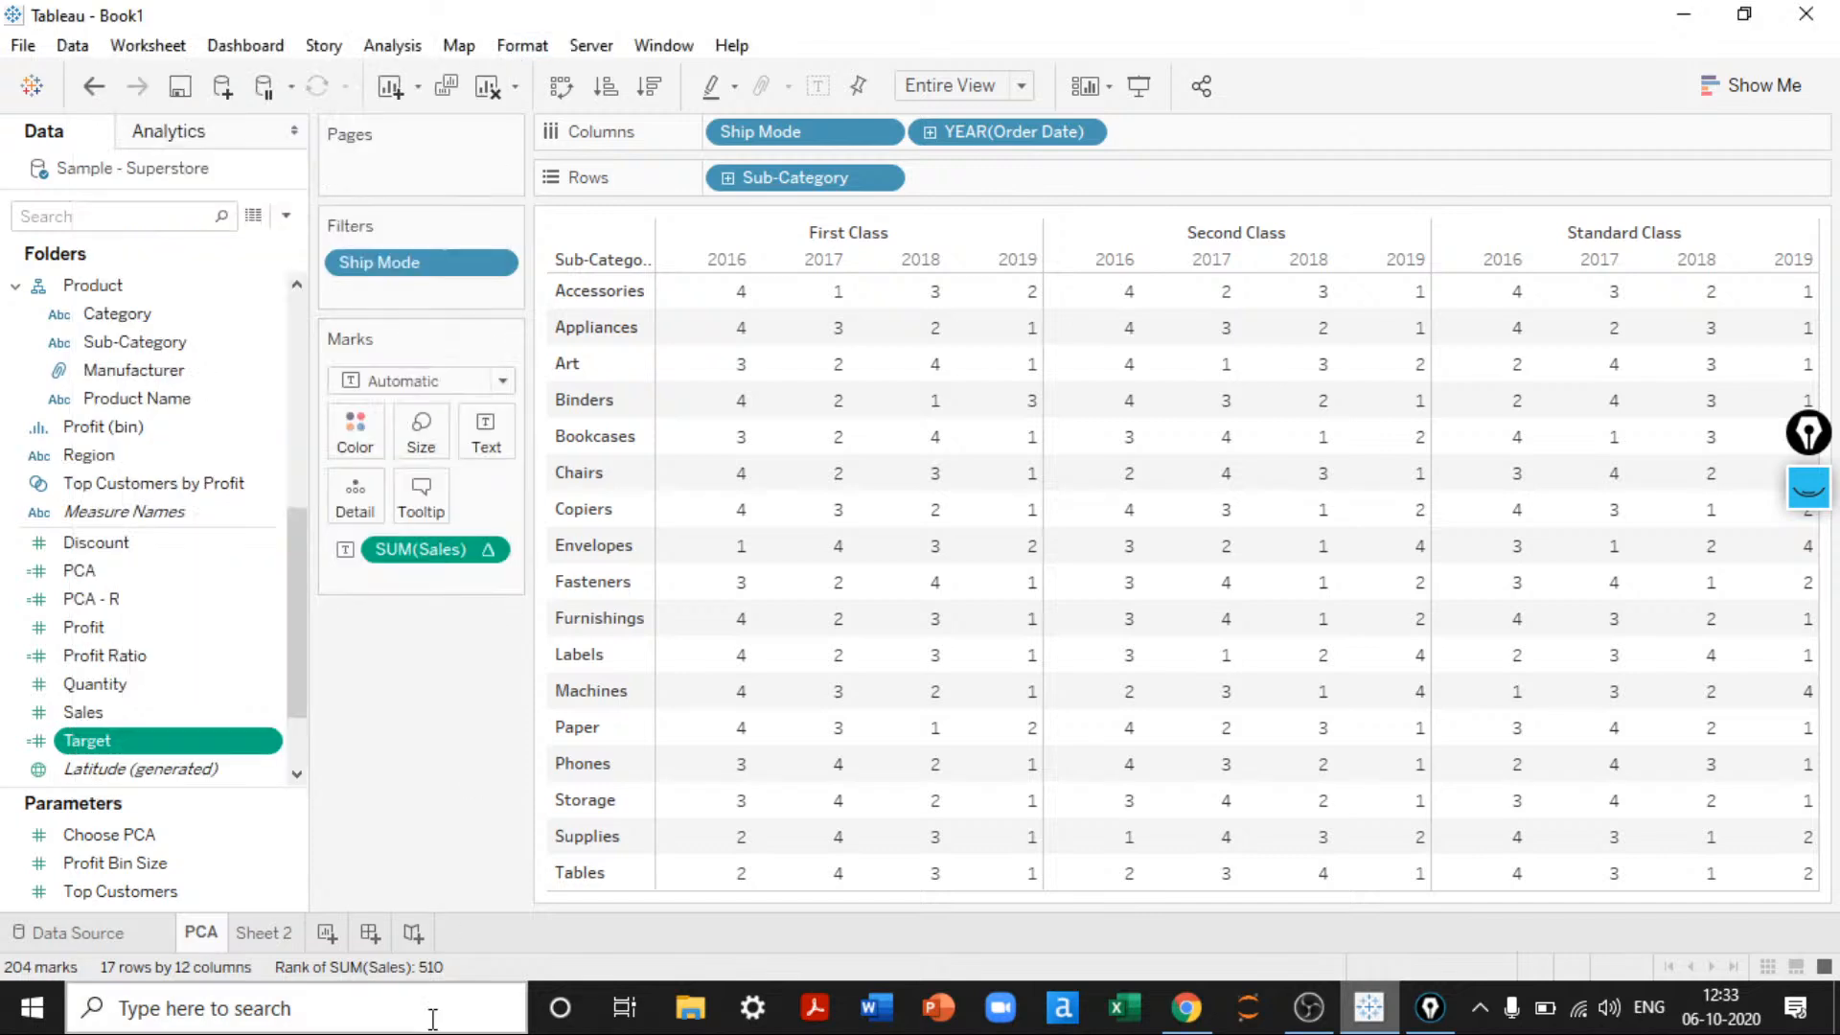
Step: Start a new calculated field on Sheet 2, and shrink and move its editor clear of the data fields and marks
{"action": "left_click", "coordinate": [295, 938]}
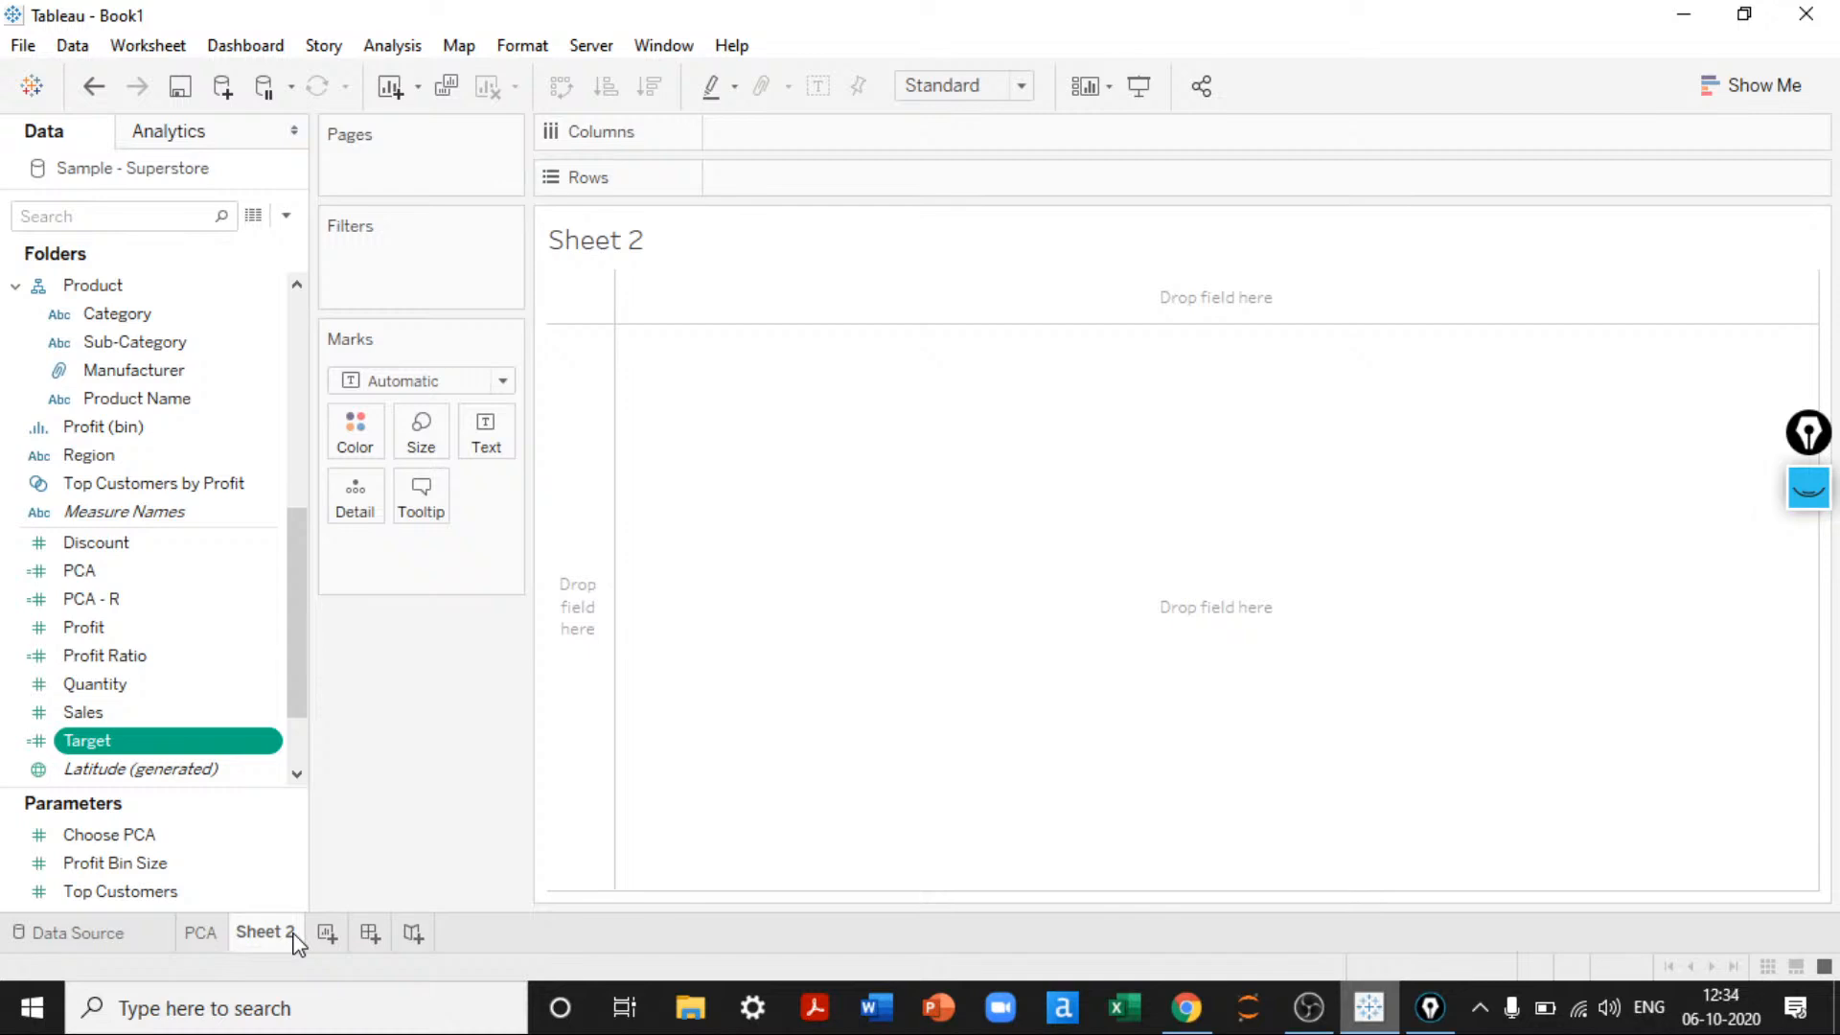
{"action": "left_click", "coordinate": [284, 218]}
{"action": "left_click", "coordinate": [217, 247]}
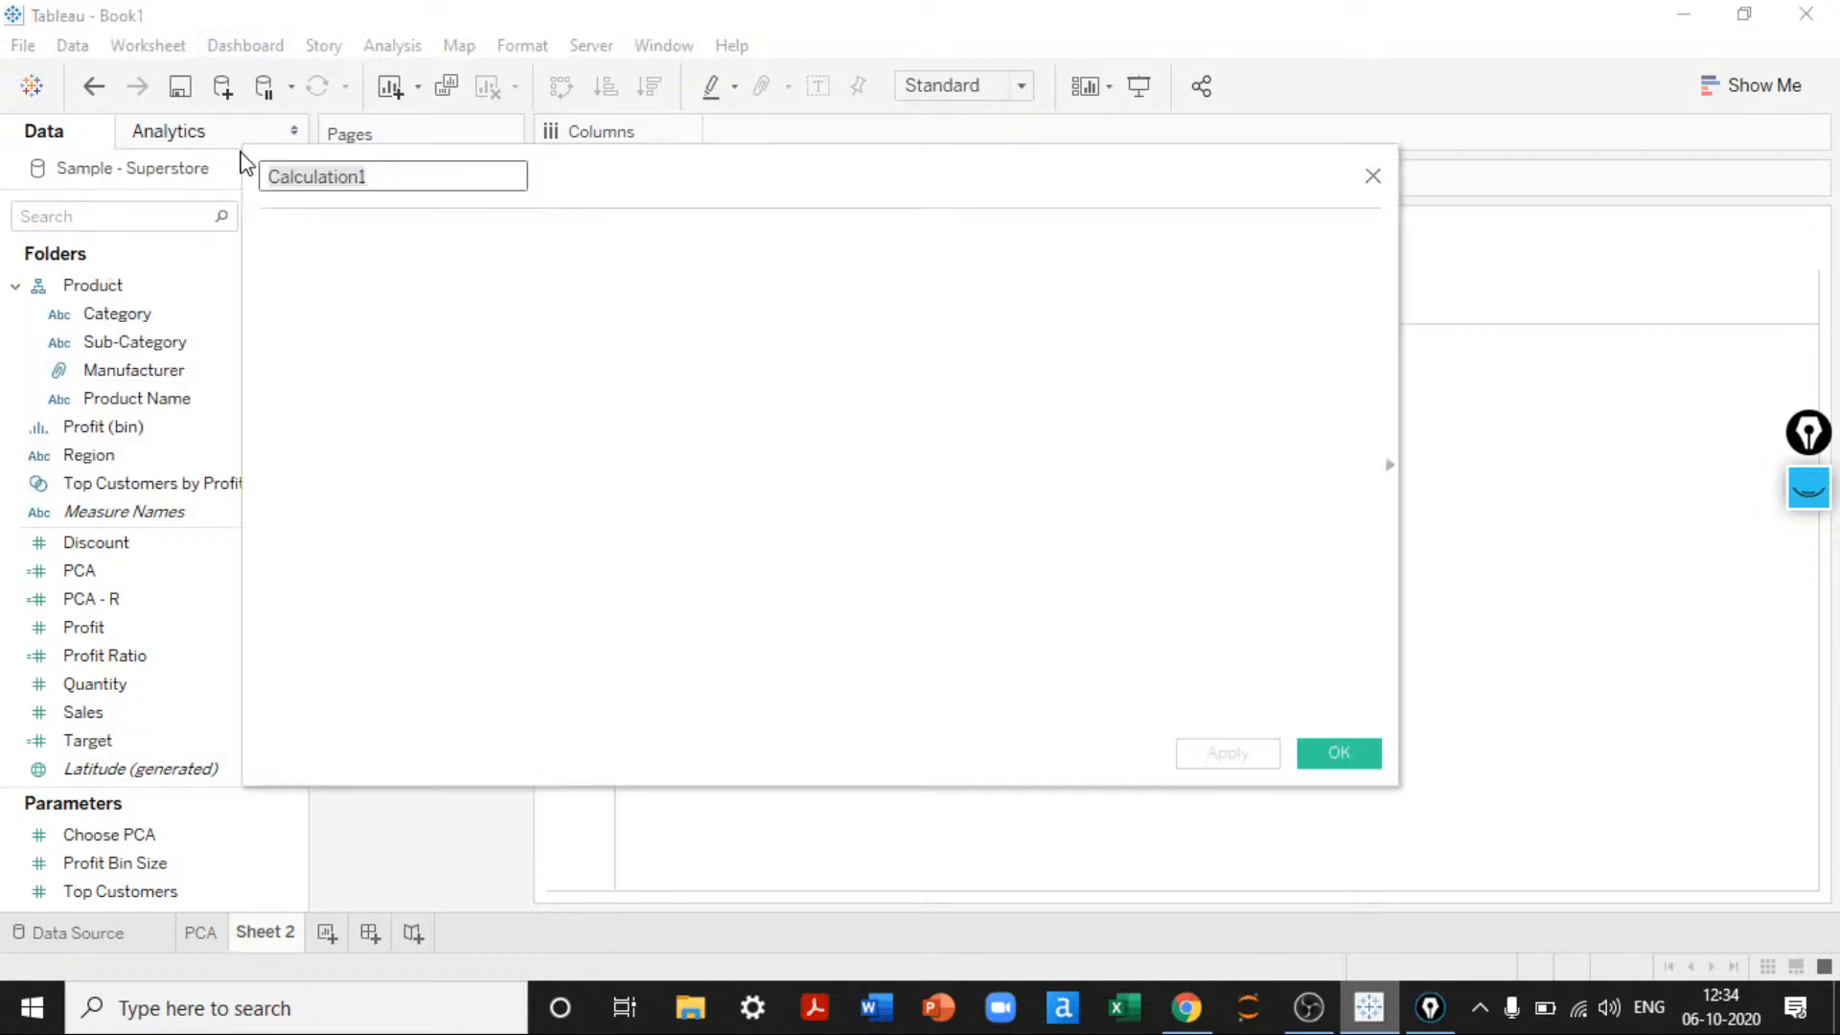
{"action": "left_click_drag", "start_coordinate": [245, 148], "coordinate": [418, 302]}
{"action": "left_click_drag", "start_coordinate": [757, 320], "coordinate": [945, 378]}
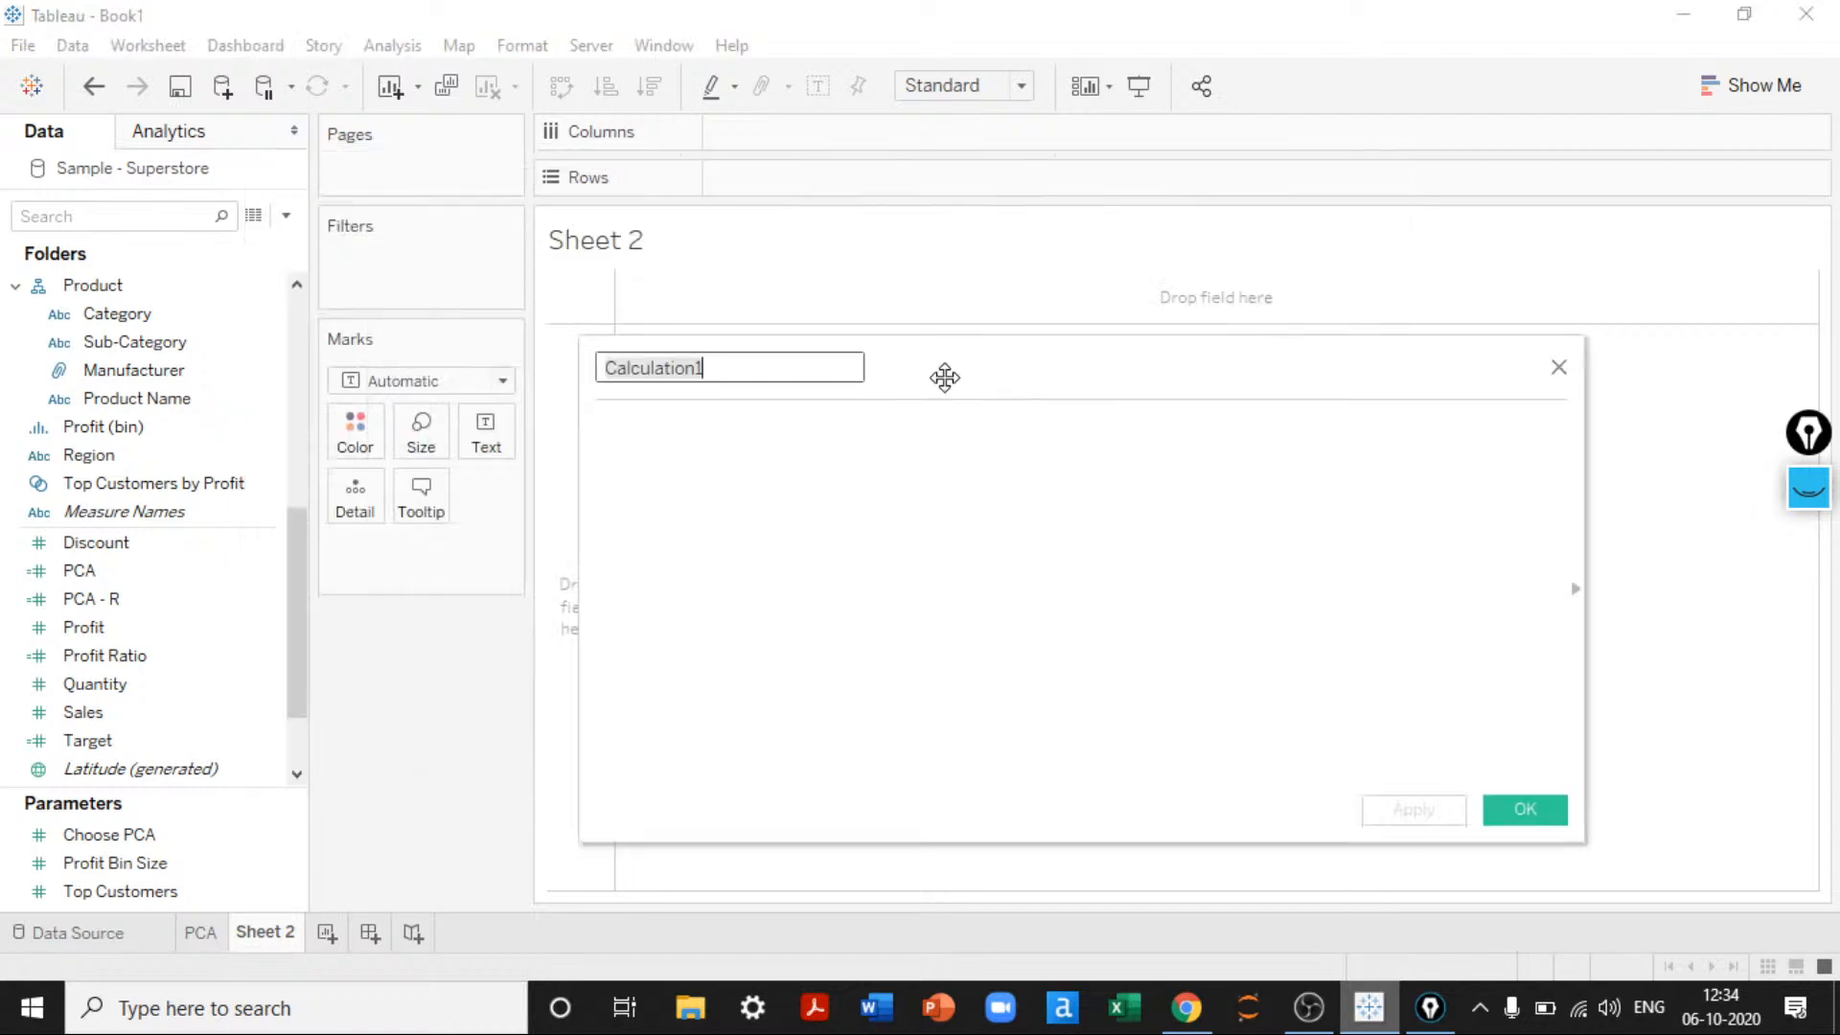
Step: Name the new calculated field Rank and begin its formula with the RANK_DENSE function
{"action": "type", "text": "Rannk"}
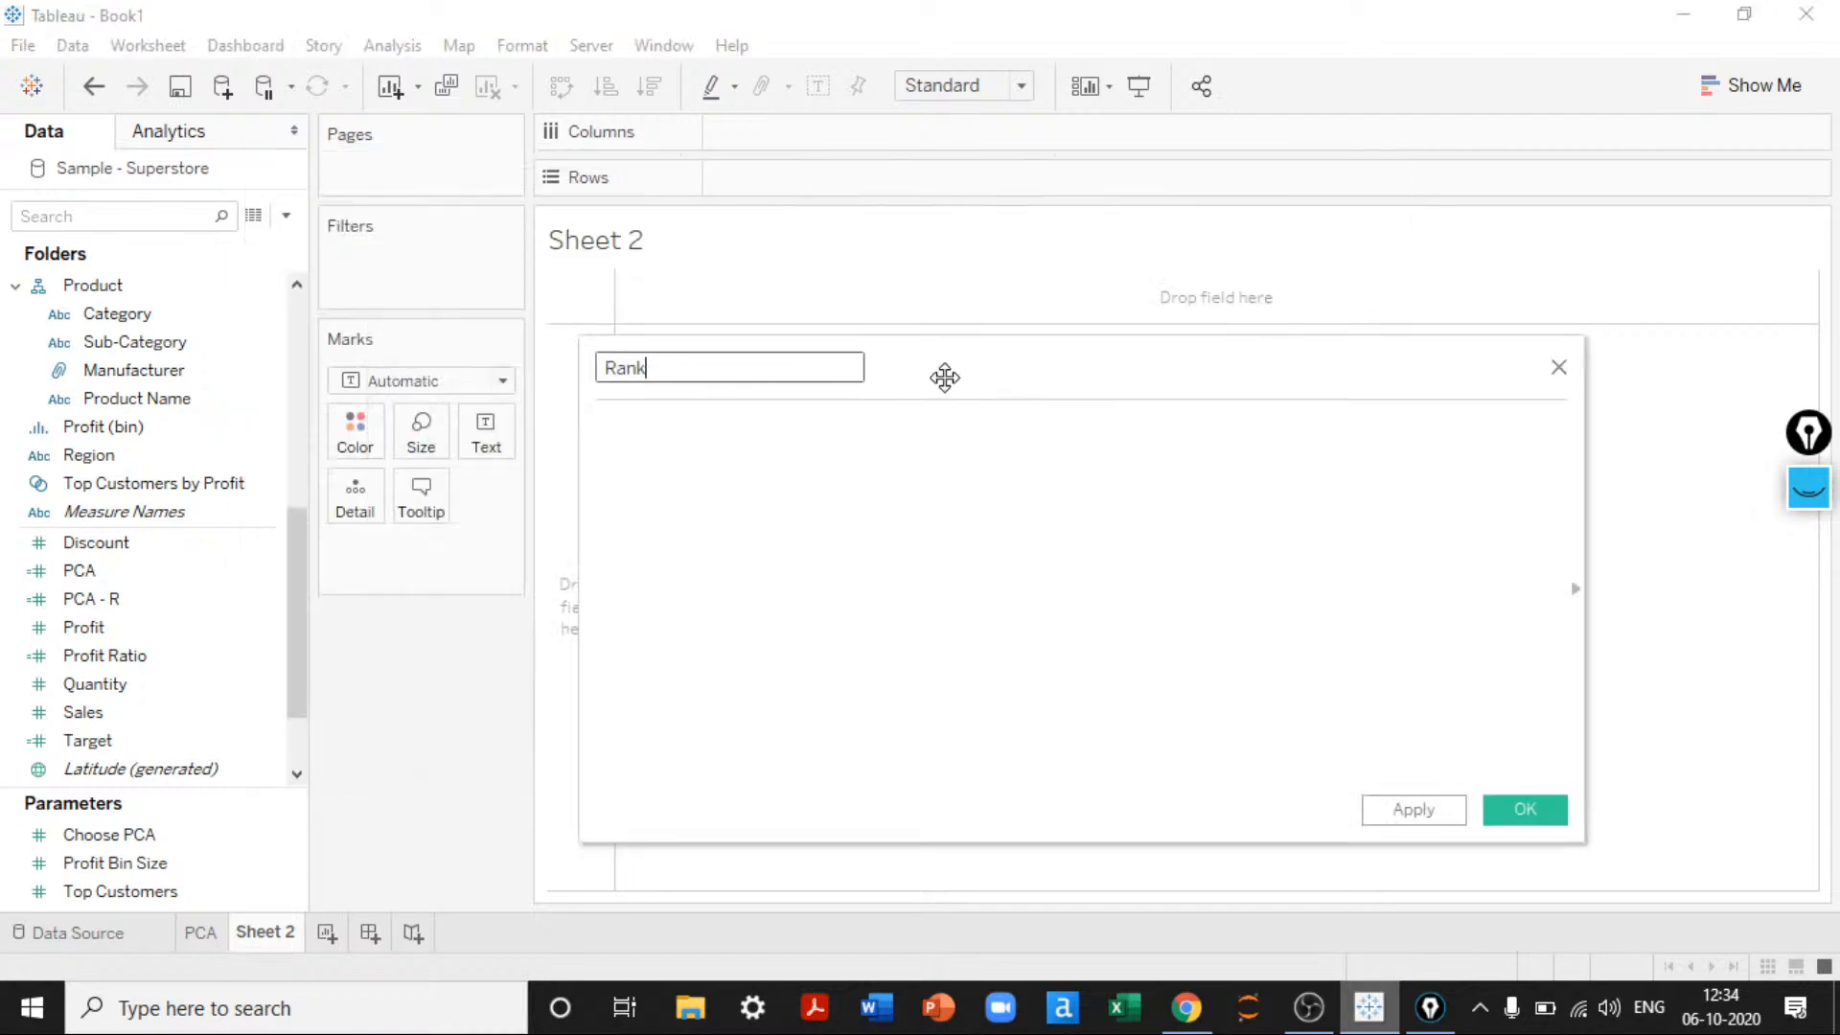
{"action": "key", "text": "Tab"}
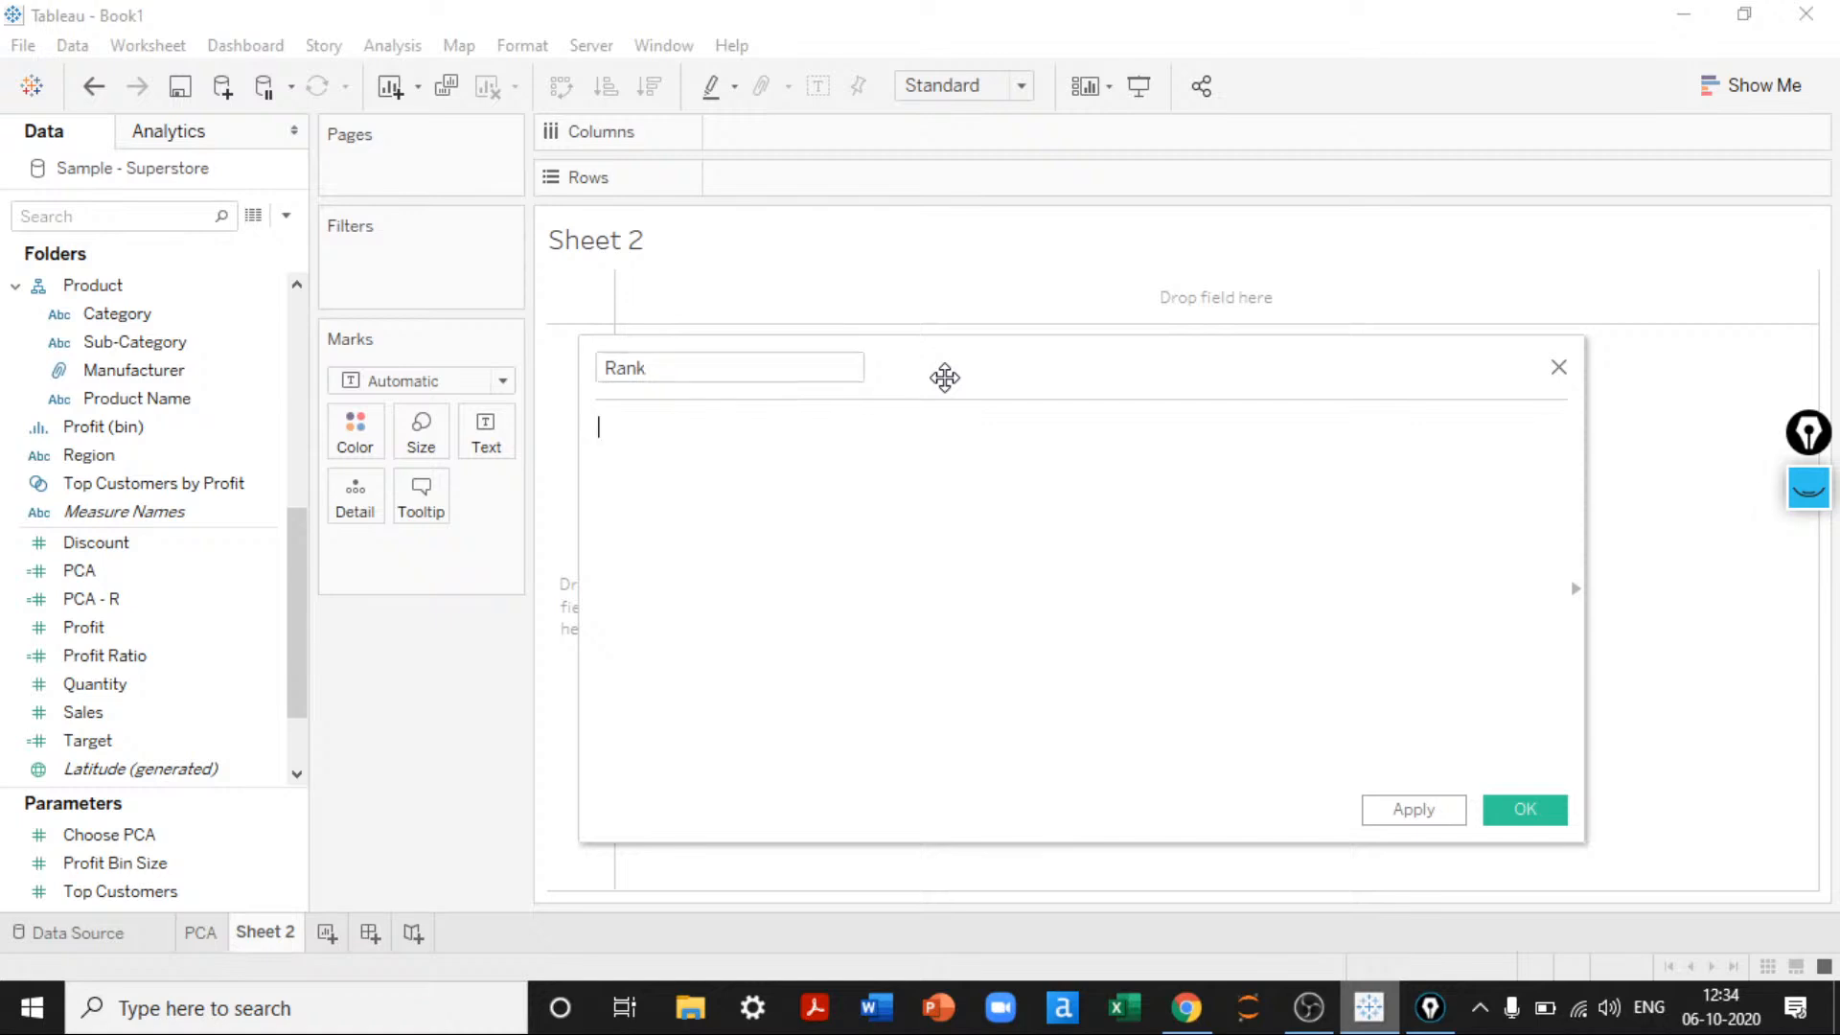
{"action": "type", "text": "ran"}
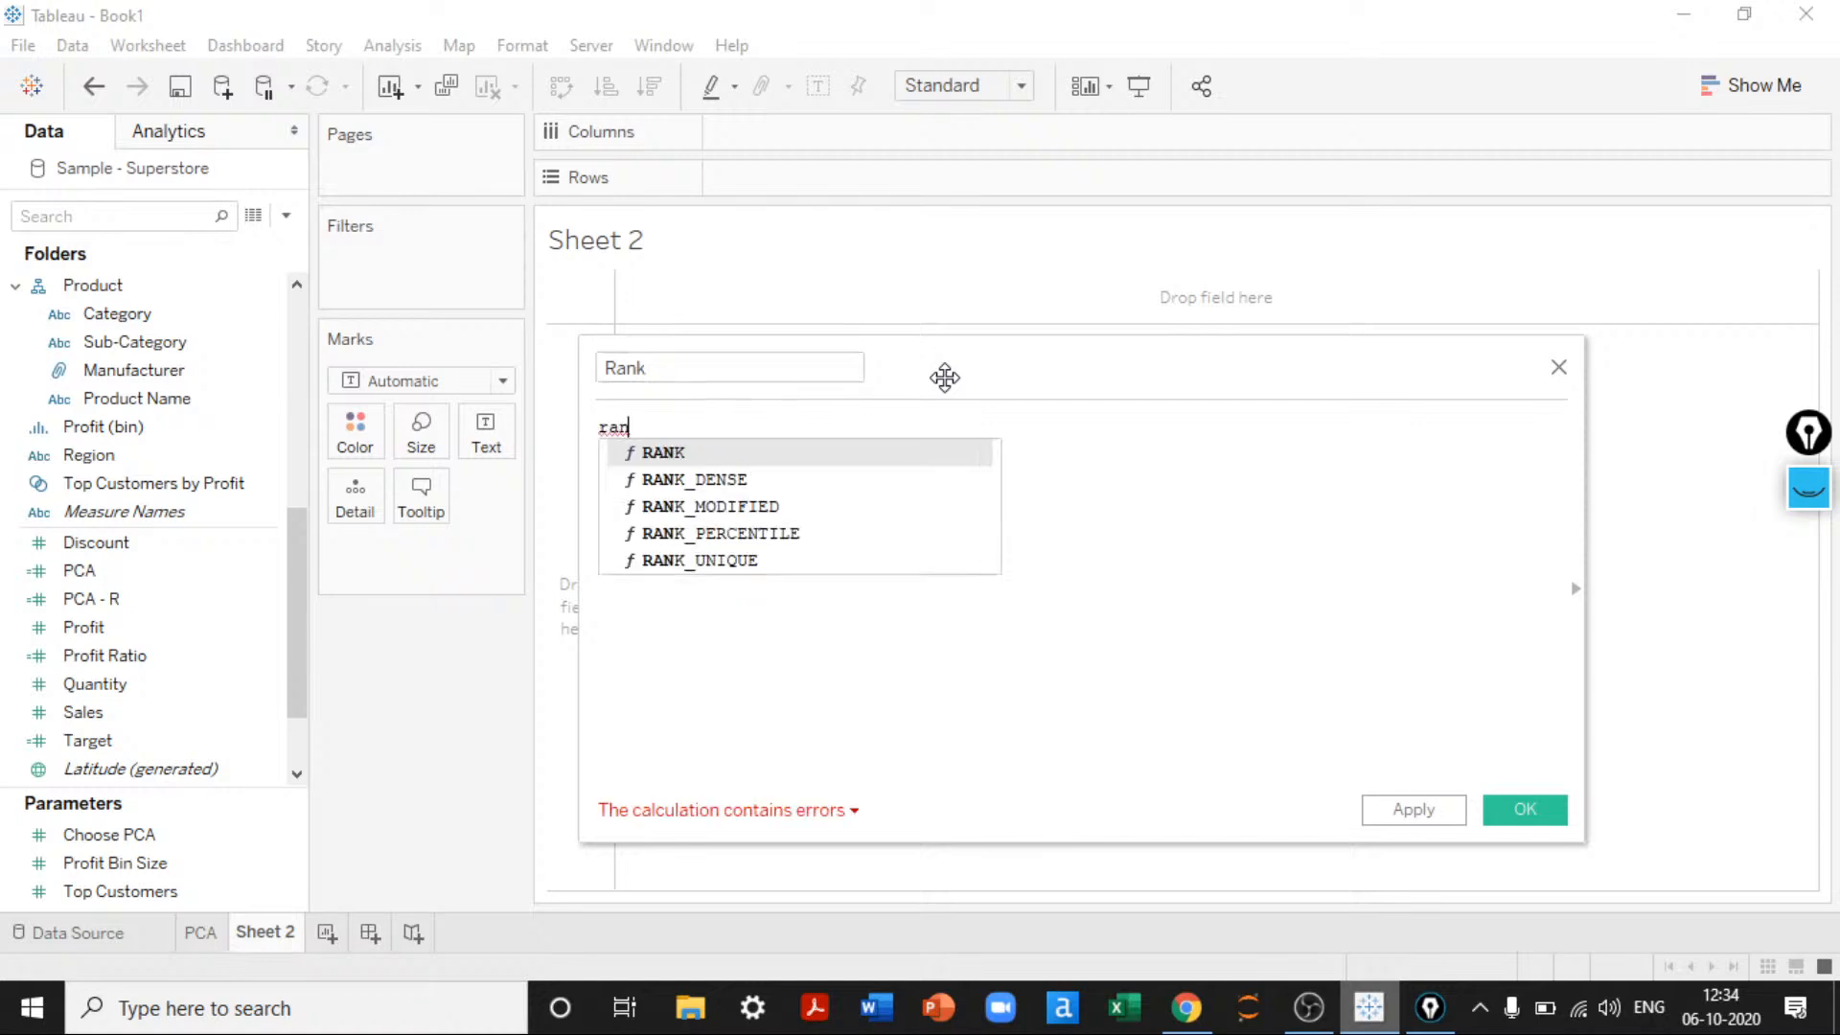
{"action": "key", "text": "Down"}
{"action": "key", "text": "Down"}
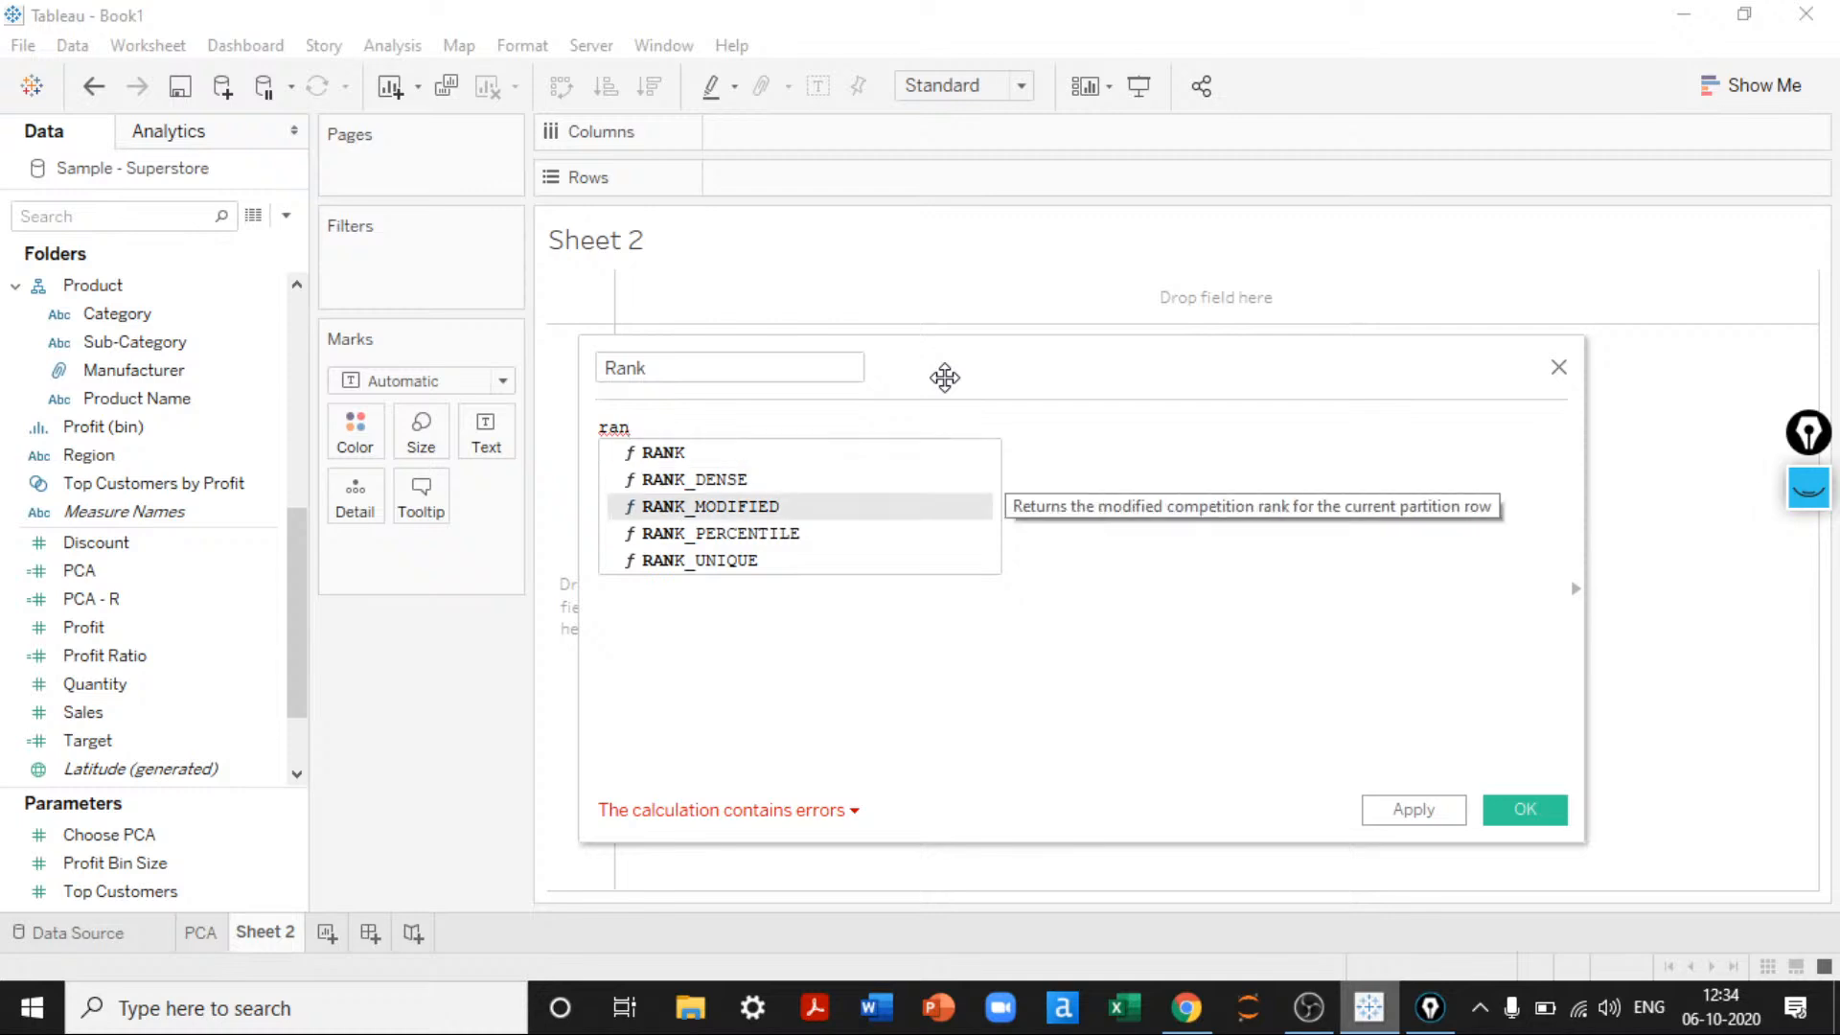
{"action": "key", "text": "Up"}
{"action": "key", "text": "Return"}
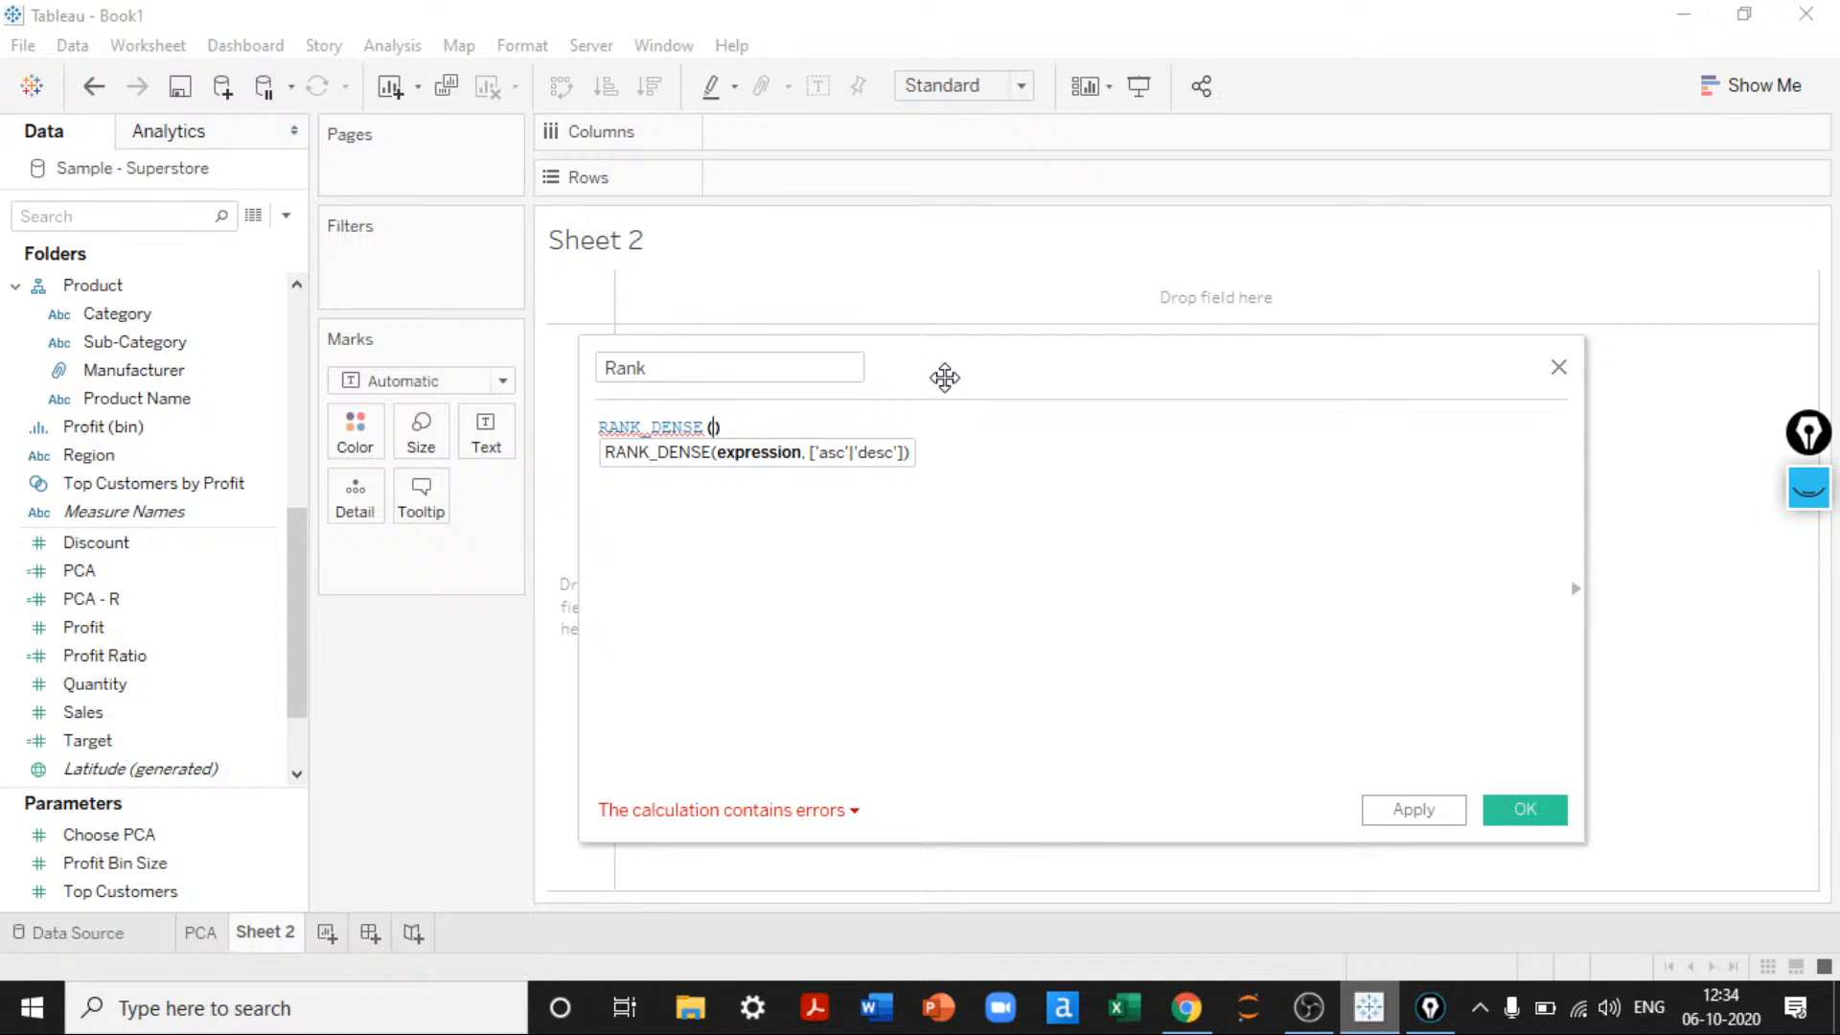
Step: Complete the Rank formula as RANK_DENSE(SUM([Sales]), 'asc')
{"action": "type", "text": "s"}
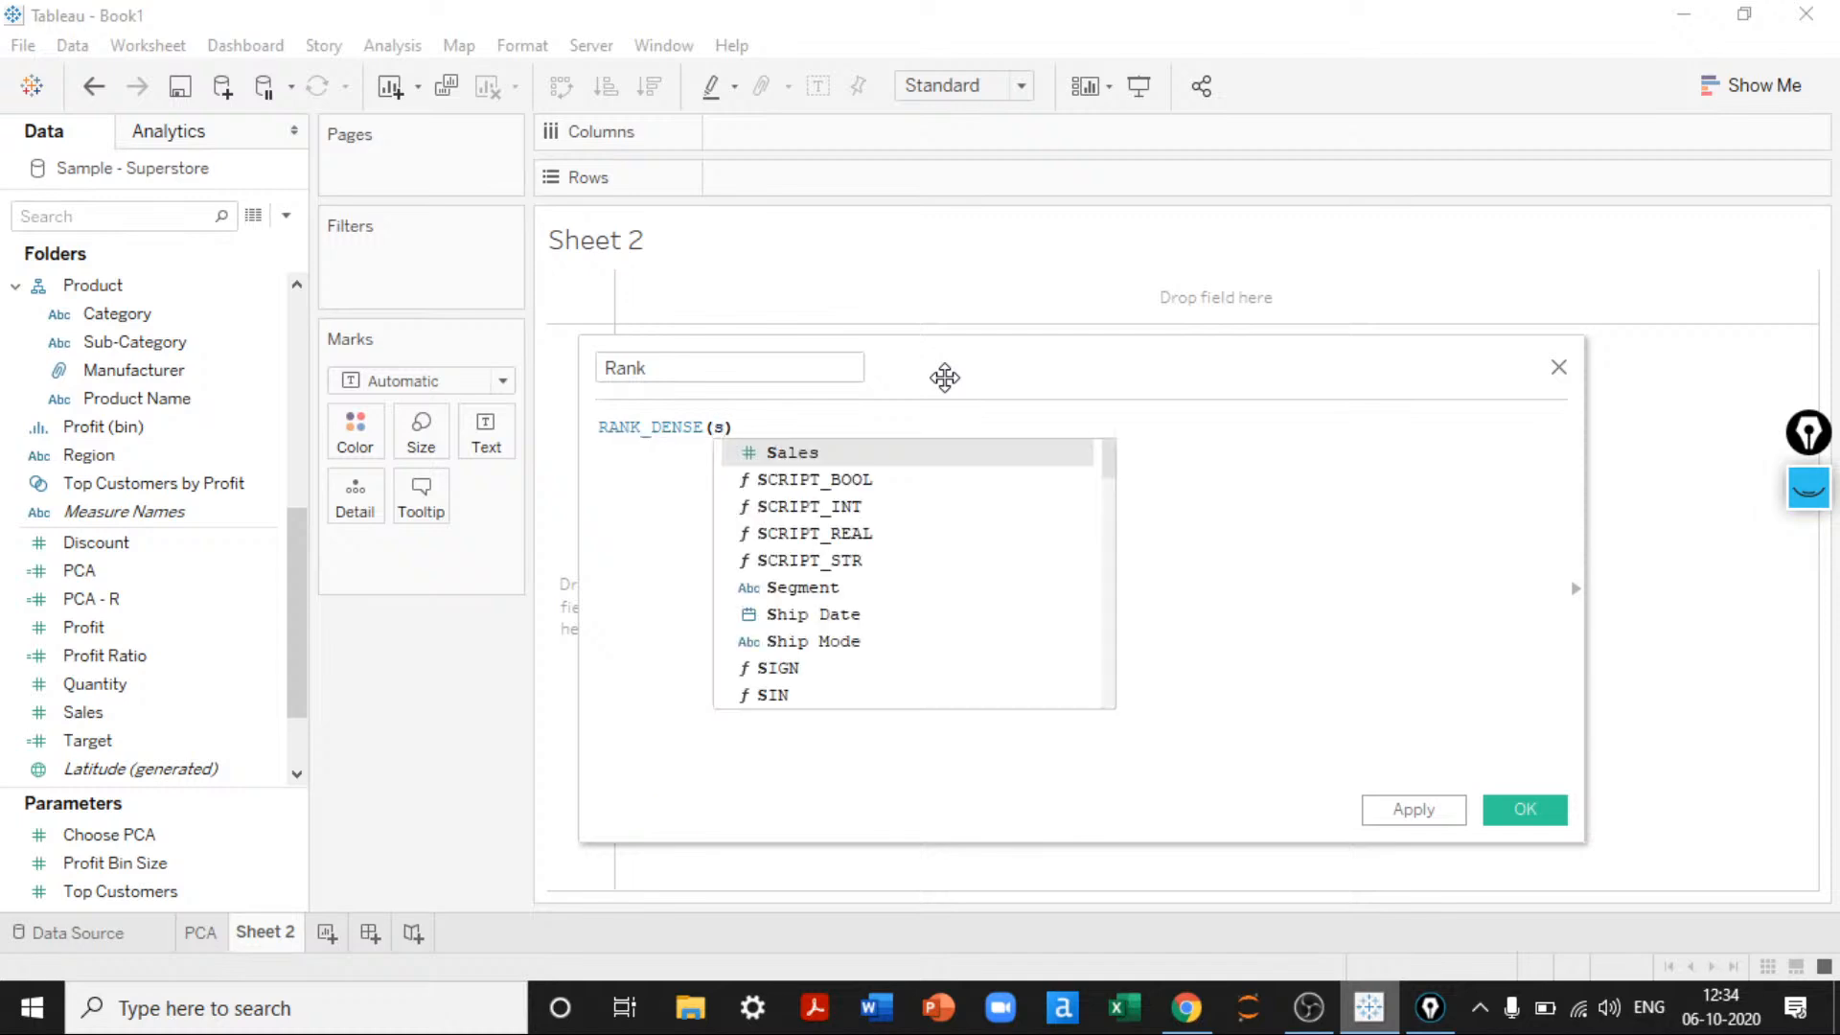
{"action": "key", "text": "Return"}
{"action": "type", "text": ", "}
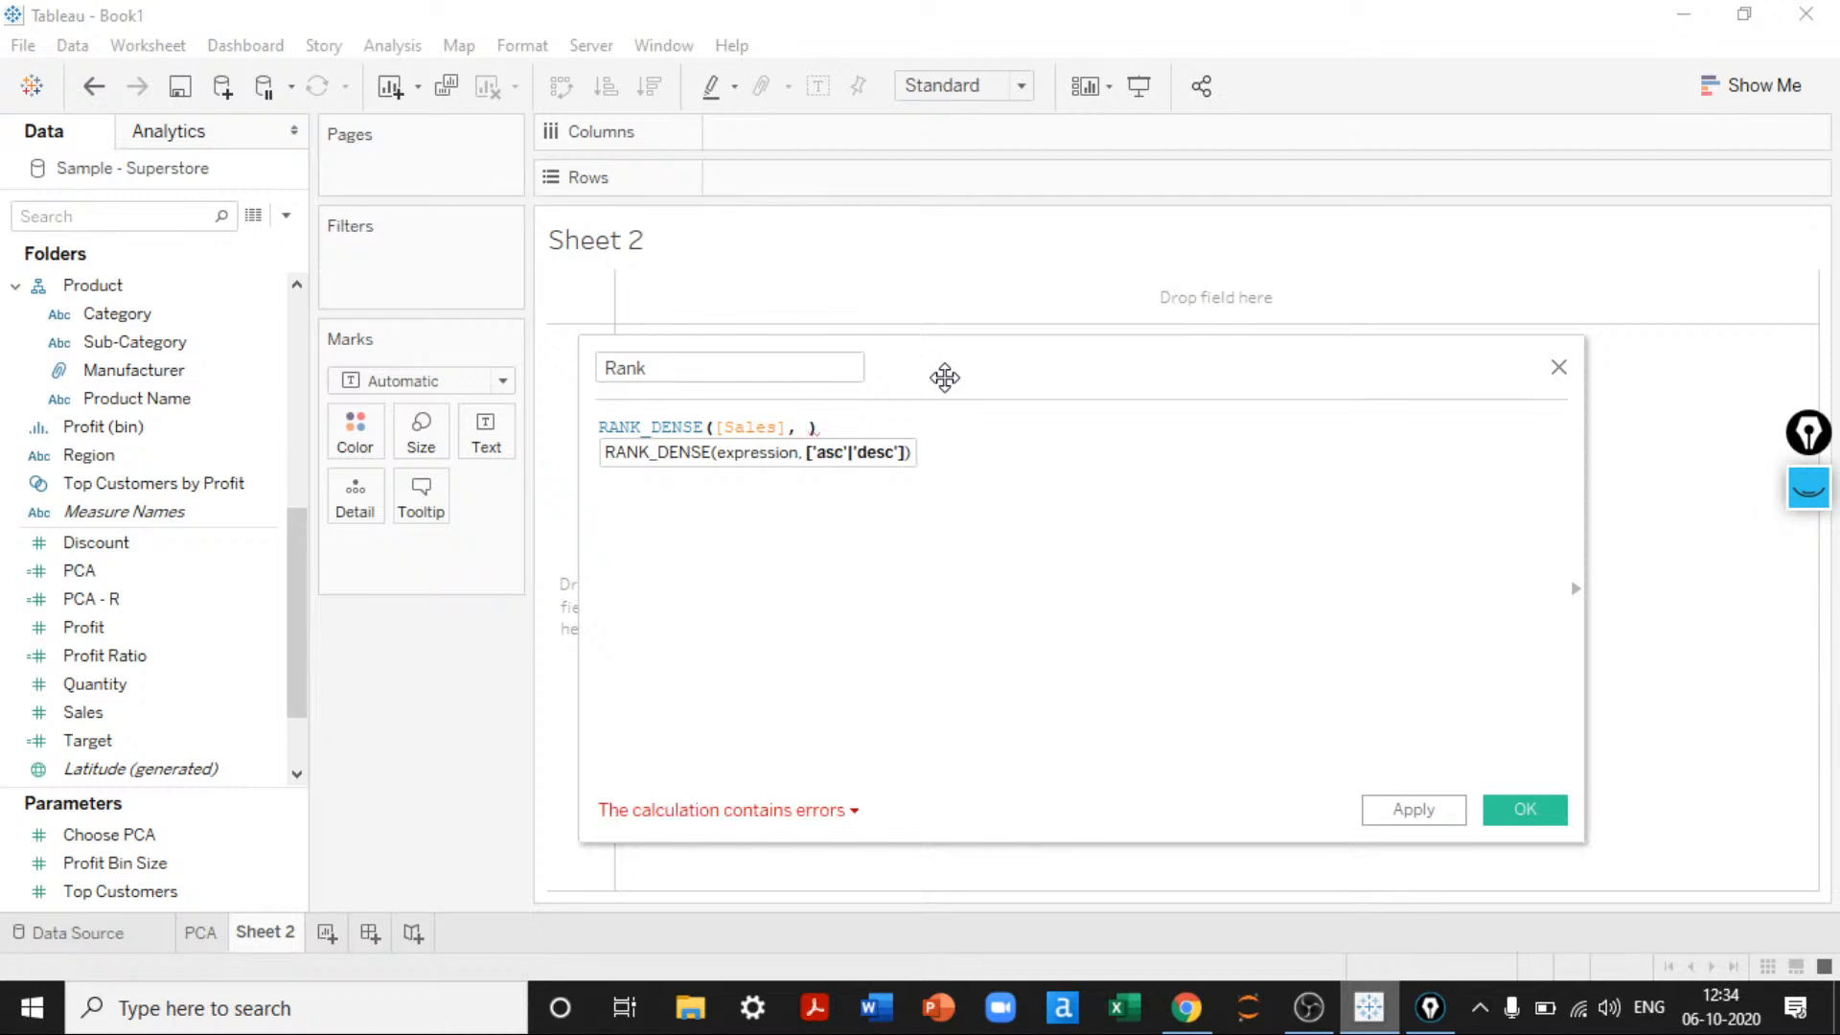
{"action": "type", "text": "'asc'"}
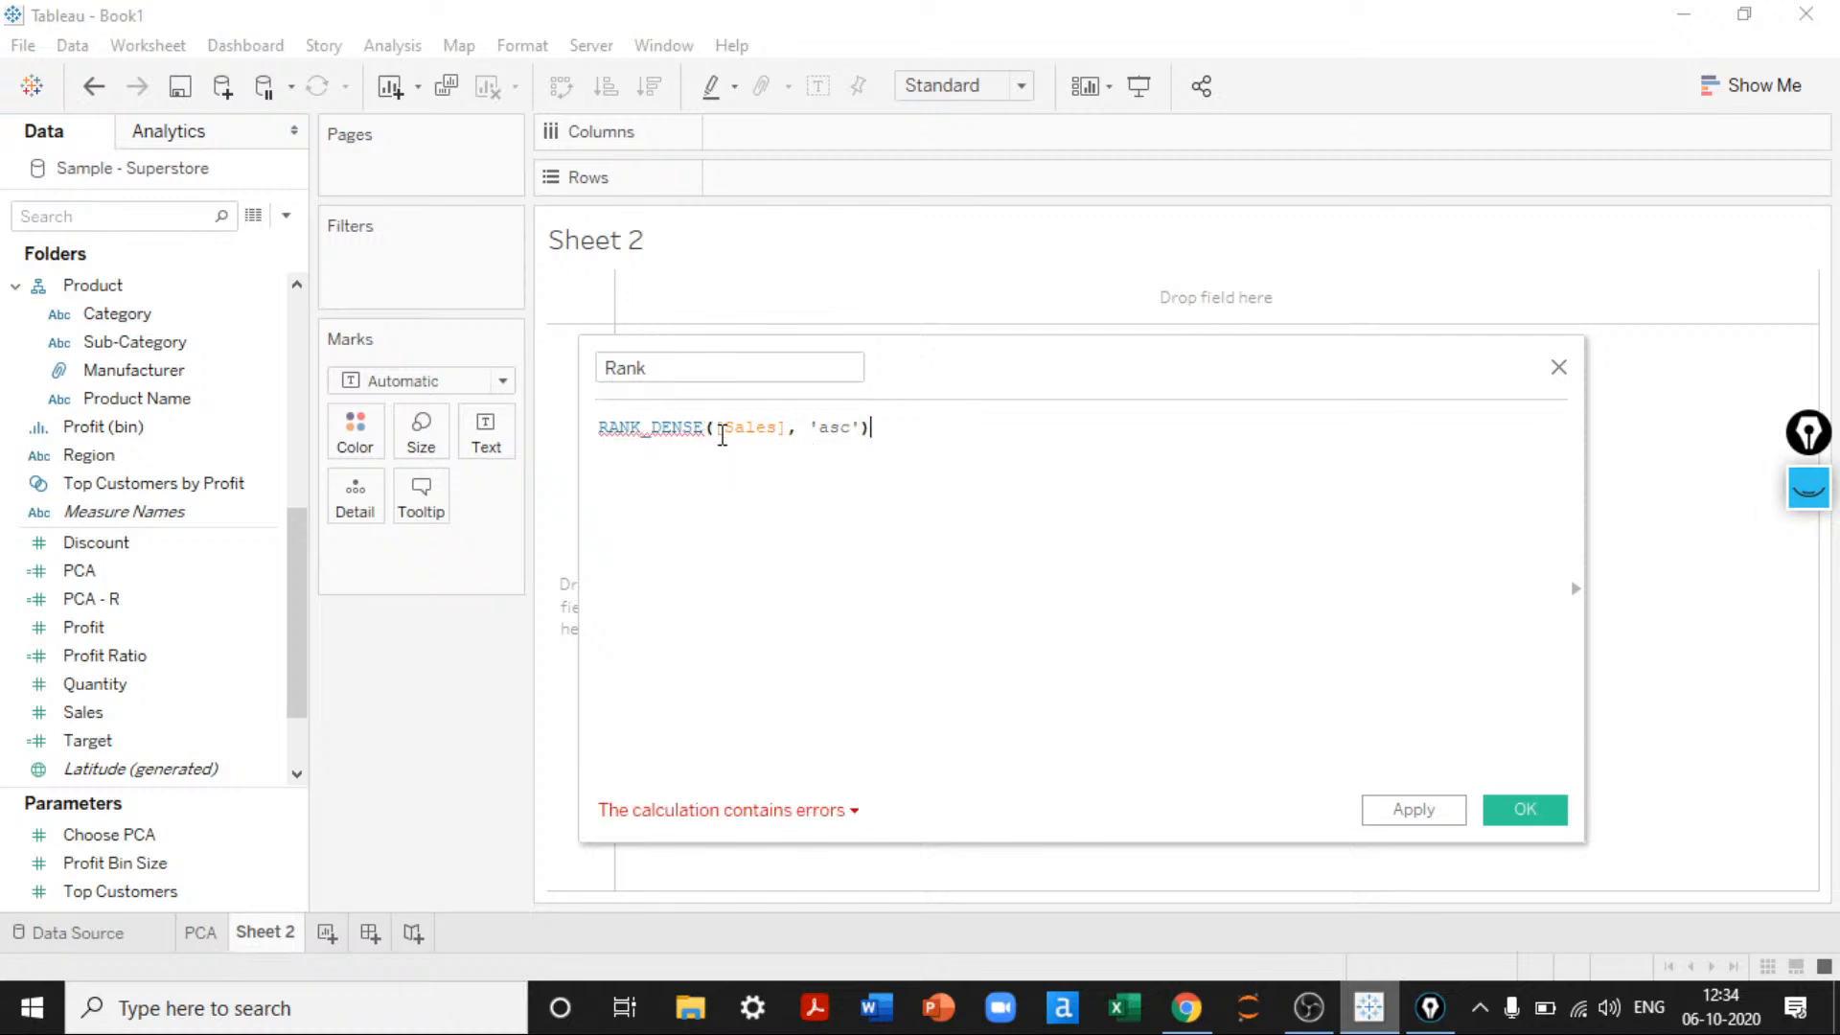
{"action": "left_click", "coordinate": [720, 428]}
{"action": "type", "text": "SUM("}
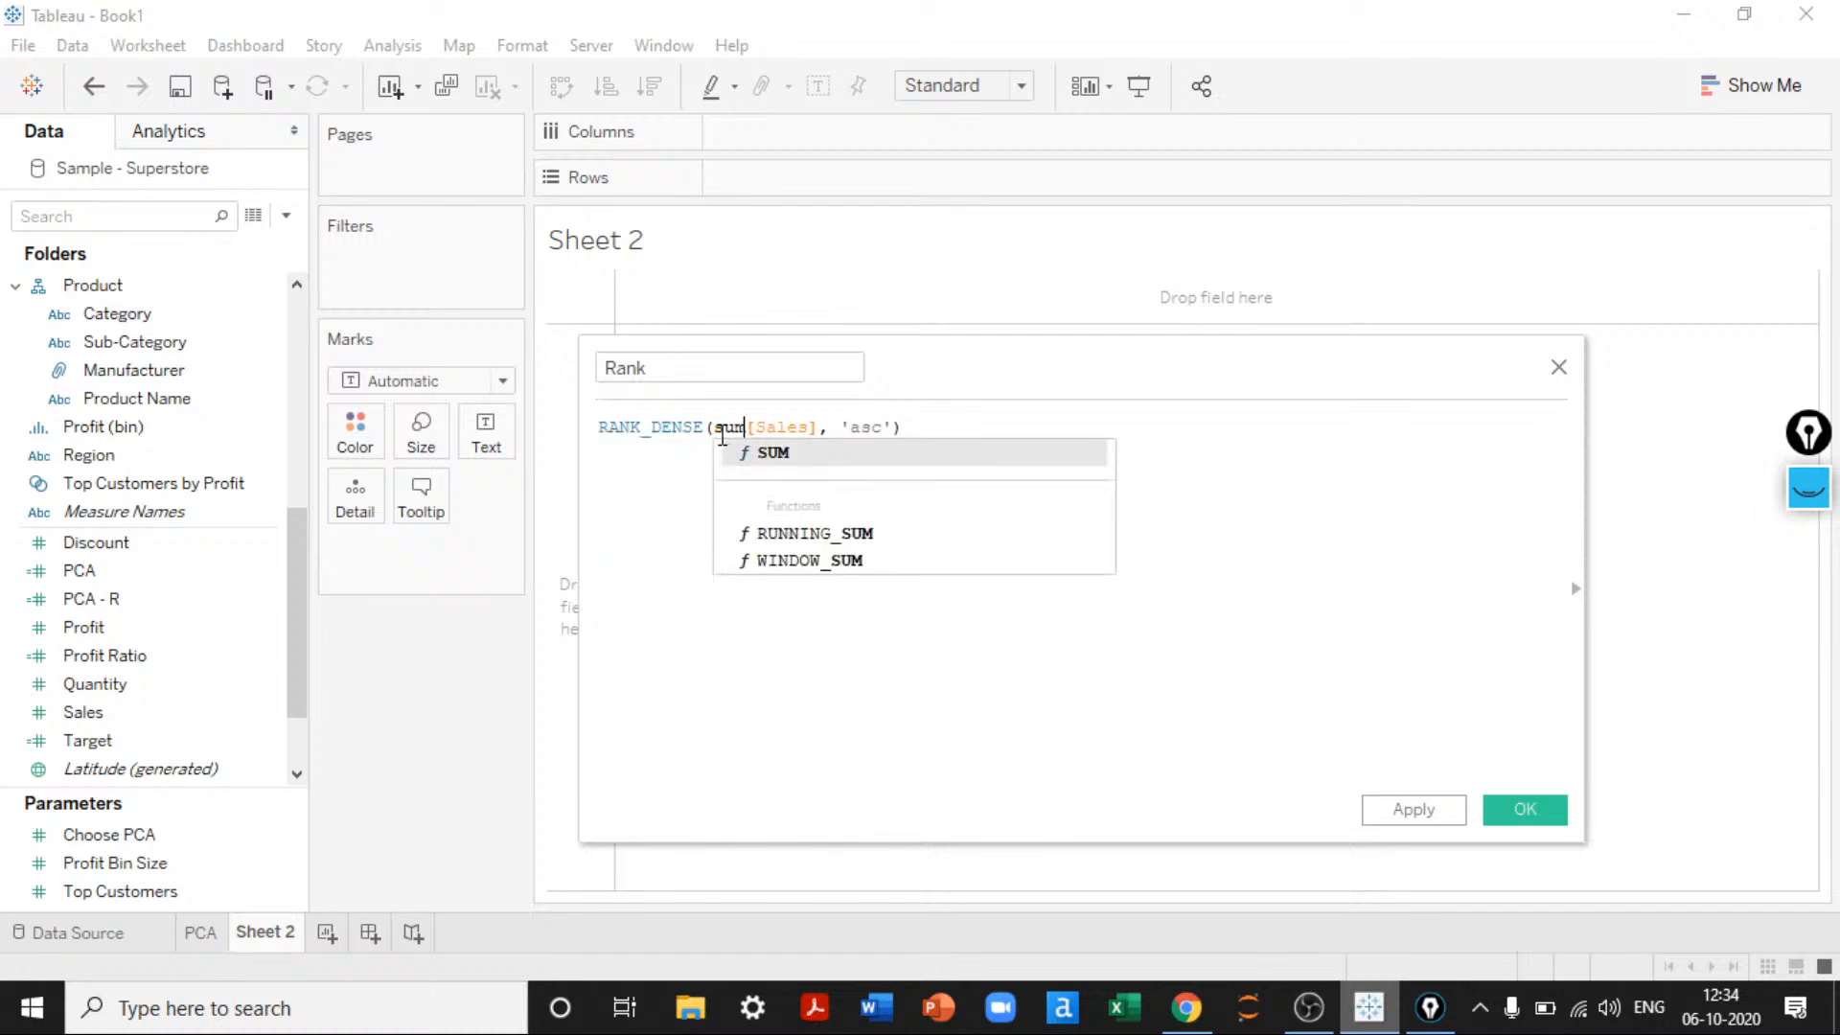
{"action": "key", "text": "Delete"}
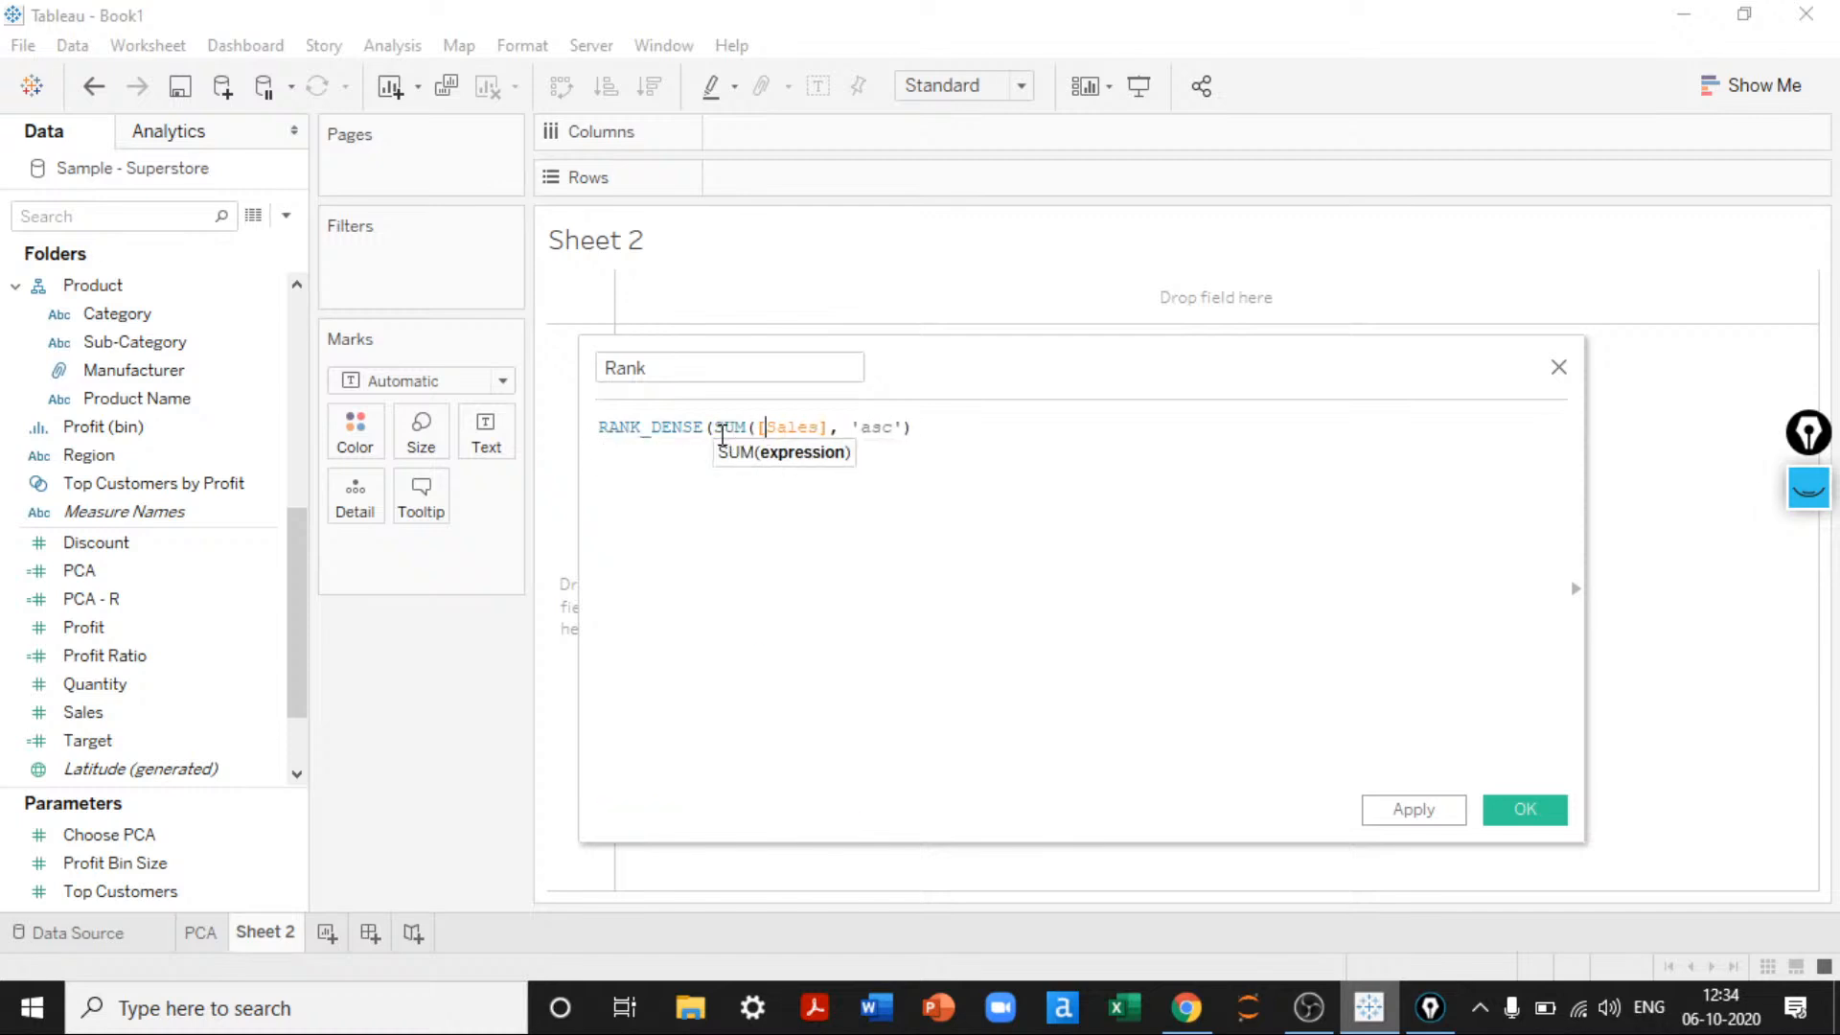
{"action": "type", "text": ")"}
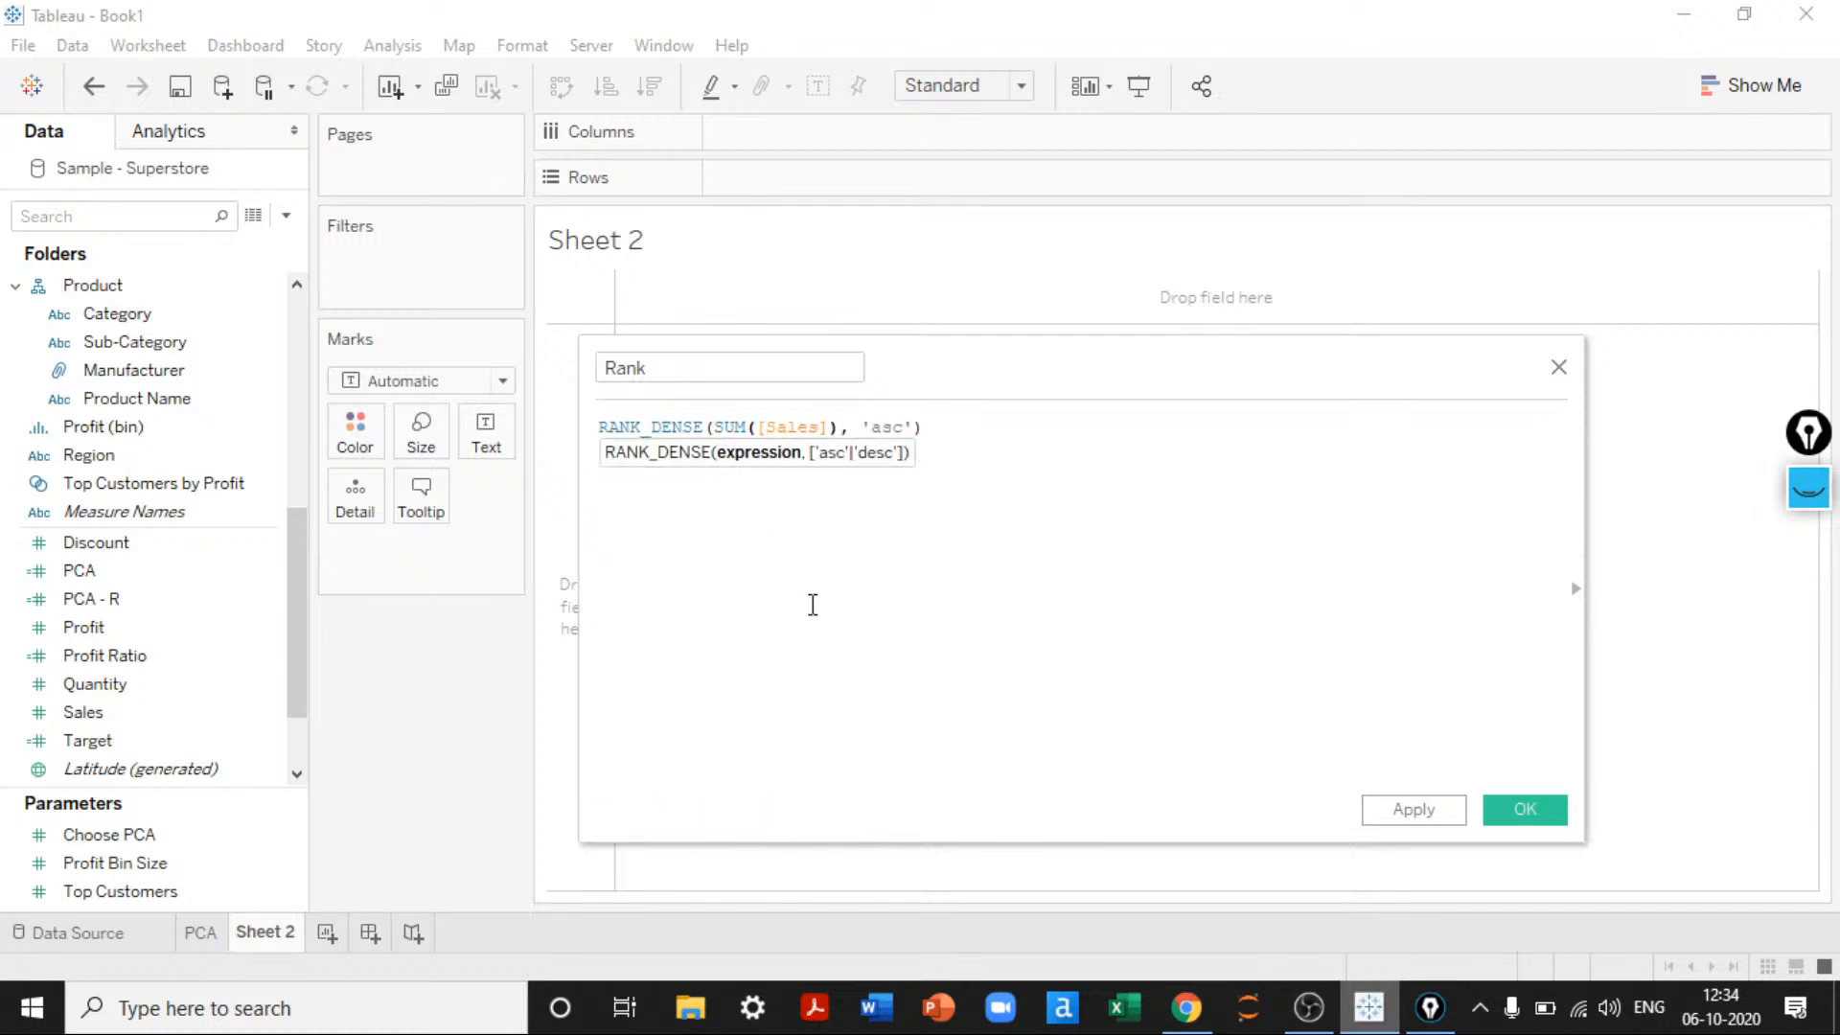
{"action": "left_click", "coordinate": [762, 674]}
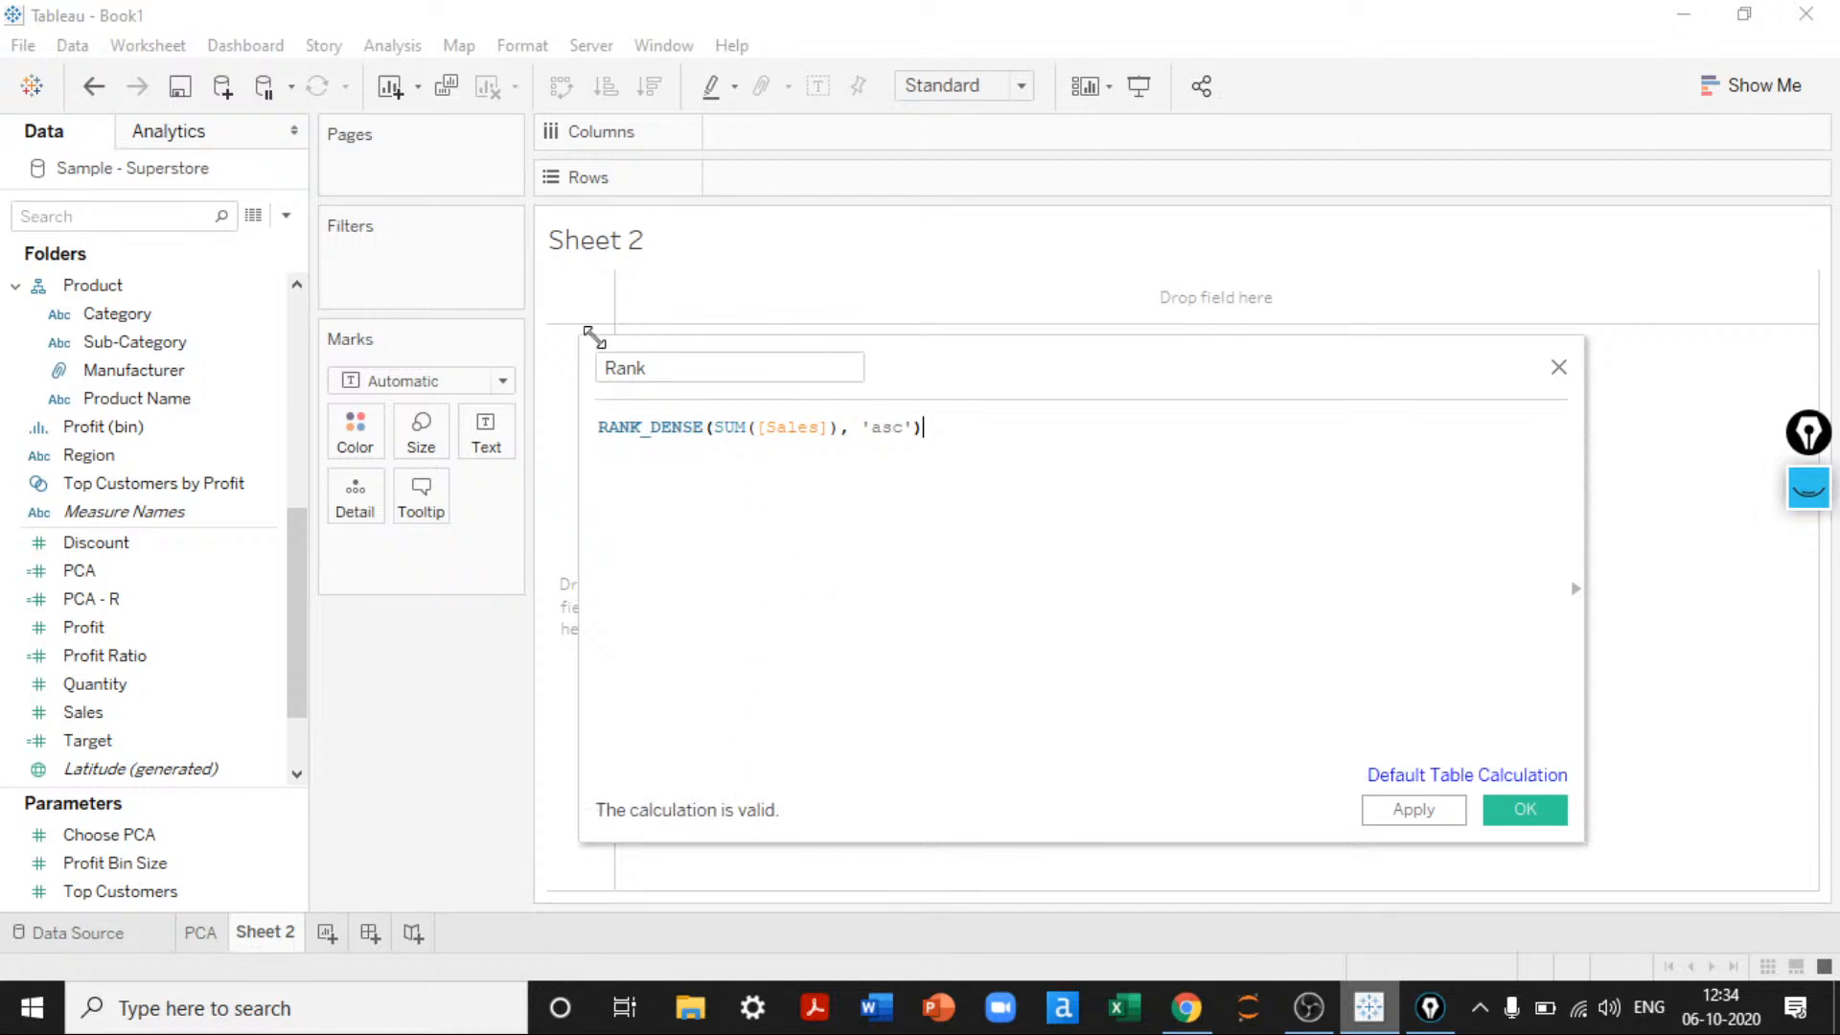
Step: Set the Rank field's default table calculation to compute using City, and save the calculated field
{"action": "left_click", "coordinate": [1410, 777]}
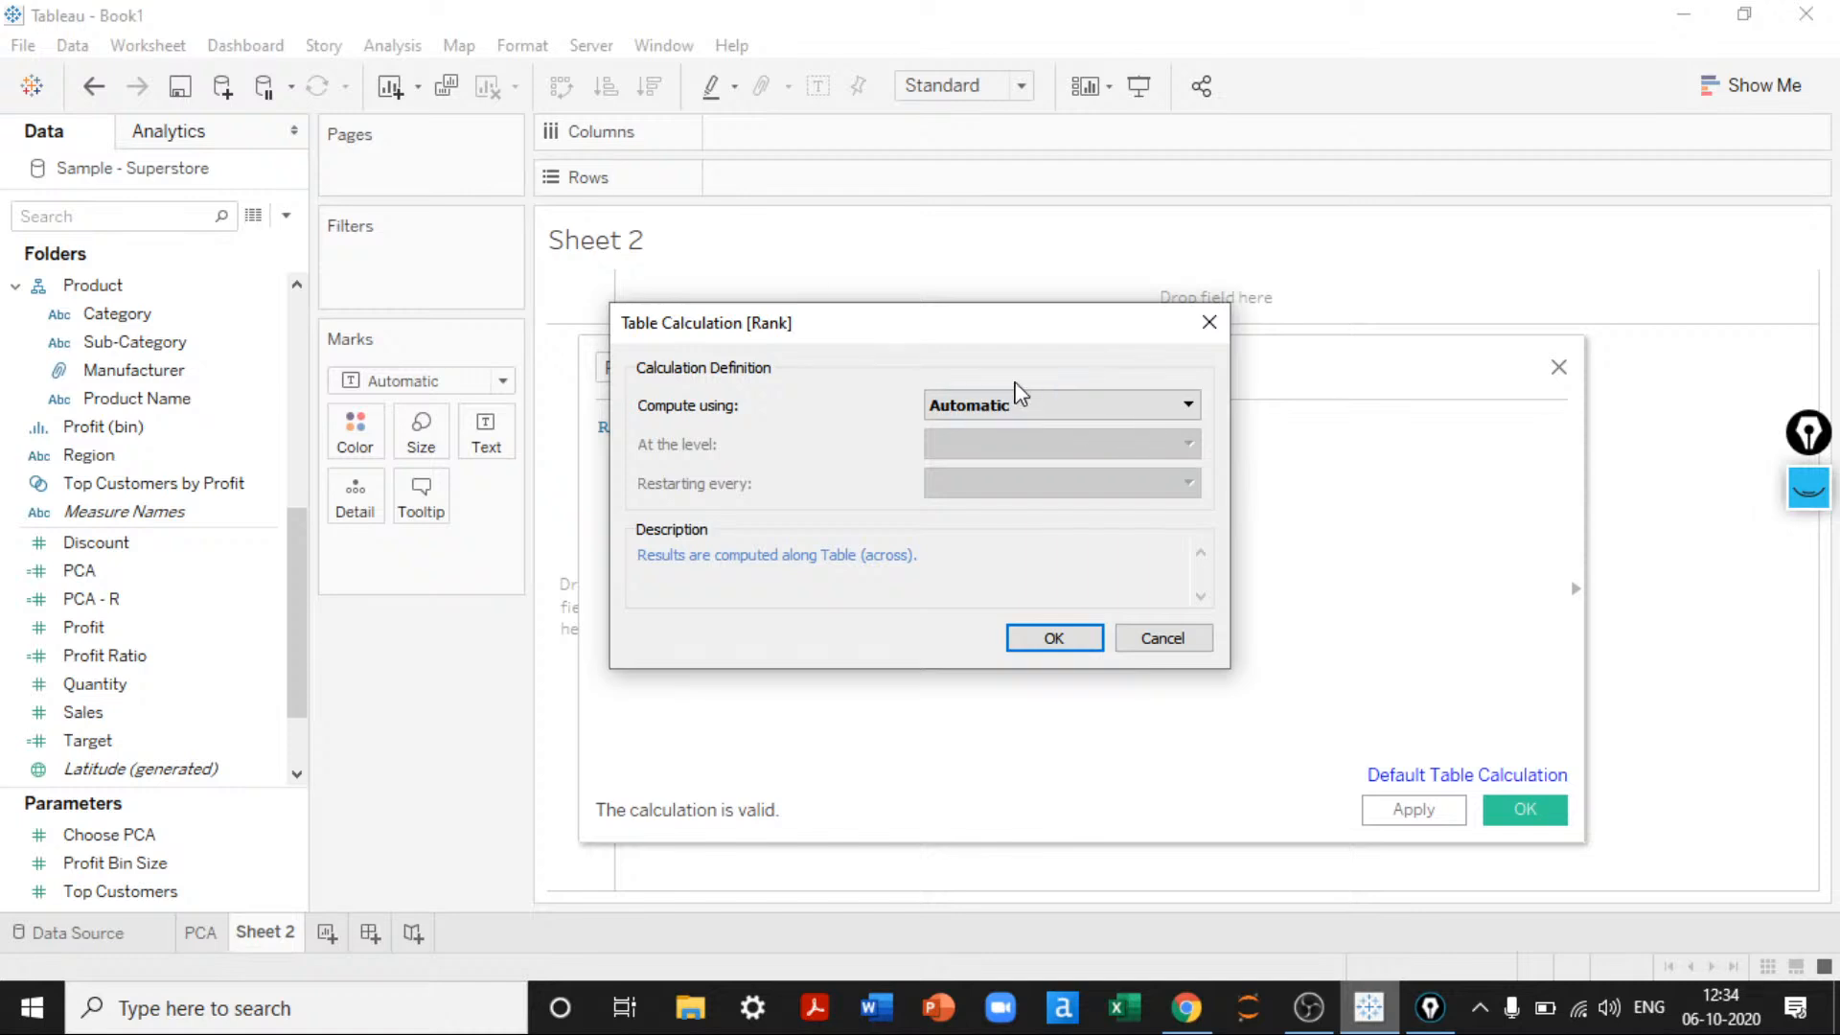
{"action": "left_click", "coordinate": [1003, 409]}
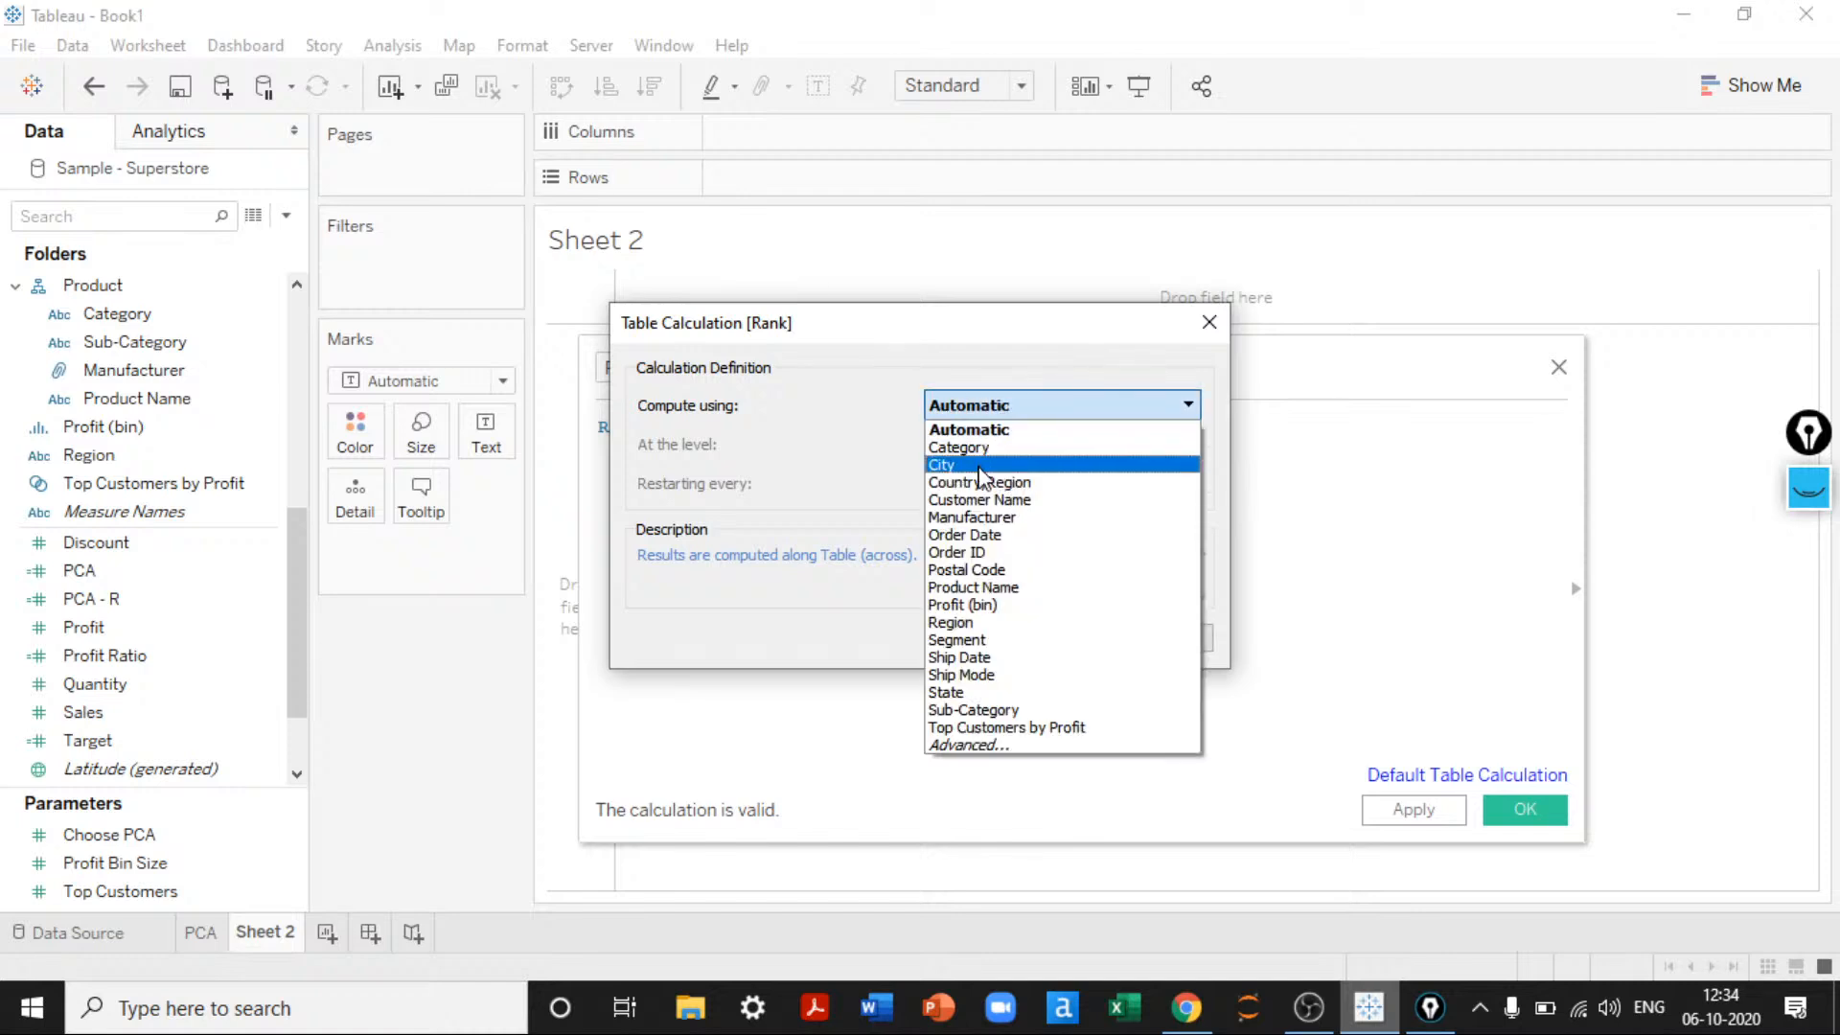
{"action": "left_click", "coordinate": [980, 466]}
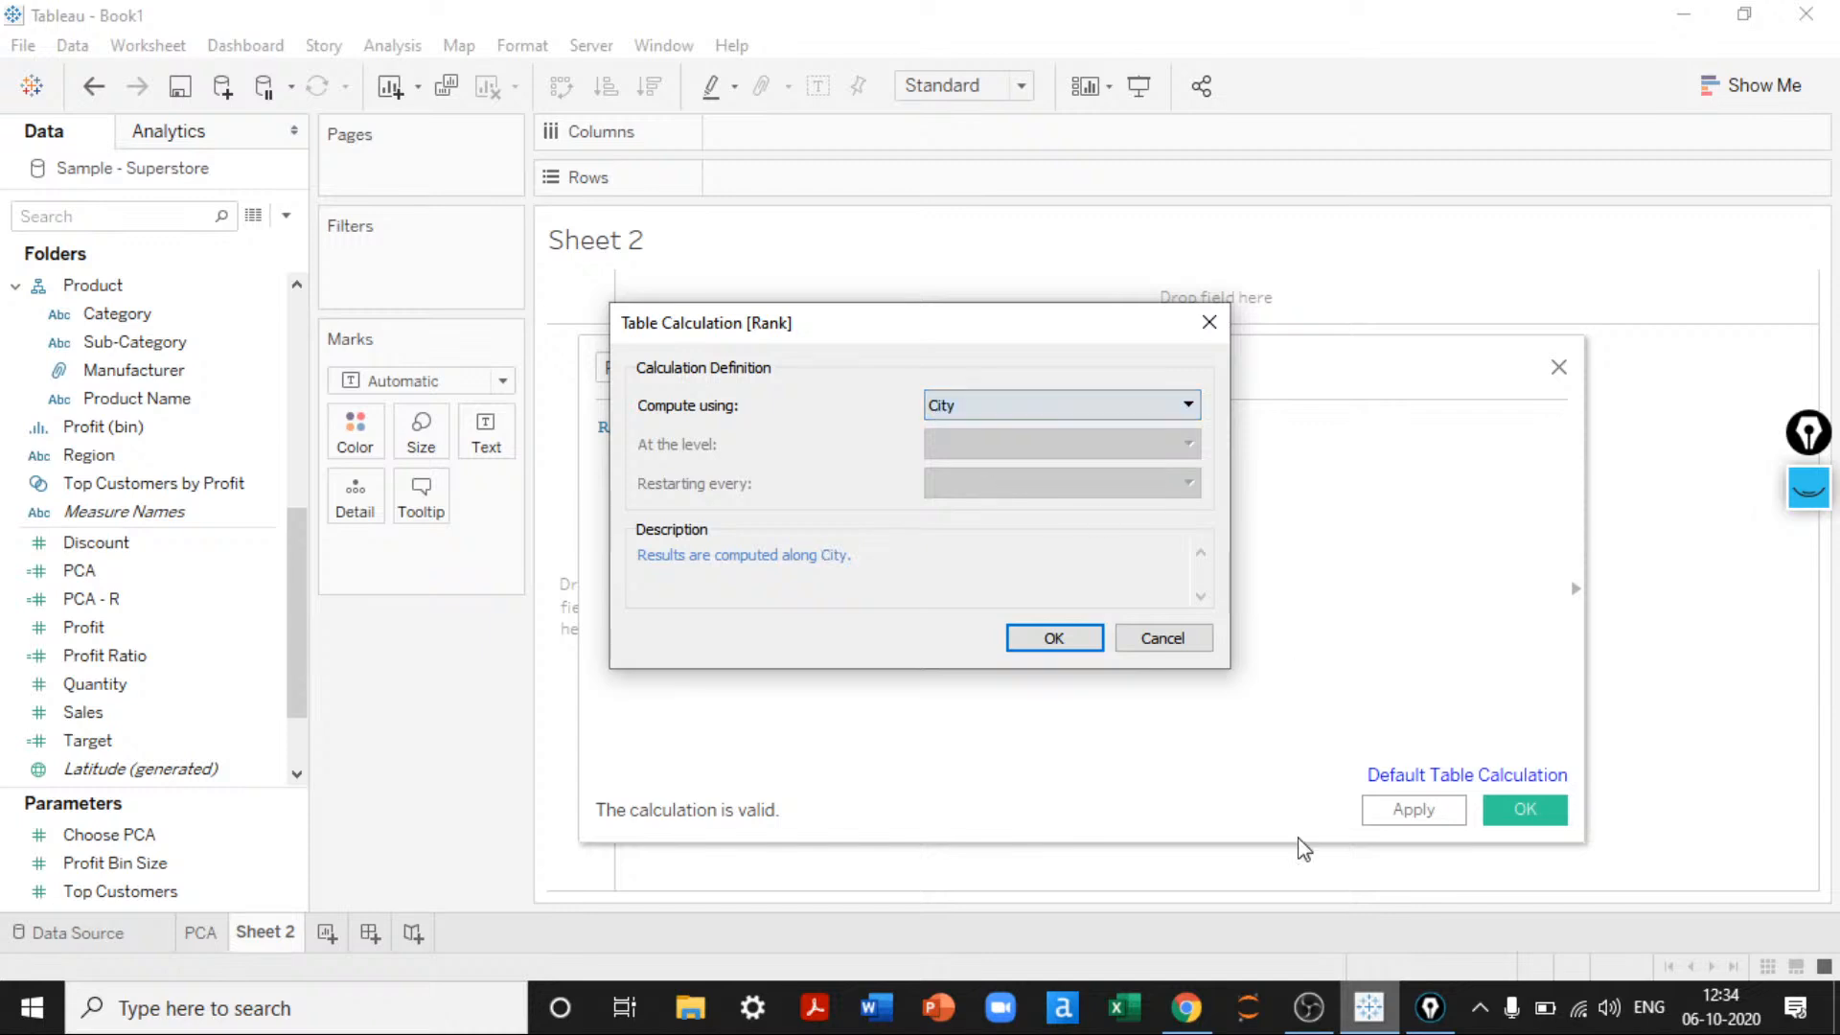
{"action": "left_click", "coordinate": [1054, 638]}
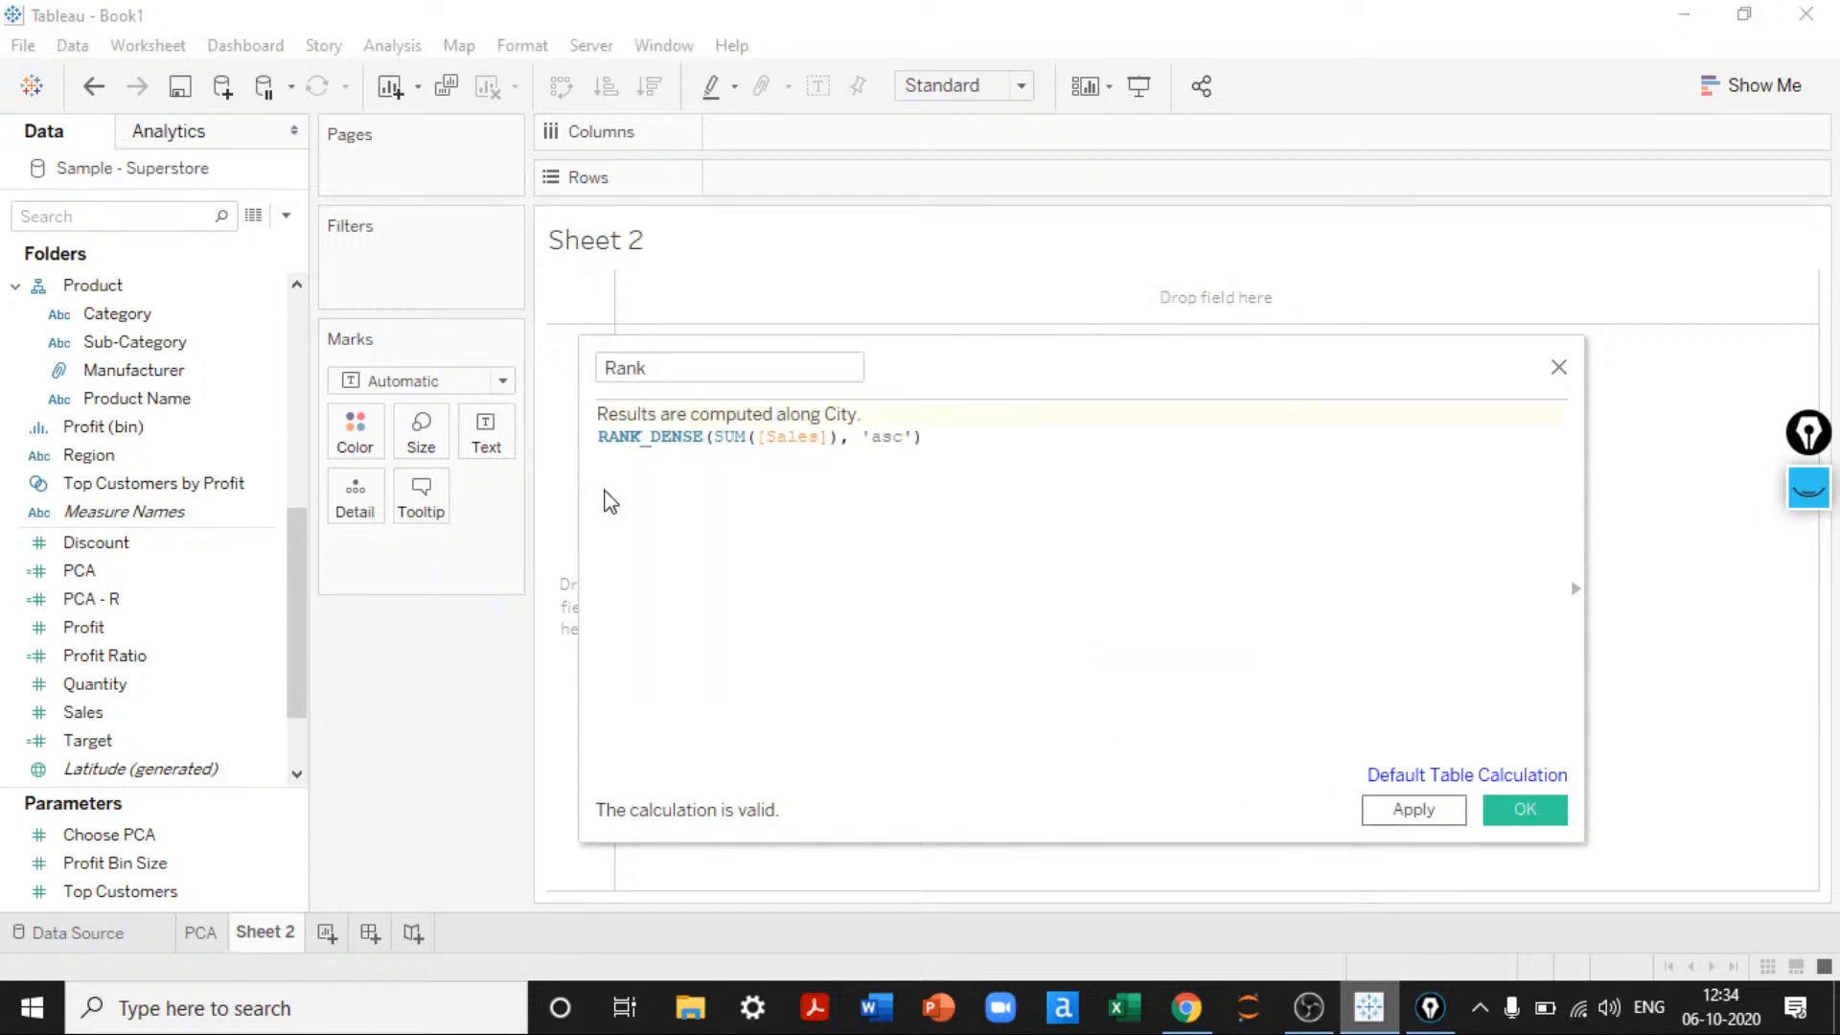
{"action": "left_click", "coordinate": [1413, 809]}
{"action": "left_click", "coordinate": [1524, 809]}
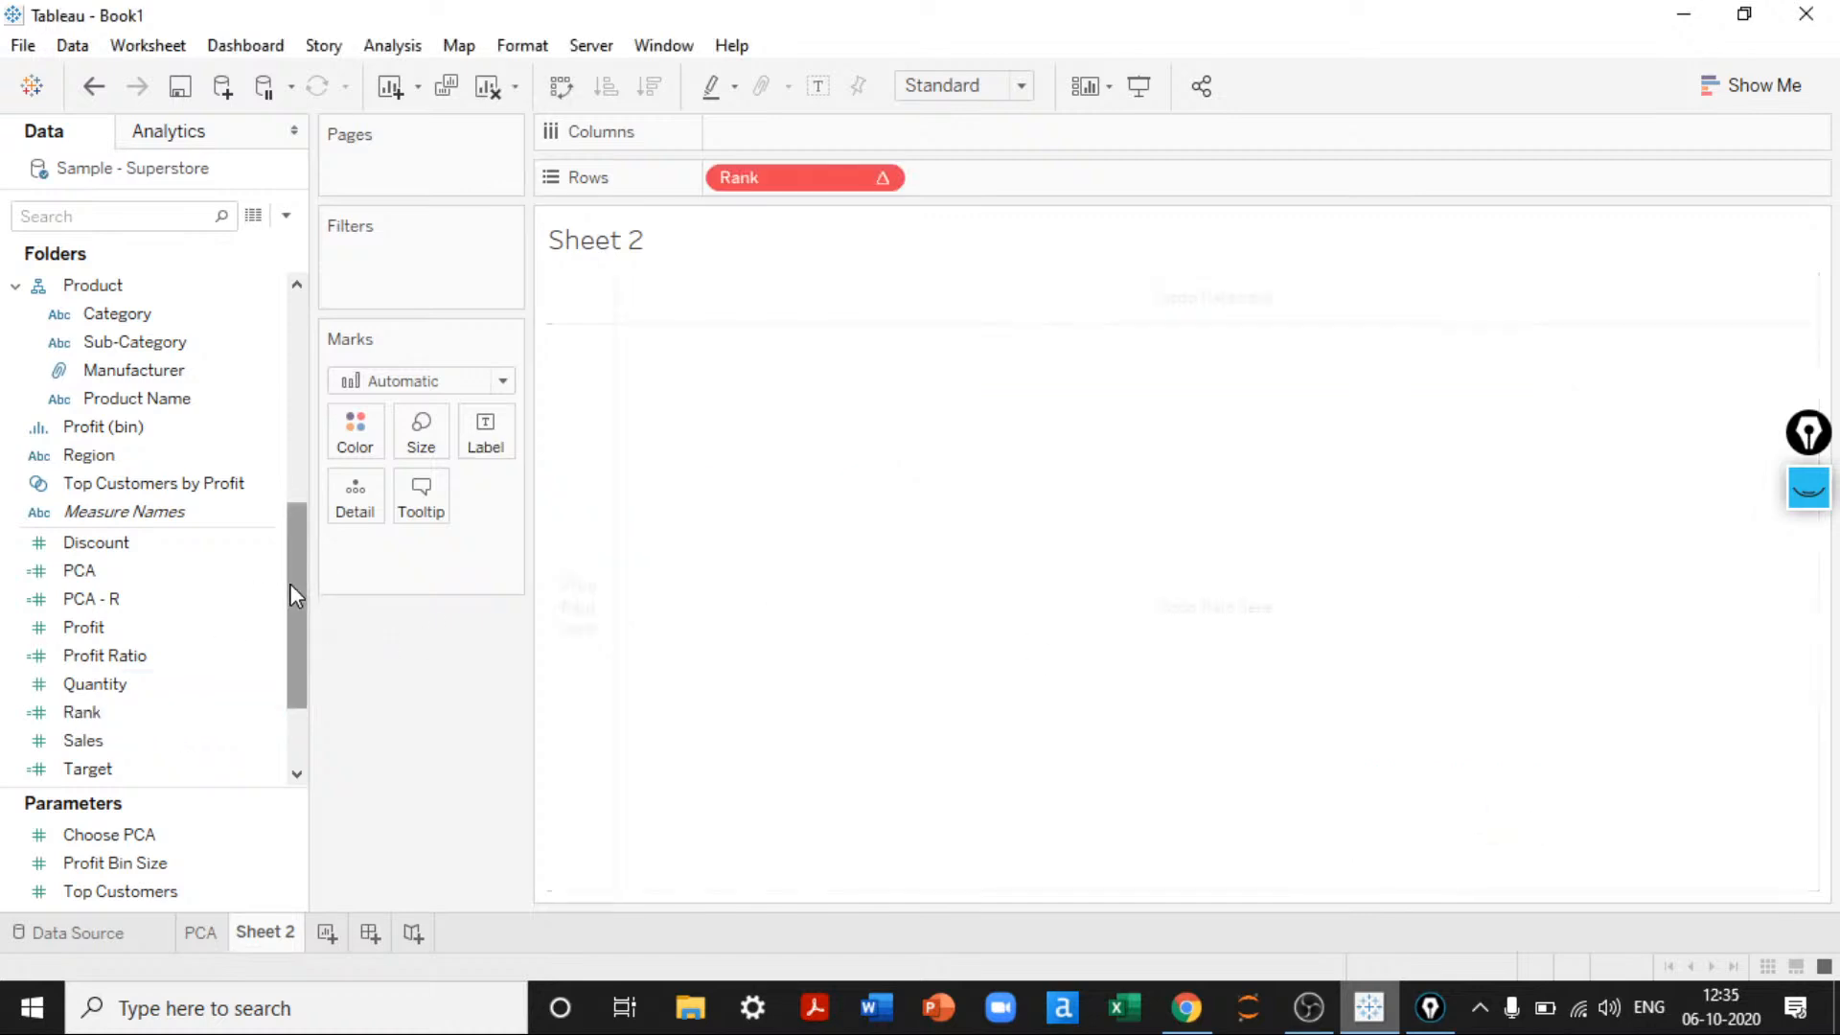
Step: Label the Rank marks with City only, removing Country/Region and State, and set the mark type to Text
{"action": "left_click_drag", "start_coordinate": [289, 583], "coordinate": [285, 452]}
{"action": "left_click", "coordinate": [101, 512]}
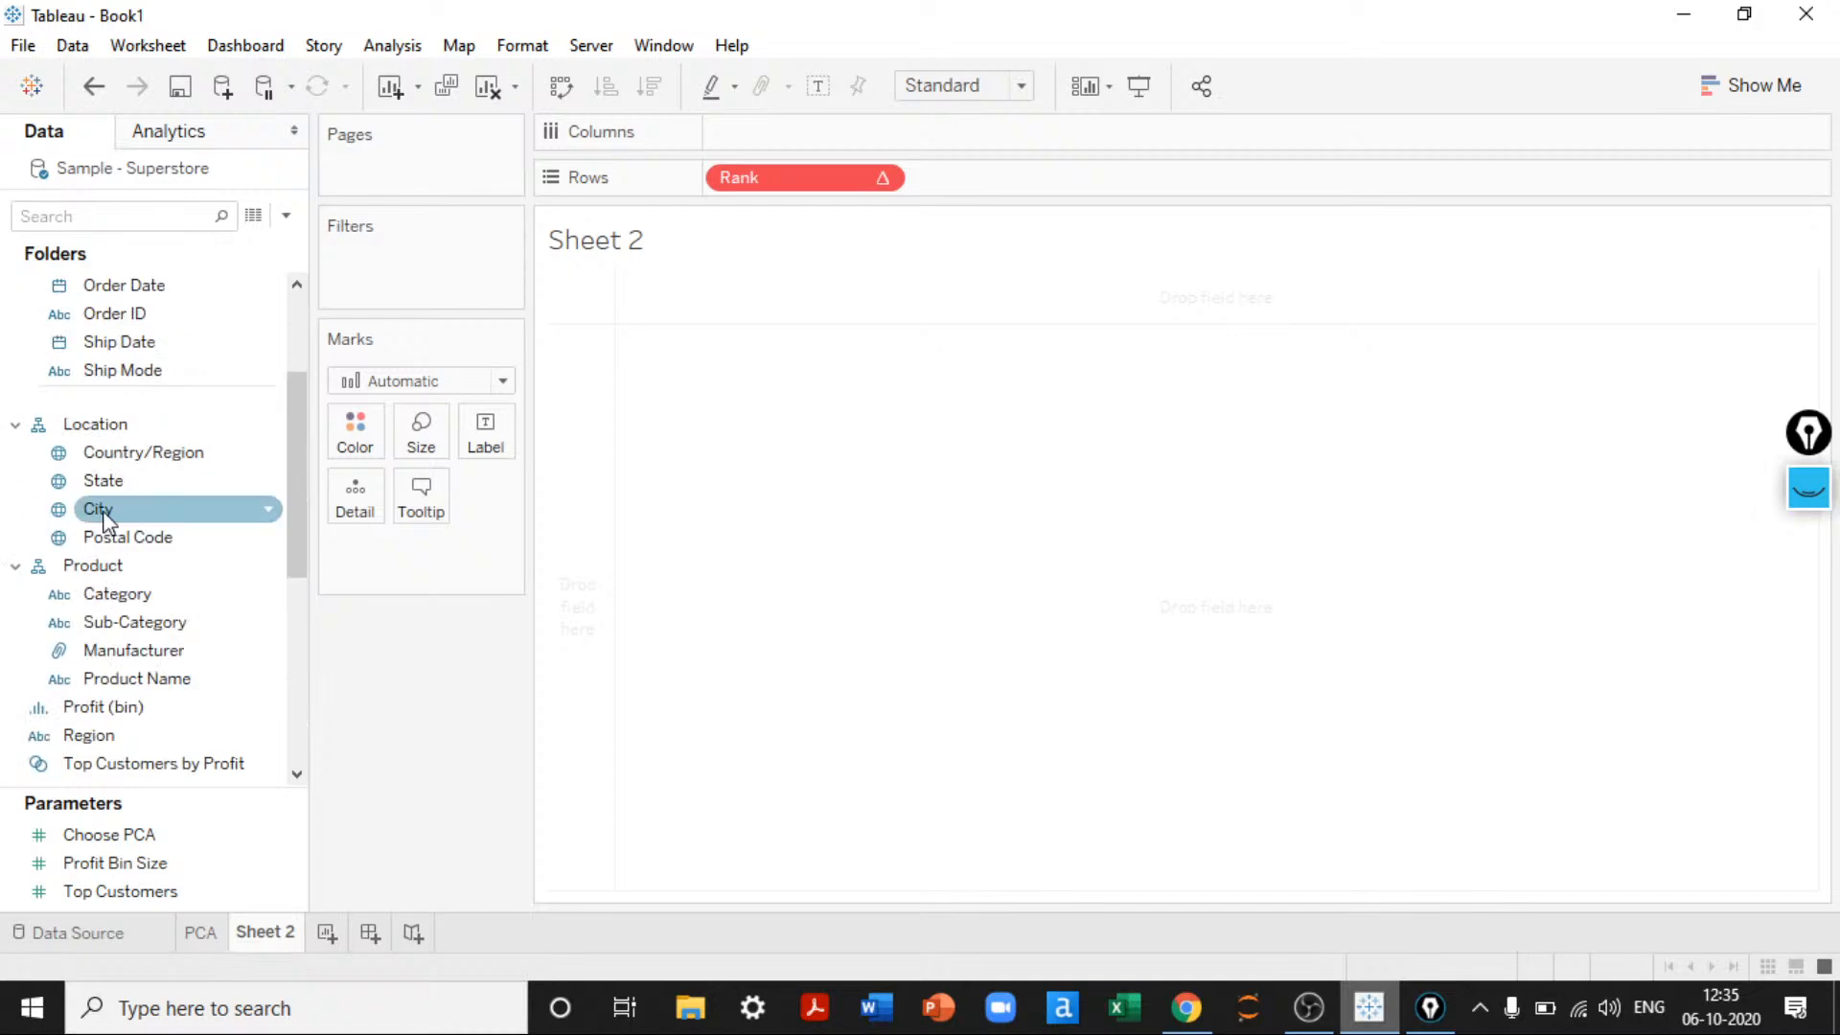
{"action": "left_click_drag", "start_coordinate": [103, 516], "coordinate": [484, 441]}
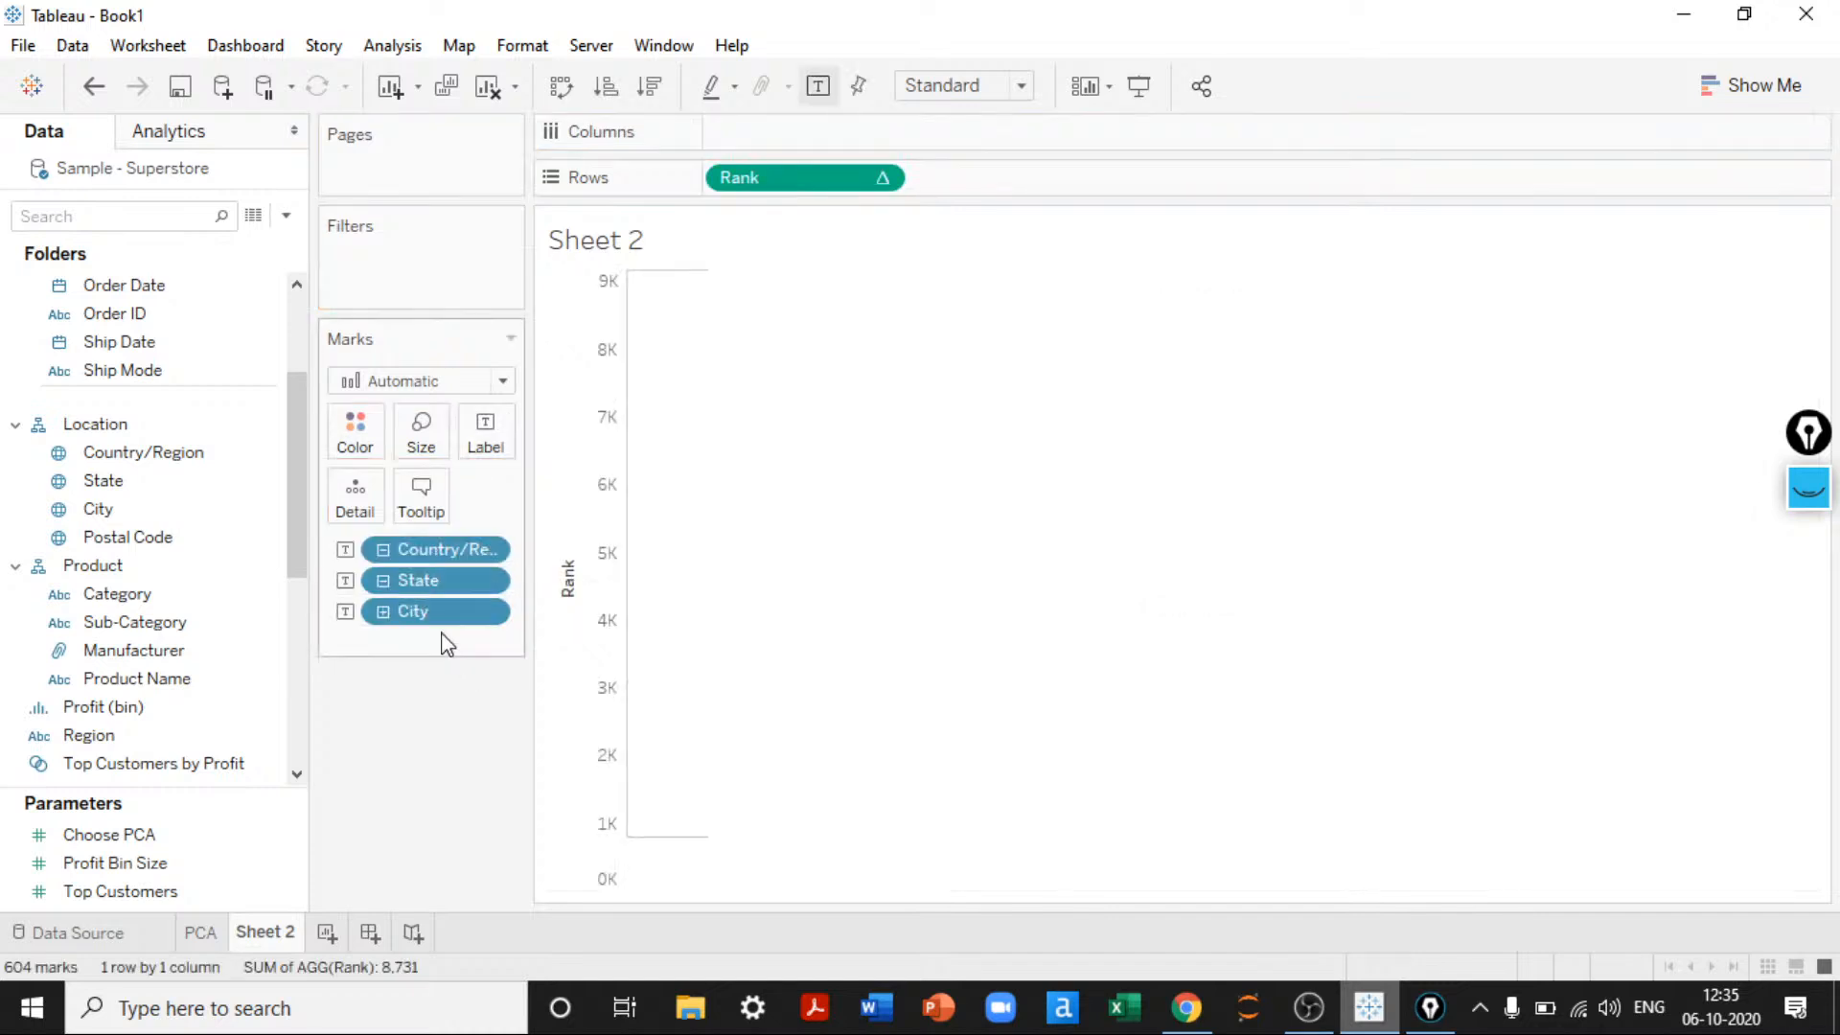
{"action": "left_click_drag", "start_coordinate": [418, 575], "coordinate": [406, 700]}
{"action": "left_click", "coordinate": [406, 388]}
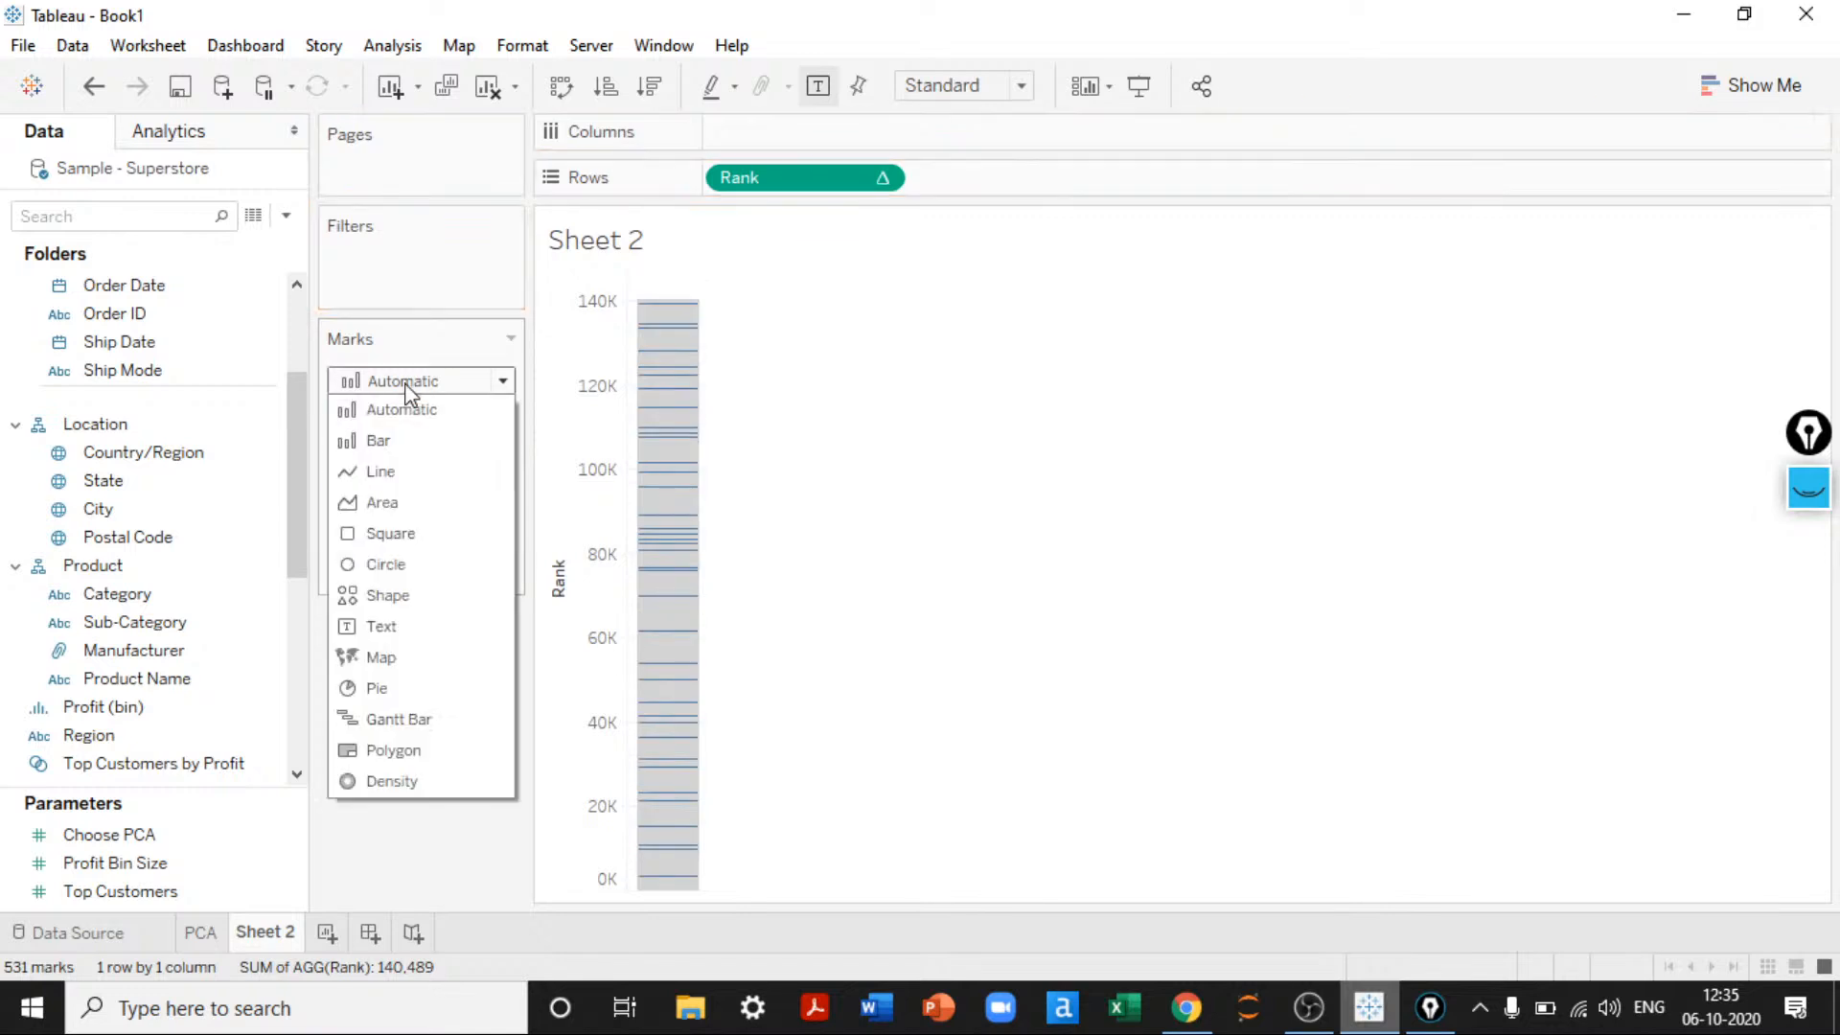
{"action": "left_click", "coordinate": [380, 626]}
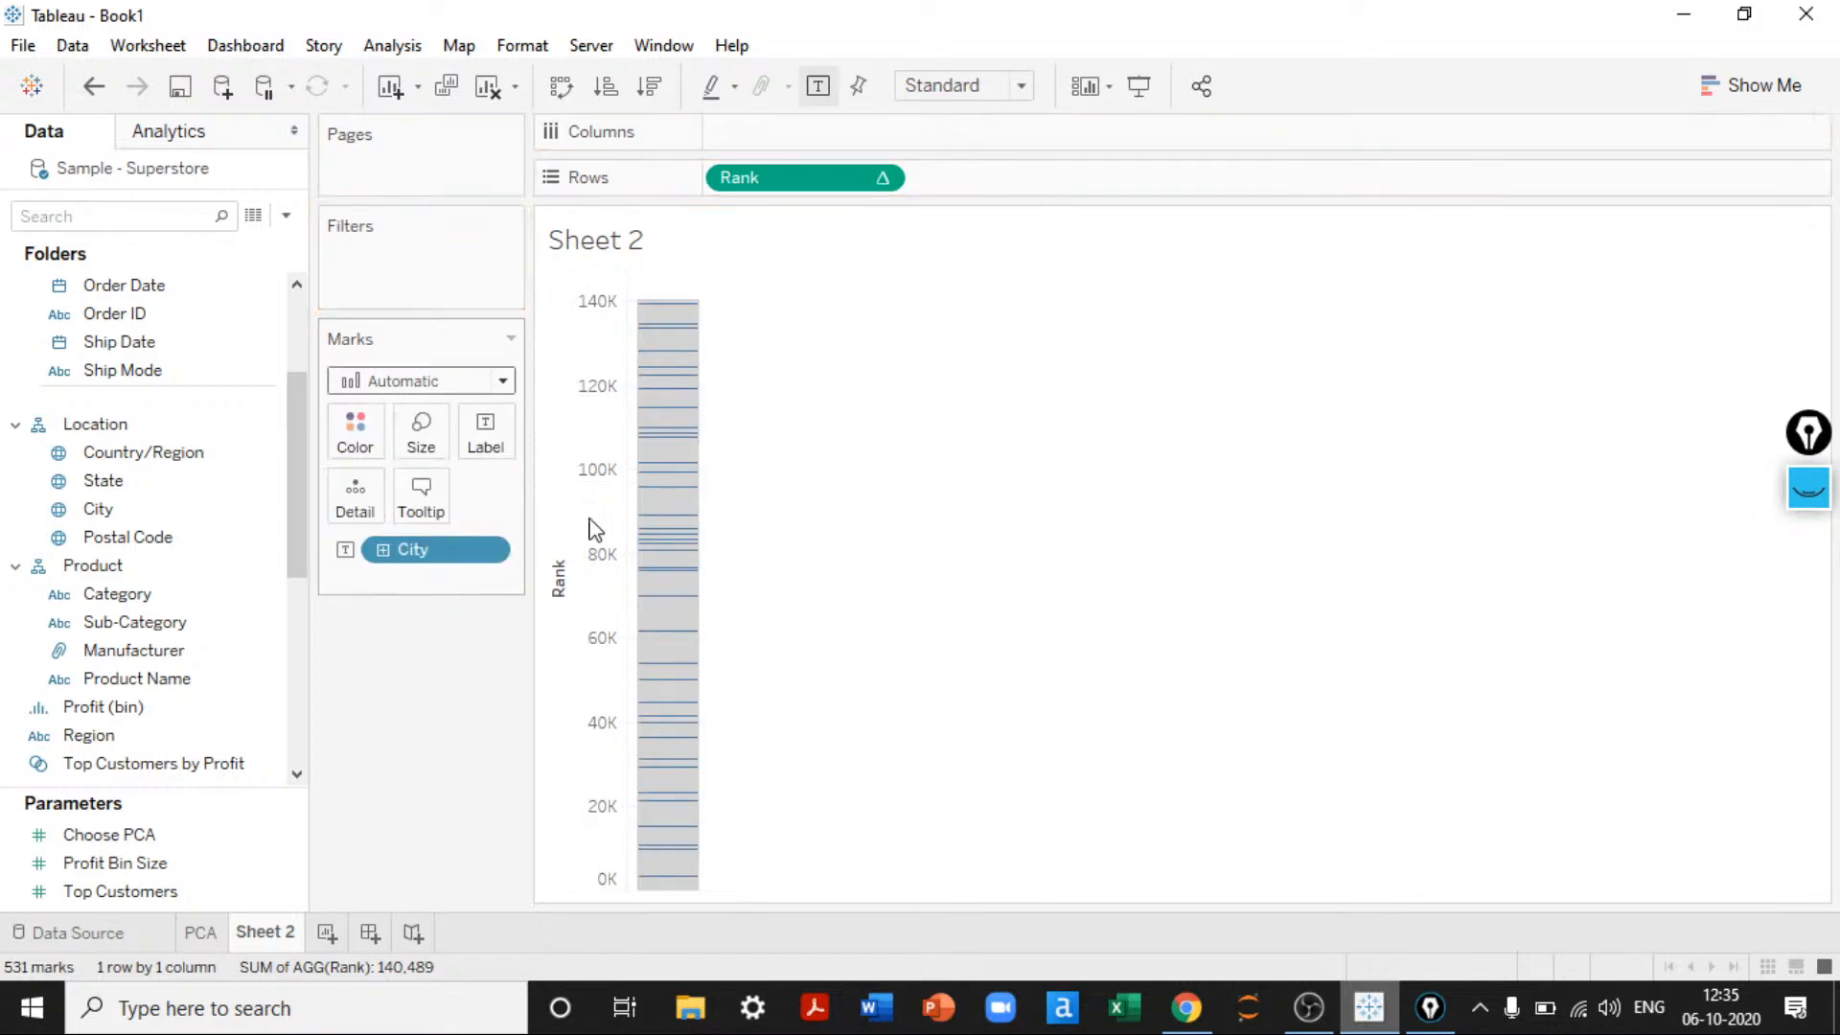
Step: Try City on Columns, swap it with Rank, and return City to the marks as detail with Rank on Rows
{"action": "left_click_drag", "start_coordinate": [439, 547], "coordinate": [801, 134]}
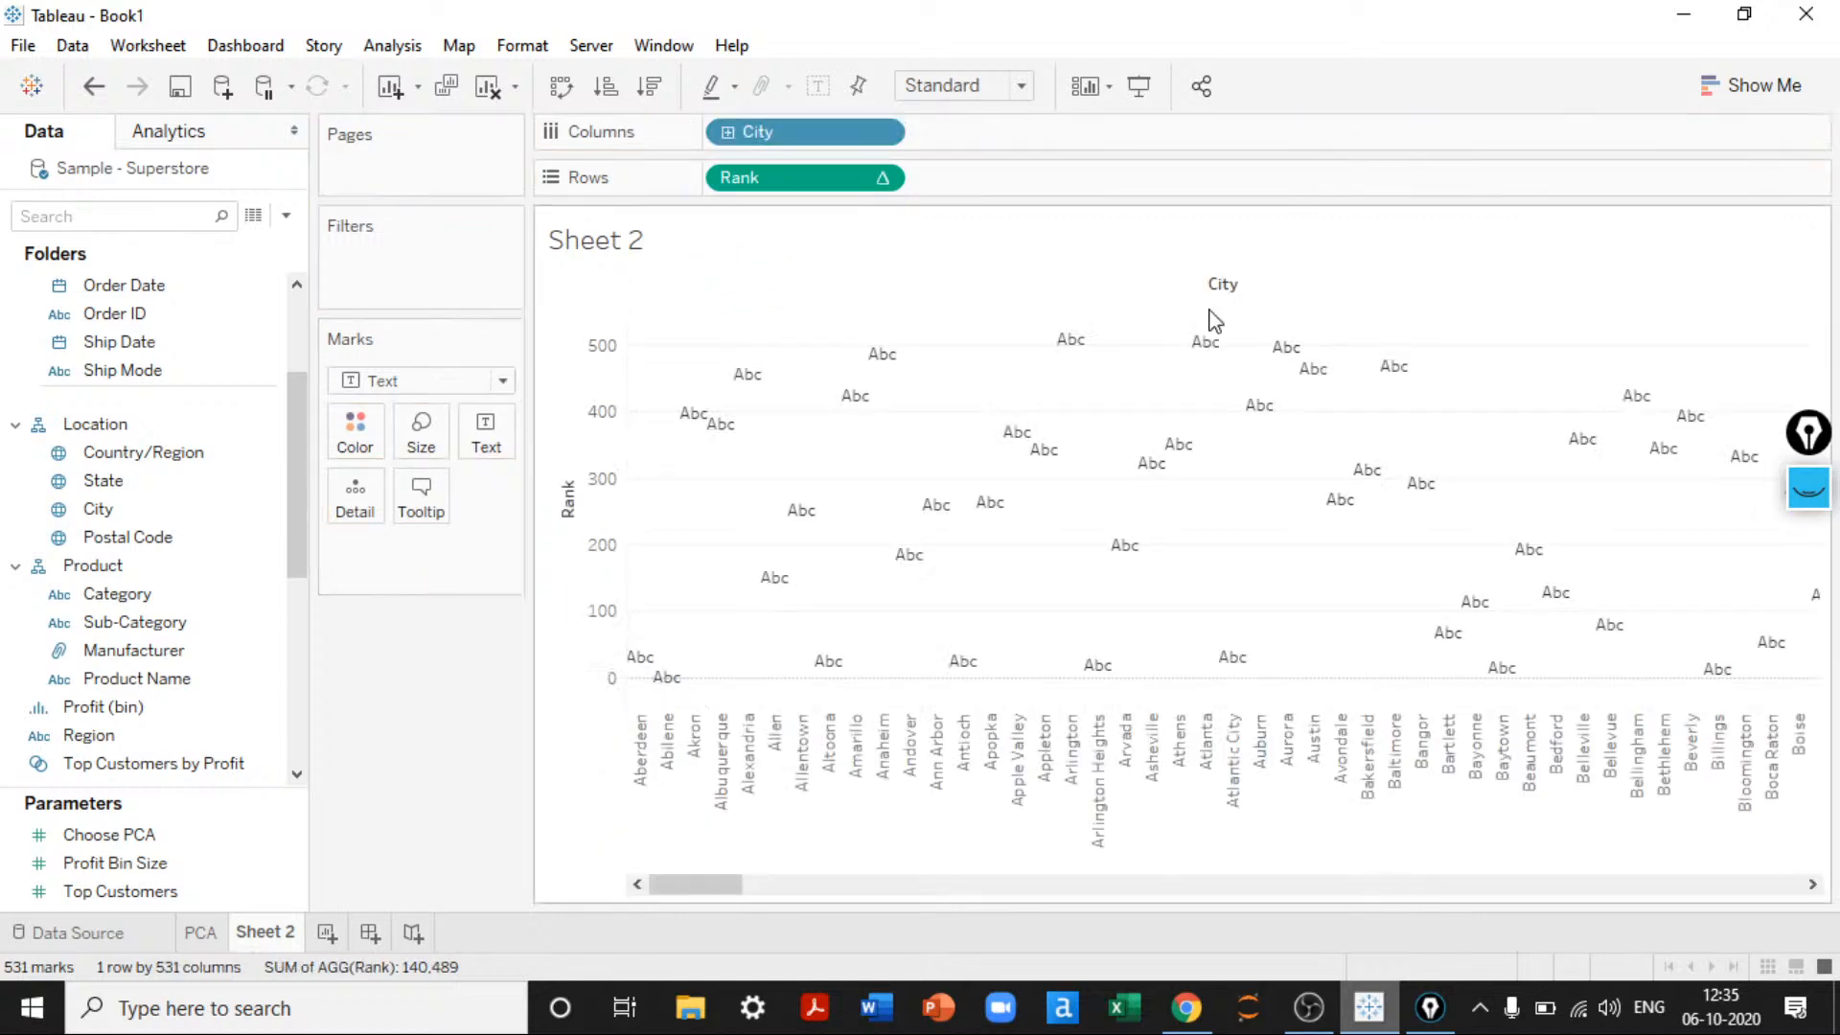
{"action": "key", "text": "ctrl+w"}
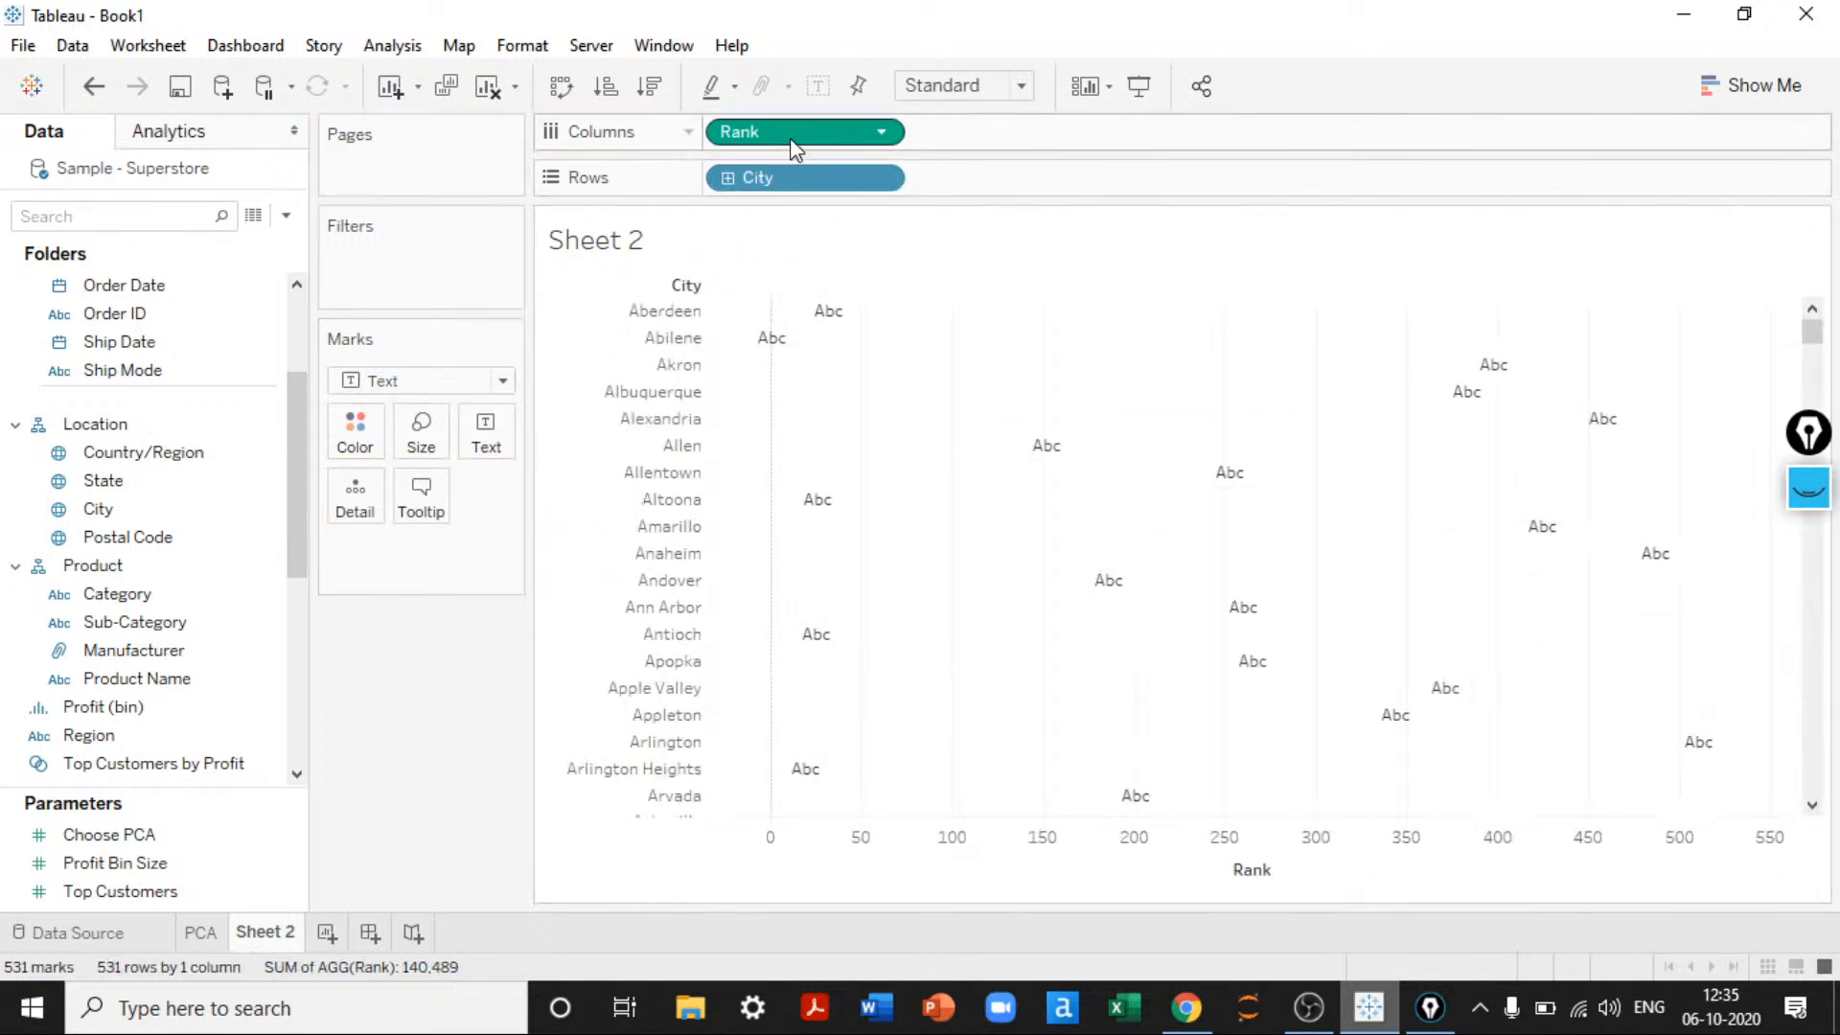
{"action": "left_click_drag", "start_coordinate": [769, 187], "coordinate": [357, 491]}
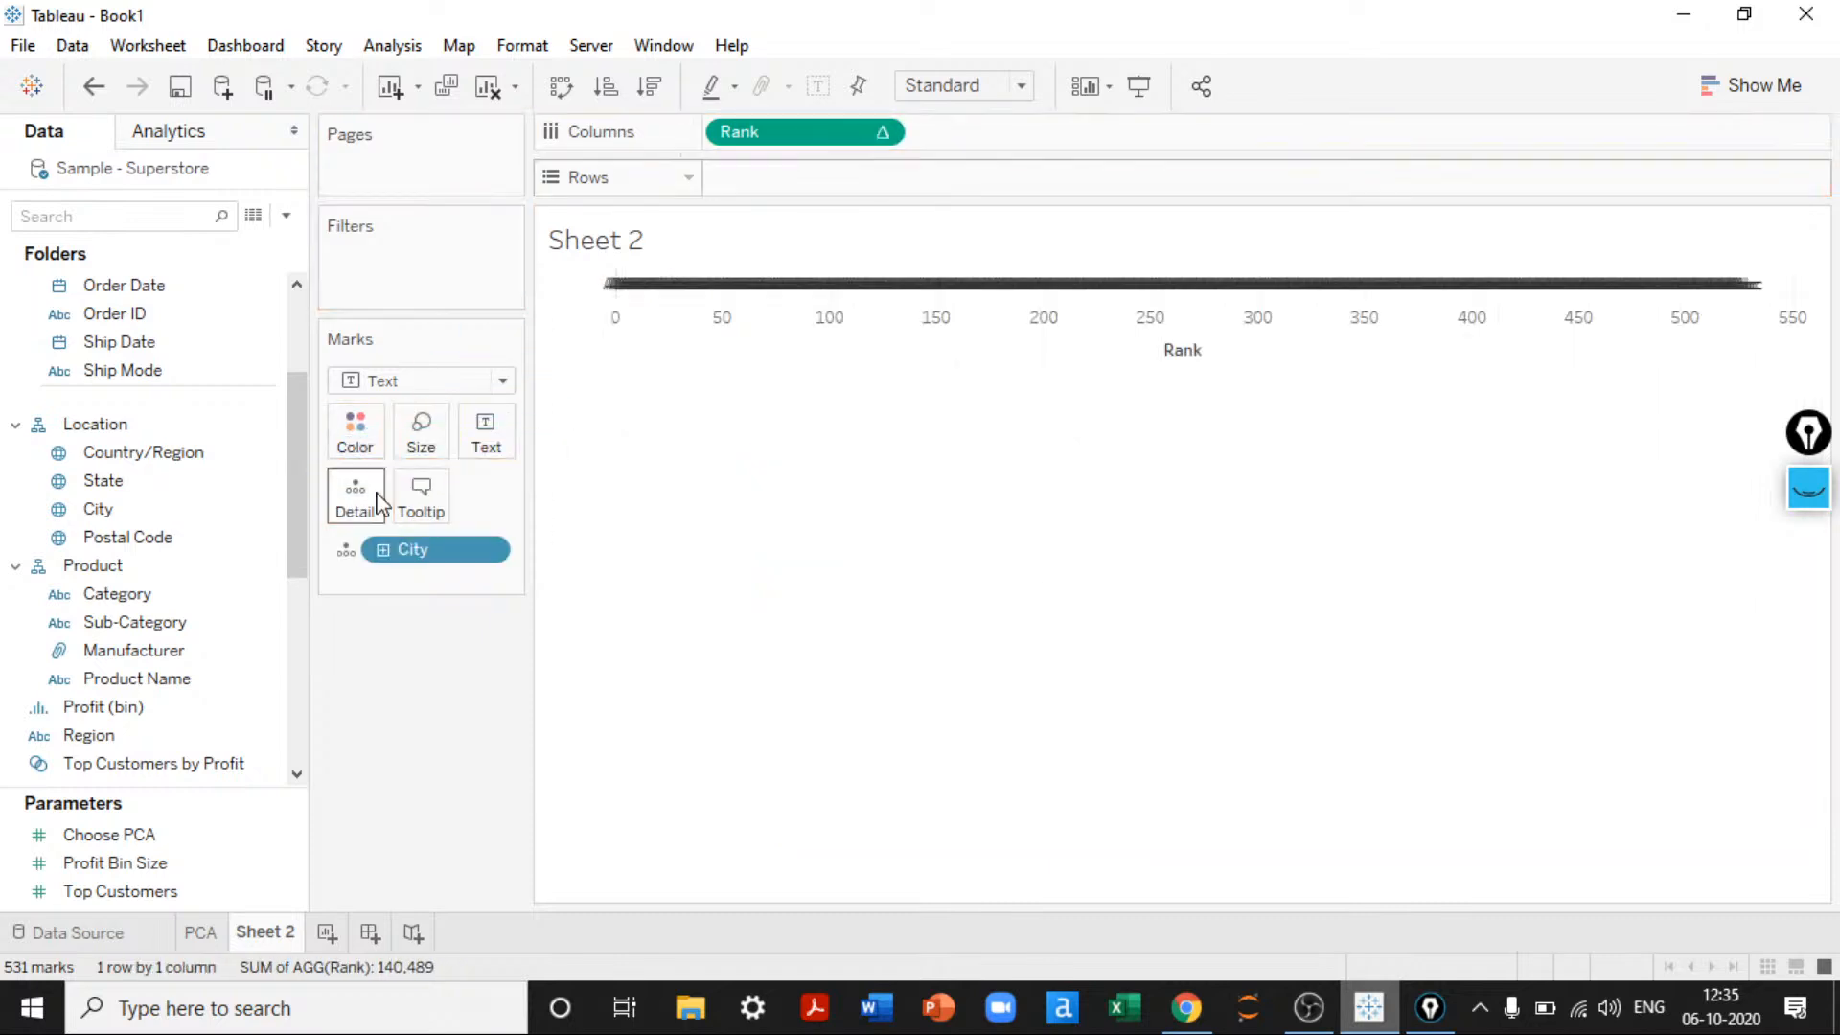
{"action": "key", "text": "ctrl+w"}
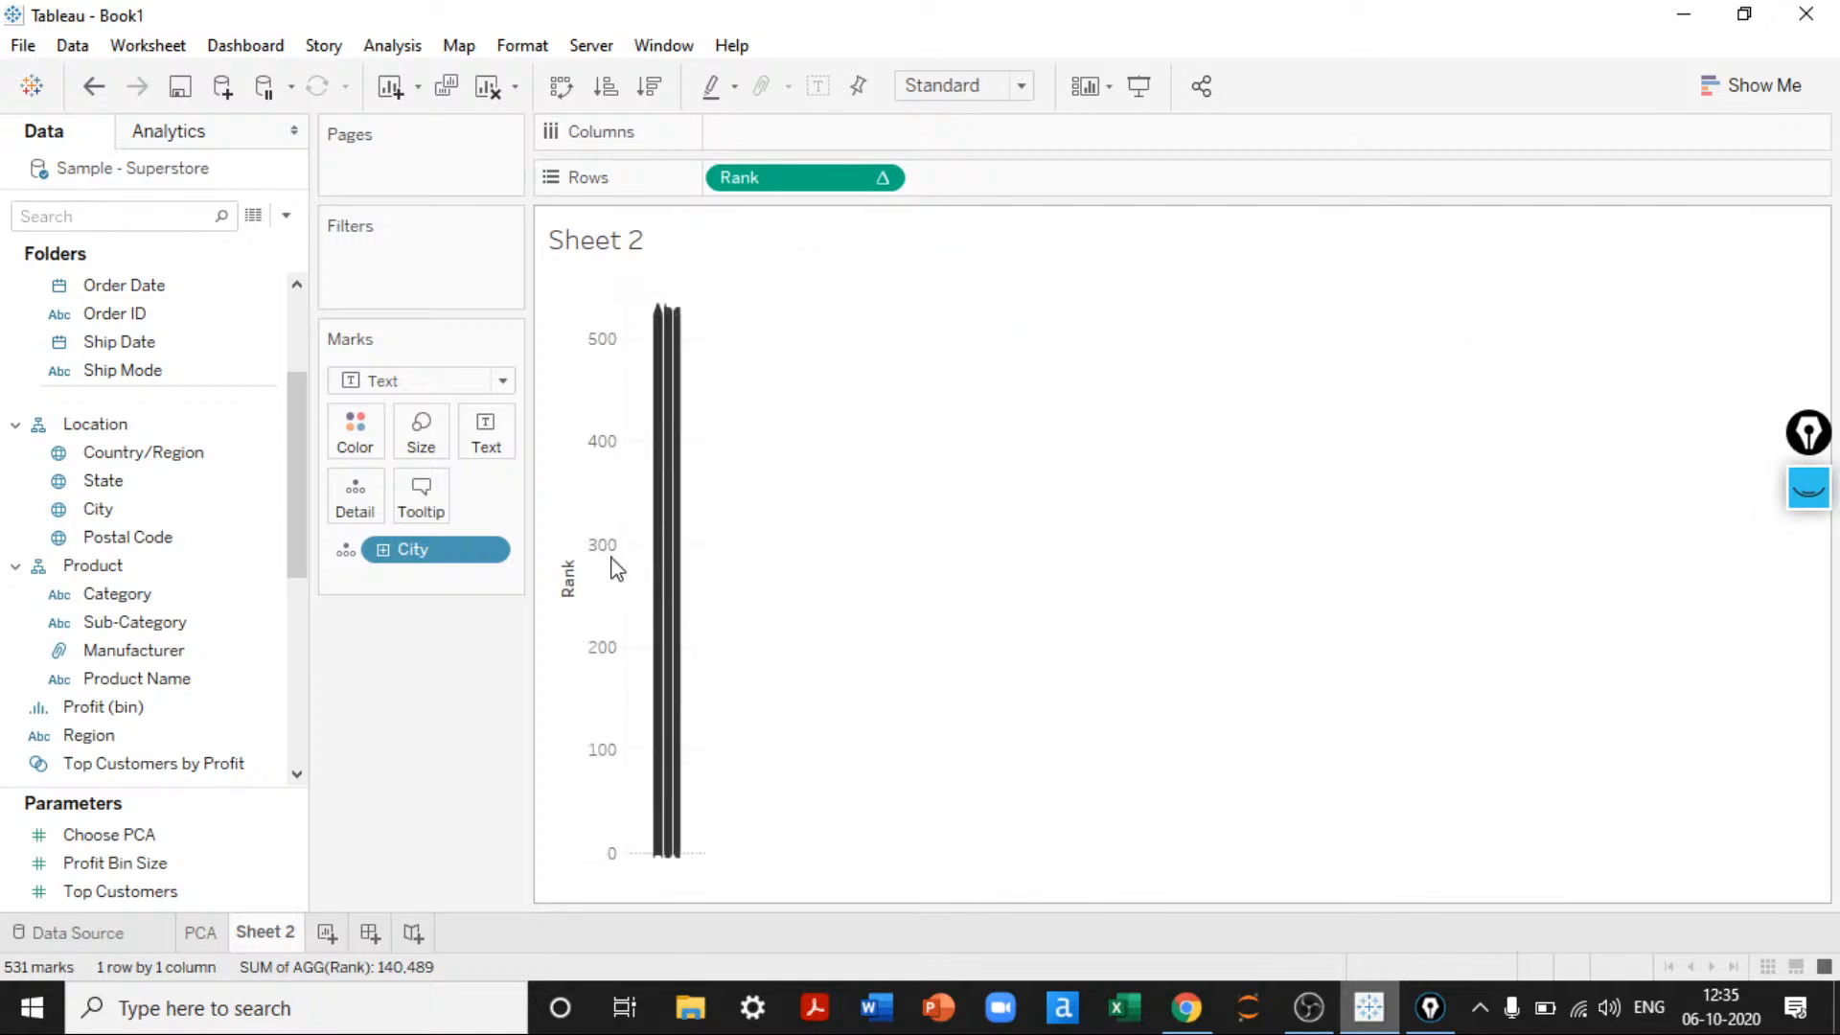
Step: Place City ahead of Rank on Rows and convert Rank to a discrete field
{"action": "left_click_drag", "start_coordinate": [456, 559], "coordinate": [981, 197]}
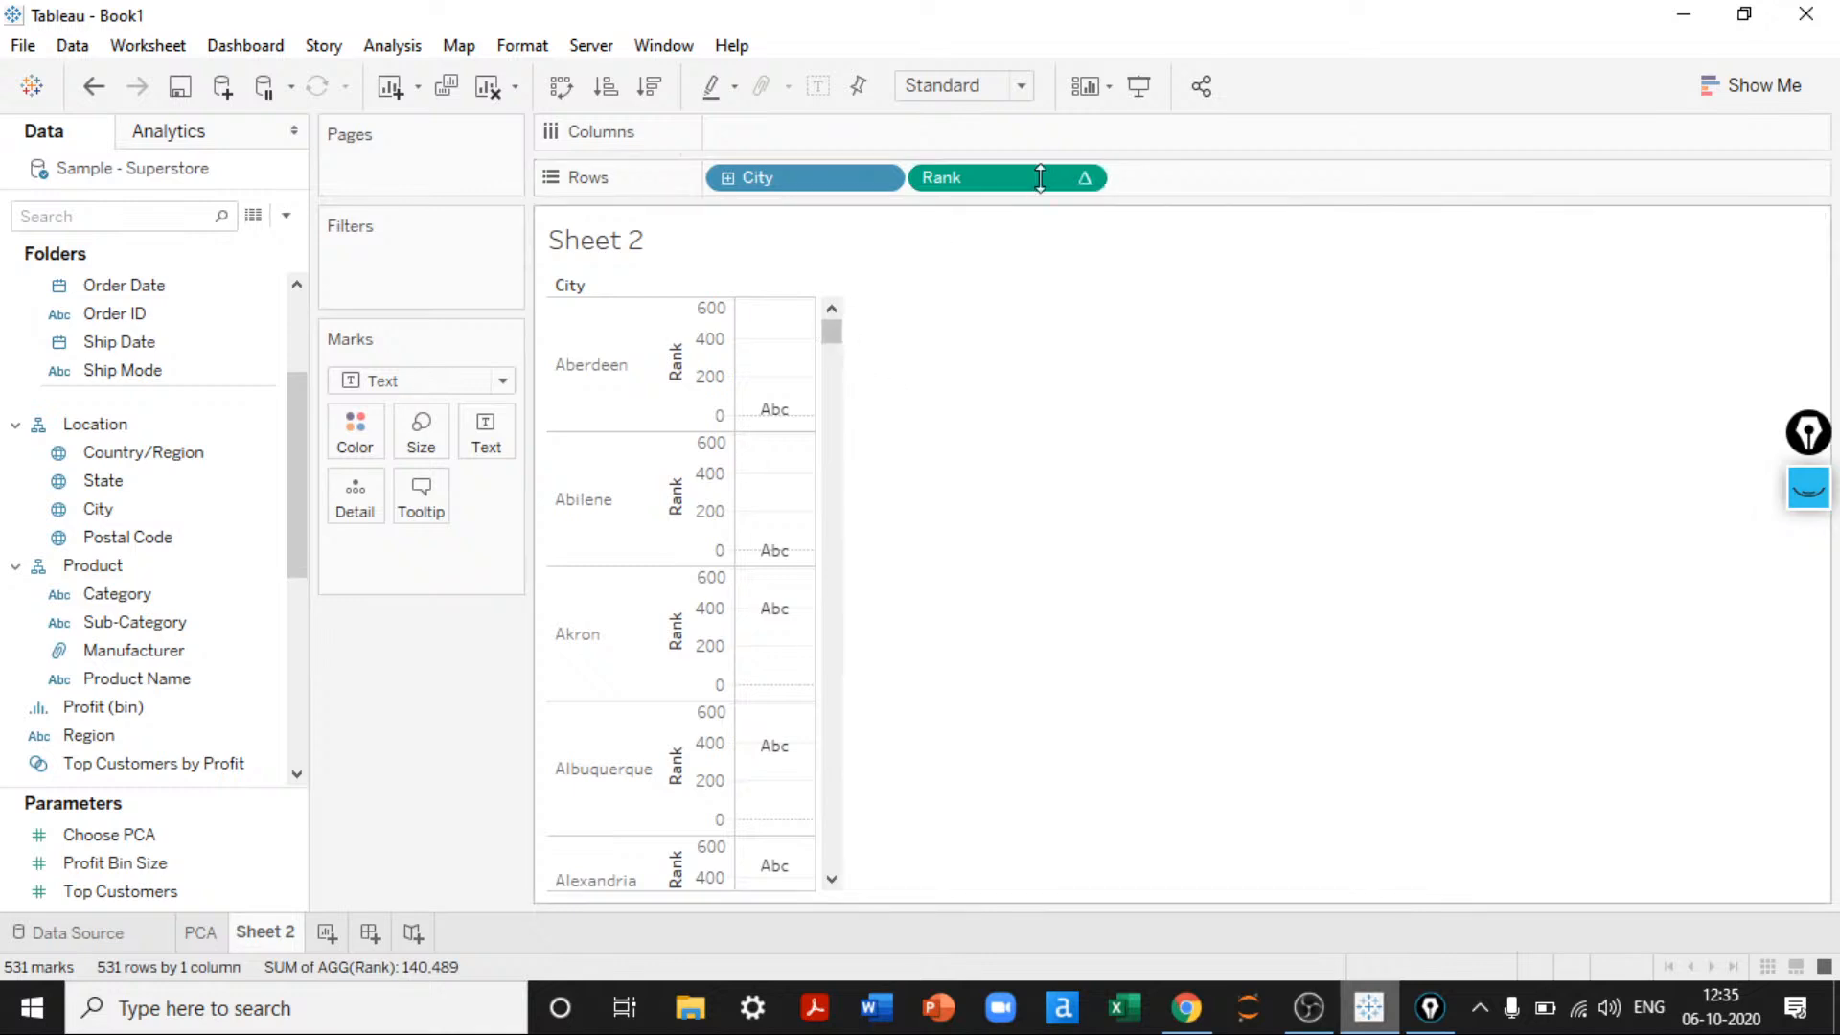
{"action": "left_click", "coordinate": [1083, 177]}
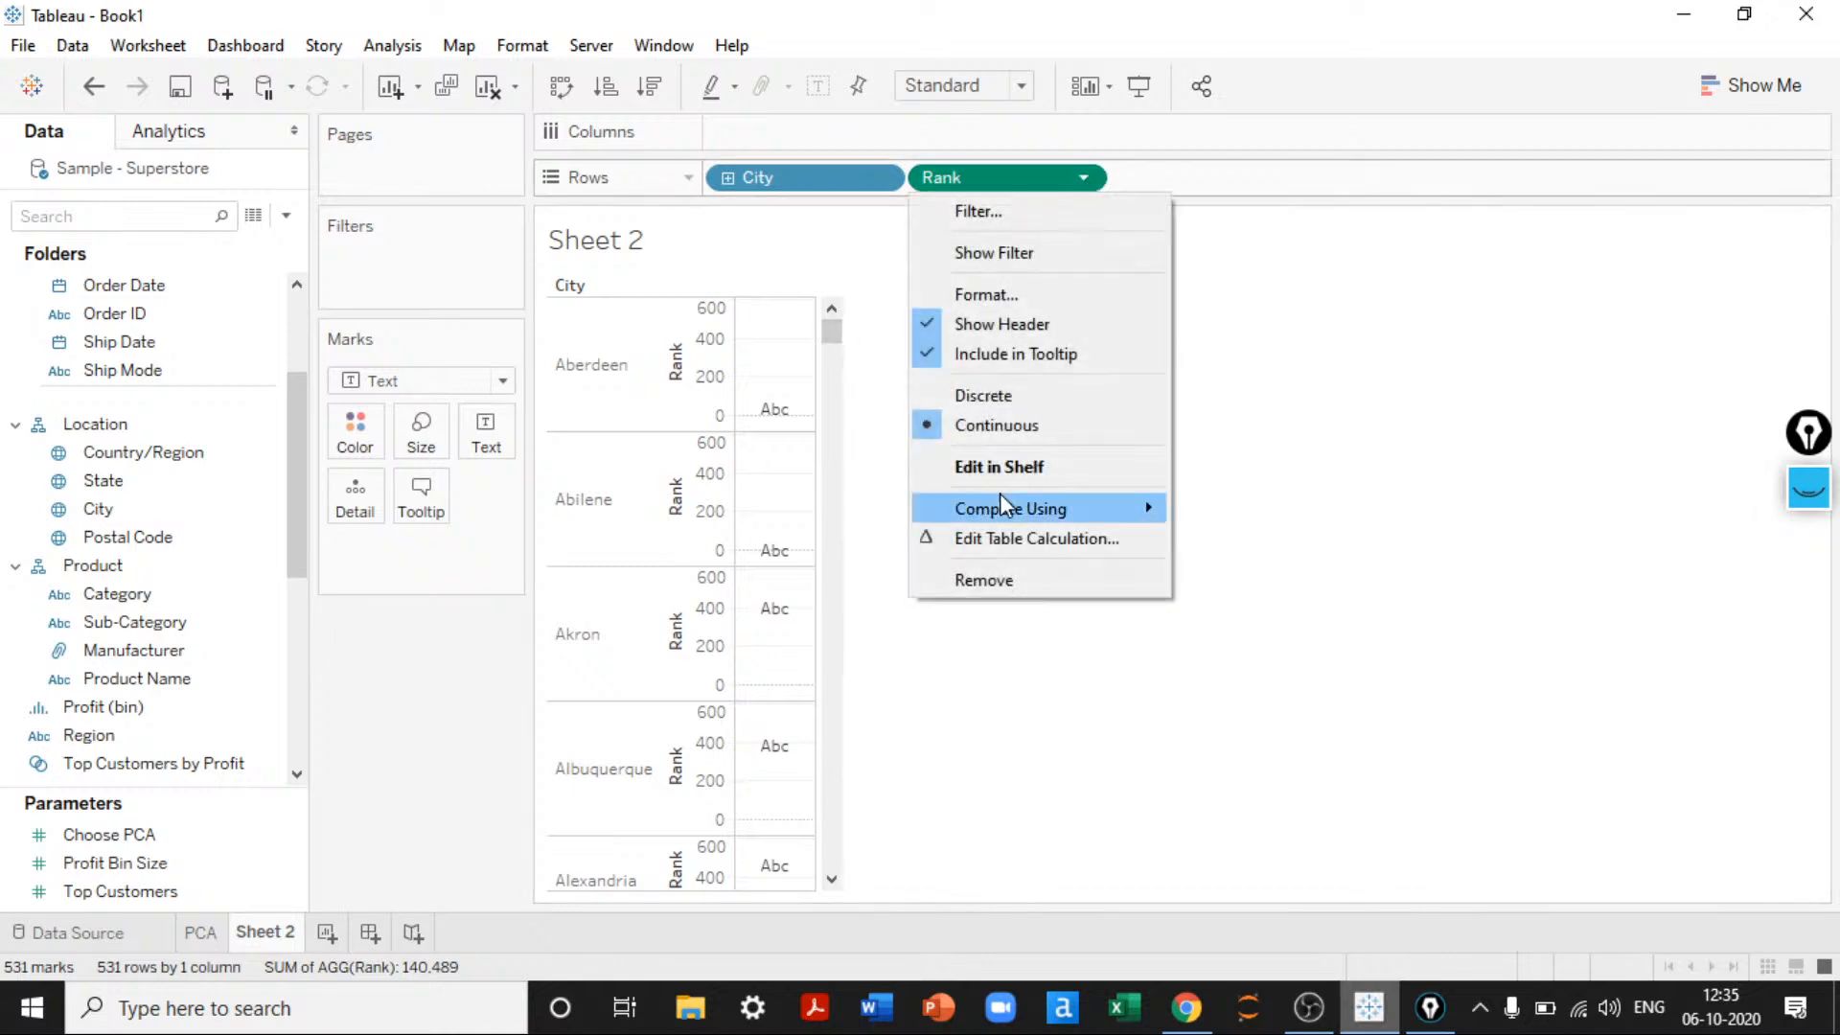
{"action": "left_click", "coordinate": [990, 397]}
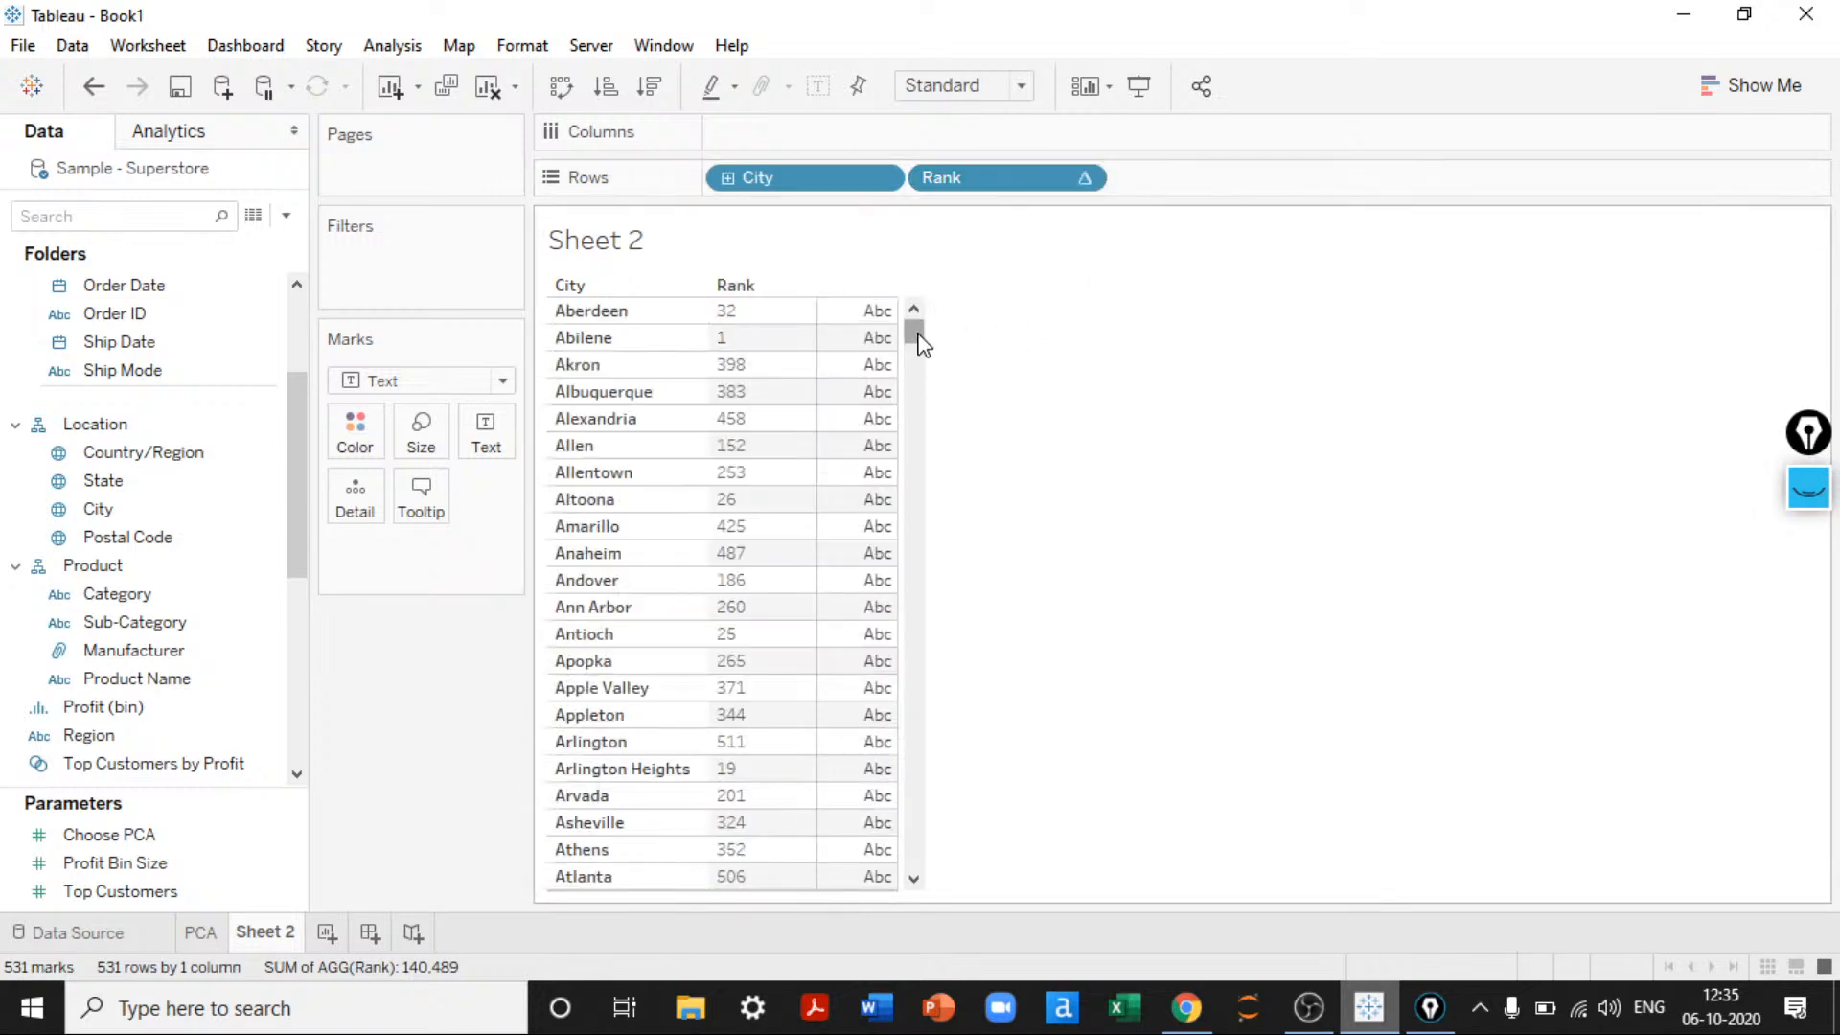
Step: Sort the cities by rank in descending and finally ascending order, and show Sales as the marks' text
{"action": "left_click_drag", "start_coordinate": [918, 343], "coordinate": [966, 129]}
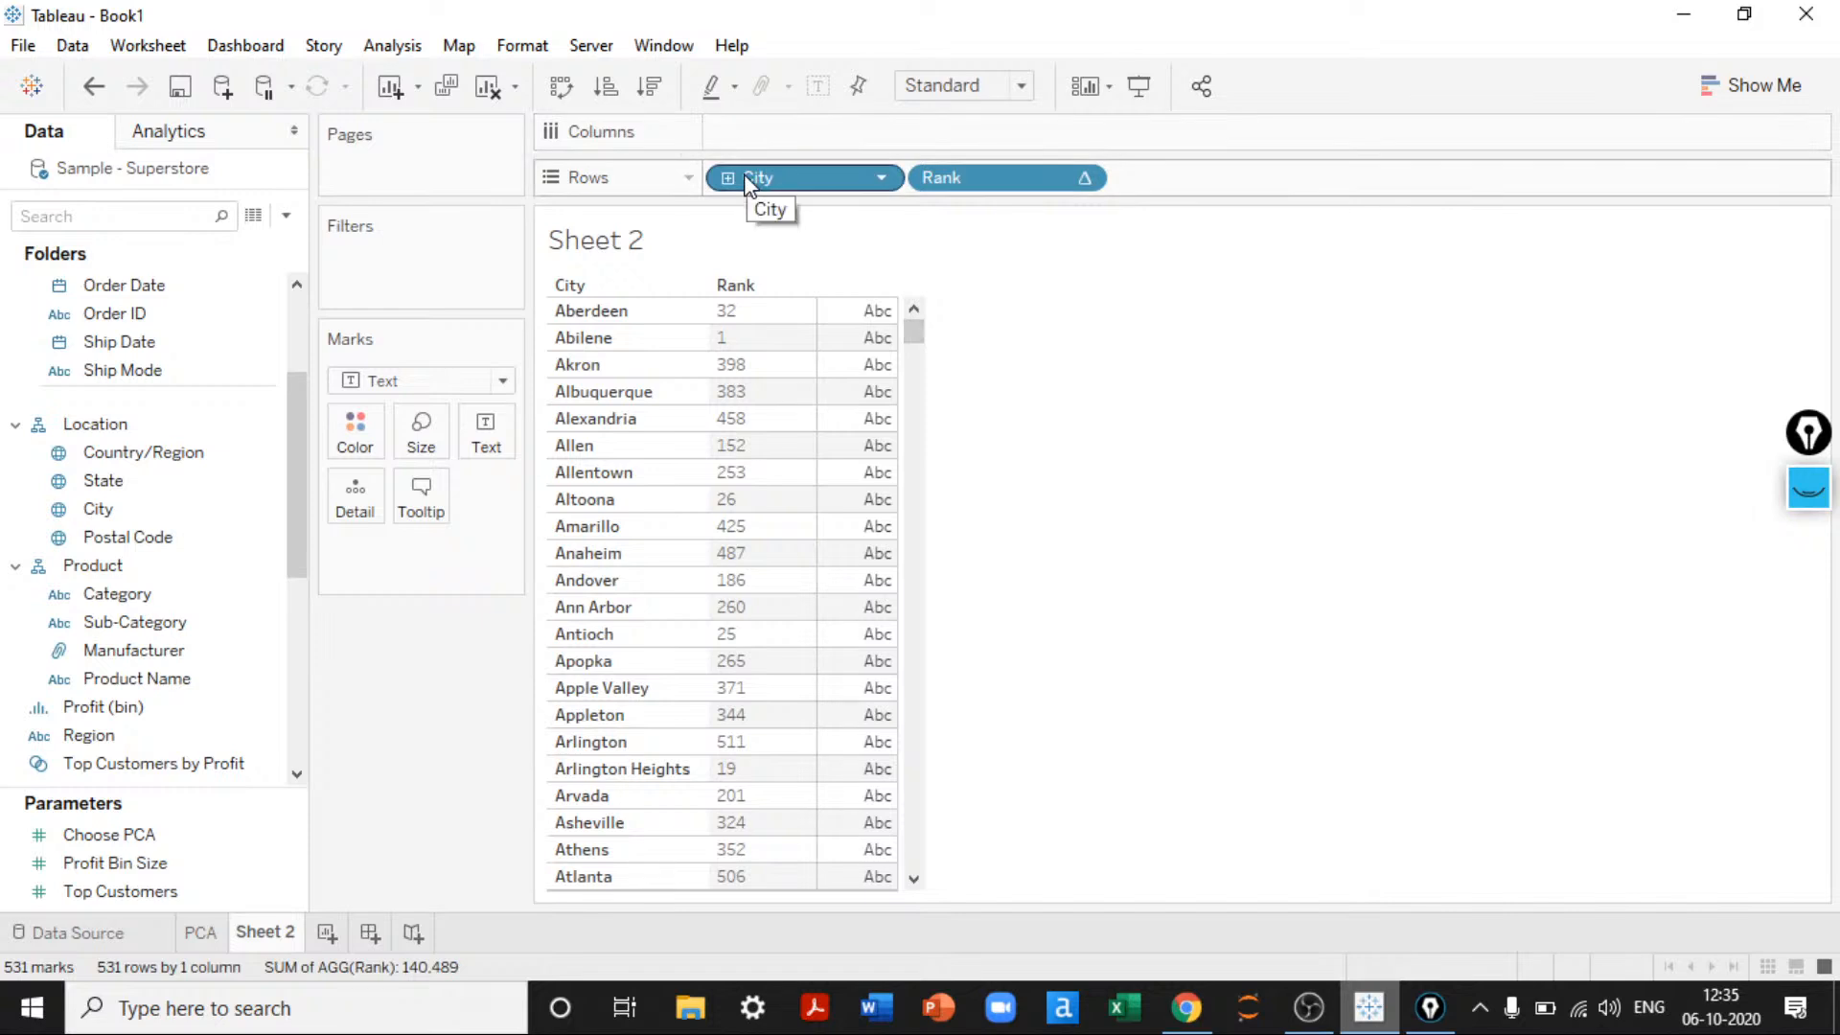
{"action": "left_click", "coordinate": [650, 86]}
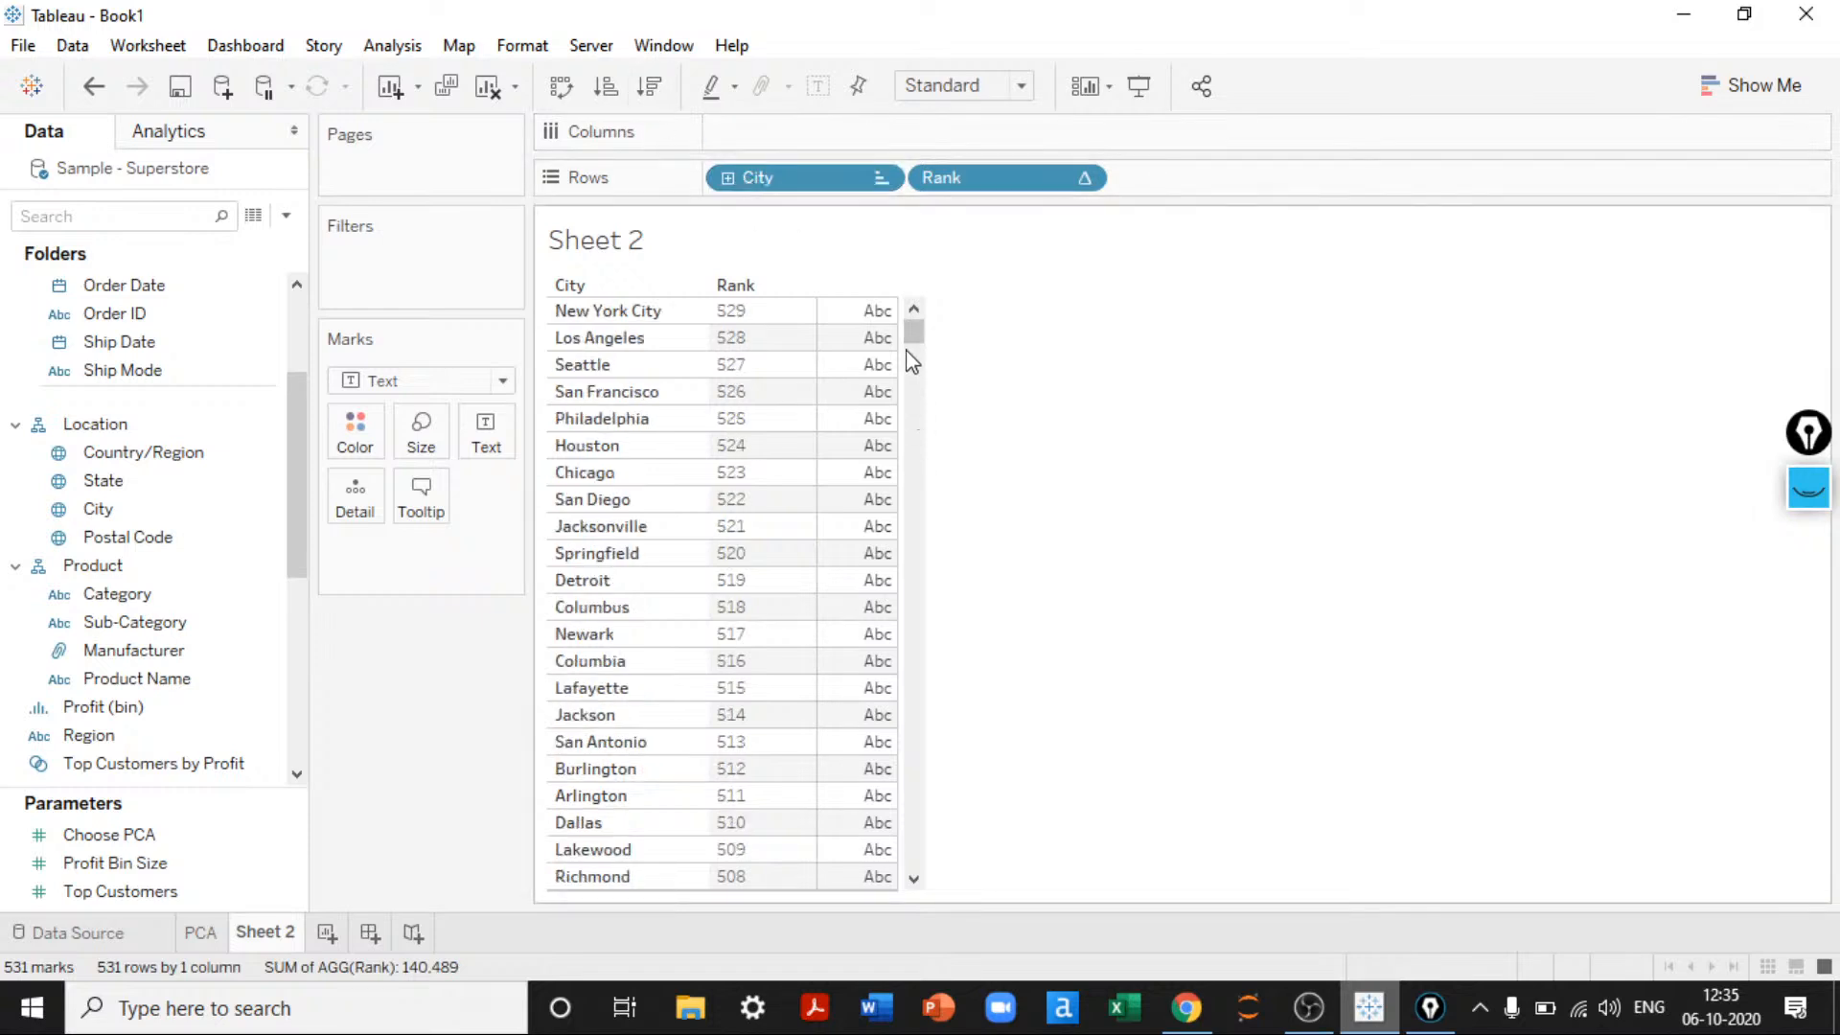
{"action": "left_click", "coordinate": [606, 86]}
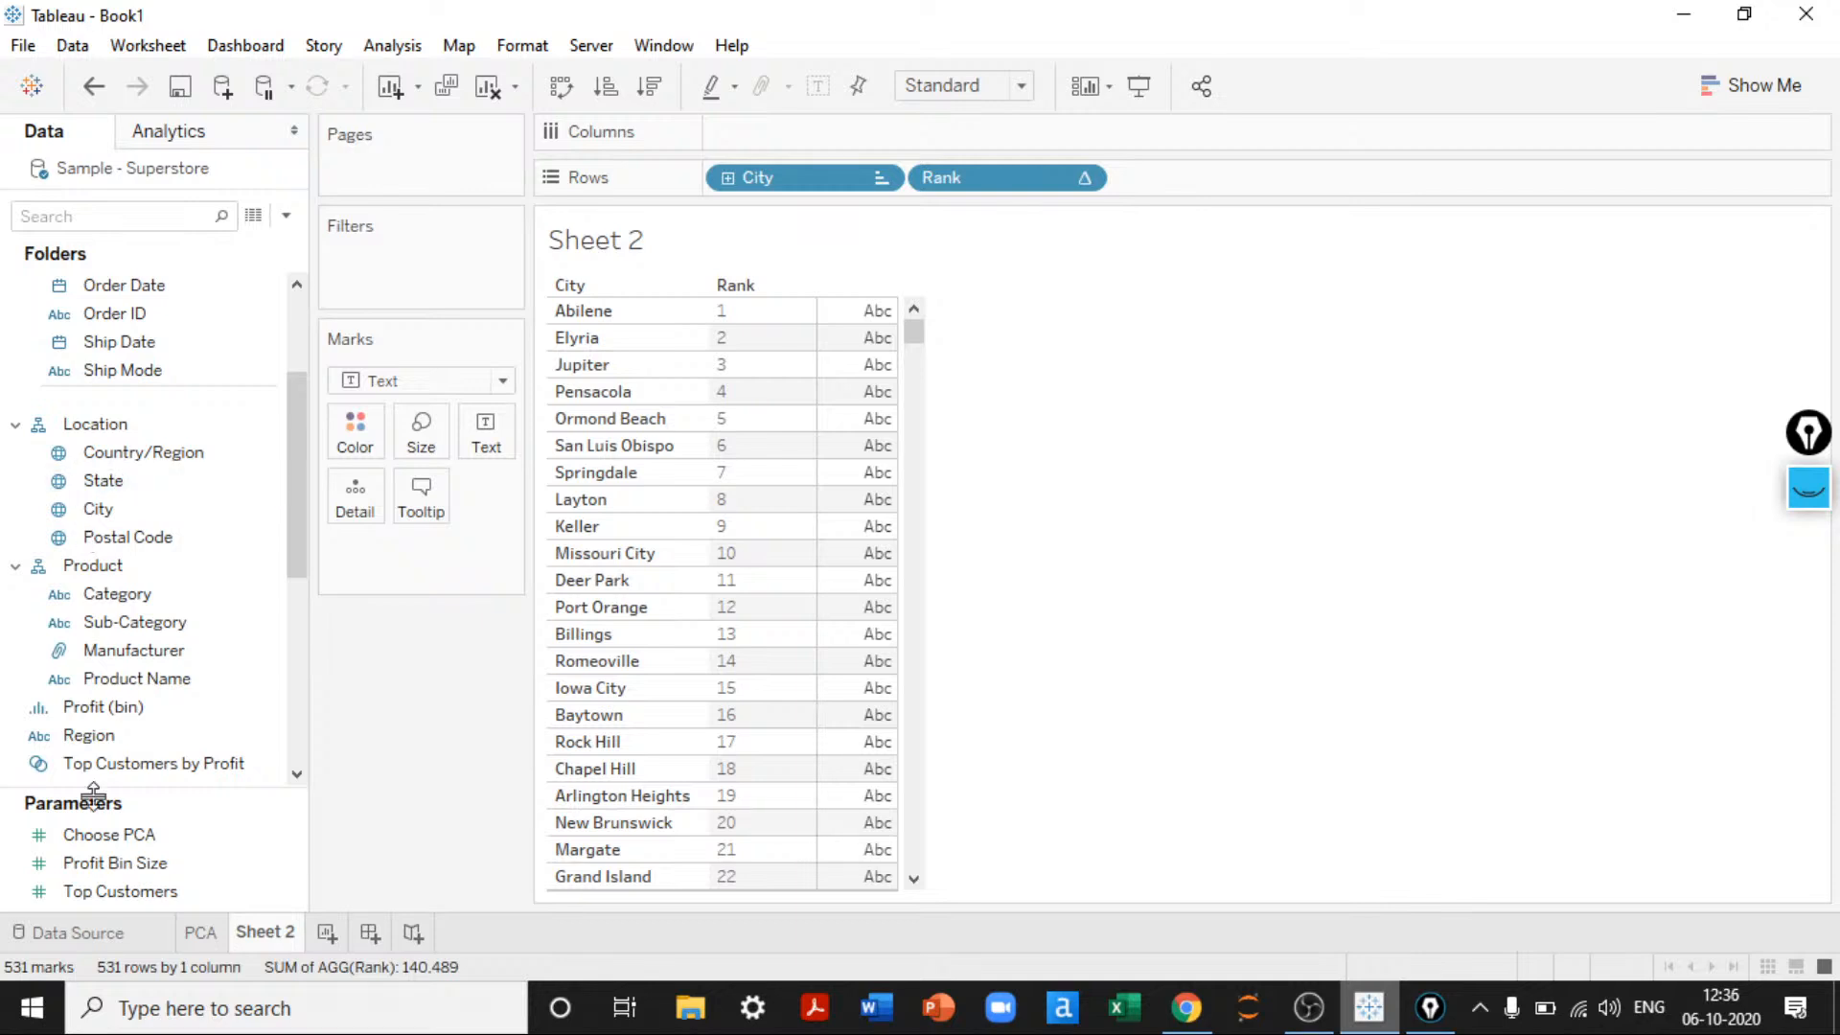
{"action": "scroll", "coordinate": [143, 632], "scroll_direction": "down", "scroll_amount": 3}
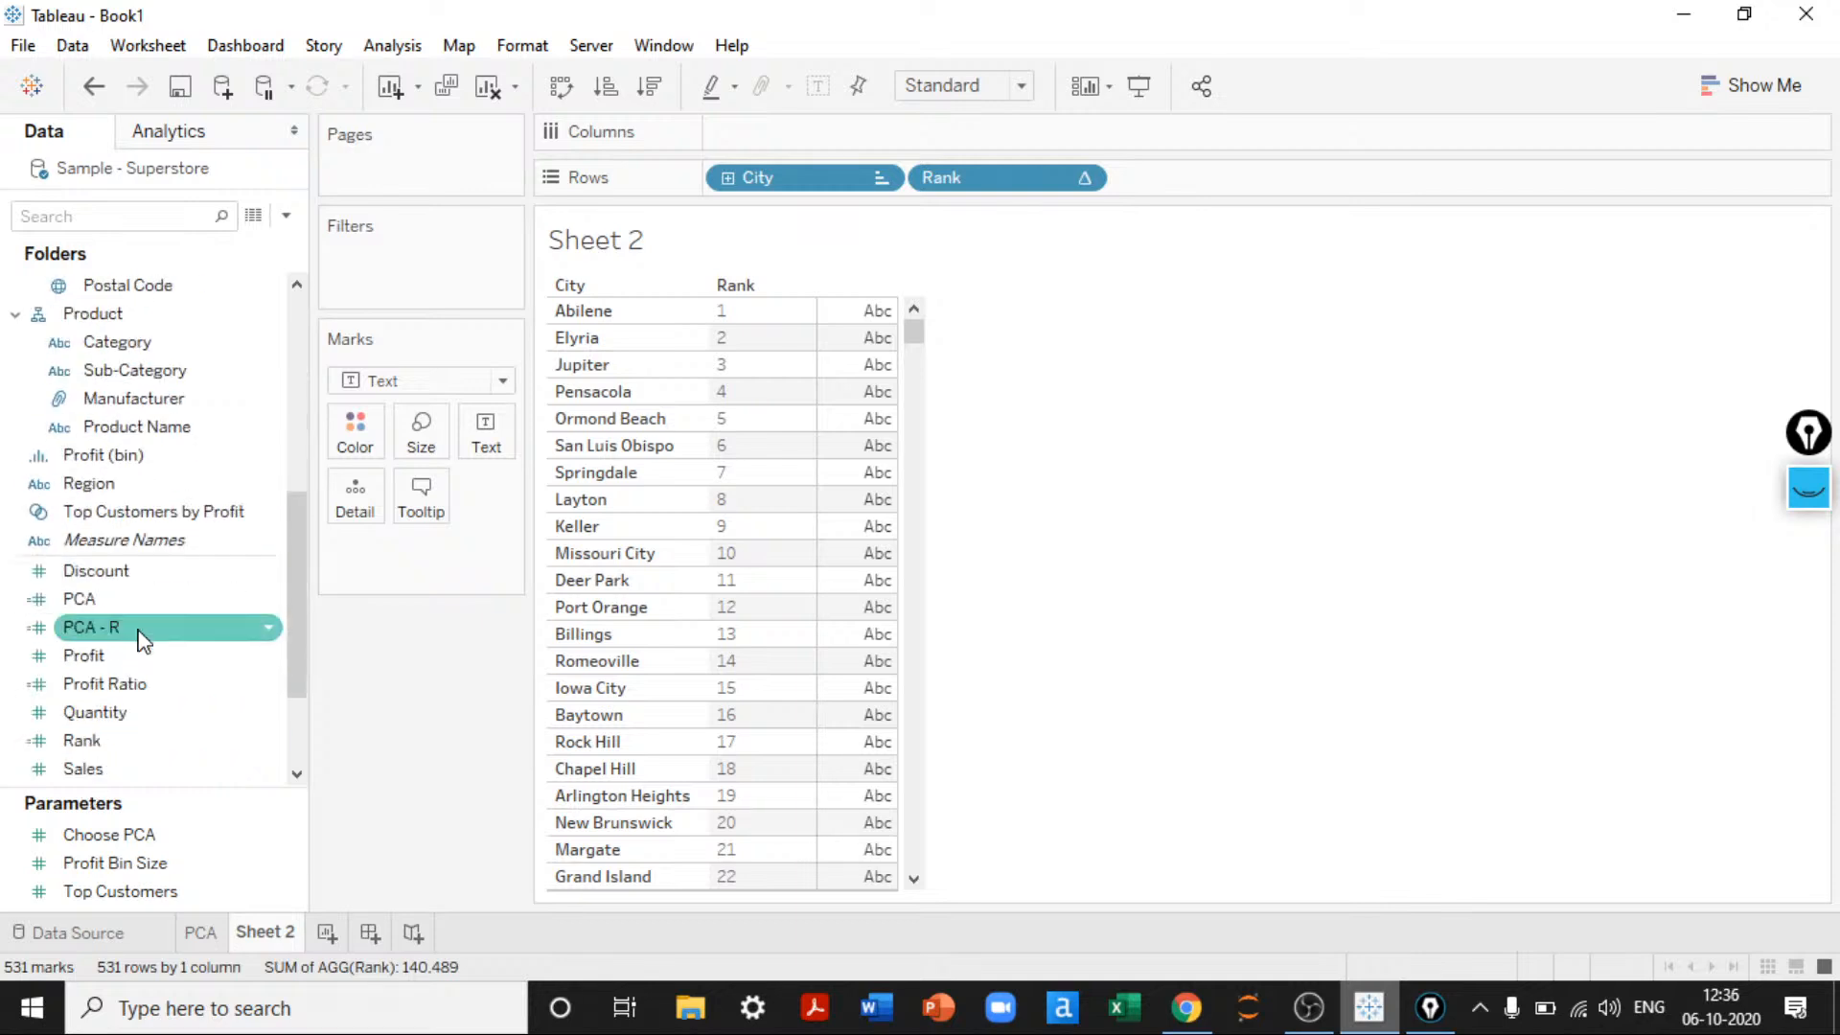
{"action": "left_click_drag", "start_coordinate": [115, 769], "coordinate": [486, 437]}
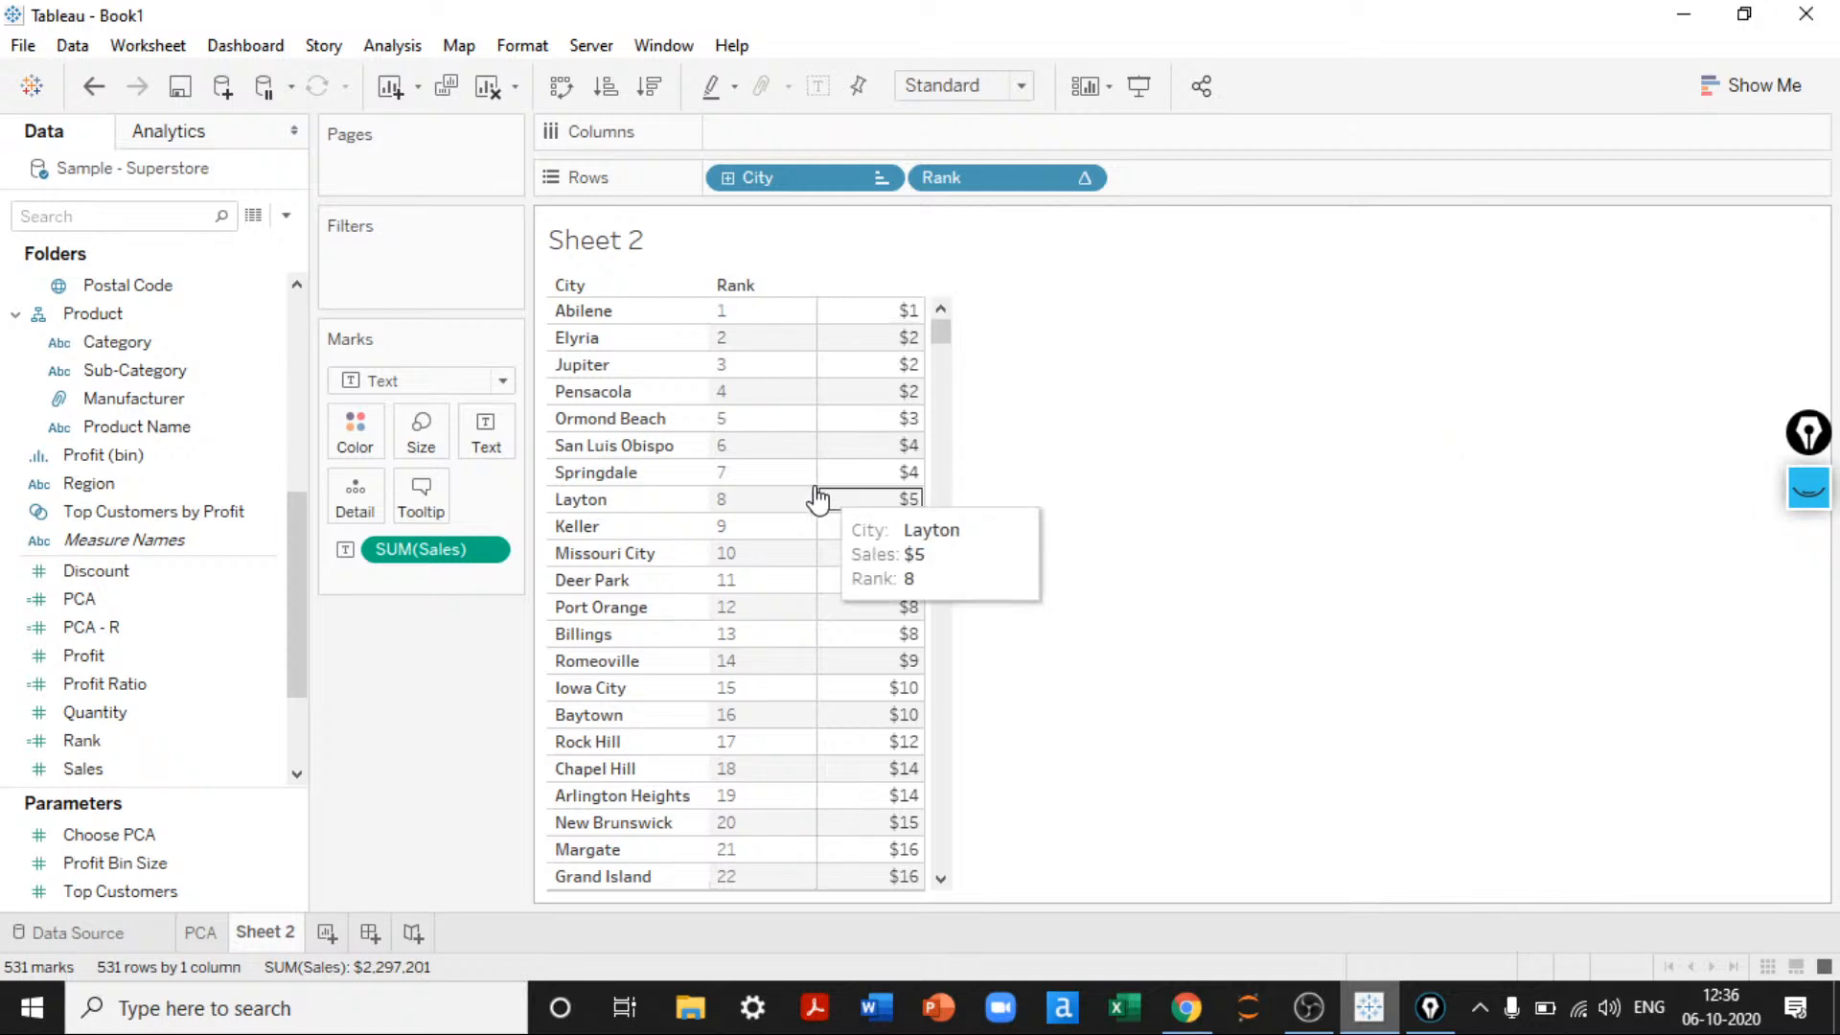
Step: Open the Rank calculated field for editing and order the cities from highest to lowest sales
{"action": "left_click", "coordinate": [227, 606]}
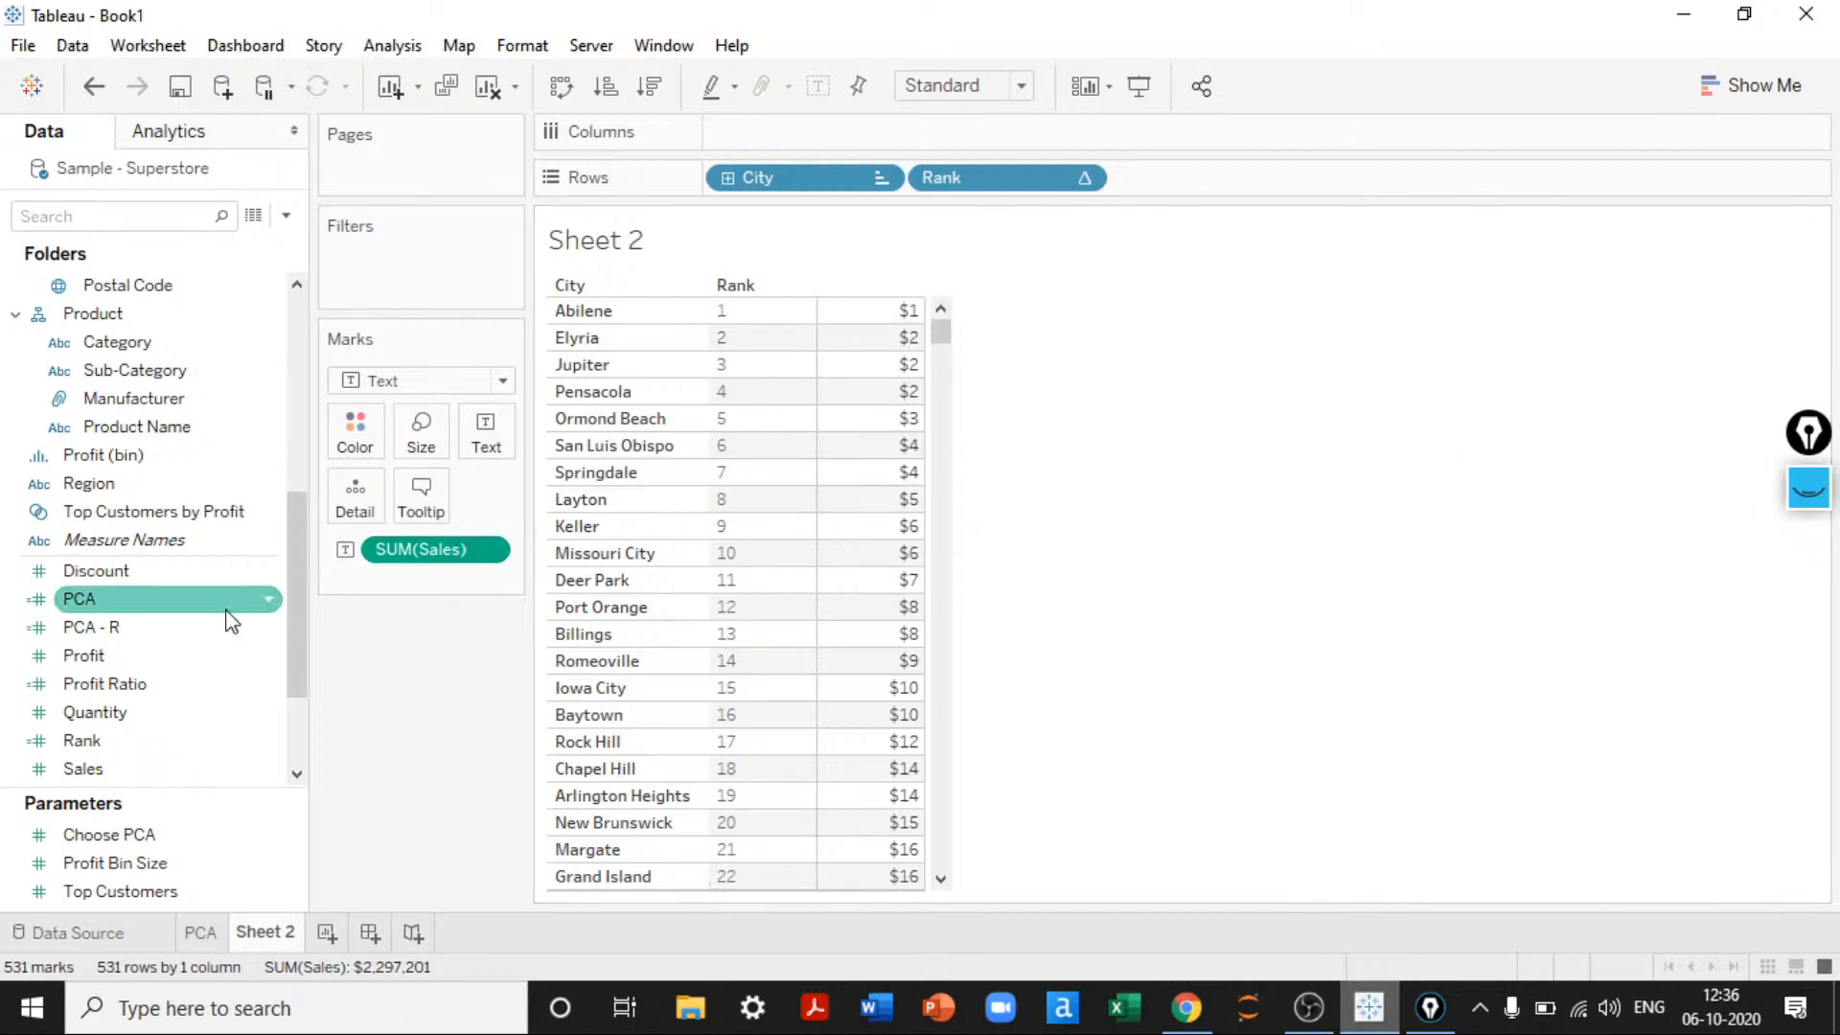
{"action": "right_click", "coordinate": [86, 740]}
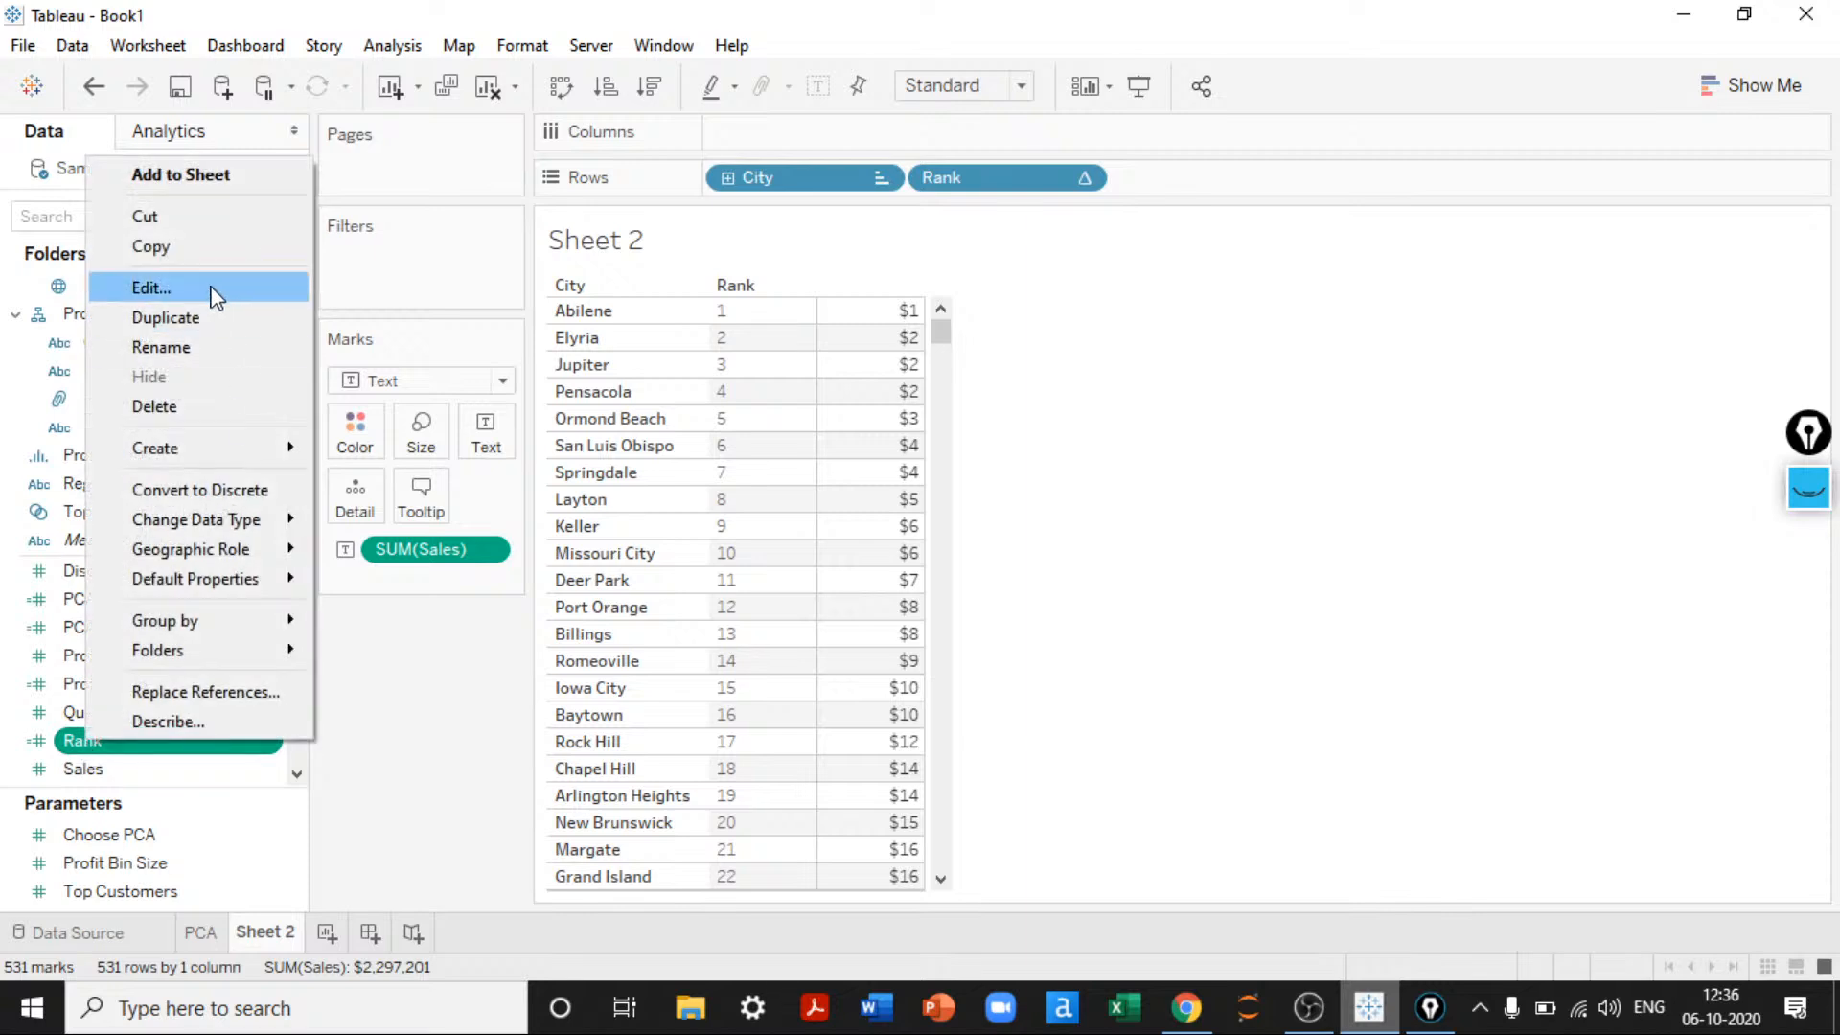
{"action": "left_click", "coordinate": [212, 289]}
{"action": "left_click", "coordinate": [66, 744]}
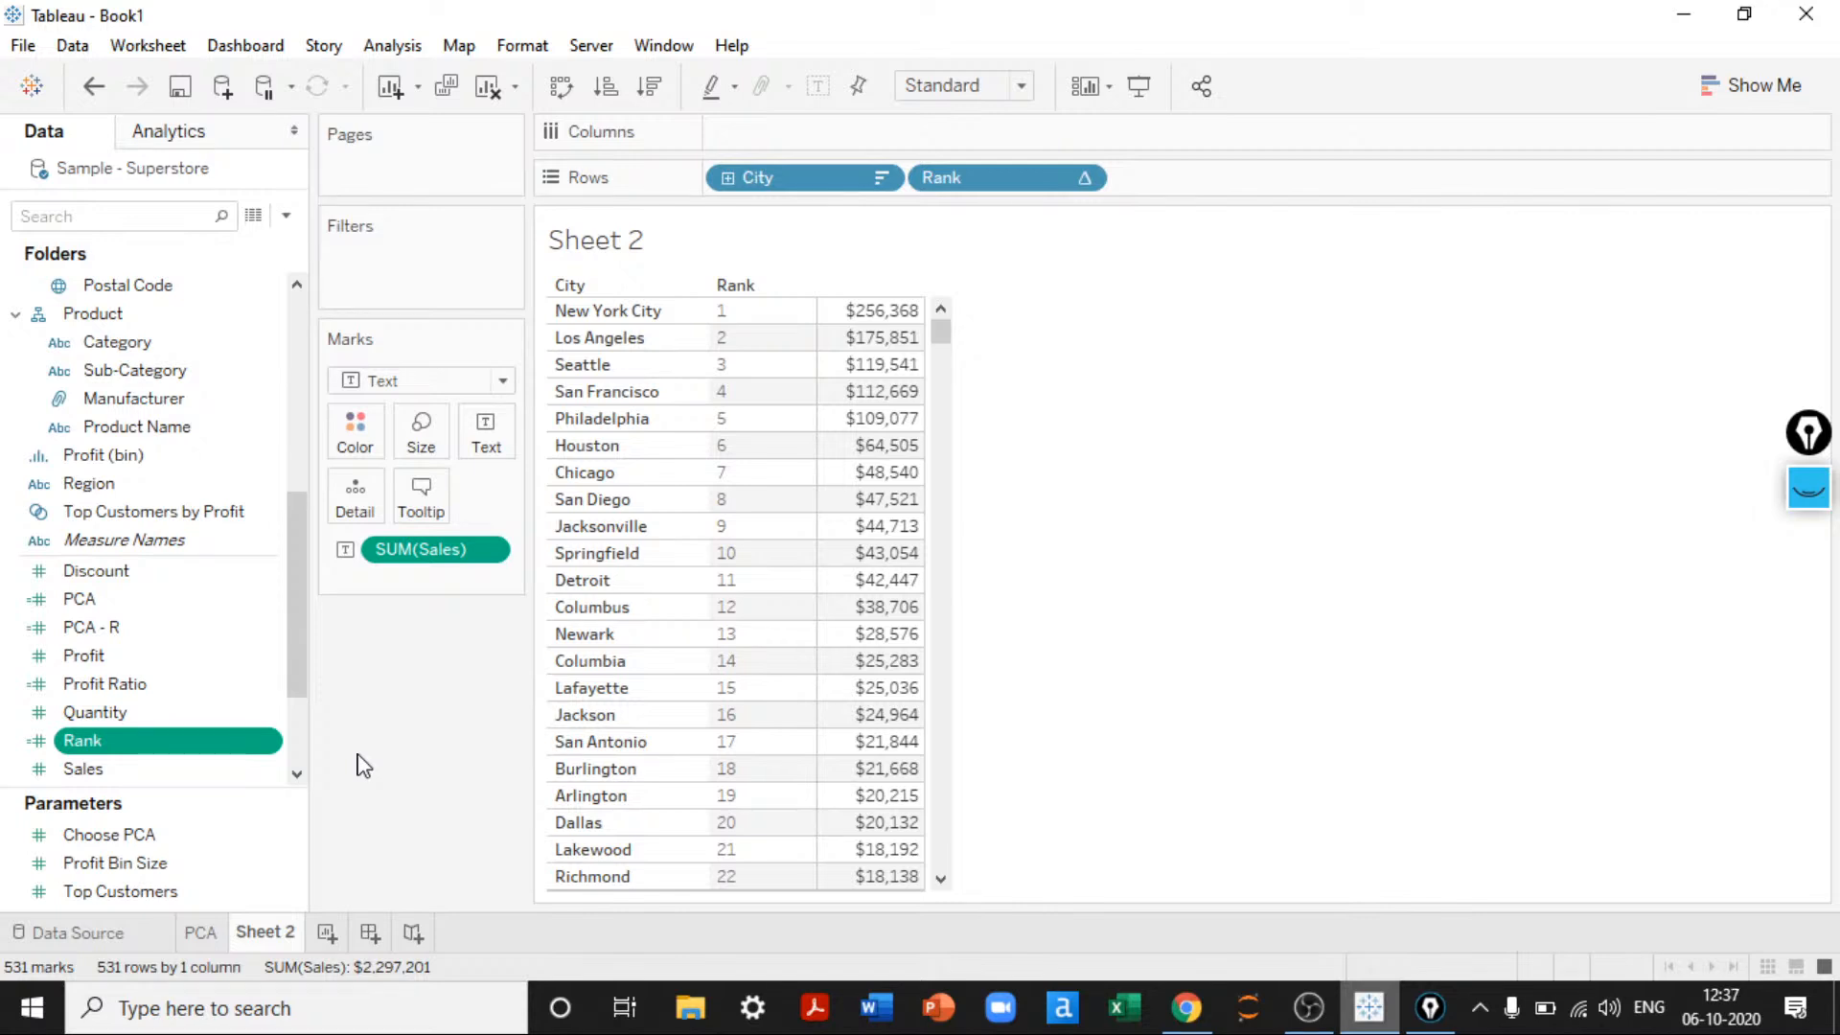
Step: Clear City, Rank and Sales from Sheet 2 and minimize Tableau to return to the presentation
{"action": "left_click_drag", "start_coordinate": [1006, 182], "coordinate": [976, 520]}
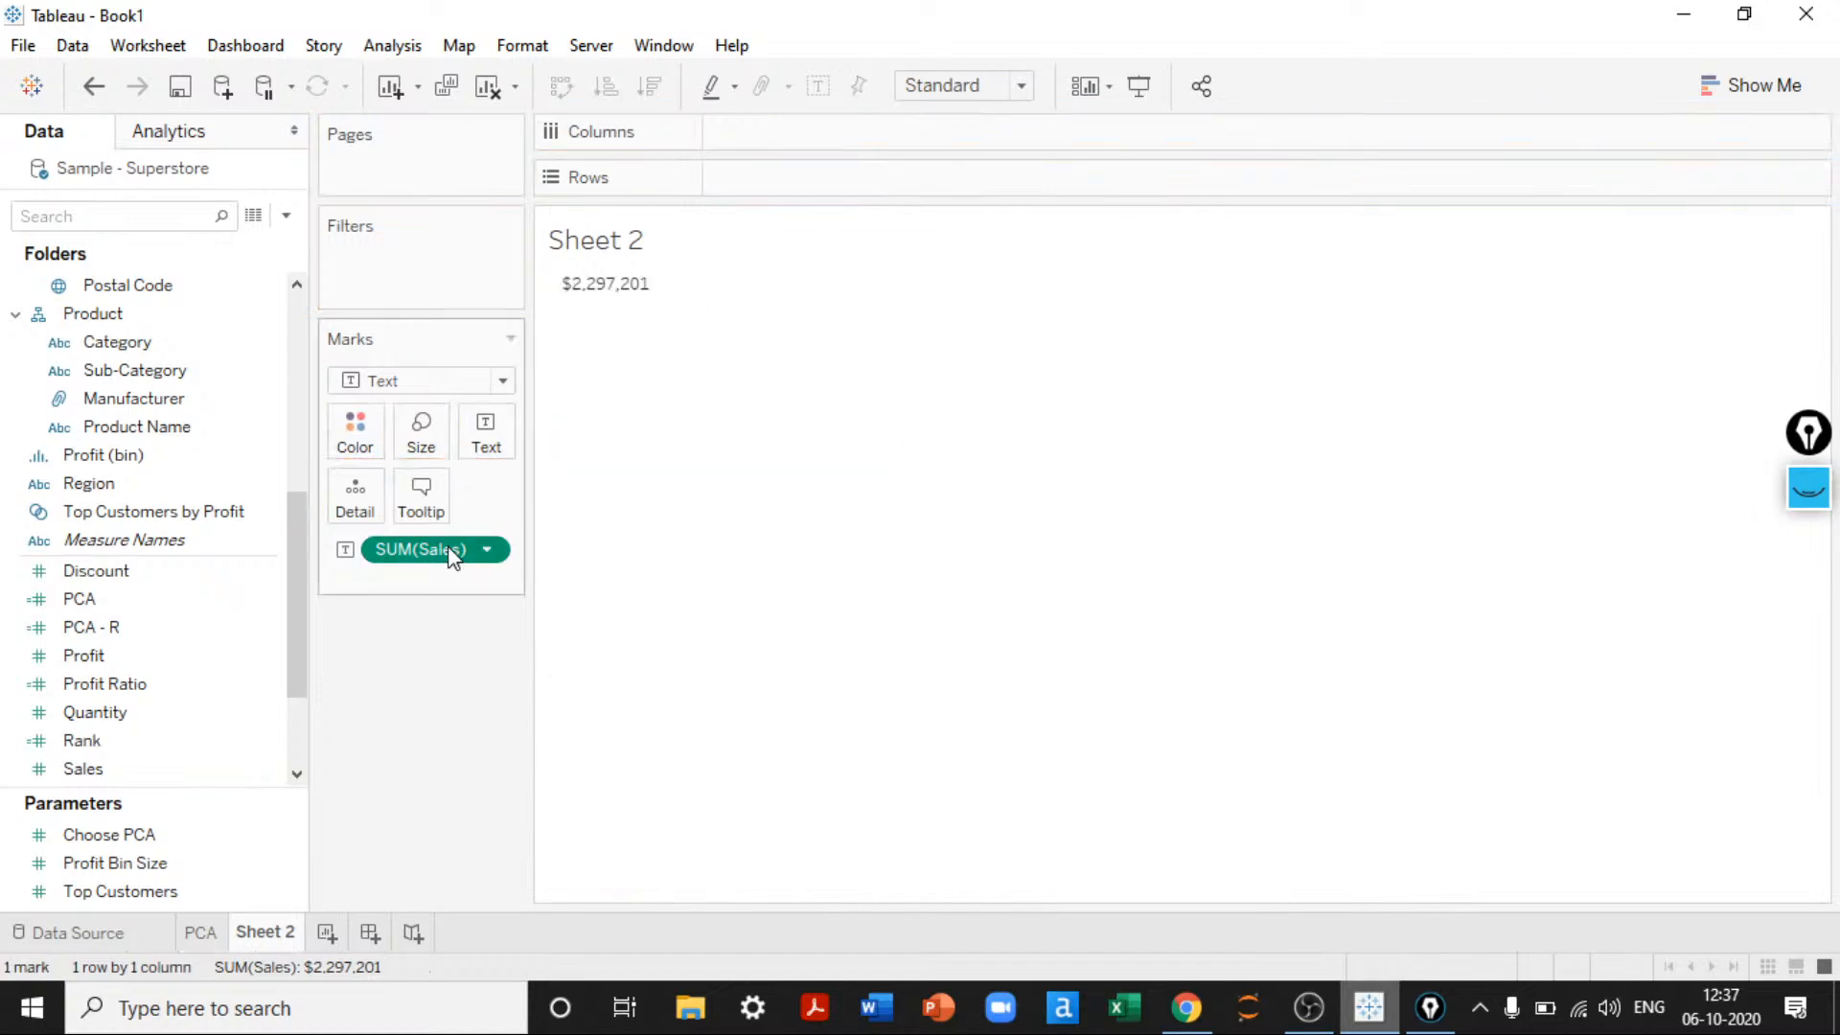
{"action": "left_click_drag", "start_coordinate": [447, 544], "coordinate": [1736, 14]}
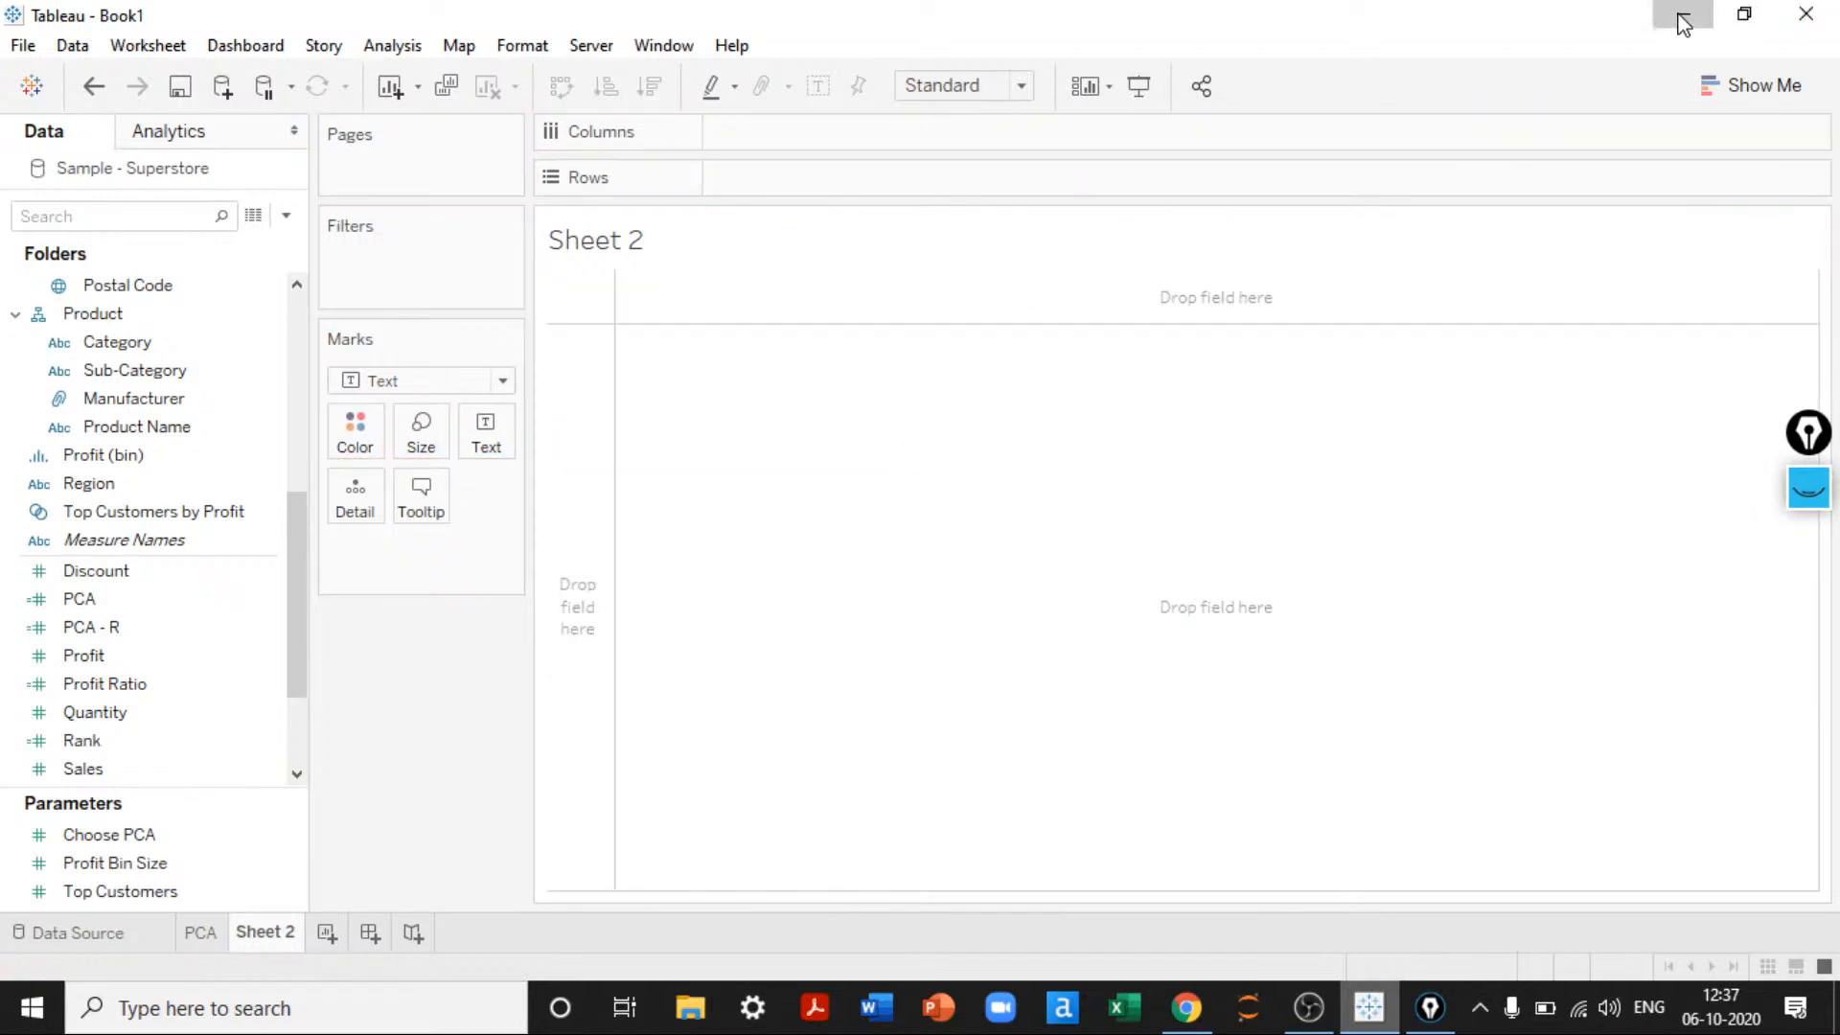
{"action": "left_click", "coordinate": [1683, 19]}
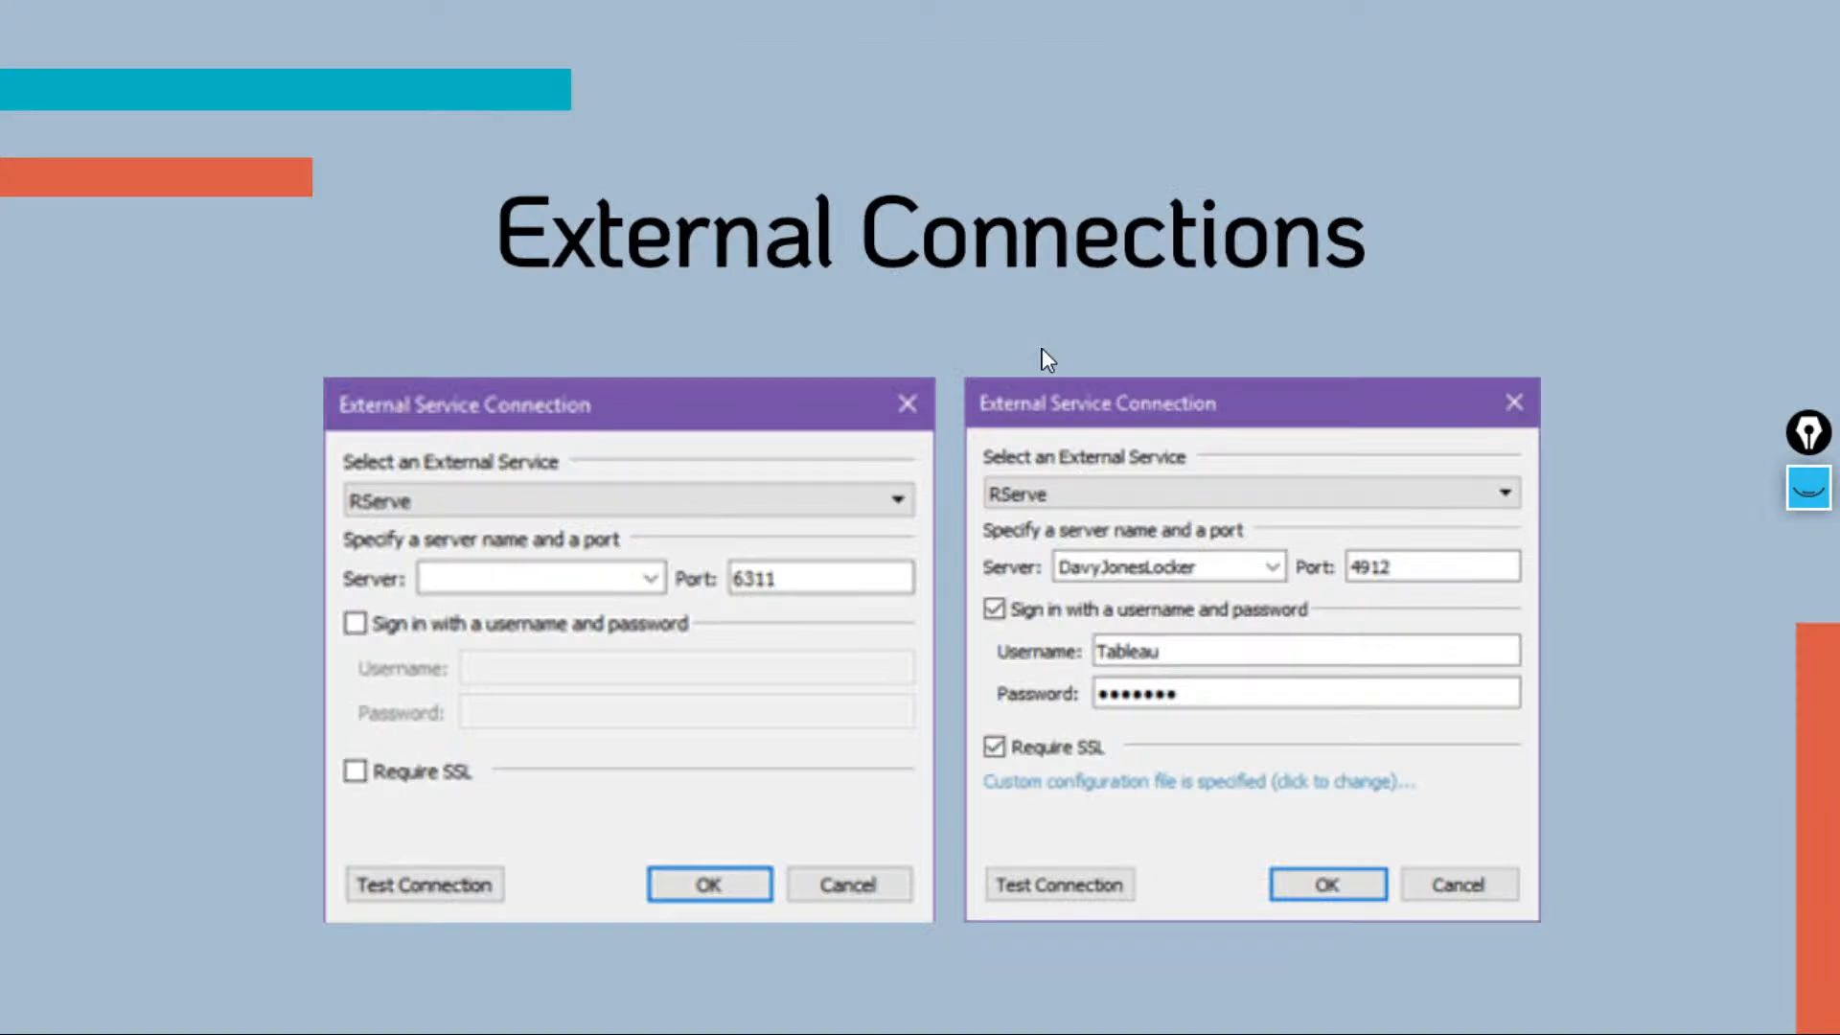
{"action": "key", "text": "Right"}
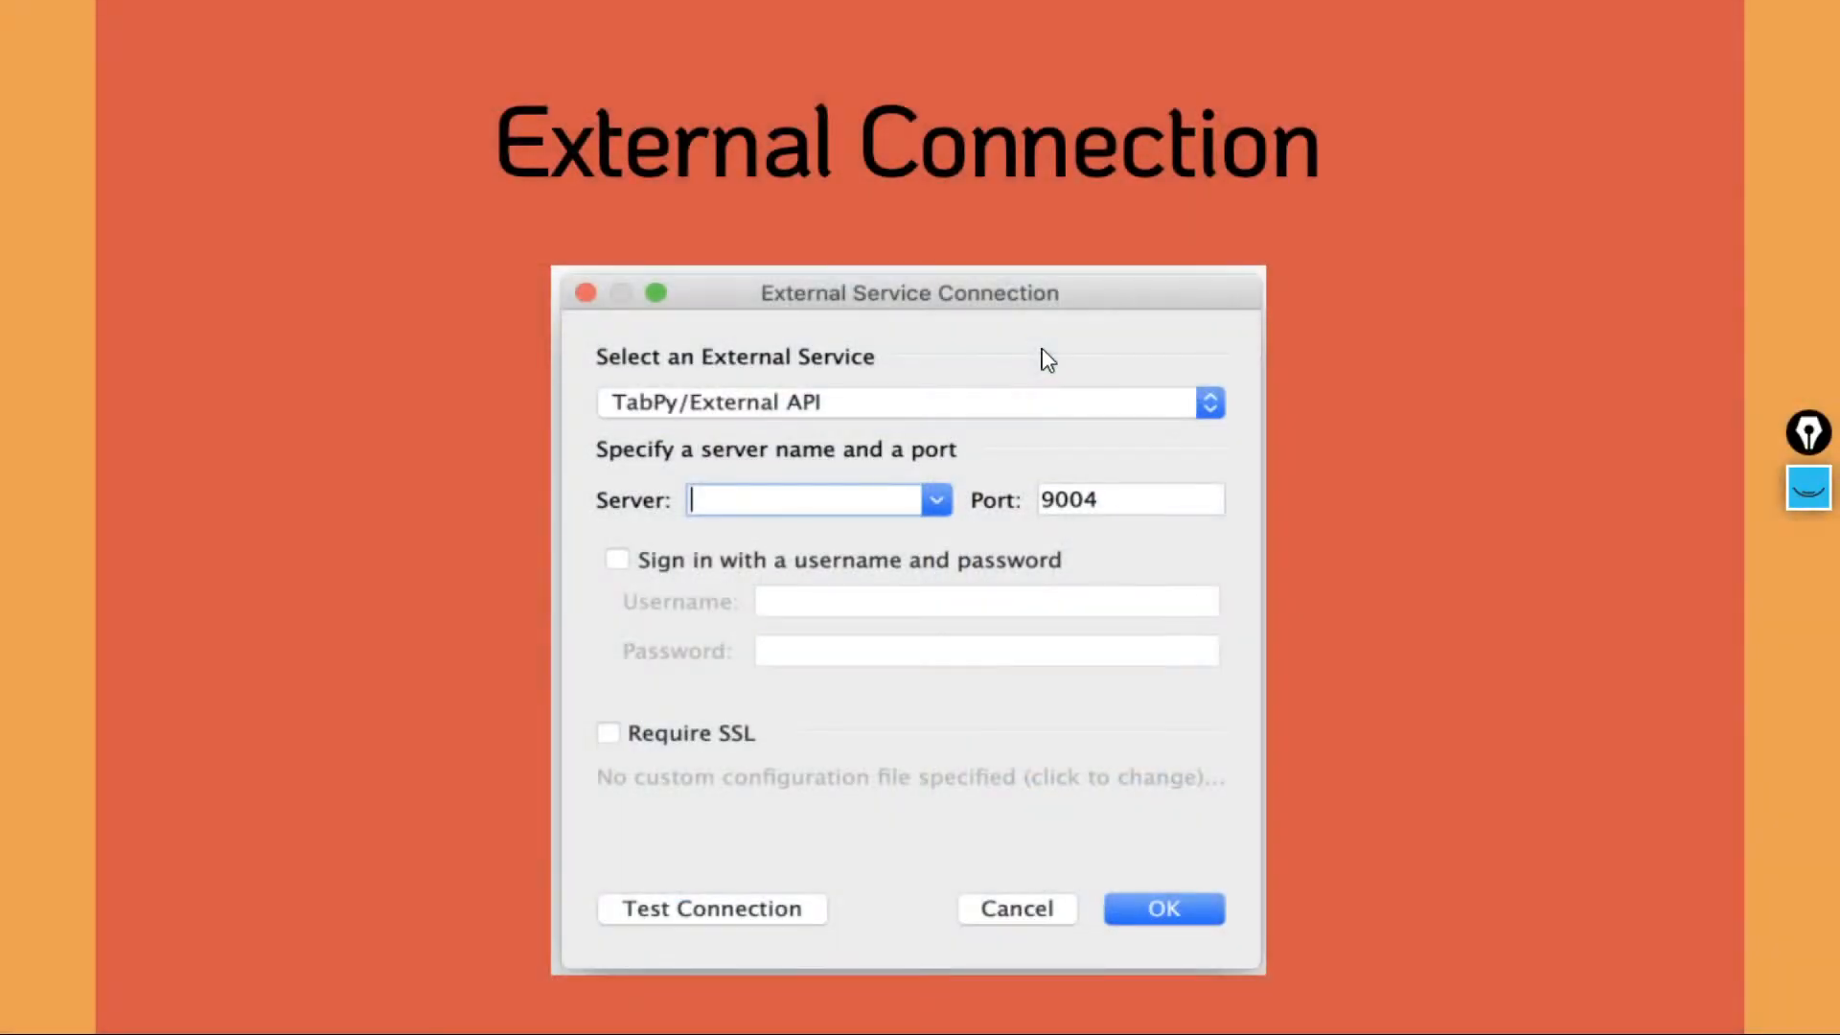
{"action": "key", "text": "Right"}
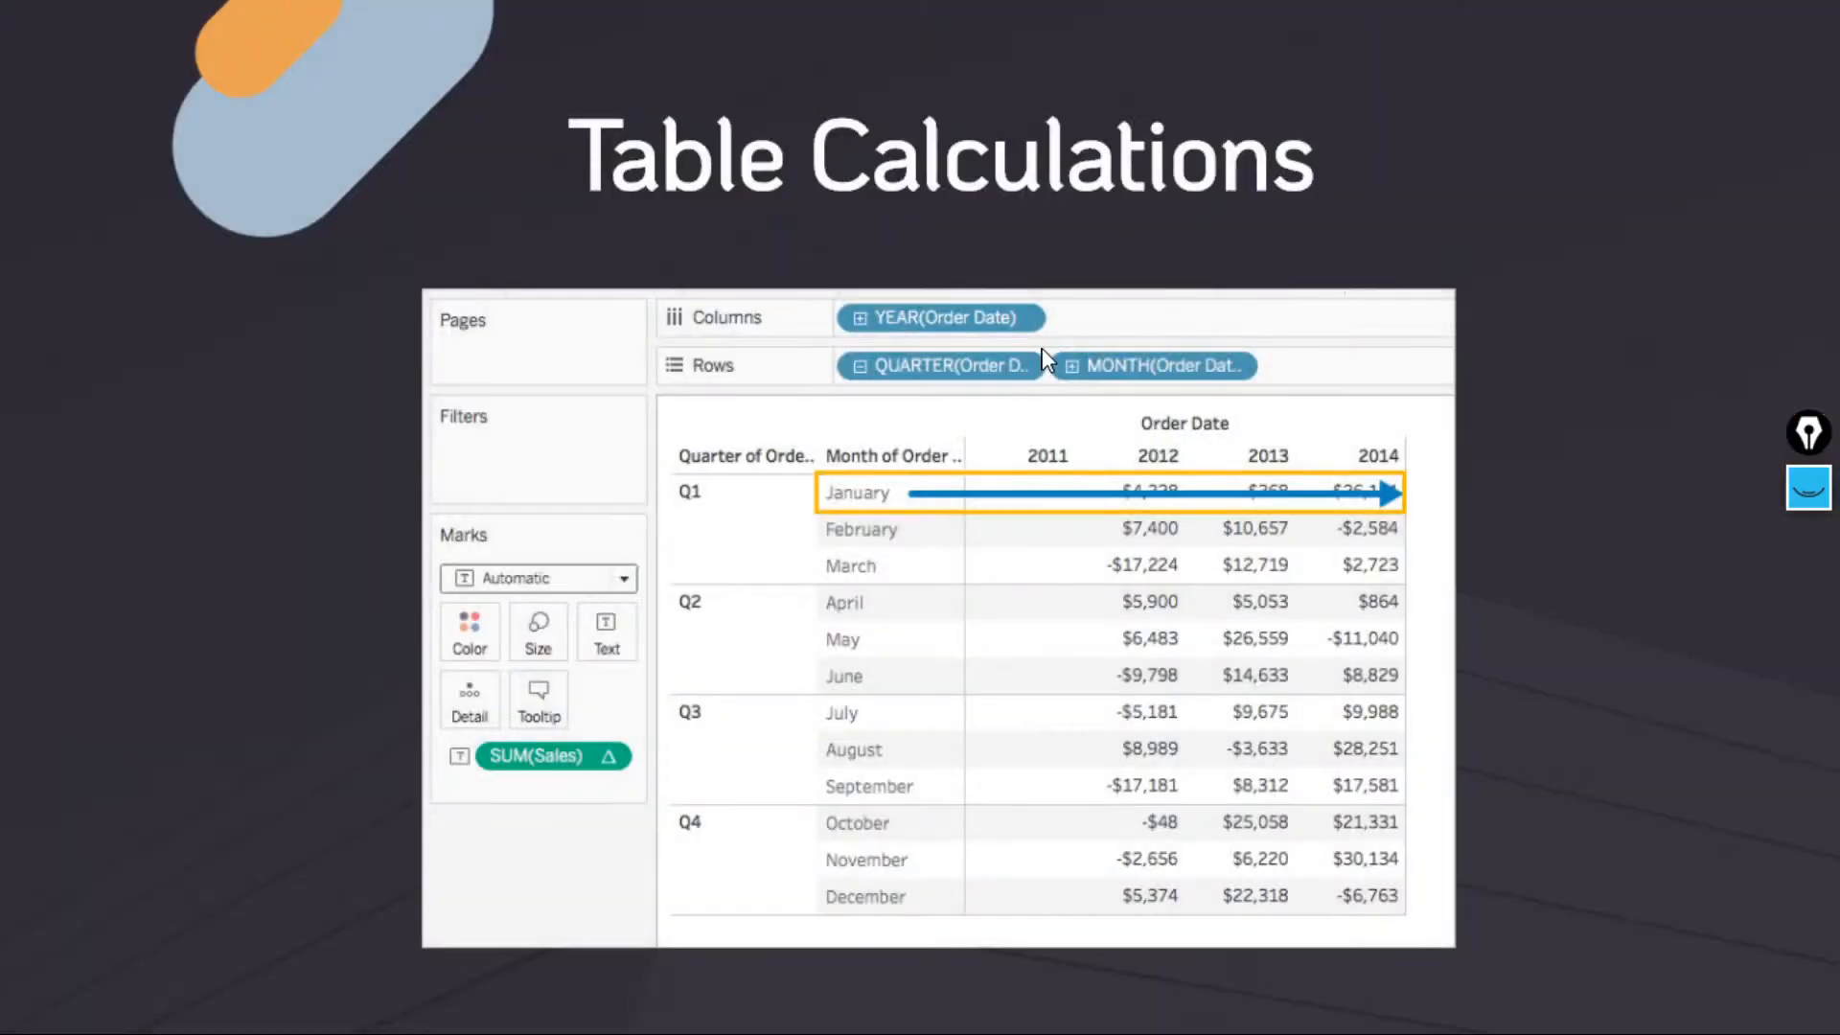
{"action": "key", "text": "Right"}
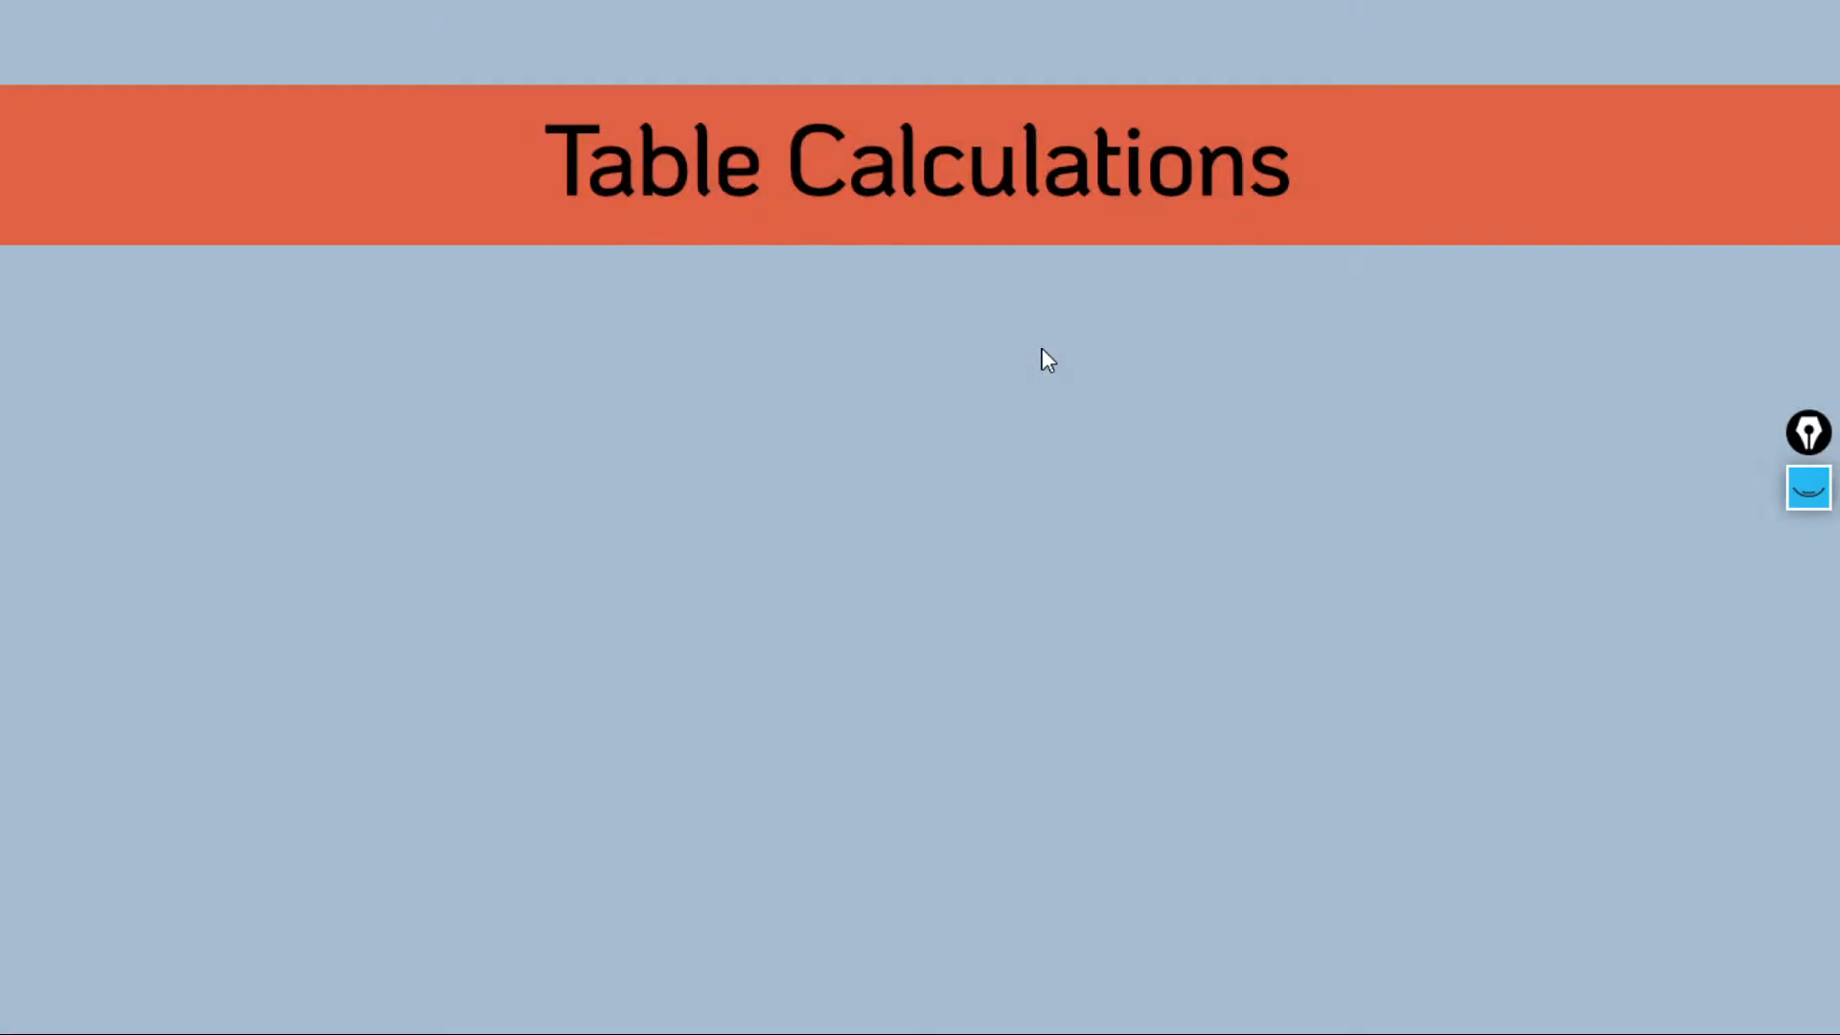
{"action": "key", "text": "Right"}
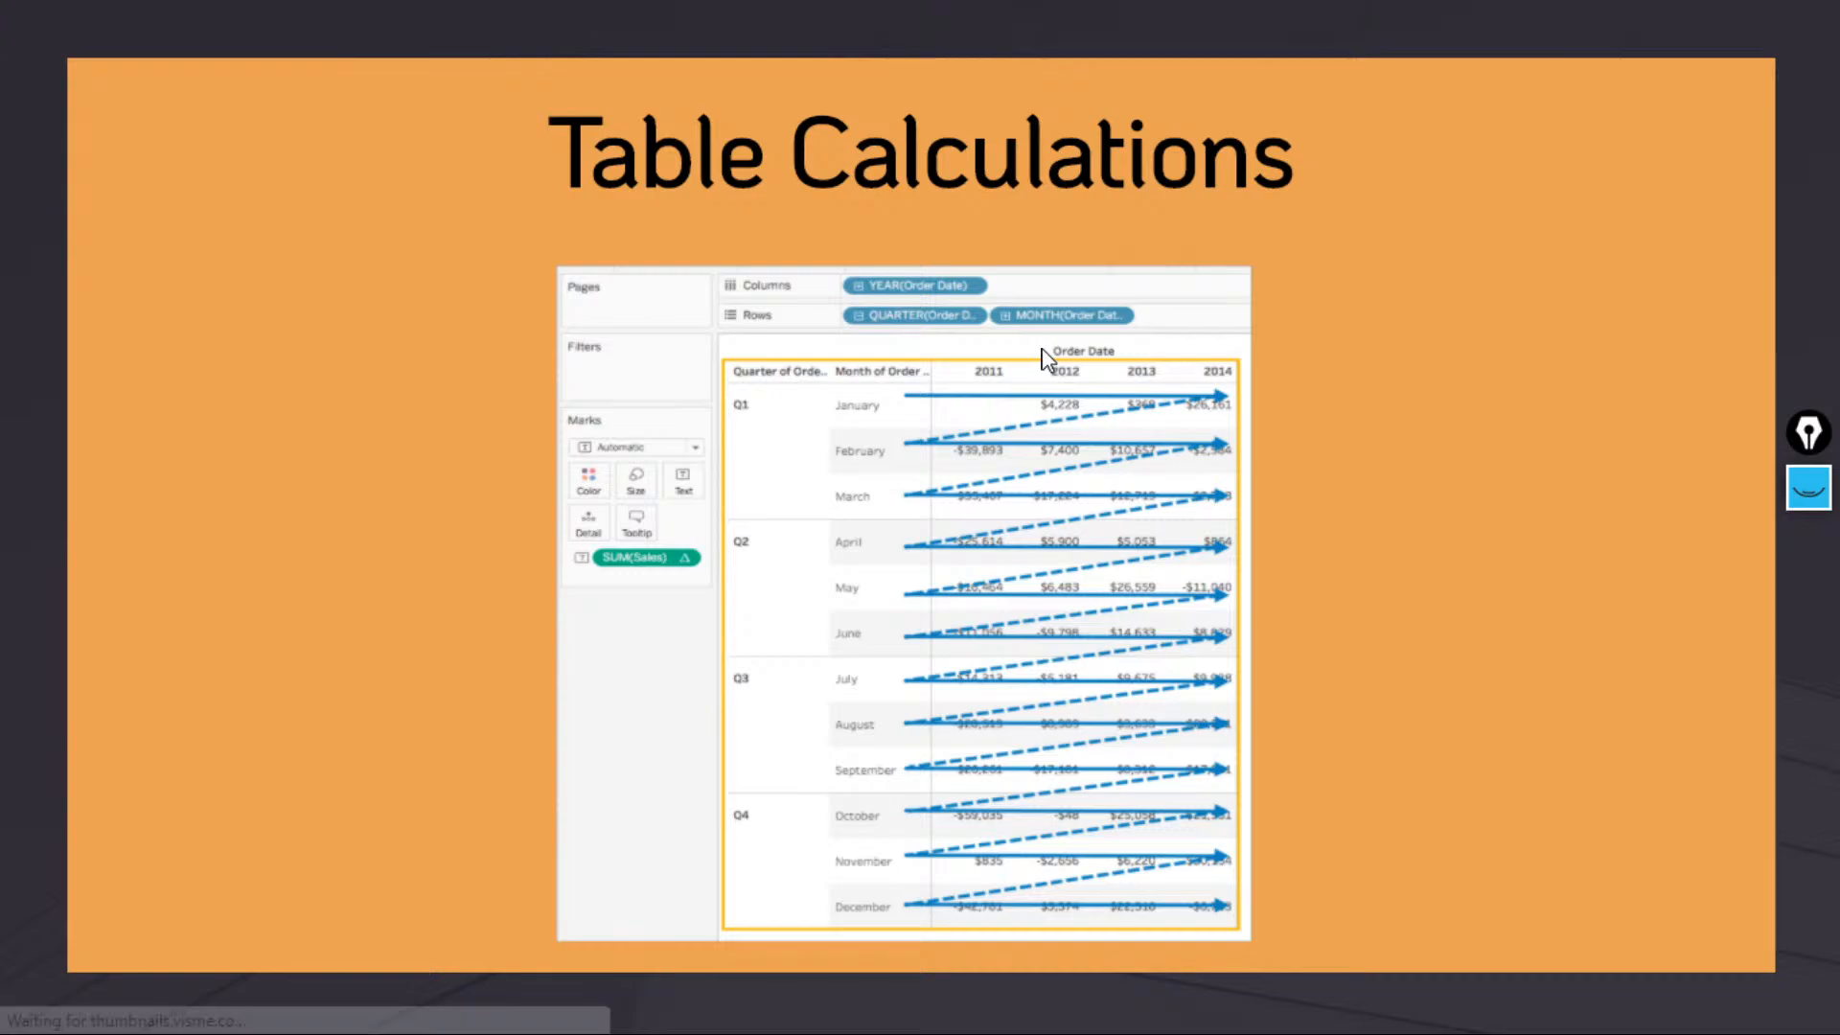
{"action": "key", "text": "Right"}
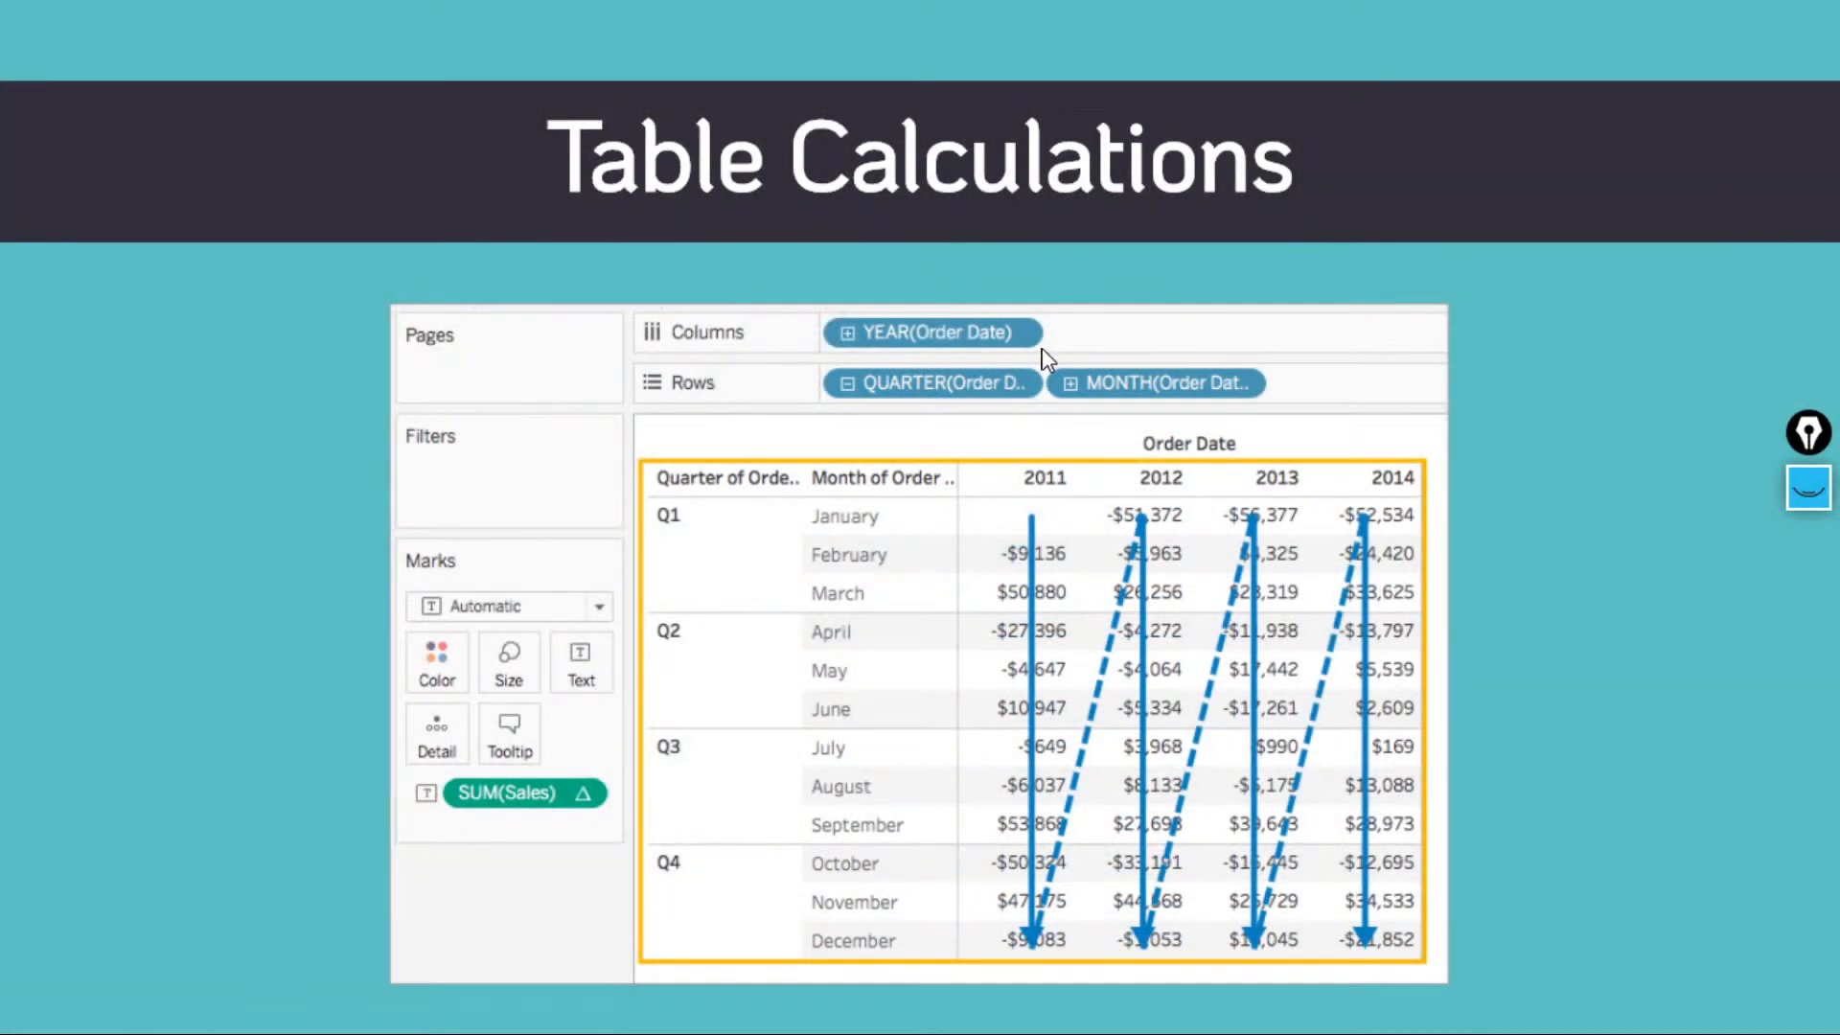
{"action": "key", "text": "Right"}
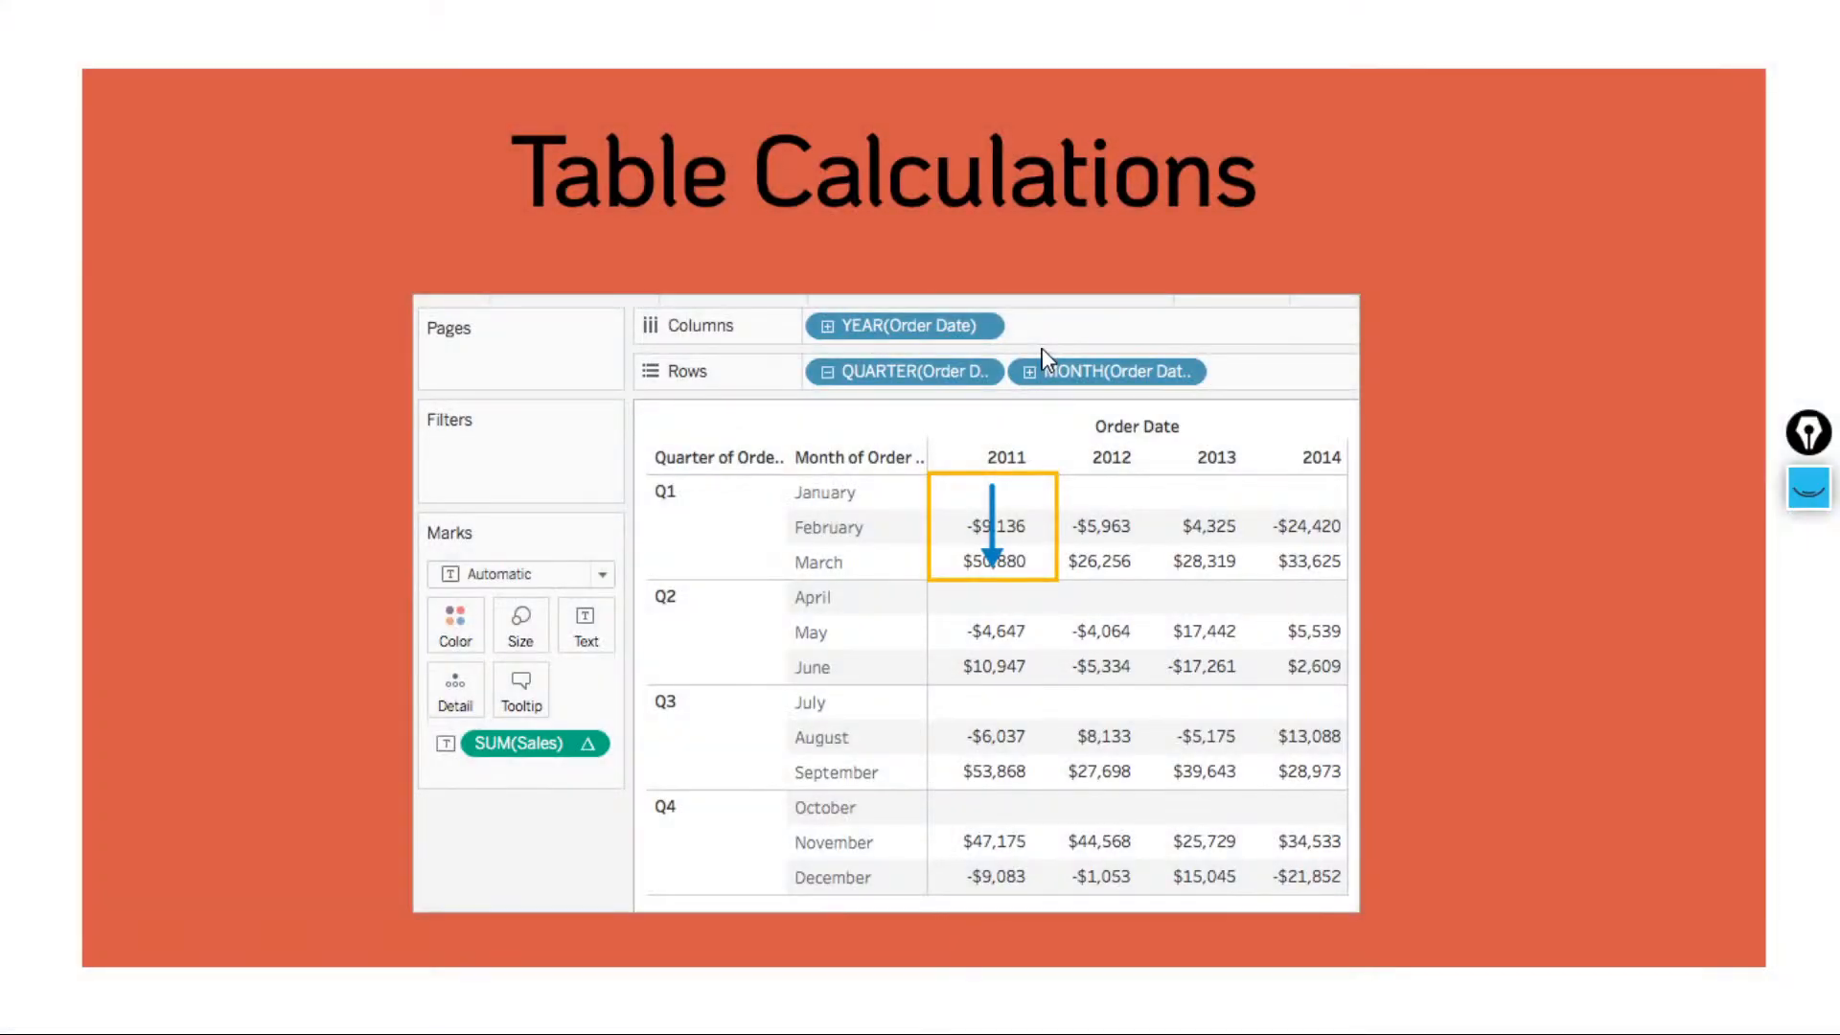
{"action": "key", "text": "Right"}
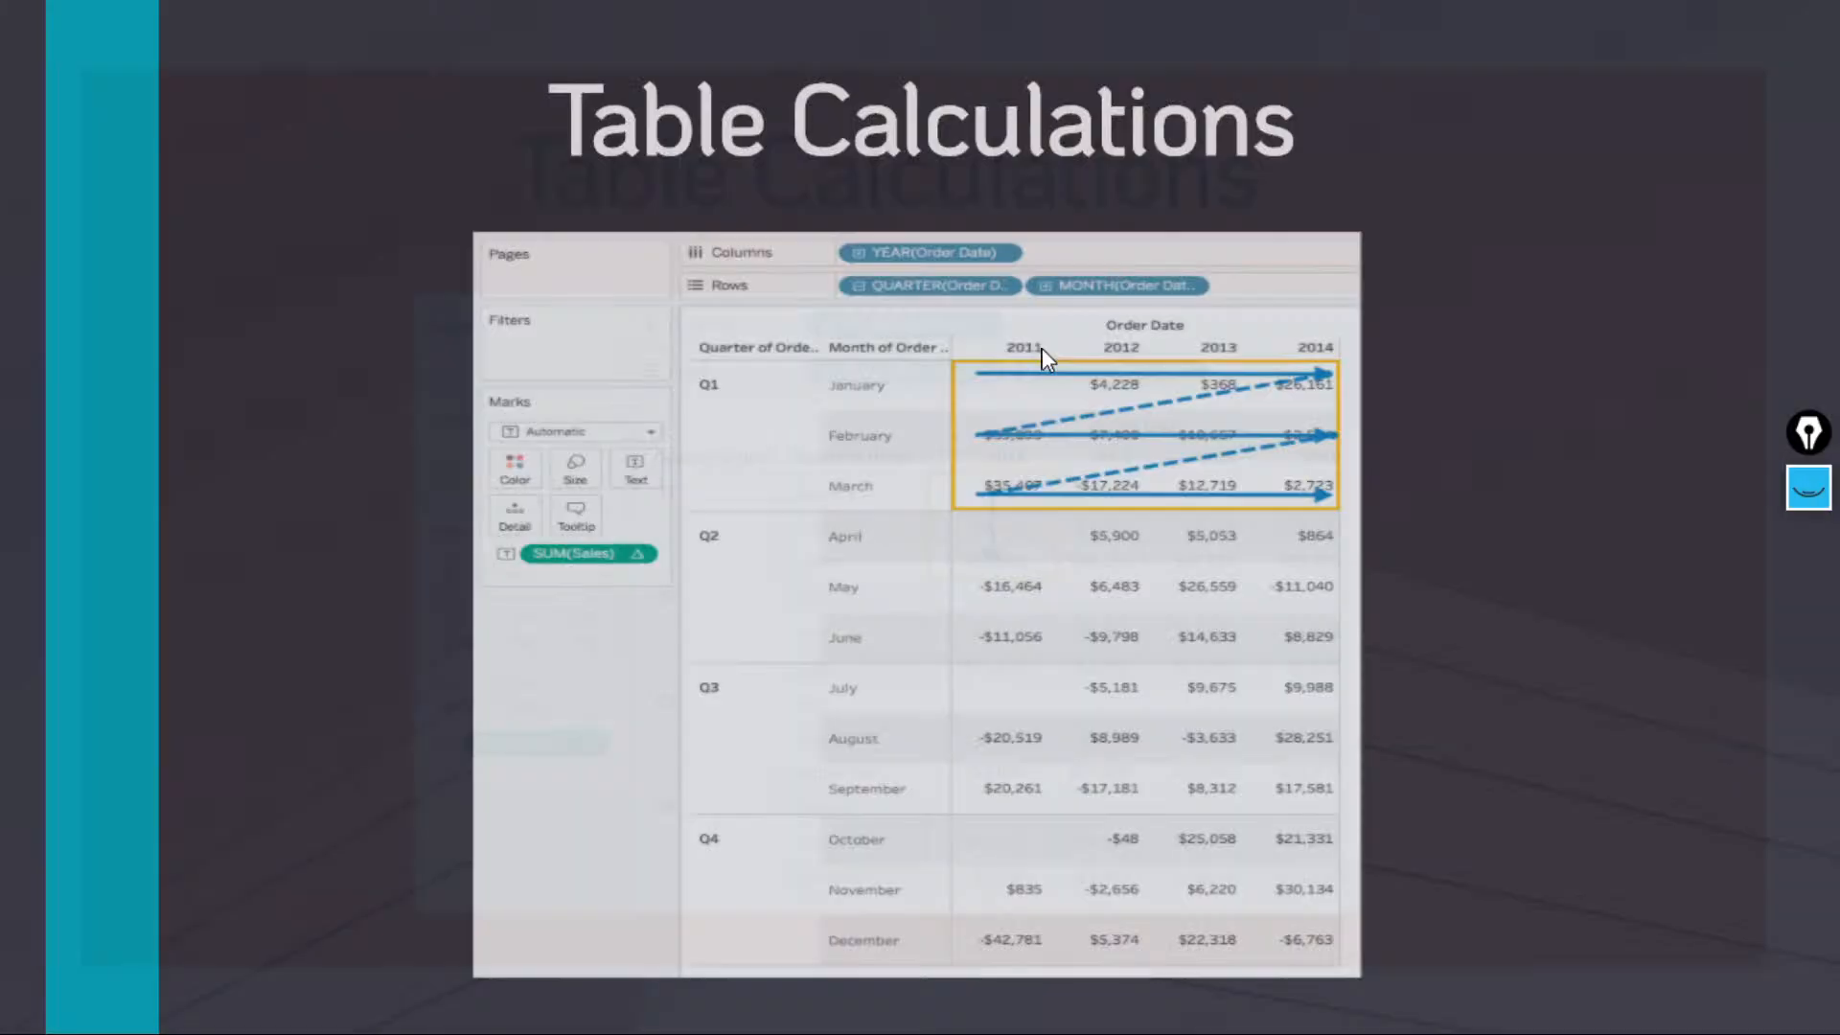